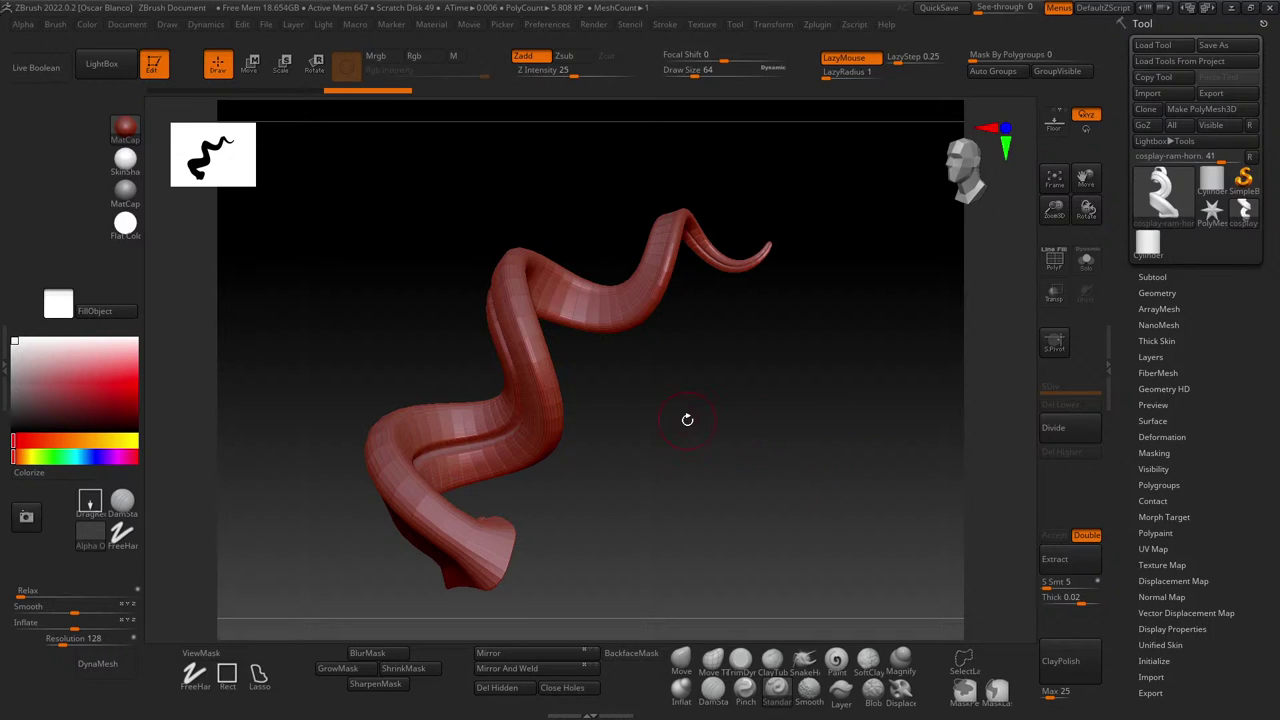
- Examine the ram horn's spiral, inner groove, base and tip from several angles and close up
drag(649, 414, 618, 438)
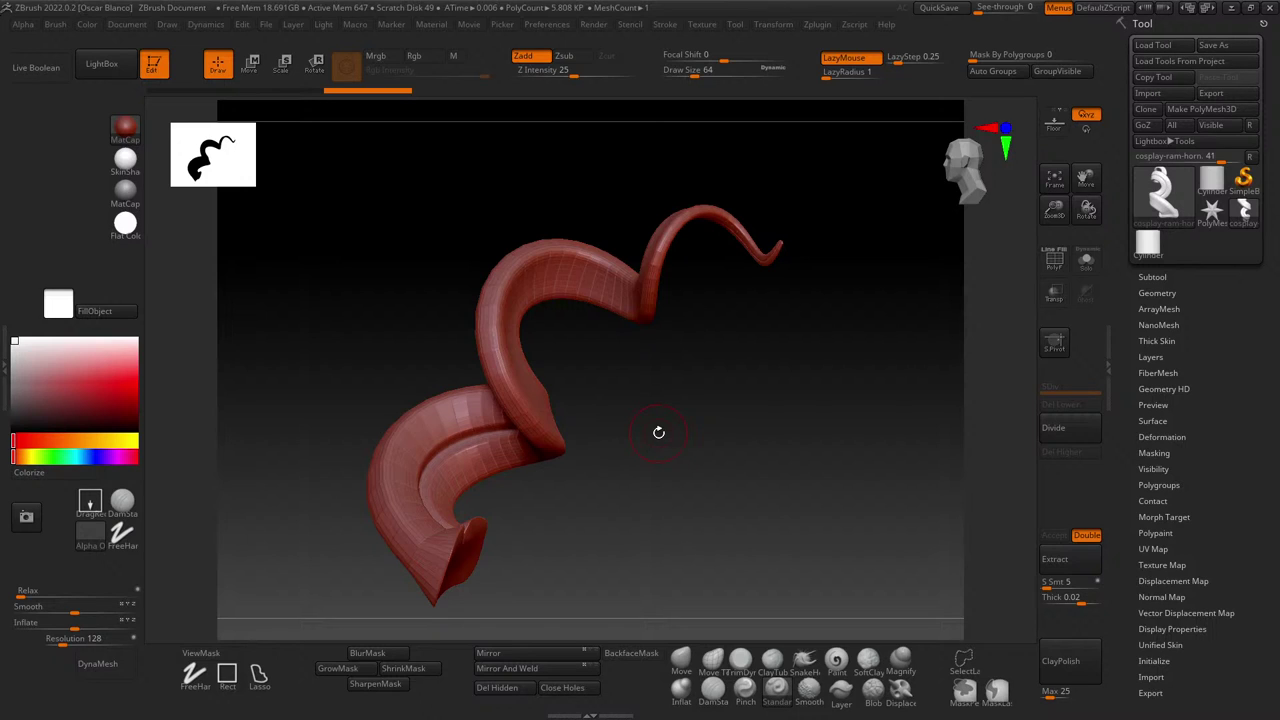
drag(634, 449, 664, 454)
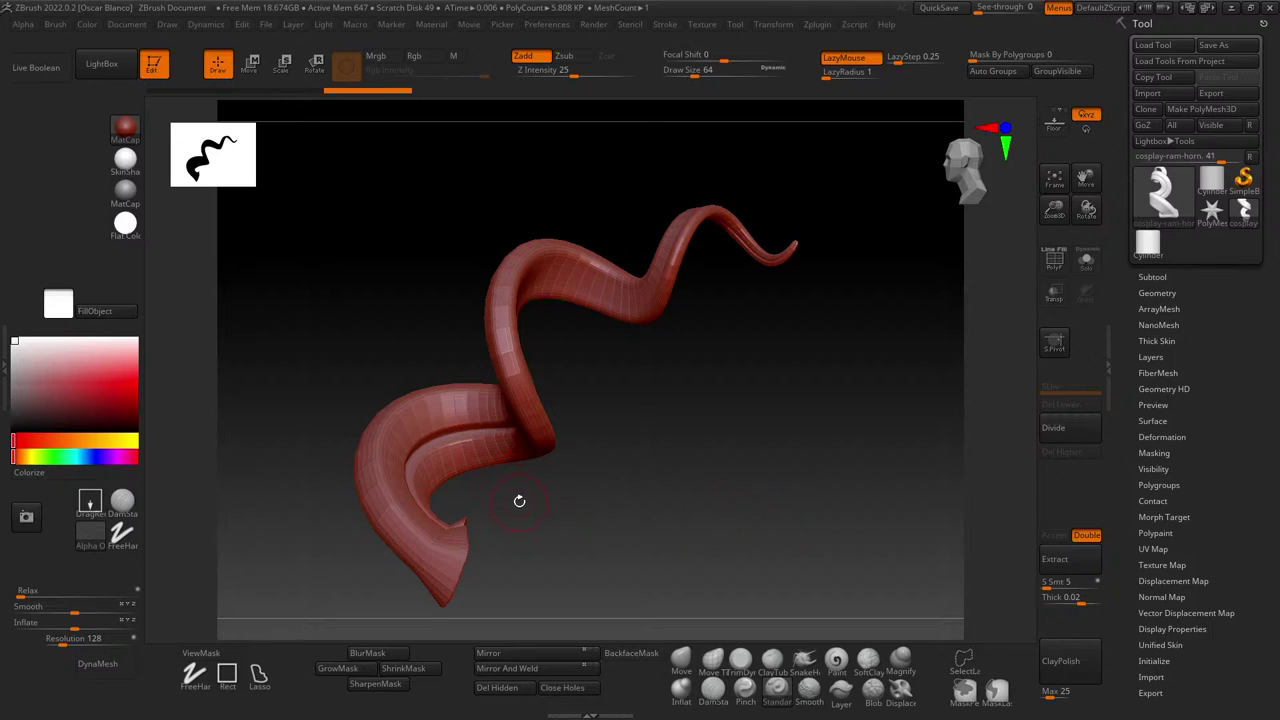
mouse_move(519, 500)
mouse_down()
mouse_move(550, 530)
mouse_move(502, 480)
mouse_move(437, 443)
mouse_move(429, 451)
mouse_move(465, 498)
mouse_move(434, 477)
mouse_move(654, 514)
mouse_move(425, 484)
mouse_move(513, 492)
mouse_up()
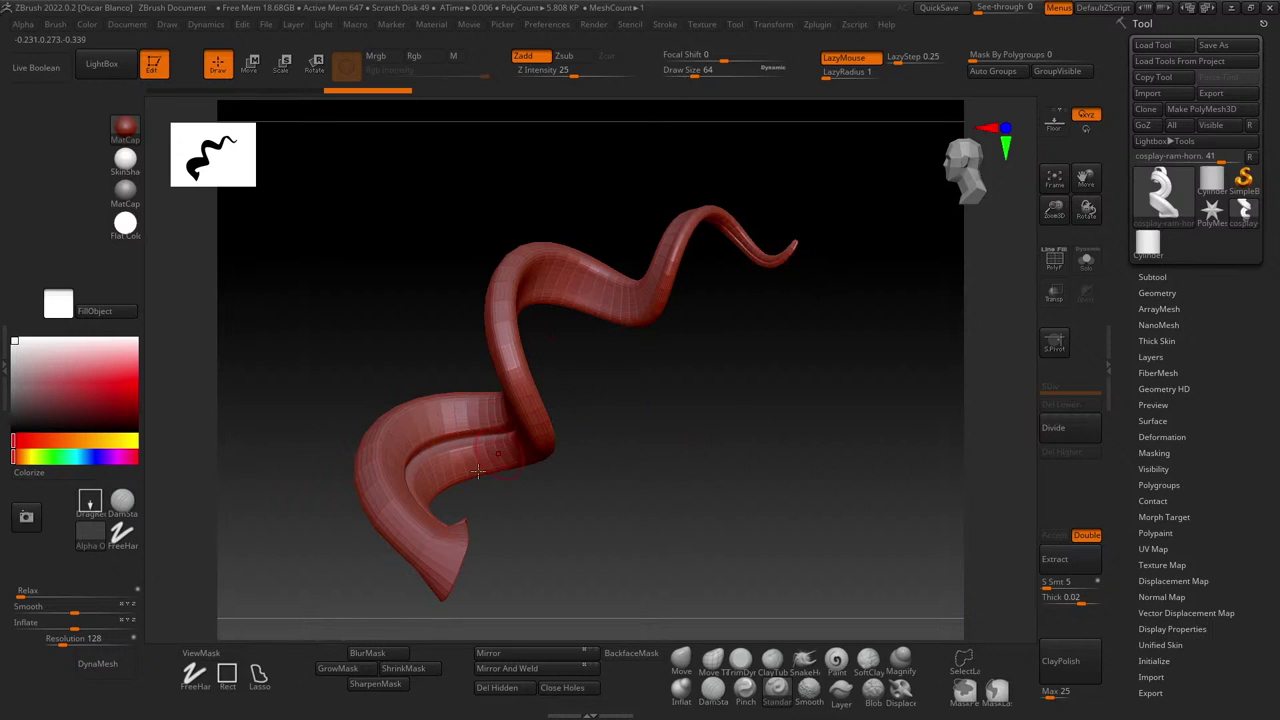
drag(626, 547, 537, 554)
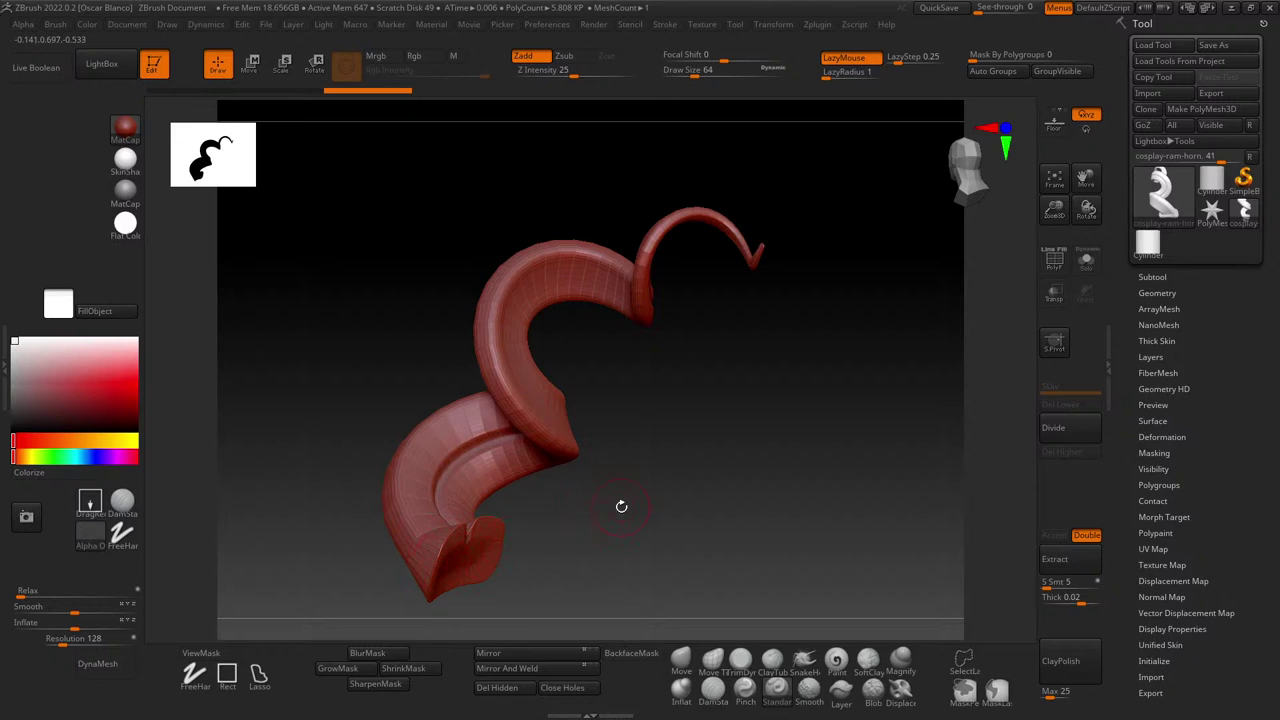
mouse_move(620, 506)
mouse_down()
mouse_move(575, 515)
mouse_move(603, 559)
mouse_move(640, 556)
mouse_move(570, 552)
mouse_move(600, 540)
mouse_move(584, 524)
mouse_move(609, 334)
mouse_move(655, 287)
mouse_move(581, 425)
mouse_move(623, 533)
mouse_move(644, 507)
mouse_up()
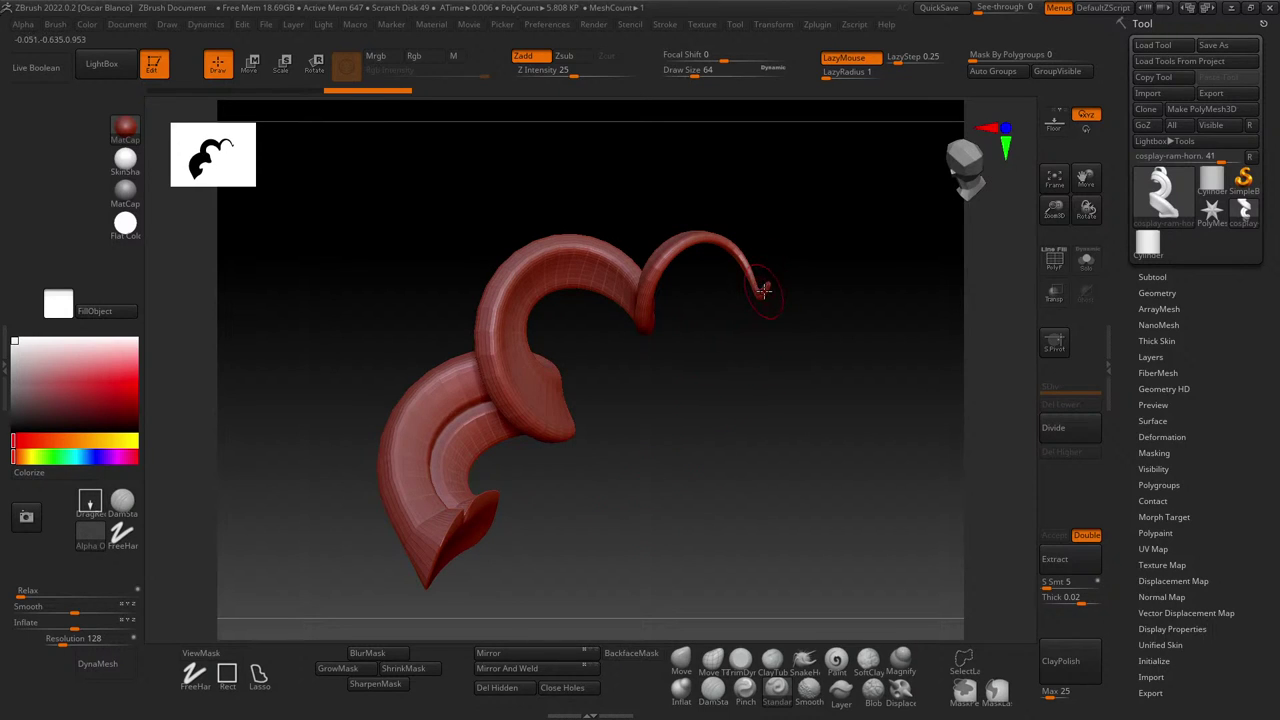
ctrl+right_drag(849, 277, 868, 383)
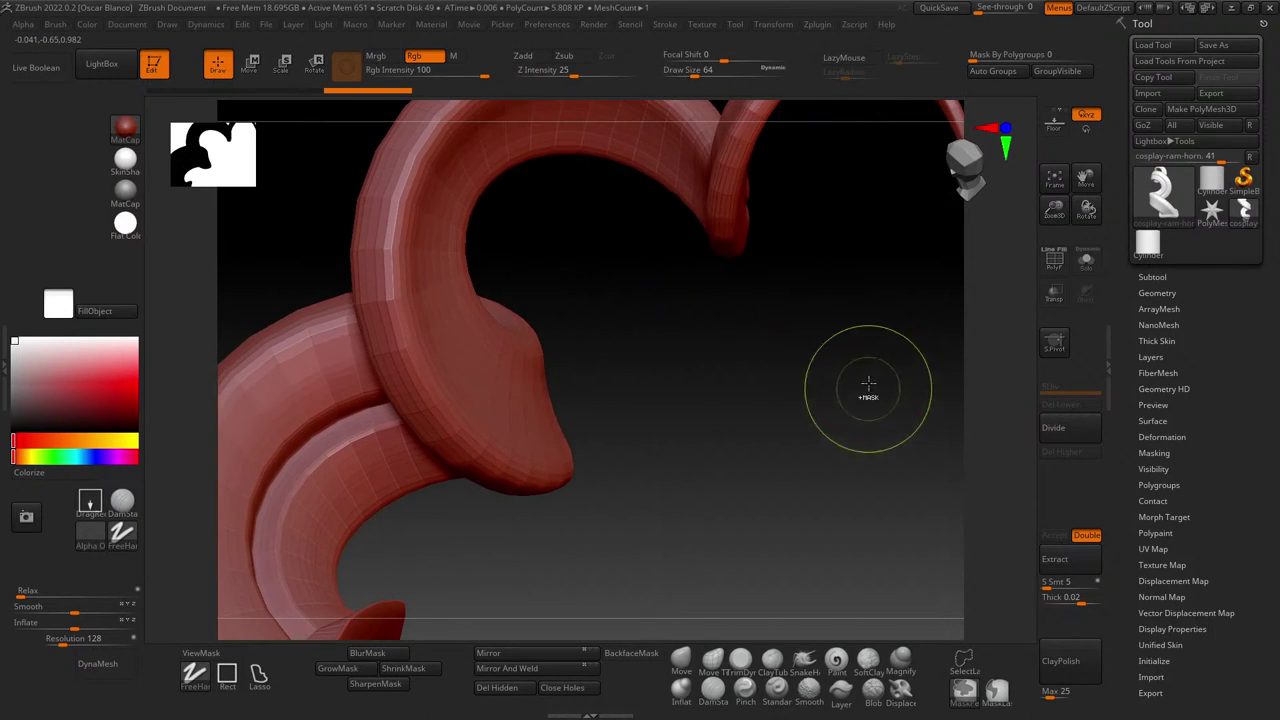
drag(868, 383, 670, 287)
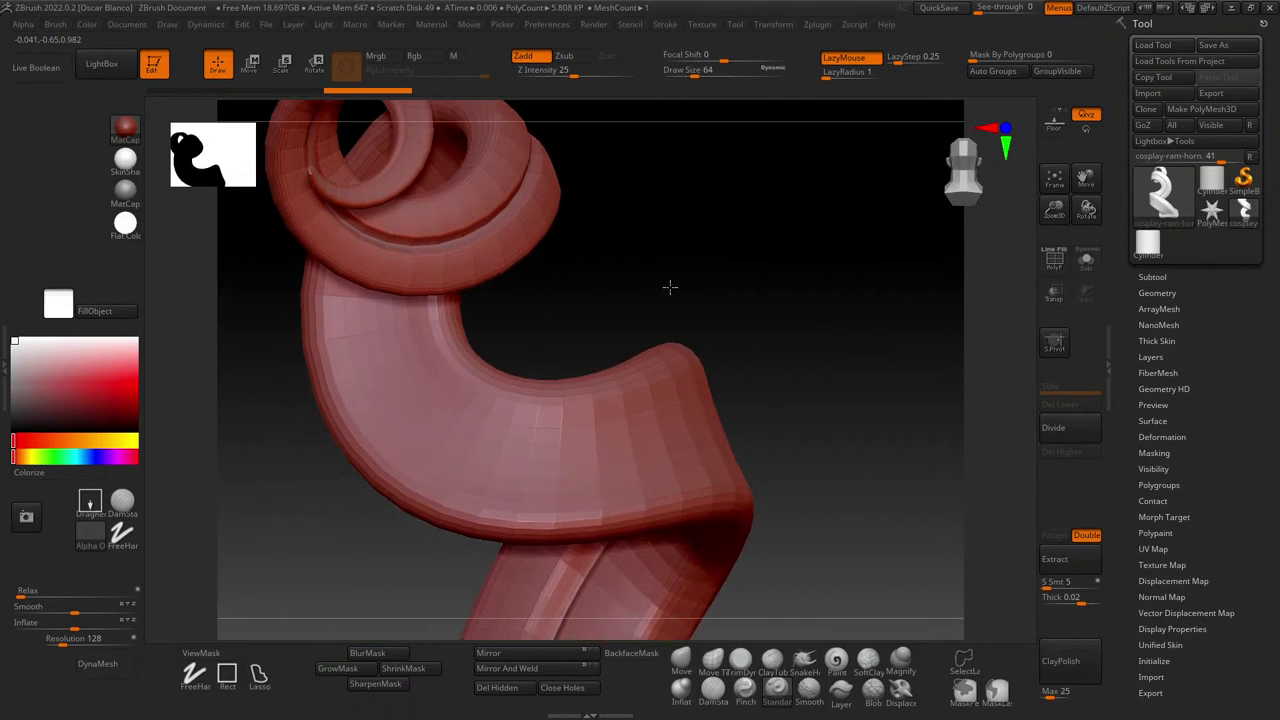
ctrl+right_drag(669, 286, 643, 232)
mouse_move(606, 314)
alt+mouse_down()
mouse_move(649, 251)
mouse_move(714, 289)
mouse_move(702, 312)
mouse_move(720, 305)
mouse_move(695, 320)
mouse_move(677, 323)
mouse_move(706, 263)
mouse_move(589, 366)
mouse_move(697, 383)
mouse_move(671, 357)
mouse_move(680, 400)
mouse_move(604, 346)
mouse_move(706, 377)
mouse_move(814, 443)
mouse_move(611, 399)
alt+mouse_up()
drag(645, 411, 575, 353)
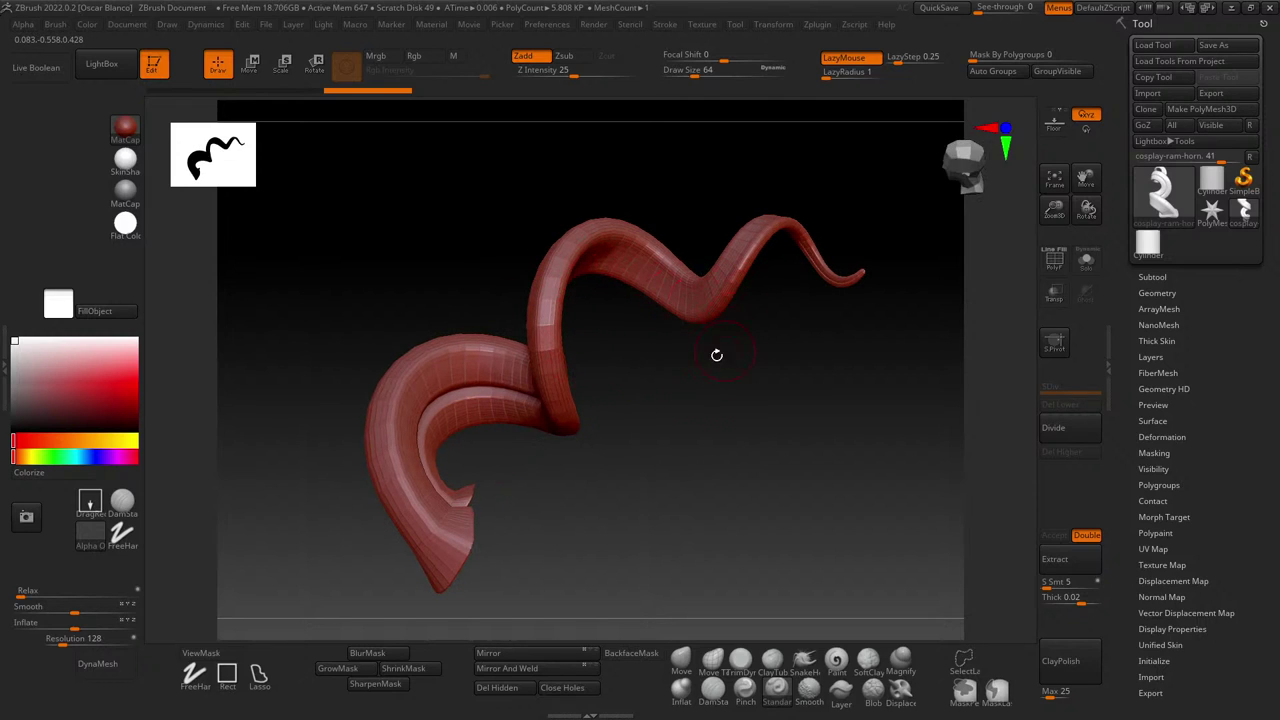
drag(716, 354, 679, 412)
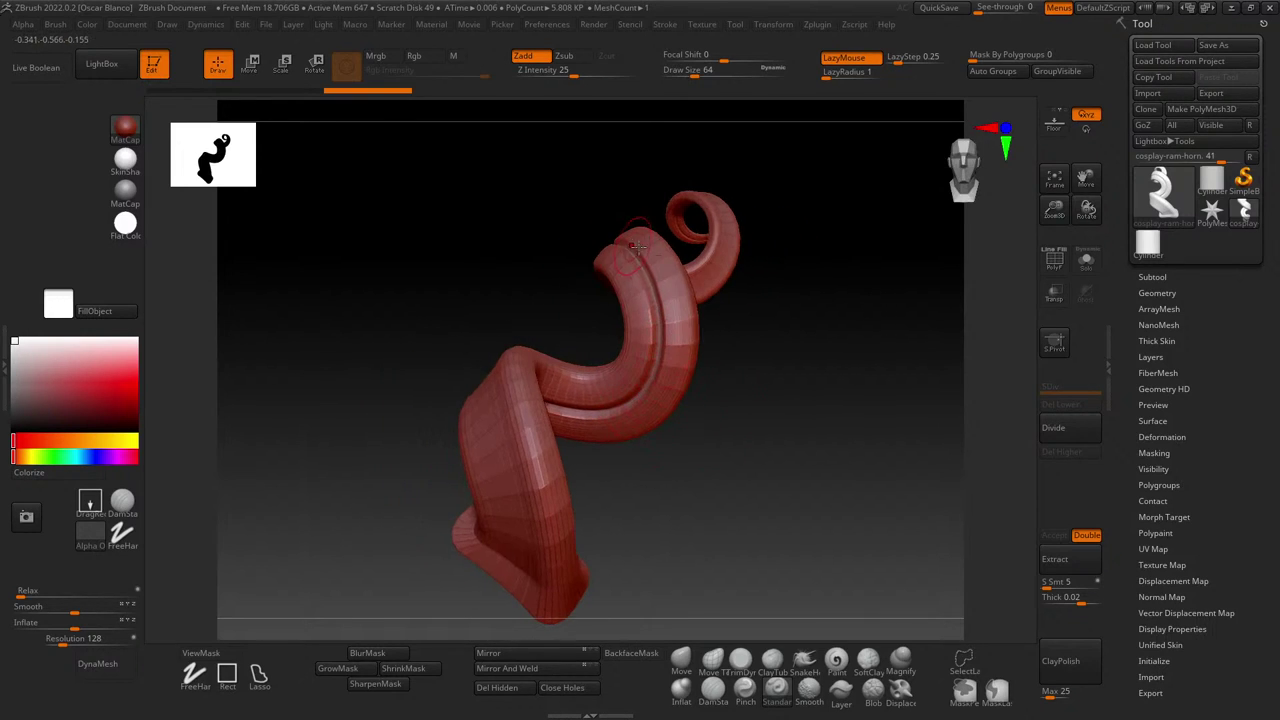
mouse_move(760, 330)
mouse_down()
mouse_move(771, 400)
mouse_move(794, 437)
mouse_move(720, 377)
mouse_move(782, 396)
mouse_move(794, 480)
mouse_move(714, 449)
mouse_move(707, 418)
mouse_move(757, 417)
mouse_move(803, 457)
mouse_move(823, 506)
mouse_move(745, 486)
mouse_move(683, 446)
mouse_move(815, 499)
mouse_move(749, 514)
mouse_move(703, 449)
mouse_move(750, 422)
mouse_move(800, 406)
mouse_move(845, 418)
mouse_move(880, 462)
mouse_move(791, 451)
mouse_move(700, 418)
mouse_move(740, 429)
mouse_move(606, 429)
mouse_move(763, 487)
mouse_move(600, 440)
mouse_move(538, 403)
mouse_move(663, 443)
mouse_move(534, 400)
mouse_move(551, 390)
mouse_move(640, 450)
mouse_up()
mouse_move(703, 483)
mouse_down()
mouse_move(757, 503)
mouse_move(709, 500)
mouse_move(675, 460)
mouse_move(720, 463)
mouse_move(826, 509)
mouse_move(686, 491)
mouse_move(820, 525)
mouse_move(708, 502)
mouse_move(740, 511)
mouse_up()
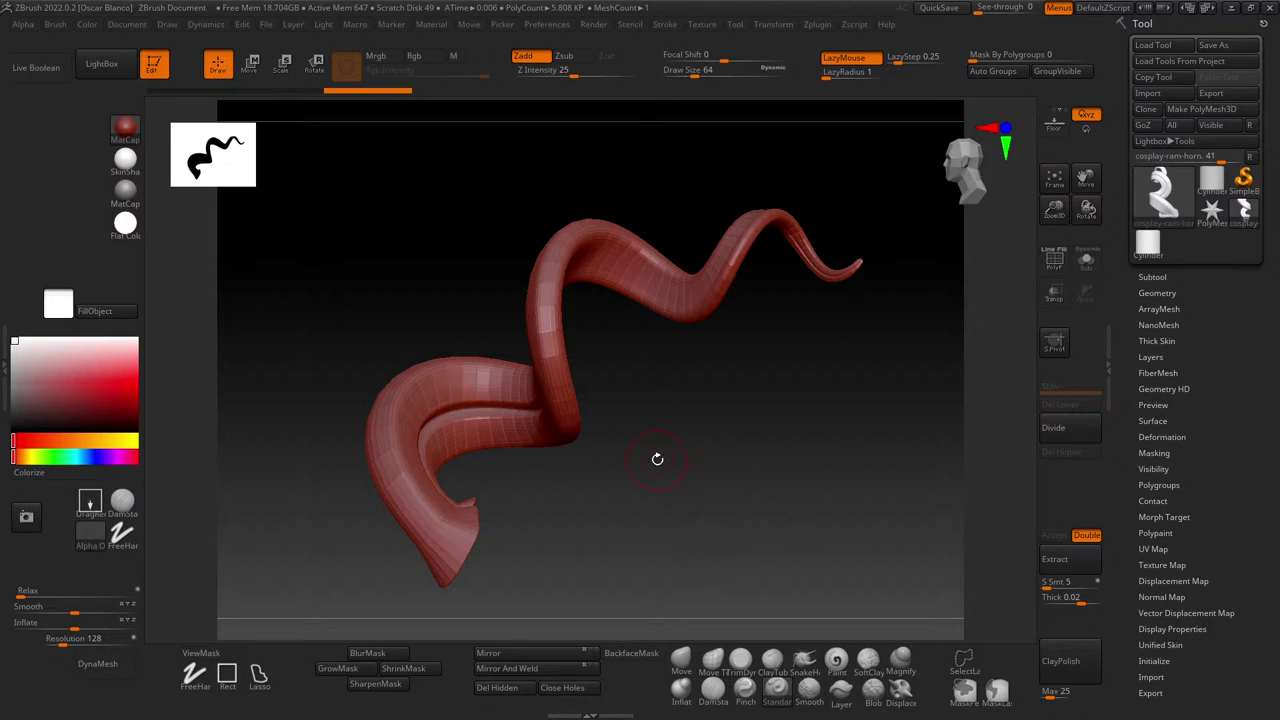
mouse_move(697, 459)
mouse_down()
mouse_move(737, 471)
mouse_move(651, 463)
mouse_move(740, 491)
mouse_move(690, 479)
mouse_move(707, 477)
mouse_up()
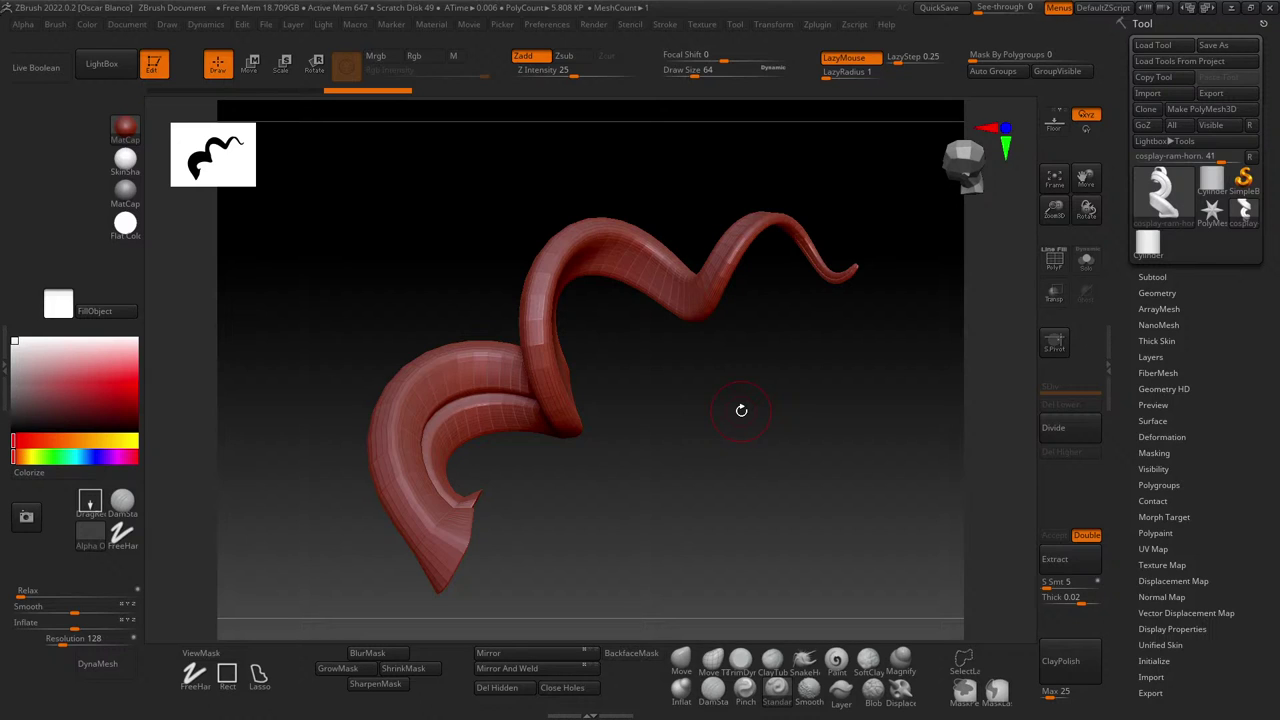
drag(668, 414, 757, 452)
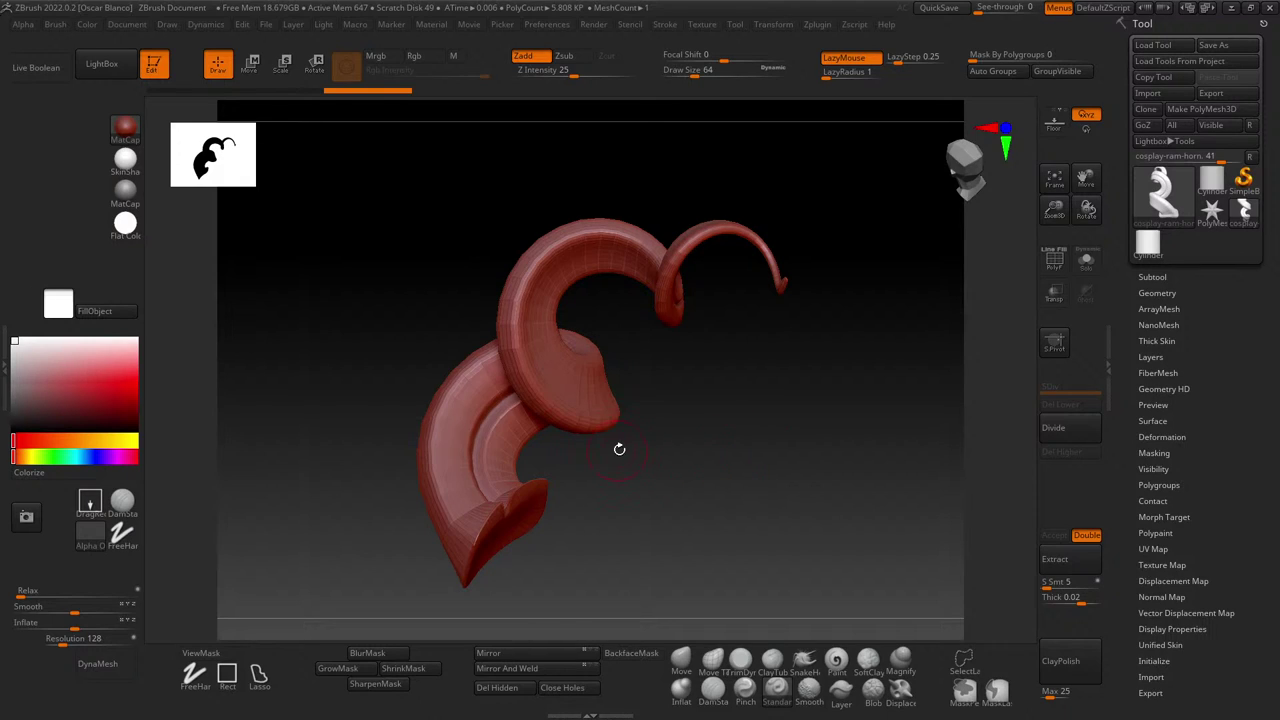
drag(619, 449, 712, 487)
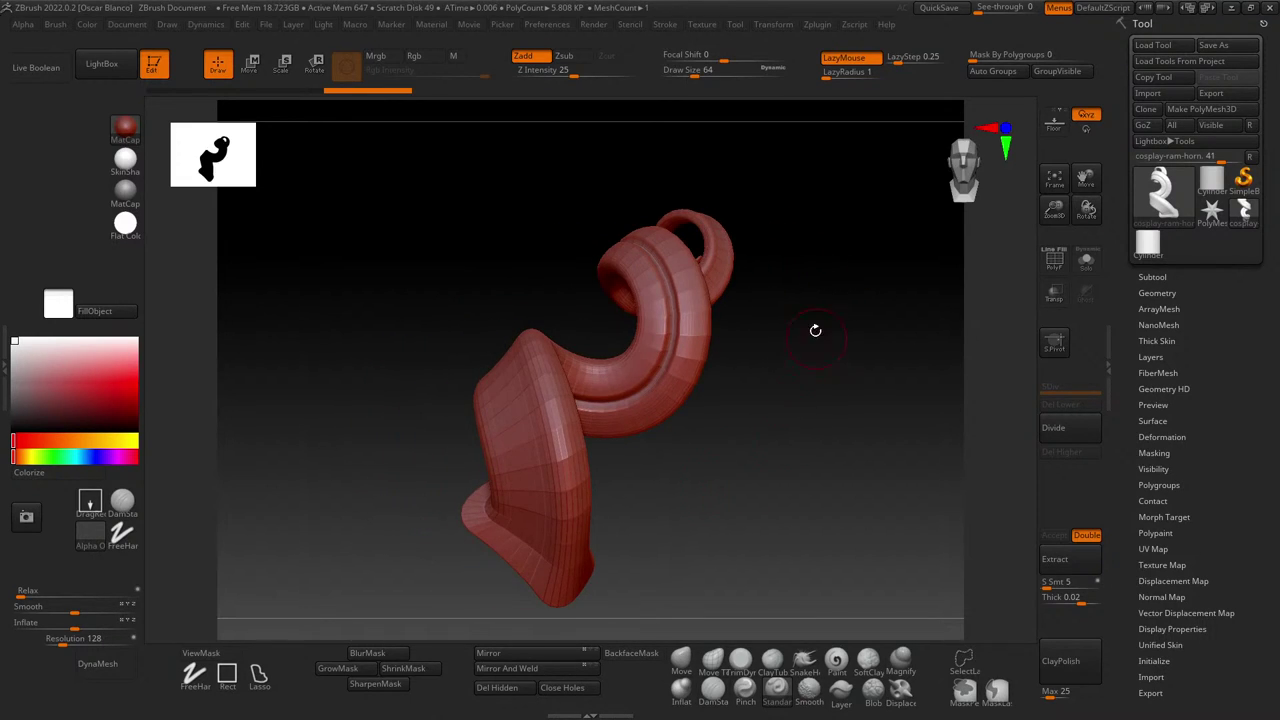
drag(814, 329, 763, 324)
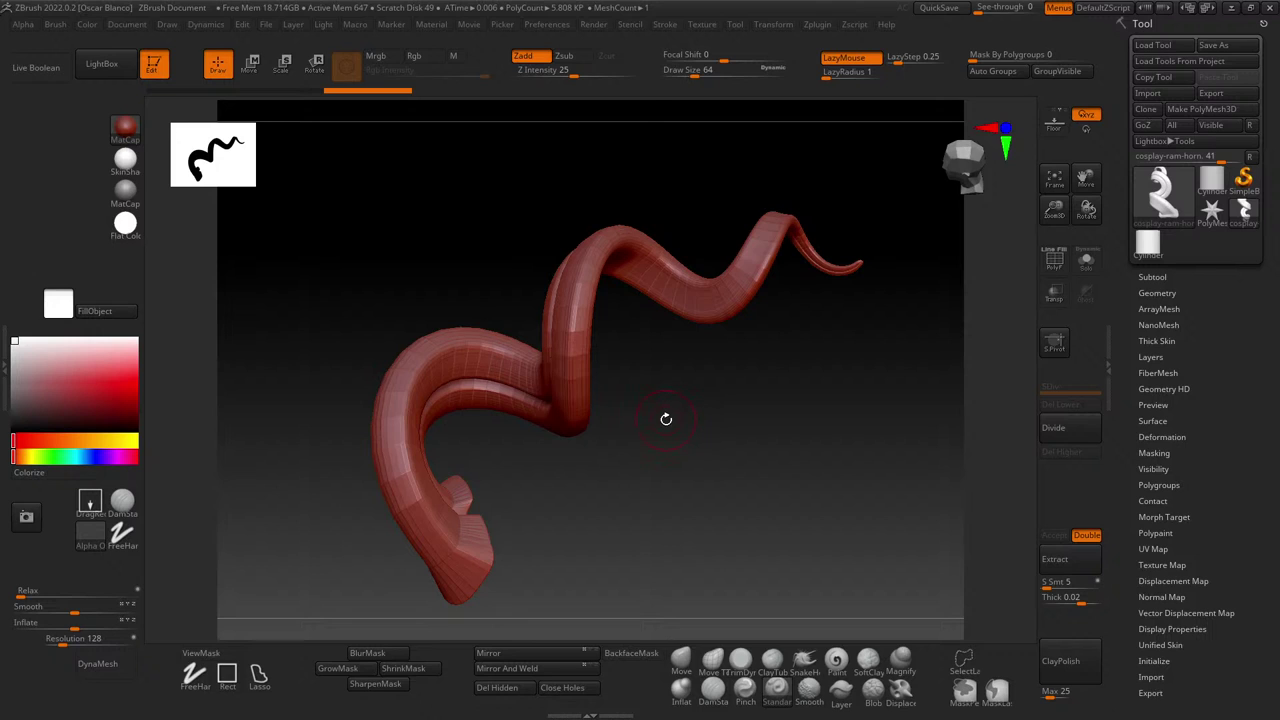
drag(654, 421, 680, 420)
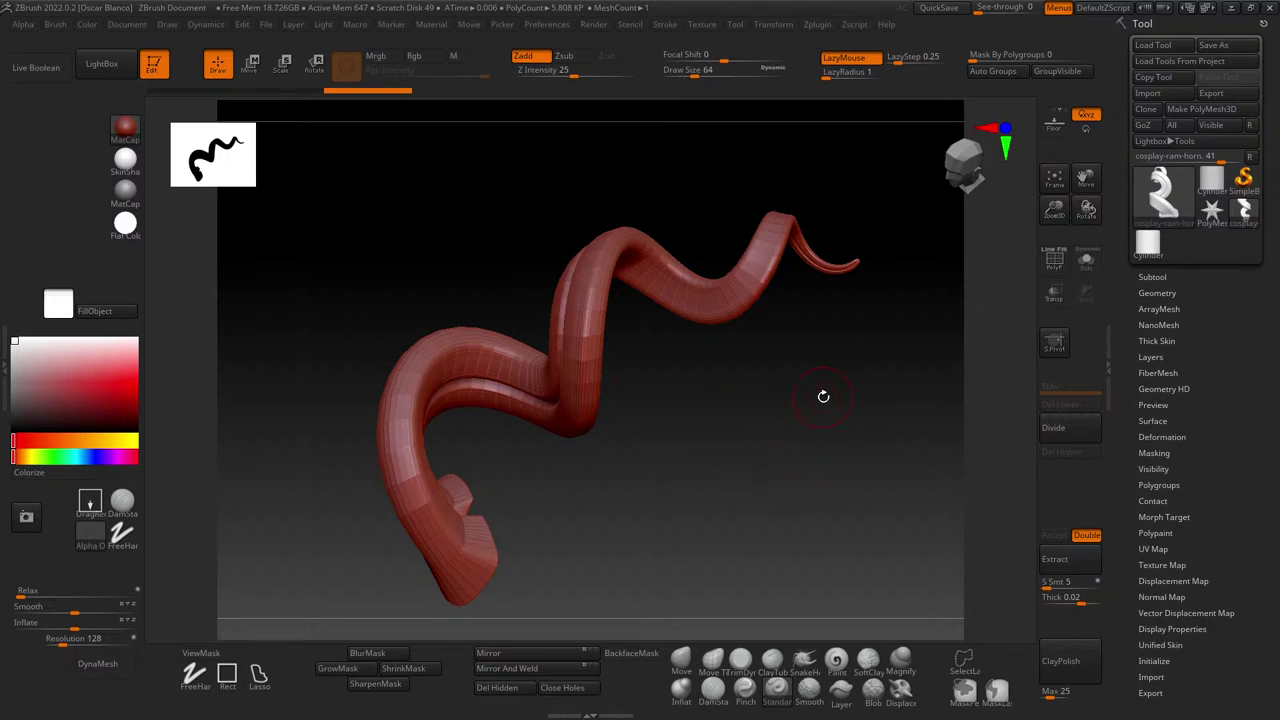
drag(734, 493, 623, 570)
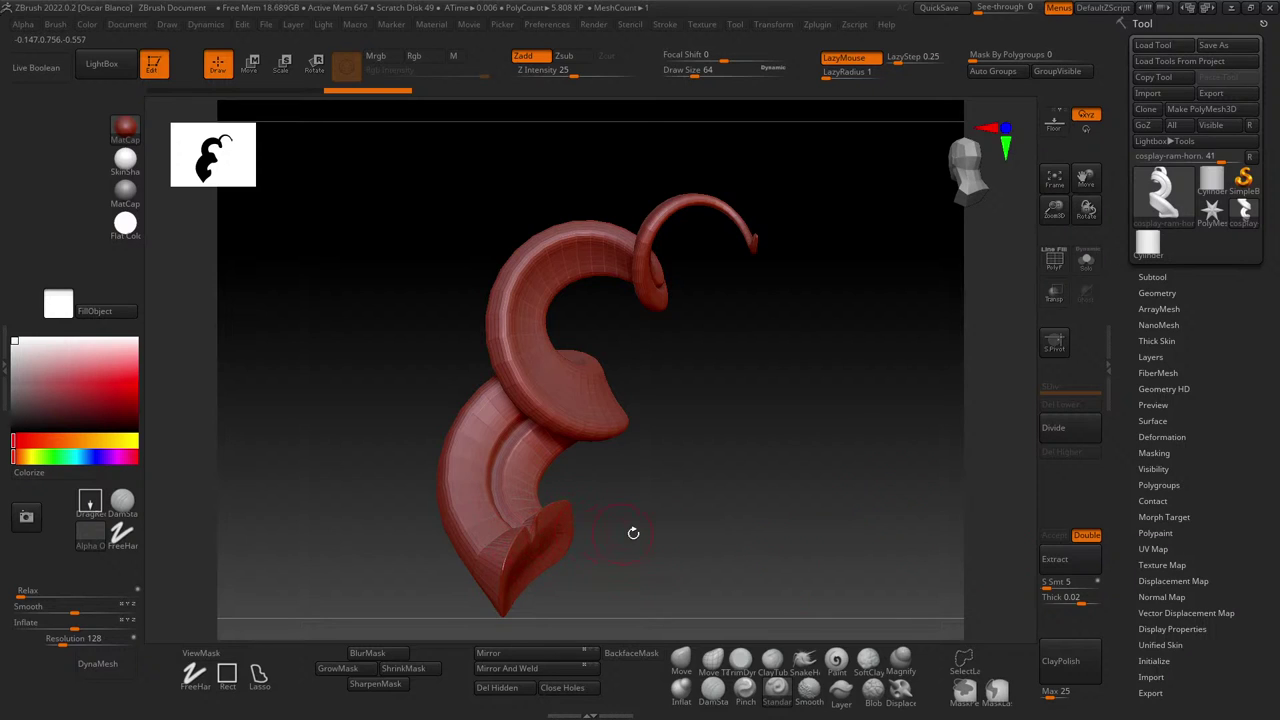
drag(713, 474, 974, 477)
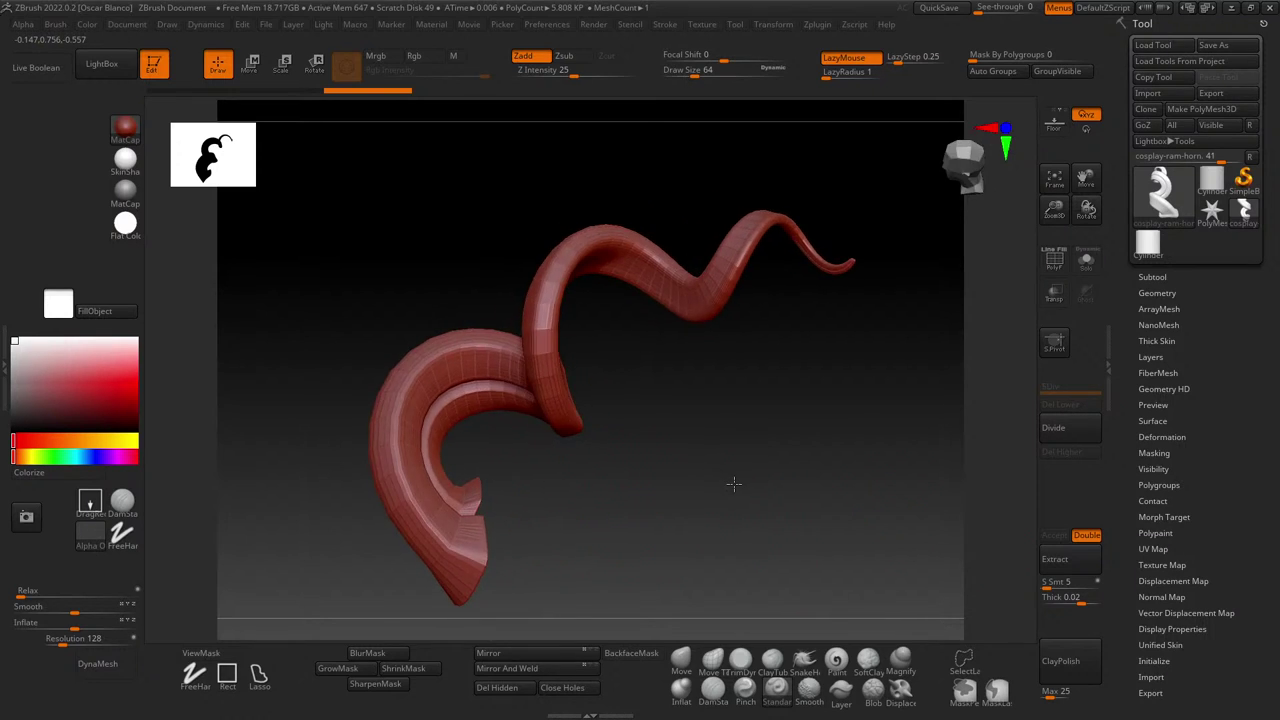
mouse_move(604, 474)
mouse_down()
mouse_move(657, 486)
mouse_move(608, 477)
mouse_up()
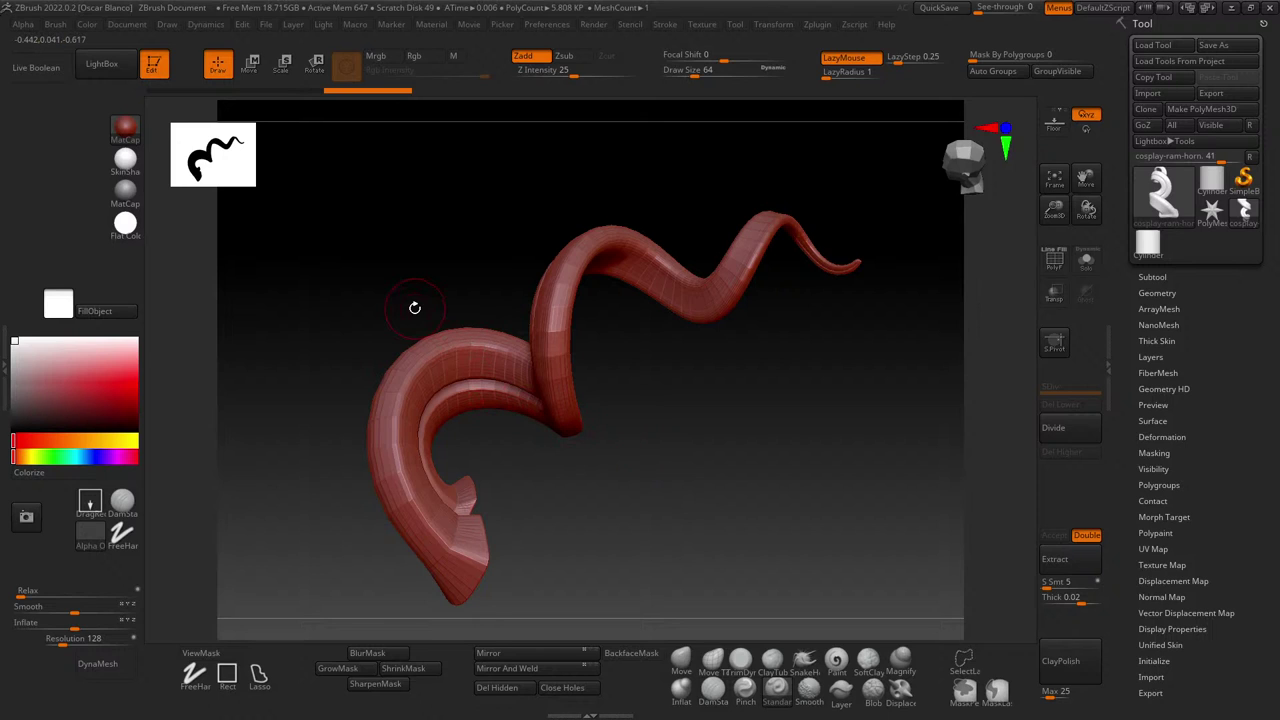
drag(414, 308, 809, 460)
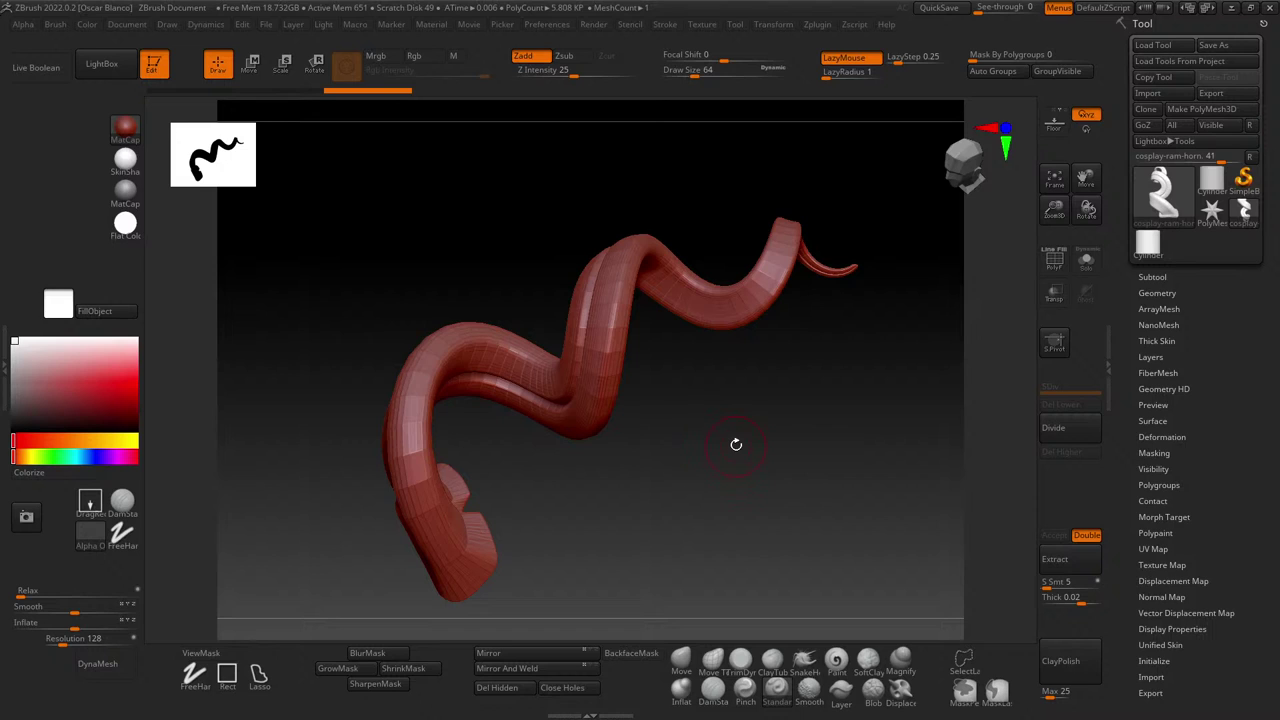
- Raise the horn mesh's resolution by activating Dynamic Subdiv from the geometry settings
ctrl+right_drag(797, 419, 800, 449)
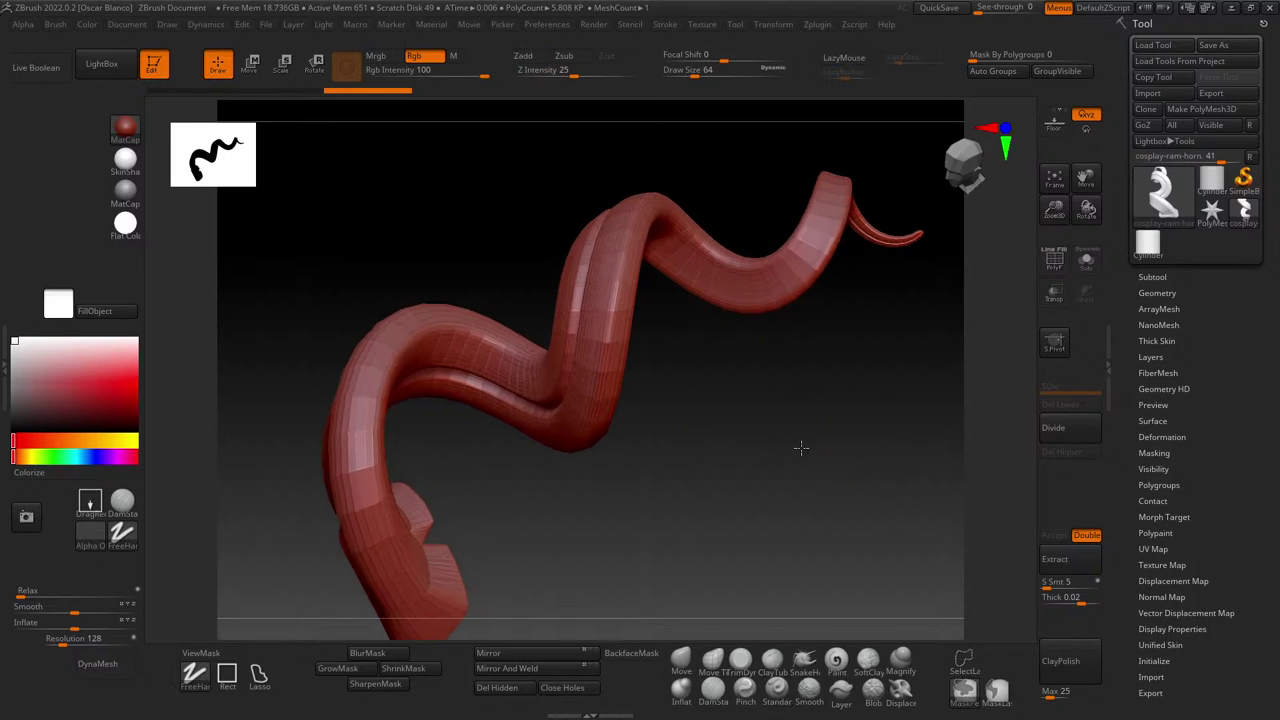
drag(738, 426, 696, 411)
drag(752, 420, 665, 420)
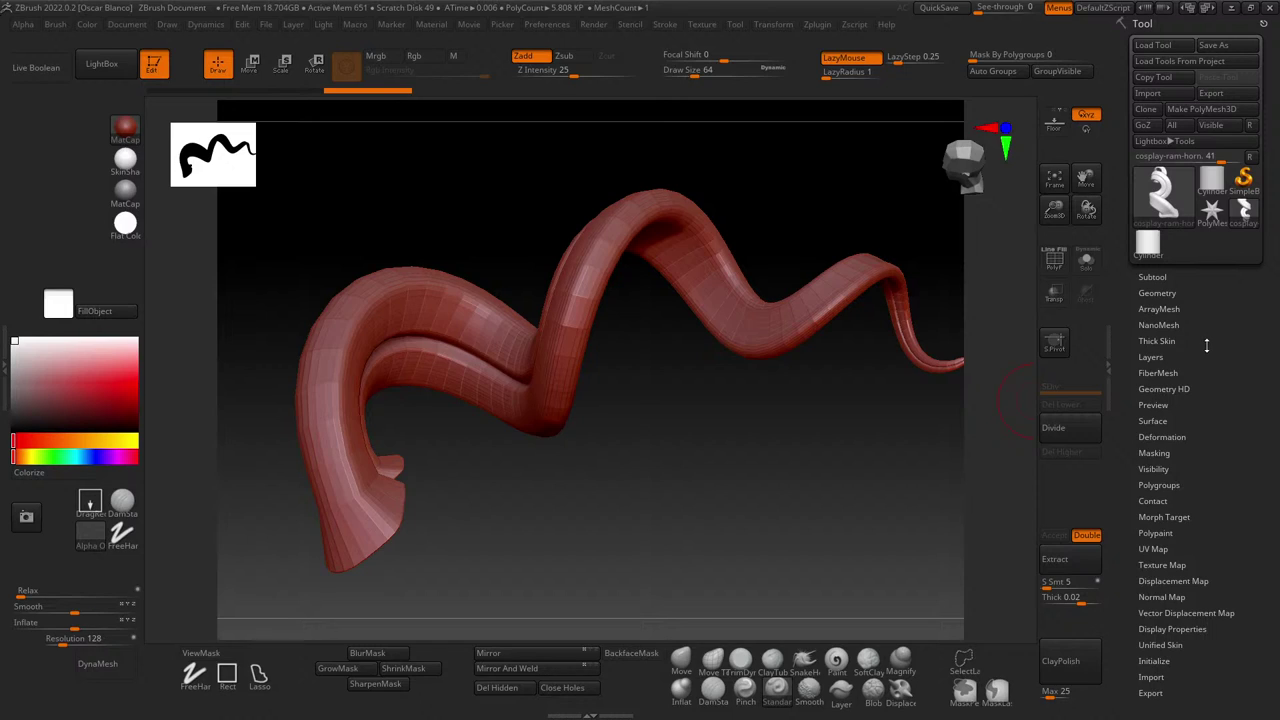
scroll(1207, 345, down, 1)
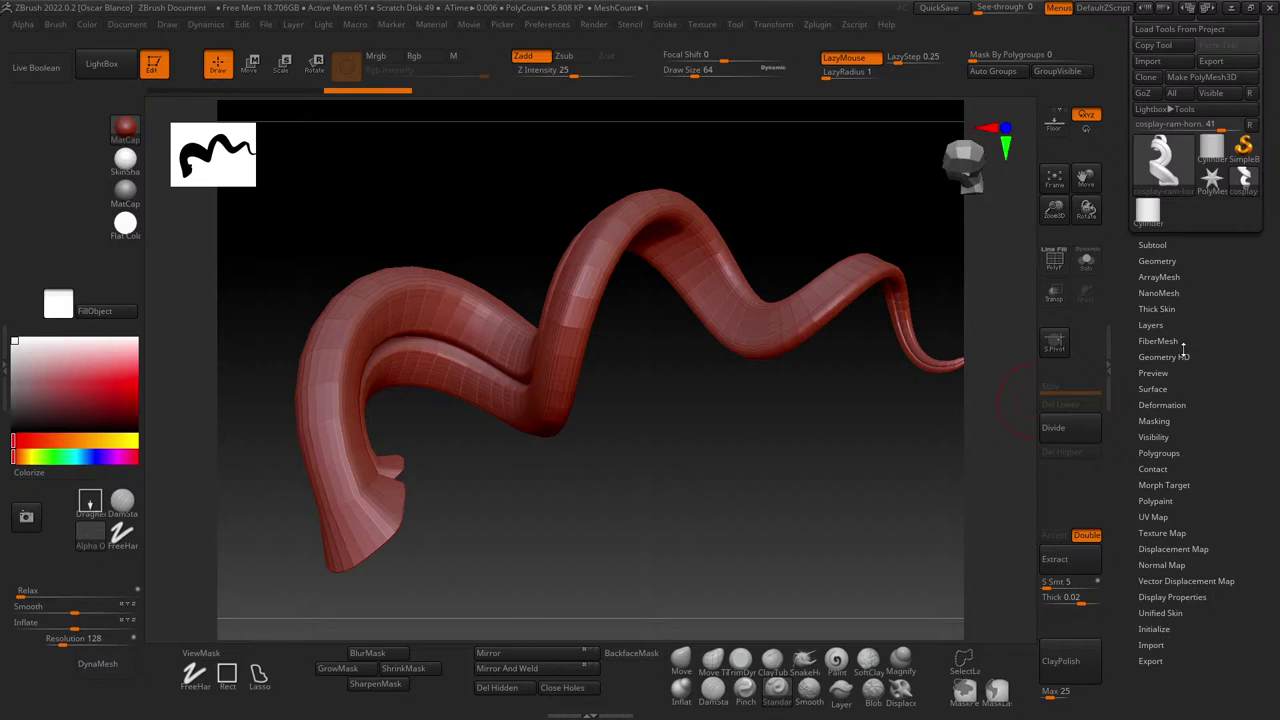
click(1157, 261)
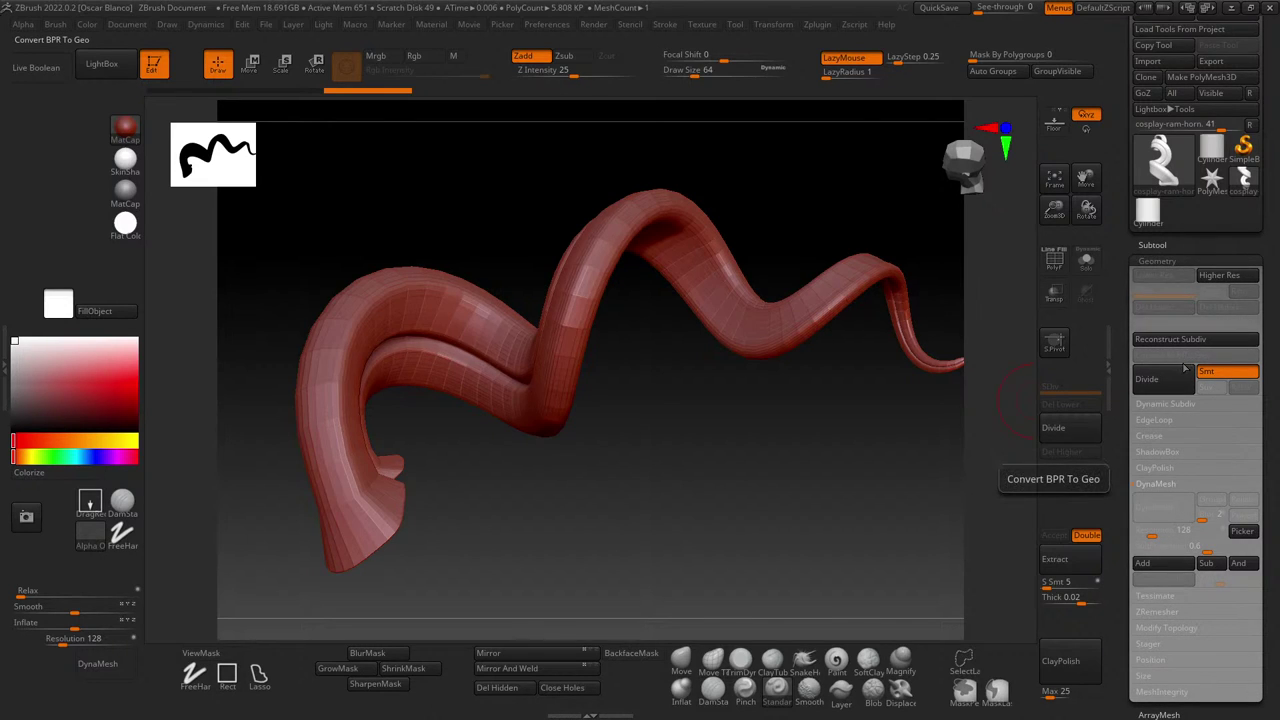
click(1220, 275)
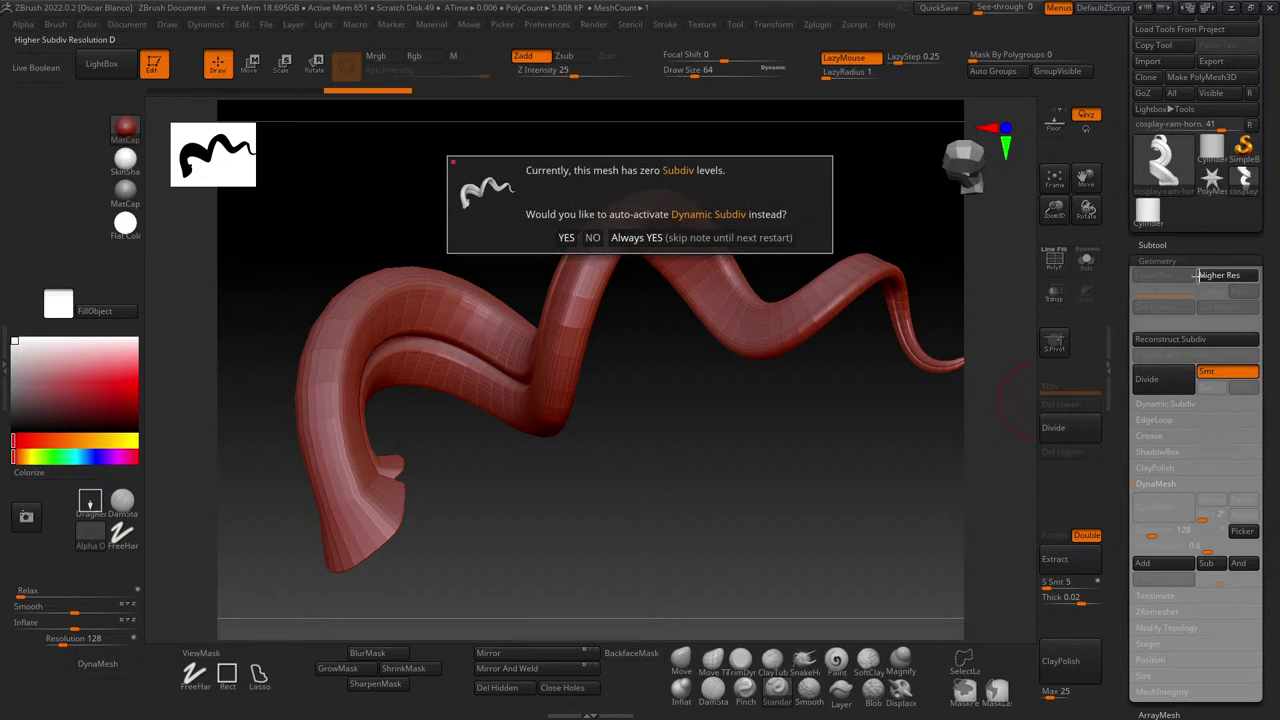
click(566, 237)
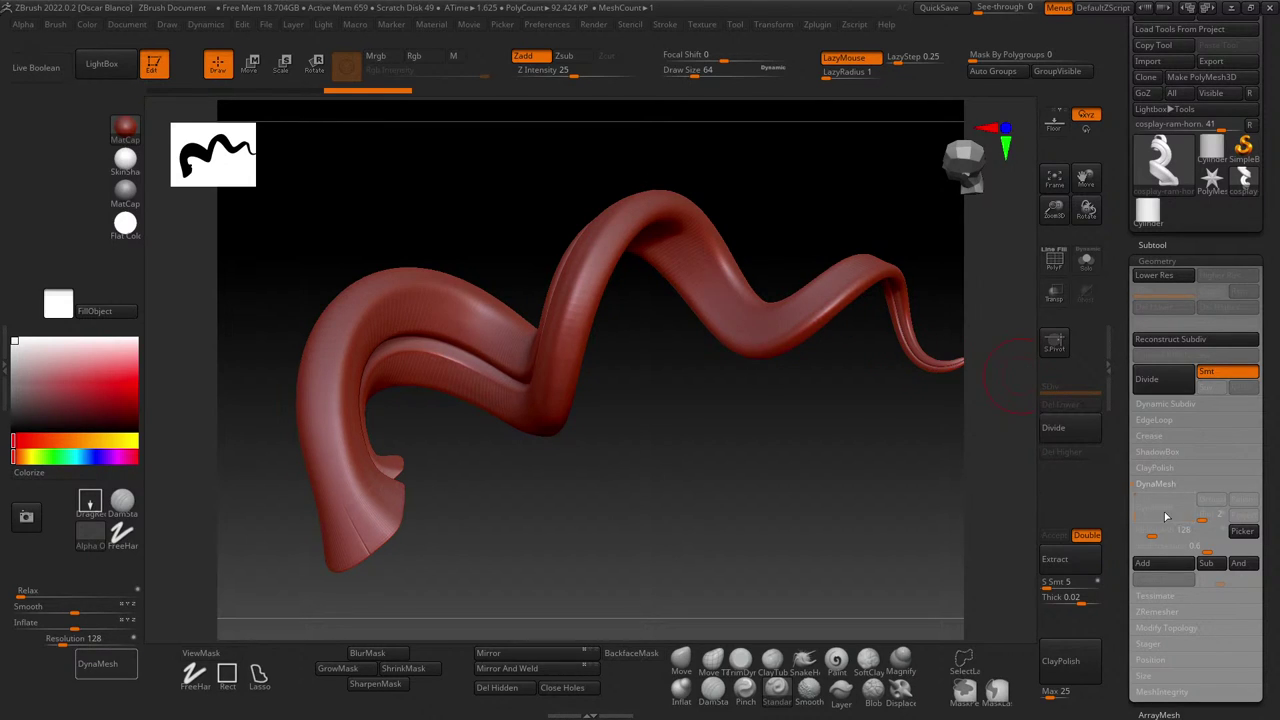
- Try converting the horn to DynaMesh at resolution 128 and dividing it once, and revert to the original low-poly mesh
click(97, 663)
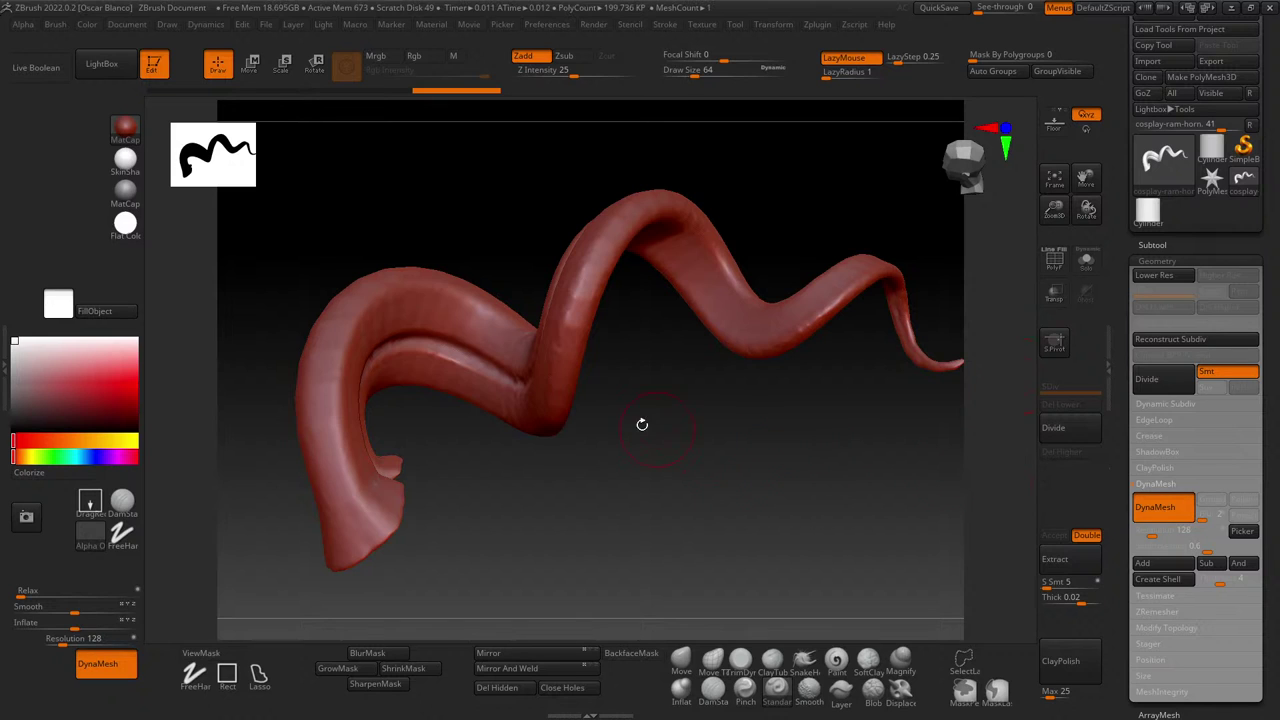
mouse_move(714, 465)
mouse_down()
mouse_move(723, 451)
mouse_move(818, 467)
mouse_move(729, 437)
mouse_move(646, 357)
mouse_move(740, 443)
mouse_move(771, 517)
mouse_move(694, 491)
mouse_move(717, 466)
mouse_up()
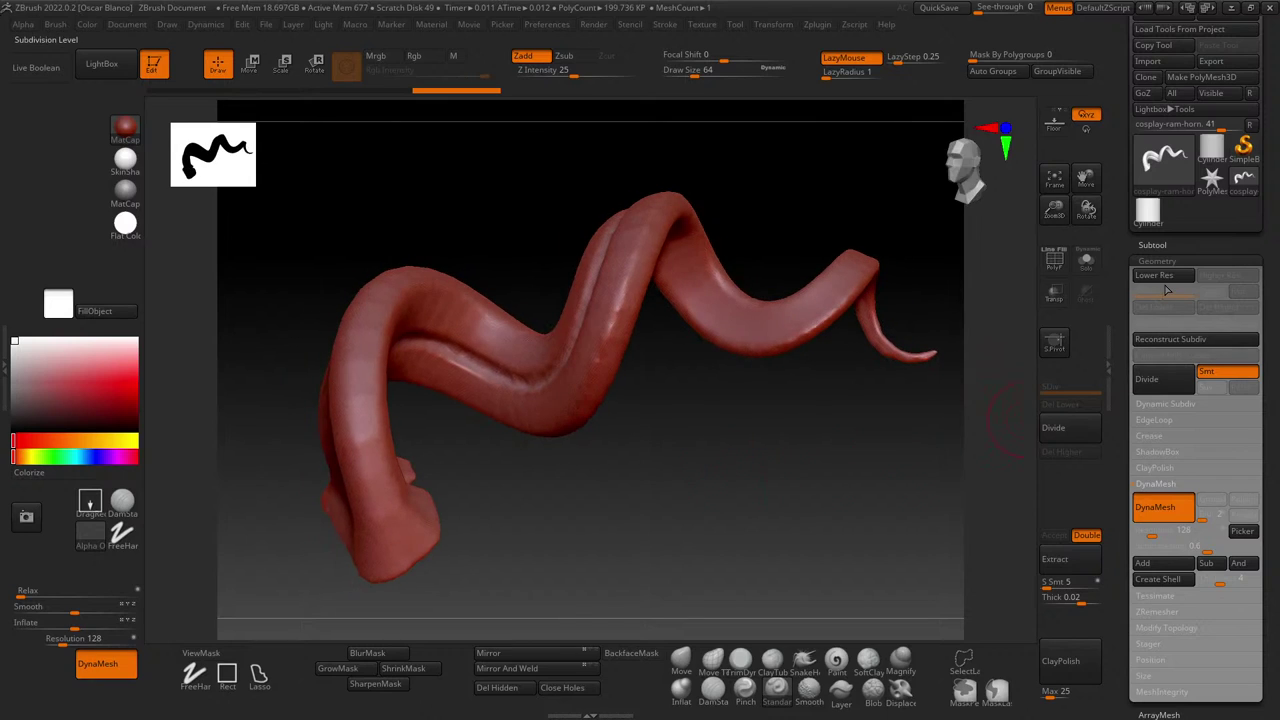
click(1174, 380)
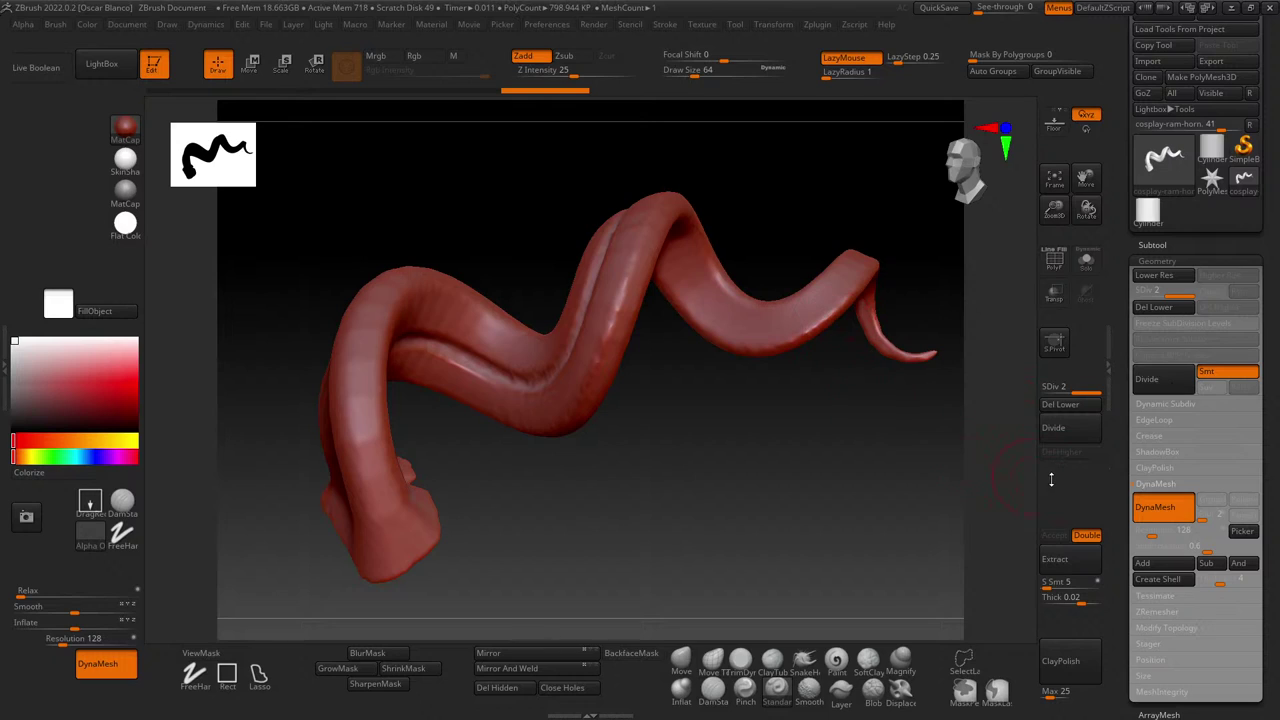
key(ctrl)
key(shift+d)
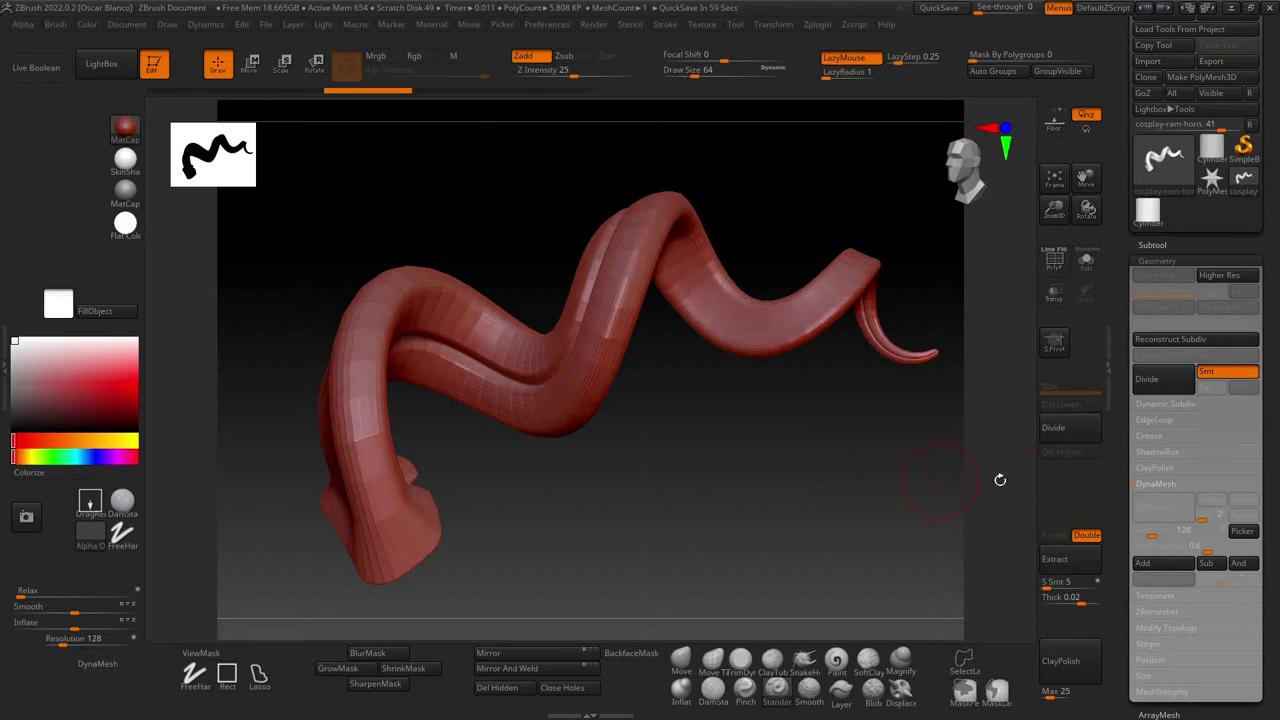
- Activate Dynamic Subdiv on the low-poly horn and check the smoothed groove and base up close
key(d)
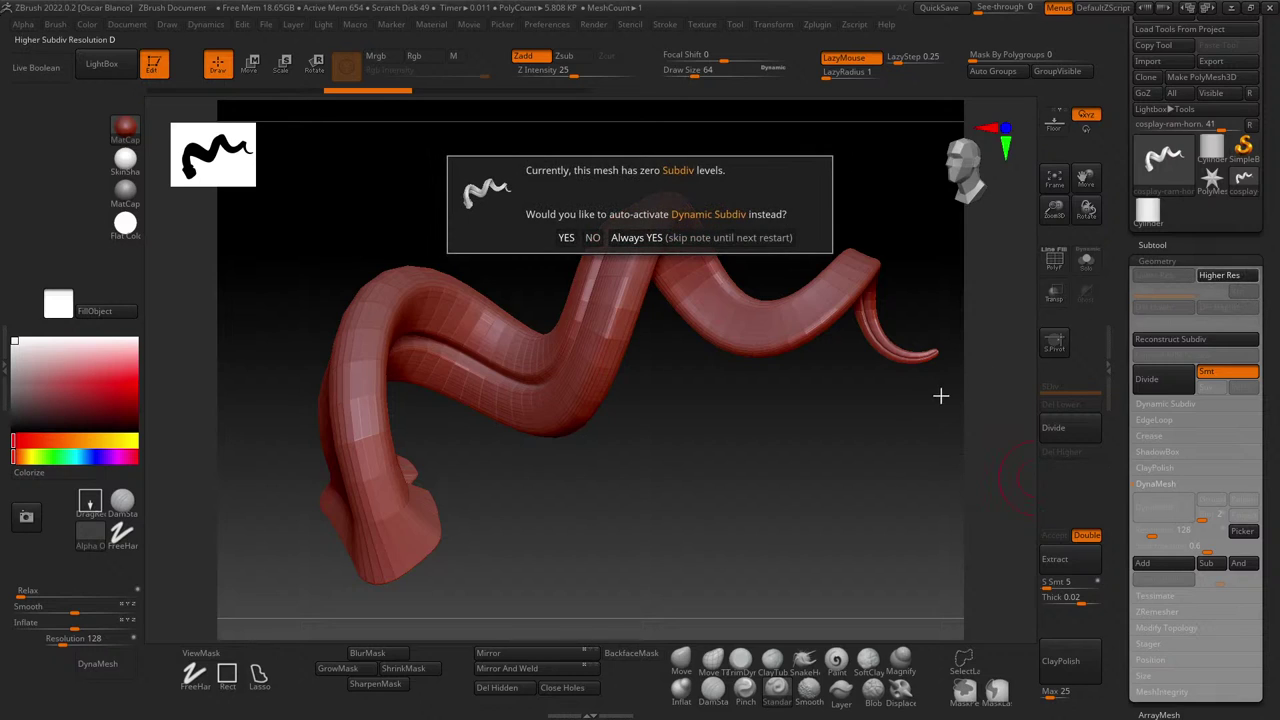
click(567, 239)
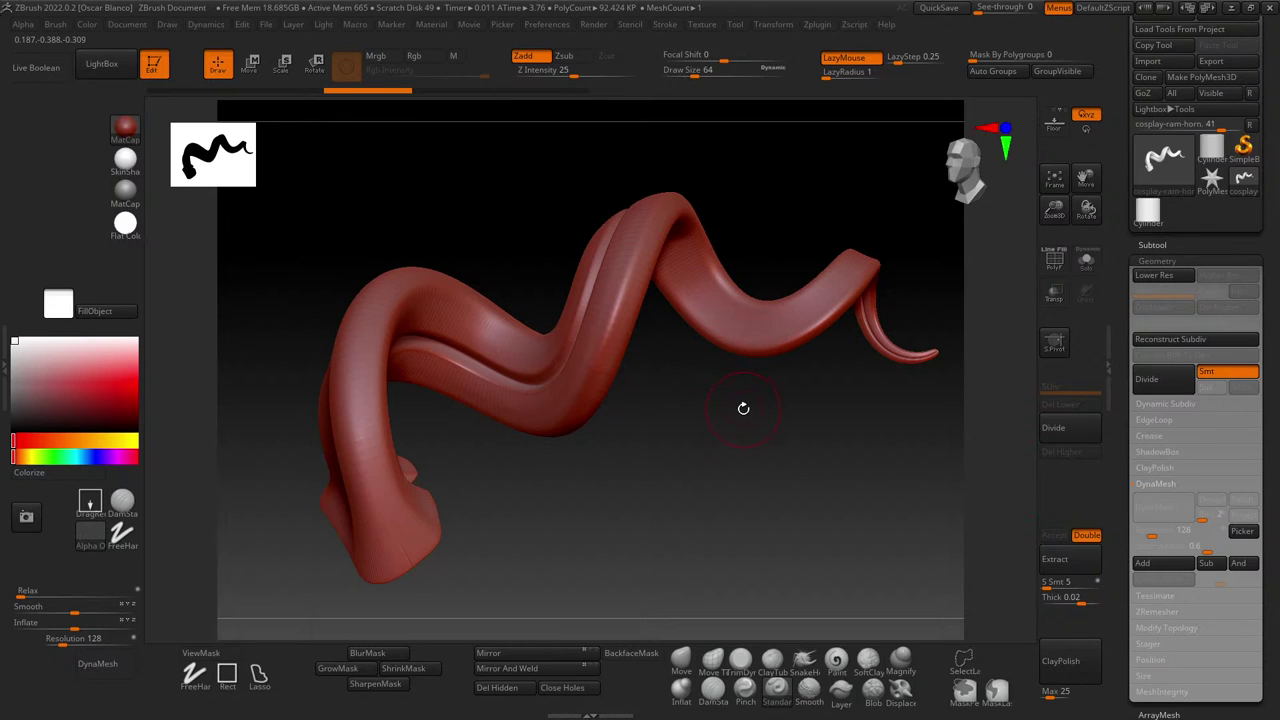
drag(743, 409, 703, 397)
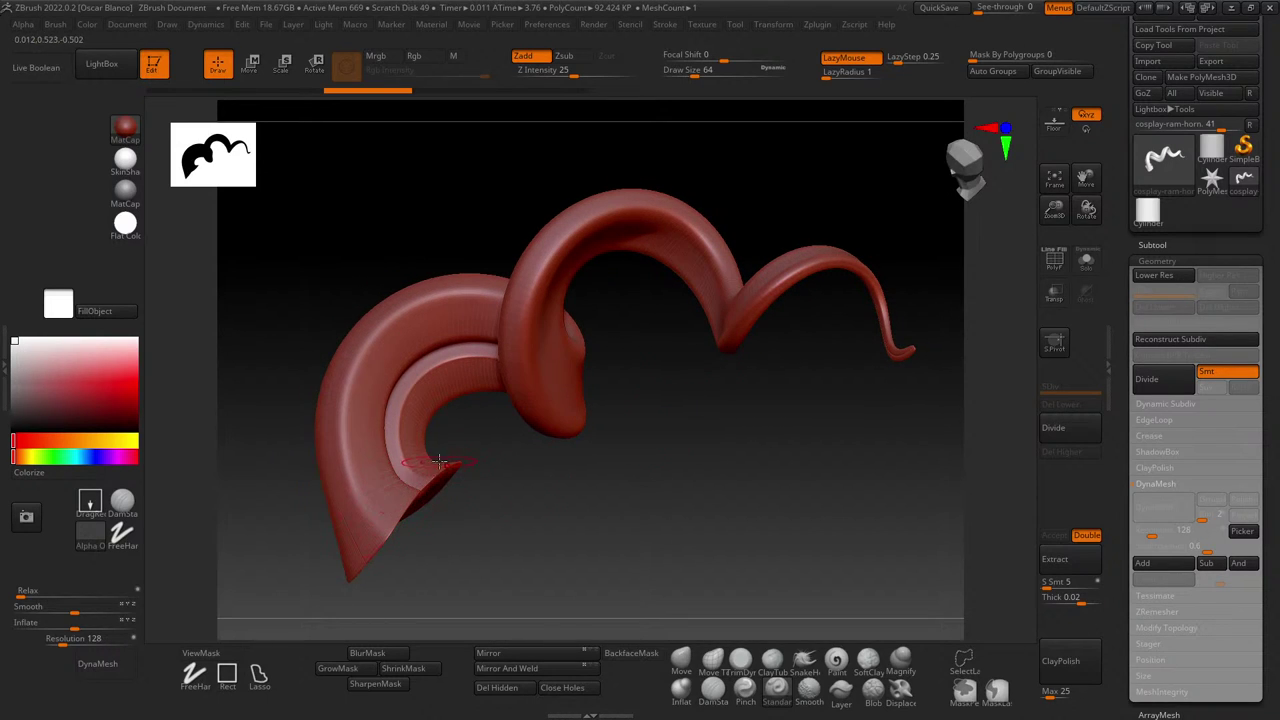
ctrl+right_drag(549, 494, 574, 533)
mouse_move(574, 532)
mouse_down()
mouse_move(477, 503)
mouse_move(706, 486)
mouse_move(751, 403)
mouse_move(740, 416)
mouse_move(703, 411)
mouse_move(711, 434)
mouse_move(641, 357)
mouse_move(651, 383)
mouse_move(640, 394)
mouse_up()
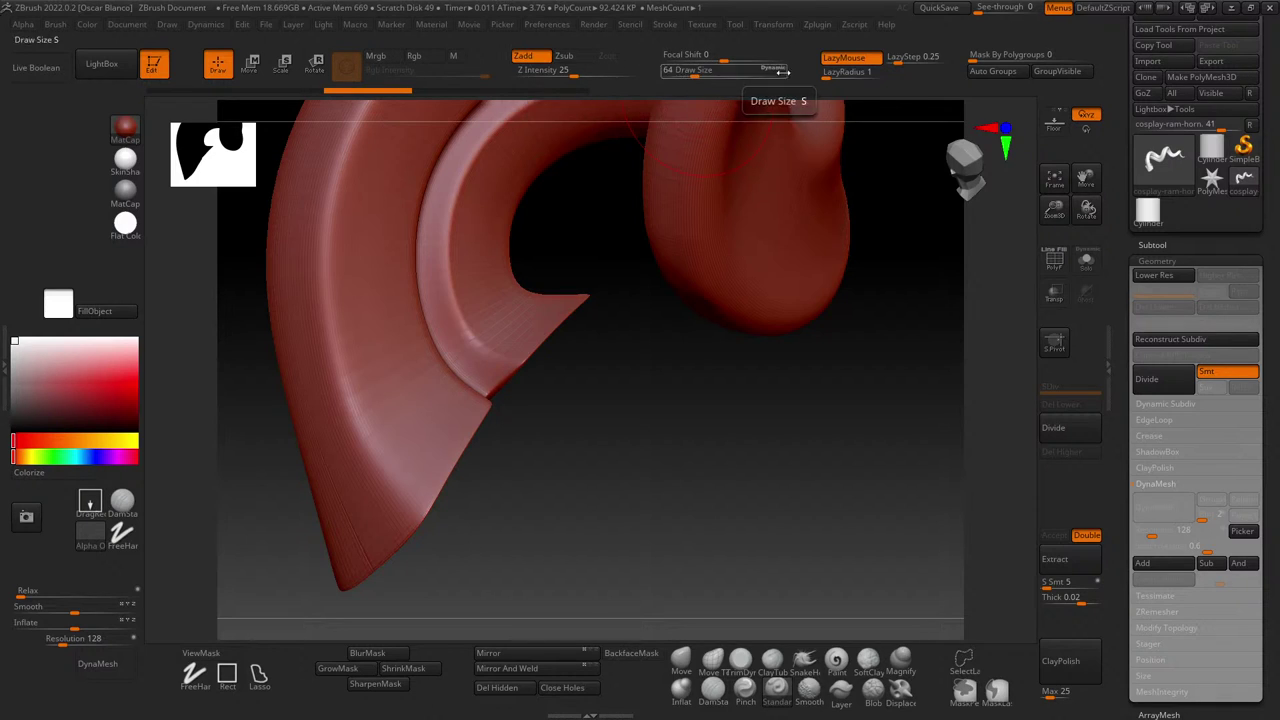
- Enable customization of the interface in the configuration preferences
click(540, 26)
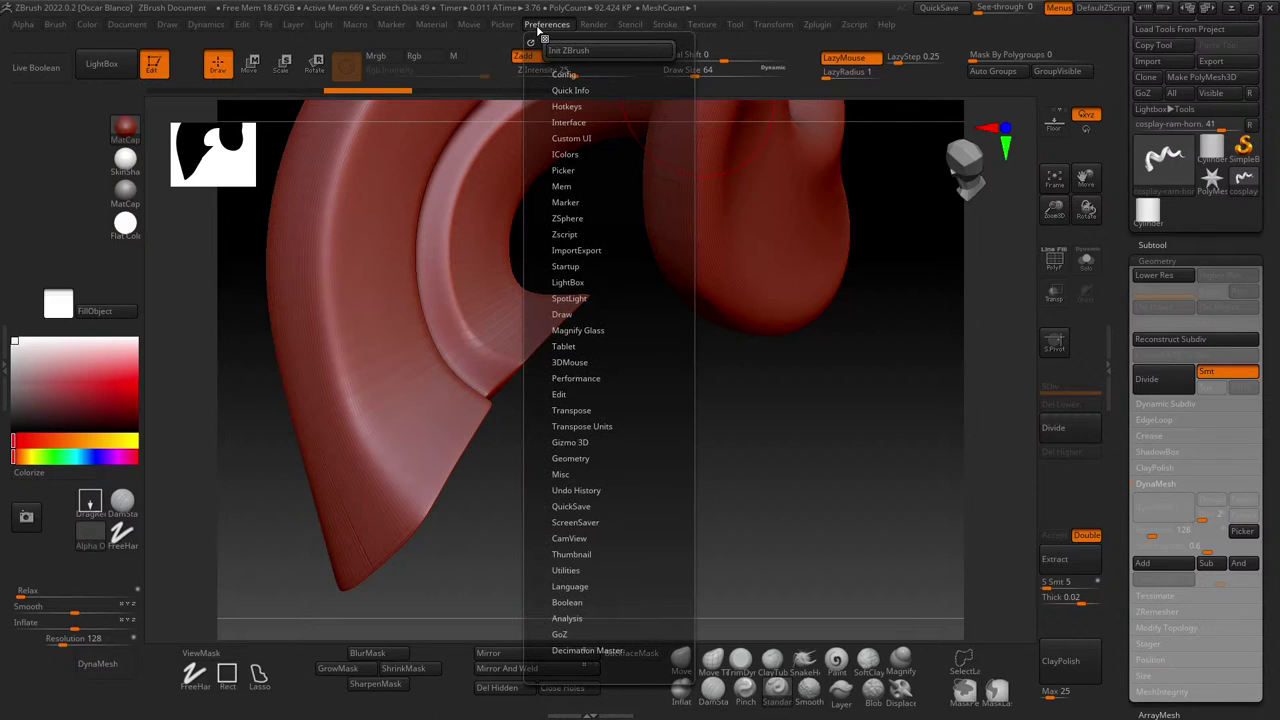
click(563, 74)
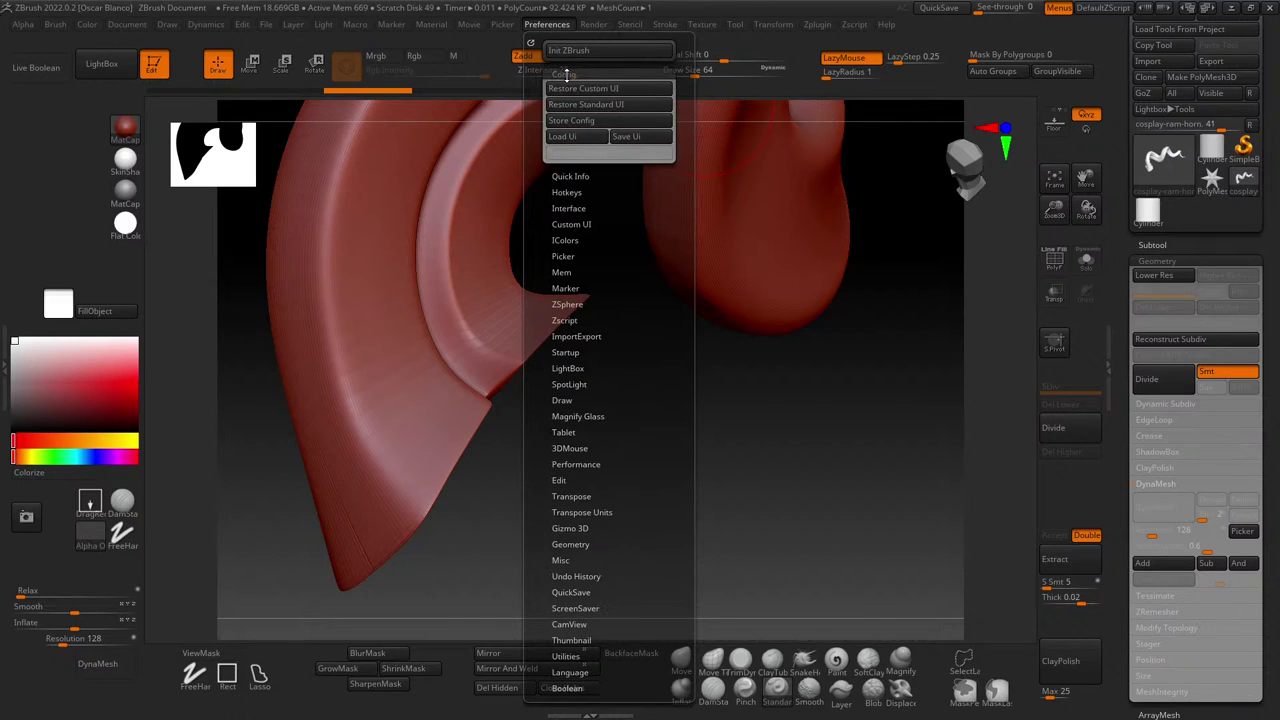
click(591, 157)
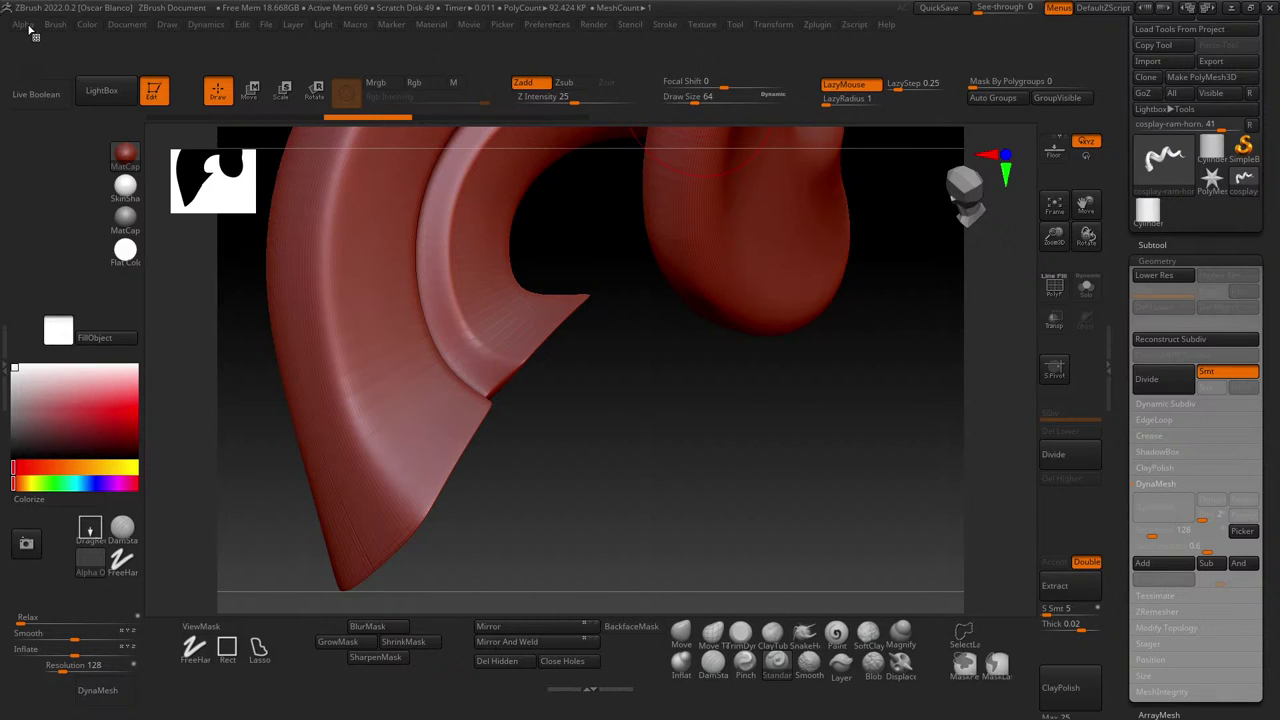
click(60, 28)
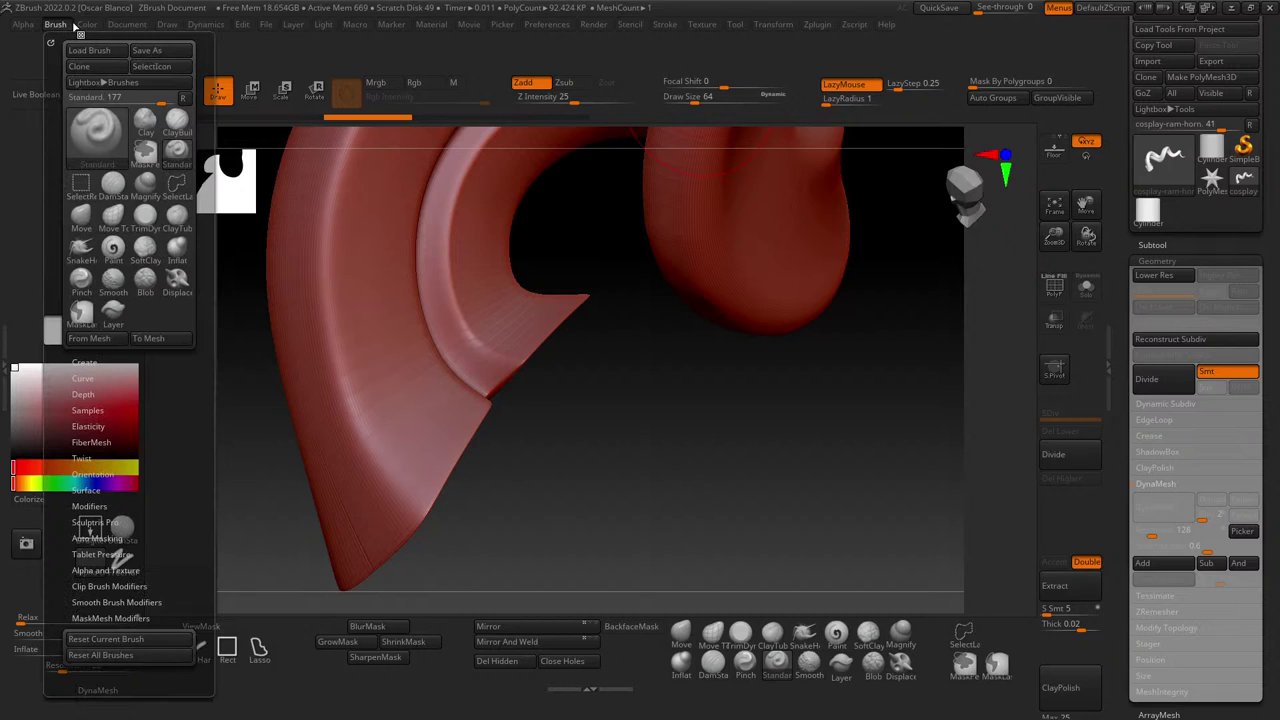
mouse_move(90, 26)
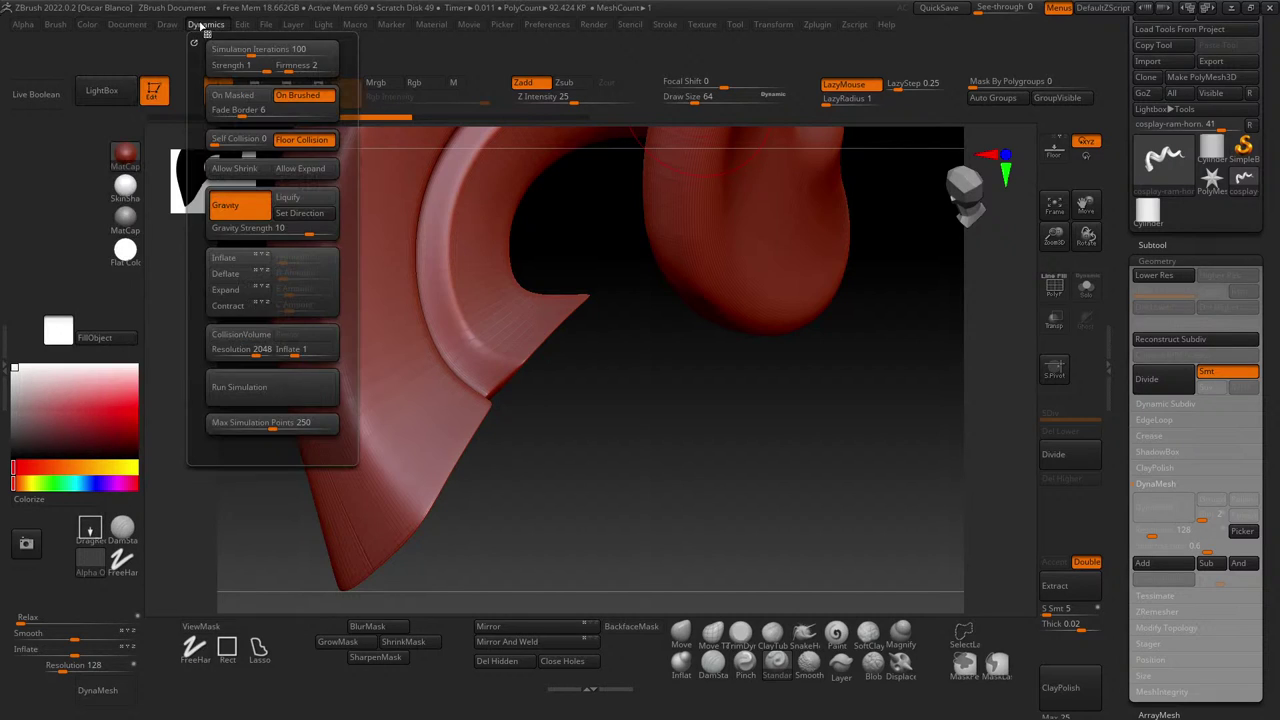
mouse_move(349, 30)
mouse_move(296, 22)
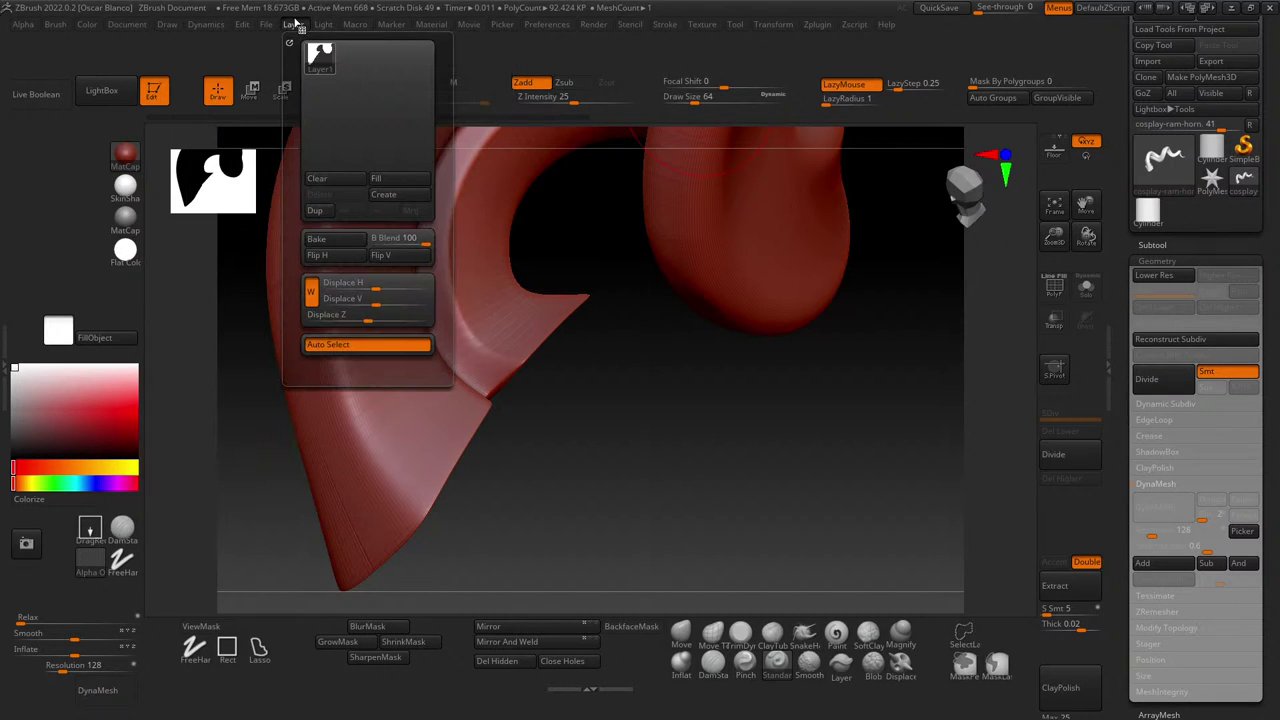
mouse_move(484, 22)
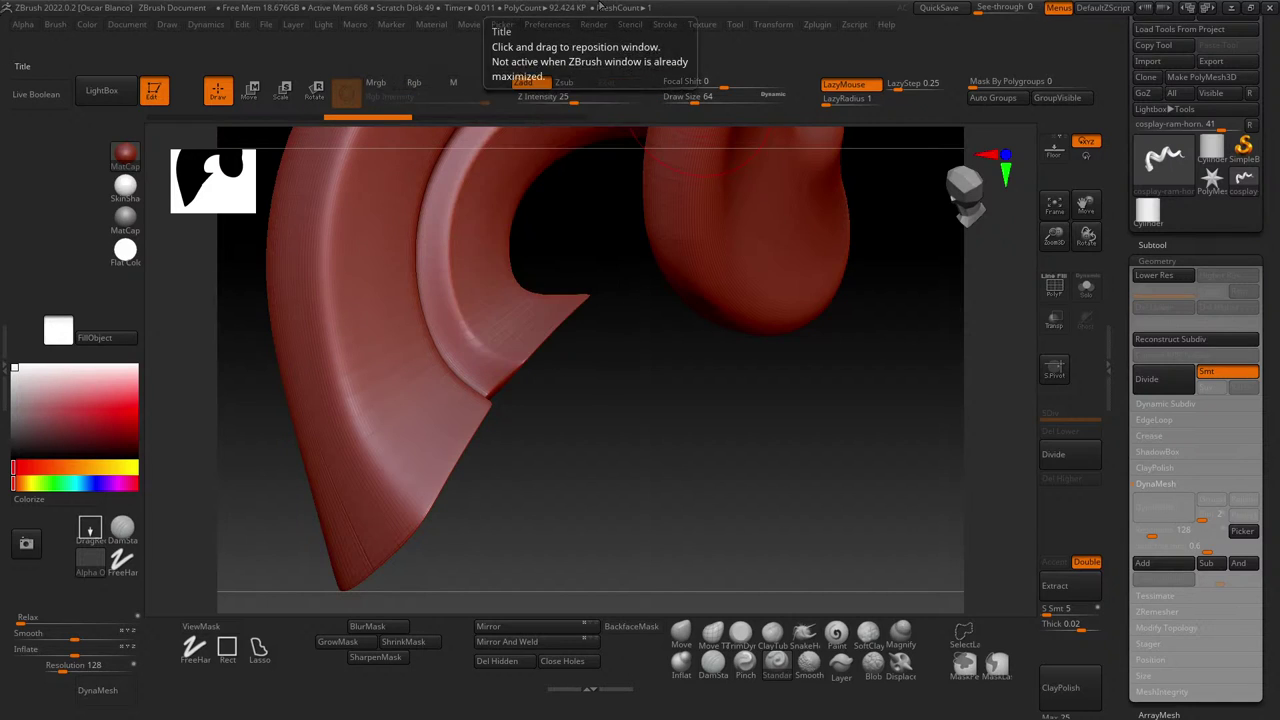
mouse_move(701, 36)
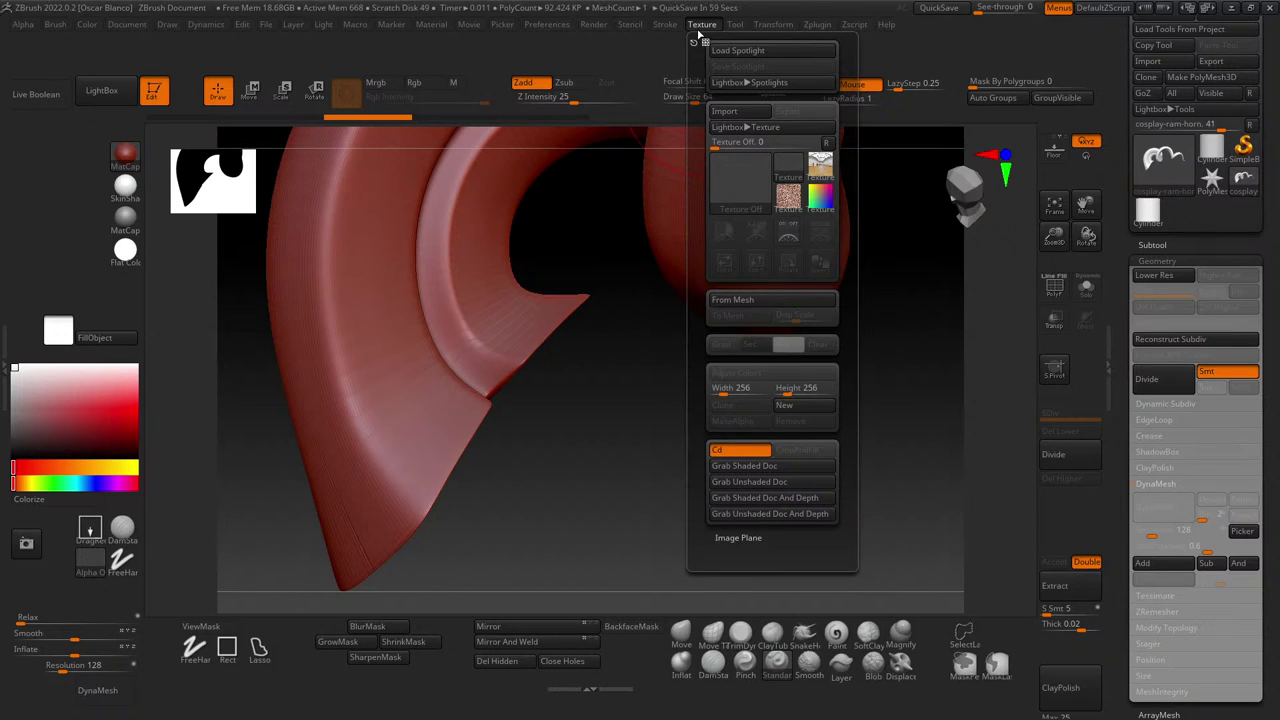
mouse_move(738, 27)
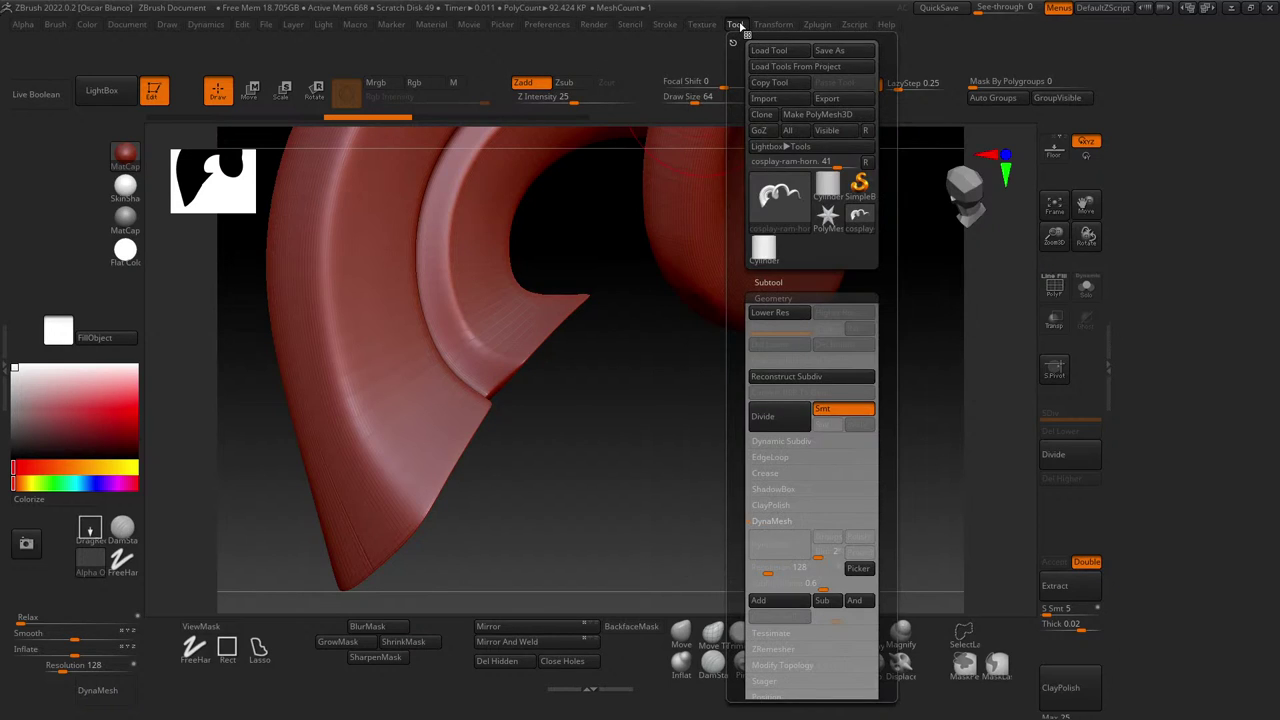
mouse_move(781, 34)
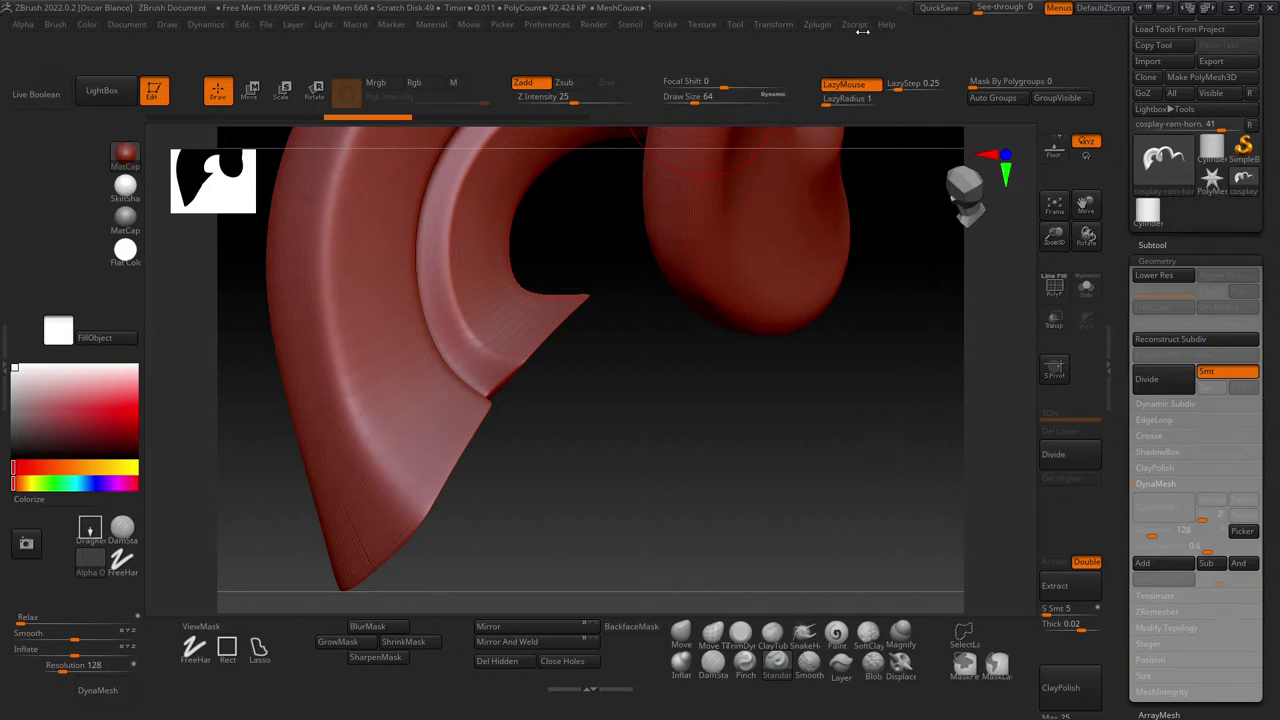
- Add Decimation Master's Pre-process Current command to the interface directly beneath the material thumbnails
click(816, 26)
click(815, 26)
click(818, 26)
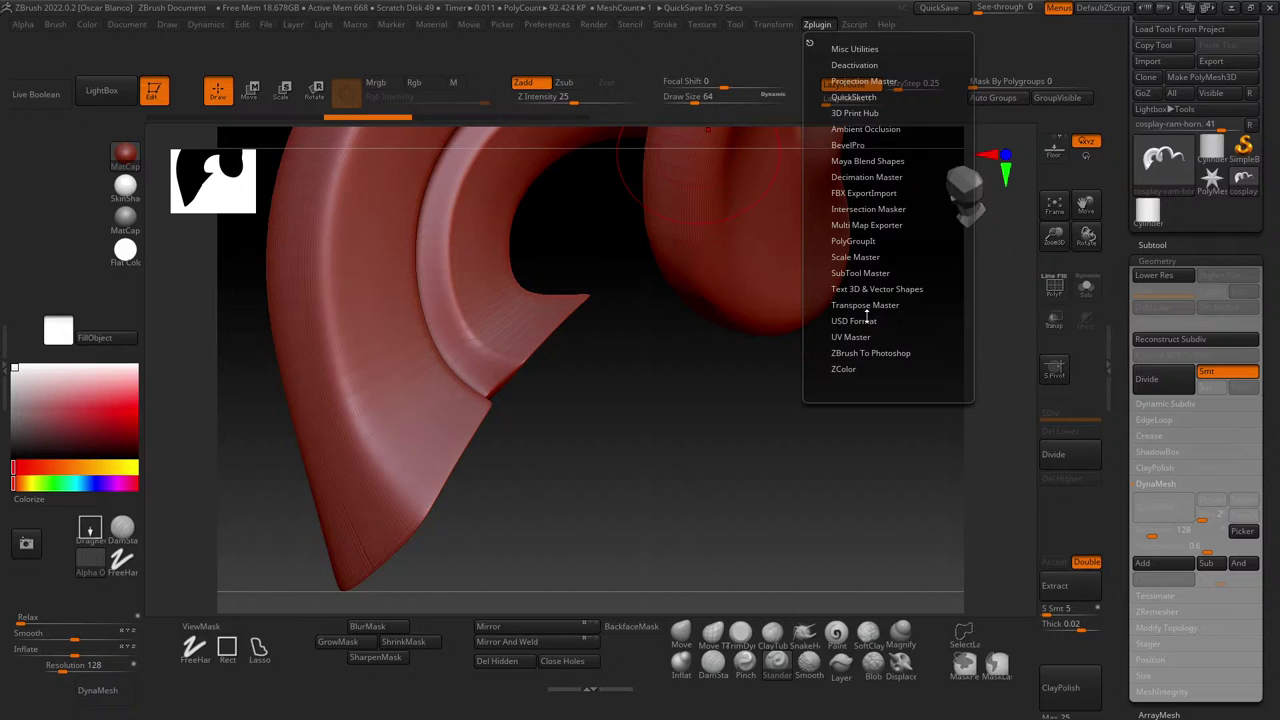
click(858, 177)
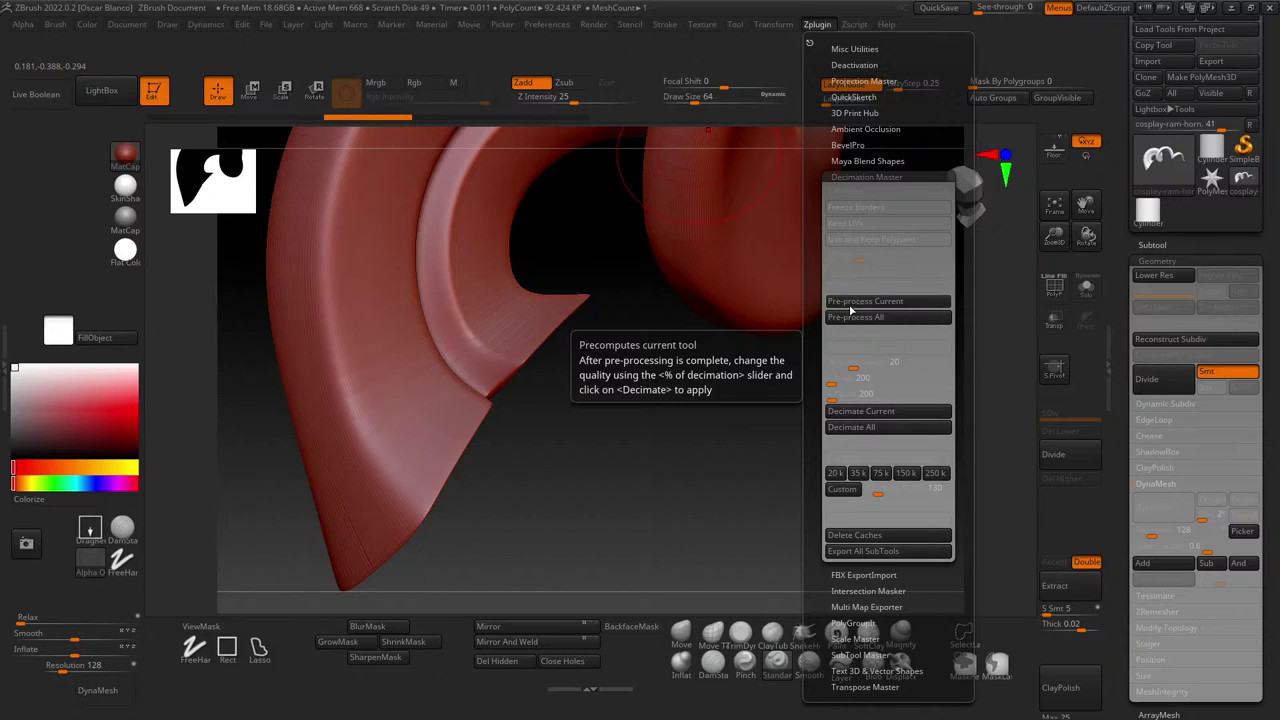
key(ctrl)
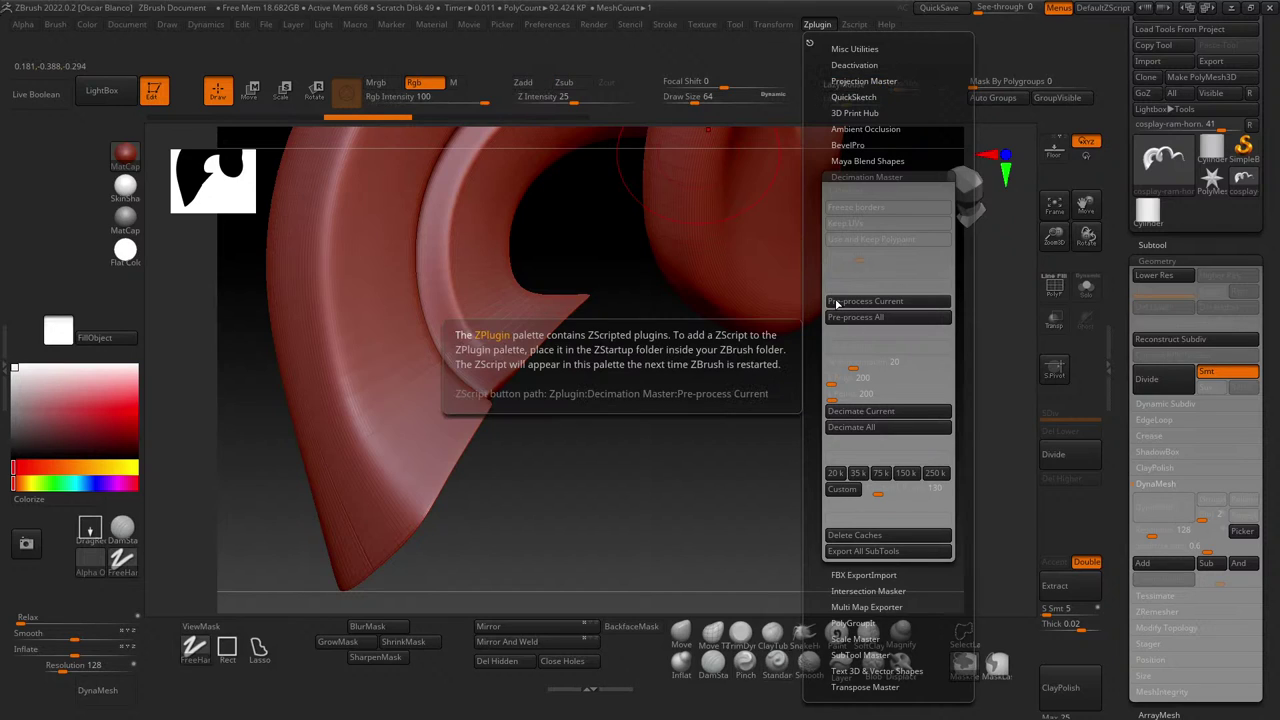
ctrl+alt+drag(840, 302, 29, 276)
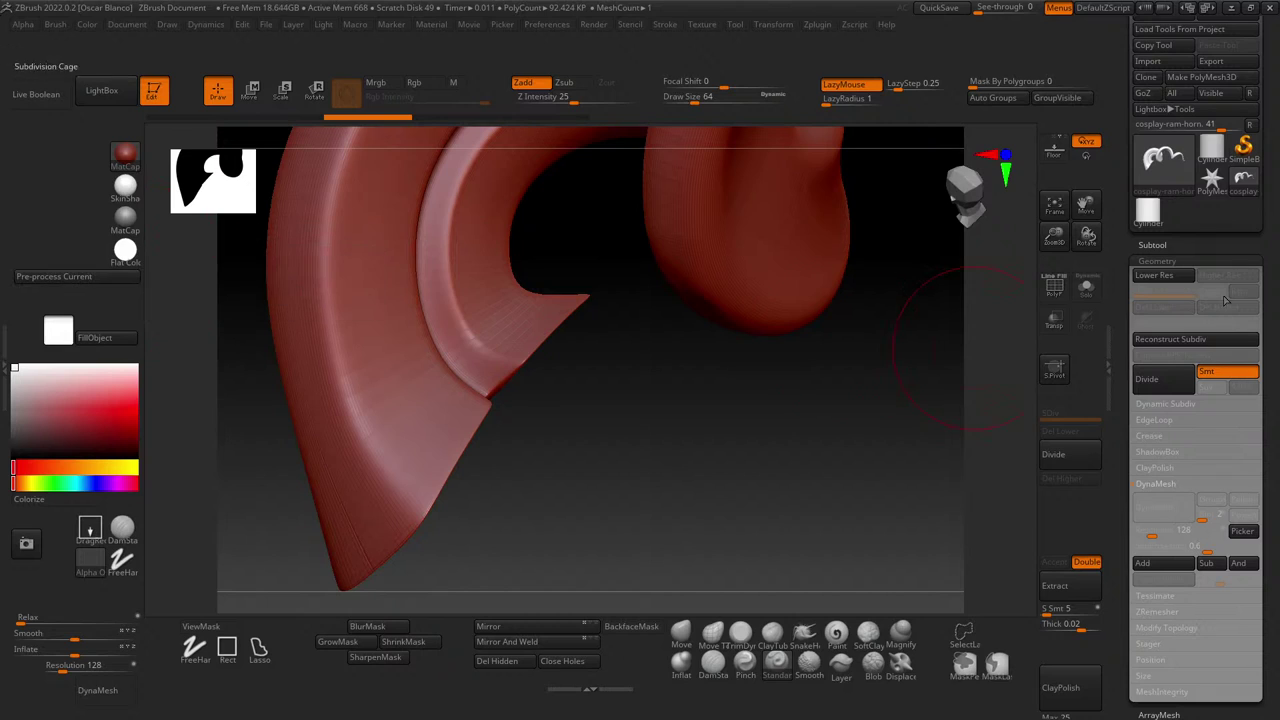
- Show the subtool list, then switch to the PolyMesh3D star and view it whole from the front
click(1151, 245)
mouse_move(1158, 248)
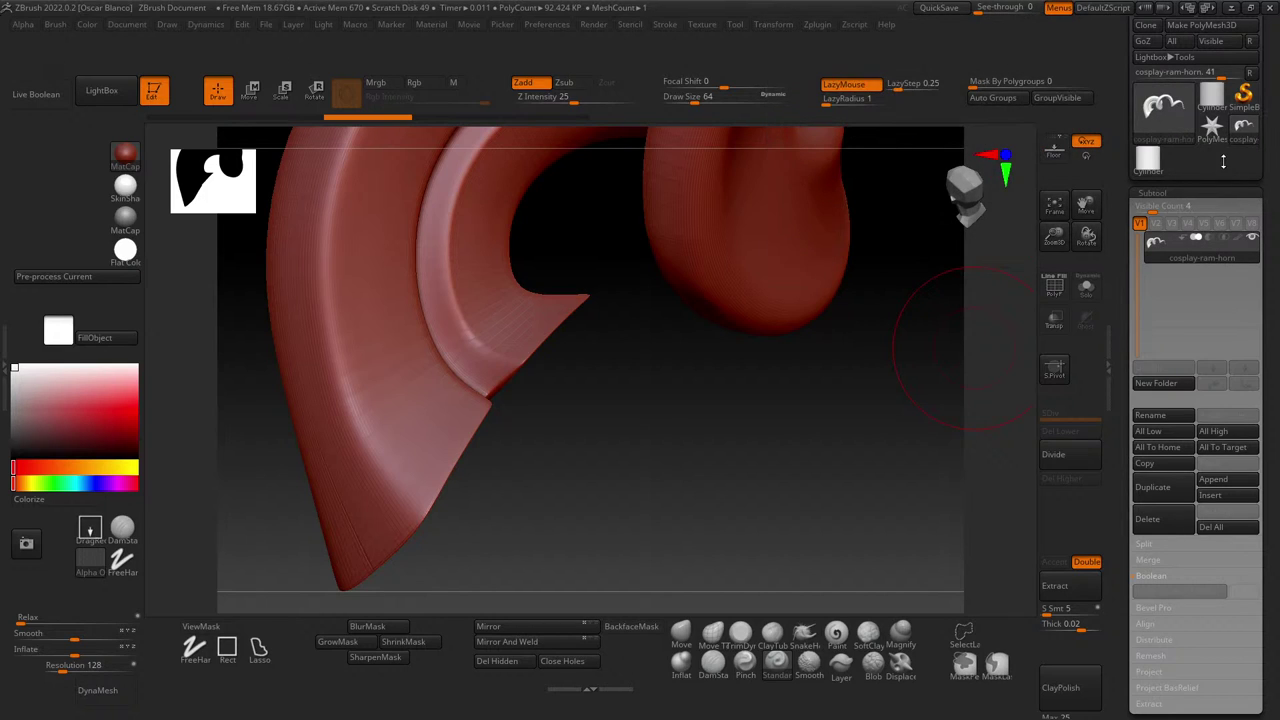
click(1212, 130)
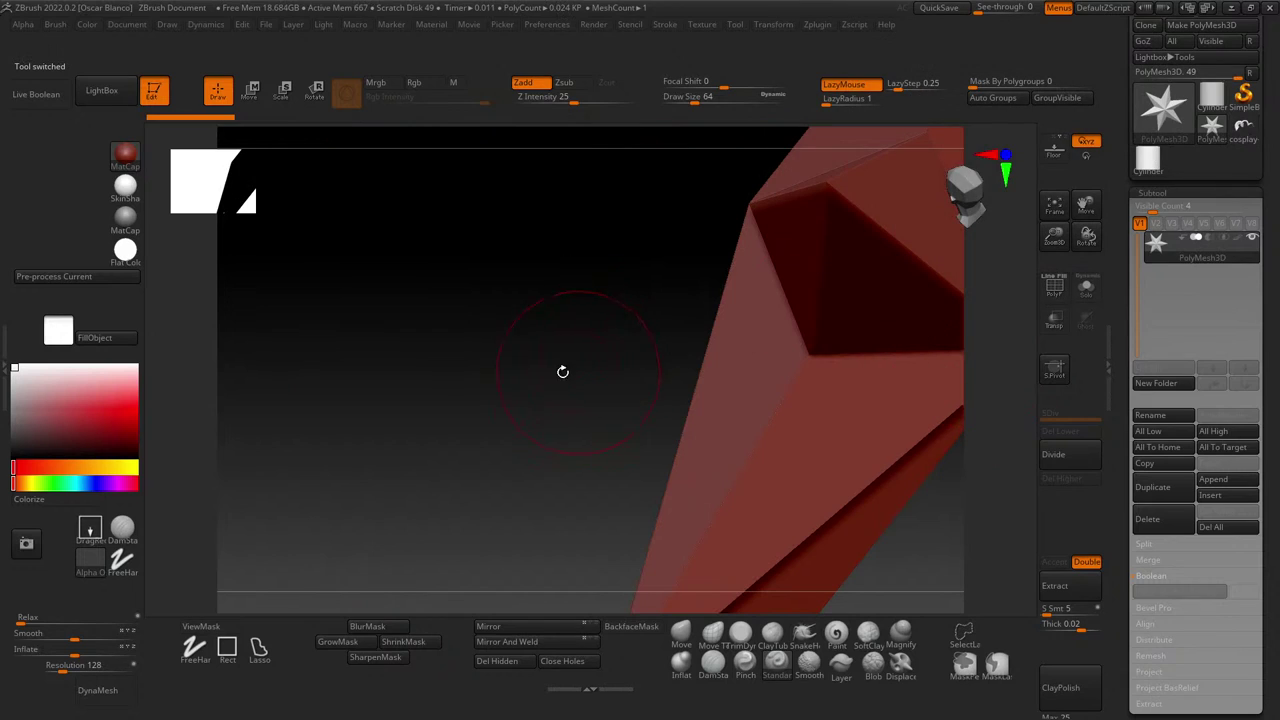
ctrl+right_drag(479, 368, 466, 282)
alt+right_drag(584, 314, 424, 302)
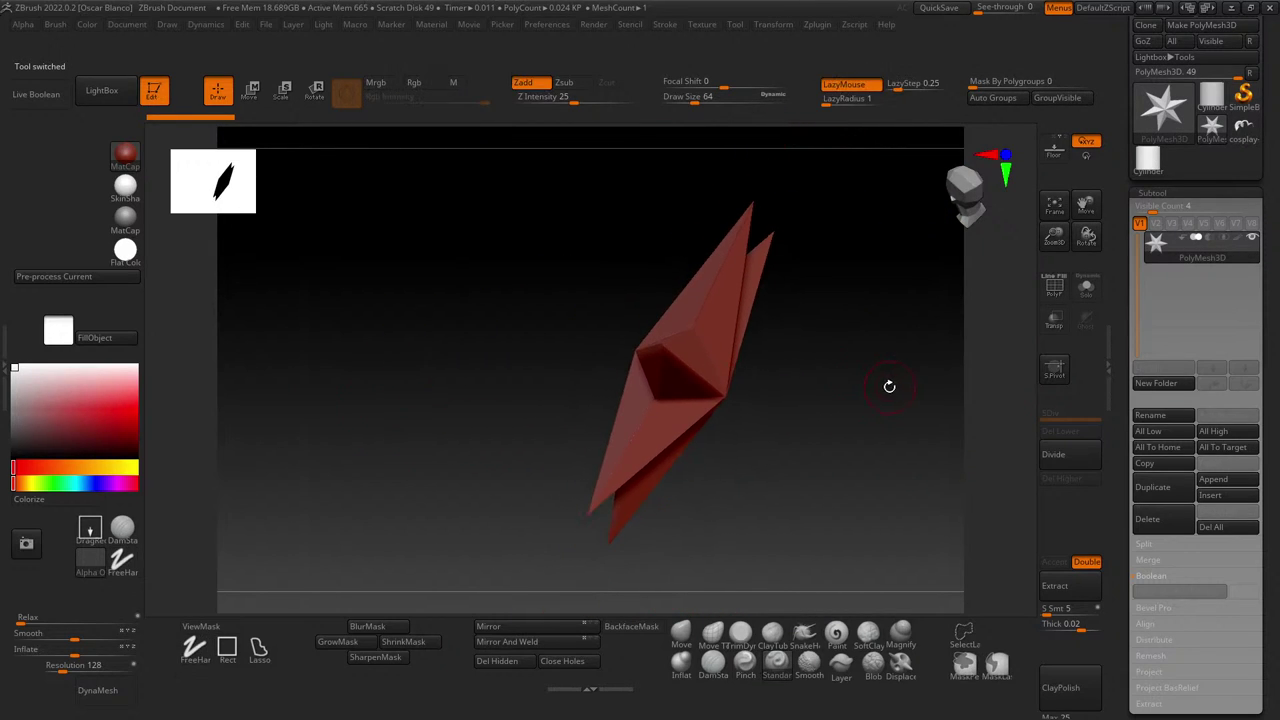
shift+drag(889, 383, 874, 351)
alt+right_drag(874, 351, 783, 349)
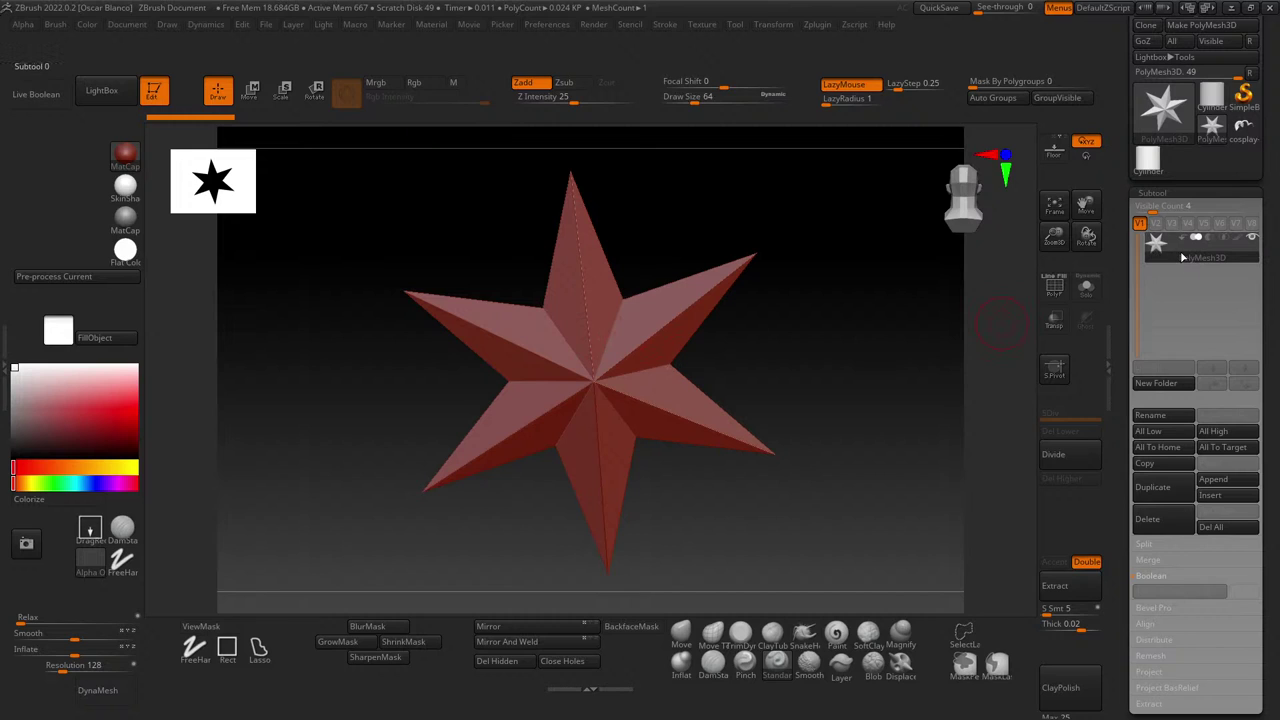
- Switch back to the cosplay-ram-horn model and view its full spiral from the side
click(1241, 129)
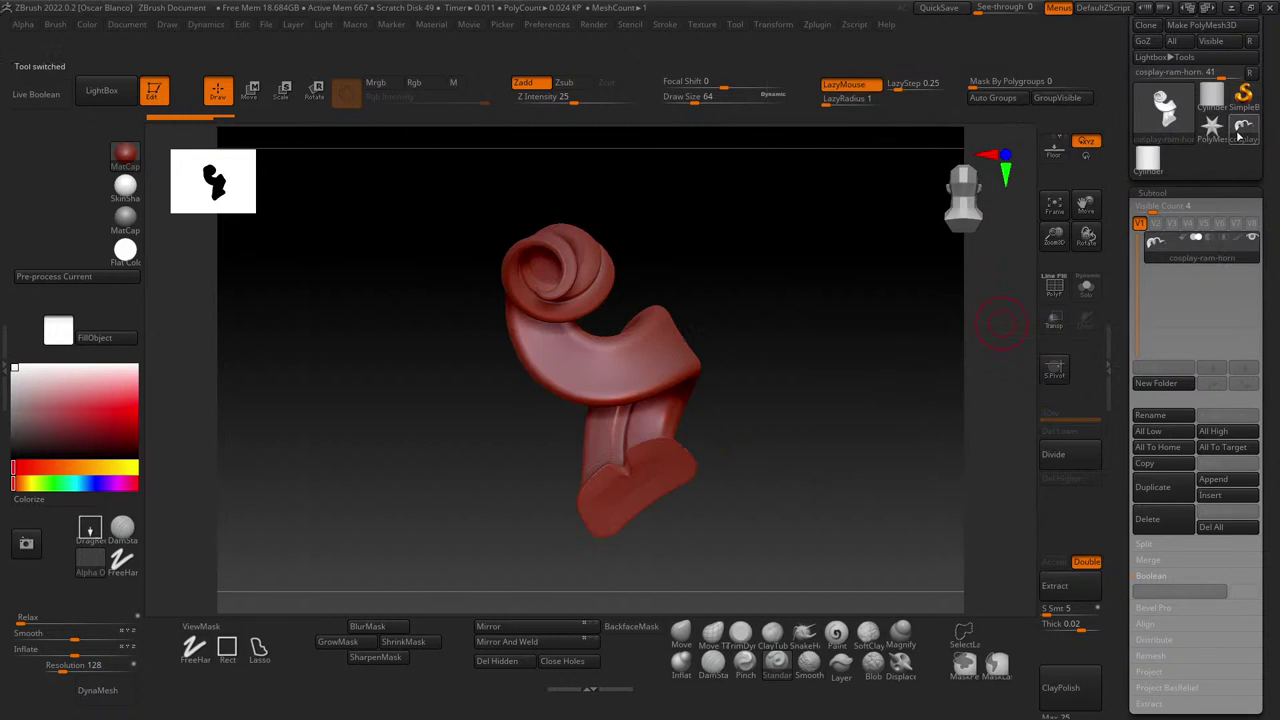
drag(749, 335, 810, 352)
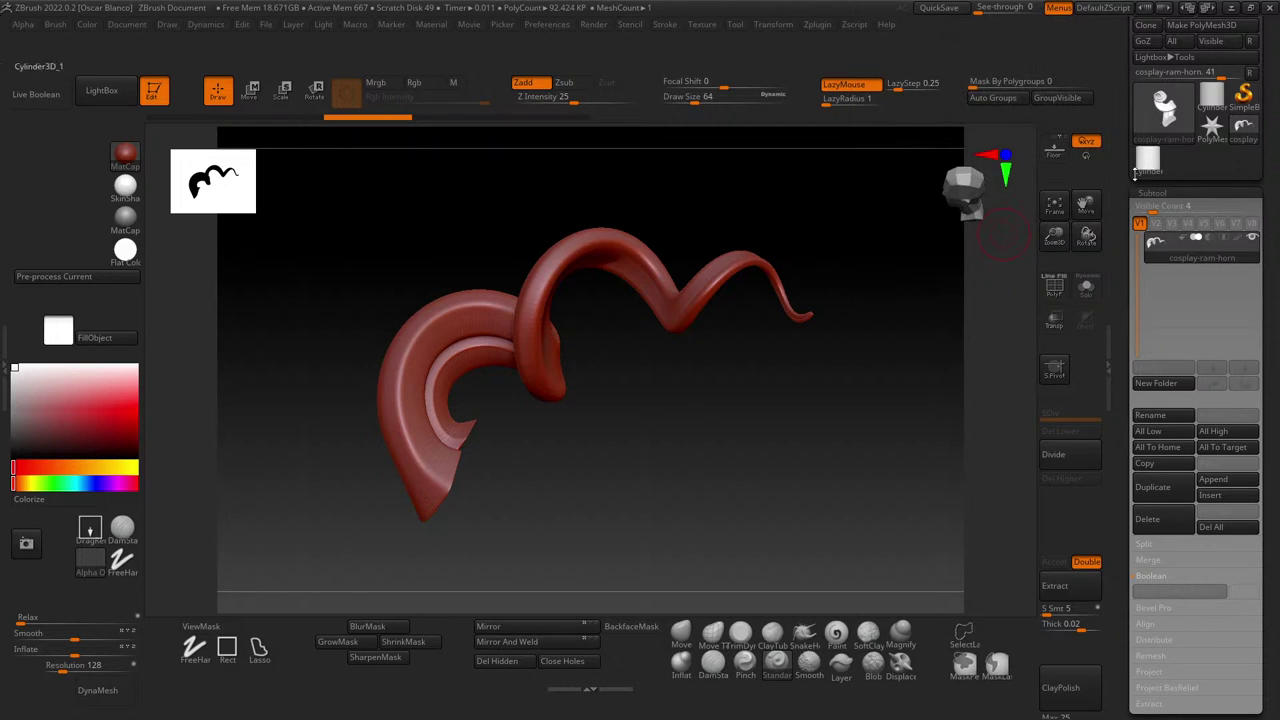
mouse_move(672, 379)
mouse_down()
mouse_move(815, 355)
mouse_move(660, 340)
mouse_move(592, 313)
mouse_move(683, 331)
mouse_move(734, 363)
mouse_move(743, 409)
mouse_move(663, 391)
mouse_up()
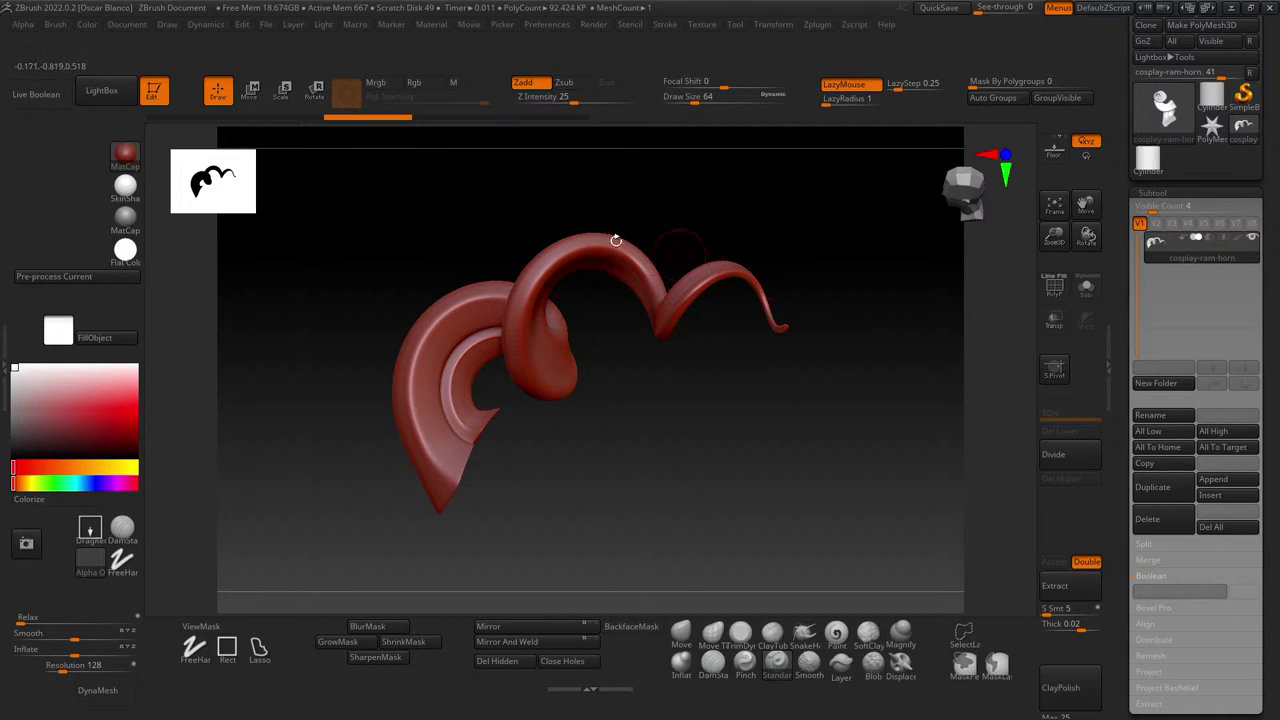
- Add Decimation Master's Decimate Current command to the interface directly beneath Pre-process Current
click(817, 25)
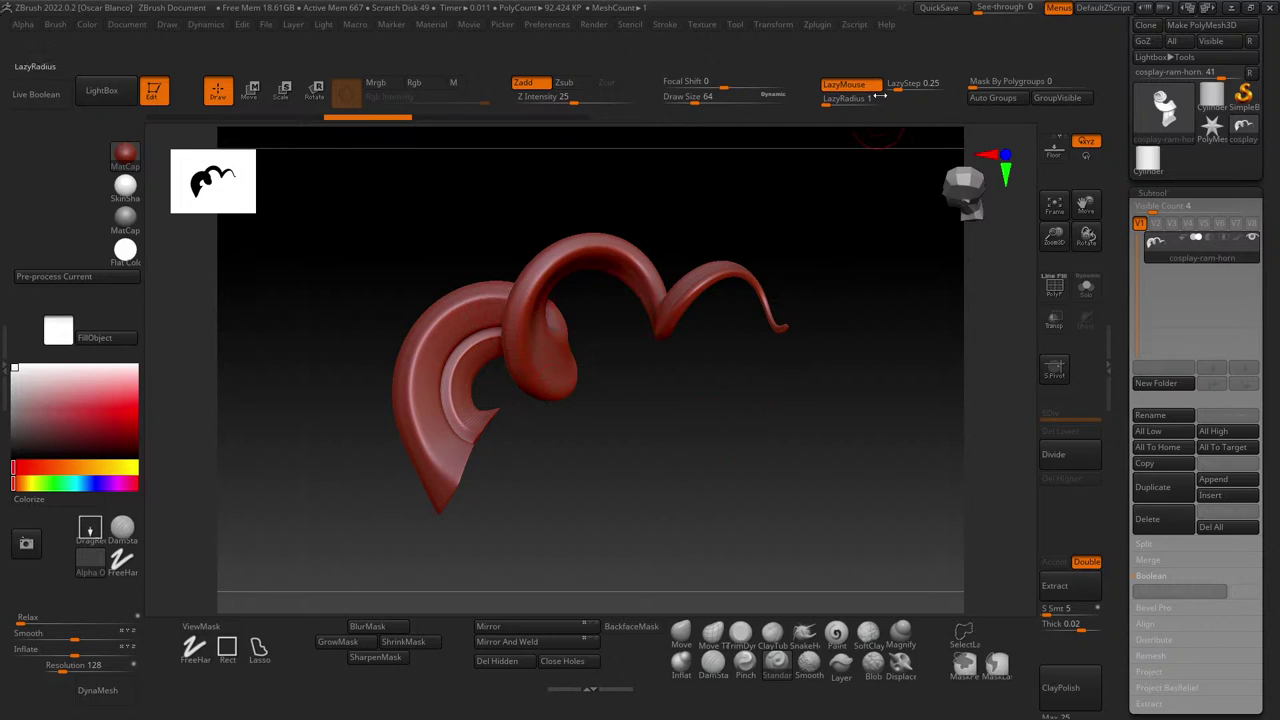
click(817, 26)
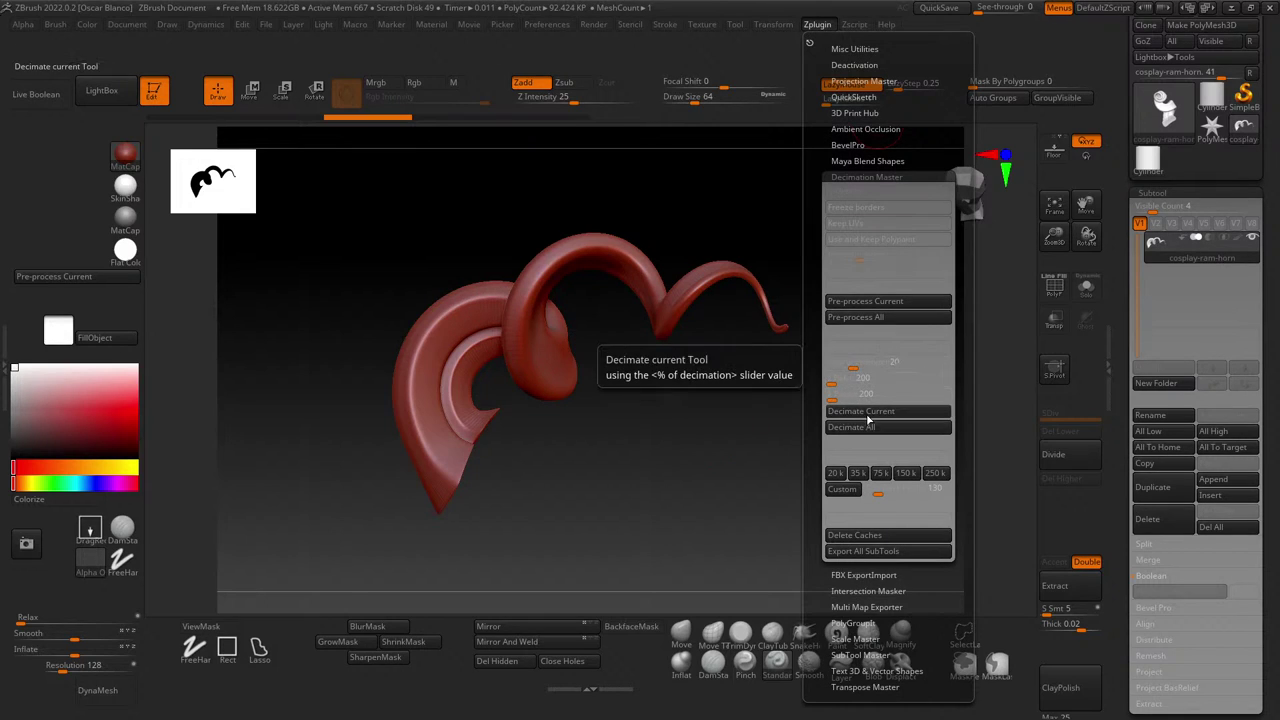
ctrl+alt+drag(841, 418, 58, 298)
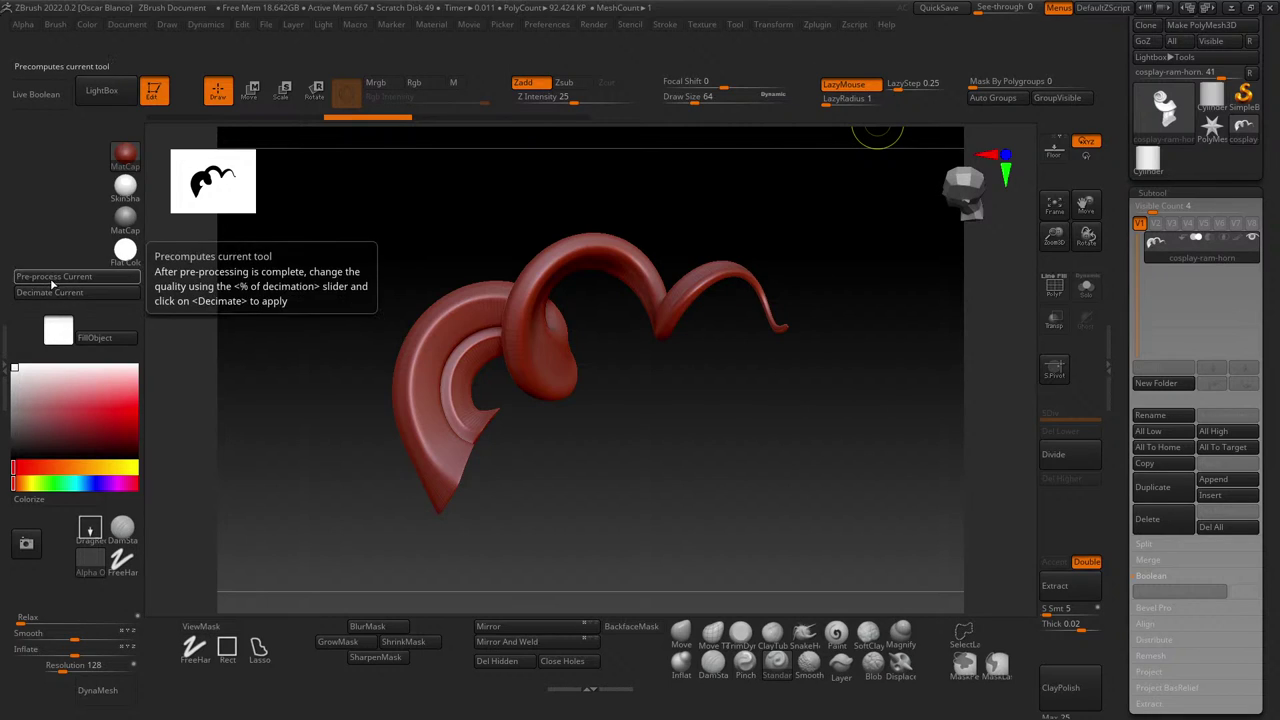
- Disable interface customization in the configuration preferences to lock the layout with the added commands
click(594, 30)
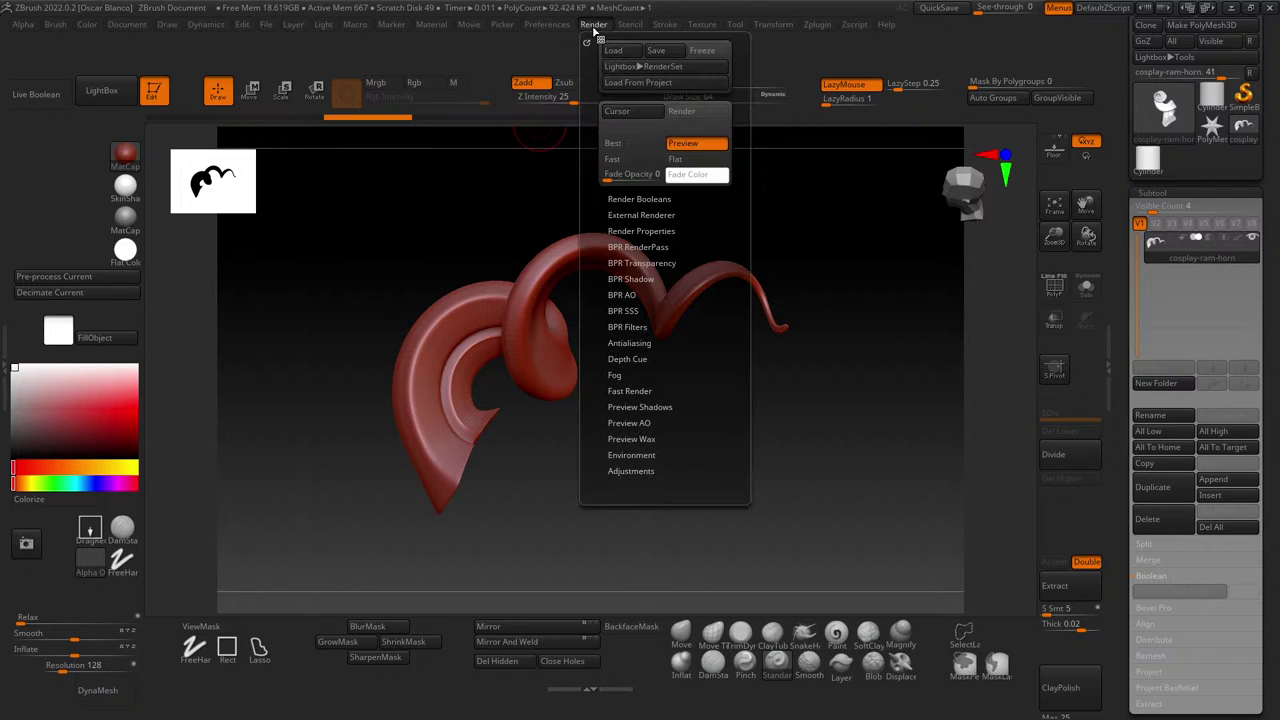
click(574, 30)
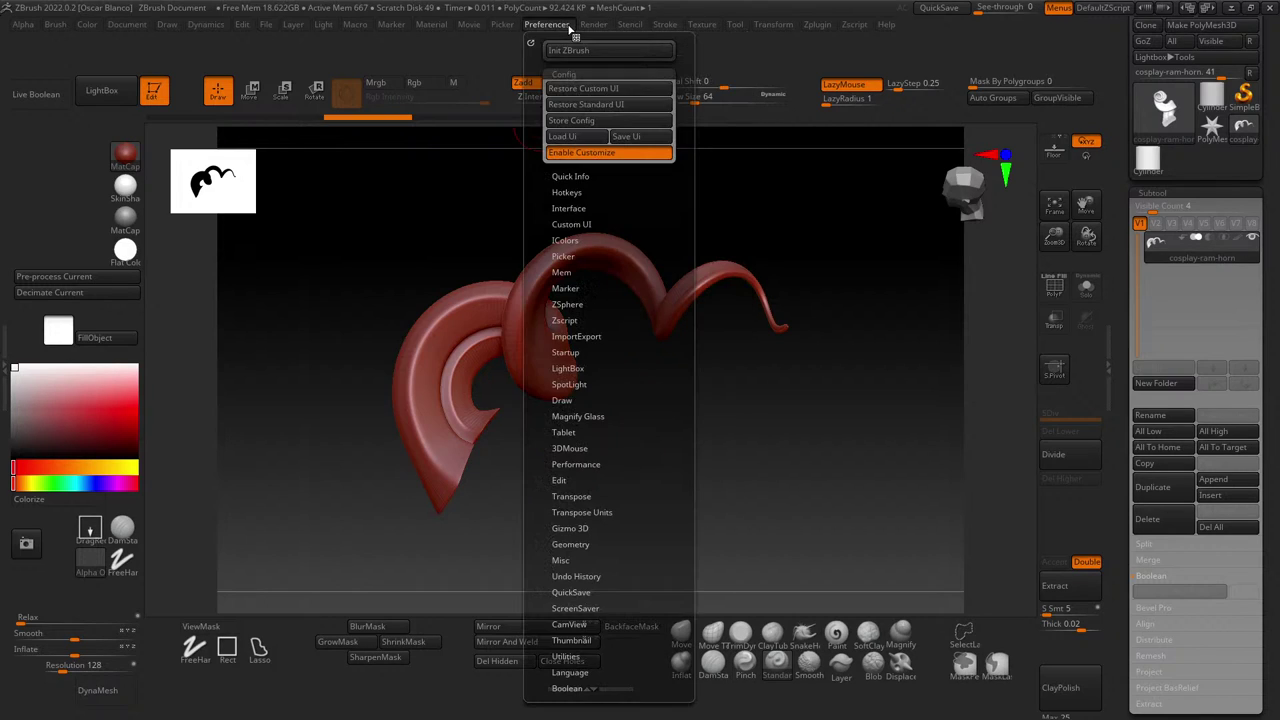
click(577, 153)
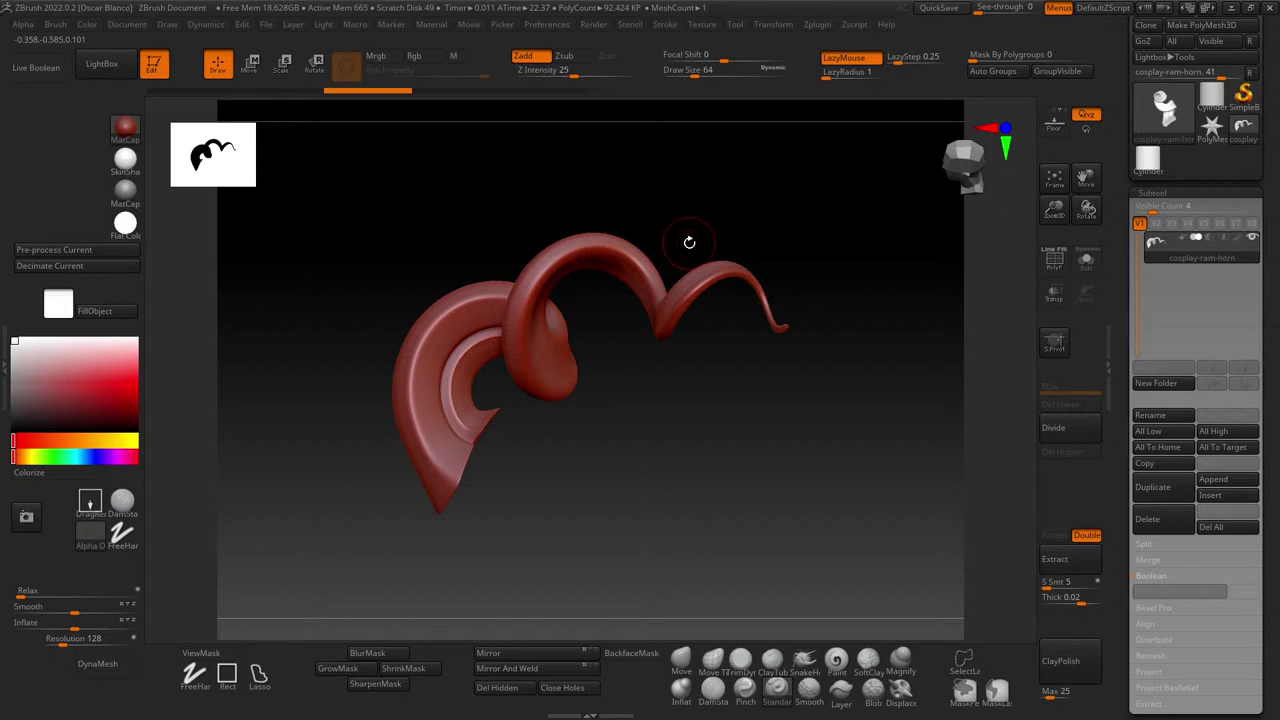
- Undo and redo the last history step on the horn several times to compare both states
drag(689, 242, 689, 242)
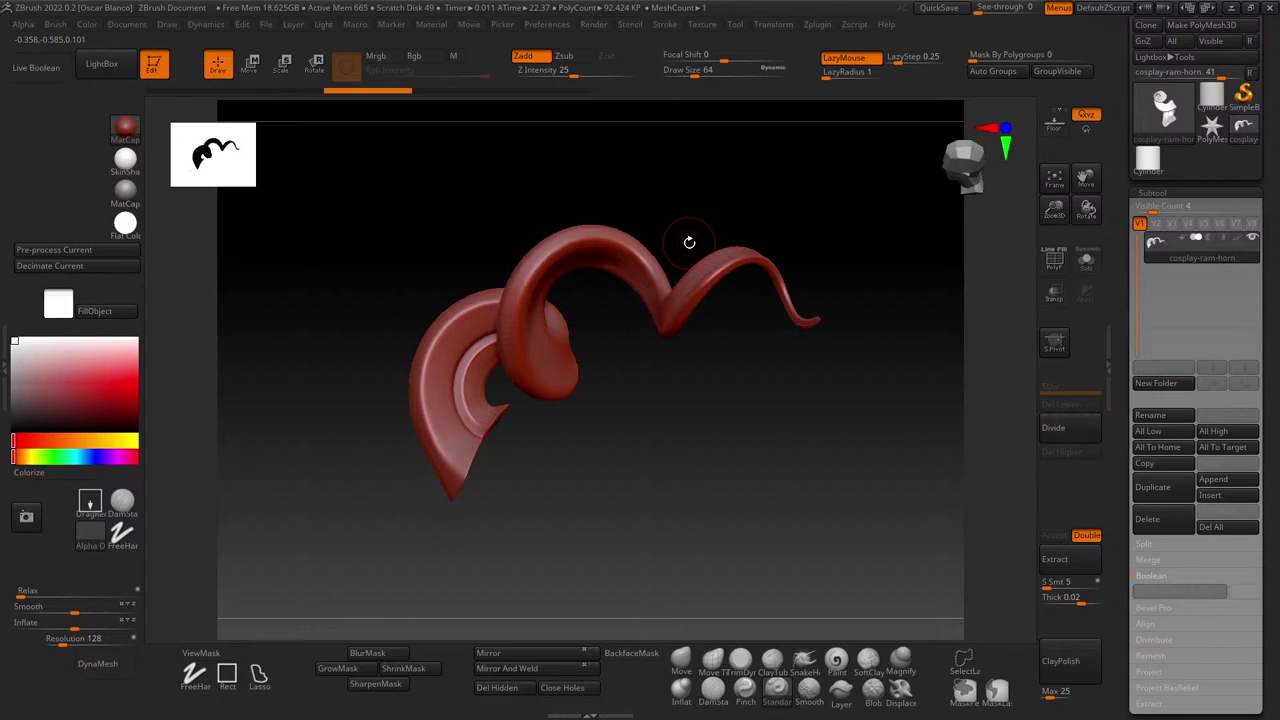
key(ctrl+shift+z)
key(ctrl+z)
key(ctrl+shift+z)
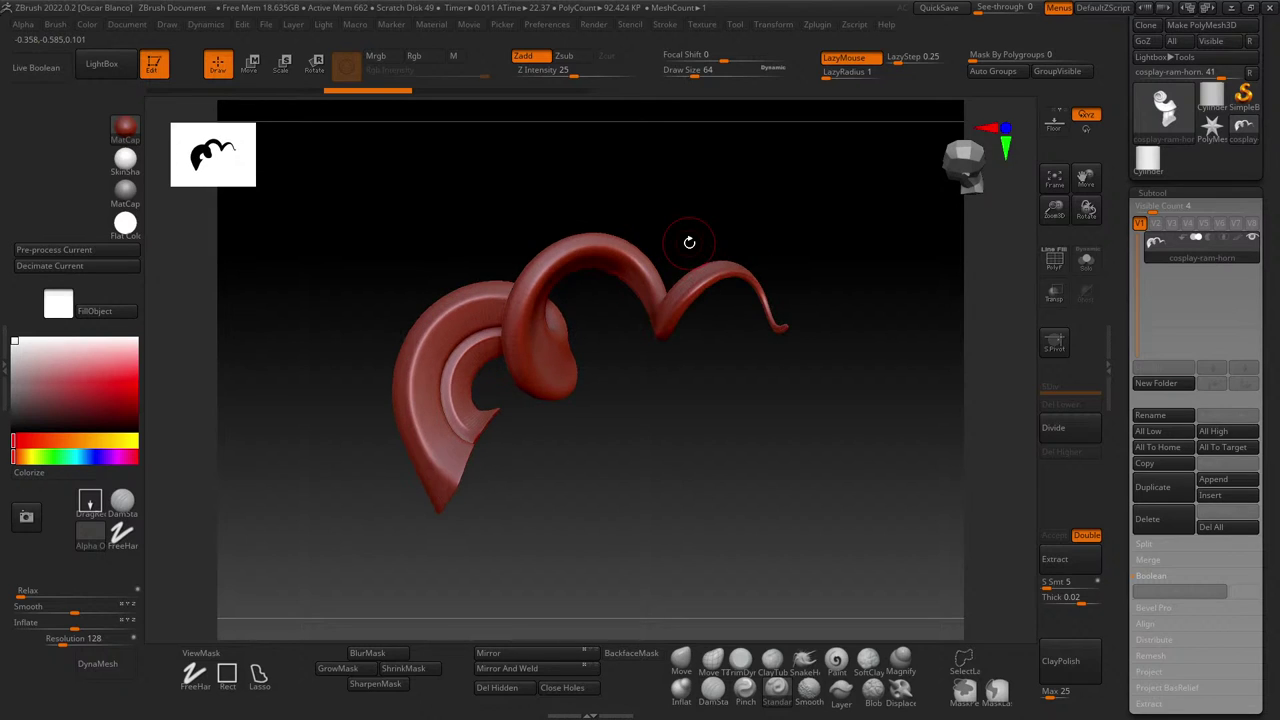
key(ctrl+z)
key(ctrl+shift+z)
key(ctrl+z)
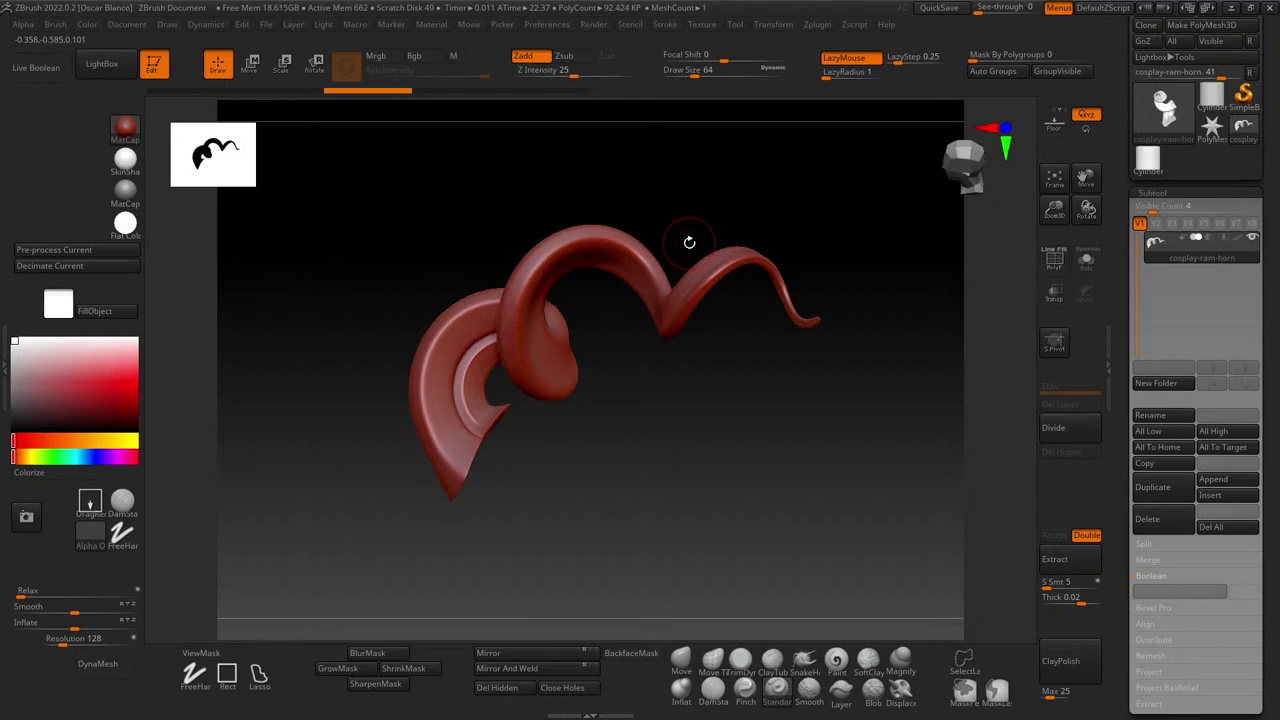
- Examine the horn's coils and base from several sides, and align the view to its top and bottom
drag(503, 197, 426, 228)
drag(784, 317, 765, 362)
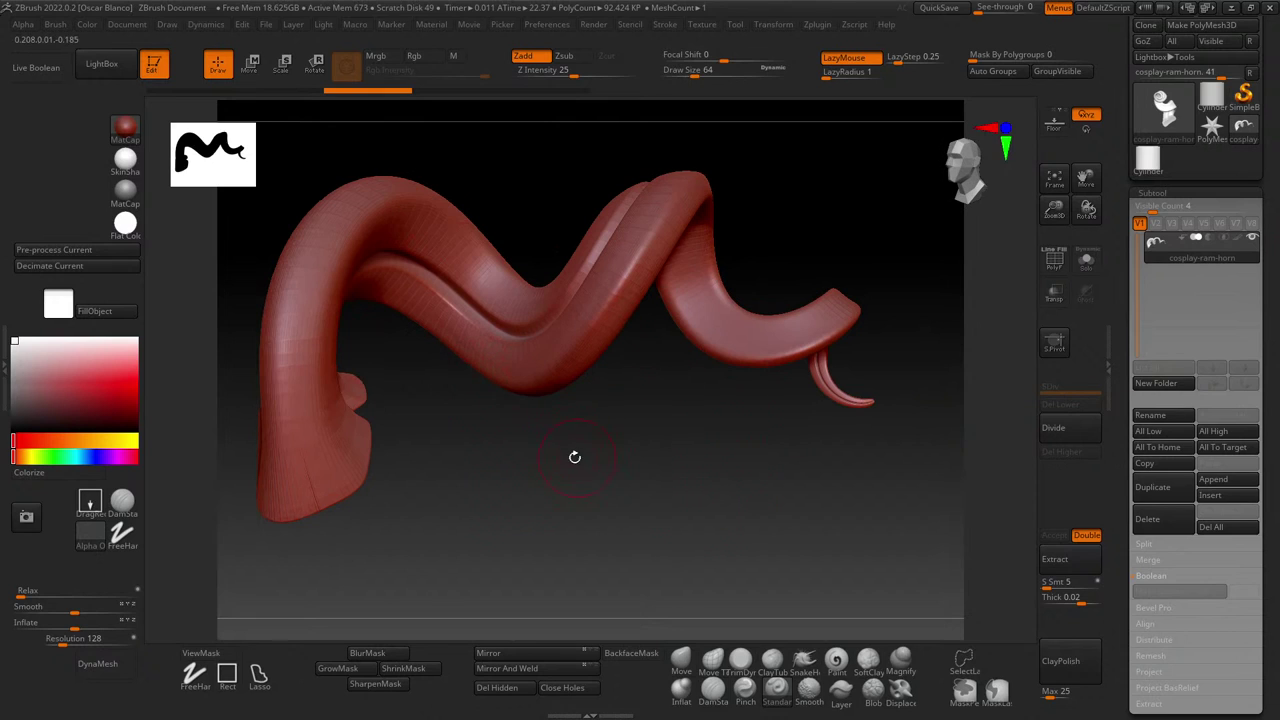
drag(574, 454, 717, 475)
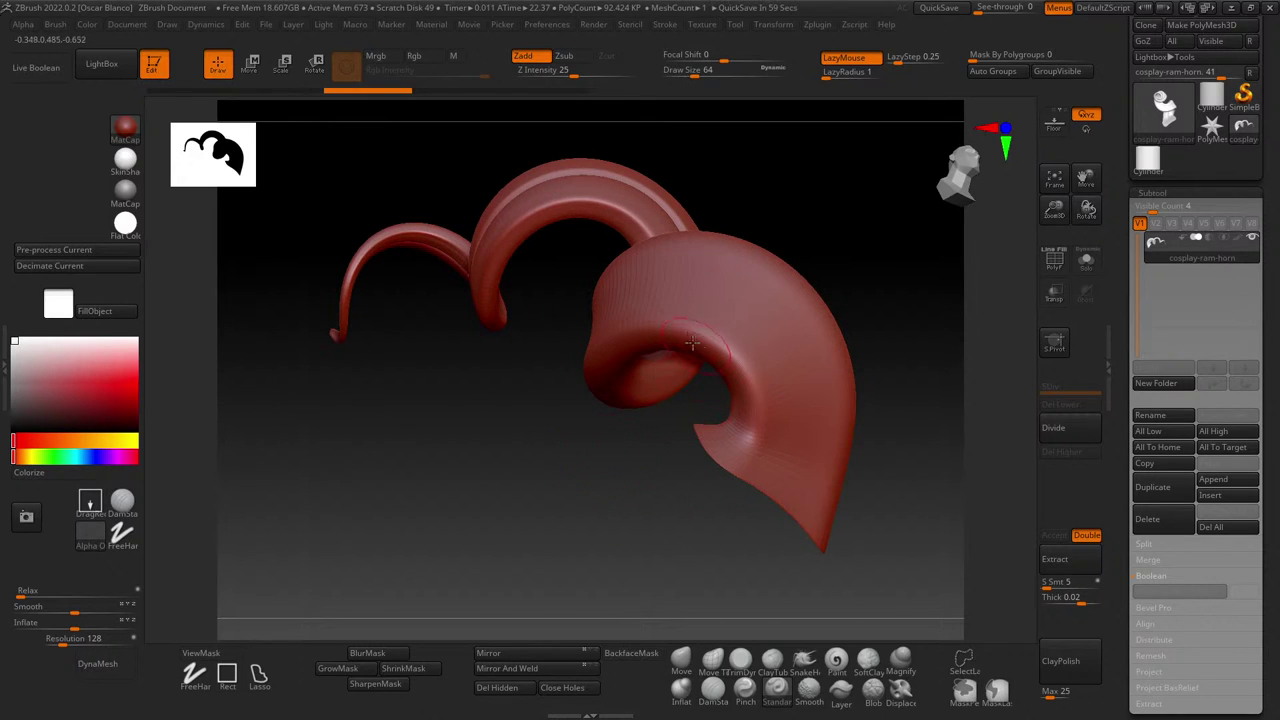
drag(575, 385, 669, 466)
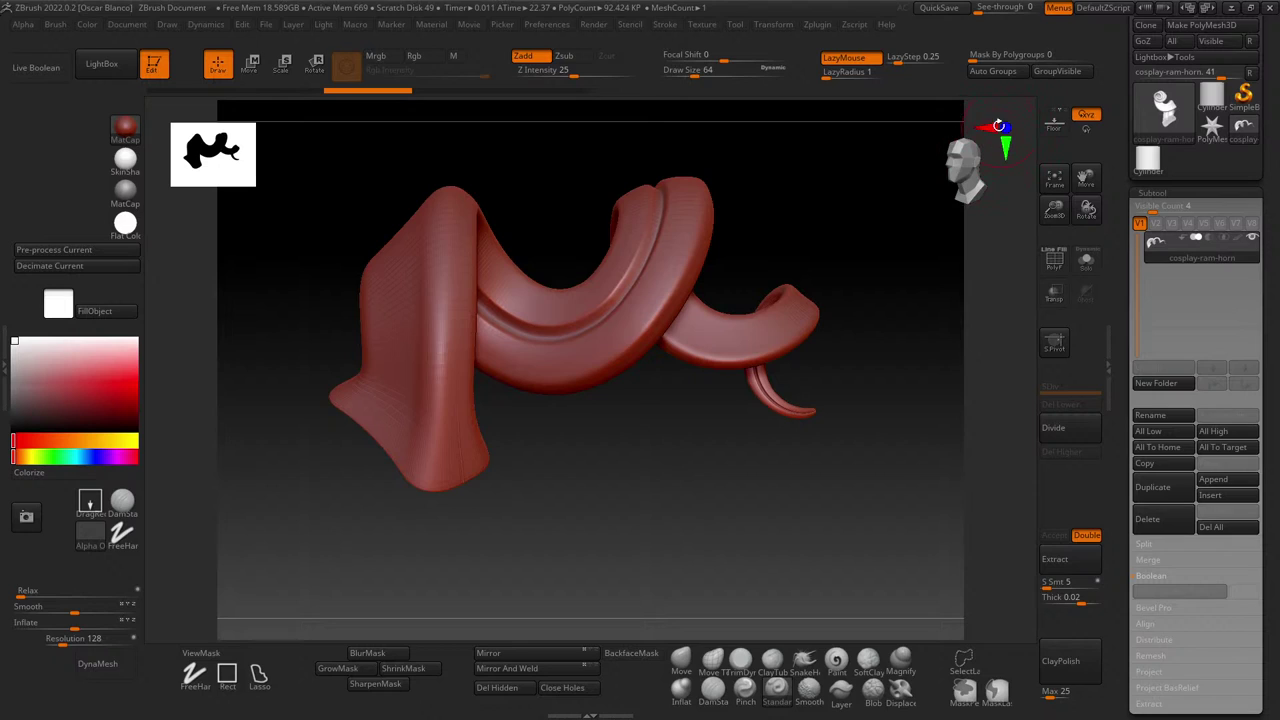
click(1006, 145)
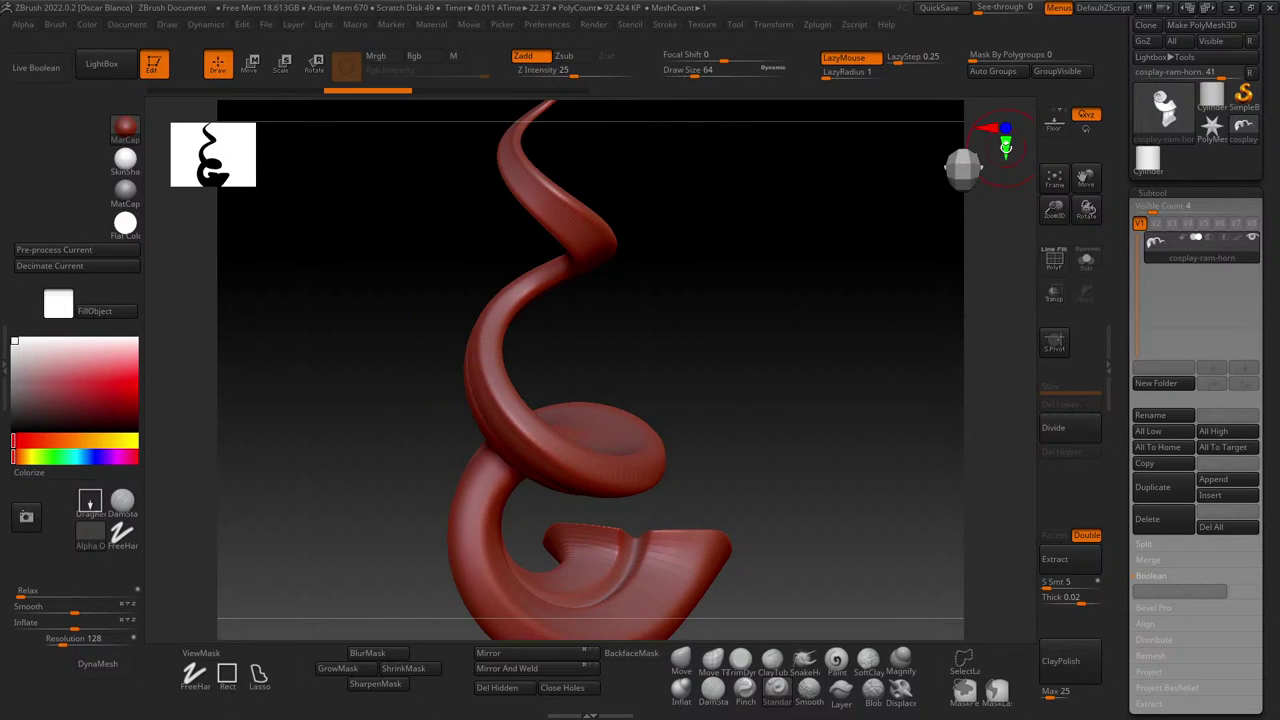
click(1006, 145)
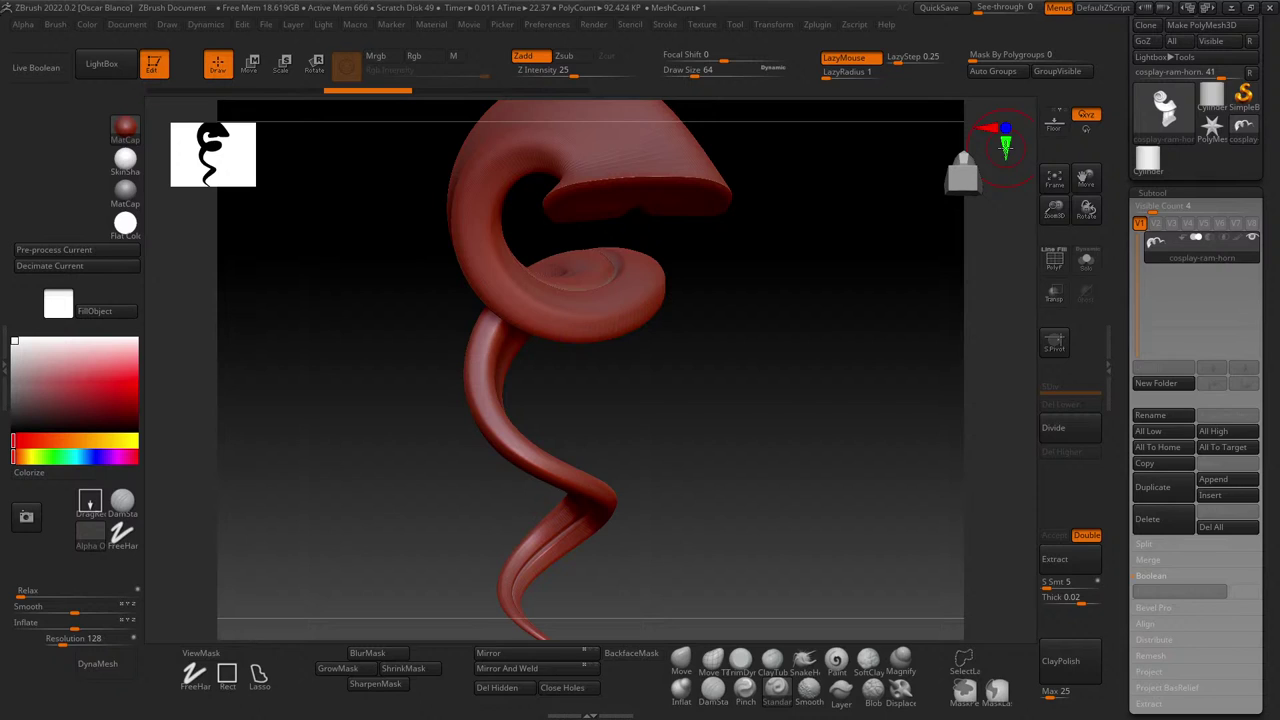
- Examine the horn in axis-aligned views from its front, back, underside and both opposite sides
click(991, 131)
click(991, 131)
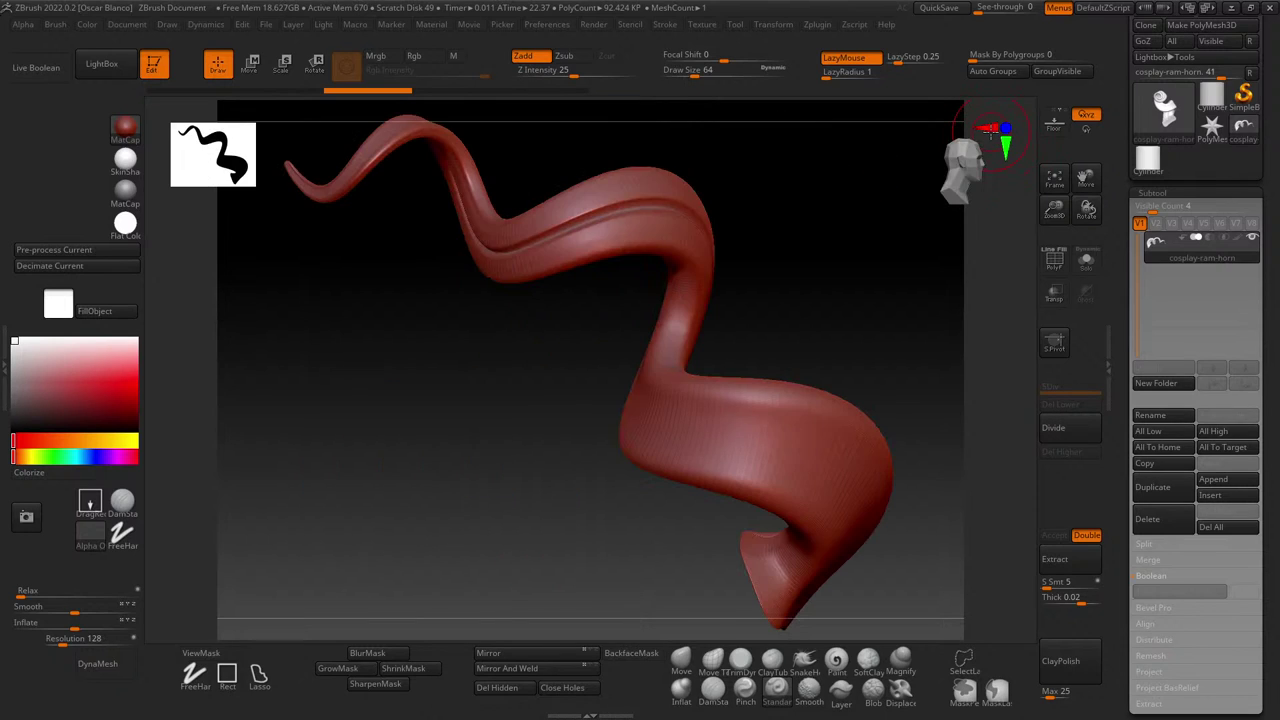
click(1008, 129)
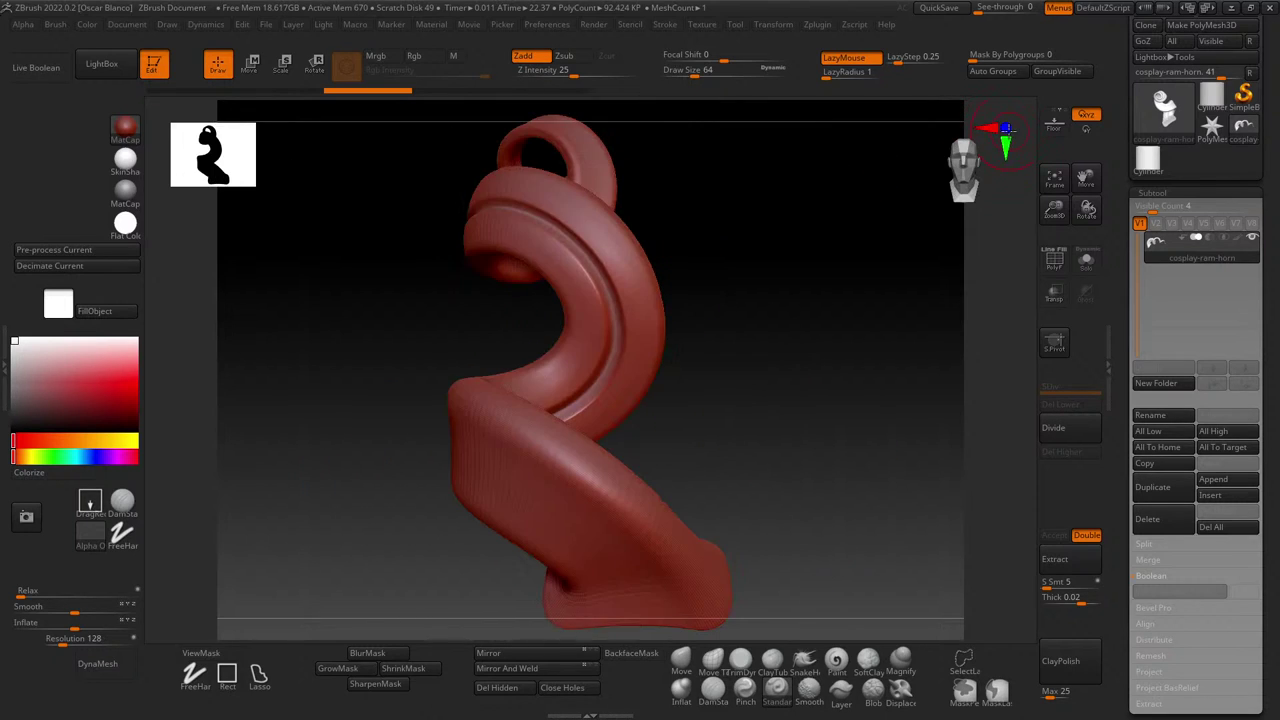
click(1007, 129)
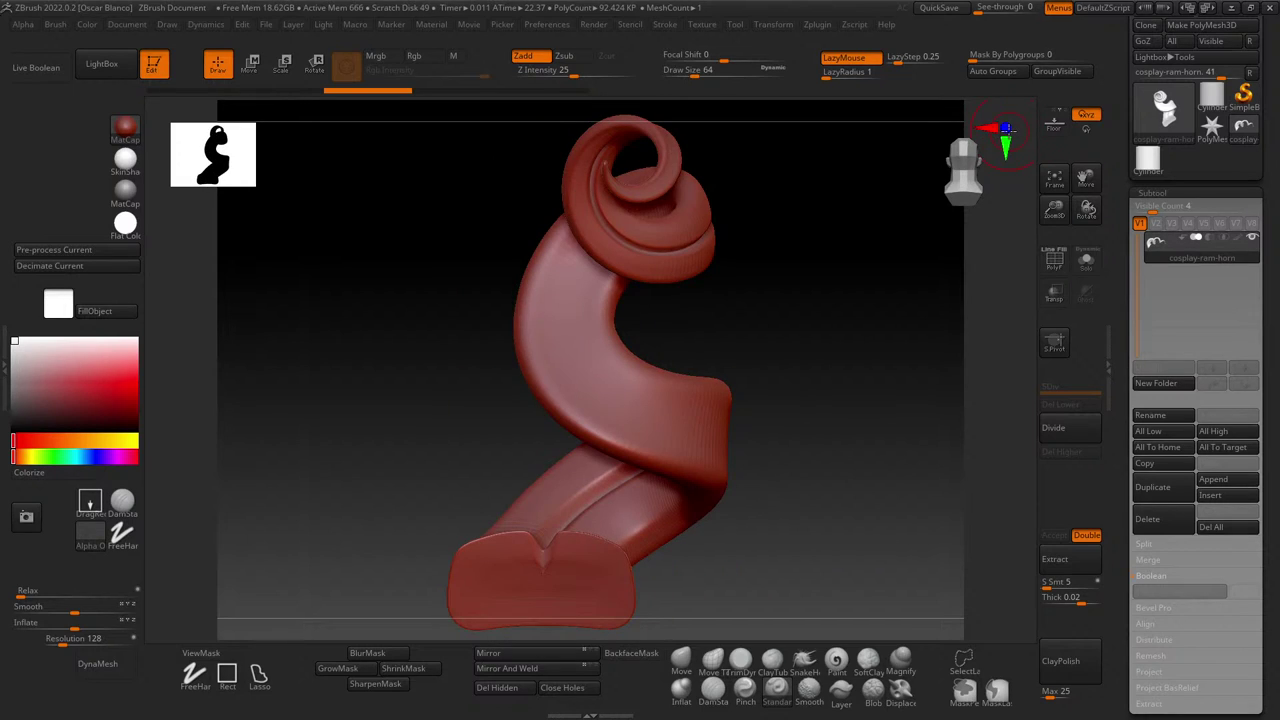
click(1007, 129)
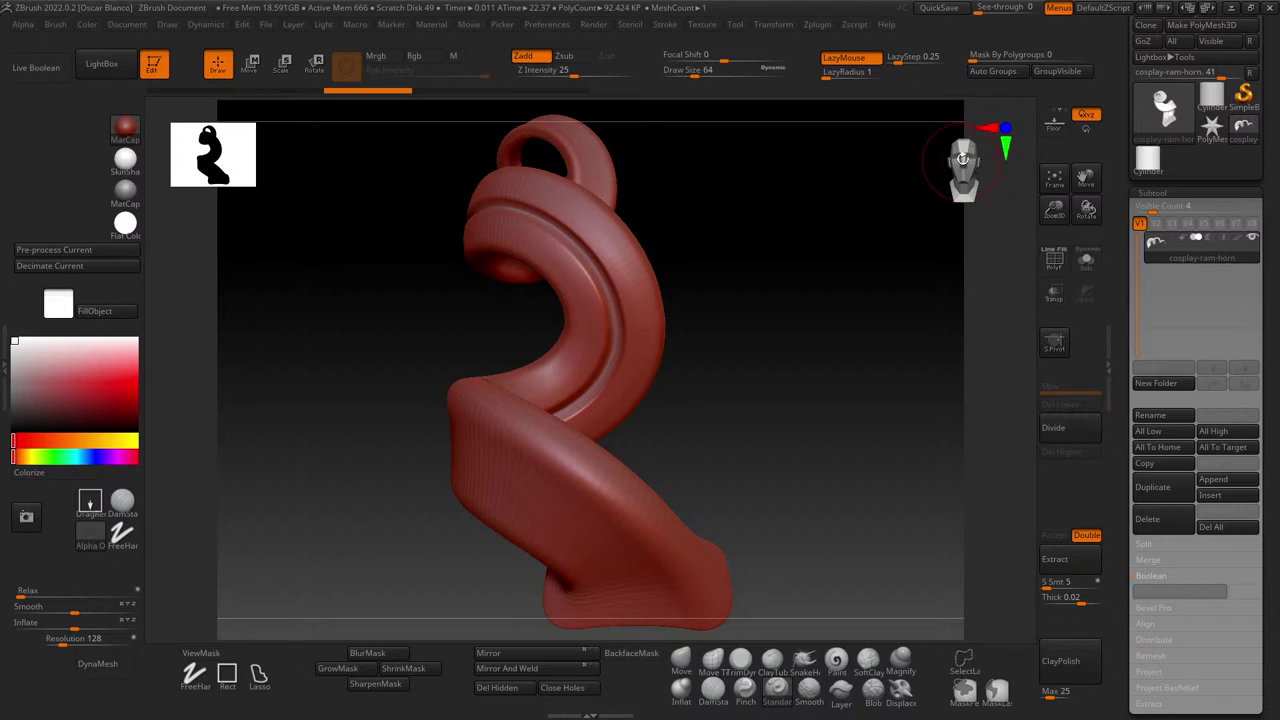
click(1007, 127)
click(1006, 127)
click(1005, 127)
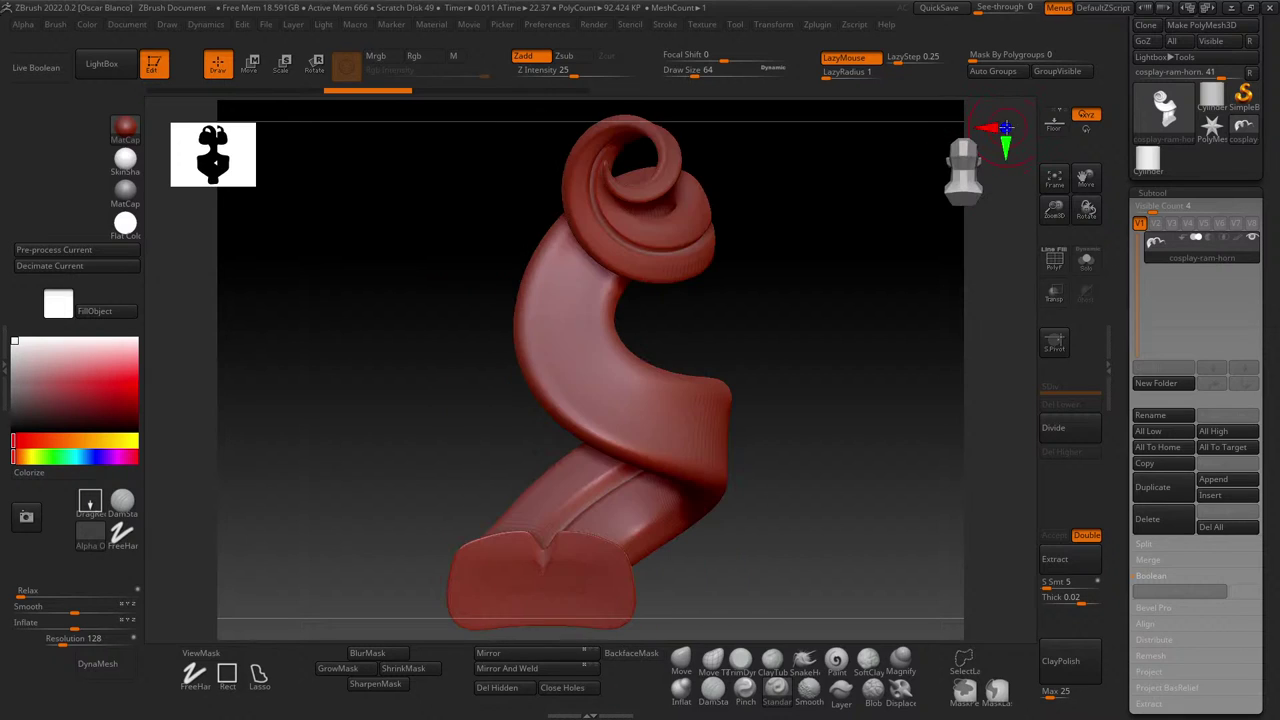
click(1006, 128)
click(1006, 128)
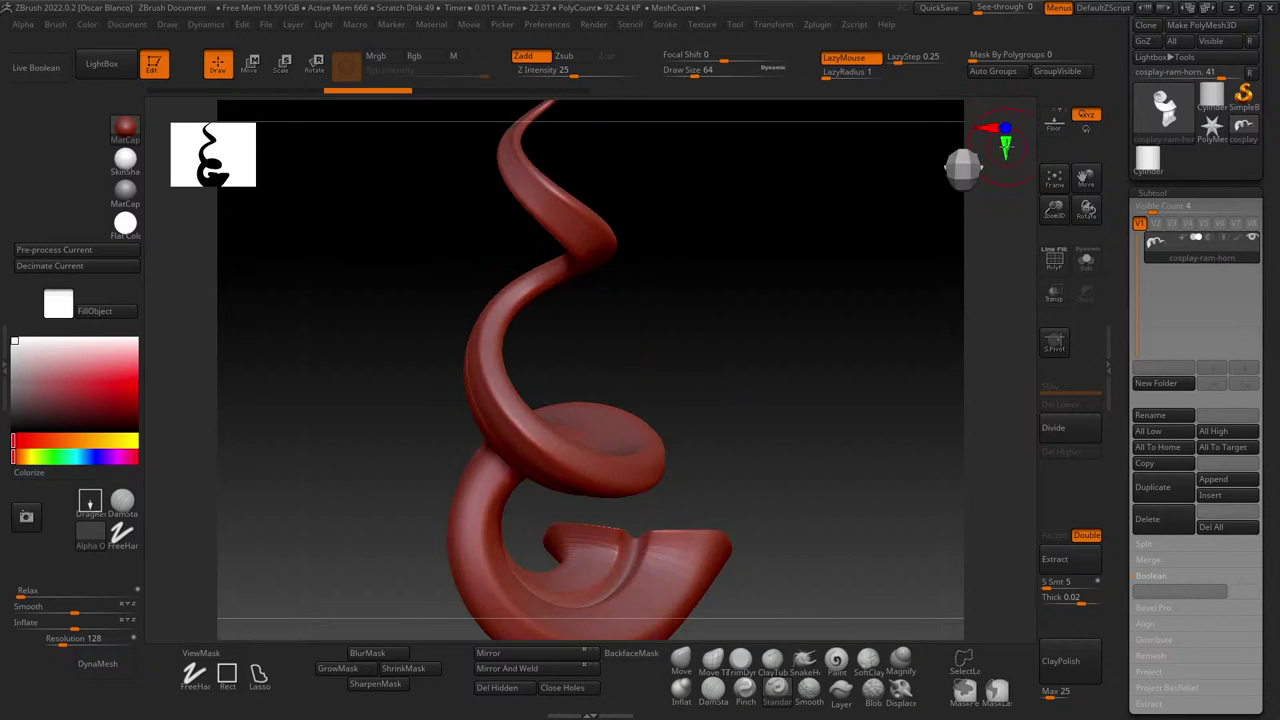
click(1006, 128)
click(987, 128)
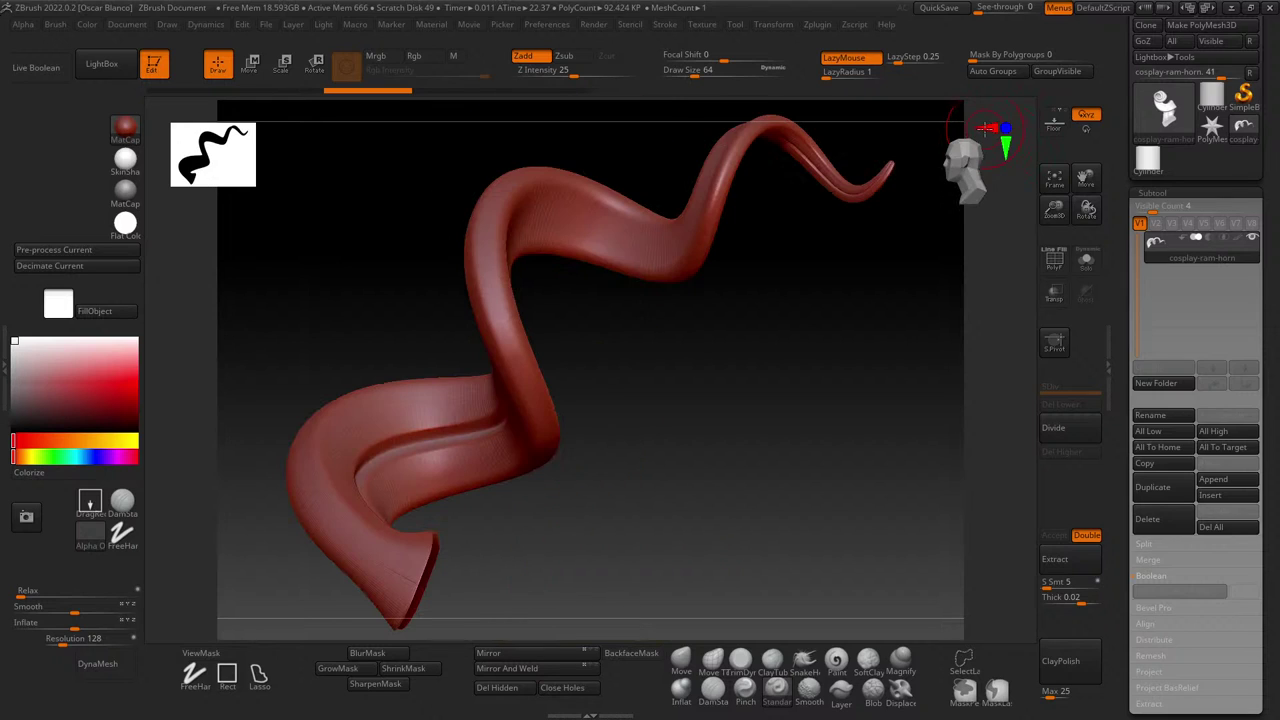
click(987, 128)
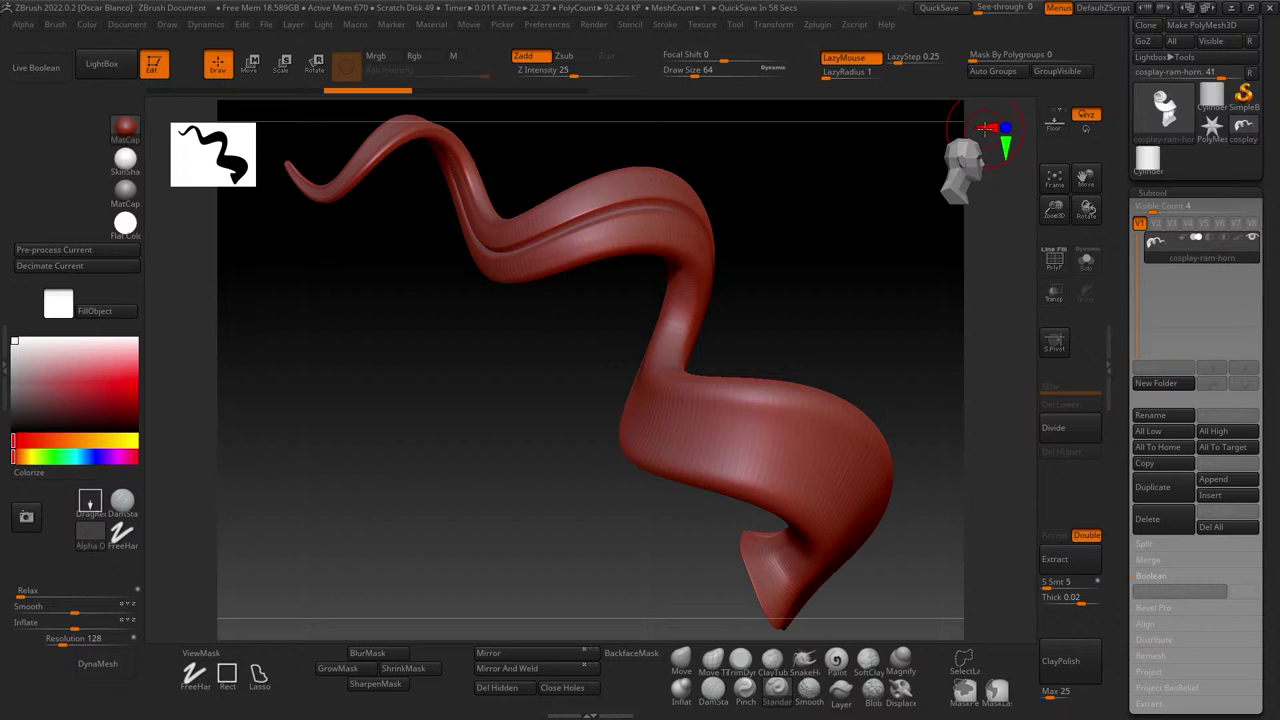
click(987, 128)
click(987, 128)
click(987, 128)
click(987, 128)
- Examine the horn by rotating it freely to an angled view that shows its grooved coils and base
key(shift)
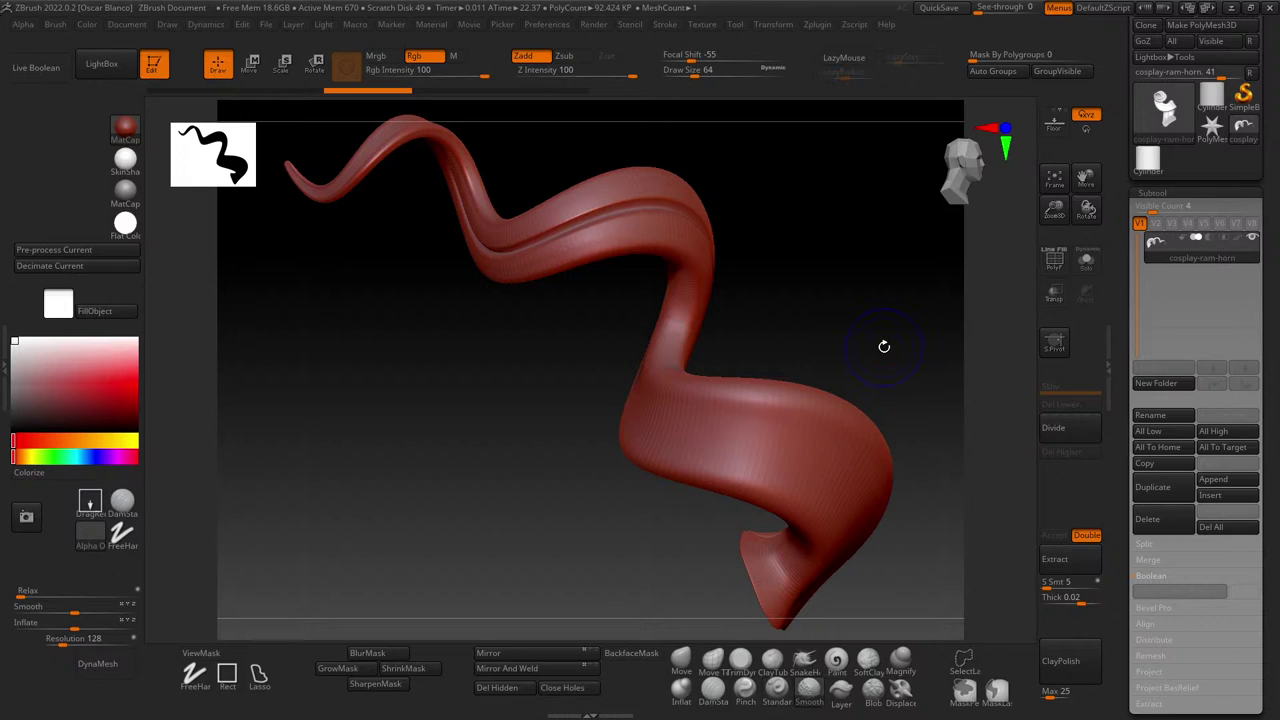
shift+drag(846, 338, 636, 330)
shift+drag(740, 219, 730, 356)
shift+drag(744, 186, 738, 227)
drag(823, 323, 723, 314)
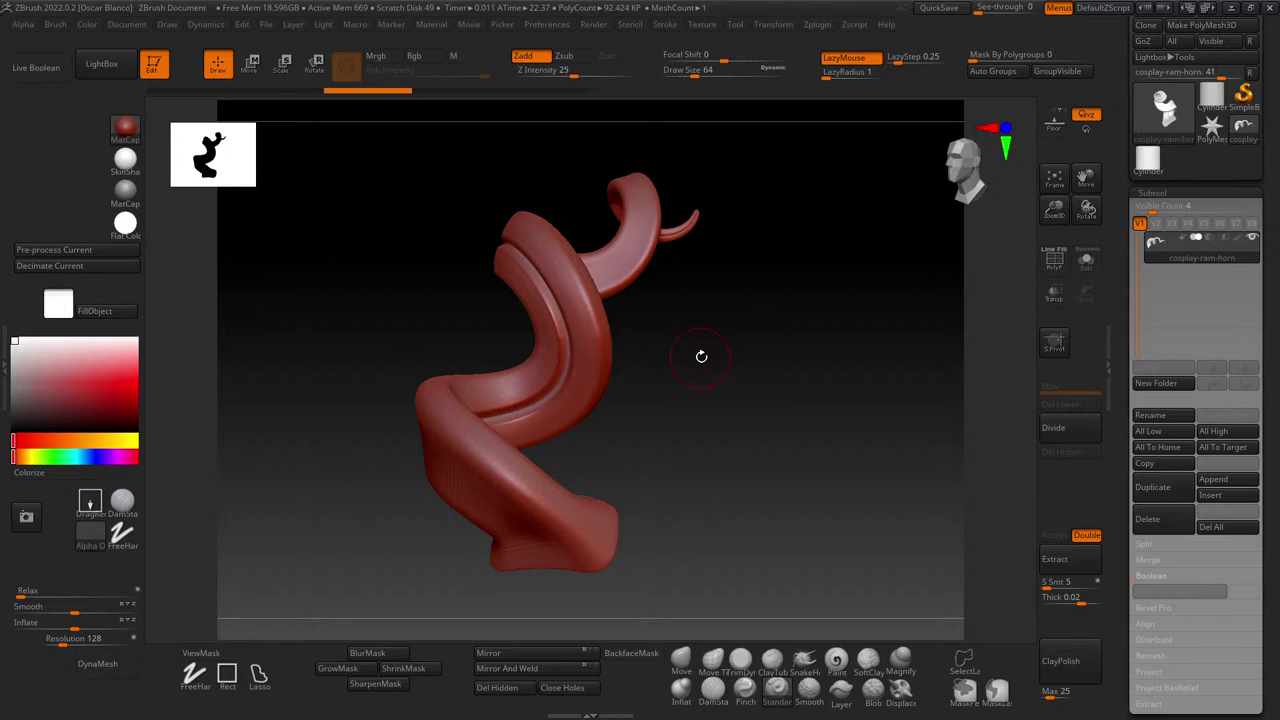
drag(745, 352, 763, 380)
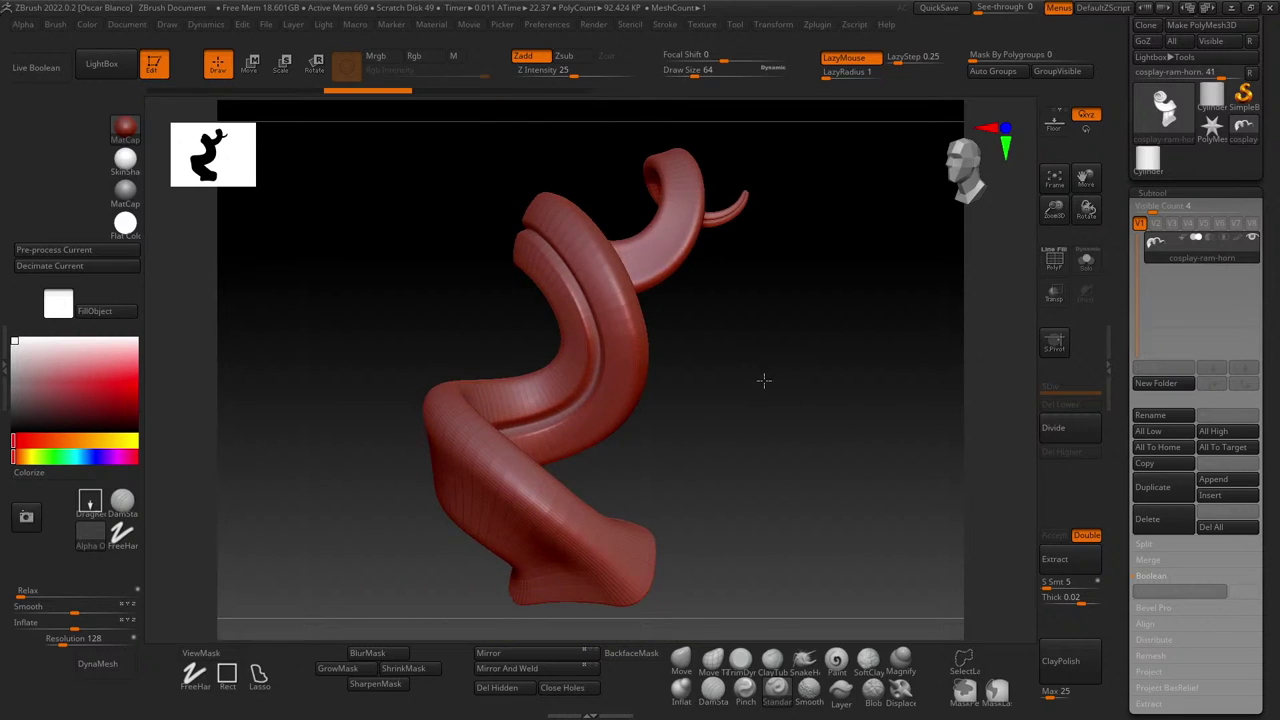
- Set the document background colour to the current white main colour
click(86, 25)
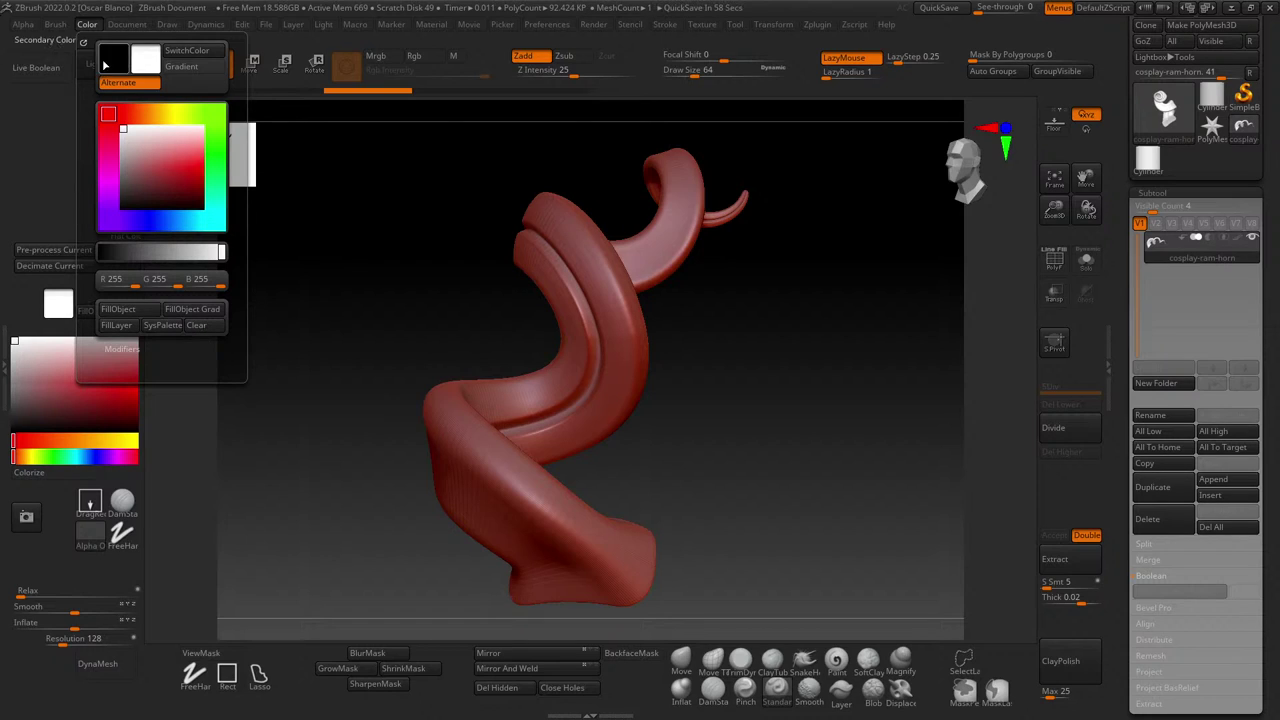
mouse_move(122, 28)
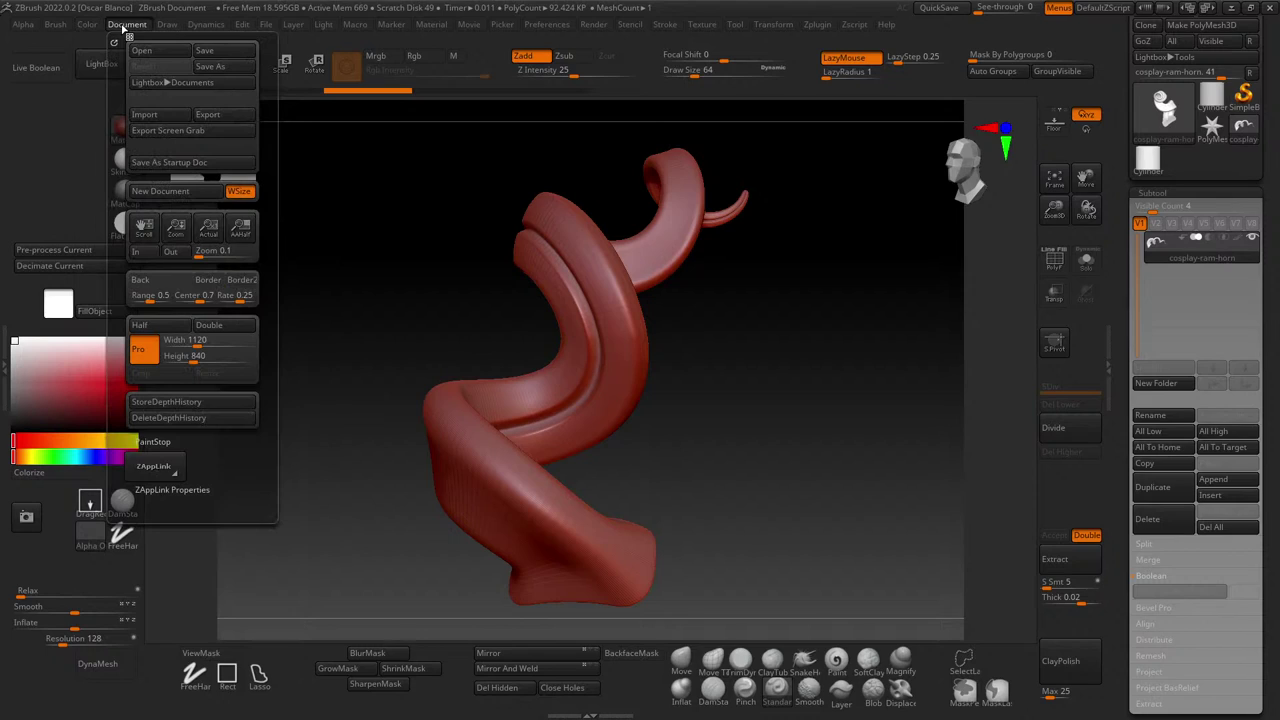
click(145, 283)
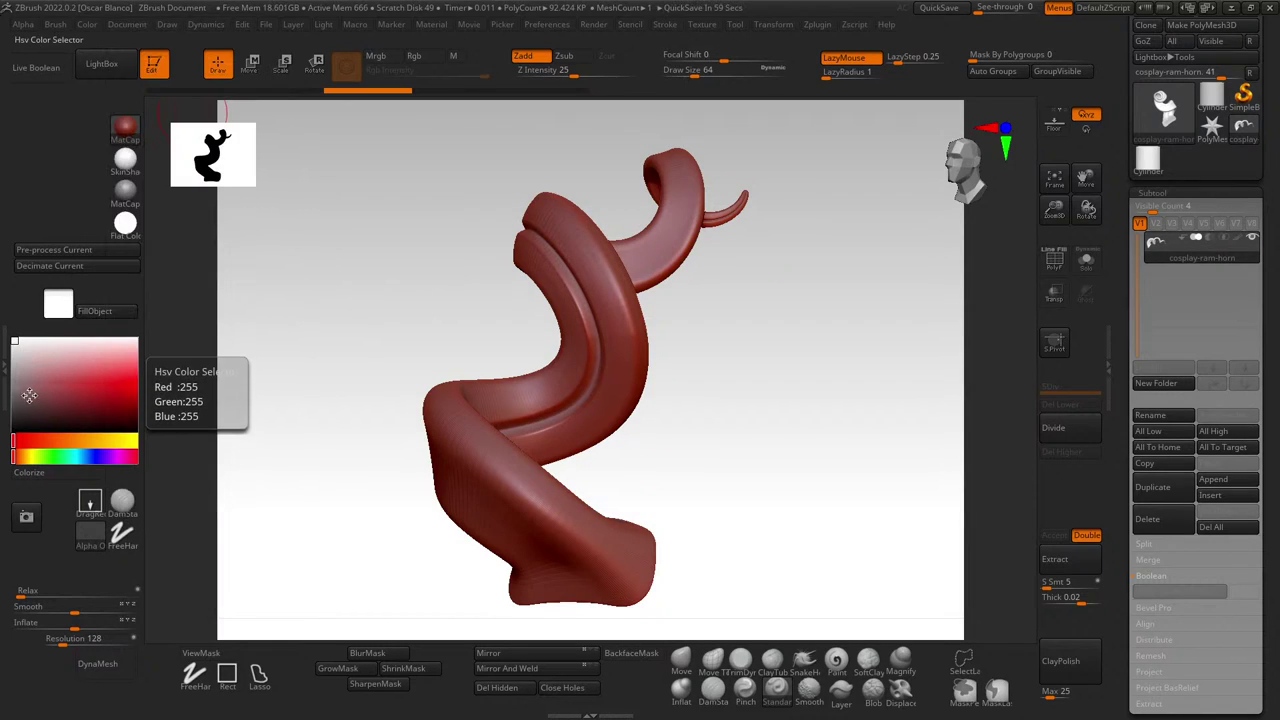
- Choose a near-black main colour and apply it as the document background colour
click(10, 428)
click(10, 428)
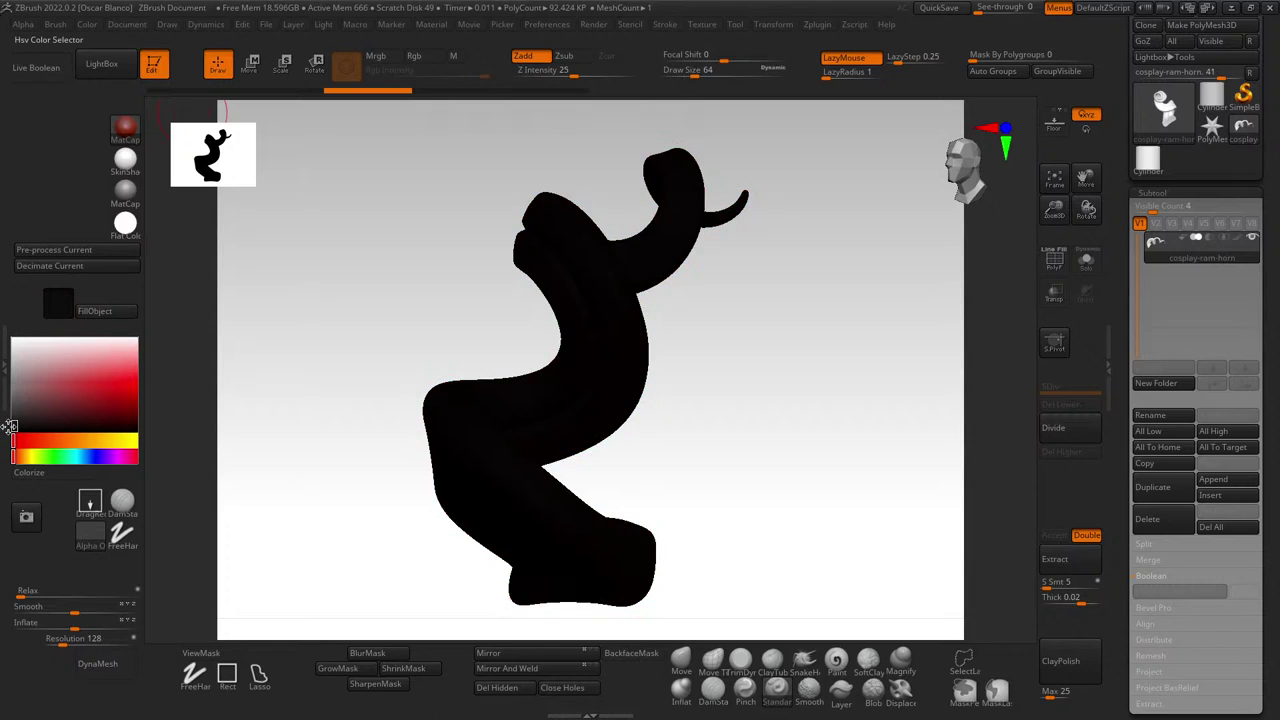
click(138, 25)
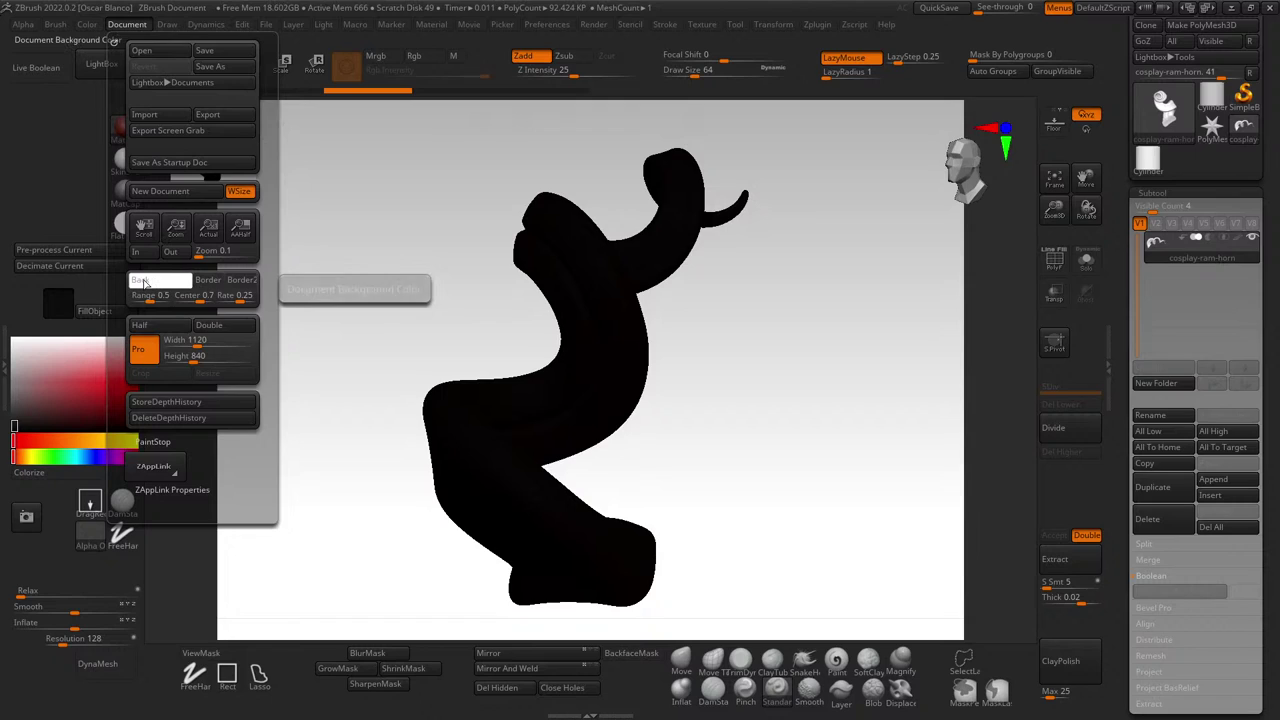
click(144, 283)
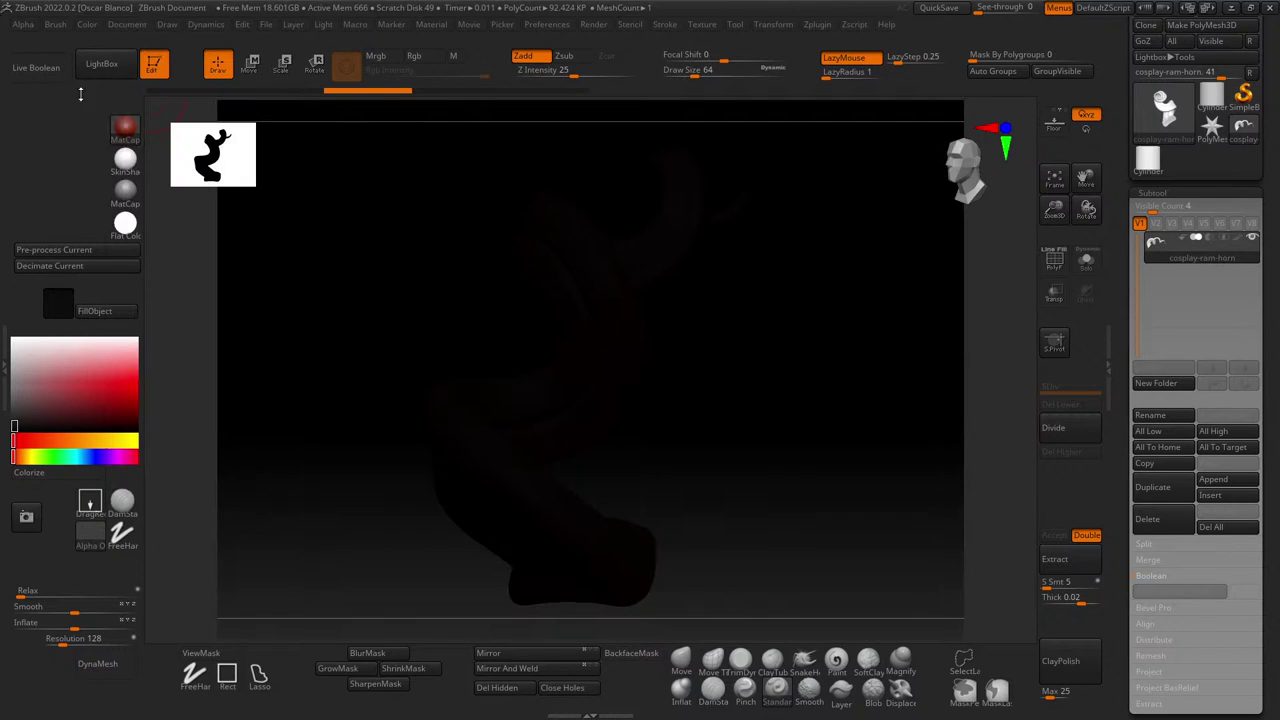
- Change the horn's material to MatCap Gray
click(125, 127)
click(135, 133)
click(125, 128)
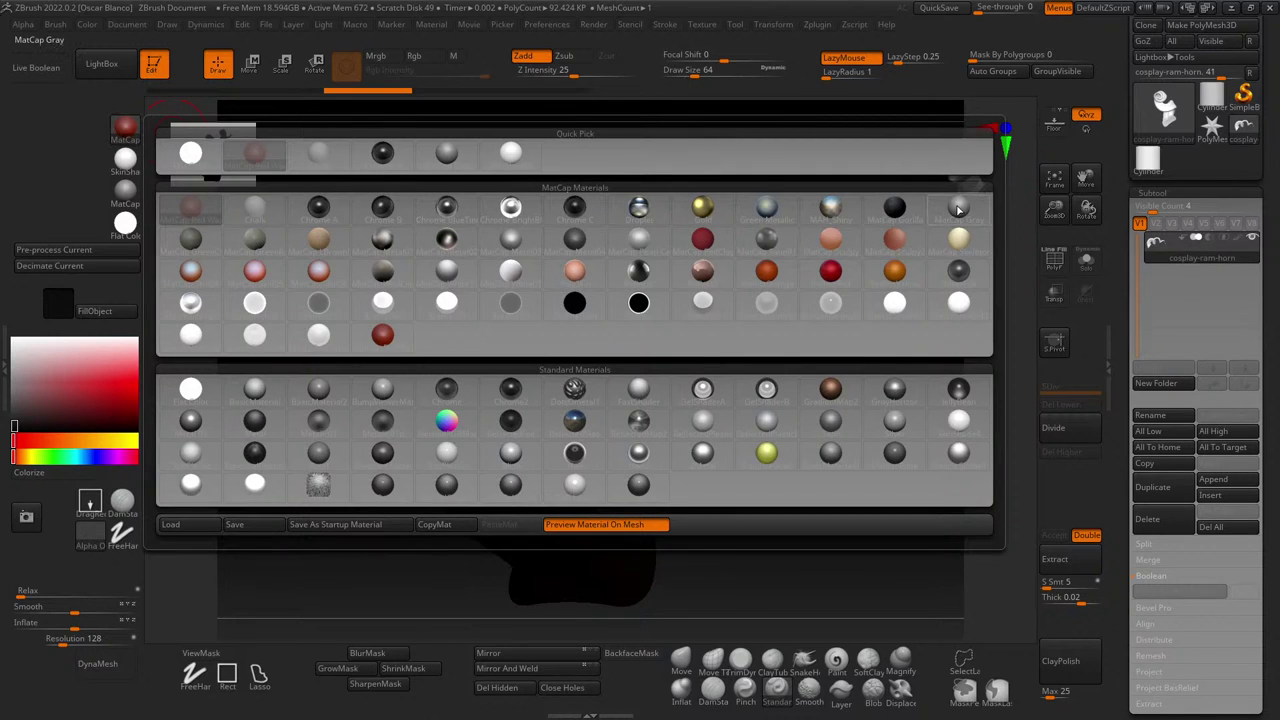
click(958, 209)
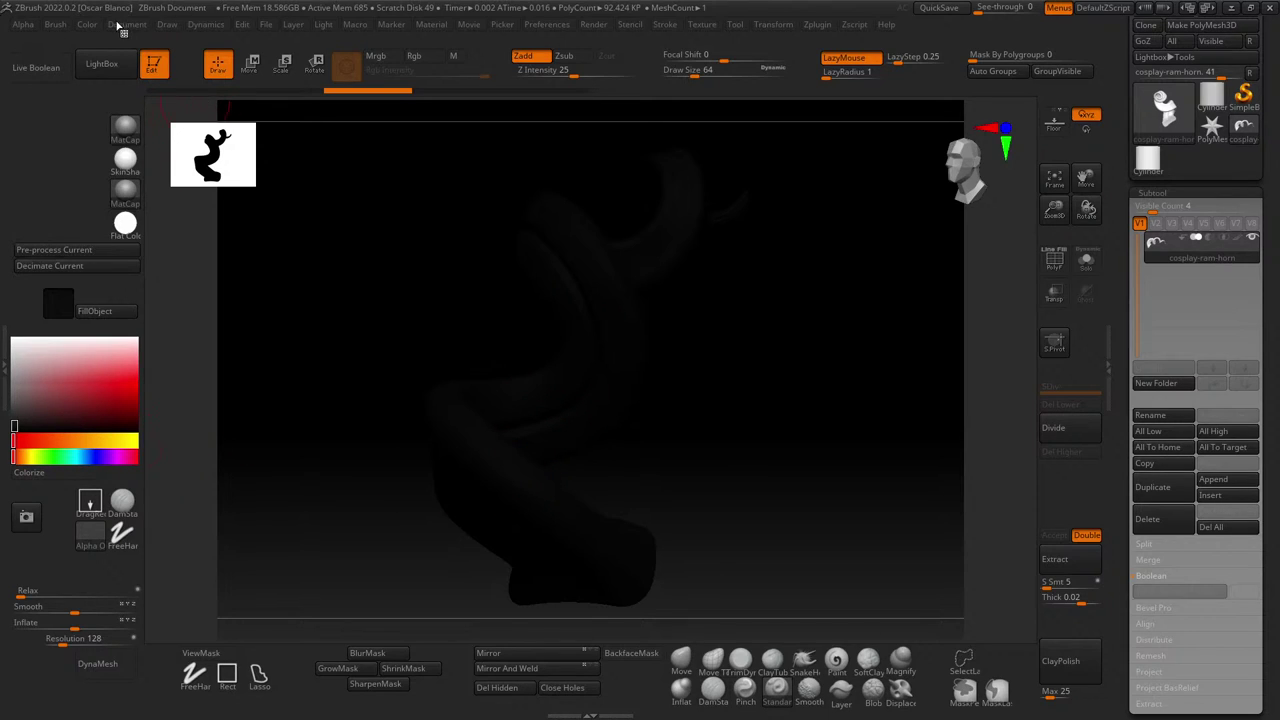
- Set the main colour to near white and fill the whole horn with it
click(138, 27)
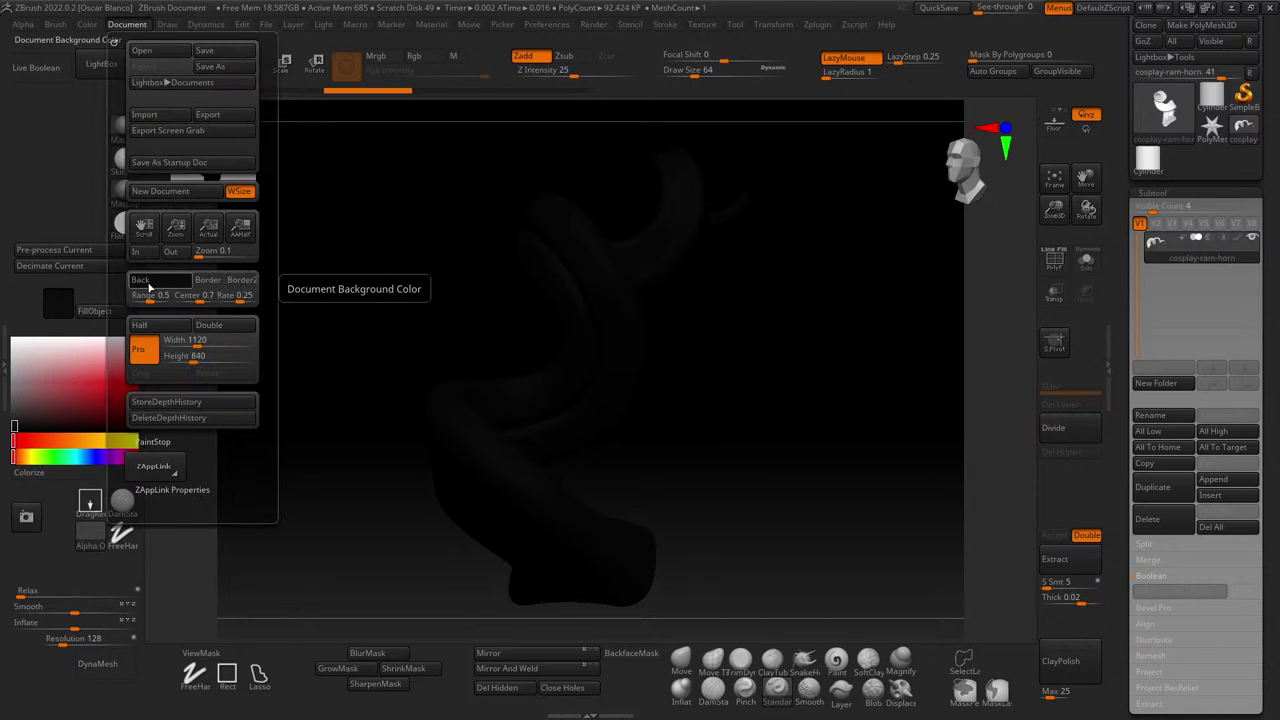
drag(20, 427, 10, 432)
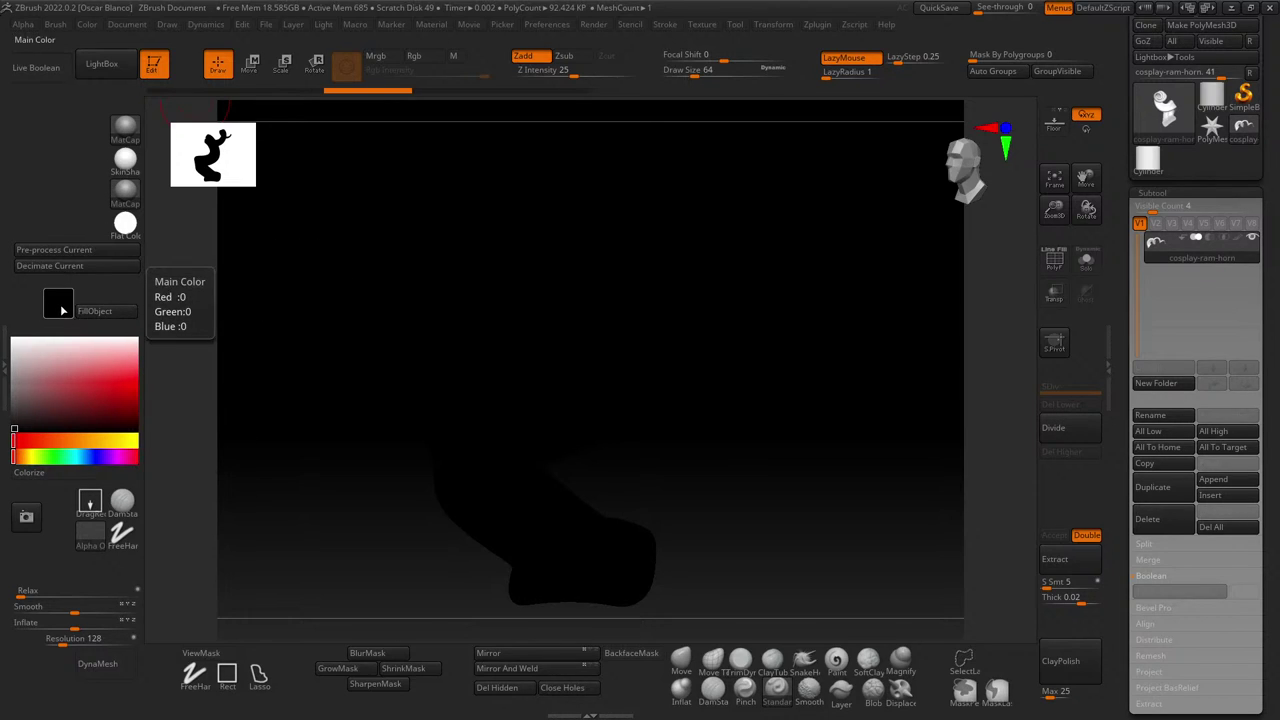
click(60, 304)
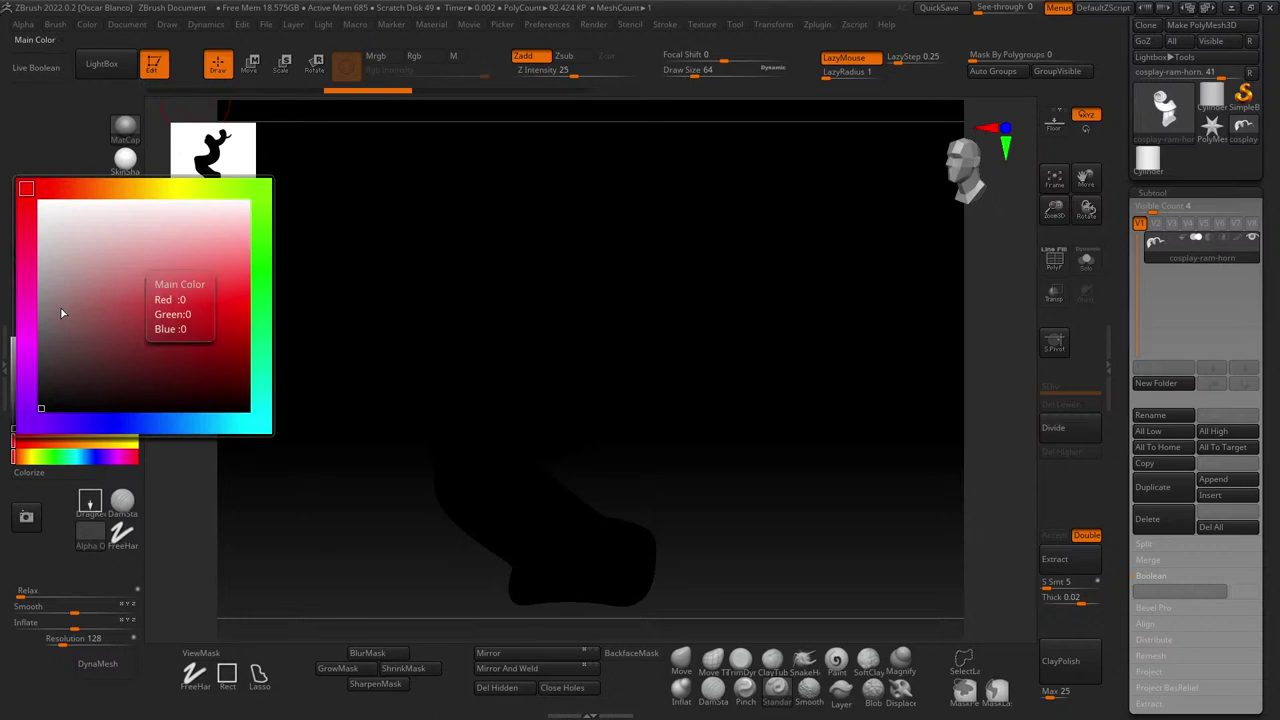
drag(60, 303, 38, 203)
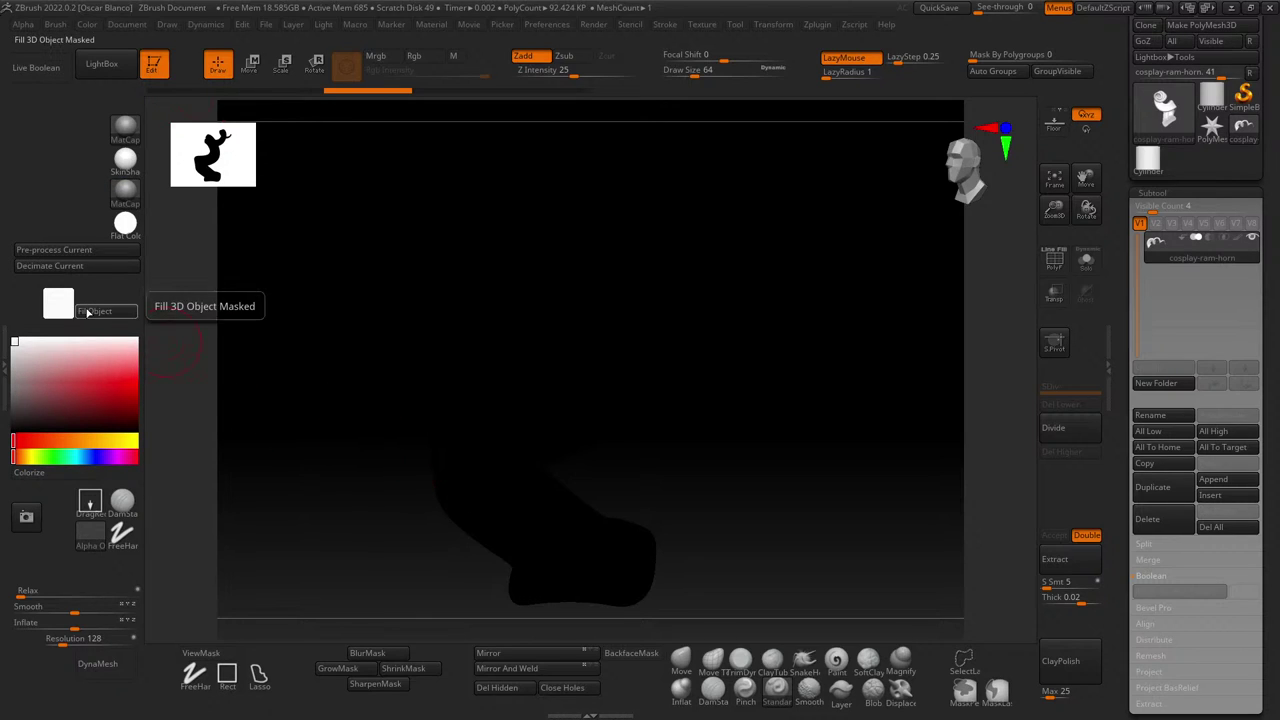
click(90, 311)
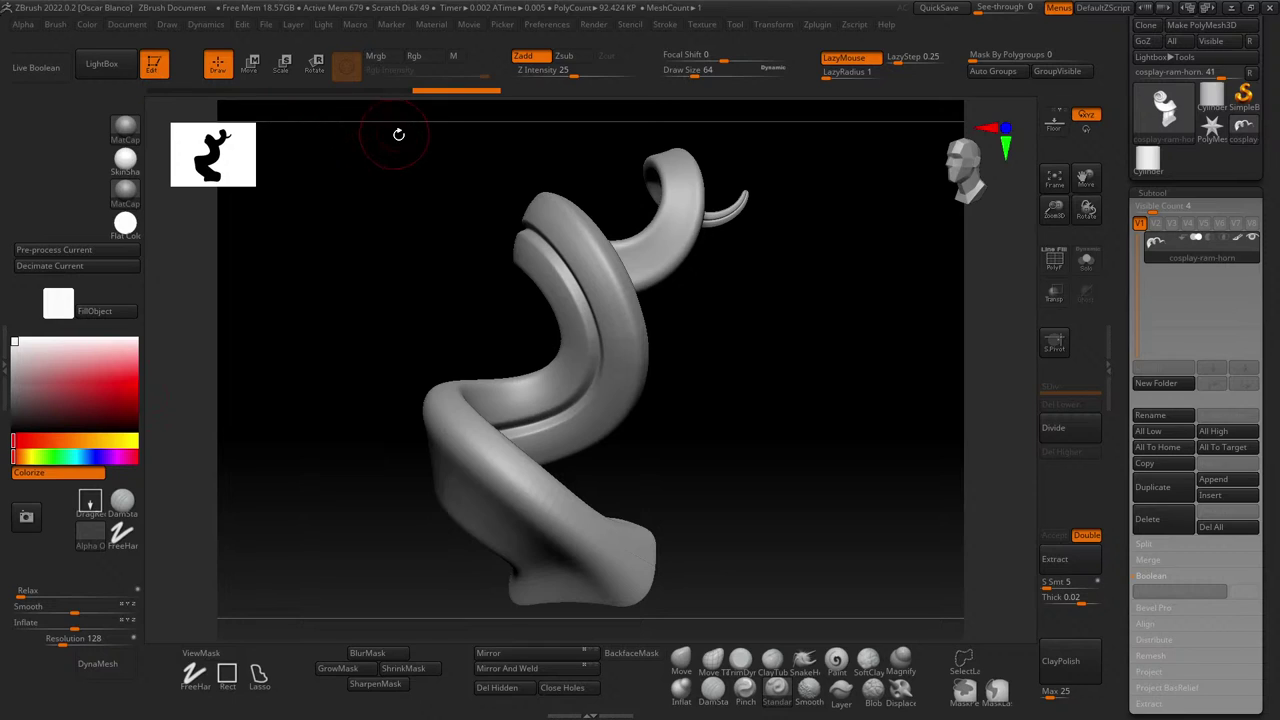
- Flatten the document's background gradient by lowering its range to the minimum
click(128, 25)
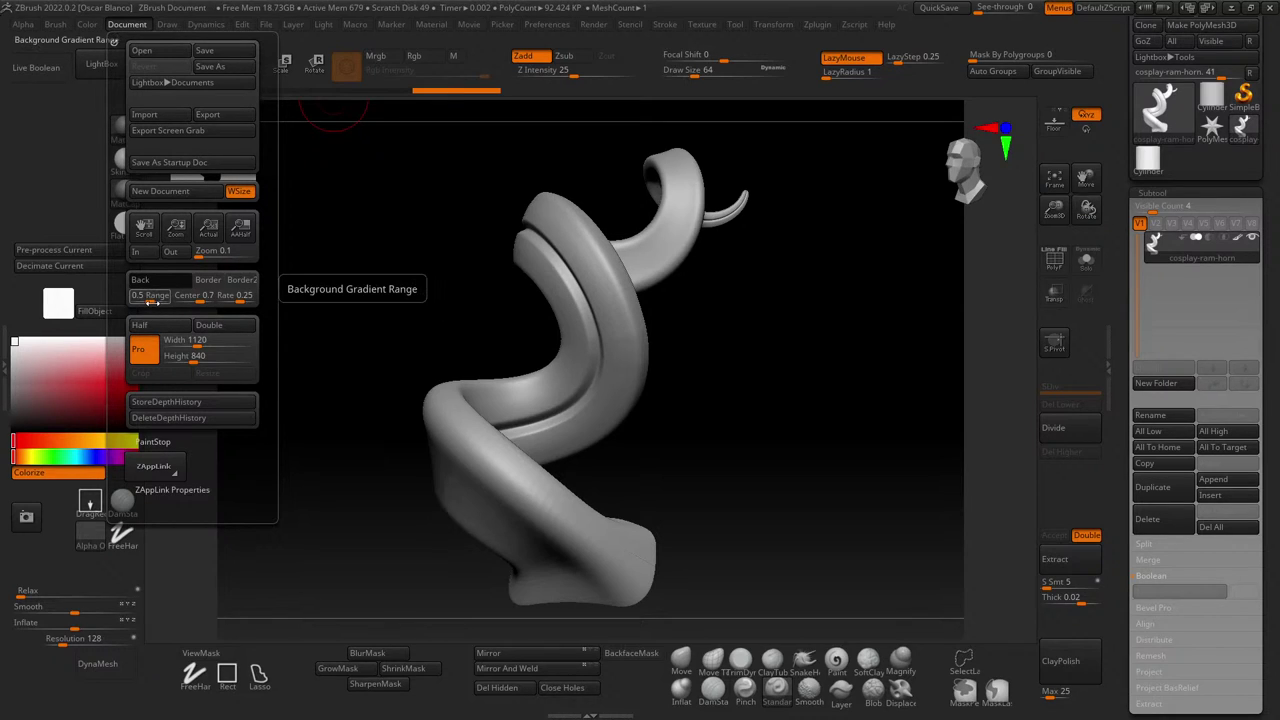
drag(150, 302, 124, 316)
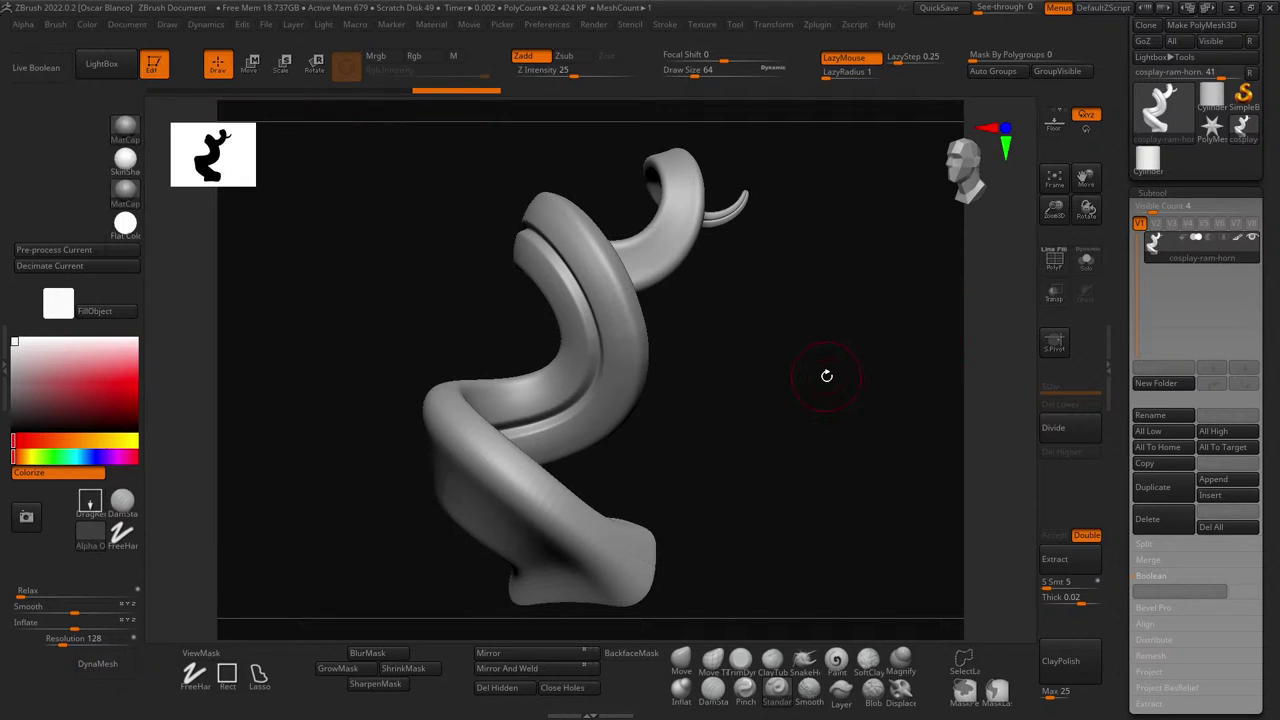
drag(771, 420, 514, 300)
- Compare the MatCap GreenClay and MatCap Sculpy materials on the horn, and settle on MatCap GreenClay
click(125, 127)
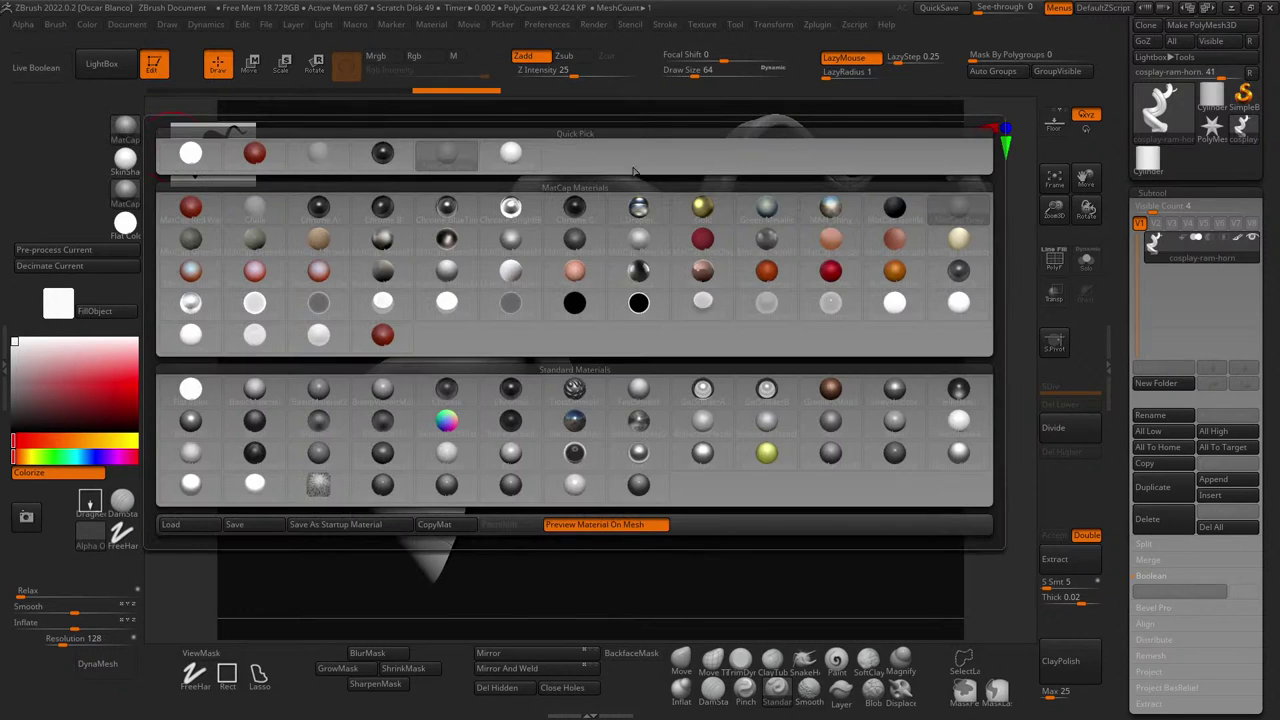
click(192, 240)
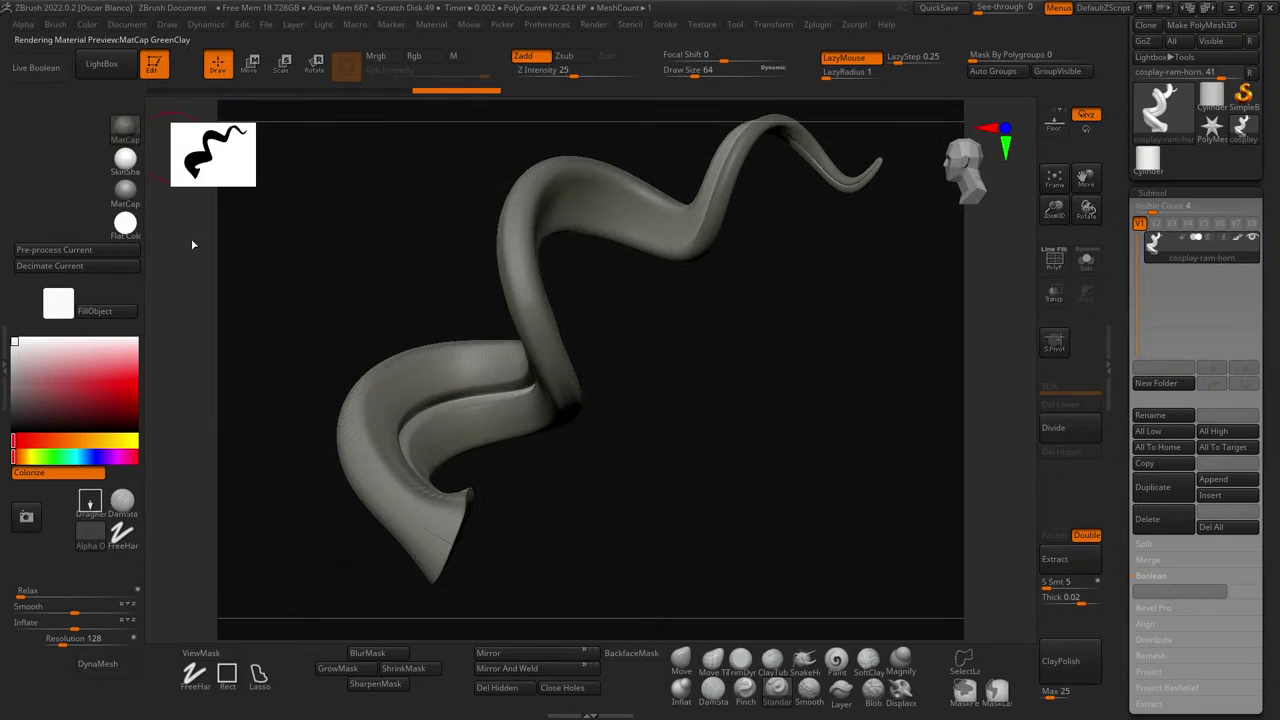
click(126, 136)
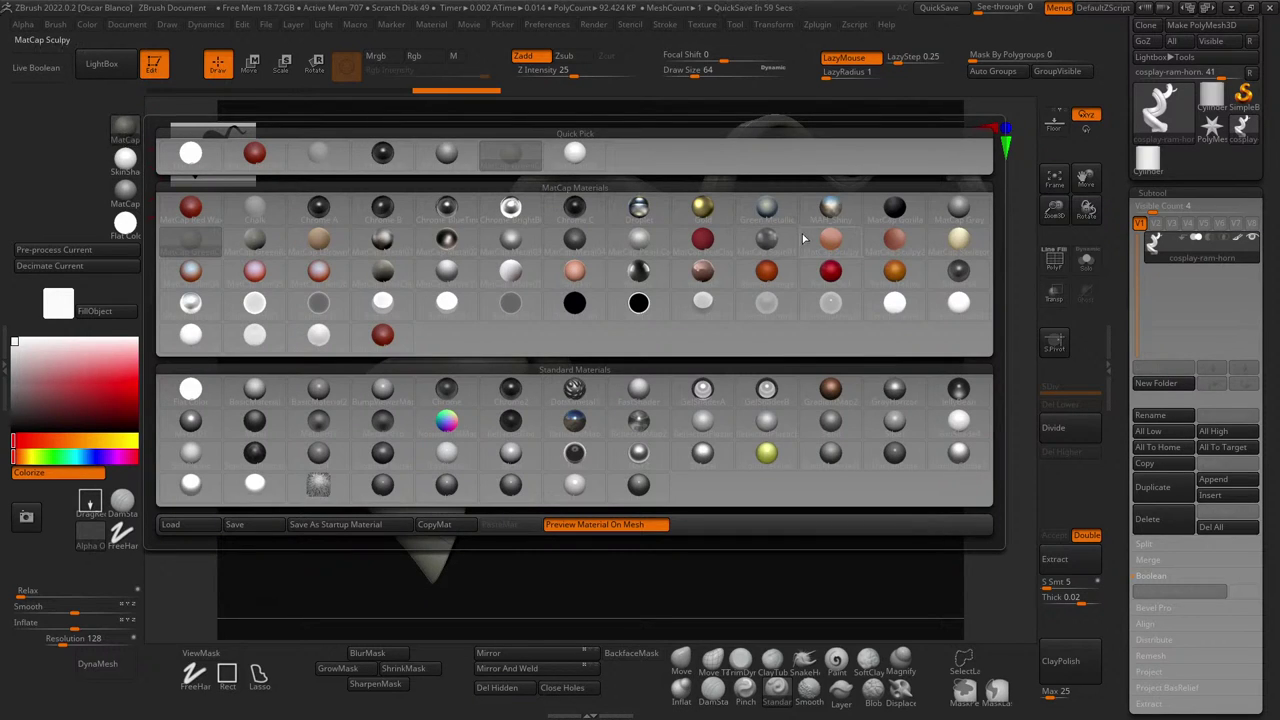
click(842, 246)
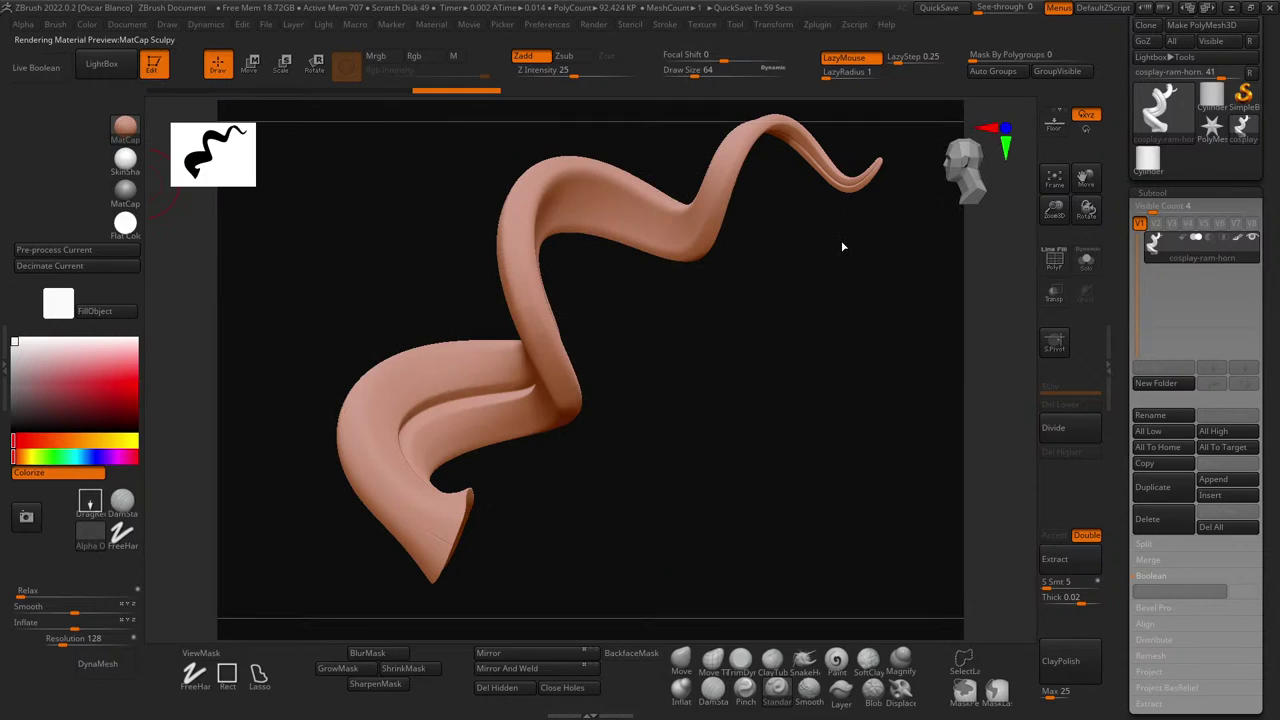
click(126, 136)
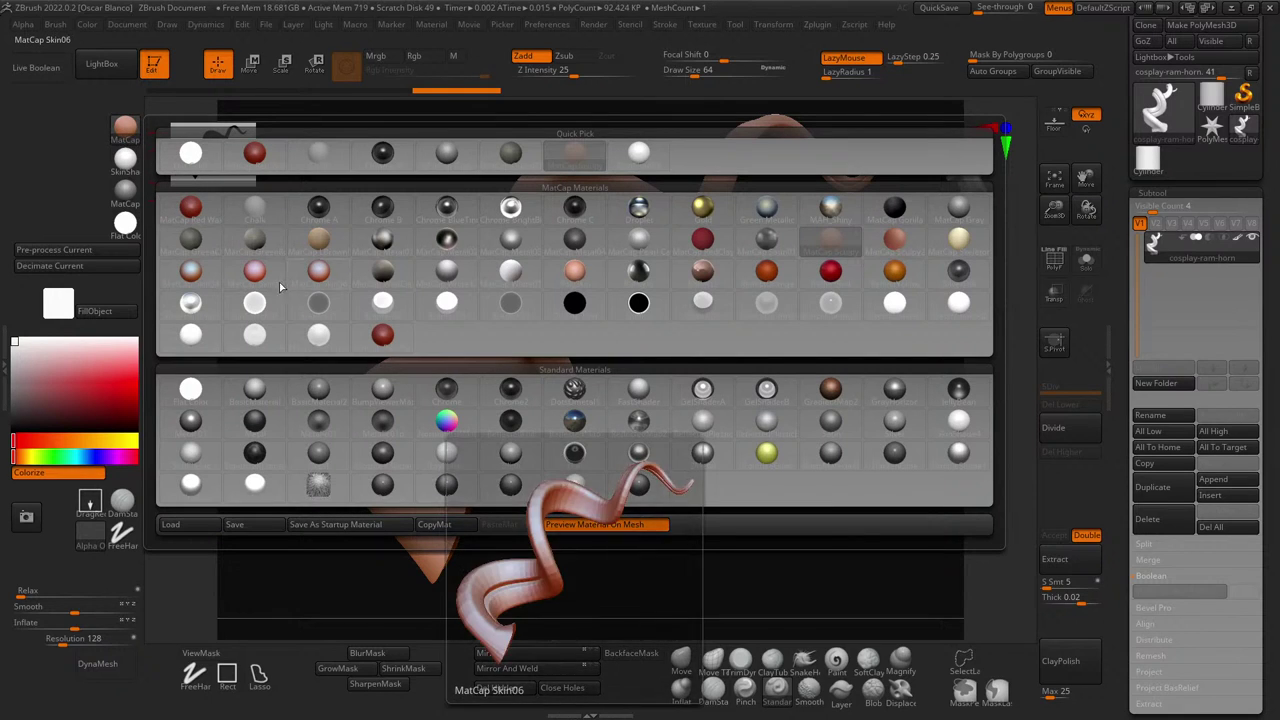
click(207, 244)
- Examine the grooved inner coil and the flared base of the horn up close from several angles
mouse_move(635, 372)
mouse_down()
mouse_move(743, 395)
mouse_move(649, 386)
mouse_move(752, 417)
mouse_move(740, 420)
mouse_move(694, 360)
mouse_move(720, 417)
mouse_move(766, 431)
mouse_move(697, 411)
mouse_move(734, 411)
mouse_up()
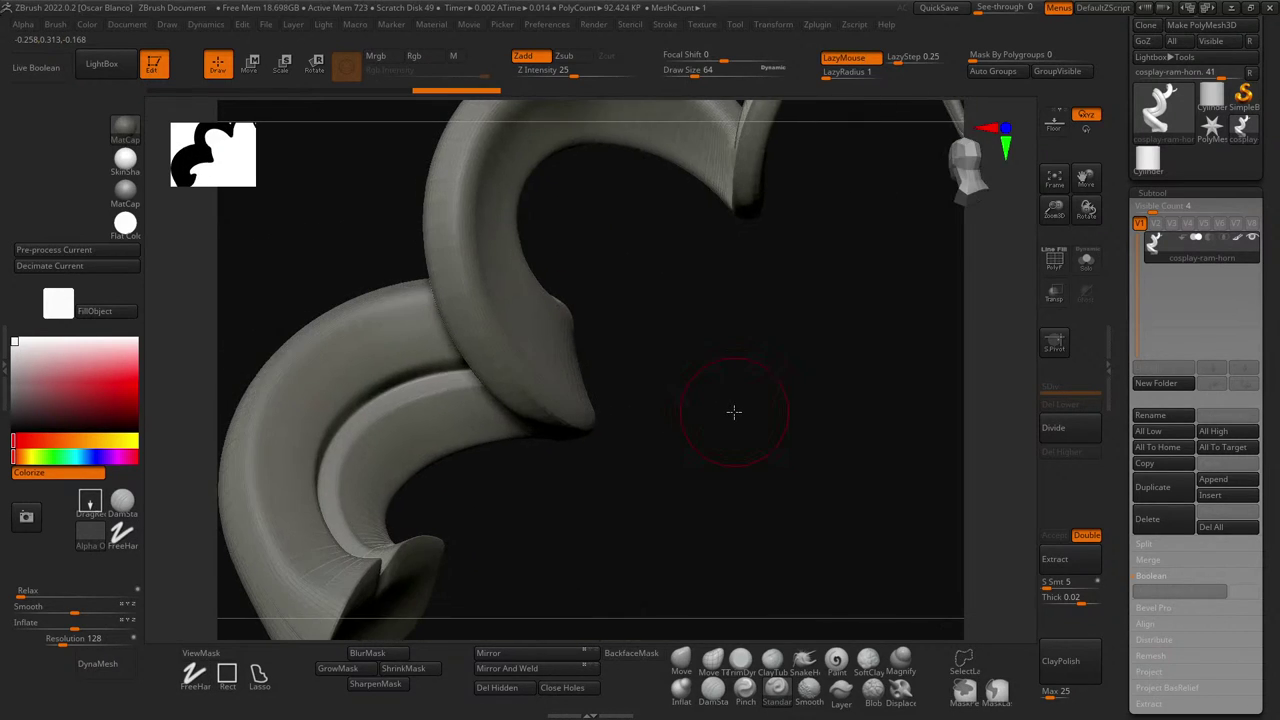
mouse_move(700, 476)
mouse_down()
mouse_move(740, 463)
mouse_move(732, 414)
mouse_move(771, 420)
mouse_move(703, 409)
mouse_up()
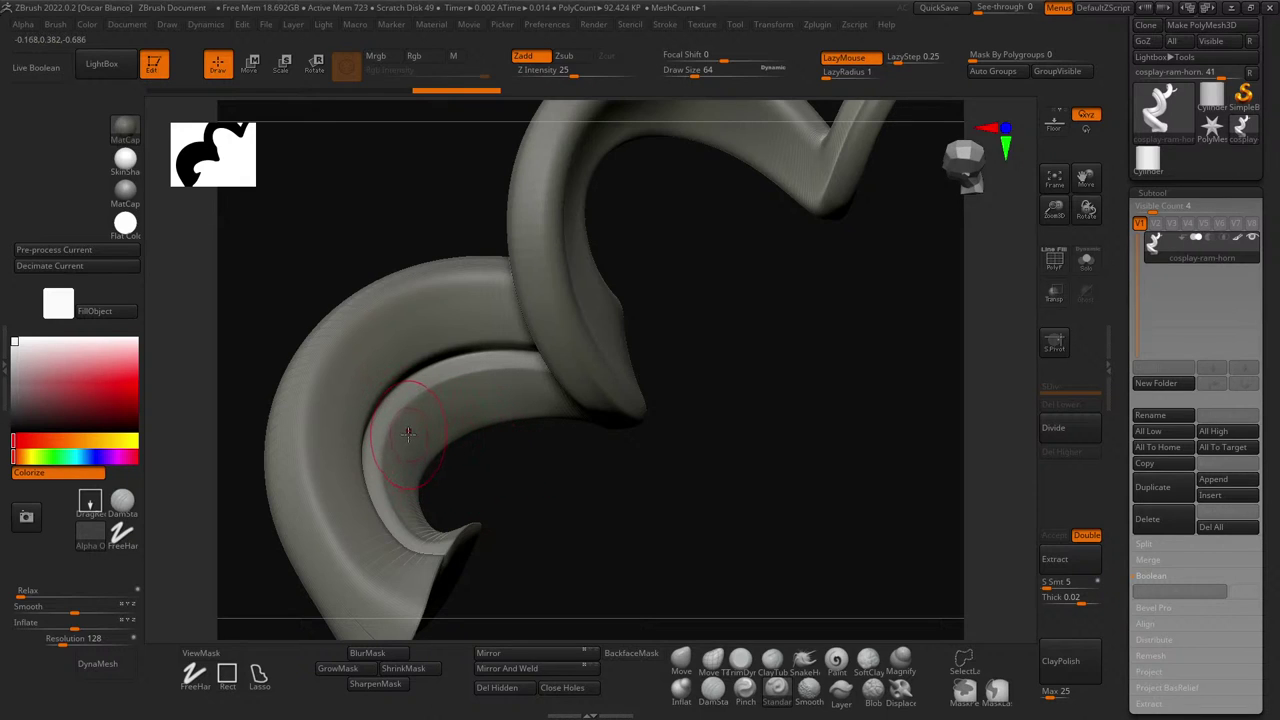
mouse_move(589, 497)
mouse_down()
mouse_move(563, 500)
mouse_move(610, 495)
mouse_move(454, 482)
mouse_up()
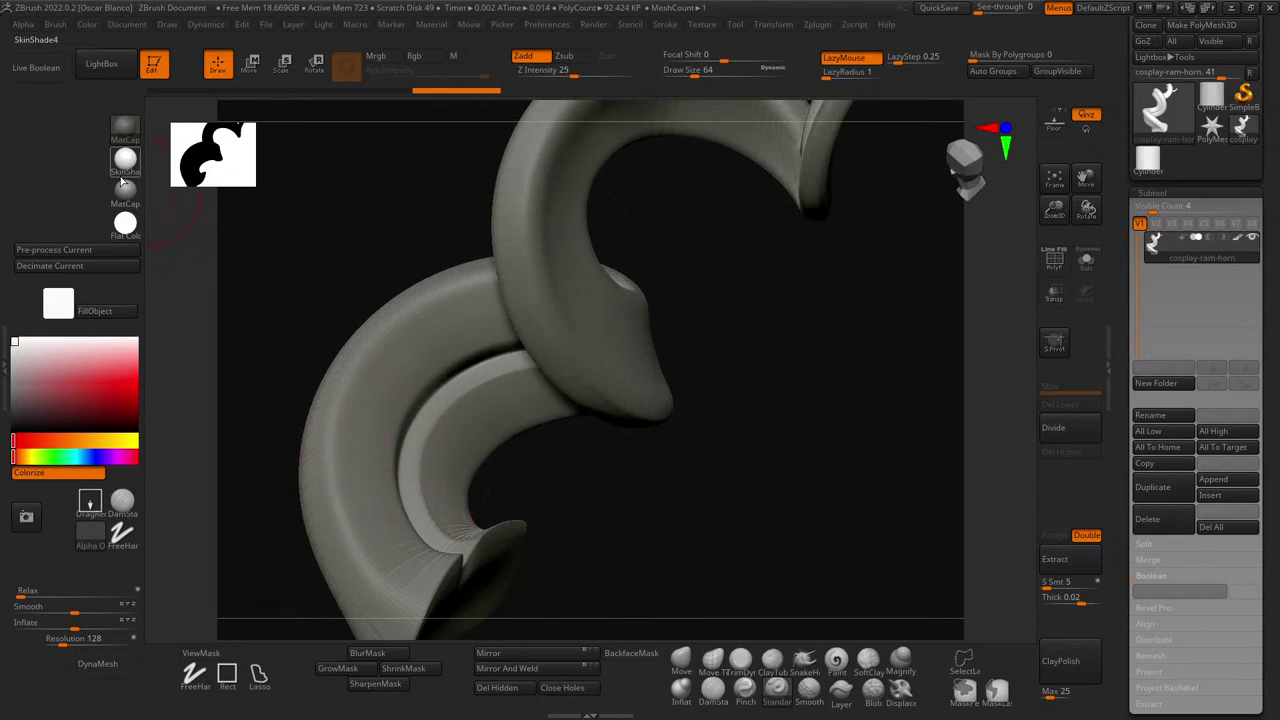
mouse_move(115, 133)
drag(616, 529, 617, 571)
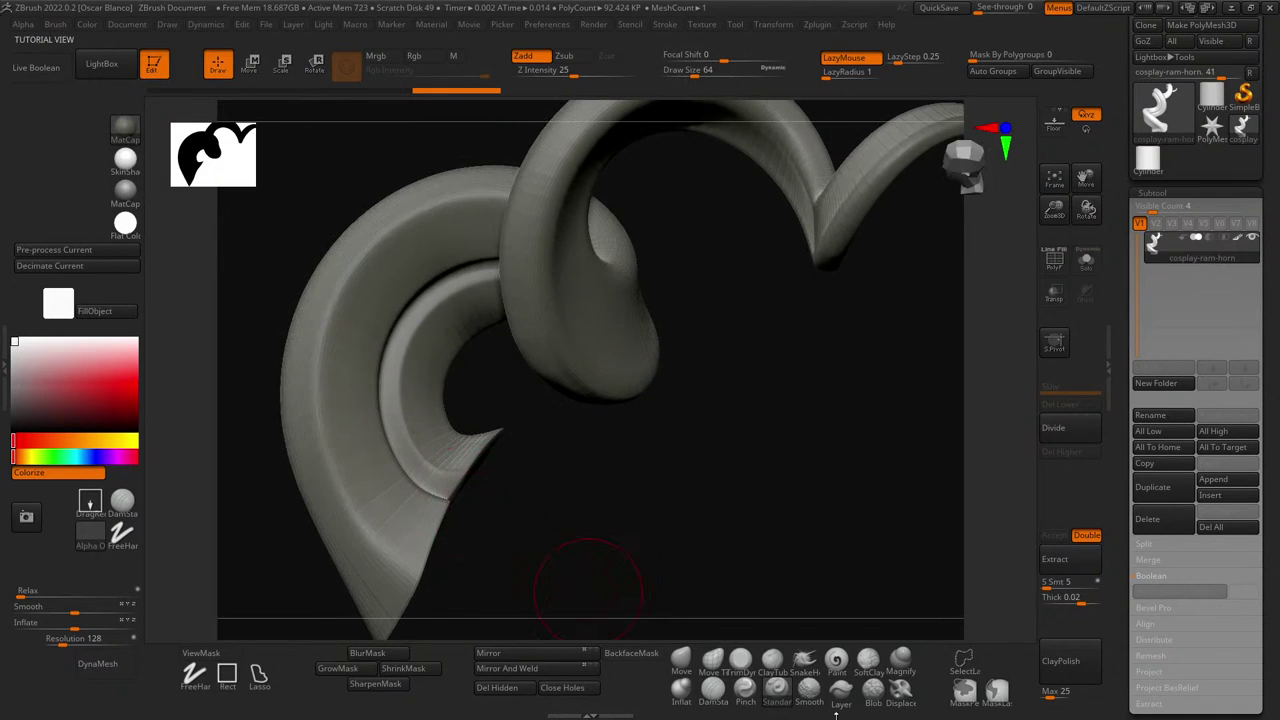
- Reduce the brush's draw size to 36 and divide the horn's mesh once to subdivision level 2
key(b)
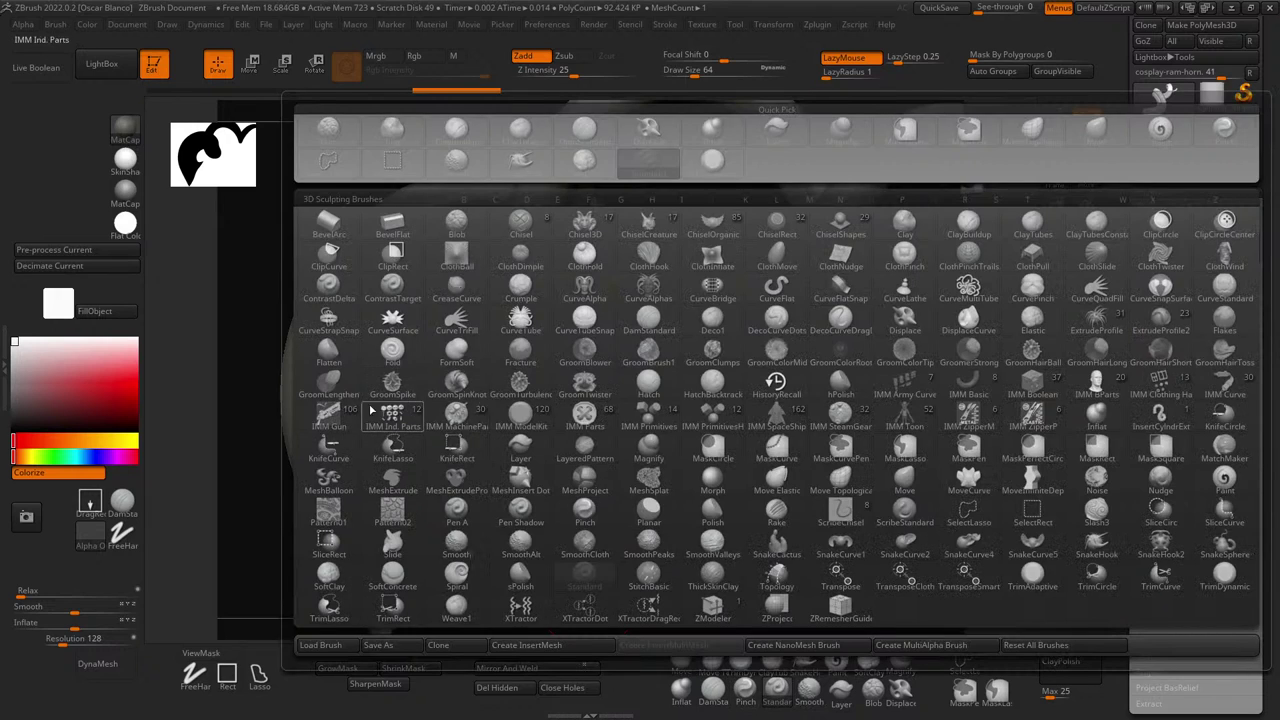
click(445, 388)
key(bracketleft)
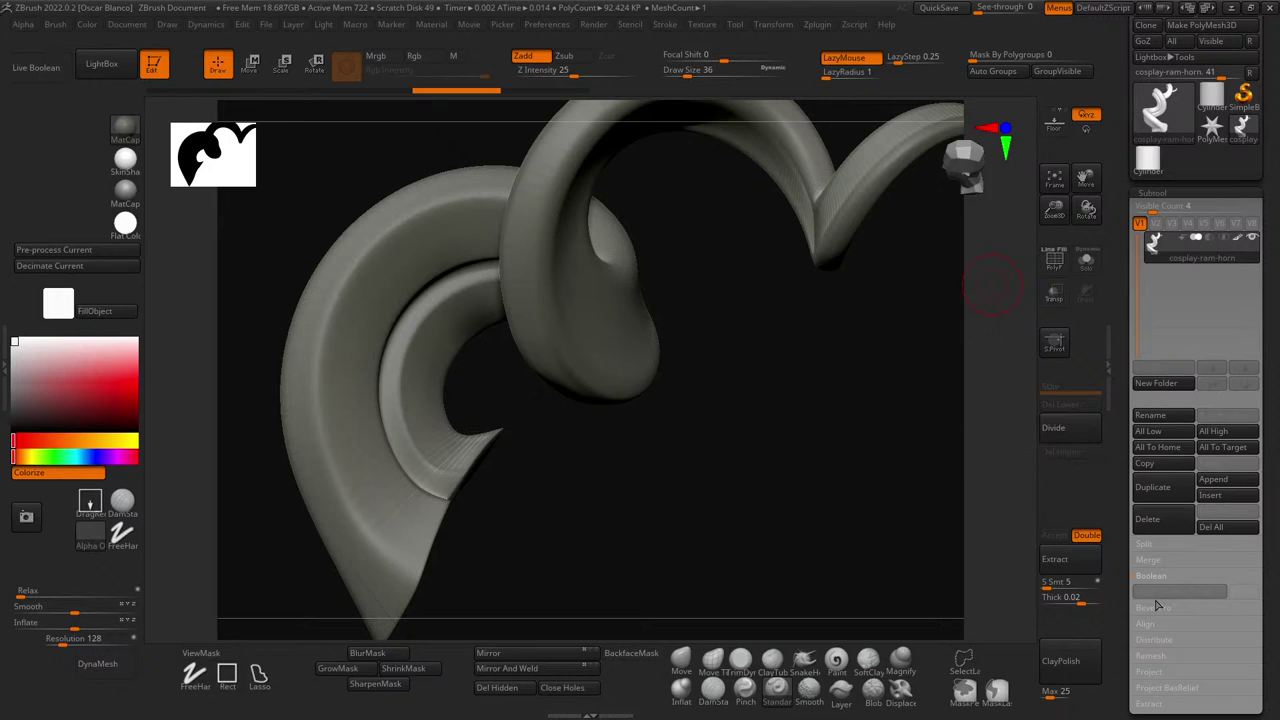
scroll(1180, 560, down, 3)
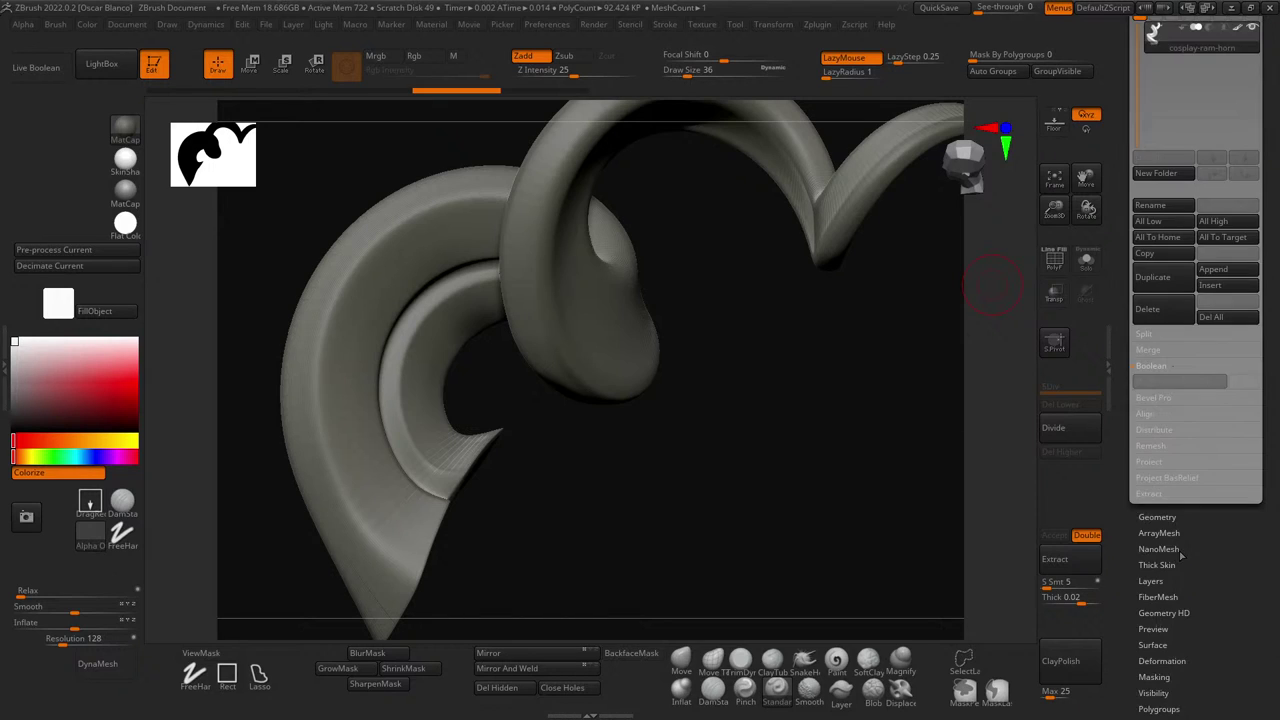
click(1148, 517)
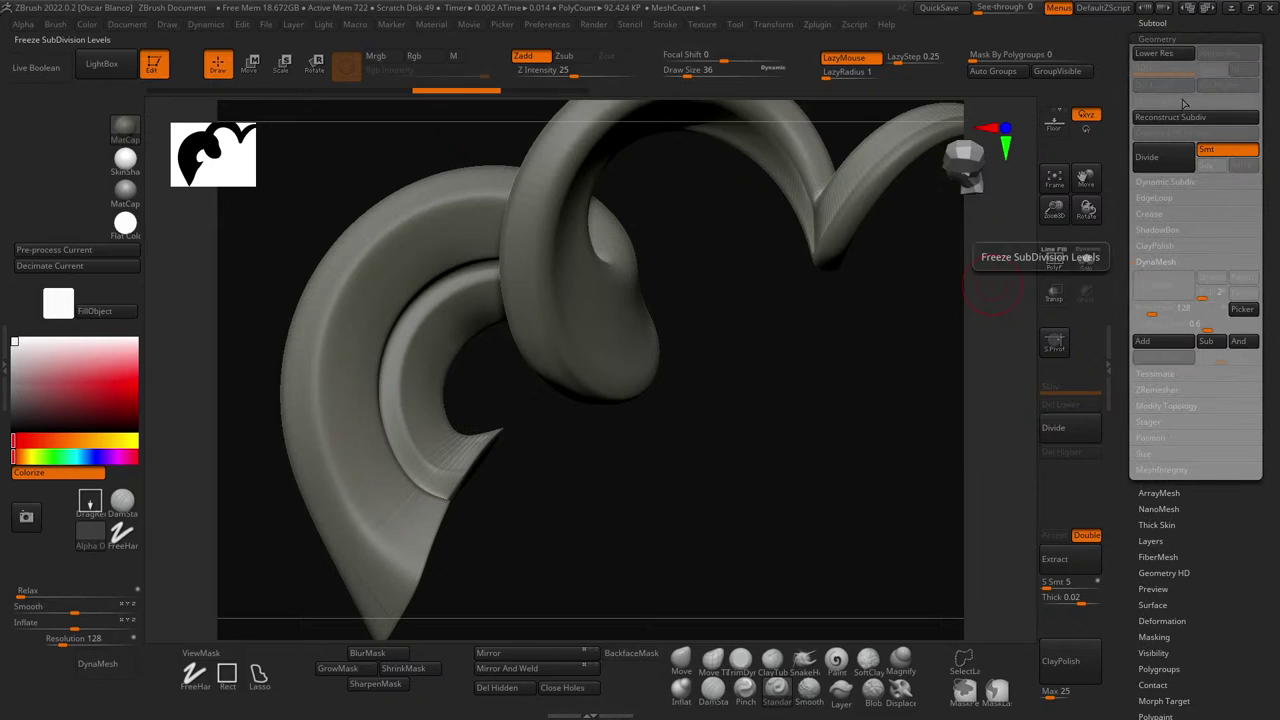
click(1162, 161)
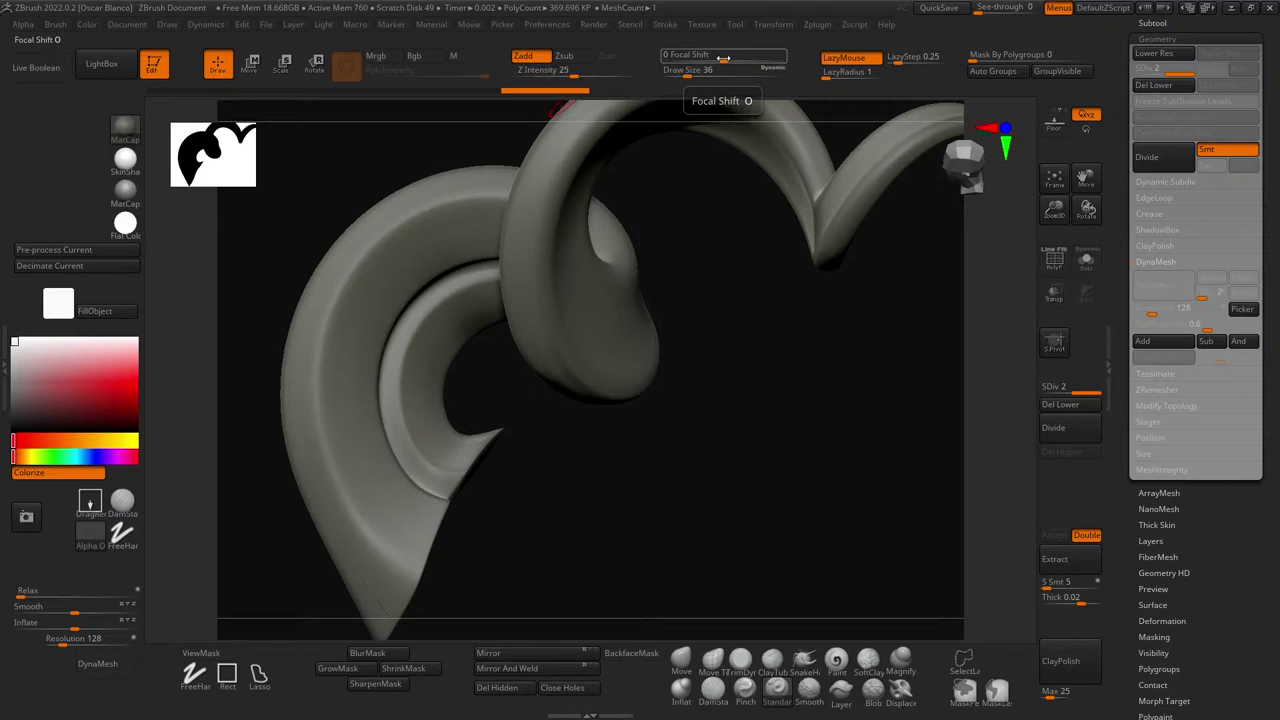
- Configure the Standard brush with a focal shift of -79, a draw size of about 77 and a Z intensity of 45
drag(724, 61, 699, 62)
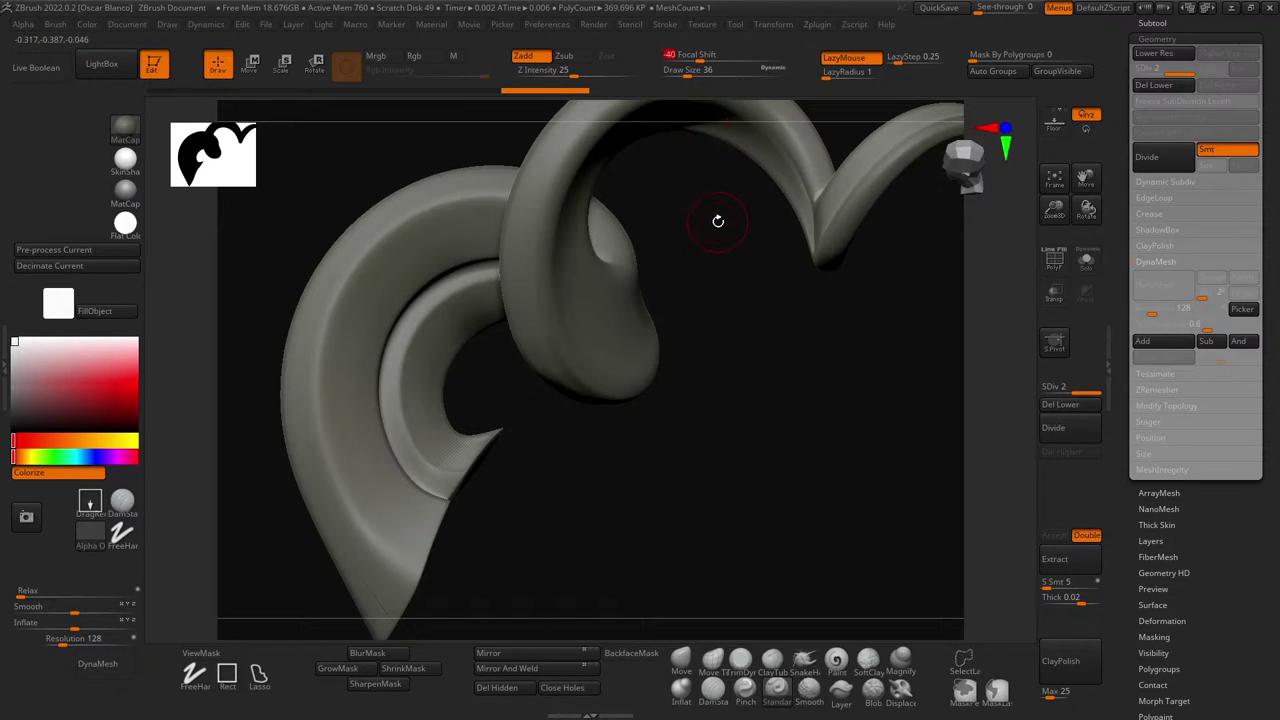
drag(699, 61, 749, 60)
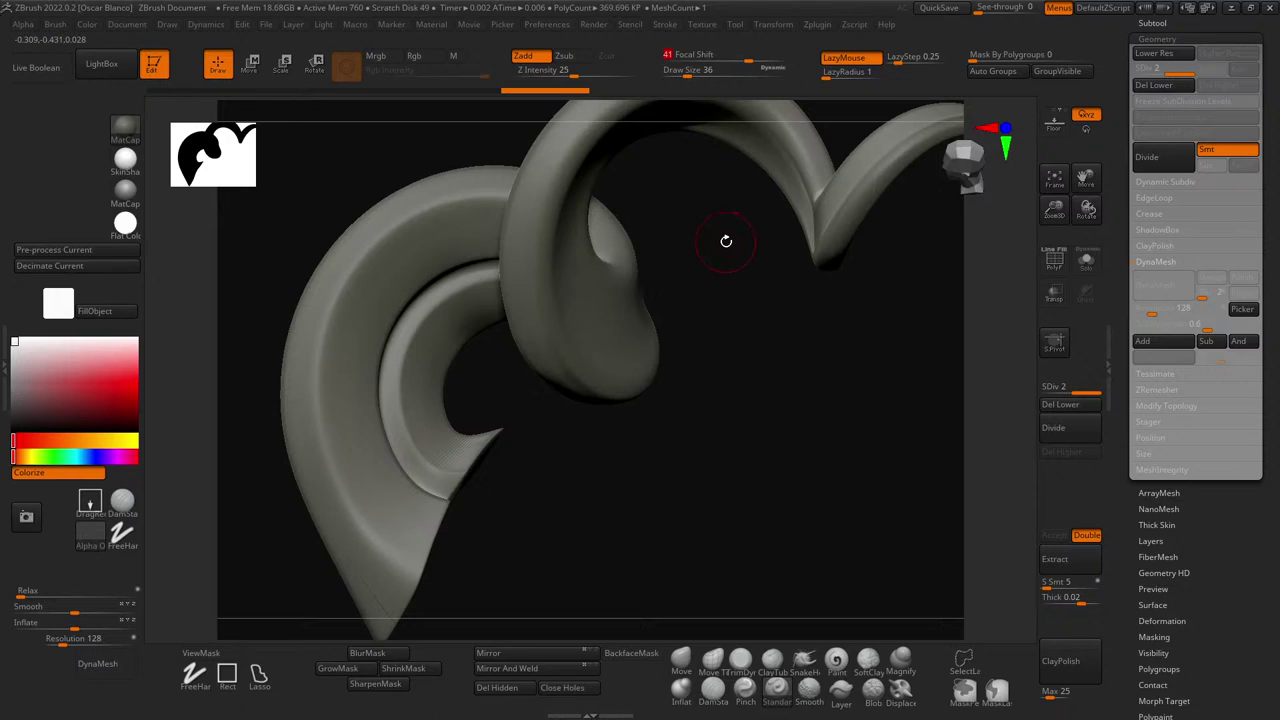
drag(748, 62, 662, 62)
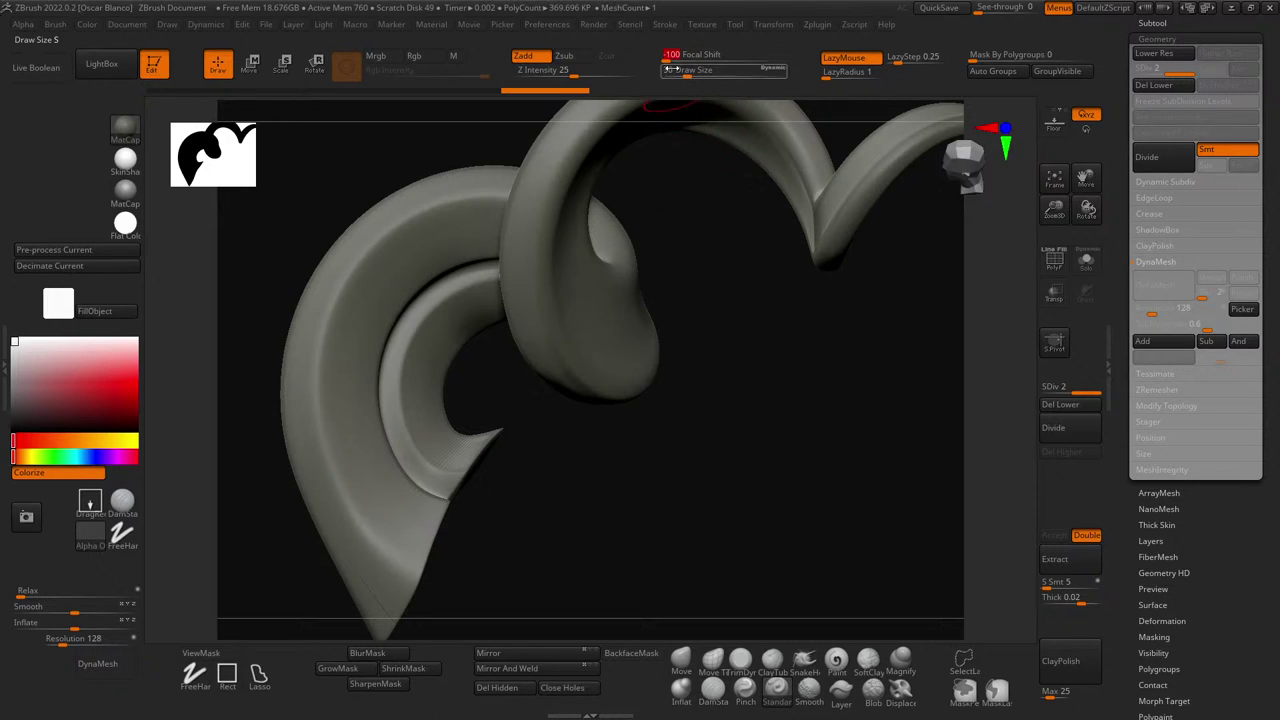
drag(664, 62, 677, 61)
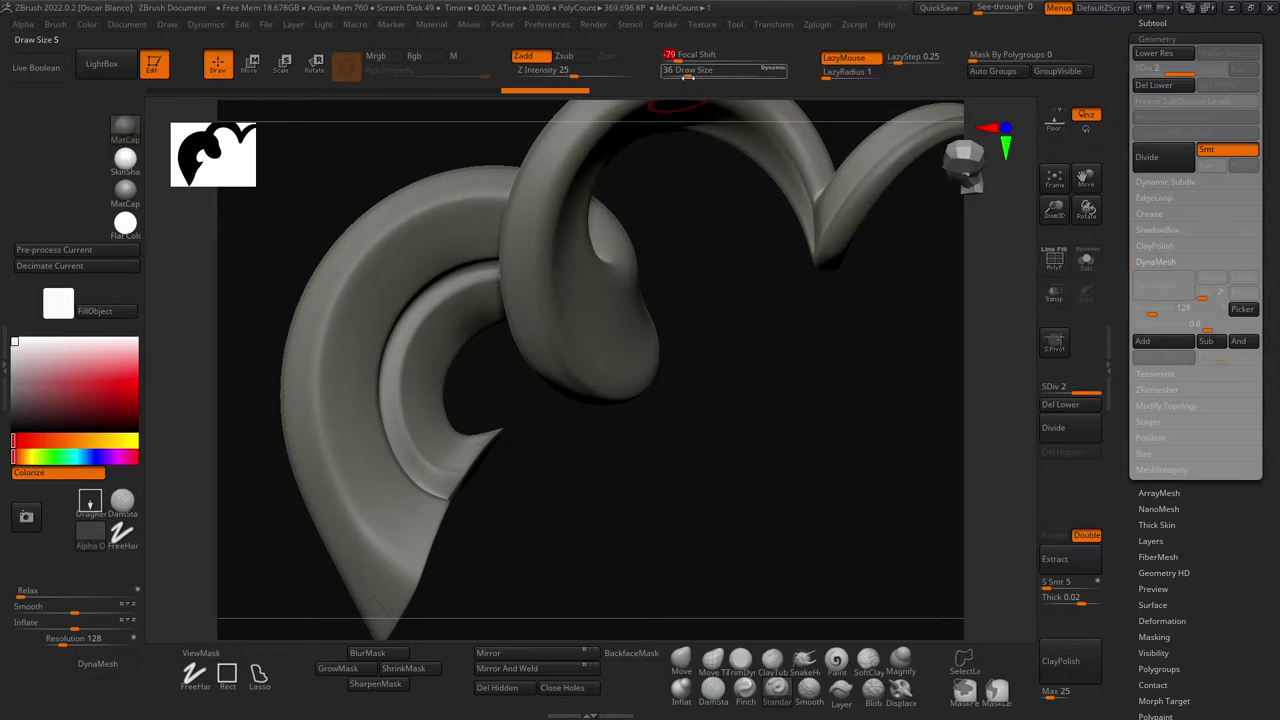
key(s)
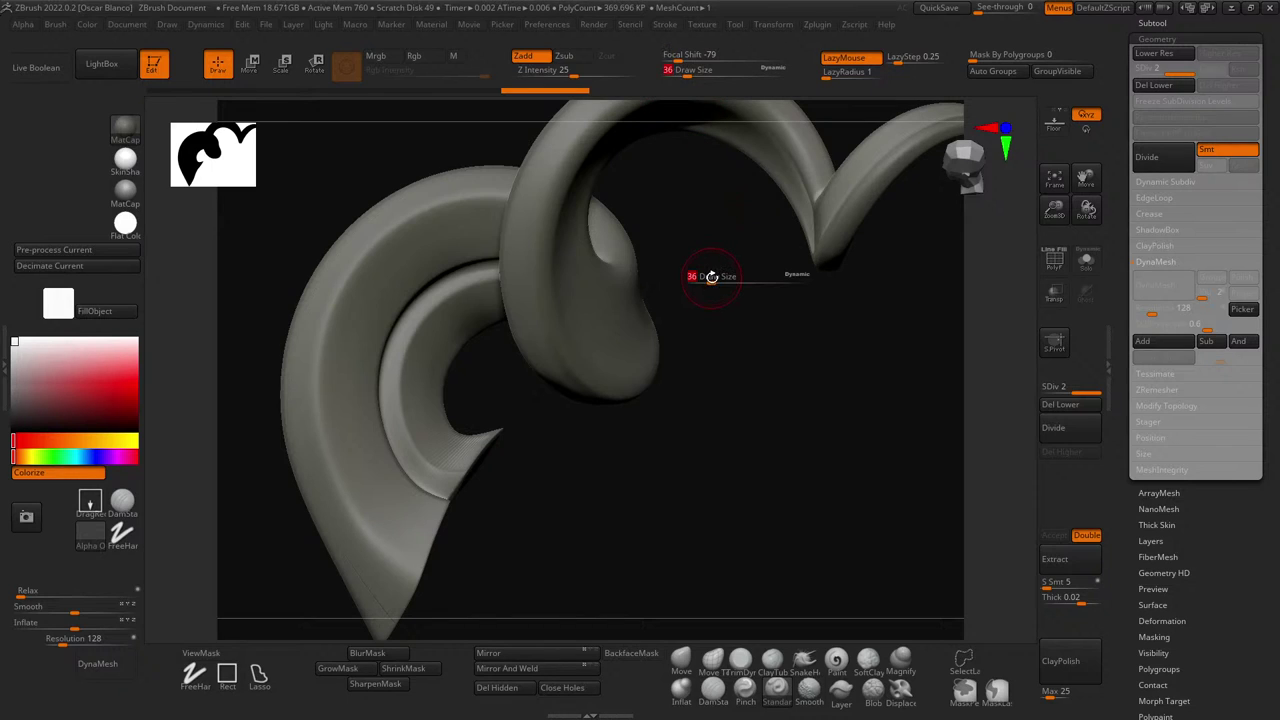
mouse_move(712, 281)
mouse_down()
mouse_move(745, 283)
mouse_move(721, 284)
mouse_up()
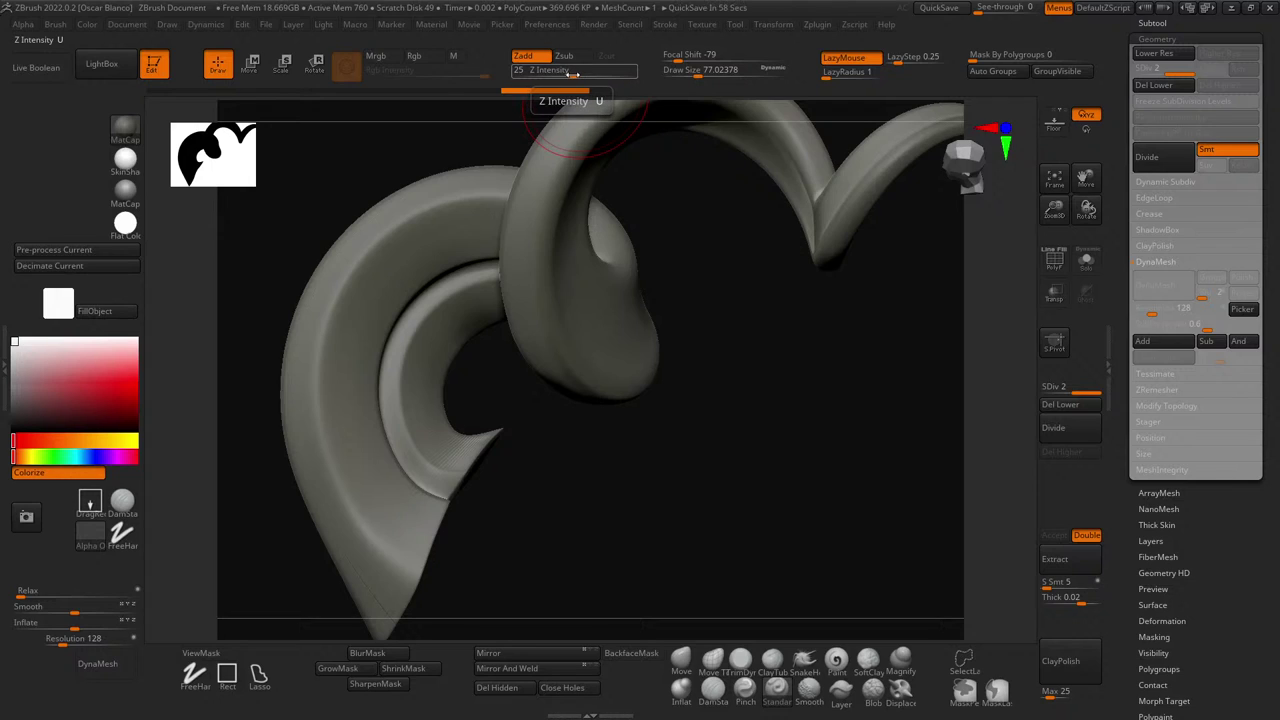
drag(573, 74, 580, 74)
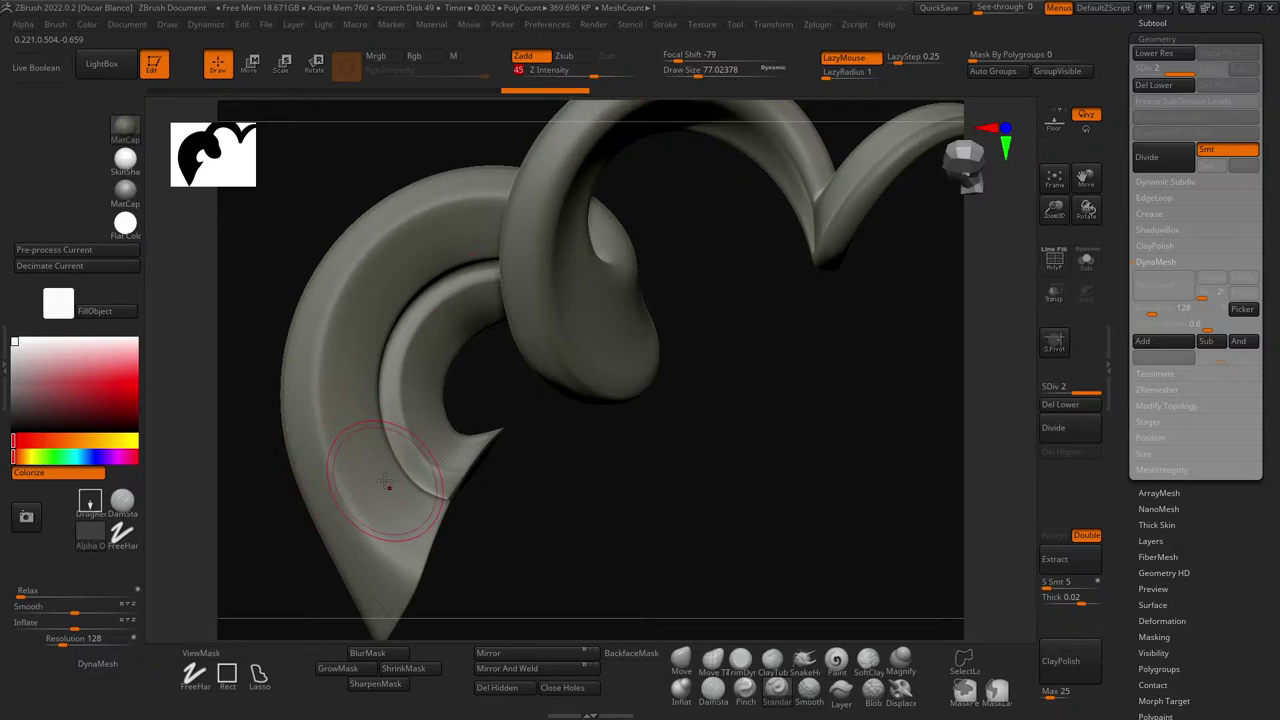
- Reduce the brush's draw size to about 21 to suit the width of the horn's flared base
key(bracketleft)
key(bracketleft)
key(bracketleft)
key(bracketleft)
key(bracketright)
key(bracketright)
key(bracketleft)
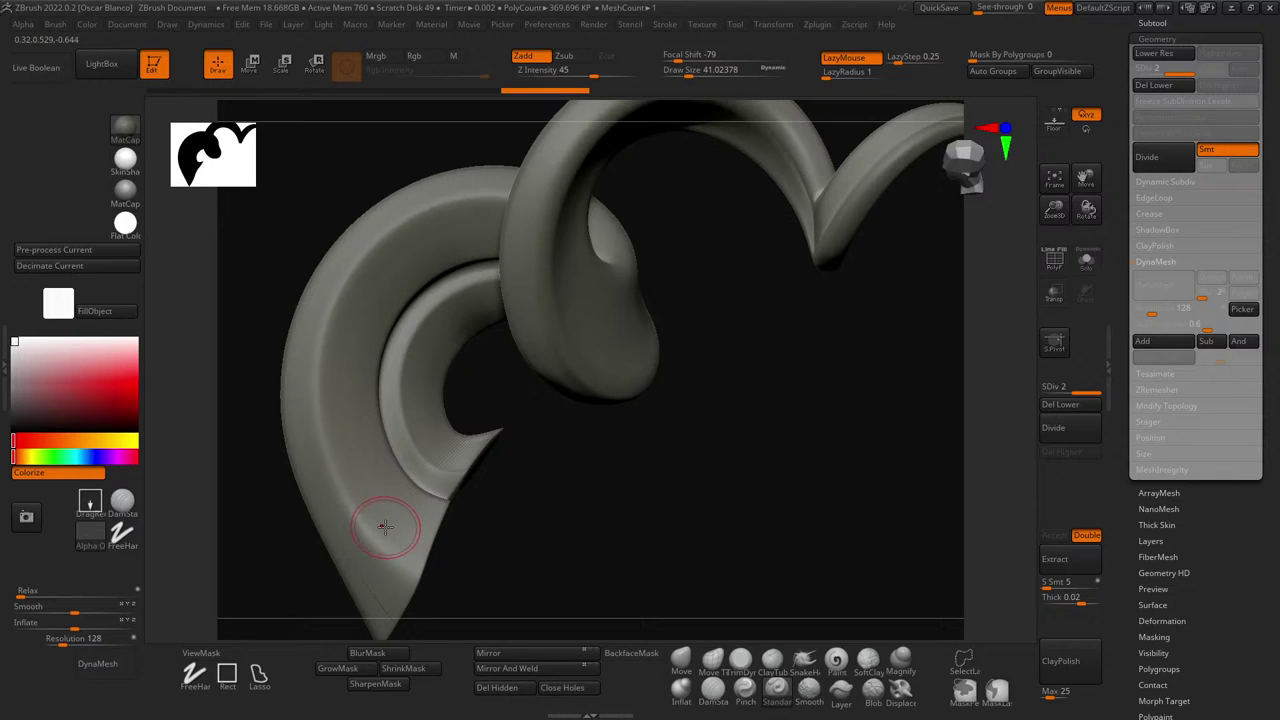
key(bracketleft)
key(bracketright)
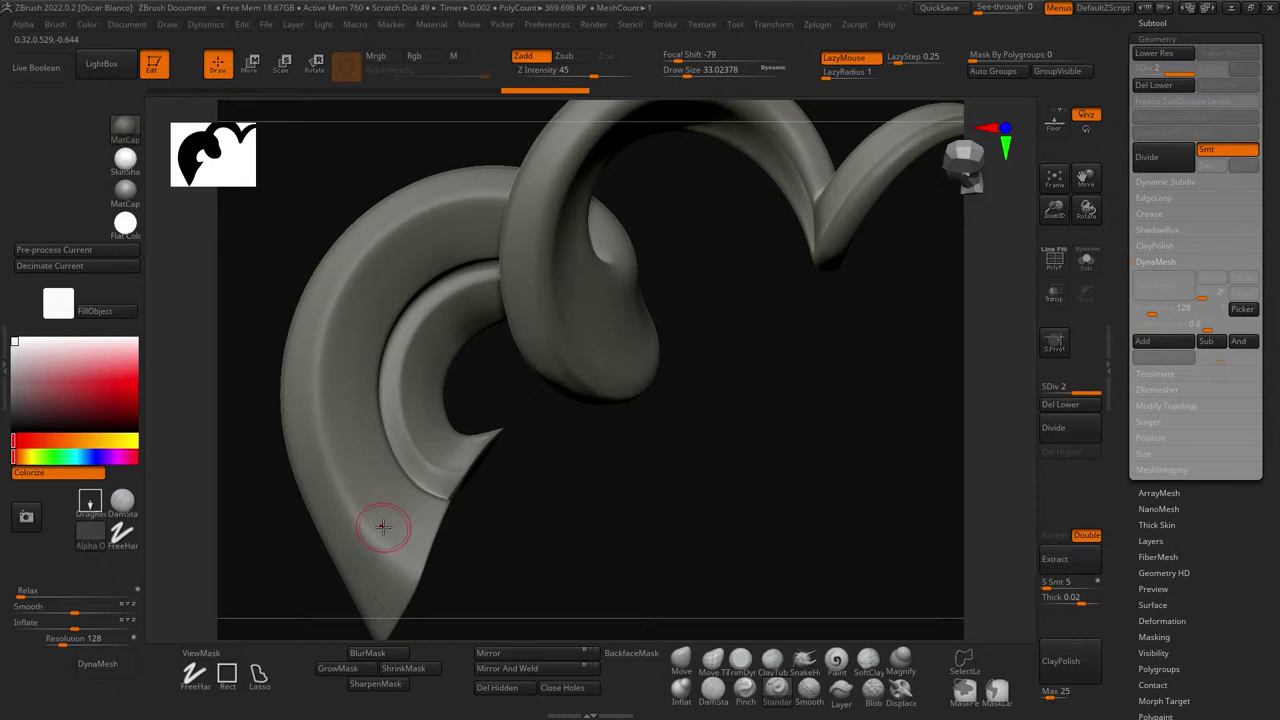
key(bracketleft)
key(bracketleft)
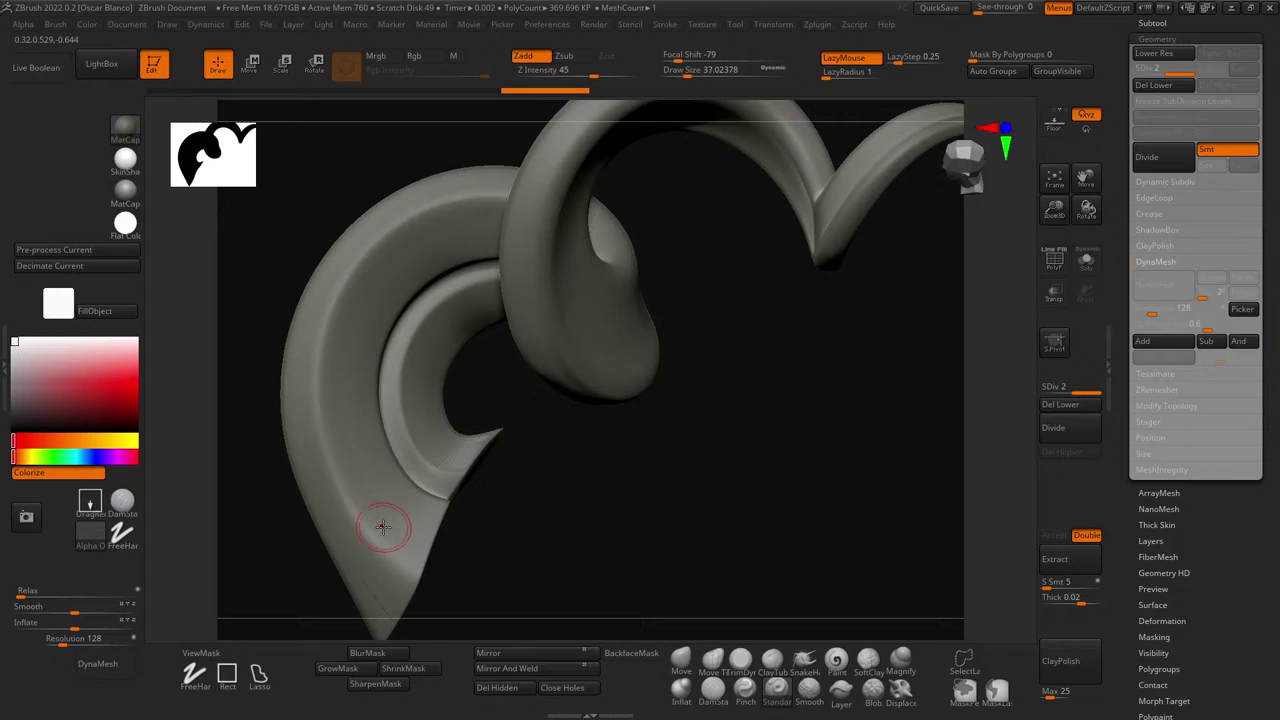
key(bracketleft)
- Try a raised Standard brush stroke across the horn's base and inner coil, and undo it
mouse_move(386, 539)
mouse_down()
mouse_move(374, 534)
mouse_move(452, 422)
mouse_up()
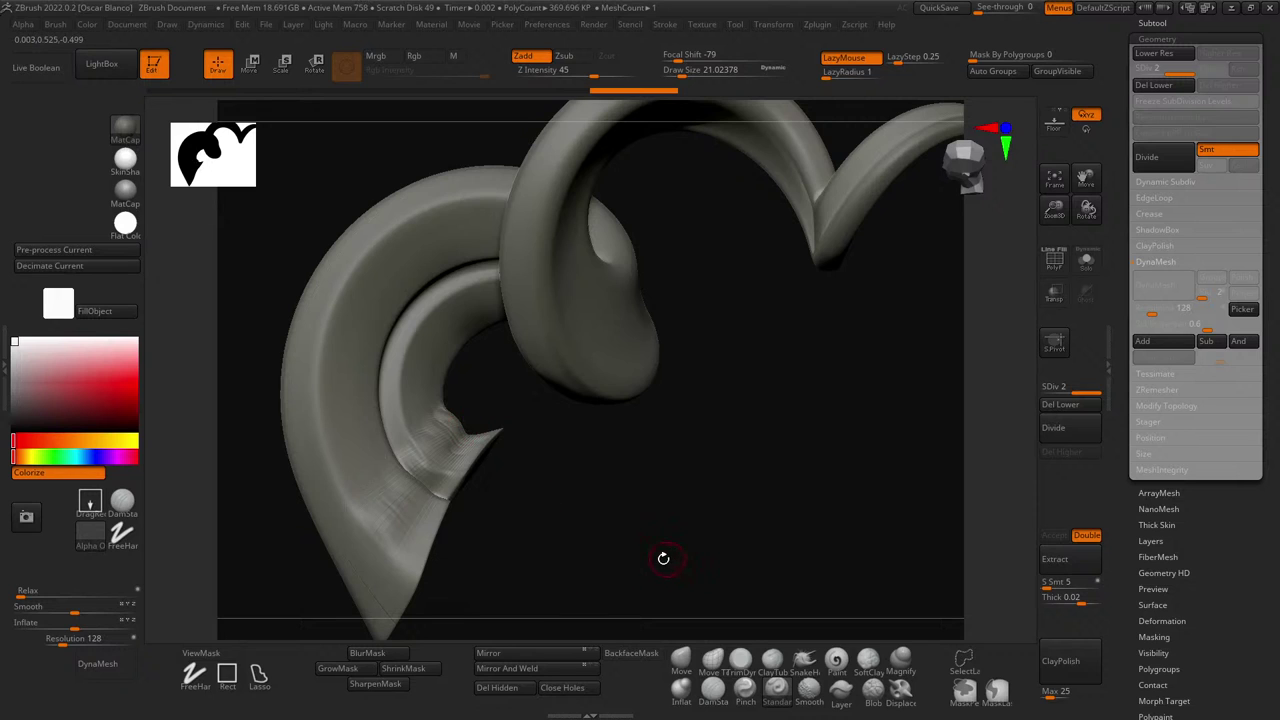
mouse_move(663, 558)
mouse_down()
mouse_move(614, 563)
mouse_move(709, 563)
mouse_move(683, 591)
mouse_move(648, 585)
mouse_up()
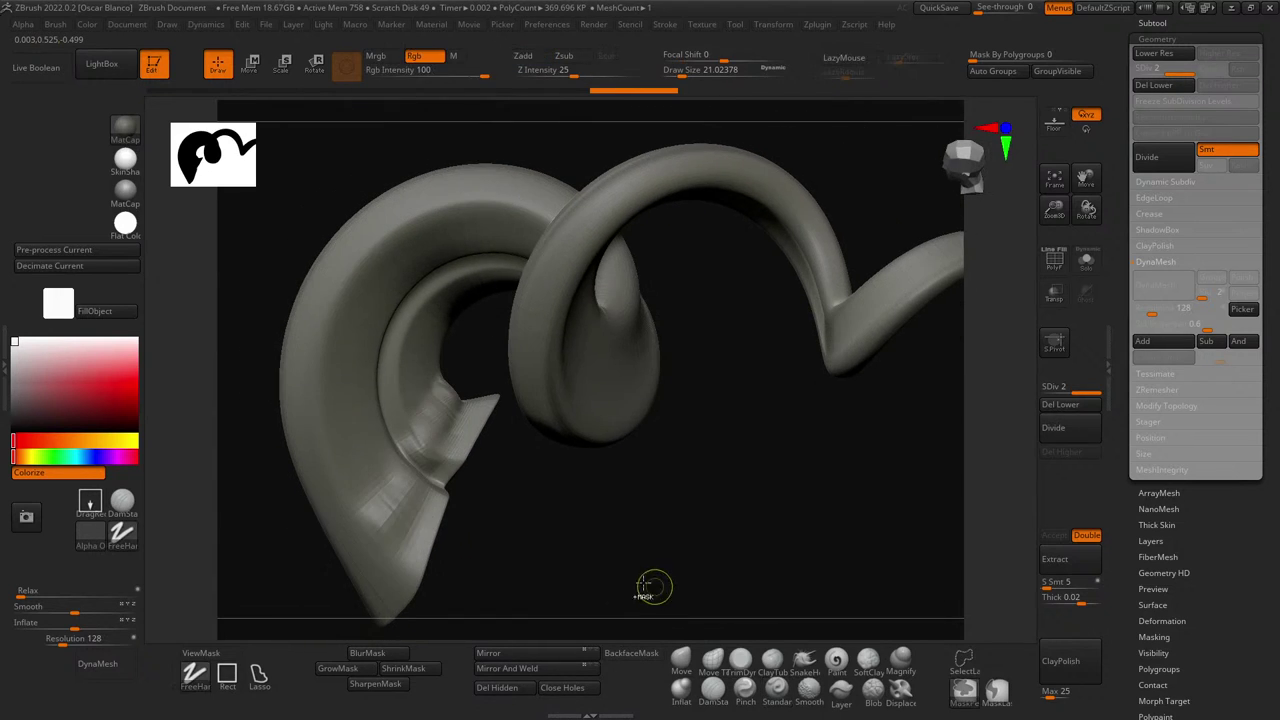
key(ctrl+z)
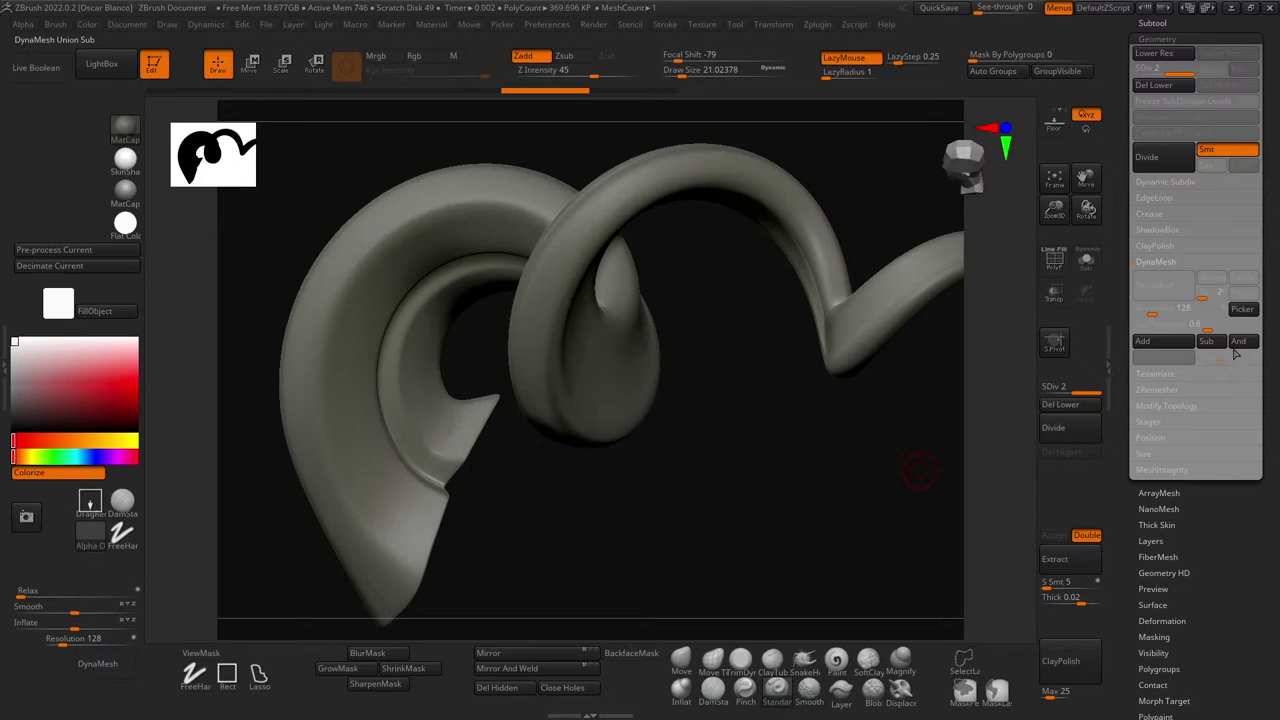
- Divide the horn twice more to subdivision level 4, and test a stroke across its base before undoing the stroke
click(1160, 165)
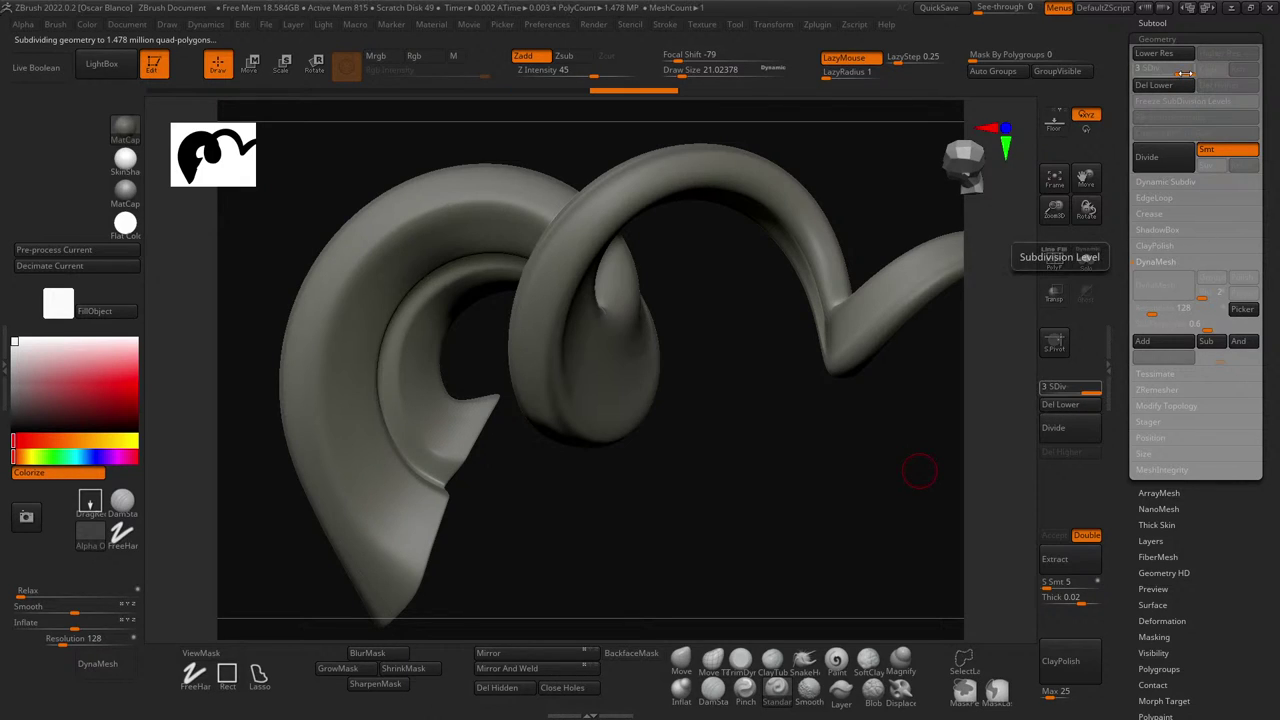
click(1162, 167)
drag(734, 400, 705, 401)
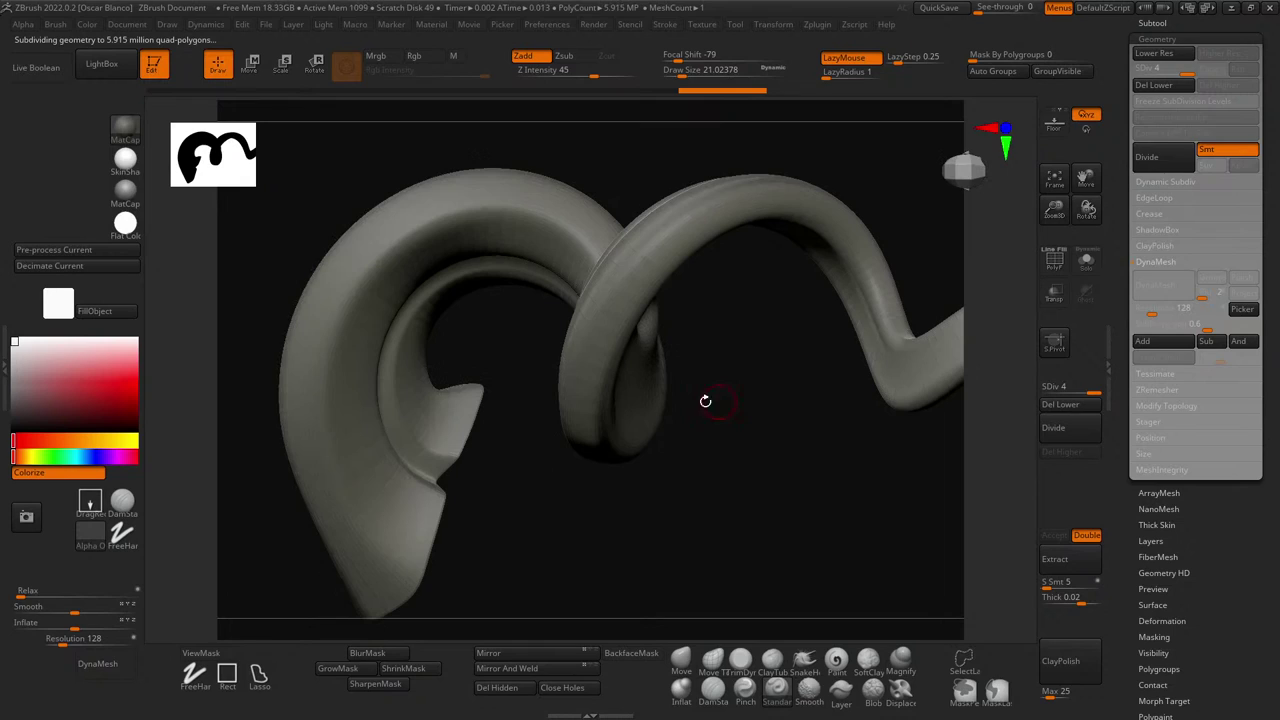
mouse_move(410, 492)
mouse_down()
mouse_move(463, 364)
mouse_move(472, 370)
mouse_up()
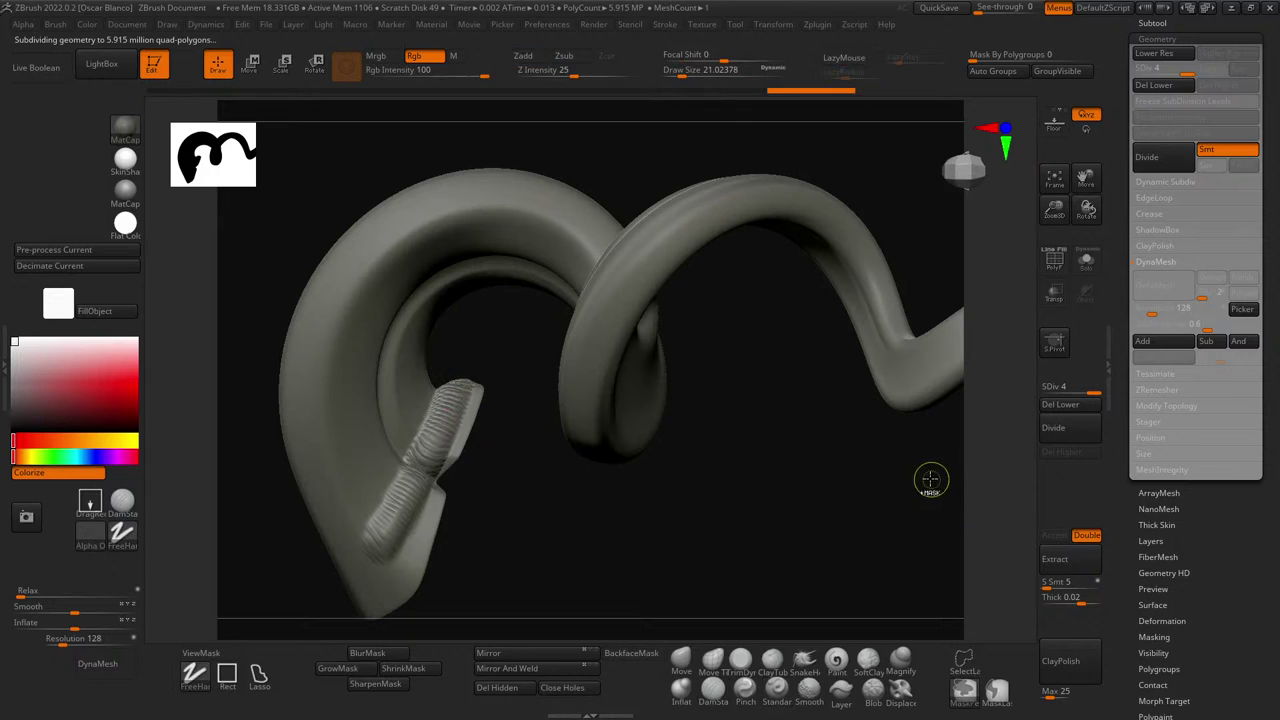
key(ctrl+z)
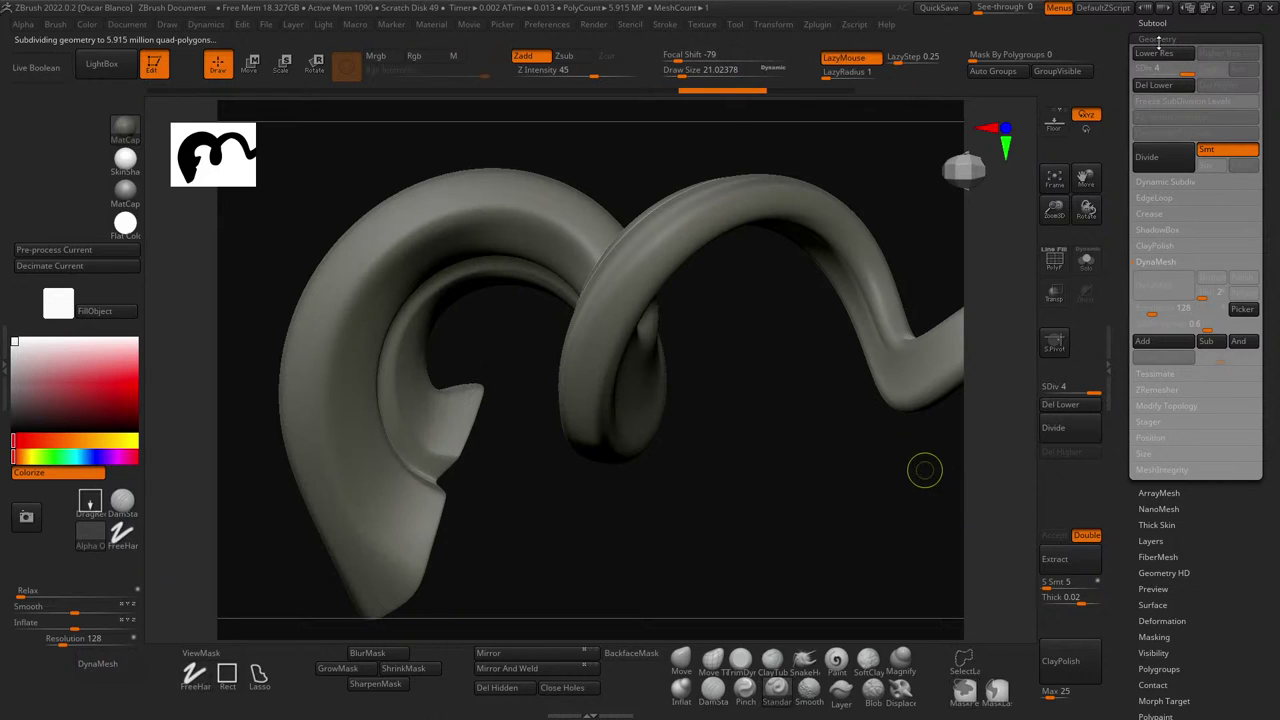
- Lower the horn to subdivision level 3 and apply DynaMesh at resolution 128, freezing the subdivision levels
click(1157, 54)
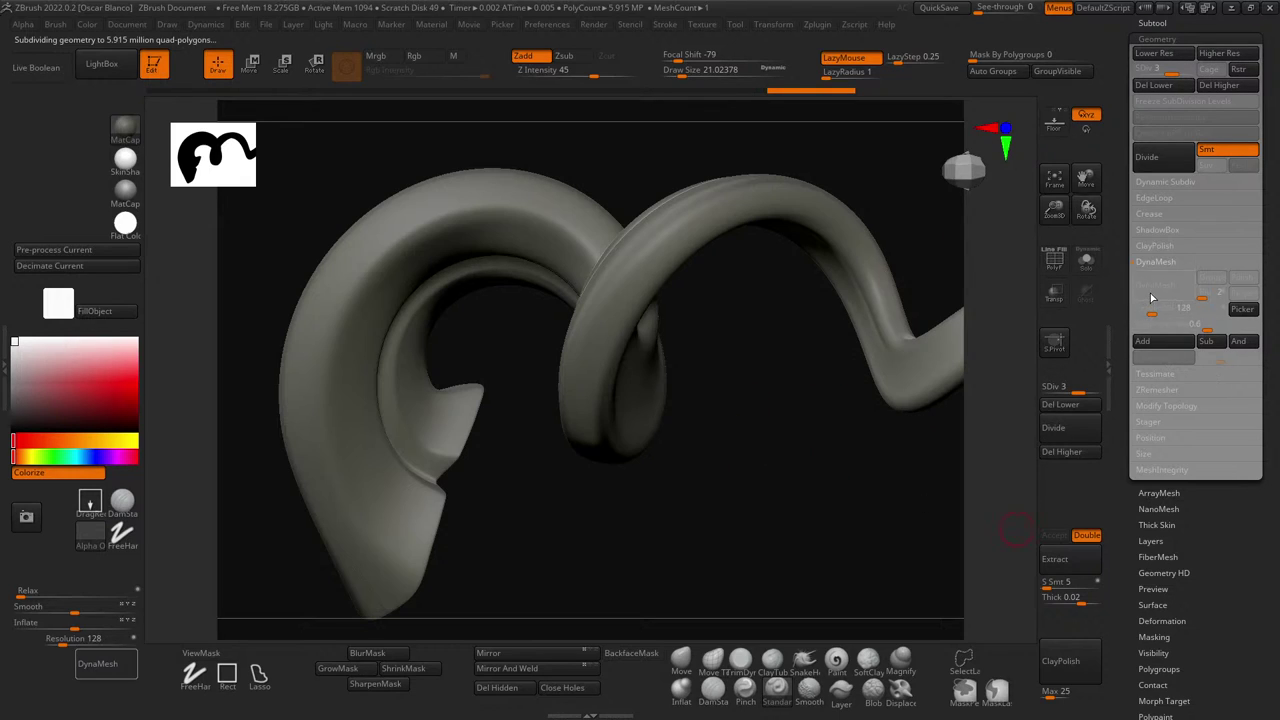
scroll(1155, 300, down, 2)
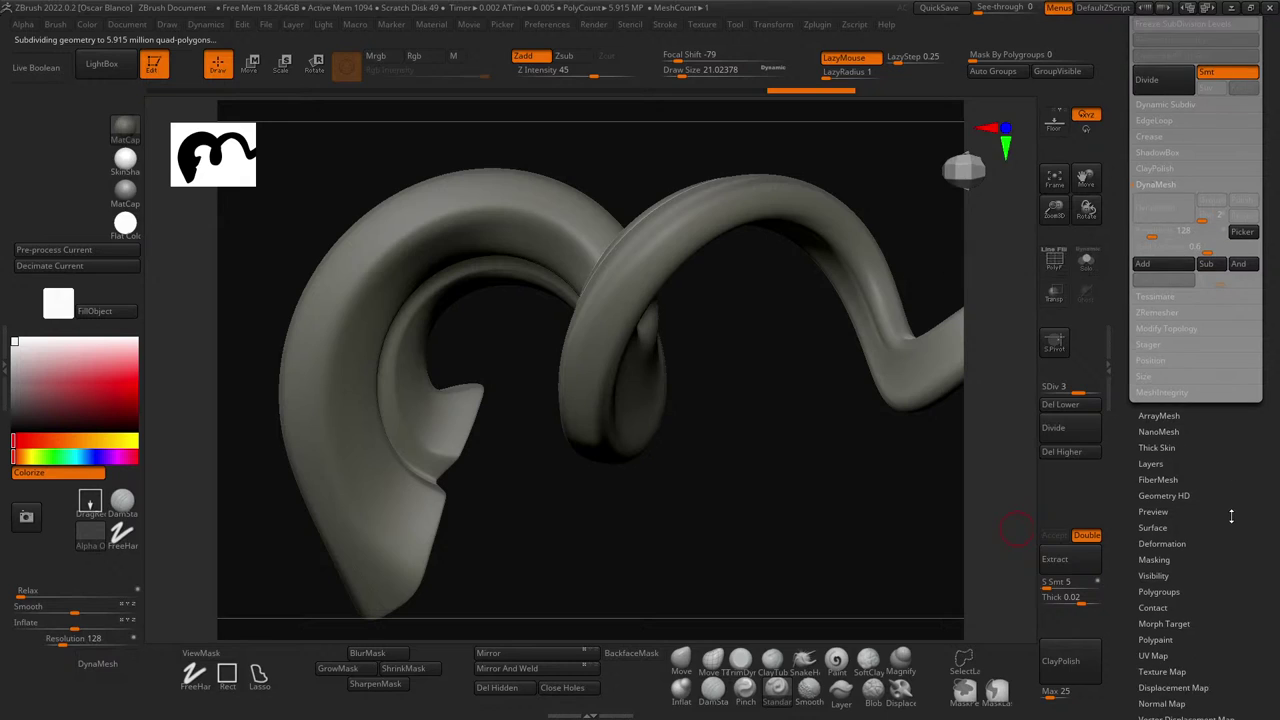
click(1163, 221)
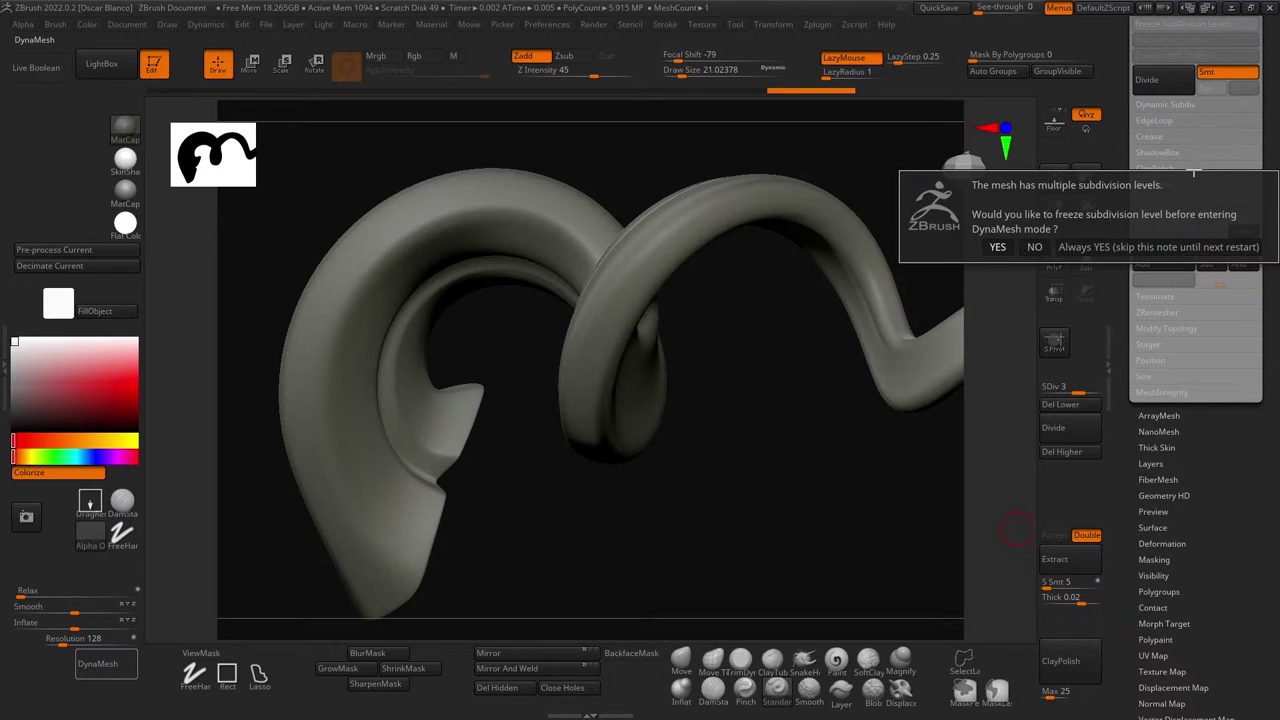
click(998, 248)
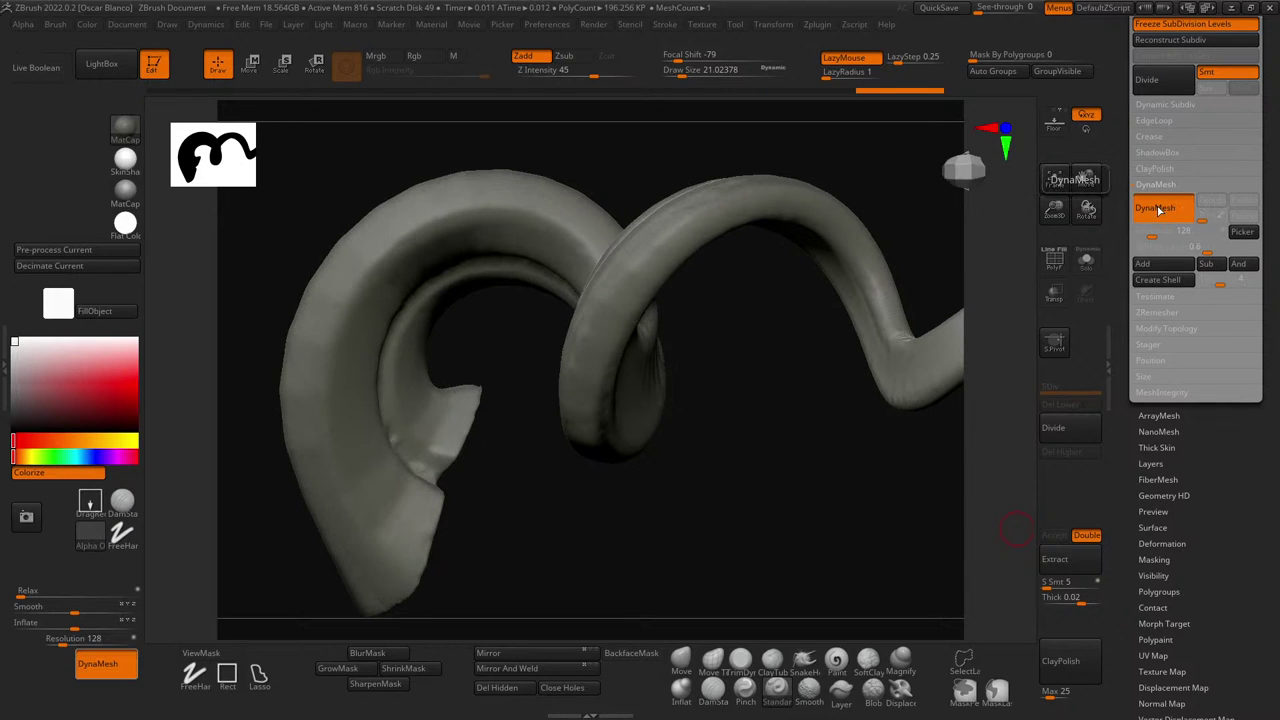
- Test a stroke across the base of the DynaMesh horn, inspect the cut end, and undo back to before the remesh
drag(760, 461, 706, 443)
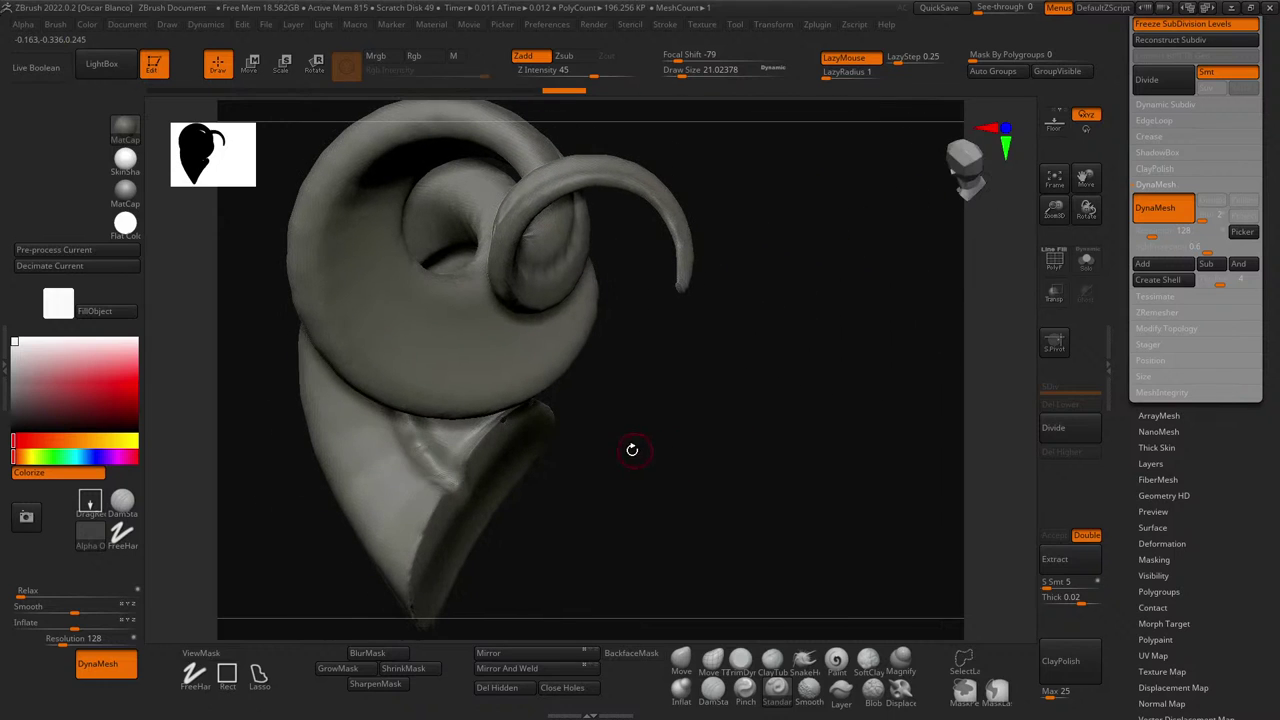
drag(630, 418, 394, 457)
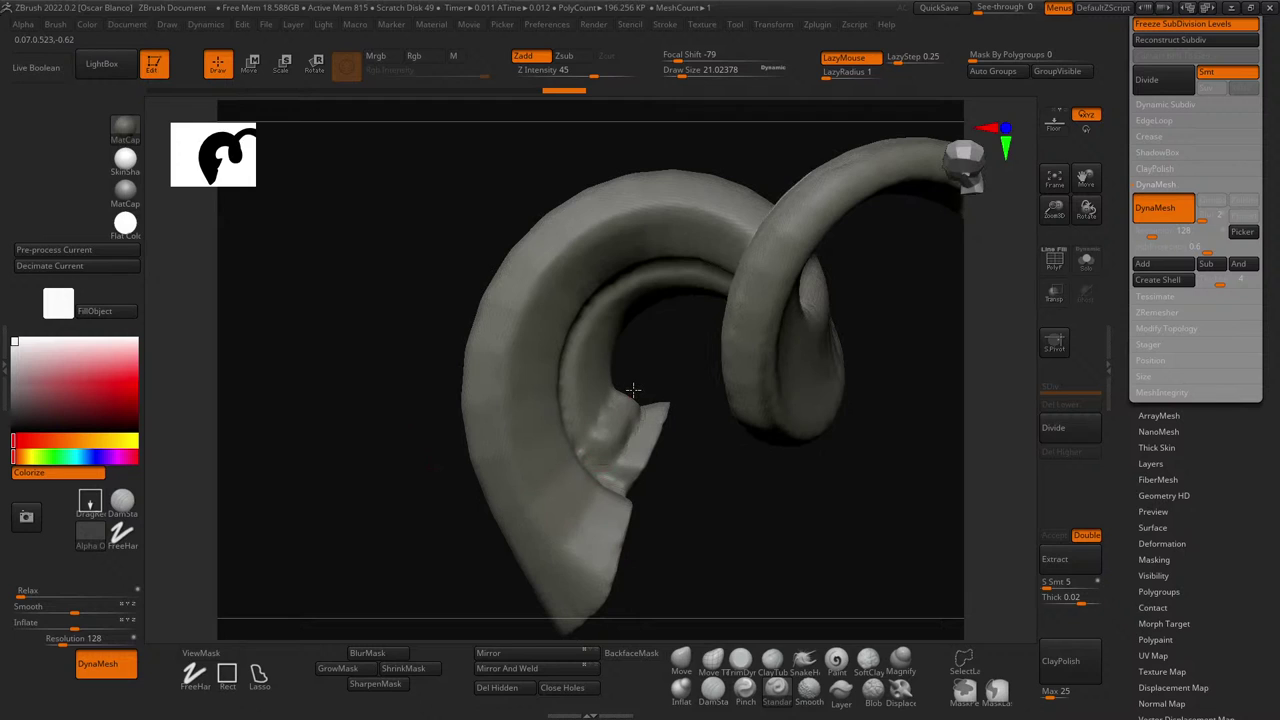
mouse_move(633, 390)
mouse_down()
mouse_move(530, 568)
mouse_move(617, 378)
mouse_up()
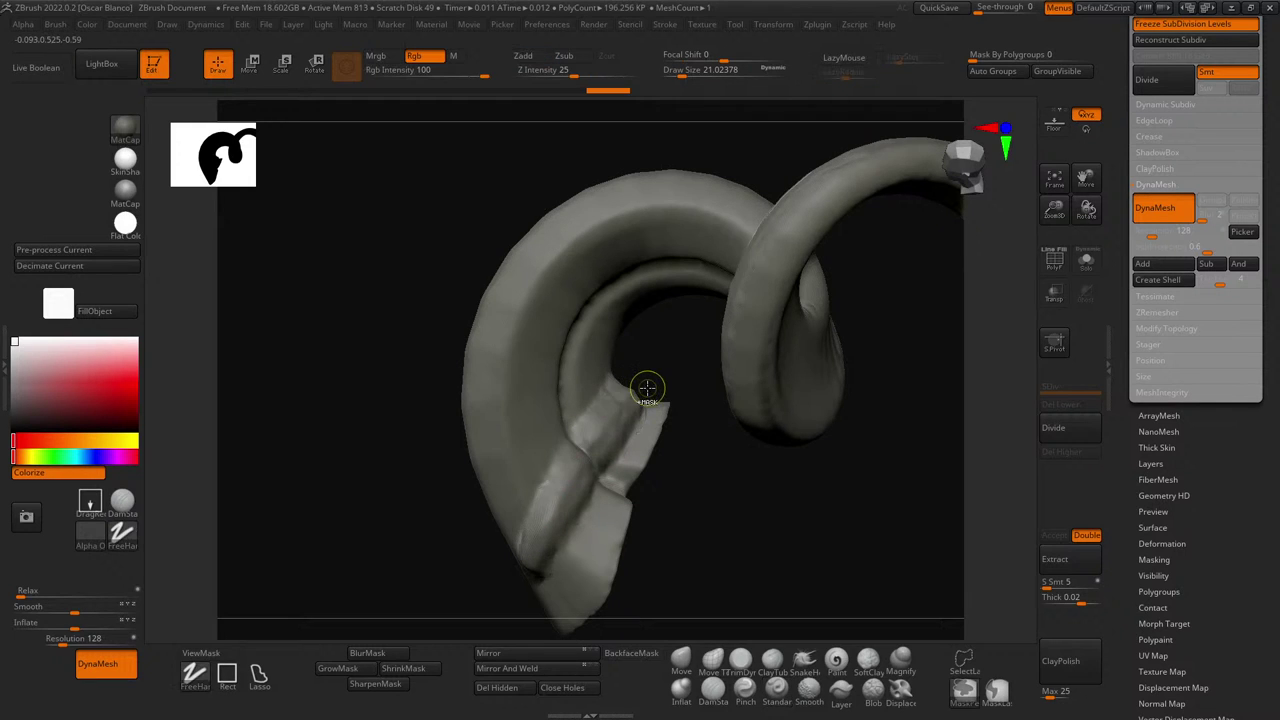
drag(709, 535, 664, 447)
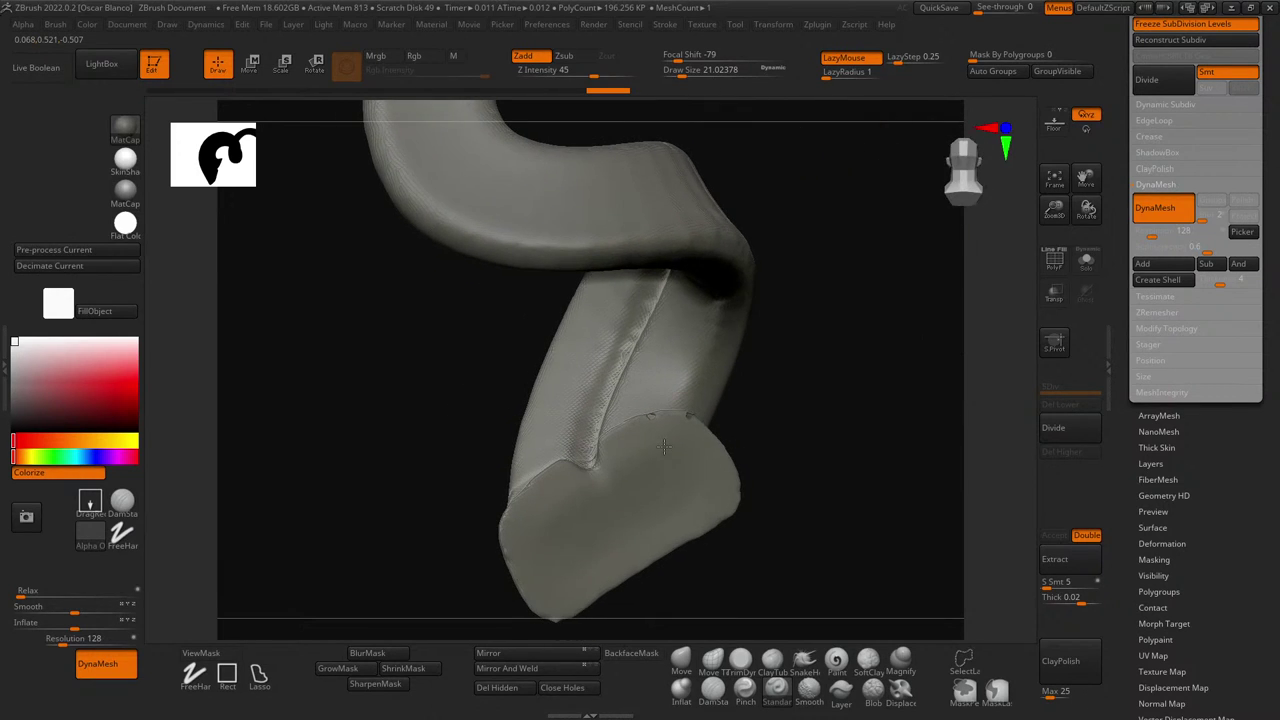
drag(788, 422, 794, 435)
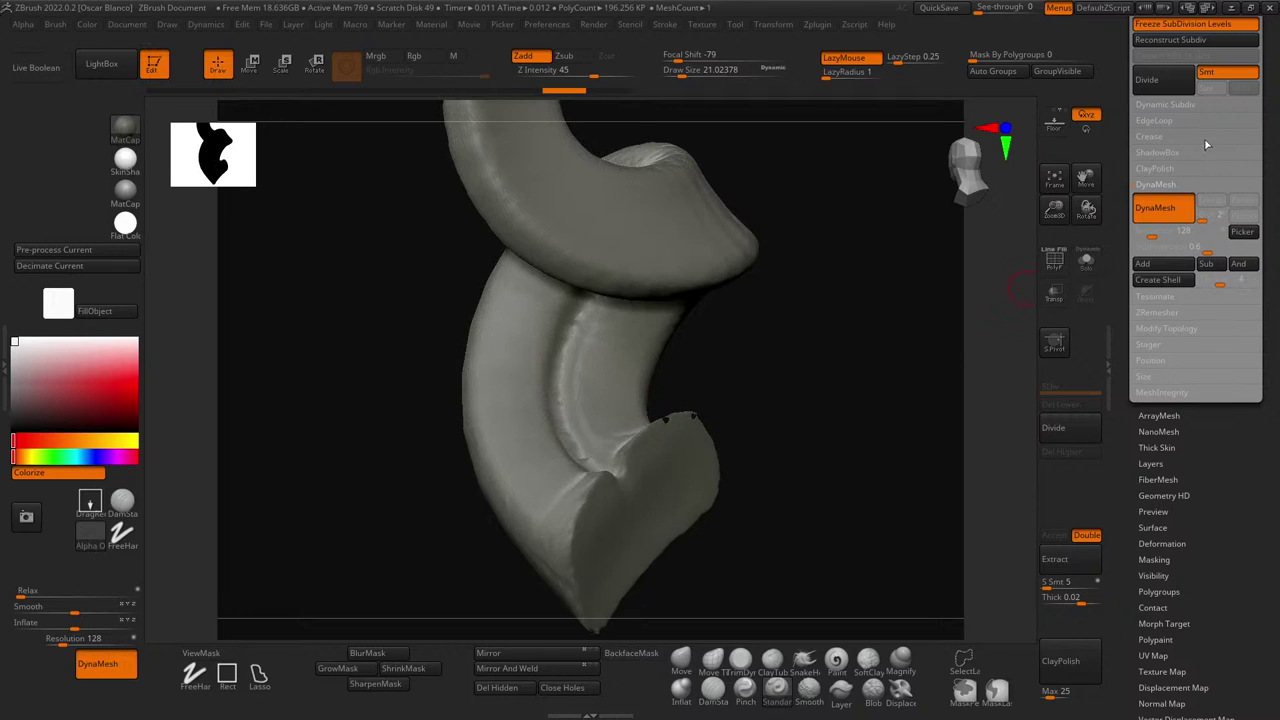
key(ctrl+z)
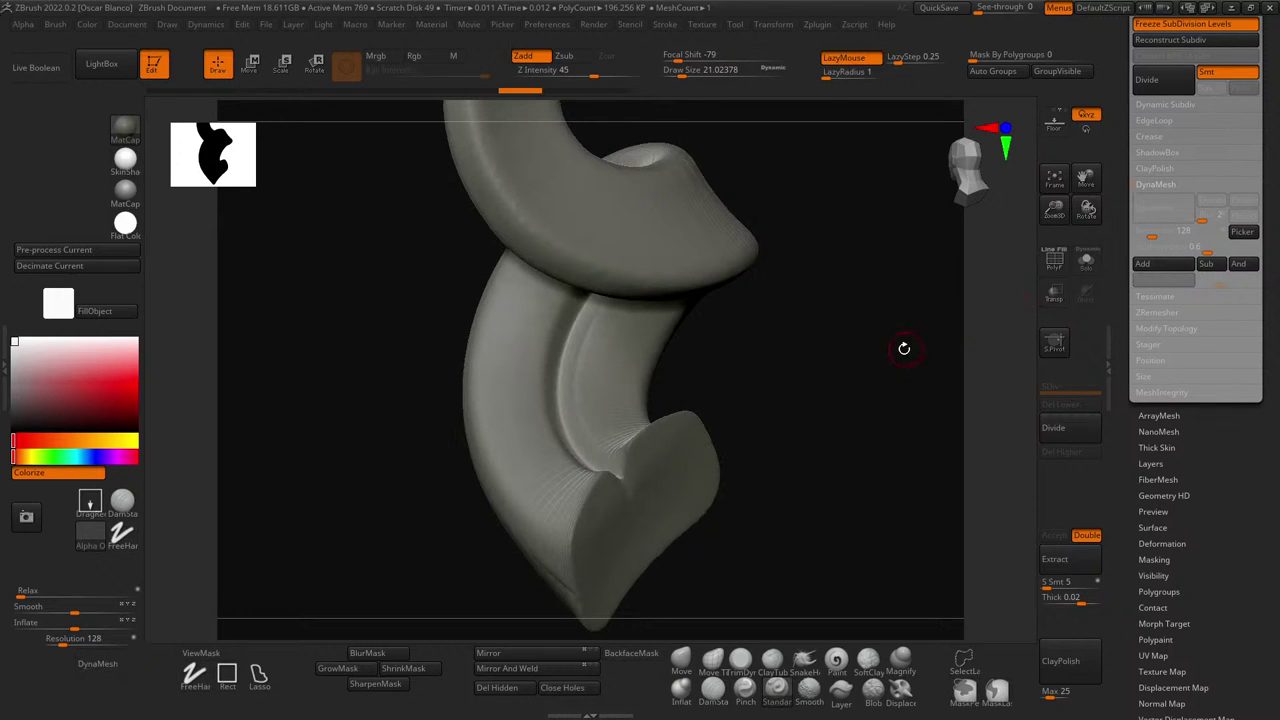
- Test a Standard stroke and a SoftClay brush across the horn's base, undoing the test marks
mouse_move(903, 349)
mouse_down()
mouse_move(831, 409)
mouse_move(811, 471)
mouse_move(860, 480)
mouse_move(883, 391)
mouse_move(955, 392)
mouse_move(843, 320)
mouse_move(860, 206)
mouse_move(920, 229)
mouse_move(901, 385)
mouse_move(848, 470)
mouse_move(845, 430)
mouse_move(942, 340)
mouse_move(891, 277)
mouse_move(920, 254)
mouse_move(659, 424)
mouse_up()
drag(550, 470, 620, 564)
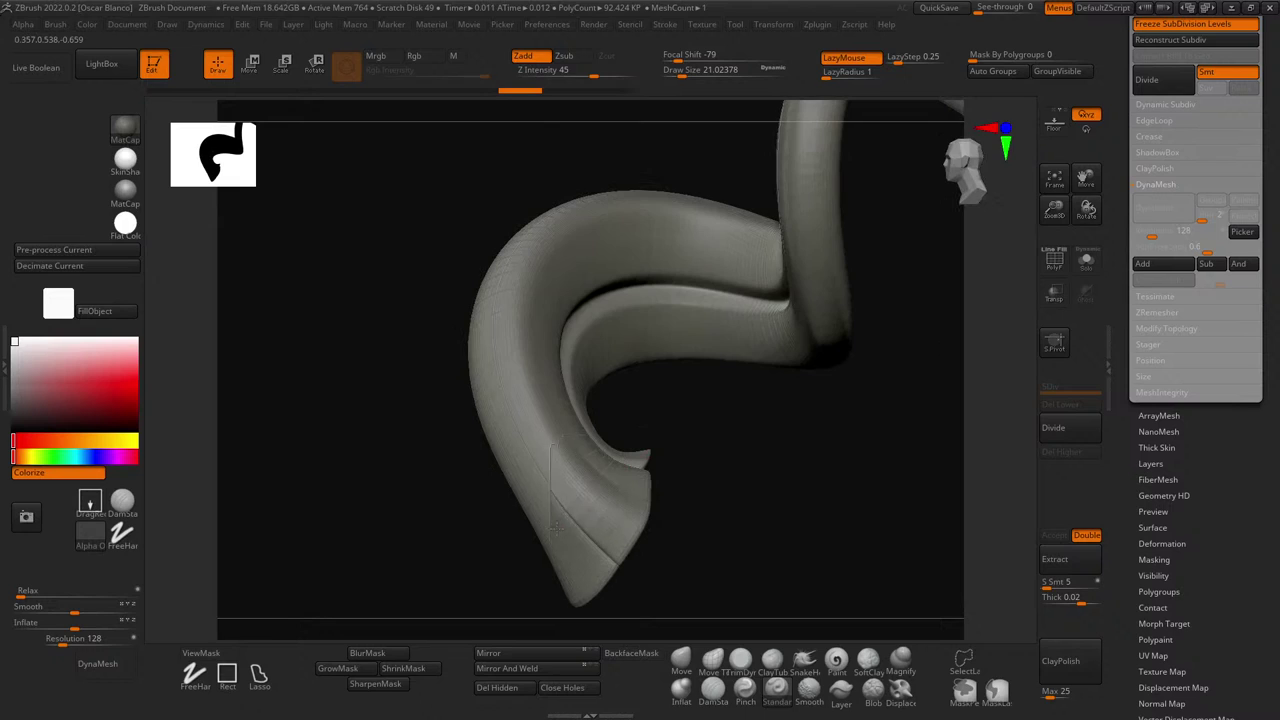
key(ctrl+z)
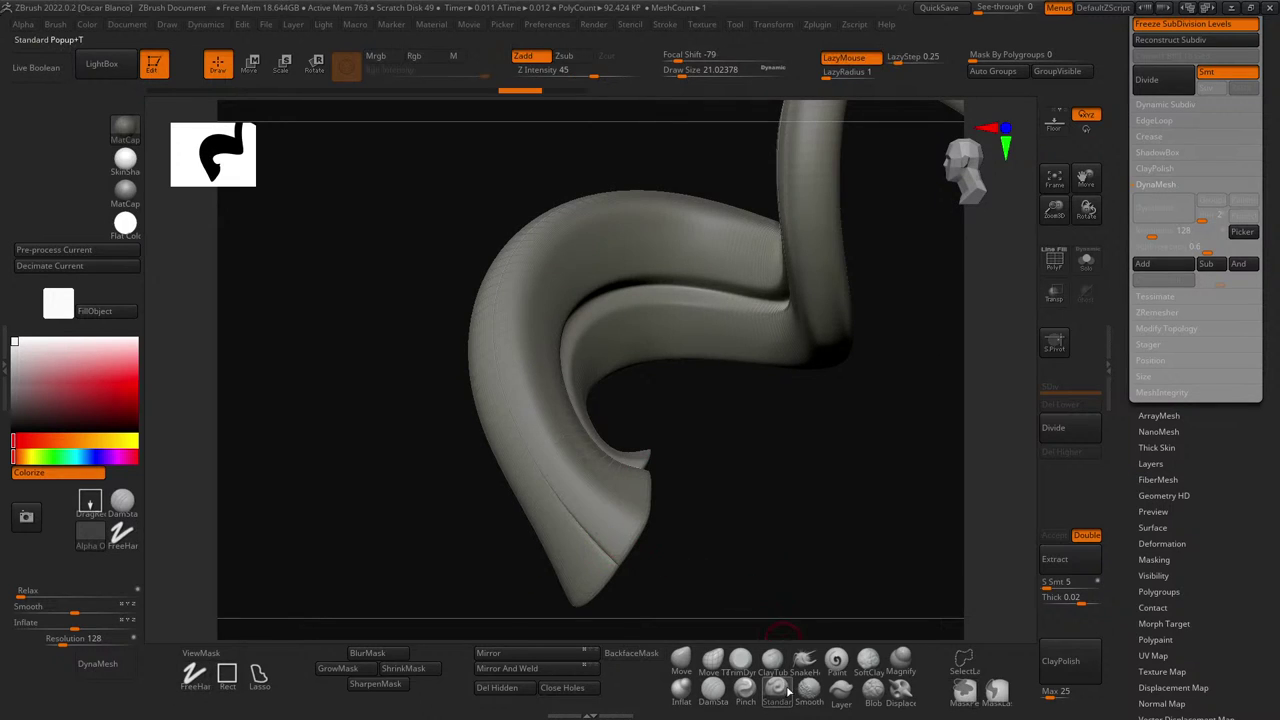
click(870, 660)
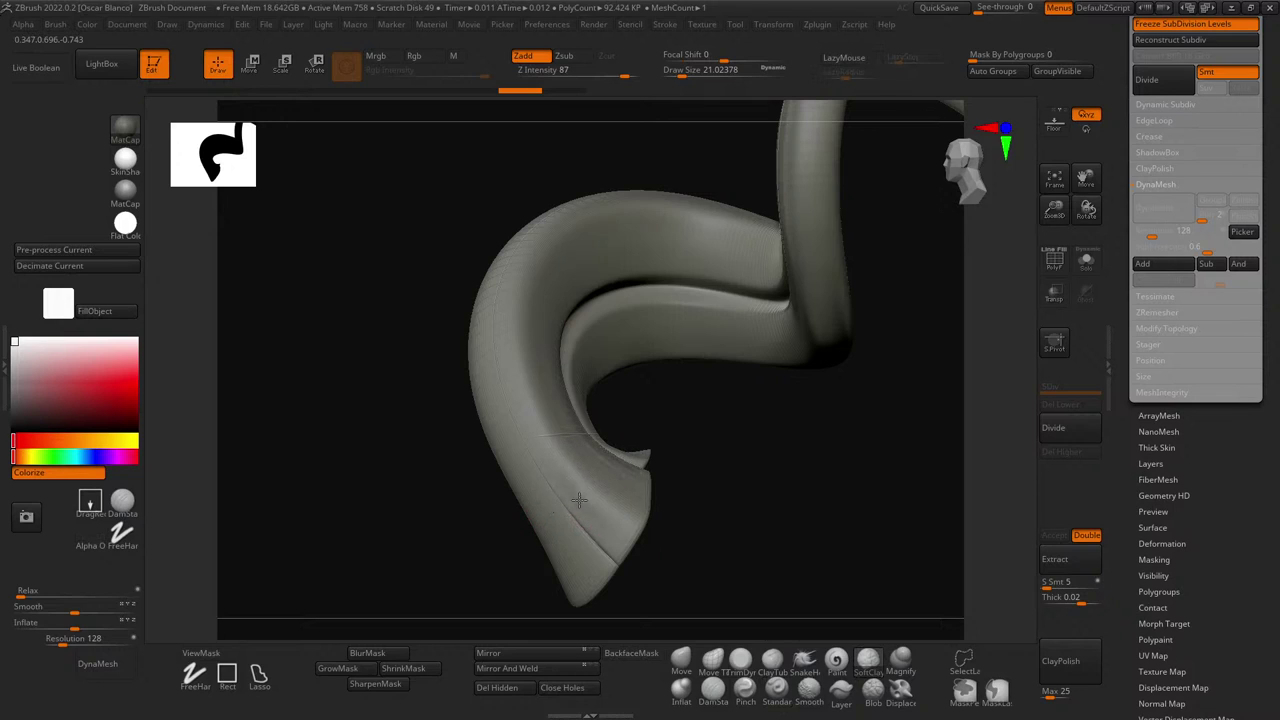
shift+drag(611, 483, 632, 452)
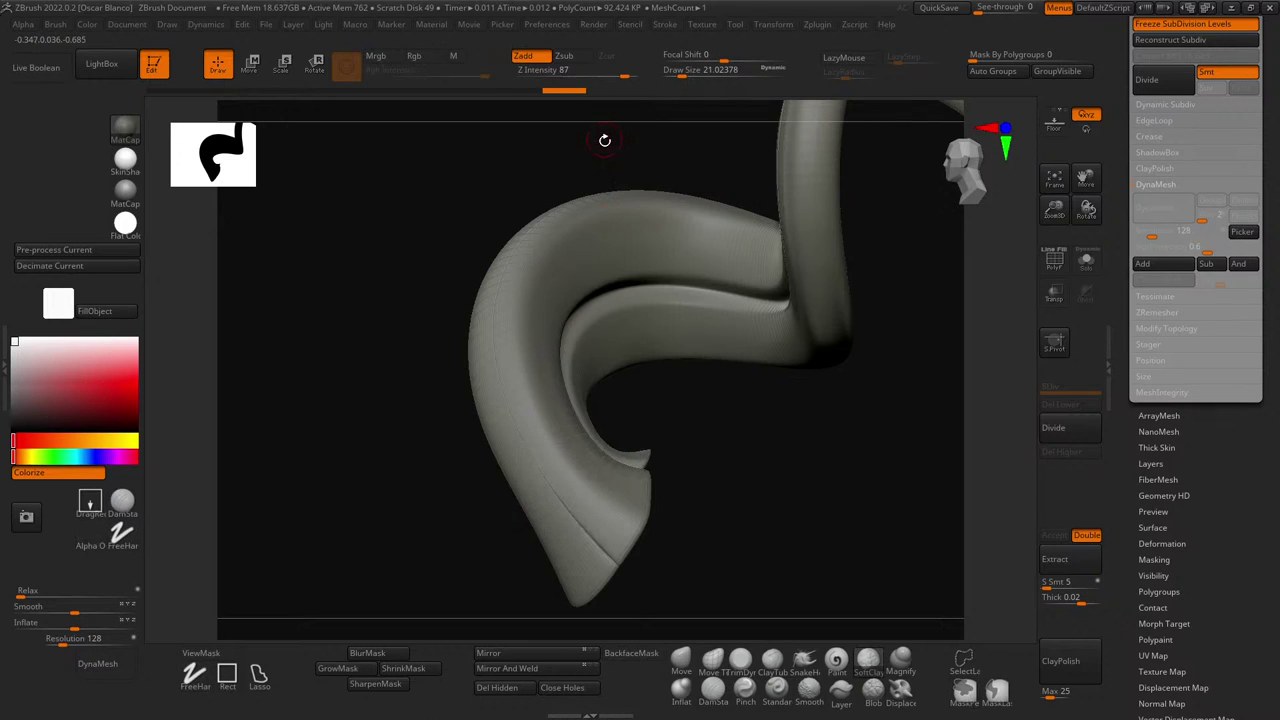
drag(851, 608, 837, 480)
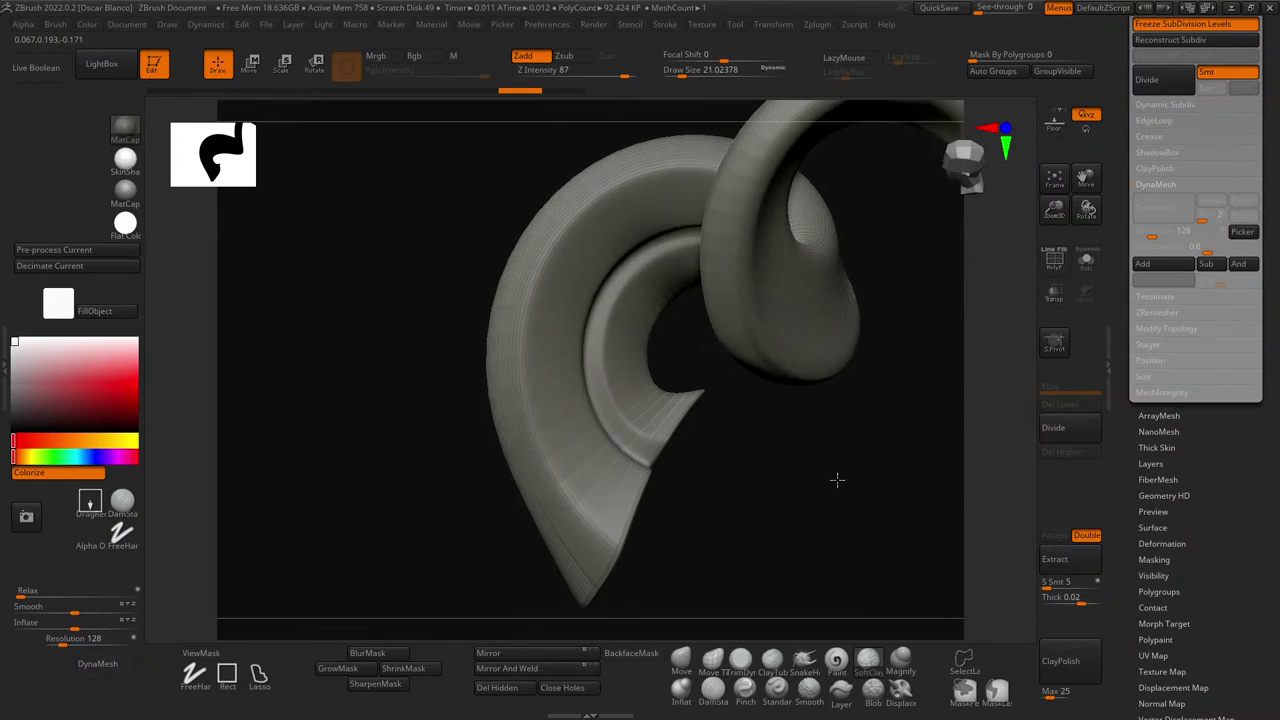
- Divide the horn to subdivision level 2, and test Standard and DamStandard strokes on its base before undoing them
scroll(1178, 220, up, 3)
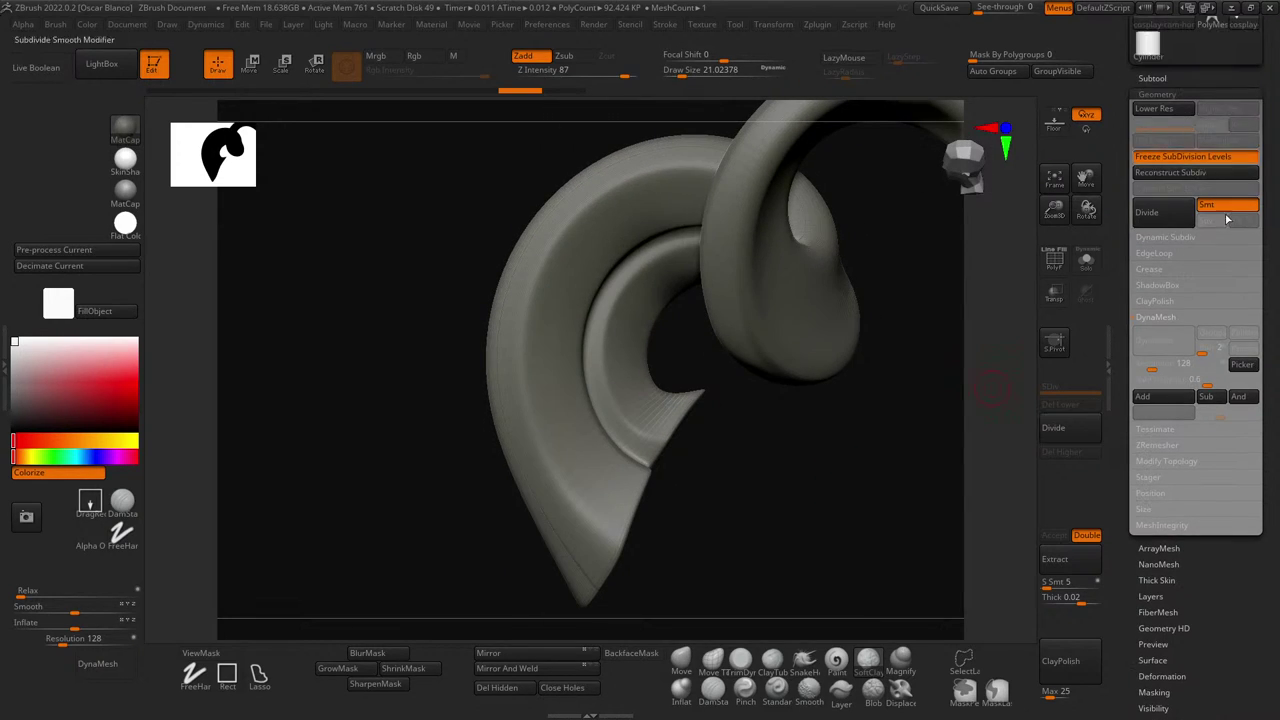
click(1166, 222)
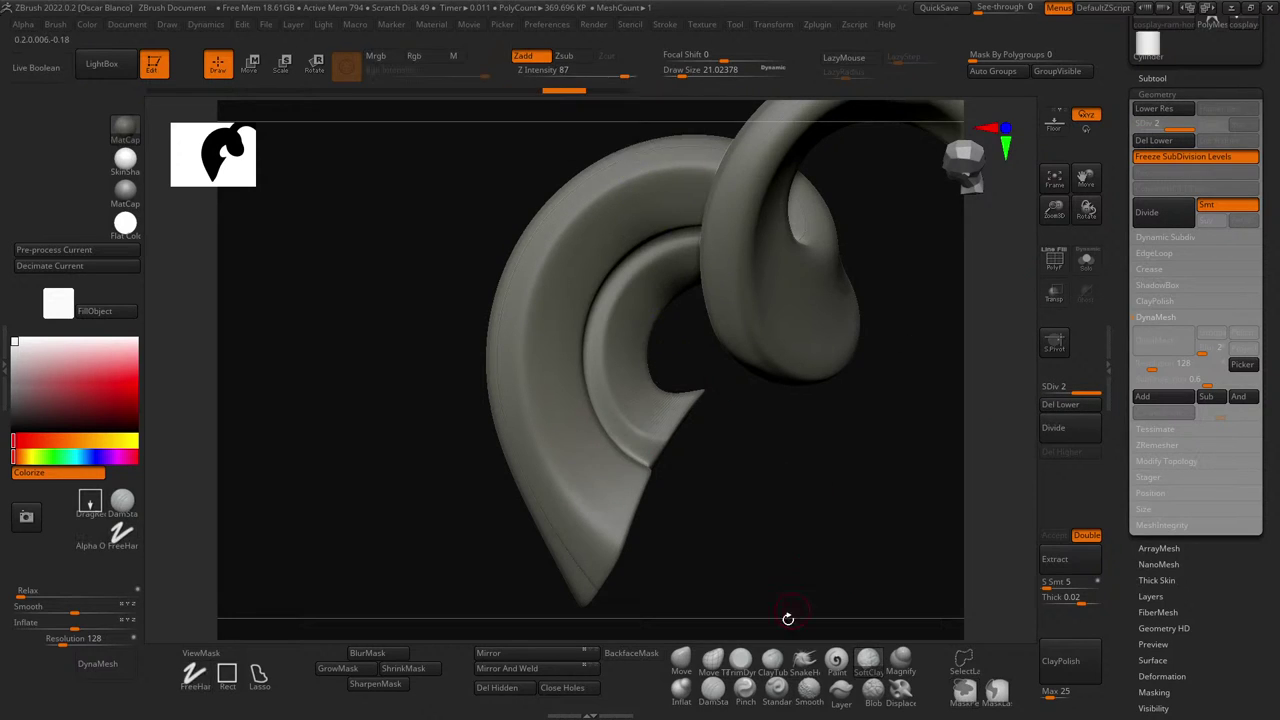
click(777, 688)
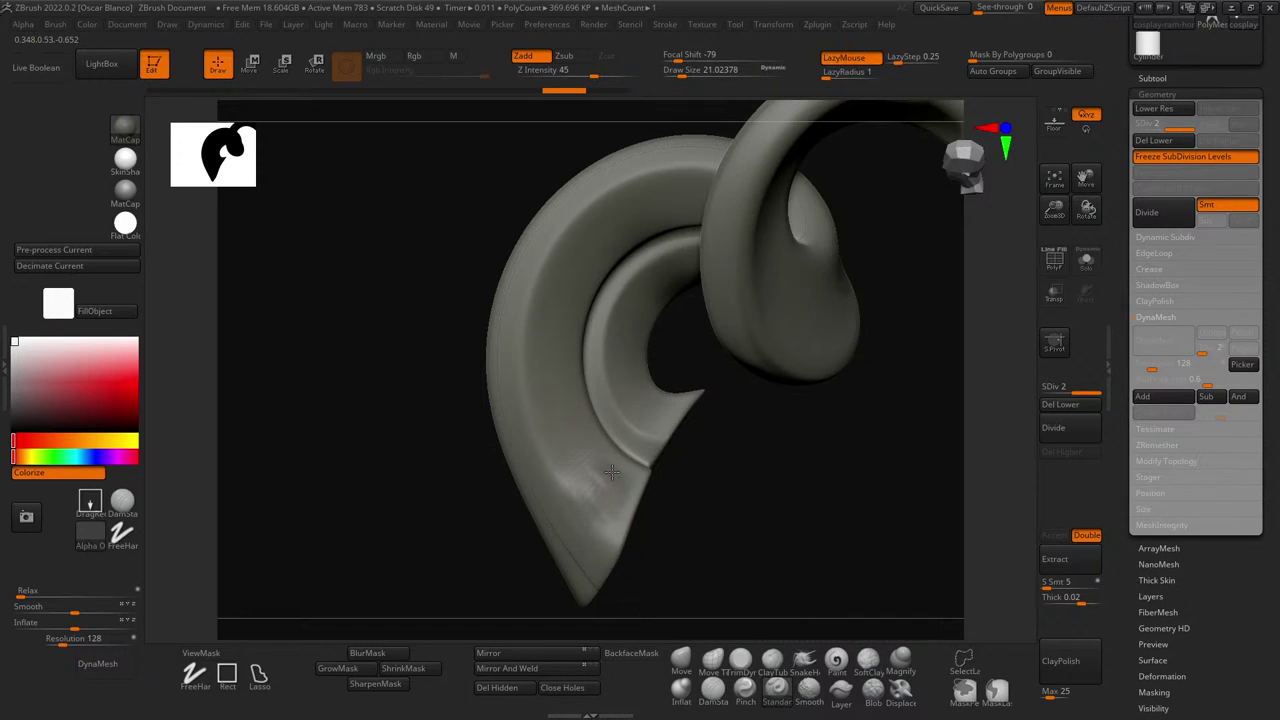
click(712, 698)
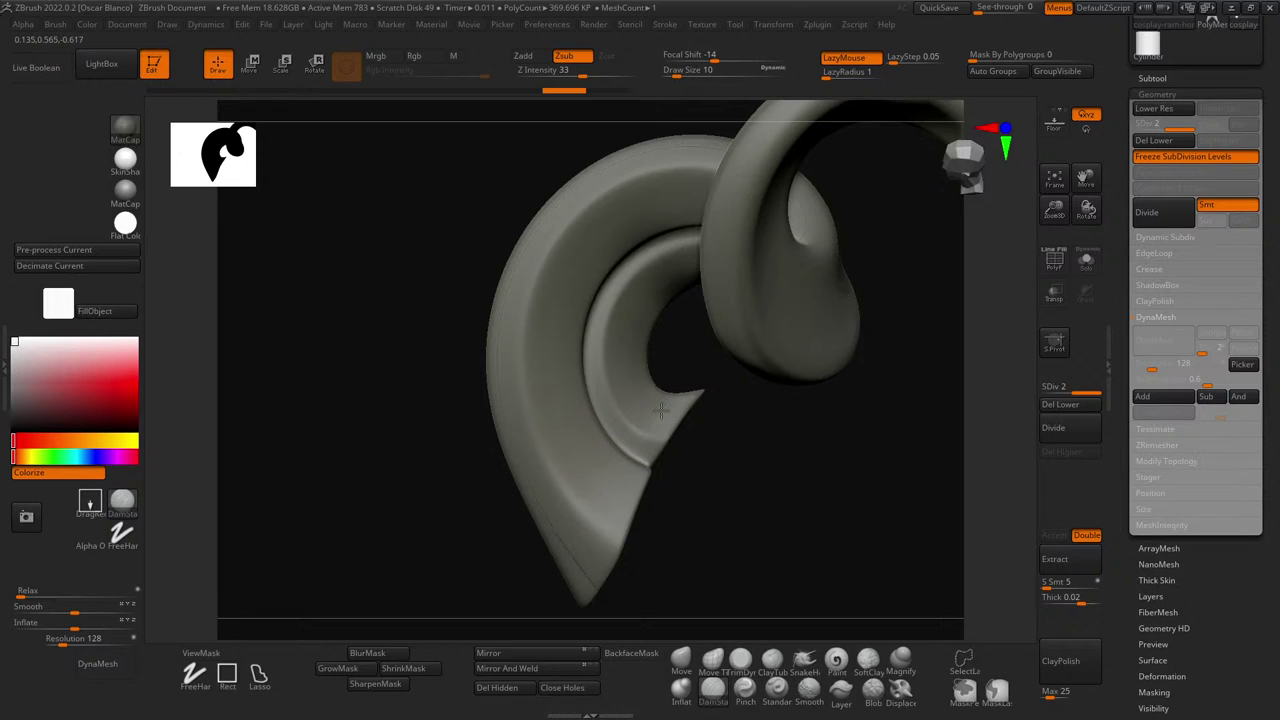
key(ctrl+z)
- Set the DamStandard brush's Z Intensity to 74, and test a groove across the horn's base before undoing it
click(616, 72)
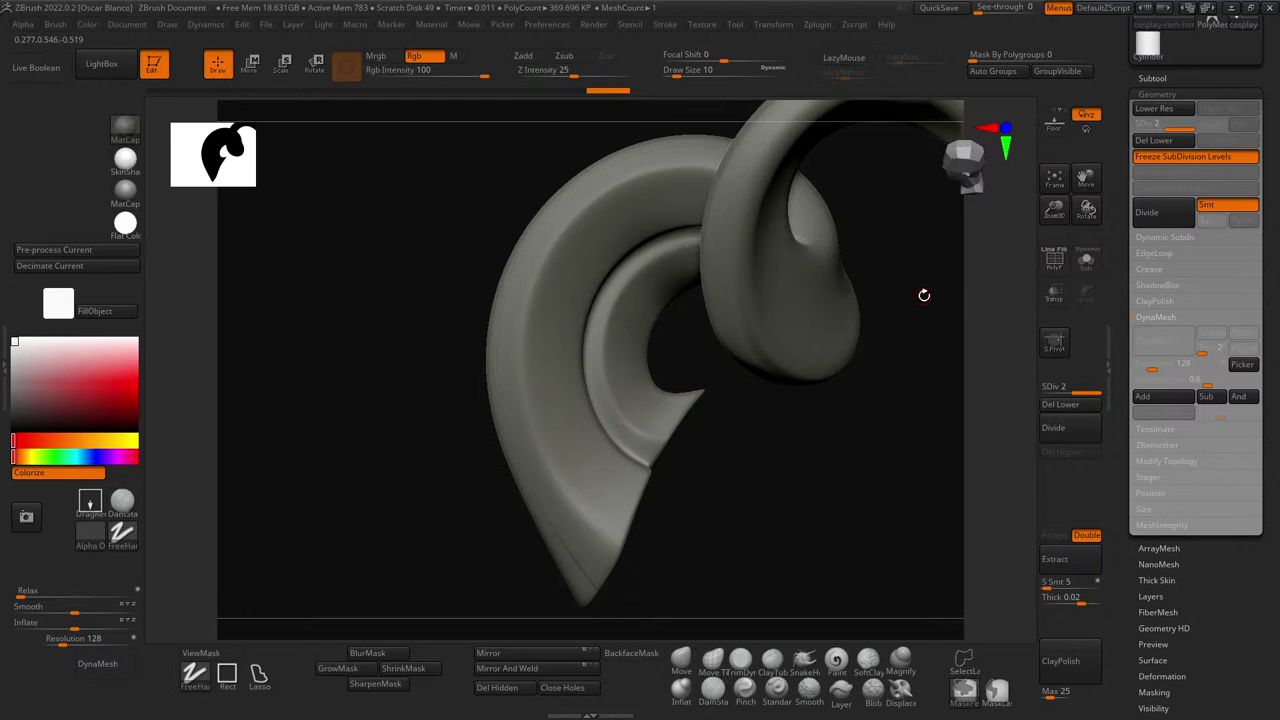
drag(806, 423, 575, 409)
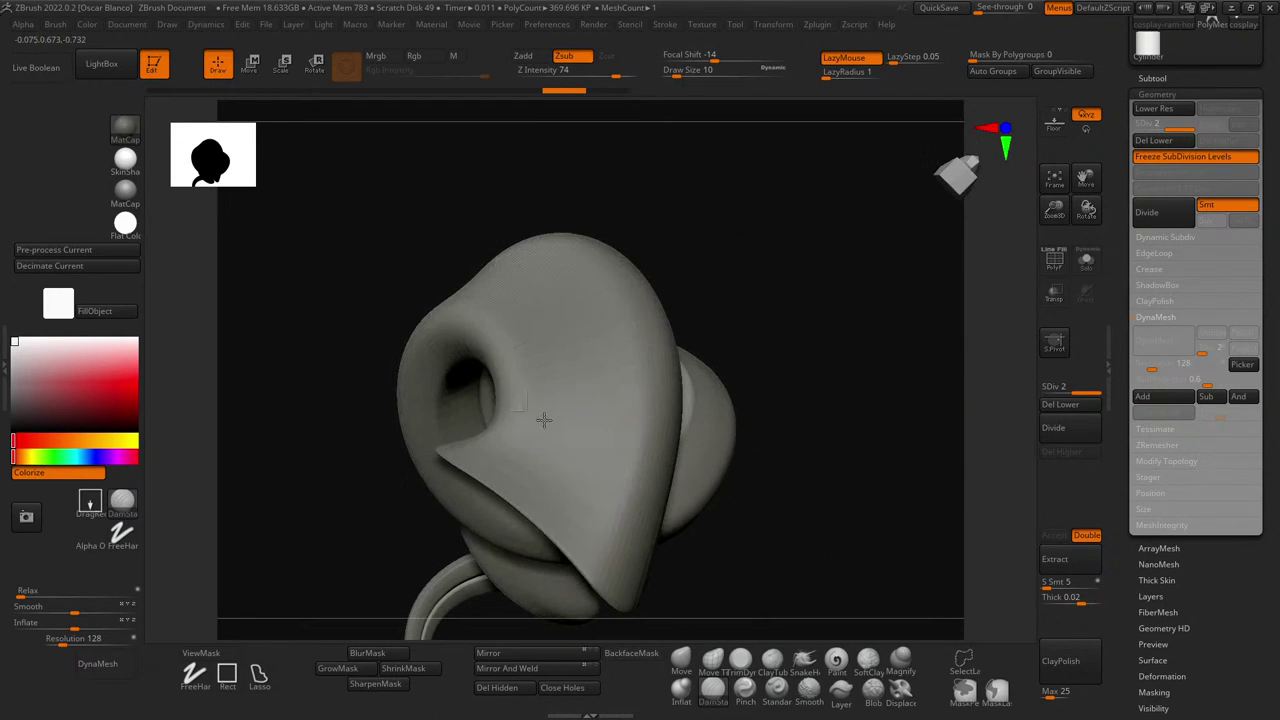
drag(640, 445, 513, 421)
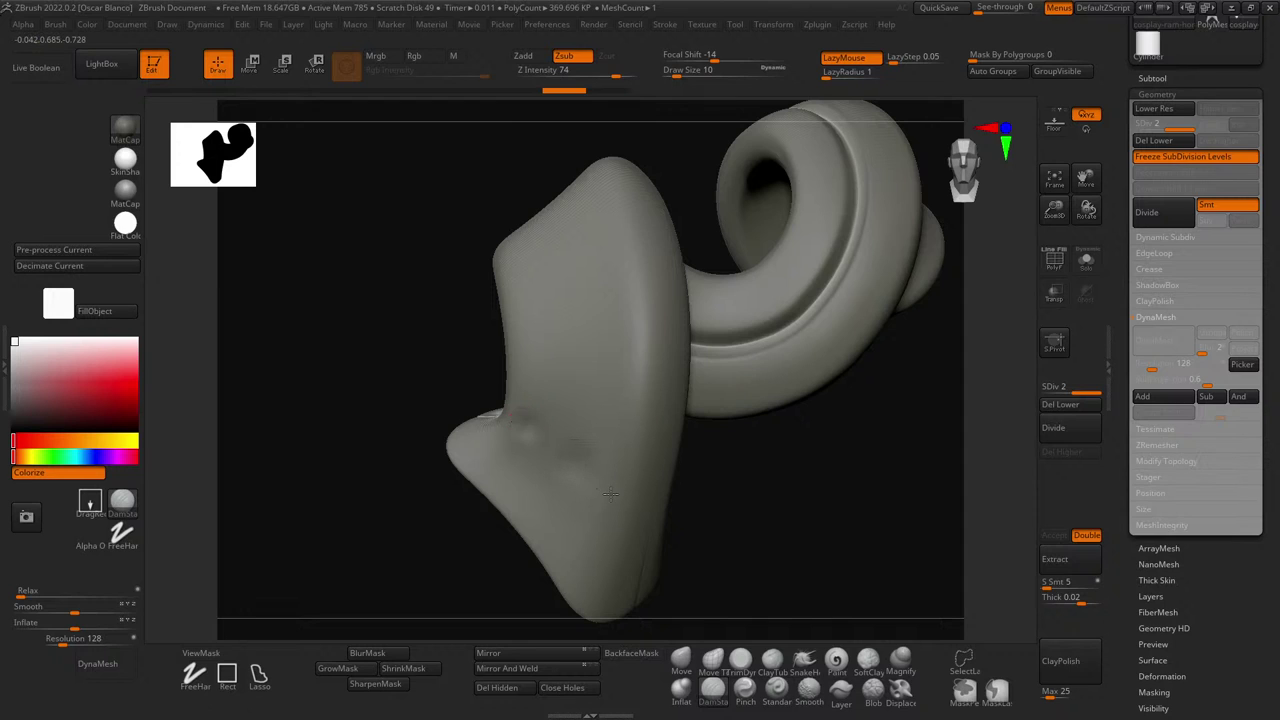
mouse_move(771, 517)
mouse_down()
mouse_move(797, 506)
mouse_move(755, 498)
mouse_up()
key(ctrl)
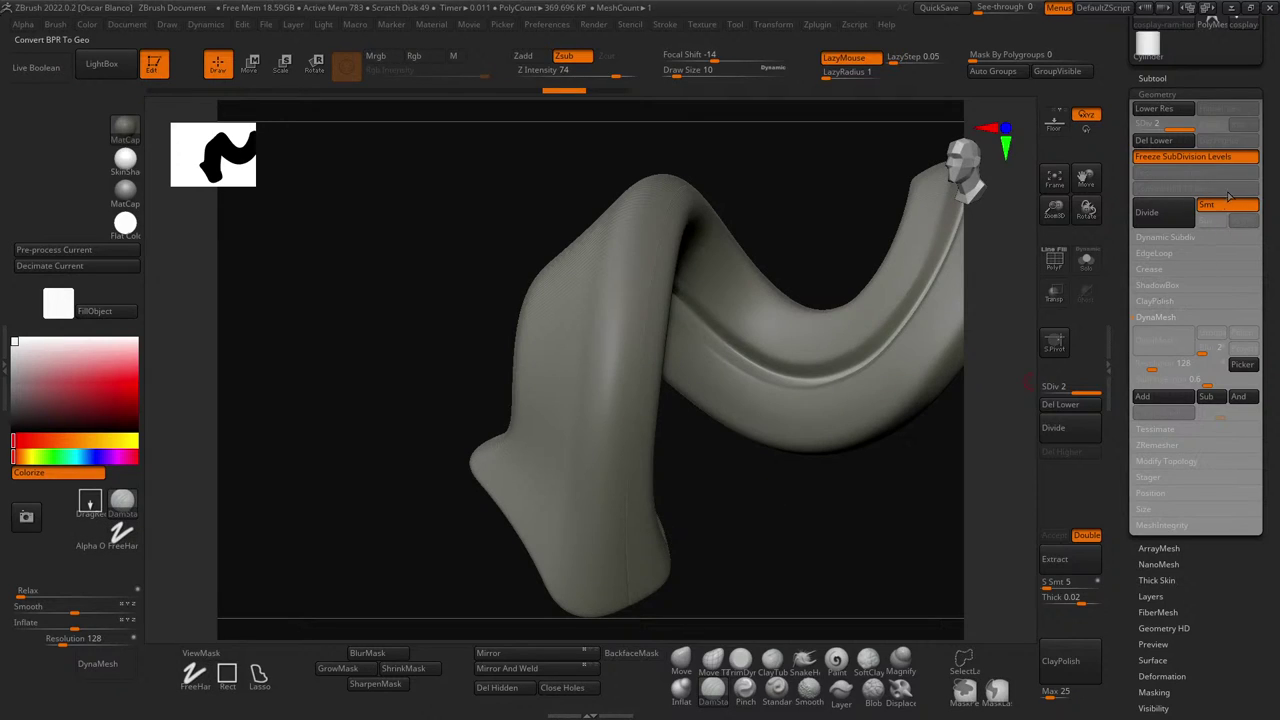
- Divide the horn to subdivision level 3, delete the lower levels, and try a DamStandard stroke before undoing it
click(1160, 222)
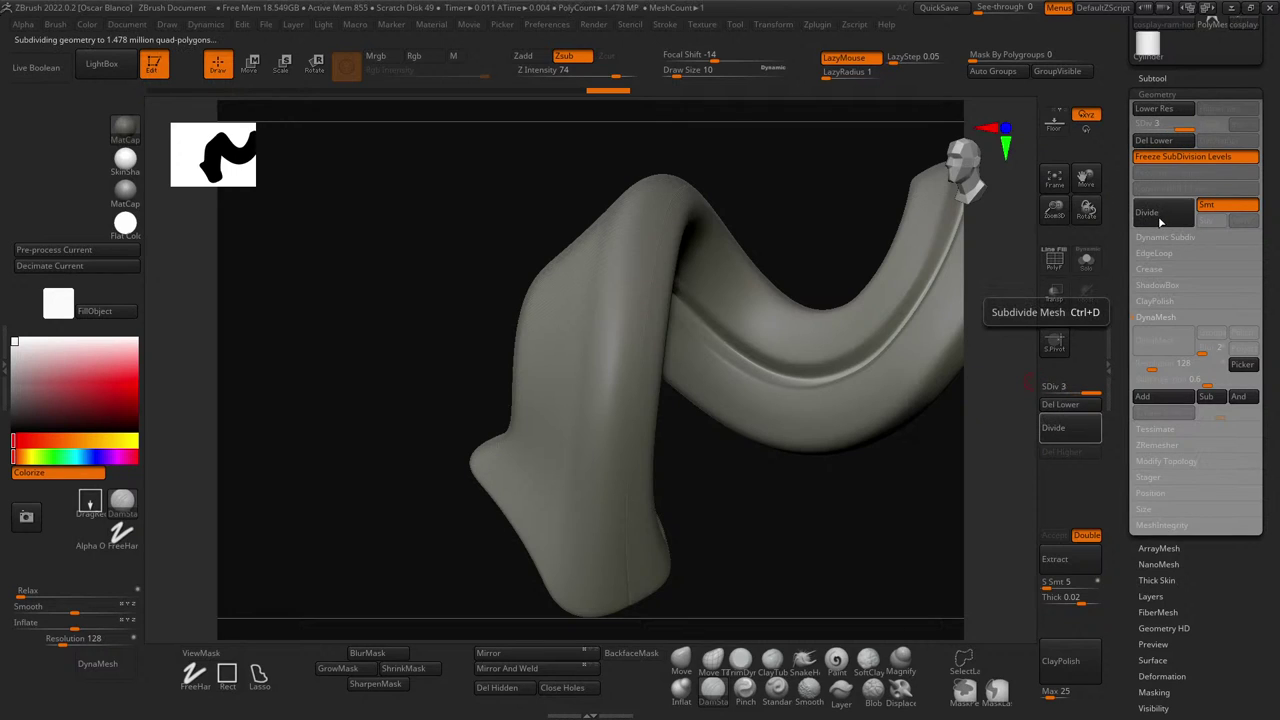
click(1162, 160)
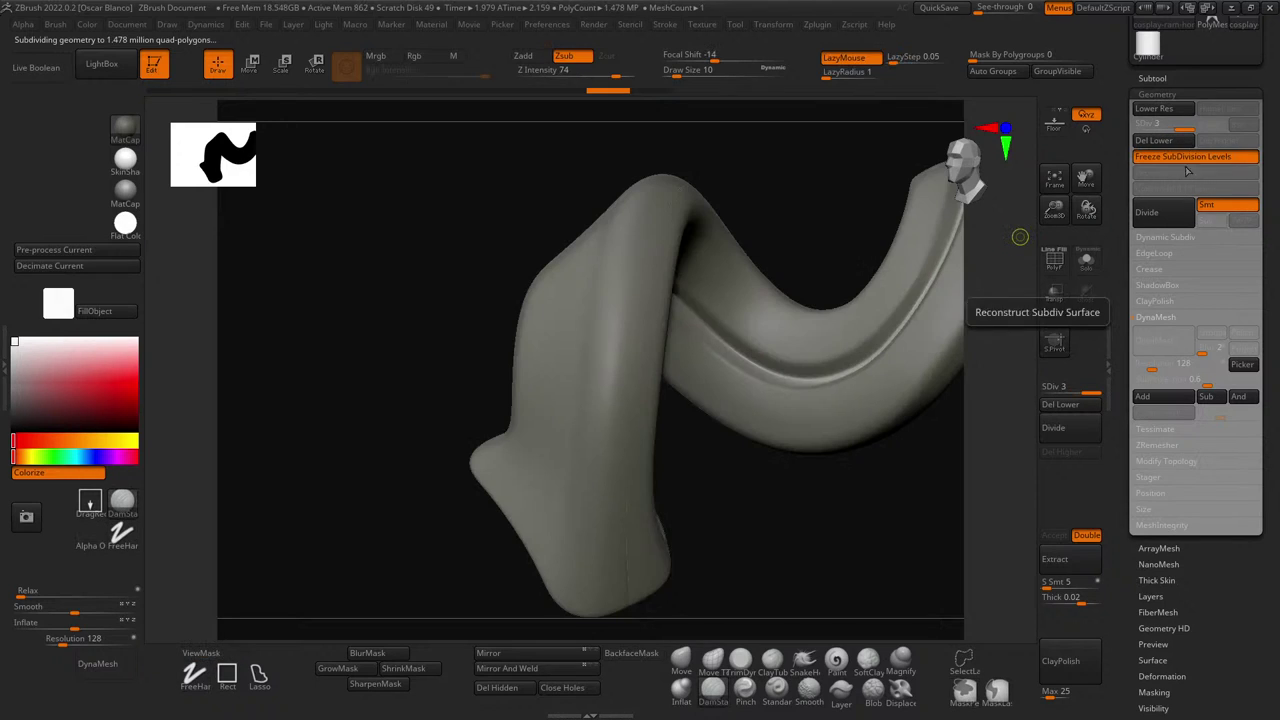
click(1141, 142)
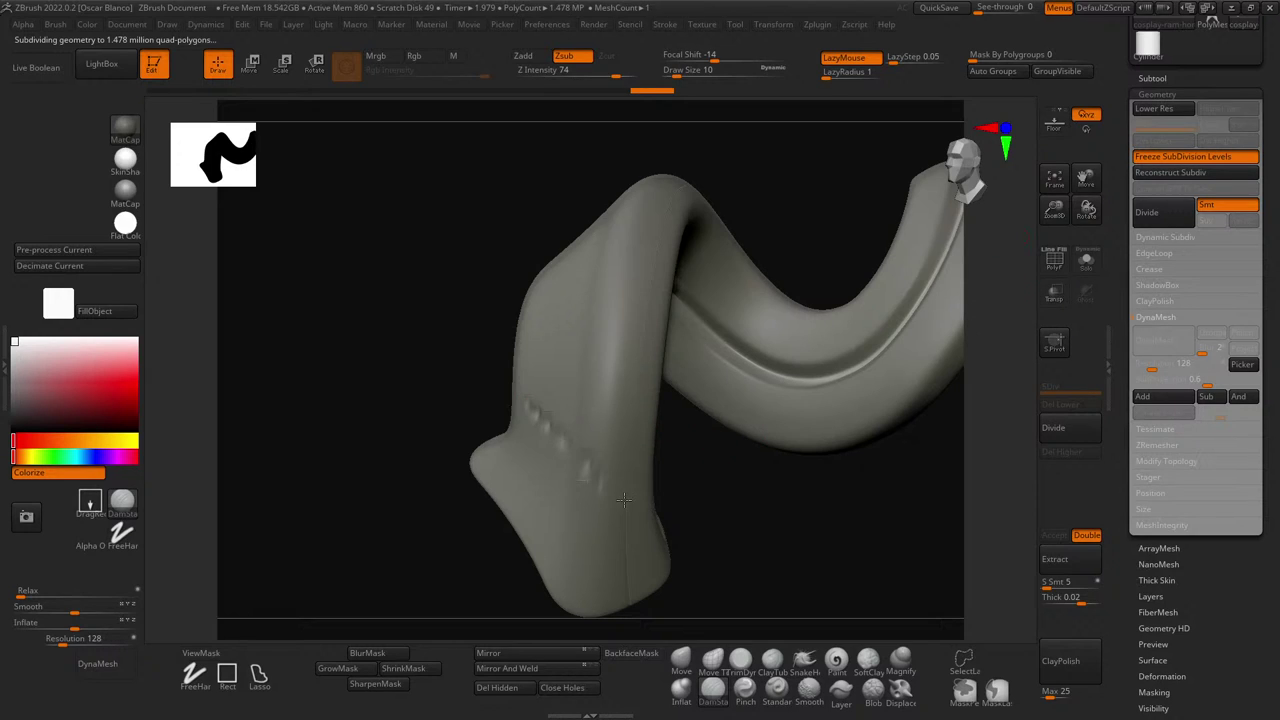
key(ctrl+z)
- Try DynaMesh at resolution 128 on the dense horn, test a groove across its base, and undo the test
click(1154, 342)
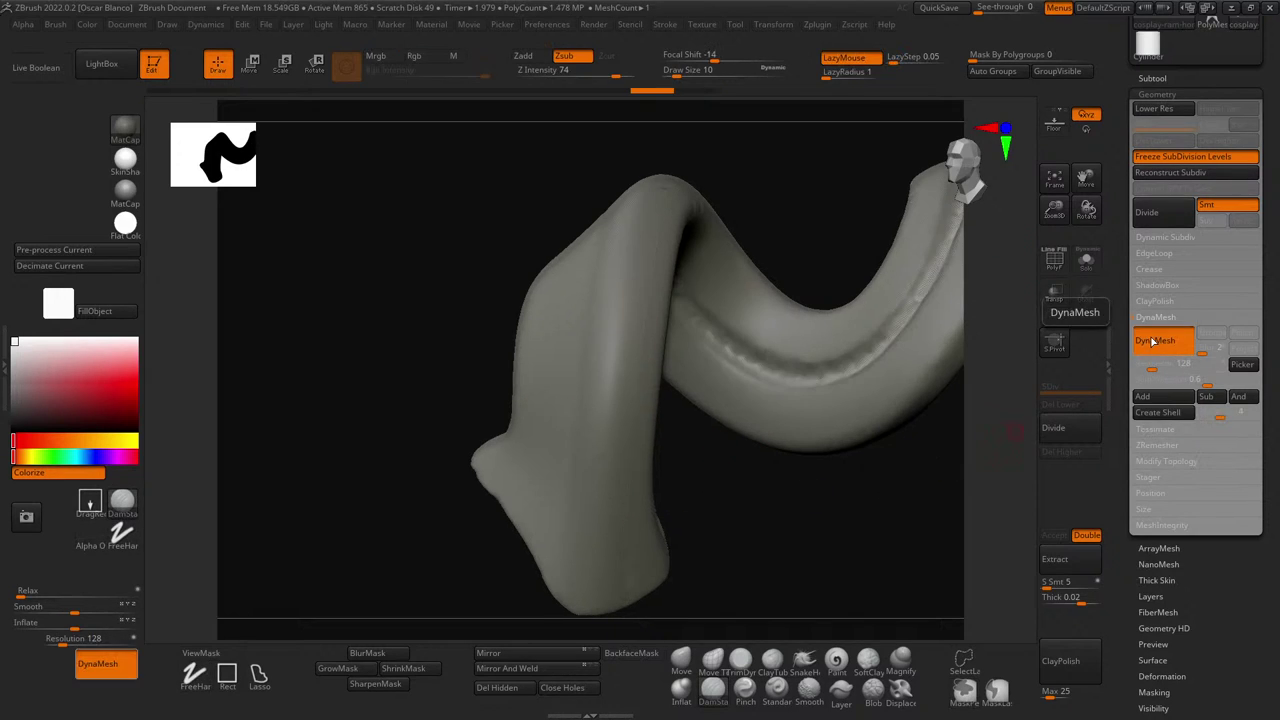
drag(798, 525, 787, 509)
drag(506, 415, 608, 494)
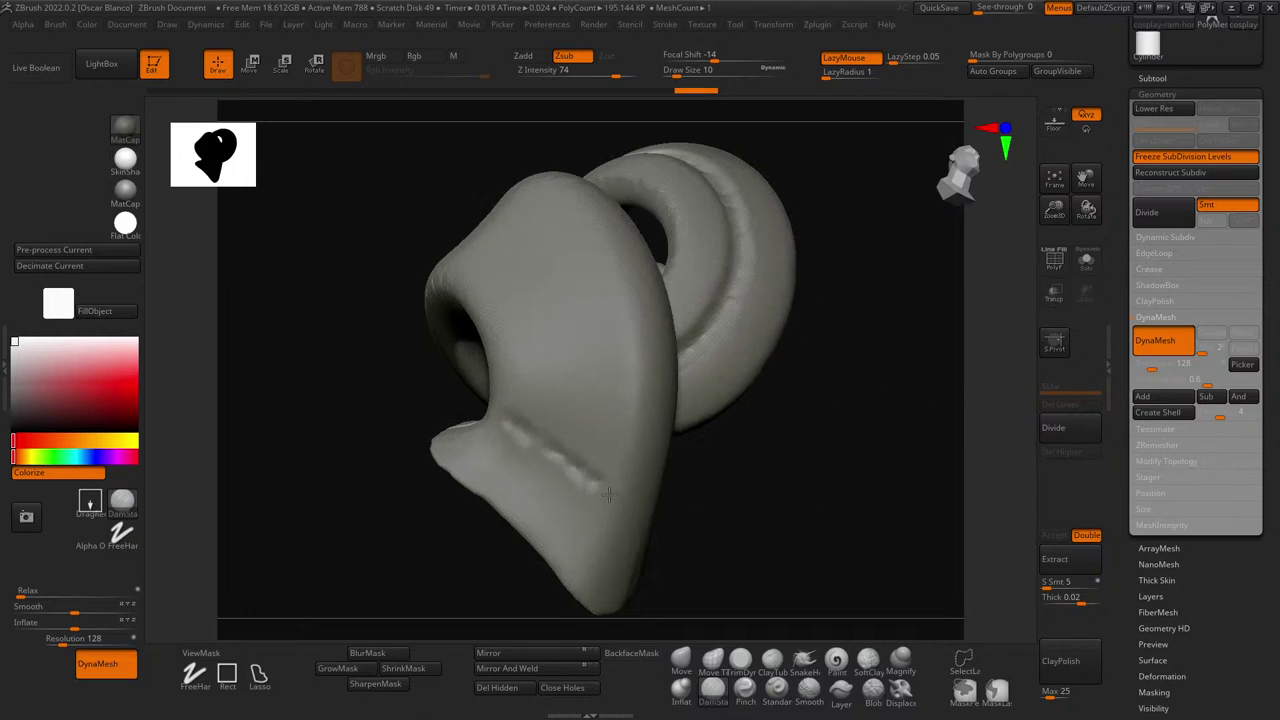
key(ctrl)
key(ctrl+z)
key(ctrl+z)
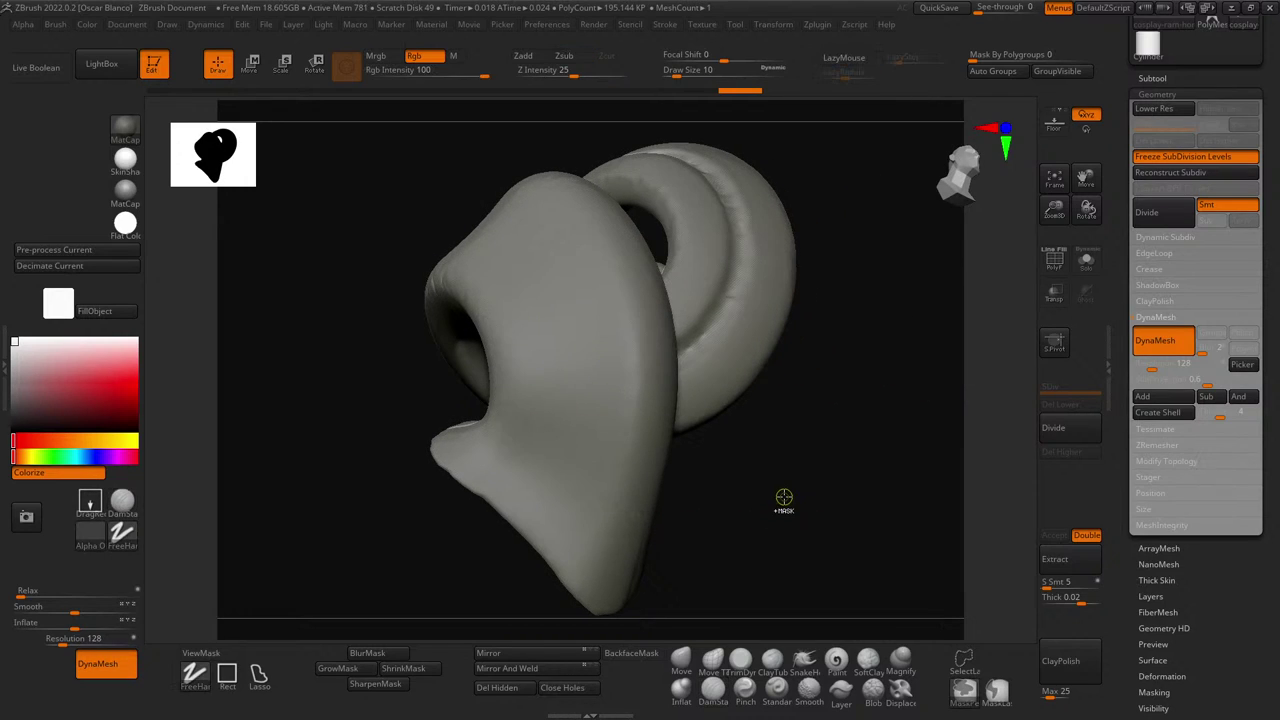
- Step the horn's history back to before the remesh attempts, and lower the mesh to its lowest subdivision level
key(ctrl+d)
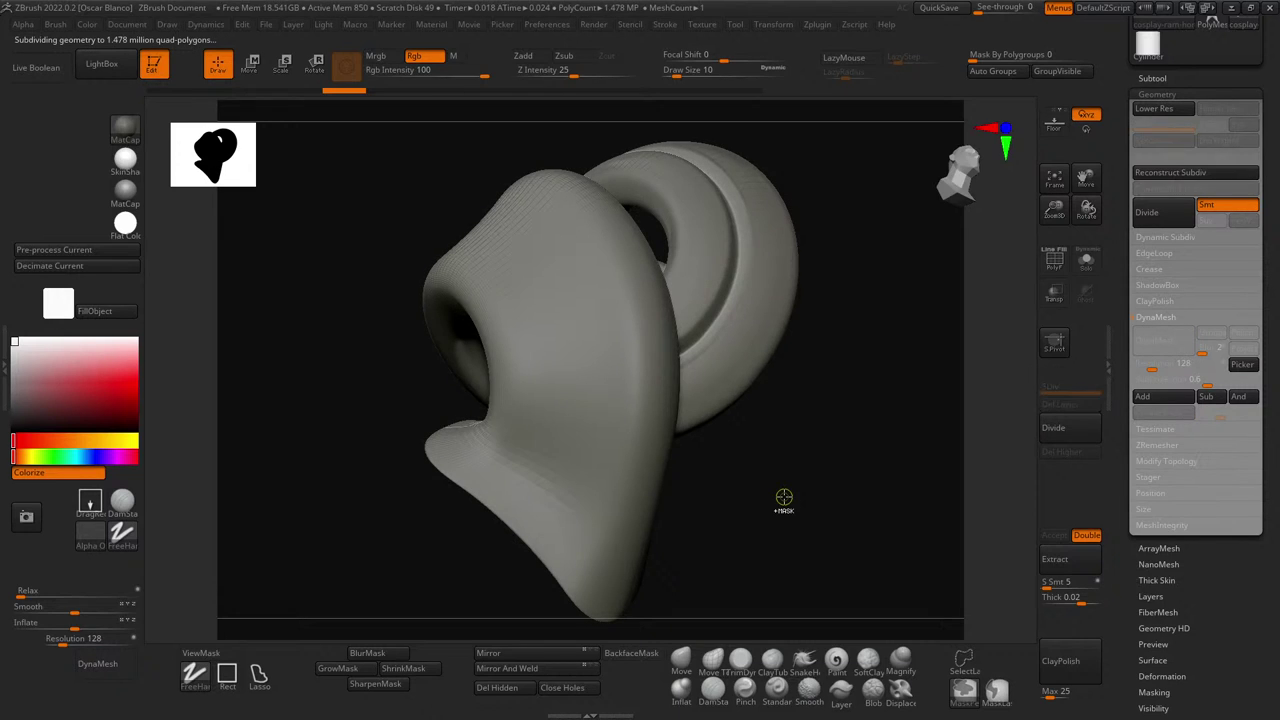
key(shift+d)
key(shift+d)
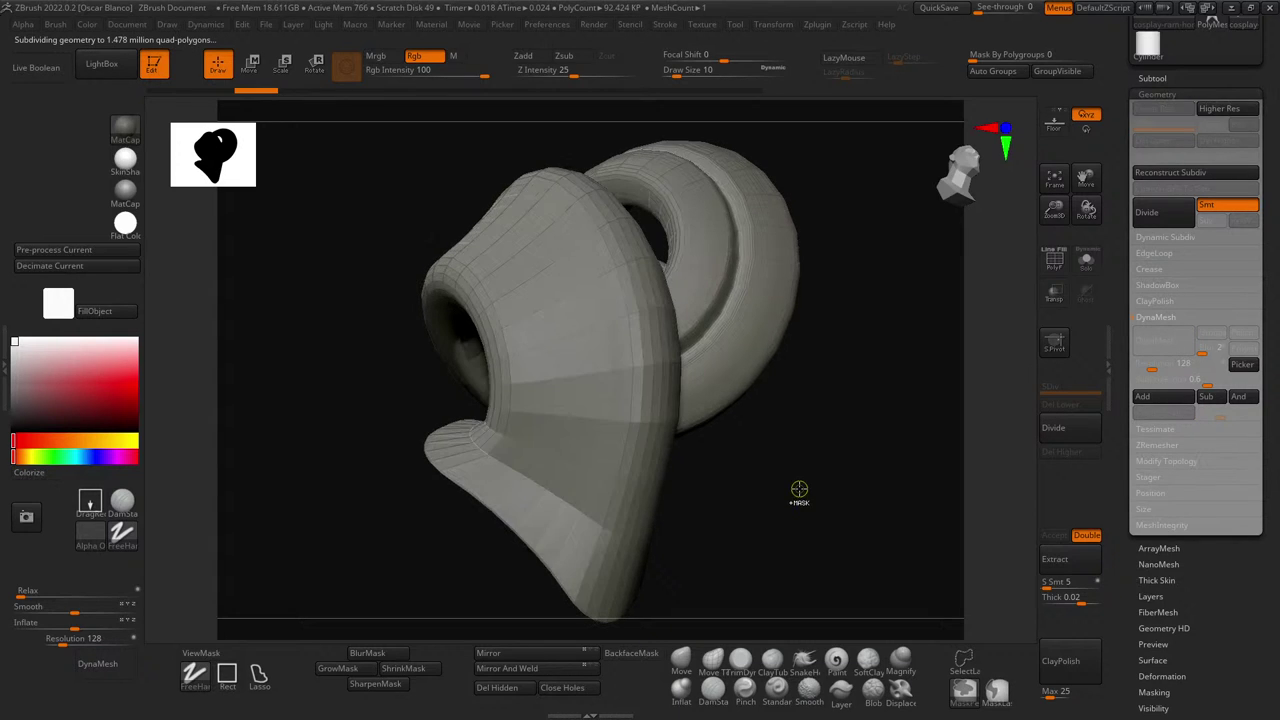
mouse_move(829, 474)
mouse_down()
mouse_move(723, 443)
mouse_move(809, 449)
mouse_move(744, 446)
mouse_move(759, 450)
mouse_up()
drag(854, 484, 731, 526)
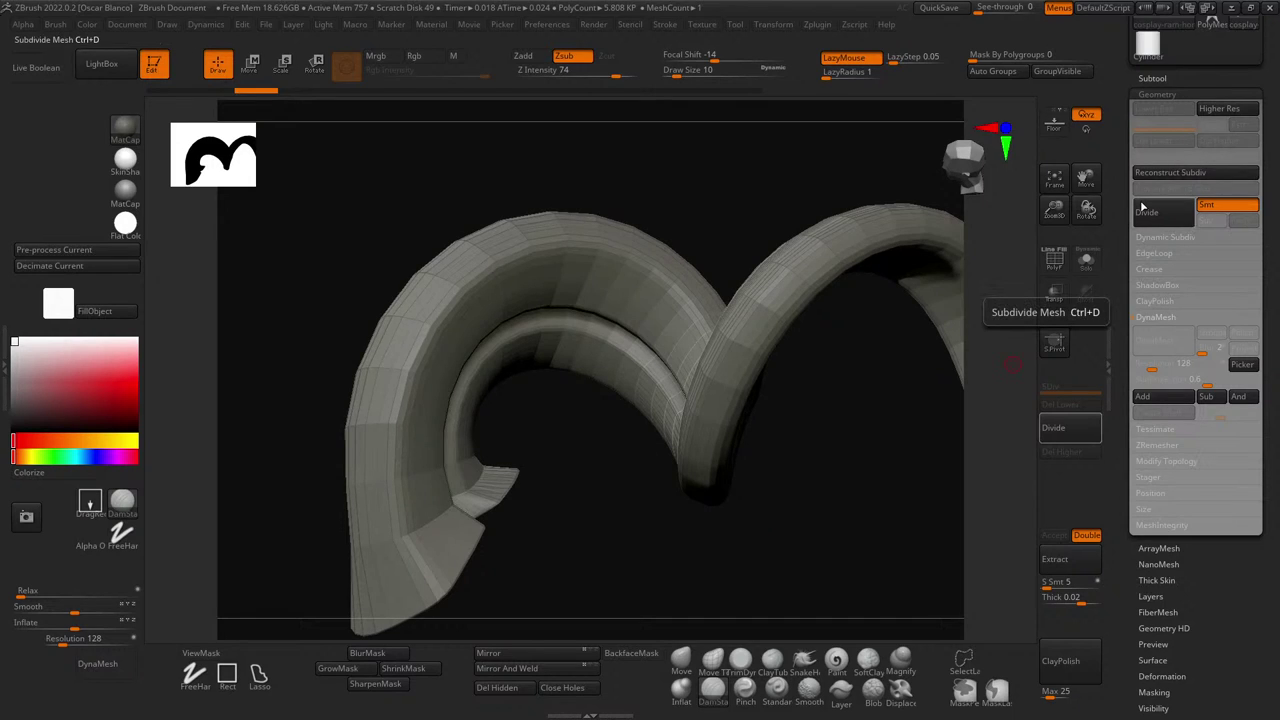
- Apply DynaMesh at resolution 128 to the low-resolution horn and divide it to subdivision level 3
click(97, 663)
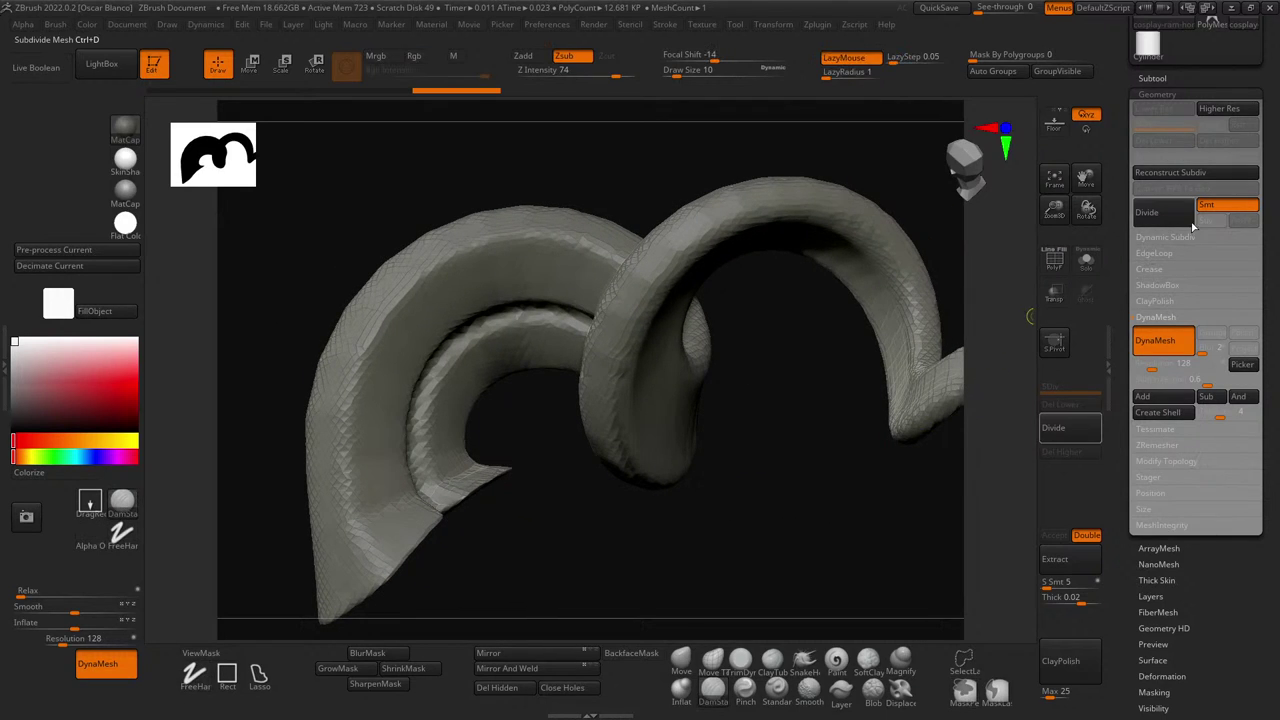
click(1168, 222)
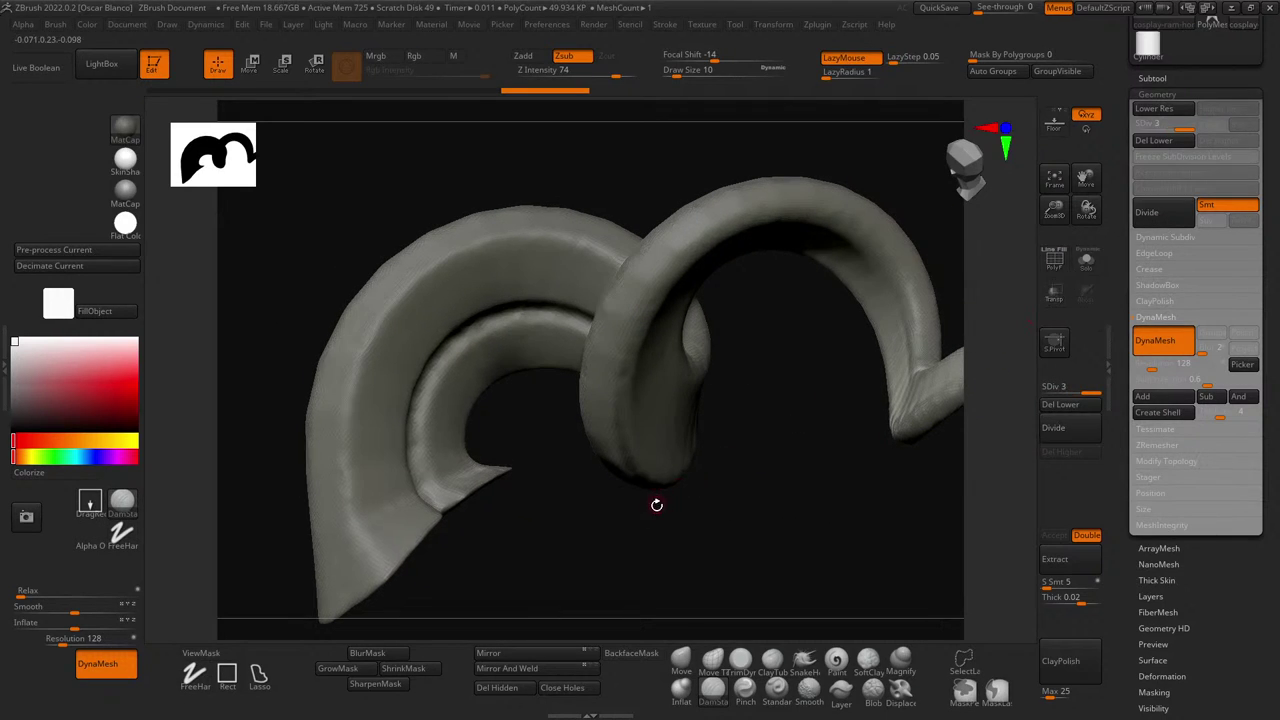
drag(654, 503, 792, 520)
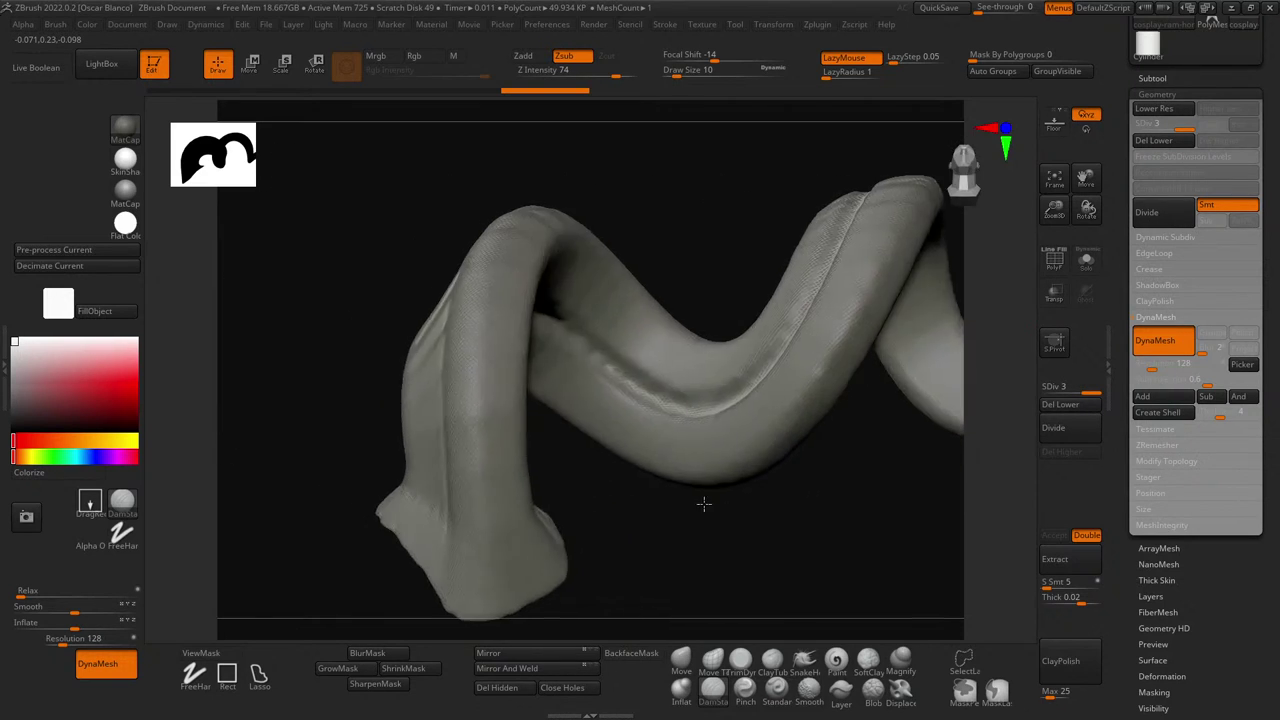
drag(703, 503, 537, 487)
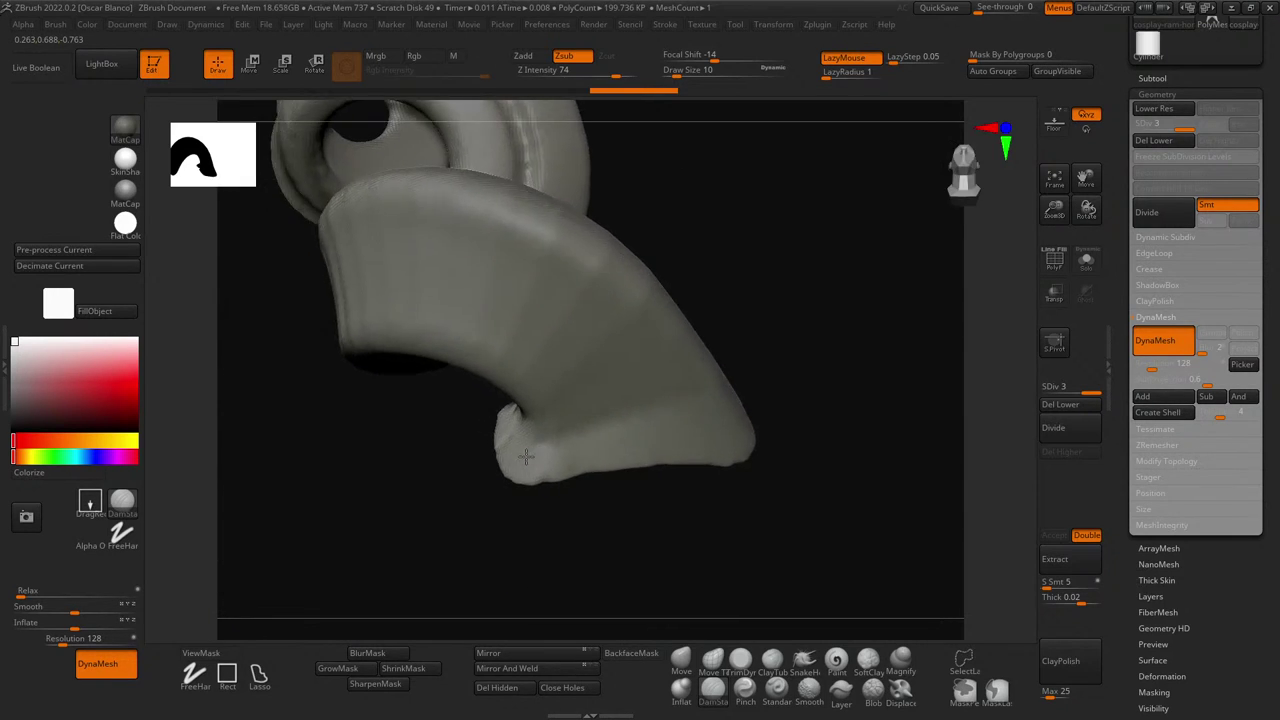
- Enlarge the brush to draw size 46, and smooth the lower edge and notched rim of the horn's cut end
key(b)
key(d)
key(s)
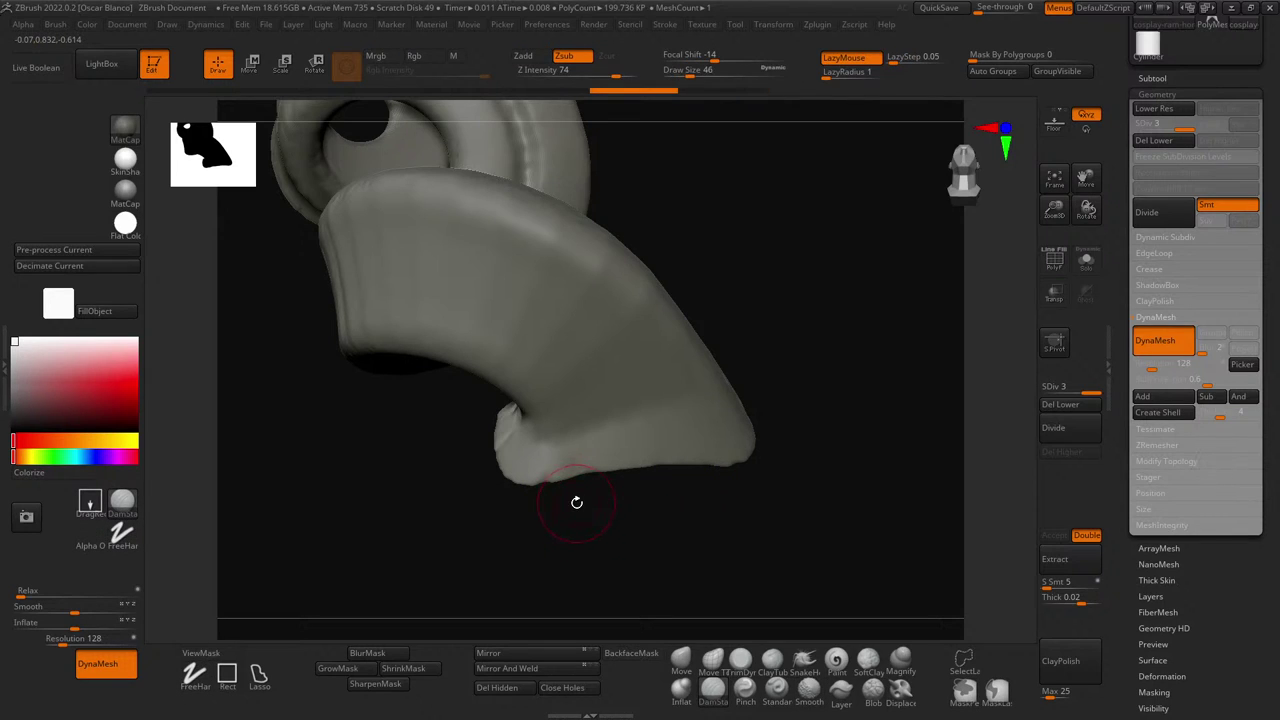
mouse_move(551, 490)
shift+mouse_down()
mouse_move(655, 483)
mouse_move(600, 480)
shift+mouse_up()
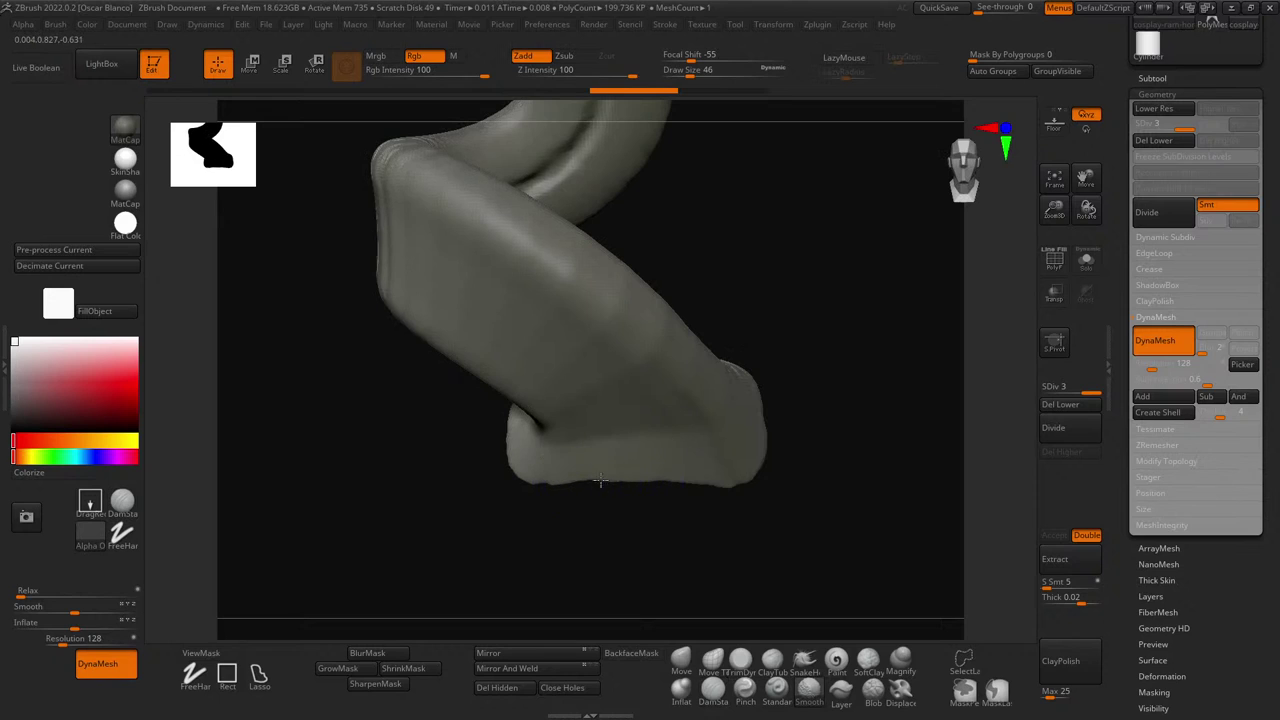
drag(480, 528, 579, 401)
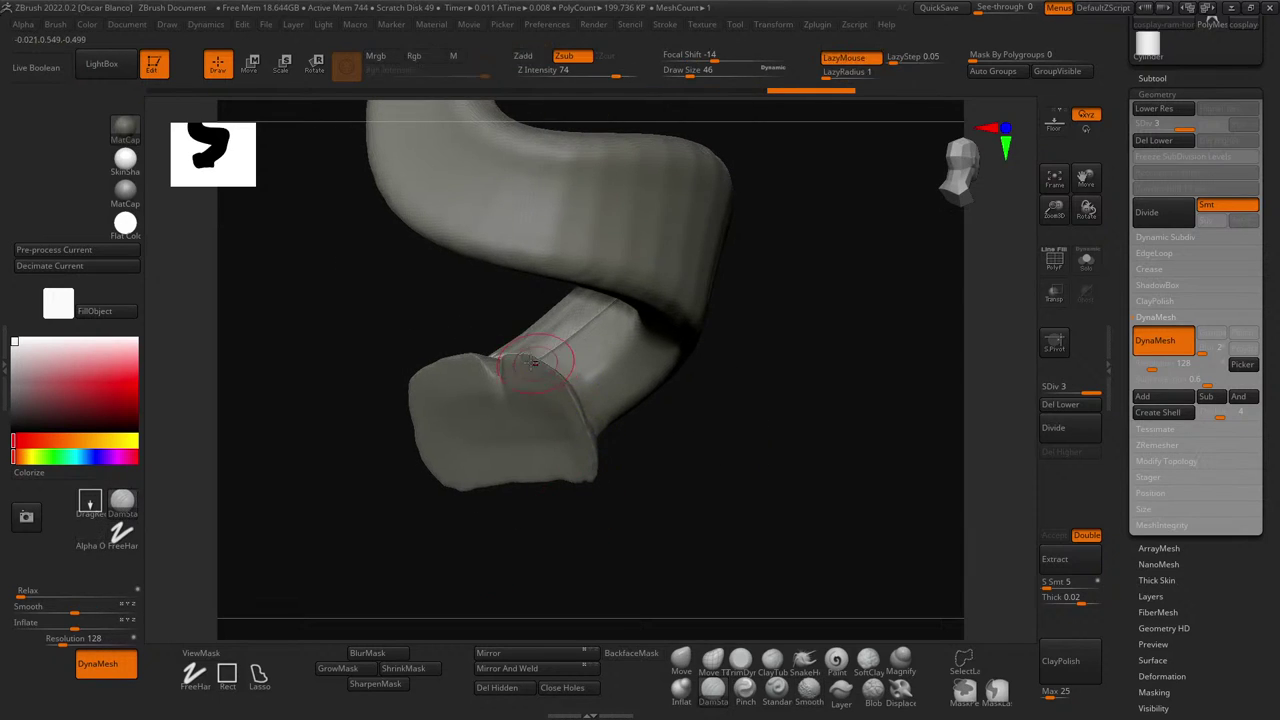
mouse_move(510, 355)
shift+mouse_down()
mouse_move(543, 368)
mouse_move(589, 424)
shift+mouse_up()
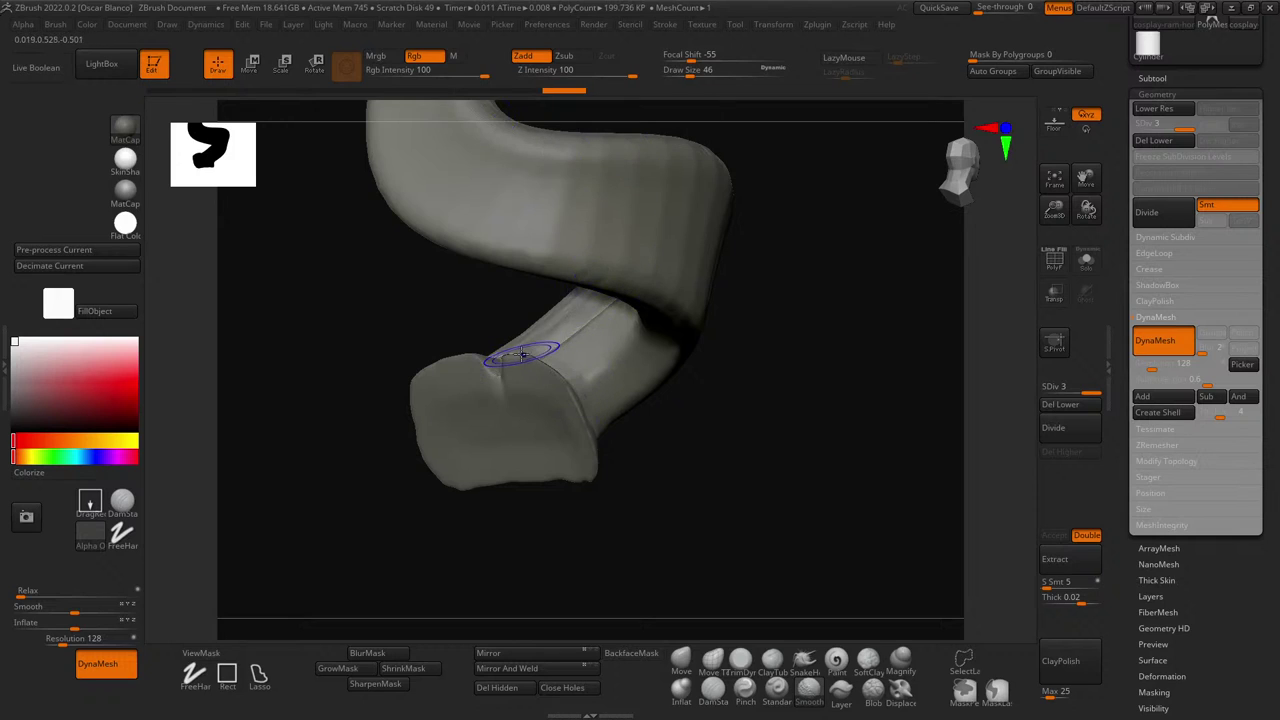
mouse_move(521, 354)
shift+mouse_down()
mouse_move(502, 359)
mouse_move(540, 362)
shift+mouse_up()
- Smooth the outer corner and remaining rough edges around the horn's base
mouse_move(806, 374)
mouse_down()
mouse_move(734, 354)
mouse_move(714, 334)
mouse_up()
key(b)
key(s)
key(t)
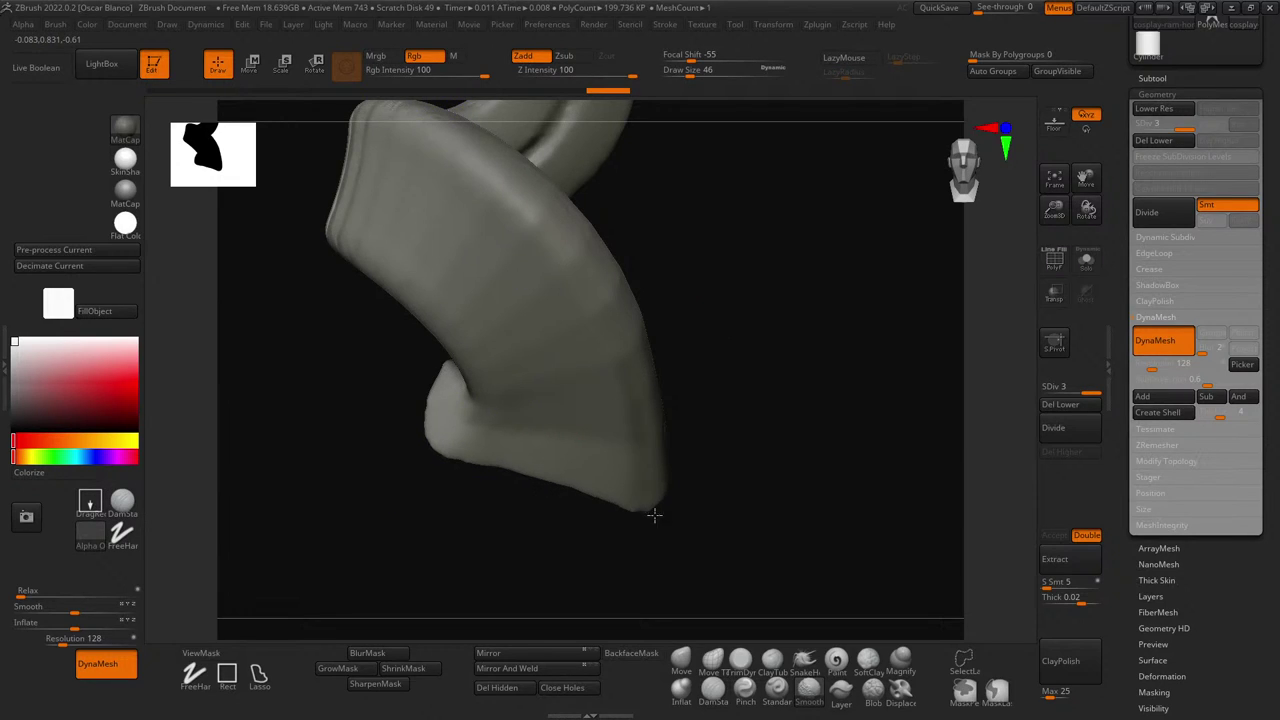
drag(437, 506, 497, 446)
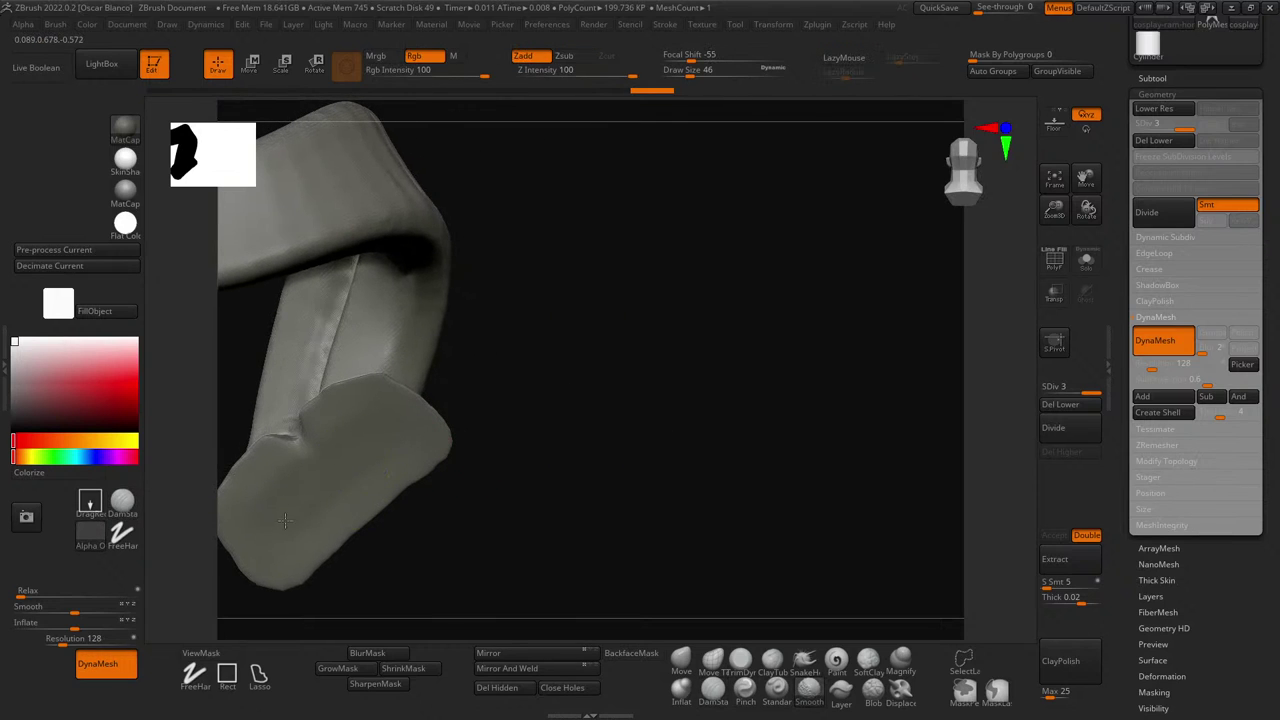
- Try raised bands across the horn's base with the Standard brush at draw size 18, and undo them
mouse_move(683, 366)
mouse_down()
mouse_move(335, 327)
mouse_move(487, 240)
mouse_move(543, 366)
mouse_move(703, 471)
mouse_move(654, 497)
mouse_move(678, 500)
mouse_up()
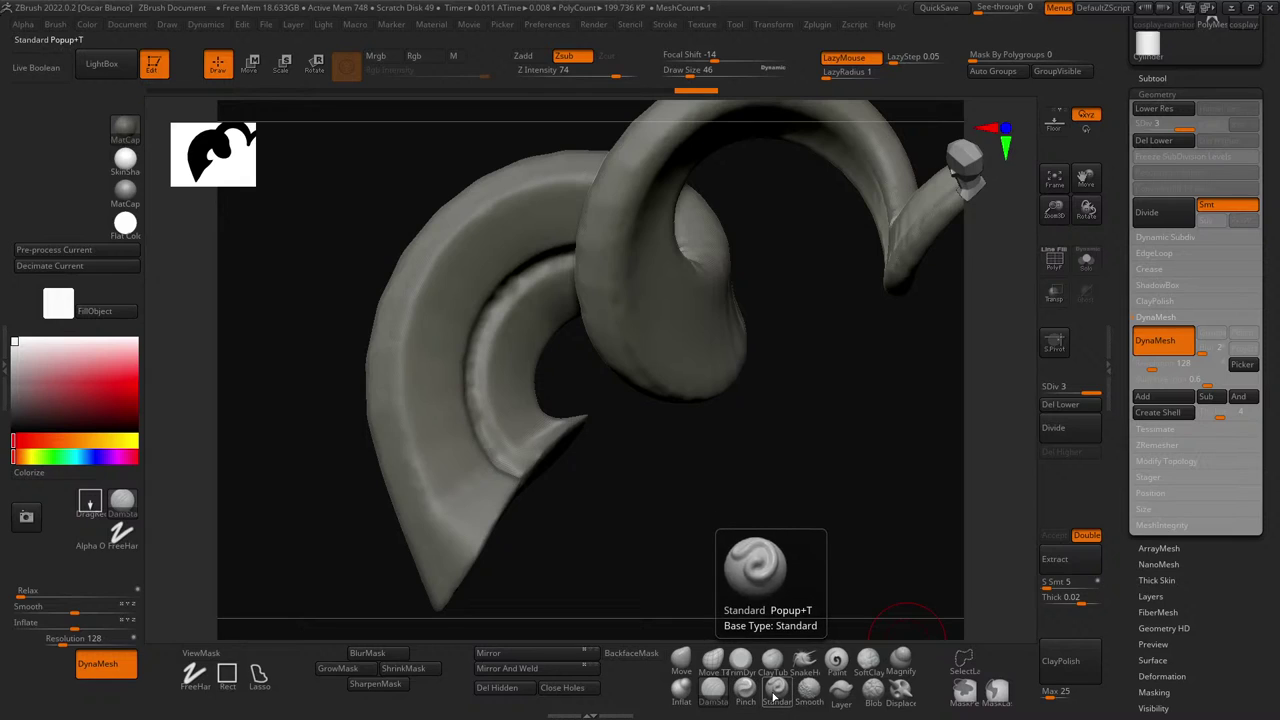
click(776, 688)
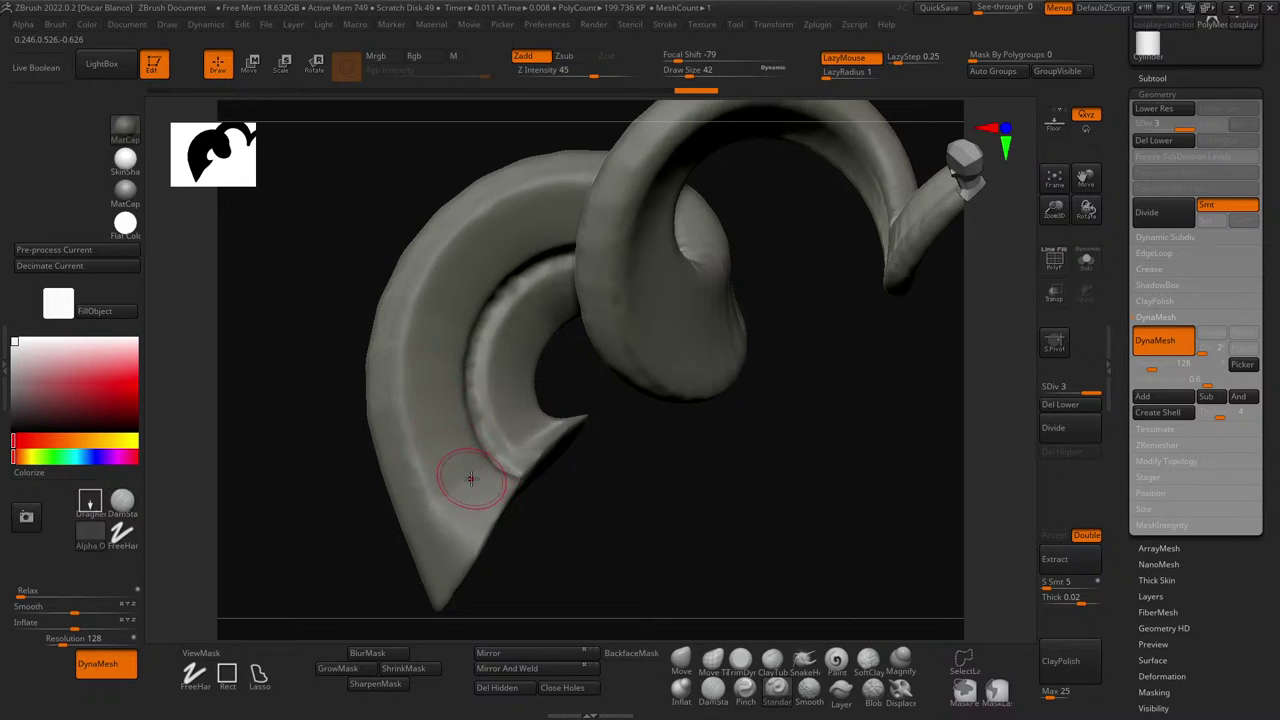
drag(520, 486, 637, 523)
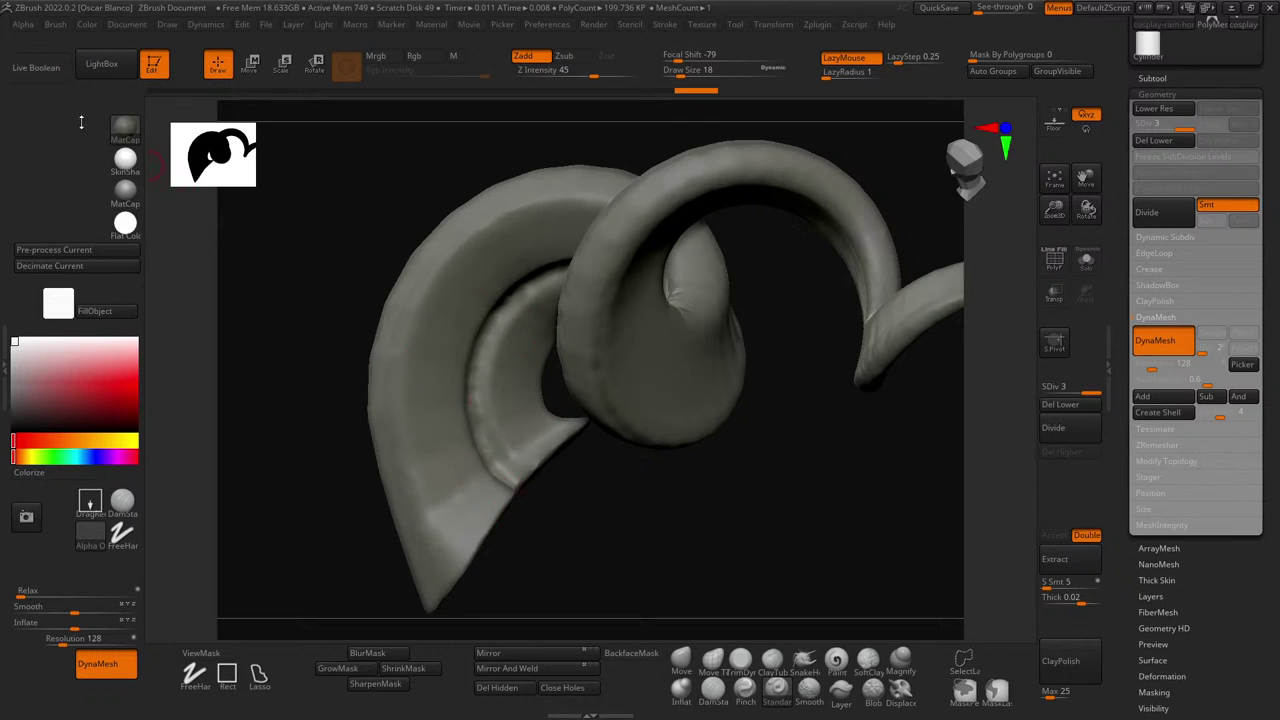
click(24, 25)
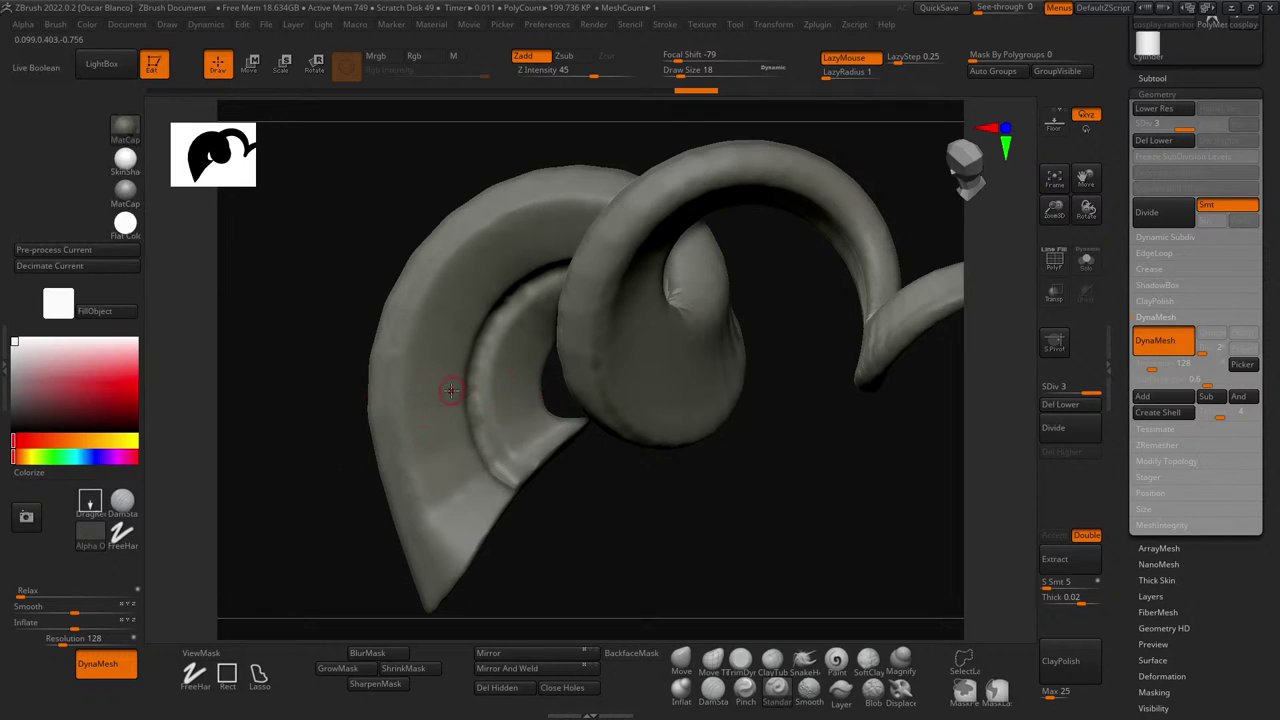
drag(539, 445, 625, 510)
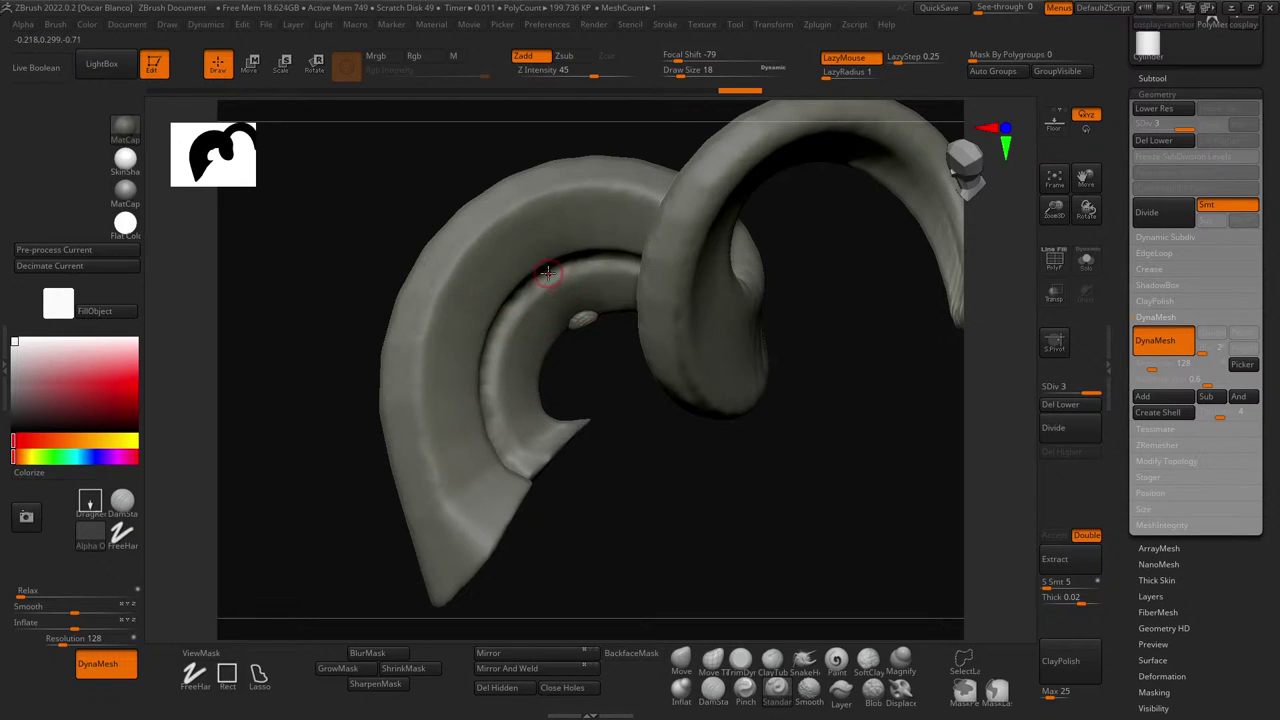
drag(459, 461, 582, 408)
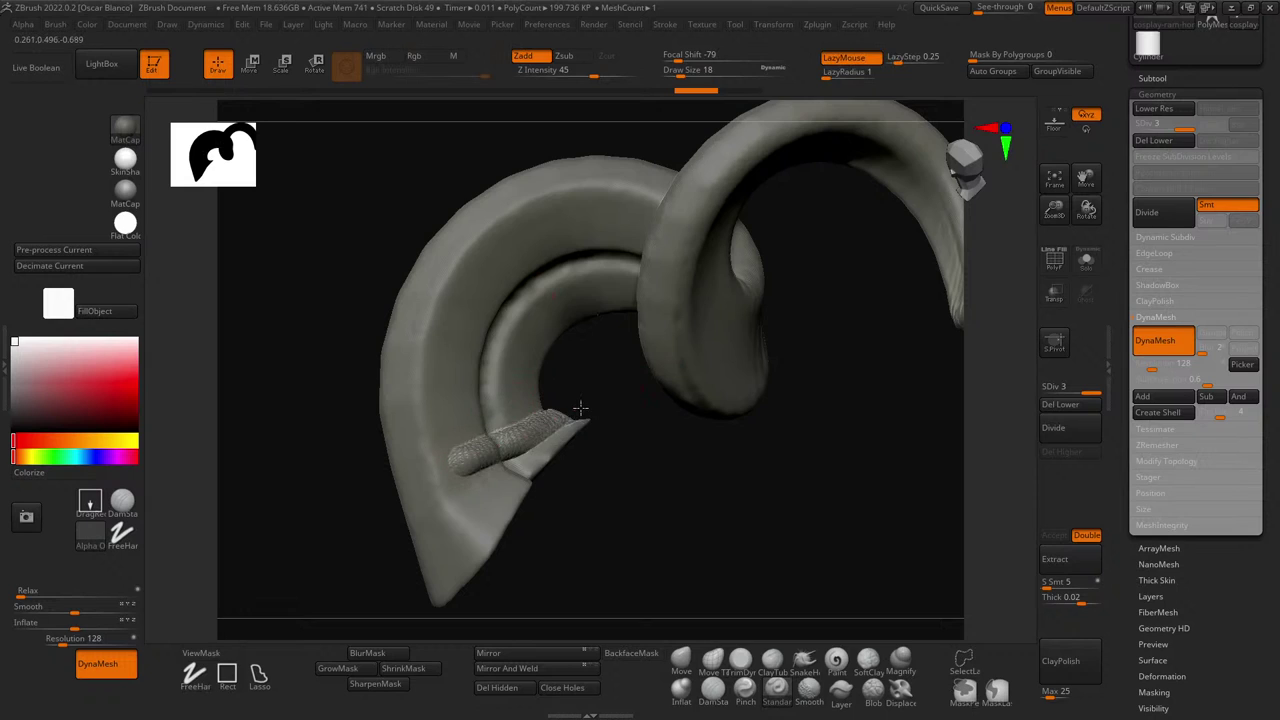
key(ctrl+z)
drag(451, 505, 570, 408)
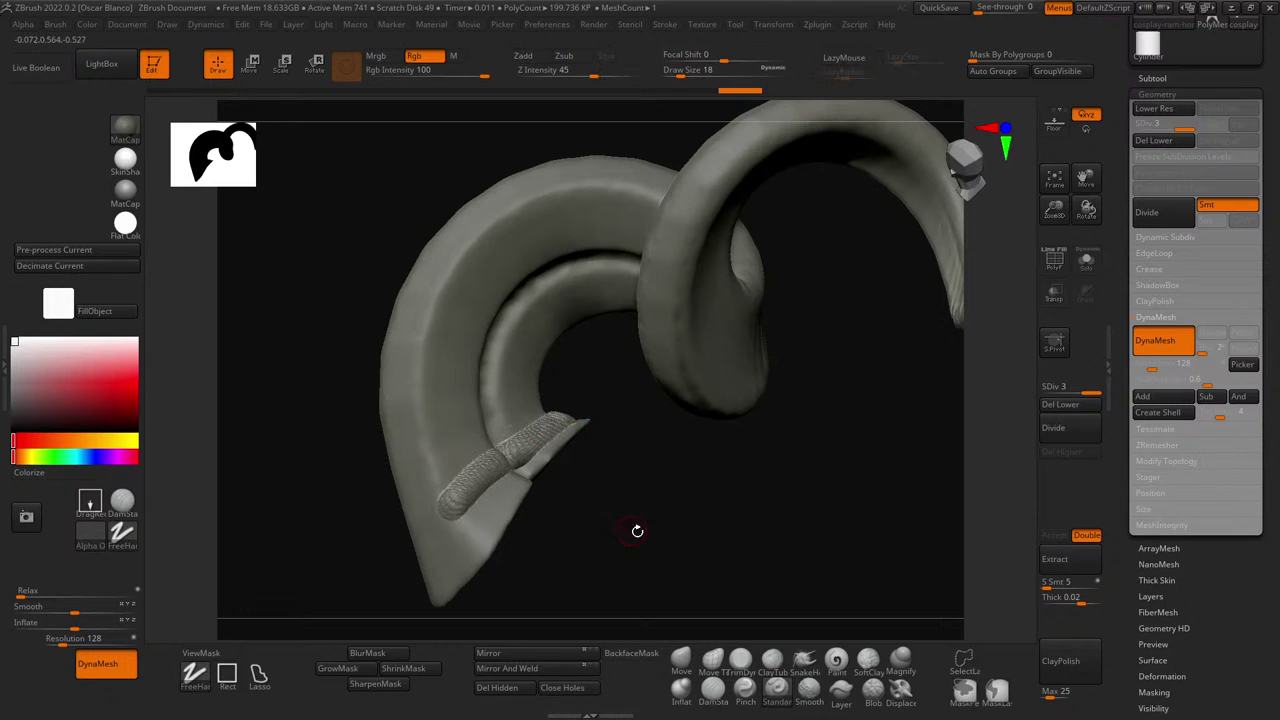
right_drag(637, 528, 663, 596)
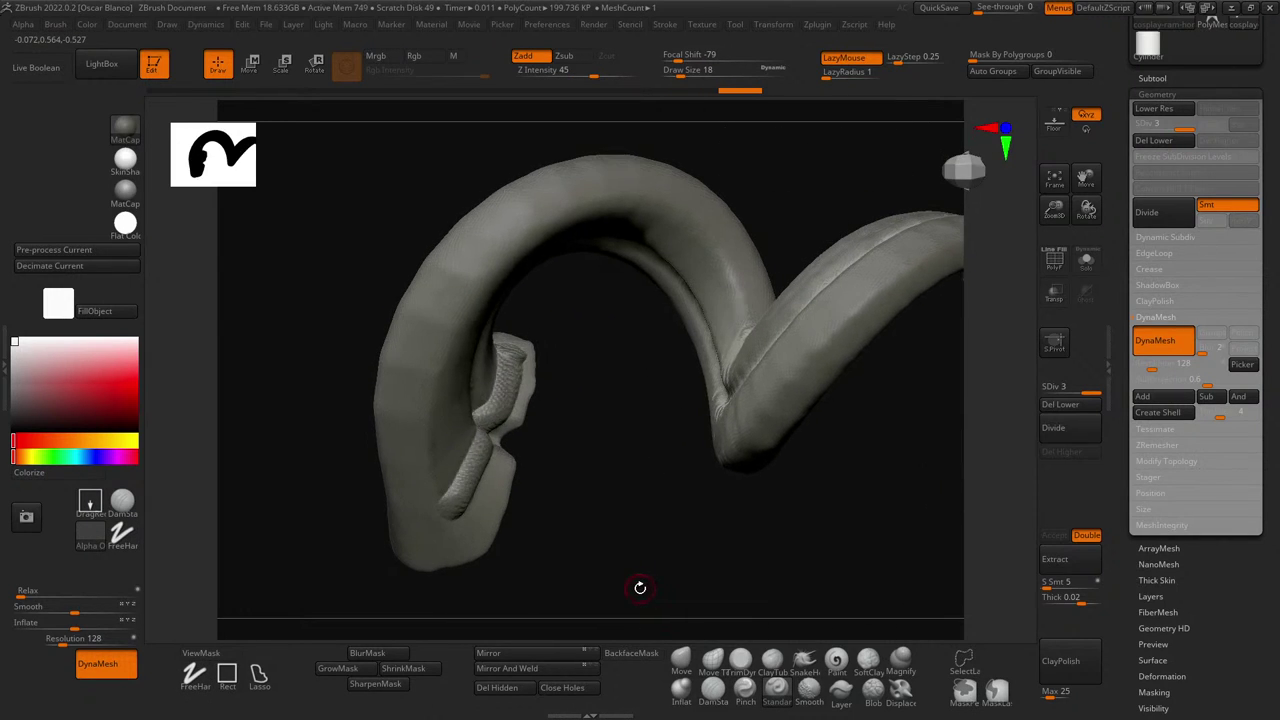
key(ctrl+z)
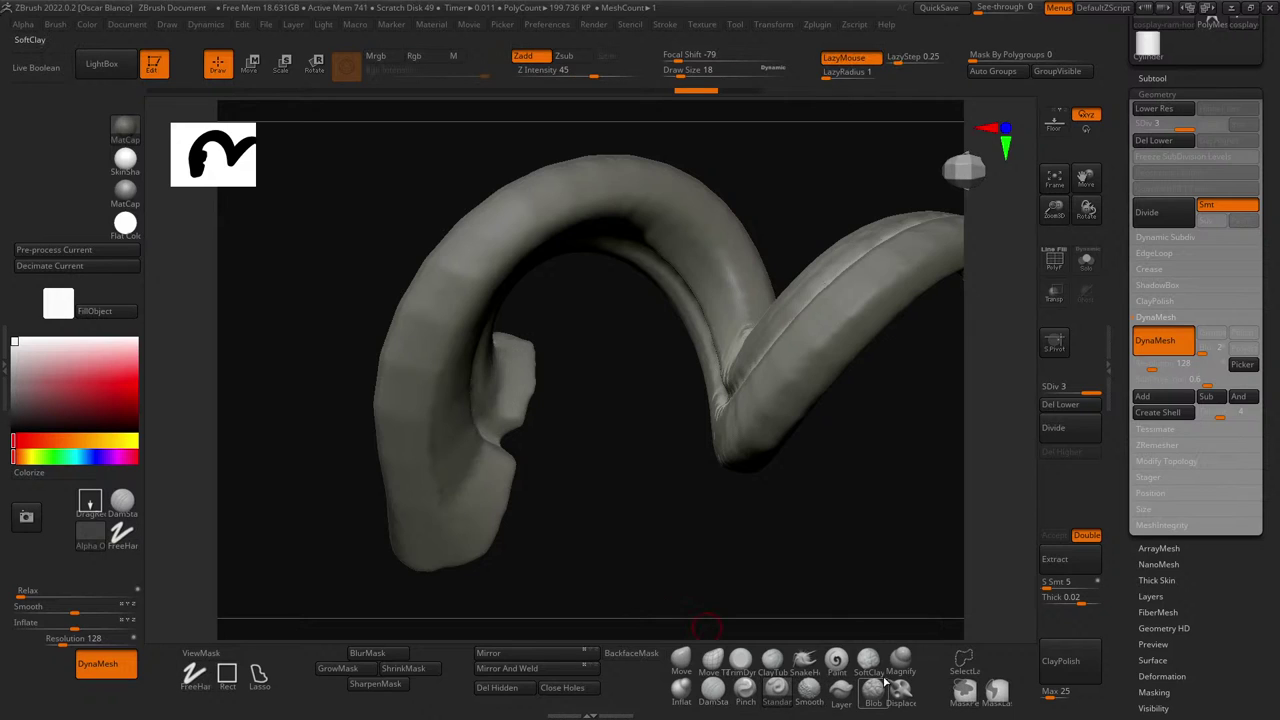
- Try a raised strip across the horn's base with the SoftClay brush, and undo it
click(866, 662)
mouse_move(449, 522)
mouse_down()
mouse_move(477, 468)
mouse_move(634, 514)
mouse_move(634, 470)
mouse_move(464, 485)
mouse_move(499, 437)
mouse_up()
key(ctrl+z)
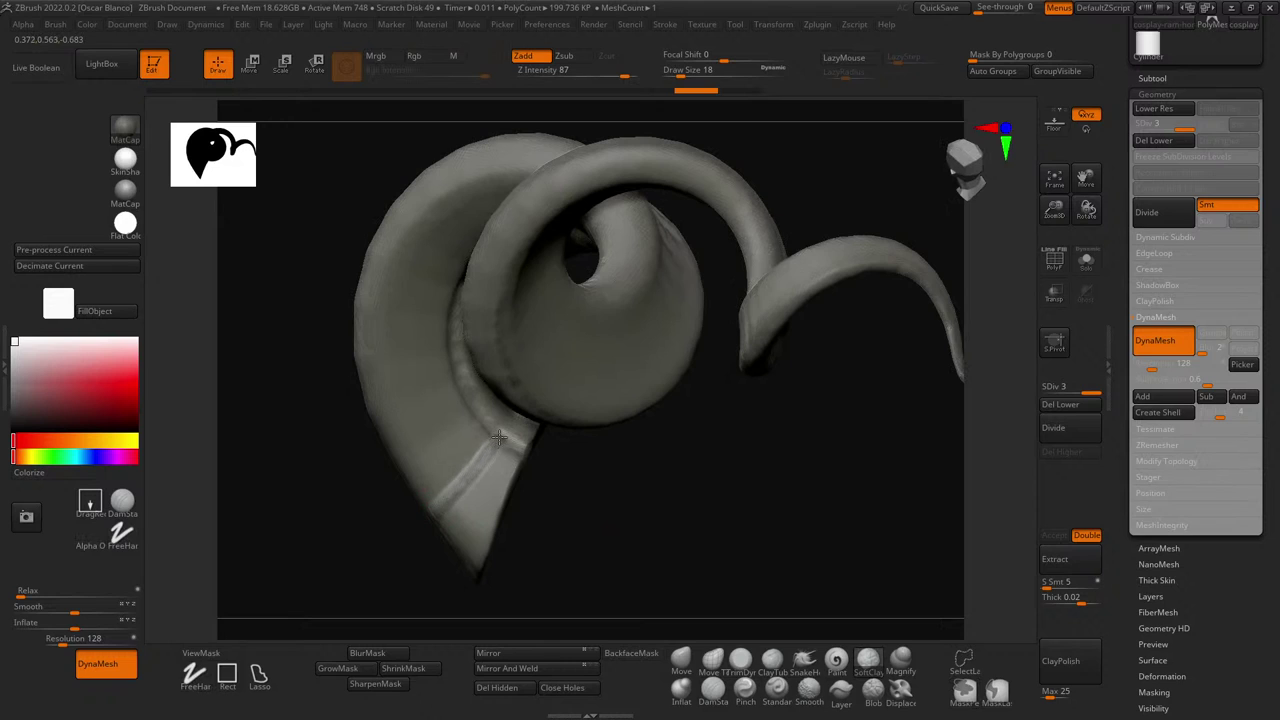
key(ctrl+z)
- Carve a shallow groove across the horn's base with the DamStandard brush at Z Intensity 16
drag(646, 534, 709, 623)
click(713, 690)
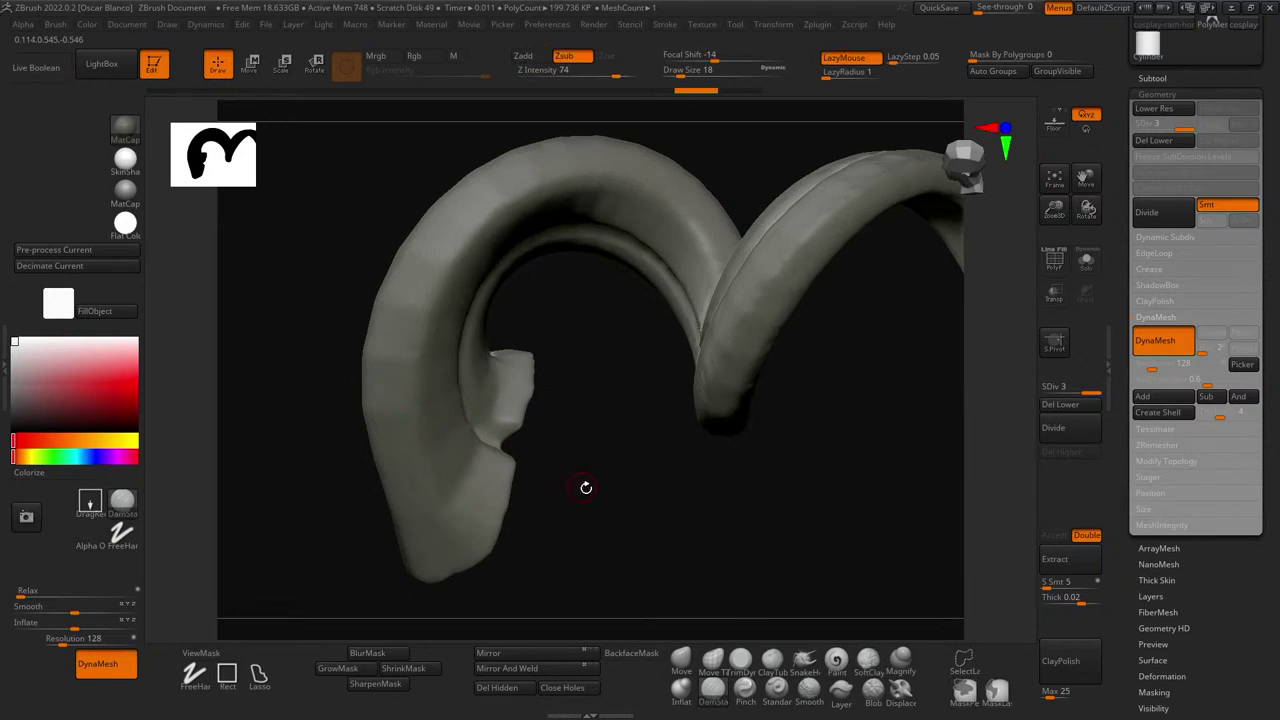
drag(586, 488, 591, 486)
drag(494, 451, 461, 506)
key(ctrl+z)
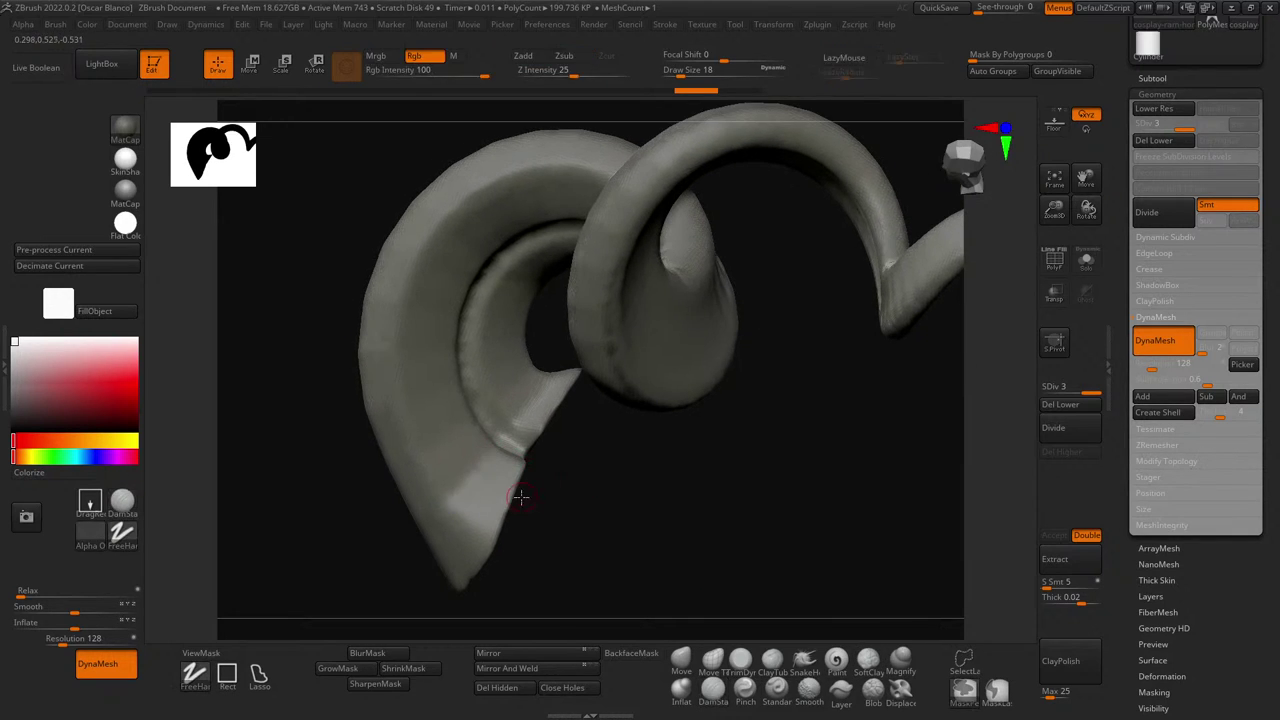
drag(612, 77, 563, 83)
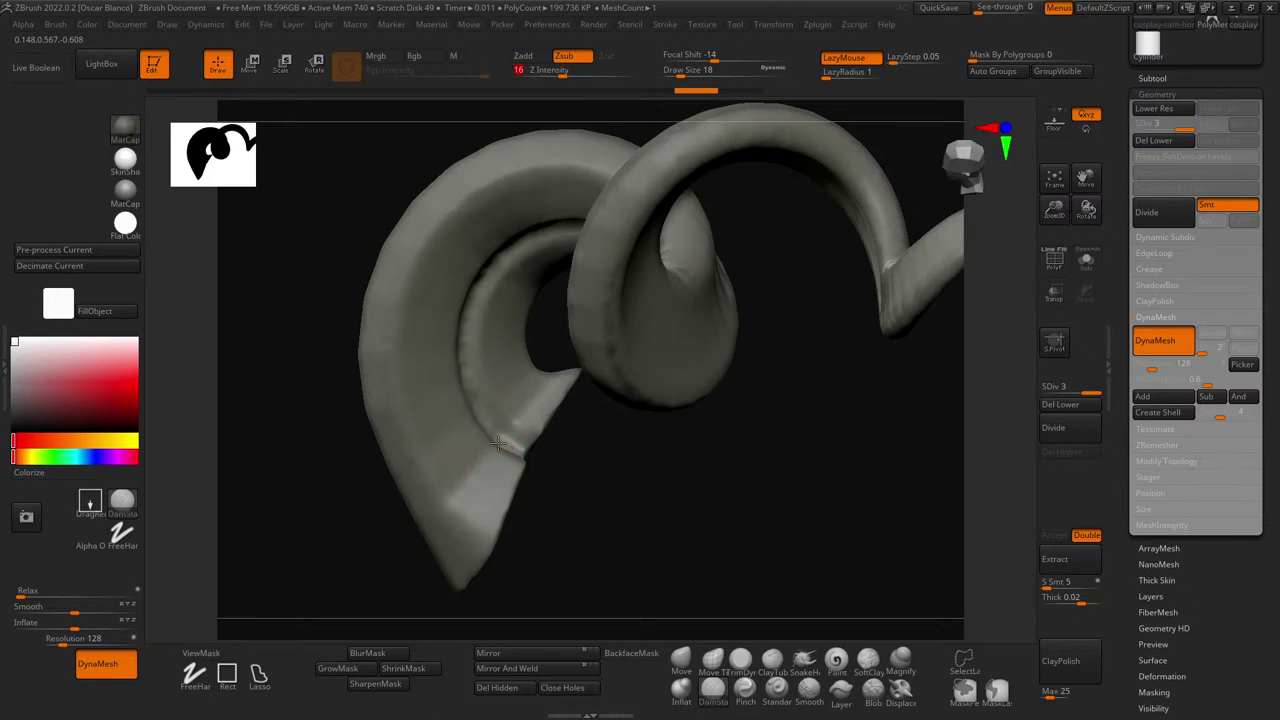
drag(497, 443, 475, 475)
drag(435, 519, 439, 519)
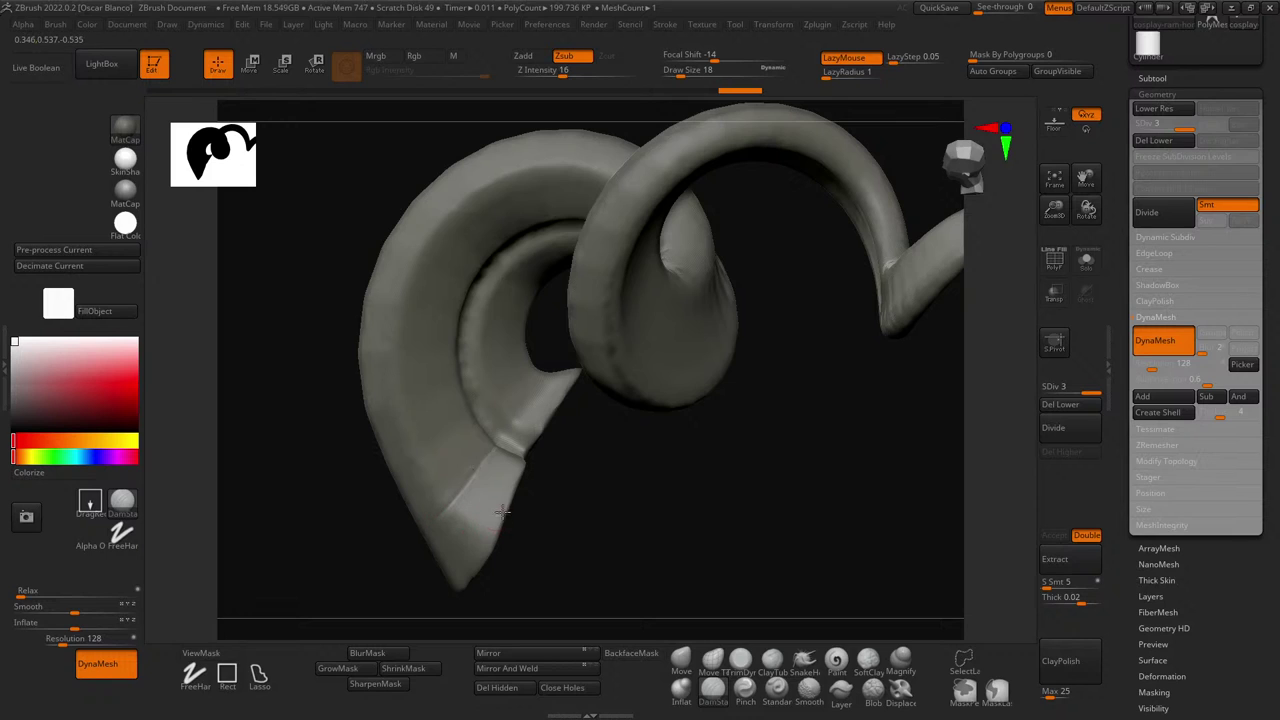
- Extend the carved groove around the horn's base and across the notch onto the inner ridge
mouse_move(571, 520)
mouse_down()
mouse_move(603, 517)
mouse_move(640, 466)
mouse_move(677, 451)
mouse_move(666, 460)
mouse_up()
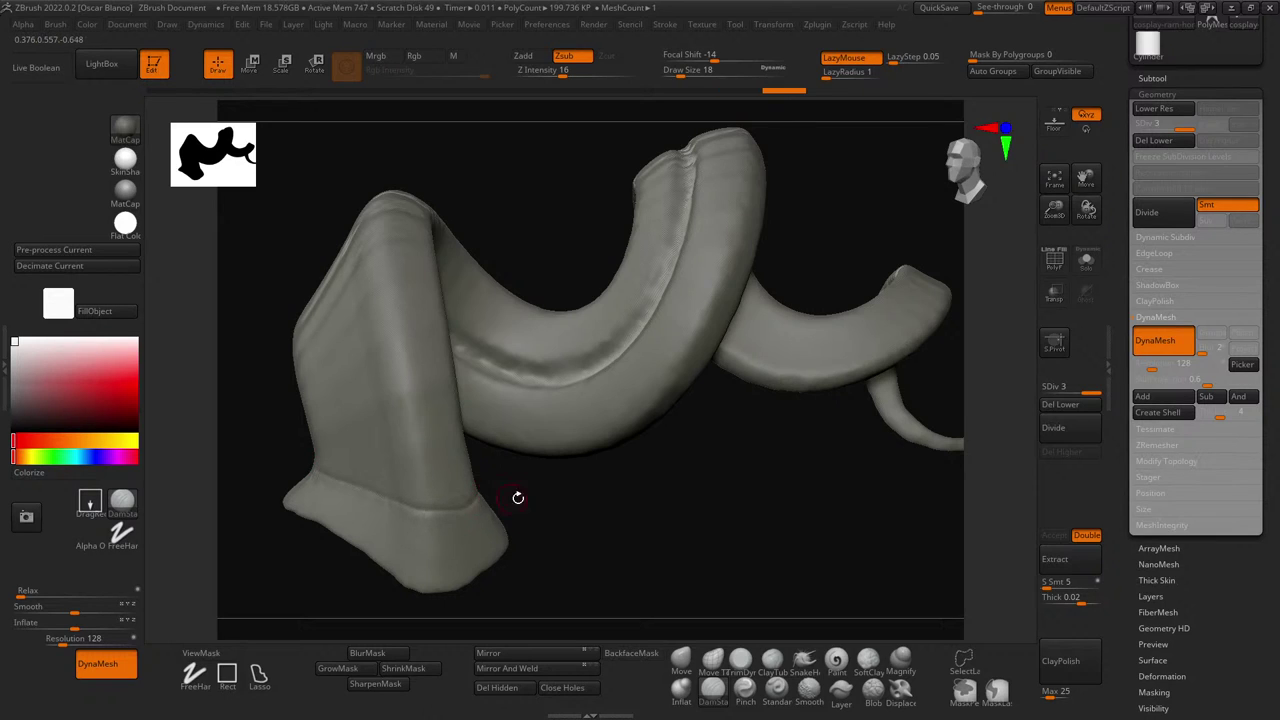
mouse_move(517, 497)
mouse_down()
mouse_move(660, 534)
mouse_move(534, 497)
mouse_move(594, 503)
mouse_move(671, 586)
mouse_move(635, 590)
mouse_move(597, 537)
mouse_up()
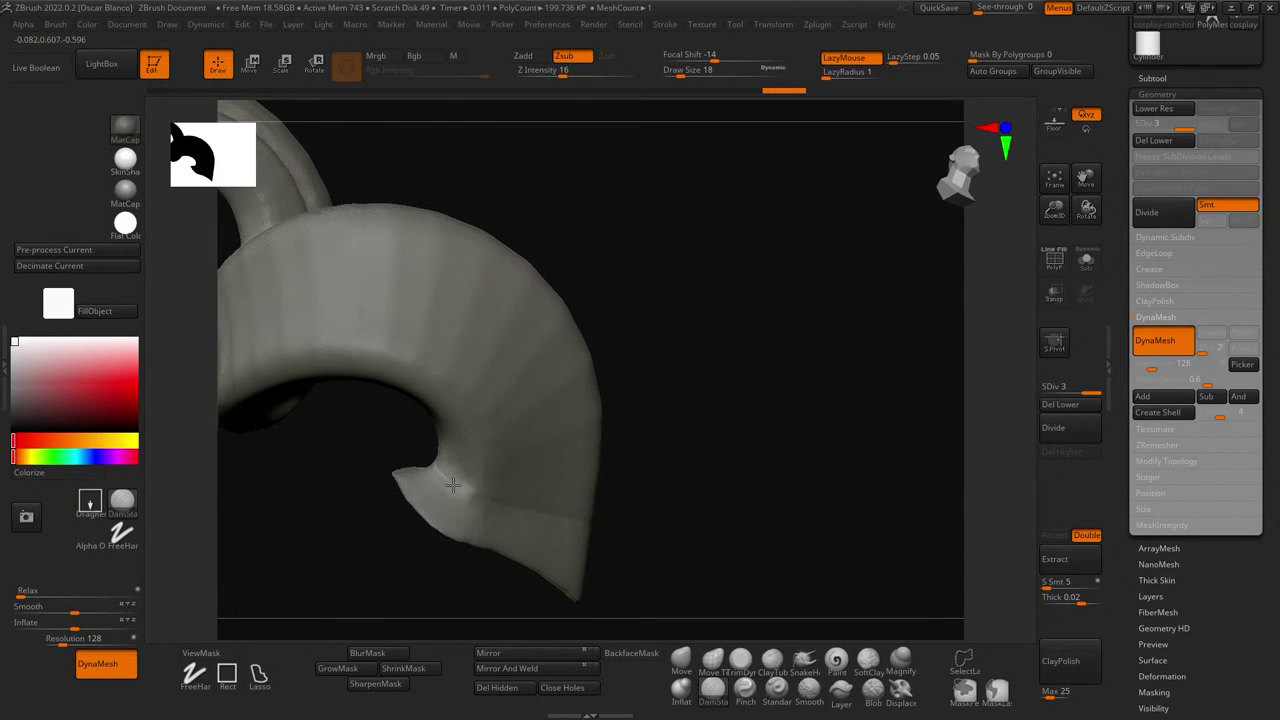
mouse_move(666, 514)
mouse_down()
mouse_move(743, 549)
mouse_move(589, 506)
mouse_move(370, 580)
mouse_move(397, 511)
mouse_move(240, 374)
mouse_move(254, 409)
mouse_up()
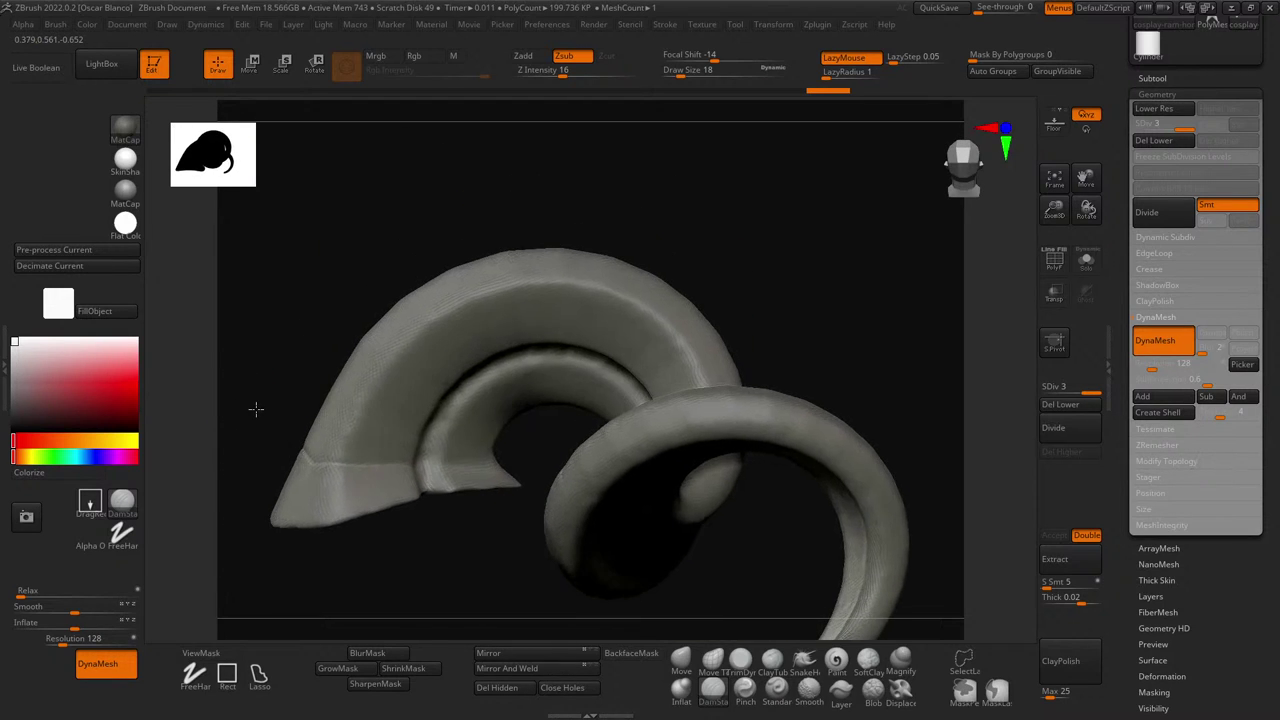
mouse_move(532, 445)
mouse_down()
mouse_move(445, 445)
mouse_move(640, 446)
mouse_move(683, 463)
mouse_move(466, 470)
mouse_up()
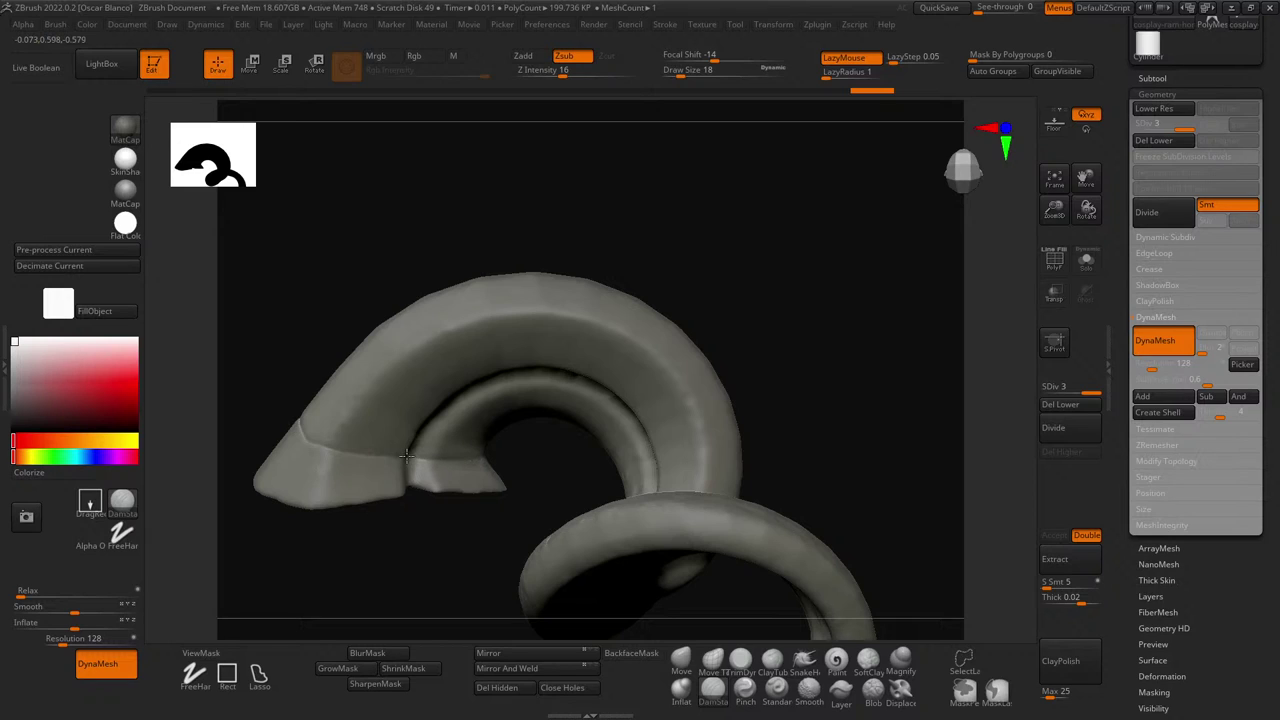
mouse_move(403, 460)
mouse_down()
mouse_move(393, 553)
mouse_move(388, 455)
mouse_up()
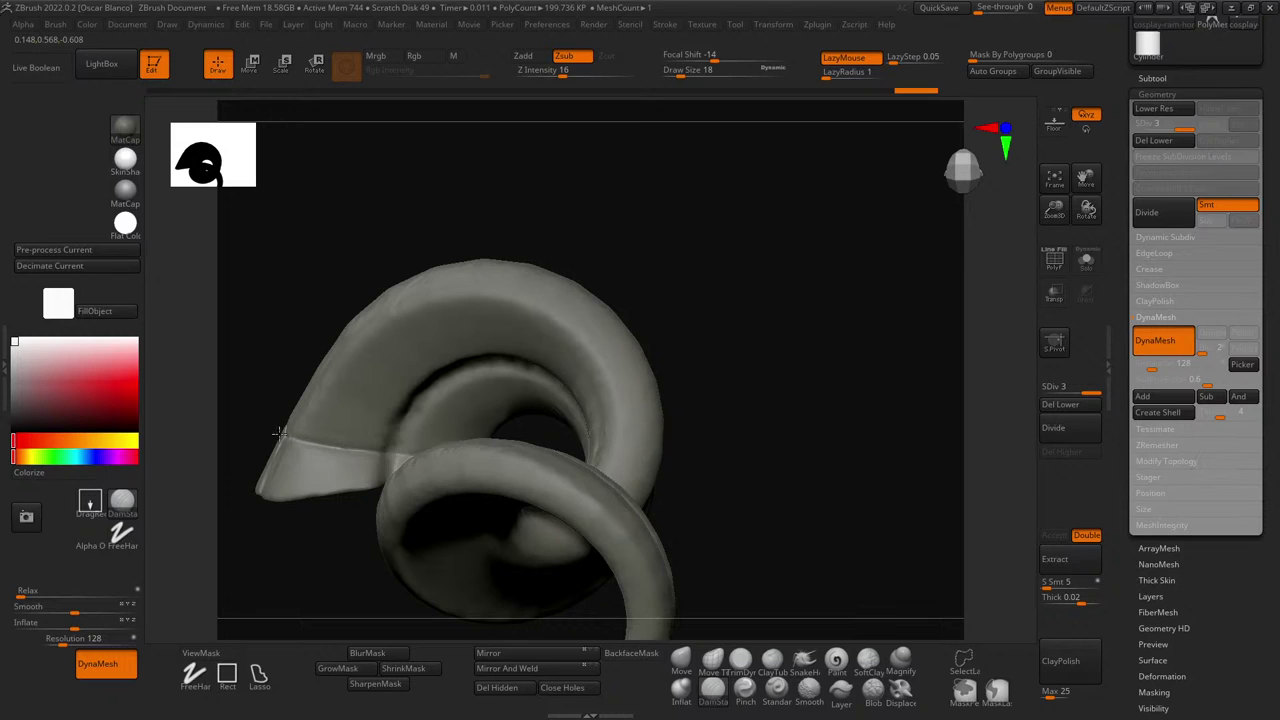
- Deepen the base groove across the horn's front and broad outer face
mouse_move(278, 432)
mouse_down()
mouse_move(274, 406)
mouse_move(349, 451)
mouse_move(280, 294)
mouse_move(289, 380)
mouse_up()
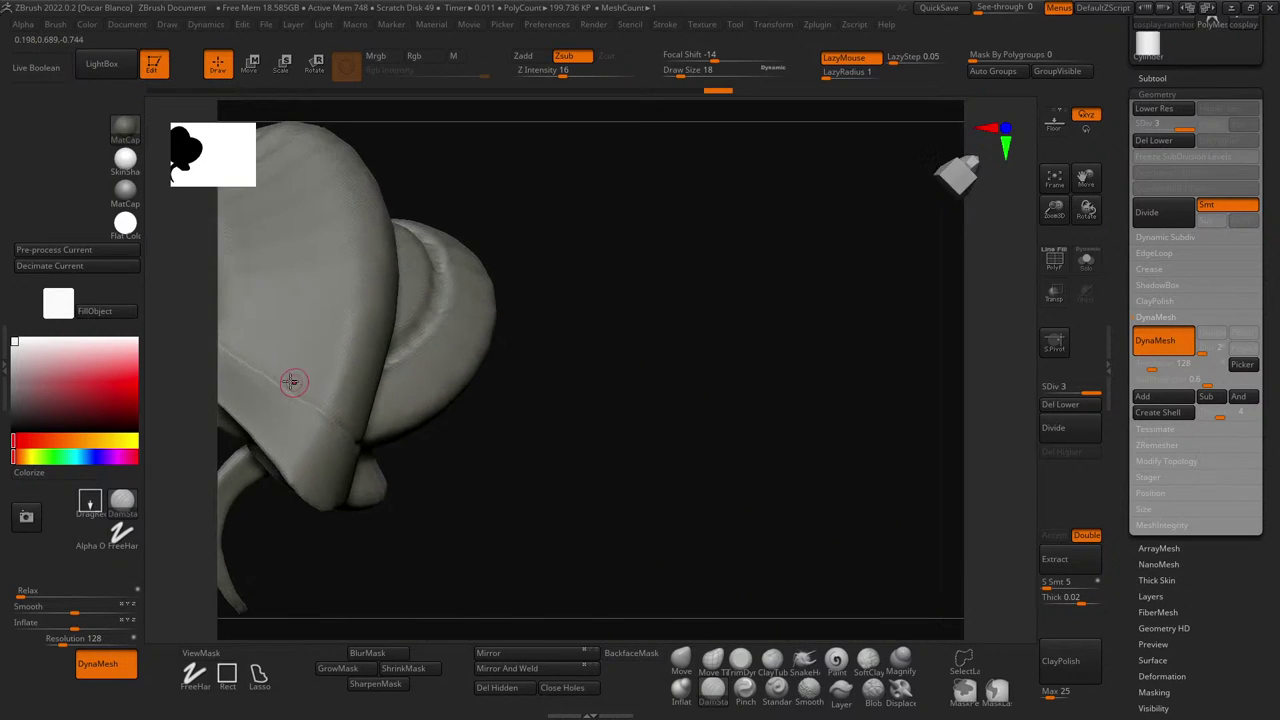
drag(518, 488, 372, 424)
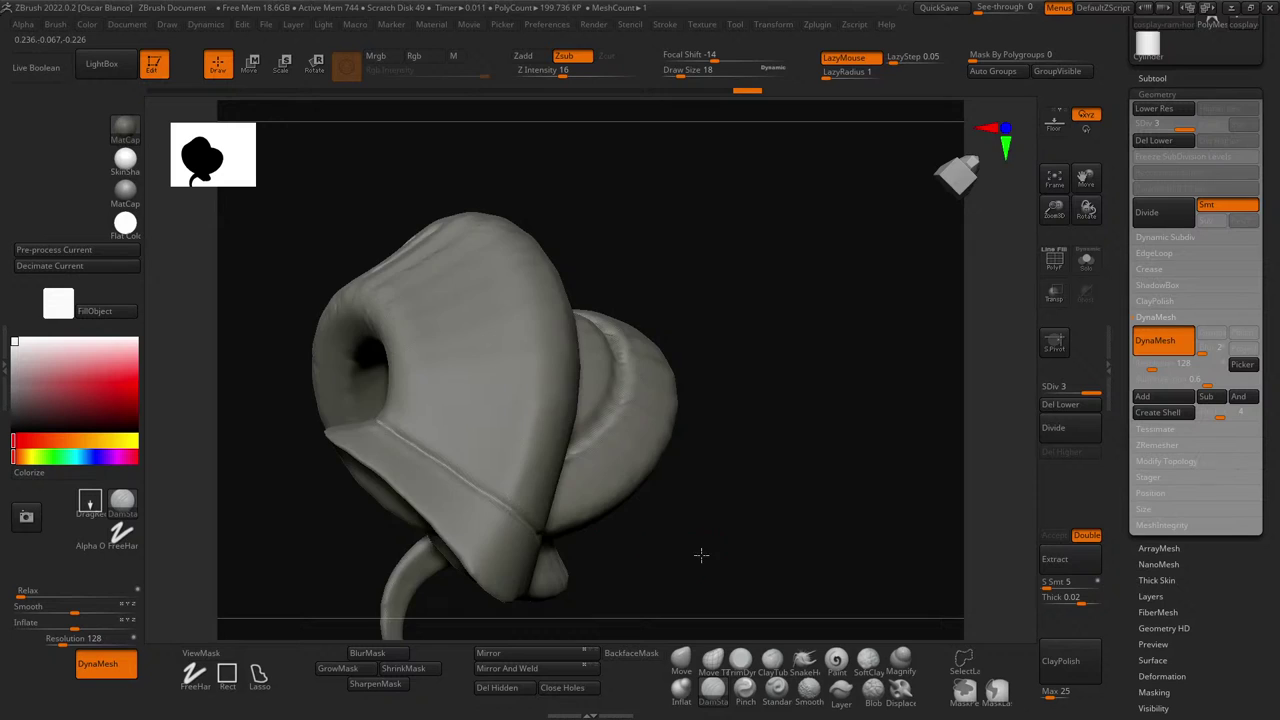
mouse_move(700, 554)
mouse_down()
mouse_move(520, 470)
mouse_move(429, 486)
mouse_move(503, 535)
mouse_move(317, 454)
mouse_move(326, 400)
mouse_move(371, 418)
mouse_move(274, 369)
mouse_up()
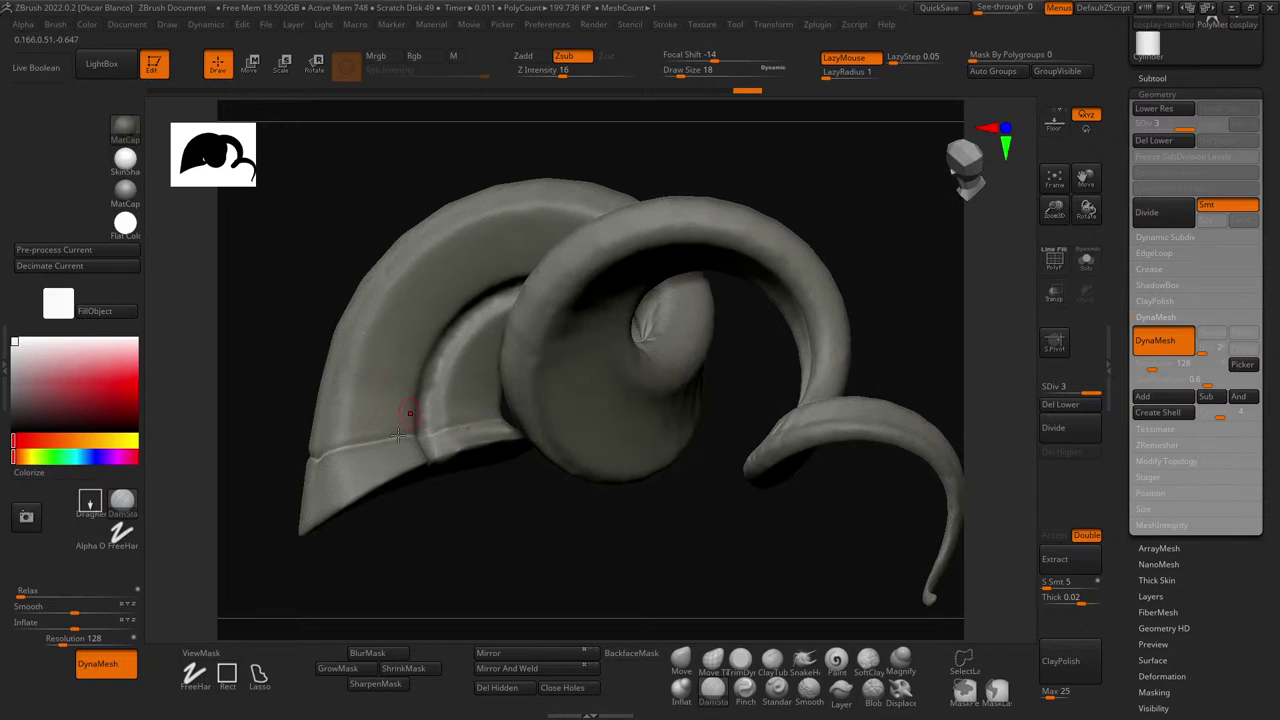
- Carve a second groove parallel to the first, slightly farther up the horn, across the outer face and inner ridge
drag(458, 519, 483, 558)
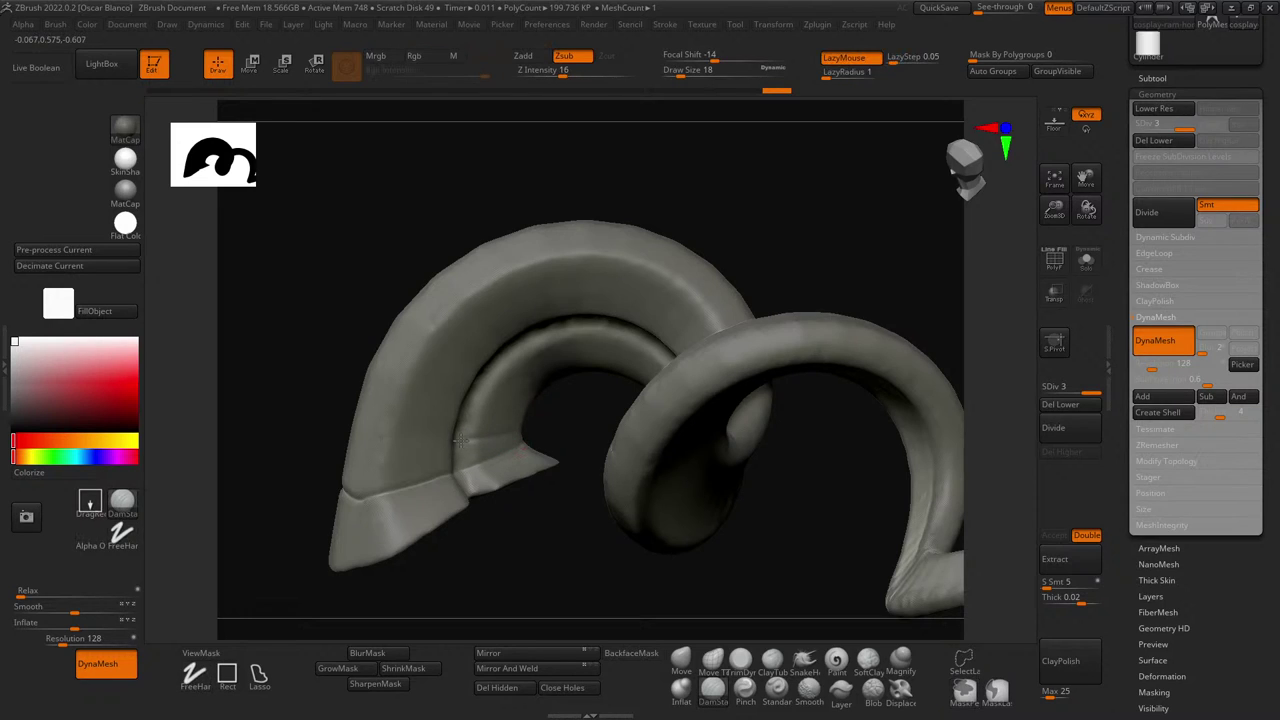
drag(518, 547, 491, 549)
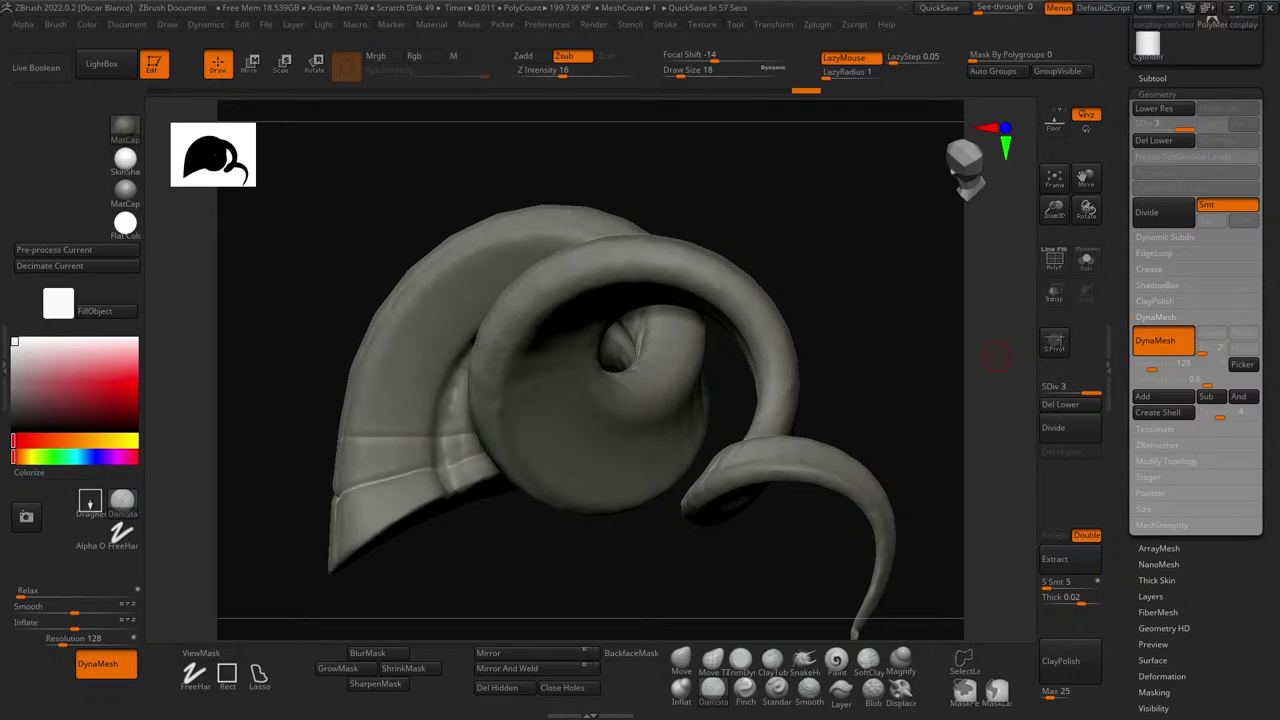
drag(996, 355, 451, 491)
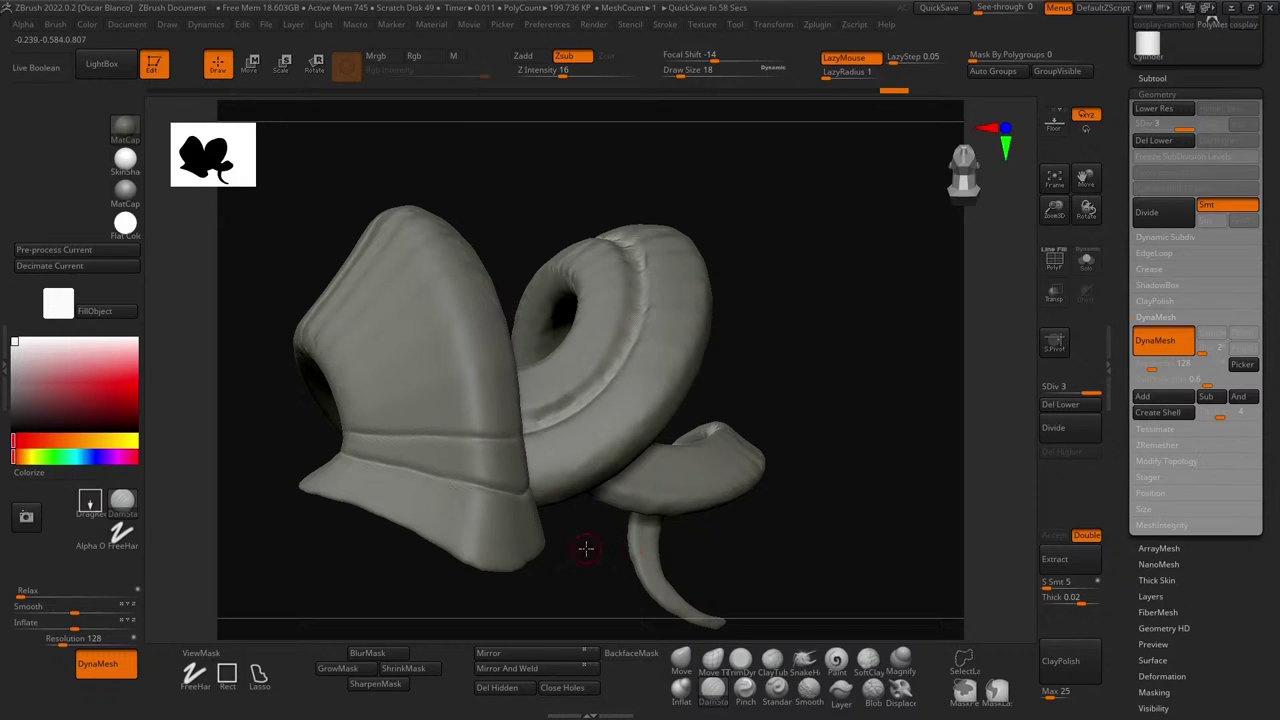
drag(586, 548, 563, 571)
alt+drag(597, 312, 803, 263)
drag(596, 540, 337, 420)
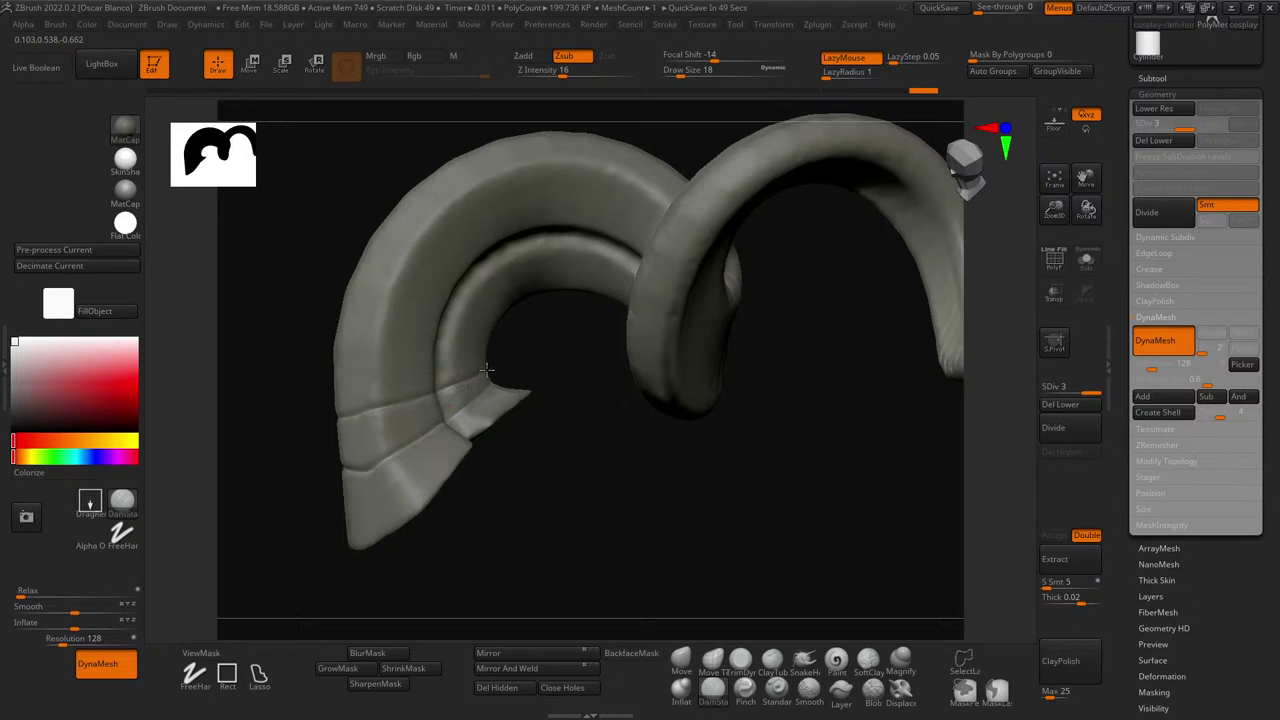
- Continue the second groove around the back of the horn so it joins up along the sides
drag(508, 540, 720, 491)
drag(560, 420, 454, 406)
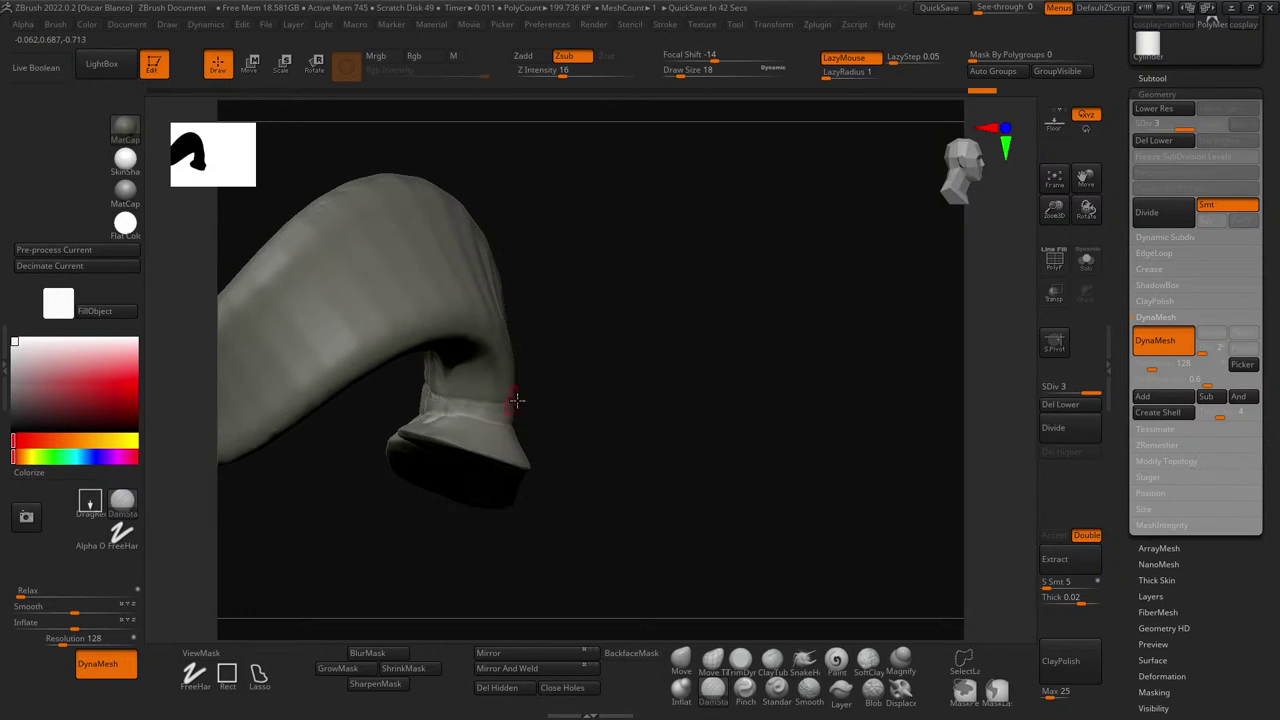
drag(600, 399, 511, 400)
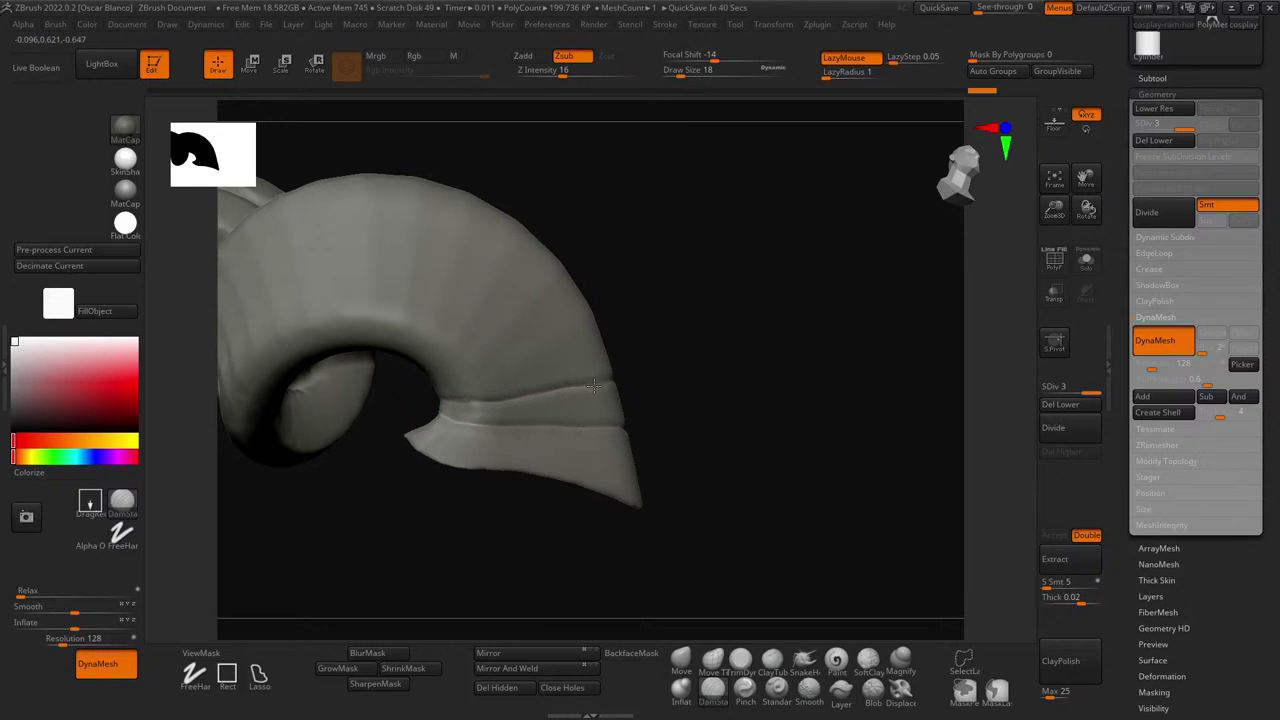
right_drag(654, 380, 415, 391)
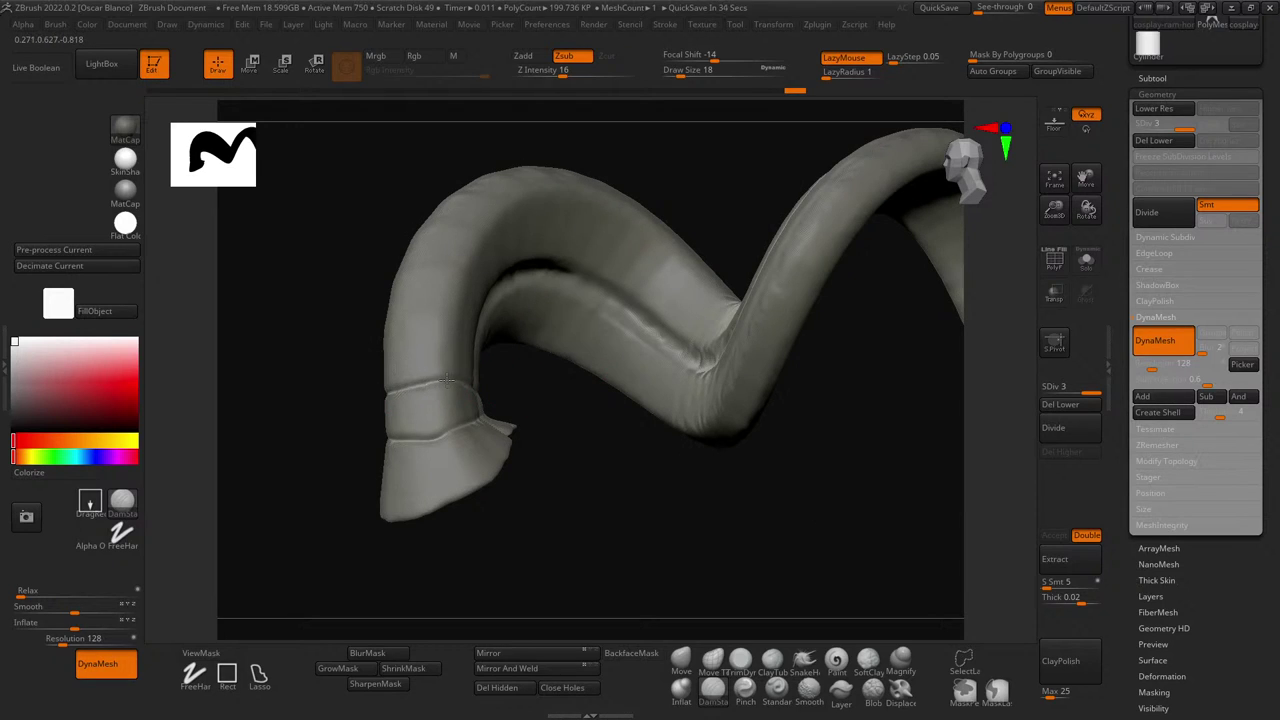
right_drag(578, 440, 538, 437)
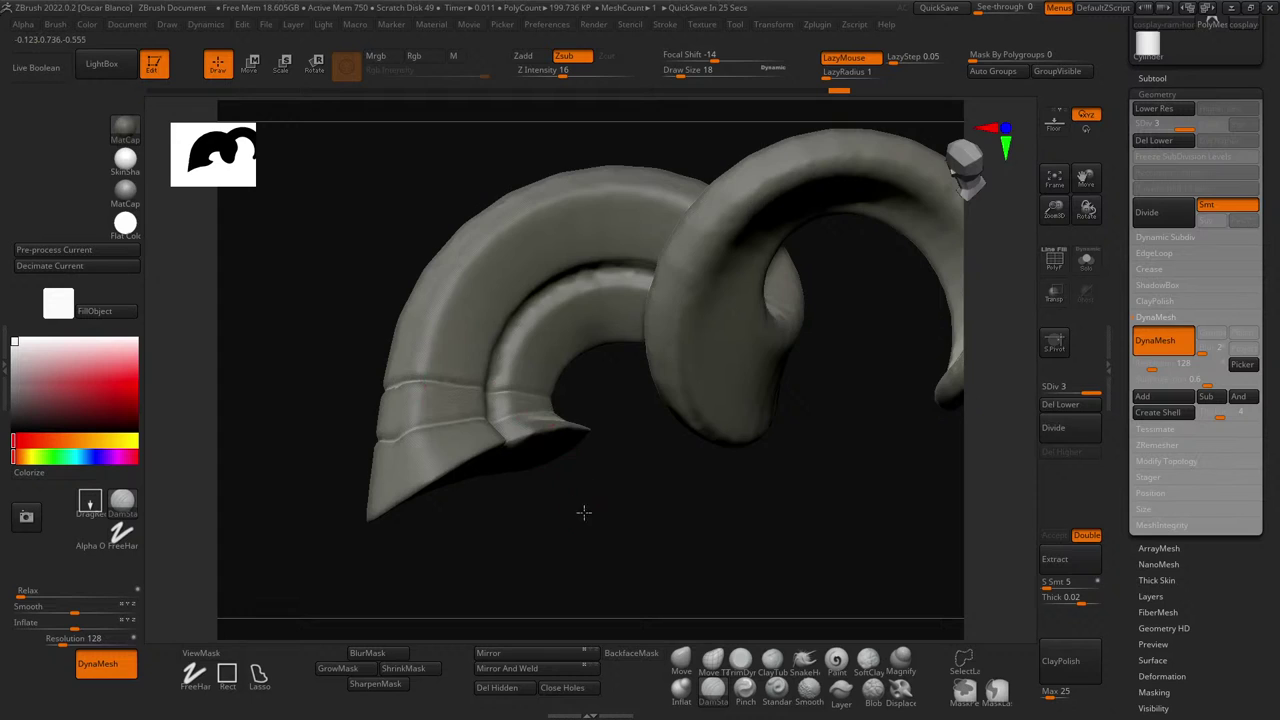
- Carve a third groove above the second across the horn's side and inner ridge
mouse_move(583, 514)
mouse_down()
mouse_move(603, 542)
mouse_move(651, 537)
mouse_move(537, 526)
mouse_move(580, 543)
mouse_move(557, 523)
mouse_up()
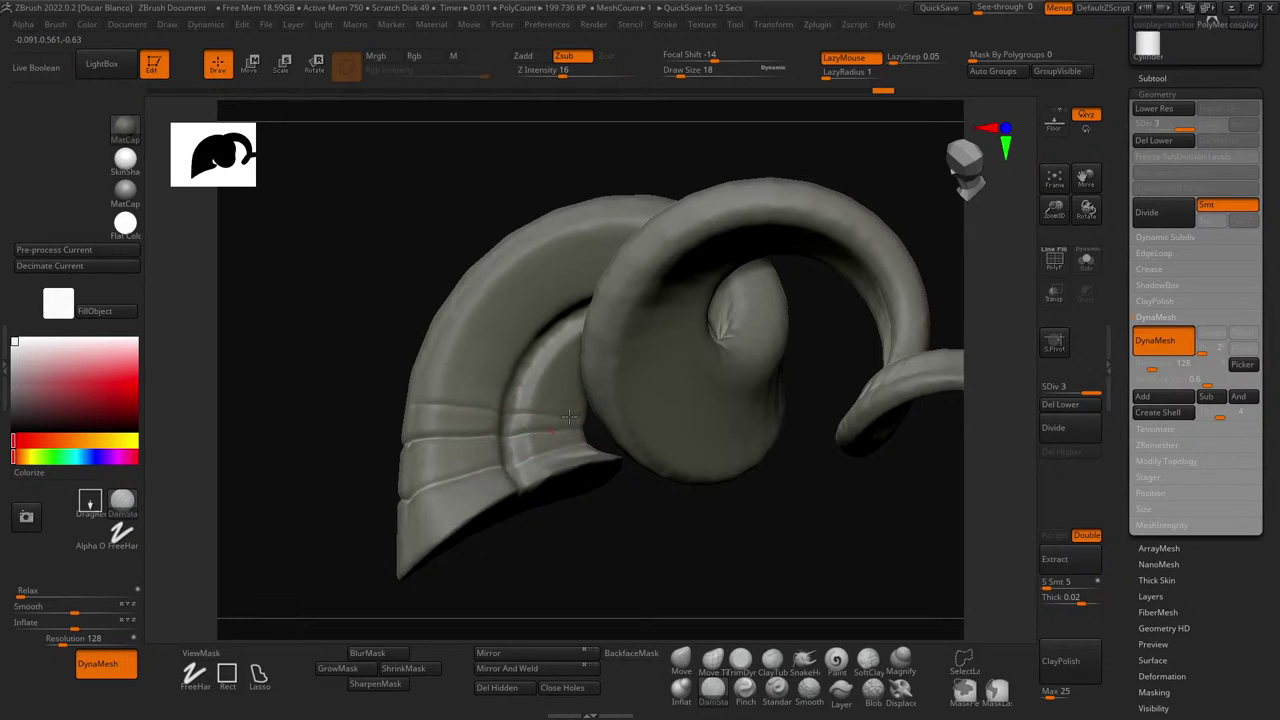
drag(503, 416, 496, 415)
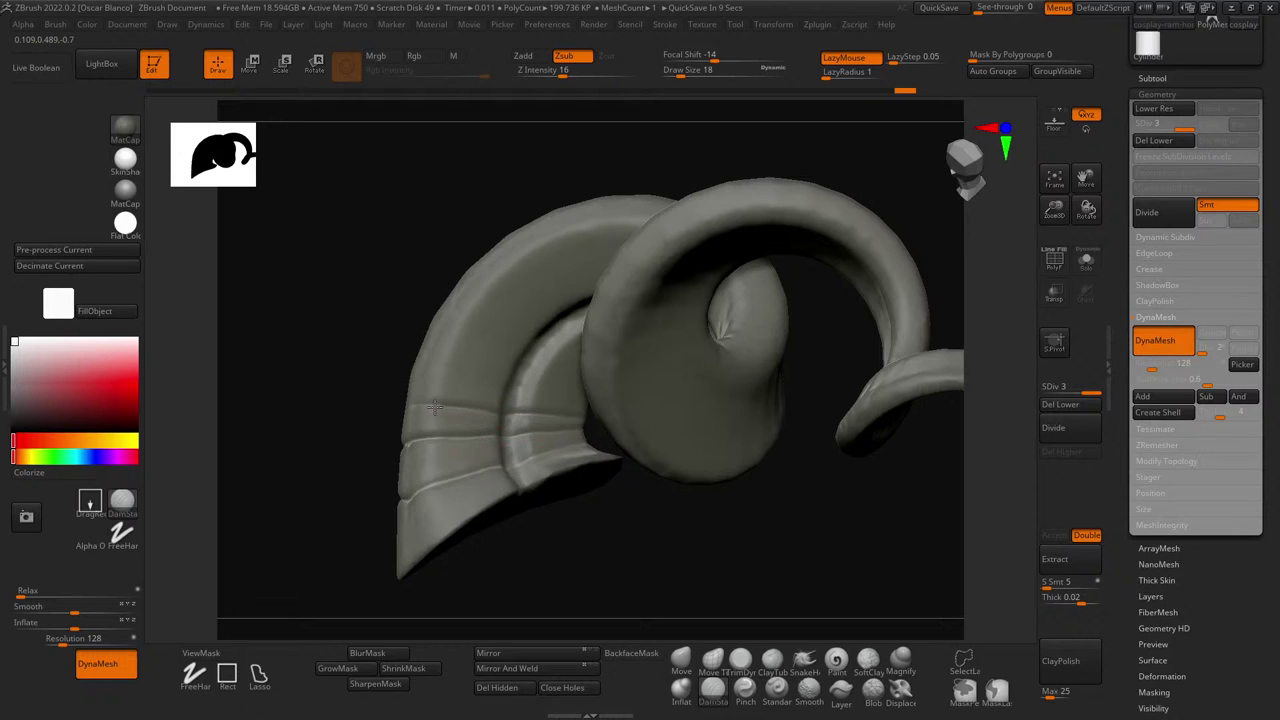
drag(343, 399, 474, 403)
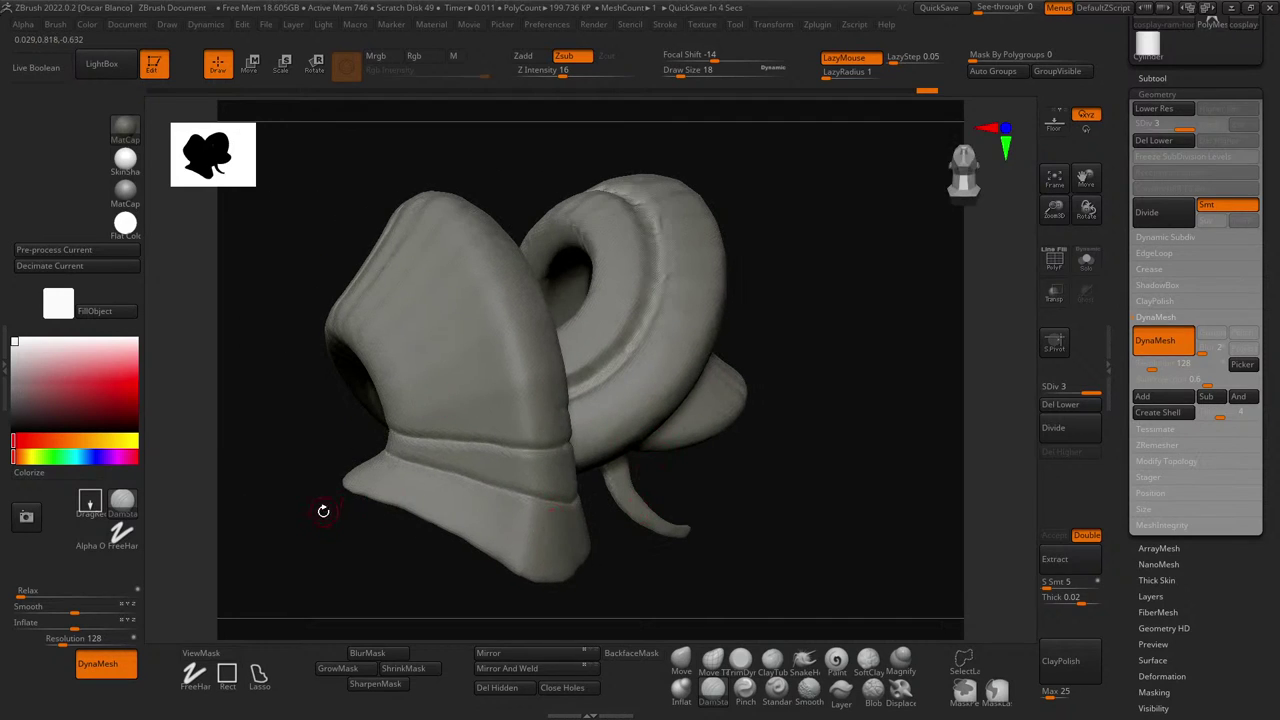
drag(323, 514, 245, 512)
- Show the subtool list and bring the horn back into view with its base facing forward
key(ctrl)
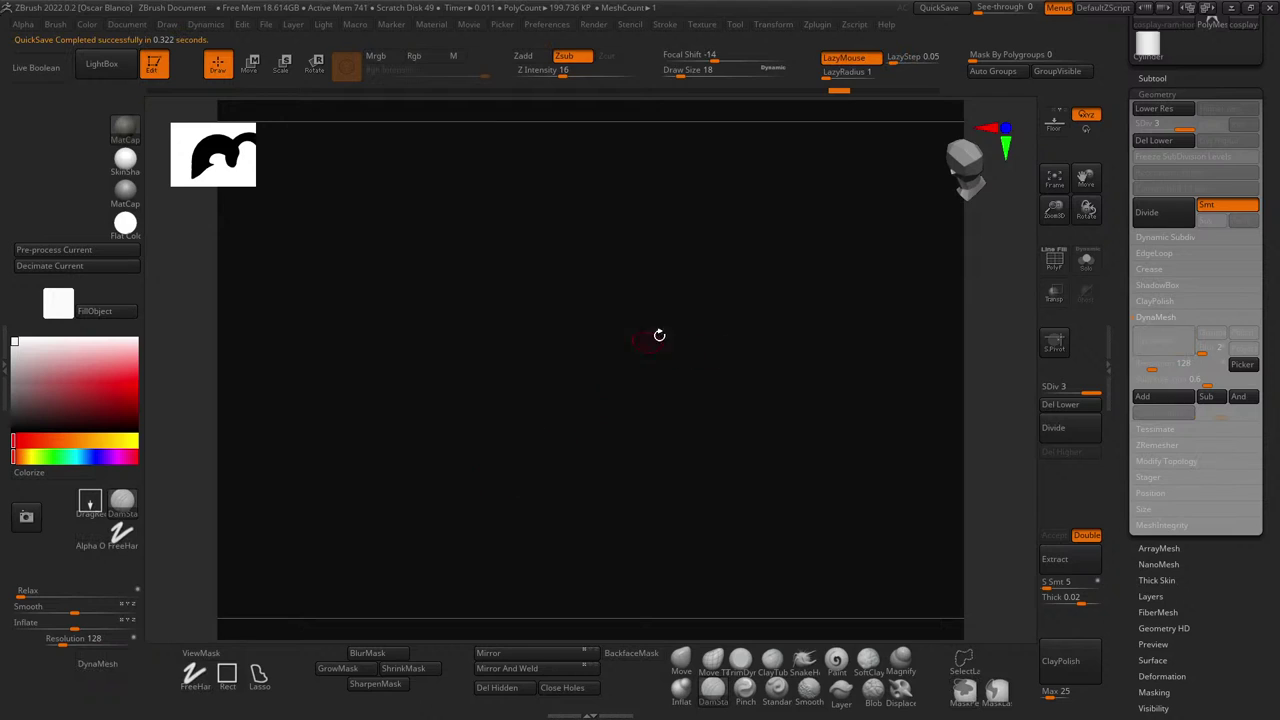
click(1175, 79)
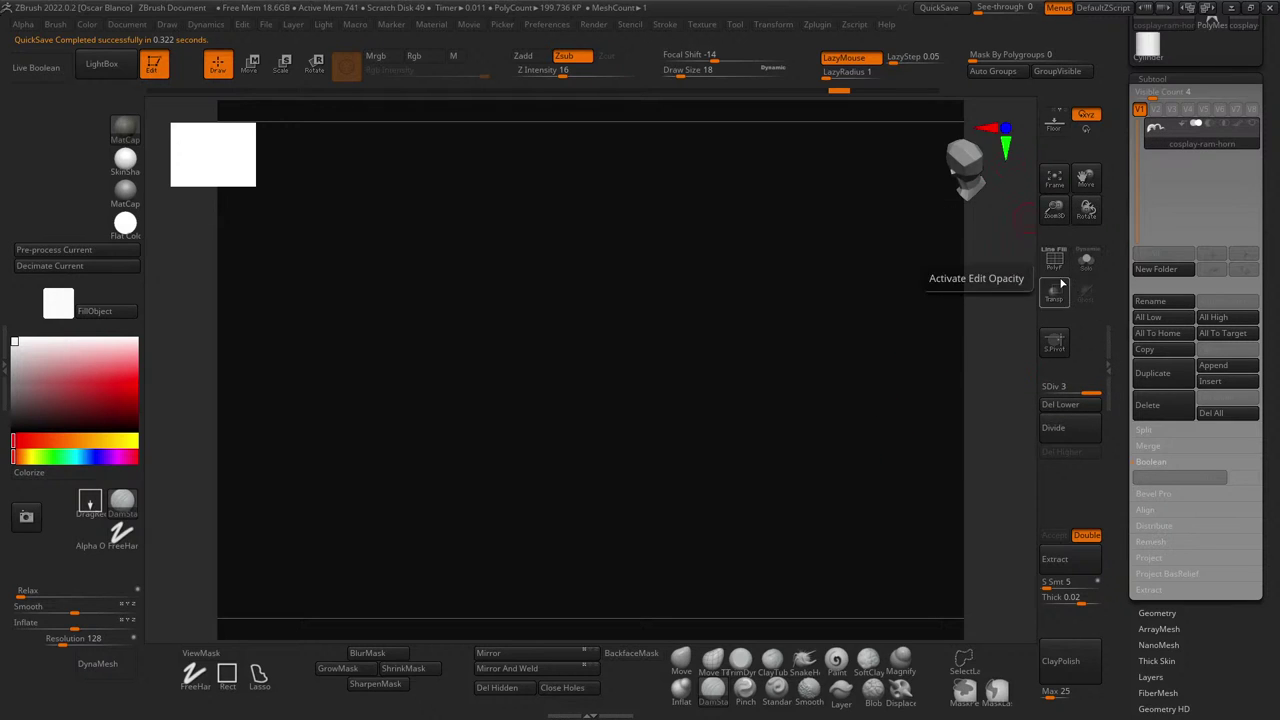
click(1055, 208)
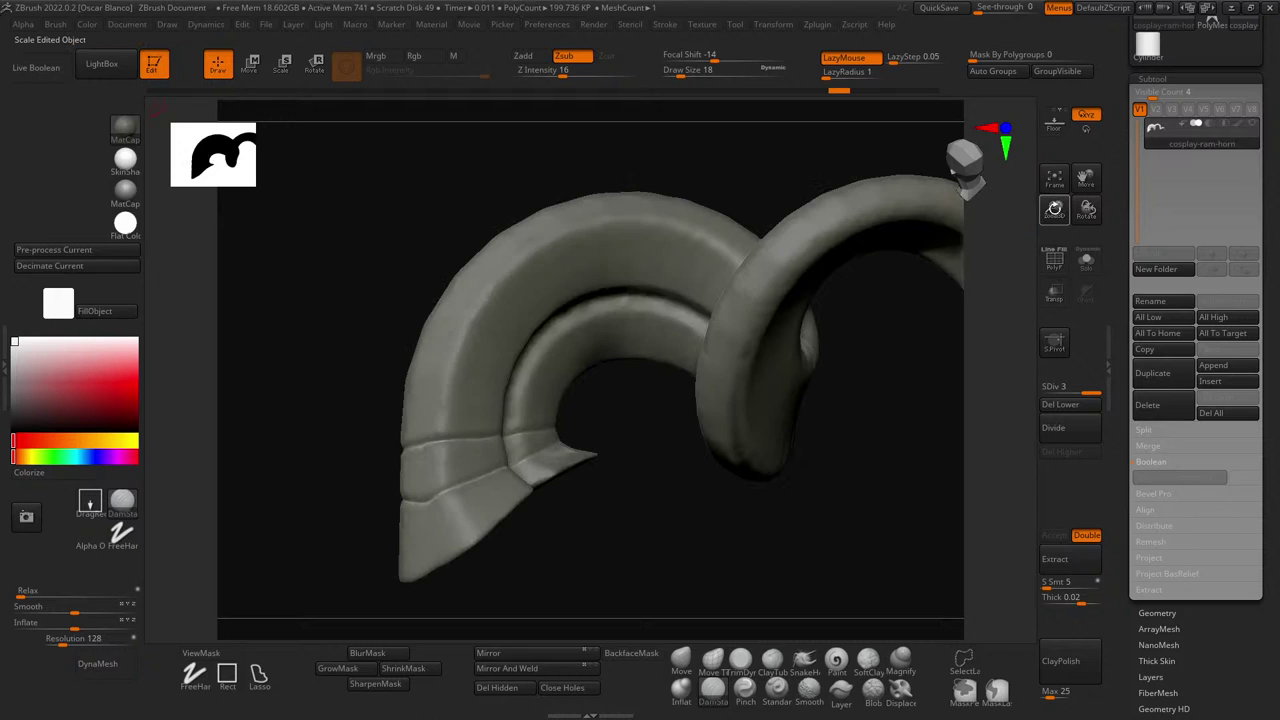
drag(649, 517, 696, 510)
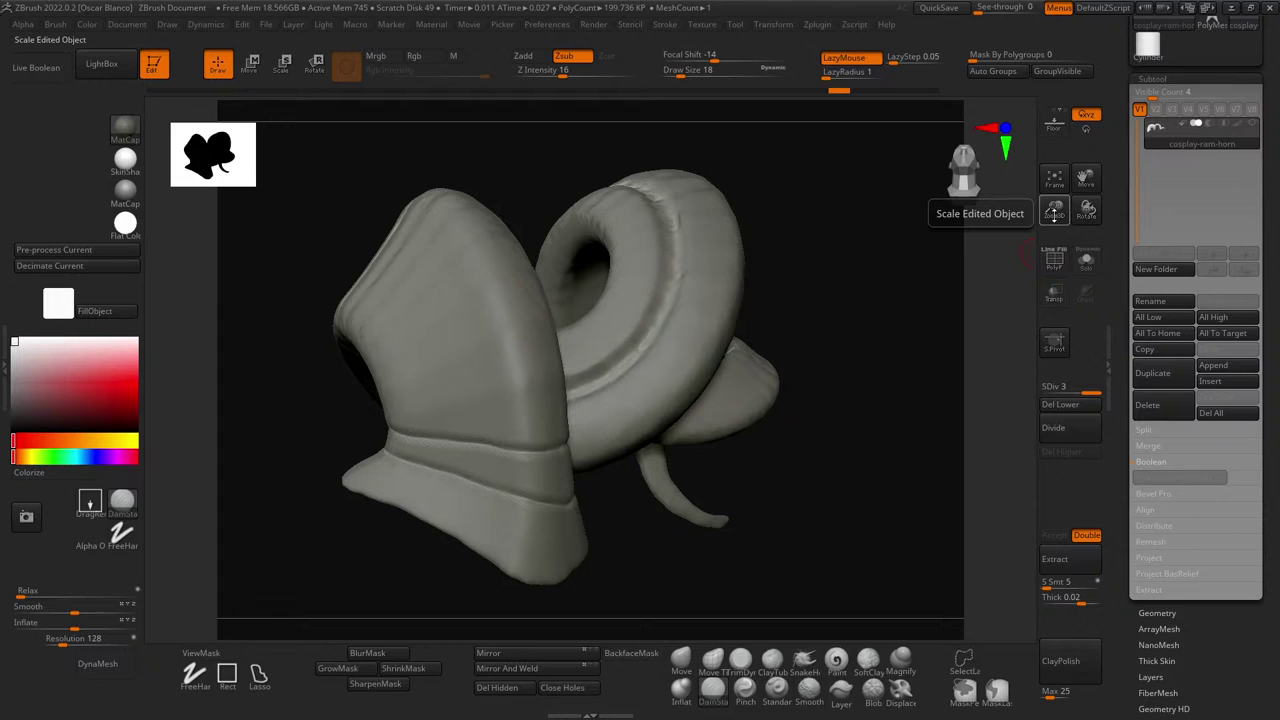
- Carve the third groove above the second across the horn's side, front edge and broad outer face
drag(856, 285, 486, 371)
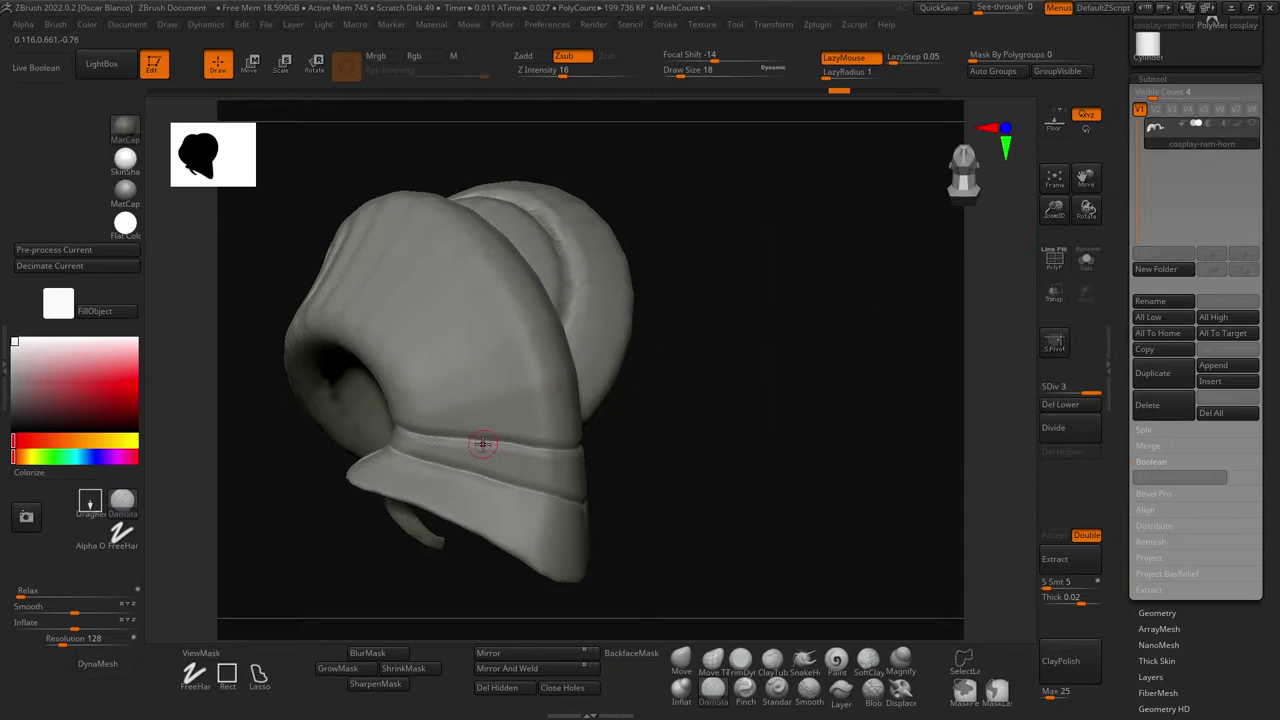
drag(763, 483, 877, 574)
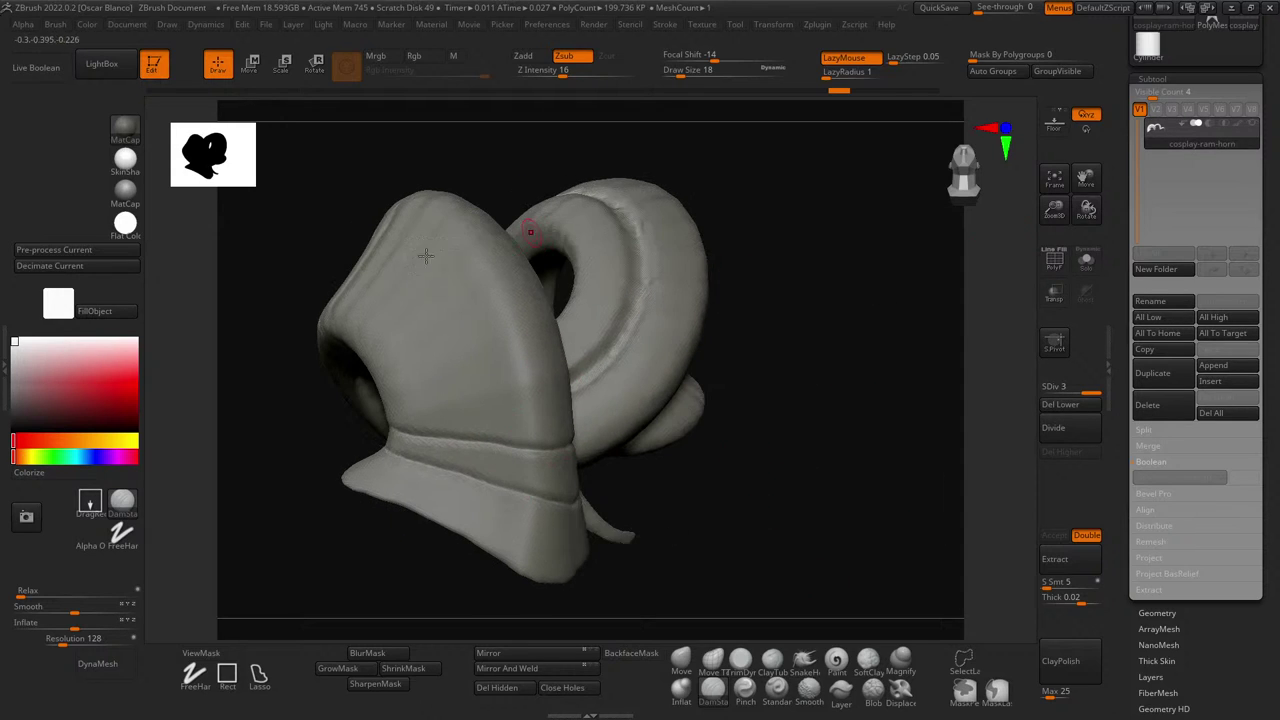
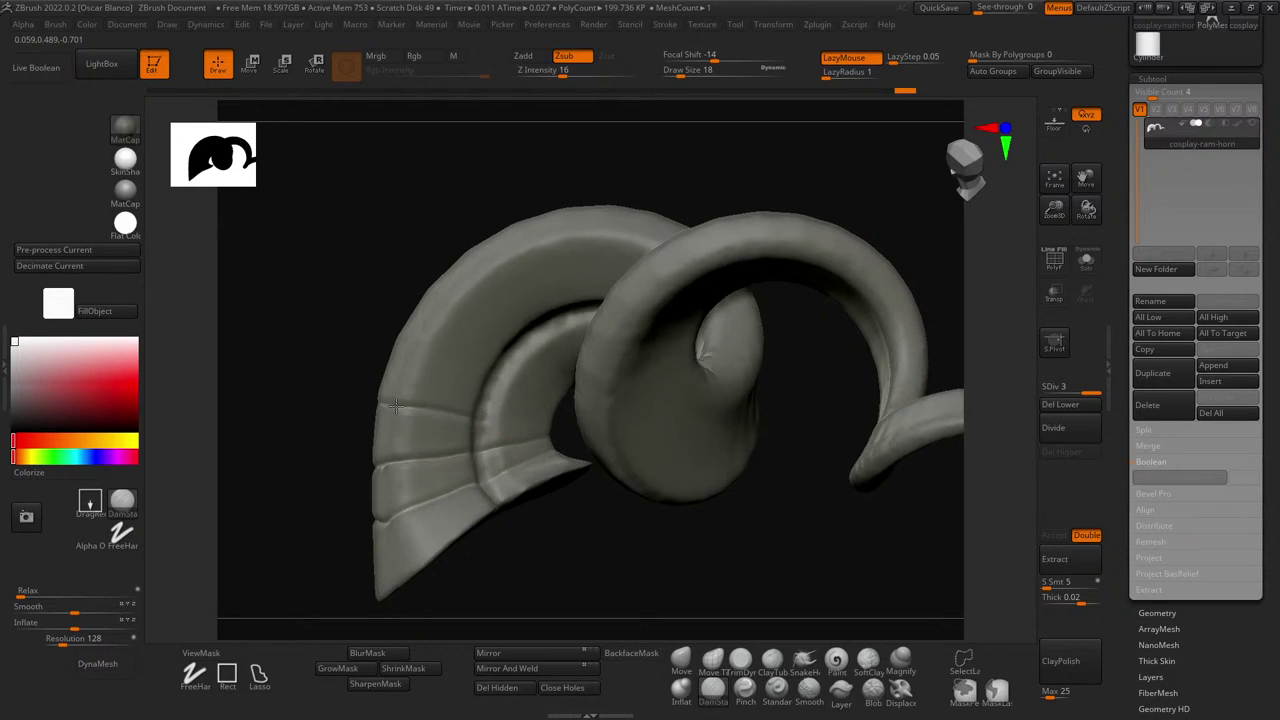
drag(260, 403, 334, 408)
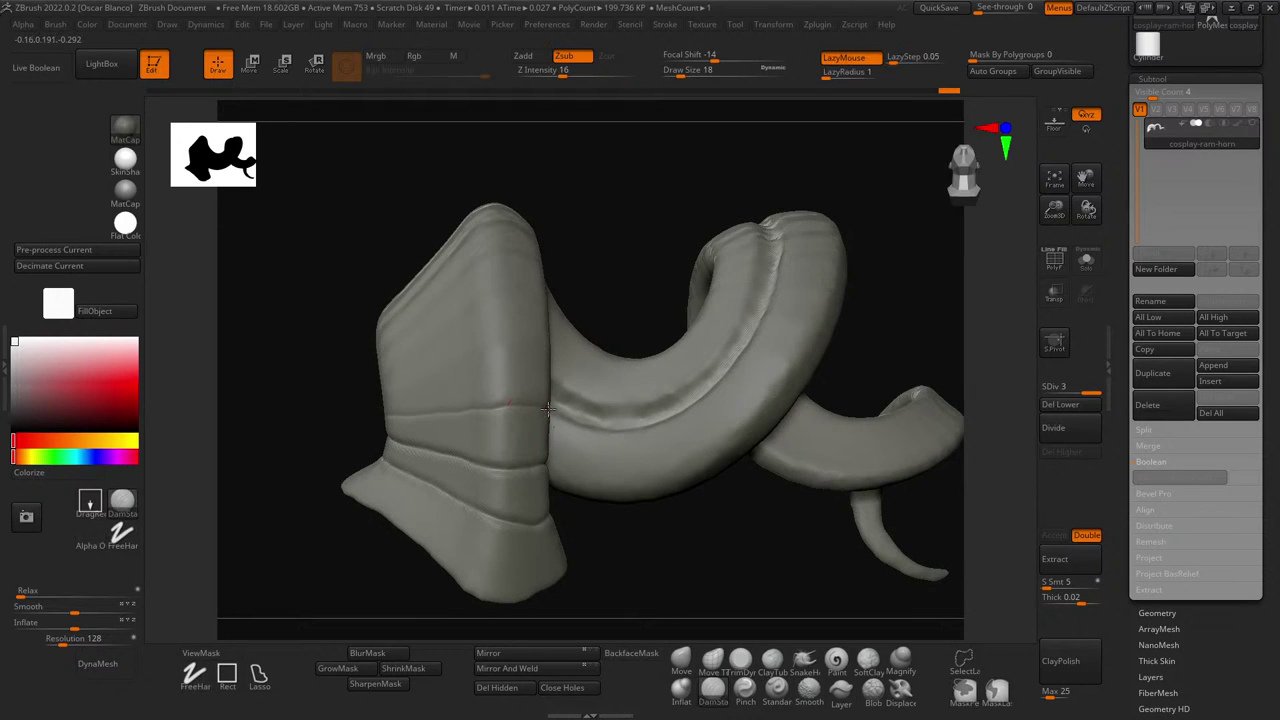
drag(266, 423, 289, 420)
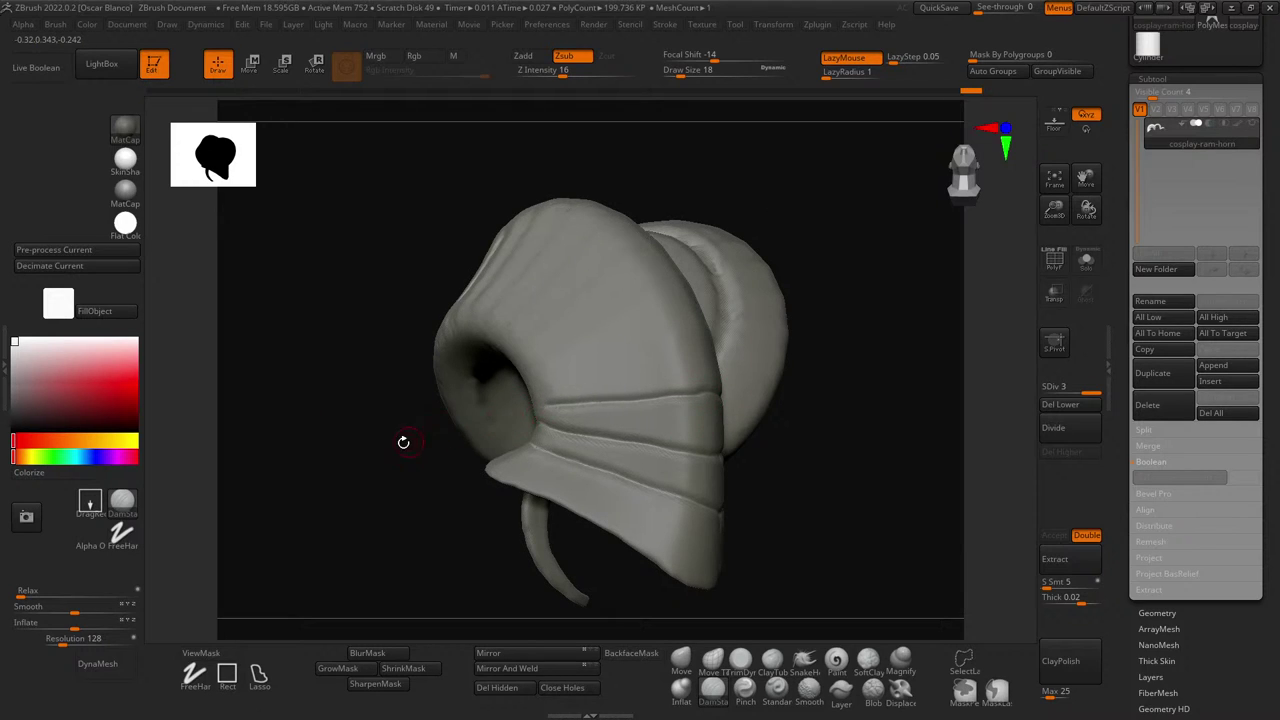
- Continue the third groove around the back of the horn and connect it across the inner side
drag(403, 443, 483, 449)
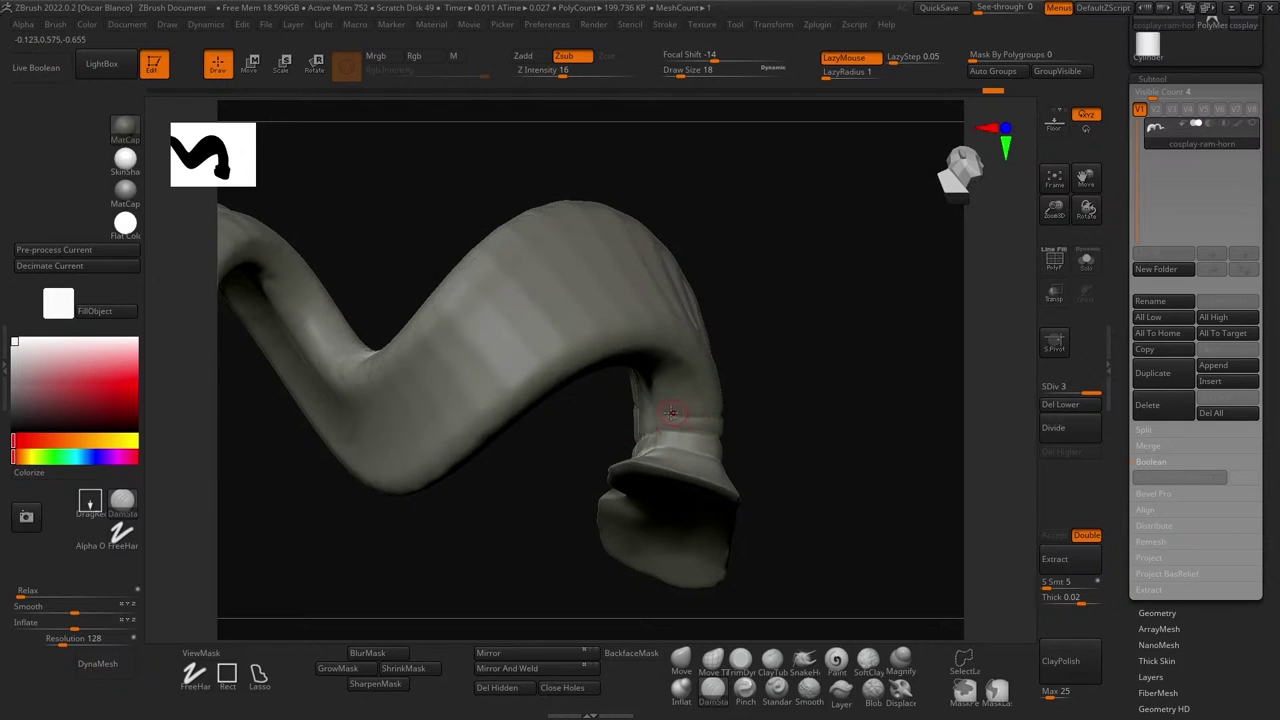
drag(774, 420, 654, 403)
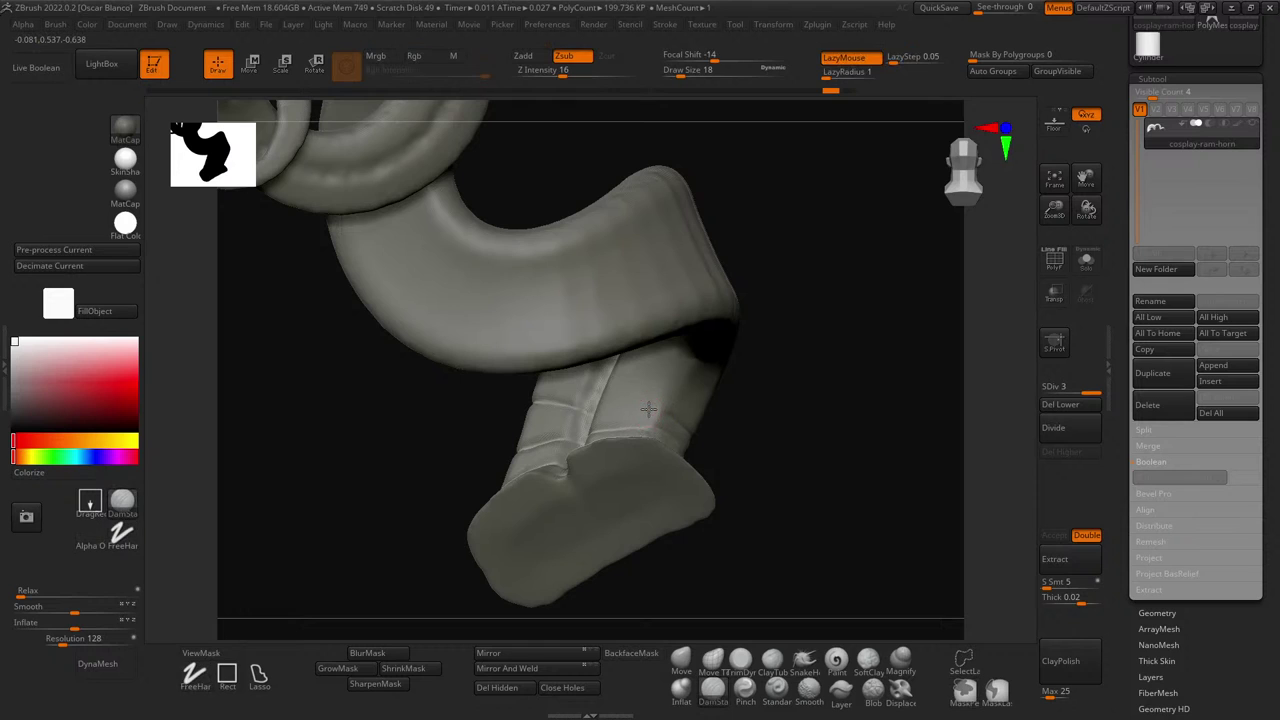
drag(809, 437, 754, 466)
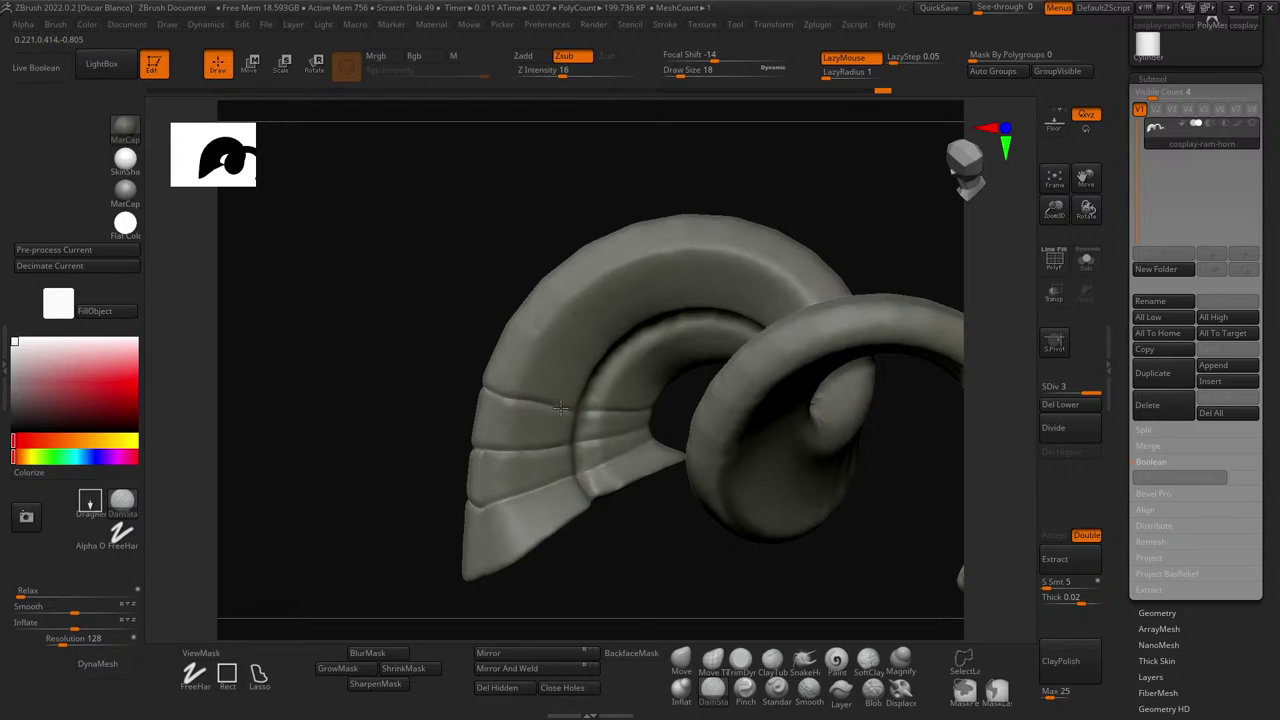
drag(560, 408, 576, 409)
- Carve a fourth groove above the third, parallel to it, across the broad outer face and front edge
drag(420, 334, 560, 420)
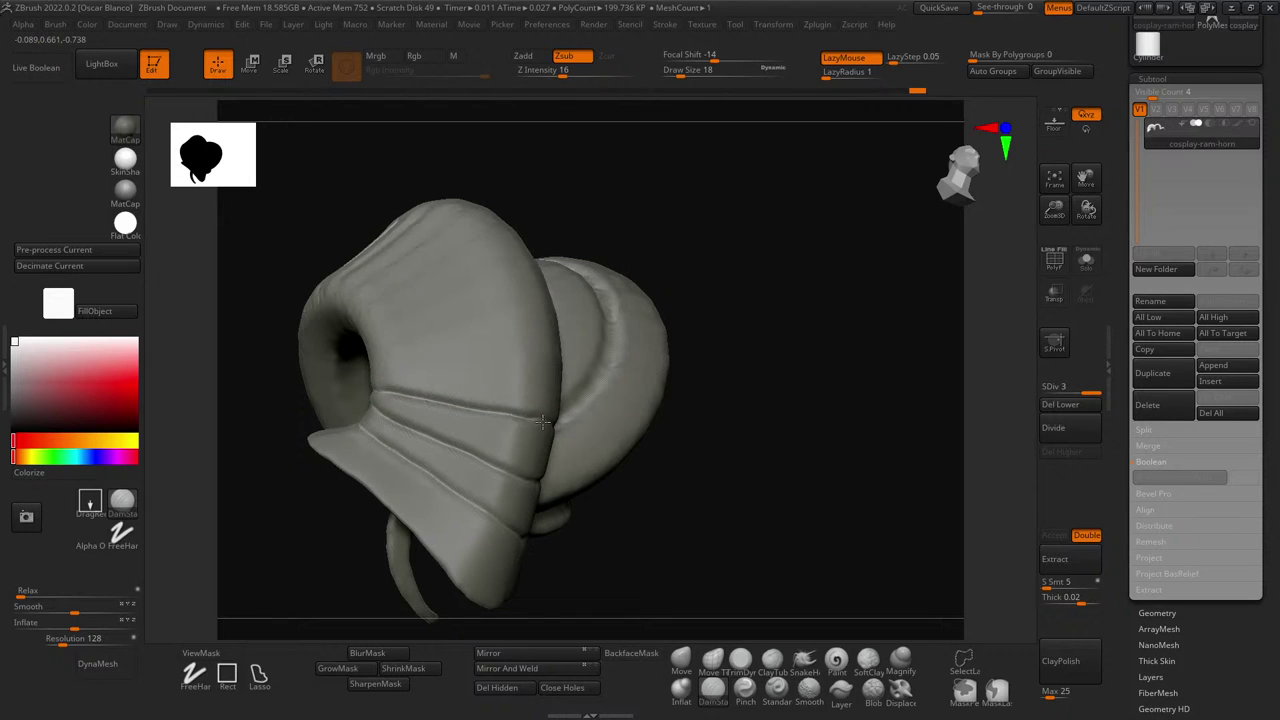
drag(774, 503, 566, 431)
drag(429, 374, 459, 405)
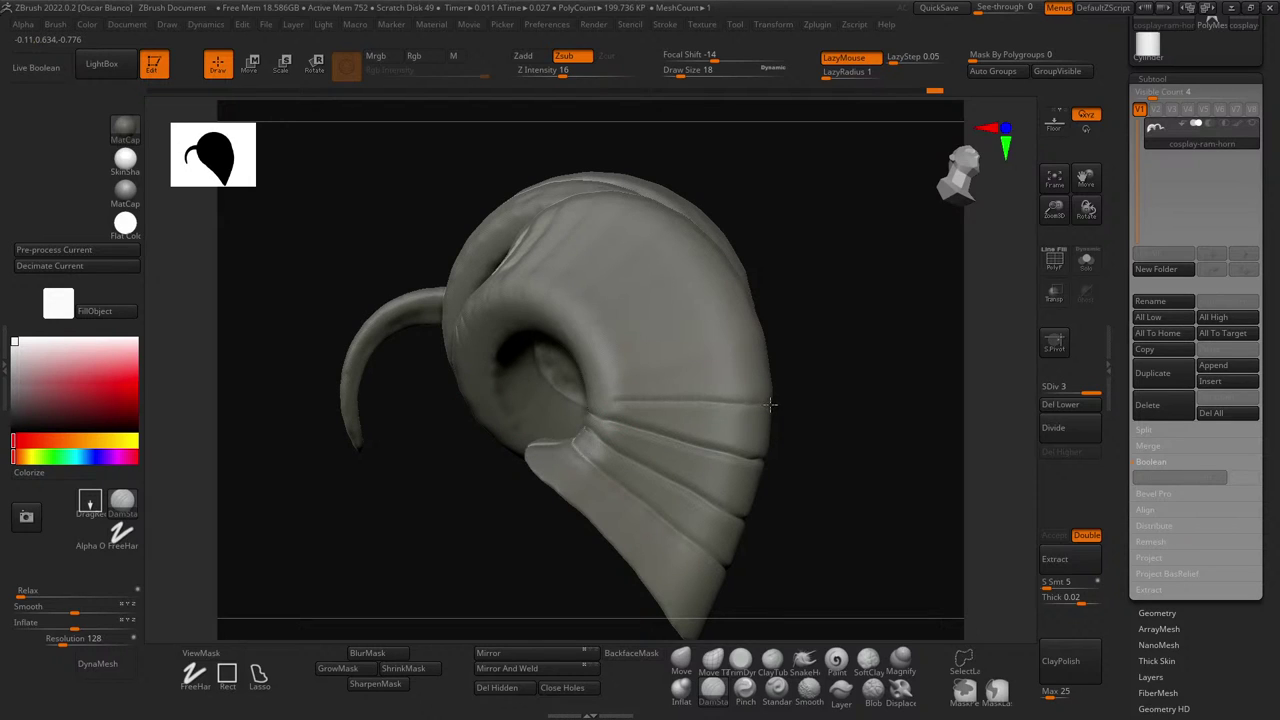
mouse_move(886, 420)
mouse_down()
mouse_move(628, 401)
mouse_move(826, 466)
mouse_move(726, 434)
mouse_up()
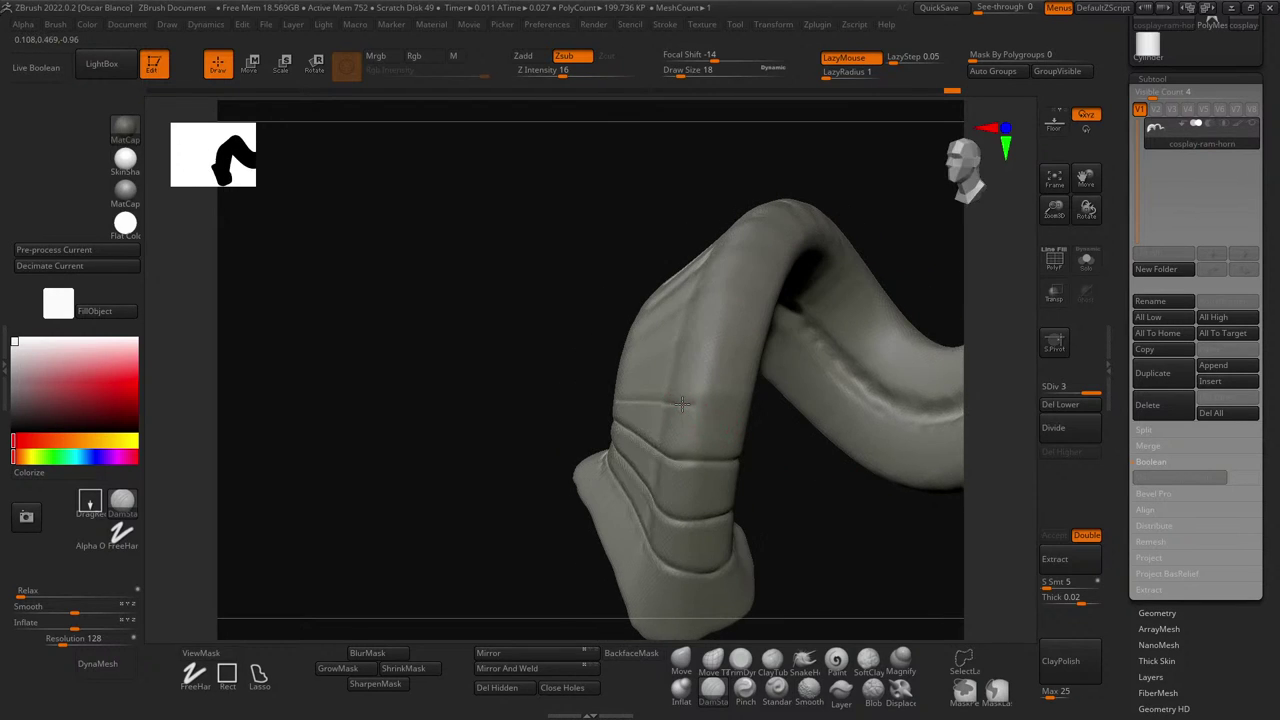
drag(634, 406, 563, 397)
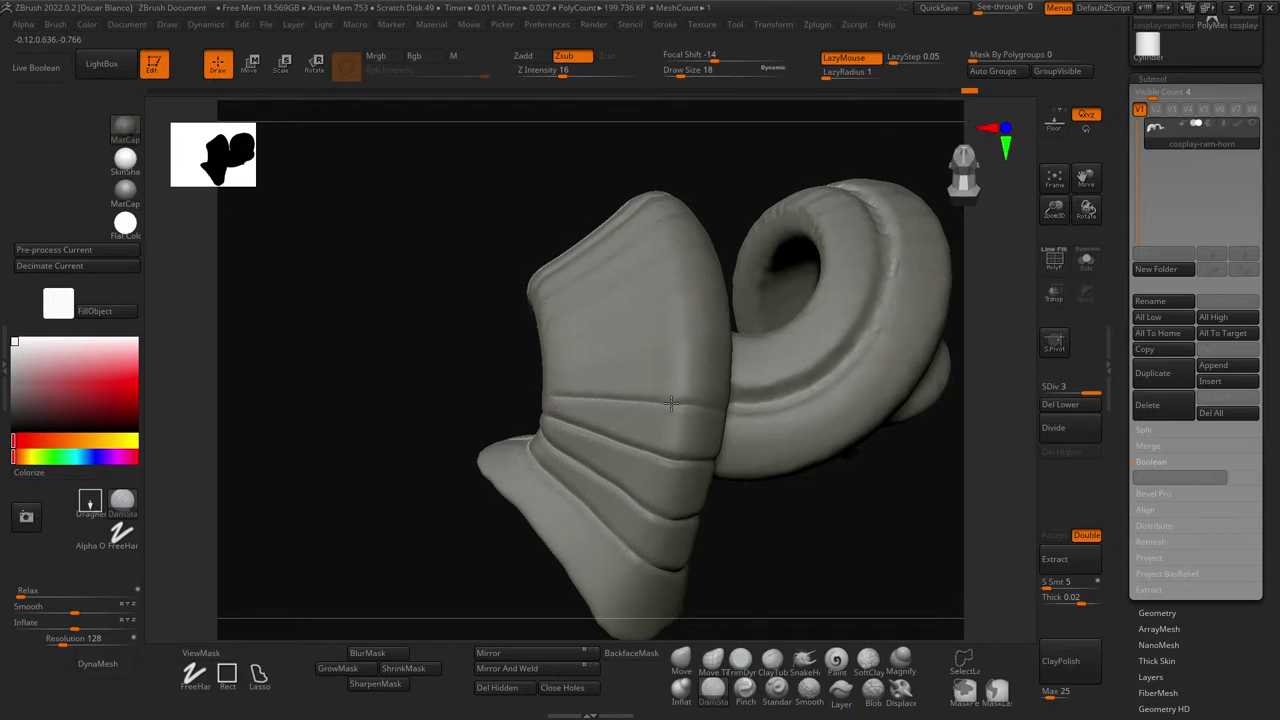
- Extend the fourth groove around the back and over the inner ridge so it joins up on the side
drag(371, 374, 431, 388)
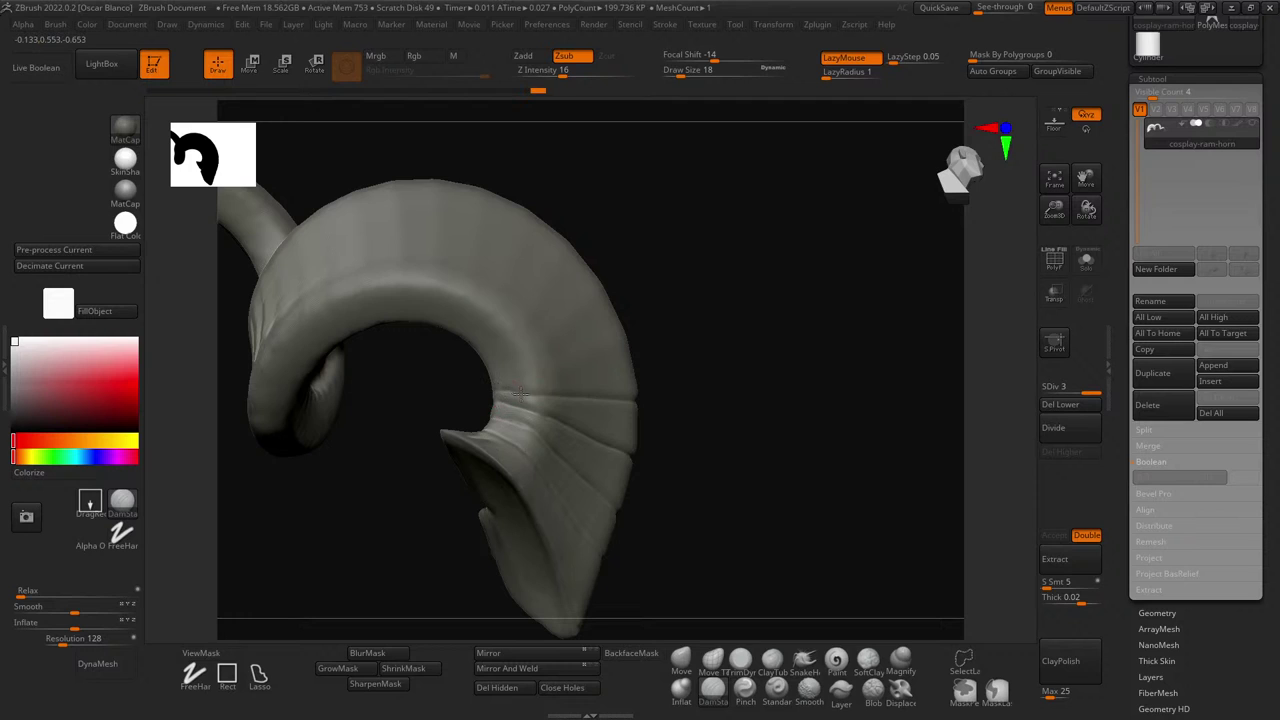
drag(660, 398, 359, 389)
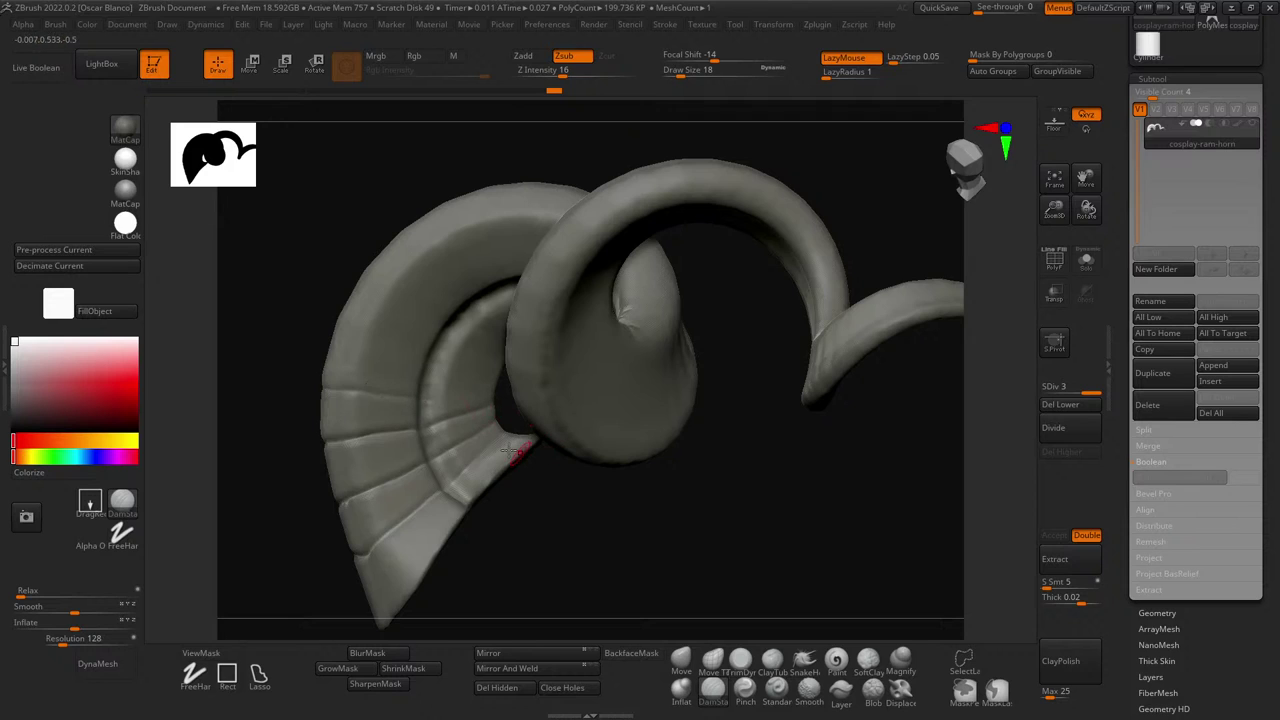
drag(514, 457, 611, 434)
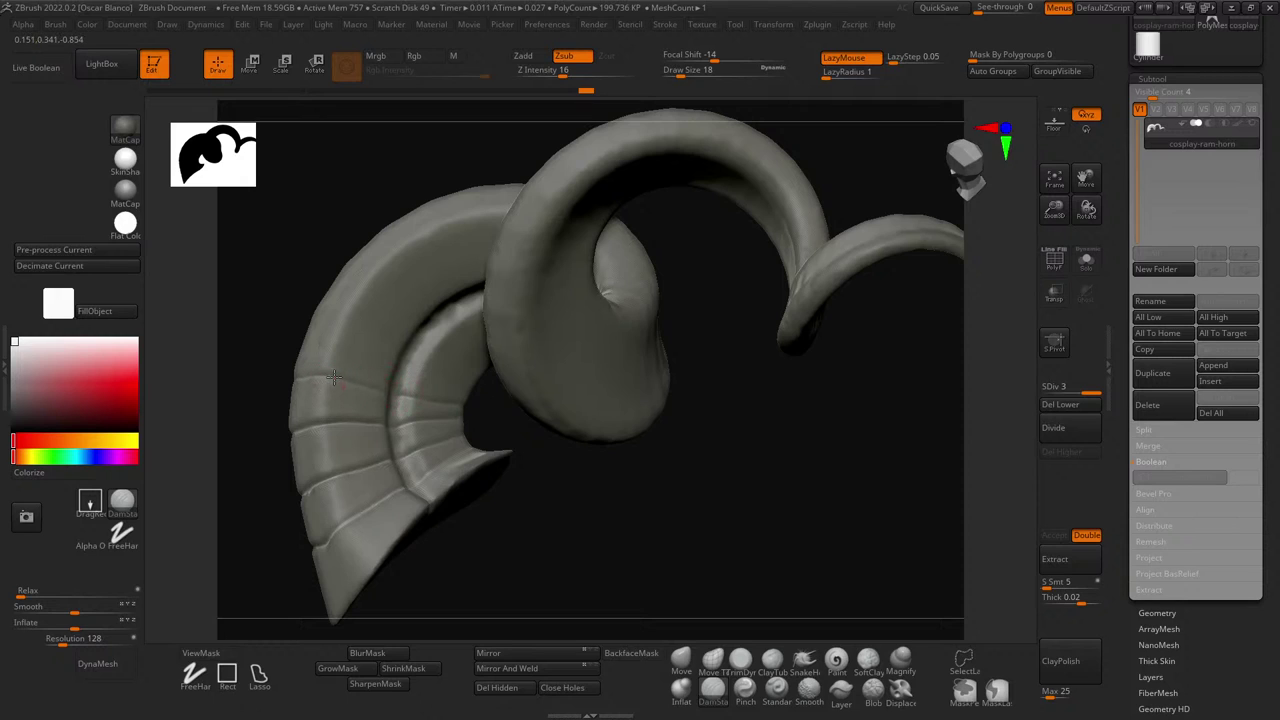
- Carve a fifth groove above the fourth across the broad outer face and undo the last stroke
drag(223, 366, 652, 480)
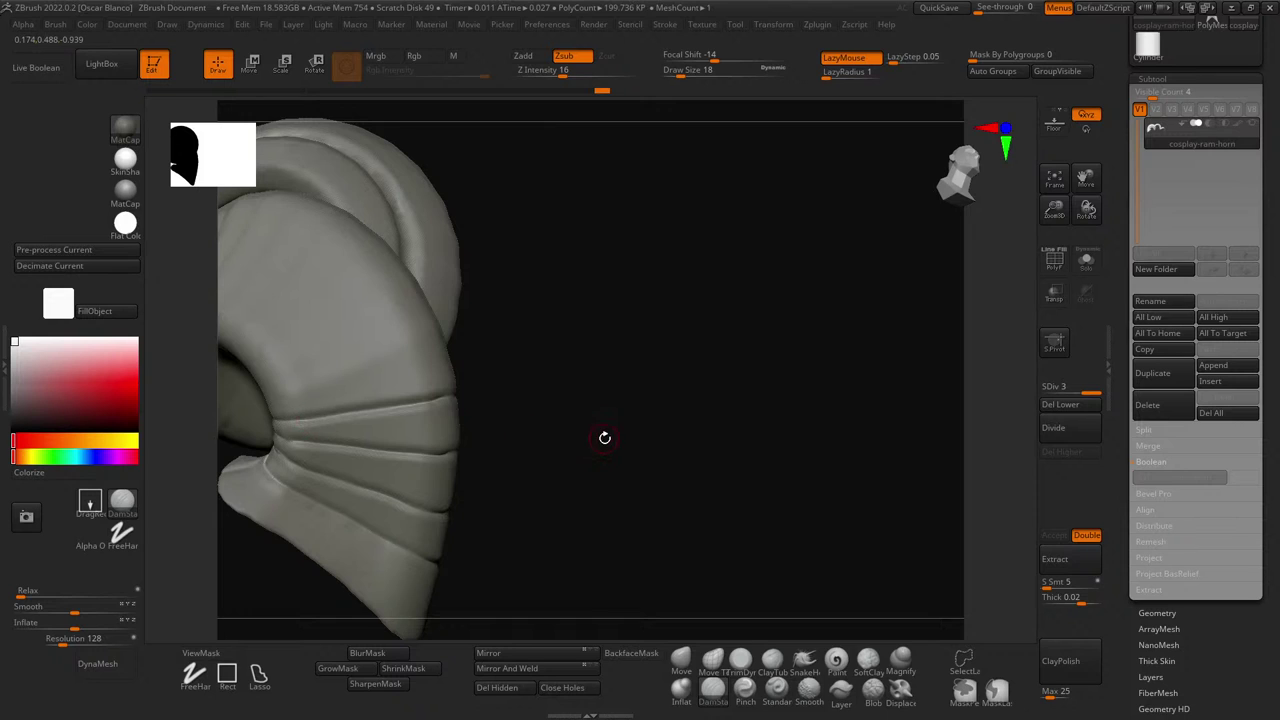
drag(604, 438, 543, 440)
drag(351, 369, 610, 420)
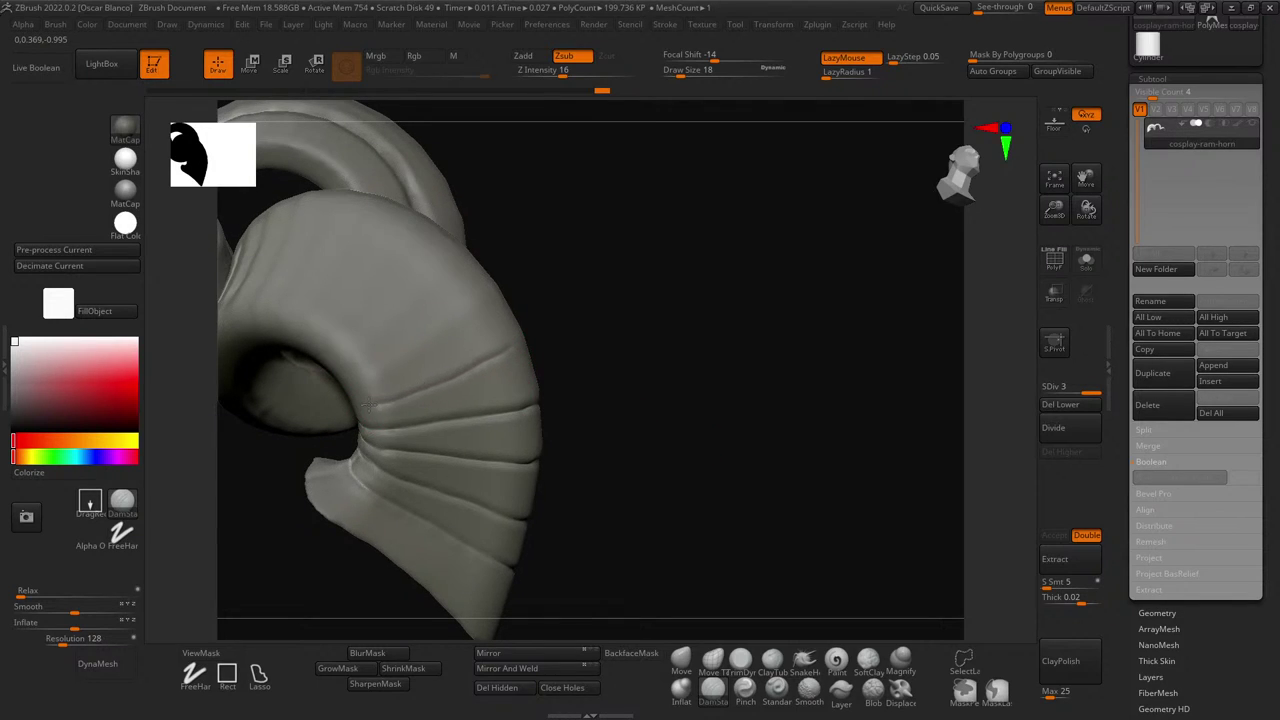
mouse_move(360, 405)
shift+mouse_down()
mouse_move(457, 380)
mouse_move(506, 350)
shift+mouse_up()
drag(706, 349, 674, 362)
key(ctrl+z)
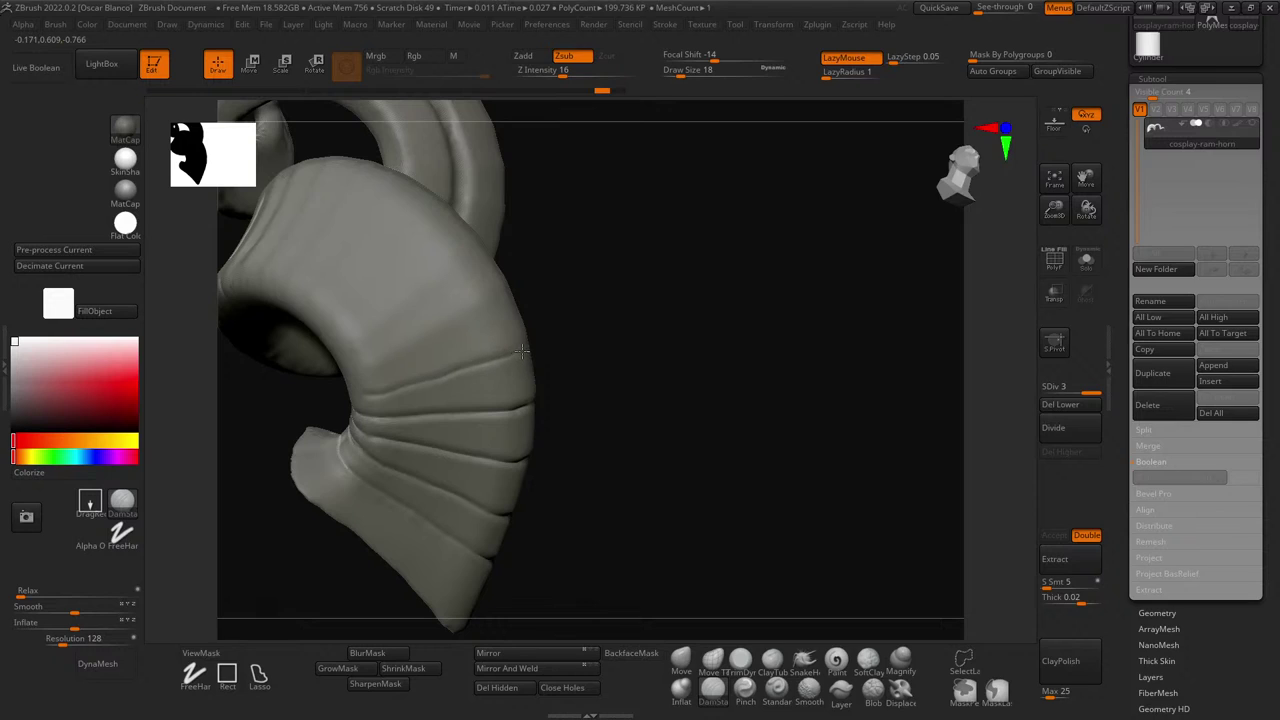
- Continue the fifth groove around the back and deepen it across the broad outer face, undoing a stray stroke
drag(635, 390, 527, 386)
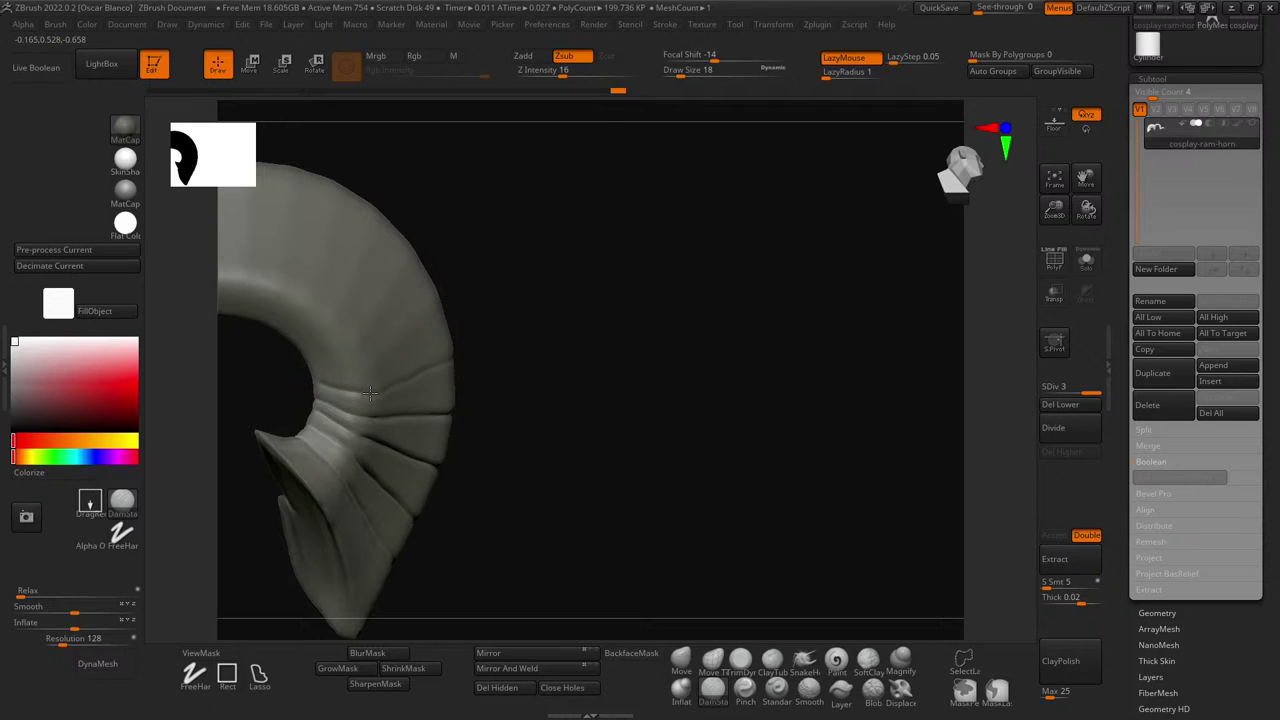
drag(470, 395, 374, 400)
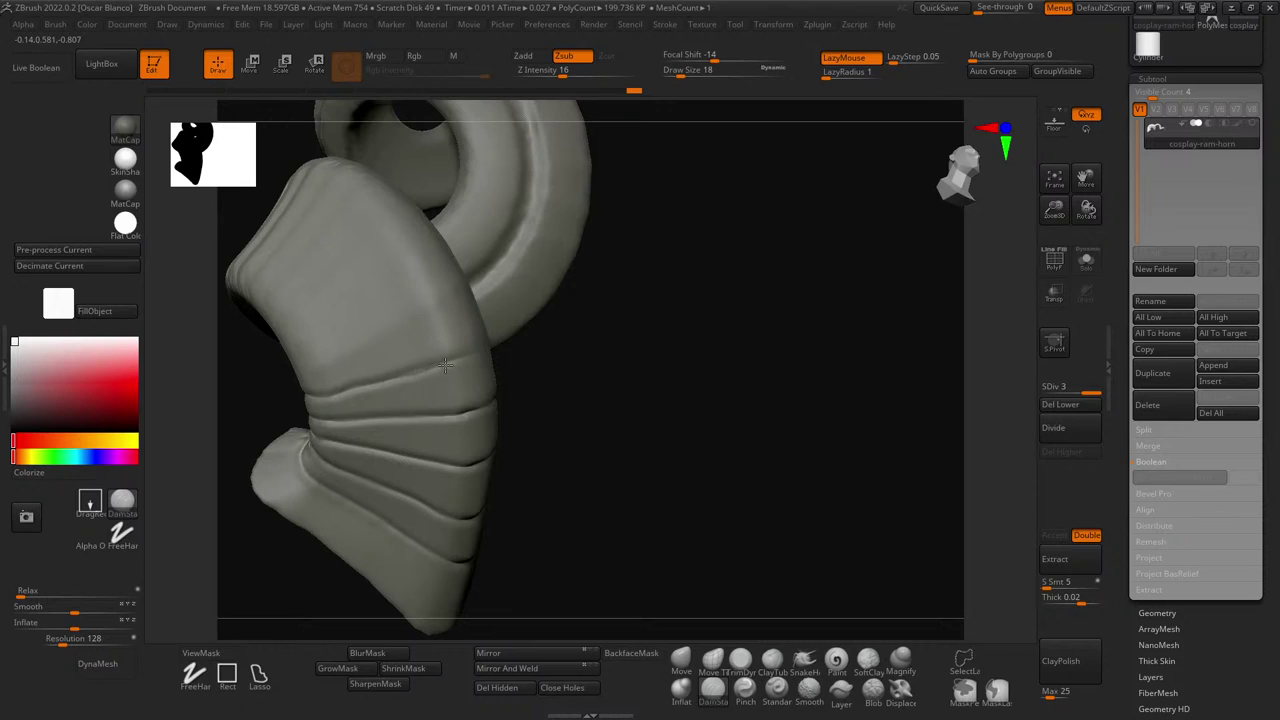
drag(443, 363, 343, 380)
key(ctrl+z)
drag(323, 402, 349, 392)
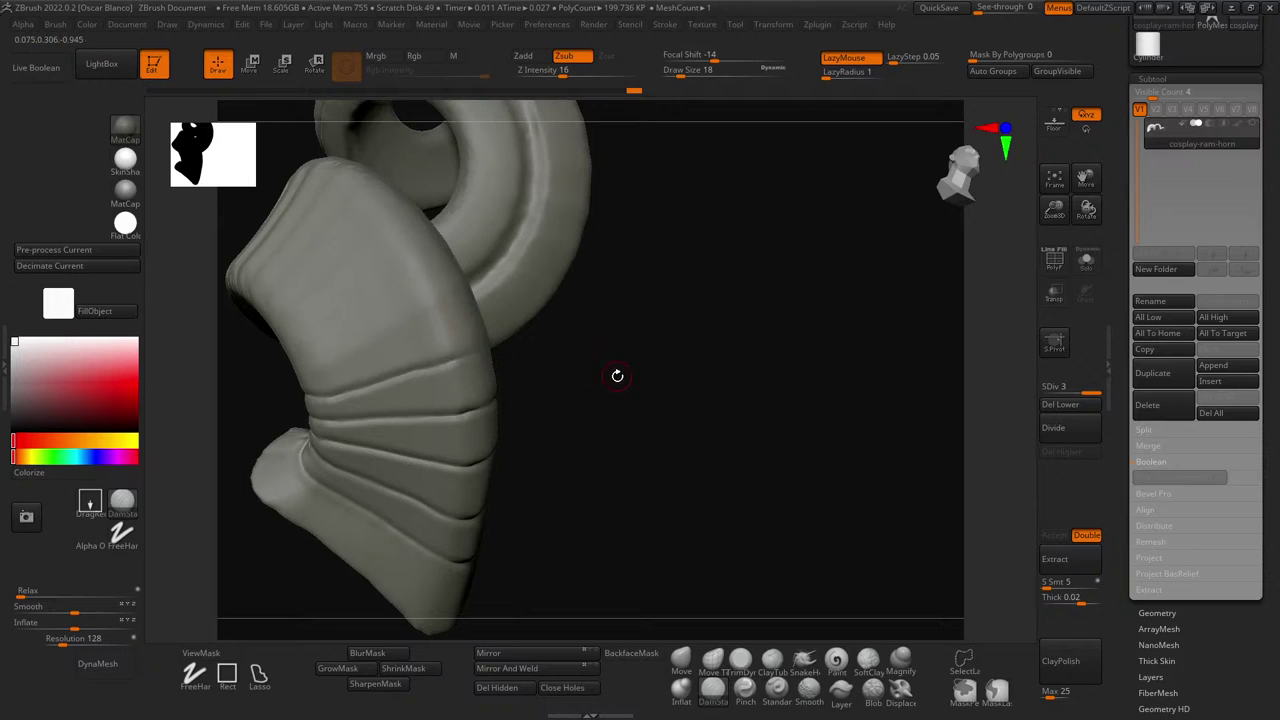
- Carve the fifth groove across the narrow front edge, undoing and redrawing the stroke to align it
drag(614, 371, 531, 394)
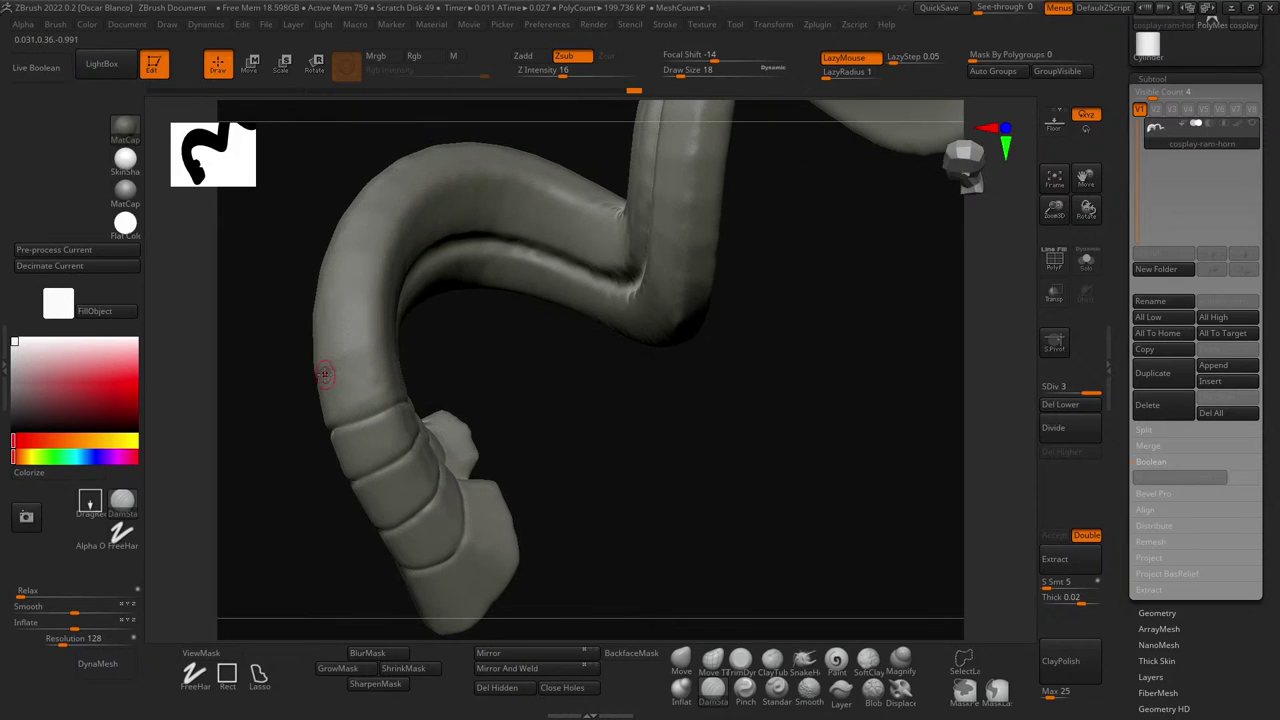
mouse_move(318, 376)
mouse_down()
mouse_move(355, 370)
mouse_move(332, 373)
mouse_up()
key(ctrl+z)
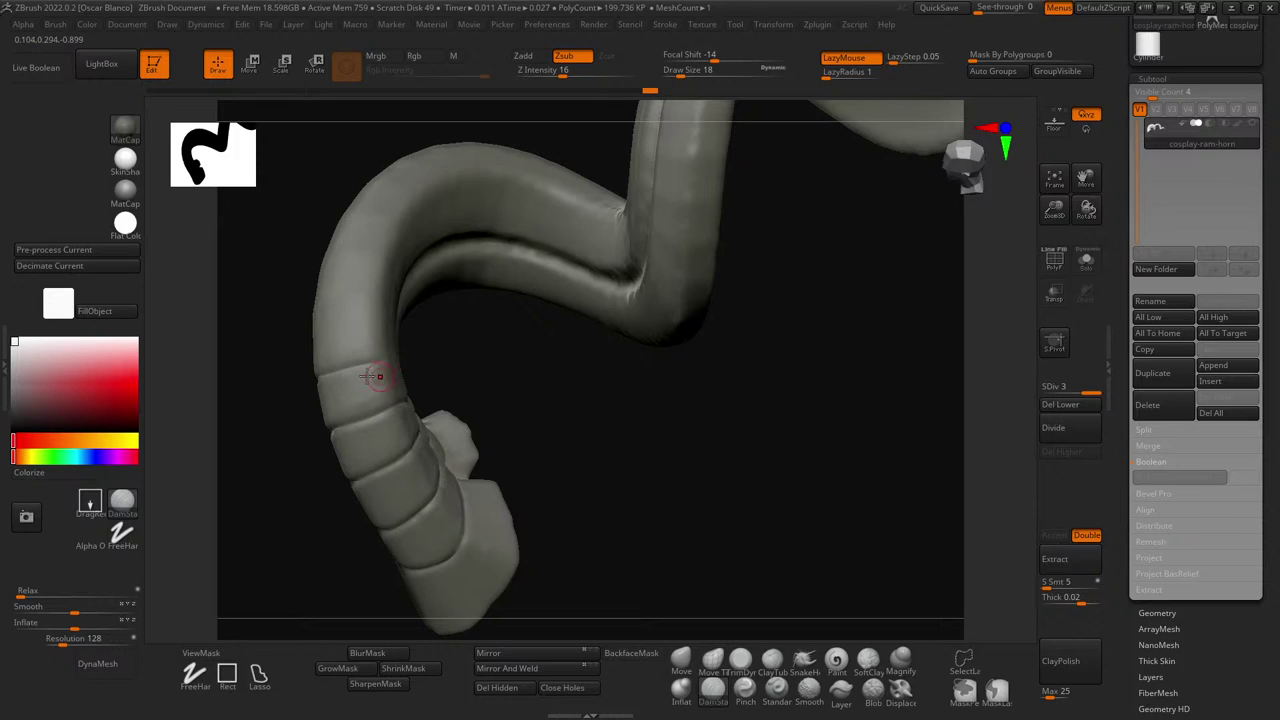
key(ctrl+z)
drag(340, 368, 400, 357)
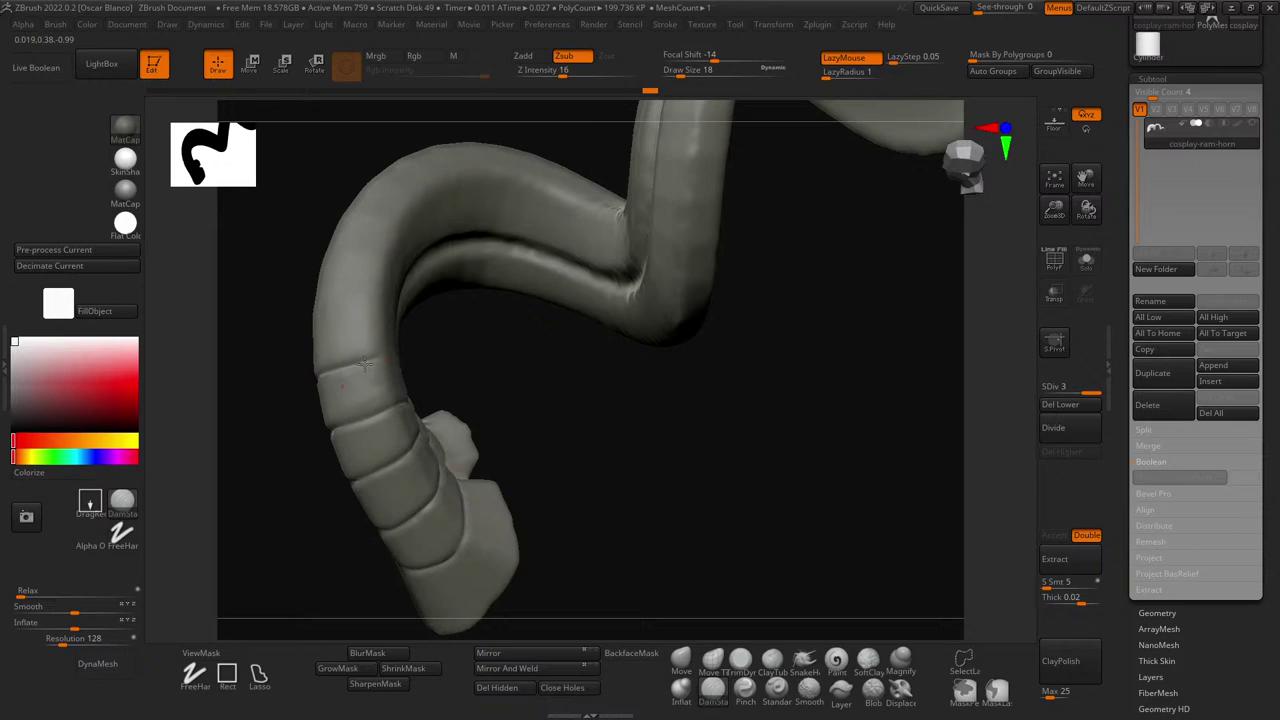
- Extend the fifth groove across the horn's side and inner ridge to close the ring
drag(496, 367, 390, 371)
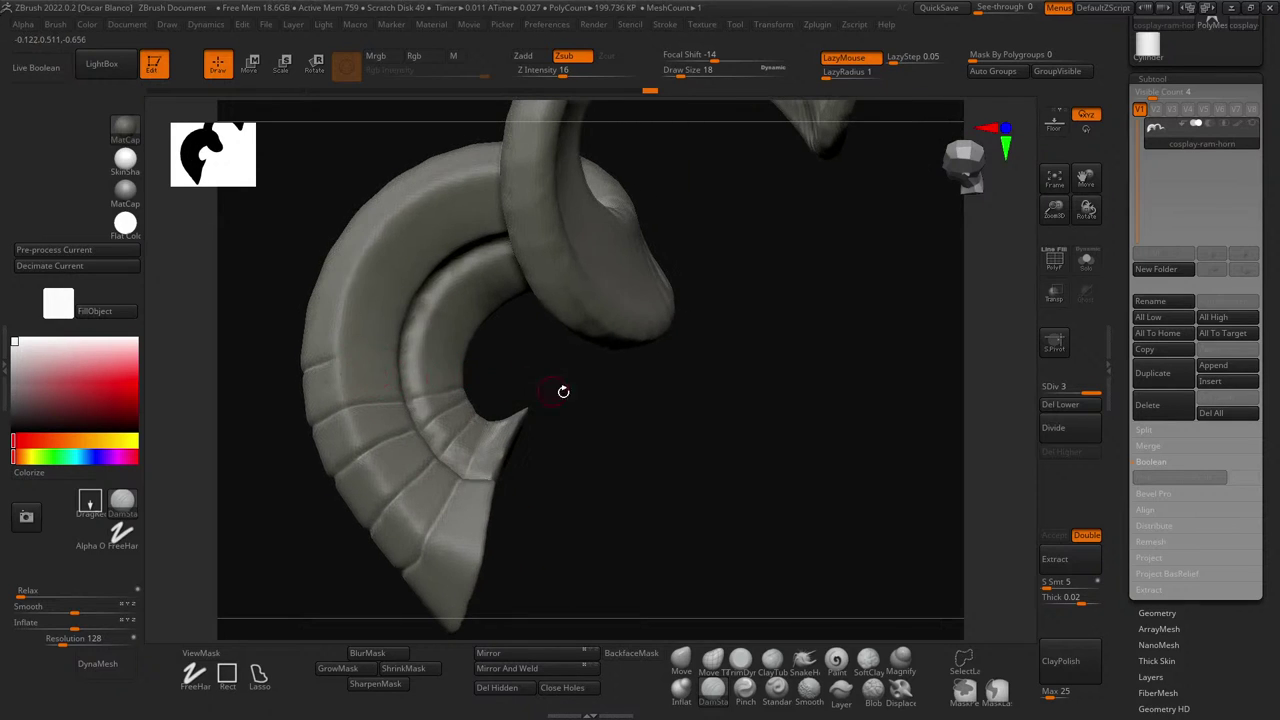
drag(563, 391, 523, 389)
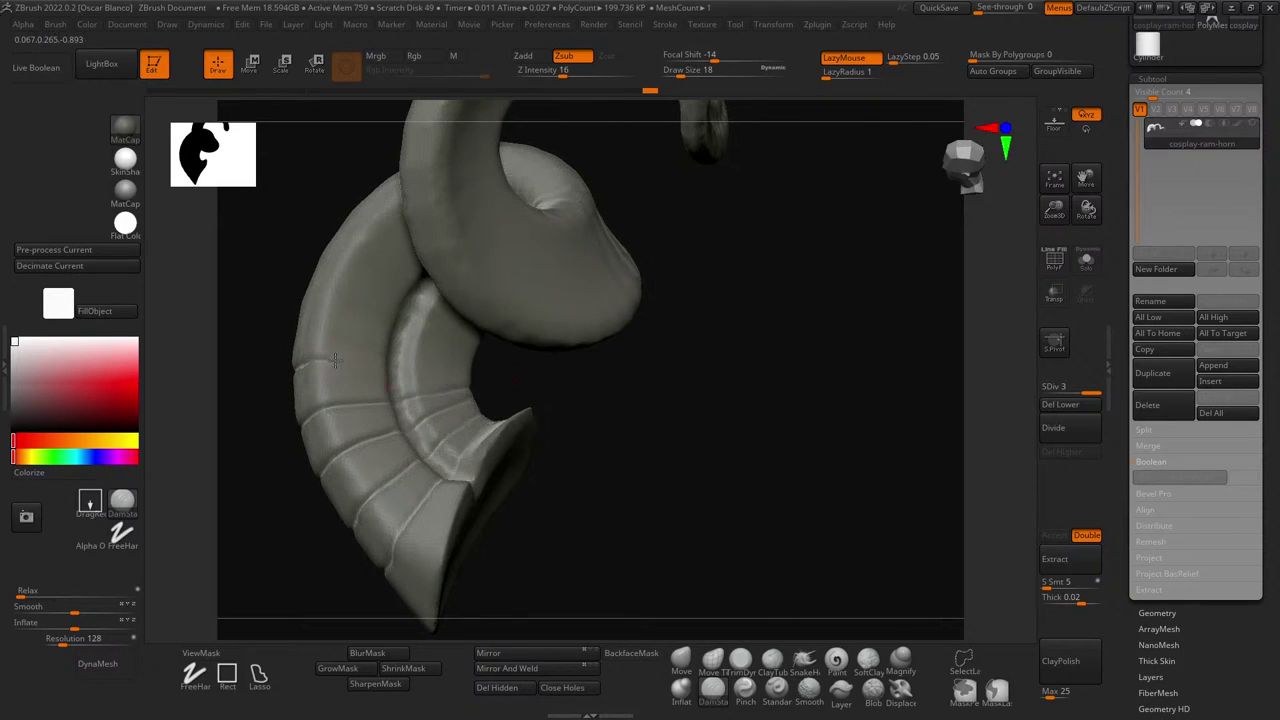
click(387, 372)
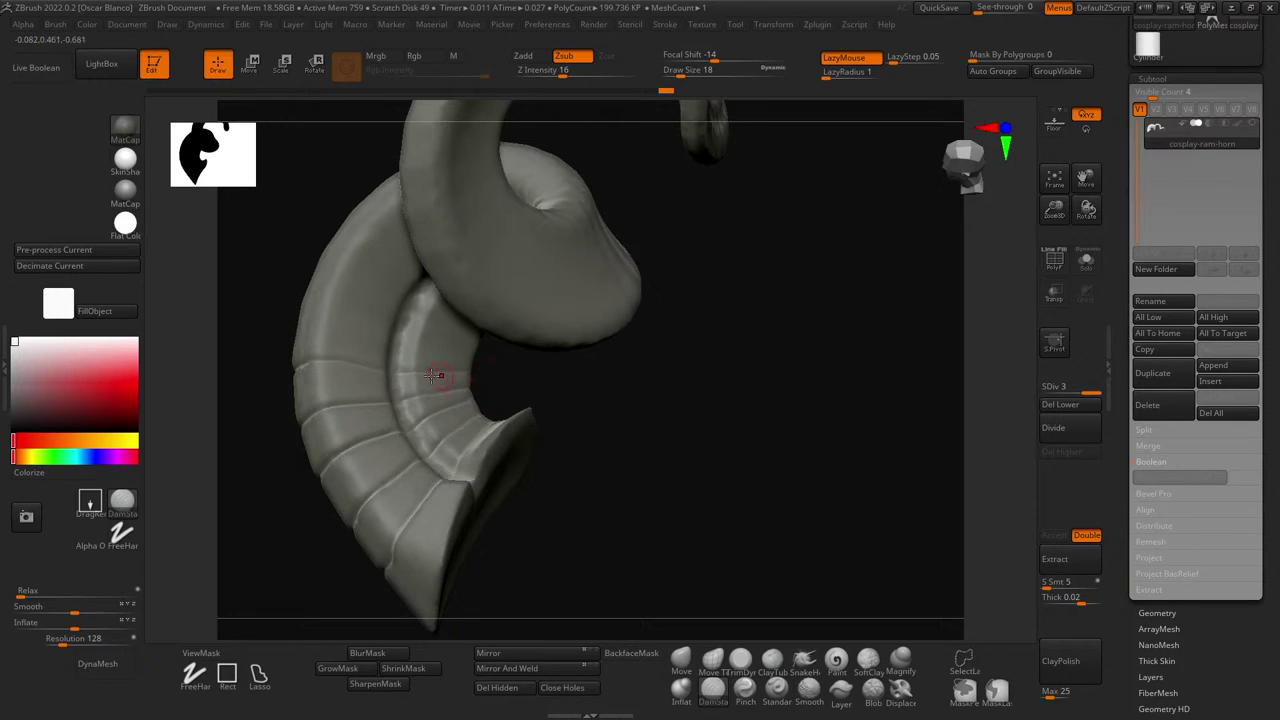
mouse_move(365, 366)
mouse_down()
mouse_move(560, 391)
mouse_move(402, 375)
mouse_up()
mouse_move(557, 400)
mouse_down()
mouse_move(596, 497)
mouse_move(697, 491)
mouse_move(783, 527)
mouse_move(720, 497)
mouse_up()
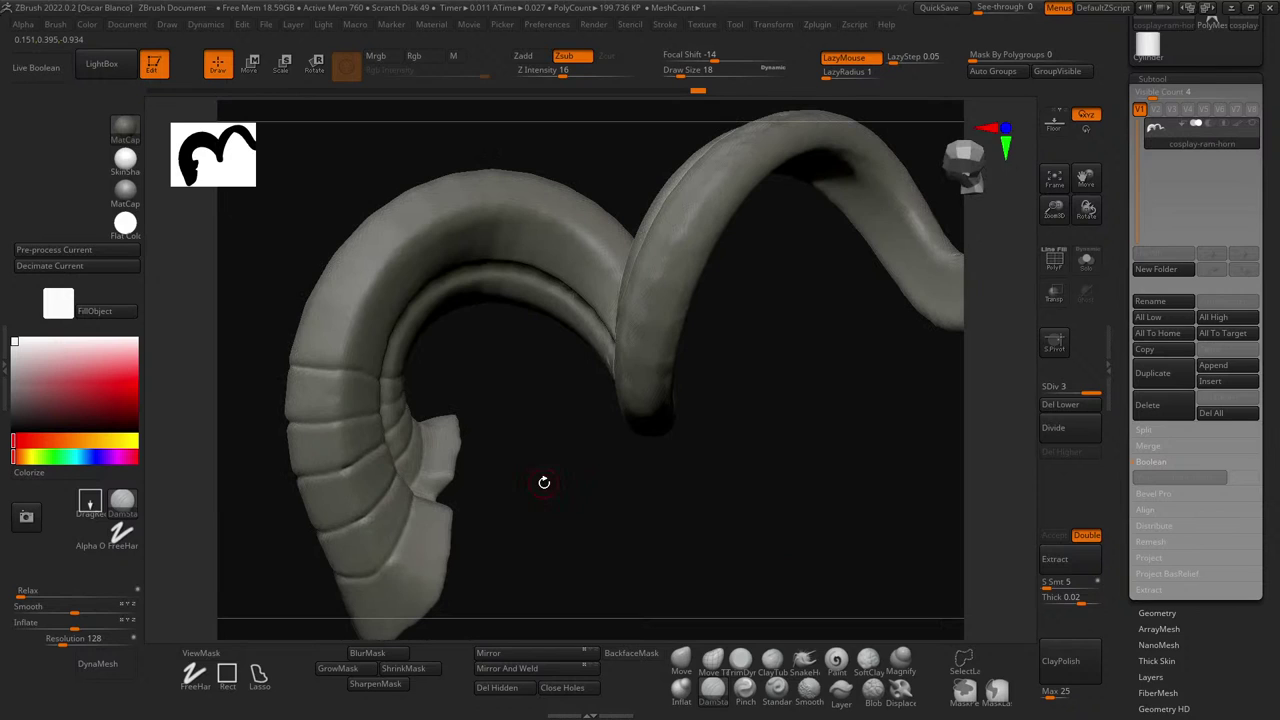
mouse_move(475, 380)
mouse_down()
mouse_move(566, 389)
mouse_move(494, 379)
mouse_up()
drag(674, 400, 423, 393)
- Carve a sixth groove above the fifth across the horn's side face, and continue it over the inner ridge and around the back
drag(574, 486, 198, 307)
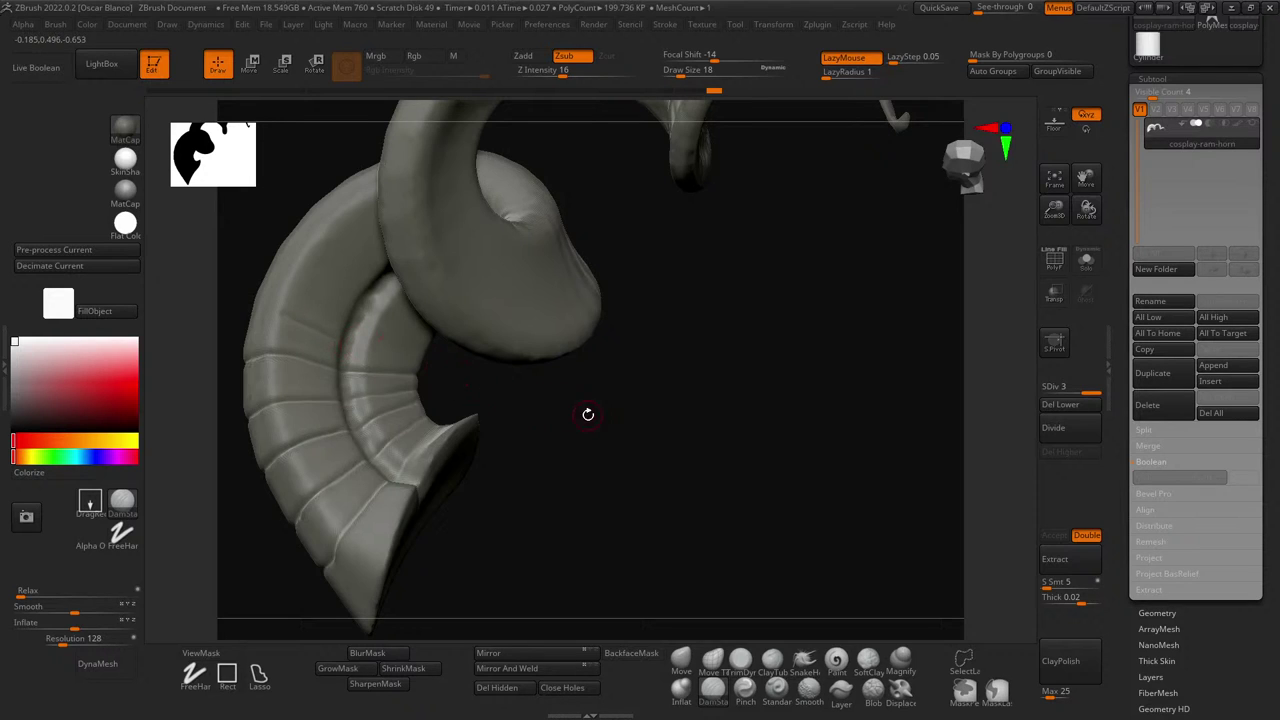
drag(589, 414, 691, 431)
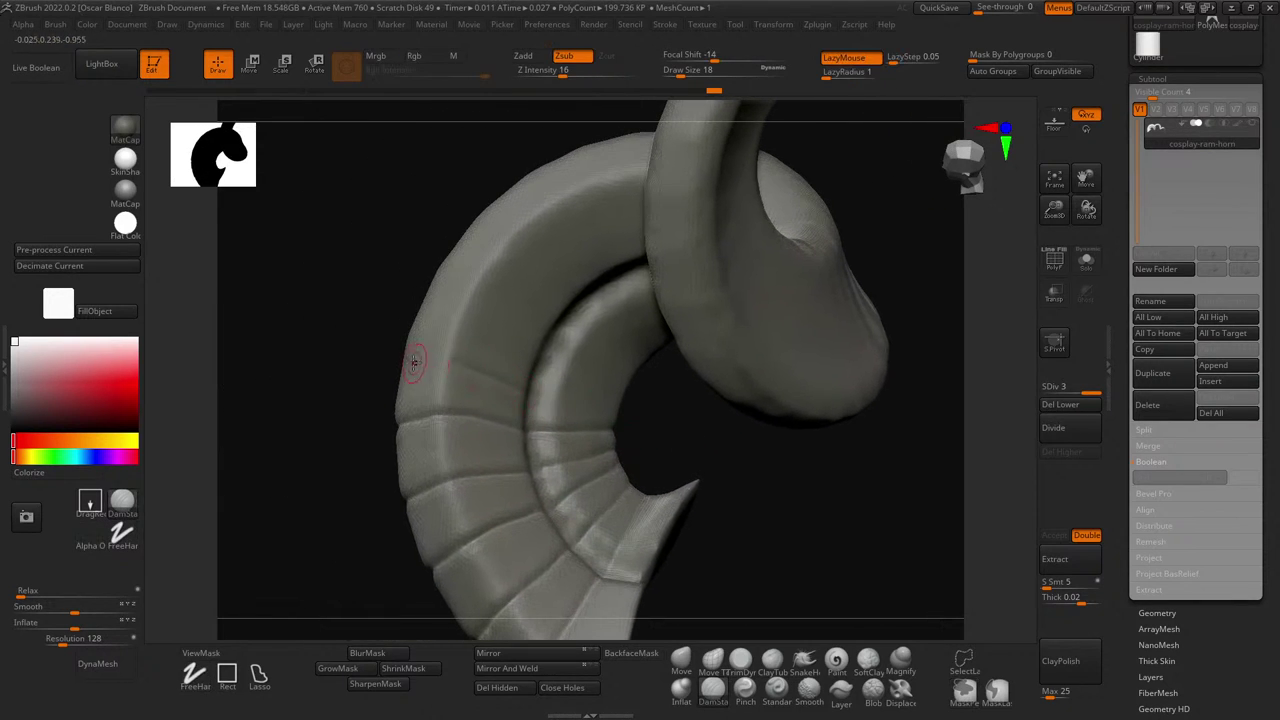
drag(400, 357, 447, 363)
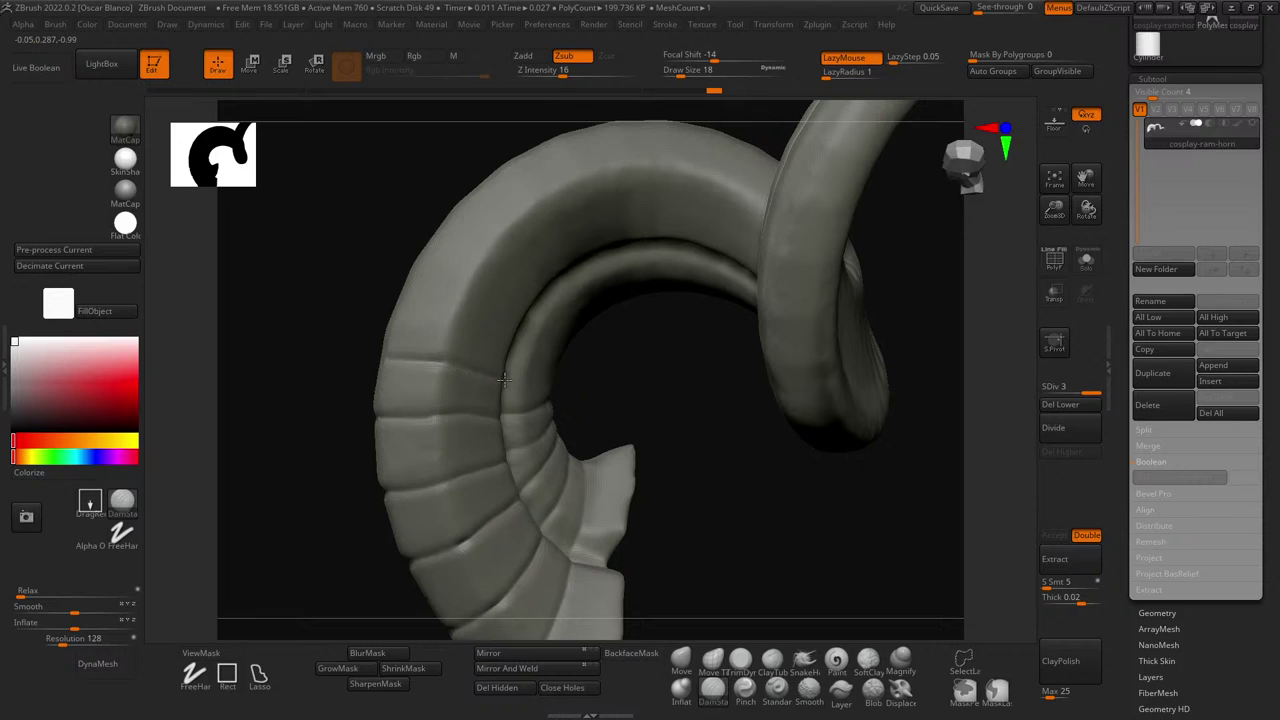
mouse_move(504, 380)
right_down()
mouse_move(430, 382)
mouse_move(405, 345)
right_up()
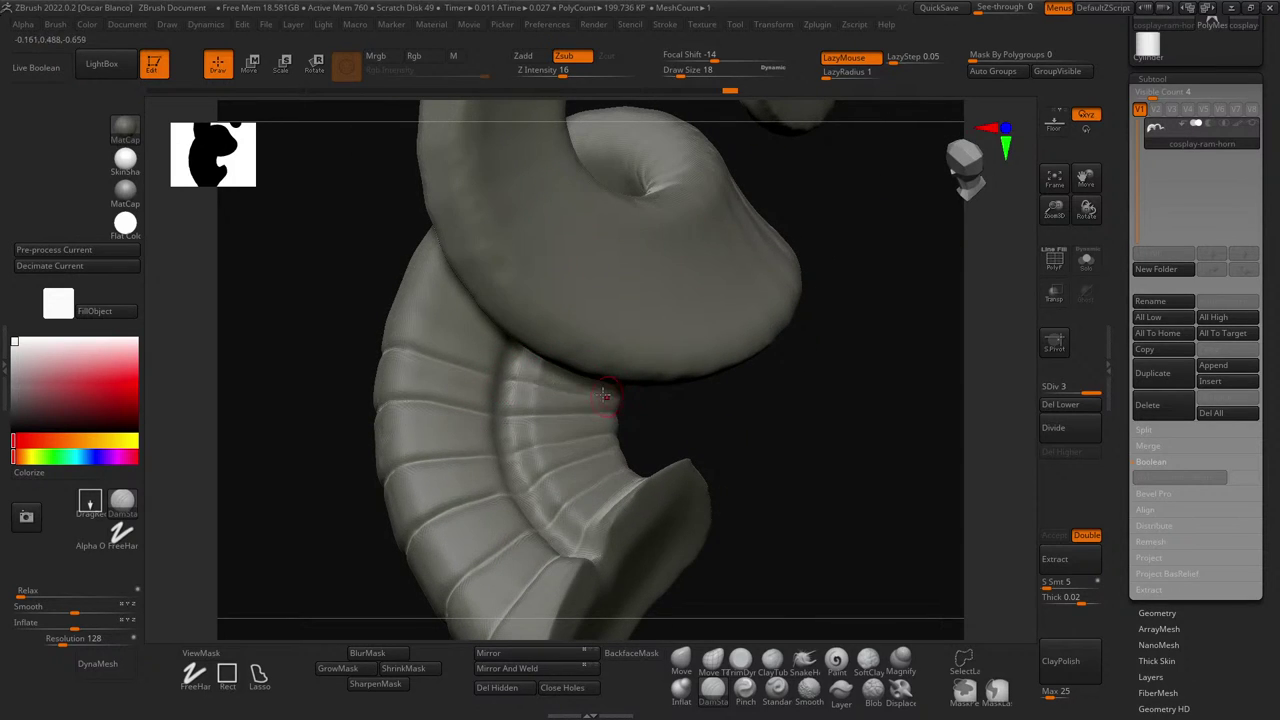
drag(743, 415, 732, 387)
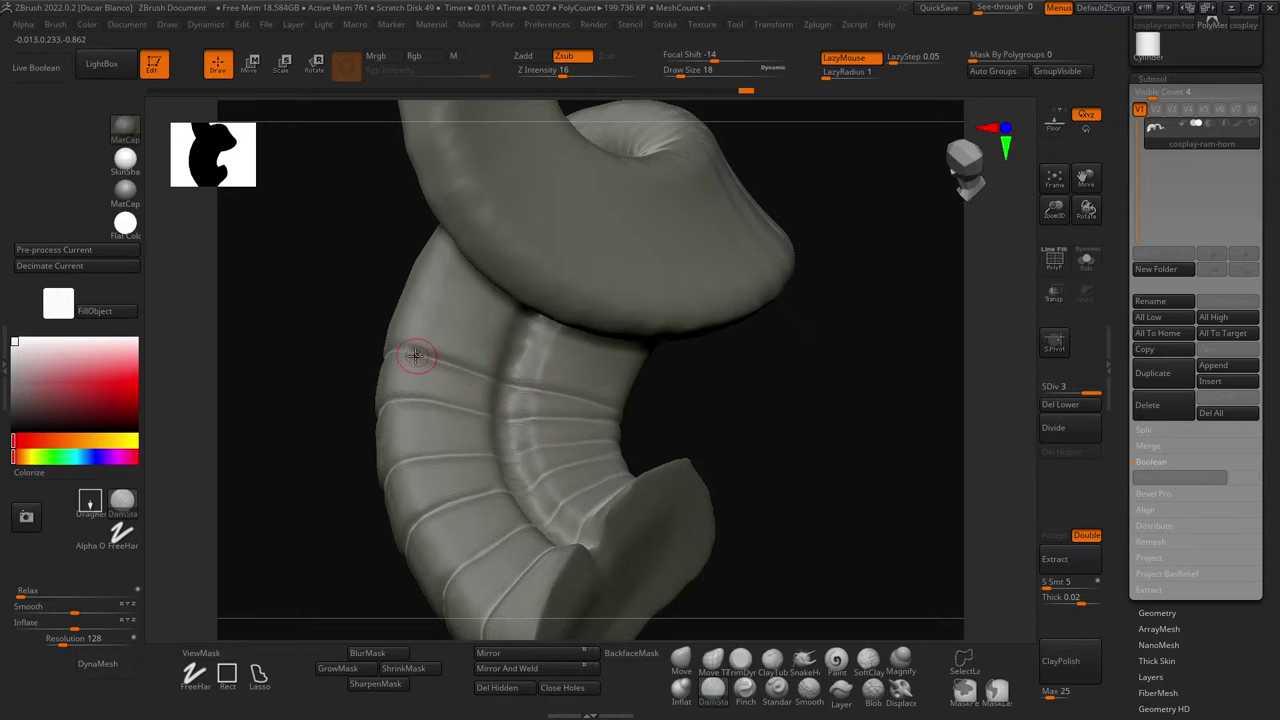
drag(407, 353, 418, 355)
drag(749, 426, 690, 415)
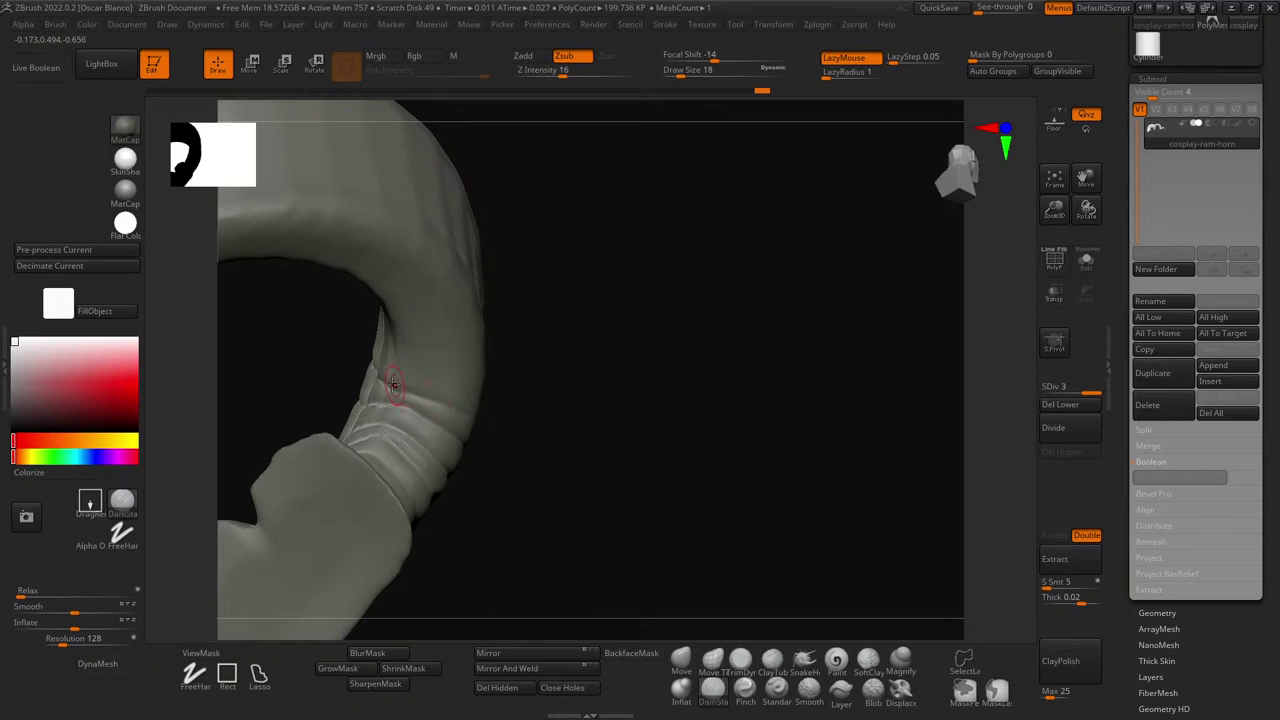
drag(558, 417, 482, 398)
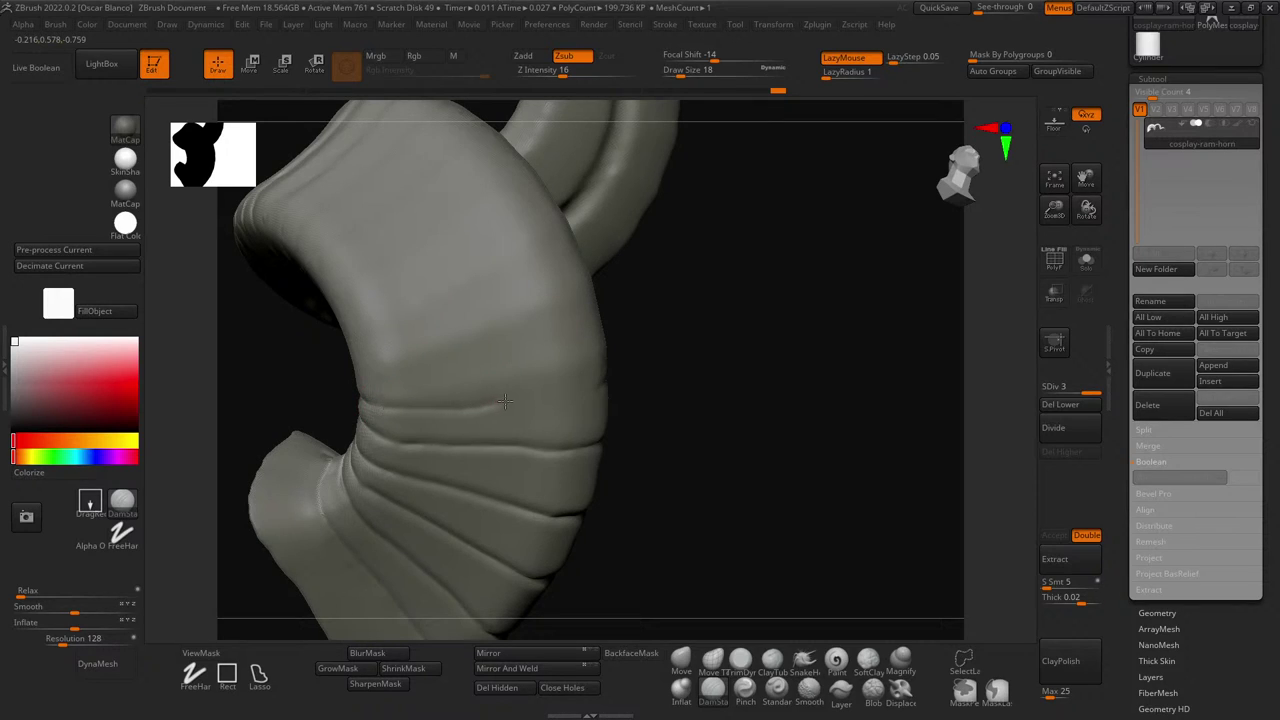
mouse_move(505, 401)
mouse_down()
mouse_move(560, 395)
mouse_move(406, 417)
mouse_up()
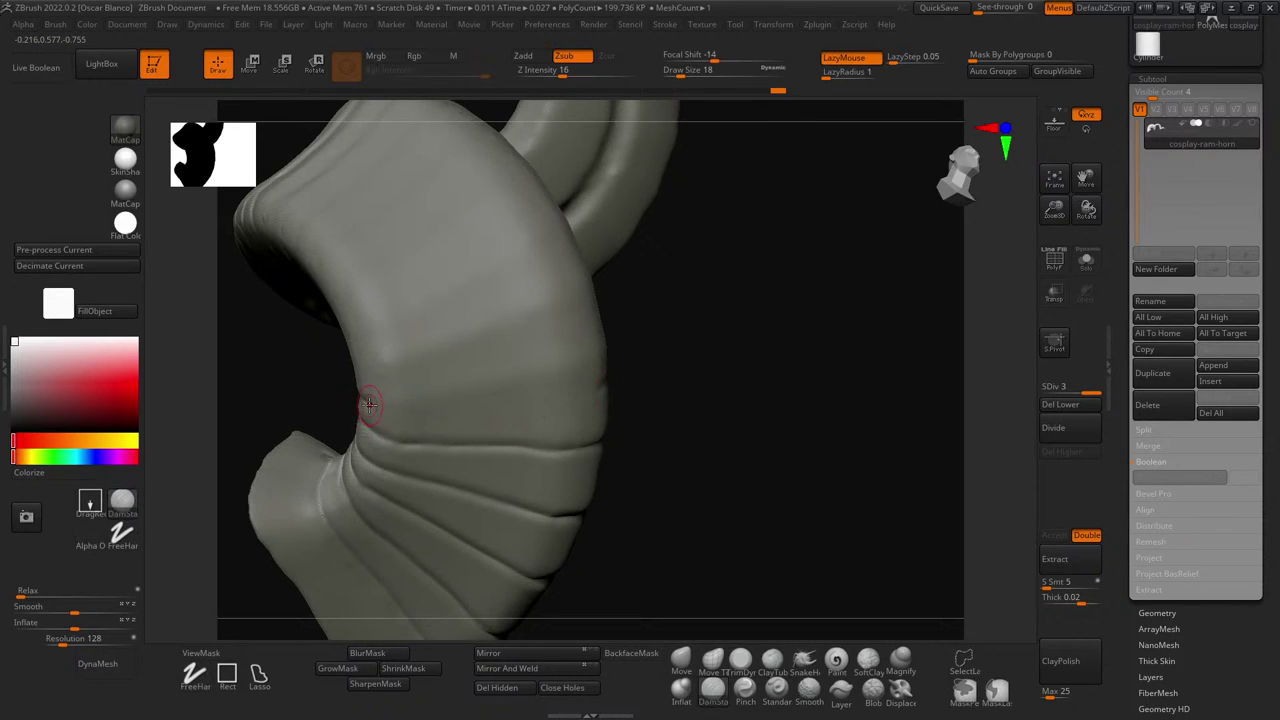
mouse_move(492, 405)
mouse_down()
mouse_move(603, 390)
mouse_move(500, 406)
mouse_up()
key(ctrl+z)
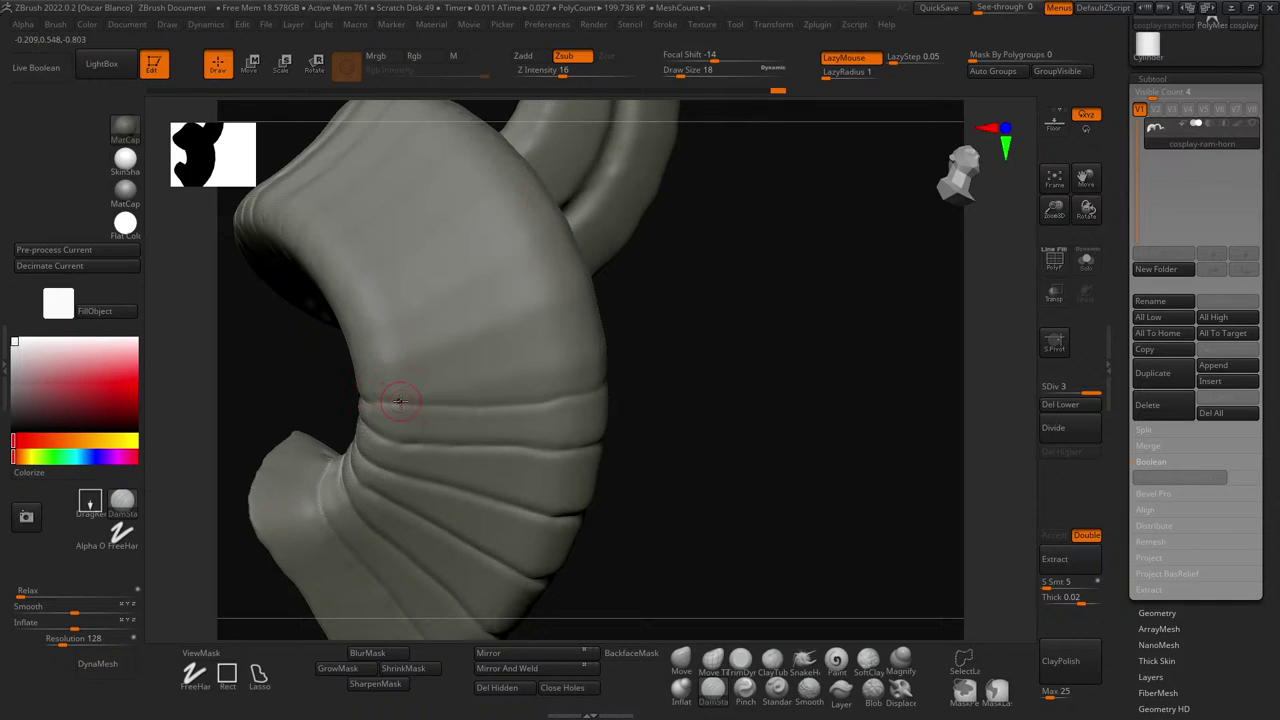
key(ctrl+z)
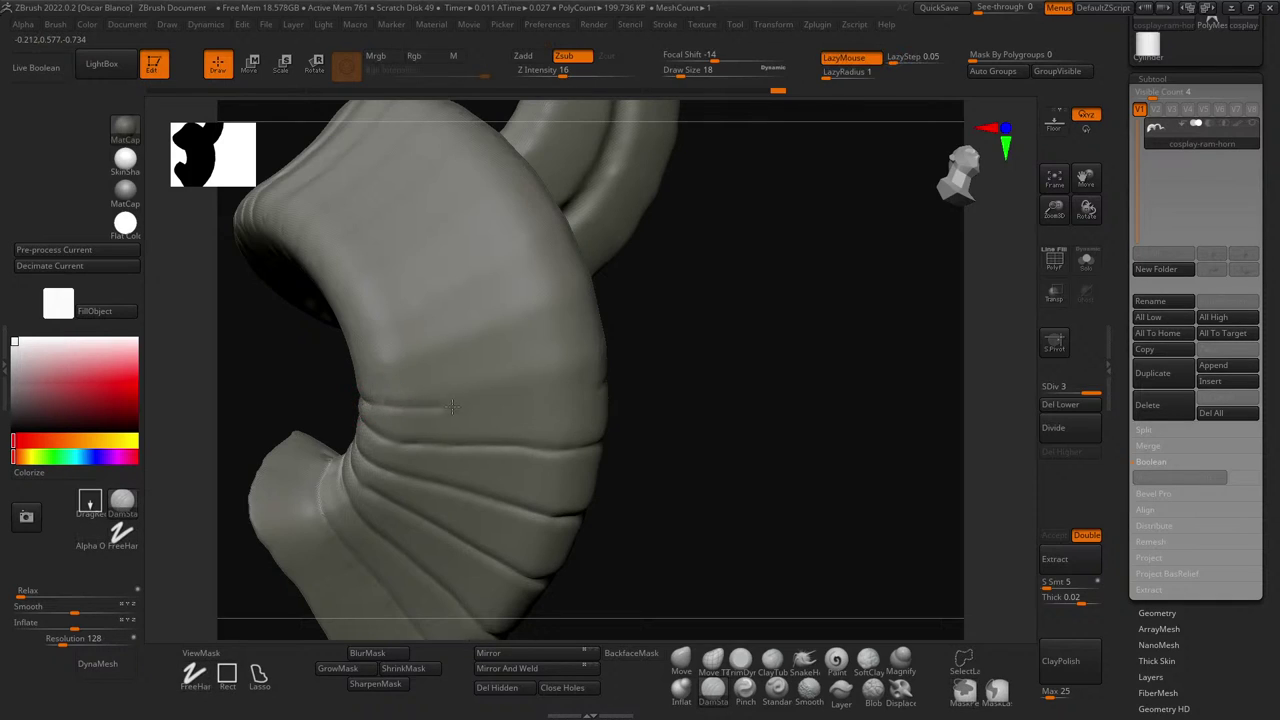
drag(494, 400, 590, 394)
key(ctrl+z)
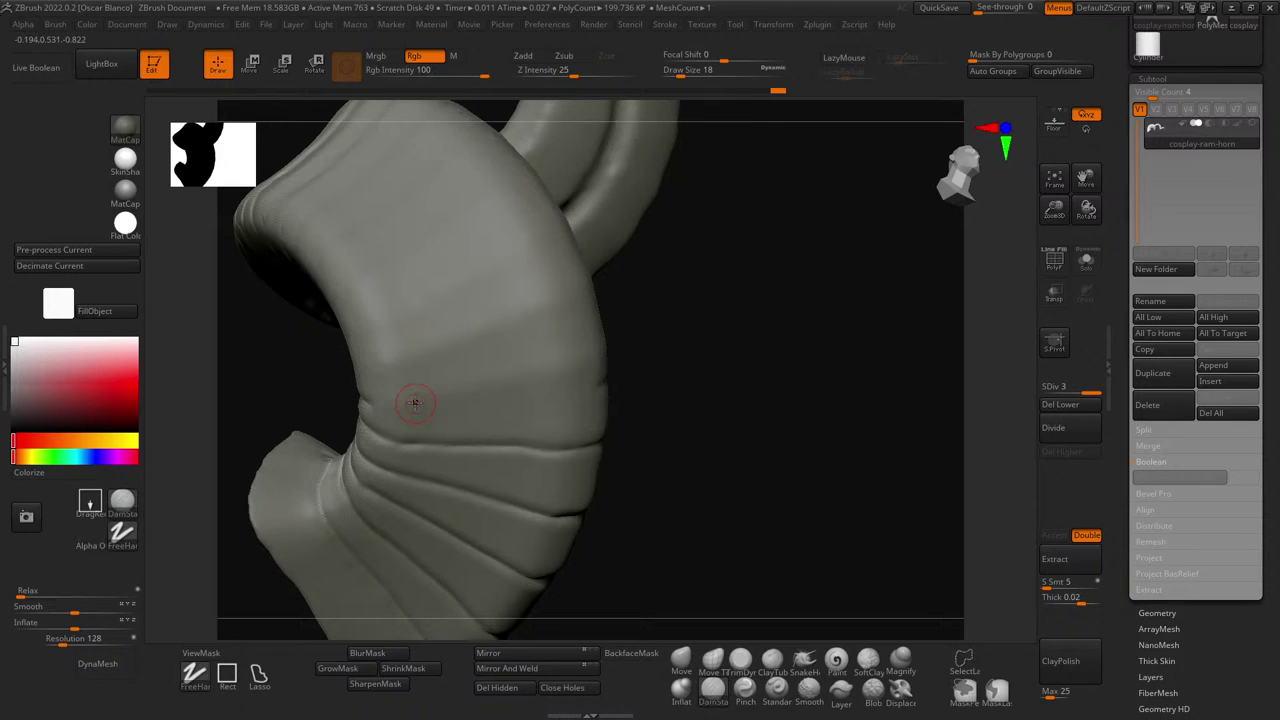
- Carve the sixth groove across the broad outer face and retrace it to deepen the cut
drag(388, 405, 430, 405)
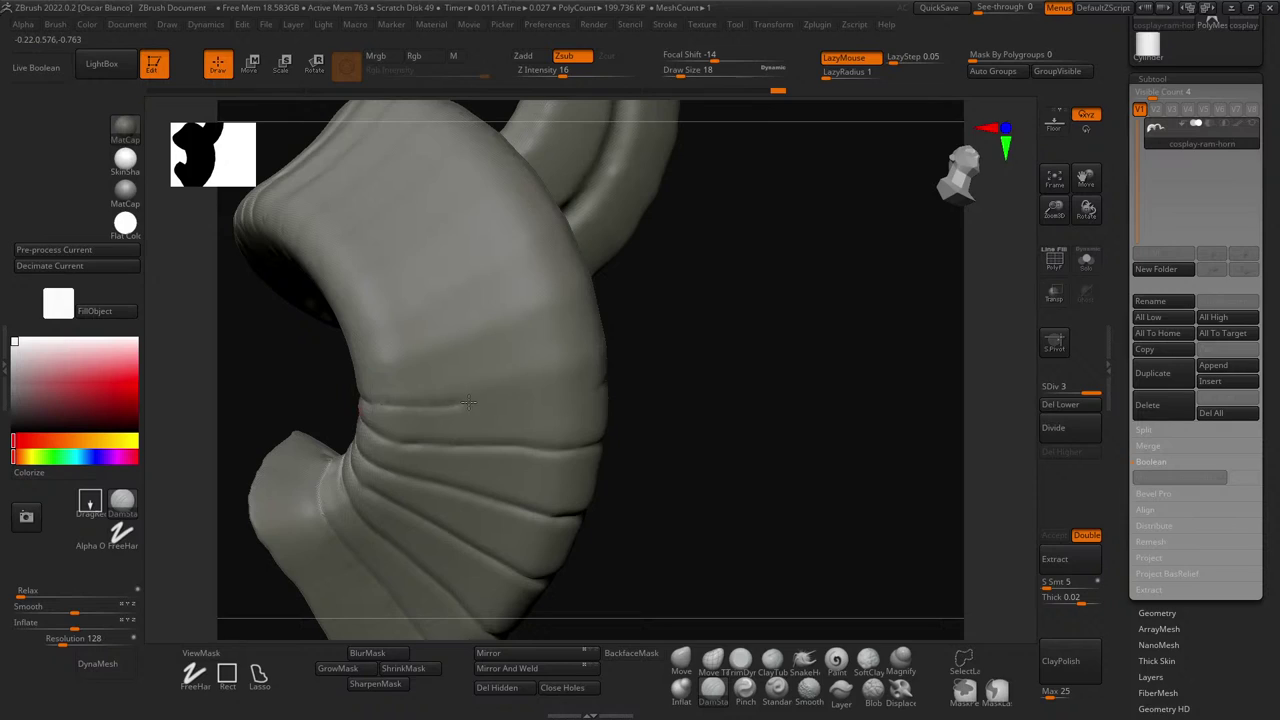
drag(512, 398, 606, 388)
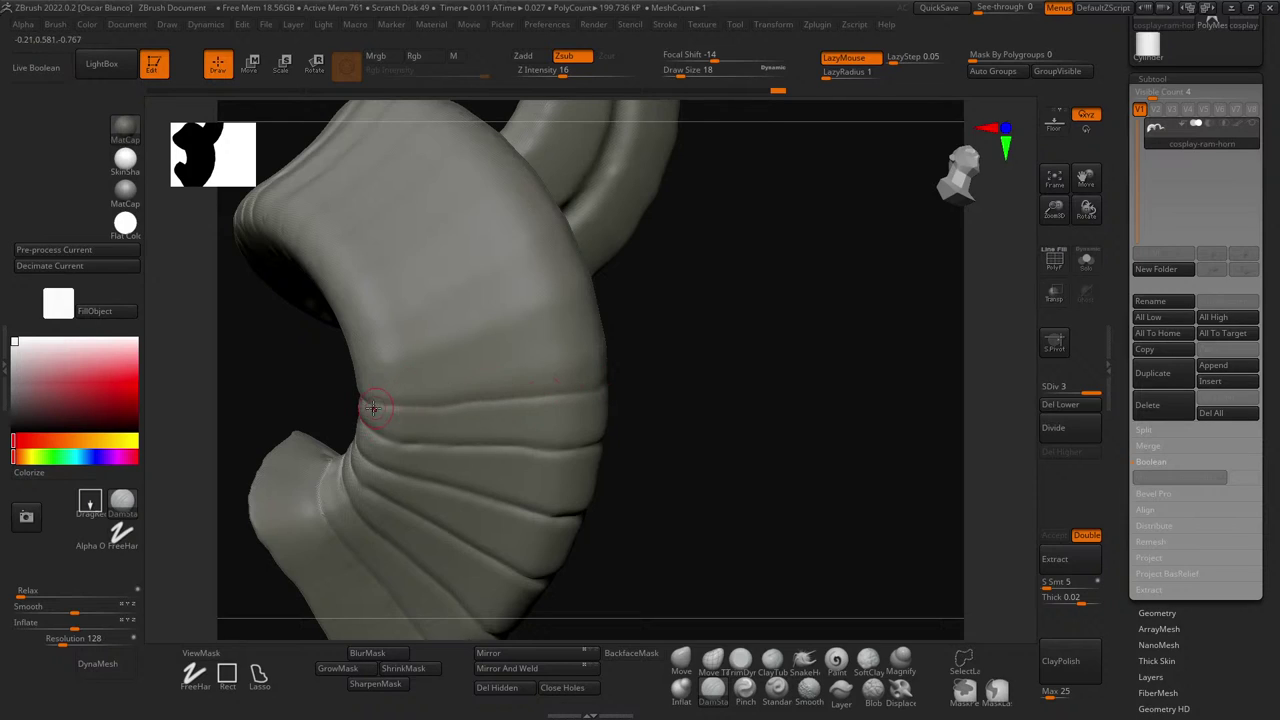
drag(412, 405, 594, 389)
- Join the sixth groove's ends across the side face and inner ridge to close the ring
drag(706, 380, 620, 382)
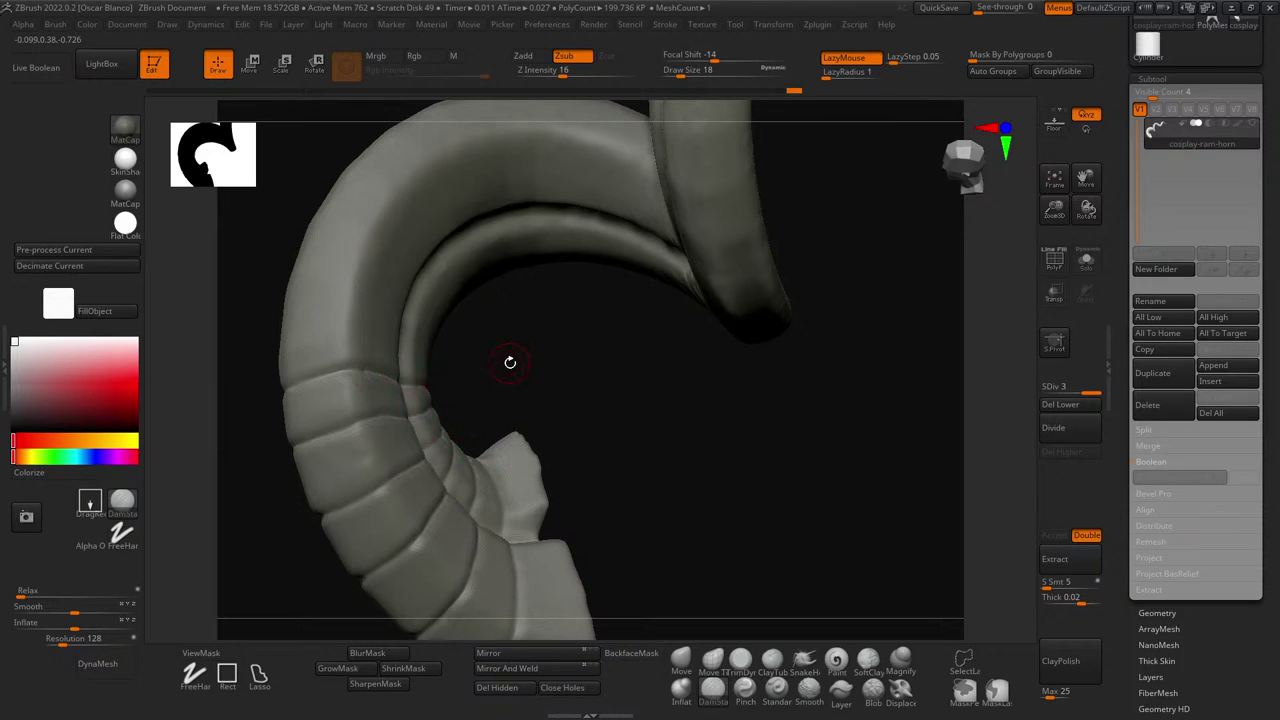
drag(510, 362, 477, 366)
drag(557, 389, 634, 417)
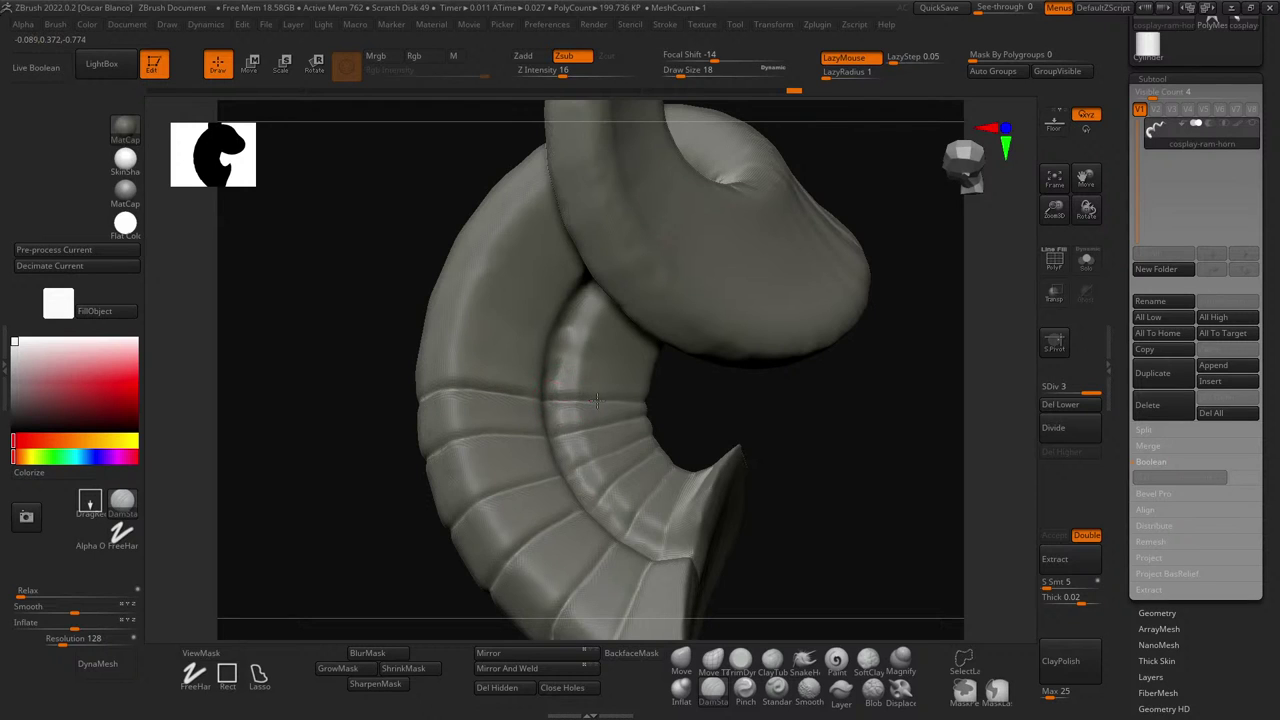
- Carve a seventh groove above the sixth across the broad outer face, undoing and redrawing the stroke to align it
drag(703, 409, 534, 400)
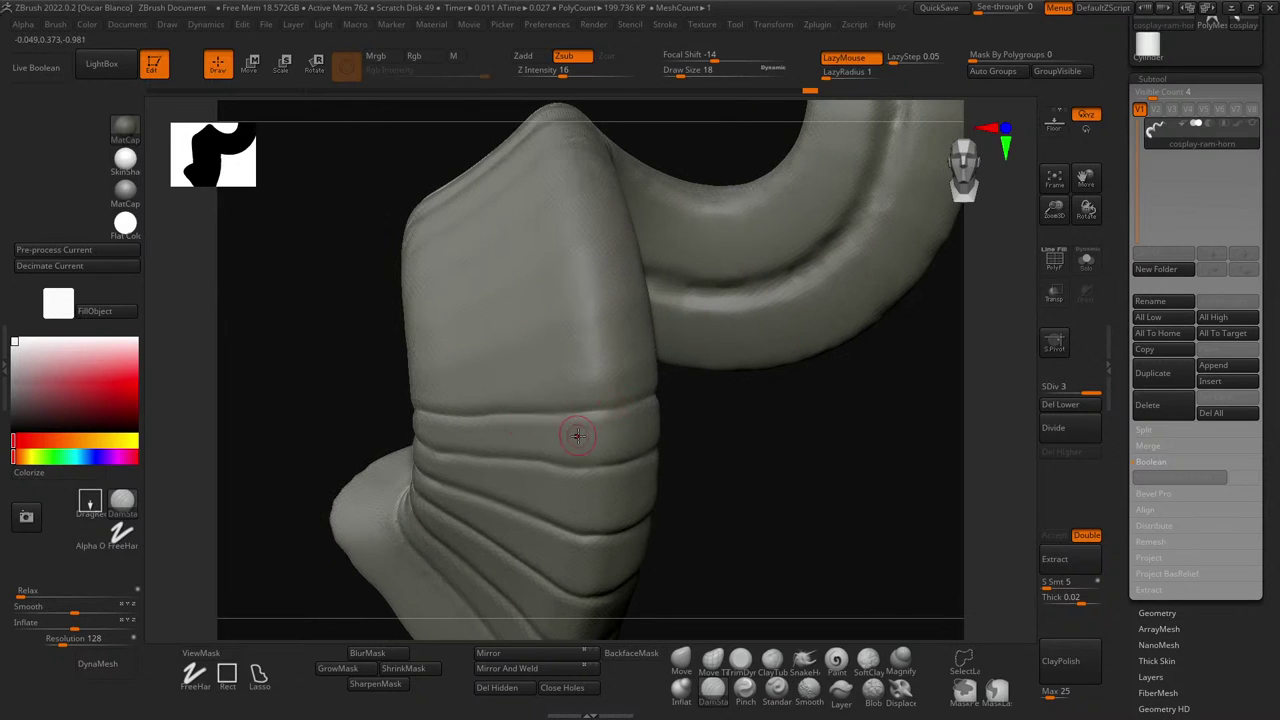
drag(729, 441, 731, 489)
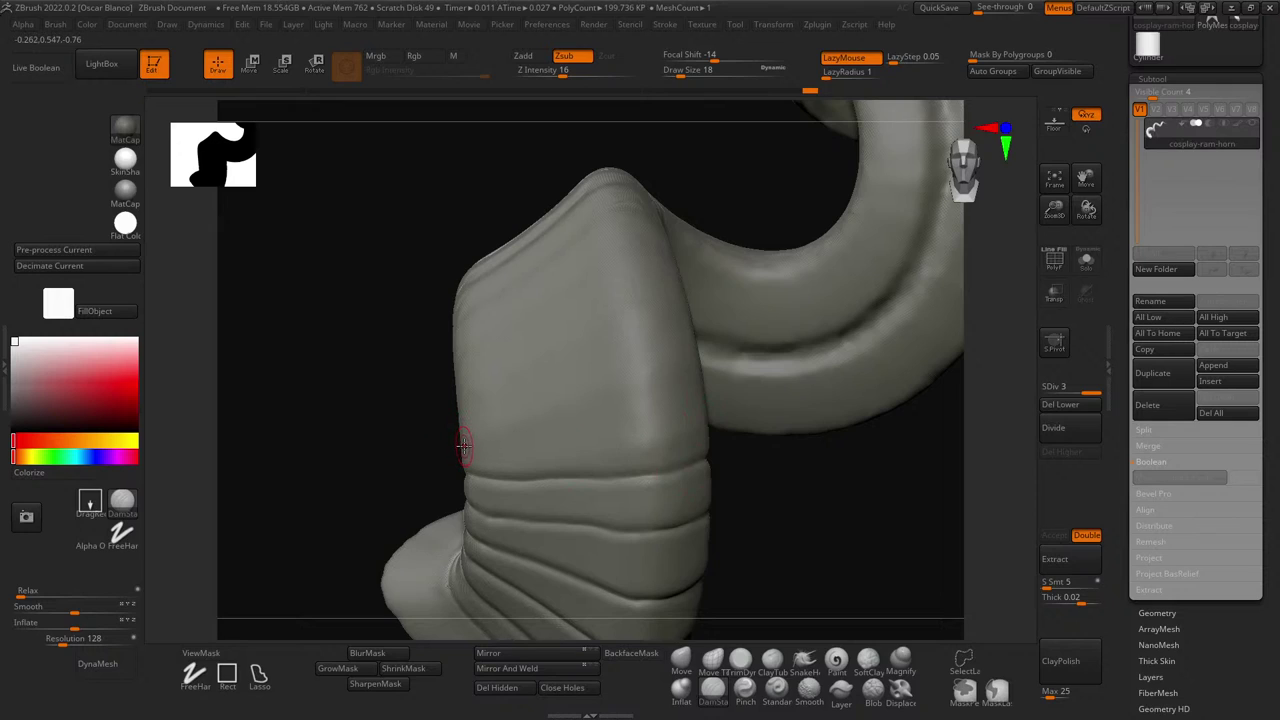
drag(509, 432, 590, 419)
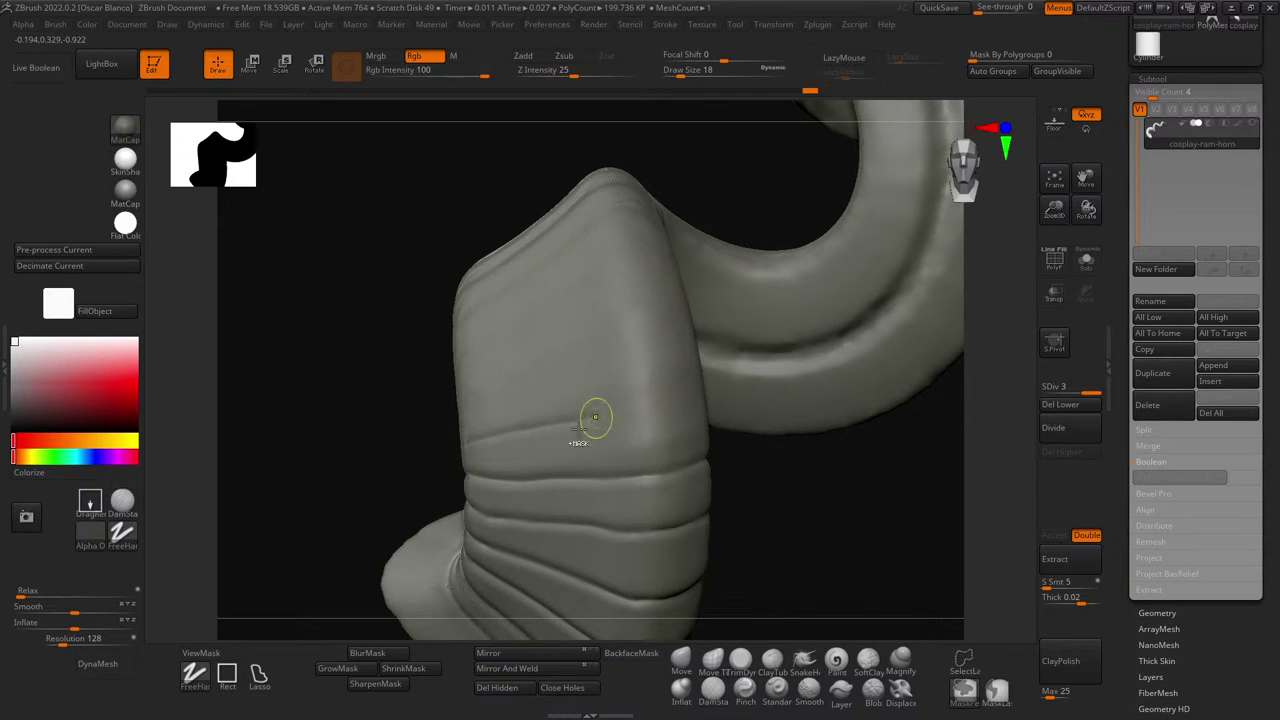
key(ctrl+z)
mouse_move(462, 447)
mouse_down()
mouse_move(650, 422)
mouse_move(457, 449)
mouse_up()
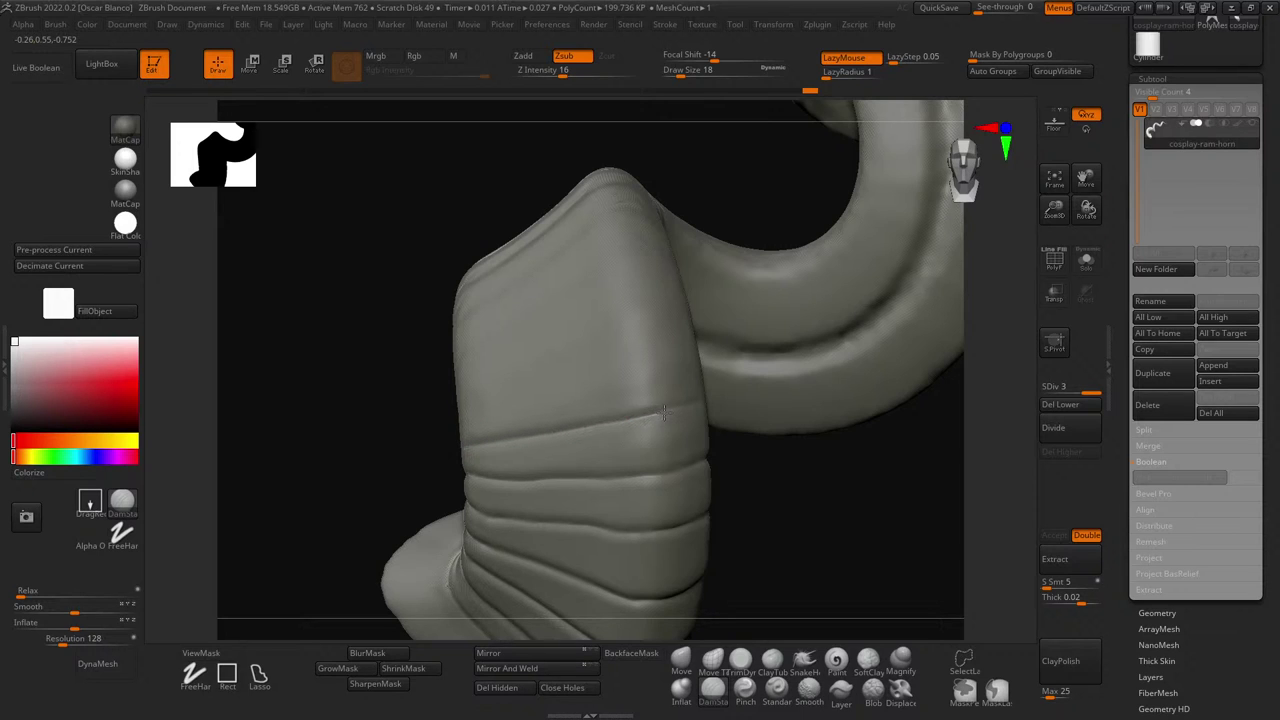
- Extend the seventh groove around the outer edge and across the horn's side face
right_drag(708, 408, 287, 427)
mouse_move(253, 398)
mouse_down()
mouse_move(316, 416)
mouse_move(268, 402)
mouse_move(307, 410)
mouse_move(279, 403)
mouse_move(295, 408)
mouse_up()
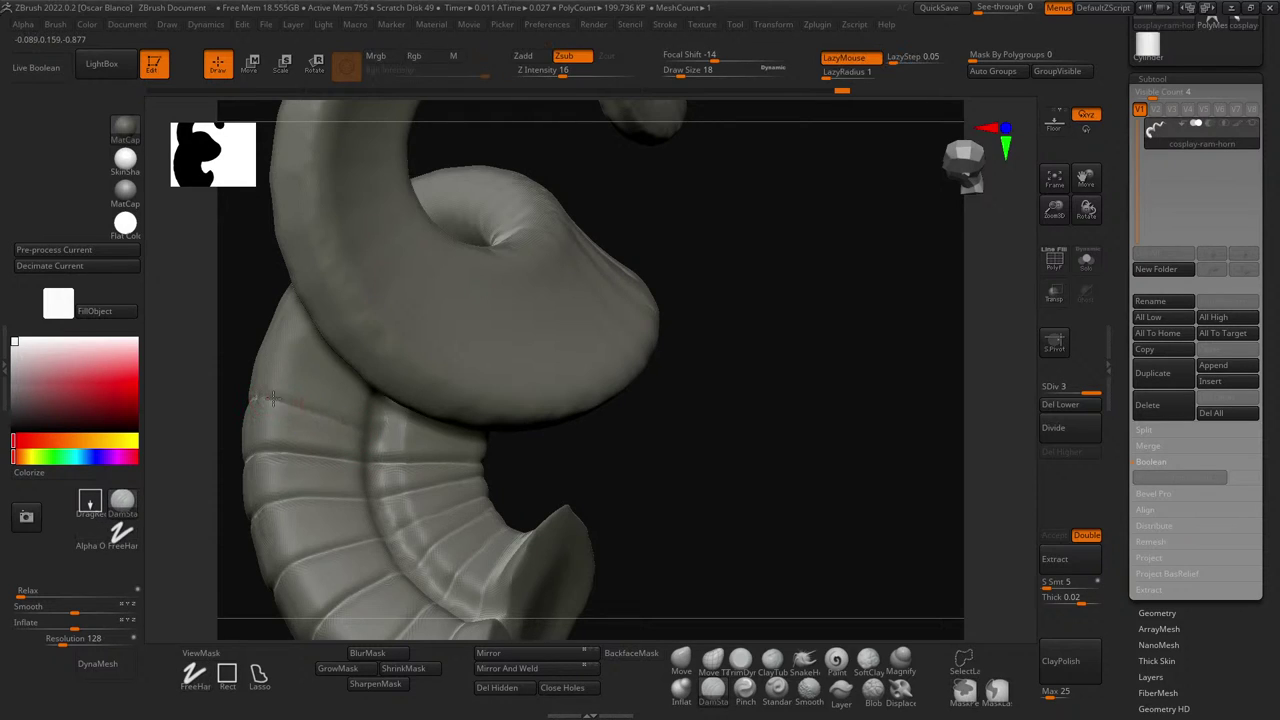
drag(240, 329, 277, 377)
mouse_move(415, 409)
mouse_down()
mouse_move(457, 408)
mouse_move(429, 394)
mouse_up()
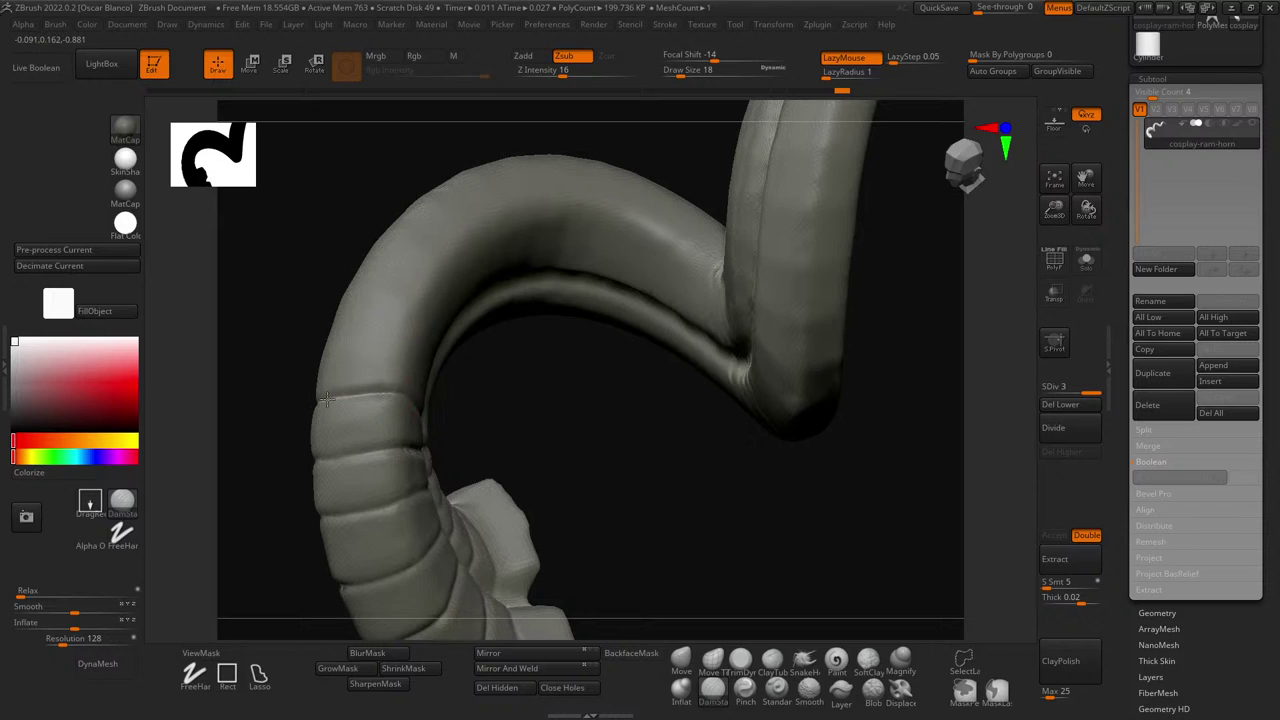
drag(258, 360, 320, 354)
- Deepen the seventh groove on the broad outer face and continue it around the back and inner ridge to close the ring
alt+drag(553, 491, 730, 515)
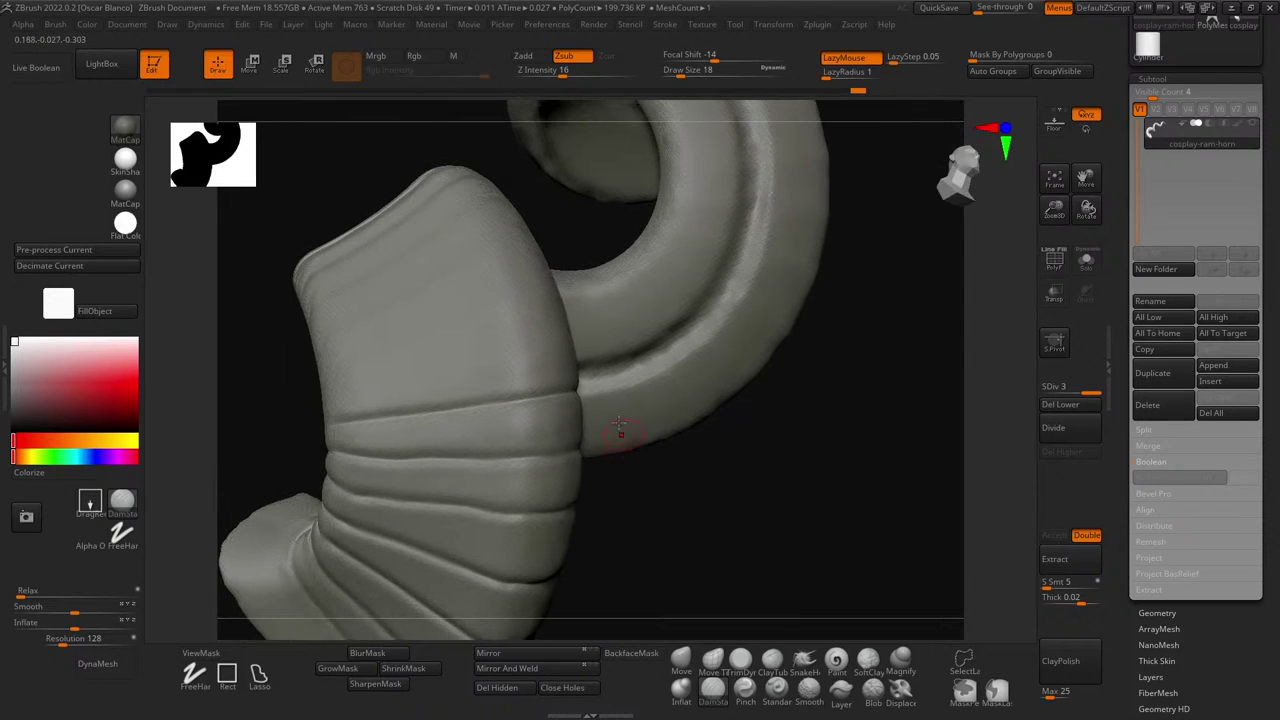
drag(535, 399, 479, 407)
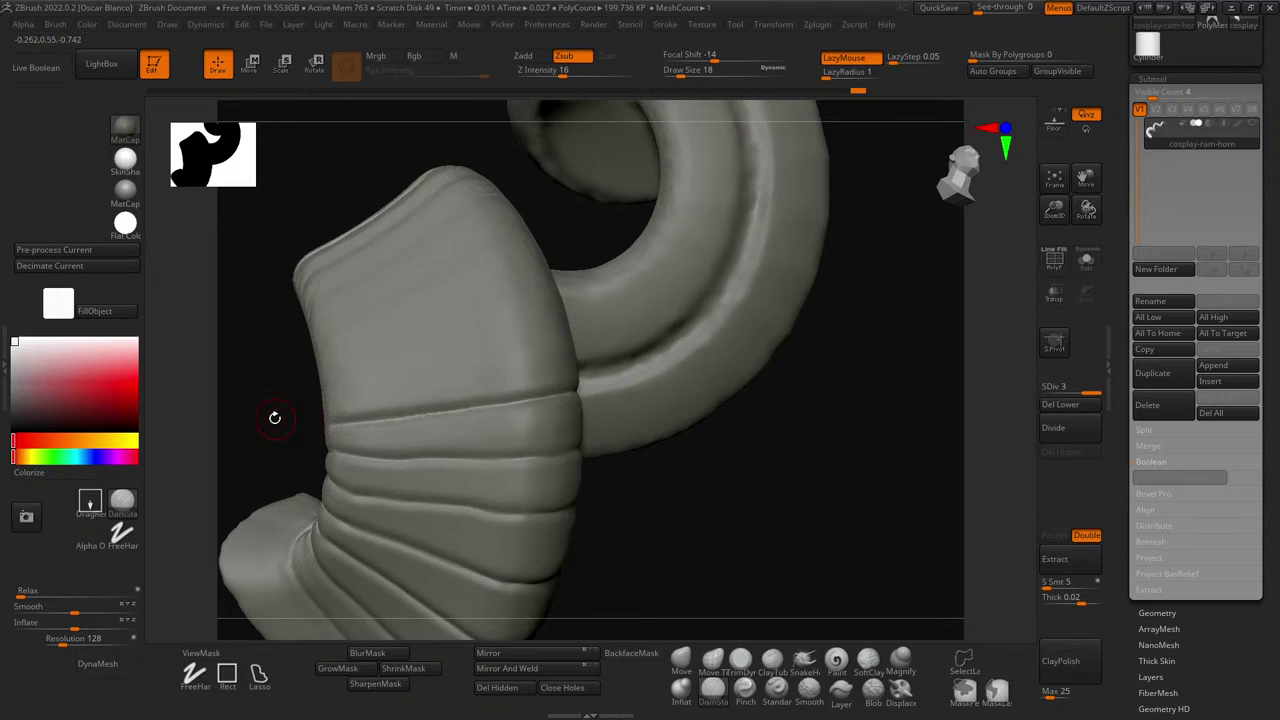
drag(274, 417, 688, 418)
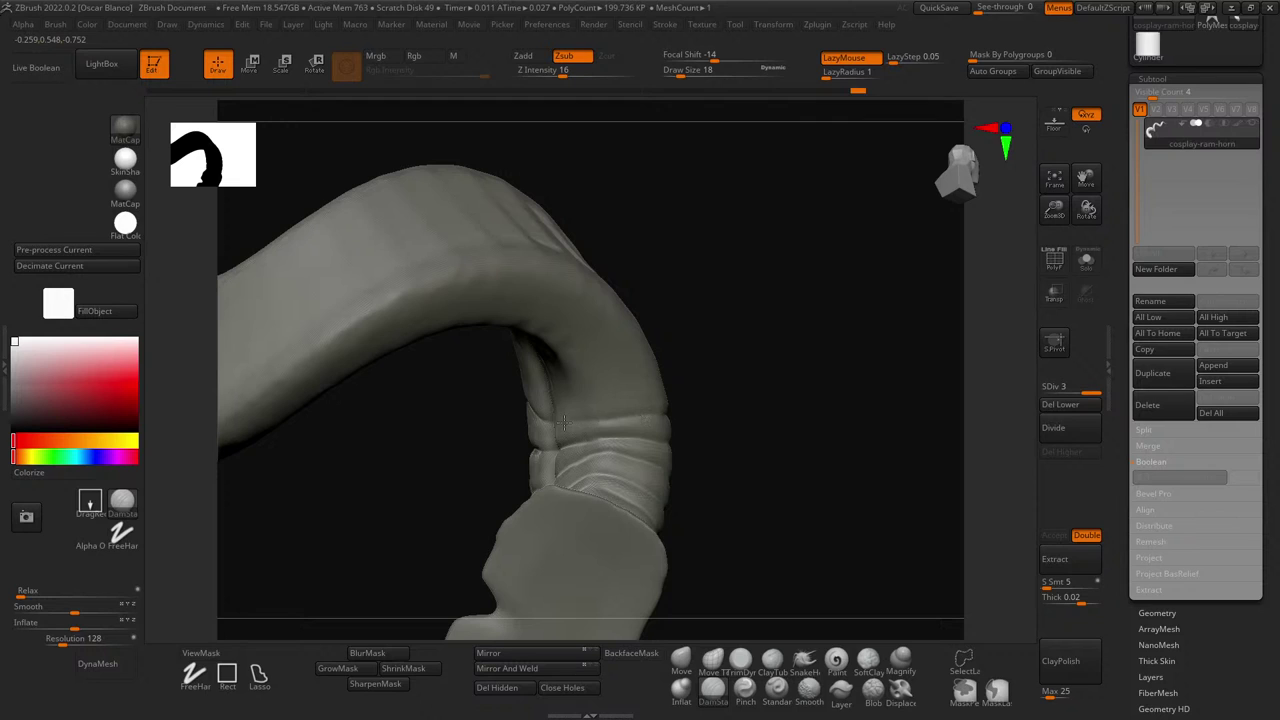
drag(563, 423, 598, 418)
drag(733, 420, 828, 524)
drag(845, 505, 815, 505)
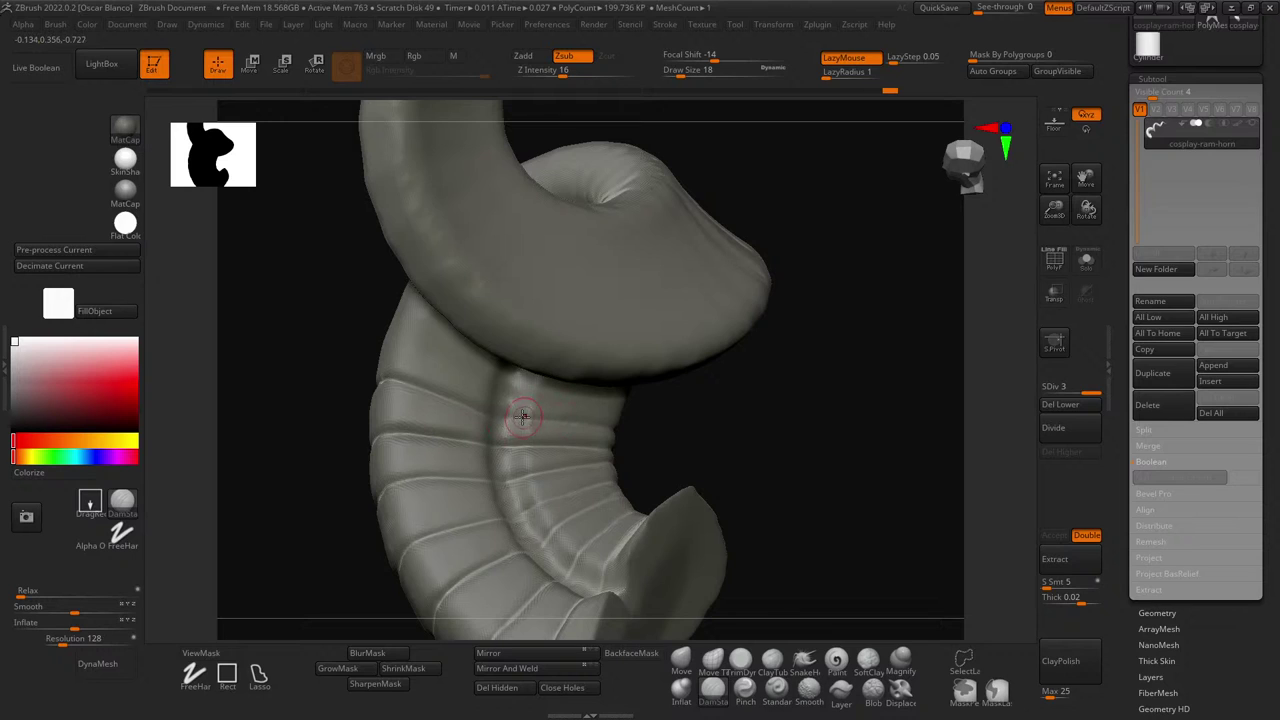
- Carve an eighth groove above the seventh across the broad outer face, then around the back, side face and inner ridge
drag(610, 428, 652, 458)
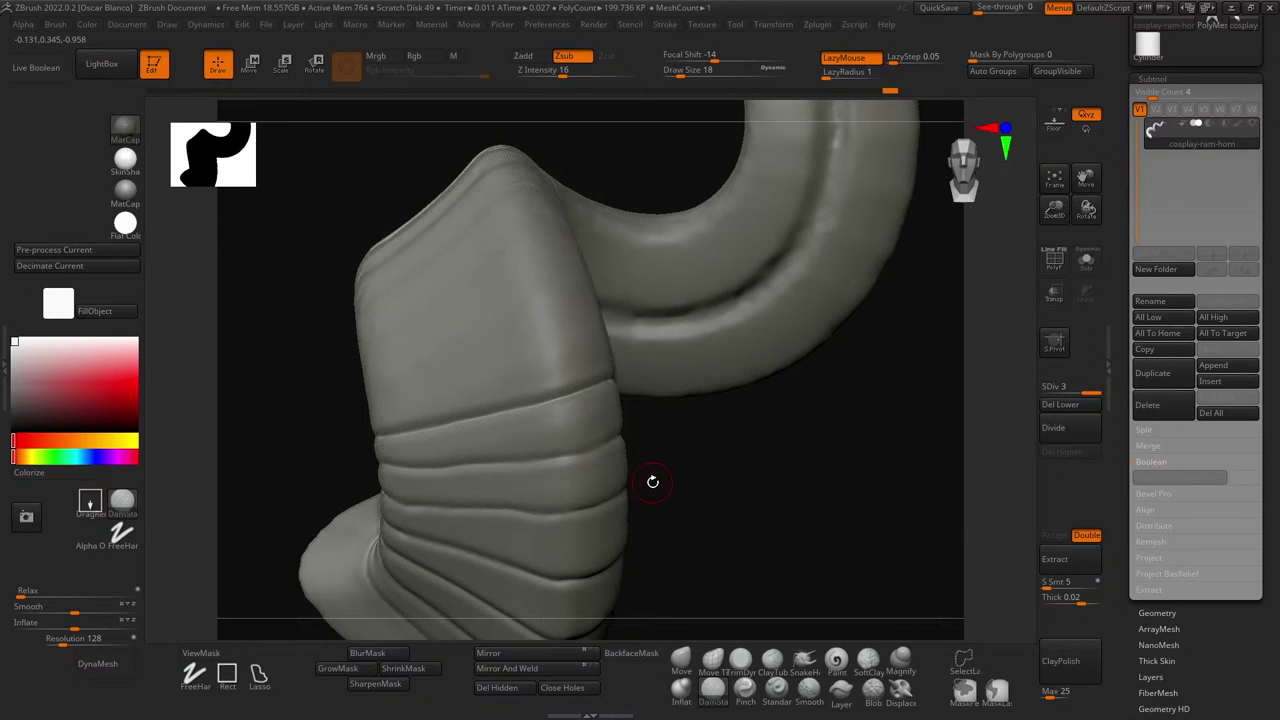
drag(694, 509, 609, 437)
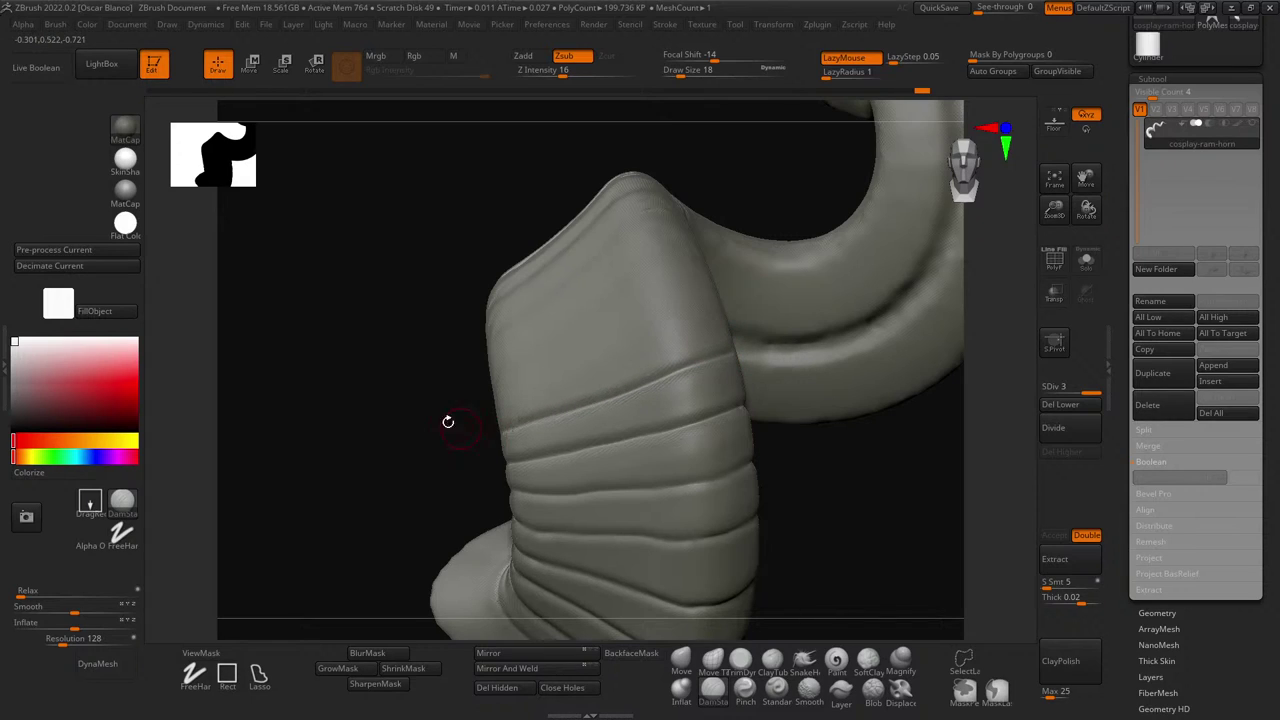
drag(446, 420, 757, 420)
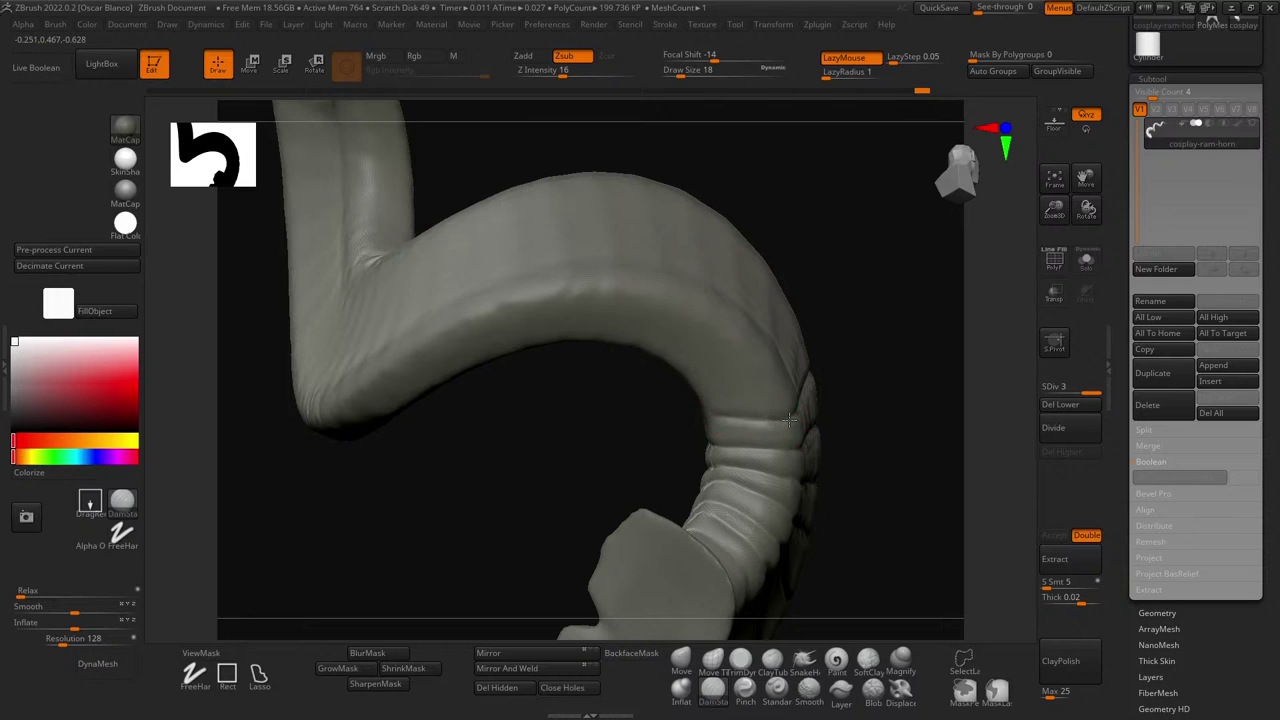
drag(871, 391, 571, 366)
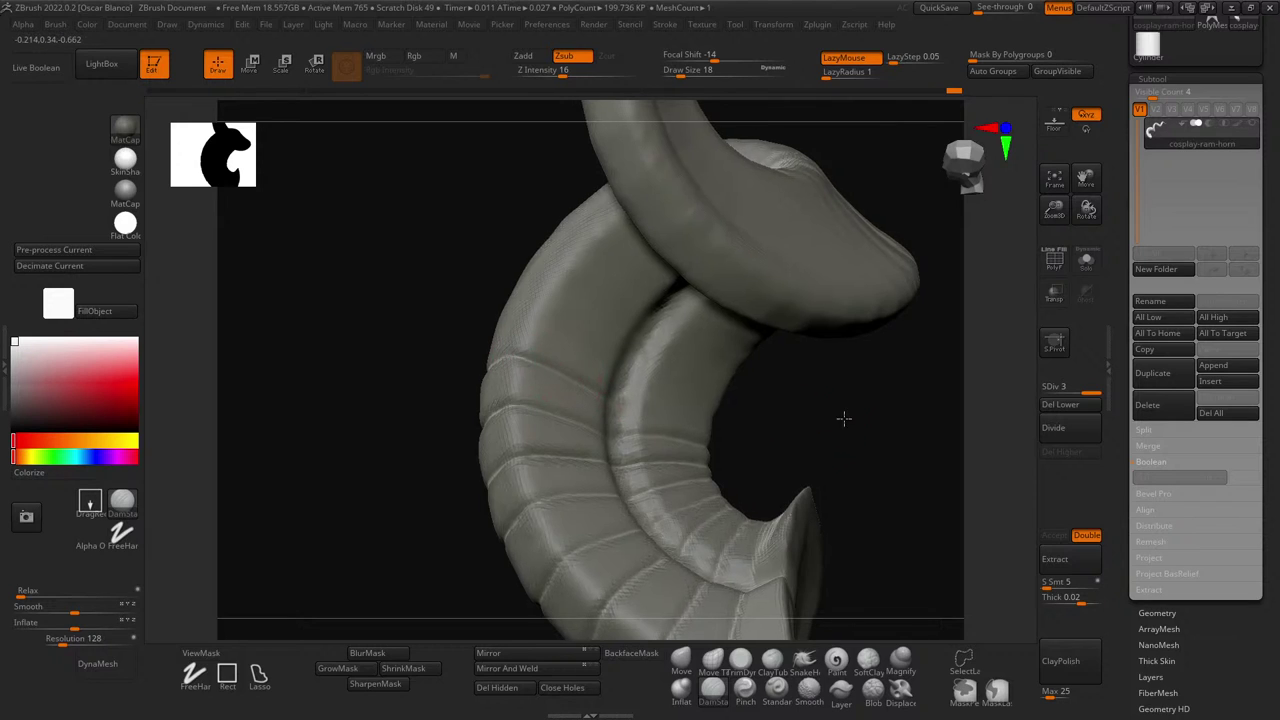
drag(843, 420, 743, 414)
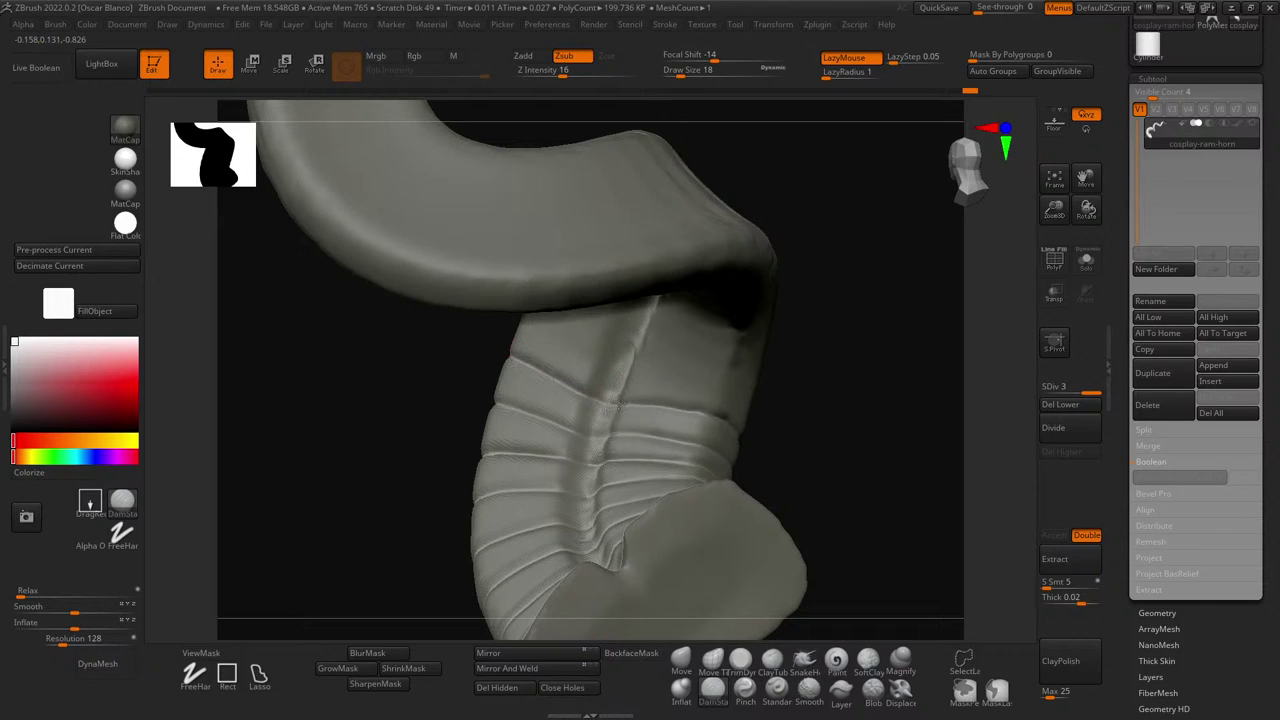
- Deepen the ring grooves where they meet the lengthwise crease along the horn's inner side
drag(614, 409, 591, 428)
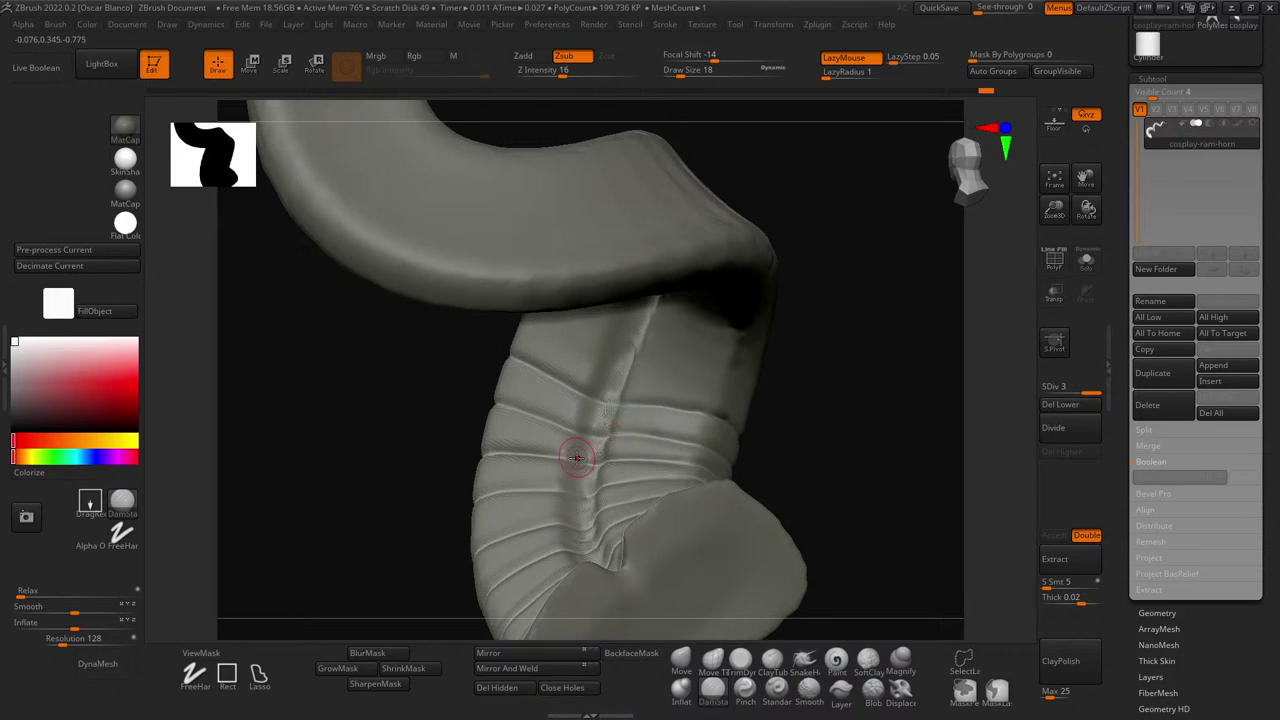
drag(820, 449, 766, 474)
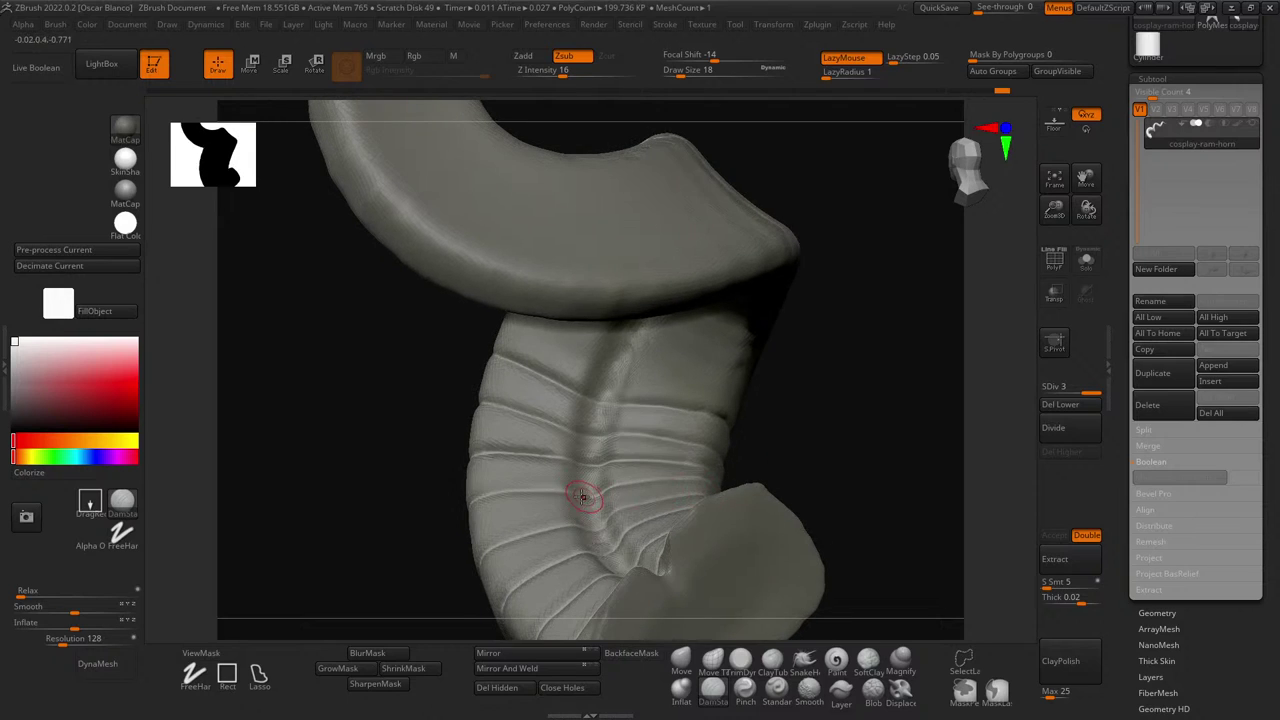
mouse_move(582, 497)
mouse_down()
mouse_move(605, 498)
mouse_move(613, 549)
mouse_up()
mouse_move(854, 419)
mouse_down()
mouse_move(858, 447)
mouse_move(877, 449)
mouse_move(786, 437)
mouse_move(851, 434)
mouse_move(782, 437)
mouse_move(871, 486)
mouse_move(846, 420)
mouse_up()
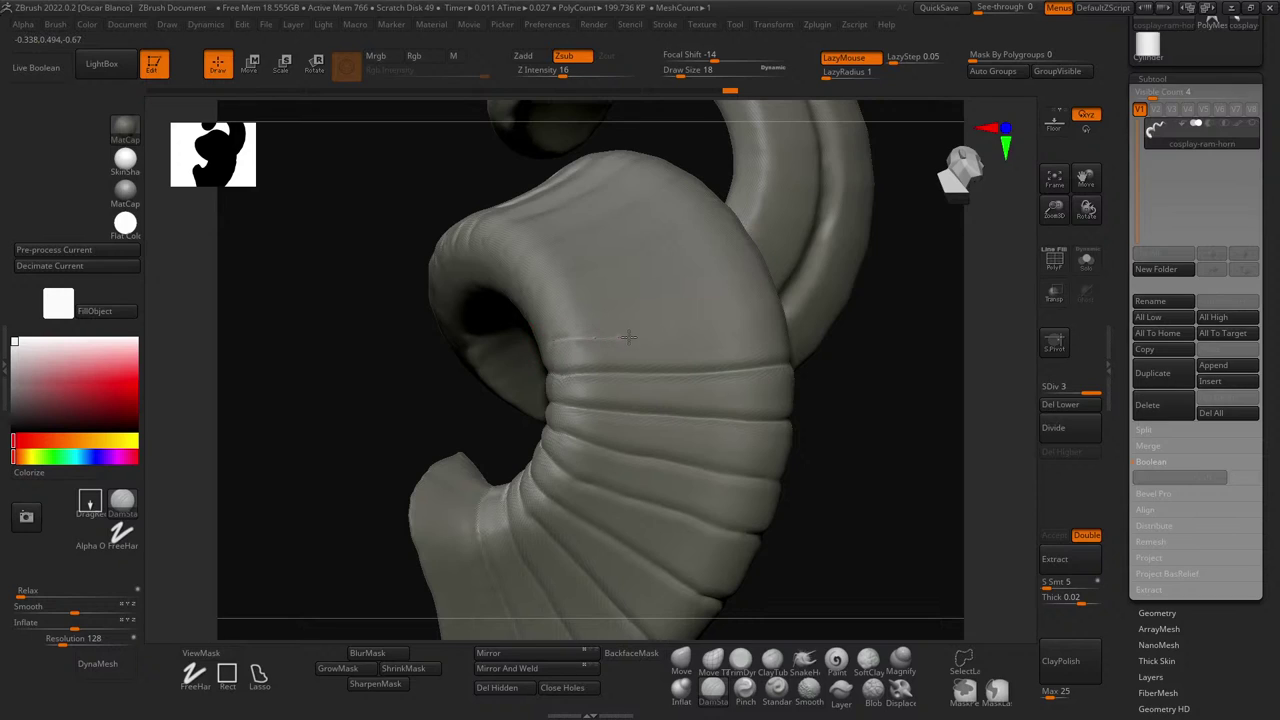
drag(695, 333, 758, 326)
key(ctrl+z)
drag(554, 349, 736, 315)
key(ctrl+z)
- Carve a ninth groove above the eighth across the broad outer face and inner ridge, then deepen it
drag(558, 343, 602, 338)
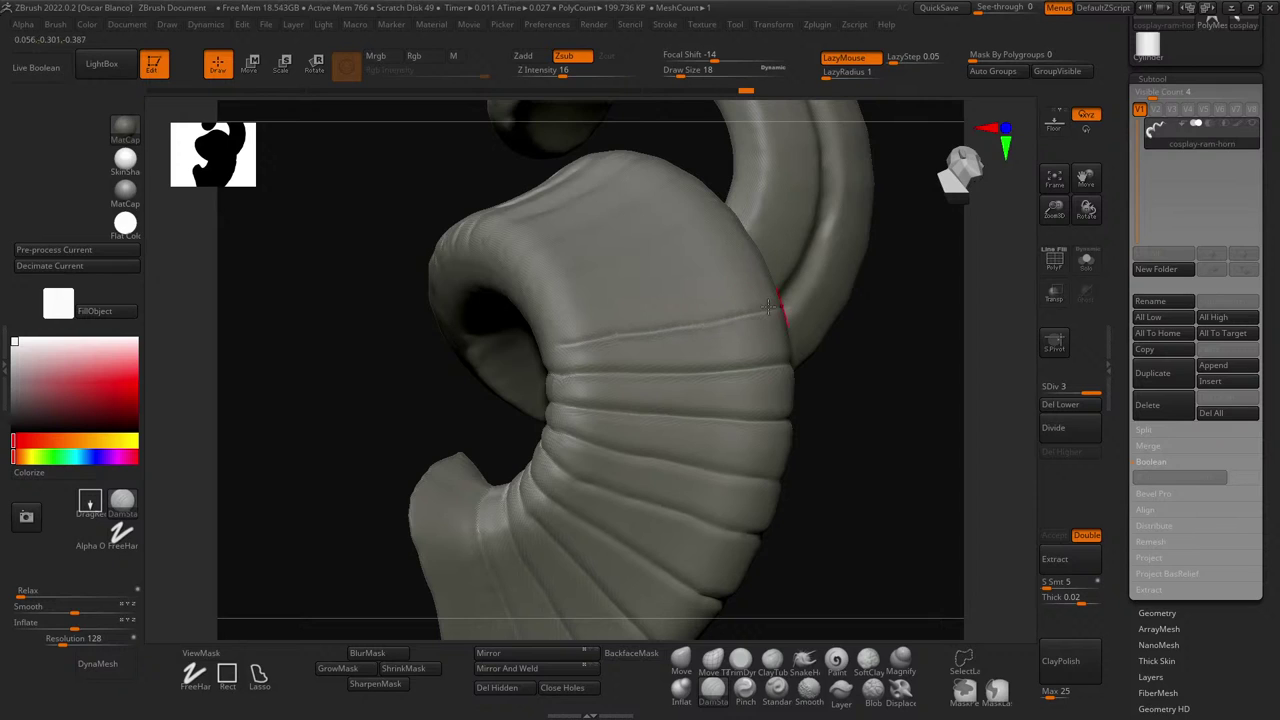
mouse_move(894, 411)
mouse_down()
mouse_move(811, 368)
mouse_move(486, 363)
mouse_up()
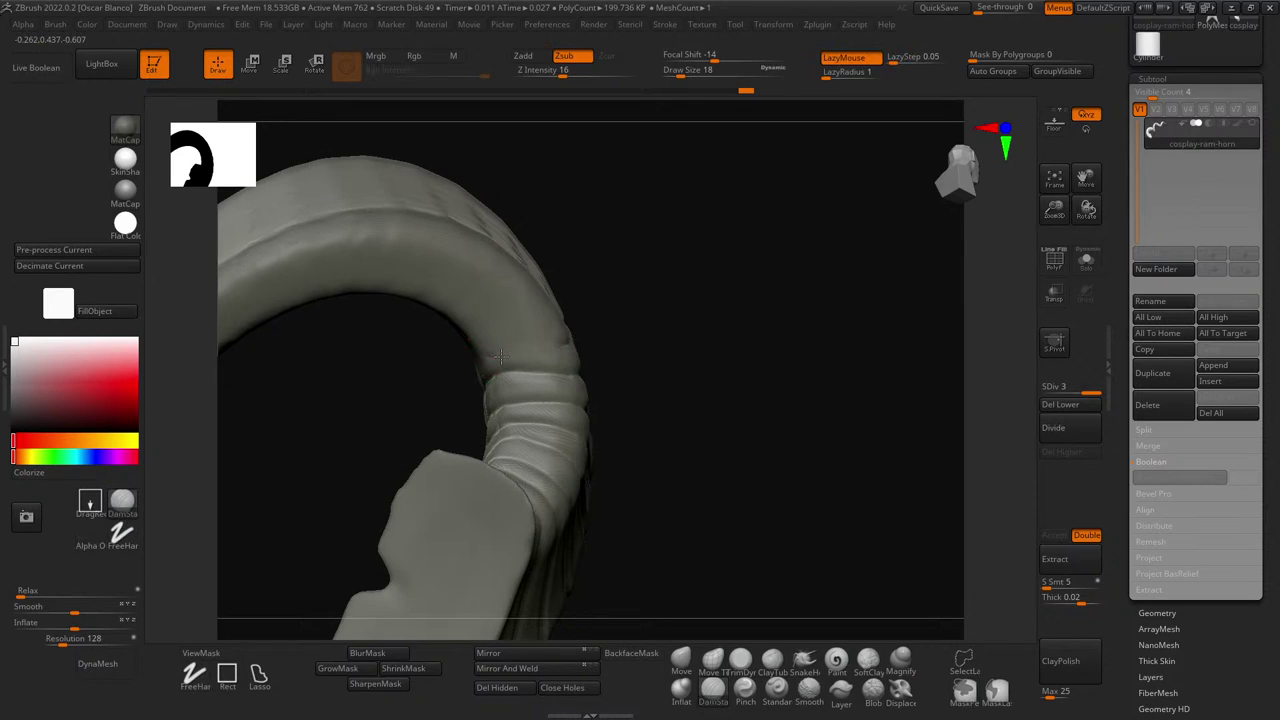
shift+drag(560, 343, 480, 363)
drag(663, 345, 616, 363)
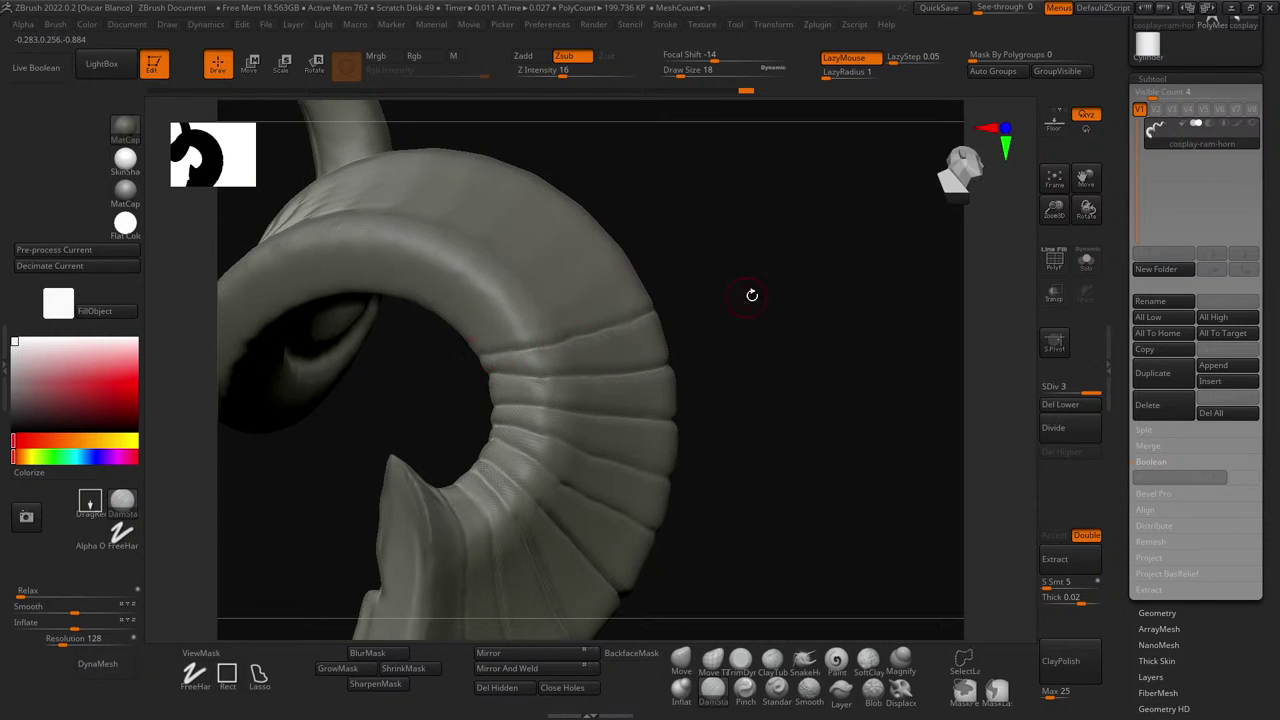
drag(752, 295, 571, 354)
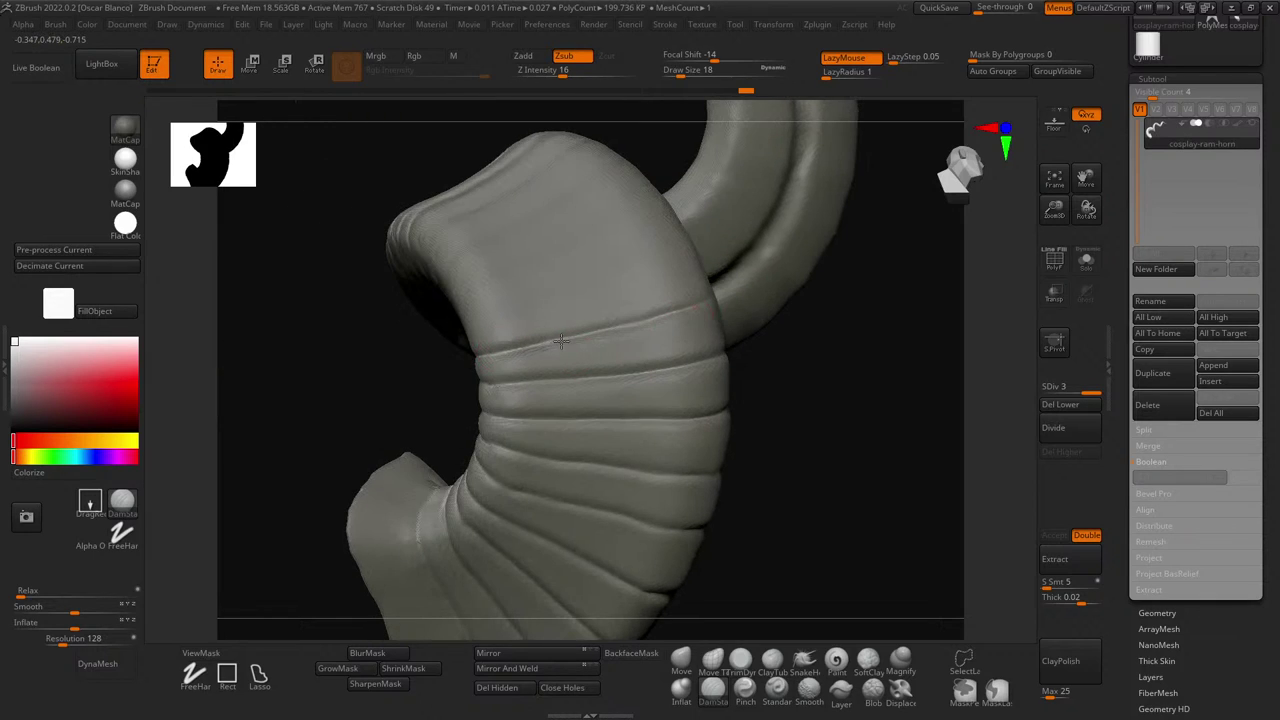
shift+drag(655, 324, 506, 352)
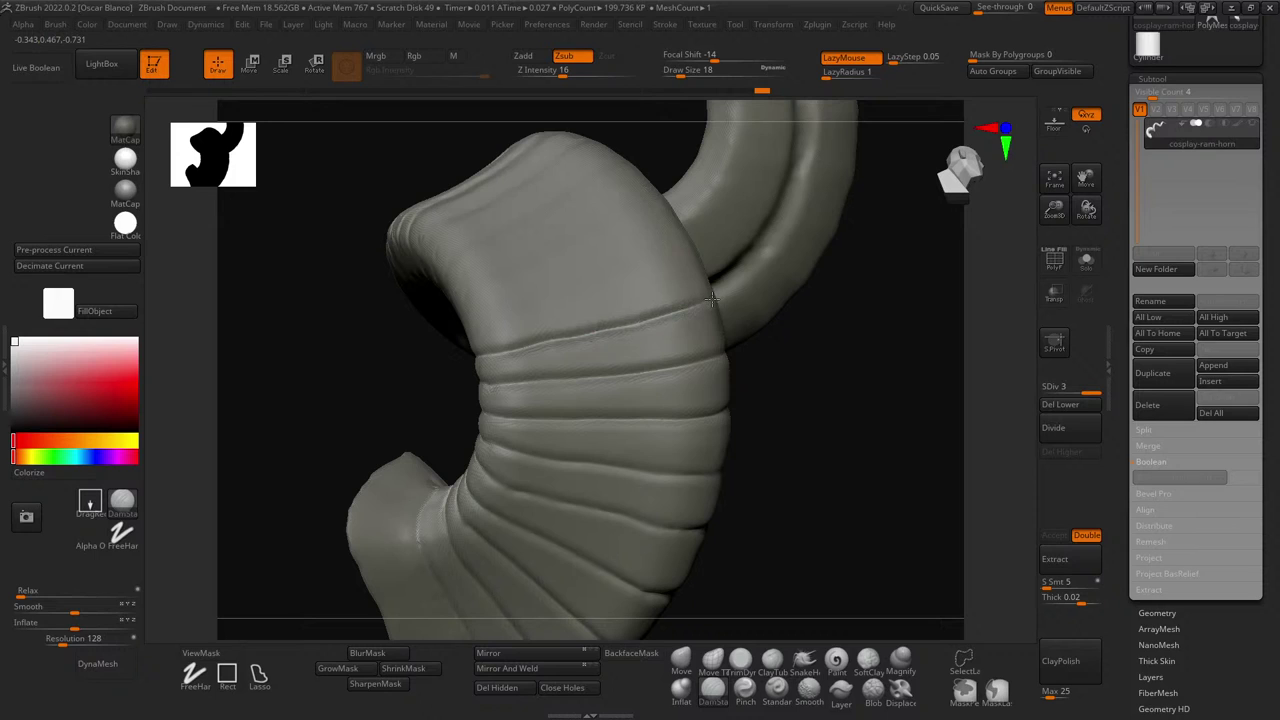
- Continue the ninth groove around the outer edge and across the horn's side face
drag(750, 360, 689, 406)
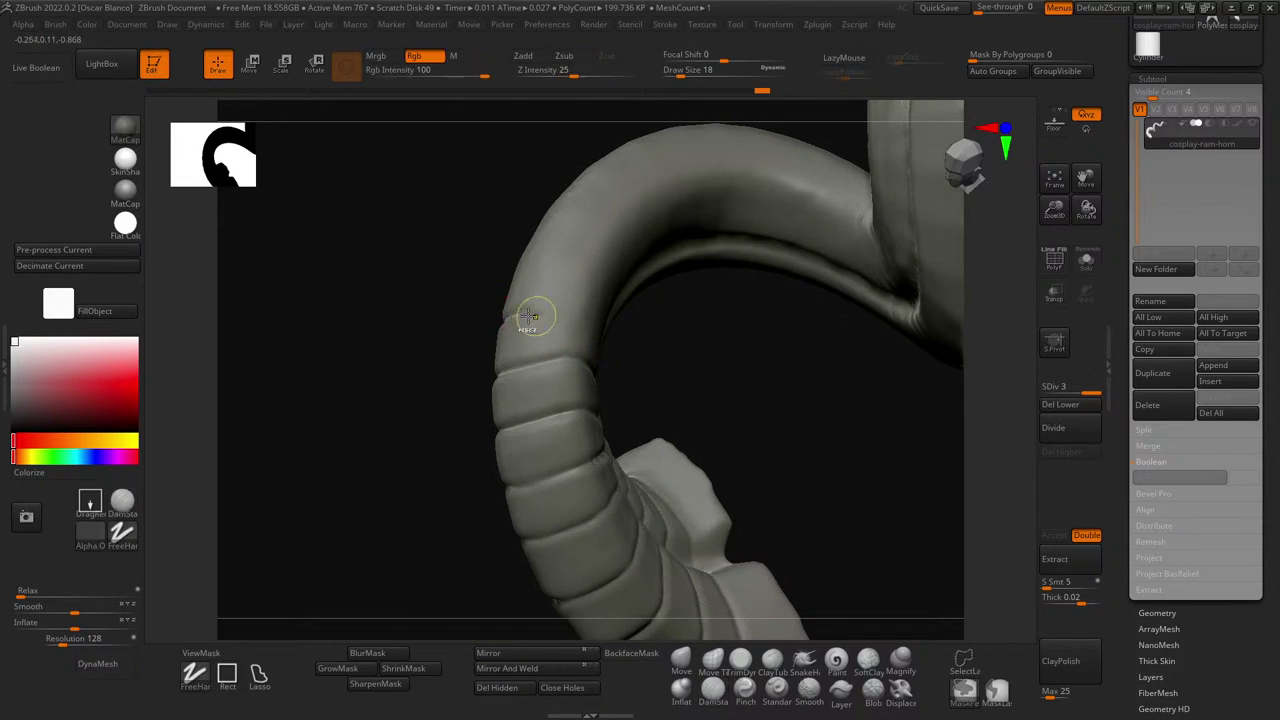
shift+drag(526, 309, 513, 313)
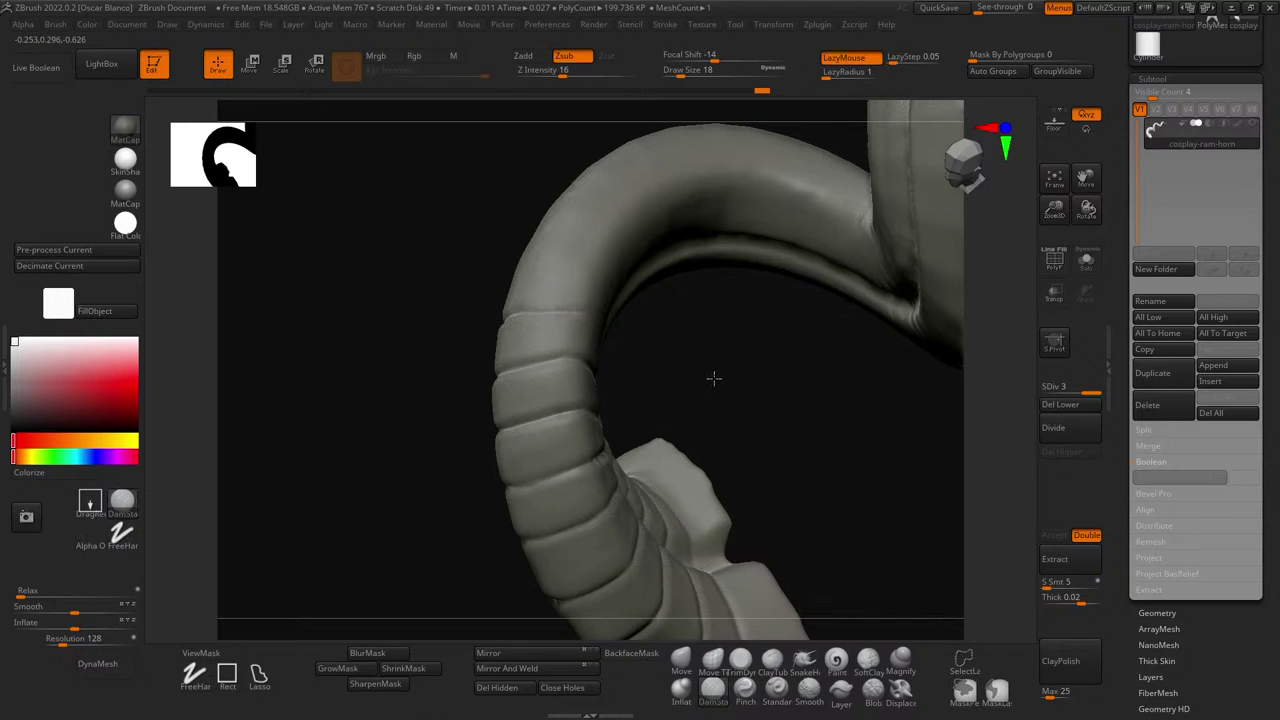
drag(714, 377, 678, 373)
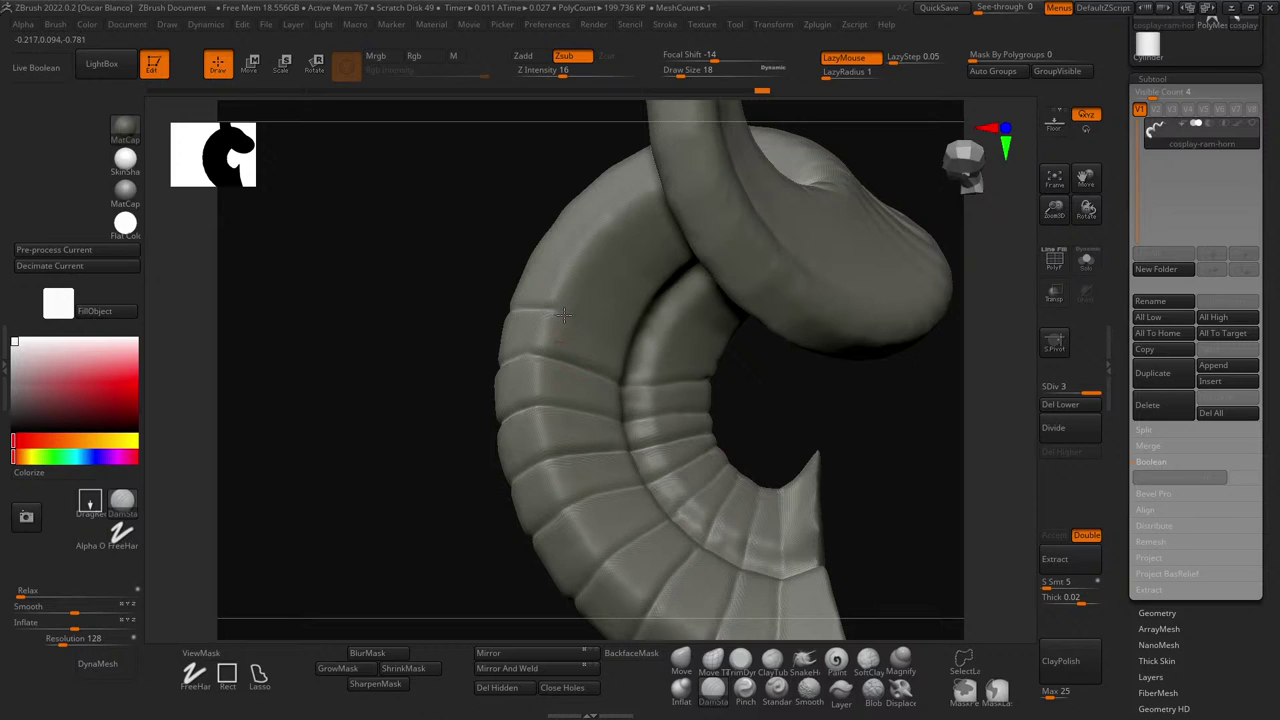
mouse_move(803, 386)
mouse_down()
mouse_move(654, 392)
mouse_move(817, 389)
mouse_up()
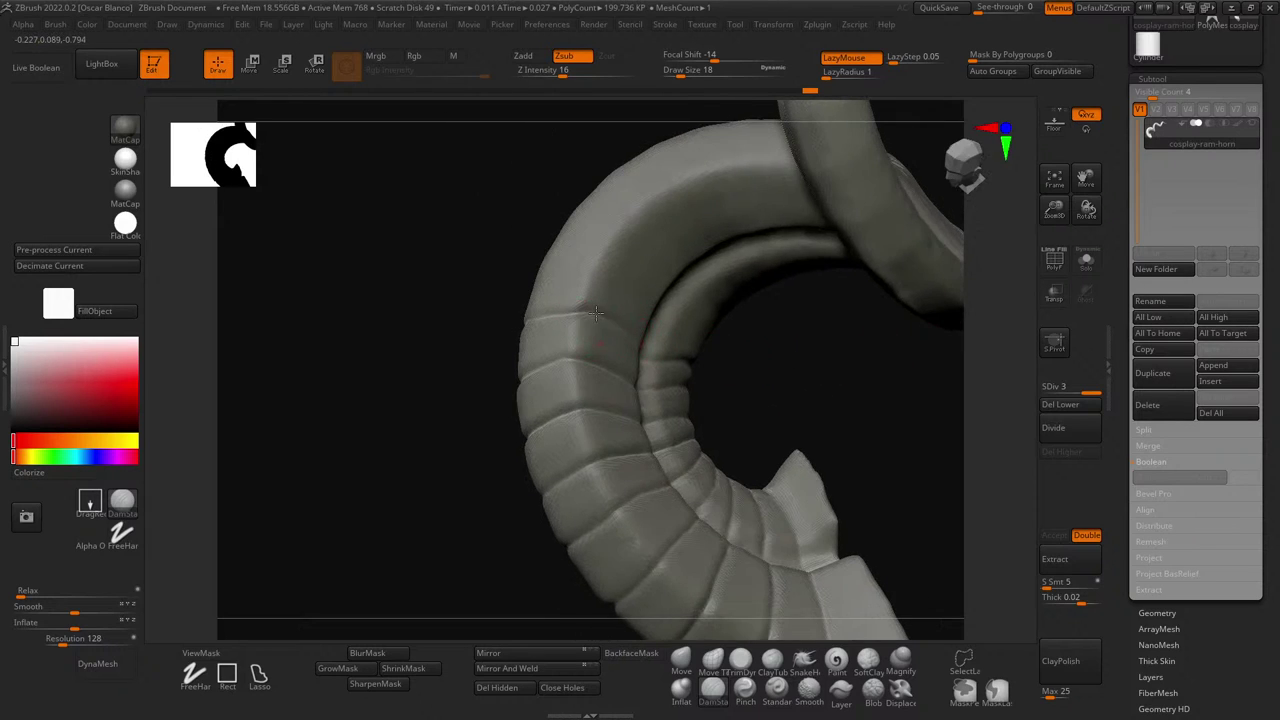
mouse_move(432, 288)
mouse_down()
mouse_move(530, 308)
mouse_move(518, 324)
mouse_move(443, 304)
mouse_up()
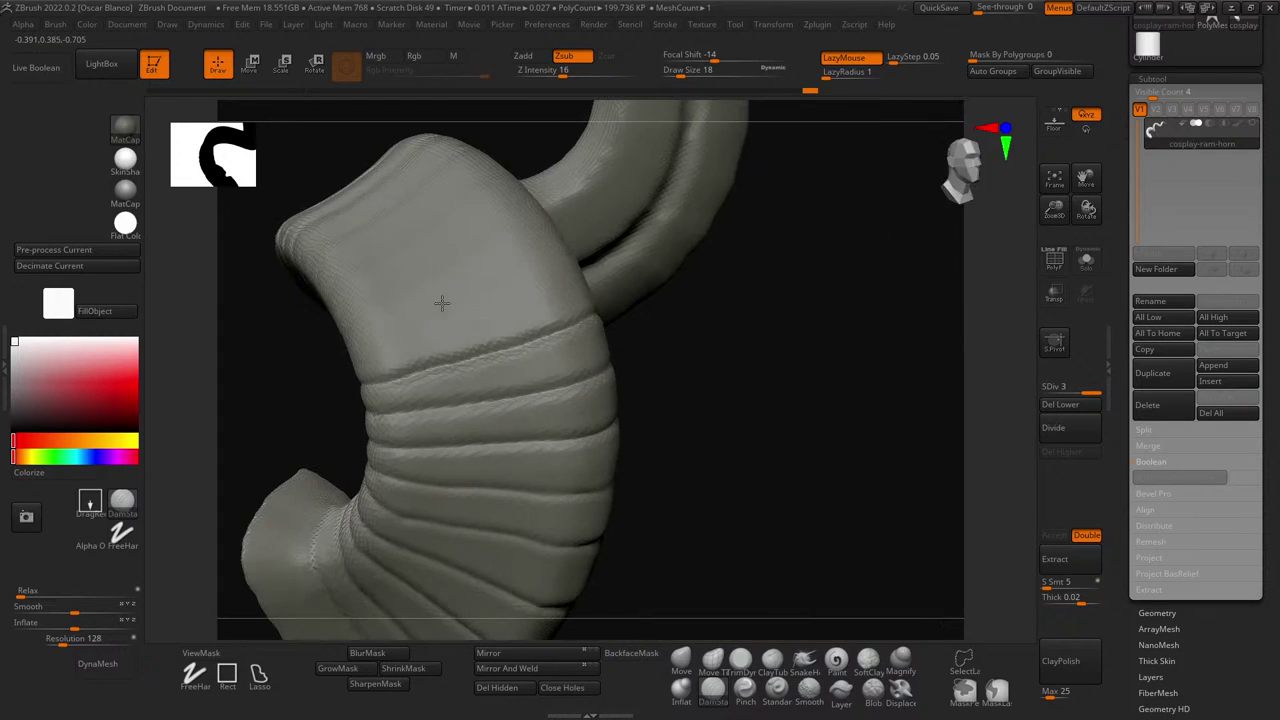
drag(691, 398, 849, 403)
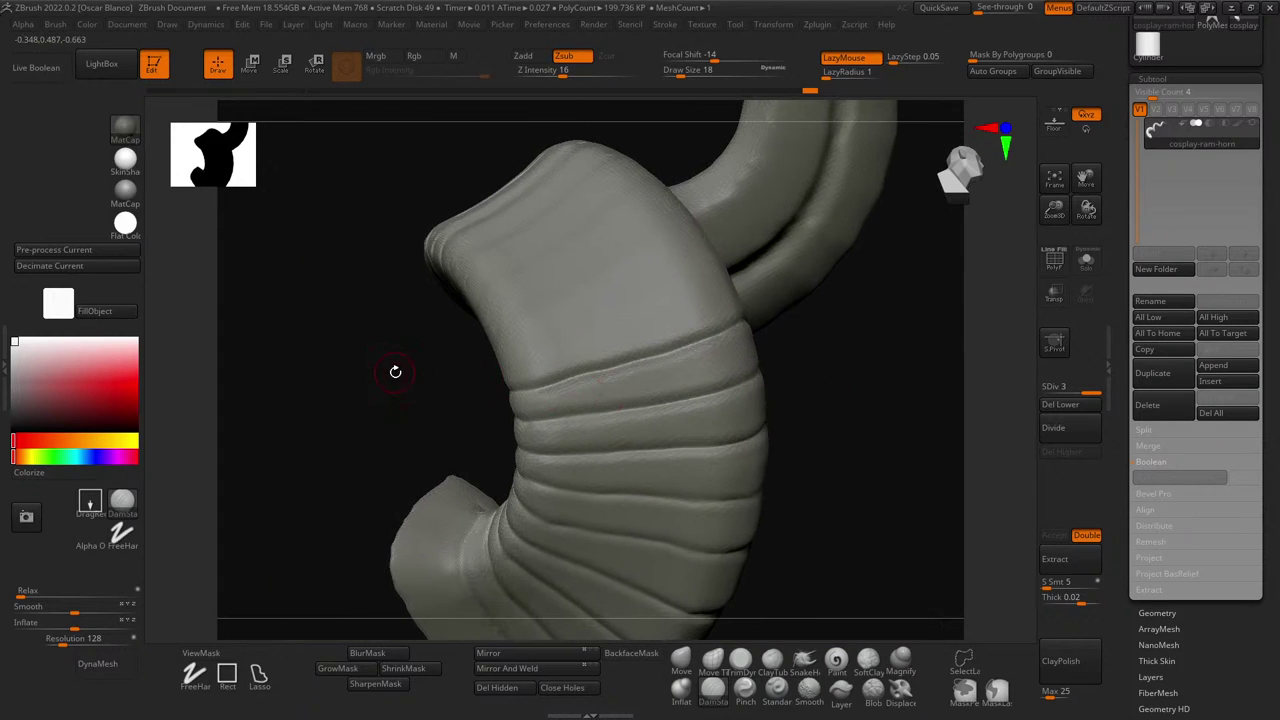
mouse_move(394, 369)
mouse_down()
mouse_move(490, 374)
mouse_move(371, 371)
mouse_move(354, 328)
mouse_move(374, 371)
mouse_up()
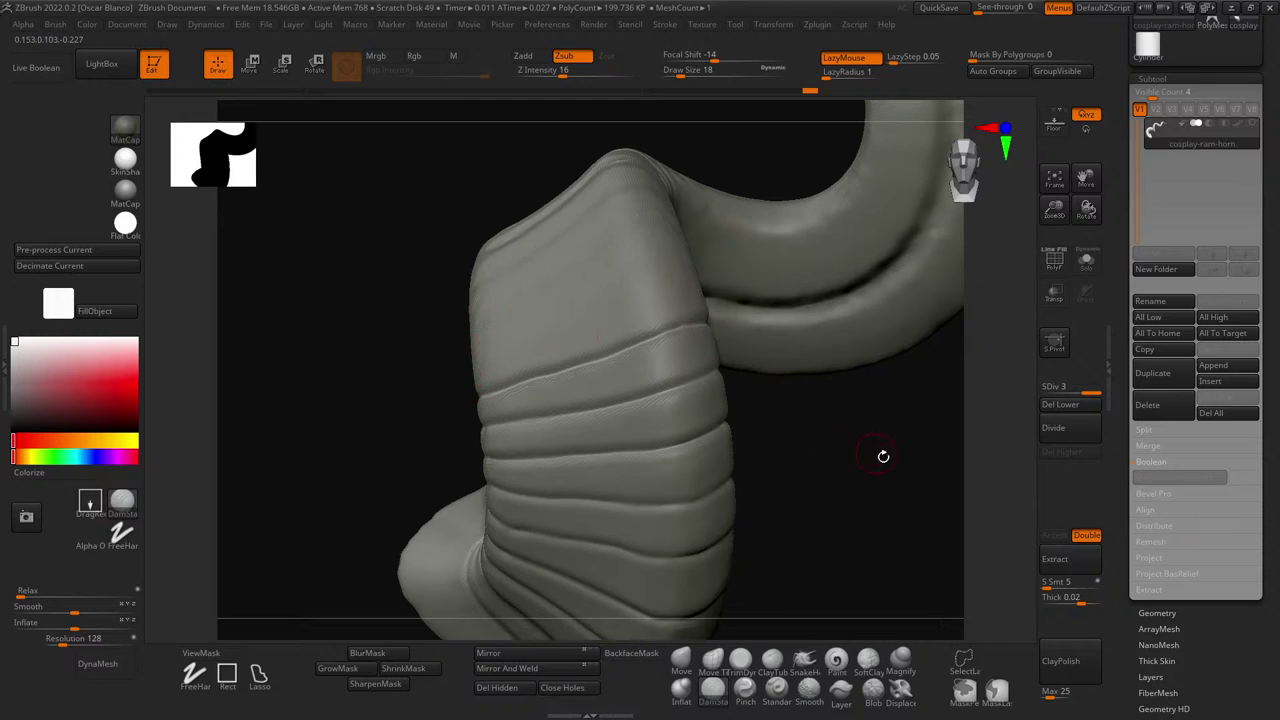
- Carve a tenth groove above the ninth across the broad outer face, undoing and redrawing unsatisfactory strokes
drag(883, 451, 677, 366)
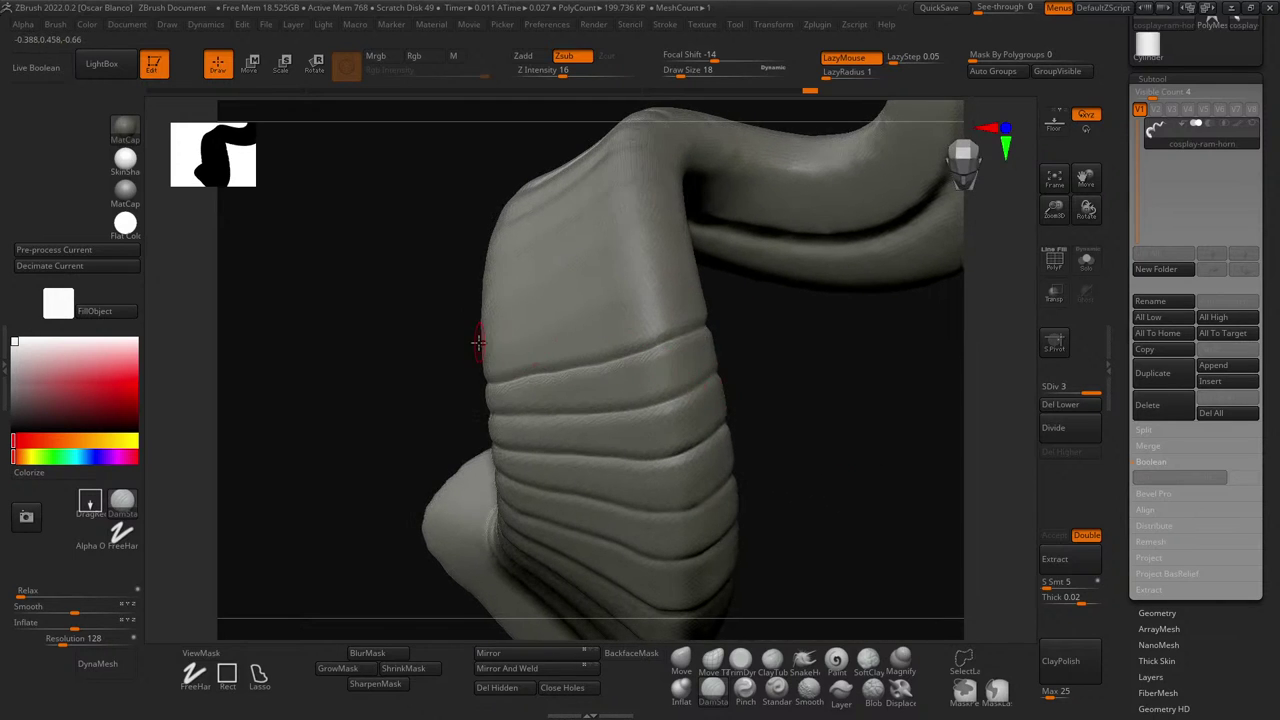
mouse_move(531, 327)
mouse_down()
mouse_move(646, 291)
mouse_move(612, 307)
mouse_up()
drag(481, 355, 514, 340)
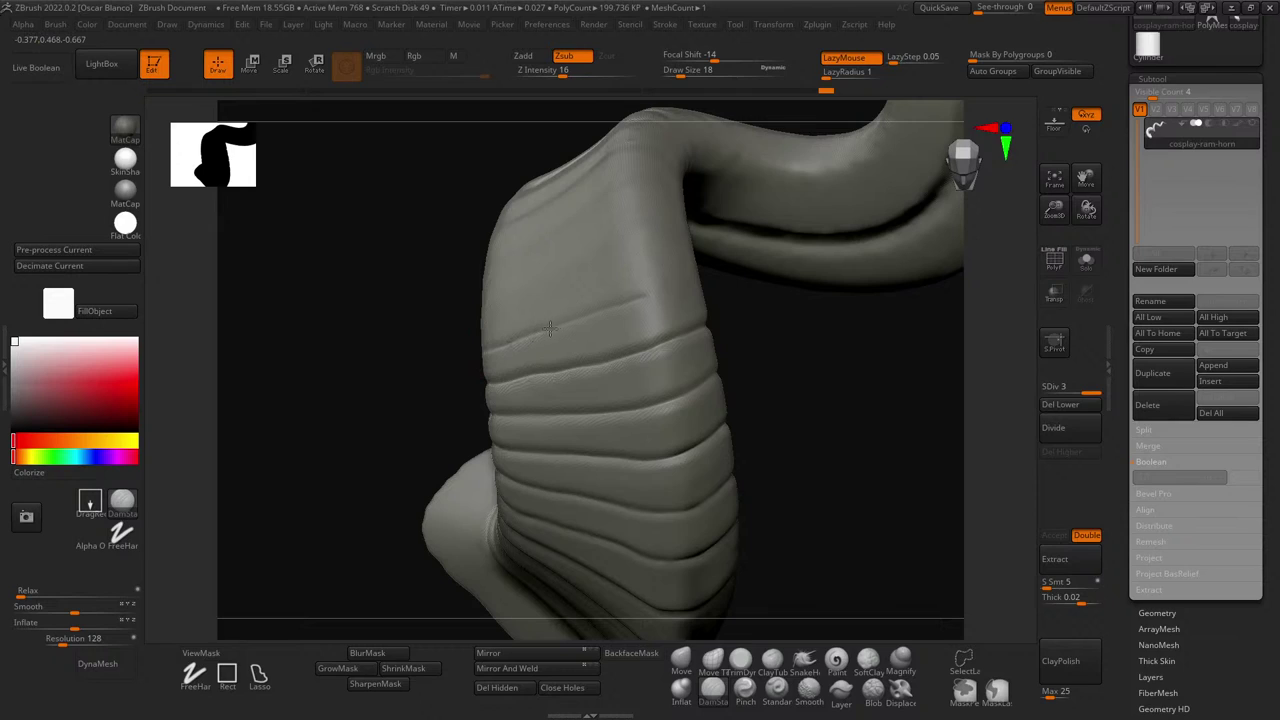
key(ctrl+z)
mouse_move(620, 309)
mouse_down()
mouse_move(648, 298)
mouse_move(576, 324)
mouse_up()
key(ctrl+z)
drag(646, 300, 619, 310)
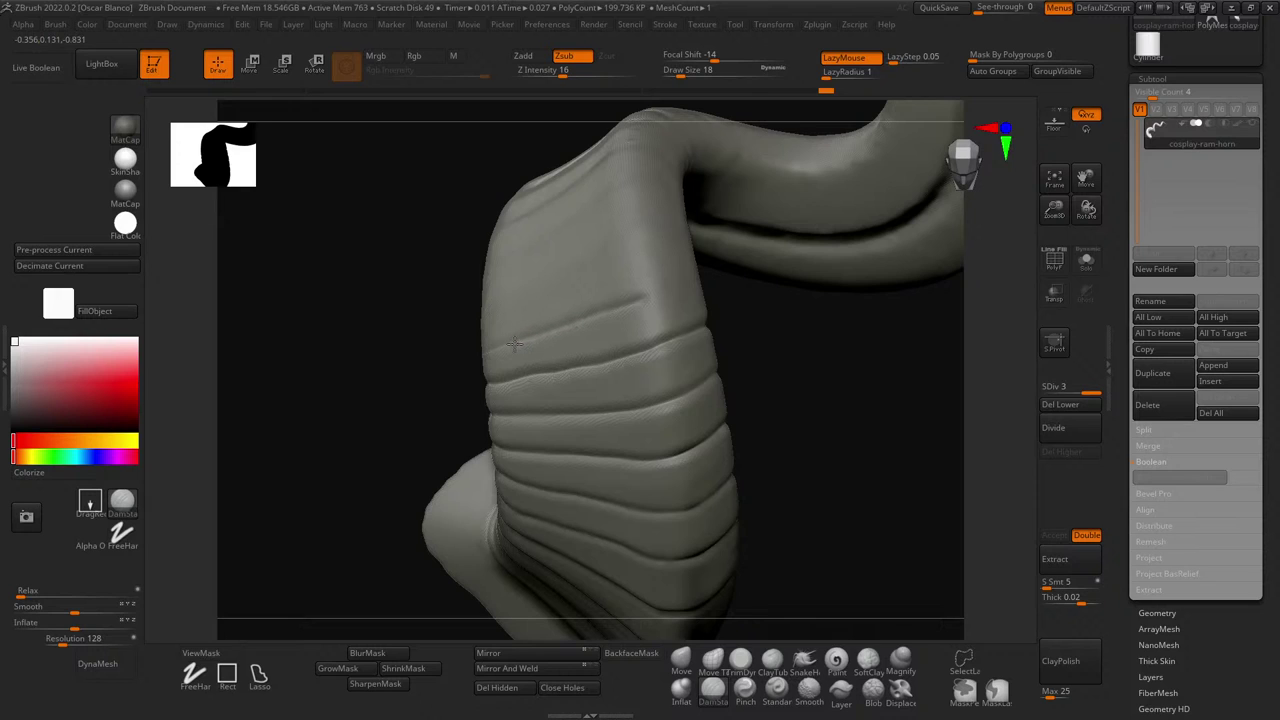
- Extend the tenth groove over the inner ridge and blend it into the broad outer face
drag(414, 336, 543, 341)
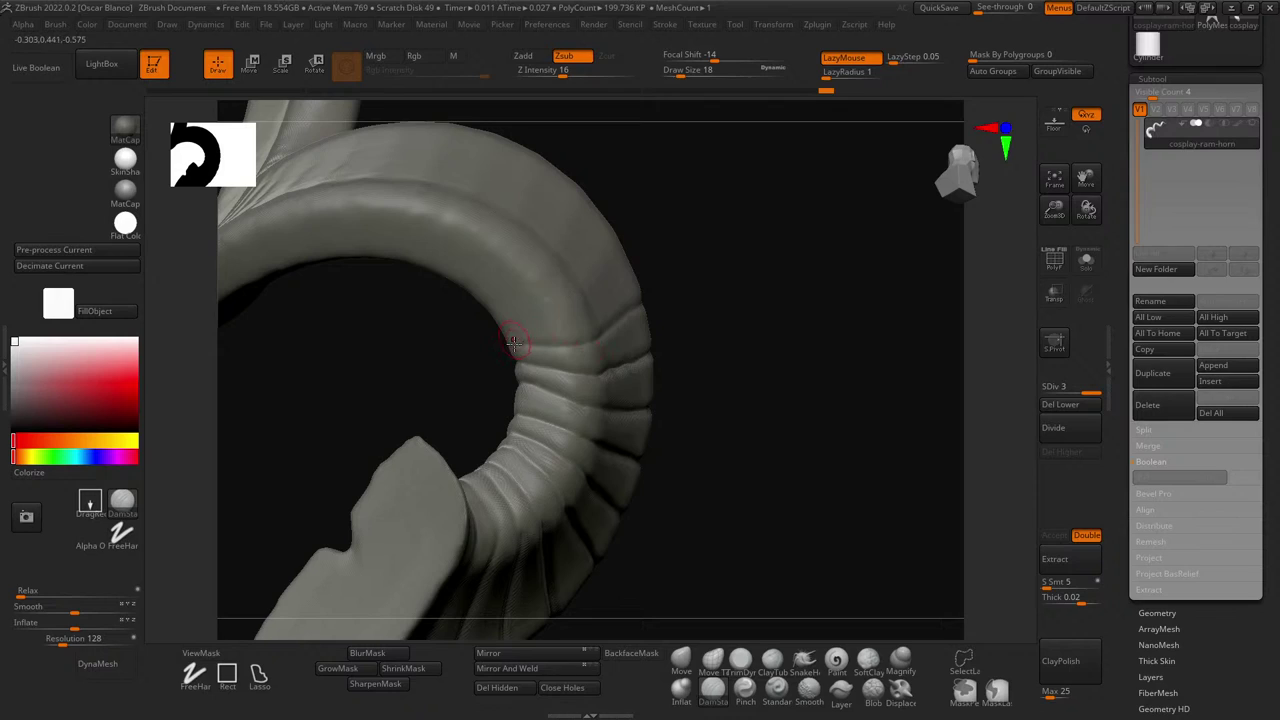
drag(552, 341, 508, 343)
drag(714, 337, 678, 344)
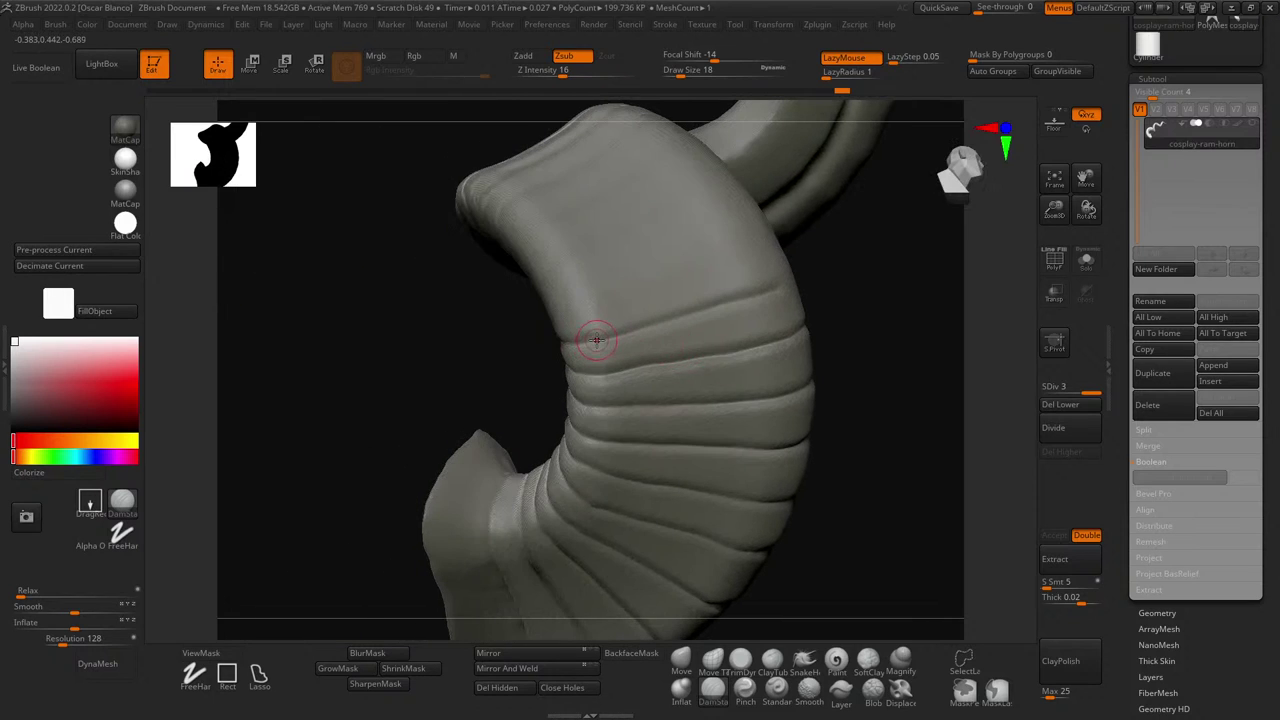
mouse_move(871, 291)
mouse_down()
mouse_move(778, 310)
mouse_move(820, 303)
mouse_move(663, 309)
mouse_move(674, 322)
mouse_move(708, 316)
mouse_up()
- Carry the tenth groove around the back, across the side face and over the inner ridge to close the ring
drag(617, 337, 677, 322)
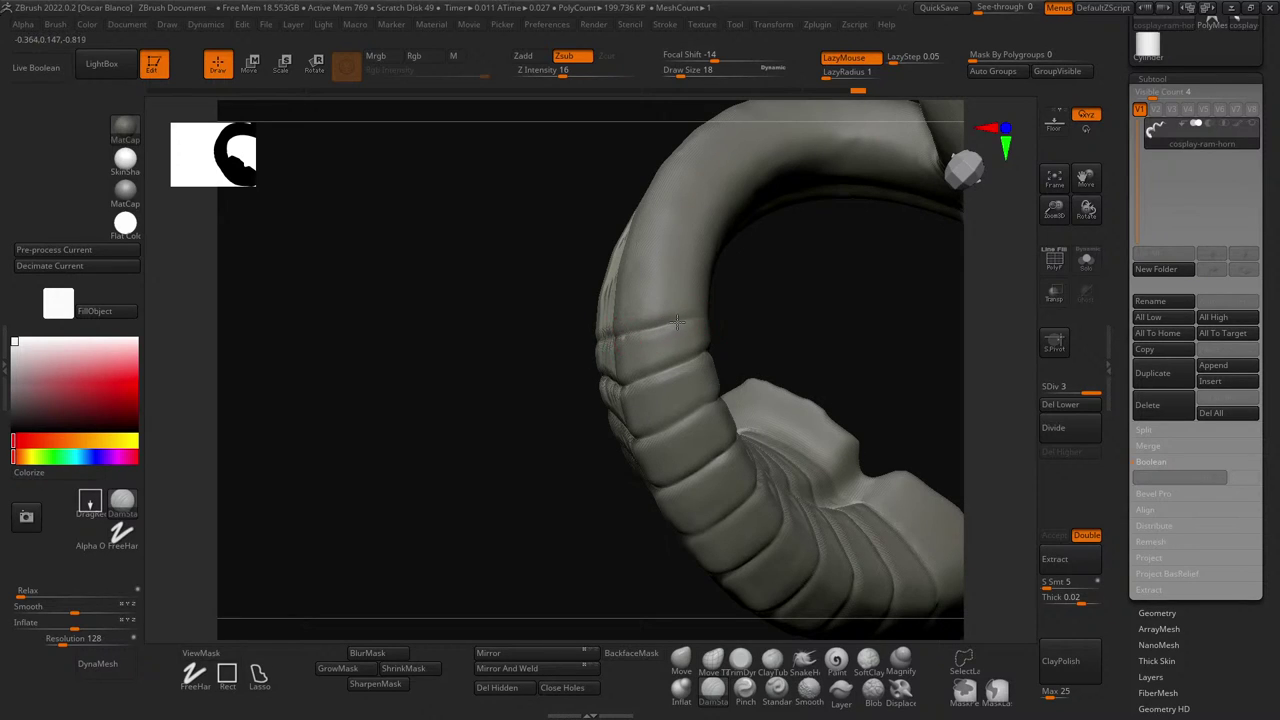
drag(775, 311, 693, 323)
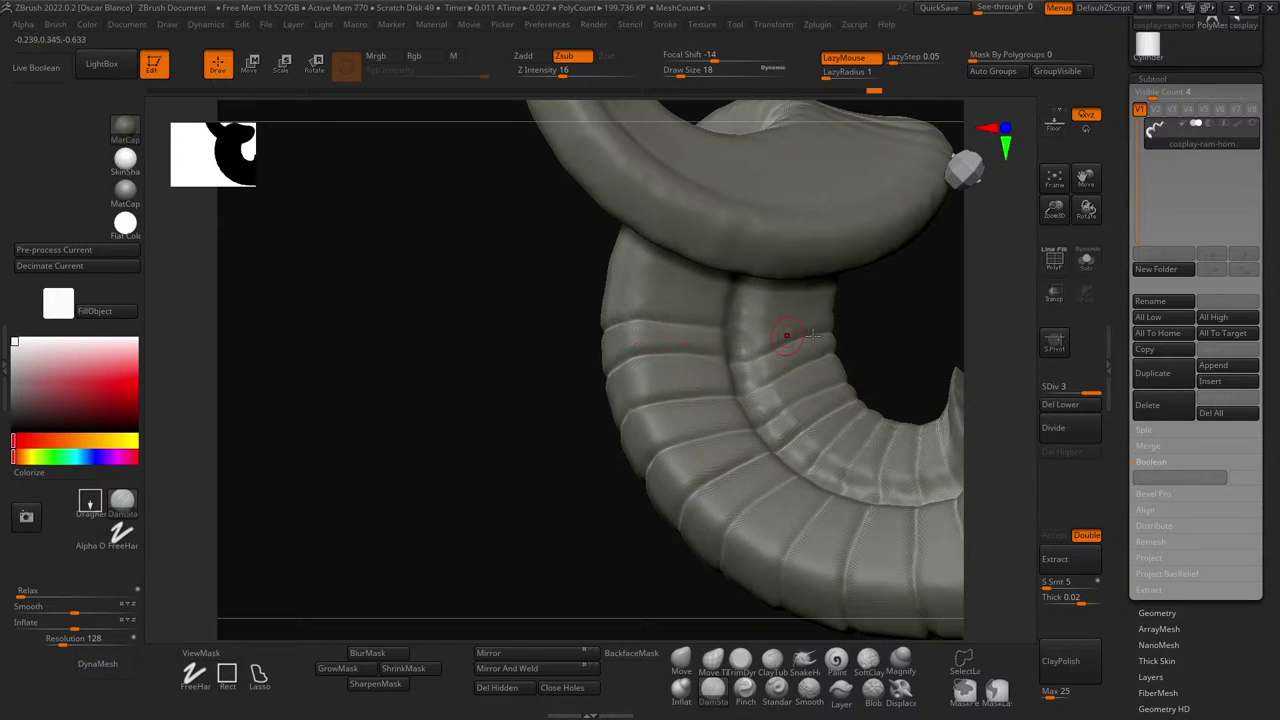
drag(911, 325, 857, 323)
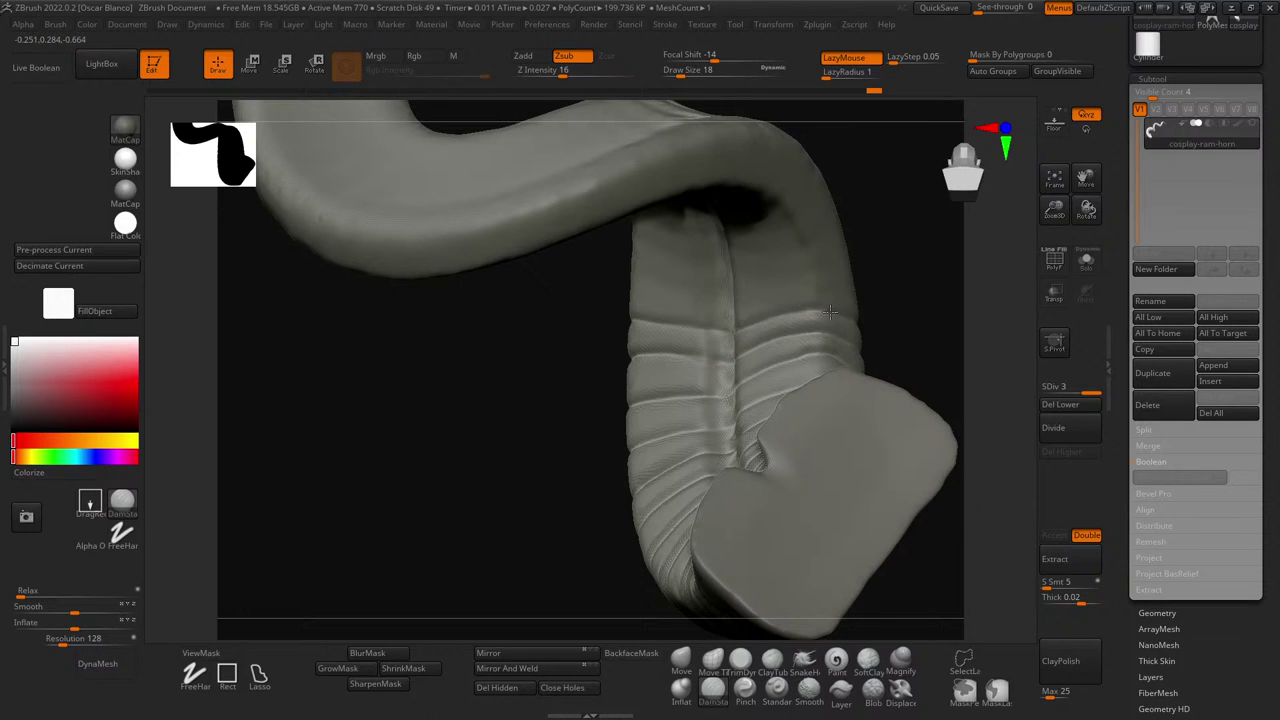
drag(906, 309, 717, 320)
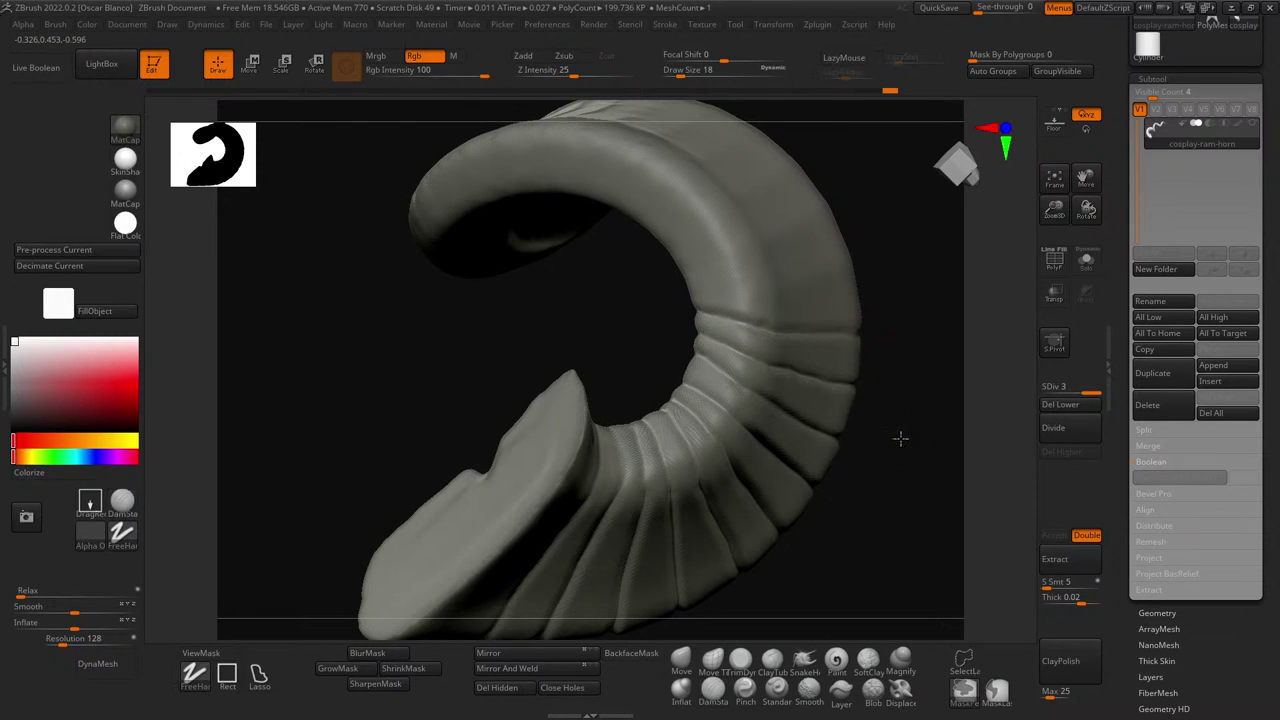
- Preview the whole horn in the MatCap Red Wax material, then switch back to MatCap GreenClay
drag(900, 437, 298, 209)
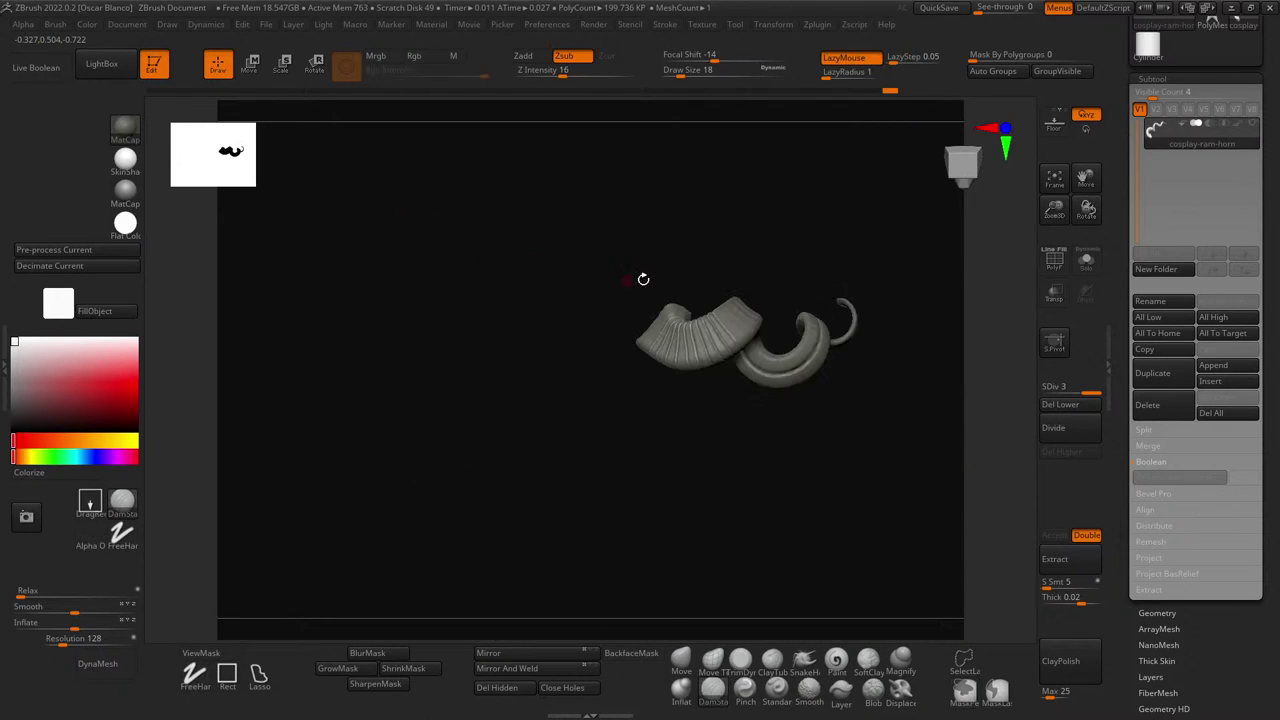
drag(643, 279, 554, 244)
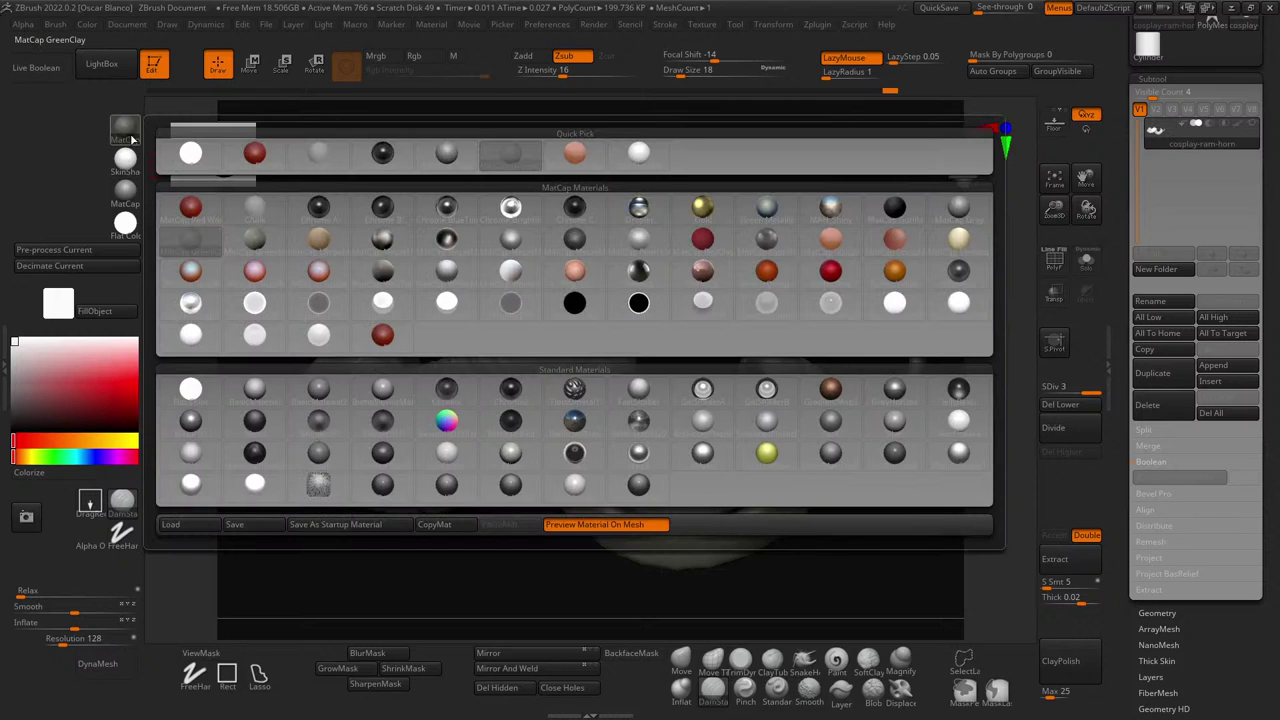
click(254, 153)
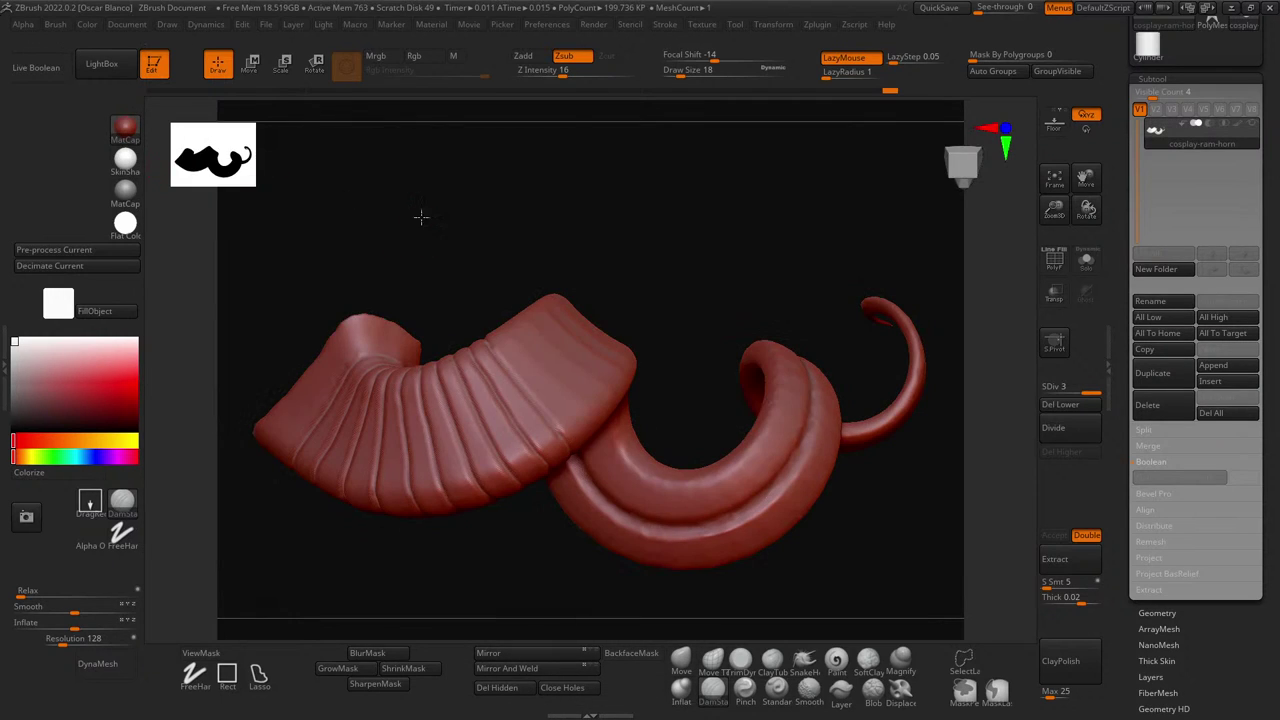
drag(423, 214, 537, 193)
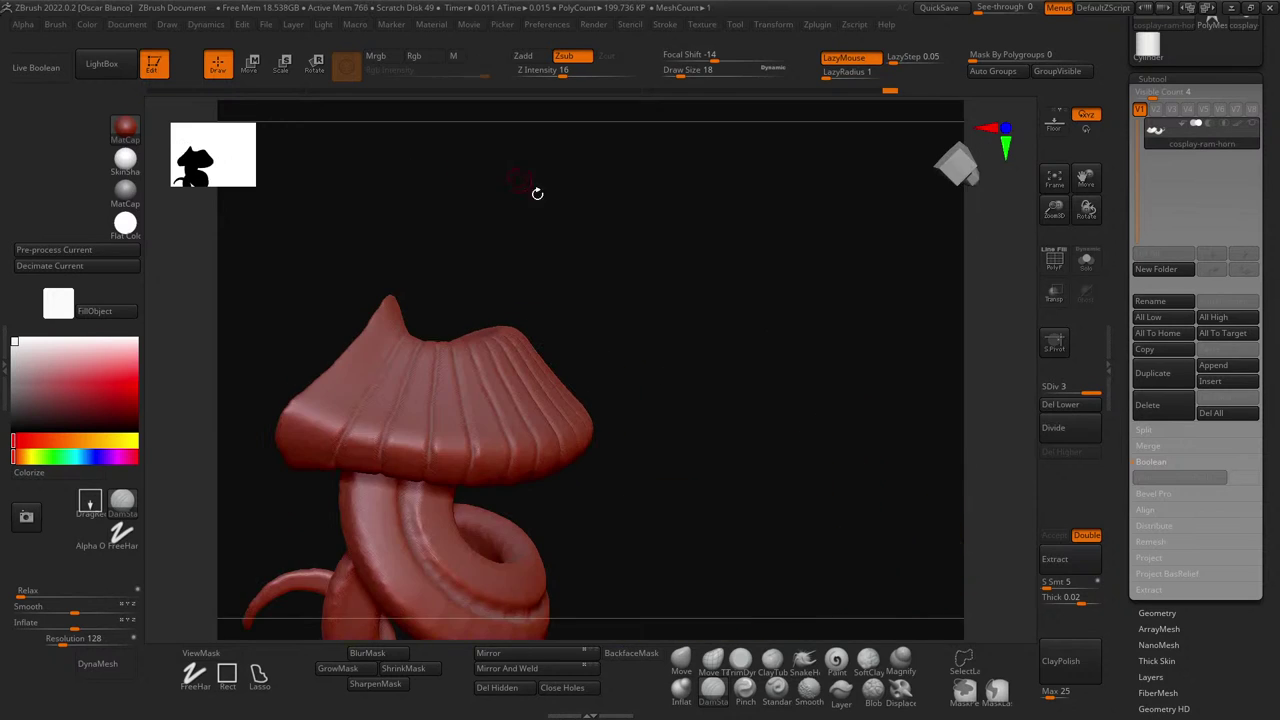
drag(440, 227, 394, 283)
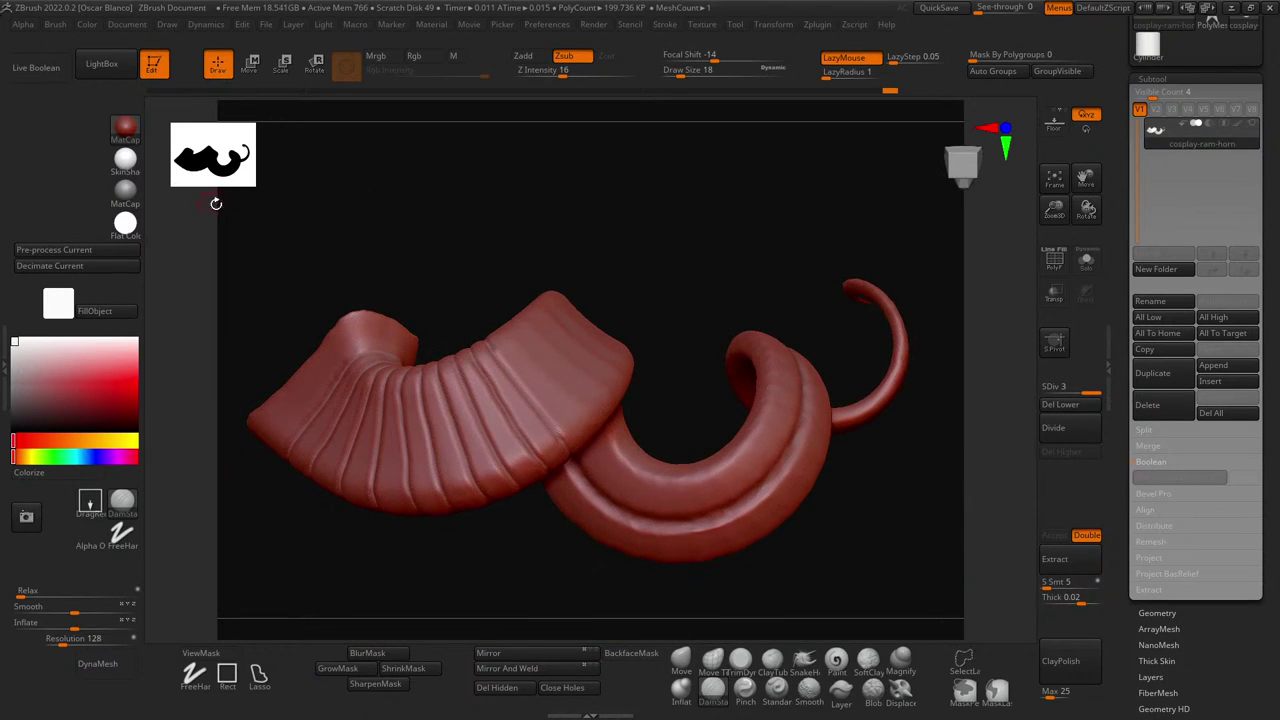
click(127, 132)
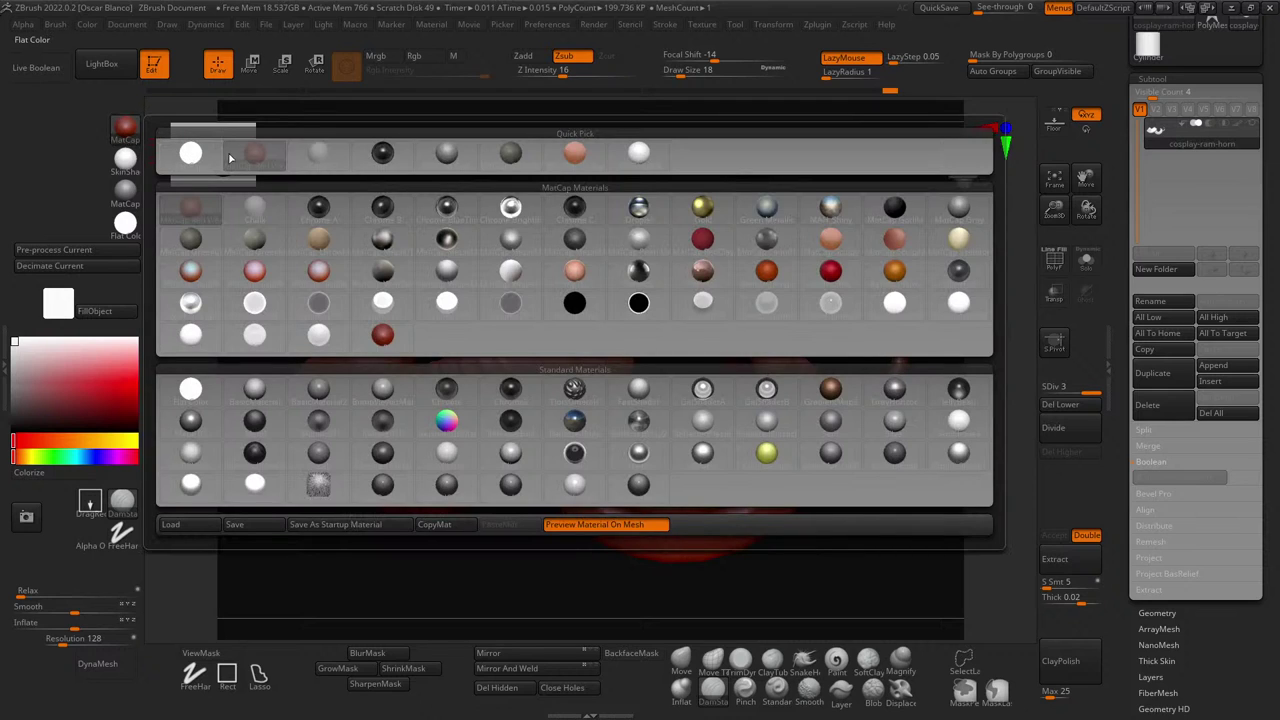
click(508, 160)
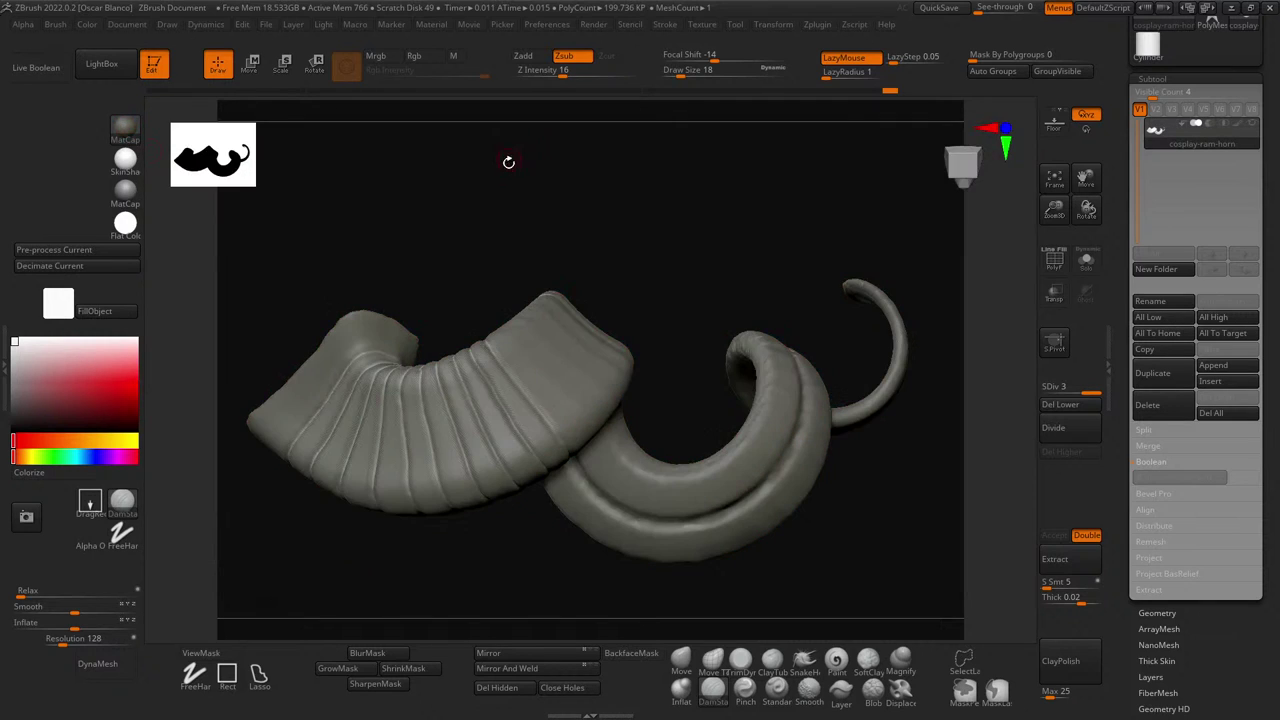
- Preview the horn in the orange skin-toned MatCap material, then restore MatCap GreenClay
drag(453, 175, 340, 180)
click(125, 128)
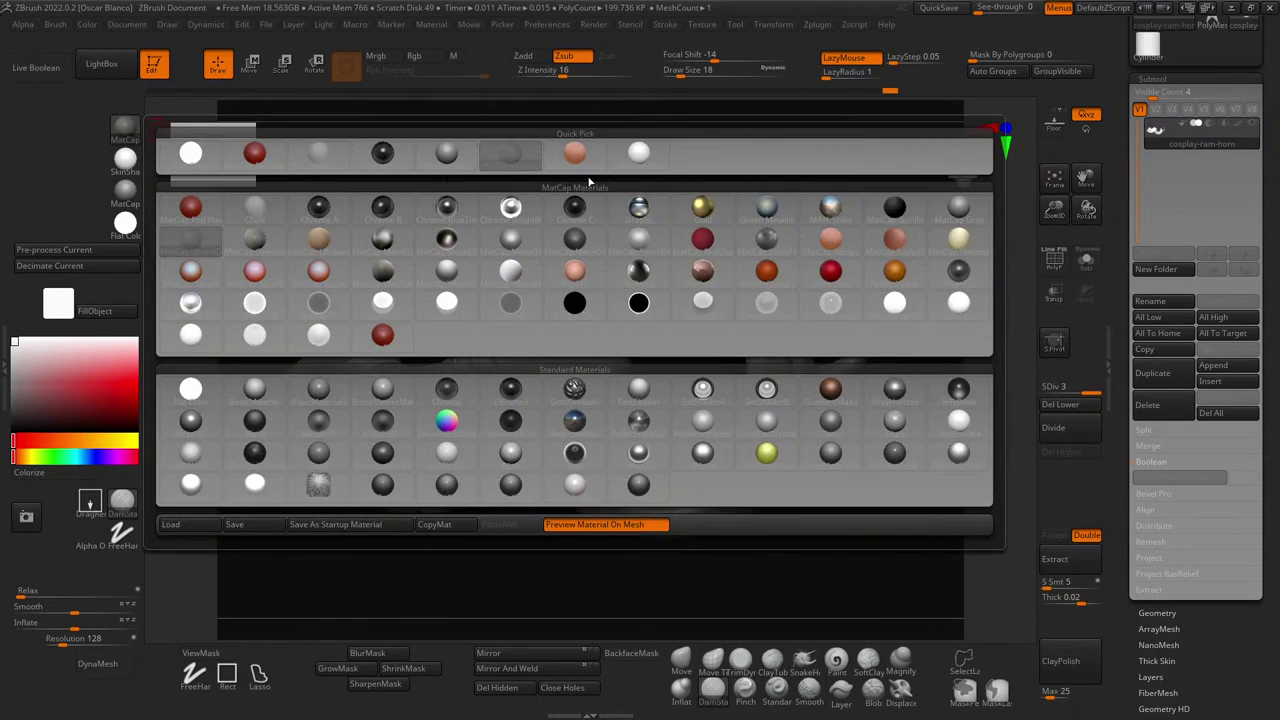
click(573, 154)
drag(457, 197, 378, 181)
click(126, 130)
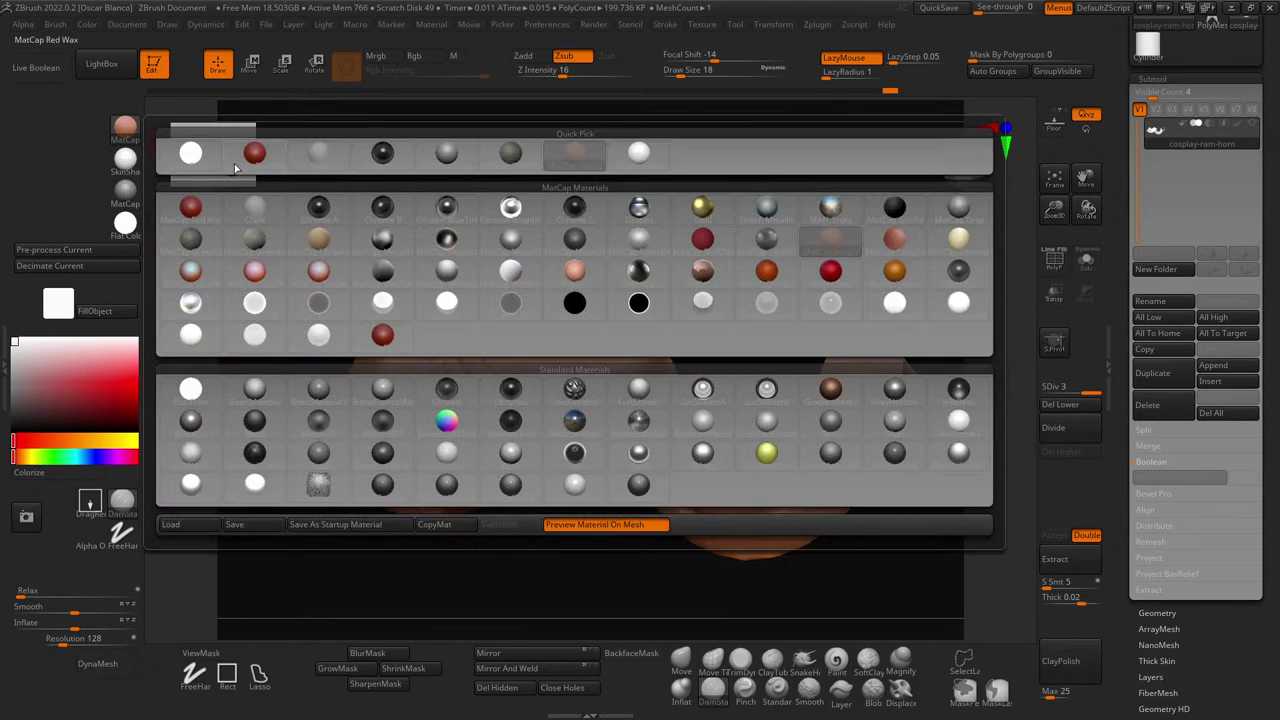
click(192, 237)
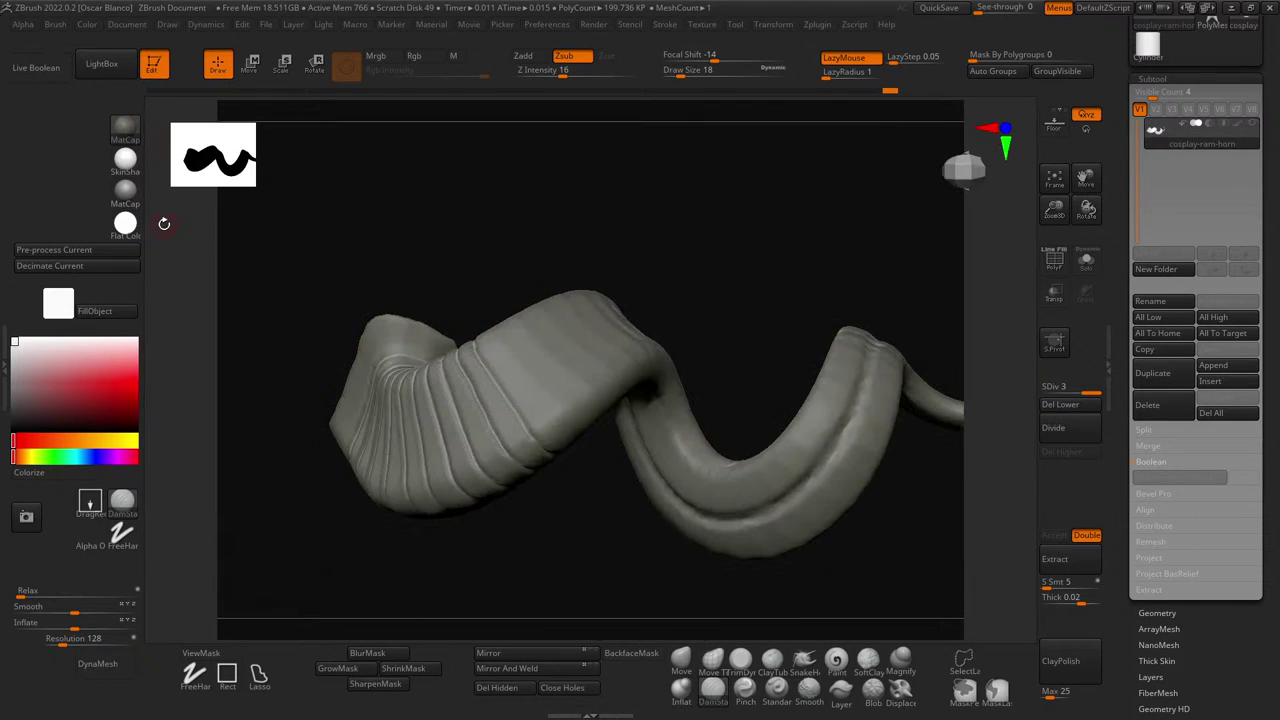
- Preview the horn in the Framer01 material from a tilted angle, then restore MatCap GreenClay
click(126, 140)
click(326, 300)
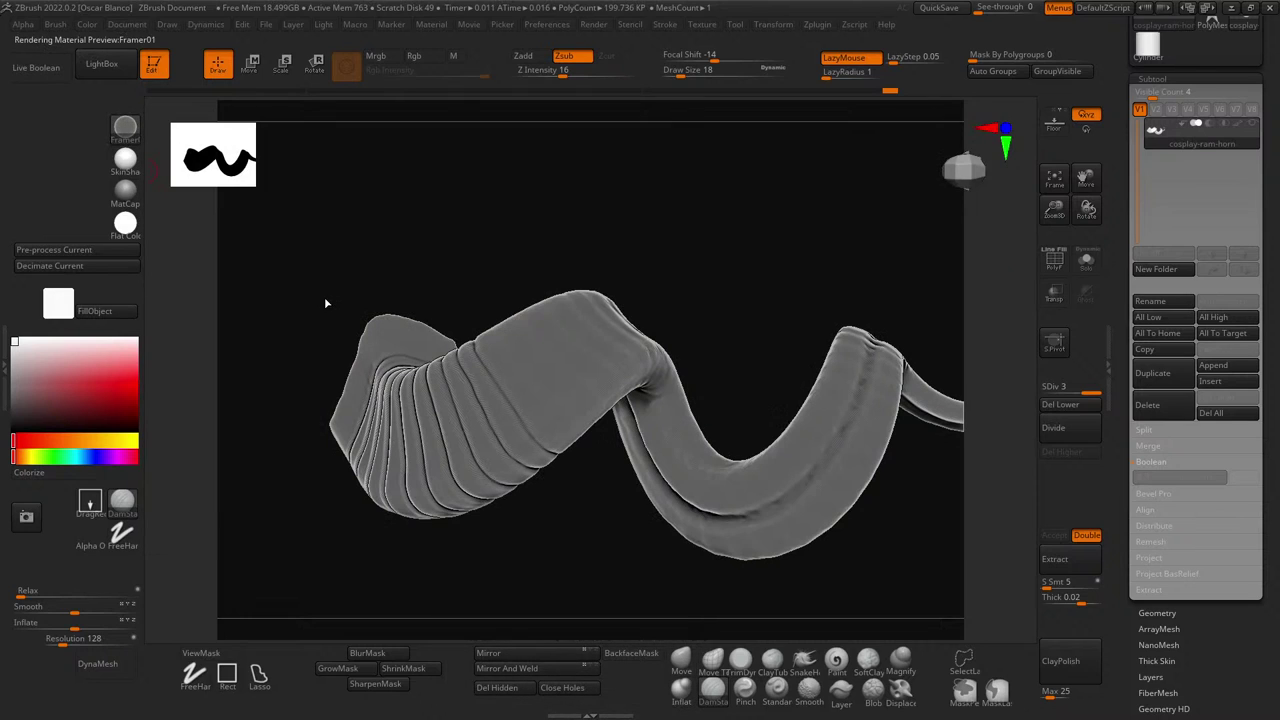
drag(376, 282, 86, 168)
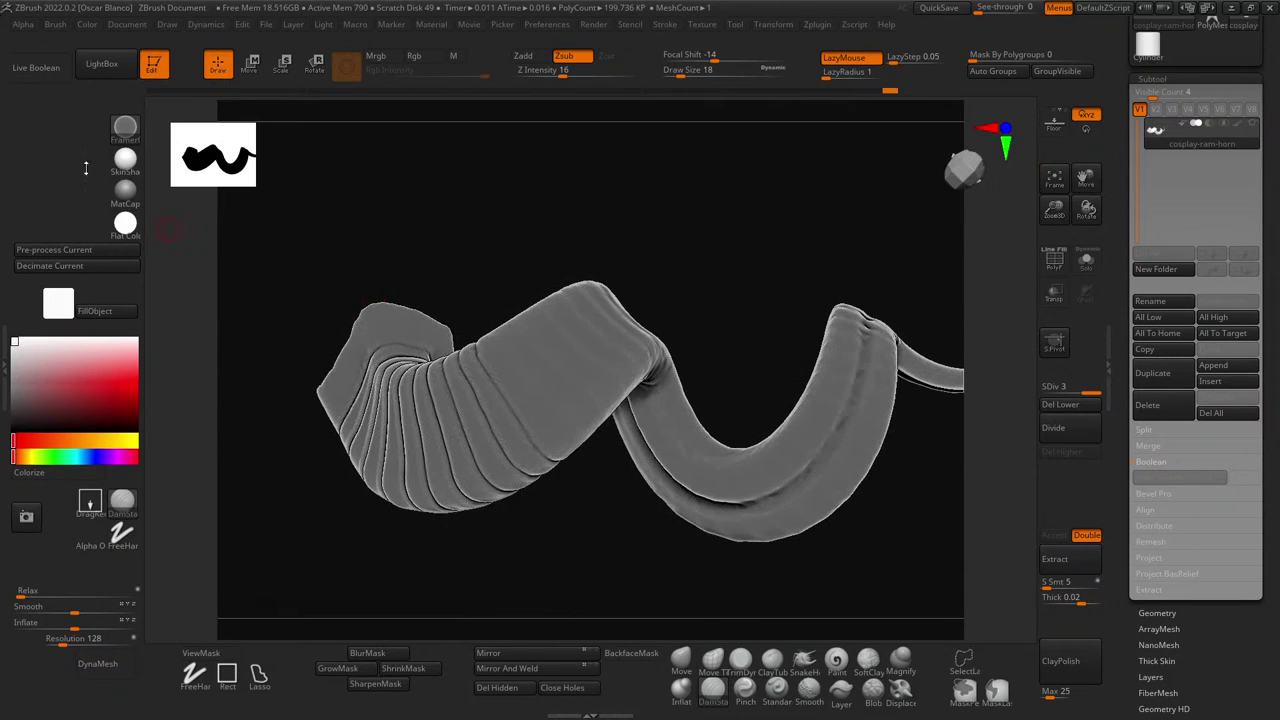
click(125, 128)
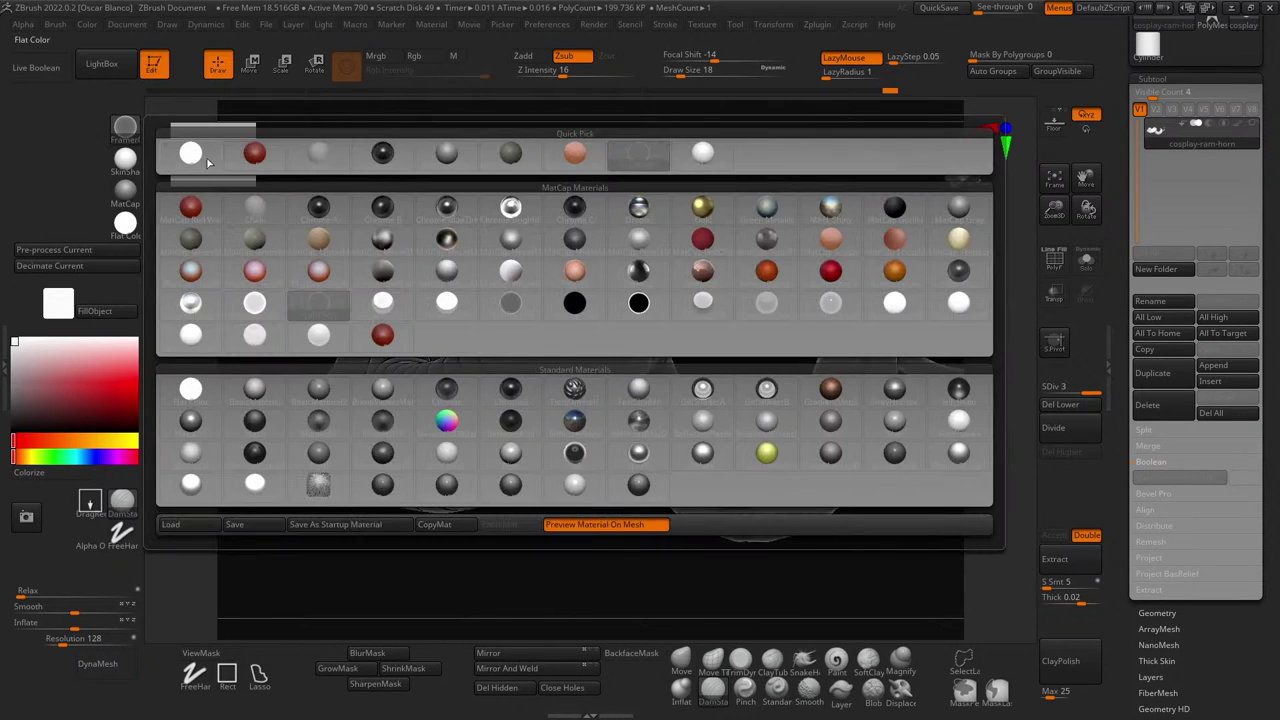
click(184, 236)
- Preview the horn in the gray MatCap material, then return to MatCap GreenClay
click(125, 128)
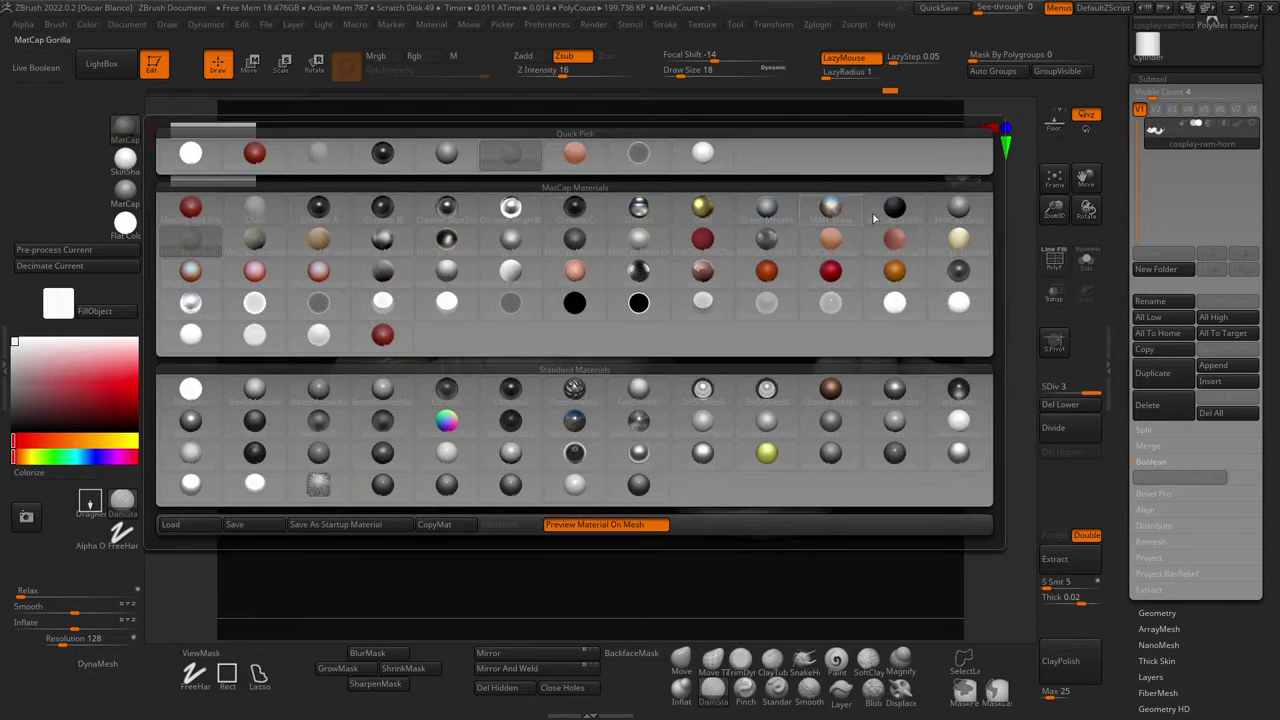
click(954, 203)
drag(511, 211, 550, 215)
click(125, 128)
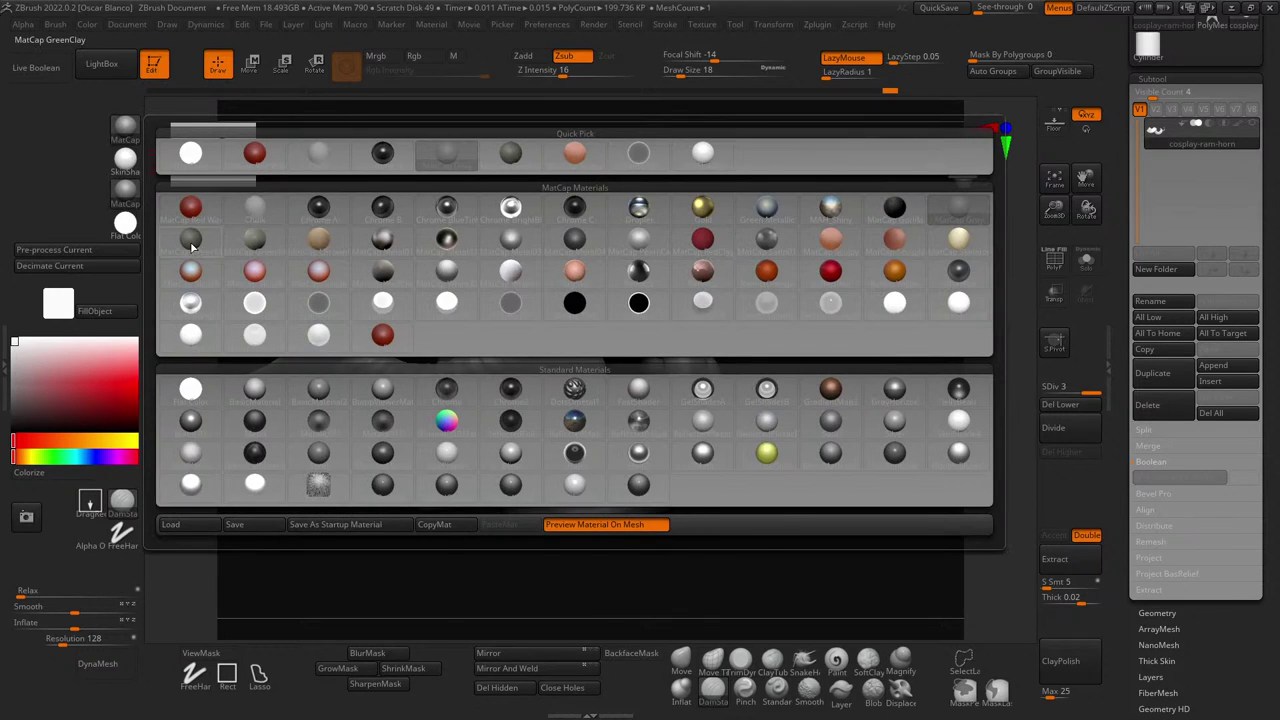
click(191, 247)
- Carve the eleventh ring groove with DamStandard across the broad outer face, around the back and side, and over the inner ridge
drag(516, 232, 569, 320)
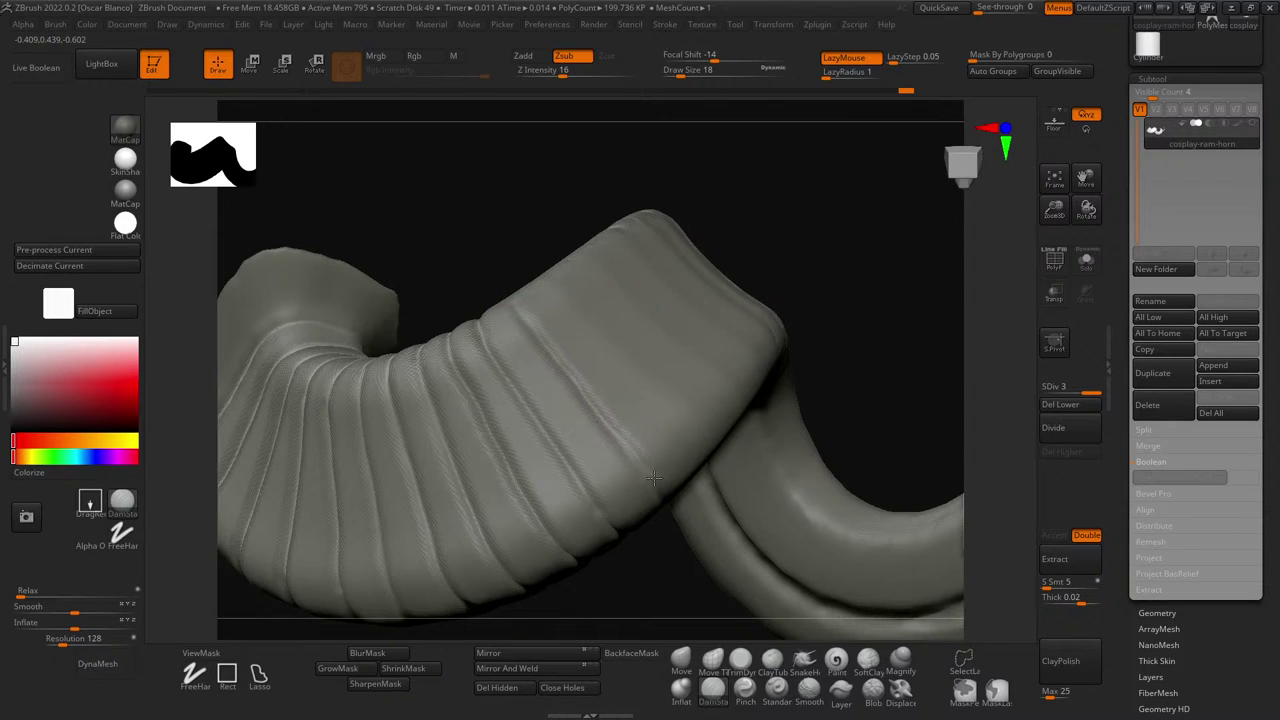
drag(519, 147, 471, 274)
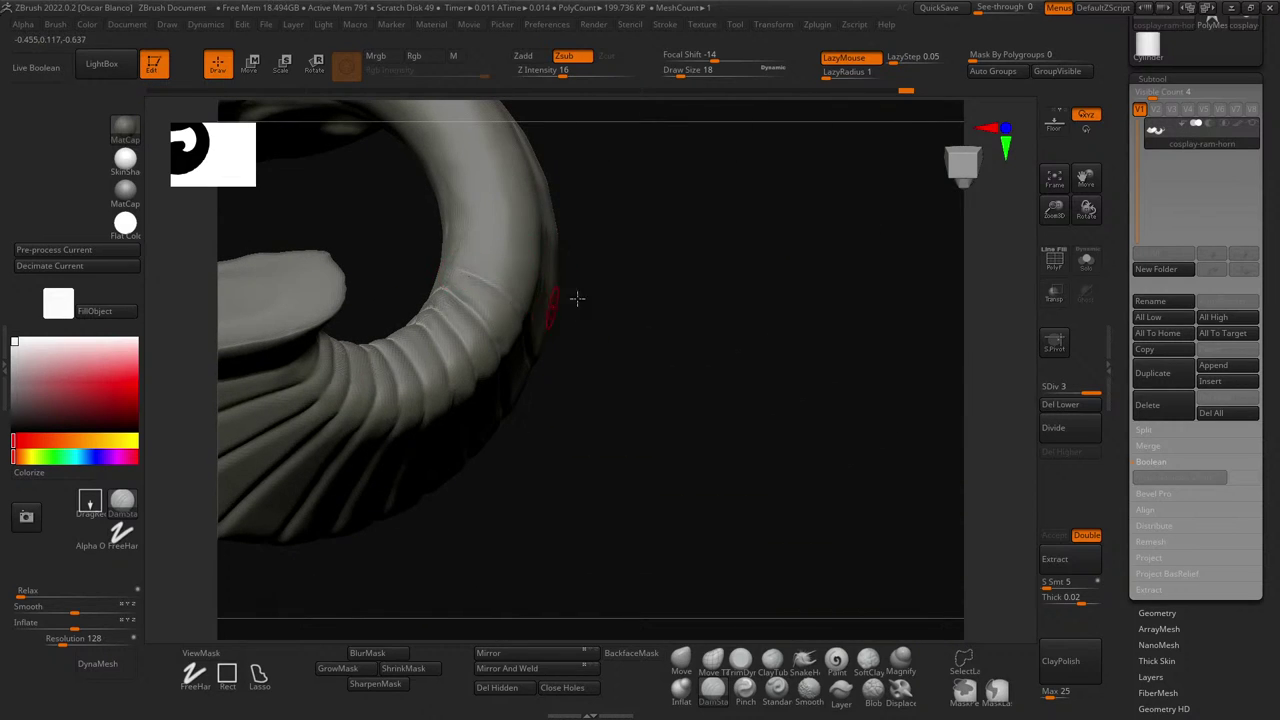
mouse_move(577, 298)
mouse_down()
mouse_move(689, 289)
mouse_move(452, 260)
mouse_up()
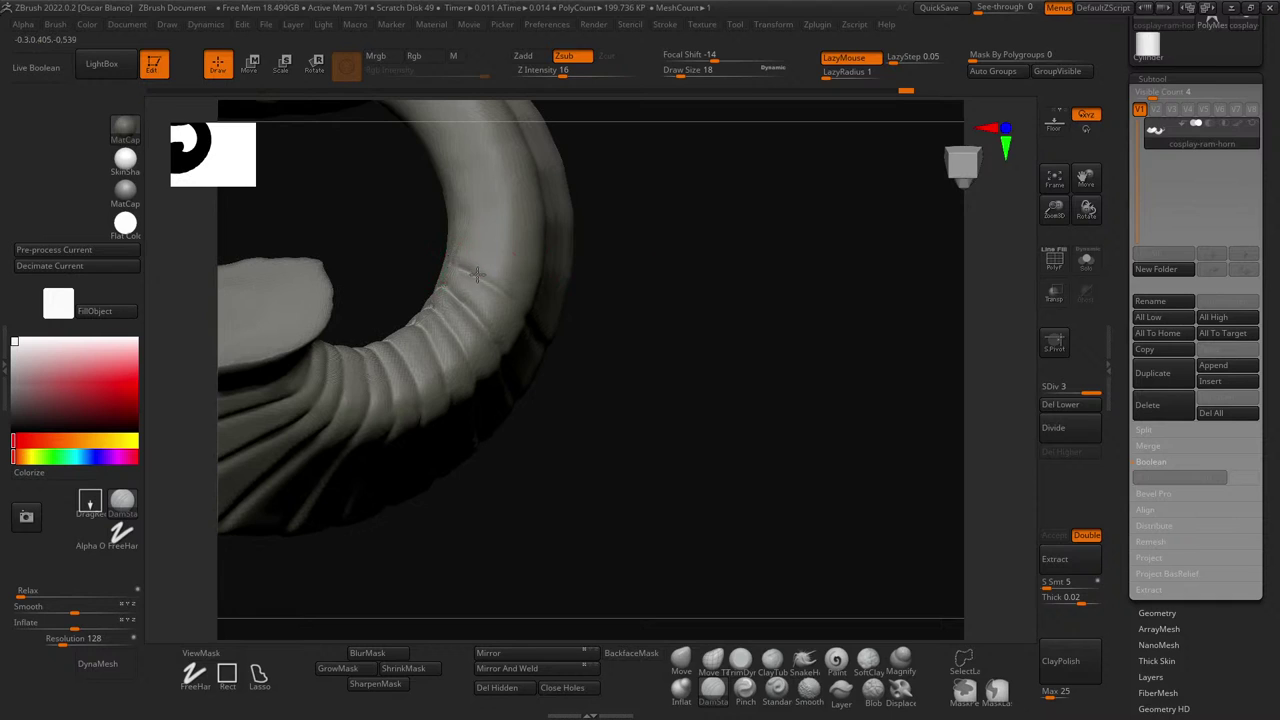
mouse_move(630, 330)
mouse_down()
mouse_move(666, 306)
mouse_move(609, 277)
mouse_move(384, 284)
mouse_up()
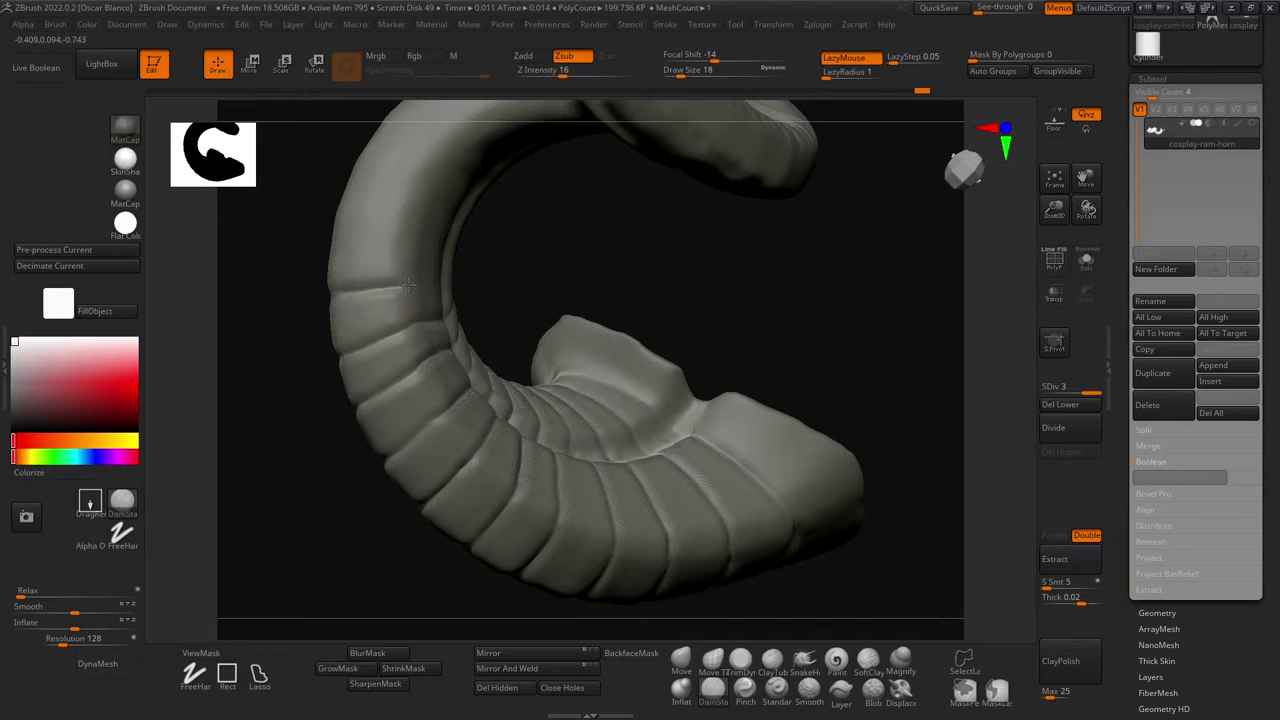
drag(636, 259, 366, 265)
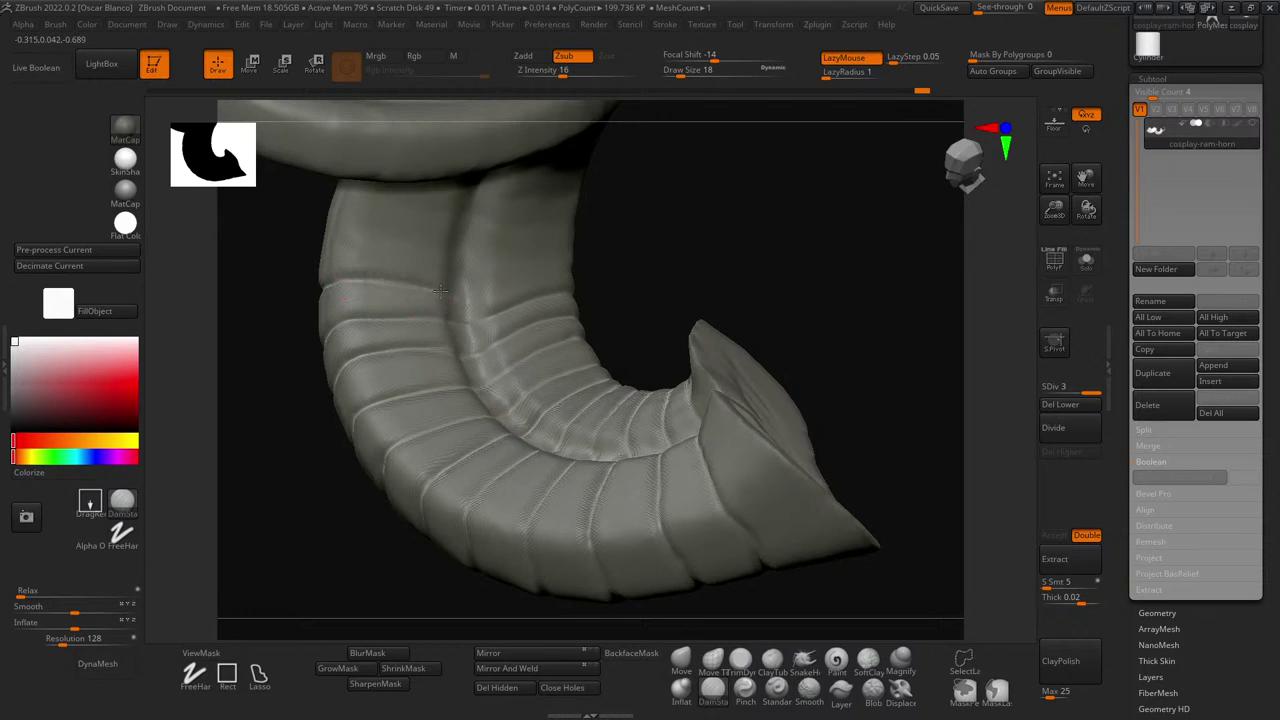
drag(758, 270, 659, 269)
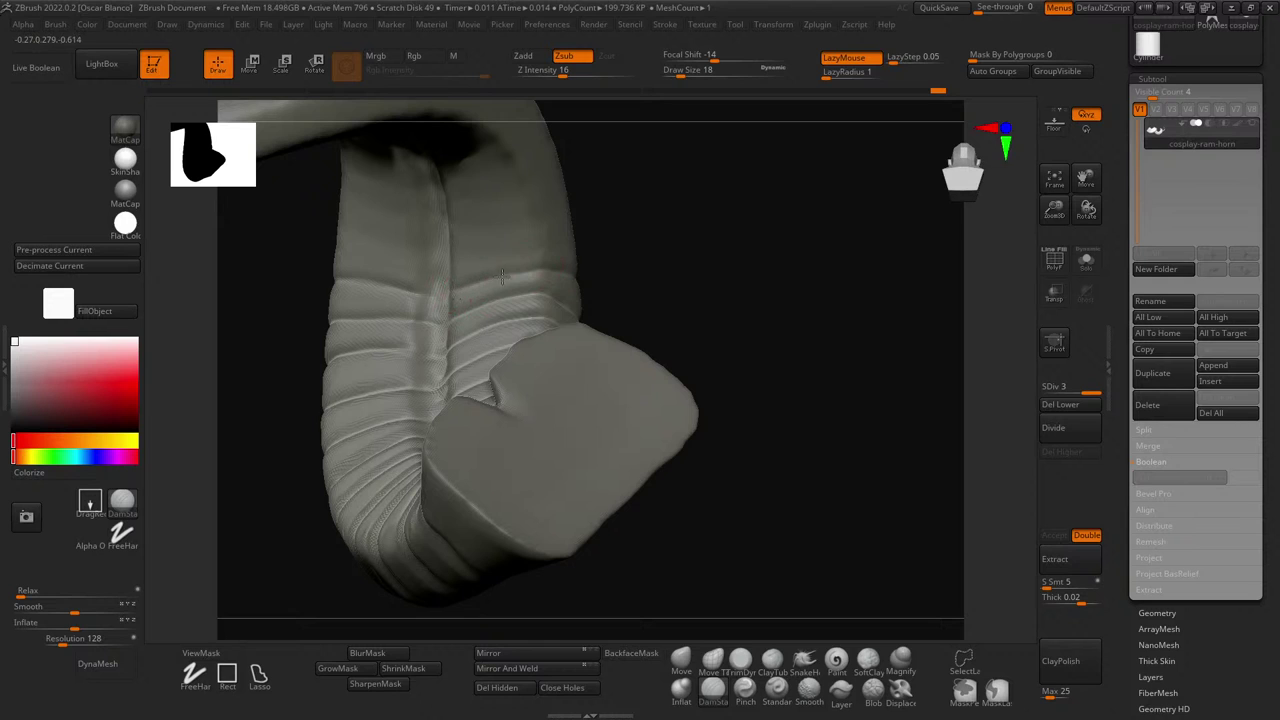
- Set the masking brush's focal shift to -80 and reduce the draw size to 18
mouse_move(653, 271)
mouse_down()
mouse_move(522, 277)
mouse_move(709, 340)
mouse_move(772, 393)
mouse_move(740, 354)
mouse_move(706, 369)
mouse_move(694, 357)
mouse_up()
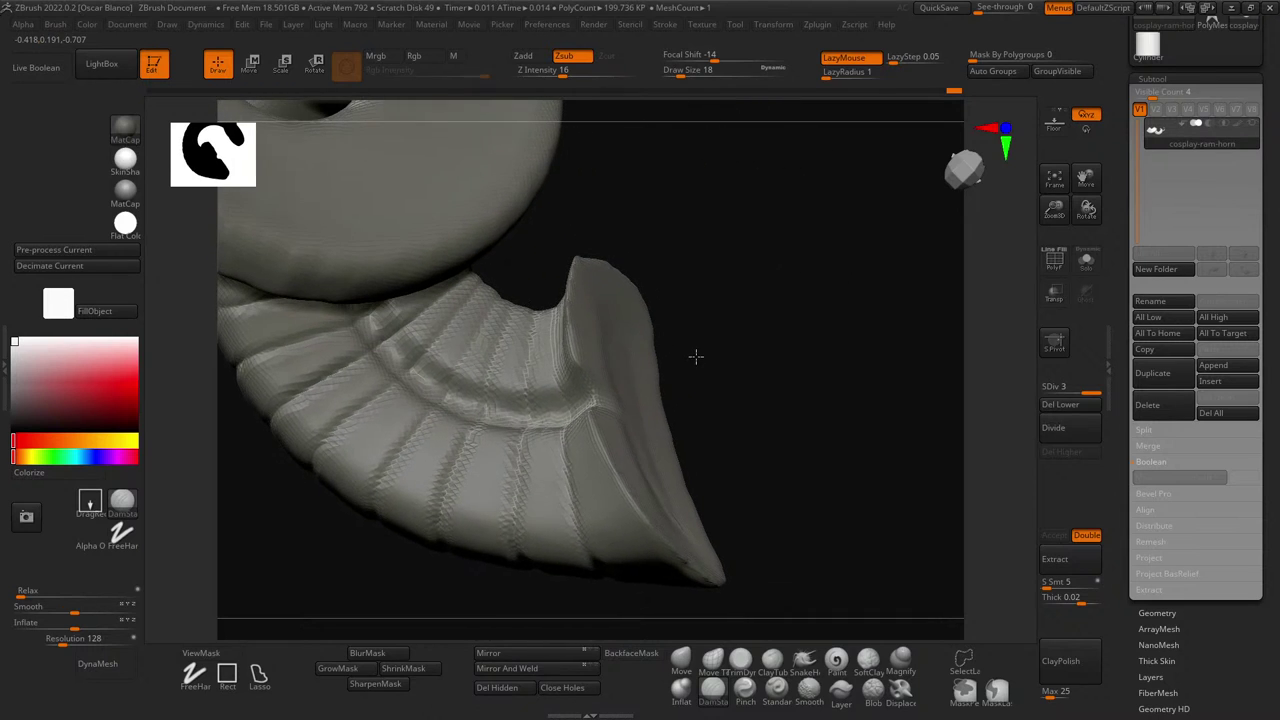
drag(774, 389, 800, 380)
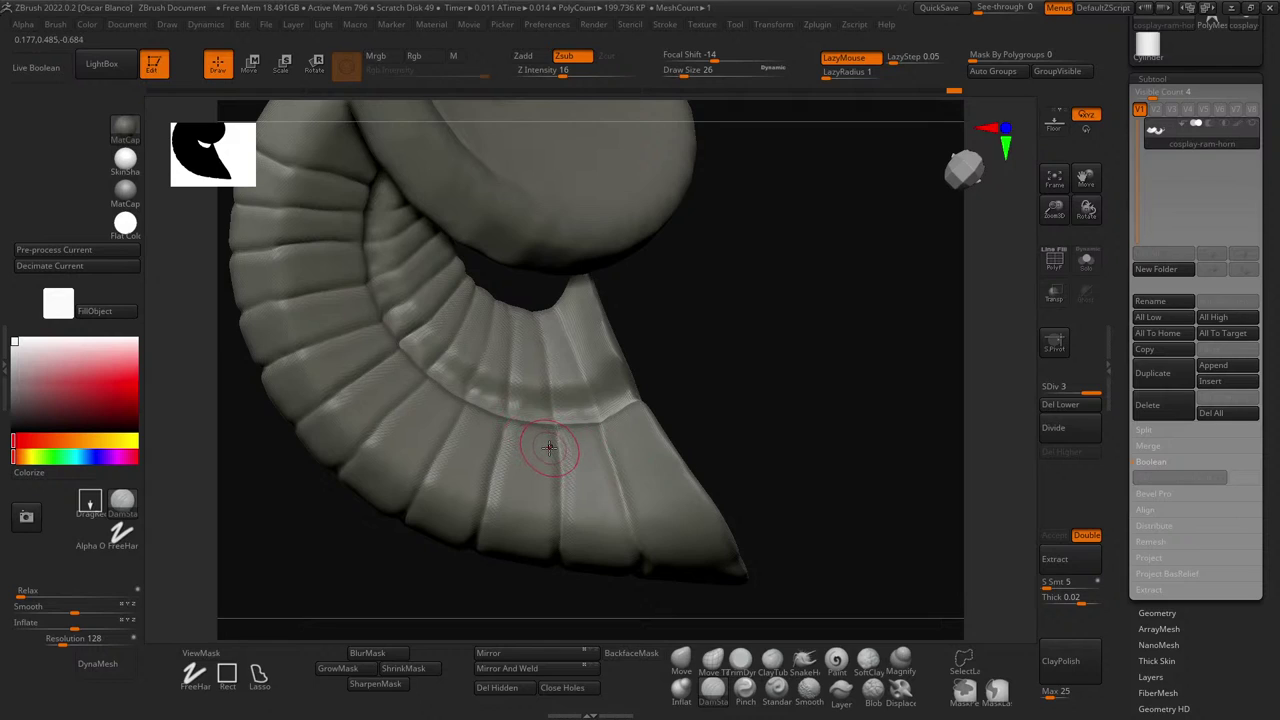
drag(590, 288, 588, 293)
key(ctrl)
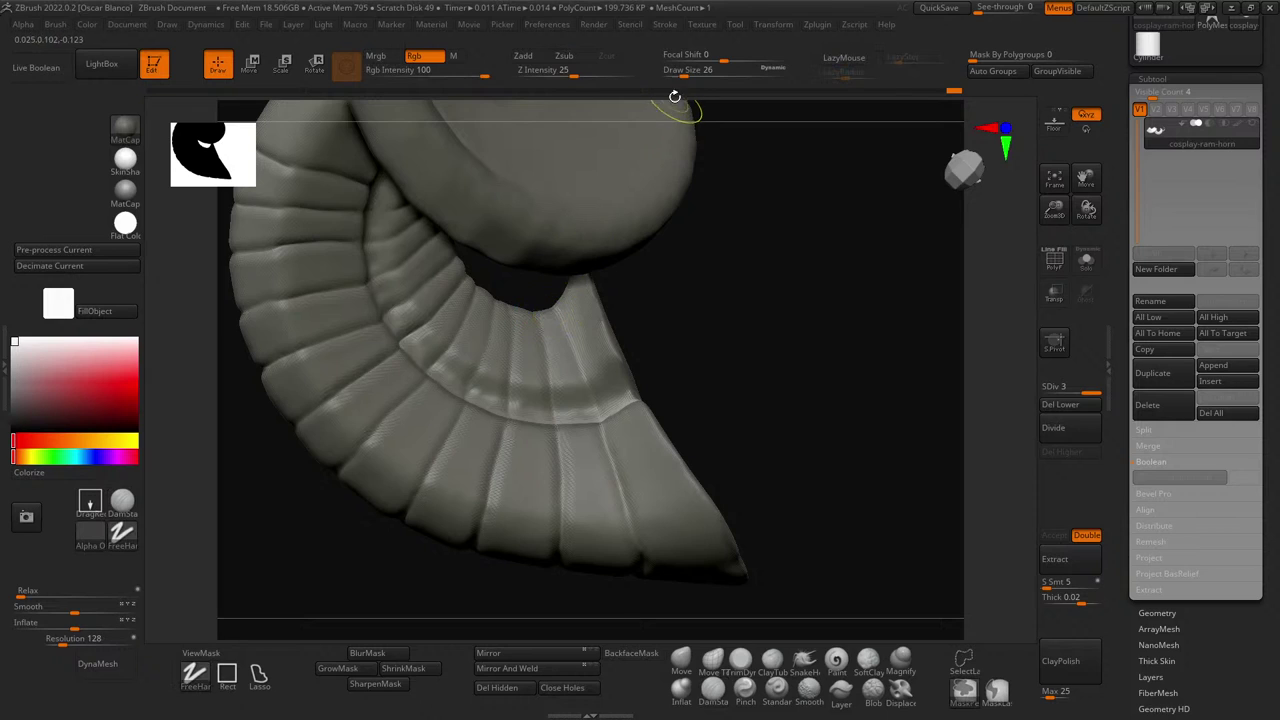
drag(699, 62, 678, 61)
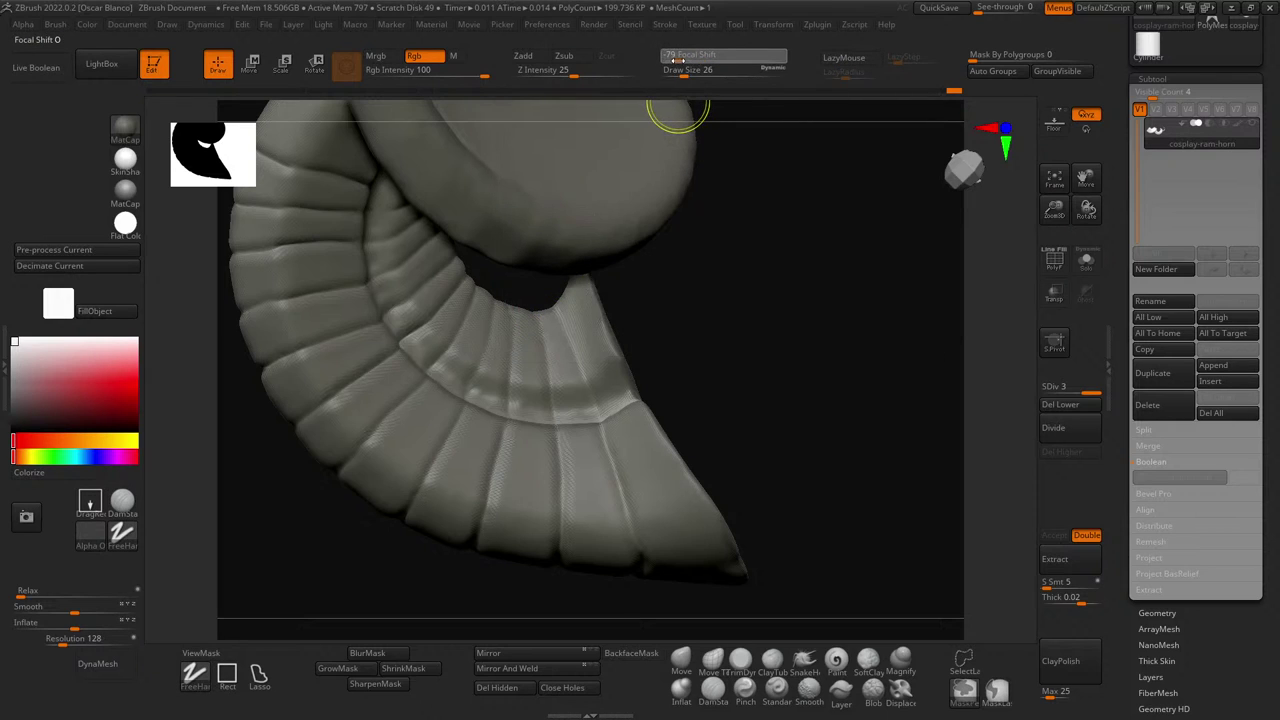
ctrl+click(677, 61)
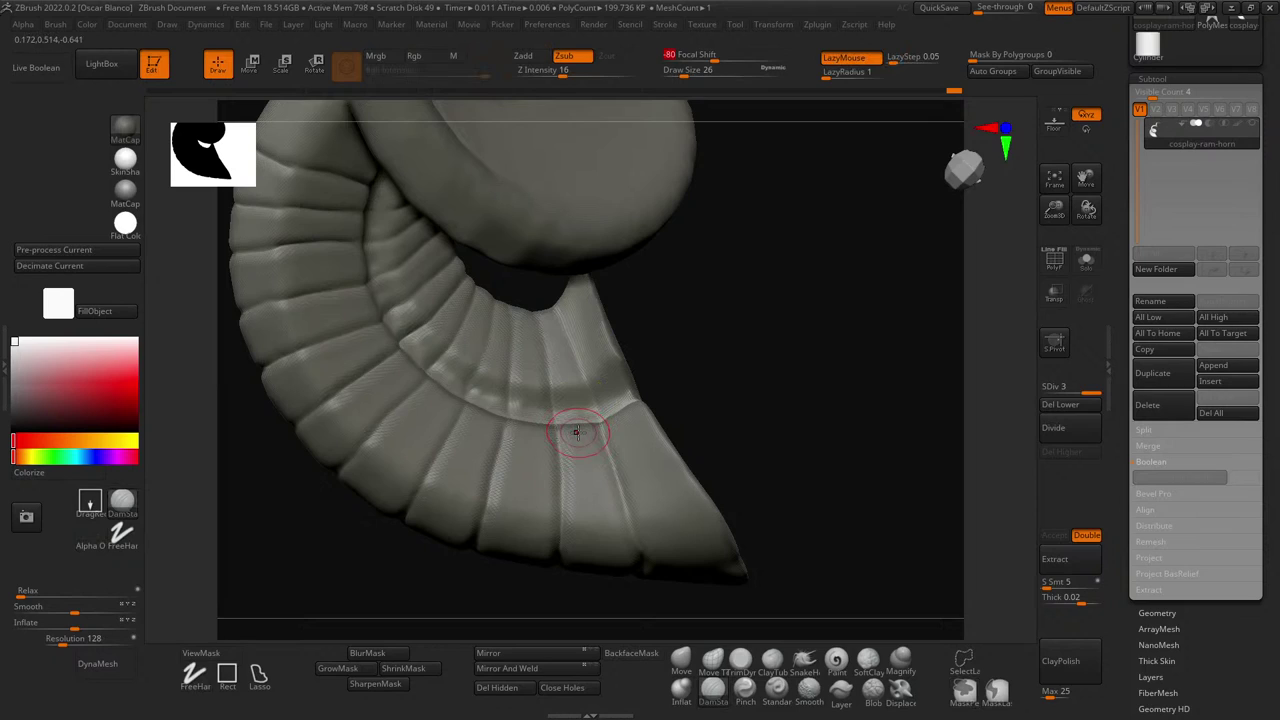
key(Return)
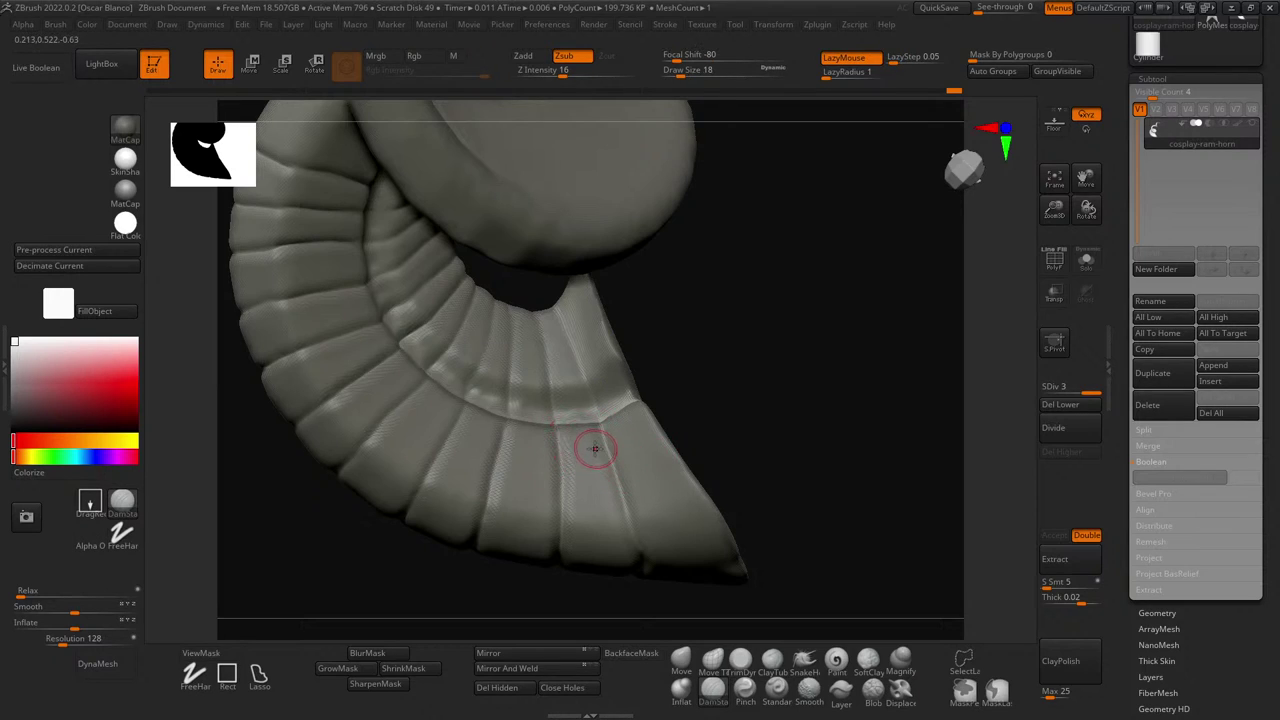
- Mask the second band from the base on the side face, filling it out to both bordering grooves with a draw size of 10
key(ctrl)
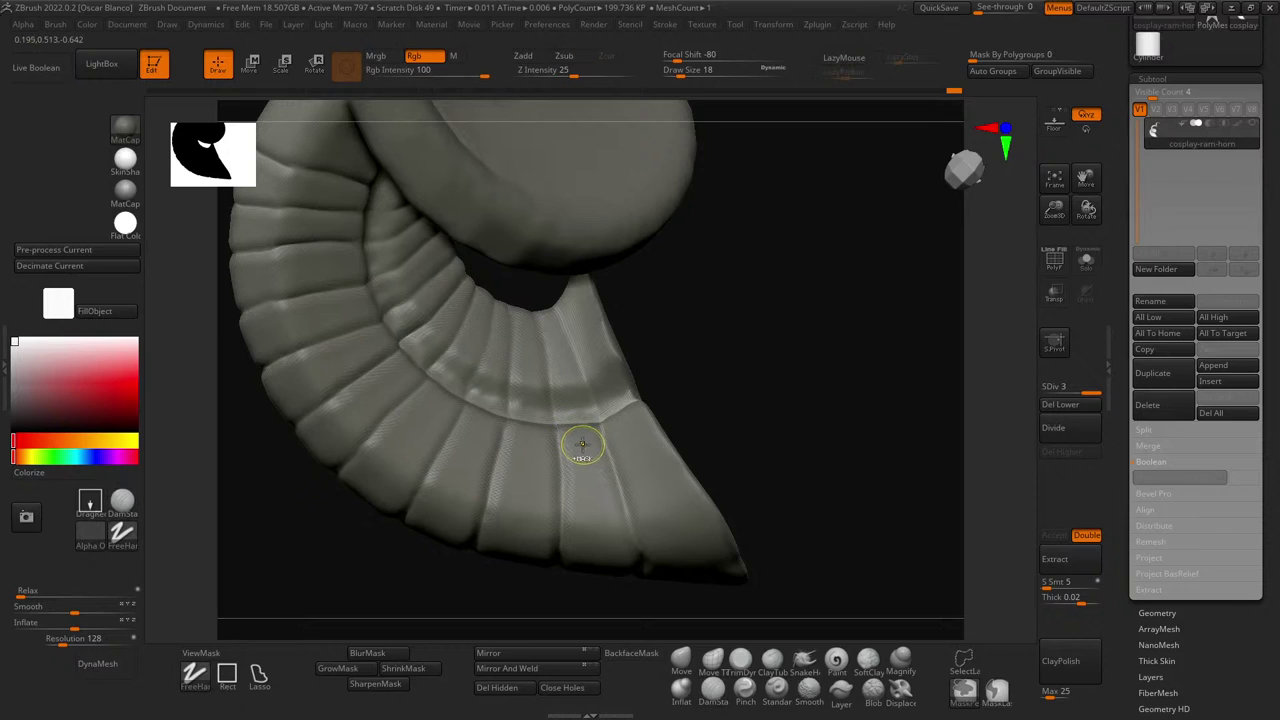
ctrl+drag(578, 443, 593, 552)
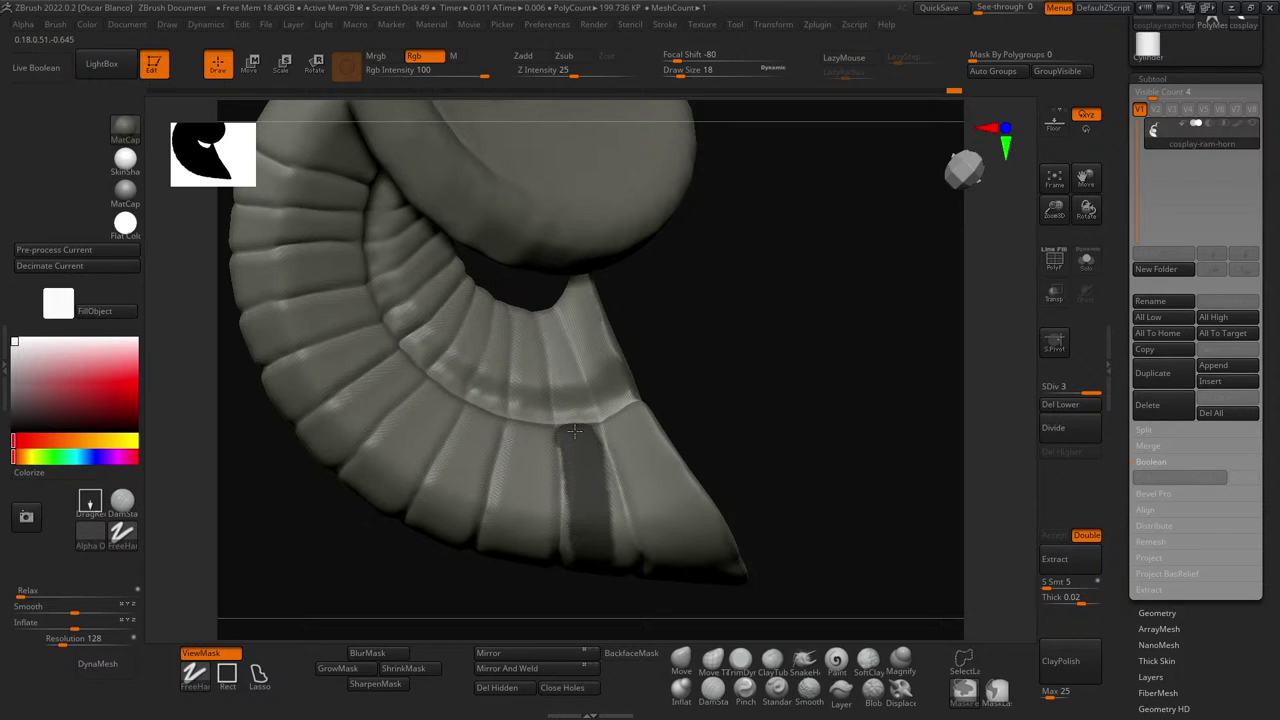
ctrl+alt+click(575, 431)
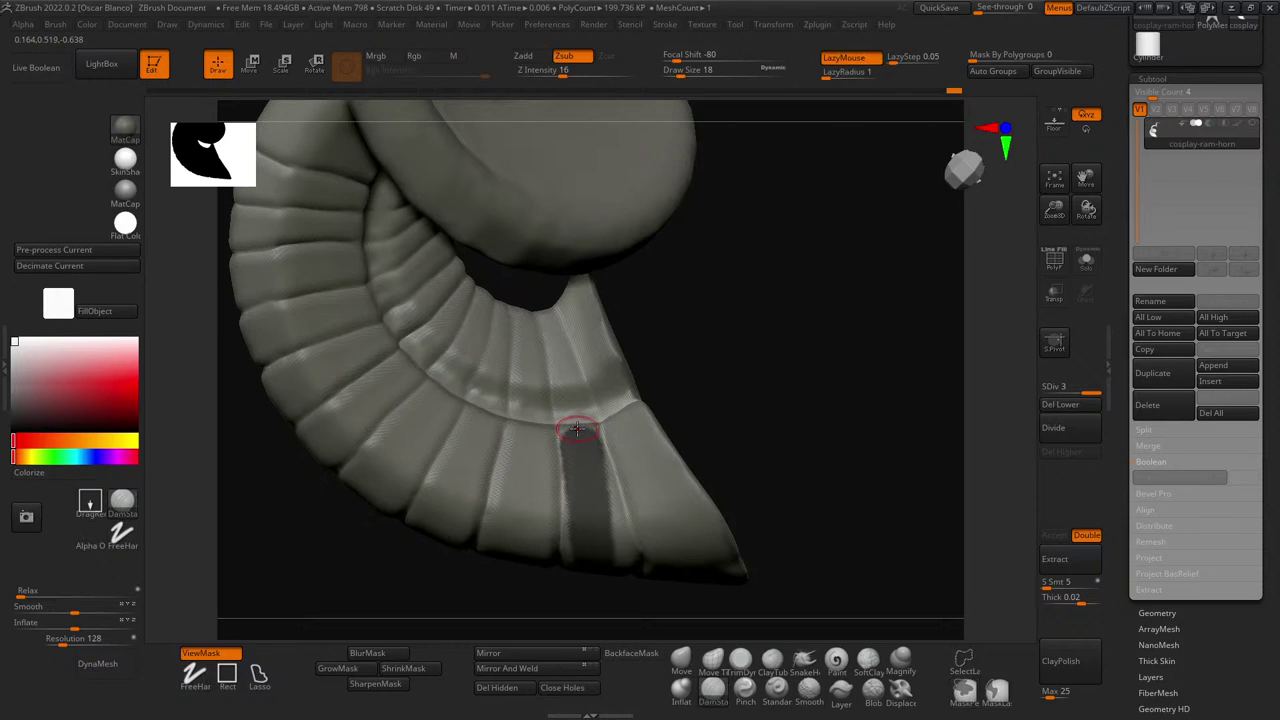
key(ctrl)
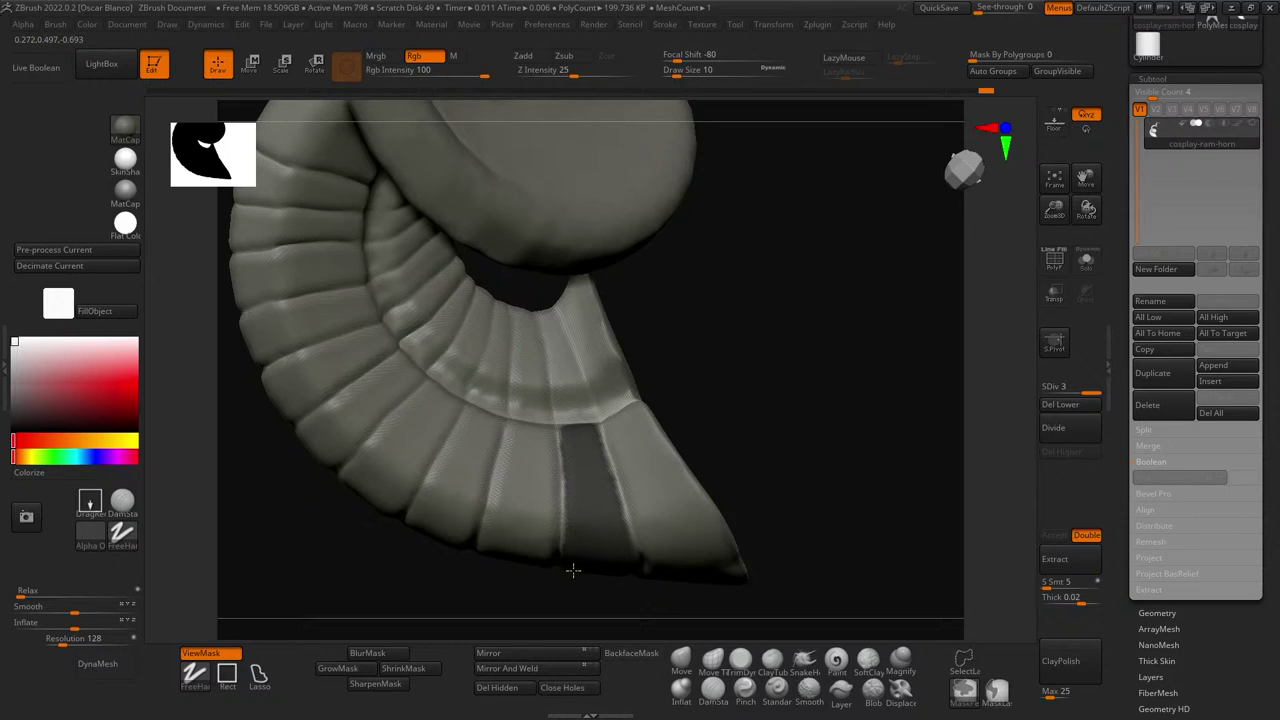
- Extend the mask over the inner ridge within the same band, then undo the mask blur
drag(743, 371, 729, 408)
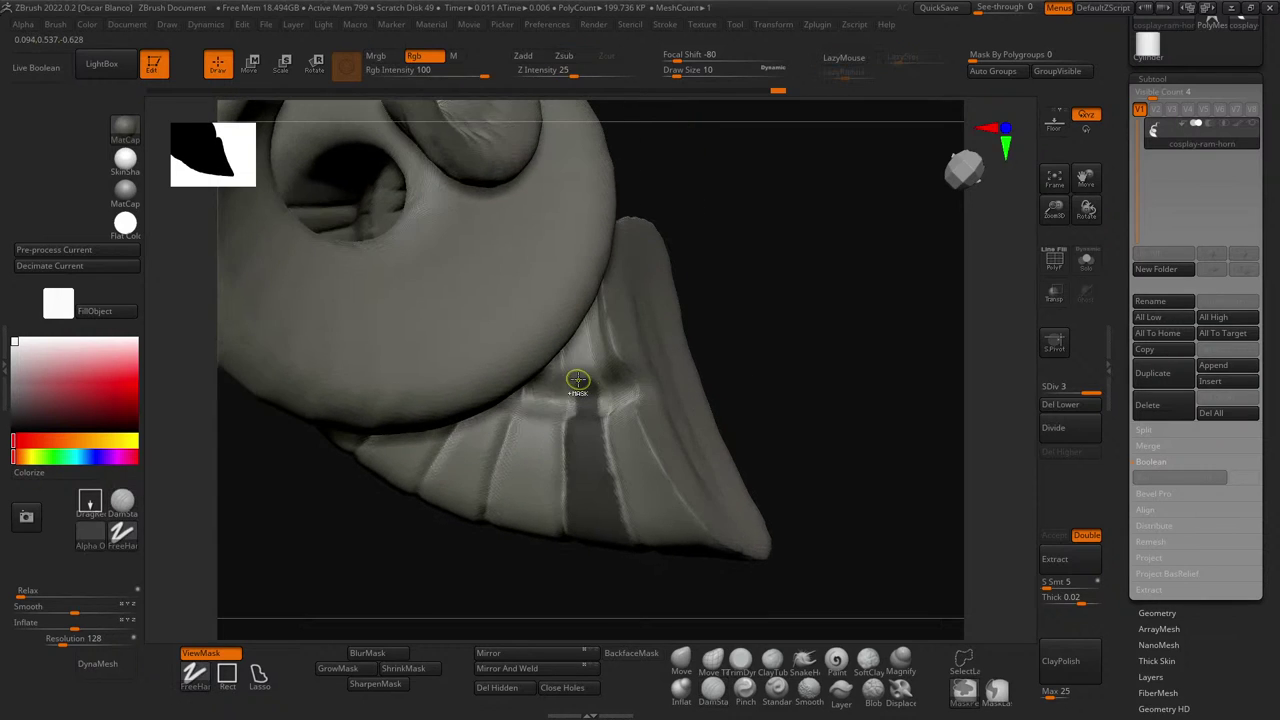
mouse_move(578, 379)
ctrl+mouse_down()
mouse_move(579, 408)
mouse_move(594, 376)
mouse_move(591, 408)
ctrl+mouse_up()
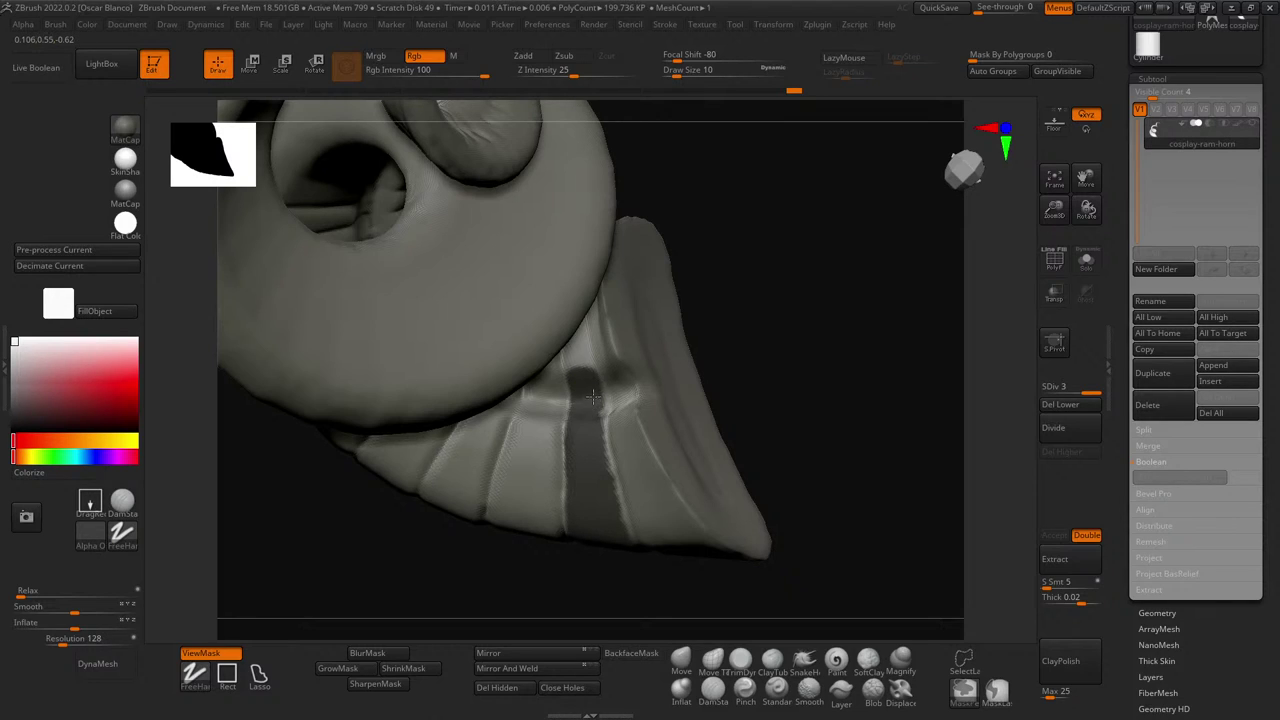
mouse_move(720, 374)
mouse_down()
mouse_move(763, 329)
mouse_move(771, 280)
mouse_up()
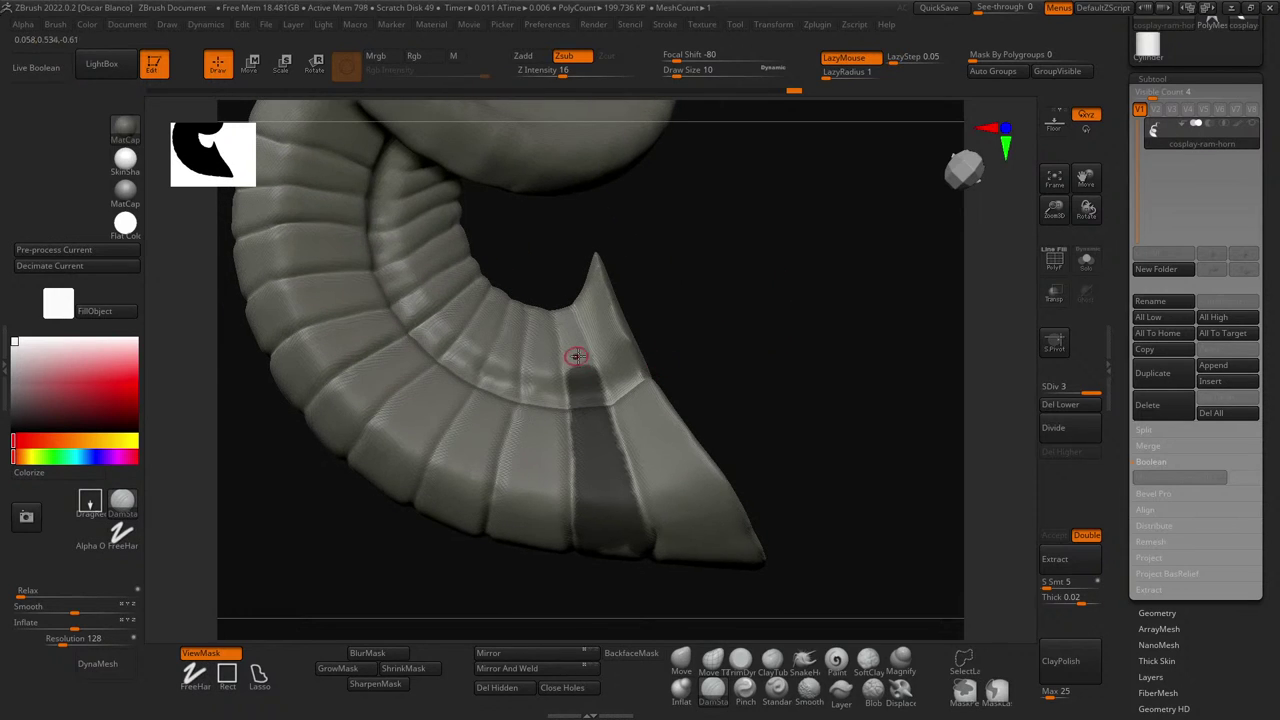
ctrl+click(603, 334)
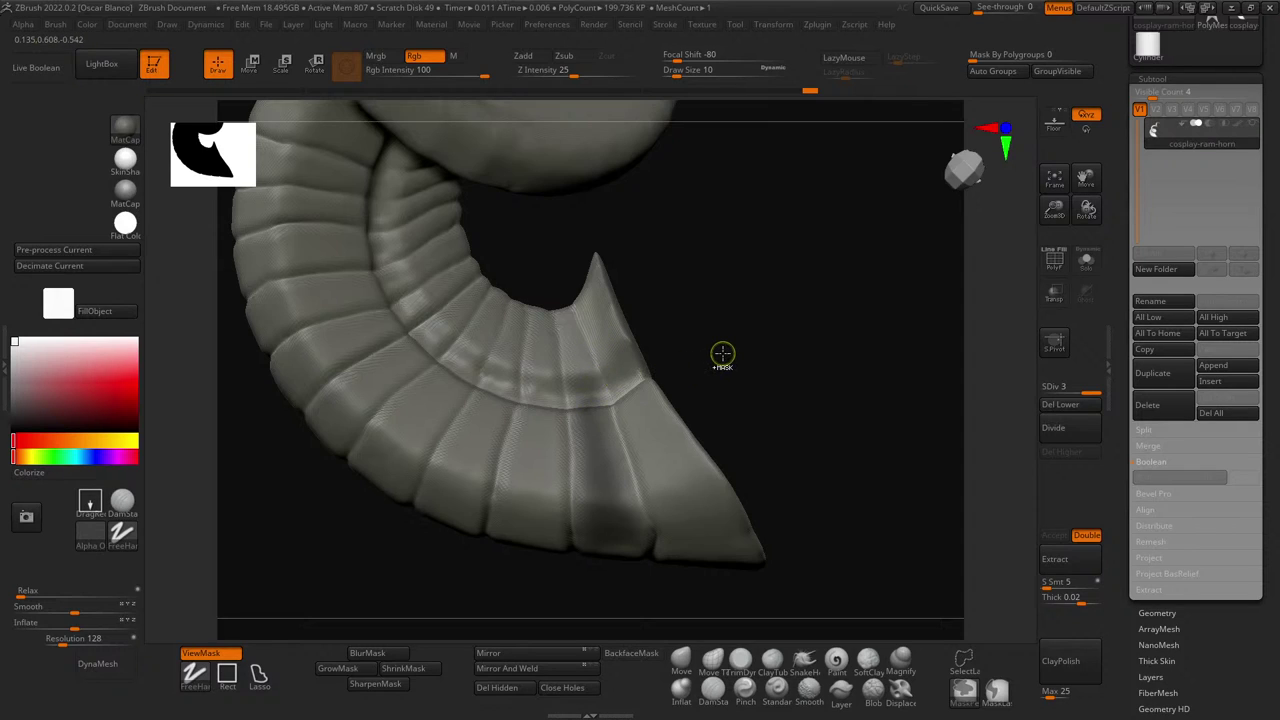
key(ctrl+z)
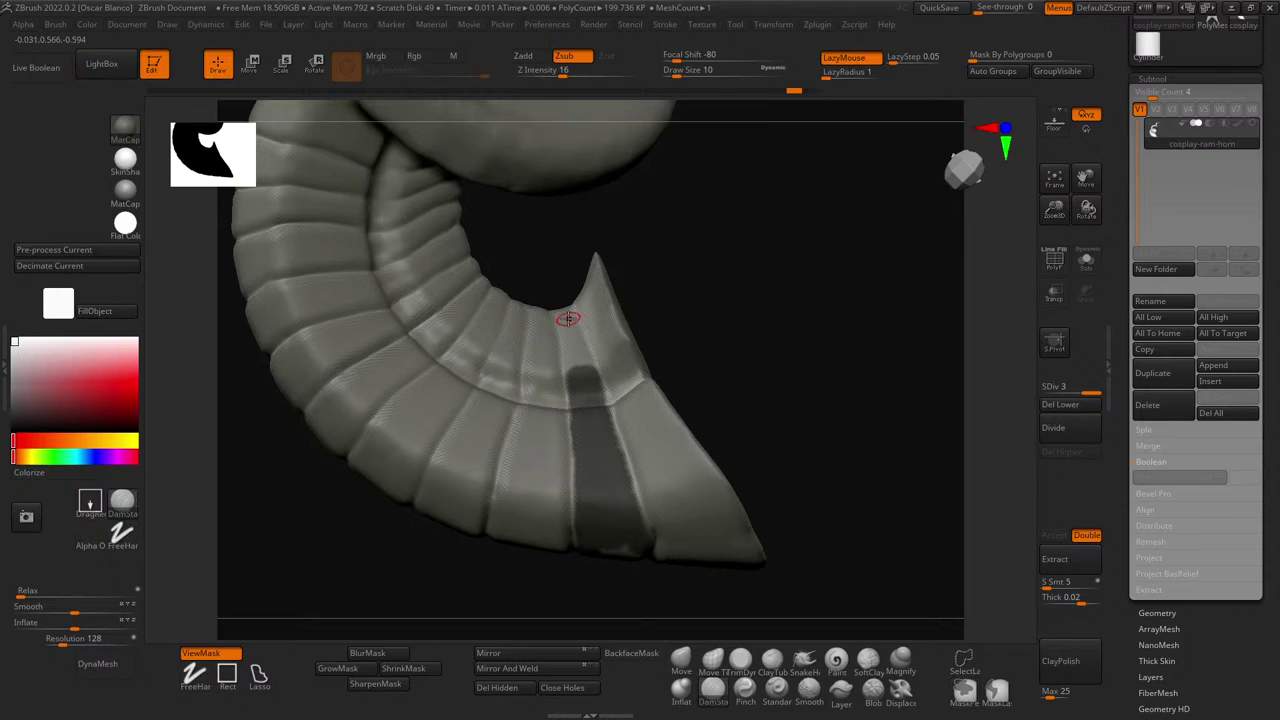
- Reduce the draw size to 7 and mask the band's narrow section from the ridge to the horn's inner edge, filling between its grooves
ctrl+right_drag(731, 342, 777, 459)
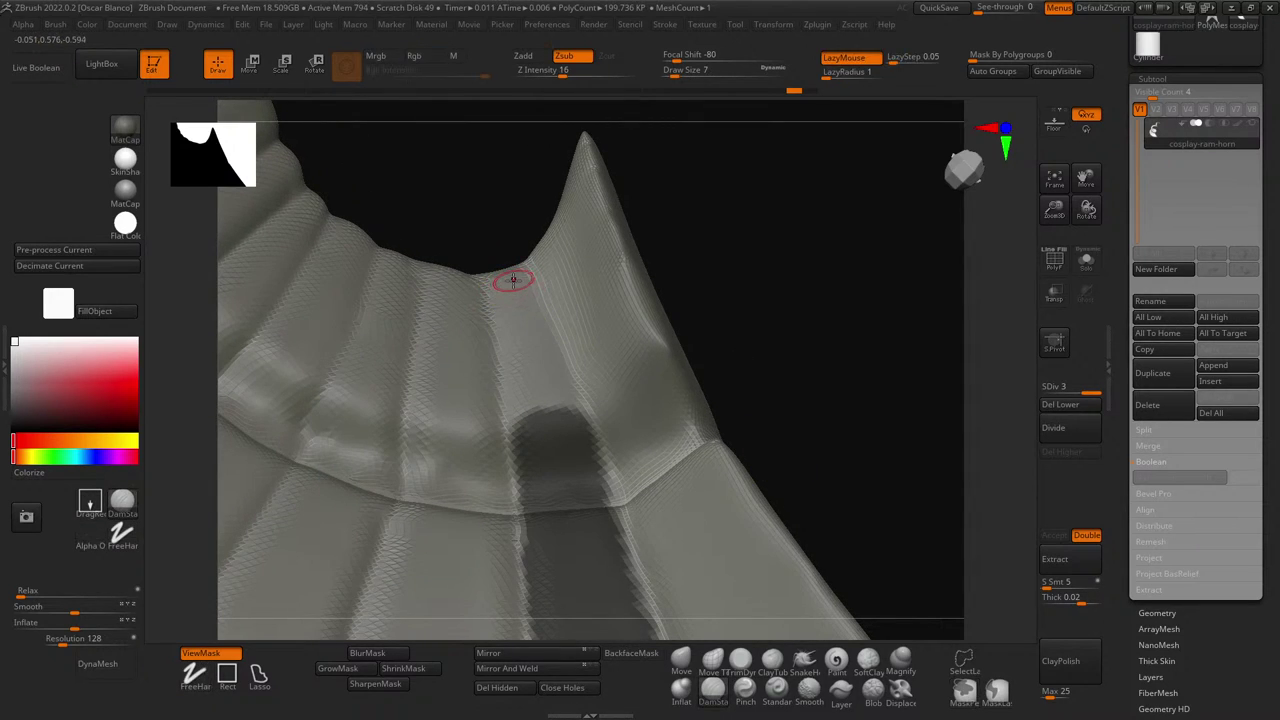
ctrl+drag(510, 280, 553, 400)
ctrl+drag(512, 308, 530, 430)
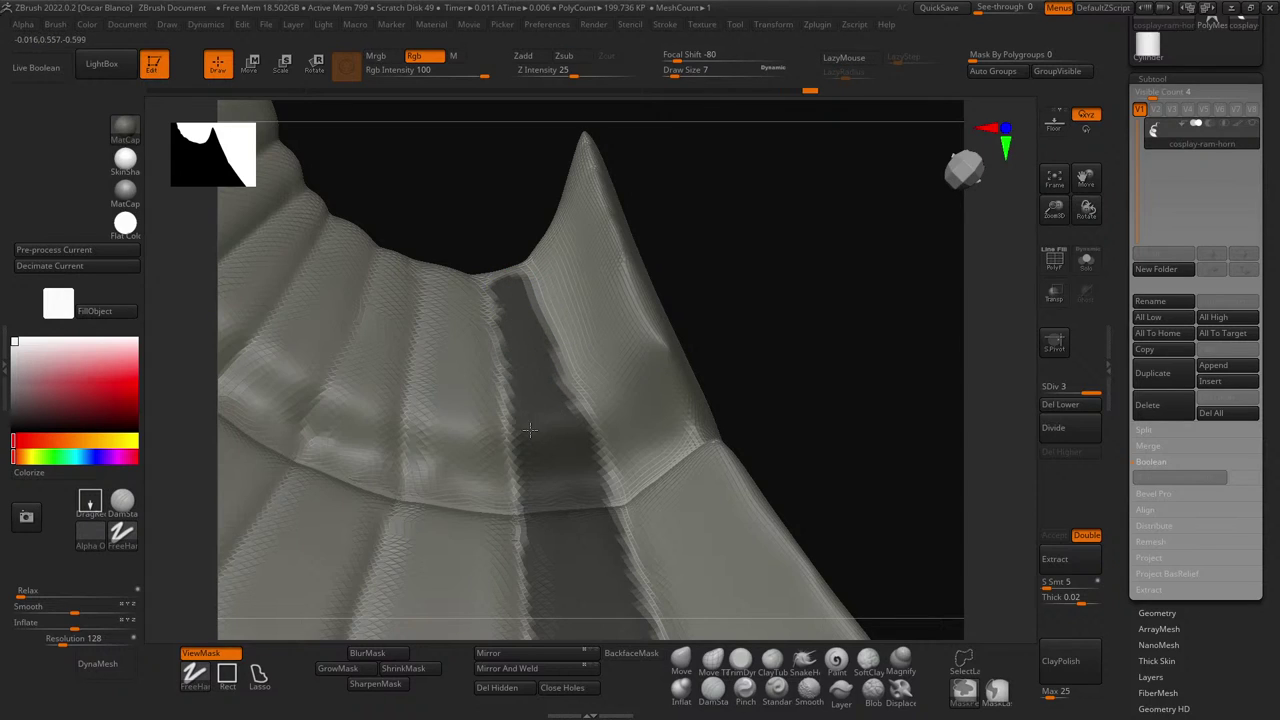
ctrl+drag(534, 369, 559, 428)
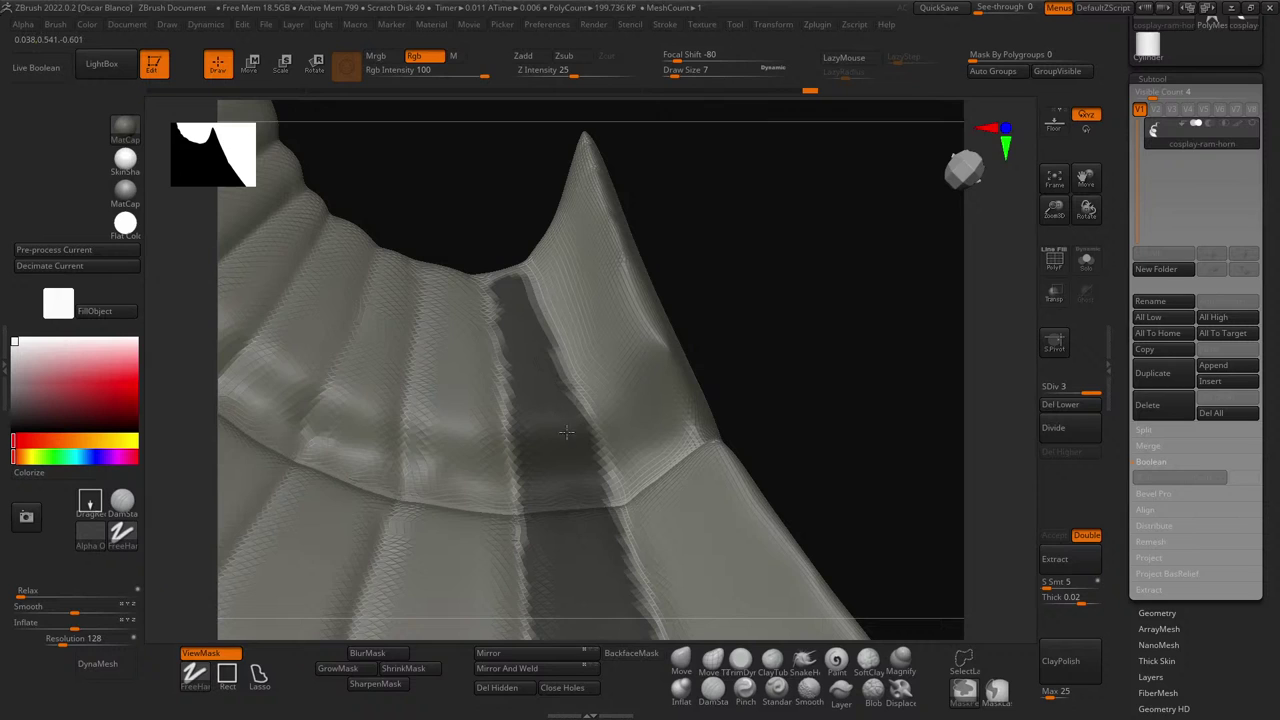
ctrl+drag(543, 363, 556, 404)
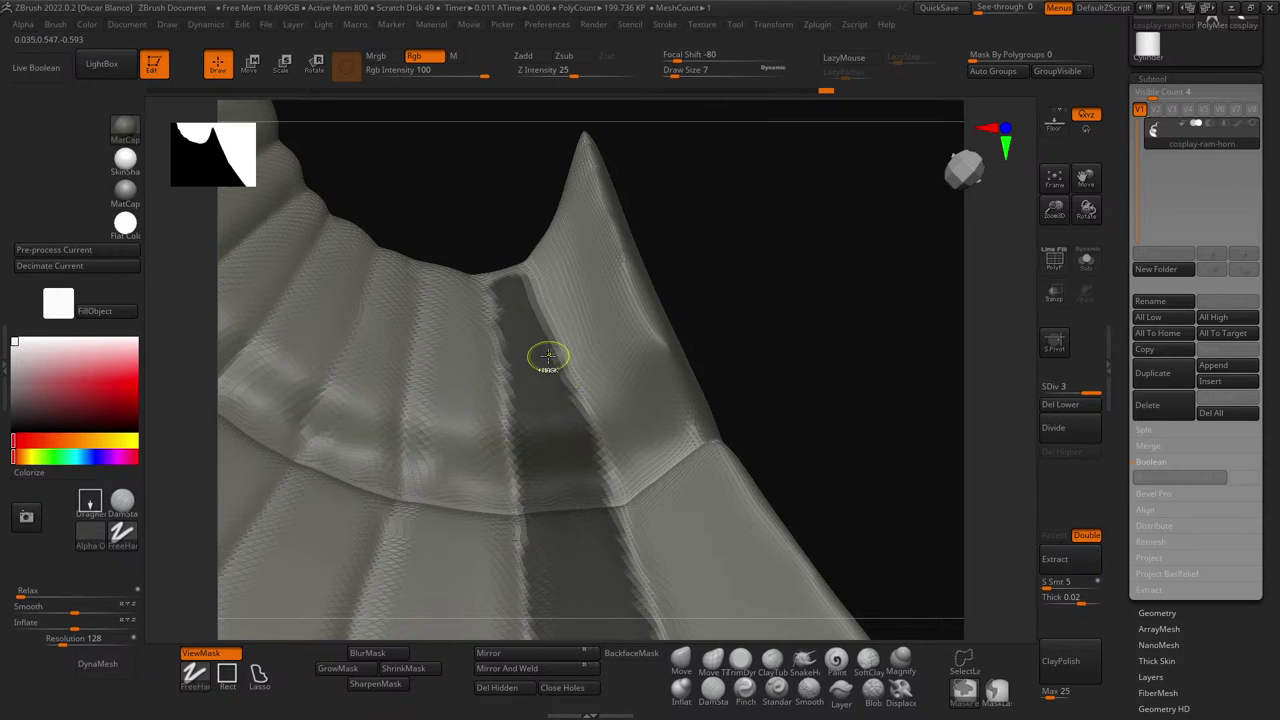
ctrl+drag(503, 280, 516, 278)
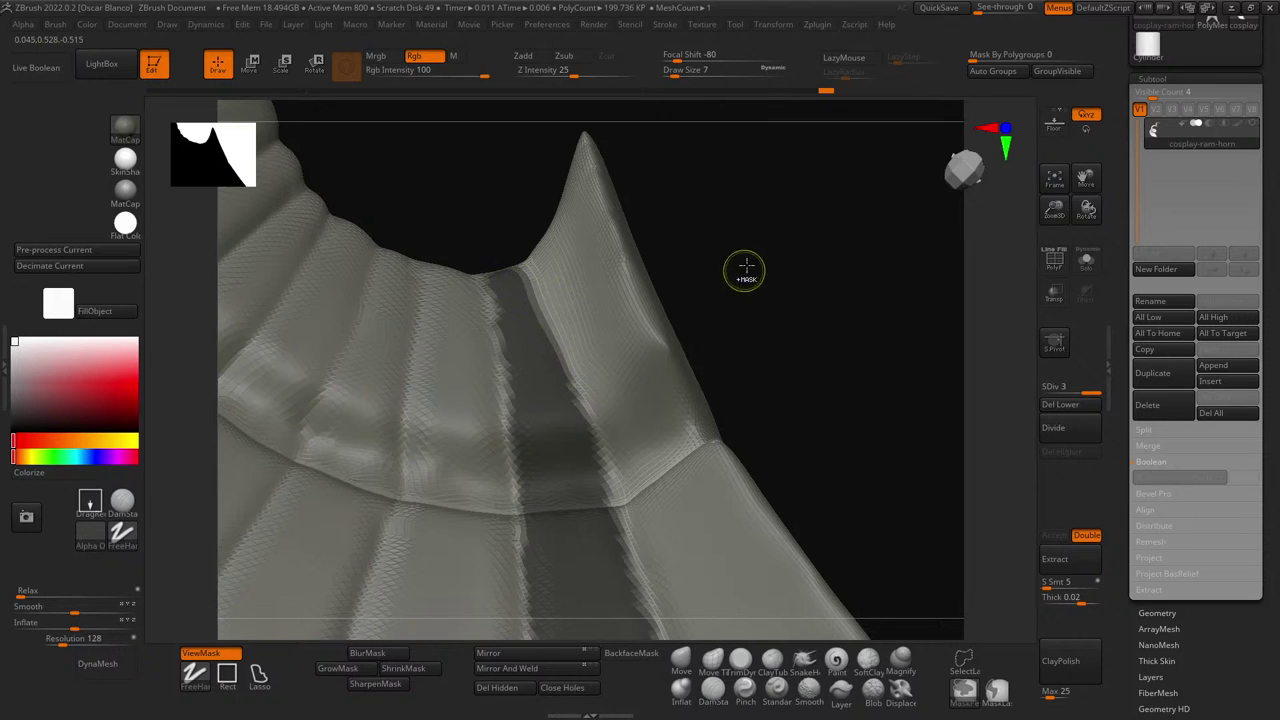
- Continue the second band's mask around the horn's inner edge onto the adjoining face, filling between both bordering grooves
mouse_move(744, 270)
mouse_down()
mouse_move(754, 266)
mouse_move(780, 471)
mouse_move(740, 428)
mouse_up()
mouse_move(475, 172)
ctrl+mouse_down()
mouse_move(484, 249)
mouse_move(482, 205)
ctrl+mouse_up()
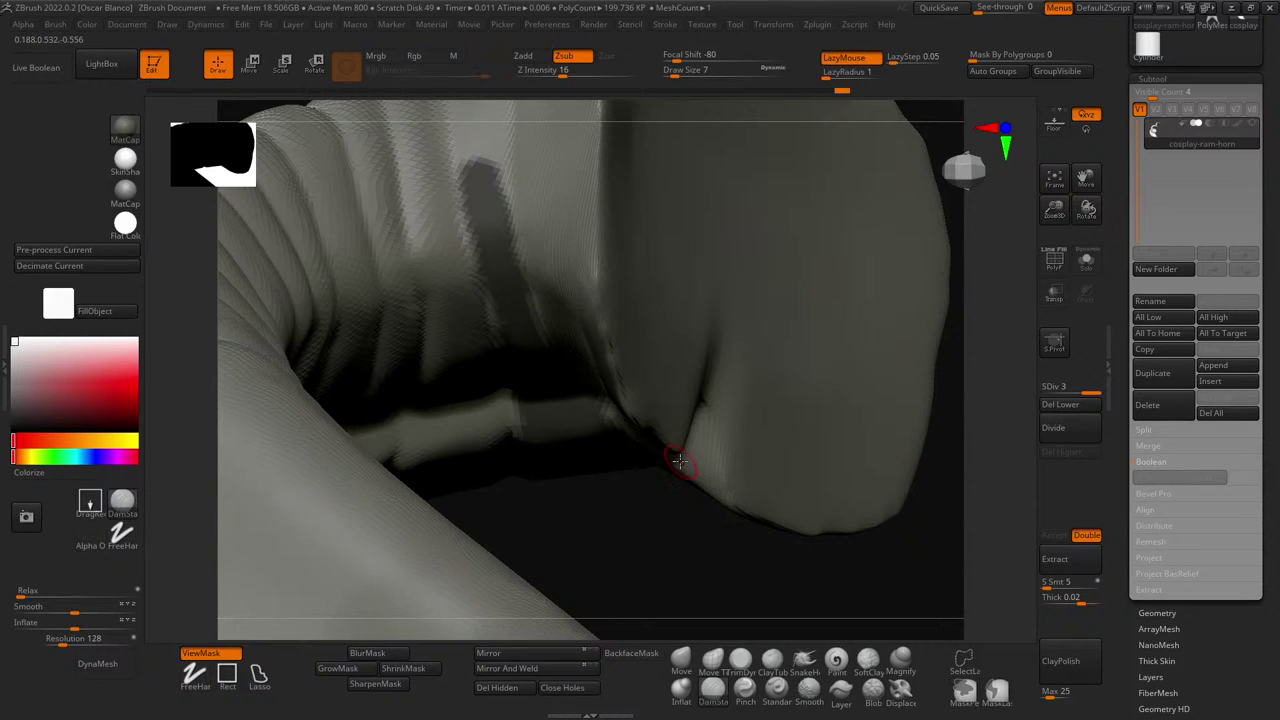
alt+drag(652, 509, 679, 605)
mouse_move(421, 141)
mouse_down()
mouse_move(481, 169)
mouse_move(502, 268)
mouse_up()
ctrl+drag(510, 128, 529, 283)
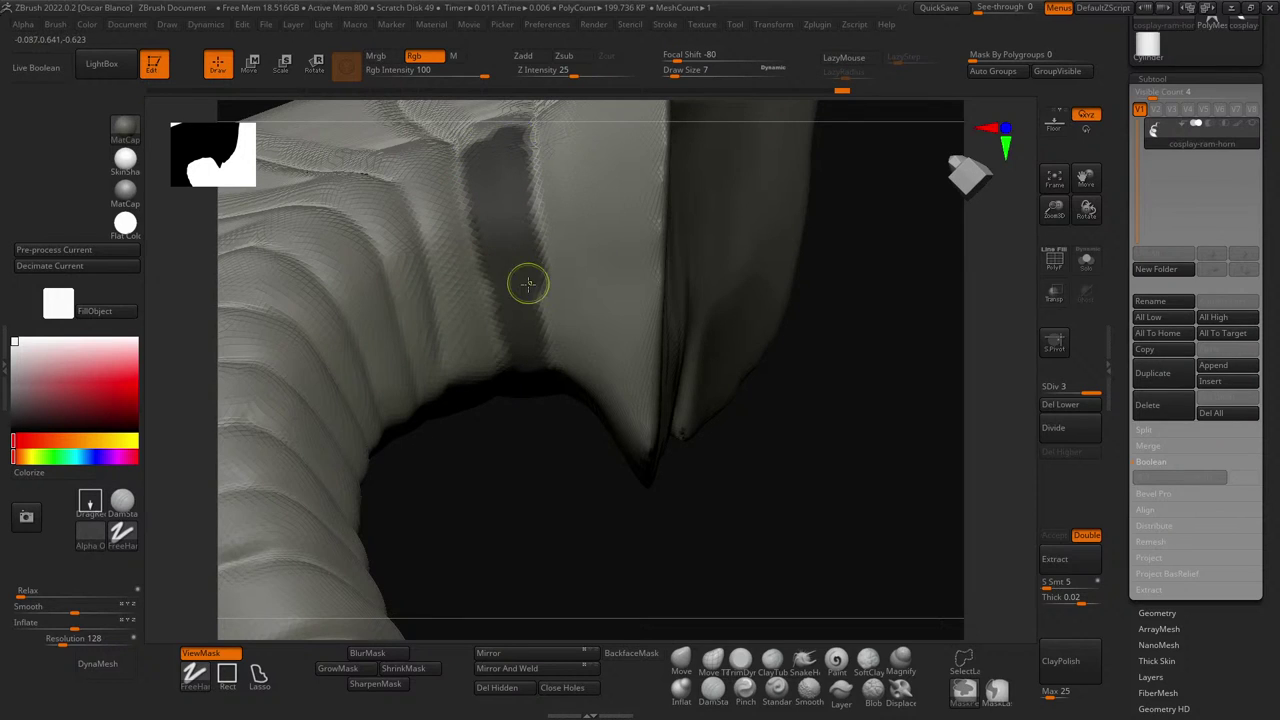
key(ctrl+z)
ctrl+drag(511, 134, 526, 284)
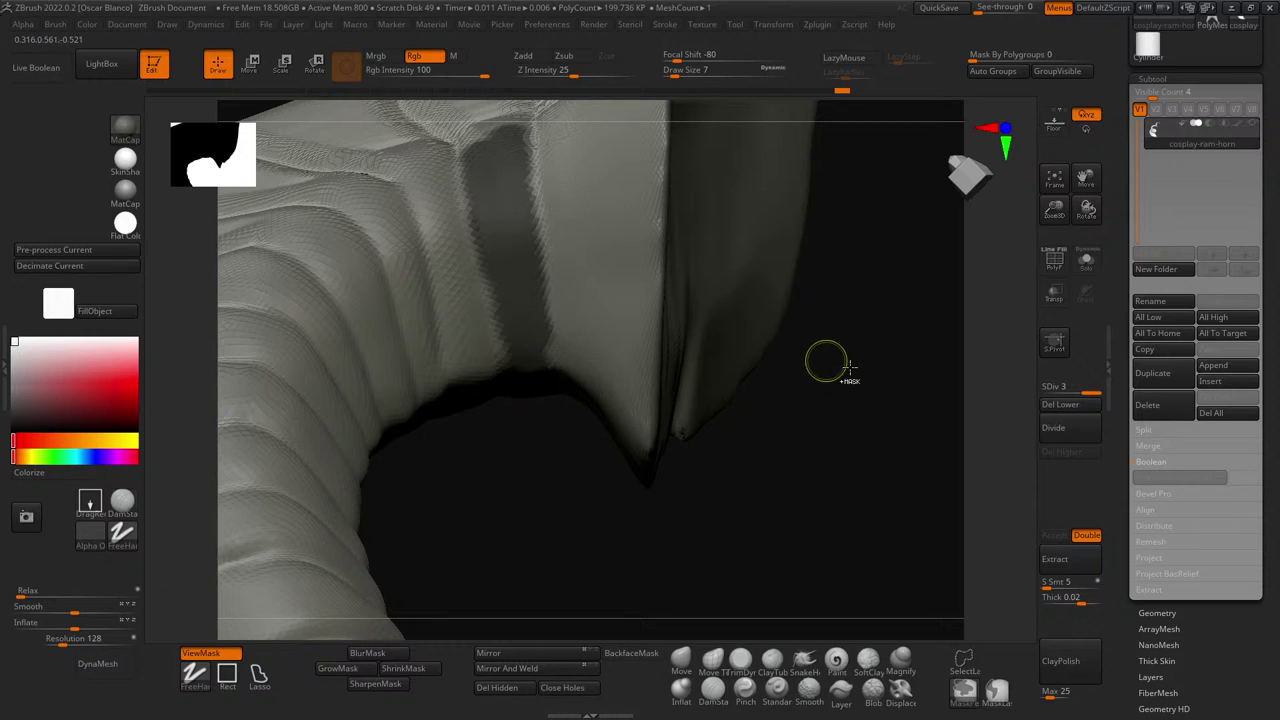
- Extend the second band's mask from the inner curve onto the far side face, covering its width between the grooves
mouse_move(829, 366)
mouse_down()
mouse_move(843, 394)
mouse_move(837, 449)
mouse_up()
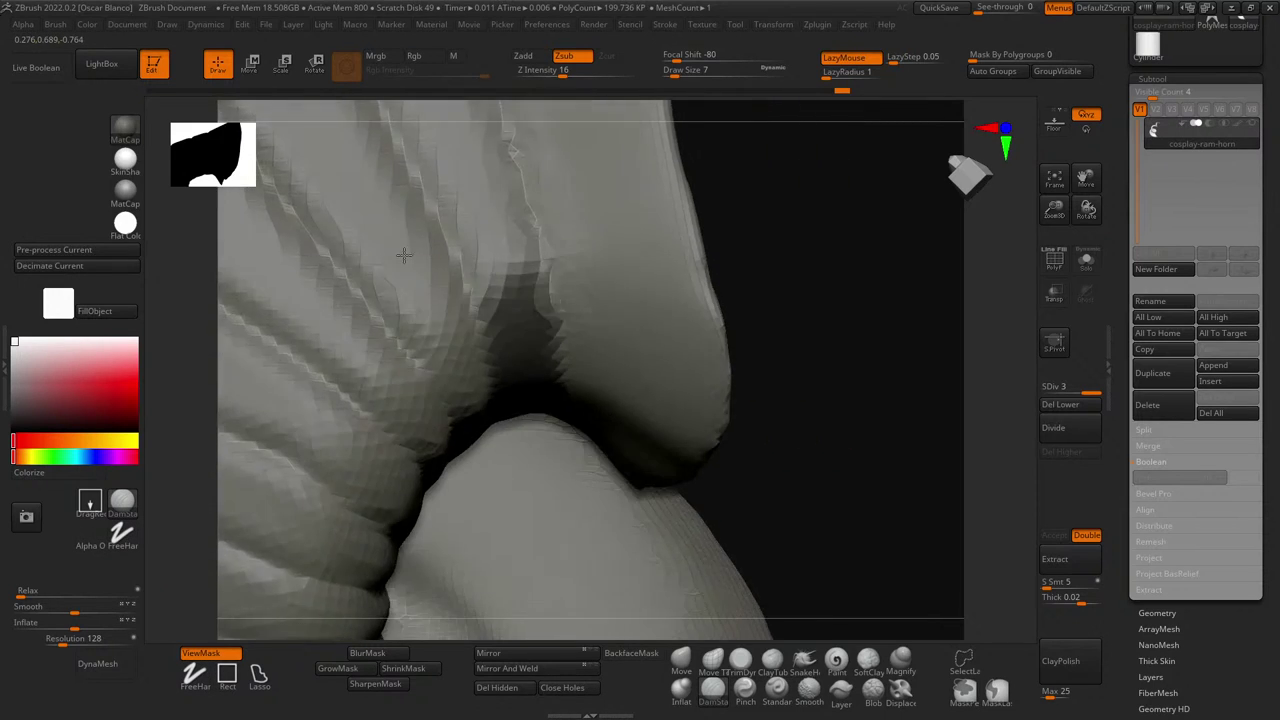
mouse_move(445, 150)
mouse_down()
mouse_move(450, 190)
mouse_move(508, 289)
mouse_move(490, 210)
mouse_move(520, 265)
mouse_up()
drag(479, 137, 495, 192)
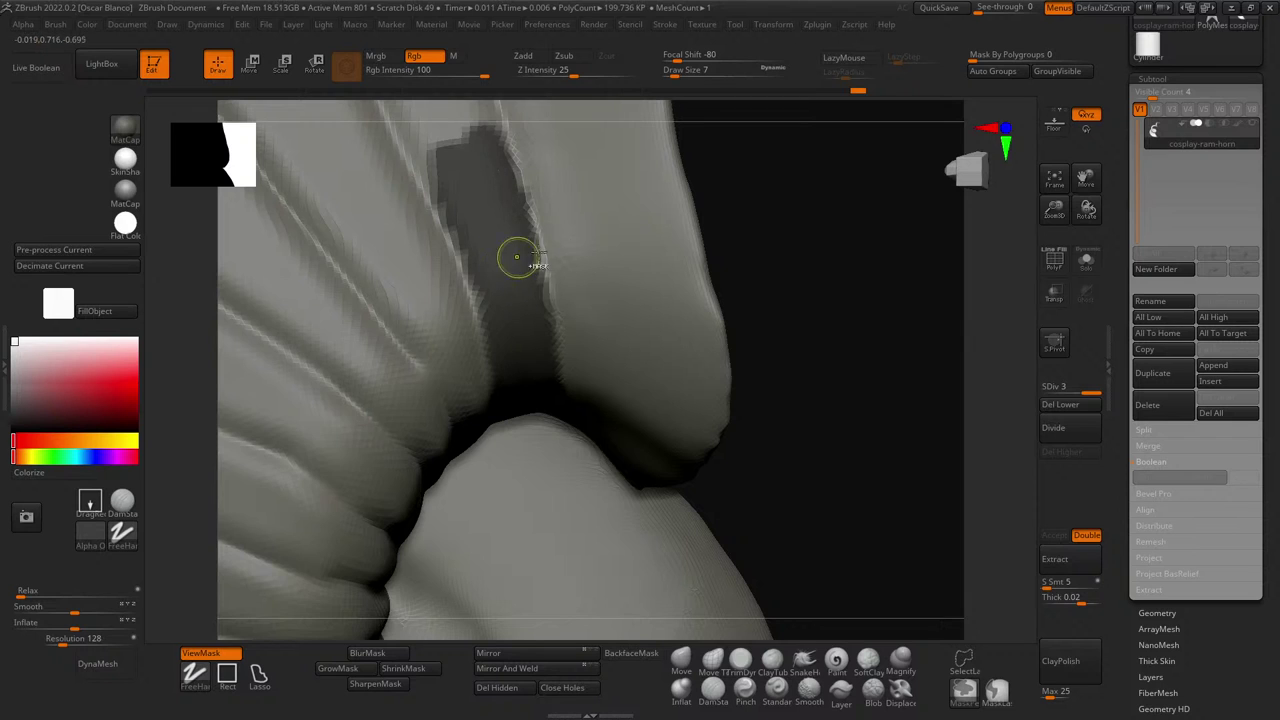
- Mask the rest of the second band on the far side face up to the outer edge, outlining along both grooves and filling between
alt+drag(800, 194, 806, 314)
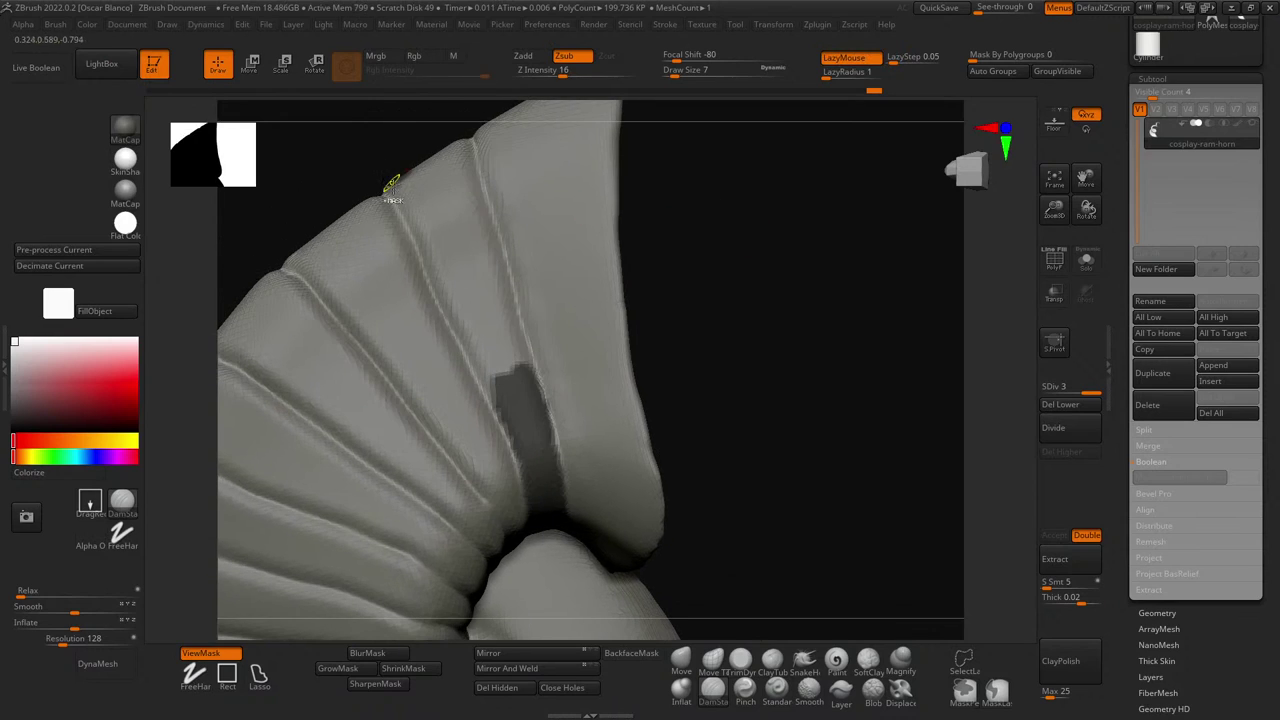
drag(398, 183, 510, 390)
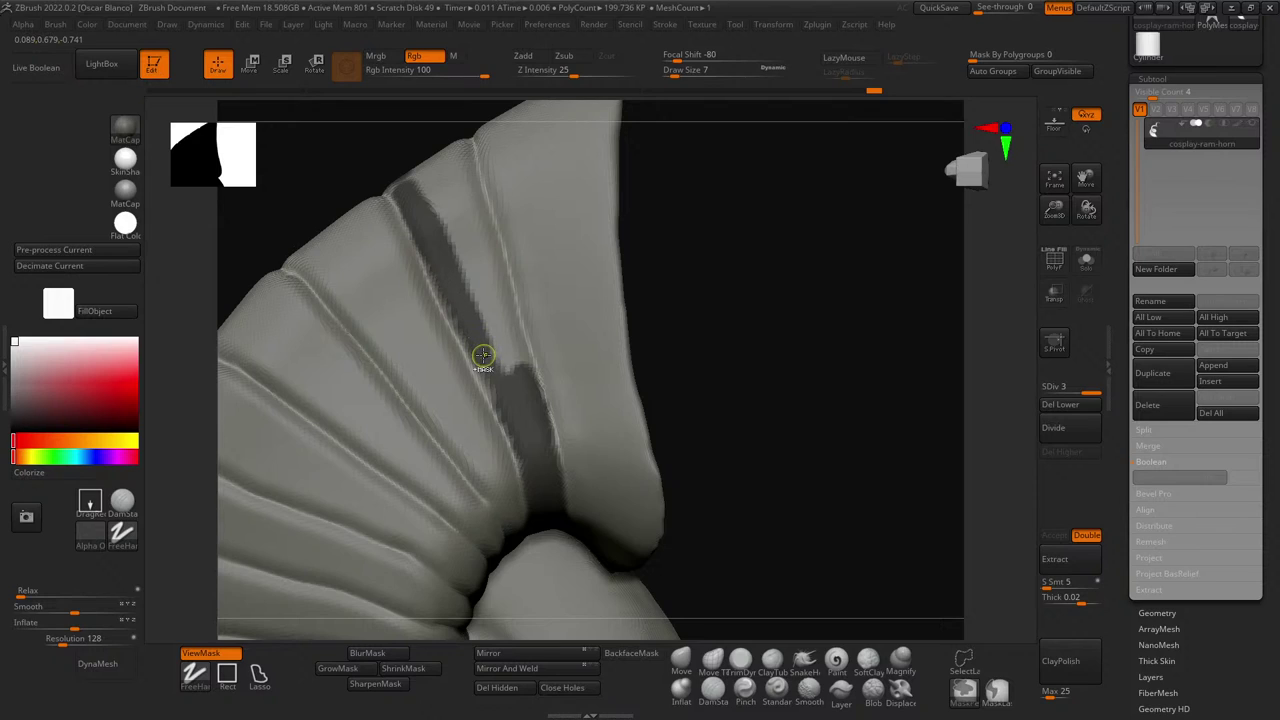
ctrl+drag(456, 158, 516, 372)
mouse_move(434, 190)
ctrl+mouse_down()
mouse_move(466, 292)
mouse_move(452, 216)
mouse_move(488, 300)
mouse_move(480, 339)
ctrl+mouse_up()
mouse_move(469, 257)
ctrl+mouse_down()
mouse_move(495, 350)
mouse_move(466, 252)
ctrl+mouse_up()
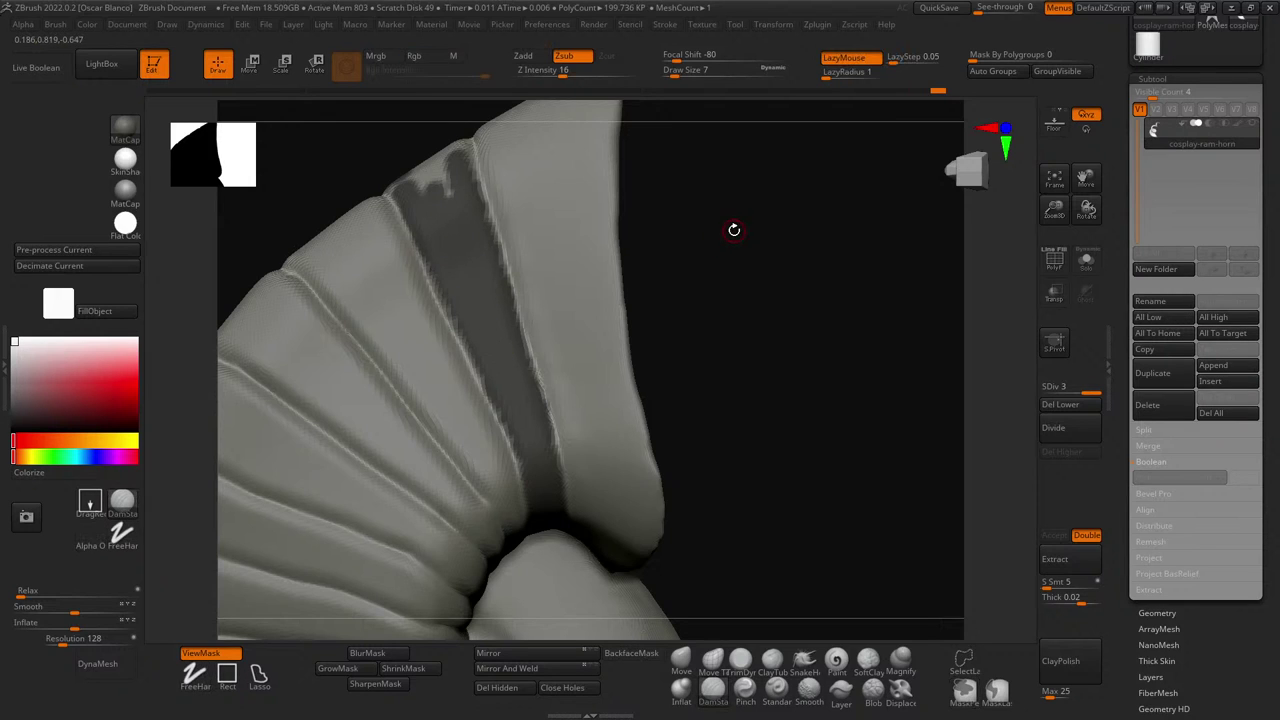
- Fill the unmasked patch on the second band at the horn's outer edge, joining the masks of both side faces
drag(734, 229, 709, 285)
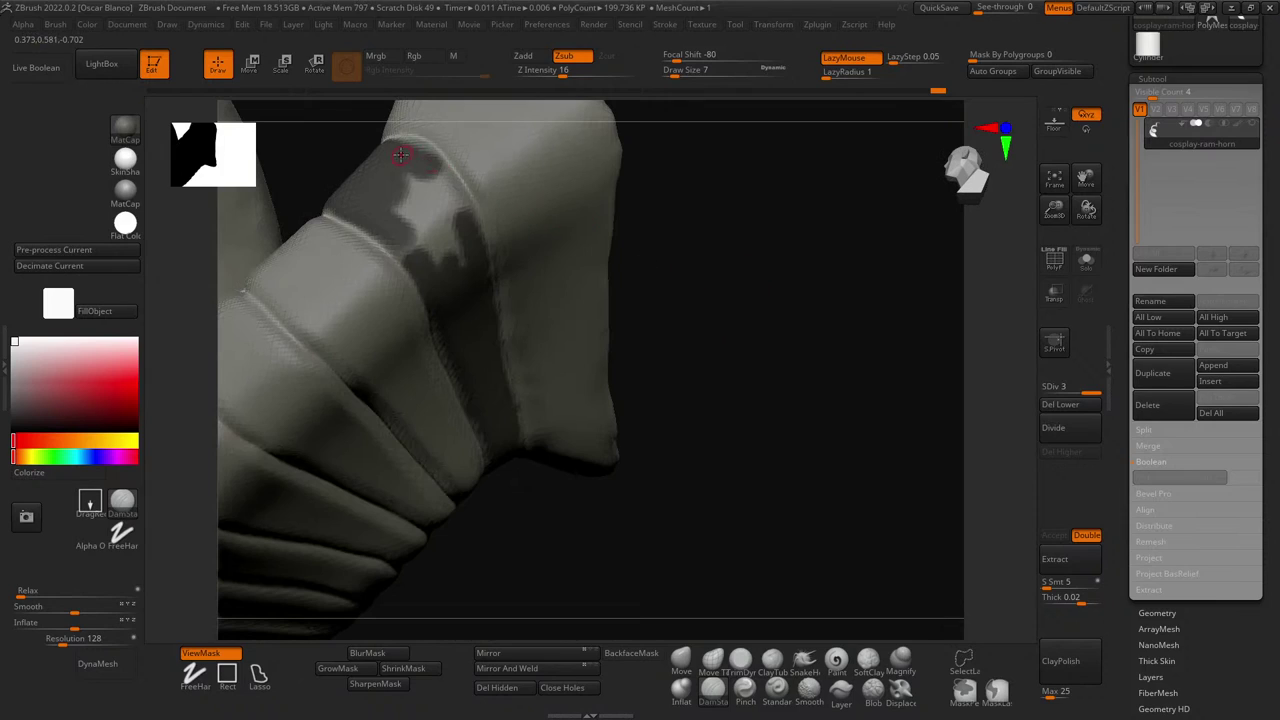
key(ctrl)
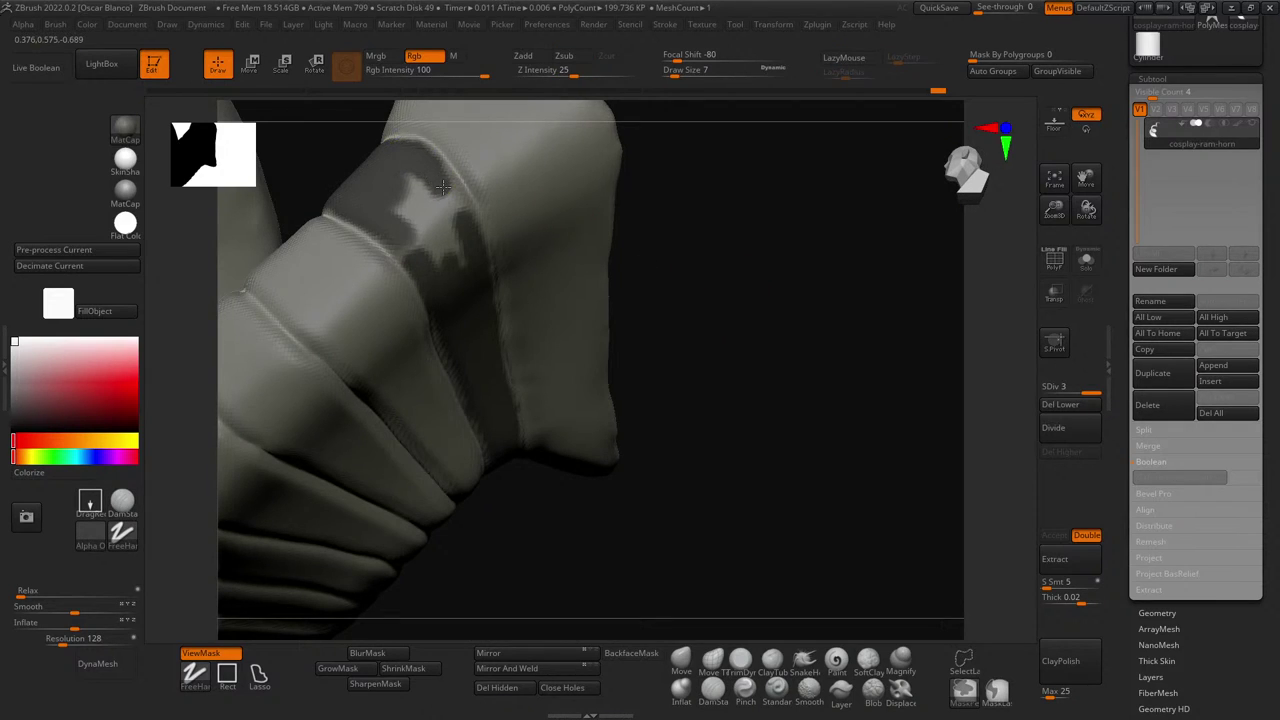
ctrl+drag(443, 189, 460, 218)
mouse_move(406, 205)
ctrl+mouse_down()
mouse_move(450, 270)
mouse_move(426, 229)
mouse_move(438, 244)
ctrl+mouse_up()
ctrl+drag(412, 182, 458, 258)
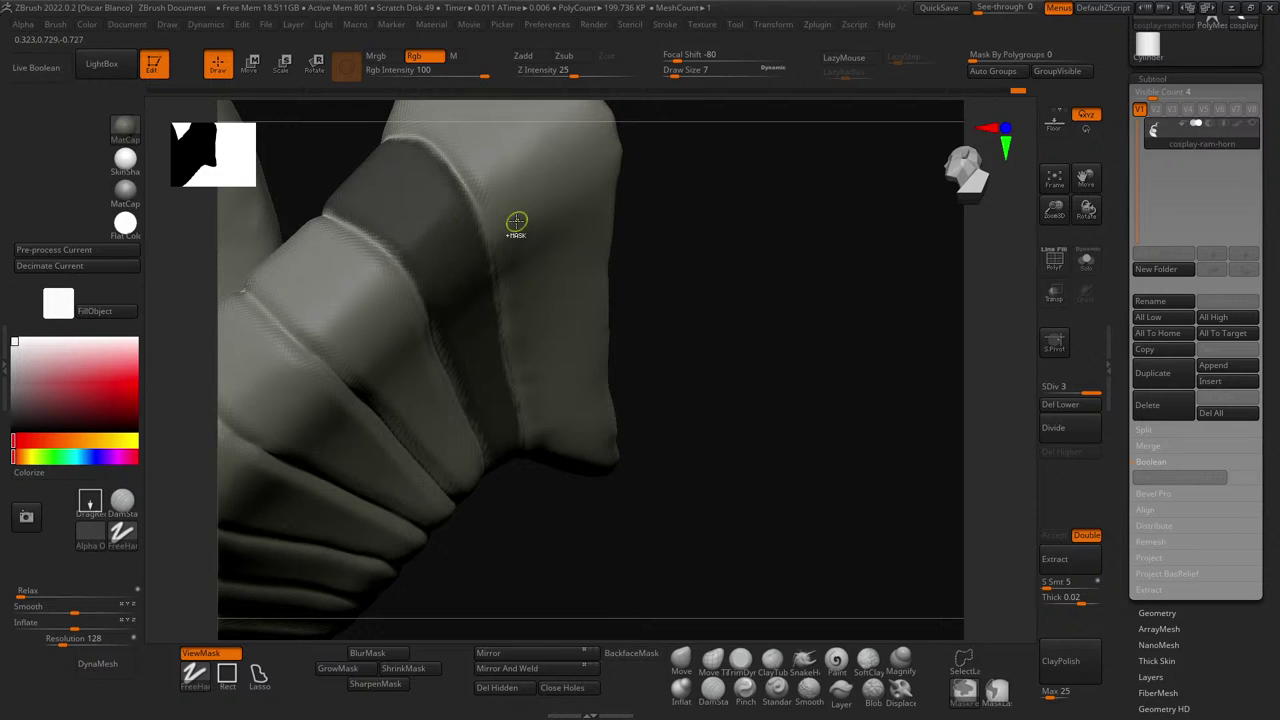
- Mask the outer end of the base band on the side face, filling from its bordering groove across to the base rim
key(b)
key(d)
key(s)
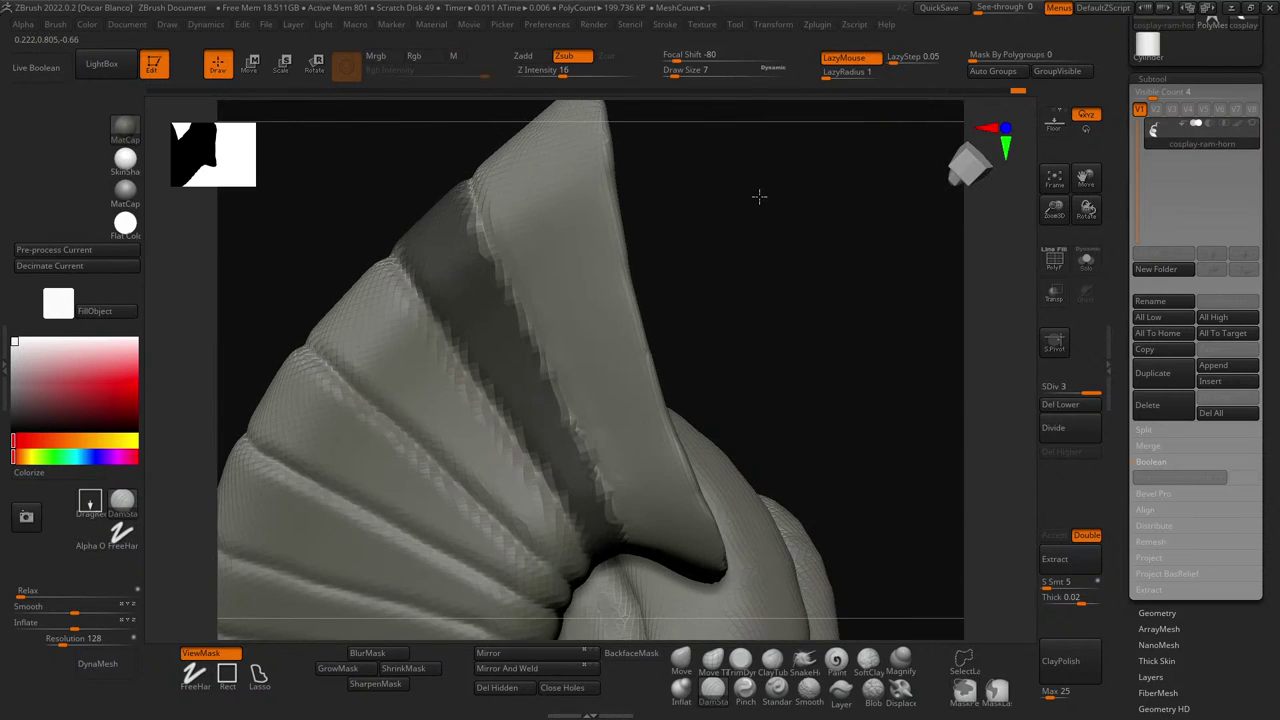
drag(757, 194, 732, 291)
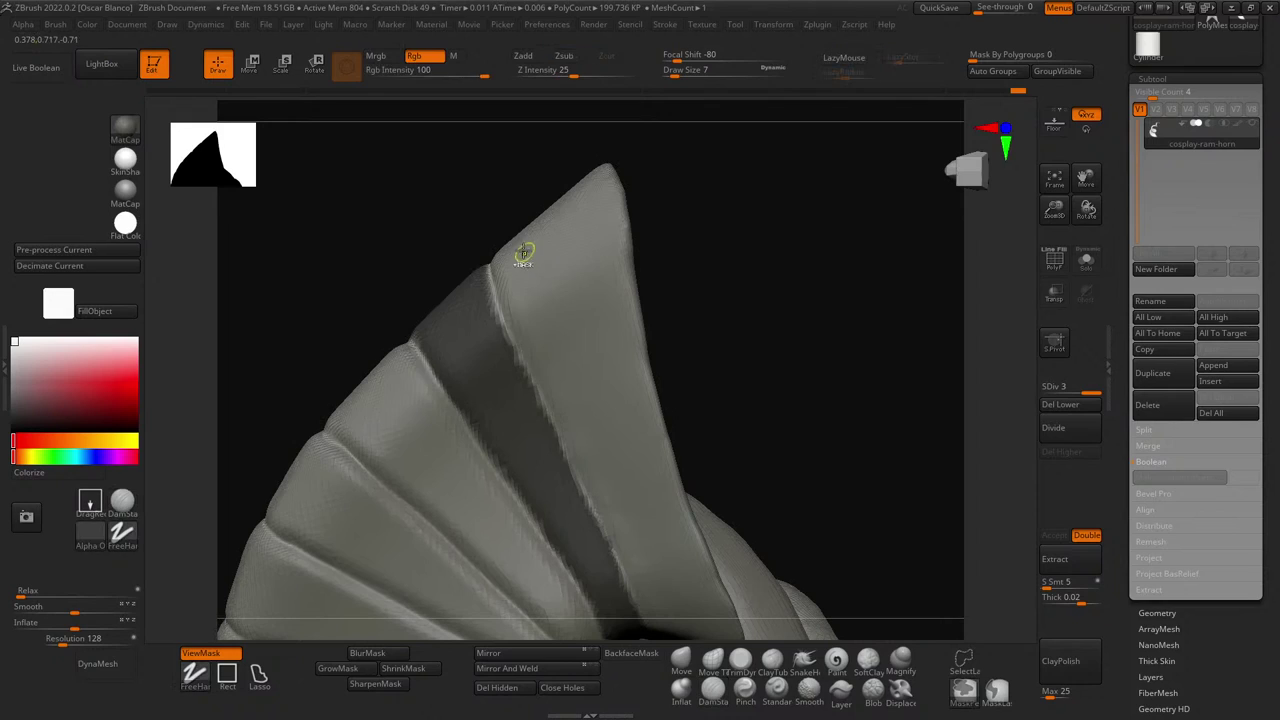
mouse_move(508, 243)
ctrl+mouse_down()
mouse_move(532, 306)
mouse_move(505, 253)
mouse_move(514, 298)
mouse_move(551, 354)
mouse_move(531, 257)
mouse_move(545, 350)
mouse_move(526, 314)
mouse_move(554, 297)
mouse_move(545, 245)
mouse_move(527, 258)
ctrl+mouse_up()
key(ctrl+z)
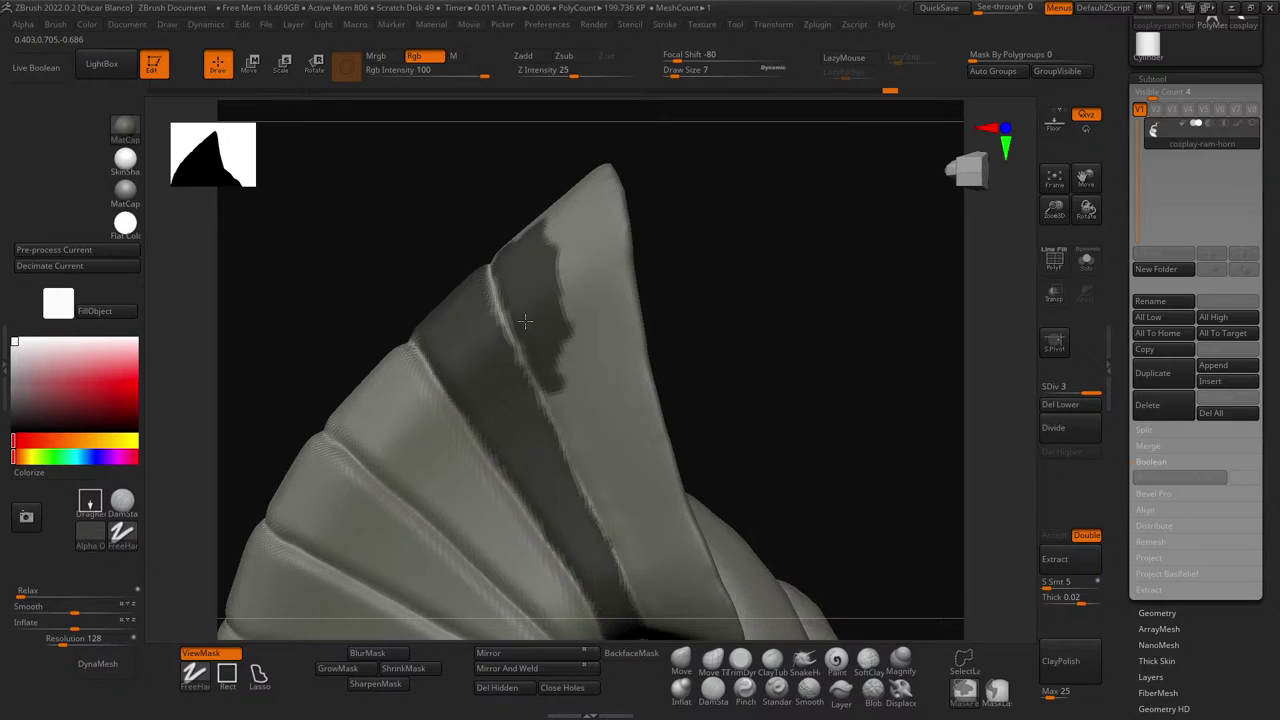
mouse_move(528, 337)
mouse_down()
mouse_move(560, 262)
mouse_move(586, 306)
mouse_move(565, 299)
mouse_up()
mouse_move(563, 246)
mouse_down()
mouse_move(546, 236)
mouse_move(589, 186)
mouse_move(612, 226)
mouse_move(612, 318)
mouse_move(580, 212)
mouse_up()
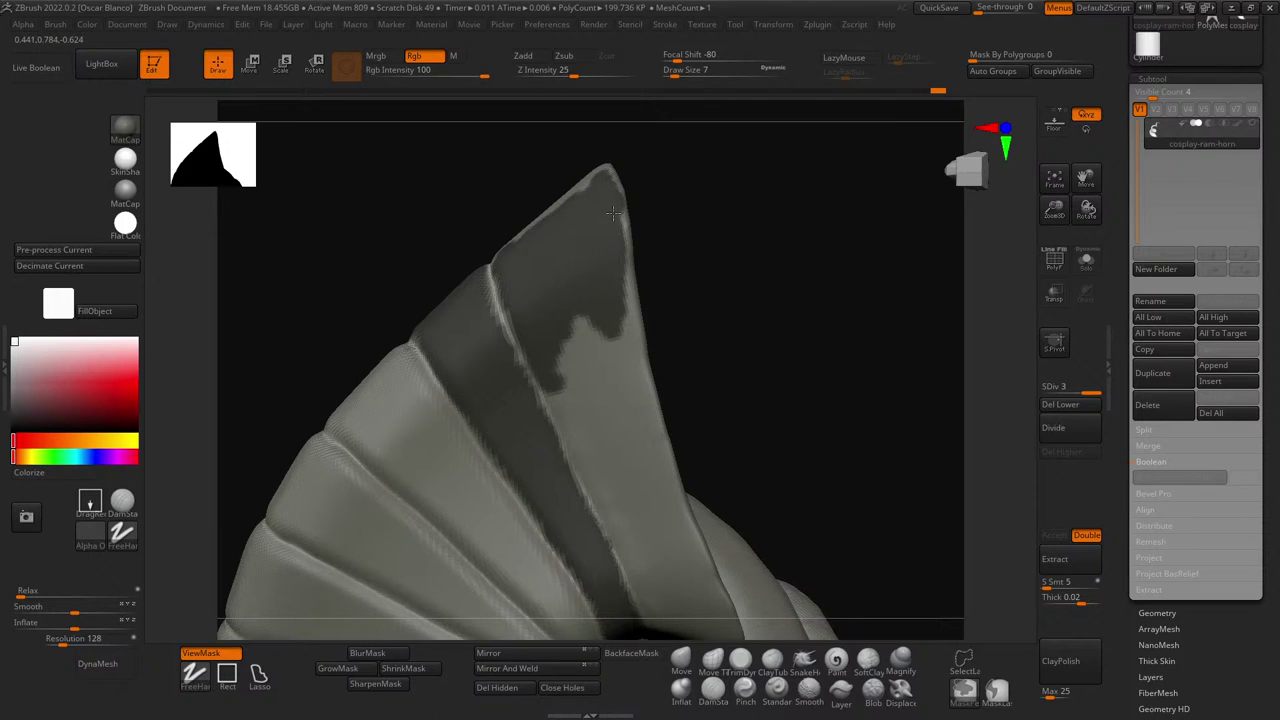
mouse_move(621, 277)
mouse_down()
mouse_move(632, 335)
mouse_move(600, 323)
mouse_move(588, 338)
mouse_up()
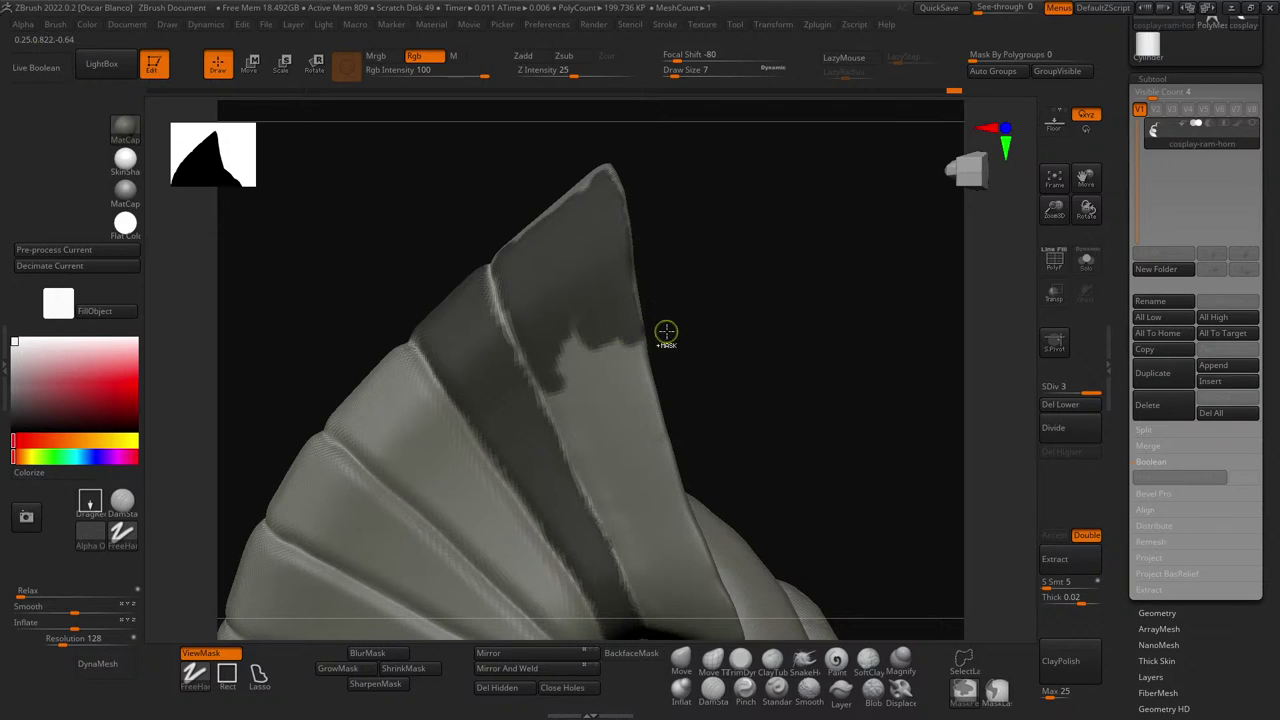
mouse_move(734, 329)
mouse_down()
mouse_move(723, 337)
mouse_move(686, 309)
mouse_up()
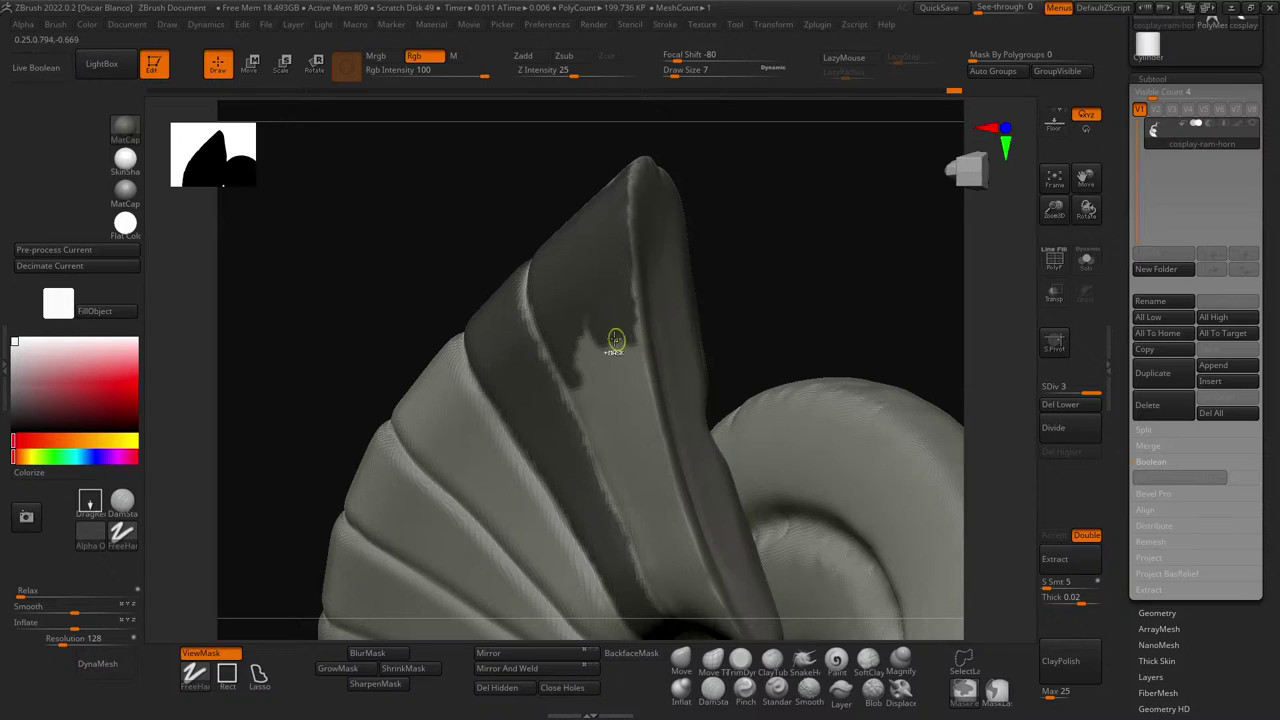
mouse_move(623, 330)
ctrl+mouse_down()
mouse_move(630, 346)
mouse_move(620, 310)
mouse_move(629, 318)
ctrl+mouse_up()
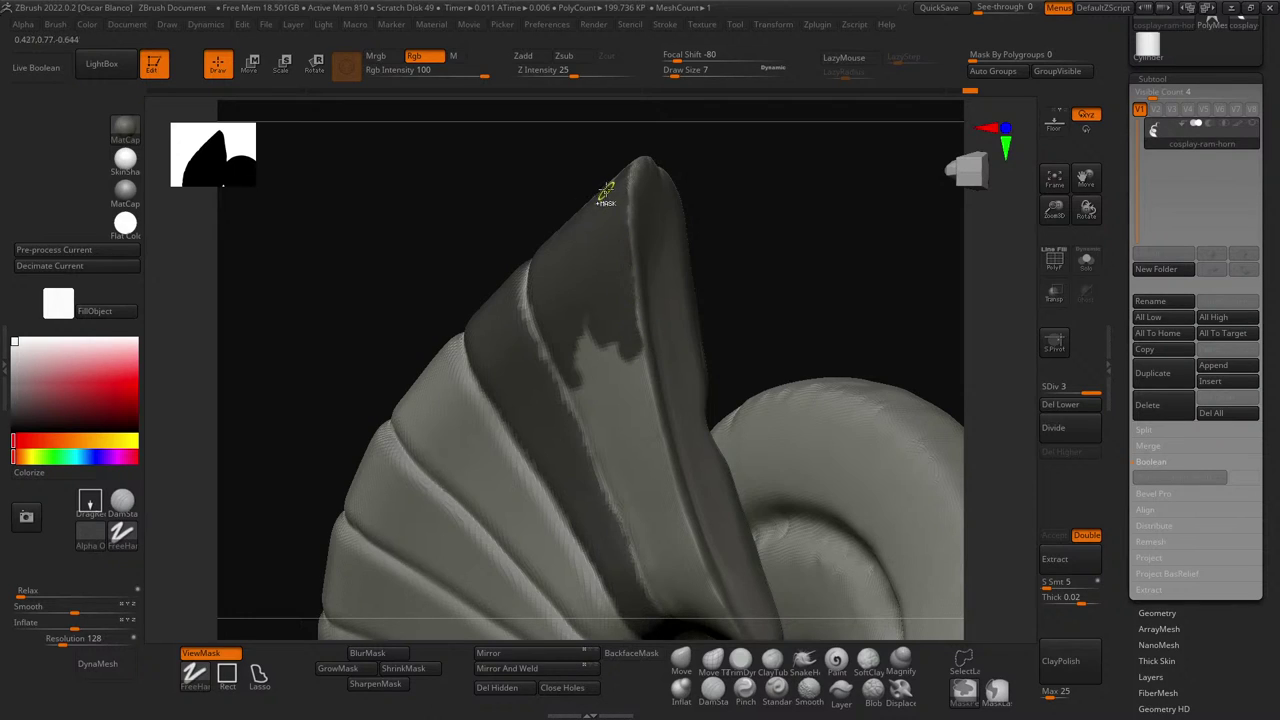
- Mask the upper part of the horn's last segment between its groove and rim, leaving the groove unmasked
mouse_move(590, 348)
ctrl+mouse_down()
mouse_move(600, 395)
mouse_move(605, 377)
mouse_move(636, 410)
ctrl+mouse_up()
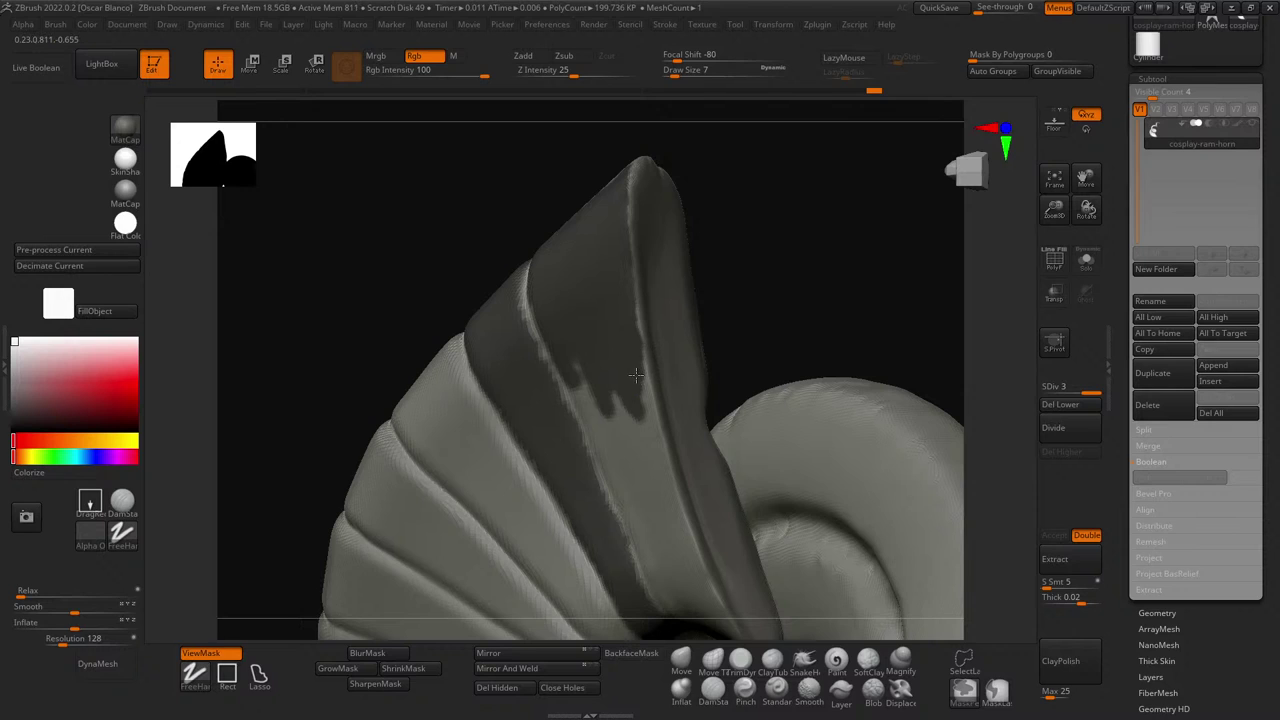
mouse_move(594, 364)
ctrl+mouse_down()
mouse_move(604, 408)
mouse_move(586, 406)
ctrl+mouse_up()
drag(780, 251, 793, 243)
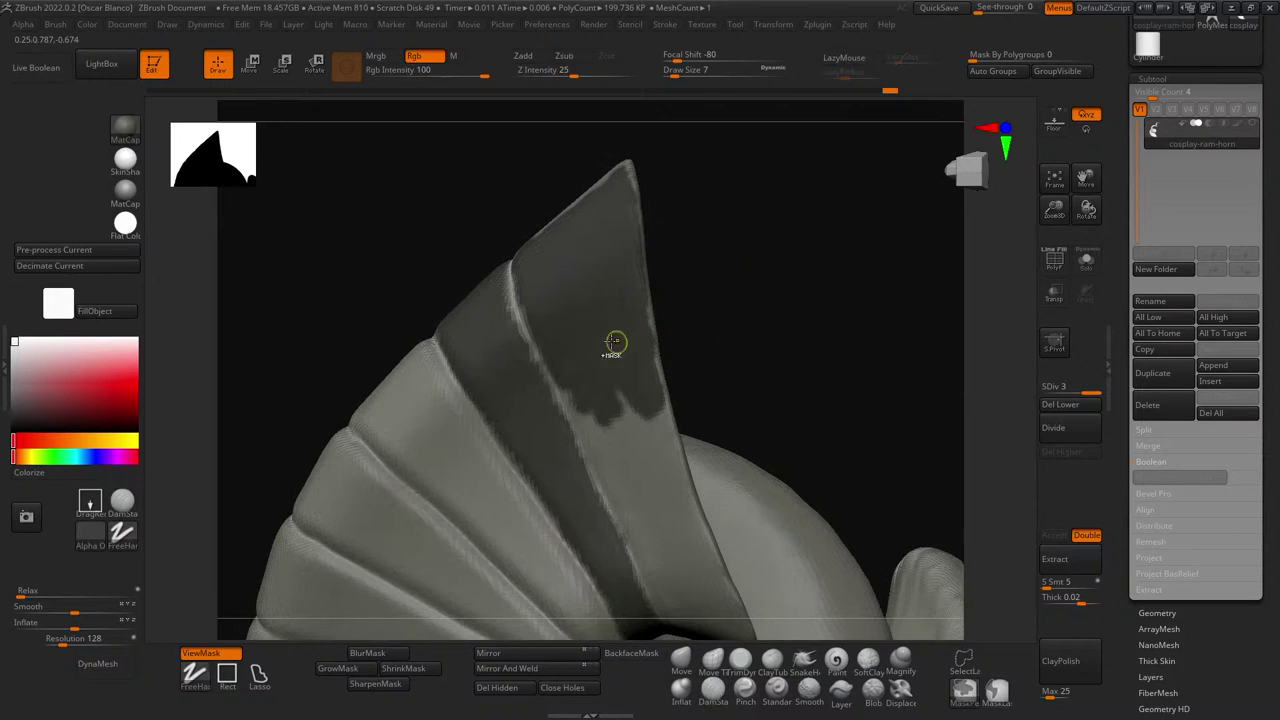
mouse_move(570, 361)
ctrl+mouse_down()
mouse_move(586, 416)
mouse_move(568, 383)
ctrl+mouse_up()
ctrl+drag(596, 456, 609, 483)
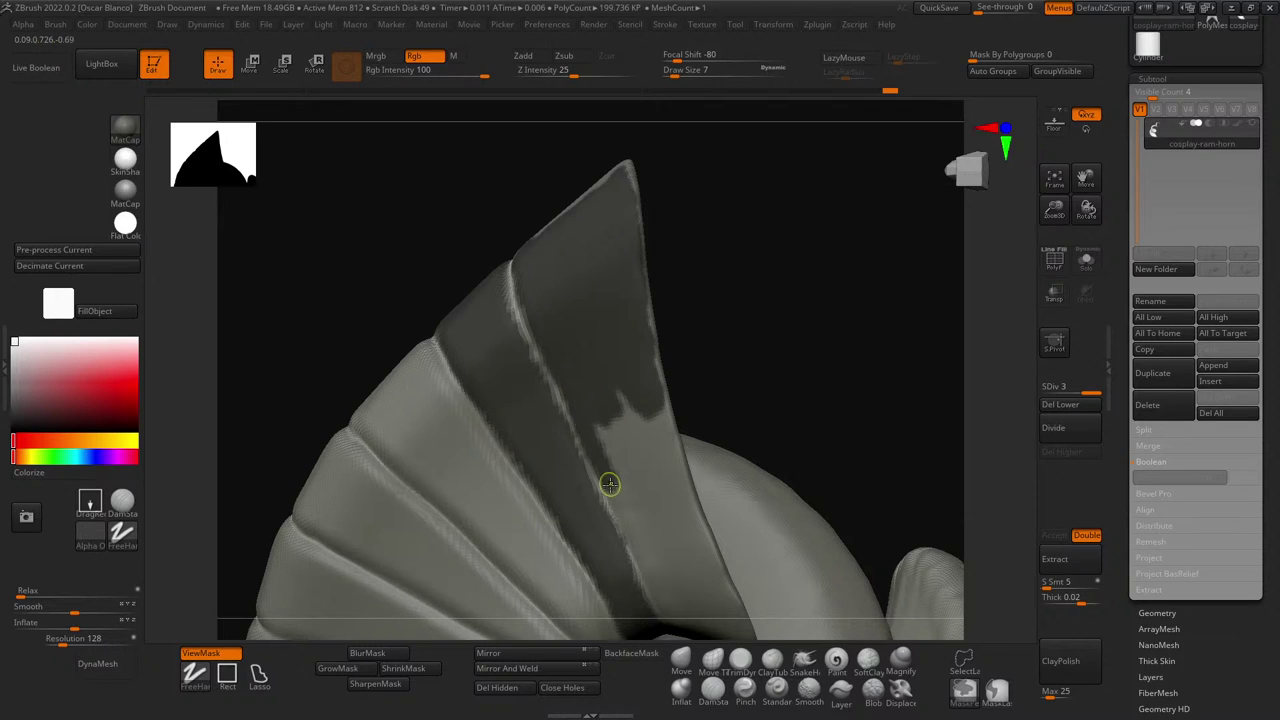
key(ctrl+z)
ctrl+drag(572, 388, 576, 395)
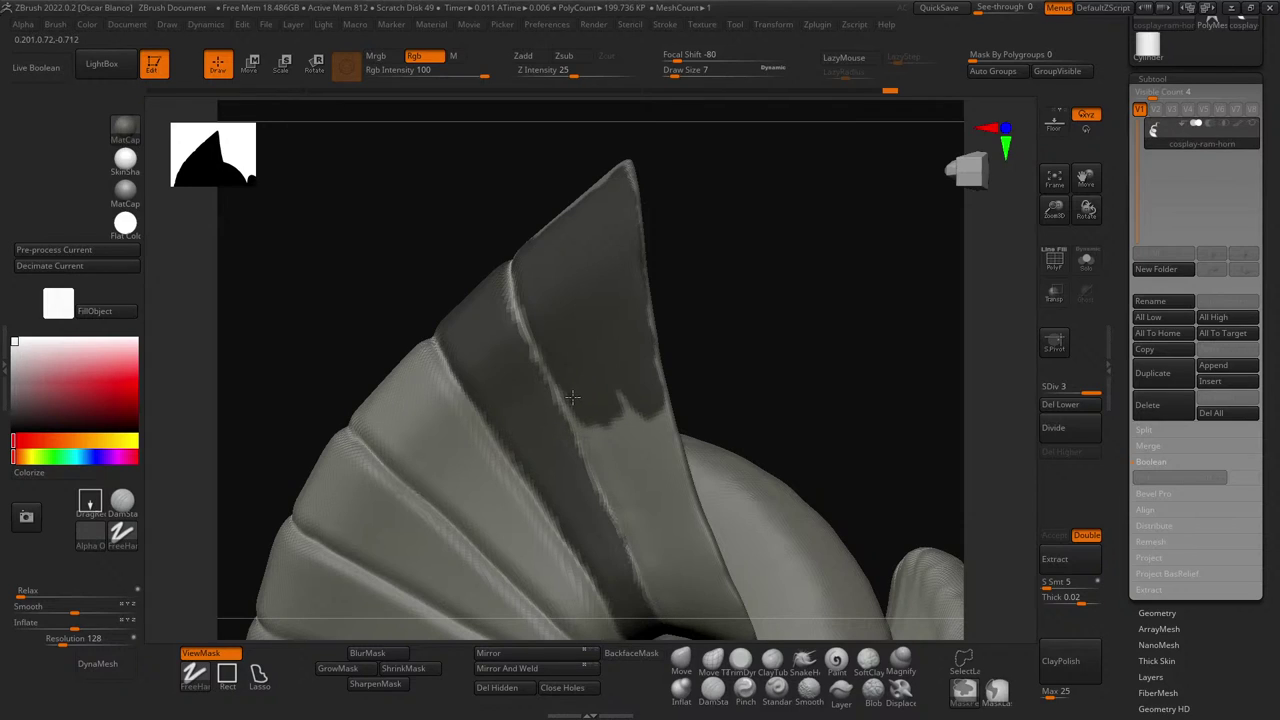
mouse_move(592, 437)
mouse_down()
mouse_move(630, 488)
mouse_move(608, 409)
mouse_move(645, 485)
mouse_move(640, 425)
mouse_move(657, 406)
mouse_move(662, 415)
mouse_up()
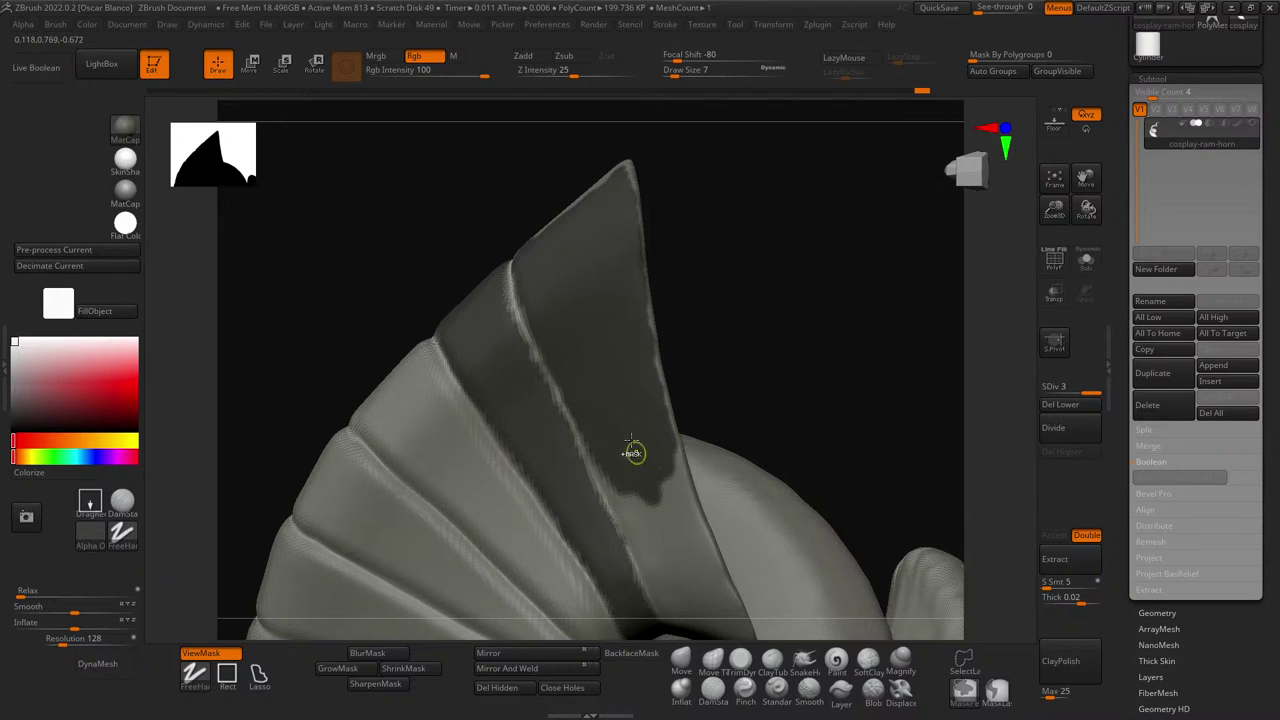
- Extend the mask down the same face of the last segment, following its rim and the neighbouring groove
drag(766, 358, 688, 357)
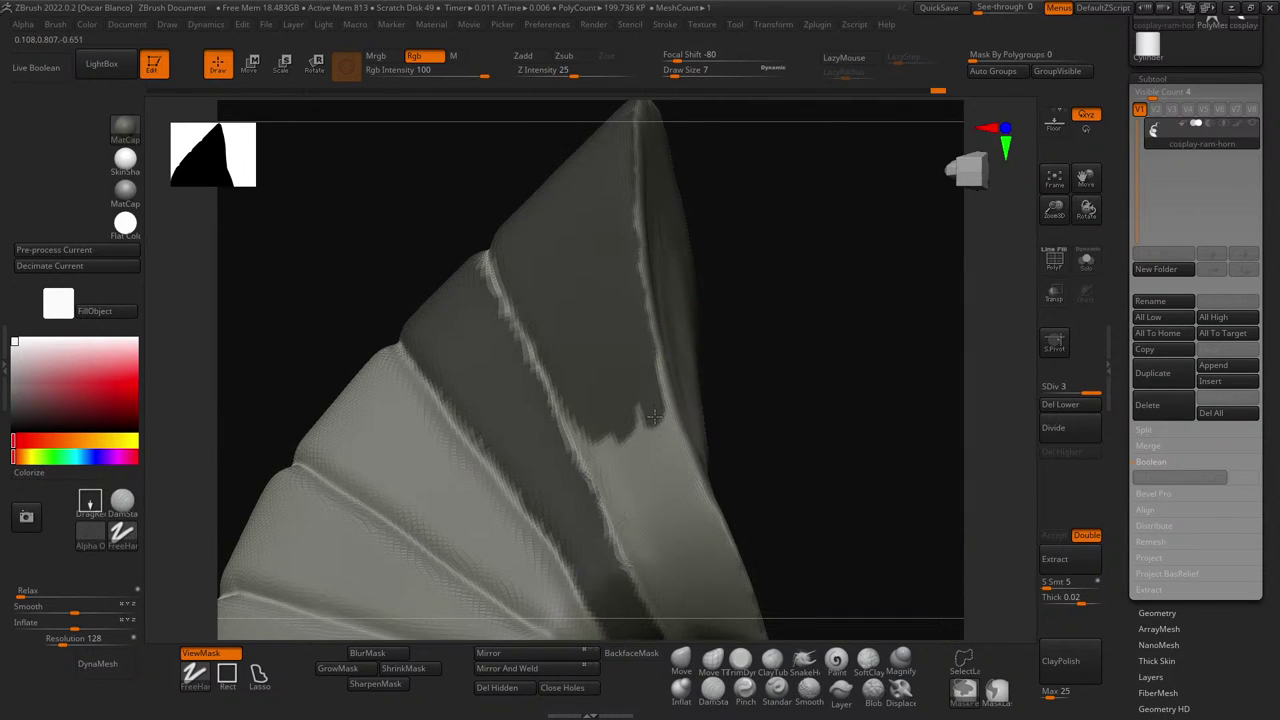
mouse_move(652, 416)
ctrl+mouse_down()
mouse_move(678, 494)
mouse_move(680, 478)
ctrl+mouse_up()
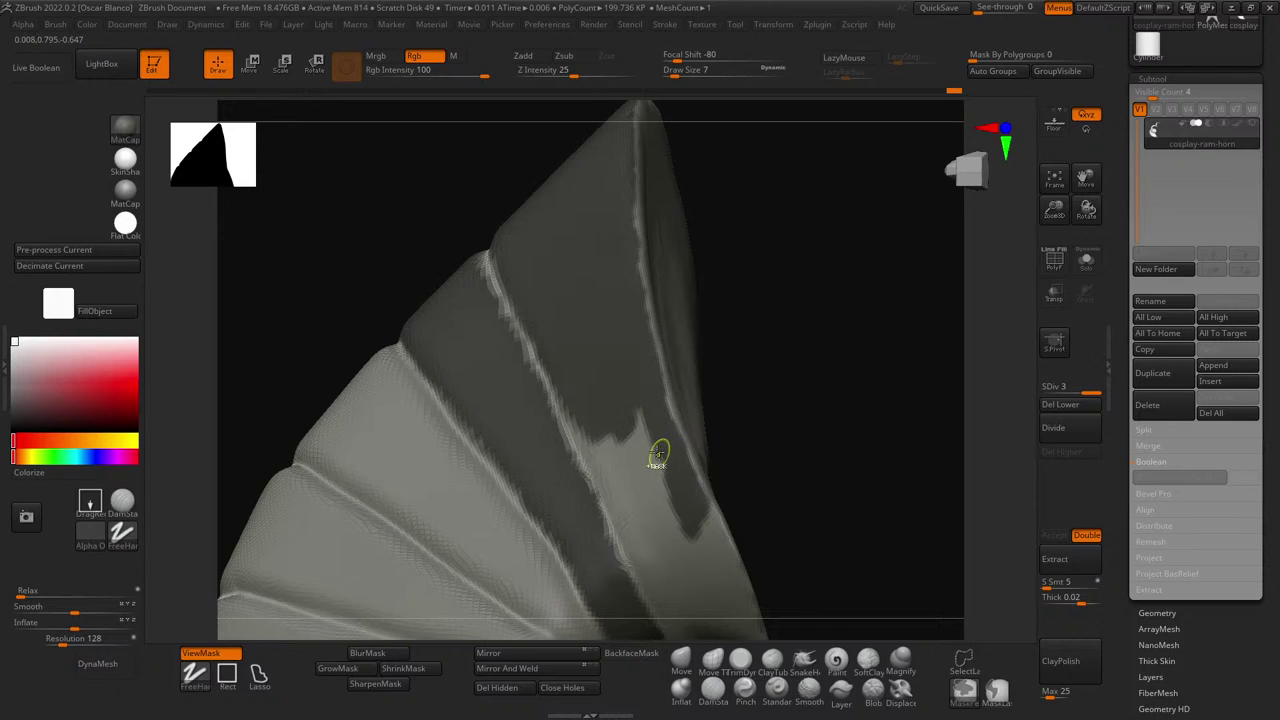
ctrl+drag(642, 422, 682, 540)
mouse_move(632, 440)
ctrl+mouse_down()
mouse_move(665, 530)
mouse_move(582, 396)
ctrl+mouse_up()
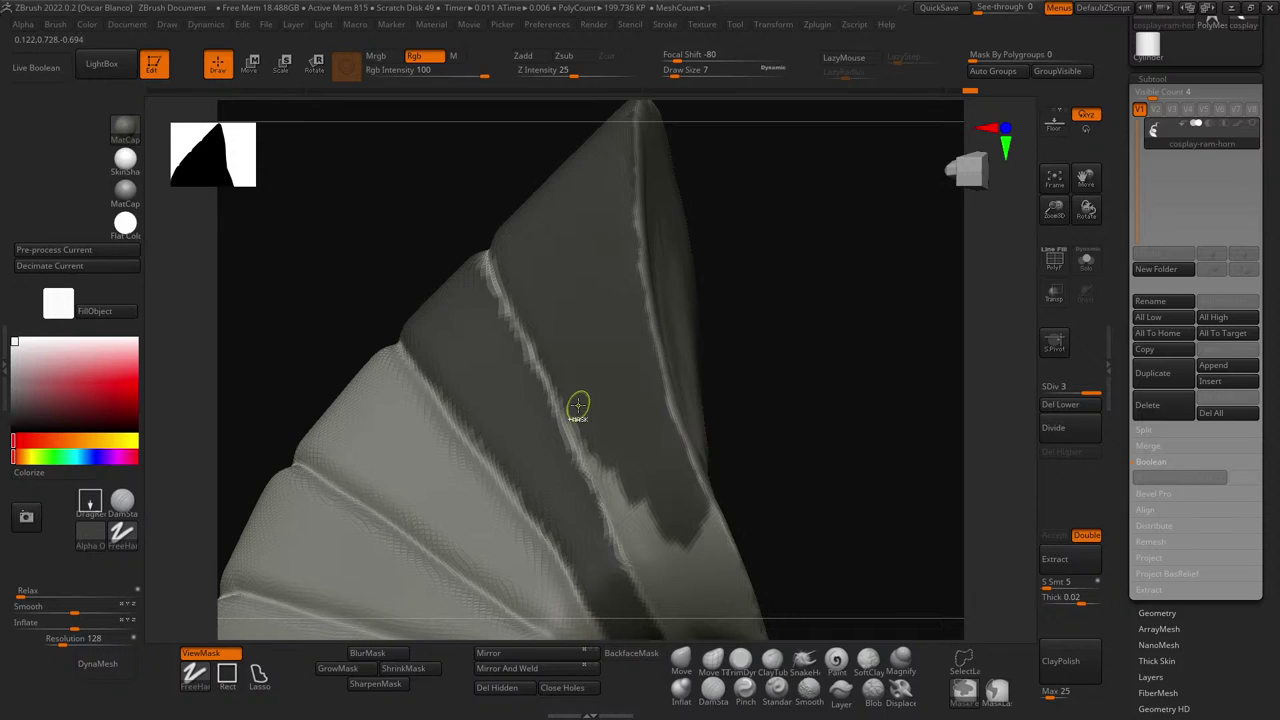
mouse_move(610, 479)
ctrl+mouse_down()
mouse_move(642, 545)
mouse_move(654, 529)
mouse_move(679, 542)
ctrl+mouse_up()
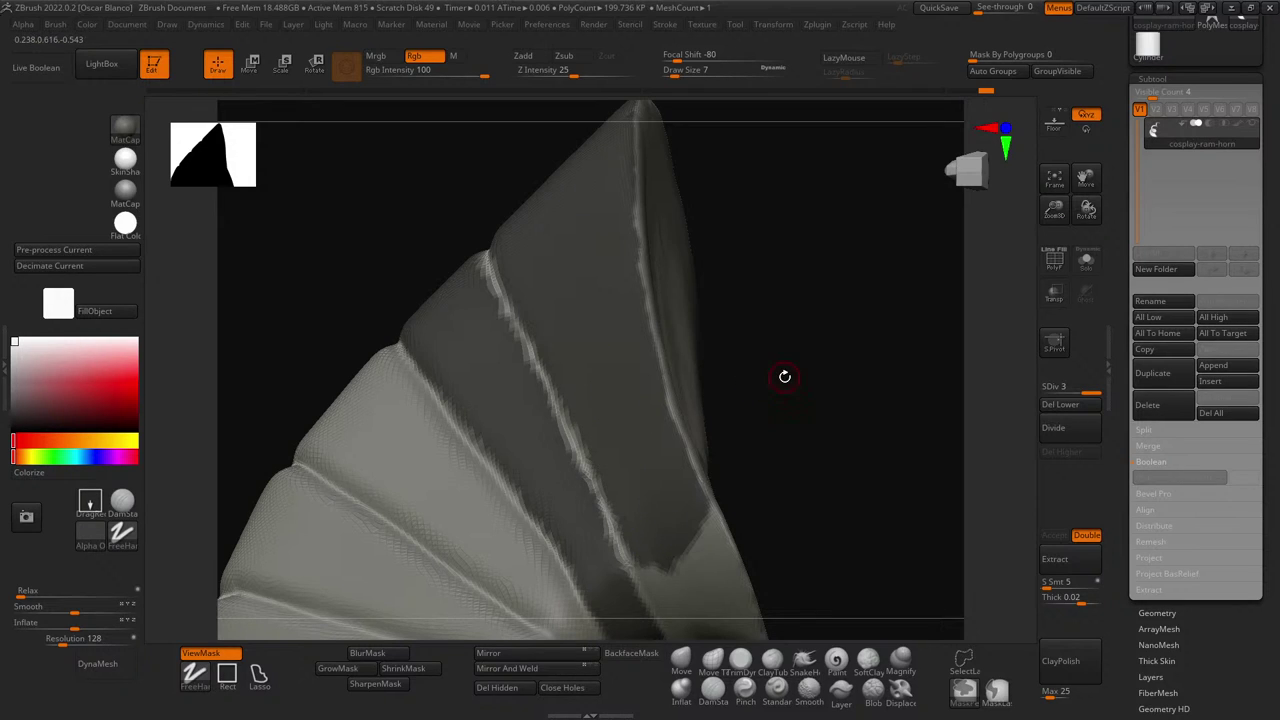
- Mask the adjoining broad face of the last segment out to its rim and down into the shaded inner corner
mouse_move(803, 400)
mouse_down()
mouse_move(731, 274)
mouse_move(760, 300)
mouse_move(742, 276)
mouse_move(660, 297)
mouse_up()
ctrl+drag(566, 309, 604, 392)
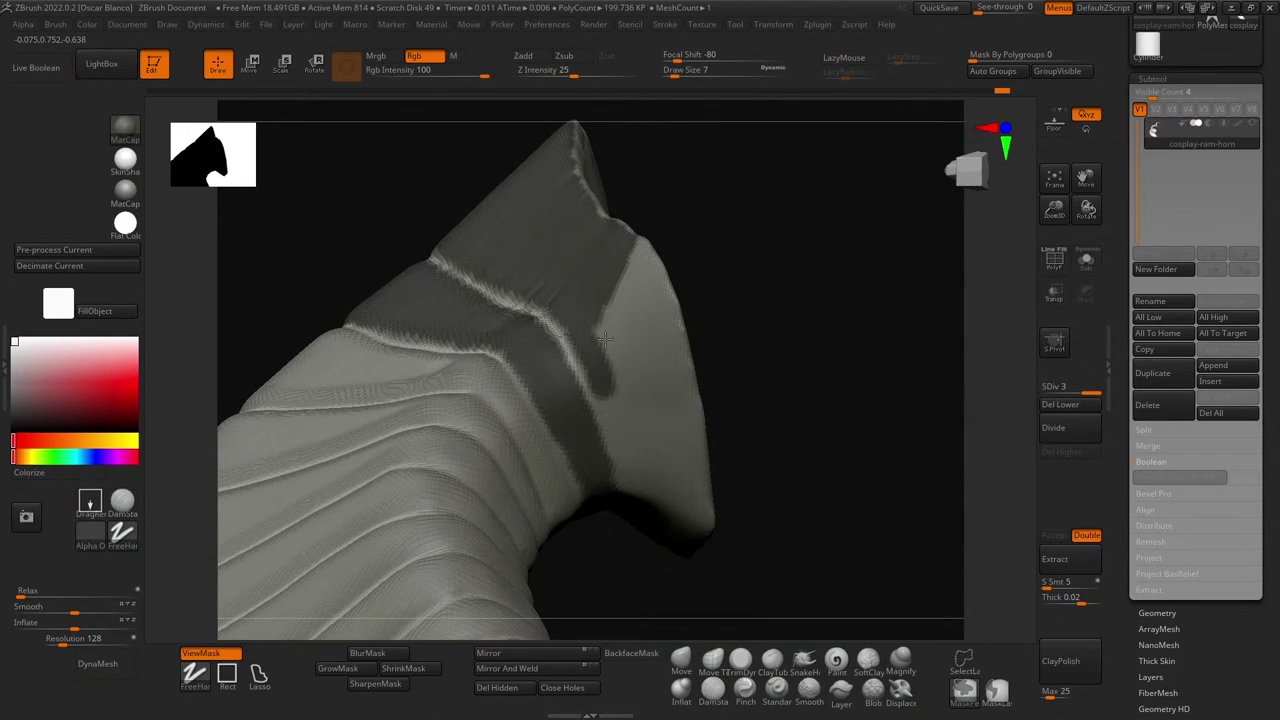
mouse_move(604, 340)
ctrl+mouse_down()
mouse_move(629, 374)
mouse_move(595, 268)
mouse_move(628, 314)
ctrl+mouse_up()
mouse_move(627, 262)
ctrl+mouse_down()
mouse_move(642, 369)
mouse_move(636, 310)
ctrl+mouse_up()
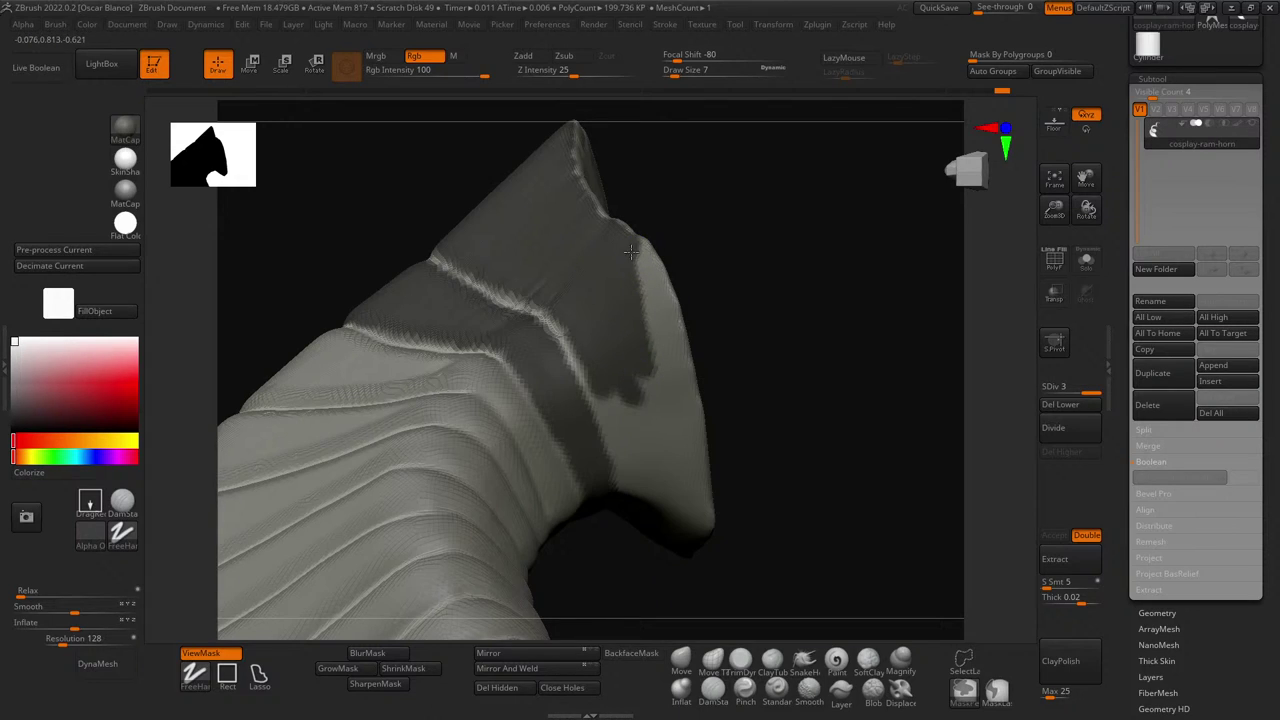
ctrl+drag(640, 266, 678, 344)
key(ctrl+z)
mouse_move(670, 341)
ctrl+mouse_down()
mouse_move(680, 420)
mouse_move(655, 400)
mouse_move(640, 309)
mouse_move(651, 400)
mouse_move(623, 414)
mouse_move(608, 394)
mouse_move(636, 458)
mouse_move(658, 452)
mouse_move(674, 389)
mouse_move(680, 406)
ctrl+mouse_up()
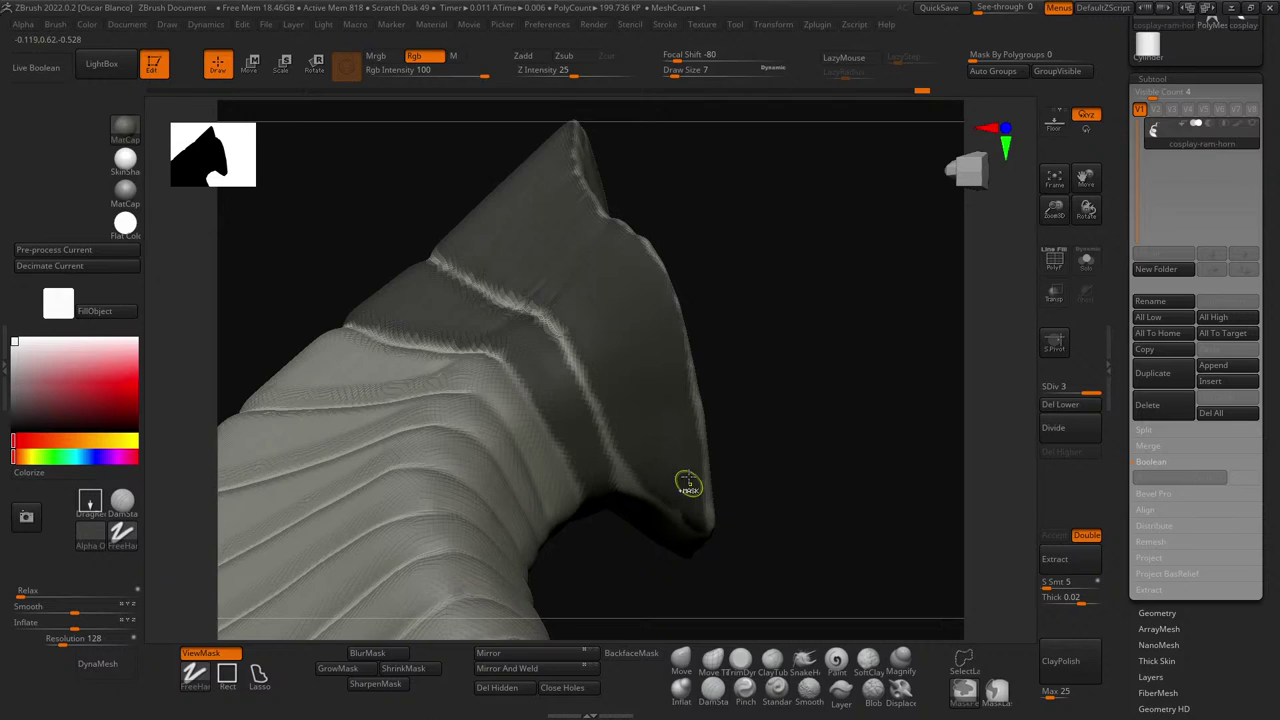
ctrl+drag(699, 510, 697, 500)
ctrl+drag(689, 454, 694, 484)
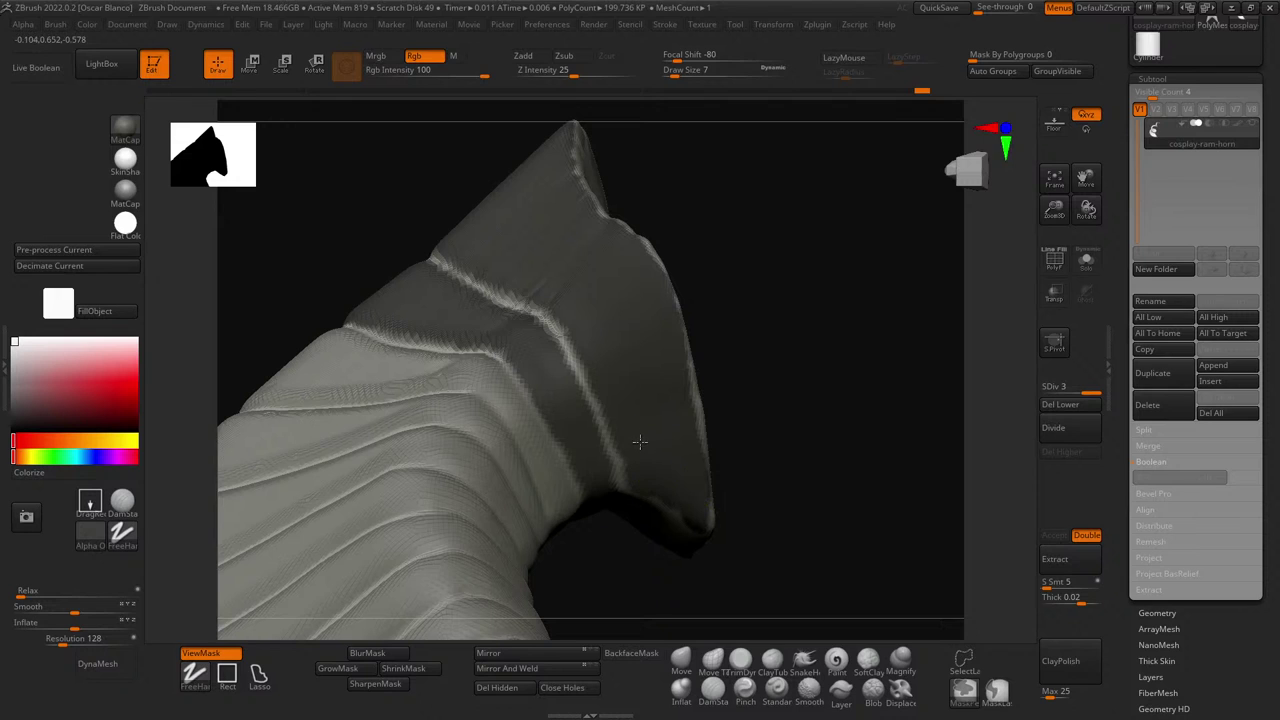
mouse_move(777, 443)
mouse_down()
mouse_move(820, 340)
mouse_move(823, 374)
mouse_move(803, 354)
mouse_move(813, 261)
mouse_move(791, 289)
mouse_move(814, 309)
mouse_move(717, 363)
mouse_move(823, 343)
mouse_move(818, 326)
mouse_up()
mouse_move(671, 358)
ctrl+mouse_down()
mouse_move(655, 370)
mouse_move(659, 410)
mouse_move(674, 384)
mouse_move(698, 452)
ctrl+mouse_up()
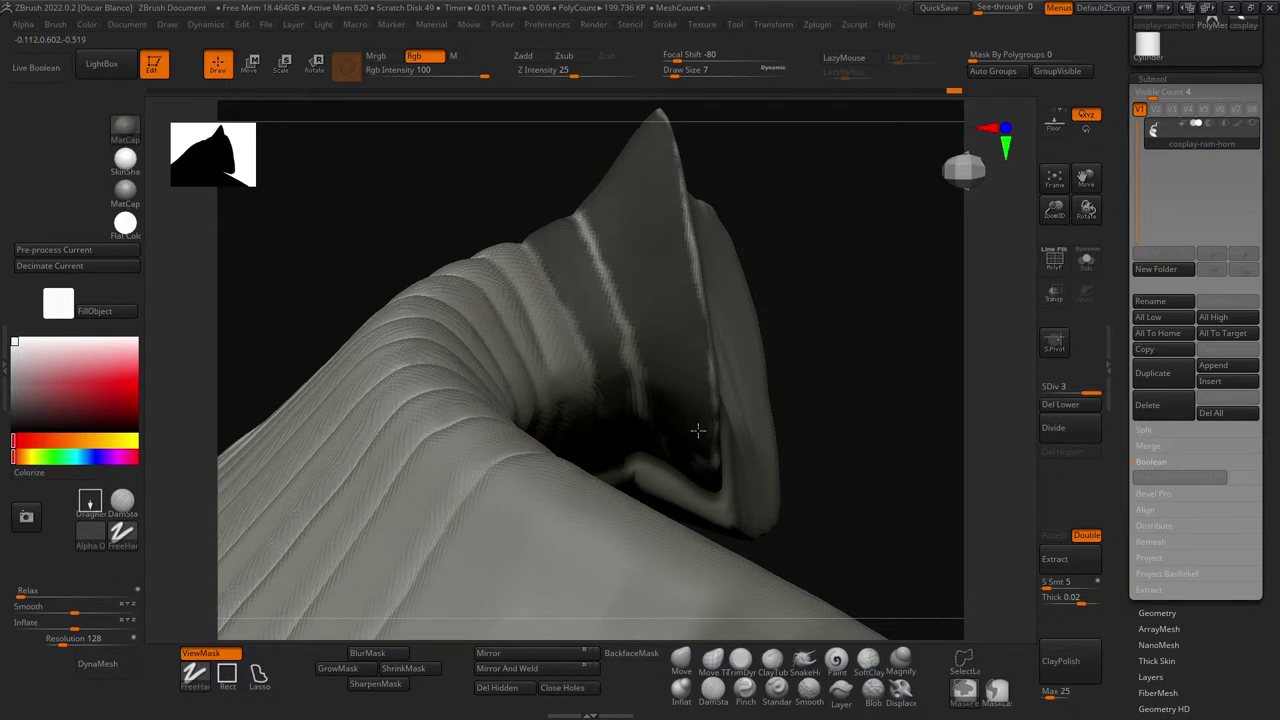
- Mask the inner curved side of the last segment from the groove out to its rim
drag(860, 311, 852, 97)
mouse_move(851, 326)
mouse_down()
mouse_move(886, 329)
mouse_move(841, 326)
mouse_up()
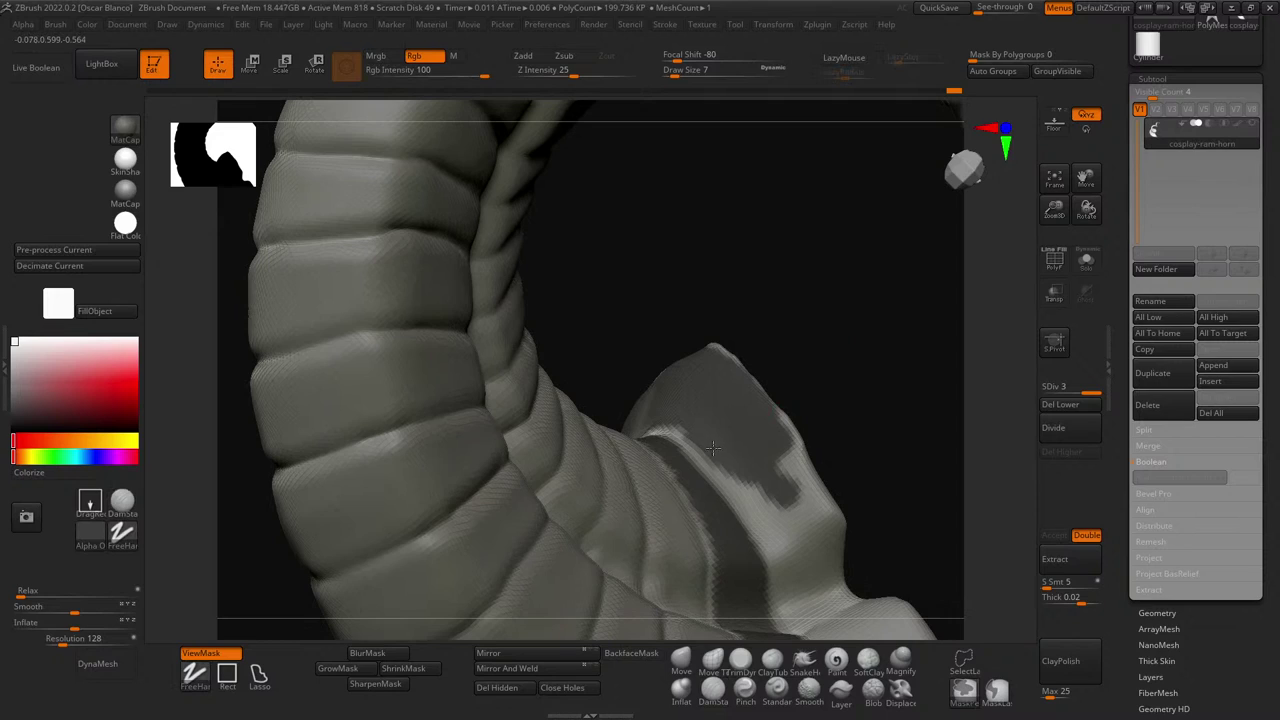
ctrl+drag(733, 472, 804, 528)
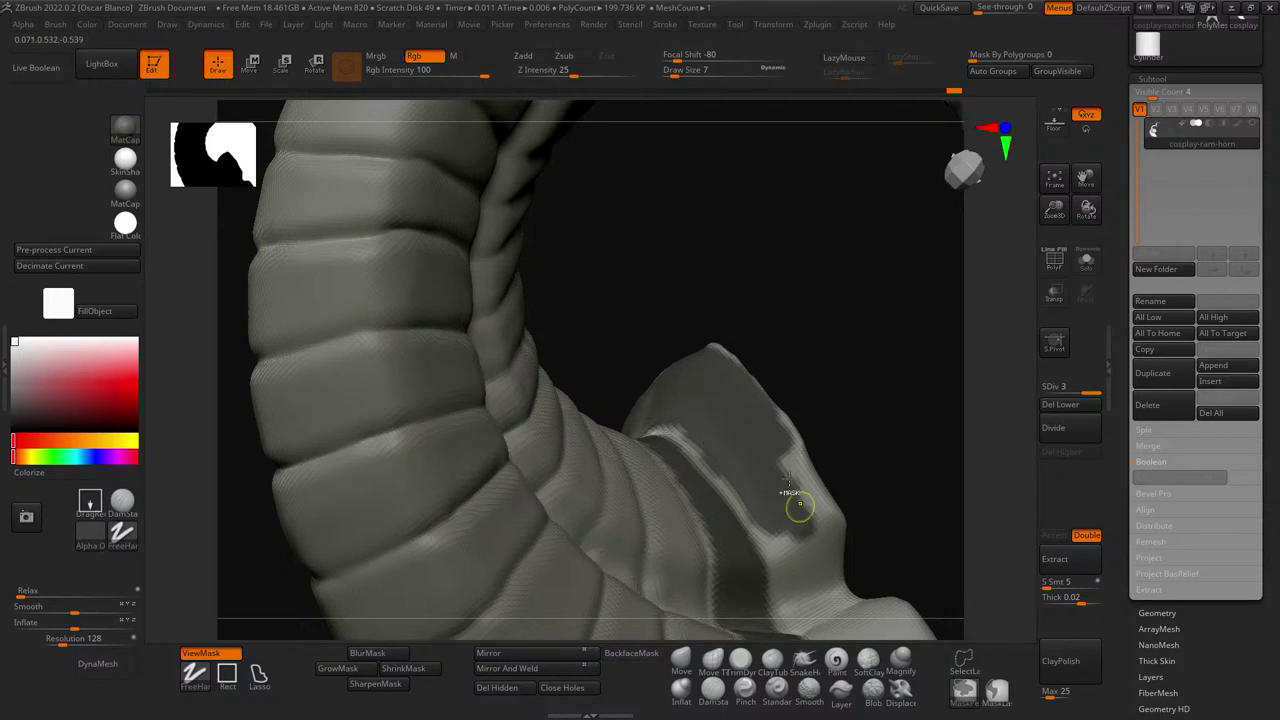
ctrl+drag(769, 430, 805, 508)
ctrl+drag(818, 520, 810, 497)
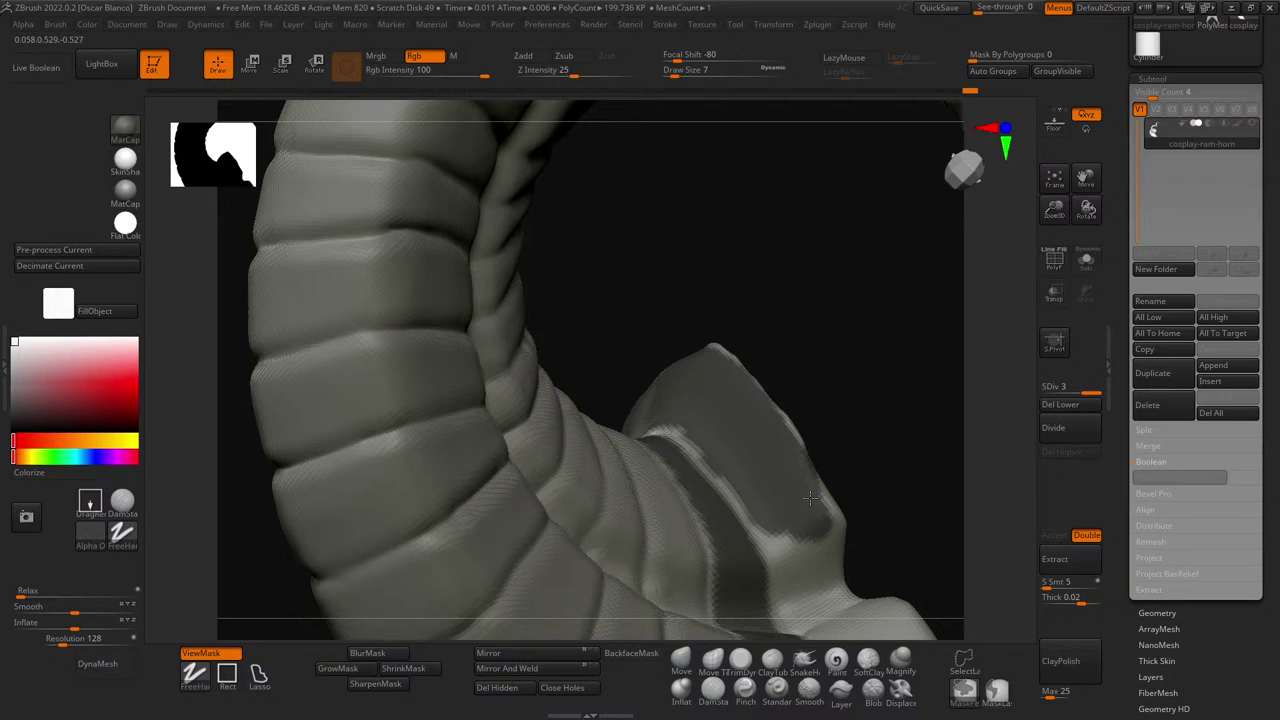
mouse_move(824, 543)
ctrl+mouse_down()
mouse_move(820, 516)
mouse_move(778, 540)
mouse_move(798, 585)
mouse_move(832, 521)
mouse_move(819, 583)
ctrl+mouse_up()
ctrl+drag(788, 531, 791, 566)
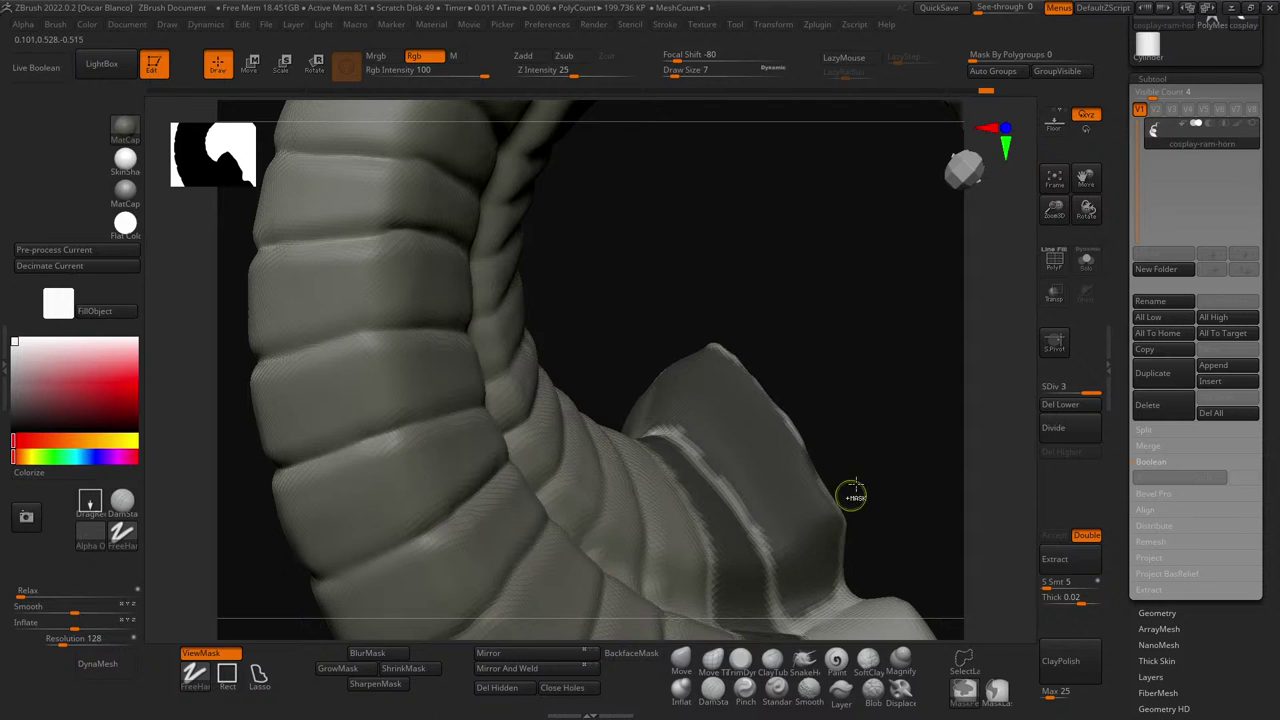
- Continue the mask past the inner bend onto the next face of the last segment
mouse_move(885, 424)
mouse_down()
mouse_move(857, 303)
mouse_move(872, 370)
mouse_move(736, 402)
mouse_move(768, 468)
mouse_move(762, 414)
mouse_move(814, 448)
mouse_move(783, 414)
mouse_move(843, 463)
mouse_move(828, 452)
mouse_up()
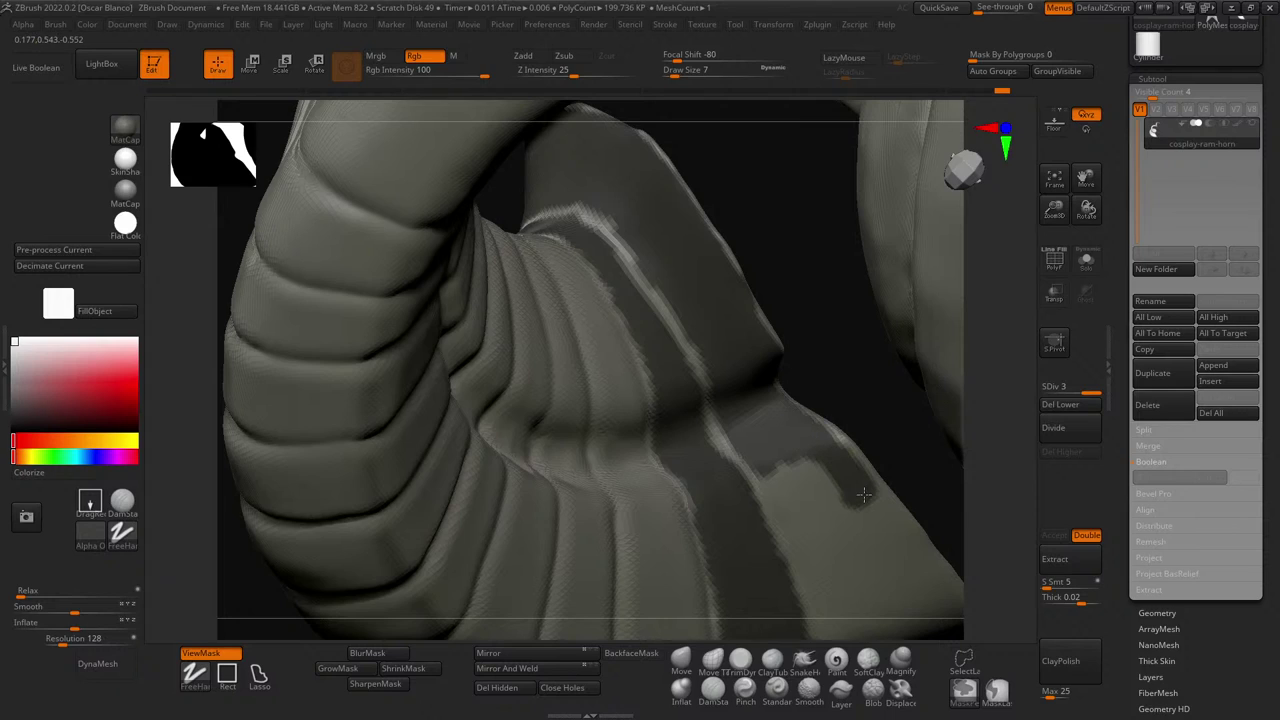
ctrl+drag(864, 494, 830, 449)
mouse_move(862, 490)
ctrl+mouse_down()
mouse_move(837, 471)
mouse_move(777, 463)
mouse_move(828, 568)
mouse_move(806, 466)
mouse_move(848, 502)
mouse_move(817, 491)
mouse_move(890, 540)
mouse_move(858, 482)
ctrl+mouse_up()
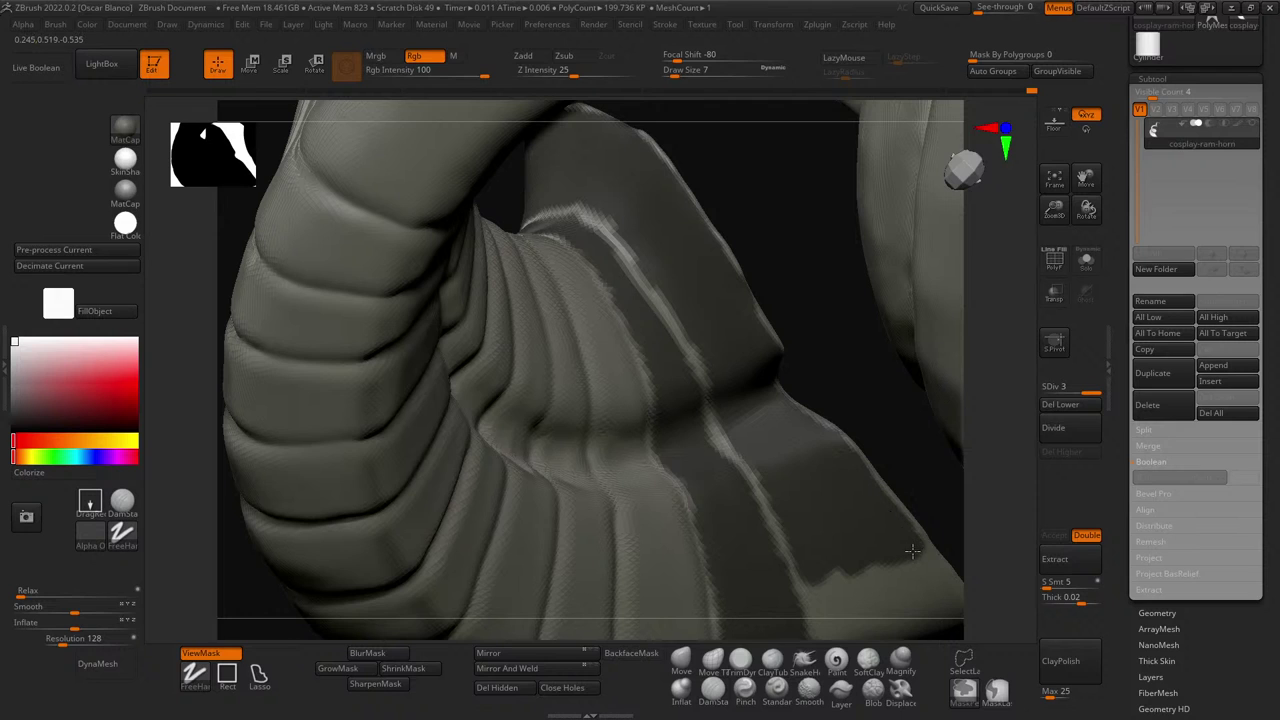
- Mask the last segment beyond the ridge between its two faces, keeping clear of the groove beside it
alt+drag(843, 323, 765, 170)
mouse_move(972, 440)
mouse_down()
mouse_move(944, 410)
mouse_move(474, 587)
mouse_up()
mouse_move(322, 587)
mouse_down()
mouse_move(231, 503)
mouse_move(569, 354)
mouse_up()
mouse_move(716, 377)
ctrl+mouse_down()
mouse_move(726, 415)
mouse_move(717, 366)
ctrl+mouse_up()
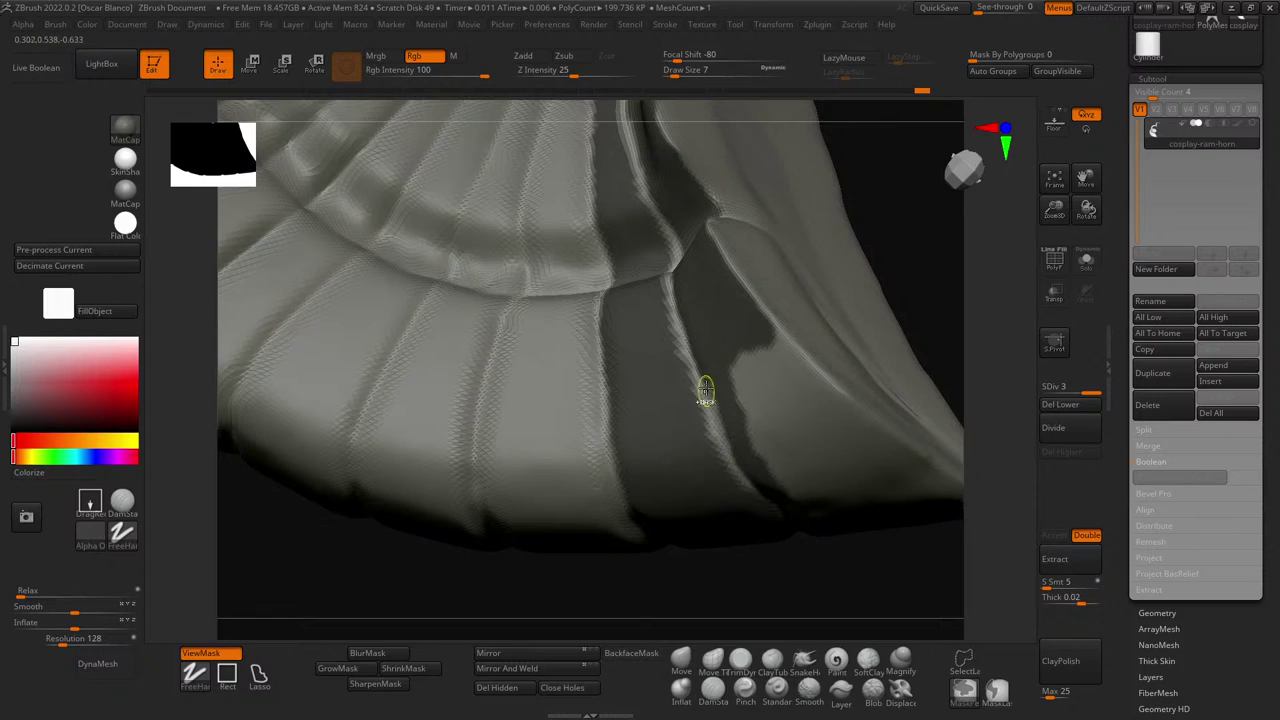
ctrl+drag(740, 386, 757, 428)
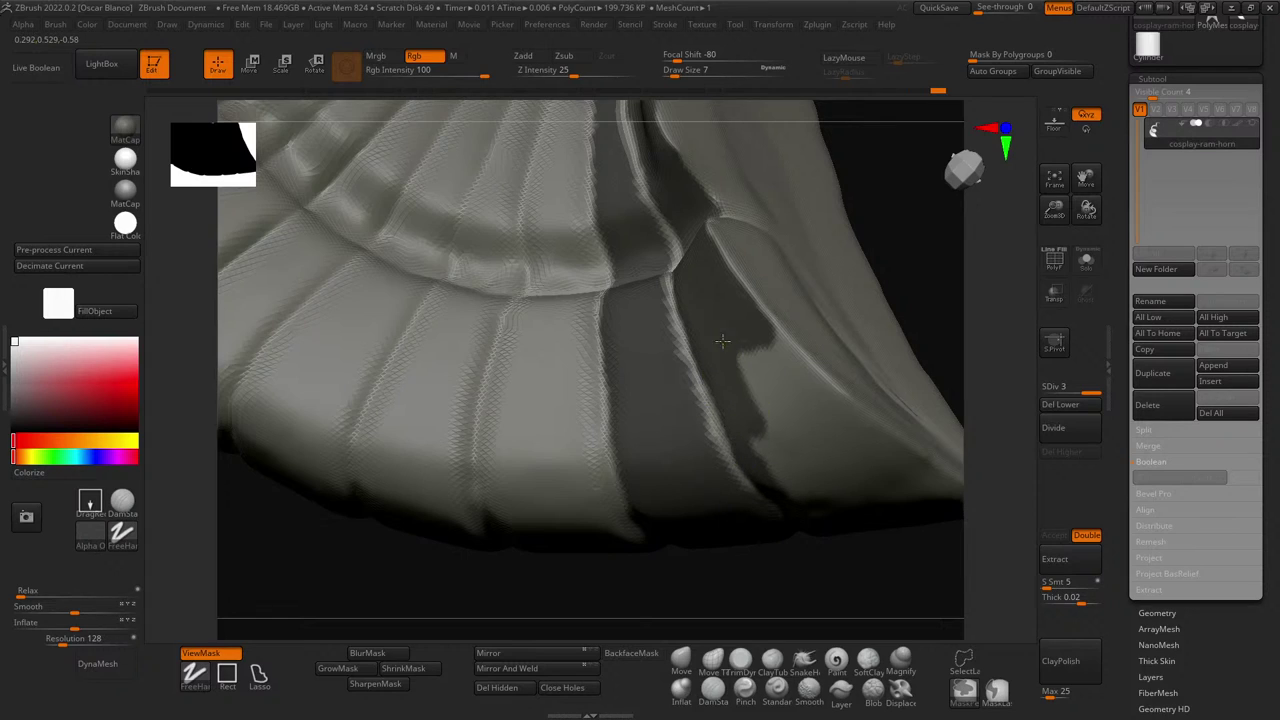
mouse_move(746, 345)
ctrl+mouse_down()
mouse_move(826, 440)
mouse_move(799, 427)
mouse_move(766, 338)
mouse_move(852, 434)
mouse_move(775, 415)
mouse_move(780, 450)
mouse_move(748, 414)
mouse_move(761, 444)
ctrl+mouse_up()
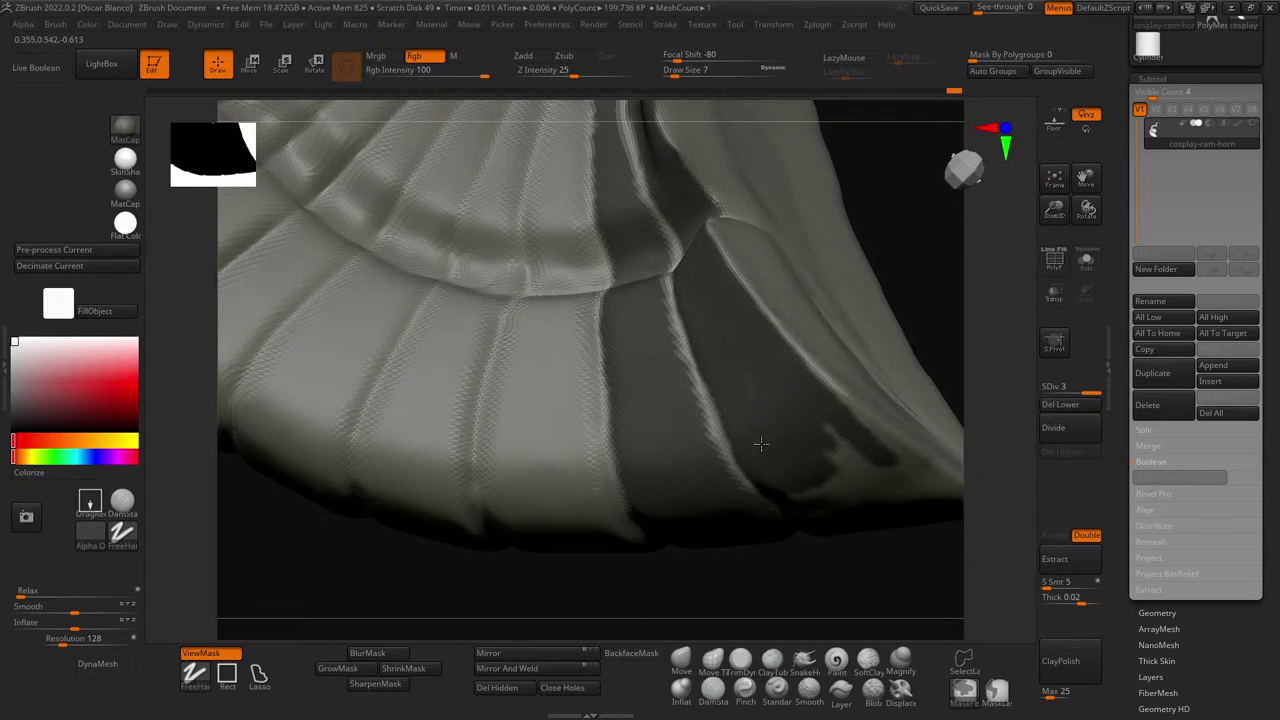
- Fill in the remaining unmasked patches on the last segment's outer face out to its pointed end
mouse_move(843, 591)
mouse_down()
mouse_move(723, 554)
mouse_move(837, 557)
mouse_move(826, 510)
mouse_up()
mouse_move(698, 335)
ctrl+mouse_down()
mouse_move(822, 445)
mouse_move(797, 427)
ctrl+mouse_up()
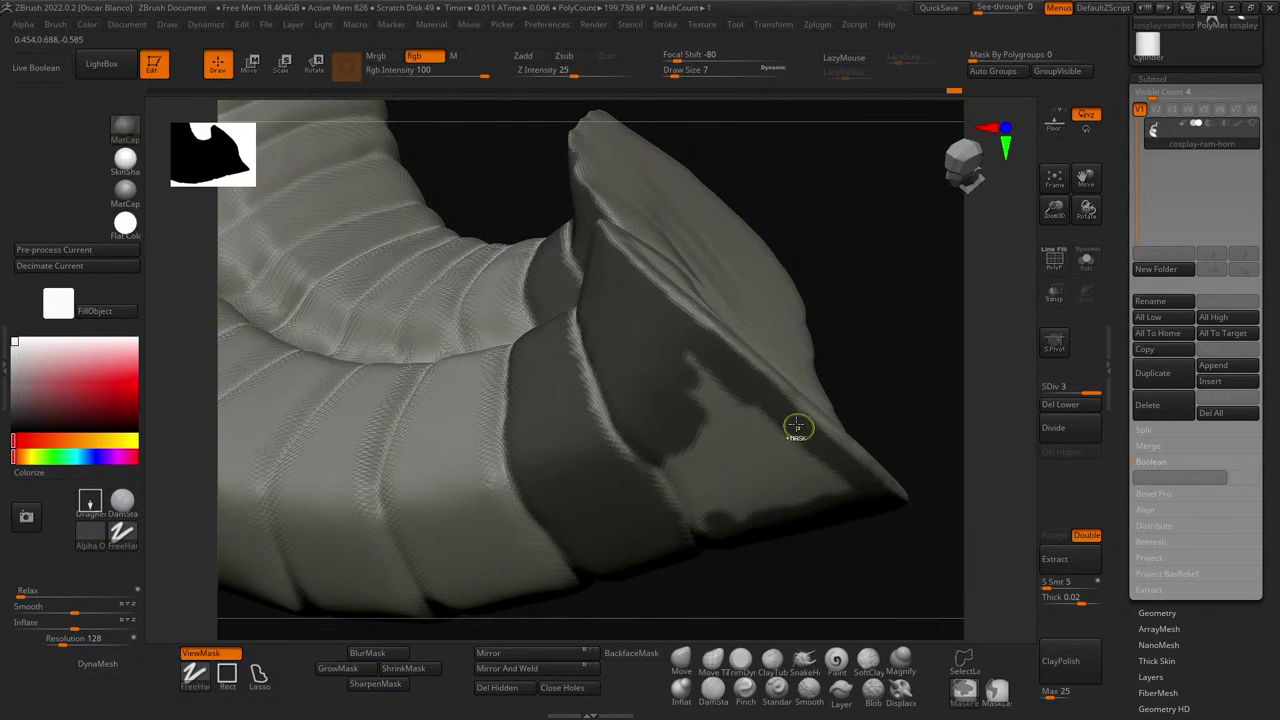
mouse_move(855, 475)
ctrl+mouse_down()
mouse_move(879, 496)
mouse_move(740, 374)
mouse_move(697, 354)
mouse_move(723, 366)
mouse_move(690, 365)
mouse_move(702, 440)
mouse_move(651, 434)
mouse_move(690, 490)
mouse_move(667, 460)
ctrl+mouse_up()
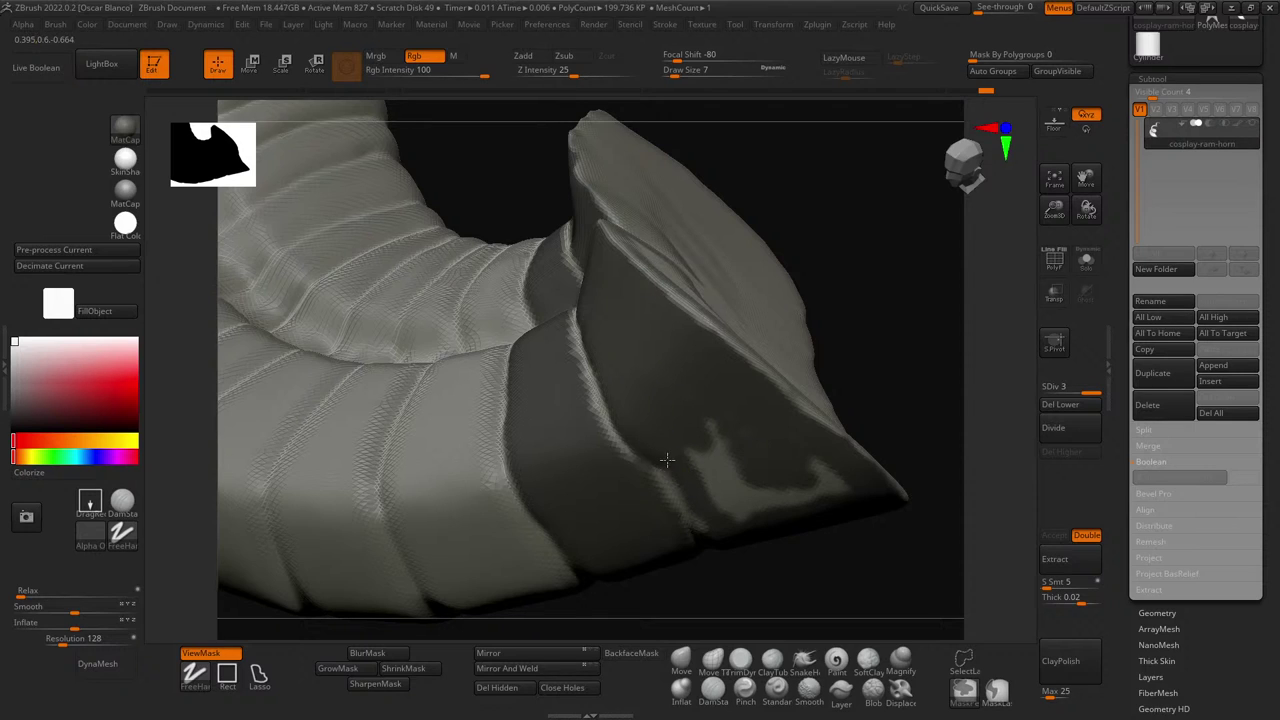
drag(759, 585, 766, 531)
mouse_move(678, 465)
ctrl+mouse_down()
mouse_move(680, 443)
mouse_move(743, 534)
mouse_move(740, 470)
mouse_move(710, 428)
mouse_move(780, 500)
mouse_move(751, 411)
mouse_move(808, 466)
mouse_move(776, 480)
ctrl+mouse_up()
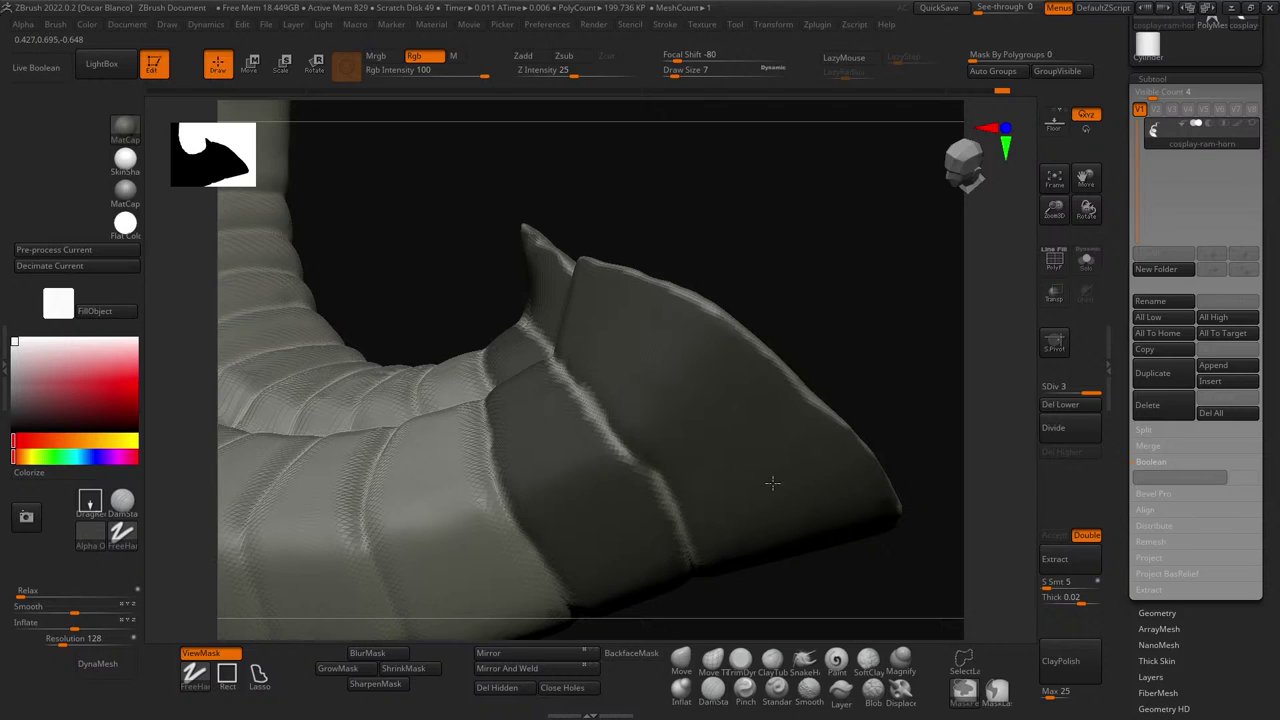
ctrl+click(663, 371)
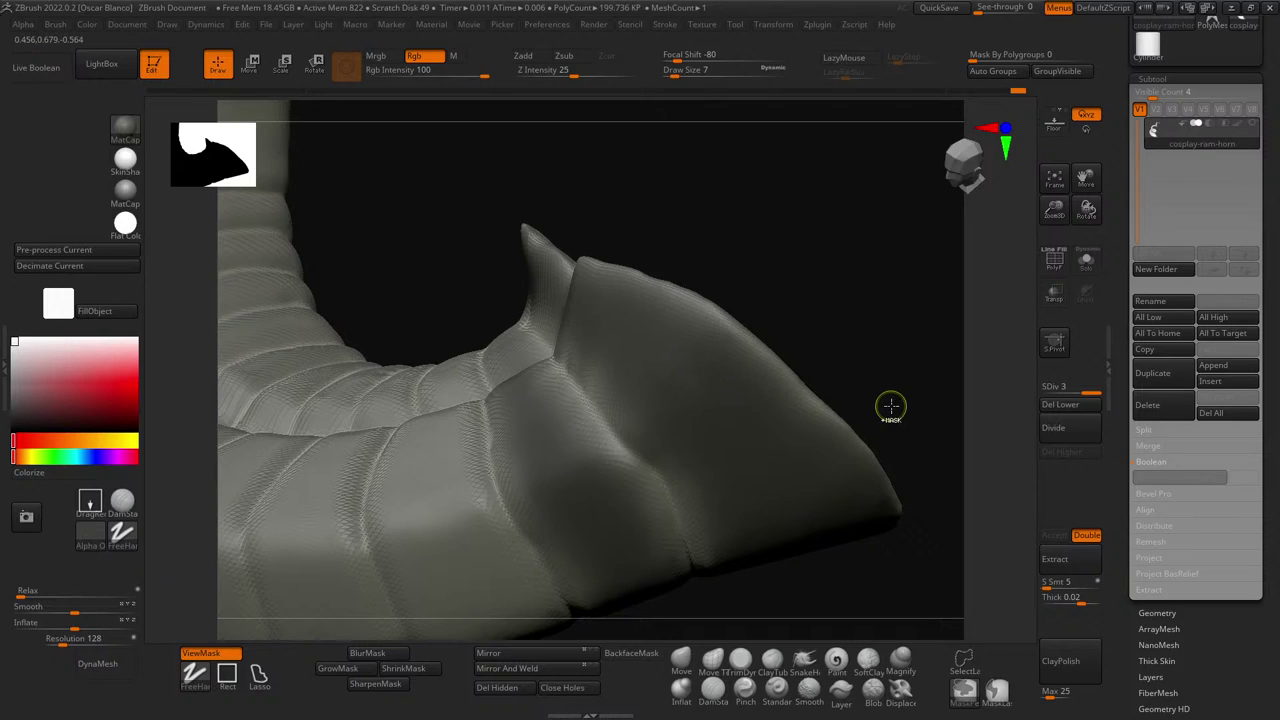
key(ctrl+z)
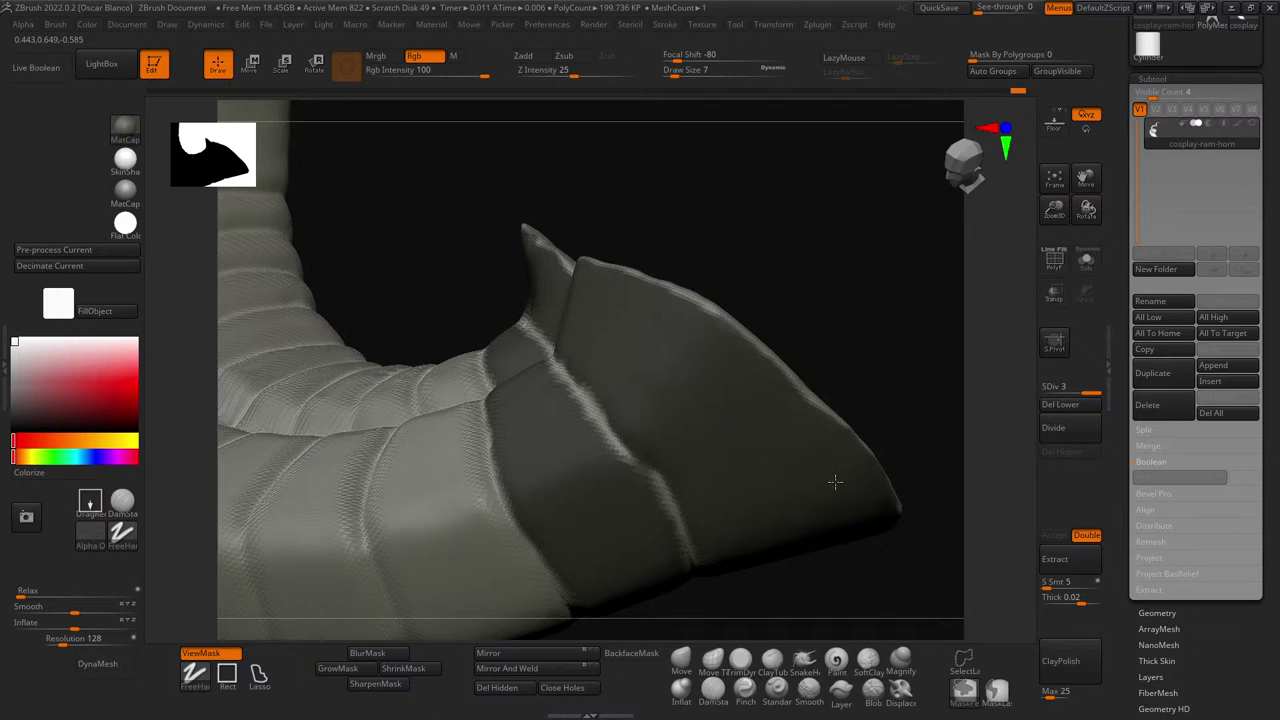
- Invert the mask so the horn's last two segments are unmasked and the rest is protected
drag(857, 337, 897, 437)
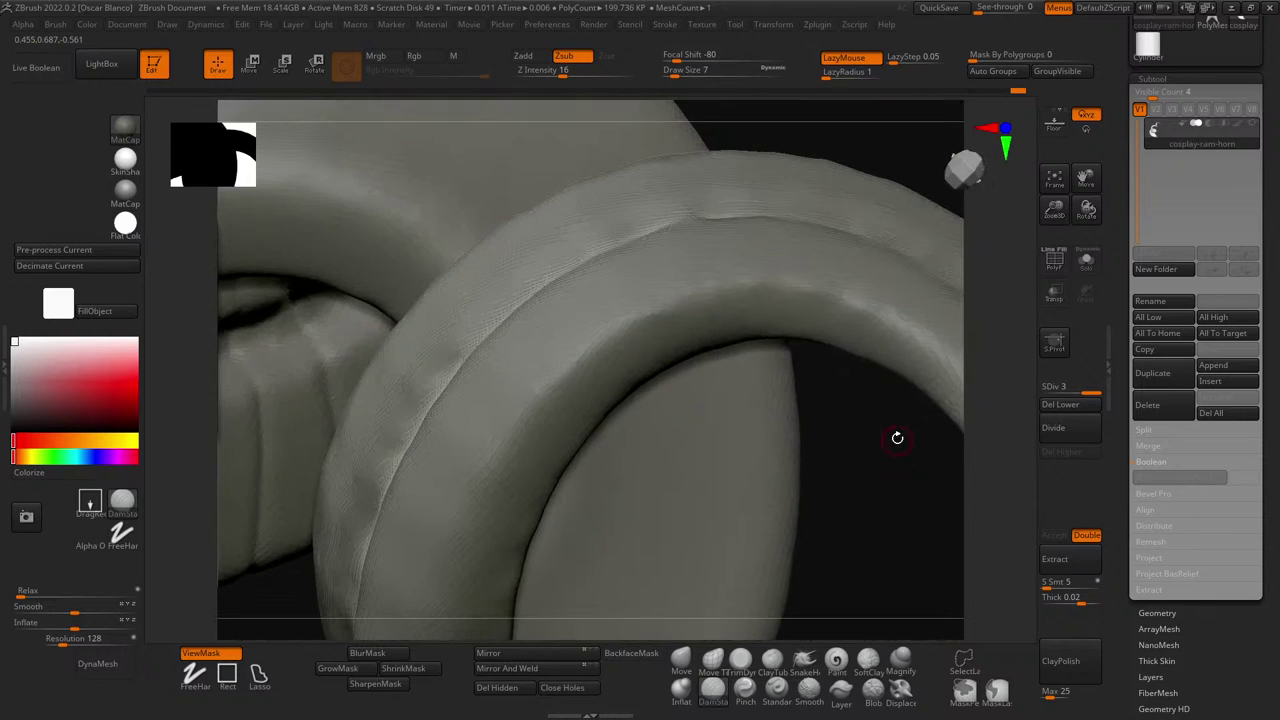
drag(883, 141, 713, 291)
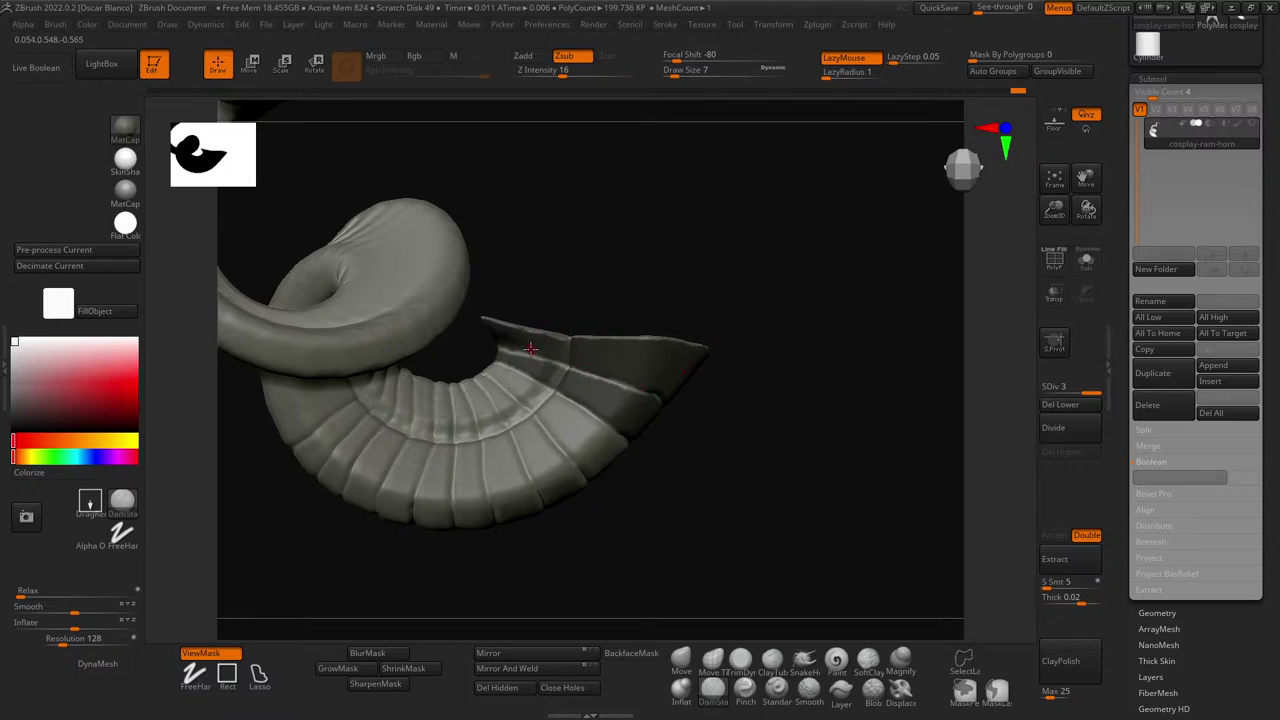
key(ctrl)
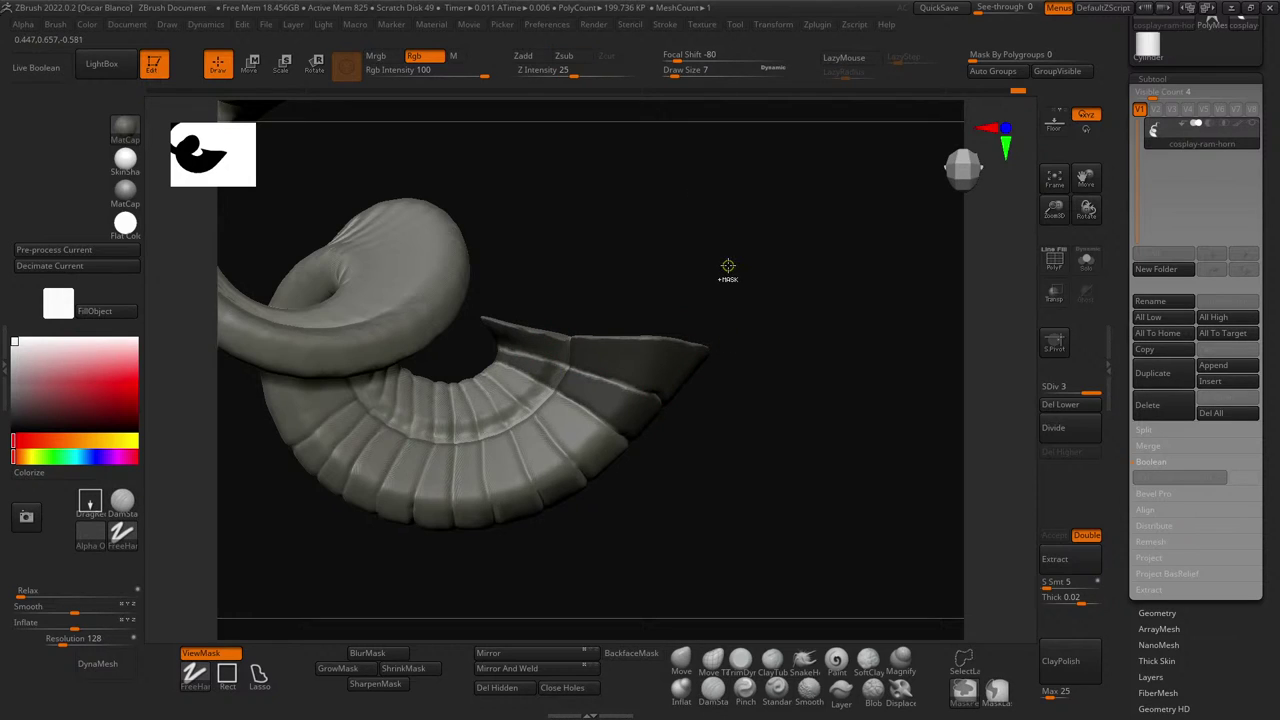
ctrl+click(727, 265)
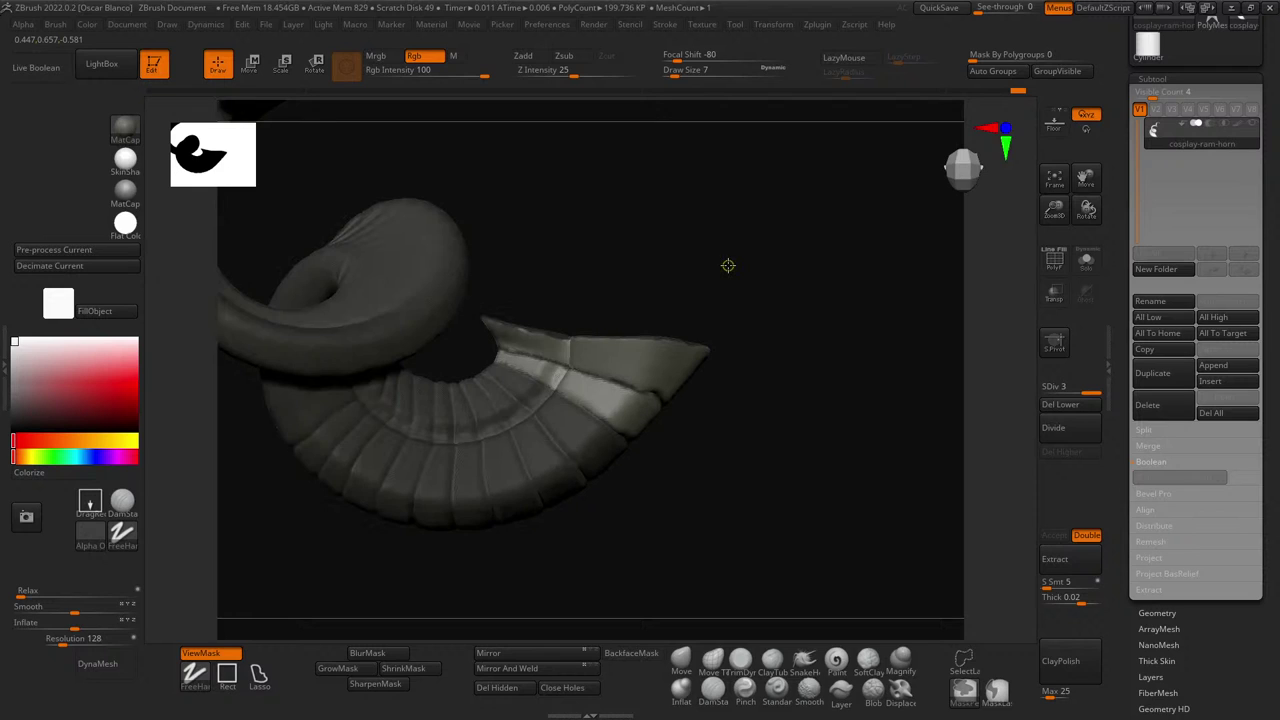
- Carve the groove between the horn's last two segments with the DamStandard brush at a draw size of 4
mouse_move(666, 254)
mouse_down()
mouse_move(594, 217)
mouse_move(632, 233)
mouse_move(701, 227)
mouse_up()
ctrl+right_drag(736, 304, 777, 474)
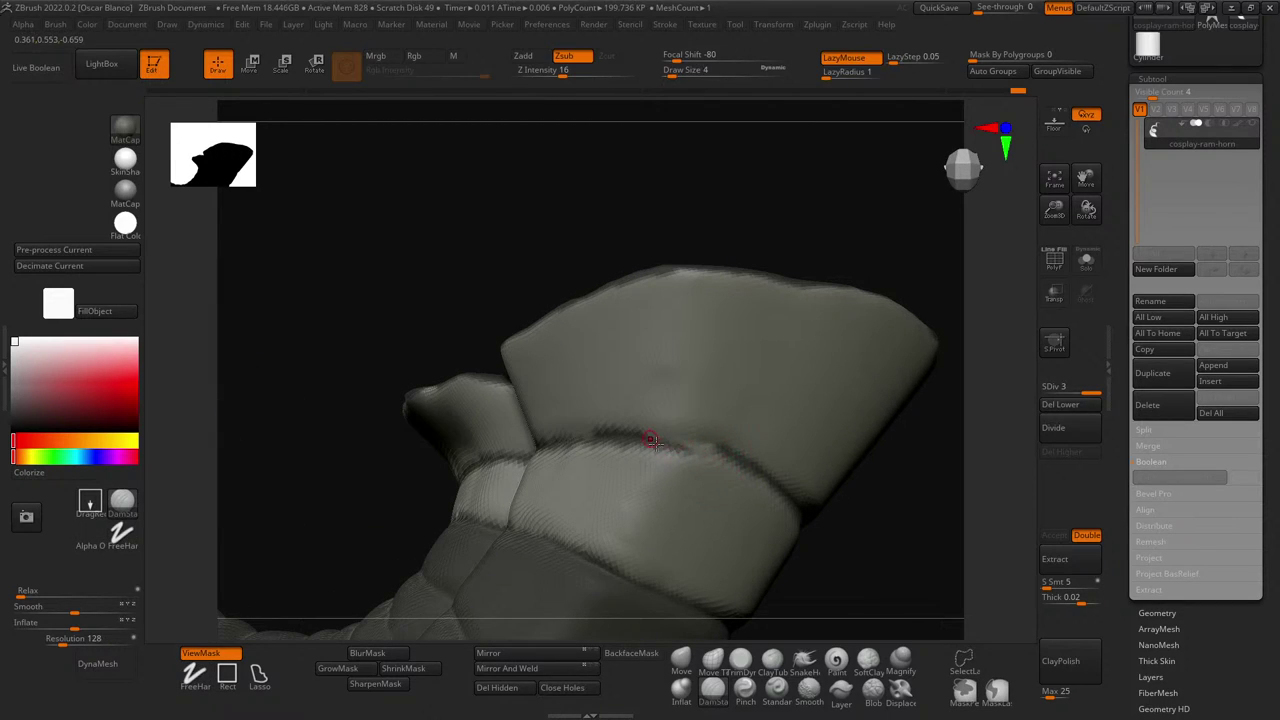
key(ctrl)
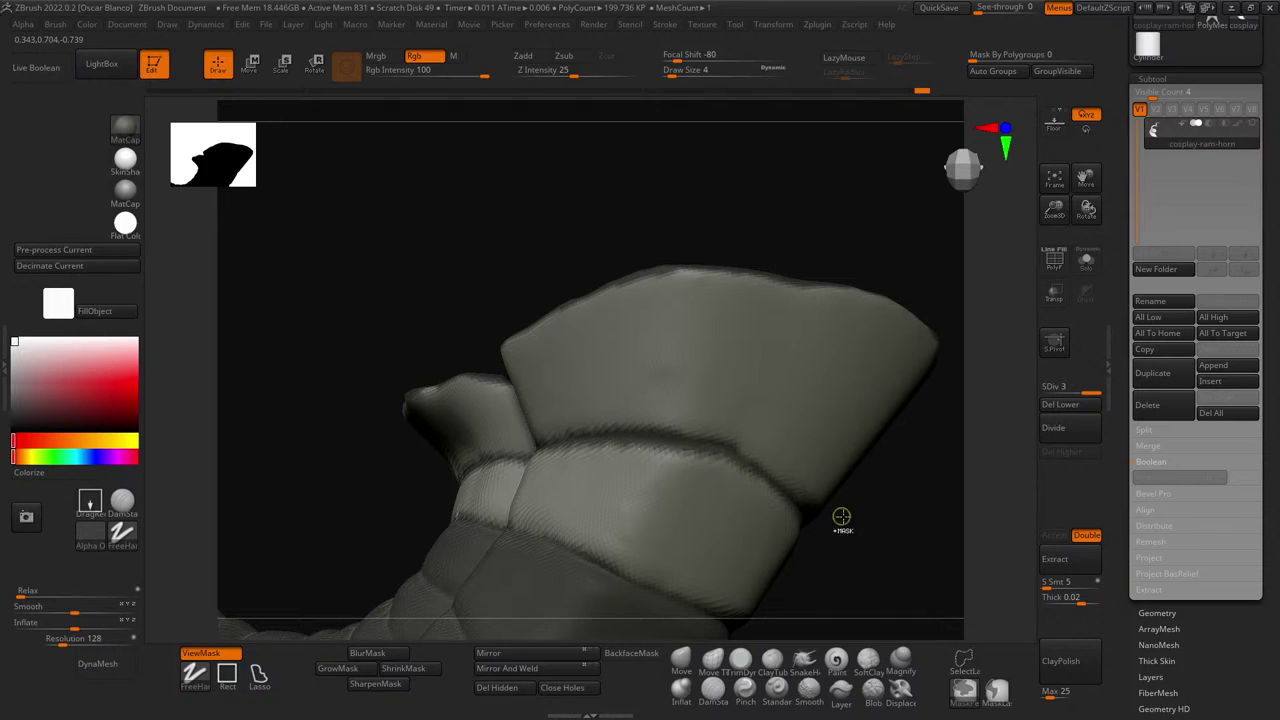
key(ctrl)
key(ctrl)
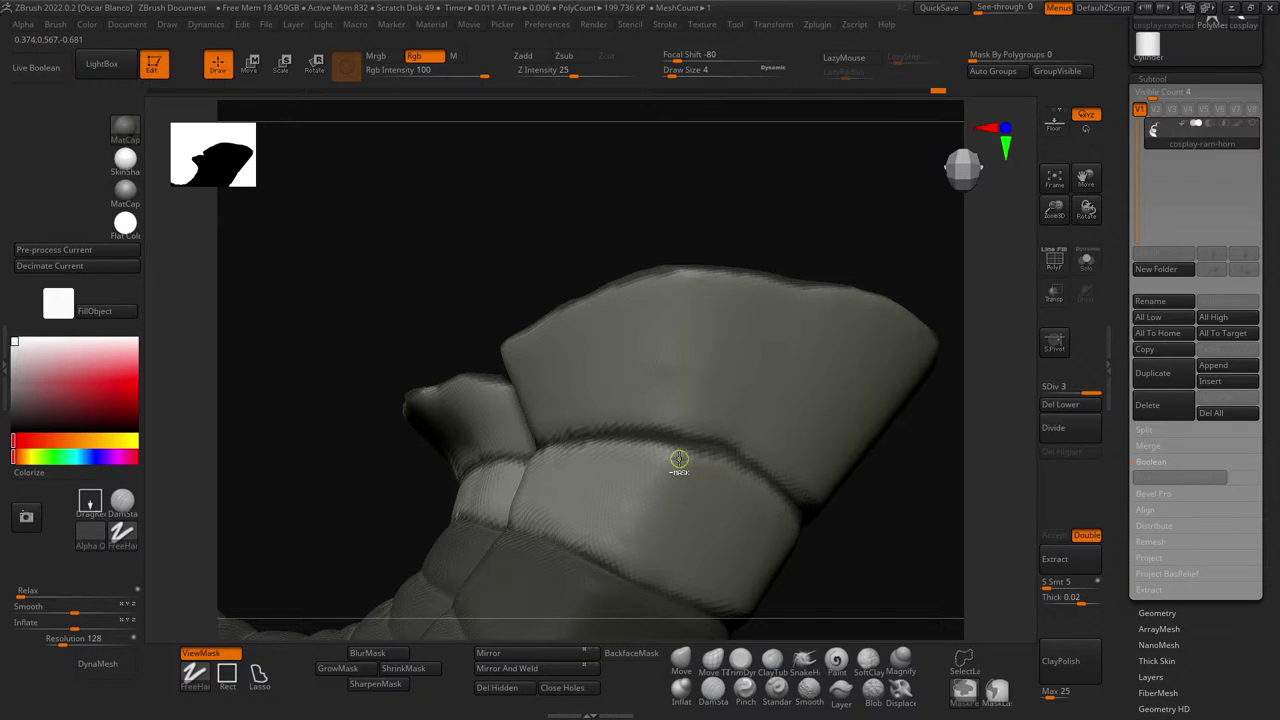
drag(894, 557, 783, 526)
right_drag(783, 526, 806, 337)
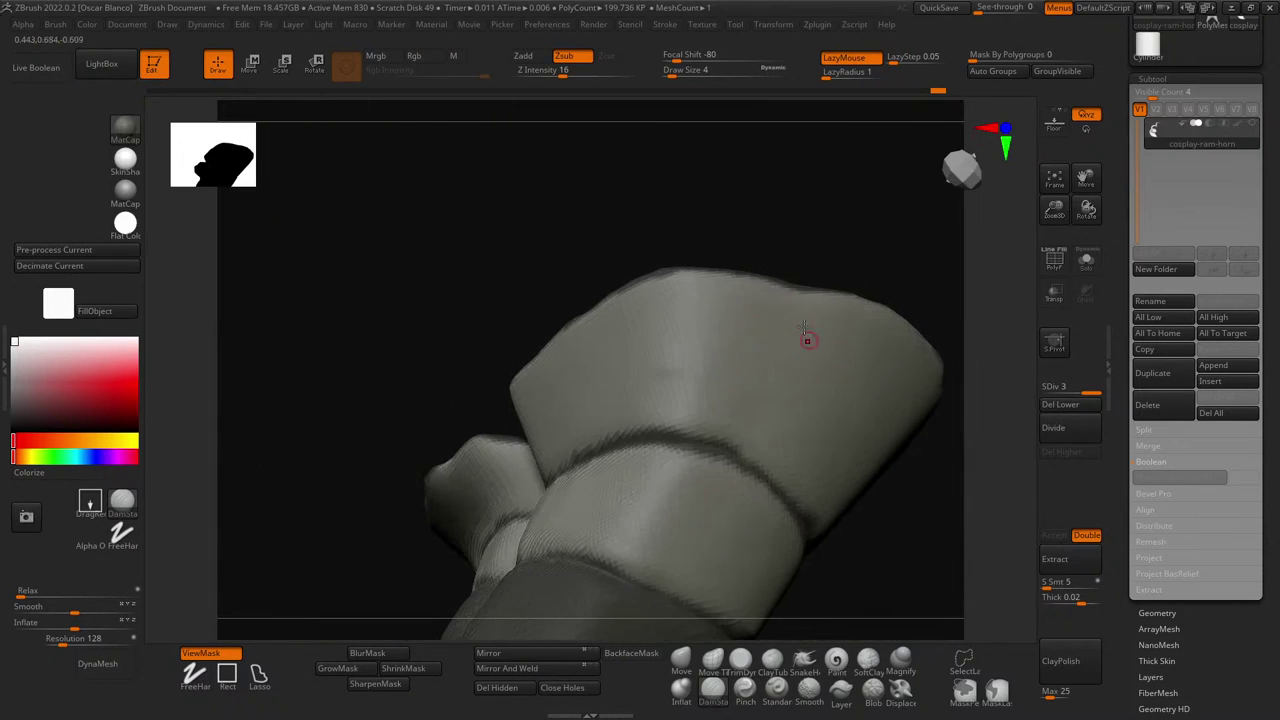
ctrl+right_drag(753, 234, 720, 186)
mouse_move(866, 521)
alt+right_down()
mouse_move(877, 531)
mouse_move(789, 424)
alt+right_up()
drag(789, 424, 816, 476)
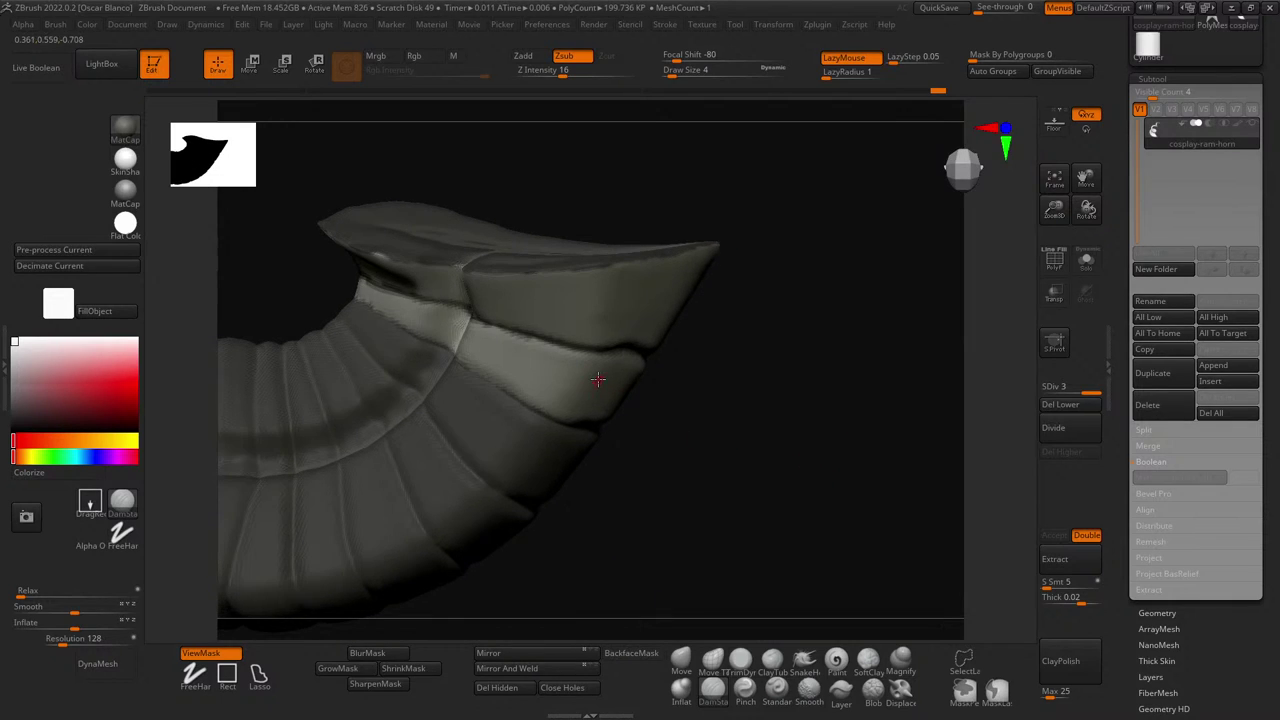
drag(779, 435, 765, 383)
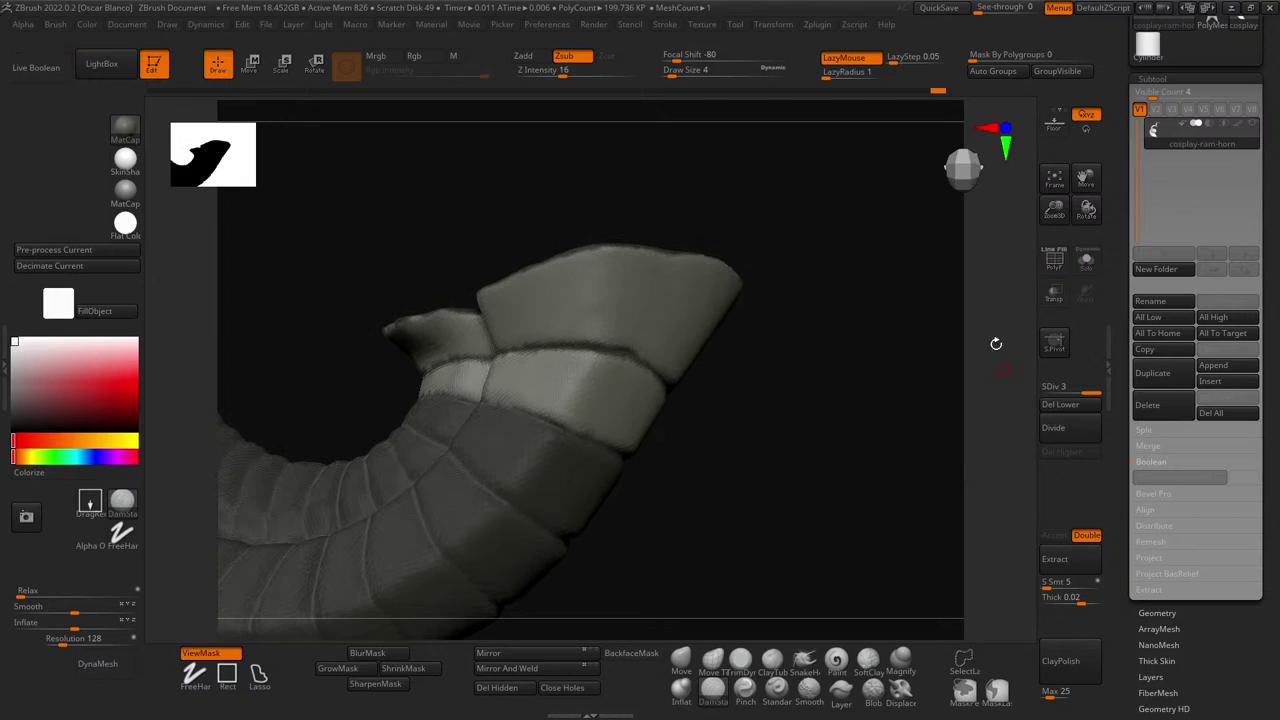
- Switch to the SoftClay brush and enlarge its draw size to 46
click(866, 663)
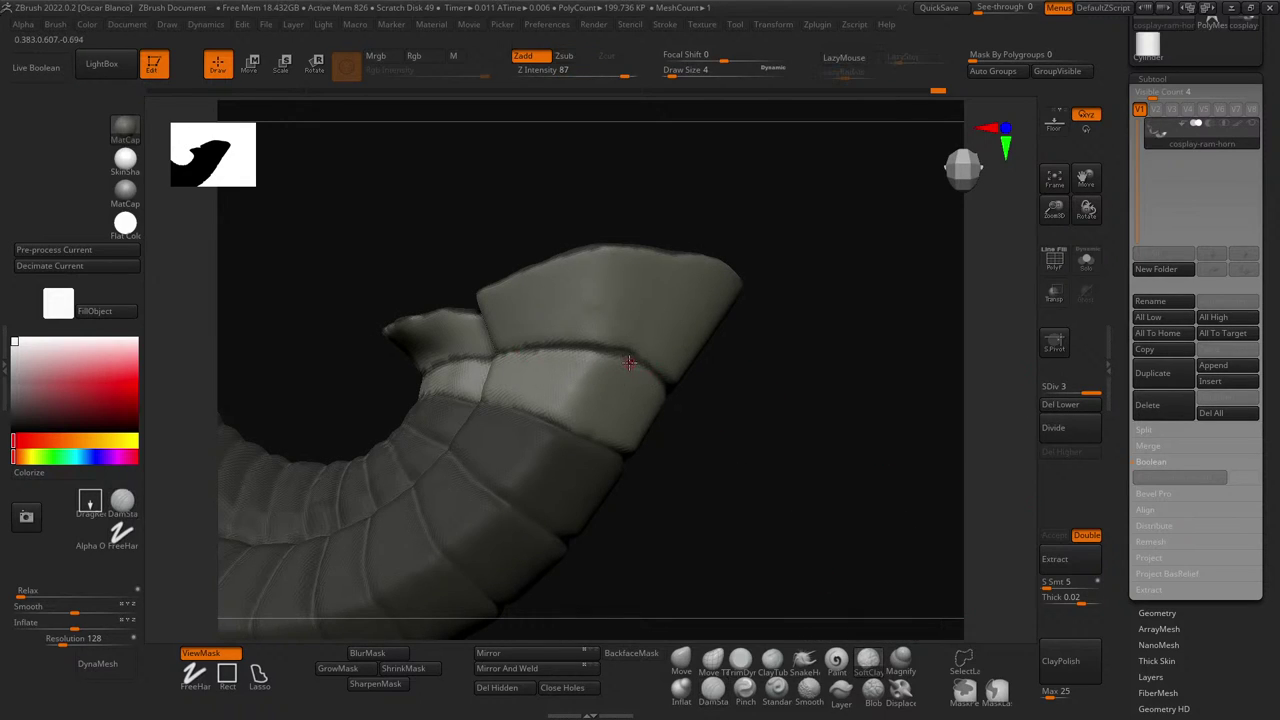
key(])
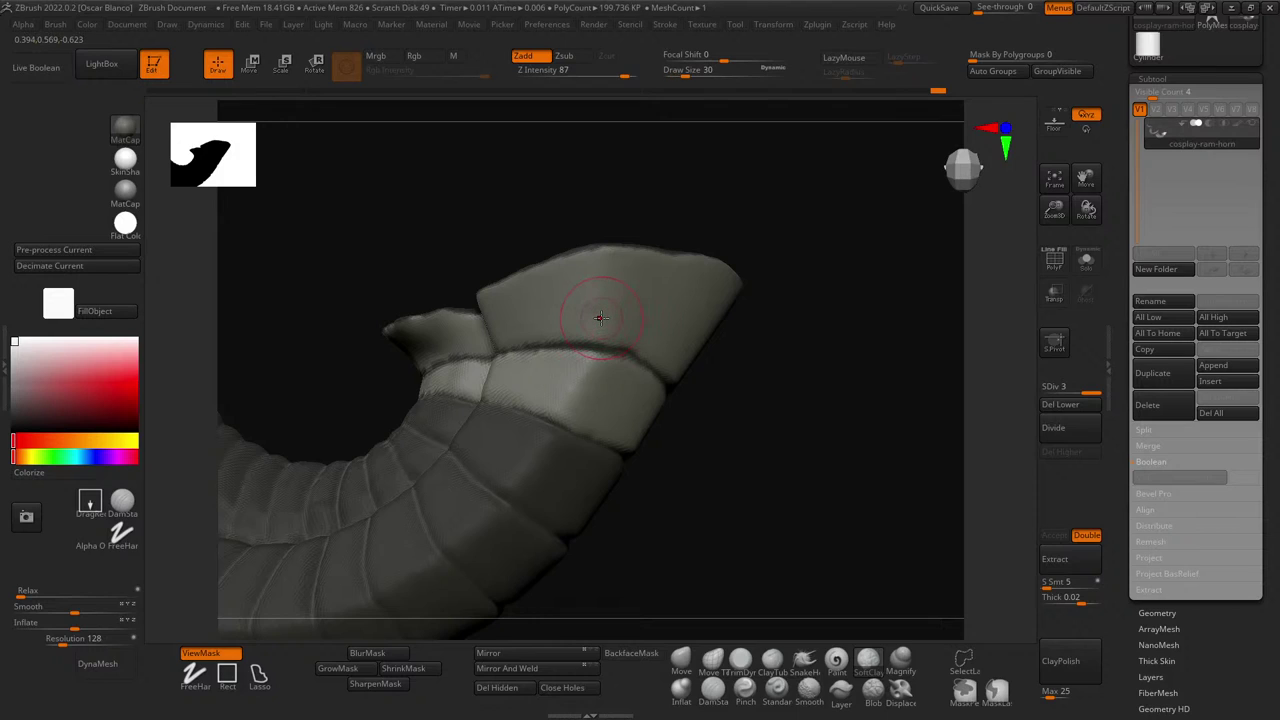
key(bracketright)
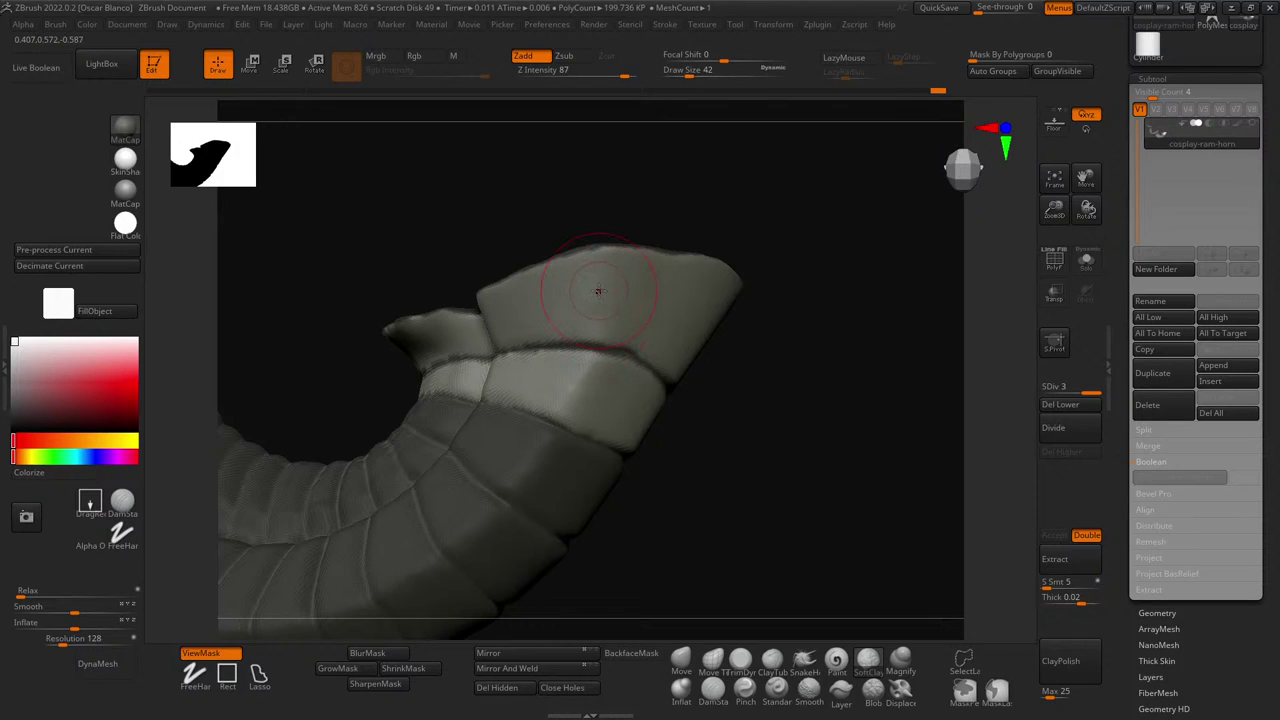
key(bracketright)
- Undo a first heavy clay stroke and build up the last segment's outer faces with Z Intensity set to 39
mouse_move(511, 309)
mouse_down()
mouse_move(508, 298)
mouse_move(605, 292)
mouse_move(680, 335)
mouse_move(727, 311)
mouse_up()
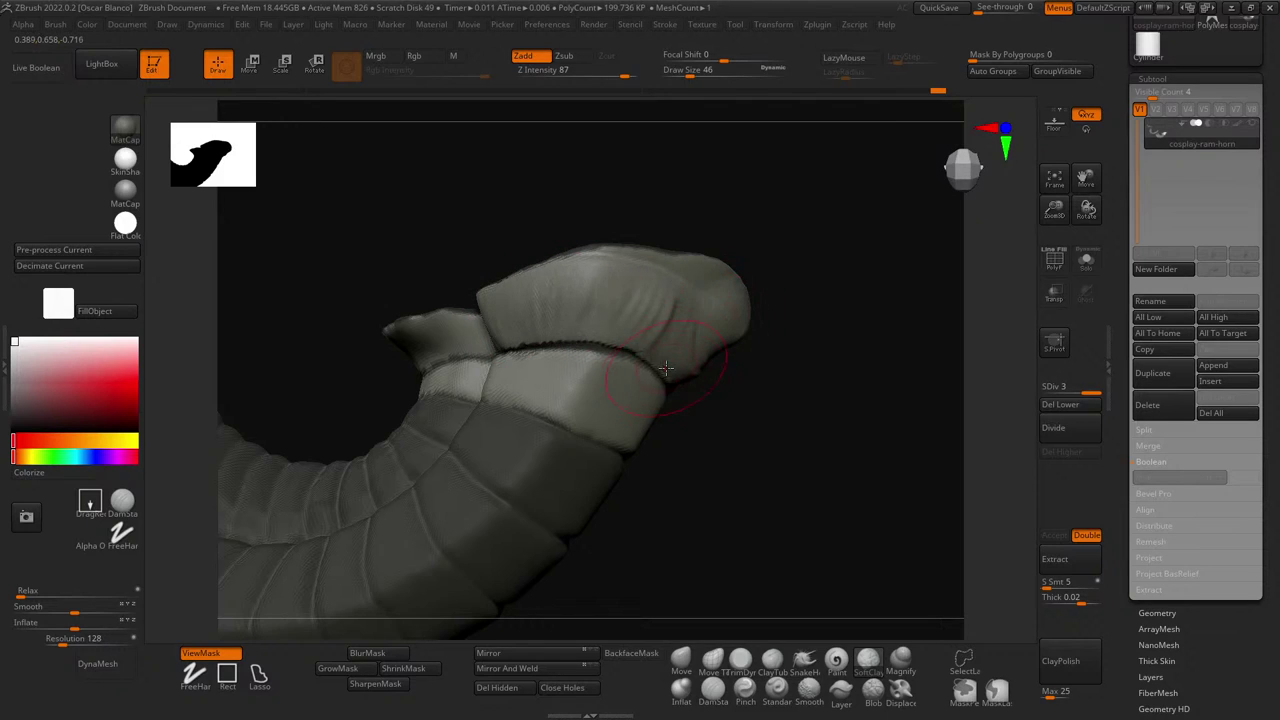
key(ctrl+z)
drag(621, 76, 588, 79)
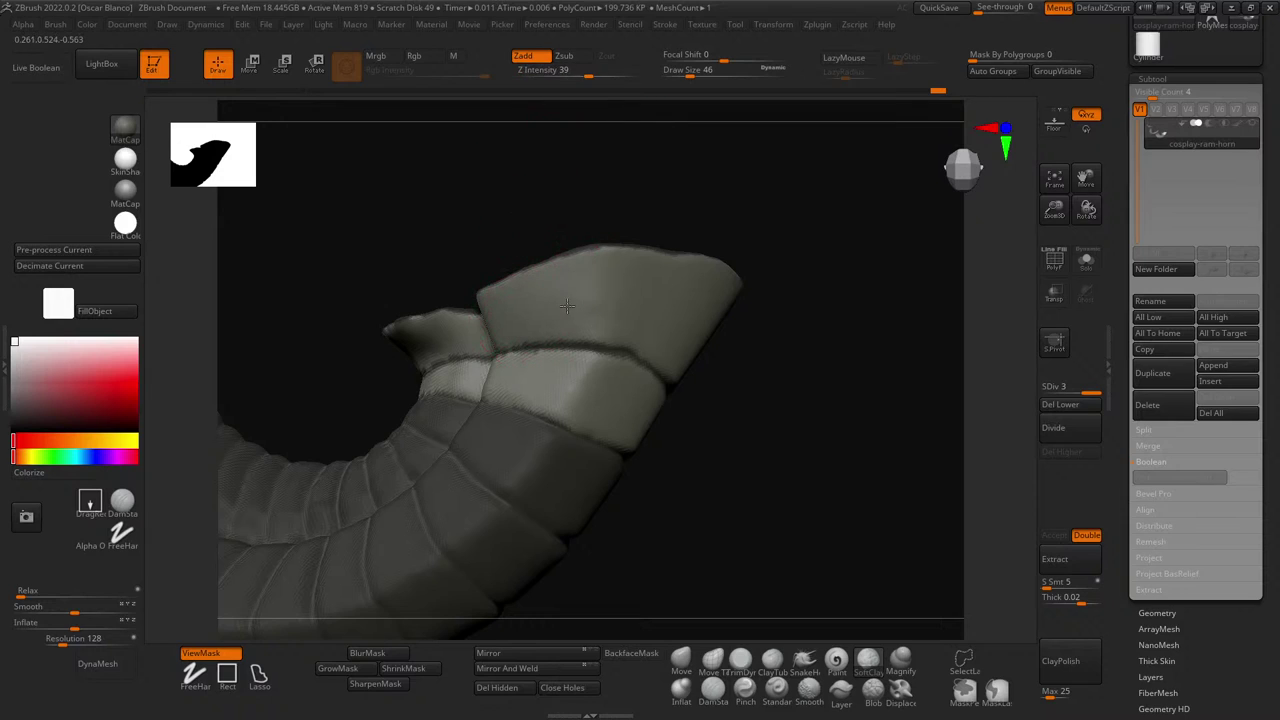
drag(566, 306, 642, 307)
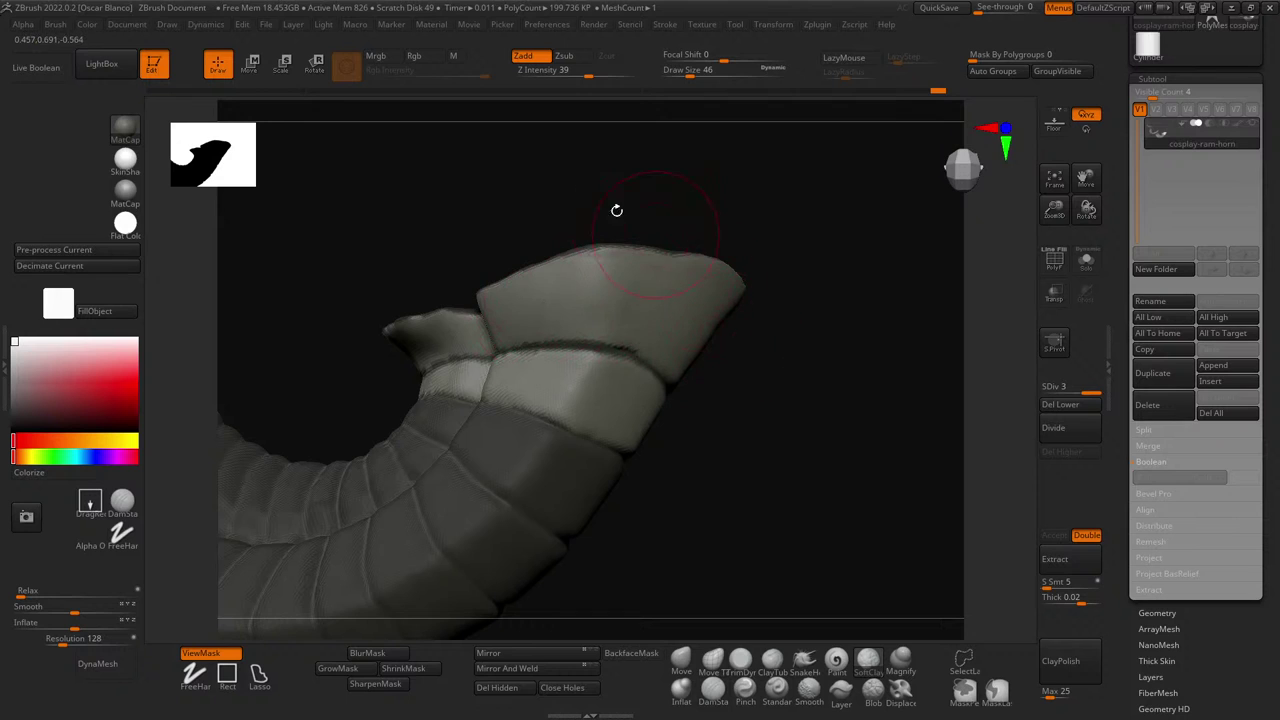
mouse_move(617, 210)
mouse_down()
mouse_move(583, 177)
mouse_move(500, 146)
mouse_move(649, 311)
mouse_up()
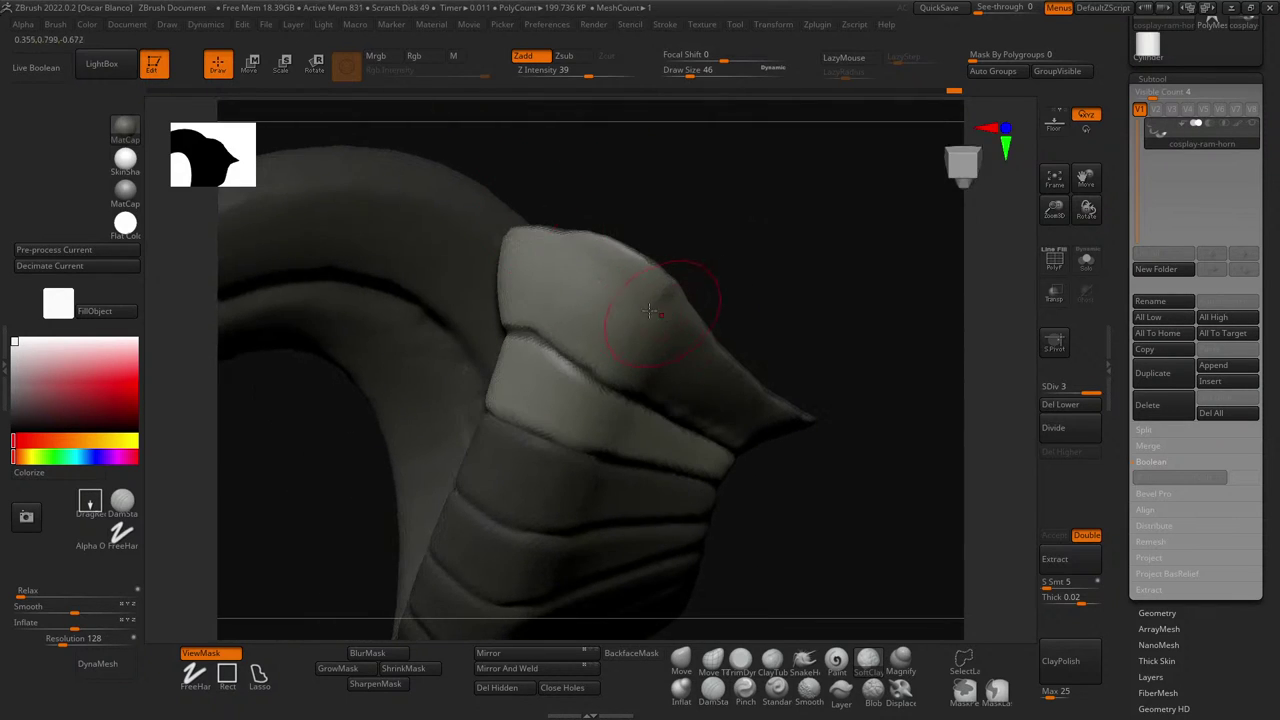
mouse_move(565, 287)
mouse_down()
mouse_move(760, 410)
mouse_move(751, 263)
mouse_move(653, 364)
mouse_up()
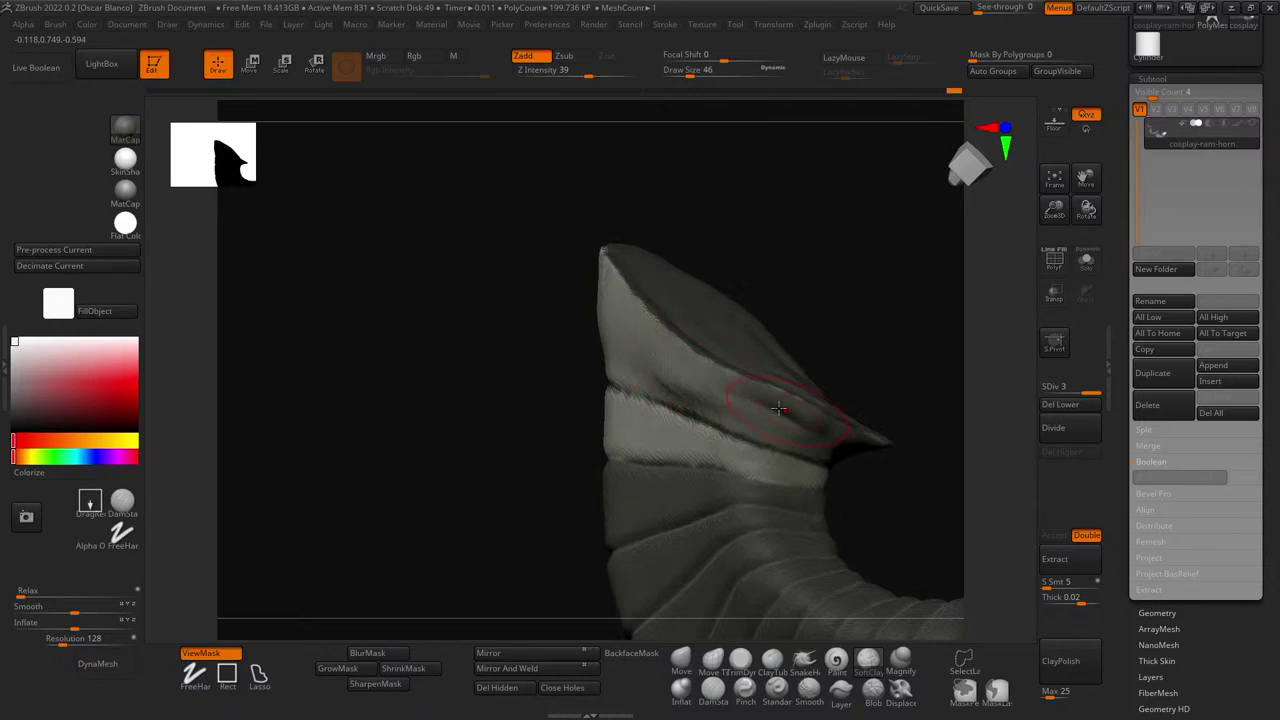
- Build up clay on the last segment's far side and inner-bend faces at draw size 46
drag(882, 385, 817, 293)
key(ctrl)
key(ctrl)
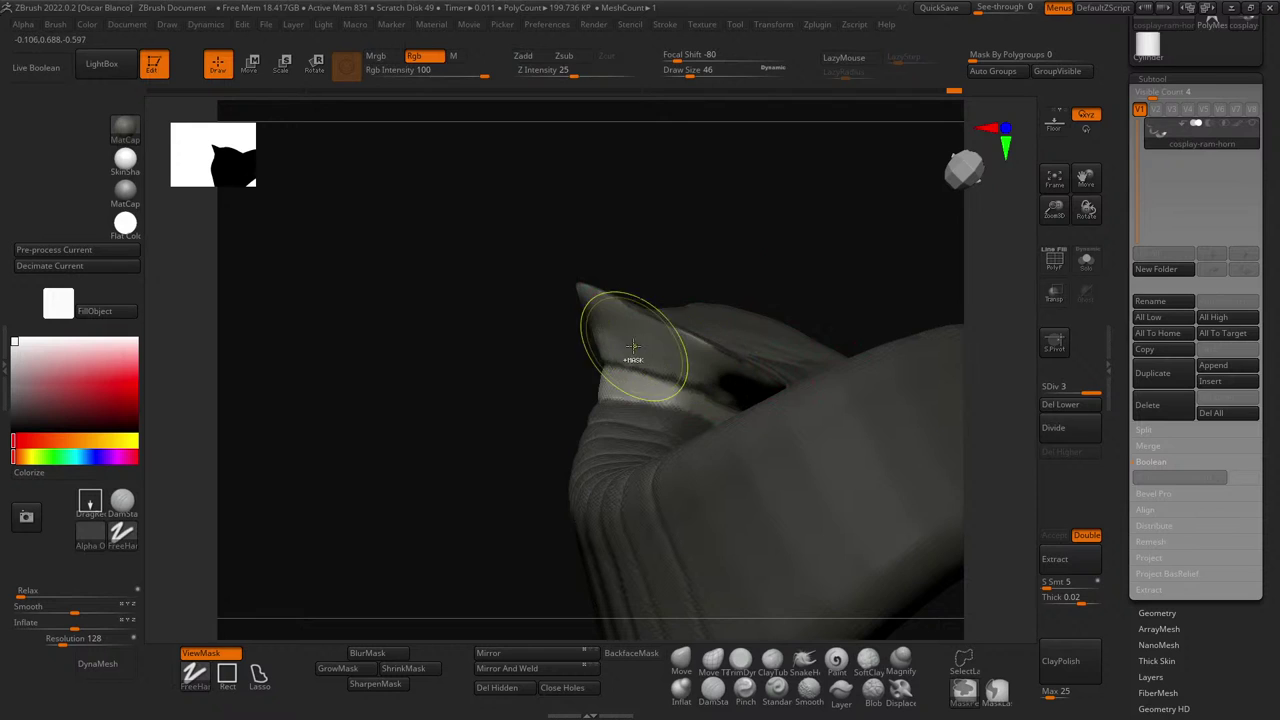
mouse_move(682, 222)
mouse_down()
mouse_move(700, 183)
mouse_move(583, 343)
mouse_up()
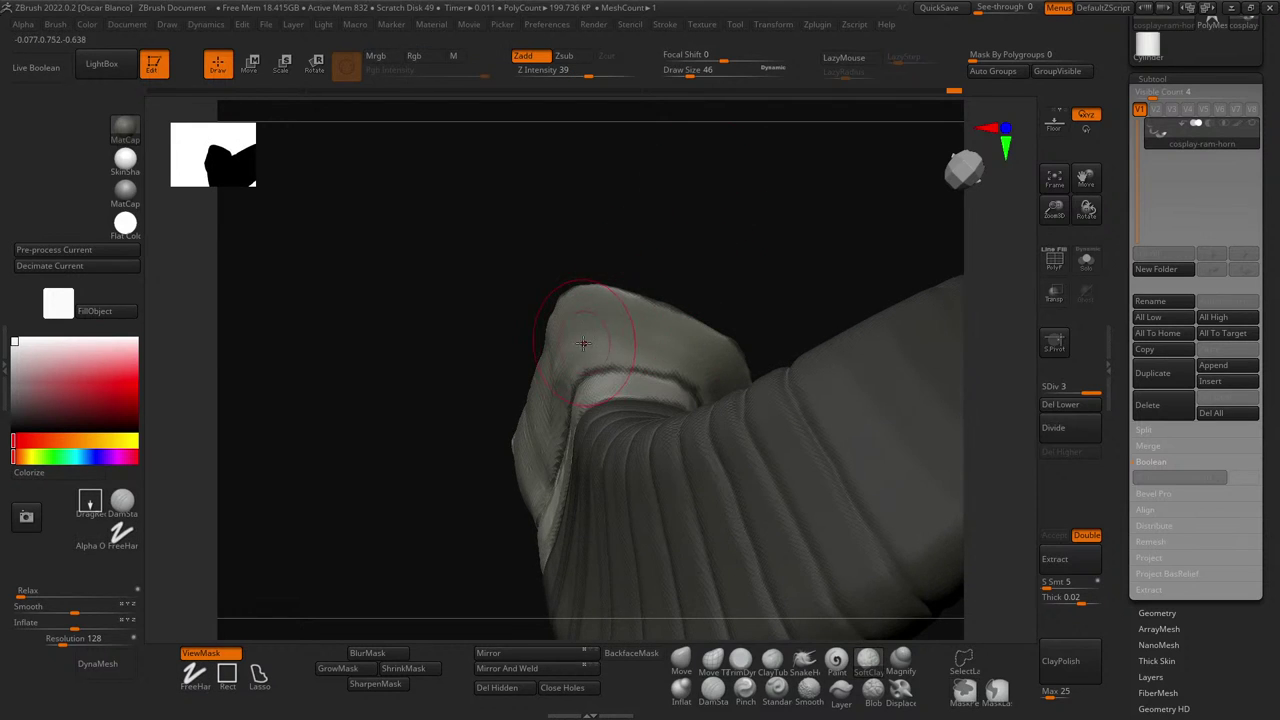
mouse_move(658, 355)
mouse_down()
mouse_move(743, 251)
mouse_move(677, 197)
mouse_move(655, 315)
mouse_up()
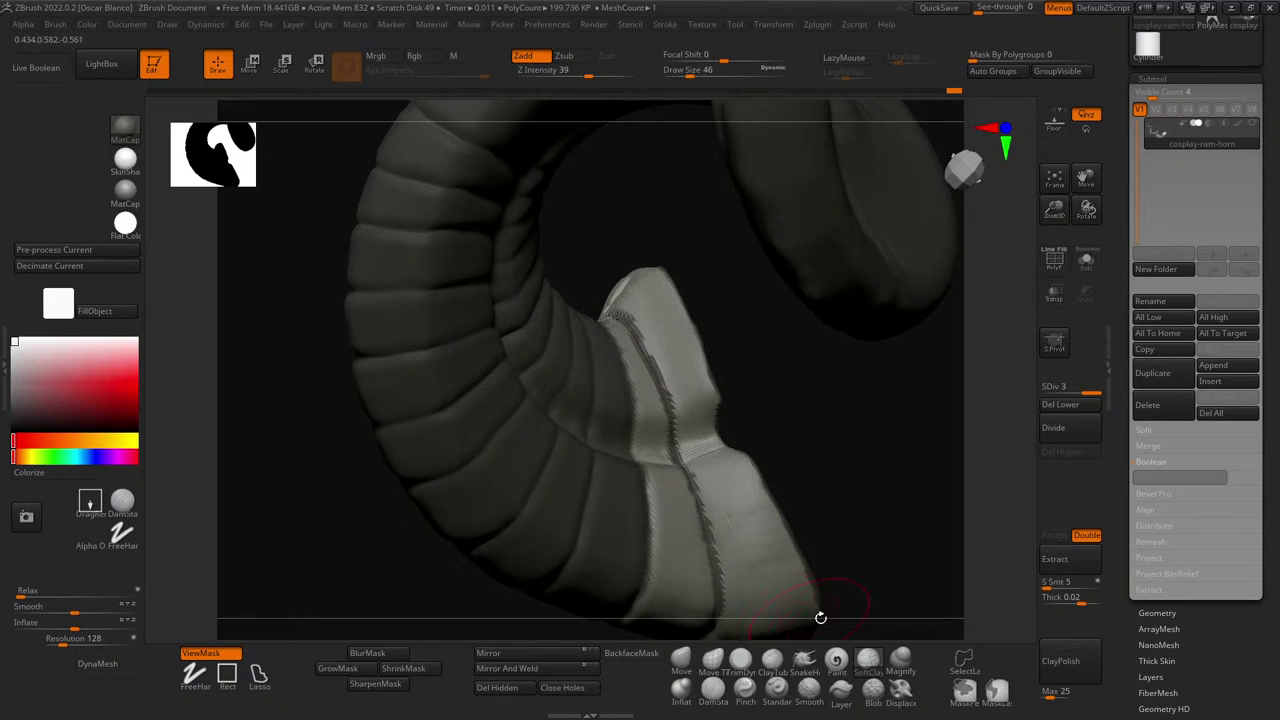
drag(876, 503, 858, 477)
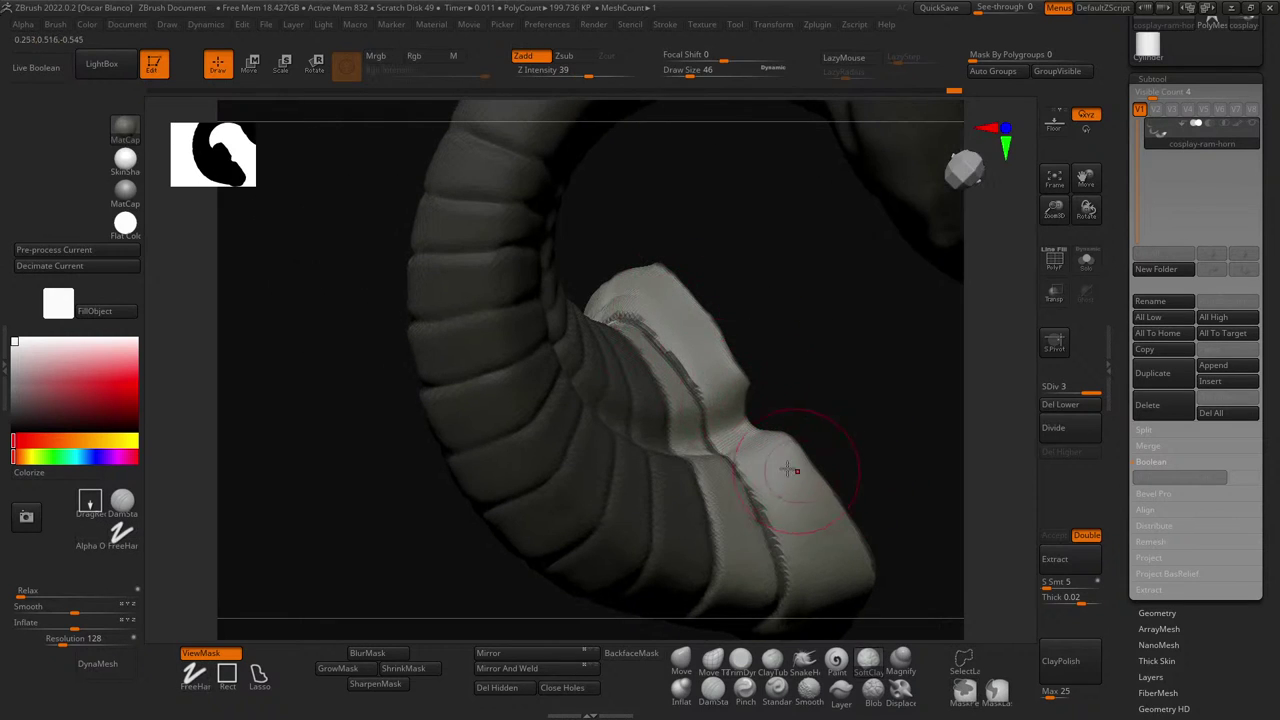
drag(898, 445, 850, 497)
- Reduce the draw size to 30 and build up the narrow second-to-last segment all around the horn
key(bracketleft)
key(bracketleft)
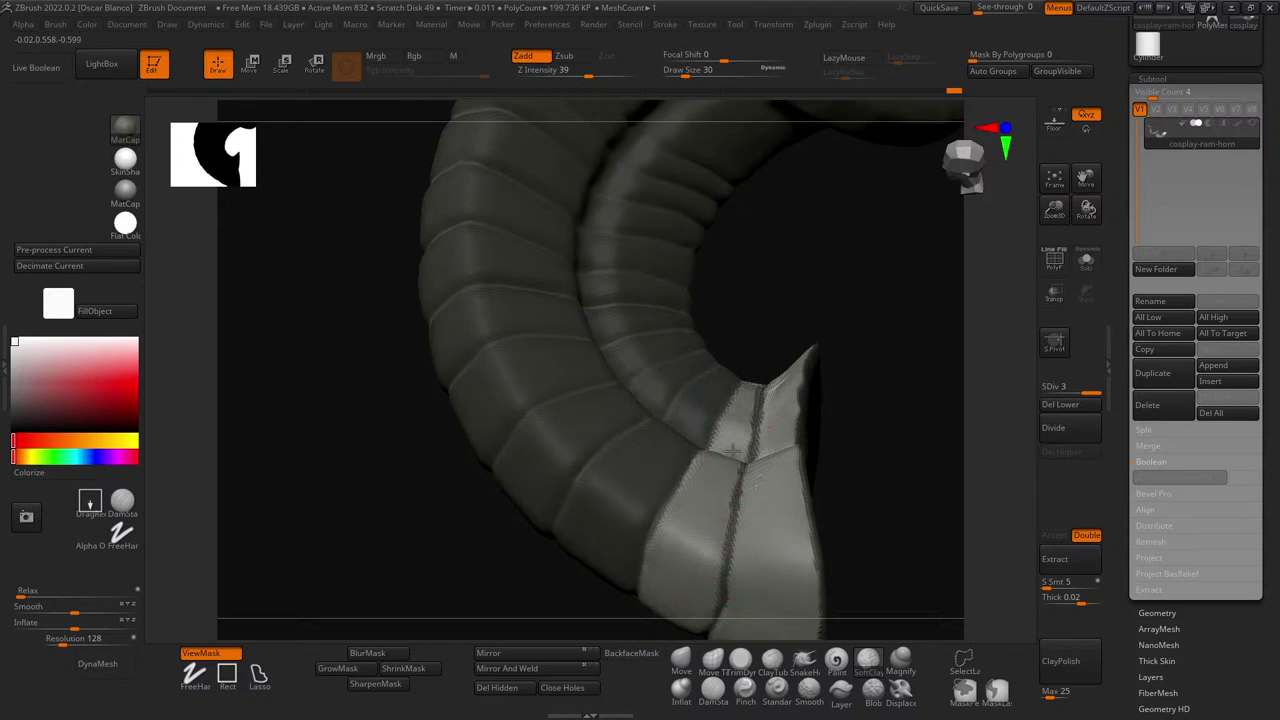
mouse_move(871, 449)
mouse_down()
mouse_move(900, 386)
mouse_move(870, 420)
mouse_move(604, 498)
mouse_move(801, 268)
mouse_up()
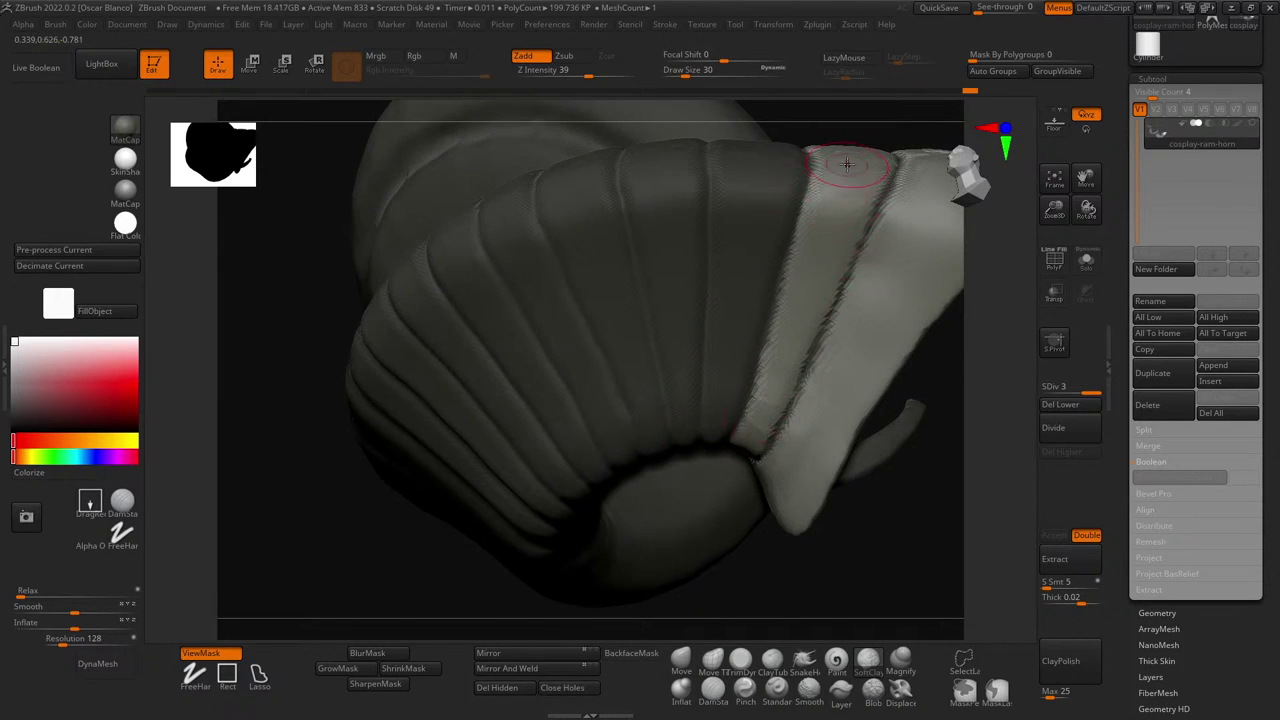
drag(909, 463, 814, 259)
drag(817, 148, 779, 272)
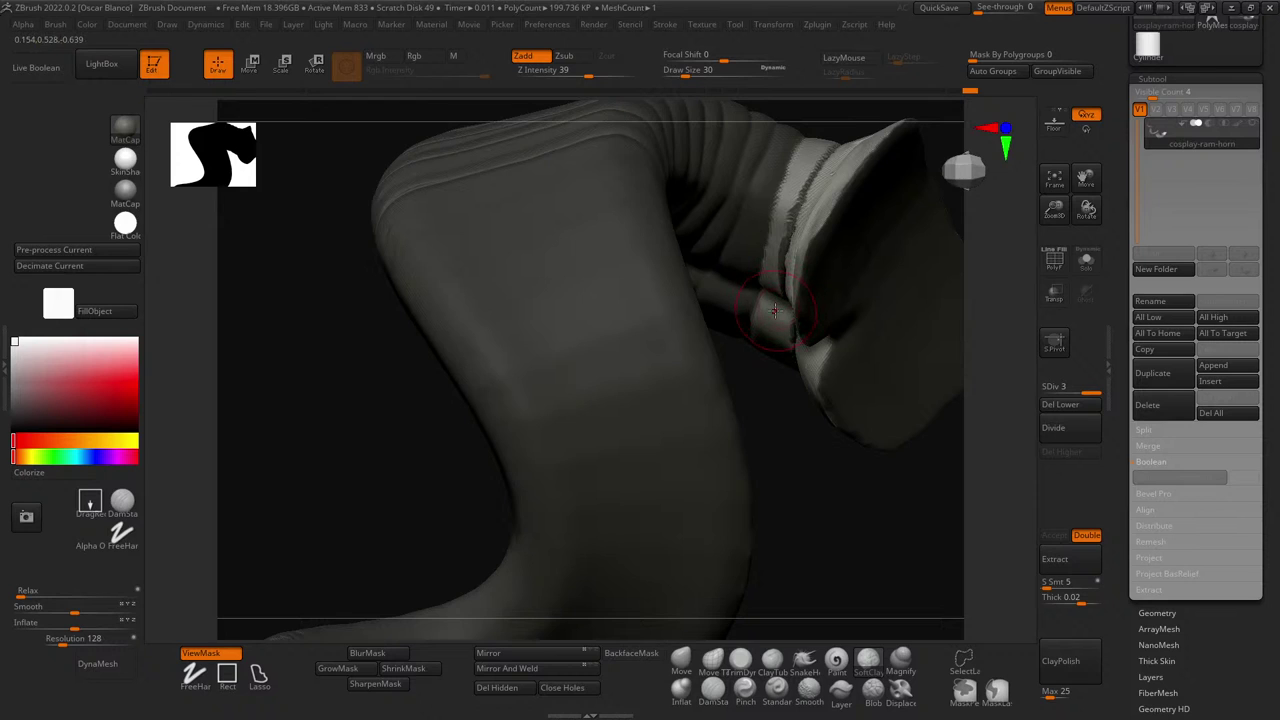
drag(791, 457, 791, 293)
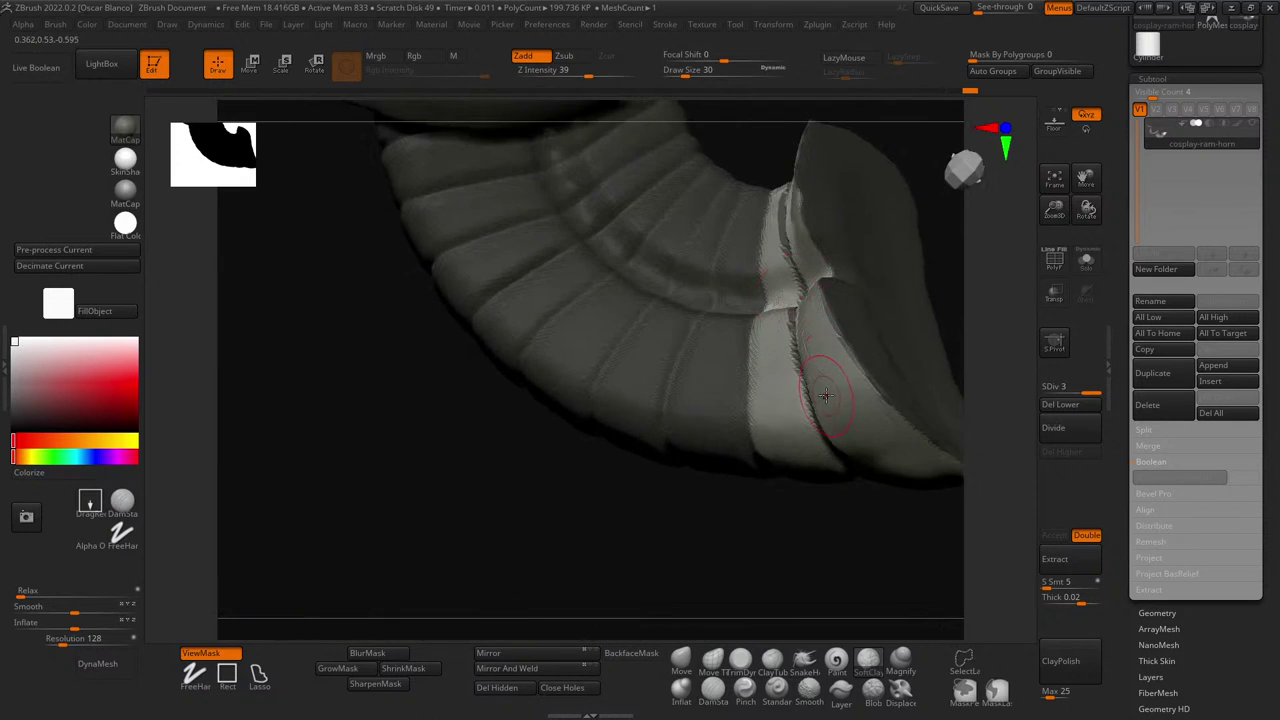
- Undo the last clay stroke and continue building up the two end segments along their outer edges and sides
key(ctrl+z)
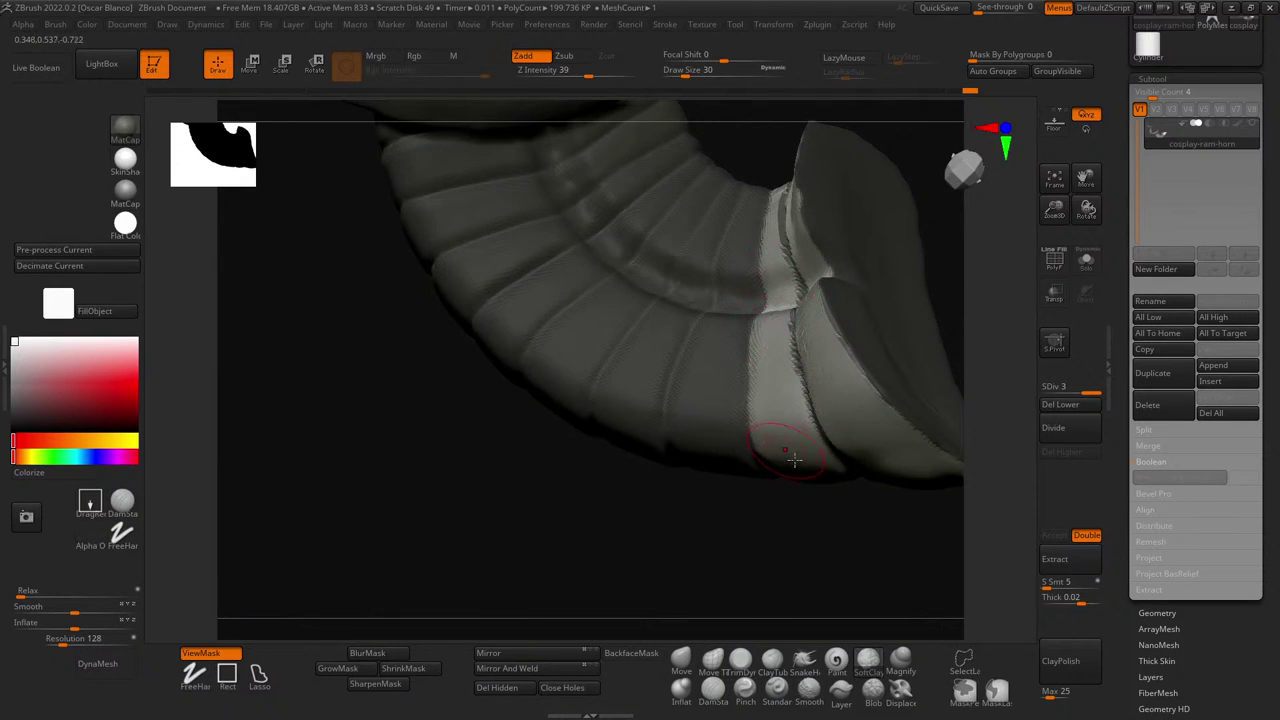
drag(806, 534, 752, 509)
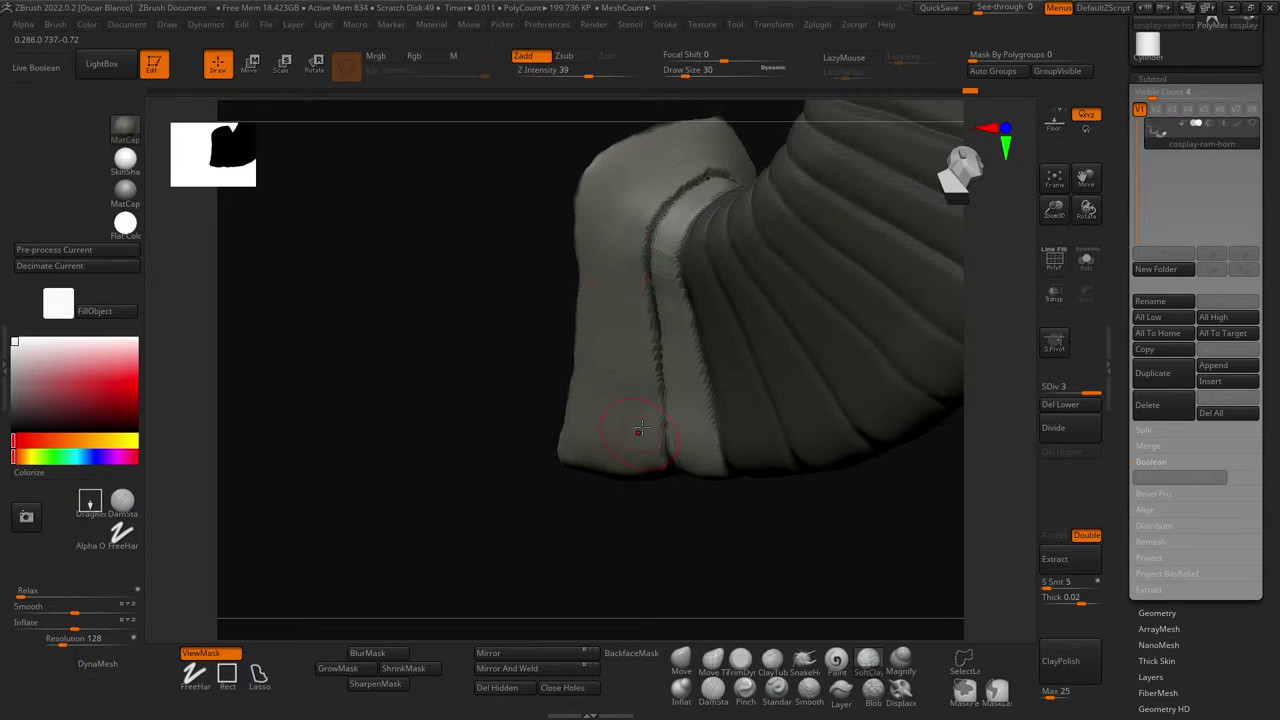
drag(630, 510, 684, 433)
drag(623, 520, 727, 422)
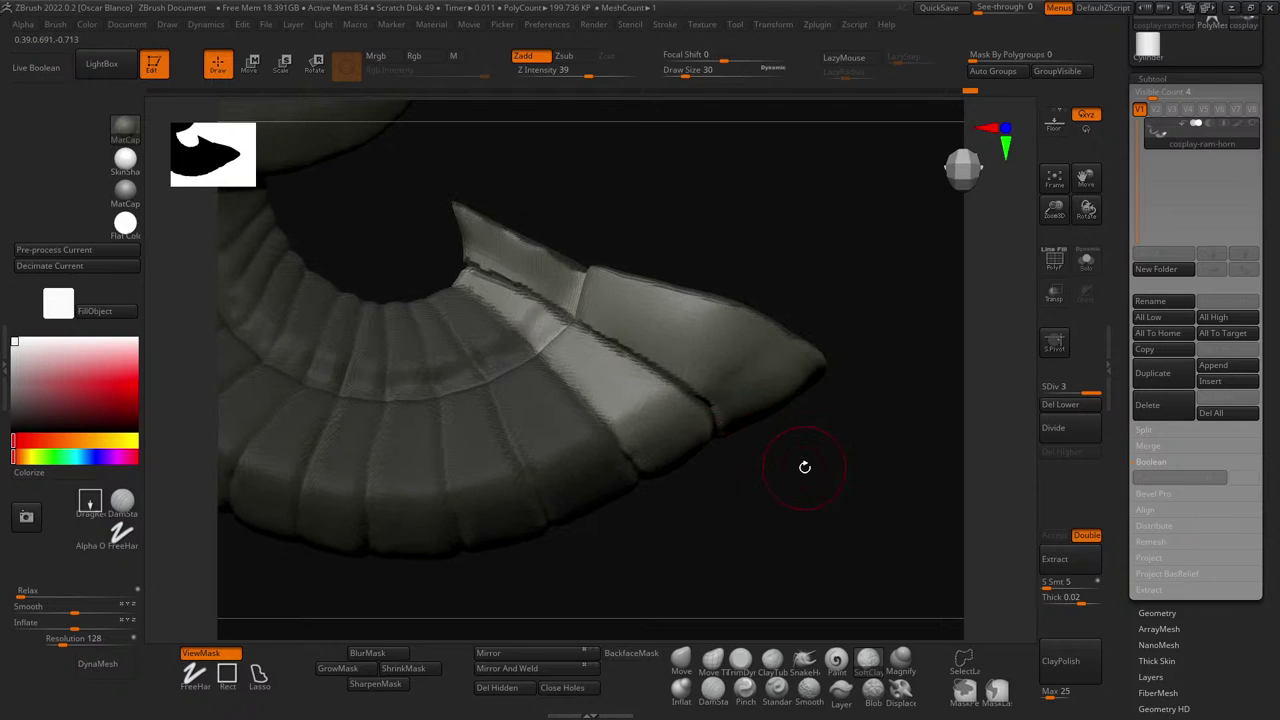
drag(804, 467, 702, 372)
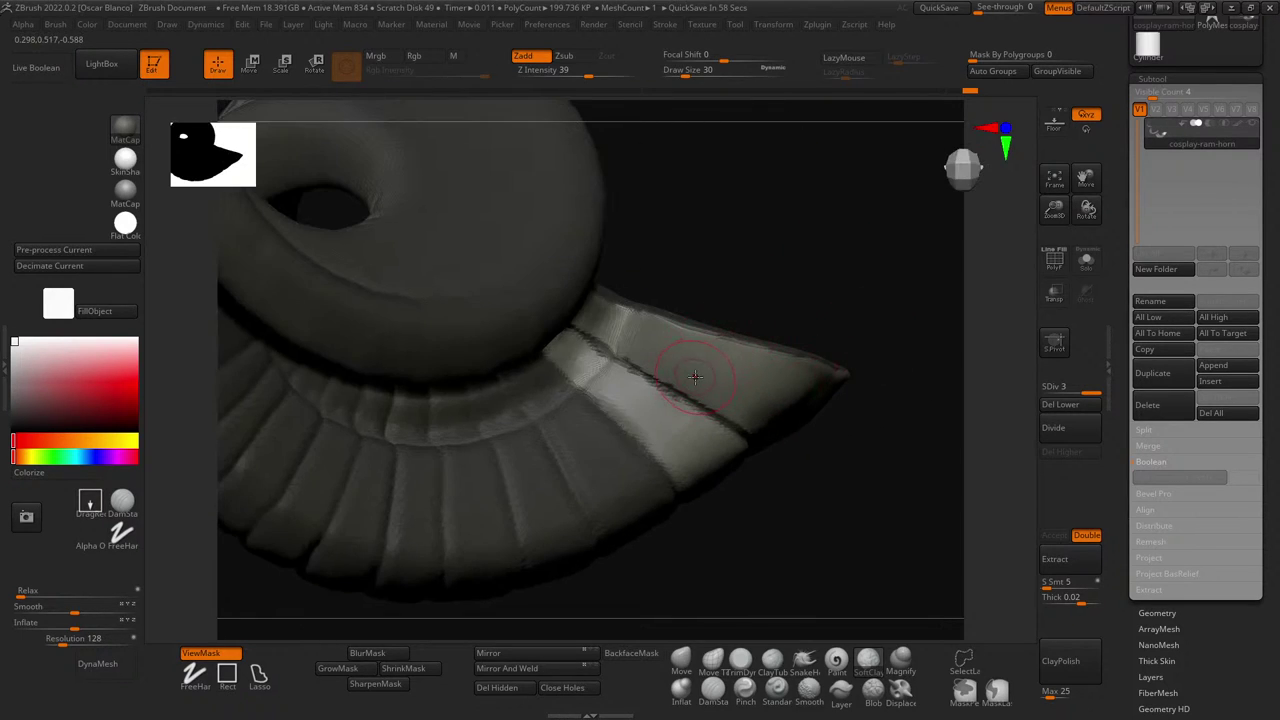
- Reduce the draw size to 9 and add small clay strokes on the second-to-last segment beside the groove
key(bracketleft)
key(bracketleft)
mouse_move(648, 376)
mouse_down()
mouse_move(631, 371)
mouse_move(631, 417)
mouse_move(665, 430)
mouse_up()
drag(670, 432, 703, 459)
drag(774, 290, 723, 414)
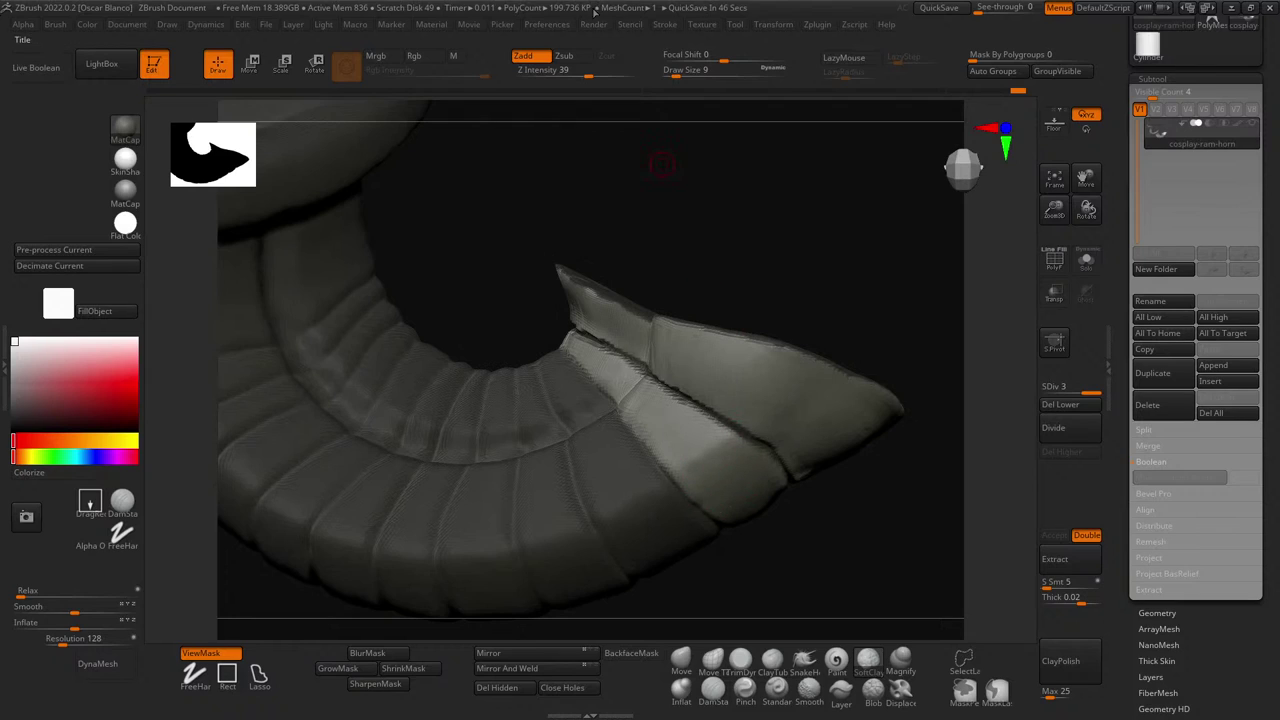
- Set the Z Intensity to 48 and sculpt fine clay ridges across the far faces of the last two segments
click(595, 74)
drag(826, 546, 746, 500)
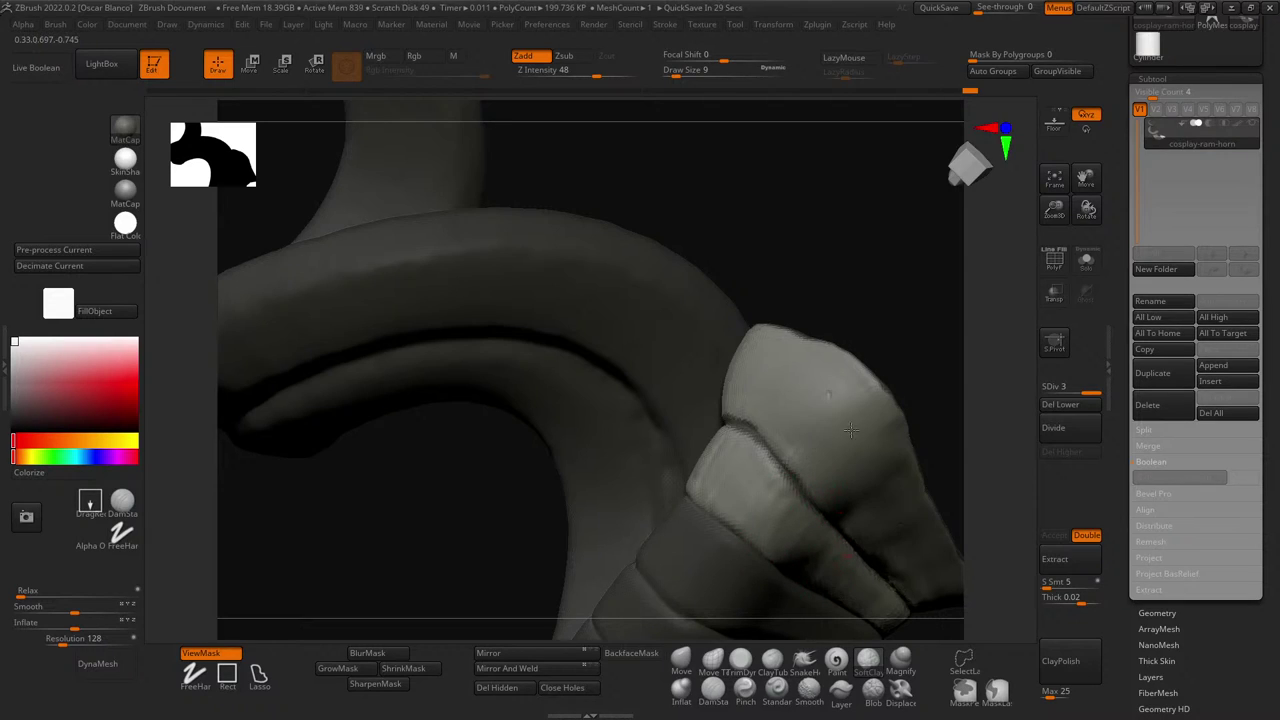
key(bracketright)
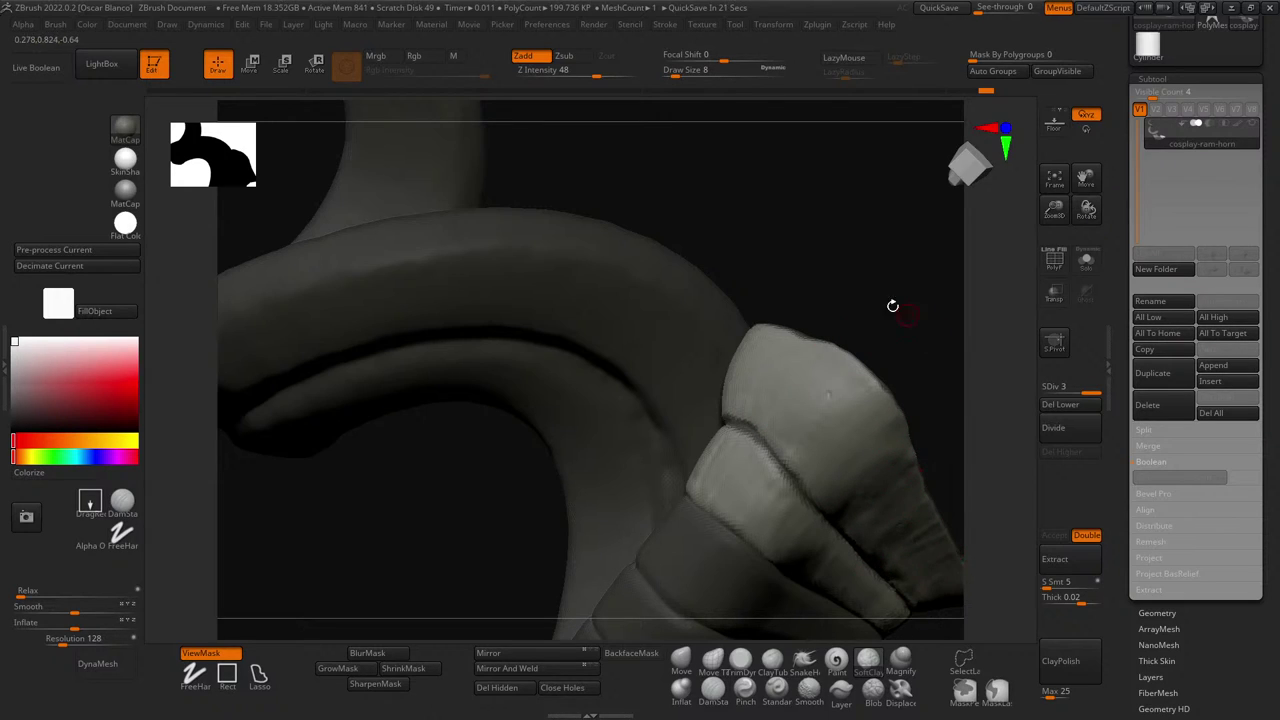
drag(892, 305, 786, 420)
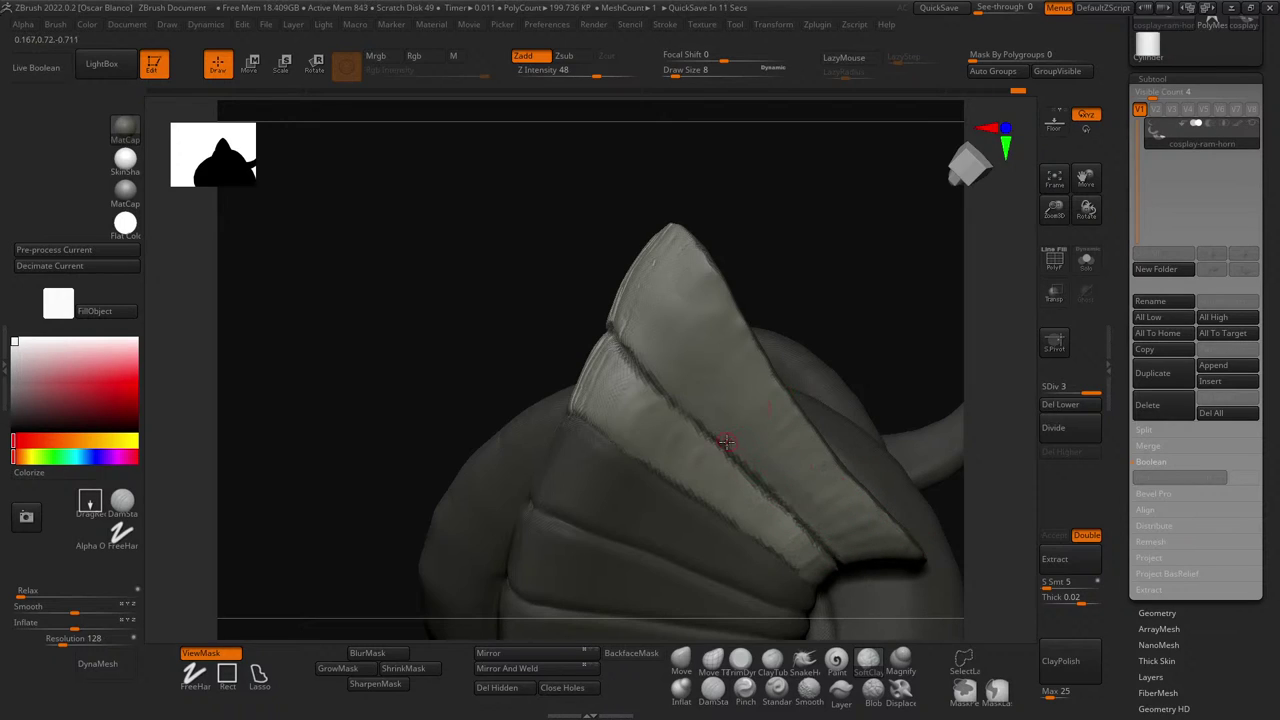
- Add clay striations across the last two segments, first at draw size 14 and for finer strokes at 9
key(bracketright)
right_drag(757, 491, 807, 527)
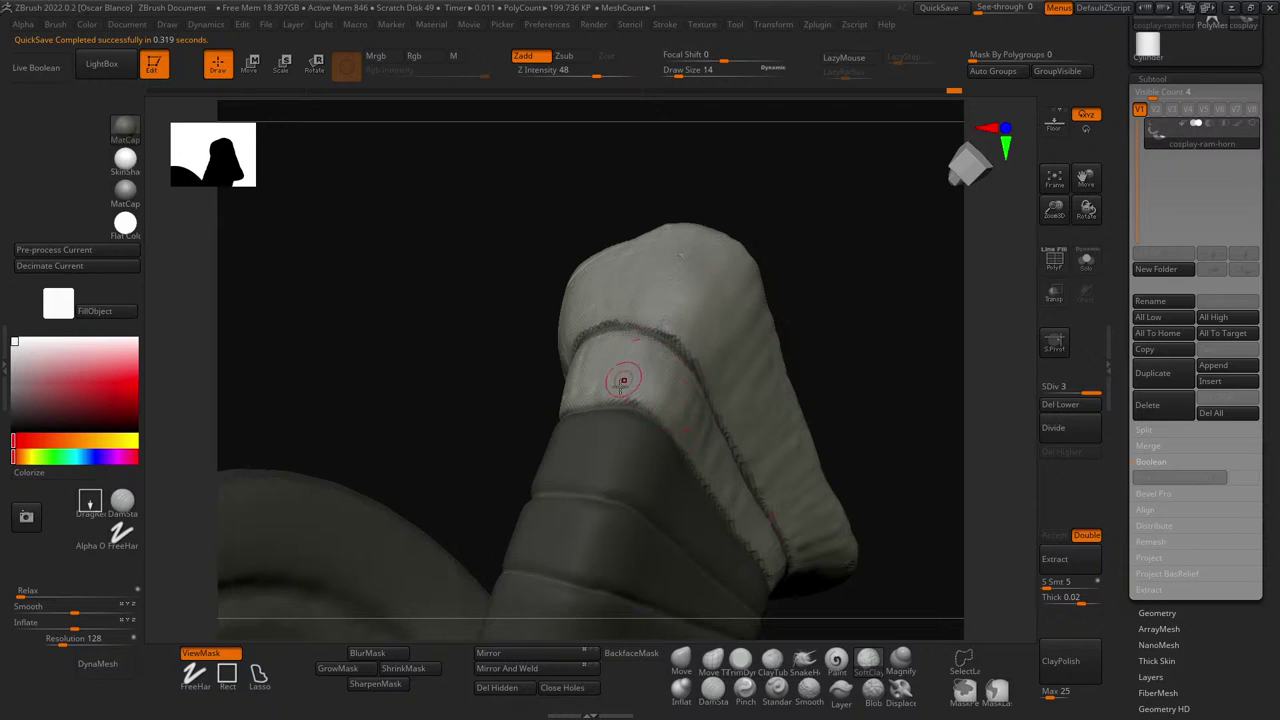
right_drag(628, 337, 565, 425)
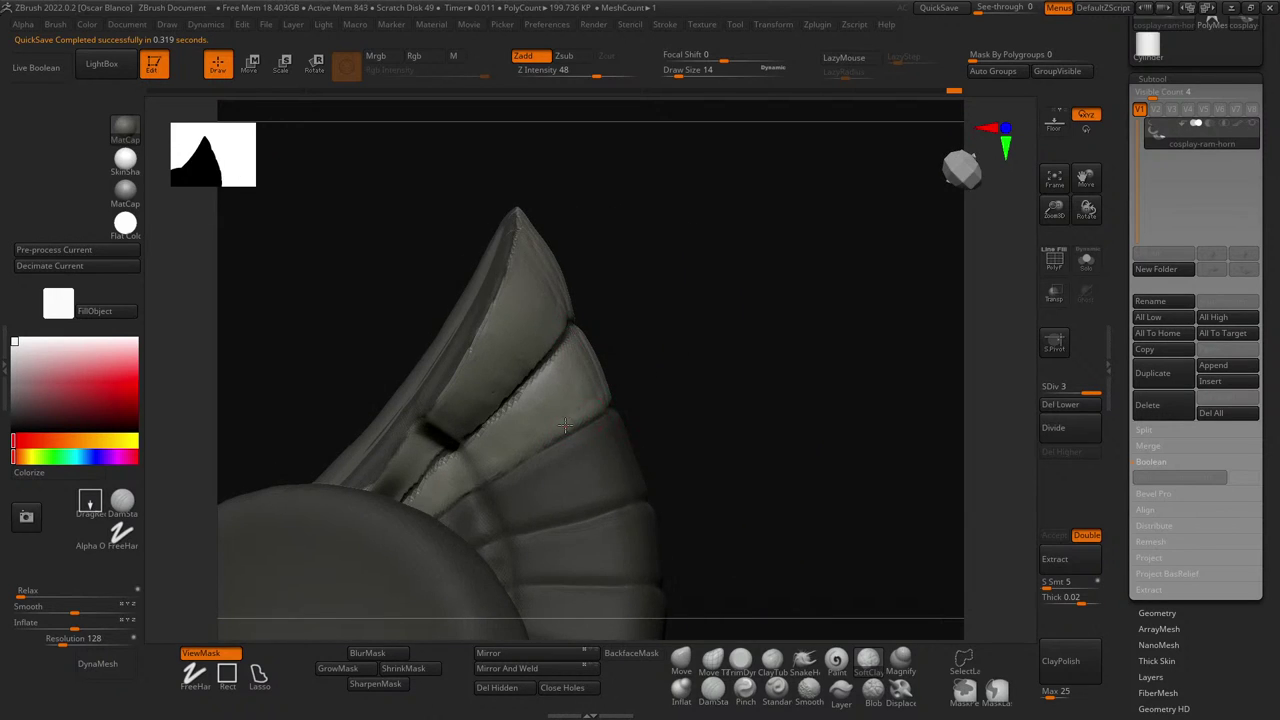
key([)
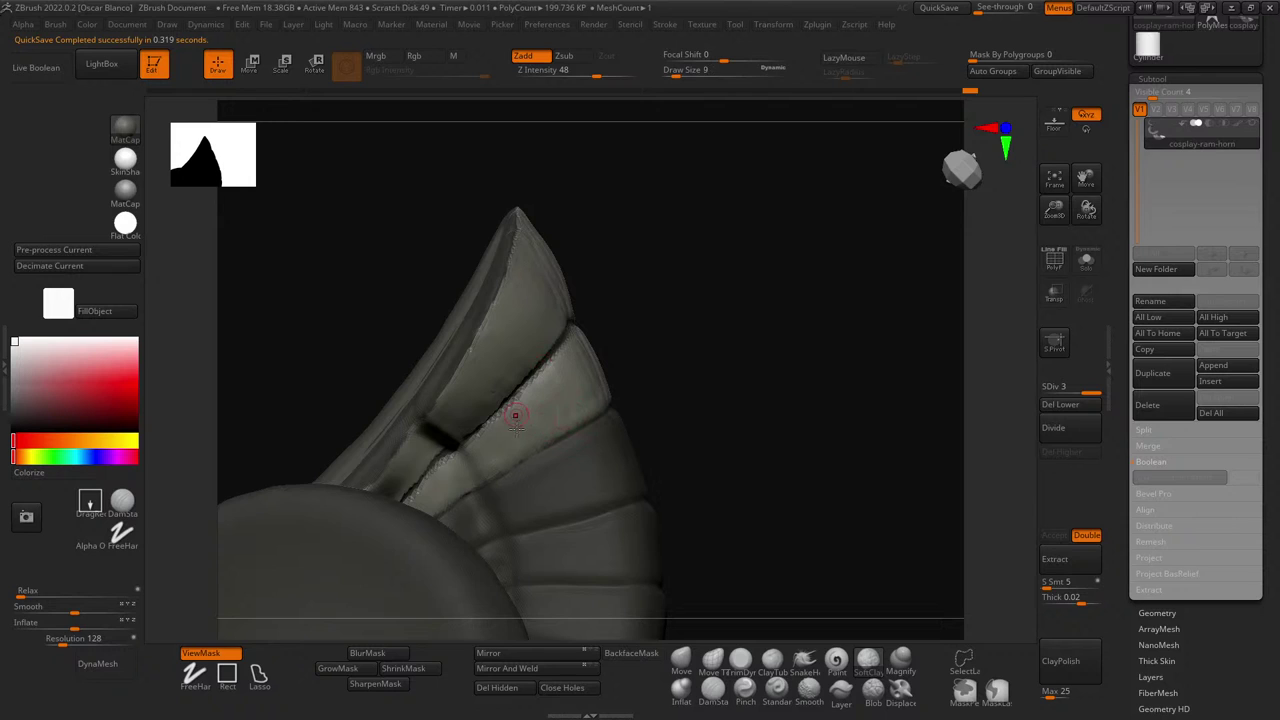
right_drag(705, 427, 610, 388)
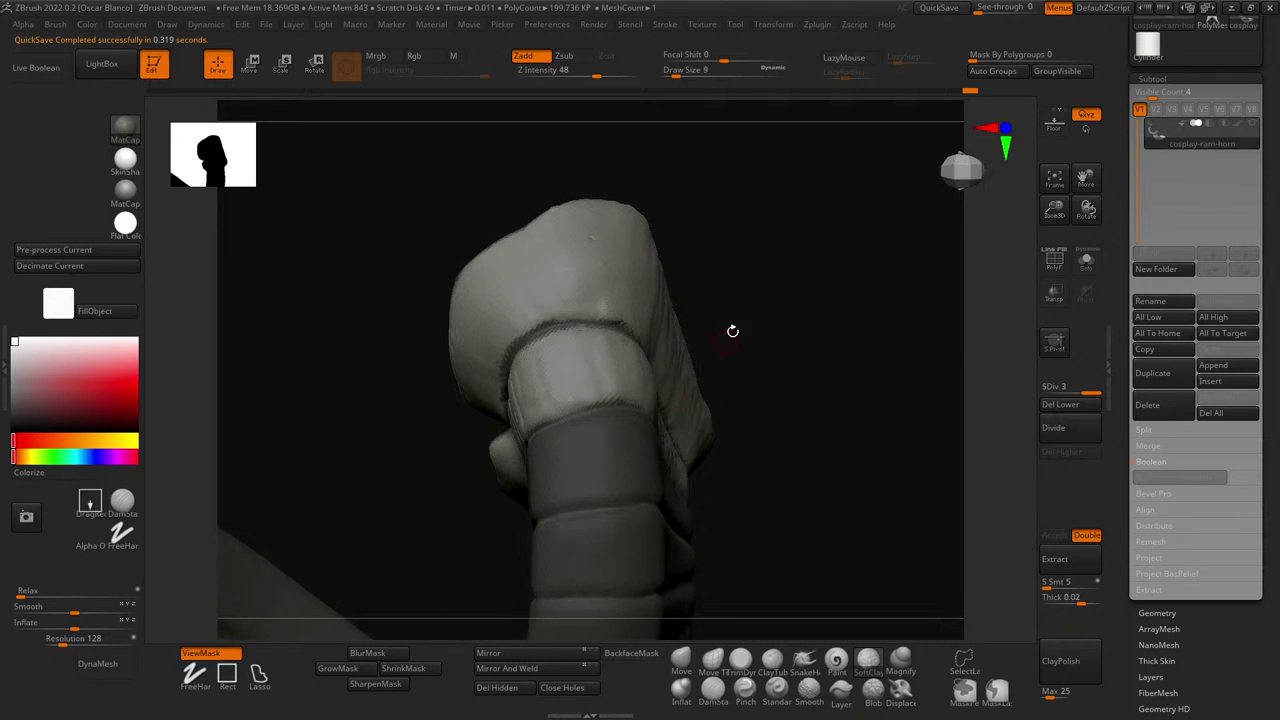
- Carve fine DamStandard grooves at draw size 9 across the side faces of the last two horn segments
right_drag(731, 331, 800, 305)
click(712, 690)
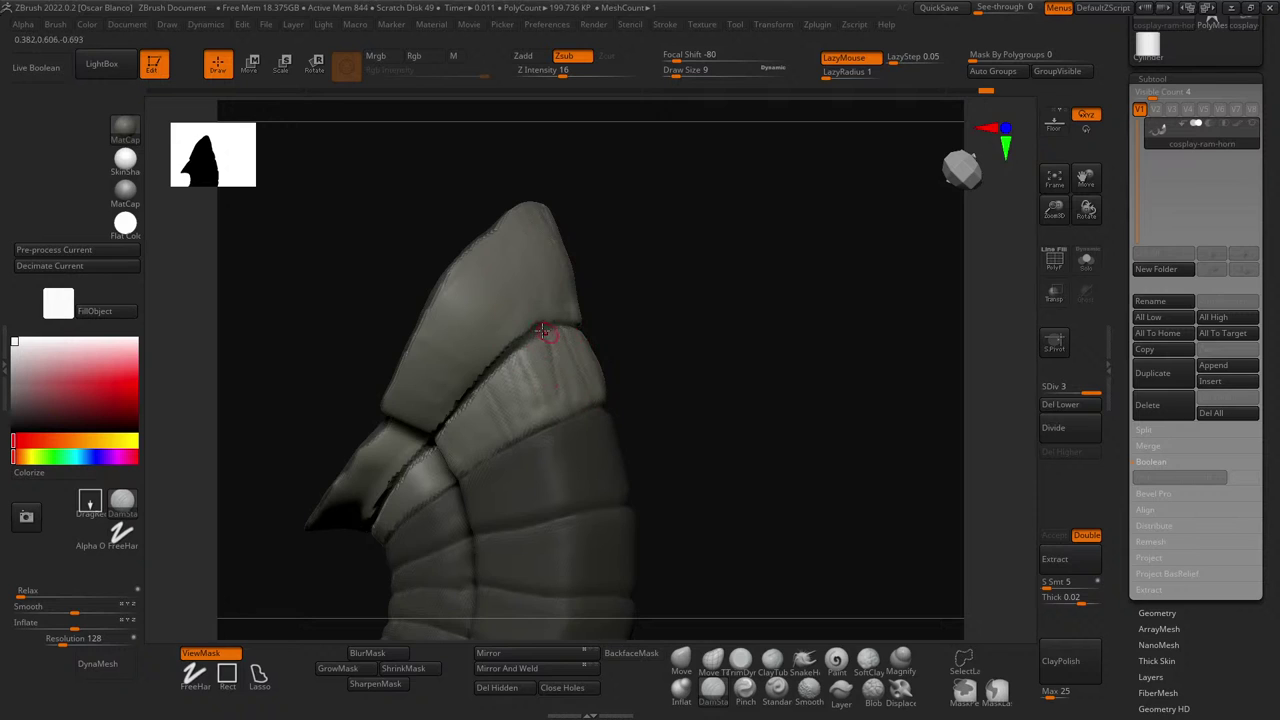
mouse_move(719, 431)
mouse_down()
mouse_move(726, 374)
mouse_move(697, 417)
mouse_move(590, 403)
mouse_move(560, 430)
mouse_up()
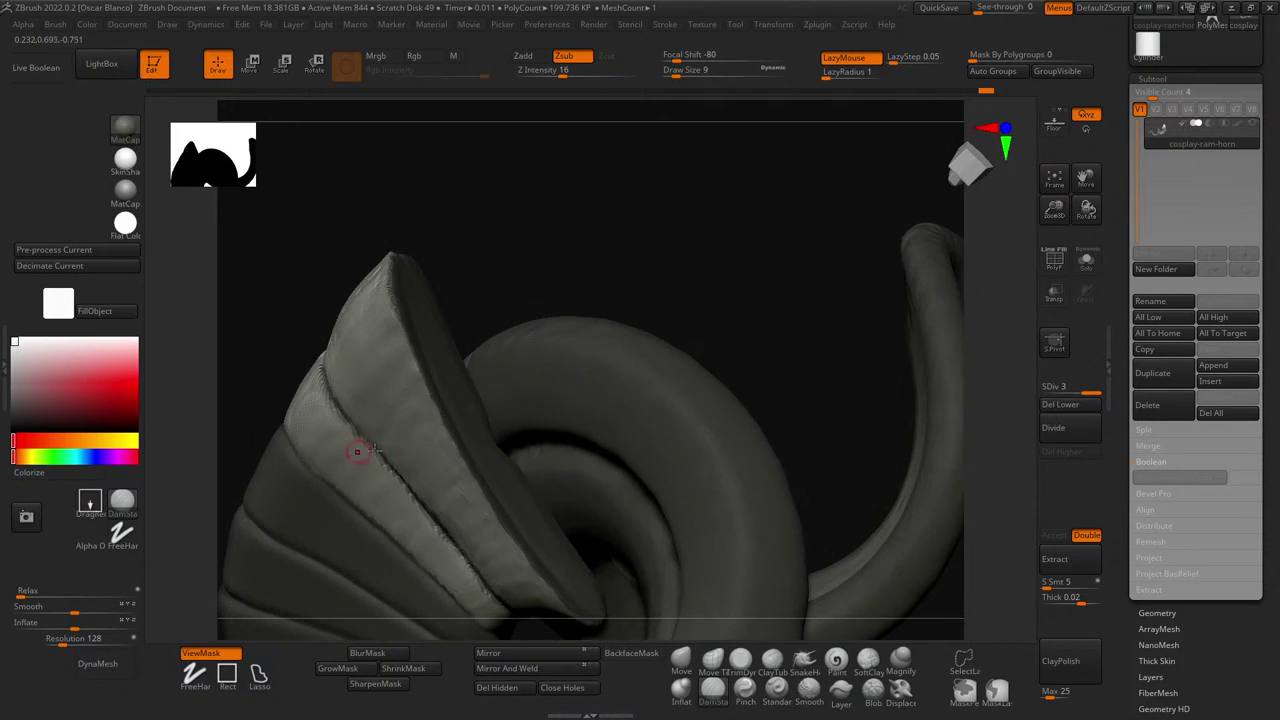
mouse_move(504, 320)
mouse_down()
mouse_move(500, 254)
mouse_move(474, 284)
mouse_up()
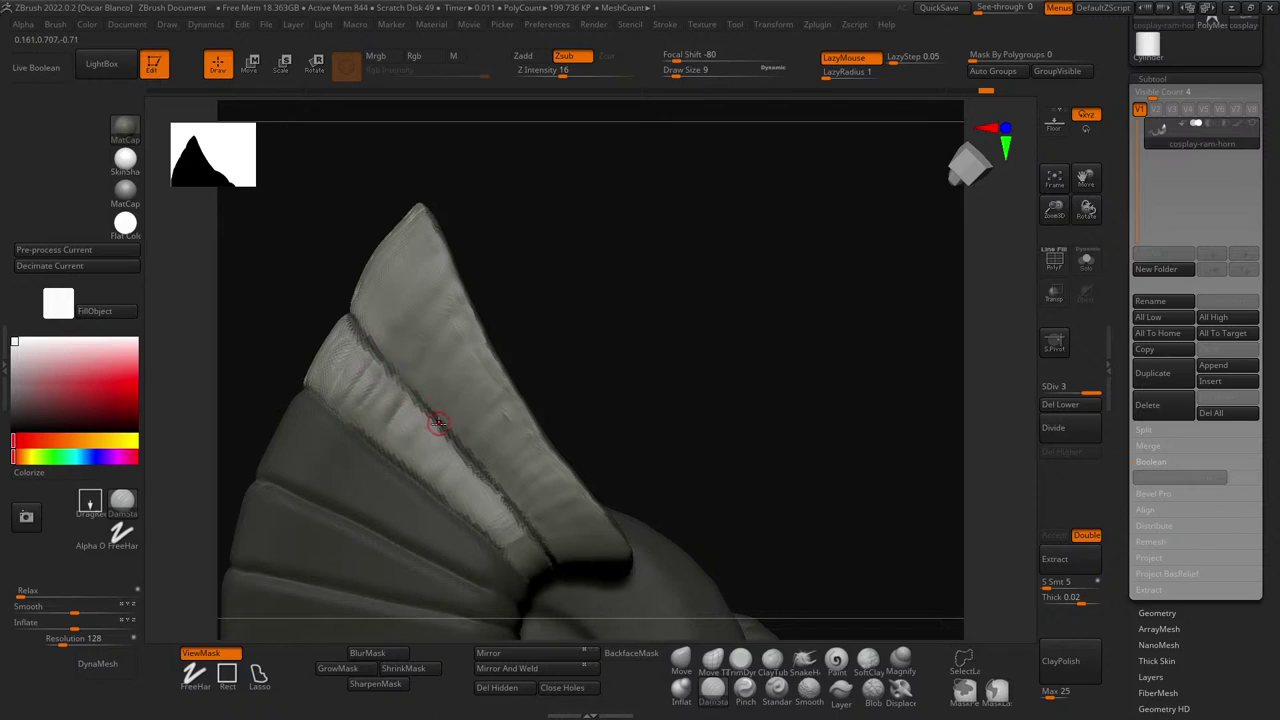
drag(485, 487, 492, 512)
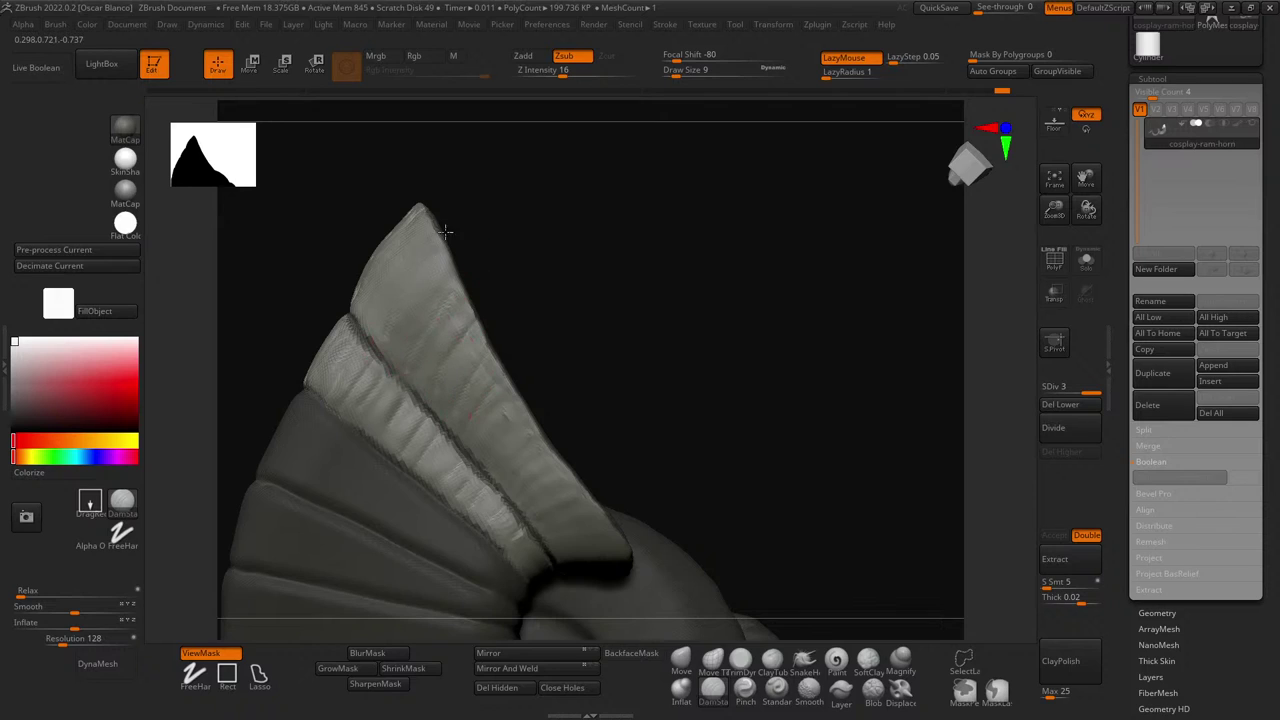
drag(561, 464, 604, 486)
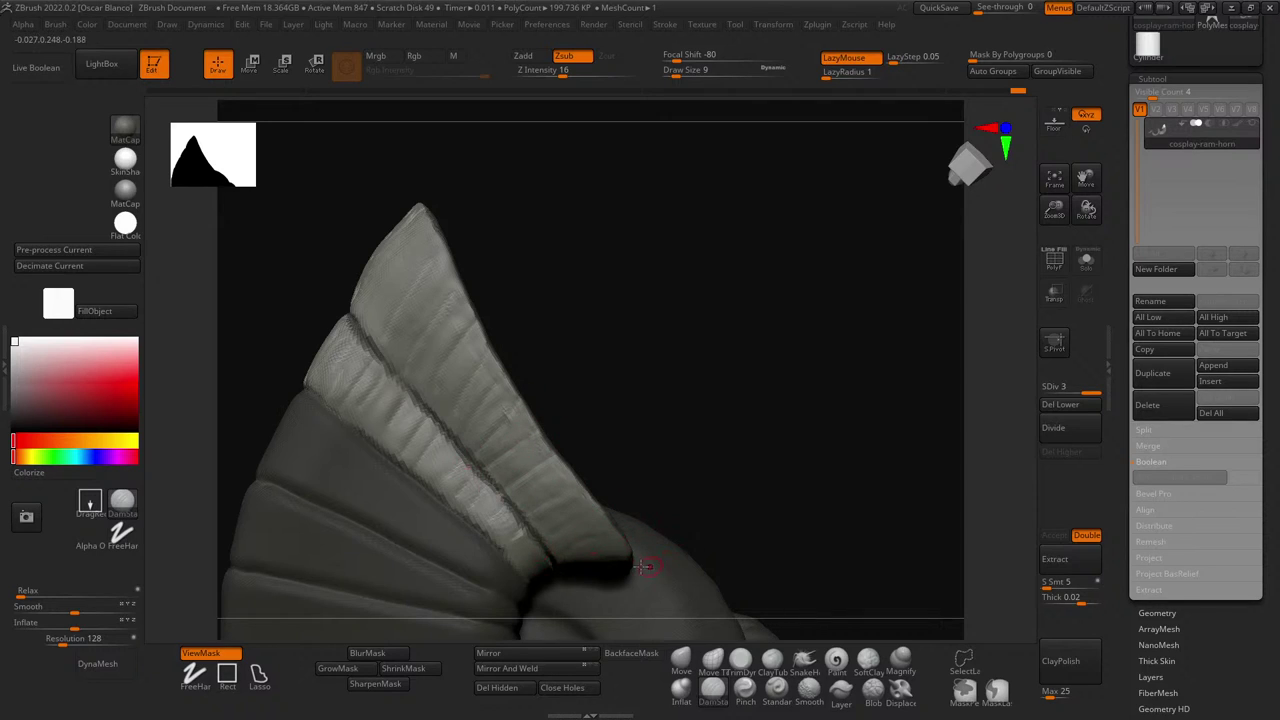
- Undo the last groove stroke and carve more fine grooves around the outer edges of the two end segments
mouse_move(685, 447)
mouse_down()
mouse_move(663, 386)
mouse_move(571, 534)
mouse_move(588, 536)
mouse_up()
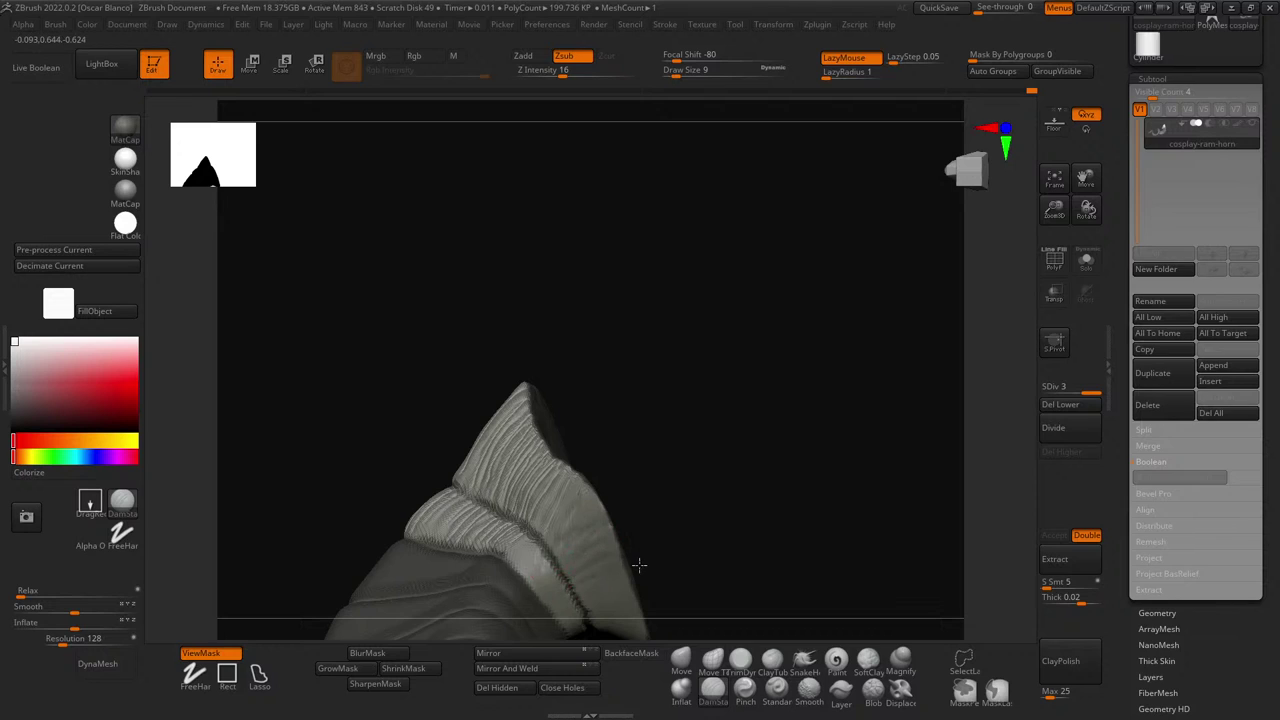
key(ctrl+z)
drag(545, 588, 597, 574)
mouse_move(597, 576)
right_down()
mouse_move(582, 597)
mouse_move(543, 583)
mouse_move(615, 589)
right_up()
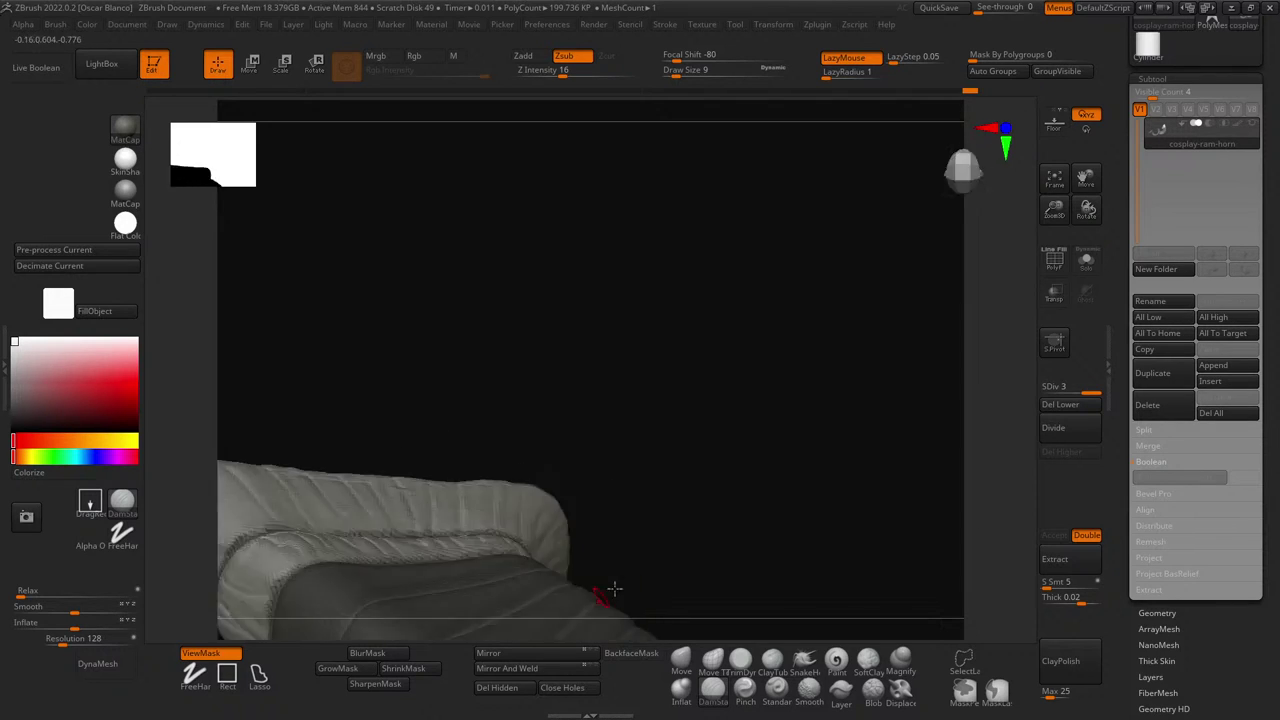
drag(614, 589, 521, 313)
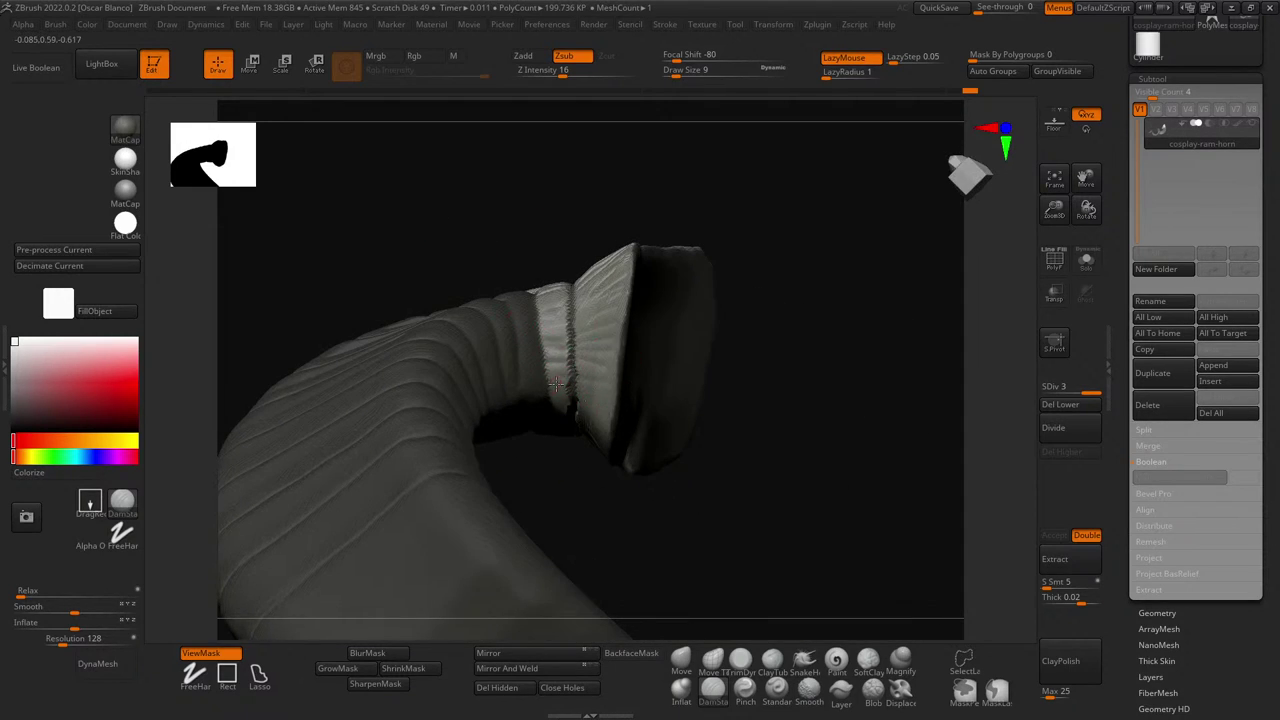
- Carve cross grooves into the inner side of the last two segments, on both sides of the notch
drag(826, 517, 805, 305)
drag(651, 349, 608, 412)
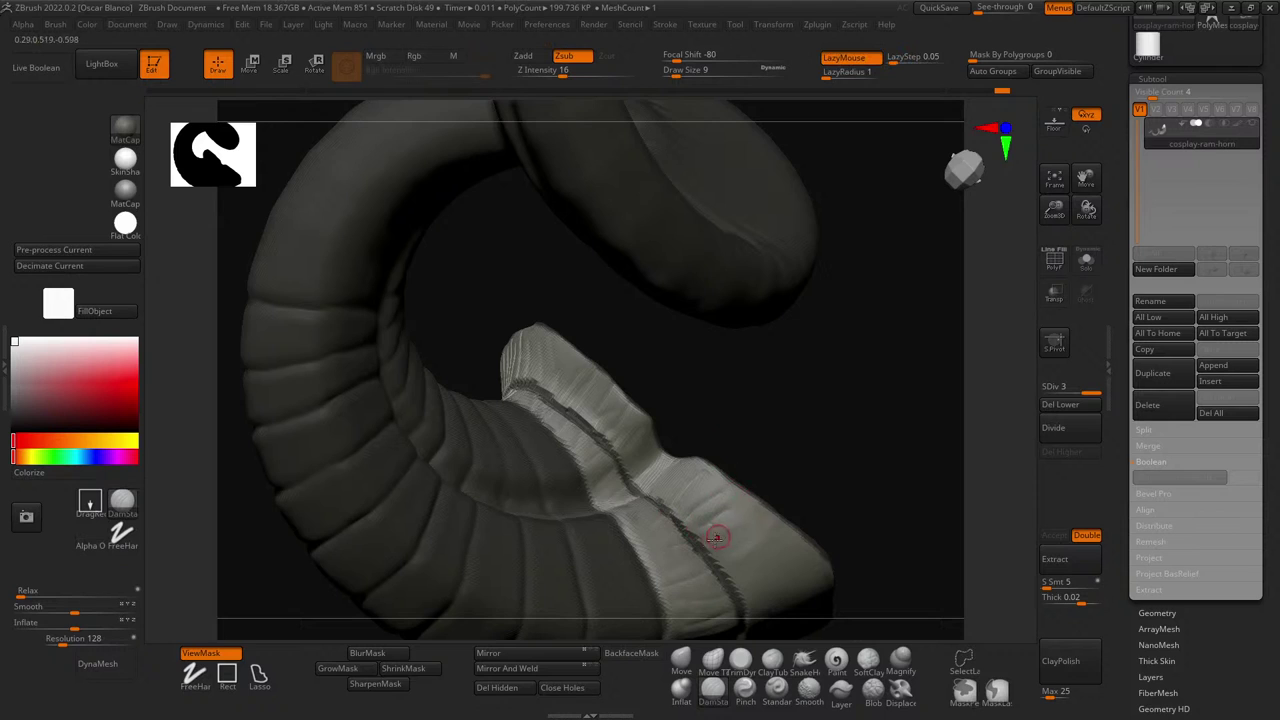
drag(716, 537, 764, 510)
mouse_move(734, 561)
mouse_down()
mouse_move(774, 537)
mouse_move(745, 486)
mouse_up()
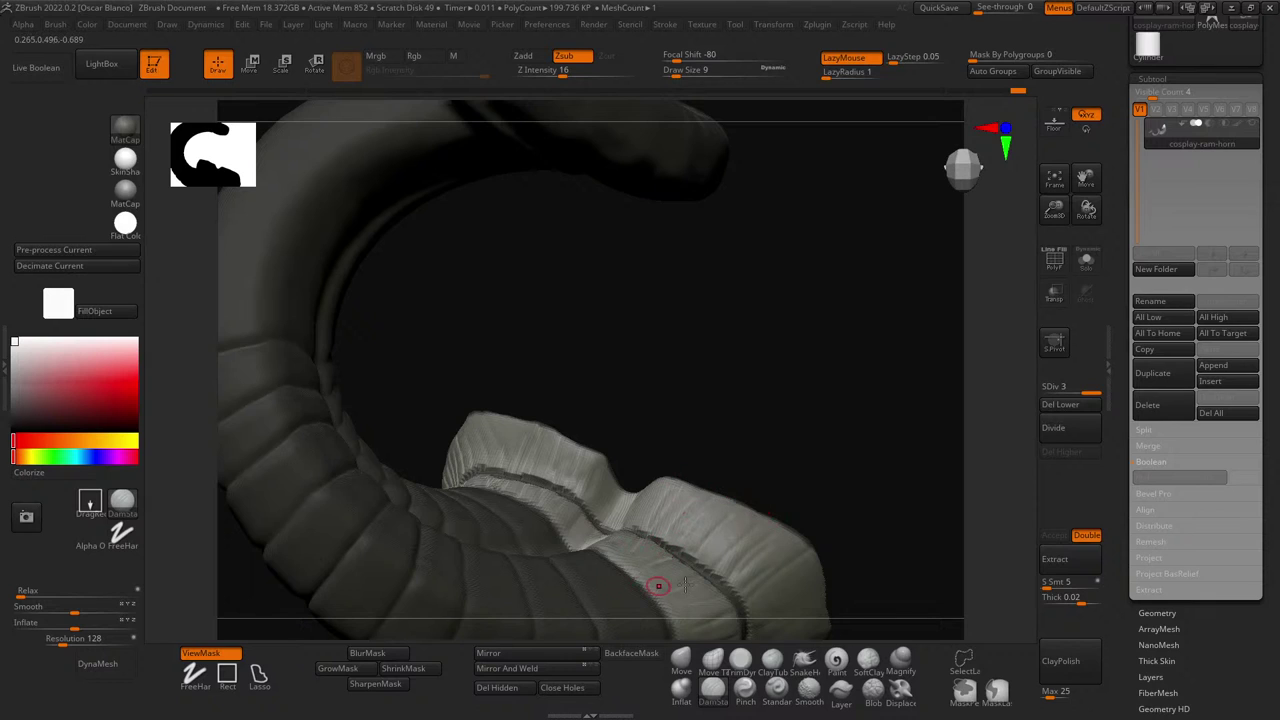
drag(808, 491, 831, 463)
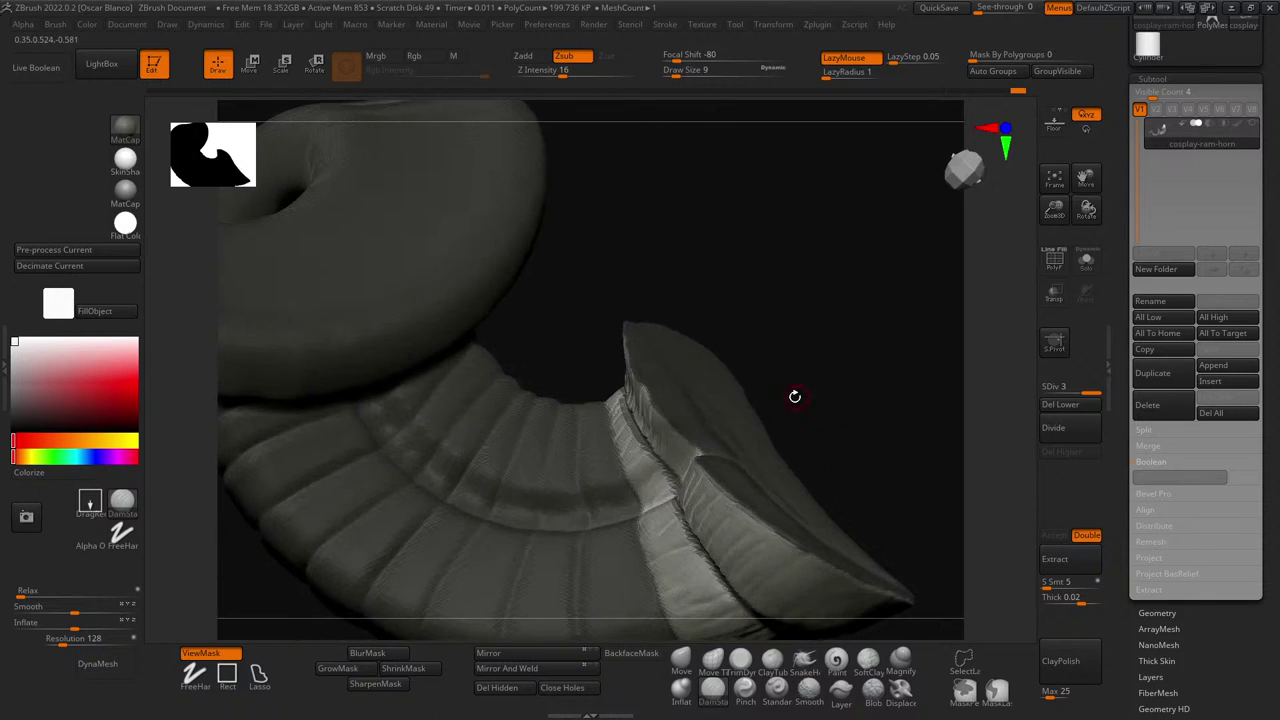
drag(794, 394, 838, 360)
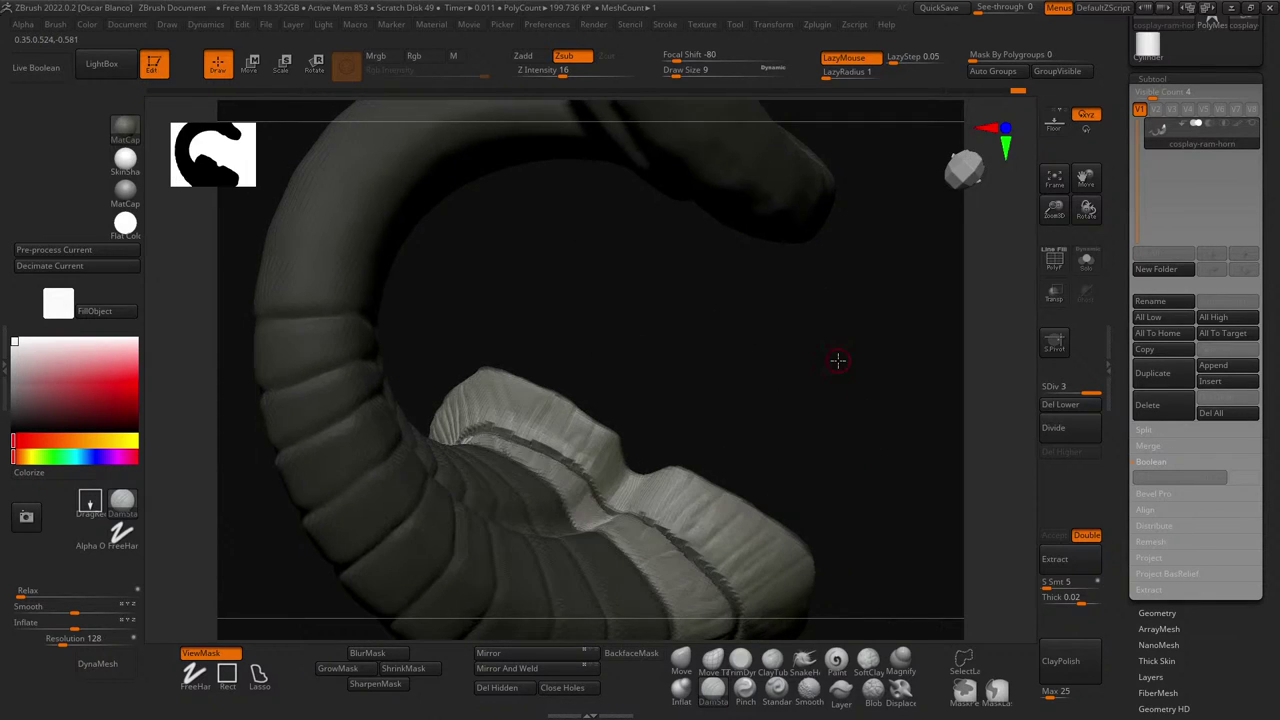
- Switch to the soft clay brush at draw size 9 and add small ridges on the second-to-last segment near the notch
click(868, 658)
mouse_move(711, 493)
mouse_down()
mouse_move(679, 537)
mouse_move(669, 521)
mouse_up()
key(bracketright)
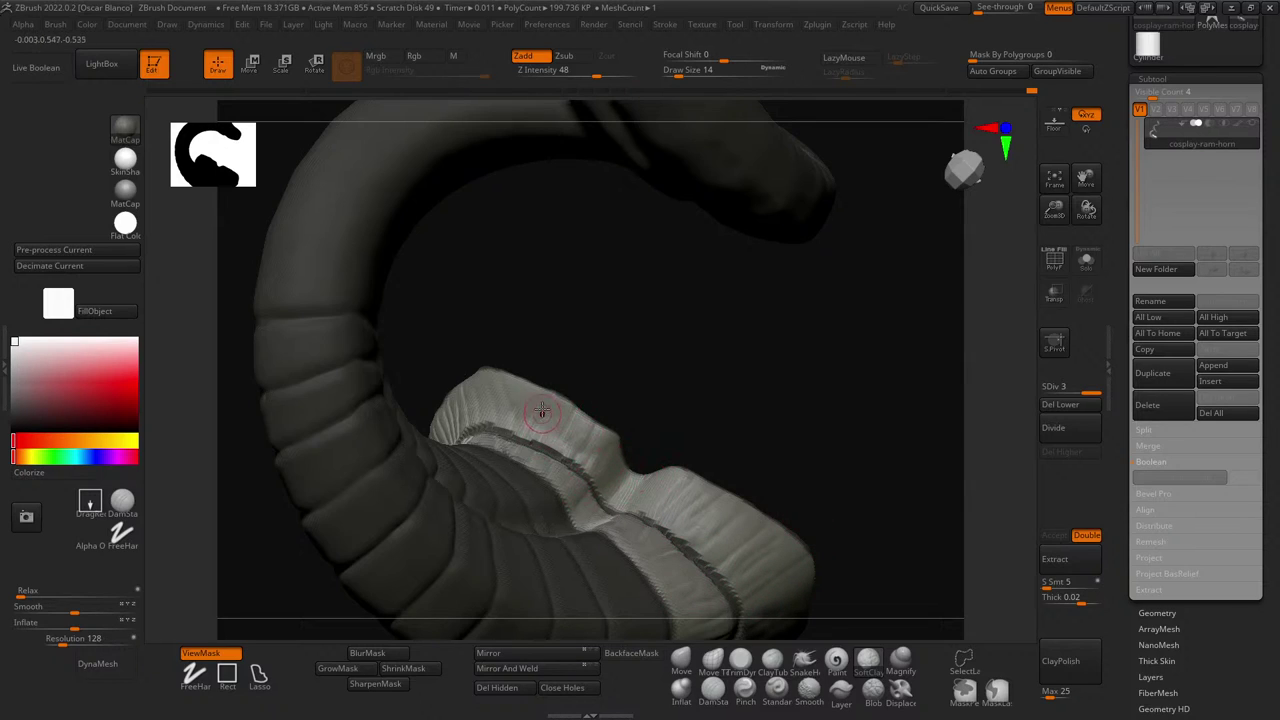
key(bracketleft)
drag(514, 431, 552, 481)
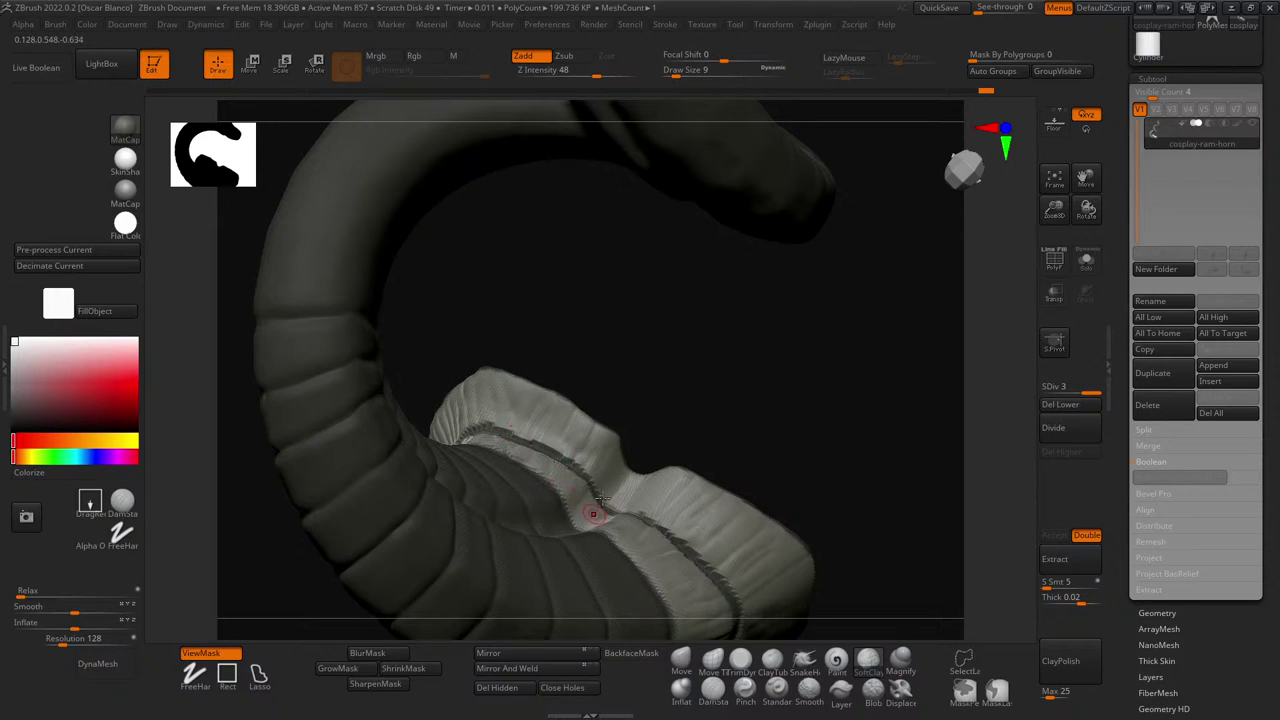
mouse_move(762, 411)
mouse_down()
mouse_move(696, 410)
mouse_move(749, 437)
mouse_up()
- Inflate the surface around the notch of the end segments with the Inflate brush at Z Intensity 10
click(712, 690)
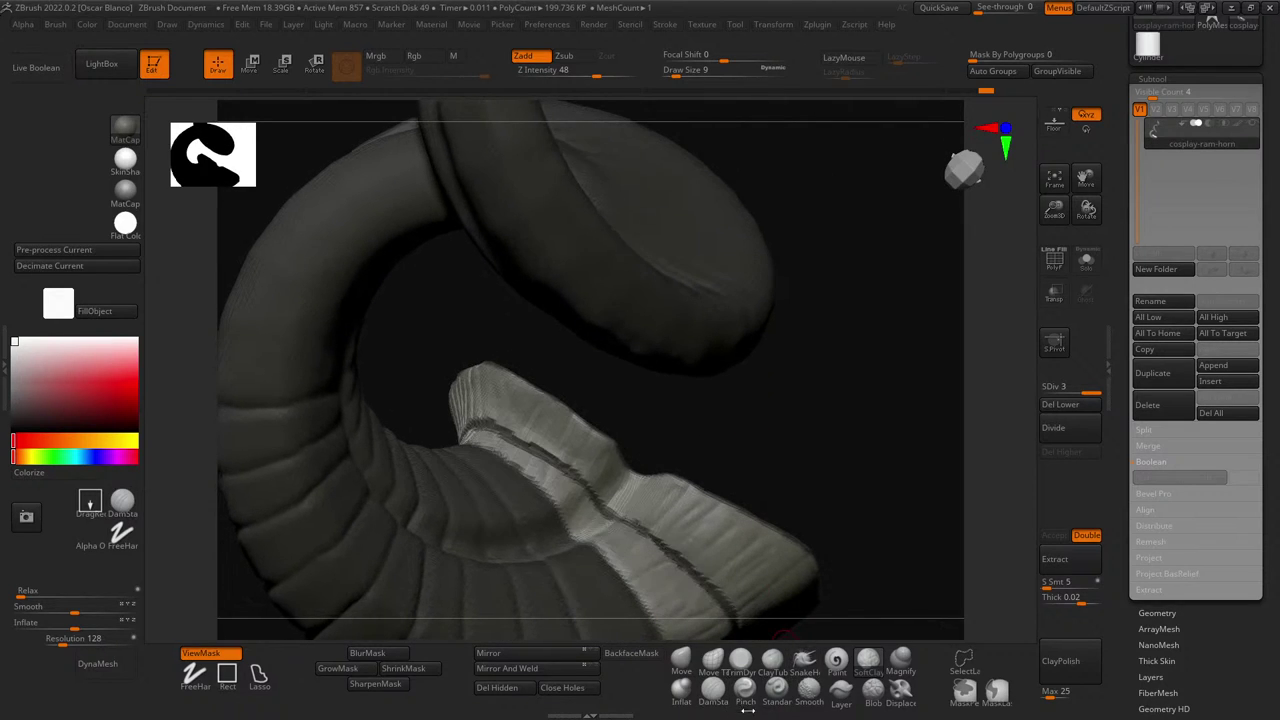
click(684, 695)
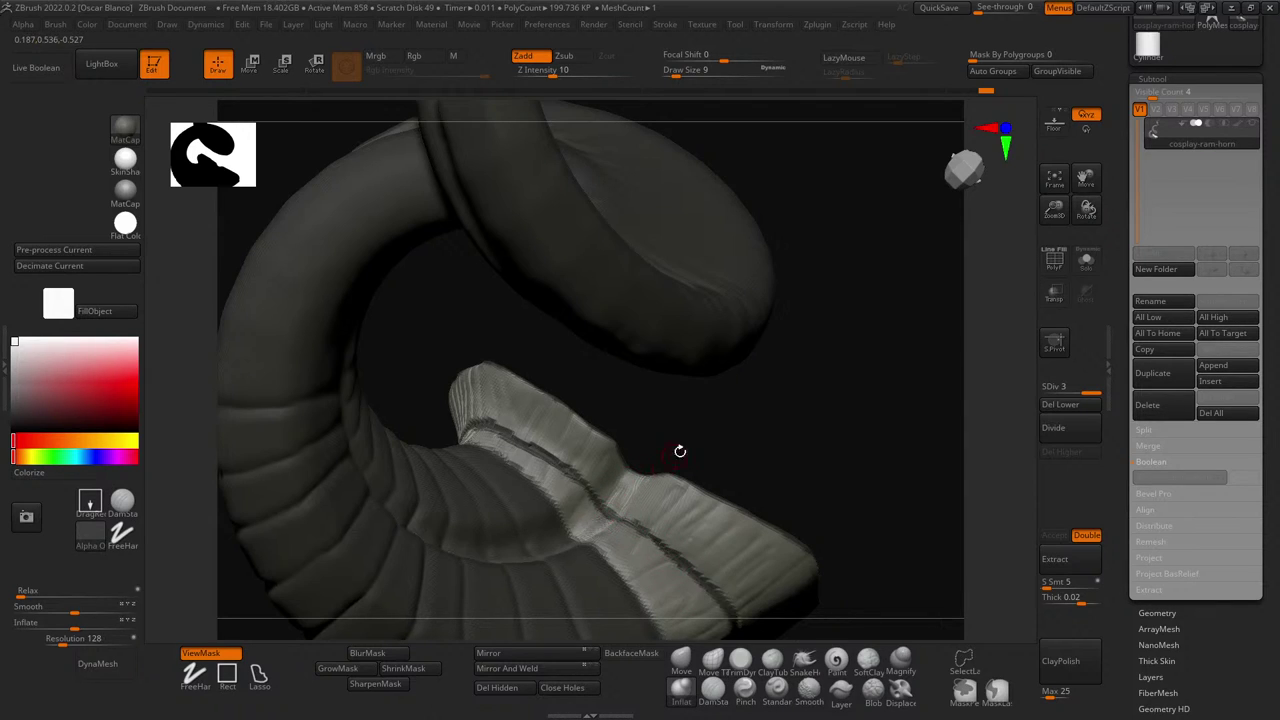
drag(680, 451, 614, 496)
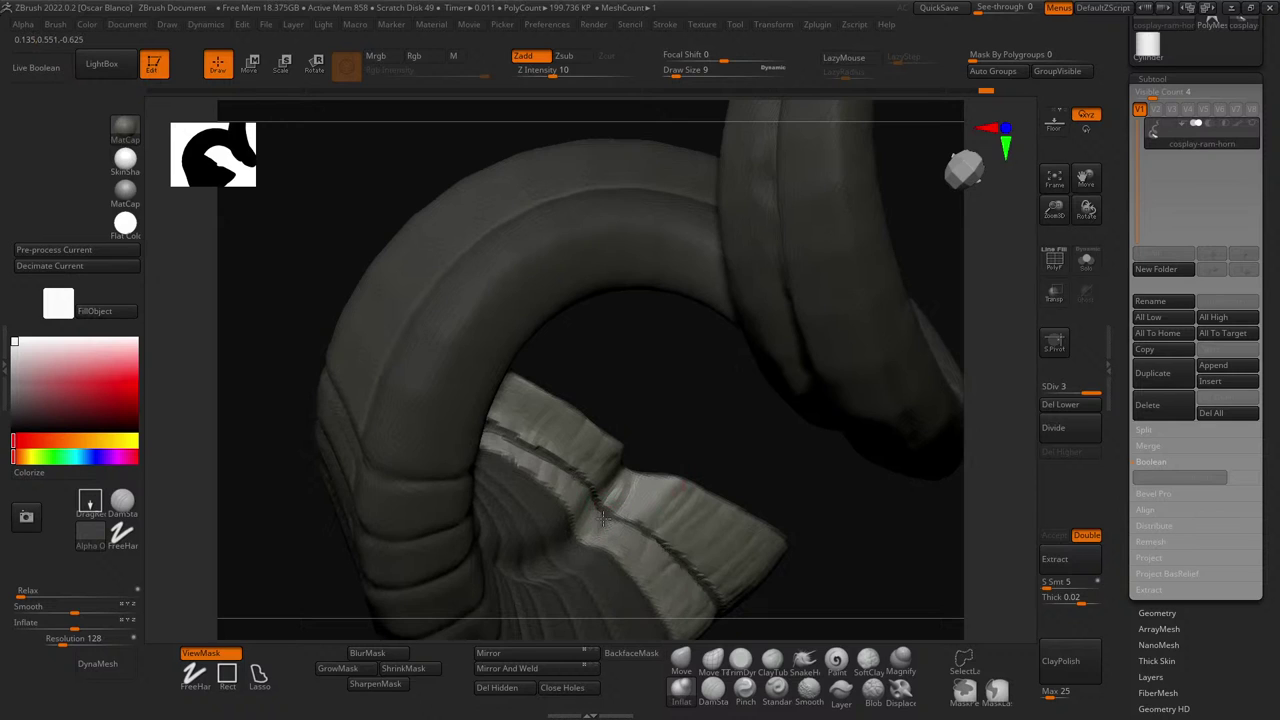
mouse_move(651, 480)
mouse_down()
mouse_move(657, 429)
mouse_move(638, 487)
mouse_up()
drag(752, 418, 714, 506)
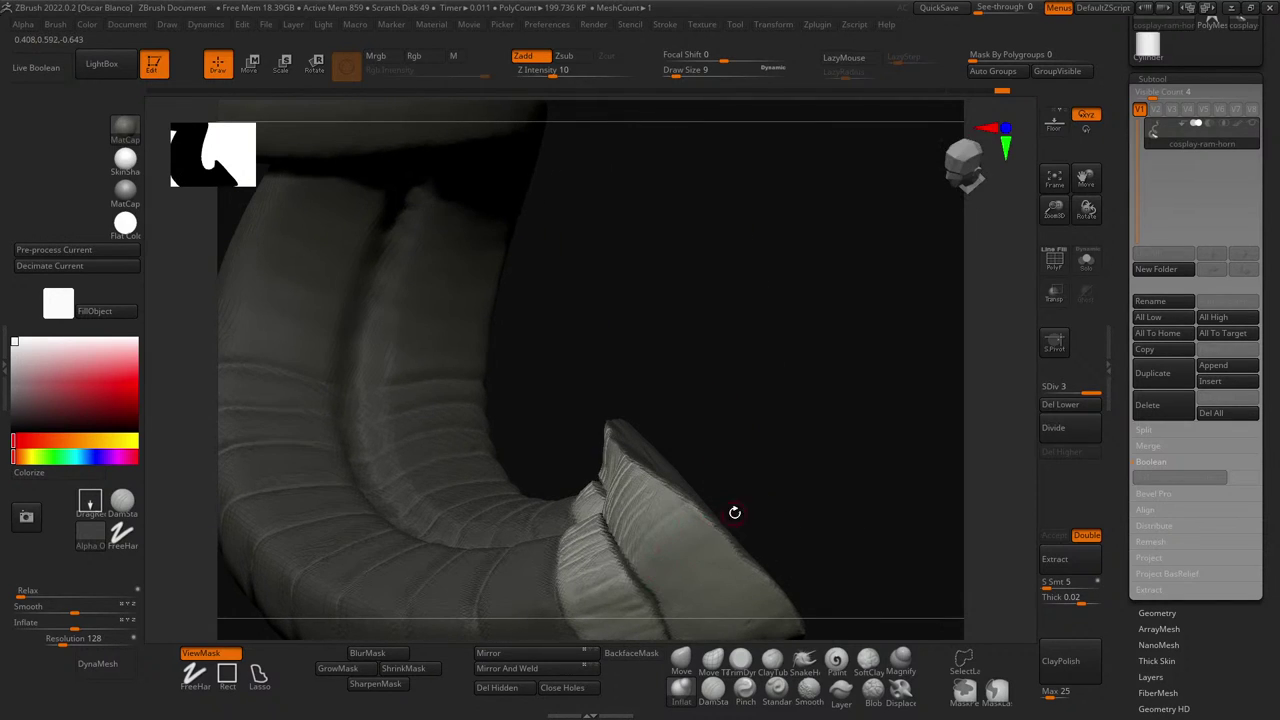
- Return to the soft clay brush, set the Z Intensity to 53 and add striations across the sides of the last two segments
click(868, 662)
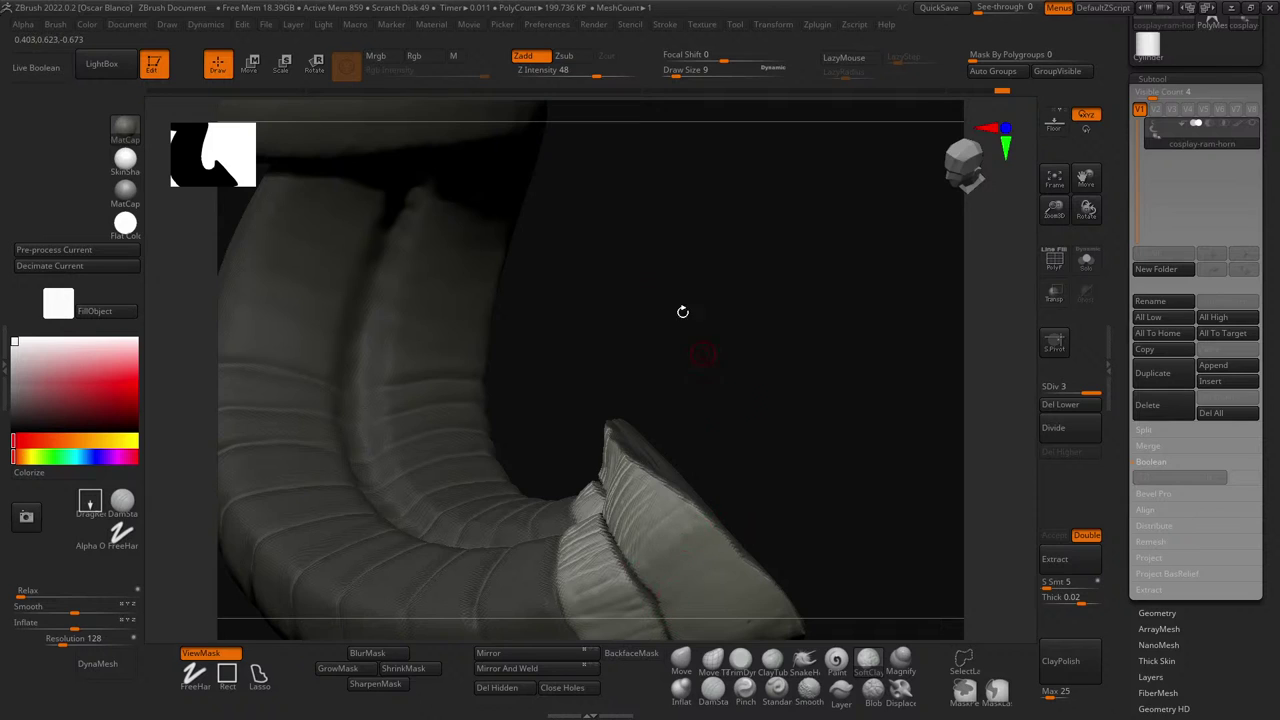
click(600, 73)
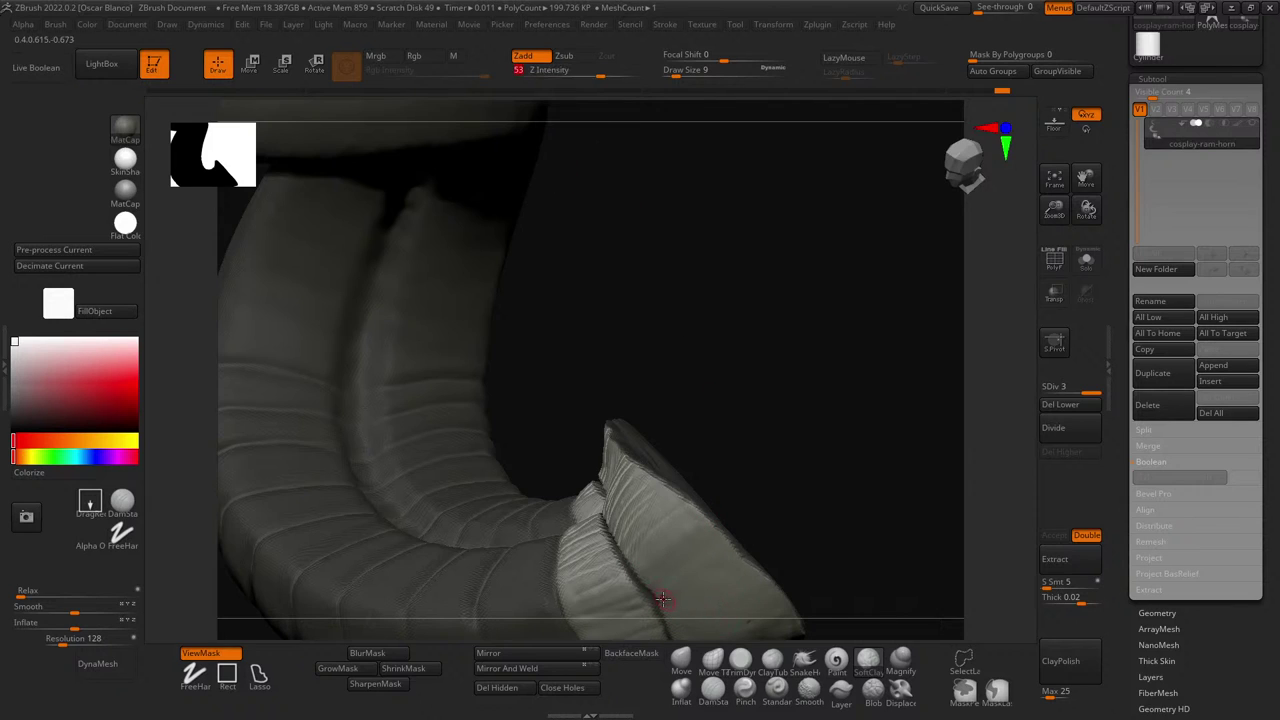
right_drag(675, 619, 880, 548)
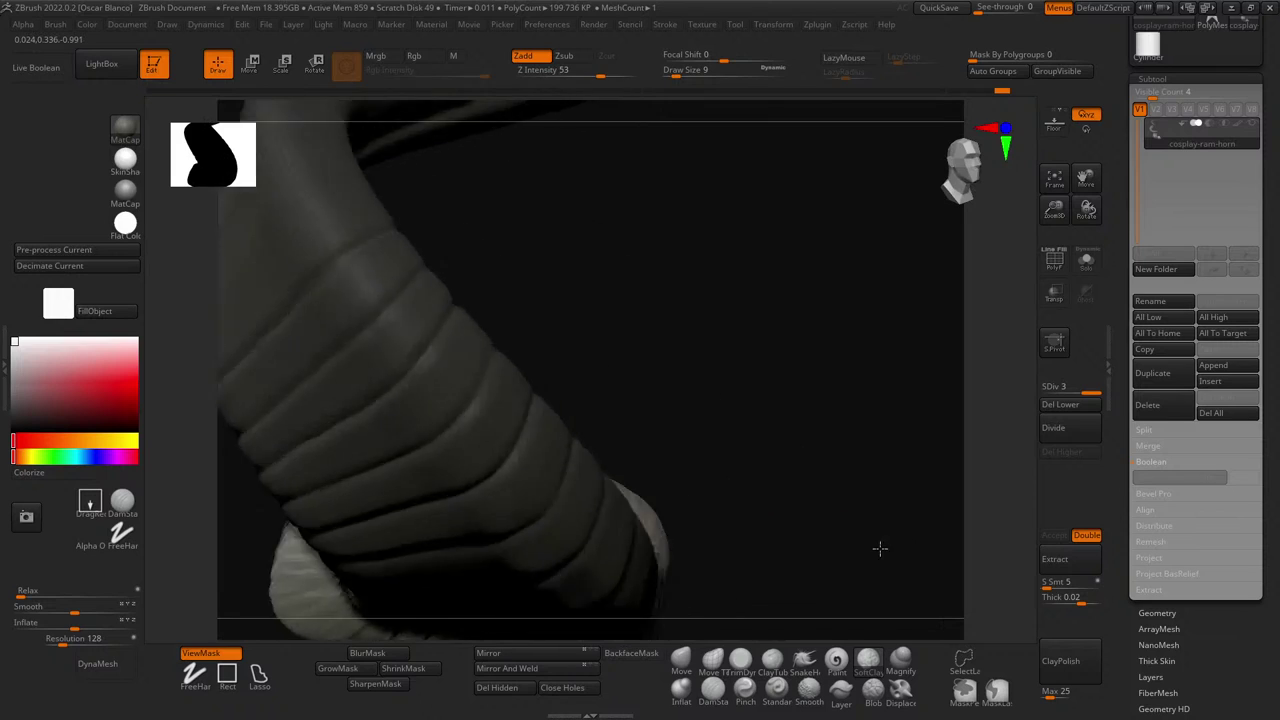
drag(880, 548, 743, 486)
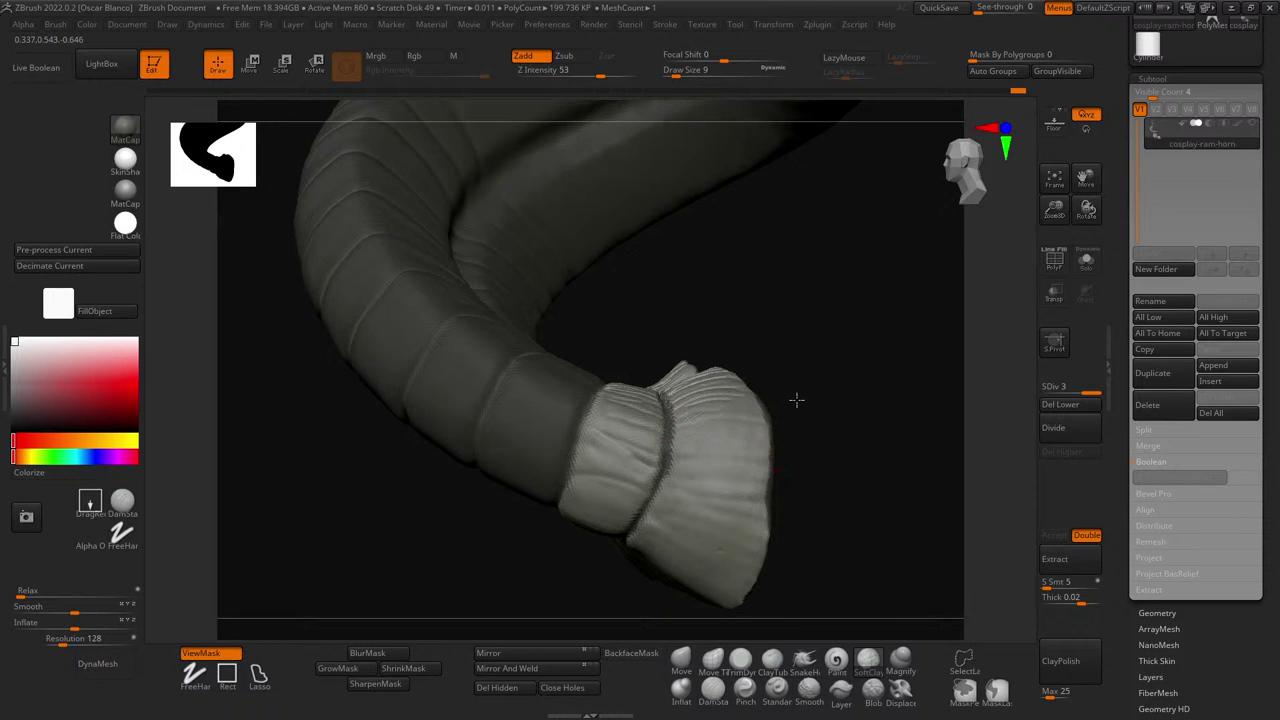
drag(796, 400, 685, 400)
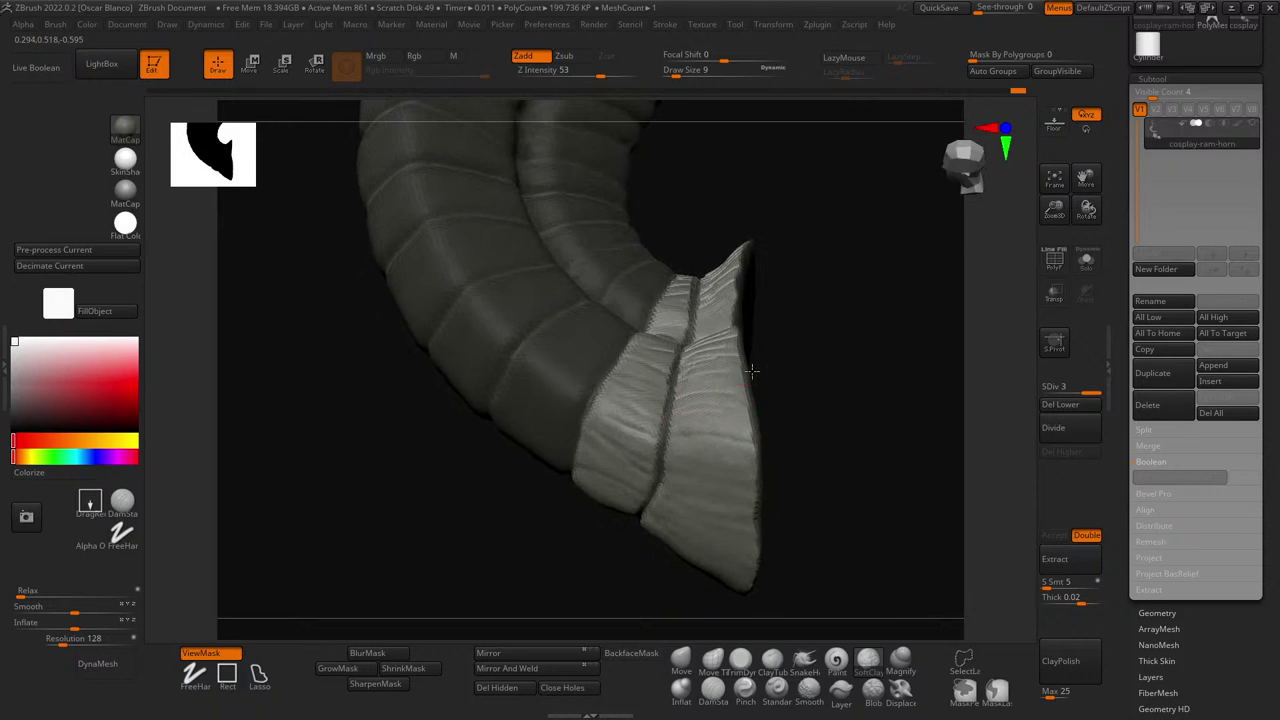
drag(800, 400, 693, 356)
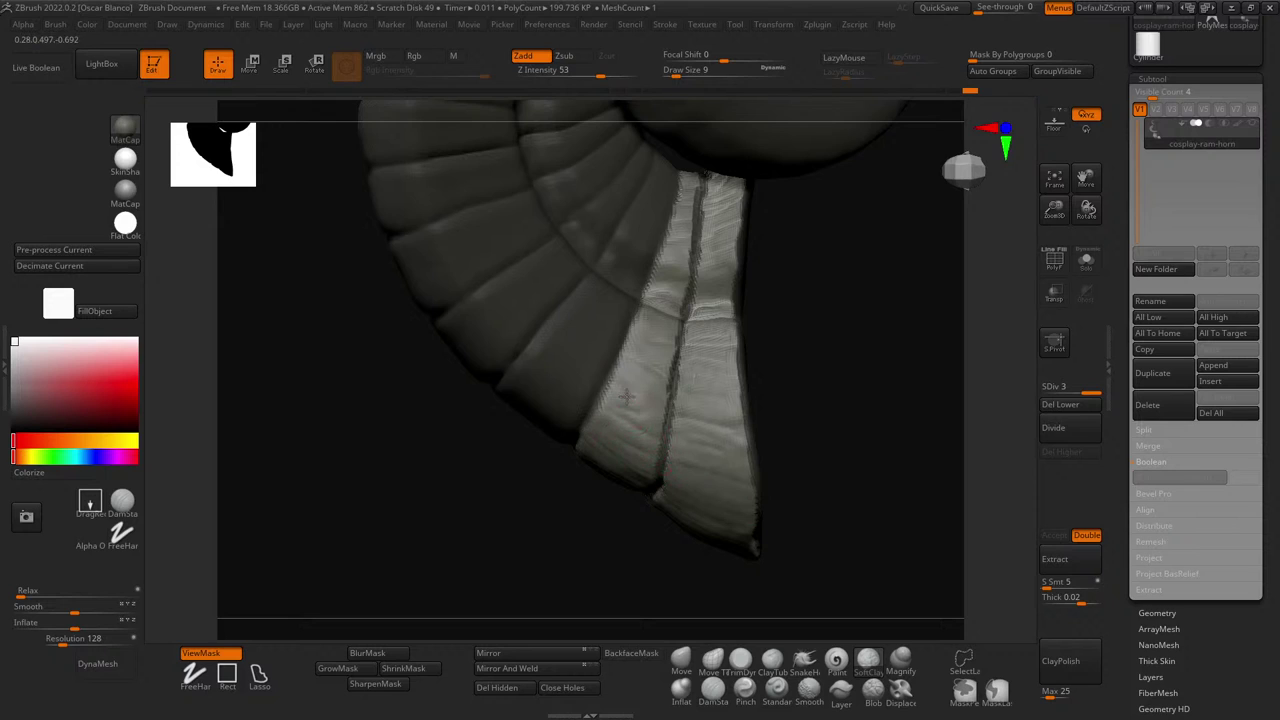
drag(637, 537, 669, 427)
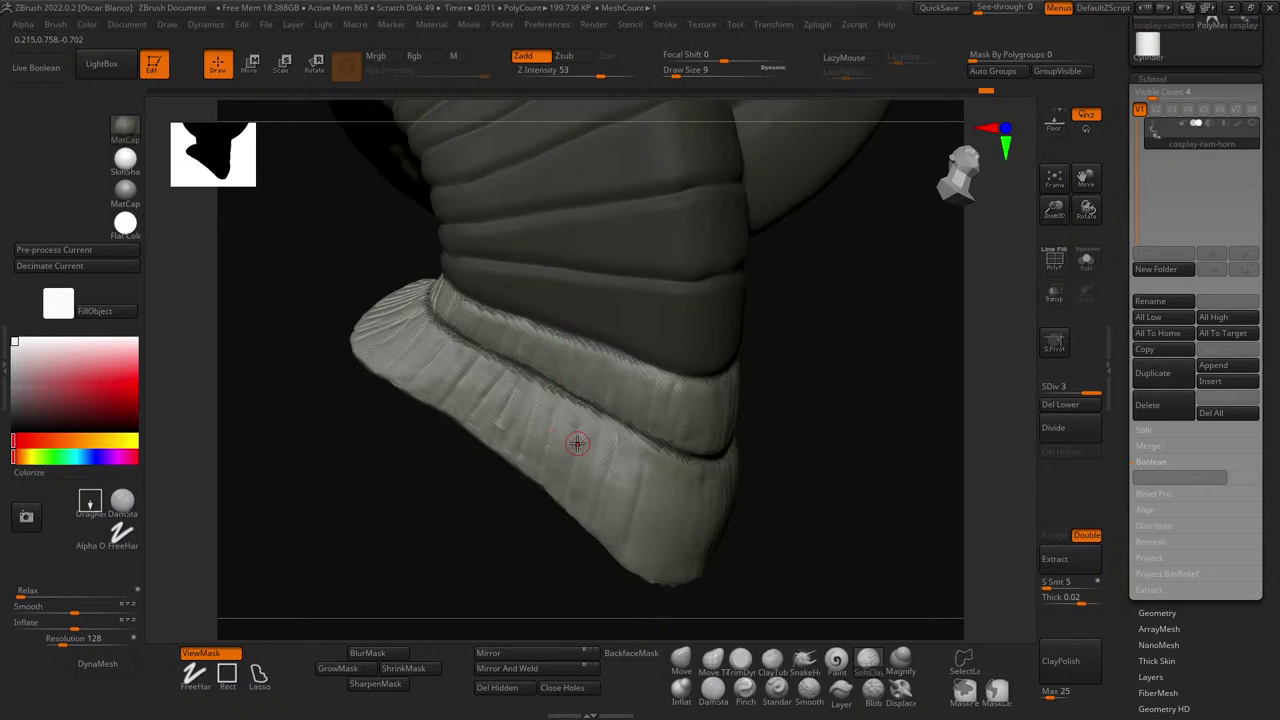
- Build up the last segment toward its curled edge with clay strokes at draw size 18 and finer ones at 9
key(bracketright)
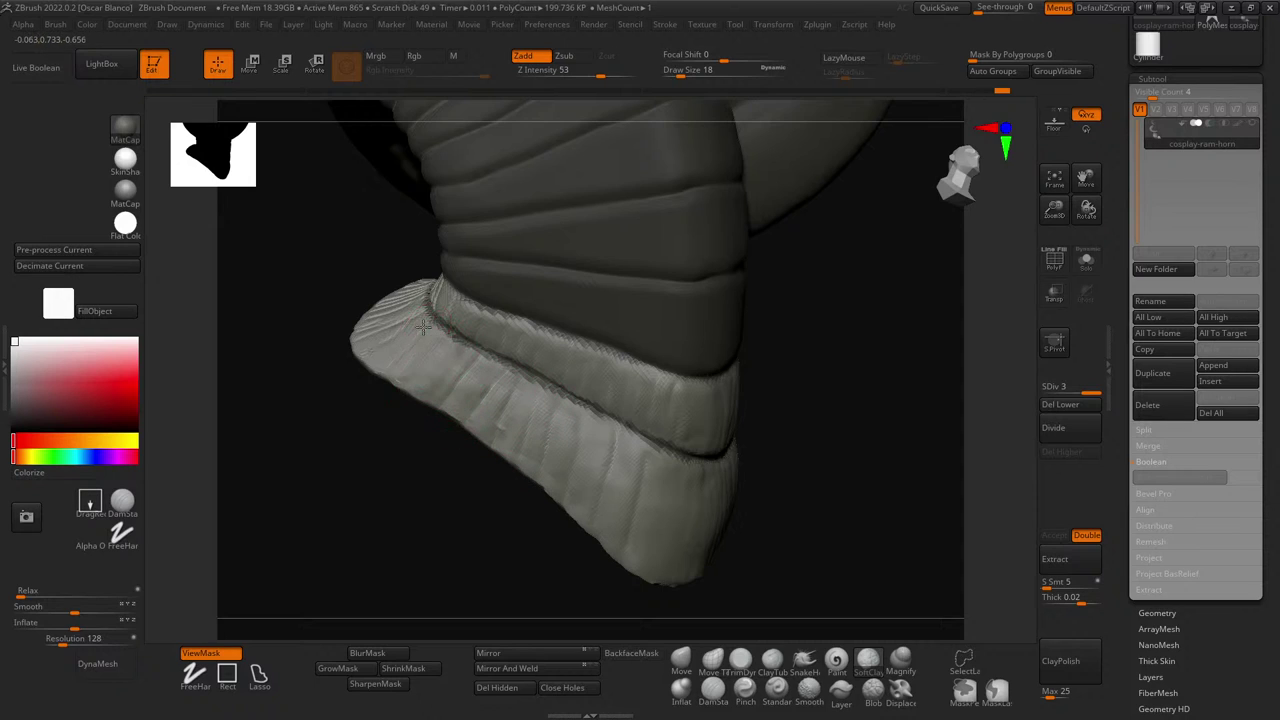
drag(356, 394, 386, 453)
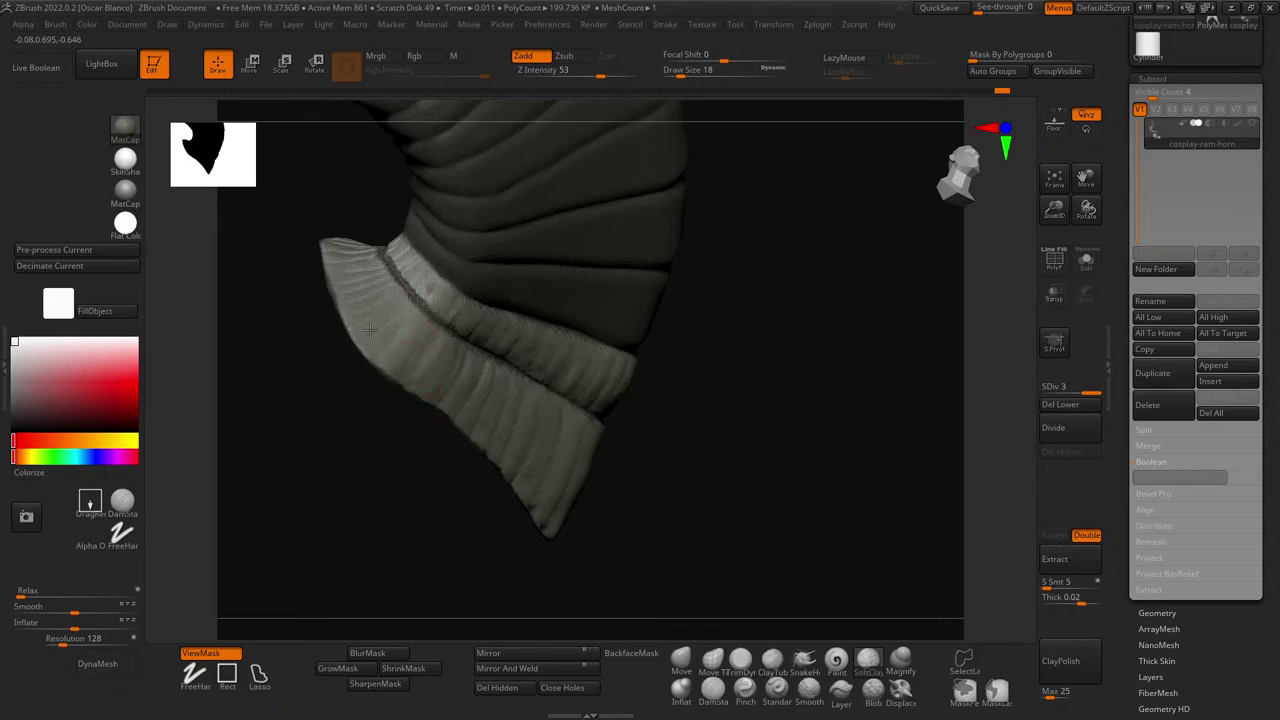
right_drag(685, 454, 729, 489)
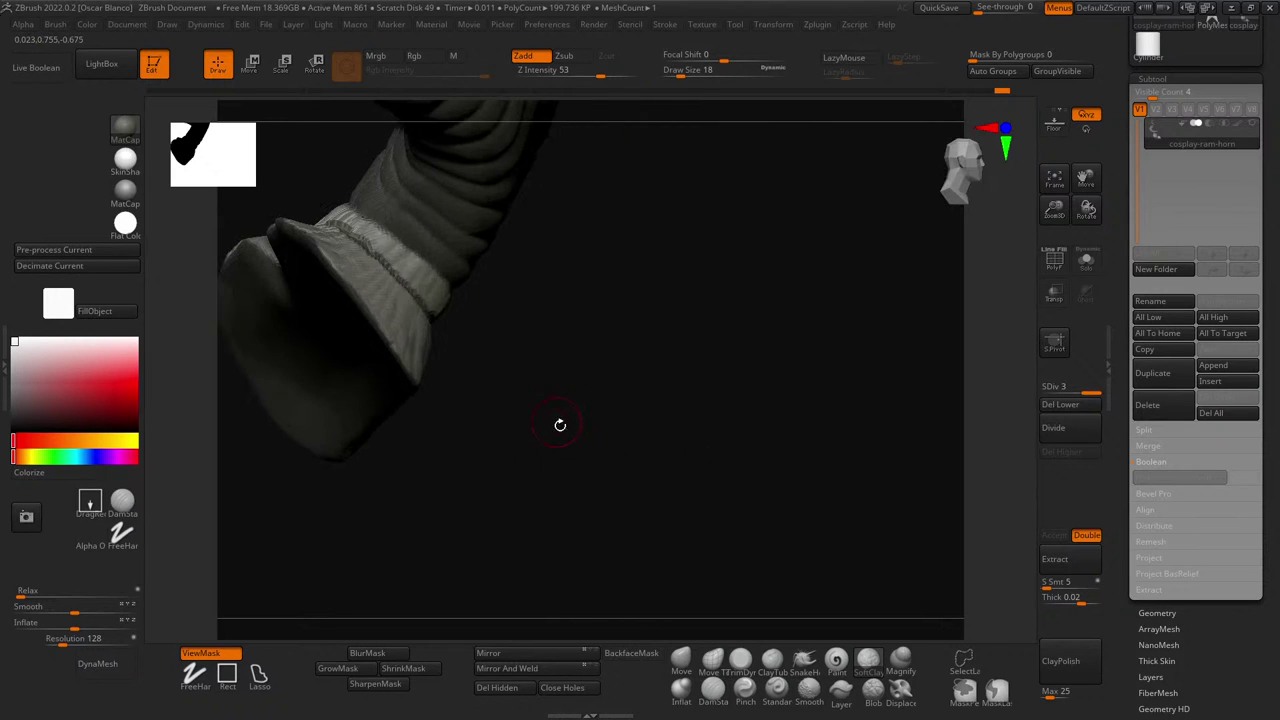
right_drag(560, 426, 634, 503)
mouse_move(430, 439)
right_down()
mouse_move(414, 449)
mouse_move(388, 294)
right_up()
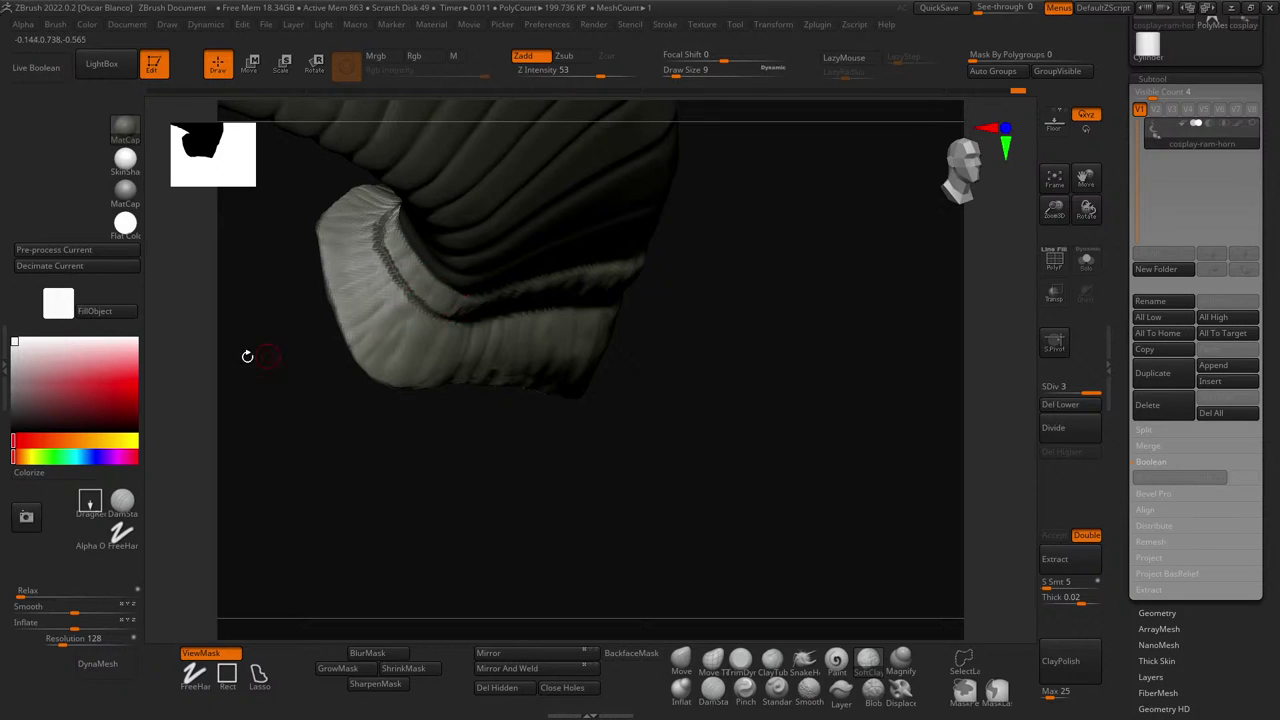
drag(247, 356, 286, 361)
drag(566, 445, 576, 459)
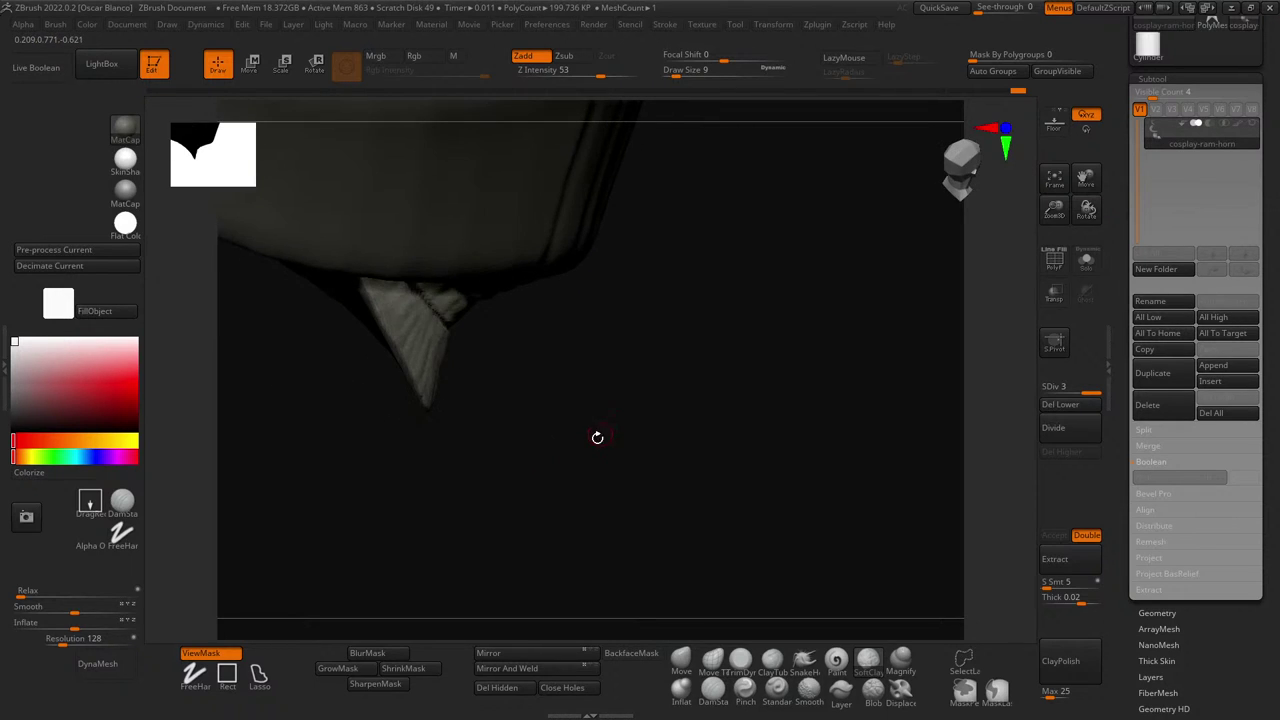
- Add clay striations across the broad faces of the last two segments, first at draw size 9 and then at 14
drag(569, 401, 402, 547)
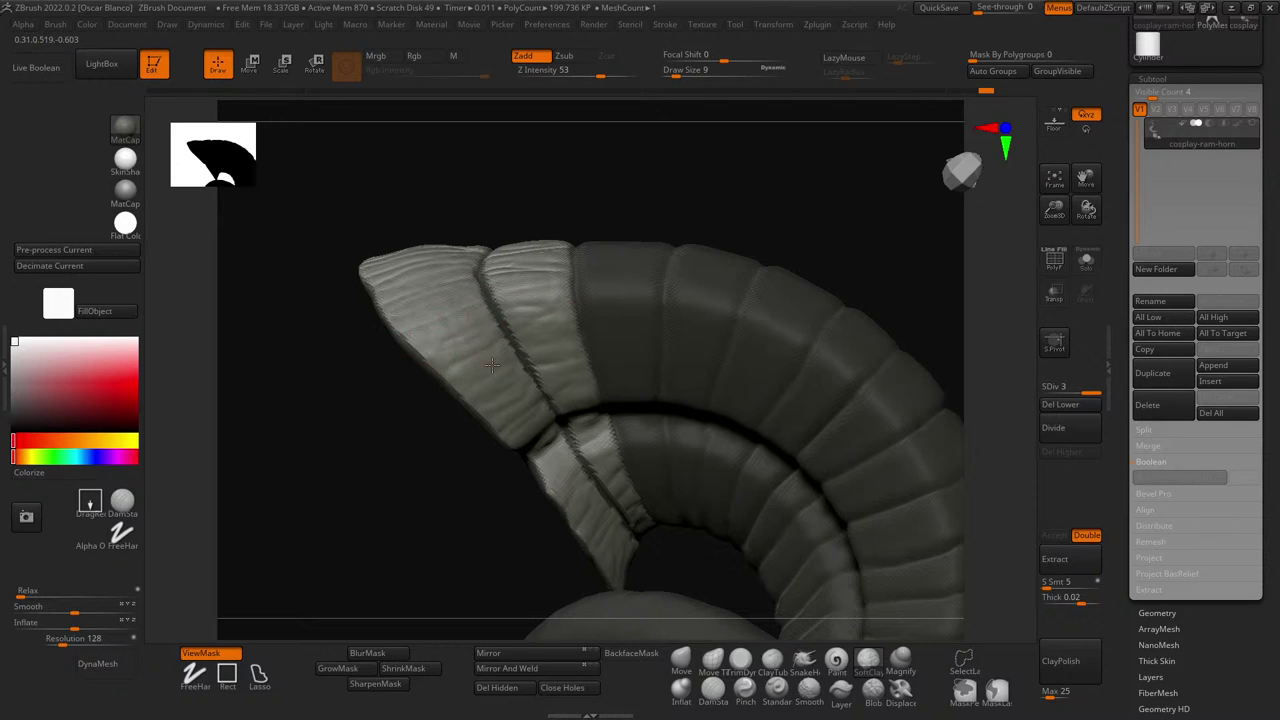
drag(418, 499, 389, 406)
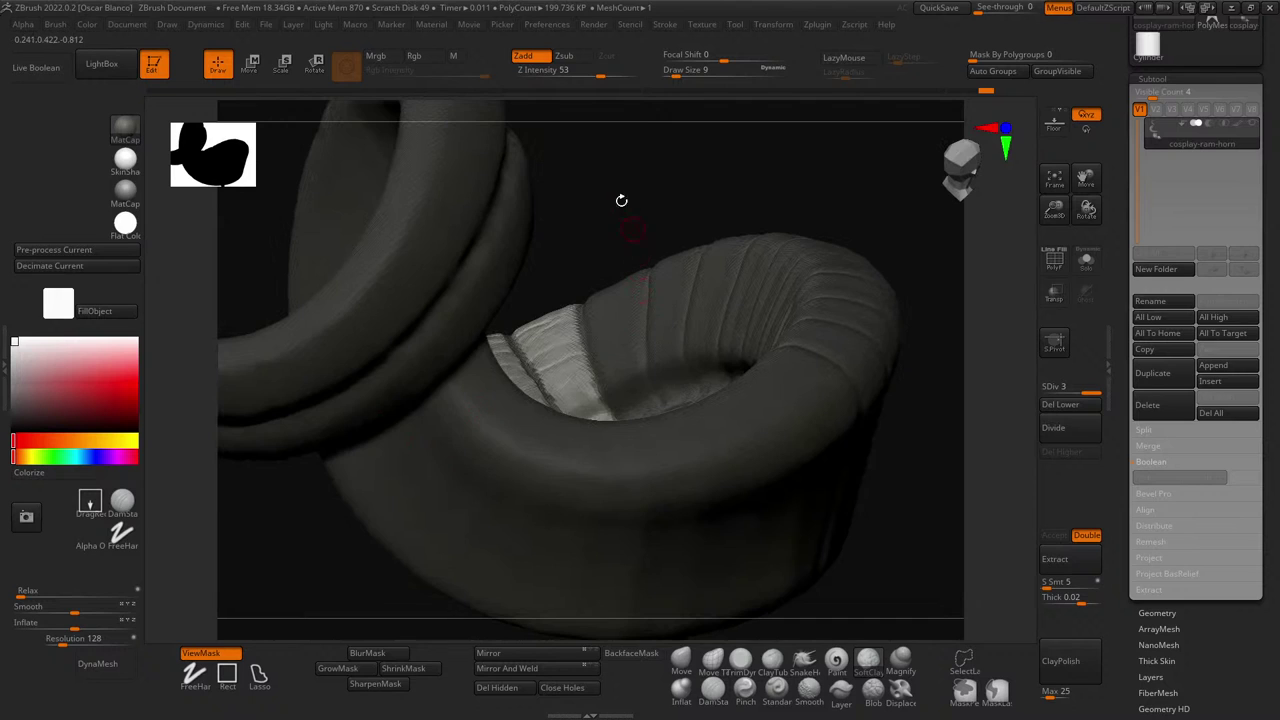
drag(623, 200, 760, 432)
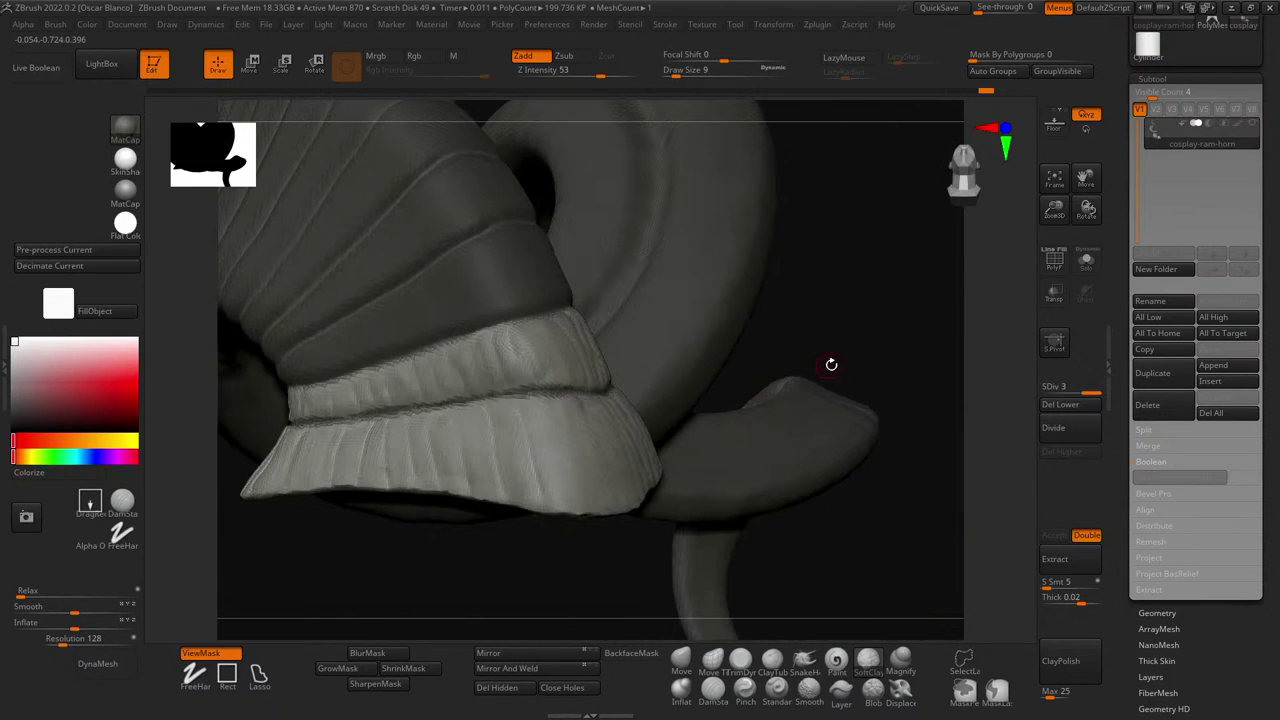
drag(831, 364, 687, 383)
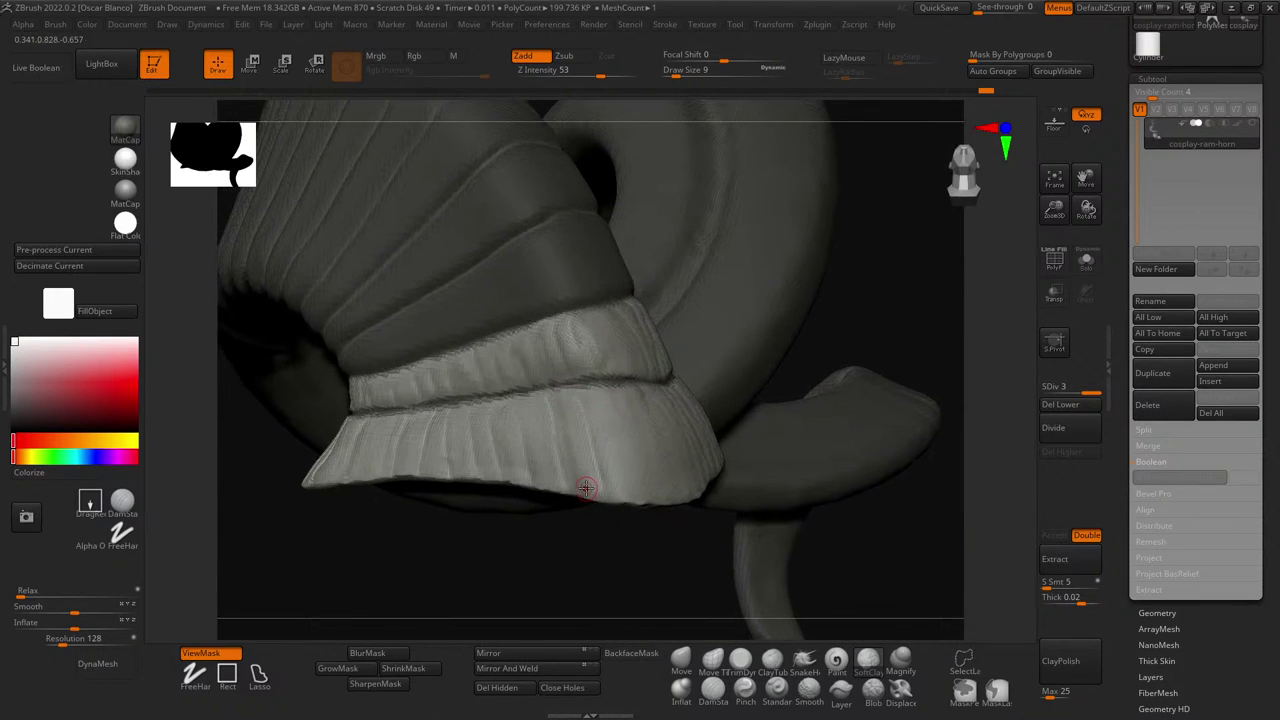
key(bracketright)
mouse_move(577, 403)
mouse_down()
mouse_move(594, 517)
mouse_move(598, 411)
mouse_up()
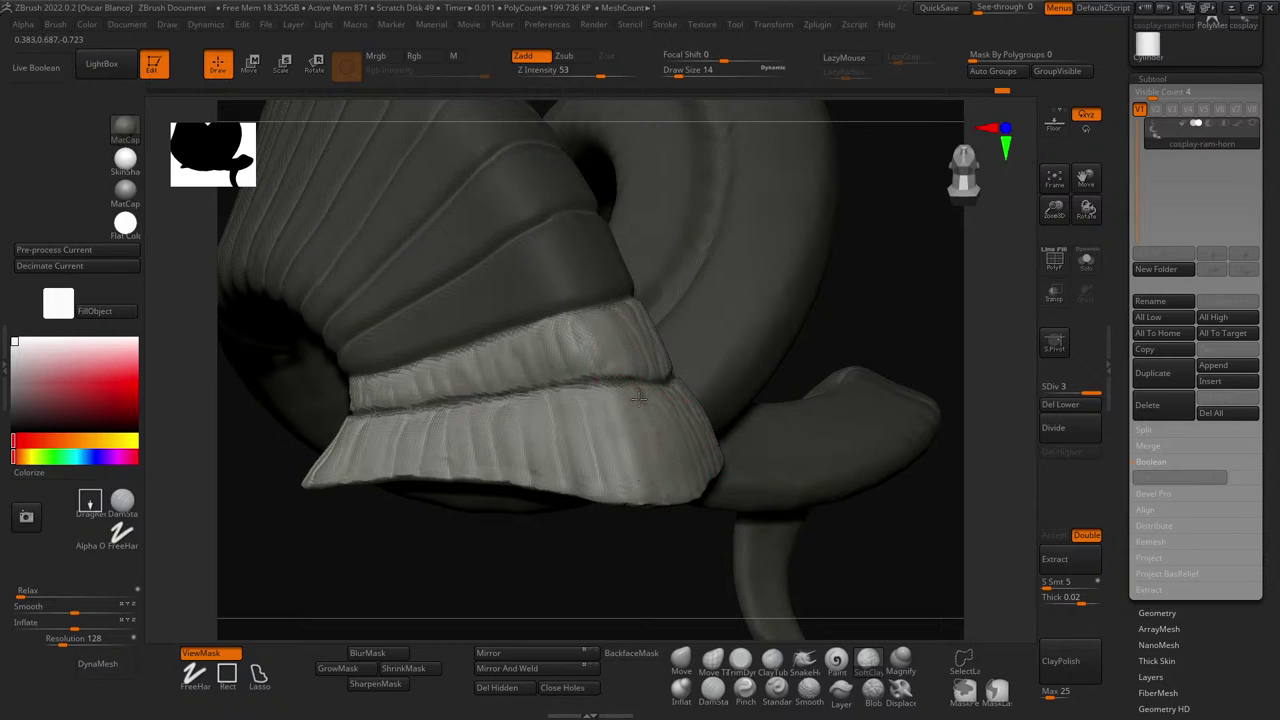
- Clear the mask from the whole horn
ctrl+right_drag(590, 580, 577, 544)
drag(576, 543, 785, 463)
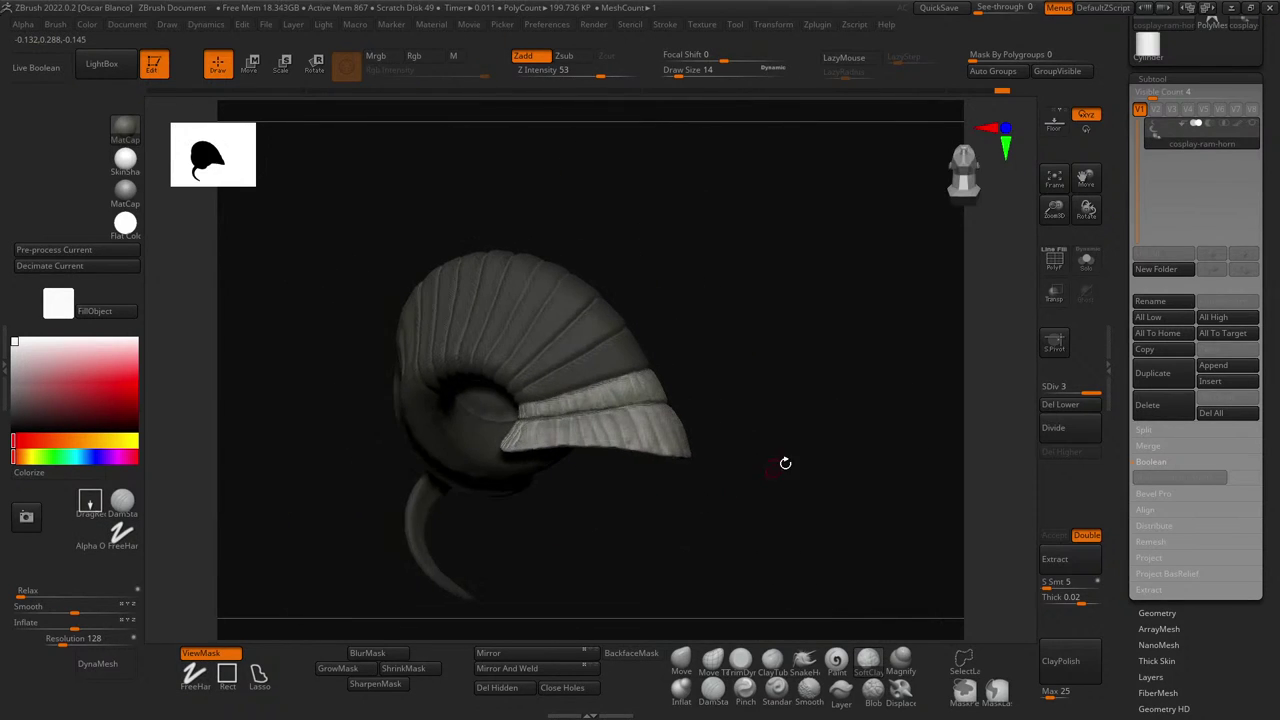
key(ctrl)
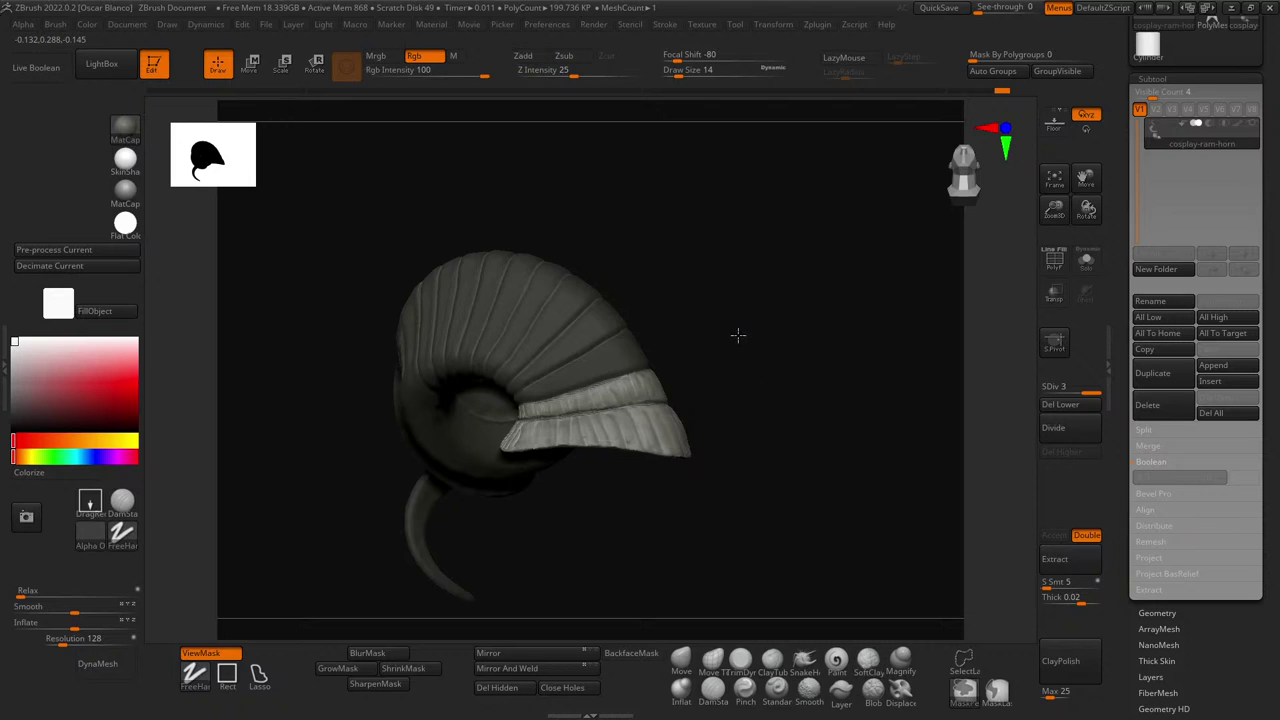
ctrl+click(733, 332)
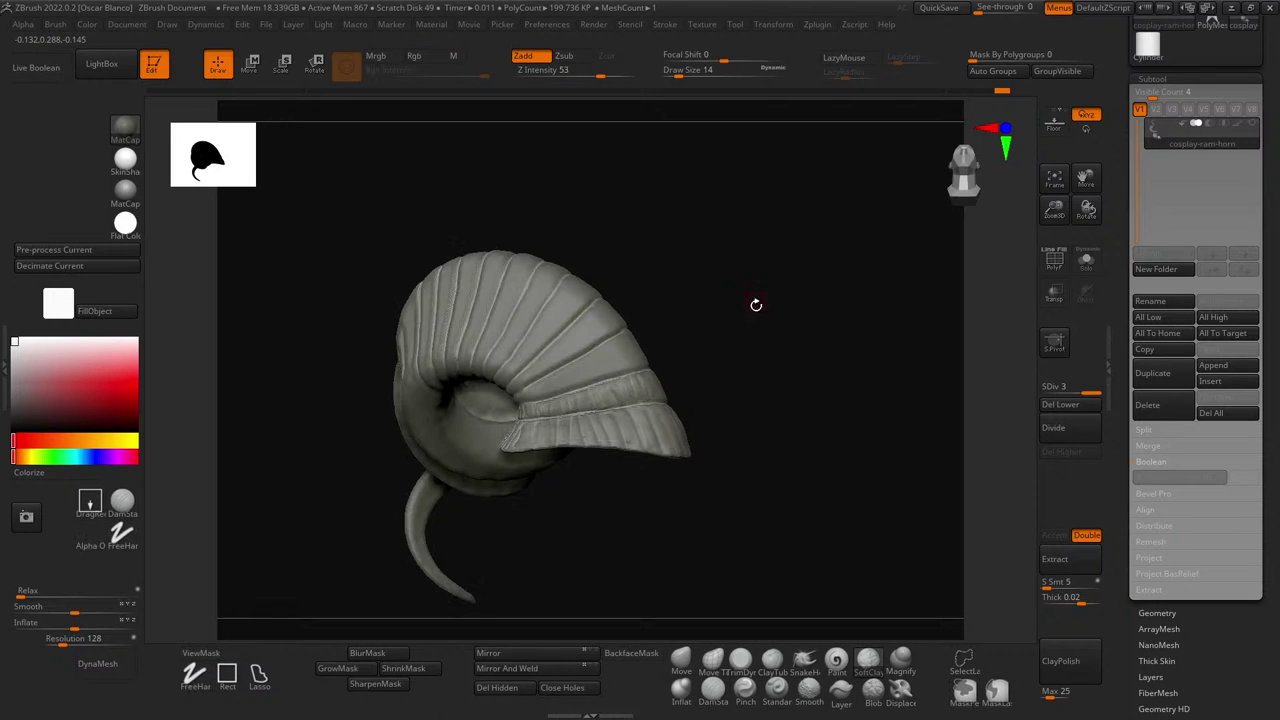
mouse_move(731, 287)
mouse_down()
mouse_move(780, 298)
mouse_move(766, 295)
mouse_move(760, 326)
mouse_up()
ctrl+right_drag(760, 326, 784, 410)
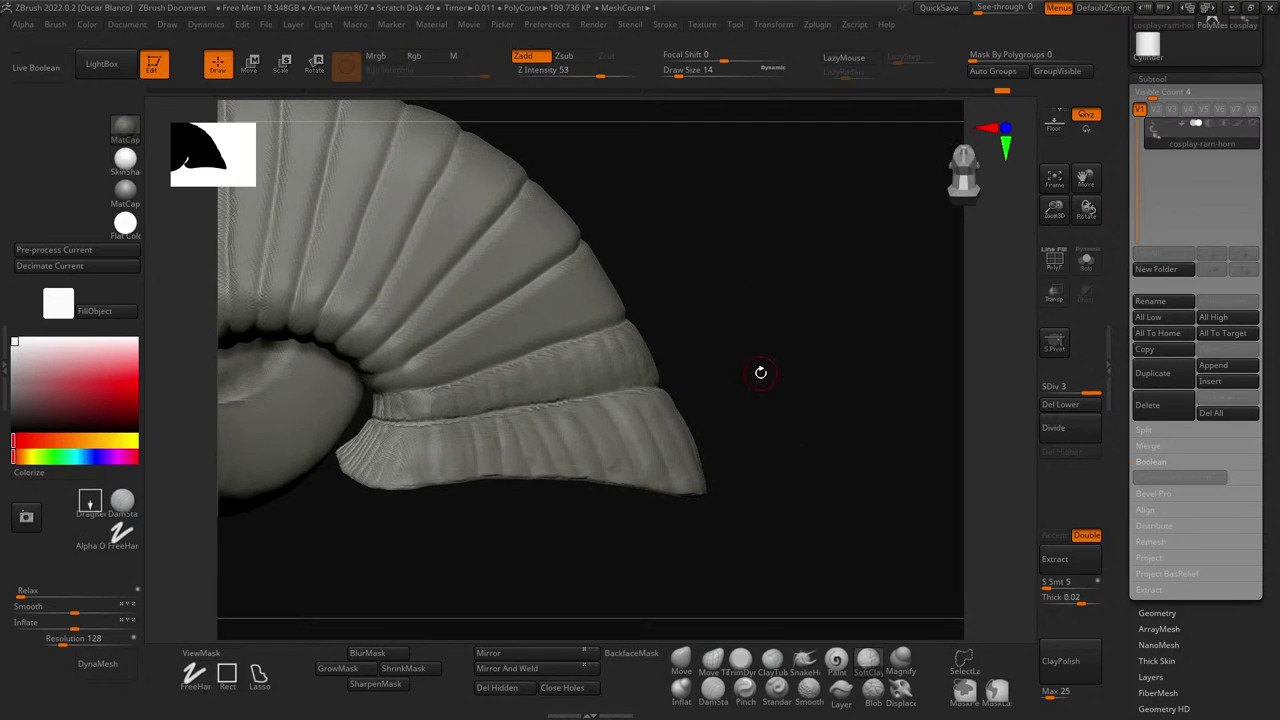
ctrl+click(678, 412)
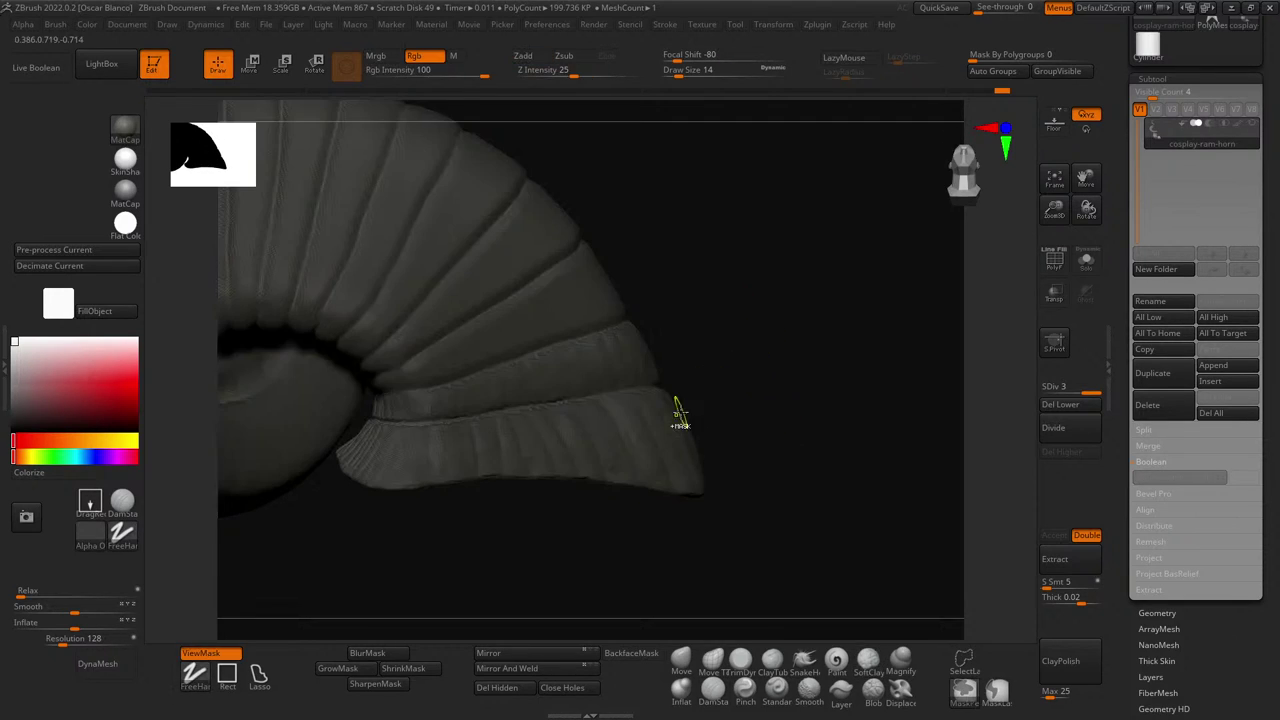
ctrl+click(790, 335)
- Smooth the striations and the seam between the last two segments on the broad face at draw size 9
key(bracketleft)
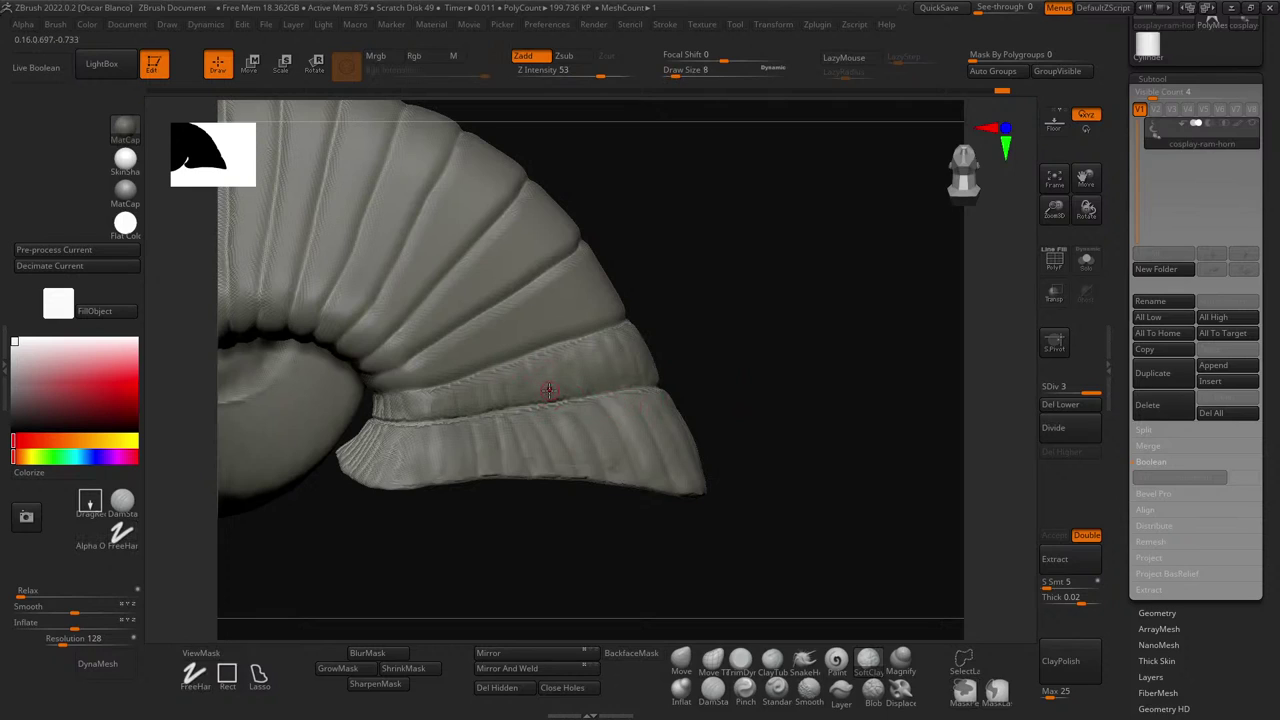
key(ctrl)
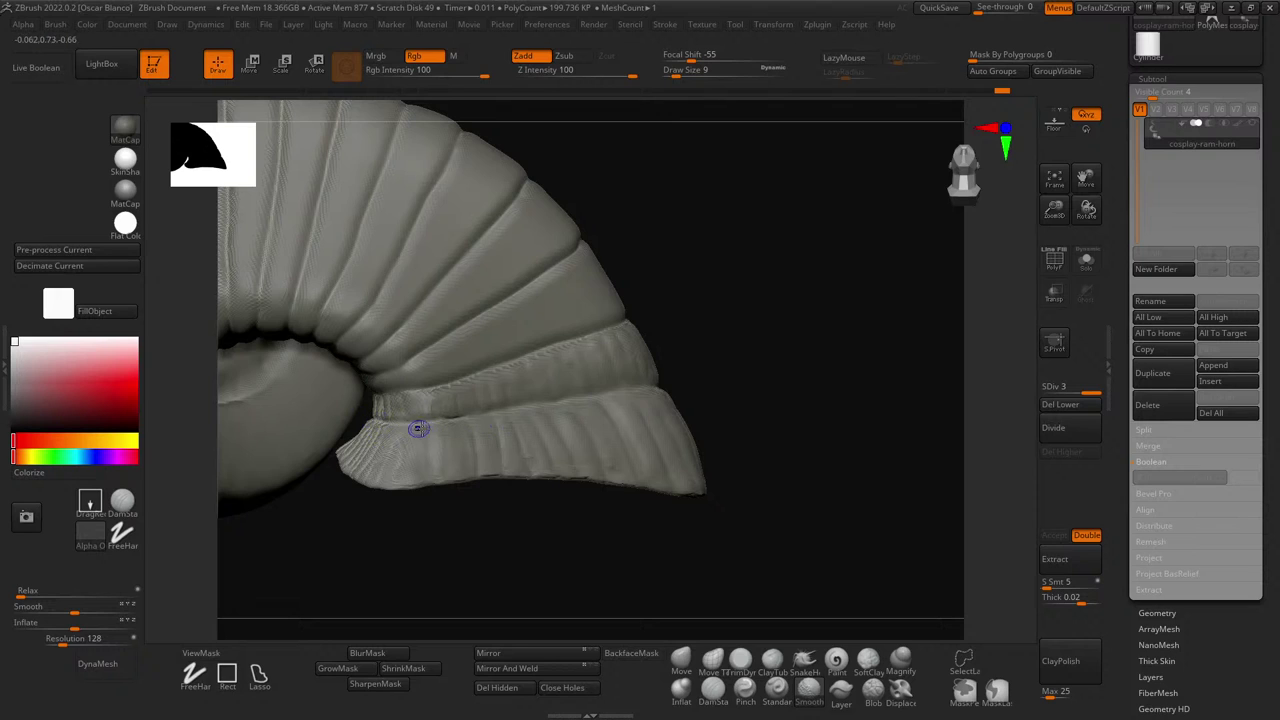
drag(758, 320, 400, 409)
key(ctrl)
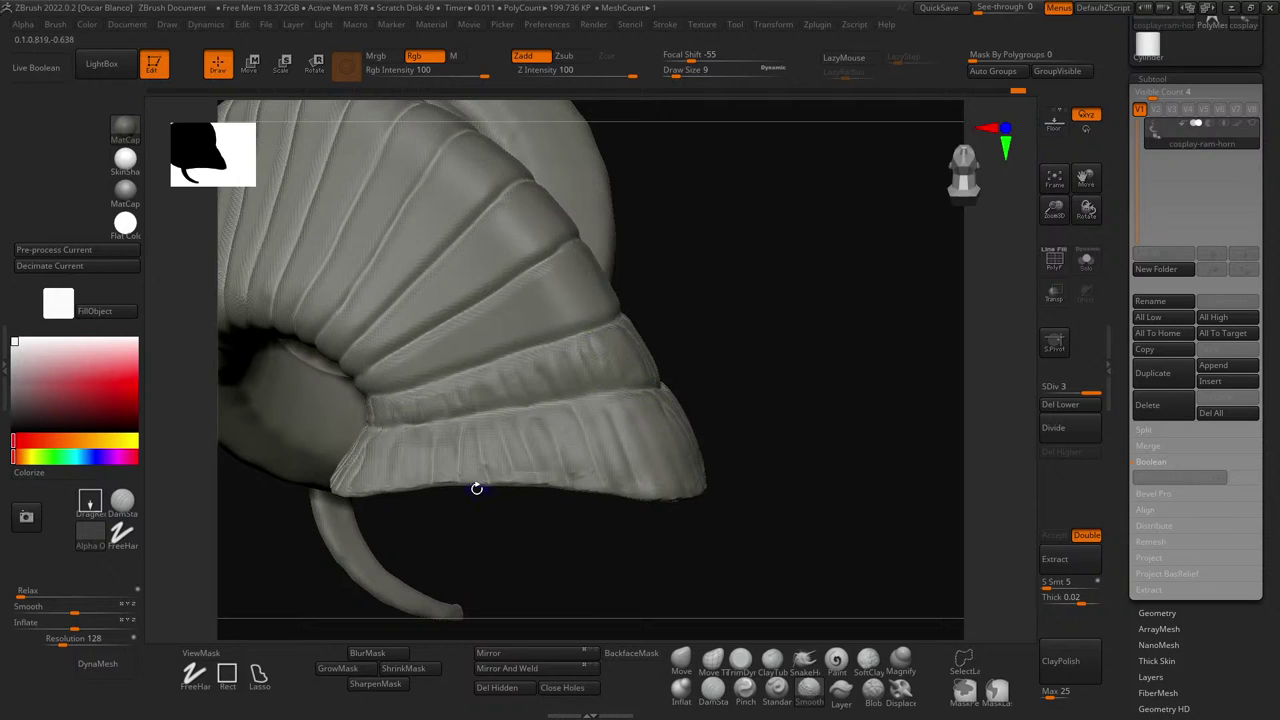
drag(506, 500, 452, 493)
drag(438, 420, 468, 373)
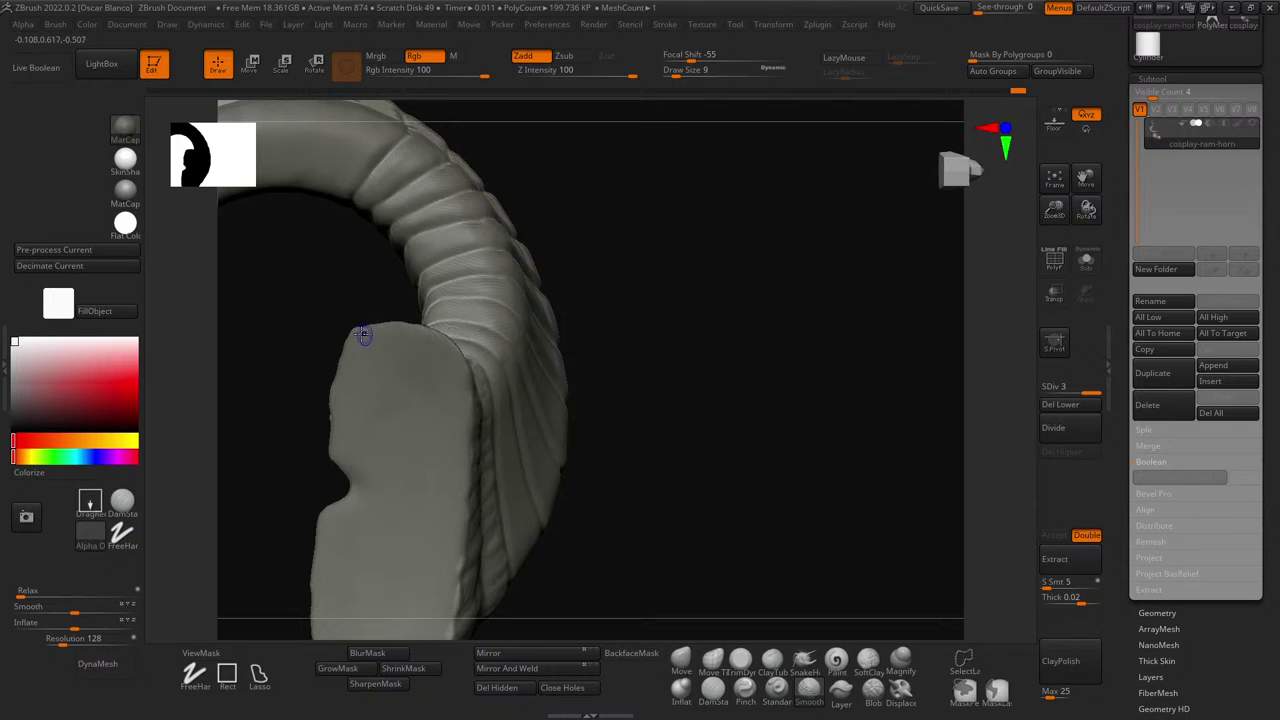
- Smooth the striations of the end segments around the notch on the inner side of the horn
drag(663, 377, 746, 389)
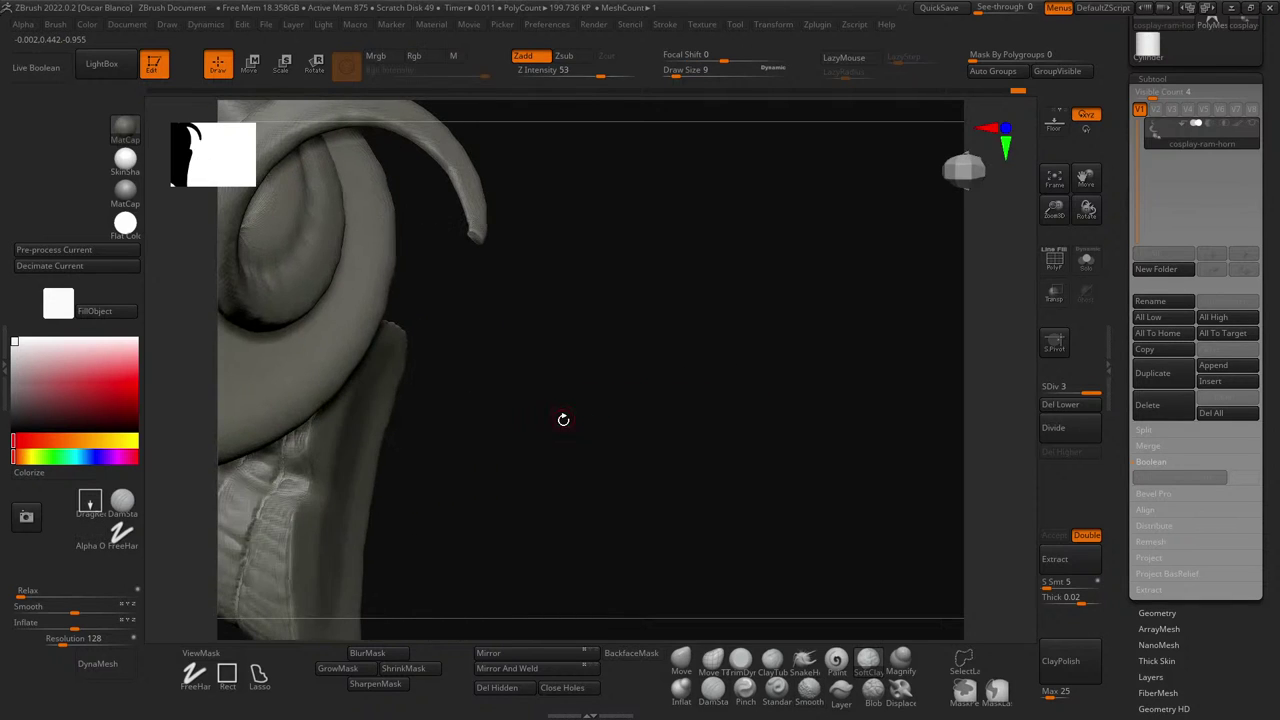
alt+drag(563, 420, 694, 283)
shift+drag(466, 330, 449, 388)
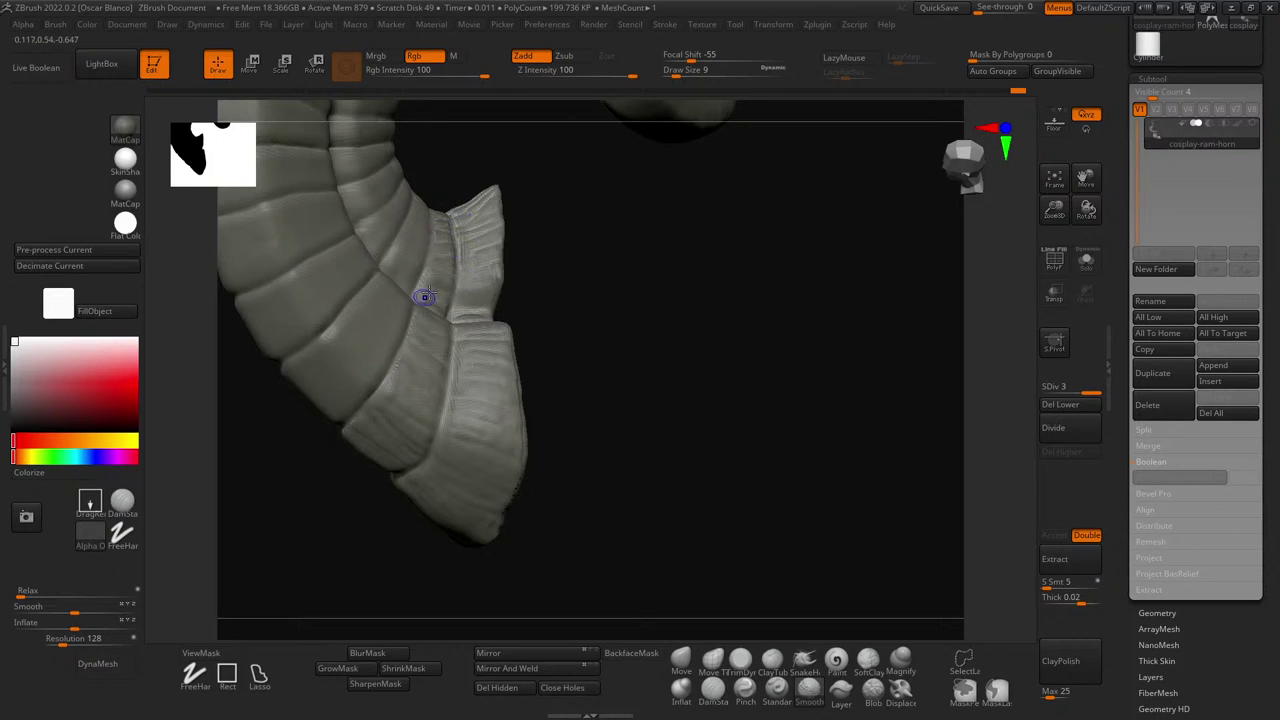
right_drag(425, 297, 405, 352)
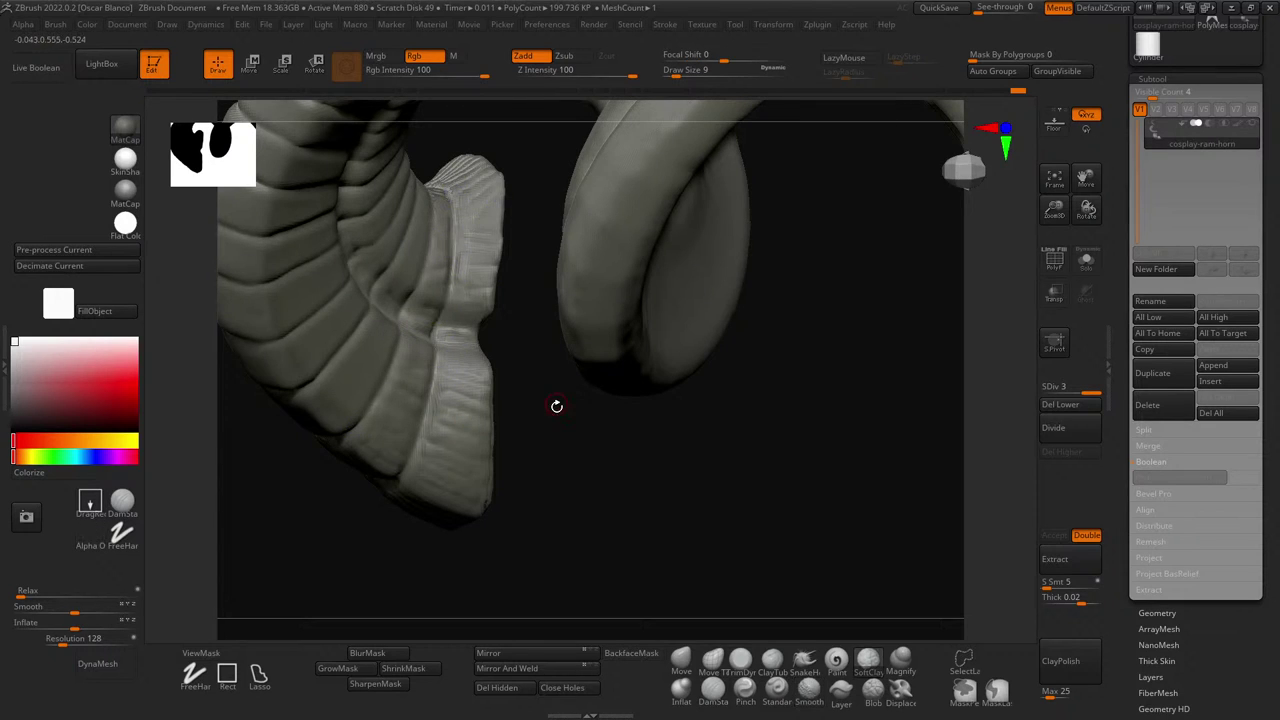
- Examine the end segments from the underside, the outer side and the flat end face
mouse_move(557, 406)
mouse_down()
mouse_move(514, 329)
mouse_move(352, 208)
mouse_up()
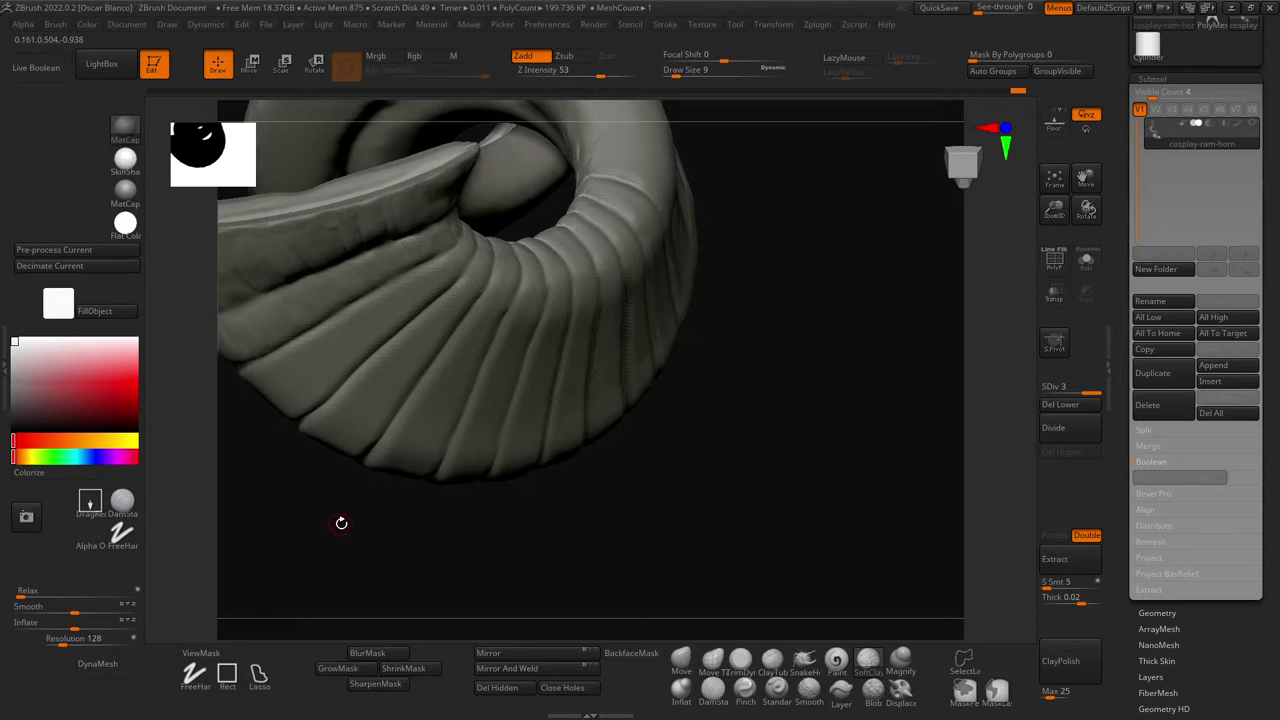
drag(340, 520, 397, 277)
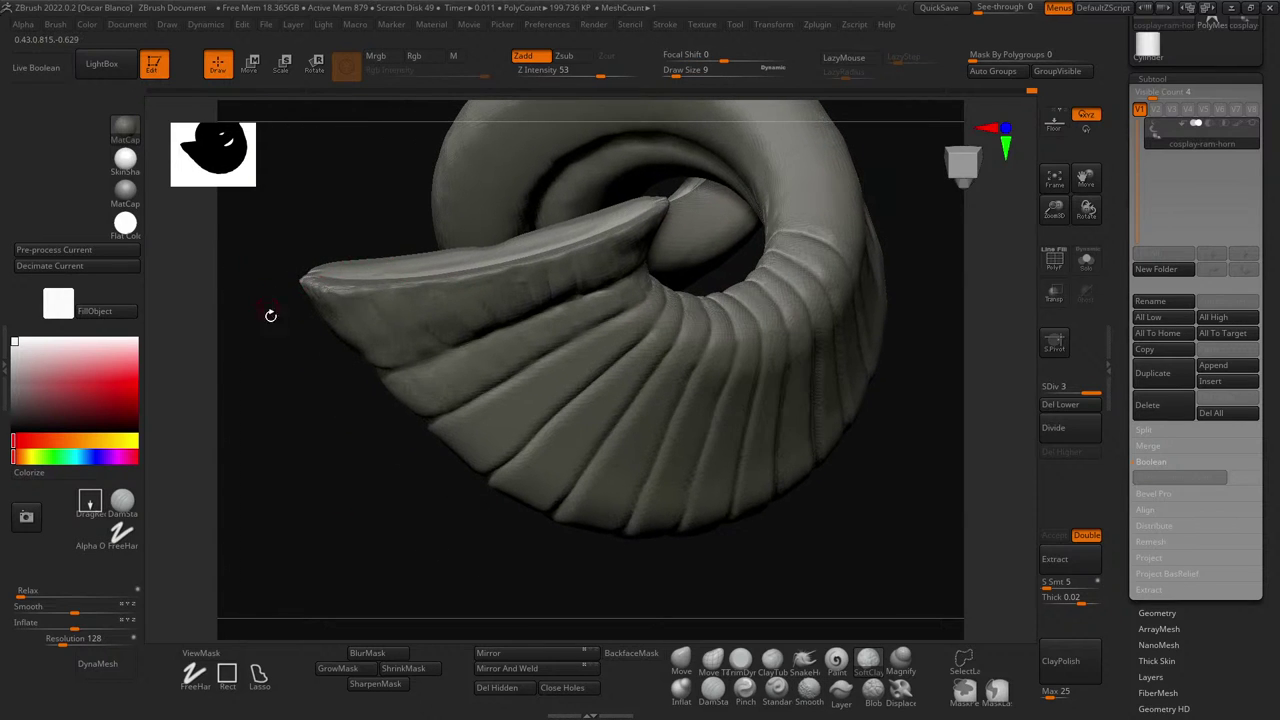
mouse_move(271, 316)
mouse_down()
mouse_move(330, 383)
mouse_move(292, 303)
mouse_up()
drag(440, 360, 554, 376)
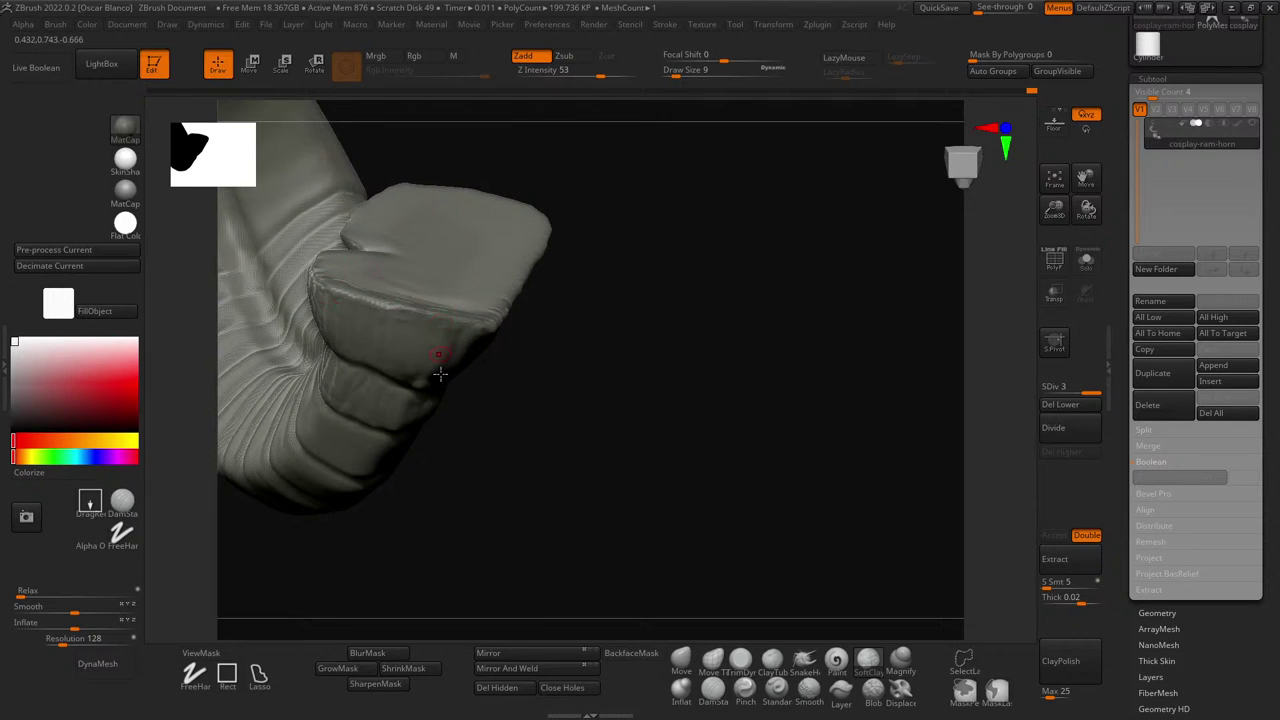
drag(559, 437, 511, 349)
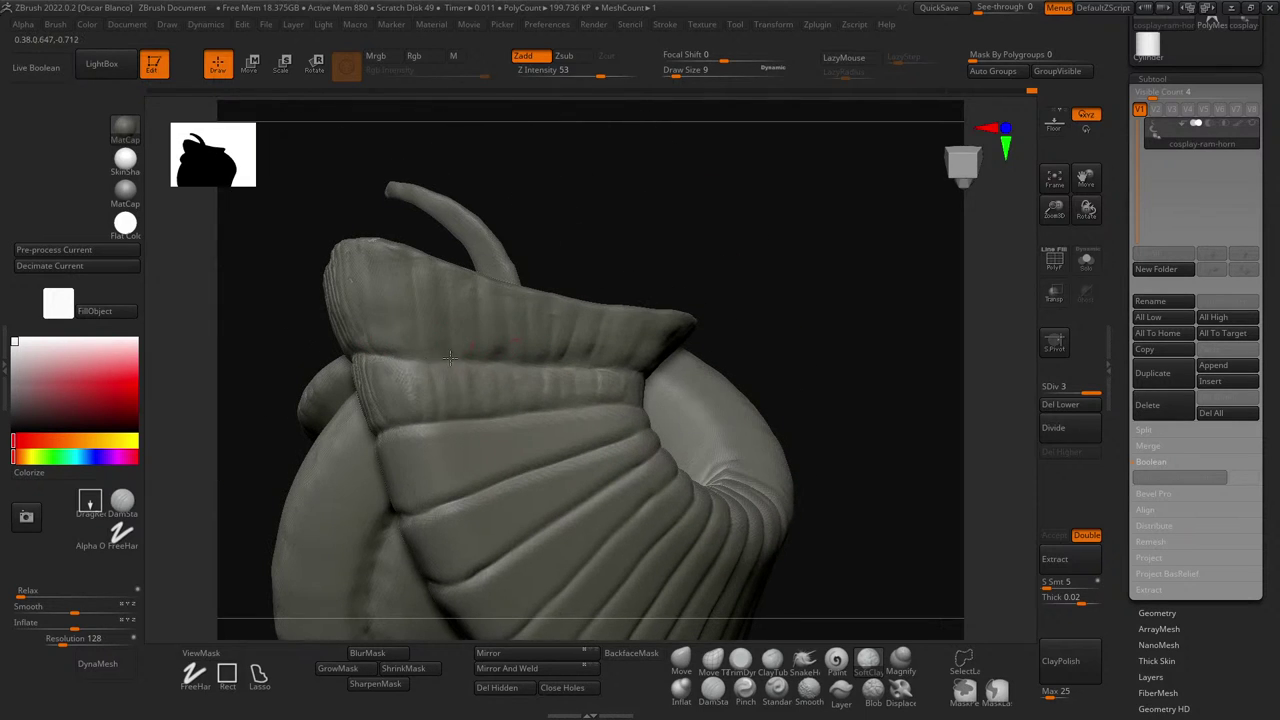
mouse_move(278, 253)
mouse_down()
mouse_move(329, 249)
mouse_move(543, 343)
mouse_up()
drag(826, 446, 790, 445)
mouse_move(573, 225)
mouse_down()
mouse_move(574, 291)
mouse_move(574, 251)
mouse_move(640, 262)
mouse_move(586, 220)
mouse_move(551, 214)
mouse_move(560, 206)
mouse_up()
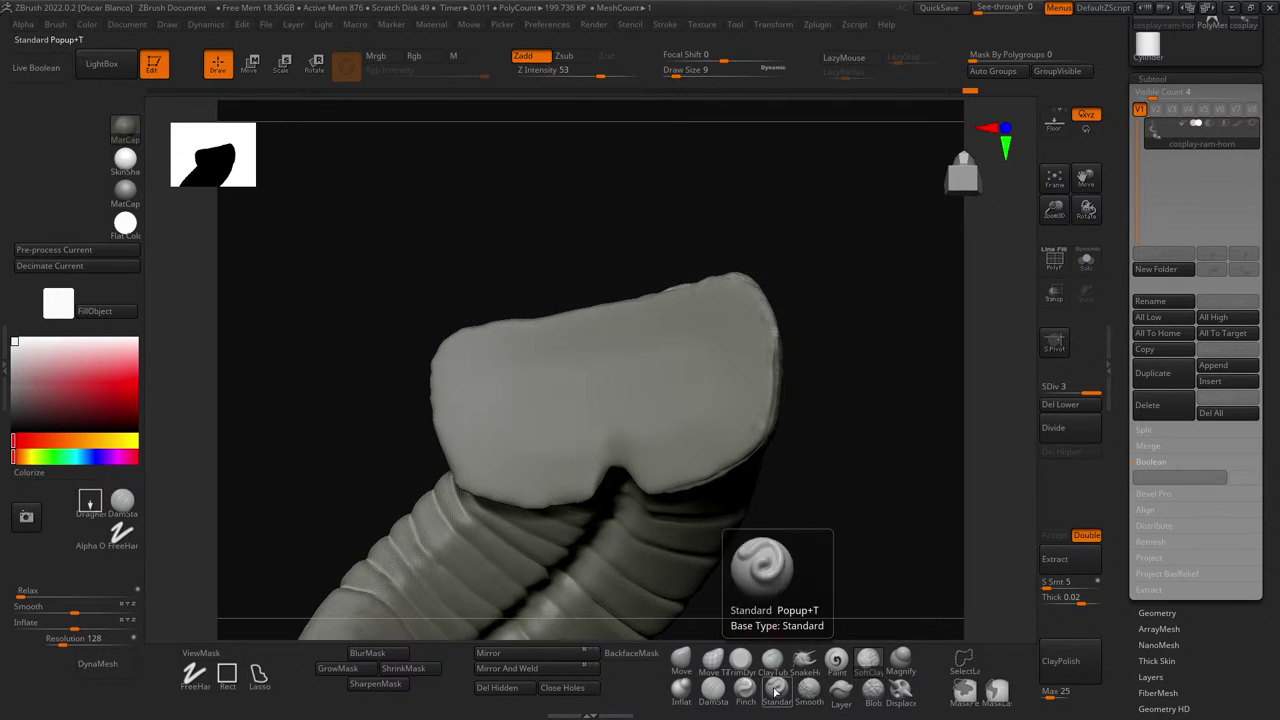
- Switch to the Standard brush and try a diagonal stroke across the horn's flat end face
click(845, 700)
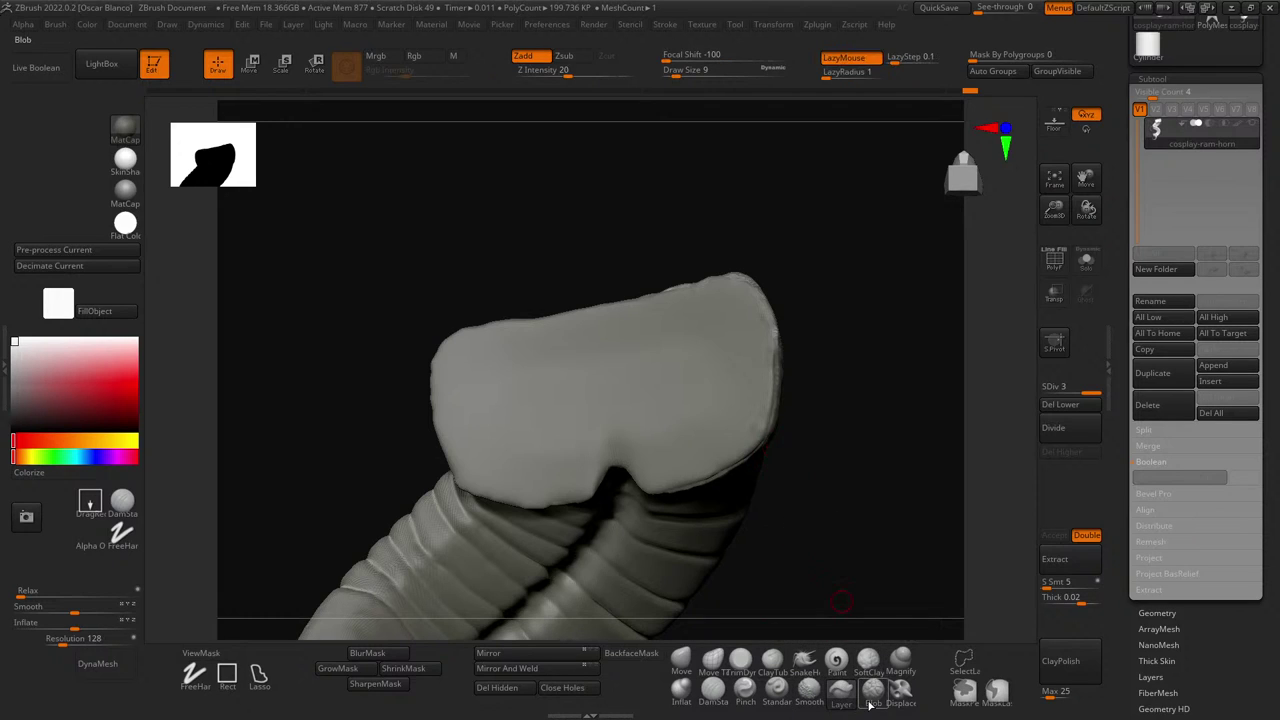
click(776, 689)
alt+drag(849, 475, 872, 478)
drag(575, 371, 765, 440)
key(ctrl+z)
- Try a diagonal ridge across the flat end face at draw size 9 and Z Intensity 45
key(bracketright)
key(bracketright)
key(bracketright)
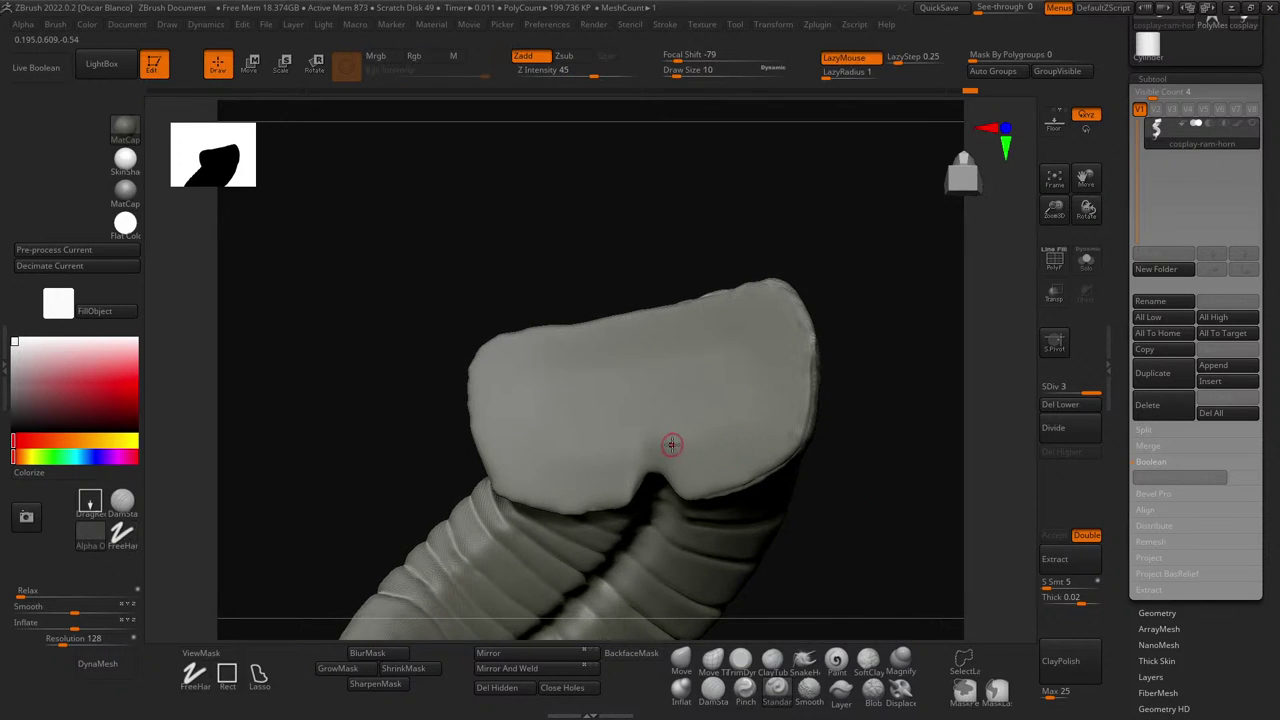
key(bracketleft)
key(bracketleft)
key(bracketleft)
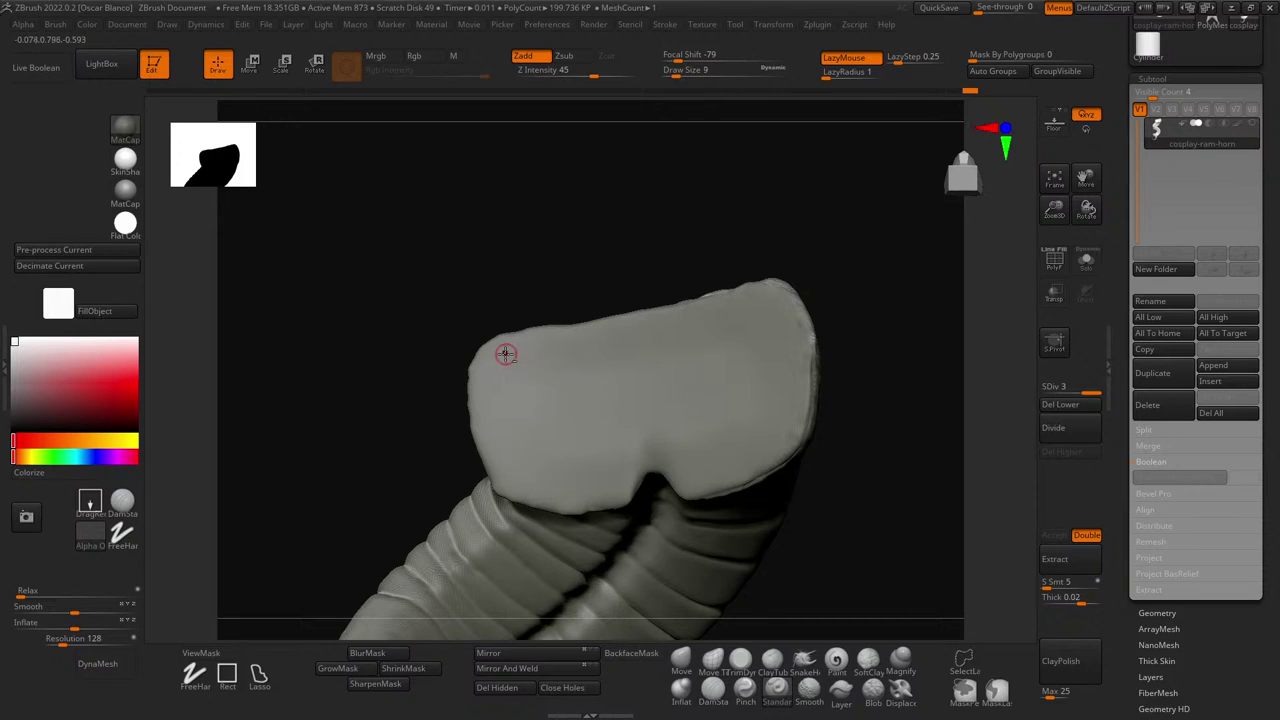
drag(497, 344, 790, 428)
key(ctrl+z)
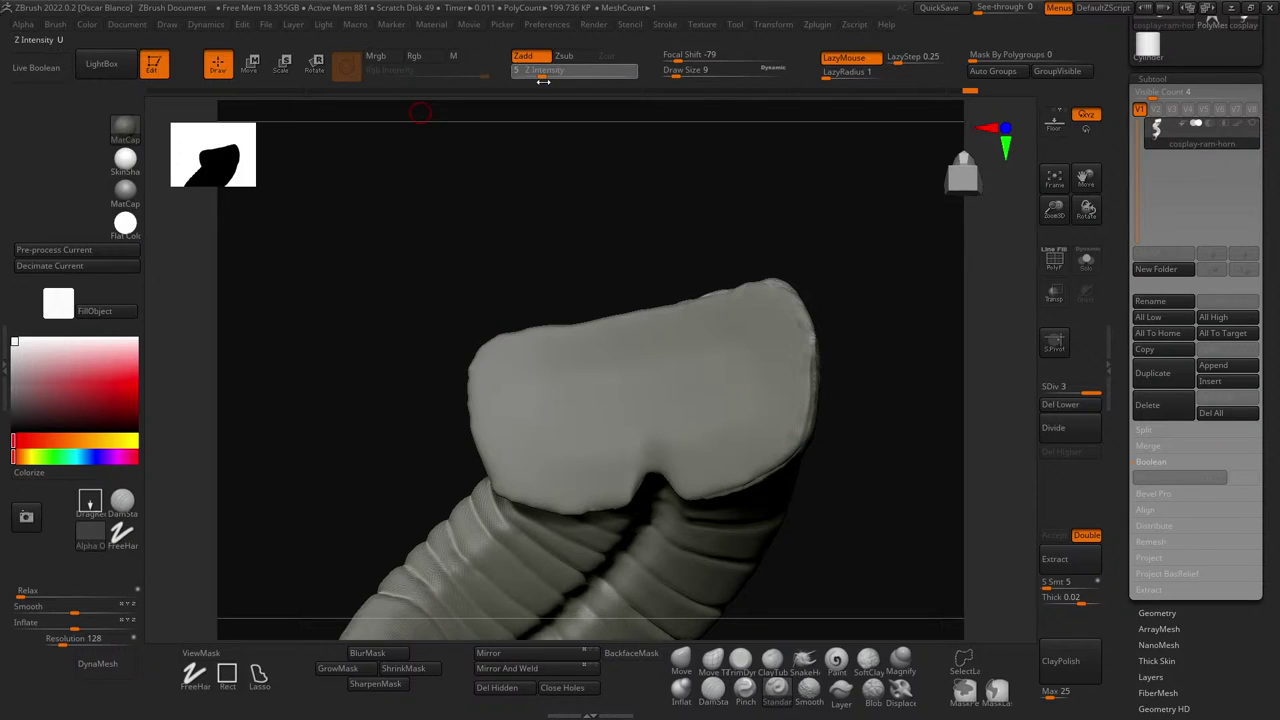
- Reduce the draw size to 4 and try a diagonal ridge across the end face at Z Intensity 12
key(Return)
key(bracketleft)
key(bracketleft)
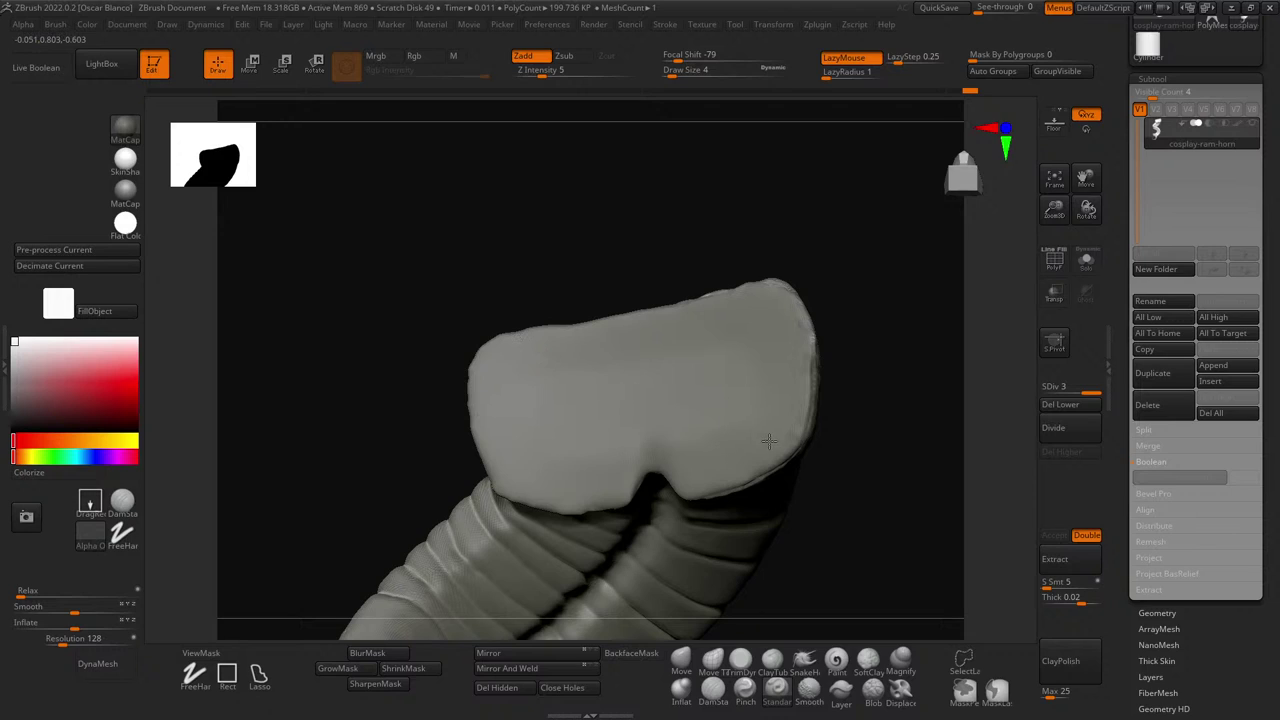
click(566, 72)
text(12)
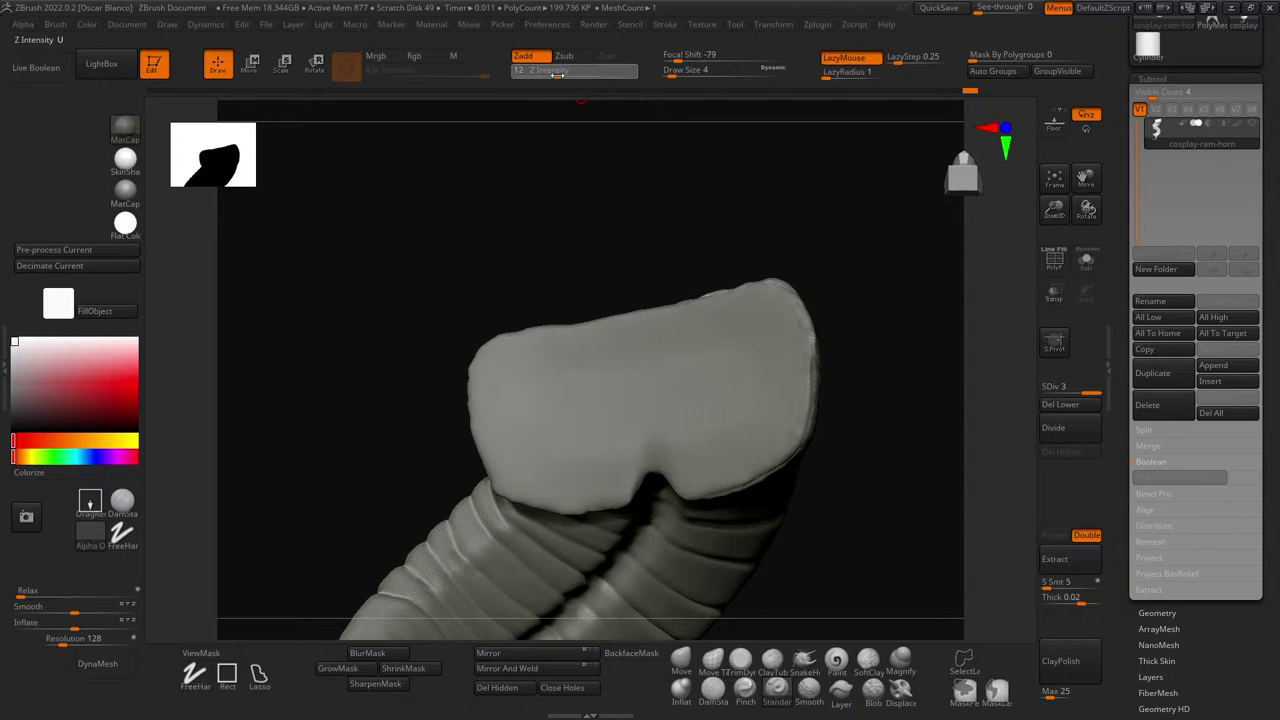
key(Return)
drag(693, 407, 776, 440)
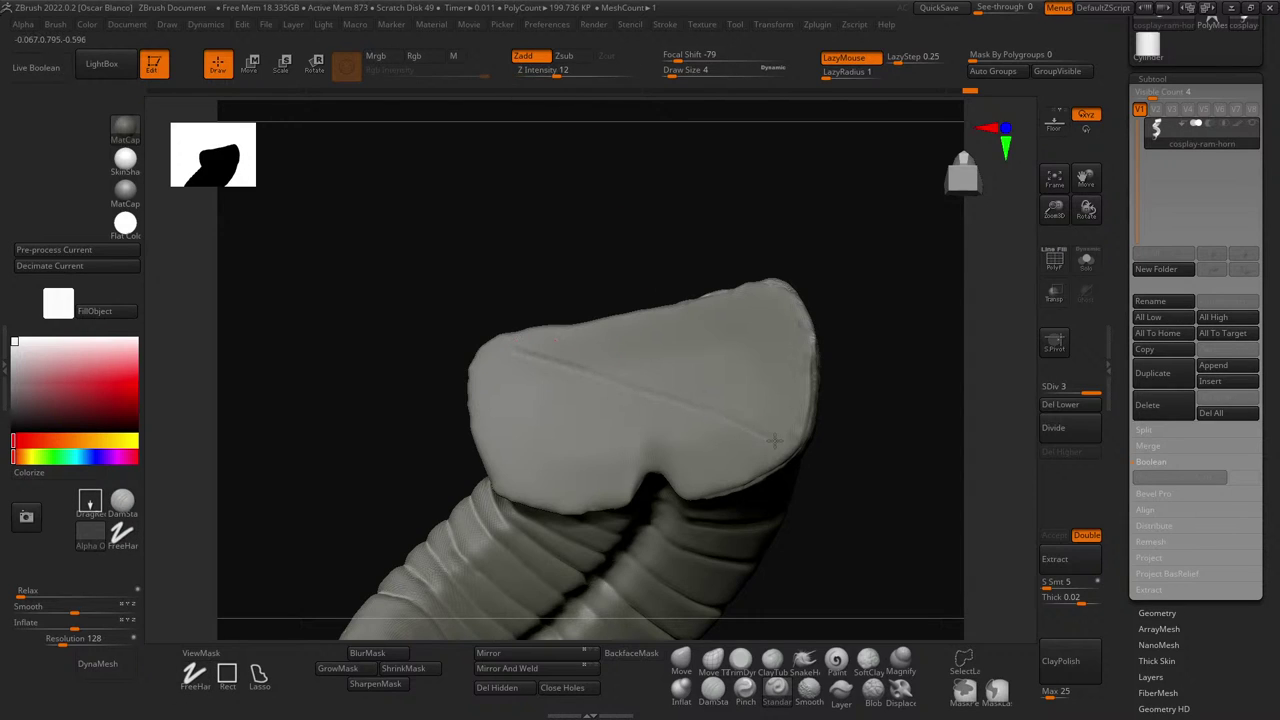
key(ctrl+z)
- Set the Z Intensity to 16 and draw parallel diagonal ridges across the flat end face
drag(557, 77, 563, 77)
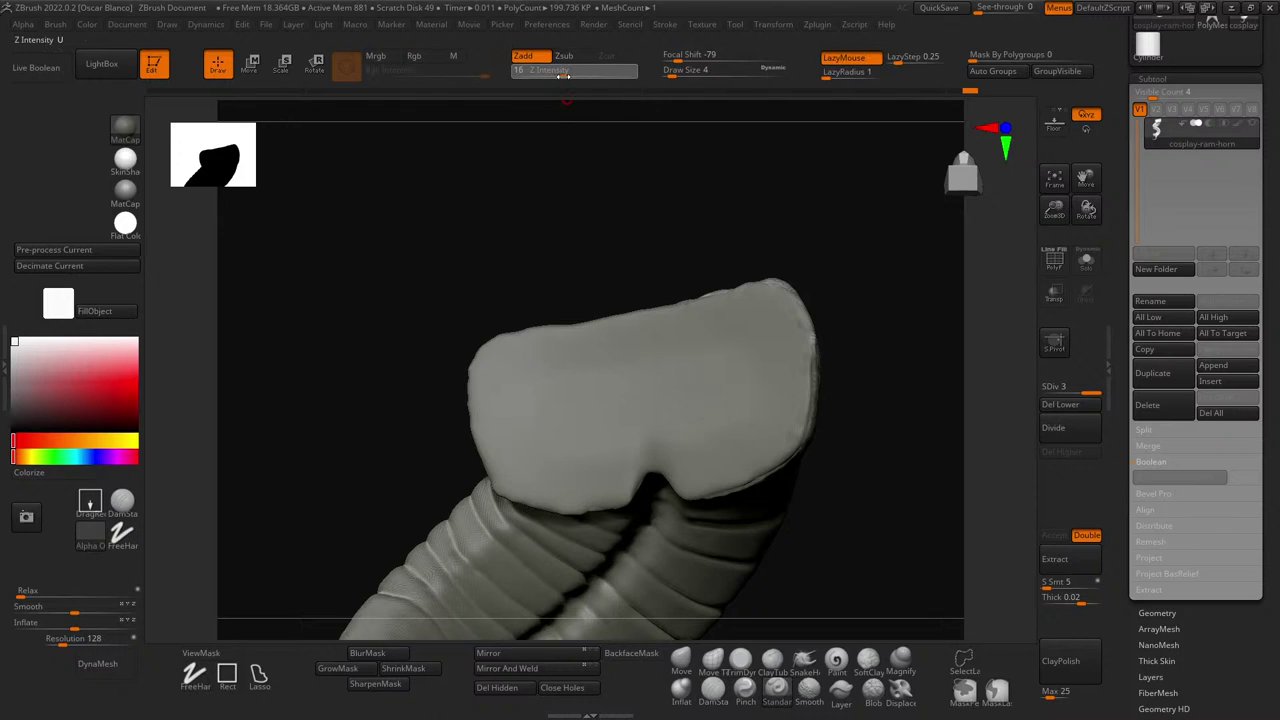
drag(562, 360, 715, 432)
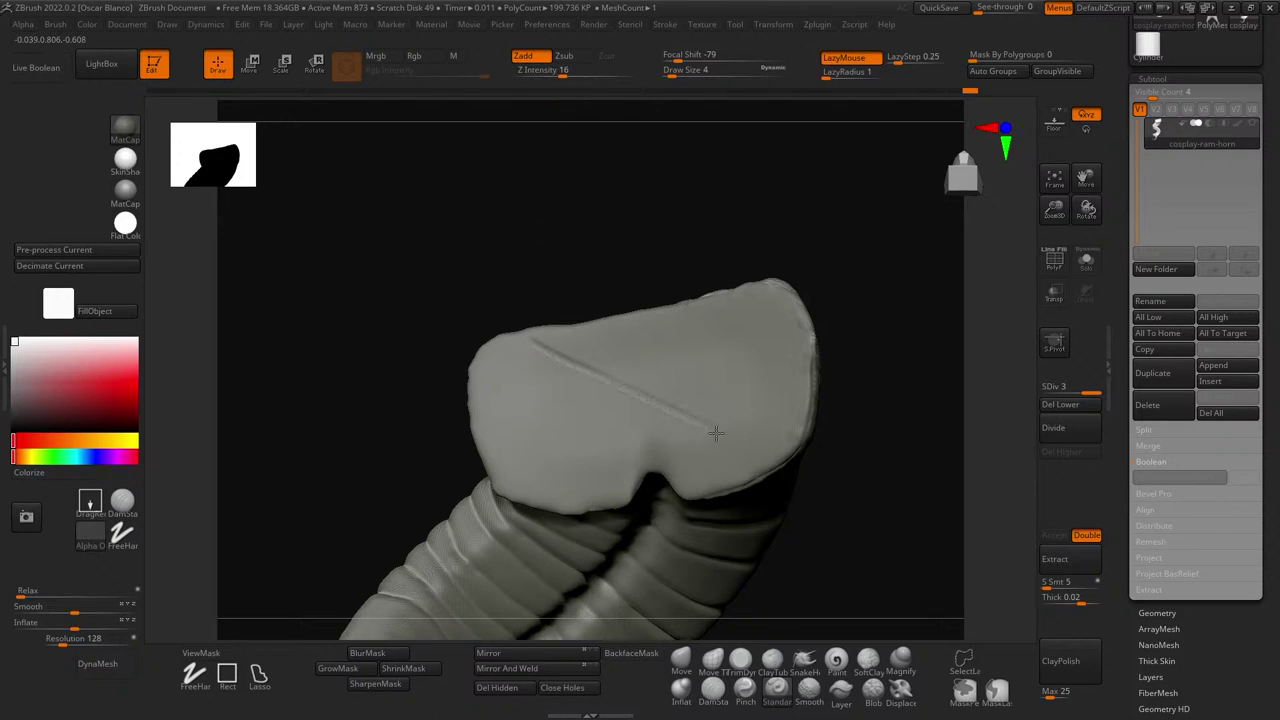
drag(597, 337, 717, 400)
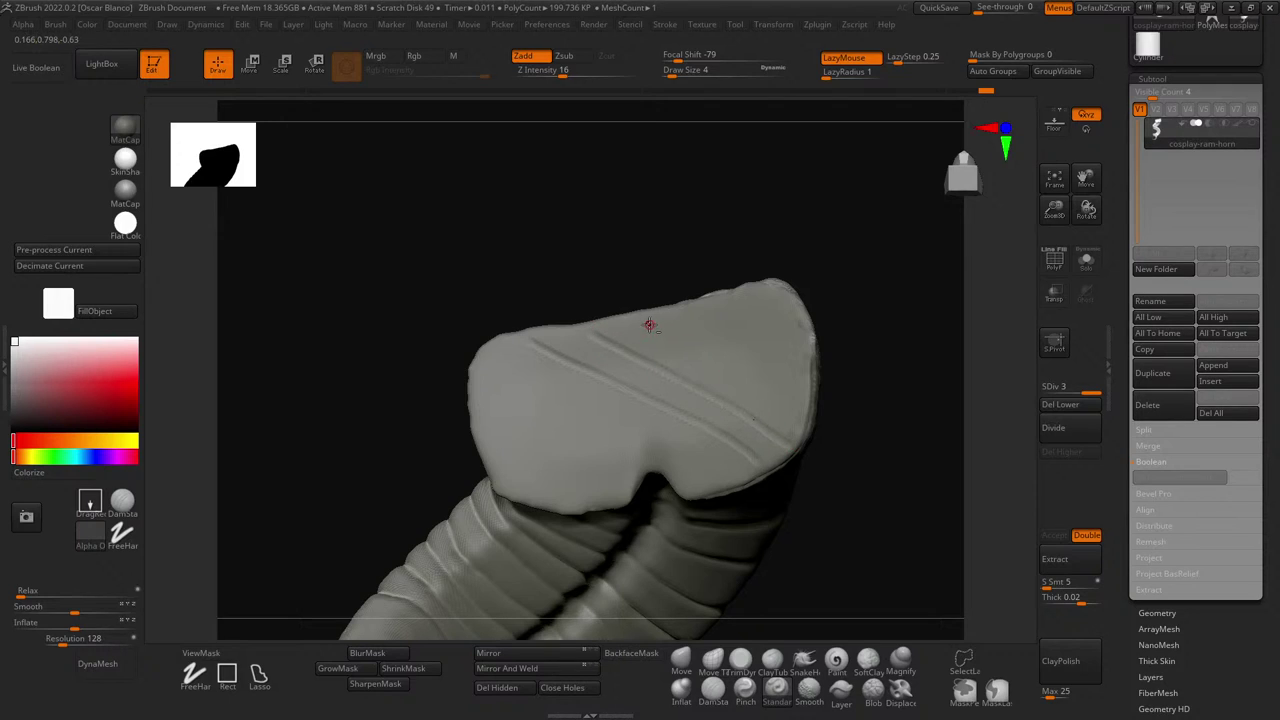
drag(680, 344, 763, 390)
drag(691, 316, 735, 335)
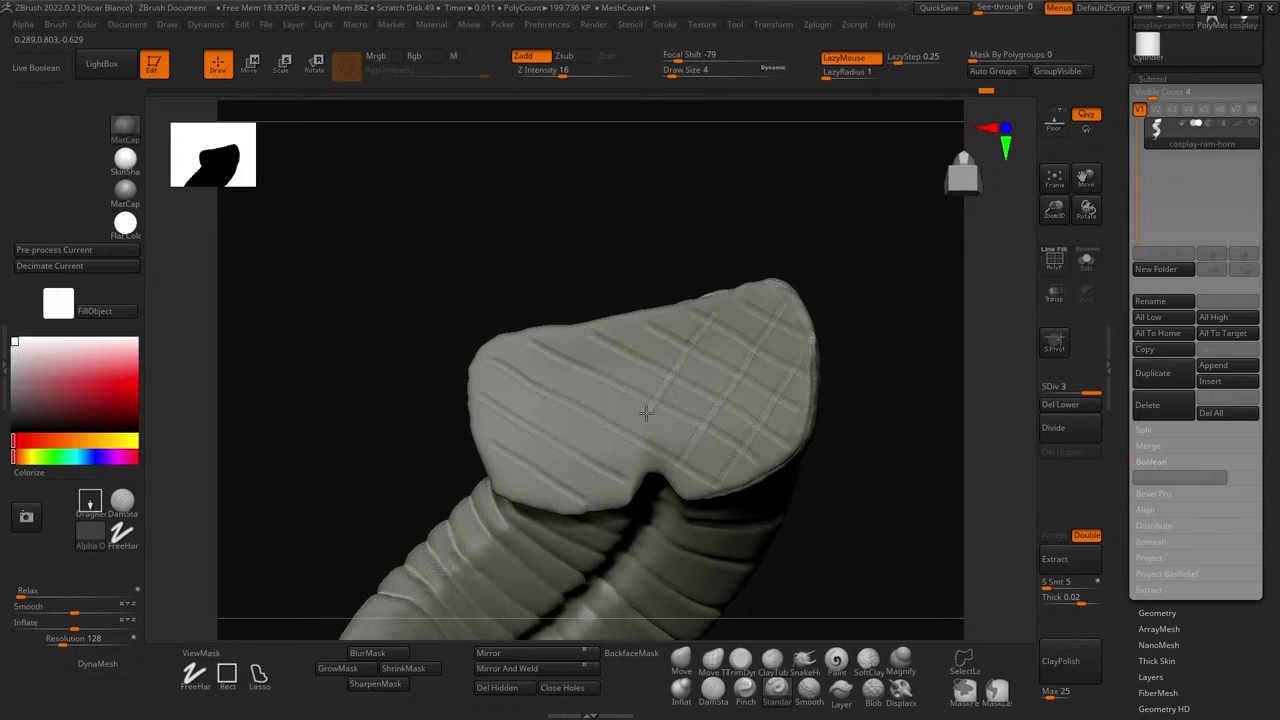
- Draw ridges in the opposite diagonal direction over the end face to complete a crosshatch pattern
drag(719, 320, 598, 497)
drag(620, 381, 531, 499)
drag(598, 338, 501, 470)
mouse_move(429, 257)
mouse_down()
mouse_move(420, 214)
mouse_move(469, 191)
mouse_move(460, 255)
mouse_move(386, 257)
mouse_move(550, 437)
mouse_move(486, 289)
mouse_move(494, 226)
mouse_move(466, 209)
mouse_move(426, 250)
mouse_move(431, 323)
mouse_move(414, 346)
mouse_move(434, 257)
mouse_move(451, 270)
mouse_up()
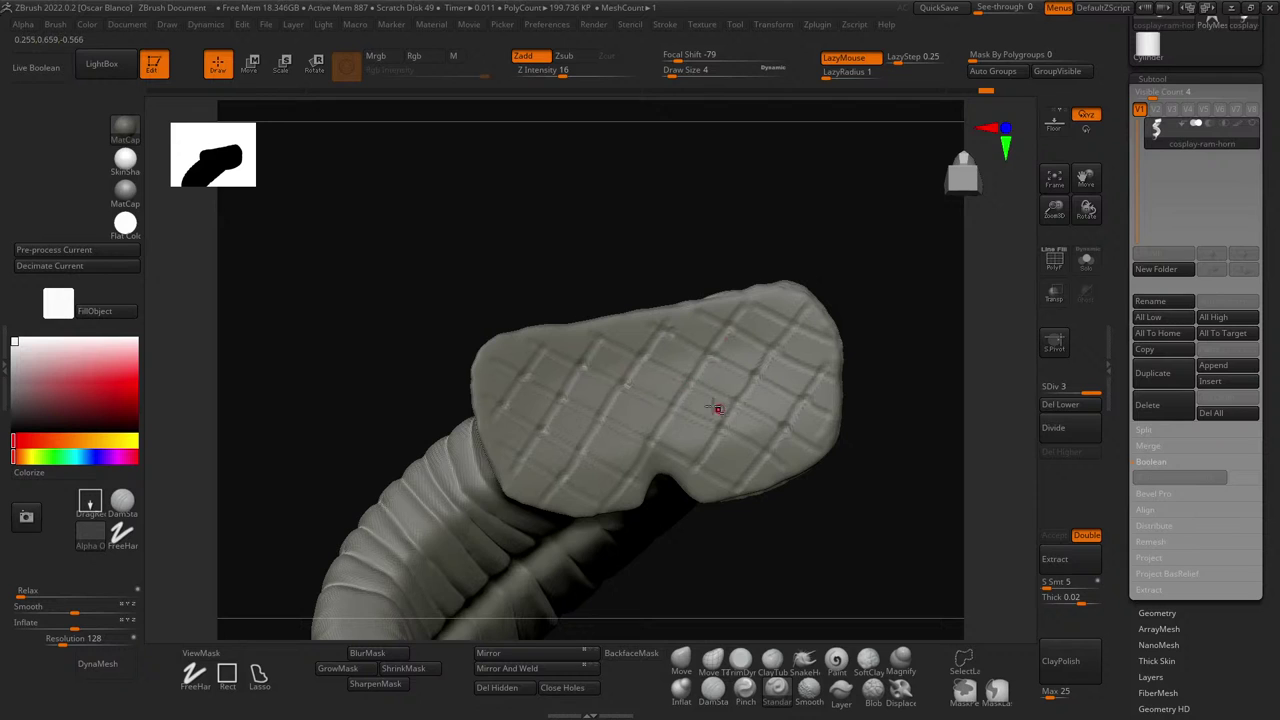
drag(566, 271, 492, 465)
- Try carving a groove across the horn below the last ring with the DamStandard brush at Z Intensity 48
drag(805, 524, 789, 429)
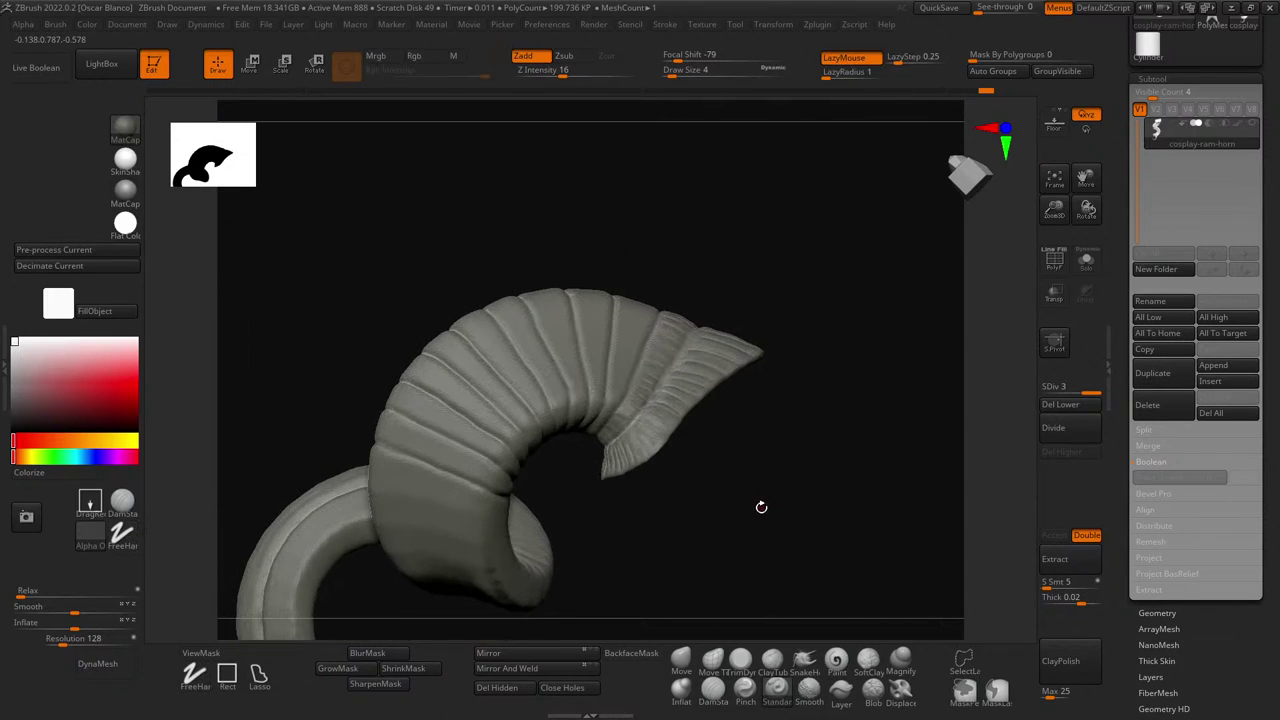
alt+drag(760, 506, 764, 391)
drag(754, 460, 740, 437)
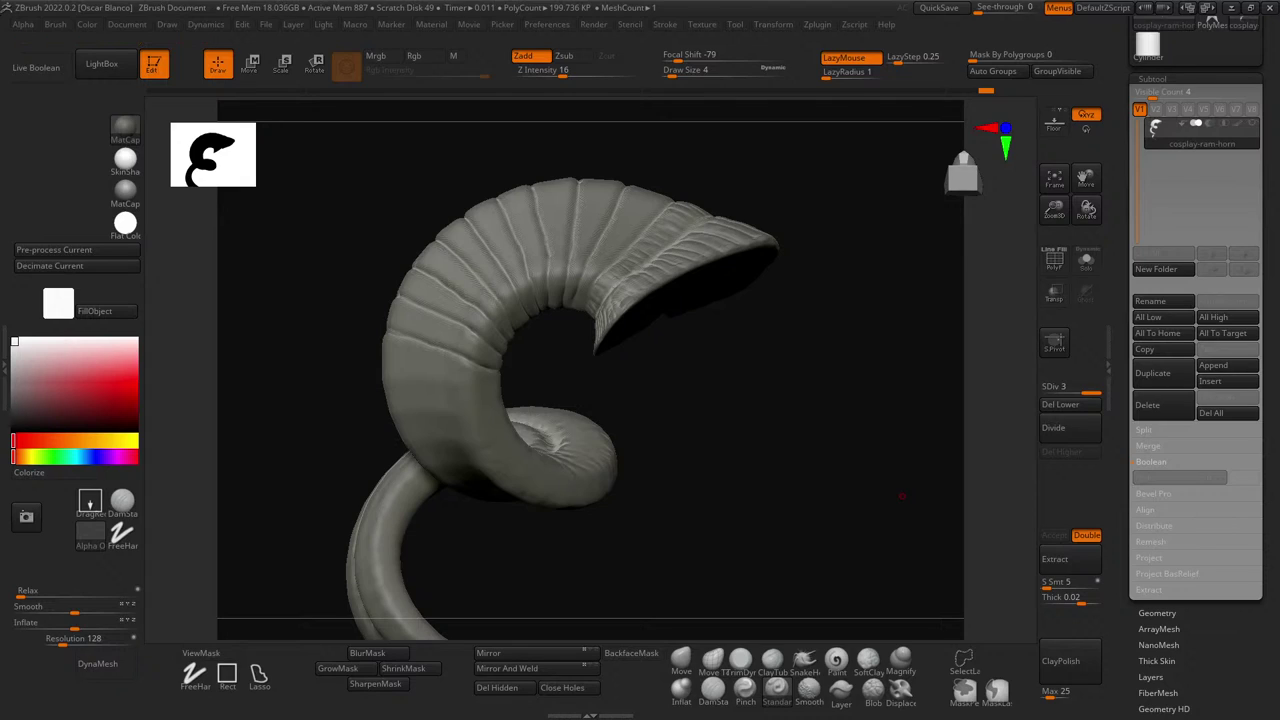
alt+drag(902, 496, 734, 214)
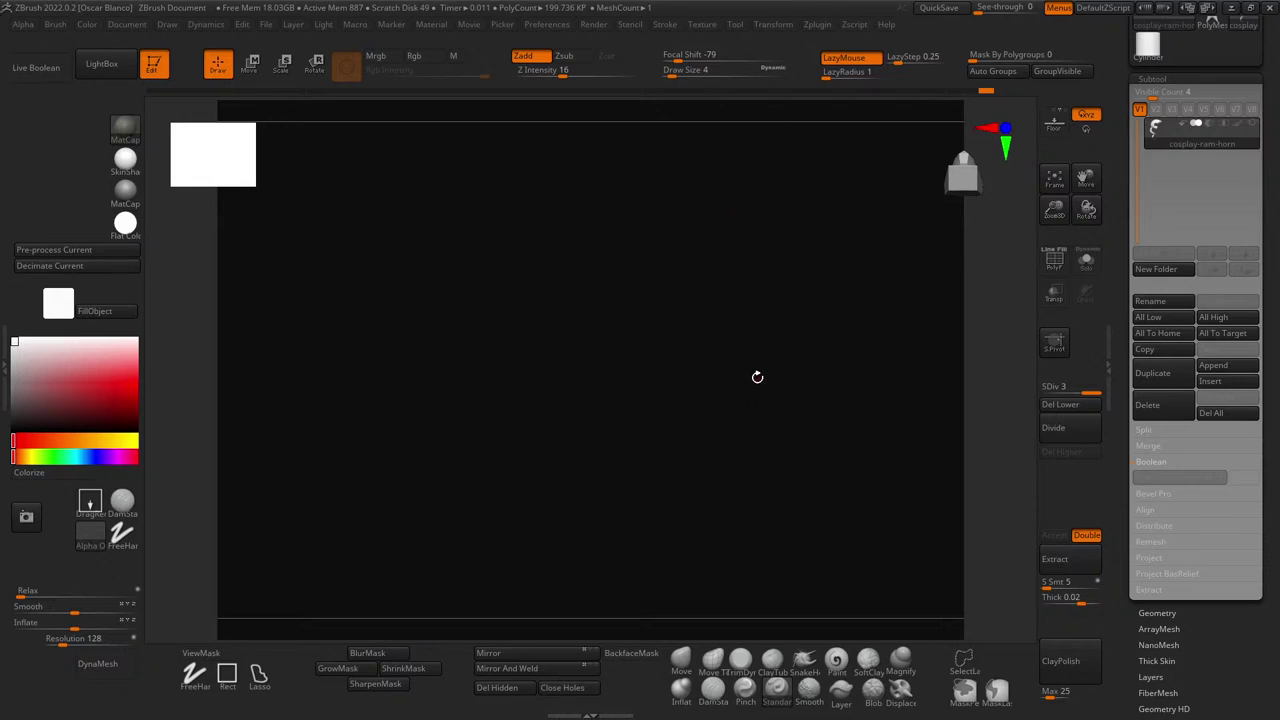
click(1054, 209)
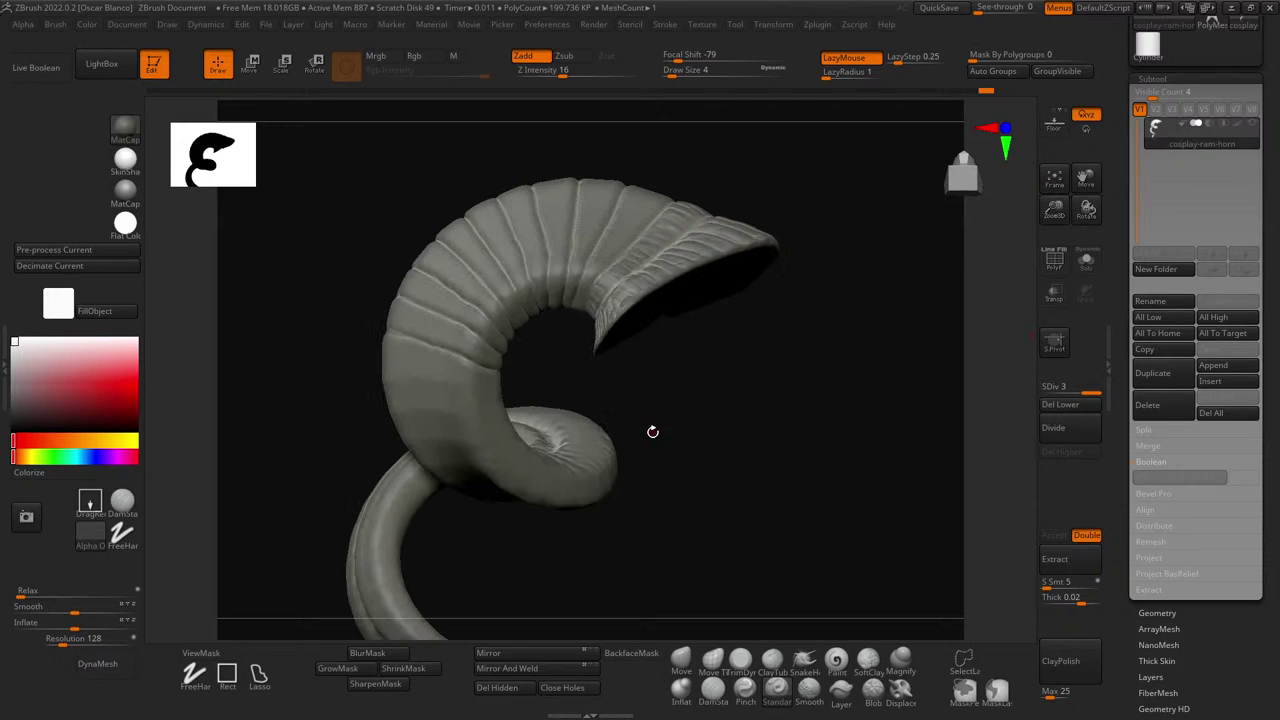
mouse_move(749, 391)
ctrl+right_down()
mouse_move(771, 461)
mouse_move(697, 466)
mouse_move(940, 435)
ctrl+right_up()
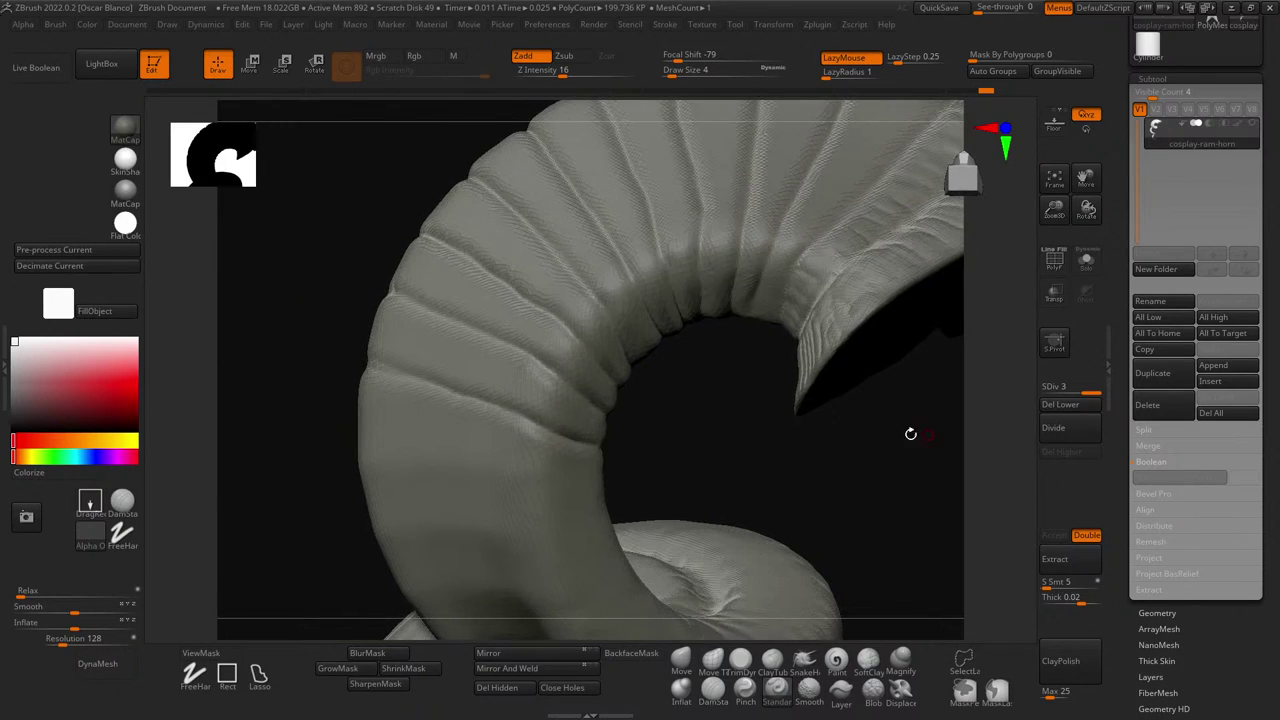
click(712, 693)
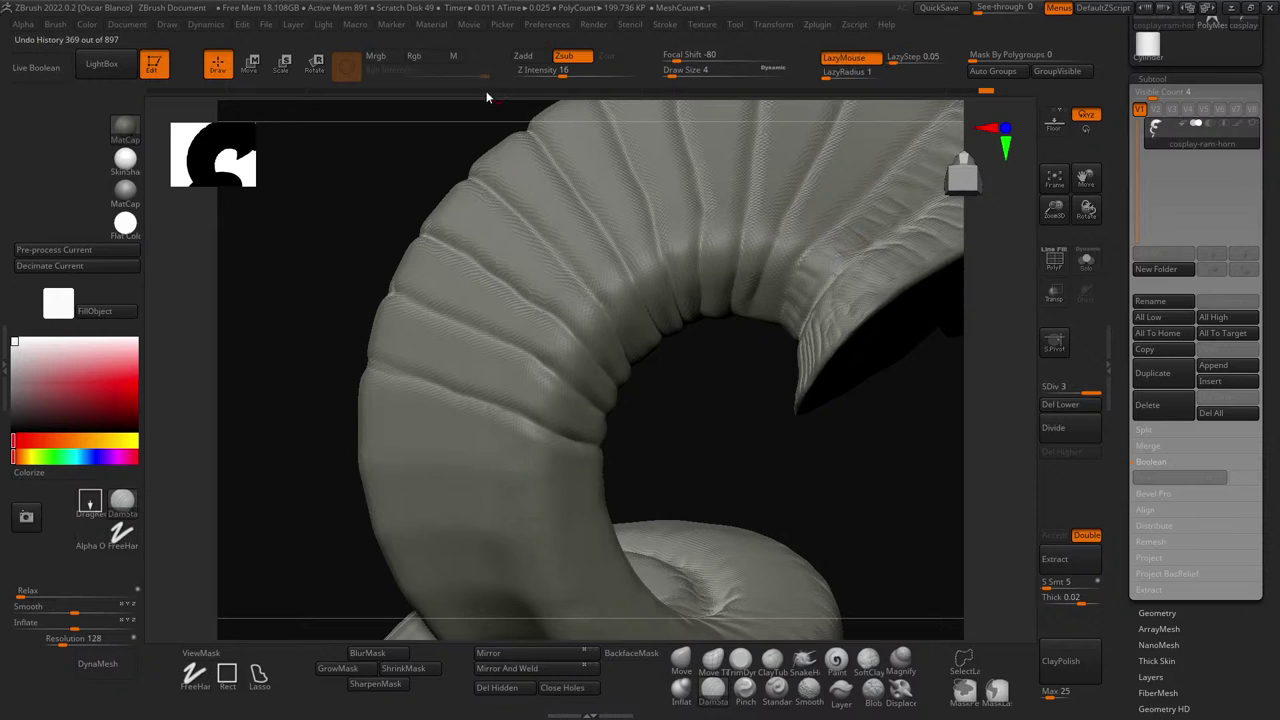
drag(565, 72, 597, 72)
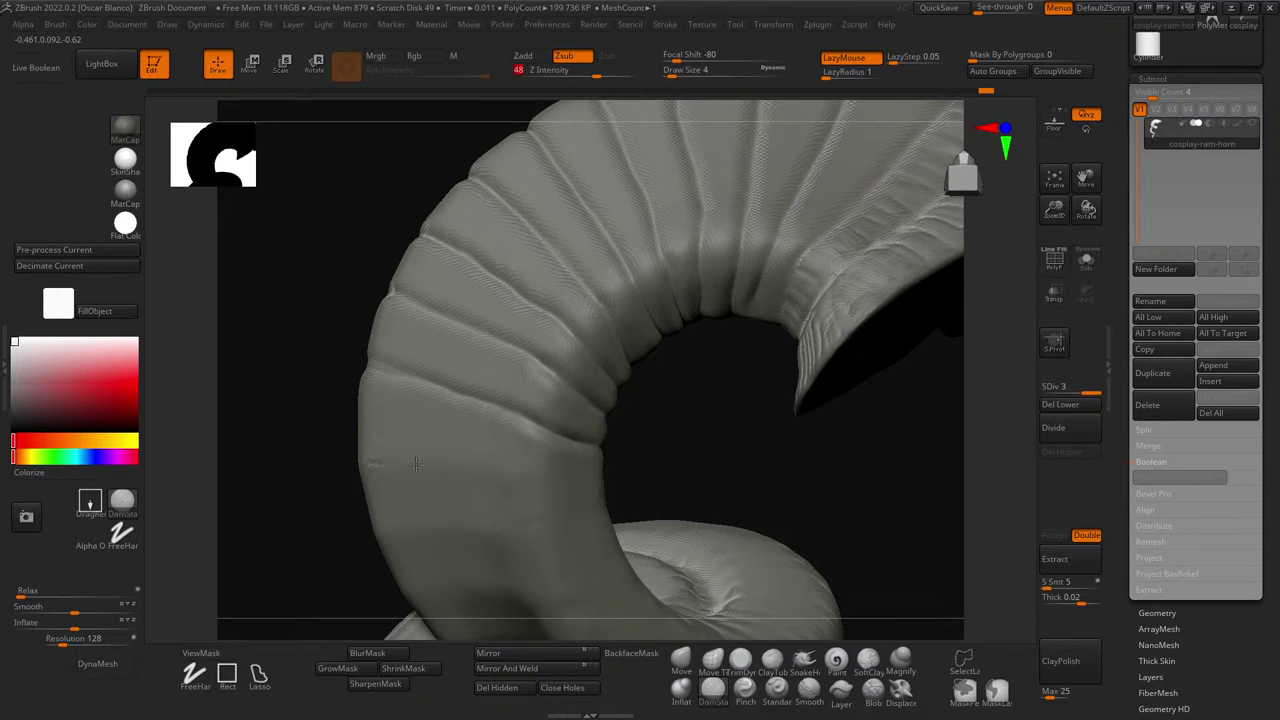
drag(368, 465, 514, 474)
key(ctrl+z)
- Raise the Z Intensity to 53 and draw size to 6, and carve a groove across the horn's side below the last ring
click(600, 72)
key(])
drag(369, 457, 542, 473)
key(ctrl+z)
drag(362, 459, 522, 467)
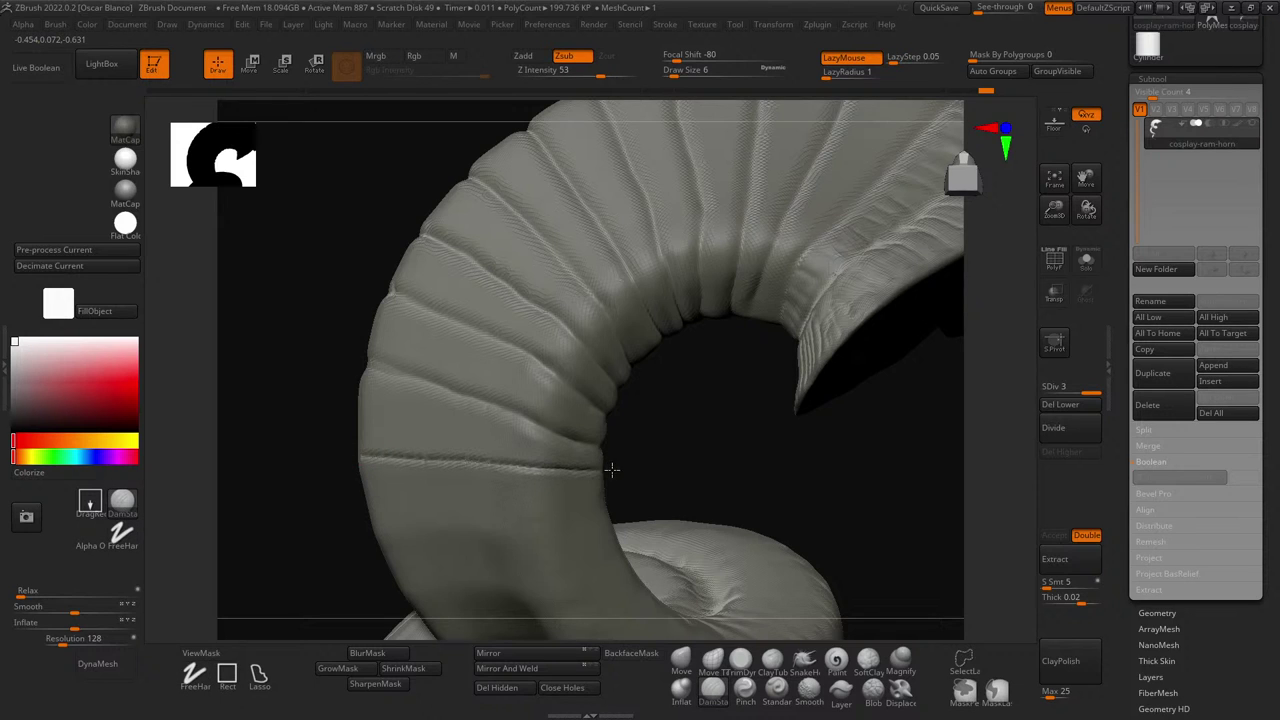
- Extend the groove across the adjoining outer faces of the horn and deepen it
drag(706, 457, 822, 456)
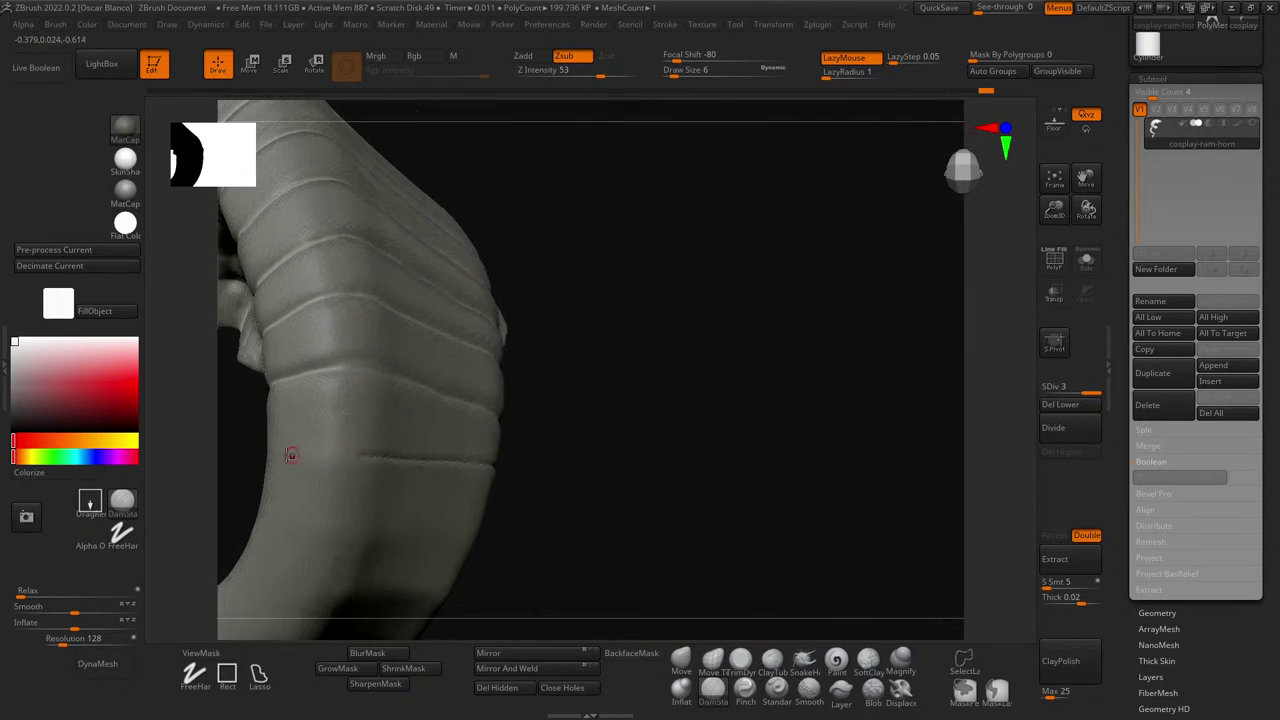
drag(268, 454, 386, 456)
mouse_move(643, 465)
mouse_down()
mouse_move(649, 475)
mouse_move(460, 462)
mouse_up()
drag(237, 451, 436, 460)
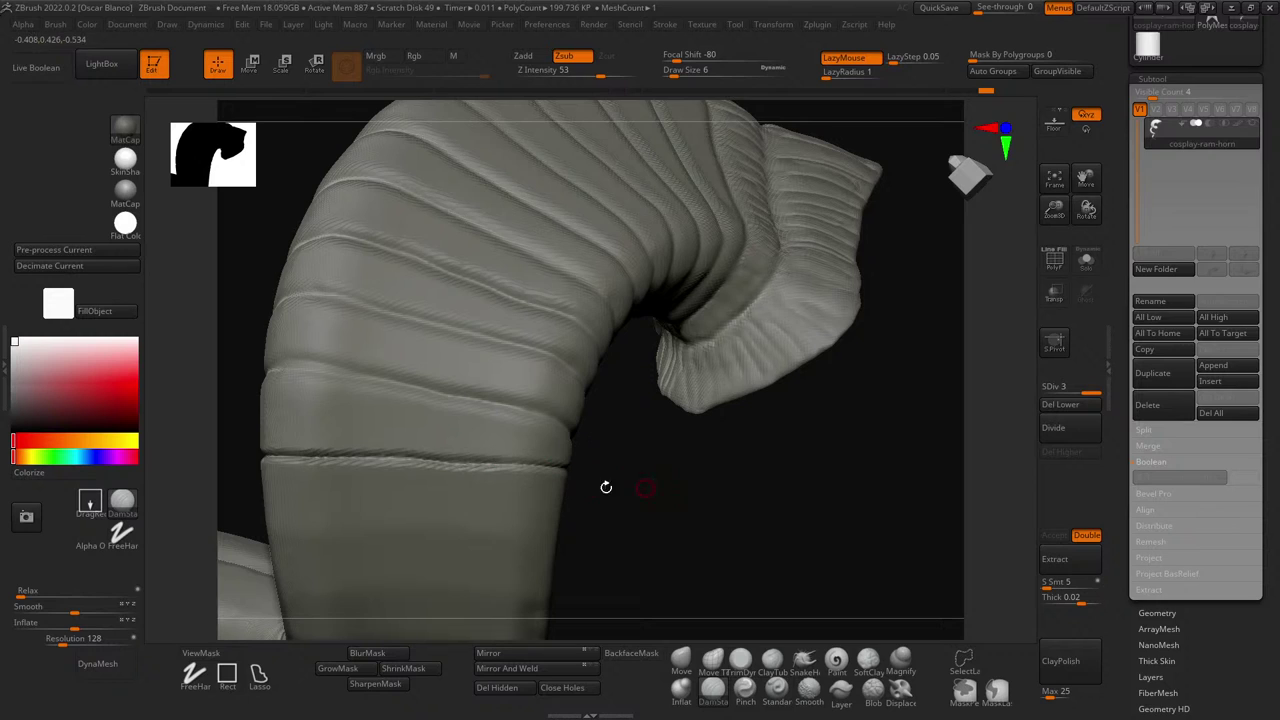
drag(376, 458, 455, 459)
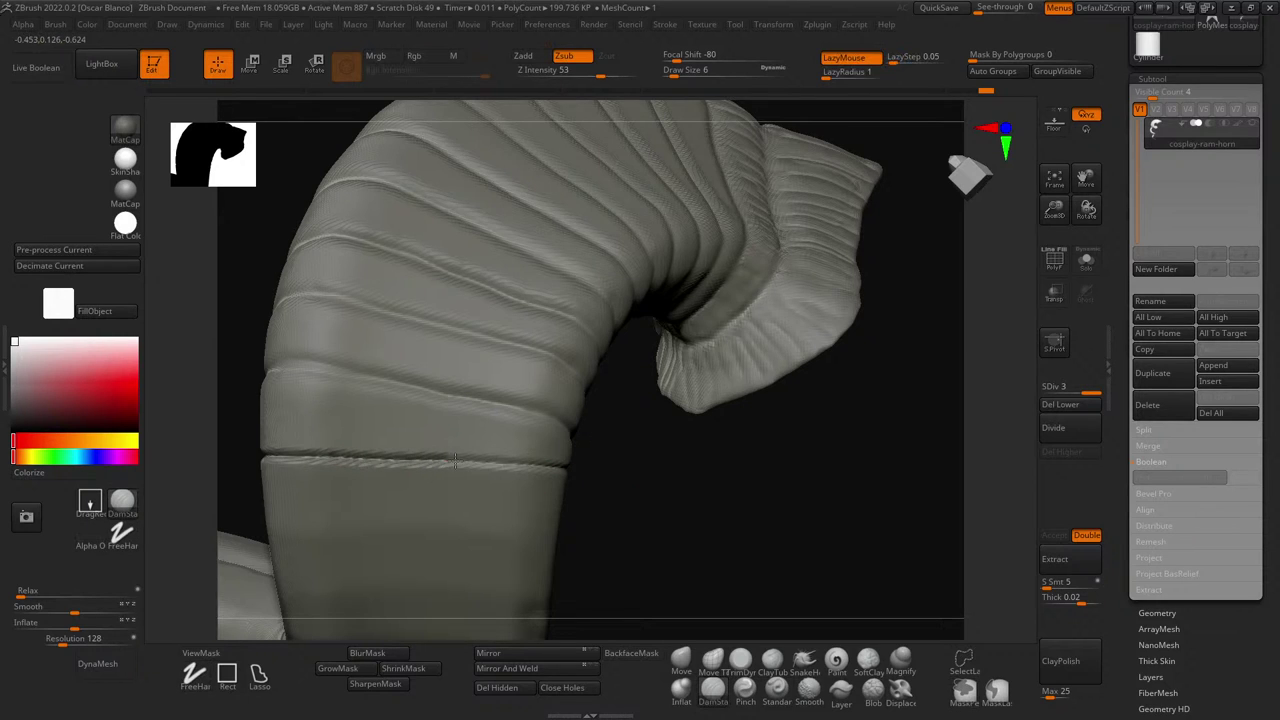
drag(685, 516, 486, 480)
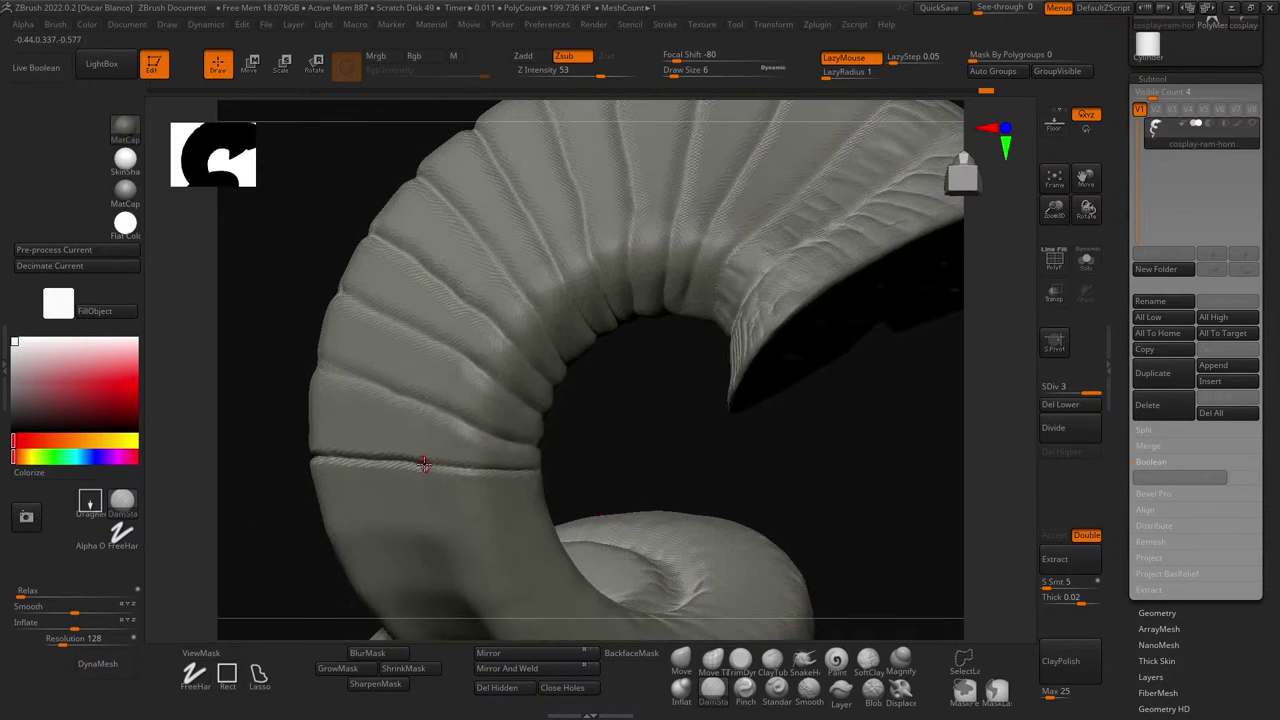
drag(638, 458, 513, 466)
drag(860, 434, 737, 443)
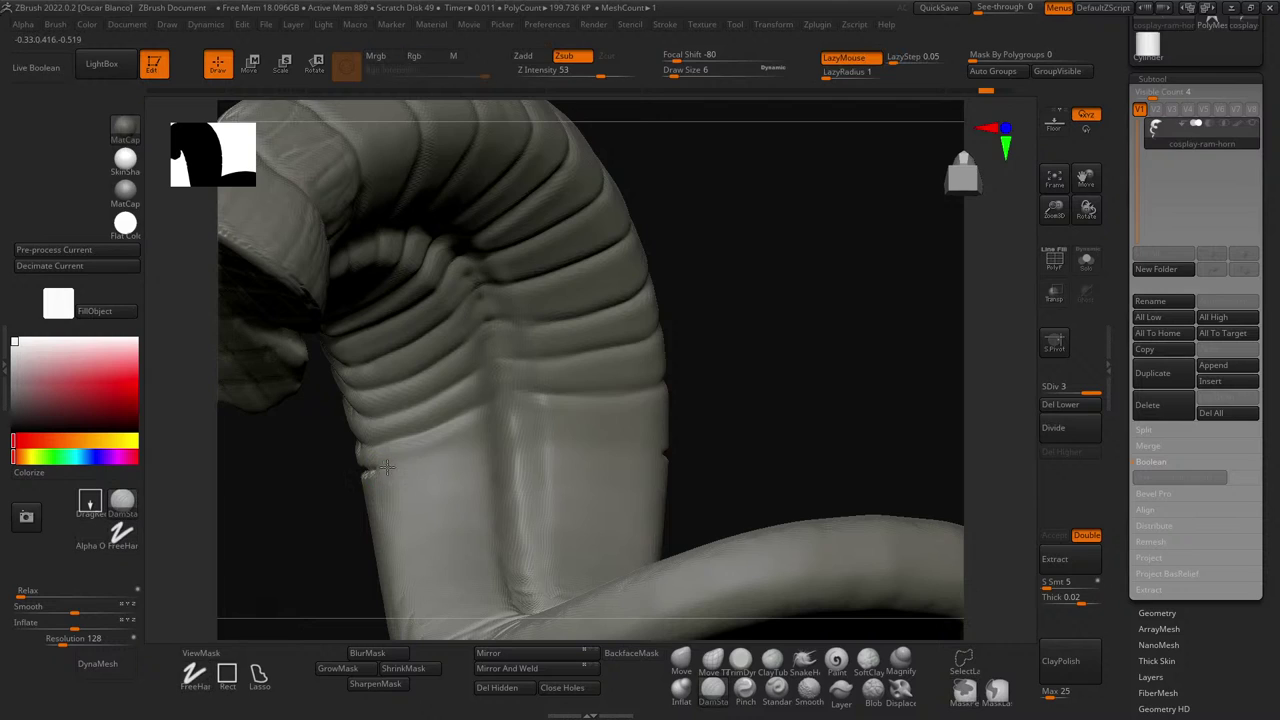
- Continue the groove over the horn's inner side and its lengthwise channel to close the ring
shift+drag(497, 441, 358, 470)
shift+drag(480, 440, 371, 466)
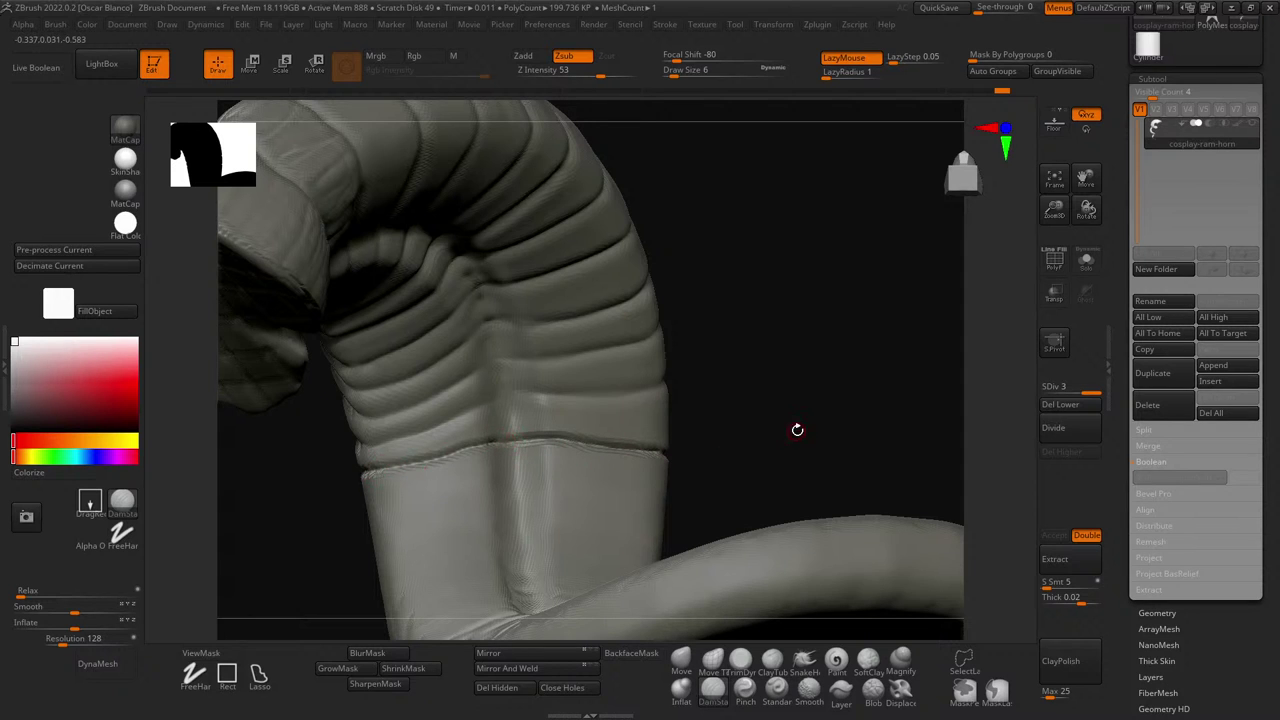
drag(797, 429, 744, 424)
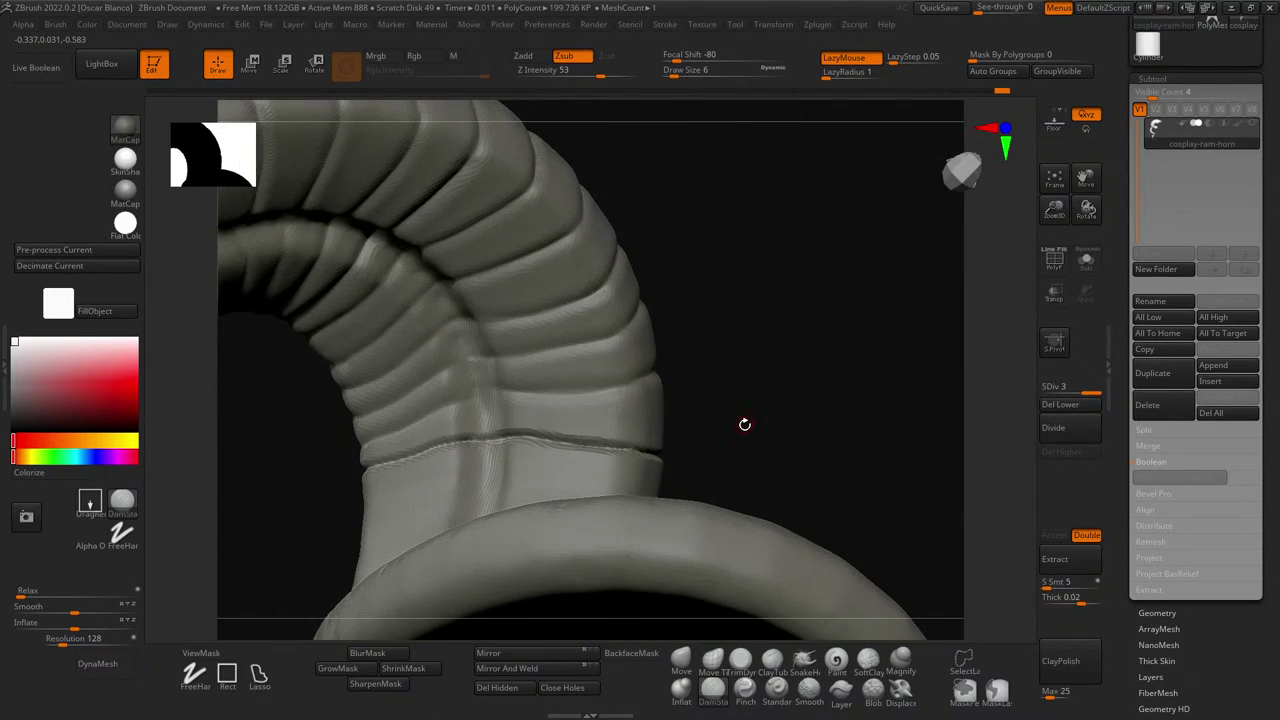
drag(737, 376, 613, 459)
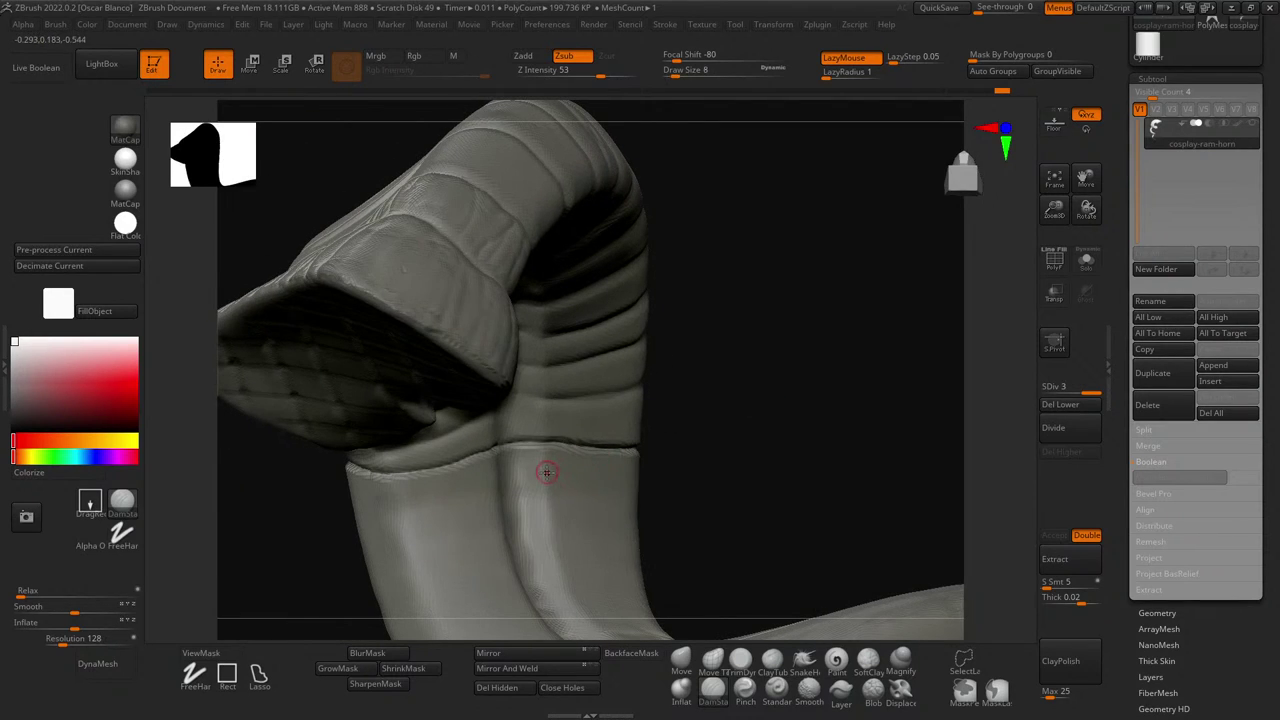
- Smooth the new ring groove along the horn's inner side and edges at draw size 10
shift+drag(520, 452, 664, 453)
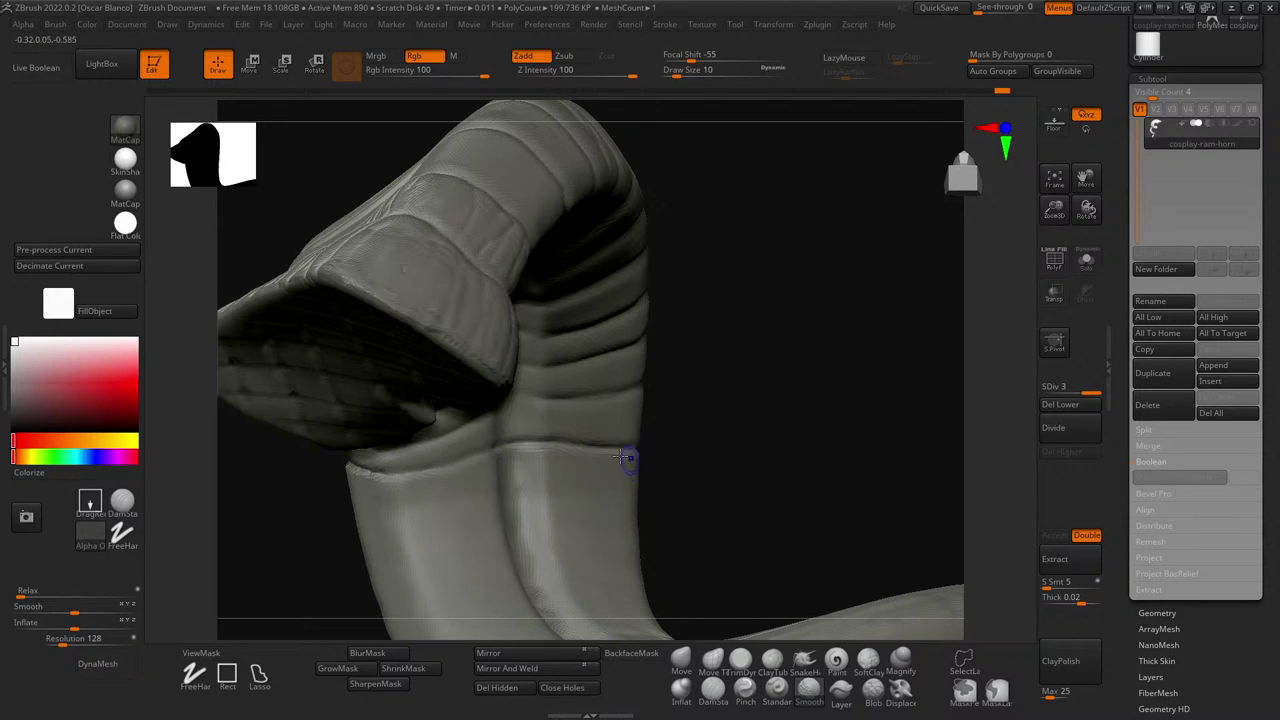
shift+drag(759, 438, 700, 440)
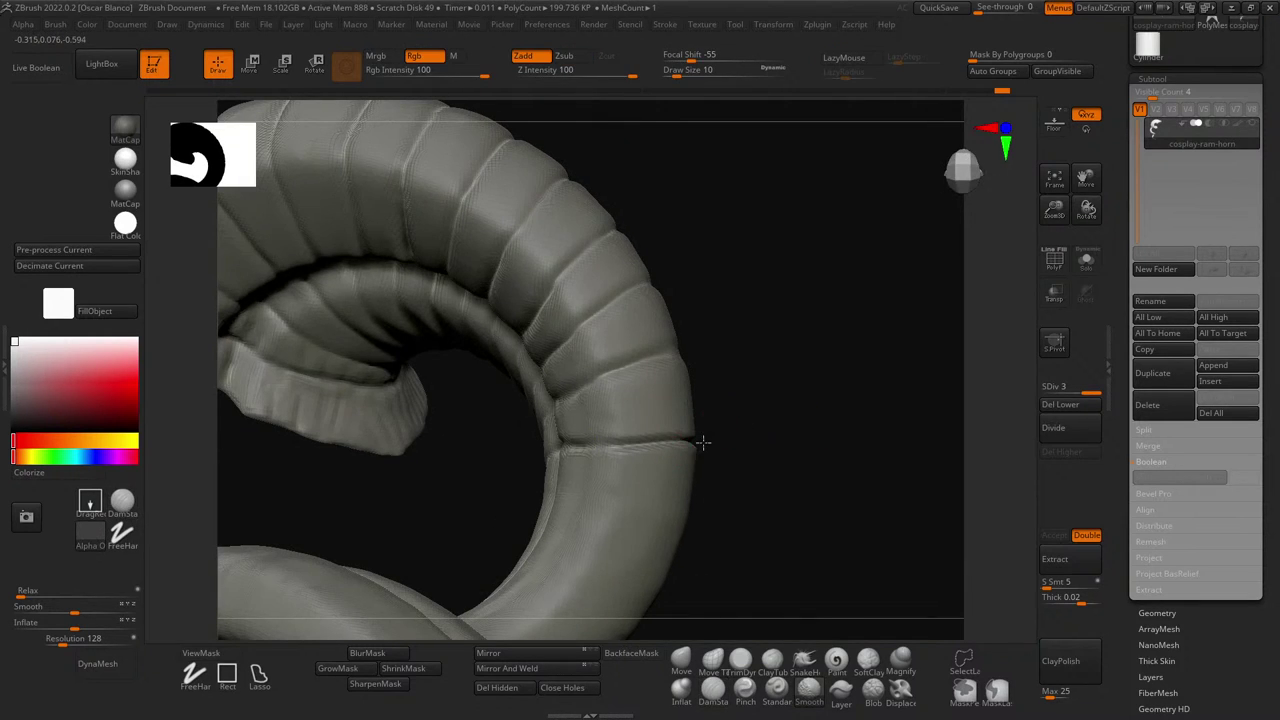
shift+drag(815, 441, 700, 440)
mouse_move(556, 436)
shift+mouse_down()
mouse_move(875, 473)
mouse_move(848, 487)
mouse_move(550, 430)
shift+mouse_up()
key(b)
key(d)
key(s)
key(b)
key(m)
key(v)
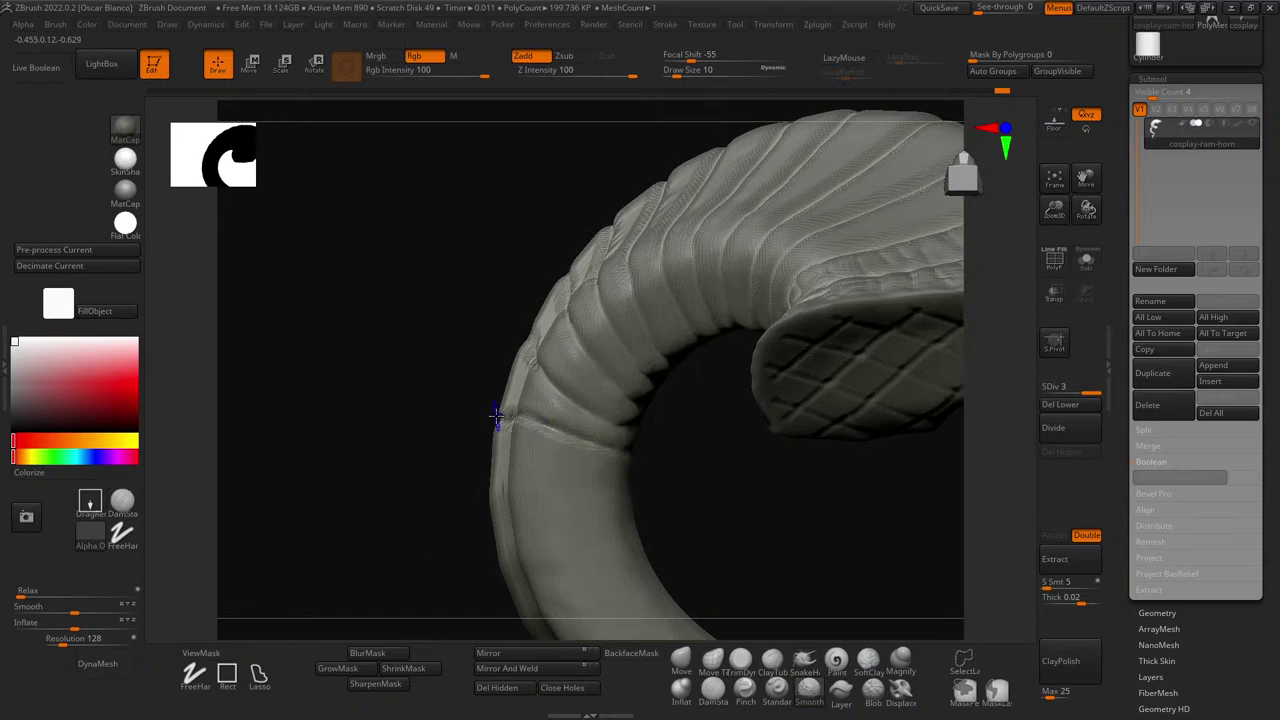
mouse_move(730, 488)
mouse_down()
mouse_move(677, 423)
mouse_move(486, 377)
mouse_up()
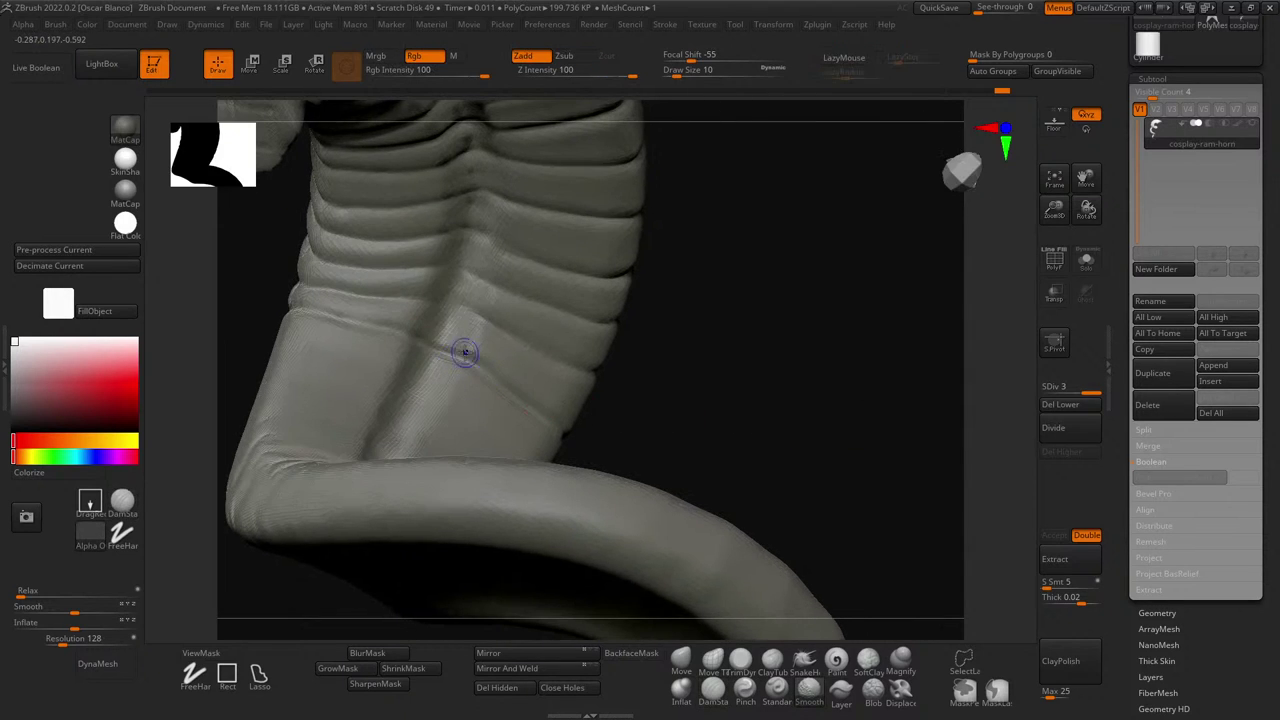
- Soften the same groove across the horn's broad outer face with the Smooth brush
key(b)
key(d)
key(s)
mouse_move(724, 390)
mouse_down()
mouse_move(766, 400)
mouse_move(583, 337)
mouse_move(391, 383)
mouse_move(442, 417)
mouse_move(845, 470)
mouse_move(817, 480)
mouse_move(794, 434)
mouse_move(603, 300)
mouse_up()
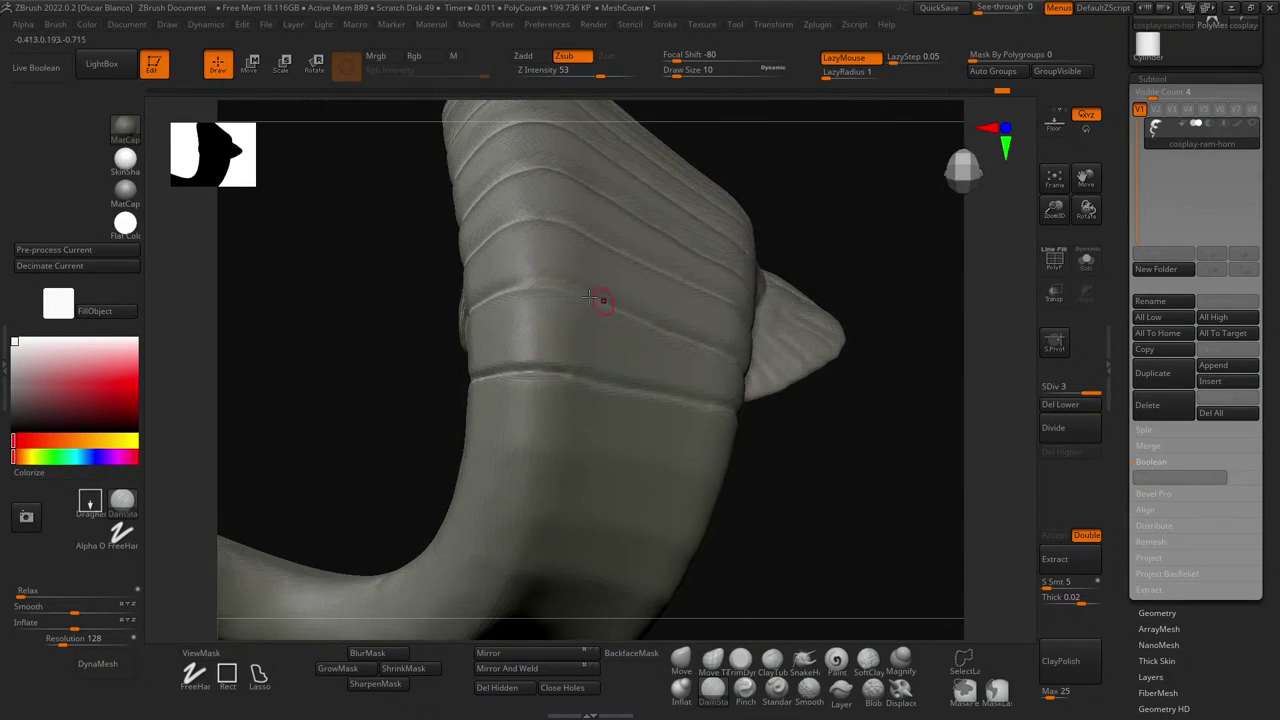
key(shift)
key(ctrl)
shift+drag(496, 372, 597, 383)
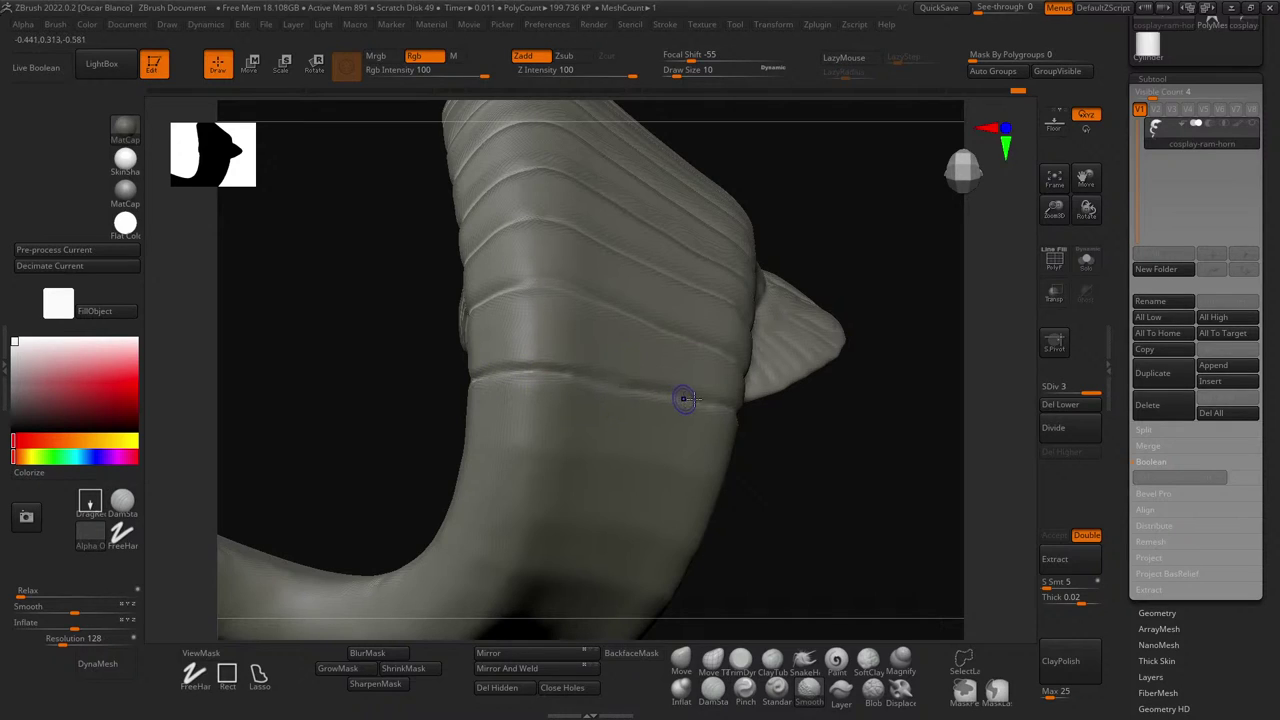
- Return to the DamStandard brush, set the Z Intensity to 39 and try another groove below the new ring
key(b)
key(d)
key(s)
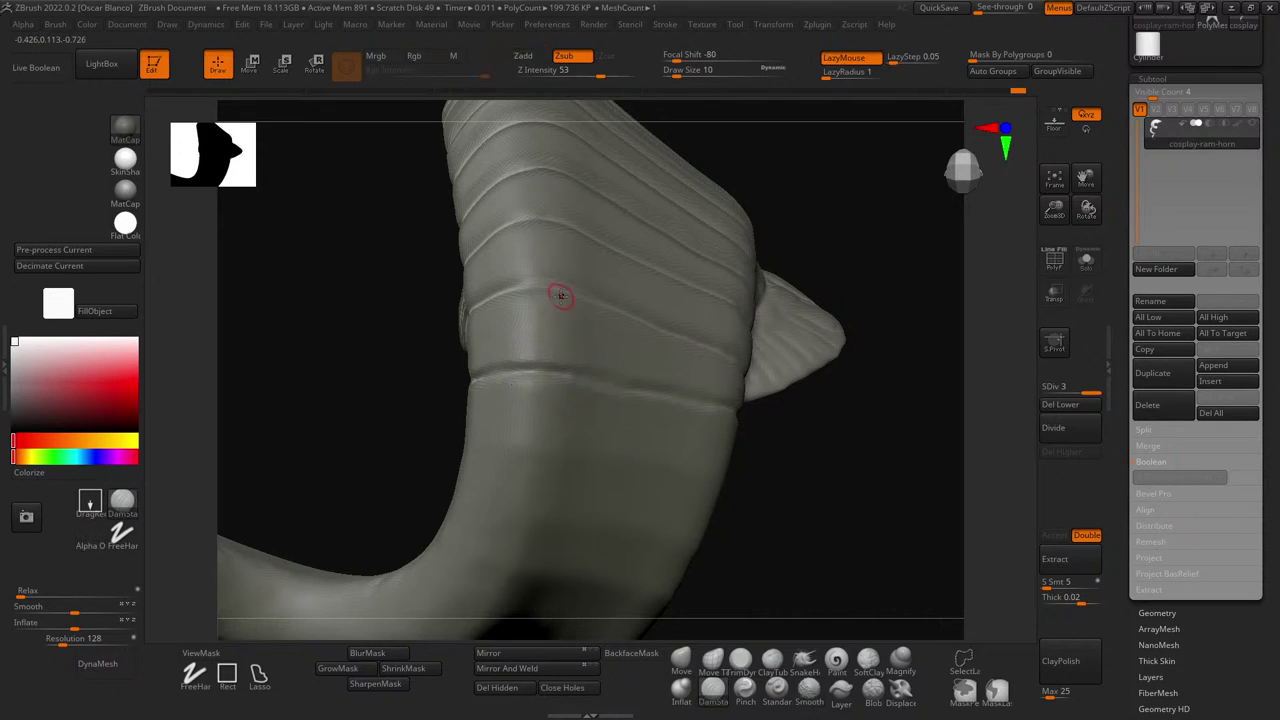
drag(601, 77, 587, 77)
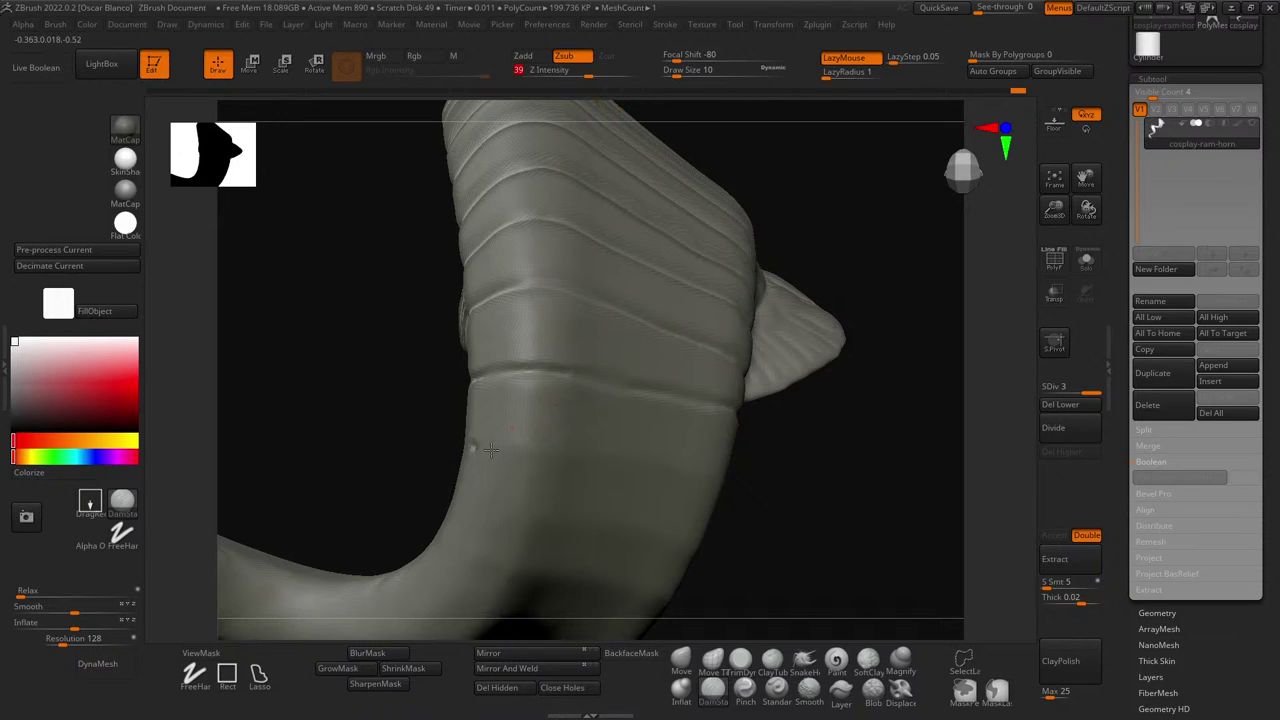
drag(490, 450, 590, 458)
key(ctrl+z)
drag(483, 450, 586, 460)
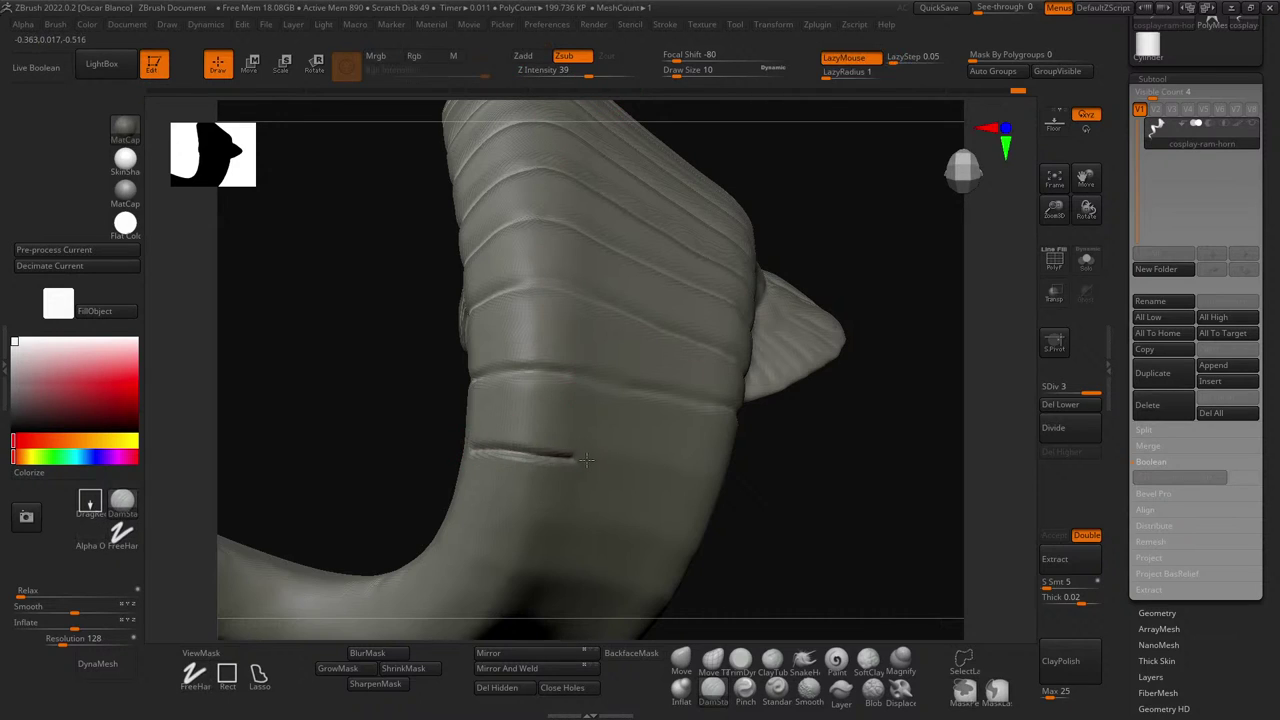
key(ctrl+z)
drag(803, 471, 798, 478)
drag(515, 440, 669, 456)
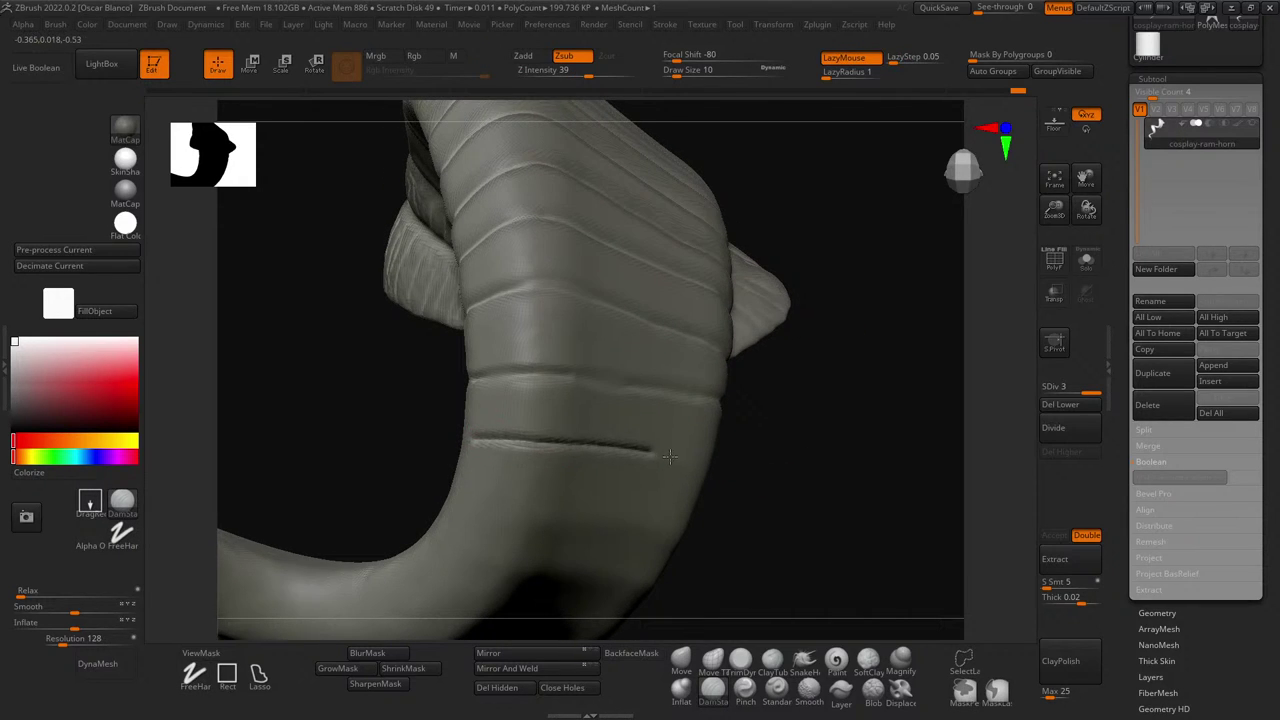
drag(864, 485, 797, 477)
key(ctrl+z)
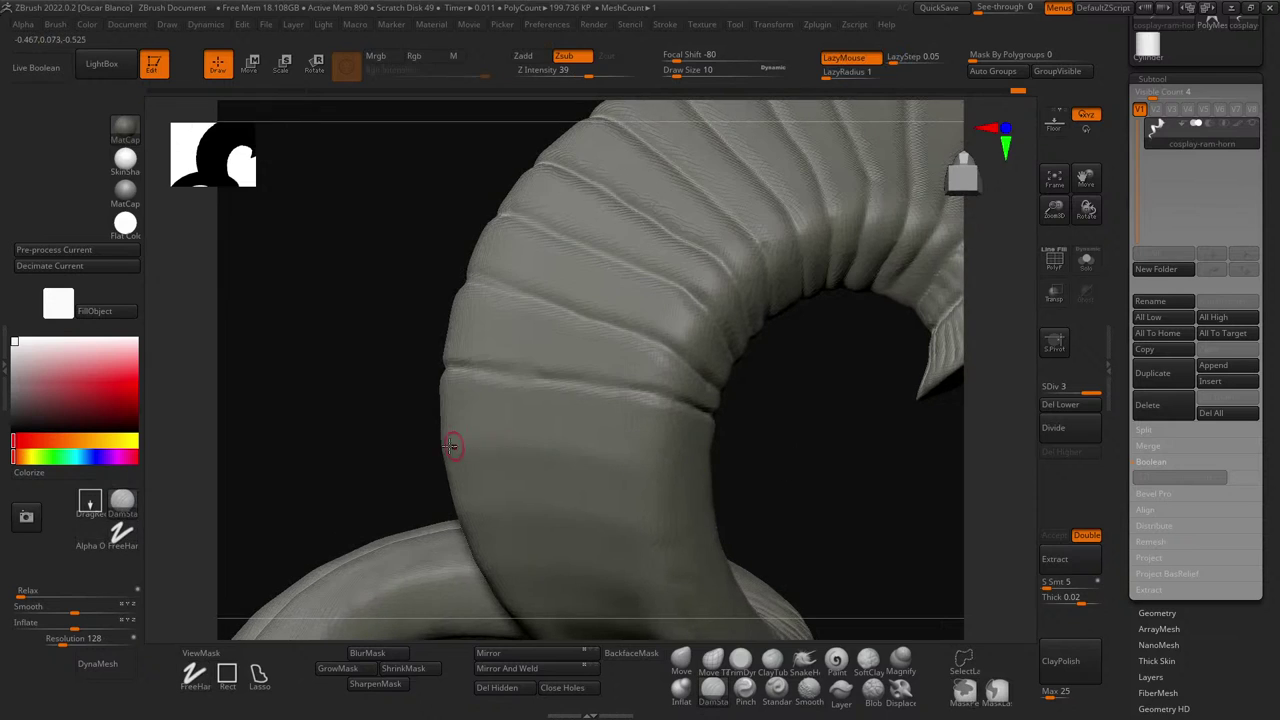
mouse_move(431, 435)
mouse_down()
mouse_move(466, 434)
mouse_move(518, 462)
mouse_move(538, 447)
mouse_move(730, 472)
mouse_up()
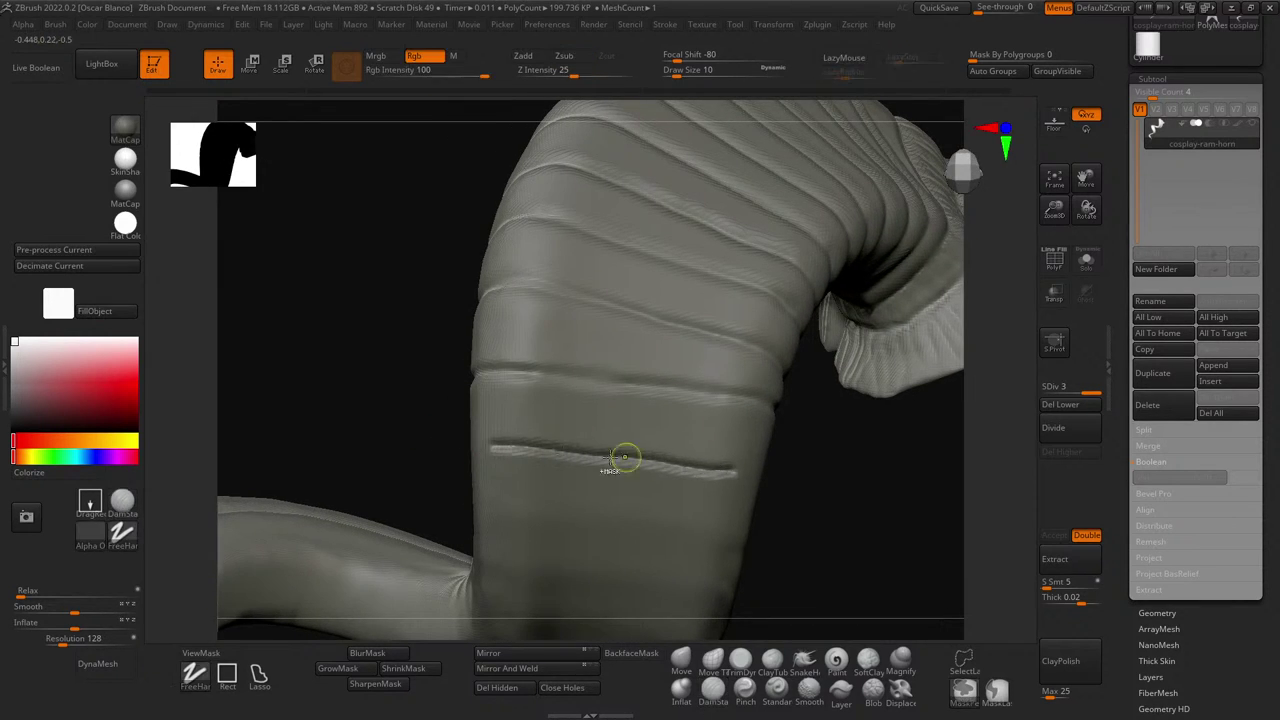
key(ctrl+z)
- Carve a second groove around the horn below the smoothed one at draw size 10 and Z Intensity 39
drag(488, 445, 786, 465)
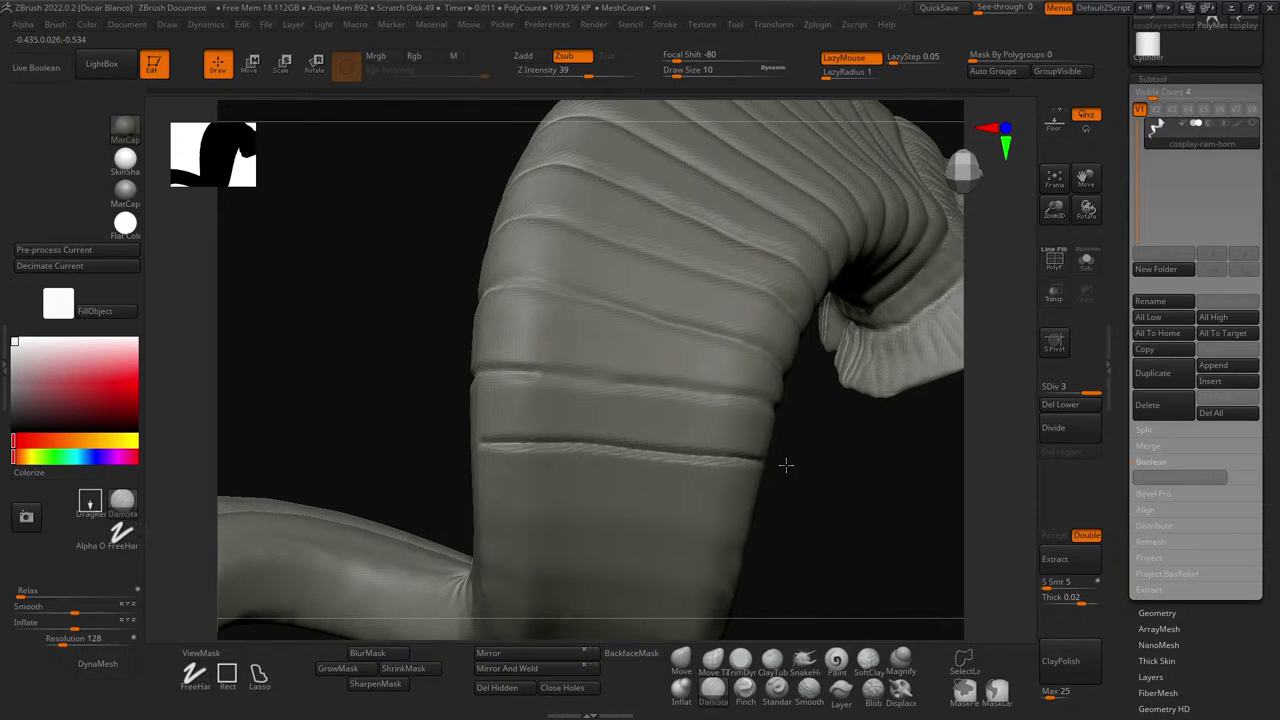
drag(905, 503, 489, 449)
drag(326, 414, 472, 450)
drag(632, 440, 371, 443)
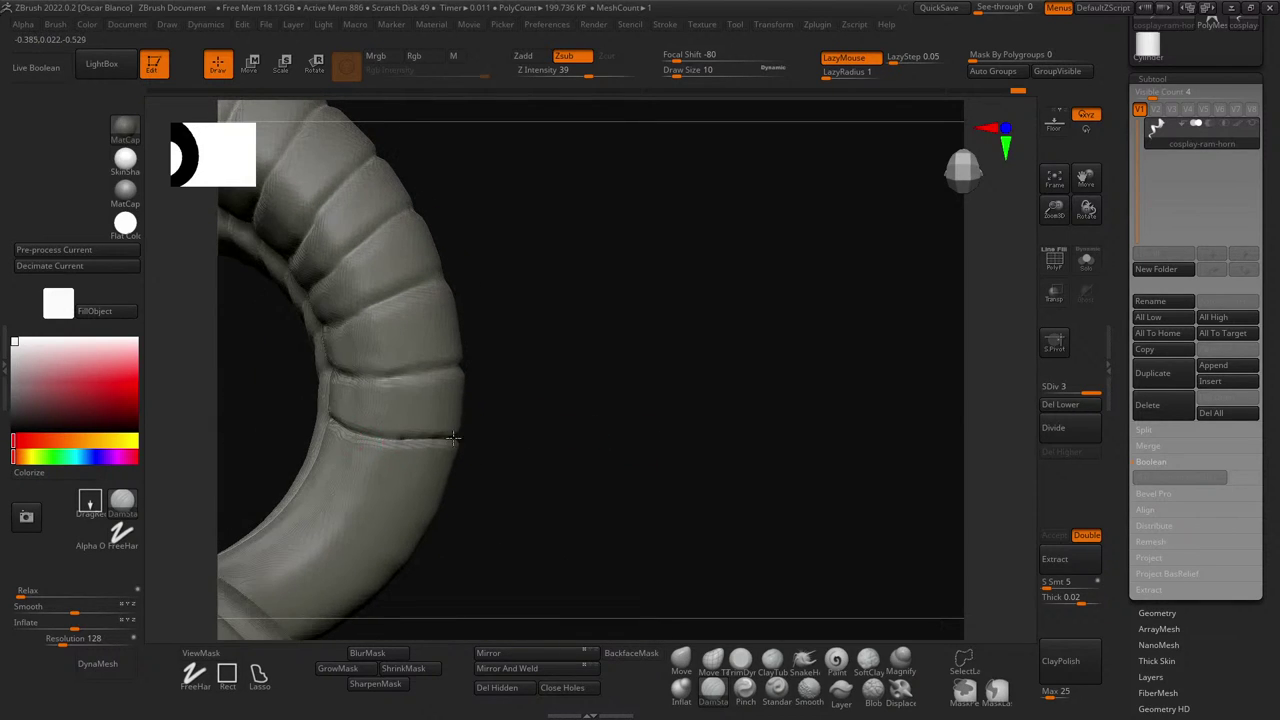
drag(475, 437, 600, 440)
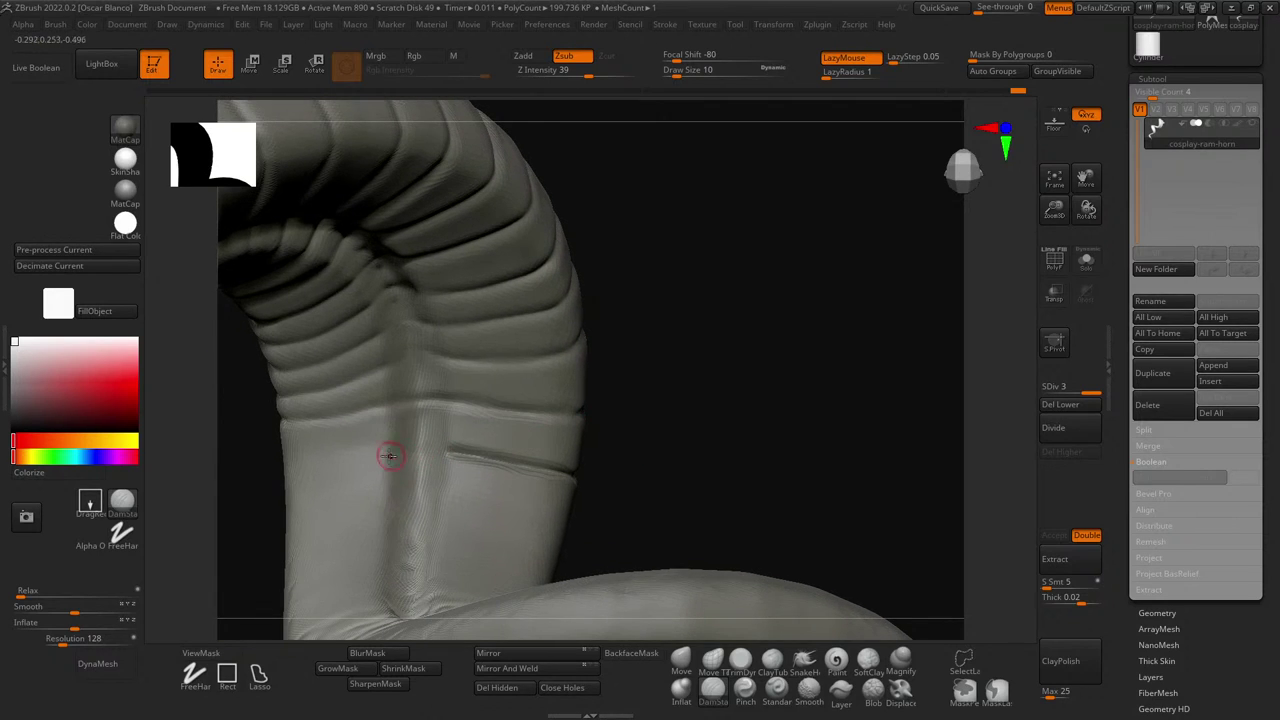
drag(296, 461, 432, 456)
mouse_move(668, 469)
mouse_down()
mouse_move(743, 471)
mouse_move(494, 493)
mouse_move(520, 475)
mouse_move(469, 466)
mouse_move(669, 431)
mouse_up()
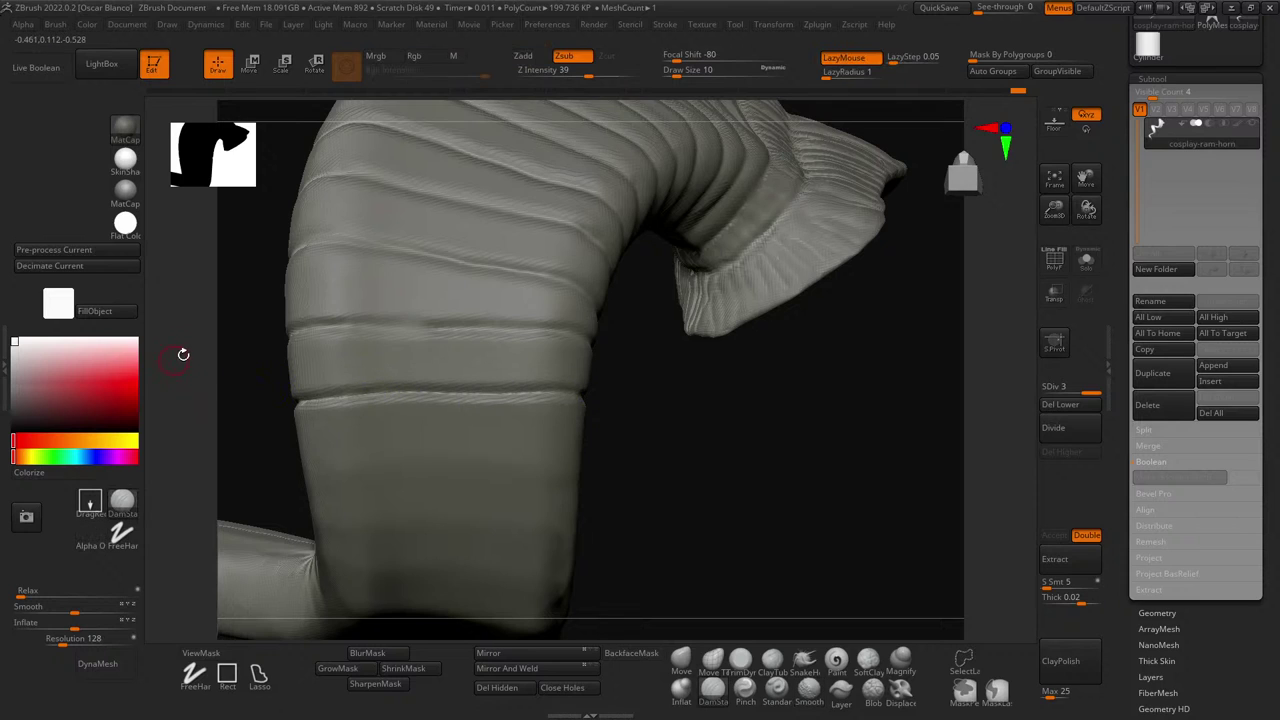
- Carve the next ring groove across the horn's outer face below the last one at draw size 10 and Z Intensity 39
drag(183, 354, 266, 393)
mouse_move(400, 414)
mouse_down()
mouse_move(497, 437)
mouse_move(646, 434)
mouse_move(338, 424)
mouse_move(546, 449)
mouse_up()
mouse_move(657, 394)
alt+mouse_down()
mouse_move(687, 330)
mouse_move(780, 346)
mouse_move(737, 411)
mouse_move(809, 449)
alt+mouse_up()
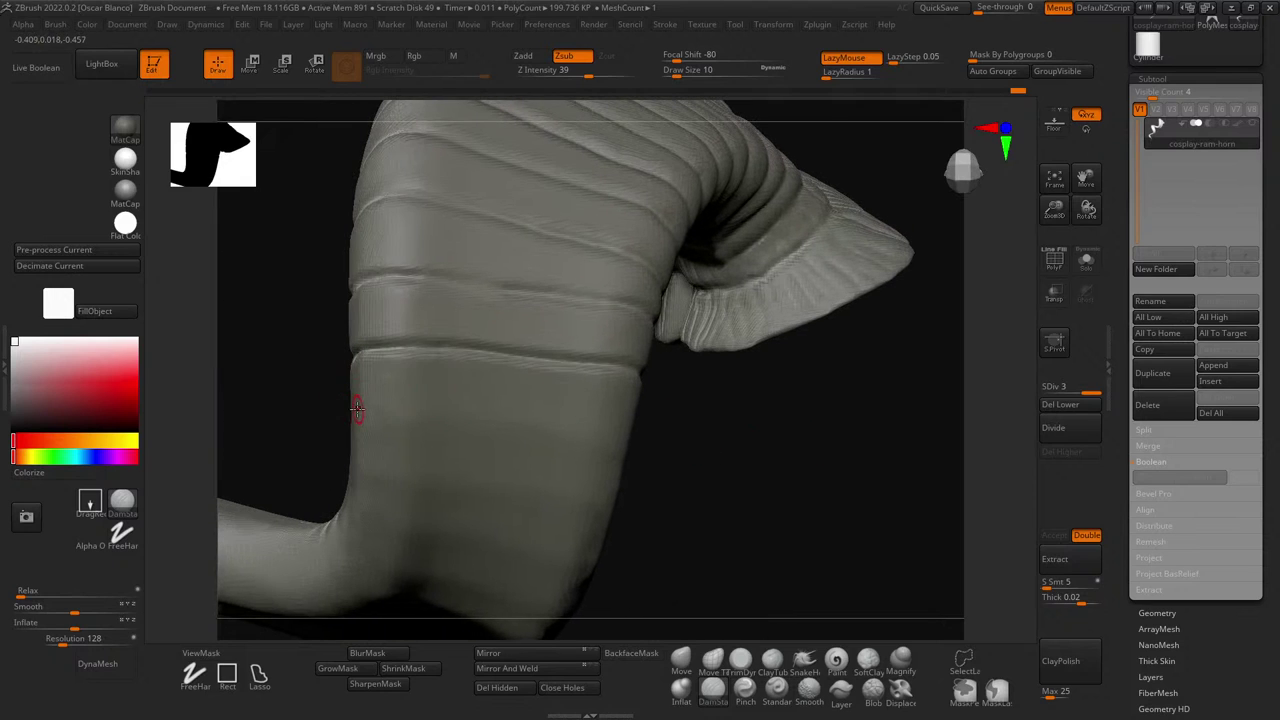
drag(387, 410, 632, 436)
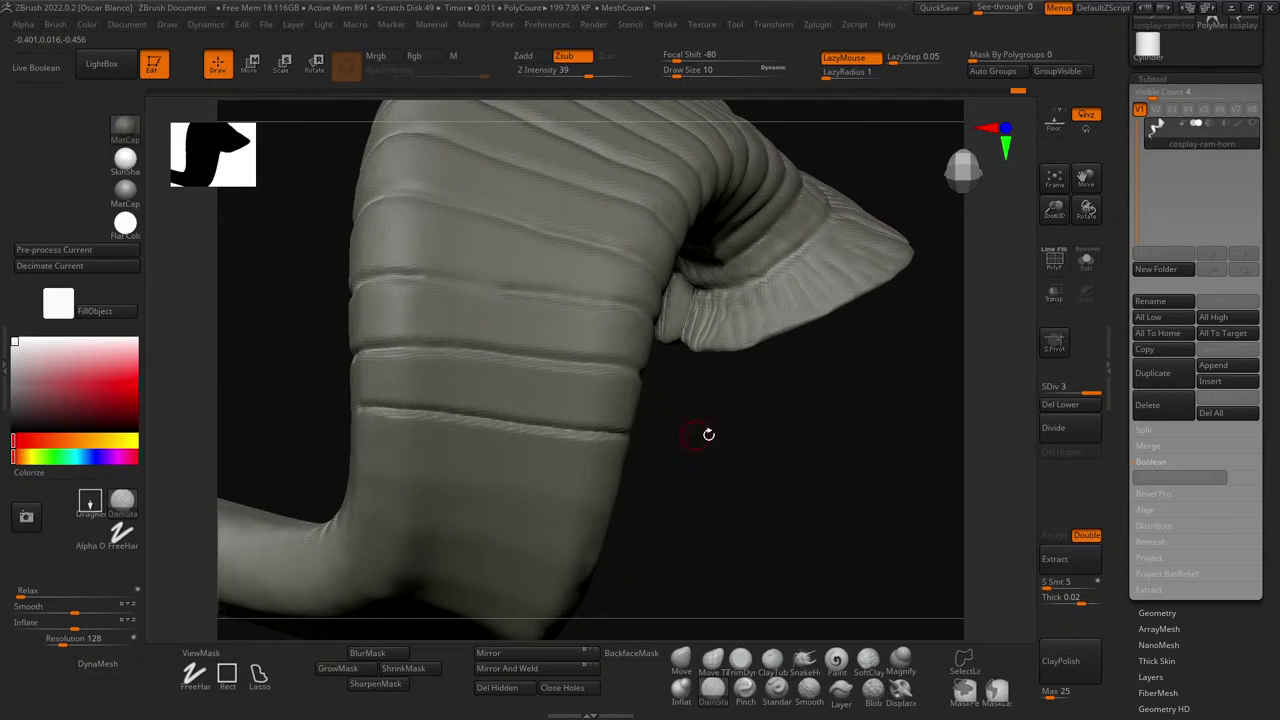
- Extend this groove around the horn's side and inner faces, undoing and recarving the stroke on the side to close the ring
mouse_move(709, 434)
mouse_down()
mouse_move(708, 454)
mouse_move(350, 437)
mouse_up()
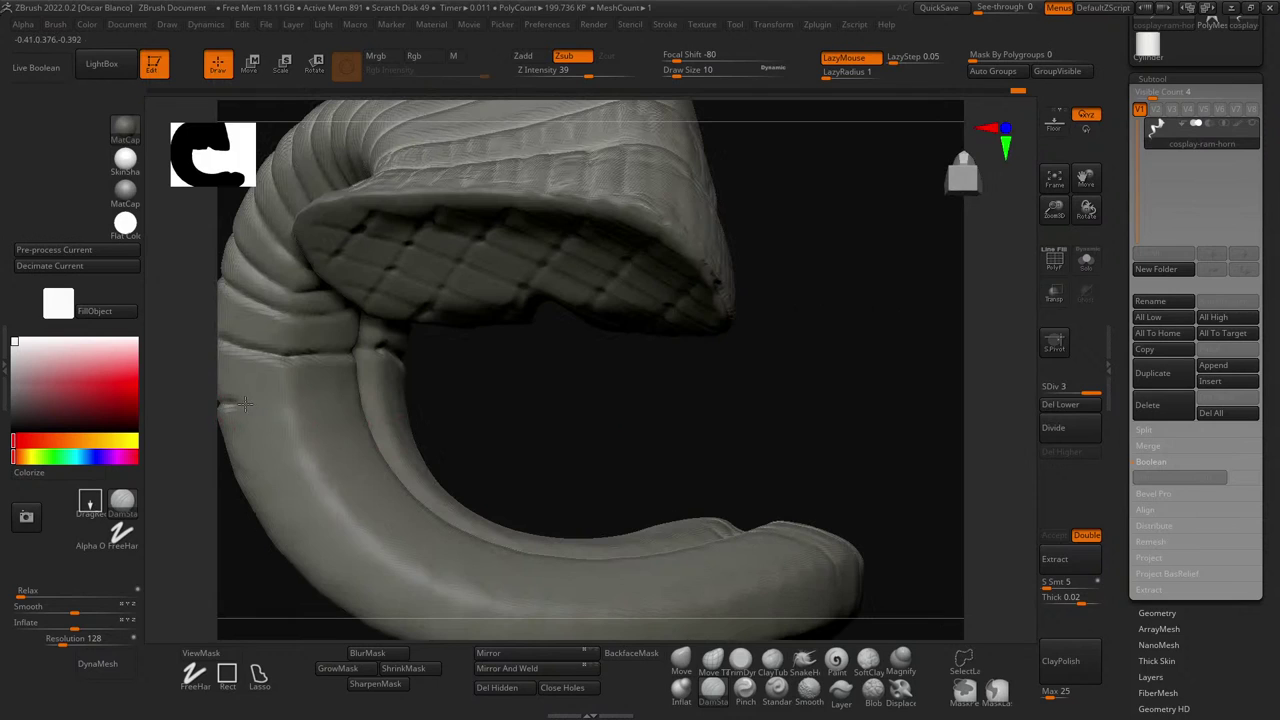
drag(245, 404, 285, 398)
mouse_move(690, 398)
mouse_down()
mouse_move(330, 393)
mouse_move(372, 396)
mouse_up()
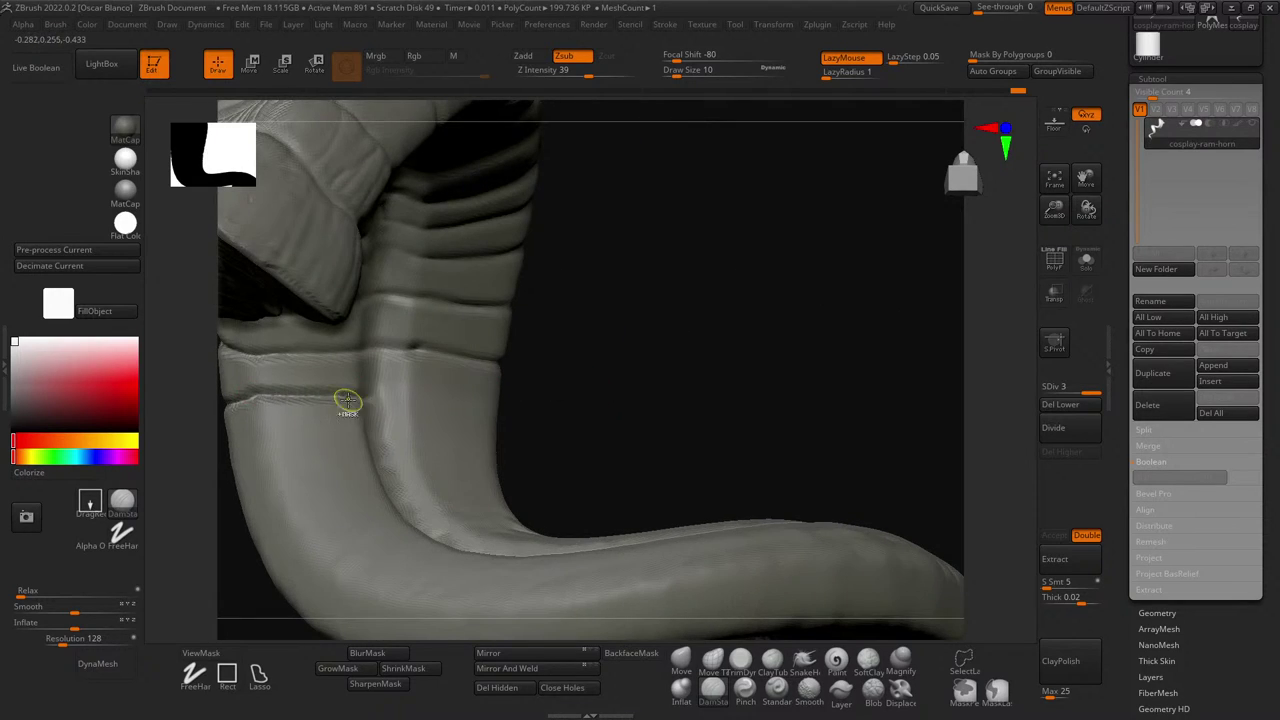
key(ctrl+z)
drag(249, 399, 316, 393)
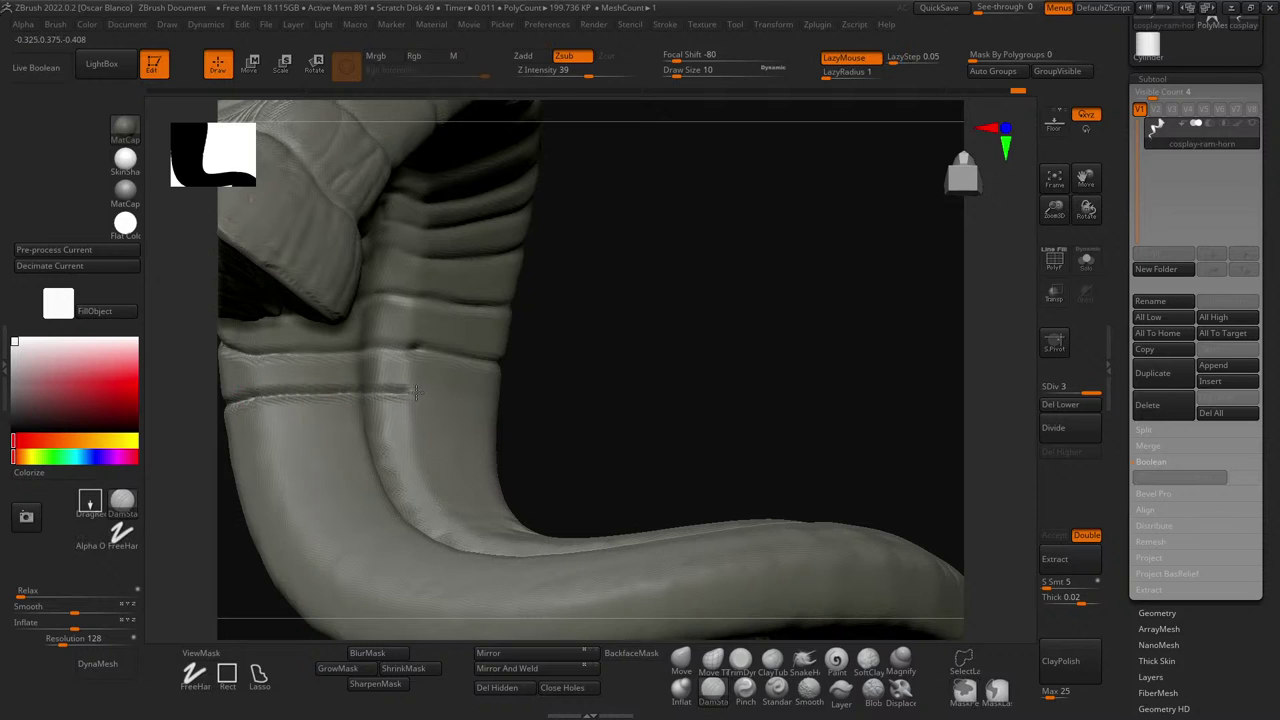
mouse_move(526, 397)
mouse_down()
mouse_move(597, 411)
mouse_move(337, 409)
mouse_move(525, 425)
mouse_move(380, 425)
mouse_up()
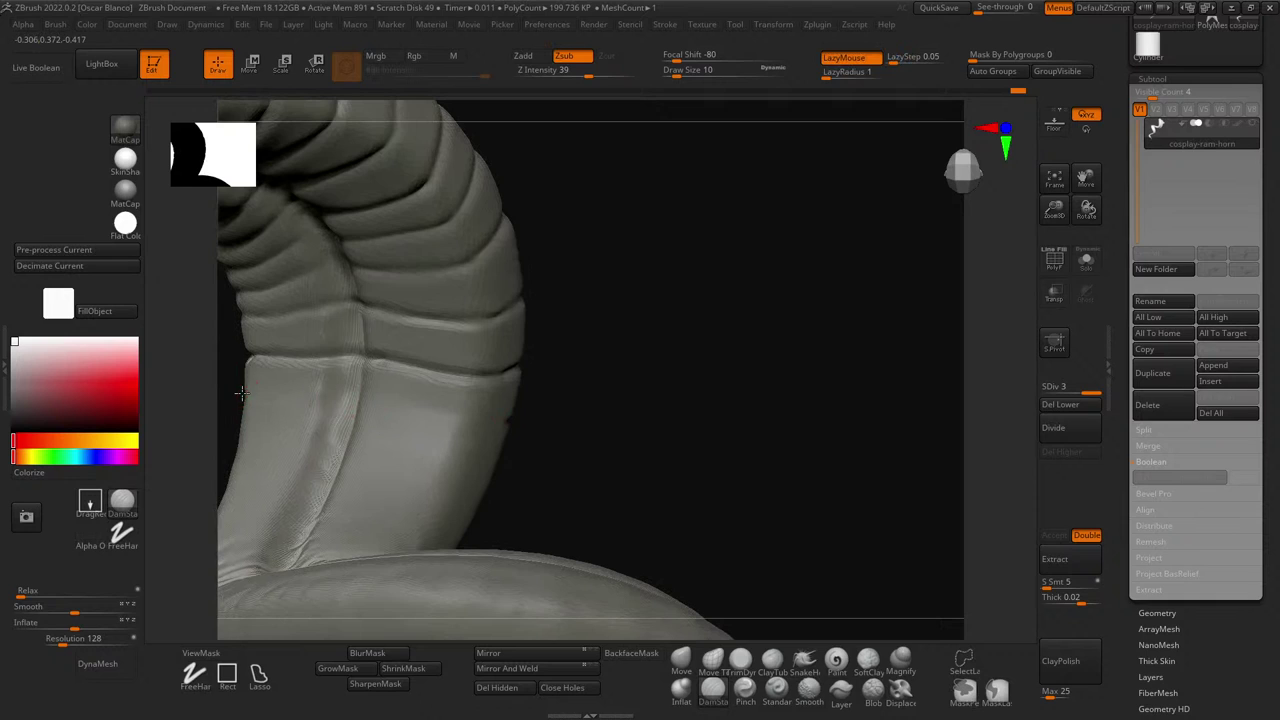
drag(245, 394, 434, 413)
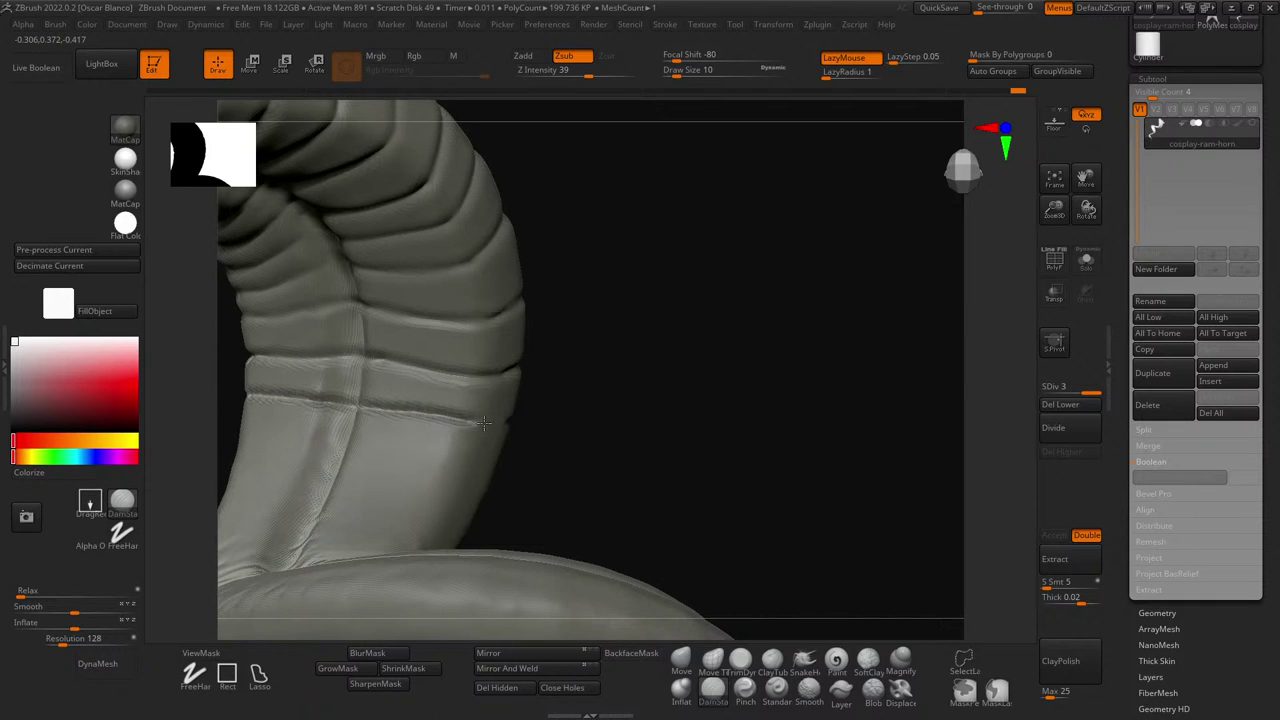
mouse_move(525, 425)
mouse_down()
mouse_move(660, 437)
mouse_move(403, 431)
mouse_up()
mouse_move(574, 431)
mouse_down()
mouse_move(632, 448)
mouse_move(491, 423)
mouse_up()
drag(377, 417, 640, 420)
- Soften the newly carved grooves with the Smooth brush at draw size 10
mouse_move(566, 397)
mouse_down()
mouse_move(333, 402)
mouse_move(264, 387)
mouse_up()
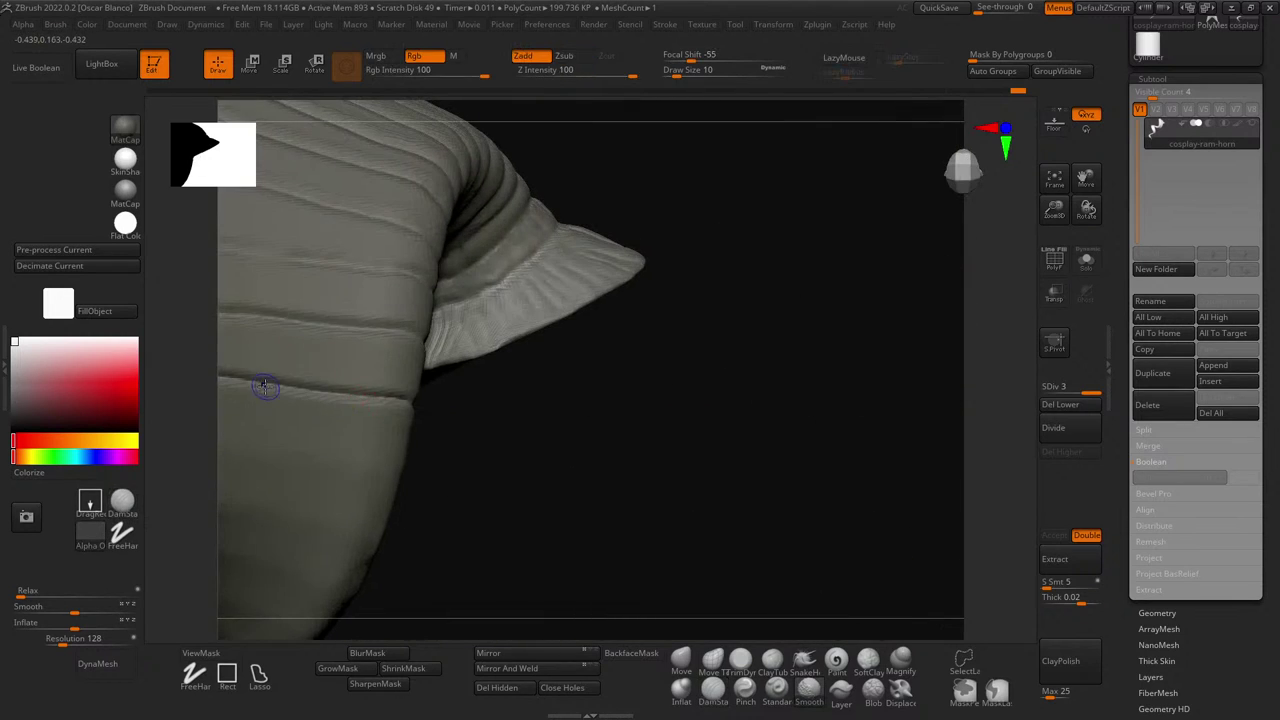
drag(494, 441, 314, 429)
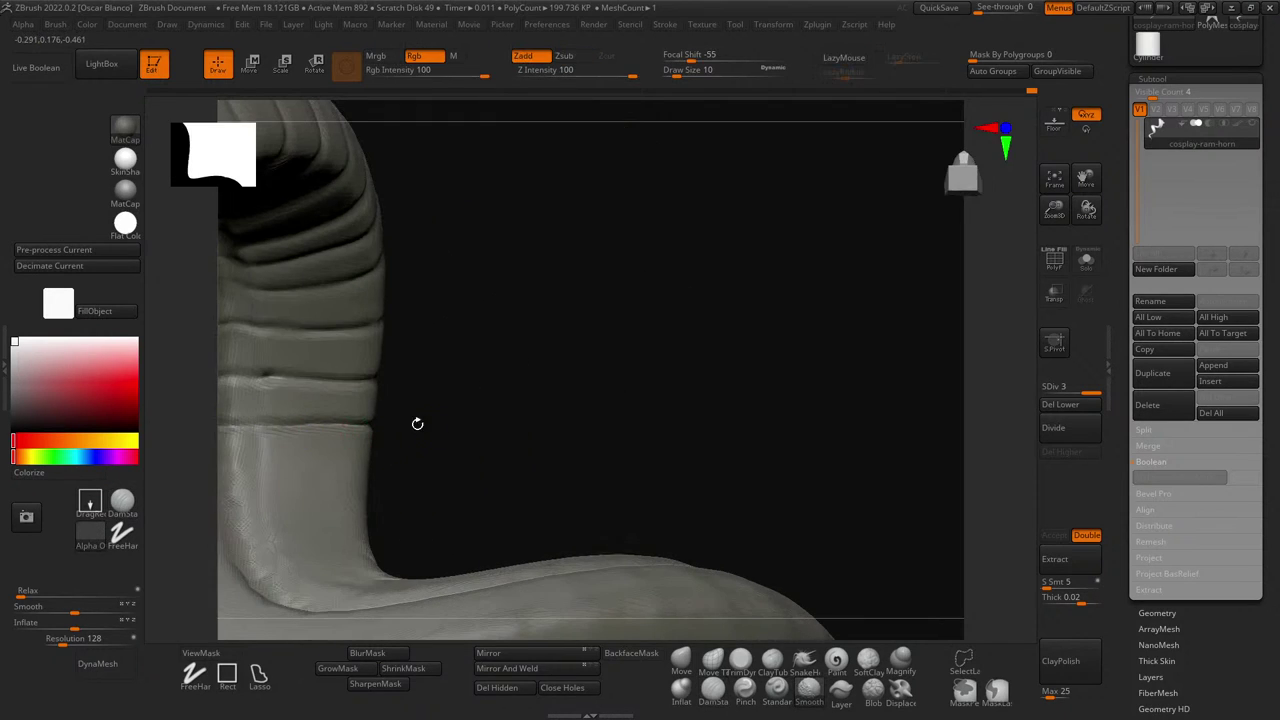
drag(474, 431, 440, 420)
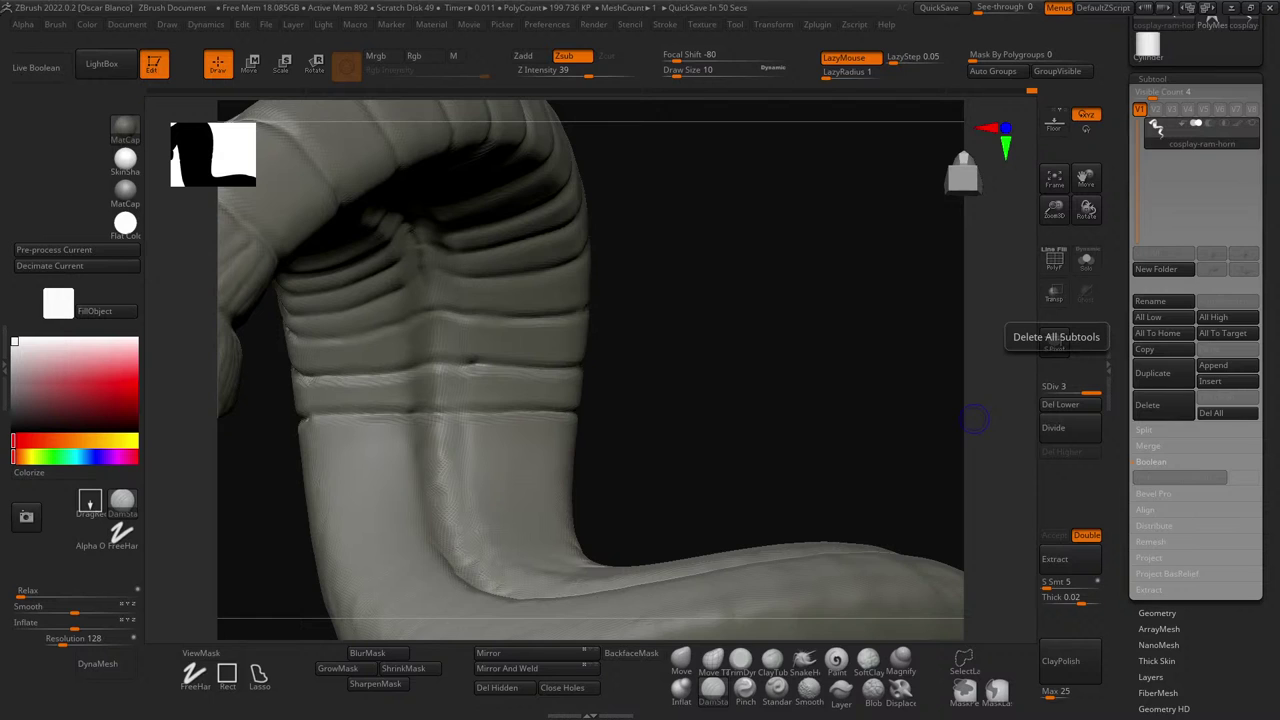
- With DamStandard at Z Intensity 39, carve another ring groove below the softened ones, joining it across the inner ridge and outer face
drag(975, 420, 549, 434)
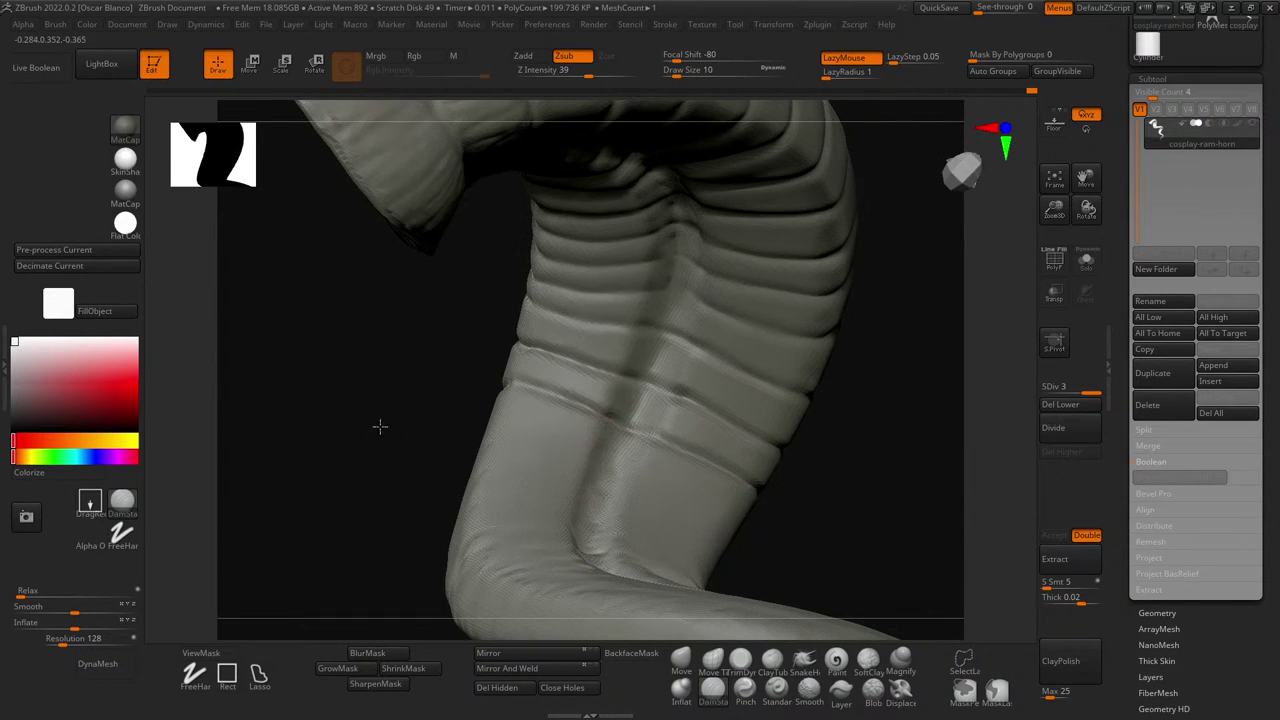
mouse_move(380, 426)
mouse_down()
mouse_move(357, 363)
mouse_move(354, 389)
mouse_up()
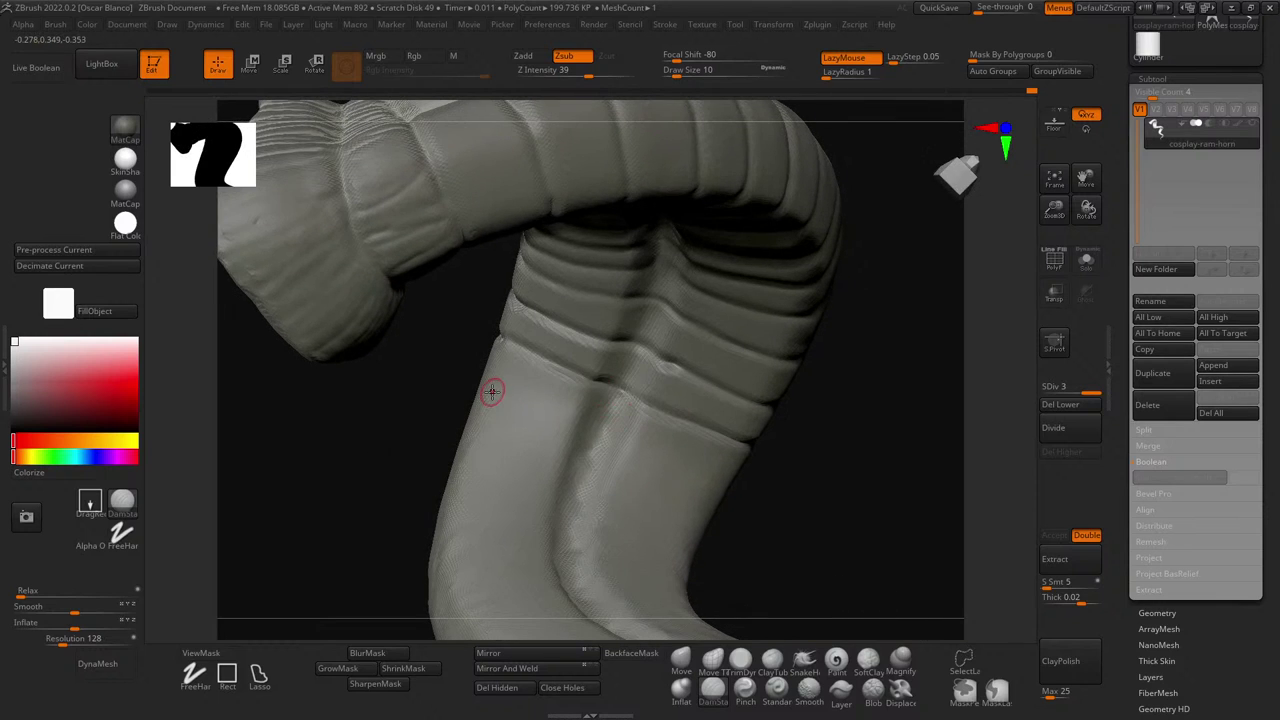
mouse_move(486, 387)
mouse_down()
mouse_move(414, 386)
mouse_move(534, 397)
mouse_move(546, 377)
mouse_move(530, 398)
mouse_up()
drag(342, 470, 535, 395)
drag(670, 460, 611, 451)
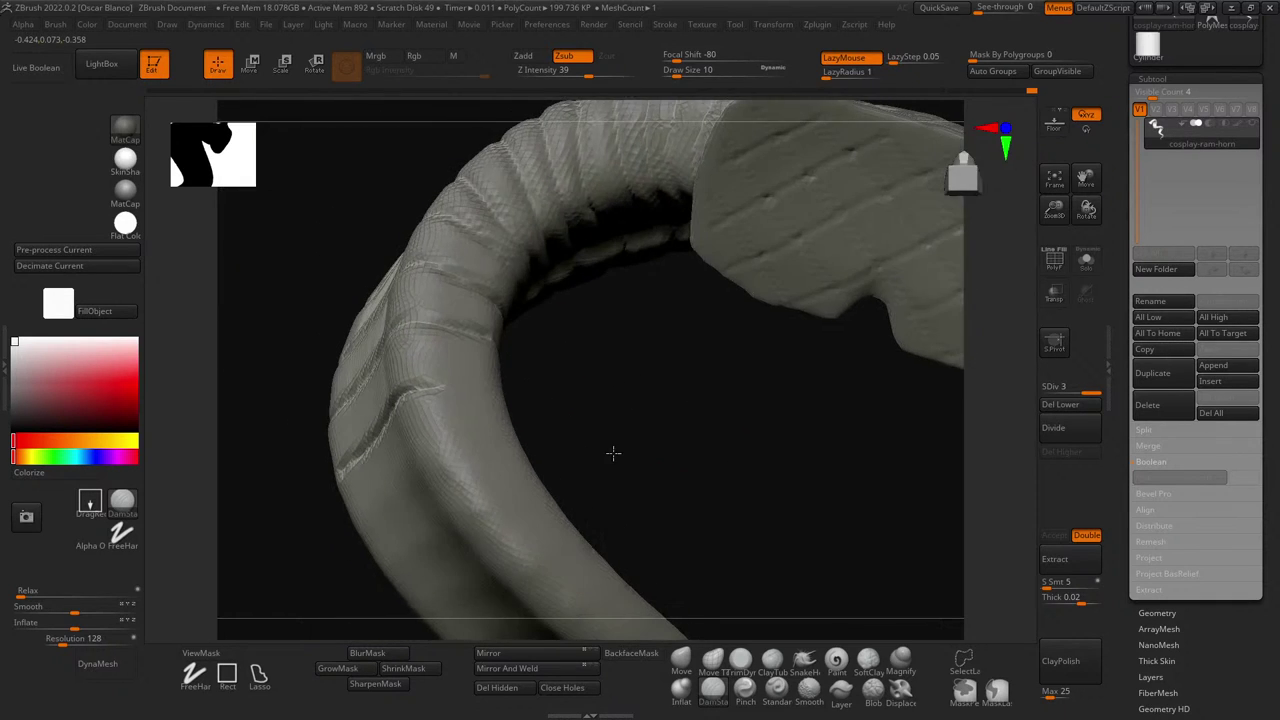
mouse_move(490, 388)
mouse_down()
mouse_move(520, 395)
mouse_move(508, 394)
mouse_up()
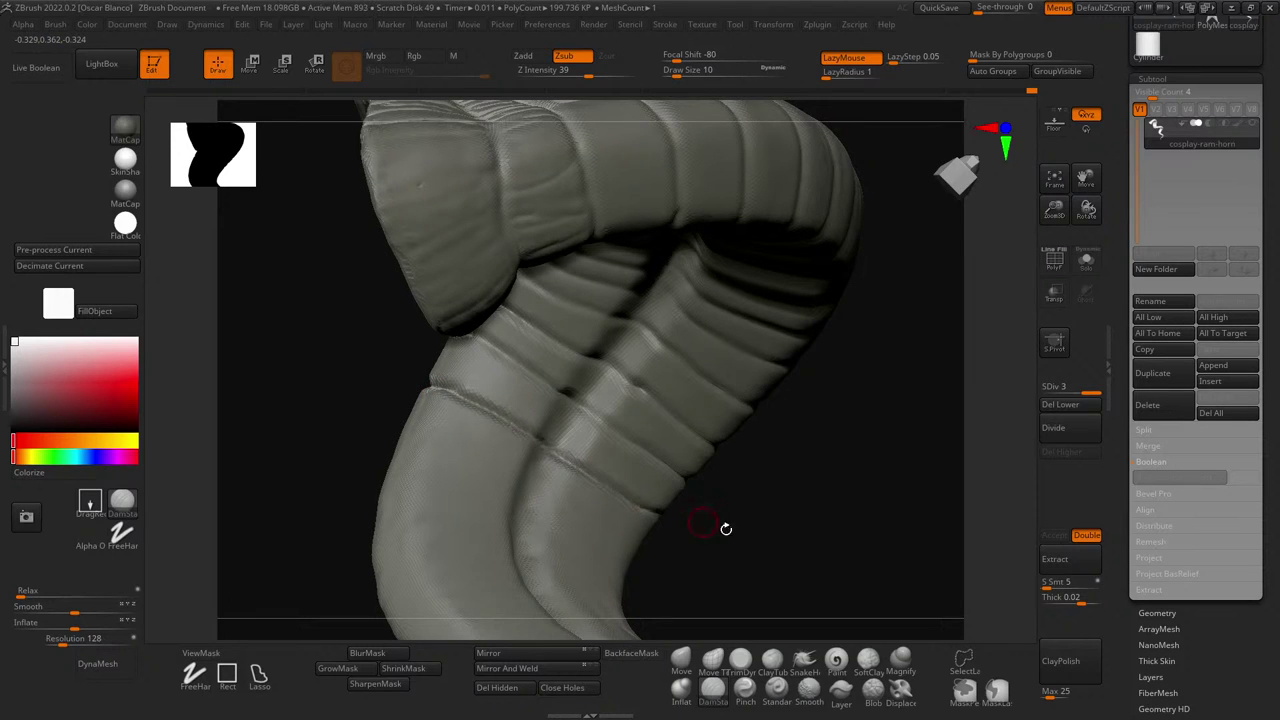
drag(726, 528, 750, 435)
- Carve the following groove diagonally across the broad outer face and continue it over the inner side's central ridge
drag(513, 408, 714, 406)
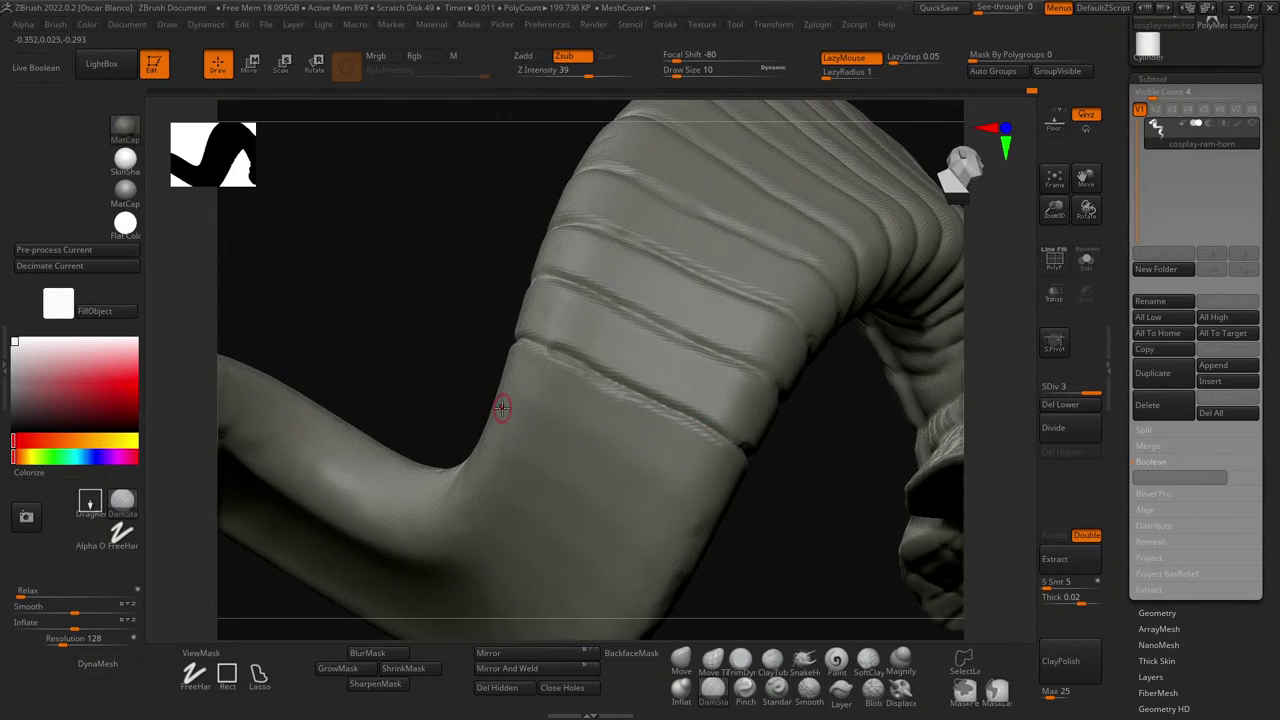
drag(540, 425, 688, 501)
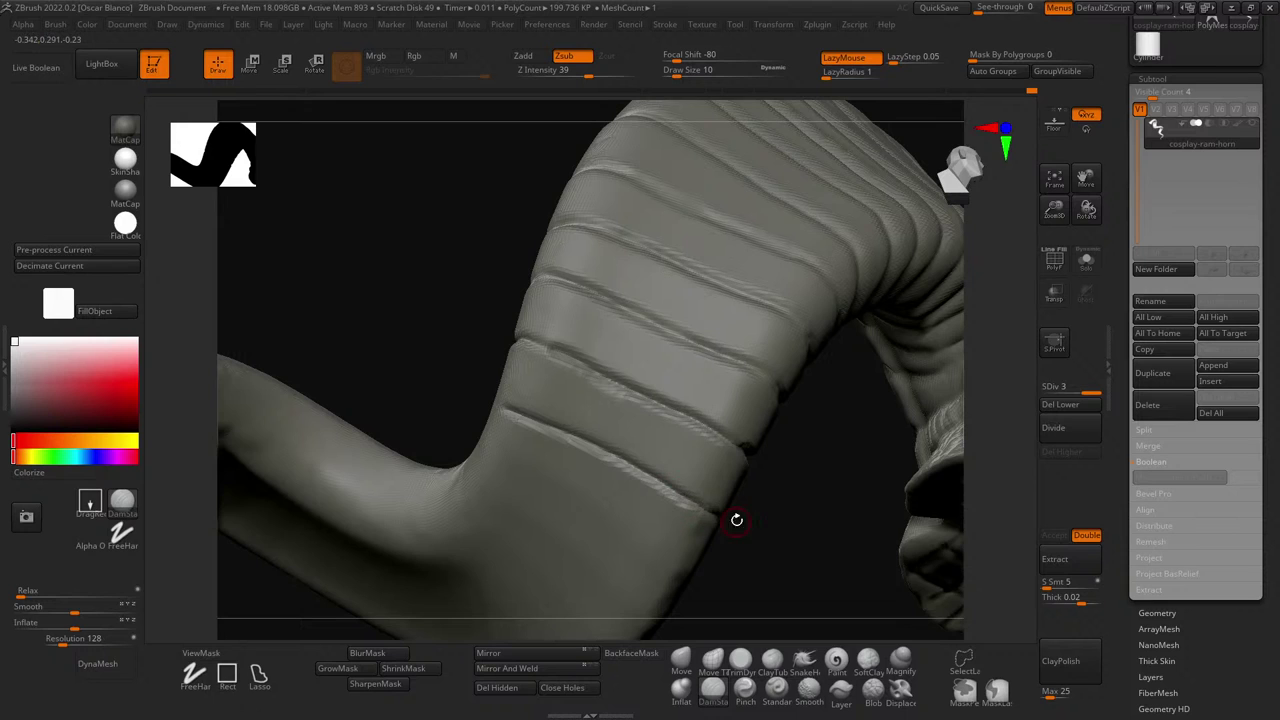
drag(804, 522, 494, 398)
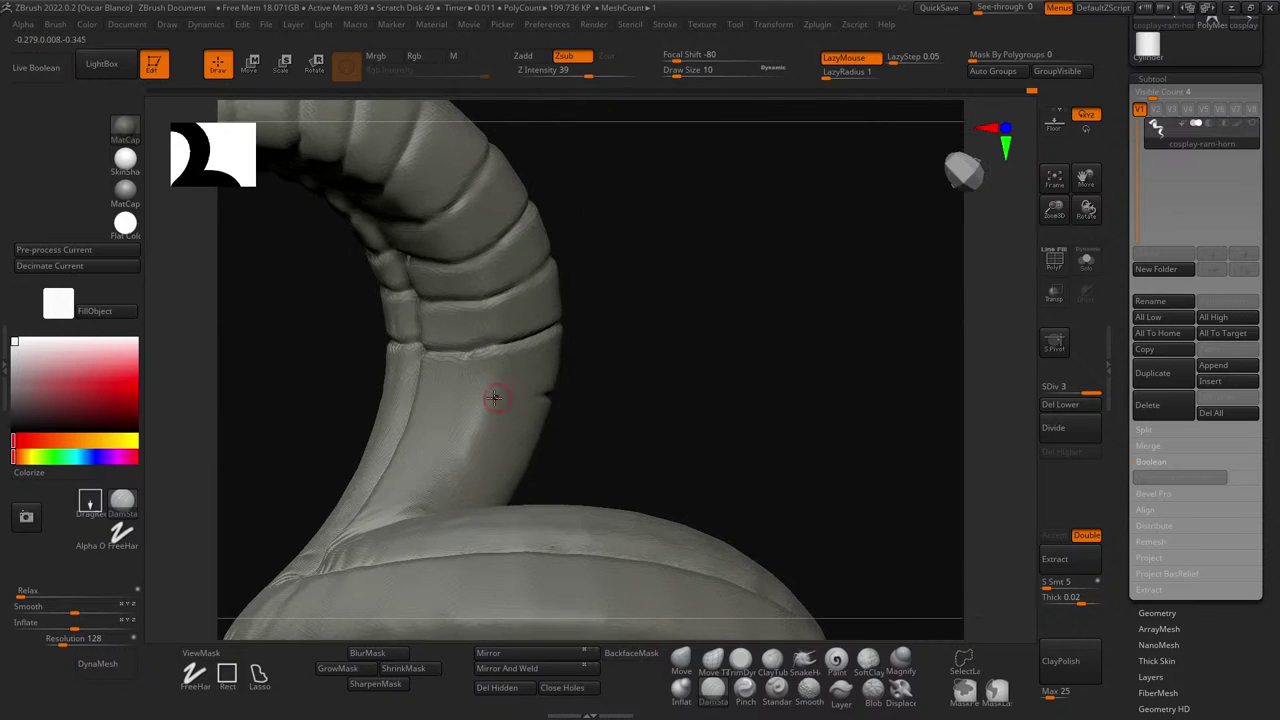
drag(595, 395, 712, 408)
drag(269, 386, 329, 391)
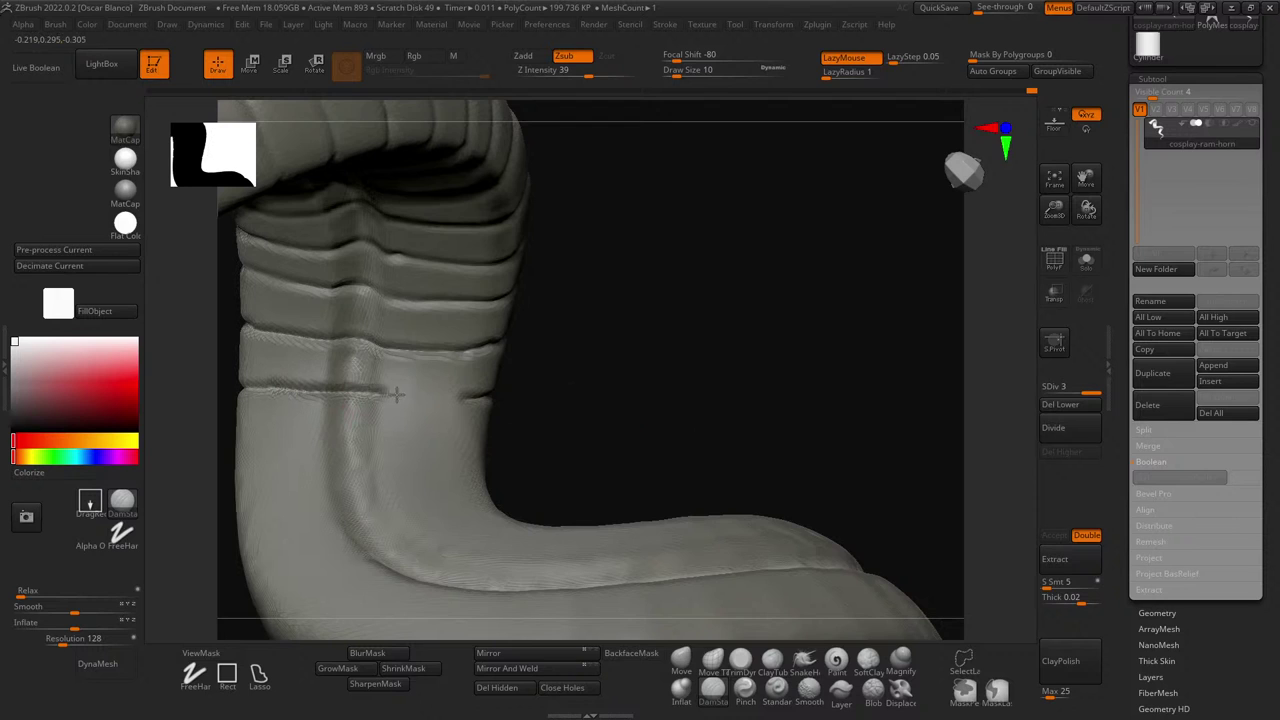
drag(600, 403, 1010, 420)
- Add one more ring groove farther down the curl, starting on the outer face and closing it around the inner side
drag(757, 523, 745, 500)
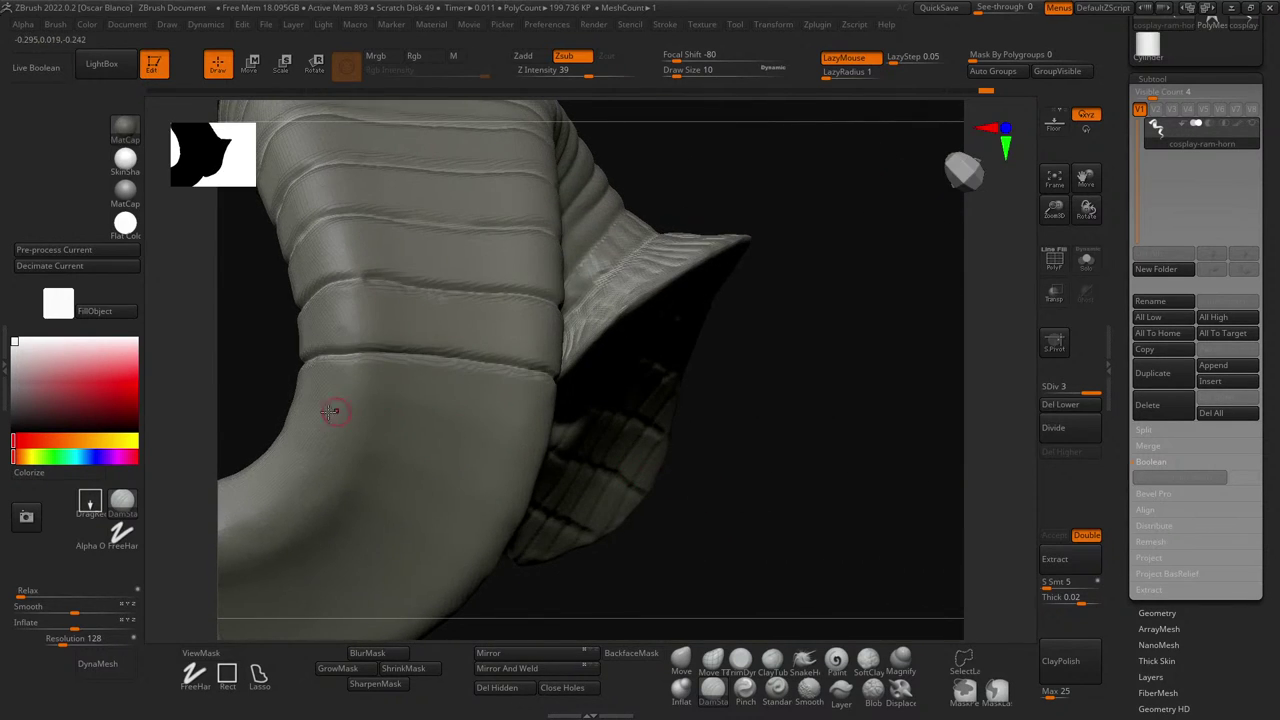
drag(290, 402, 548, 442)
mouse_move(794, 489)
mouse_down()
mouse_move(524, 419)
mouse_move(506, 397)
mouse_move(289, 363)
mouse_move(471, 403)
mouse_move(384, 381)
mouse_move(337, 388)
mouse_up()
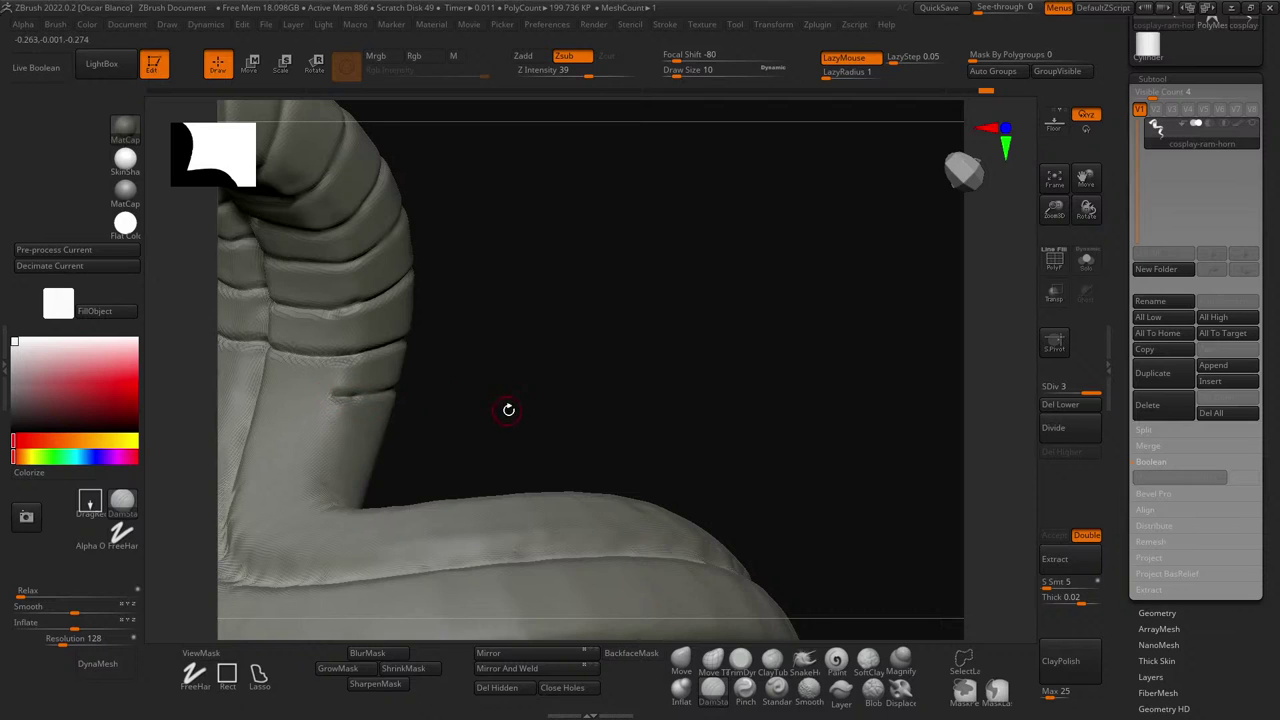
mouse_move(508, 410)
mouse_down()
mouse_move(503, 397)
mouse_move(534, 414)
mouse_up()
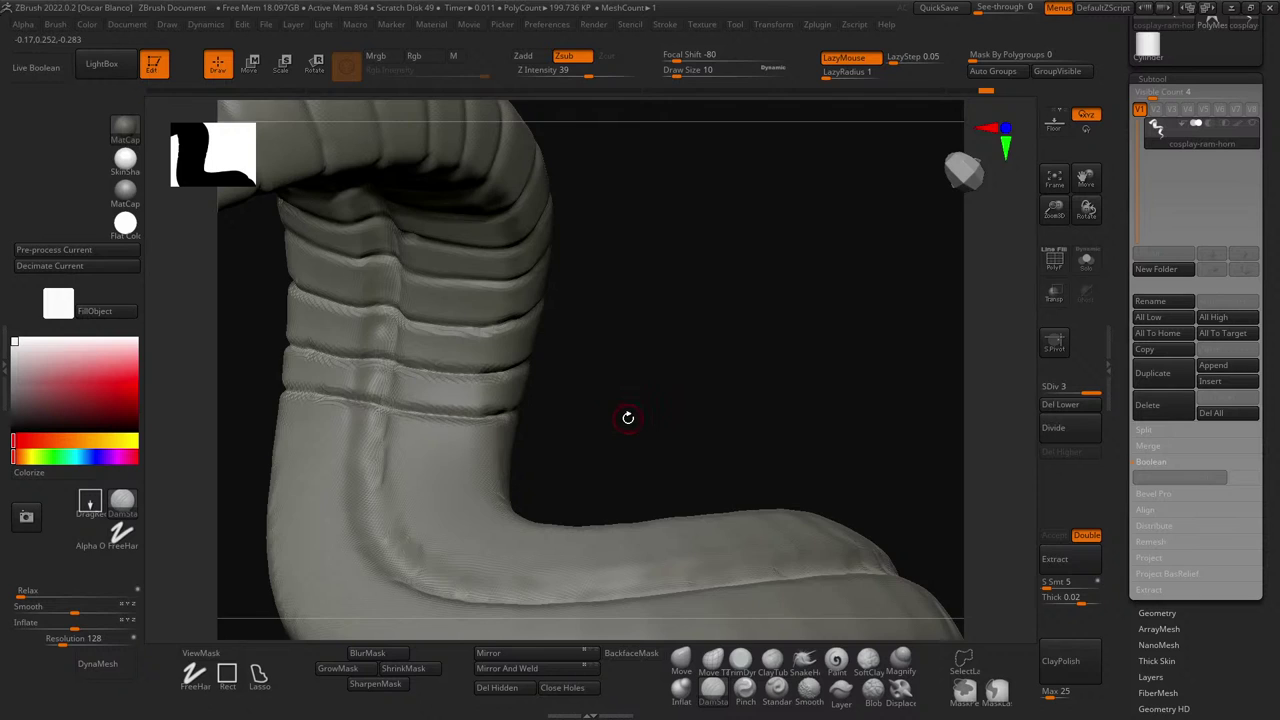
drag(628, 418, 800, 391)
drag(403, 343, 572, 384)
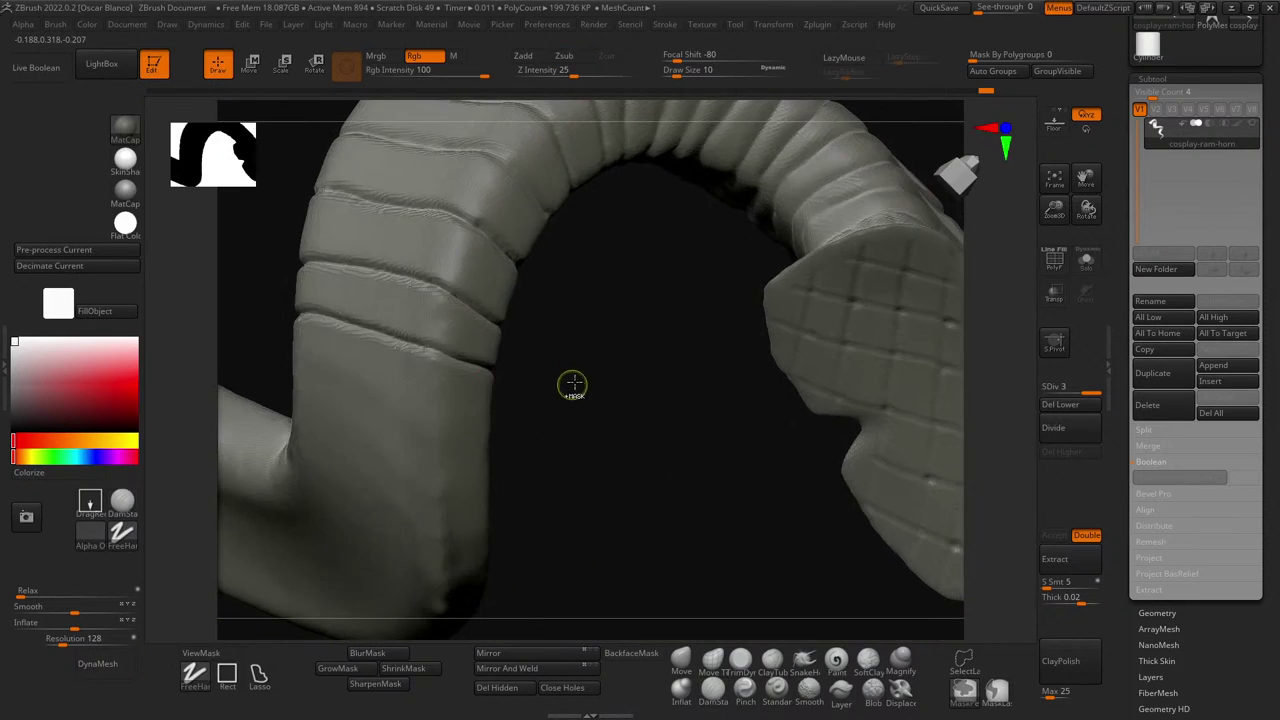
- Review the whole horn and carve the next ring groove around it where the curl starts to bend, undoing a stray stroke
mouse_move(572, 384)
ctrl+right_down()
mouse_move(546, 274)
mouse_move(537, 406)
mouse_move(452, 433)
ctrl+right_up()
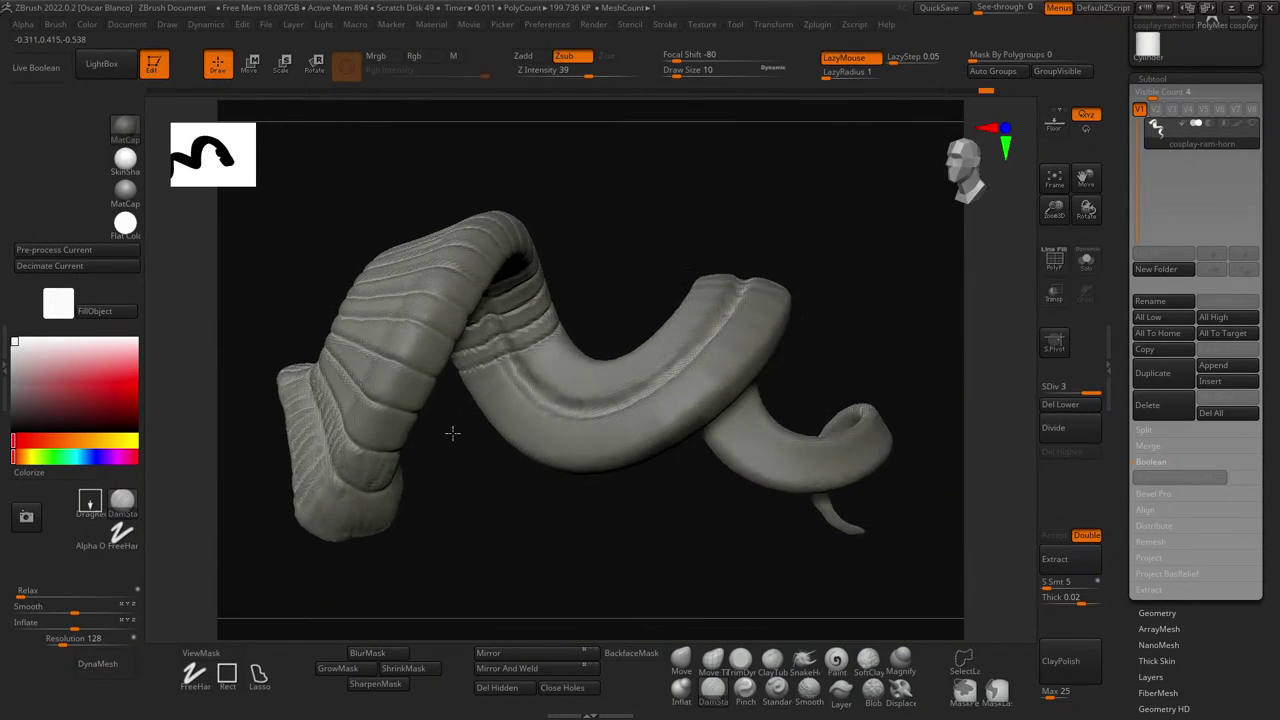
drag(452, 432, 637, 534)
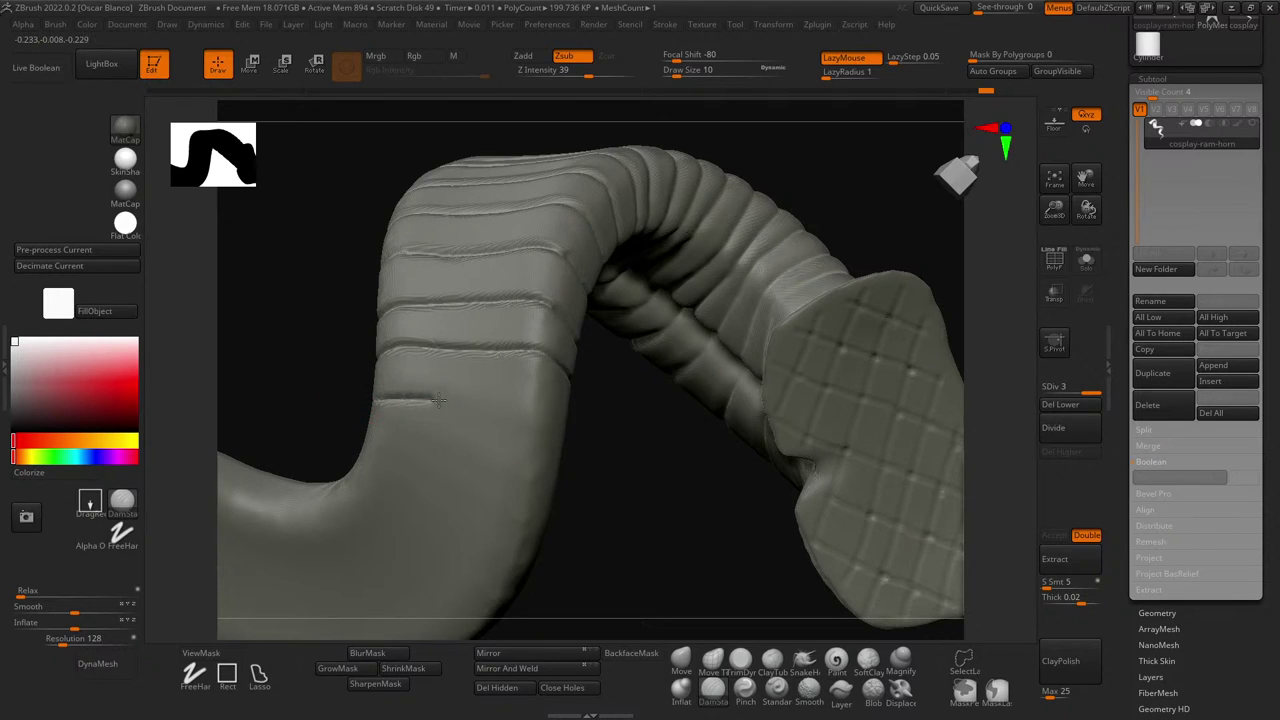
drag(515, 412, 543, 418)
key(ctrl+z)
drag(637, 443, 371, 343)
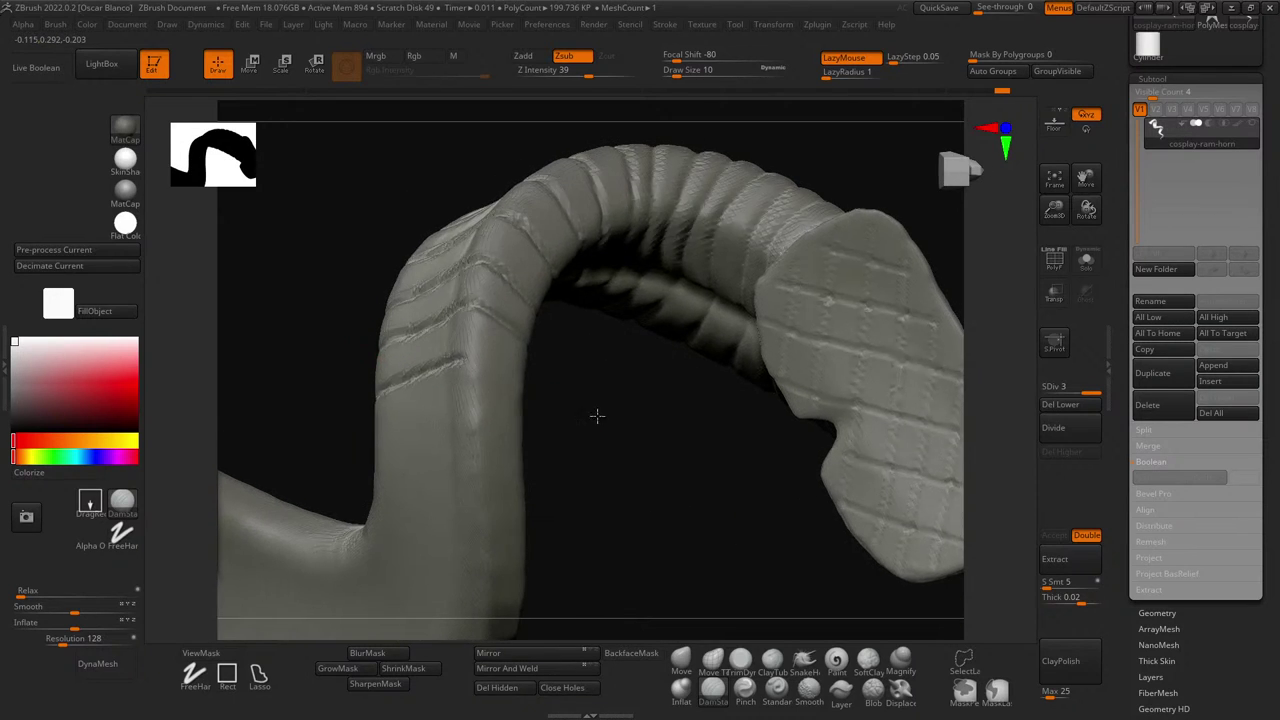
drag(597, 414, 558, 418)
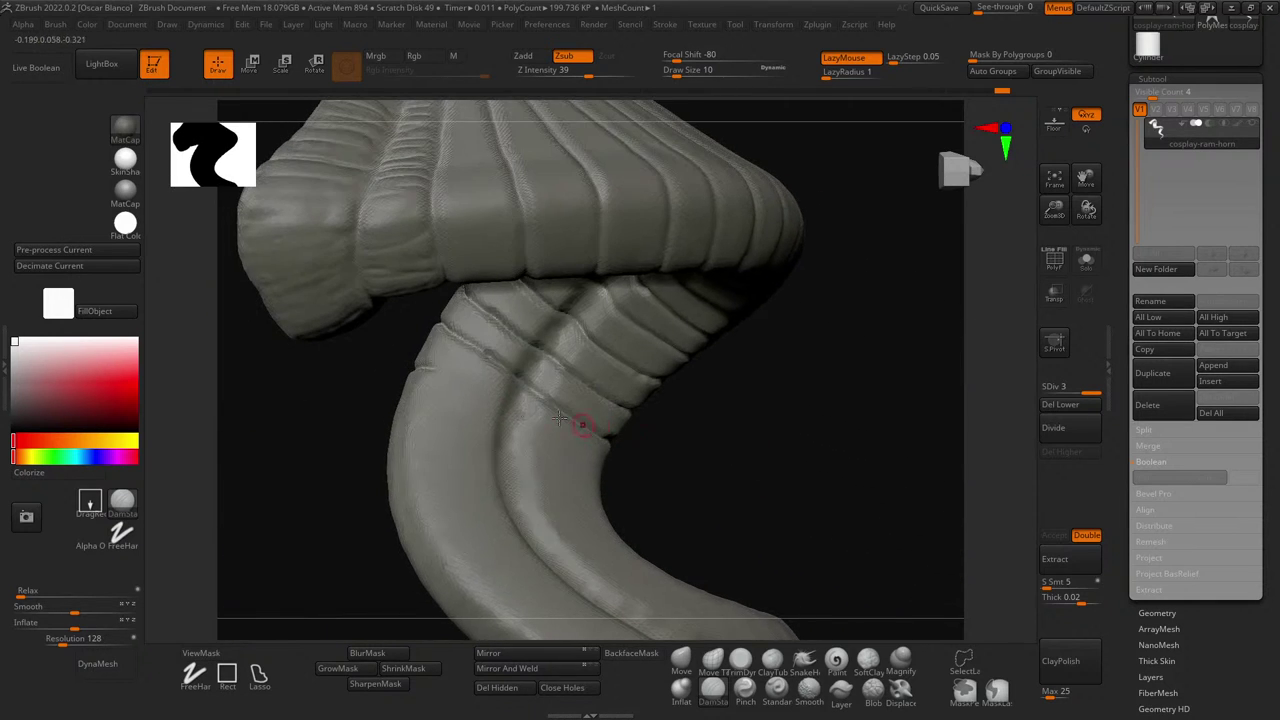
drag(829, 514, 766, 466)
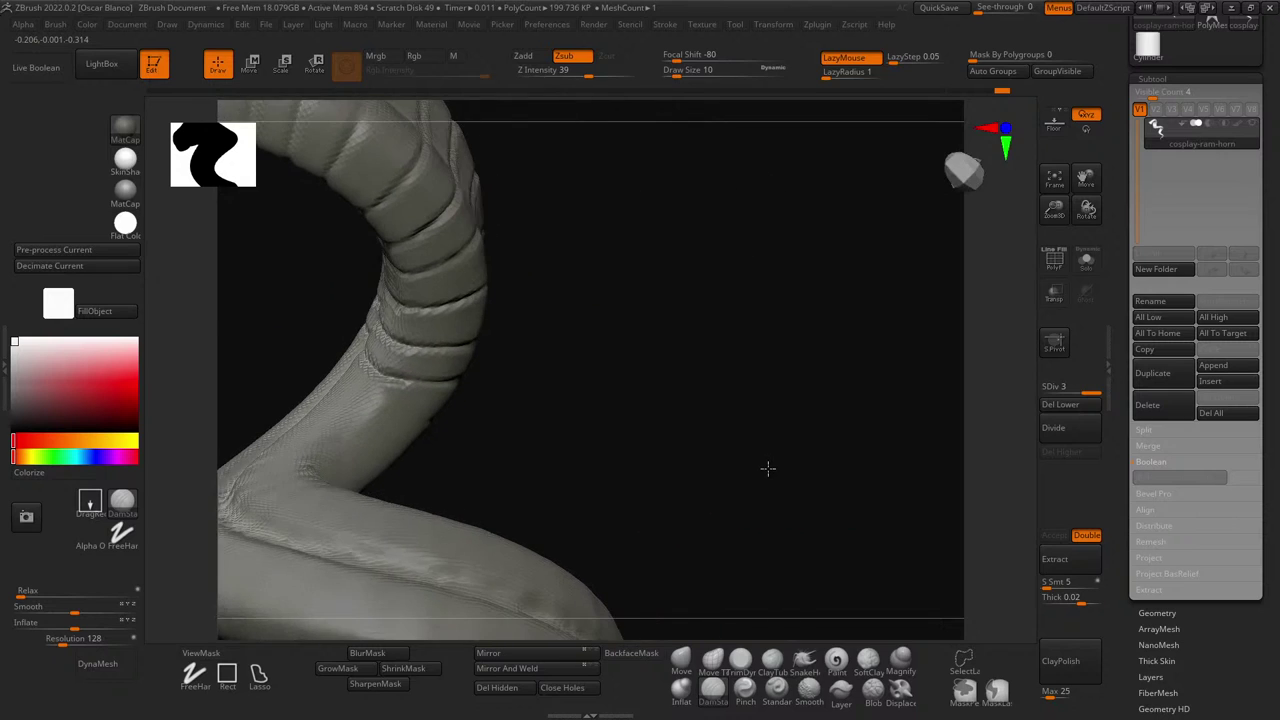
drag(516, 441, 240, 350)
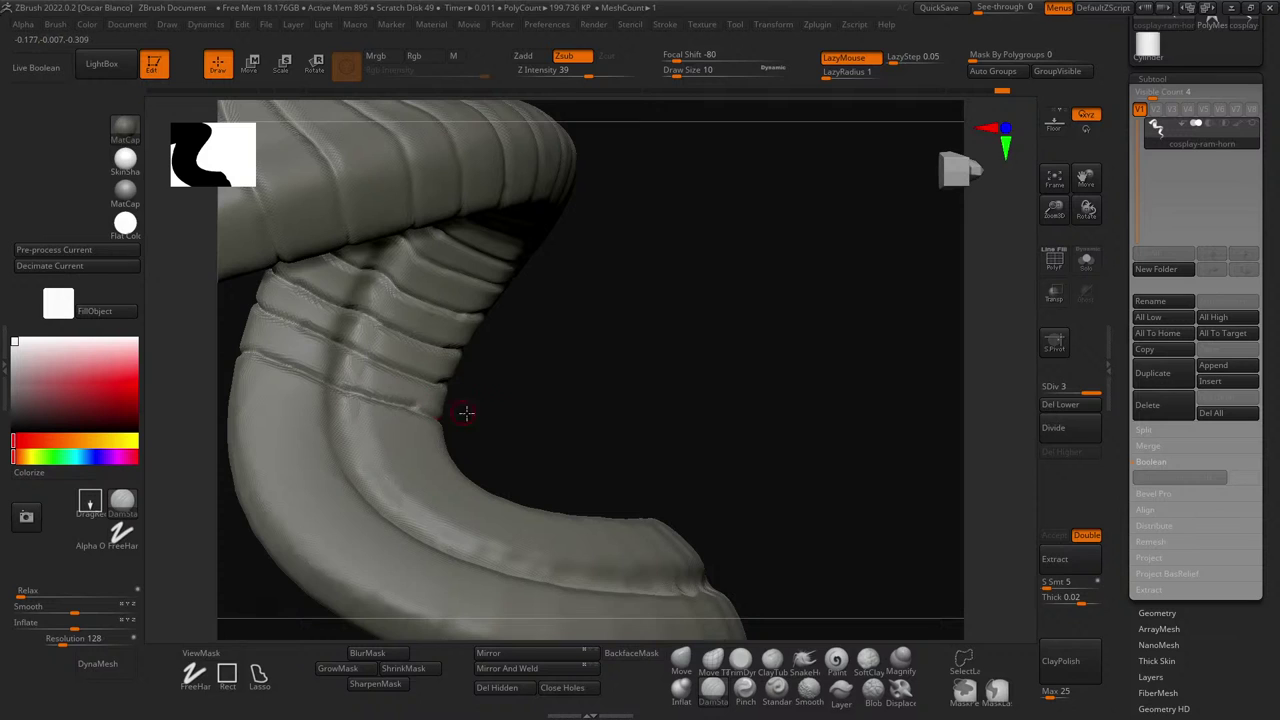
drag(466, 409, 386, 406)
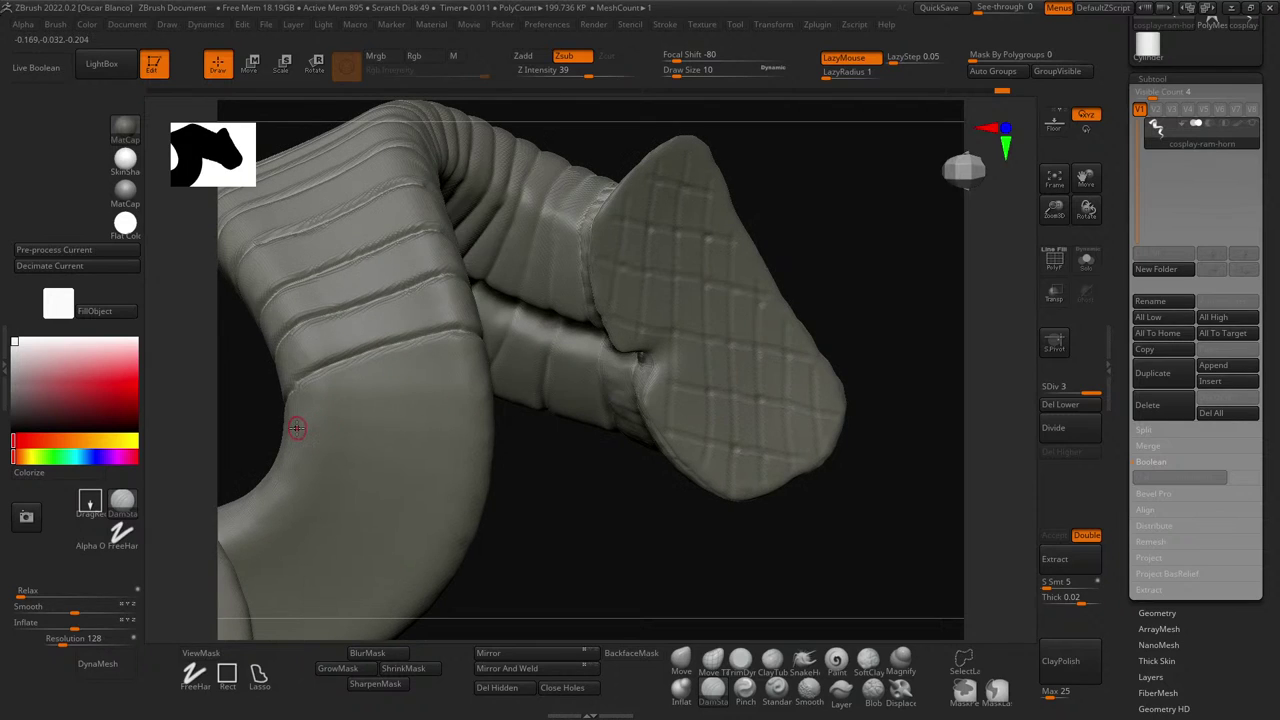
drag(363, 417, 428, 406)
key(ctrl+z)
key(ctrl+z)
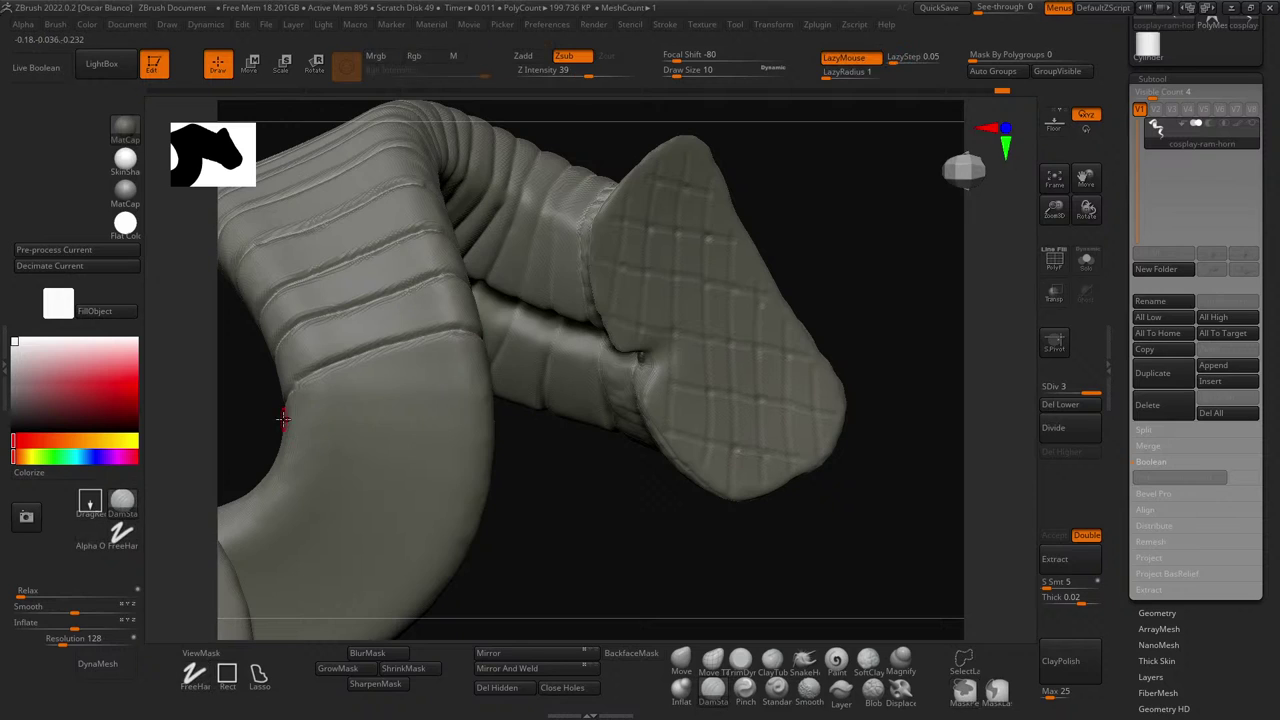
drag(284, 420, 406, 401)
key(ctrl+z)
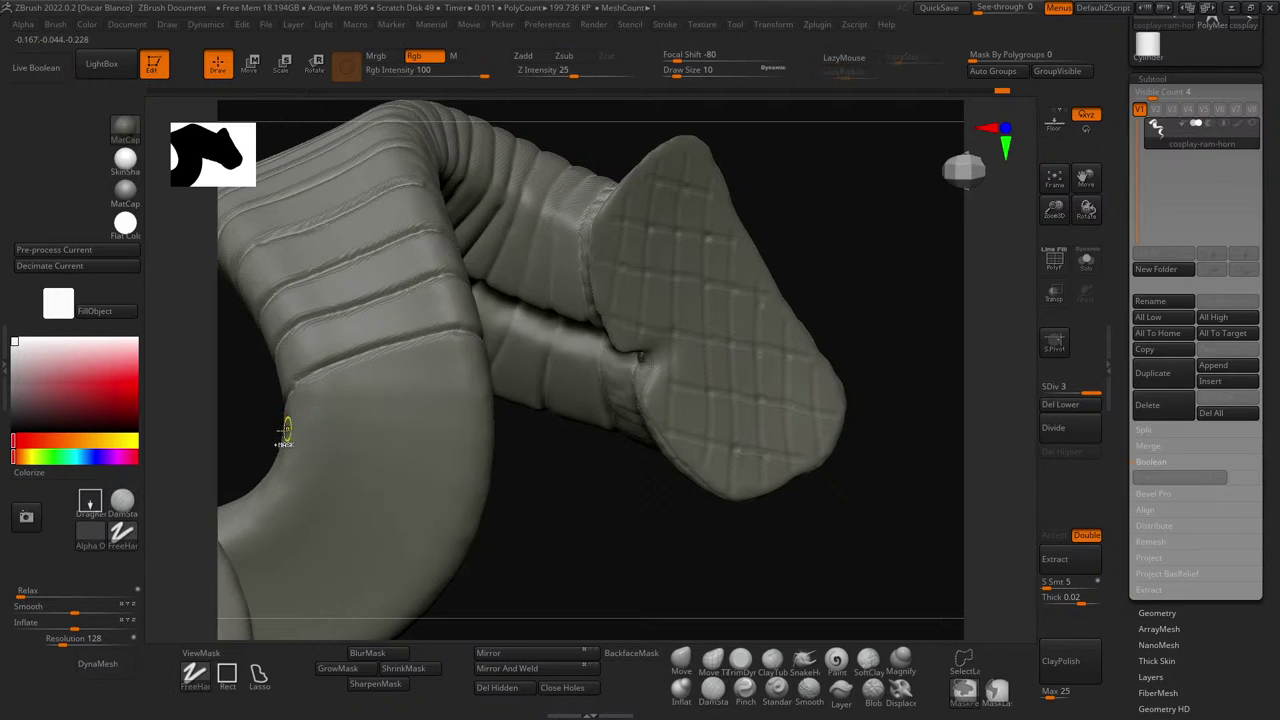
- Carve a new groove across the outer face at the bend and wrap it around the horn's side and inner face
drag(290, 425, 500, 402)
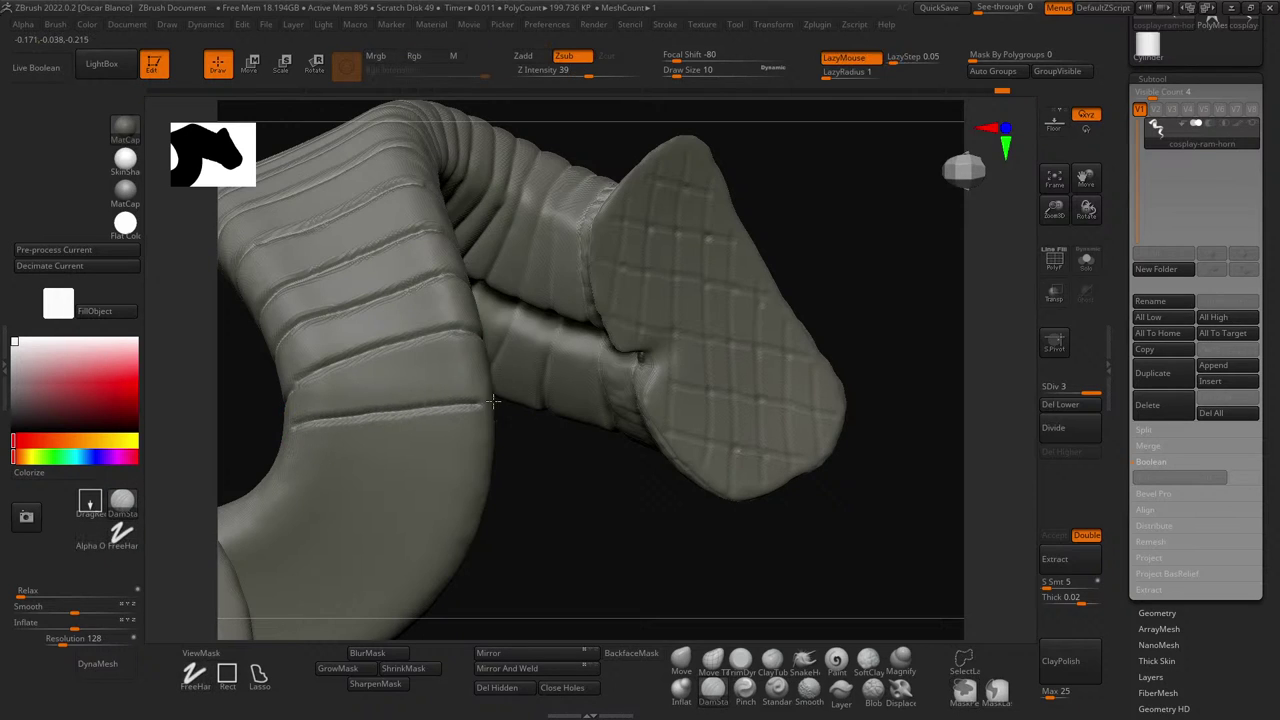
mouse_move(520, 450)
mouse_down()
mouse_move(591, 509)
mouse_move(510, 478)
mouse_move(491, 434)
mouse_move(330, 405)
mouse_up()
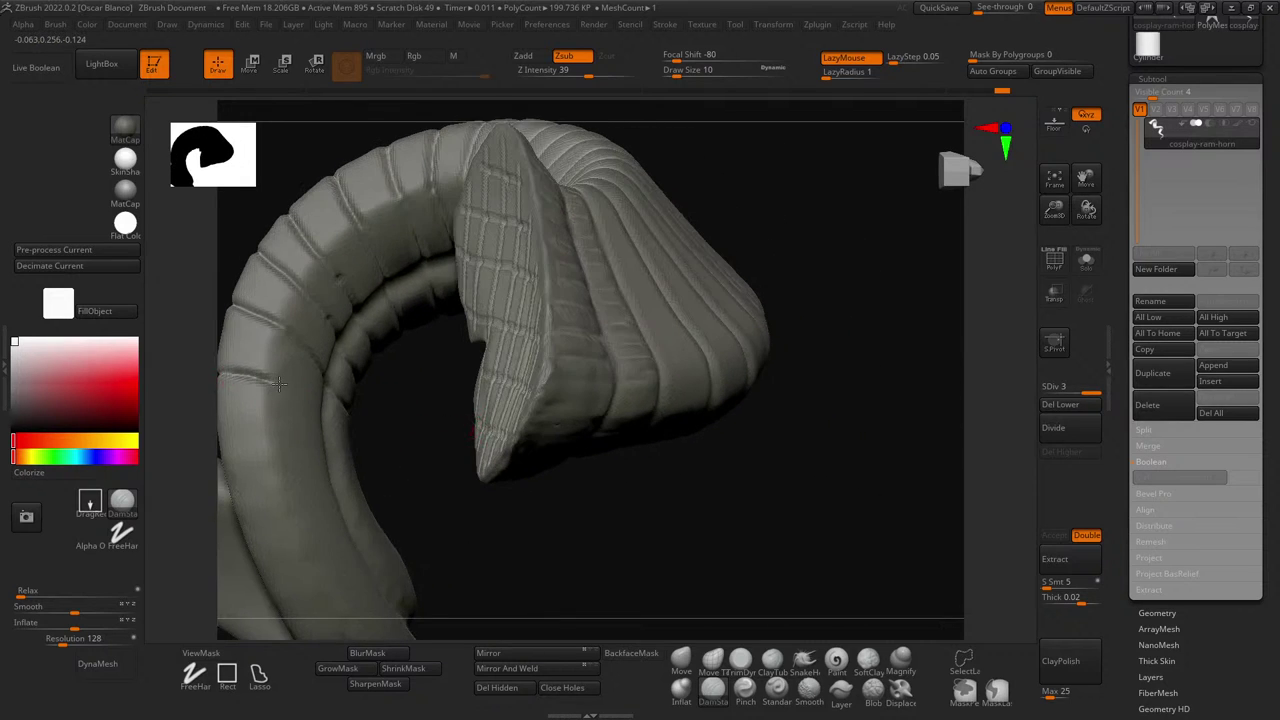
drag(420, 449, 451, 460)
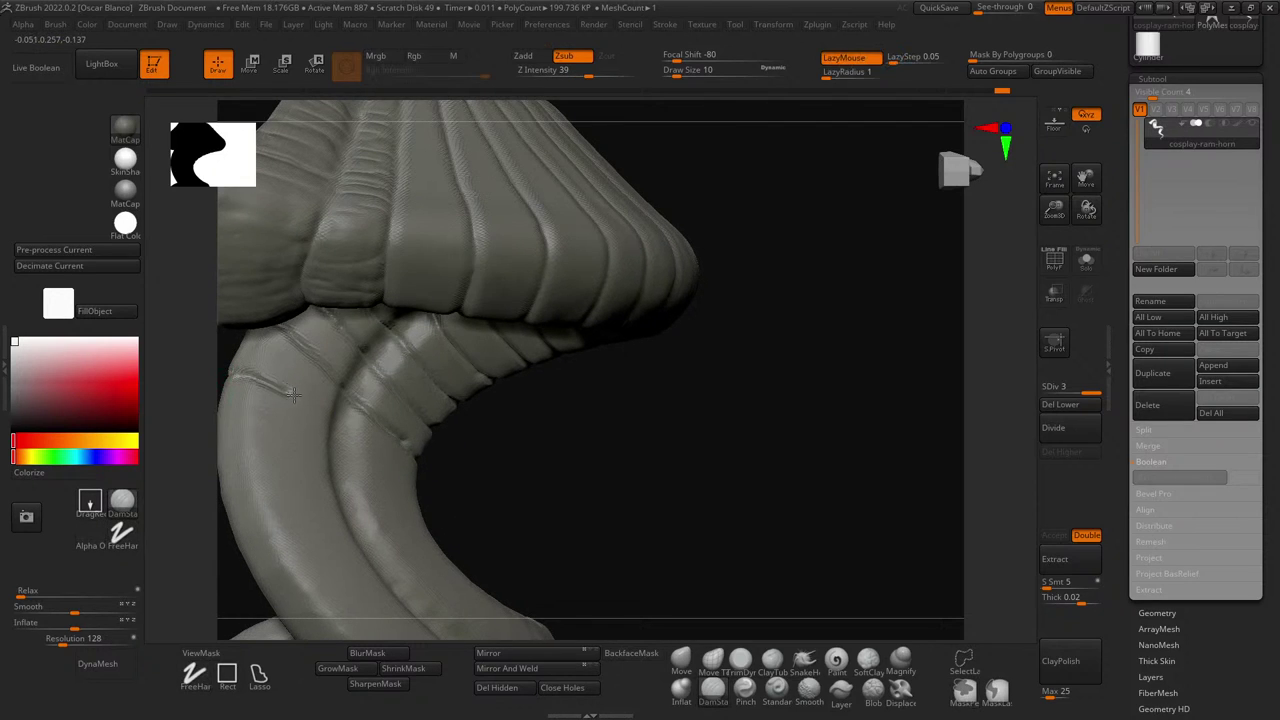
drag(594, 461, 634, 449)
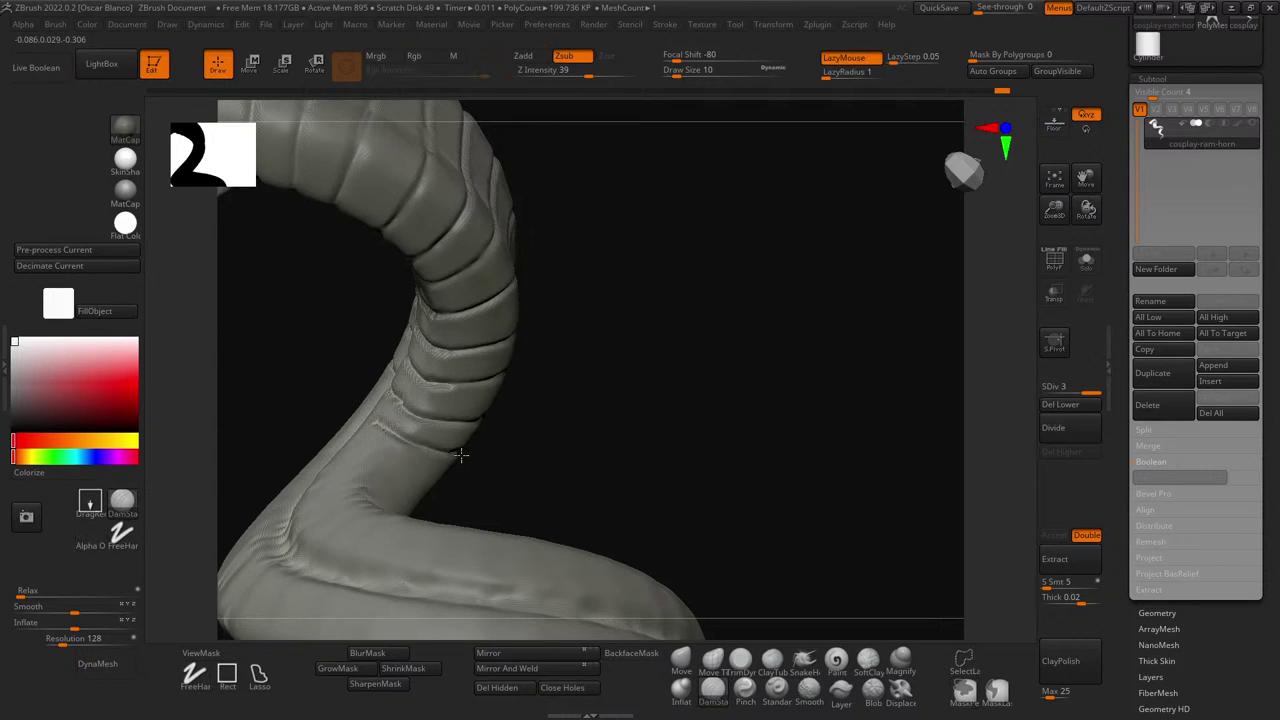
- Wrap the ring groove at the bend over the horn's side and inner ridge, smoothing its rough crossing and recarving the line there
mouse_move(495, 460)
mouse_down()
mouse_move(600, 486)
mouse_move(506, 446)
mouse_up()
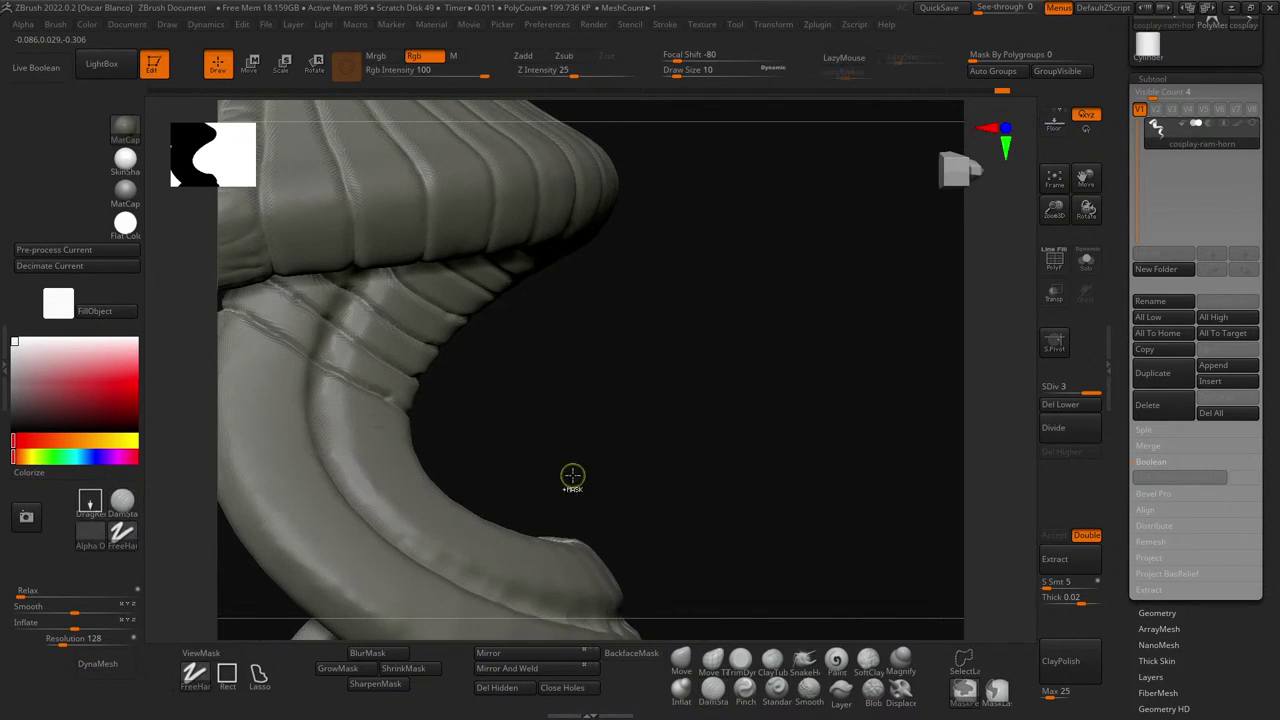
drag(571, 477, 493, 410)
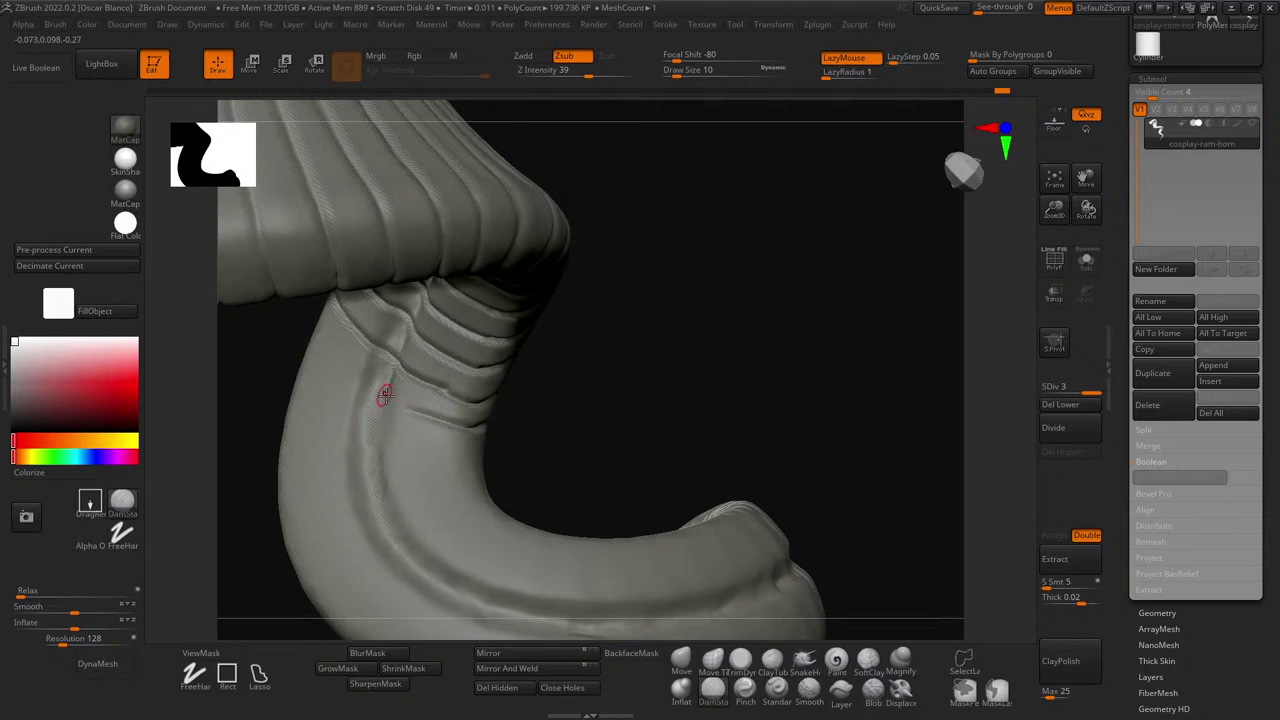
alt+drag(590, 413, 734, 451)
drag(297, 331, 367, 352)
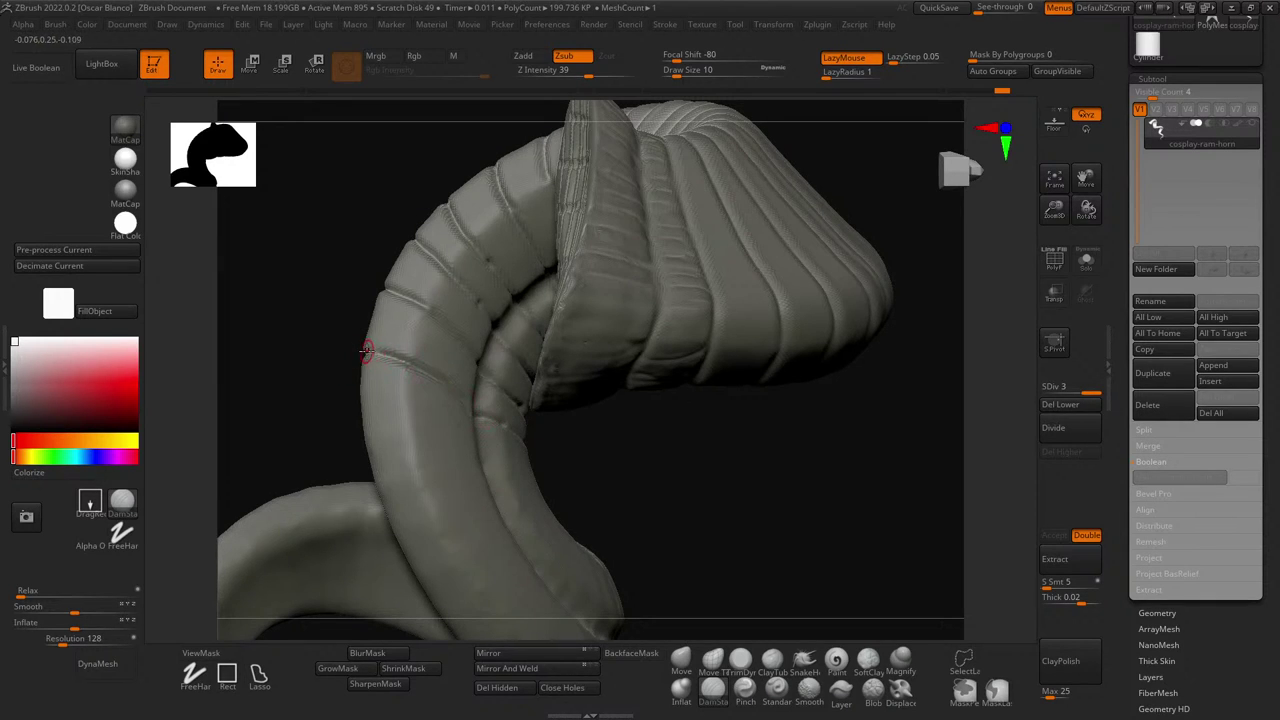
mouse_move(366, 349)
mouse_down()
mouse_move(657, 480)
mouse_move(387, 359)
mouse_up()
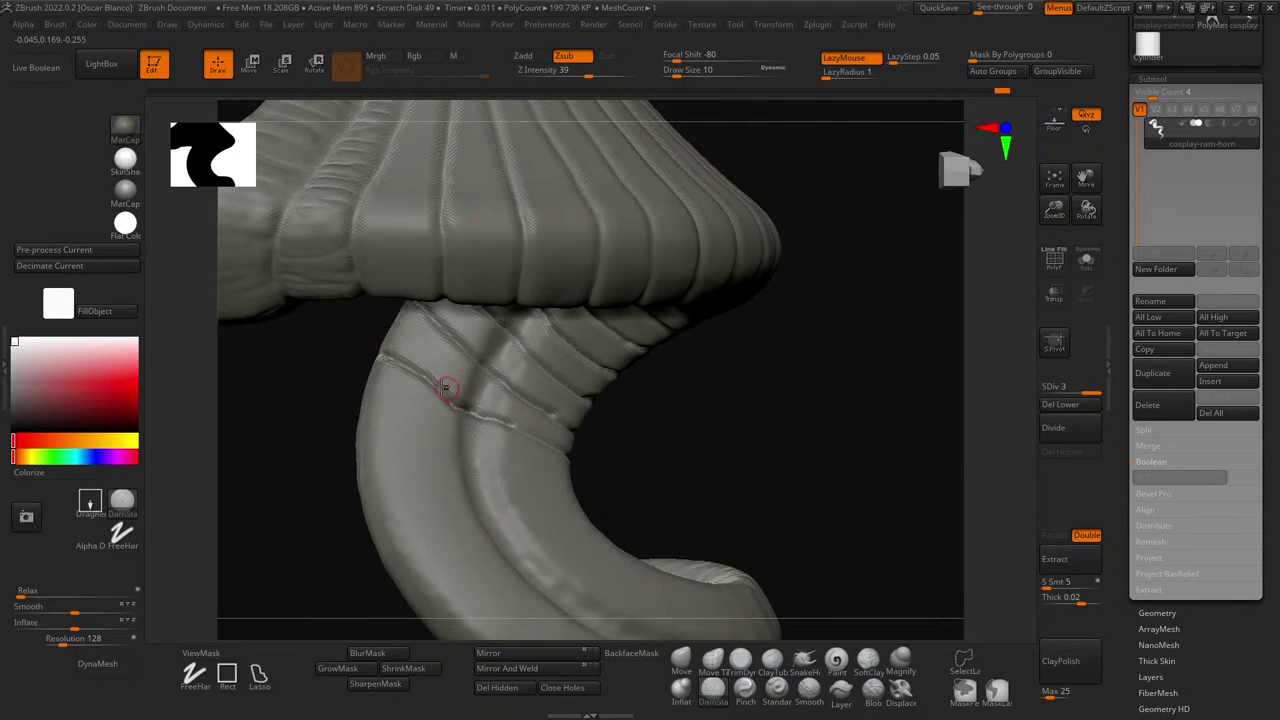
mouse_move(458, 417)
shift+mouse_down()
mouse_move(435, 402)
mouse_move(443, 394)
shift+mouse_up()
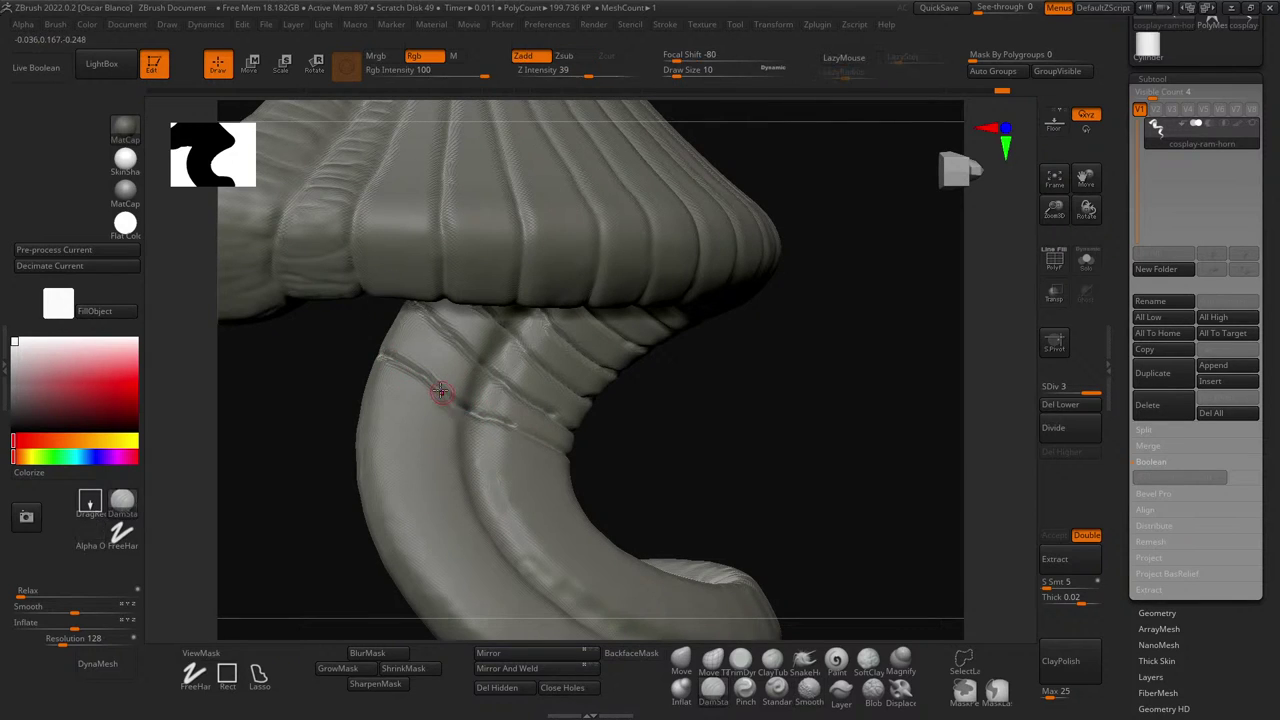
shift+drag(524, 424, 443, 391)
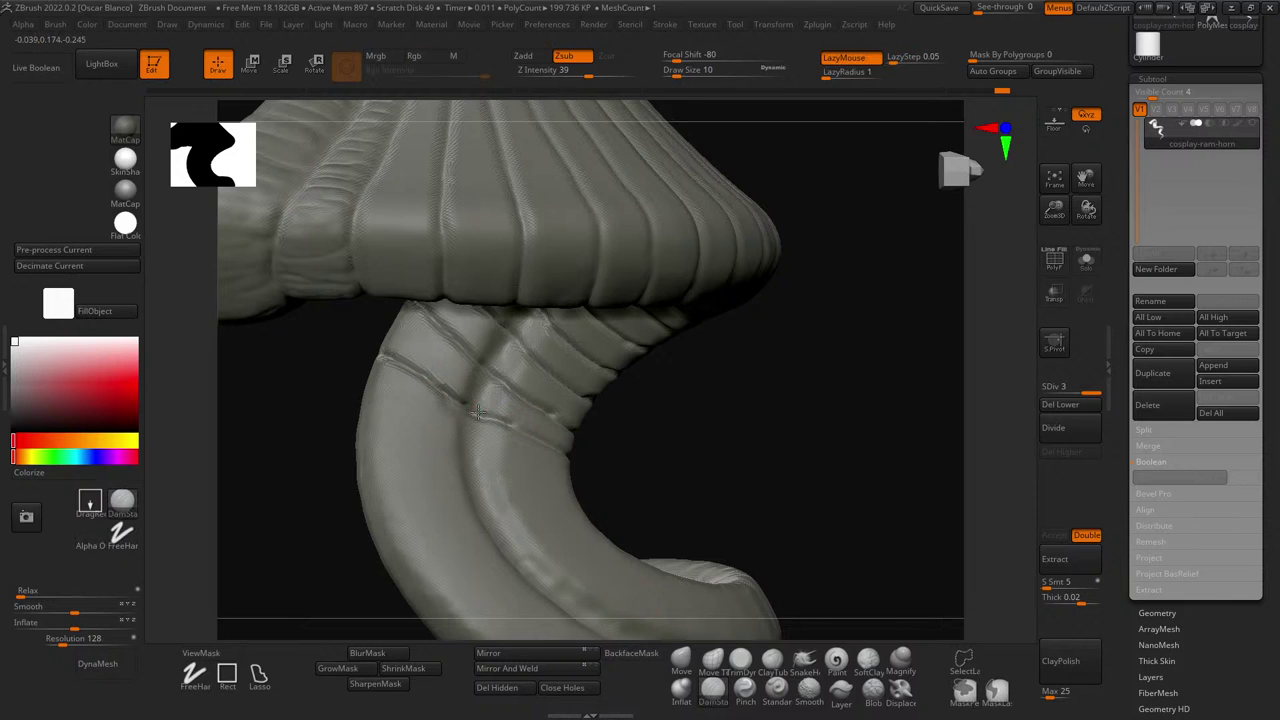
- Carve the next ring groove below it across the broad outer face and close it over the side and inner ridge
mouse_move(729, 443)
mouse_down()
mouse_move(766, 489)
mouse_move(691, 380)
mouse_move(741, 405)
mouse_move(694, 389)
mouse_up()
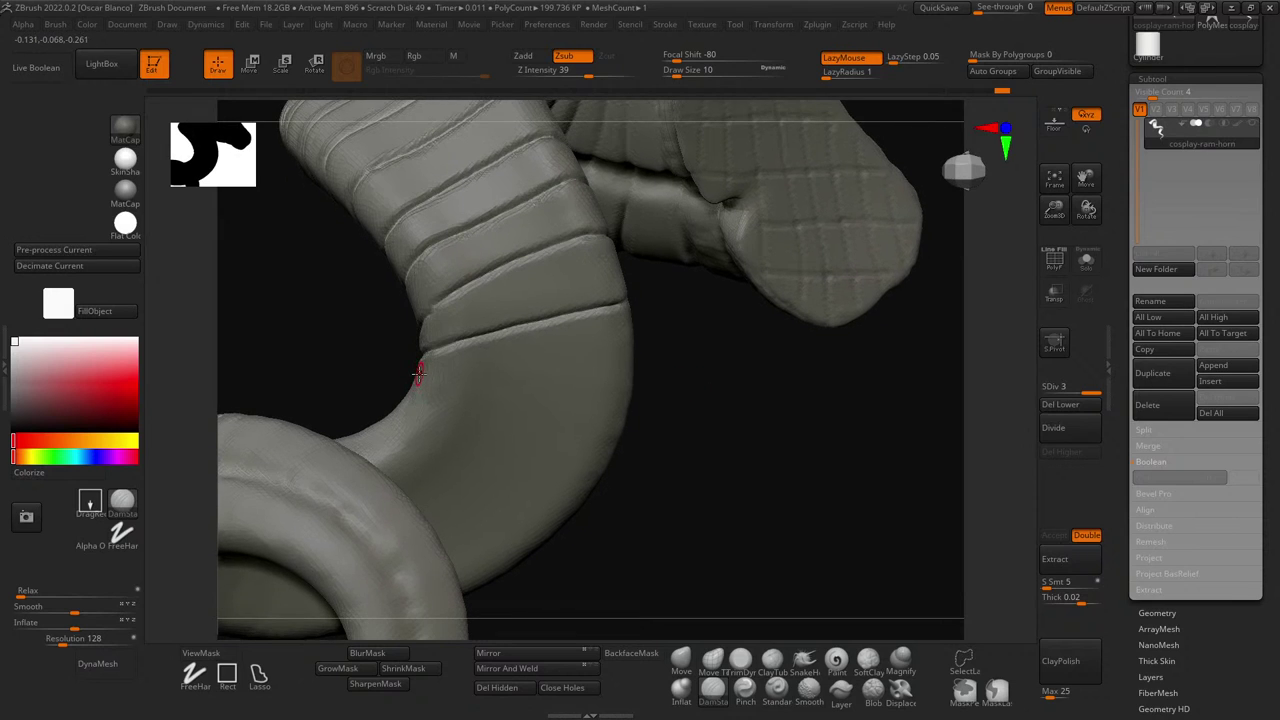
drag(536, 393, 612, 397)
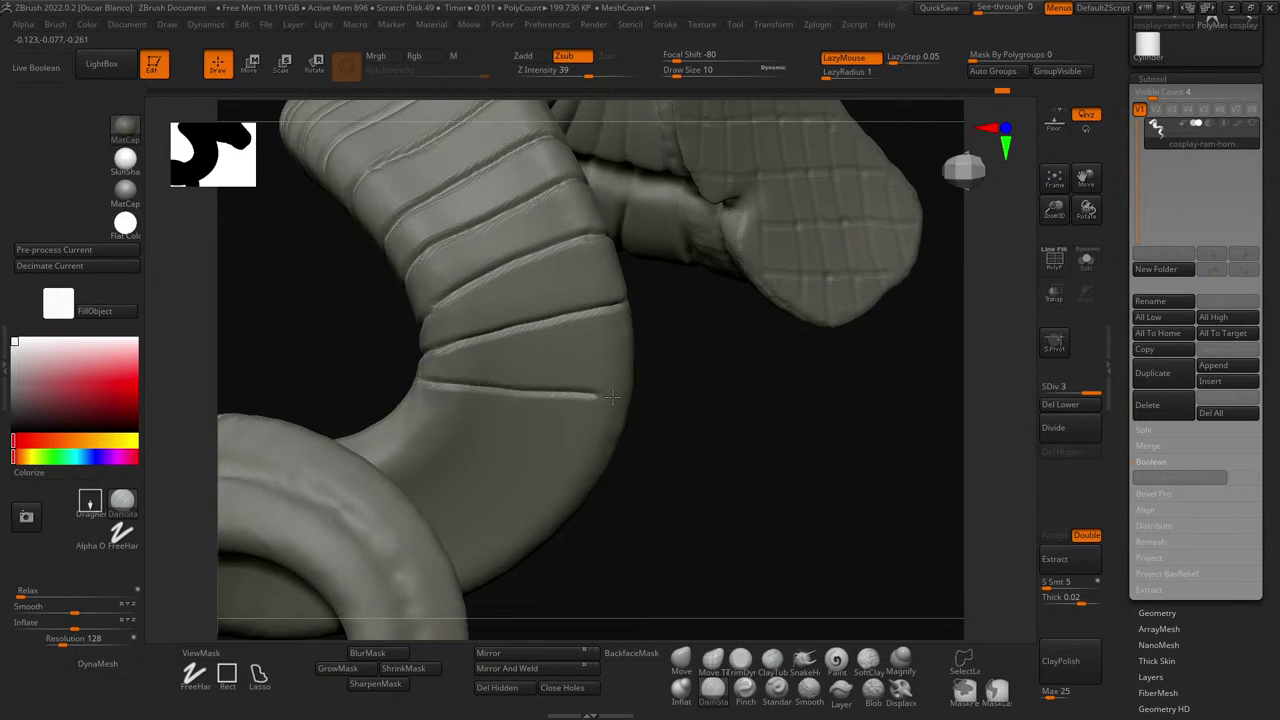
drag(757, 439, 413, 343)
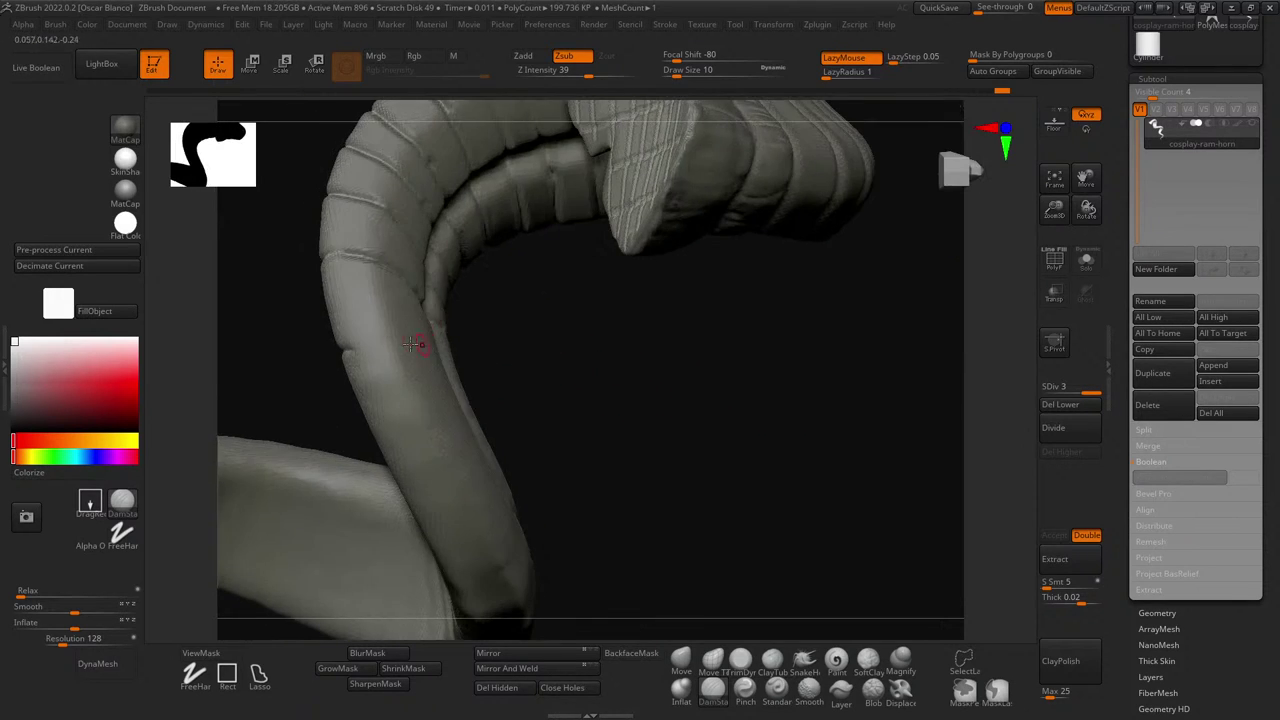
drag(663, 408, 546, 380)
drag(706, 374, 419, 375)
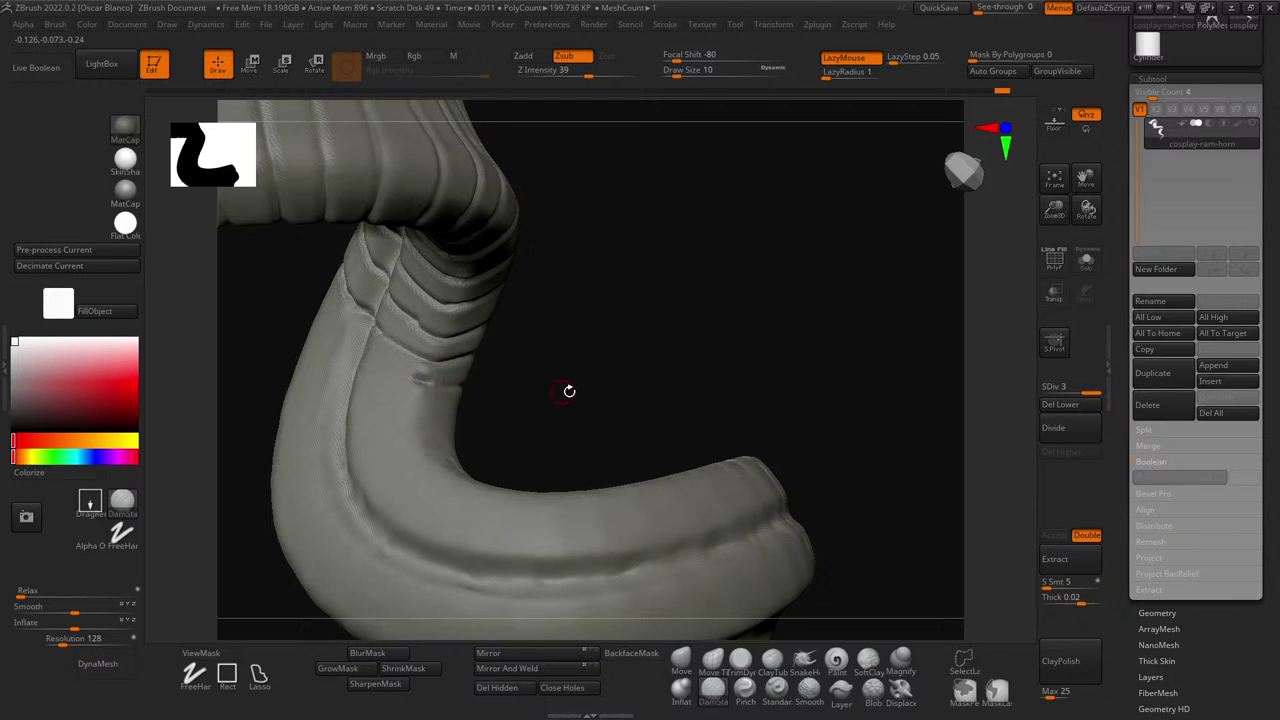
mouse_move(480, 395)
mouse_down()
mouse_move(569, 397)
mouse_move(534, 391)
mouse_up()
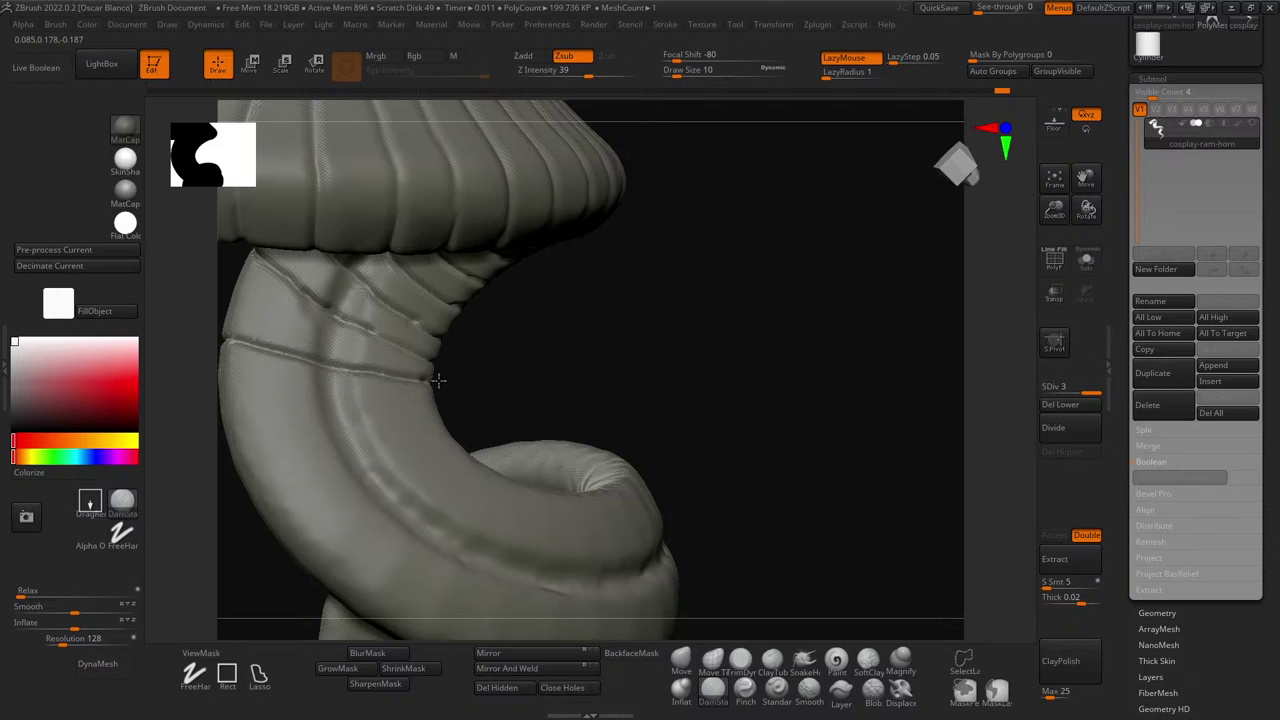
- Add another ring groove farther down the curl, running from the outer face around the side and across the inner side
drag(534, 363, 734, 362)
drag(283, 434, 429, 449)
alt+drag(511, 403, 339, 308)
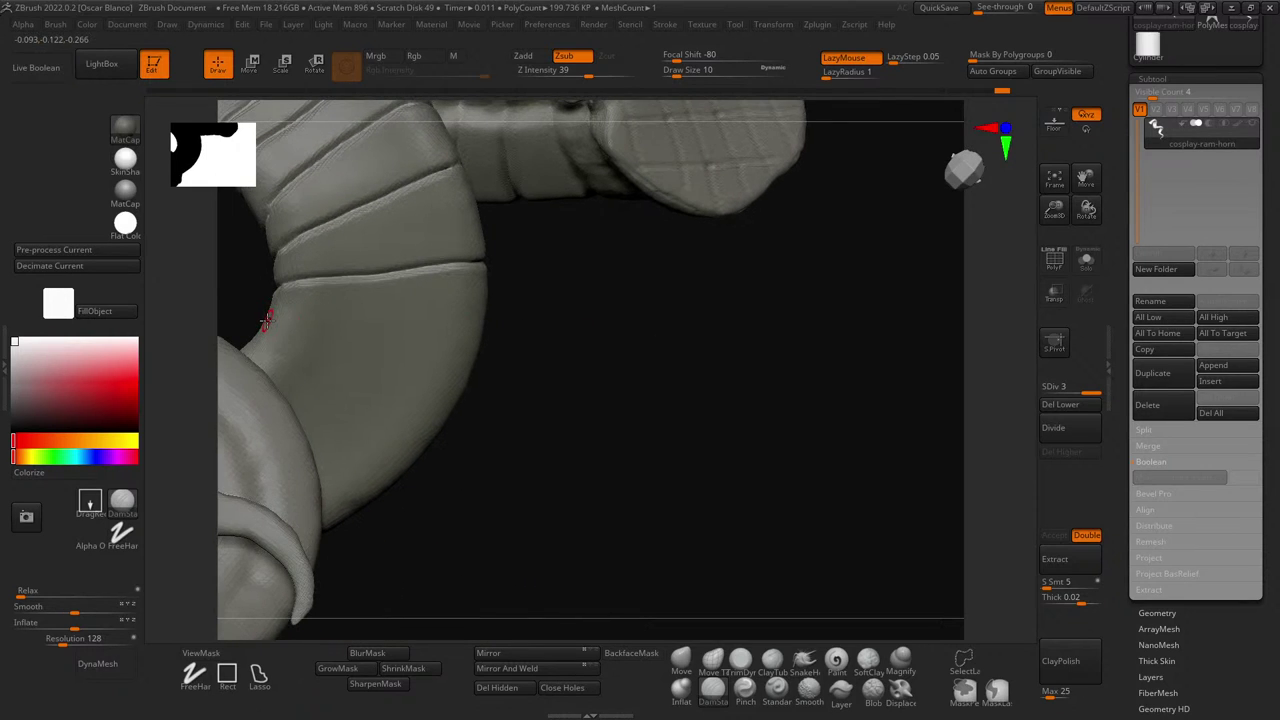
drag(639, 389, 569, 320)
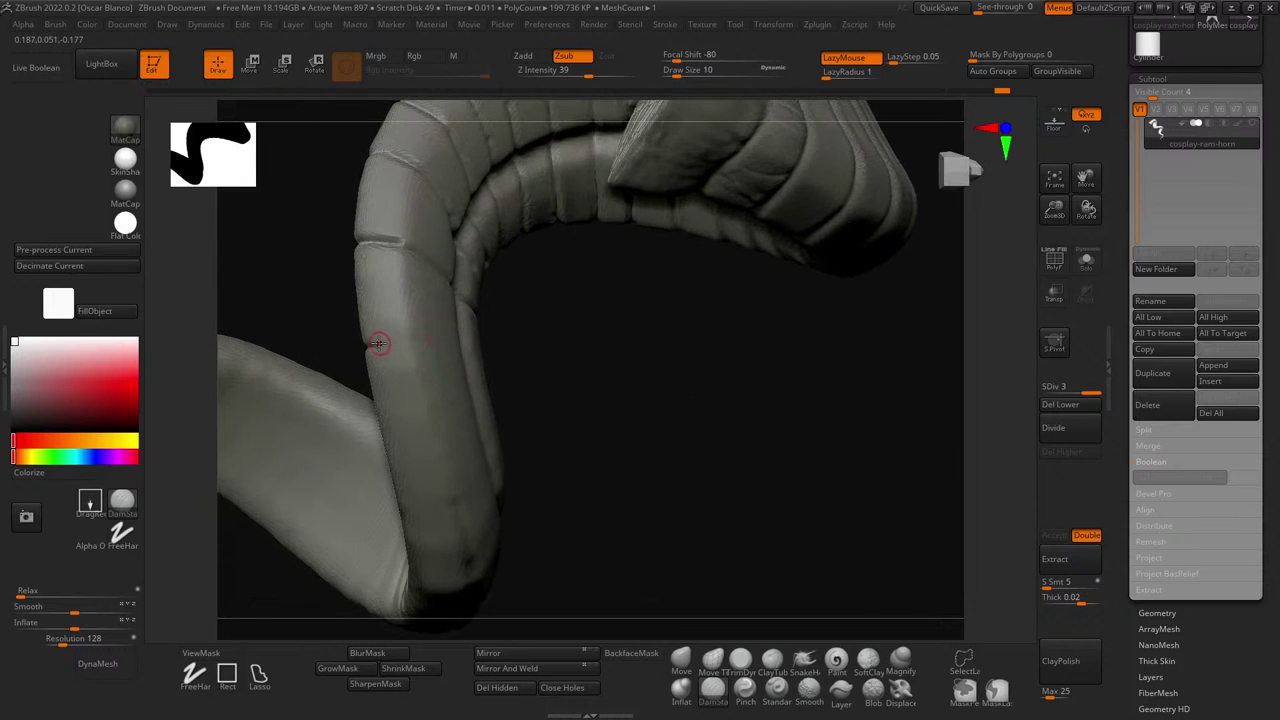
right_drag(425, 343, 500, 346)
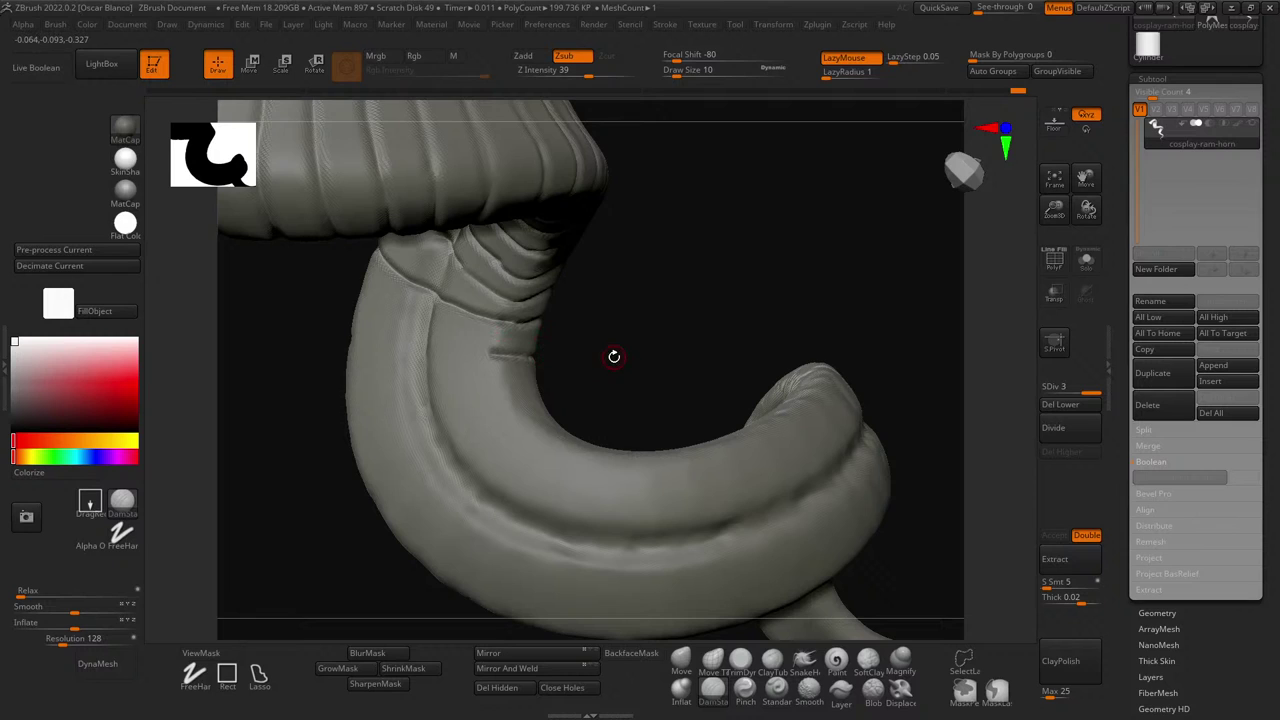
drag(614, 356, 363, 331)
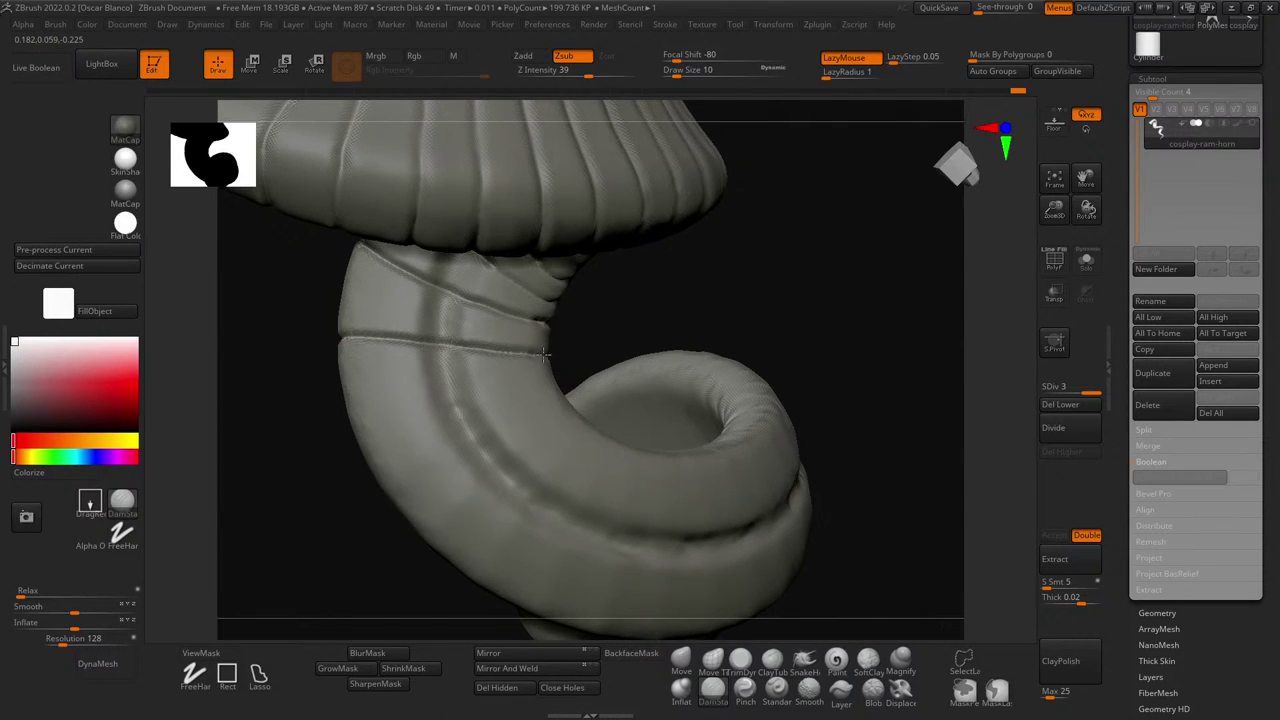
- Carve a slanted groove across the outer face below the last ring and continue it around the side onto the inner side
drag(597, 334, 690, 411)
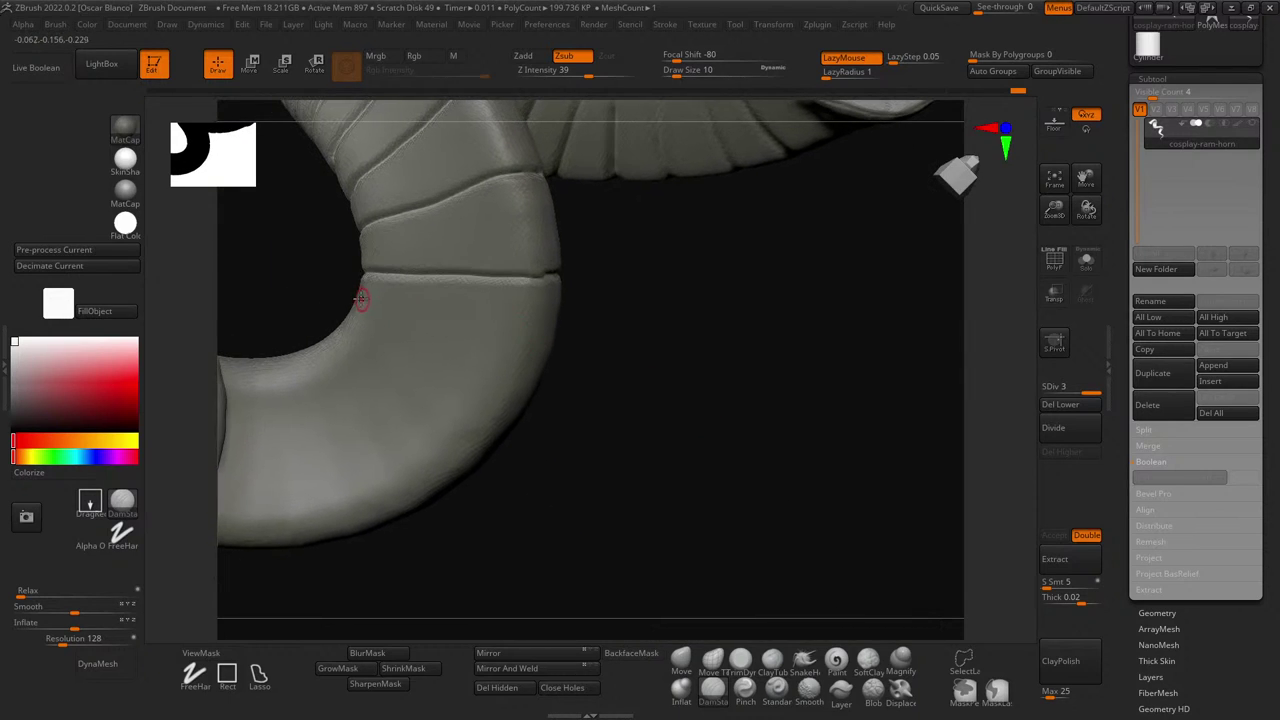
drag(430, 322, 497, 347)
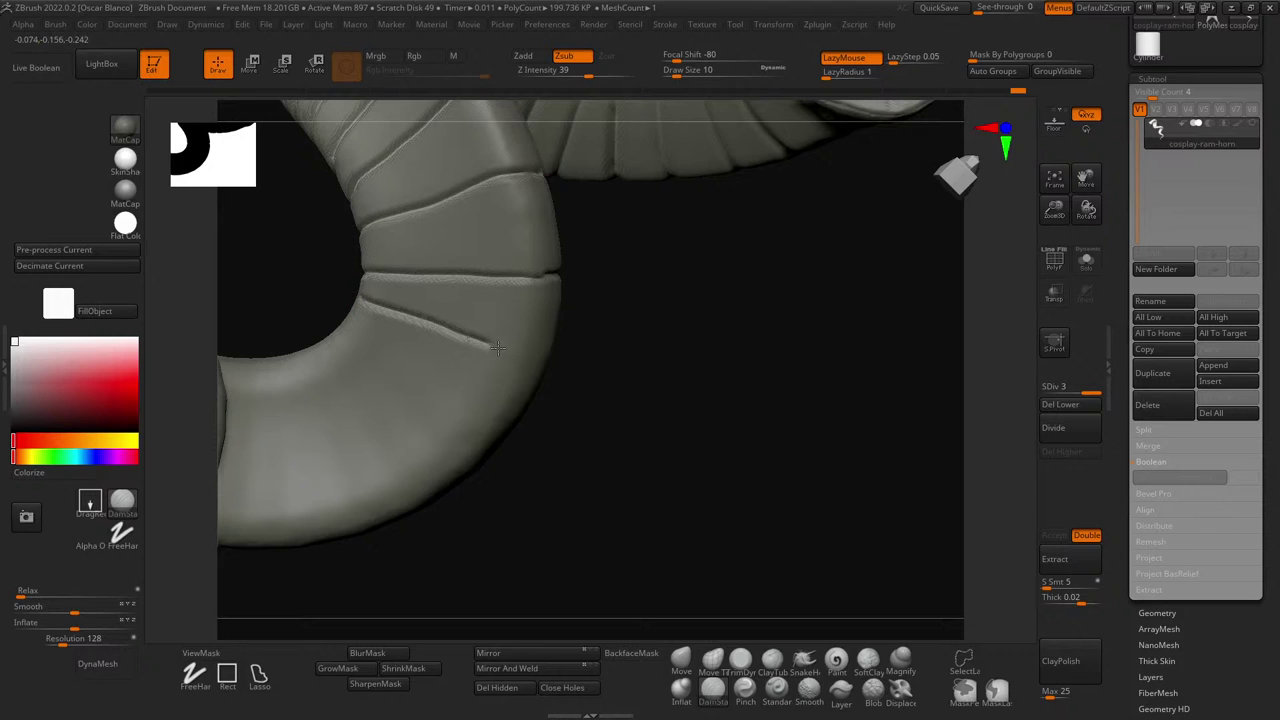
drag(657, 381, 520, 346)
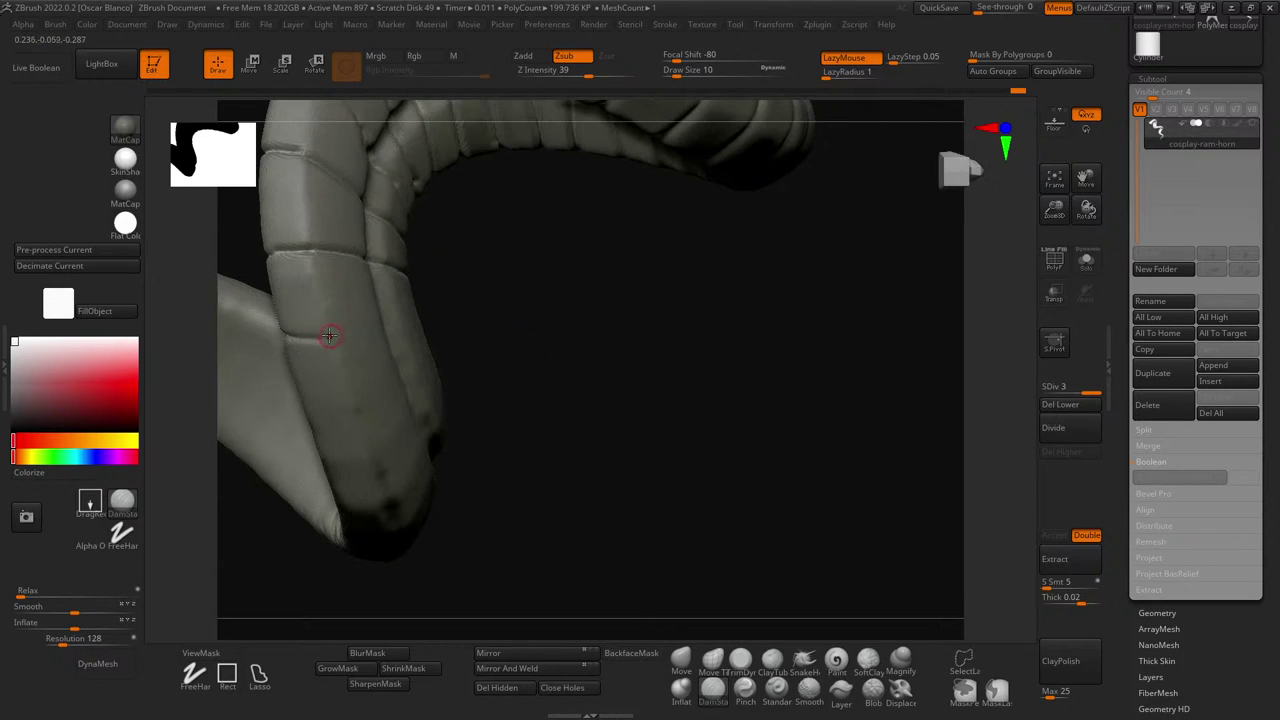
drag(675, 345, 455, 318)
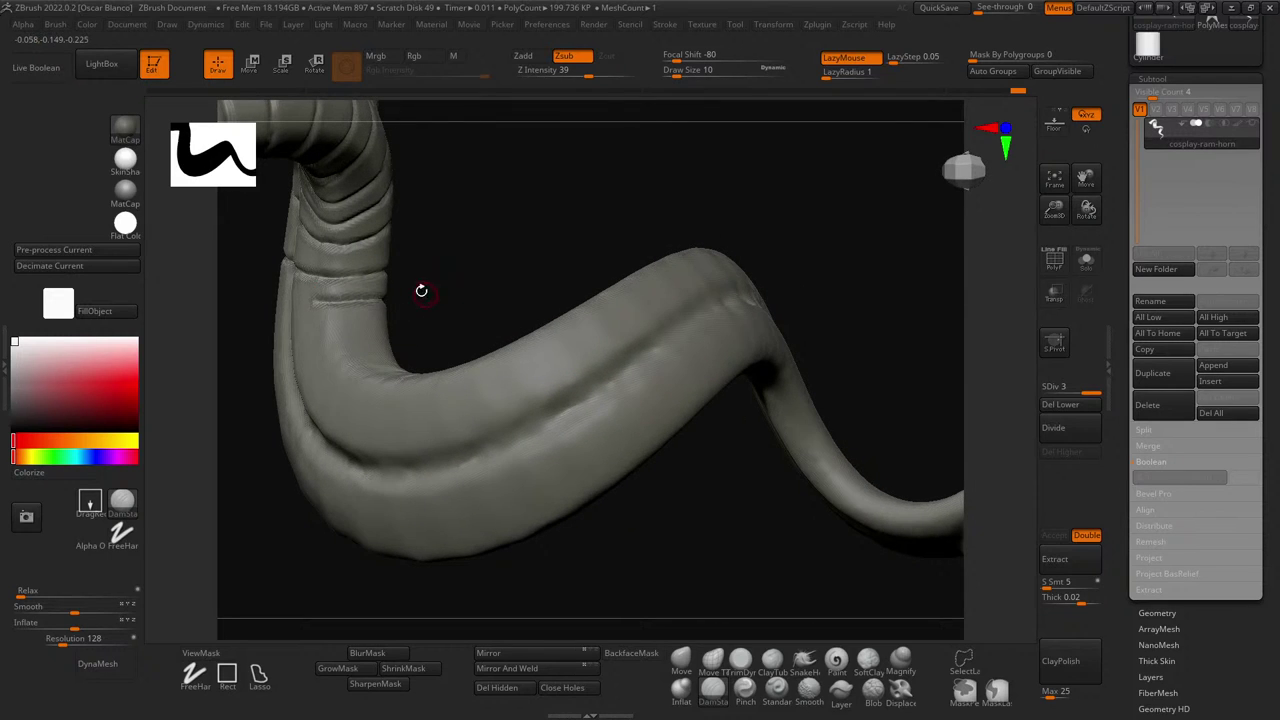
drag(421, 290, 651, 280)
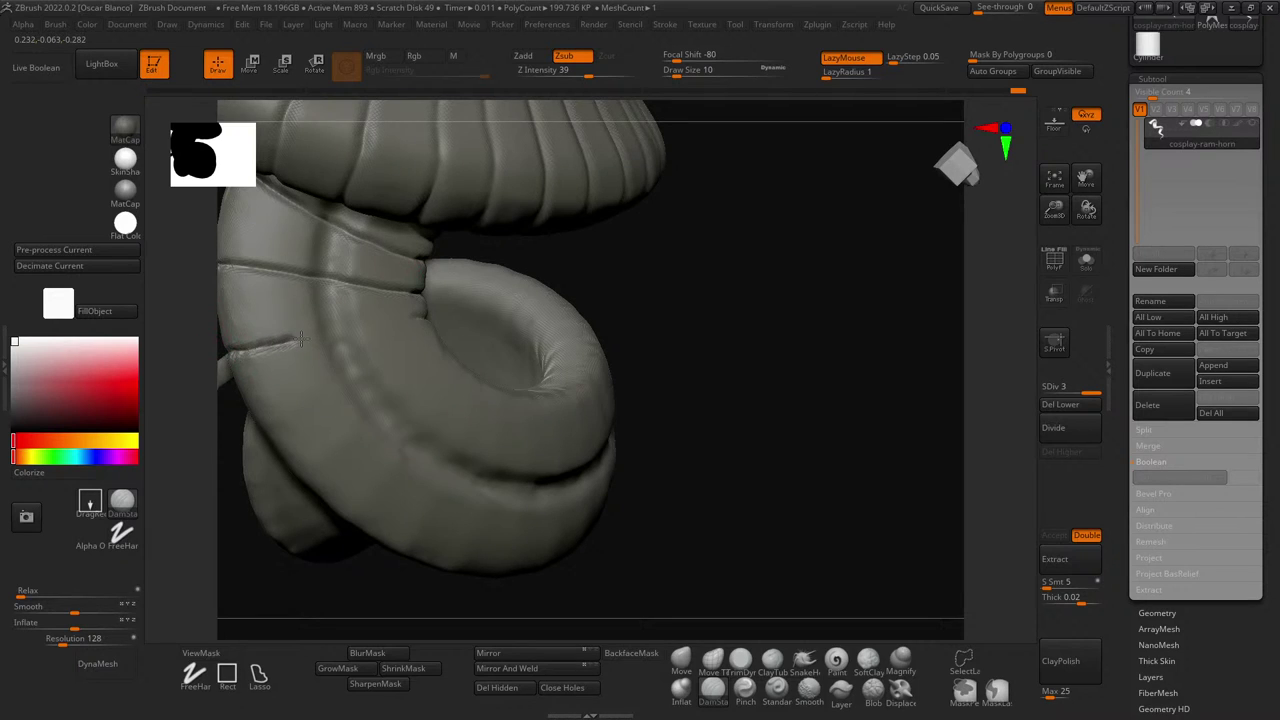
- Start the following ring groove at the outer face's inner edge and carry it around the side and over the inner ridge
drag(650, 440, 703, 491)
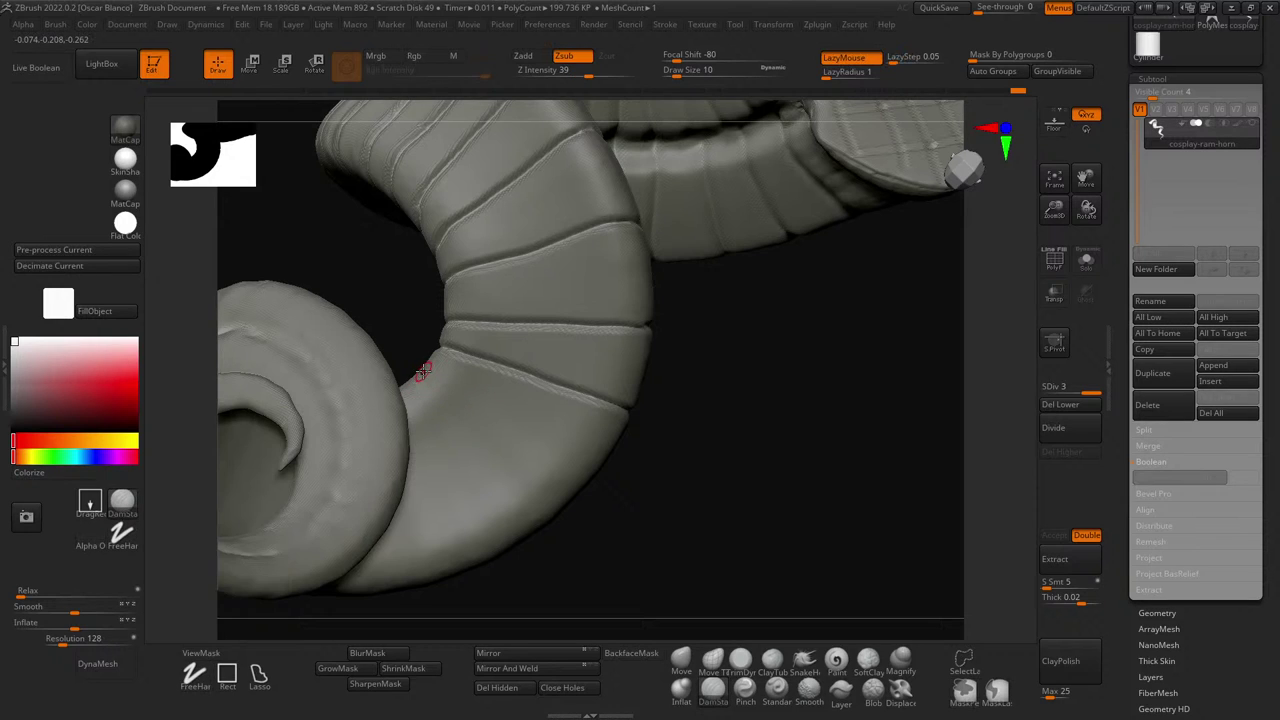
drag(597, 491, 409, 374)
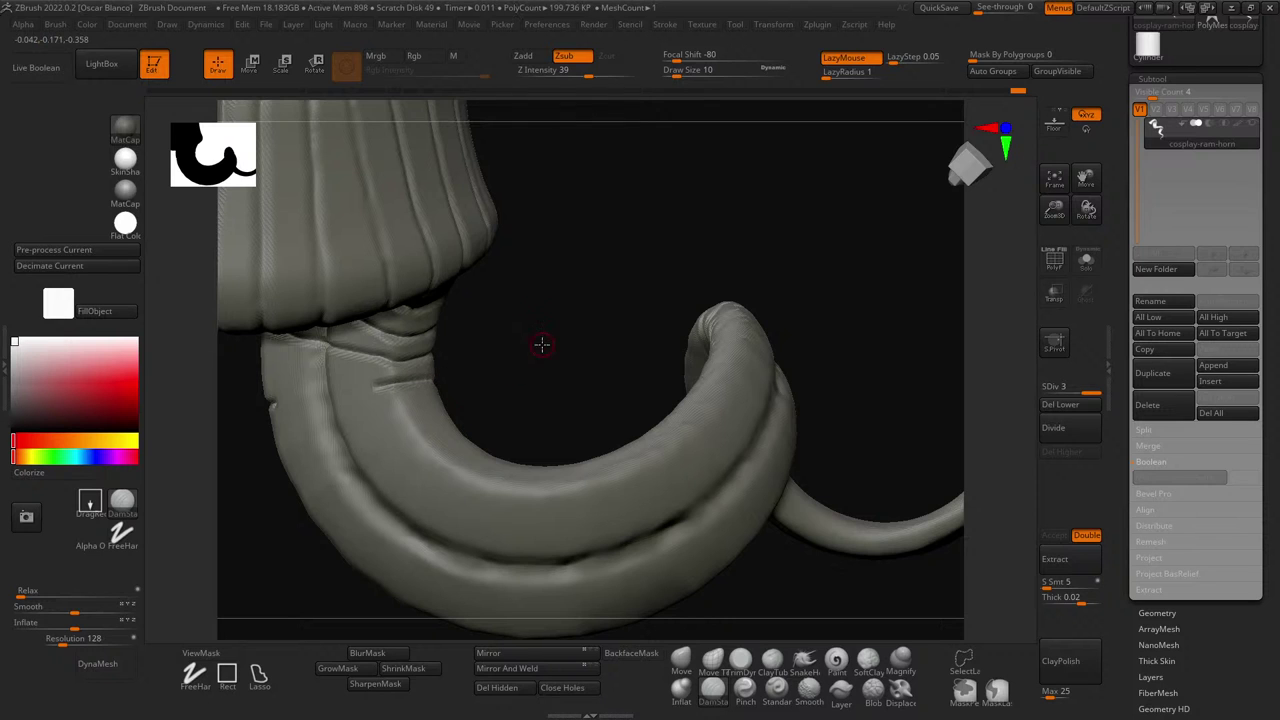
drag(541, 344, 677, 349)
drag(560, 411, 511, 387)
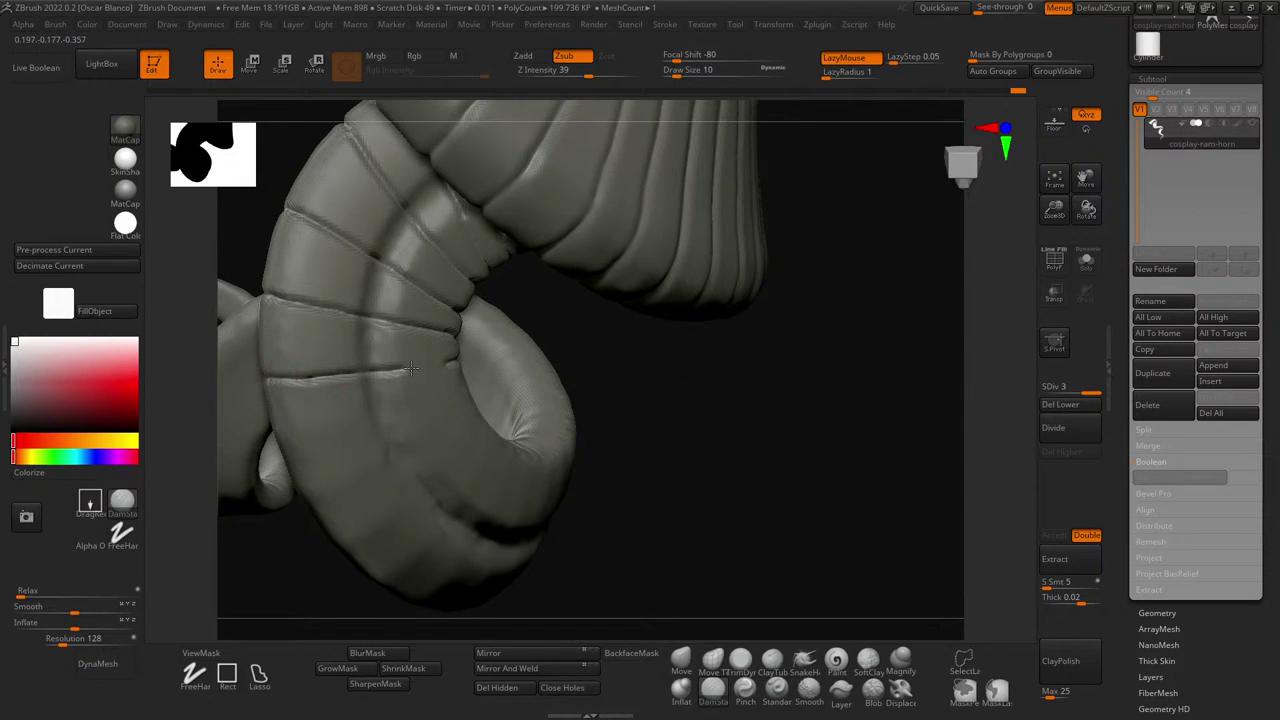
- Carve one more diagonal groove across the outer face, redoing the first stroke, and join it around the side and inner ridge
drag(697, 457, 657, 456)
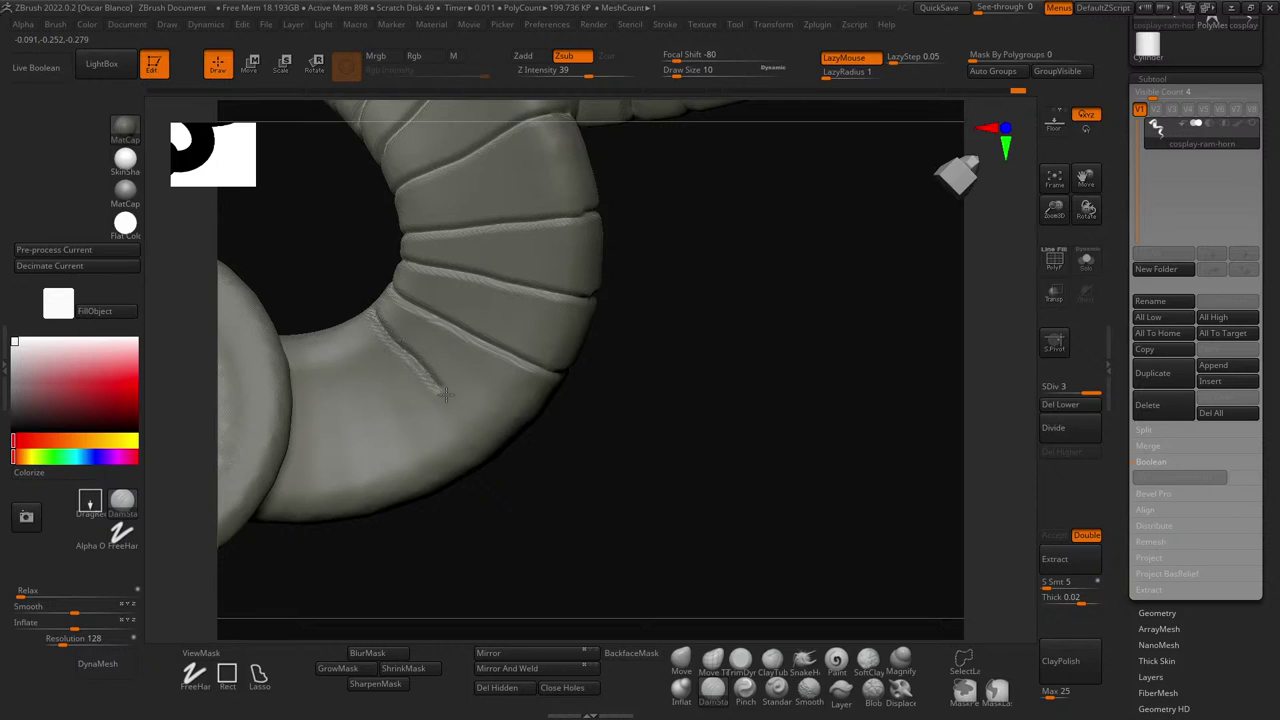
key(ctrl+z)
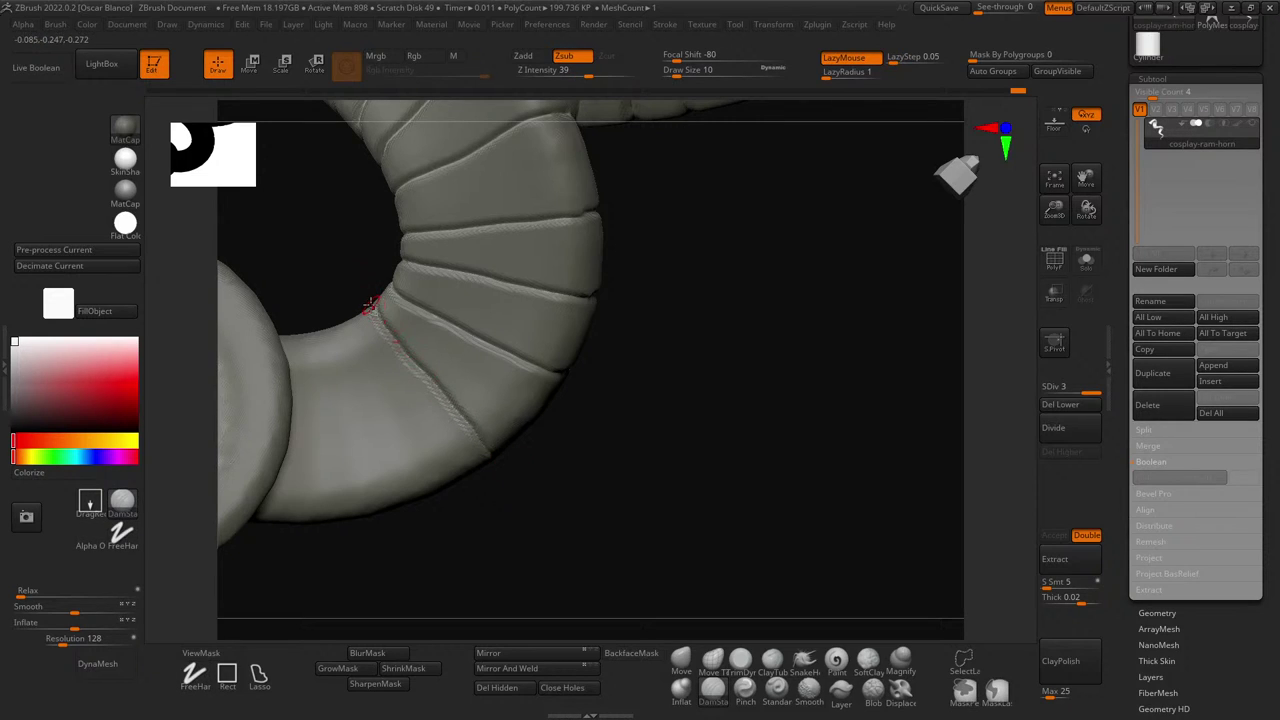
mouse_move(690, 485)
mouse_down()
mouse_move(631, 426)
mouse_move(390, 376)
mouse_up()
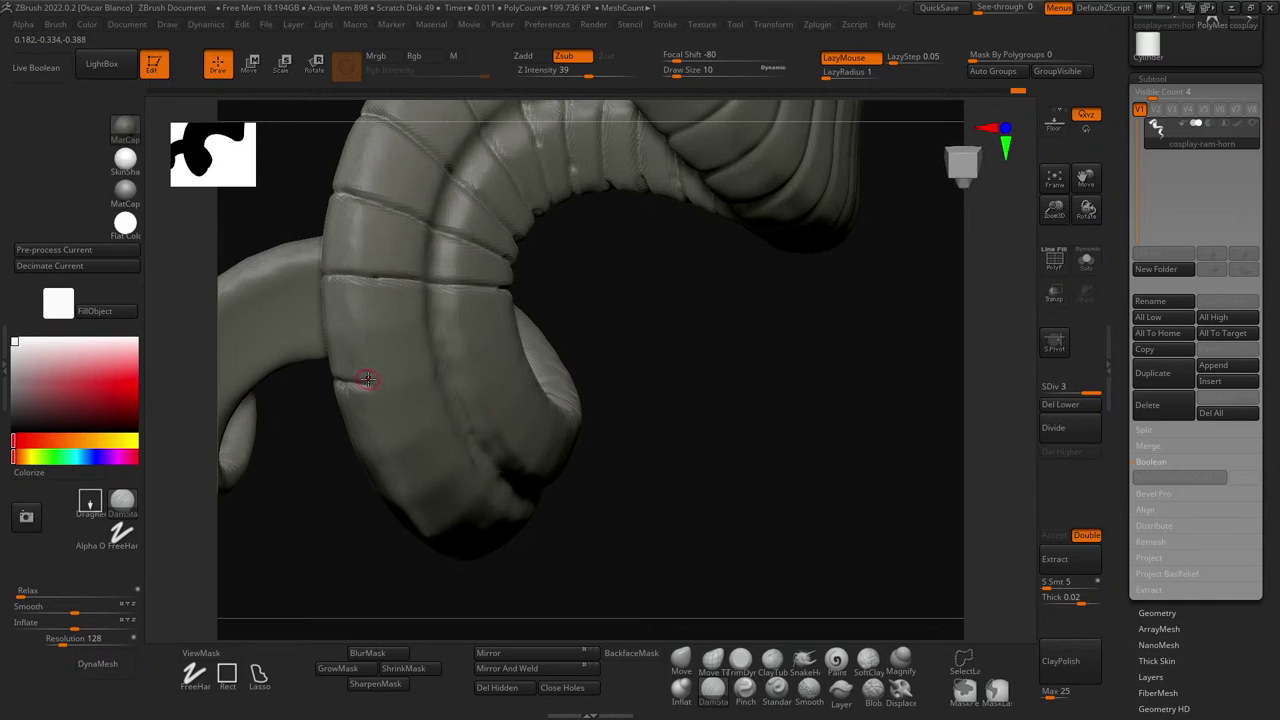
right_drag(464, 338, 433, 356)
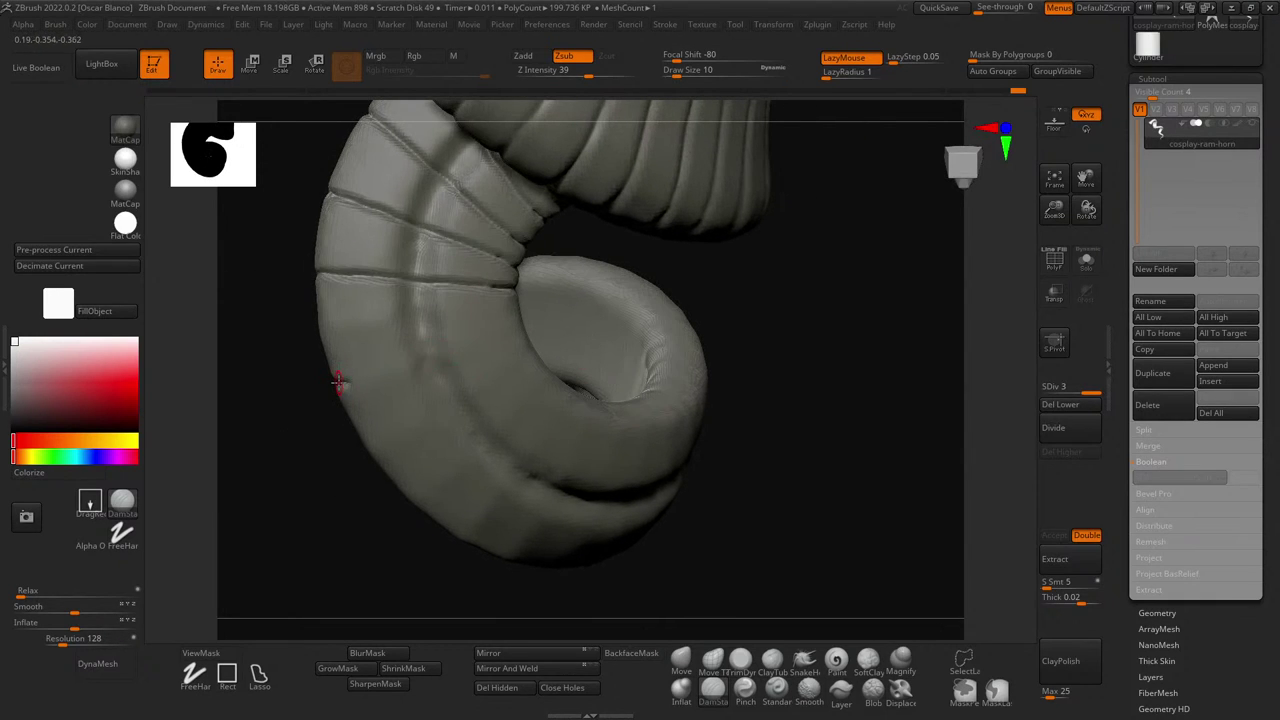
right_drag(737, 348, 569, 335)
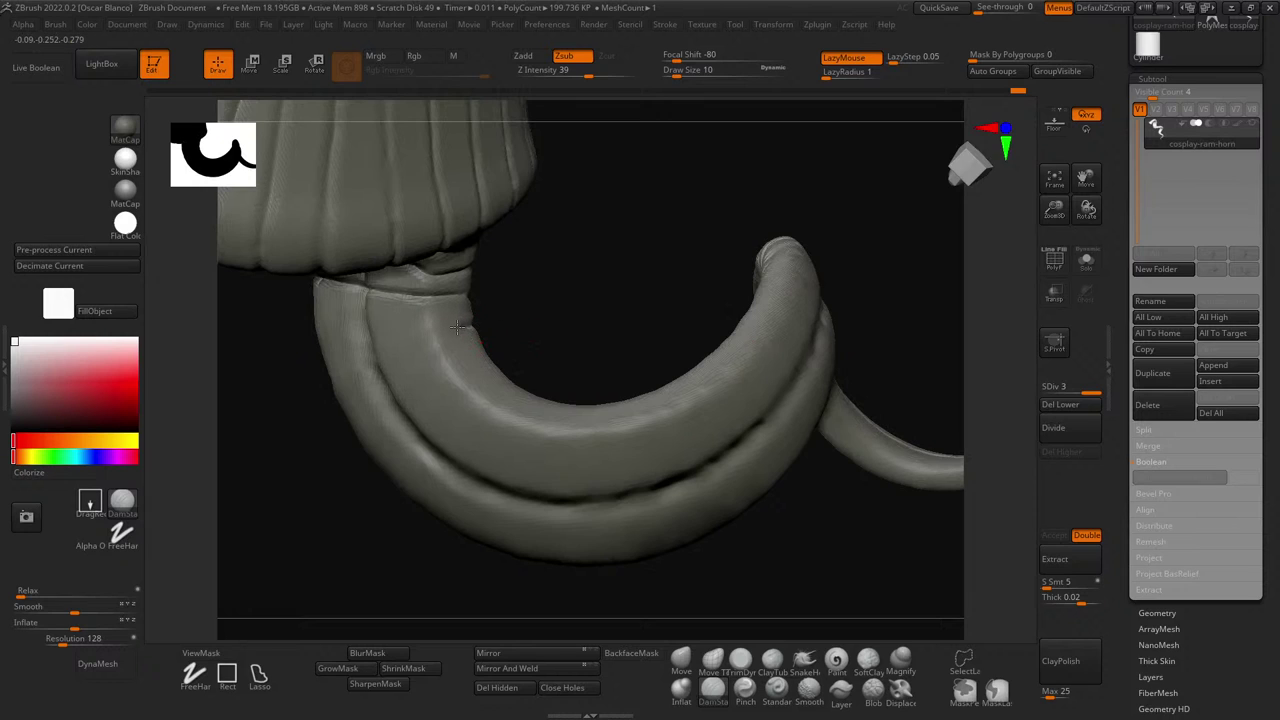
right_drag(481, 340, 471, 326)
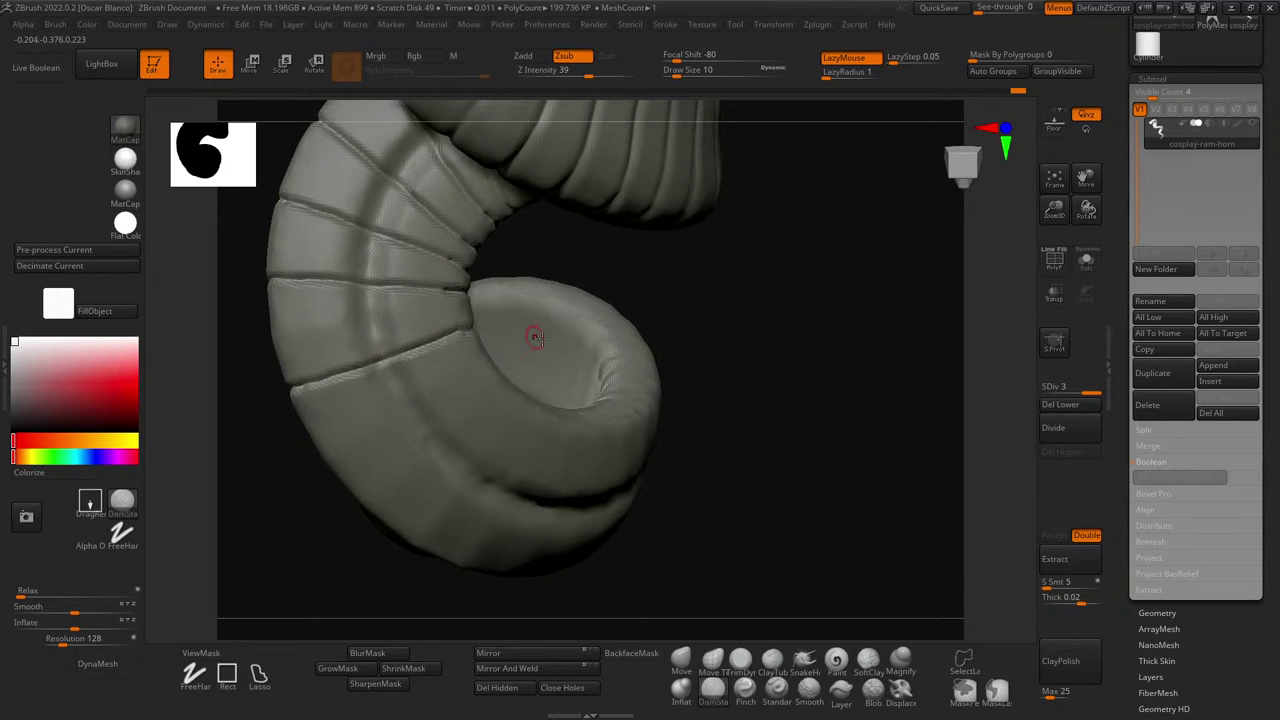
- Carve the next ring groove just above the overlapping coil, from the outer face around the side to the inner ridge, reworking its stroke there
right_drag(754, 334, 468, 326)
right_drag(291, 426, 531, 409)
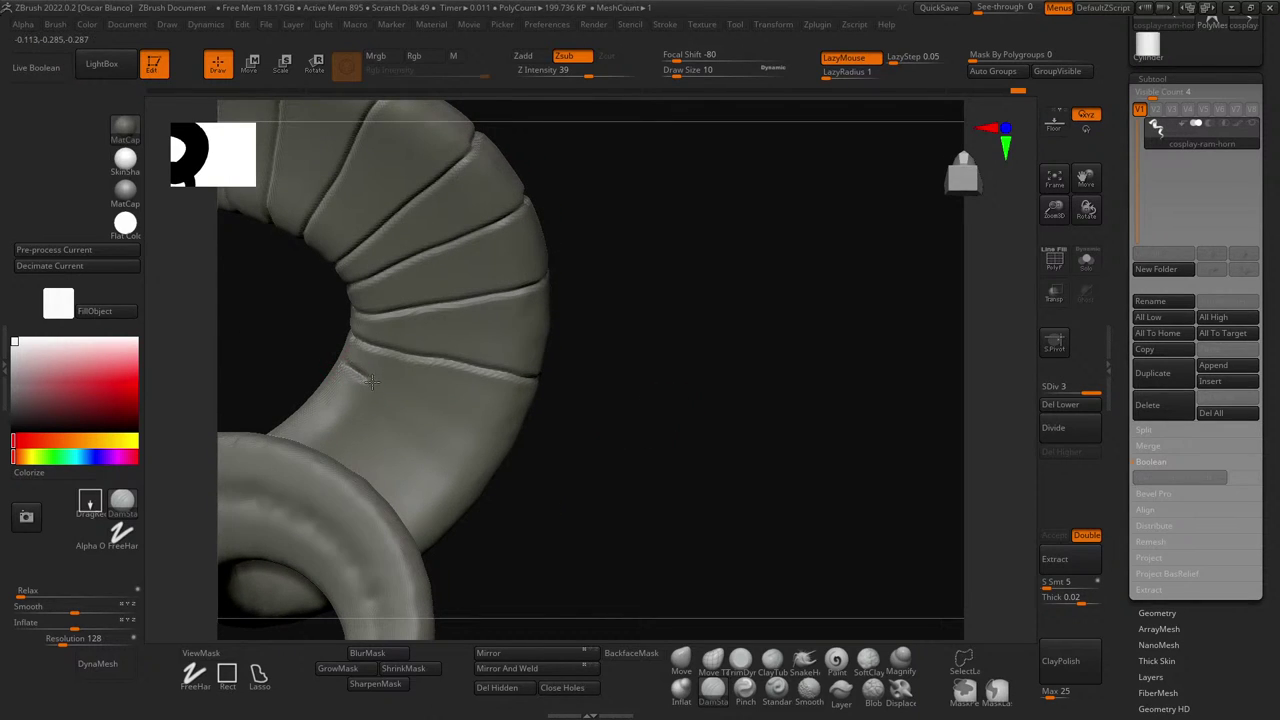
right_drag(511, 457, 308, 424)
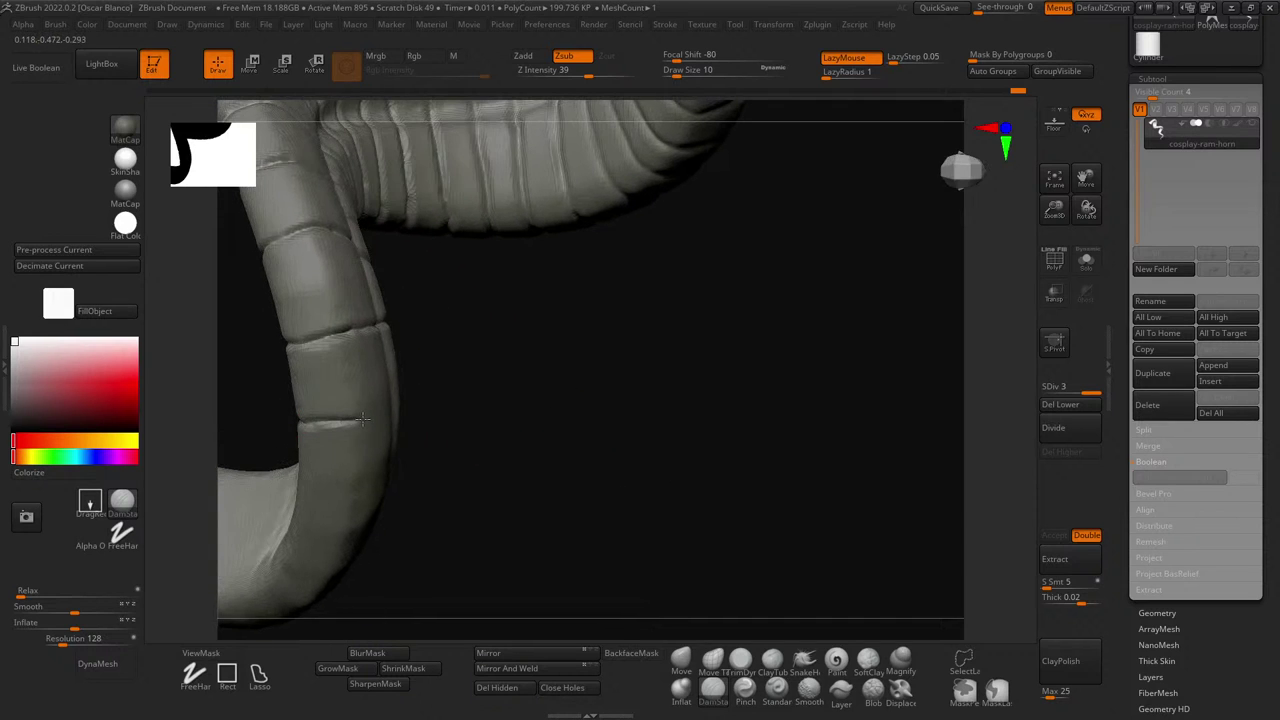
right_drag(503, 408, 337, 374)
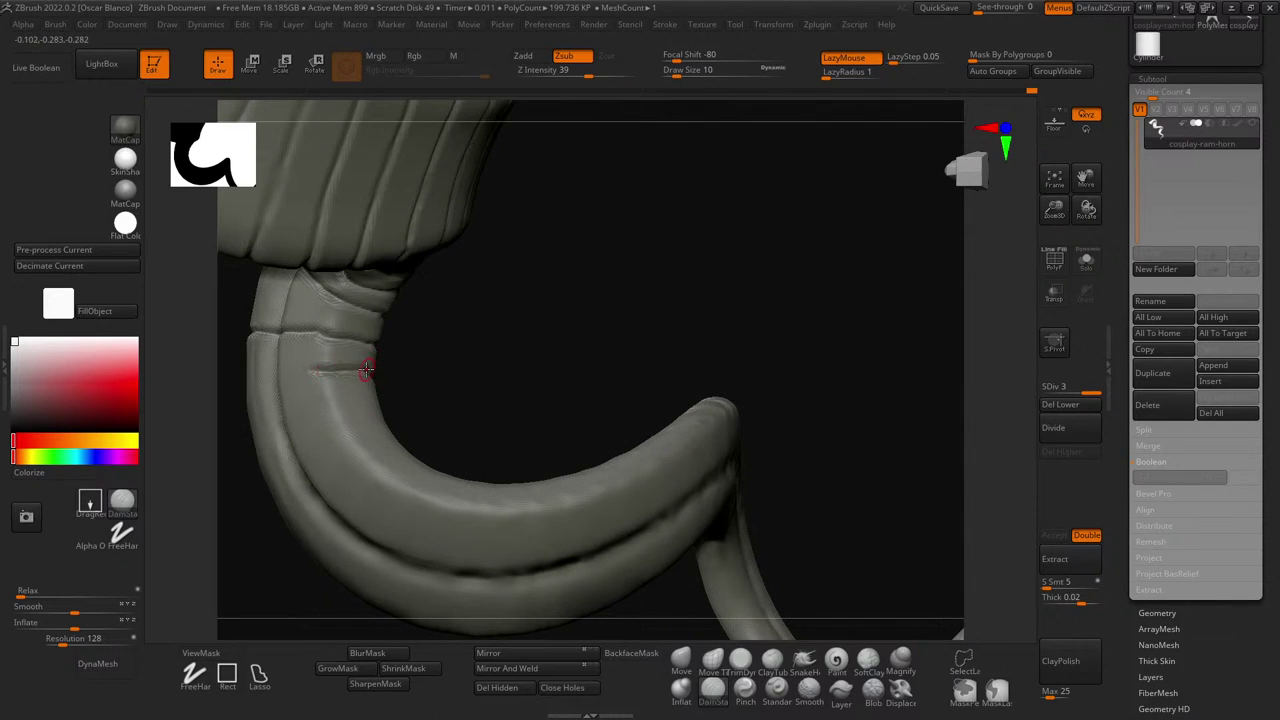
right_drag(490, 369, 555, 374)
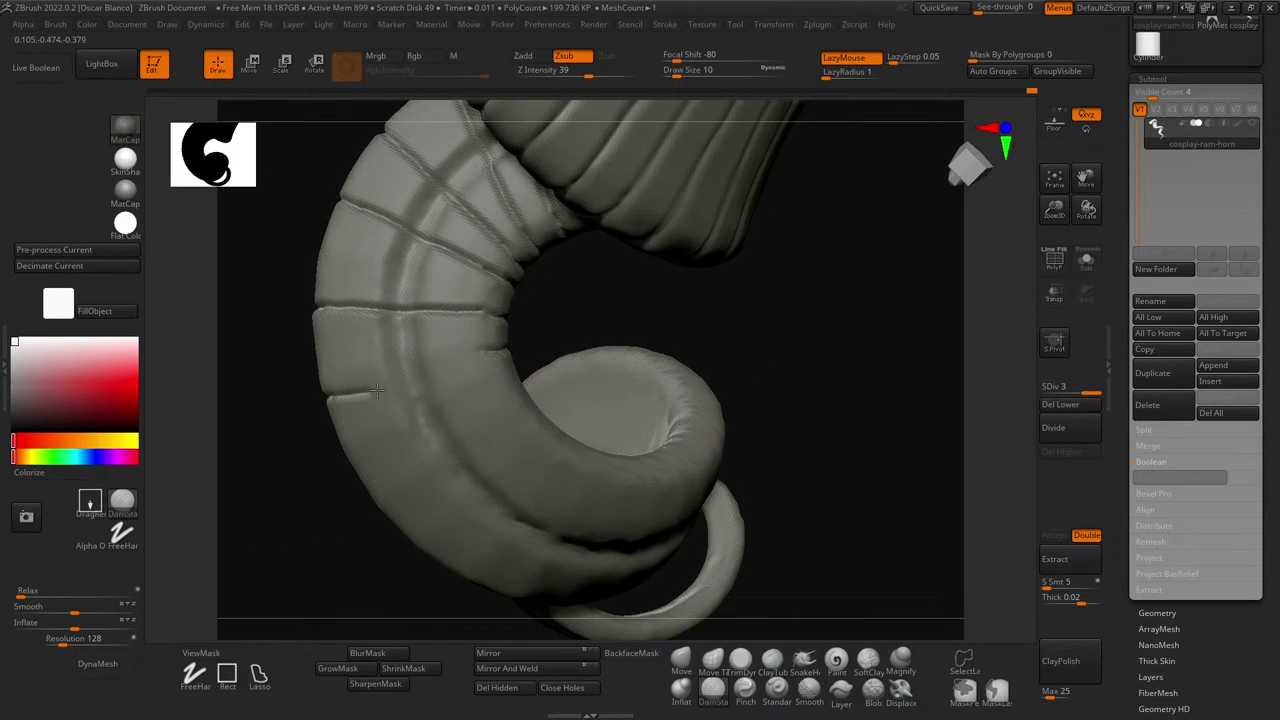
shift+drag(376, 390, 330, 396)
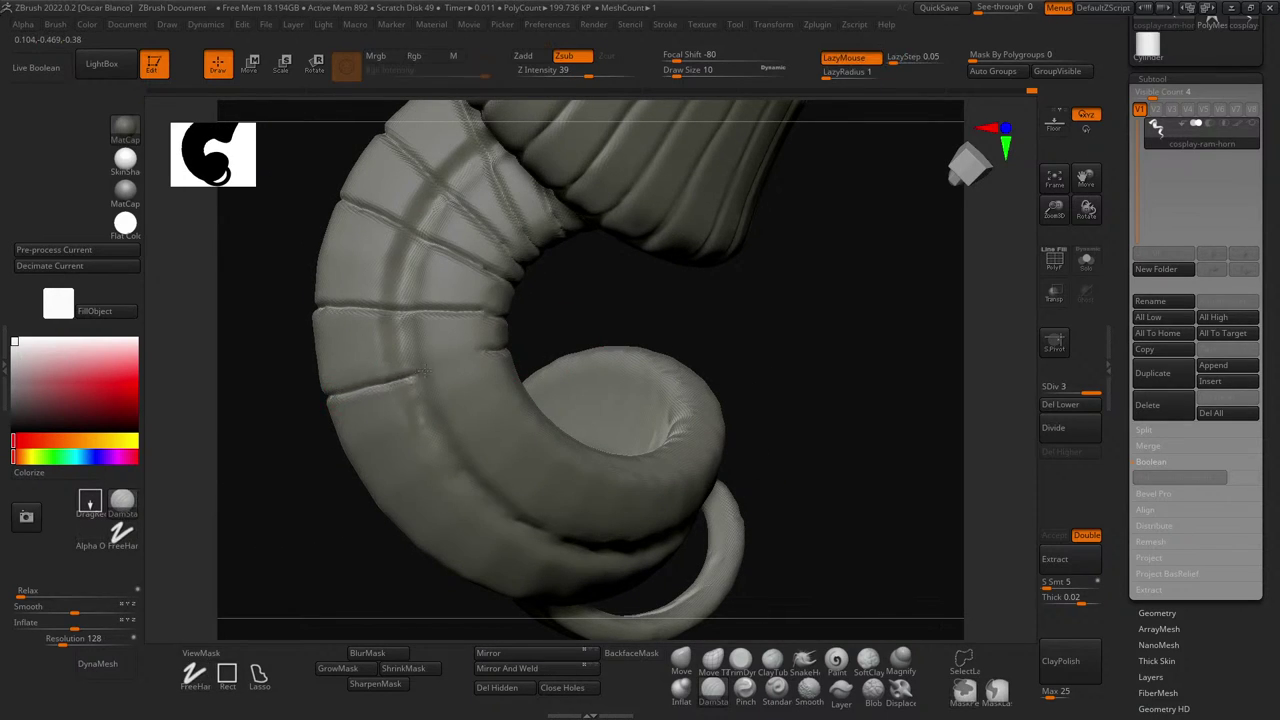
- Carve the next ring groove below the last one, starting on the outer face and carrying it around the side and over the inner ridge
right_drag(566, 354, 664, 307)
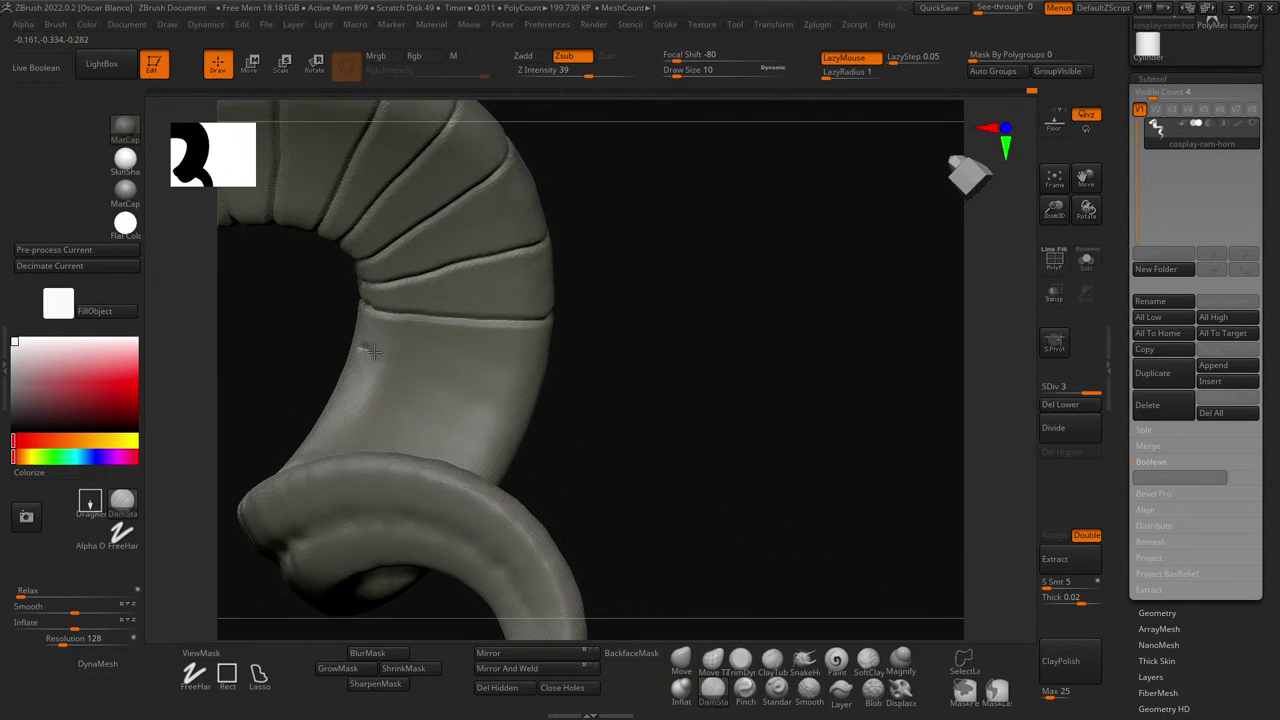
right_drag(552, 406, 517, 397)
drag(412, 385, 432, 385)
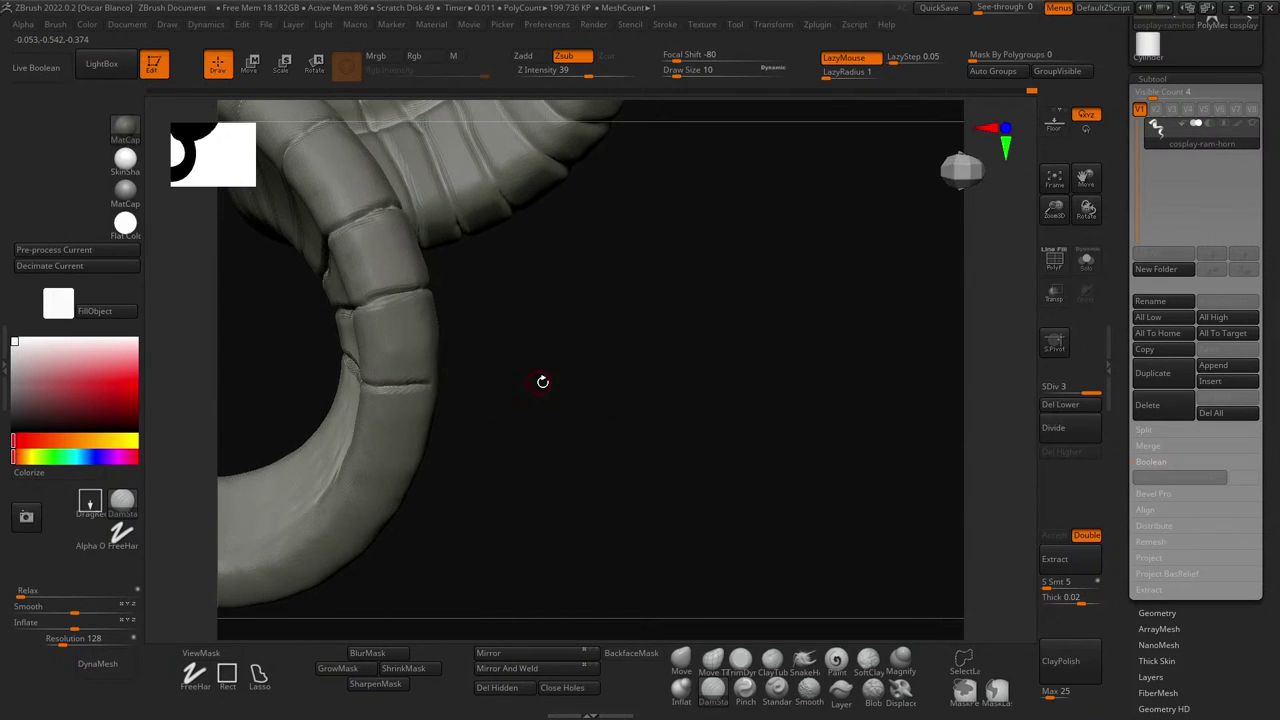
right_drag(543, 380, 437, 389)
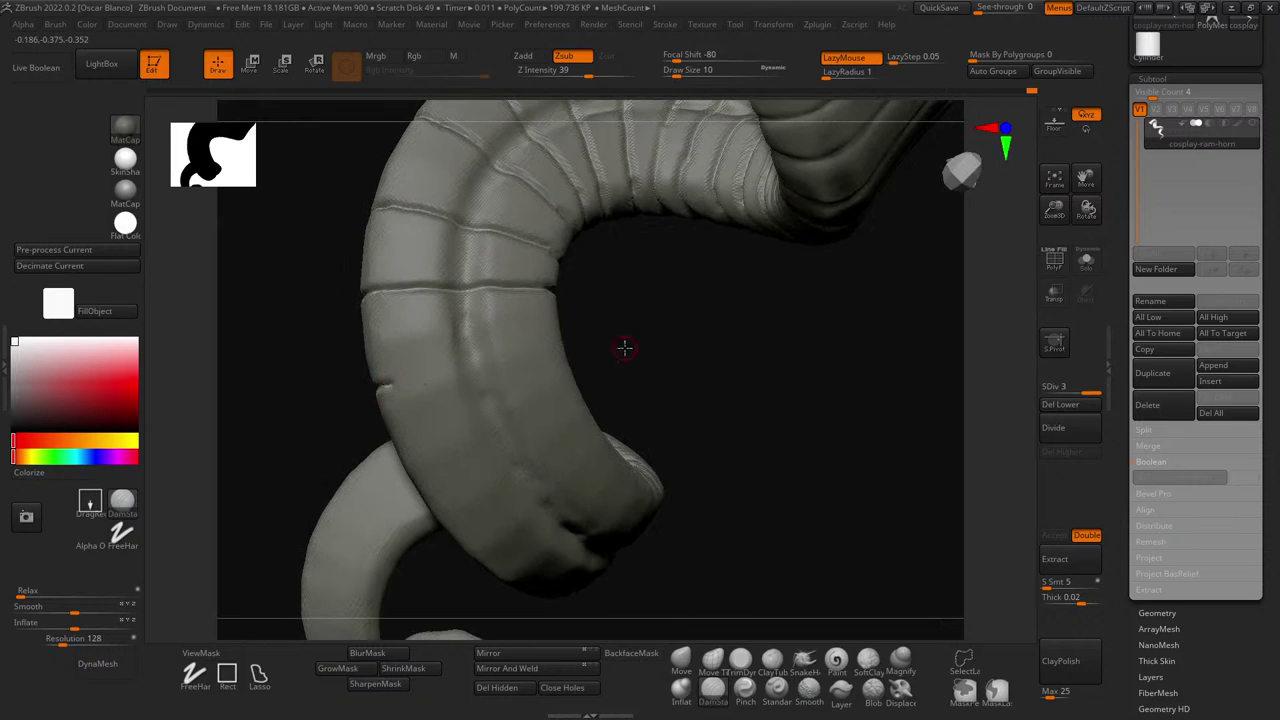
right_drag(624, 347, 366, 374)
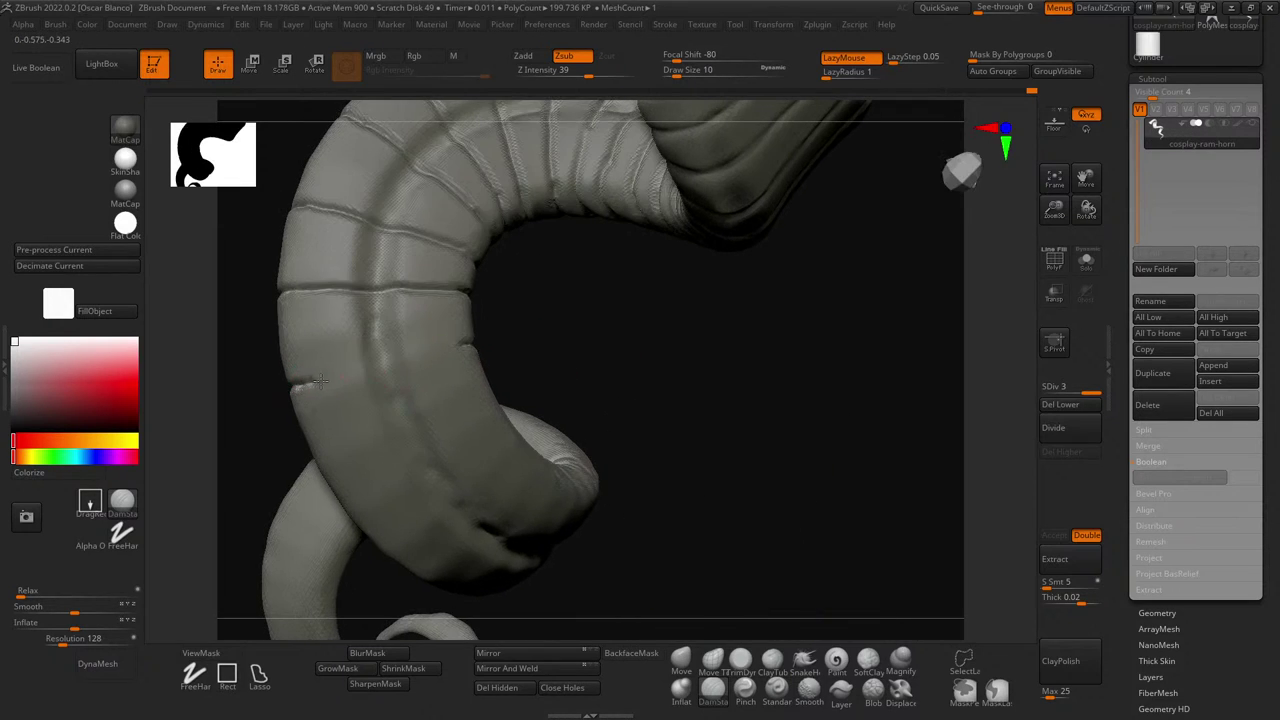
right_drag(526, 346, 379, 315)
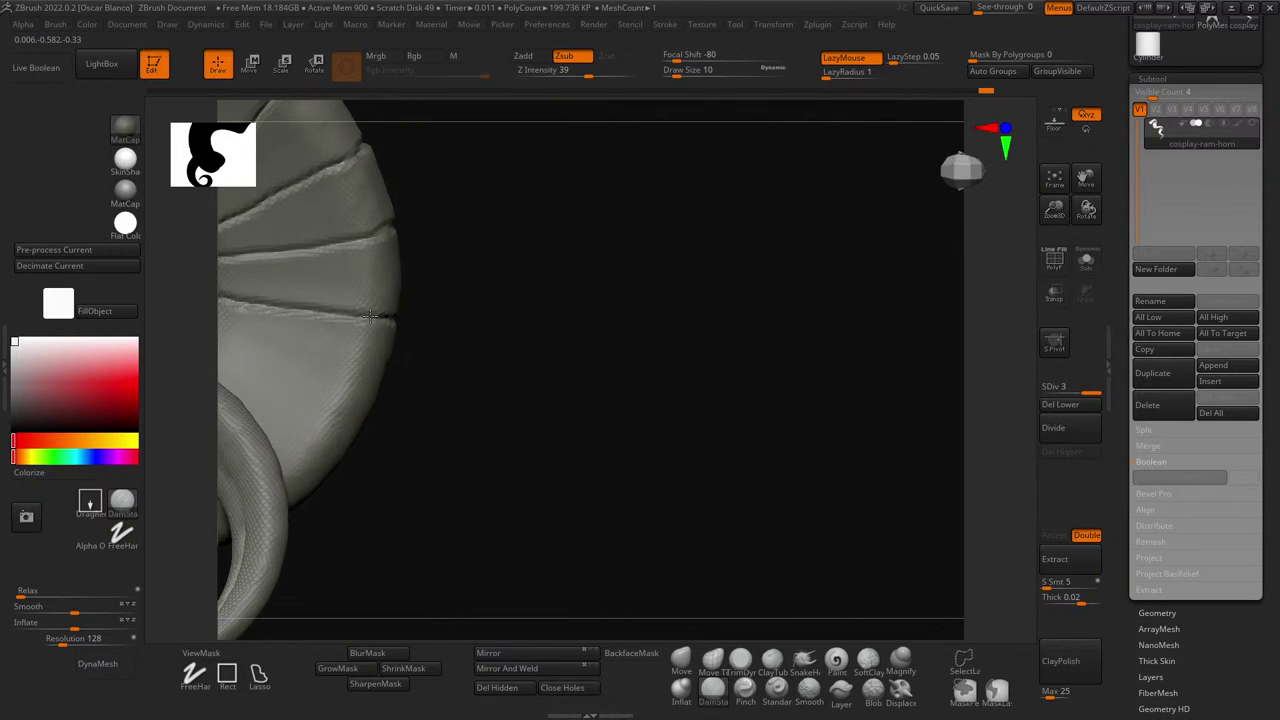
- Carve another slanted groove across the outer face and close it around both sides and the inner ridge, redoing one side stroke
alt+right_drag(474, 326, 397, 385)
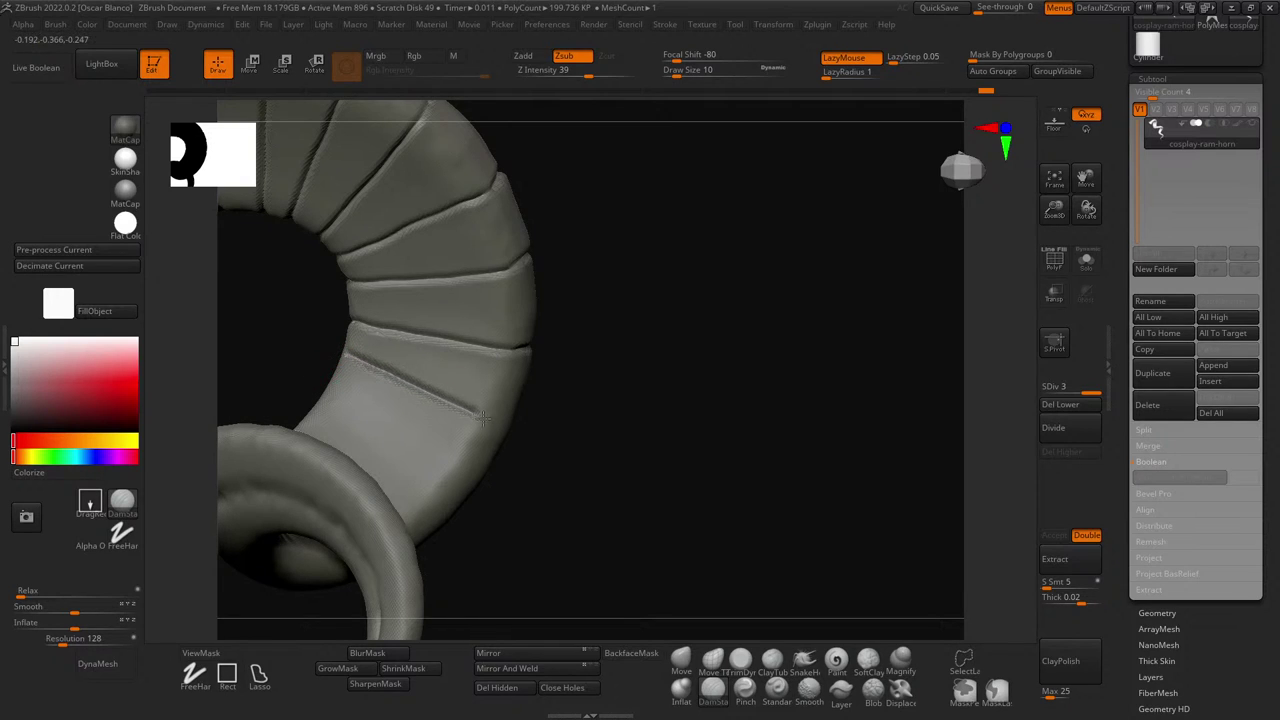
right_drag(381, 361, 337, 412)
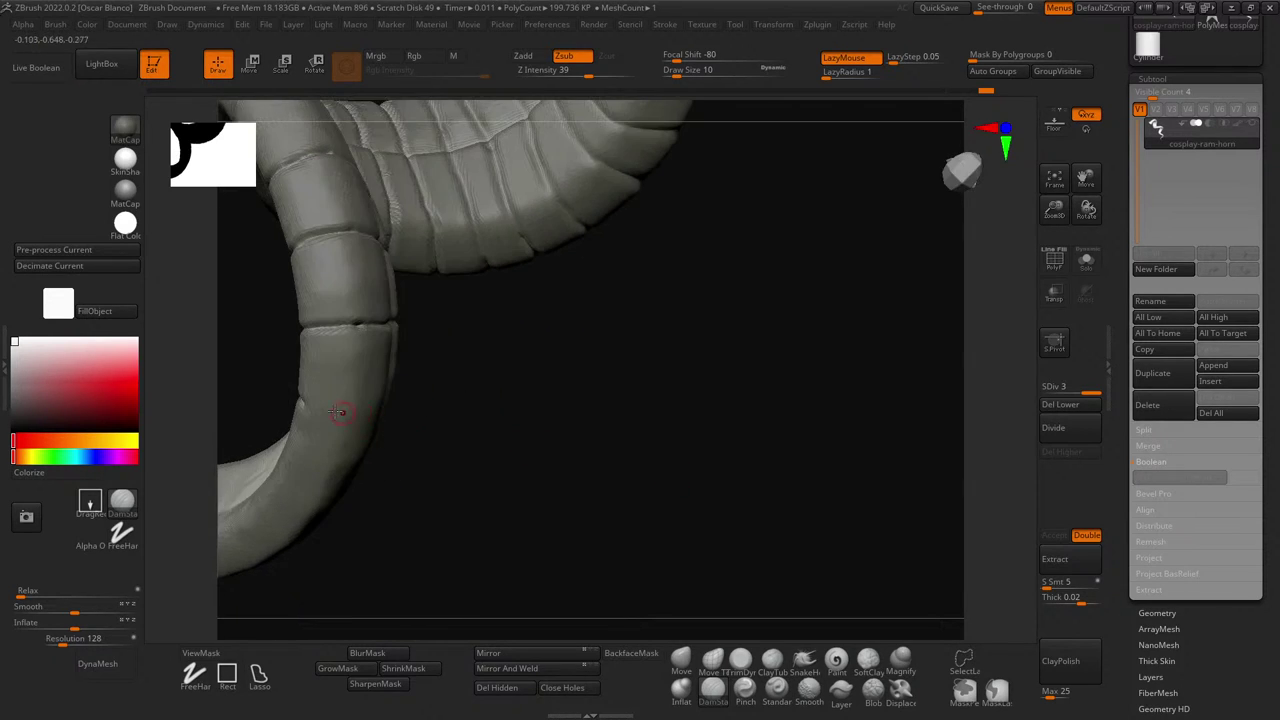
right_drag(549, 443, 305, 427)
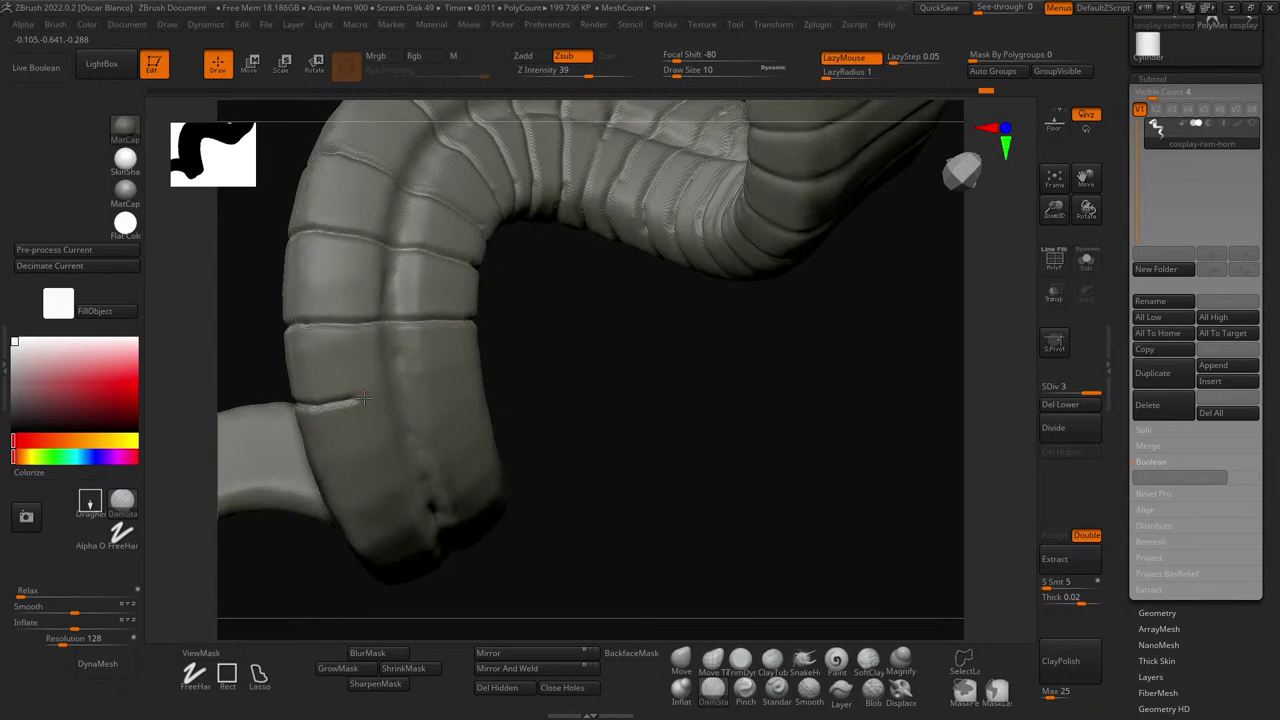
right_drag(363, 398, 523, 374)
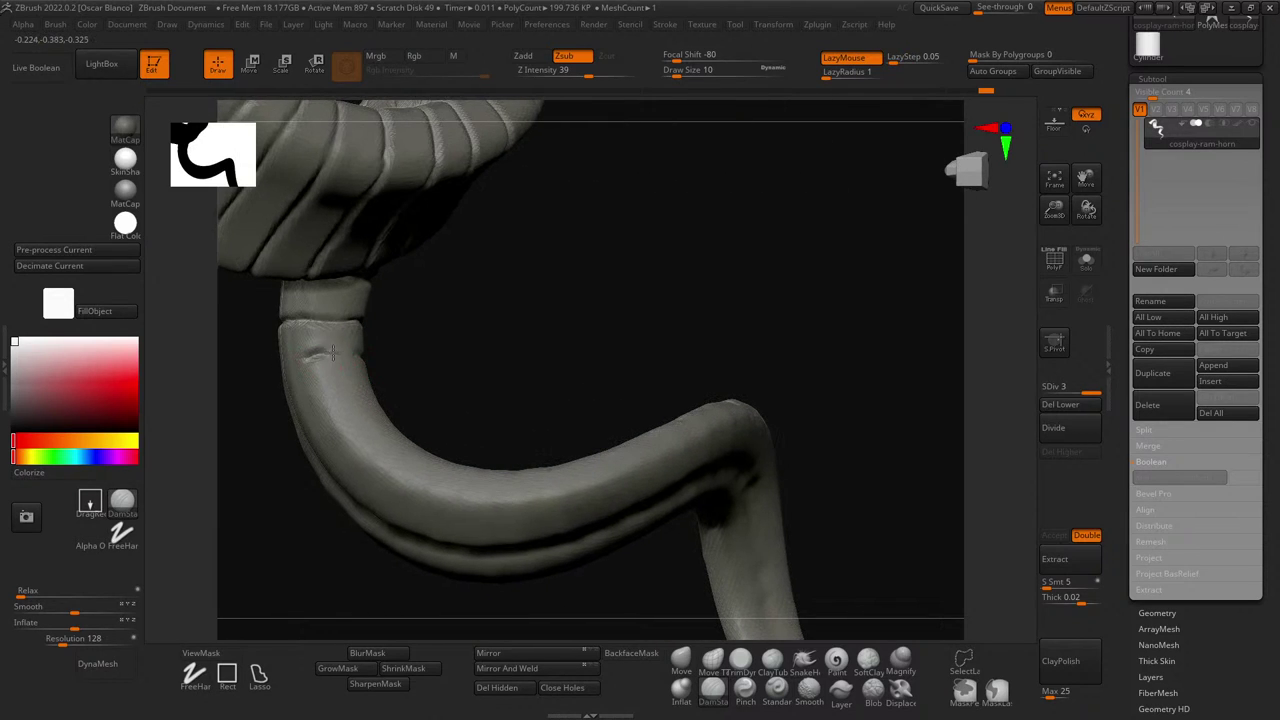
key(ctrl+z)
drag(300, 359, 331, 356)
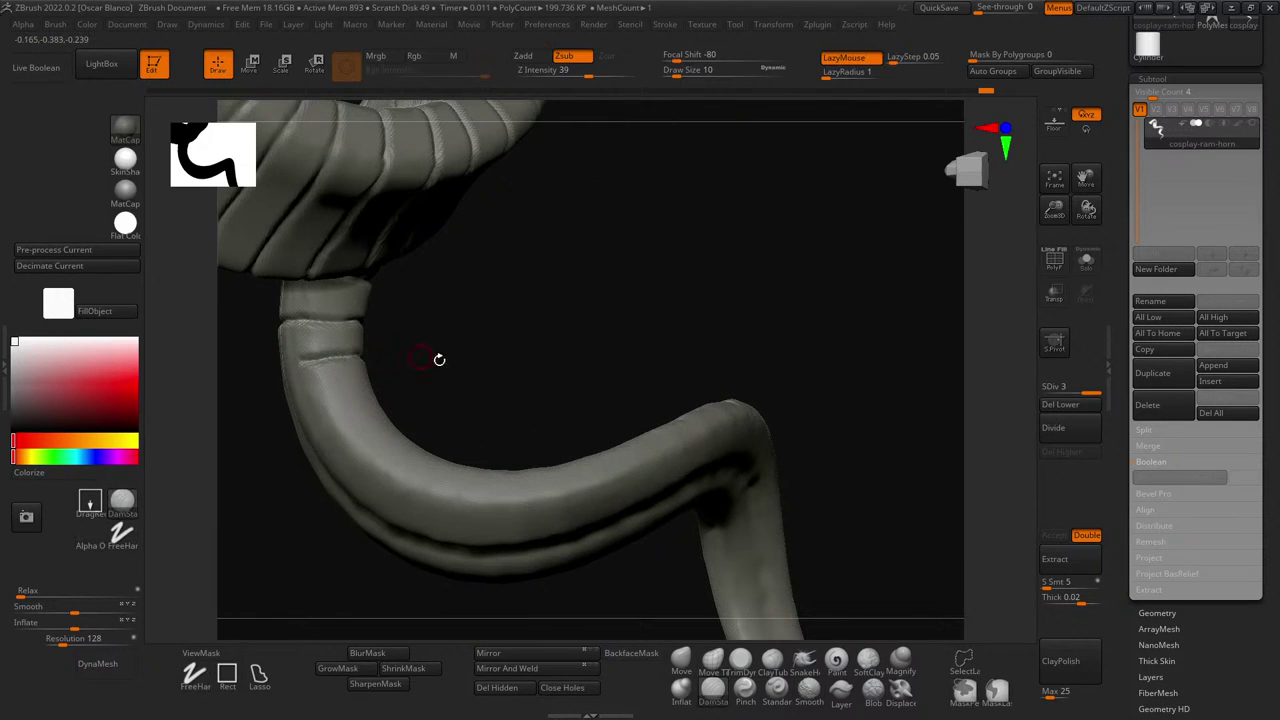
right_drag(439, 359, 358, 354)
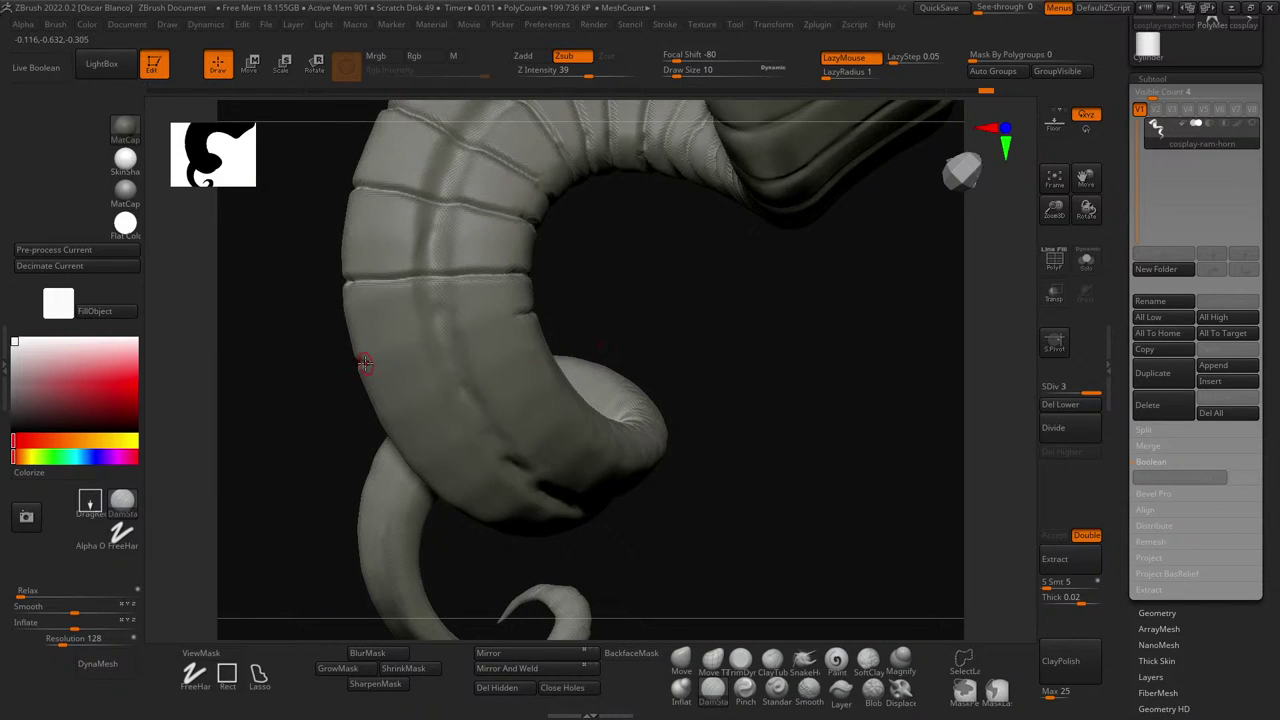
drag(456, 335, 518, 315)
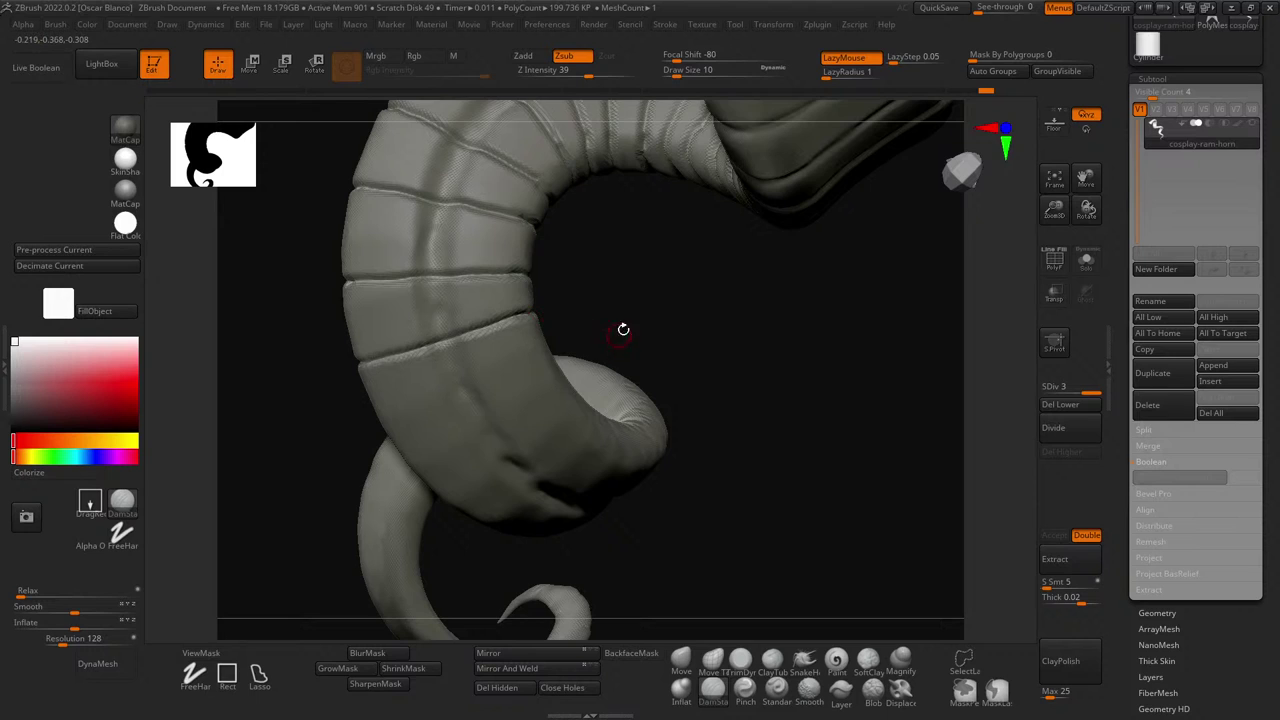
- Carve the following ring groove diagonally across the smooth outer face, wrap it around both narrow sides and join it over the inner ridge
right_drag(621, 332, 749, 313)
right_drag(788, 354, 605, 344)
right_drag(650, 381, 622, 398)
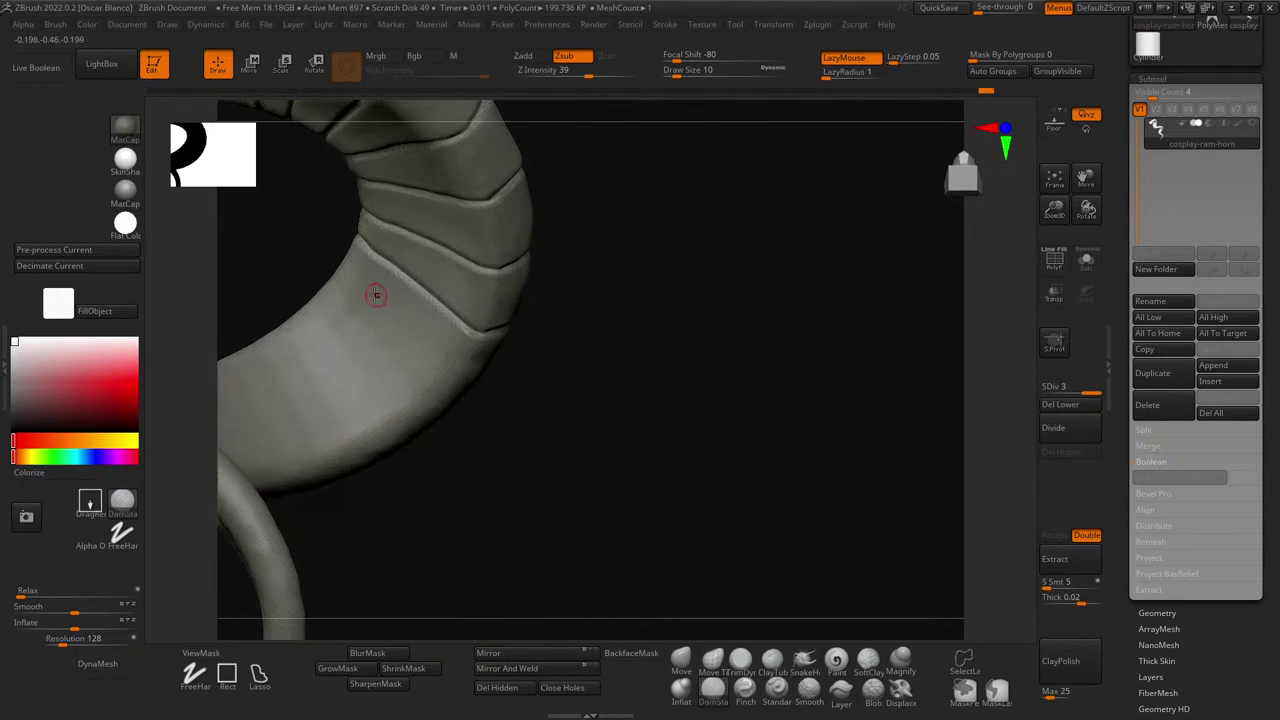
right_drag(375, 295, 346, 280)
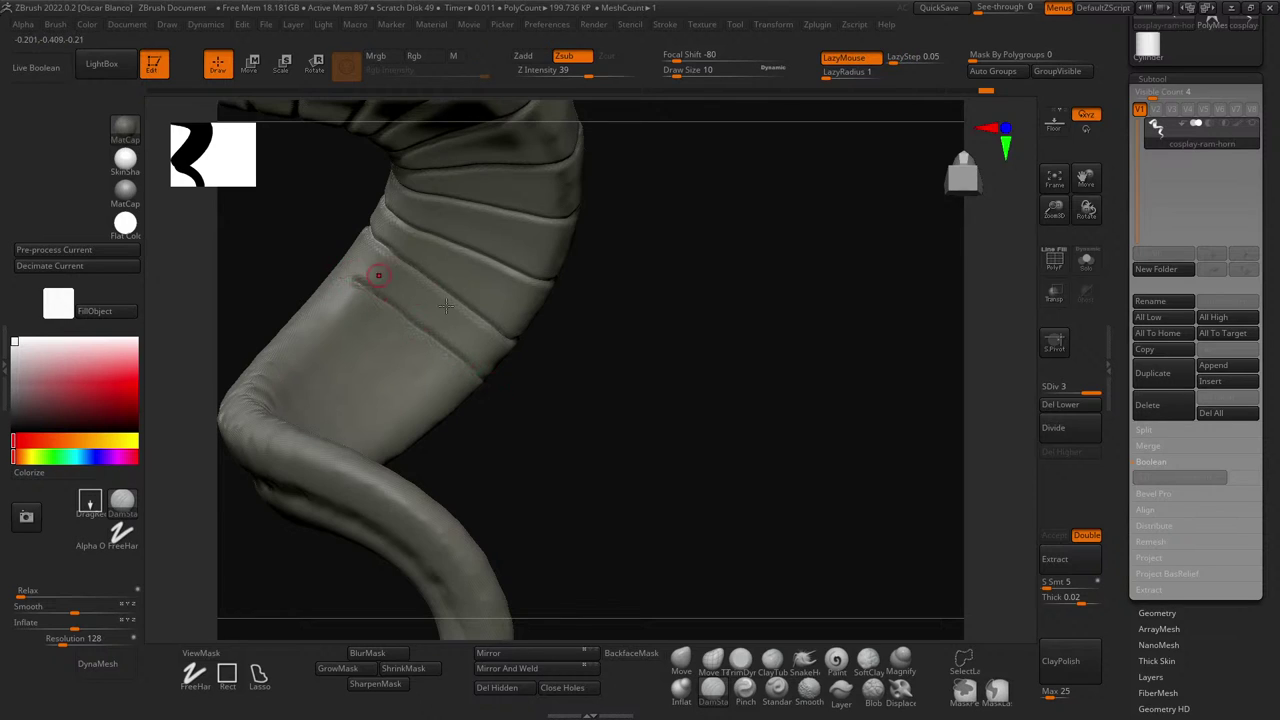
right_drag(609, 382, 368, 331)
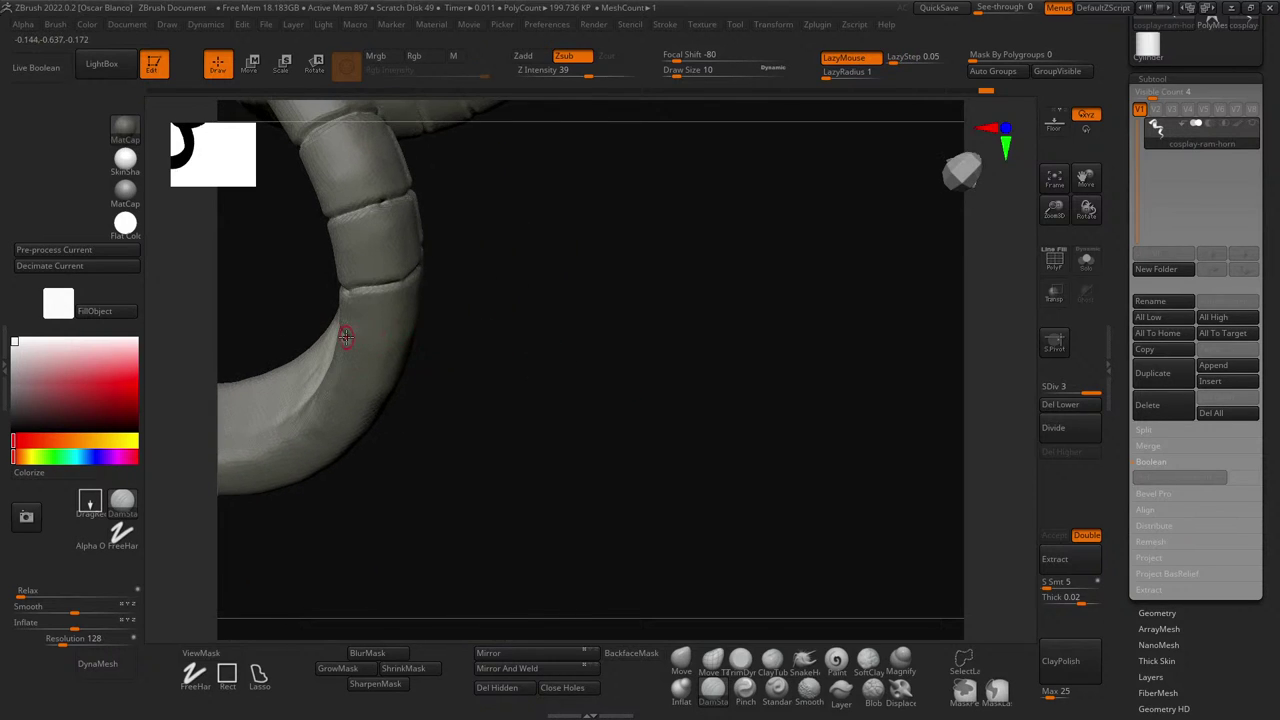
drag(549, 369, 457, 315)
drag(540, 289, 484, 307)
right_drag(484, 307, 428, 305)
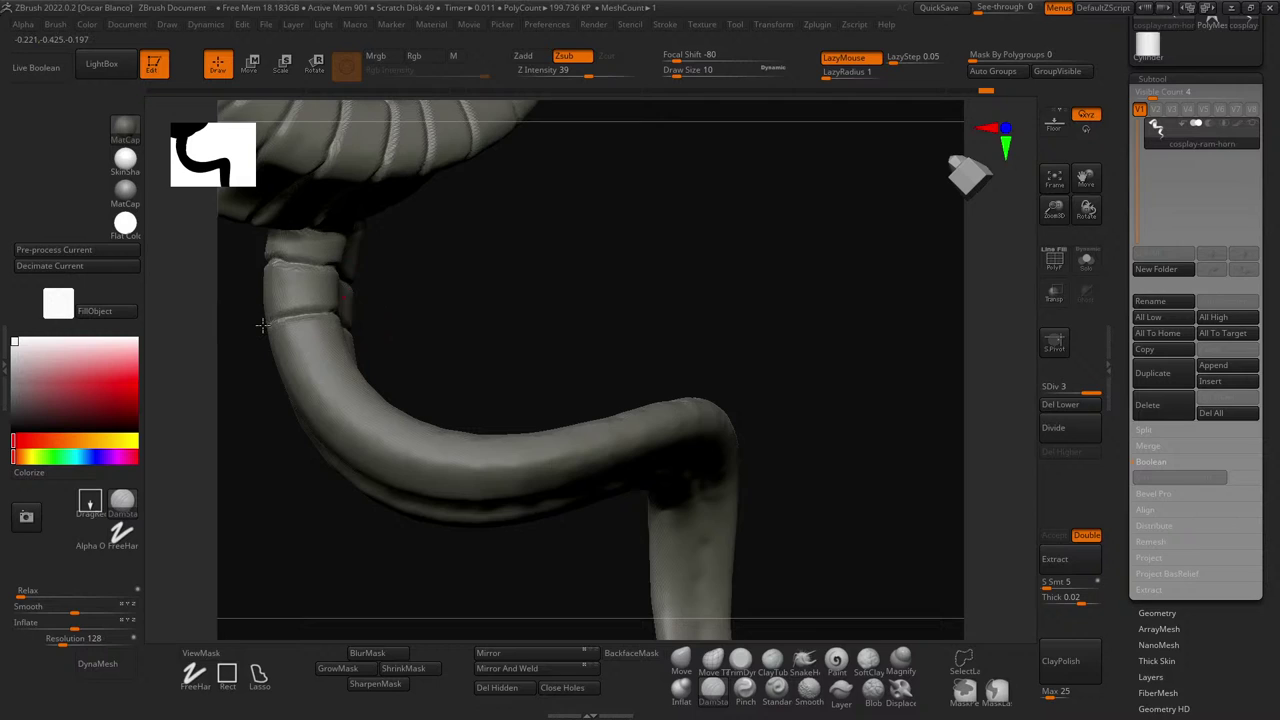
right_drag(261, 324, 531, 254)
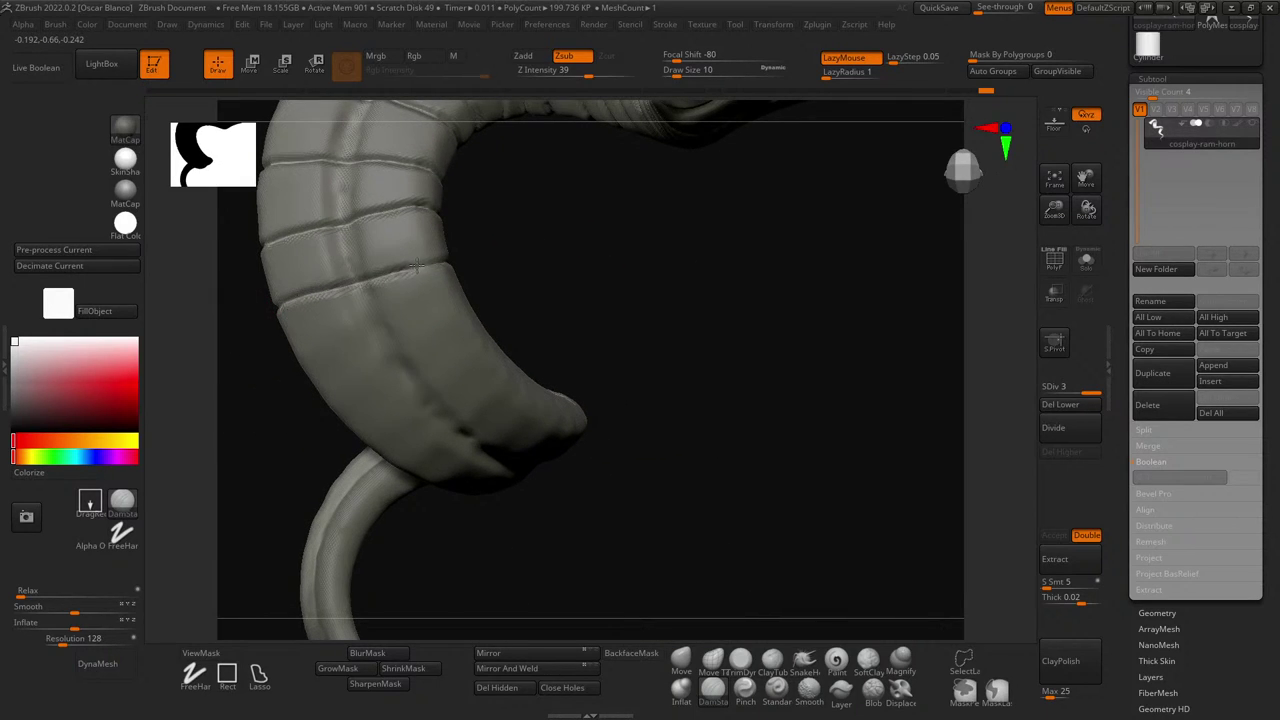
- Carve a nearly straight groove across the outer face below the last ring, redoing the stroke until it runs from edge to edge
right_drag(520, 249, 706, 220)
right_drag(360, 300, 798, 346)
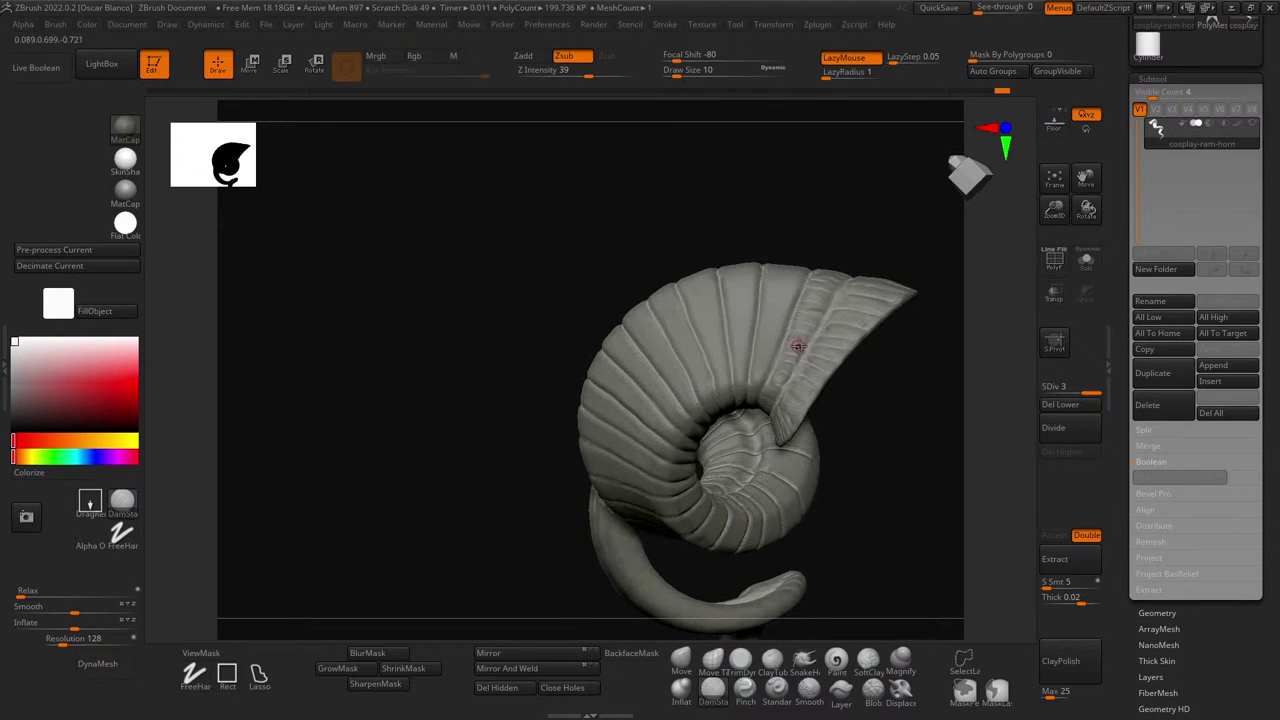
mouse_move(617, 428)
right_down()
mouse_move(329, 314)
mouse_move(789, 346)
mouse_move(550, 278)
mouse_move(660, 266)
mouse_move(760, 286)
mouse_move(701, 256)
mouse_move(734, 334)
mouse_move(729, 537)
mouse_move(691, 369)
mouse_move(605, 297)
mouse_move(757, 297)
mouse_move(723, 294)
mouse_move(764, 401)
mouse_move(797, 380)
mouse_move(820, 409)
right_up()
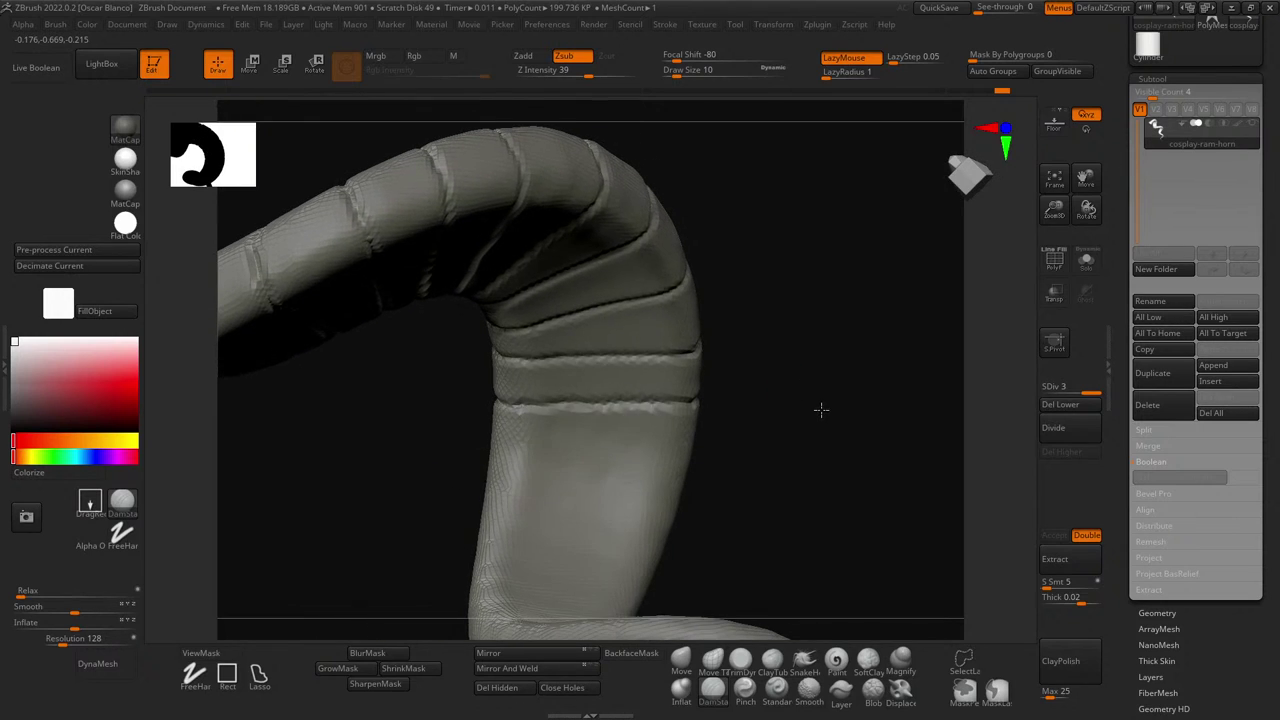
mouse_move(810, 470)
right_down()
mouse_move(820, 477)
mouse_move(813, 460)
right_up()
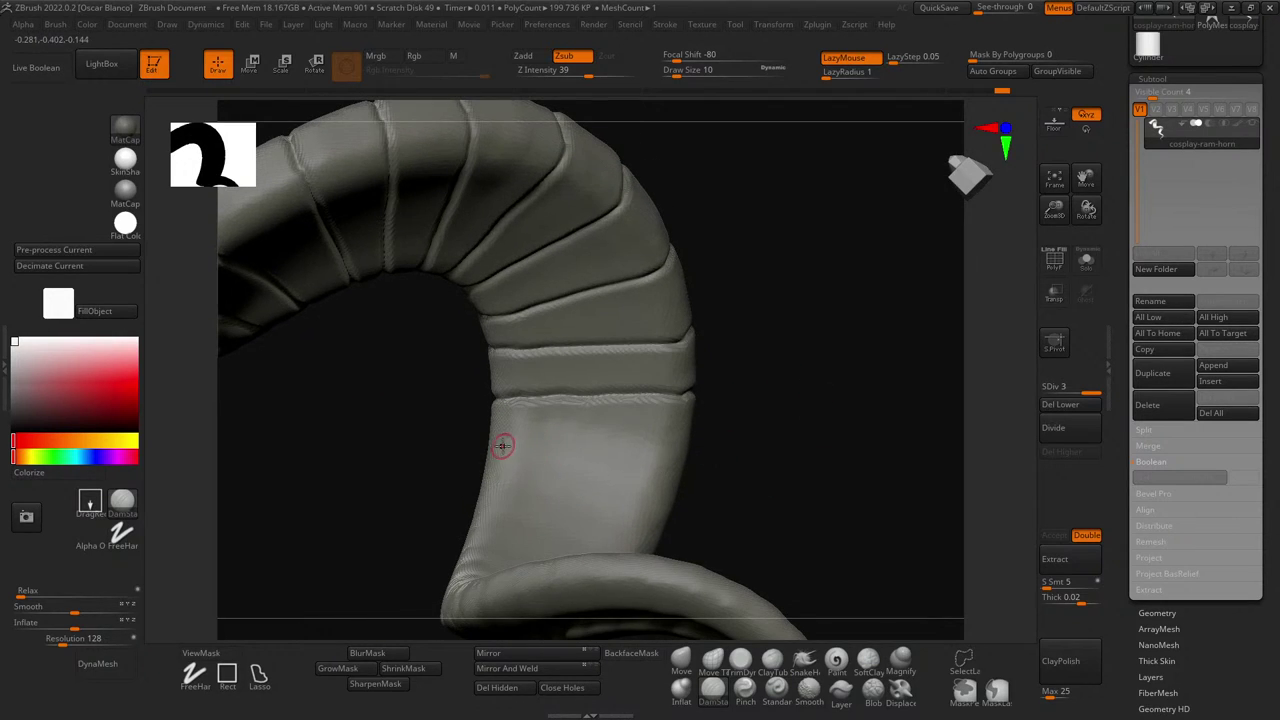
drag(532, 440, 688, 450)
key(ctrl+z)
drag(496, 440, 690, 450)
key(ctrl+z)
drag(494, 436, 686, 450)
- Carry the newest outer-face groove around the narrow sides and across the inner ridge to close the ring
drag(828, 484, 447, 452)
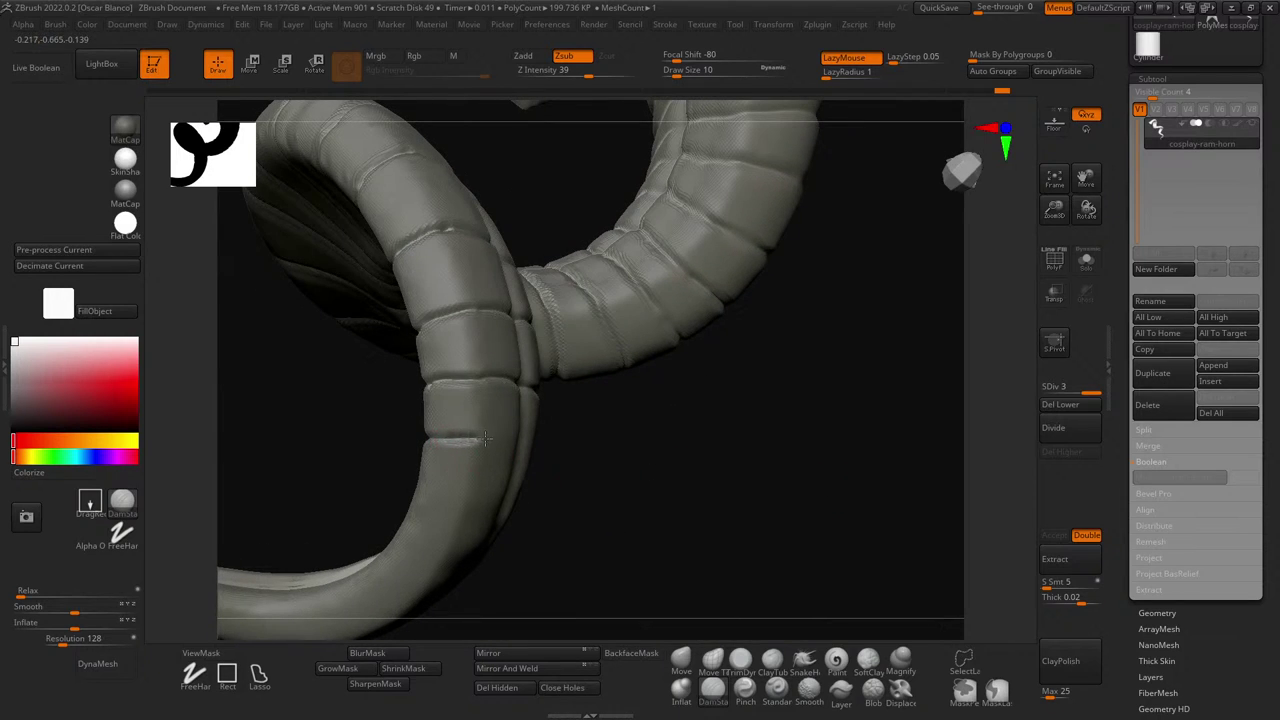
mouse_move(714, 462)
mouse_down()
mouse_move(603, 449)
mouse_move(631, 443)
mouse_up()
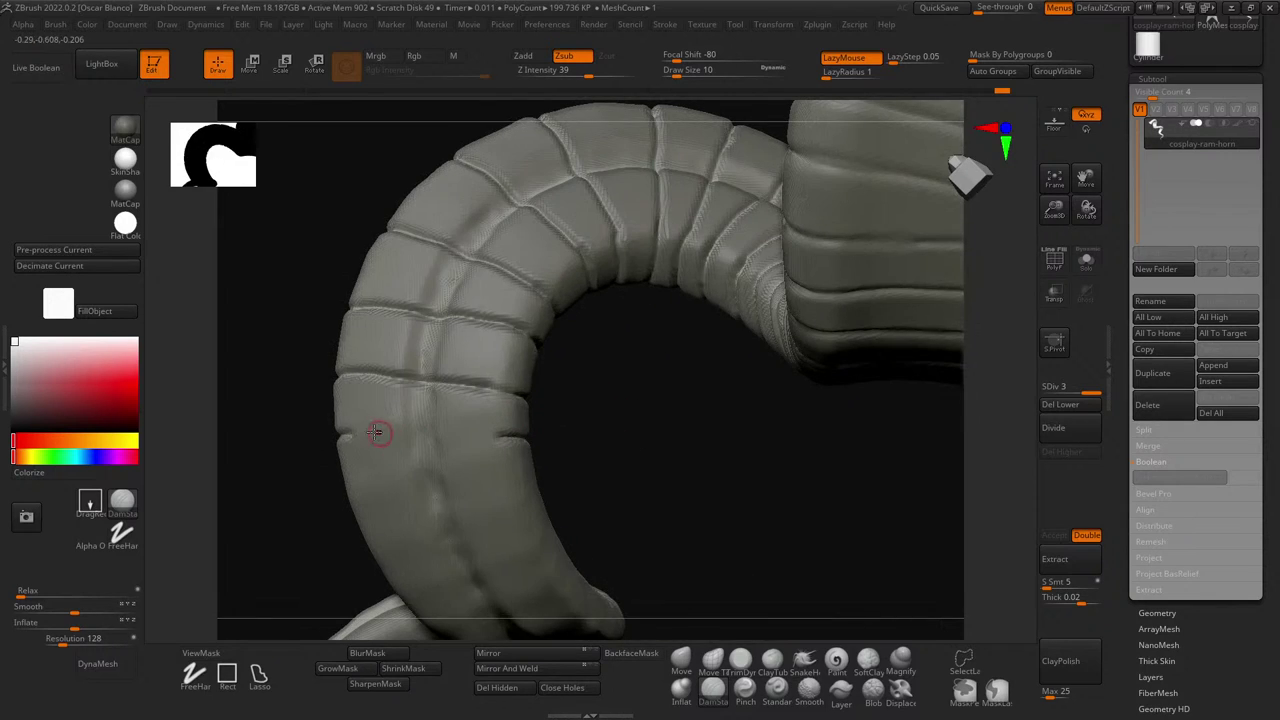
mouse_move(346, 432)
mouse_down()
mouse_move(550, 434)
mouse_move(666, 346)
mouse_move(674, 386)
mouse_move(720, 366)
mouse_up()
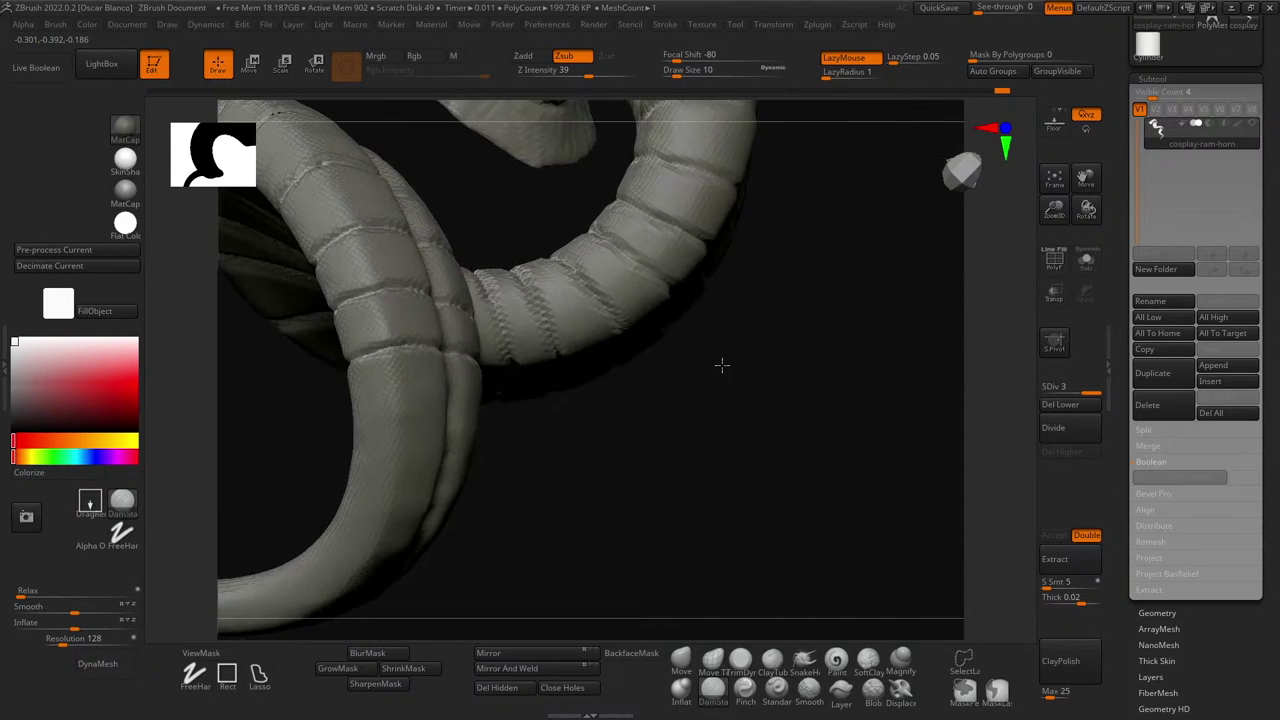
- Carve one more ring groove above the horn's lower bend, across the outer face, around both sides and over the inner ridge
mouse_move(587, 432)
mouse_down()
mouse_move(674, 463)
mouse_move(674, 451)
mouse_move(576, 447)
mouse_up()
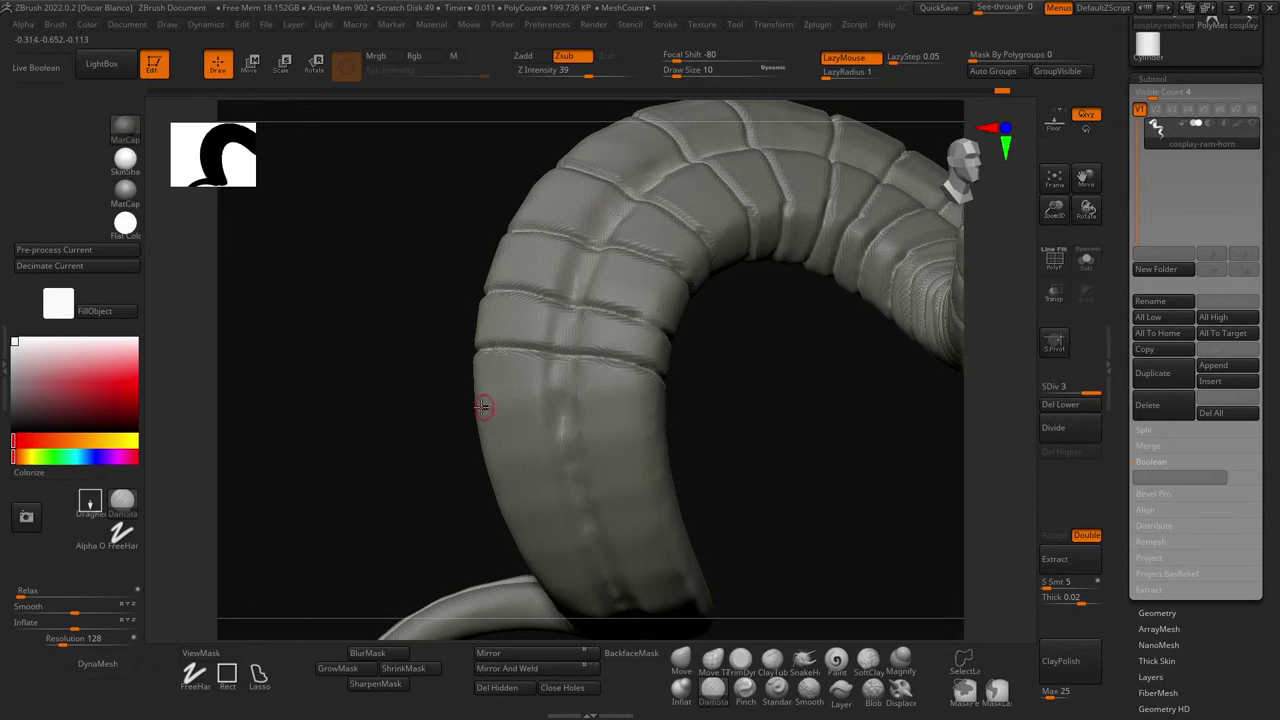
drag(391, 392, 511, 400)
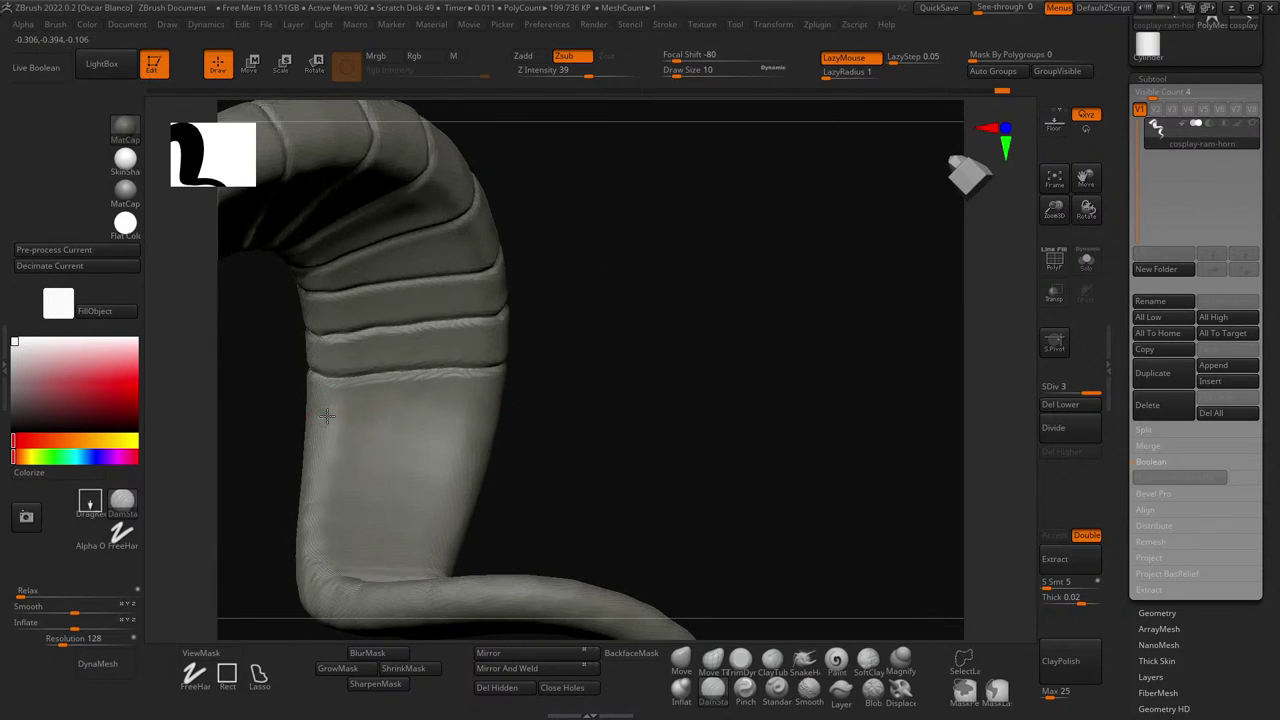
drag(375, 418, 524, 424)
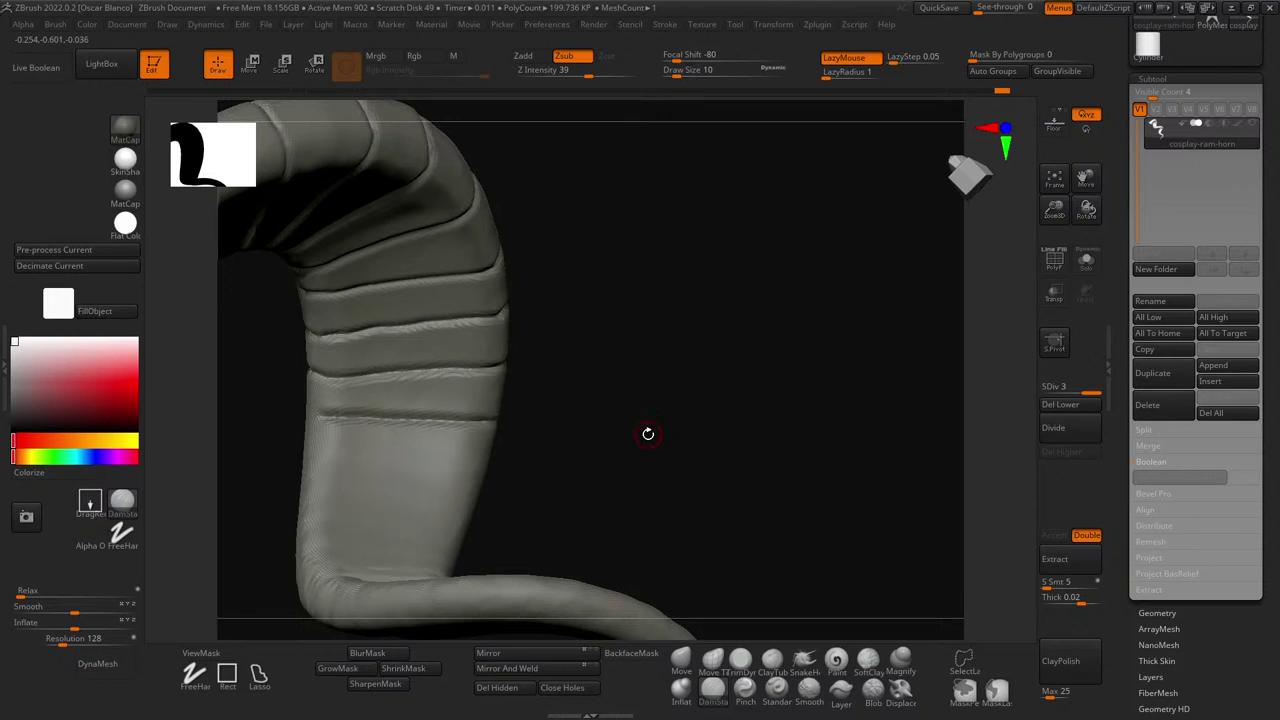
drag(648, 434, 310, 421)
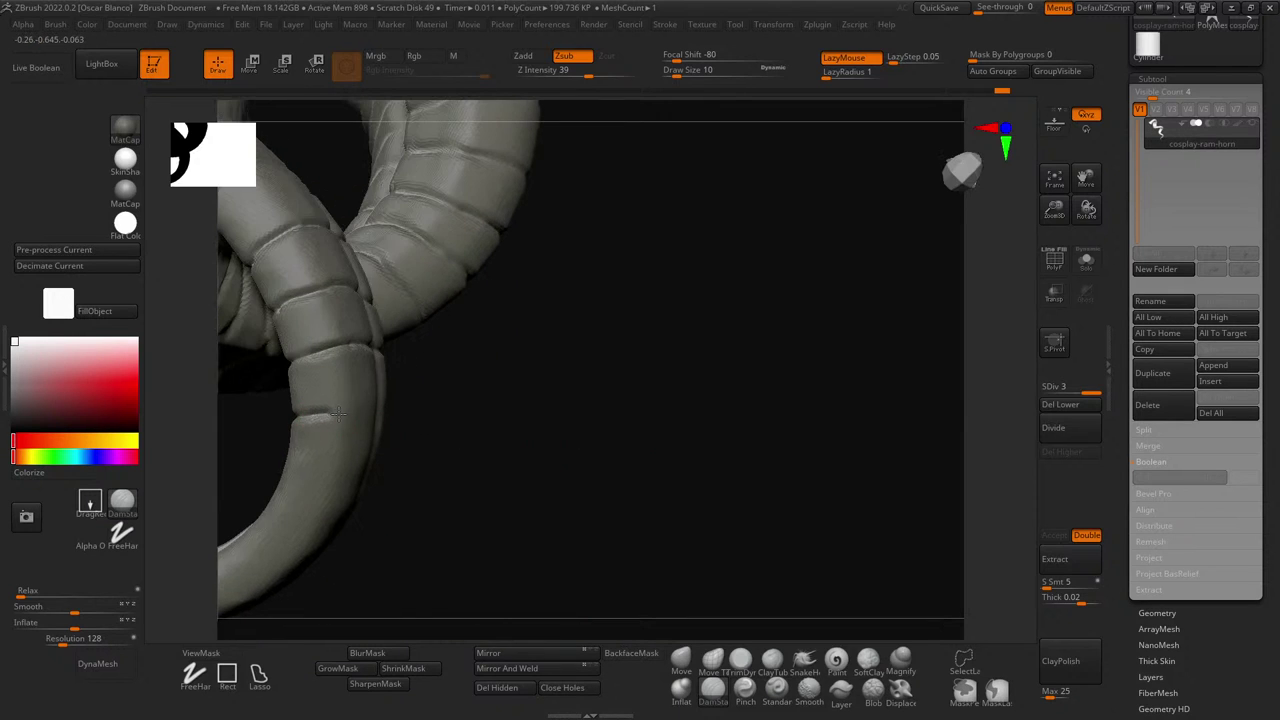
drag(419, 414, 348, 414)
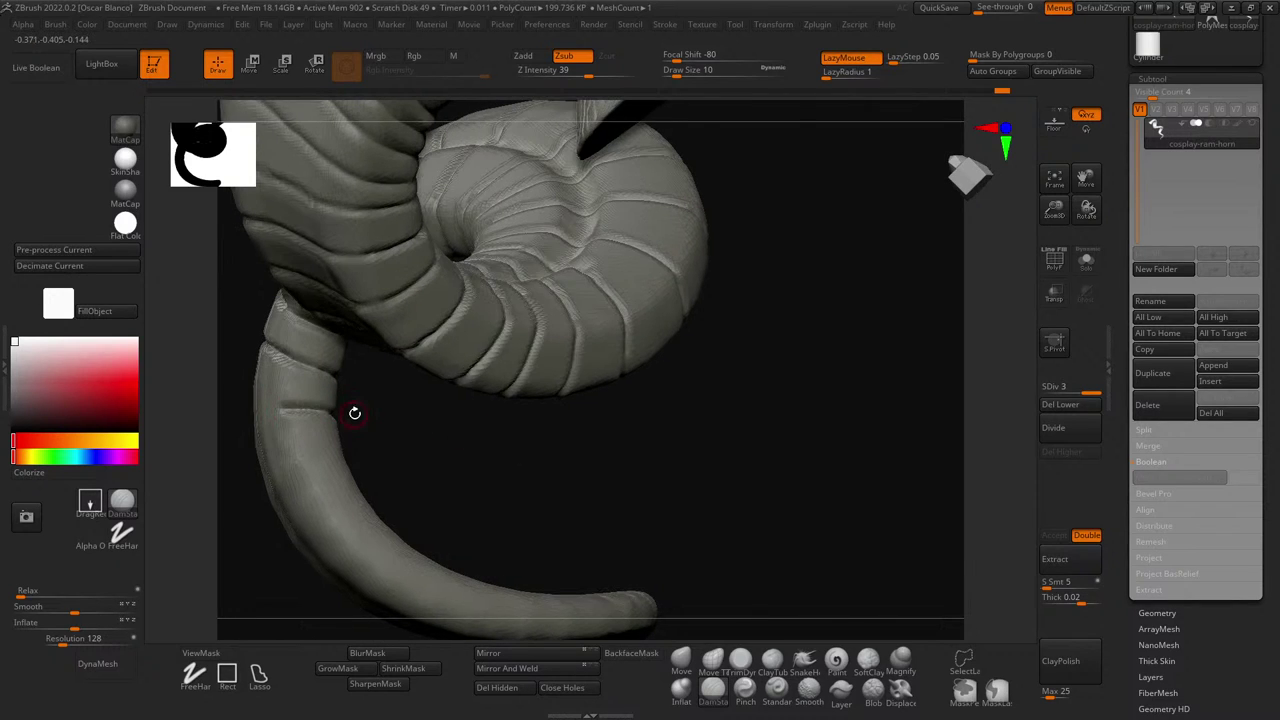
drag(354, 417, 291, 417)
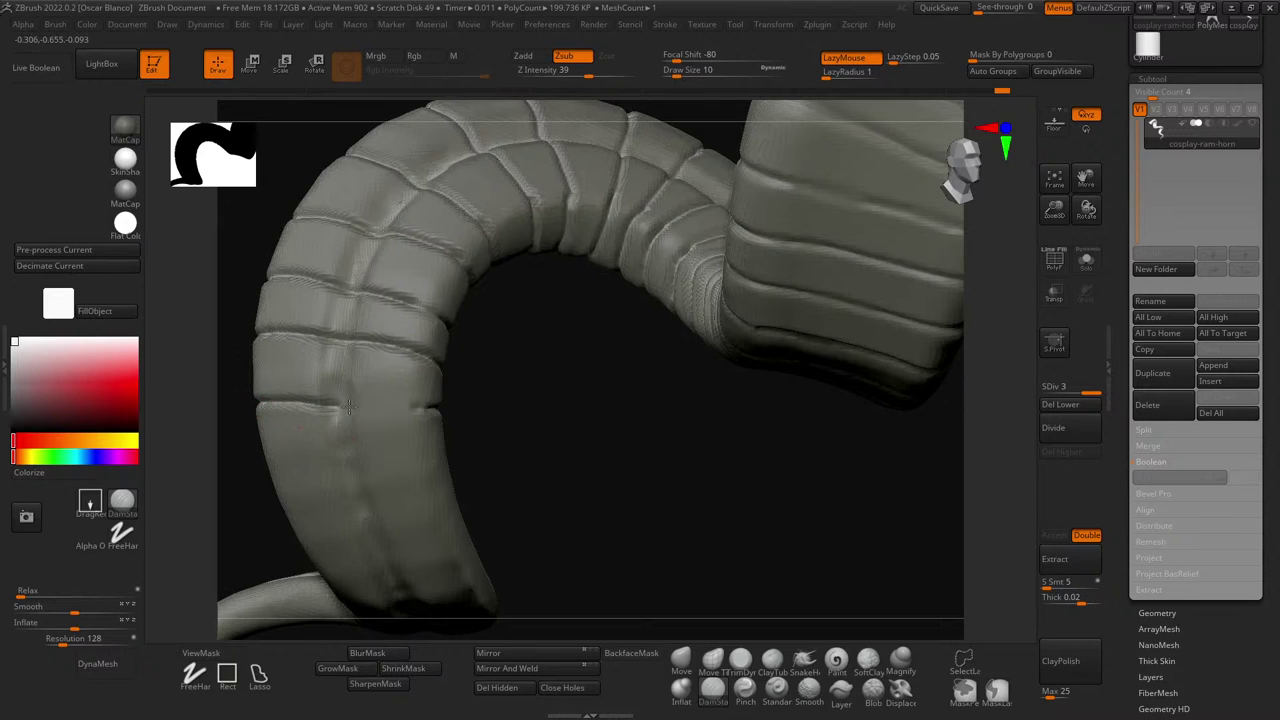
alt+drag(538, 436, 434, 414)
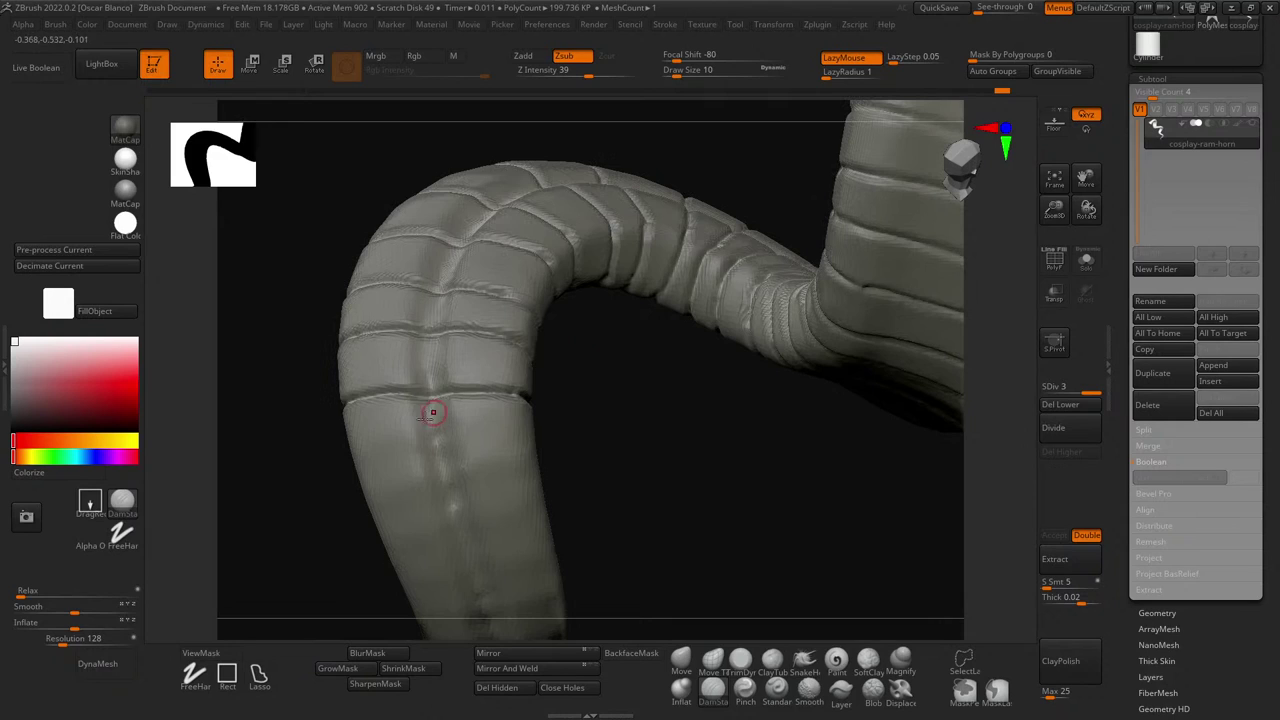
- Carve a ring groove across the inner ridge, around both narrow sides and over the outer face, and start another outer-face groove below it
drag(355, 465, 512, 442)
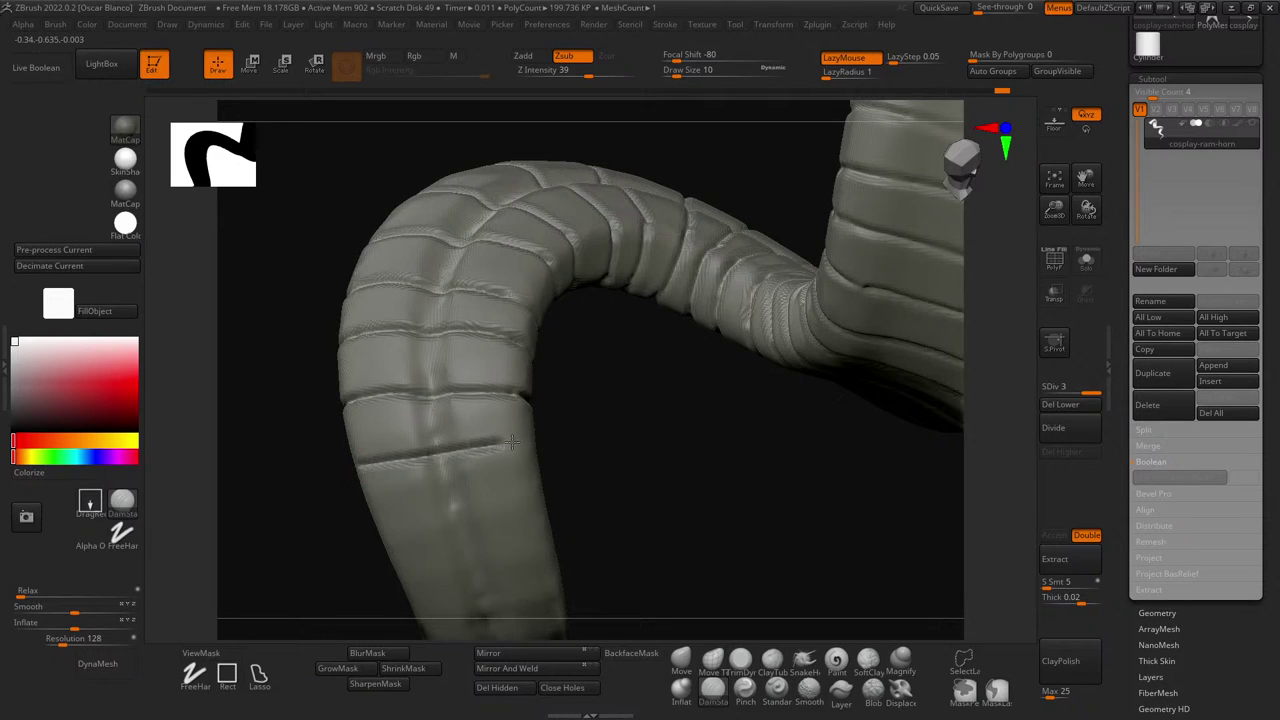
drag(628, 462, 367, 470)
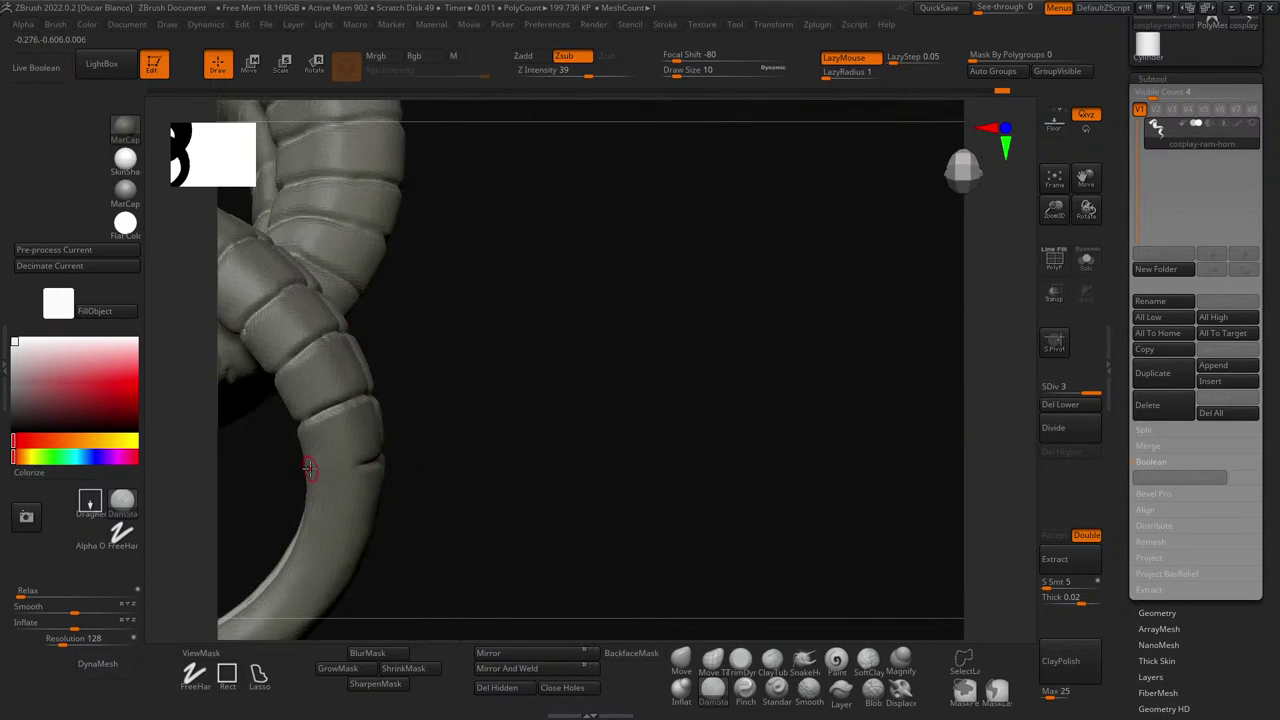
drag(477, 477, 309, 472)
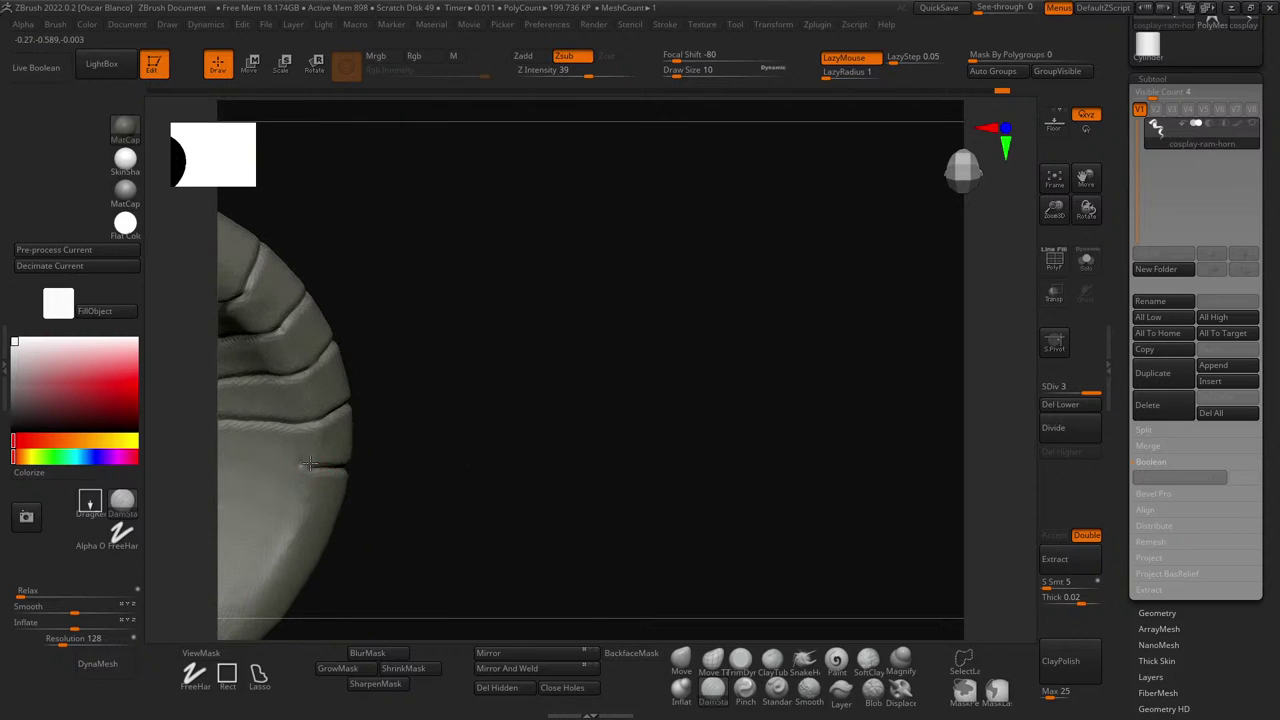
drag(392, 468, 378, 402)
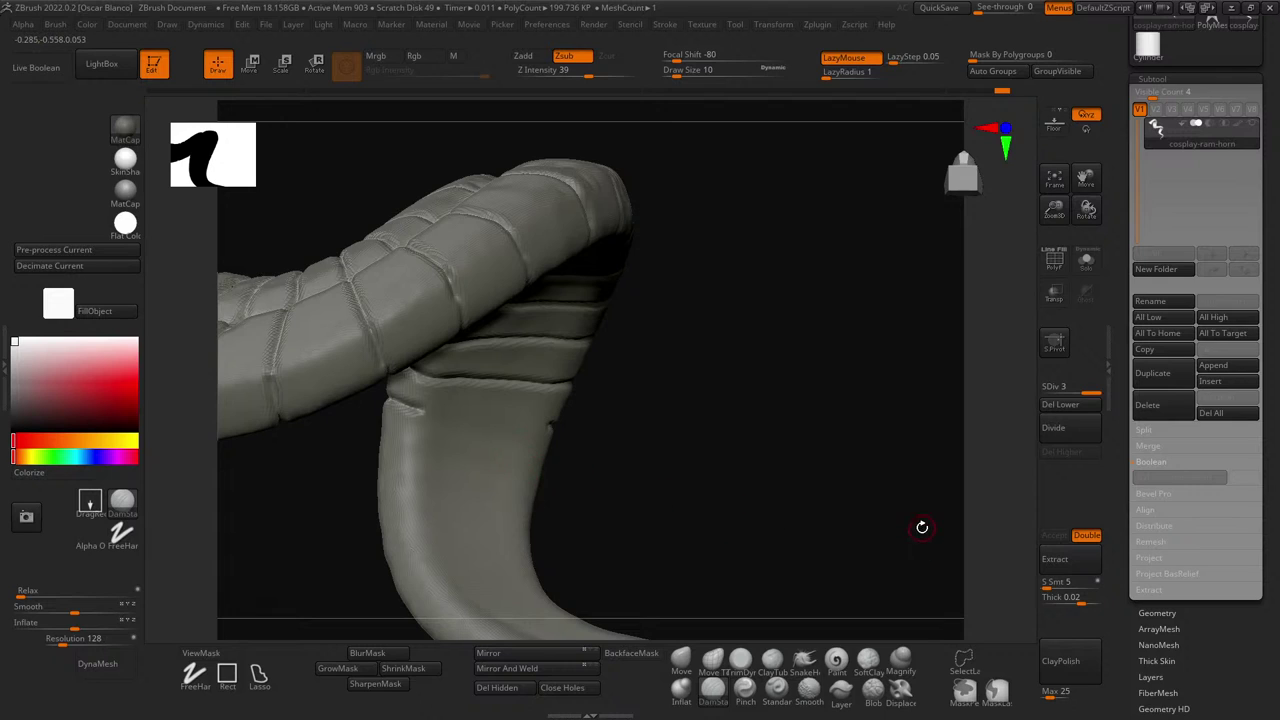
drag(718, 447, 692, 425)
drag(687, 451, 650, 416)
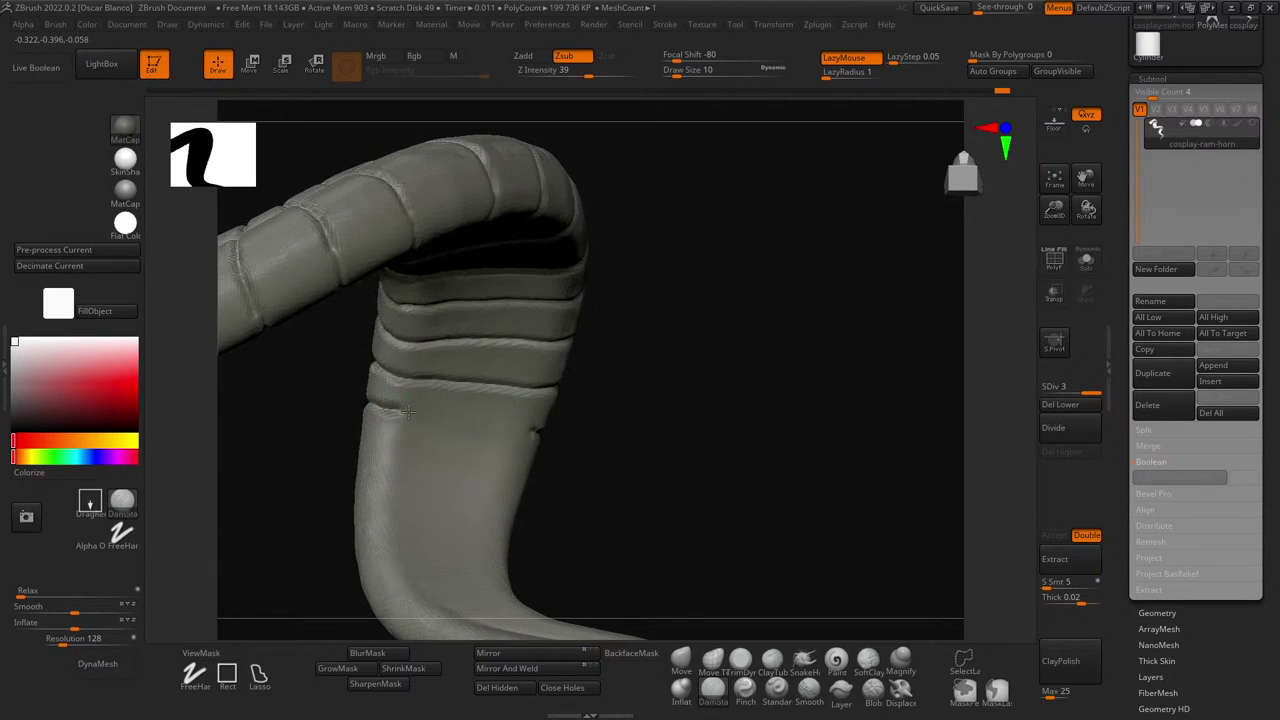
drag(678, 456, 705, 490)
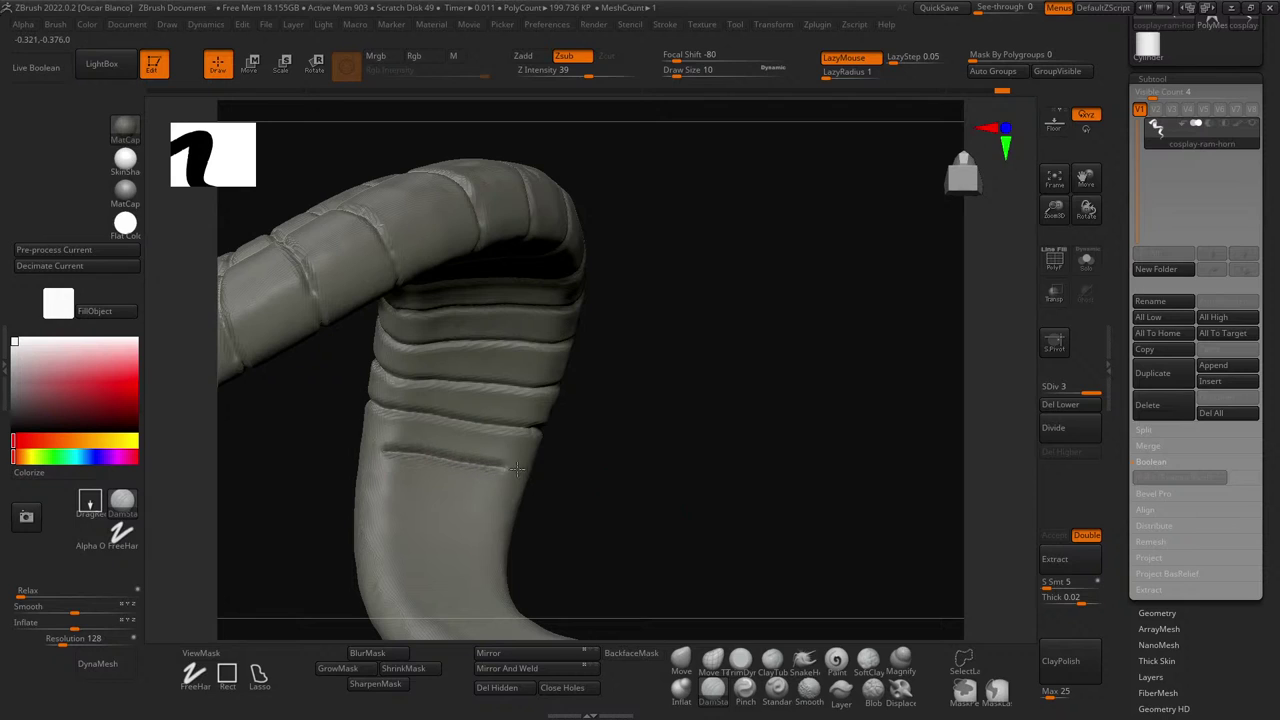
- Carry the newest outer-face groove around both narrow sides and over the inner ridge to close the ring, undoing misplaced strokes
drag(622, 475, 661, 473)
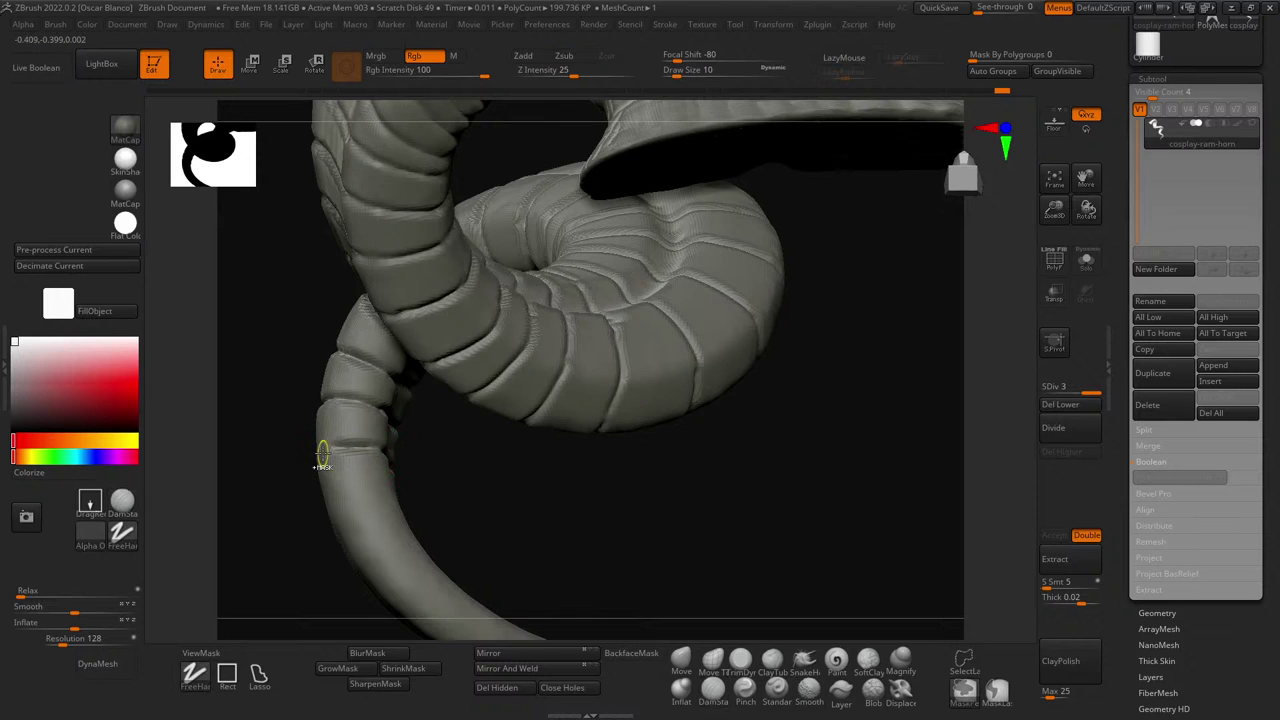
drag(440, 469, 596, 438)
key(ctrl+z)
key(ctrl+z)
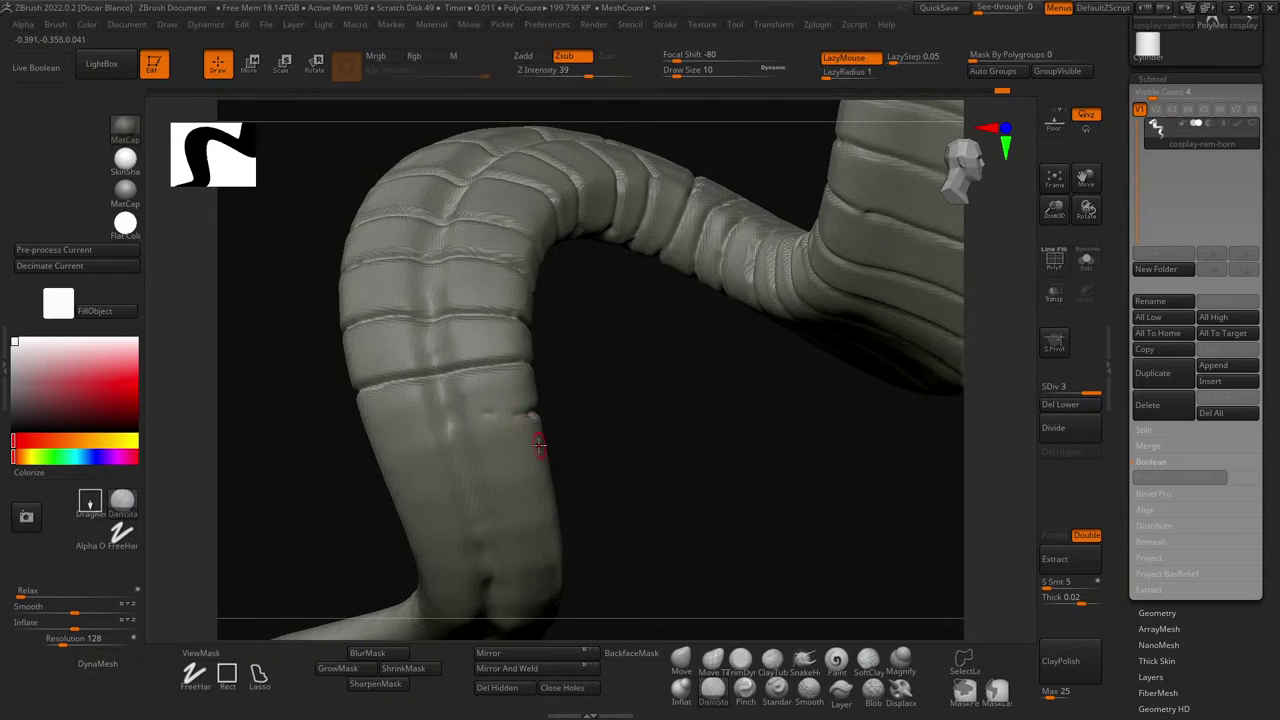
key(alt)
drag(575, 427, 651, 411)
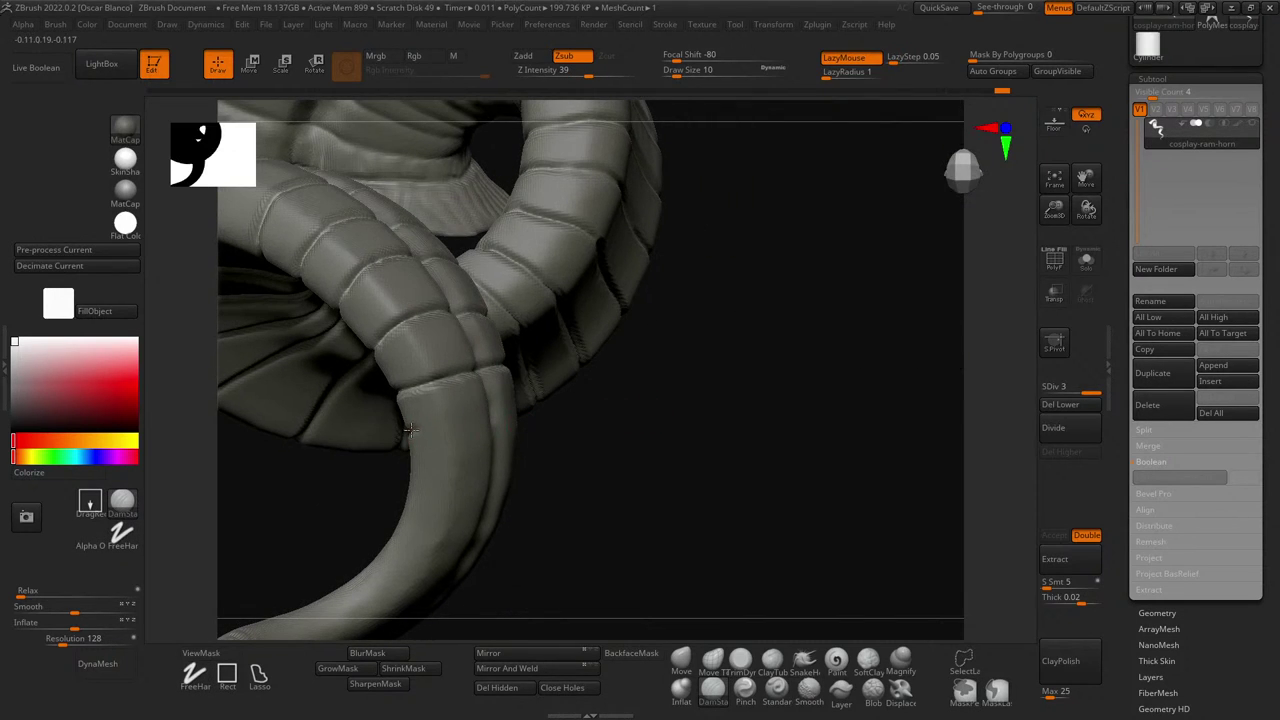
drag(609, 449, 580, 454)
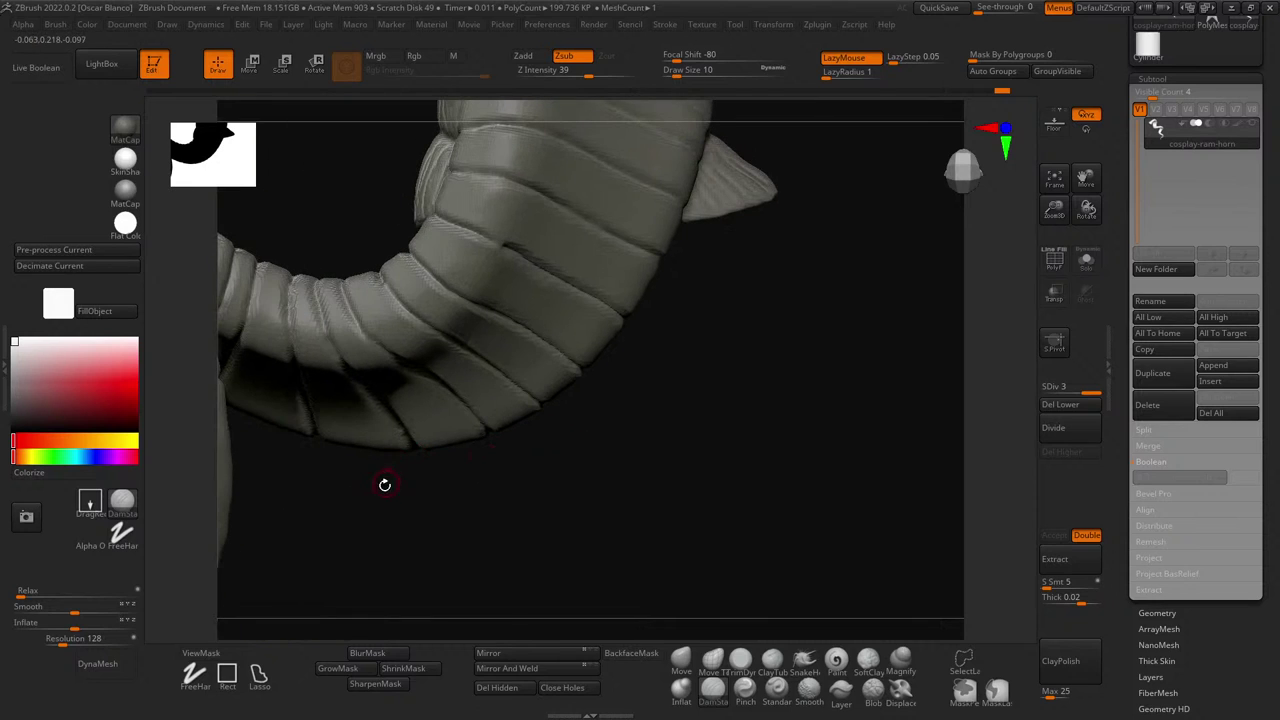
drag(383, 483, 583, 491)
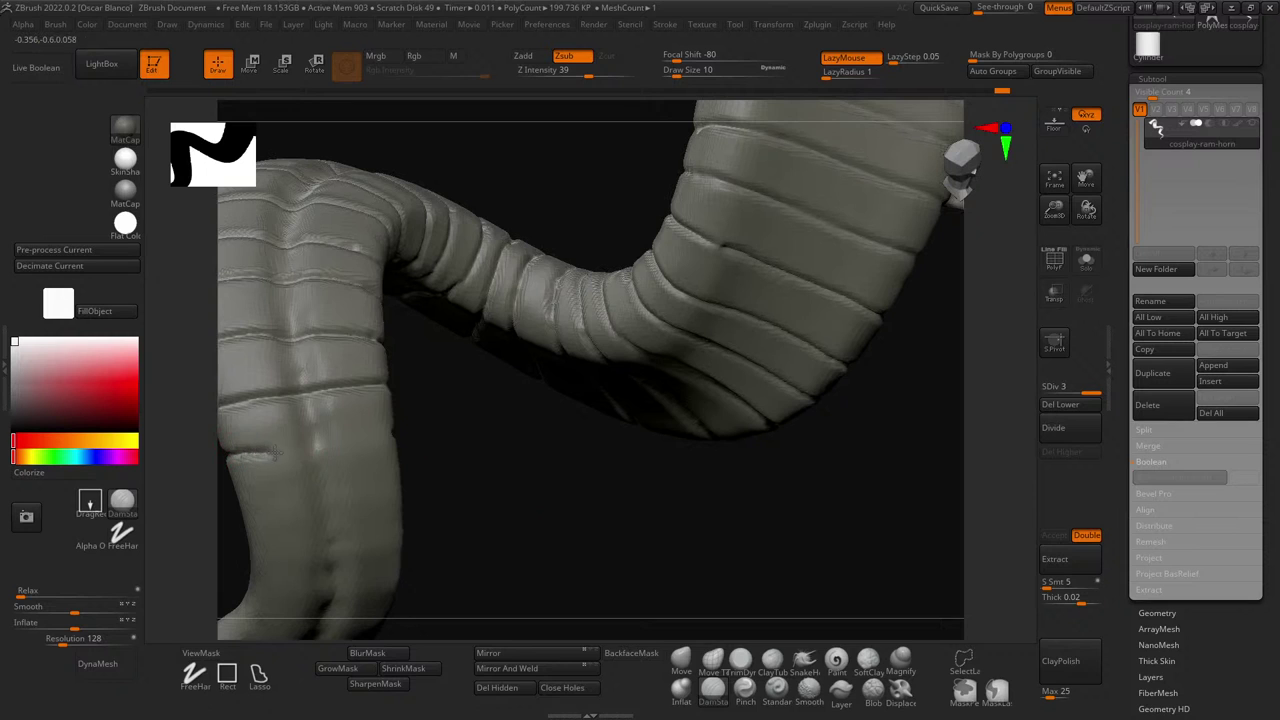
drag(481, 467, 599, 427)
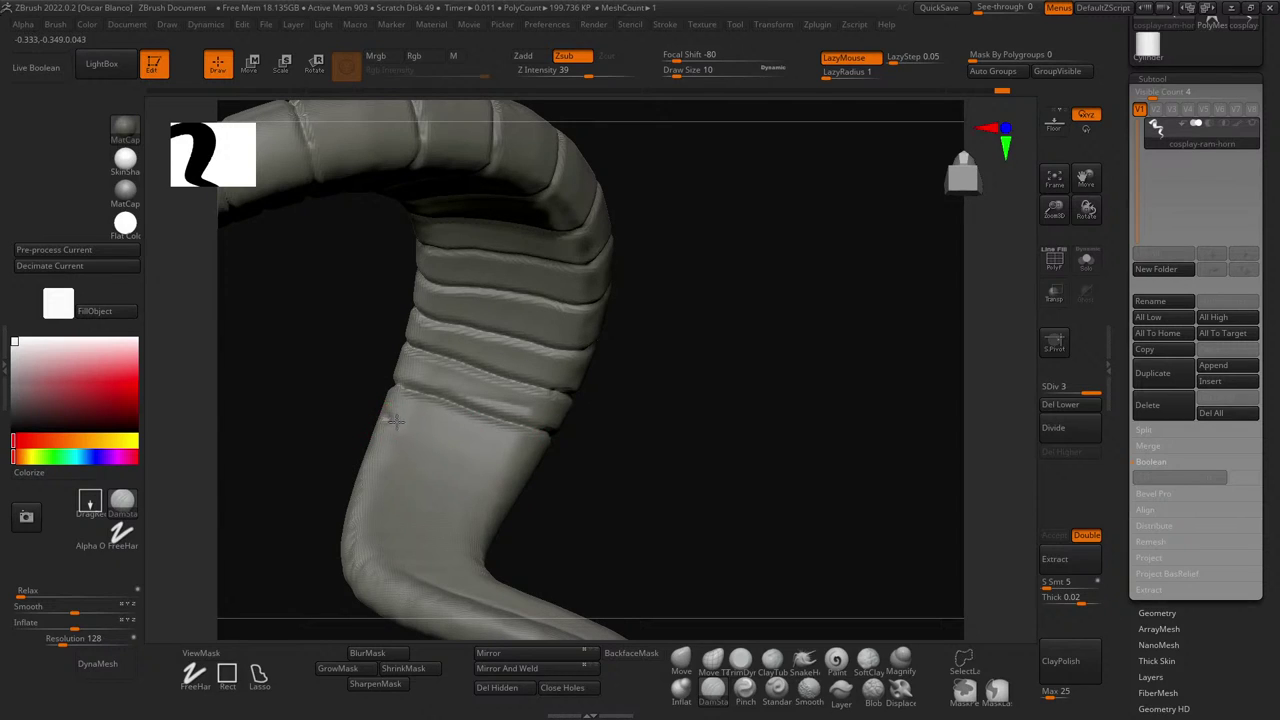
- Carve the following ring groove diagonally across the outer face, wrap it around both narrow sides and join it over the inner ridge
drag(440, 437, 500, 460)
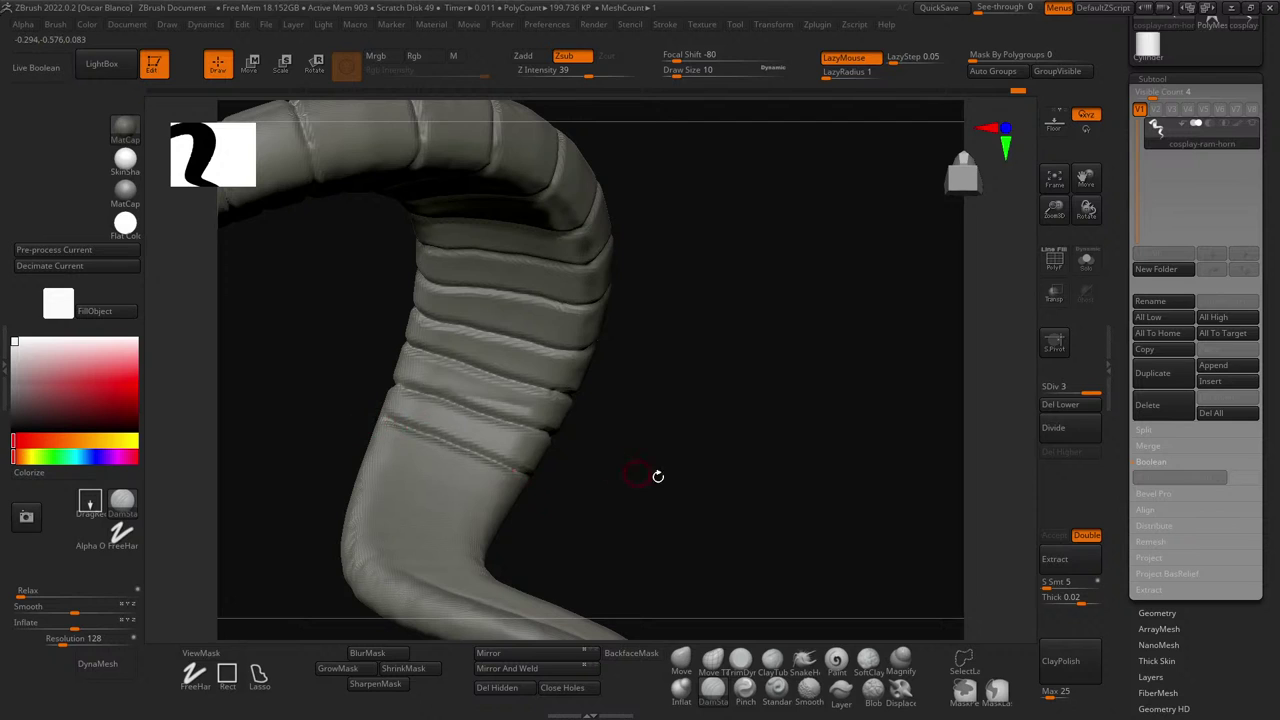
drag(658, 476, 428, 455)
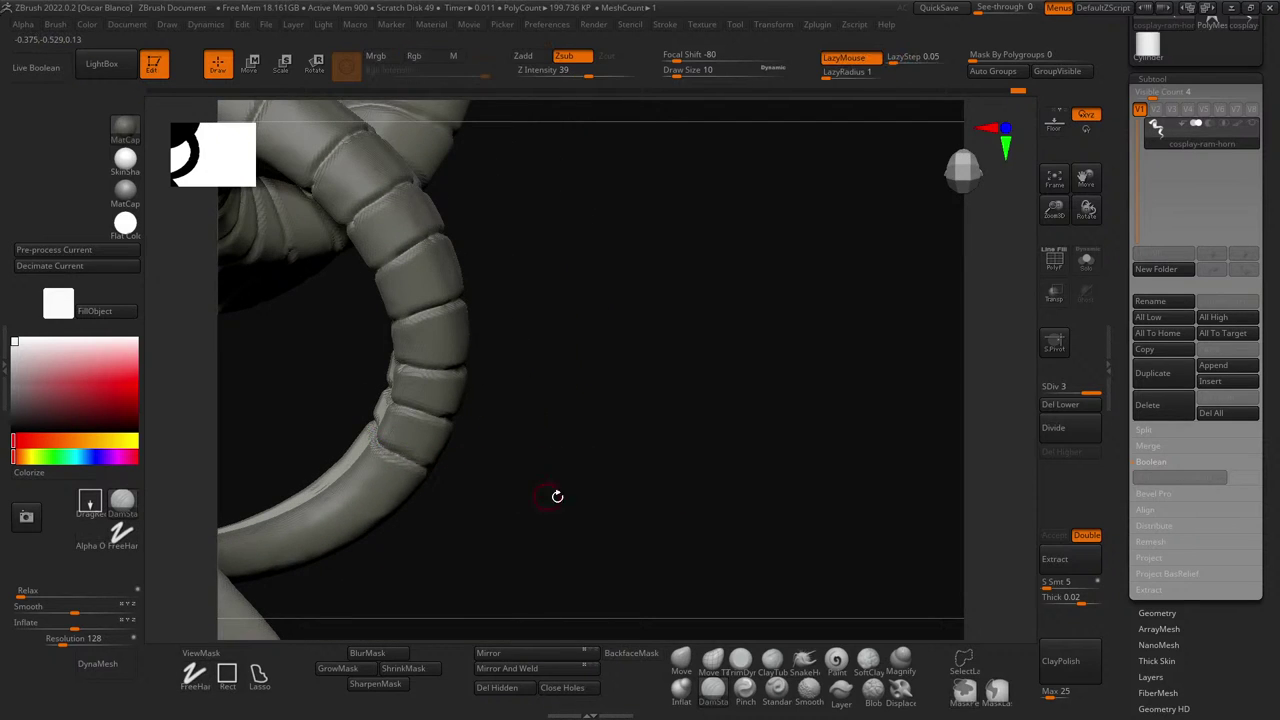
drag(557, 496, 343, 428)
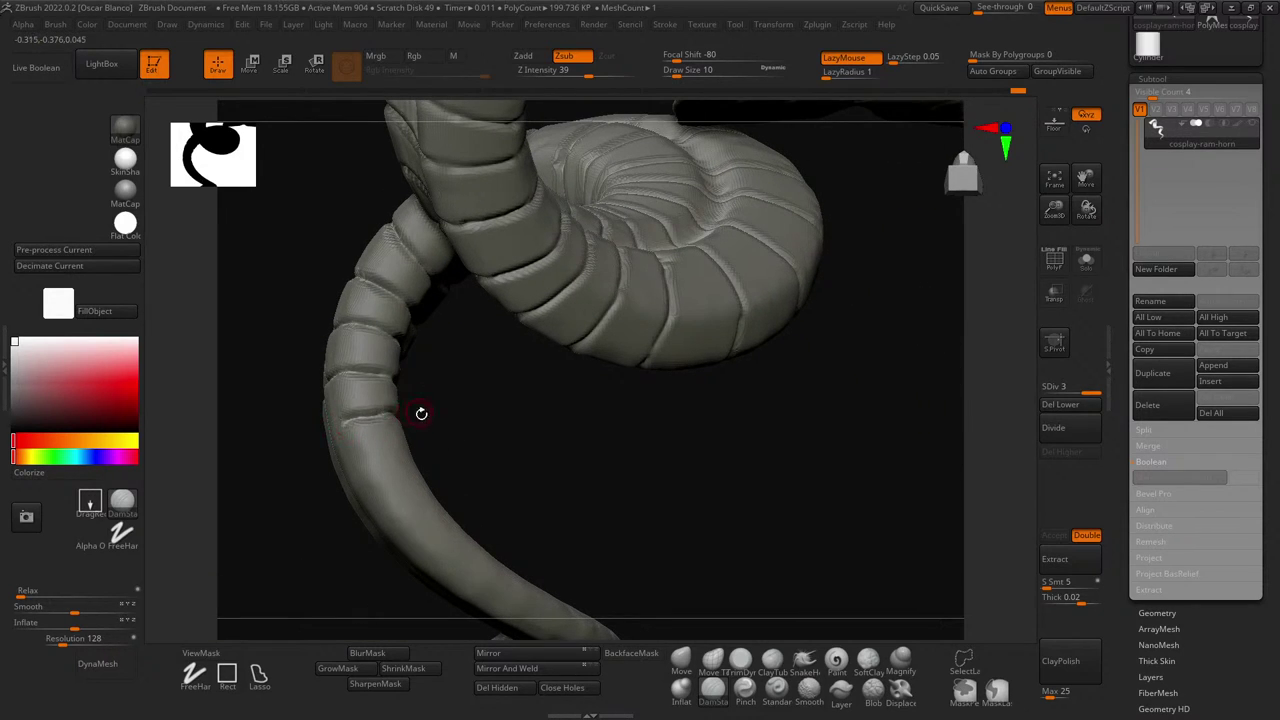
drag(421, 413, 282, 444)
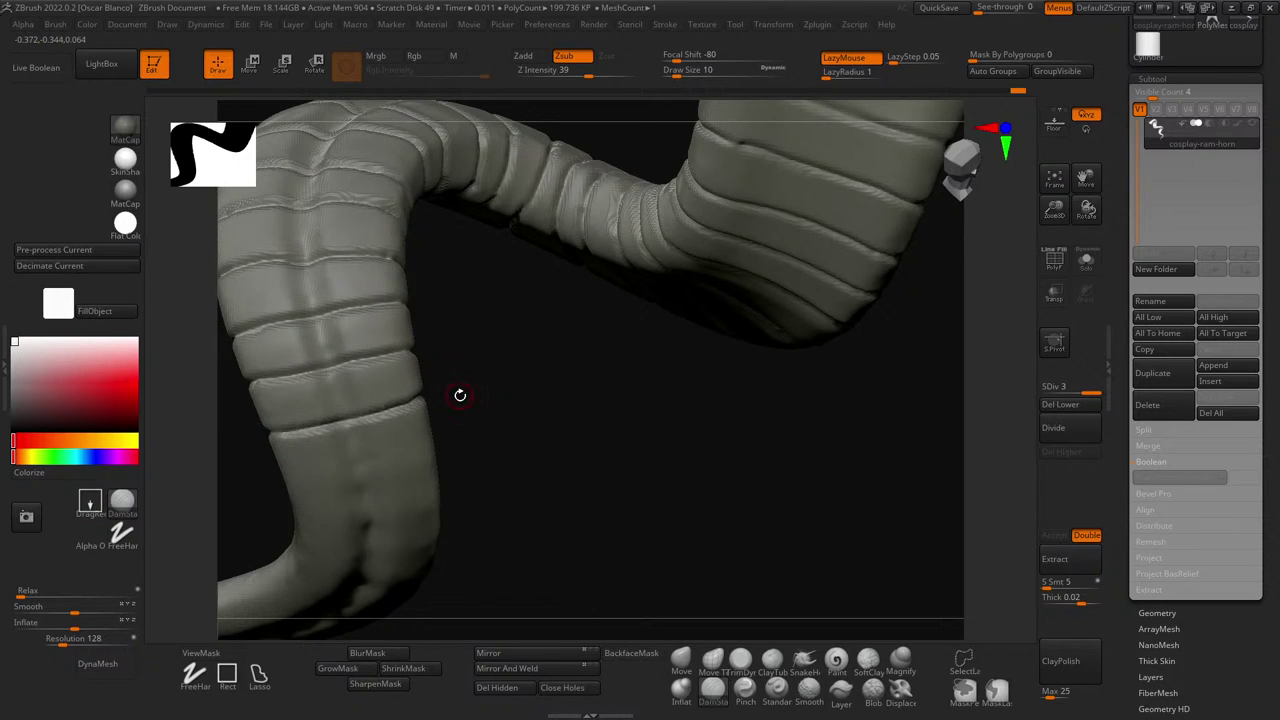
drag(460, 395, 373, 397)
mouse_move(464, 437)
mouse_down()
mouse_move(586, 334)
mouse_move(646, 366)
mouse_move(706, 337)
mouse_move(665, 318)
mouse_move(683, 440)
mouse_move(663, 354)
mouse_move(628, 379)
mouse_move(659, 441)
mouse_move(457, 489)
mouse_move(508, 471)
mouse_move(686, 466)
mouse_move(711, 440)
mouse_up()
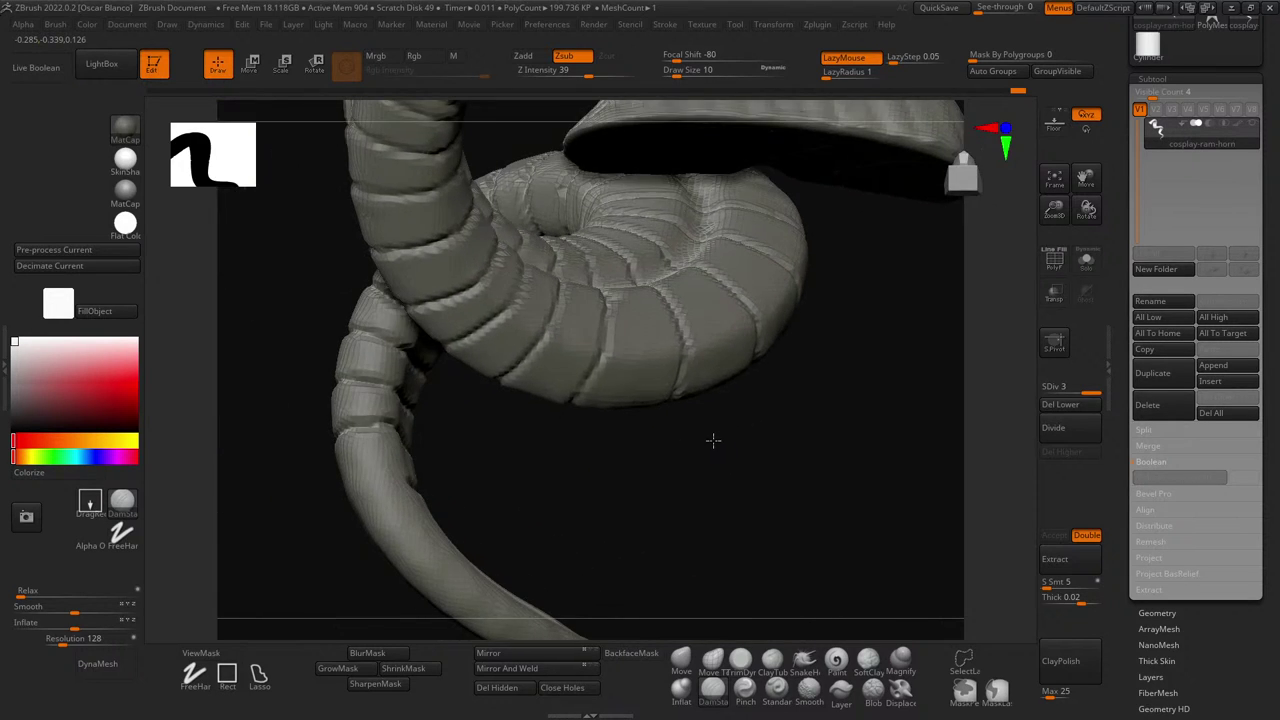
drag(614, 486, 507, 487)
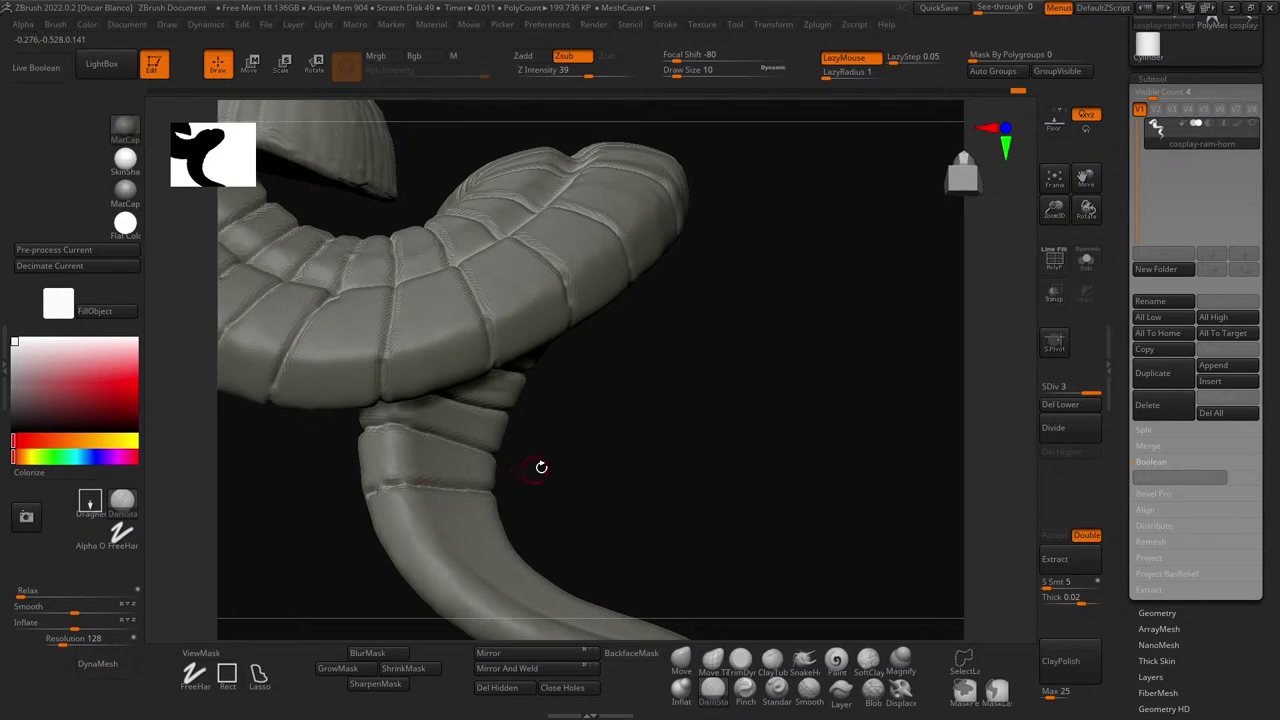
- Start a new ring groove on both narrow sides and carve it across the inner ridge, redoing the stroke so it sits slightly higher
drag(516, 472, 551, 446)
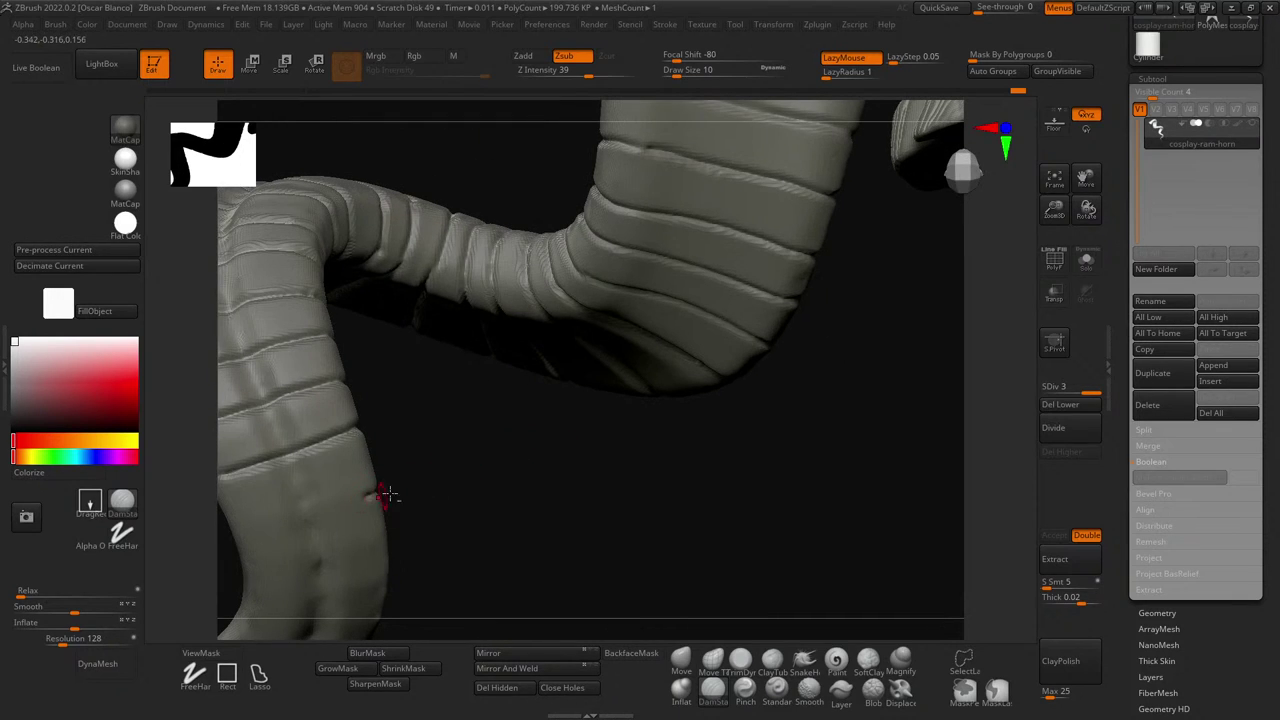
drag(388, 494, 337, 455)
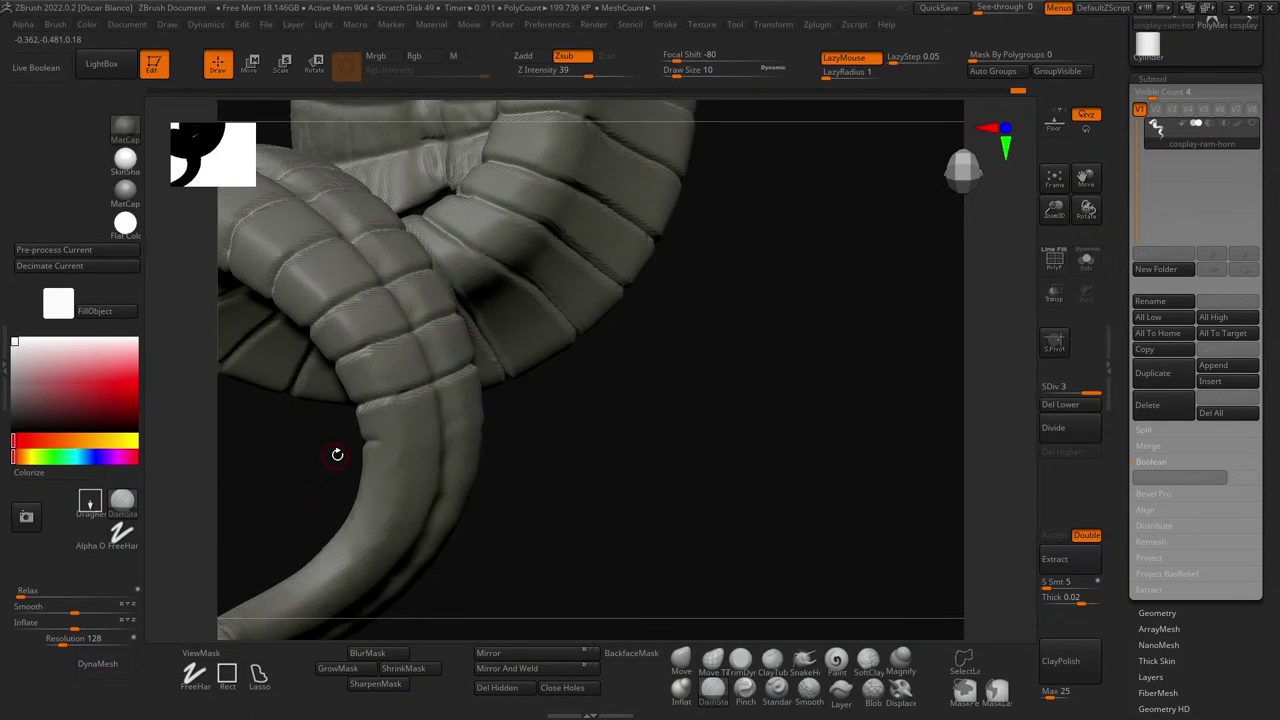
drag(553, 455, 625, 458)
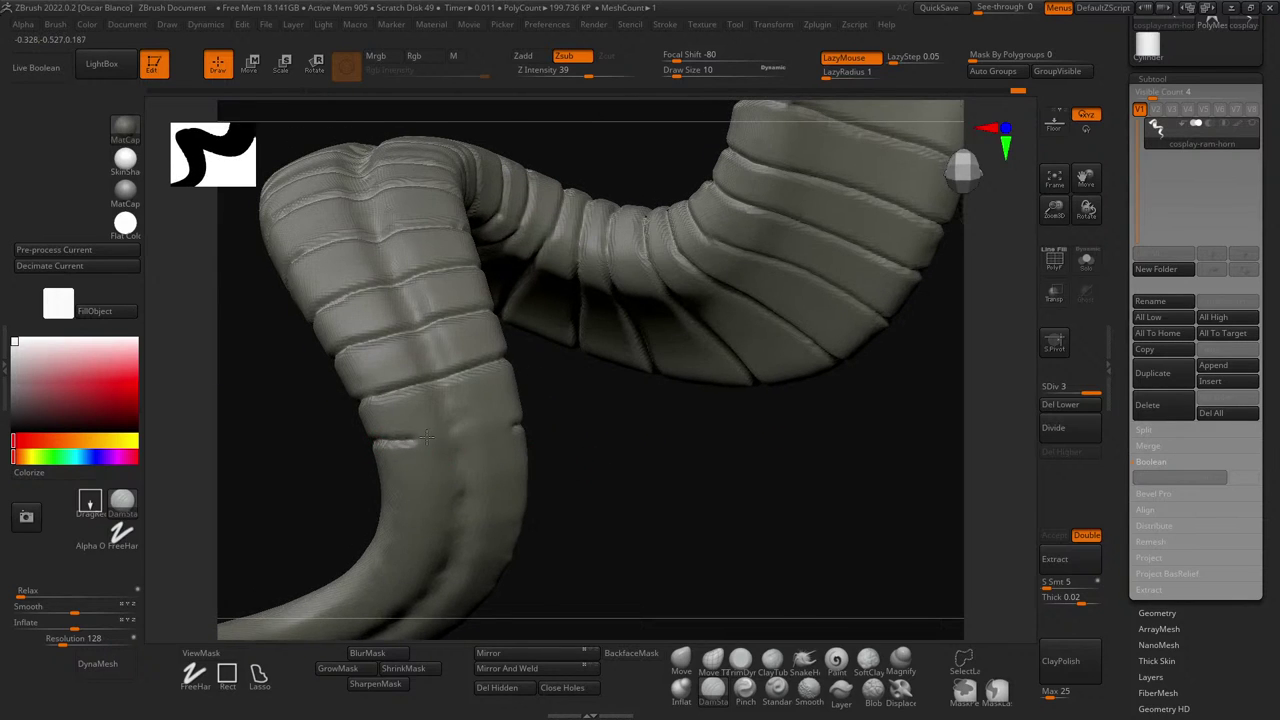
mouse_move(578, 456)
mouse_down()
mouse_move(317, 397)
mouse_move(461, 430)
mouse_move(617, 420)
mouse_up()
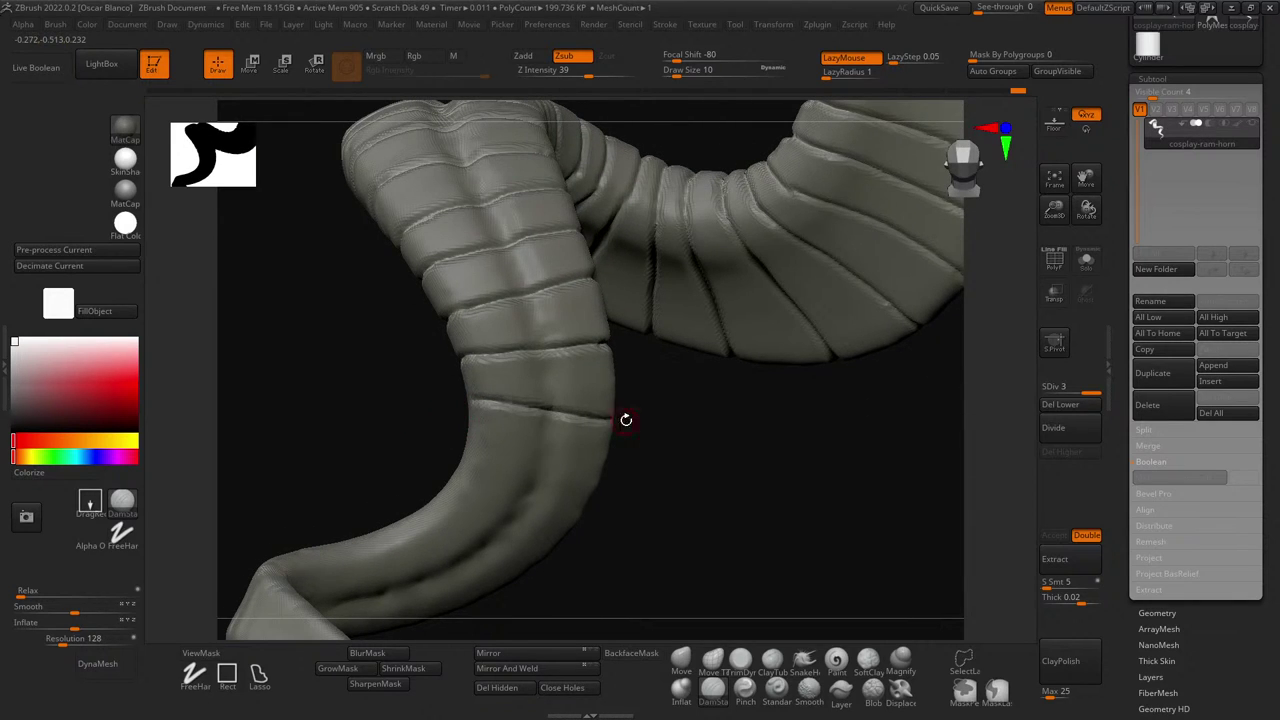
key(ctrl+z)
drag(471, 401, 527, 401)
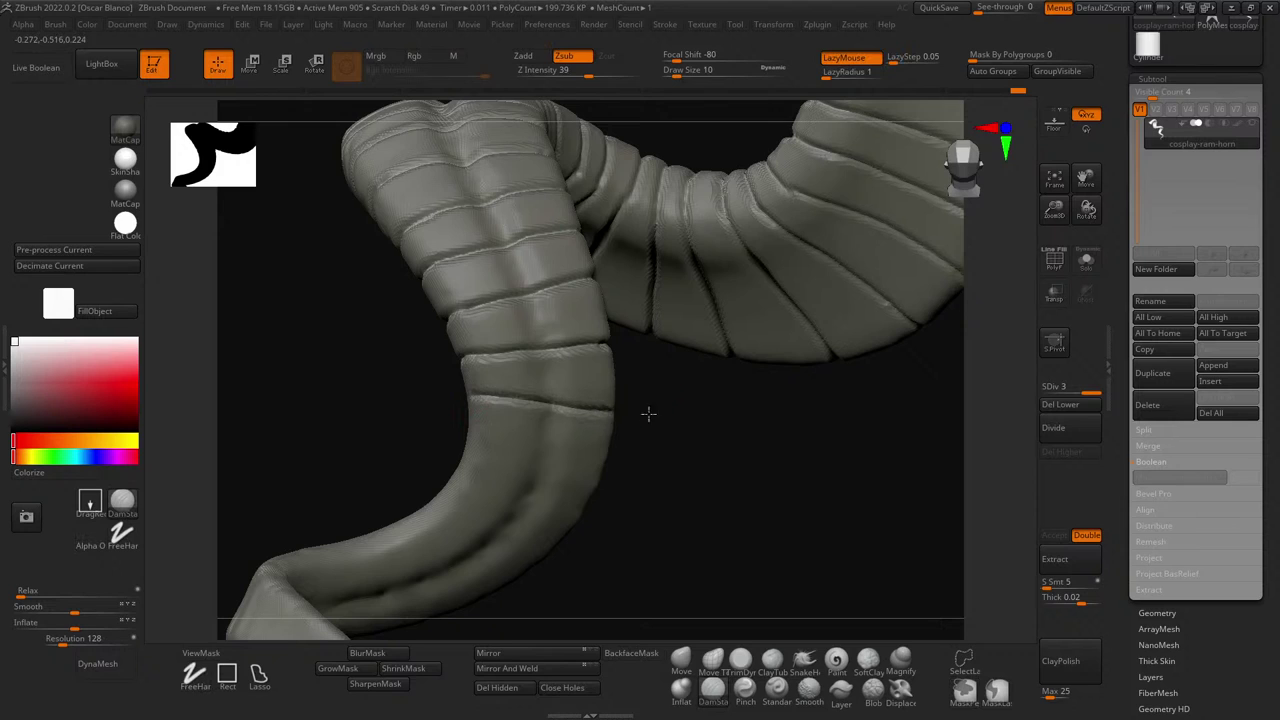
- Extend the inner-ridge groove around both narrow sides and connect it across the smooth outer face to complete the ring
drag(648, 413, 447, 397)
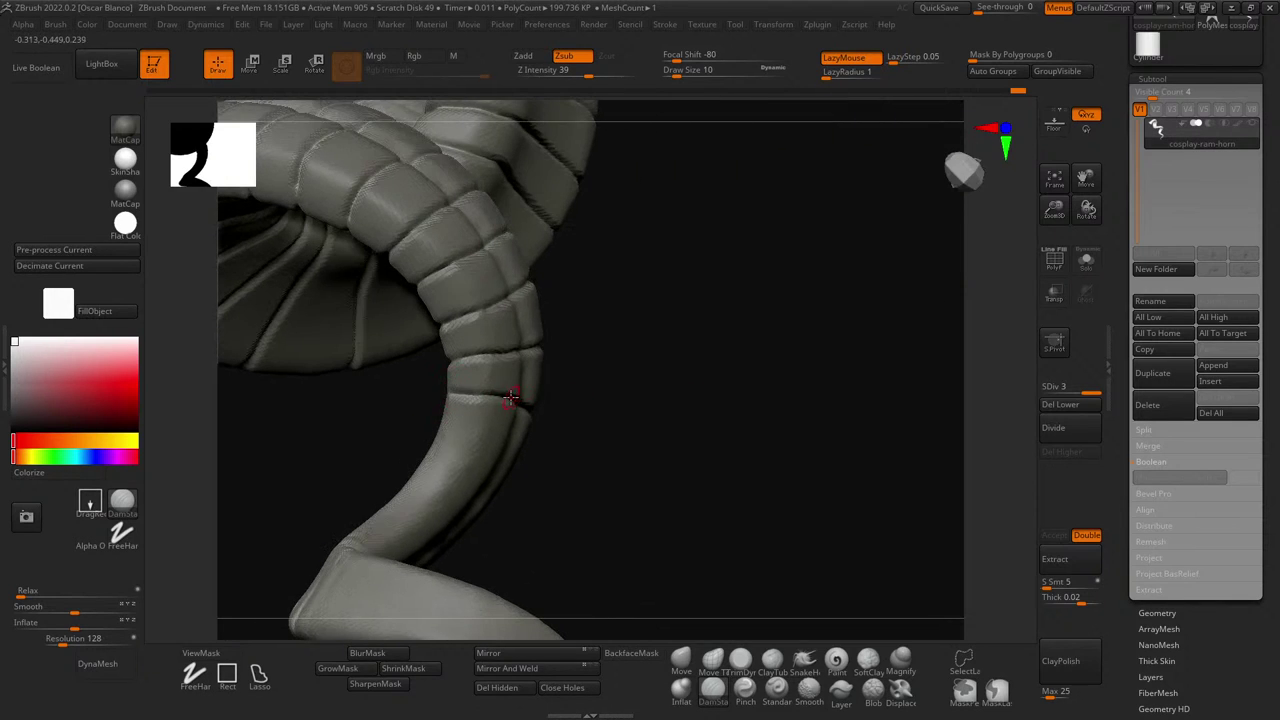
drag(585, 400, 429, 390)
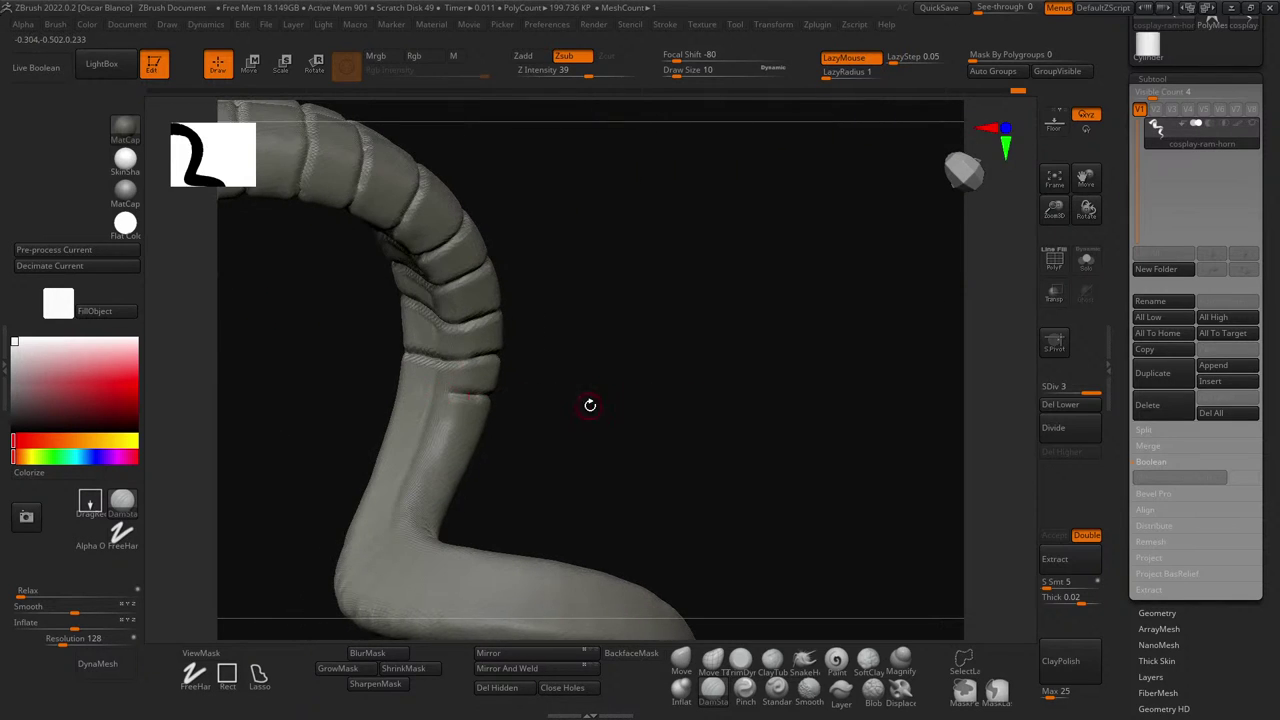
drag(590, 405, 332, 400)
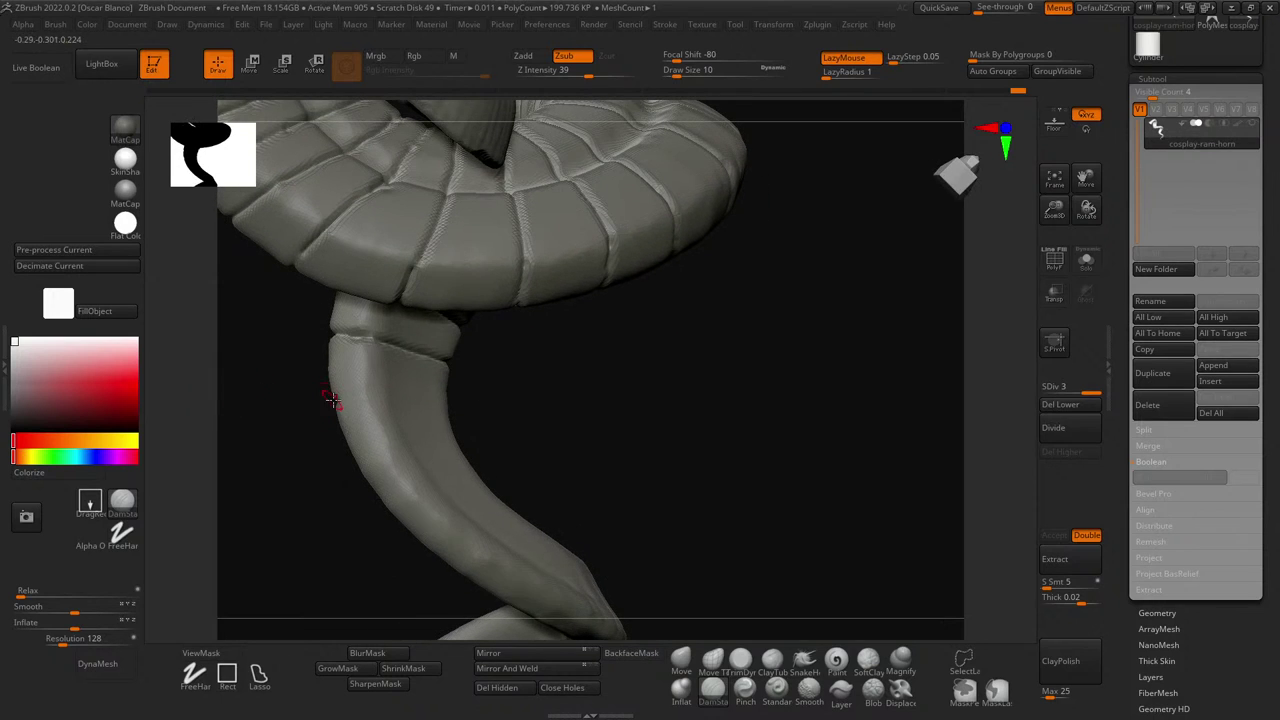
drag(451, 386, 593, 374)
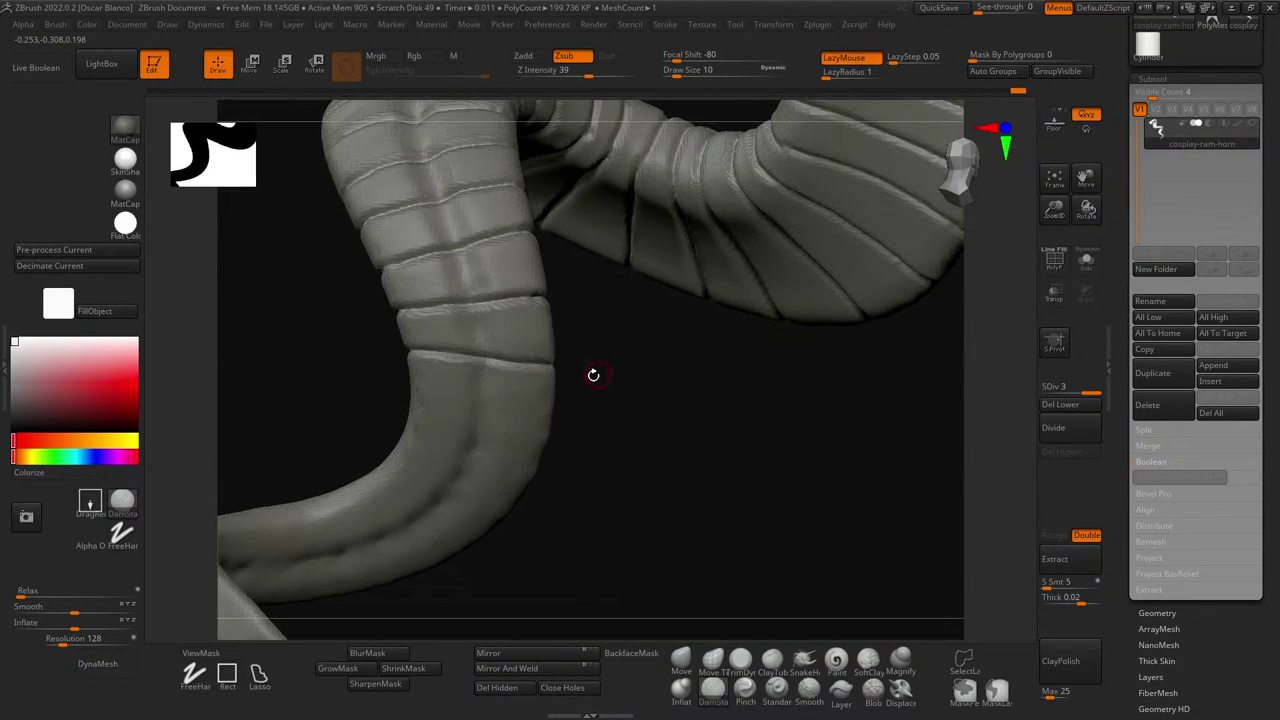
drag(693, 439, 757, 421)
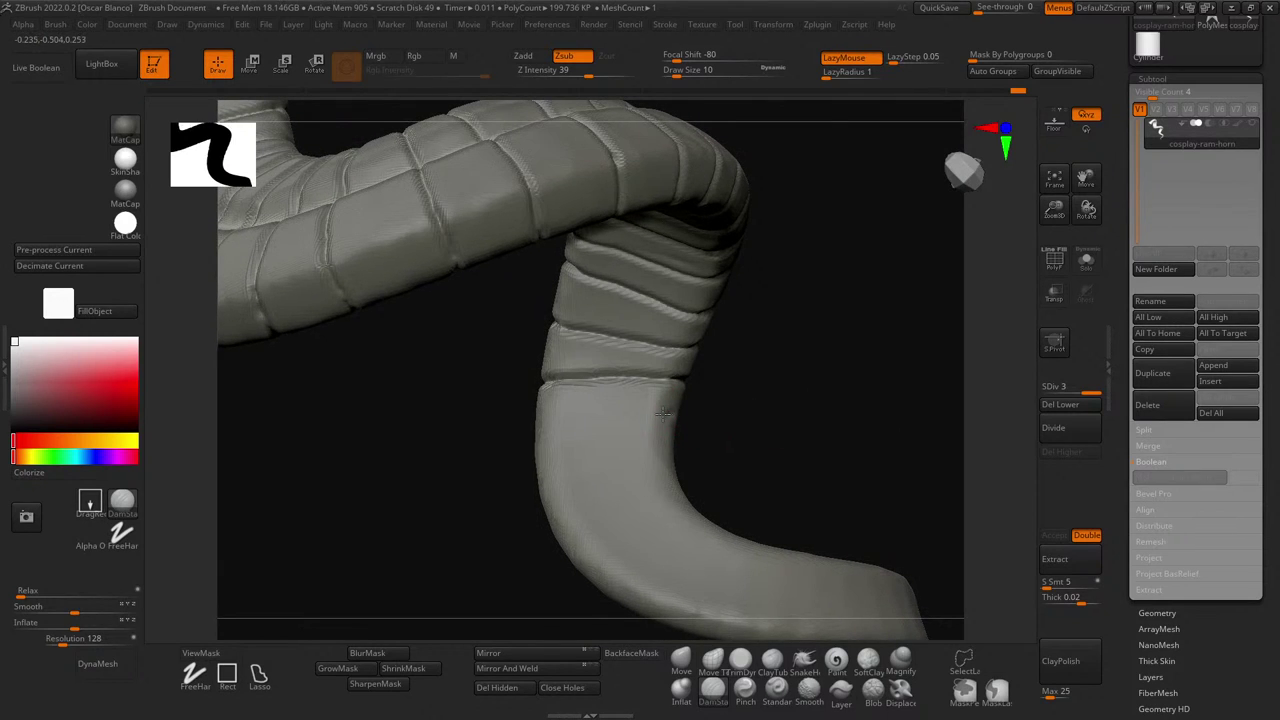
- Carve another ring groove below the last one, slanting across the outer face, around both narrow sides and over the inner ridge
drag(627, 420, 557, 437)
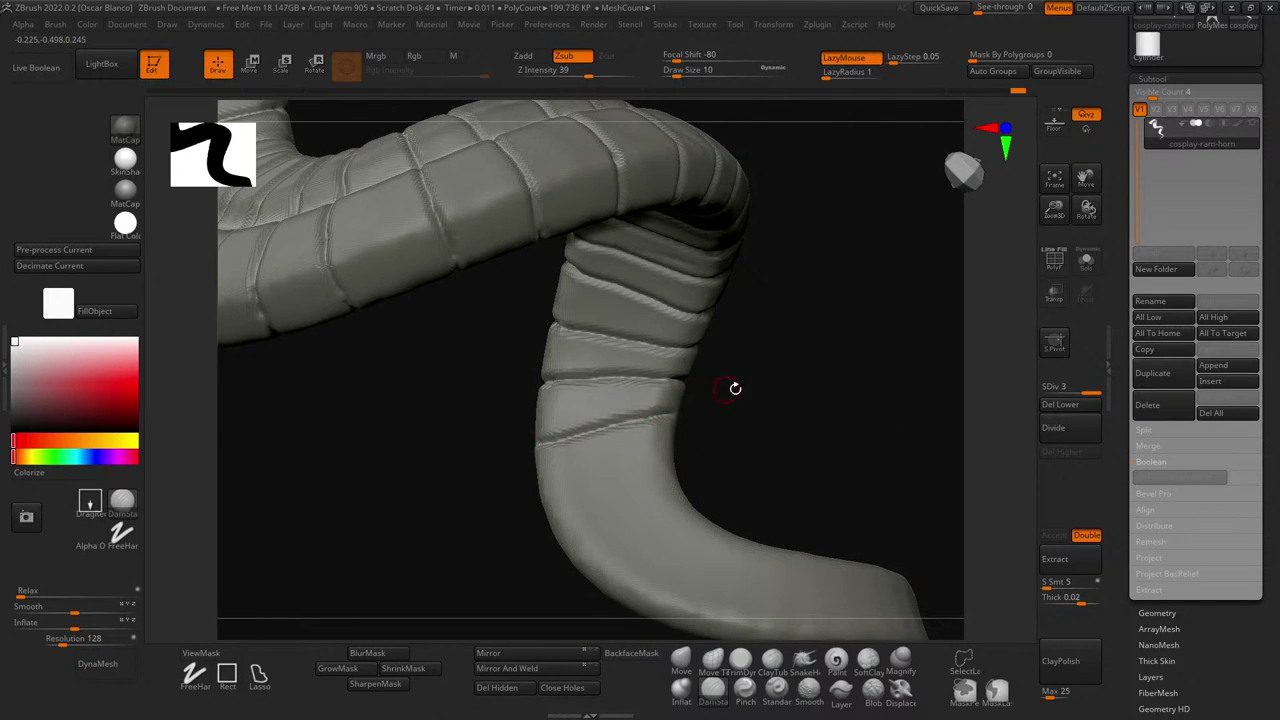
drag(735, 388, 663, 397)
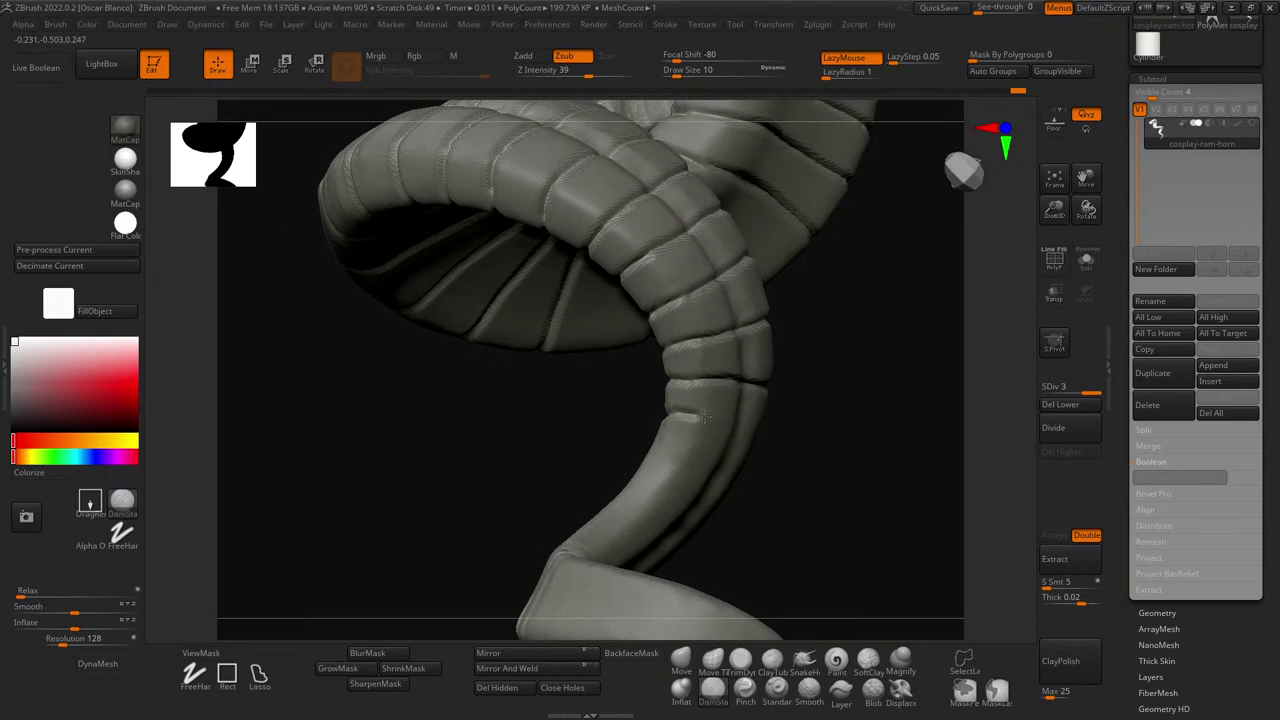
drag(868, 430, 771, 400)
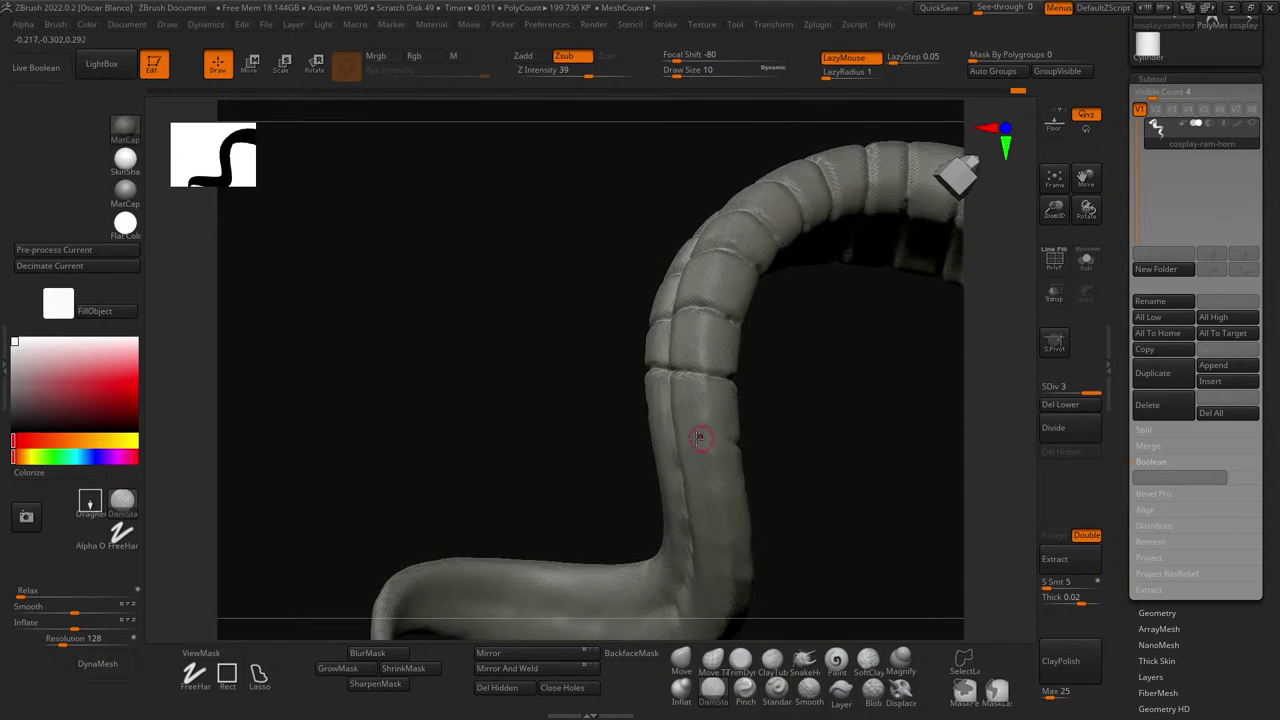
drag(698, 435, 733, 437)
drag(819, 442, 596, 424)
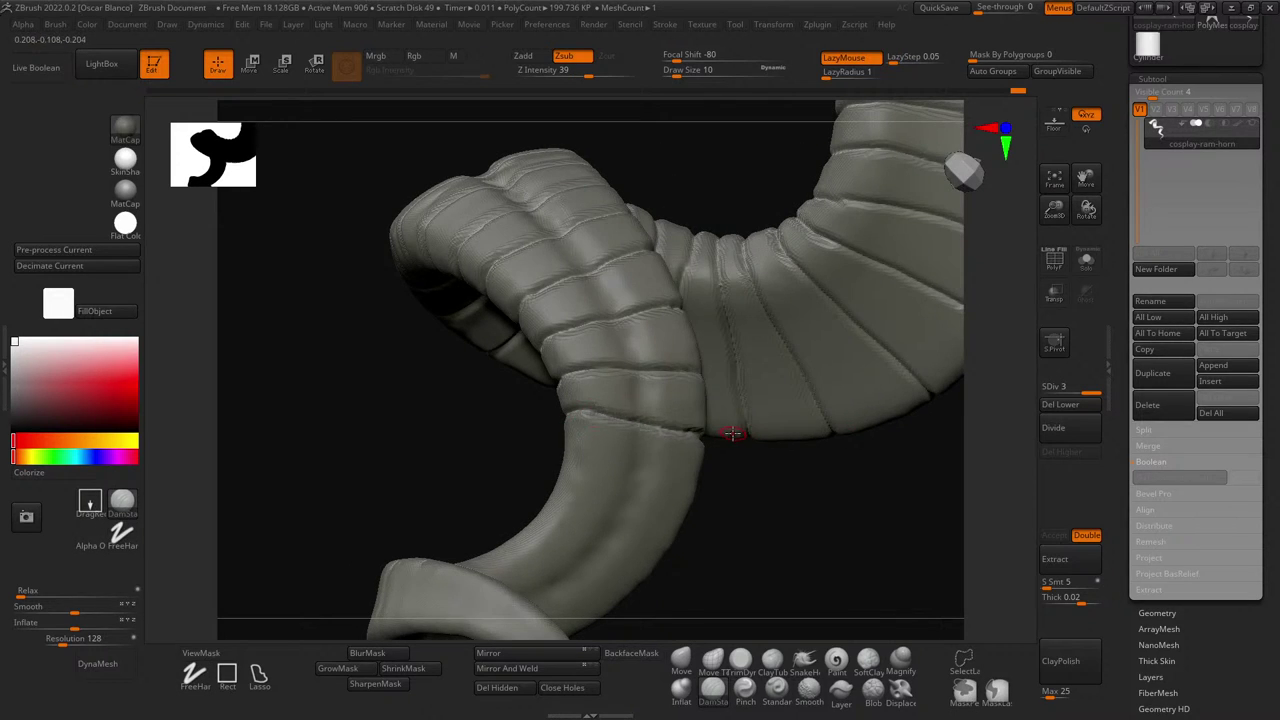
drag(748, 516, 520, 246)
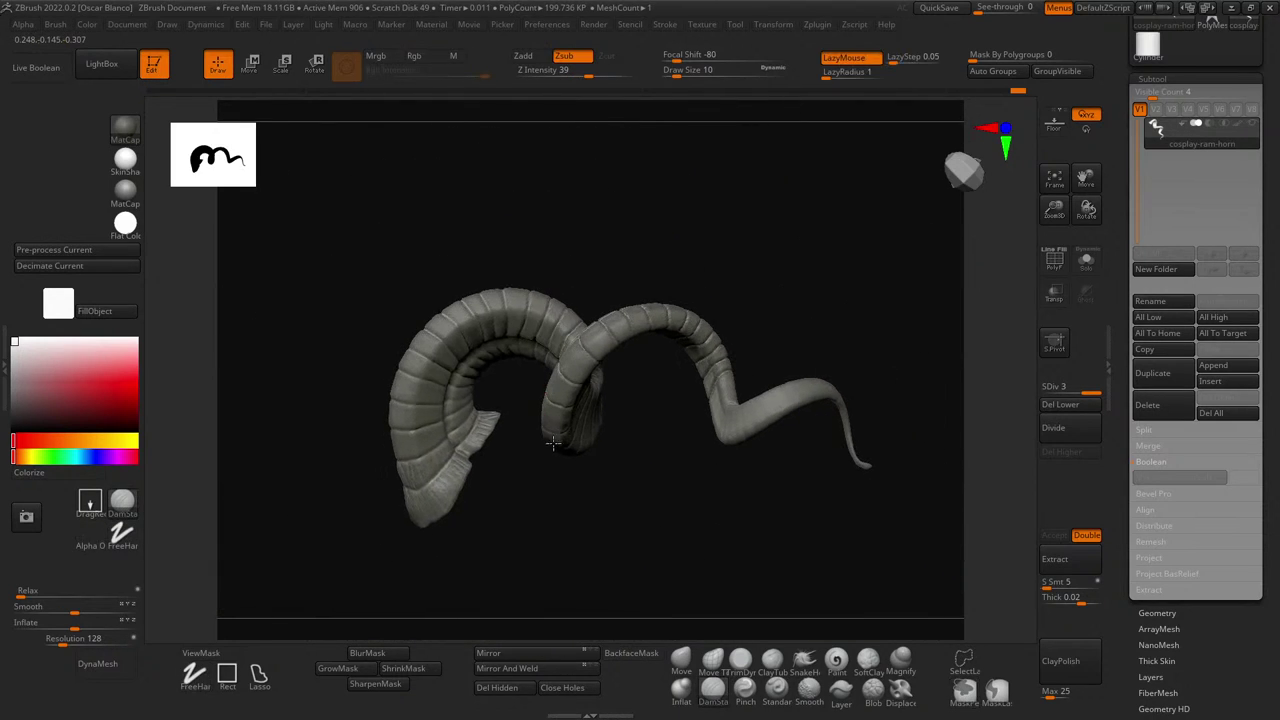
key(ctrl)
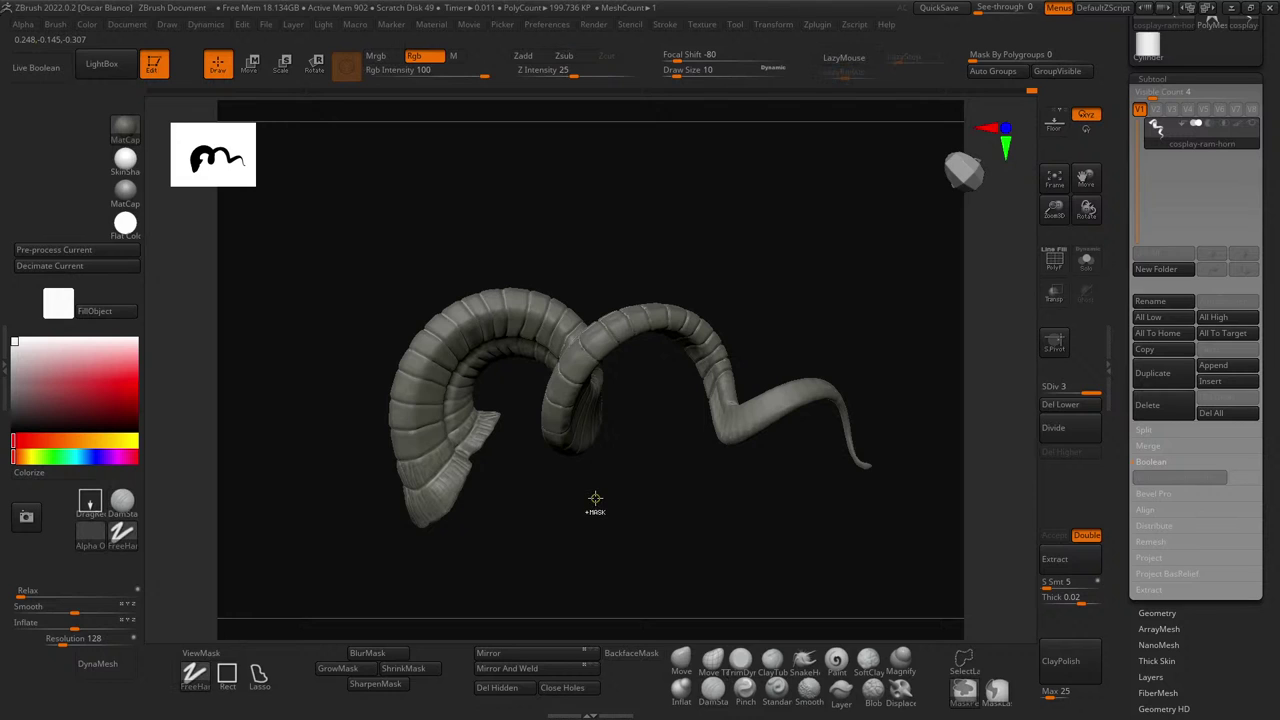
drag(617, 474, 643, 526)
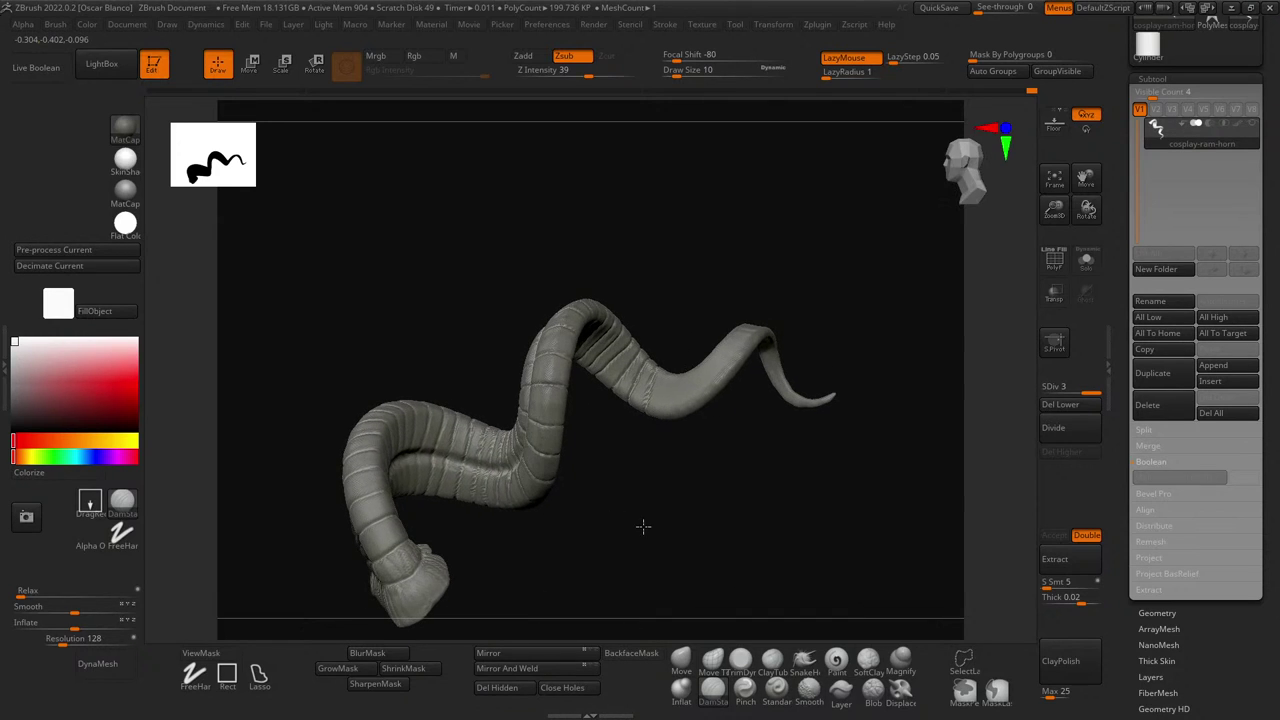
- Carve the next ring groove toward the tip across the smooth outer face, around both narrow sides and over the inner ridge
ctrl+right_drag(668, 481, 677, 571)
alt+right_drag(717, 451, 593, 519)
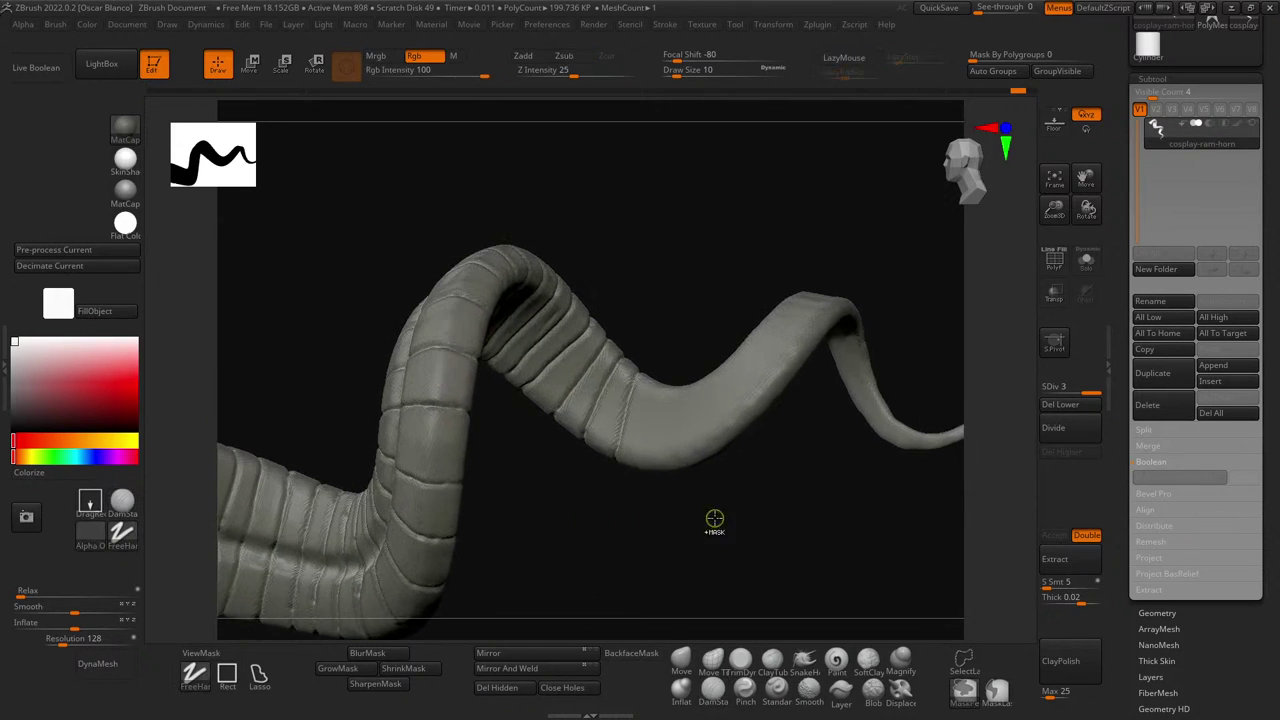
drag(714, 518, 722, 541)
drag(759, 279, 691, 285)
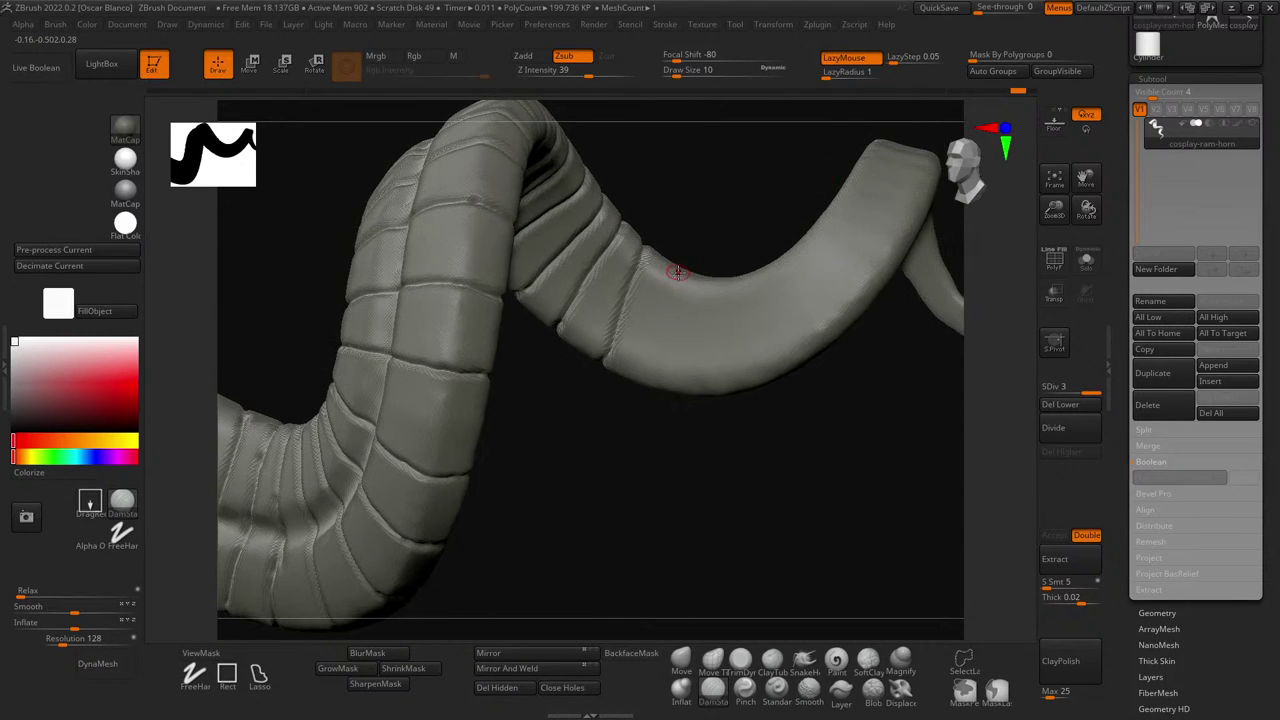
key(ctrl+z)
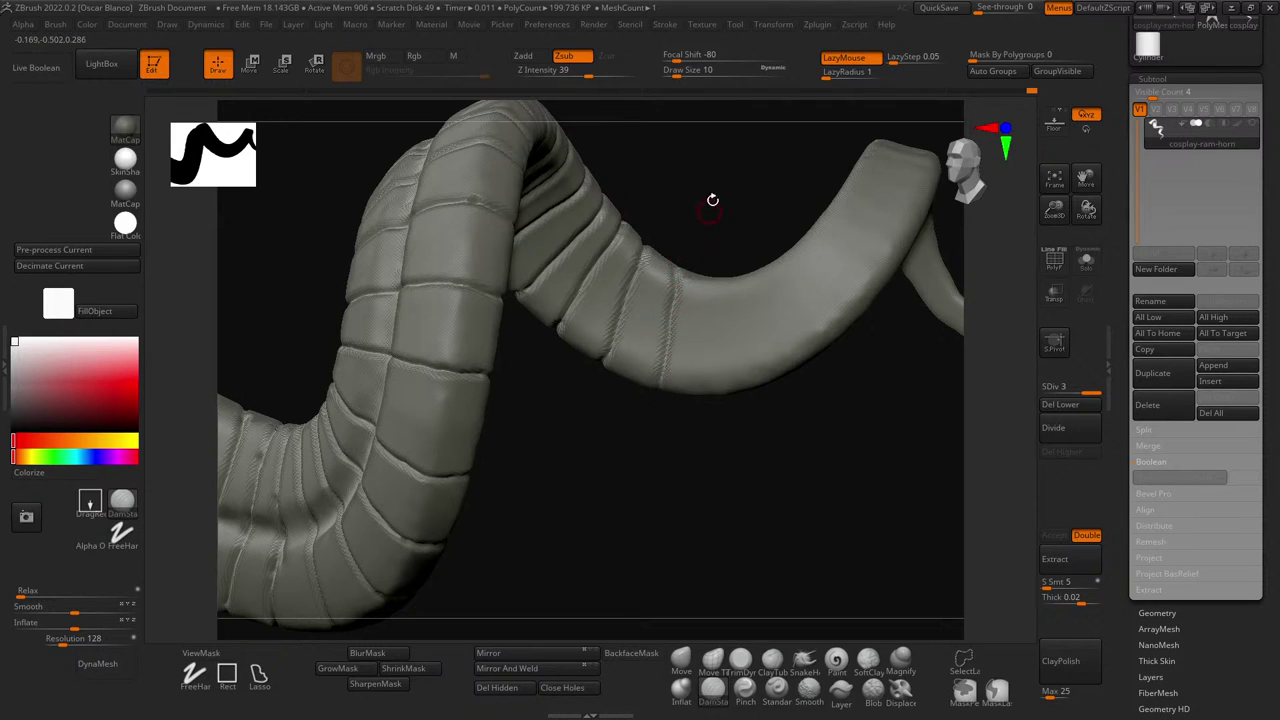
drag(712, 200, 666, 317)
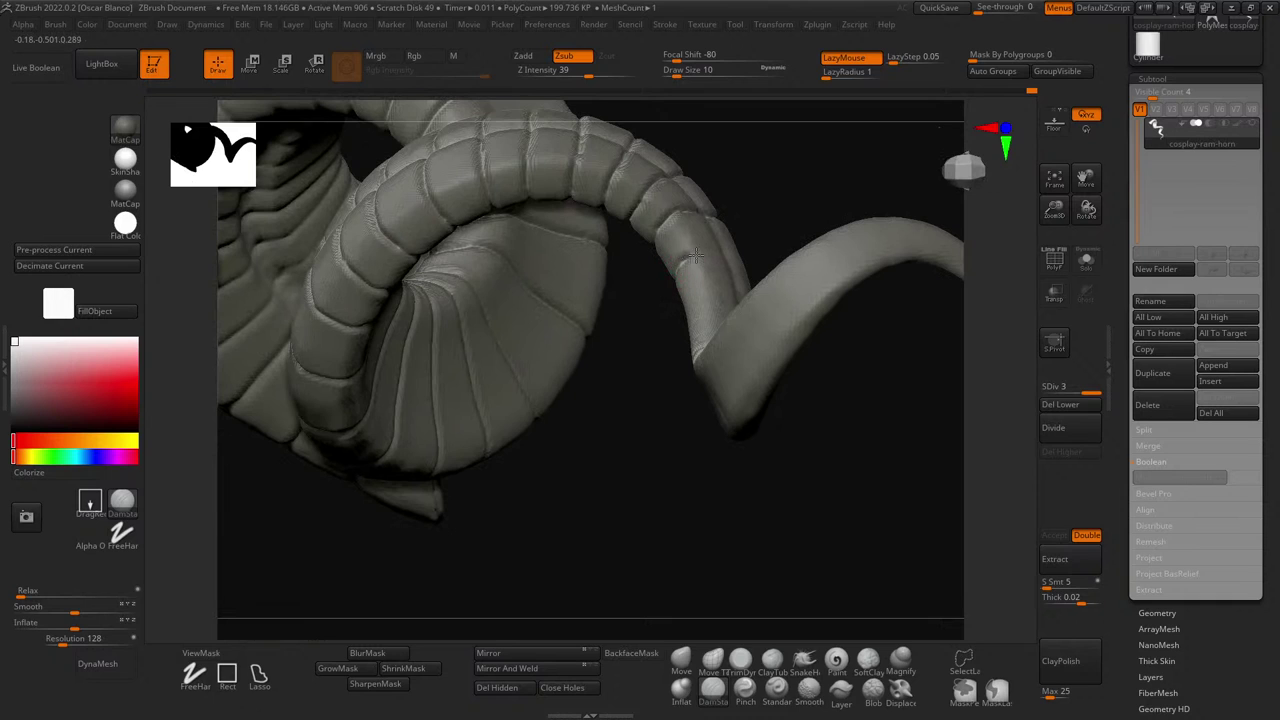
drag(773, 219, 725, 271)
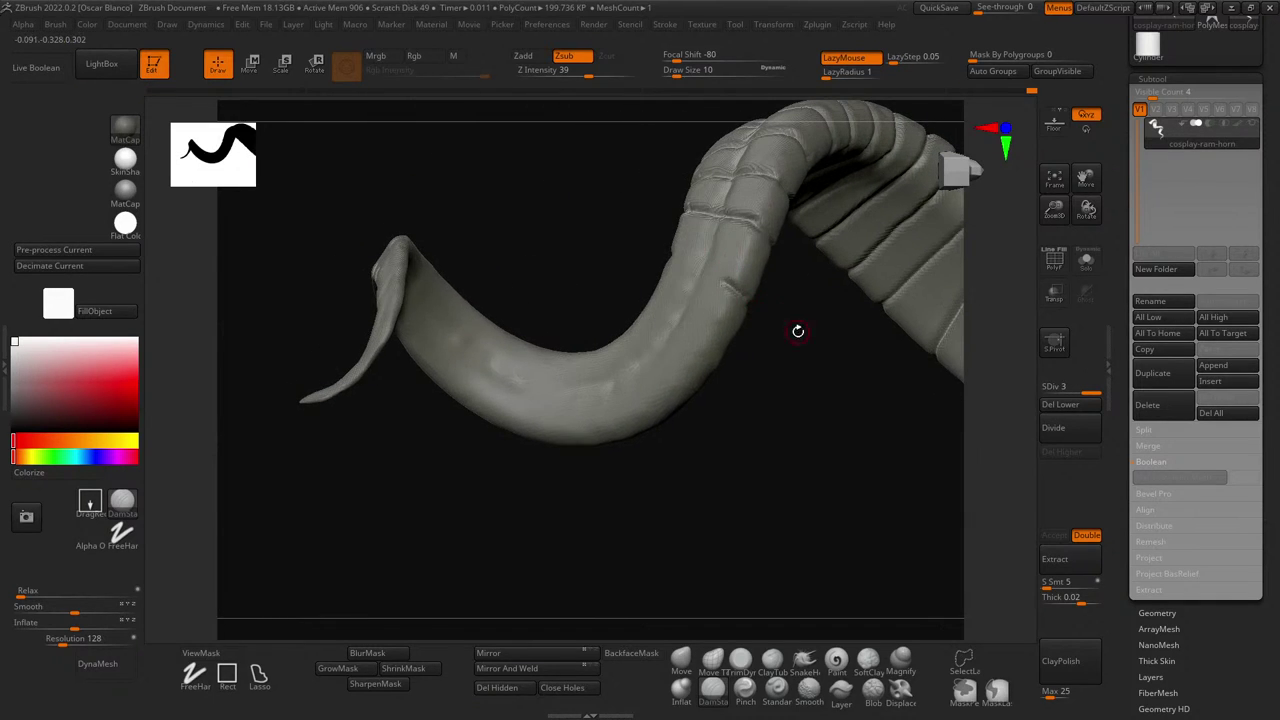
drag(798, 331, 790, 336)
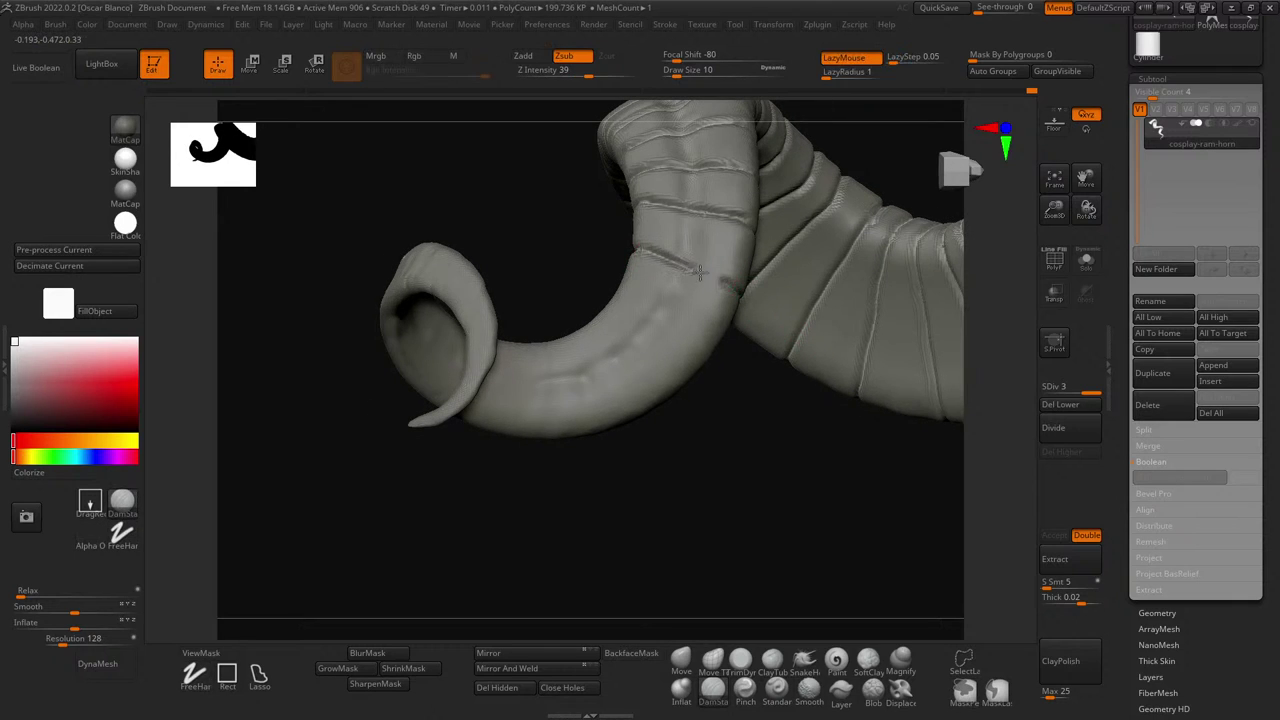
- Carve the following ring groove across the outer face, redoing its first stroke, and wrap it around the narrow sides and inner ridge
drag(557, 206, 674, 180)
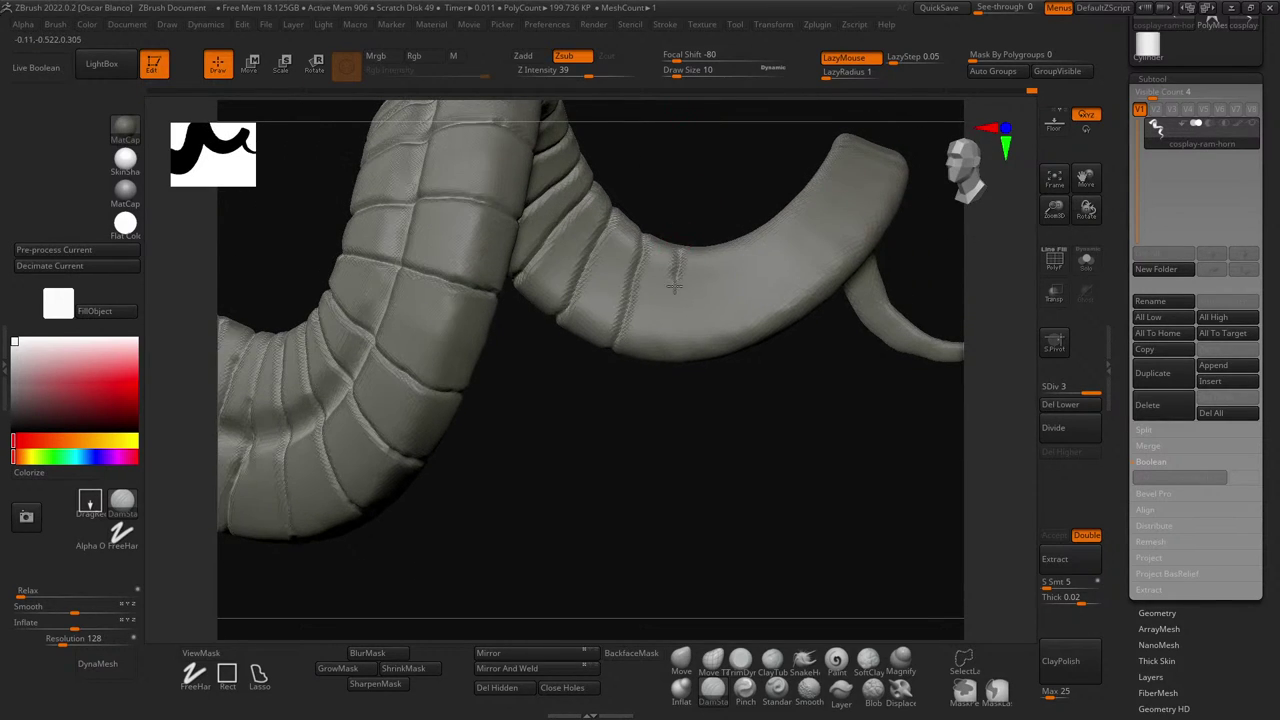
key(ctrl+z)
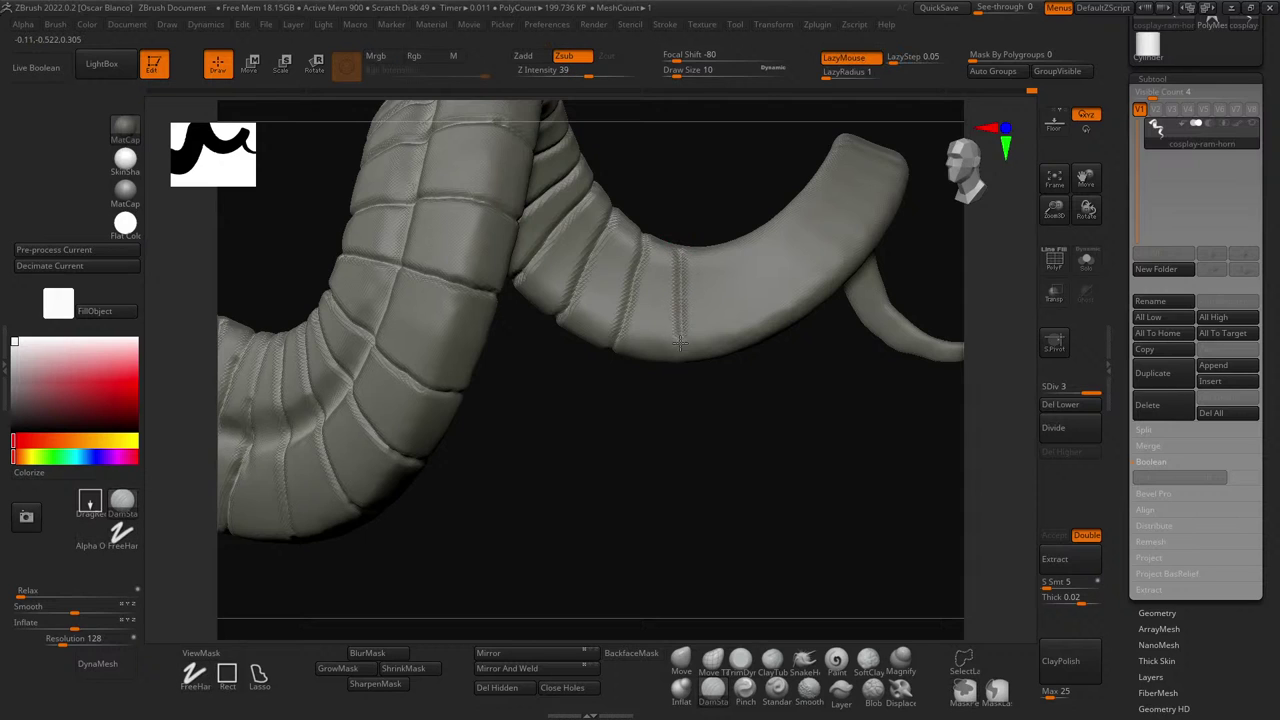
mouse_move(709, 201)
mouse_down()
mouse_move(686, 245)
mouse_move(723, 174)
mouse_move(583, 150)
mouse_move(600, 108)
mouse_up()
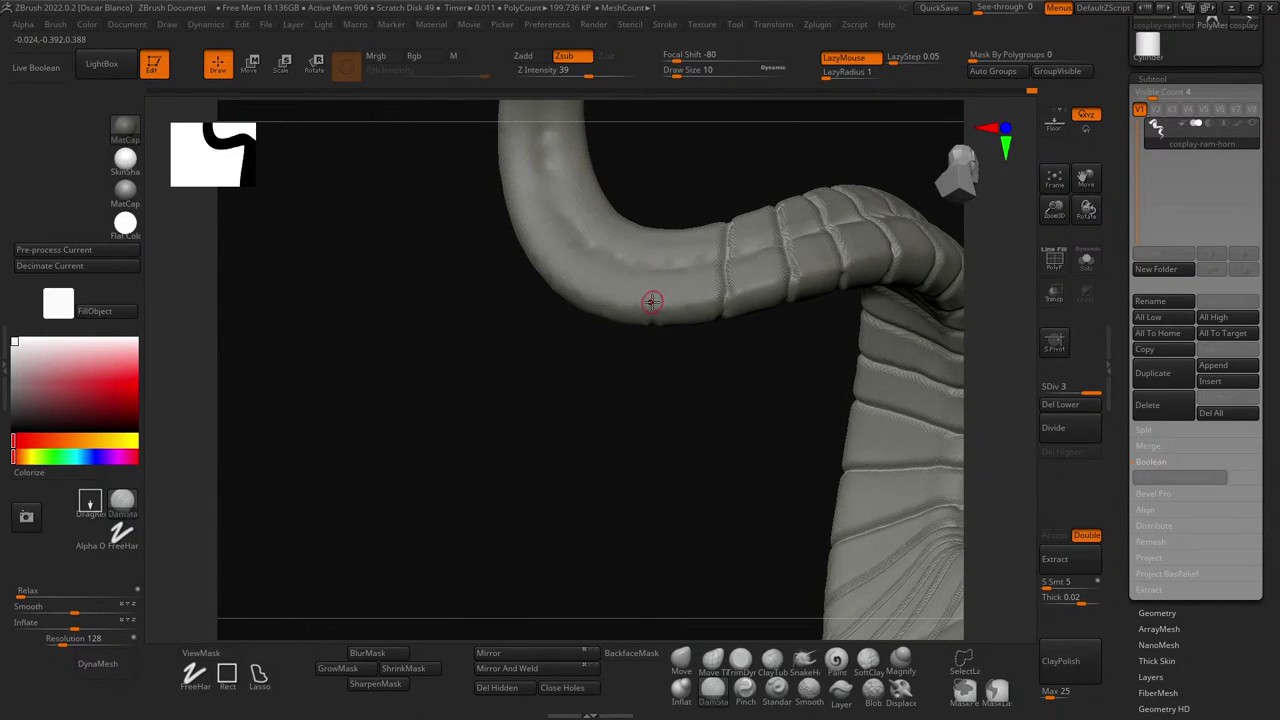
mouse_move(689, 265)
mouse_down()
mouse_move(688, 228)
mouse_move(666, 202)
mouse_move(669, 217)
mouse_up()
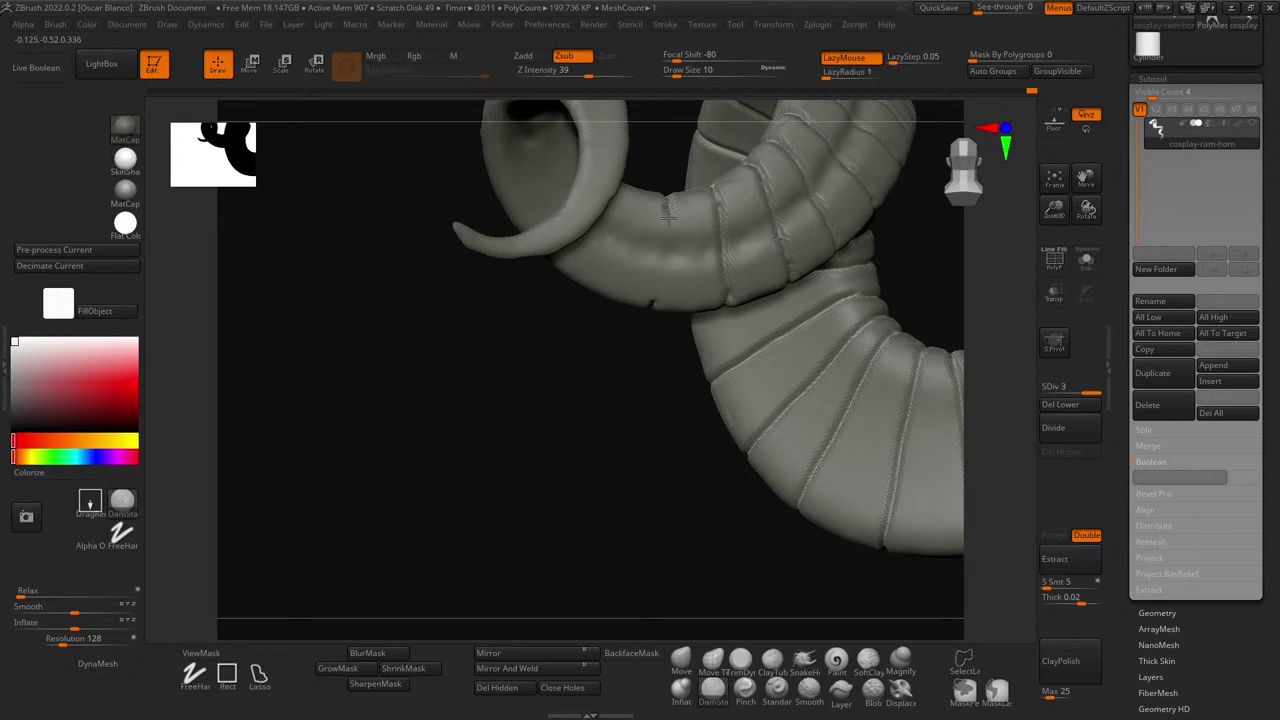
alt+drag(590, 334, 707, 323)
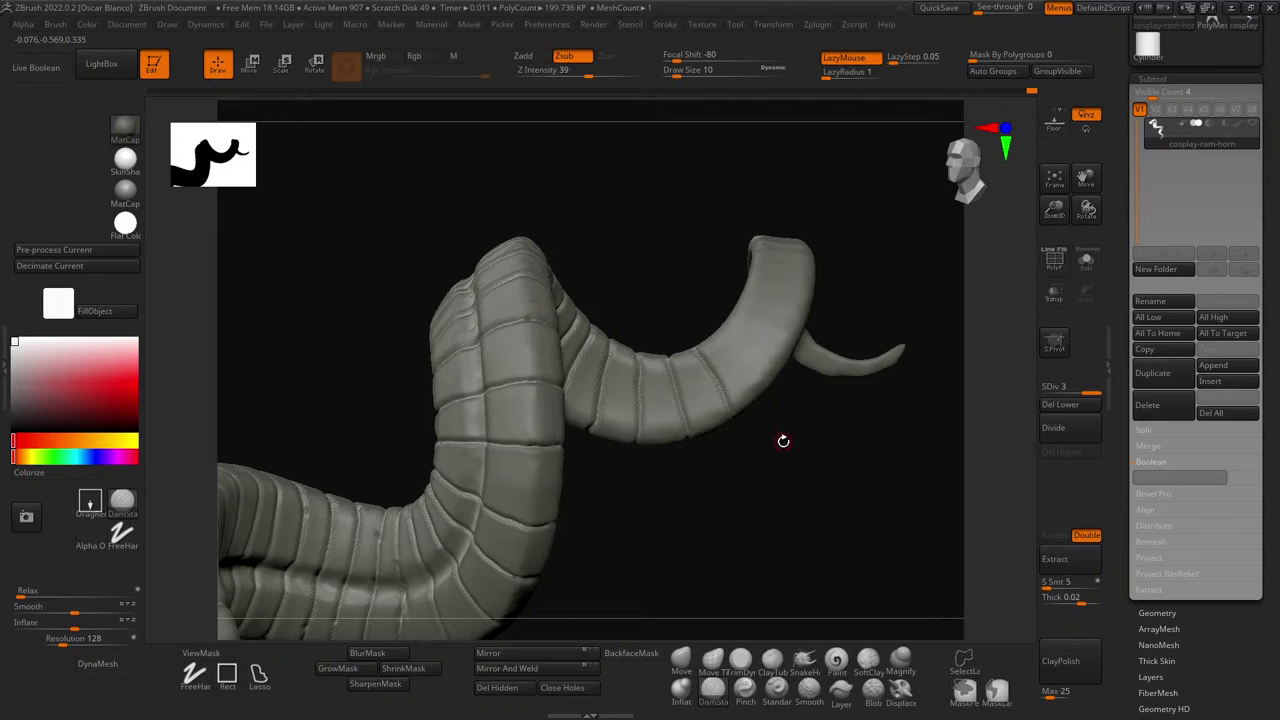
- Redo the outer-face stroke of another ring groove, extend it along both narrow sides and connect it across the inner face
key(ctrl+z)
drag(777, 454, 670, 348)
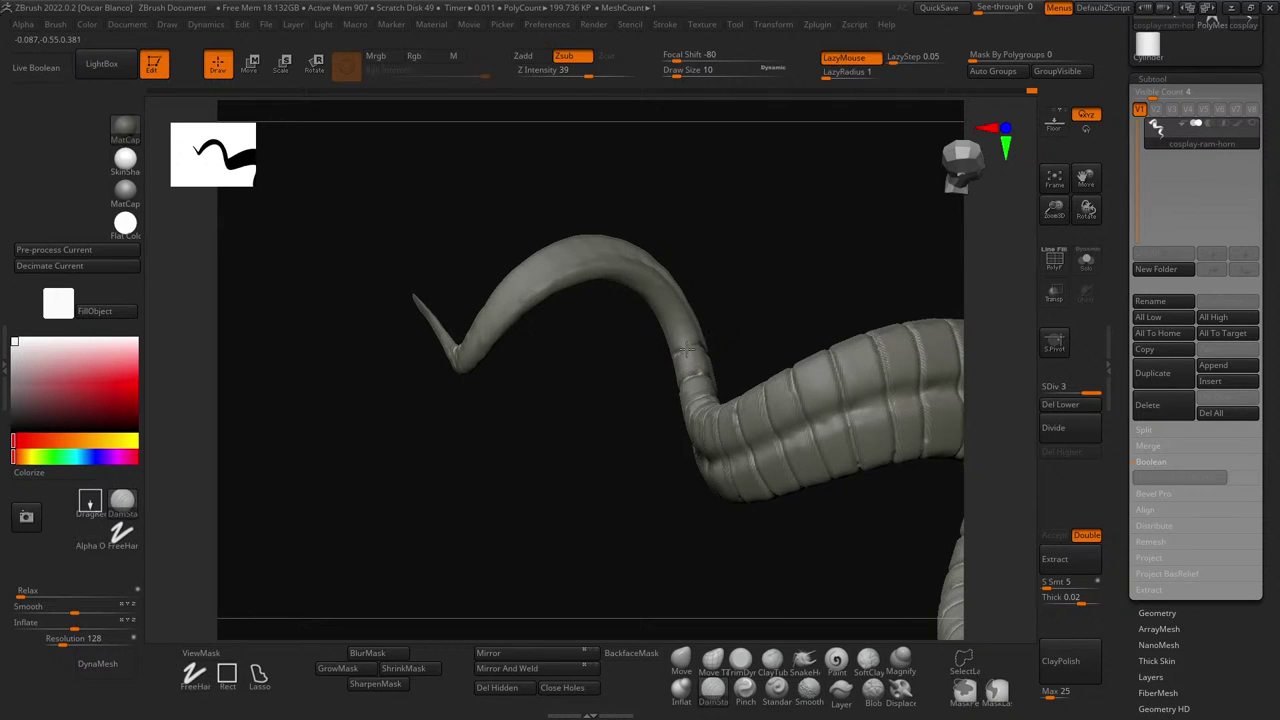
drag(686, 349, 785, 330)
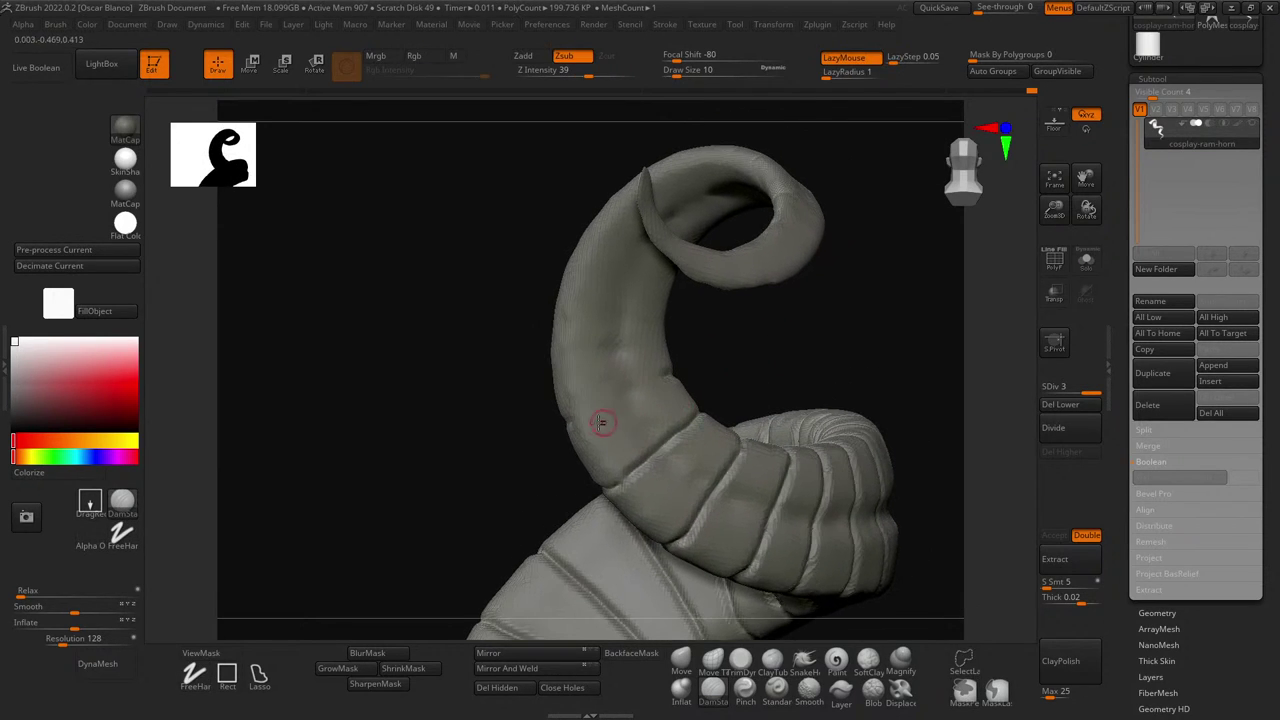
drag(570, 422, 674, 378)
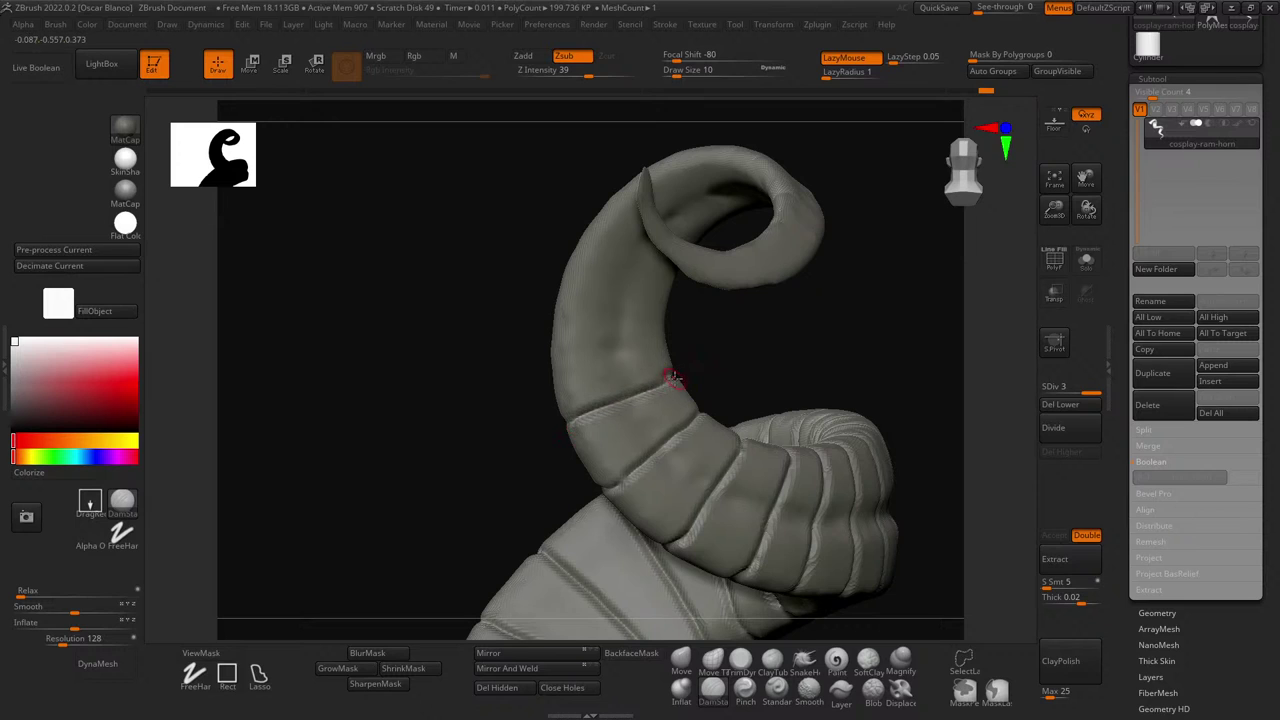
key(ctrl+z)
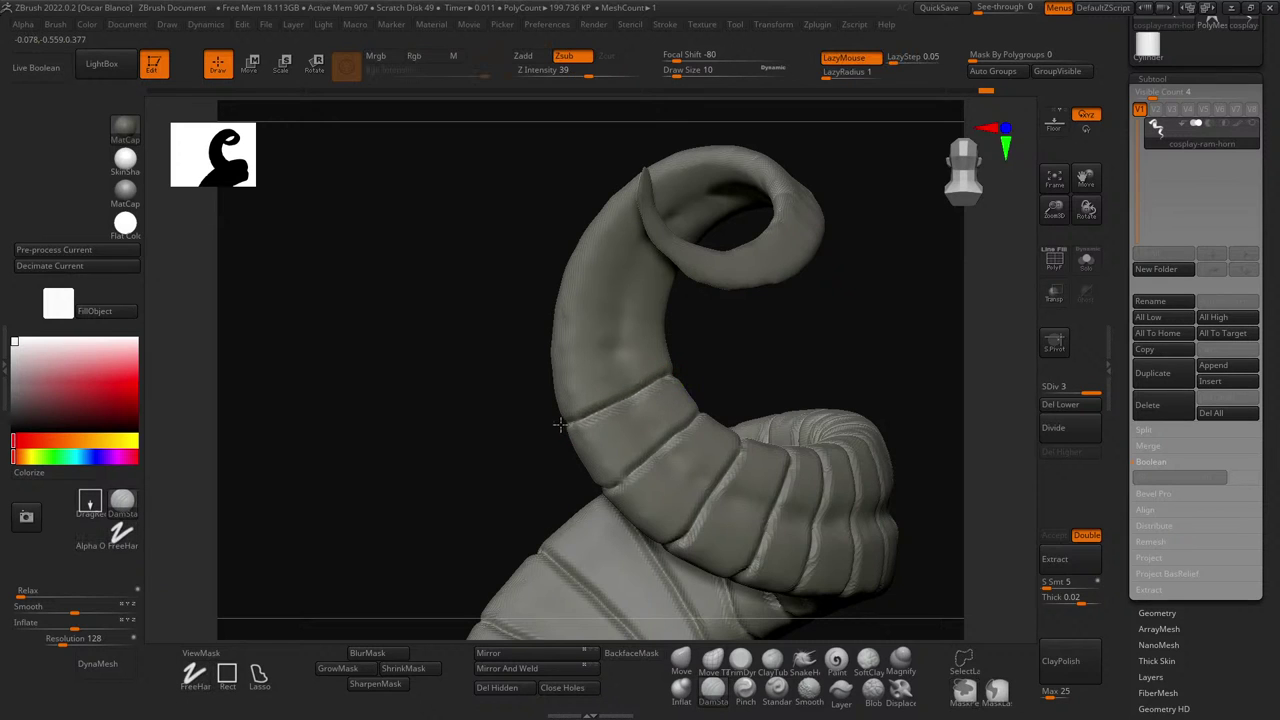
- Carve a further ring groove across the outer face before the last bend and continue it around the inner face
drag(516, 391, 546, 360)
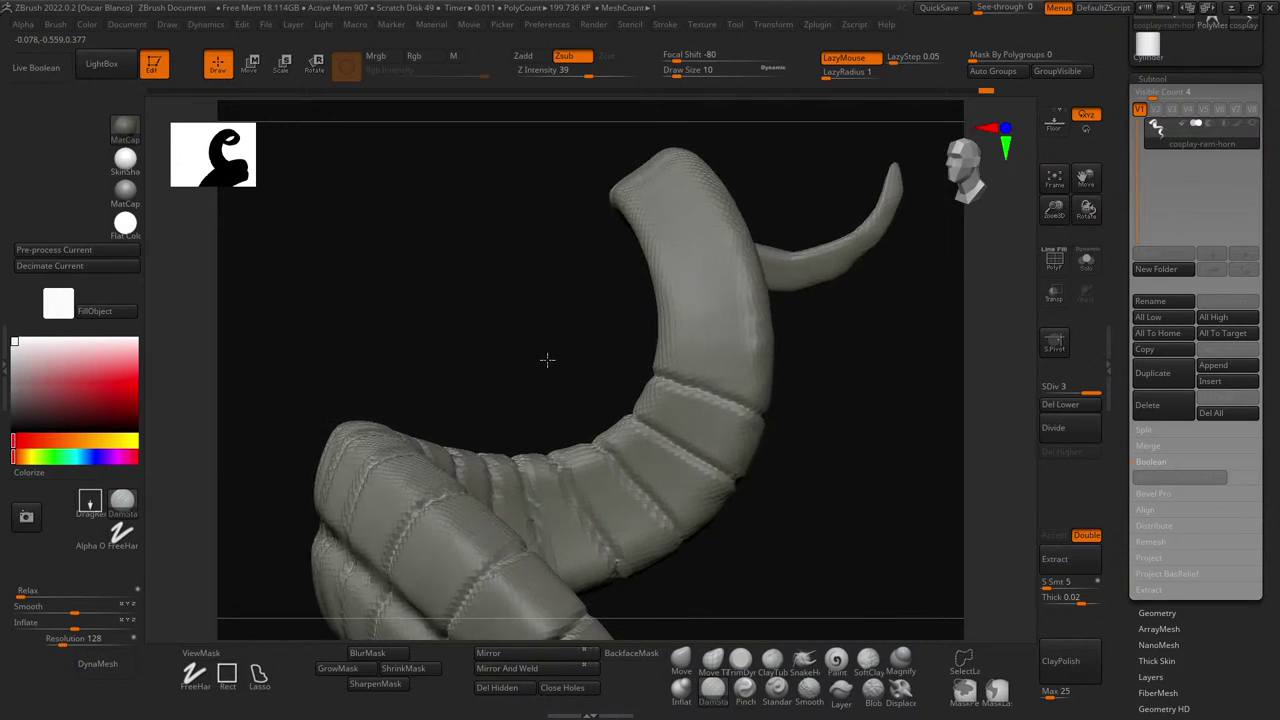
mouse_move(656, 346)
mouse_down()
mouse_move(807, 345)
mouse_move(769, 371)
mouse_move(700, 362)
mouse_move(757, 351)
mouse_move(497, 329)
mouse_move(634, 366)
mouse_move(531, 333)
mouse_up()
mouse_move(625, 339)
mouse_down()
mouse_move(666, 346)
mouse_move(472, 339)
mouse_move(663, 323)
mouse_move(443, 326)
mouse_up()
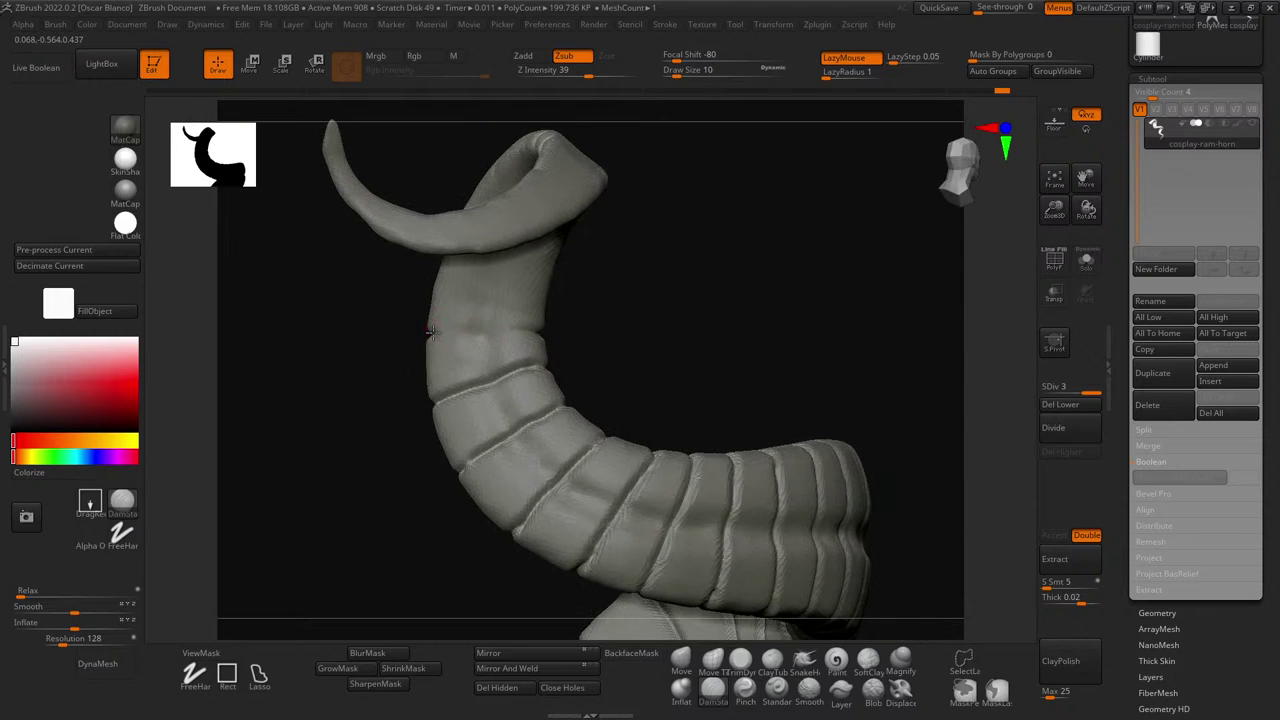
mouse_move(548, 329)
mouse_down()
mouse_move(666, 320)
mouse_move(597, 303)
mouse_move(544, 312)
mouse_move(874, 274)
mouse_move(806, 466)
mouse_move(740, 467)
mouse_move(791, 443)
mouse_move(857, 360)
mouse_move(763, 563)
mouse_up()
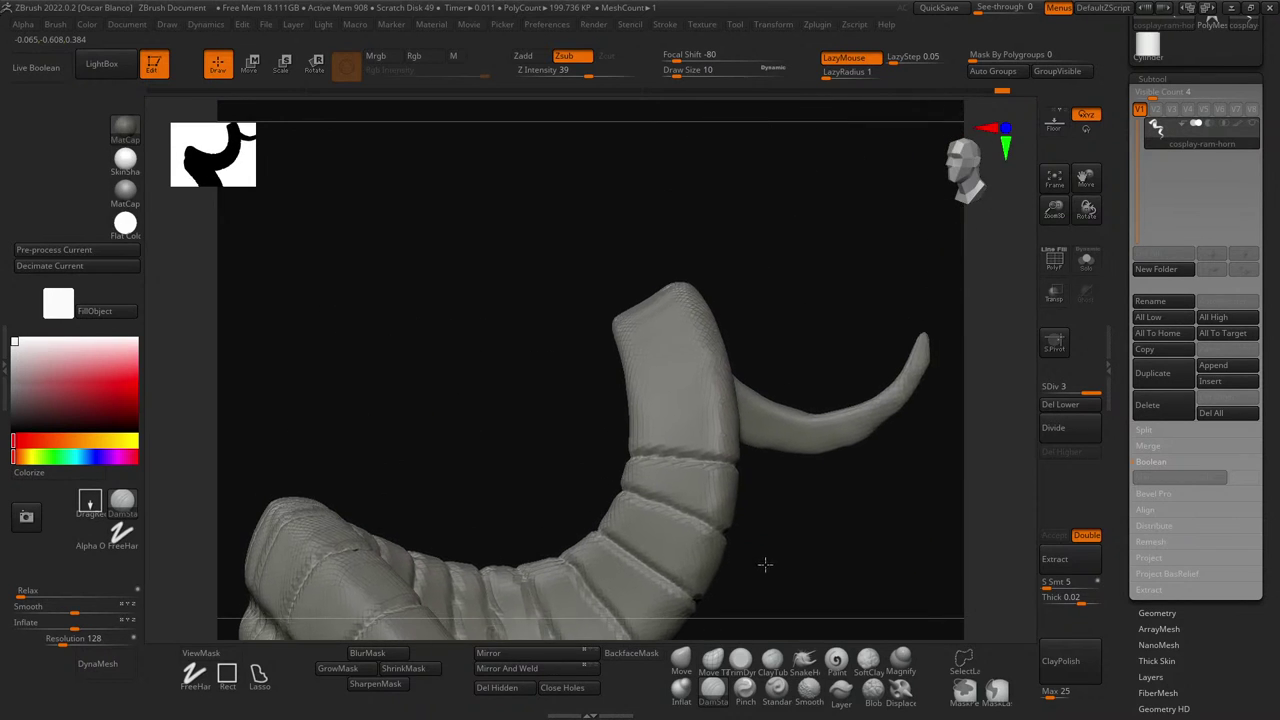
- Carve the ring groove above it, redoing the outer-face stroke and wrapping it around both narrow sides and the inner face
mouse_move(747, 310)
mouse_down()
mouse_move(622, 428)
mouse_move(747, 406)
mouse_up()
key(ctrl+z)
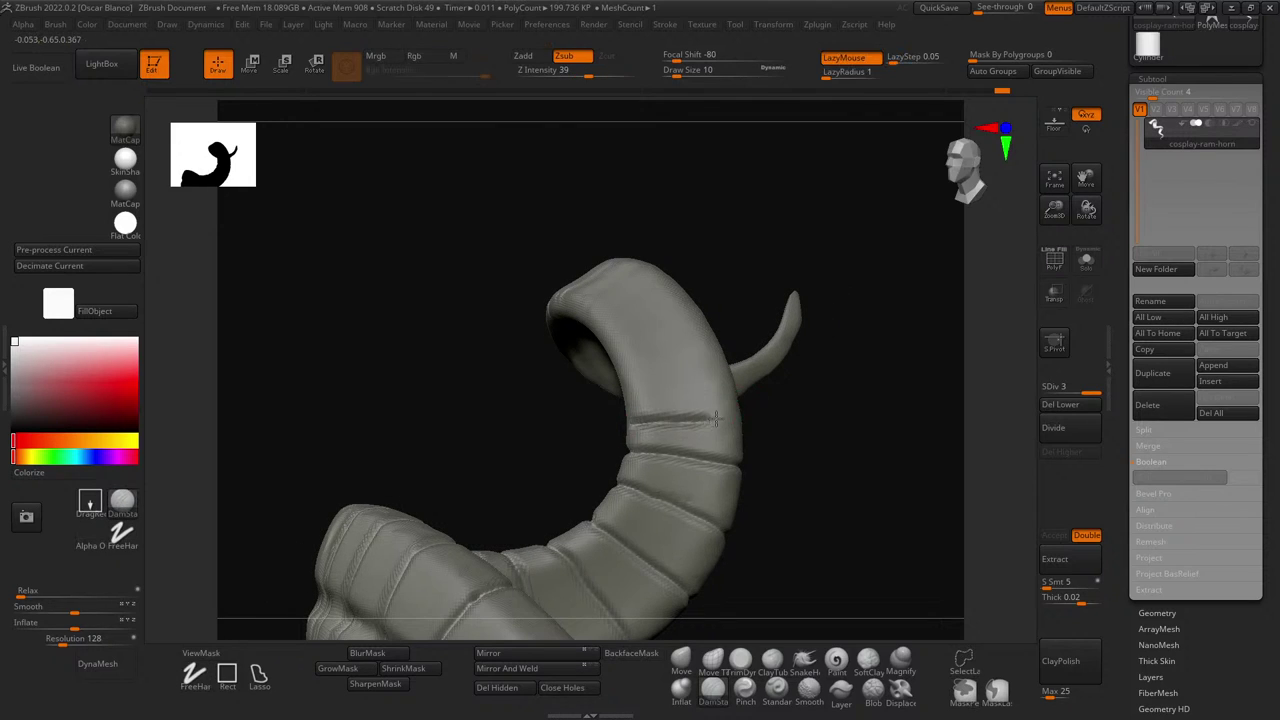
drag(803, 429, 863, 433)
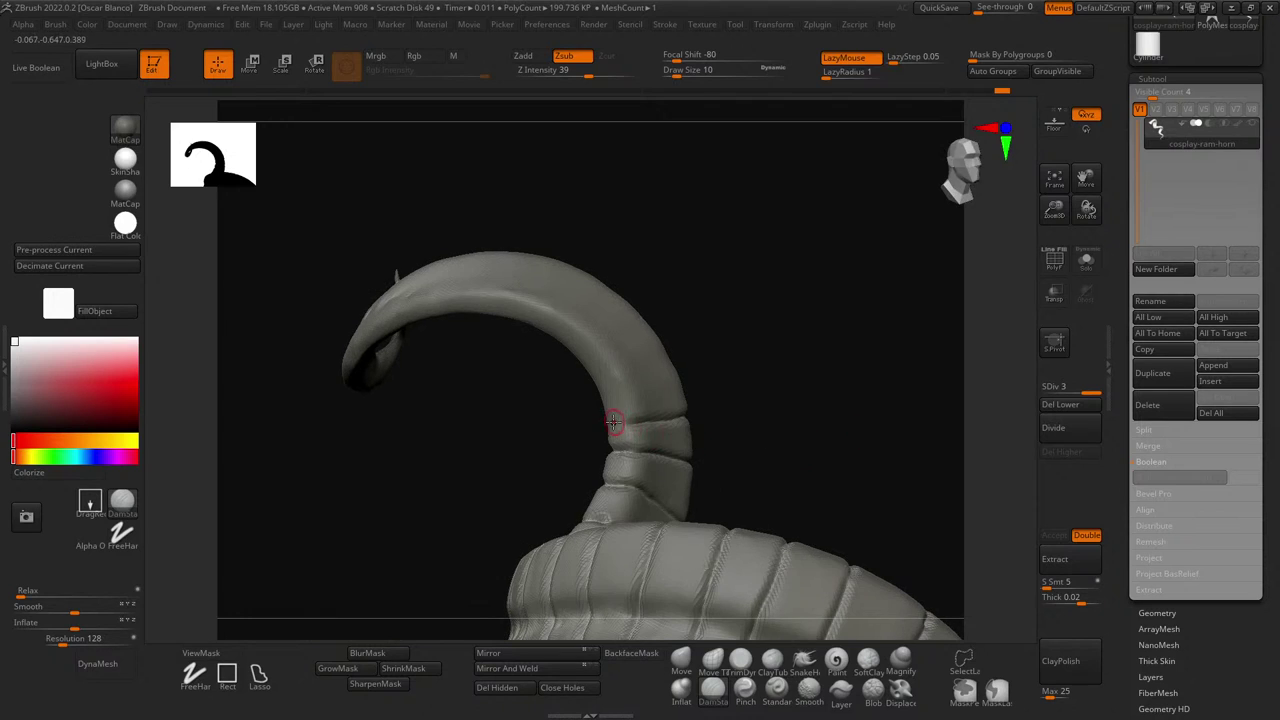
drag(782, 434, 790, 390)
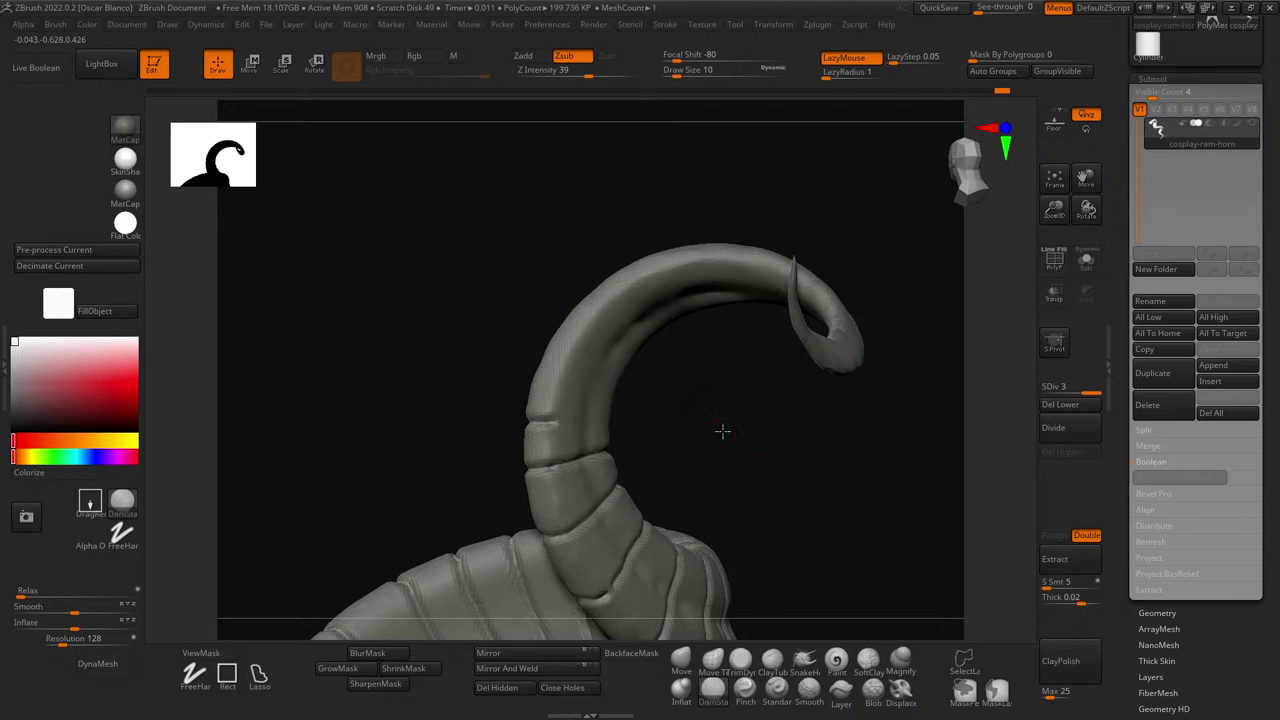
drag(723, 431, 665, 420)
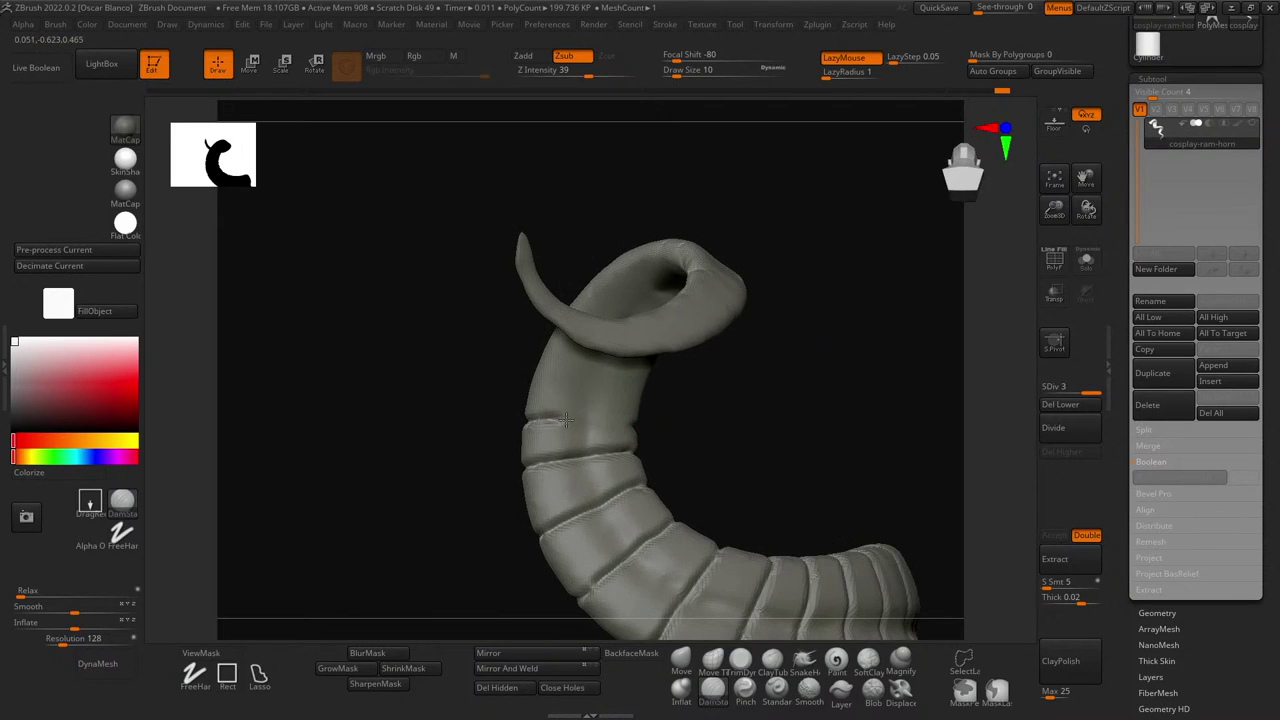
- Carve one more ring groove above the last one, from the outer face around the narrow sides and over the inner ridge
drag(800, 443, 585, 393)
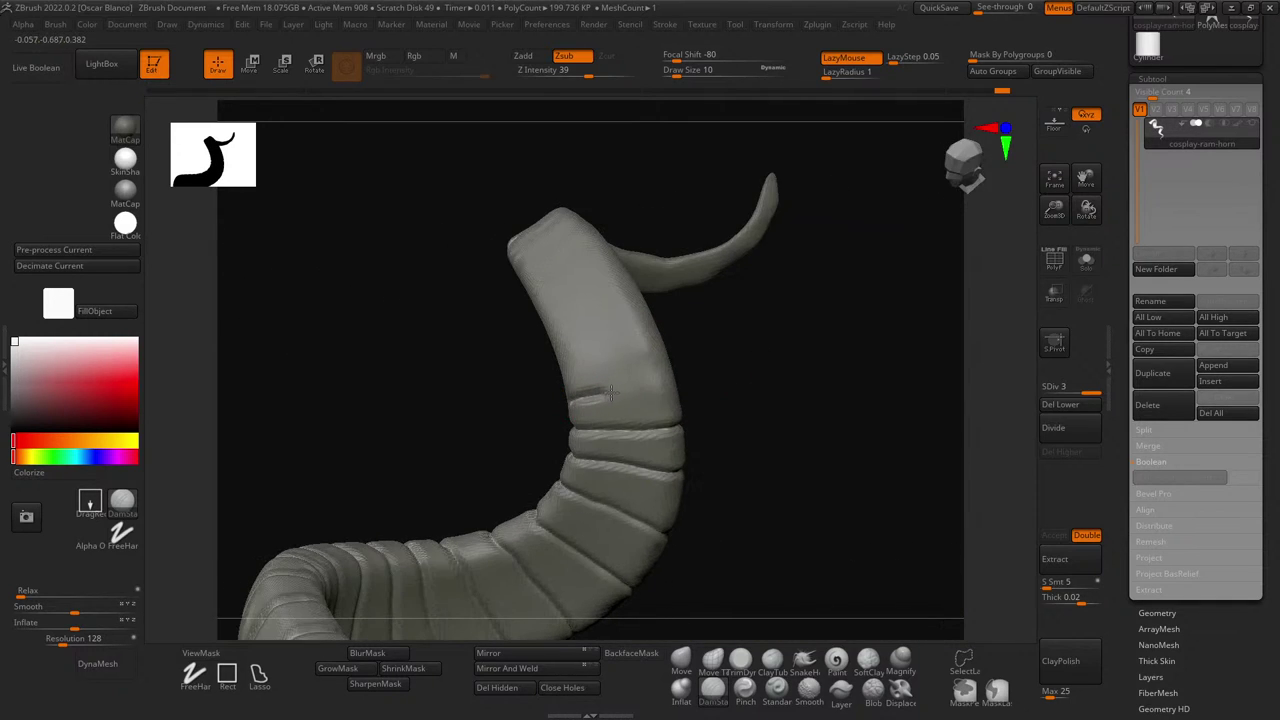
mouse_move(777, 391)
mouse_down()
mouse_move(561, 389)
mouse_move(686, 383)
mouse_move(579, 391)
mouse_up()
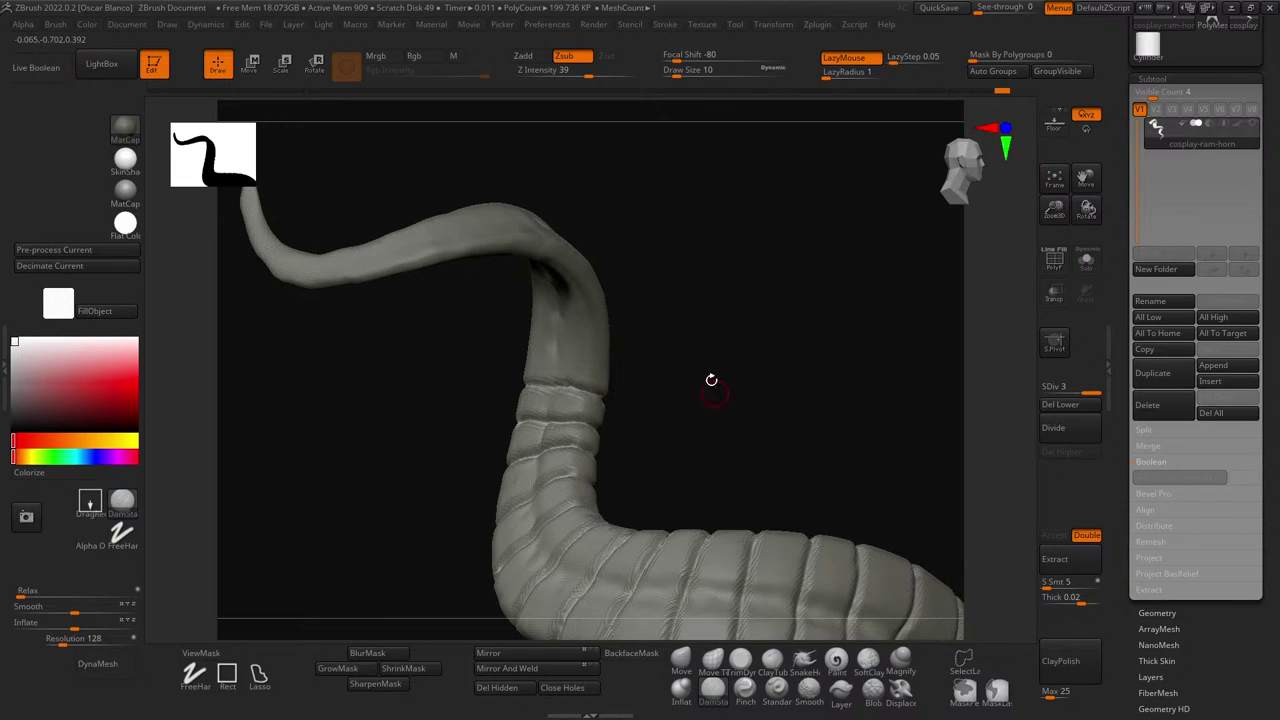
drag(711, 374, 794, 391)
- Tune the carving brush to draw size 8 and Z Intensity 35, testing a groove stroke across the outer face
drag(591, 69, 580, 77)
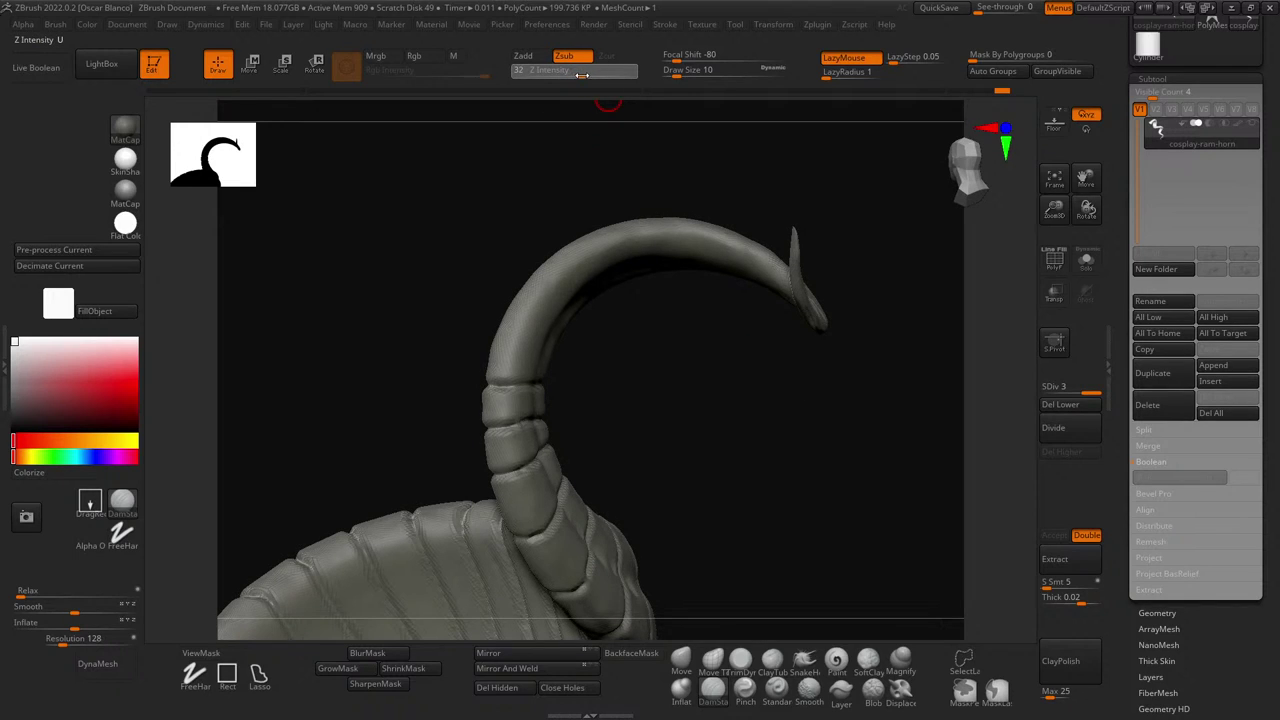
key(bracketleft)
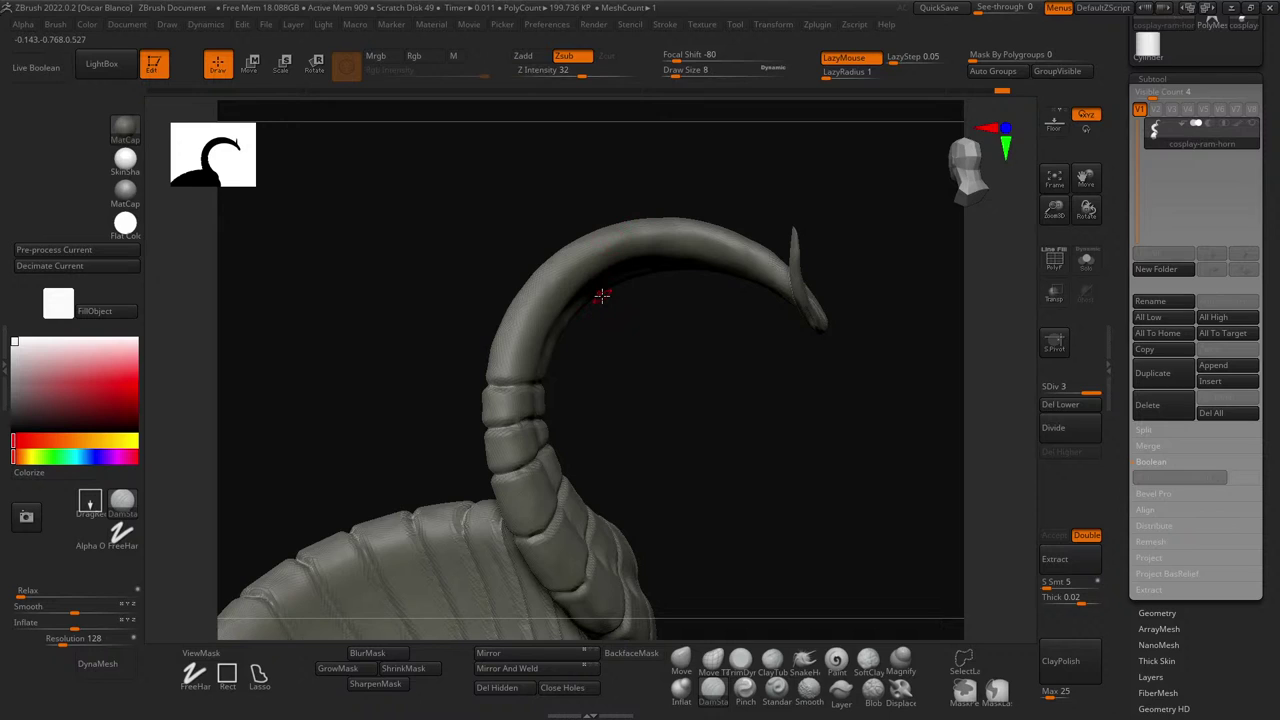
drag(601, 296, 431, 346)
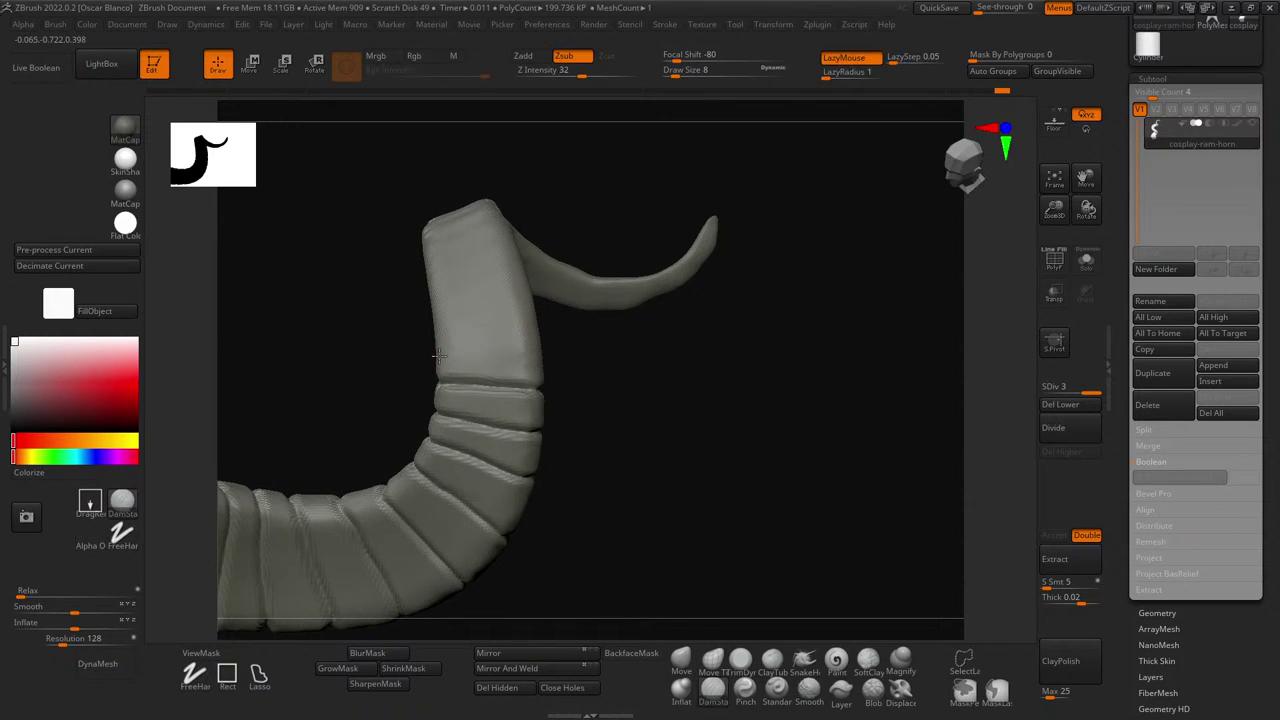
drag(537, 350, 409, 354)
click(581, 76)
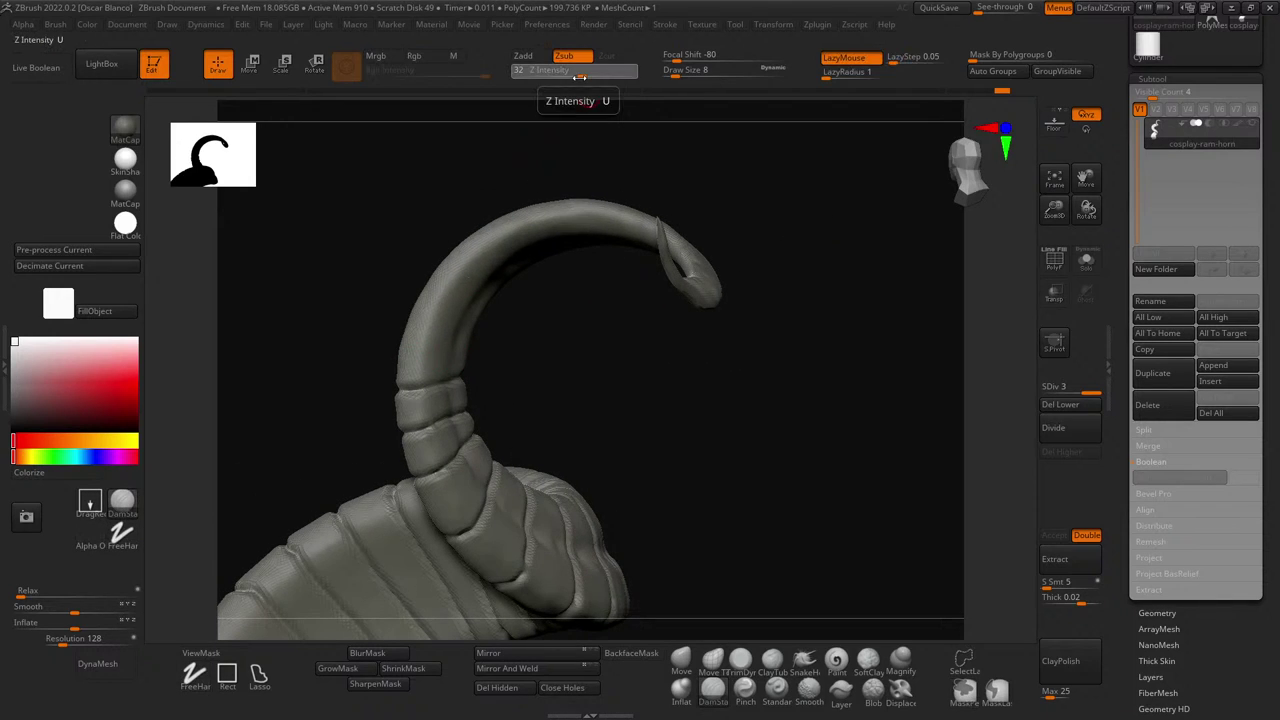
drag(584, 77, 588, 77)
- Carve a finer ring groove near the last bend across the outer face, narrow sides and inner ridge, undoing and redoing faulty strokes
drag(540, 150, 481, 161)
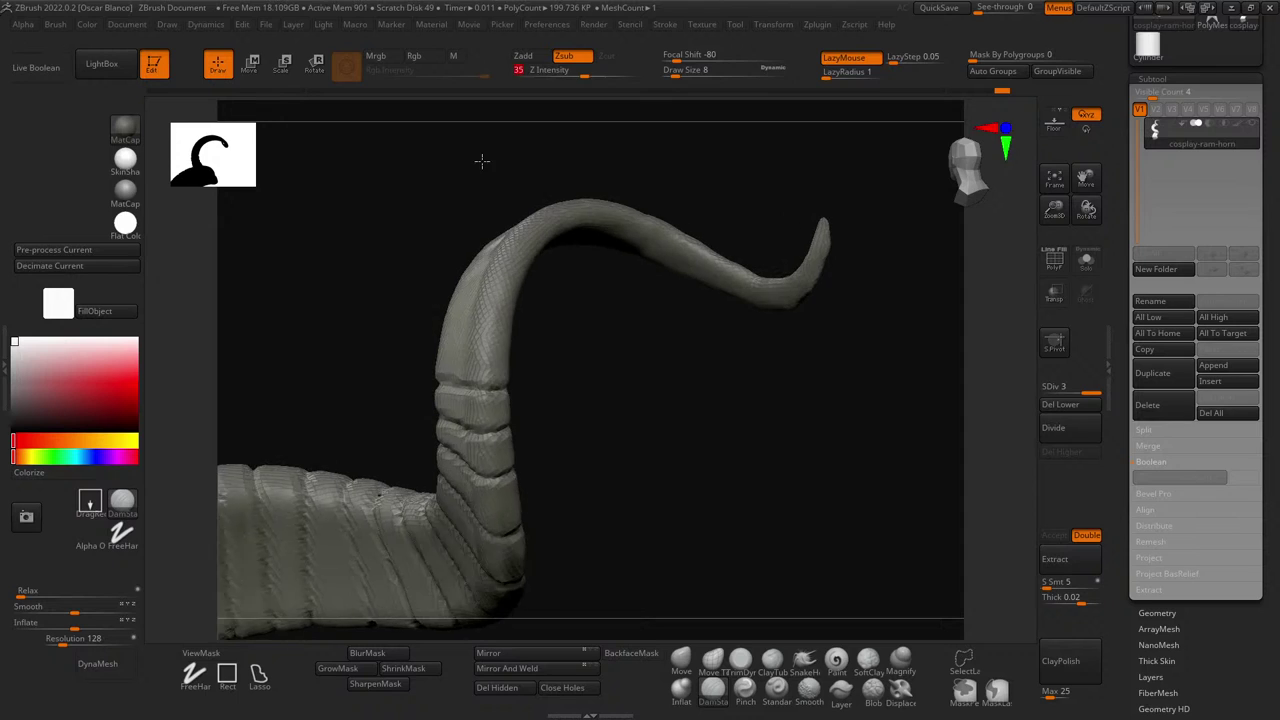
mouse_move(592, 344)
mouse_down()
mouse_move(657, 355)
mouse_move(614, 354)
mouse_up()
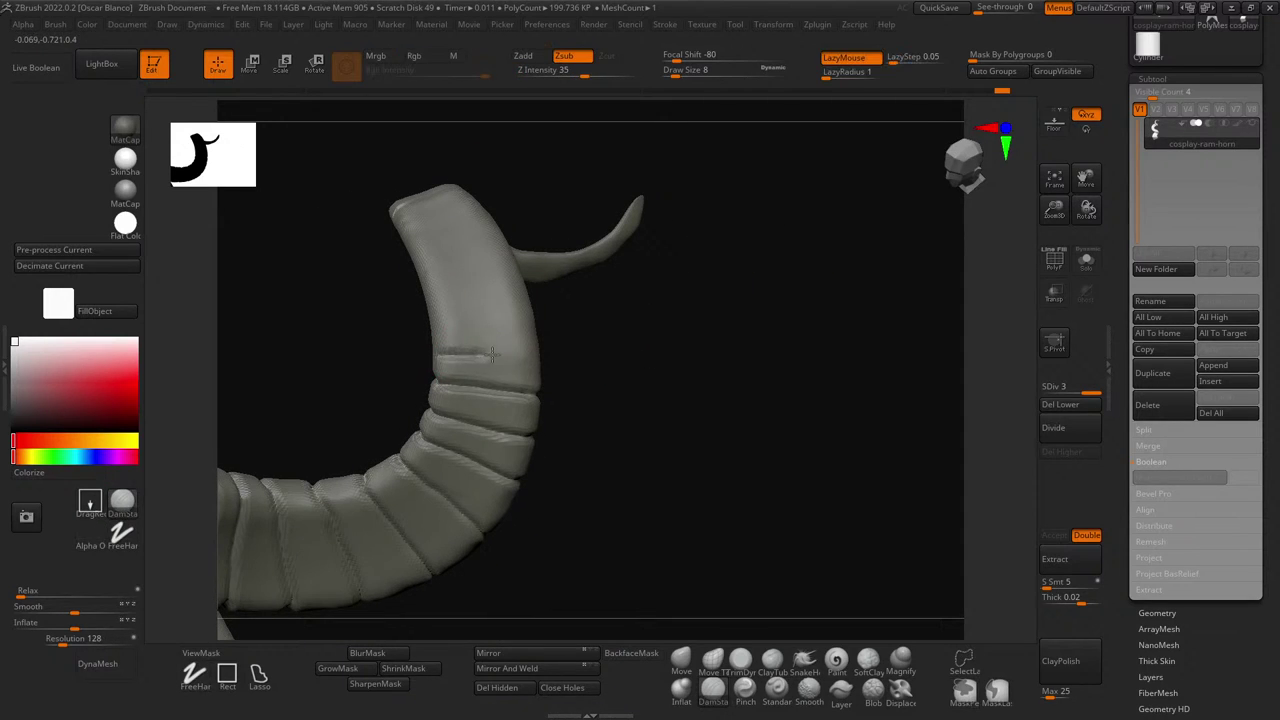
drag(543, 349, 440, 351)
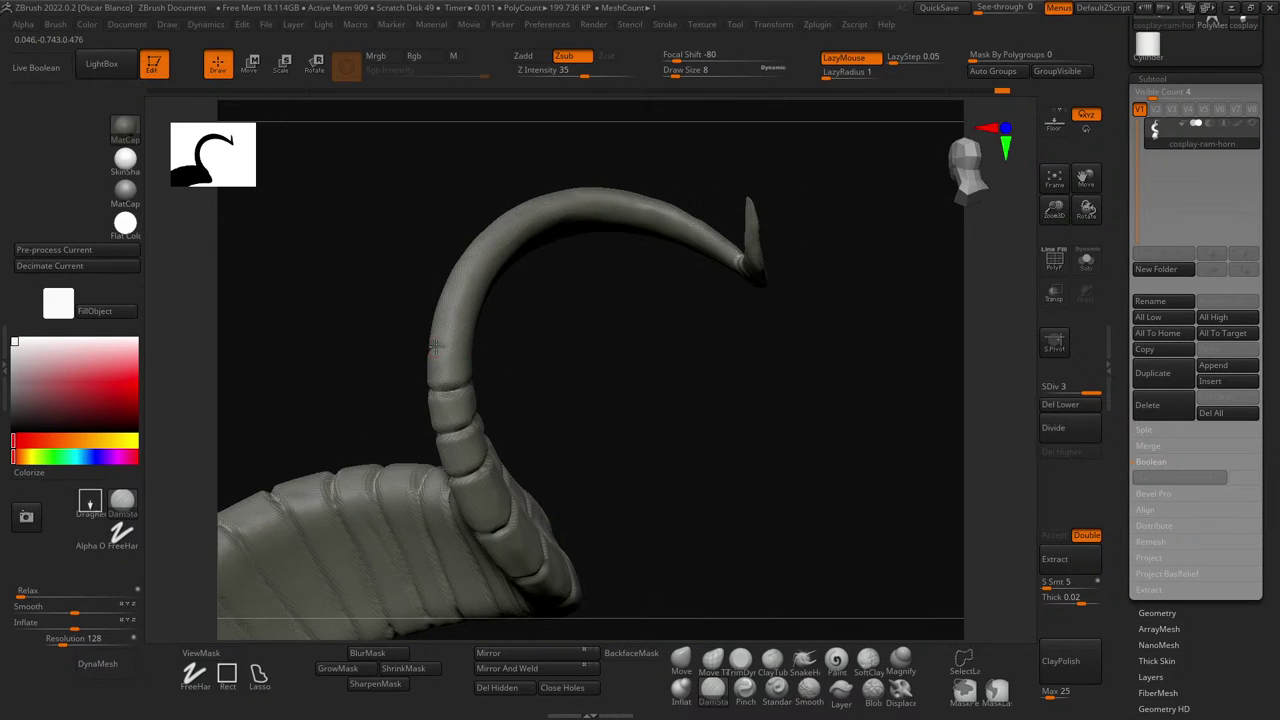
mouse_move(568, 359)
mouse_down()
mouse_move(443, 340)
mouse_move(503, 345)
mouse_up()
key(ctrl+z)
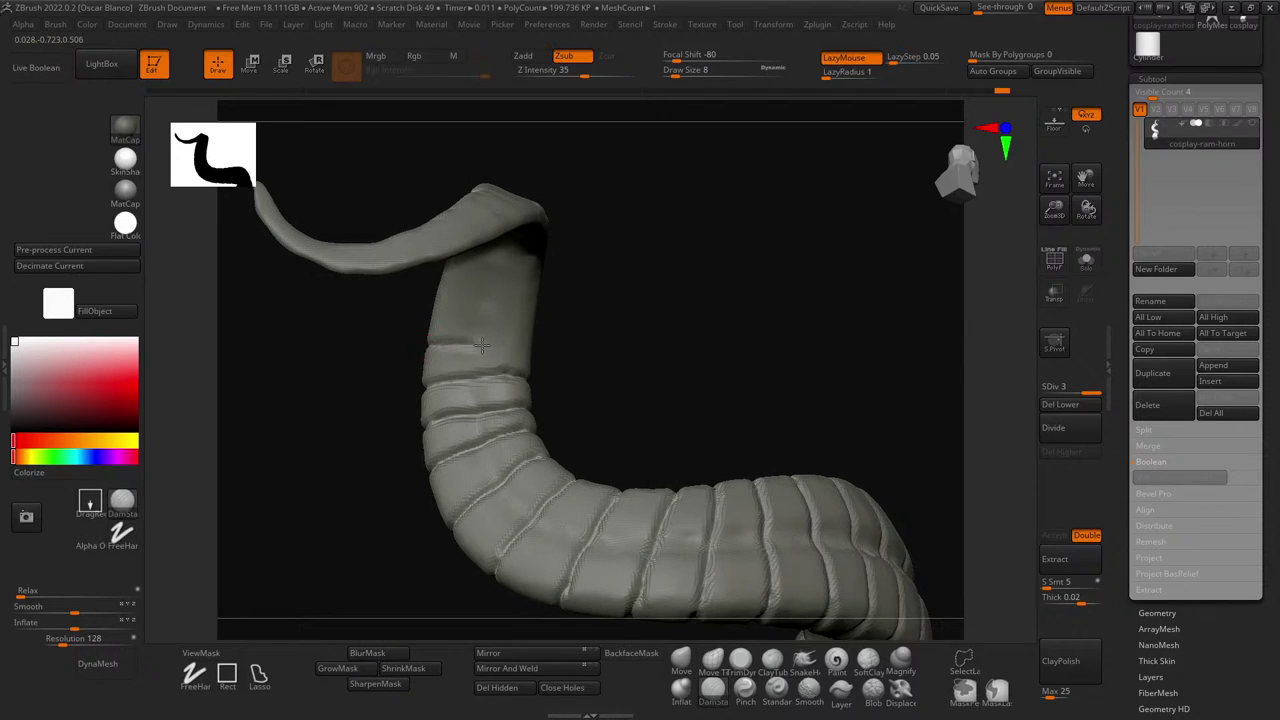
mouse_move(532, 347)
right_down()
mouse_move(620, 363)
mouse_move(457, 357)
mouse_move(597, 371)
right_up()
key(ctrl+z)
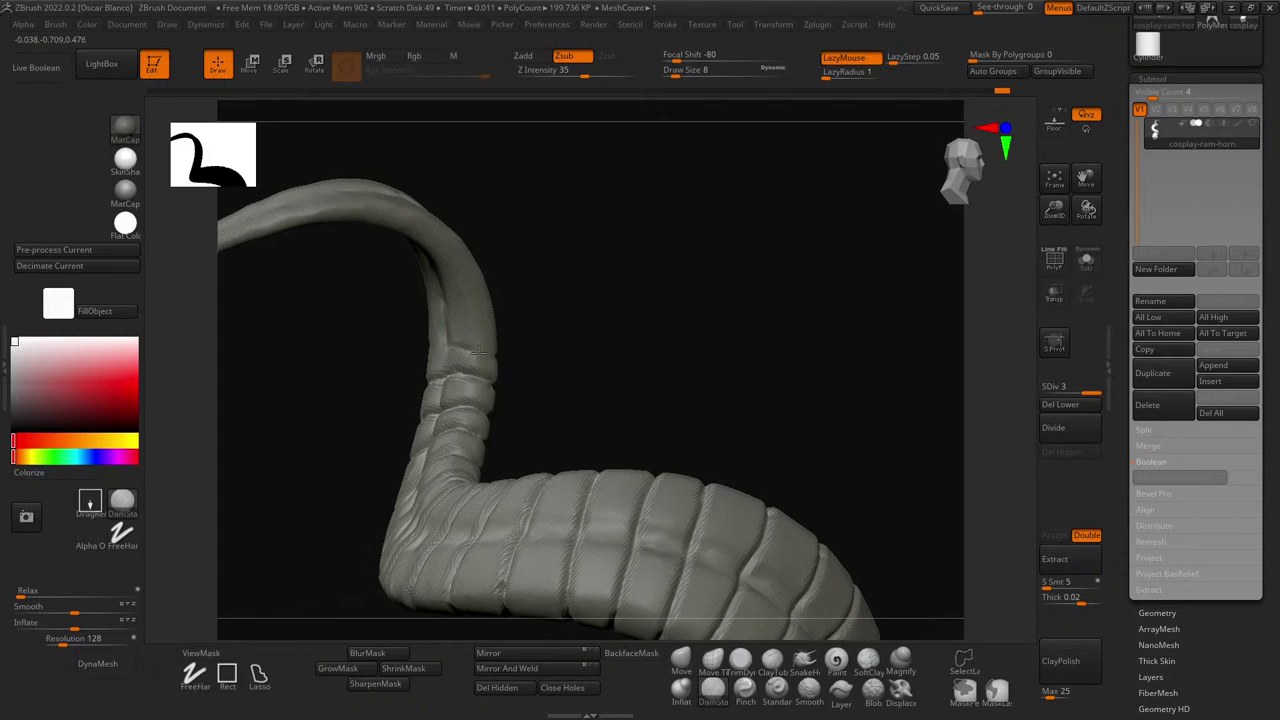
- Carve another fine ring groove above the last one, across the outer face and around the narrow sides of the horn
mouse_move(502, 356)
right_down()
mouse_move(611, 363)
mouse_move(385, 352)
mouse_move(614, 346)
mouse_move(523, 343)
mouse_move(606, 392)
mouse_move(480, 396)
right_up()
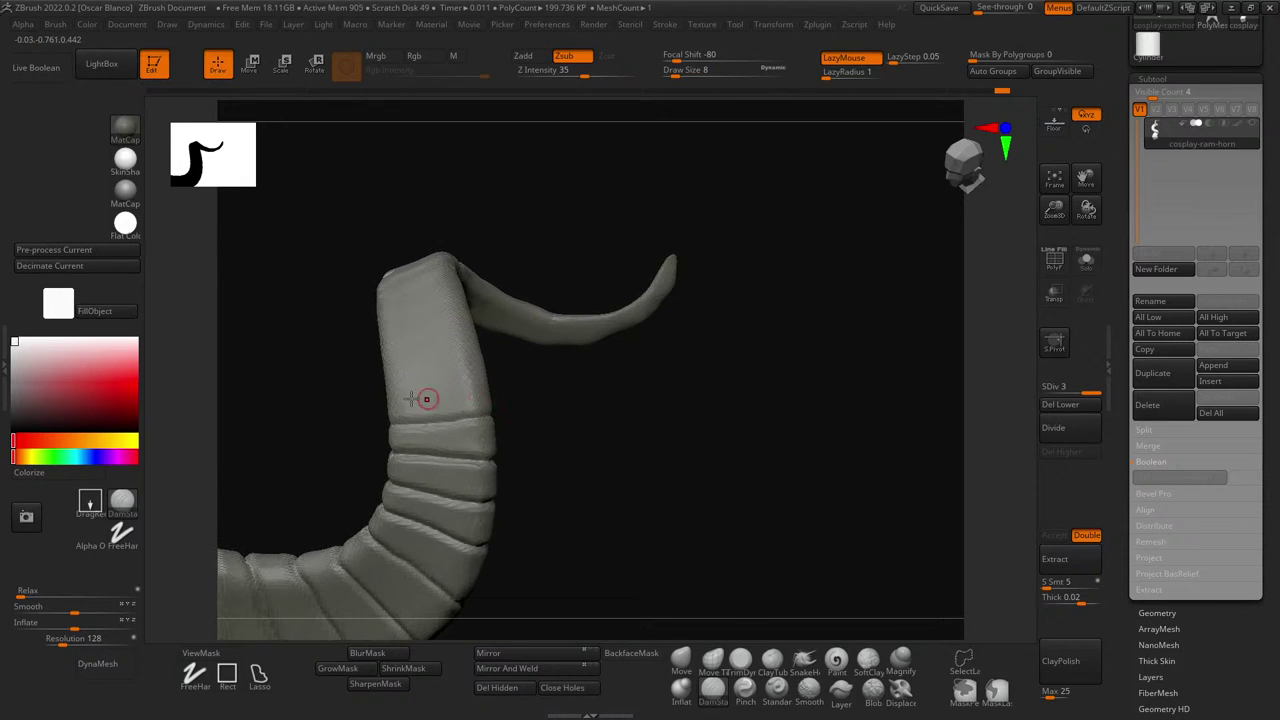
drag(393, 397, 458, 385)
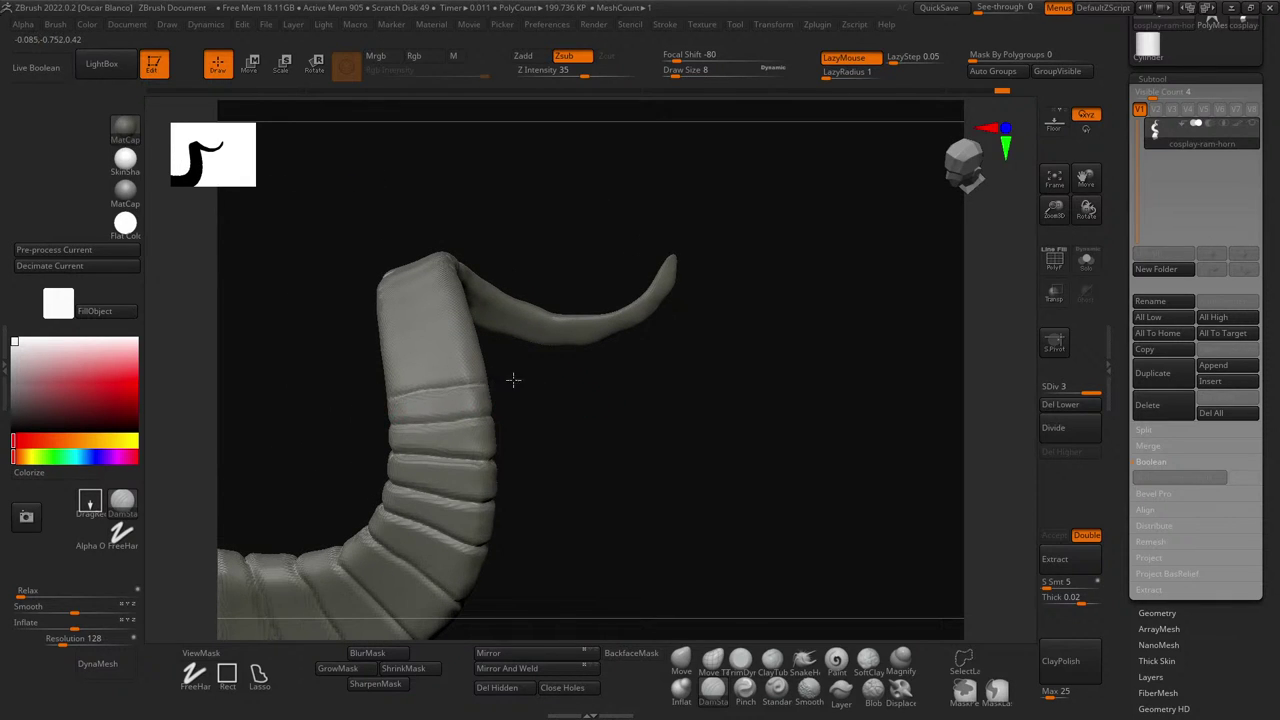
mouse_move(513, 380)
right_down()
mouse_move(546, 403)
mouse_move(460, 394)
right_up()
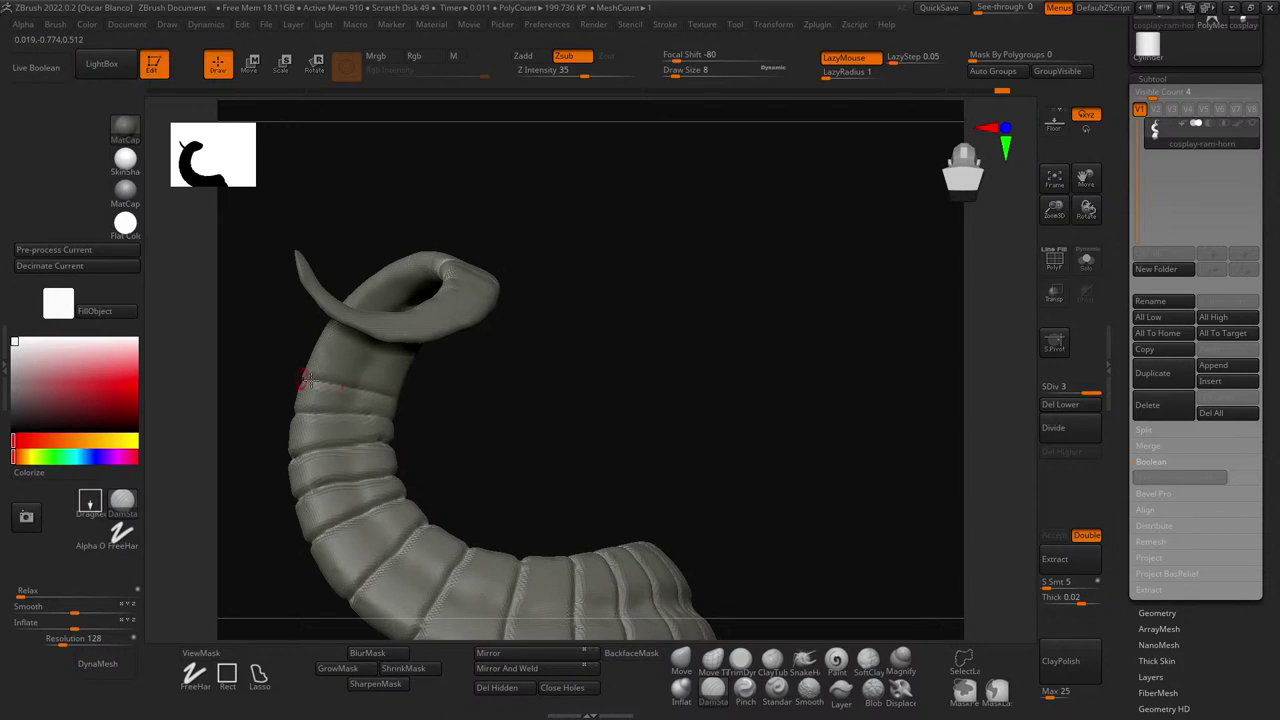
mouse_move(300, 380)
right_down()
mouse_move(534, 394)
mouse_move(354, 389)
mouse_move(474, 403)
mouse_move(540, 360)
mouse_move(563, 431)
right_up()
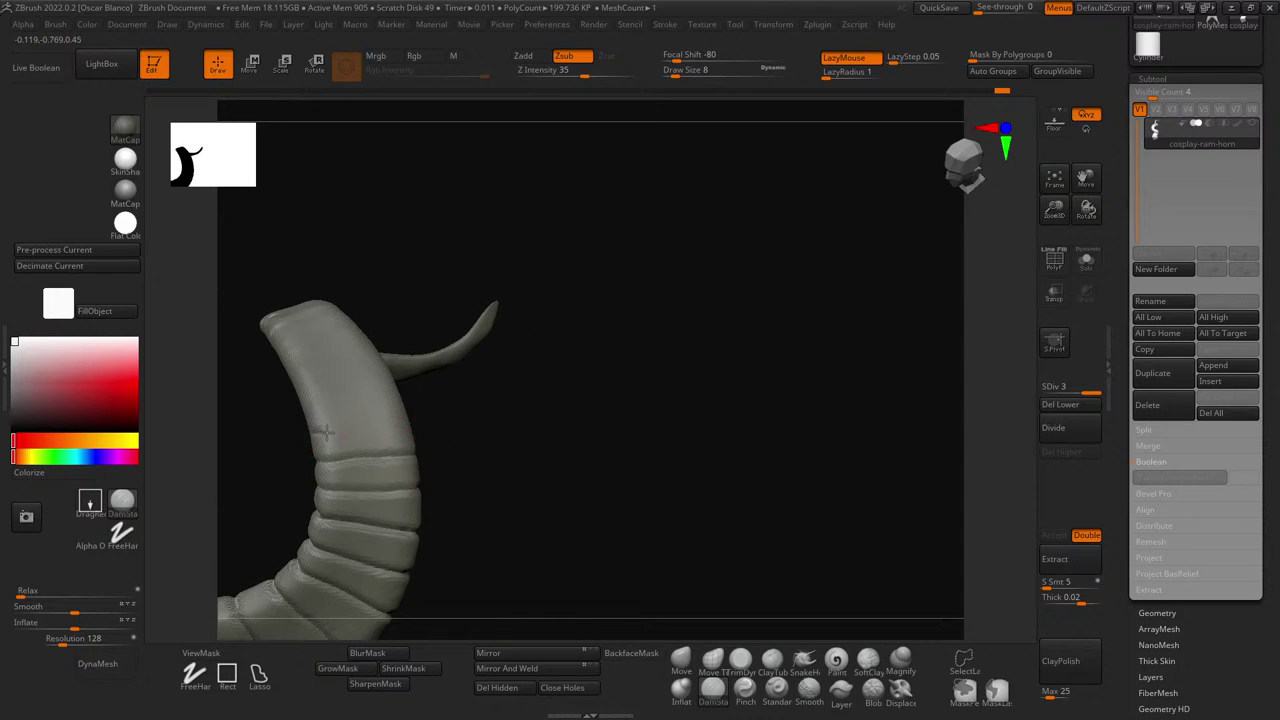
mouse_move(427, 417)
right_down()
mouse_move(508, 437)
mouse_move(440, 439)
right_up()
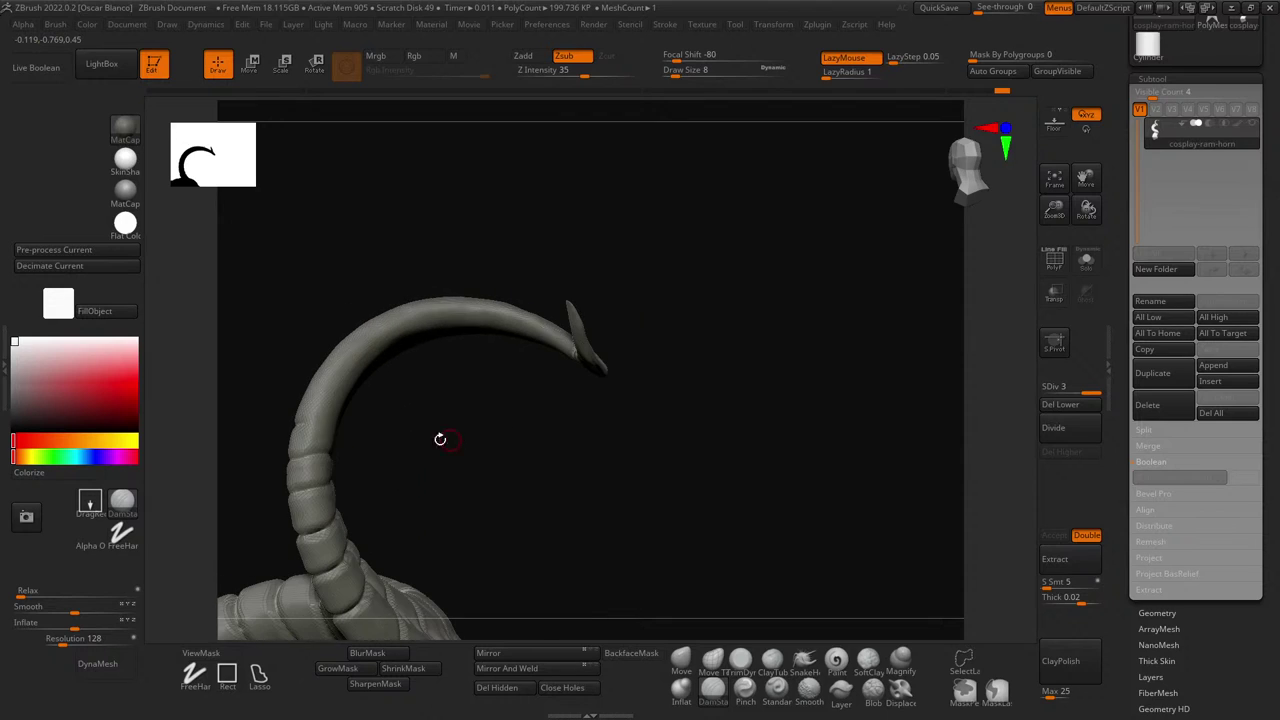
mouse_move(360, 426)
right_down()
mouse_move(420, 446)
mouse_move(369, 440)
right_up()
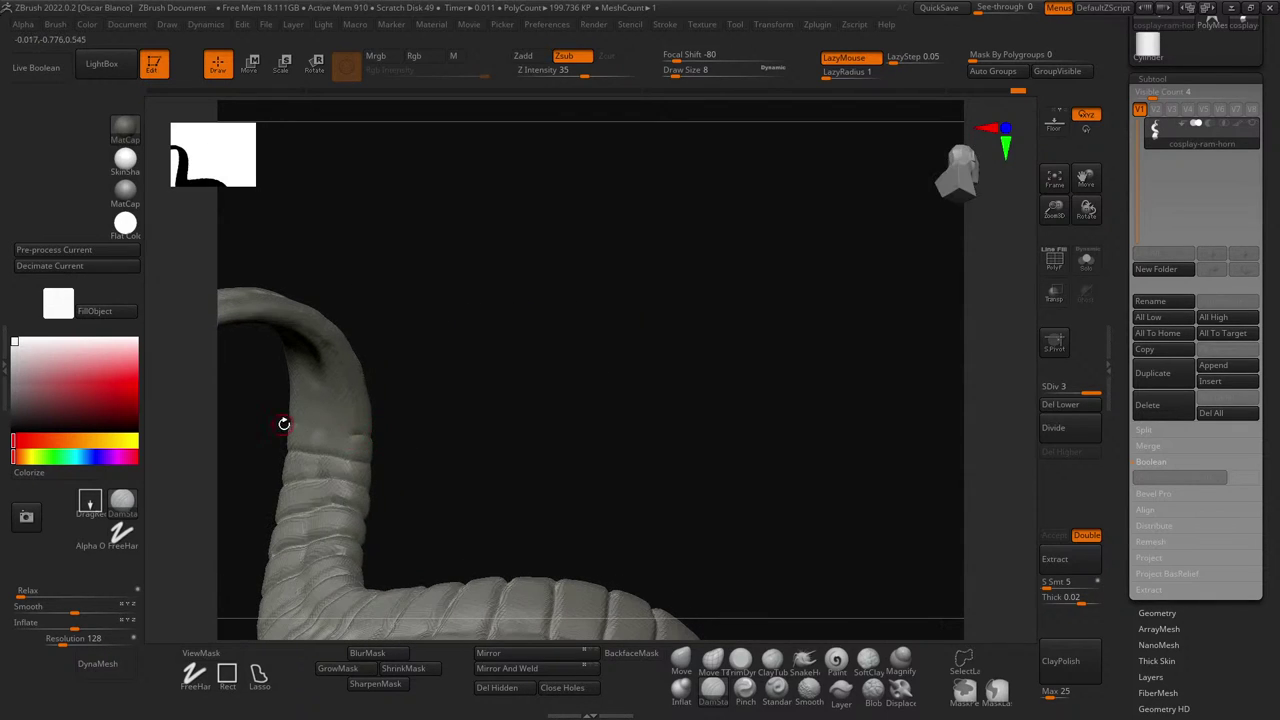
- Set the carving brush to draw size 10 and Z Intensity 12, and carve a shallow line along the inner face's centre toward the tip
drag(408, 440, 503, 351)
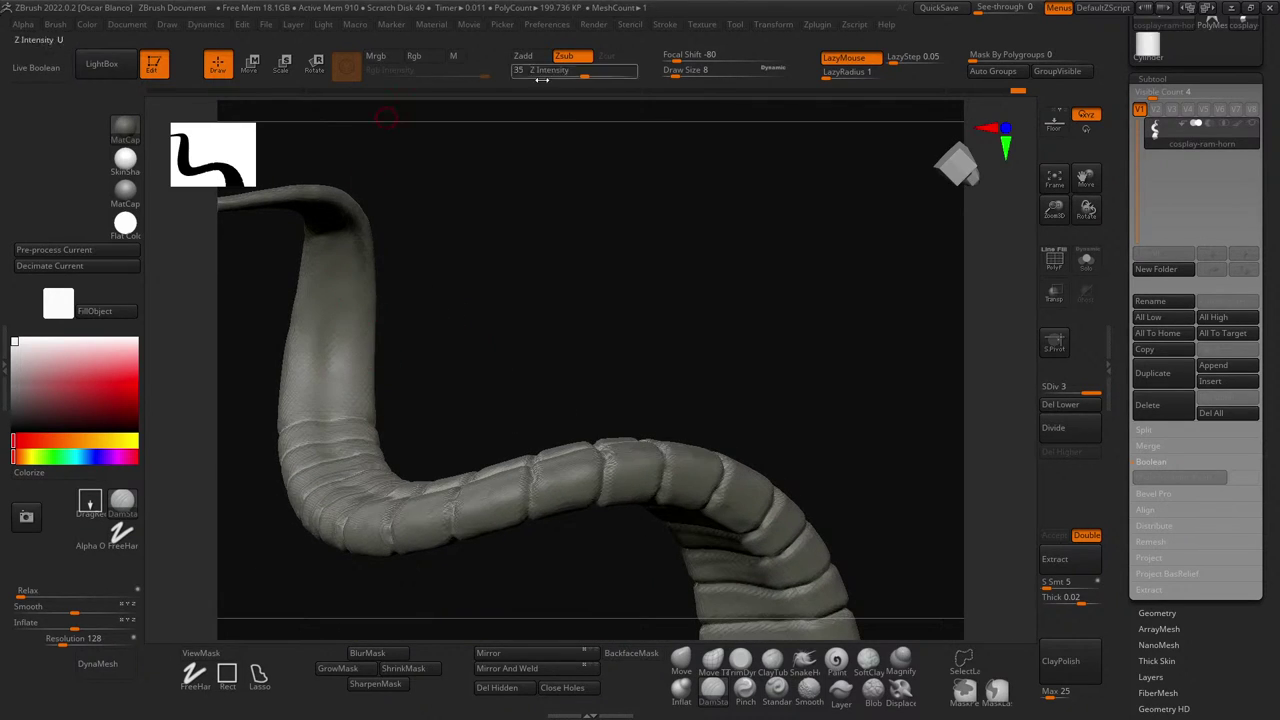
text(9)
key(Return)
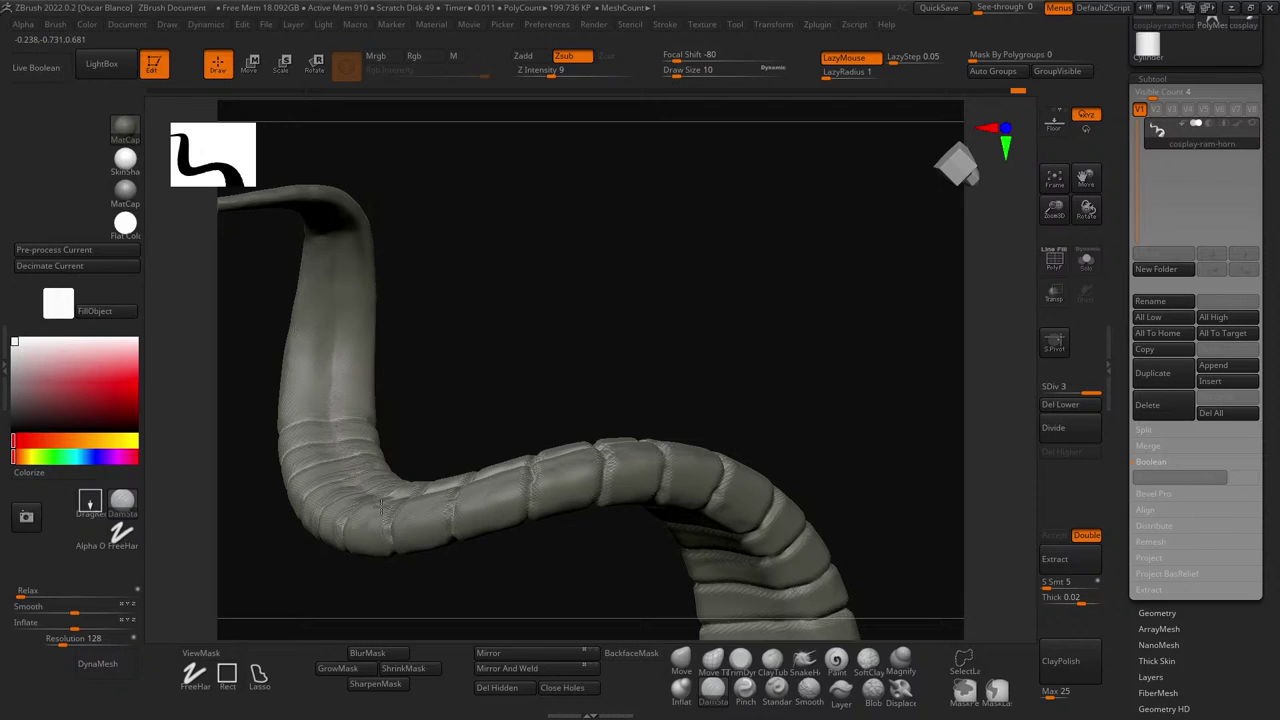
click(556, 73)
drag(477, 323, 371, 316)
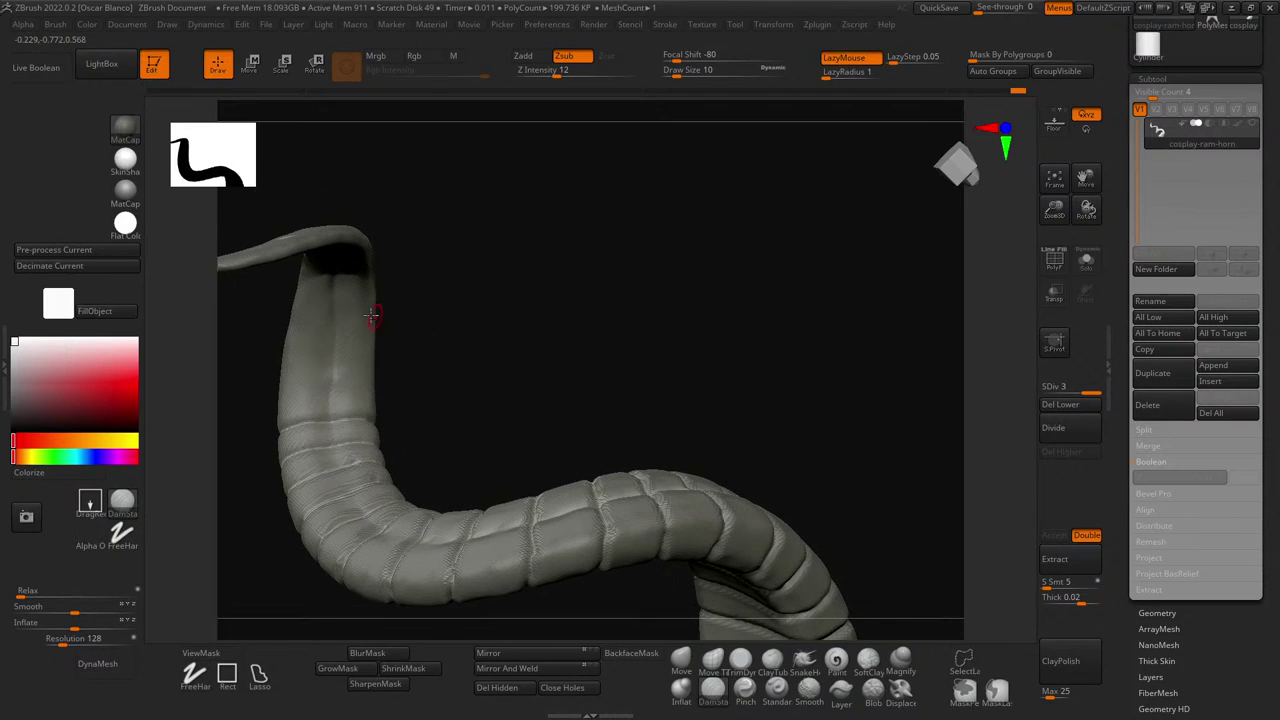
- Switch to the Standard brush with Focal Shift -31 and draw size 7, and build up the central ridge across the narrow ring segments
click(776, 688)
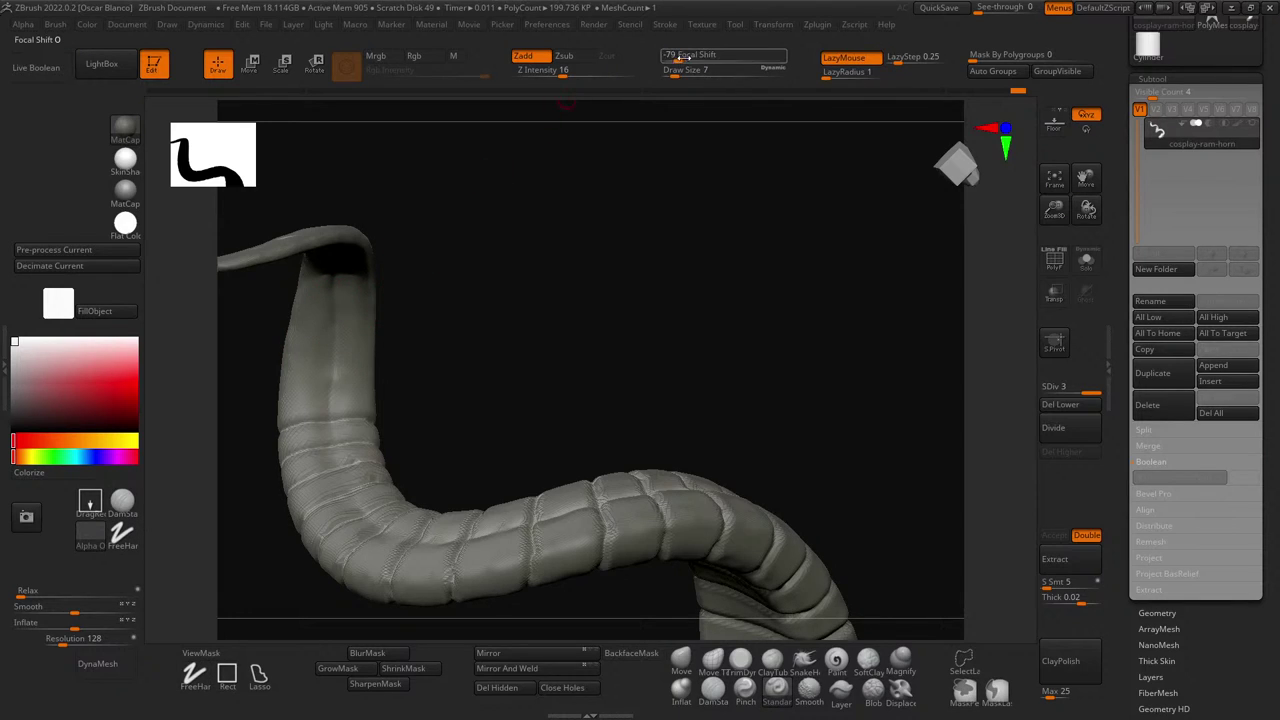
drag(681, 58, 705, 58)
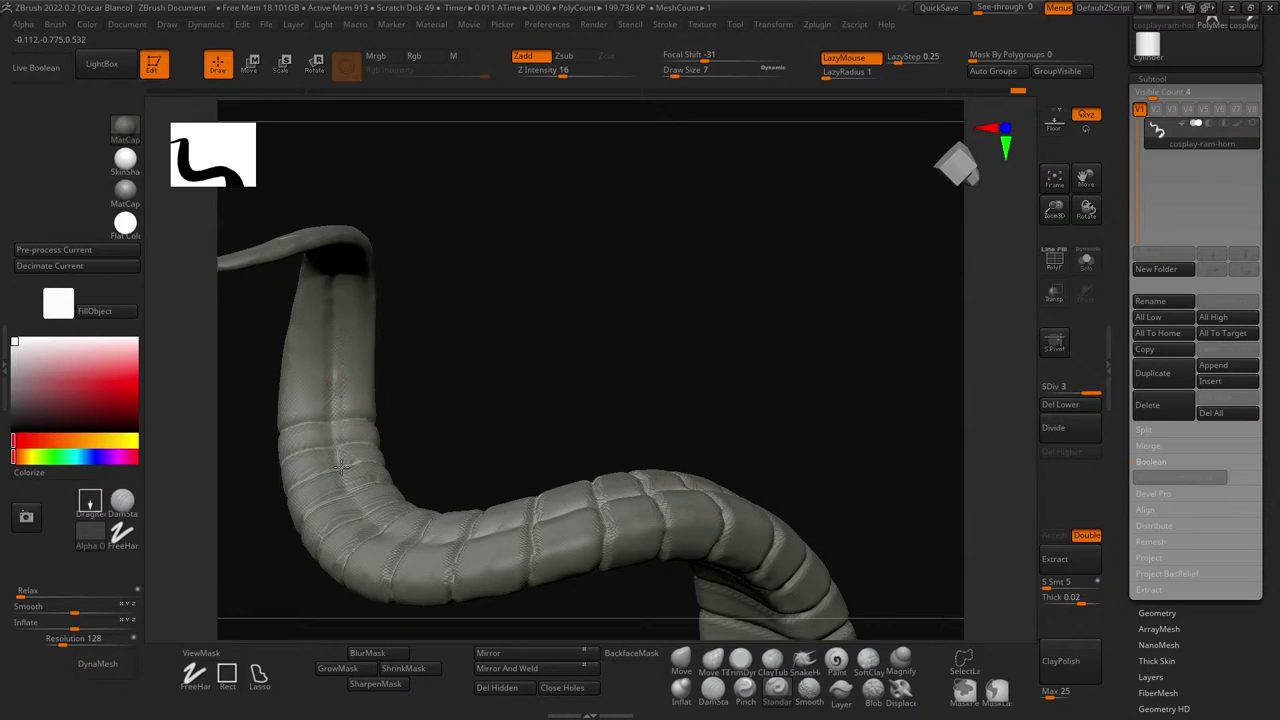
drag(506, 391, 470, 500)
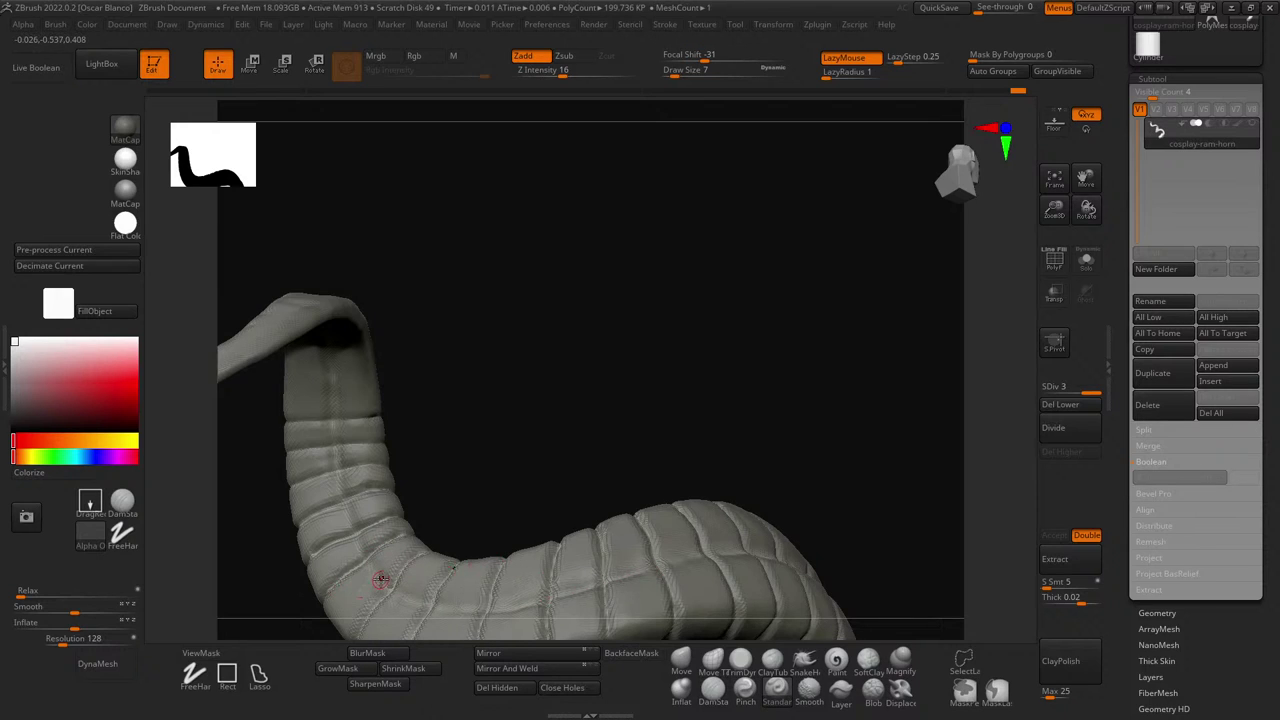
mouse_move(543, 437)
mouse_down()
mouse_move(497, 437)
mouse_move(543, 609)
mouse_up()
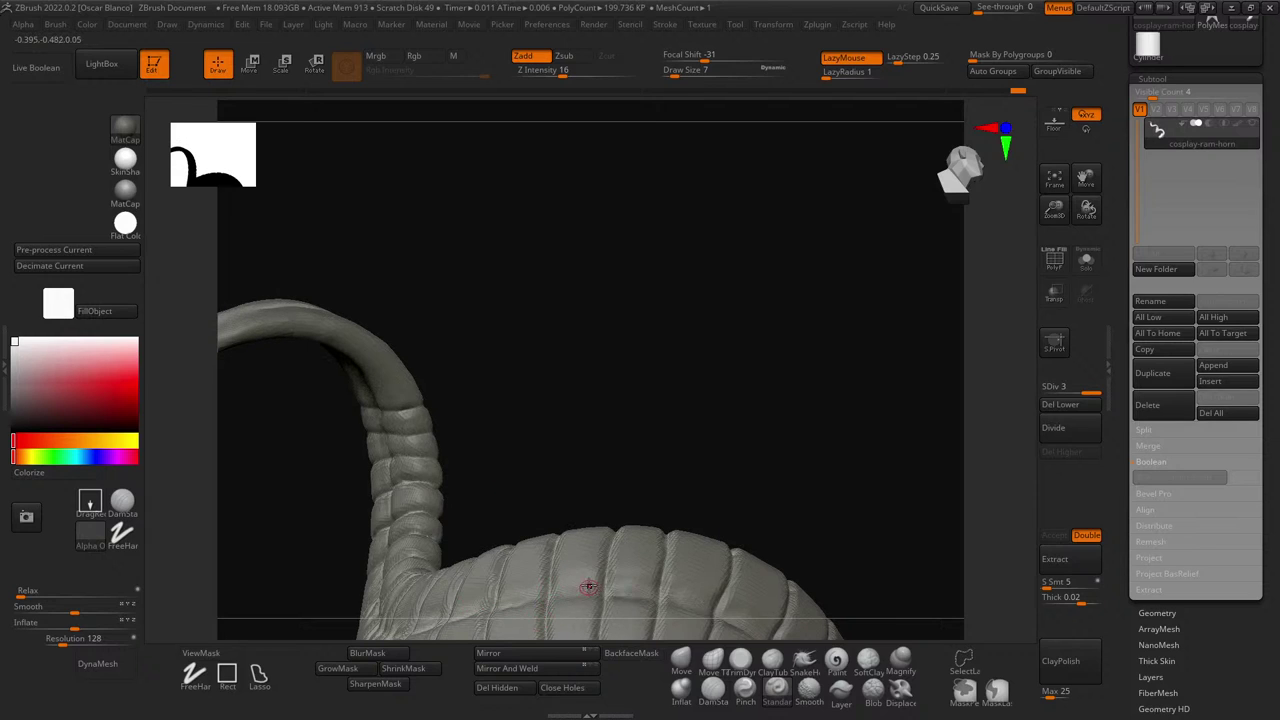
drag(583, 437, 572, 285)
- Continue building up the central ridge on the wider ring segments with the Standard brush at draw size 18, reducing it to 10
key(bracketright)
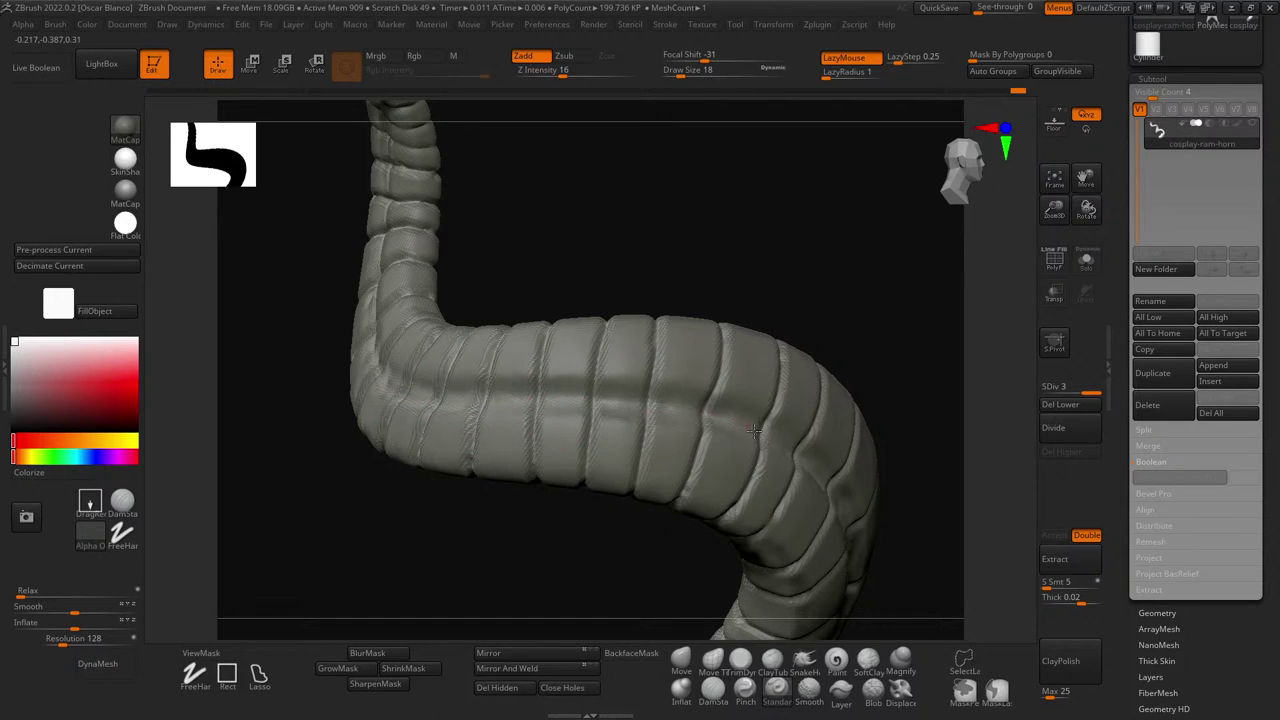
mouse_move(716, 240)
mouse_down()
mouse_move(589, 203)
mouse_move(556, 269)
mouse_up()
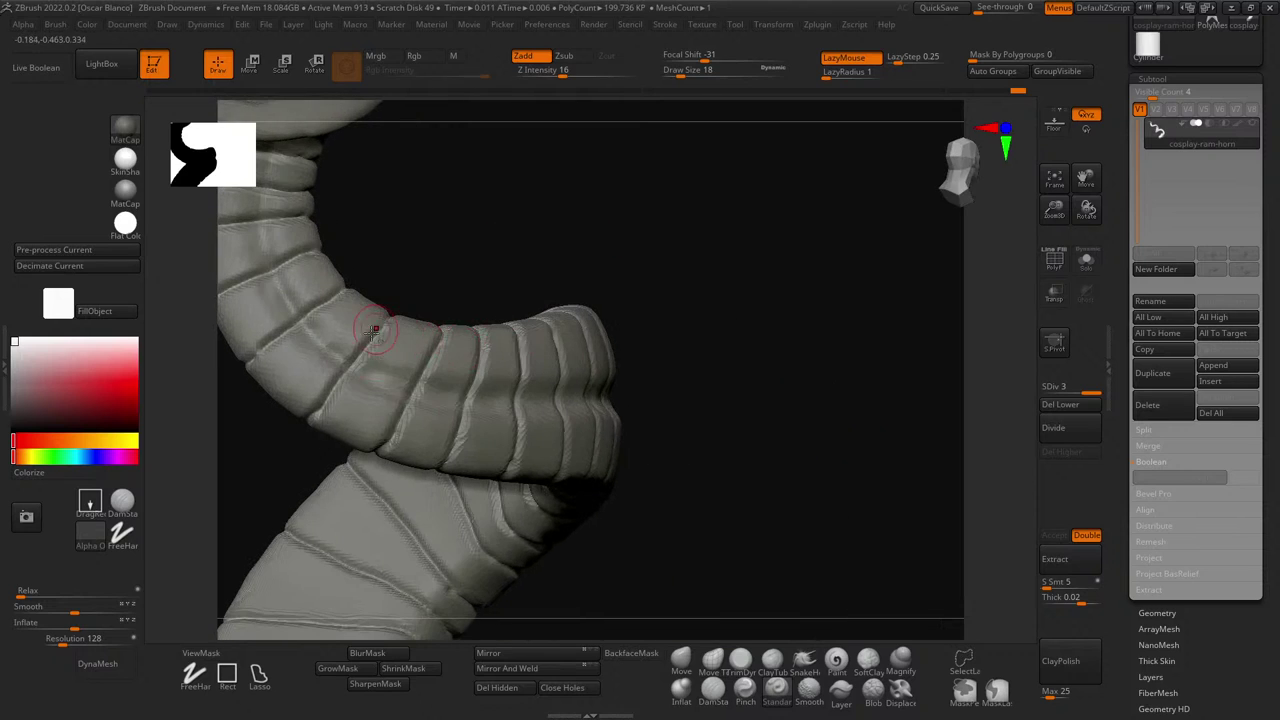
key(bracketleft)
key(bracketleft)
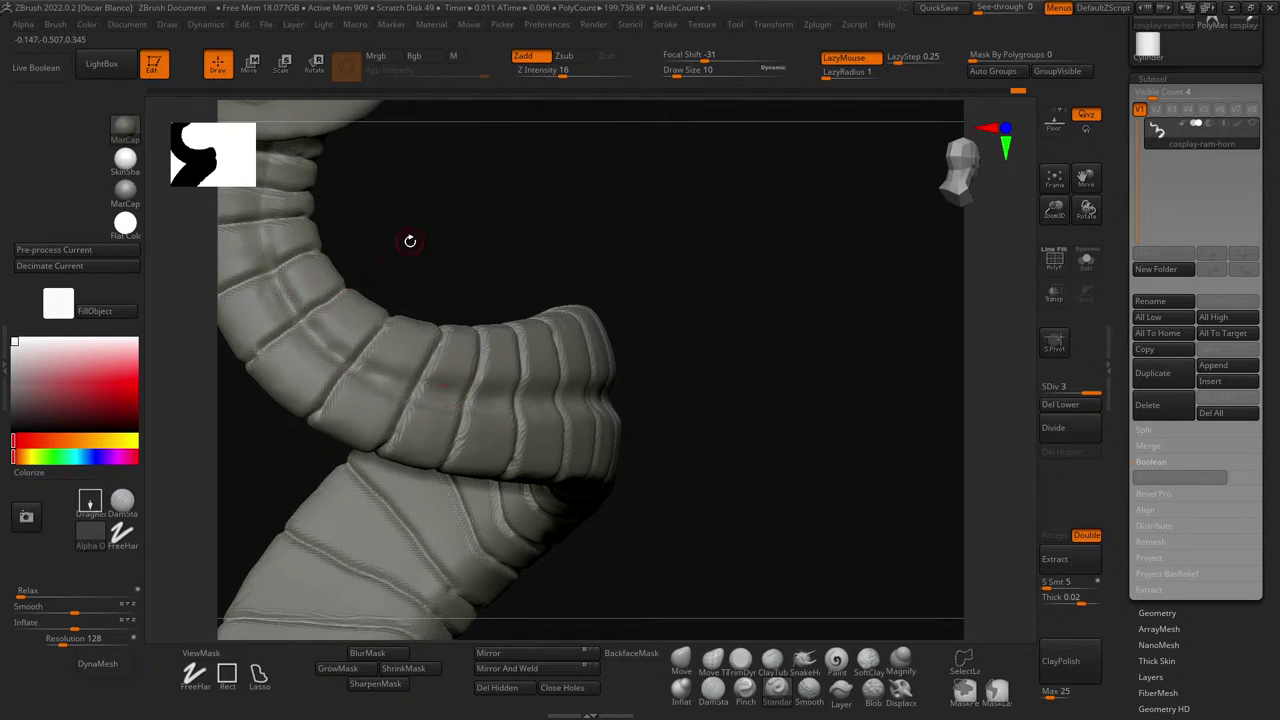
- Carve the lengthwise groove past the ringed section of the ram horn with the Standard brush at draw size 9
drag(409, 240, 399, 164)
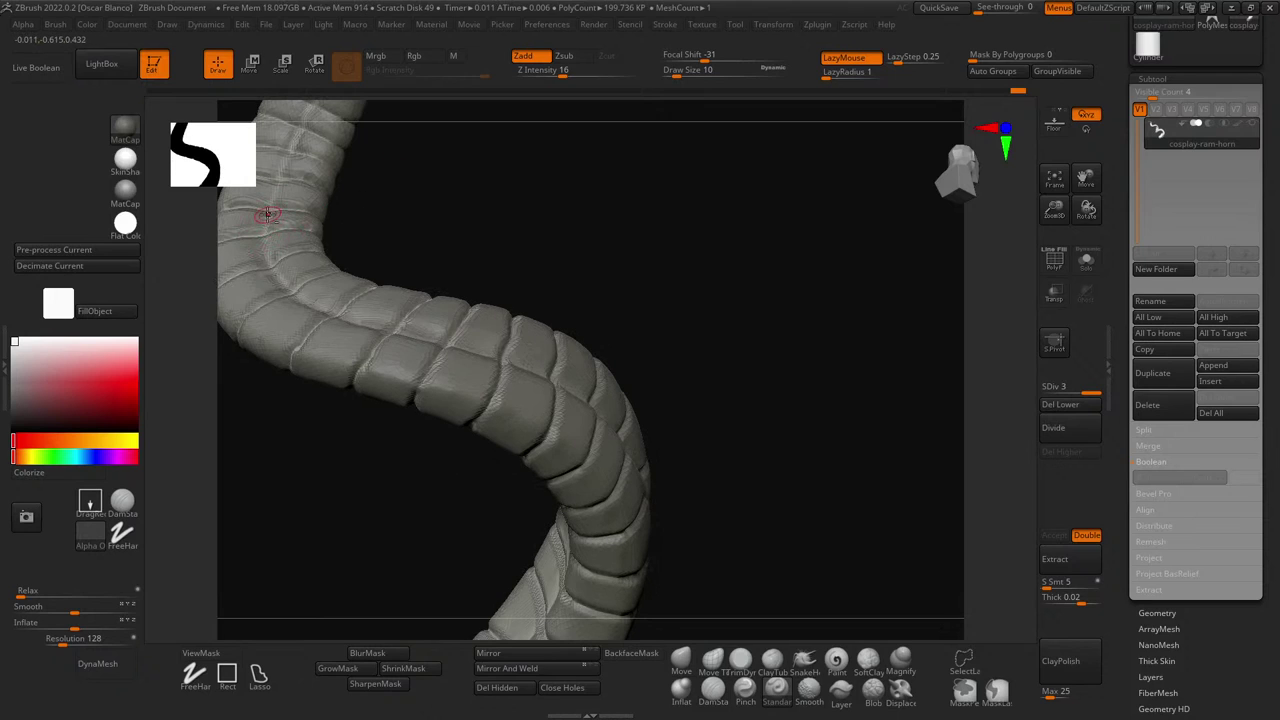
drag(440, 260, 420, 331)
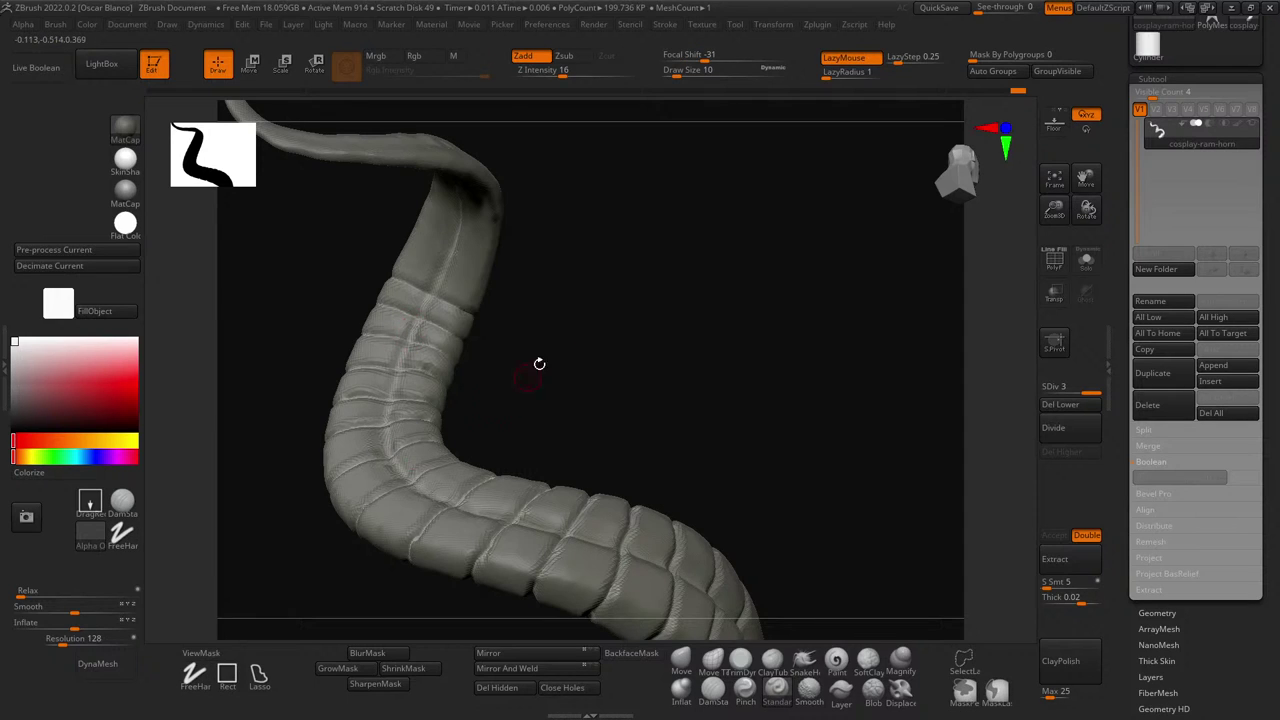
drag(537, 363, 589, 369)
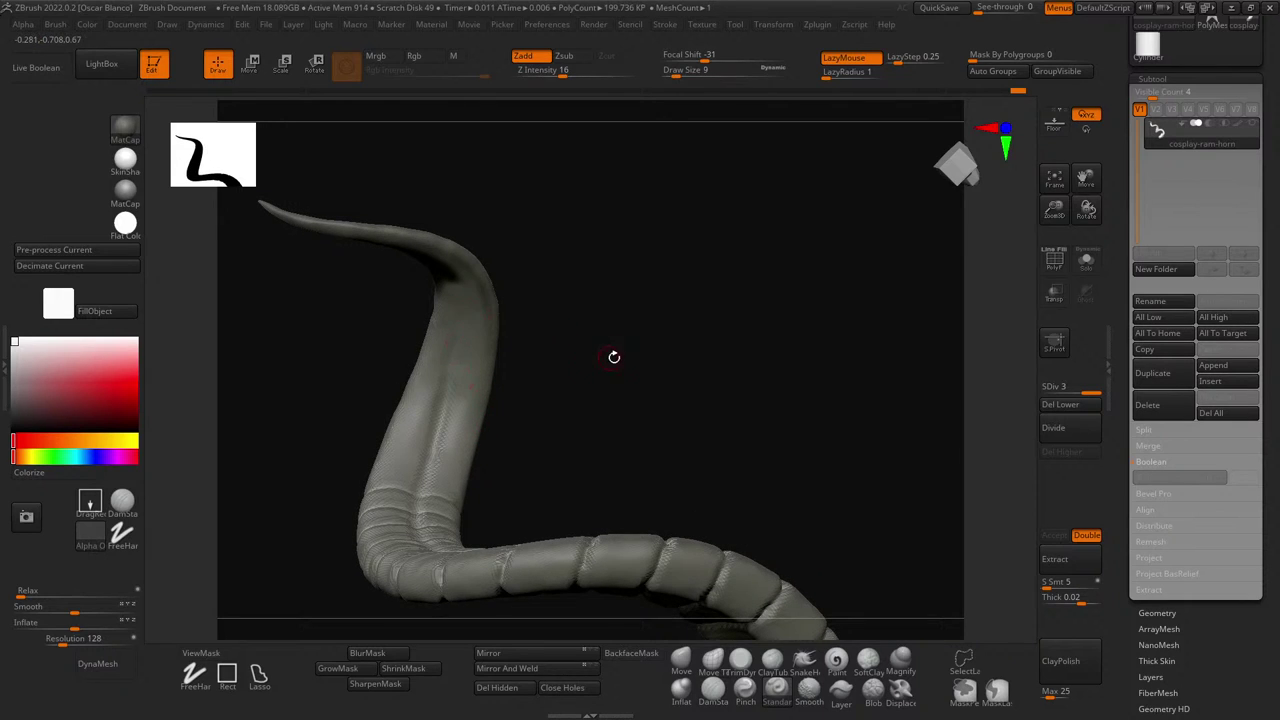
drag(614, 357, 633, 357)
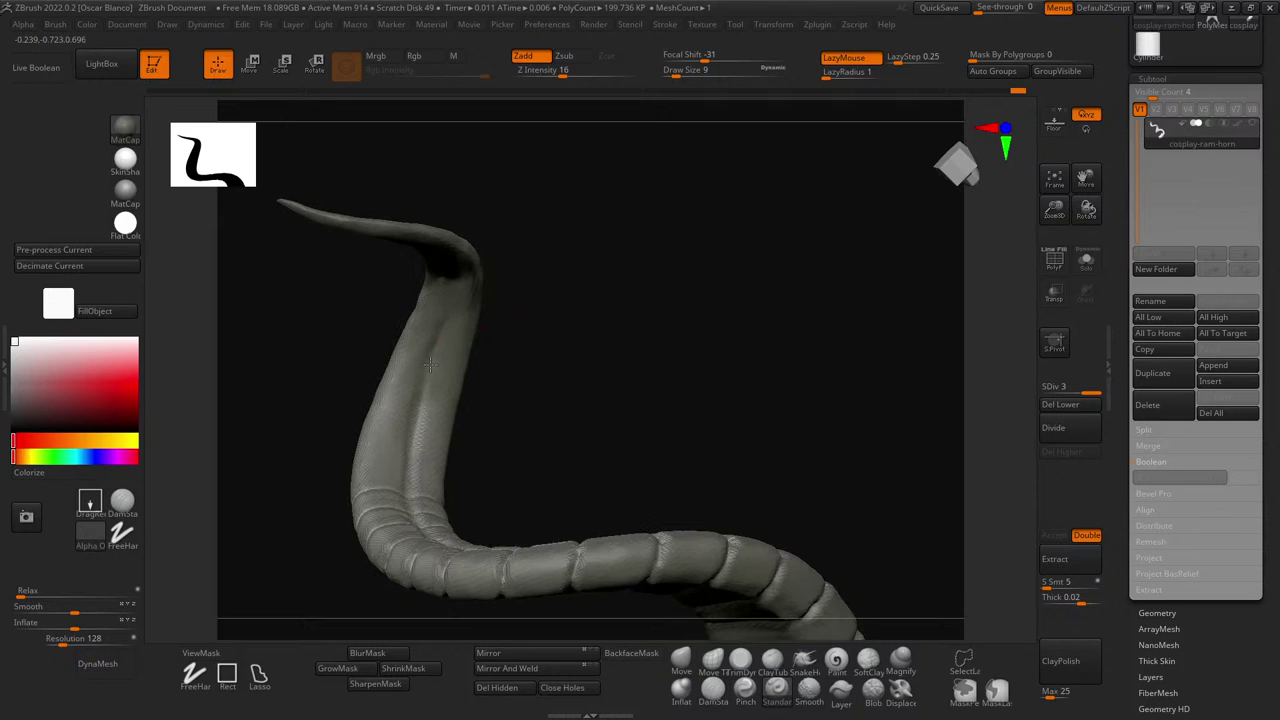
drag(574, 397, 586, 323)
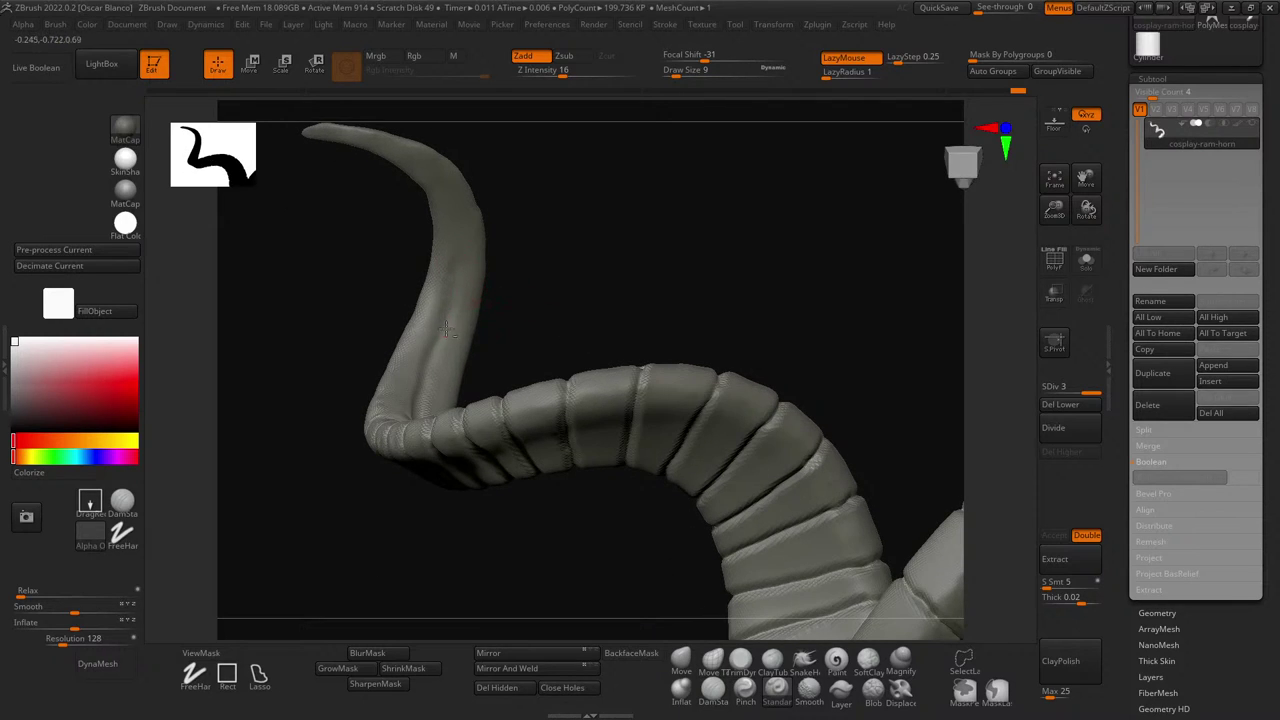
key(ctrl+z)
- Extend the lengthwise groove up the horn's curved end toward the tip, reducing the draw size to 3
drag(560, 251, 446, 188)
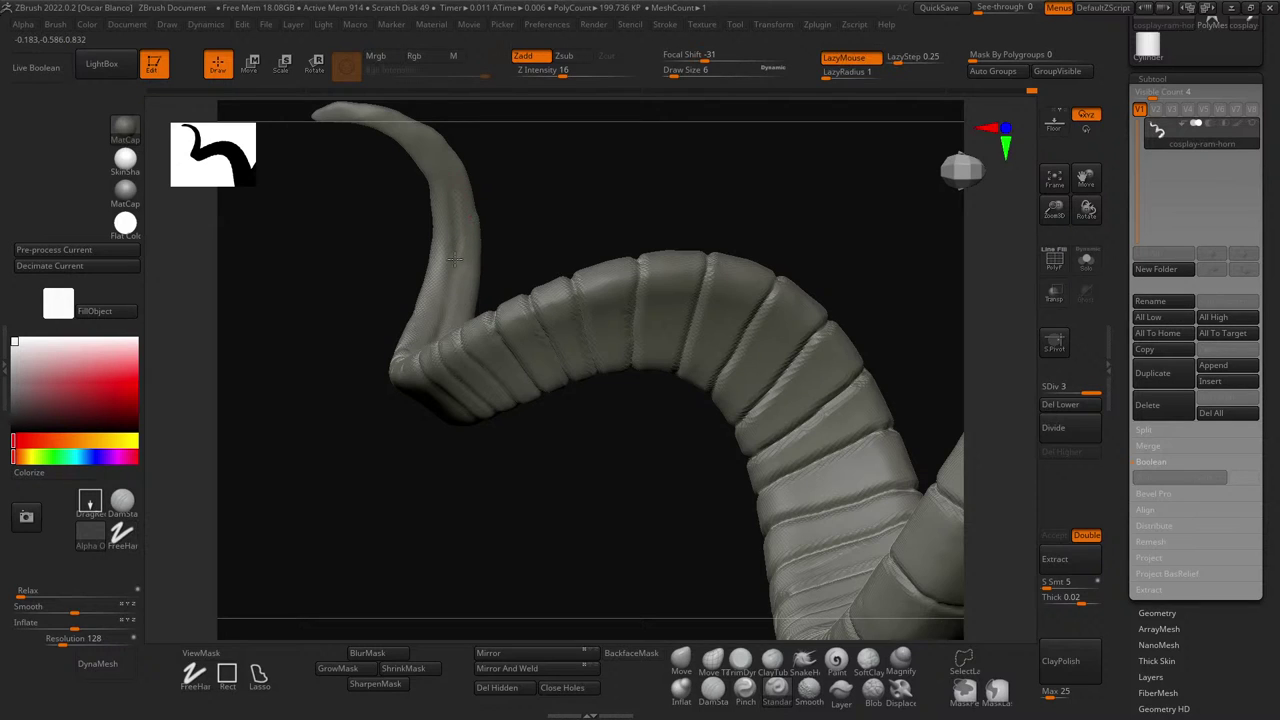
drag(551, 189, 491, 217)
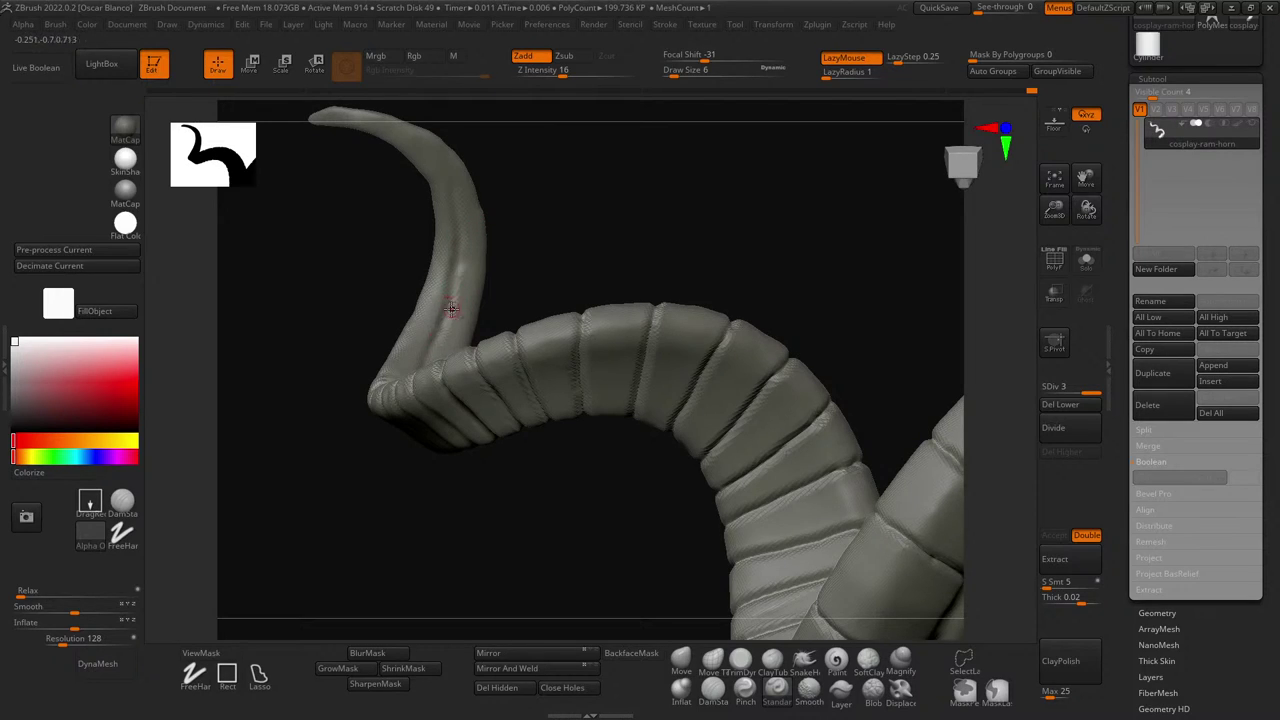
drag(539, 203, 549, 177)
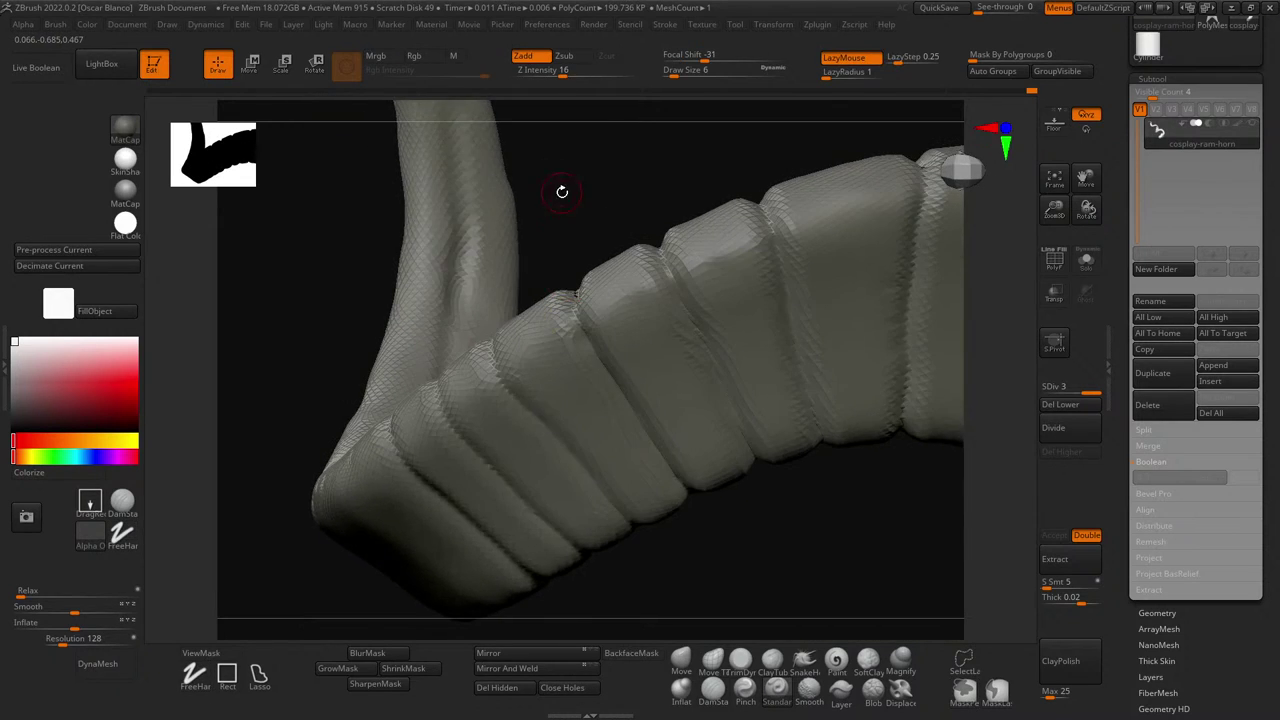
drag(563, 191, 563, 423)
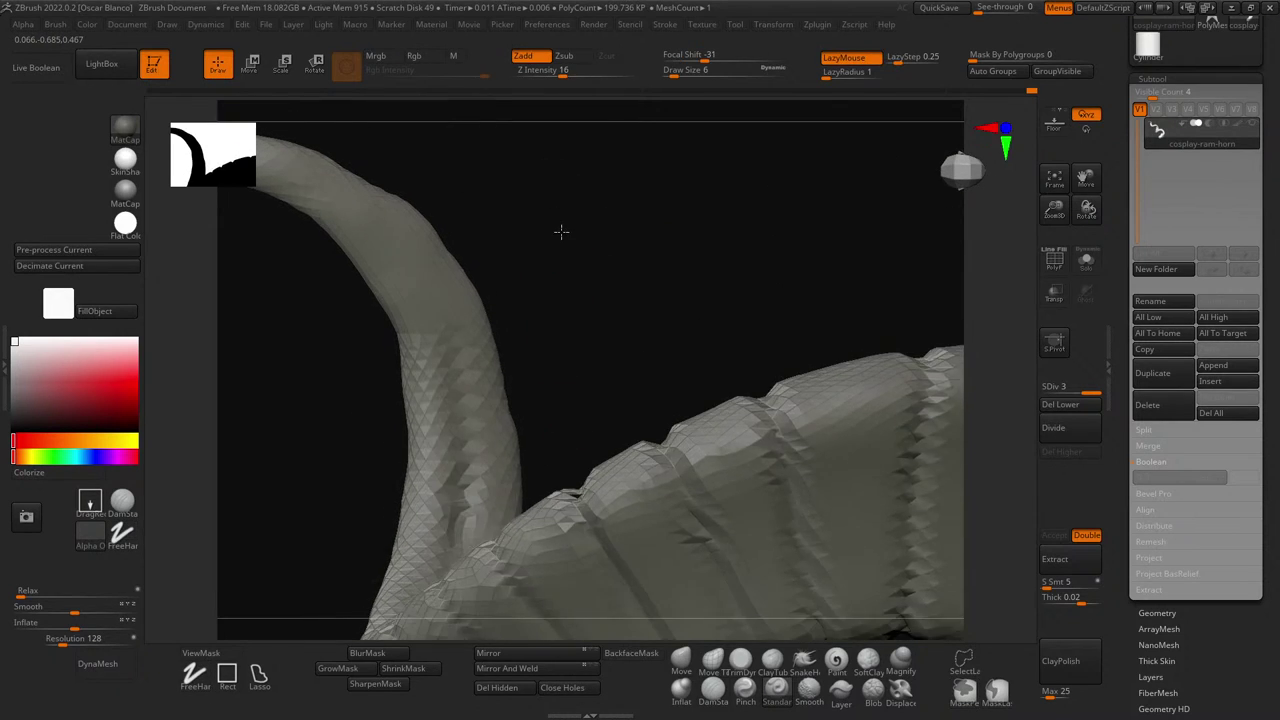
key(bracketleft)
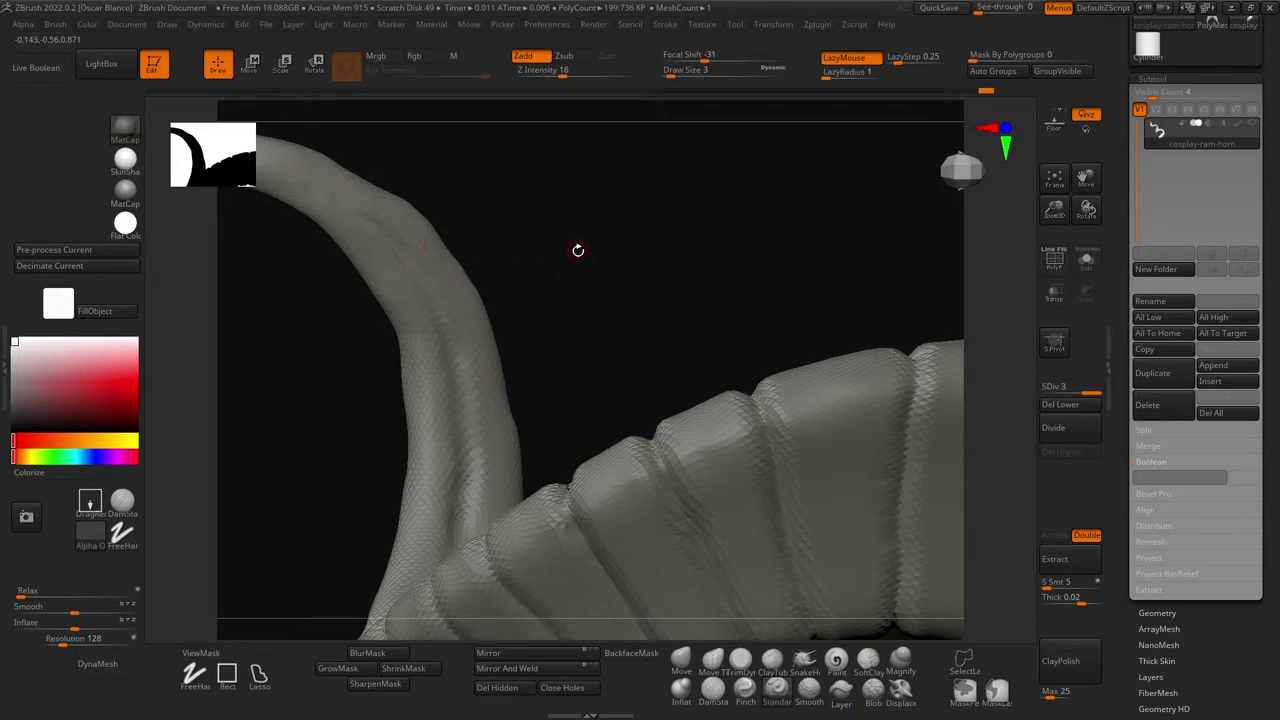
drag(578, 250, 538, 330)
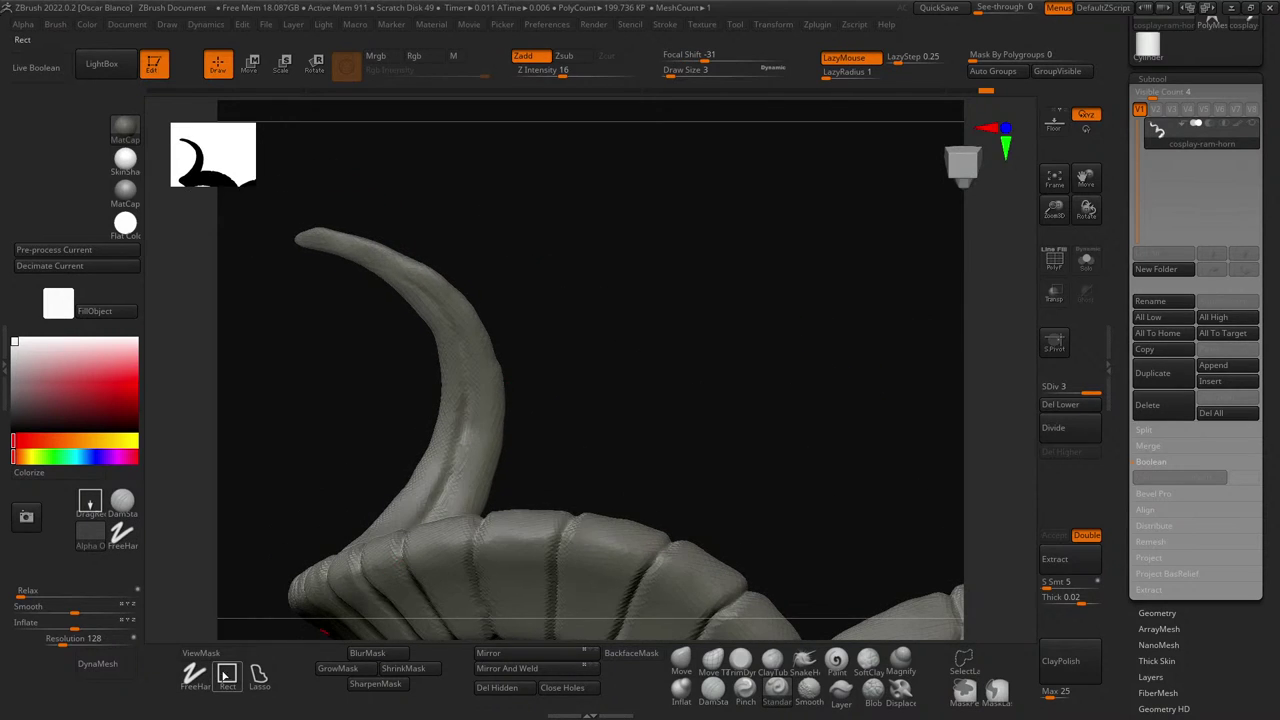
- Mask everything except the horn's tip section using an inverted rectangular mask, and blur the mask edge
click(226, 675)
ctrl+drag(260, 186, 576, 425)
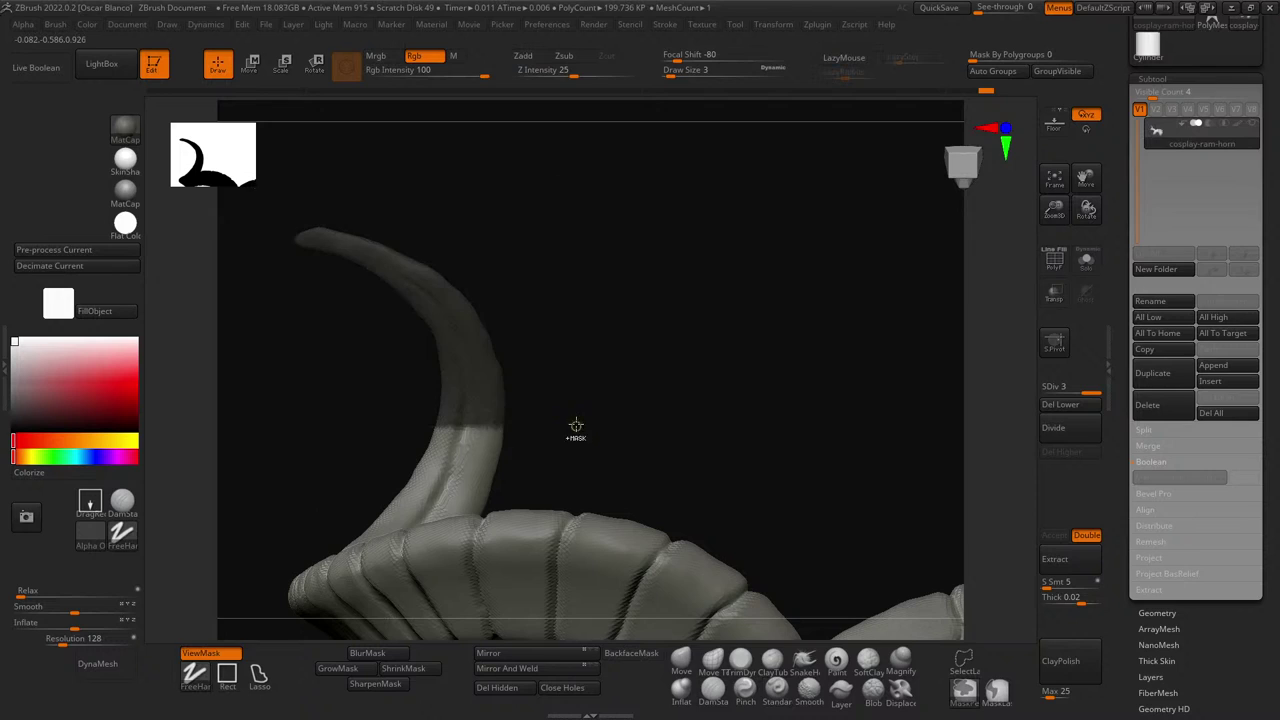
ctrl+click(608, 381)
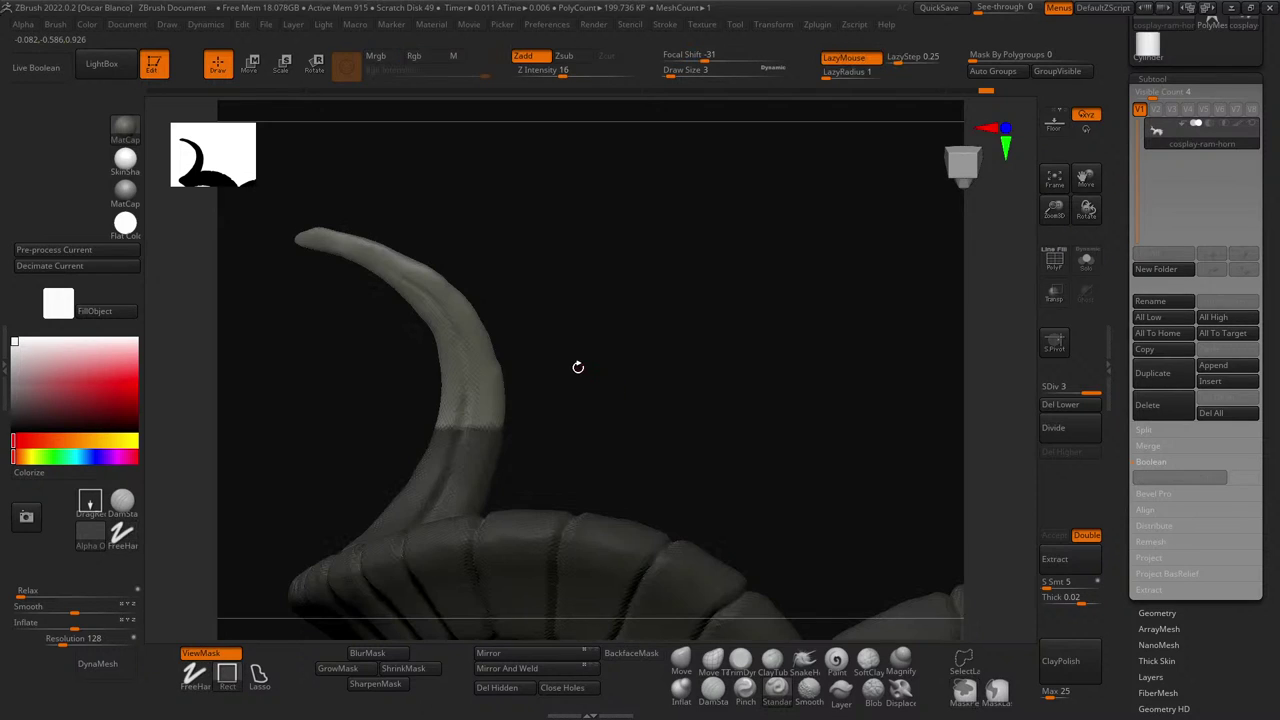
ctrl+click(451, 461)
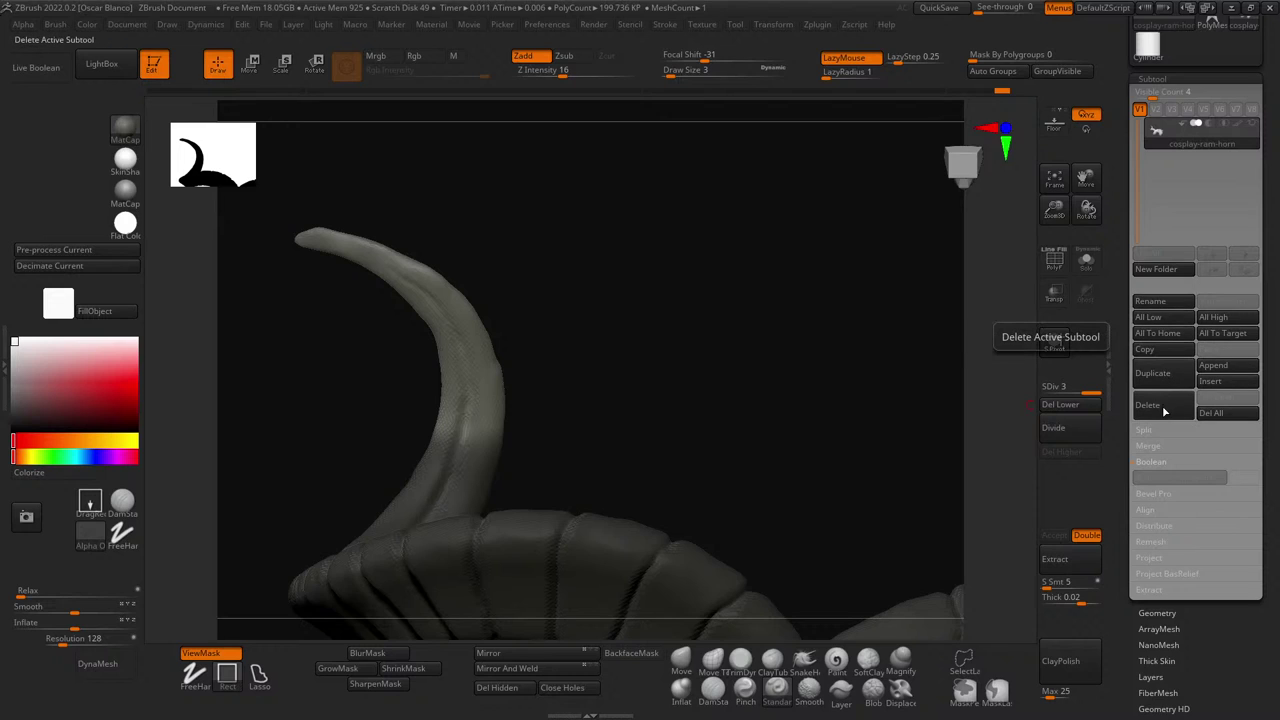
- Try to divide only the unmasked horn tip while keeping the existing subdivision levels
click(1158, 613)
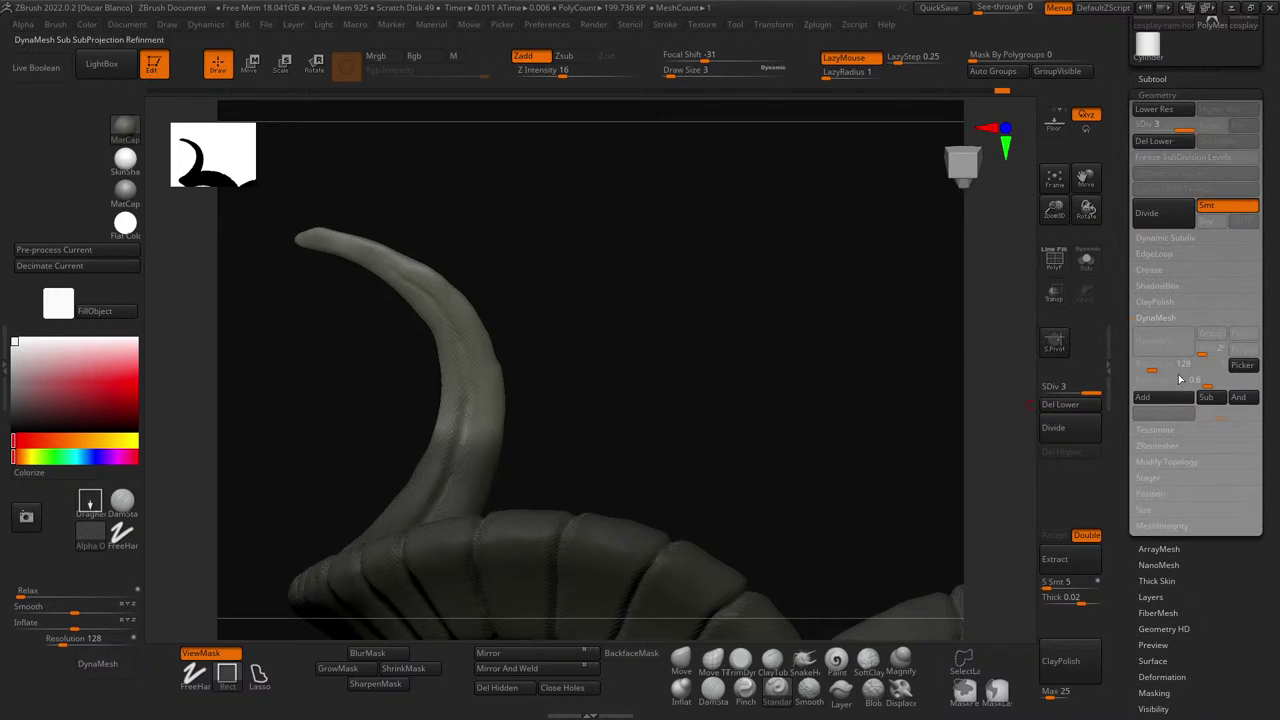
click(1142, 207)
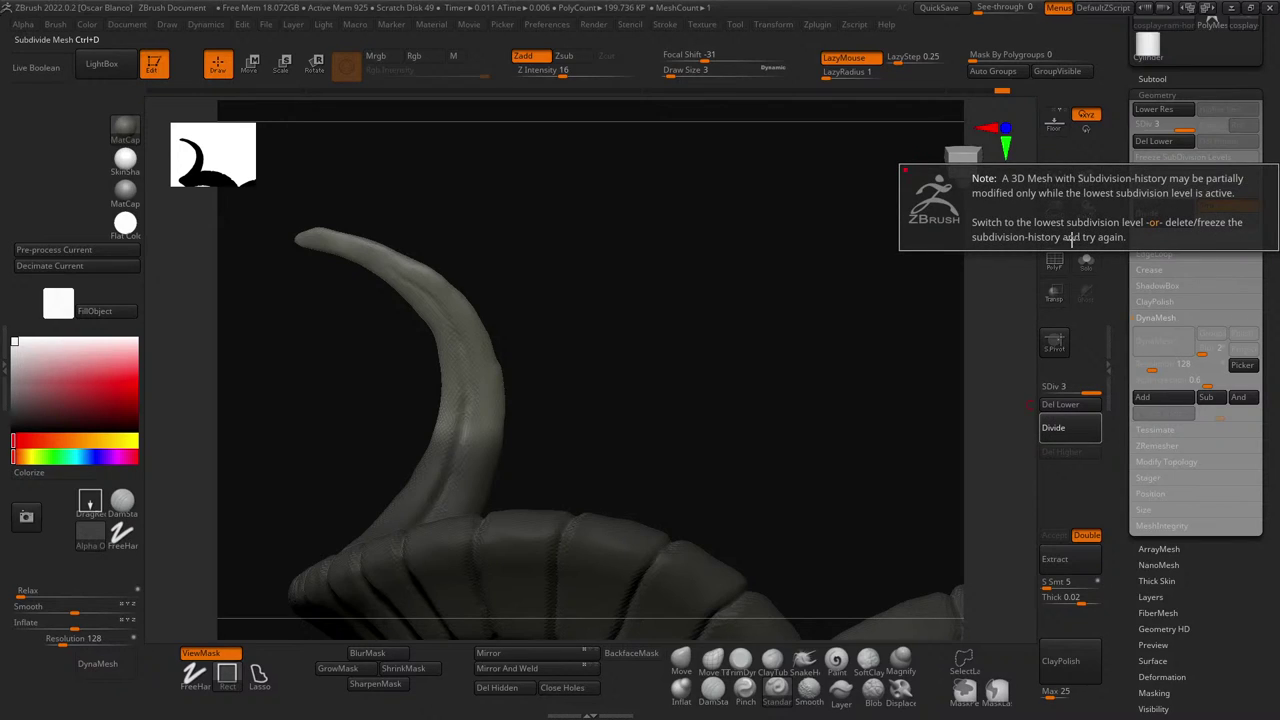
click(1155, 112)
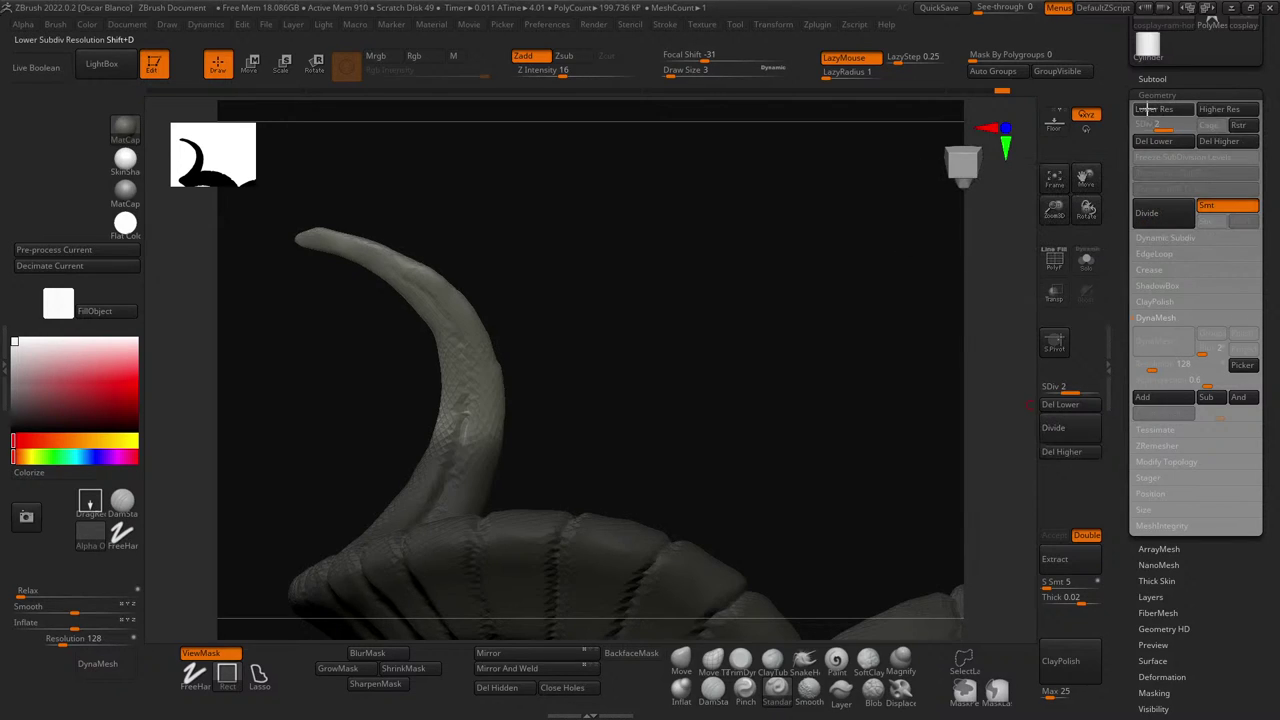
key(d)
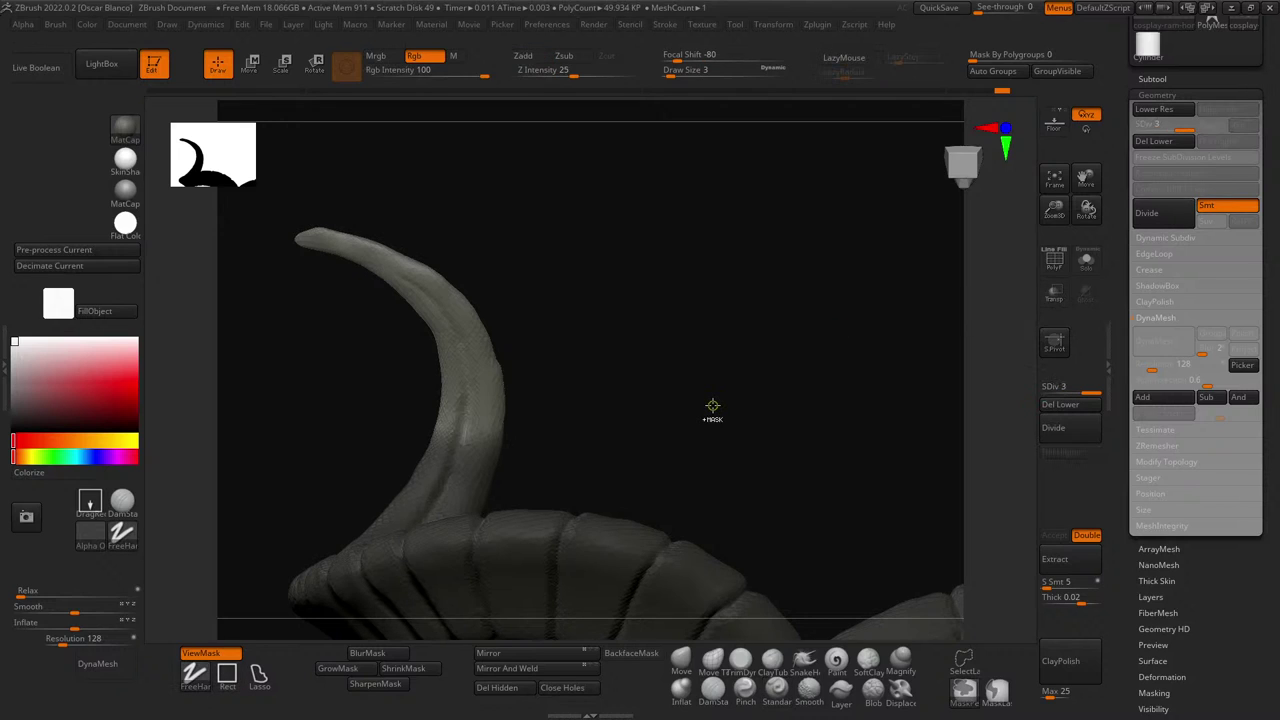
click(1158, 218)
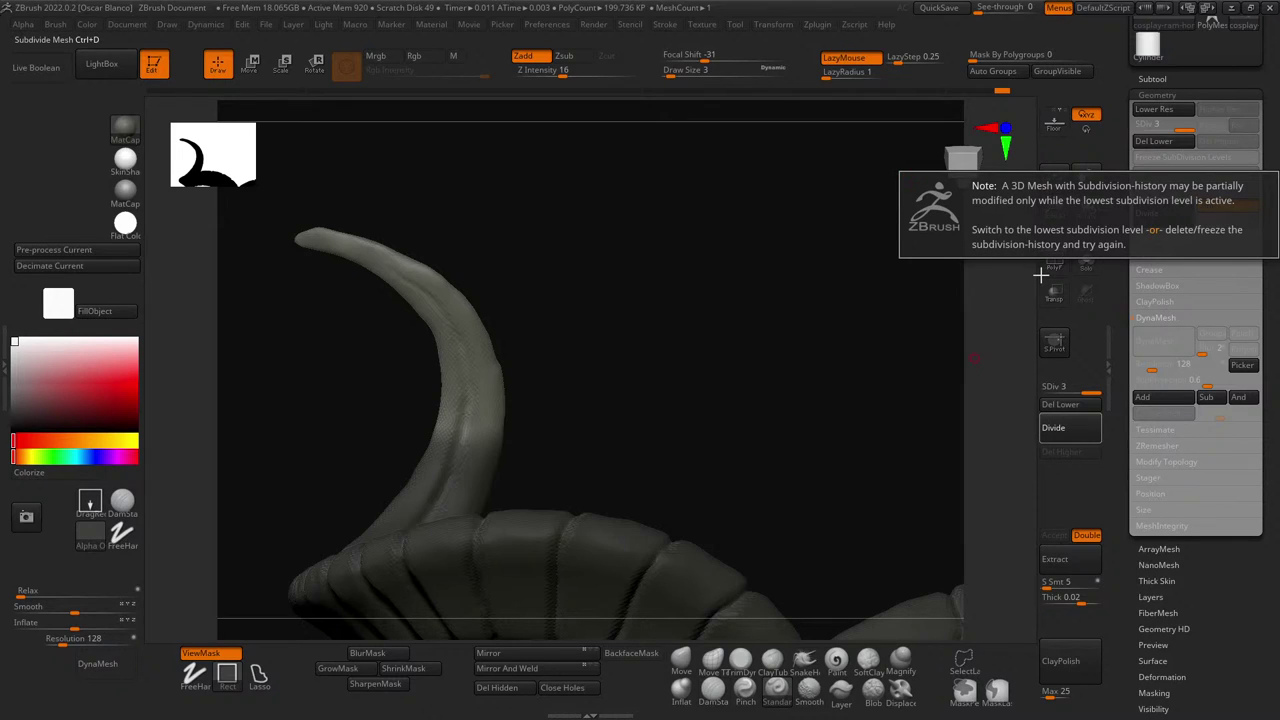
click(1180, 157)
click(1167, 175)
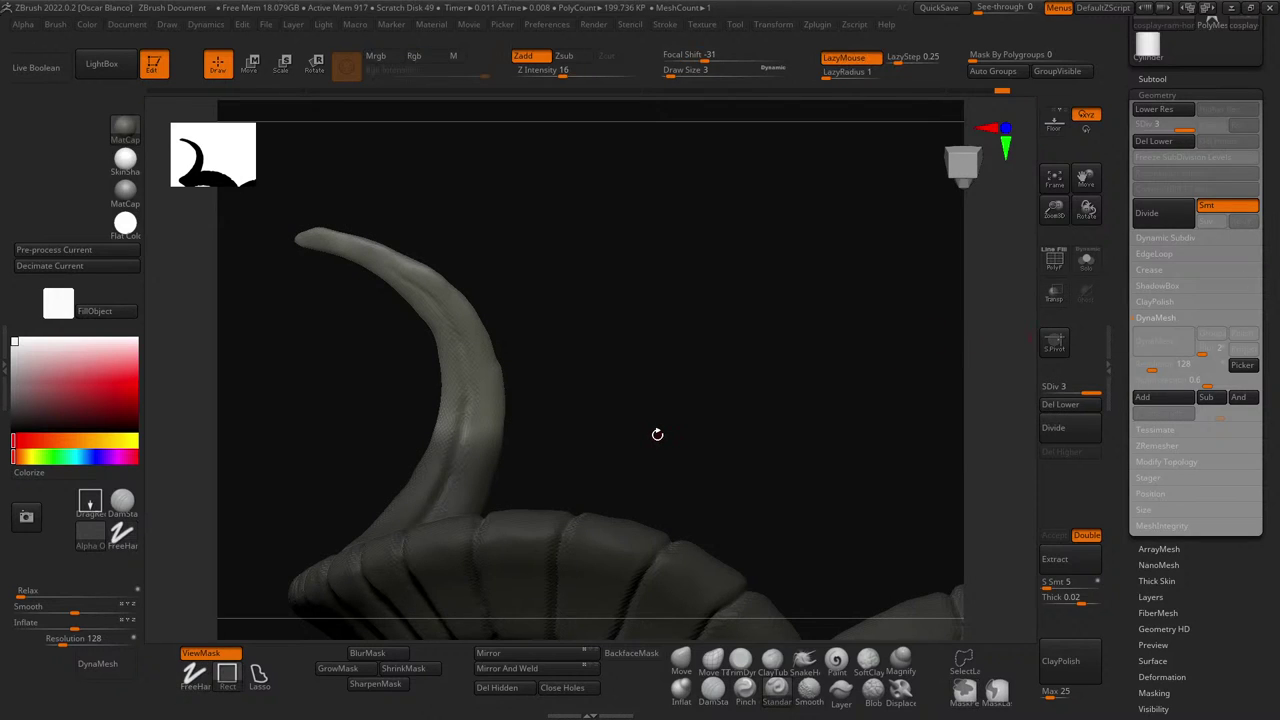
- Delete the lower subdivision levels and raise the horn's resolution, accepting Dynamic Subdiv
click(1179, 145)
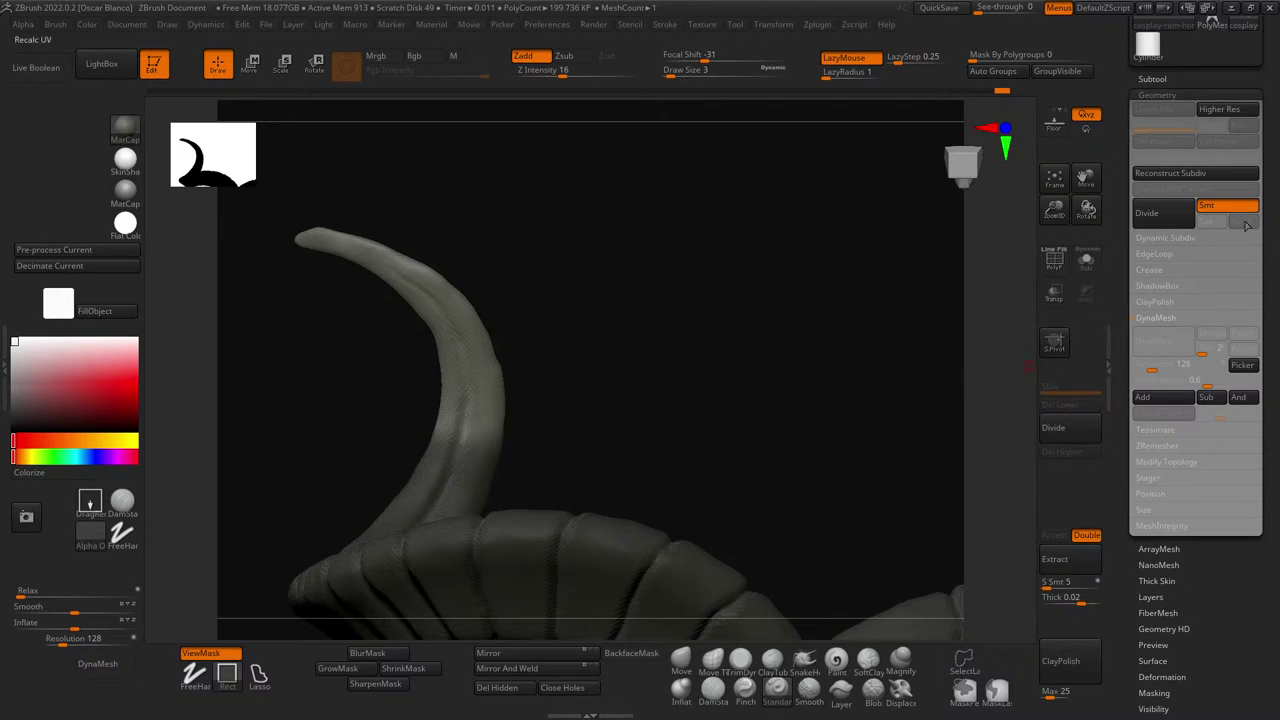
click(1206, 111)
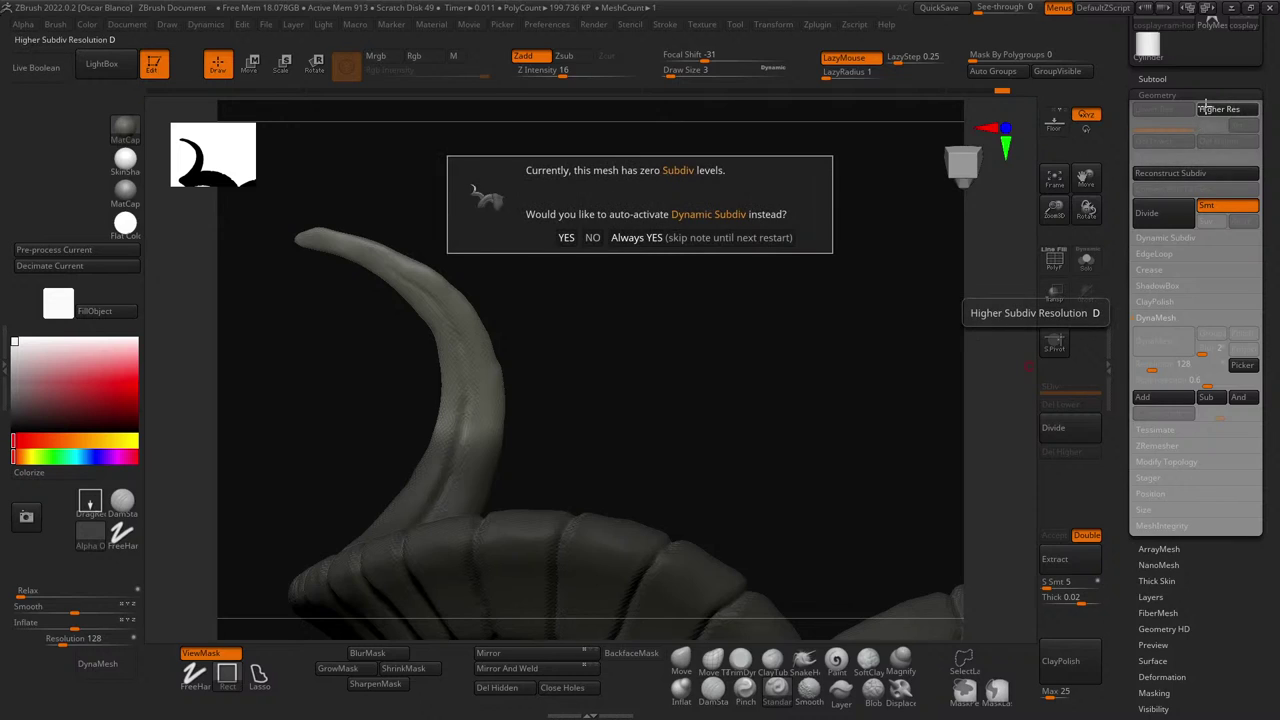
click(567, 238)
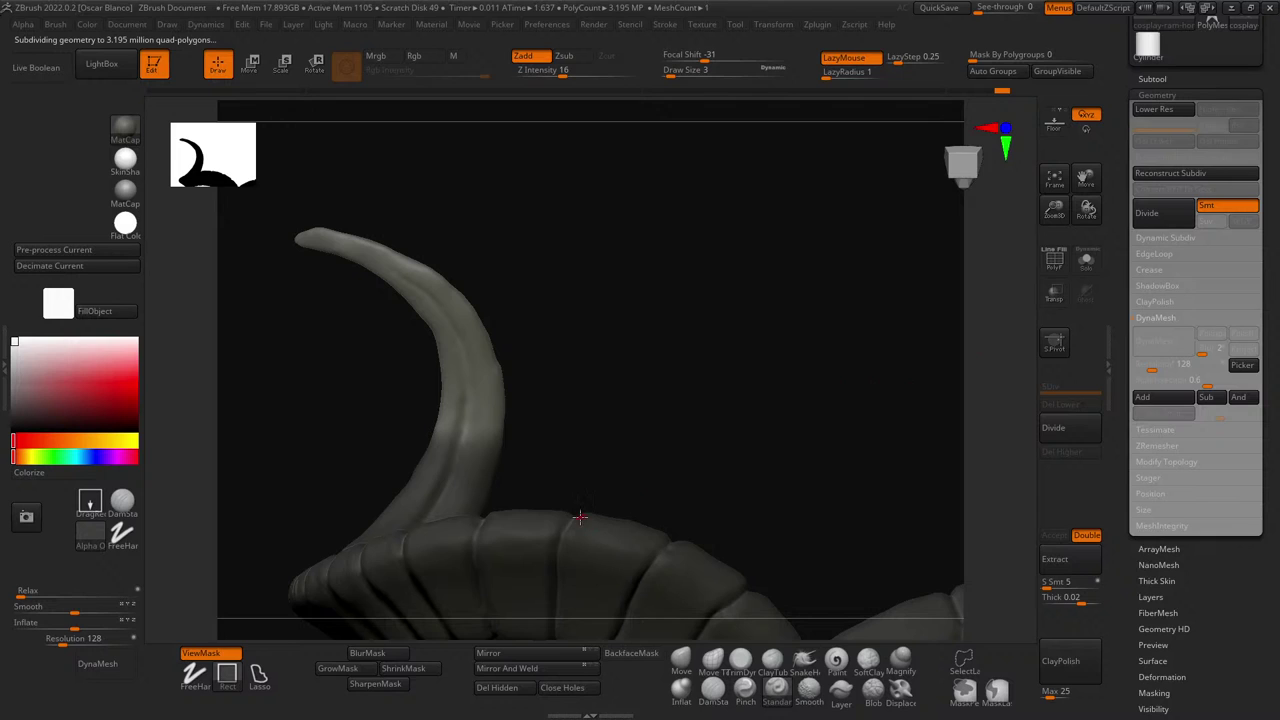
drag(594, 430, 543, 300)
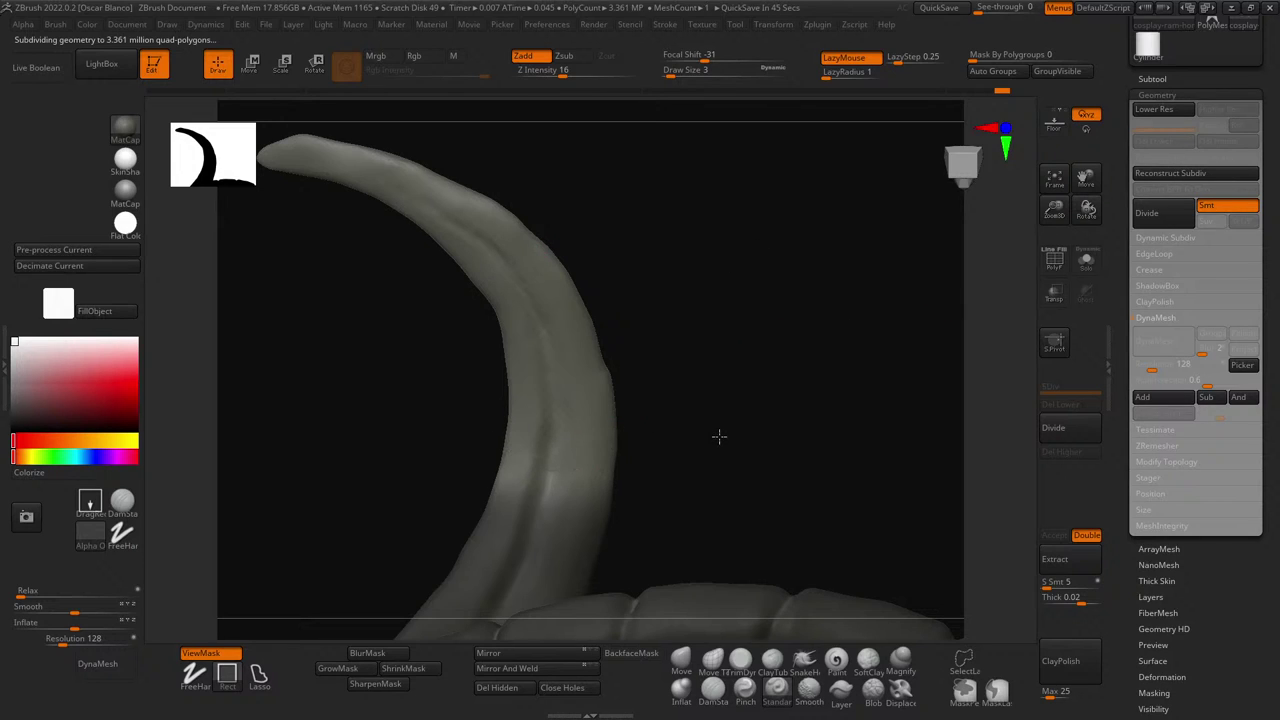
drag(676, 390, 675, 271)
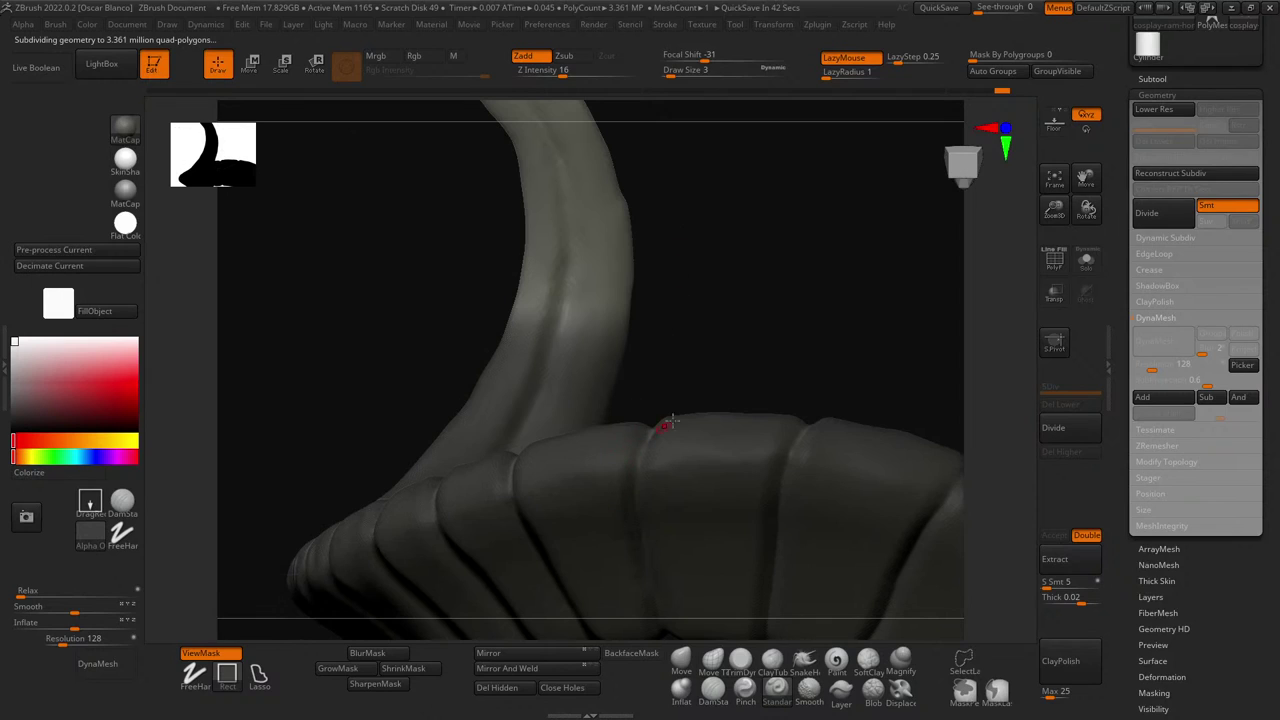
- Step back from the last local subdivision of the tip and clear the mask from the whole horn
key(ctrl+w)
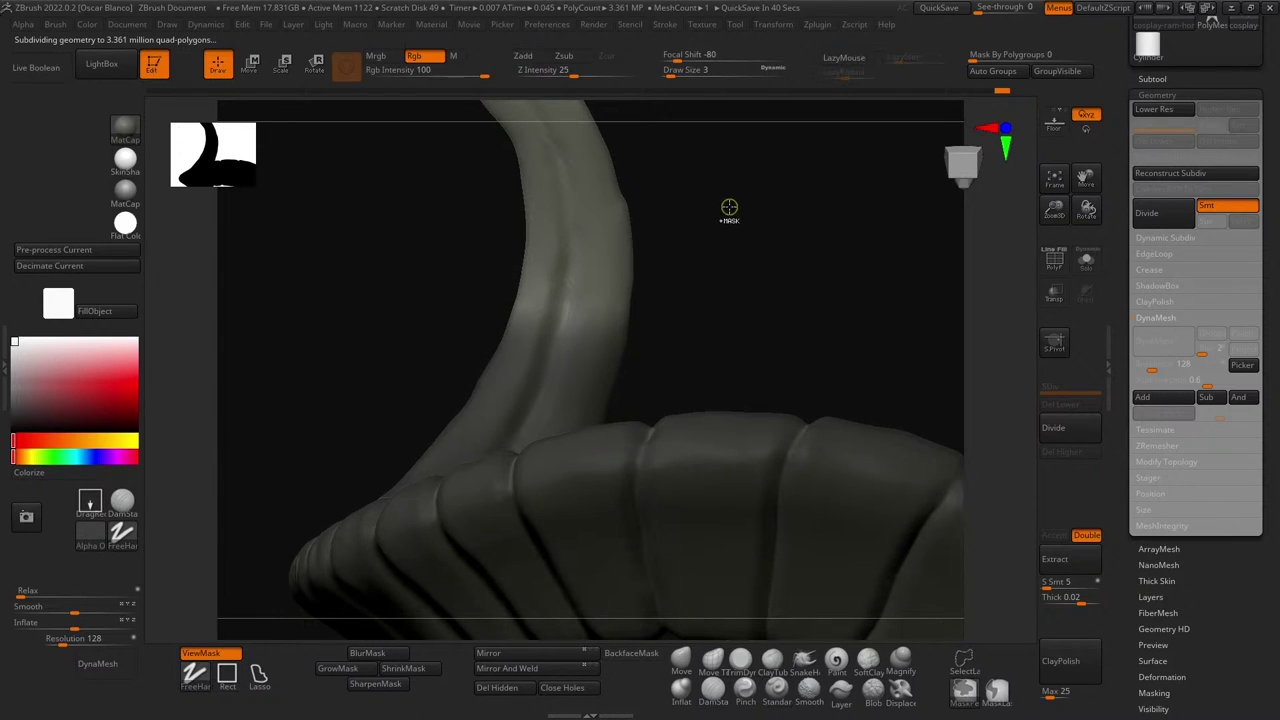
ctrl+drag(729, 207, 810, 318)
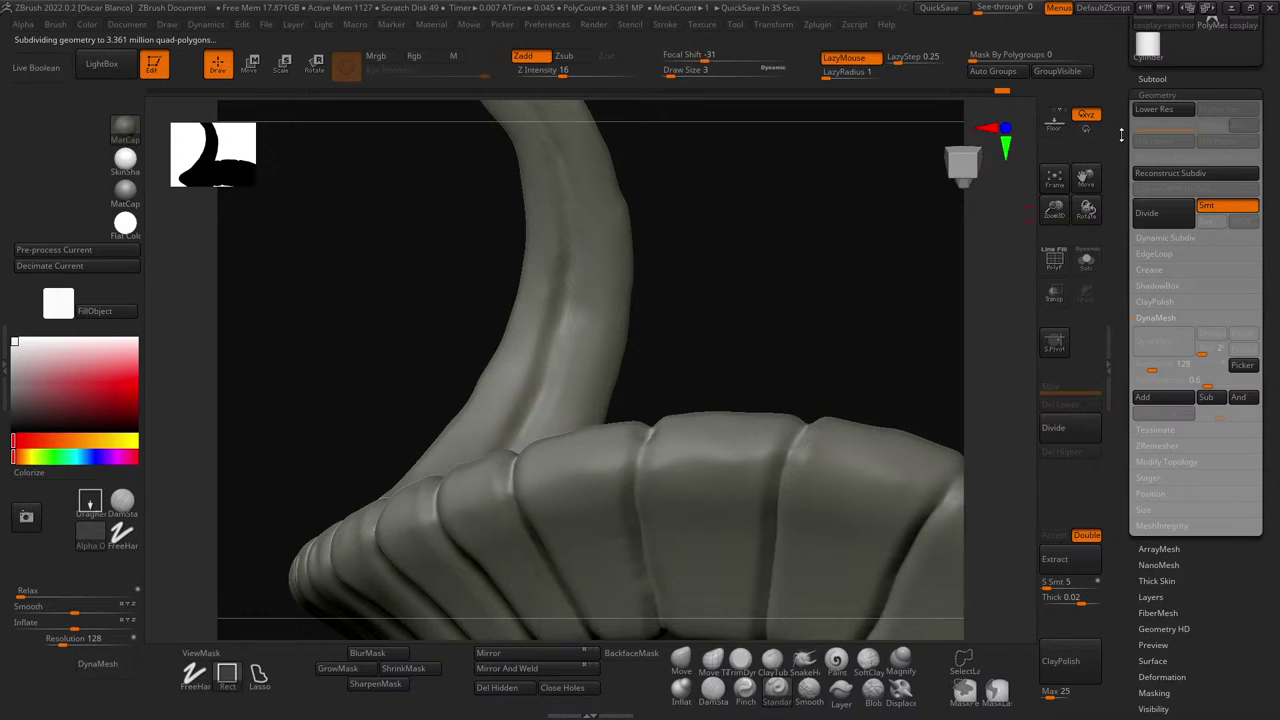
key(shift+d)
mouse_move(701, 299)
mouse_down()
mouse_move(757, 289)
mouse_move(720, 283)
mouse_up()
key(ctrl)
key(d)
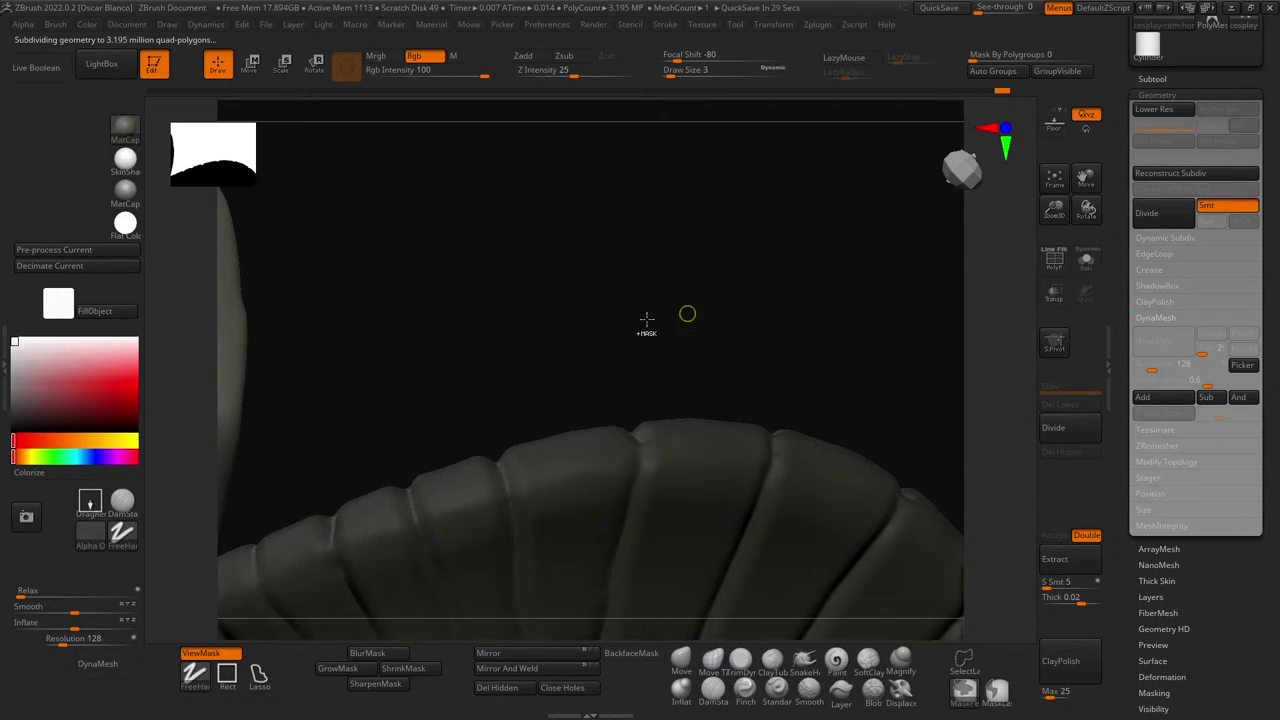
mouse_move(497, 343)
mouse_down()
mouse_move(600, 157)
mouse_move(565, 257)
mouse_move(594, 223)
mouse_move(560, 204)
mouse_up()
key(ctrl+space)
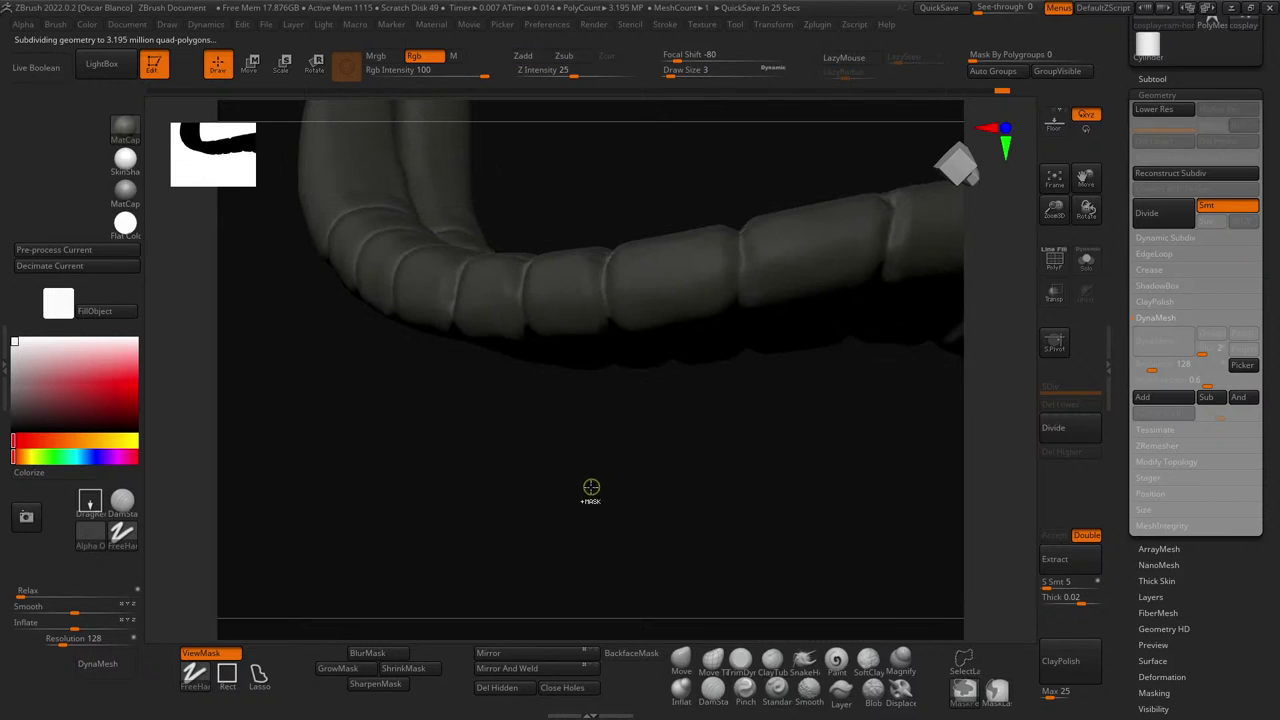
mouse_move(588, 489)
ctrl+mouse_down()
mouse_move(563, 494)
mouse_move(572, 523)
mouse_move(590, 496)
mouse_move(580, 471)
mouse_move(551, 594)
mouse_move(574, 249)
mouse_move(651, 243)
mouse_move(593, 453)
mouse_move(614, 403)
mouse_move(674, 340)
mouse_move(674, 274)
mouse_move(664, 412)
ctrl+mouse_up()
key(ctrl+shift)
alt+drag(722, 525, 707, 352)
- Switch to the DamStandard brush and set its Z Intensity to 43
click(713, 692)
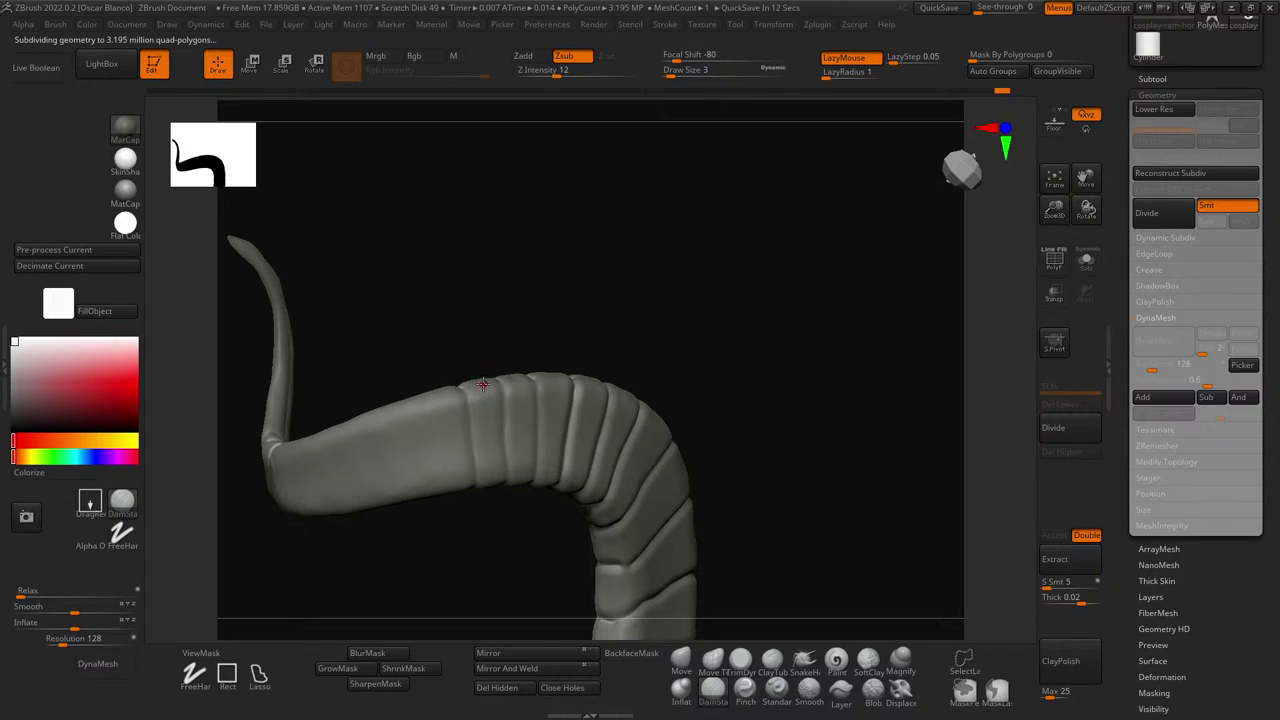
drag(556, 74, 592, 74)
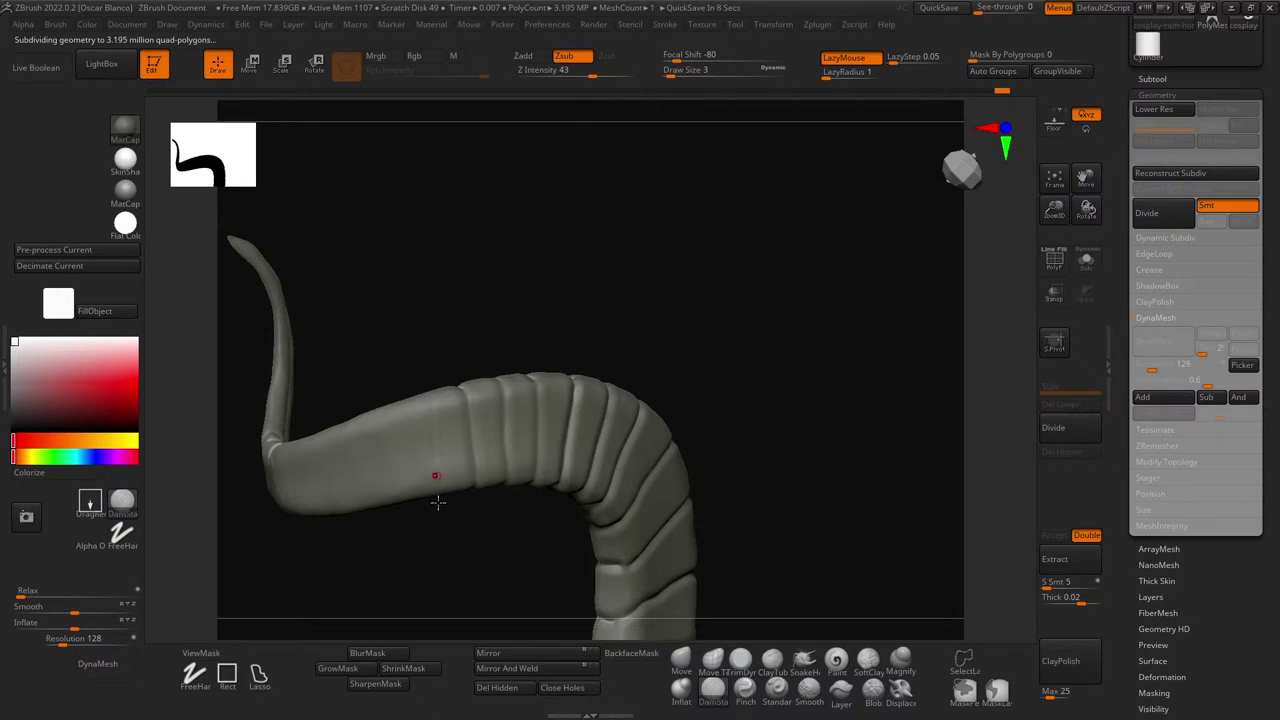
- Undo the subdivision and masking changes until the horn is back at subdivision level 3 without a mask
click(1155, 109)
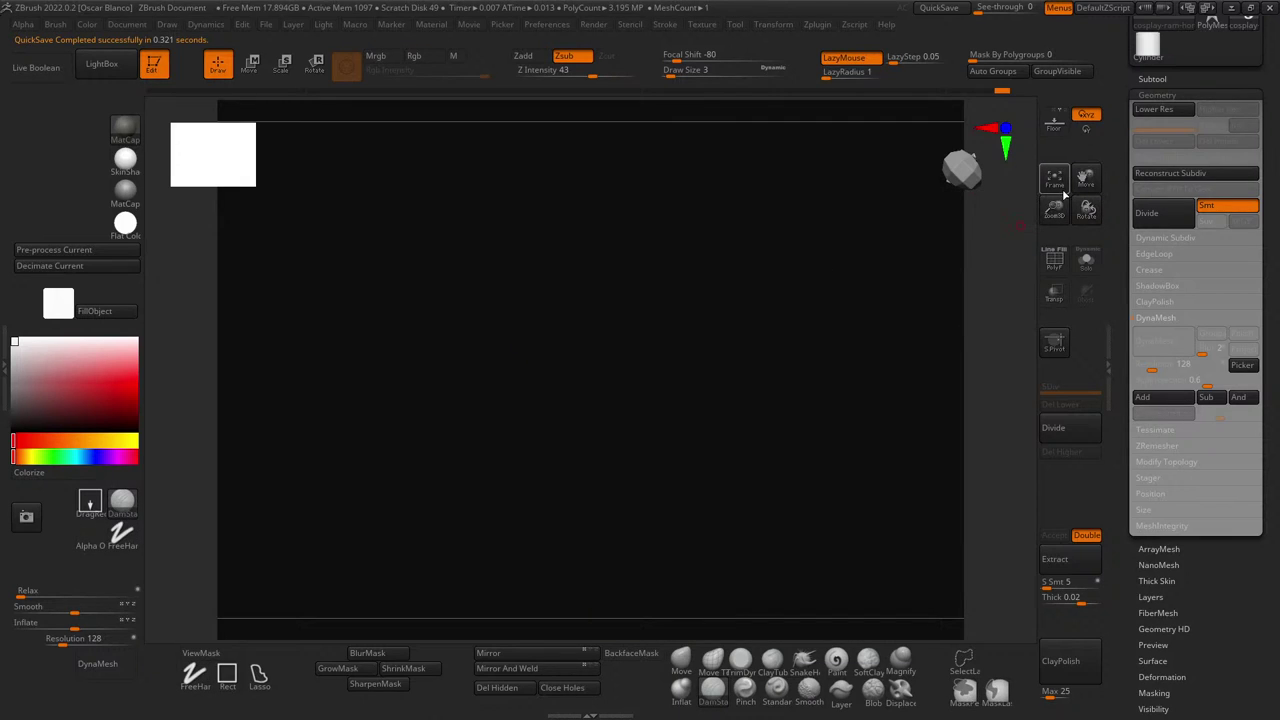
key(ctrl)
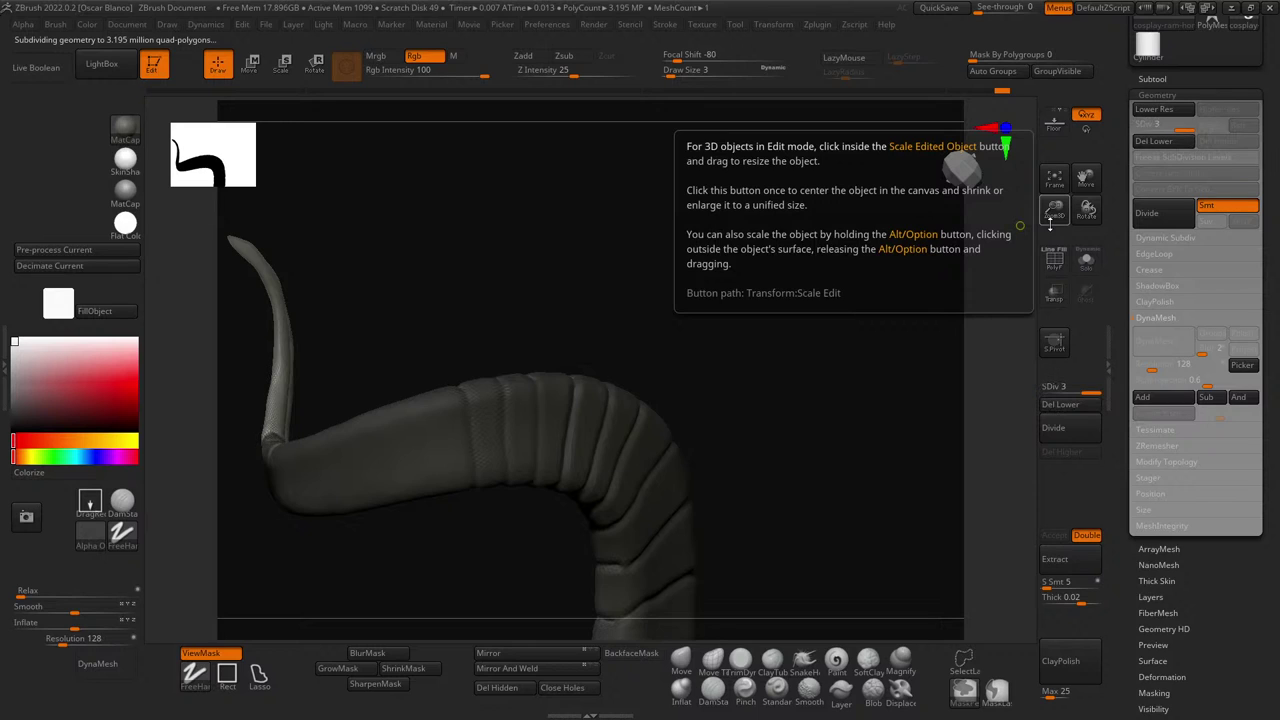
key(ctrl)
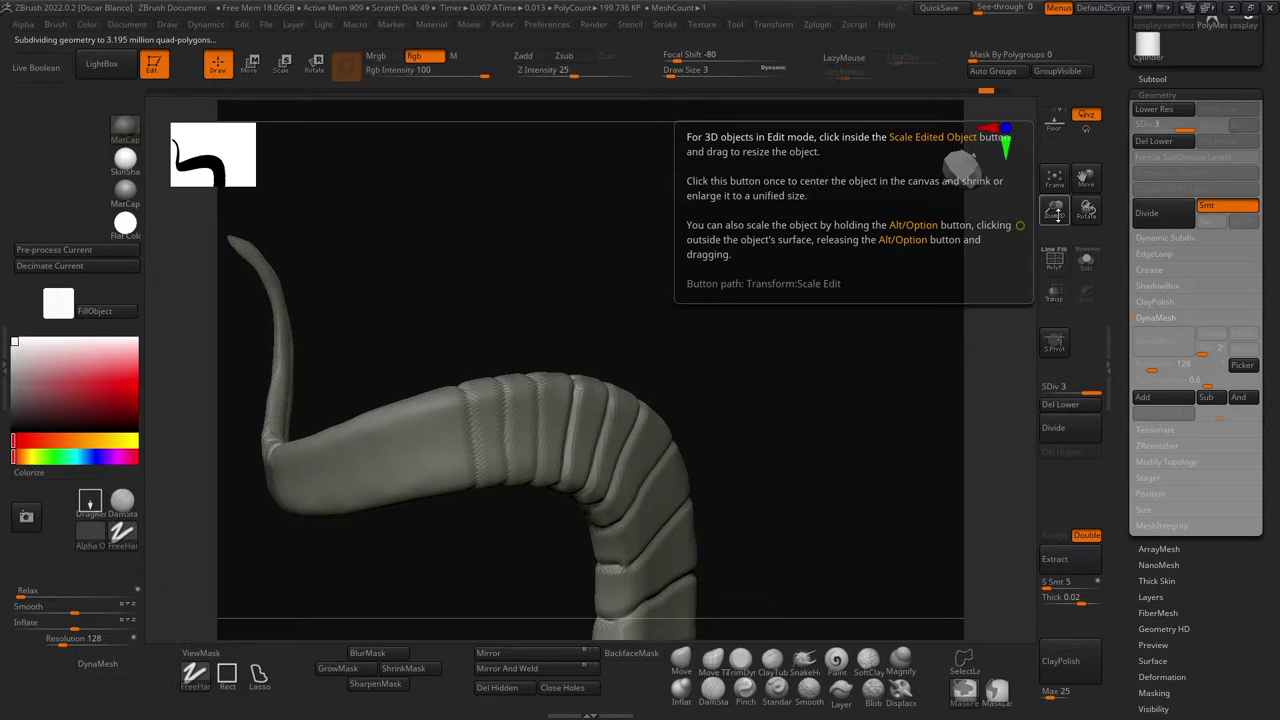
- Subdivide the whole horn once to bring it to subdivision level 4
drag(429, 351, 374, 354)
drag(678, 318, 627, 498)
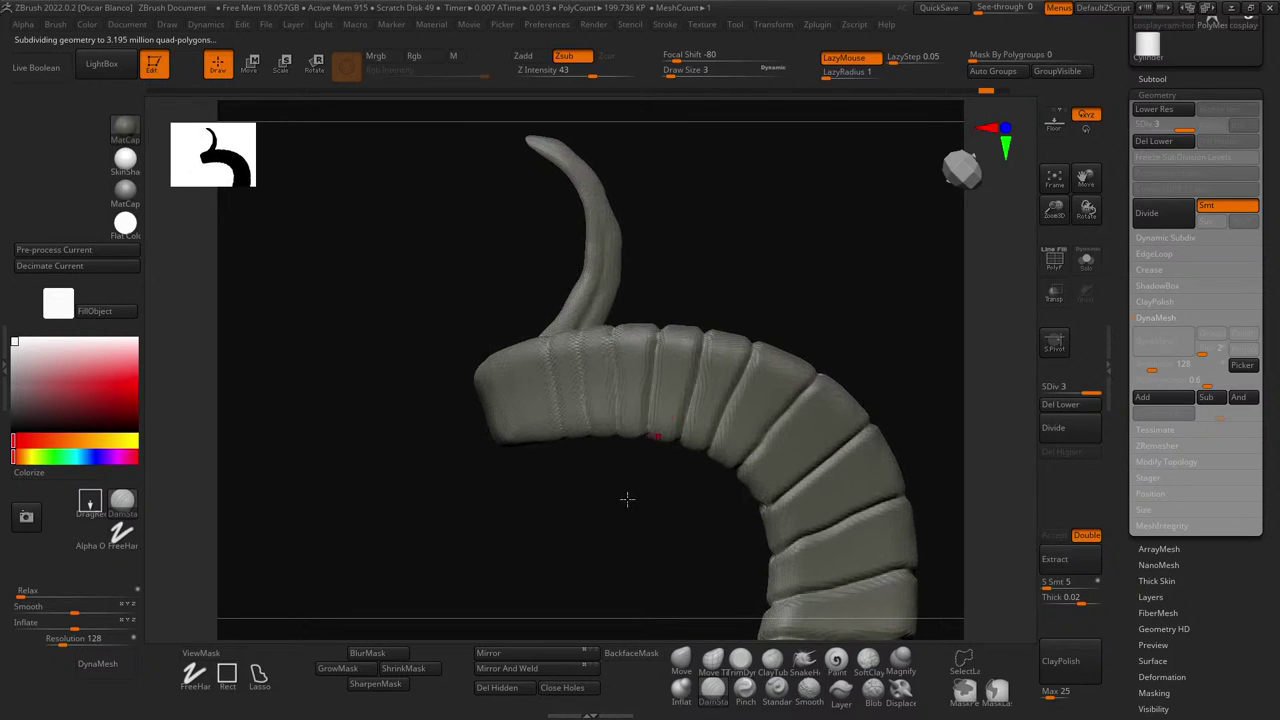
right_click(601, 546)
ctrl+right_drag(423, 394, 420, 490)
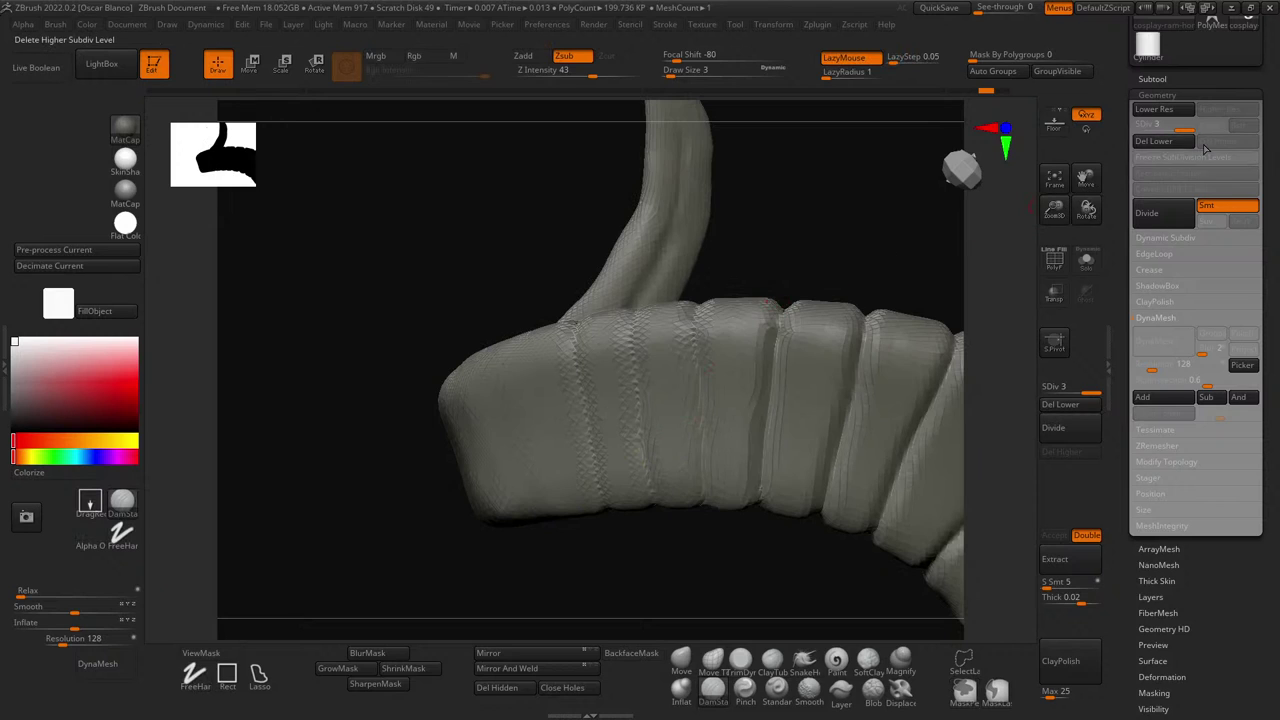
click(1147, 213)
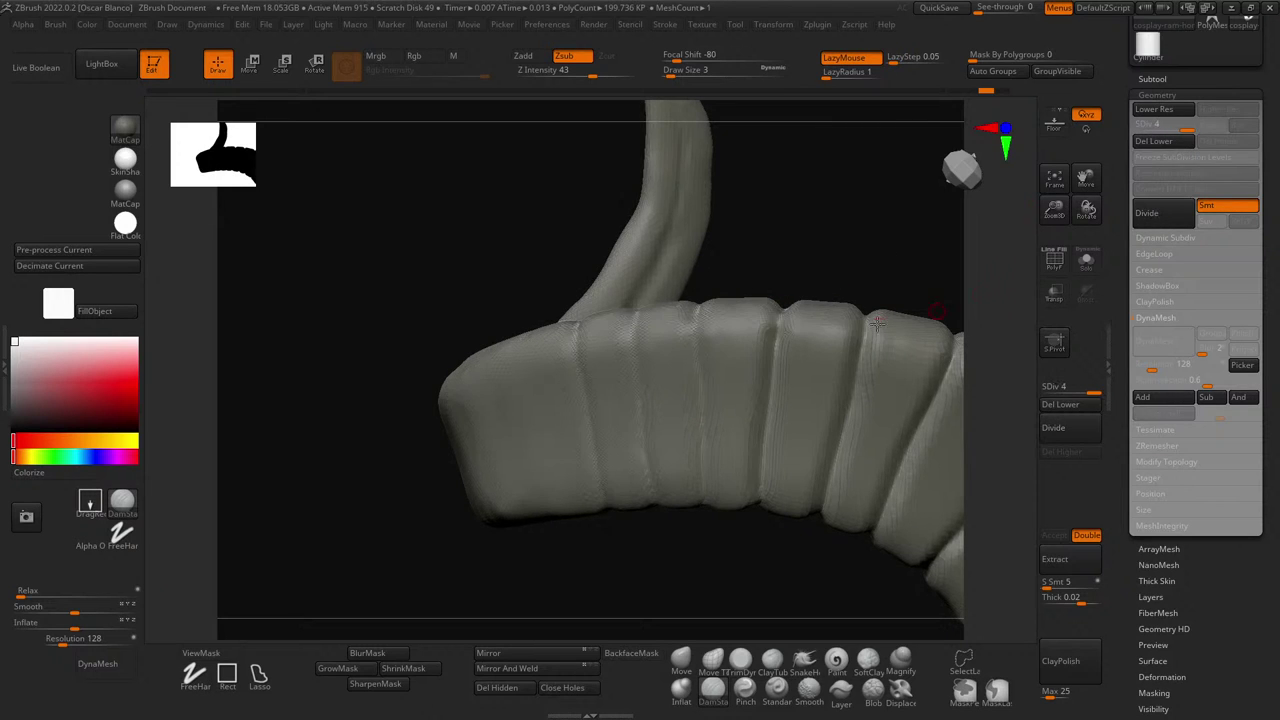
drag(774, 240, 601, 250)
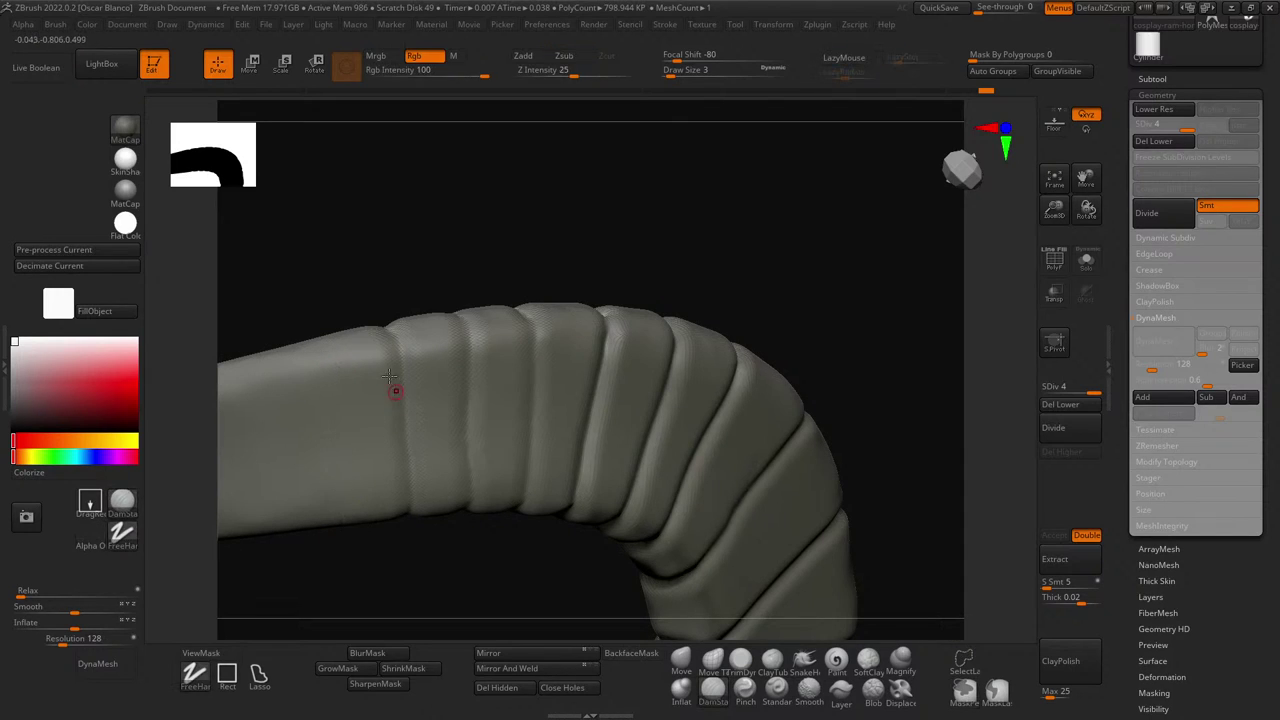
key(ctrl+z)
- Switch to the Standard brush and extend the lengthwise groove along the thin end section toward the tip at Draw Size 3, Z Intensity 16
alt+drag(476, 268, 850, 408)
right_drag(651, 372, 769, 301)
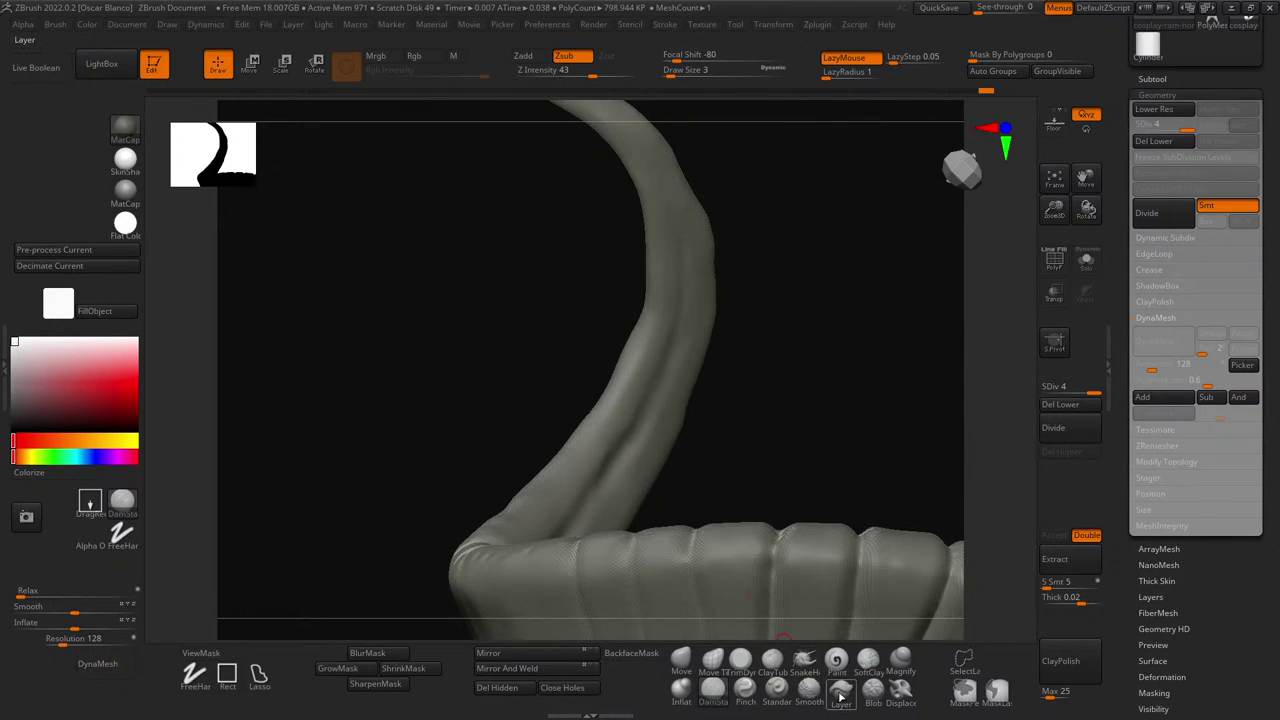
click(778, 690)
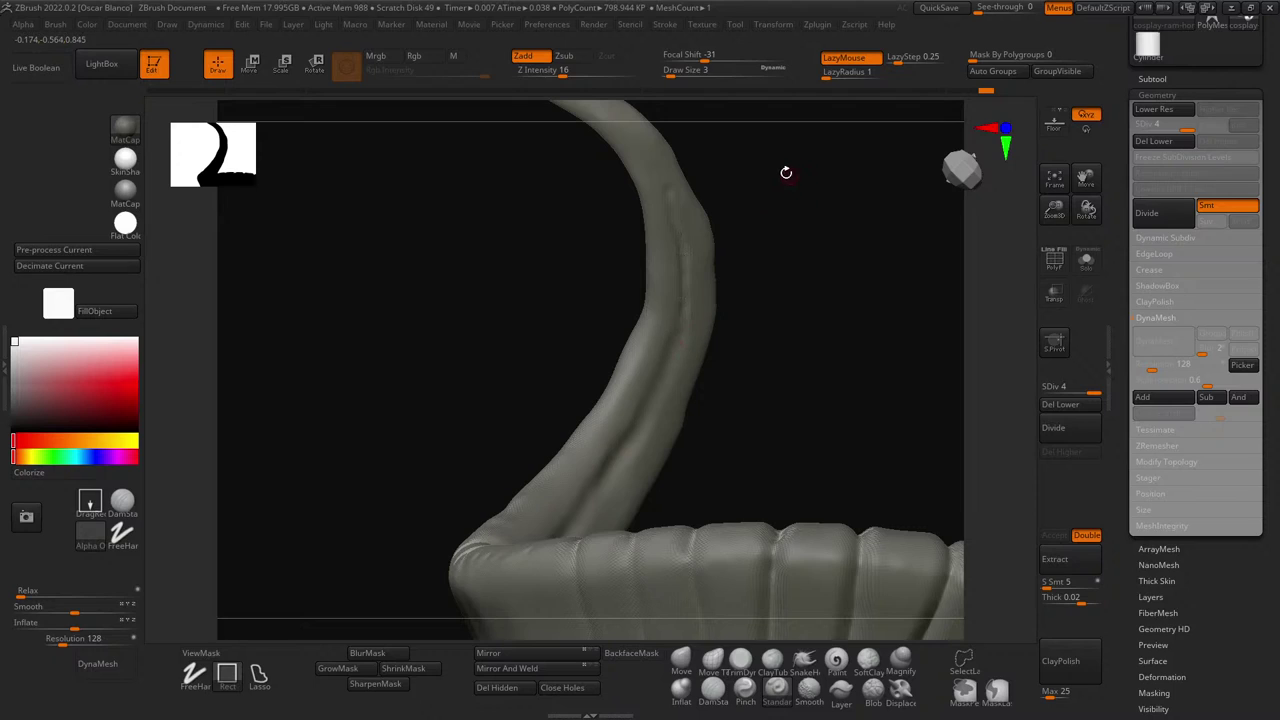
drag(786, 172, 686, 263)
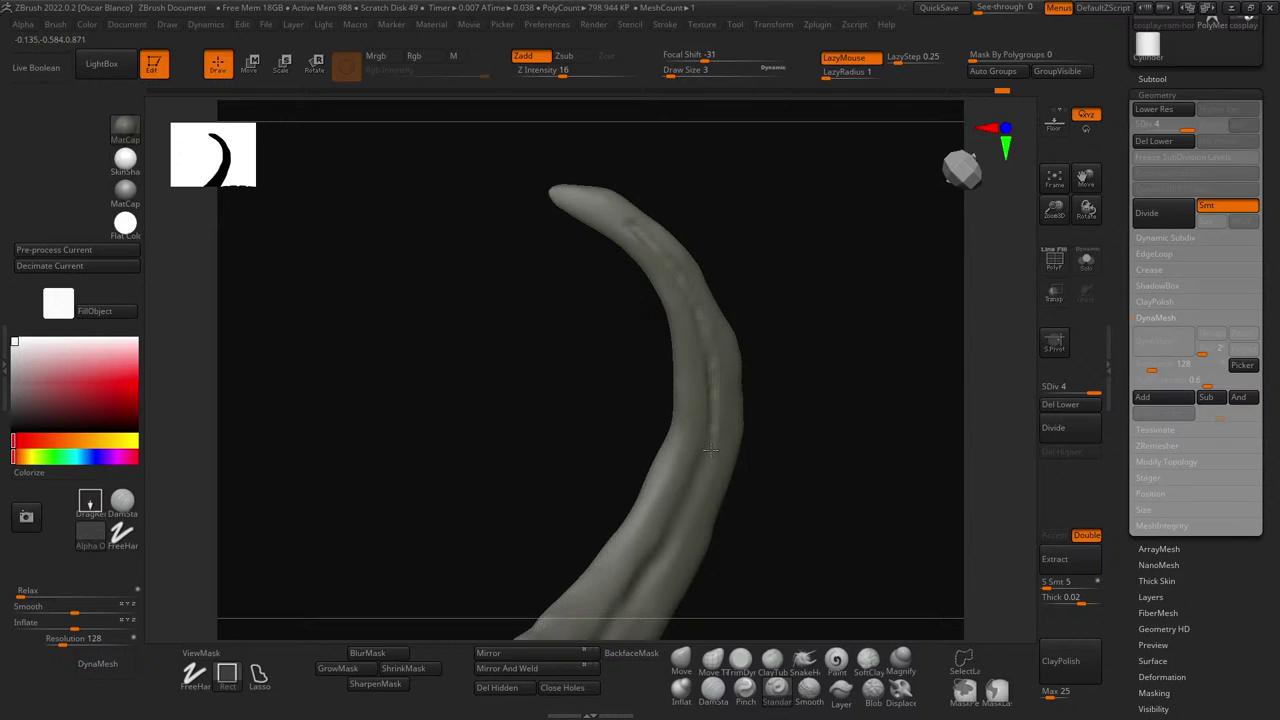
- Reduce the Standard brush to Draw Size 2, extend the groove onto the horn's very tip and smooth it there
key(bracketleft)
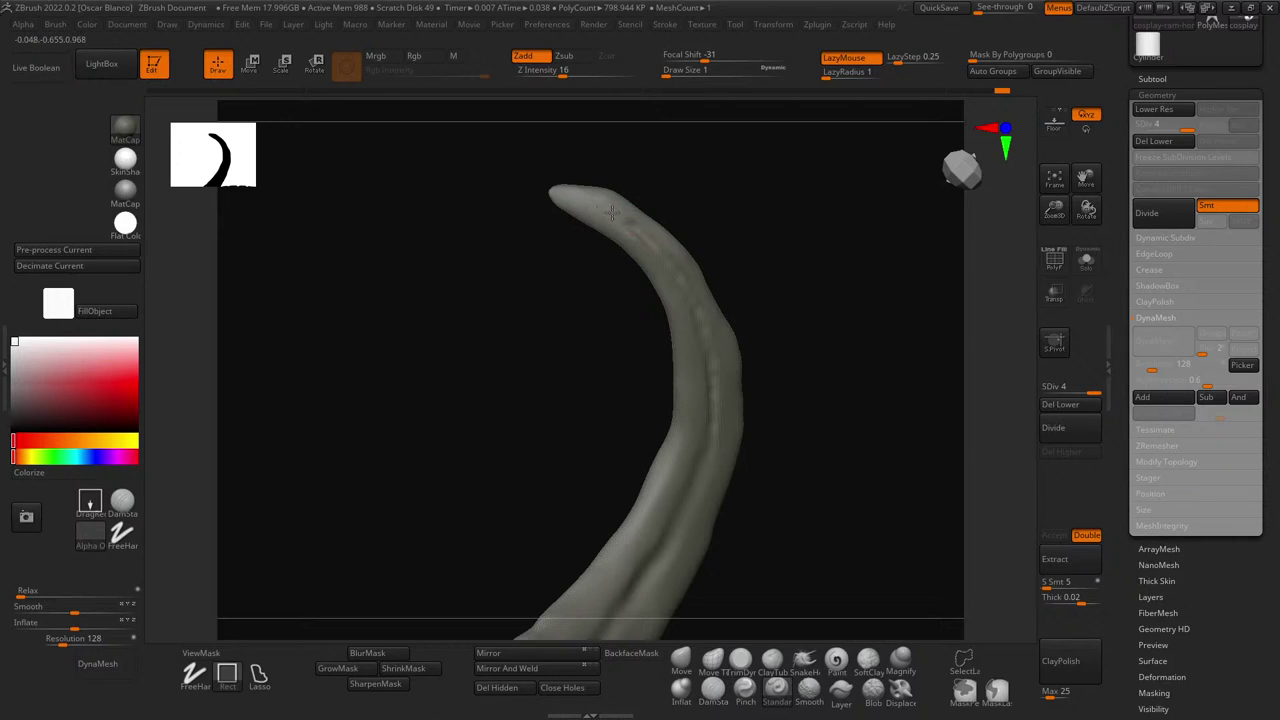
key(bracketright)
key(shift)
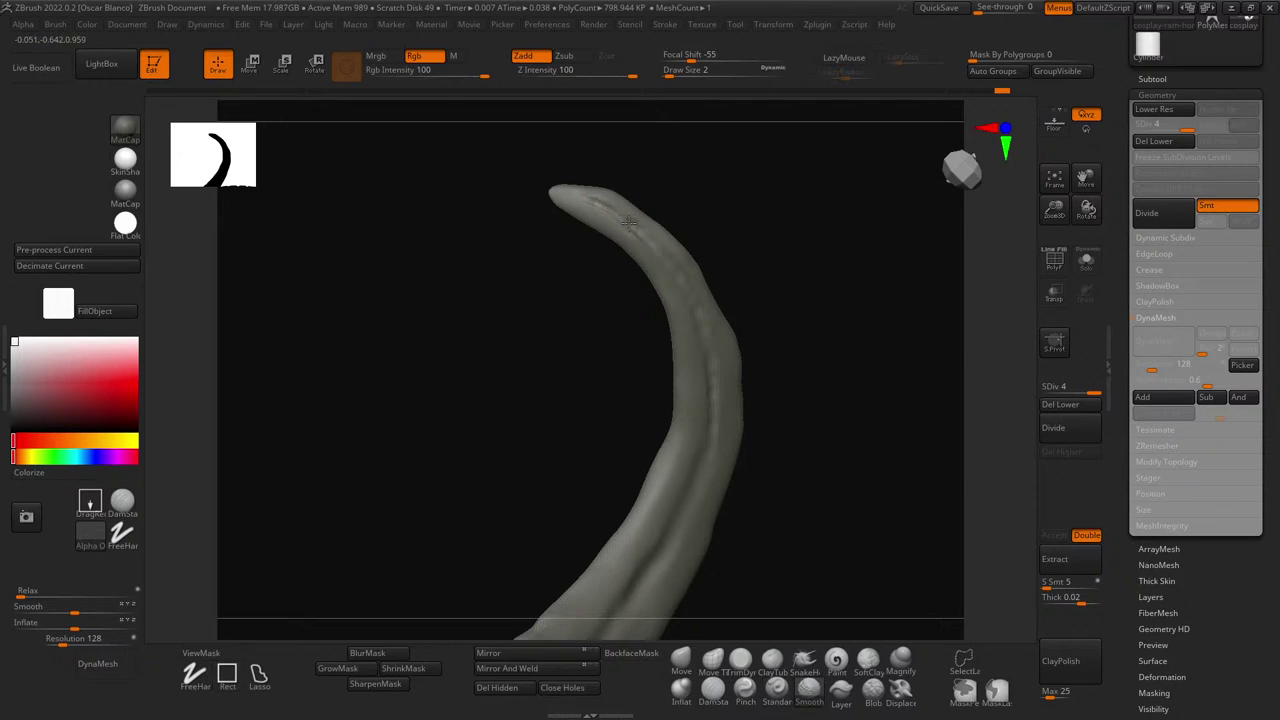
key(shift)
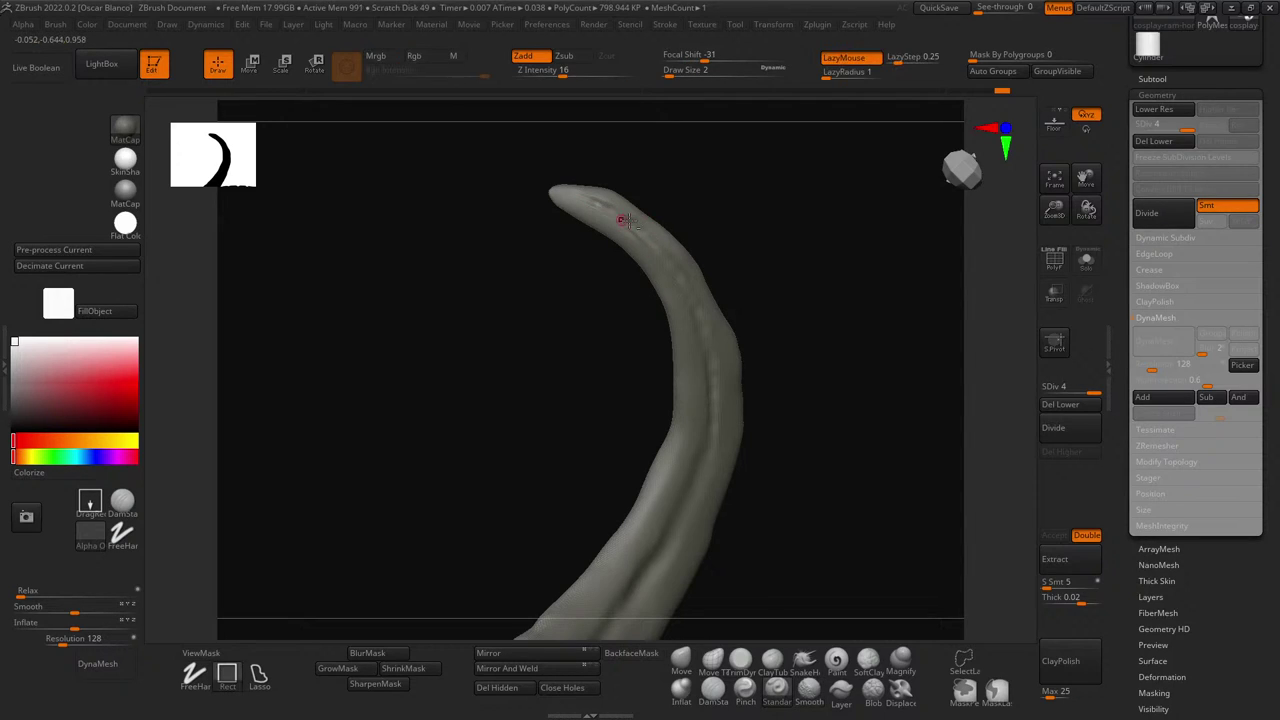
- Deepen the lengthwise groove along the horn's thin end section with the Standard brush at Draw Size 4
drag(740, 230, 733, 420)
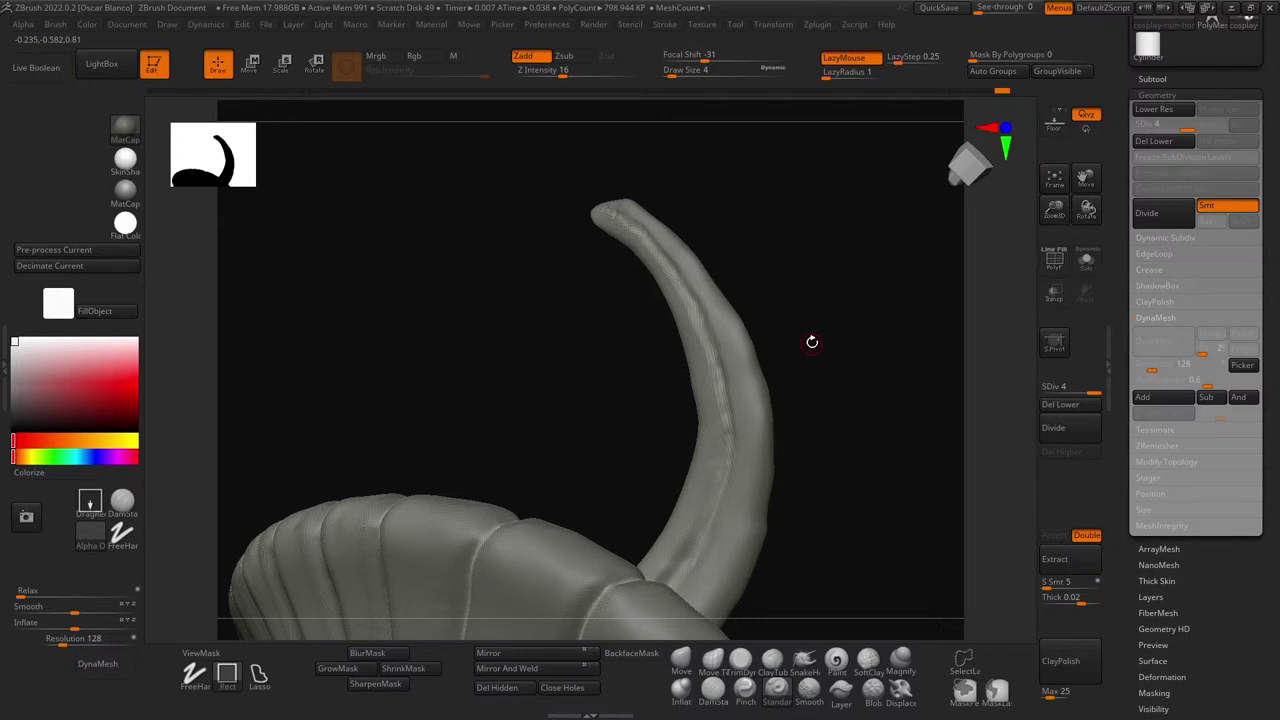
drag(812, 342, 700, 360)
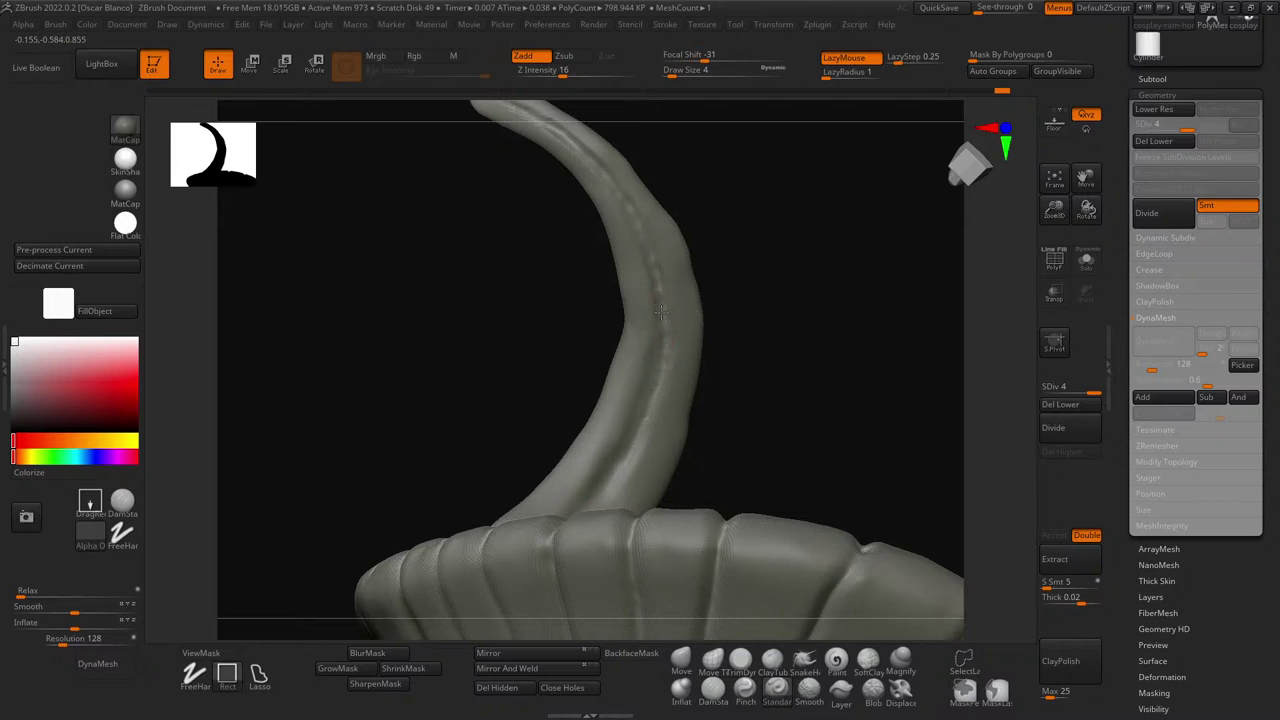
key(ctrl)
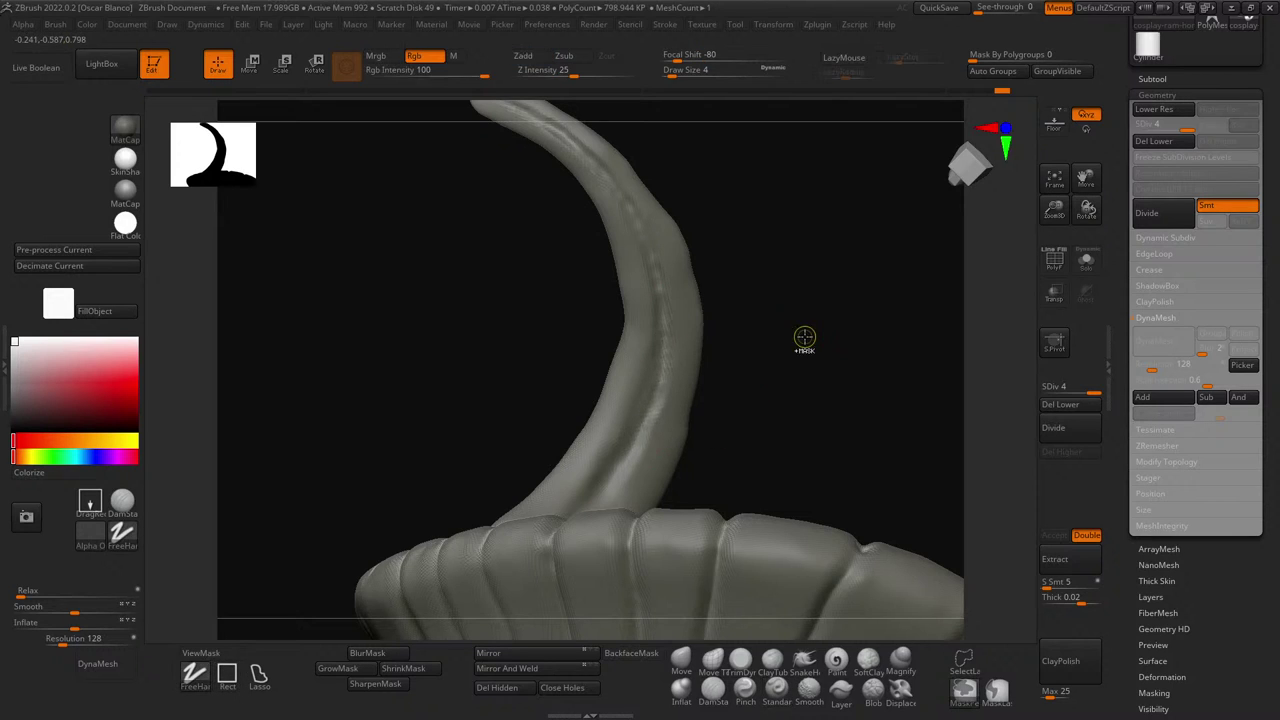
- Switch to the DamStandard brush and try a ring groove across the smooth section beyond the last ring, undoing the stroke
drag(463, 326, 677, 292)
mouse_move(814, 451)
mouse_down()
mouse_move(786, 249)
mouse_move(808, 320)
mouse_move(649, 423)
mouse_move(474, 457)
mouse_move(489, 443)
mouse_move(443, 423)
mouse_move(501, 453)
mouse_up()
mouse_move(414, 451)
mouse_down()
mouse_move(349, 486)
mouse_move(380, 491)
mouse_move(486, 417)
mouse_move(336, 353)
mouse_move(257, 353)
mouse_up()
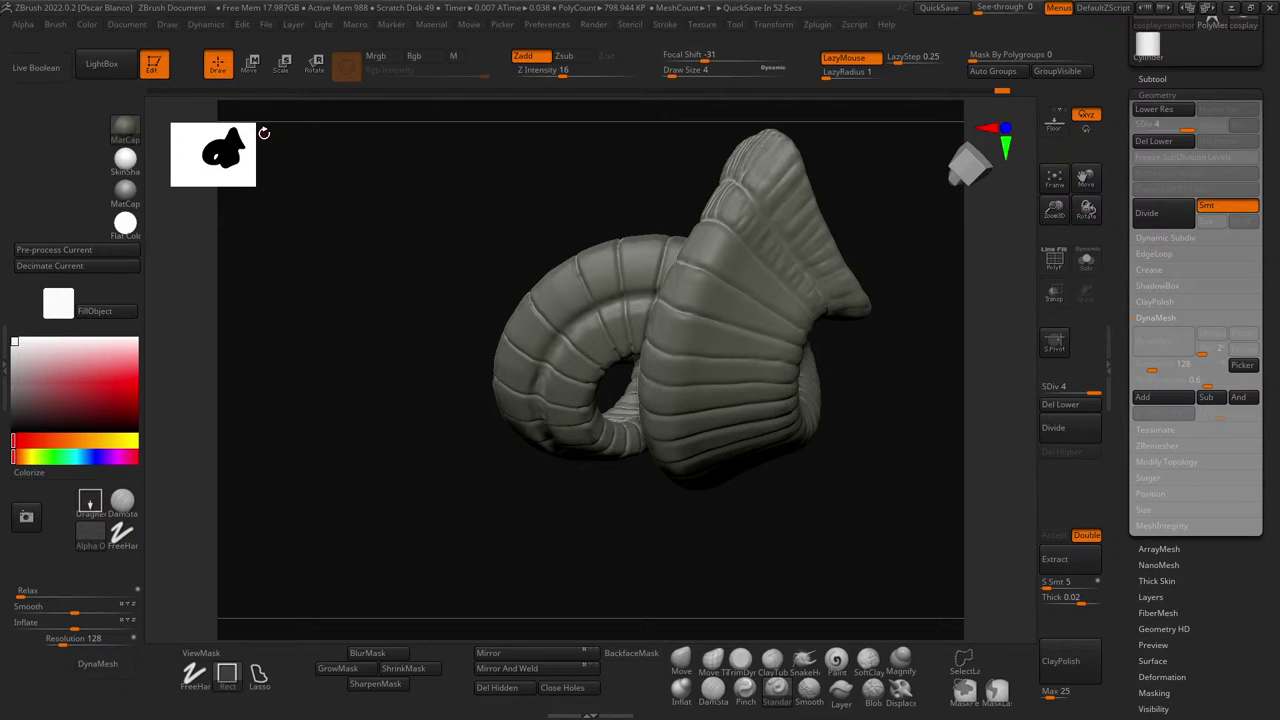
alt+drag(345, 249, 280, 249)
drag(431, 434, 684, 367)
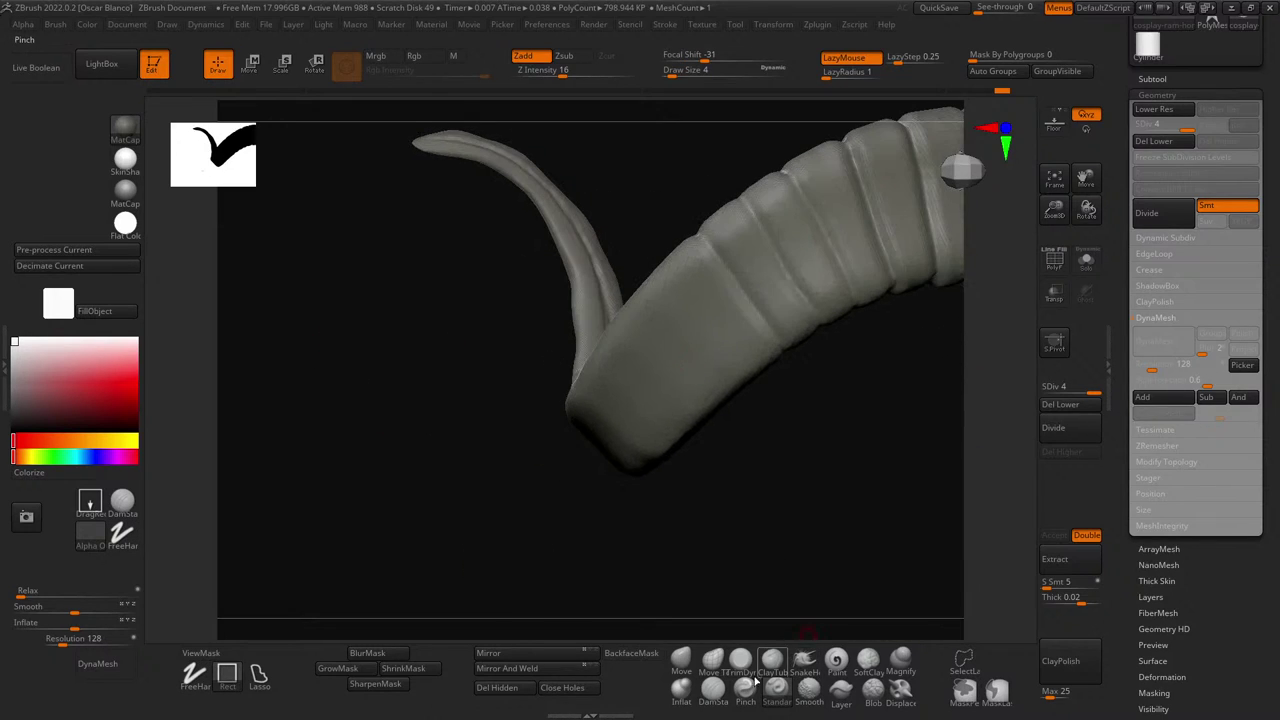
click(713, 690)
drag(673, 274, 744, 362)
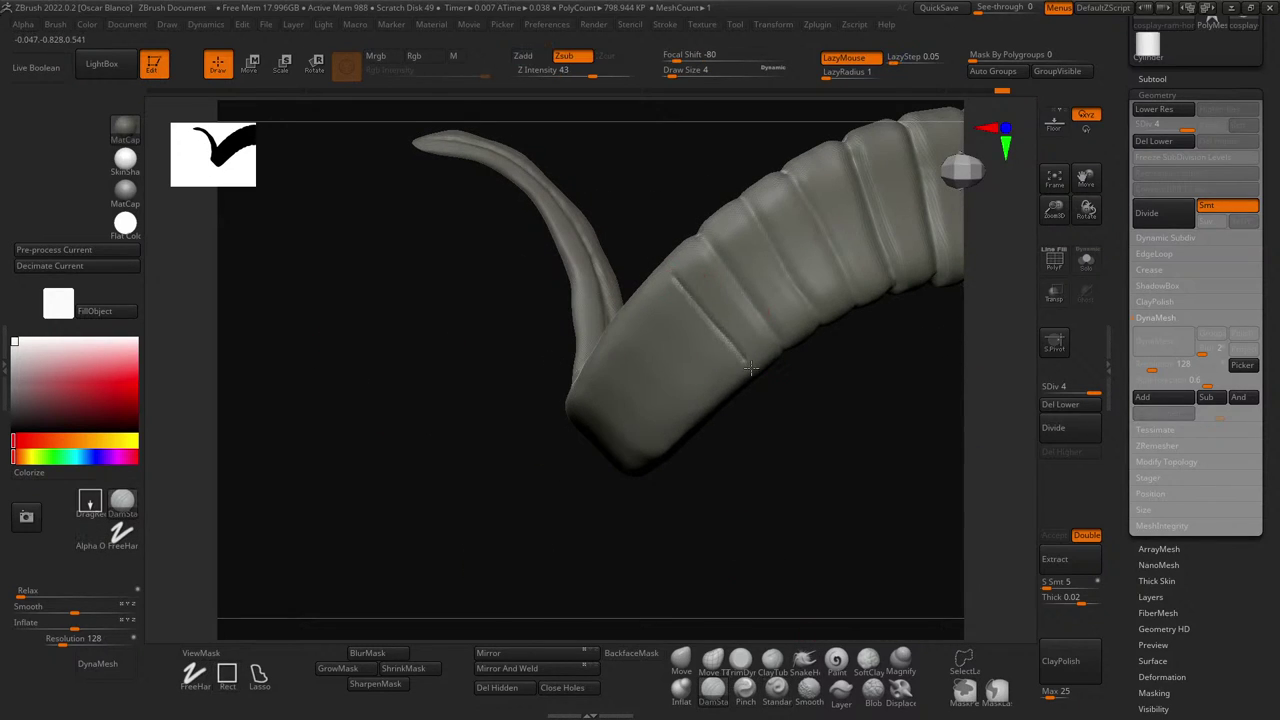
key(ctrl+z)
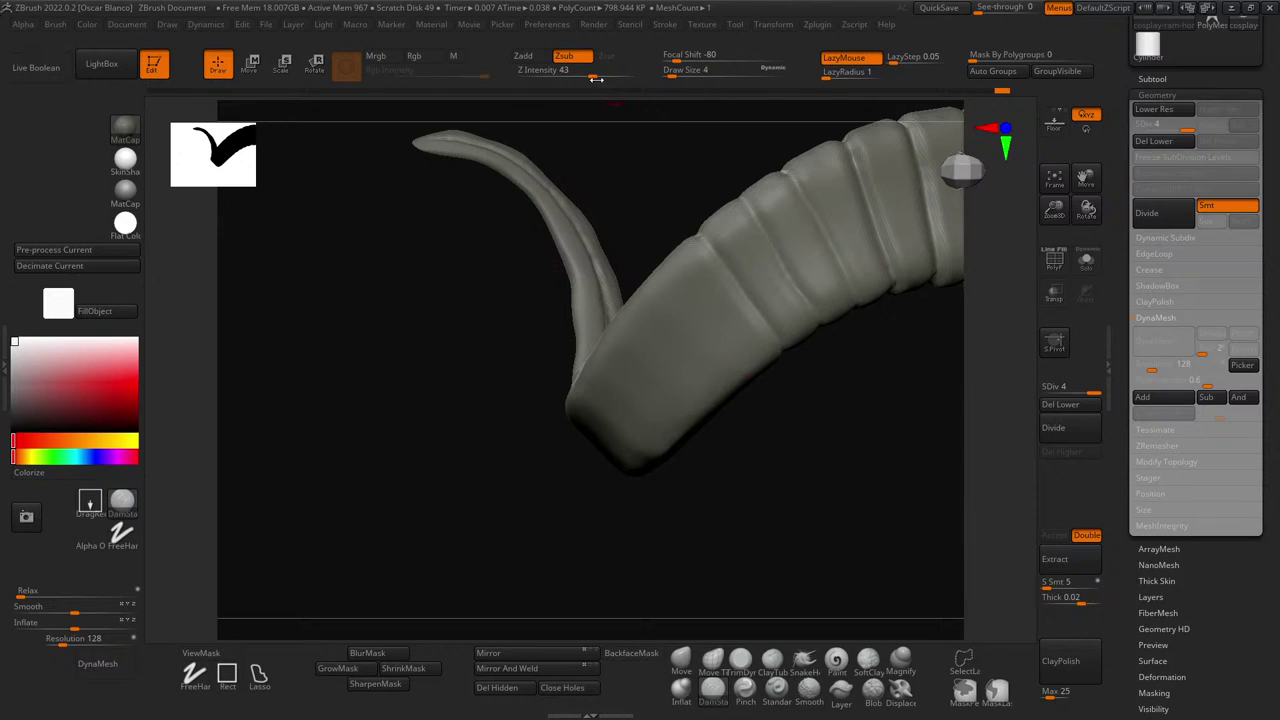
- Try a softer ring groove across the smooth section with DamStandard at Z Intensity 31 and Draw Size 5
drag(581, 78, 569, 78)
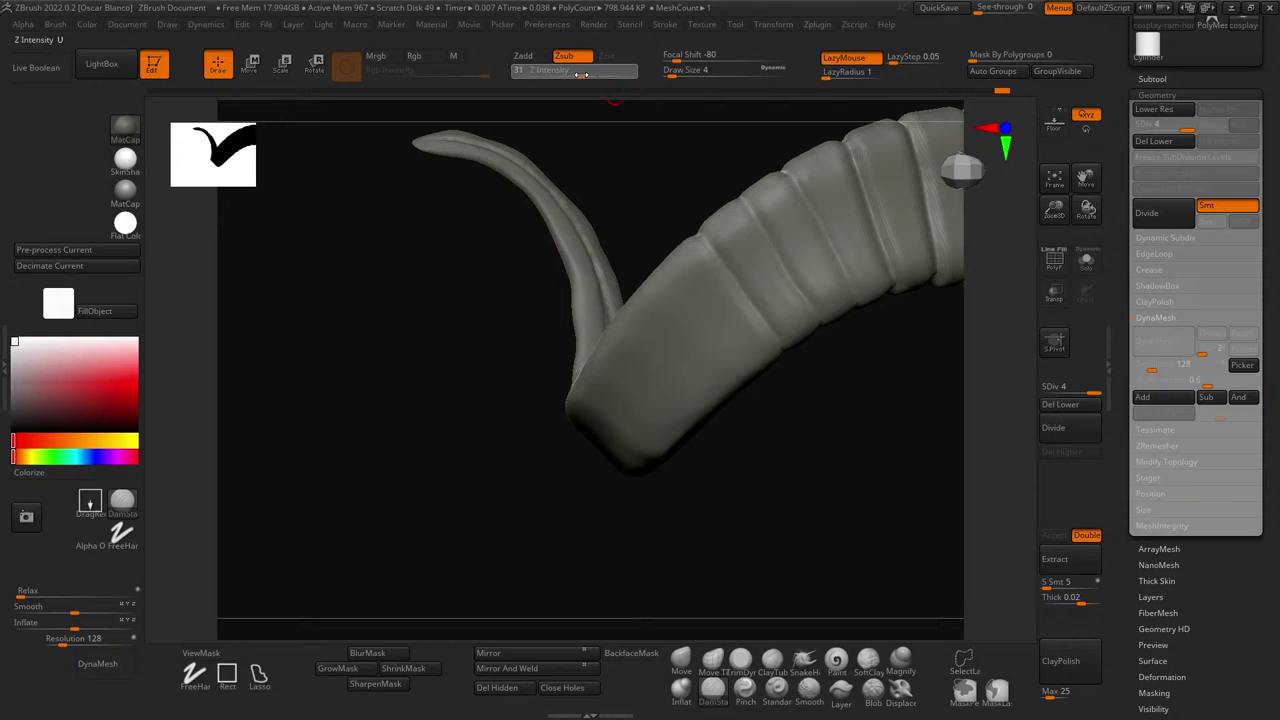
drag(681, 281, 753, 365)
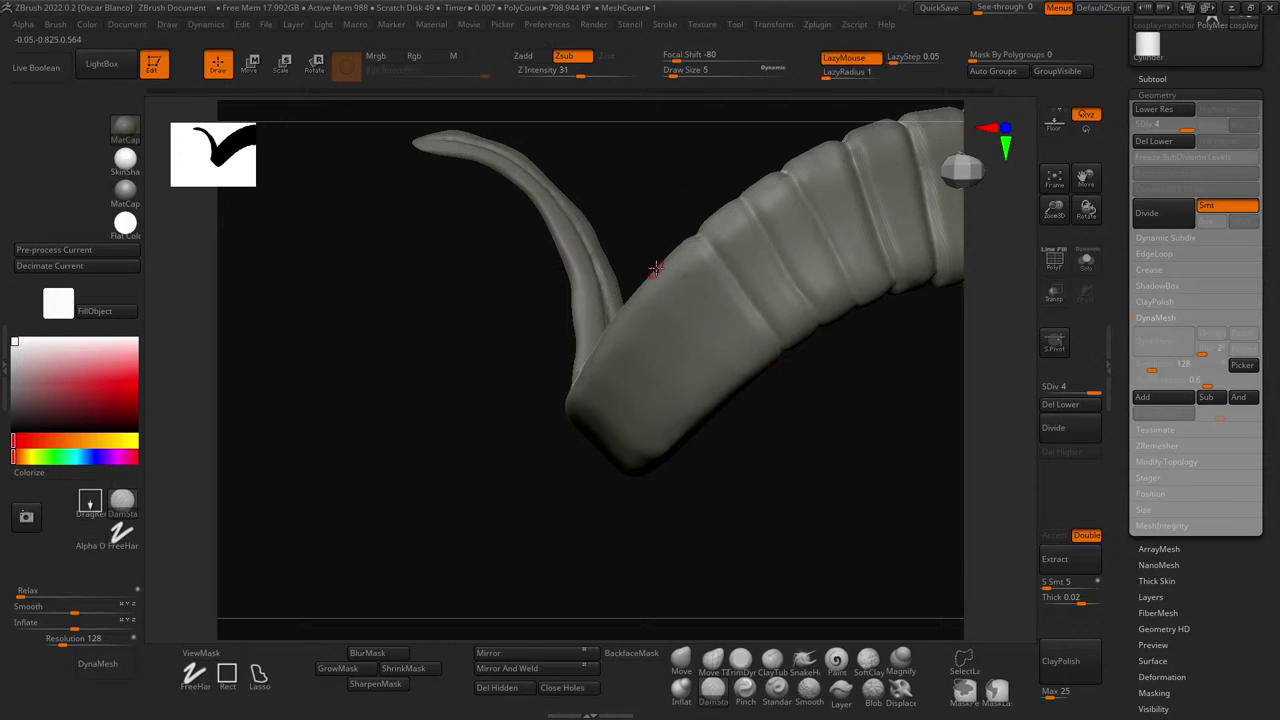
drag(651, 271, 760, 378)
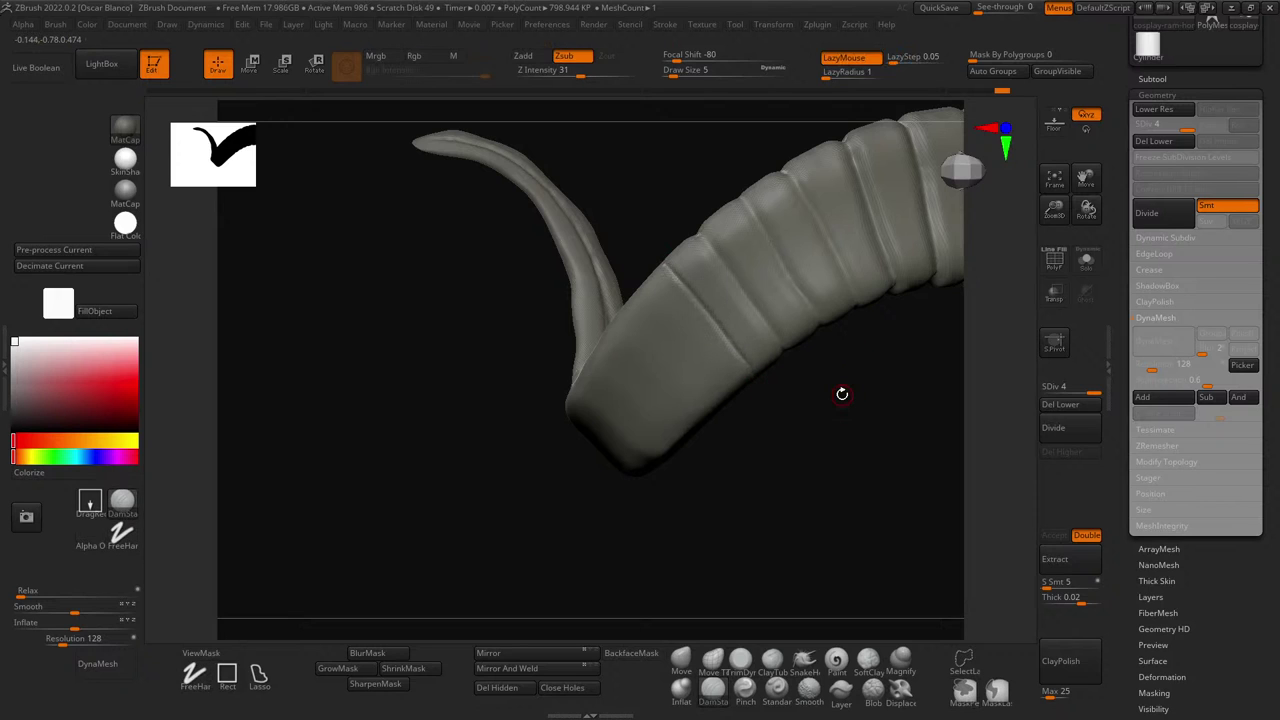
mouse_move(837, 400)
mouse_down()
mouse_move(671, 429)
mouse_move(710, 460)
mouse_move(683, 460)
mouse_move(720, 449)
mouse_move(688, 360)
mouse_move(700, 368)
mouse_up()
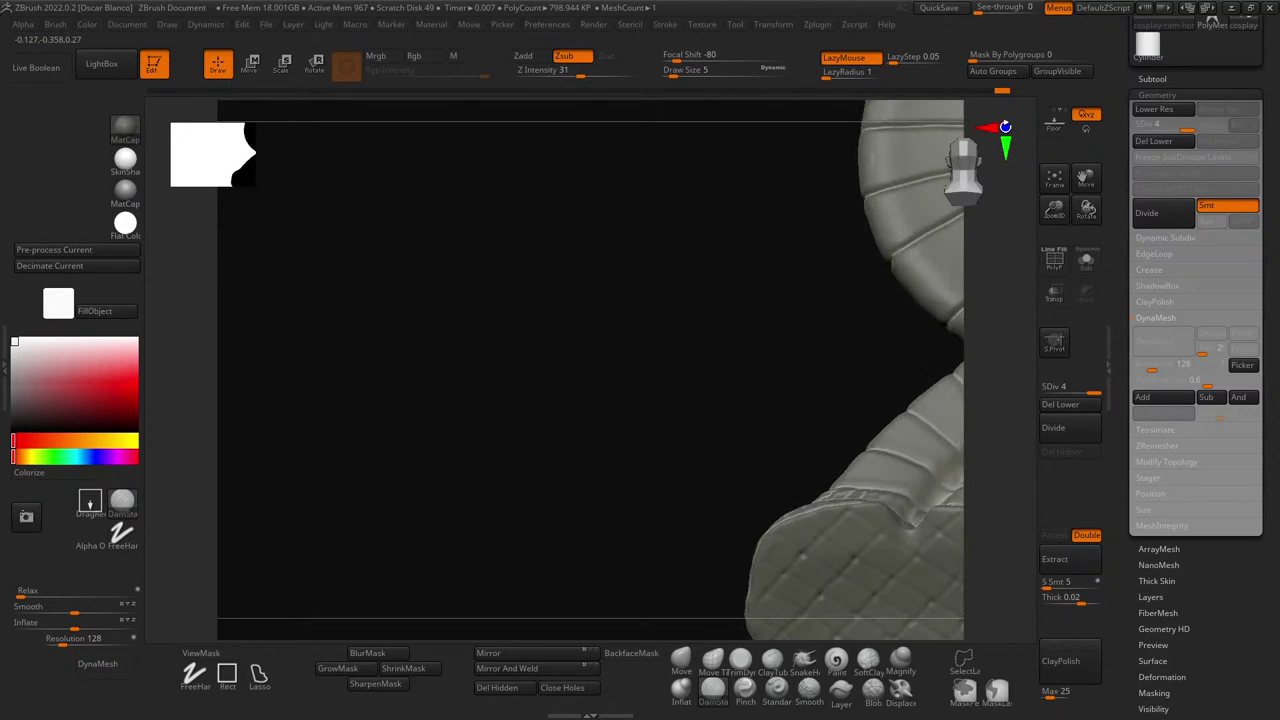
- Enlarge the DamStandard brush to Draw Size 7 and test ring grooves on the smooth section's other face, undoing each stroke
alt+drag(780, 258, 440, 271)
alt+drag(819, 314, 869, 424)
drag(855, 335, 728, 300)
mouse_move(729, 301)
ctrl+right_down()
mouse_move(740, 457)
mouse_move(760, 449)
mouse_move(757, 391)
ctrl+right_up()
drag(728, 351, 734, 334)
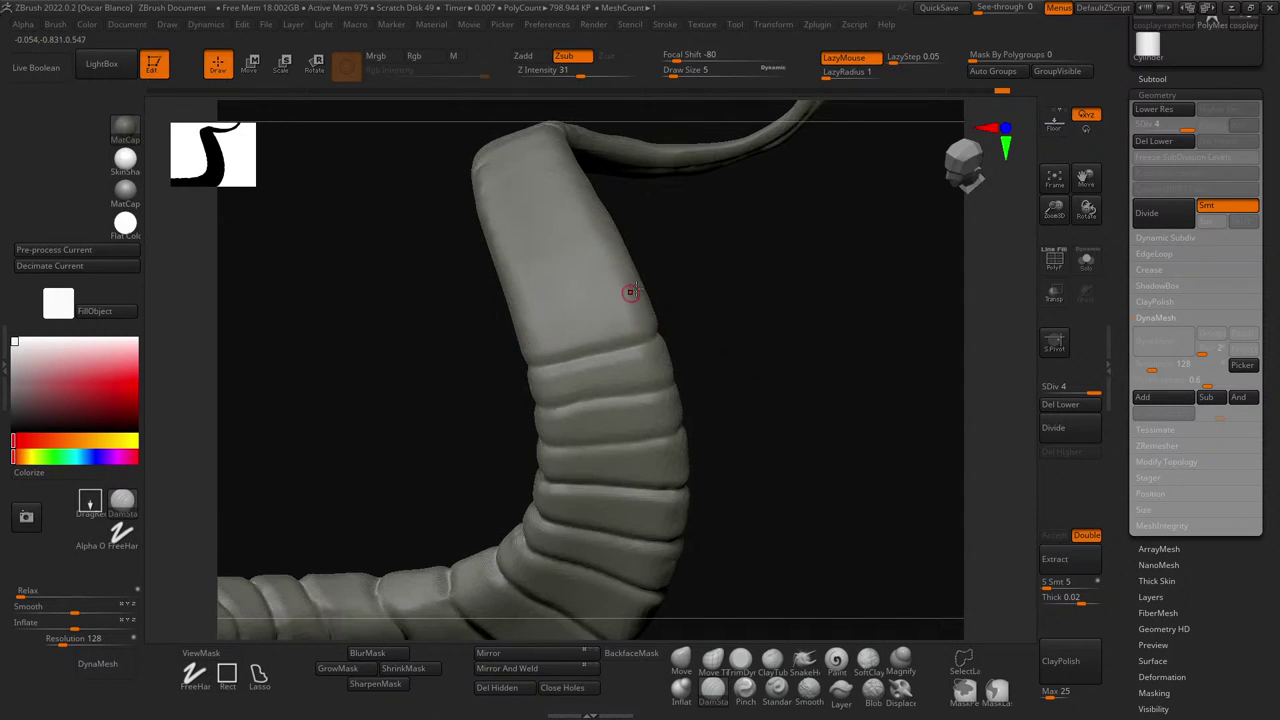
drag(648, 283, 511, 331)
key(ctrl+z)
key(bracketright)
drag(651, 286, 511, 330)
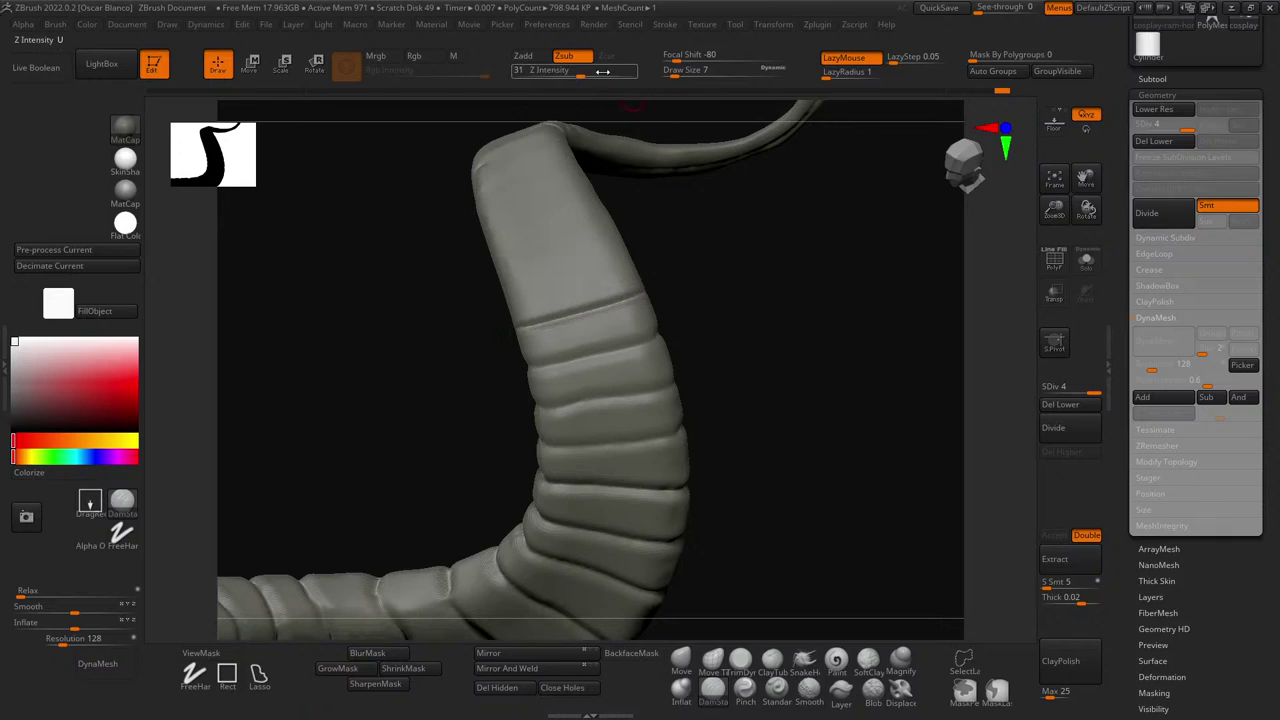
key(ctrl+z)
- Try a fainter ring groove in the same place with Z Intensity lowered to 16
drag(582, 76, 578, 77)
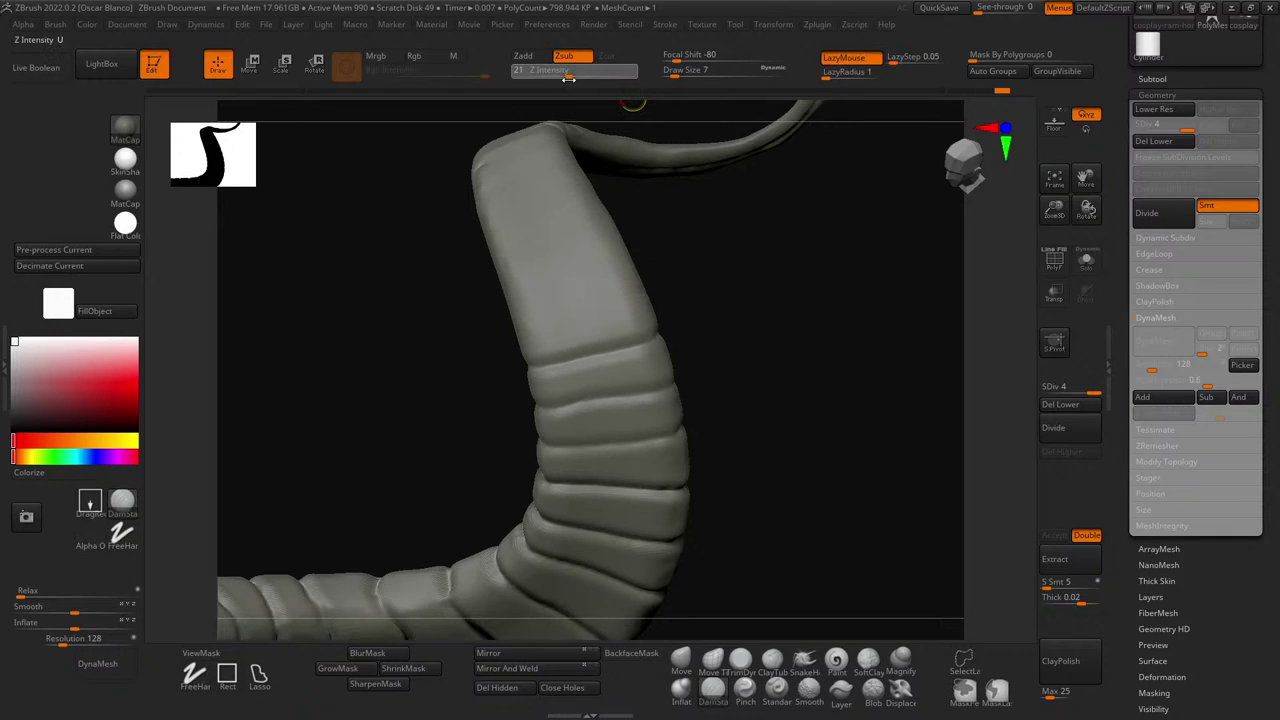
drag(637, 297, 547, 327)
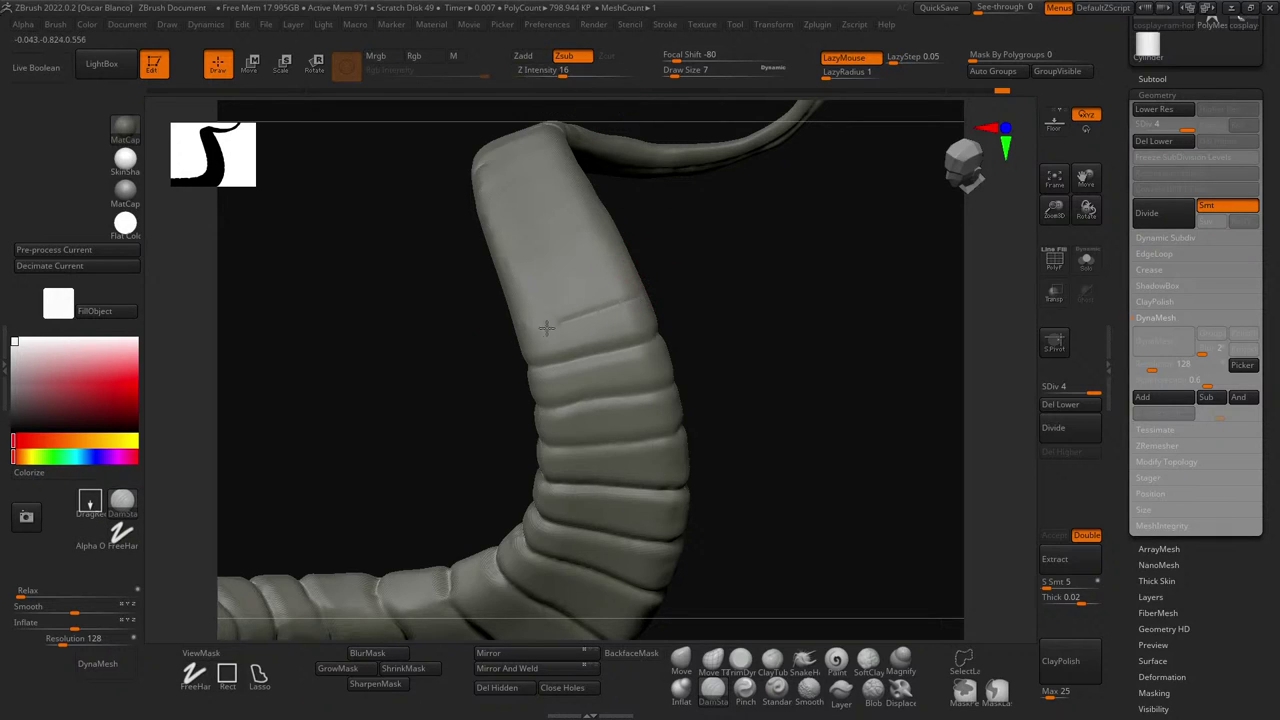
key(ctrl+z)
- Set the DamStandard Z Intensity to 23 and carve a new ring groove across the smooth section's face beyond the last ring
drag(562, 76, 572, 76)
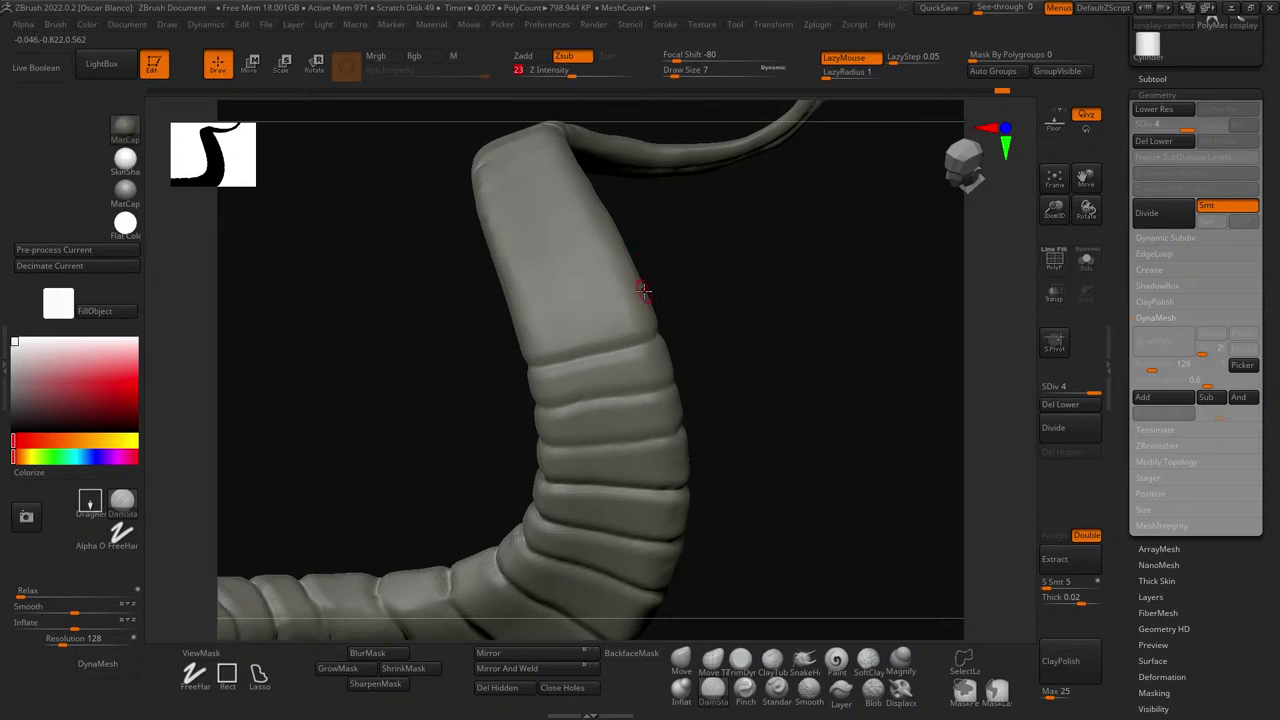
drag(645, 289, 515, 327)
key(ctrl+z)
drag(643, 291, 593, 305)
- Continue the new ring groove around the remaining sides of the horn, undoing the misplaced strokes
drag(423, 325, 474, 308)
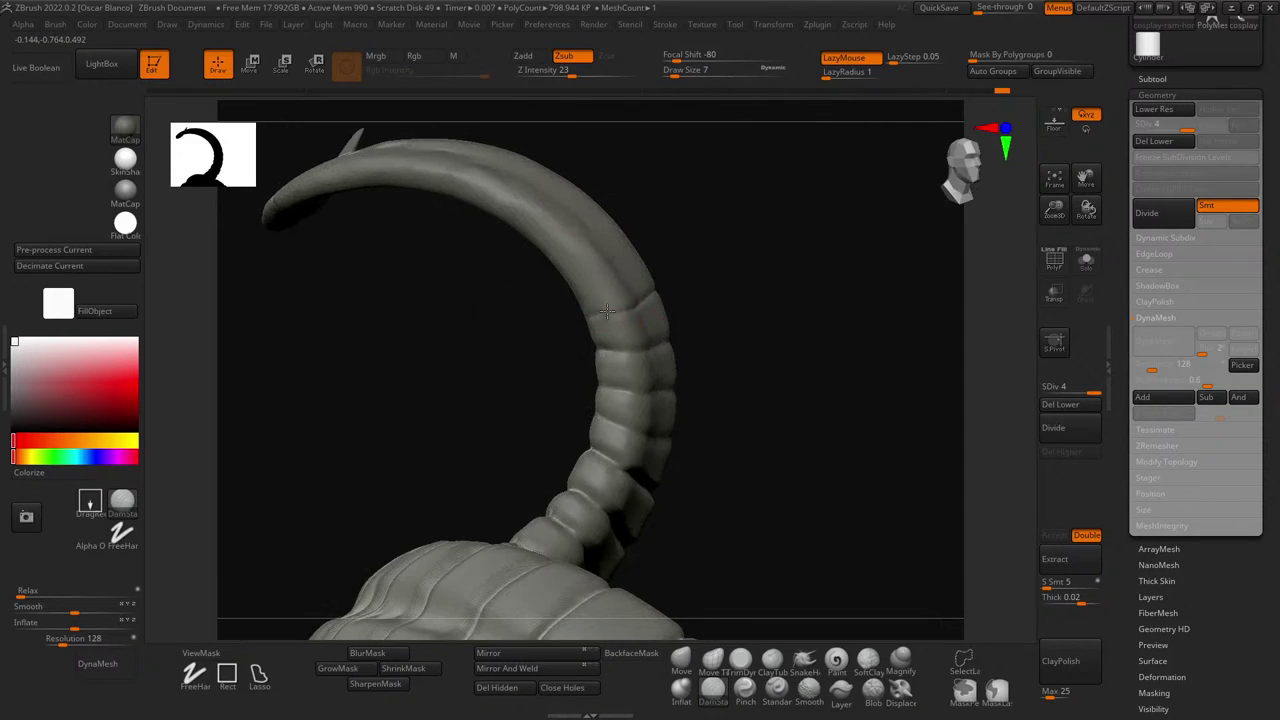
mouse_move(607, 311)
mouse_down()
mouse_move(791, 297)
mouse_move(587, 321)
mouse_move(617, 315)
mouse_up()
key(ctrl+z)
key(ctrl+z)
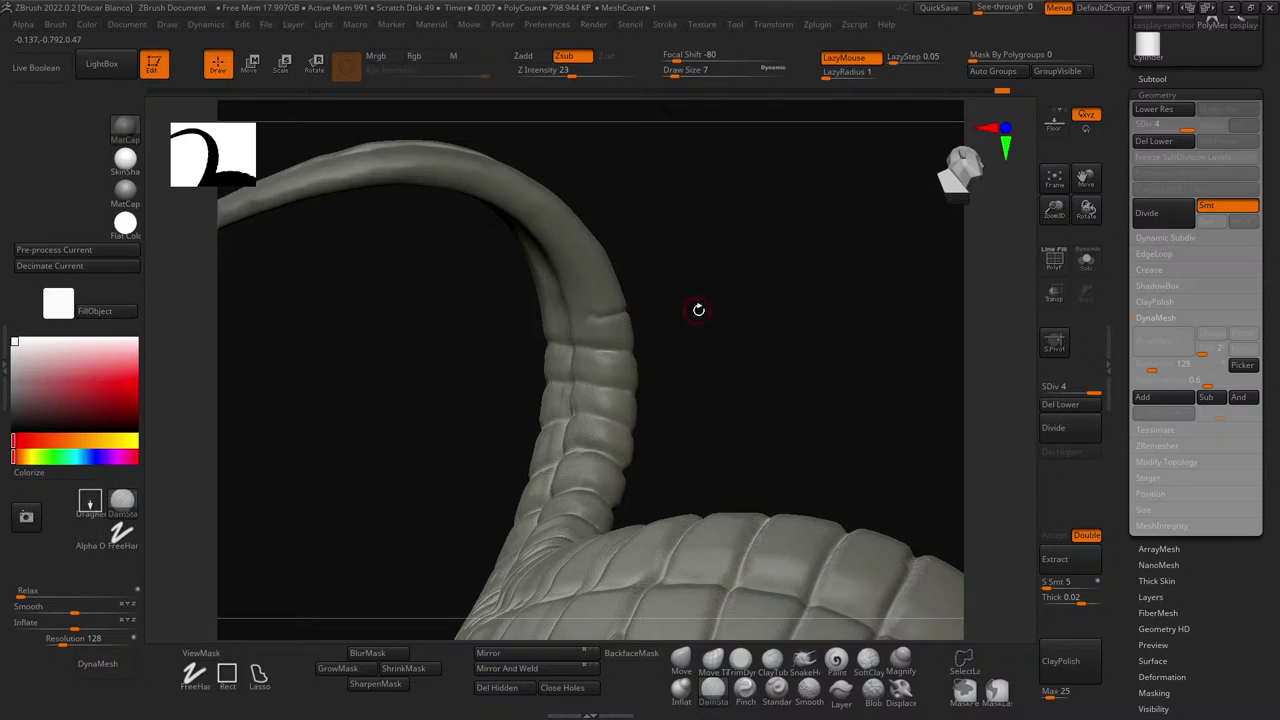
drag(698, 310, 757, 306)
drag(674, 317, 580, 309)
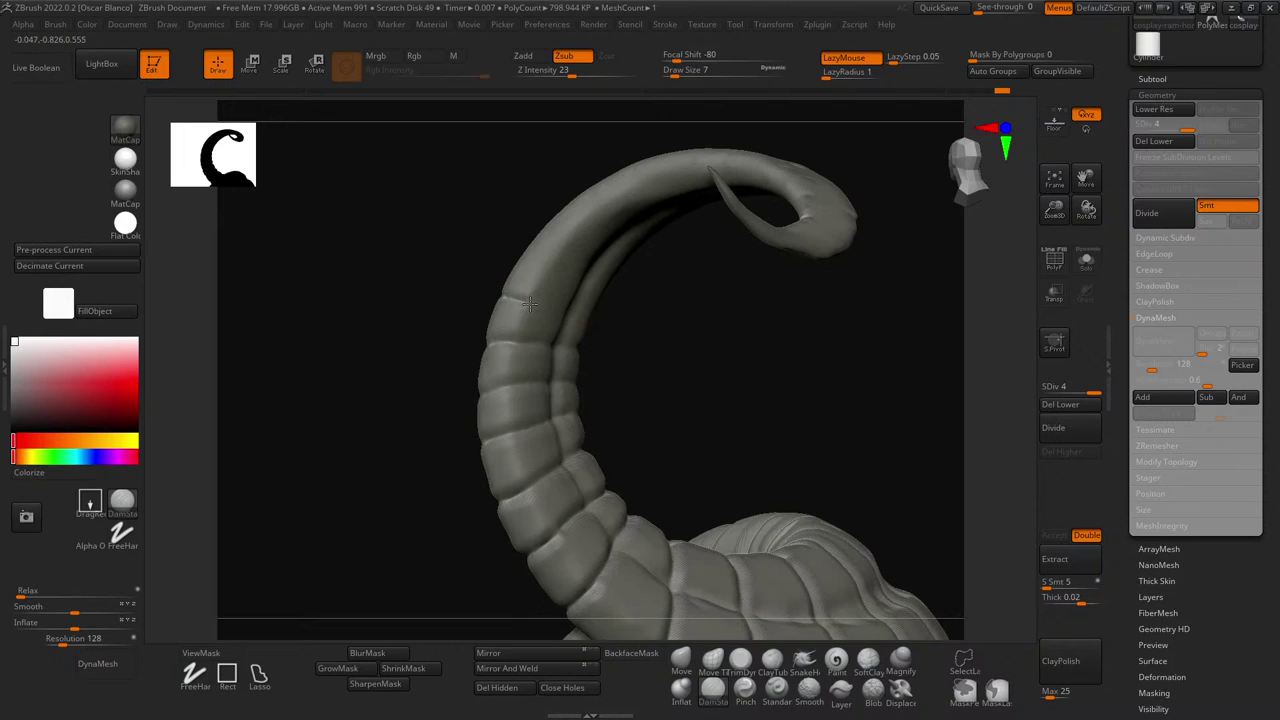
mouse_move(678, 341)
mouse_down()
mouse_move(757, 360)
mouse_move(660, 335)
mouse_up()
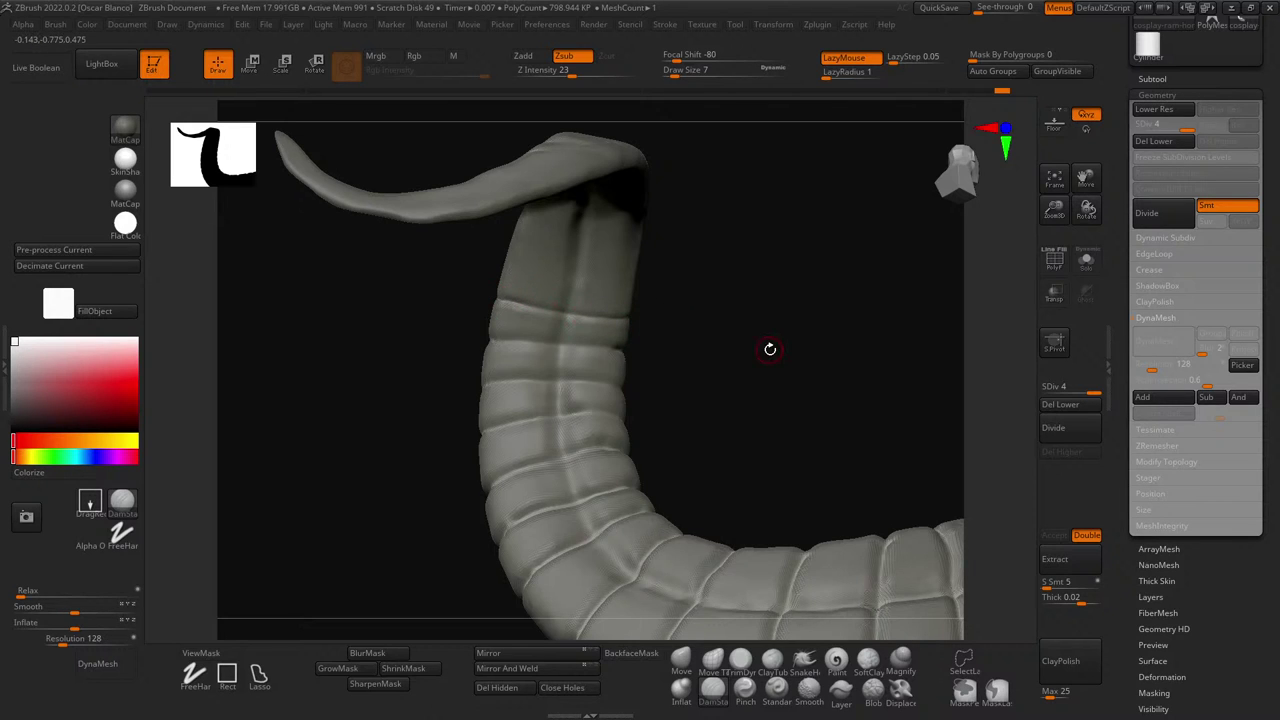
- Carve further ring grooves around the smooth section toward the horn's tip with DamStandard at Draw Size 7, Z Intensity 23
drag(770, 349, 798, 386)
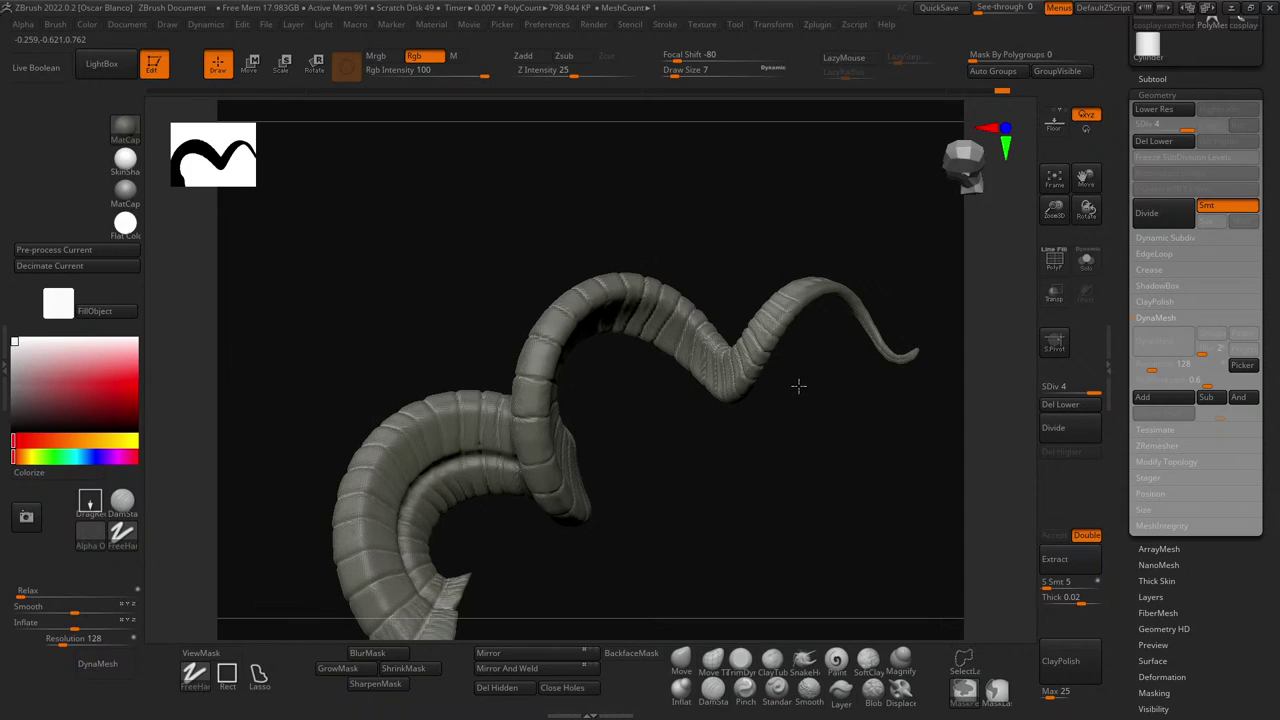
mouse_move(798, 386)
mouse_down()
mouse_move(803, 417)
mouse_move(797, 363)
mouse_up()
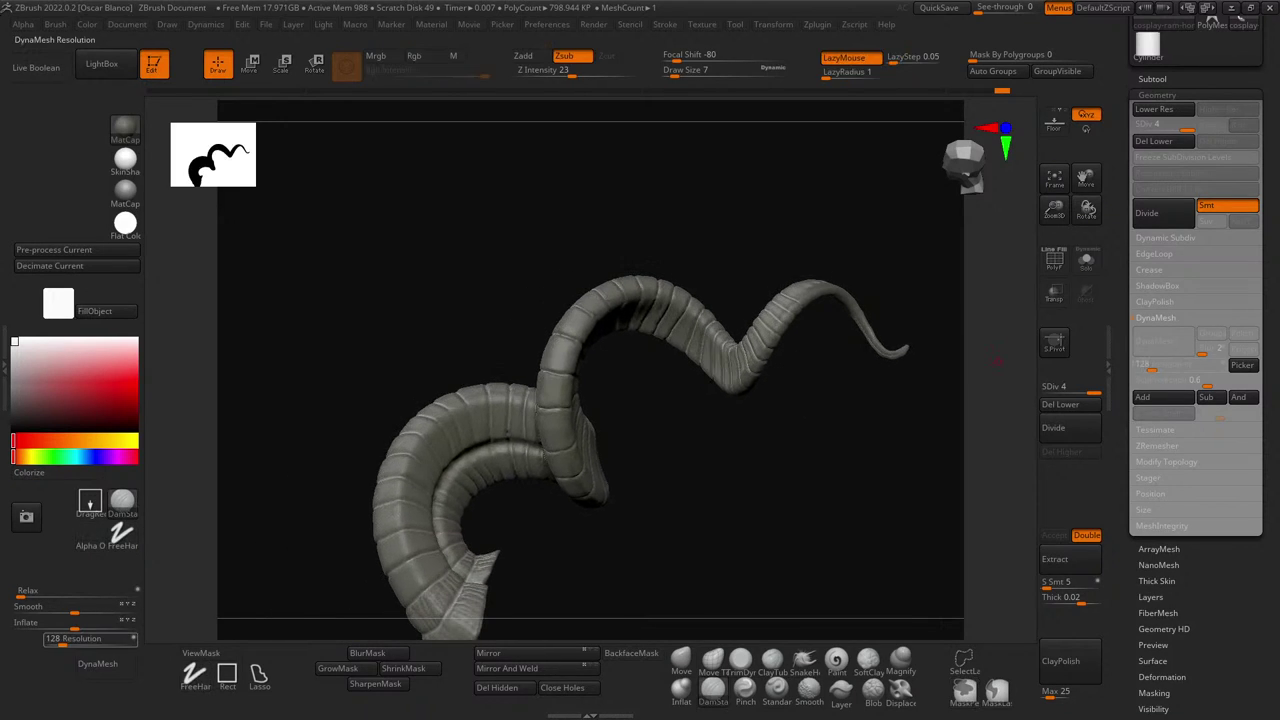
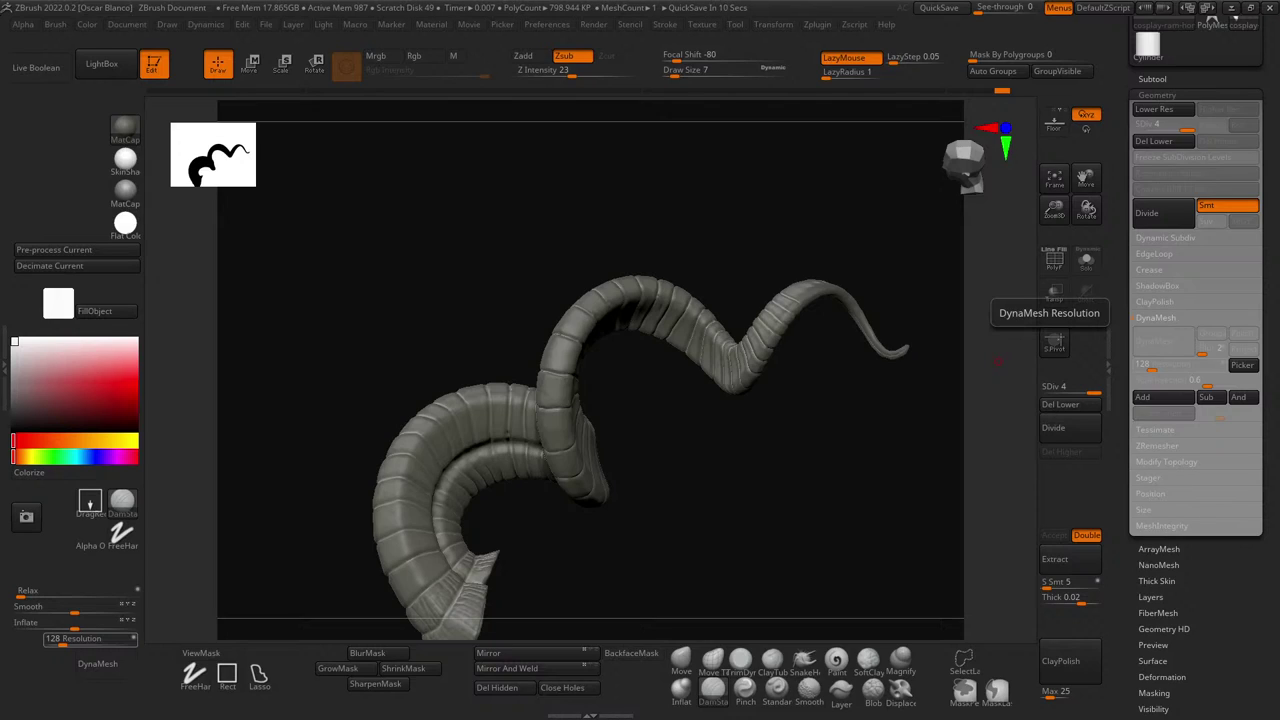
drag(998, 362, 751, 480)
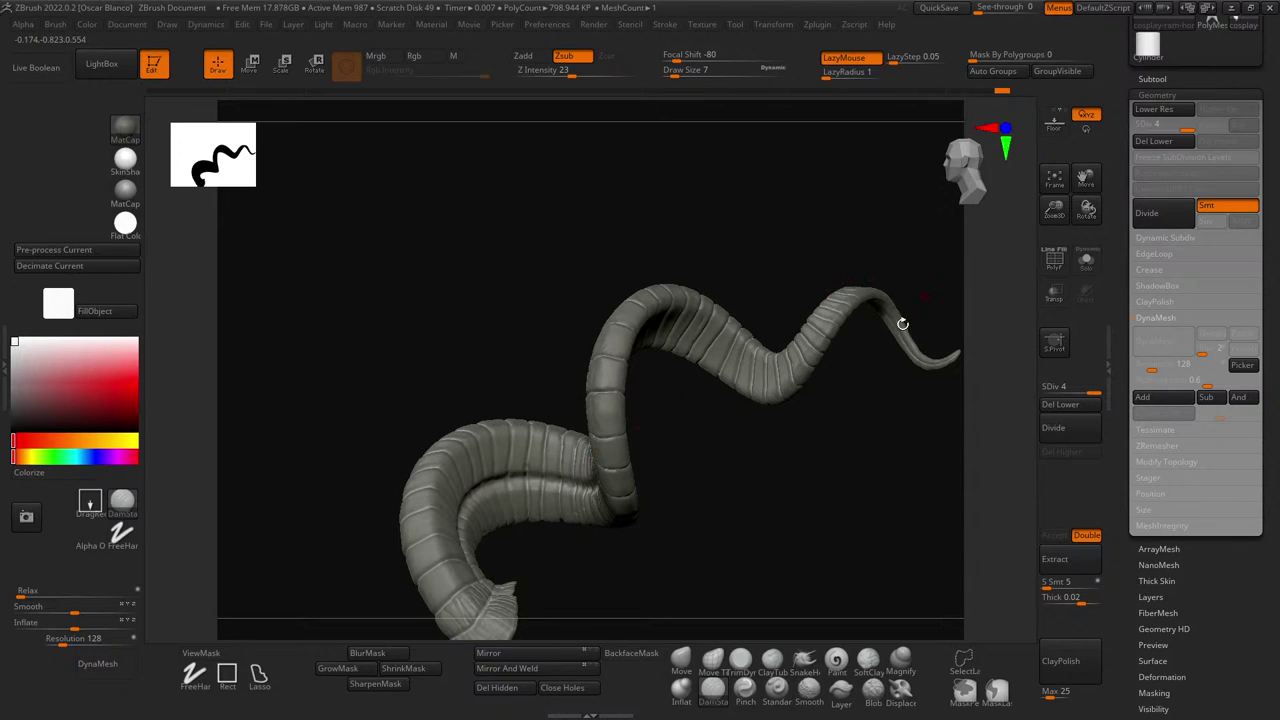
alt+drag(787, 468, 721, 382)
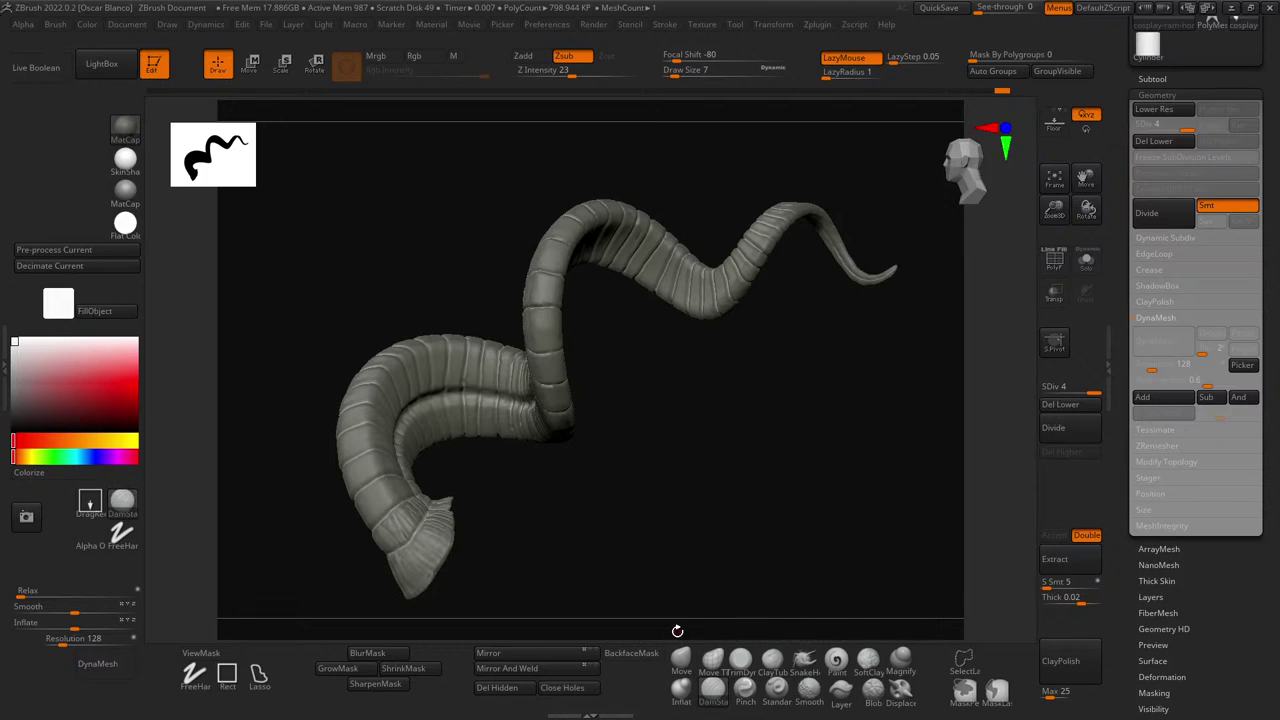
- Mask the horn from the tip back to the middle of its thick base curve with a rectangular mask
click(724, 666)
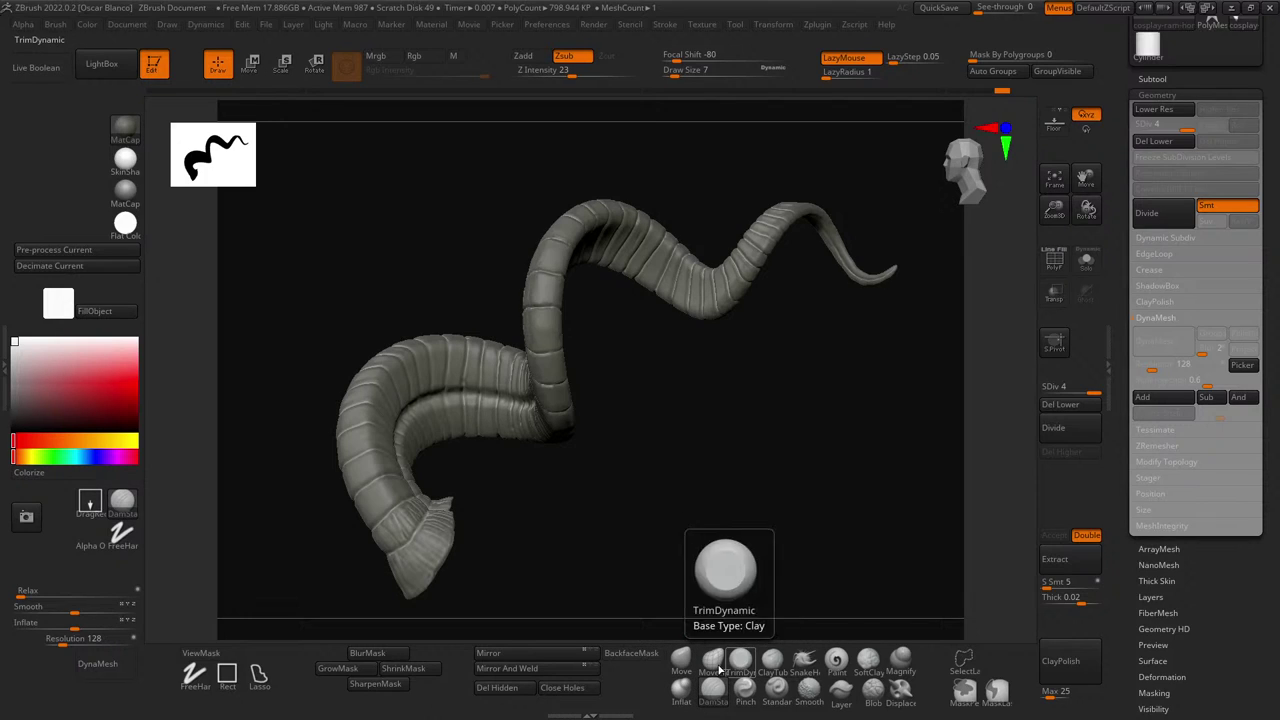
click(228, 675)
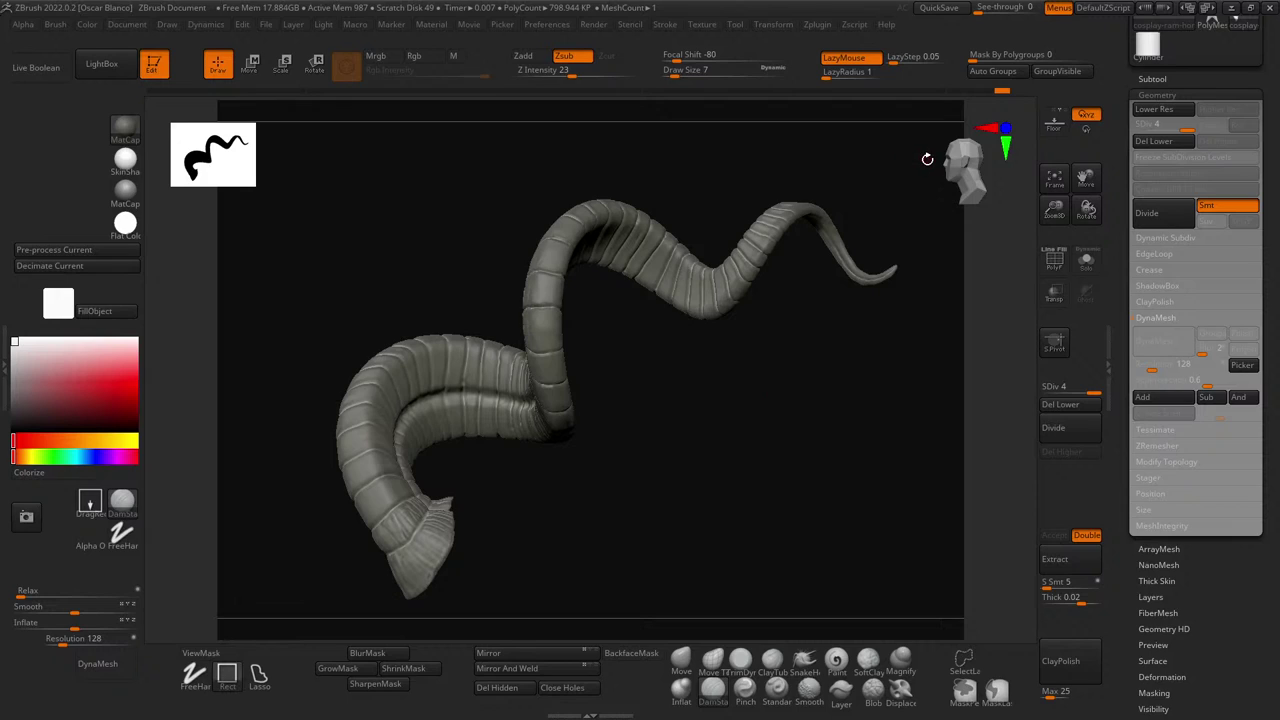
ctrl+drag(926, 158, 464, 509)
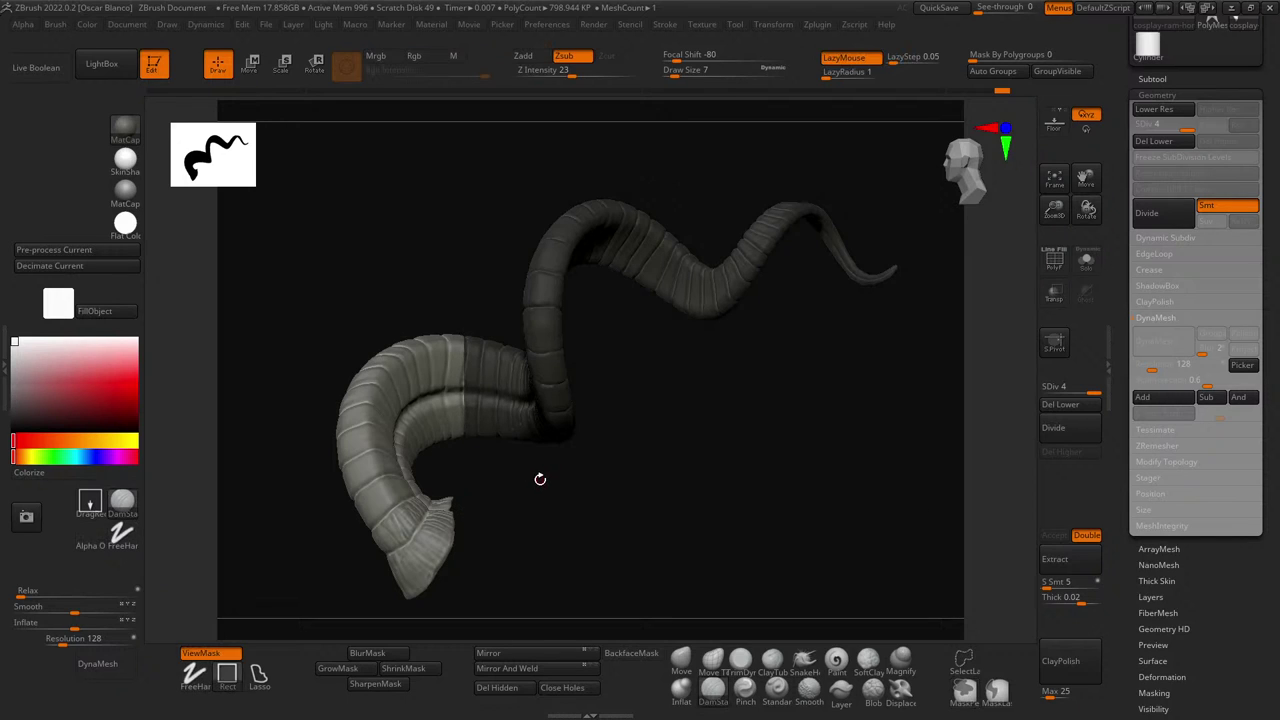
mouse_move(540, 479)
mouse_down()
mouse_move(637, 514)
mouse_move(371, 457)
mouse_move(394, 483)
mouse_move(363, 520)
mouse_move(494, 363)
mouse_move(402, 358)
mouse_up()
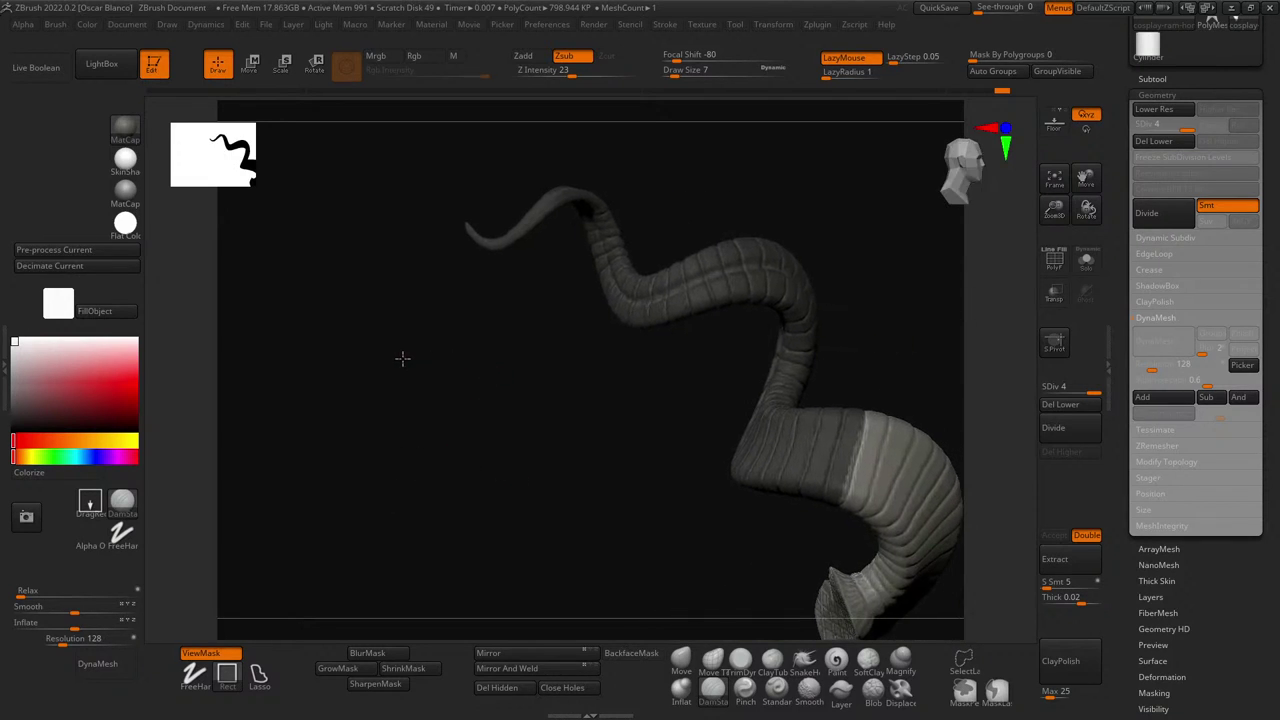
drag(477, 409, 771, 537)
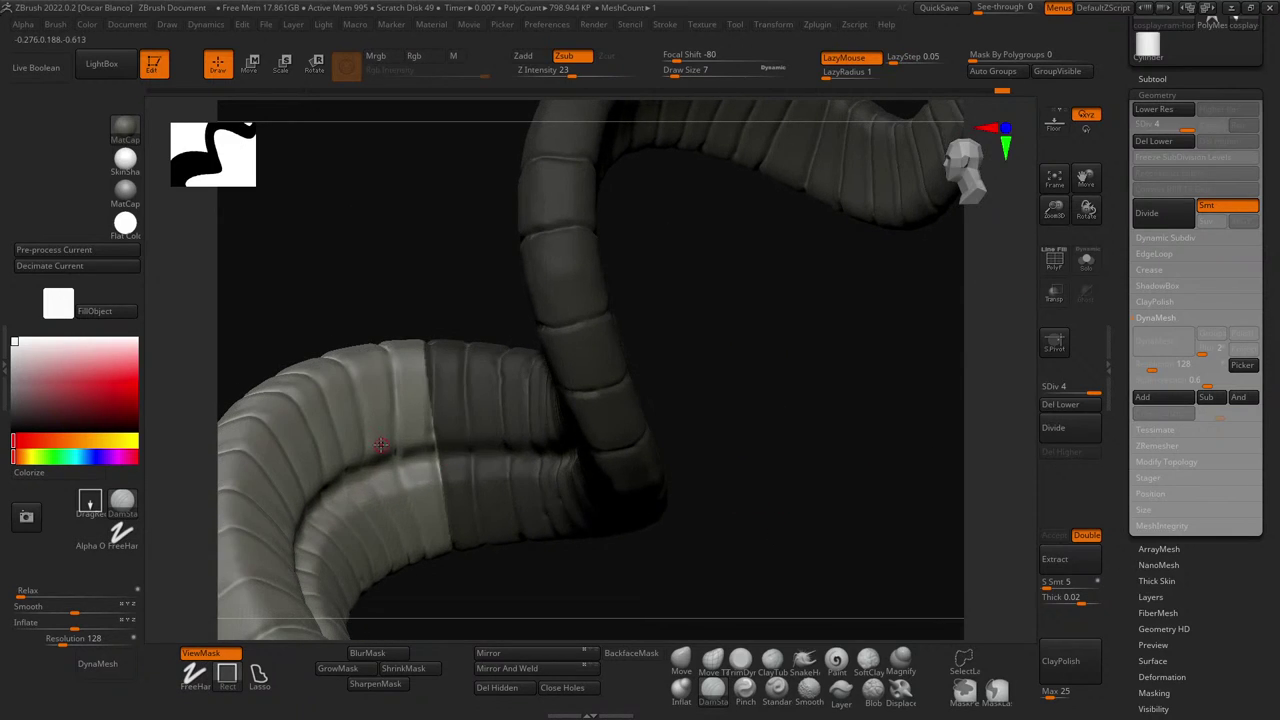
- Refine the mask edge so it follows the ring groove around the base curve, and invert the mask to protect the base
key(ctrl)
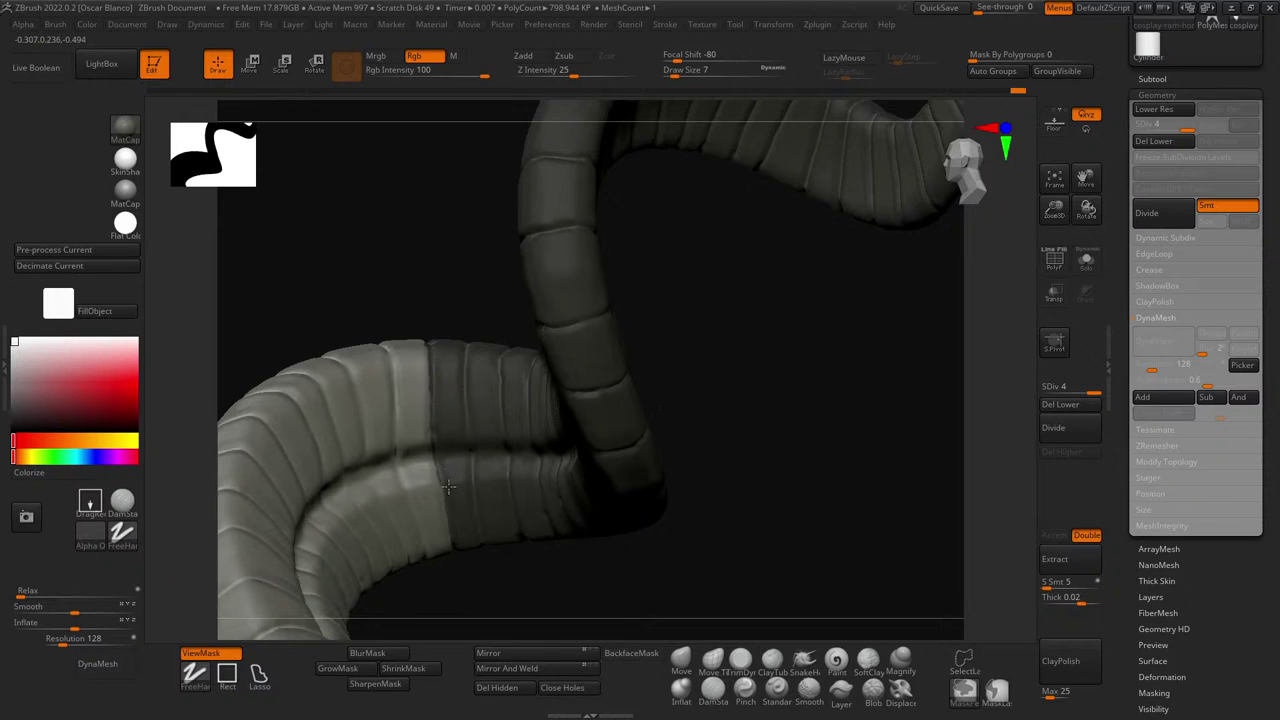
mouse_move(389, 303)
mouse_down()
mouse_move(417, 289)
mouse_move(511, 309)
mouse_move(463, 383)
mouse_up()
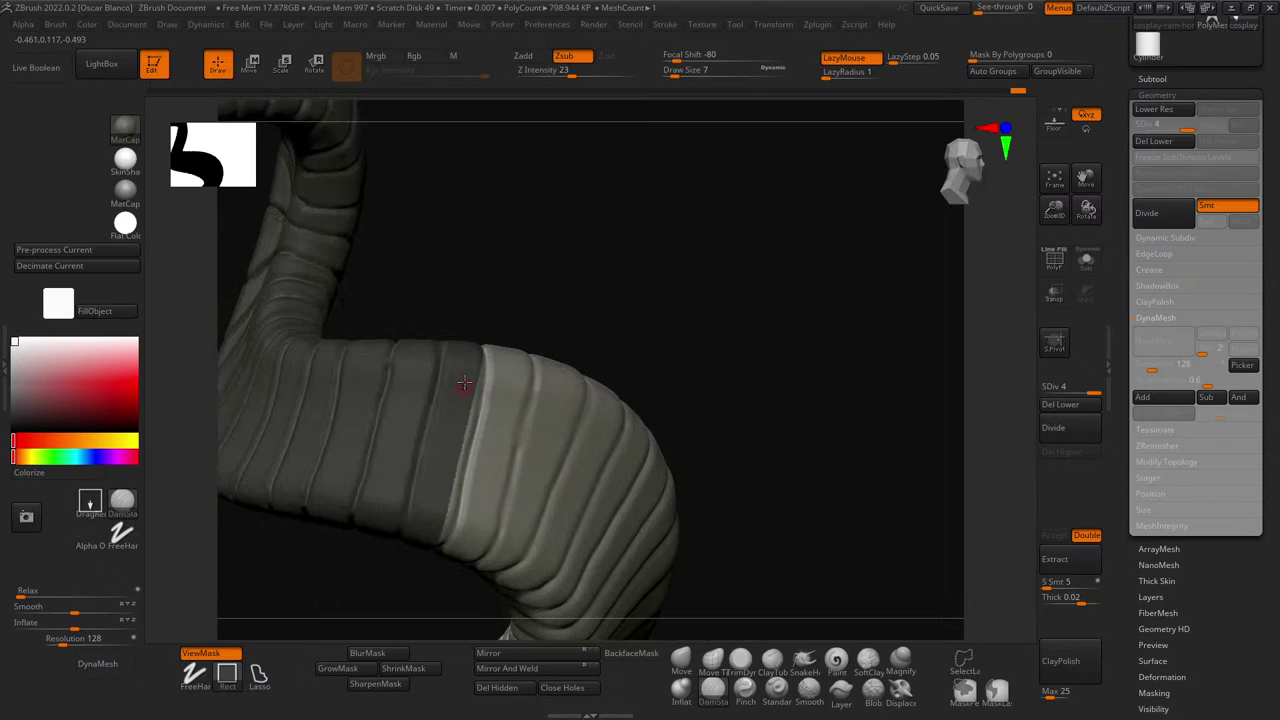
key(ctrl)
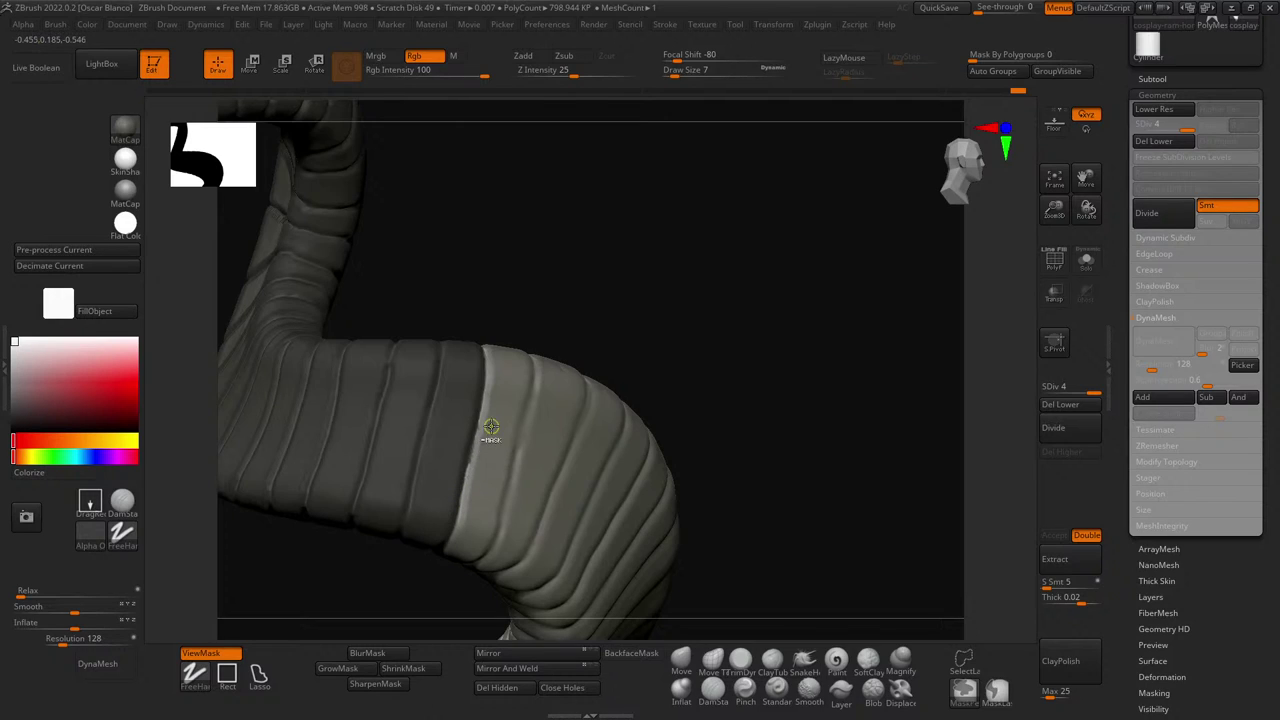
ctrl+click(650, 356)
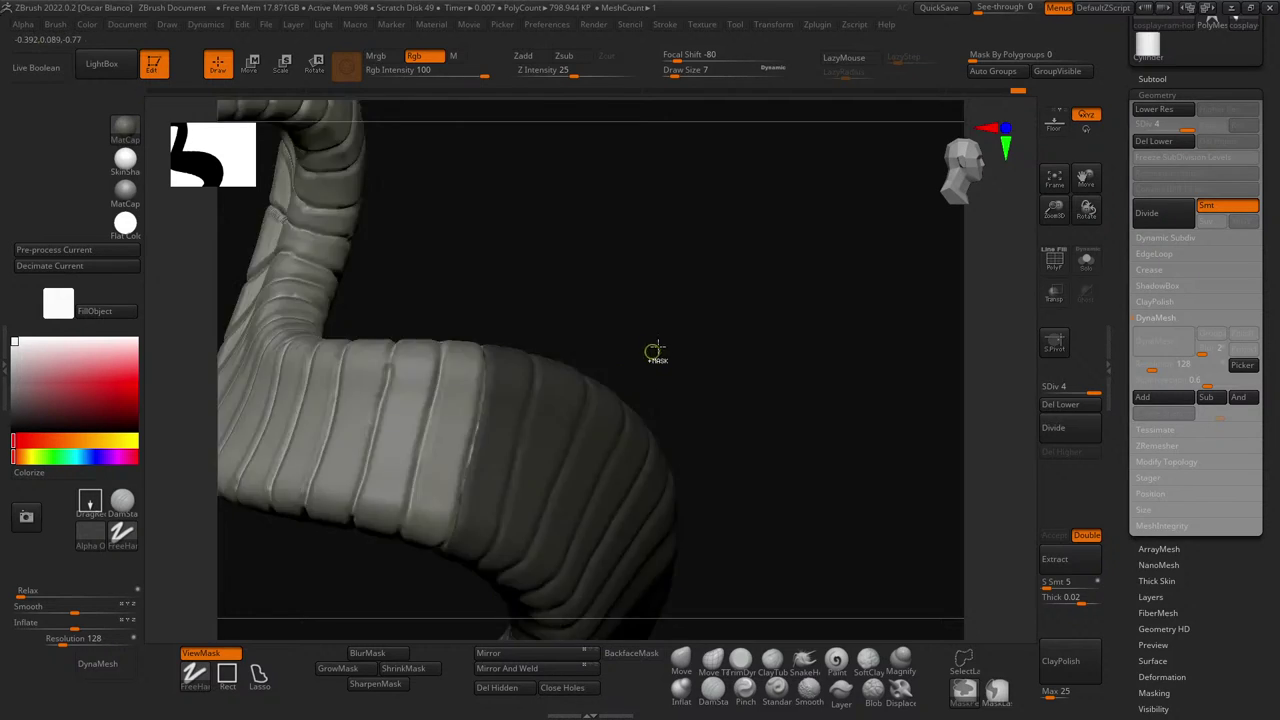
ctrl+right_drag(644, 305, 634, 137)
mouse_move(565, 258)
mouse_down()
mouse_move(757, 223)
mouse_move(769, 257)
mouse_up()
key(ctrl)
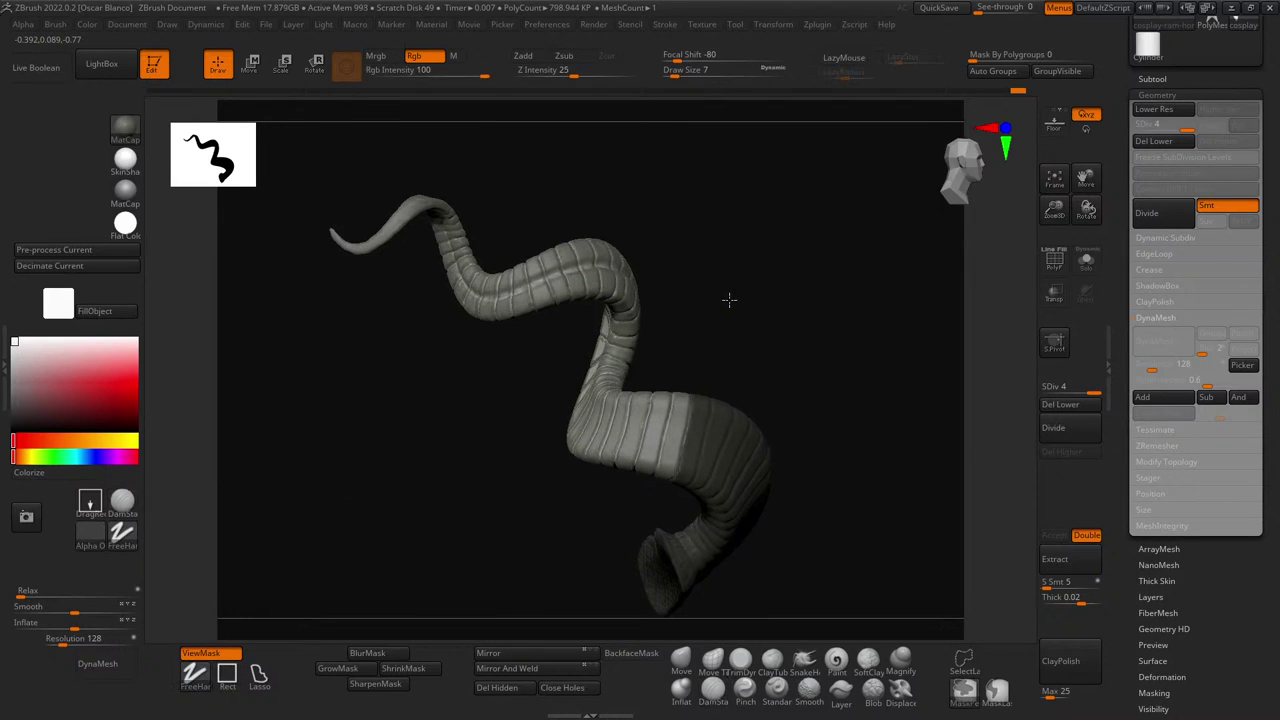
key(ctrl+h)
key(ctrl+h)
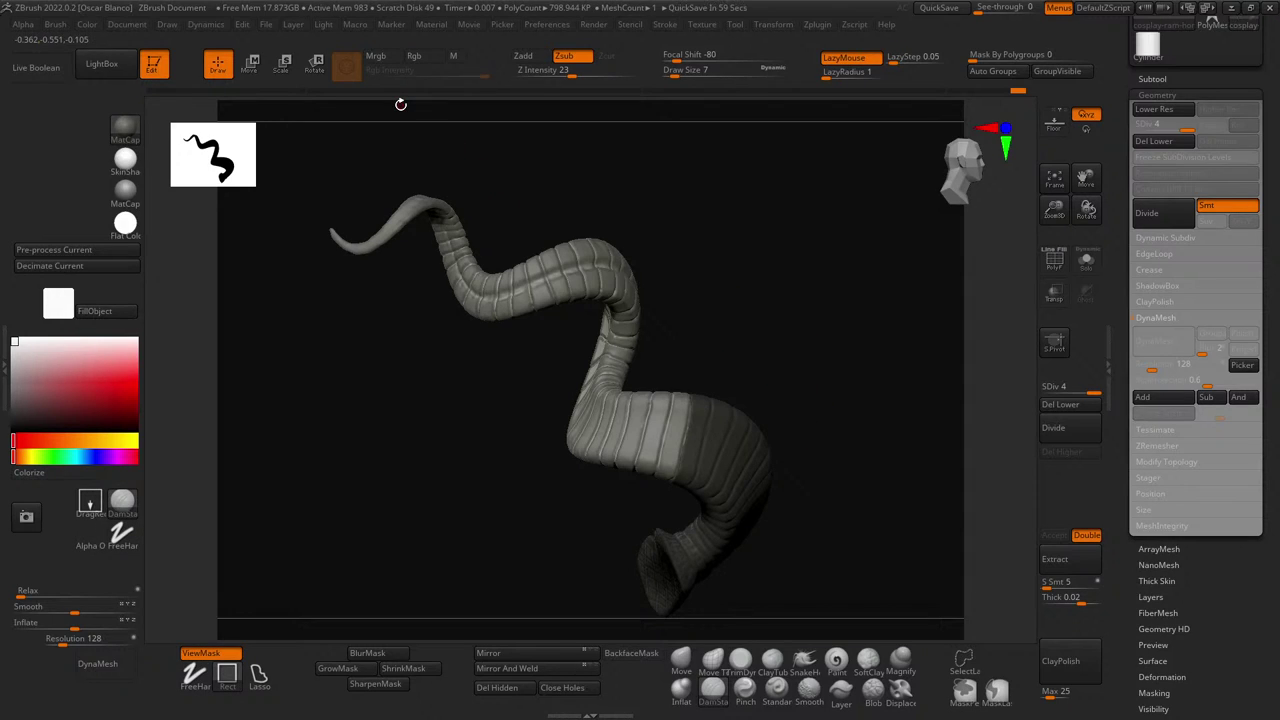
- Activate the Scale gizmo and reposition it at the mask boundary on the base curve, undoing the accidental transformation
click(284, 62)
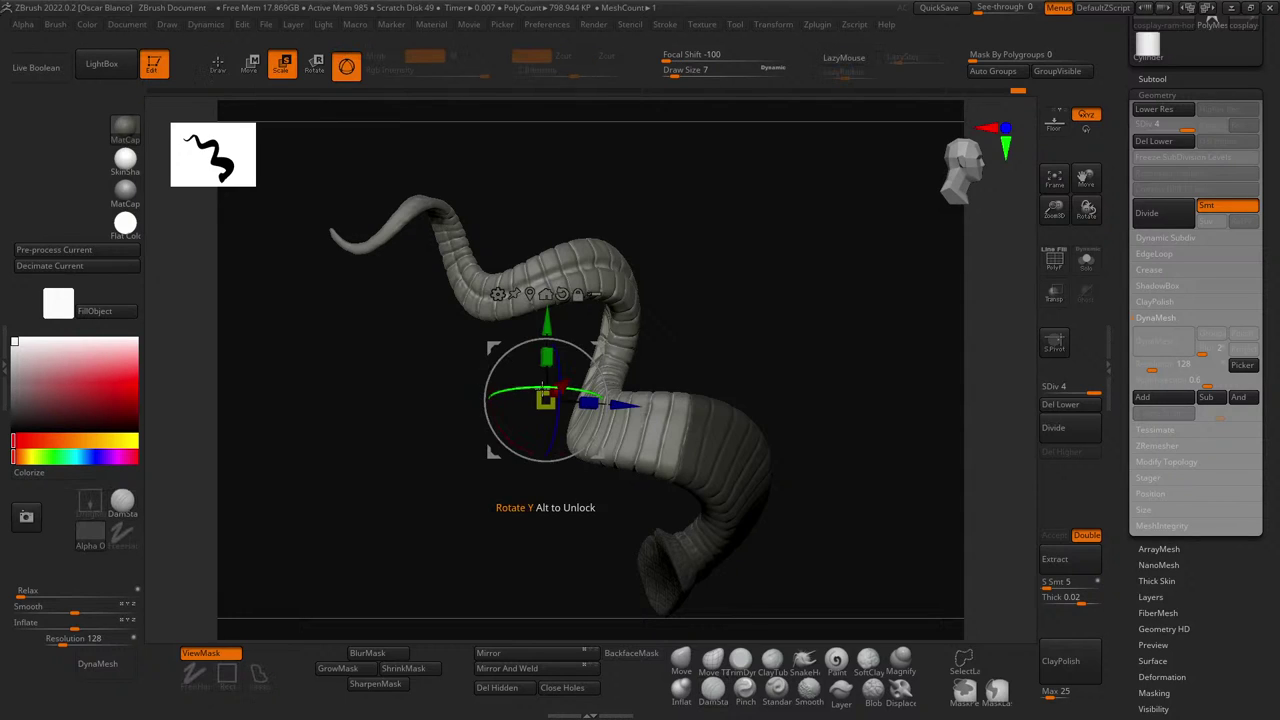
mouse_move(546, 400)
mouse_down()
mouse_move(569, 370)
mouse_move(558, 383)
mouse_up()
key(ctrl+z)
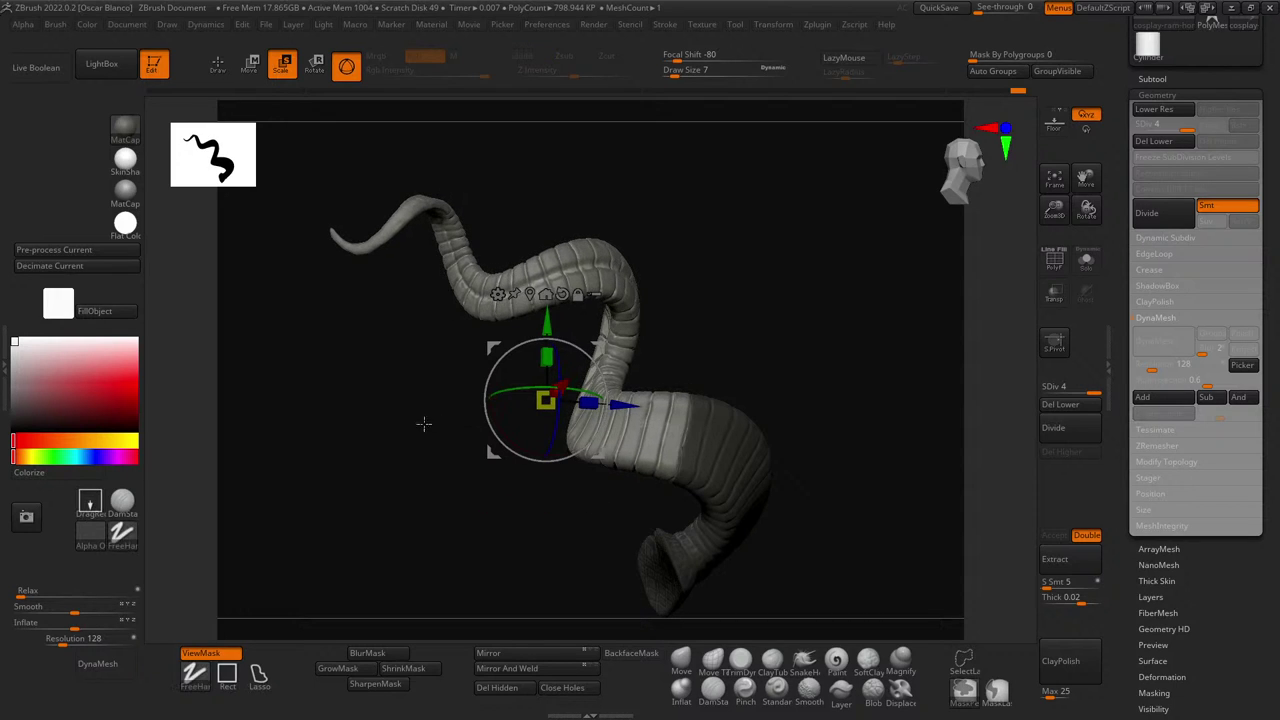
drag(423, 420, 445, 275)
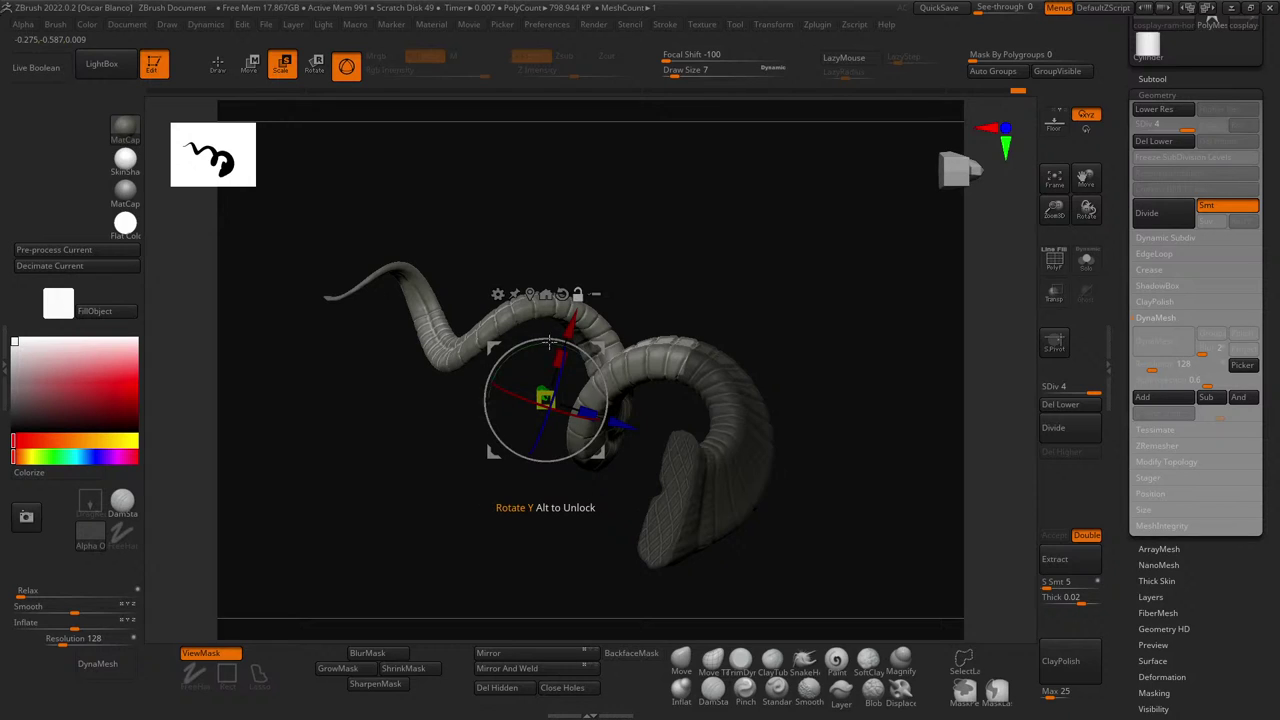
alt+drag(545, 339, 746, 287)
key(ctrl+h)
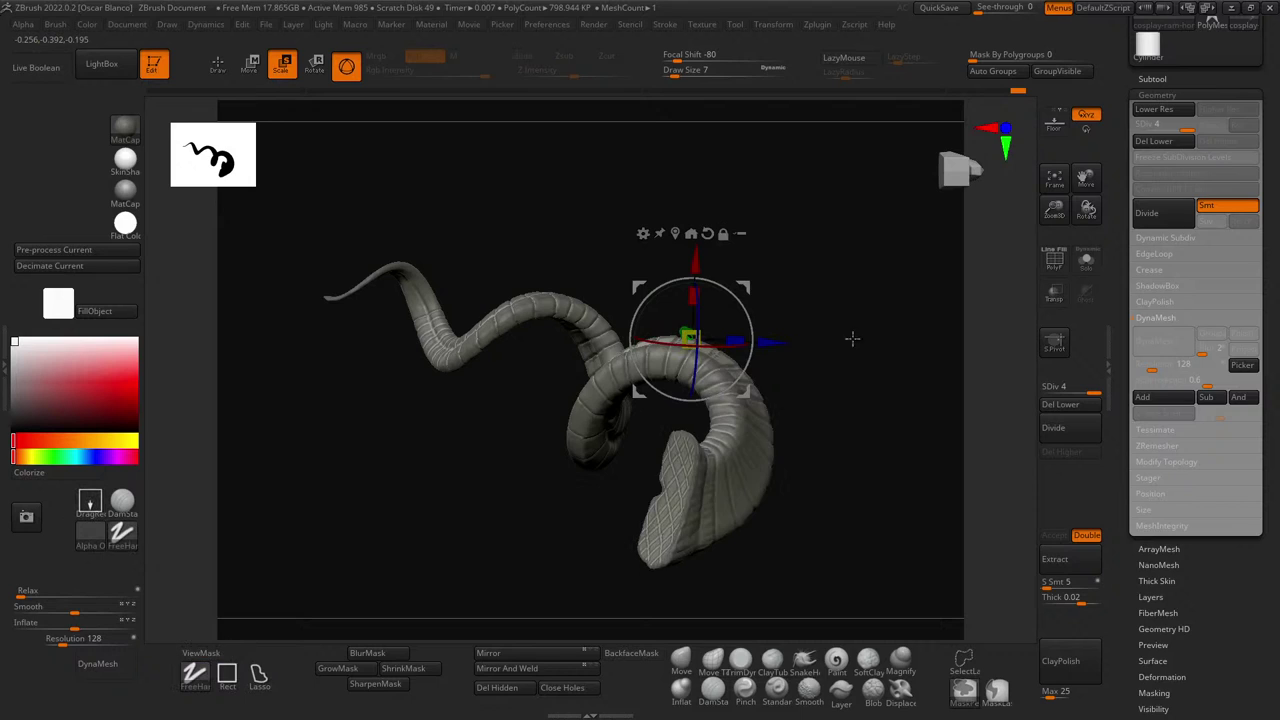
key(ctrl+h)
drag(900, 343, 794, 374)
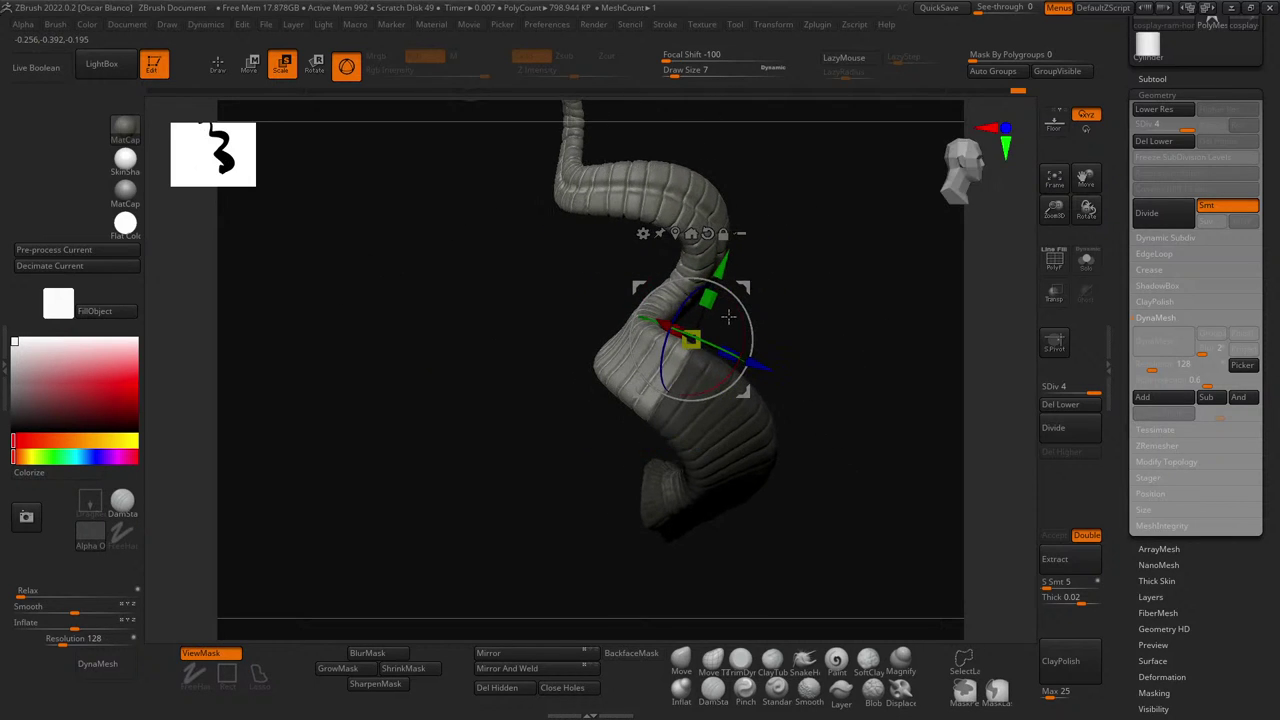
- Rotate the unlocked gizmo so its axes line up with the horn's direction at the masked ring
drag(752, 290, 723, 336)
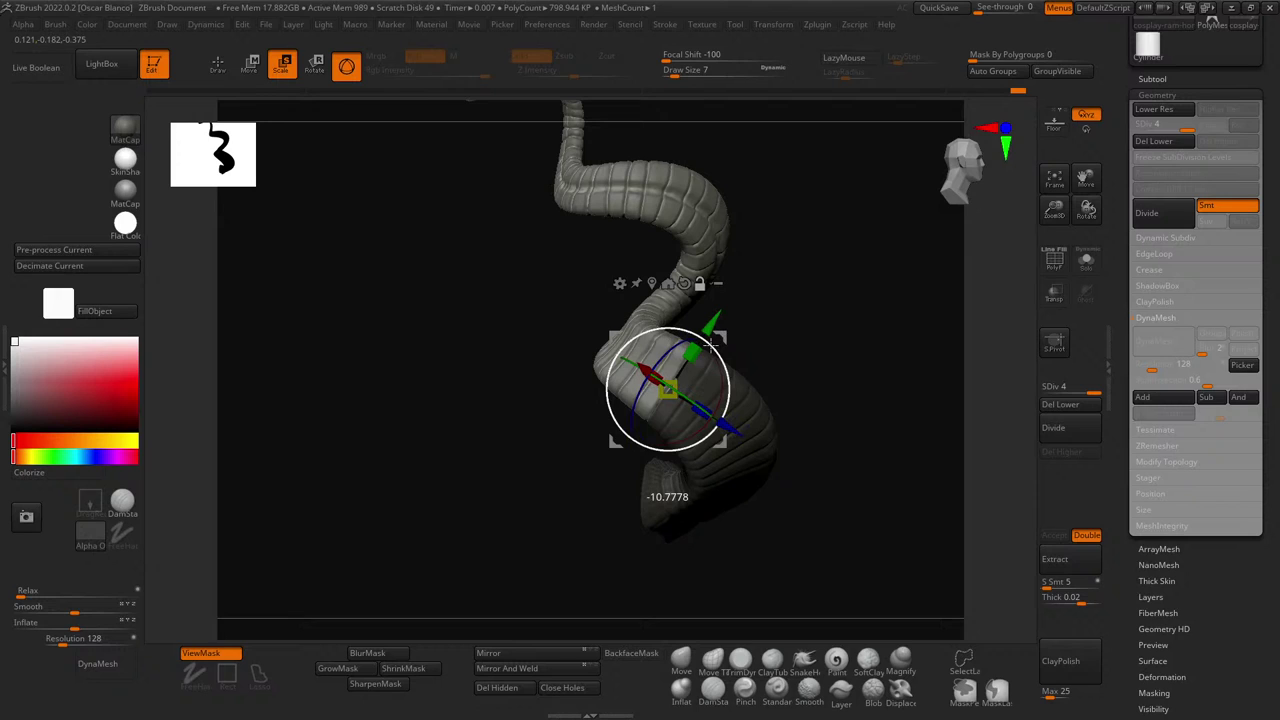
drag(779, 362, 760, 300)
drag(729, 362, 766, 426)
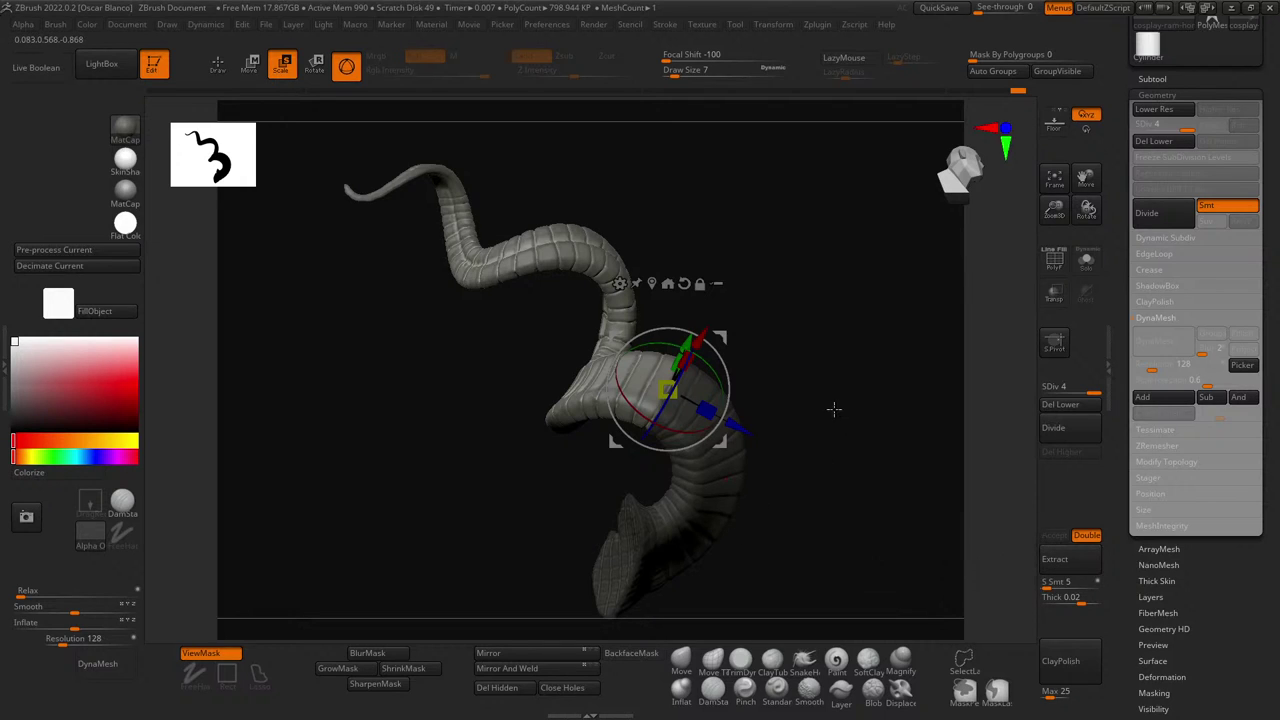
mouse_move(784, 375)
mouse_down()
mouse_move(837, 349)
mouse_move(808, 277)
mouse_move(780, 304)
mouse_move(825, 400)
mouse_move(820, 434)
mouse_move(689, 326)
mouse_move(743, 297)
mouse_move(789, 354)
mouse_move(797, 403)
mouse_move(770, 408)
mouse_move(820, 323)
mouse_move(797, 306)
mouse_move(830, 340)
mouse_move(870, 320)
mouse_move(803, 406)
mouse_move(817, 409)
mouse_move(817, 371)
mouse_move(780, 291)
mouse_move(794, 420)
mouse_move(803, 357)
mouse_move(820, 369)
mouse_move(803, 374)
mouse_up()
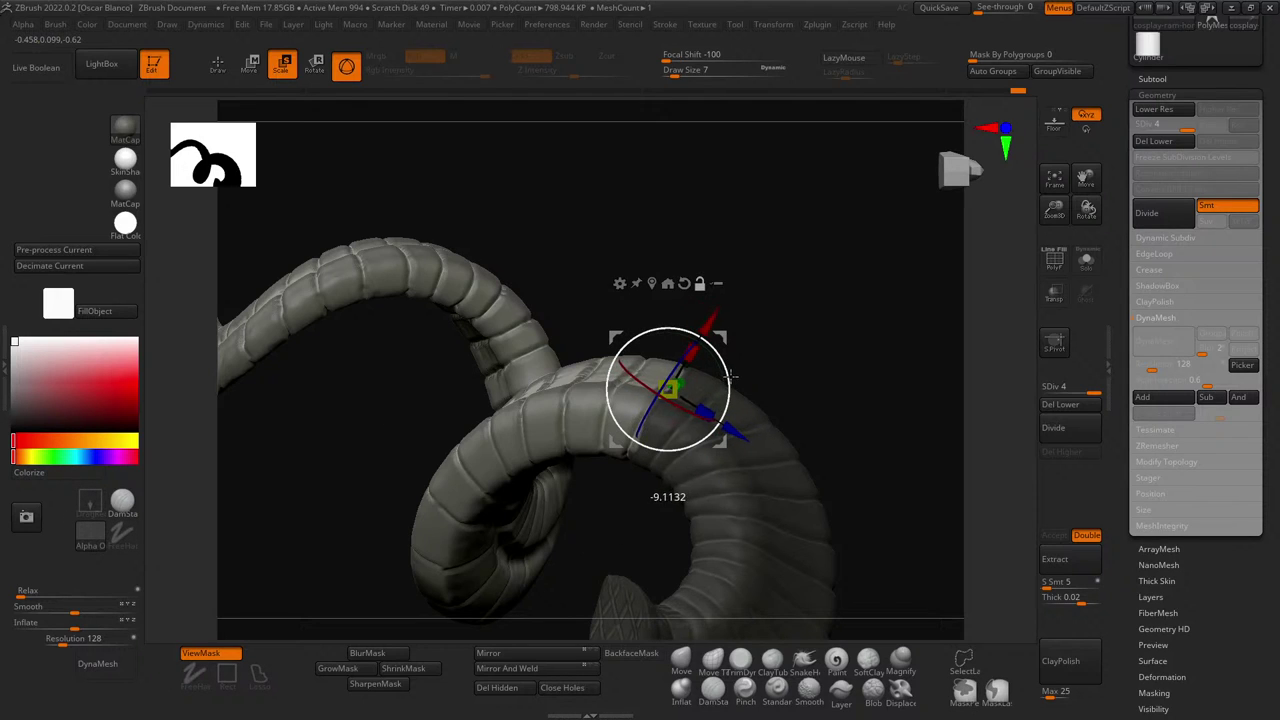
drag(731, 376, 722, 460)
mouse_move(744, 487)
right_down()
mouse_move(837, 525)
mouse_move(794, 531)
right_up()
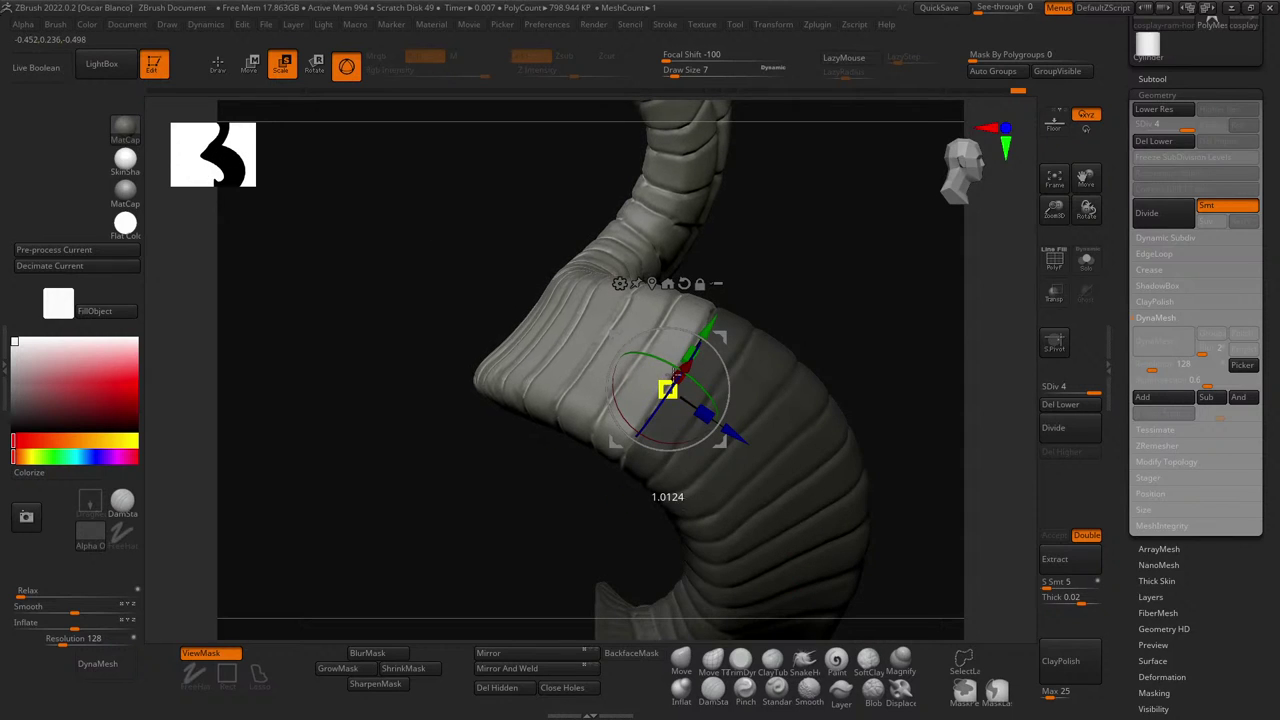
- Scale the unmasked section up slightly and uniformly so its end ring overhangs the masked base
drag(687, 368, 691, 330)
drag(834, 340, 827, 243)
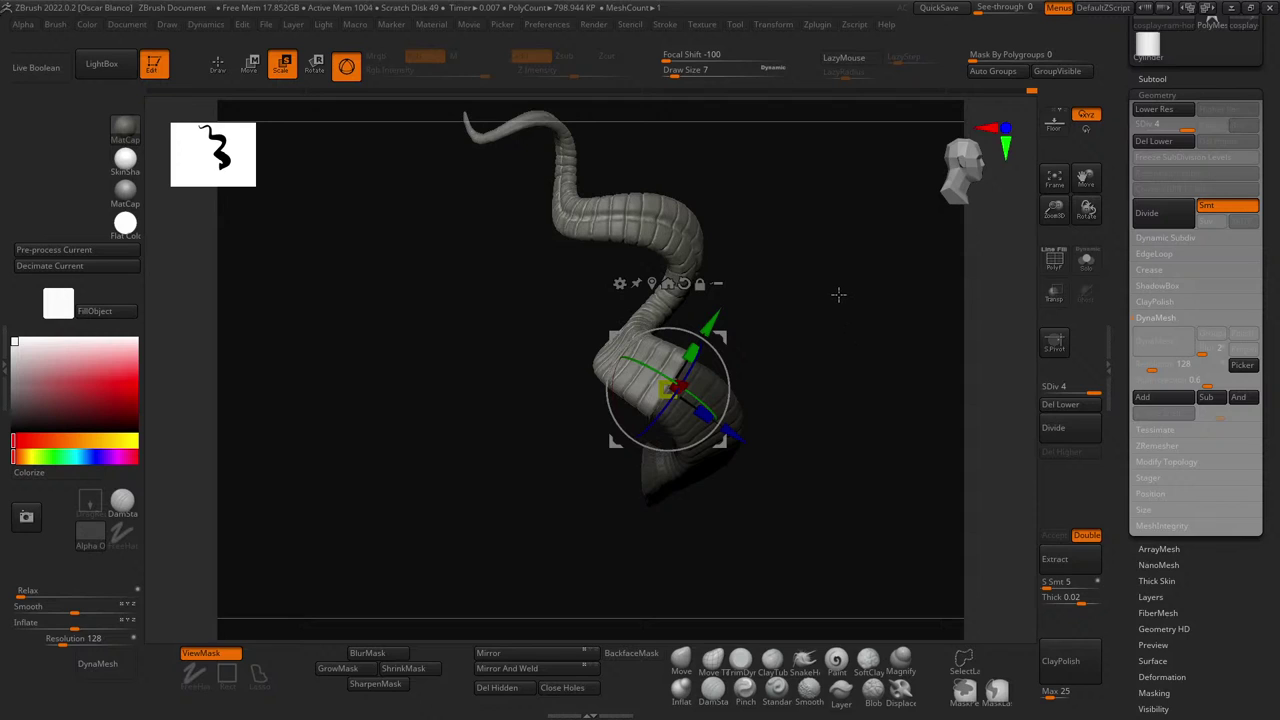
click(217, 66)
mouse_move(686, 337)
mouse_down()
mouse_move(760, 309)
mouse_move(634, 260)
mouse_move(808, 318)
mouse_move(803, 300)
mouse_move(724, 277)
mouse_move(829, 430)
mouse_move(838, 543)
mouse_move(745, 510)
mouse_up()
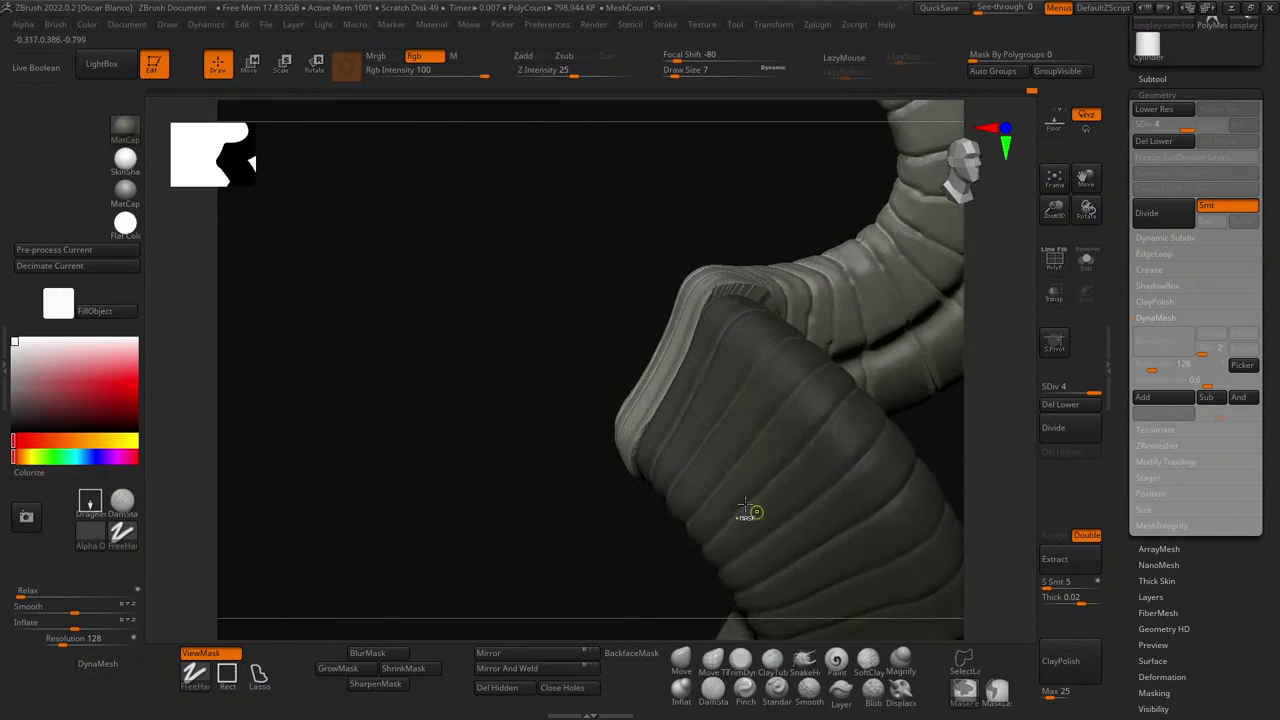
mouse_move(586, 387)
mouse_down()
mouse_move(460, 340)
mouse_move(537, 357)
mouse_move(523, 377)
mouse_move(529, 413)
mouse_up()
mouse_move(577, 366)
mouse_down()
mouse_move(526, 340)
mouse_move(563, 343)
mouse_up()
right_drag(563, 344, 540, 245)
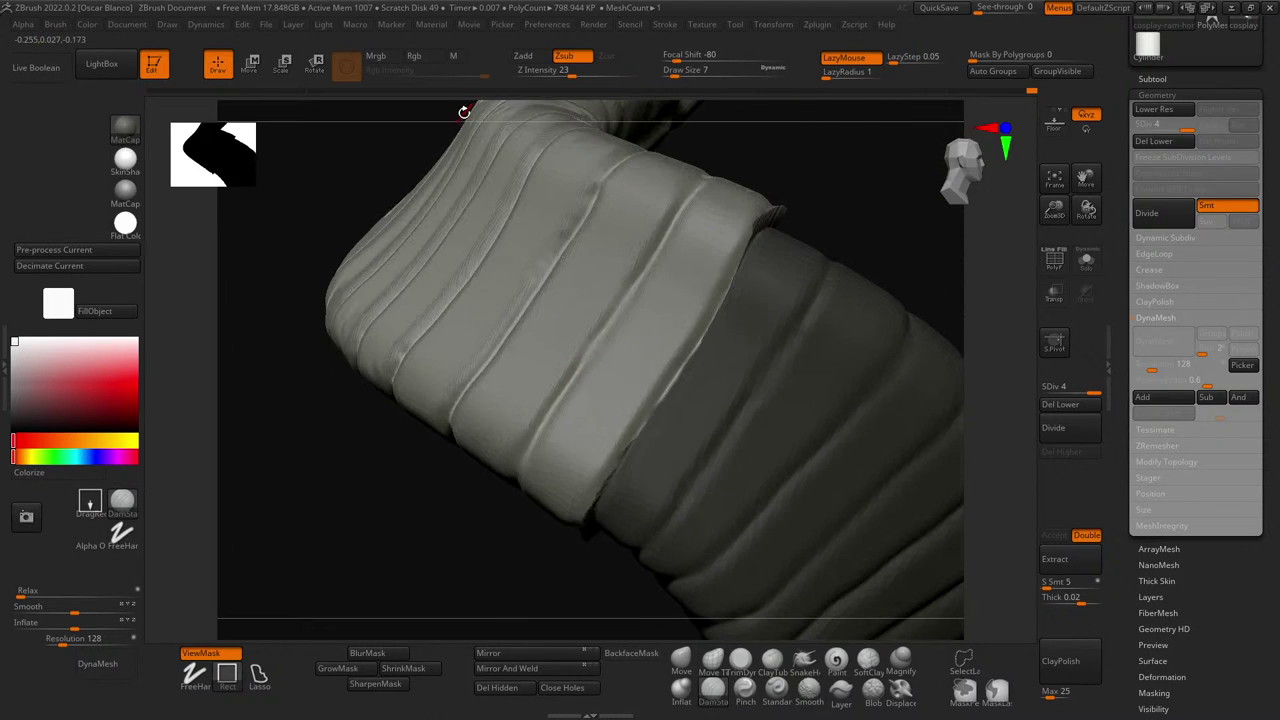
- Try to move the unmasked section away from the masked base along the gizmo's Z axis
click(251, 64)
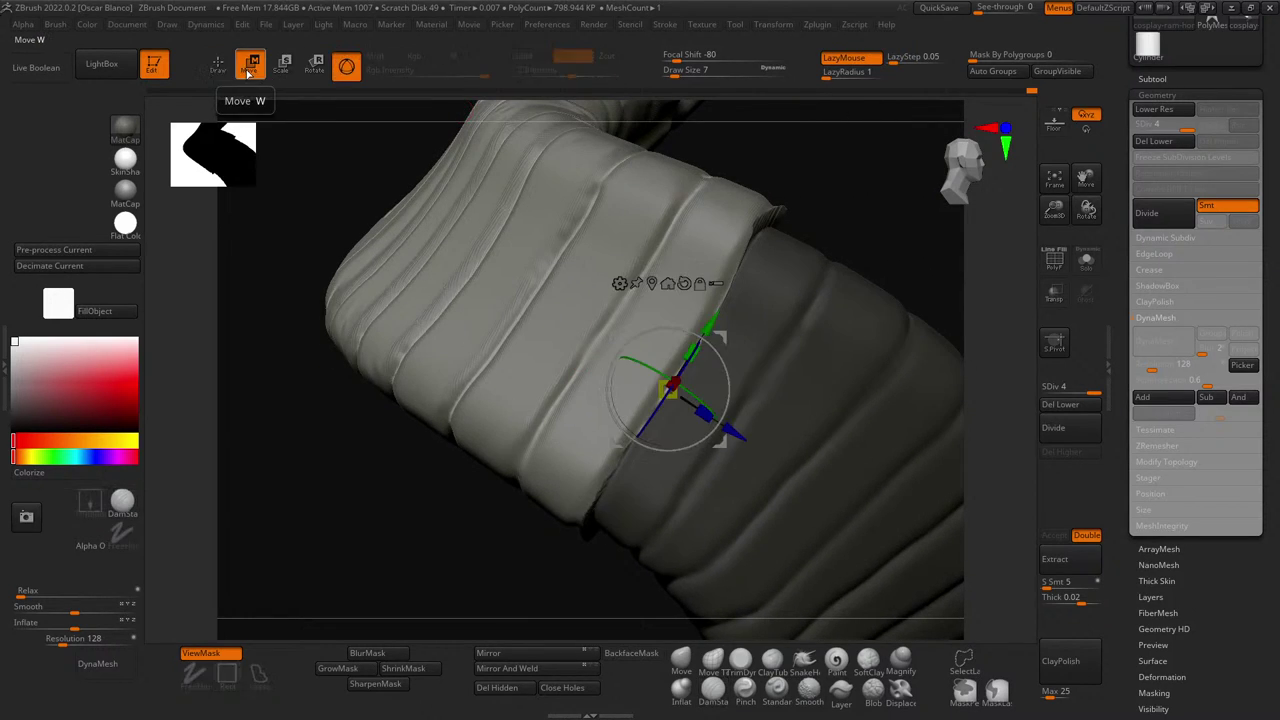
drag(733, 432, 724, 427)
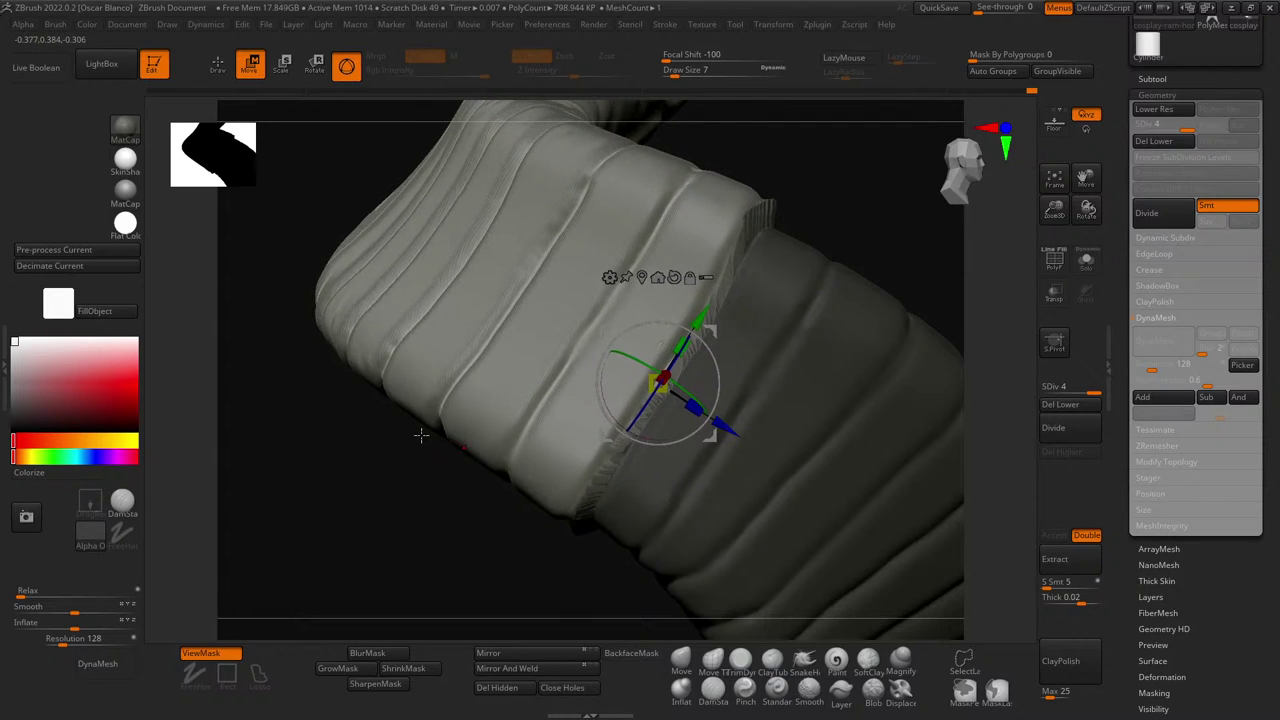
key(q)
key(ctrl+z)
drag(437, 483, 405, 472)
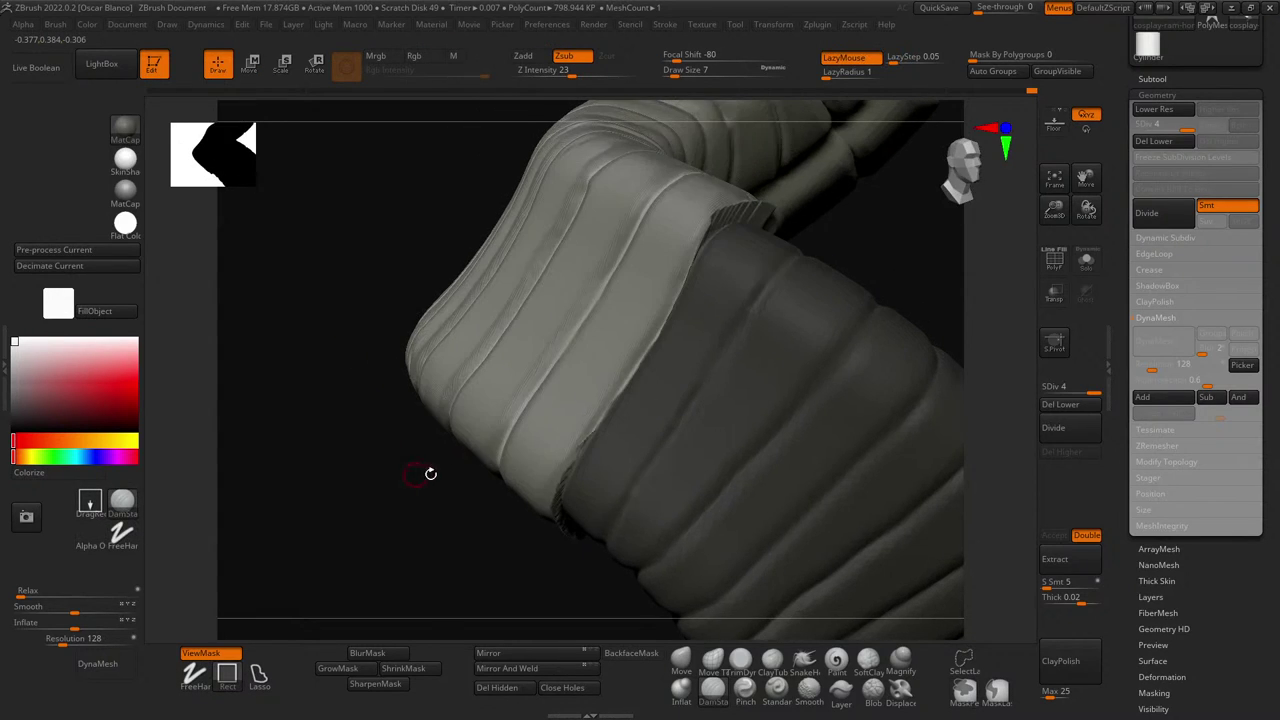
- Shift the enlarged unmasked section slightly along the gizmo's Z axis, away from the masked base
click(253, 75)
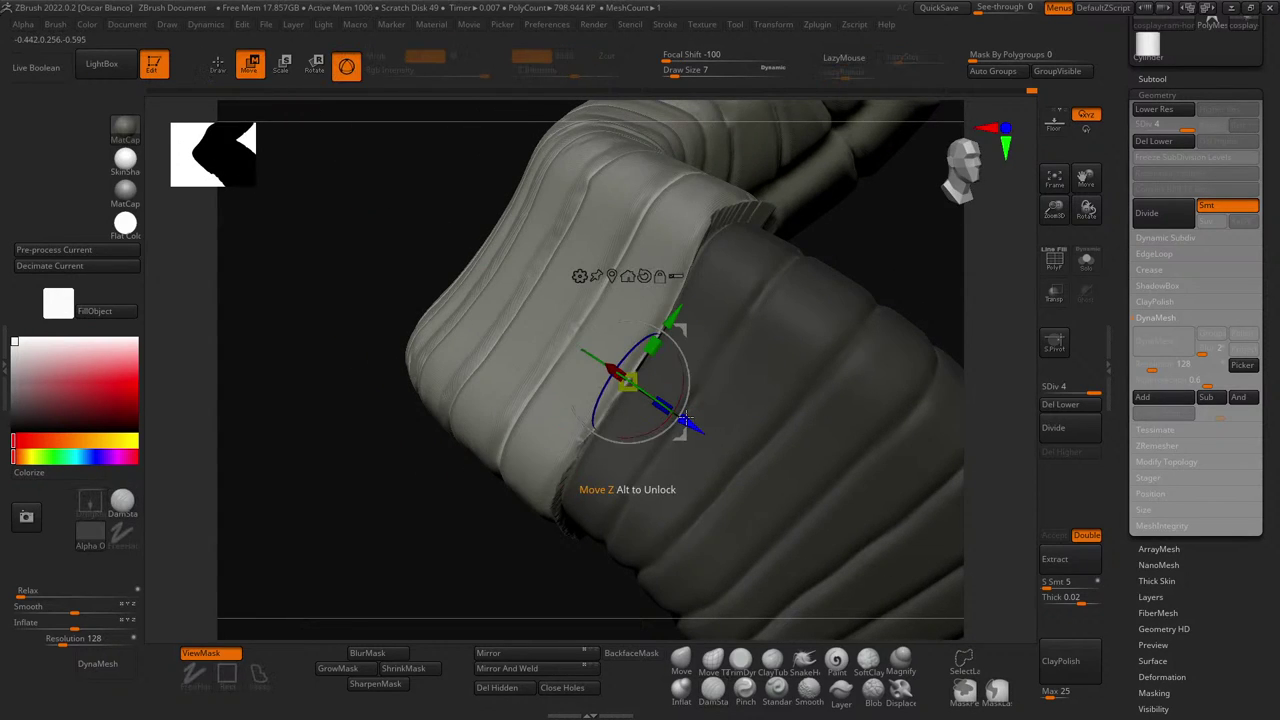
drag(686, 418, 679, 413)
drag(404, 485, 739, 314)
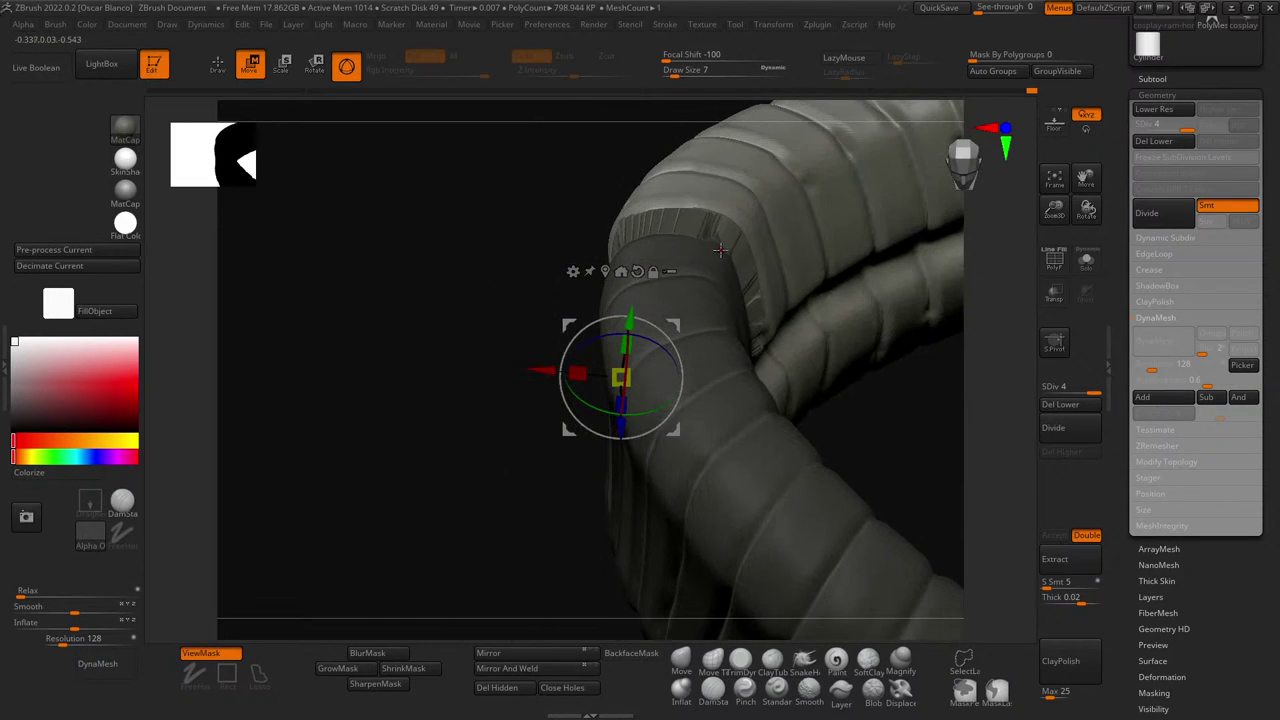
- Smooth the stretched edge of the overhanging ring along the masked boundary, working around the front, sides and inside of the horn
click(218, 64)
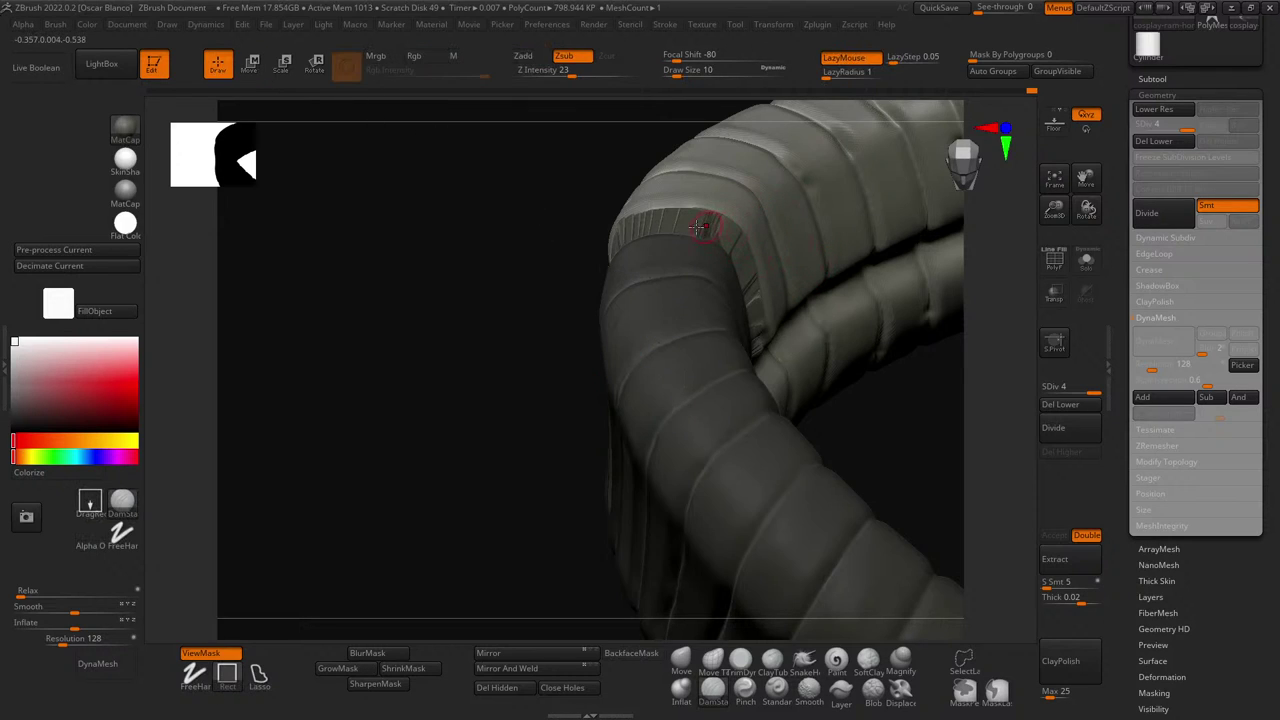
key(shift)
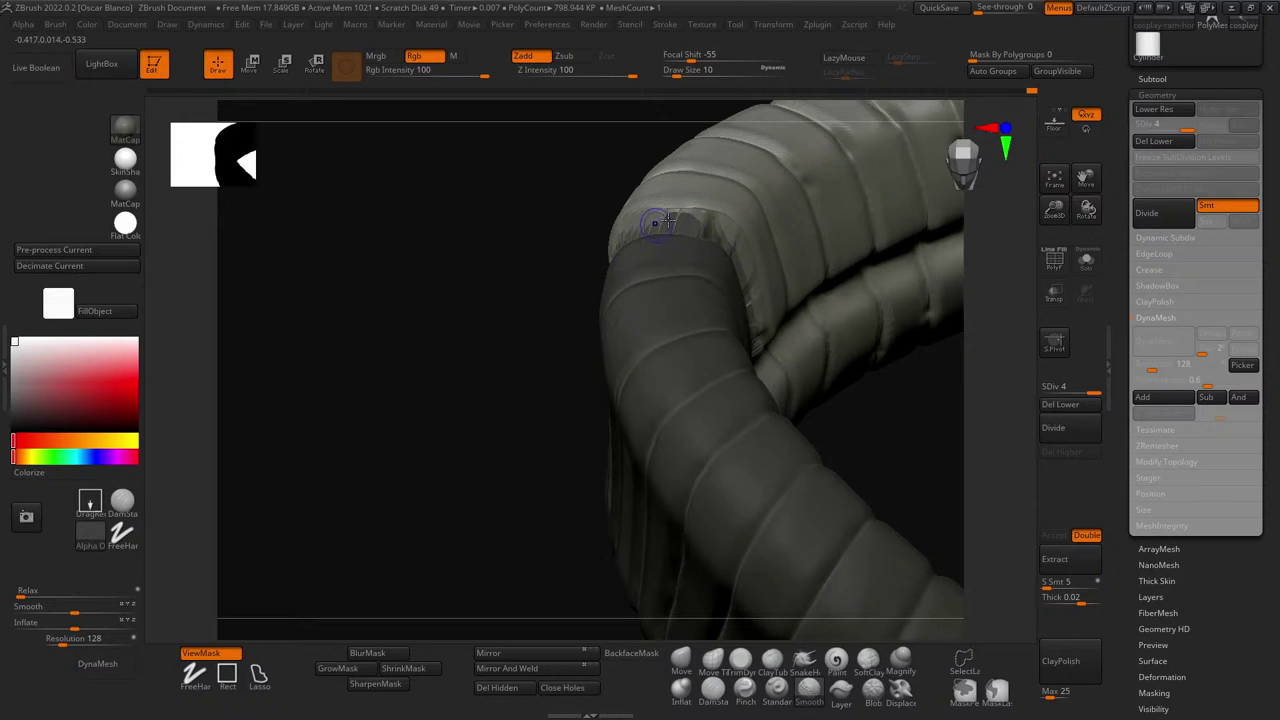
drag(428, 222, 492, 198)
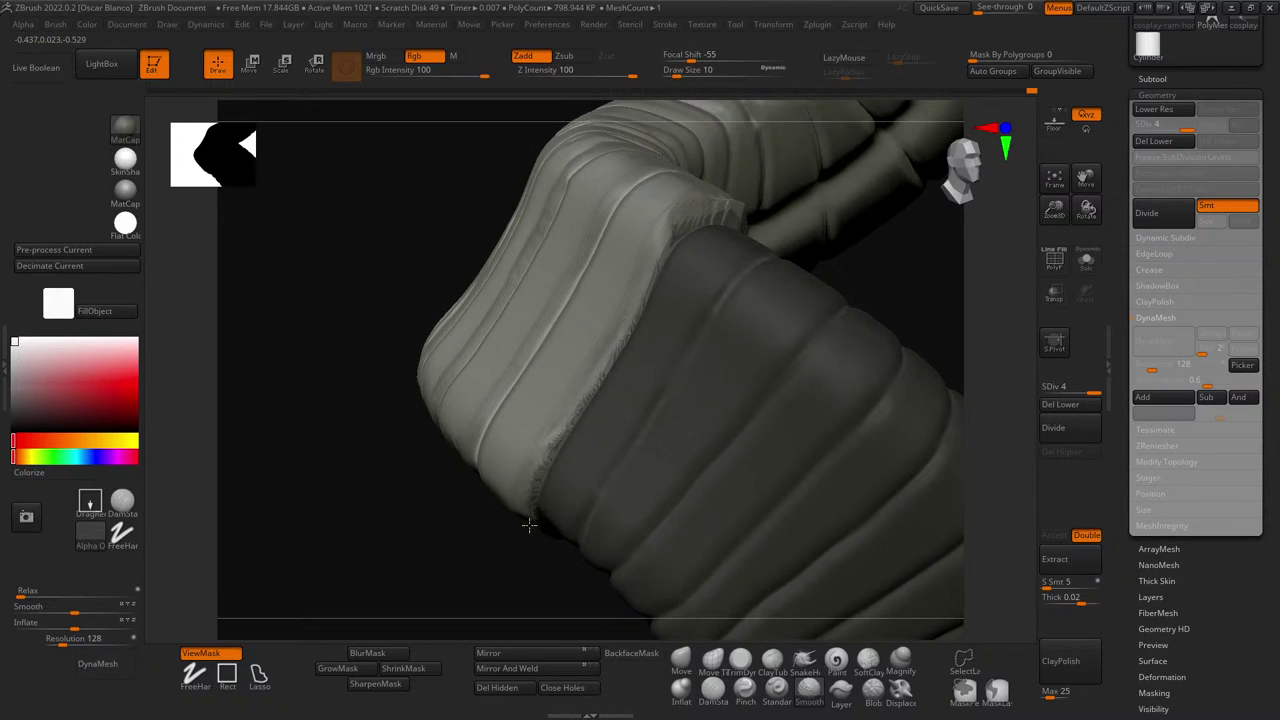
drag(369, 451, 586, 371)
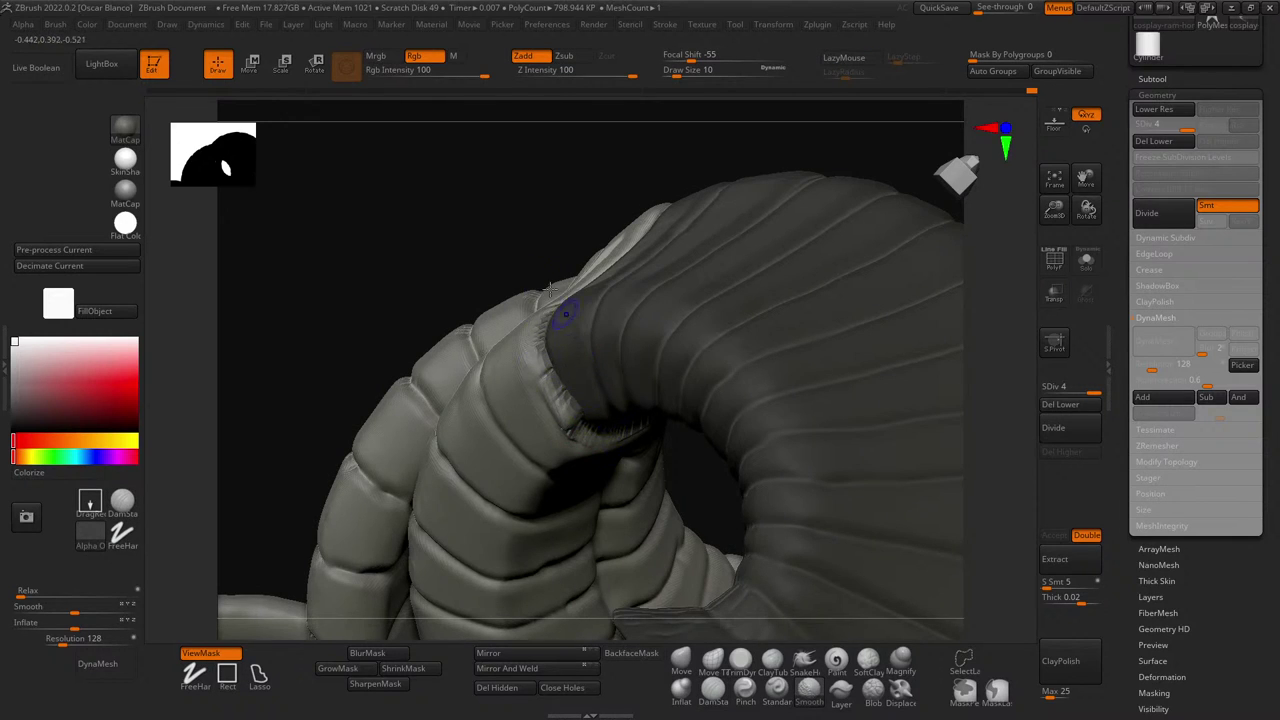
mouse_move(549, 289)
mouse_down()
mouse_move(434, 166)
mouse_move(558, 350)
mouse_up()
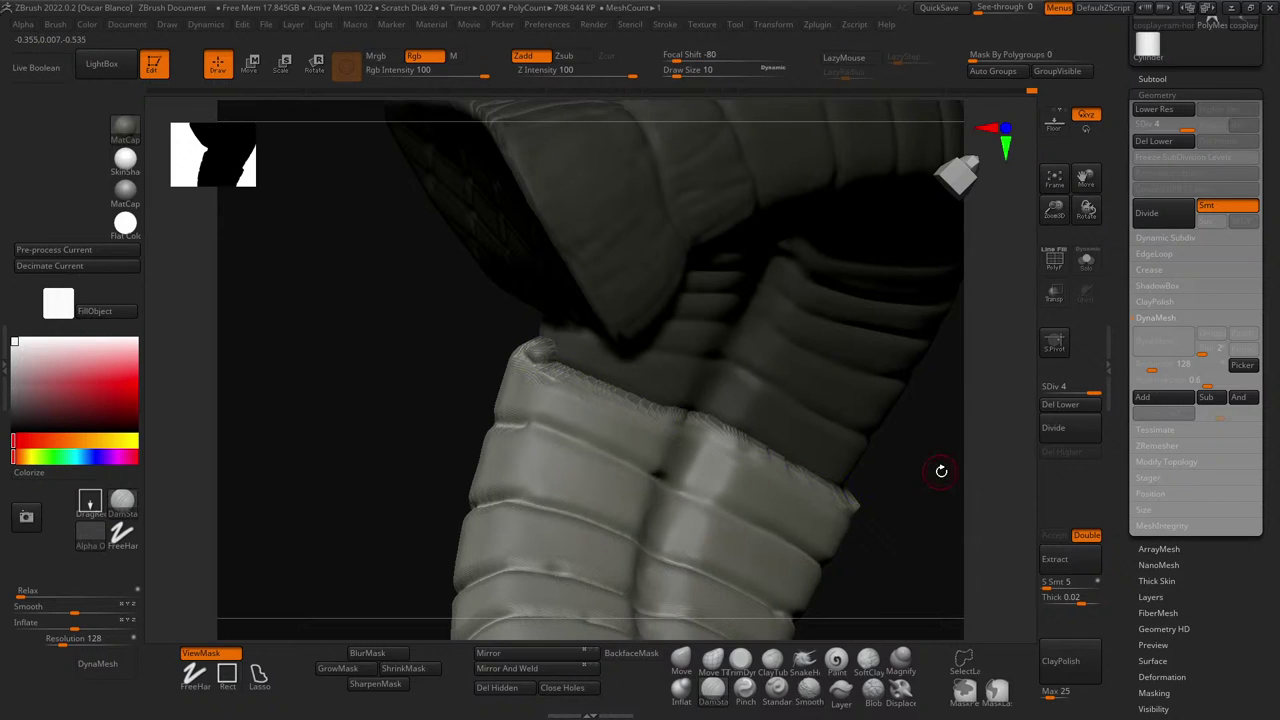
drag(940, 466, 857, 457)
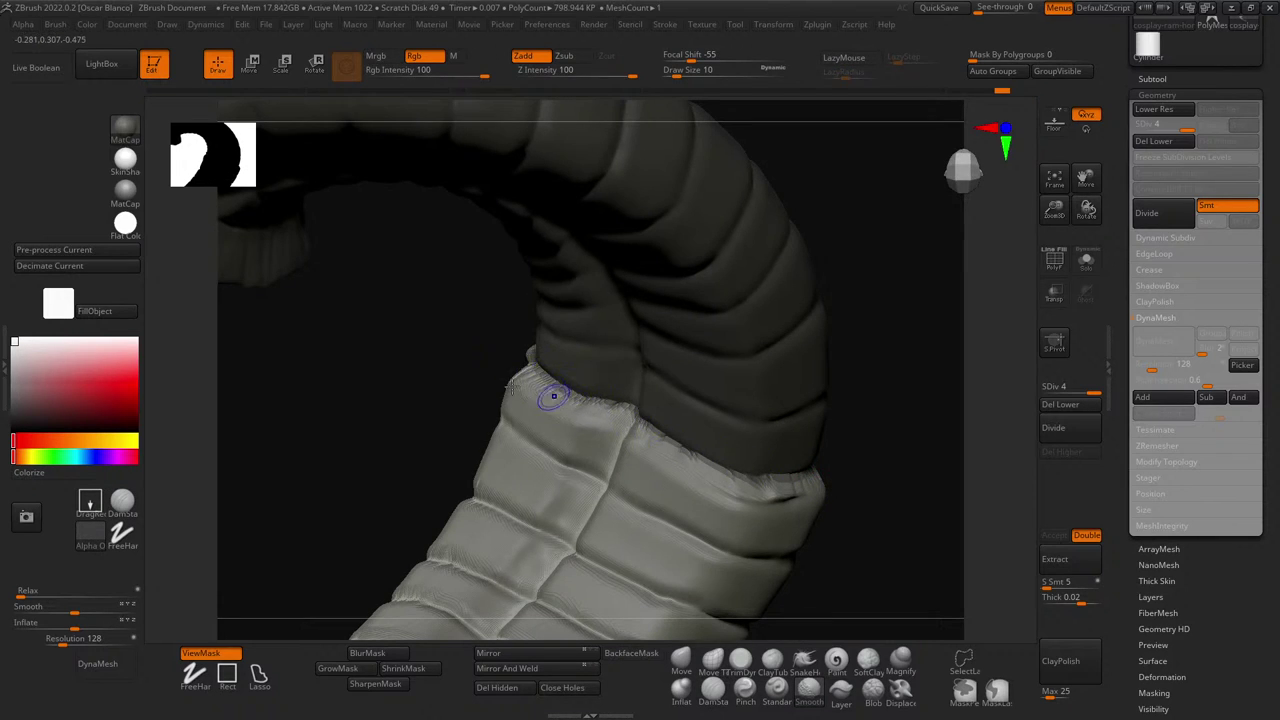
drag(490, 388, 660, 396)
shift+drag(430, 338, 528, 362)
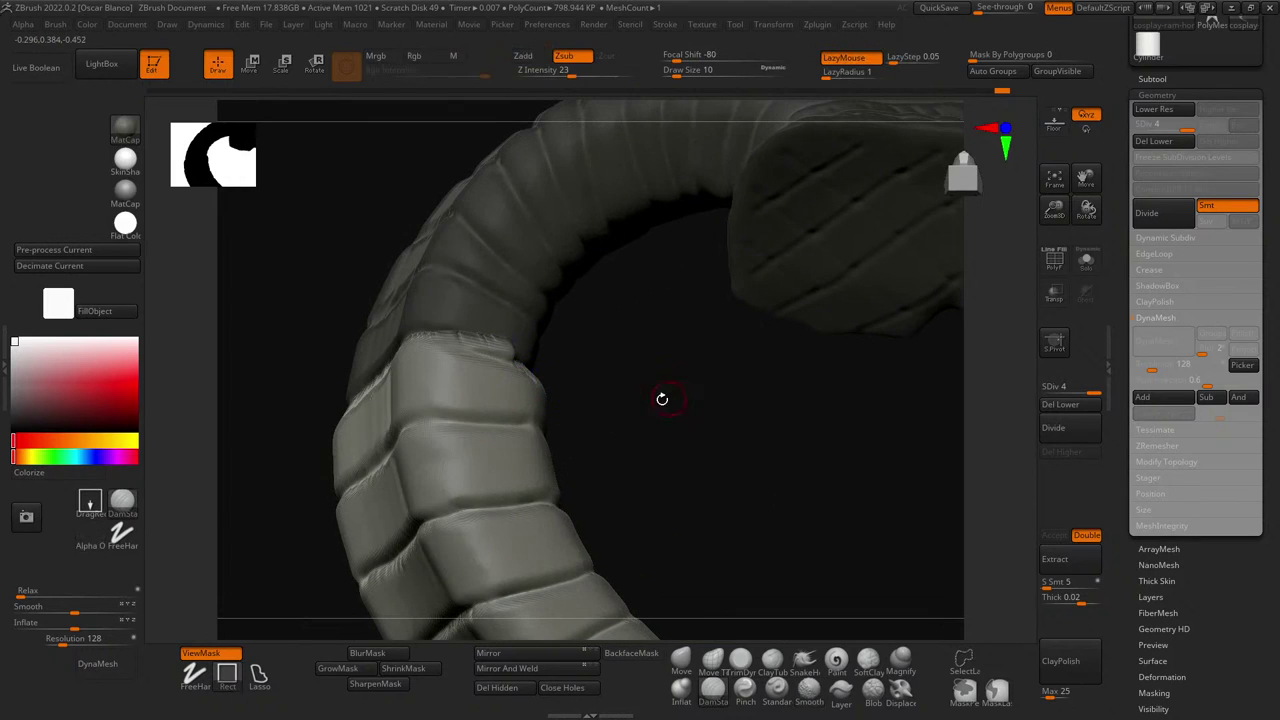
drag(662, 399, 622, 402)
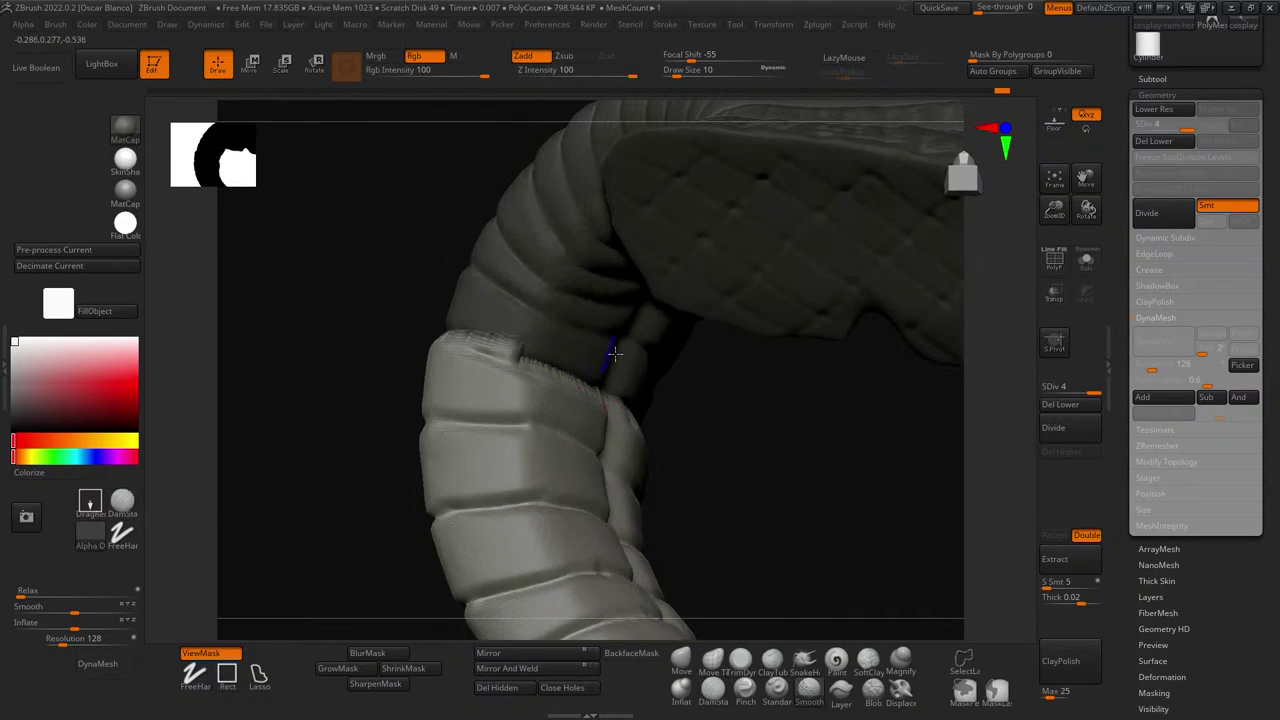
drag(614, 352, 786, 429)
- Clear the mask from the horn and check the stepped overlap from several sides
click(712, 660)
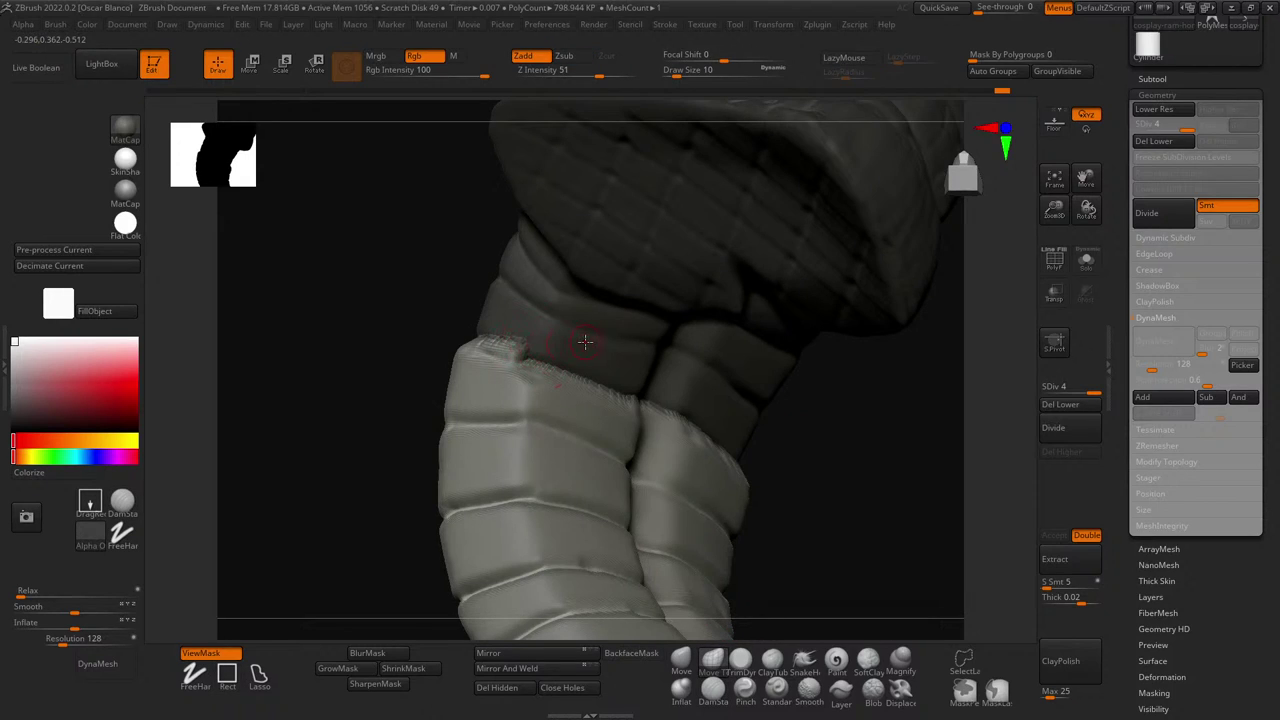
ctrl+drag(309, 280, 350, 330)
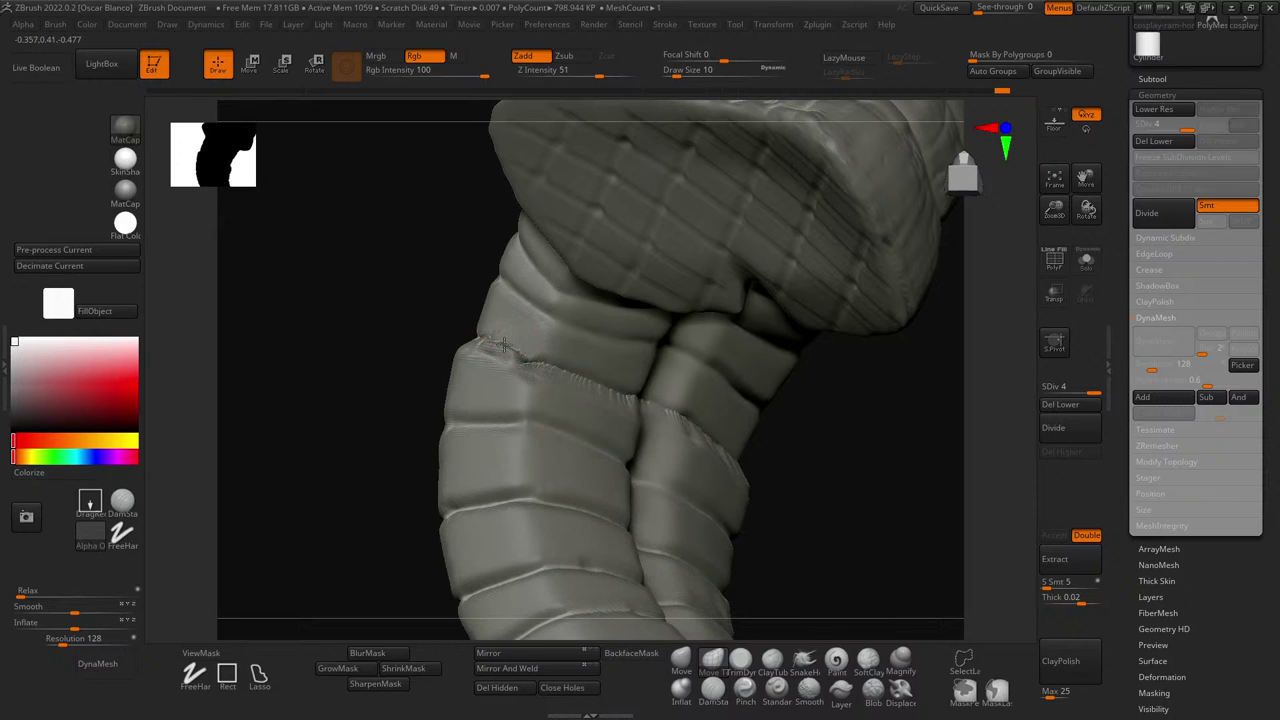
ctrl+right_drag(342, 293, 624, 273)
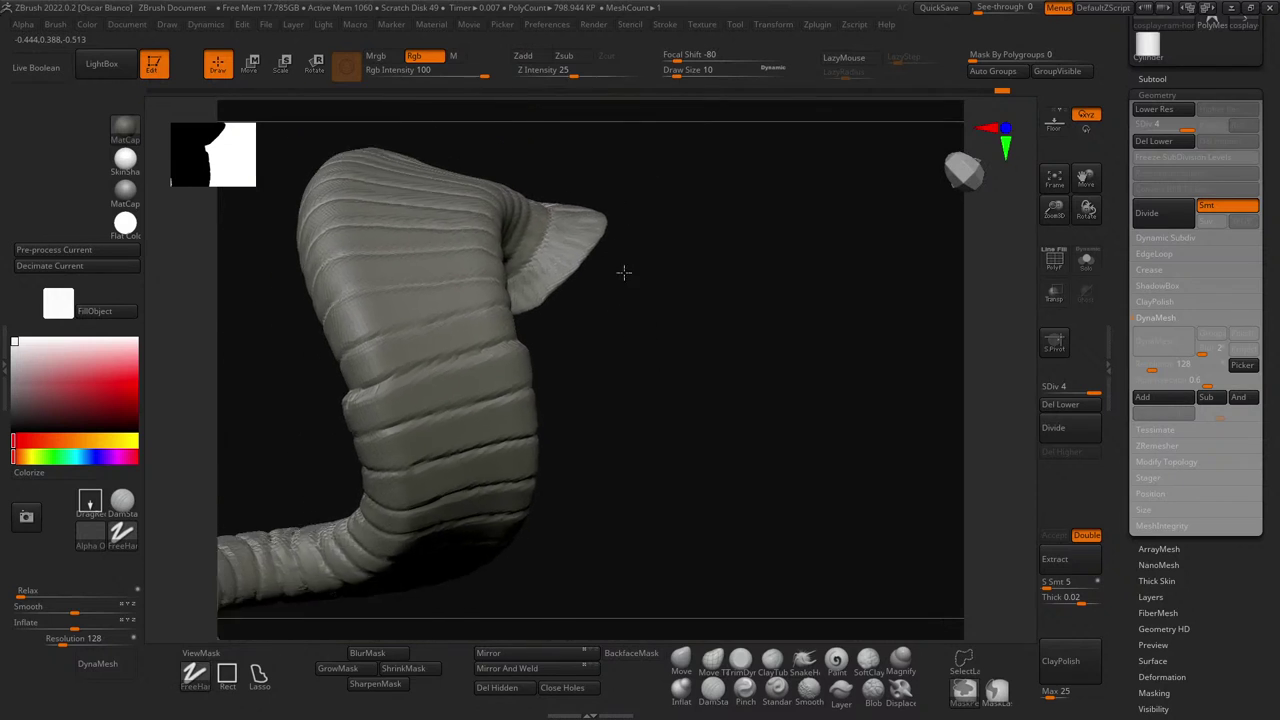
mouse_move(623, 272)
mouse_down()
mouse_move(631, 409)
mouse_move(677, 377)
mouse_move(764, 381)
mouse_move(746, 386)
mouse_move(640, 320)
mouse_move(686, 123)
mouse_move(660, 166)
mouse_move(643, 286)
mouse_move(709, 254)
mouse_move(700, 280)
mouse_move(772, 315)
mouse_move(777, 211)
mouse_move(686, 263)
mouse_move(736, 408)
mouse_up()
- Undo the overlap edits back to the masked horn before its upper section was scaled and shifted
key(ctrl)
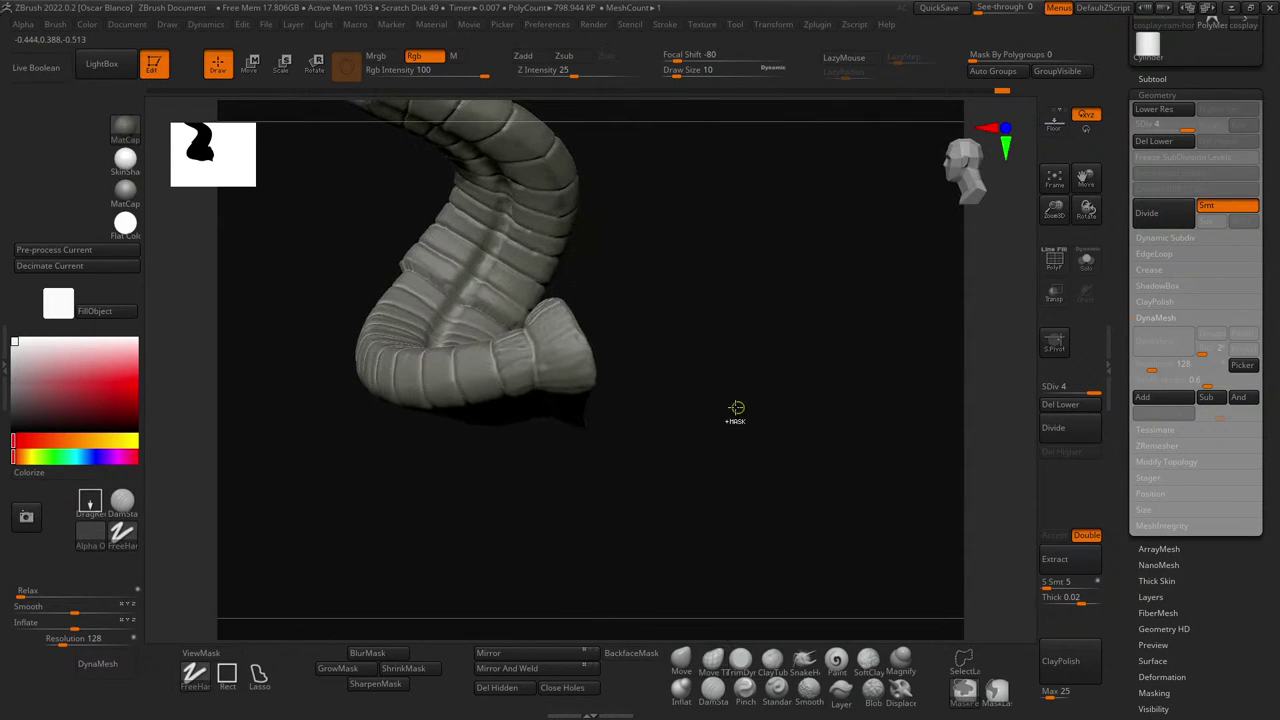
ctrl+click(427, 320)
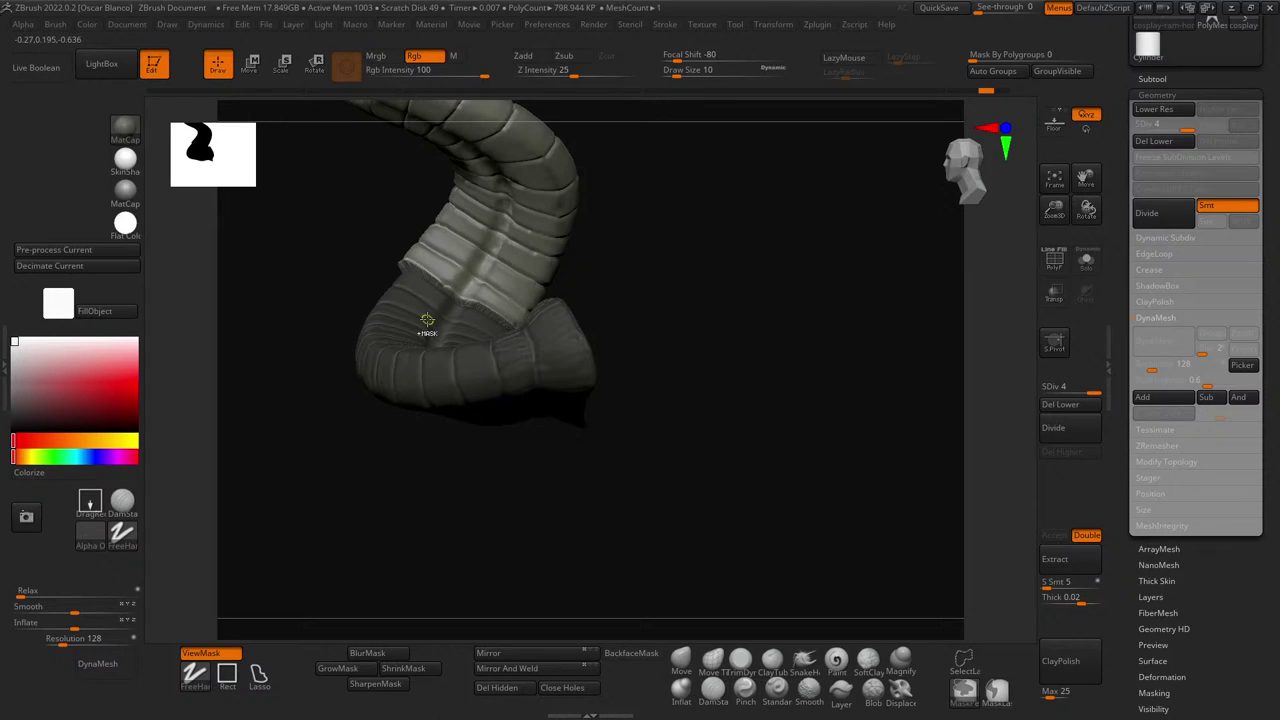
key(ctrl+z)
ctrl+click(427, 320)
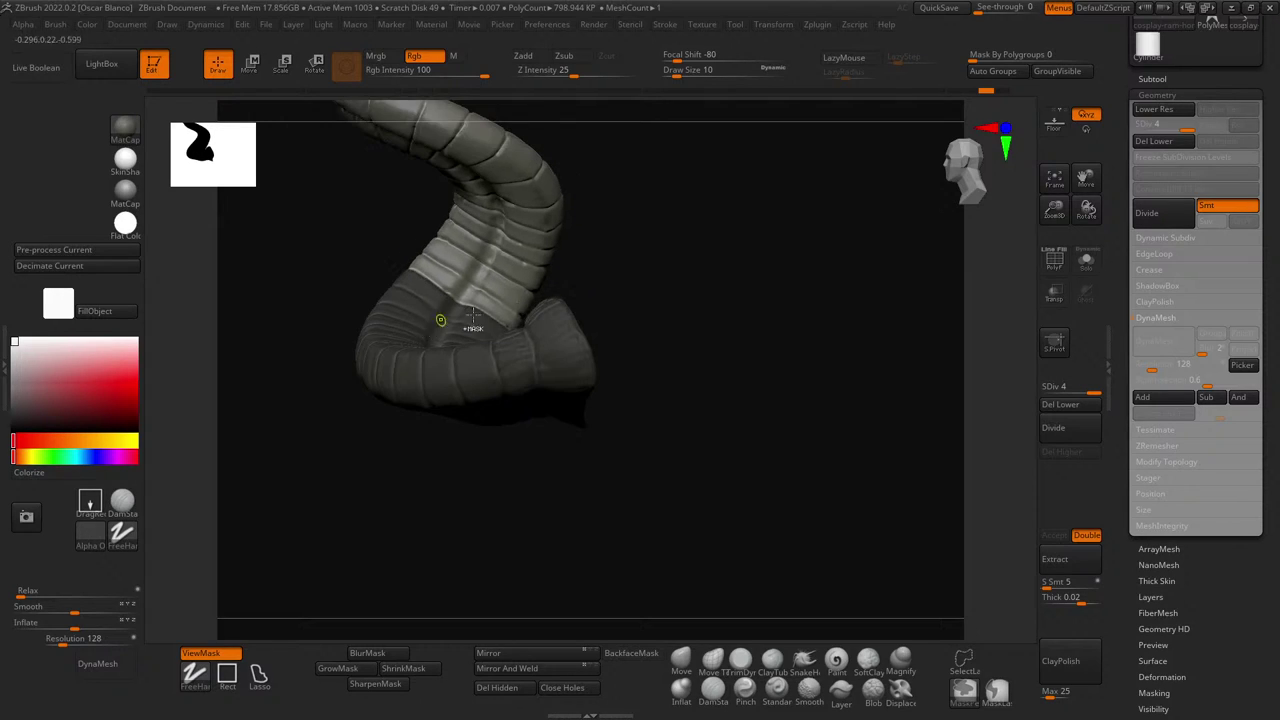
drag(610, 293, 724, 288)
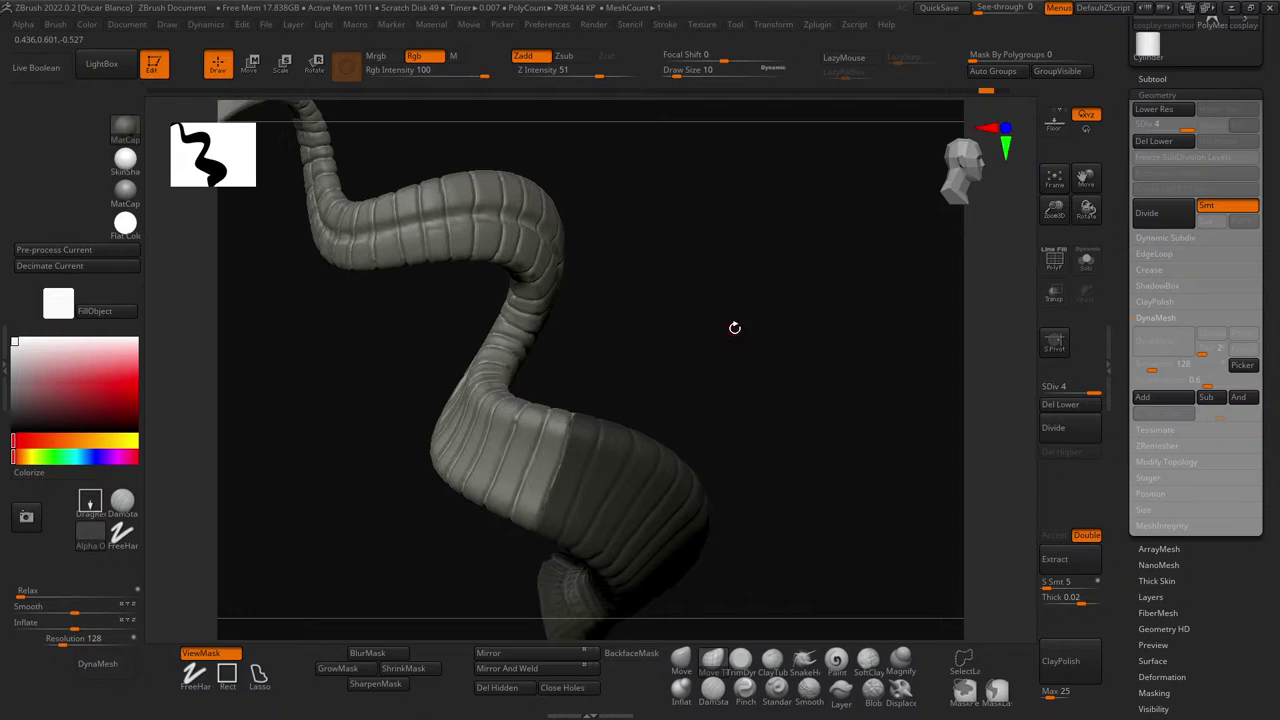
- Clear the mask from the horn's base and accept discarding the newer undo history entries
key(ctrl)
ctrl+drag(770, 335, 857, 435)
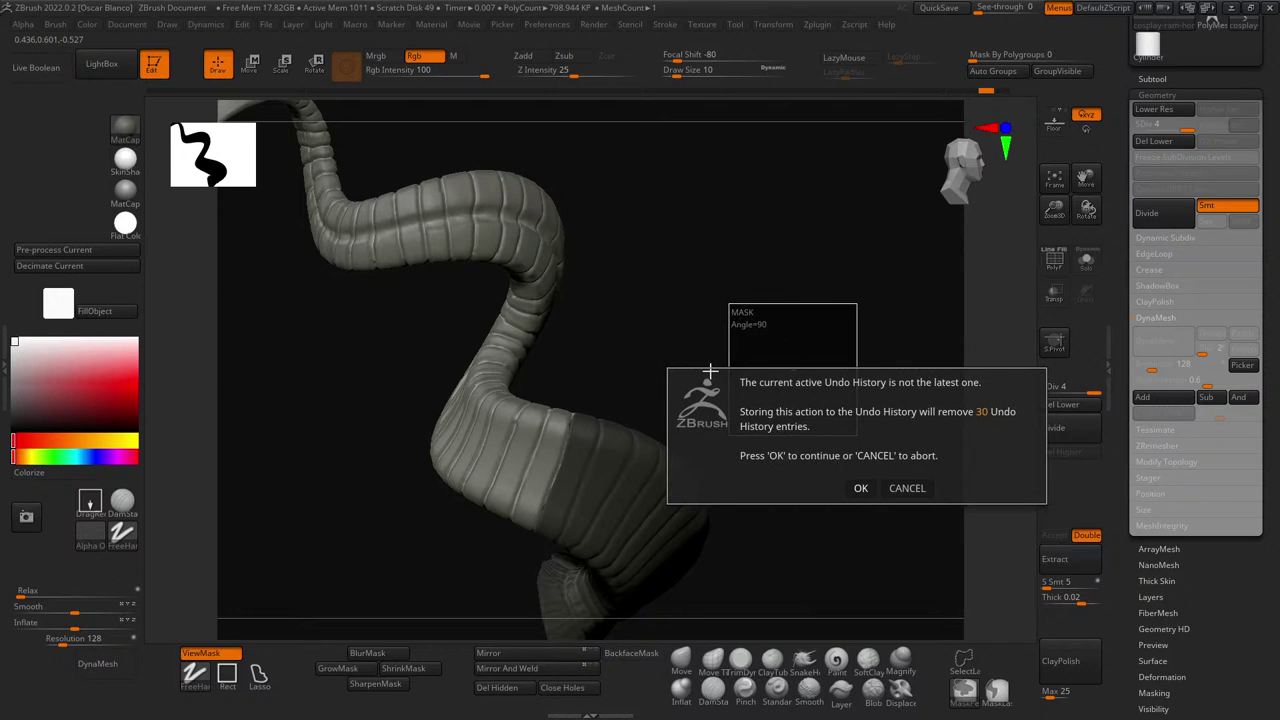
click(857, 488)
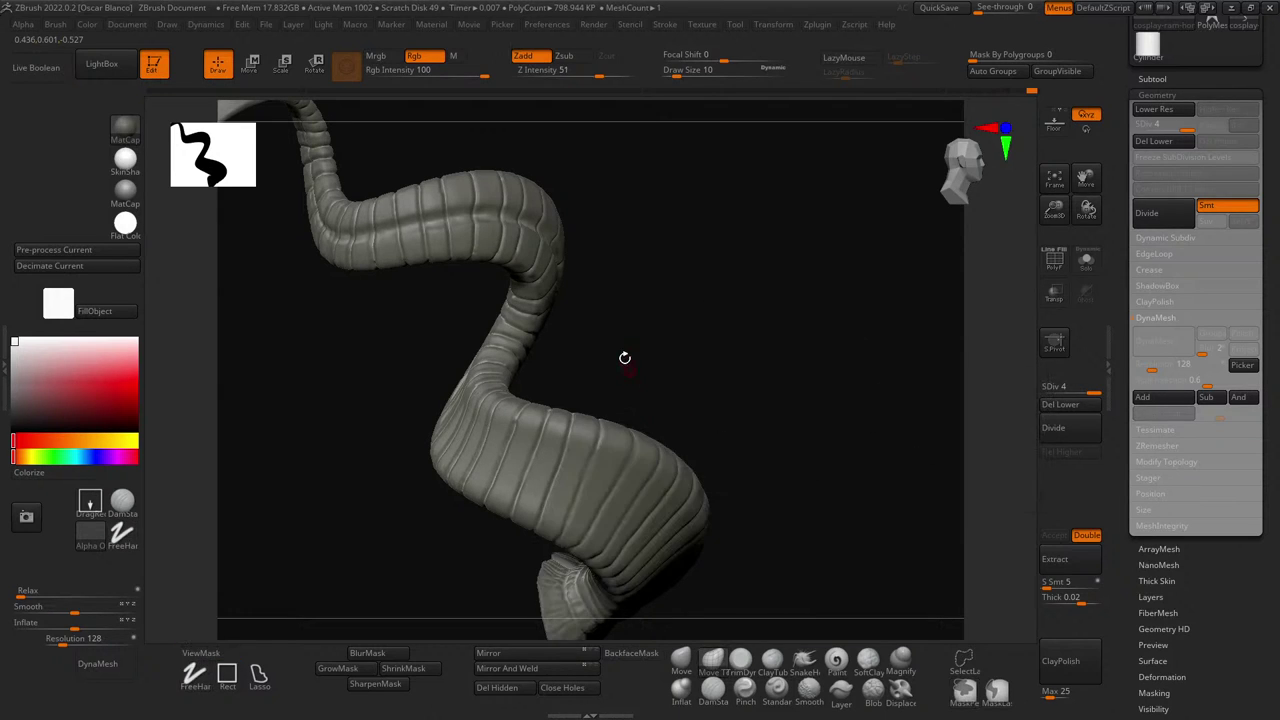
- Carve a straight ring groove with DamStandard across the outer face of the horn, just beyond the last finished ring toward the tip
drag(623, 357, 250, 321)
drag(709, 206, 662, 153)
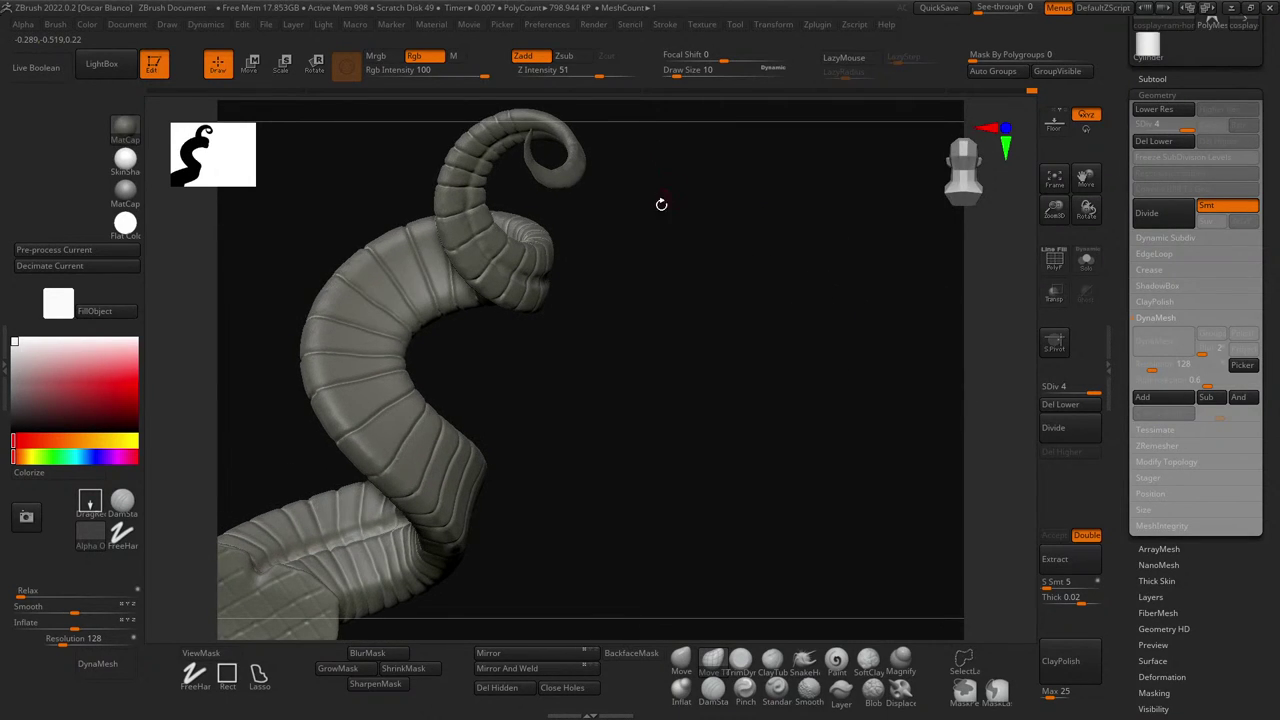
mouse_move(588, 337)
mouse_down()
mouse_move(666, 420)
mouse_move(603, 166)
mouse_move(583, 314)
mouse_up()
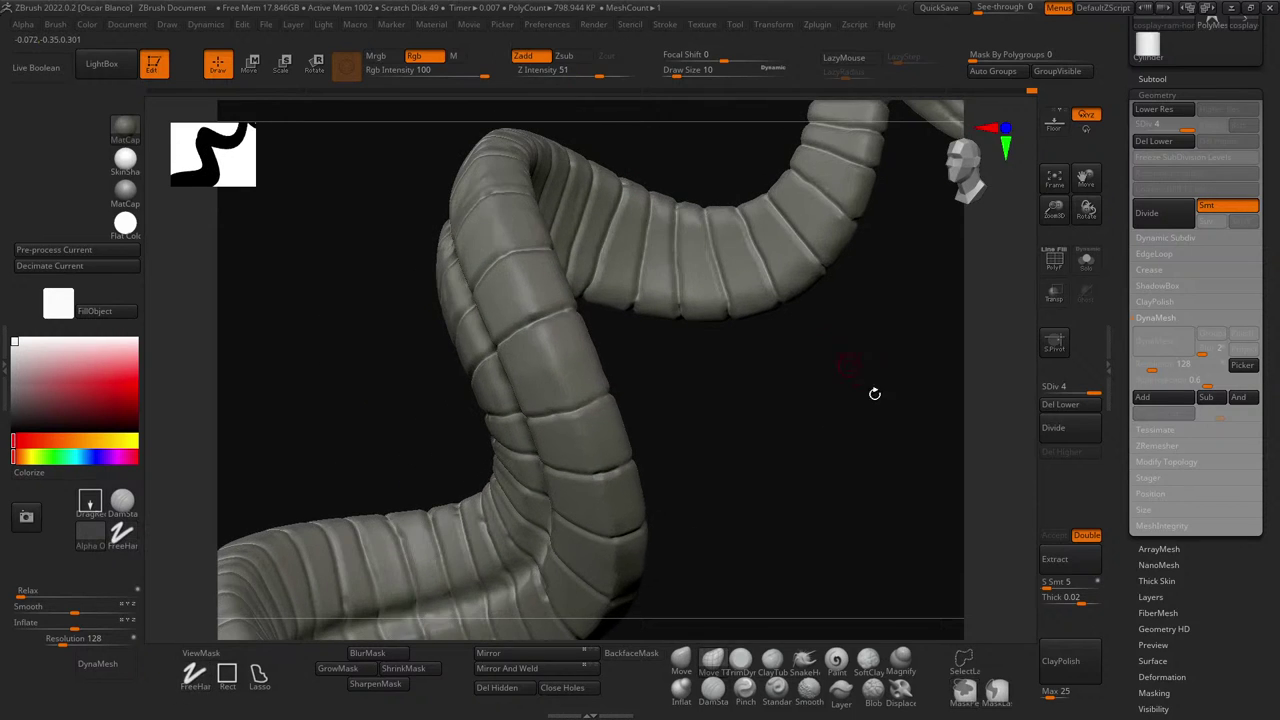
mouse_move(874, 391)
mouse_down()
mouse_move(771, 443)
mouse_move(643, 286)
mouse_move(659, 318)
mouse_move(697, 306)
mouse_move(509, 323)
mouse_move(572, 333)
mouse_move(572, 555)
mouse_up()
key(ctrl)
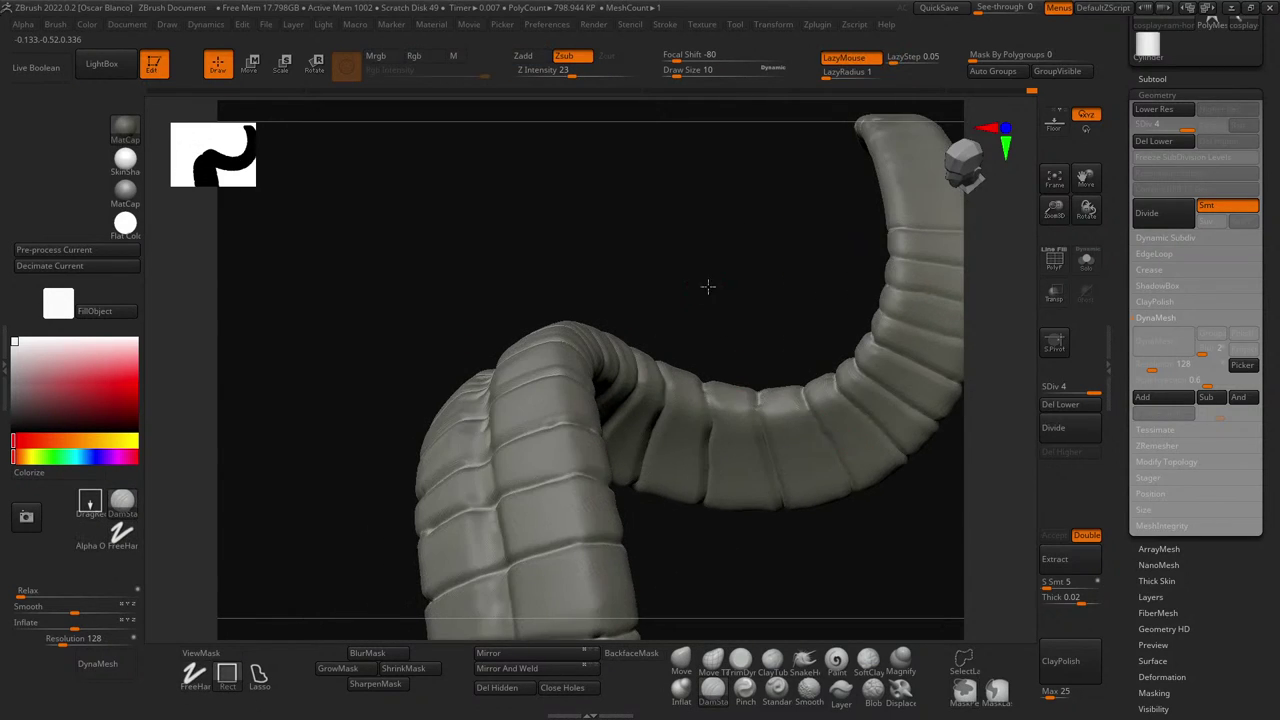
drag(709, 286, 471, 397)
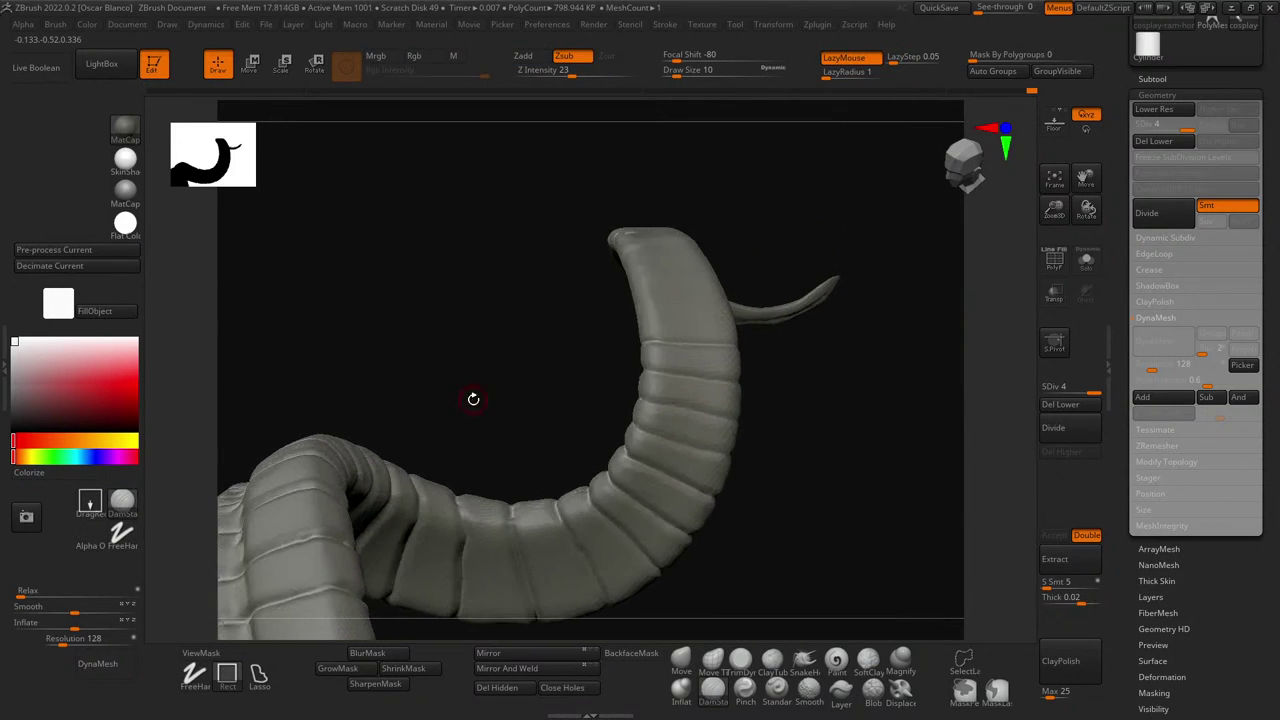
drag(818, 388, 515, 388)
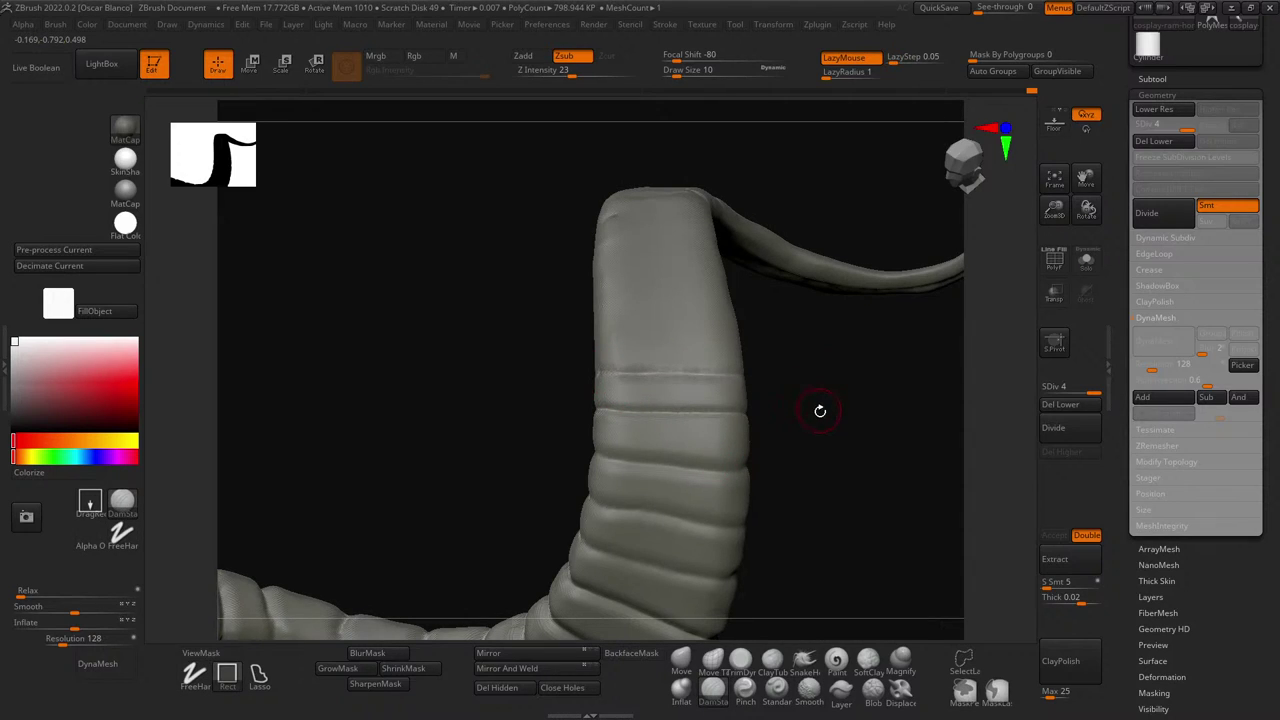
shift+drag(735, 374, 600, 362)
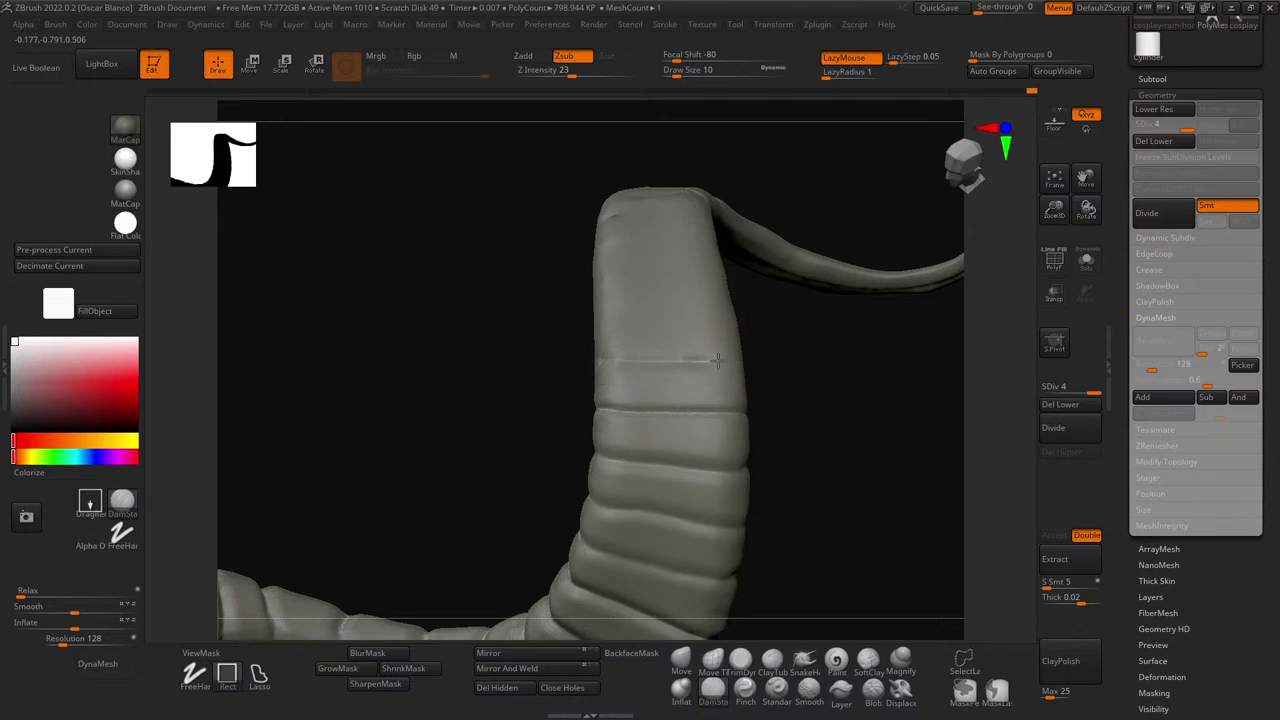
shift+drag(716, 360, 600, 362)
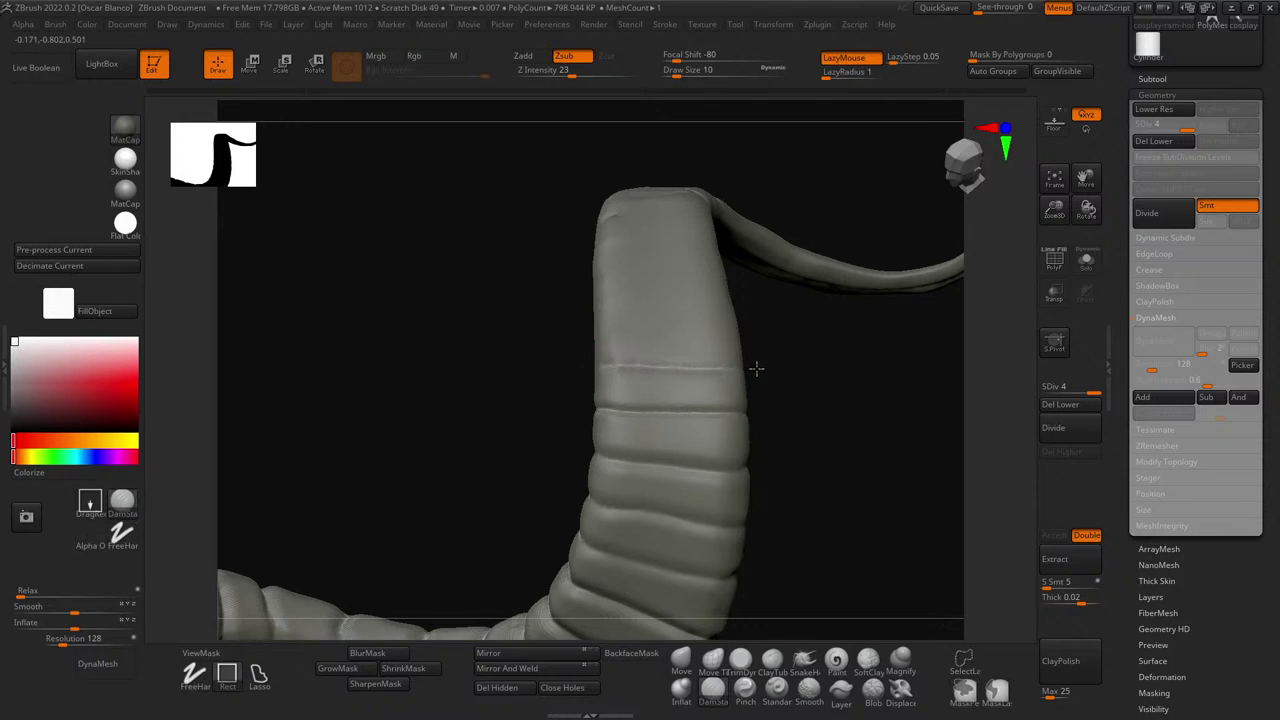
- Continue the new ring groove around the horn's sides and grooved inner face, and deepen it into a closed ring
drag(831, 420, 737, 419)
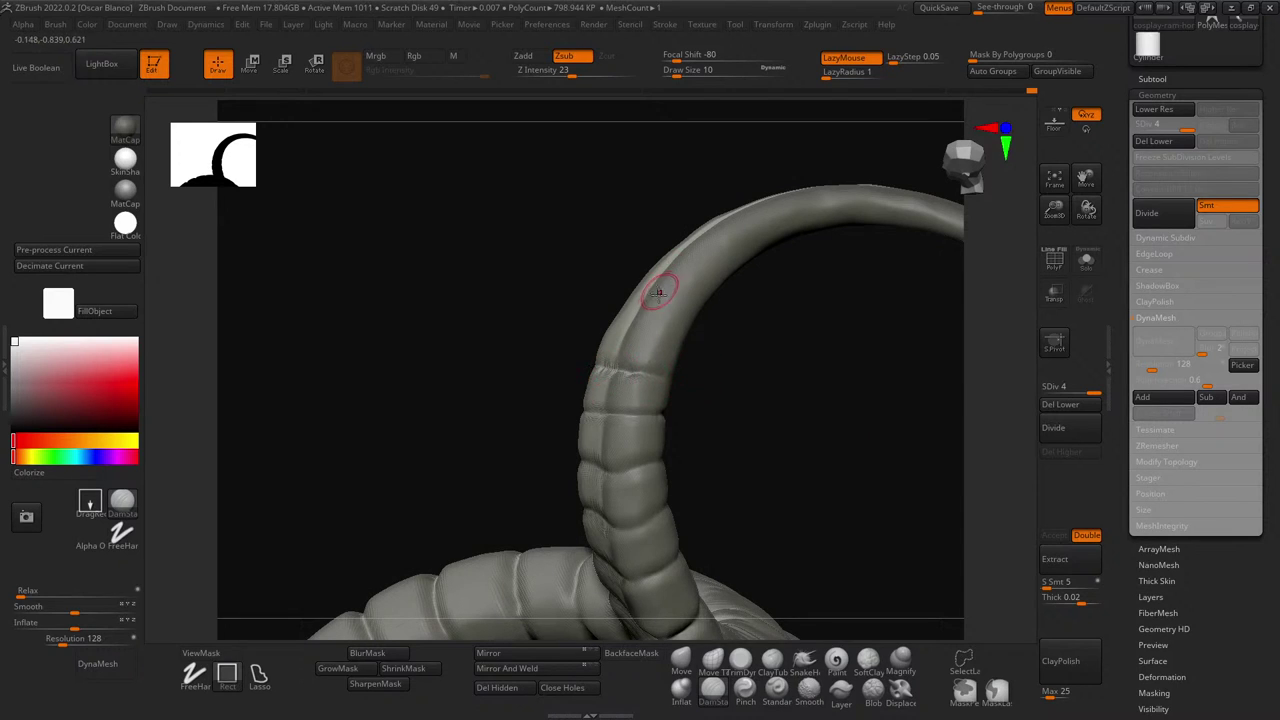
drag(657, 291, 567, 372)
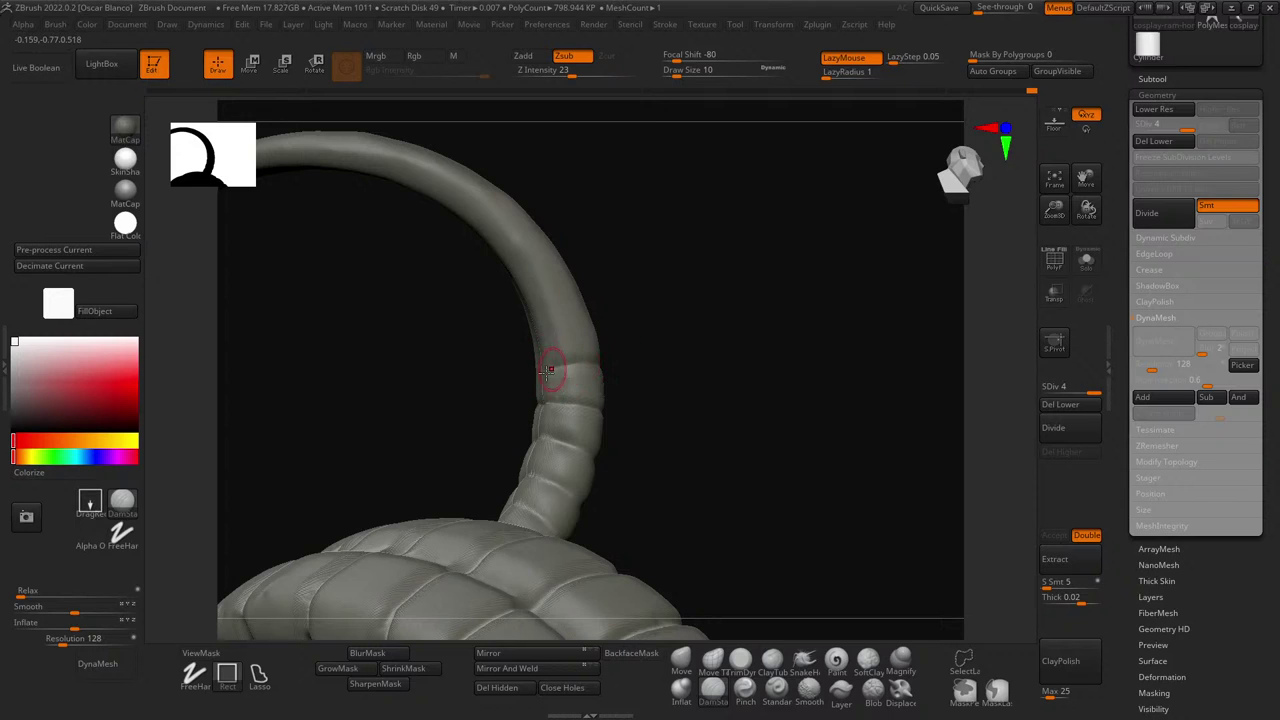
drag(604, 365, 622, 392)
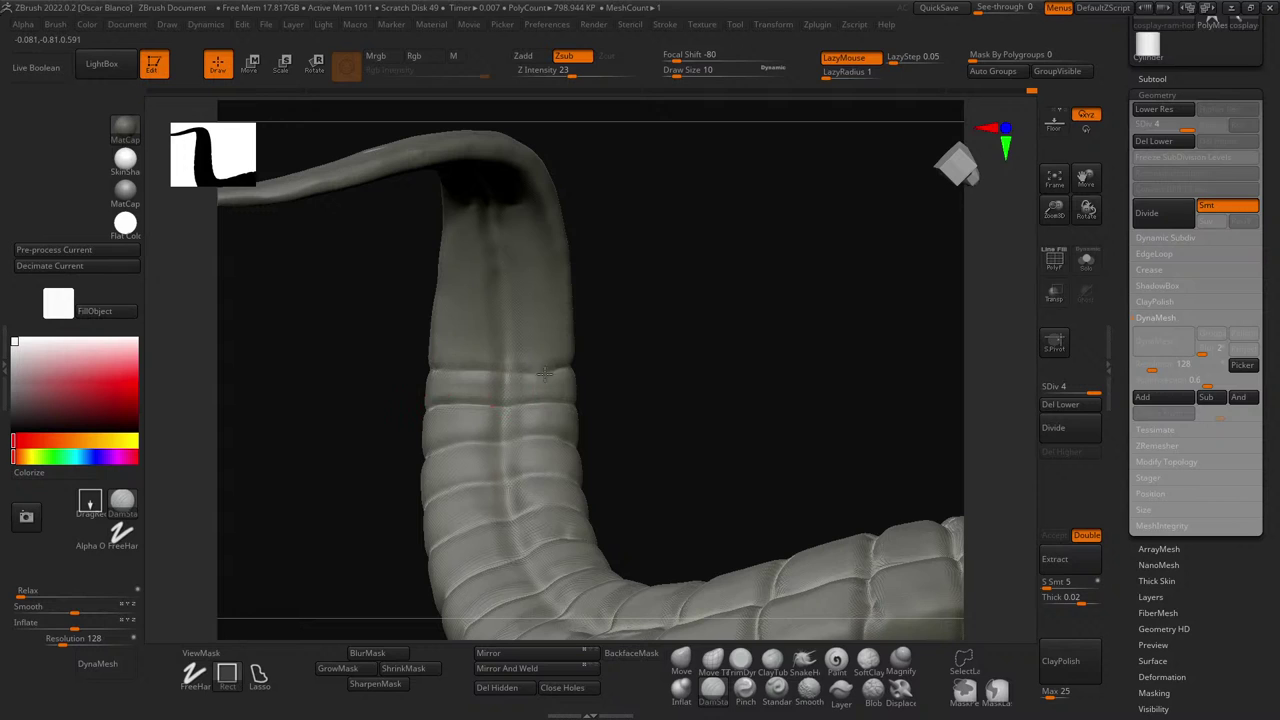
drag(636, 390, 586, 374)
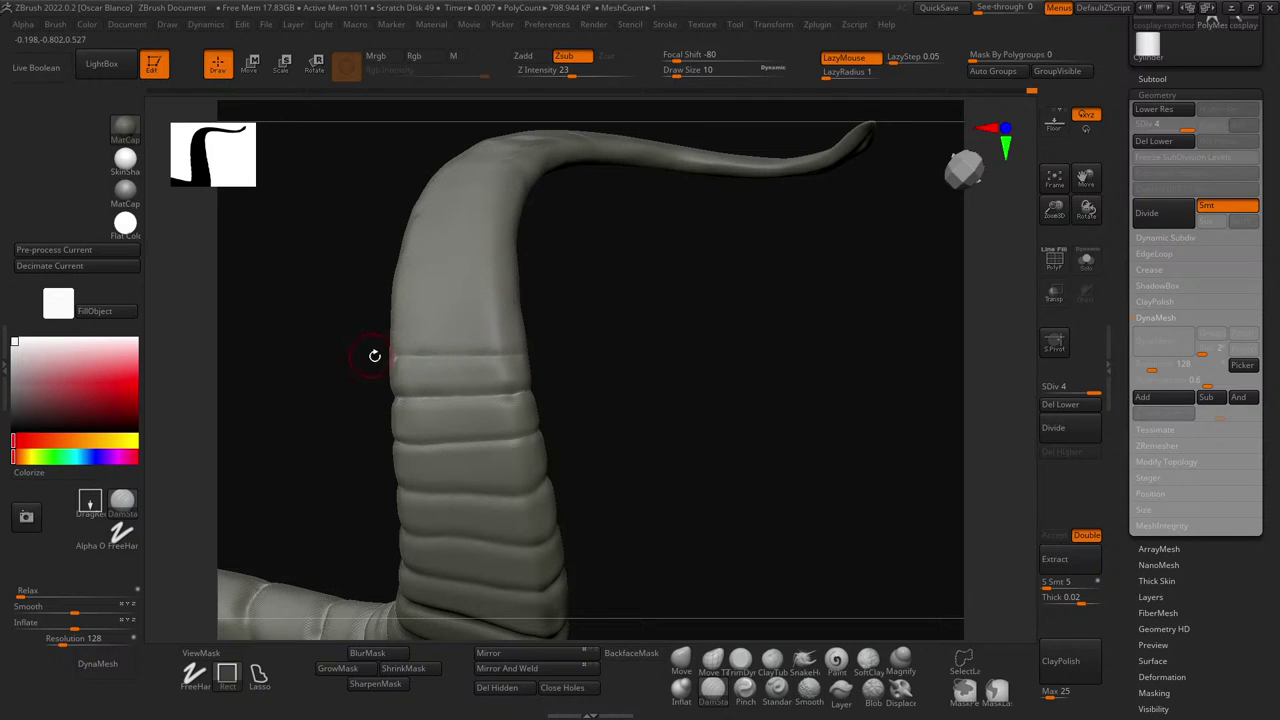
drag(374, 356, 464, 360)
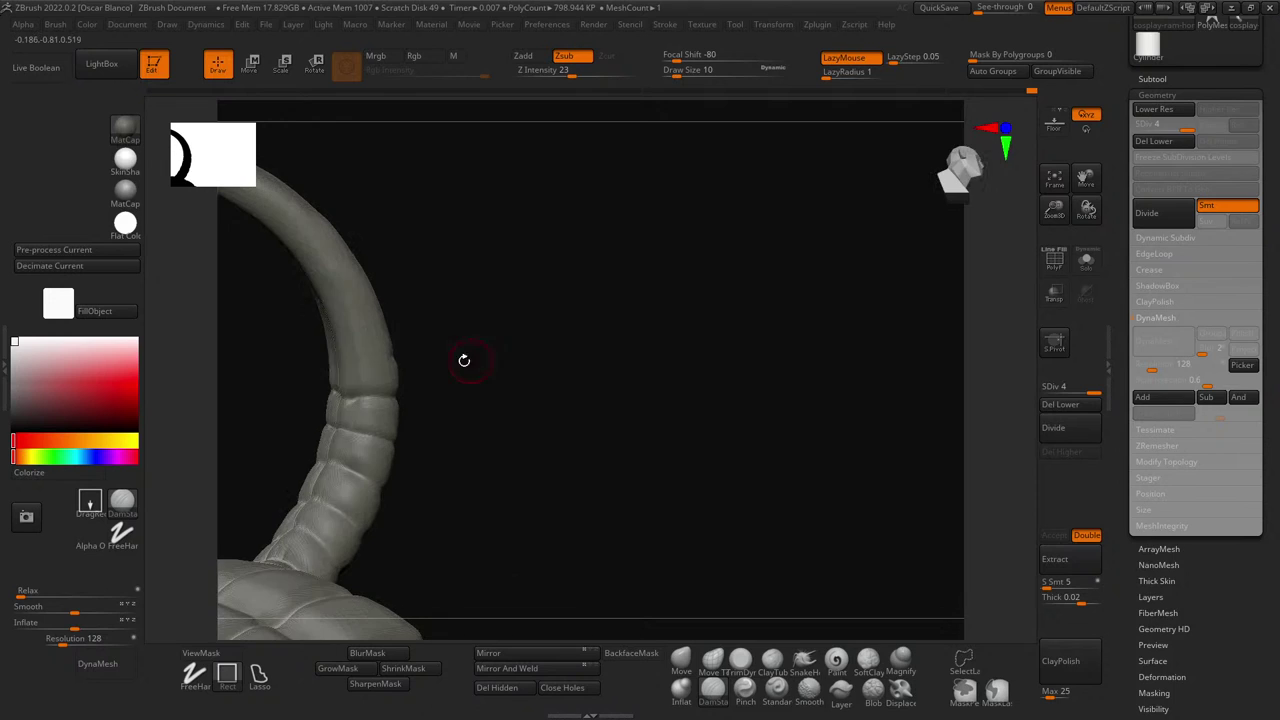
drag(434, 352, 425, 383)
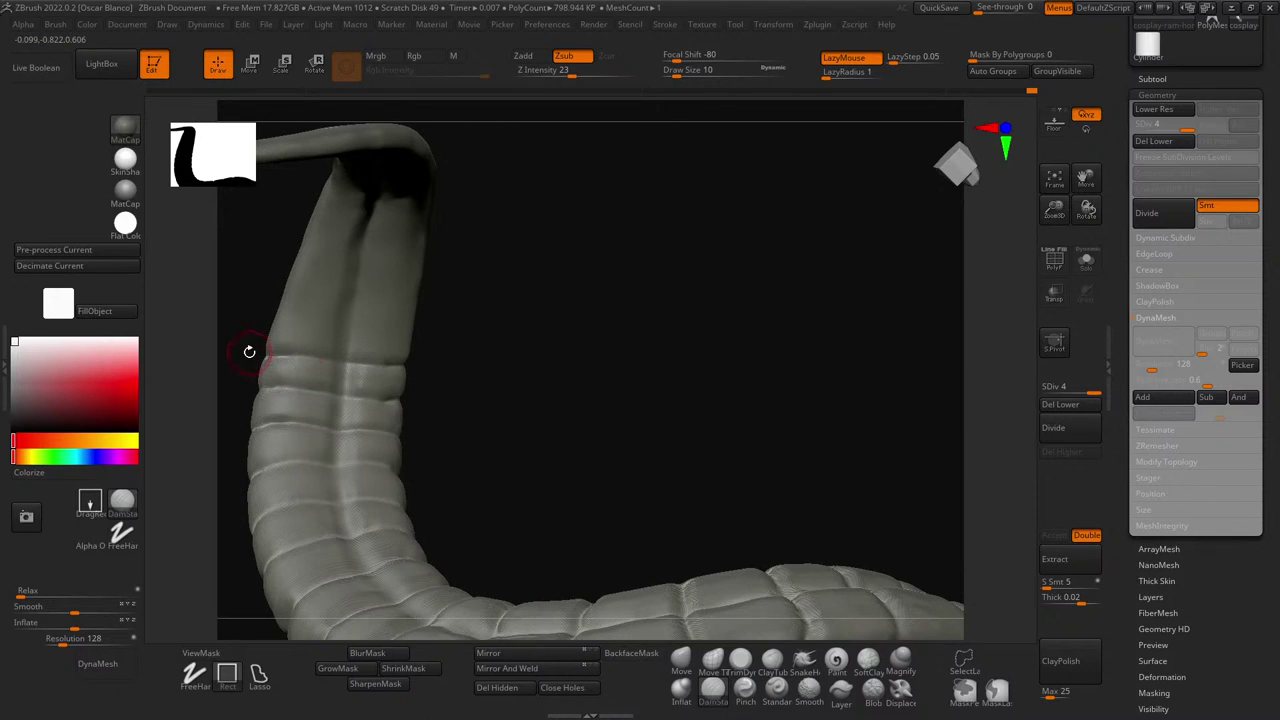
mouse_move(473, 382)
mouse_down()
mouse_move(583, 371)
mouse_move(229, 366)
mouse_move(429, 330)
mouse_up()
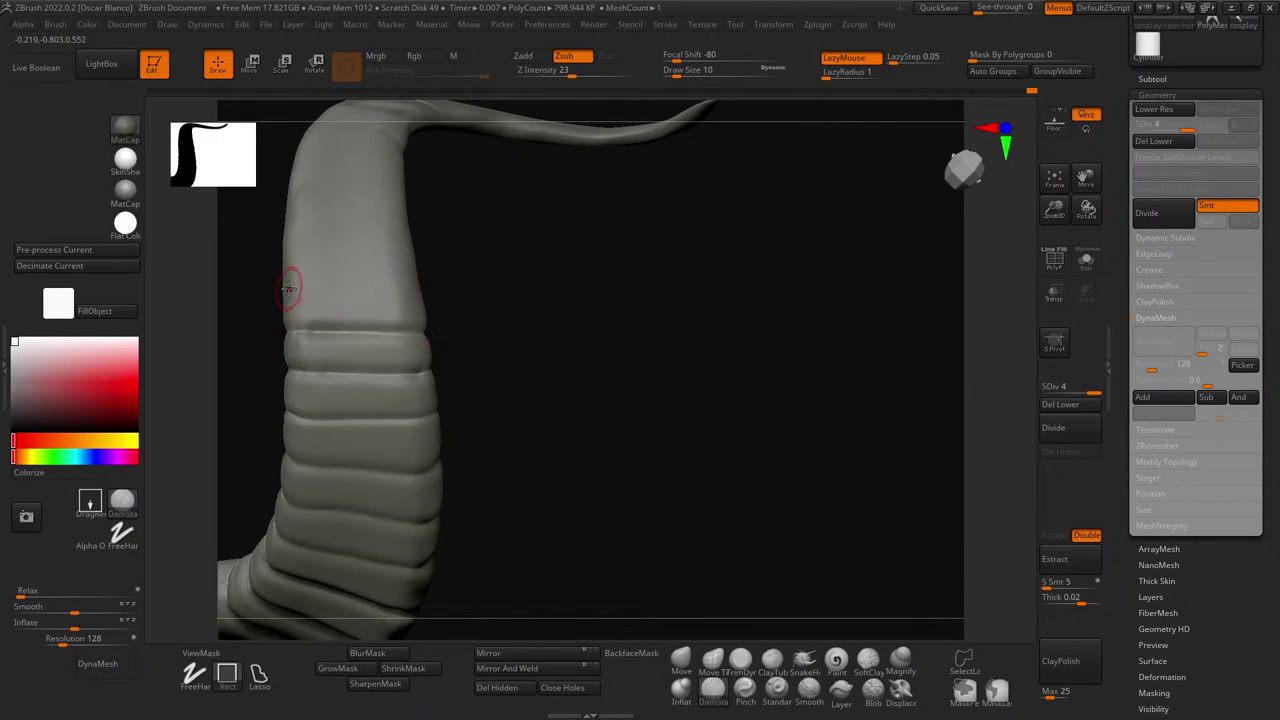
- Carve another straight DamStandard ring groove just beyond the last finished ring, redoing the first stroke and closing it around the horn
drag(403, 289, 406, 289)
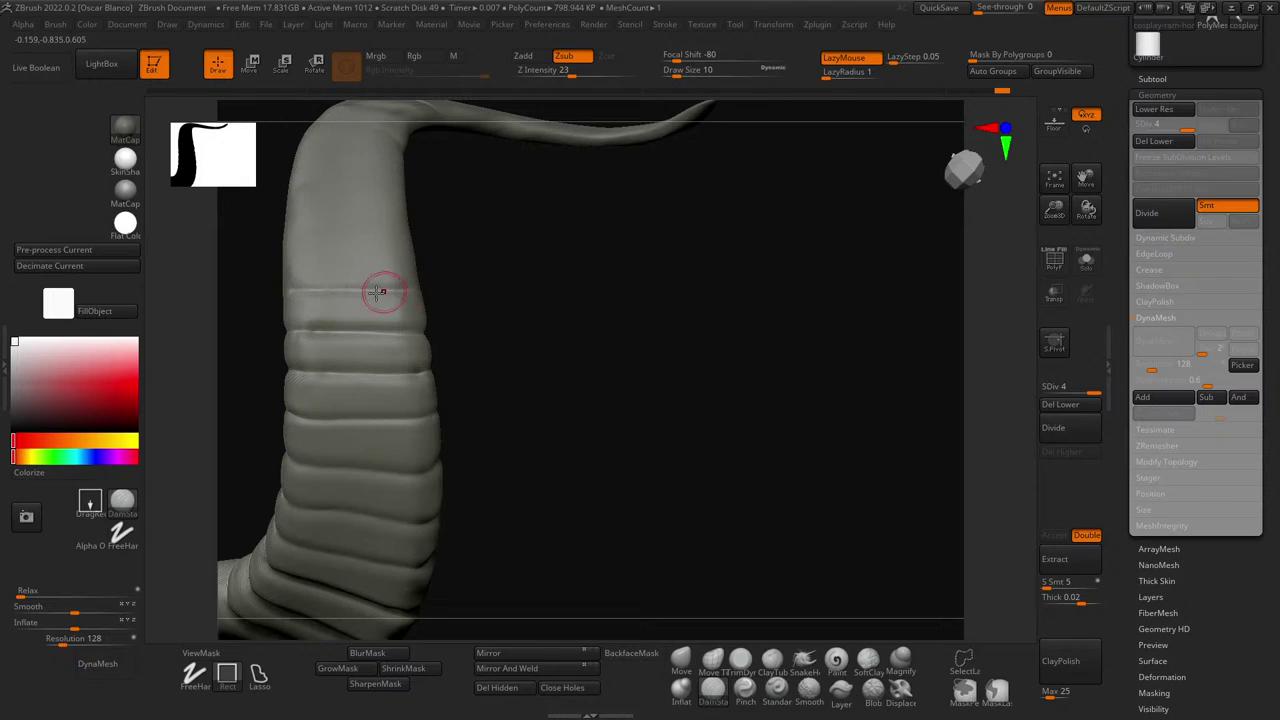
key(ctrl+z)
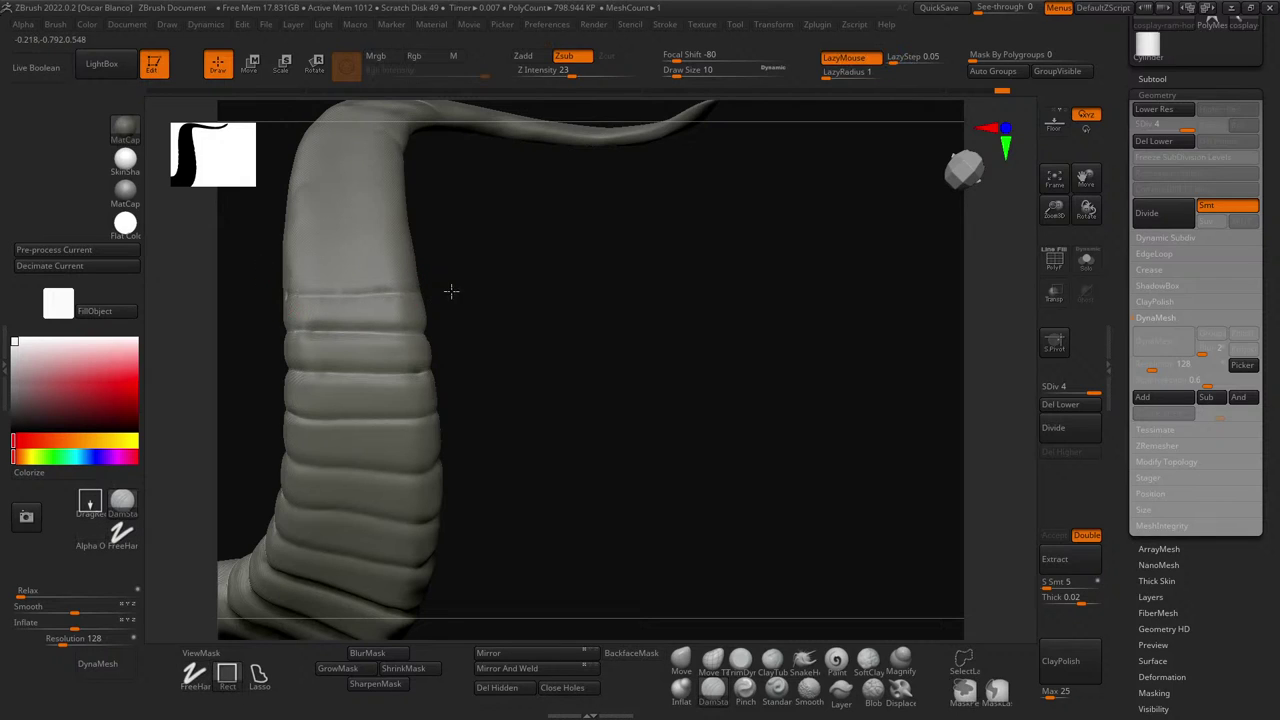
drag(286, 291, 423, 295)
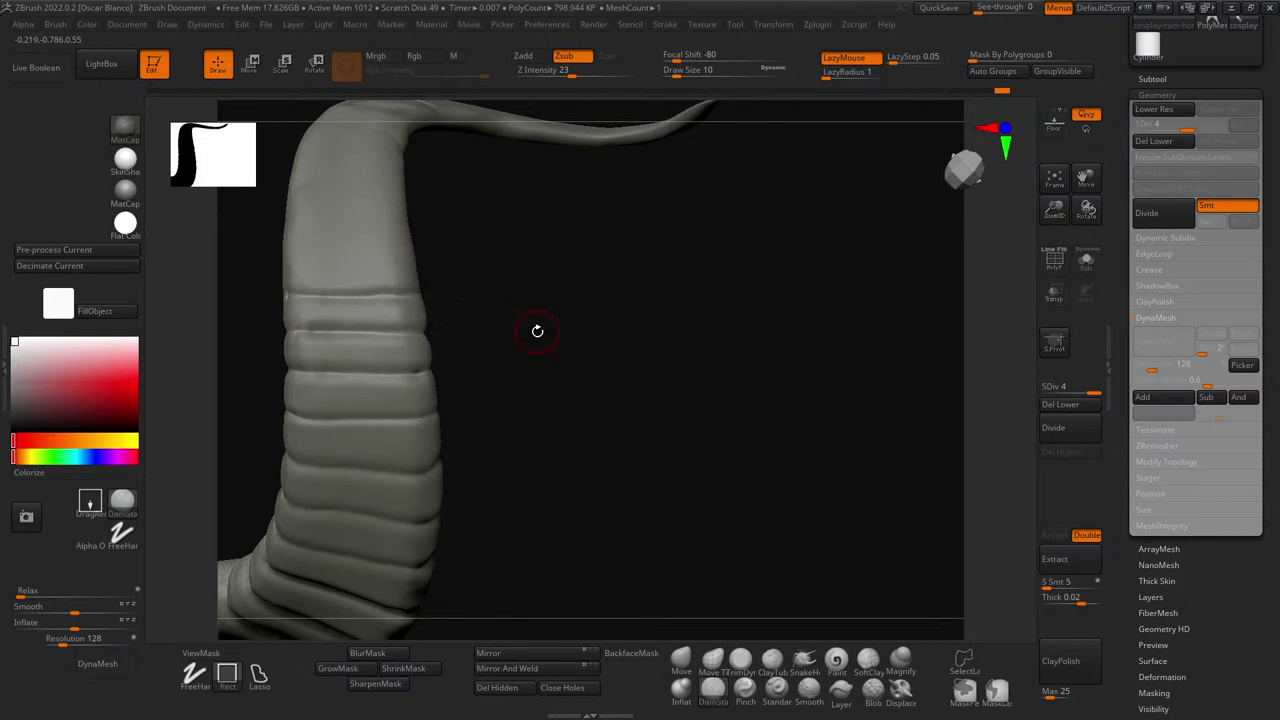
mouse_move(537, 331)
mouse_down()
mouse_move(409, 320)
mouse_move(437, 337)
mouse_move(310, 304)
mouse_up()
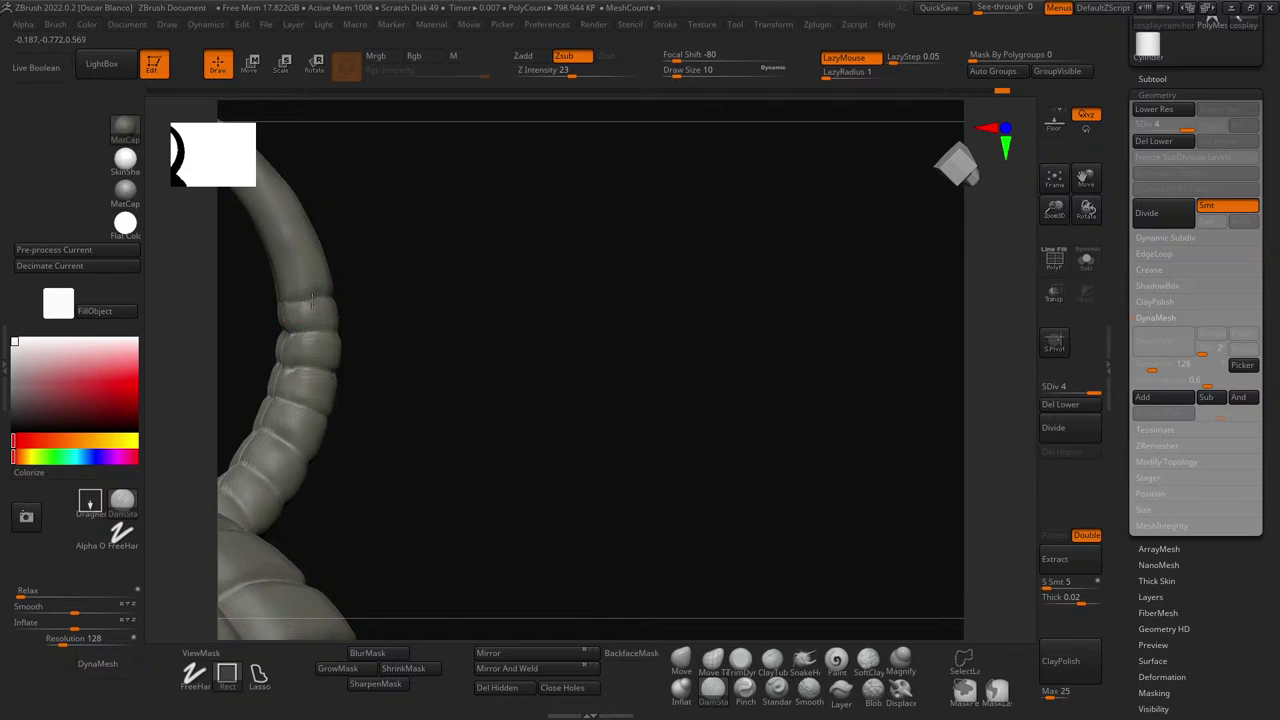
drag(389, 299, 306, 305)
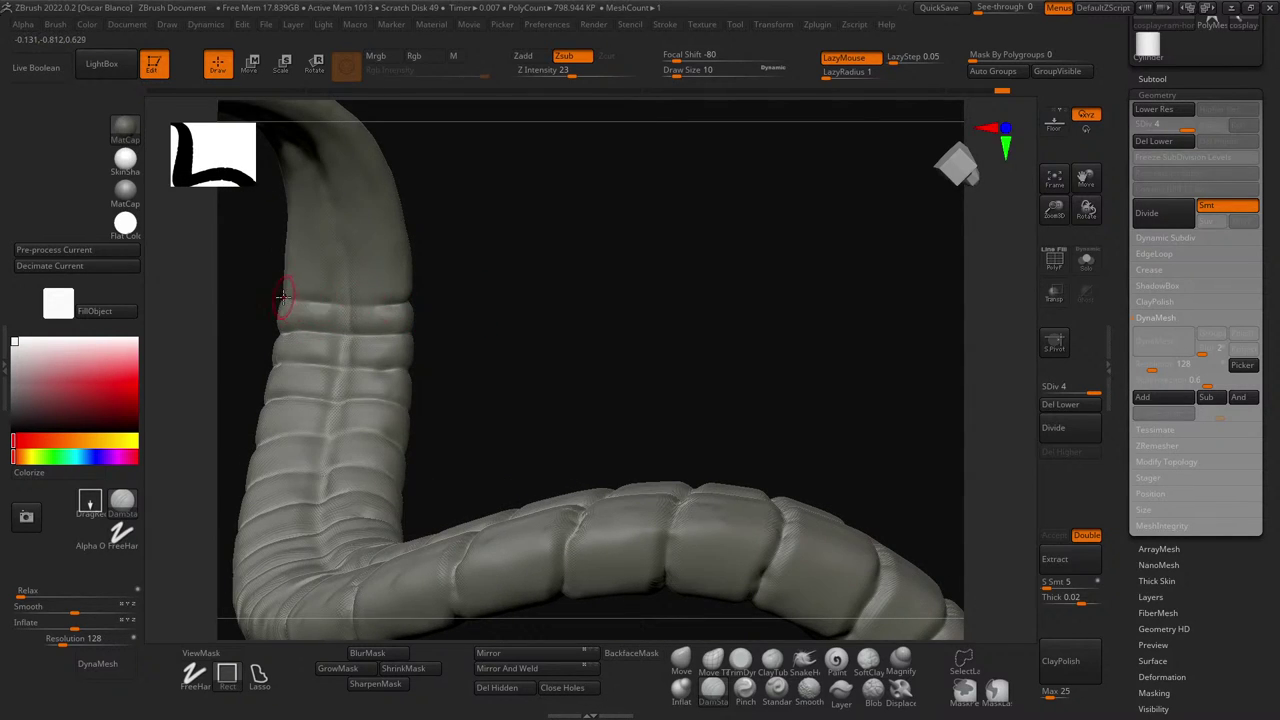
drag(484, 345, 416, 368)
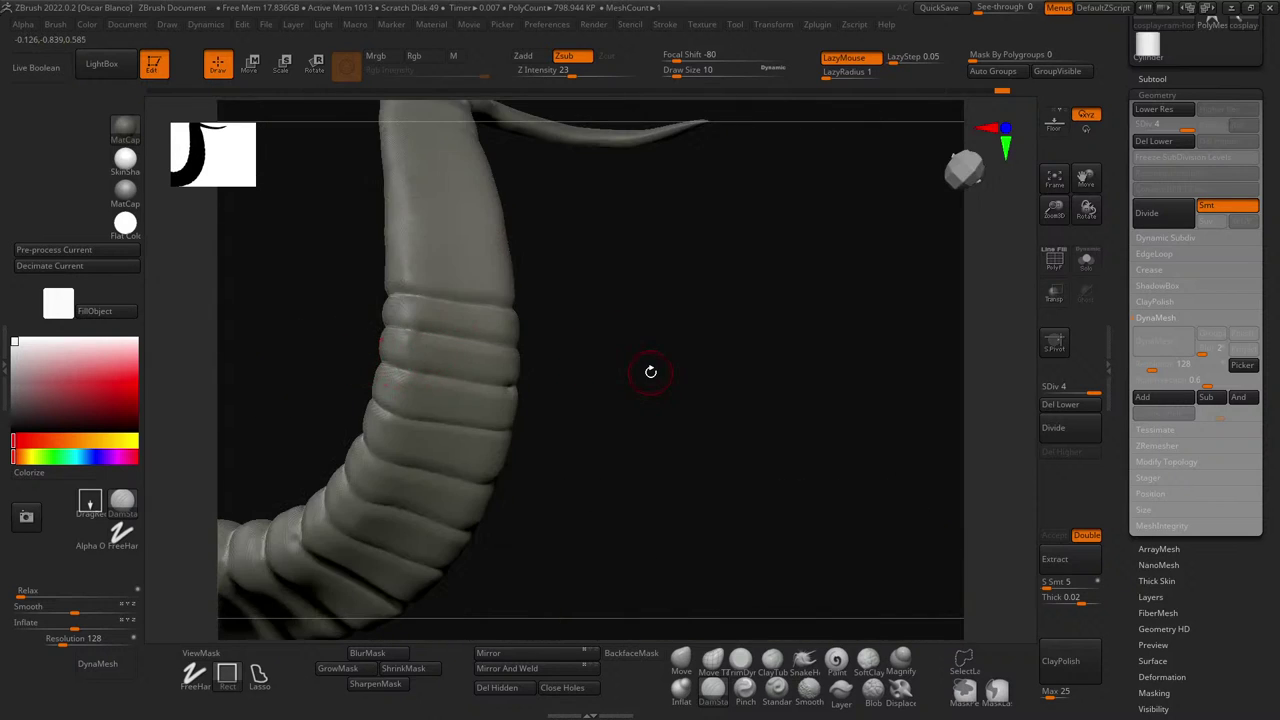
- Cut the next ring groove one segment closer to the tip, across the outer face, sides and grooved inner face
drag(659, 390, 663, 426)
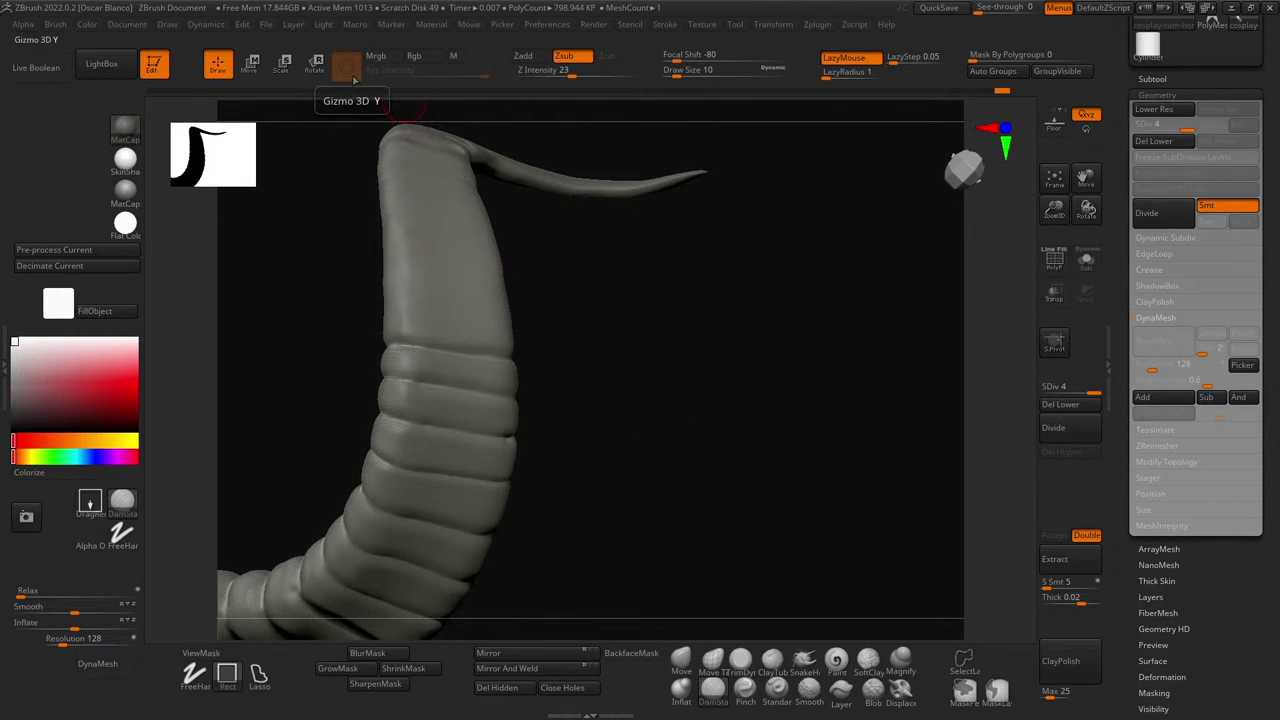
drag(614, 431, 634, 366)
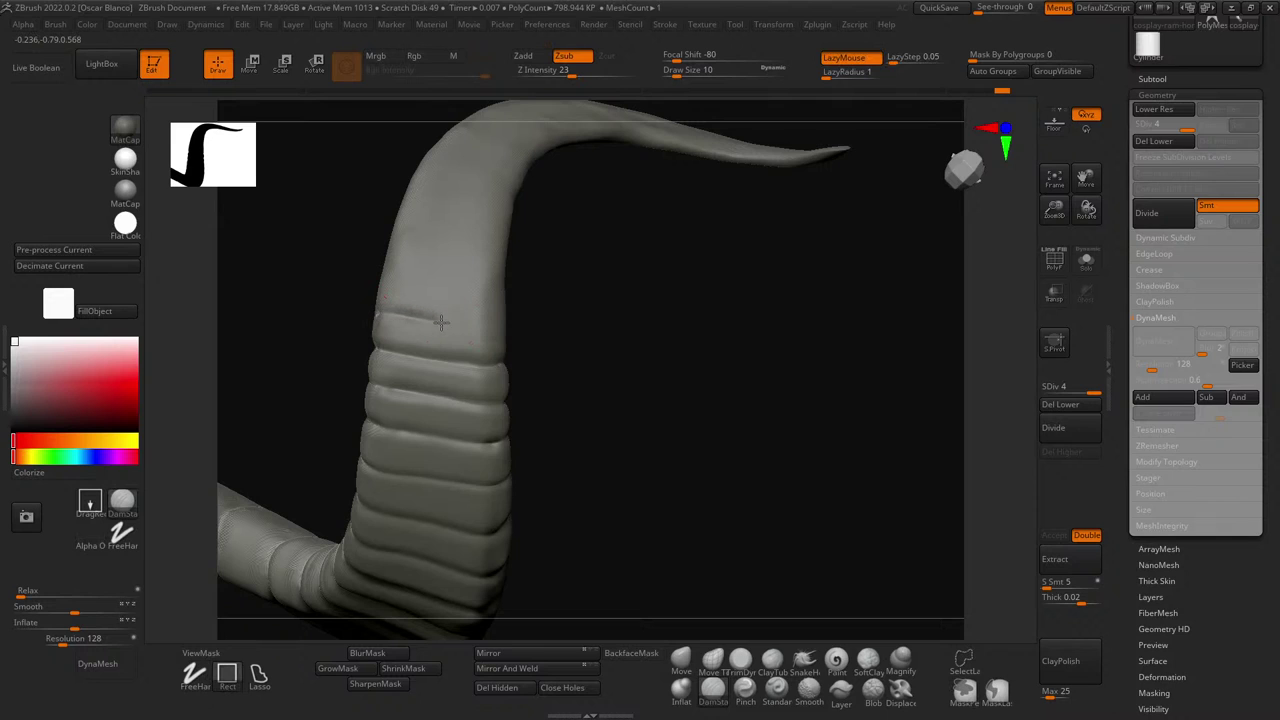
mouse_move(509, 331)
mouse_down()
mouse_move(614, 357)
mouse_move(372, 331)
mouse_up()
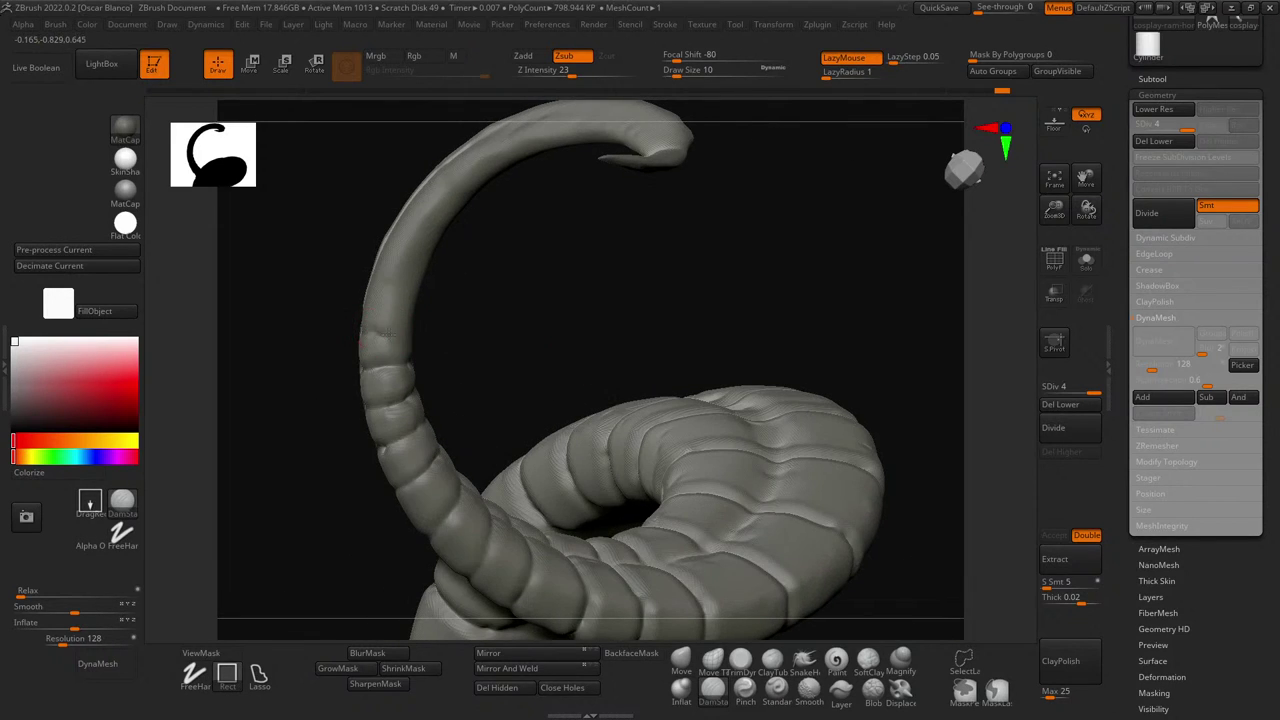
drag(526, 332, 376, 338)
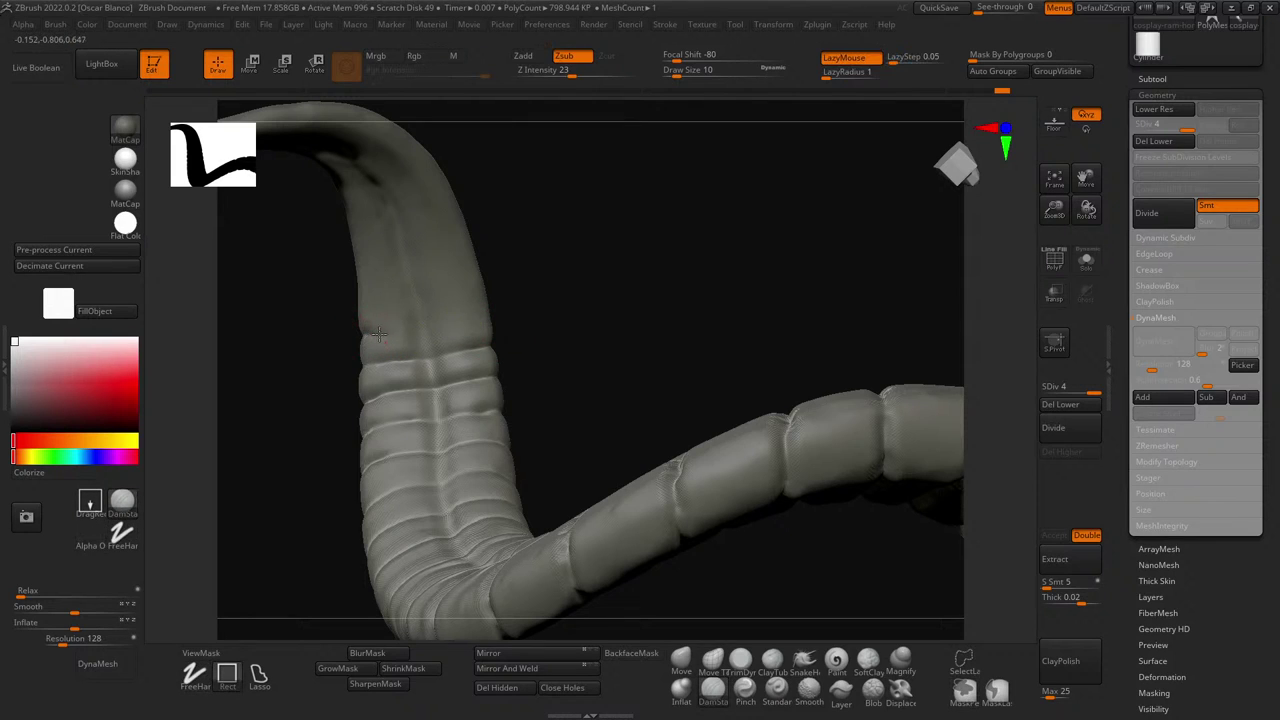
drag(500, 311, 451, 329)
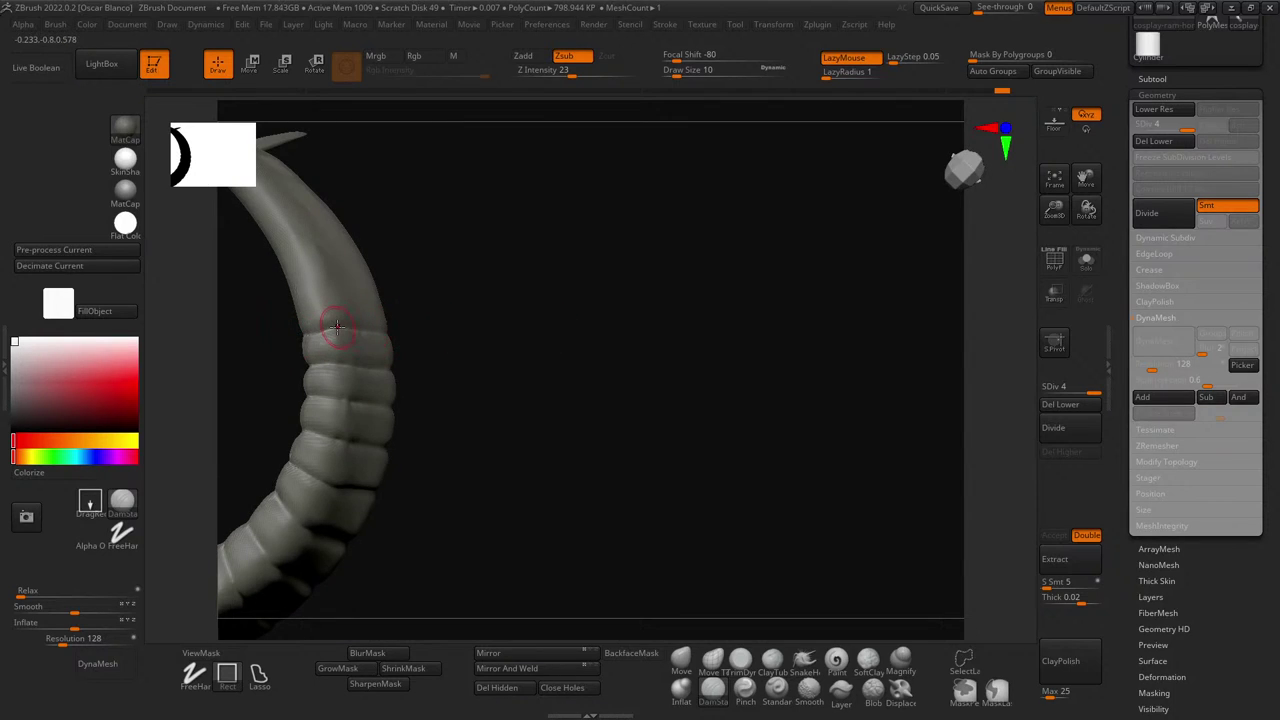
- Add one more ring groove beyond the previous one and connect its strokes across the horn's inner lengthwise groove
drag(546, 335, 354, 314)
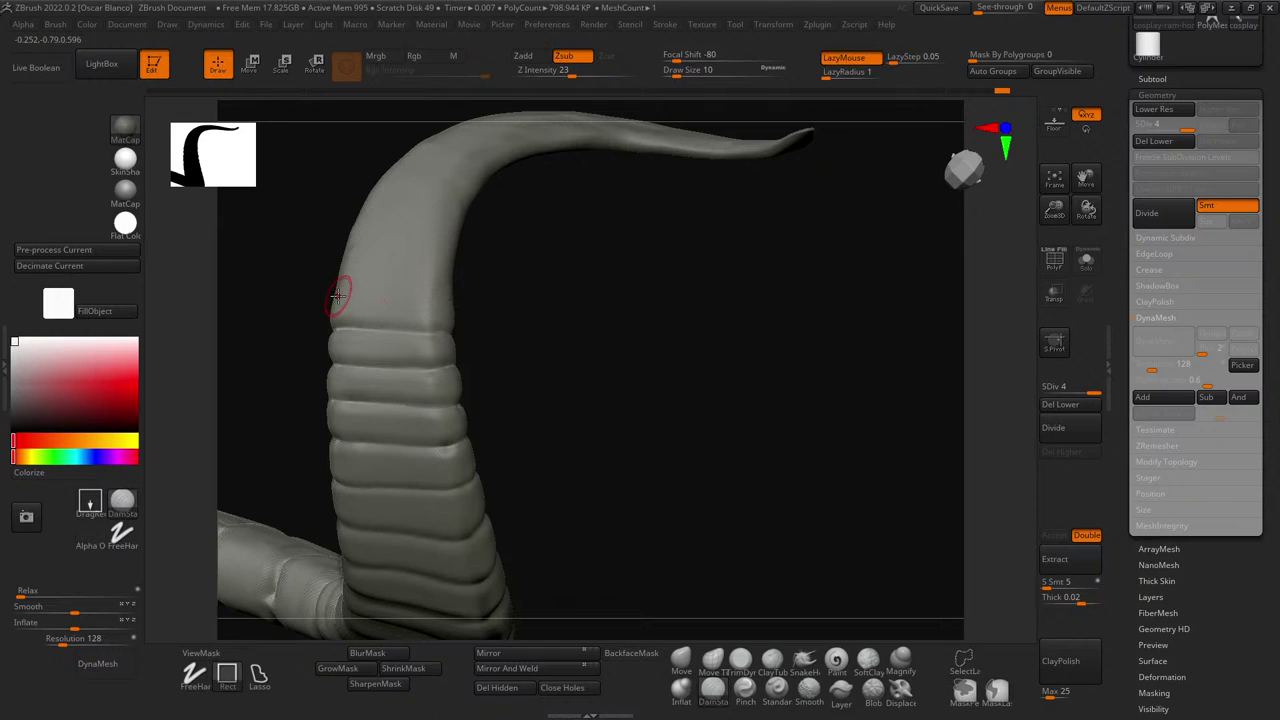
mouse_move(352, 294)
right_down()
mouse_move(500, 298)
mouse_move(333, 296)
right_up()
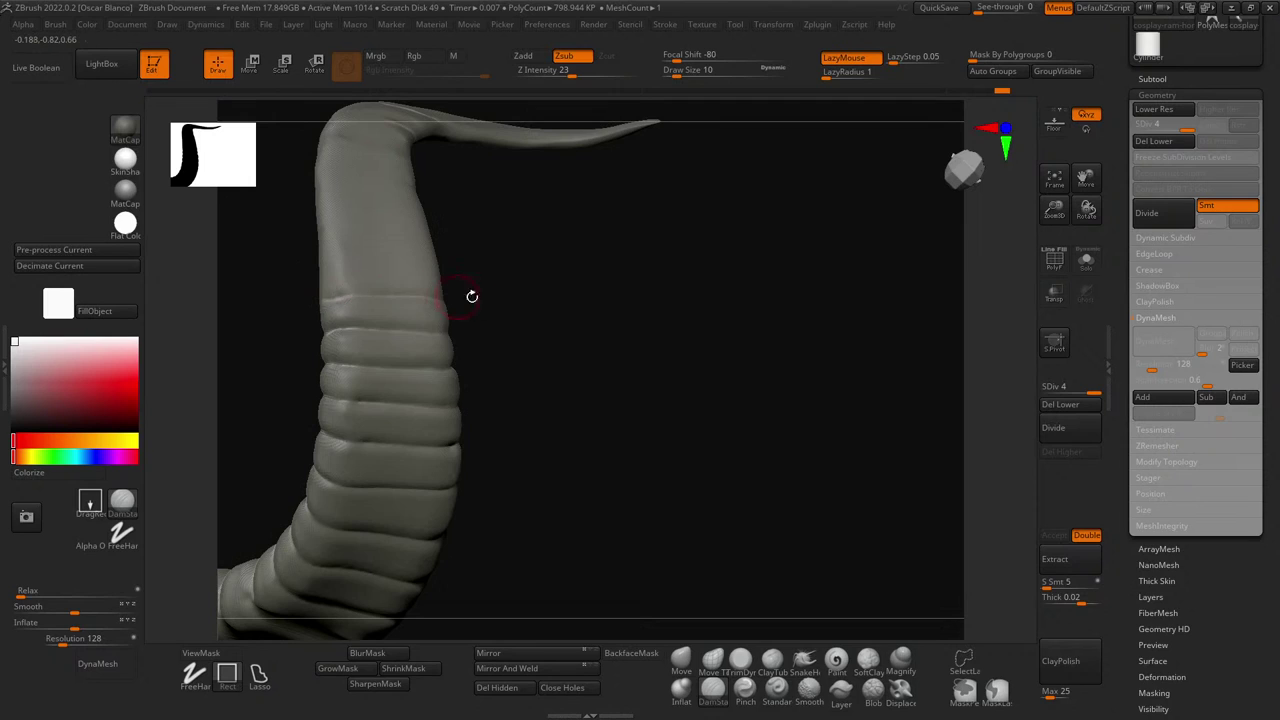
drag(472, 296, 466, 297)
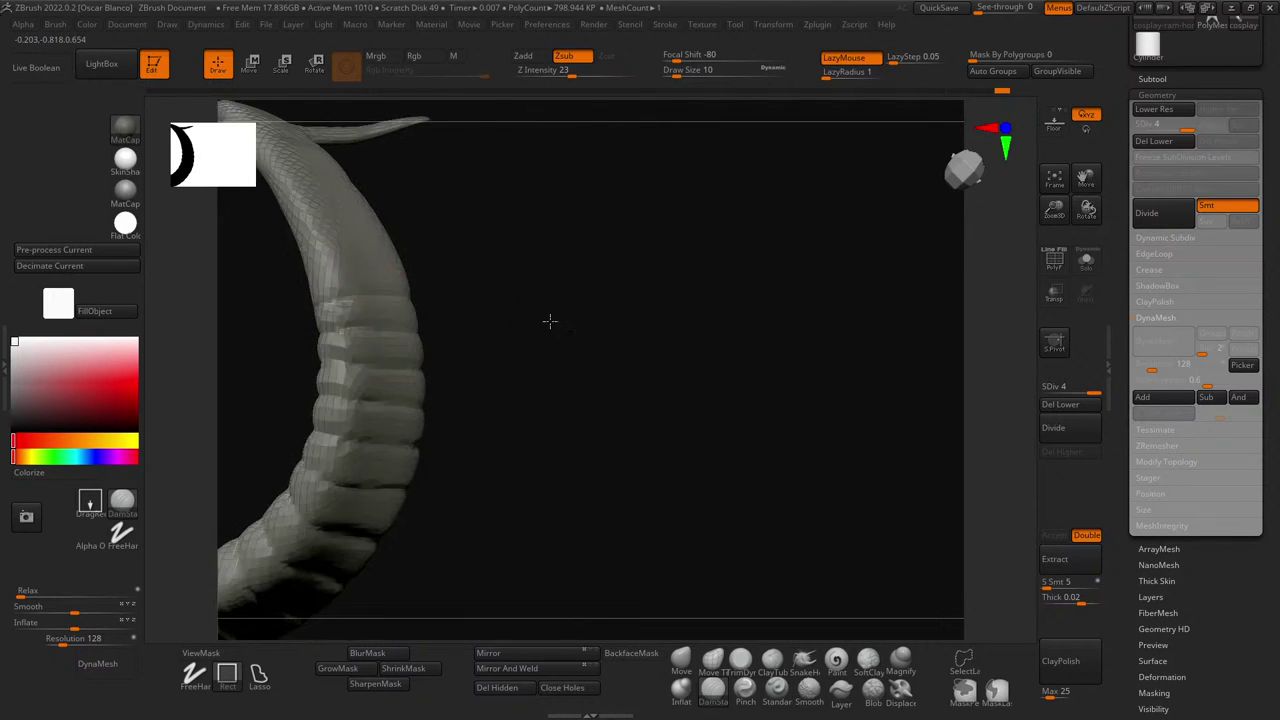
drag(549, 320, 417, 317)
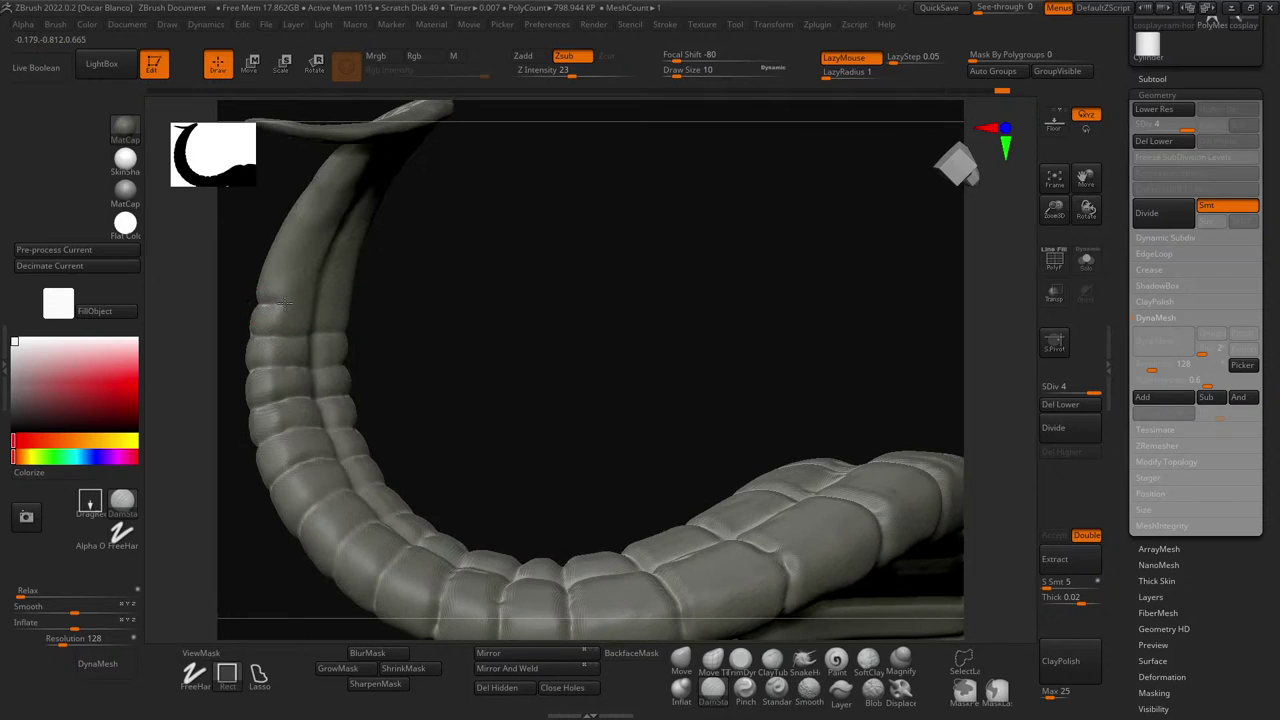
drag(546, 329, 462, 331)
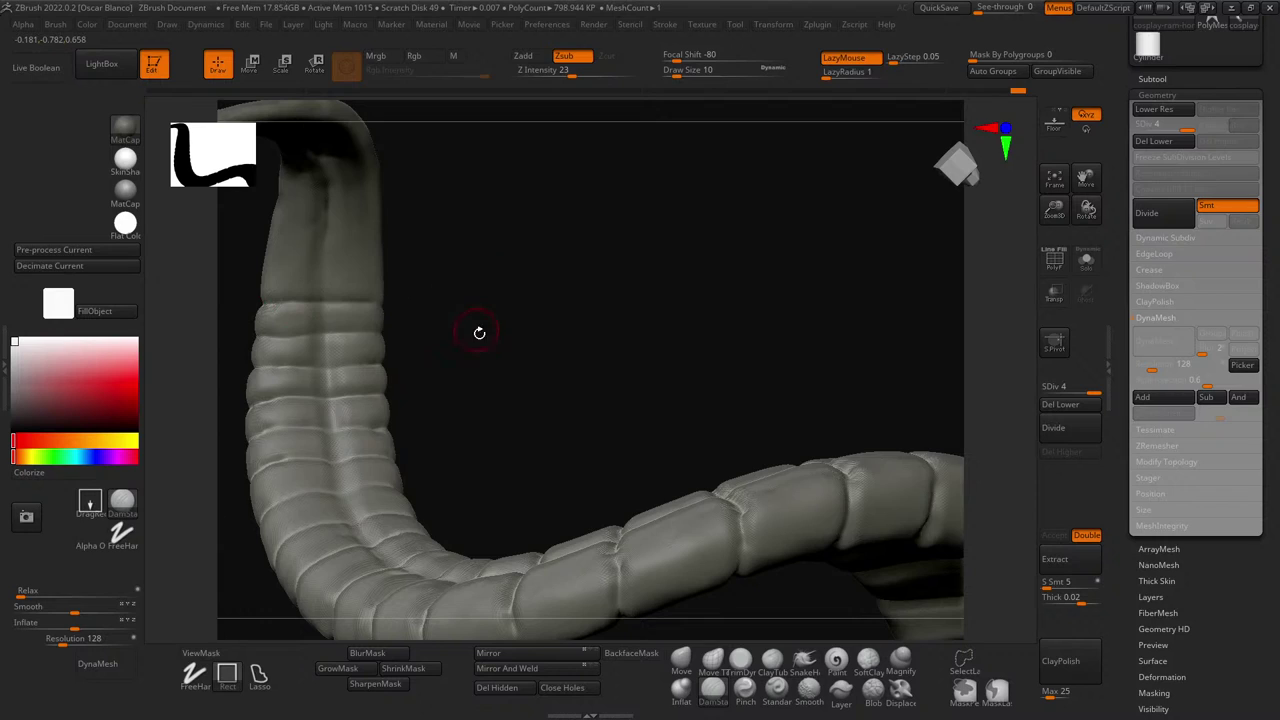
- Start a new ring groove on the smooth section below the bend, cutting and deepening it across the horn's outer face
drag(479, 332, 664, 340)
key(space)
ctrl+right_drag(664, 340, 713, 658)
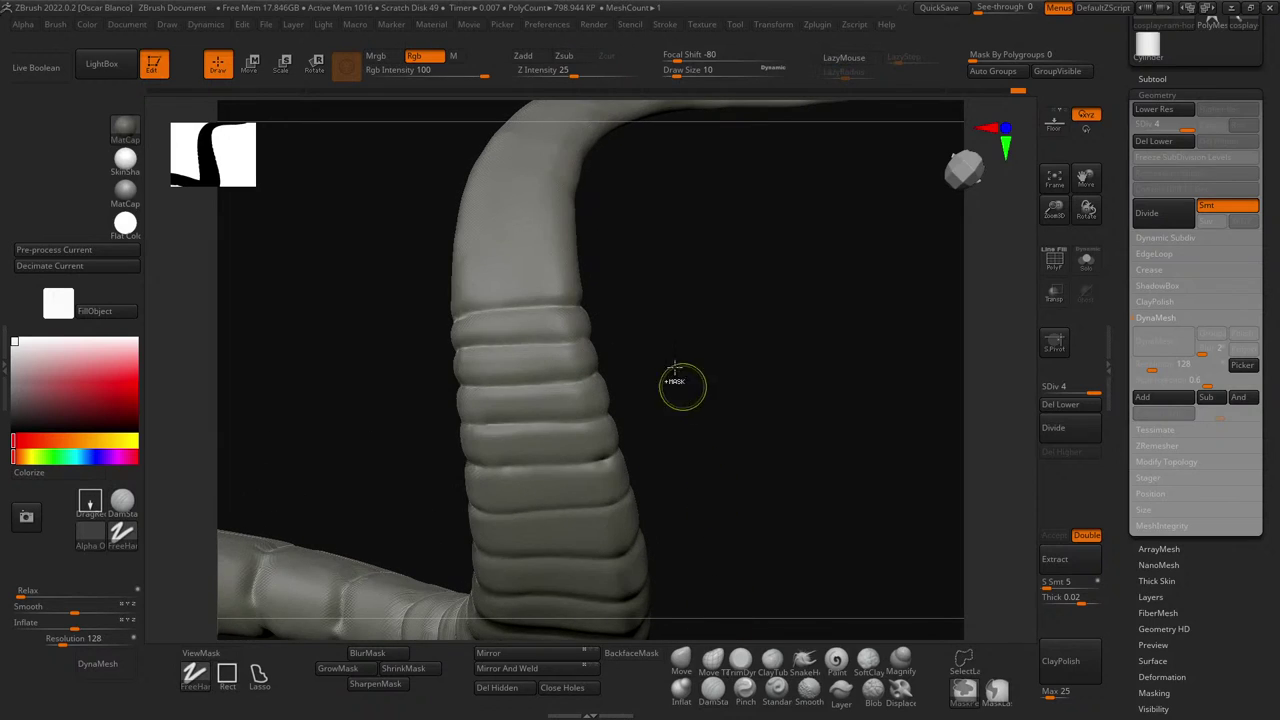
right_drag(682, 385, 716, 304)
drag(716, 303, 623, 314)
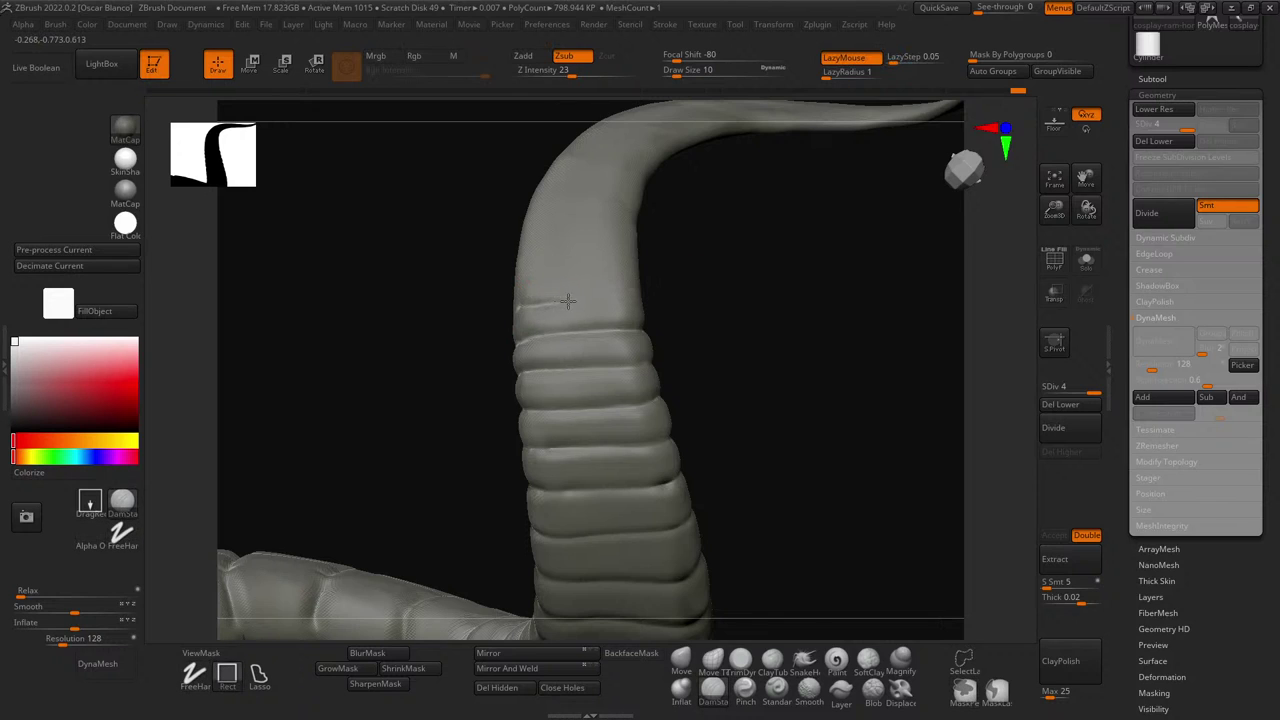
drag(666, 296, 731, 317)
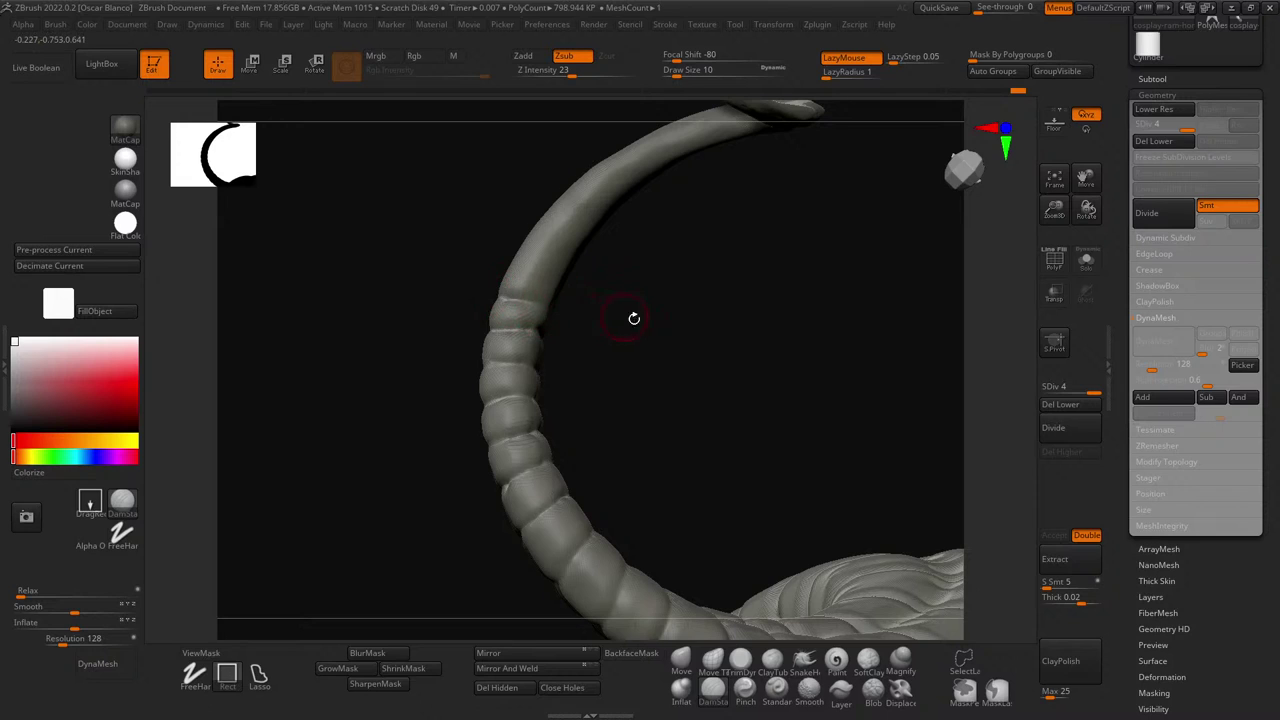
drag(633, 318, 486, 306)
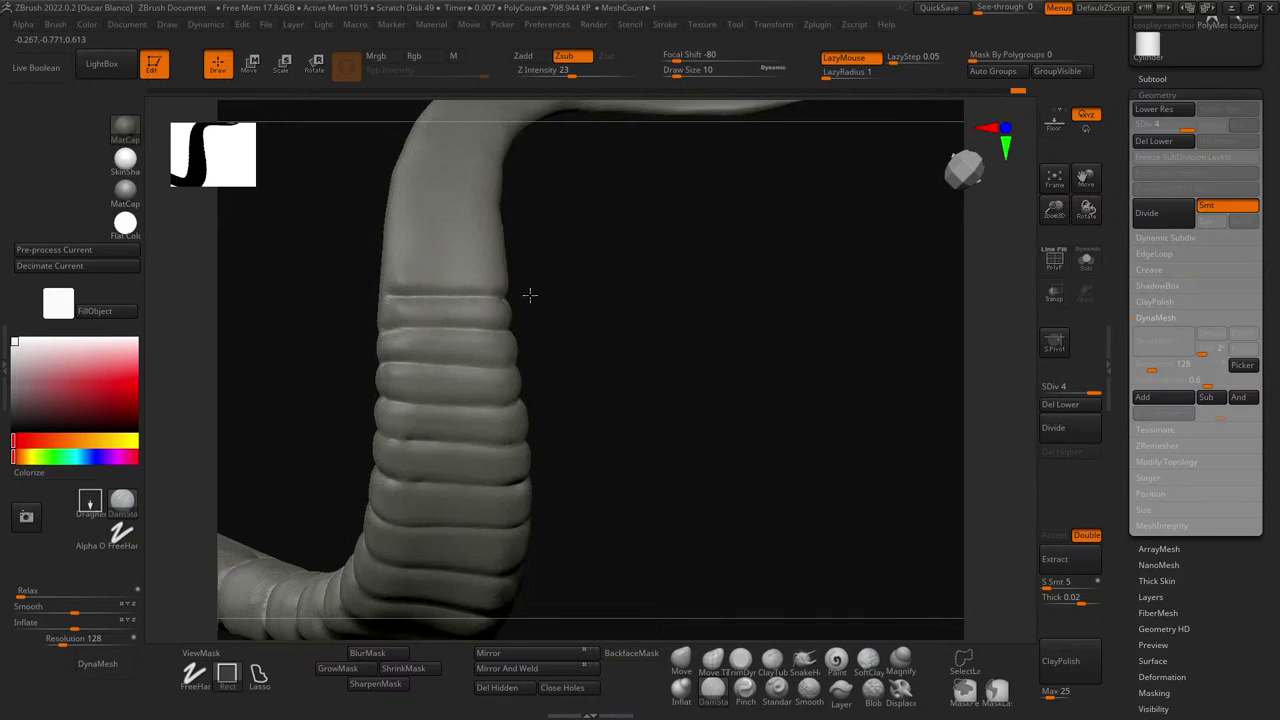
- Continue that ring groove over the horn's side and both halves of the grooved inner face to close the ring
drag(572, 344, 440, 323)
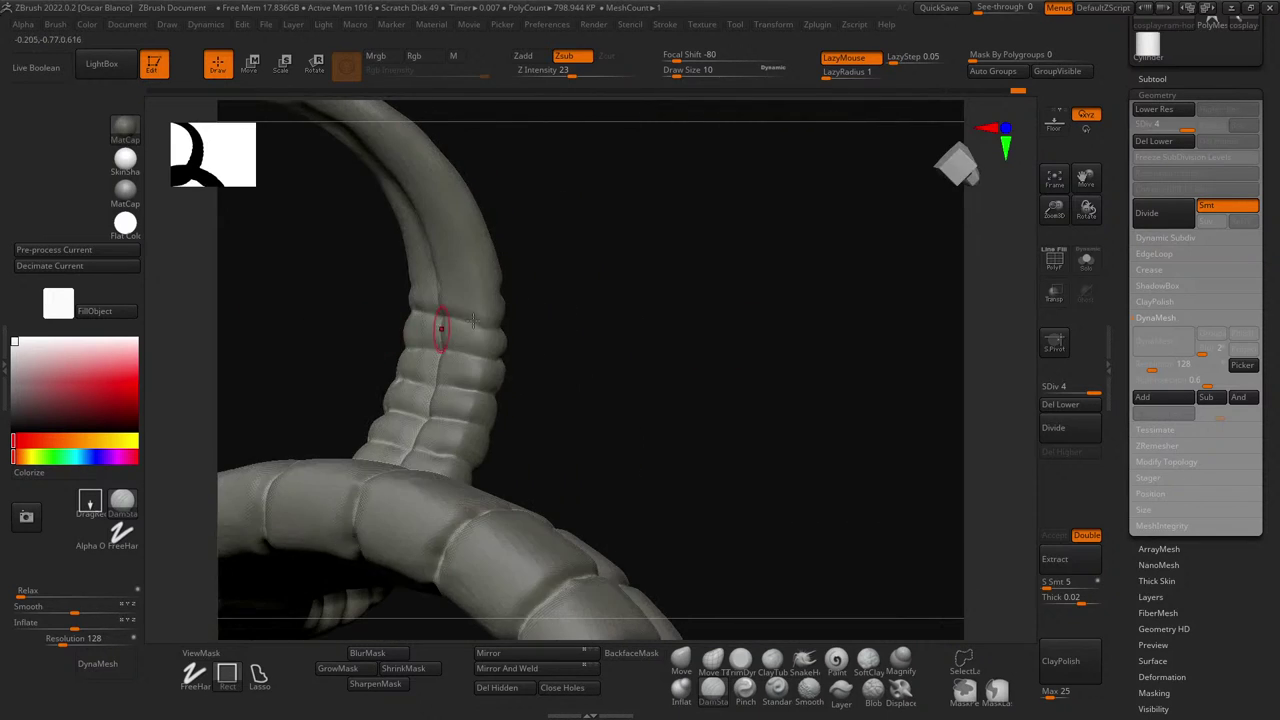
drag(565, 317, 380, 289)
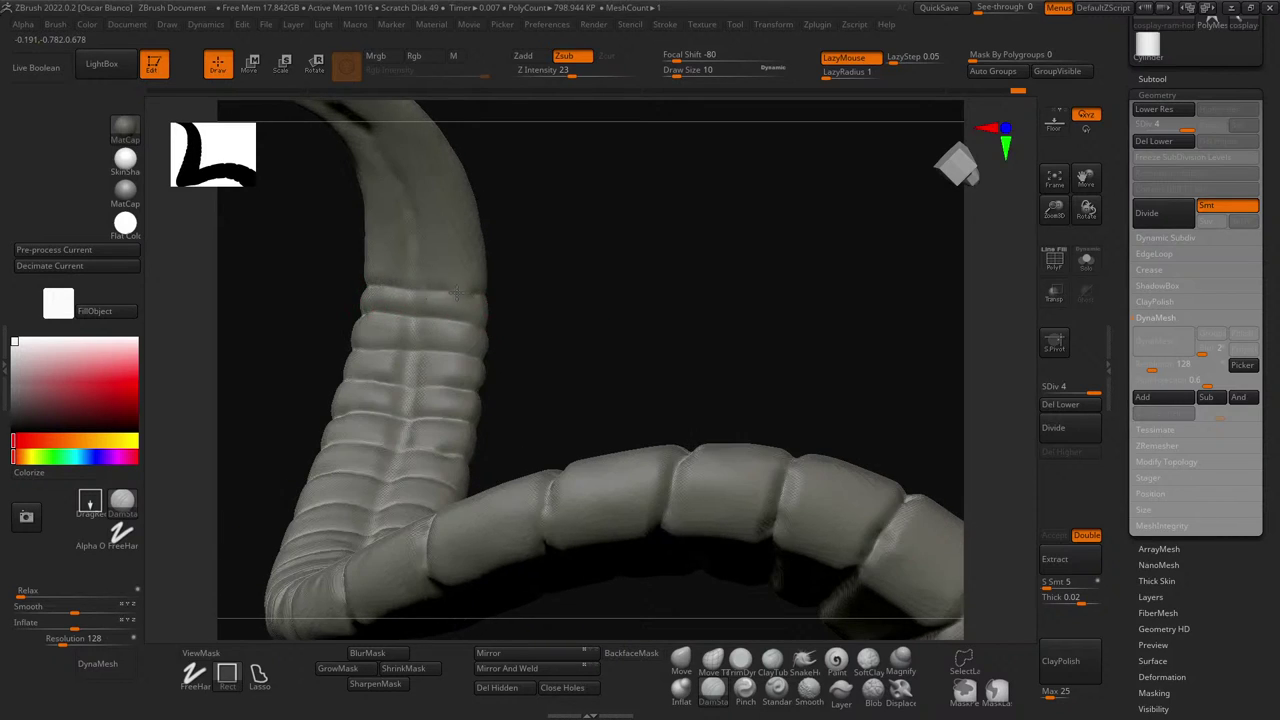
drag(590, 309, 421, 312)
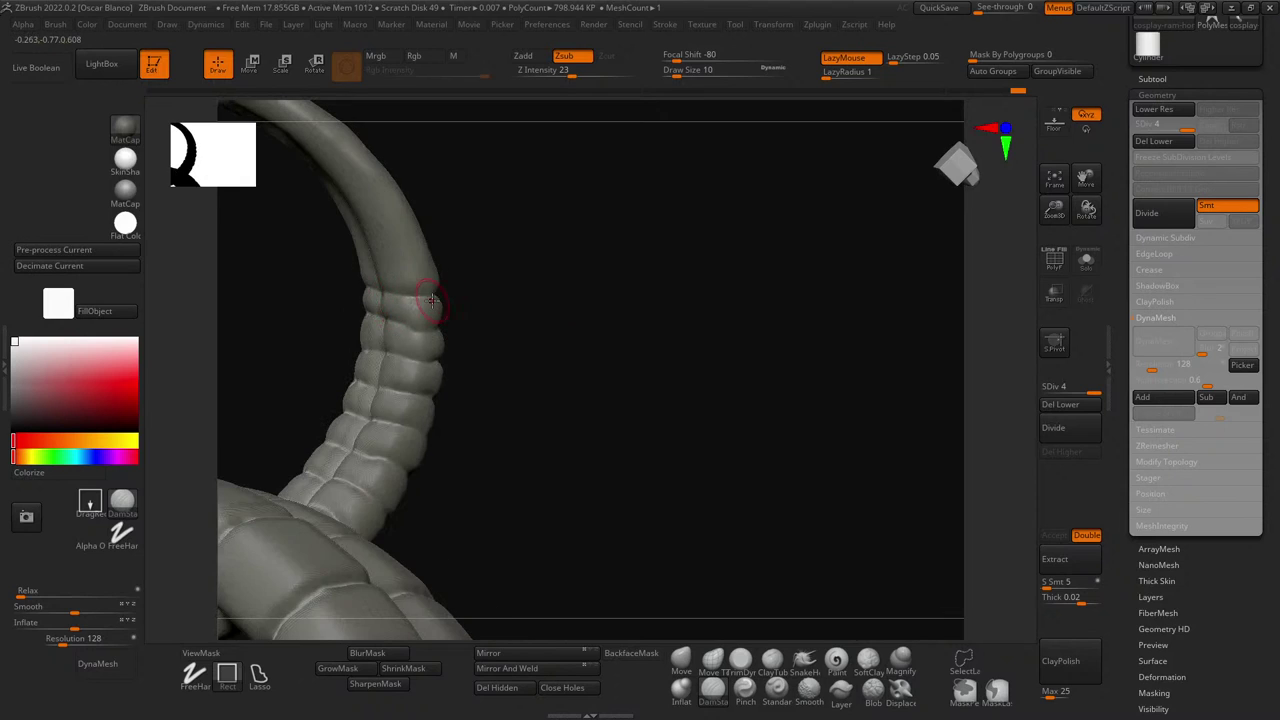
- Carve the following ring groove one segment further up, running it across the side and the grooved inner face
mouse_move(529, 294)
mouse_down()
mouse_move(630, 368)
mouse_move(531, 349)
mouse_move(612, 328)
mouse_move(734, 346)
mouse_move(600, 346)
mouse_up()
mouse_move(506, 334)
mouse_down()
mouse_move(717, 360)
mouse_move(703, 337)
mouse_move(537, 341)
mouse_up()
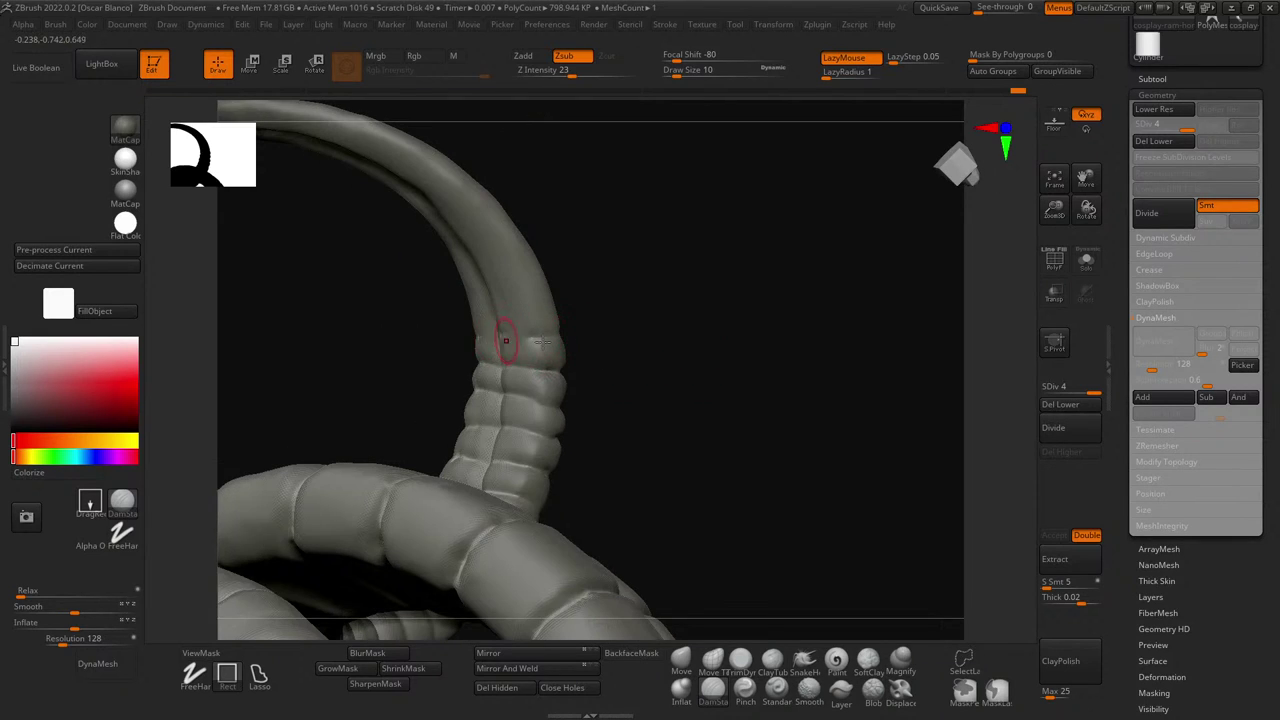
drag(440, 342, 537, 346)
drag(441, 337, 531, 337)
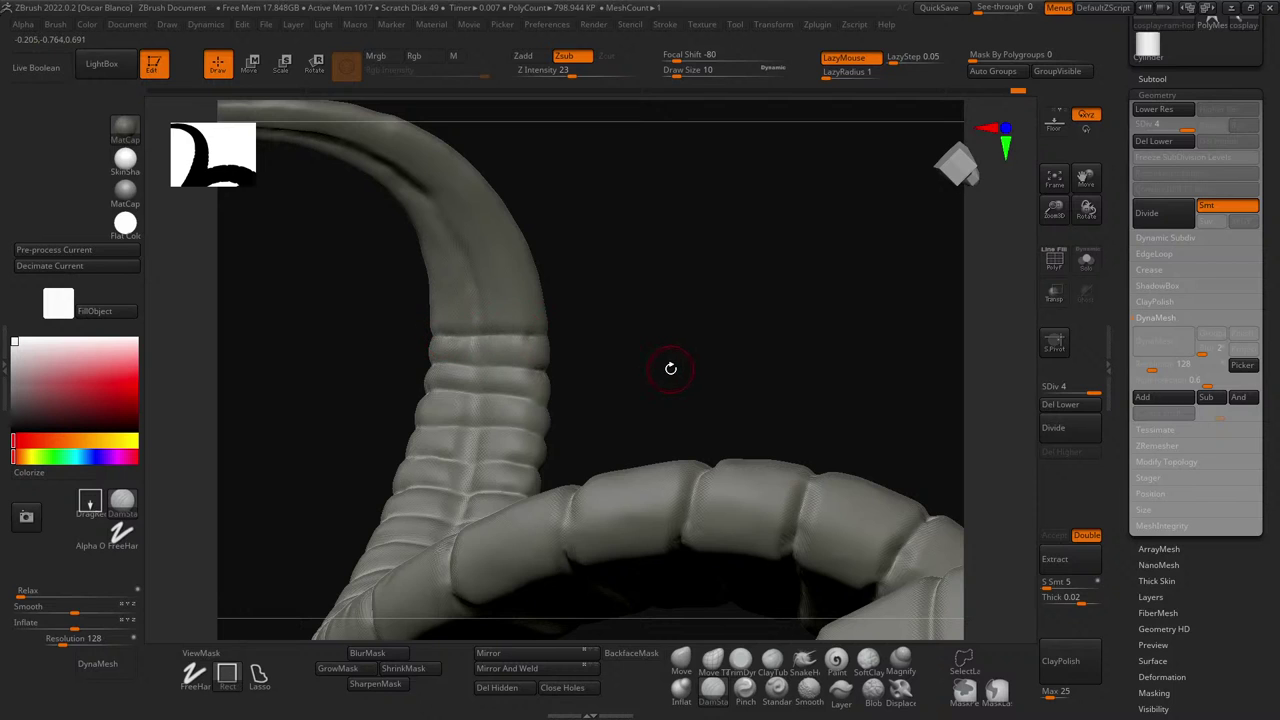
- Carve a ring groove across the horn's outer face at the base of the bend and carry it around to the inner face
drag(670, 368, 660, 339)
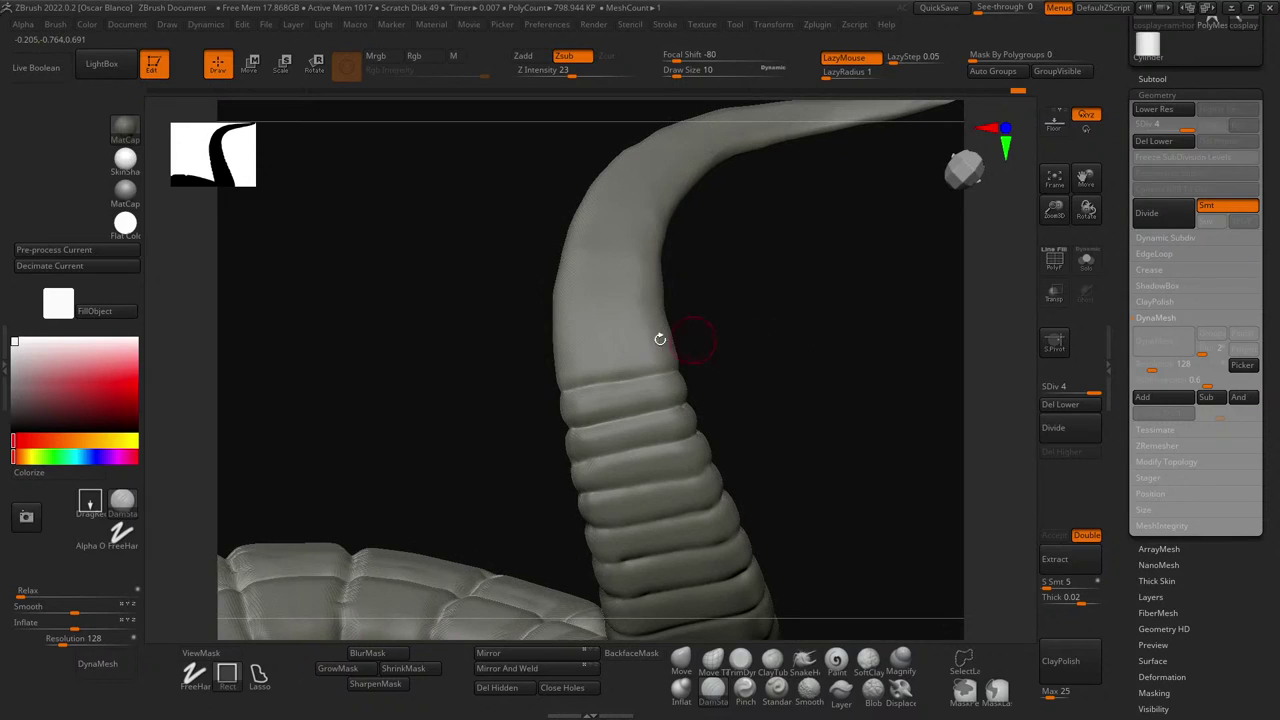
drag(743, 326, 721, 343)
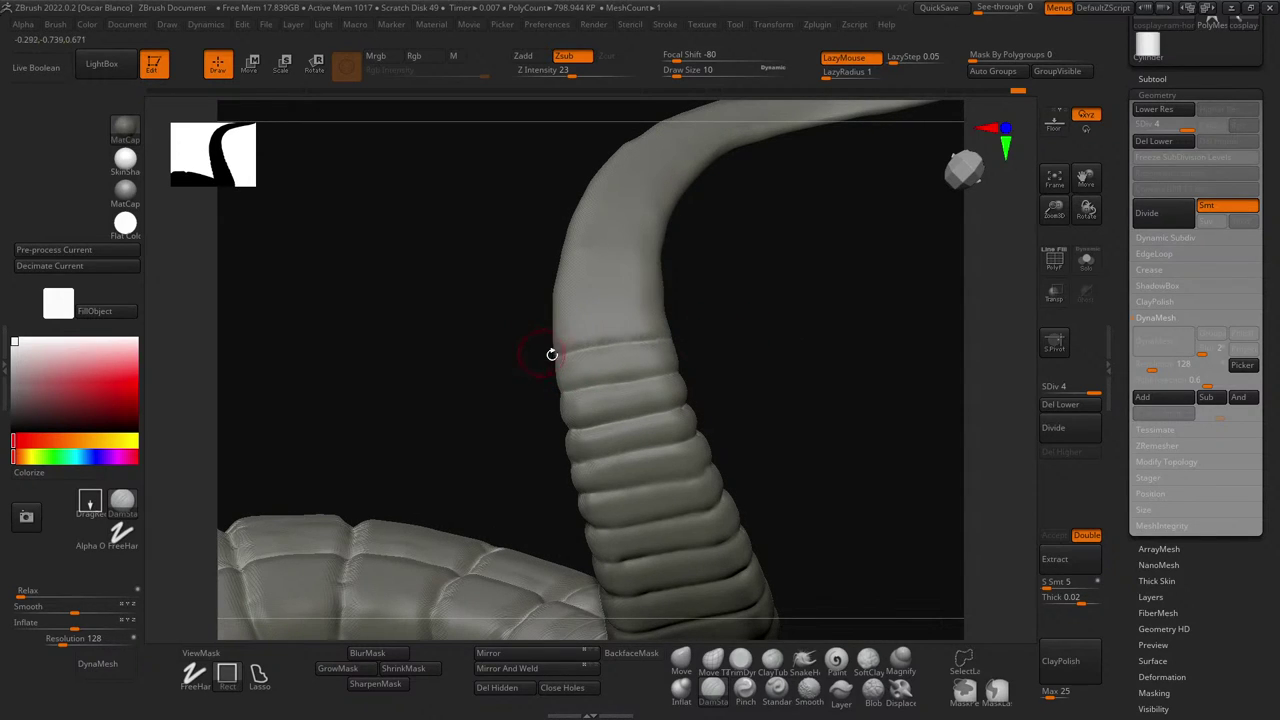
drag(551, 351, 643, 354)
mouse_move(533, 350)
mouse_down()
mouse_move(690, 368)
mouse_move(606, 363)
mouse_move(686, 371)
mouse_move(621, 373)
mouse_up()
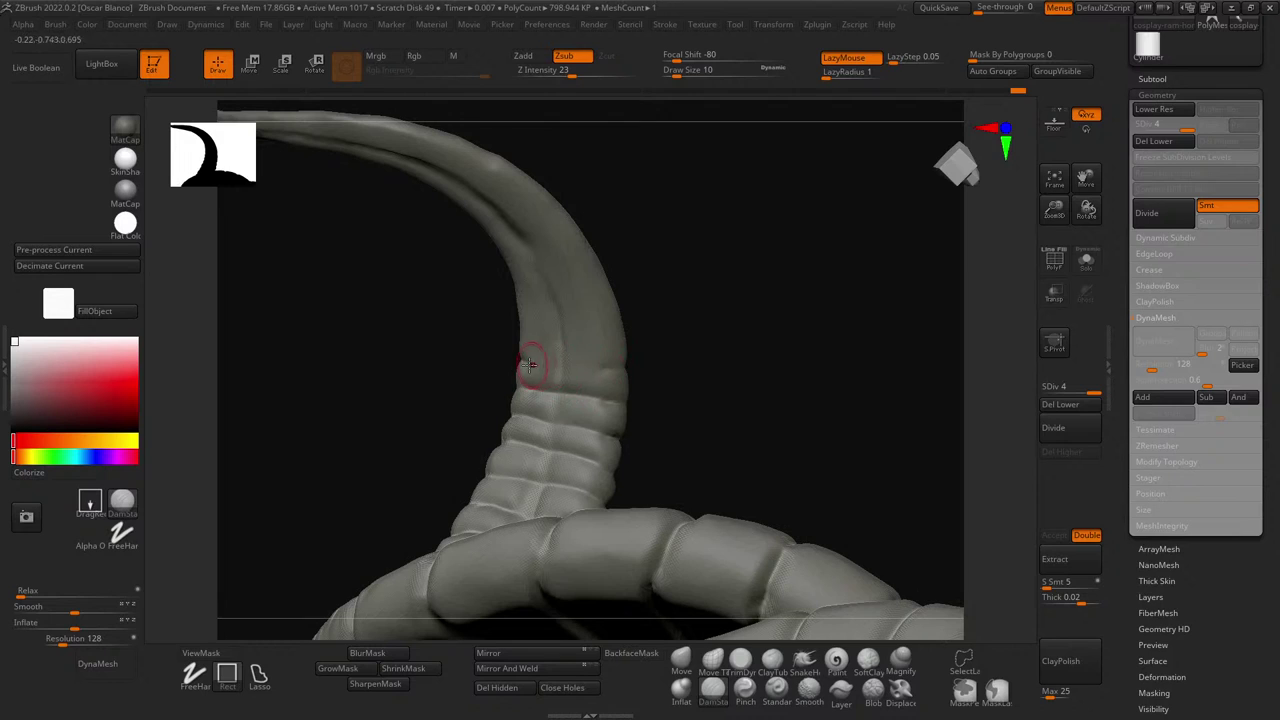
- Carve the next ring groove into the start of the bend and join it around the outer face, sides and inner face
drag(686, 366, 509, 400)
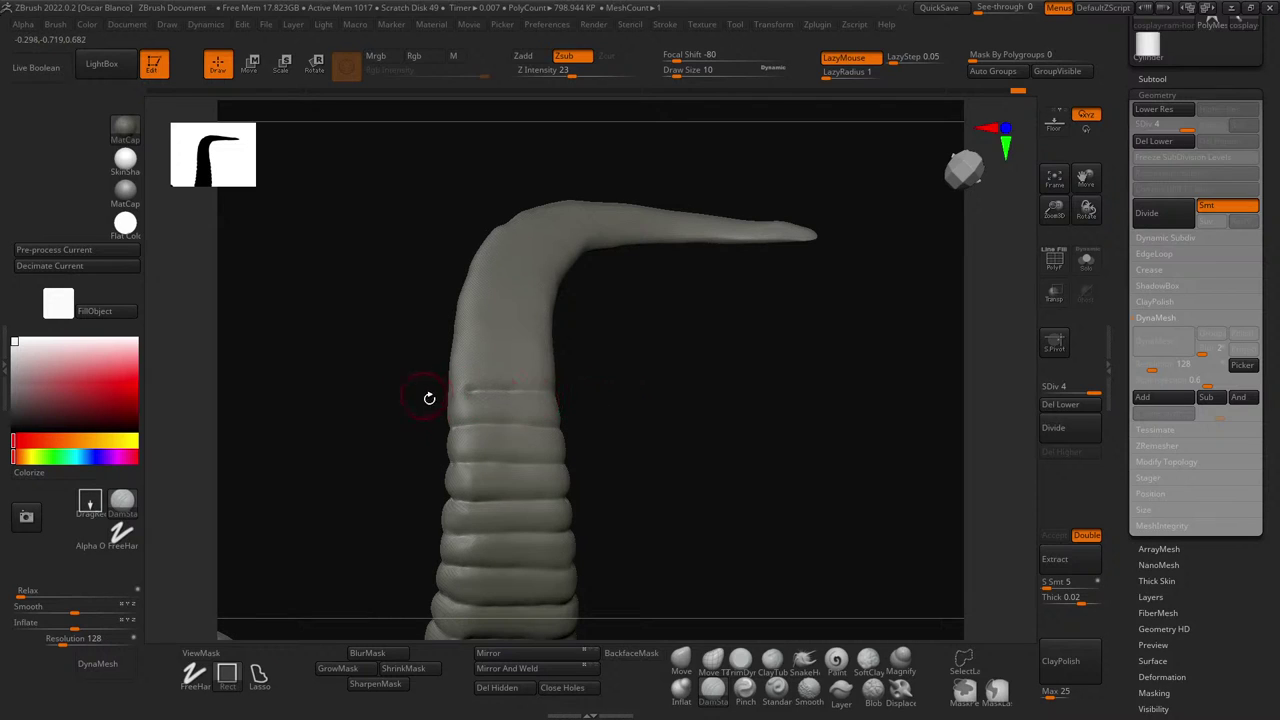
mouse_move(429, 394)
mouse_down()
mouse_move(671, 391)
mouse_move(450, 395)
mouse_up()
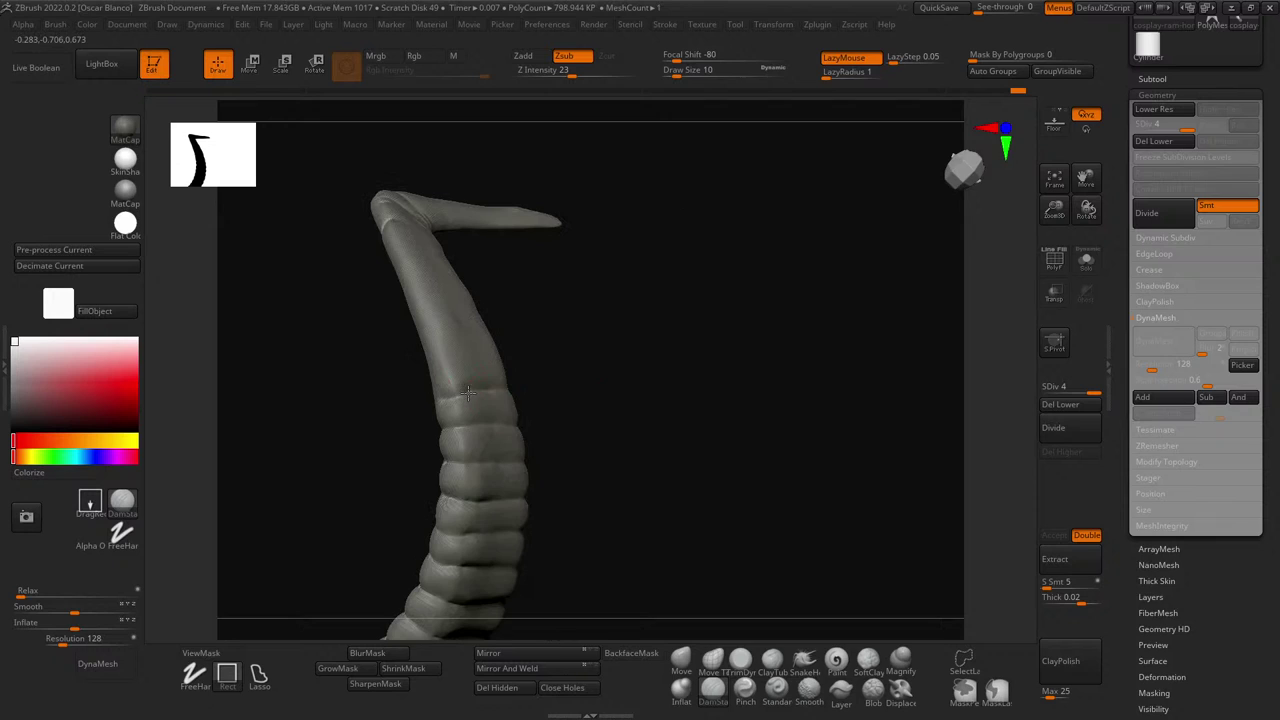
drag(540, 380, 686, 366)
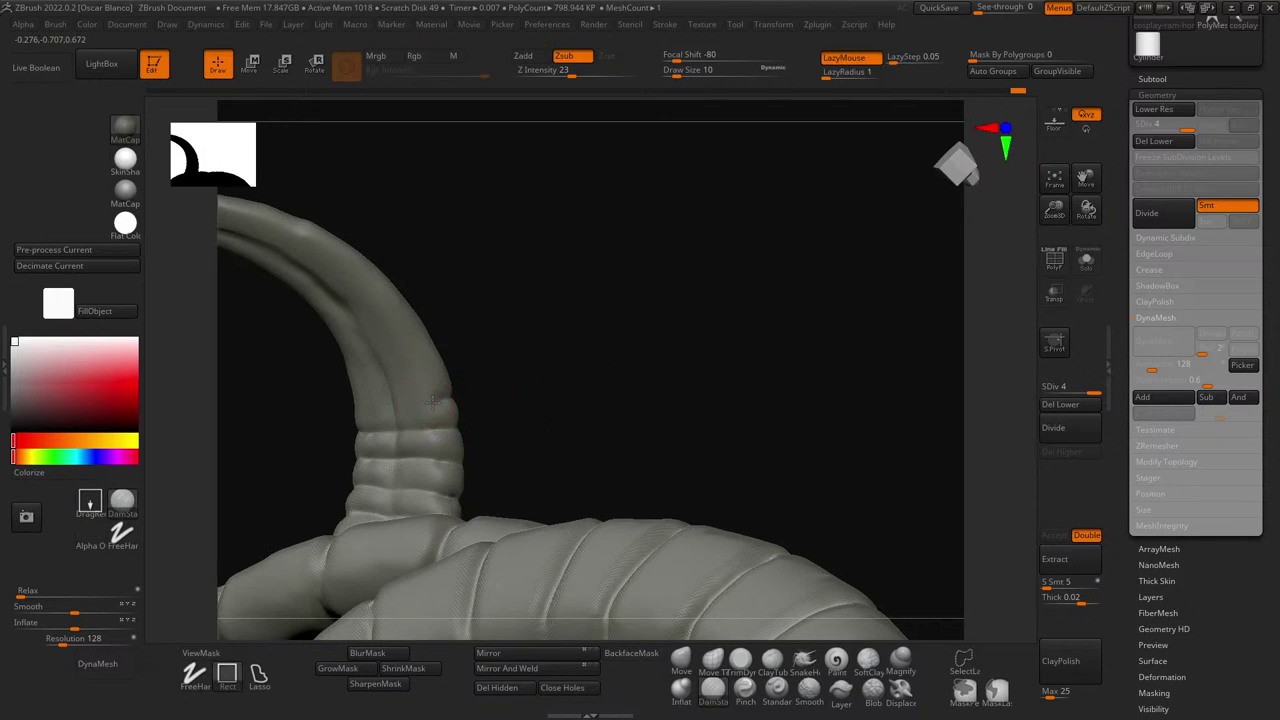
mouse_move(506, 392)
mouse_down()
mouse_move(586, 357)
mouse_move(514, 366)
mouse_move(561, 371)
mouse_move(563, 349)
mouse_move(597, 361)
mouse_up()
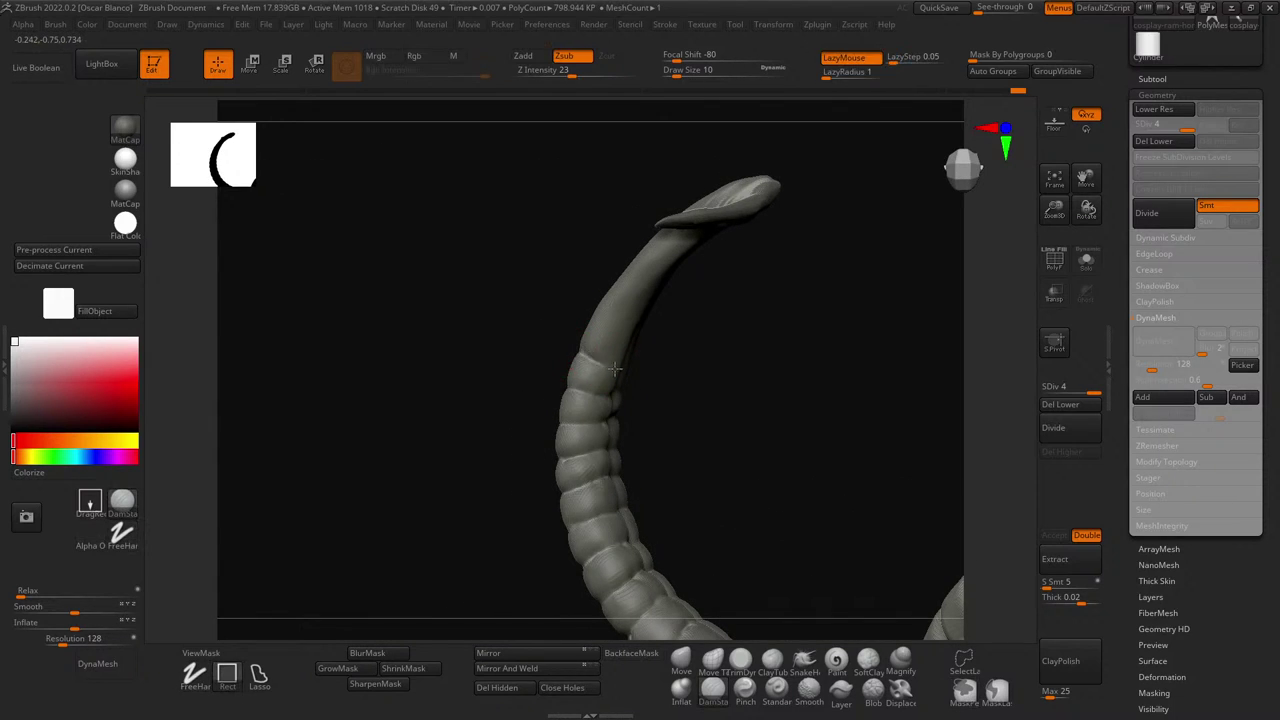
right_drag(614, 369, 651, 379)
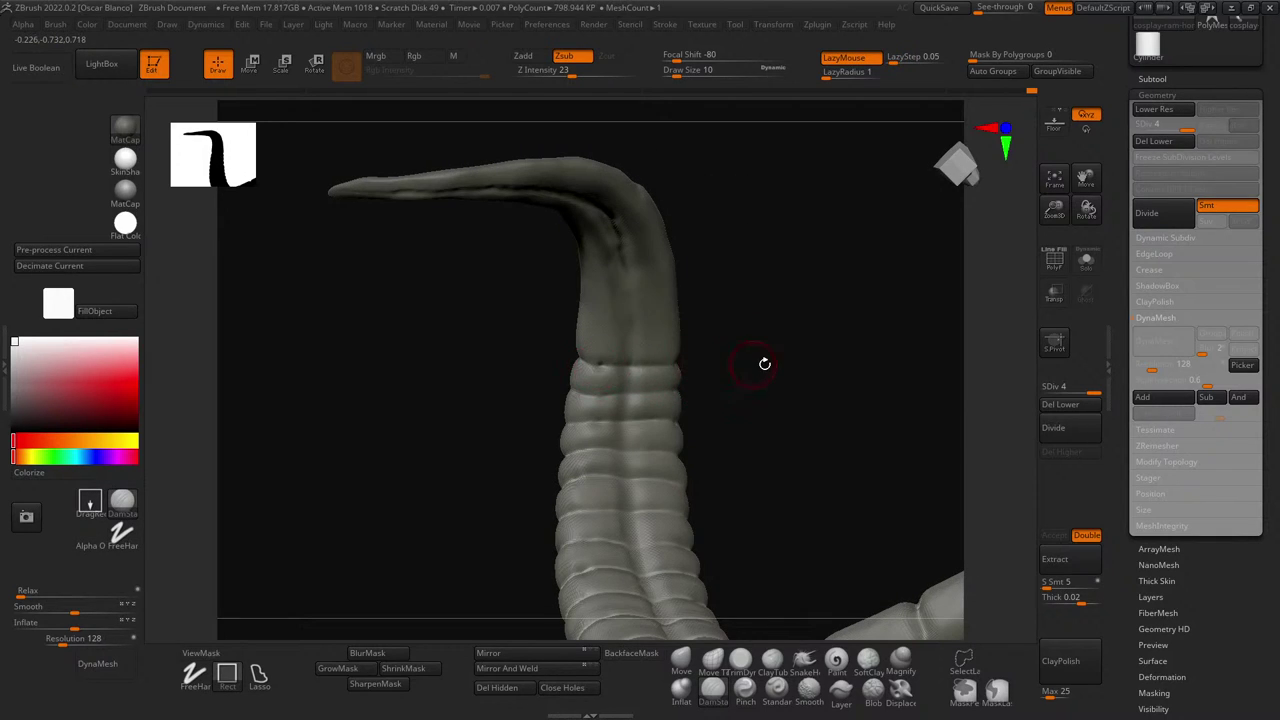
- Carve the next ring groove across the horn's outer face at the bend and continue it over both halves of the grooved inner face
mouse_move(764, 363)
mouse_down()
mouse_move(717, 366)
mouse_move(794, 369)
mouse_move(729, 380)
mouse_move(740, 345)
mouse_move(690, 378)
mouse_up()
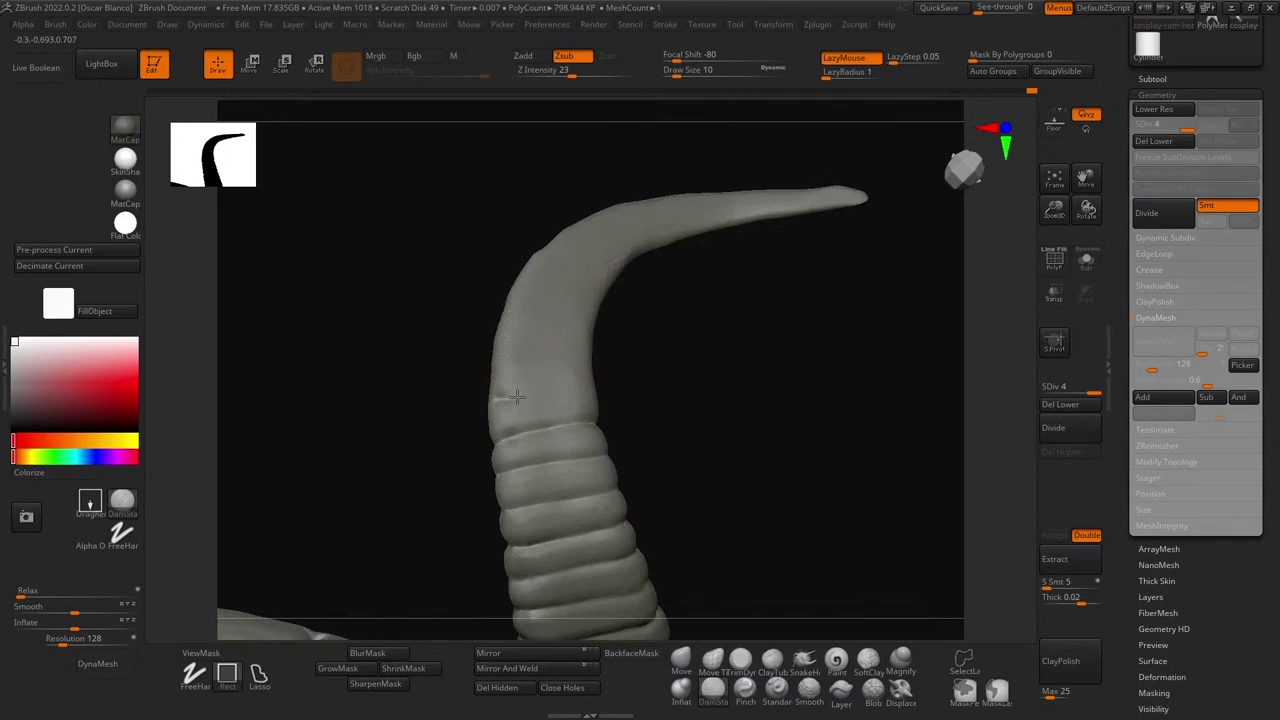
key(ctrl+z)
mouse_move(491, 399)
mouse_down()
mouse_move(686, 403)
mouse_move(557, 400)
mouse_up()
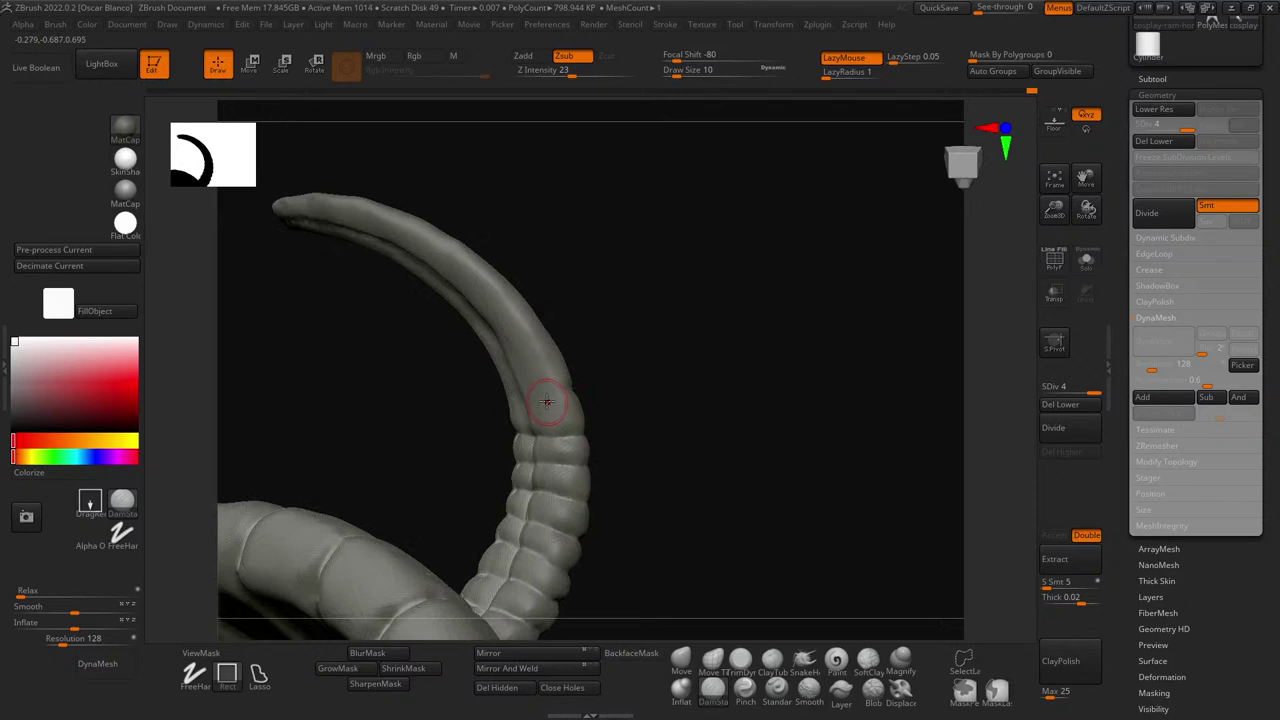
drag(655, 393, 530, 400)
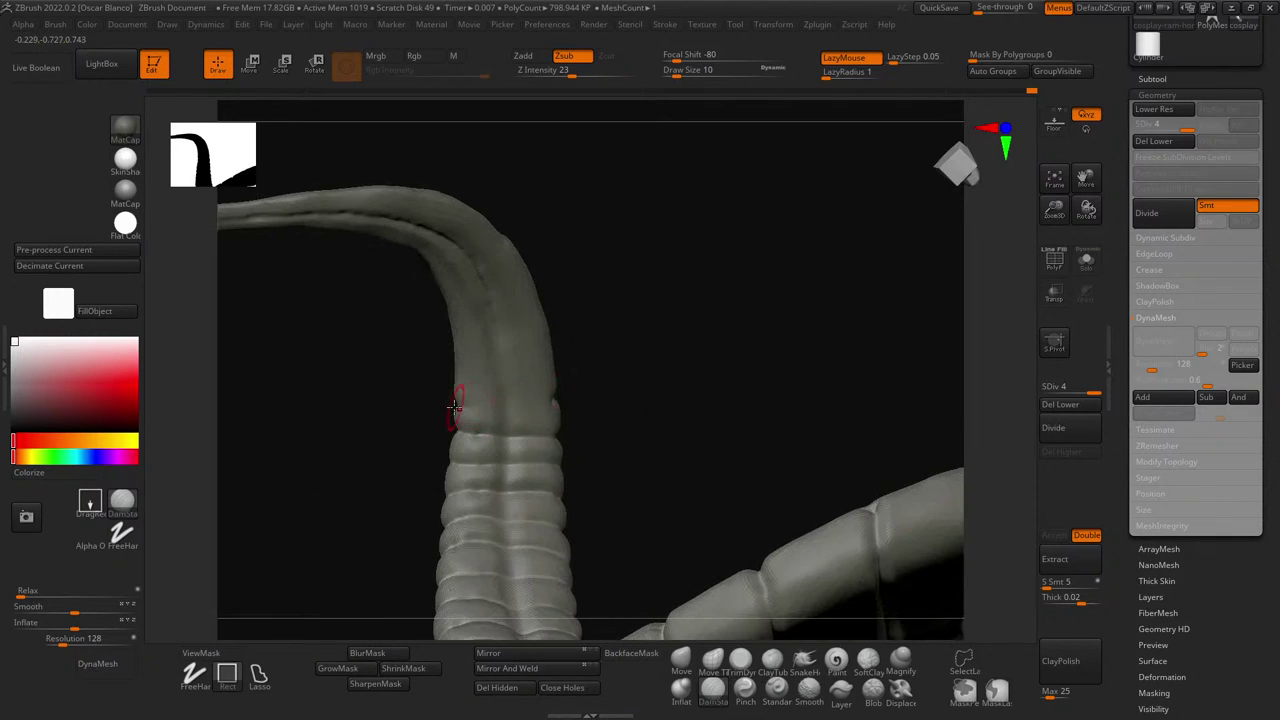
drag(454, 407, 560, 399)
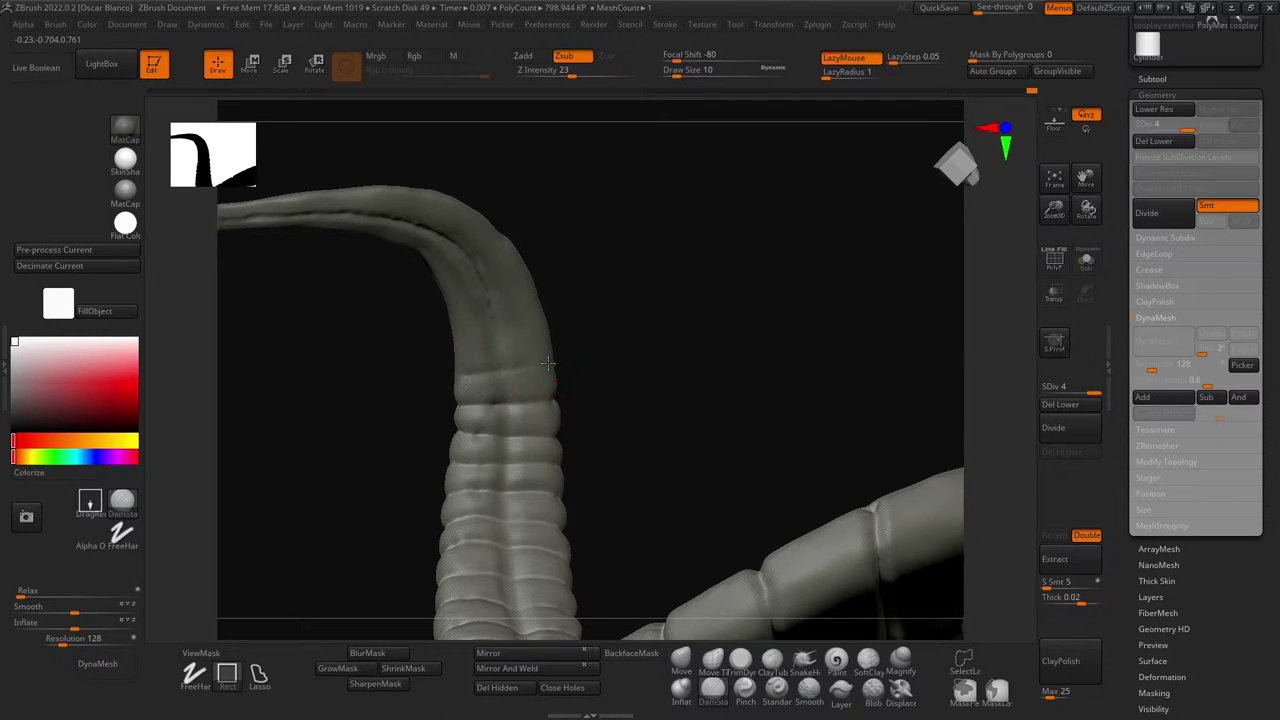
- Carve the following ring groove one segment higher, starting on the inner face and joining it around the sides and outer face
drag(446, 377, 512, 369)
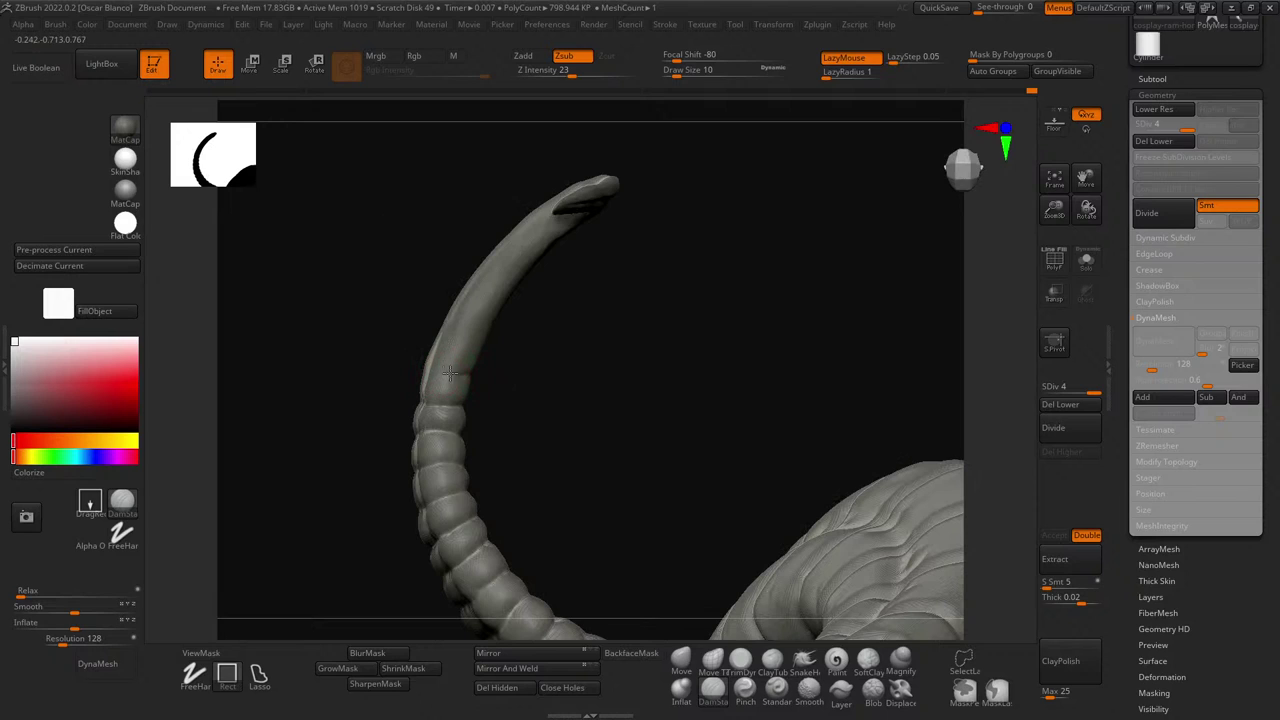
mouse_move(524, 381)
right_down()
mouse_move(583, 380)
mouse_move(502, 379)
right_up()
mouse_move(408, 367)
right_down()
mouse_move(514, 371)
mouse_move(400, 366)
right_up()
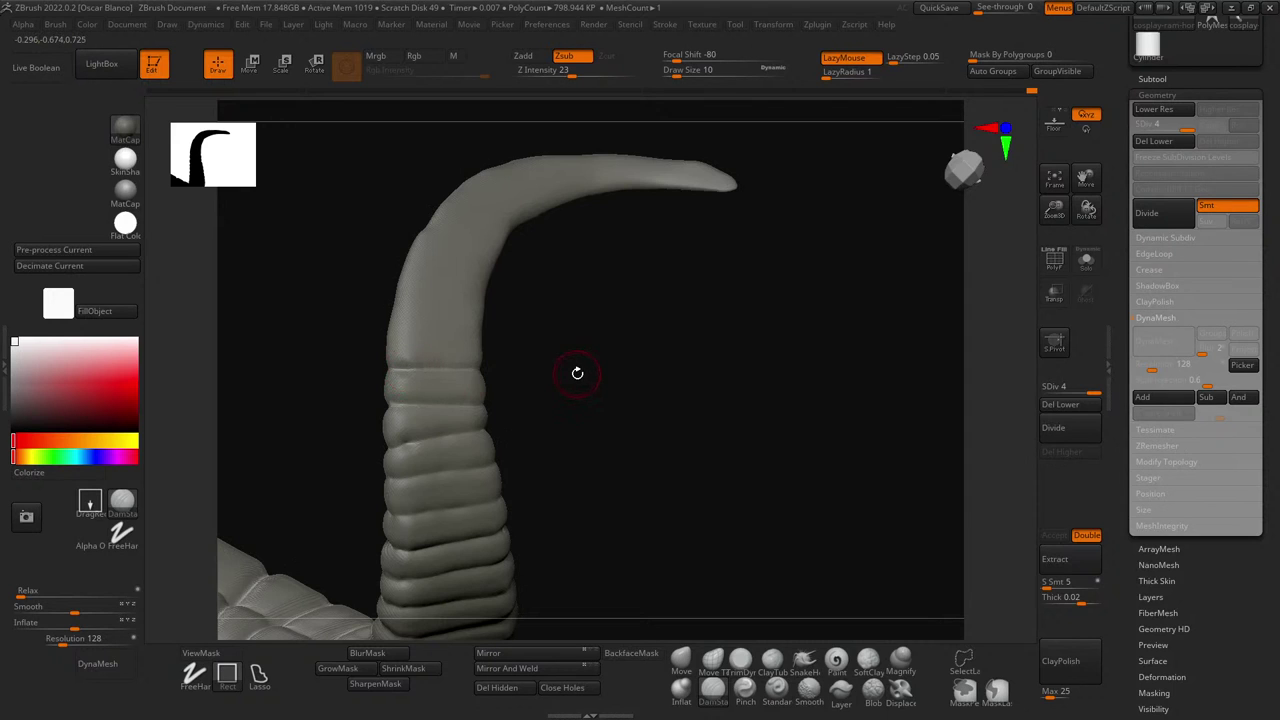
right_drag(577, 373, 448, 368)
right_drag(522, 177, 531, 194)
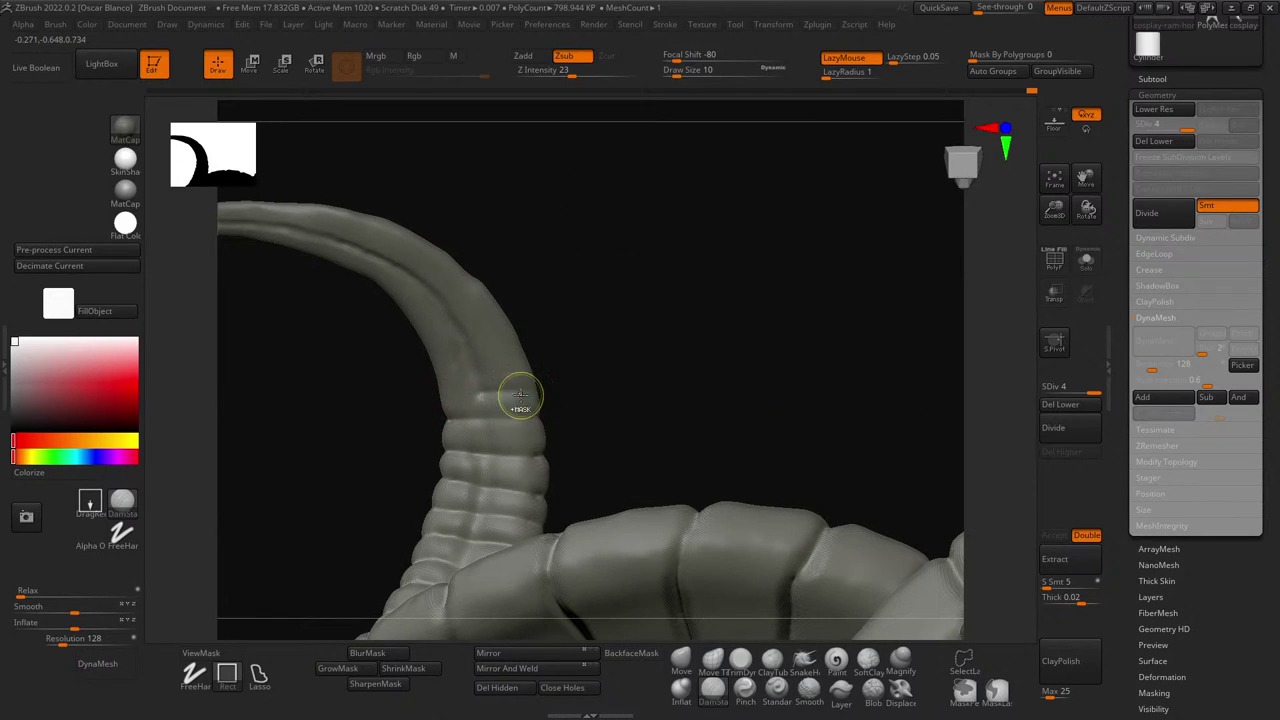
key(ctrl+z)
key(ctrl+z)
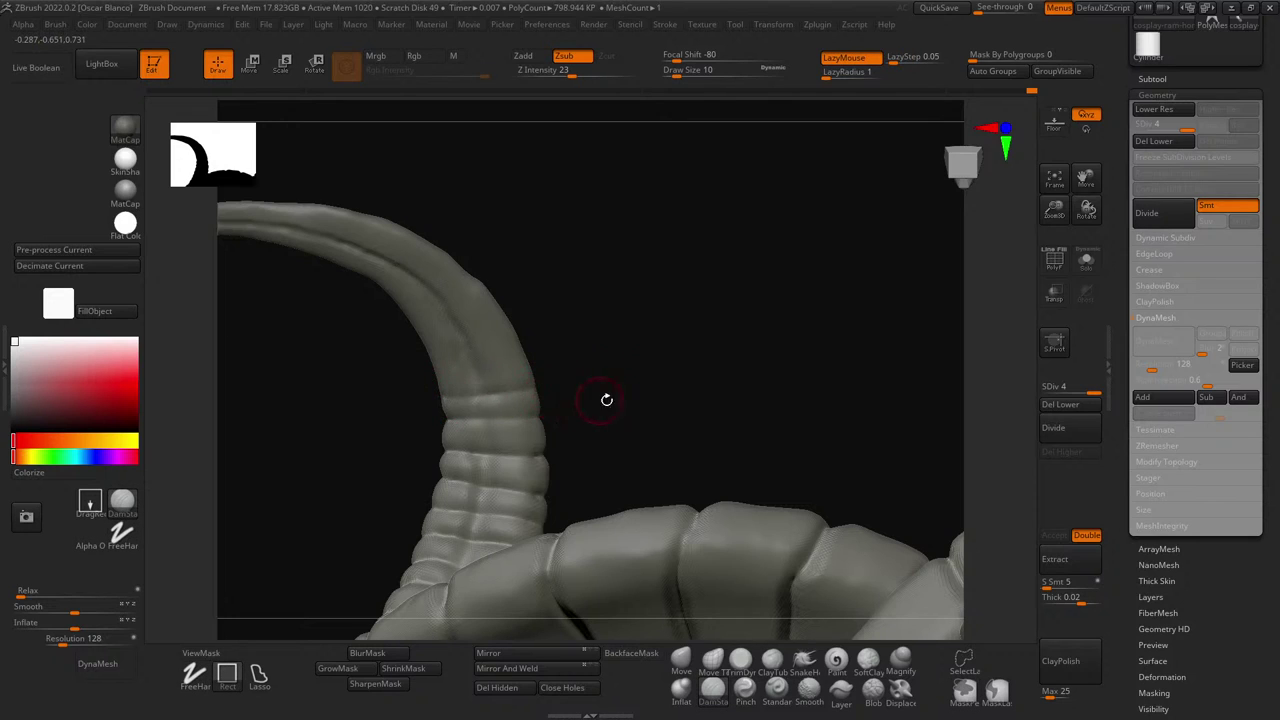
drag(606, 399, 510, 393)
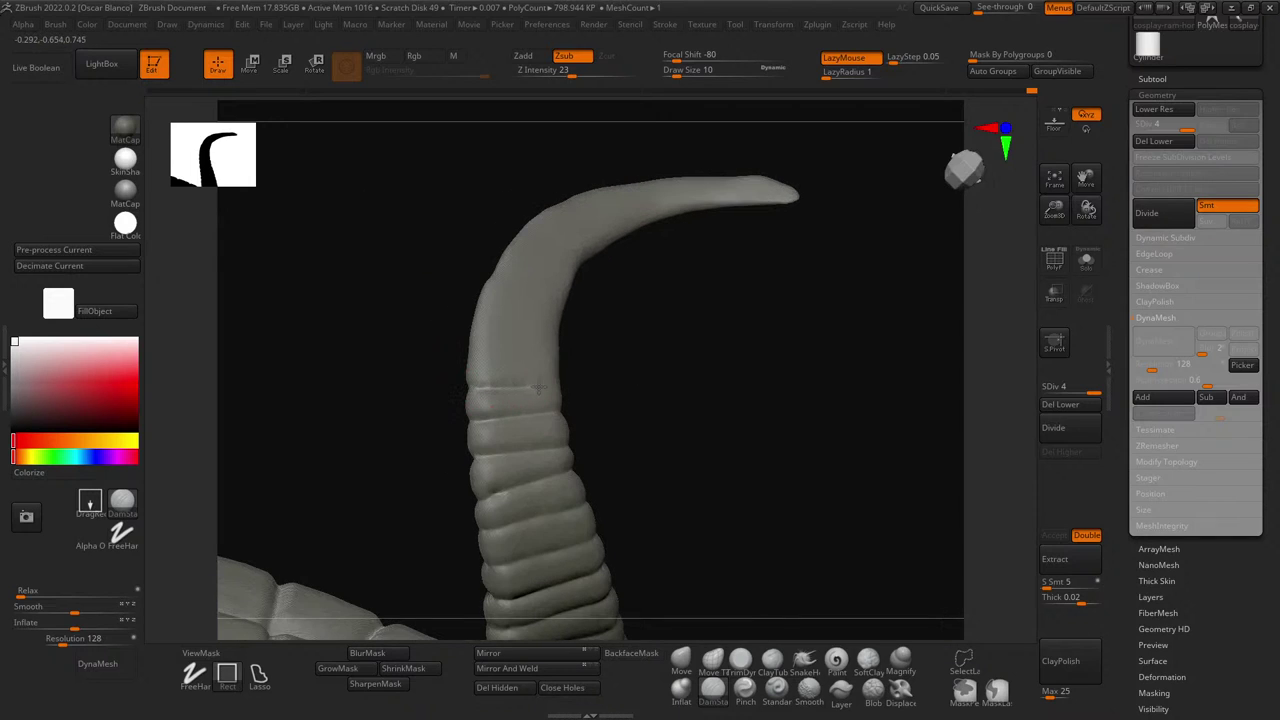
- Carve another ring groove one segment further up the bend, wrap it around the side and inner face, and refine it up close
drag(686, 402, 509, 374)
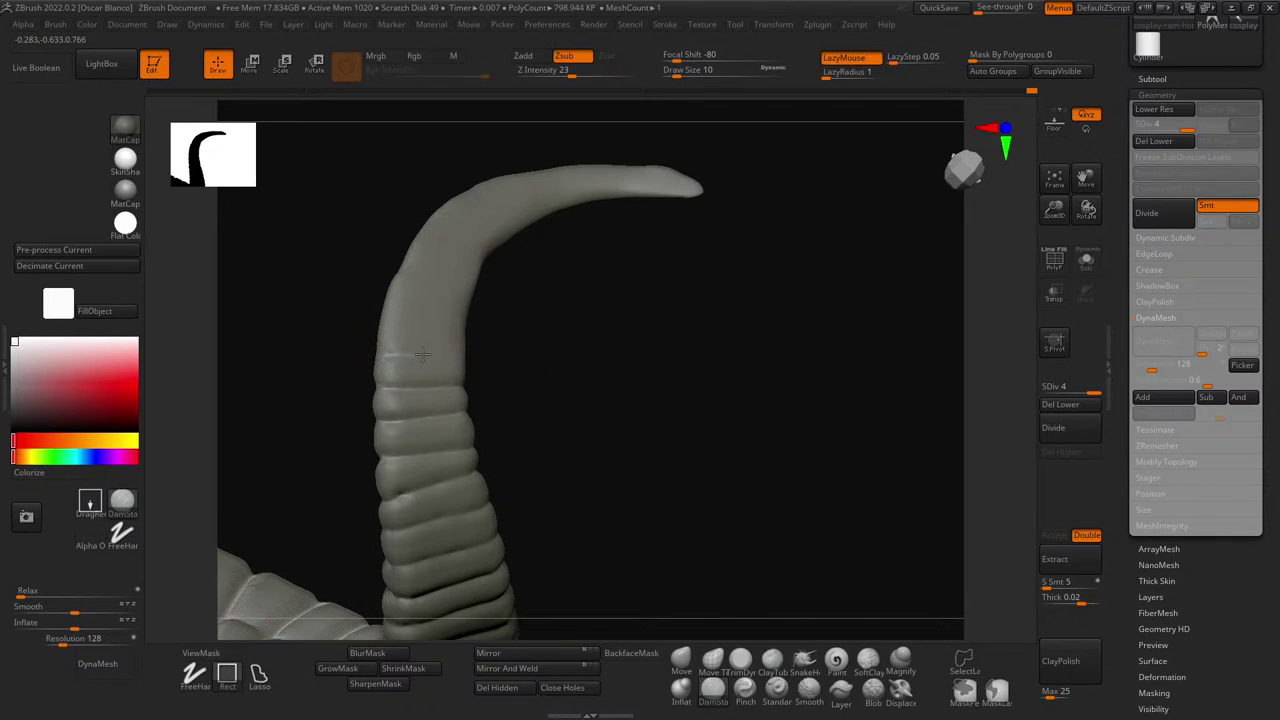
drag(588, 373, 464, 365)
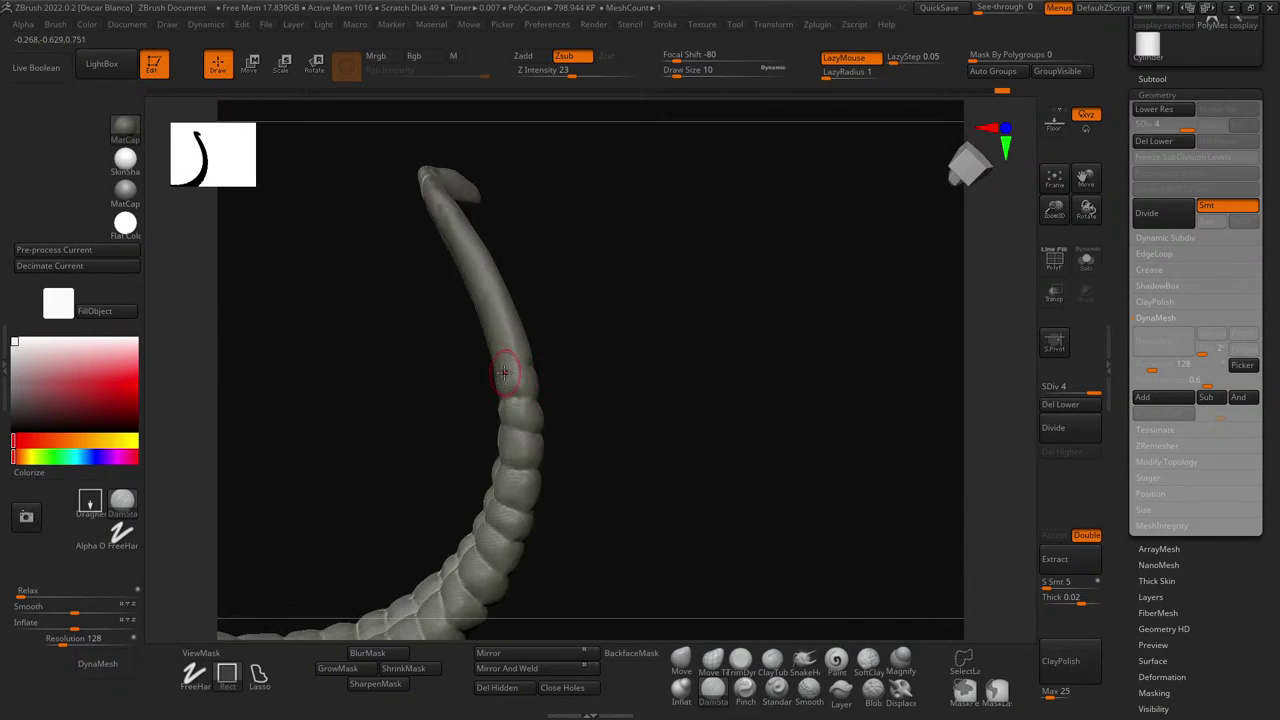
drag(597, 366, 536, 394)
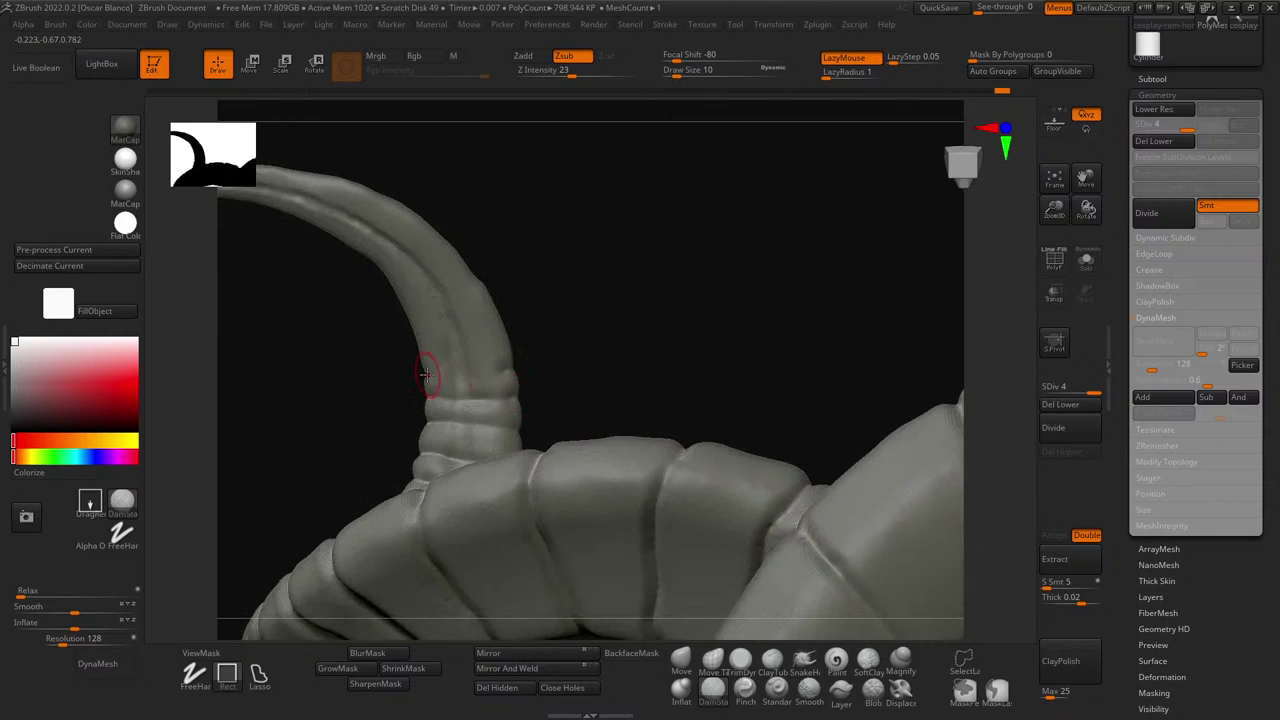
drag(638, 362, 344, 313)
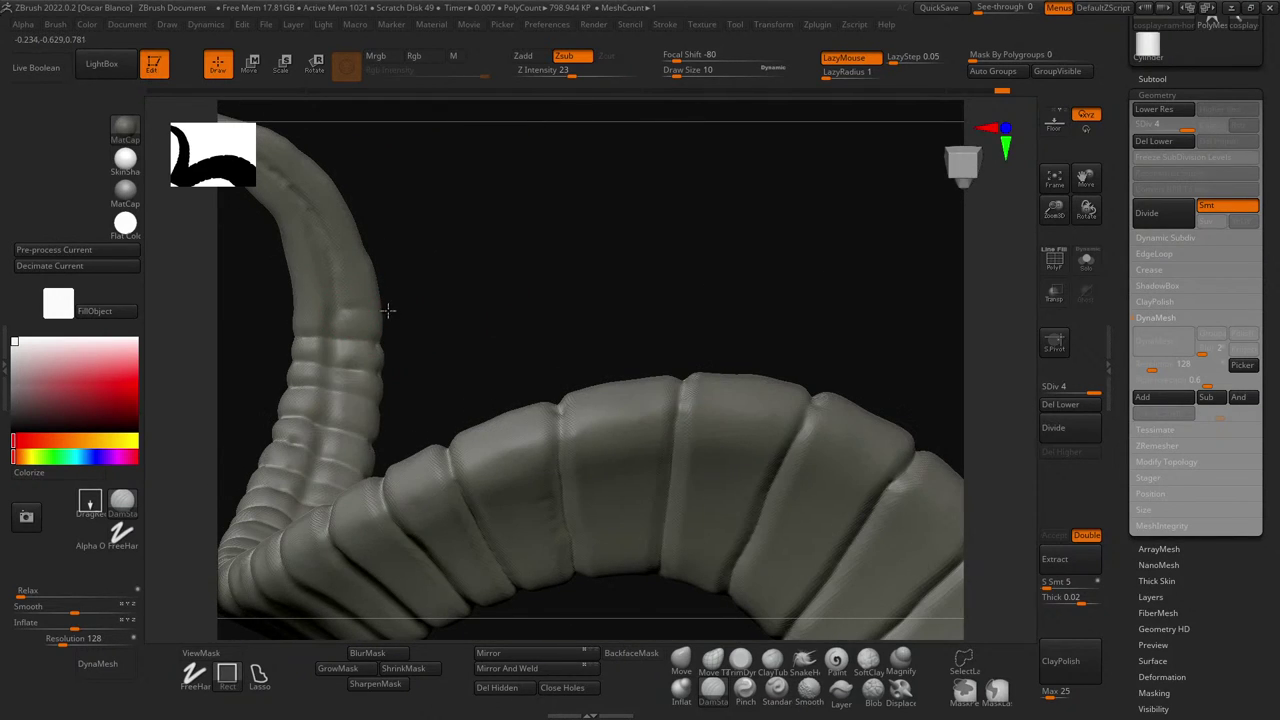
drag(465, 322, 414, 323)
drag(491, 217, 706, 306)
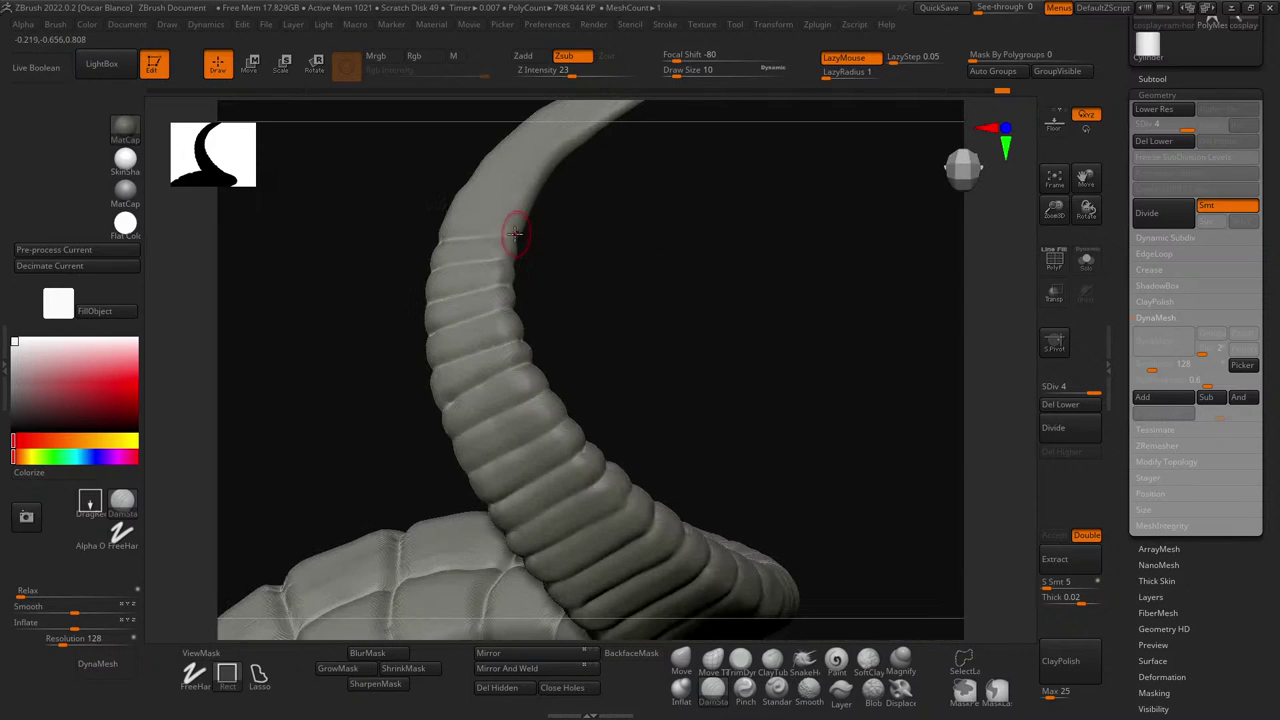
drag(534, 240, 414, 343)
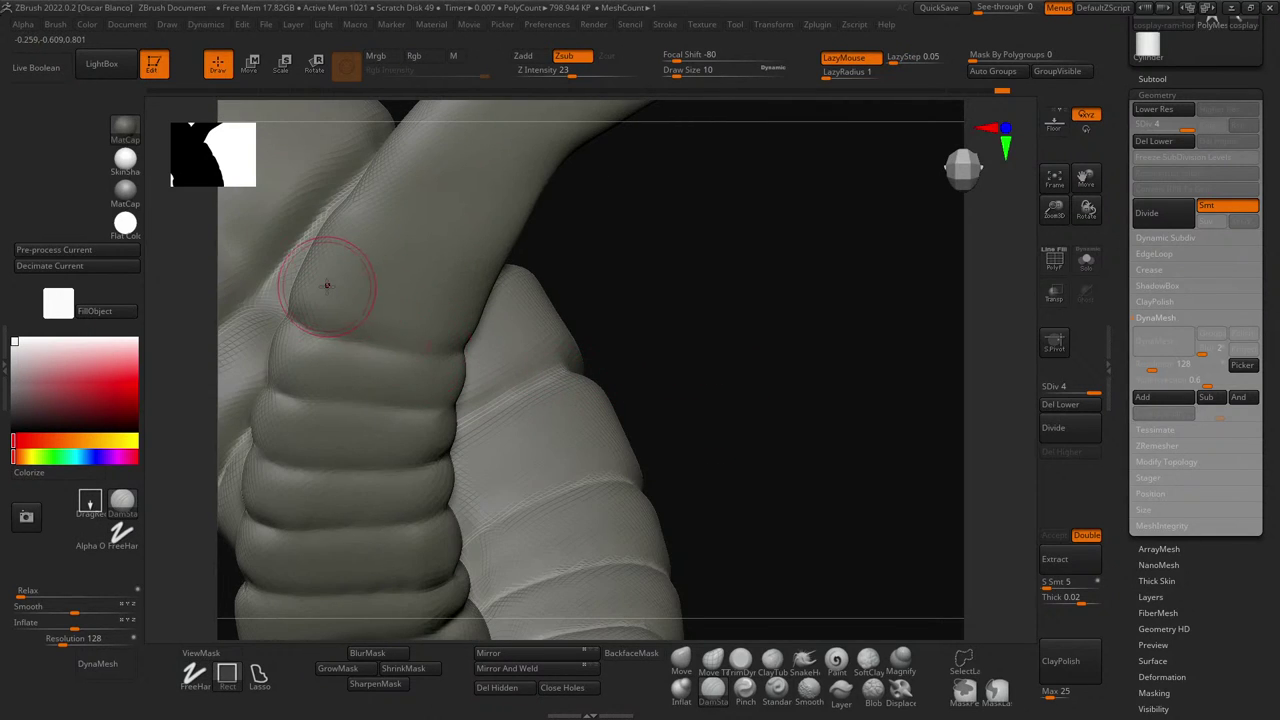
mouse_move(711, 314)
mouse_down()
mouse_move(749, 317)
mouse_move(706, 317)
mouse_move(714, 309)
mouse_up()
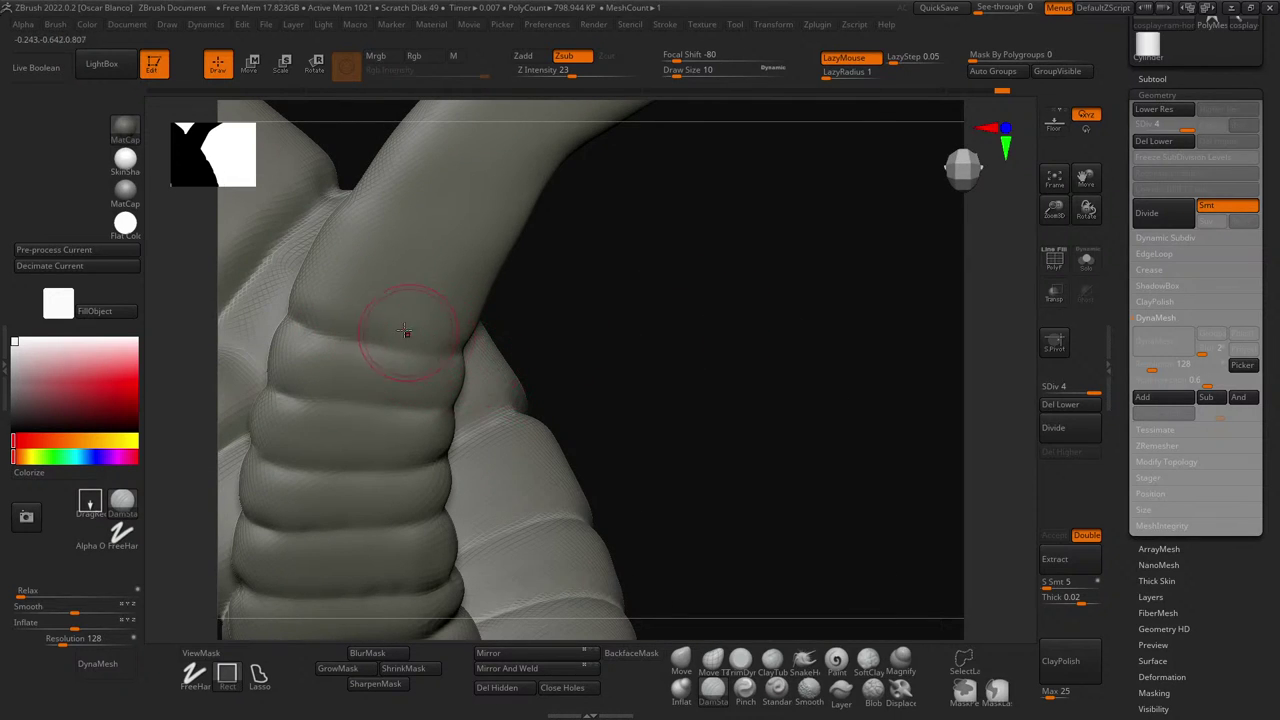
drag(644, 303, 494, 285)
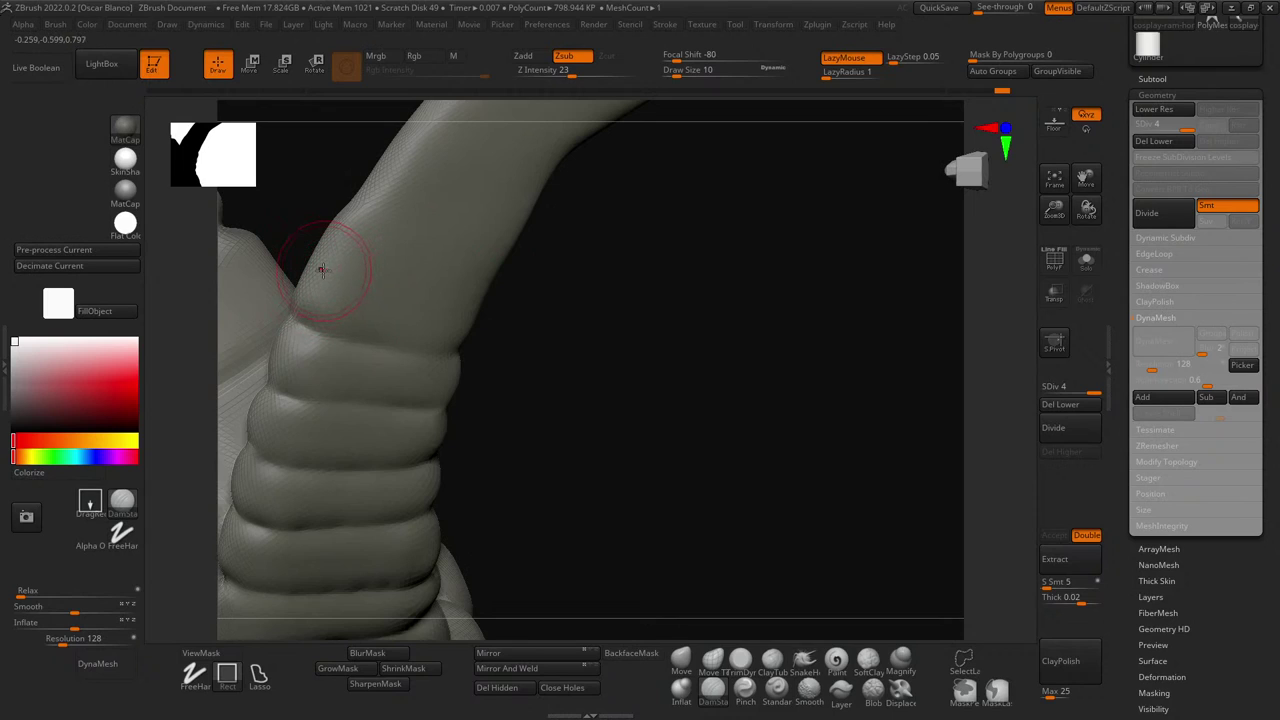
- Carve a ring groove across the outer face above the last segment, redoing the first stroke, and extend it over the horn's side
drag(321, 269, 484, 311)
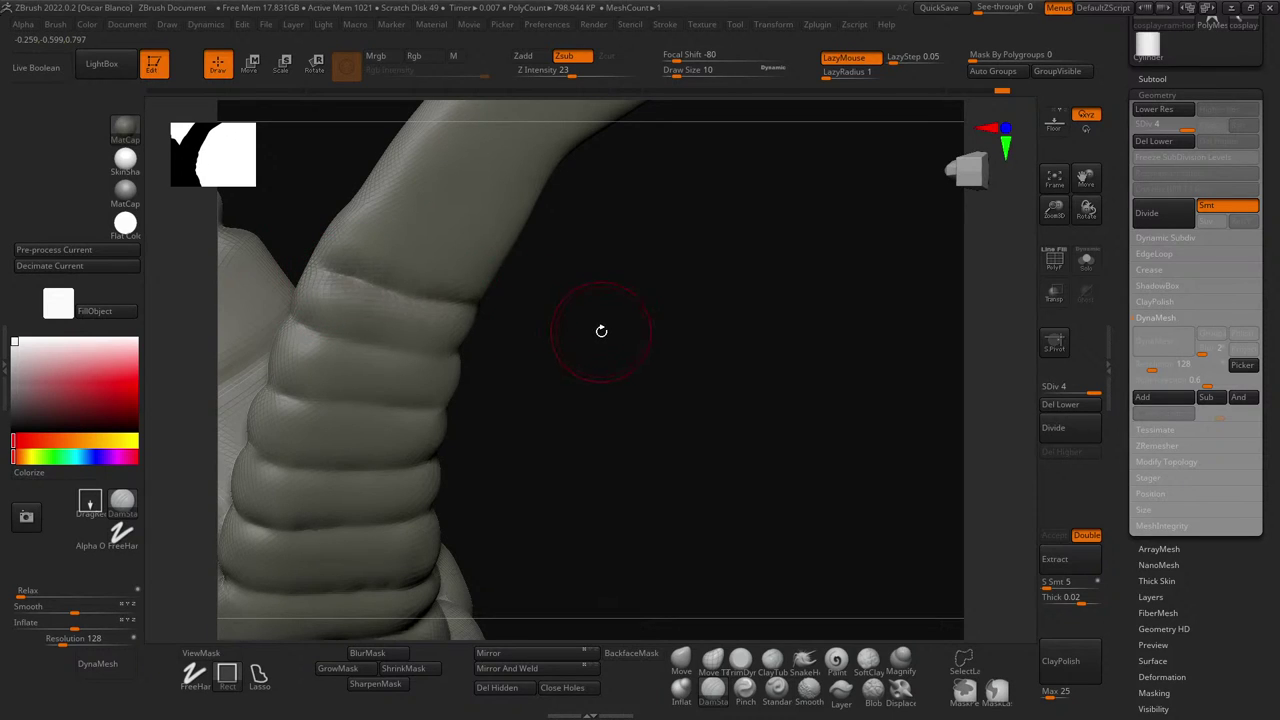
key(ctrl+z)
drag(331, 262, 434, 292)
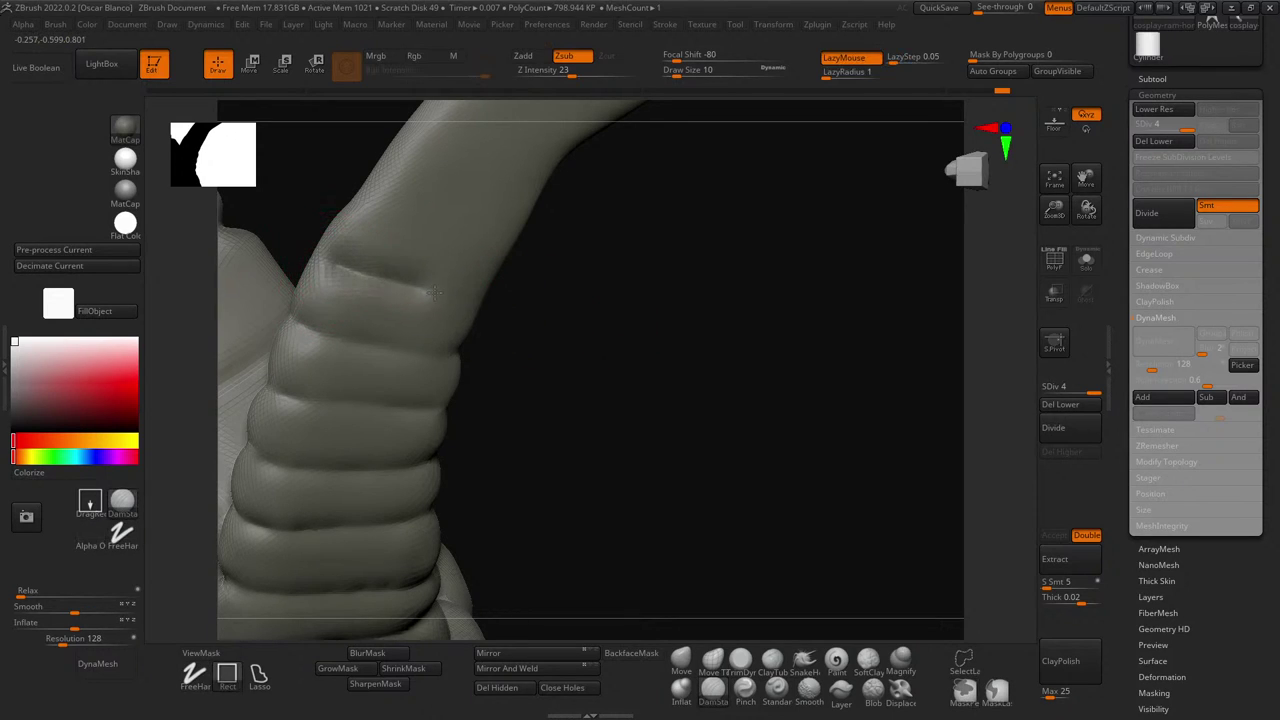
drag(608, 329, 551, 309)
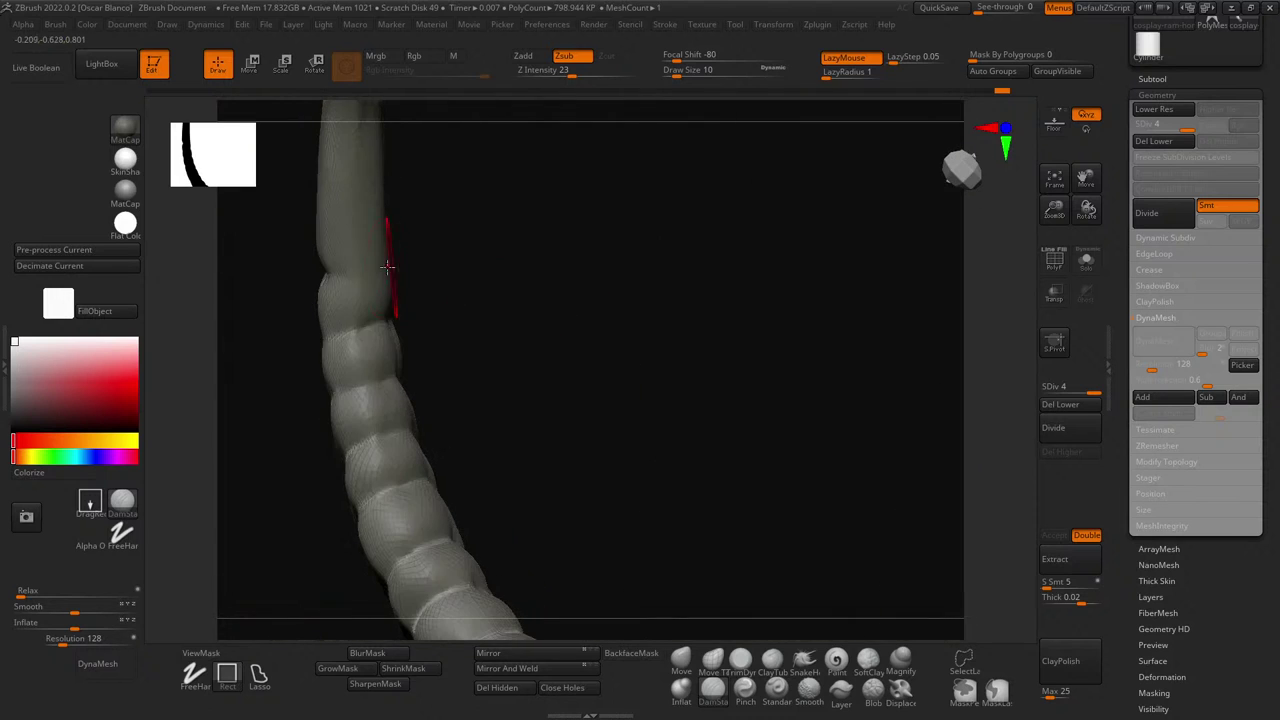
drag(321, 270, 388, 271)
alt+drag(531, 272, 411, 303)
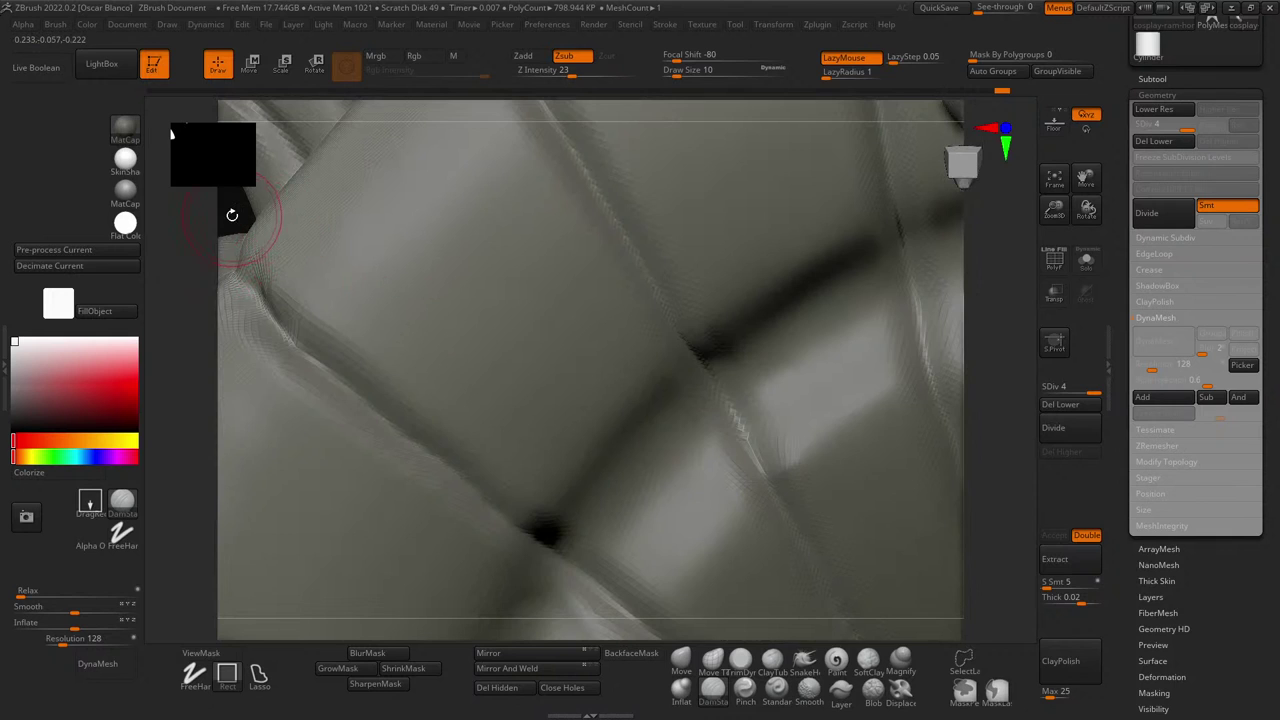
mouse_move(231, 214)
alt+mouse_down()
mouse_move(240, 234)
mouse_move(334, 274)
mouse_move(275, 269)
mouse_move(300, 279)
alt+mouse_up()
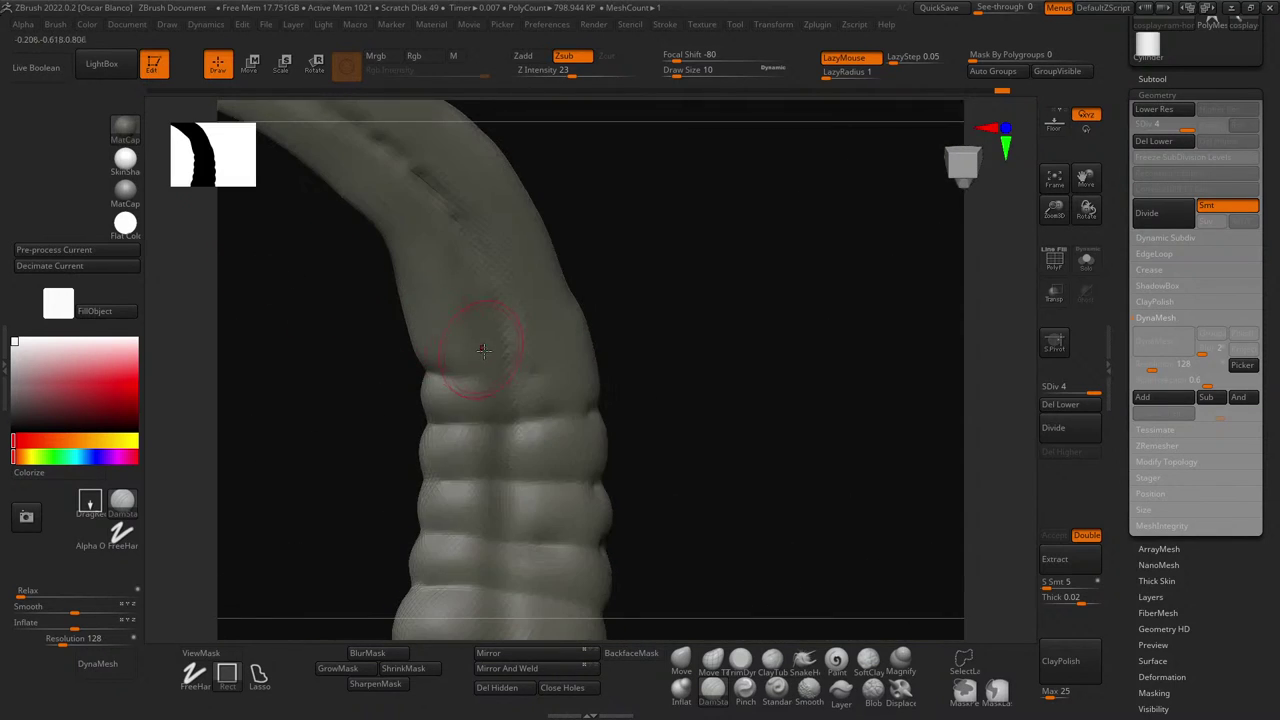
- Continue that ring groove across both halves of the grooved inner face and blend it into the sides to close the ring
drag(470, 370, 587, 362)
key(ctrl+z)
drag(472, 376, 542, 367)
drag(694, 346, 509, 372)
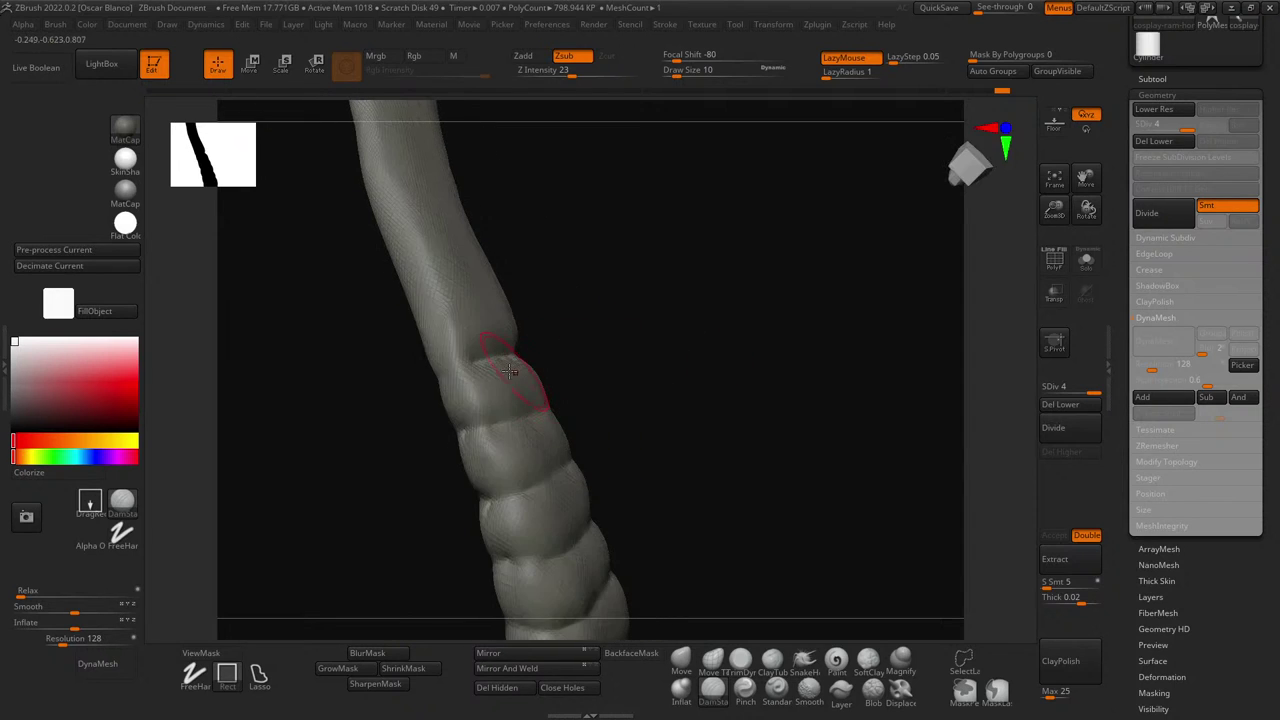
mouse_move(651, 349)
mouse_down()
mouse_move(629, 371)
mouse_move(419, 304)
mouse_move(455, 378)
mouse_move(443, 297)
mouse_move(548, 289)
mouse_up()
drag(700, 289, 476, 313)
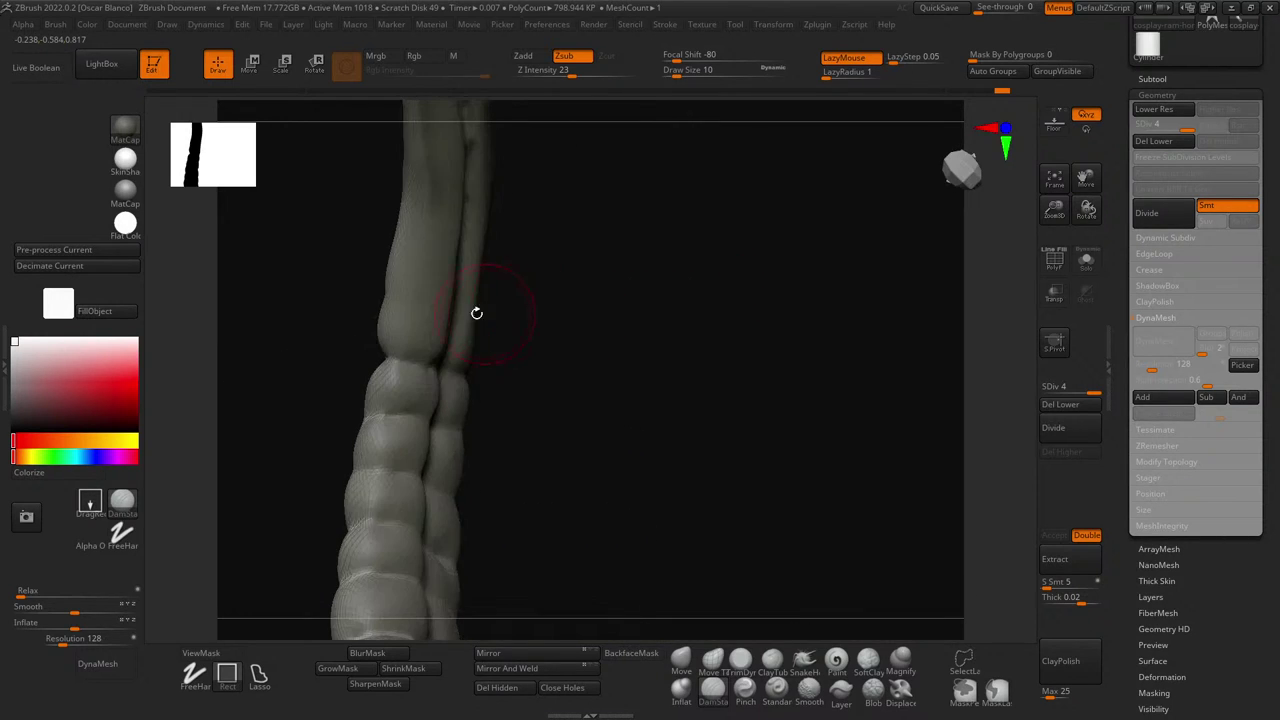
drag(576, 329, 451, 288)
mouse_move(656, 328)
mouse_down()
mouse_move(571, 334)
mouse_move(657, 314)
mouse_move(560, 331)
mouse_move(654, 334)
mouse_move(666, 320)
mouse_up()
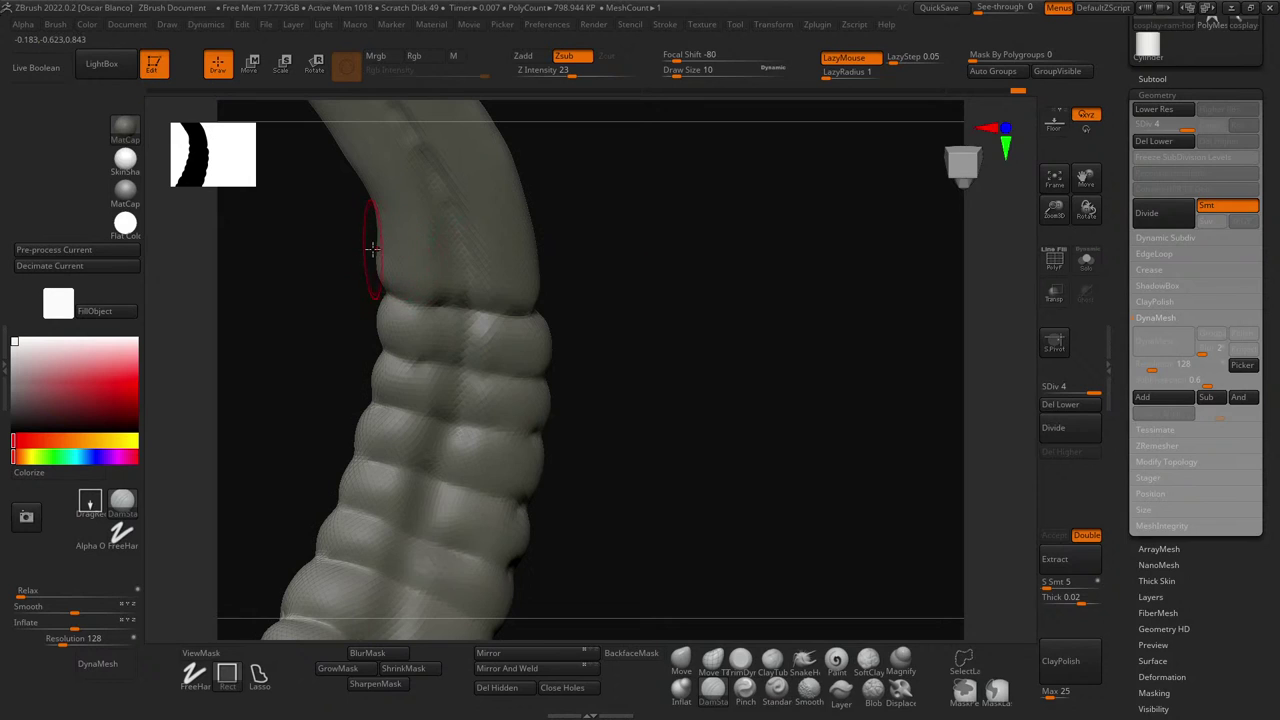
- Carve the next ring groove across the outer face toward the tip and carry it around the horn's side
mouse_move(653, 273)
mouse_down()
mouse_move(401, 295)
mouse_move(543, 263)
mouse_move(403, 289)
mouse_up()
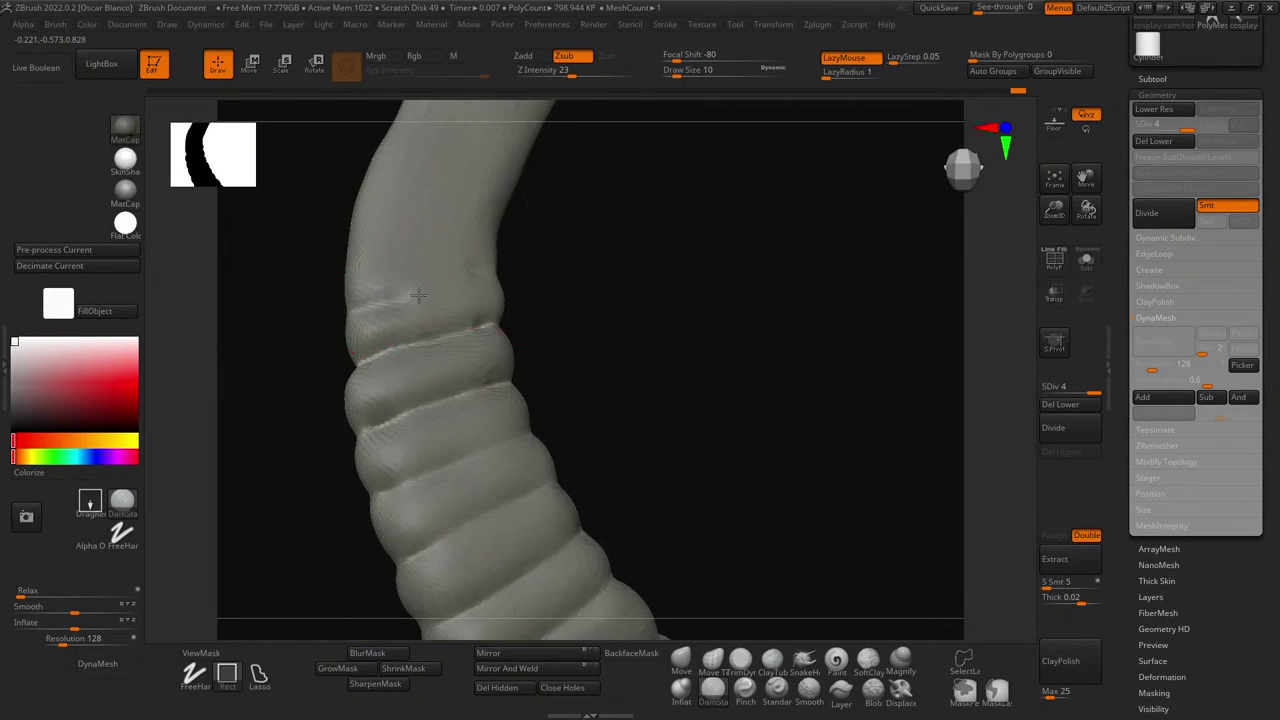
mouse_move(340, 309)
mouse_down()
mouse_move(388, 293)
mouse_move(337, 286)
mouse_up()
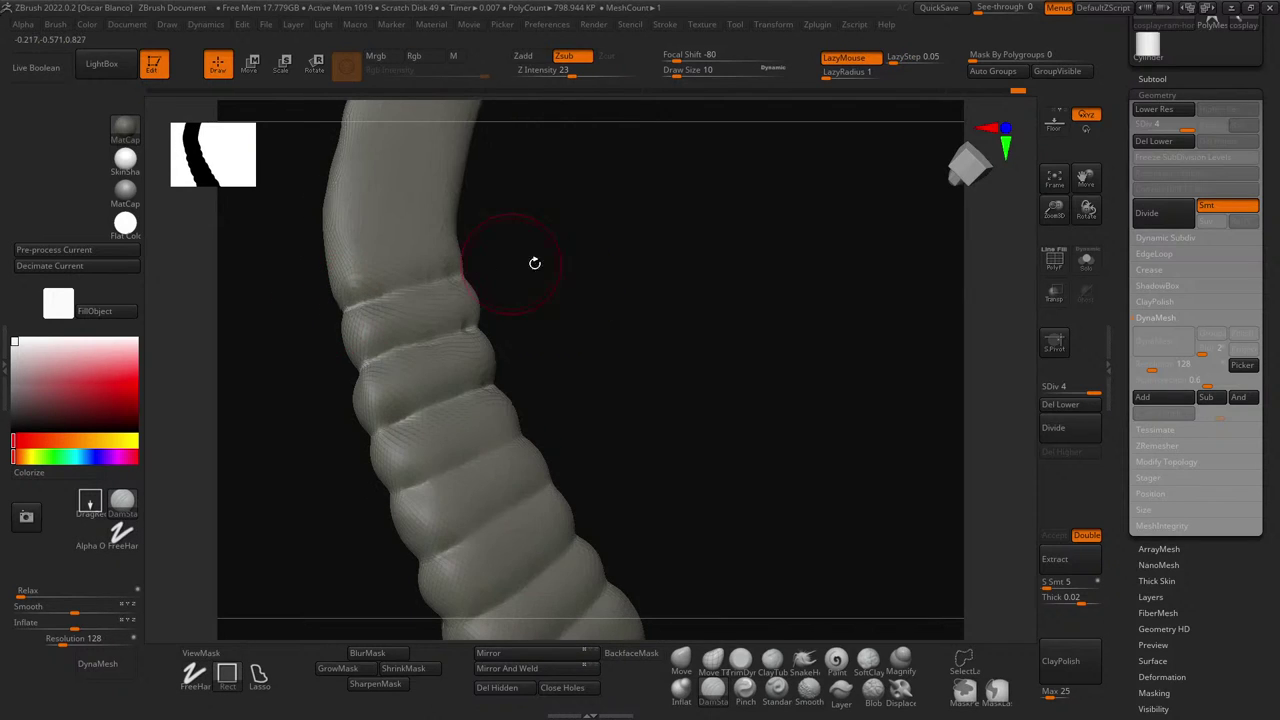
drag(534, 263, 364, 301)
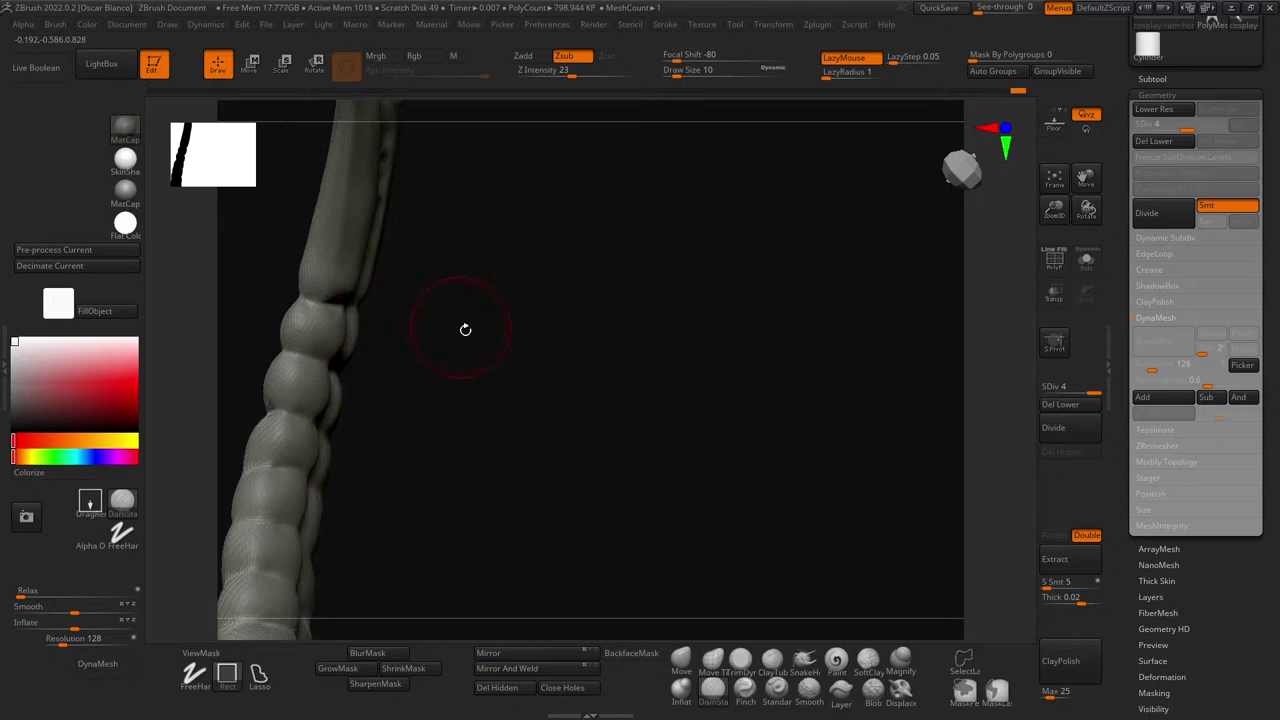
drag(465, 329, 554, 358)
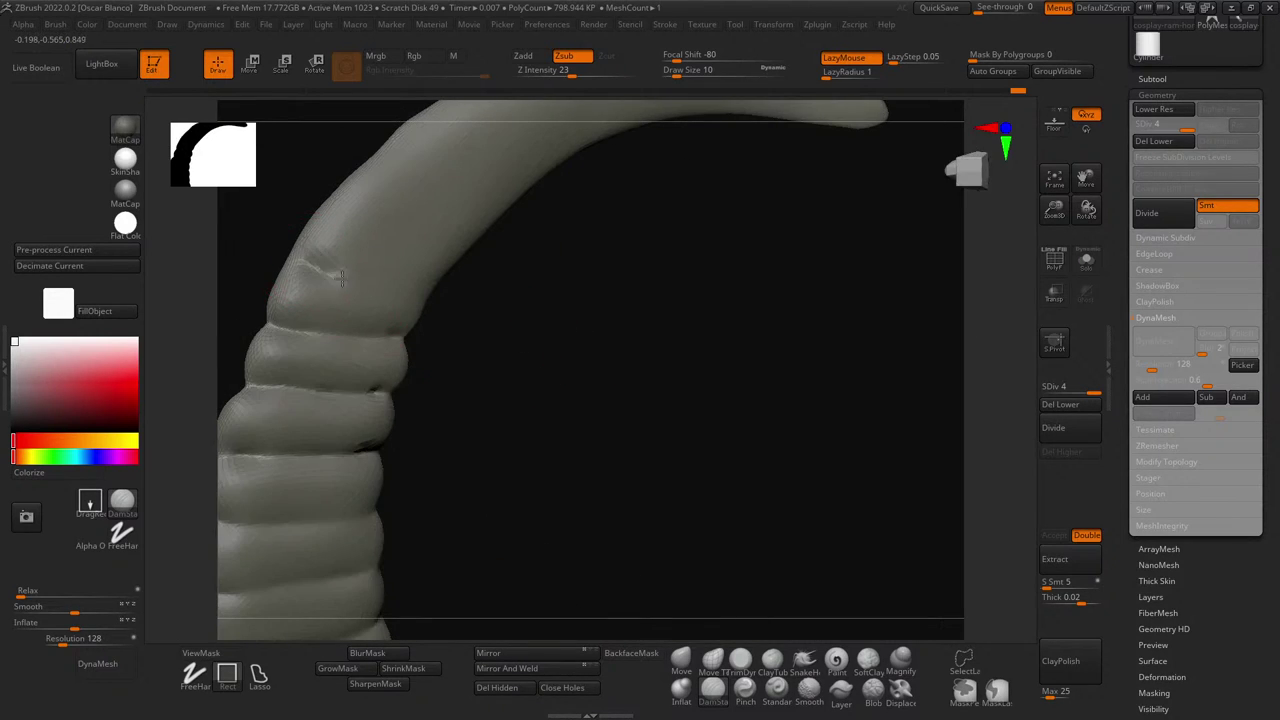
- Carve a further ring groove over the upper bend's outer face and bring it around across the grooved inner face
shift+drag(413, 297, 300, 257)
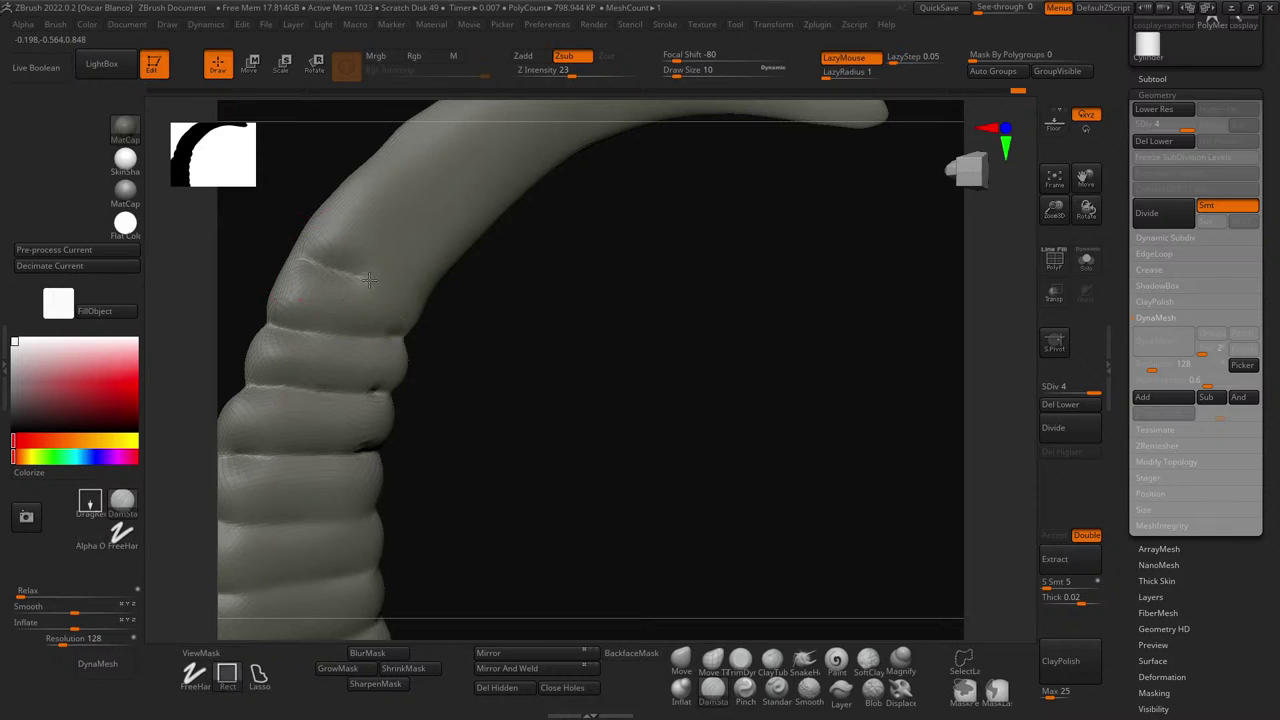
drag(449, 305, 546, 331)
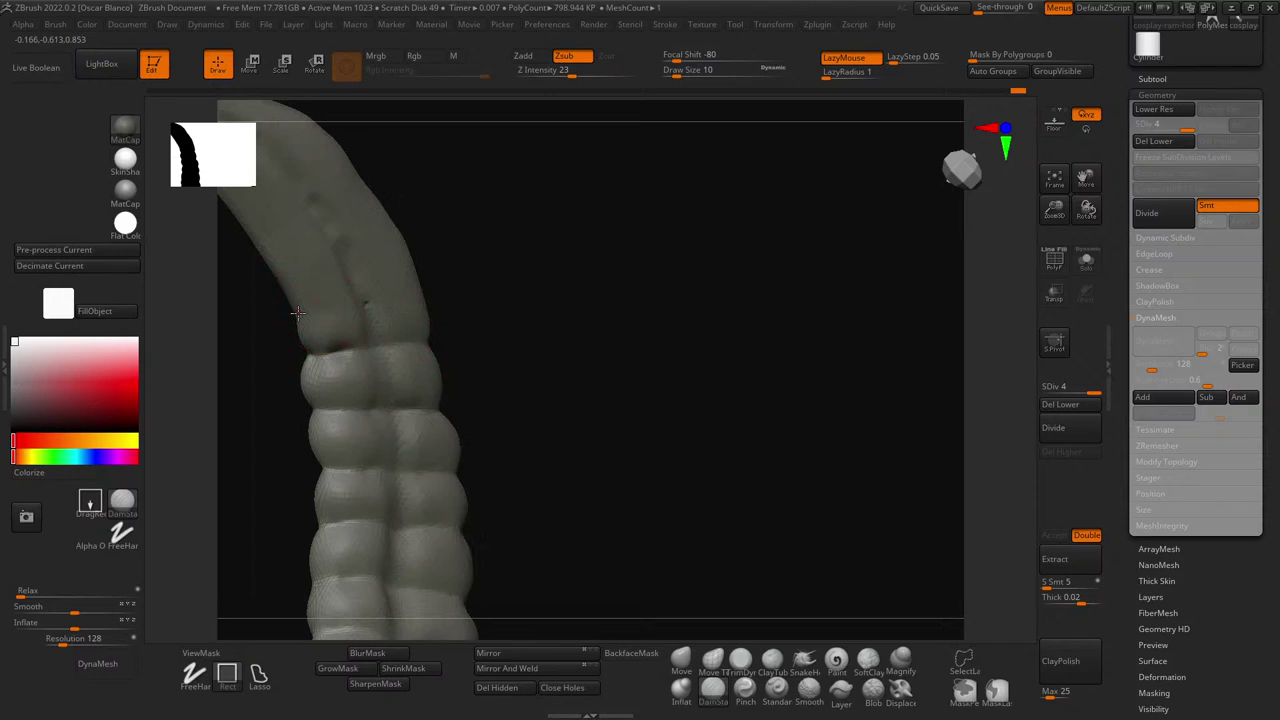
mouse_move(528, 288)
mouse_down()
mouse_move(449, 320)
mouse_move(300, 314)
mouse_up()
mouse_move(376, 290)
mouse_down()
mouse_move(529, 294)
mouse_move(592, 271)
mouse_move(654, 329)
mouse_move(569, 260)
mouse_move(560, 300)
mouse_move(646, 303)
mouse_move(663, 251)
mouse_move(655, 270)
mouse_up()
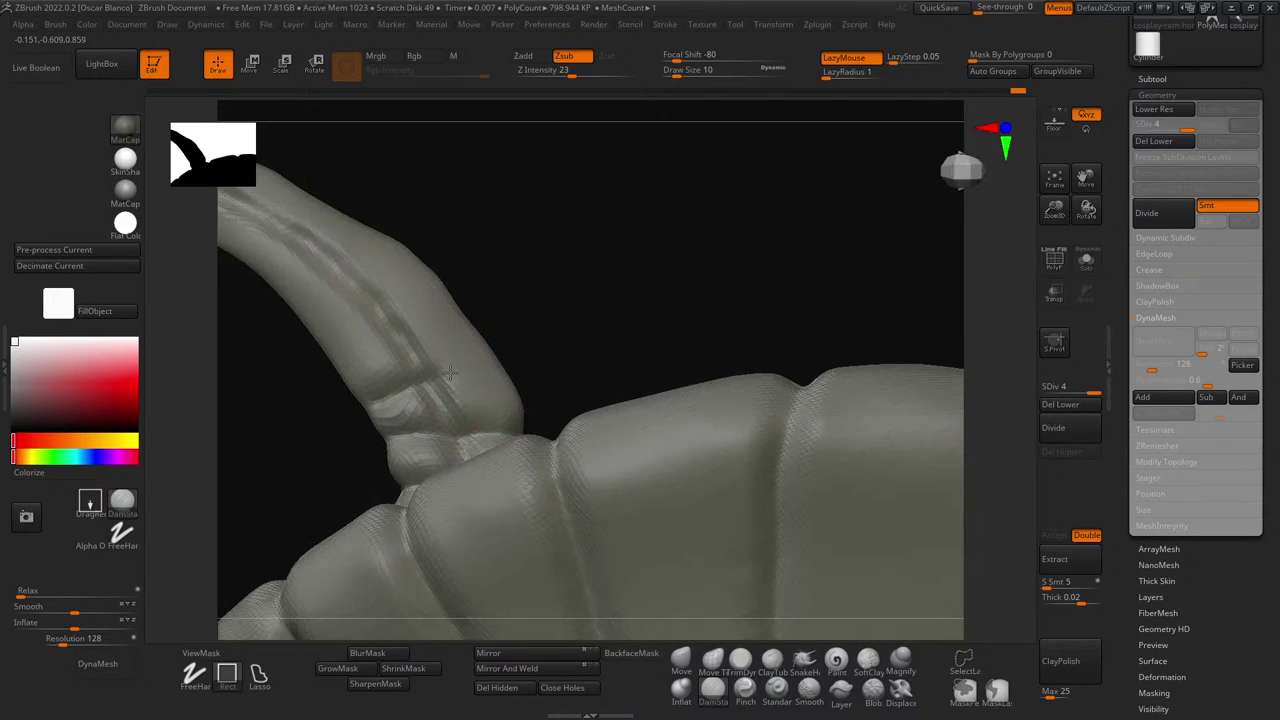
mouse_move(517, 338)
mouse_down()
mouse_move(551, 354)
mouse_move(500, 374)
mouse_move(302, 394)
mouse_move(499, 395)
mouse_move(413, 399)
mouse_up()
- Carve the next ring groove over the upper bend's outer face and across the grooved inner face, setting Z Intensity to 18
drag(520, 415, 486, 354)
drag(544, 393, 494, 380)
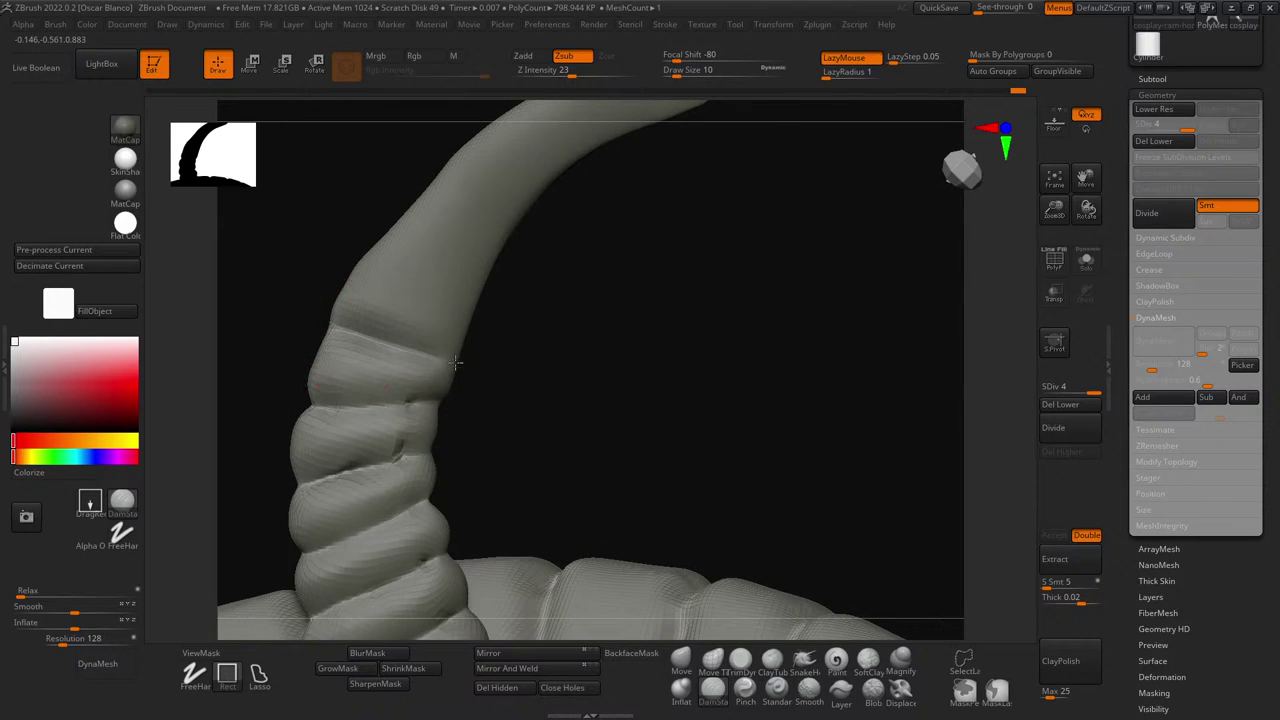
drag(531, 371, 438, 333)
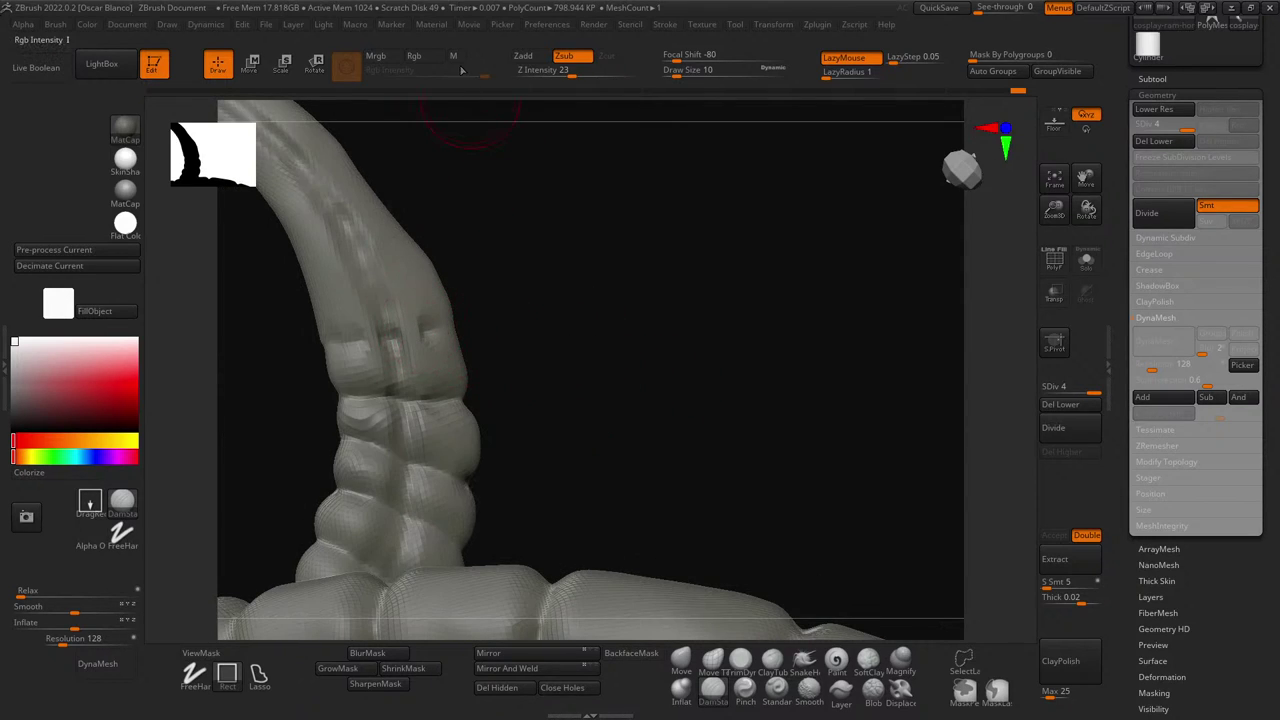
drag(571, 77, 550, 80)
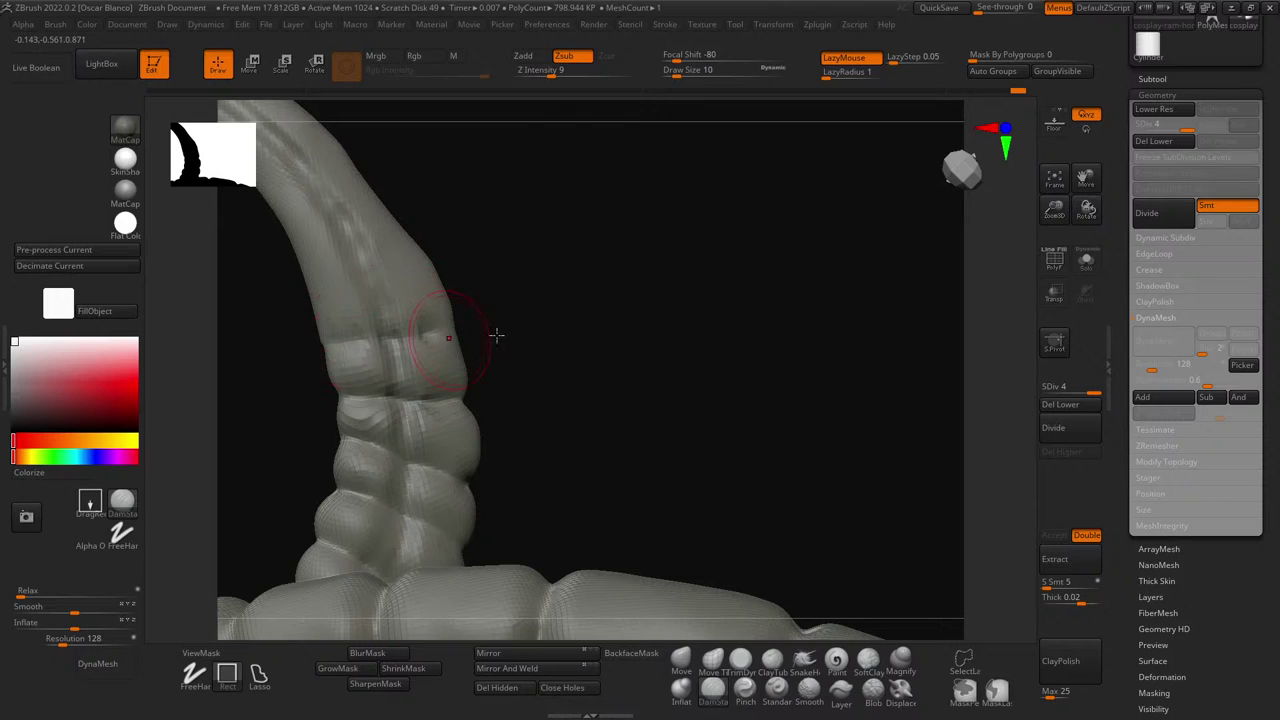
drag(497, 337, 451, 330)
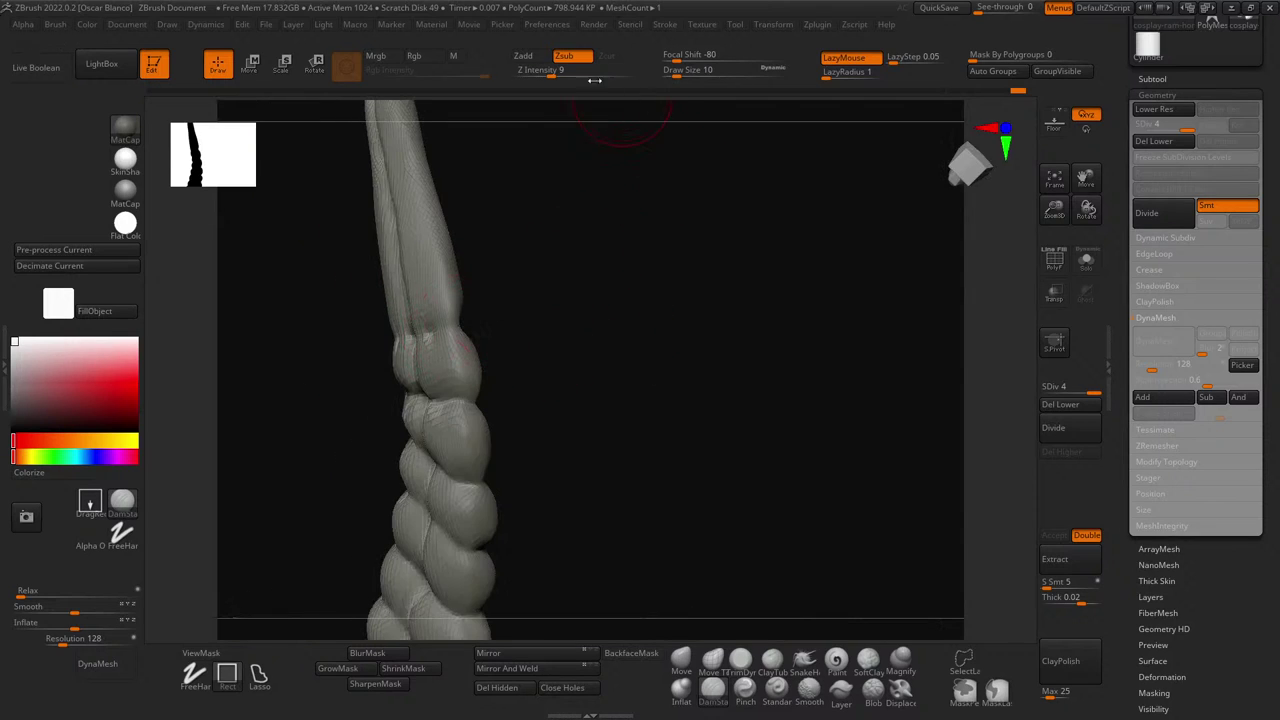
drag(551, 76, 565, 76)
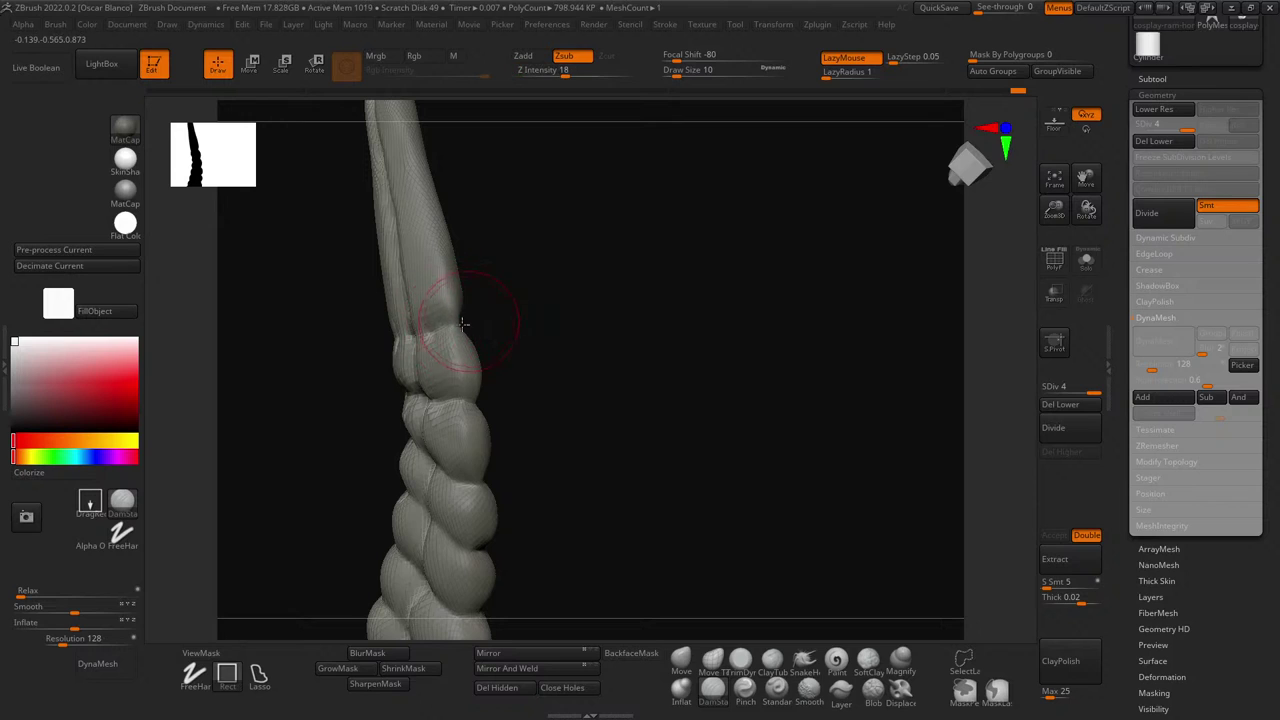
mouse_move(530, 339)
mouse_down()
mouse_move(614, 334)
mouse_move(316, 333)
mouse_move(495, 328)
mouse_move(557, 354)
mouse_move(412, 290)
mouse_move(529, 250)
mouse_move(548, 297)
mouse_move(450, 298)
mouse_up()
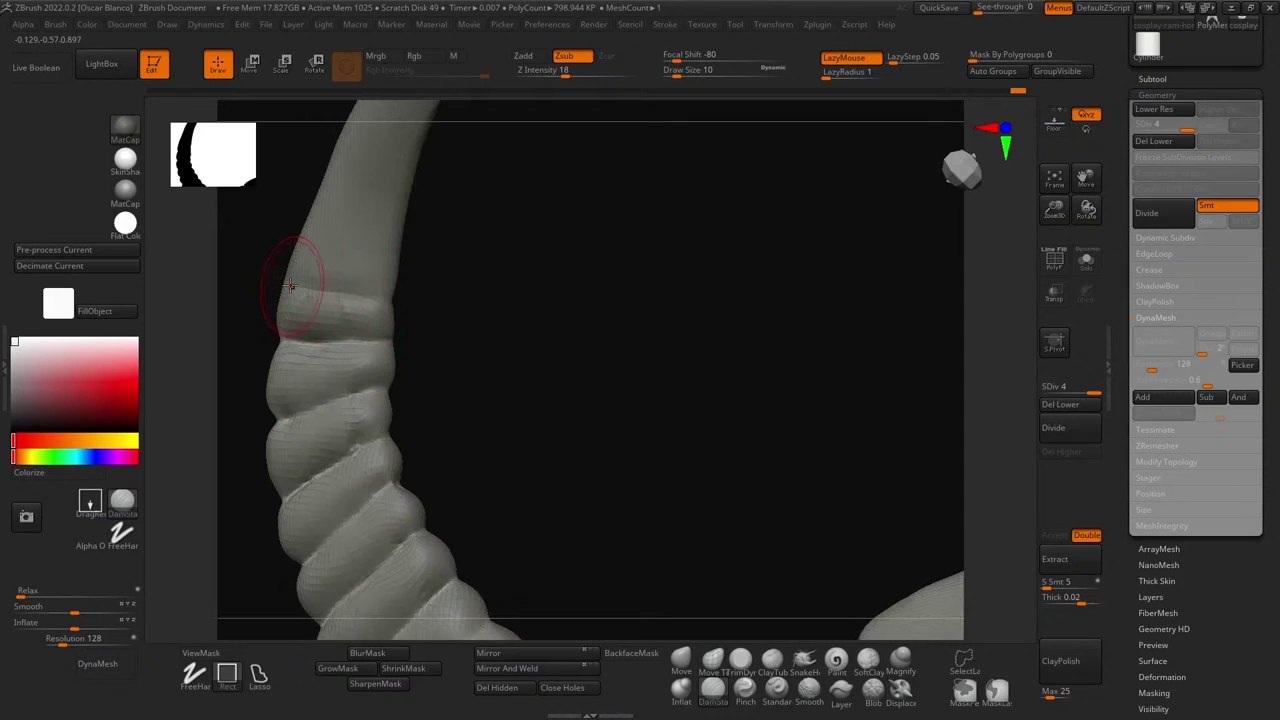
- Carve another ring groove closer to the tip across the outer face, around the side and over both halves of the inner face
drag(292, 289, 339, 295)
drag(457, 306, 498, 309)
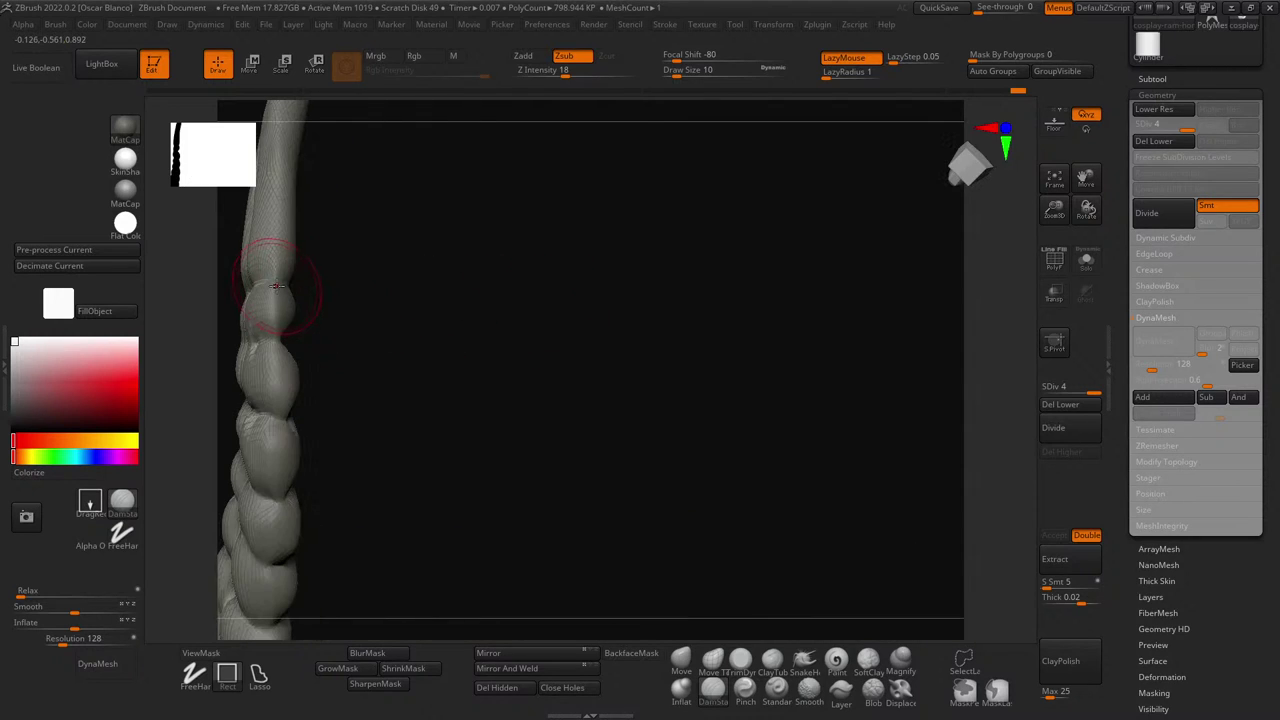
drag(364, 289, 584, 307)
mouse_move(268, 291)
mouse_down()
mouse_move(370, 312)
mouse_move(405, 293)
mouse_up()
drag(555, 266, 409, 279)
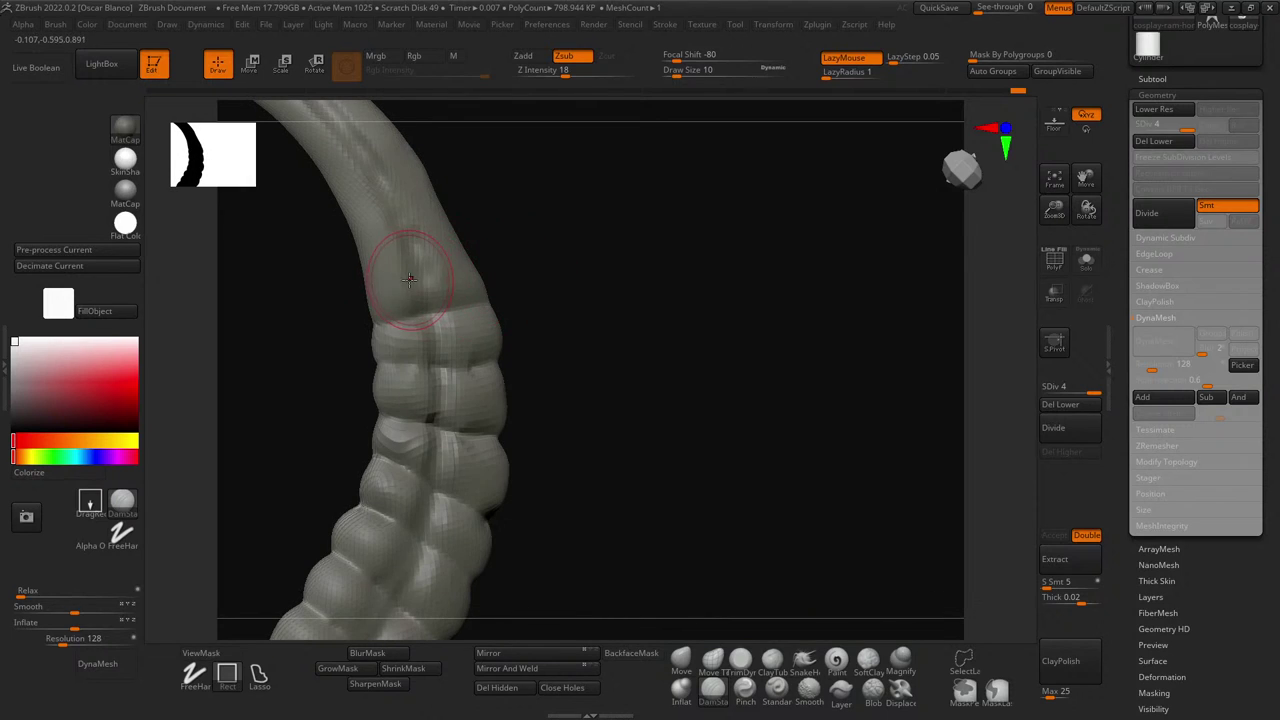
drag(511, 223, 463, 284)
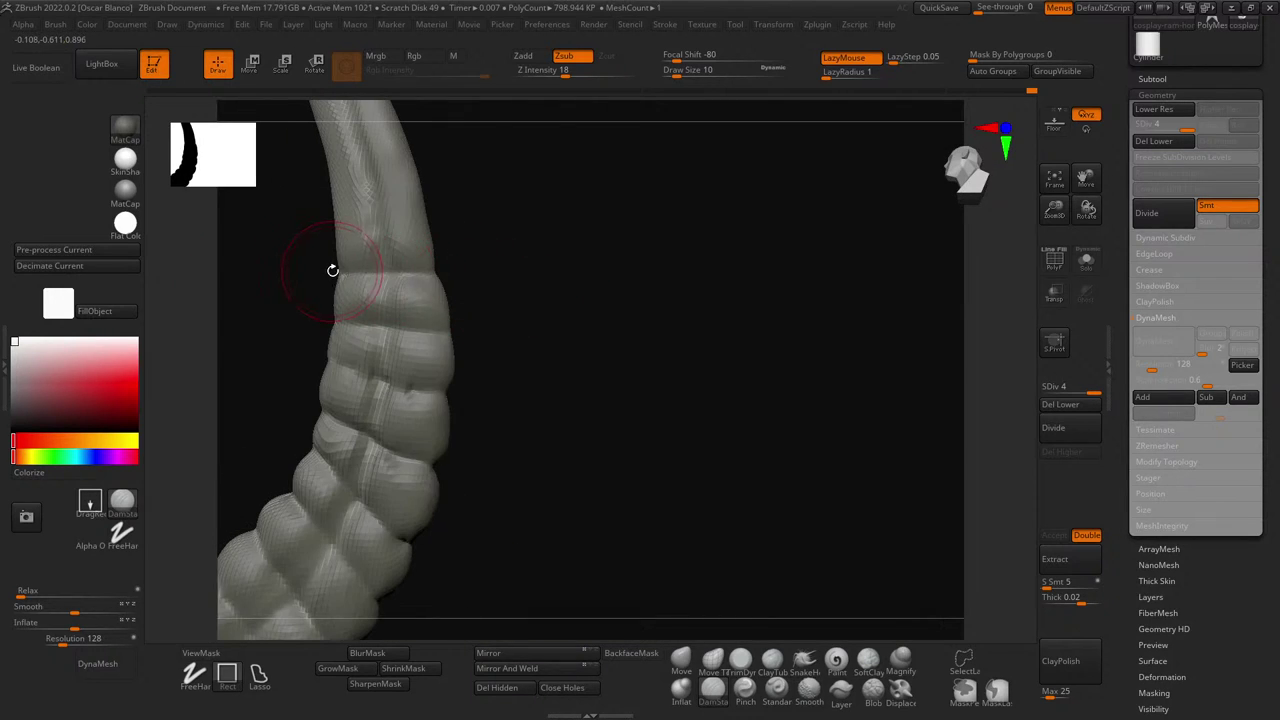
- Carve successive evenly spaced ring grooves farther along the upper horn, carrying each around the sides and grooved inner face
mouse_move(332, 270)
mouse_down()
mouse_move(497, 263)
mouse_move(531, 289)
mouse_move(399, 361)
mouse_move(471, 341)
mouse_move(305, 365)
mouse_up()
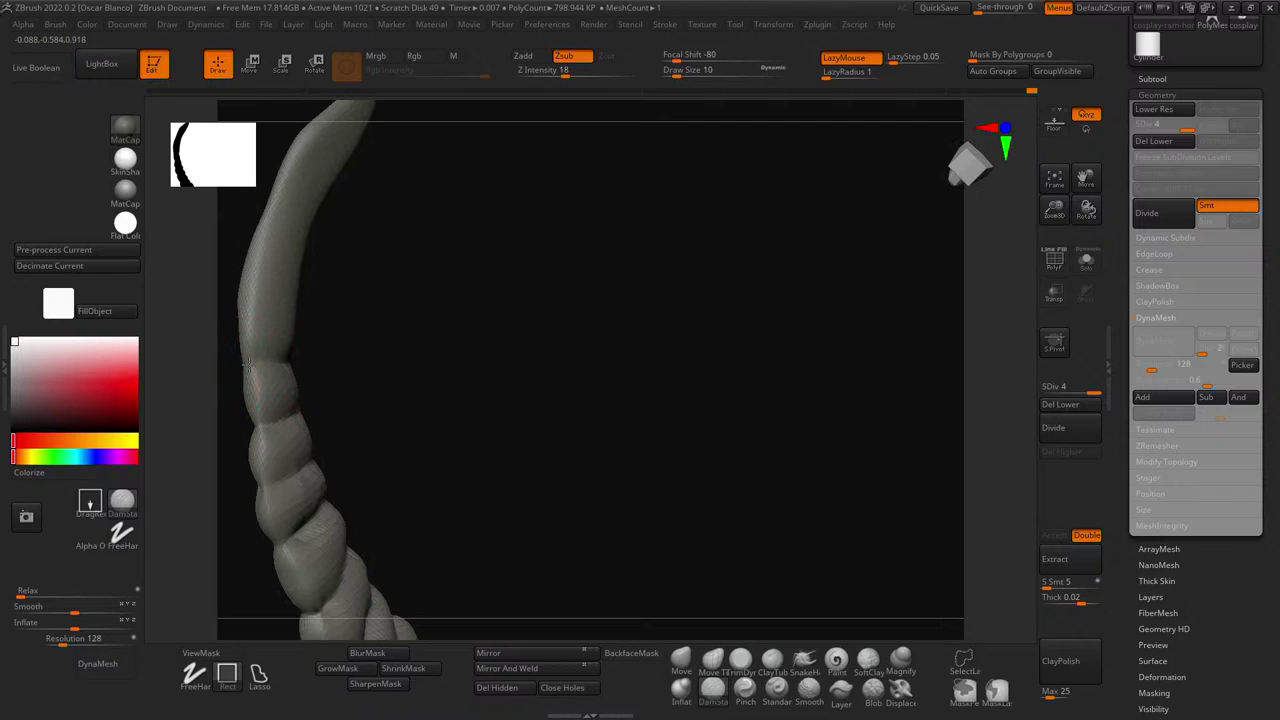
drag(336, 315, 248, 330)
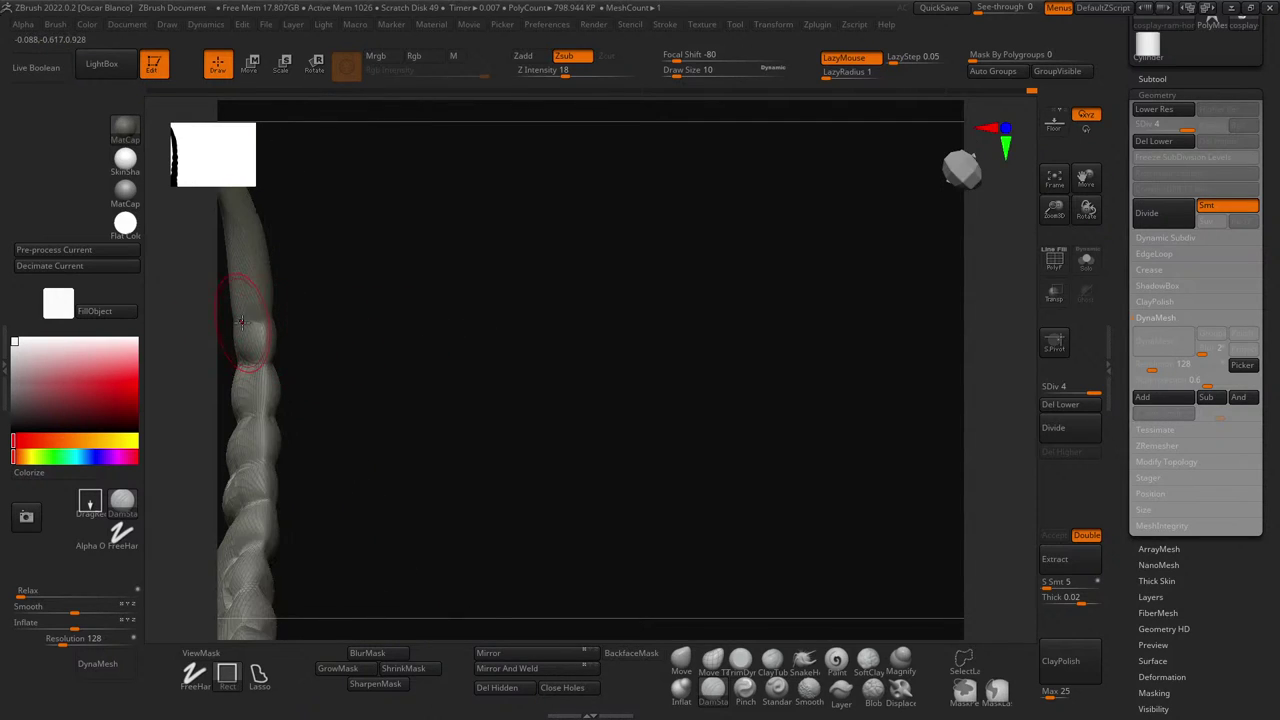
drag(360, 336, 246, 328)
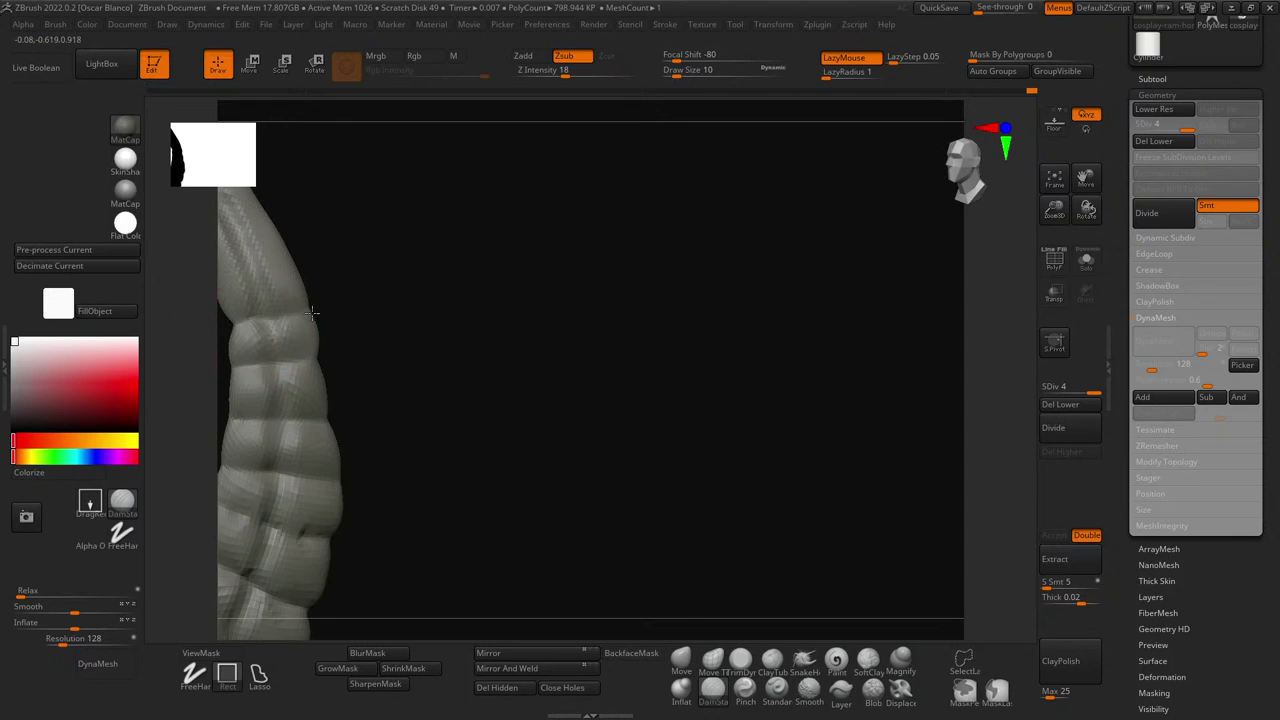
drag(380, 307, 300, 366)
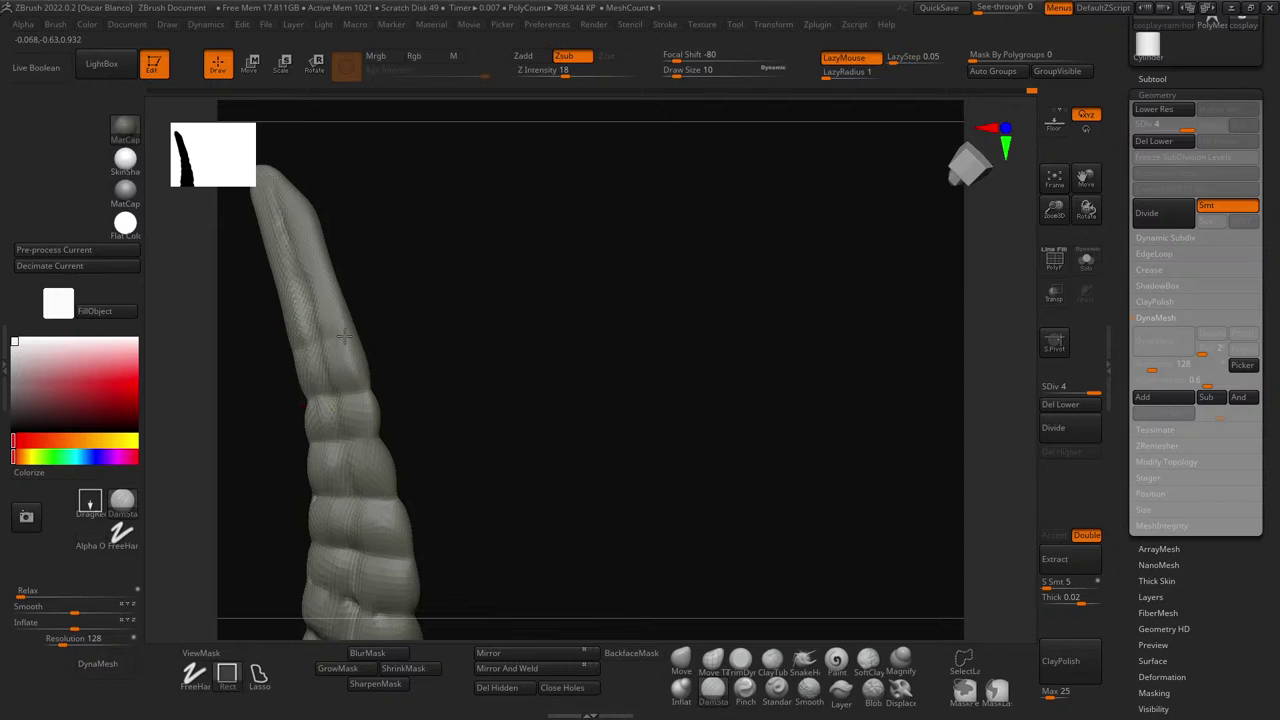
drag(343, 335, 292, 364)
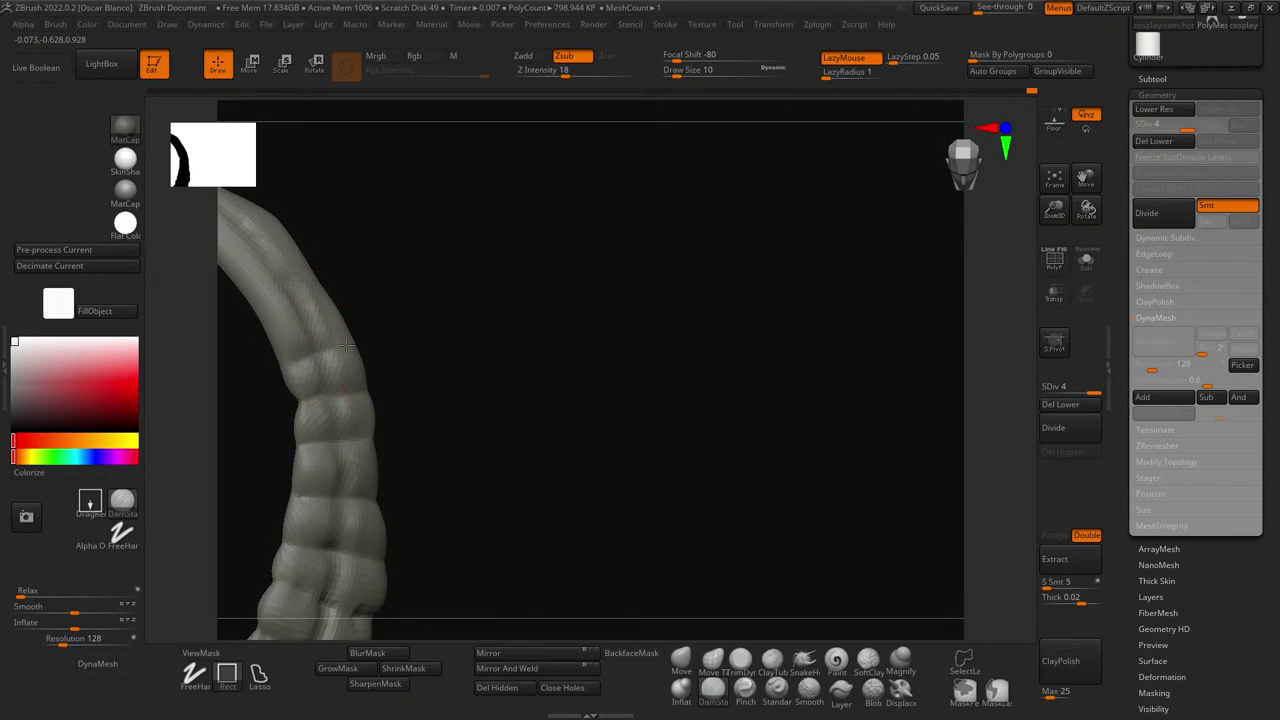
drag(376, 353, 406, 377)
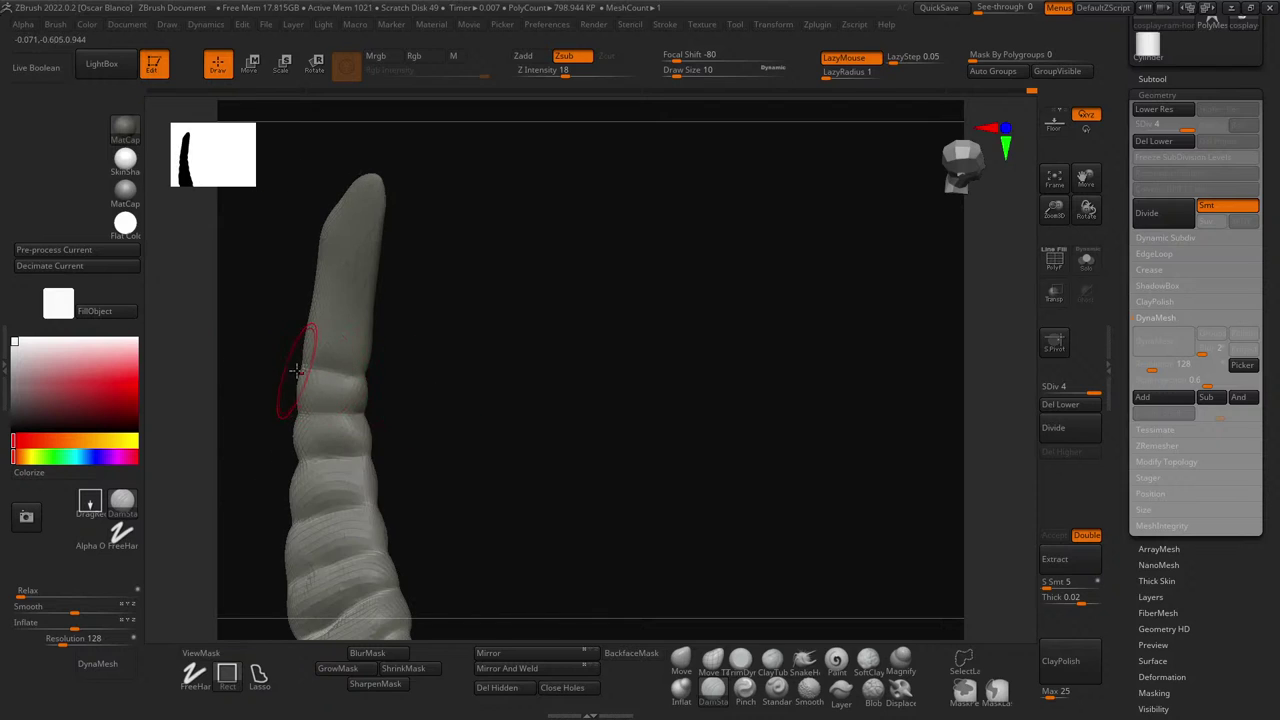
- Undo the last groove stroke, recarve it across the outer face and continue the ring around the side and inner face
key(ctrl+z)
drag(338, 321, 360, 334)
mouse_move(450, 359)
mouse_down()
mouse_move(377, 374)
mouse_move(277, 334)
mouse_up()
drag(396, 335, 355, 350)
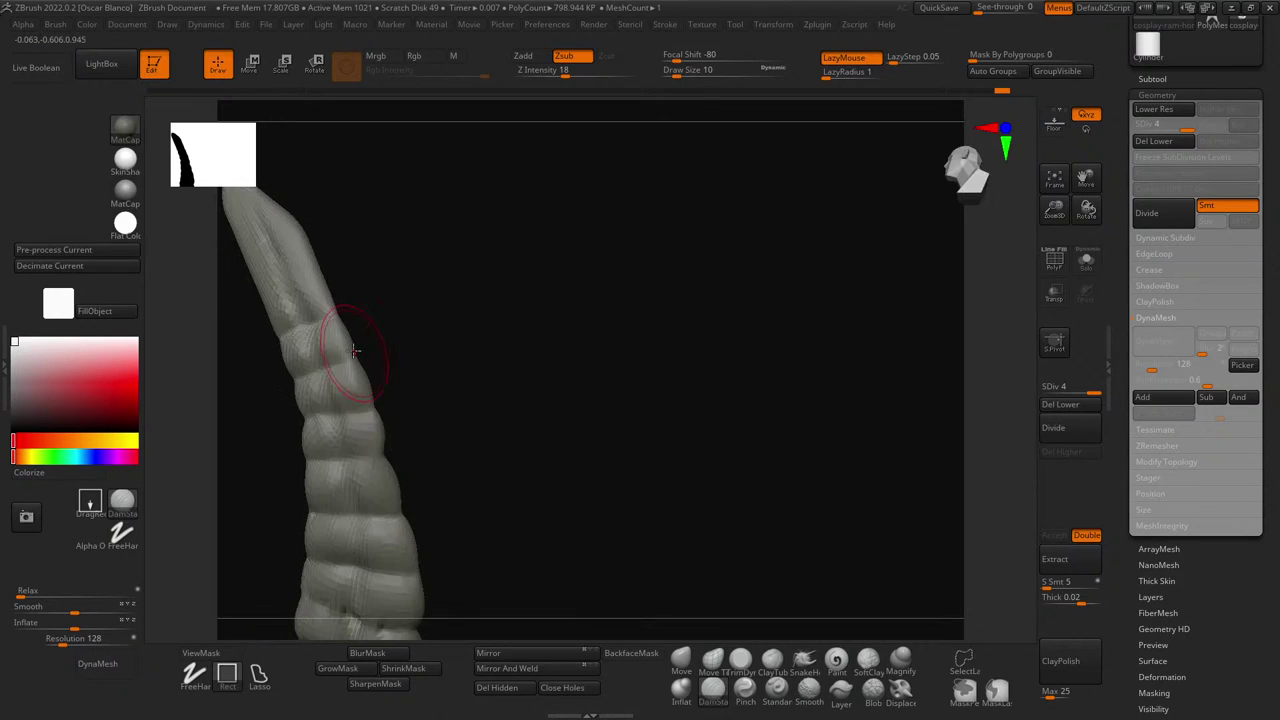
drag(410, 313, 331, 321)
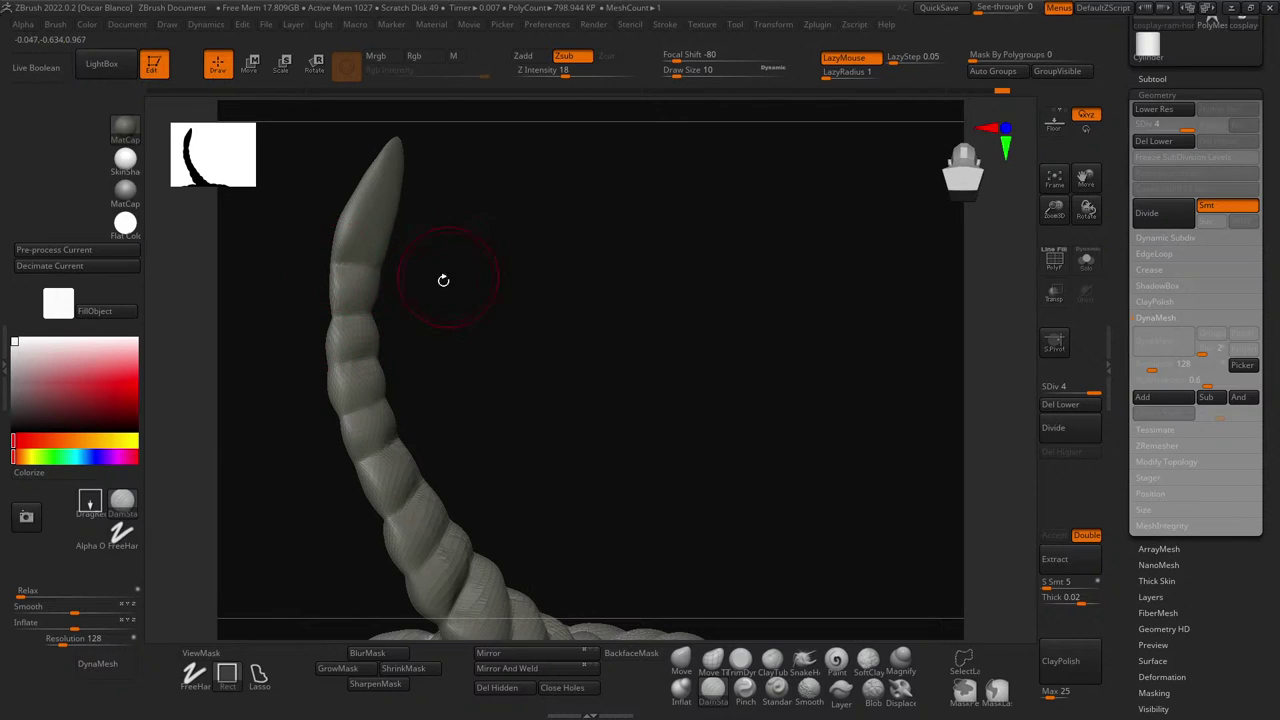
- Carve the ring grooves on the narrow section below the tip, wrapping them around the outer and inner faces
drag(443, 280, 456, 315)
drag(258, 265, 349, 267)
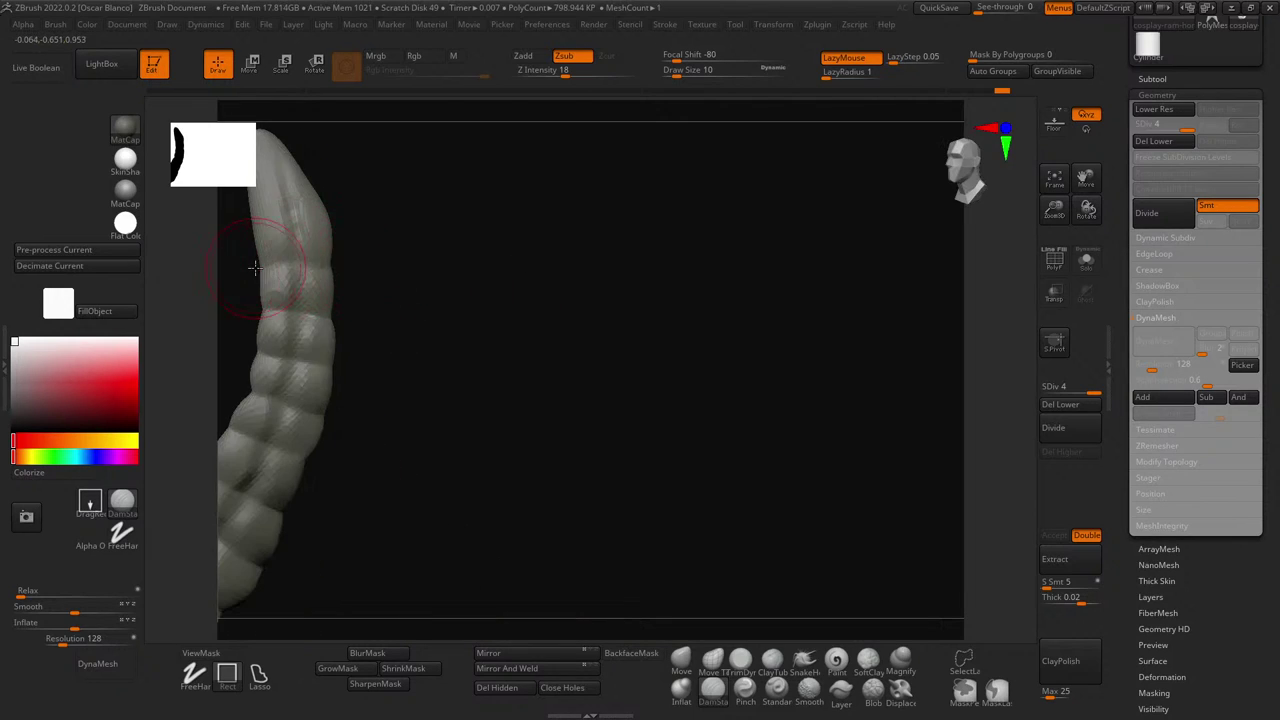
drag(255, 268, 374, 301)
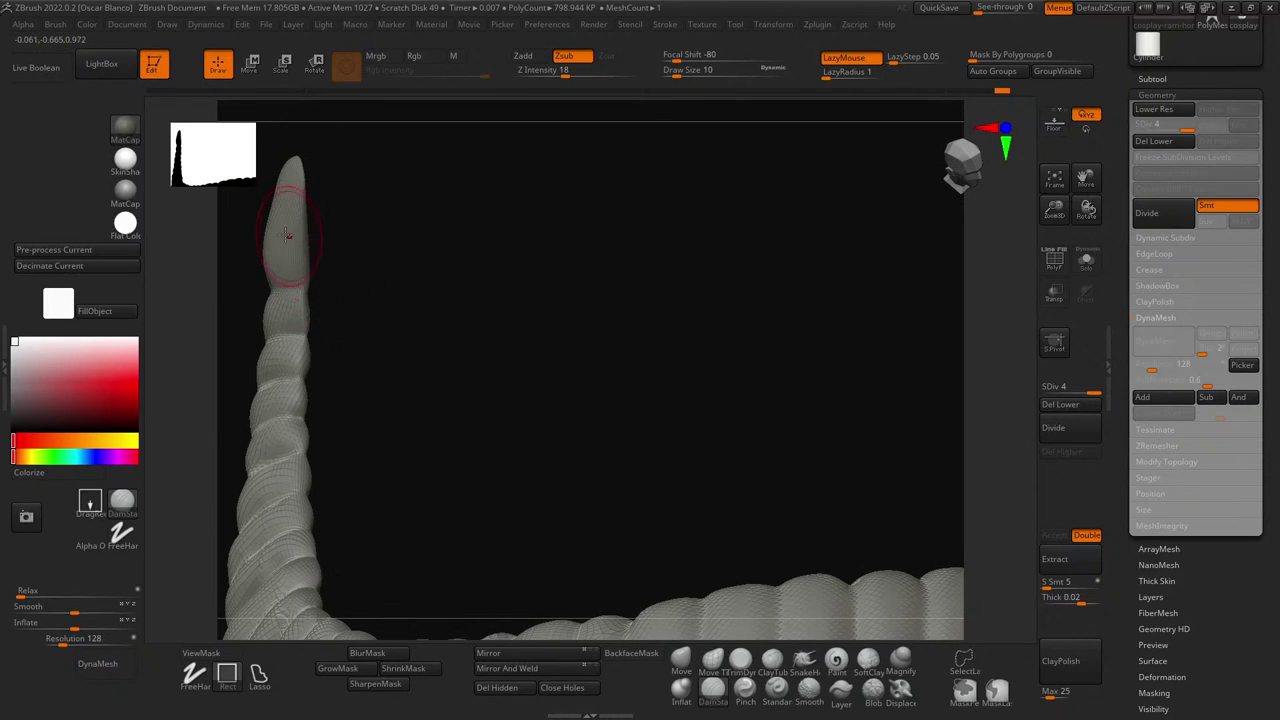
drag(326, 243, 295, 250)
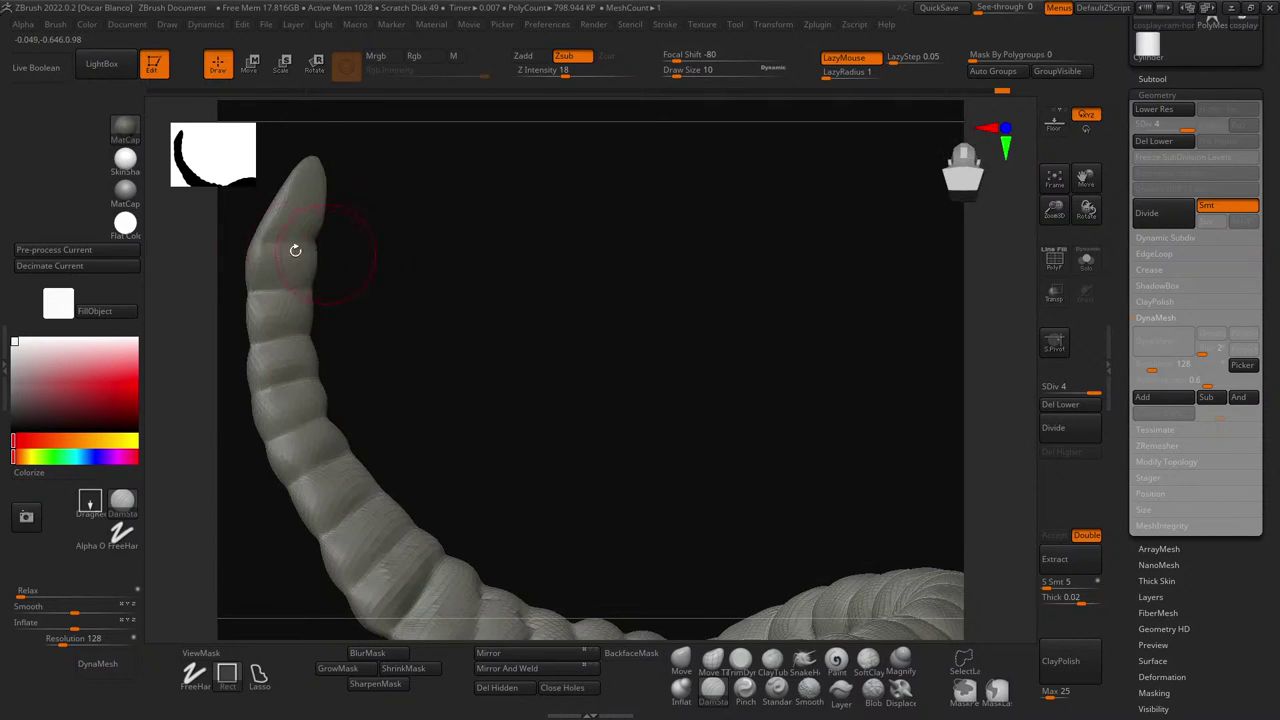
drag(370, 272, 269, 298)
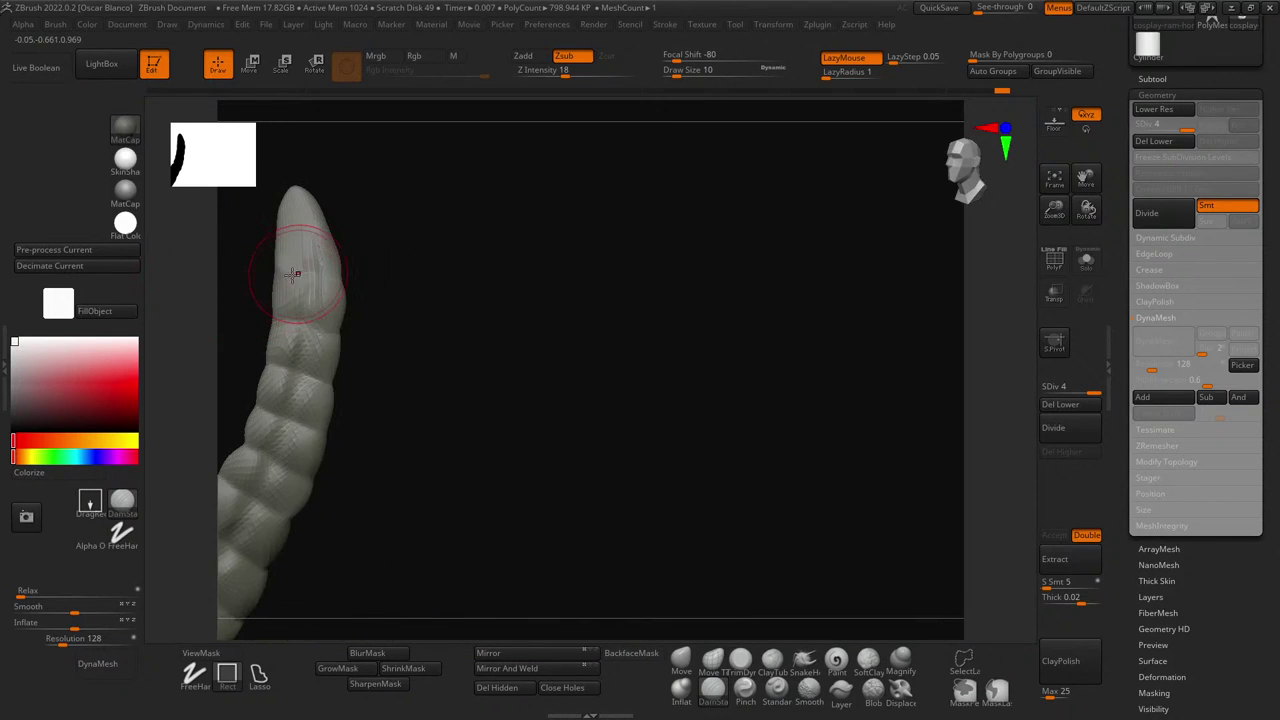
drag(403, 289, 411, 272)
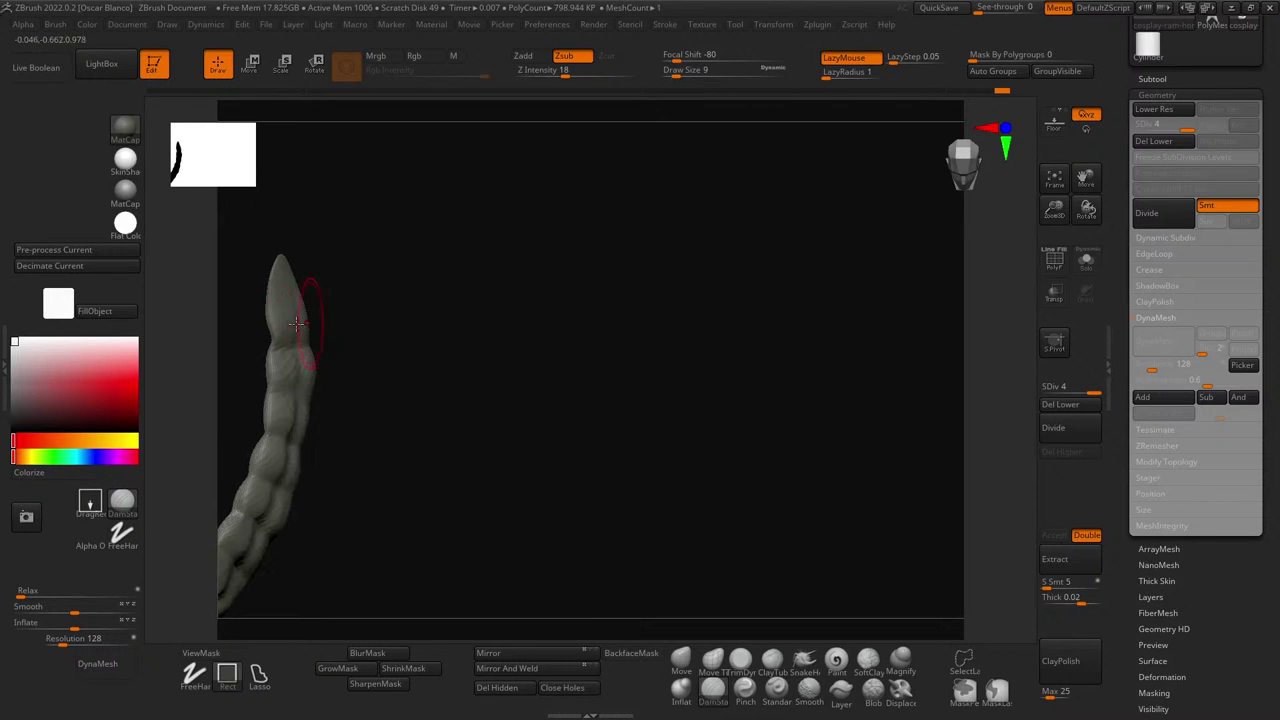
- Carve the last small ring grooves around the horn's tip with draw size 5, raising Z Intensity to 35
mouse_move(454, 319)
mouse_down()
mouse_move(414, 338)
mouse_move(285, 321)
mouse_up()
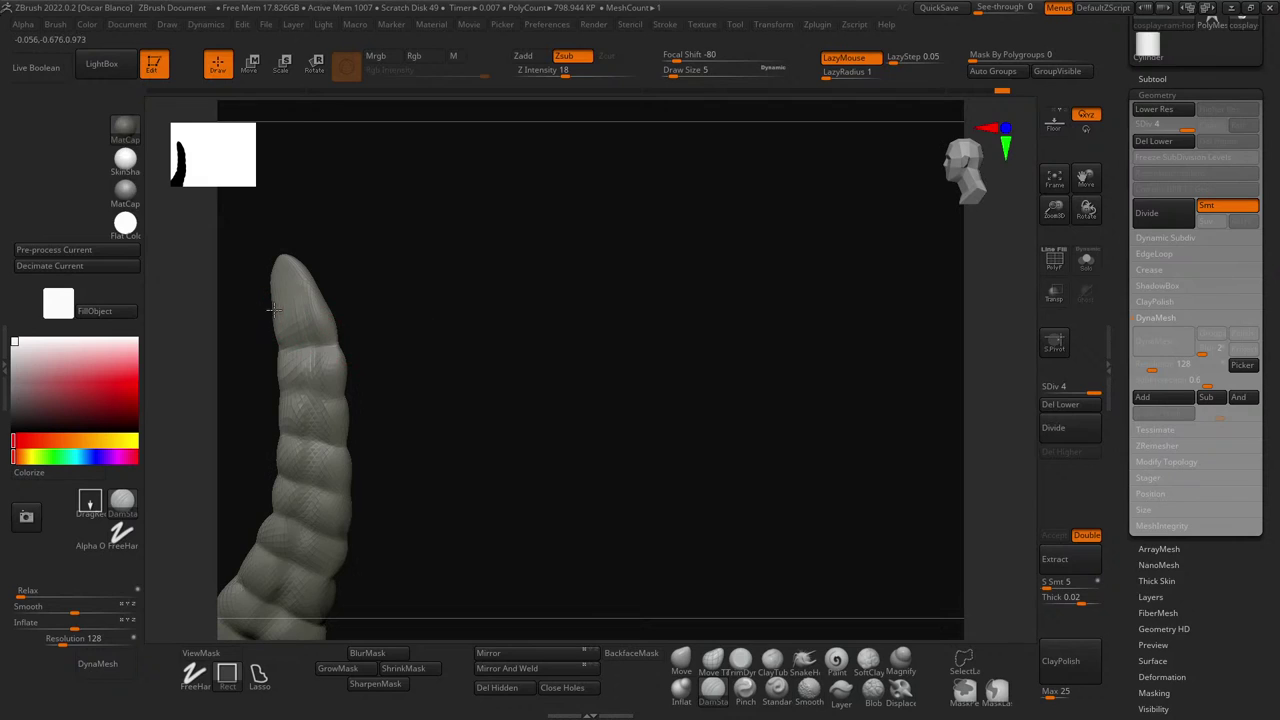
drag(354, 296, 287, 321)
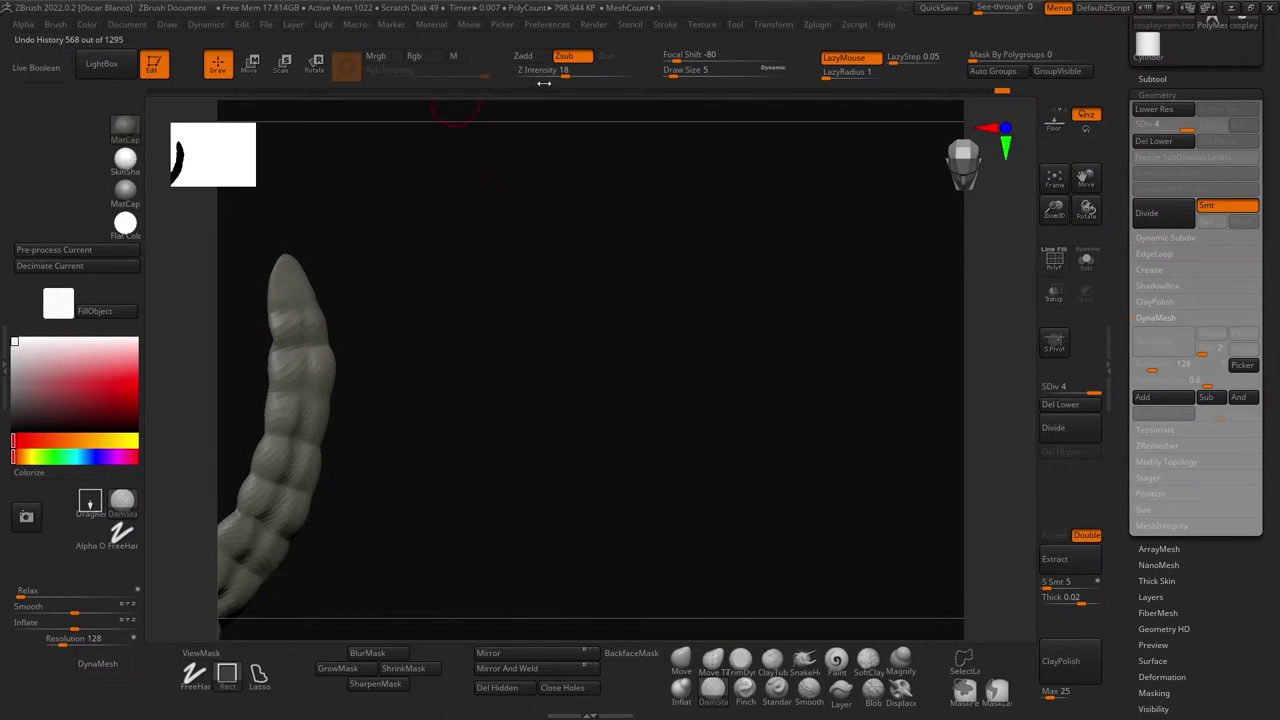
drag(566, 74, 586, 74)
mouse_move(258, 313)
mouse_down()
mouse_move(386, 314)
mouse_move(234, 311)
mouse_move(363, 323)
mouse_move(340, 314)
mouse_move(323, 321)
mouse_move(426, 340)
mouse_move(282, 319)
mouse_up()
drag(373, 347, 486, 363)
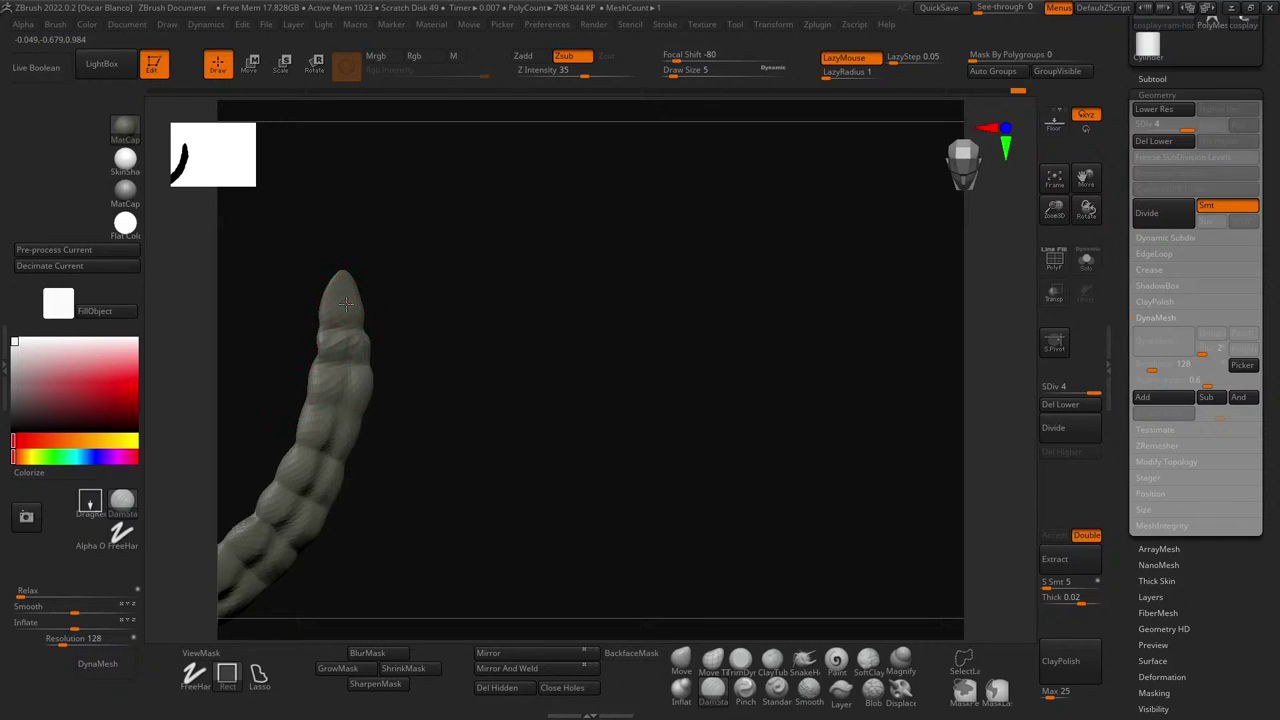
drag(440, 340, 378, 331)
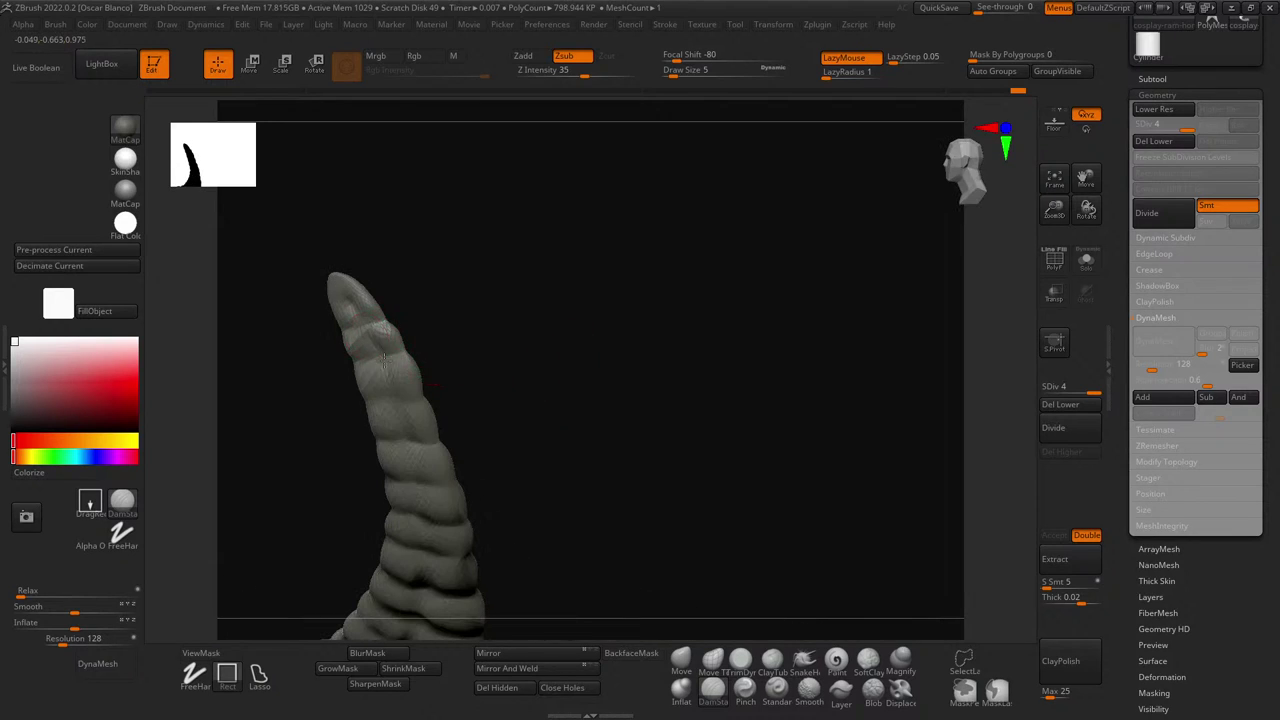
drag(495, 371, 754, 255)
drag(726, 308, 796, 425)
drag(820, 487, 780, 537)
ctrl+drag(630, 221, 612, 222)
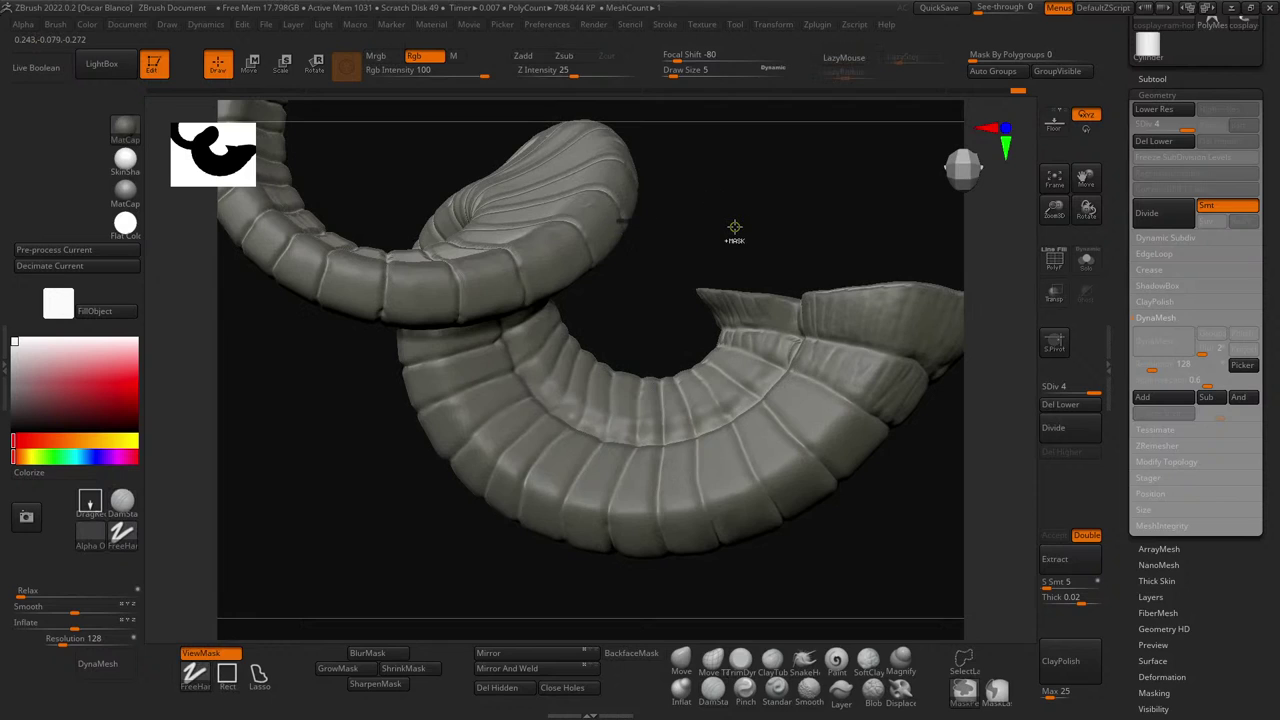
key(ctrl+z)
- Try masking short strokes in the crease beneath the horn's base collar with draw size 4, undoing each stroke
drag(757, 226, 669, 383)
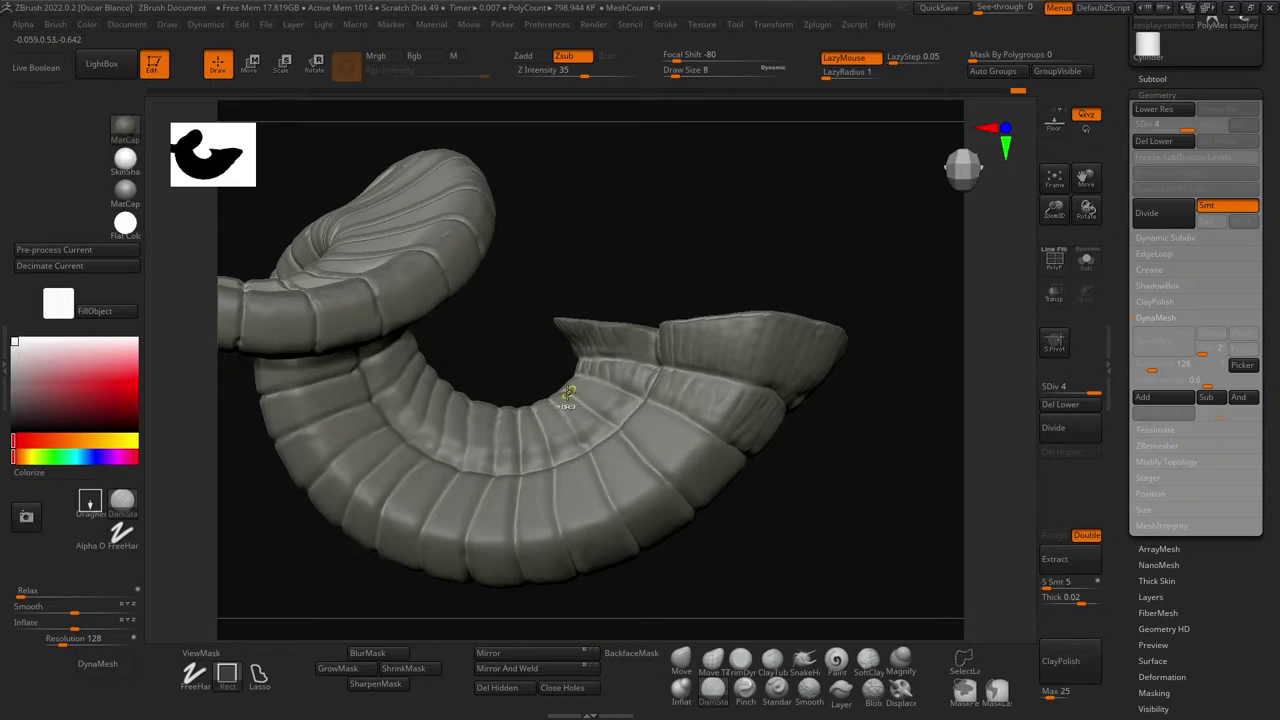
key(ctrl)
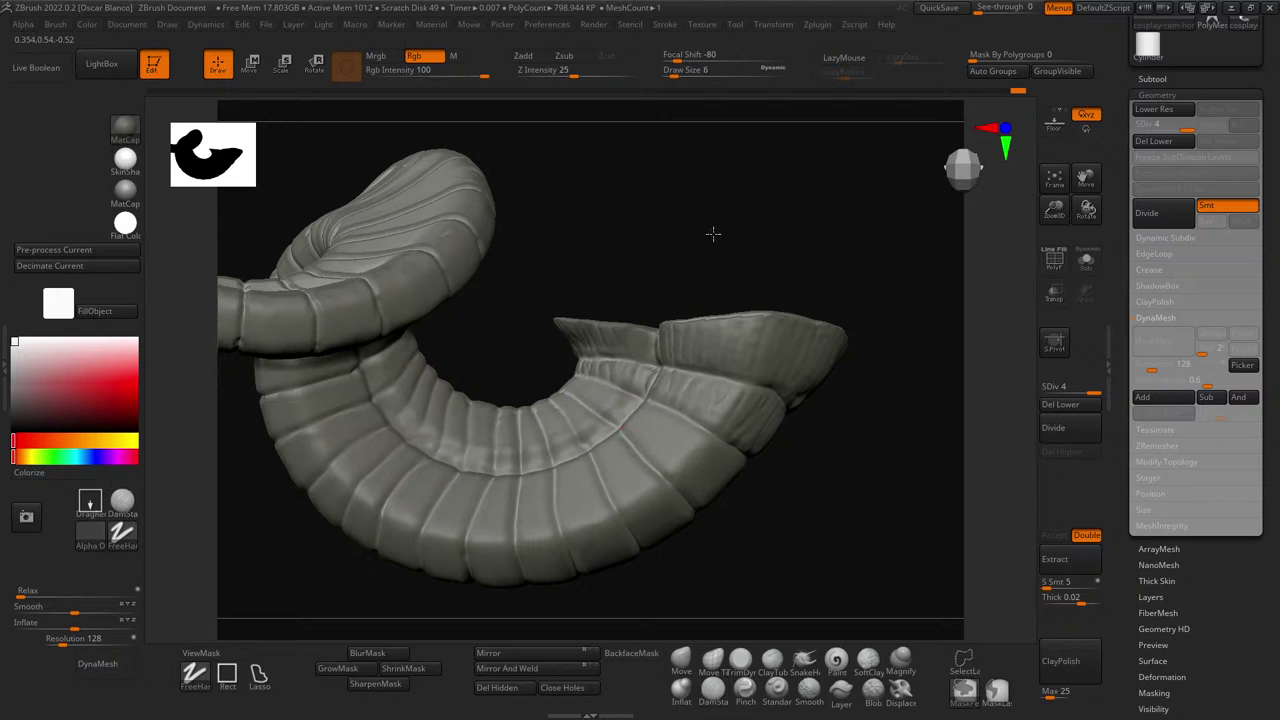
key(ctrl)
mouse_move(715, 243)
mouse_down()
mouse_move(669, 214)
mouse_move(677, 260)
mouse_move(722, 321)
mouse_up()
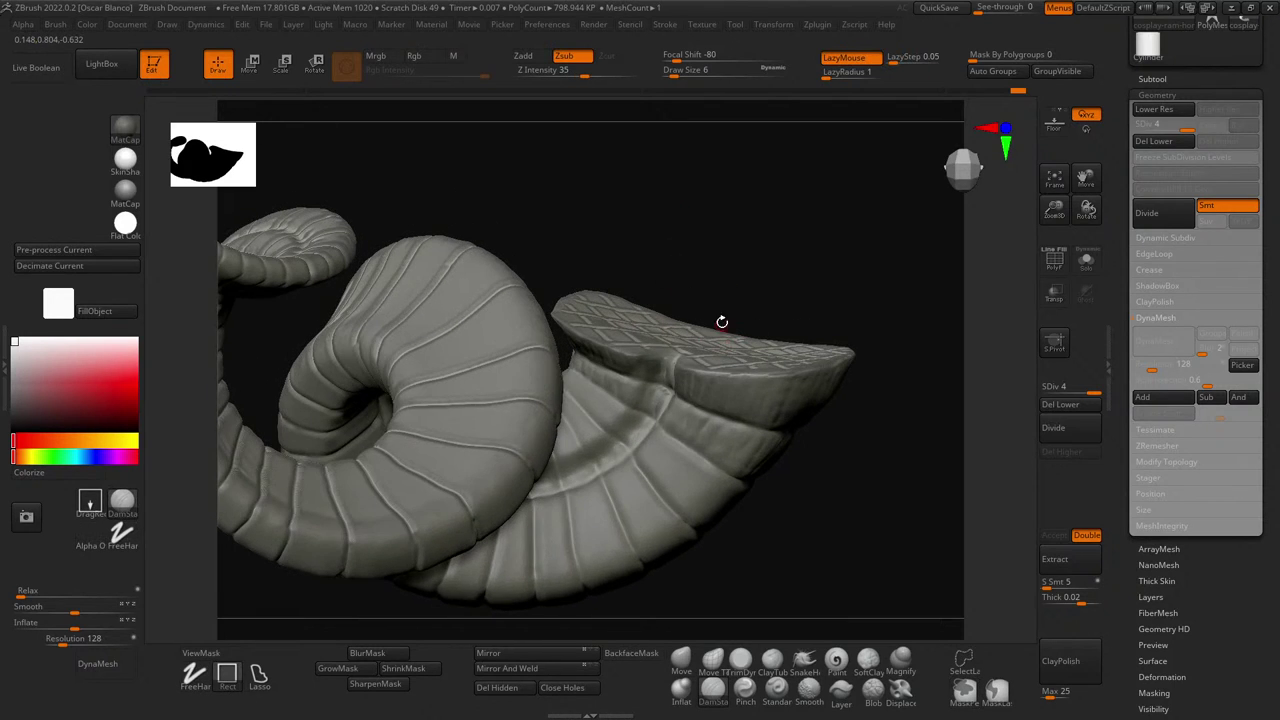
ctrl+right_drag(723, 250, 660, 154)
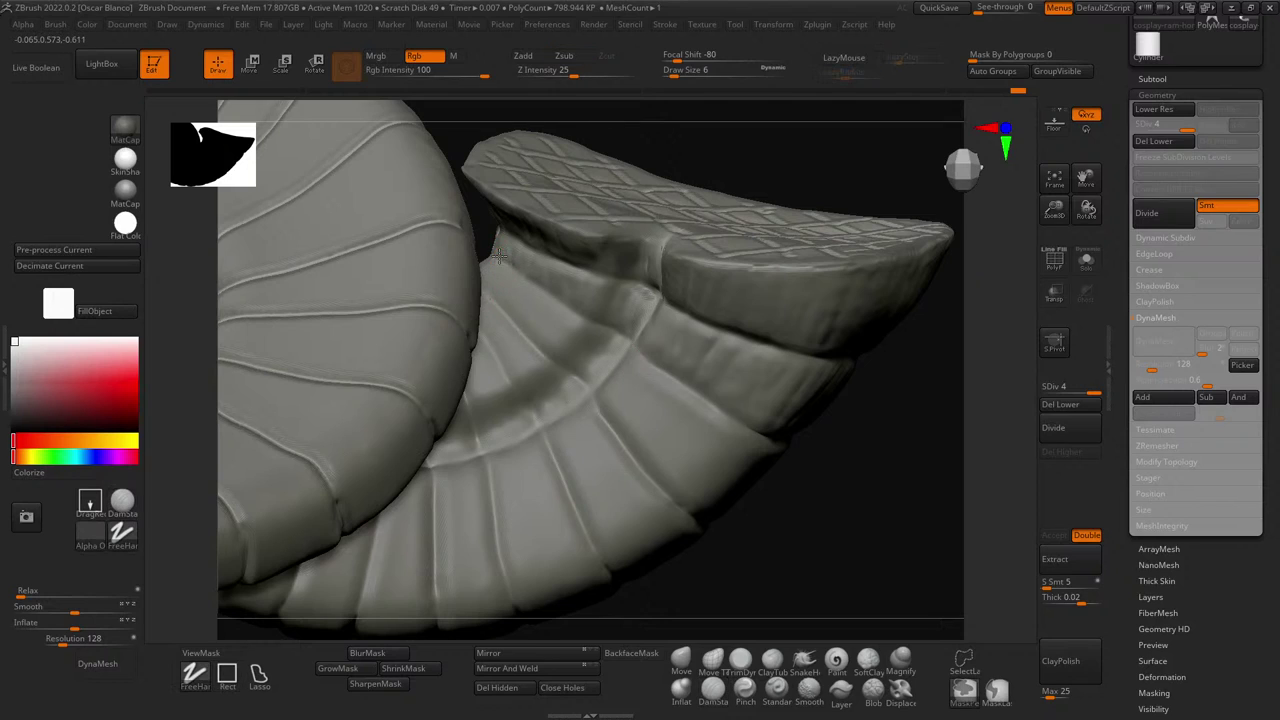
ctrl+drag(504, 258, 545, 296)
key(ctrl+z)
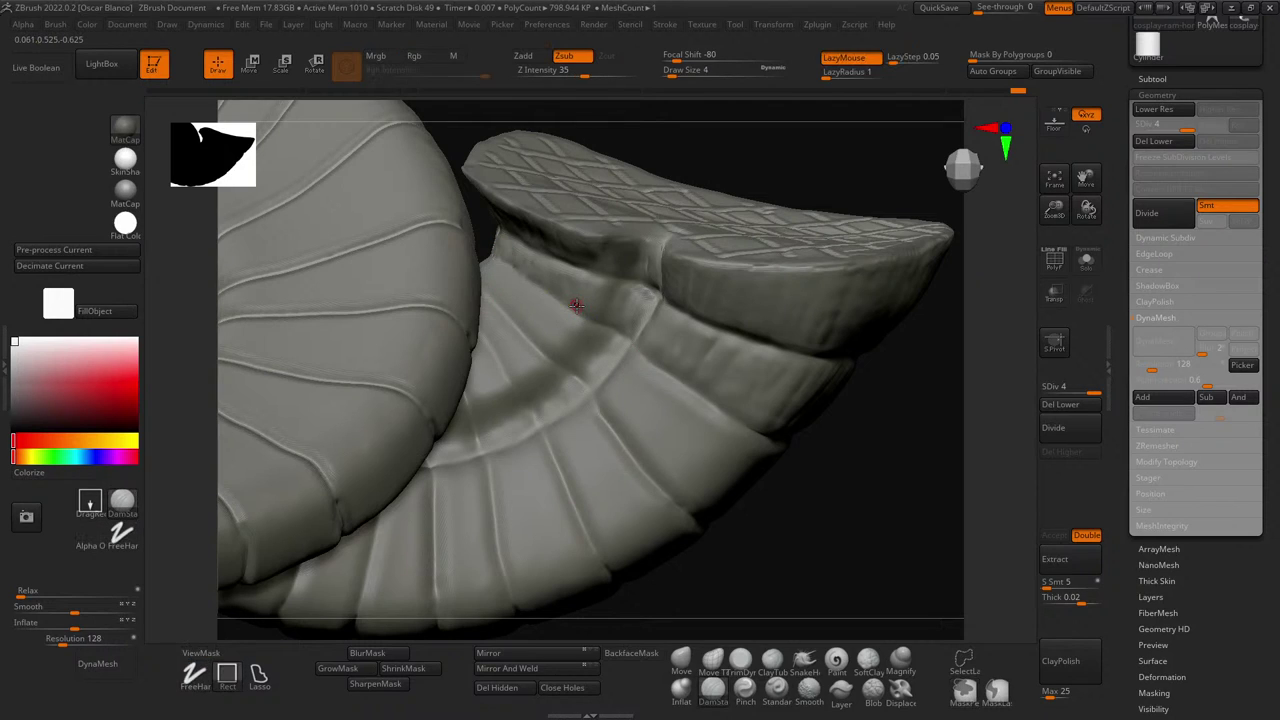
key(ctrl)
ctrl+drag(534, 282, 542, 292)
key(ctrl+z)
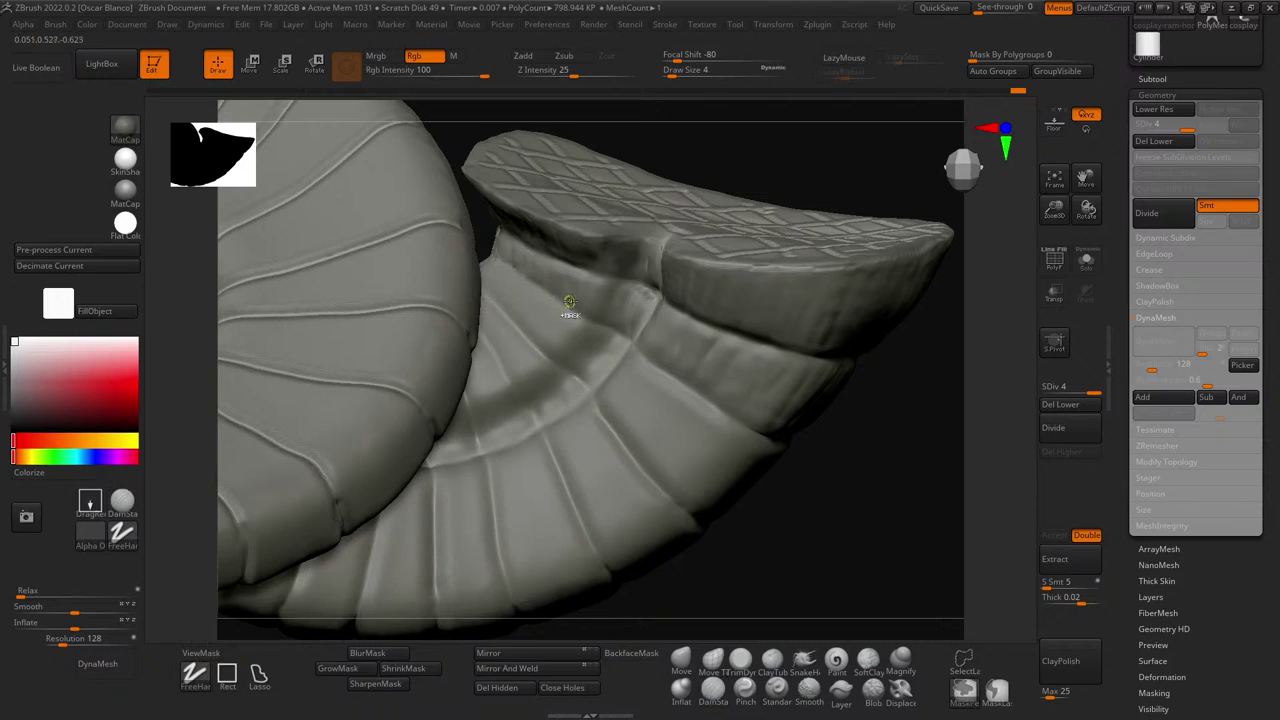
- Mask the crease beneath the horn's base collar along the inner face and around the side with draw size 3
key(ctrl)
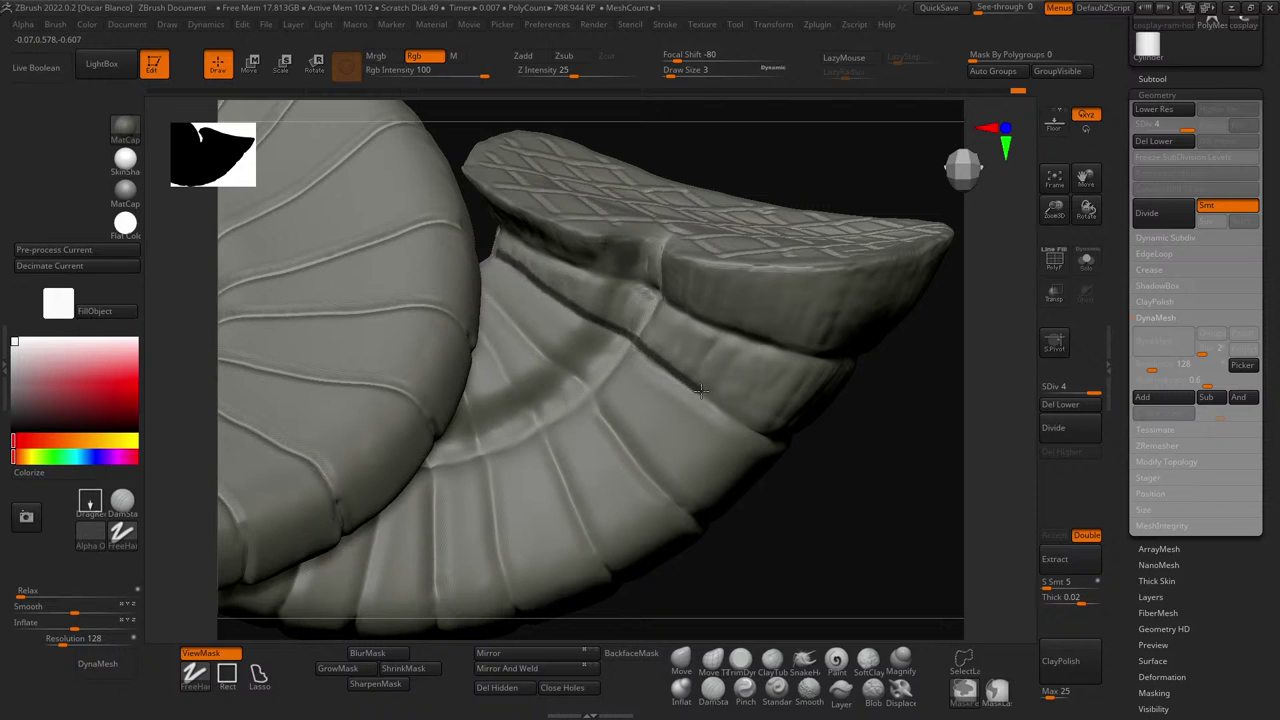
drag(891, 503, 770, 425)
key(ctrl)
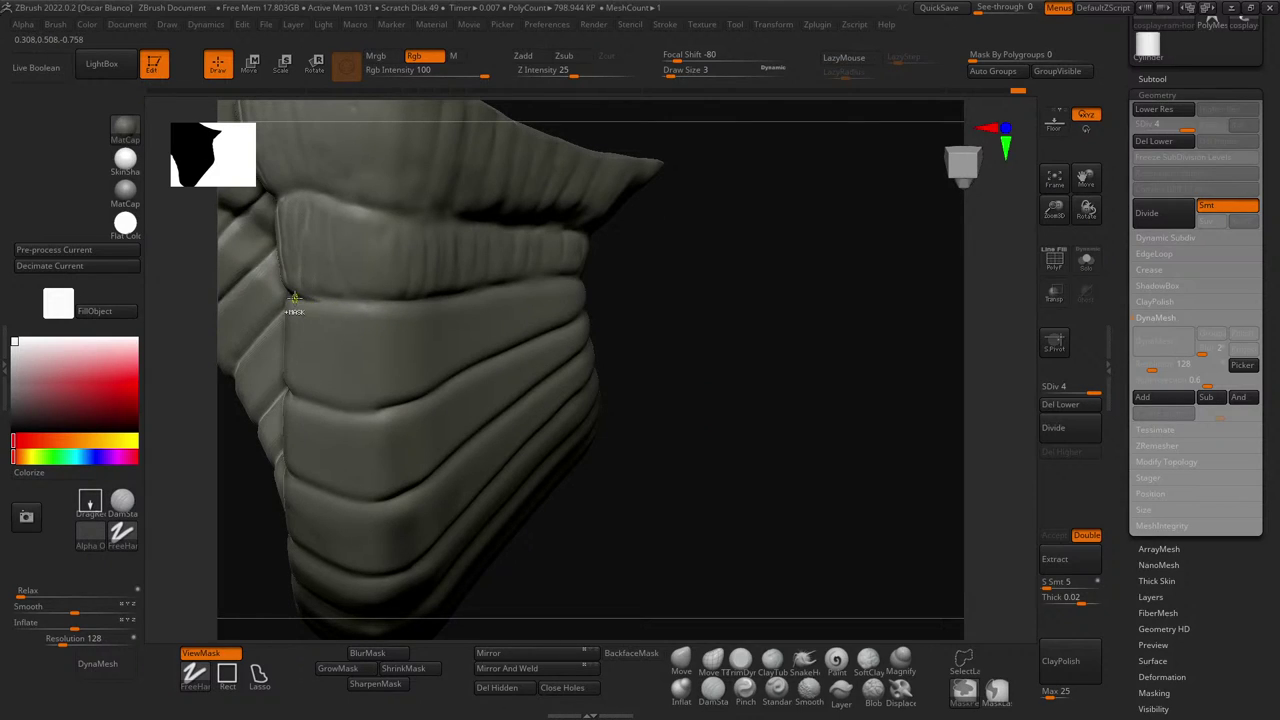
drag(794, 334, 480, 325)
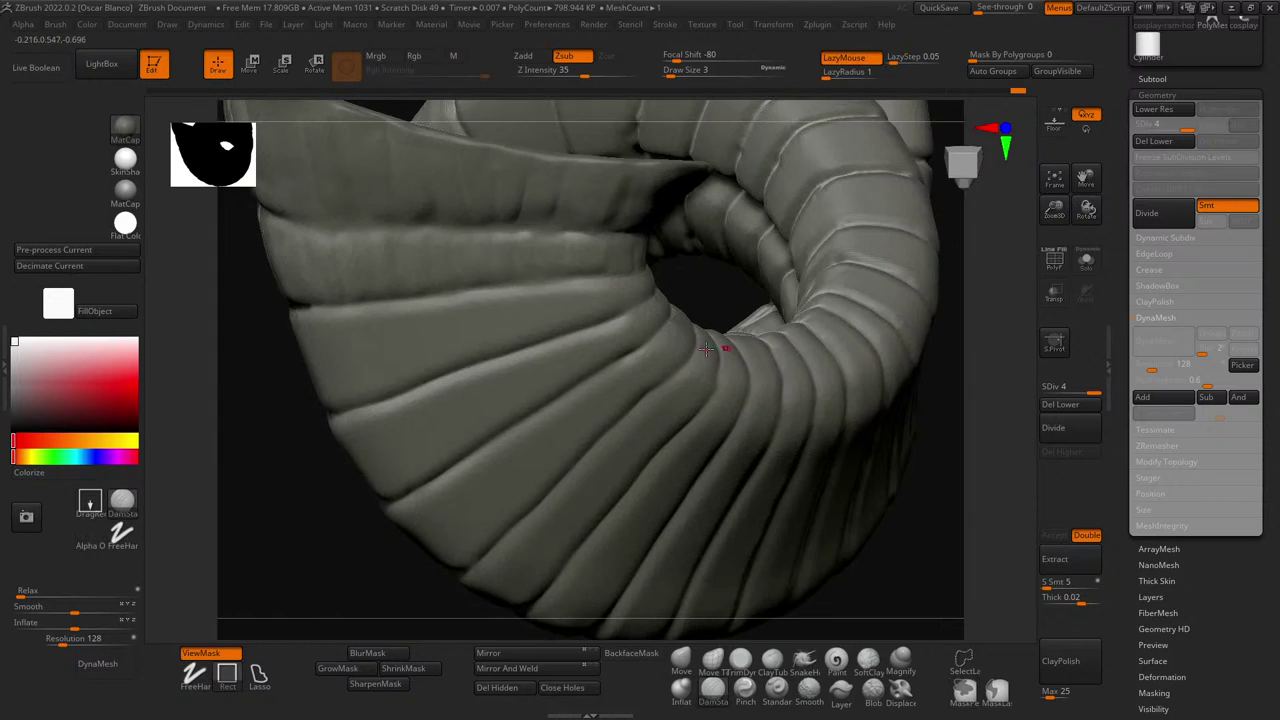
- Undo the first mask stroke on the outer face, then remask the crease beneath the collar across it and around the far side
drag(332, 304, 476, 294)
key(ctrl+z)
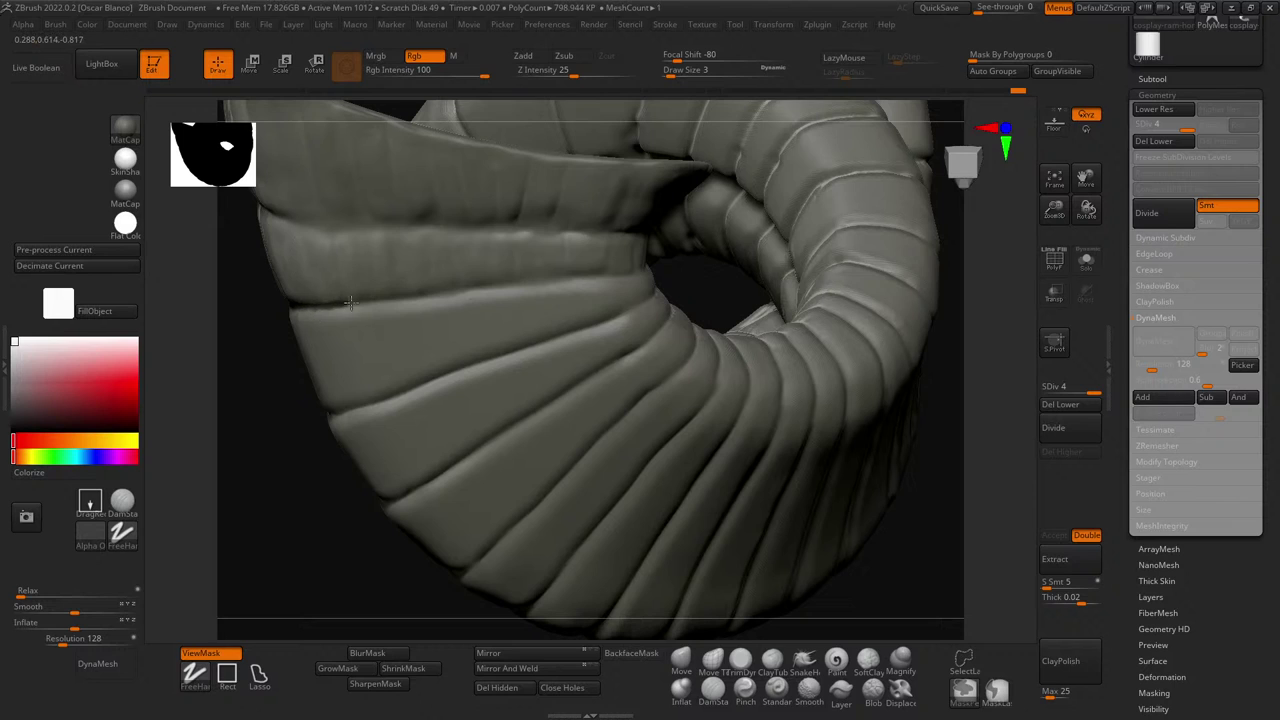
drag(349, 302, 612, 272)
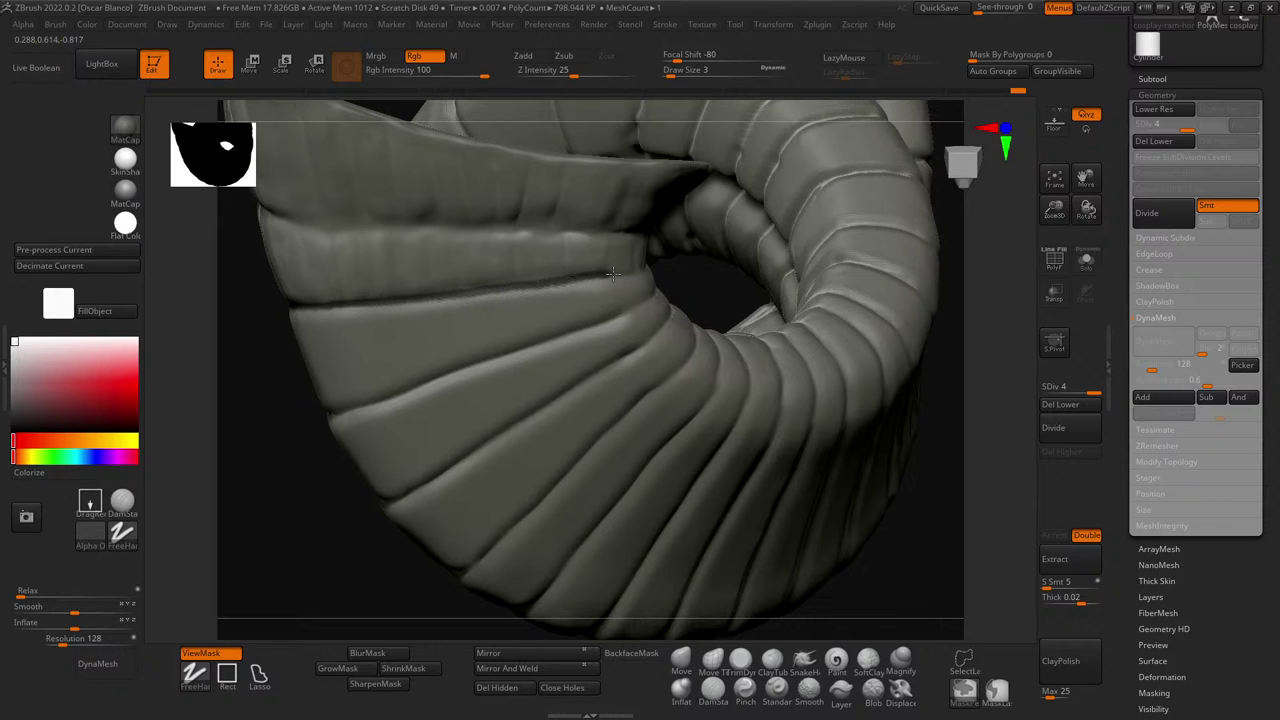
drag(700, 275, 603, 286)
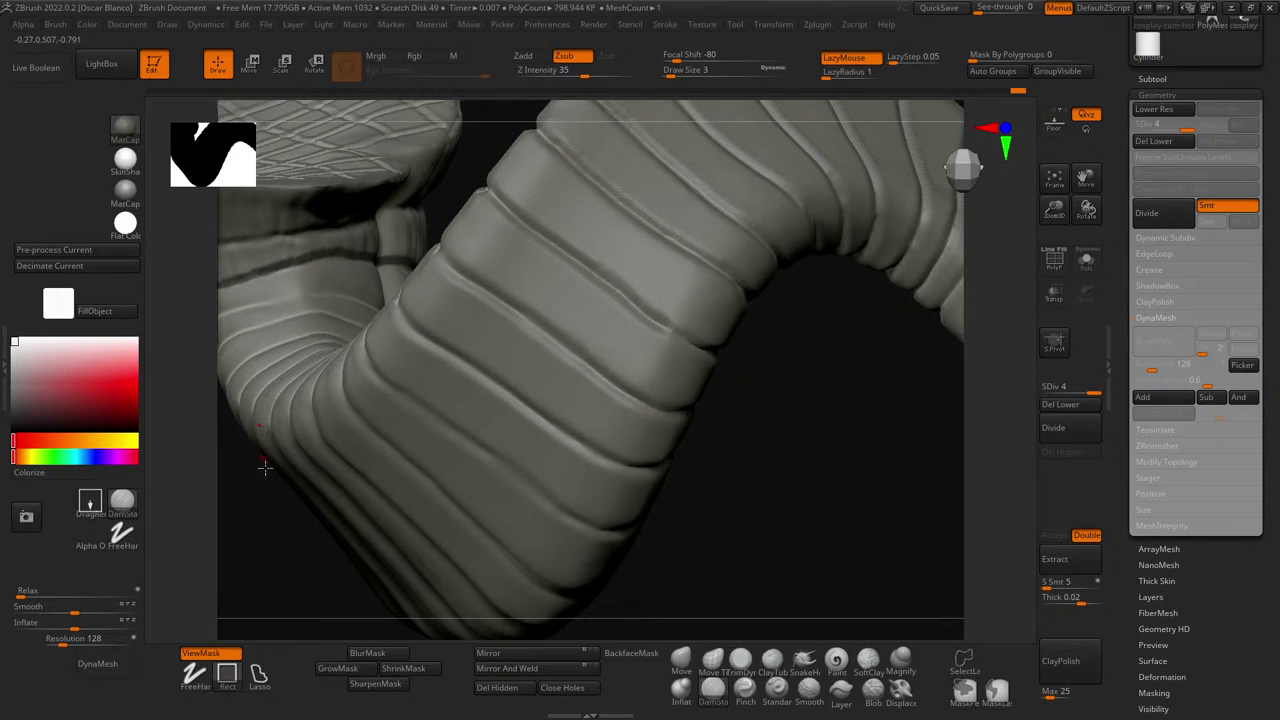
alt+drag(260, 514, 356, 514)
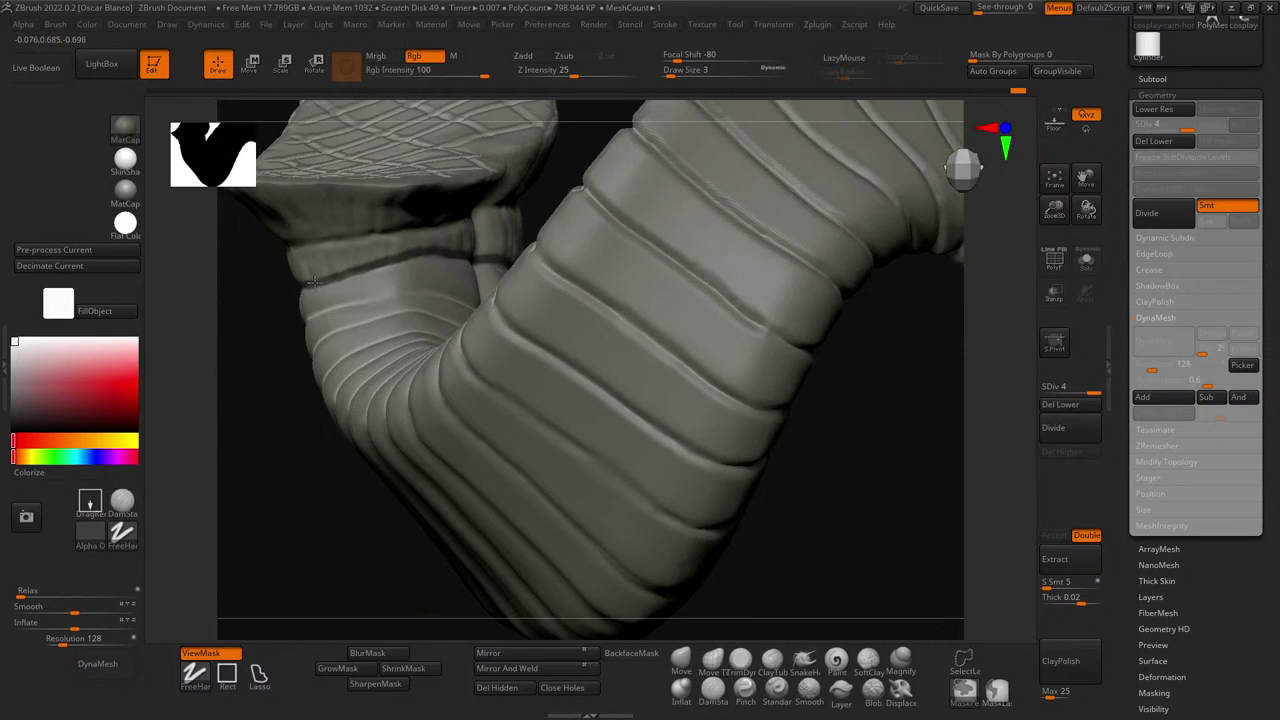
key(b)
key(d)
key(s)
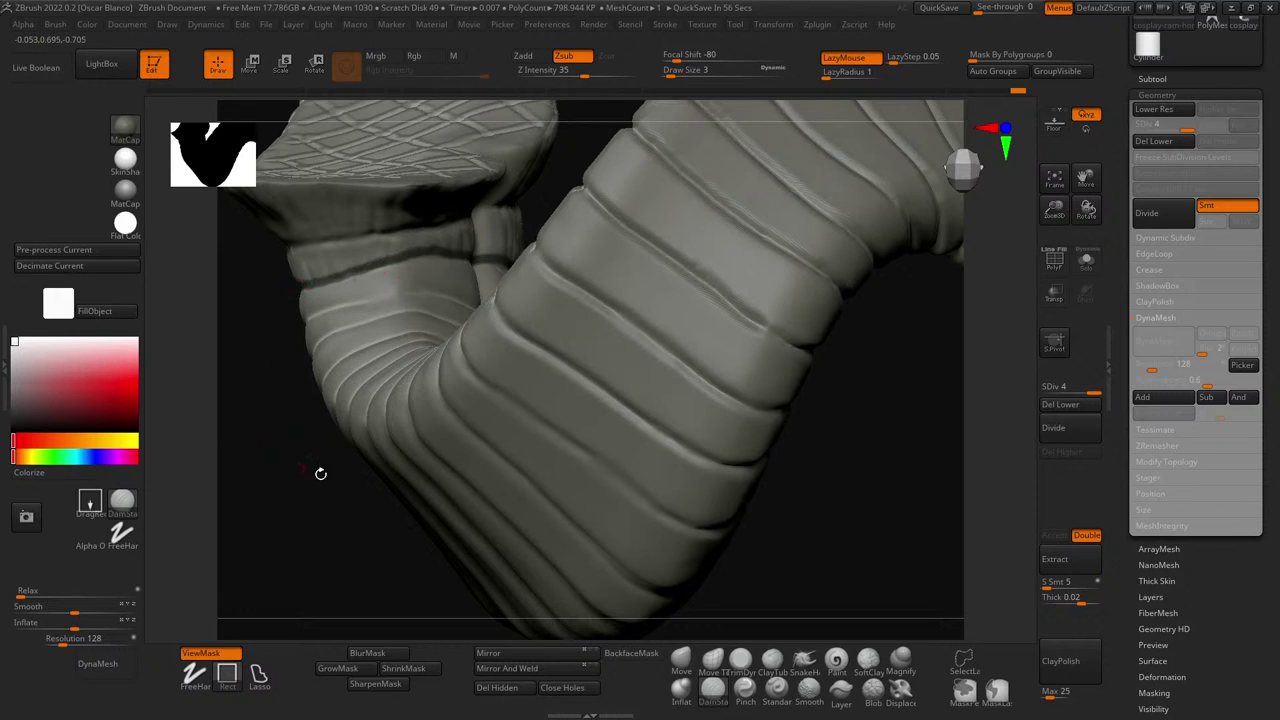
mouse_move(258, 471)
mouse_down()
mouse_move(246, 474)
mouse_move(354, 423)
mouse_up()
- Undo the first short mask strokes in the second crease below the collar and remask it across the outer face
key(ctrl)
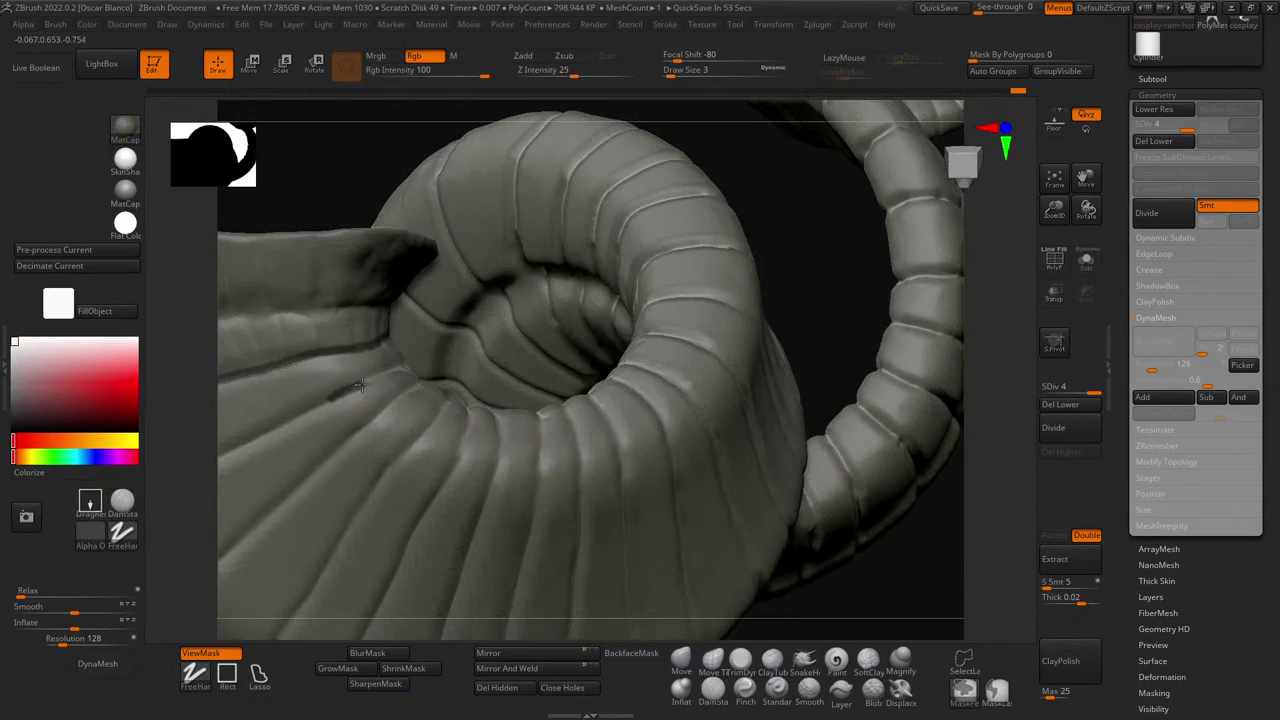
key(ctrl+z)
key(ctrl+z)
key(ctrl+z)
ctrl+drag(323, 404, 313, 410)
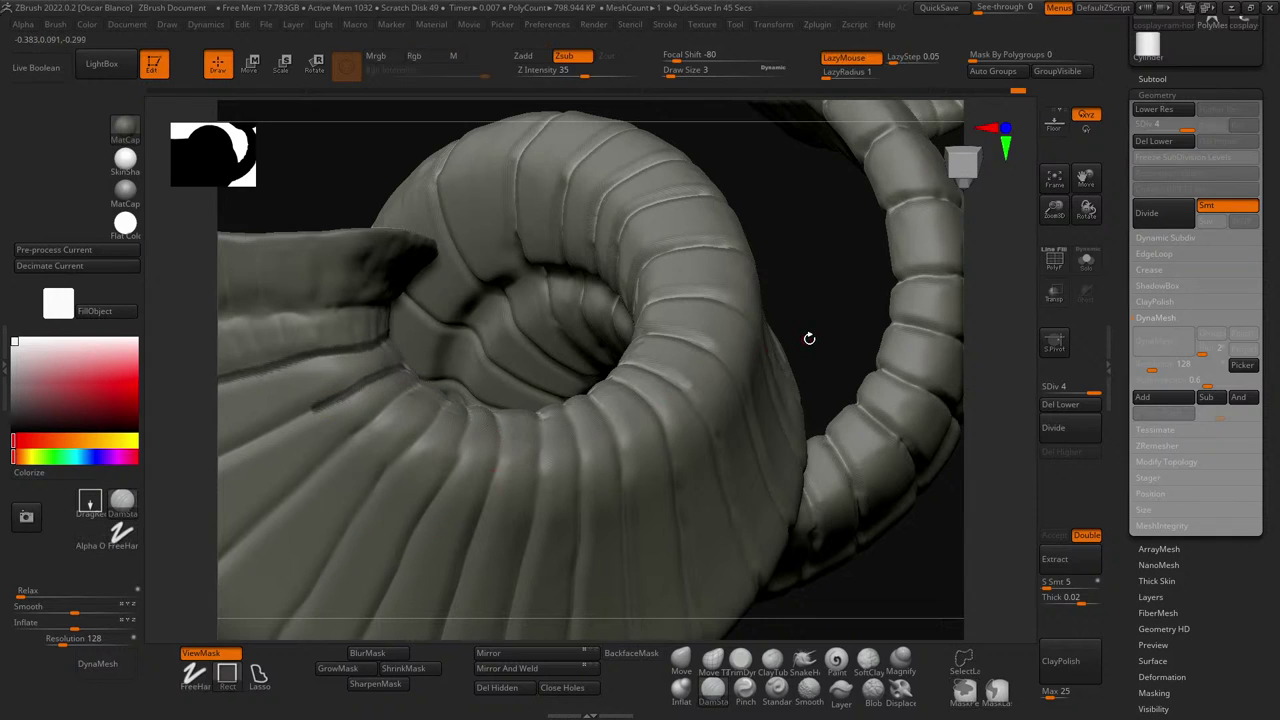
drag(795, 344, 750, 290)
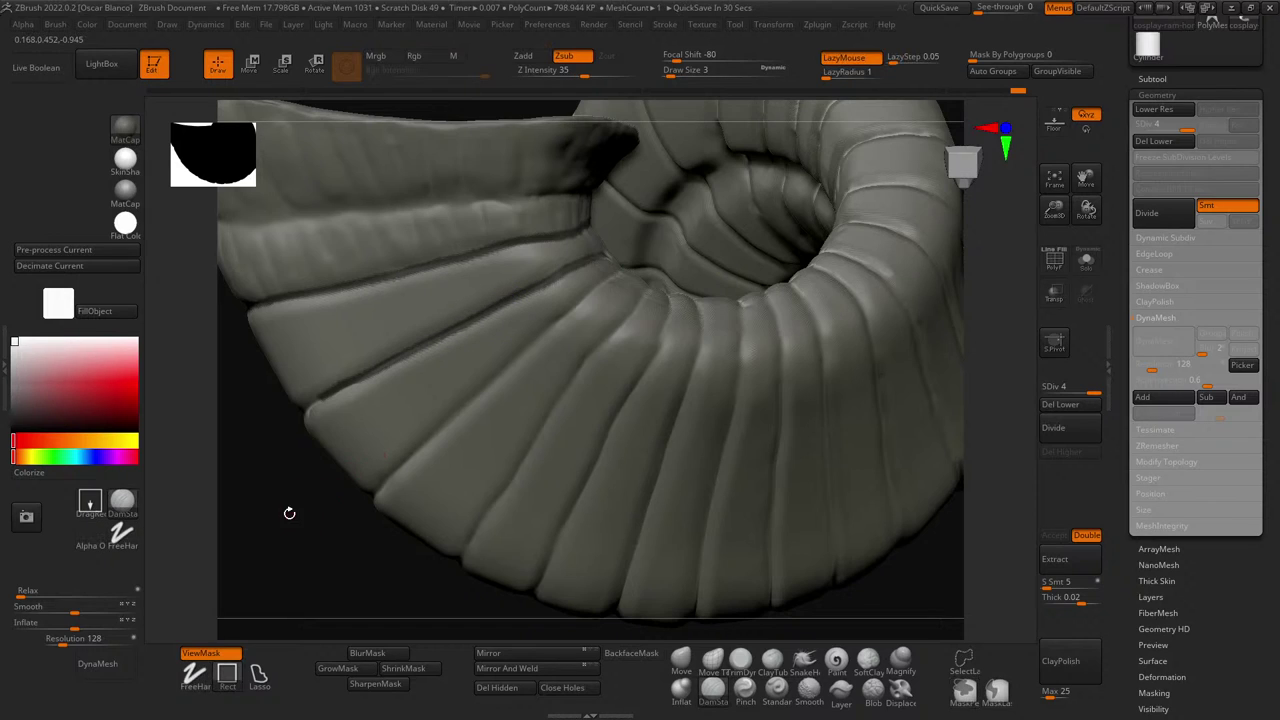
- Continue the second crease's mask around the horn's side and onto the inner face, redoing uneven strokes
drag(250, 507, 469, 416)
key(ctrl)
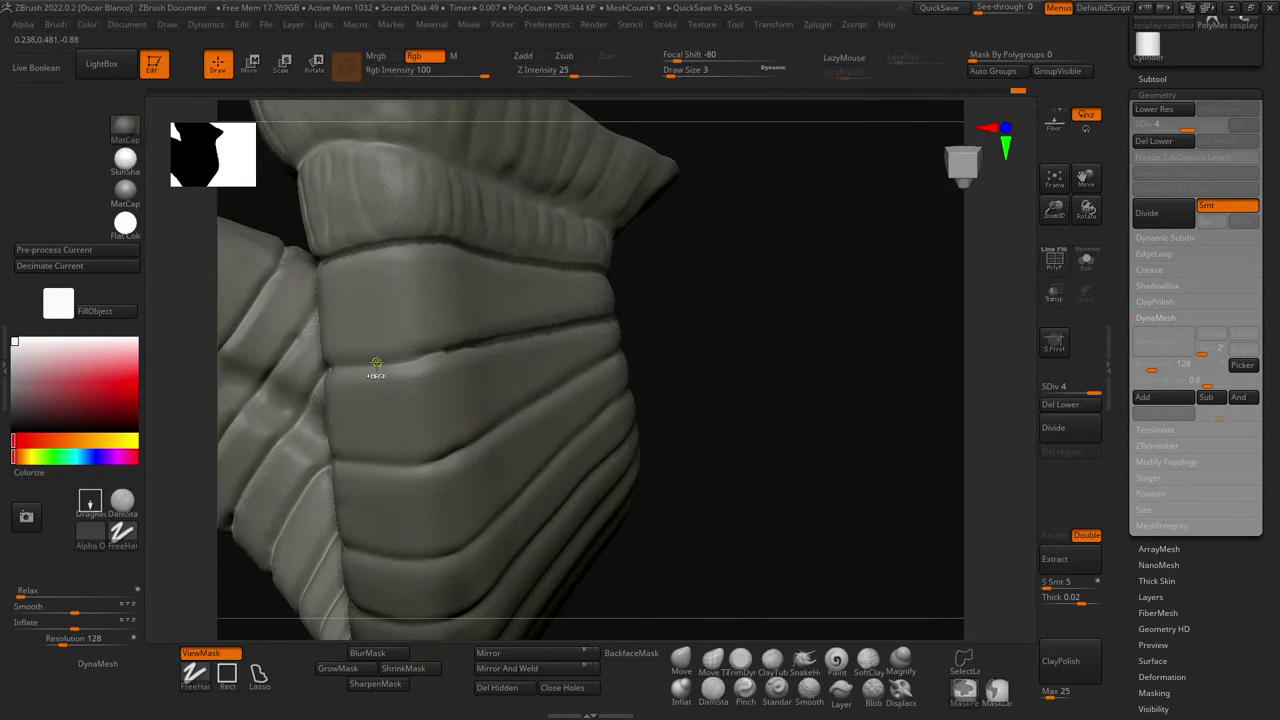
ctrl+drag(450, 352, 456, 351)
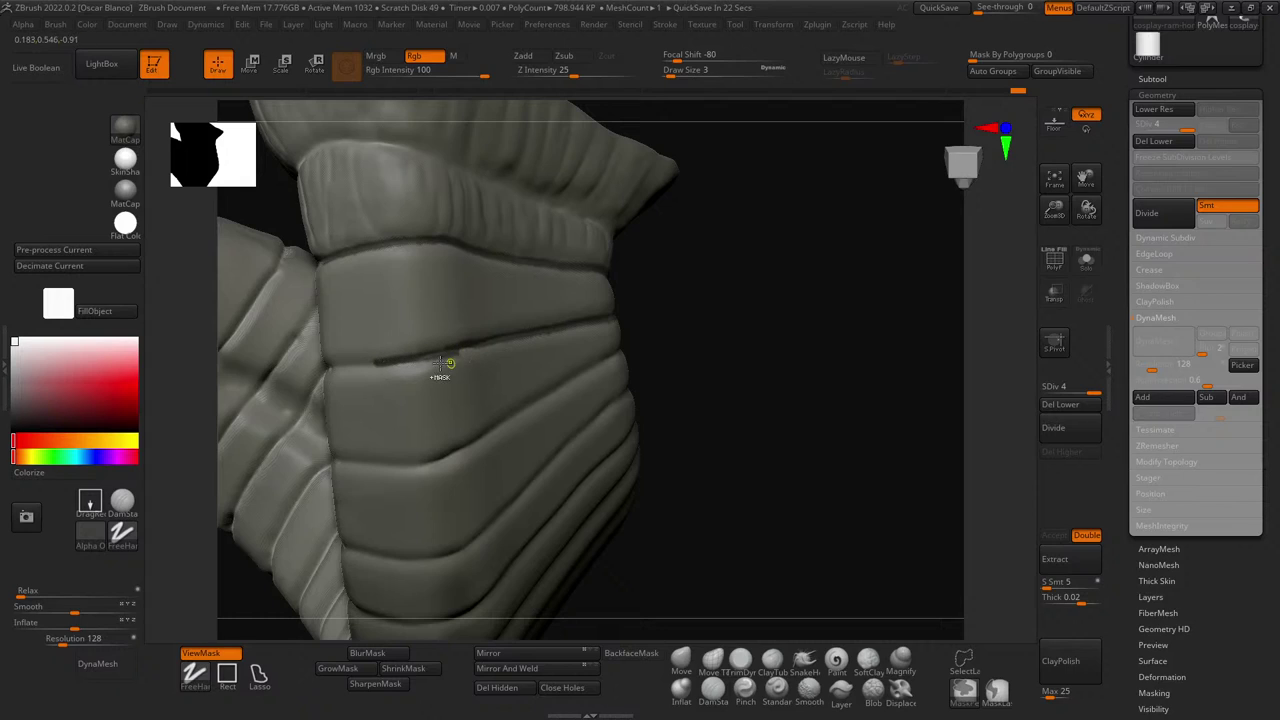
key(ctrl+z)
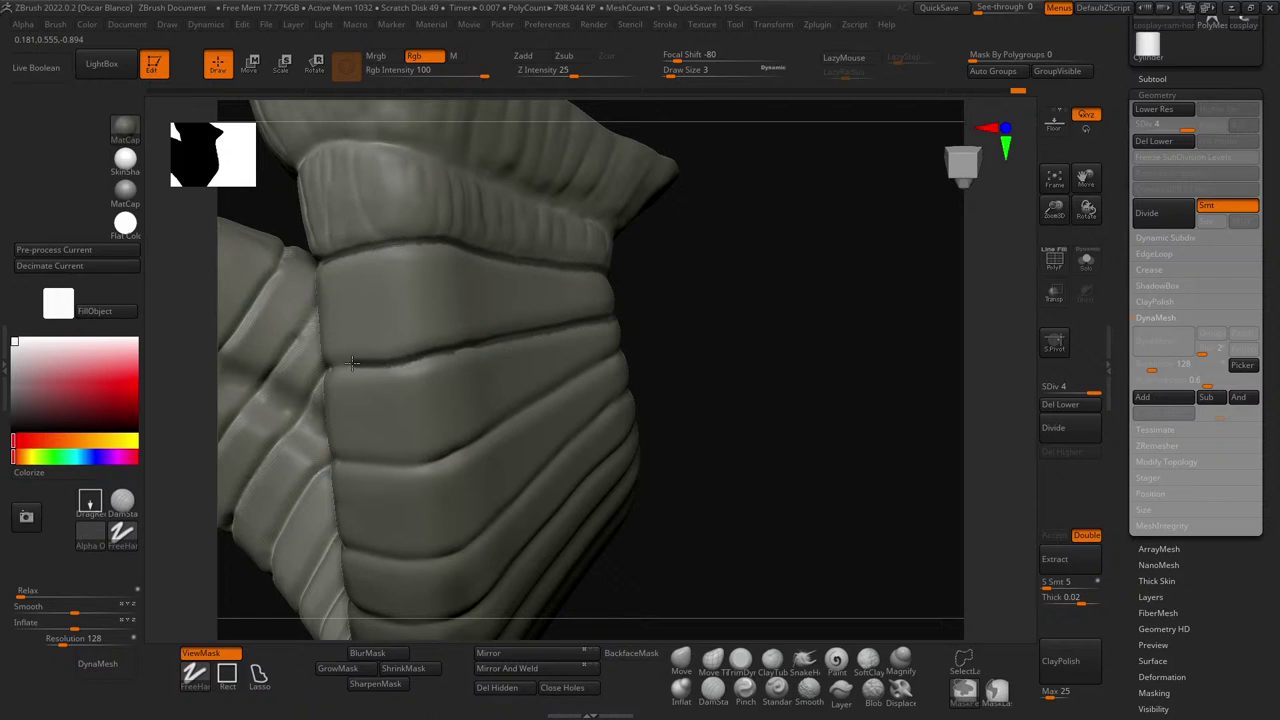
drag(686, 363, 703, 371)
mouse_move(560, 376)
mouse_down()
mouse_move(597, 374)
mouse_move(506, 371)
mouse_up()
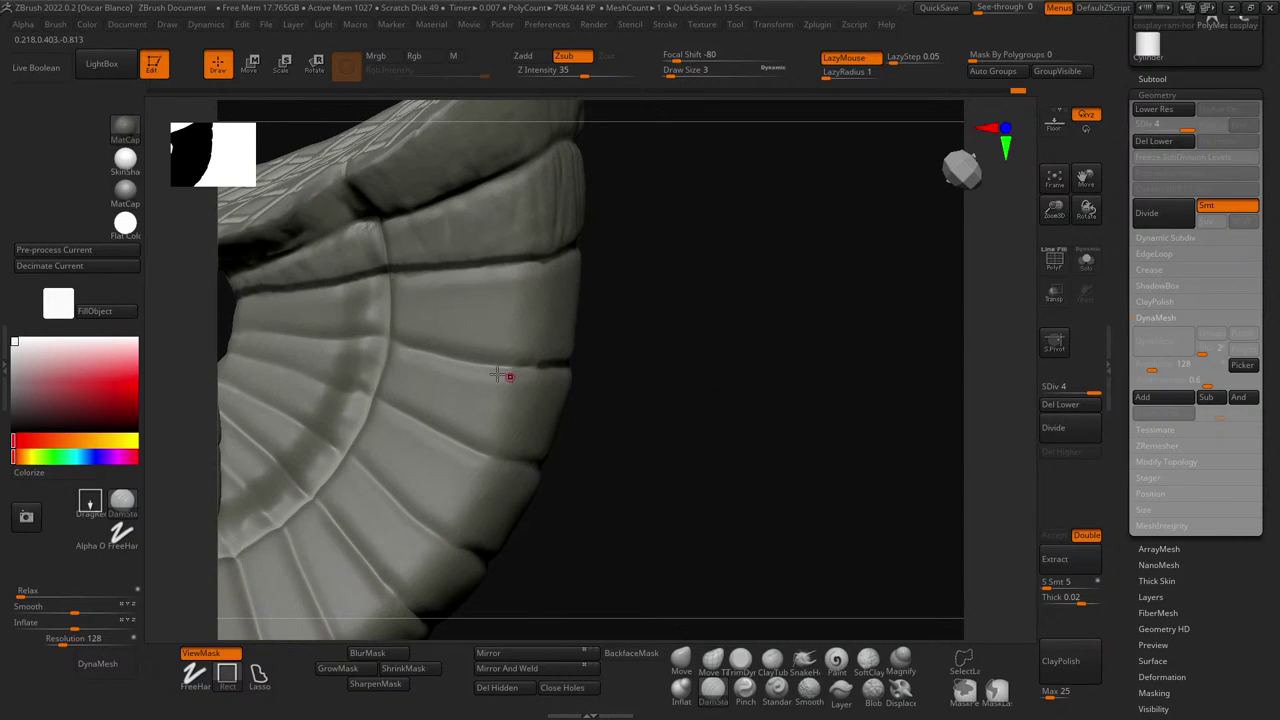
key(ctrl+z)
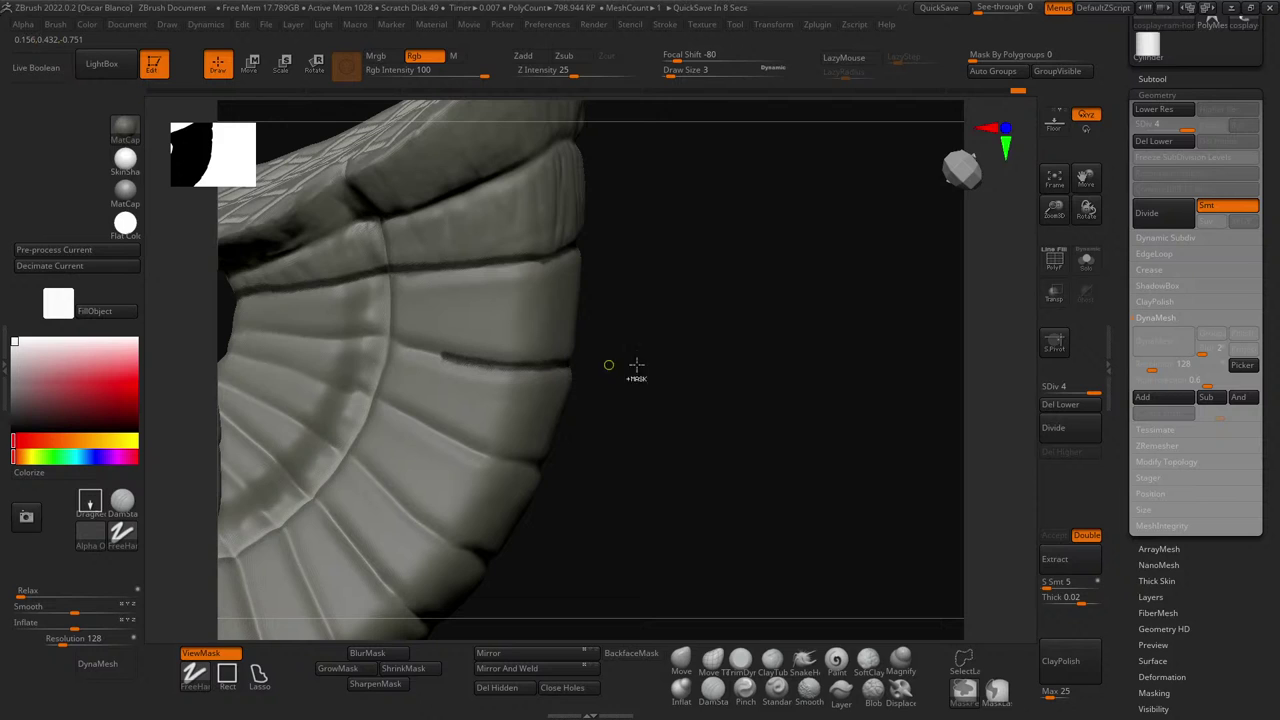
mouse_move(657, 400)
mouse_down()
mouse_move(758, 400)
mouse_move(794, 429)
mouse_move(566, 380)
mouse_up()
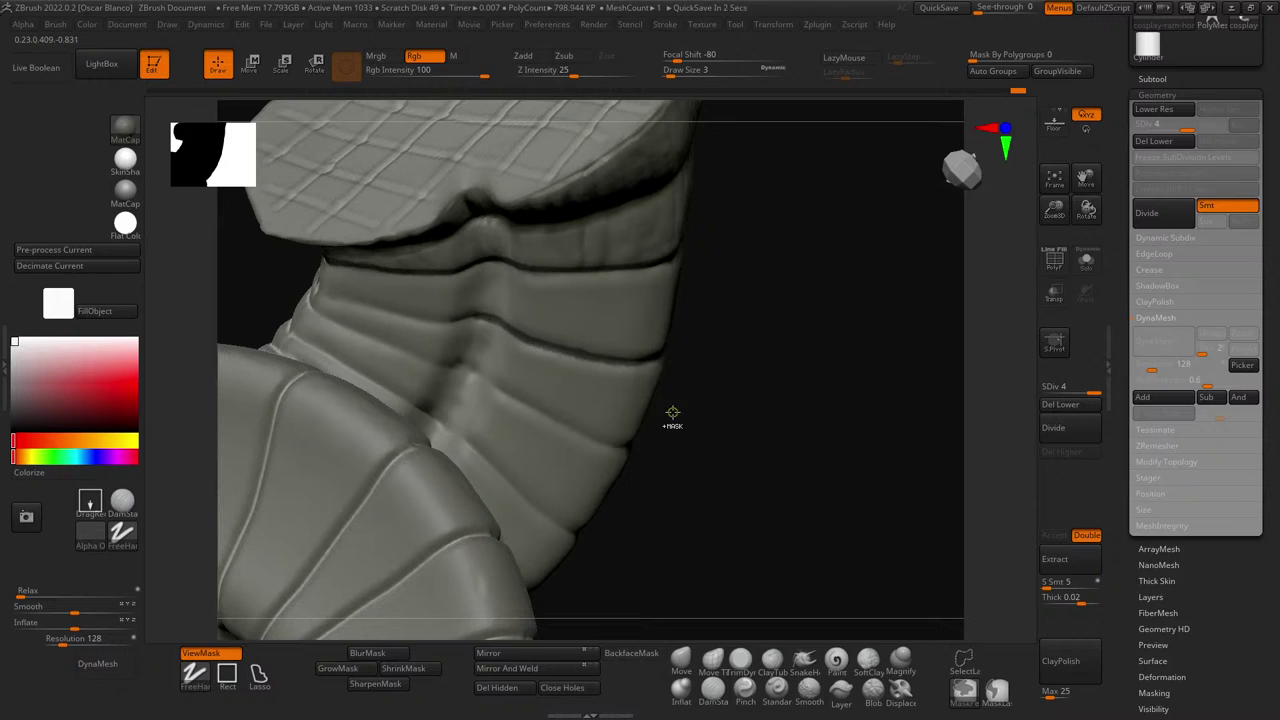
- Complete the second crease's mask across the inner face and the far side, undoing and redrawing the short strokes
drag(674, 414, 800, 434)
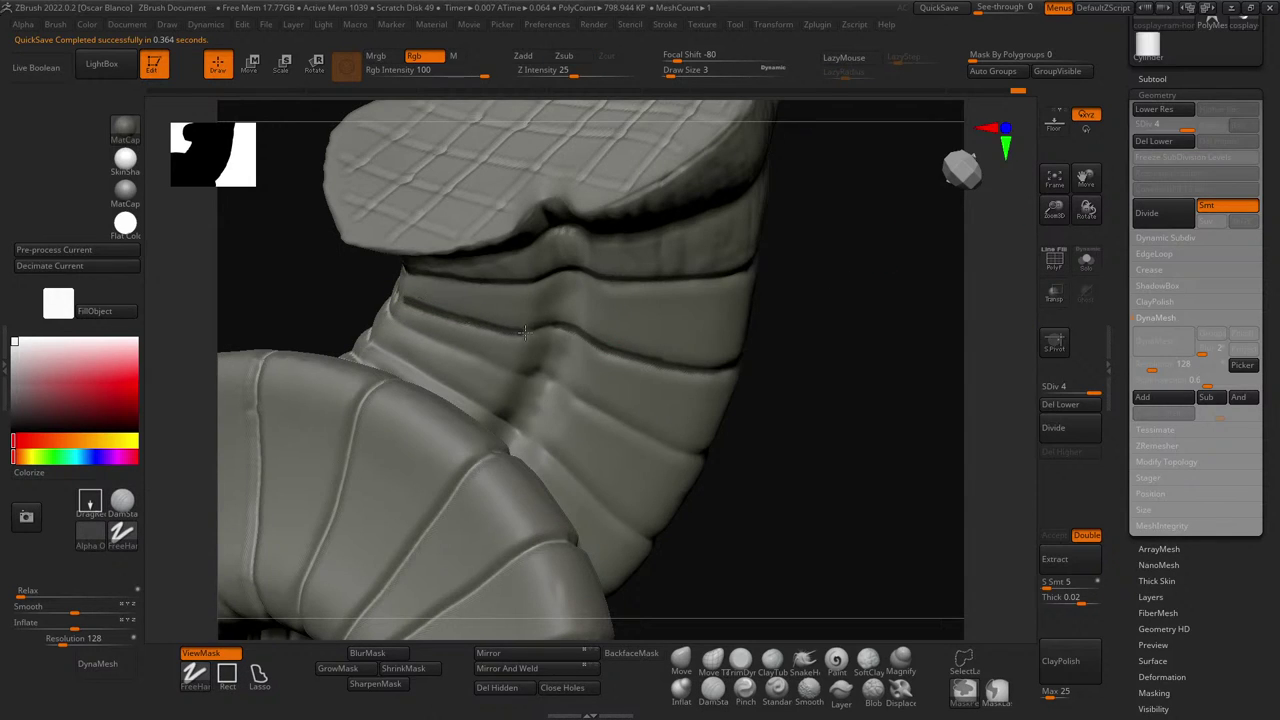
ctrl+drag(524, 332, 542, 332)
key(ctrl+z)
ctrl+drag(408, 298, 432, 304)
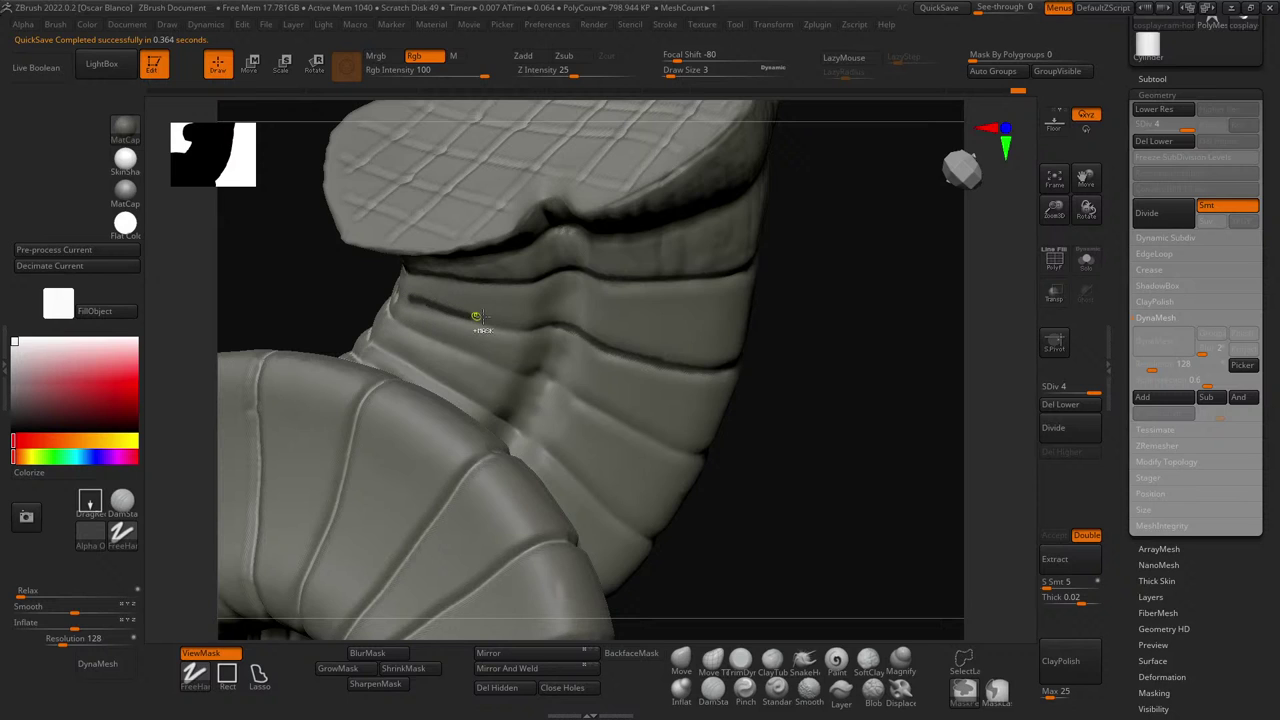
key(ctrl+z)
ctrl+right_drag(848, 386, 848, 450)
mouse_move(425, 306)
ctrl+mouse_down()
mouse_move(542, 336)
mouse_move(694, 351)
ctrl+mouse_up()
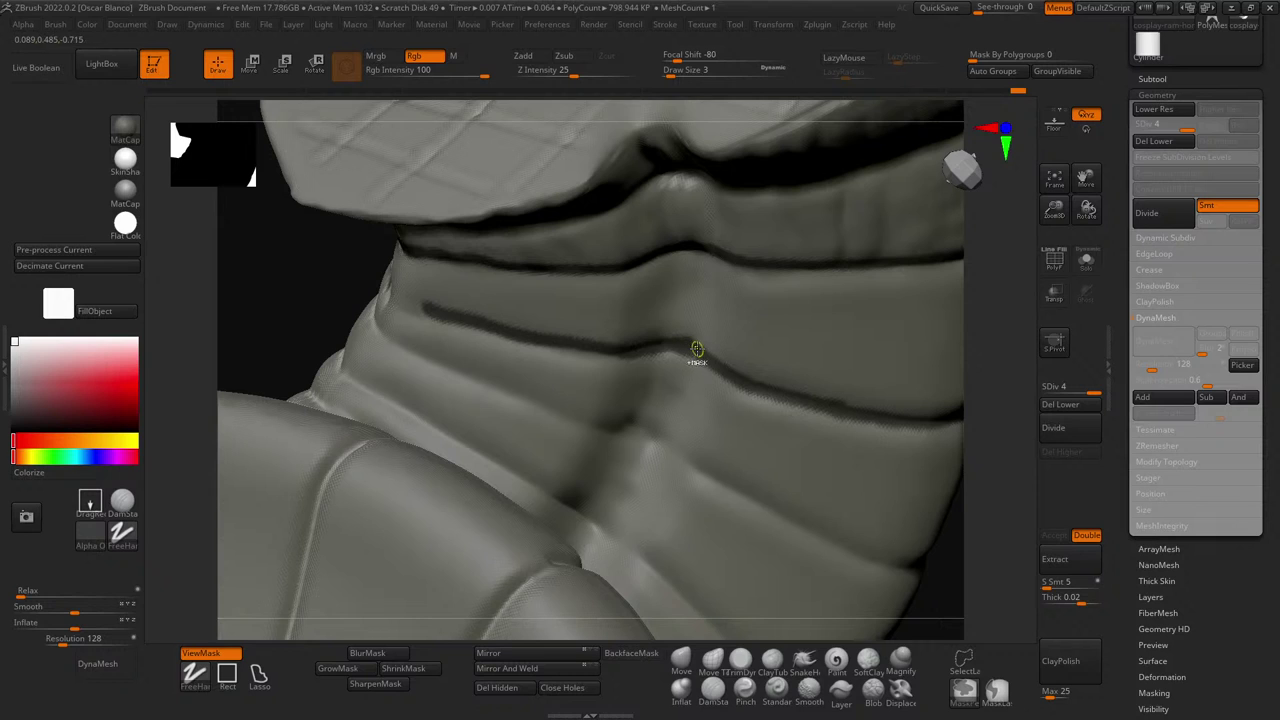
mouse_move(297, 287)
mouse_down()
mouse_move(294, 306)
mouse_move(341, 312)
mouse_up()
mouse_move(354, 313)
mouse_down()
mouse_move(363, 323)
mouse_move(334, 309)
mouse_move(416, 338)
mouse_up()
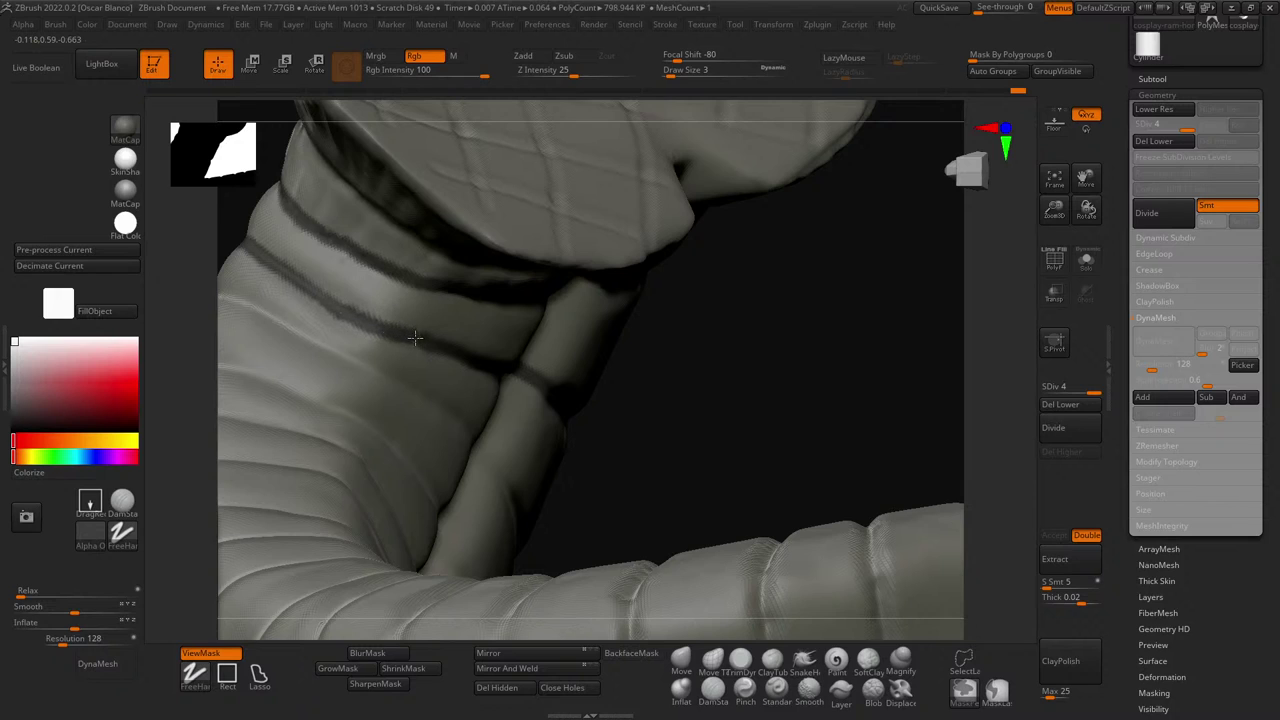
- Mask the third crease below the collar from the far side towards the central ridge of the inner face, redoing the first stroke
alt+drag(731, 383, 834, 338)
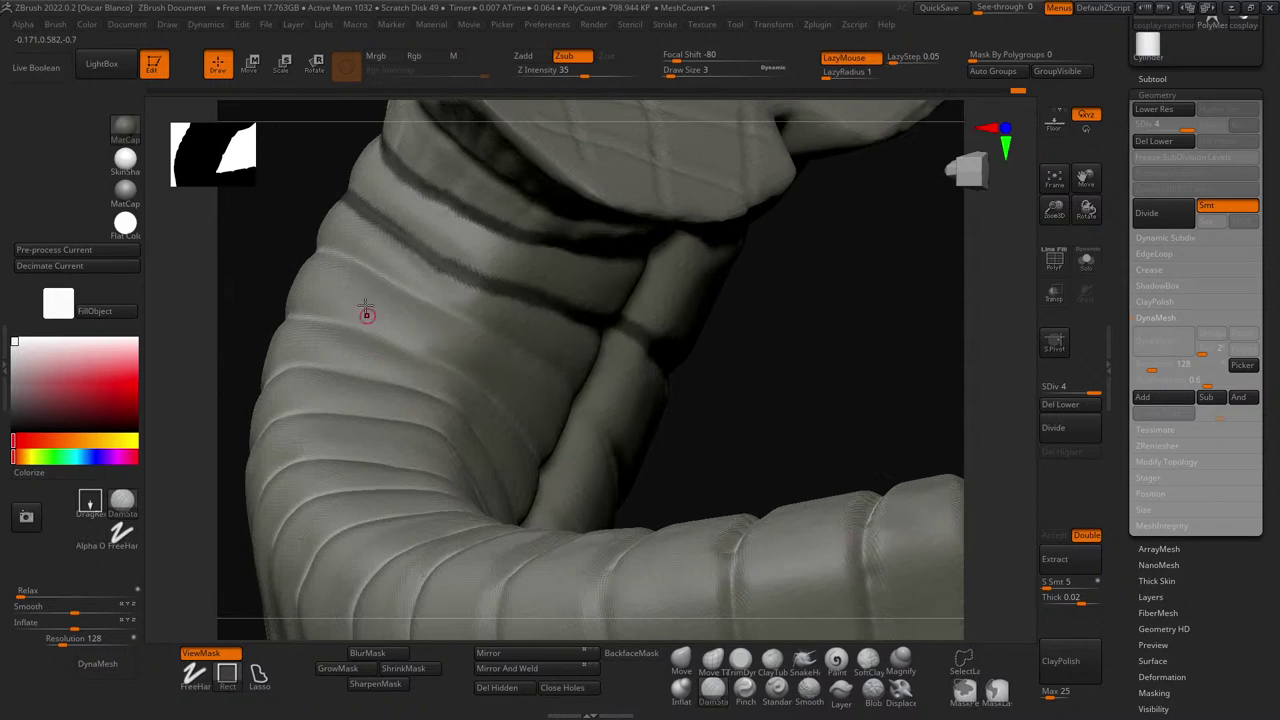
ctrl+drag(354, 262, 487, 325)
key(ctrl+z)
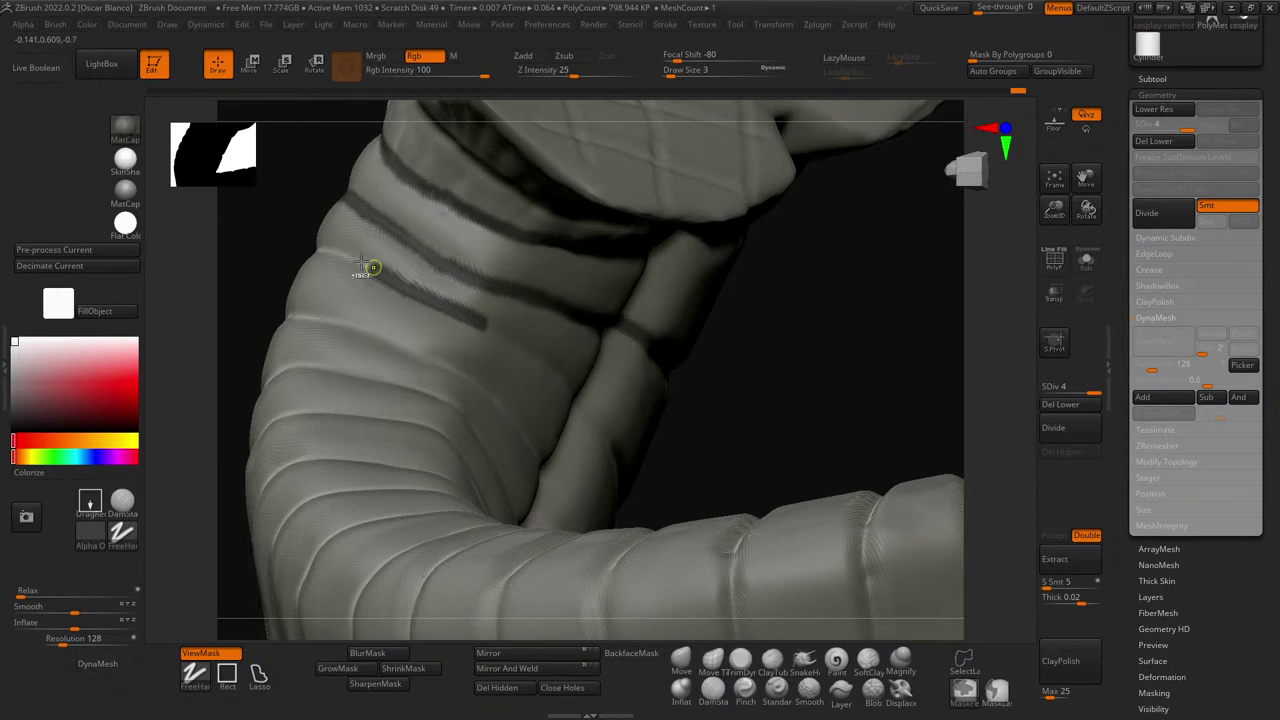
drag(323, 249, 376, 270)
drag(815, 391, 792, 394)
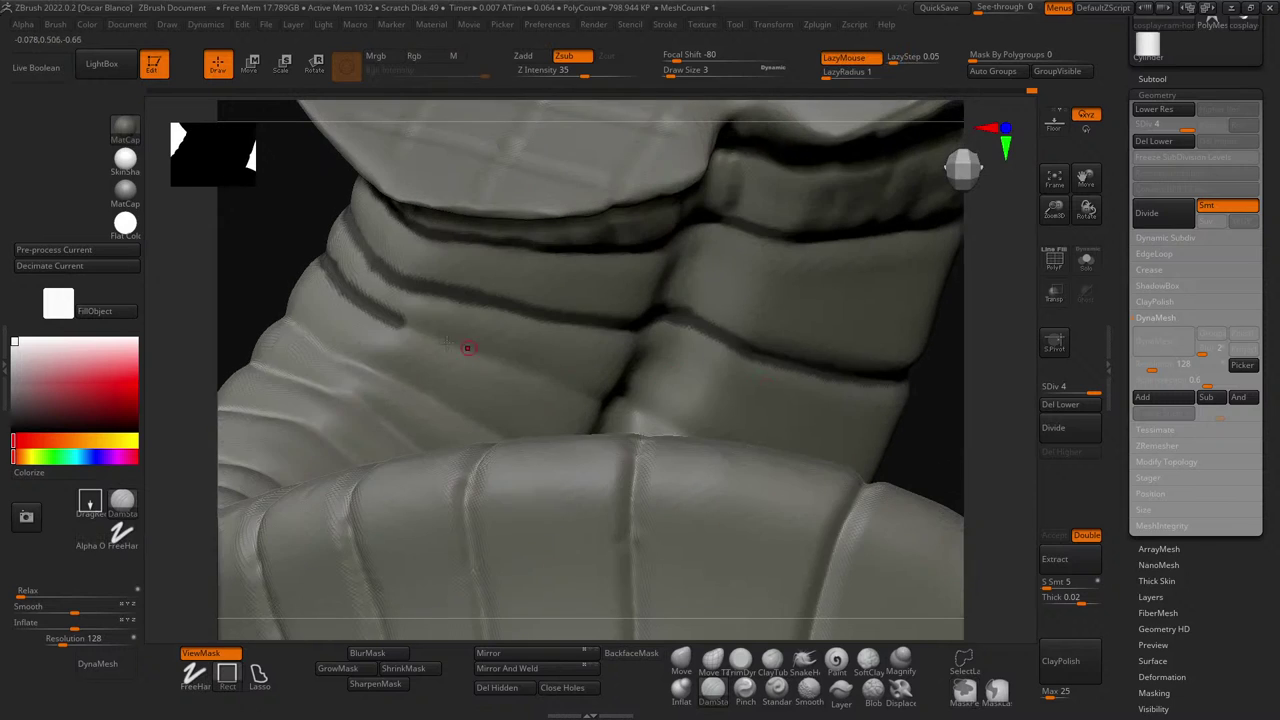
drag(437, 338, 775, 443)
key(b)
key(d)
key(s)
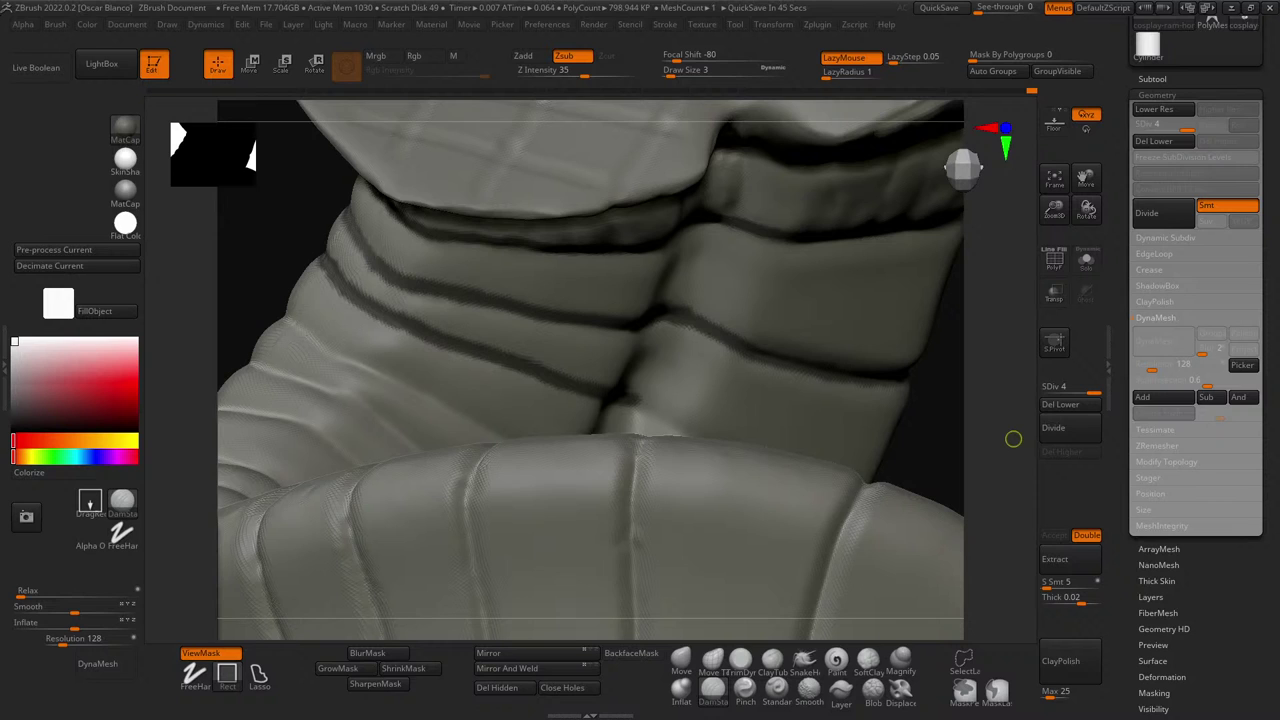
- Extend the third crease's mask over the inner ridge towards the outer edge, undoing and redrawing the stroke
drag(1013, 439, 860, 450)
drag(307, 311, 729, 409)
ctrl+drag(480, 331, 762, 467)
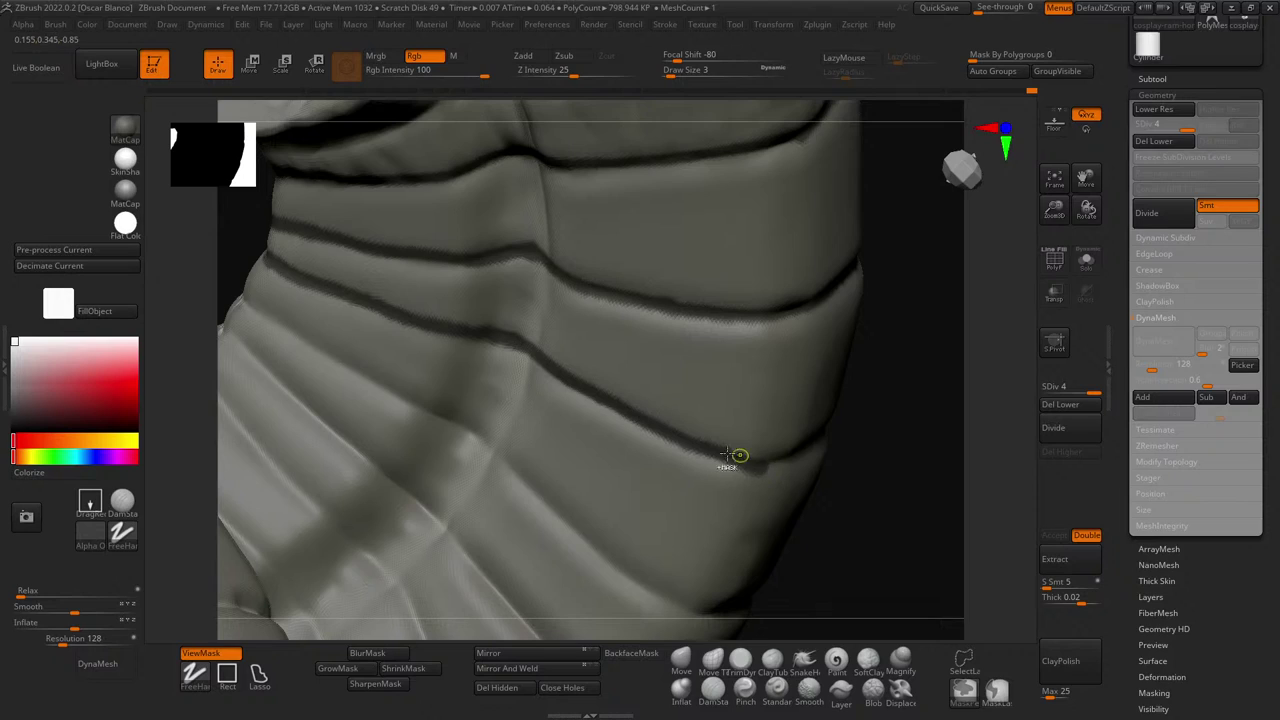
key(ctrl+z)
mouse_move(480, 335)
ctrl+mouse_down()
mouse_move(750, 463)
mouse_move(820, 450)
mouse_move(920, 486)
mouse_move(826, 443)
mouse_move(506, 418)
mouse_move(548, 394)
mouse_move(706, 370)
ctrl+mouse_up()
- Carry the third crease's mask around the side and across the outer face, redrawing the outer stroke from the opposite end
drag(840, 373, 731, 371)
ctrl+drag(536, 372, 646, 345)
mouse_move(434, 374)
mouse_down()
mouse_move(300, 397)
mouse_move(477, 363)
mouse_move(545, 371)
mouse_up()
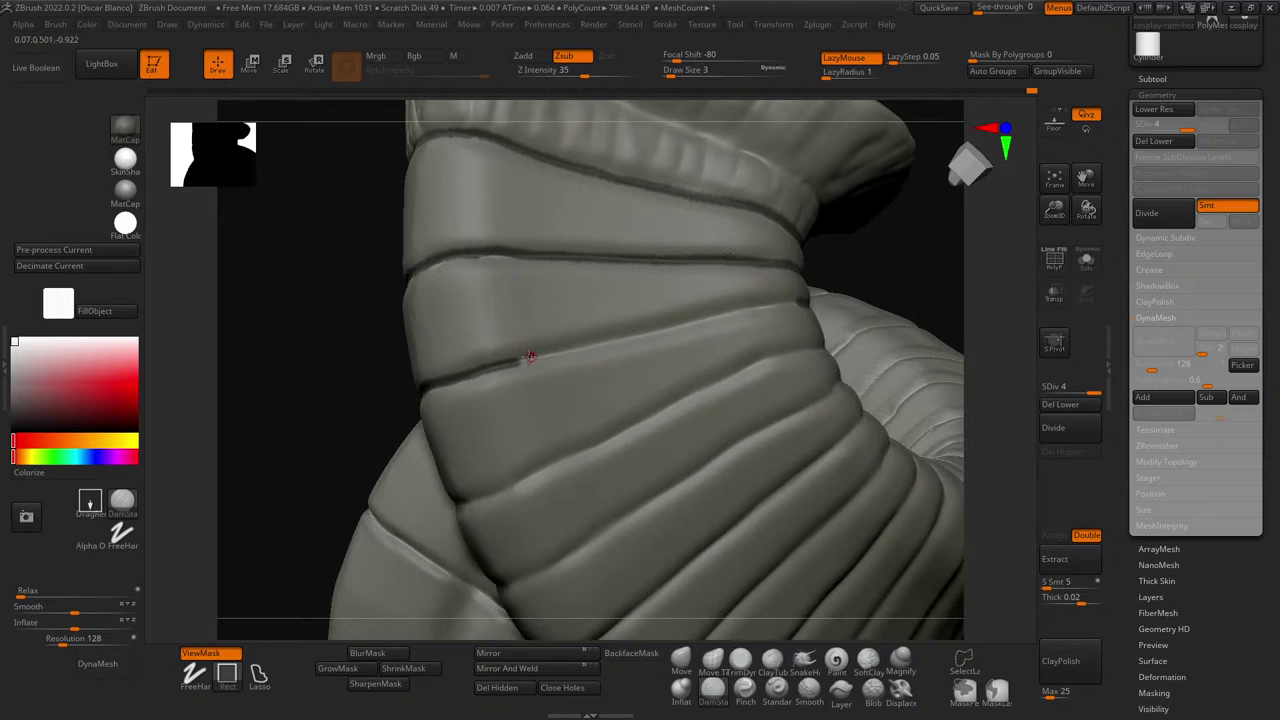
key(ctrl)
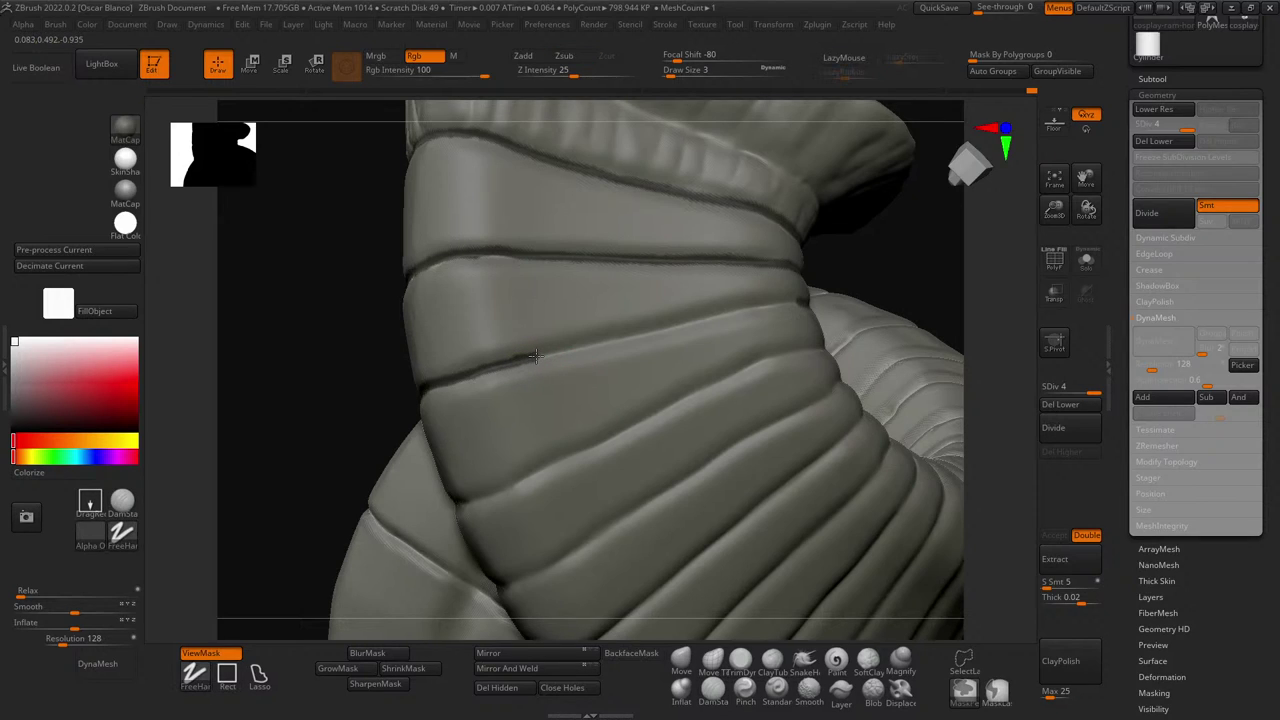
drag(536, 356, 658, 323)
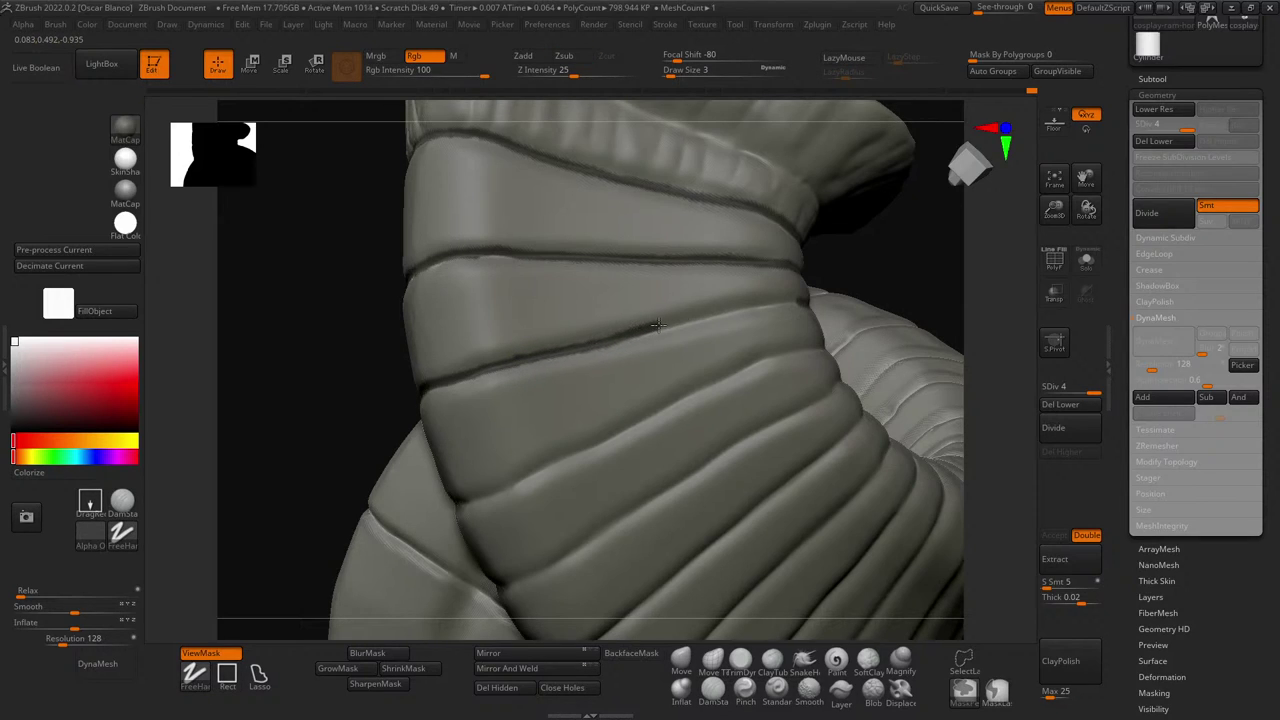
key(ctrl+z)
drag(810, 297, 503, 363)
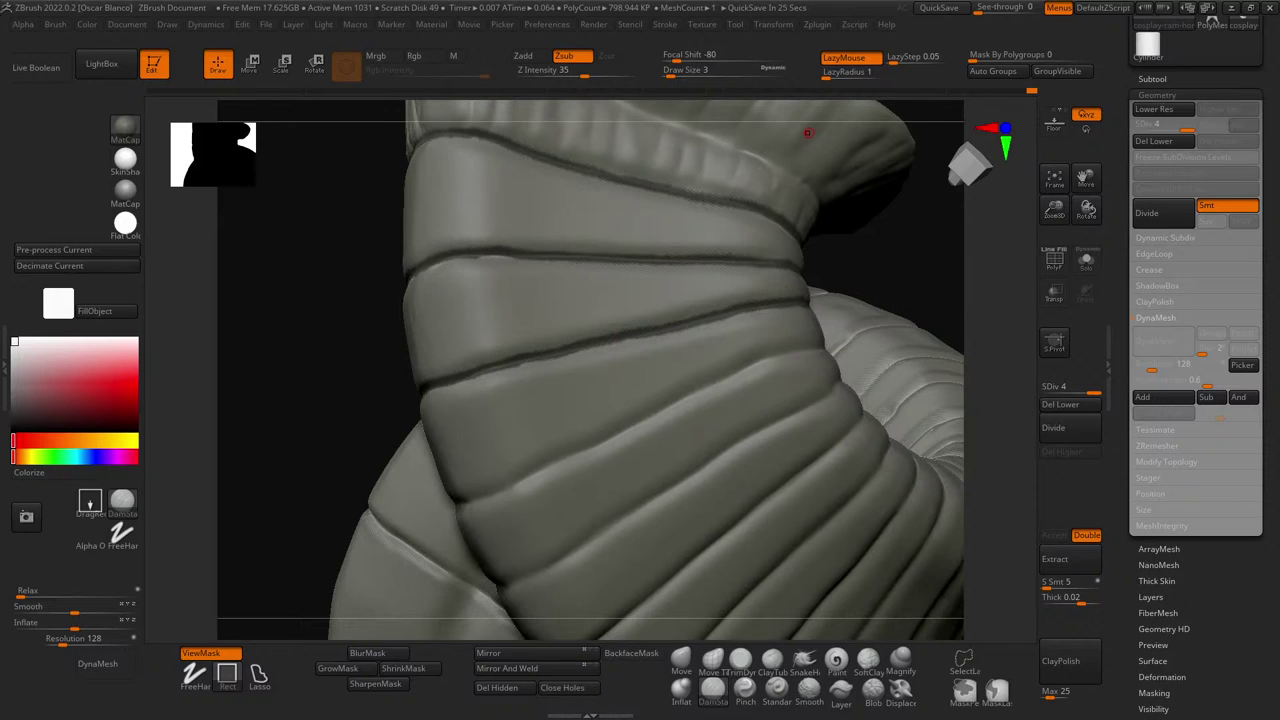
- Mask the fourth crease below the collar across the horn's outer face, from mid-face to the outer edge
drag(385, 280, 390, 320)
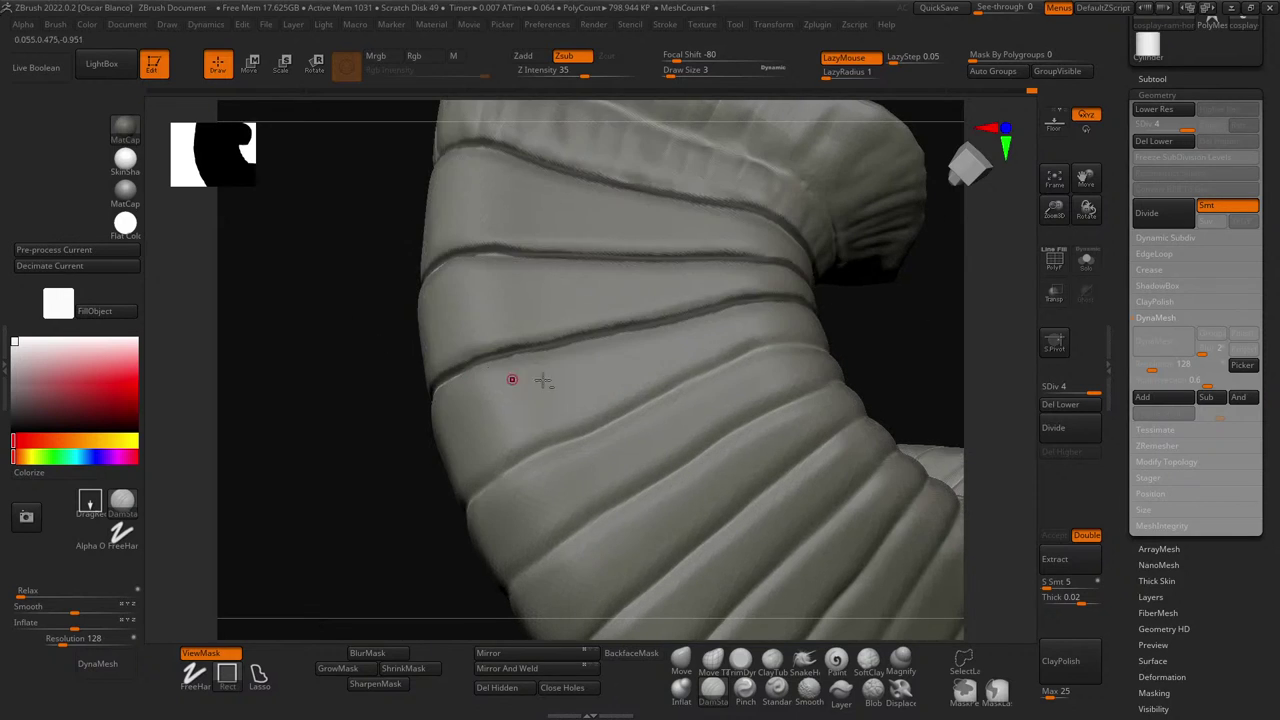
mouse_move(903, 326)
mouse_down()
mouse_move(837, 329)
mouse_move(852, 346)
mouse_up()
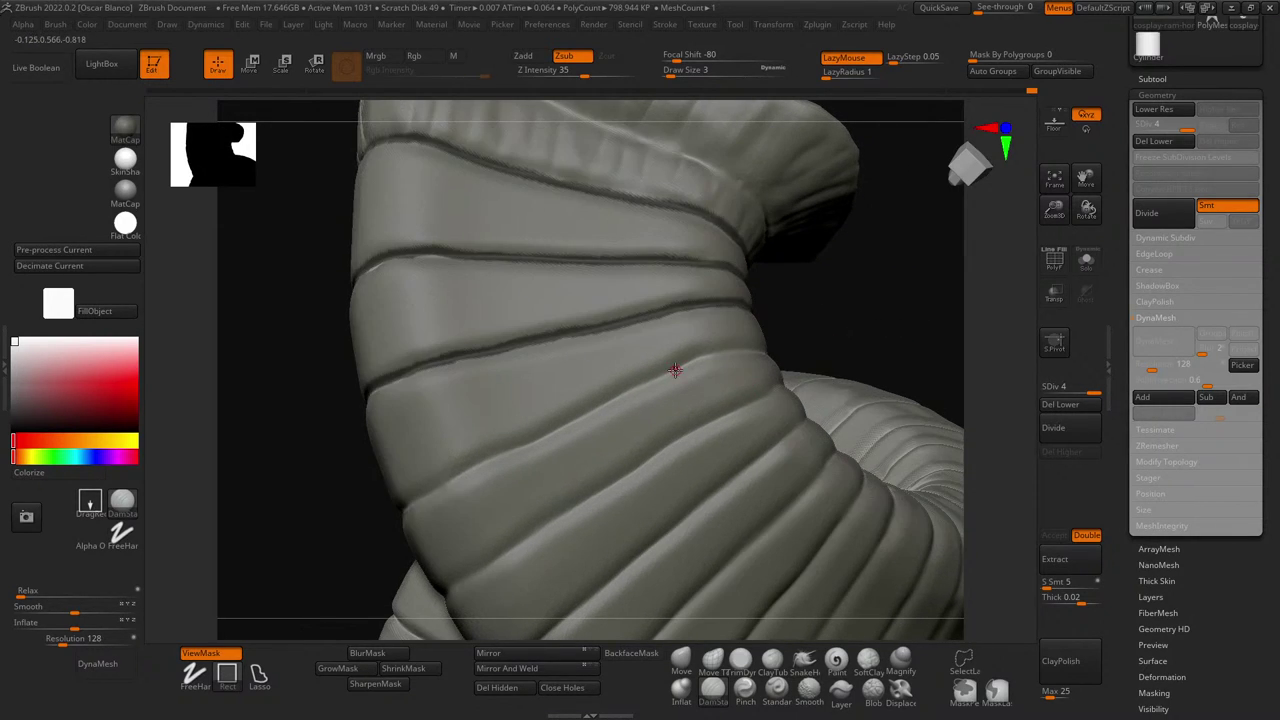
key(ctrl)
drag(682, 368, 406, 503)
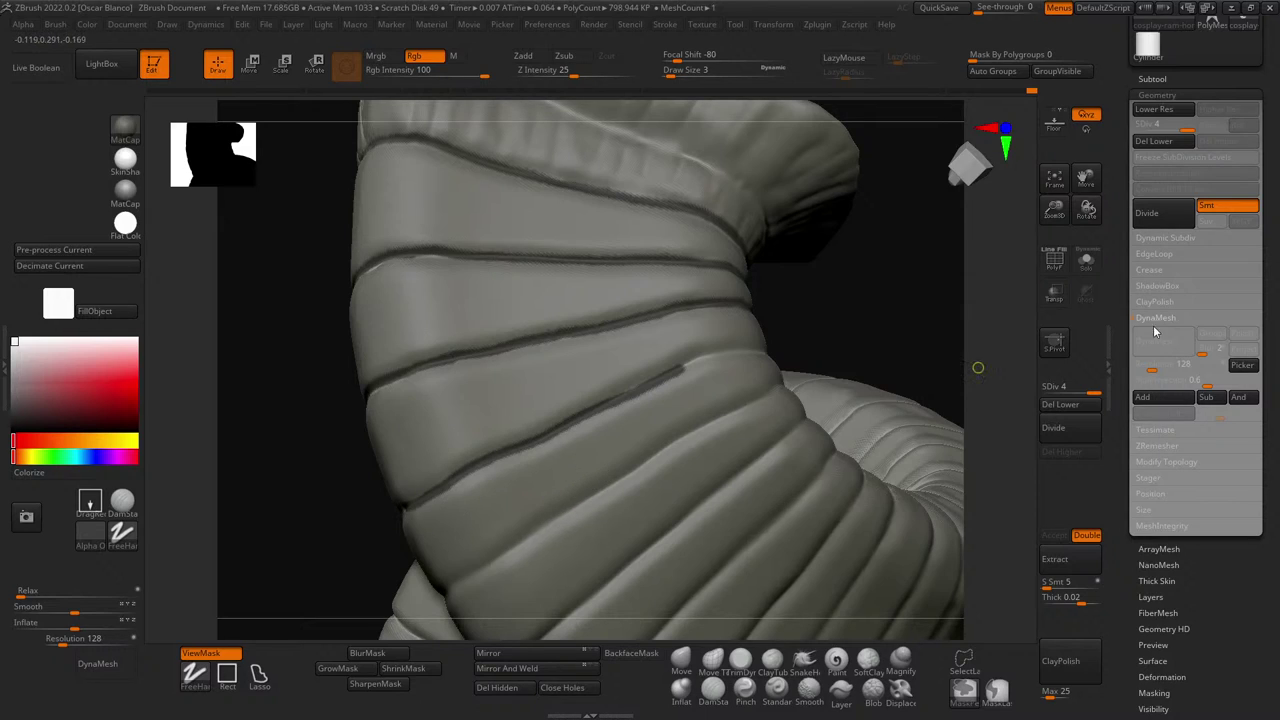
- Extend the fourth crease's mask from mid-face to the inner edge of the curl, undoing and redrawing the stroke
key(ctrl)
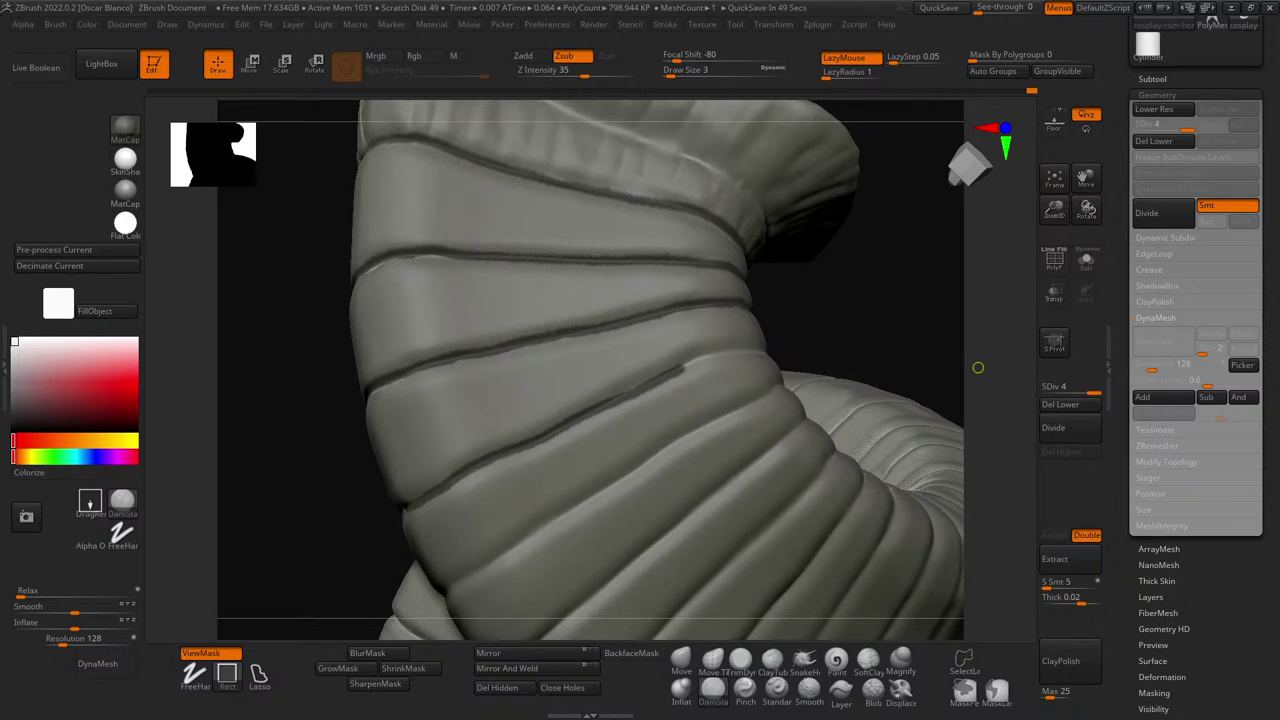
mouse_move(978, 367)
mouse_down()
mouse_move(849, 357)
mouse_move(854, 371)
mouse_move(780, 289)
mouse_move(646, 320)
mouse_up()
key(ctrl)
ctrl+drag(583, 277, 623, 275)
key(ctrl+z)
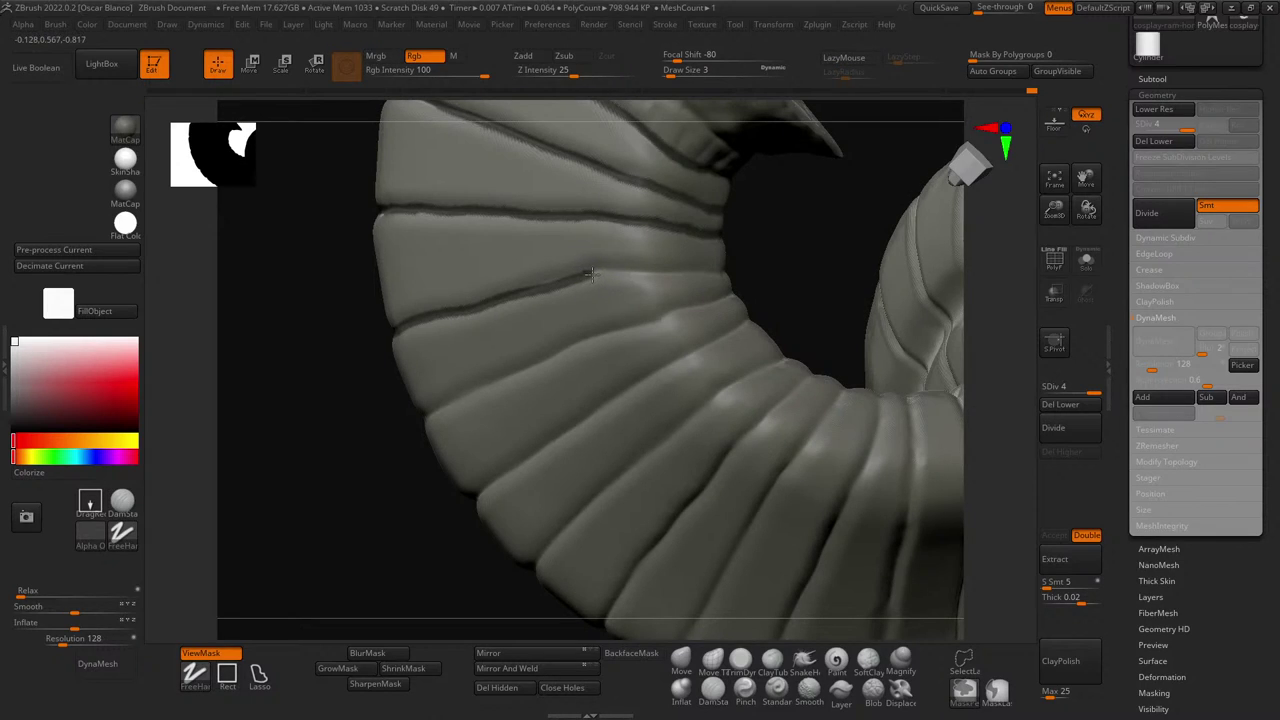
ctrl+drag(587, 275, 722, 270)
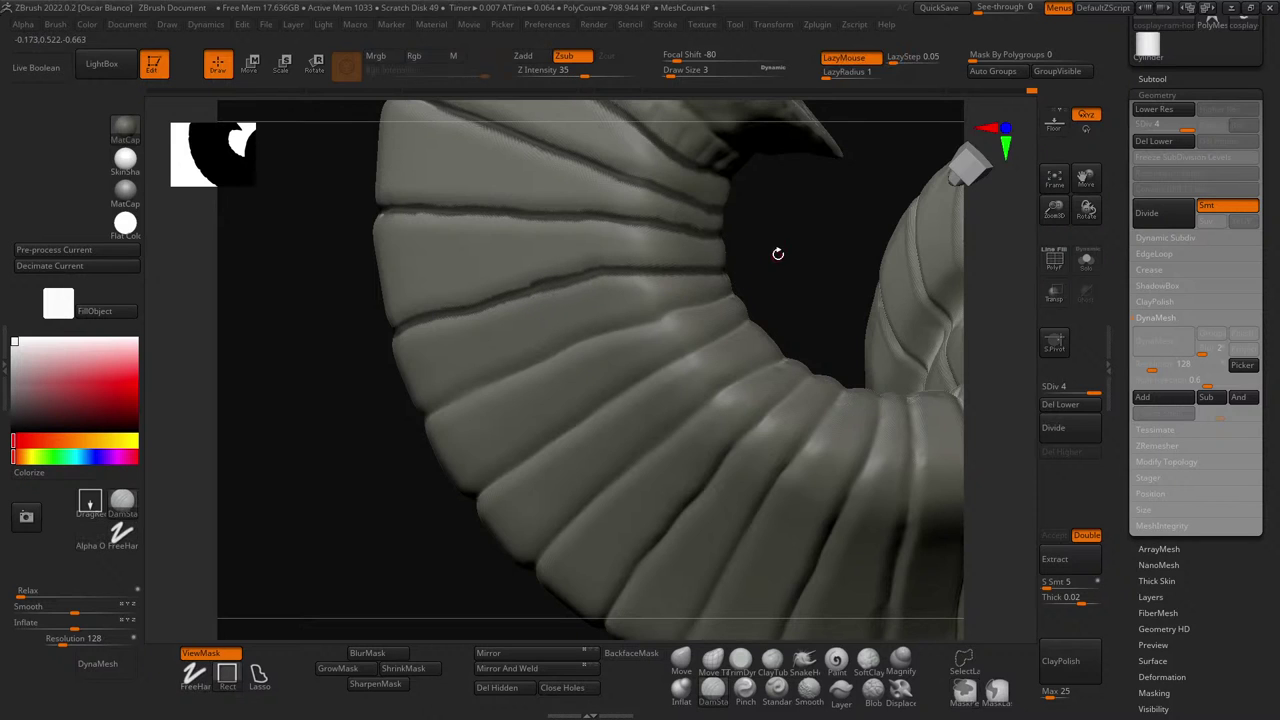
- Mask the fourth crease from the far side towards the central ridge of the inner face, undoing and redrawing strokes
mouse_move(777, 254)
mouse_down()
mouse_move(743, 266)
mouse_move(685, 327)
mouse_move(543, 371)
mouse_up()
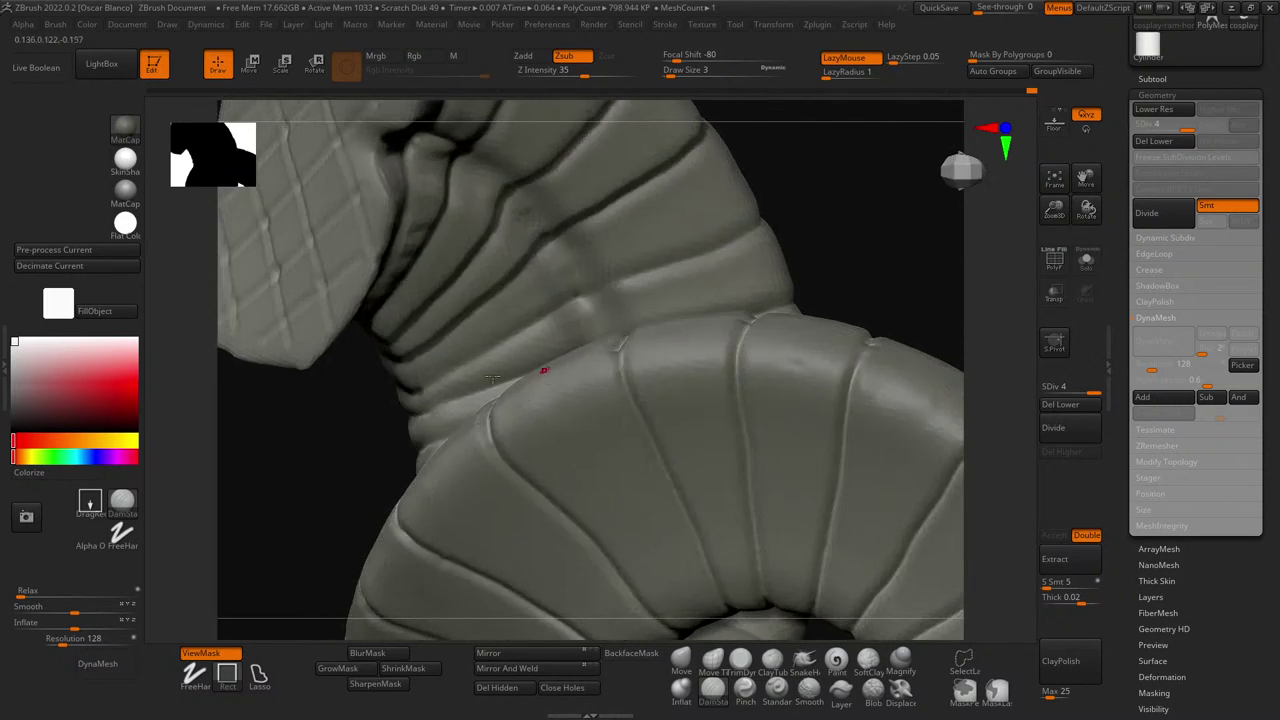
drag(857, 243, 560, 428)
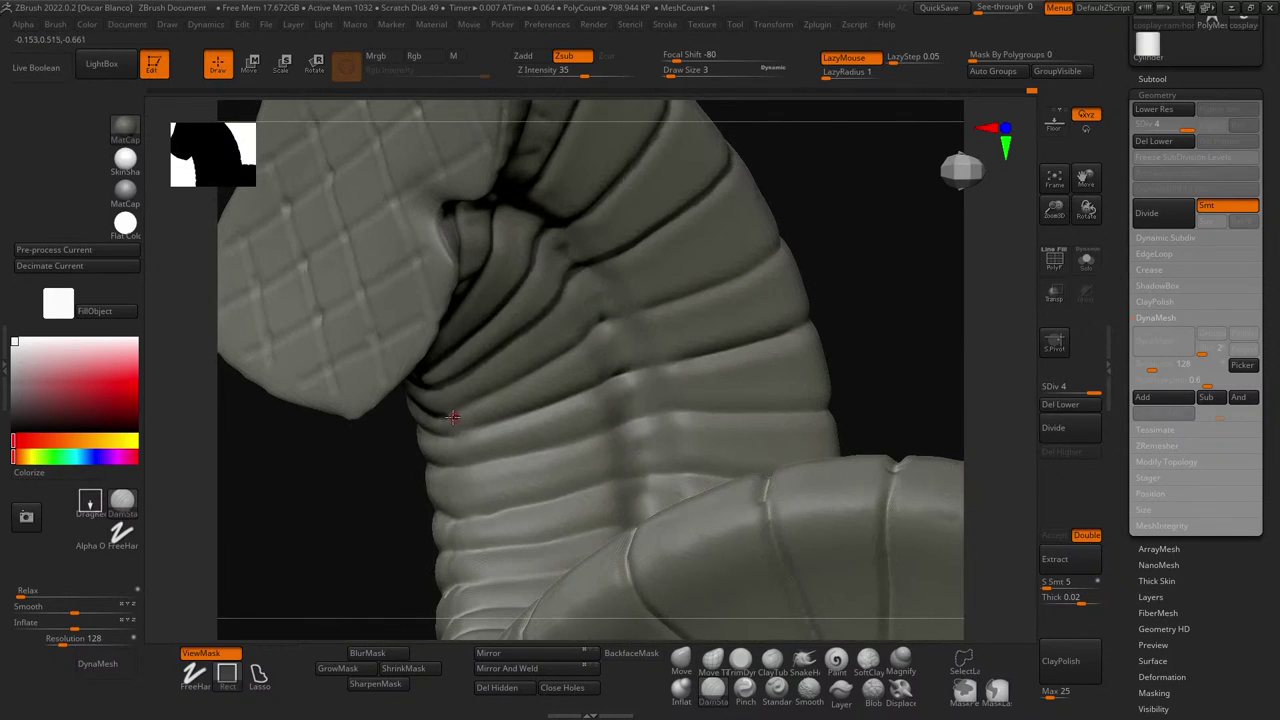
key(ctrl)
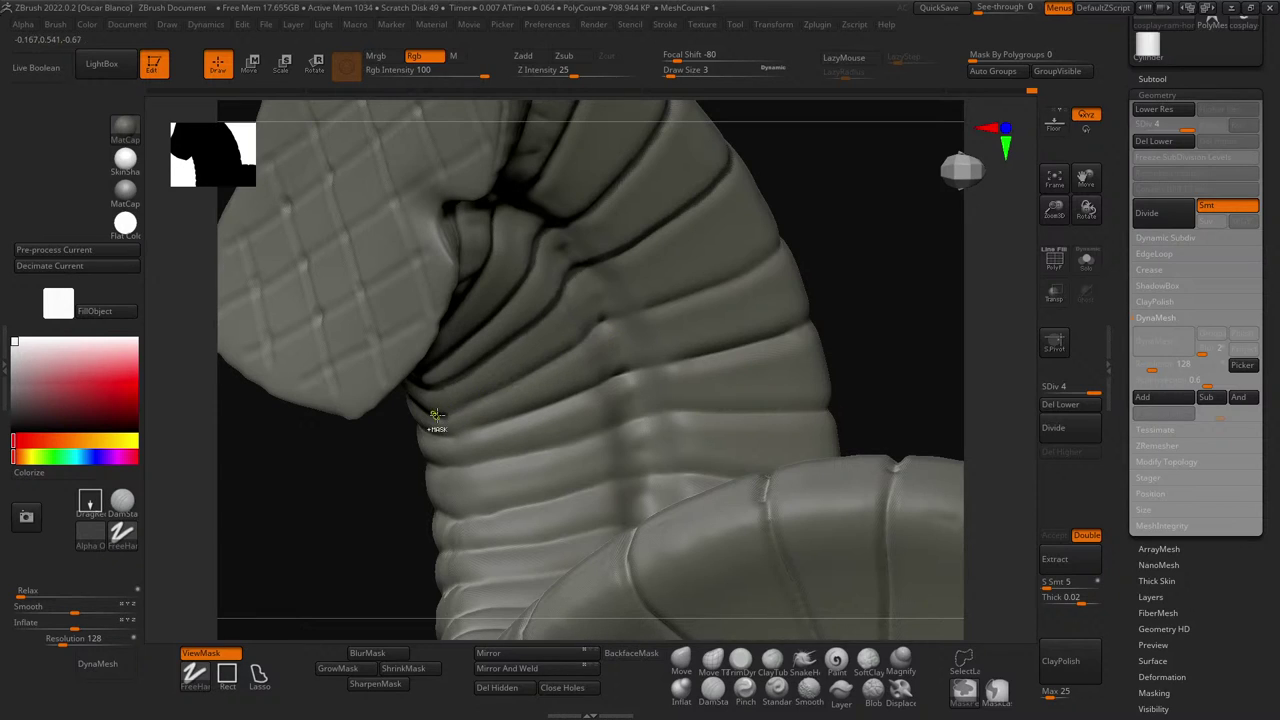
ctrl+drag(441, 414, 538, 371)
key(ctrl+z)
ctrl+drag(442, 415, 572, 350)
key(ctrl+z)
ctrl+drag(445, 413, 591, 349)
key(ctrl+z)
ctrl+drag(440, 423, 566, 347)
key(ctrl+z)
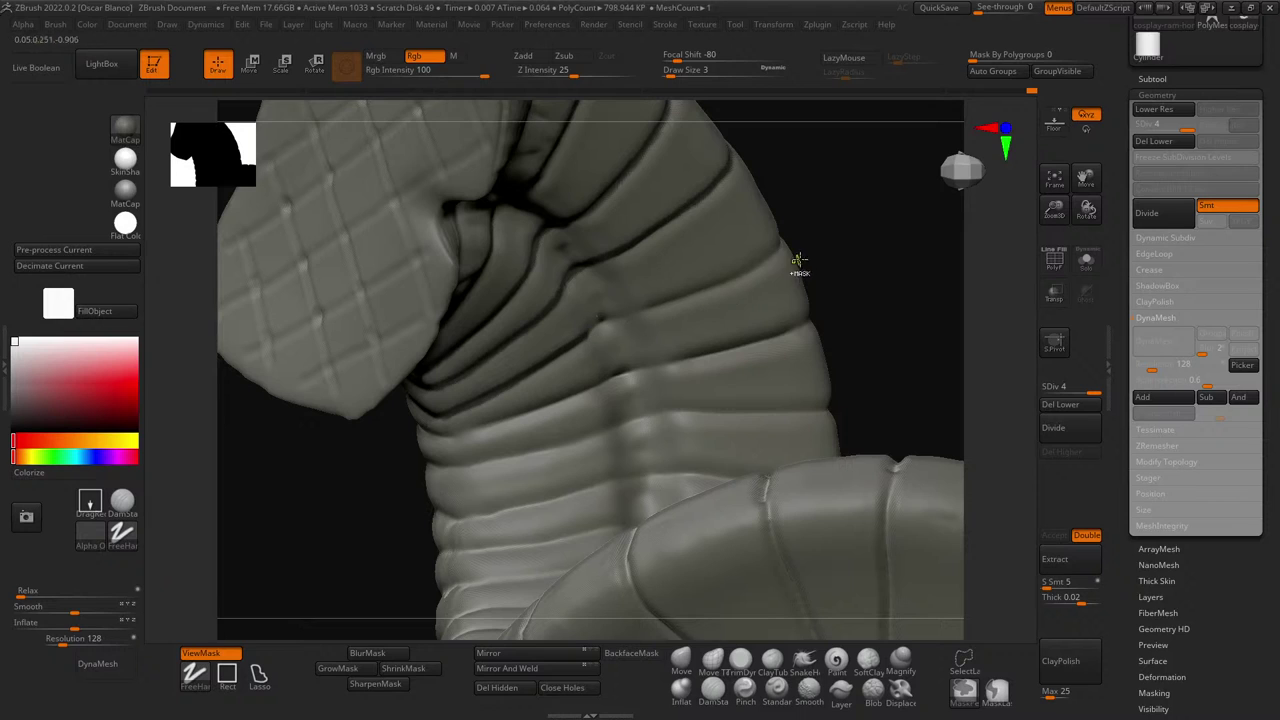
- Carry the fourth crease's mask over the inner face's central ridge to the outer edge
drag(797, 266, 846, 251)
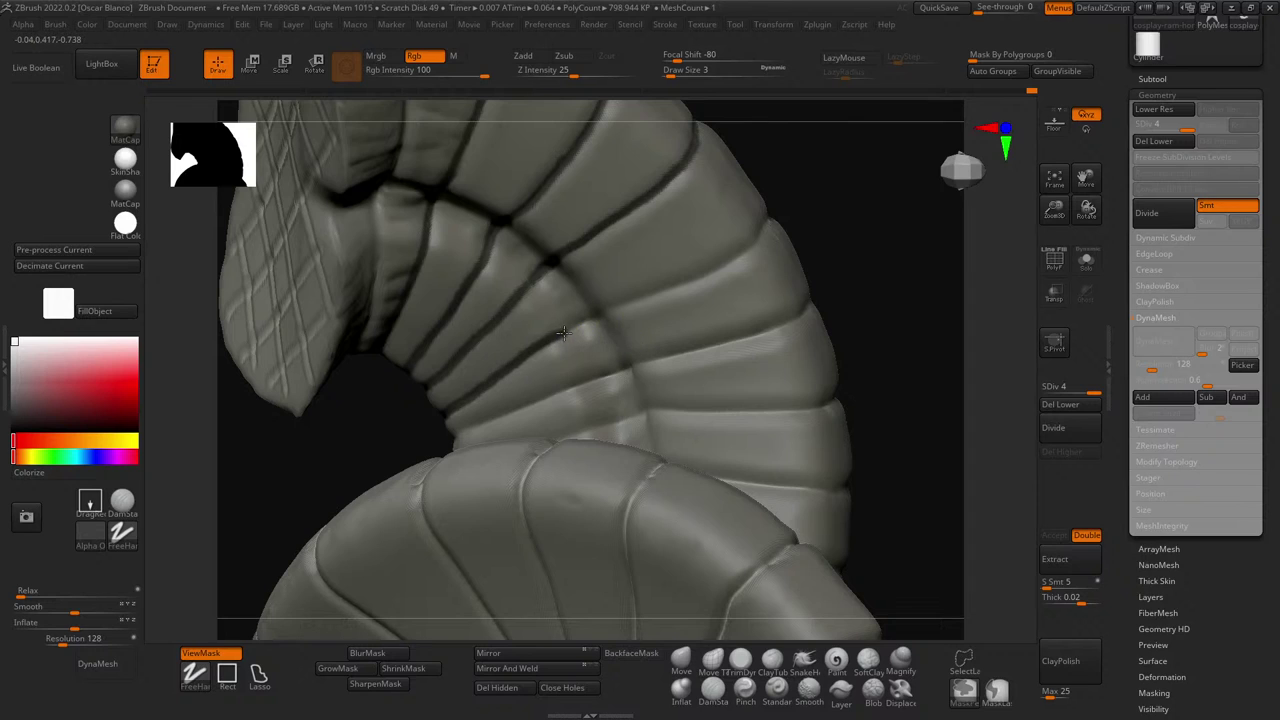
drag(829, 214, 640, 300)
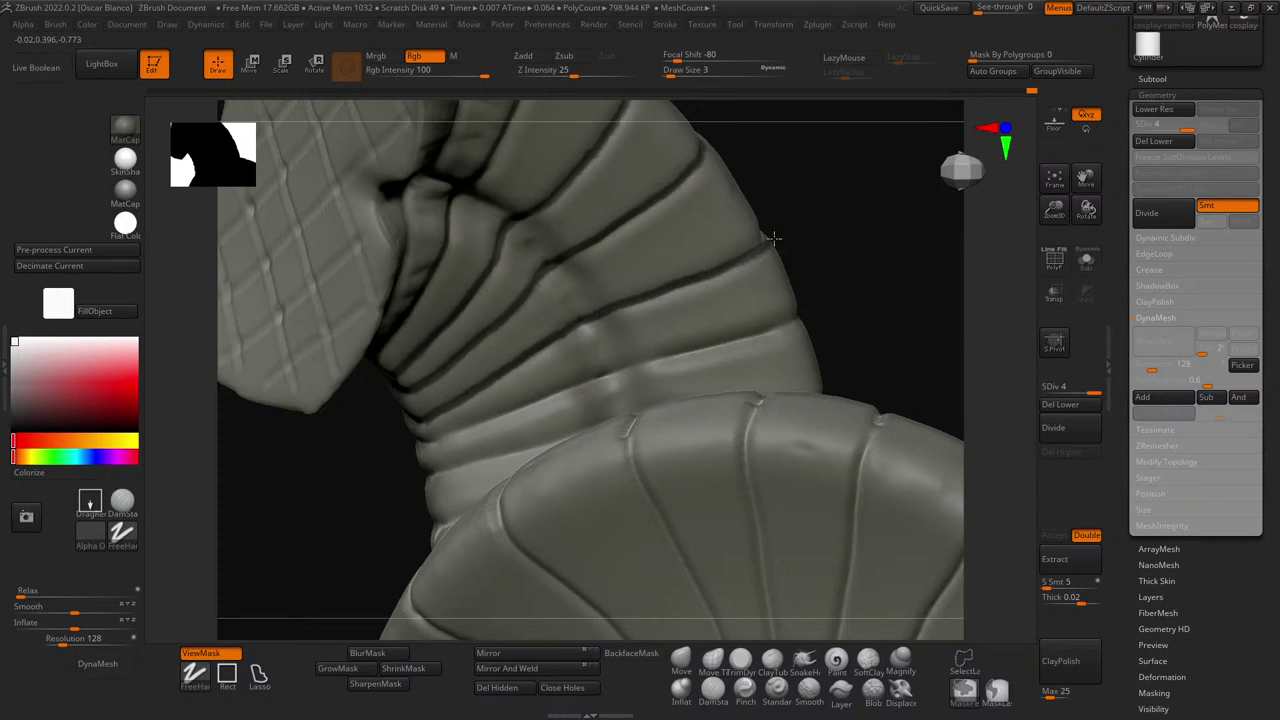
drag(829, 243, 686, 314)
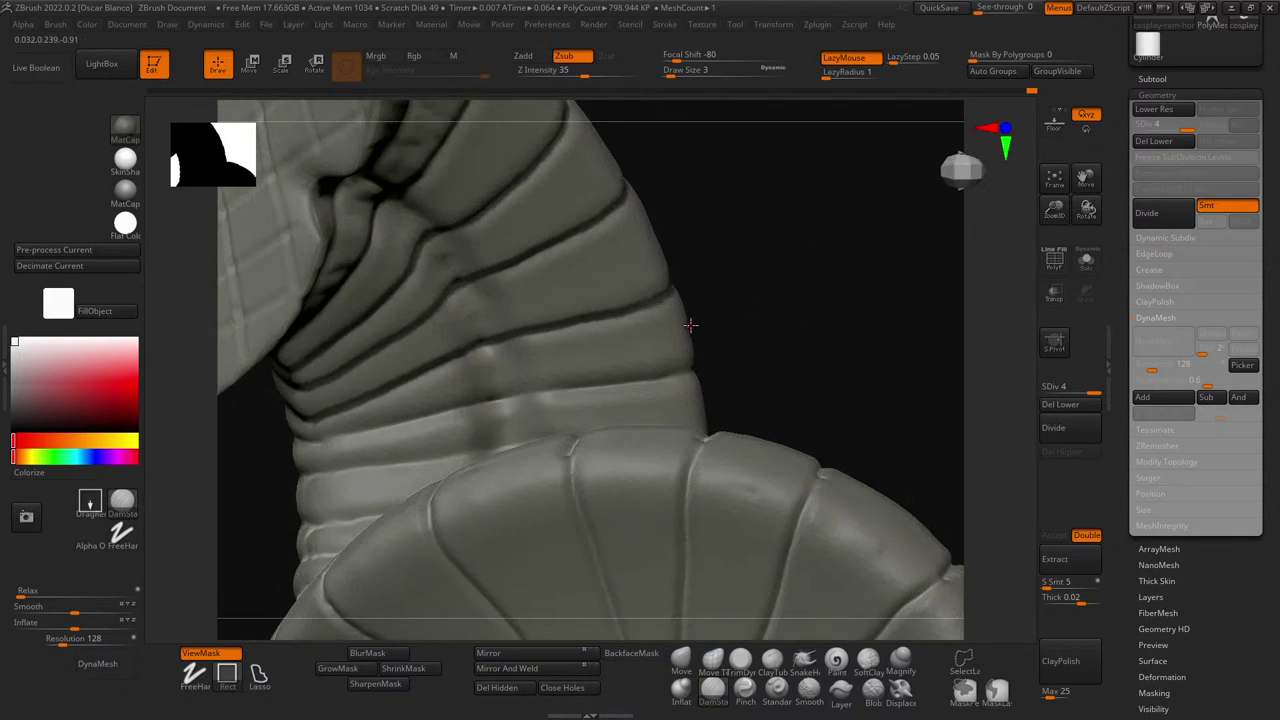
- Mask the fifth crease below the collar across the inner face on both sides of the central ridge, redoing strokes
key(ctrl)
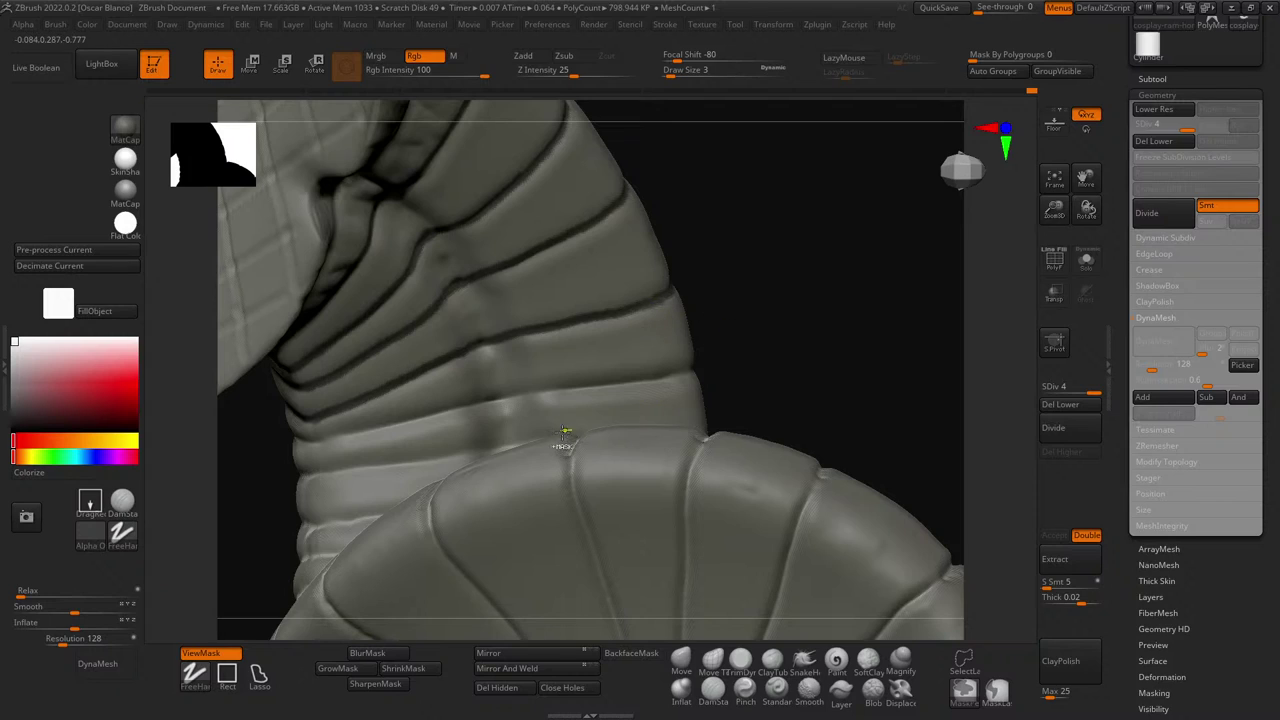
drag(514, 399, 646, 376)
key(ctrl+z)
drag(490, 401, 701, 366)
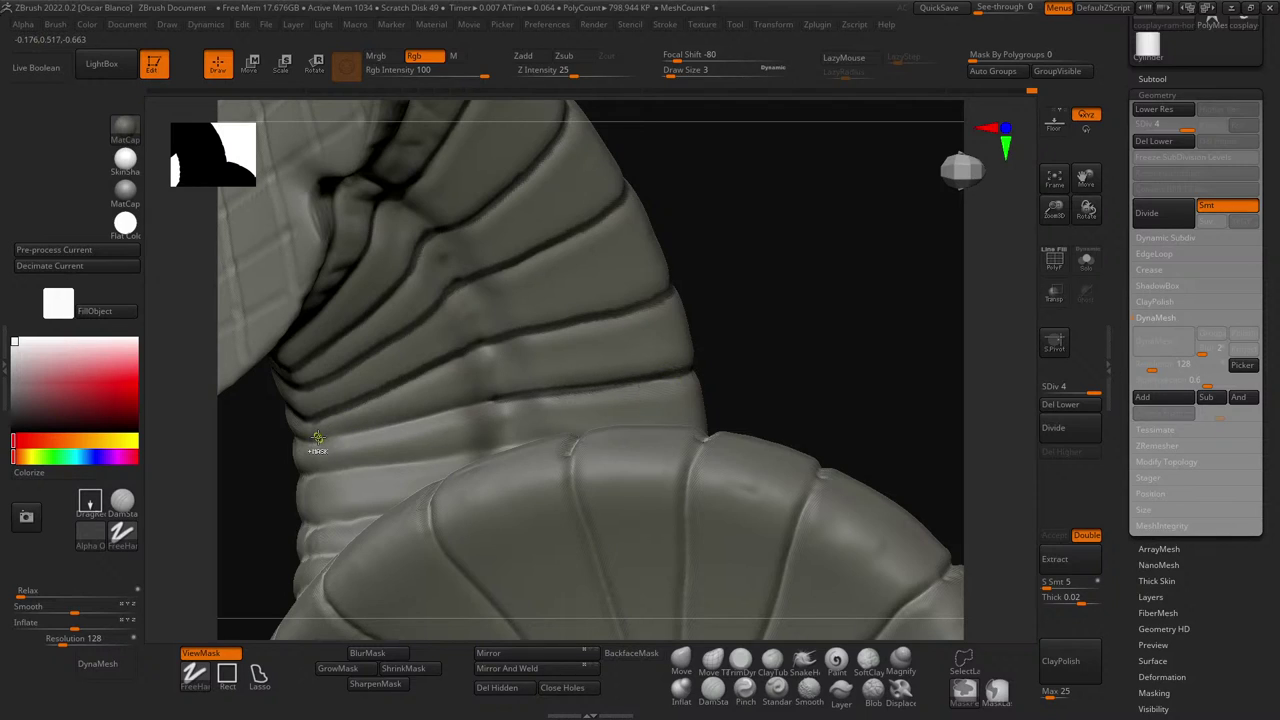
ctrl+drag(321, 441, 431, 419)
key(ctrl+z)
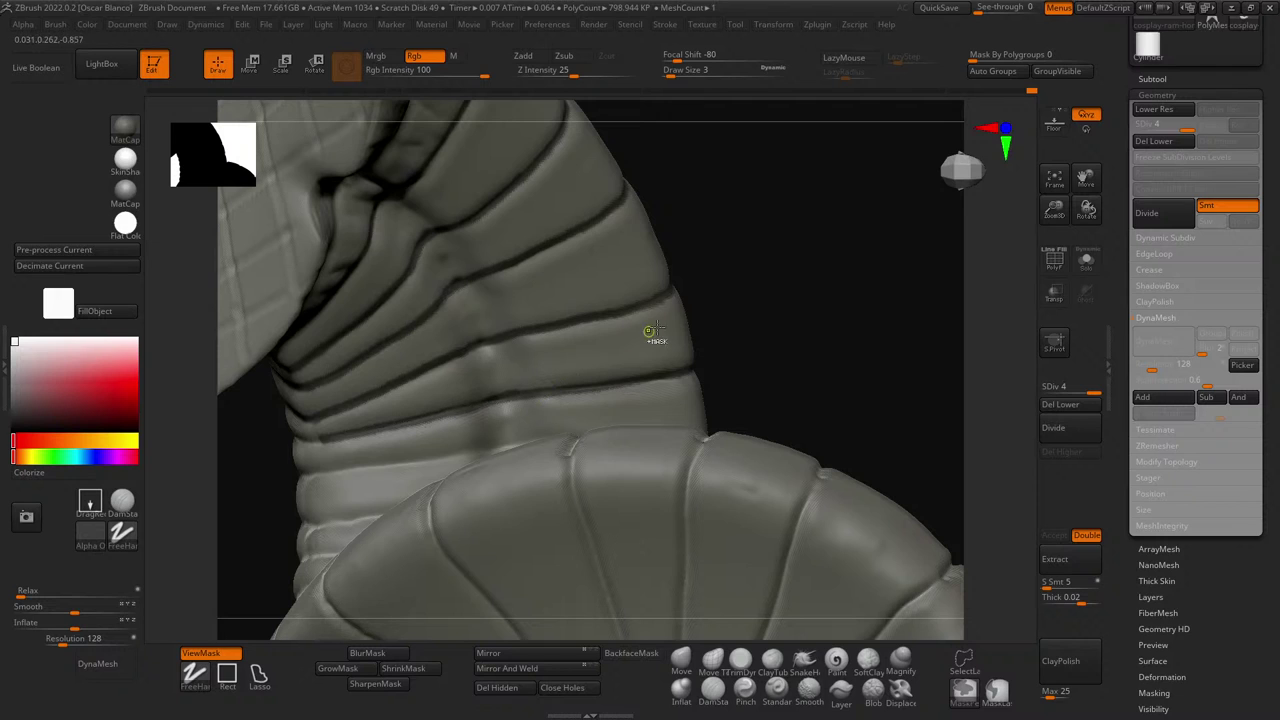
- Carry the fifth crease's mask around the narrow inner side of the curl, undoing and redrawing the stroke
mouse_move(766, 326)
mouse_down()
mouse_move(823, 303)
mouse_move(474, 401)
mouse_up()
ctrl+drag(461, 447, 609, 403)
ctrl+drag(467, 445, 586, 430)
key(ctrl+z)
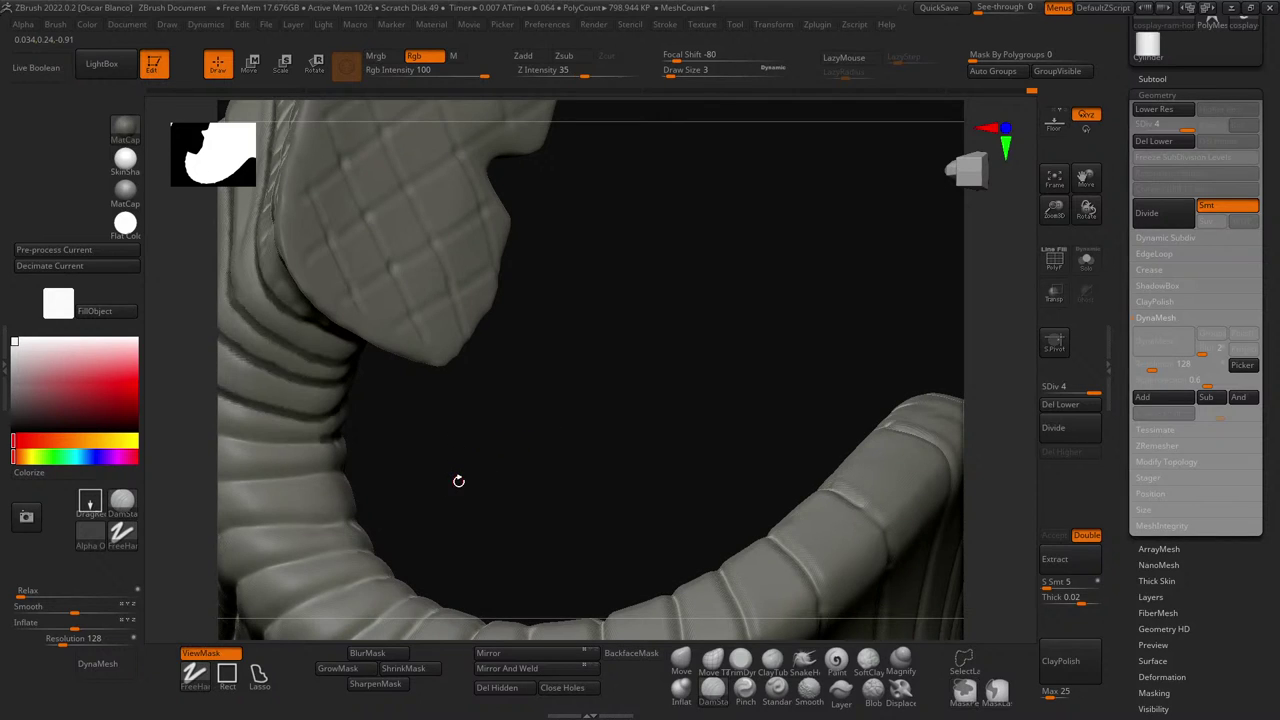
mouse_move(457, 480)
mouse_down()
mouse_move(583, 460)
mouse_move(386, 402)
mouse_up()
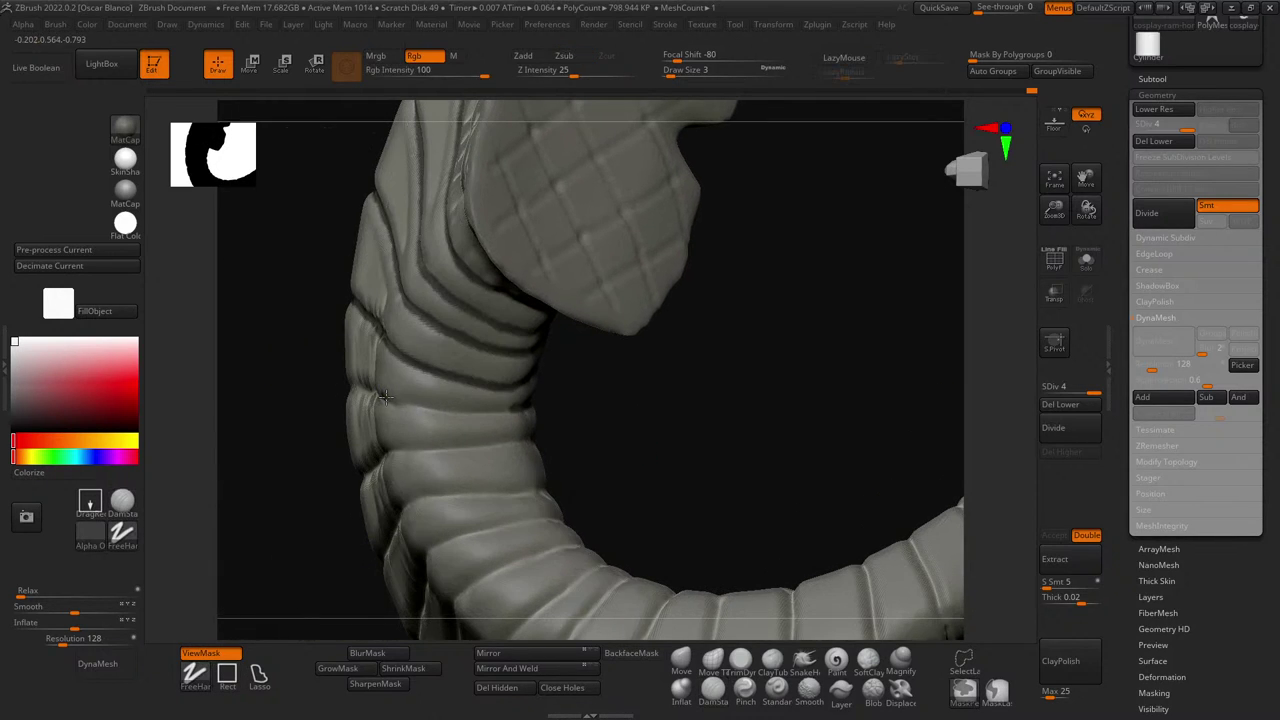
ctrl+drag(496, 411, 519, 408)
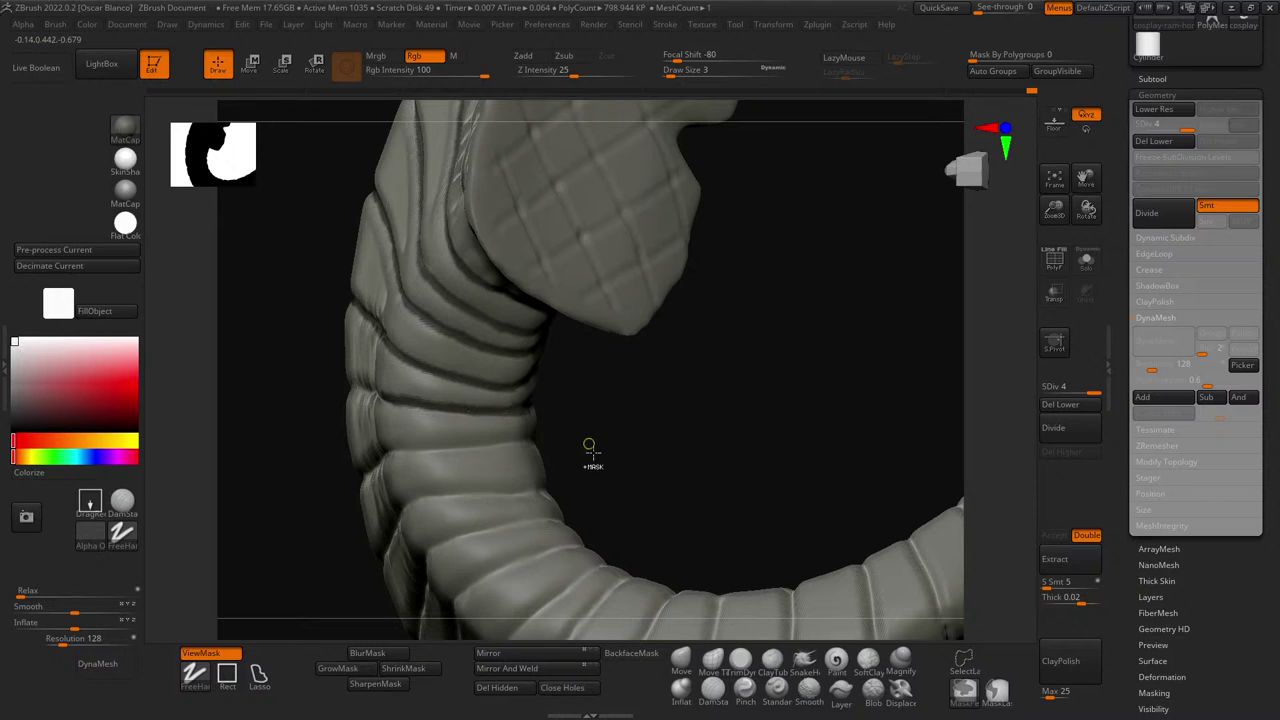
- Mask the fifth crease across the outer face and around the horn's back to close the loop
alt+drag(609, 429, 726, 420)
mouse_move(344, 452)
mouse_down()
mouse_move(480, 440)
mouse_move(386, 465)
mouse_up()
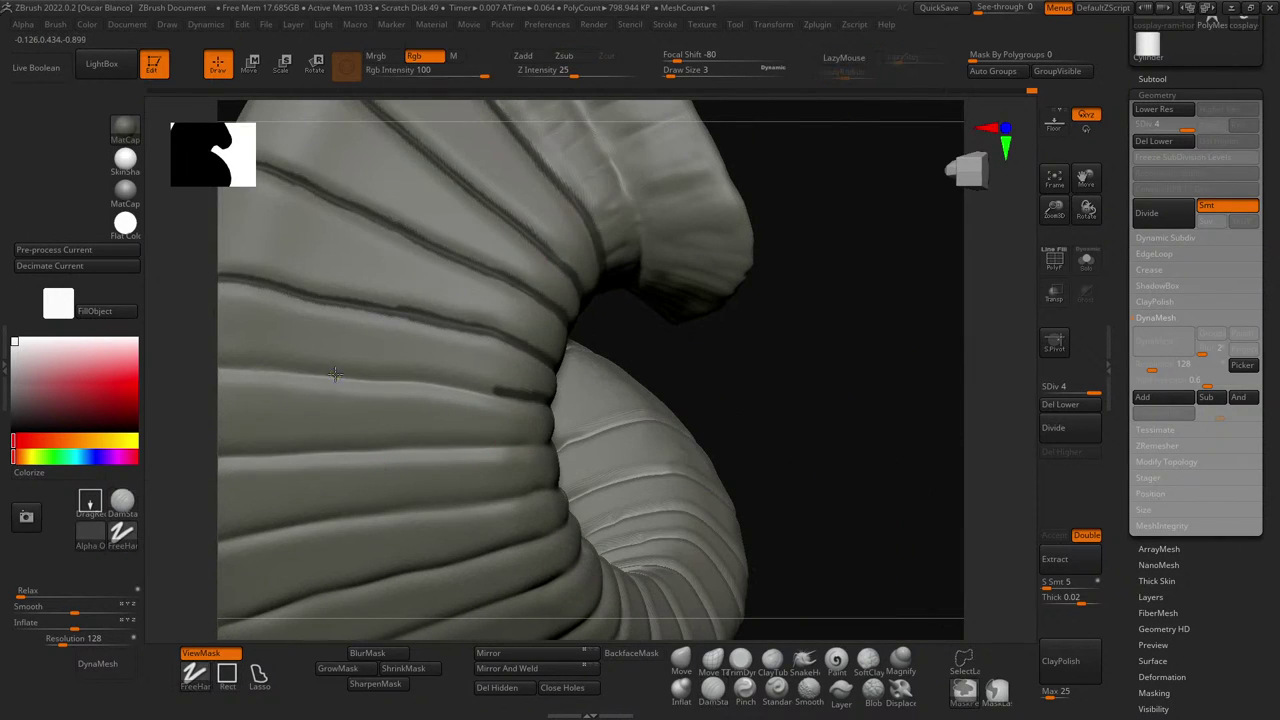
ctrl+drag(334, 374, 432, 381)
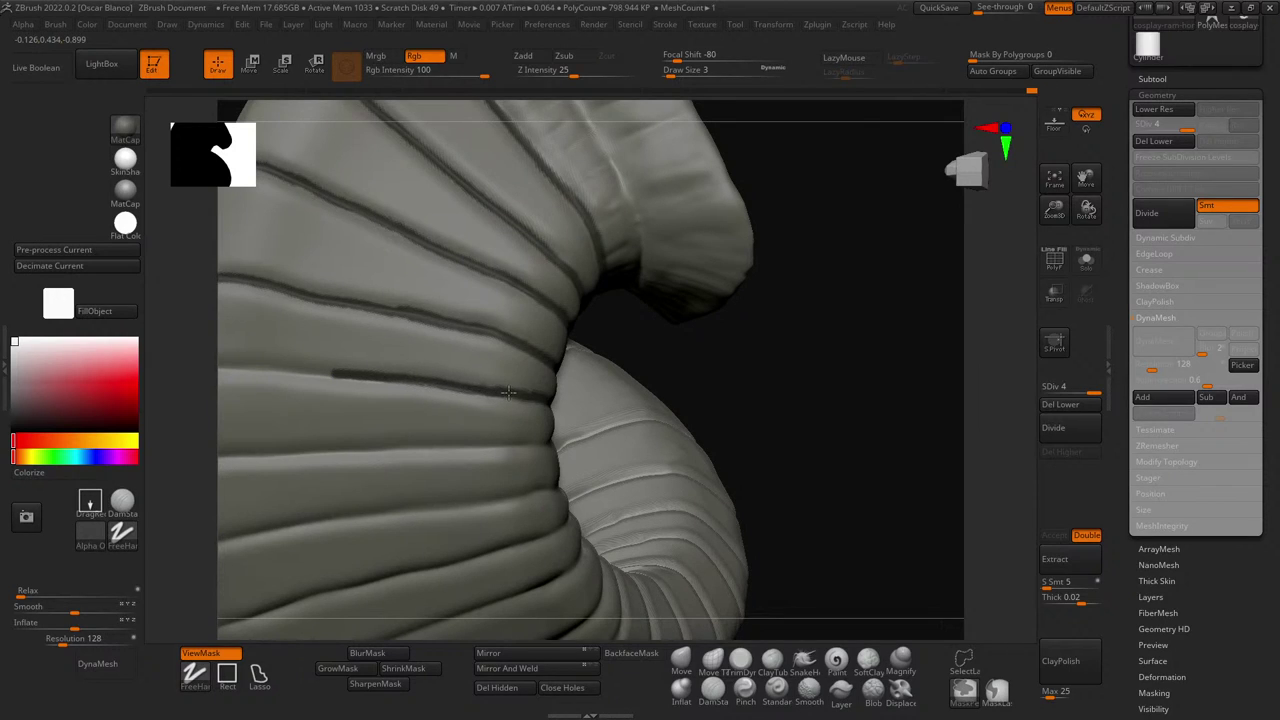
mouse_move(720, 403)
mouse_down()
mouse_move(820, 366)
mouse_move(508, 401)
mouse_up()
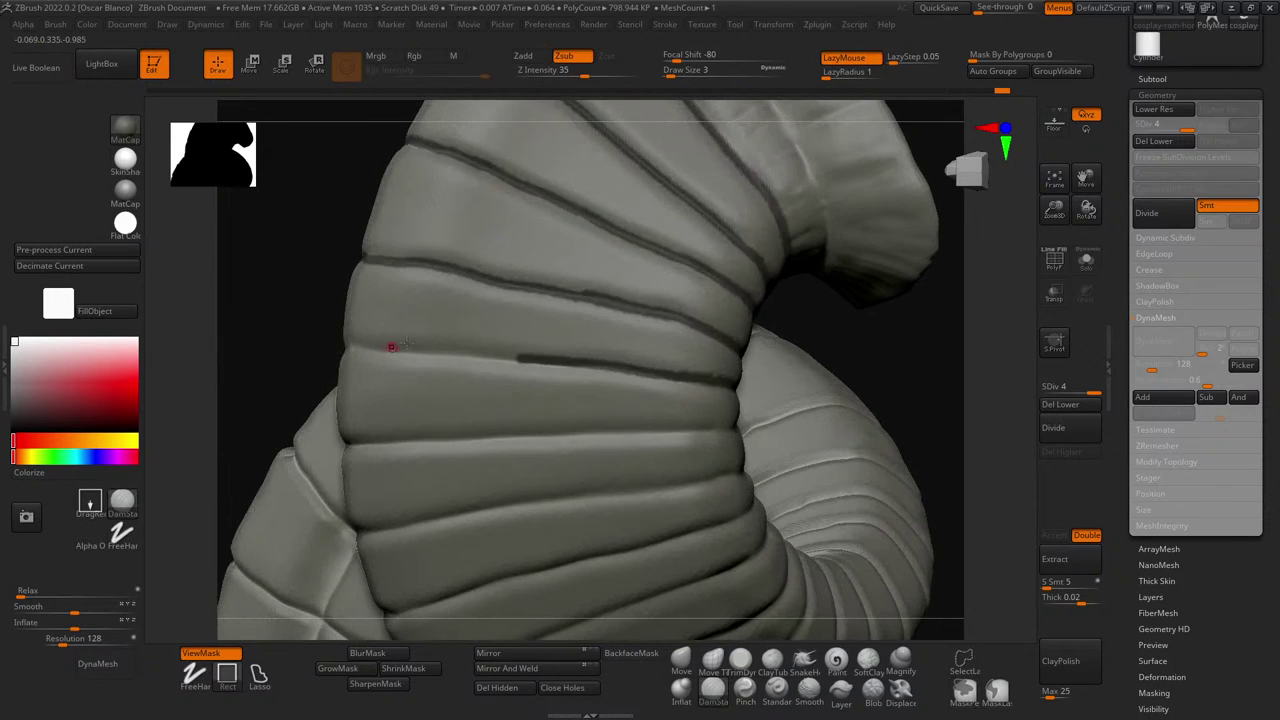
key(ctrl)
ctrl+drag(392, 348, 552, 368)
drag(285, 303, 800, 315)
alt+drag(611, 369, 697, 369)
ctrl+drag(318, 346, 478, 343)
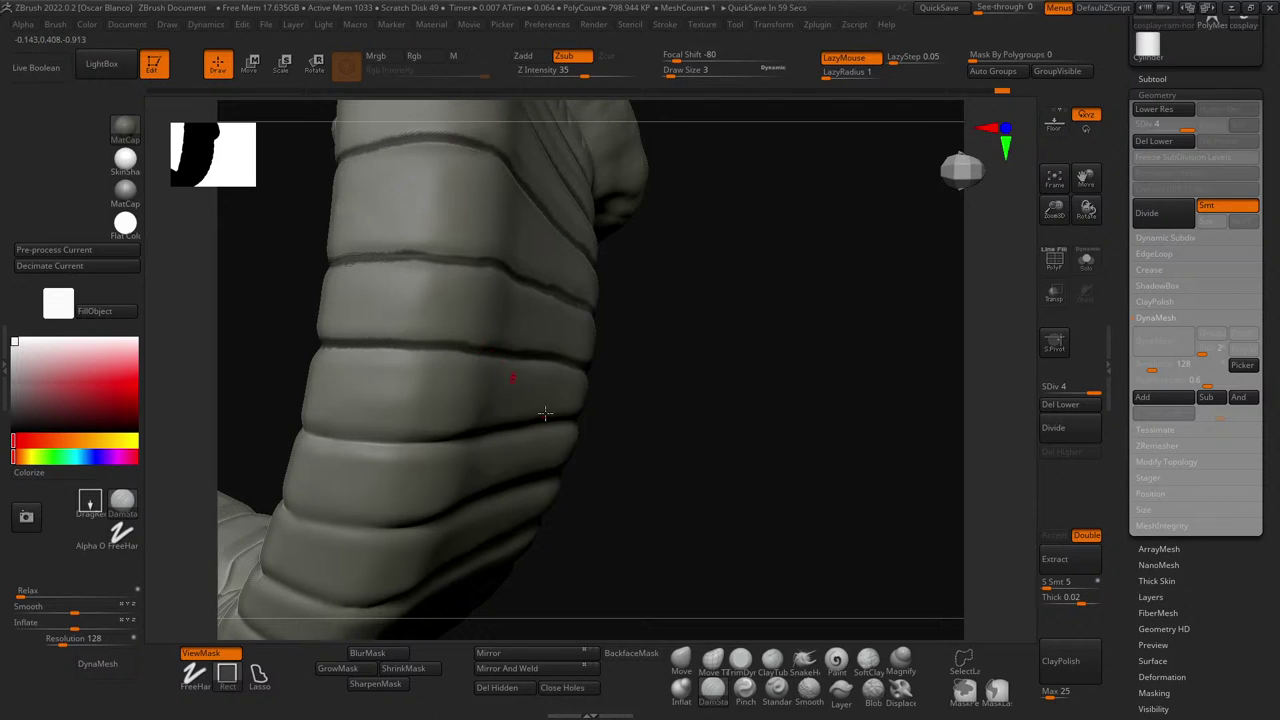
- Mask the sixth crease below the collar across the horn's back and over the outer face, redrawing the last stroke
drag(690, 445, 774, 379)
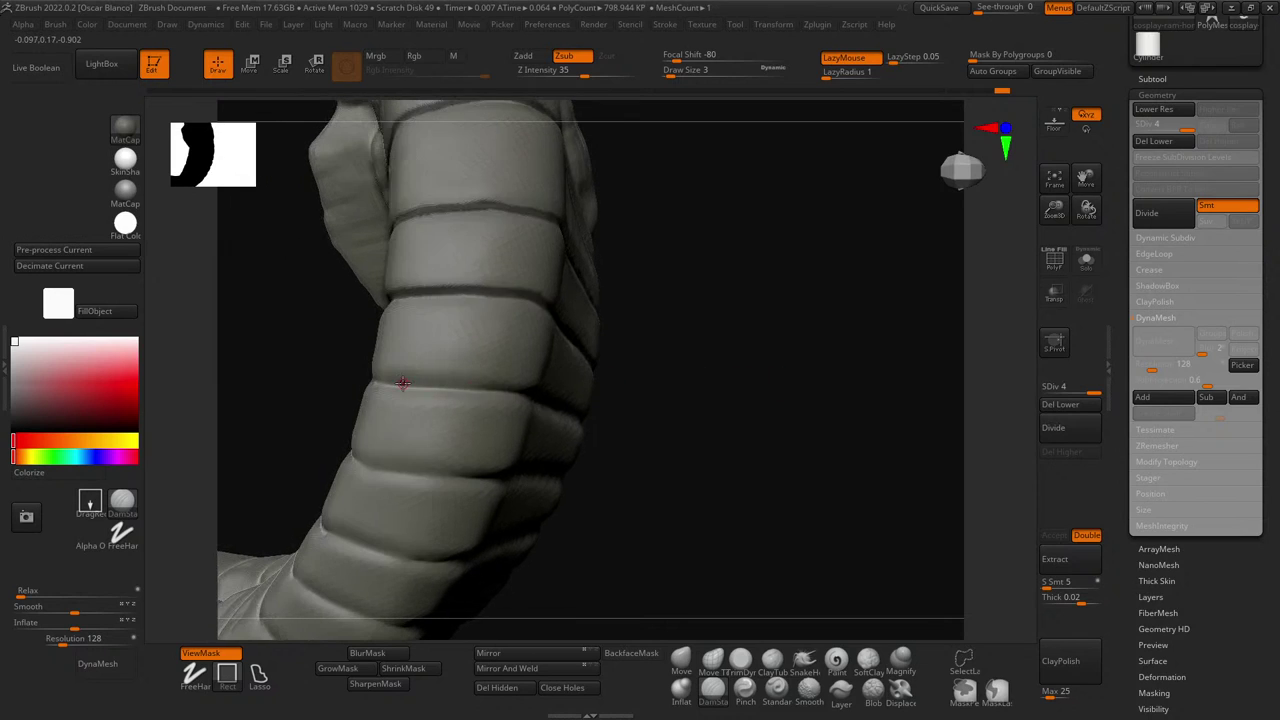
key(ctrl)
ctrl+drag(392, 386, 532, 397)
drag(686, 423, 540, 408)
key(ctrl)
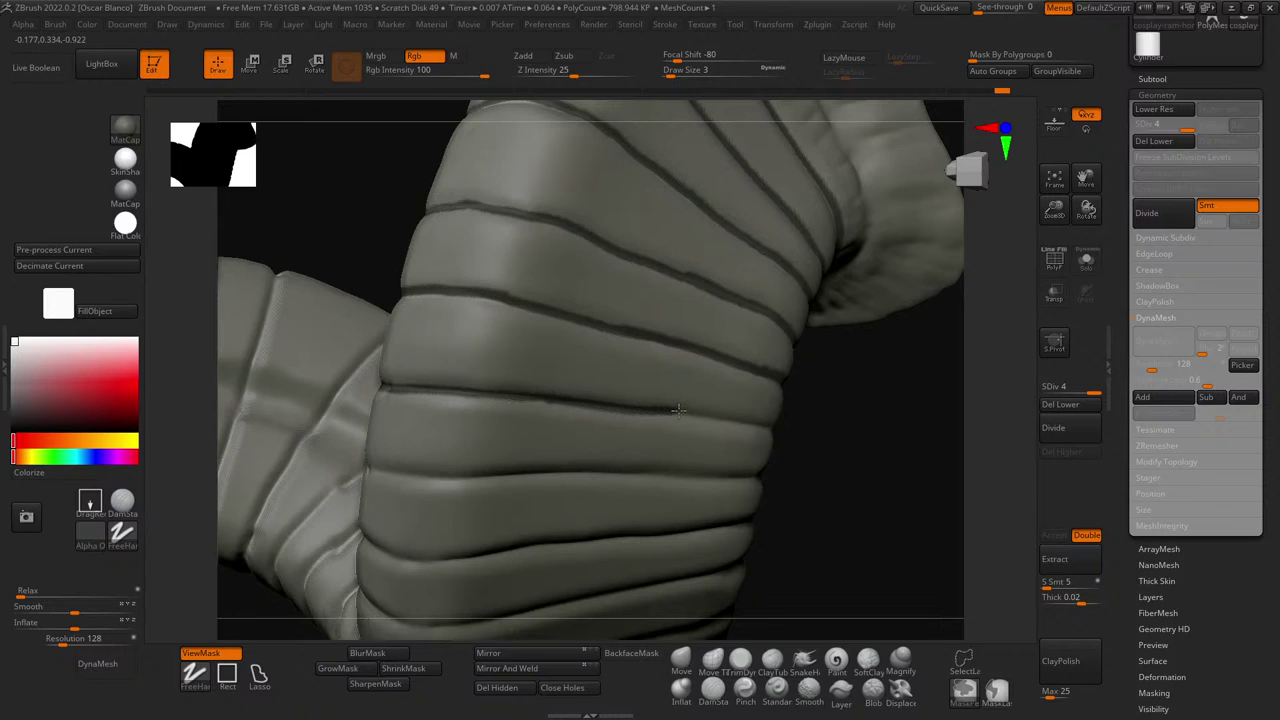
ctrl+drag(678, 410, 744, 419)
key(ctrl+z)
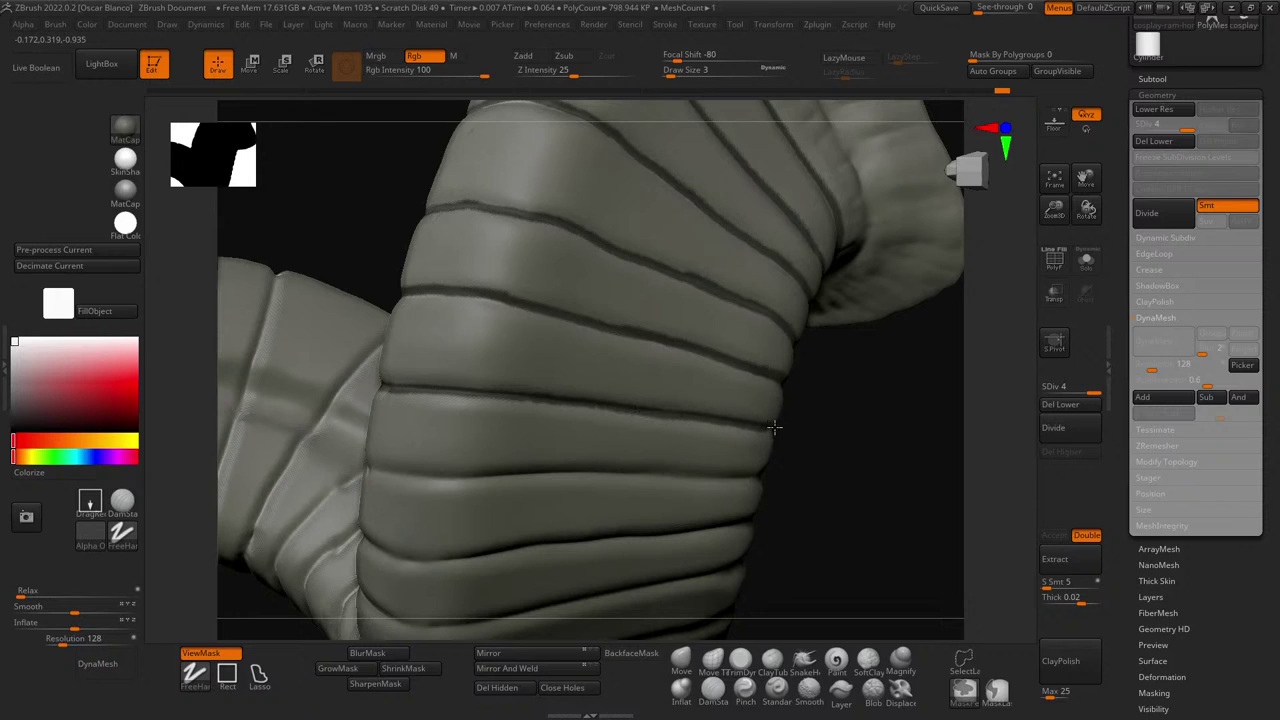
- Continue the sixth crease's mask to the curl's inner edge and around its narrow inner side
drag(866, 443, 718, 413)
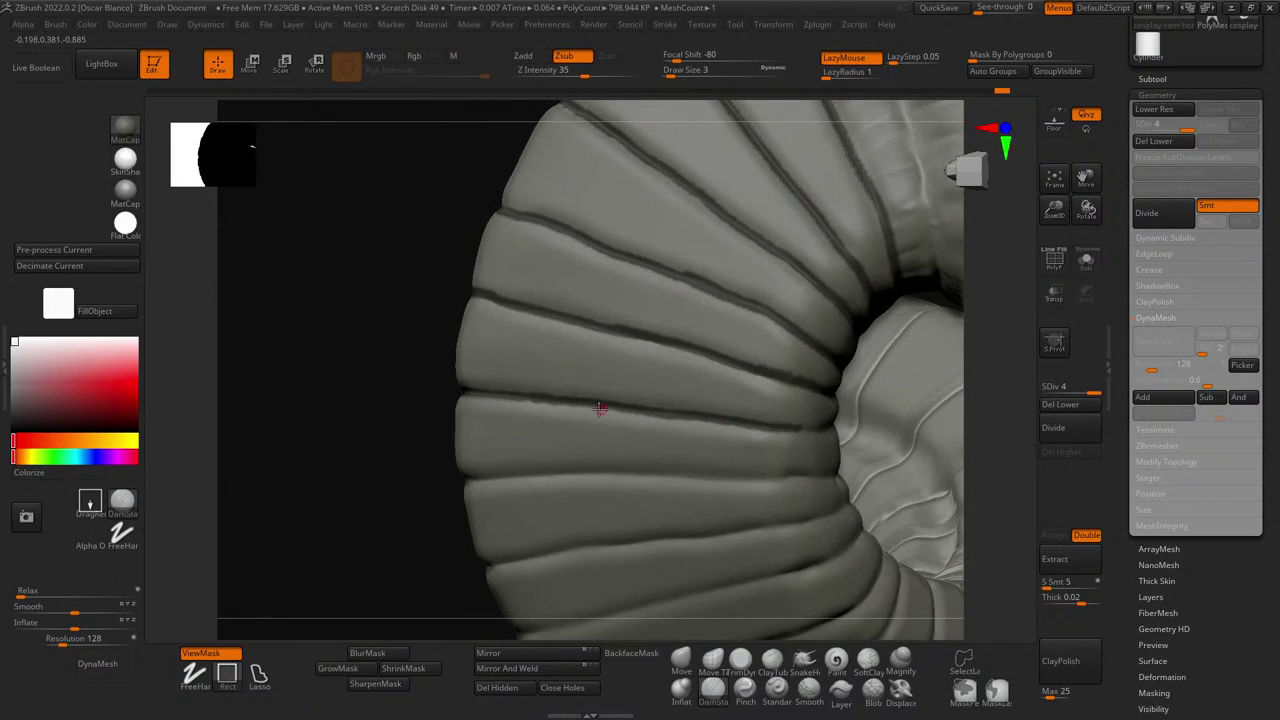
key(ctrl)
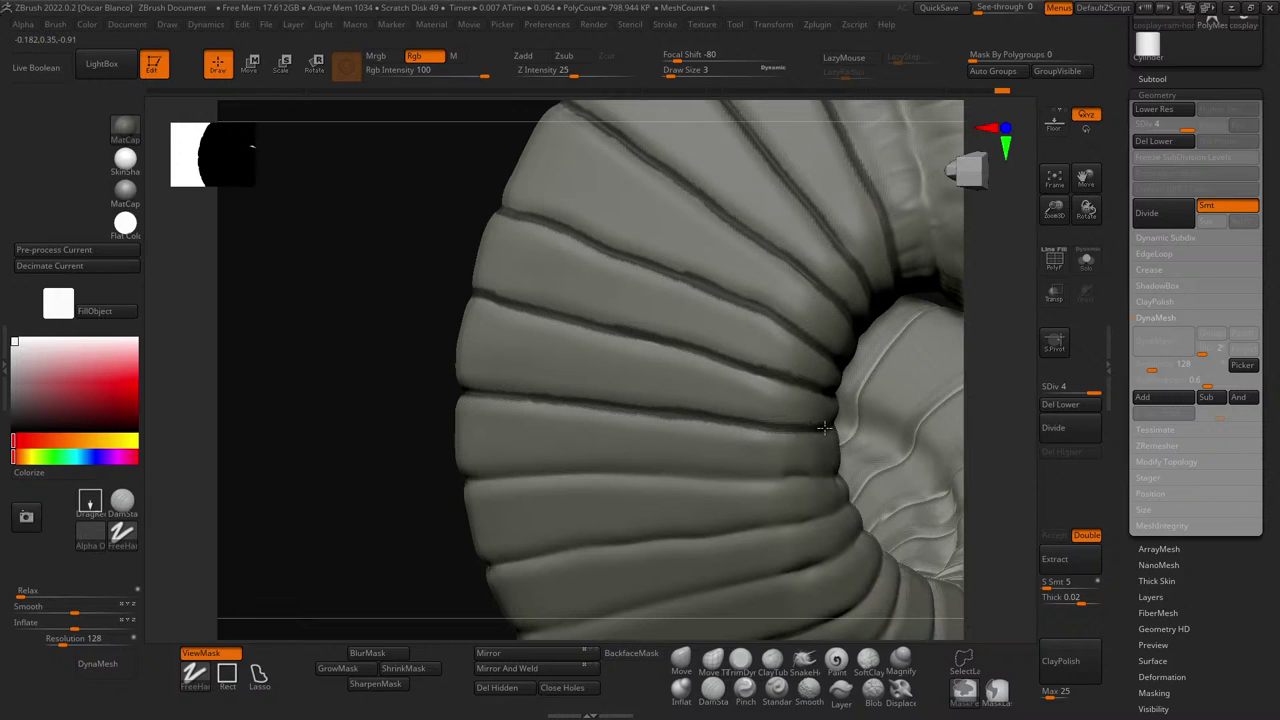
drag(392, 311, 336, 304)
key(ctrl)
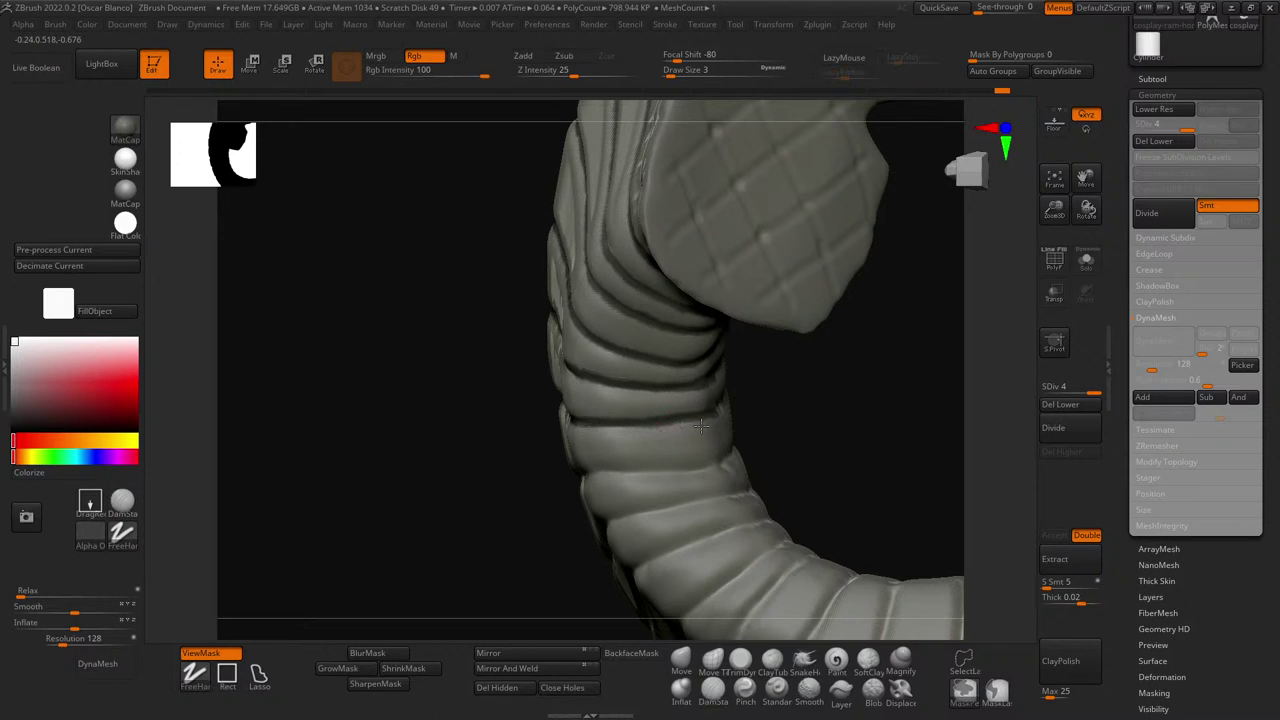
- Mask the sixth crease across the inner face from the far side past the central ridge, redoing the last stroke
shift+drag(820, 417, 752, 428)
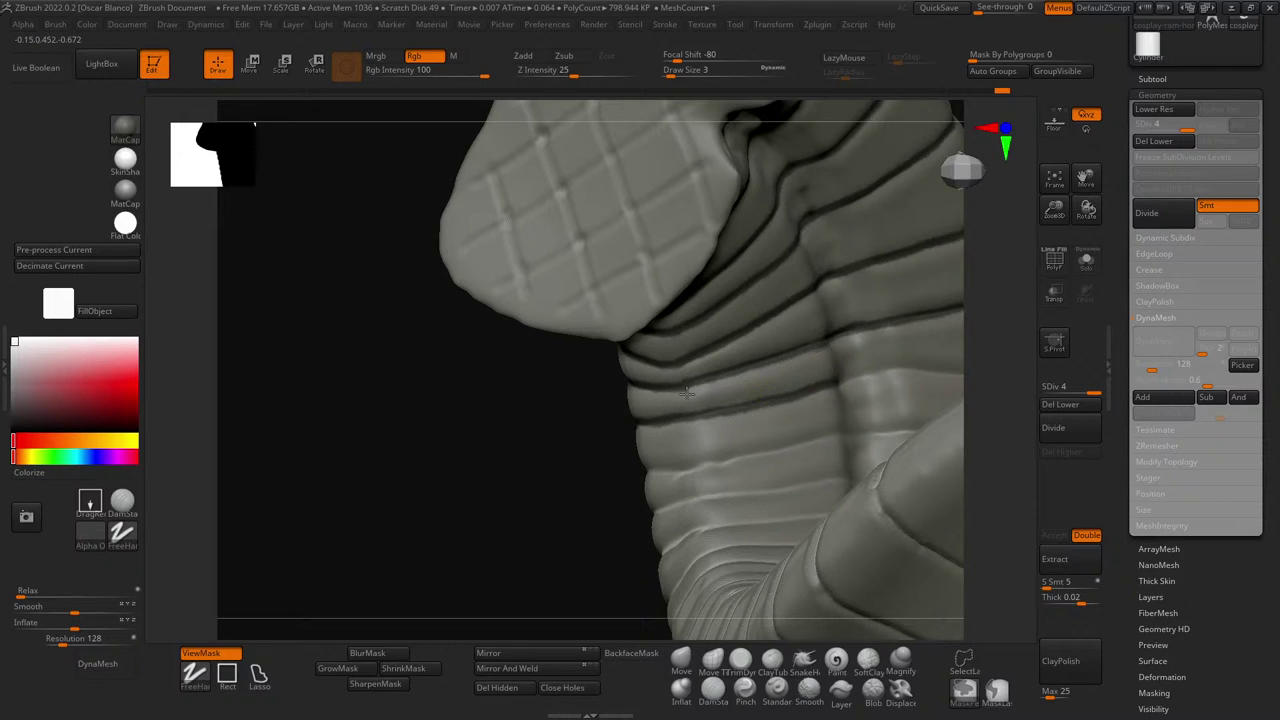
key(ctrl+shift)
mouse_move(518, 441)
mouse_down()
mouse_move(329, 471)
mouse_move(611, 437)
mouse_up()
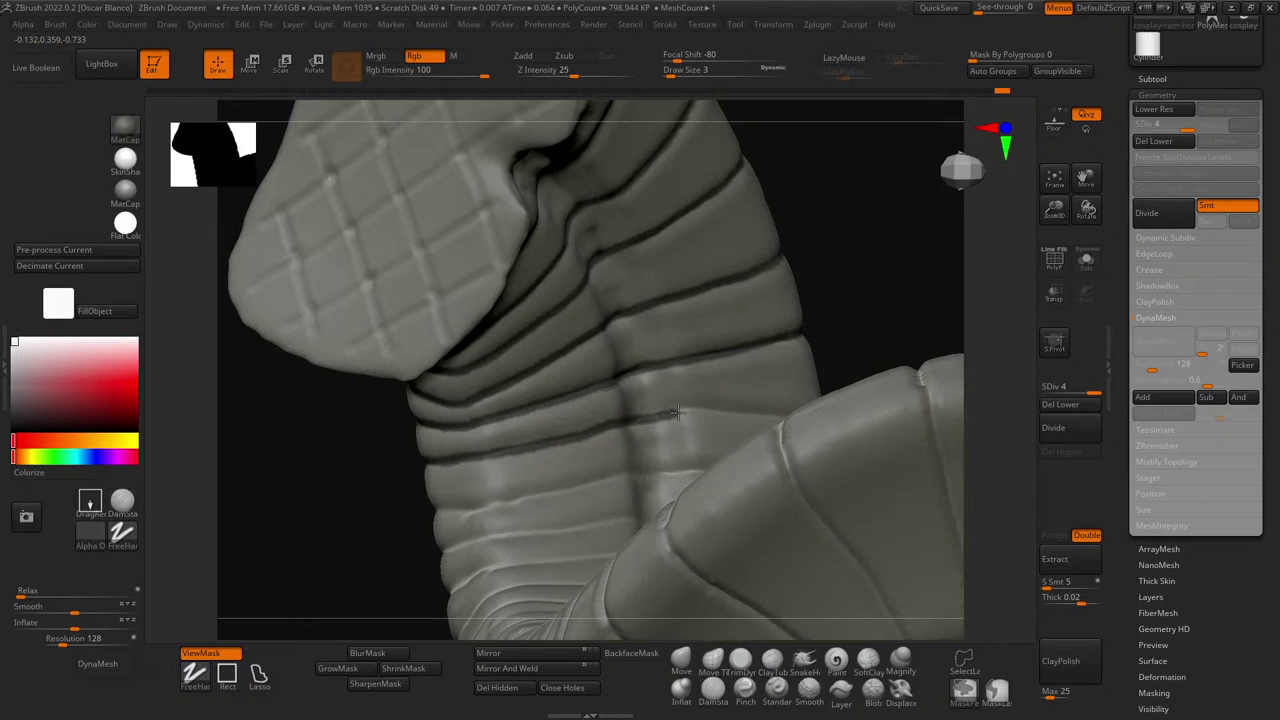
mouse_move(678, 413)
ctrl+mouse_down()
mouse_move(694, 410)
mouse_move(648, 418)
mouse_move(713, 408)
ctrl+mouse_up()
key(ctrl+z)
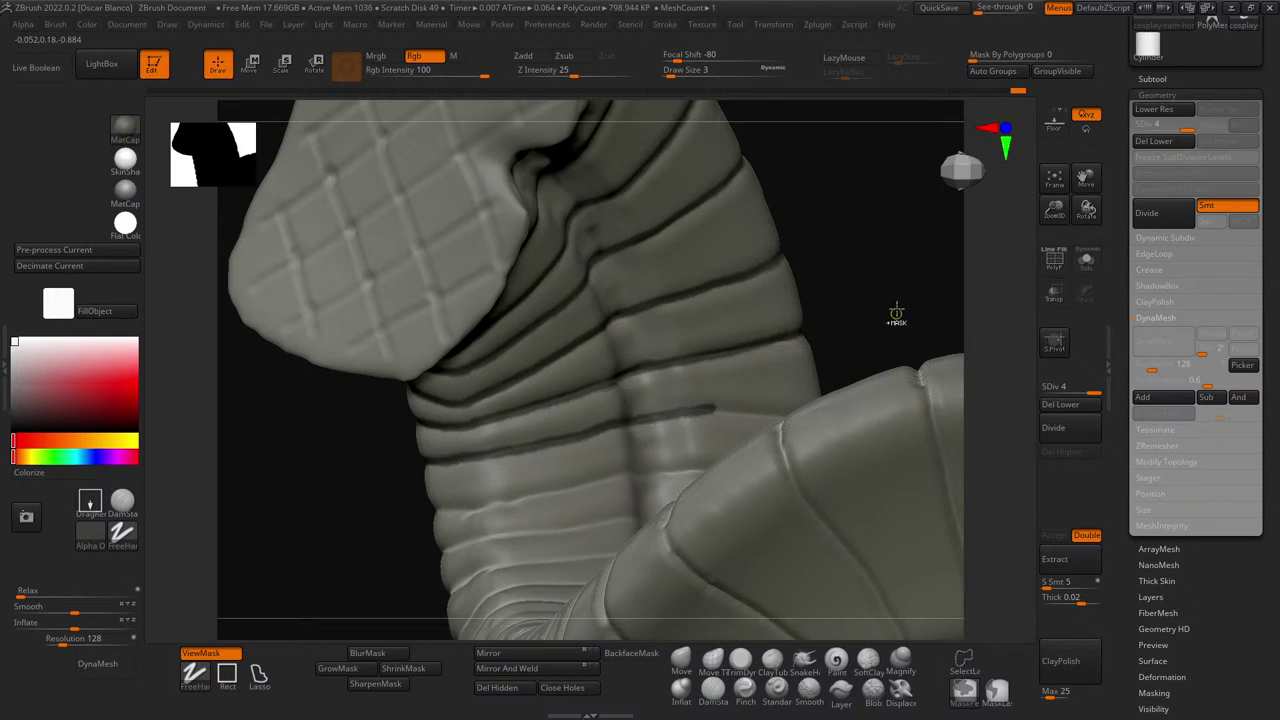
- Undo the stroke beyond the ridge and redraw the sixth crease's mask up to the inner face's outer edge
mouse_move(896, 313)
mouse_down()
mouse_move(869, 314)
mouse_move(763, 389)
mouse_up()
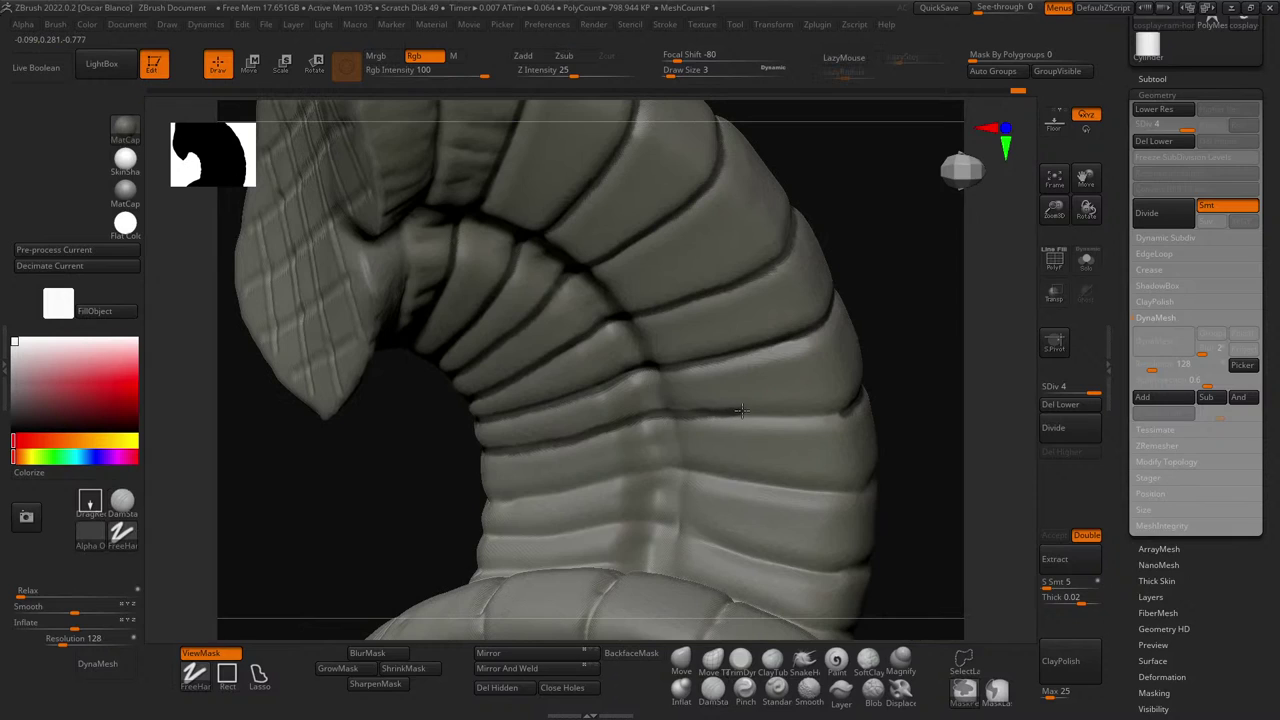
key(ctrl+z)
ctrl+drag(697, 419, 721, 415)
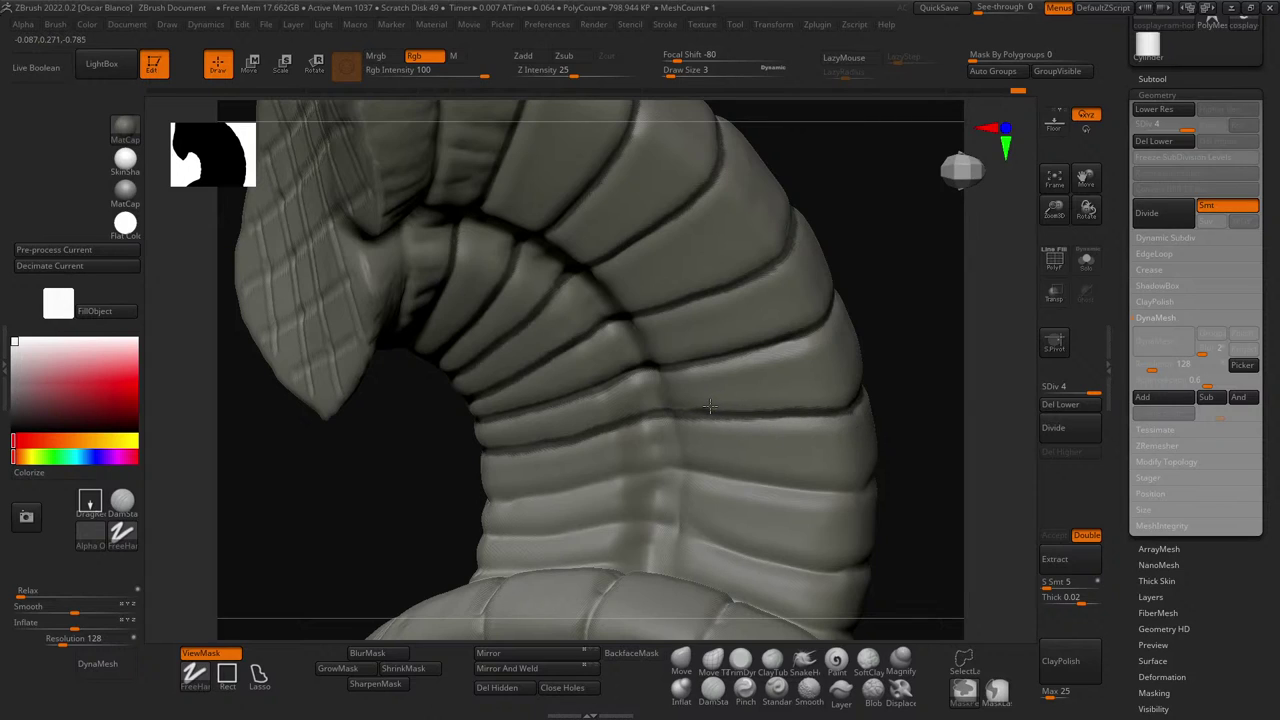
key(ctrl+shift)
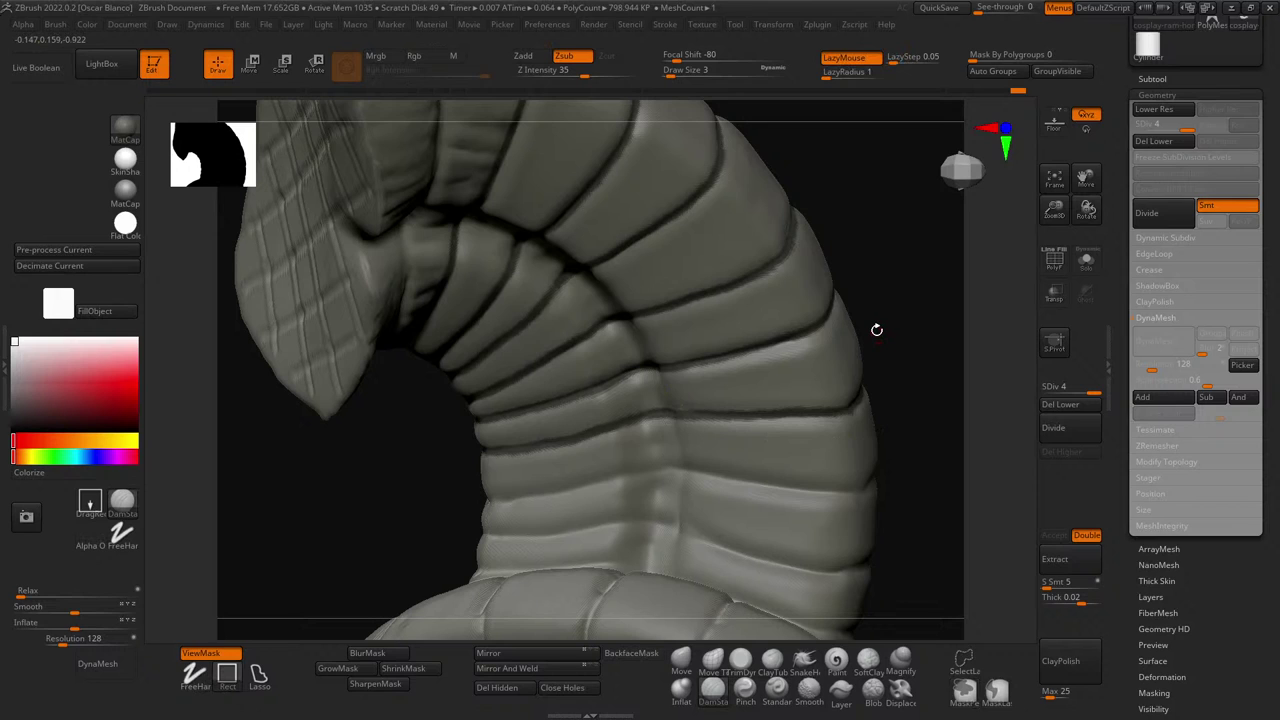
- Mask the seventh crease across the inner face from the central ridge and around the horn's back edge, reverting the accidental mask inversion
drag(888, 328, 871, 266)
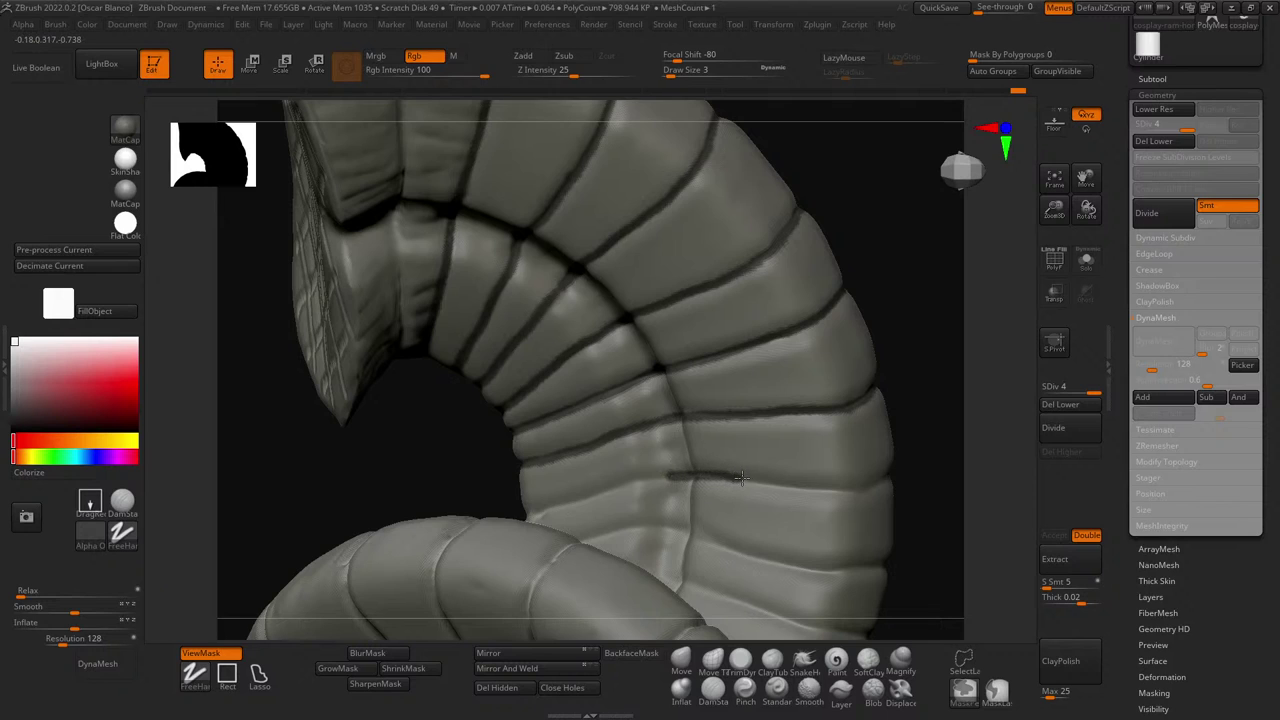
drag(741, 478, 791, 485)
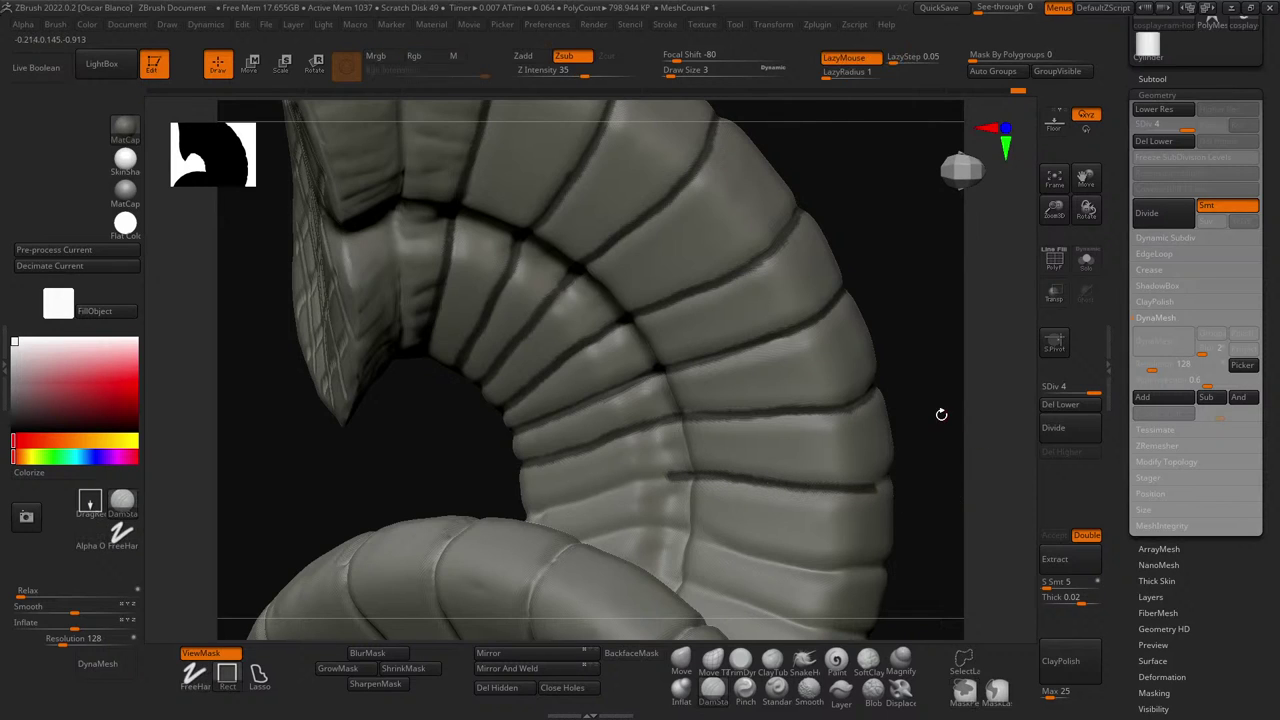
drag(943, 411, 826, 509)
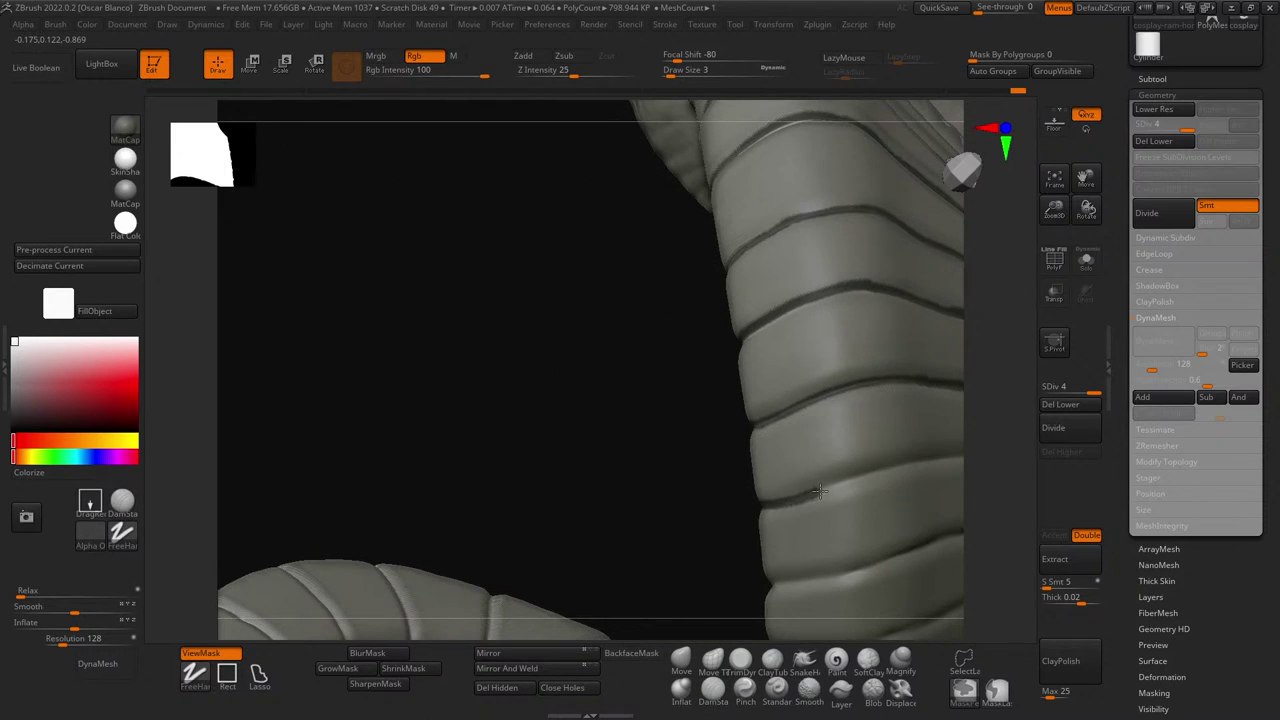
ctrl+drag(851, 479, 856, 478)
mouse_move(666, 475)
ctrl+mouse_down()
mouse_move(528, 437)
mouse_move(540, 442)
ctrl+mouse_up()
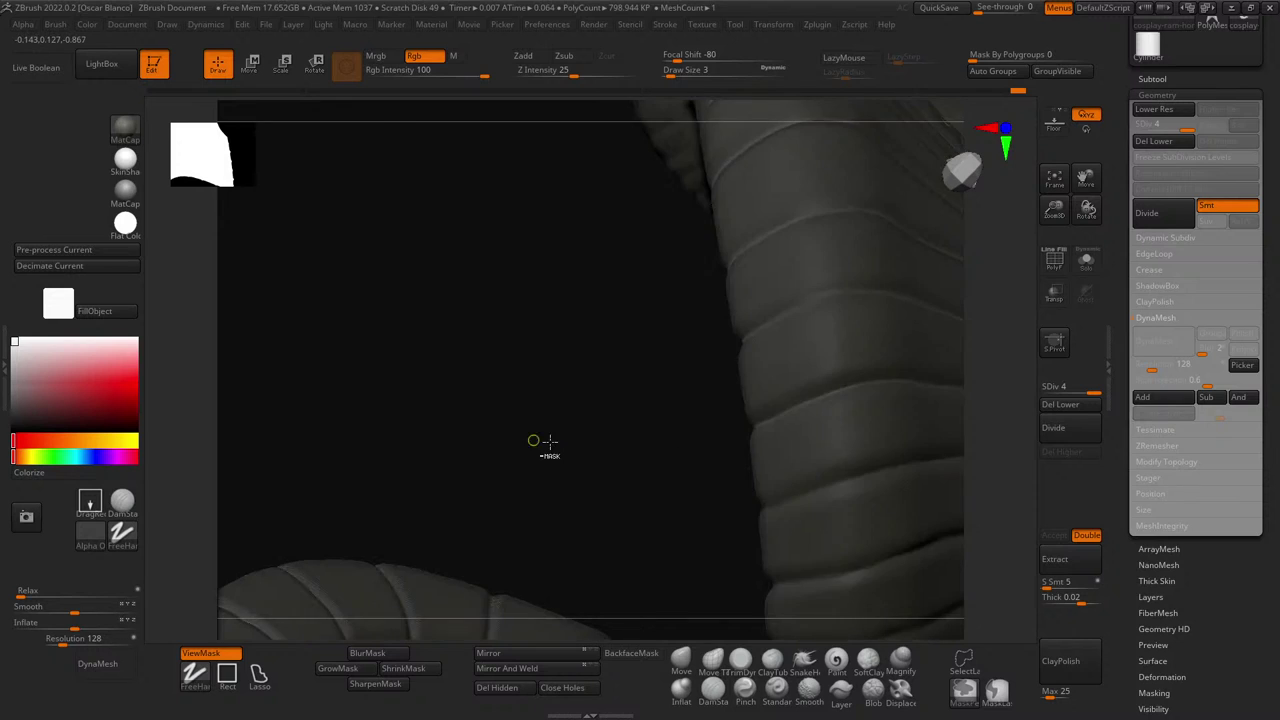
ctrl+click(597, 415)
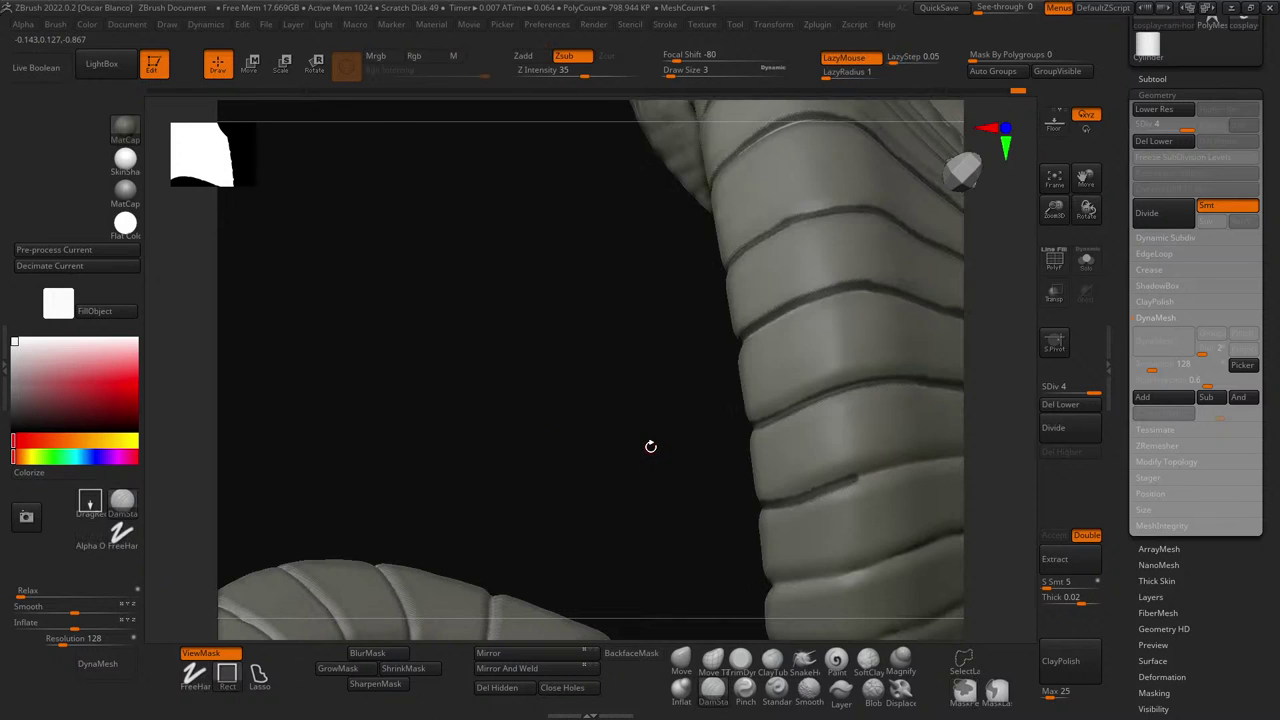
- Continue the seventh crease's mask across the outer face and around the narrow inner side to the central ridge
drag(650, 446, 420, 354)
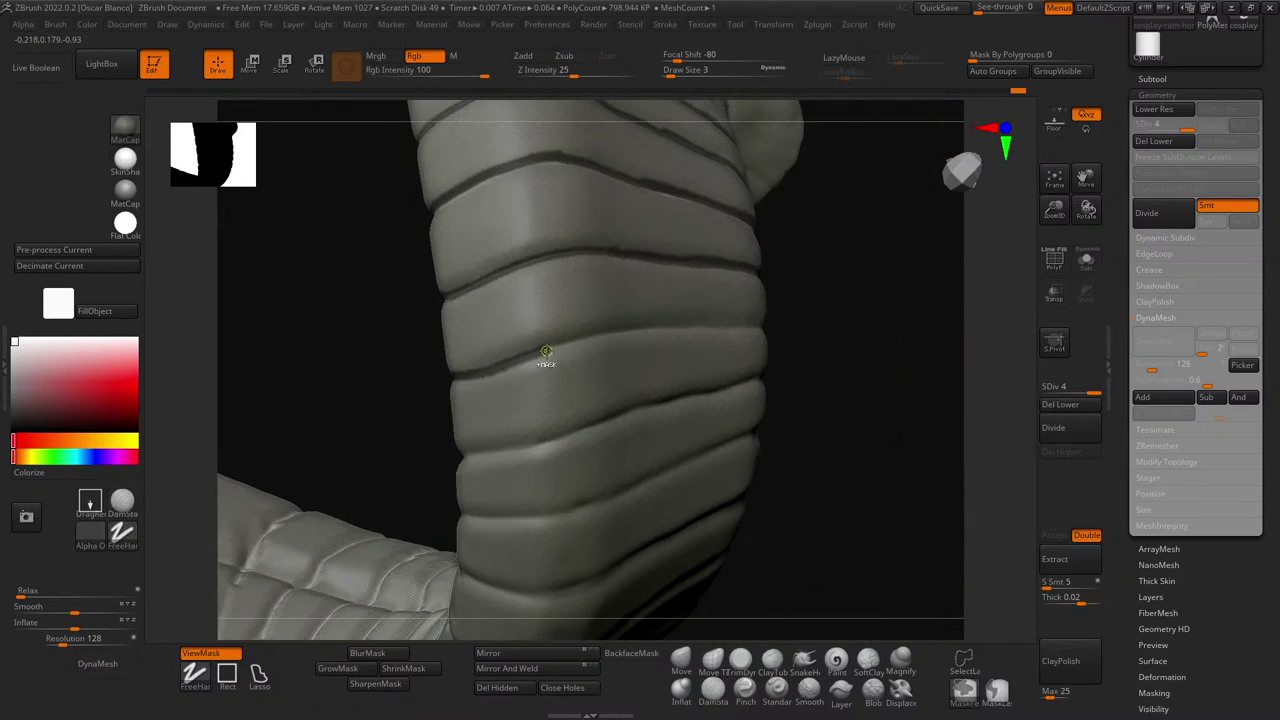
drag(638, 331, 760, 326)
key(ctrl+z)
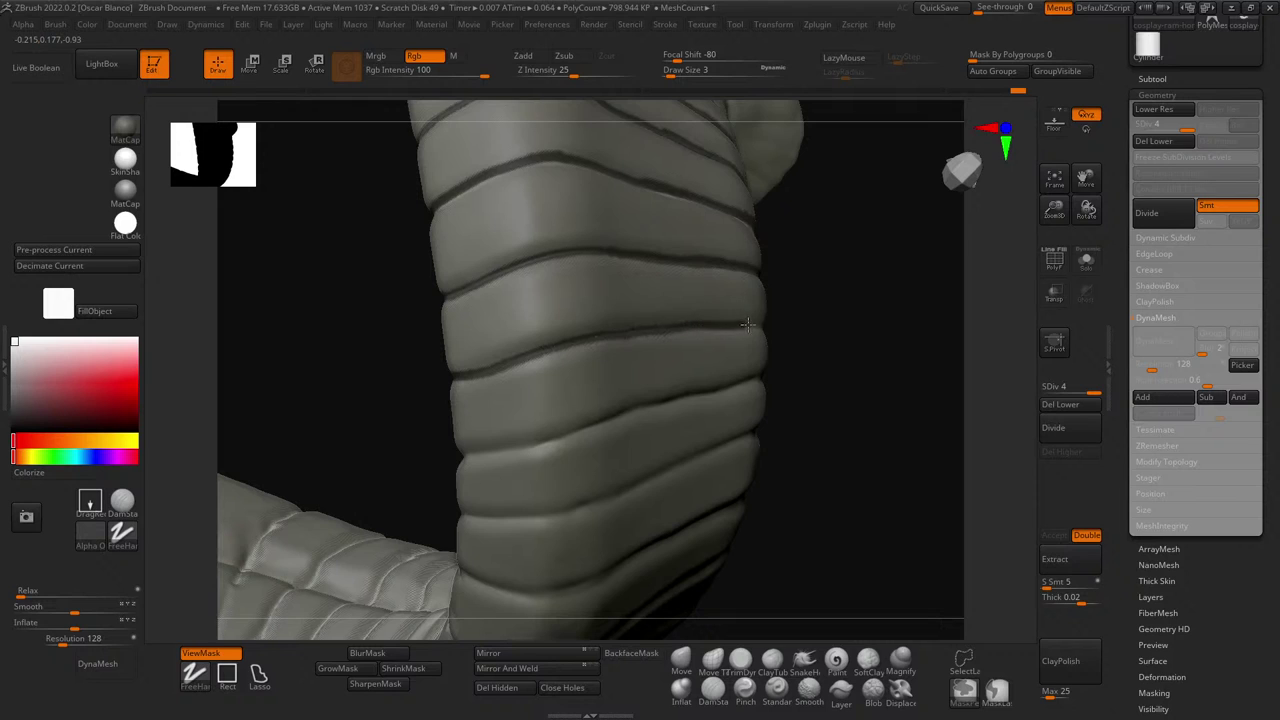
drag(834, 342, 686, 360)
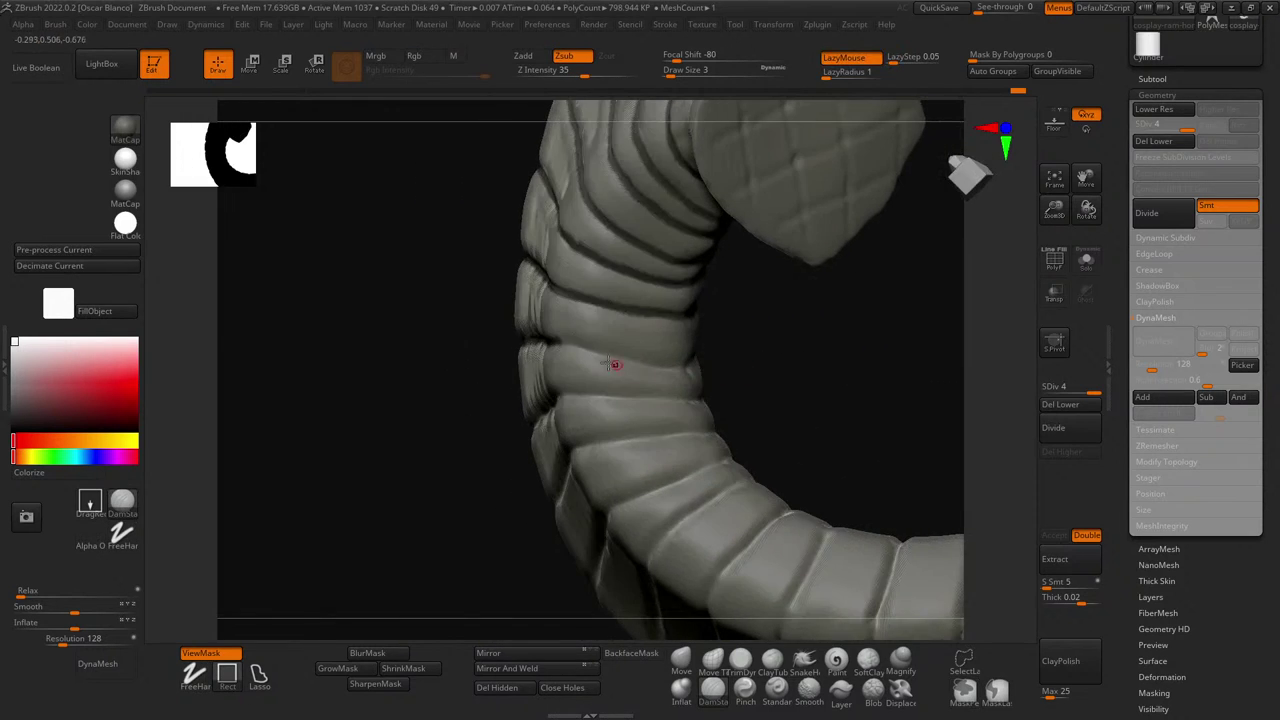
ctrl+drag(609, 353, 682, 367)
mouse_move(812, 374)
mouse_down()
mouse_move(609, 367)
mouse_move(787, 338)
mouse_up()
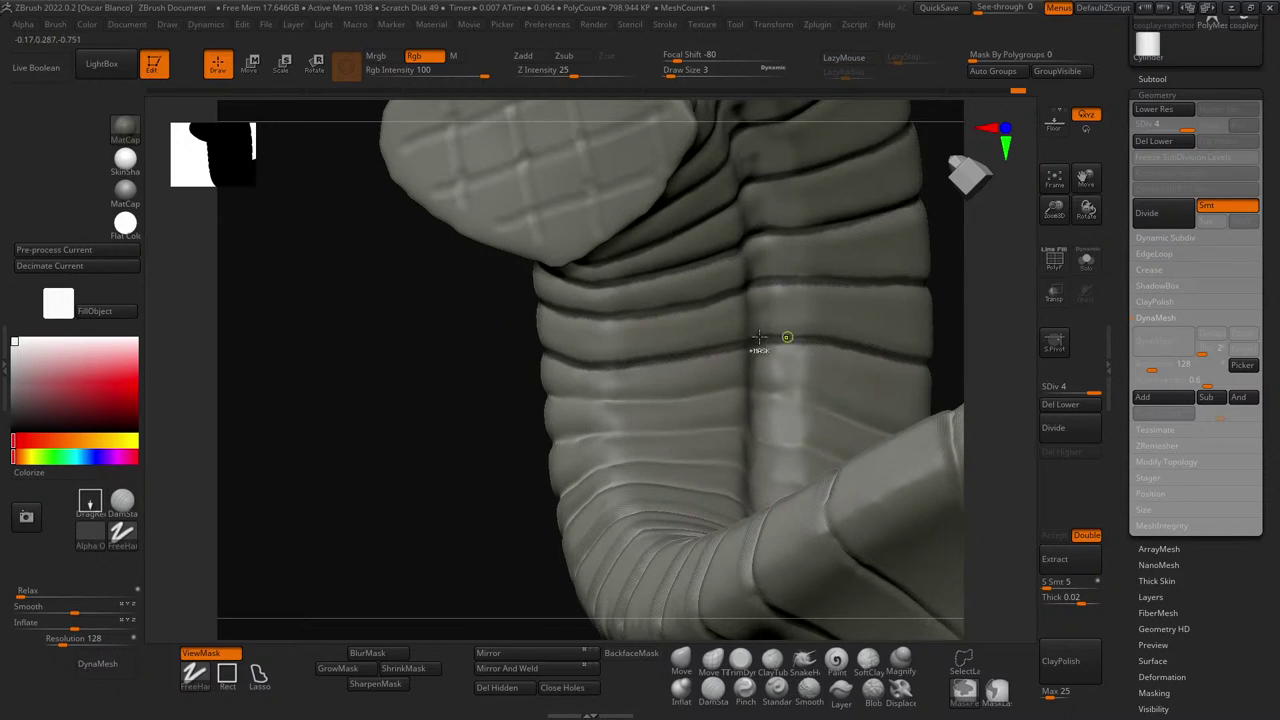
- Mask the eighth crease below the collar across the outer face to the curl's inner edge, redrawing the first stroke
drag(424, 371, 533, 373)
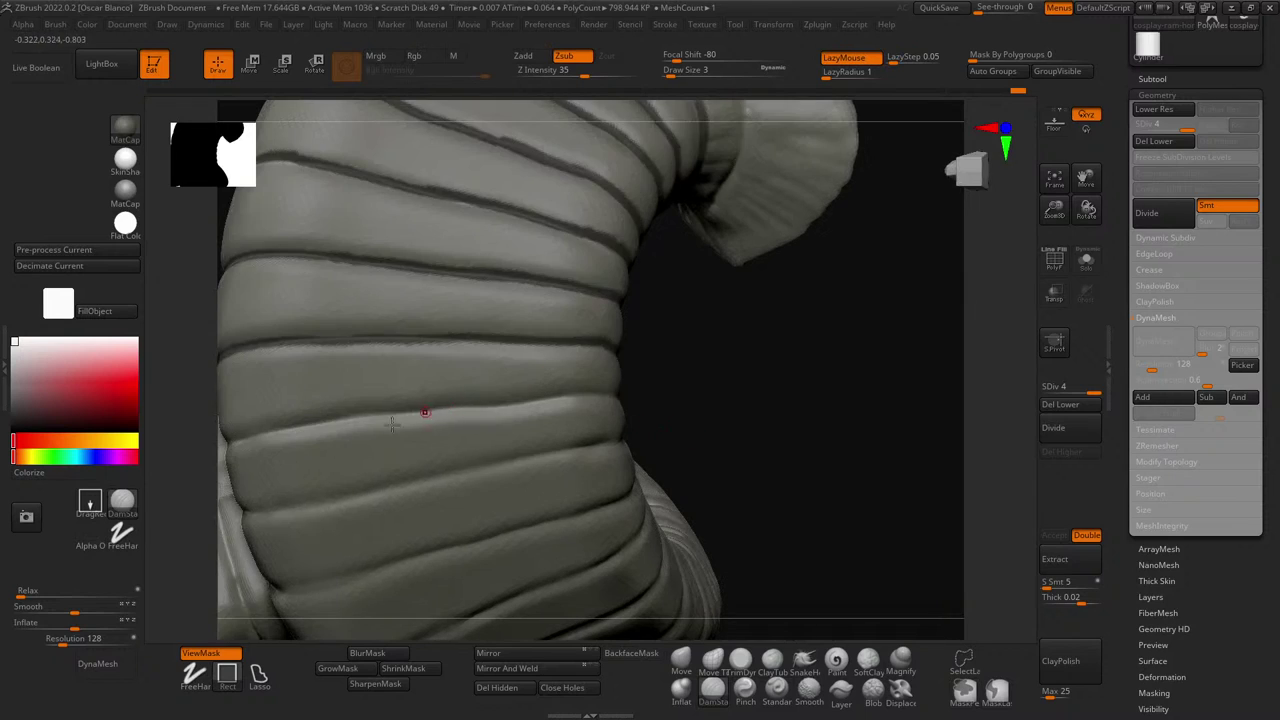
key(ctrl)
ctrl+drag(278, 431, 386, 418)
key(ctrl+z)
ctrl+drag(295, 431, 608, 391)
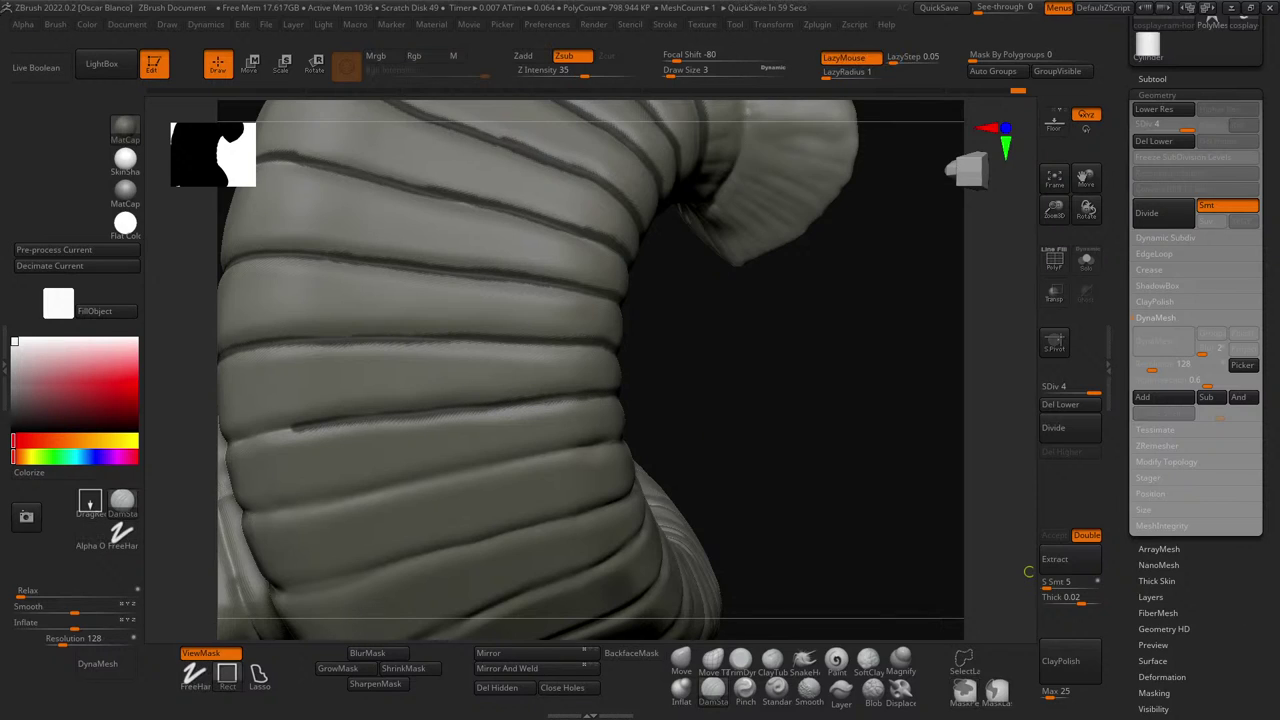
key(ctrl)
drag(680, 403, 723, 403)
- Mask the eighth crease around the horn's back and join it to the outer face's stroke
drag(283, 283, 346, 277)
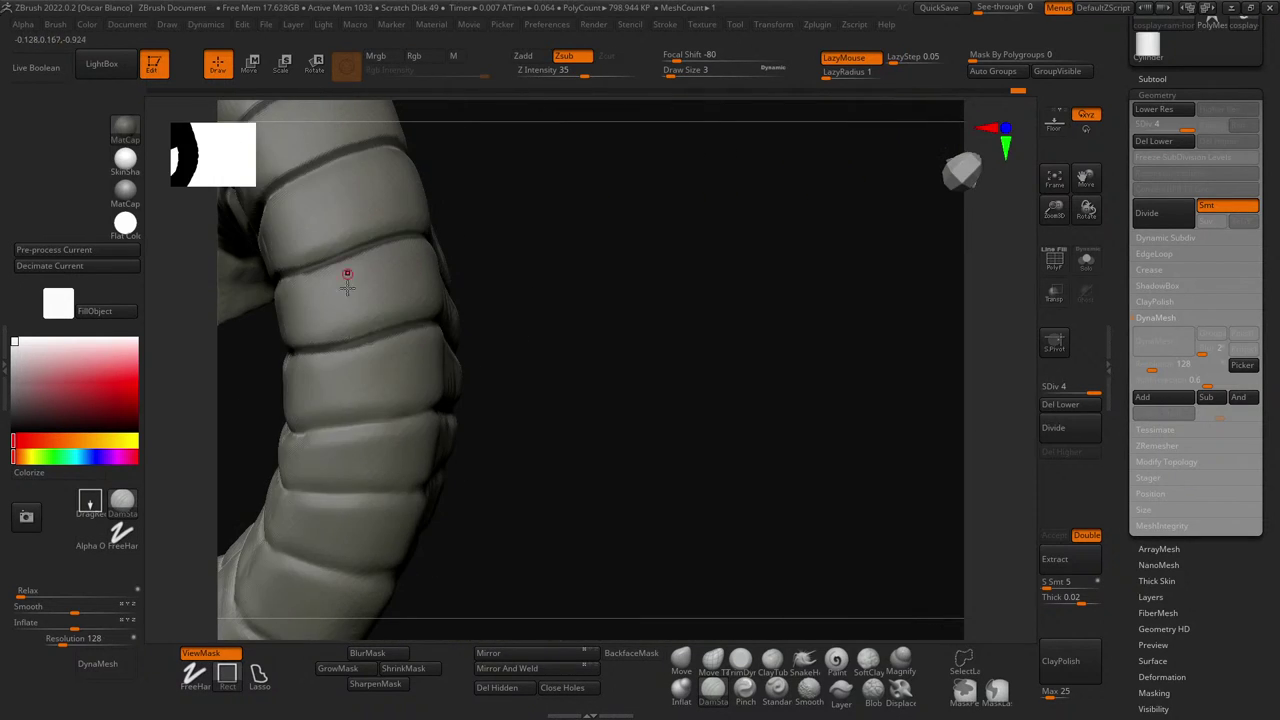
ctrl+drag(298, 434, 402, 413)
drag(756, 443, 598, 430)
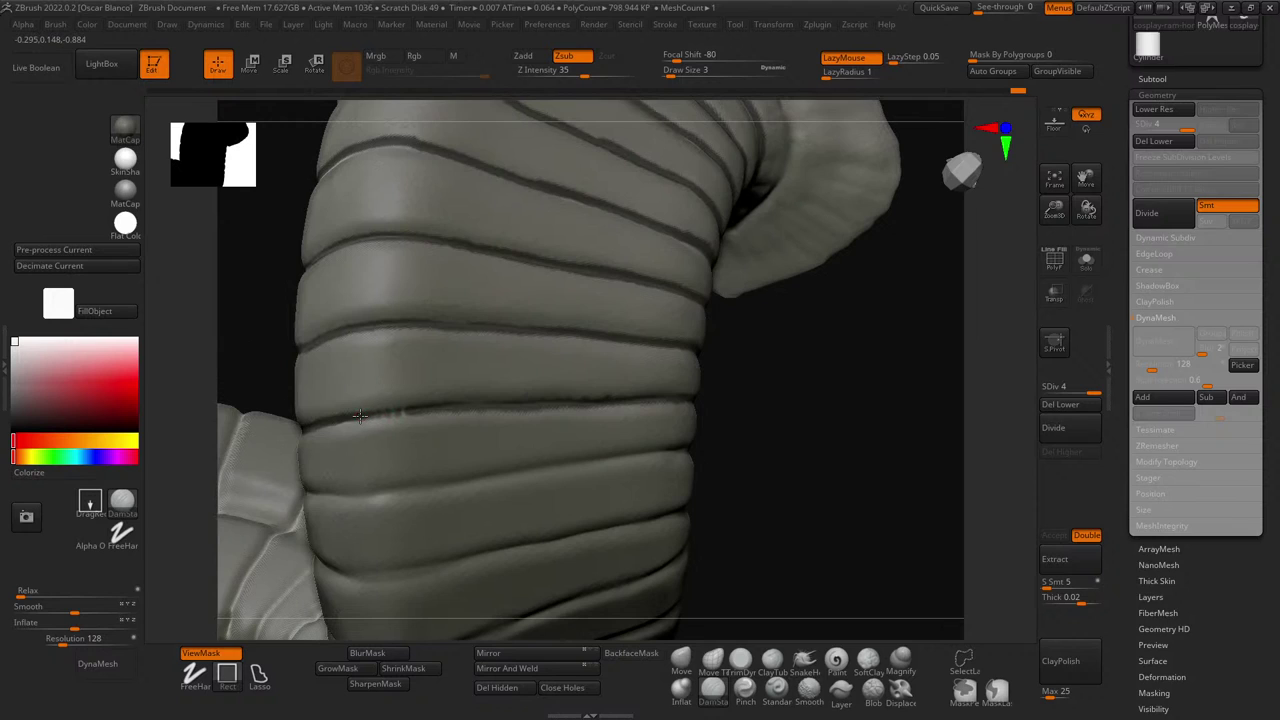
key(ctrl)
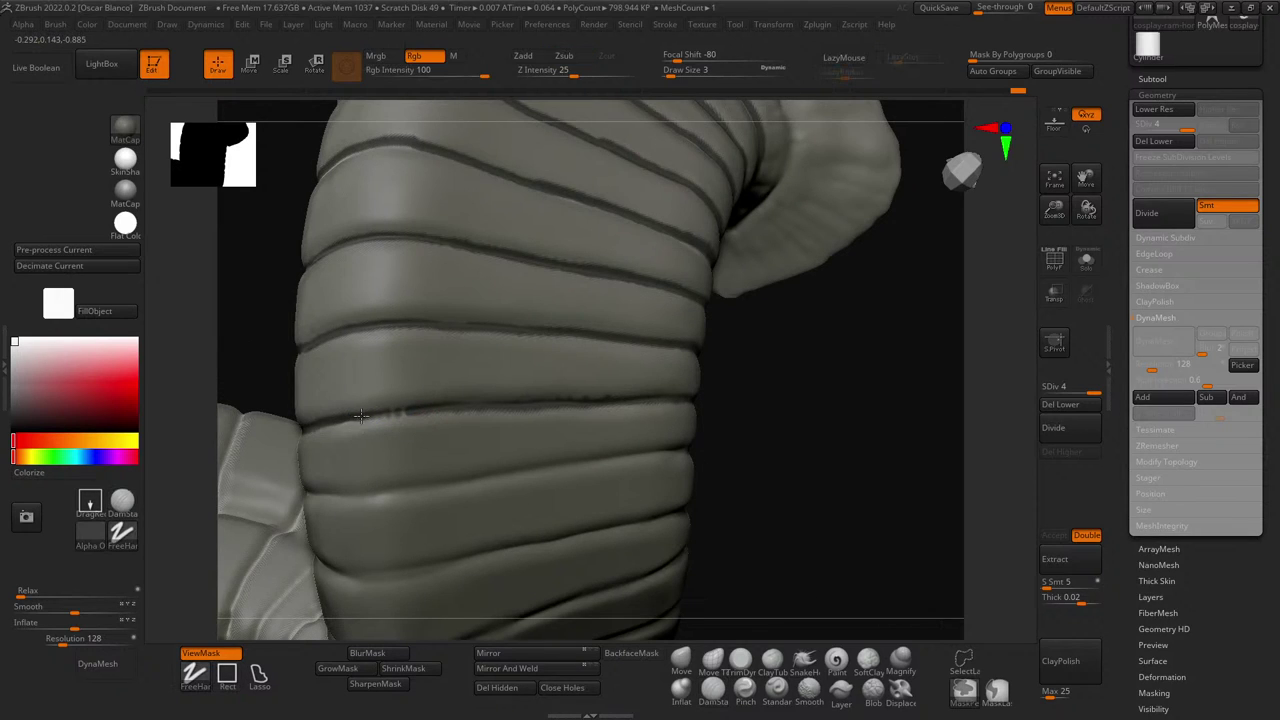
mouse_move(743, 437)
mouse_down()
mouse_move(817, 434)
mouse_move(489, 429)
mouse_move(614, 452)
mouse_up()
- Mask the eighth crease across the inner face, undo the stray stroke, and continue the mask over the narrow inner side past the ridge
key(ctrl)
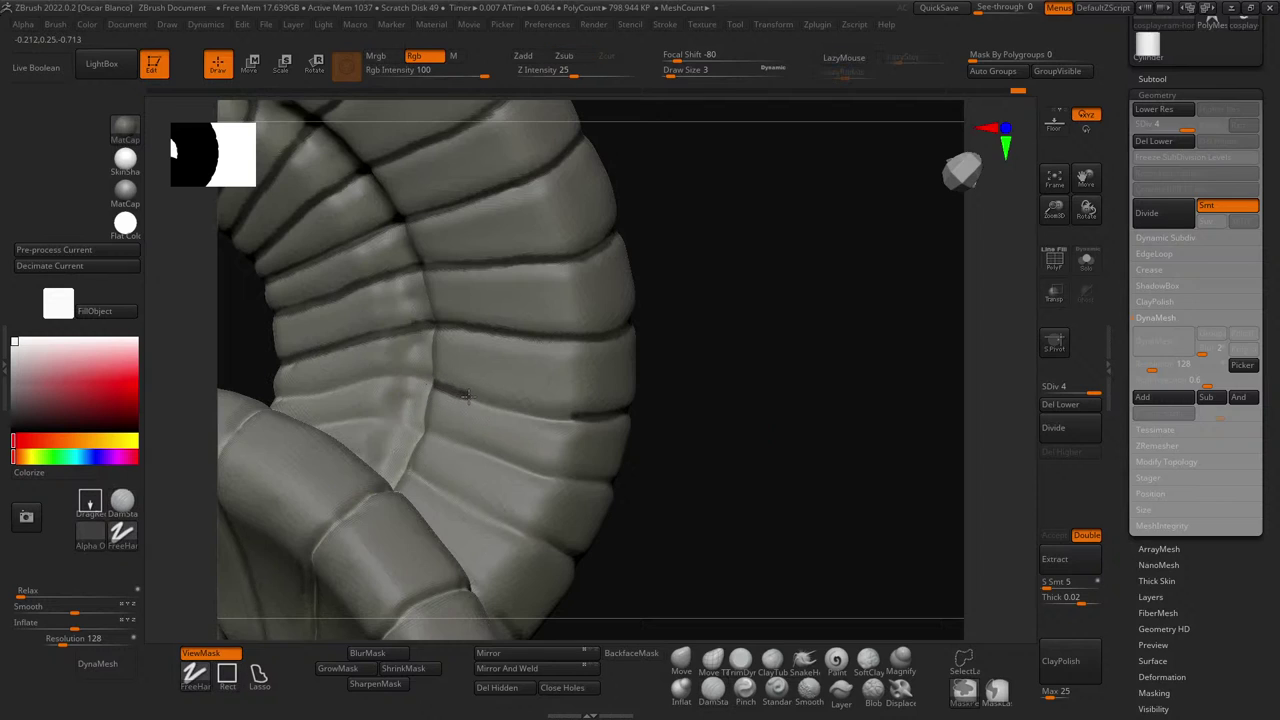
ctrl+drag(505, 410, 565, 421)
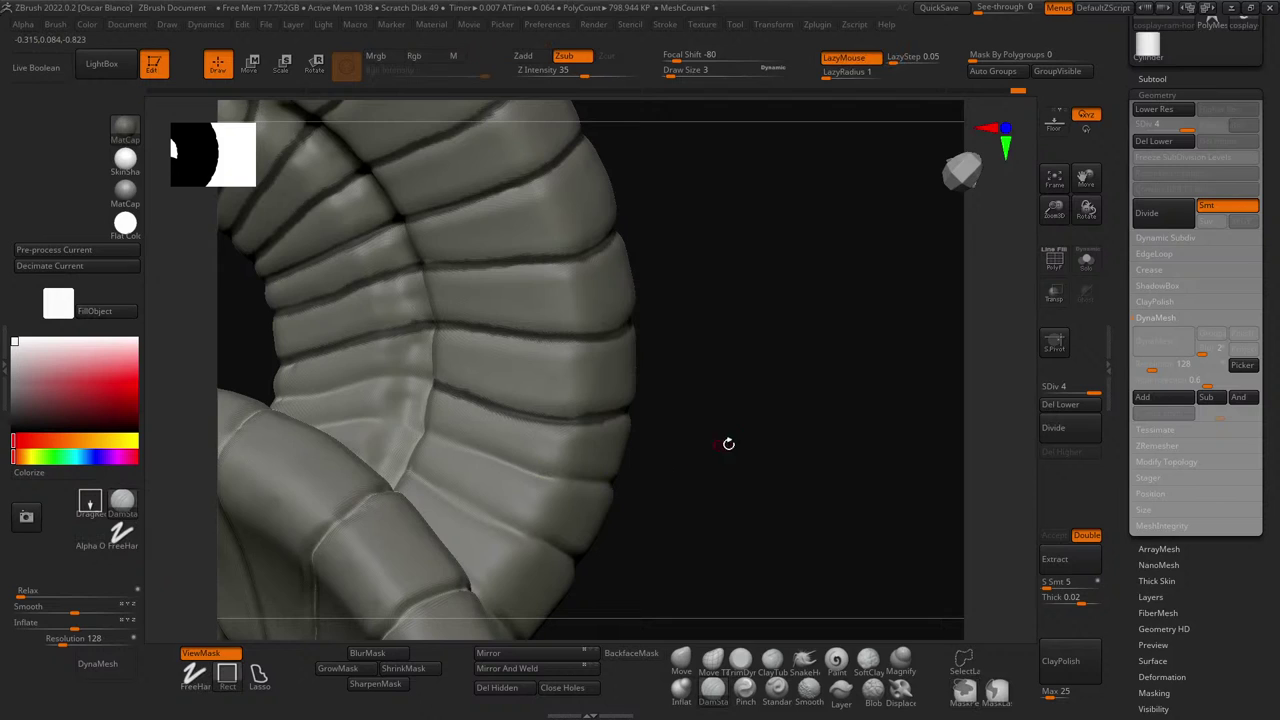
mouse_move(725, 440)
mouse_down()
mouse_move(749, 451)
mouse_move(349, 380)
mouse_move(434, 383)
mouse_up()
key(ctrl+z)
drag(680, 372, 990, 375)
drag(324, 418, 338, 411)
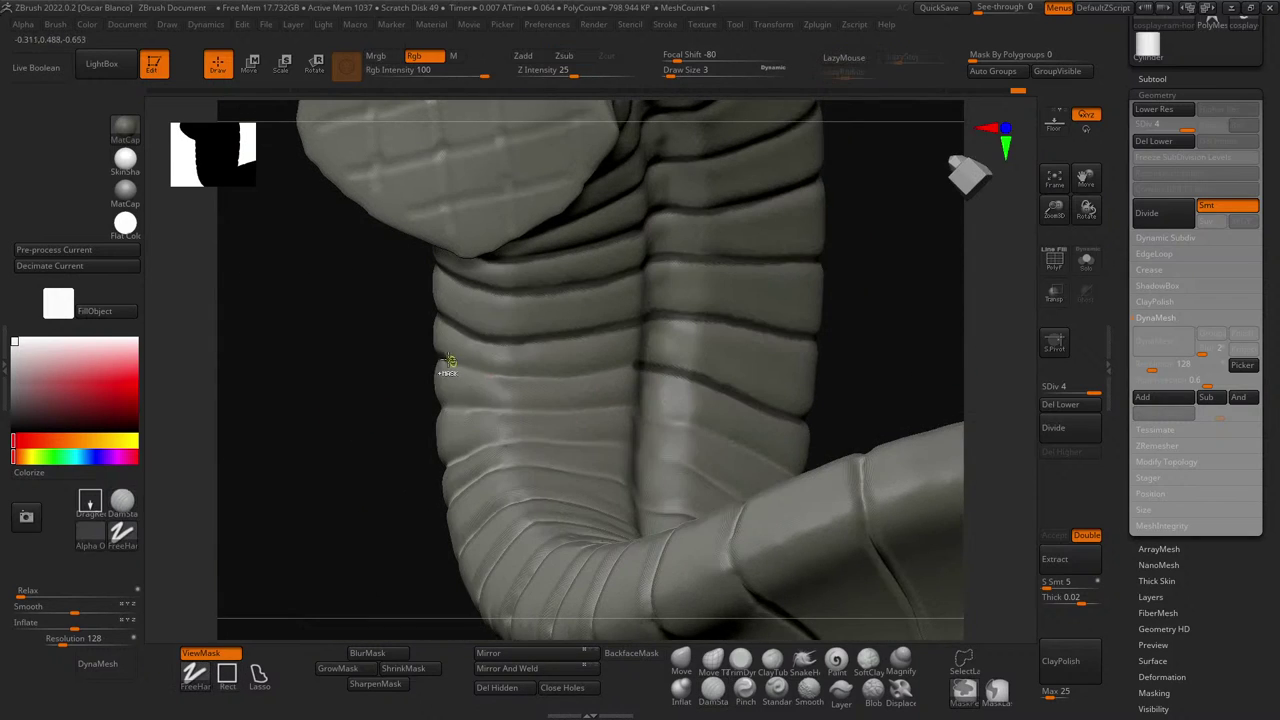
ctrl+drag(453, 364, 547, 377)
ctrl+drag(643, 365, 672, 371)
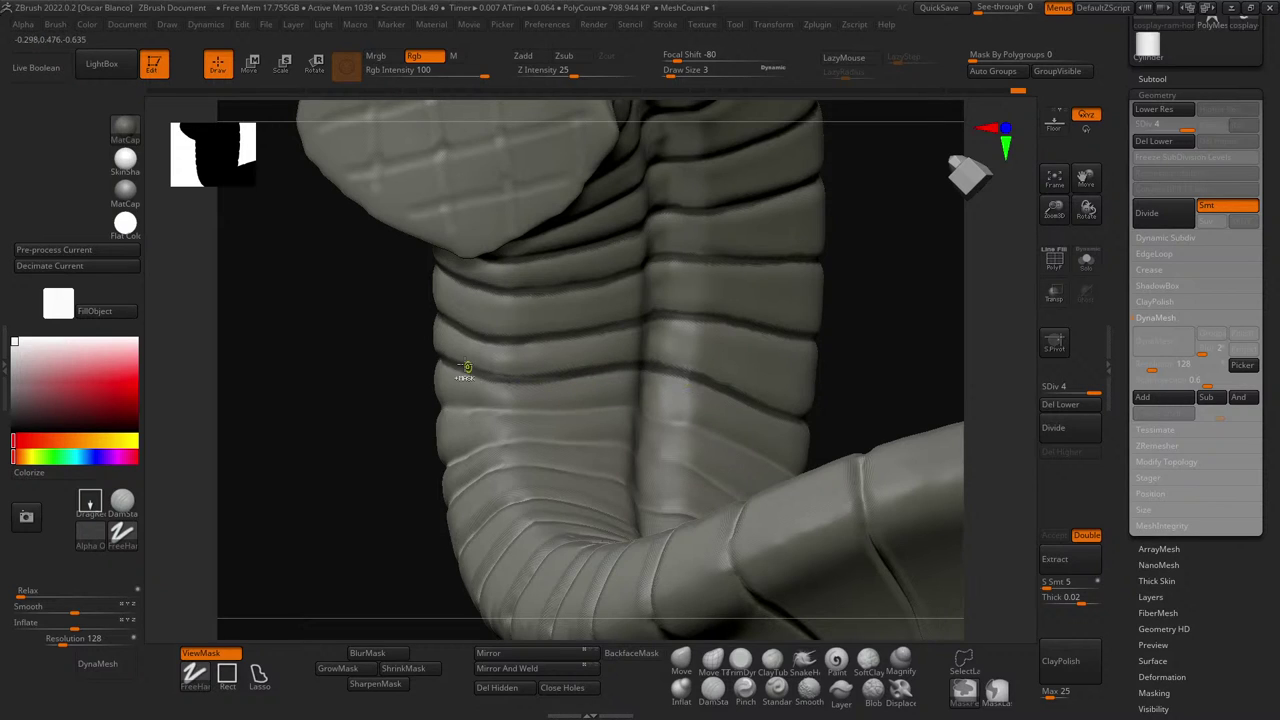
- Mask the ninth crease below the collar along the curl's narrow inner side, redrawing the stroke twice
drag(325, 354, 429, 377)
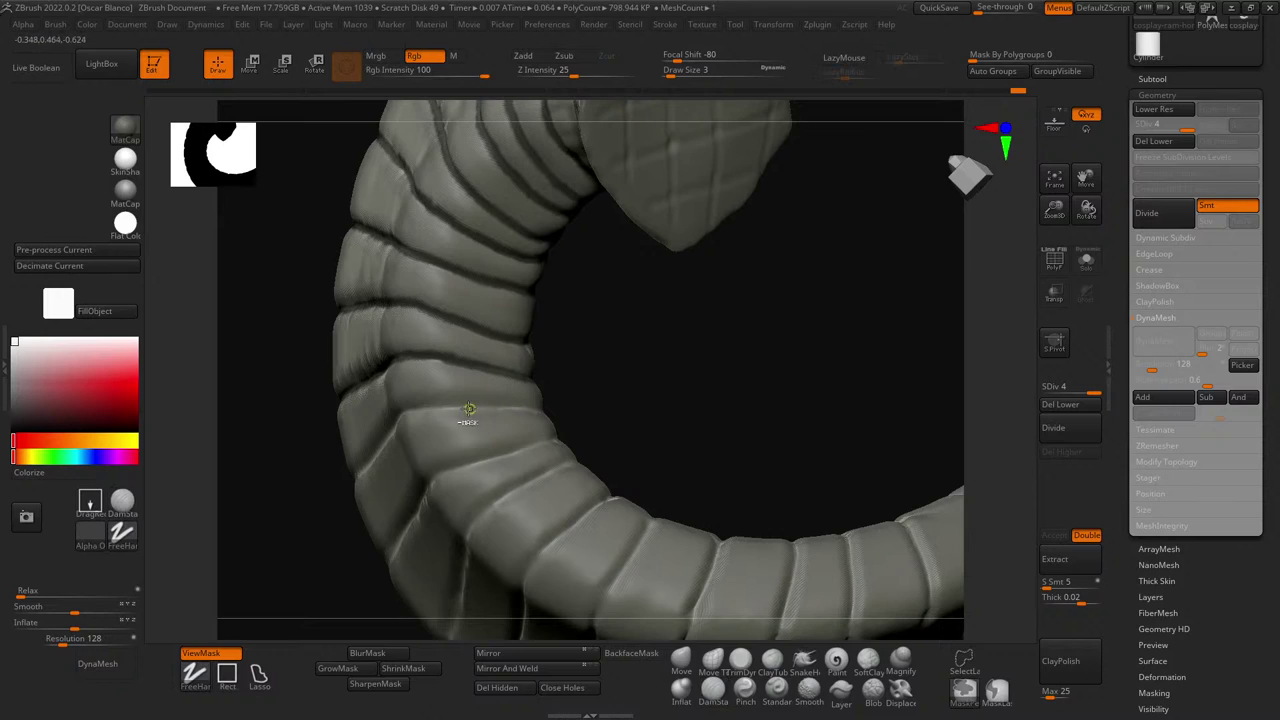
ctrl+drag(421, 410, 531, 410)
key(ctrl+z)
ctrl+drag(419, 410, 546, 412)
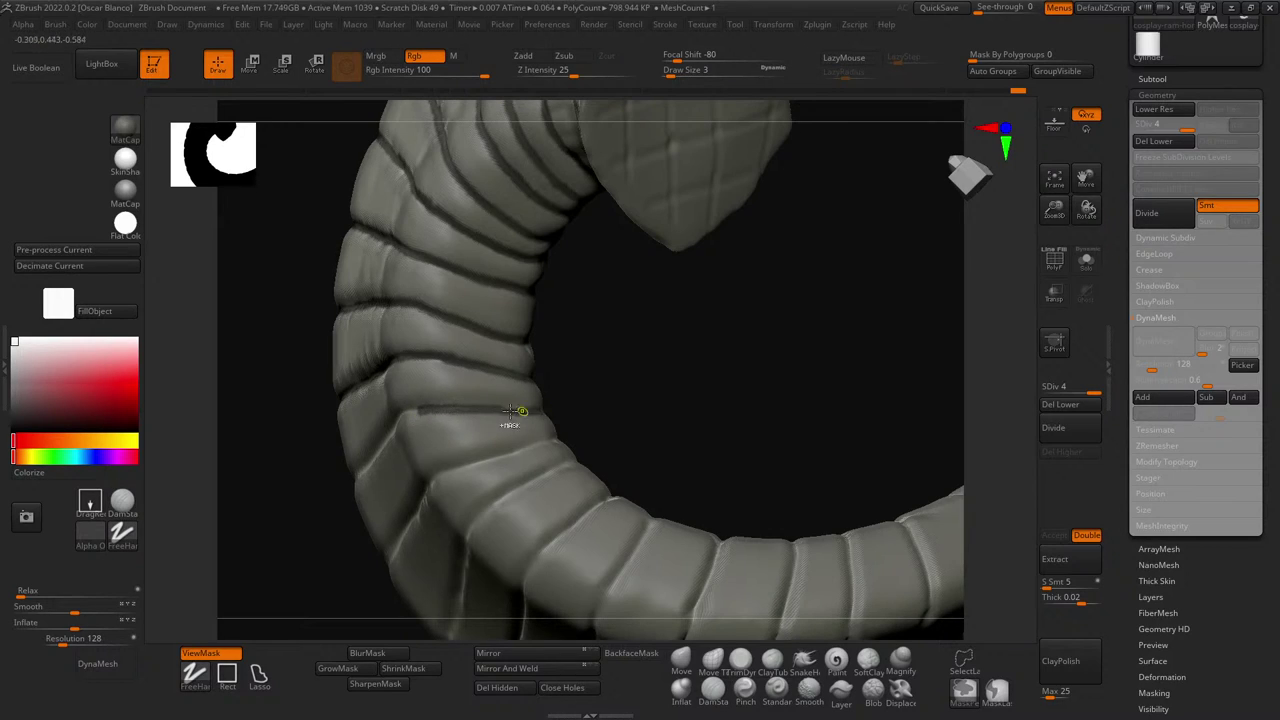
key(ctrl+z)
ctrl+drag(427, 408, 540, 408)
- Extend the ninth crease's mask past the central ridge and across the inner face, redoing the last stroke
drag(670, 404, 551, 403)
mouse_move(482, 405)
mouse_down()
mouse_move(567, 405)
mouse_move(669, 431)
mouse_up()
mouse_move(894, 371)
mouse_down()
mouse_move(869, 340)
mouse_move(840, 400)
mouse_up()
ctrl+drag(640, 436, 777, 494)
key(ctrl+z)
mouse_move(628, 432)
mouse_down()
mouse_move(706, 472)
mouse_move(806, 494)
mouse_up()
- Mask the ninth crease around the horn's rounded back edge towards the outer face
mouse_move(894, 491)
mouse_down()
mouse_move(859, 489)
mouse_move(854, 509)
mouse_move(805, 505)
mouse_up()
key(ctrl)
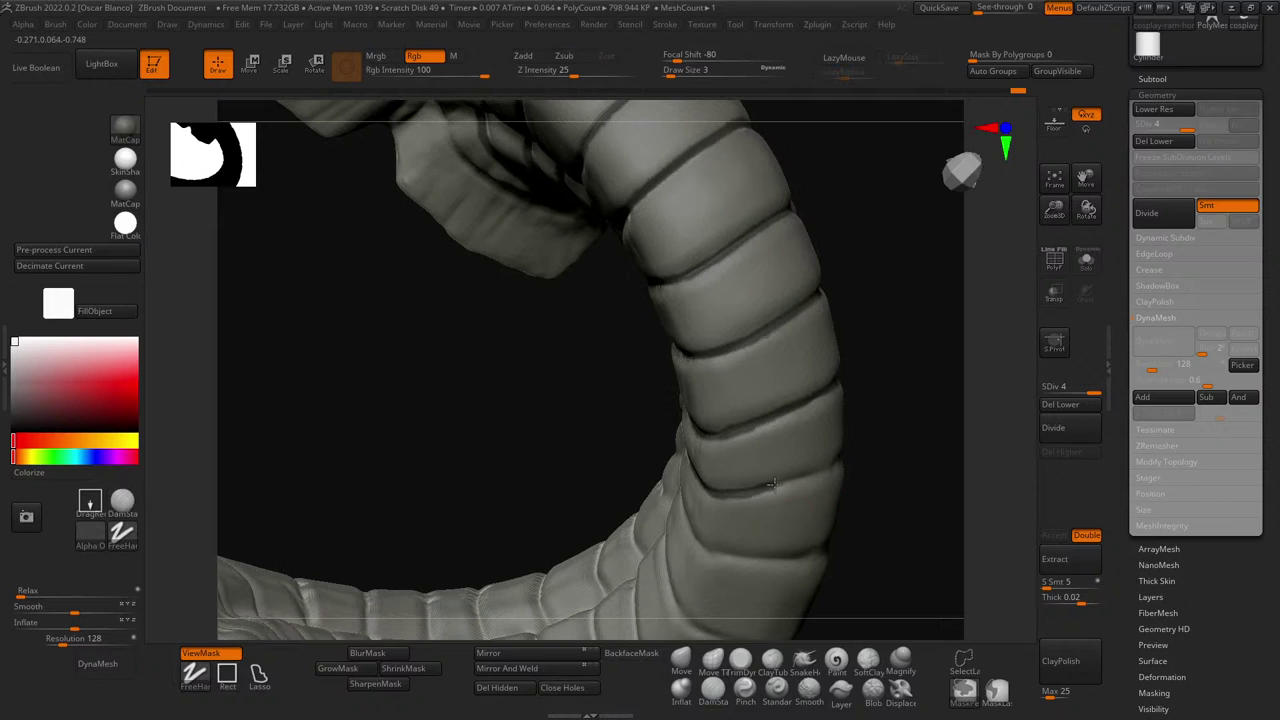
drag(903, 463, 830, 473)
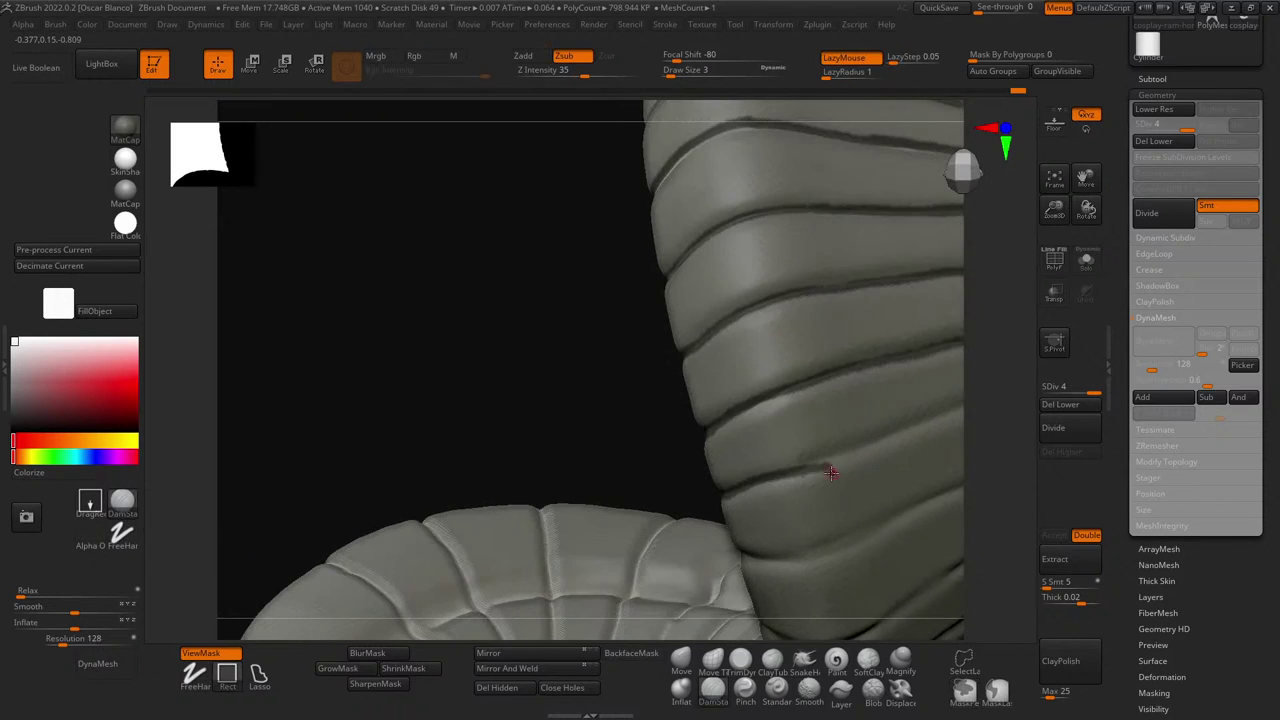
key(ctrl)
- Mask the ninth crease from the curl's inner edge across the outer face to the stroke at the back
mouse_move(554, 385)
mouse_down()
mouse_move(280, 337)
mouse_move(871, 351)
mouse_move(710, 341)
mouse_up()
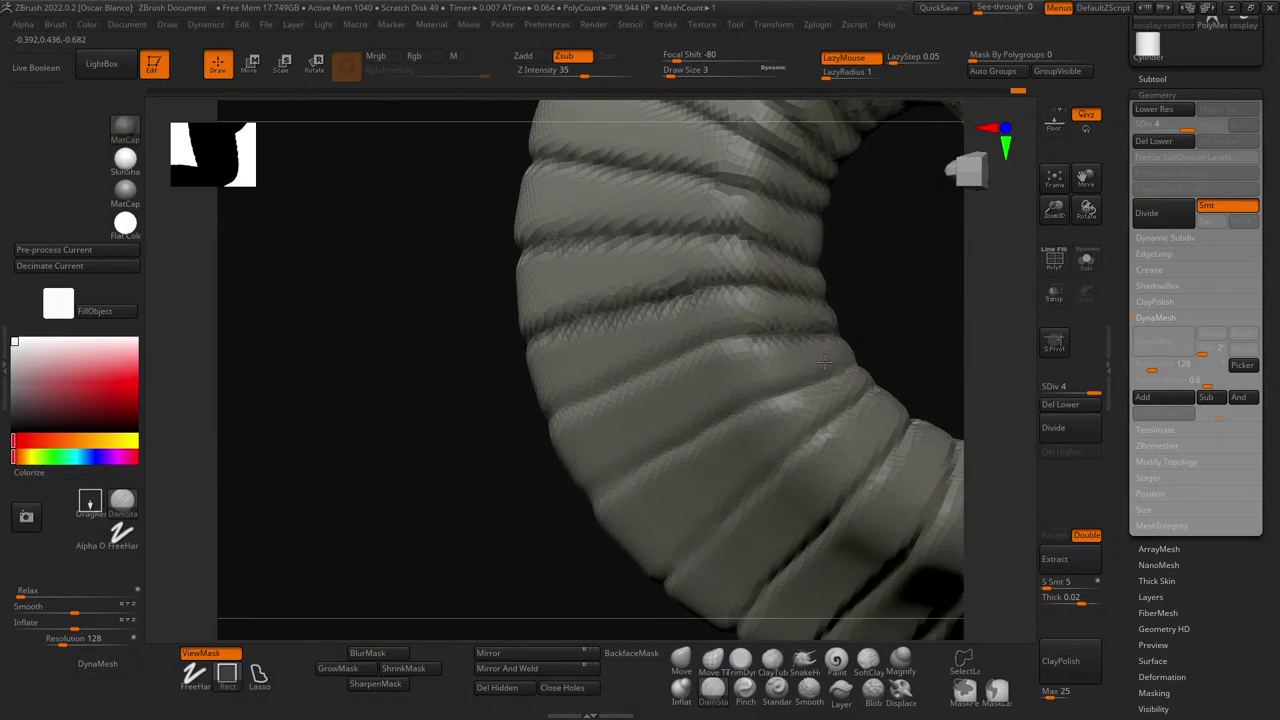
key(ctrl)
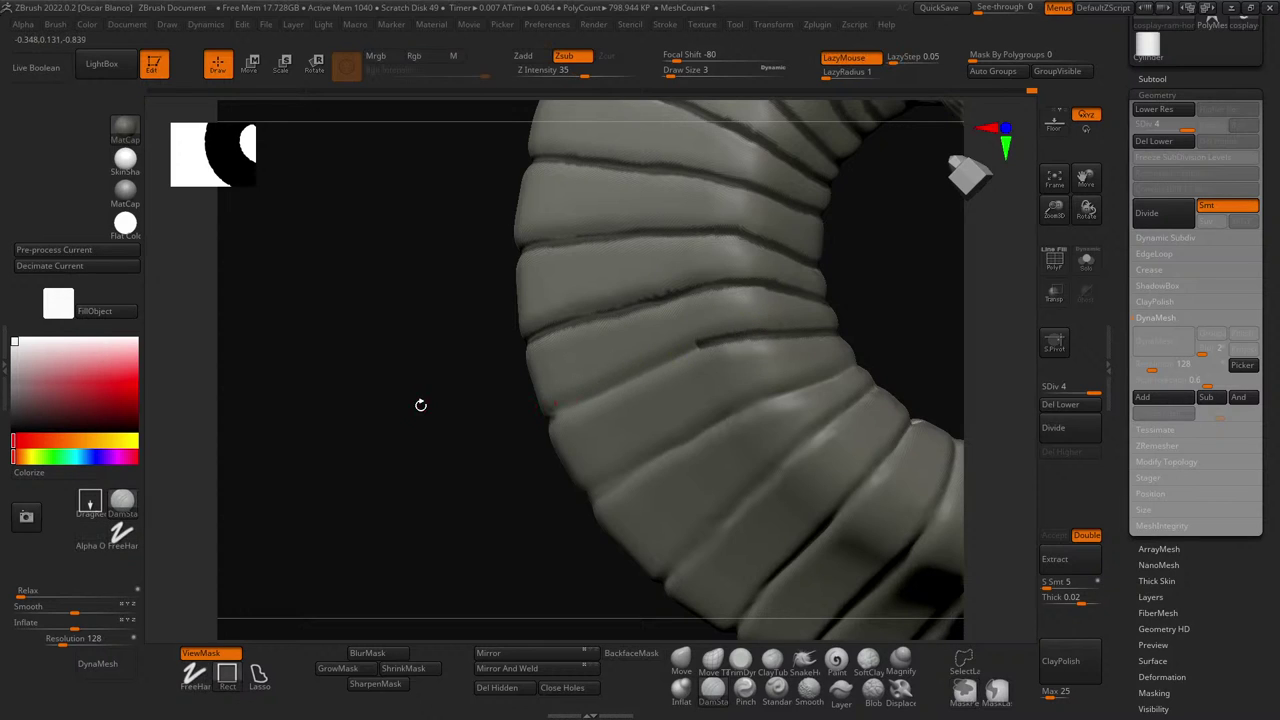
mouse_move(420, 403)
mouse_down()
mouse_move(386, 373)
mouse_move(366, 380)
mouse_move(471, 432)
mouse_up()
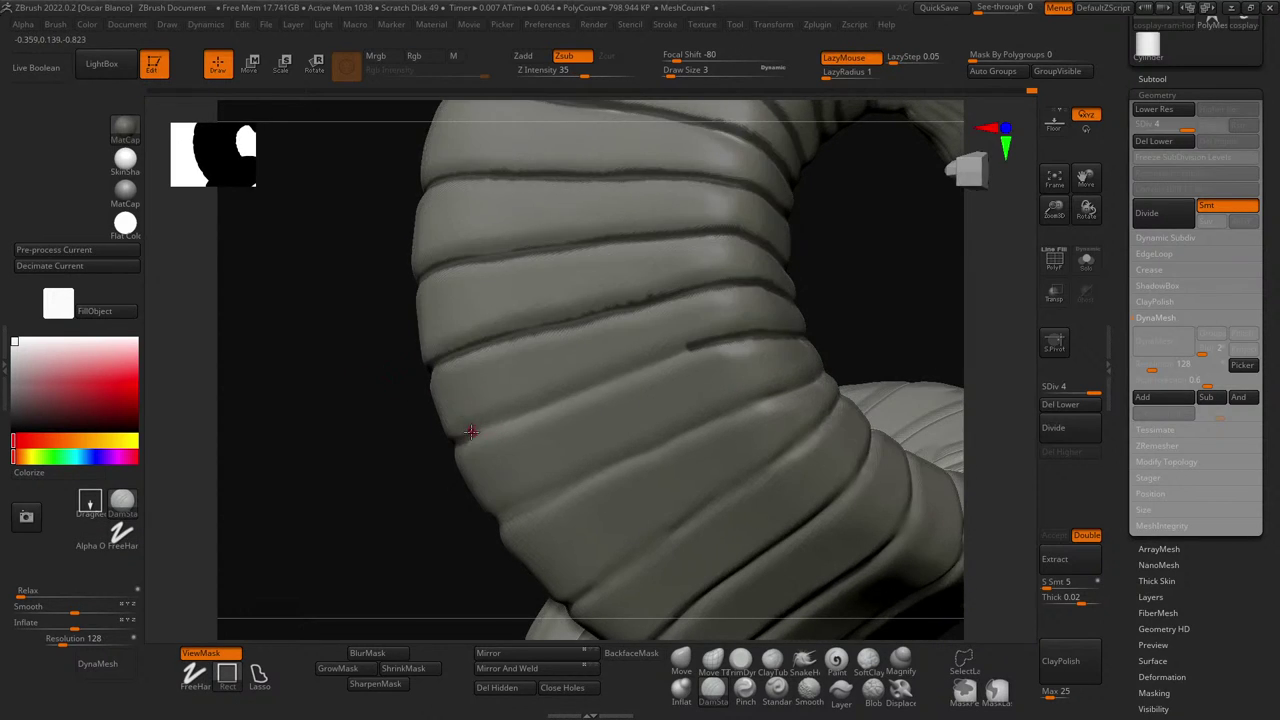
key(ctrl)
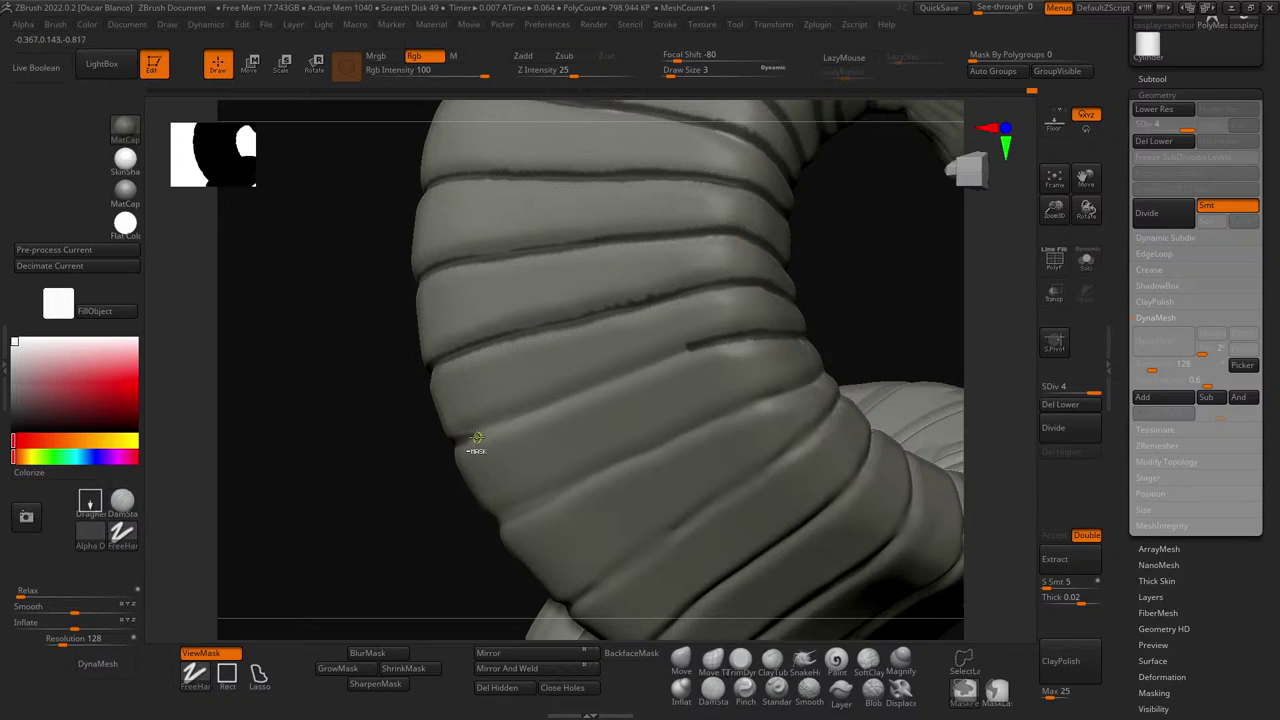
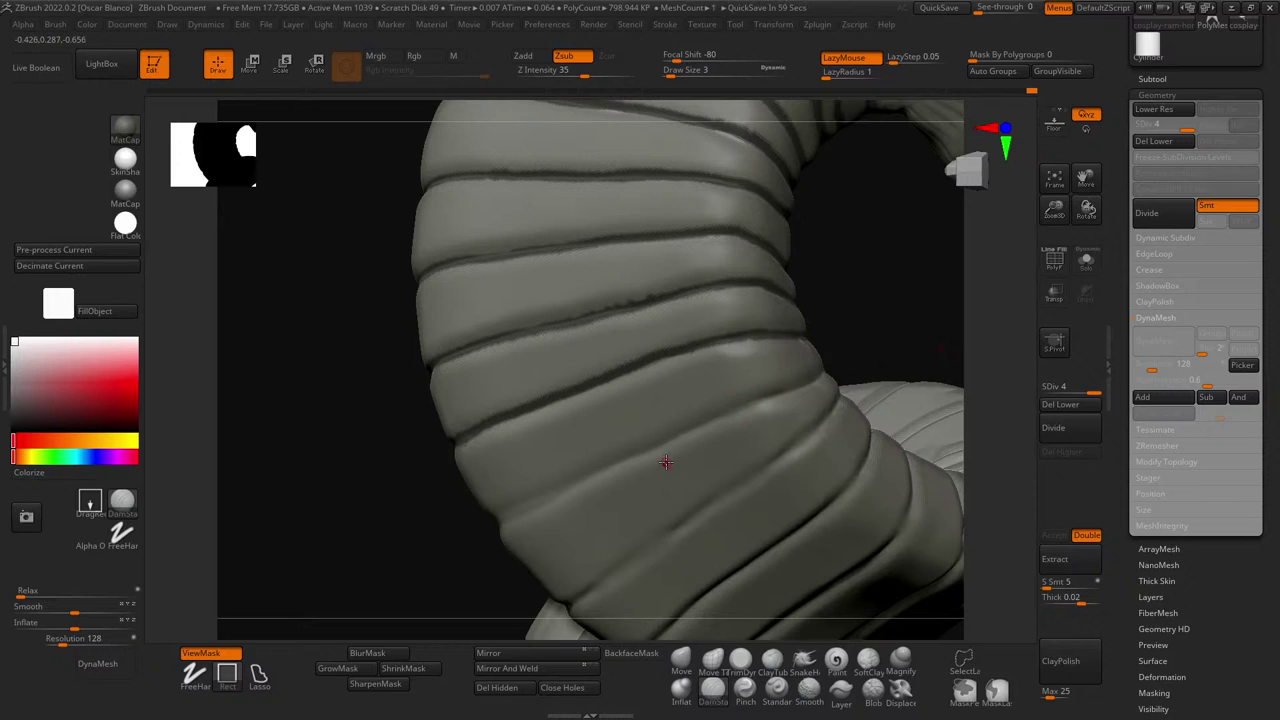
- Mask the tenth crease below the collar across the outer face and onto the narrow inner side
mouse_move(879, 316)
mouse_down()
mouse_move(831, 254)
mouse_move(720, 357)
mouse_up()
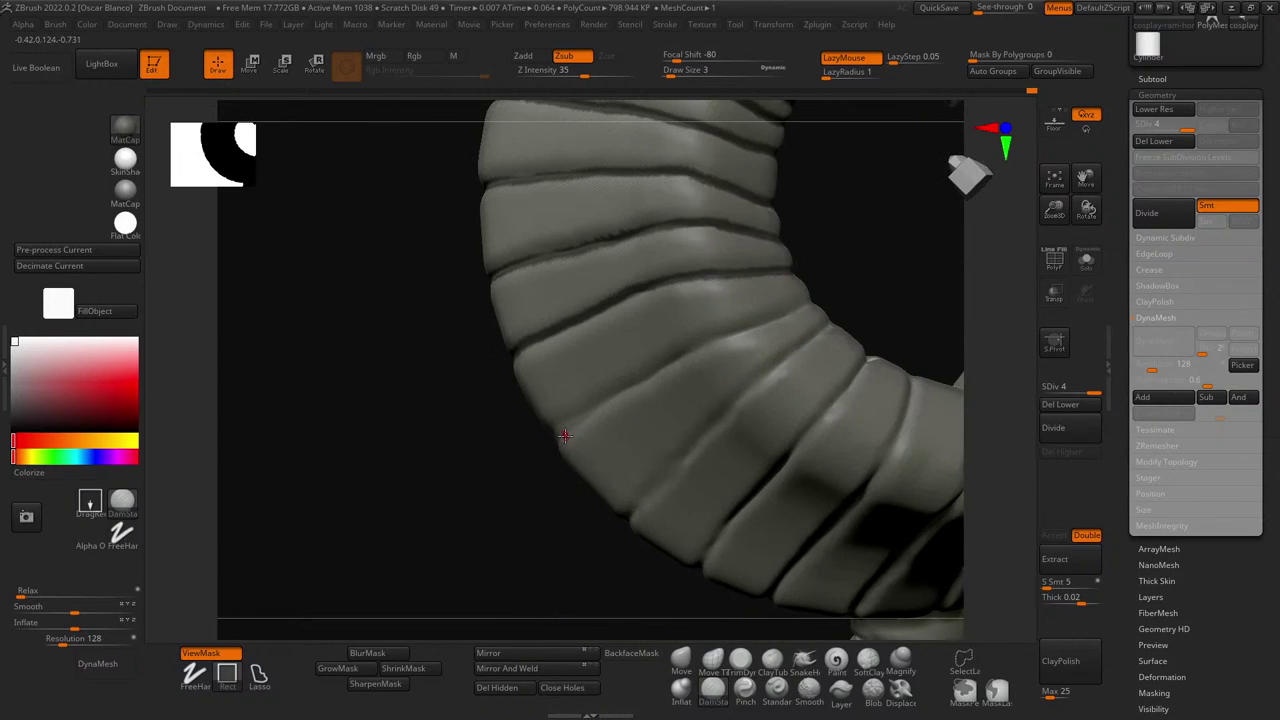
key(ctrl)
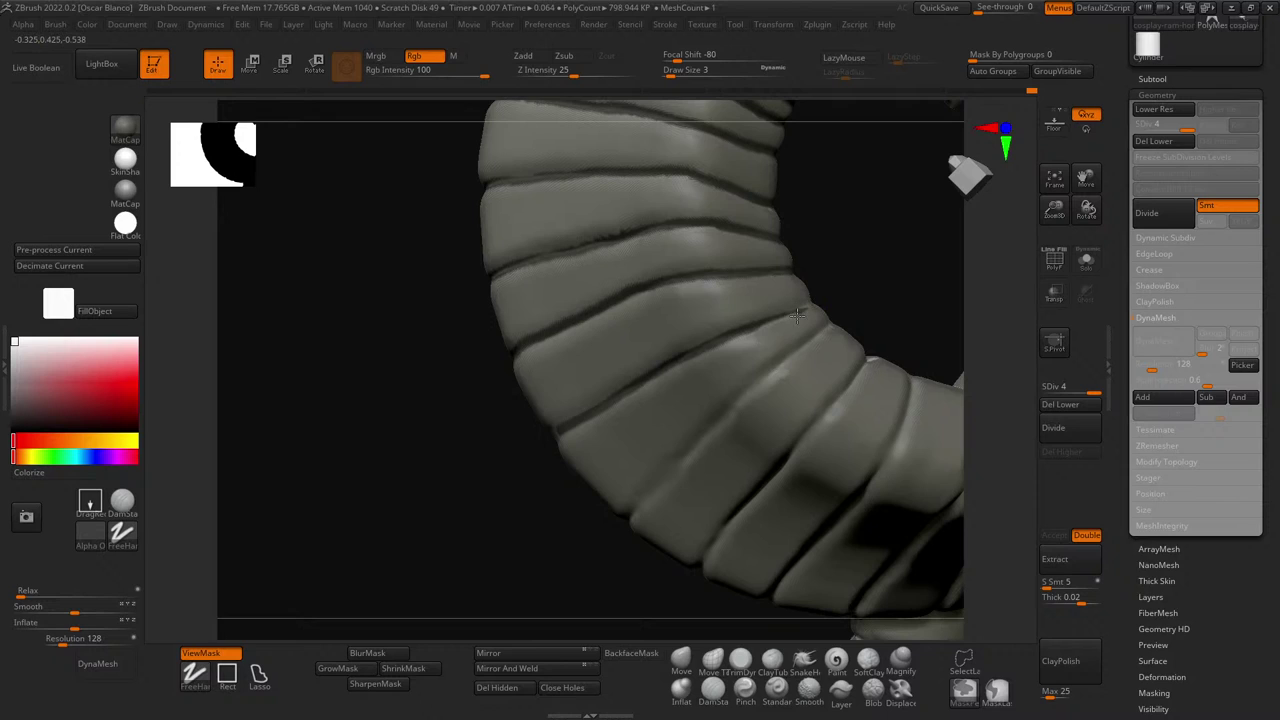
drag(857, 294, 810, 335)
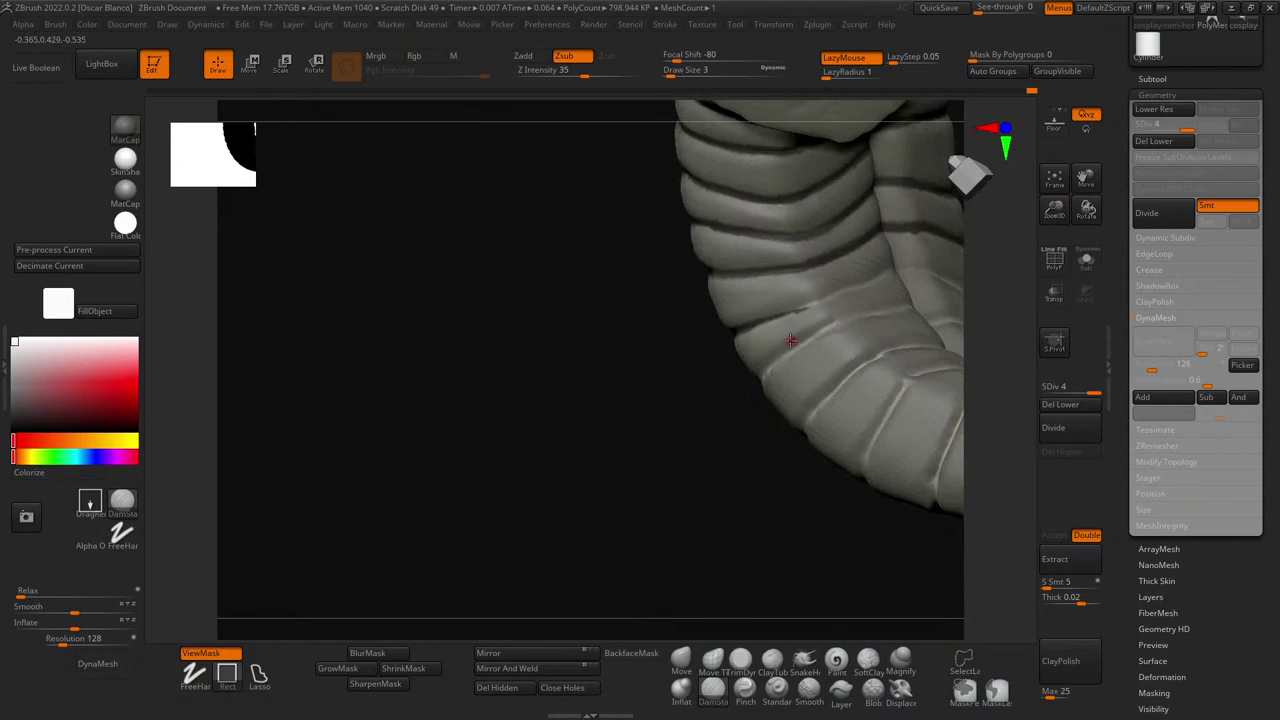
key(ctrl)
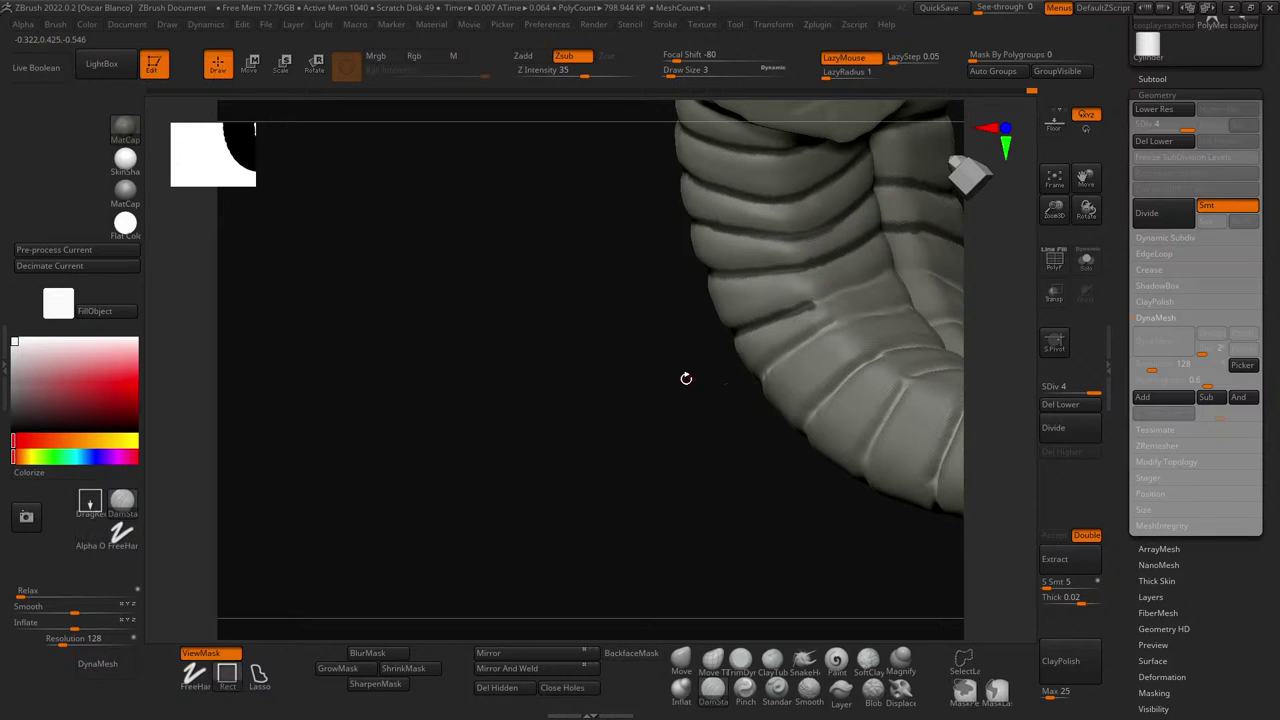
- Continue the tenth crease's mask along the narrow inner side towards the central ridge, undoing the stray mask actions
drag(686, 378, 828, 388)
mouse_move(783, 351)
mouse_down()
mouse_move(790, 395)
mouse_move(874, 330)
mouse_move(820, 306)
mouse_move(945, 268)
mouse_up()
ctrl+click(781, 392)
key(ctrl+z)
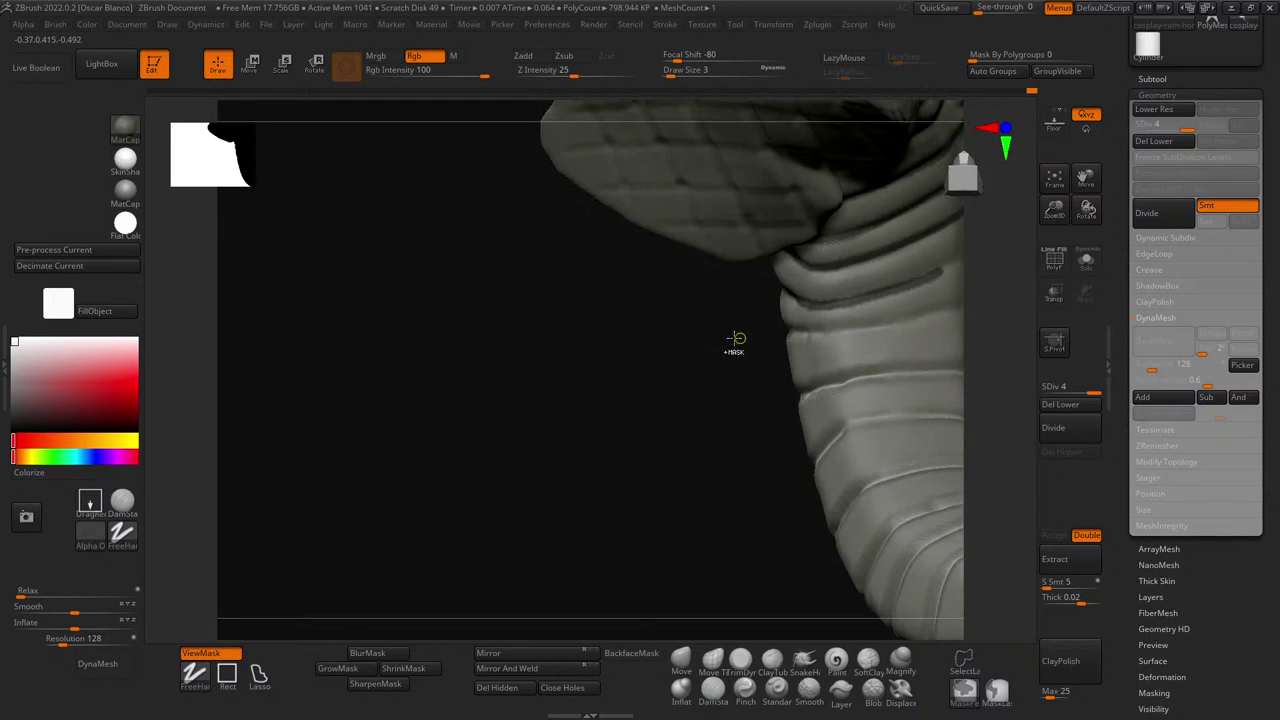
ctrl+drag(705, 337, 600, 386)
key(ctrl+z)
- Mask the tenth crease across the inner face from the central ridge to the horn's back edge
mouse_move(726, 361)
mouse_down()
mouse_move(666, 400)
mouse_move(440, 477)
mouse_up()
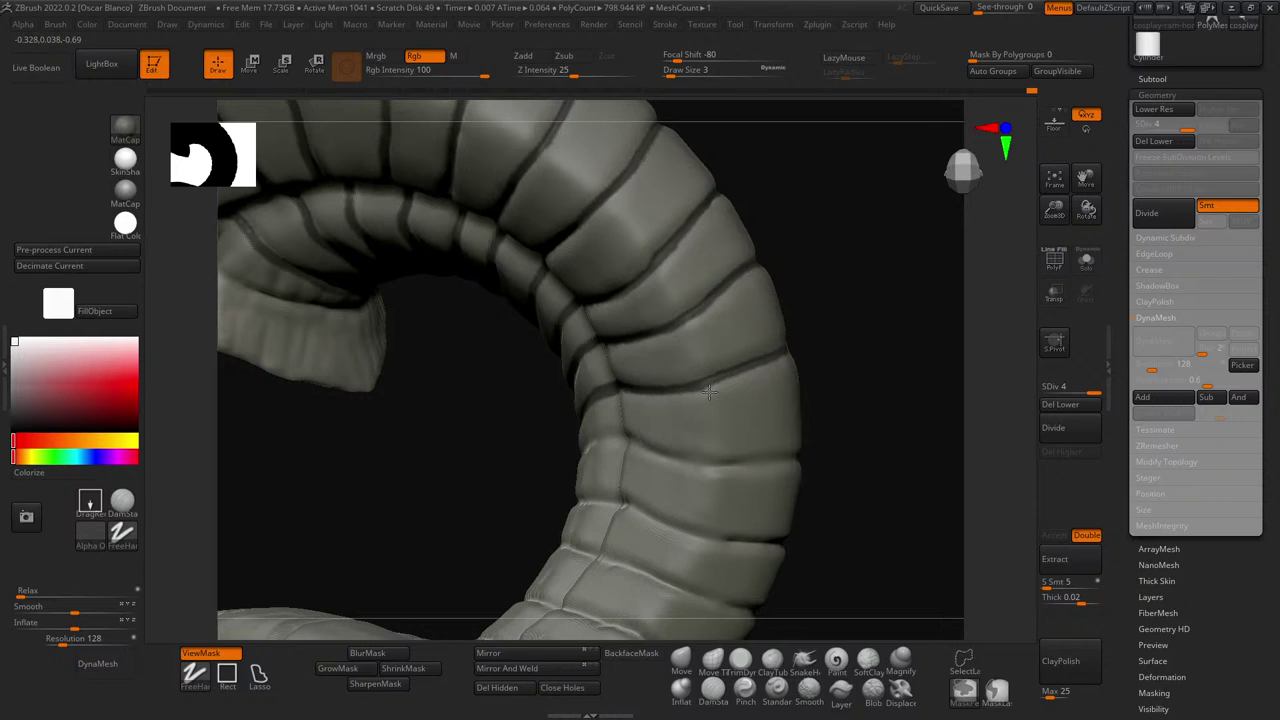
drag(857, 339, 800, 436)
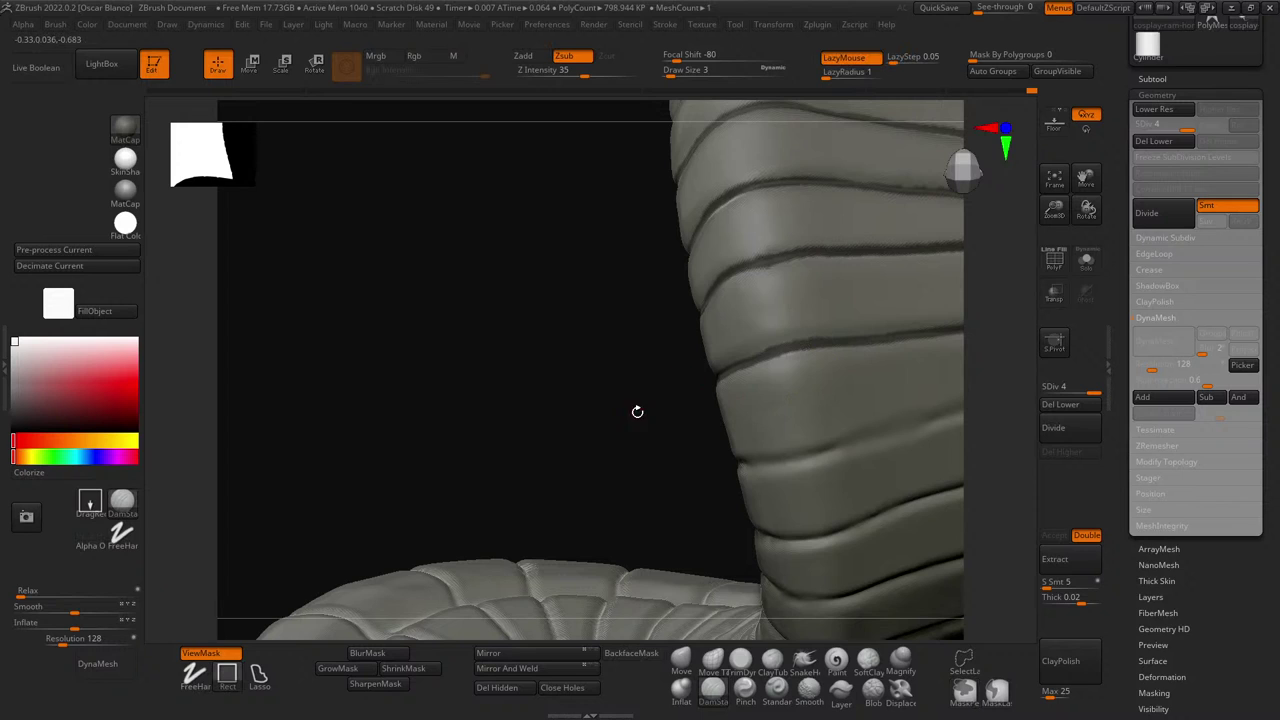
alt+drag(614, 363, 383, 329)
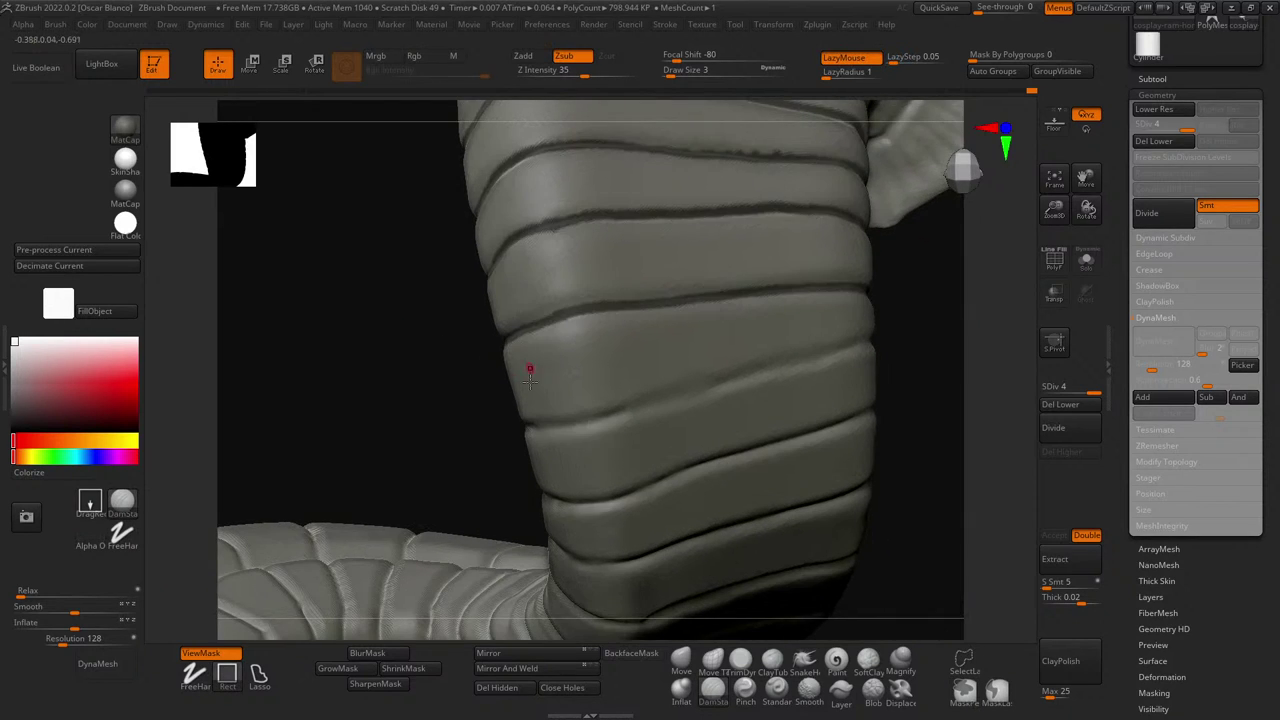
- Mask the eleventh crease below the collar across the horn's outer face, undoing the misplaced mask stroke
key(shift)
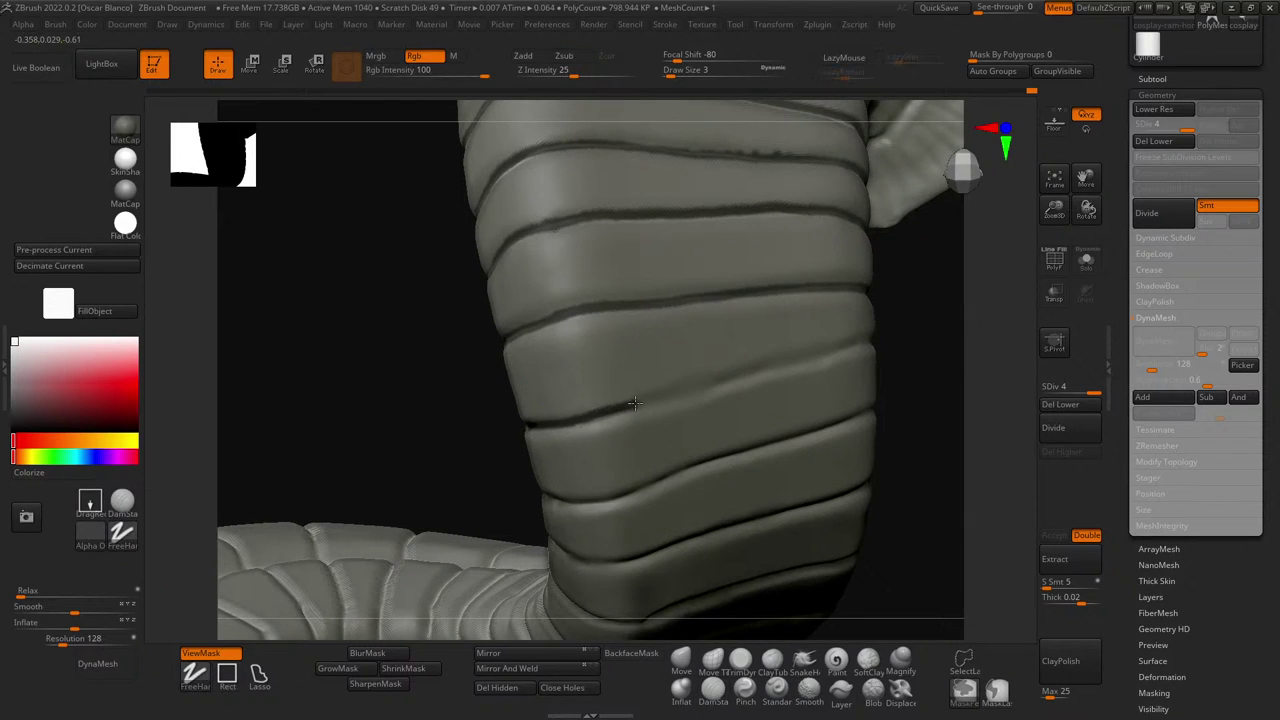
key(ctrl+z)
ctrl+drag(521, 436, 616, 410)
mouse_move(710, 384)
ctrl+mouse_down()
mouse_move(872, 343)
mouse_move(894, 374)
mouse_move(720, 394)
mouse_move(714, 377)
mouse_move(616, 408)
ctrl+mouse_up()
- Continue the eleventh crease's mask around the inner side and across the central ridge, undoing the stray mask action
key(ctrl)
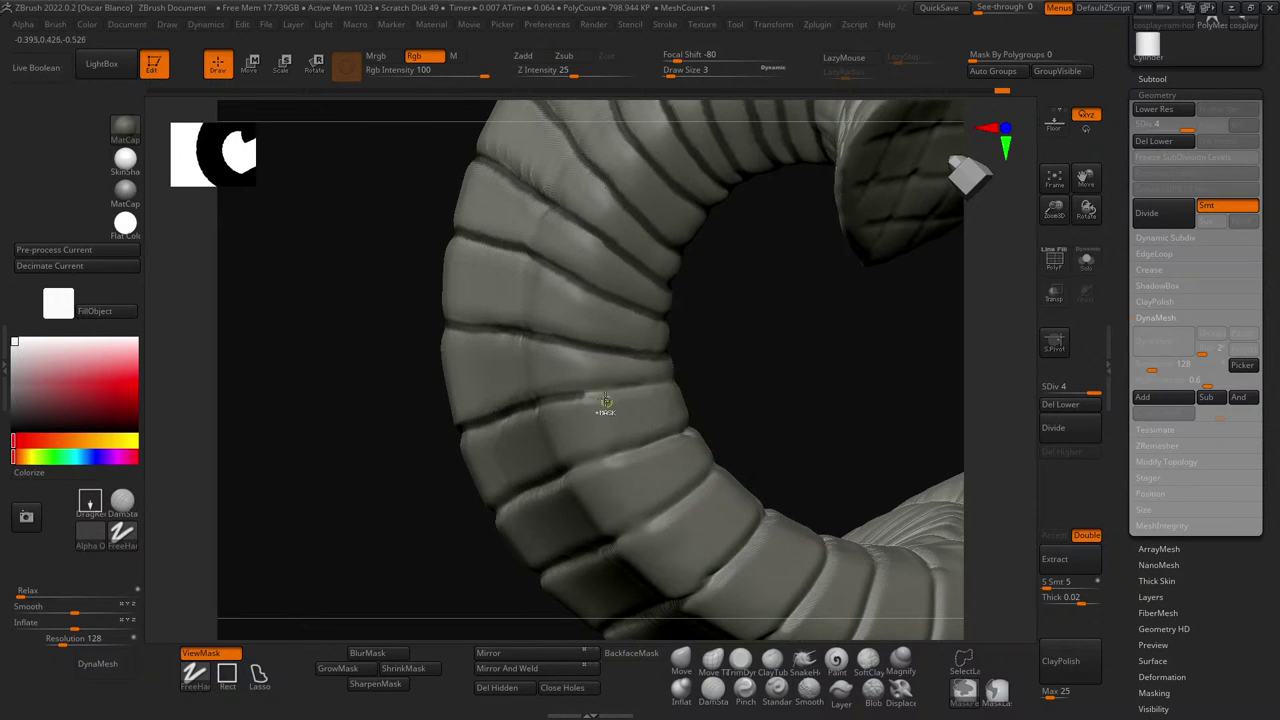
mouse_move(751, 377)
mouse_down()
mouse_move(700, 400)
mouse_move(621, 374)
mouse_move(762, 362)
mouse_up()
key(ctrl)
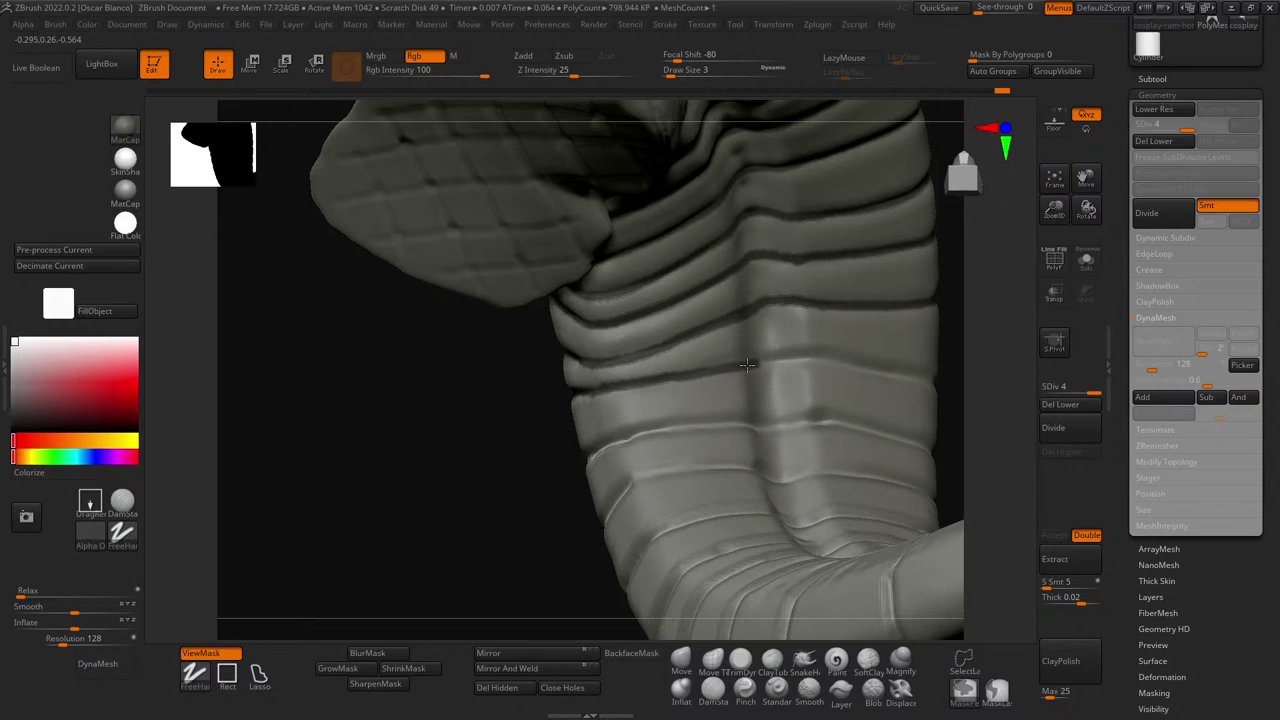
ctrl+drag(825, 358, 942, 391)
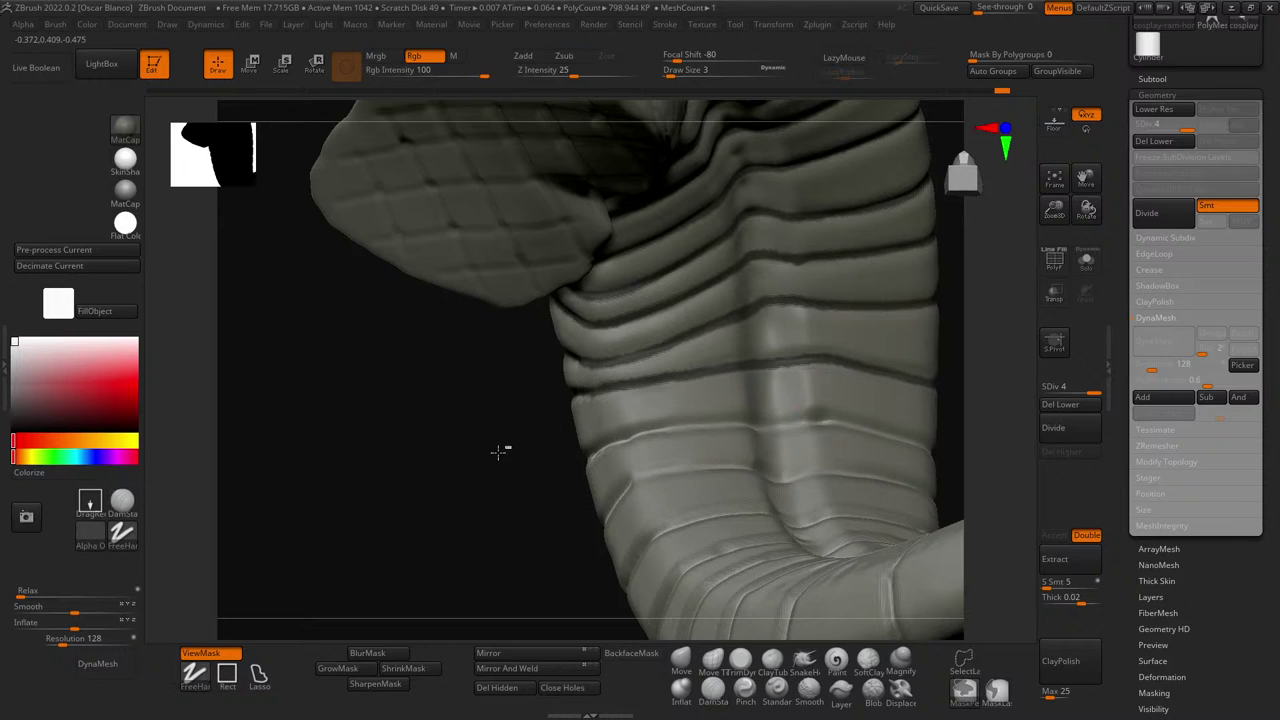
mouse_move(491, 451)
ctrl+mouse_down()
mouse_move(340, 486)
mouse_move(266, 482)
ctrl+mouse_up()
key(ctrl+z)
drag(831, 366, 729, 401)
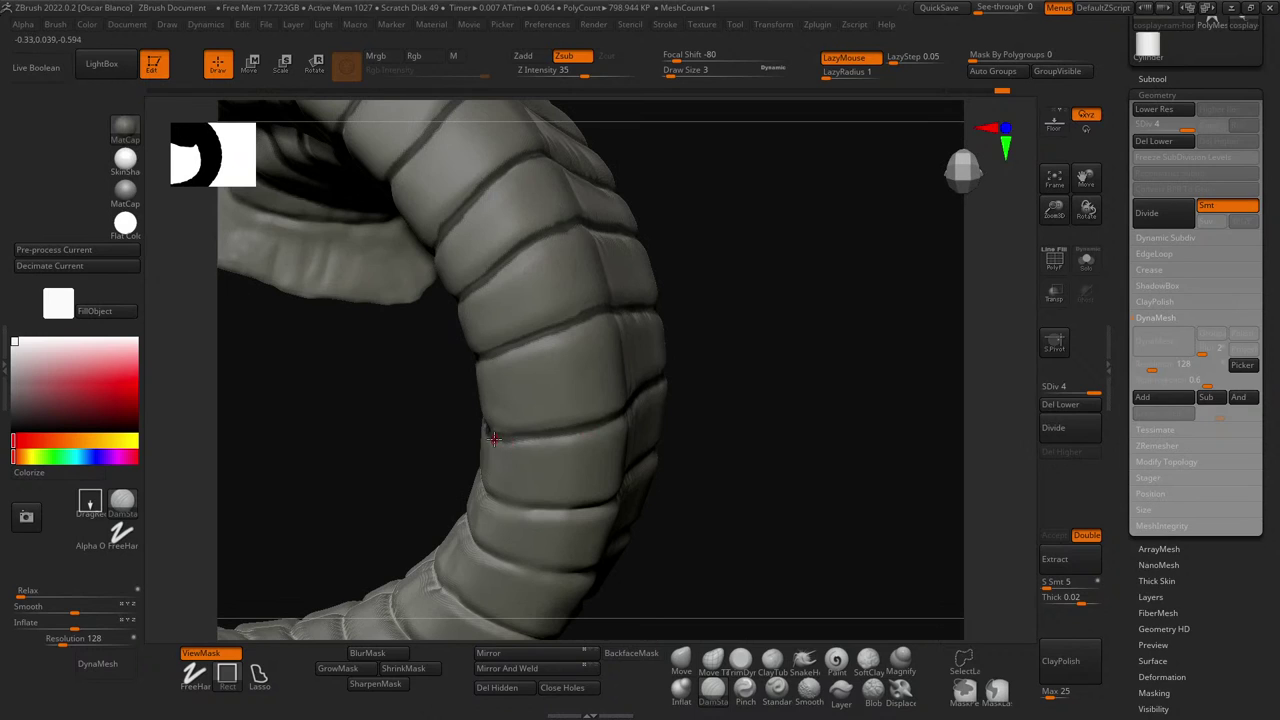
- Complete the eleventh crease's mask where it meets the stroke on the outer face
key(ctrl)
drag(800, 403, 754, 437)
ctrl+drag(654, 422, 885, 390)
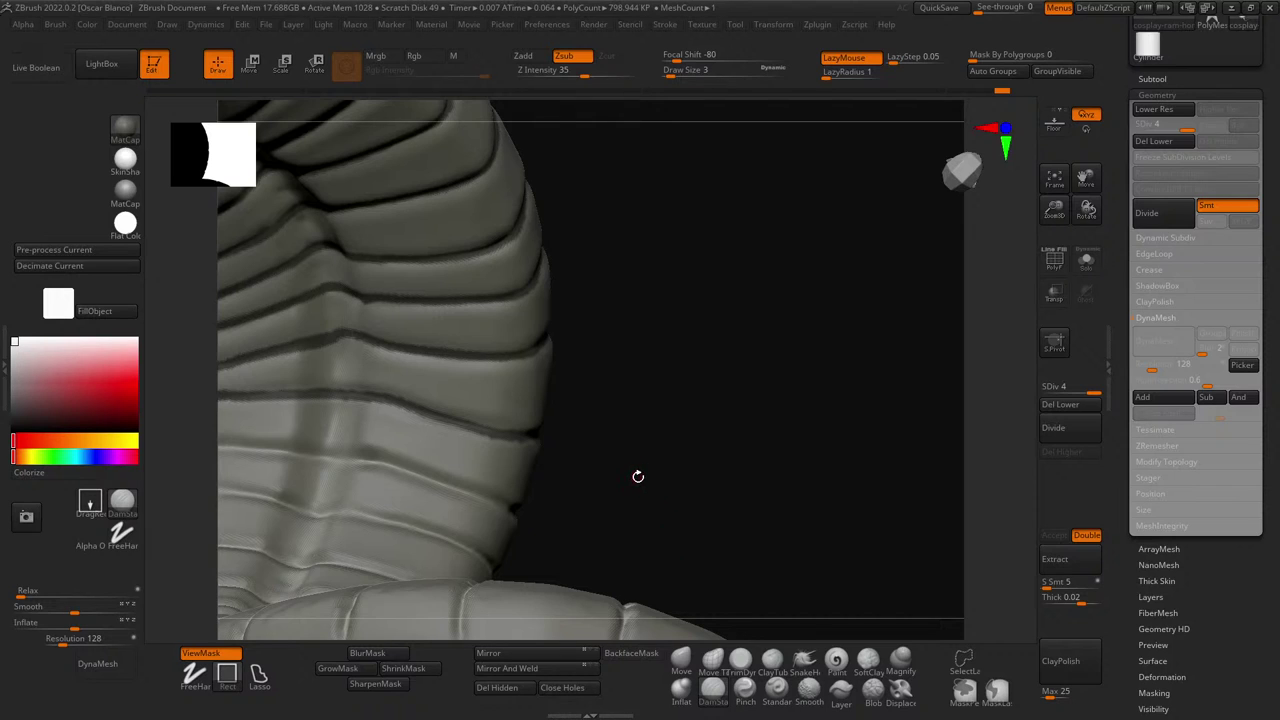
- Mask the twelfth crease along the inner side, over the central ridge to the horn's far edge
mouse_move(638, 476)
mouse_down()
mouse_move(800, 383)
mouse_move(525, 468)
mouse_up()
key(ctrl)
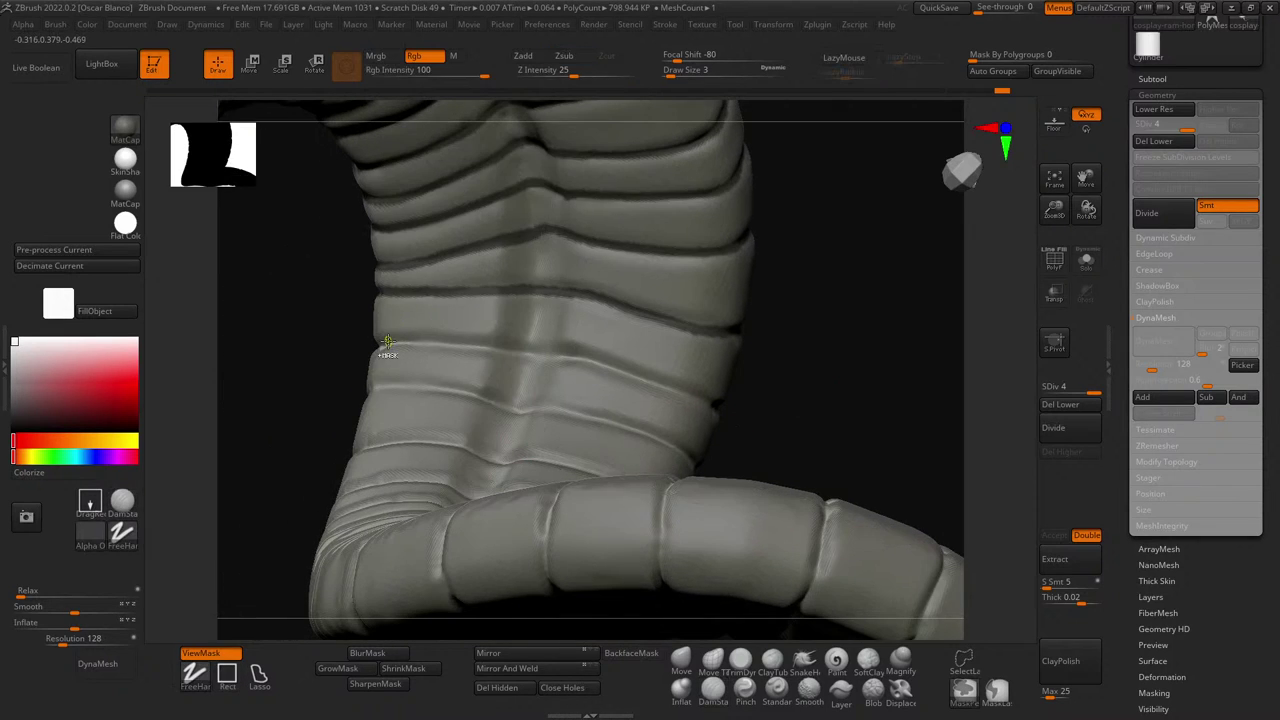
ctrl+drag(420, 340, 519, 350)
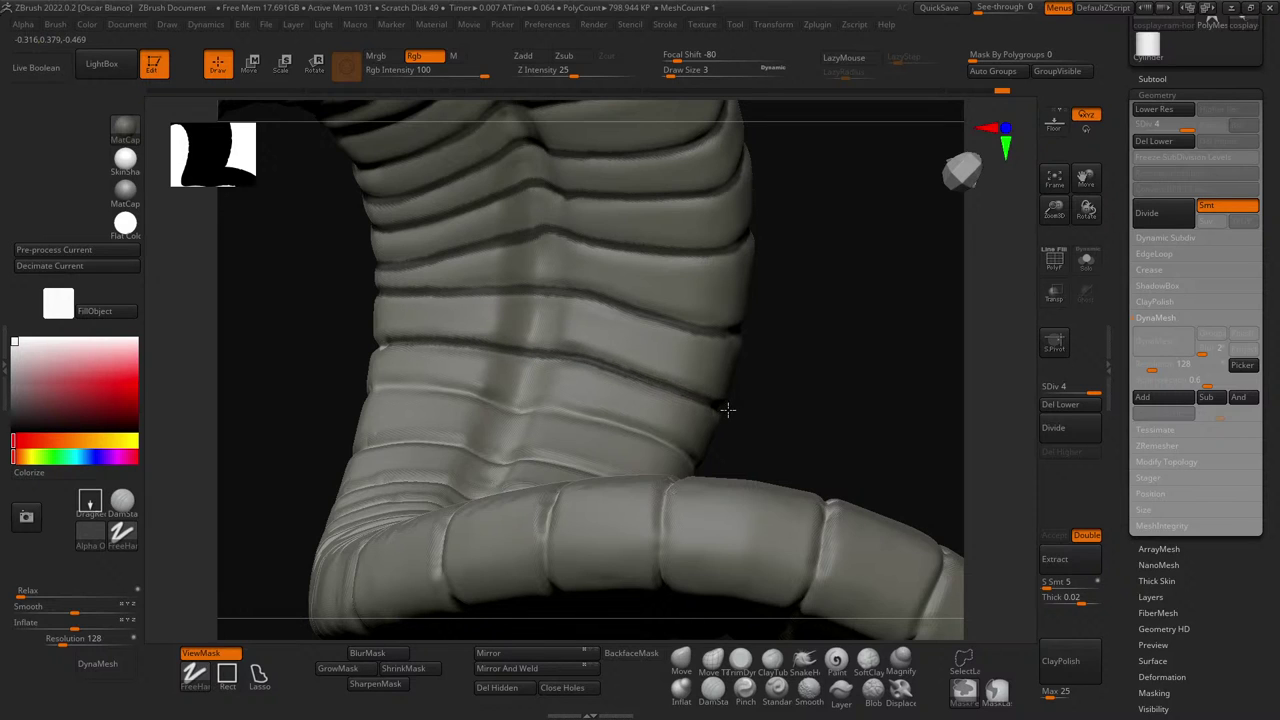
- Mask the twelfth crease around the edge and across the whole outer face
drag(837, 391, 663, 398)
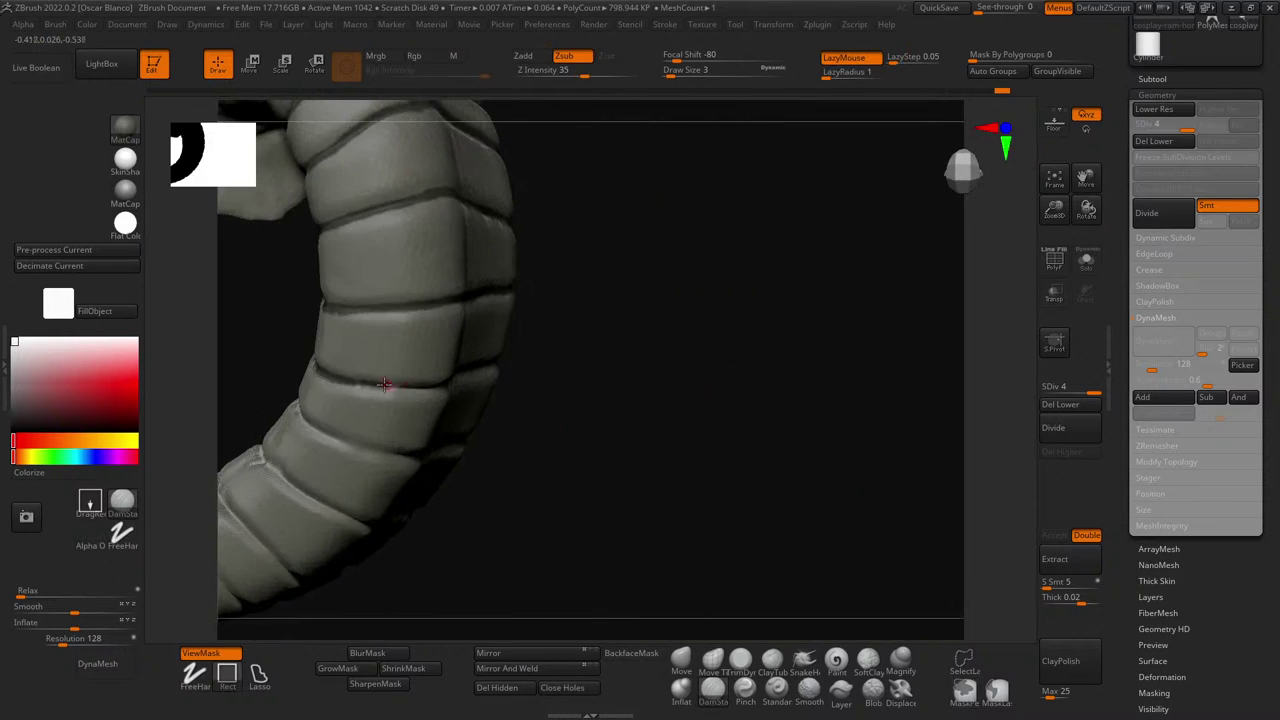
key(ctrl)
ctrl+drag(389, 387, 432, 392)
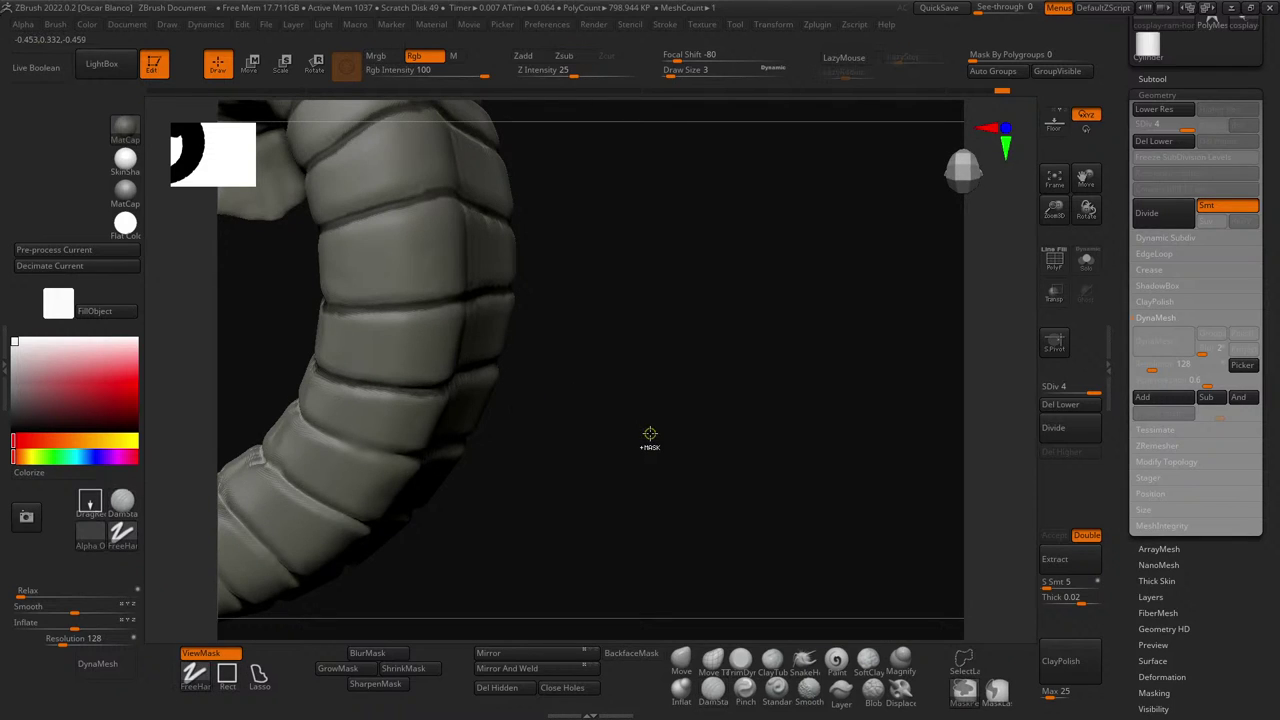
drag(651, 434, 584, 415)
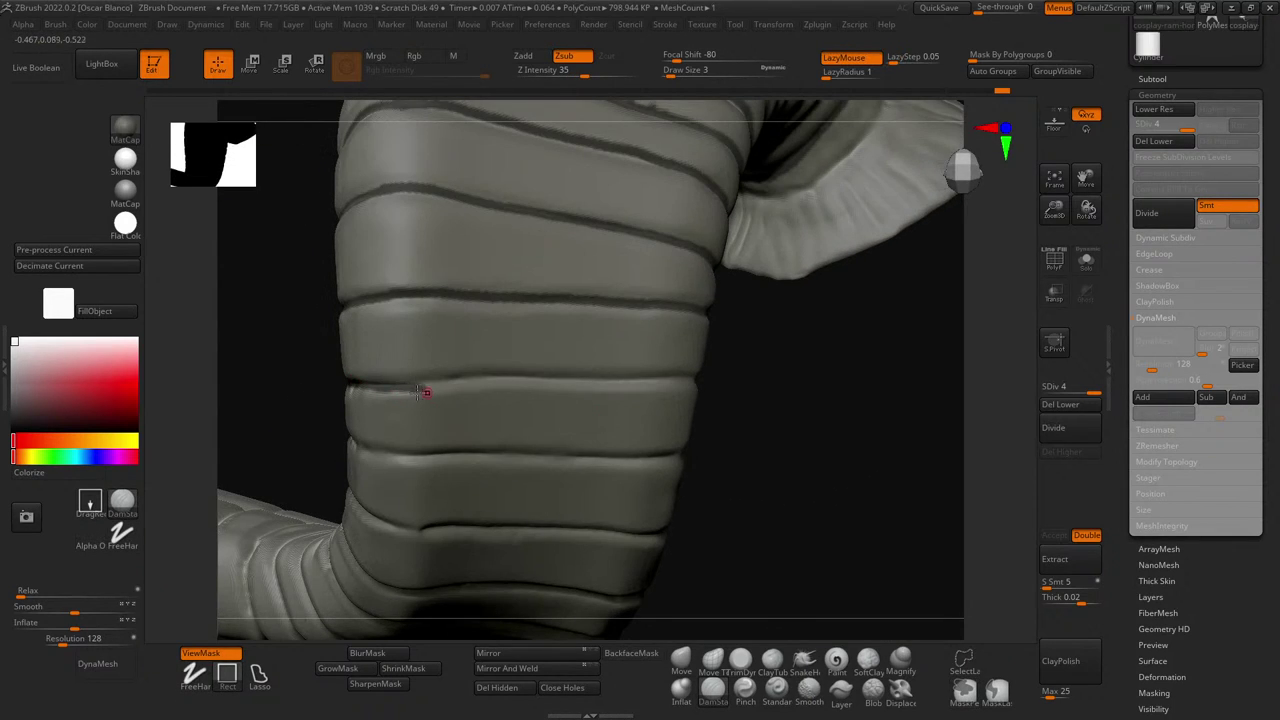
key(ctrl)
ctrl+drag(363, 393, 677, 374)
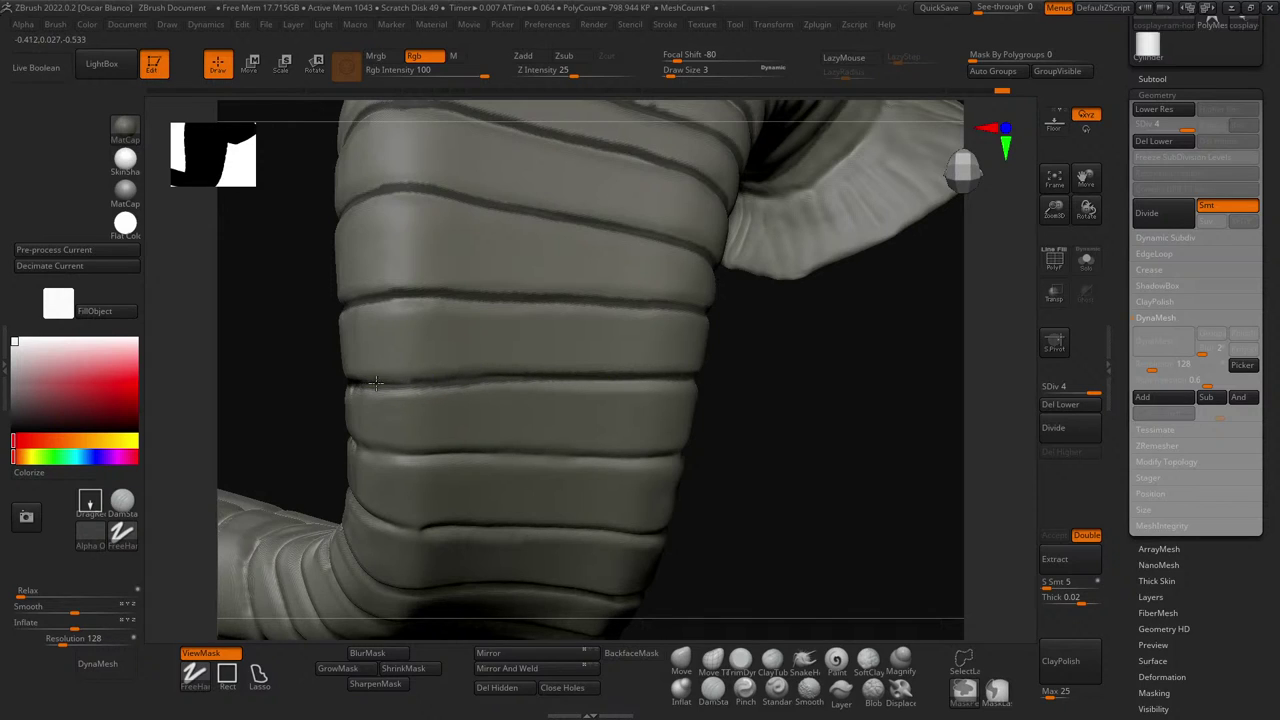
- Close the remaining gap in the twelfth crease's mask on the inner face beside the central ridge
drag(880, 419, 711, 419)
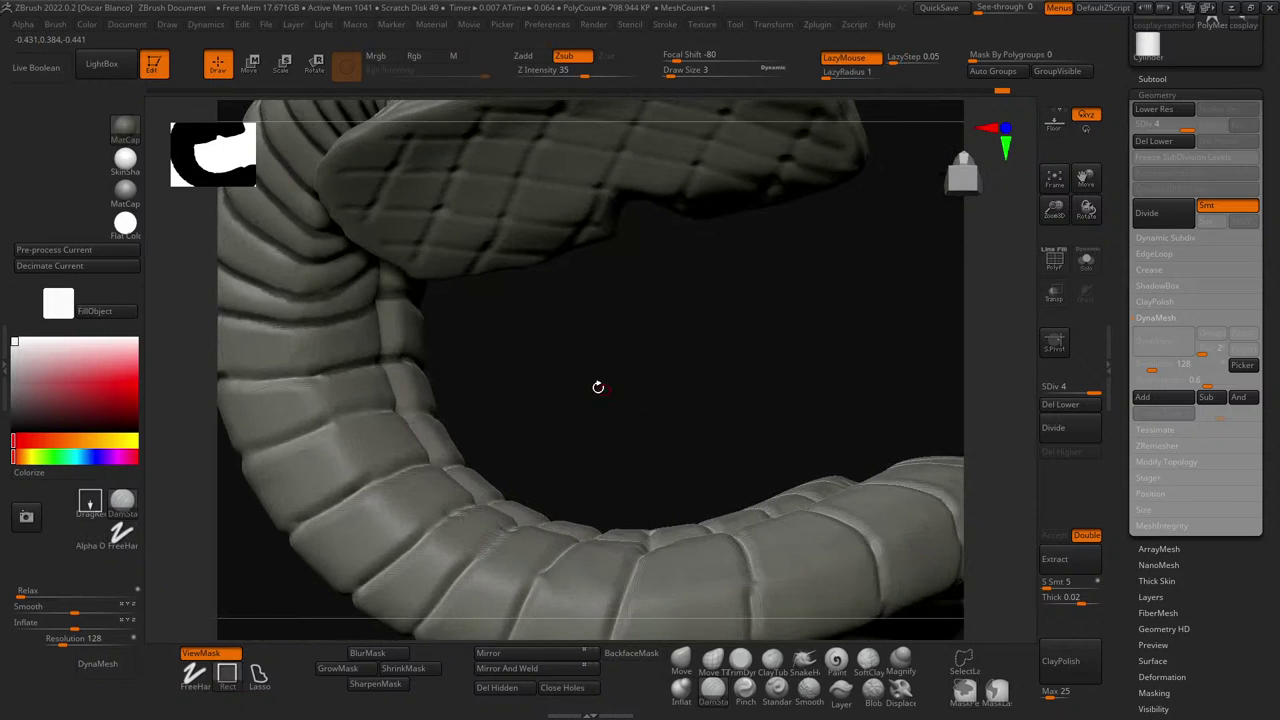
drag(519, 377, 623, 374)
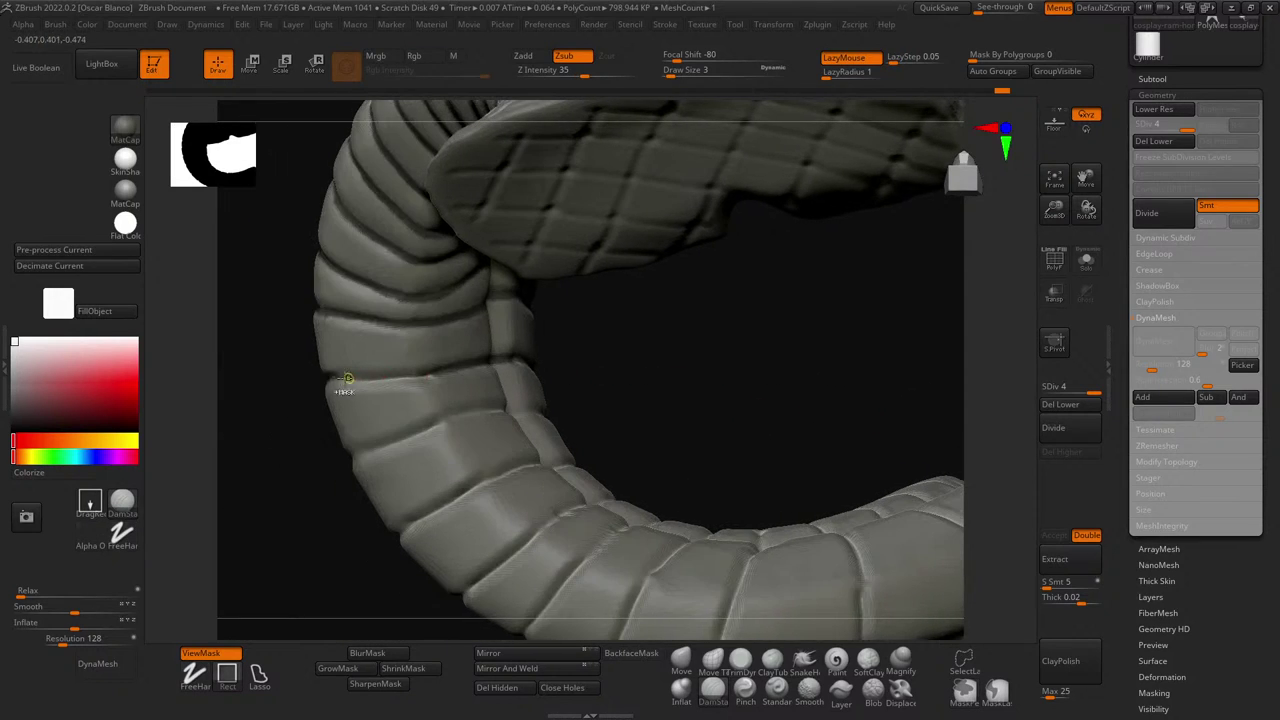
key(ctrl)
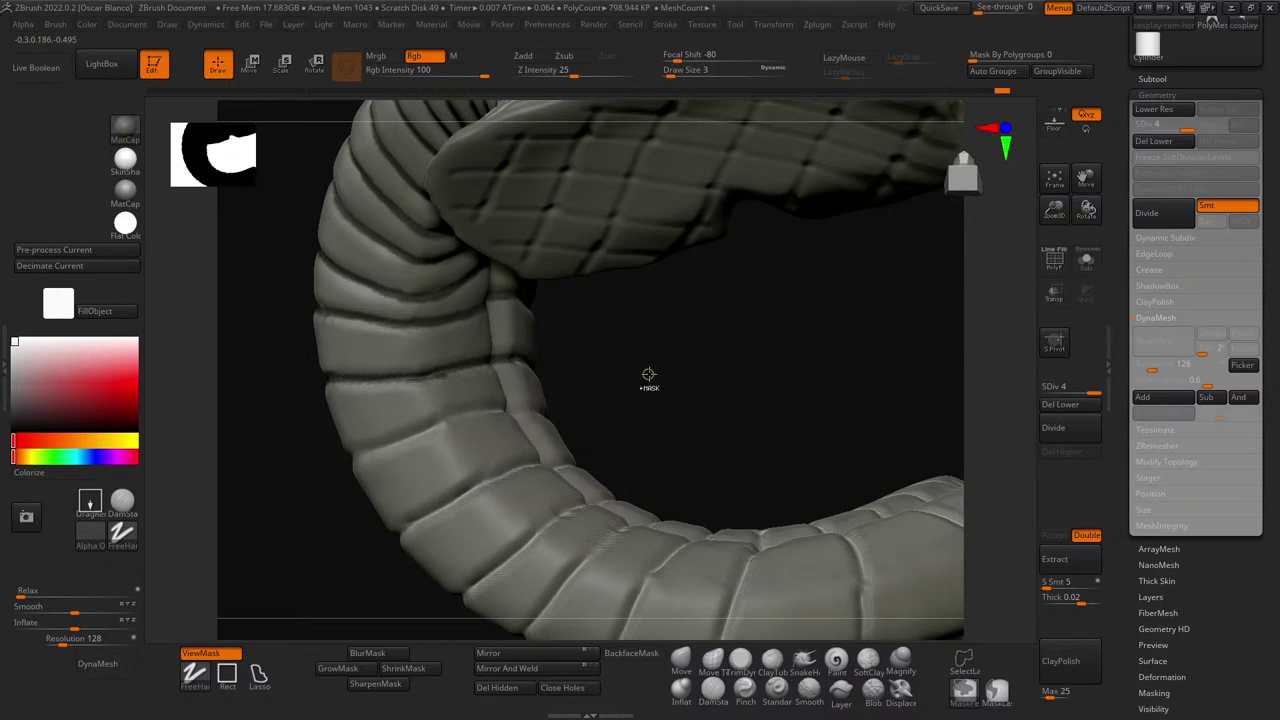
mouse_move(649, 371)
mouse_down()
mouse_move(677, 374)
mouse_move(366, 410)
mouse_up()
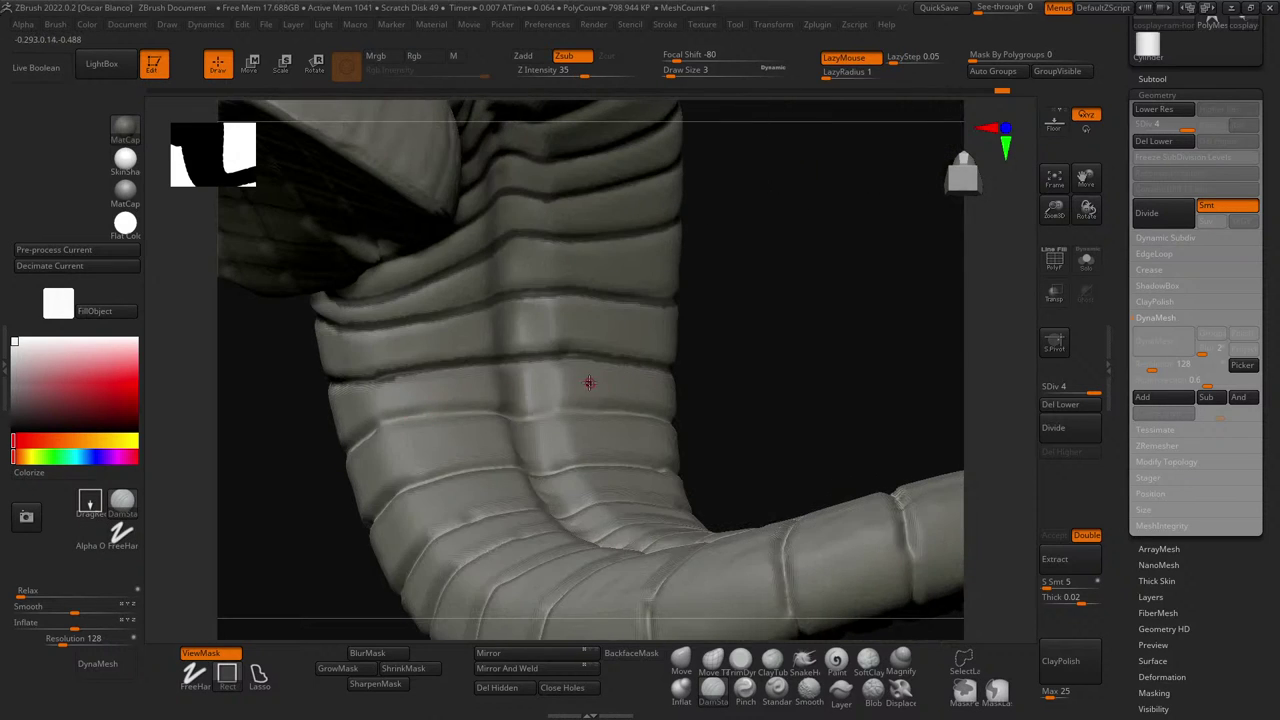
- Mask the thirteenth crease across the inner side and central ridge, undoing the last two stray mask actions
drag(851, 366, 752, 376)
key(ctrl)
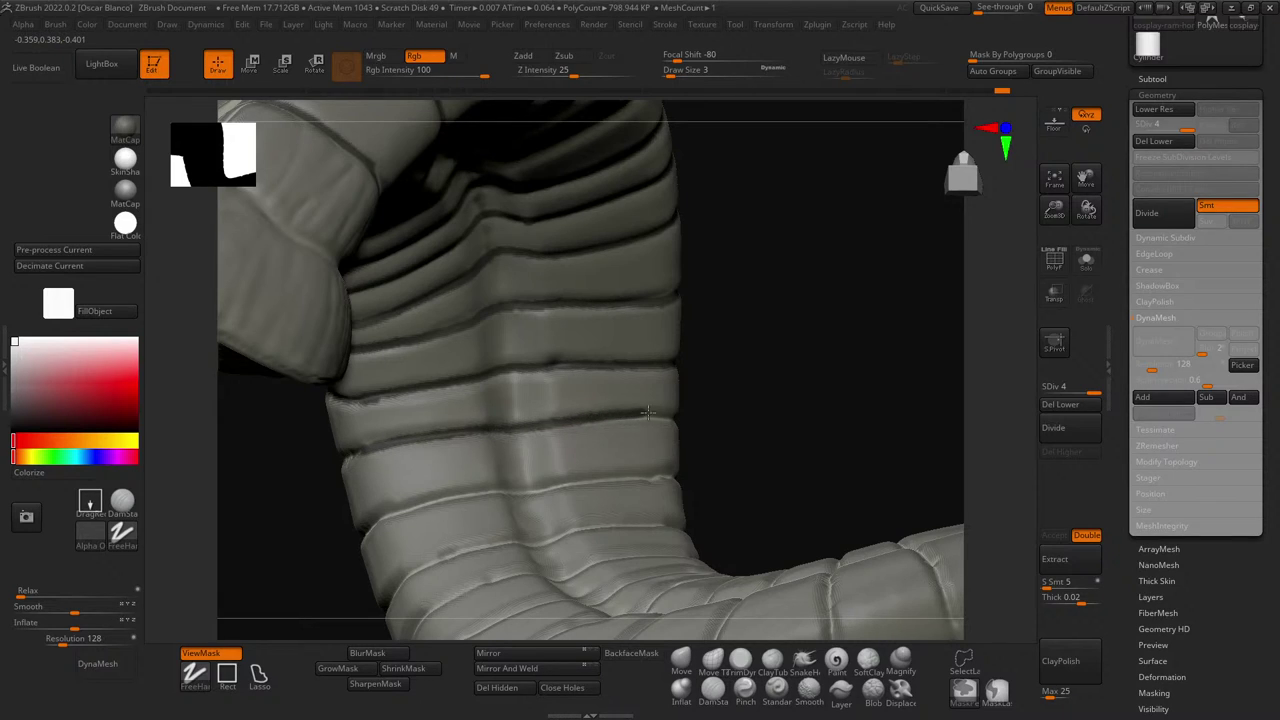
mouse_move(690, 418)
mouse_down()
mouse_move(763, 443)
mouse_move(694, 454)
mouse_move(366, 447)
mouse_move(470, 439)
mouse_up()
key(ctrl+z)
key(ctrl+z)
drag(577, 449, 466, 456)
- Mask the thirteenth crease across the outer face and around the edge onto the inner face
key(ctrl)
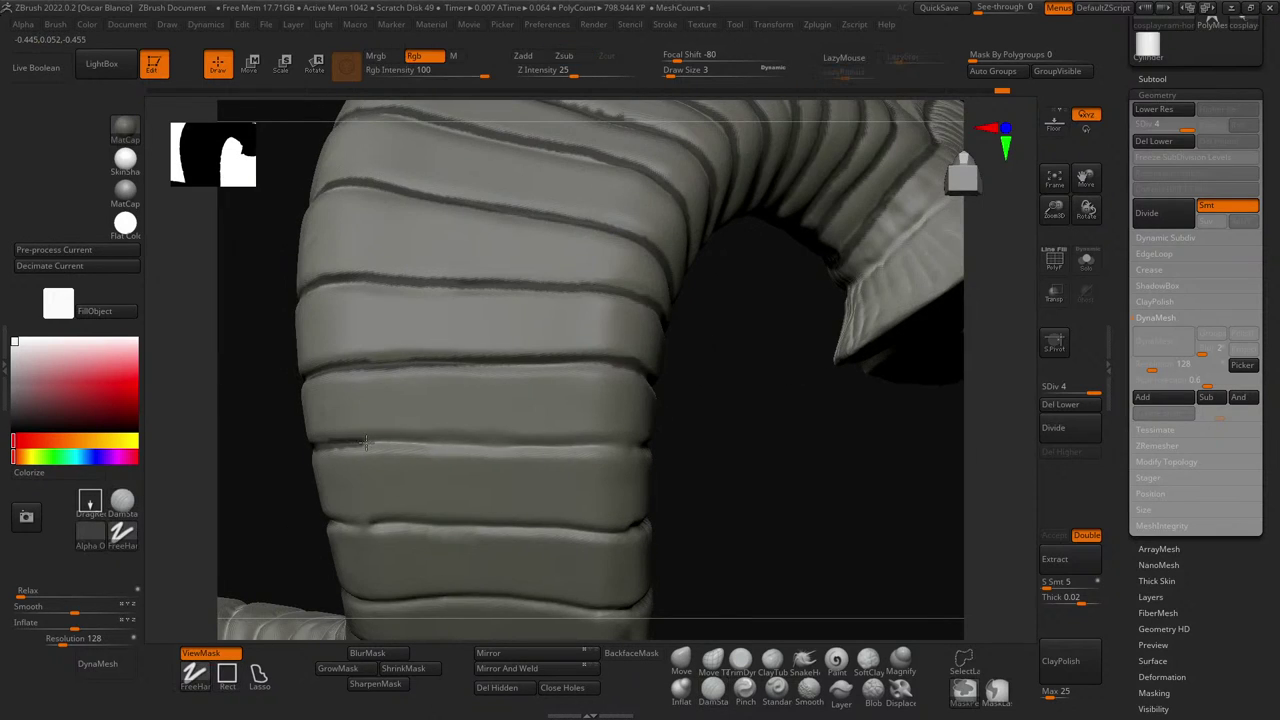
drag(364, 444, 637, 446)
drag(765, 480, 572, 476)
key(ctrl)
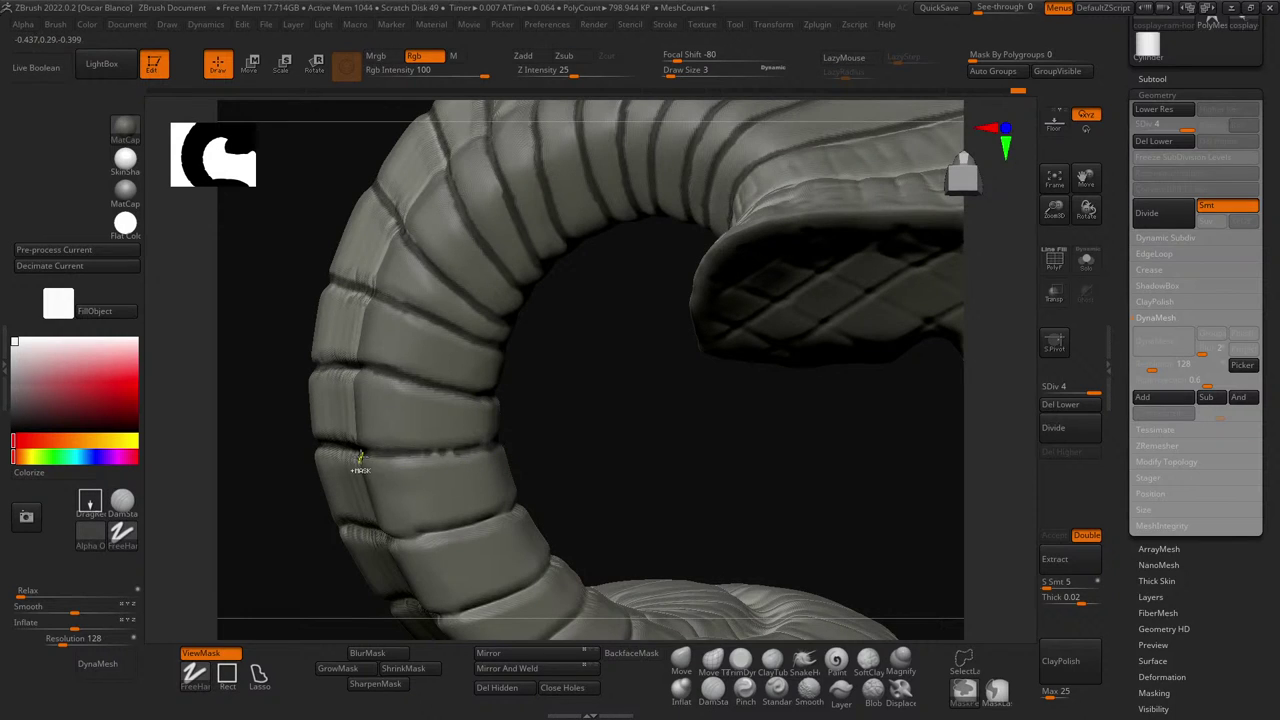
mouse_move(594, 466)
mouse_down()
mouse_move(591, 451)
mouse_move(474, 470)
mouse_up()
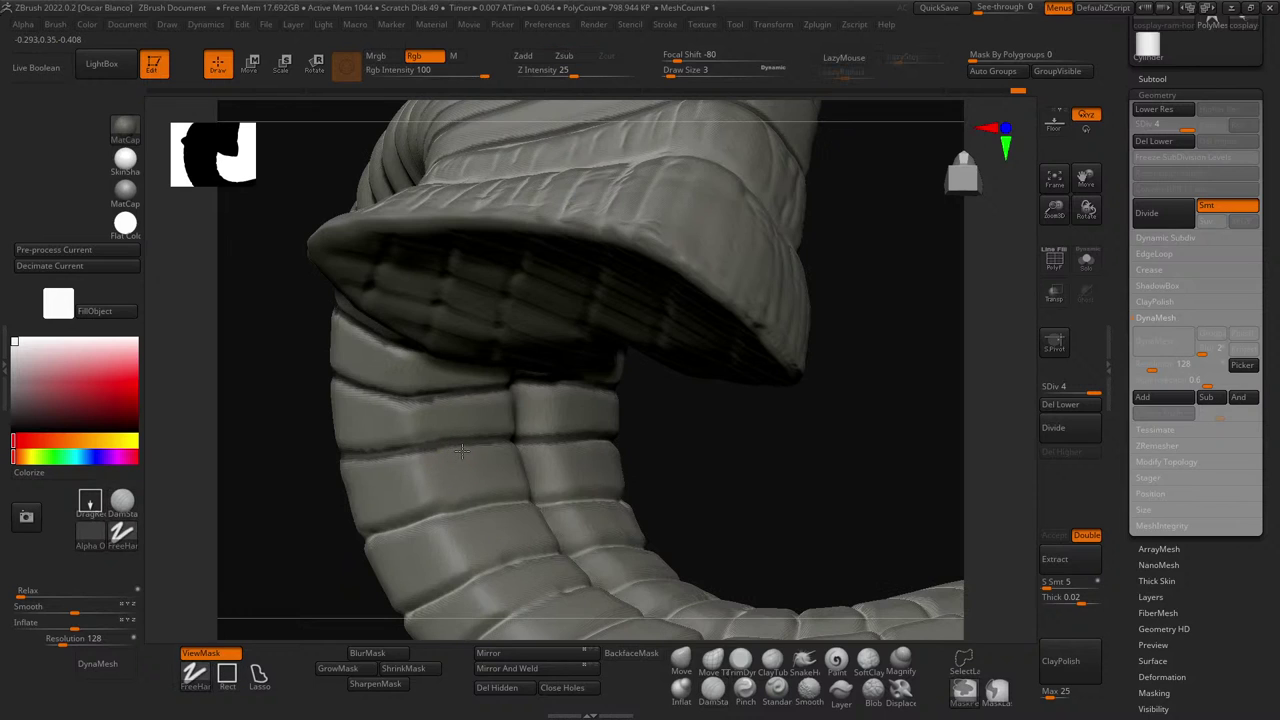
- Paint a thin mask along the groove between two adjacent segments on the broad face of the curved segmented form
mouse_move(740, 480)
mouse_down()
mouse_move(683, 466)
mouse_move(706, 463)
mouse_up()
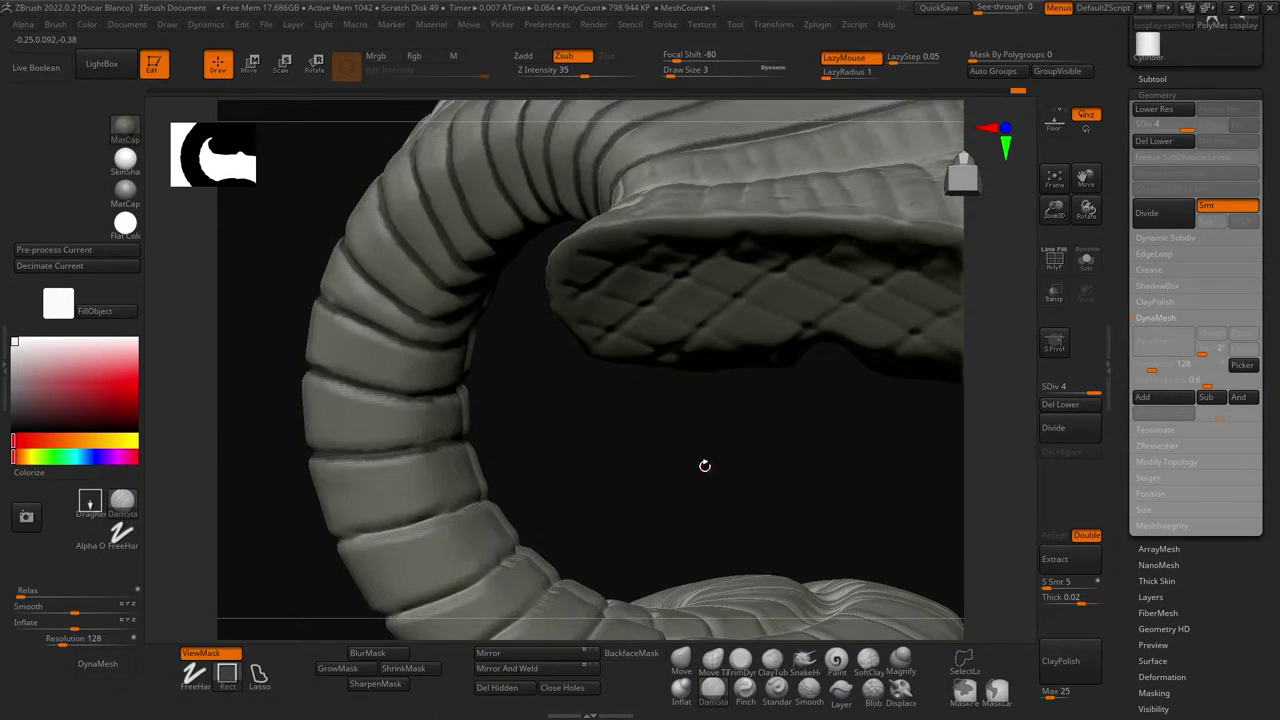
key(ctrl)
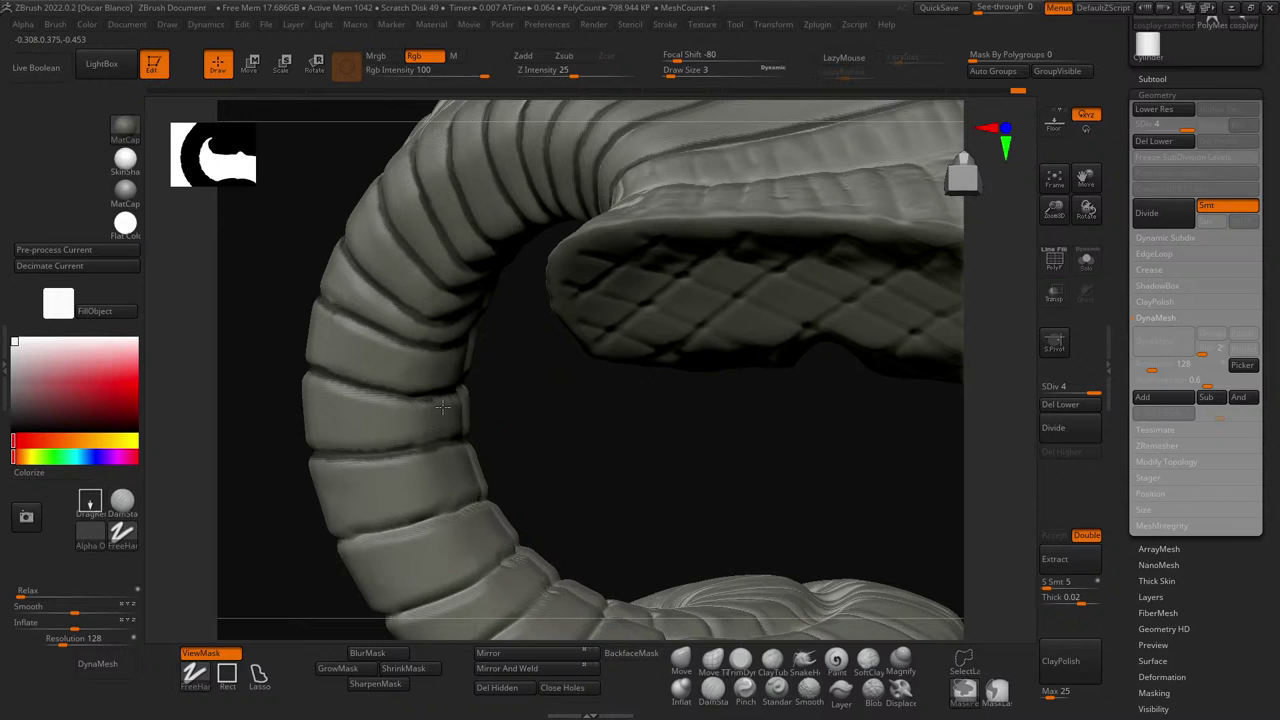
drag(563, 466, 523, 486)
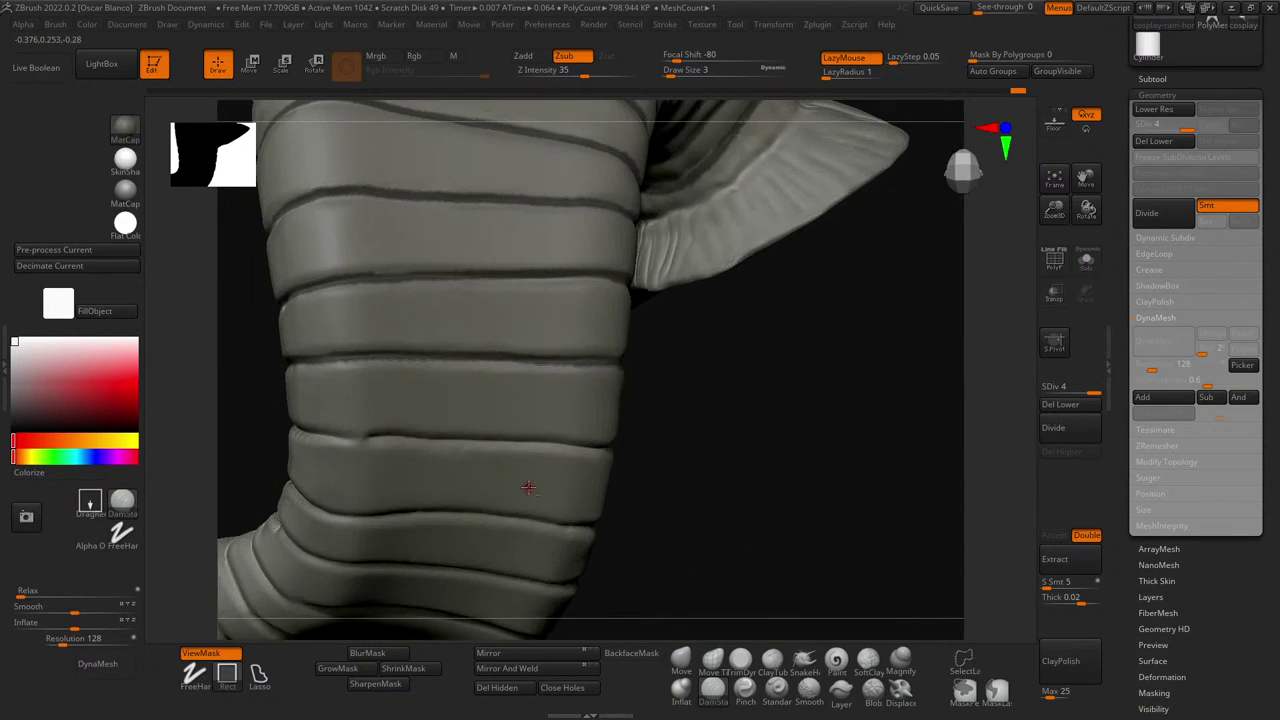
key(ctrl)
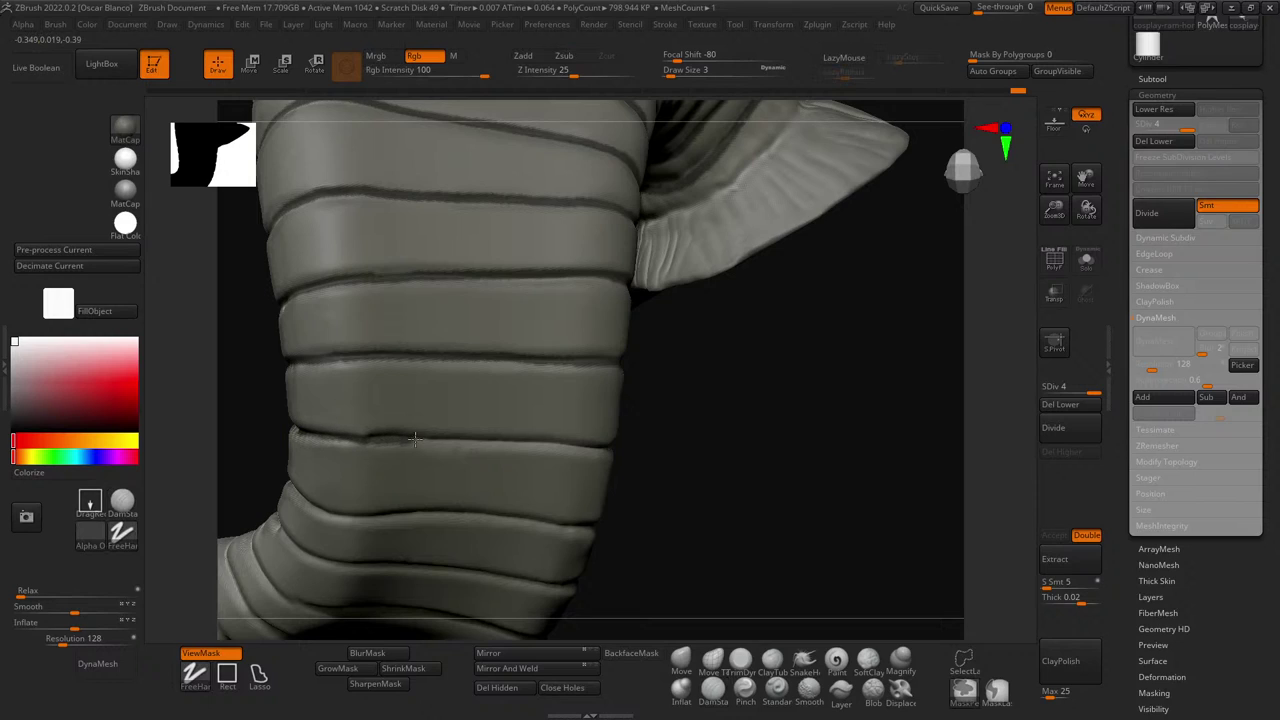
ctrl+drag(415, 438, 562, 445)
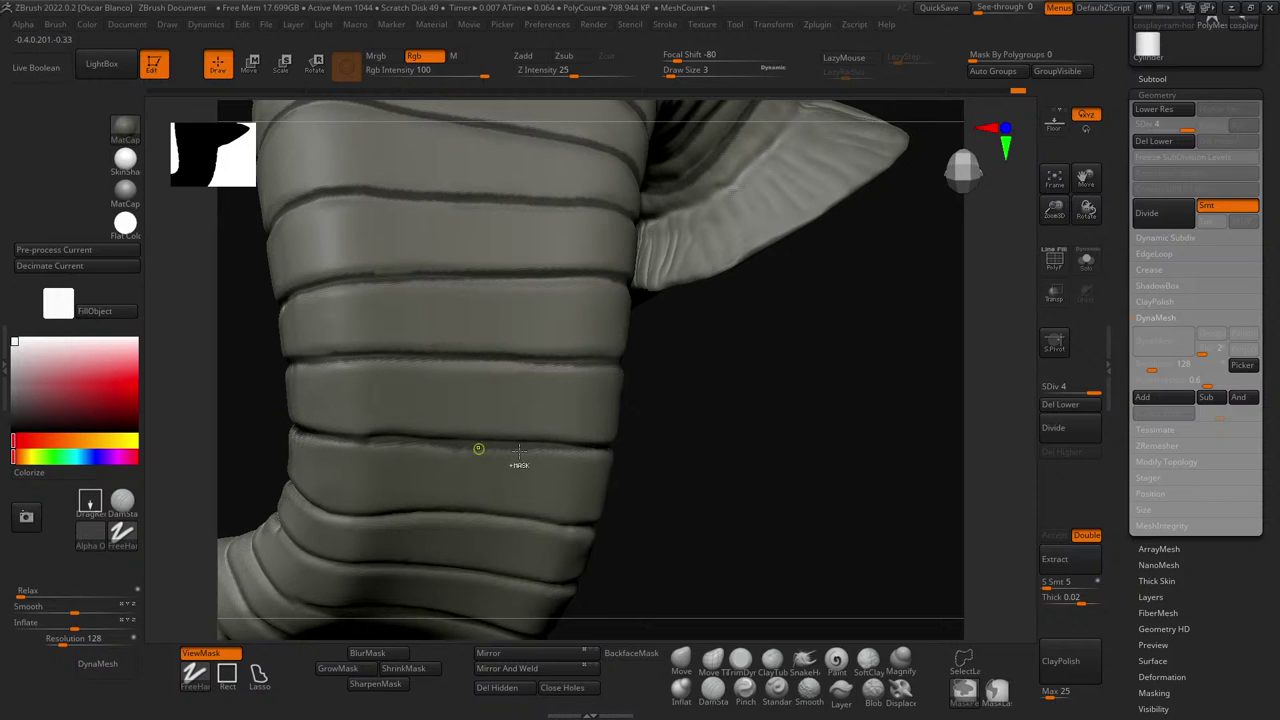
- Continue the groove mask around the inner edge of the curve, undoing the misplaced strokes along the segment boundary
mouse_move(650, 468)
mouse_down()
mouse_move(688, 472)
mouse_move(609, 476)
mouse_up()
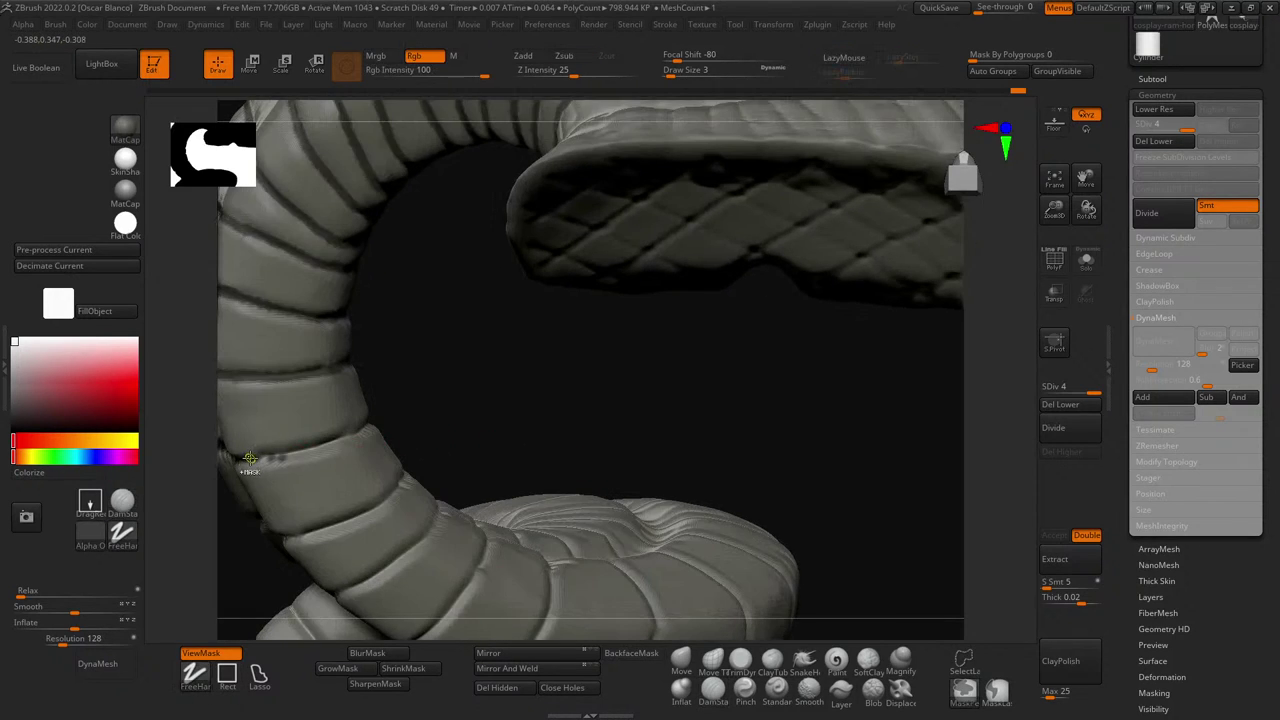
drag(277, 453, 340, 441)
key(ctrl+z)
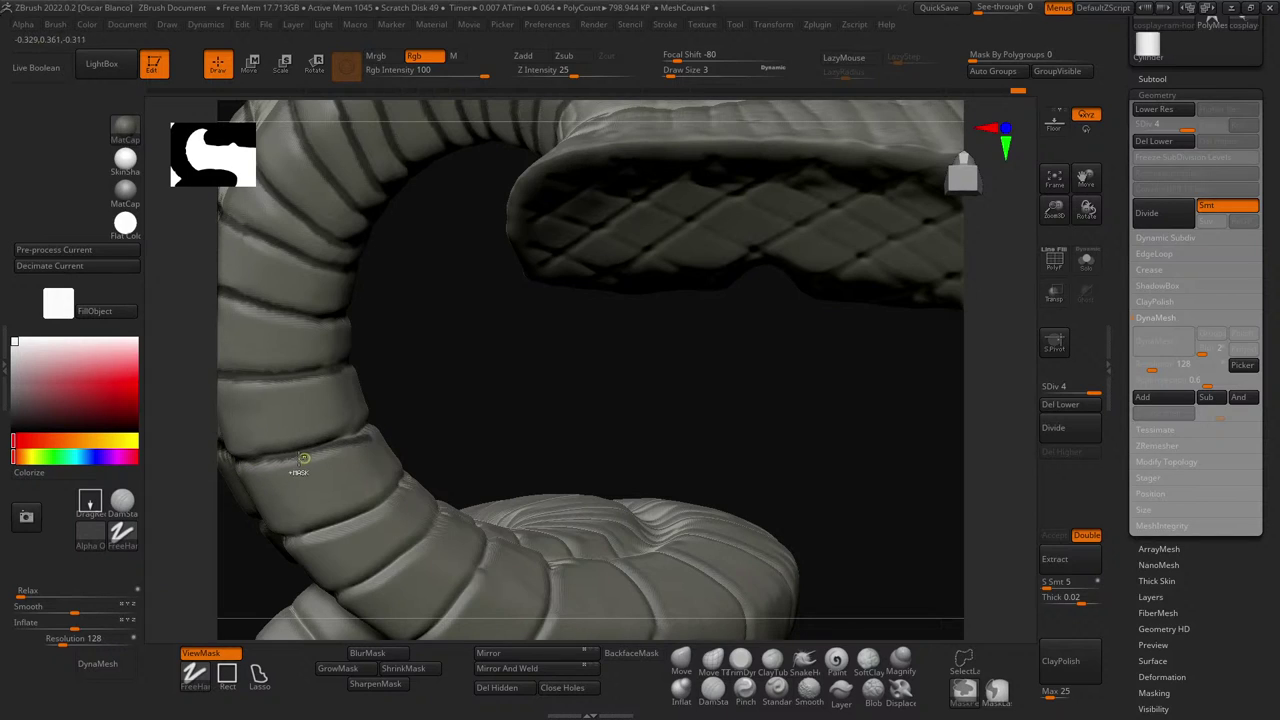
key(ctrl+z)
drag(514, 423, 539, 406)
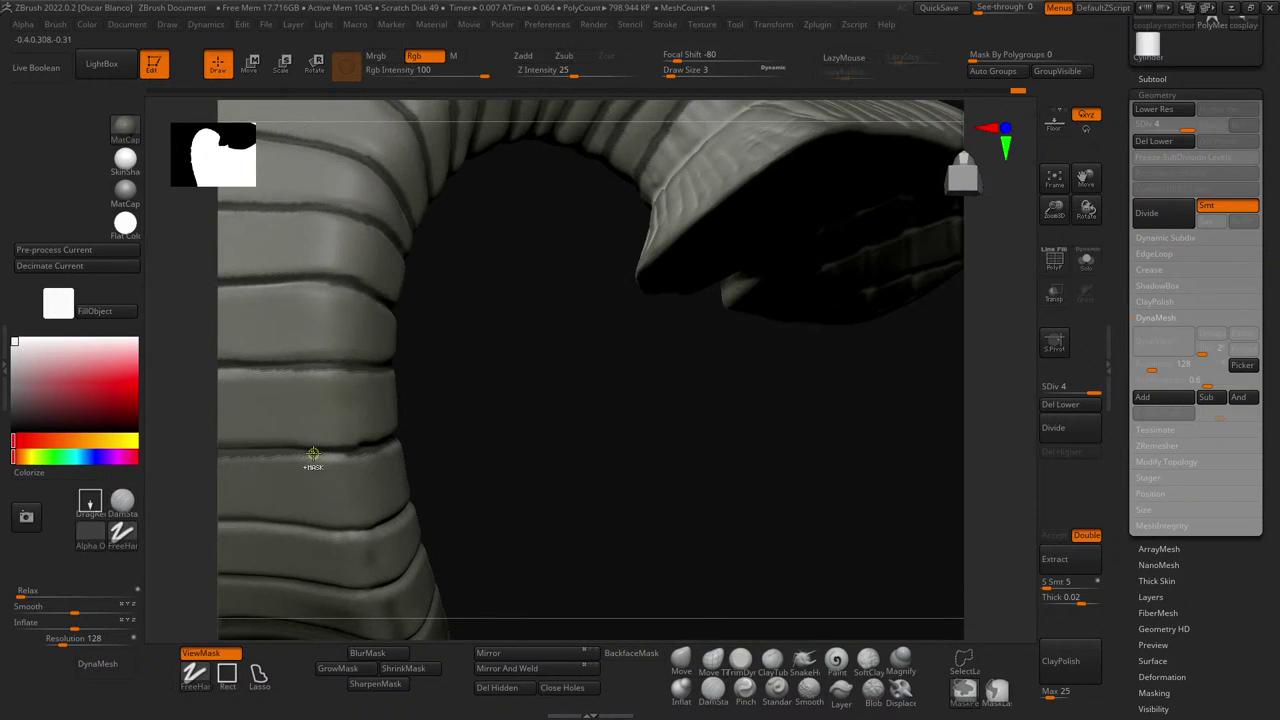
mouse_move(512, 458)
mouse_down()
mouse_move(363, 465)
mouse_move(266, 437)
mouse_move(519, 424)
mouse_up()
- Mask the segment groove on the opposite side of the curved form, where it bends toward the lower coil
drag(682, 456, 802, 415)
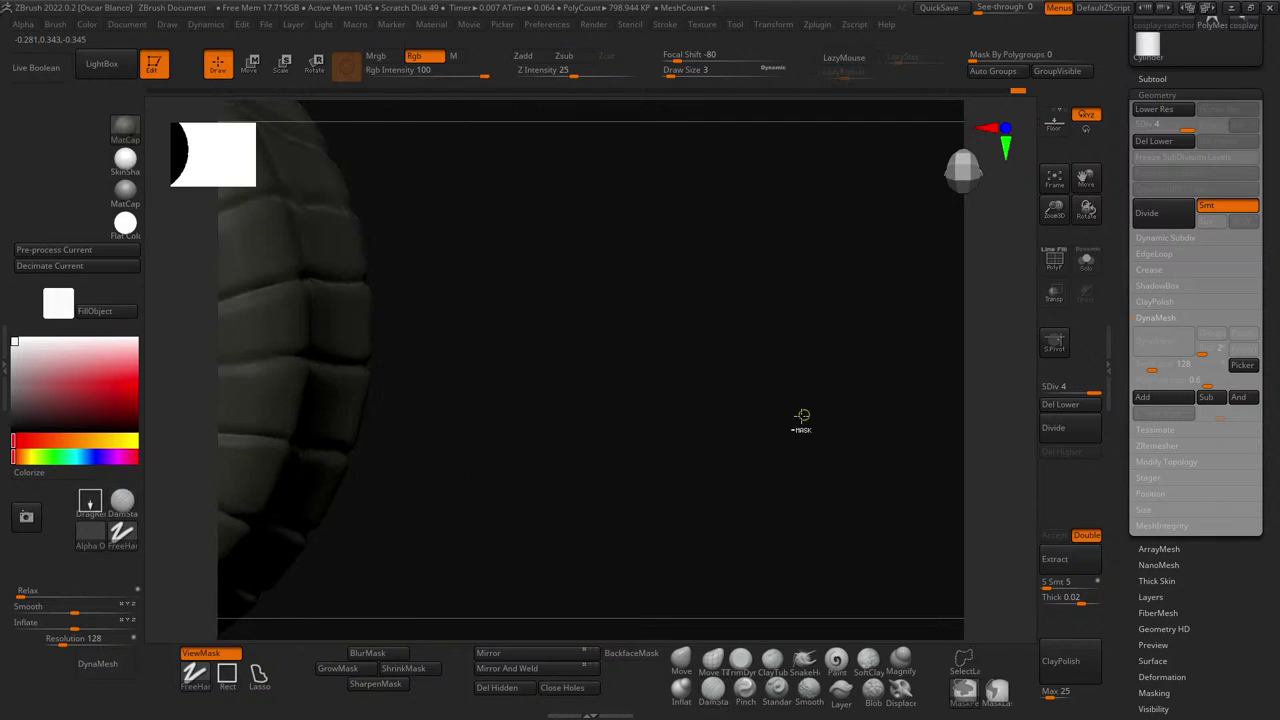
ctrl+click(606, 434)
ctrl+drag(481, 434, 585, 408)
mouse_move(500, 470)
mouse_down()
mouse_move(714, 374)
mouse_move(689, 560)
mouse_move(620, 352)
mouse_move(514, 437)
mouse_move(866, 354)
mouse_up()
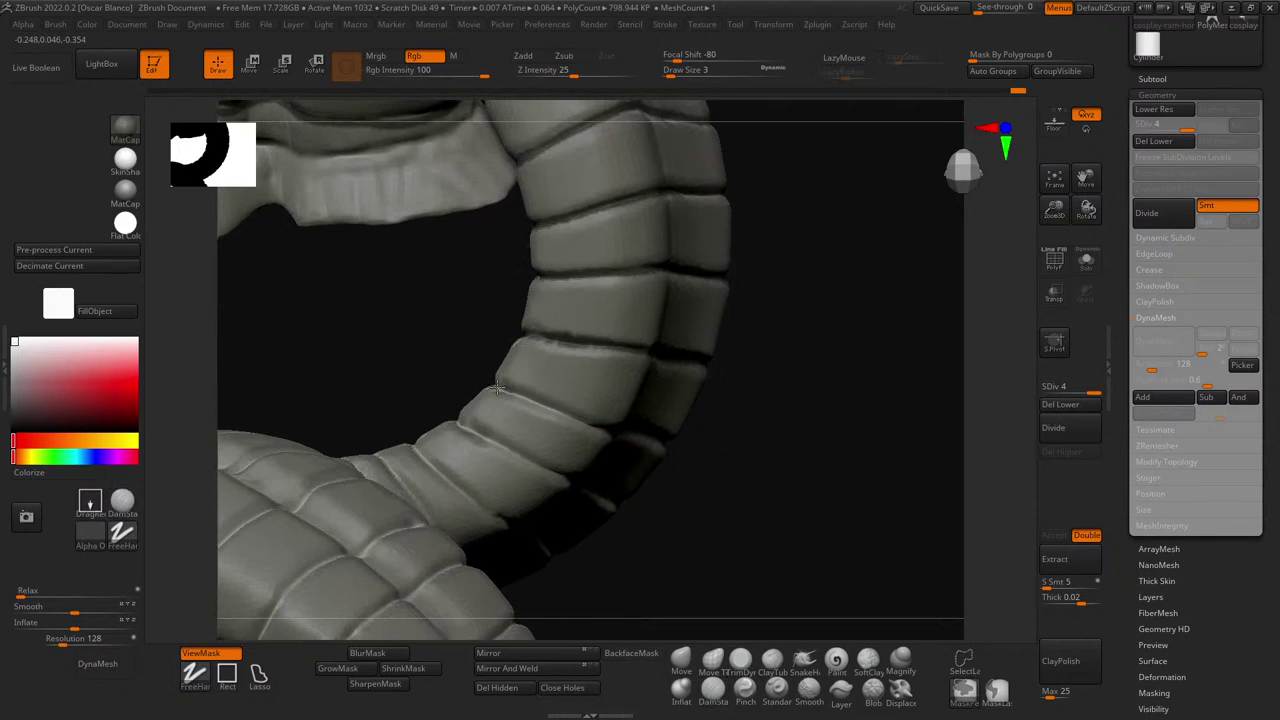
ctrl+drag(582, 424, 614, 436)
- Mask the next lower groove across the broad face and carry it around to the adjoining side of the segment
mouse_move(817, 475)
mouse_down()
mouse_move(554, 432)
mouse_move(617, 428)
mouse_up()
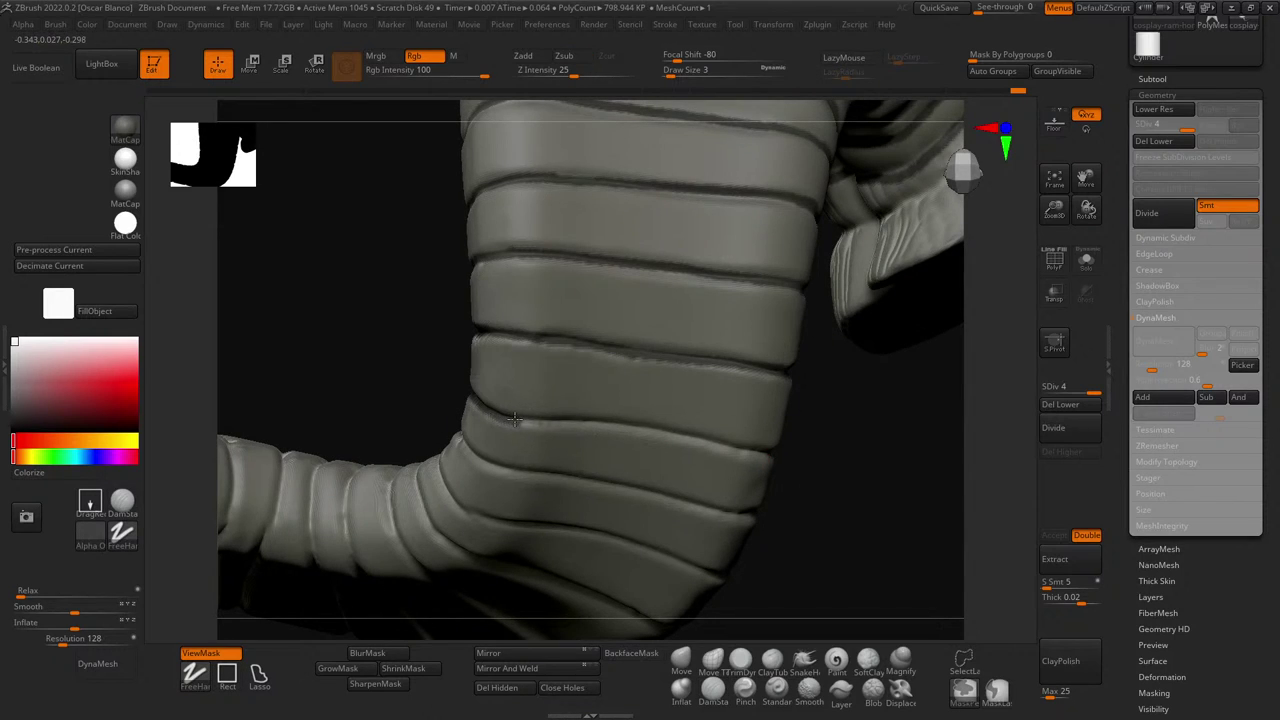
ctrl+drag(542, 422, 596, 422)
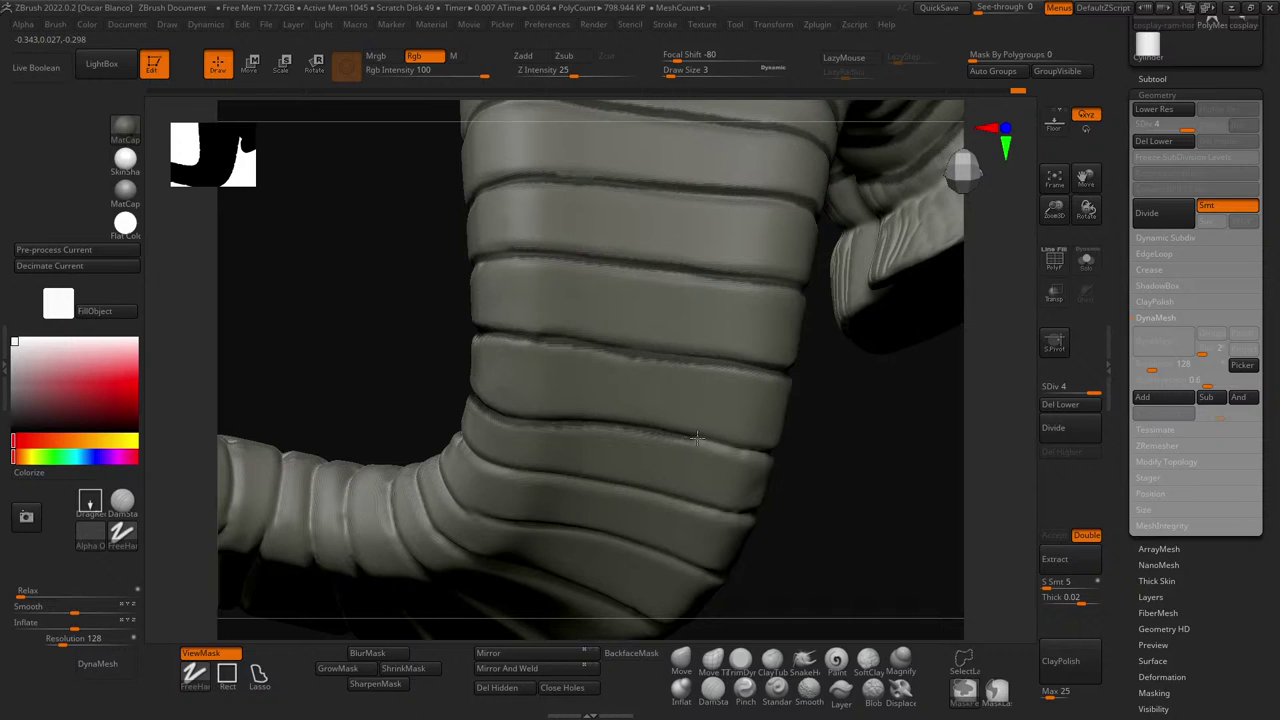
mouse_move(872, 494)
mouse_down()
mouse_move(834, 447)
mouse_move(843, 437)
mouse_up()
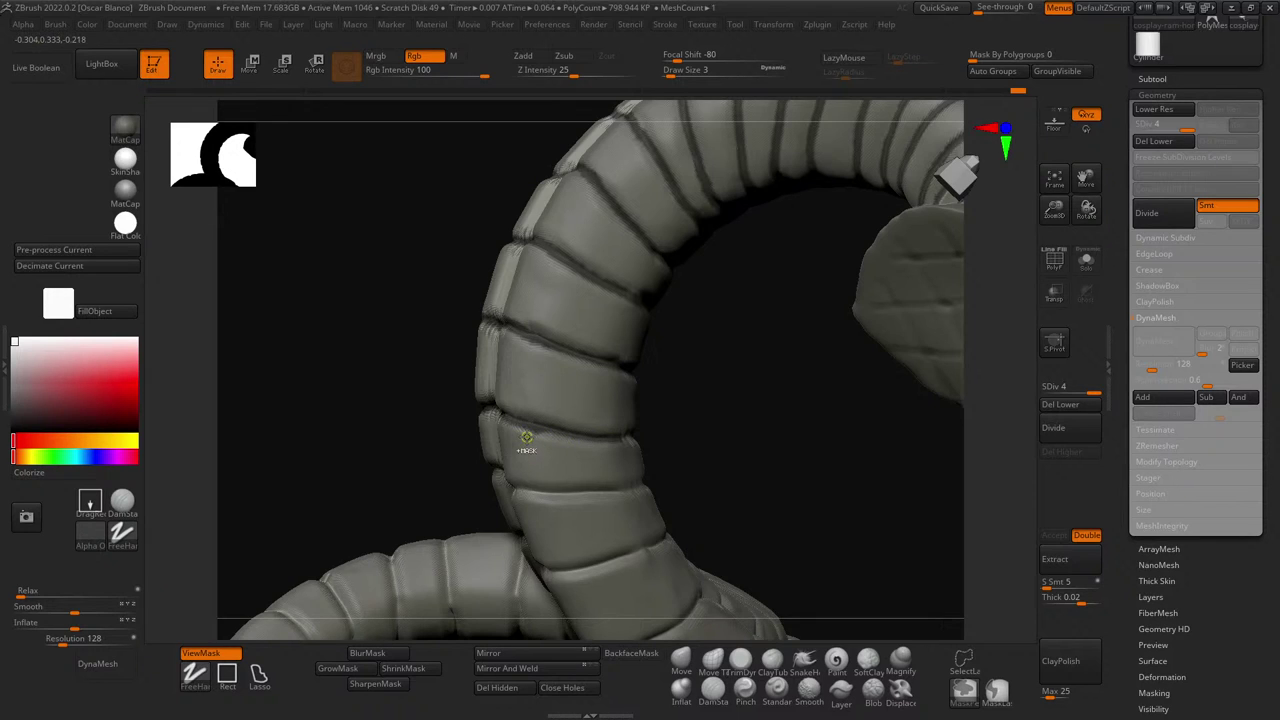
ctrl+right_drag(528, 433, 543, 443)
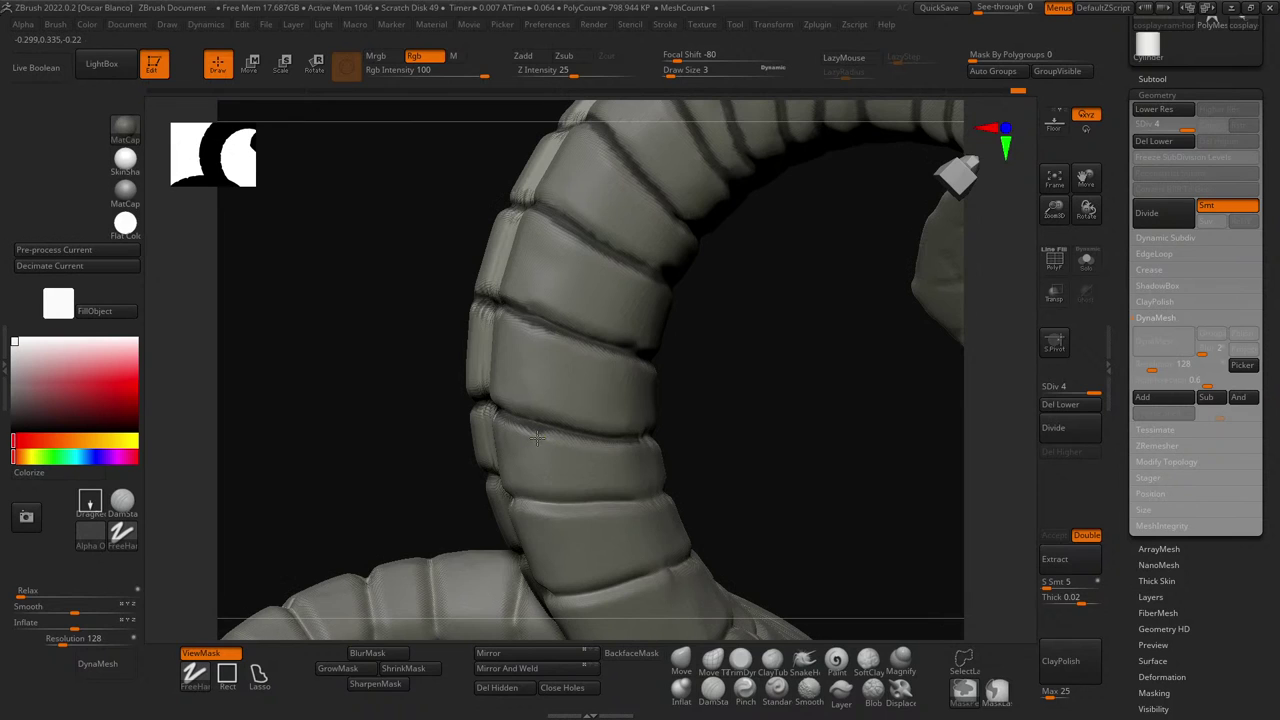
drag(754, 426, 688, 430)
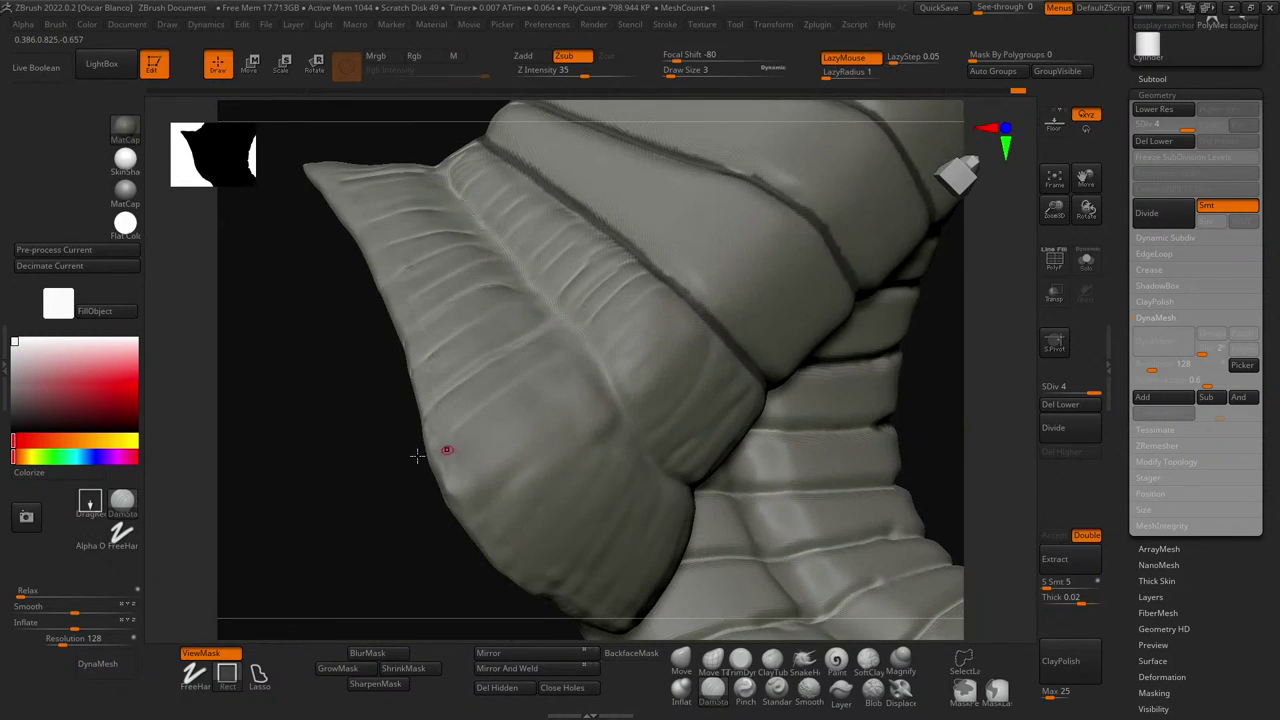
- Mask the full-width groove across the ridged underside of the curve, replacing the first stroke with a cleaner one
mouse_move(347, 491)
mouse_down()
mouse_move(305, 463)
mouse_move(323, 469)
mouse_up()
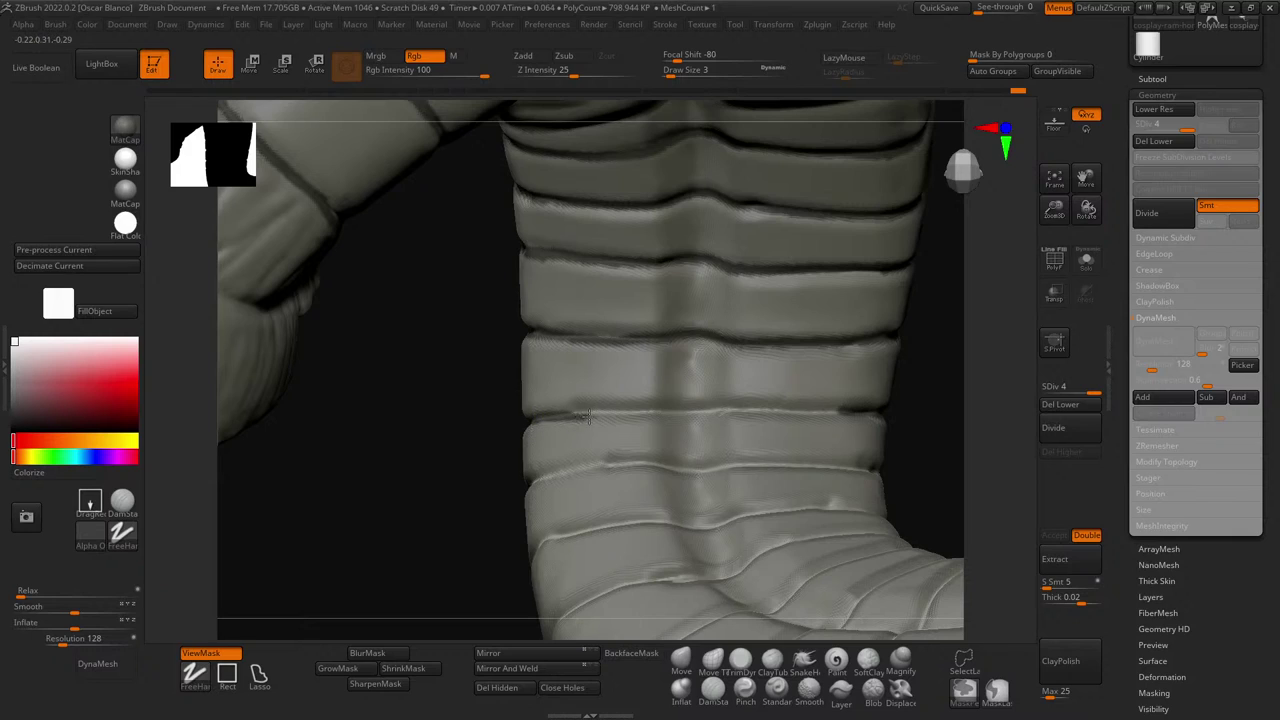
ctrl+drag(552, 416, 837, 405)
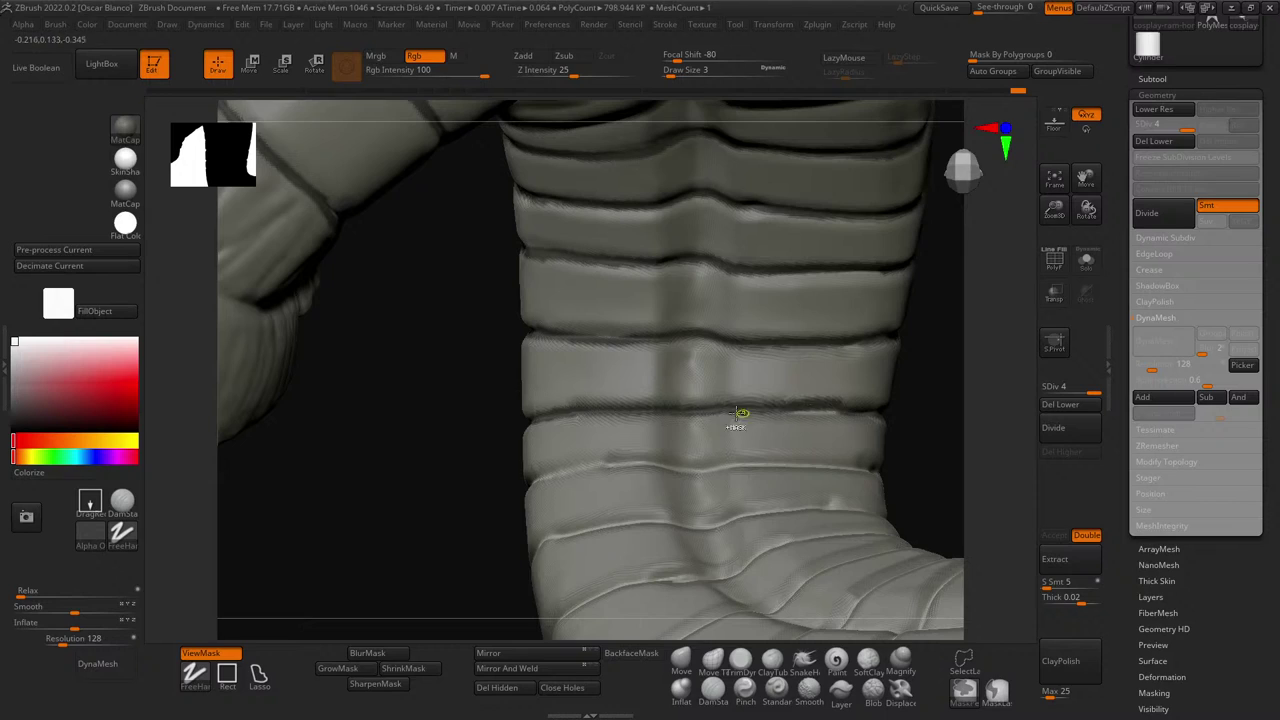
key(ctrl+z)
ctrl+drag(552, 416, 866, 410)
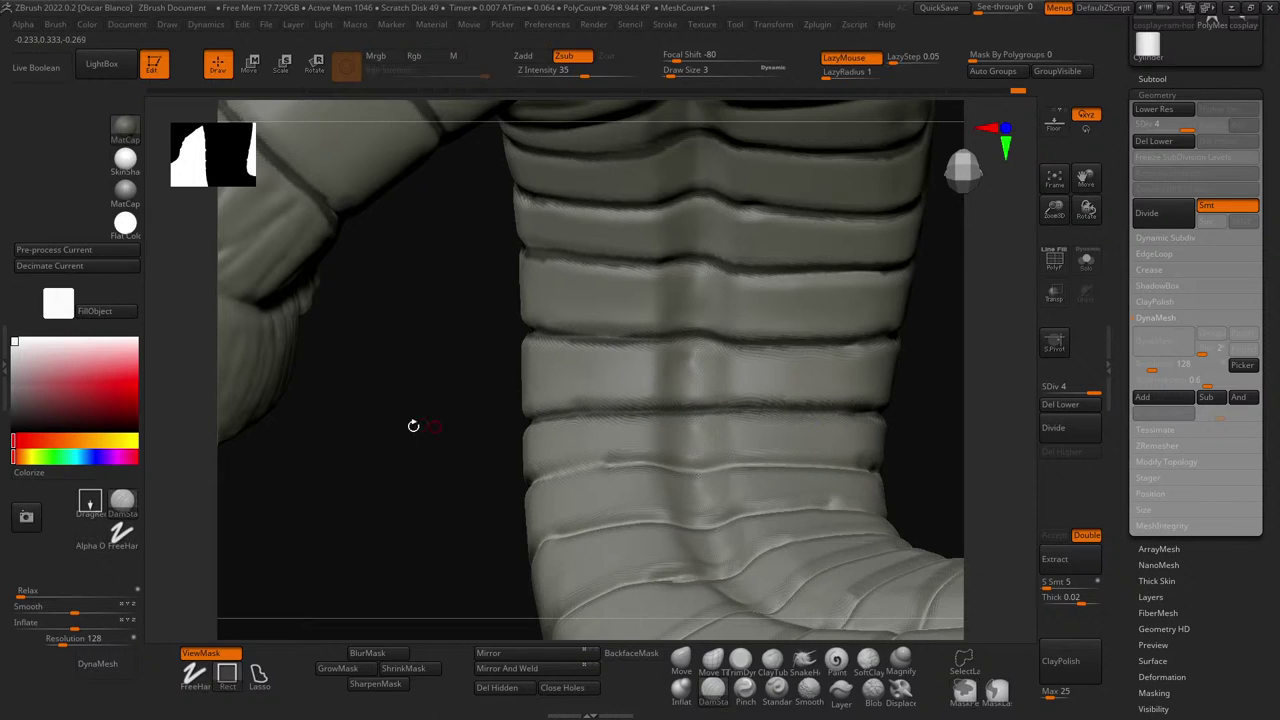
- Extend the mask along the following segment groove from the side over the central ridge, redoing the misplaced strokes
mouse_move(394, 477)
mouse_down()
mouse_move(620, 420)
mouse_move(787, 469)
mouse_move(797, 357)
mouse_move(768, 400)
mouse_move(763, 368)
mouse_move(489, 415)
mouse_up()
ctrl+drag(362, 356, 475, 347)
key(ctrl+z)
ctrl+drag(357, 357, 603, 336)
ctrl+drag(266, 384, 372, 350)
key(ctrl+z)
mouse_move(646, 451)
mouse_down()
mouse_move(666, 506)
mouse_move(584, 490)
mouse_up()
ctrl+alt+drag(339, 319, 365, 335)
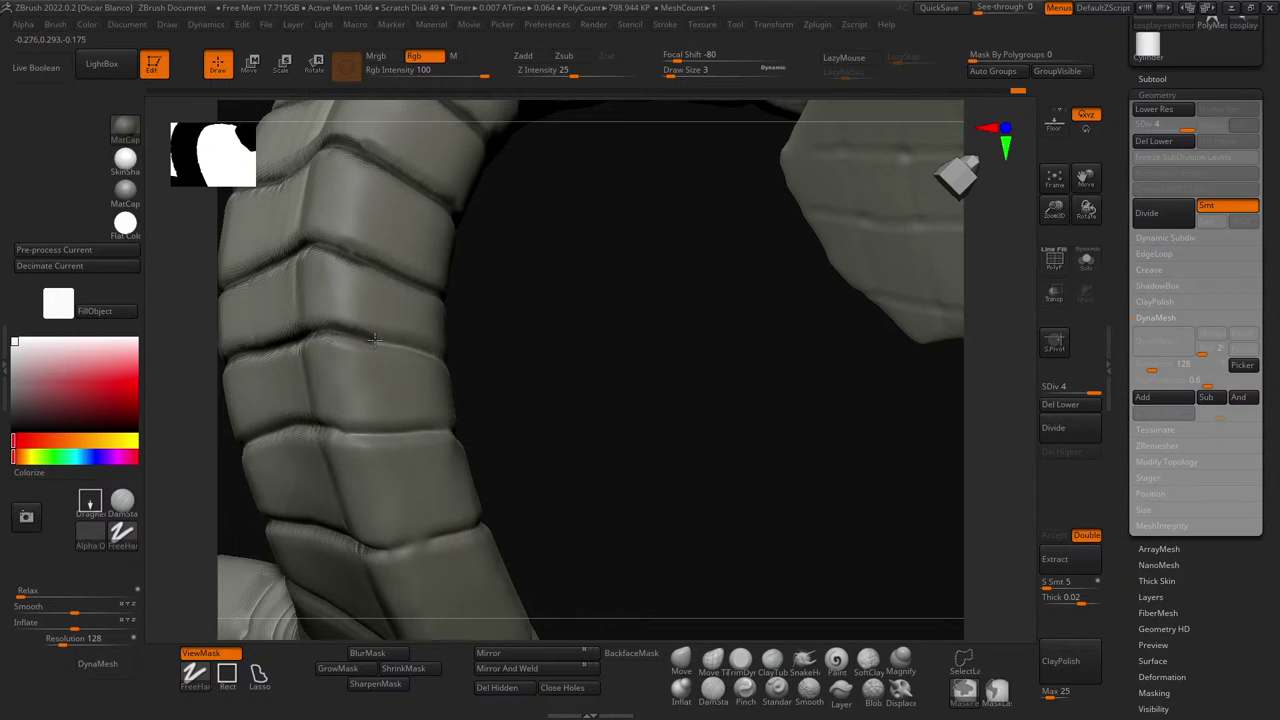
- Mask the next groove down across the ridged underside and close its remaining gap on the outer side
mouse_move(583, 406)
mouse_down()
mouse_move(938, 437)
mouse_move(520, 430)
mouse_up()
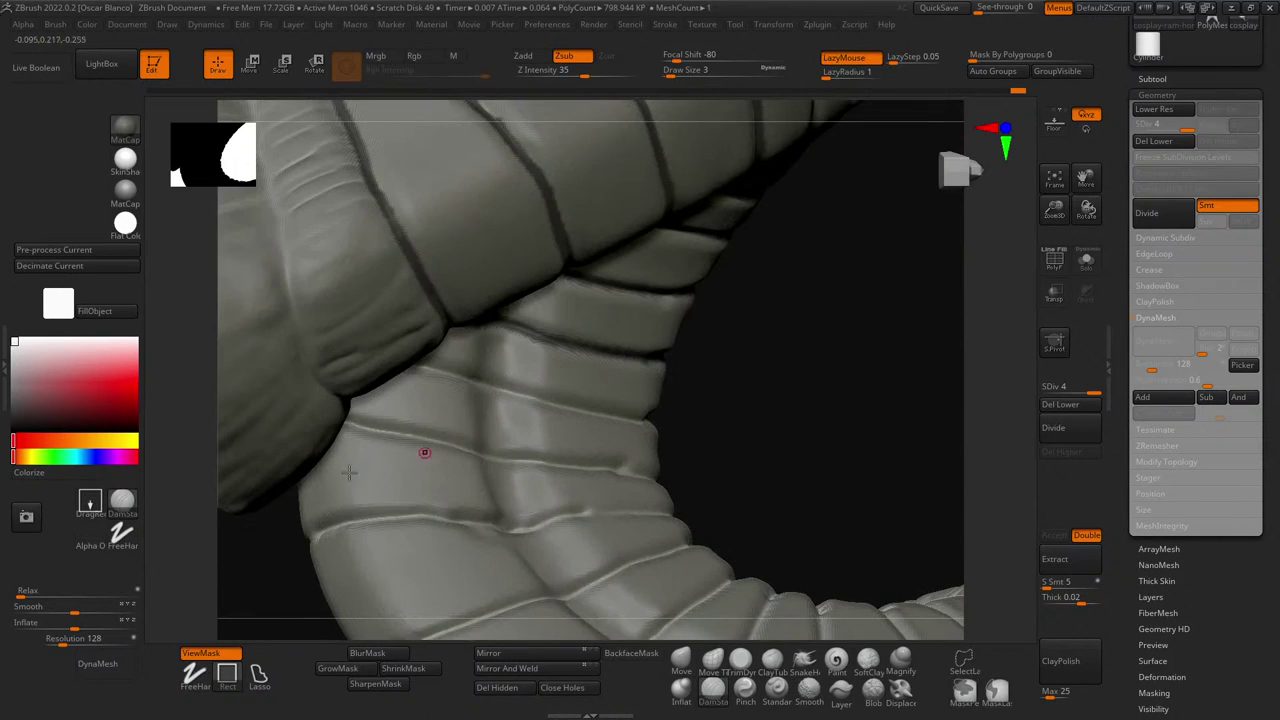
mouse_move(275, 540)
mouse_down()
mouse_move(238, 576)
mouse_move(277, 529)
mouse_up()
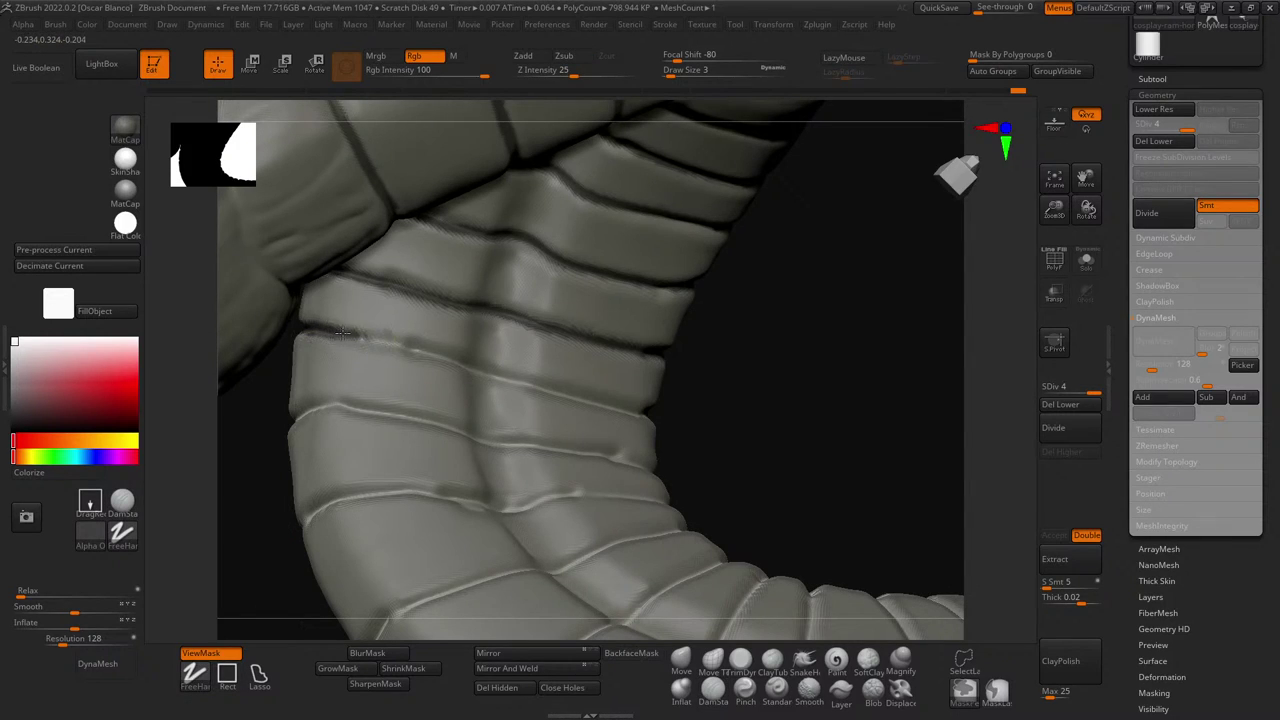
drag(341, 333, 648, 412)
drag(758, 448, 657, 442)
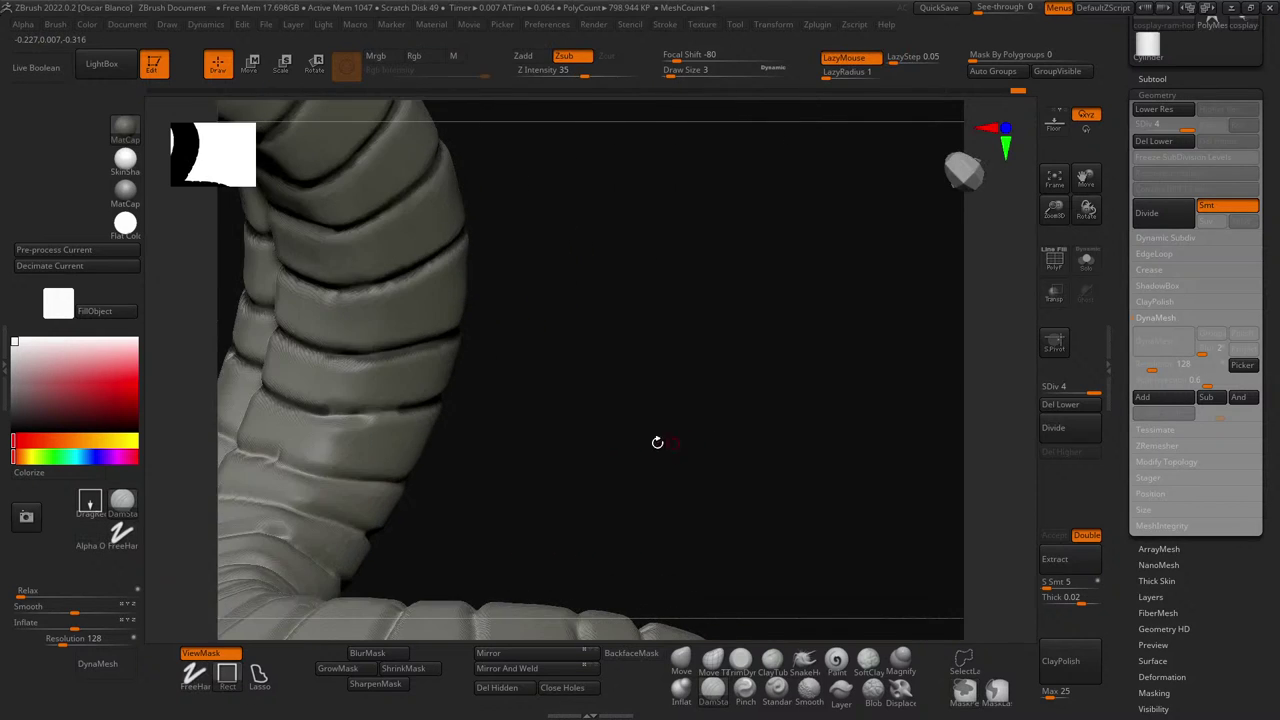
key(ctrl)
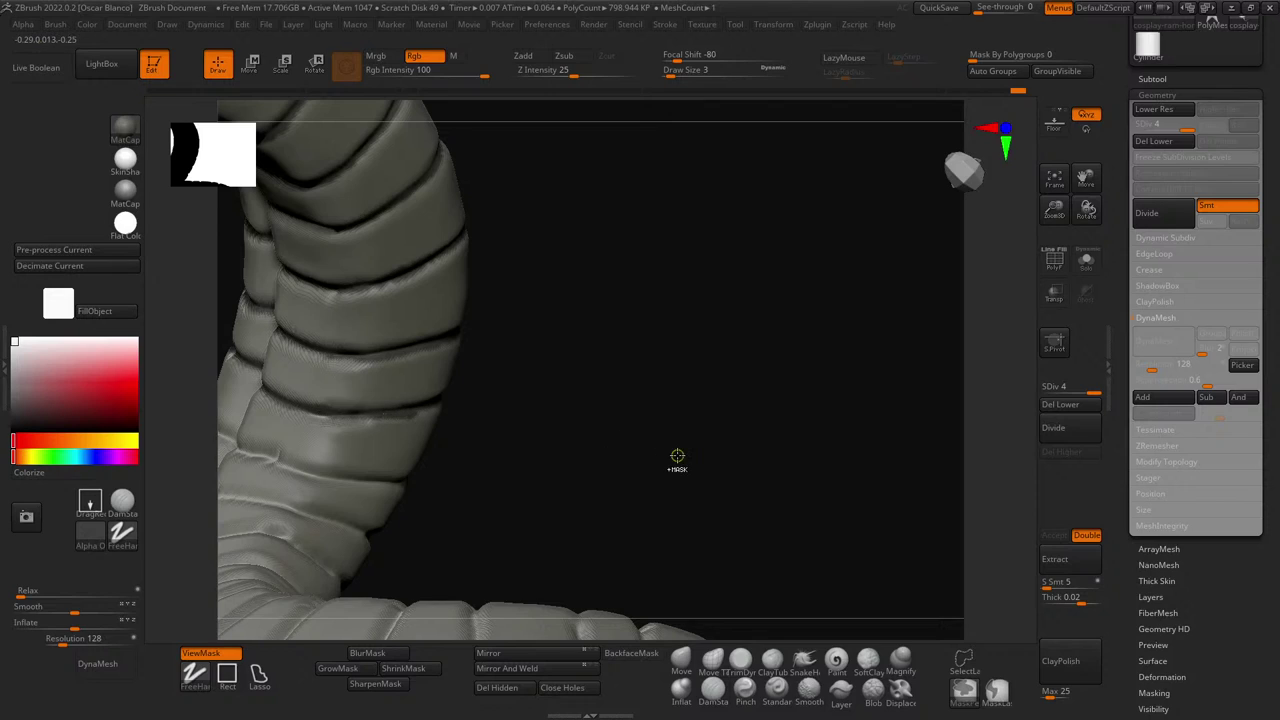
key(ctrl)
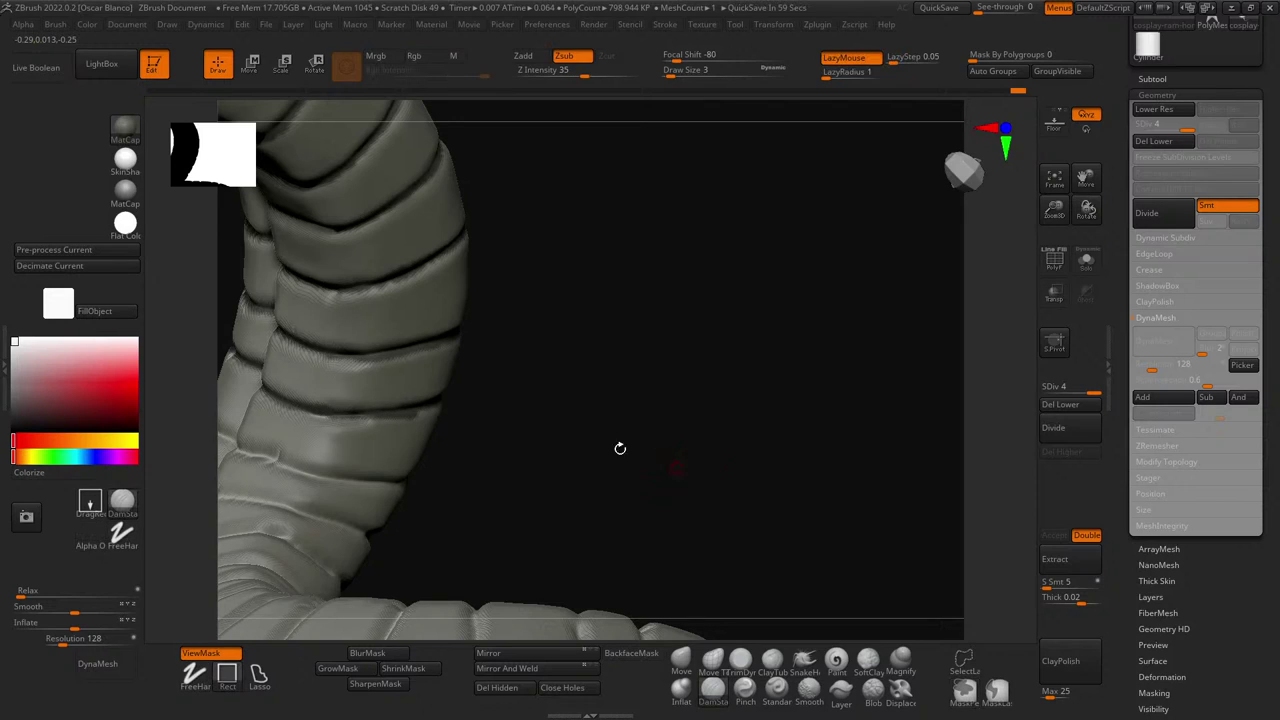
- Mask the adjacent lower groove on the outer side of the segments, just above the bend into the lower coil
key(ctrl+alt)
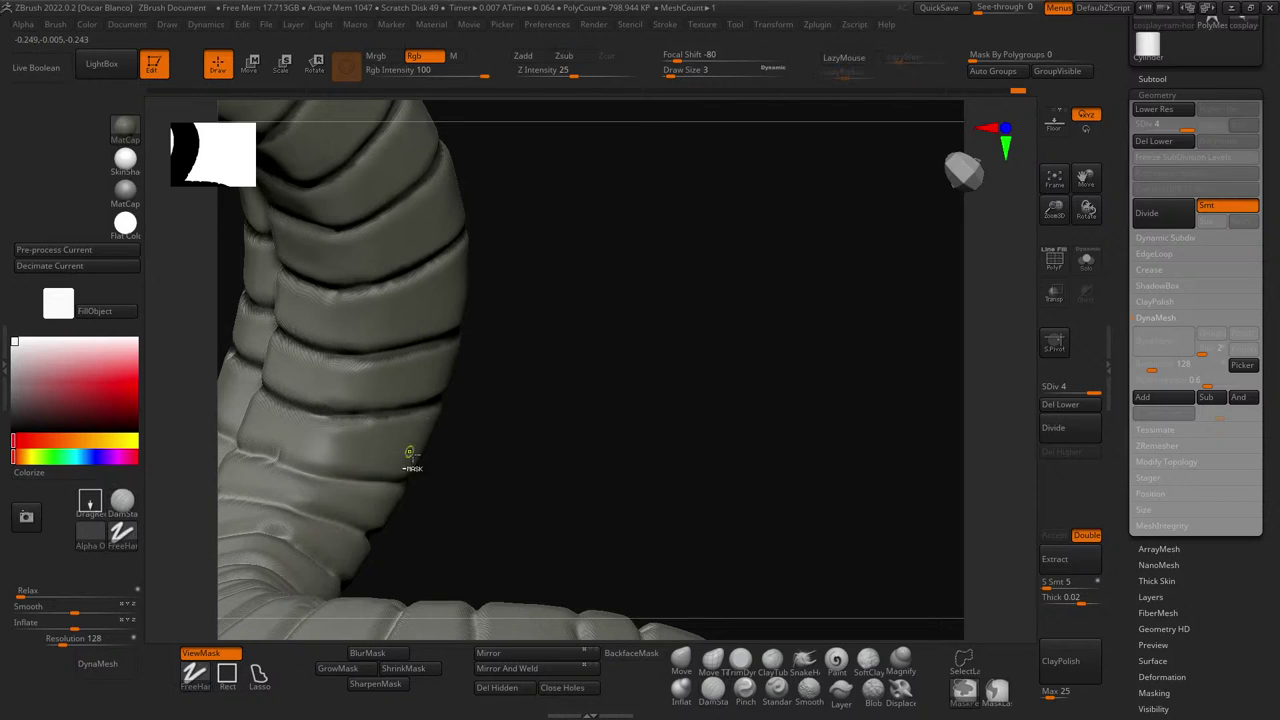
key(ctrl)
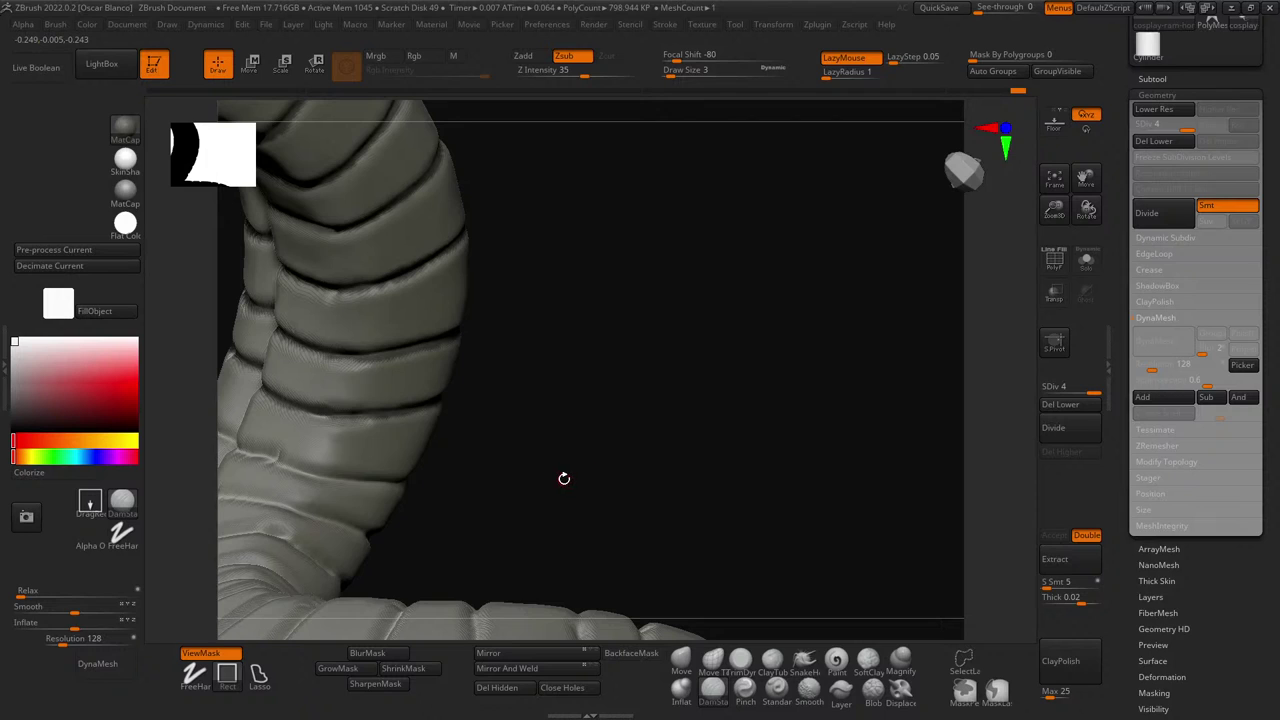
mouse_move(564, 479)
mouse_down()
mouse_move(637, 437)
mouse_move(724, 415)
mouse_up()
key(ctrl)
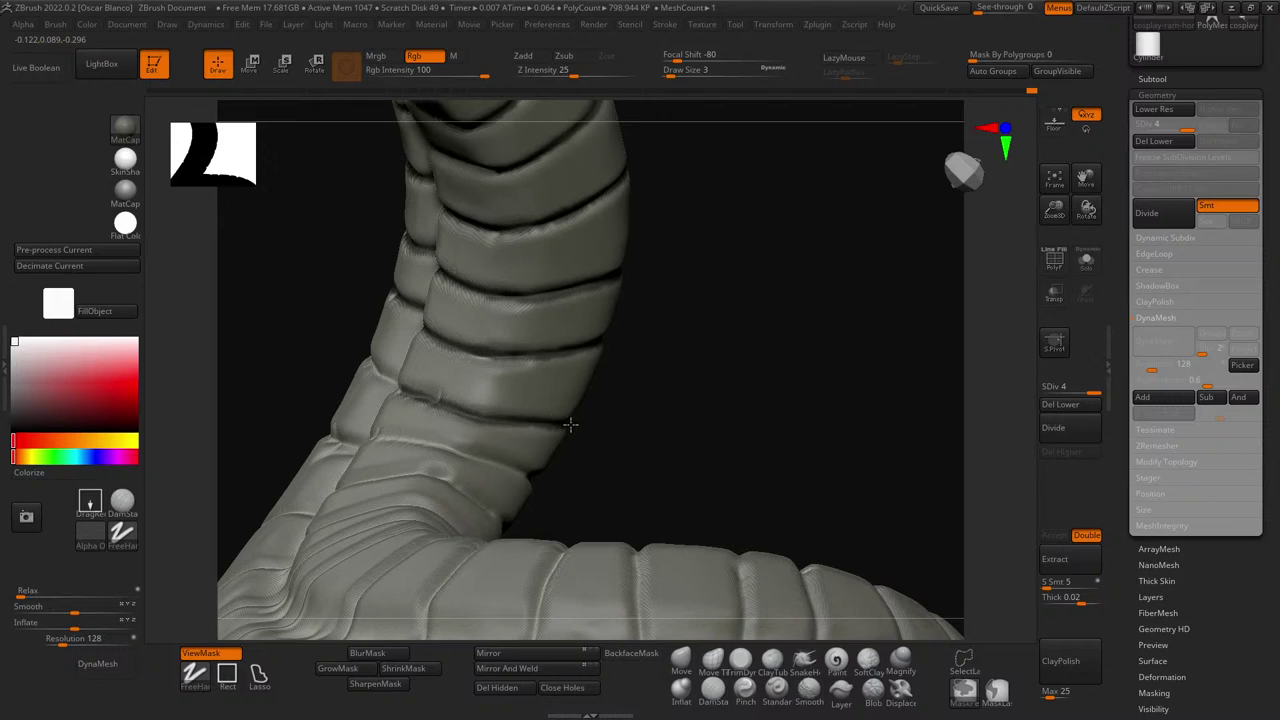
- Mask the curved groove across the broad face near the bend, undoing and repainting its uneven portion
mouse_move(748, 459)
mouse_down()
mouse_move(765, 471)
mouse_move(691, 463)
mouse_up()
ctrl+drag(323, 418, 297, 415)
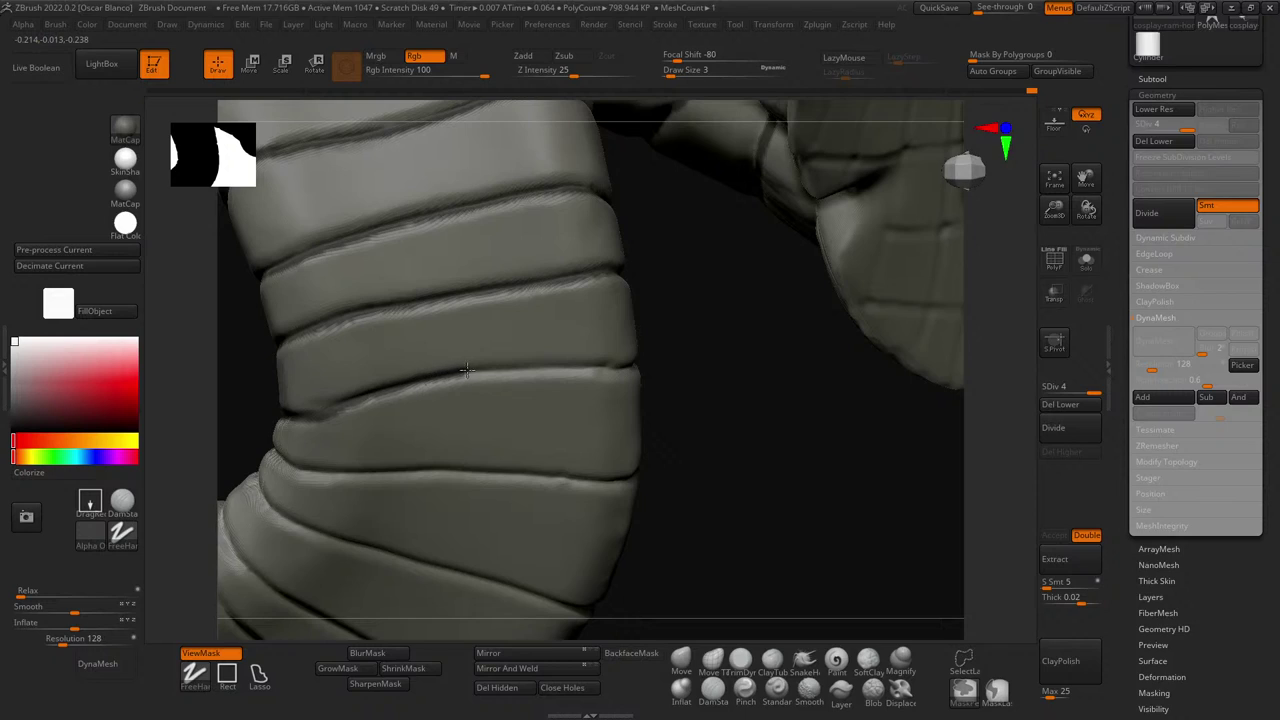
ctrl+drag(467, 370, 610, 365)
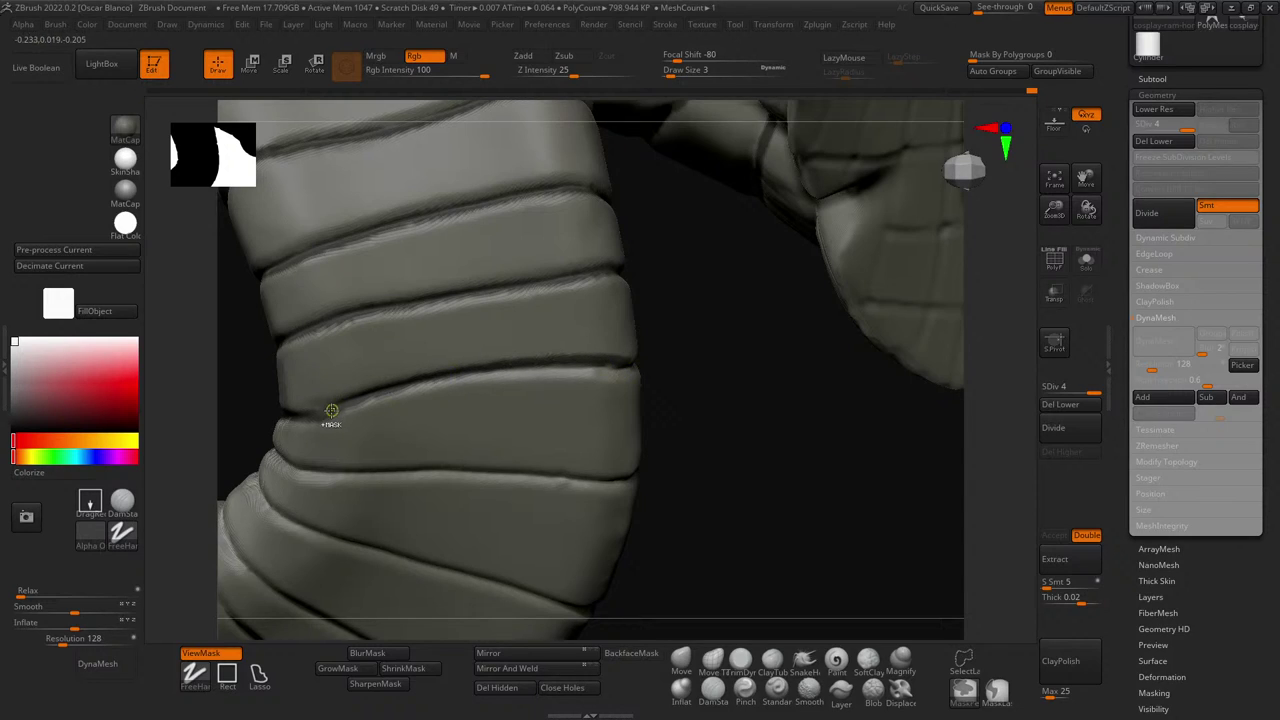
key(ctrl+z)
ctrl+drag(311, 417, 348, 404)
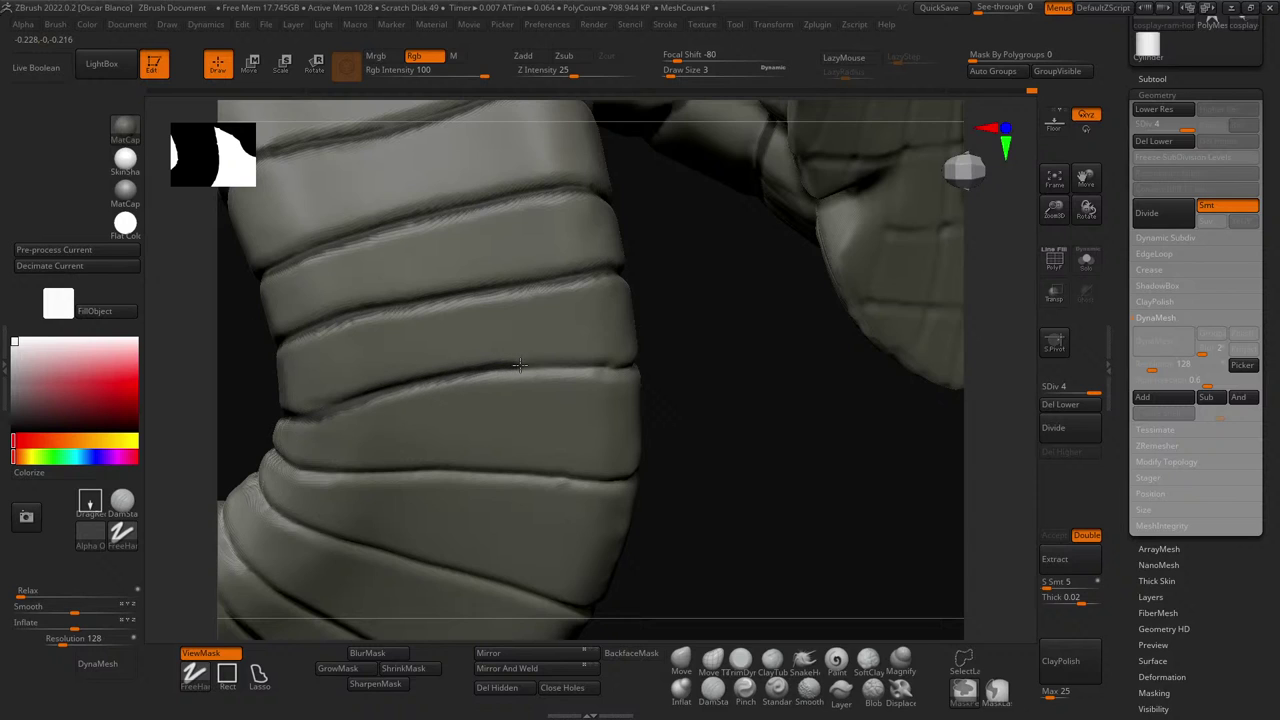
mouse_move(519, 365)
ctrl+mouse_down()
mouse_move(628, 363)
mouse_move(703, 414)
mouse_move(582, 424)
ctrl+mouse_up()
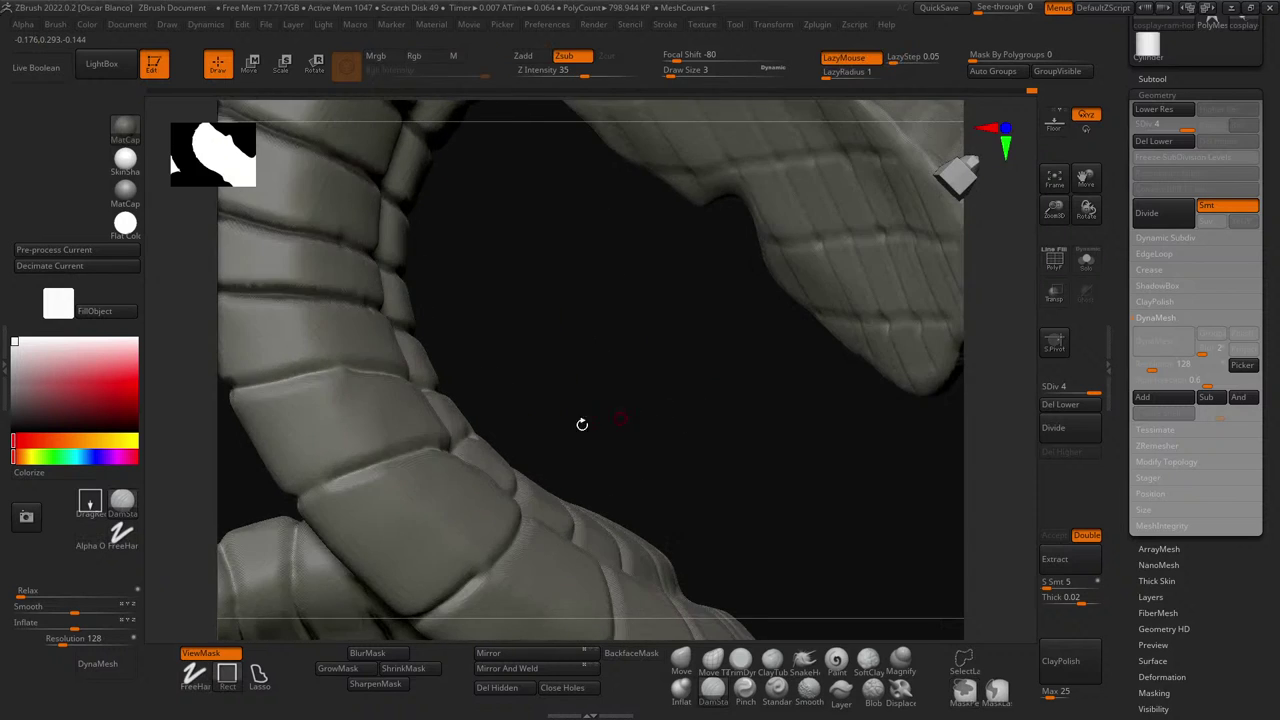
- Carry the mask along the groove around the side and across the ridged underside near the lower bend
ctrl+drag(232, 386, 346, 369)
drag(531, 369, 330, 384)
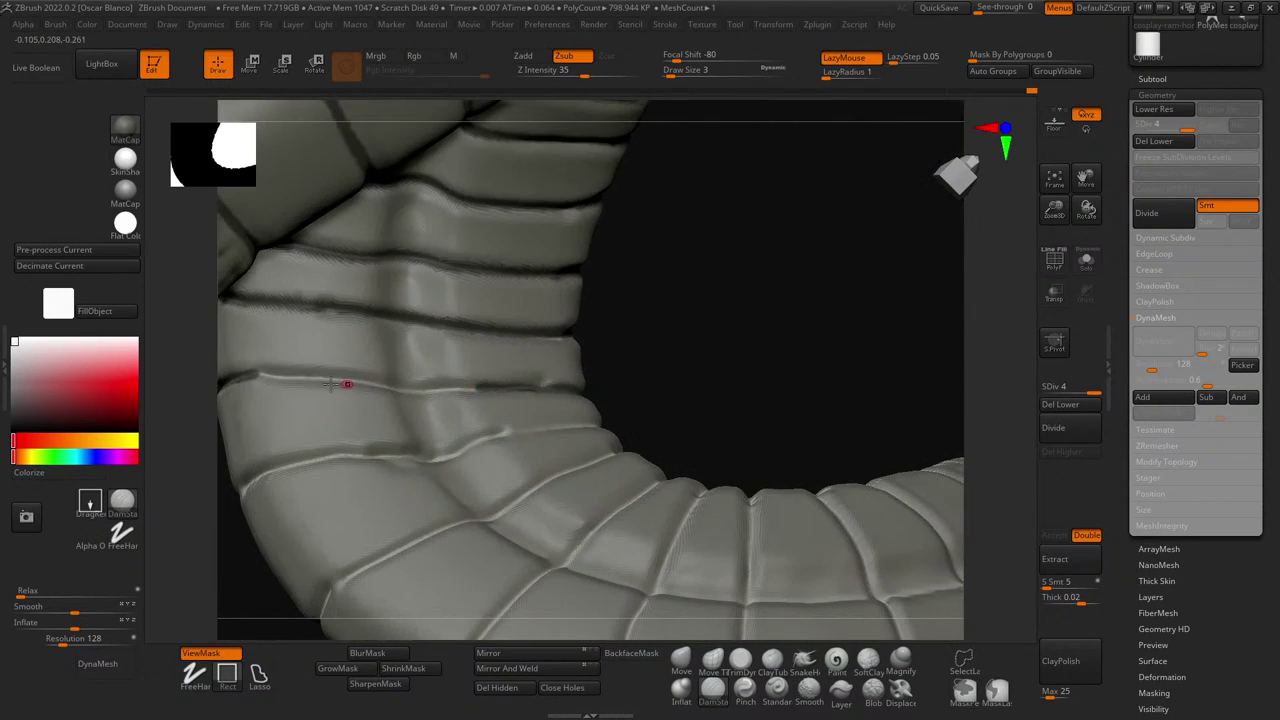
ctrl+drag(240, 376, 437, 392)
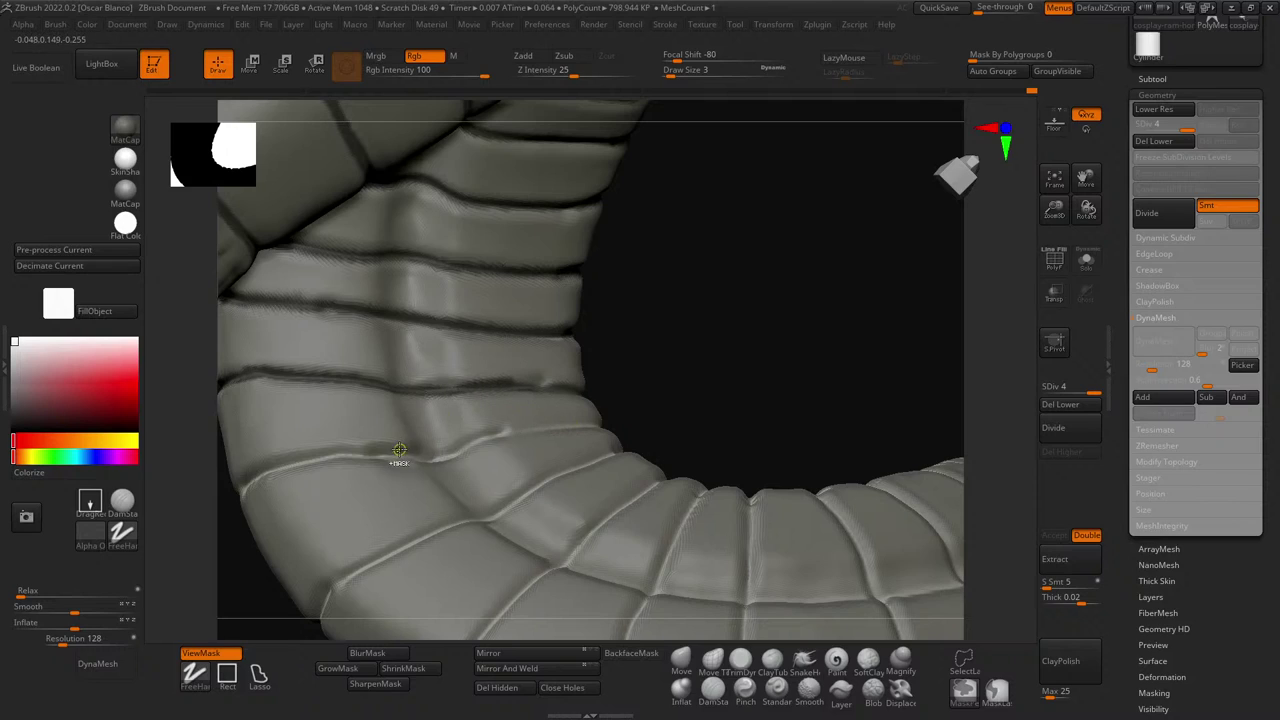
- Mask the next groove across the central ridge to the inner edge, undoing and repainting the uneven strokes
mouse_move(400, 447)
ctrl+mouse_down()
mouse_move(416, 458)
mouse_move(508, 437)
ctrl+mouse_up()
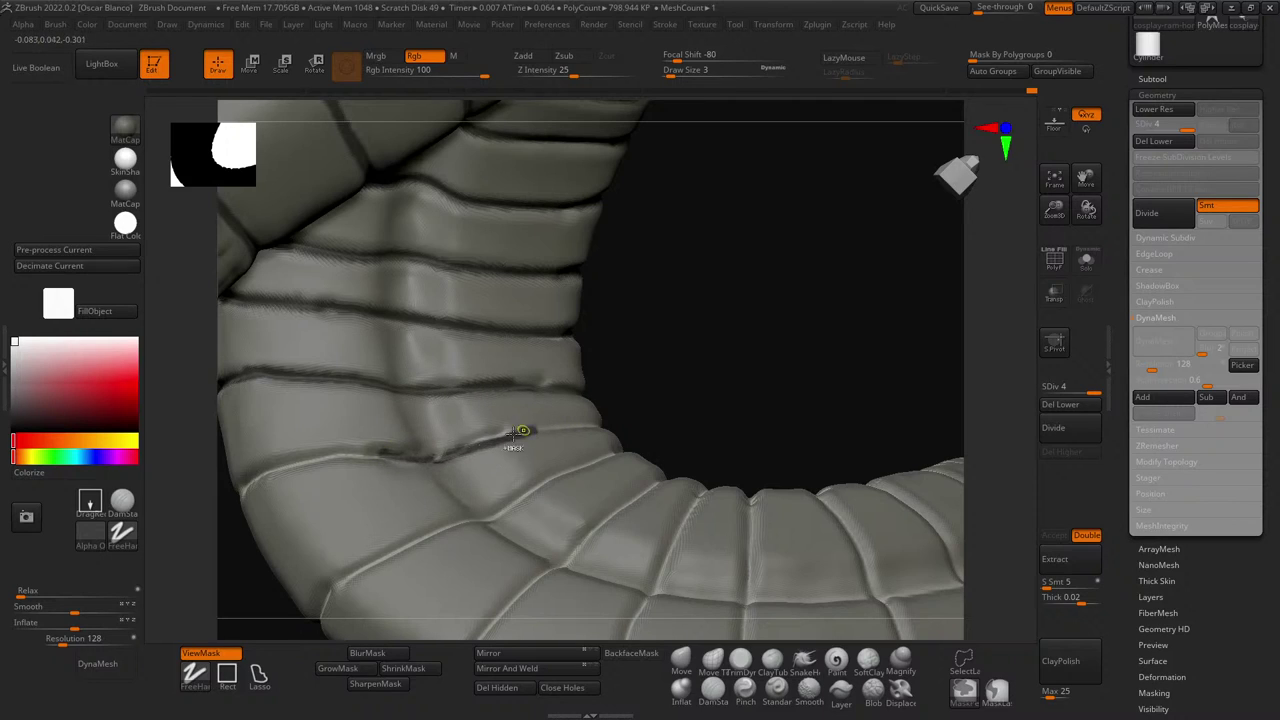
key(ctrl+z)
mouse_move(381, 448)
ctrl+mouse_down()
mouse_move(431, 455)
mouse_move(411, 459)
ctrl+mouse_up()
key(ctrl+z)
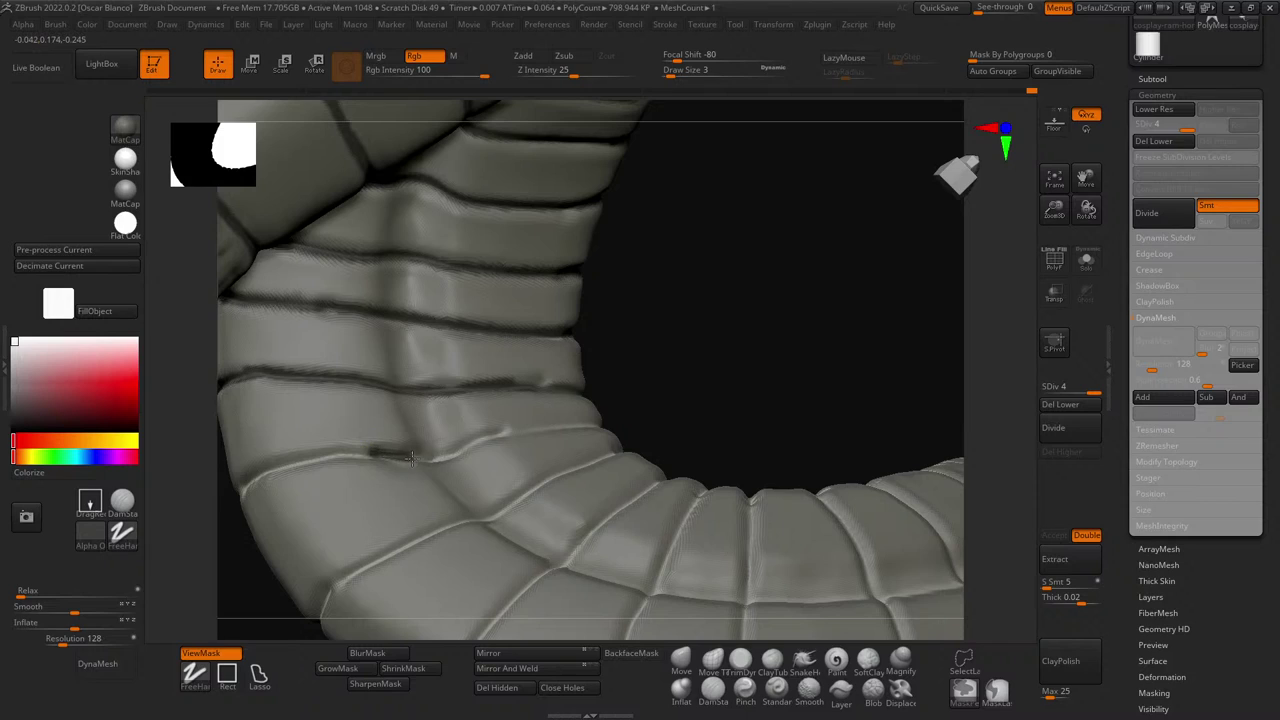
ctrl+drag(535, 430, 607, 424)
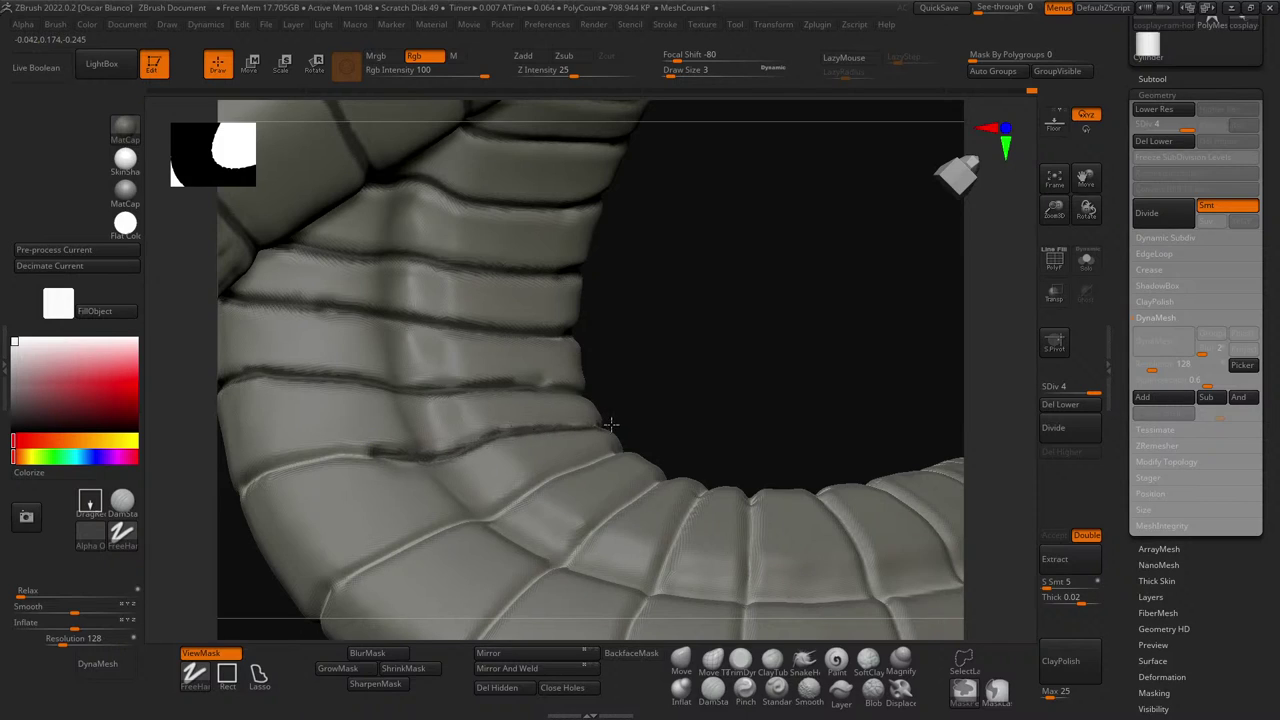
- Extend this groove's mask from the central ridge to the outer edge, undoing and repainting the stroke until it follows the groove
mouse_move(274, 466)
ctrl+mouse_down()
mouse_move(243, 486)
mouse_move(371, 454)
ctrl+mouse_up()
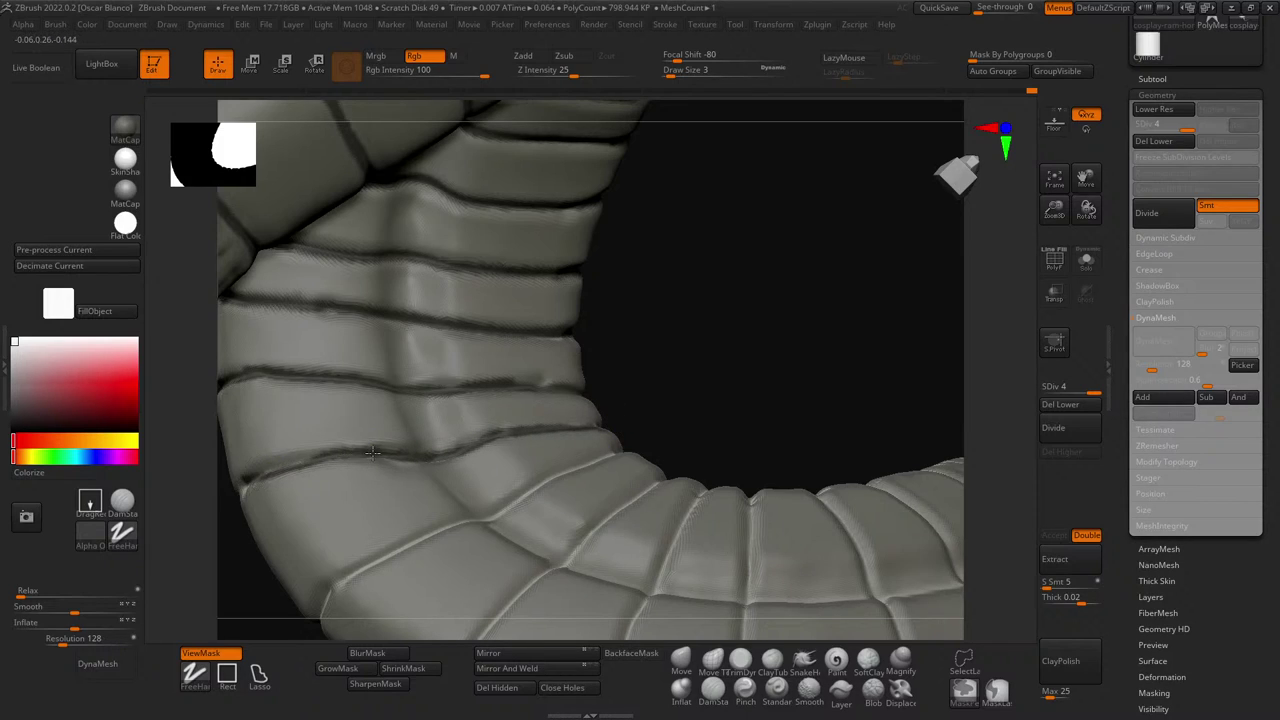
key(ctrl+z)
ctrl+drag(234, 492, 363, 458)
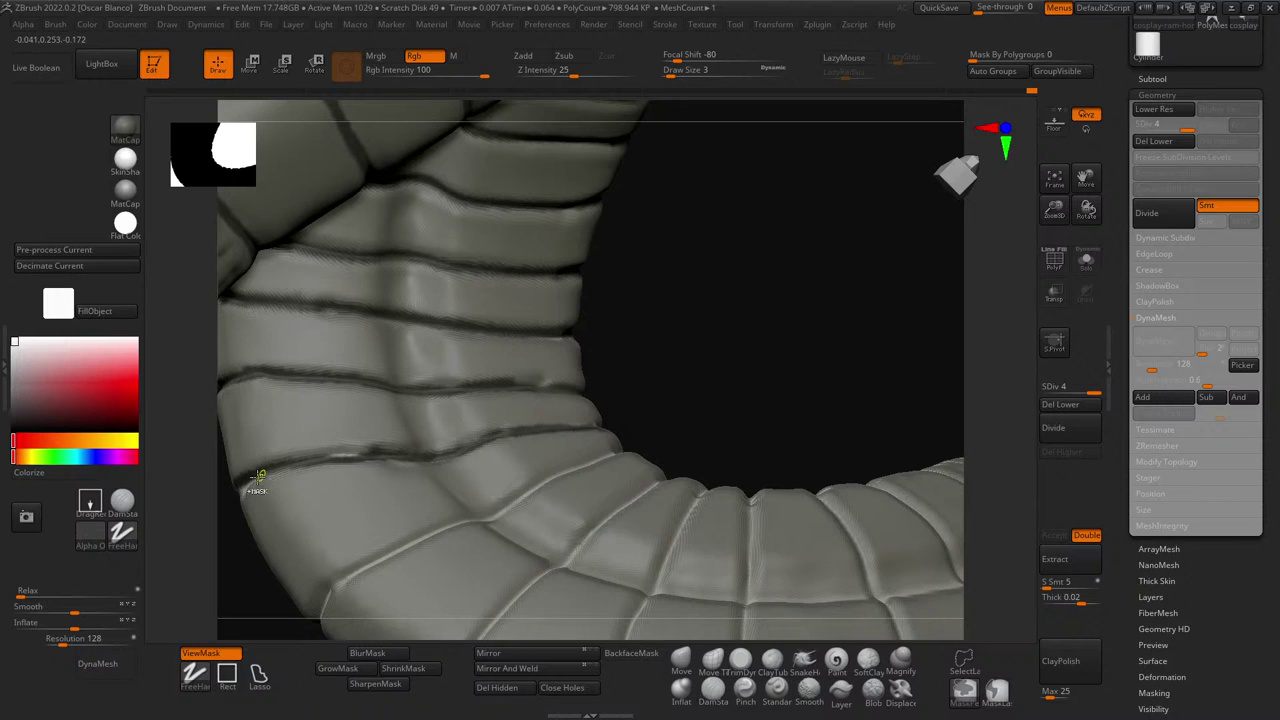
key(ctrl+z)
ctrl+drag(238, 491, 332, 457)
key(ctrl+z)
mouse_move(240, 490)
ctrl+mouse_down()
mouse_move(292, 467)
mouse_move(405, 458)
ctrl+mouse_up()
- Continue the groove's mask around the inner side of the form and fill the gap where the strokes meet
mouse_move(823, 337)
mouse_down()
mouse_move(748, 396)
mouse_move(477, 474)
mouse_move(617, 371)
mouse_move(537, 486)
mouse_up()
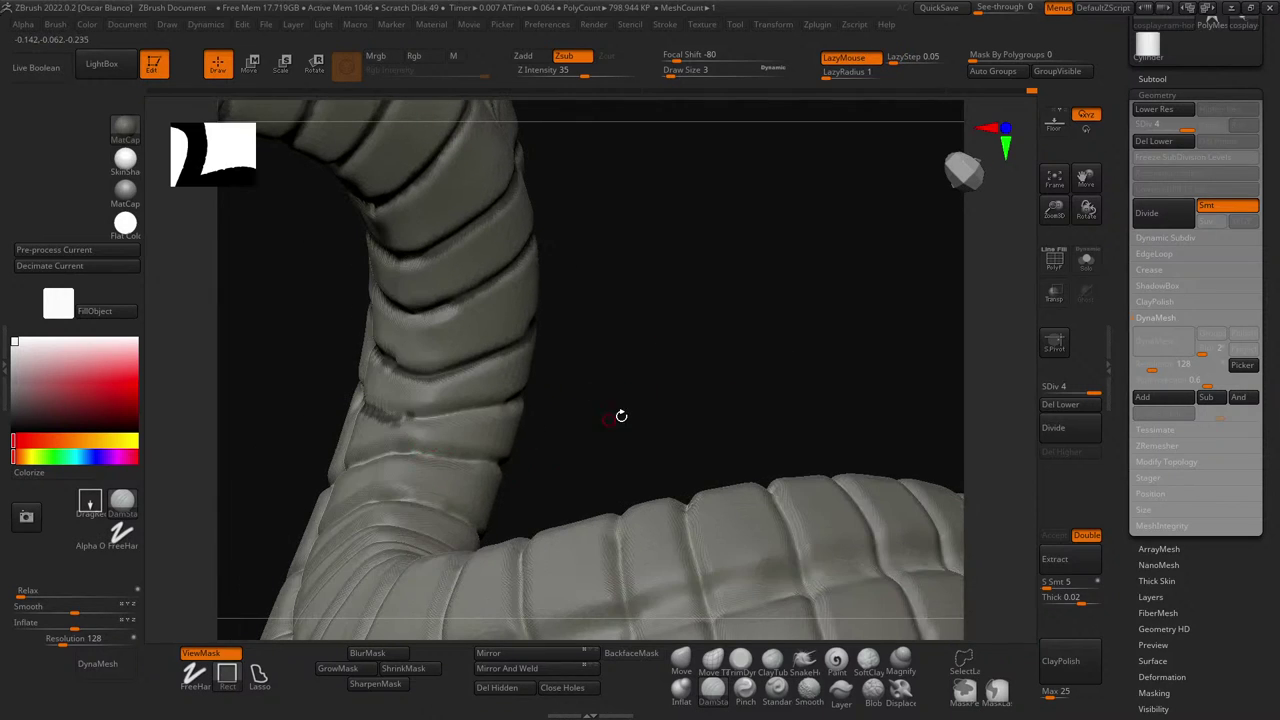
ctrl+drag(390, 418, 526, 402)
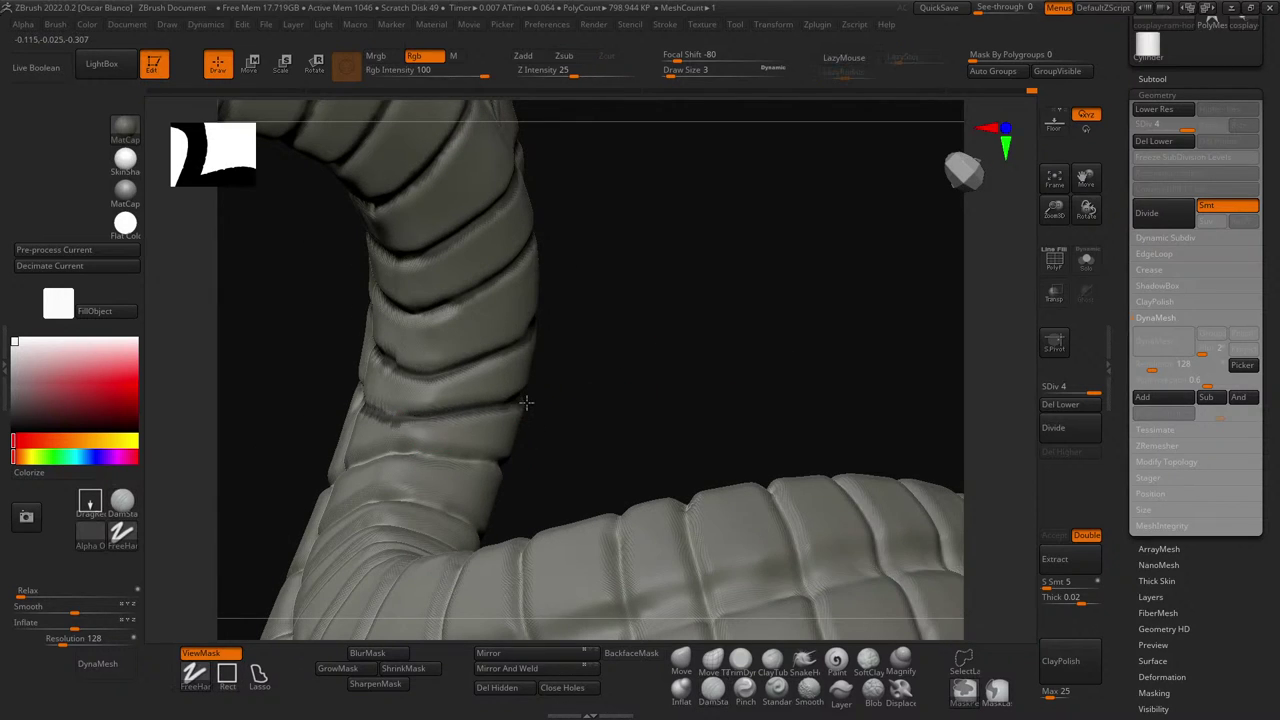
ctrl+drag(372, 410, 405, 416)
- Complete the same groove's mask across the broad side face and around the outer edge
drag(637, 418, 400, 420)
key(ctrl)
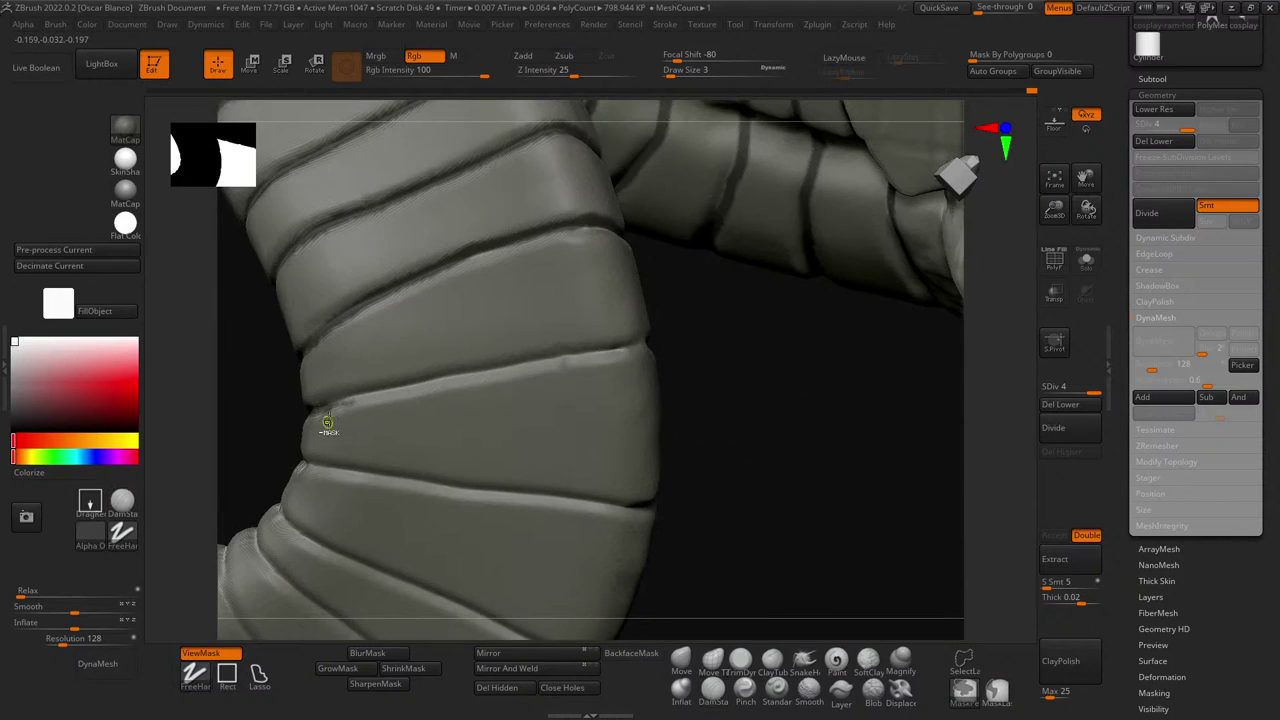
ctrl+drag(376, 394, 642, 338)
drag(743, 380, 660, 405)
ctrl+drag(246, 384, 345, 376)
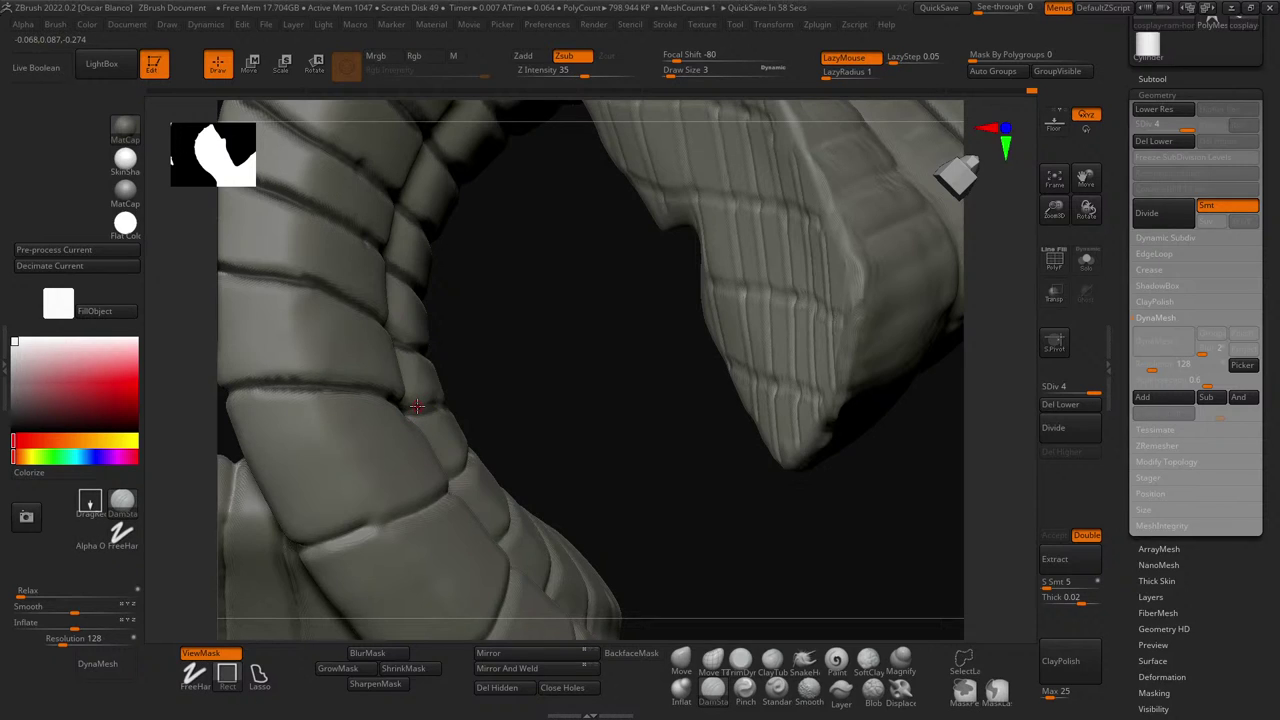
- Mask the next lower groove from the outer side across the ridged underside to the inner edge
drag(529, 401, 546, 466)
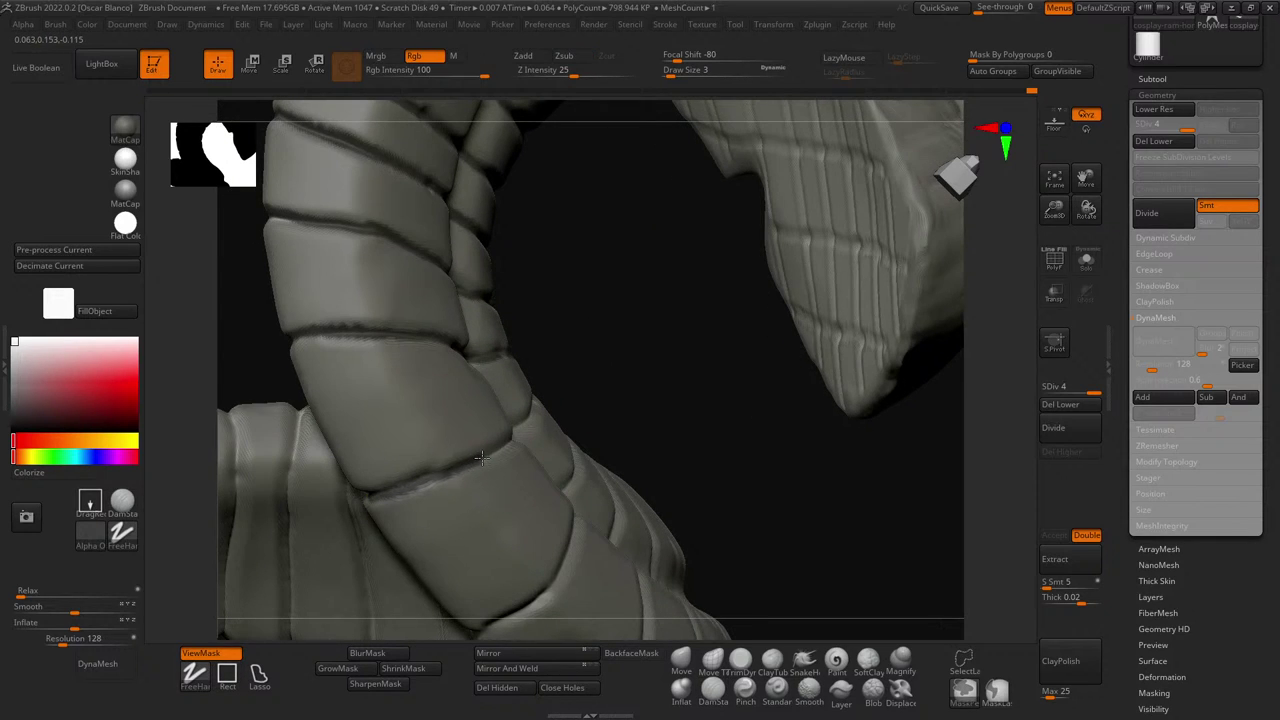
drag(663, 403, 515, 450)
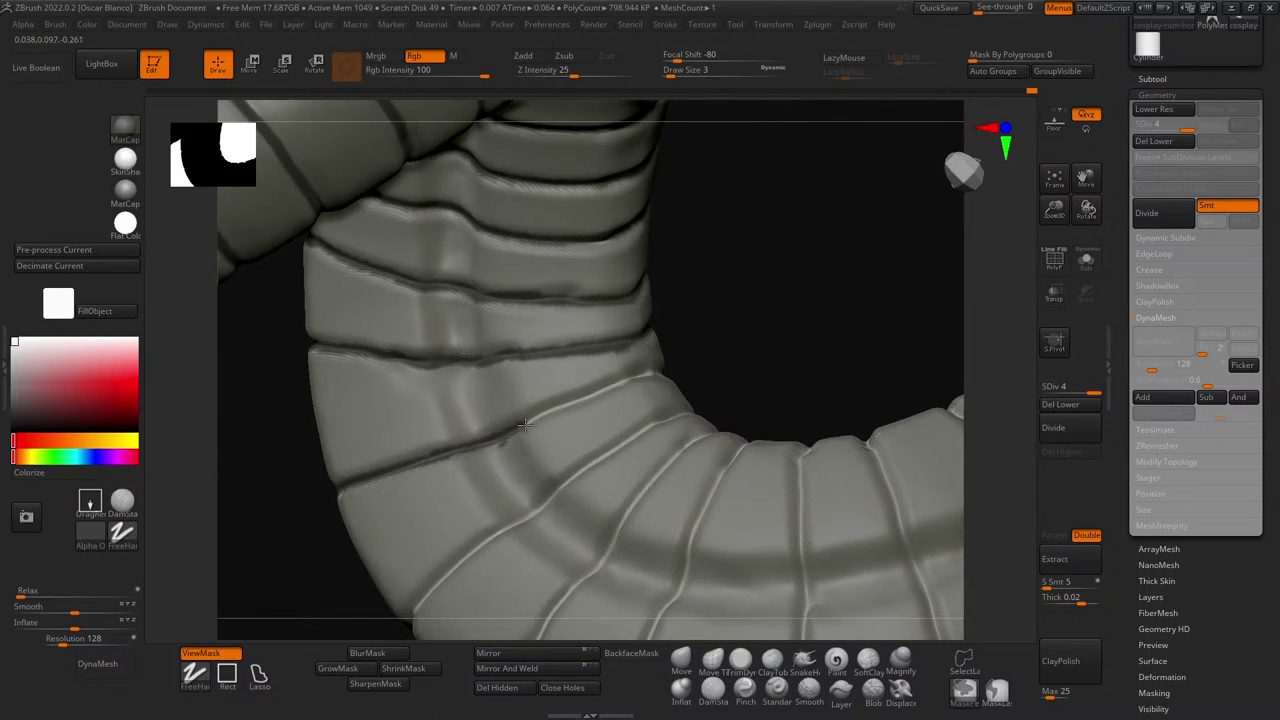
drag(524, 425, 637, 373)
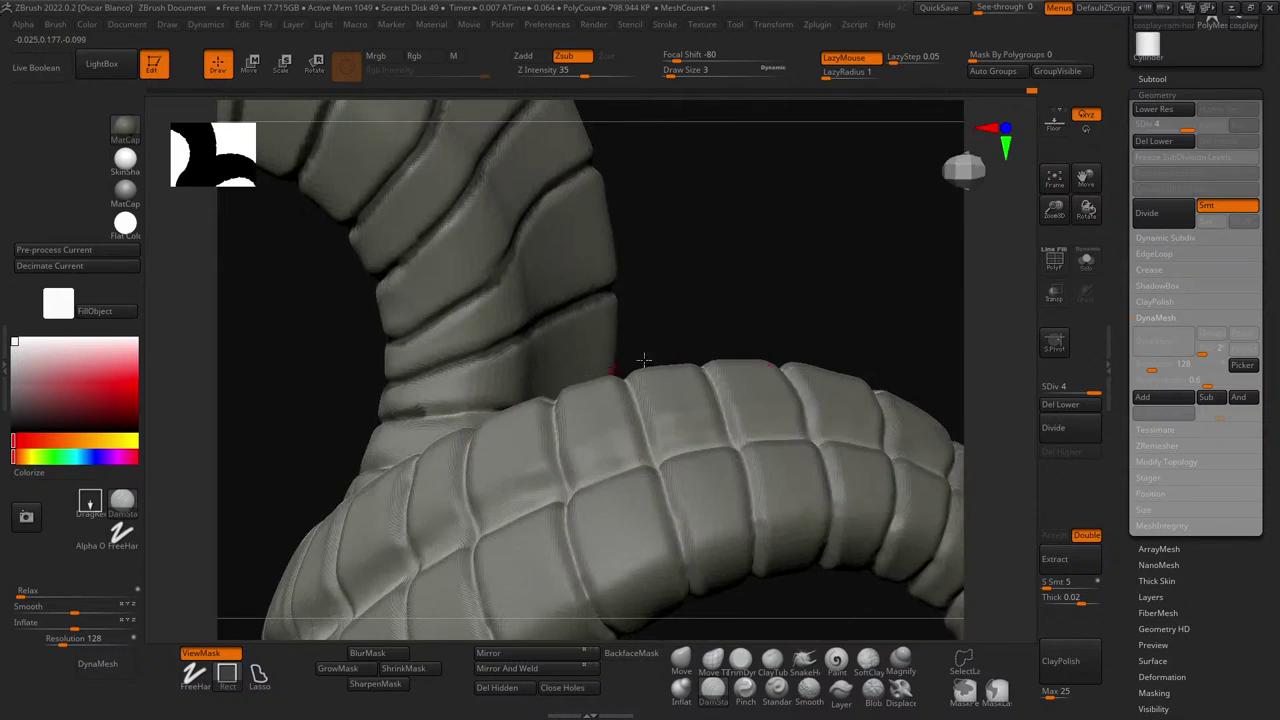
- Carry this groove's mask around the inner side and across the opposite broad face to the outer edge
drag(640, 360, 758, 304)
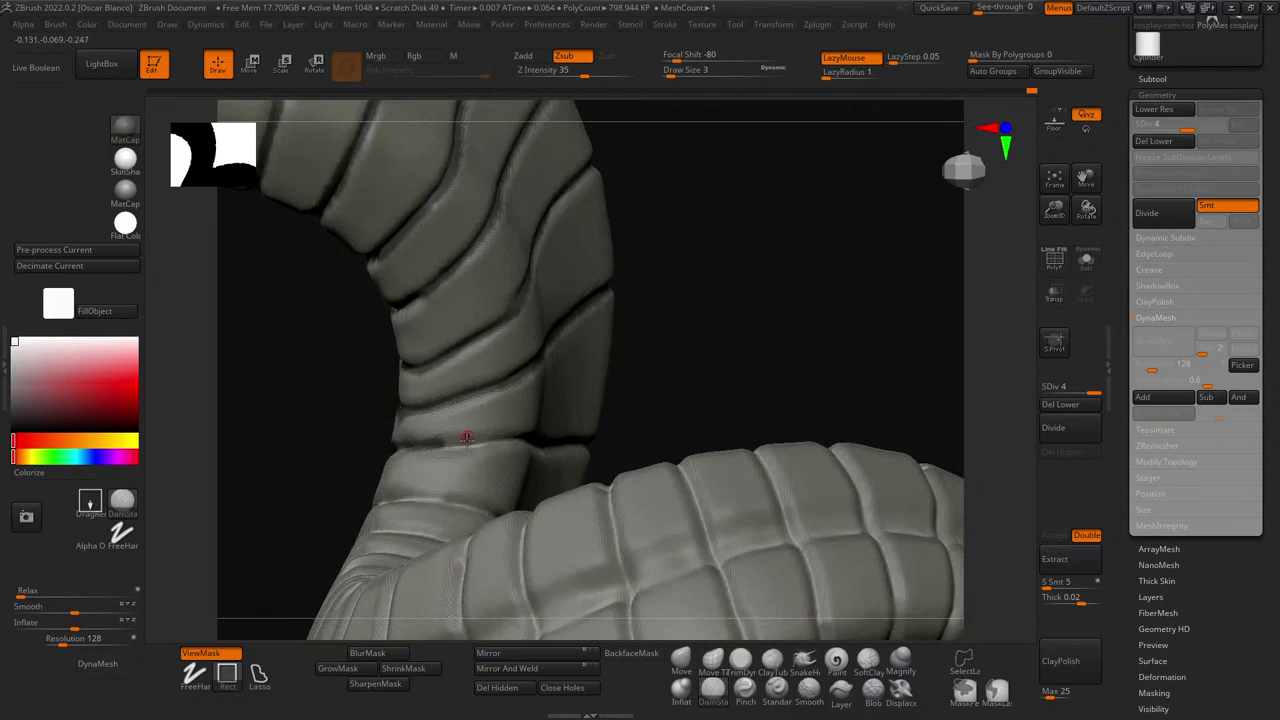
mouse_move(723, 389)
mouse_down()
mouse_move(464, 450)
mouse_move(780, 425)
mouse_up()
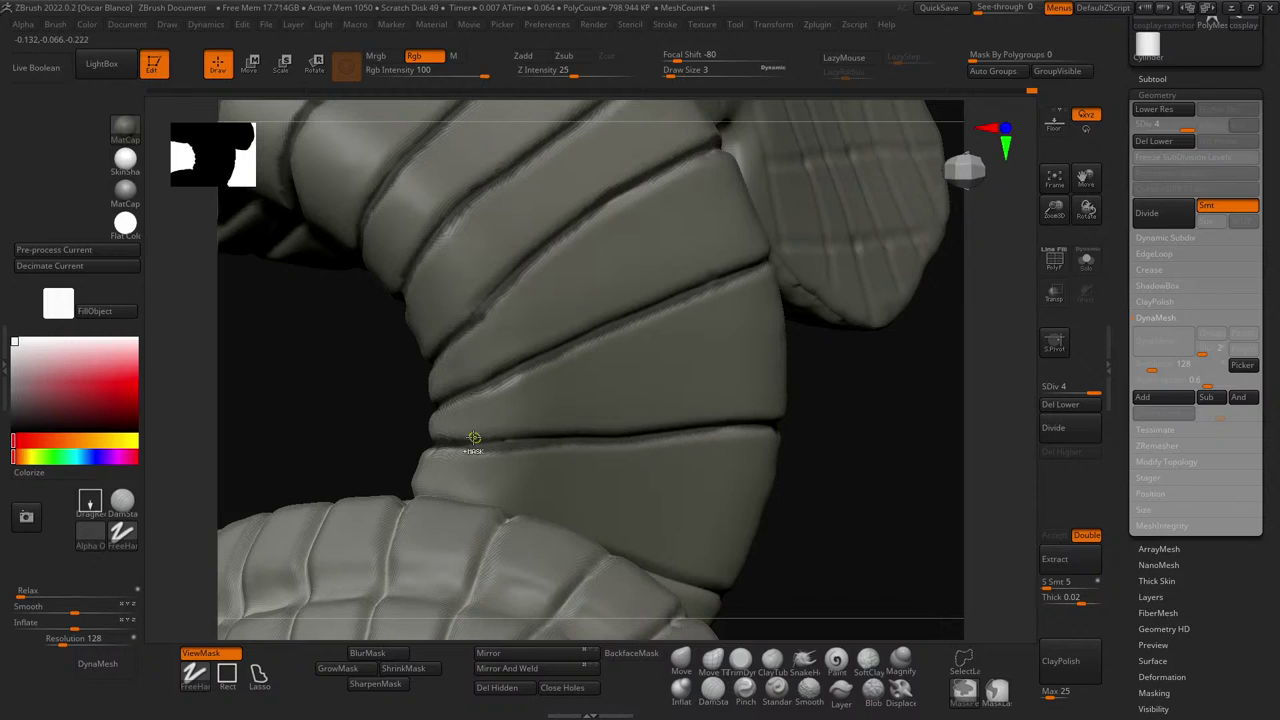
ctrl+drag(630, 436, 782, 429)
drag(860, 441, 761, 441)
ctrl+drag(551, 459, 603, 366)
ctrl+click(600, 432)
ctrl+drag(583, 433, 616, 364)
- Mask the following groove across the broad face, undoing the uneven stroke and touching up the portion near the inner edge
mouse_move(606, 457)
mouse_down()
mouse_move(672, 336)
mouse_move(612, 376)
mouse_move(548, 378)
mouse_move(842, 405)
mouse_up()
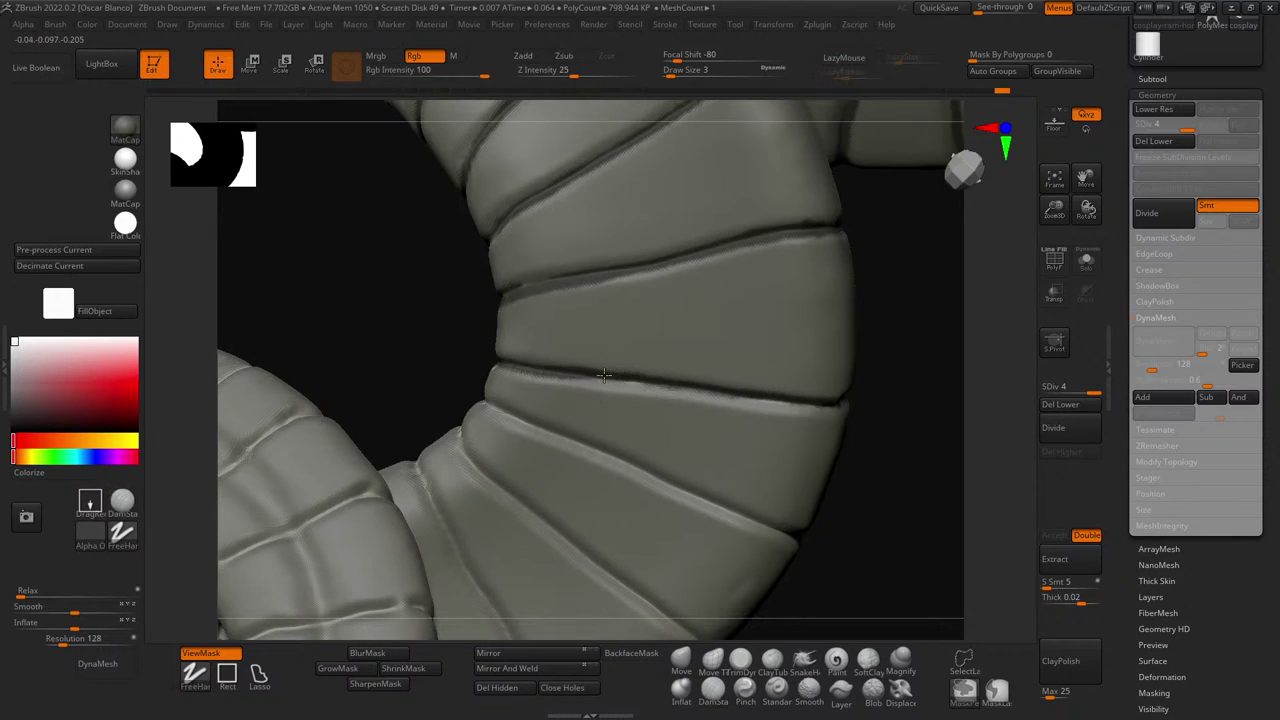
drag(700, 383, 842, 404)
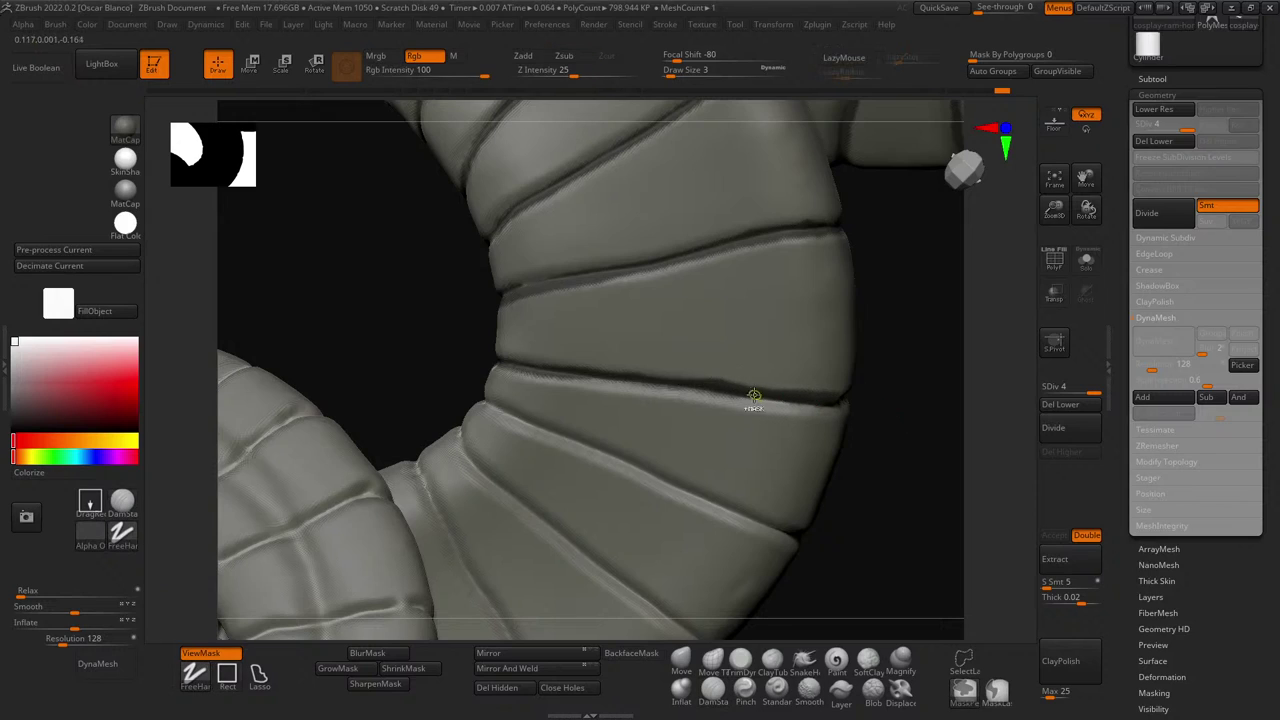
key(ctrl+z)
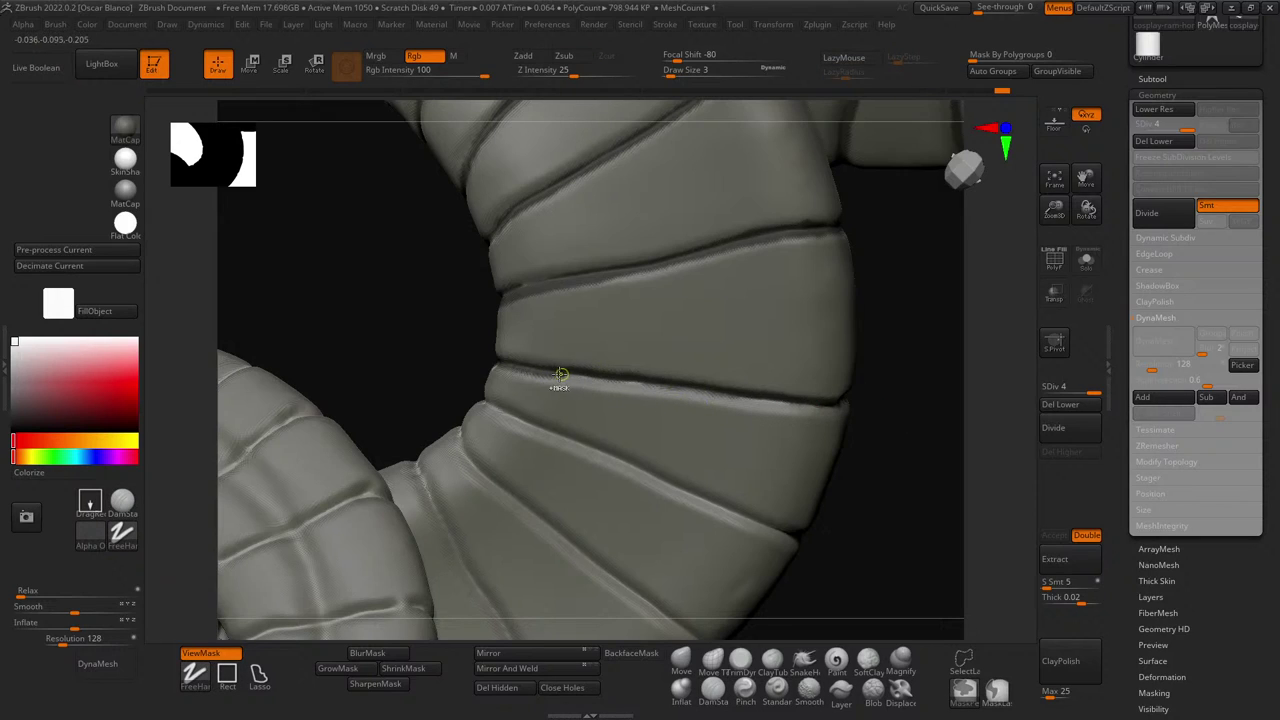
ctrl+drag(553, 376, 590, 381)
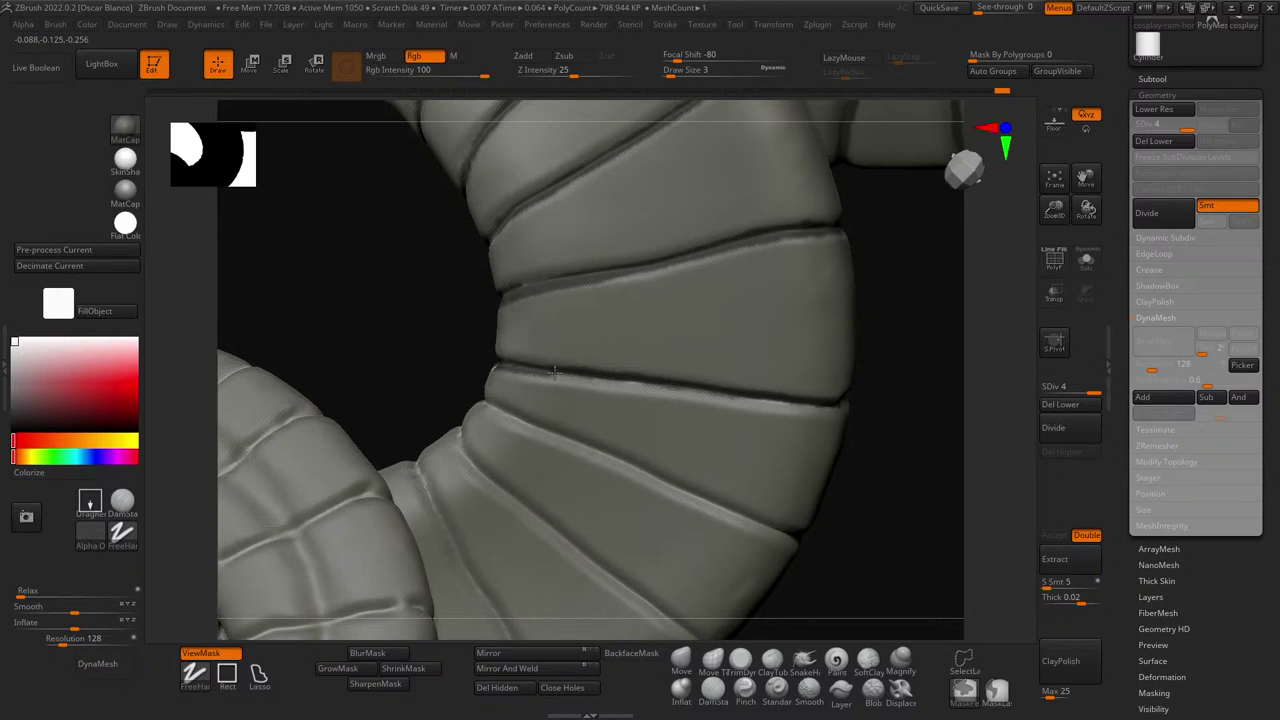
- Continue the groove's mask around the narrow outer side between the two segments
drag(863, 426, 677, 460)
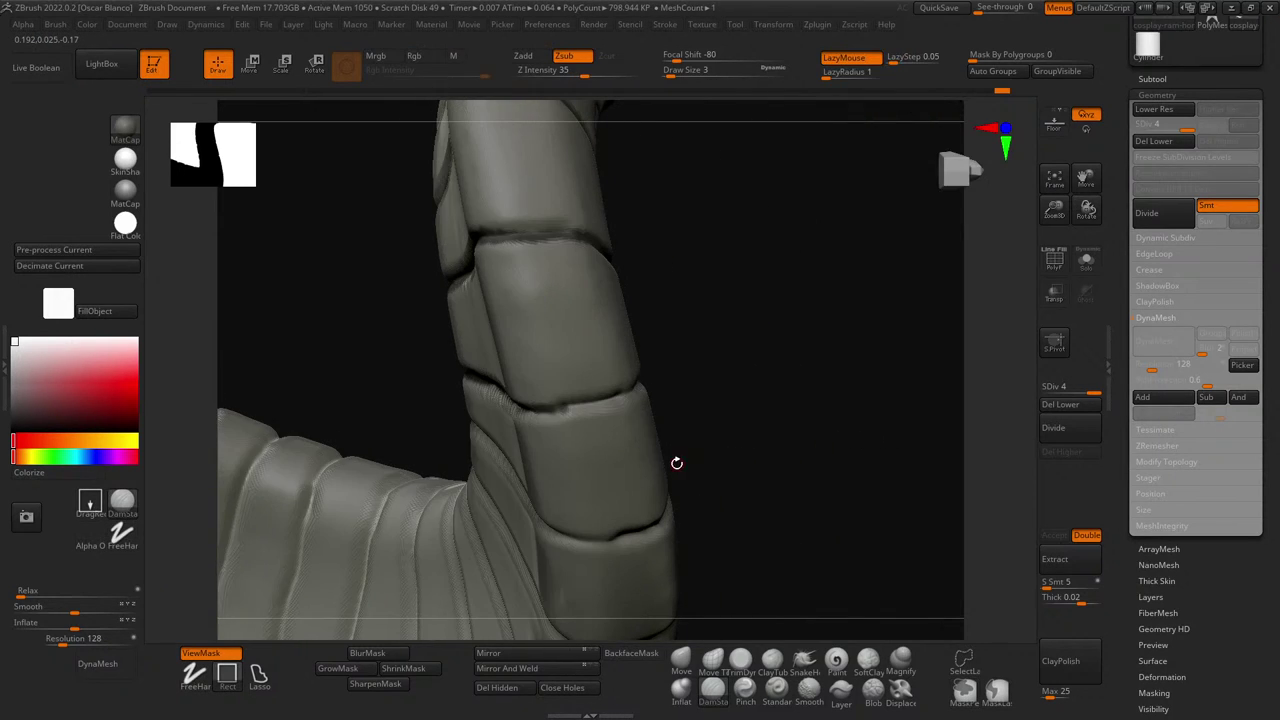
ctrl+drag(544, 418, 644, 389)
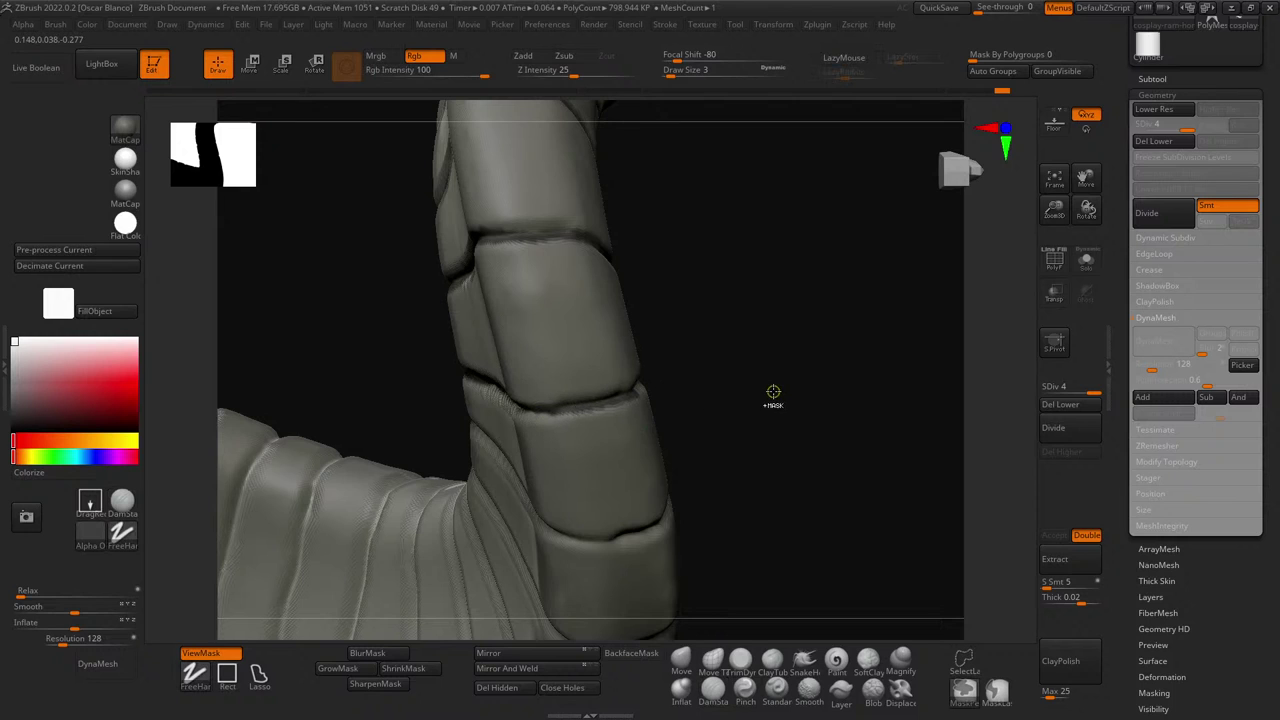
mouse_move(766, 423)
mouse_down()
mouse_move(789, 414)
mouse_move(705, 432)
mouse_up()
ctrl+drag(554, 418, 671, 383)
- Mask the same groove across the ridged underside to the inner edge and reinforce its thin portions
drag(566, 410, 896, 315)
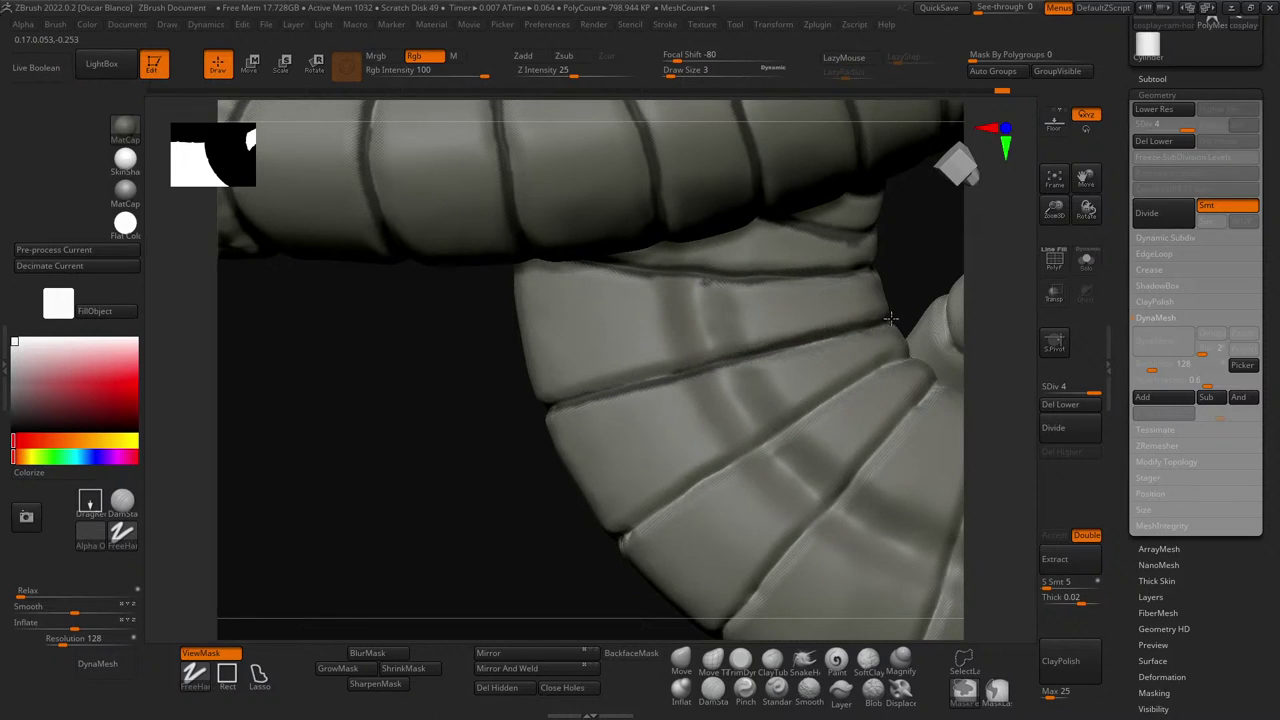
drag(687, 373, 728, 360)
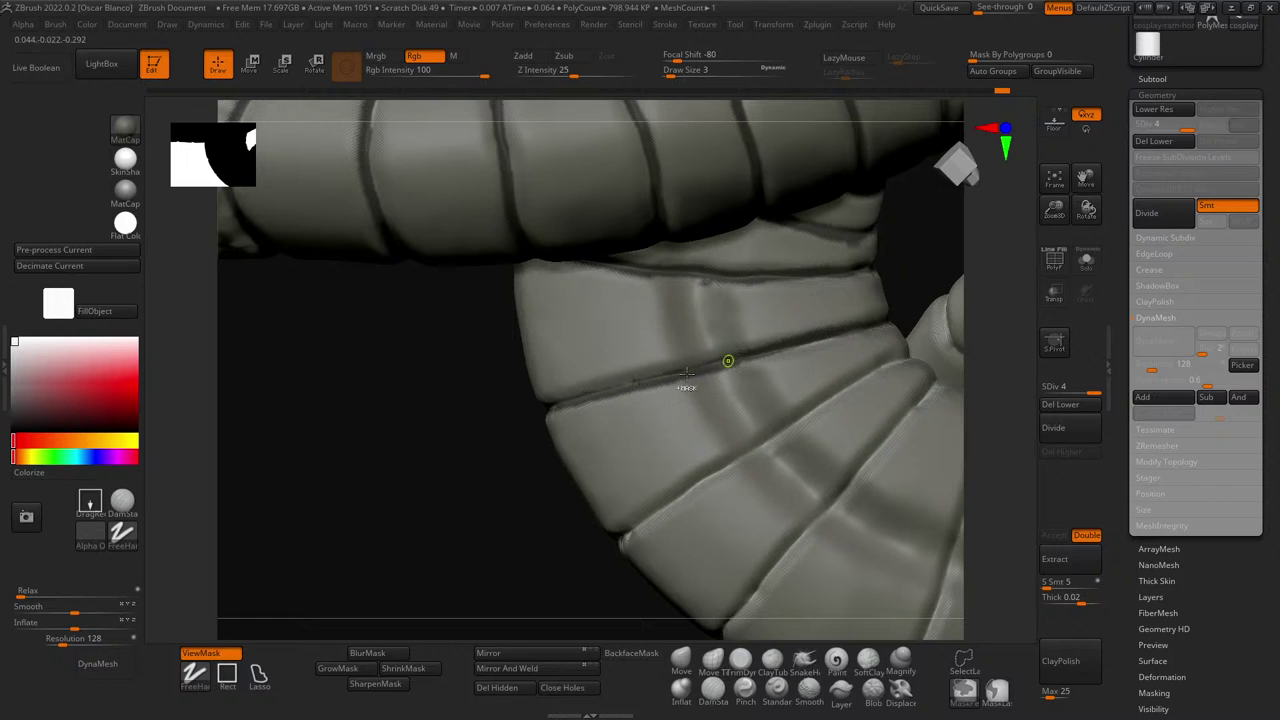
drag(634, 388, 604, 391)
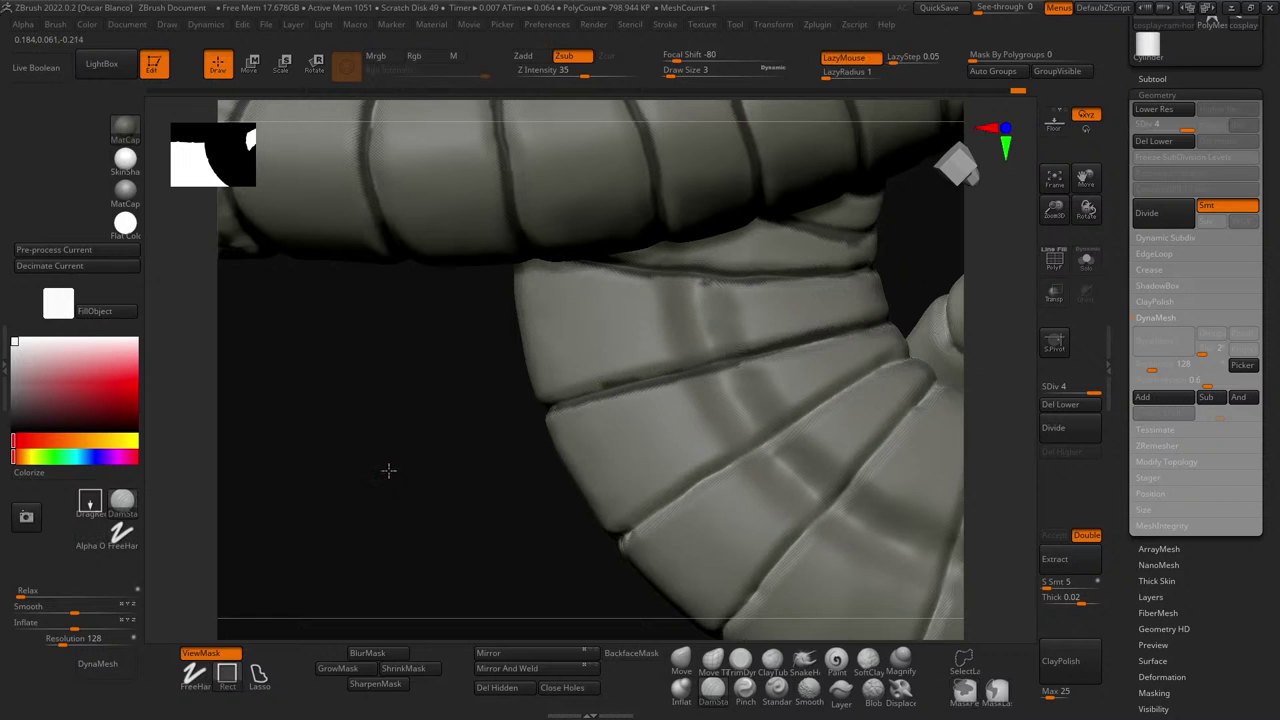
- Reinforce the groove's mask along the broad face and around the inner side near the lower coil
mouse_move(386, 466)
mouse_down()
mouse_move(530, 523)
mouse_move(571, 494)
mouse_up()
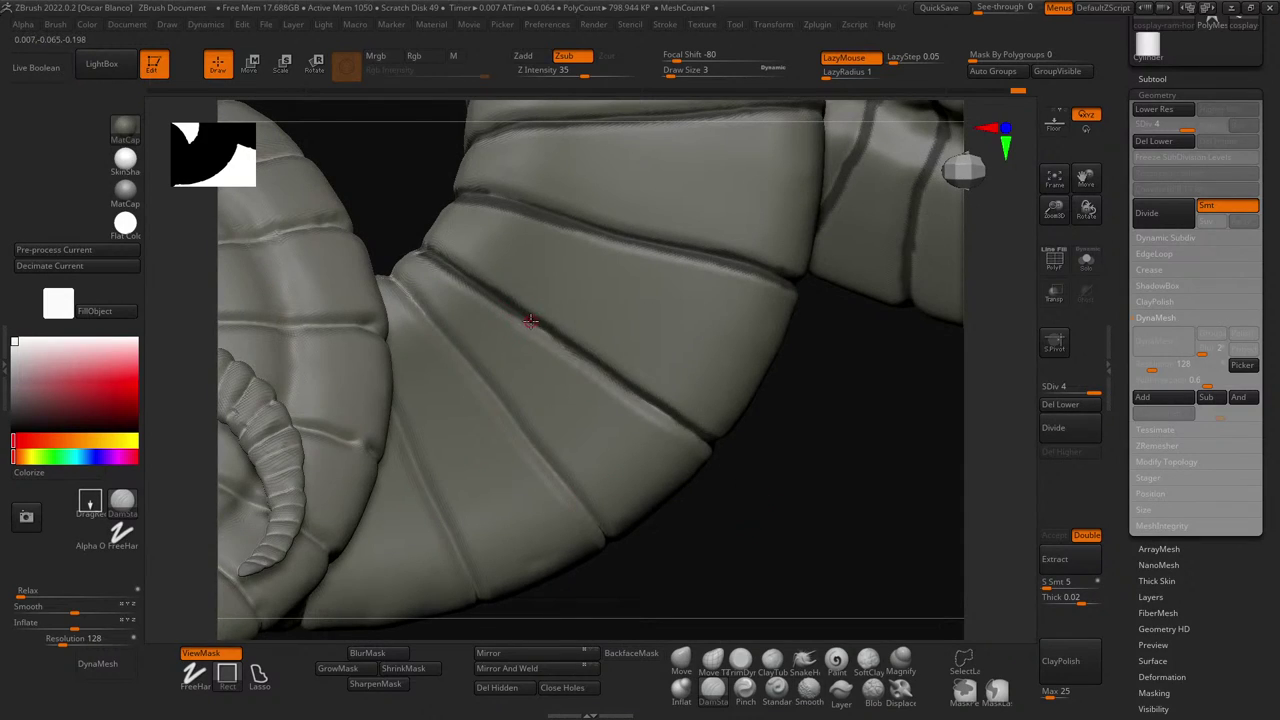
key(ctrl)
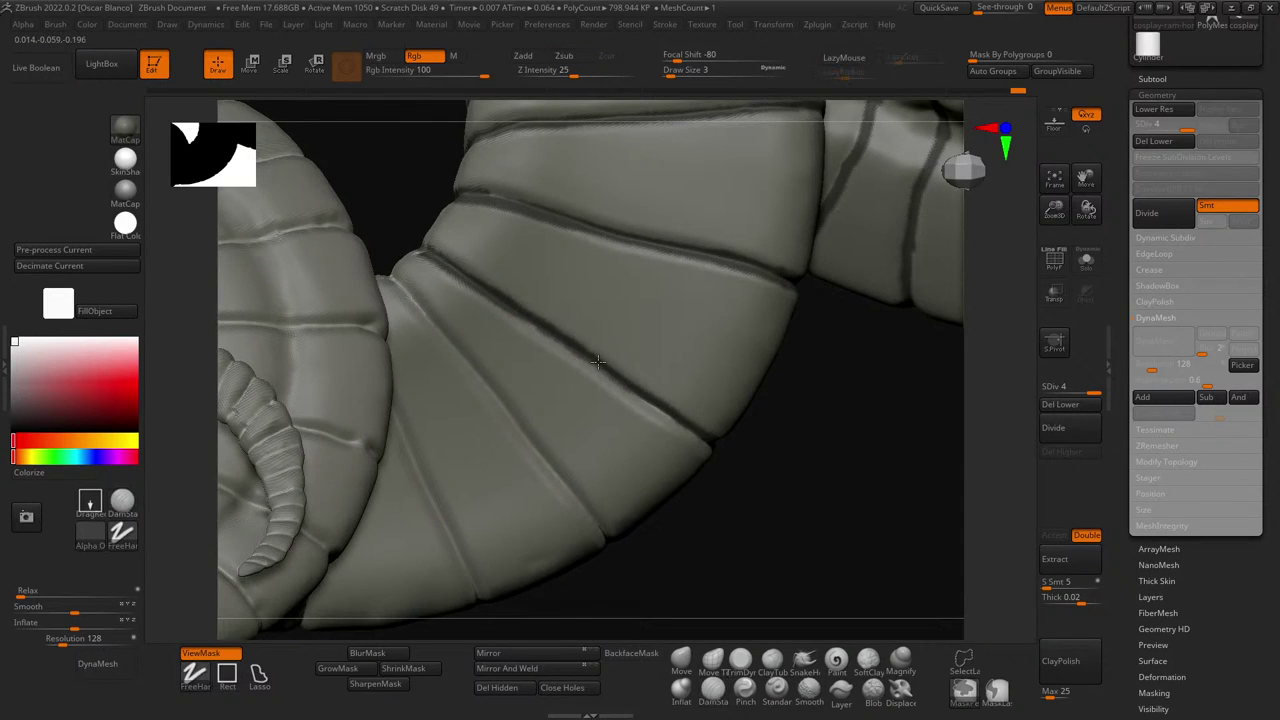
drag(723, 449, 465, 285)
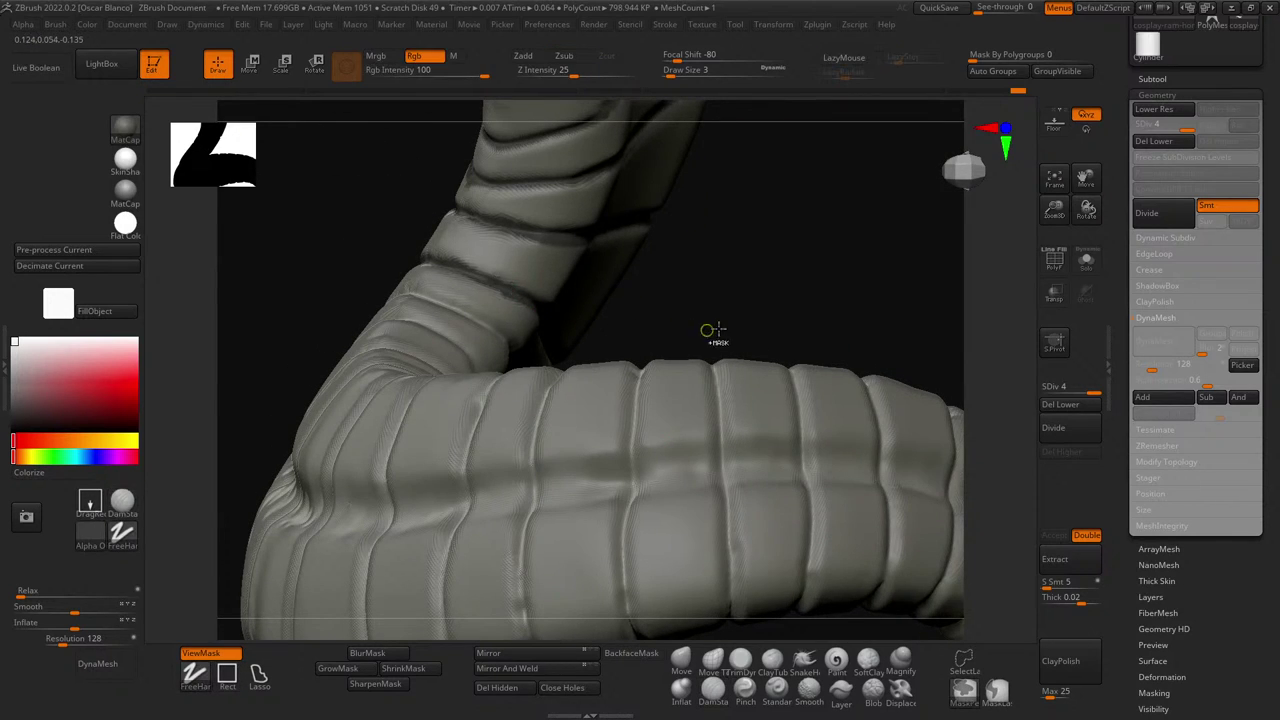
mouse_move(714, 330)
mouse_down()
mouse_move(749, 303)
mouse_move(669, 284)
mouse_up()
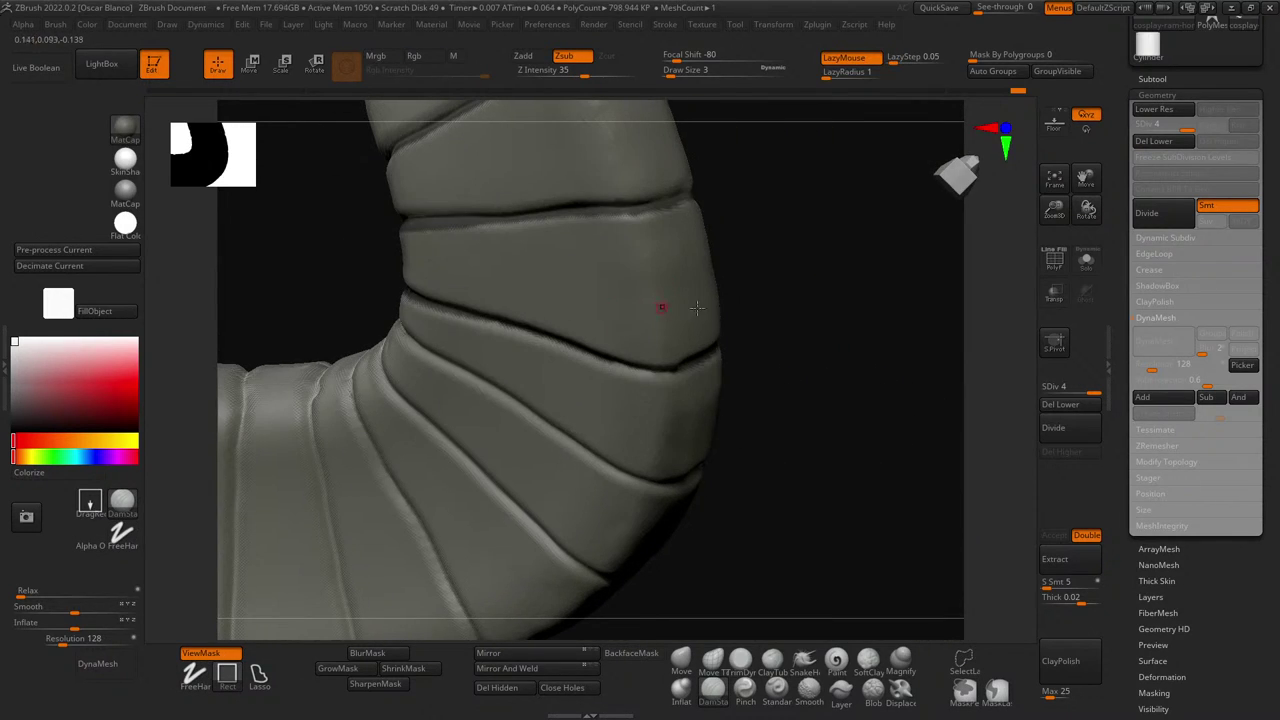
ctrl+drag(808, 406, 841, 364)
ctrl+click(812, 375)
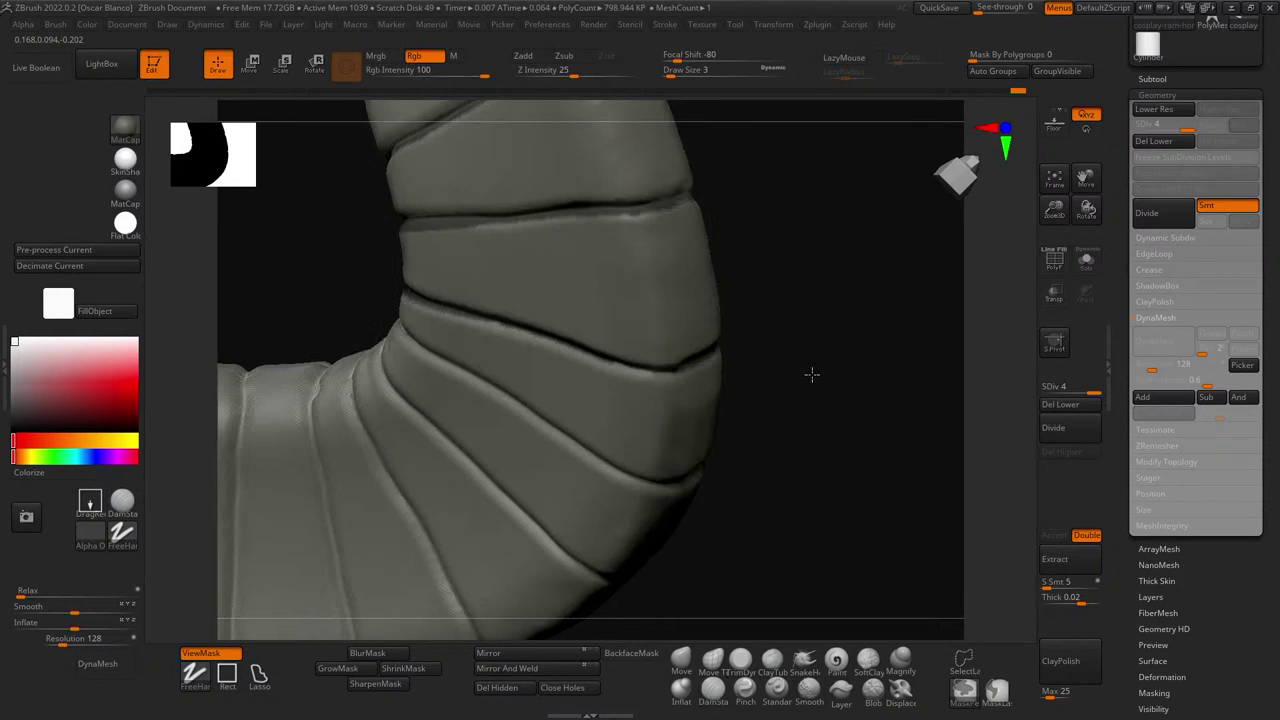
- Mask the next groove toward the bend across the broad face, from the inner edge to the outer edge
drag(803, 369, 758, 357)
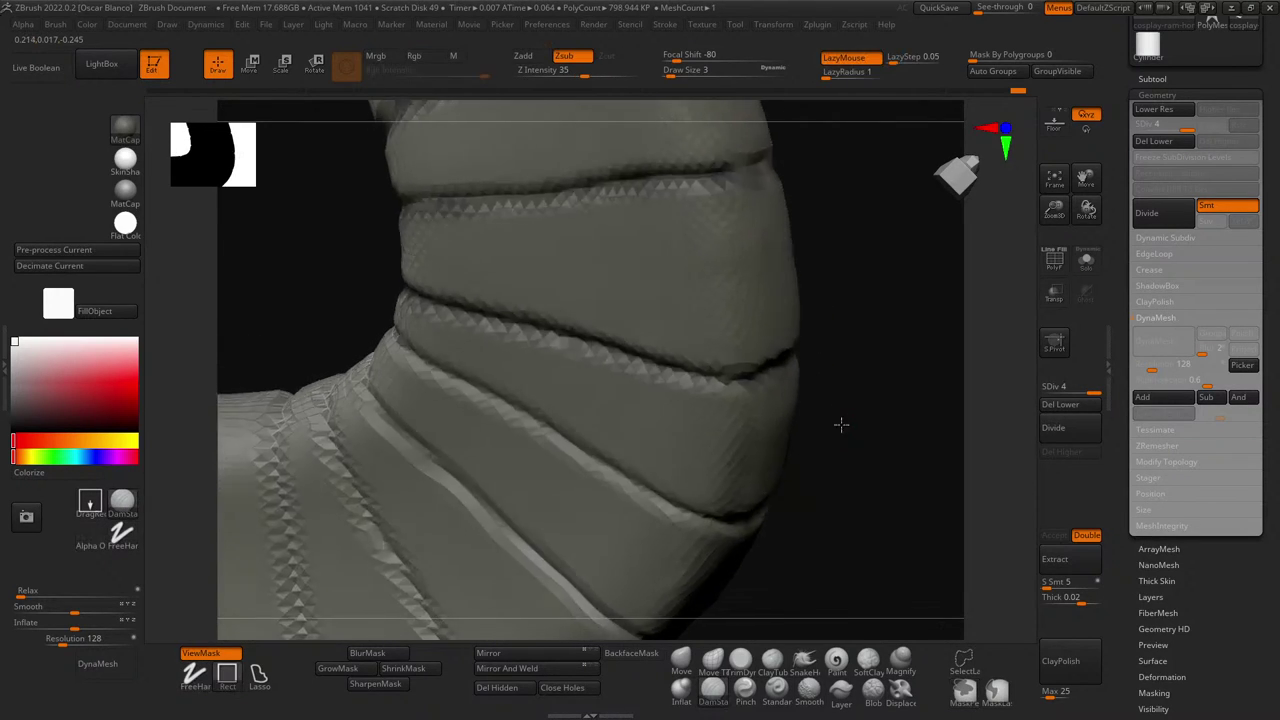
mouse_move(840, 423)
mouse_down()
mouse_move(863, 409)
mouse_move(892, 525)
mouse_up()
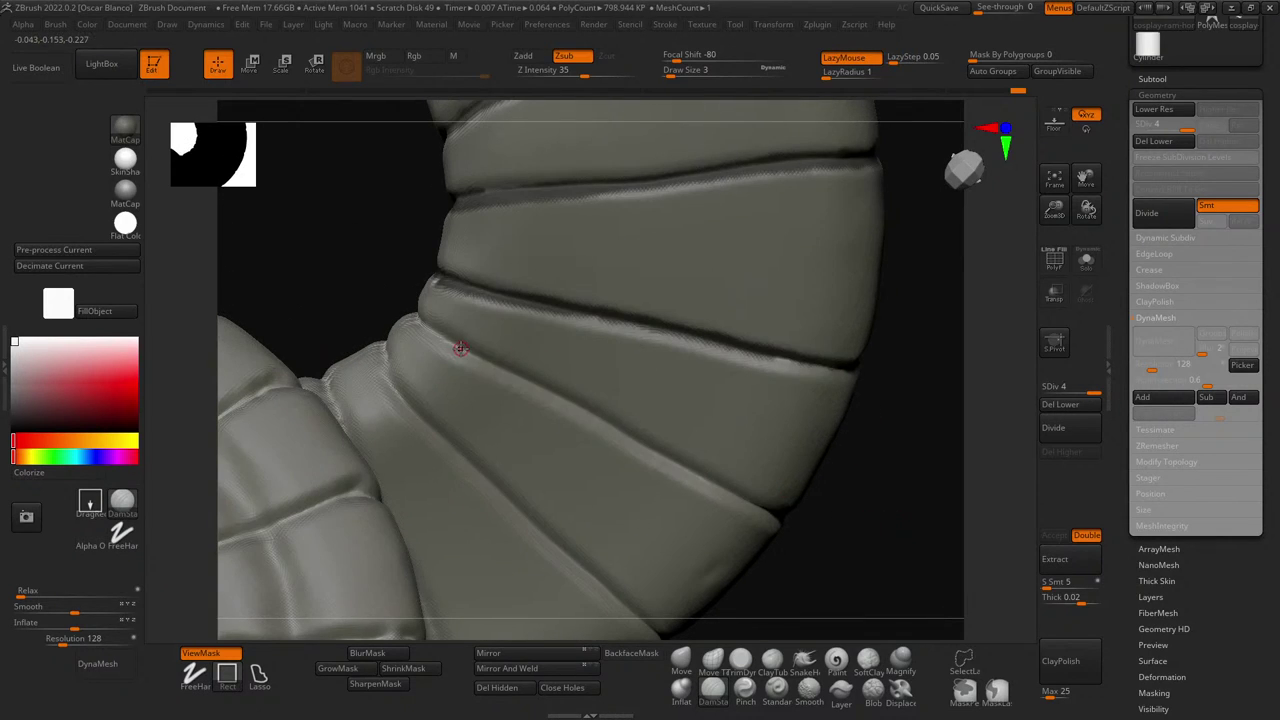
ctrl+drag(474, 356, 772, 514)
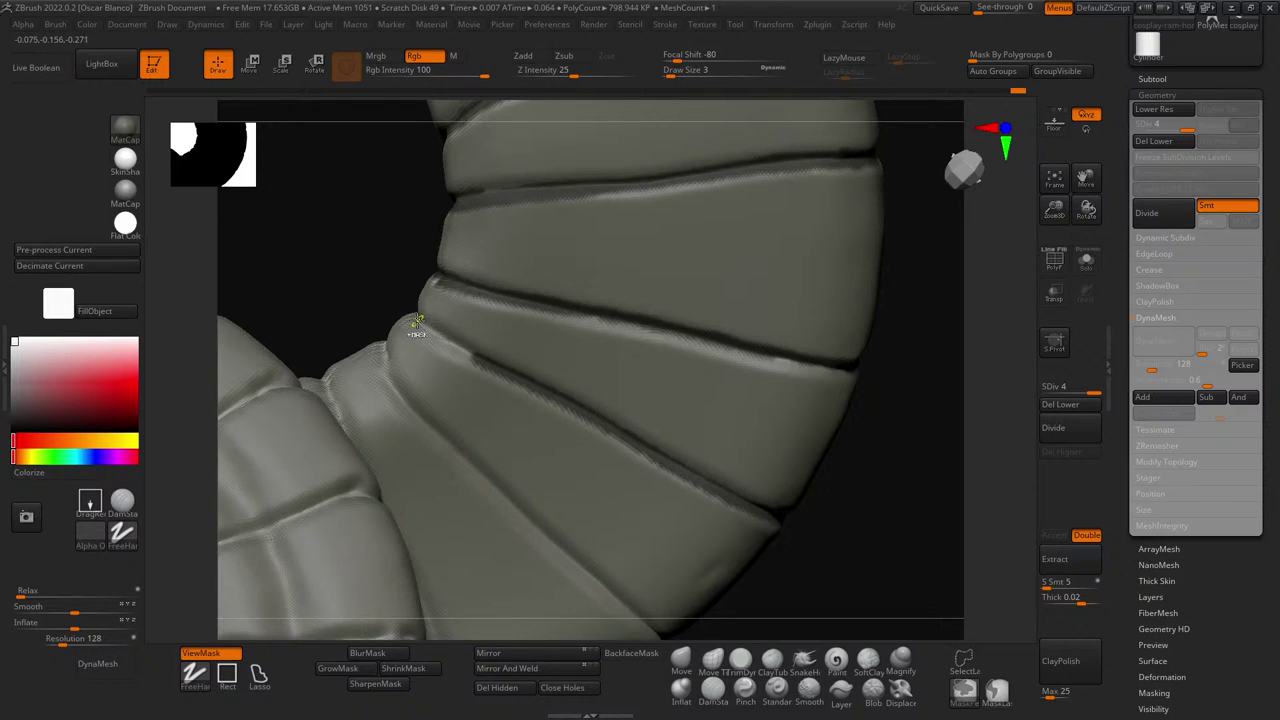
ctrl+drag(442, 336, 484, 360)
- Carry this groove's mask around the outer side and across the ridged underside to the inner edge
drag(909, 526, 829, 500)
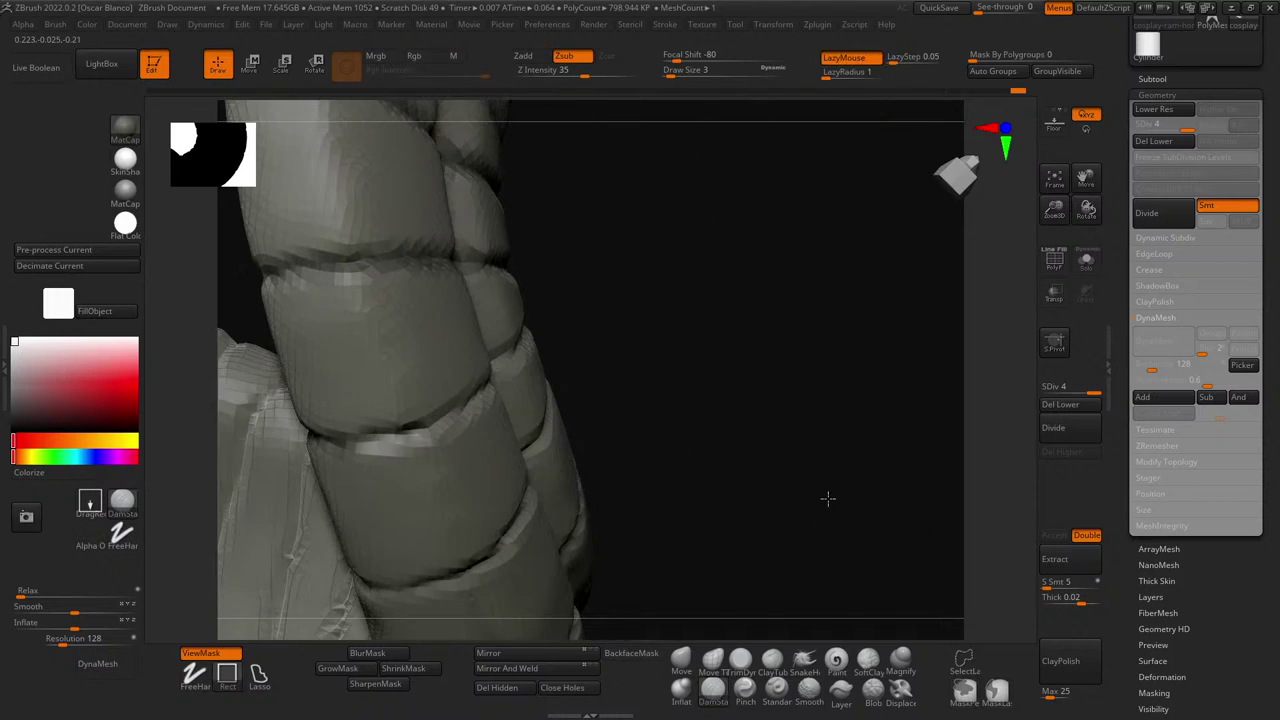
ctrl+drag(332, 441, 400, 432)
mouse_move(600, 395)
mouse_down()
mouse_move(706, 380)
mouse_move(626, 409)
mouse_up()
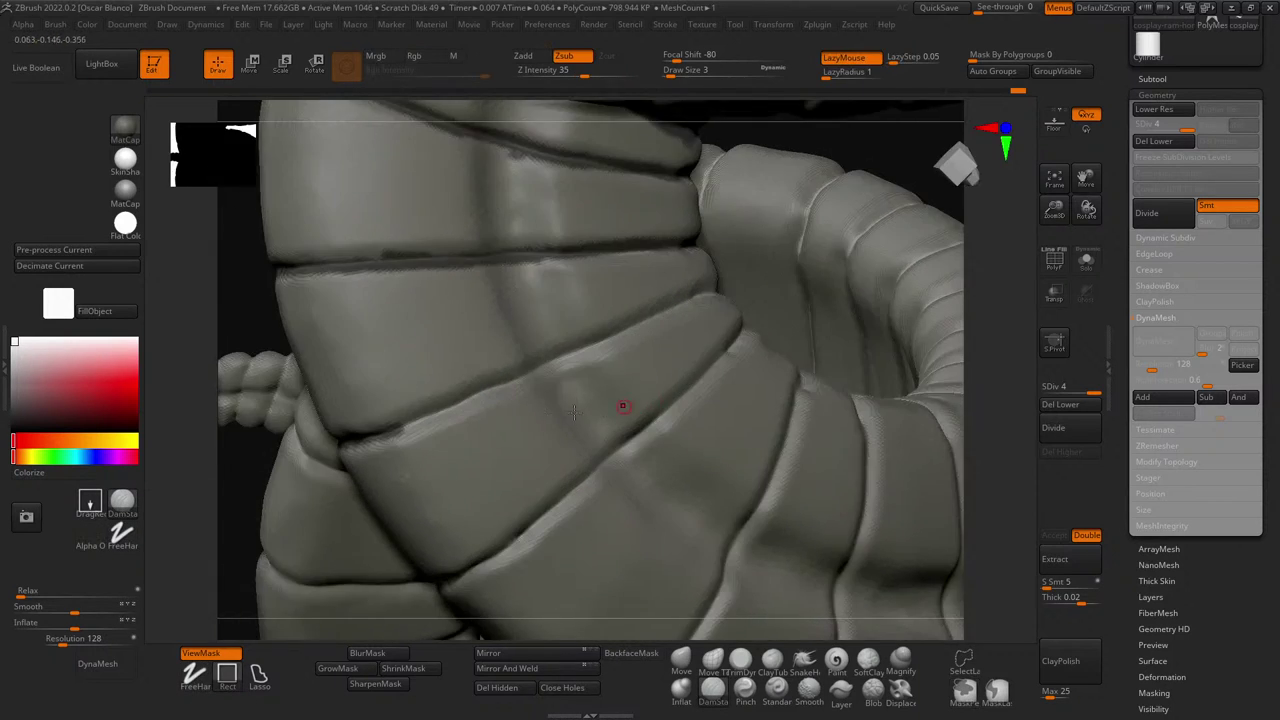
drag(396, 424, 722, 282)
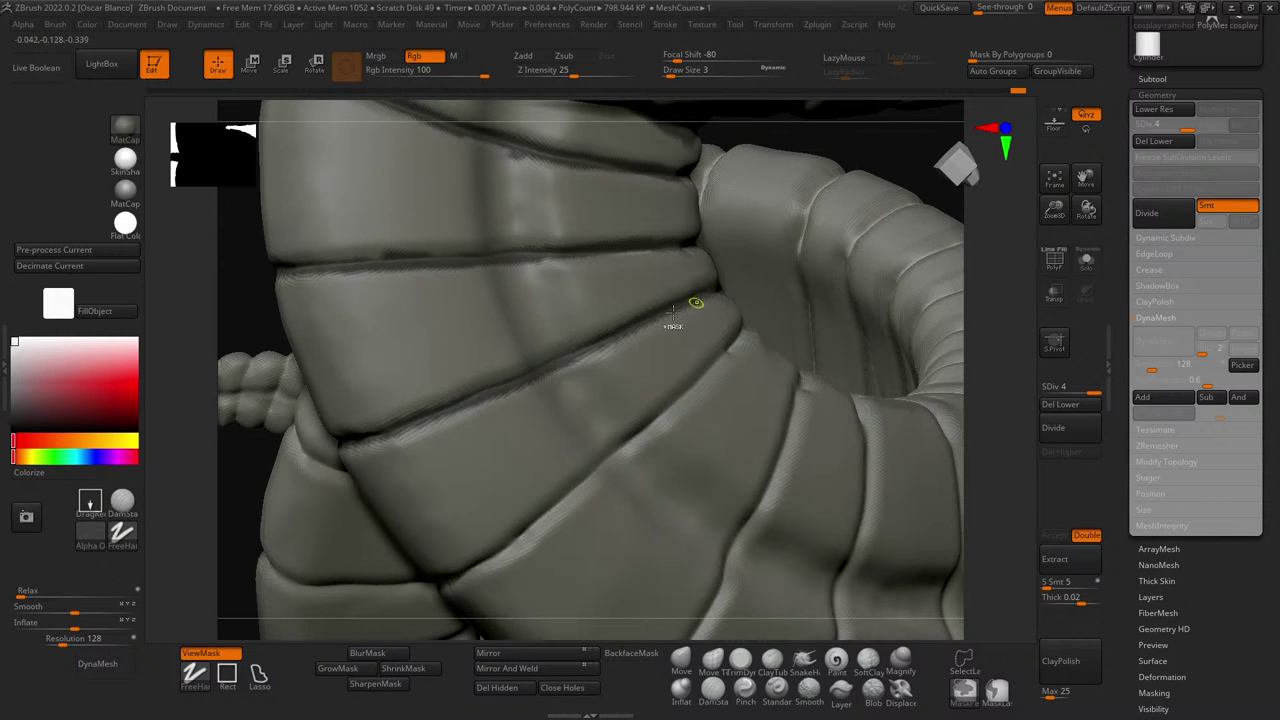
- Select the DamStandard brush and bring the inner side of the bend into view
key(b)
key(d)
key(s)
mouse_move(242, 320)
mouse_down()
mouse_move(575, 413)
mouse_move(723, 403)
mouse_move(771, 463)
mouse_move(646, 260)
mouse_move(572, 313)
mouse_move(606, 357)
mouse_up()
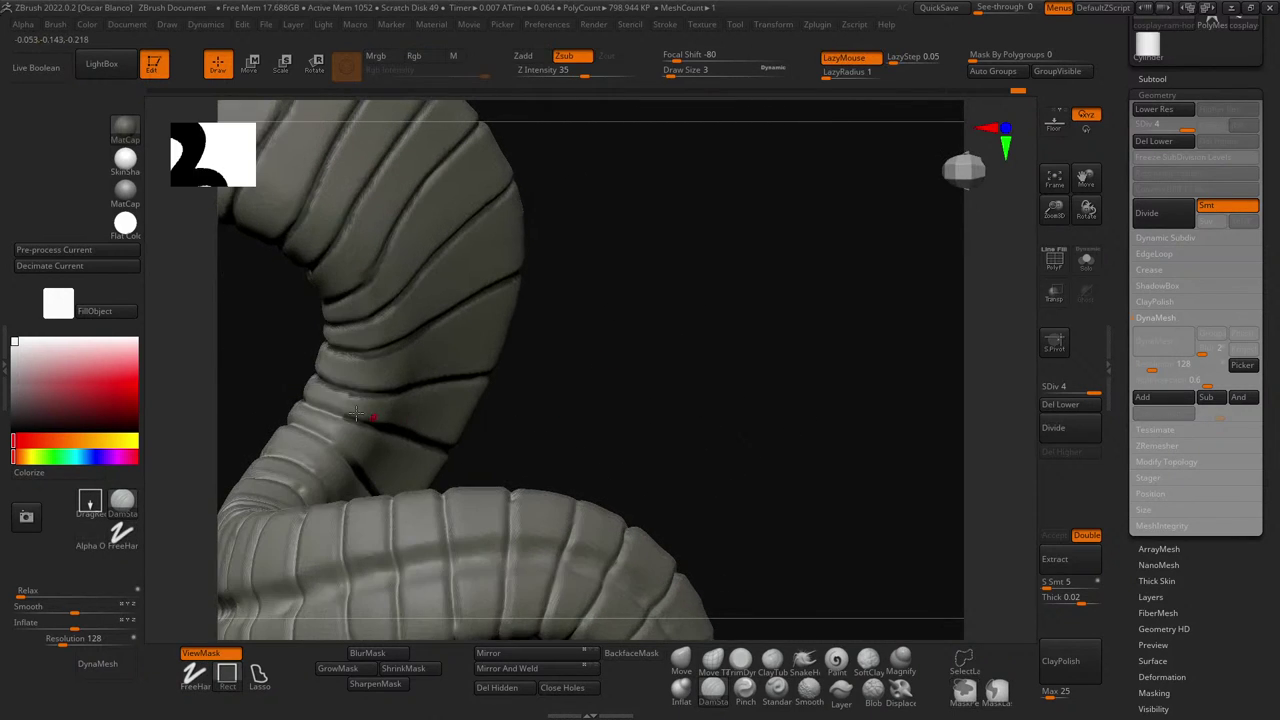
- Mask the next groove along the bend across the broad face, from the inner edge to the outer edge
key(ctrl)
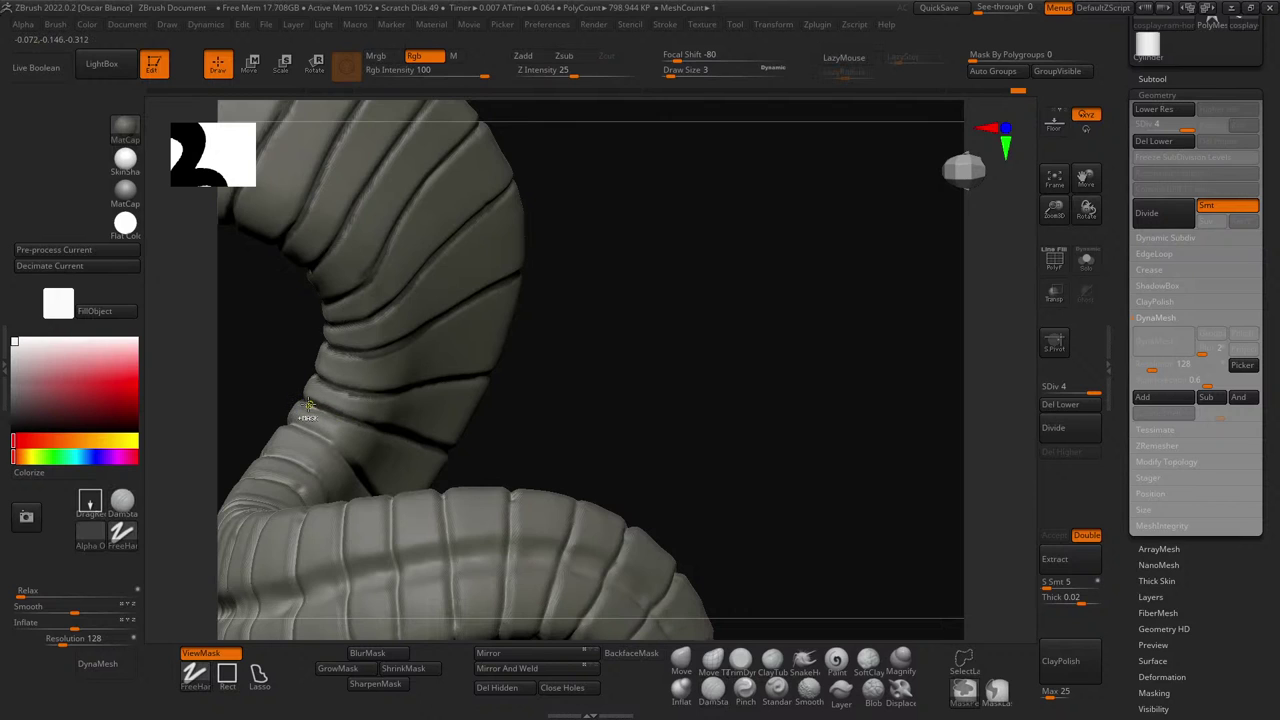
key(b)
key(d)
key(s)
mouse_move(657, 409)
mouse_down()
mouse_move(586, 383)
mouse_move(600, 362)
mouse_move(611, 372)
mouse_up()
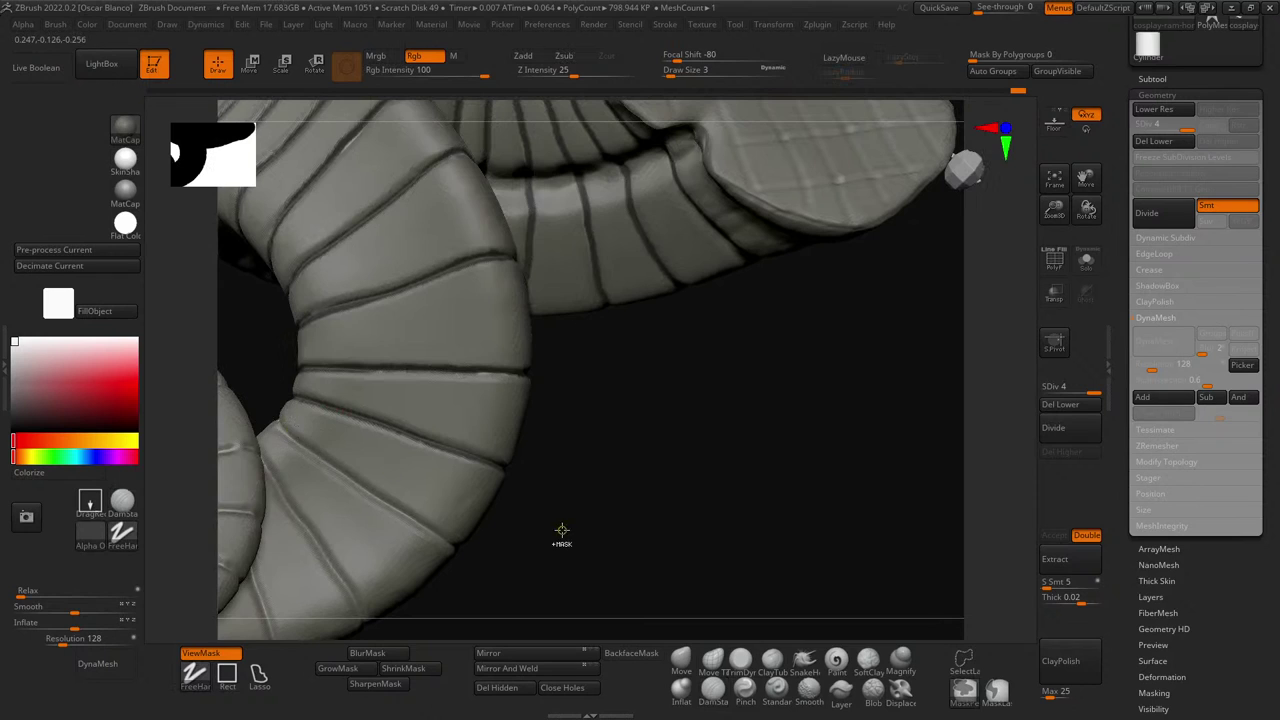
ctrl+right_drag(563, 534, 596, 559)
alt+right_drag(714, 503, 743, 437)
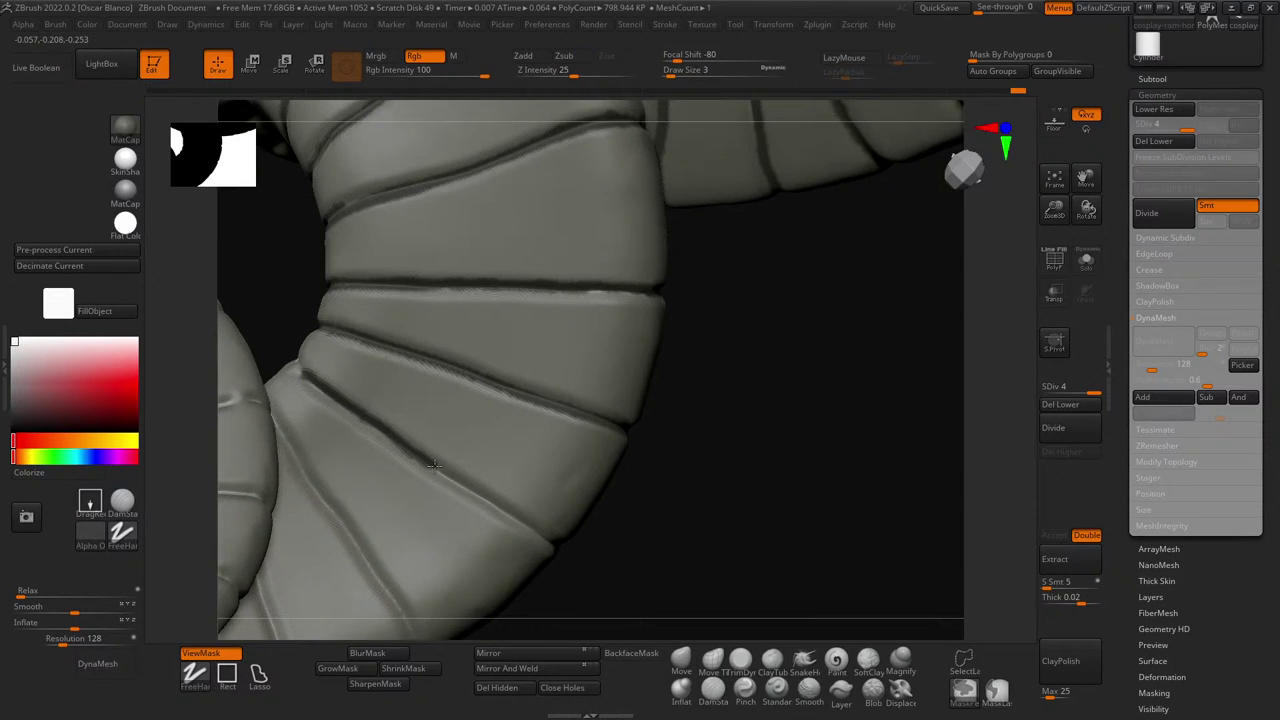
drag(470, 492, 555, 552)
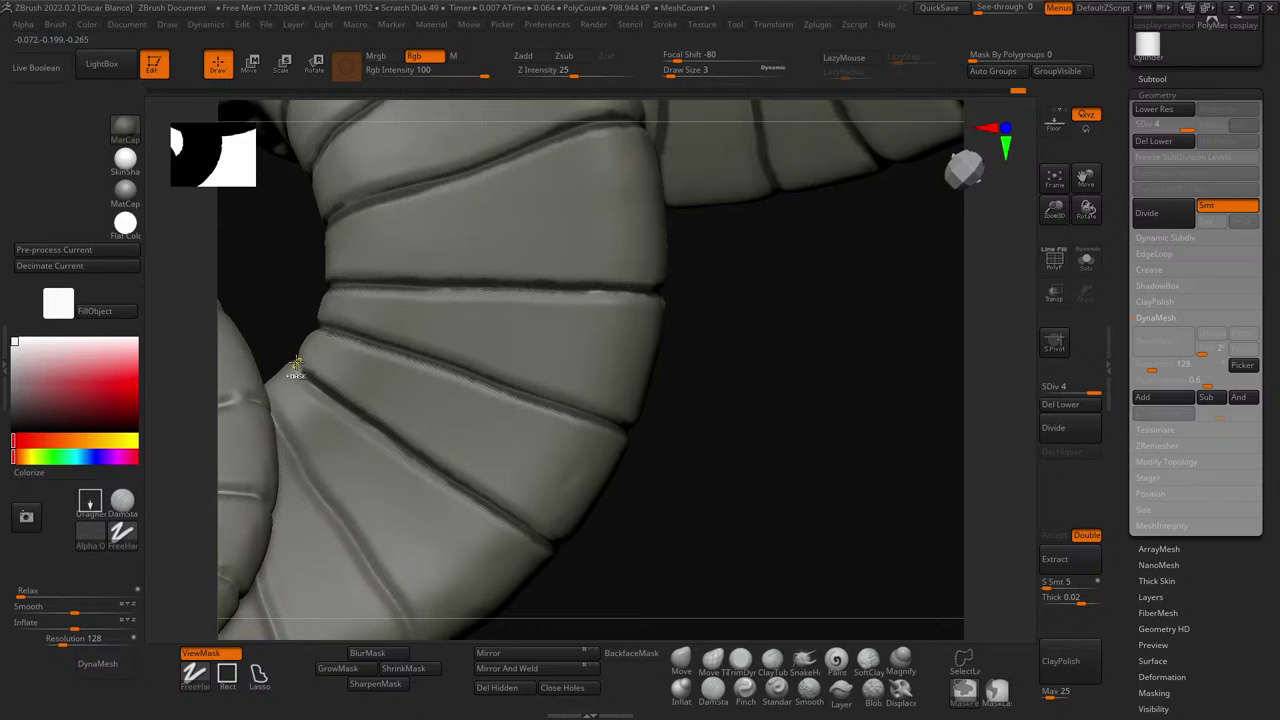
- Carry this groove's mask around the narrow outer side and across the ridged underside to the inner edge
mouse_move(777, 560)
mouse_down()
mouse_move(697, 517)
mouse_move(397, 446)
mouse_up()
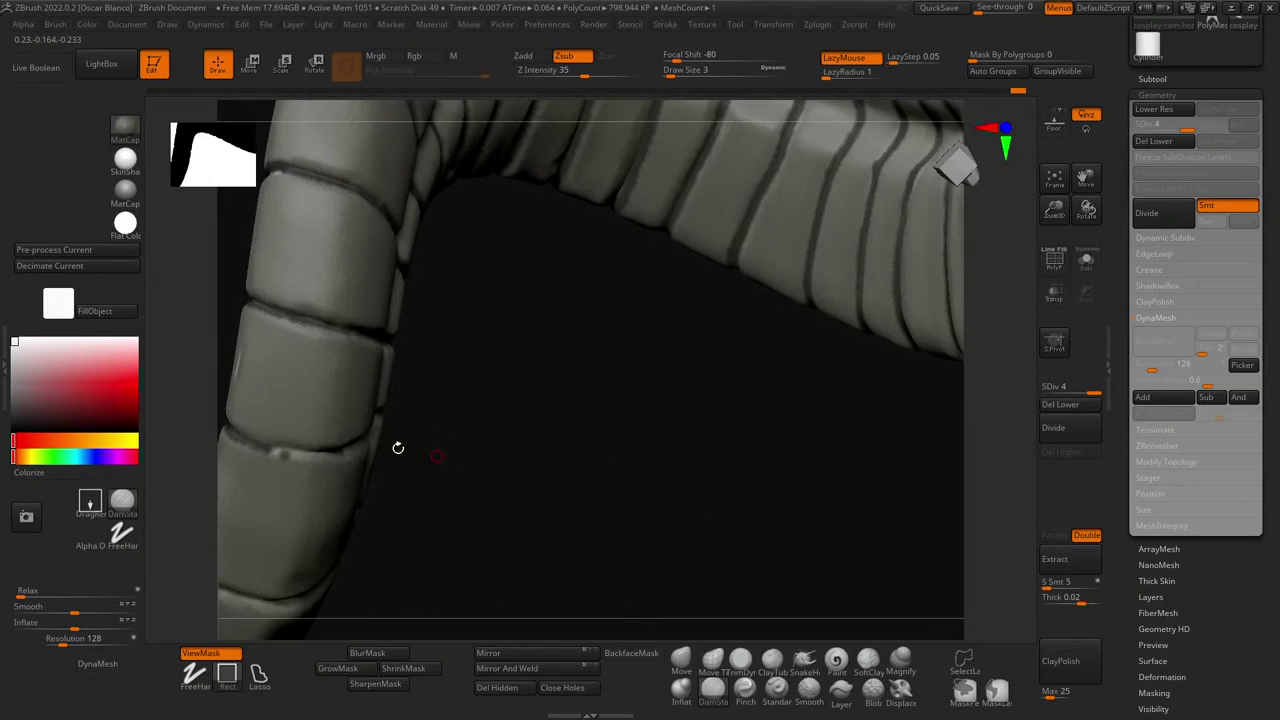
ctrl+drag(247, 444, 339, 454)
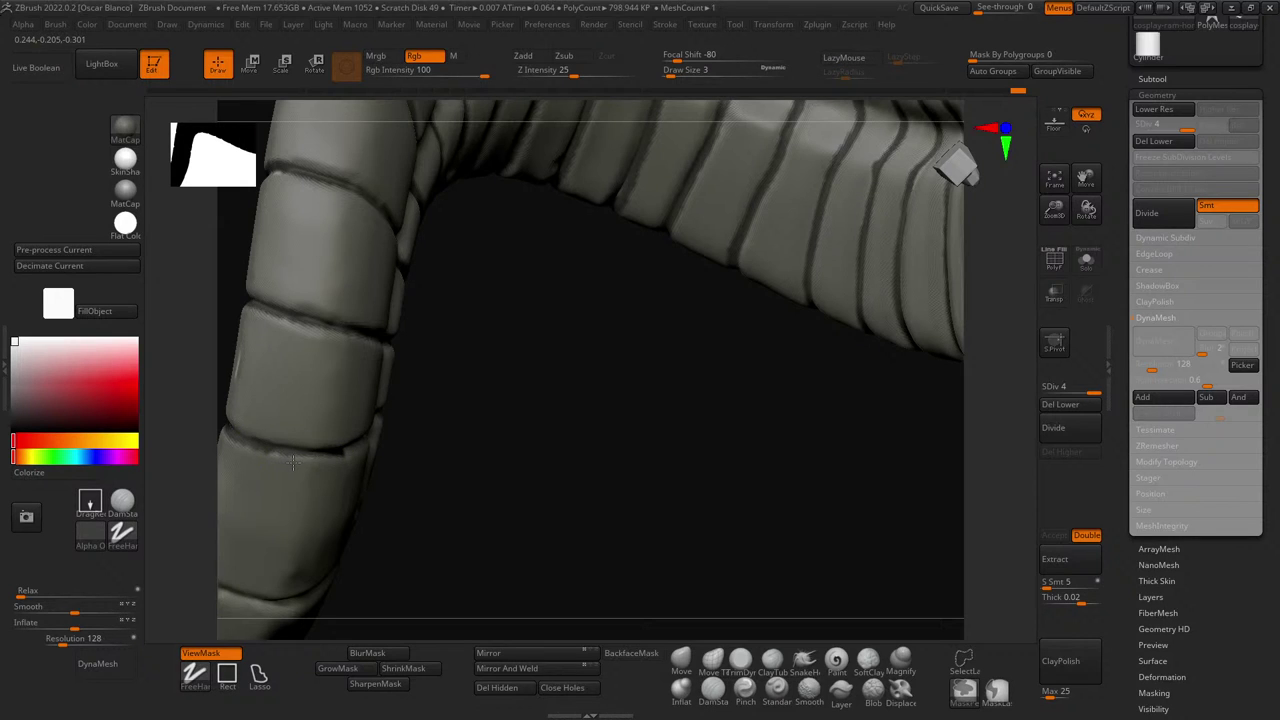
drag(514, 520, 371, 470)
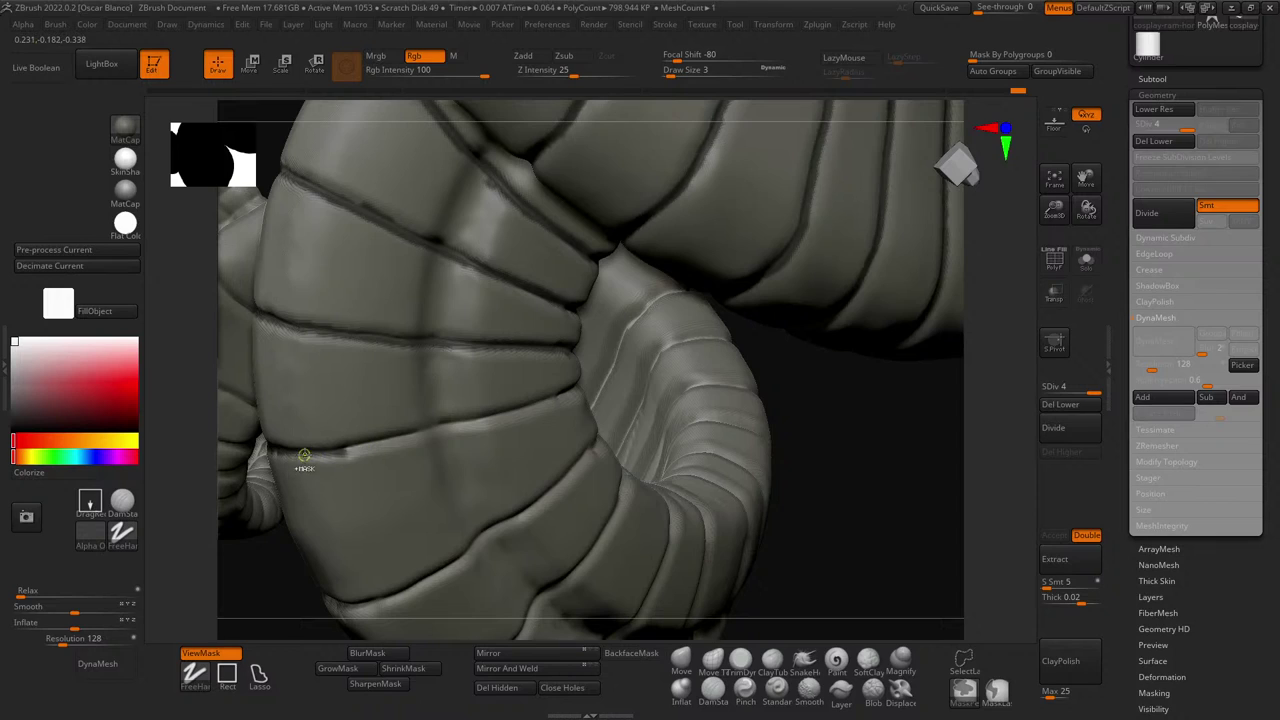
drag(300, 456, 493, 413)
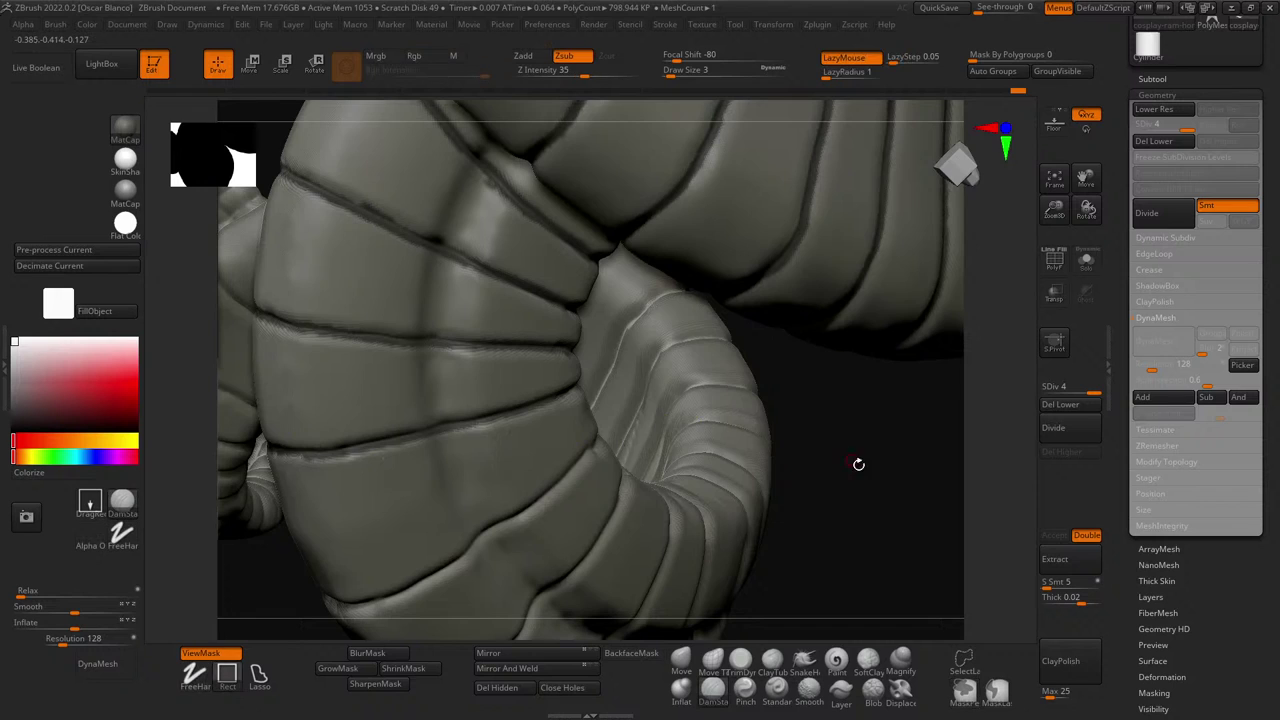
- Mask the following groove across the ridged underside, from the inside of the bend to the outer edge
drag(857, 463, 749, 486)
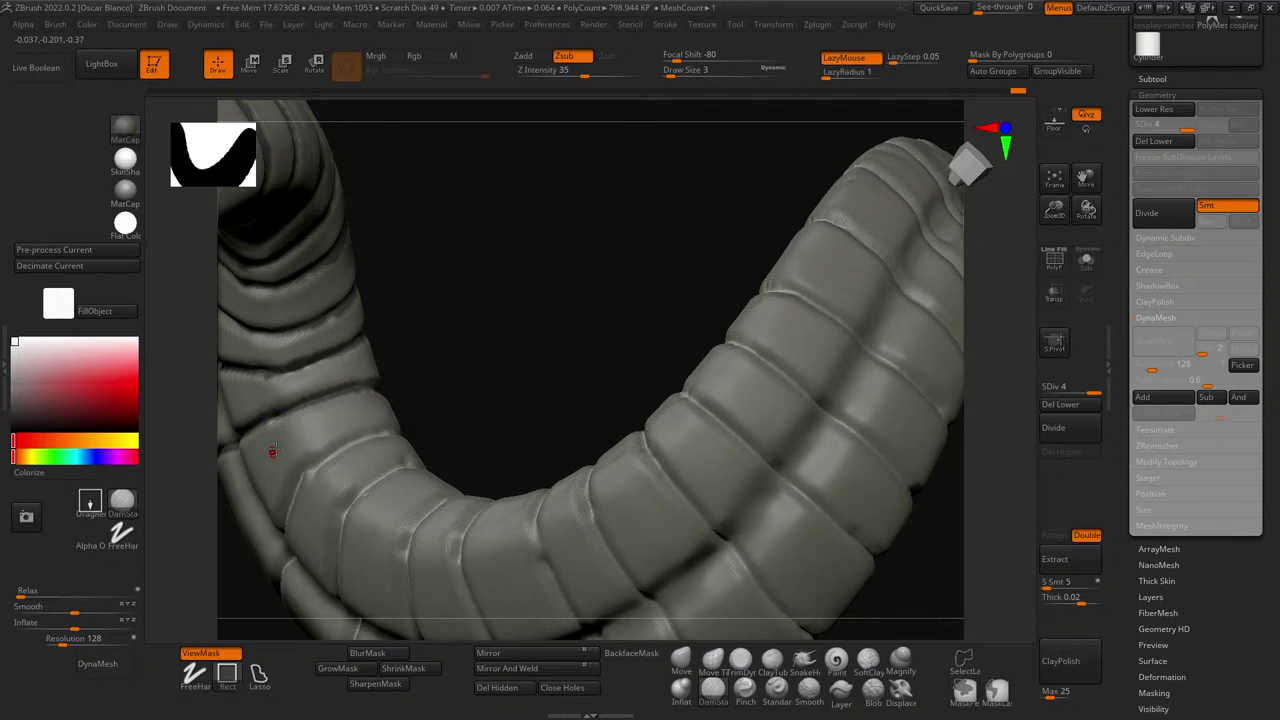
mouse_move(440, 360)
mouse_down()
mouse_move(534, 317)
mouse_move(597, 318)
mouse_move(706, 426)
mouse_move(566, 263)
mouse_up()
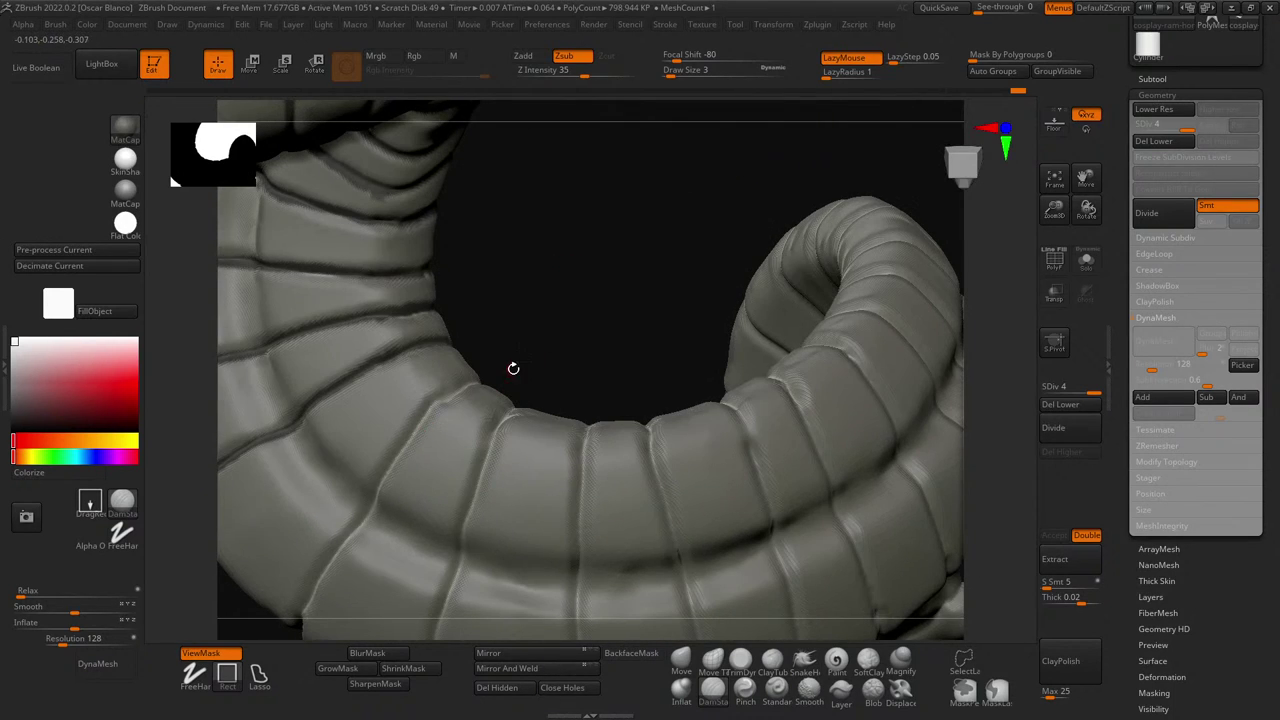
mouse_move(486, 386)
mouse_down()
mouse_move(565, 285)
mouse_move(557, 271)
mouse_up()
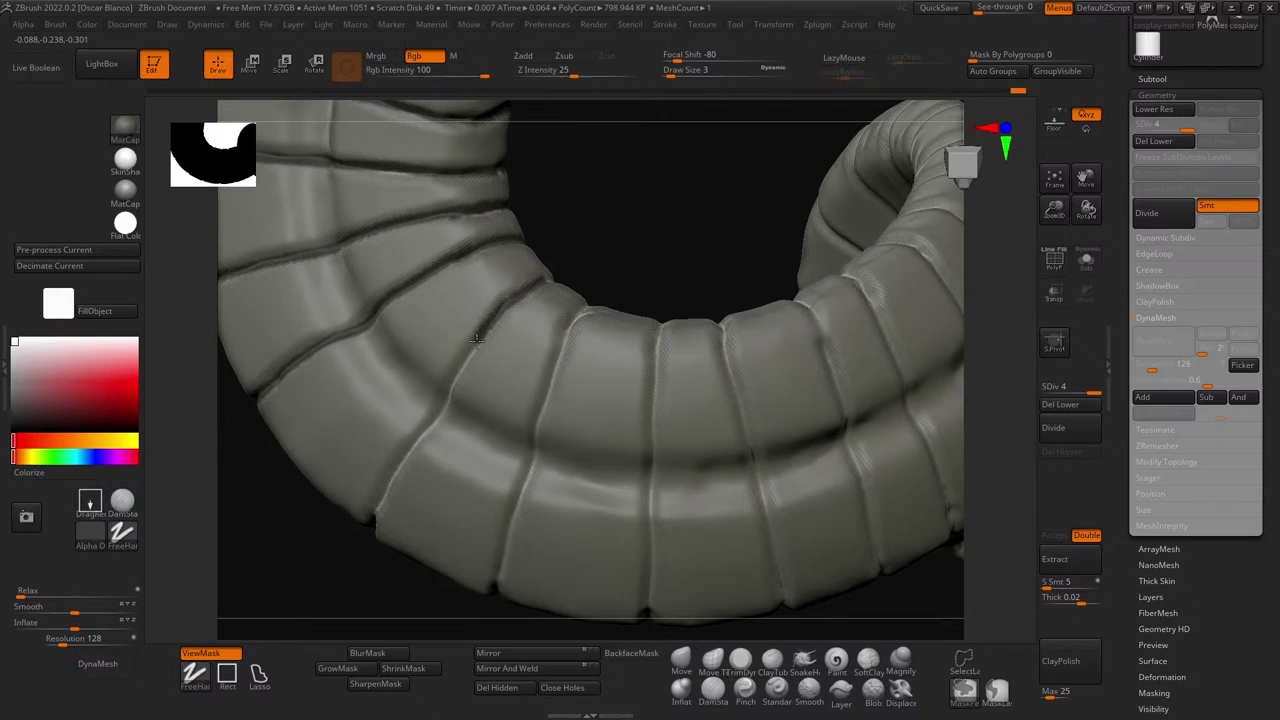
drag(454, 393, 450, 399)
key(ctrl+z)
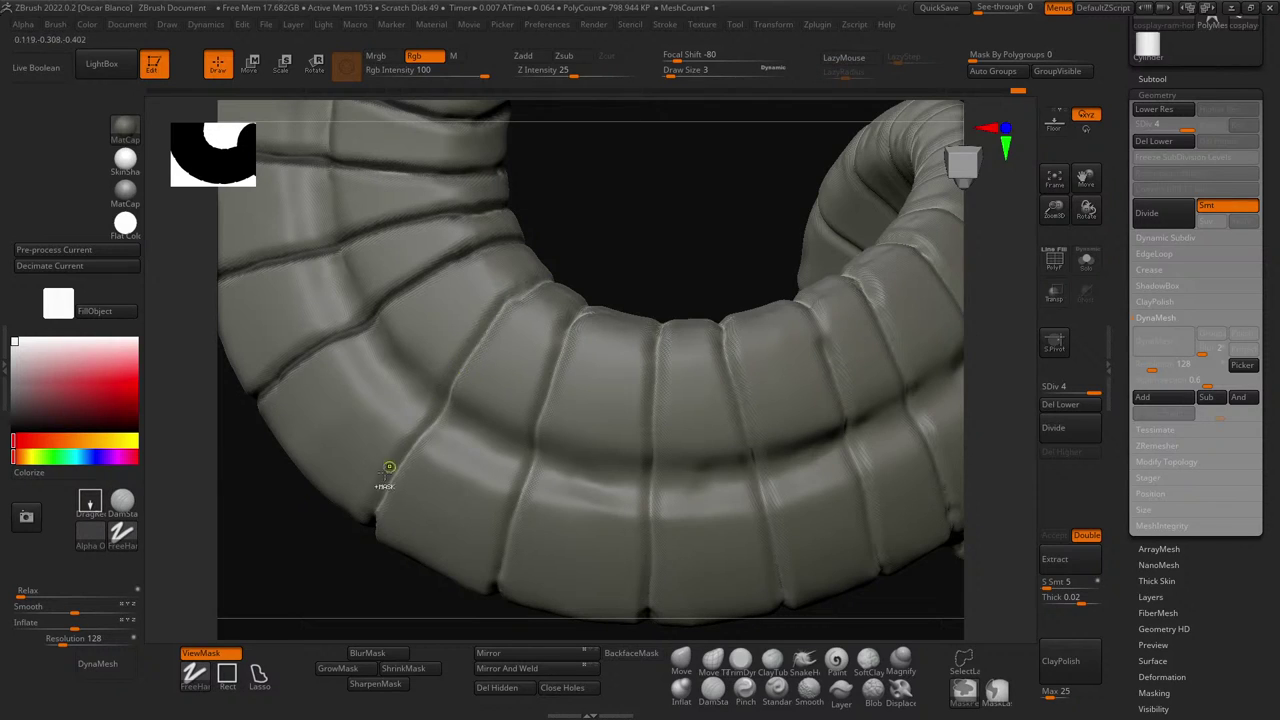
key(ctrl+z)
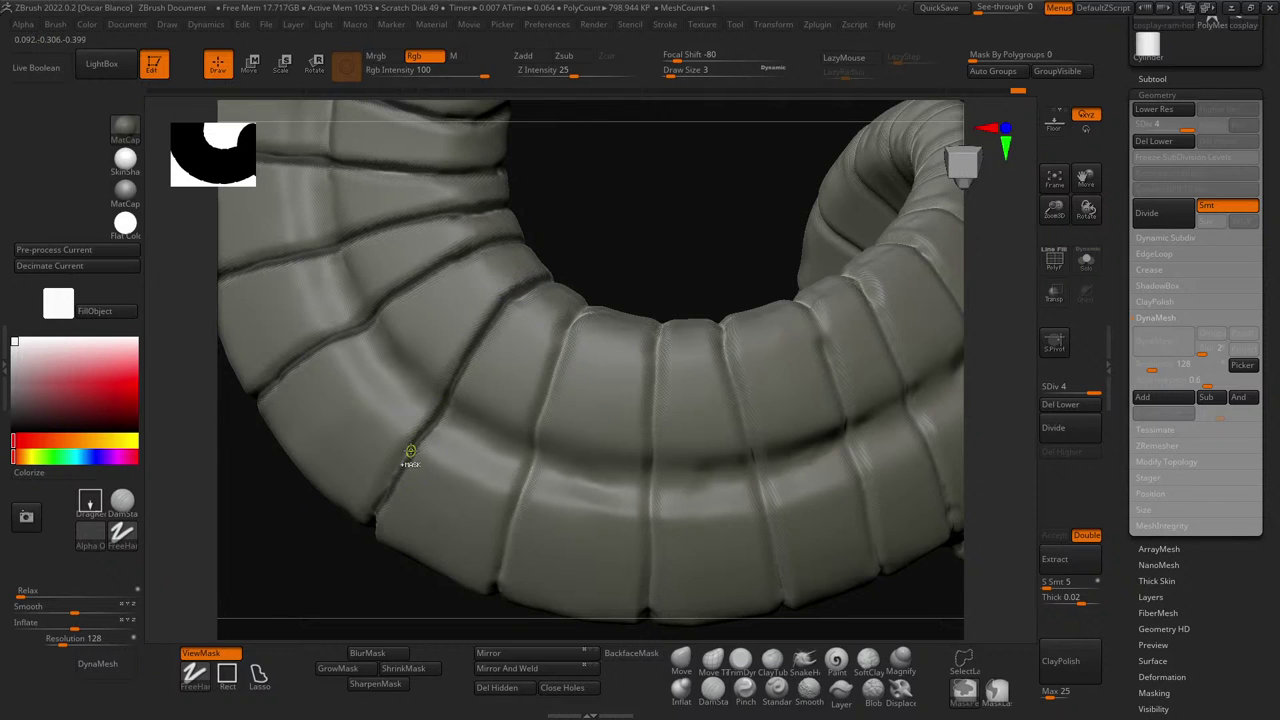
mouse_move(365, 549)
mouse_down()
mouse_move(260, 594)
mouse_move(264, 309)
mouse_move(351, 534)
mouse_up()
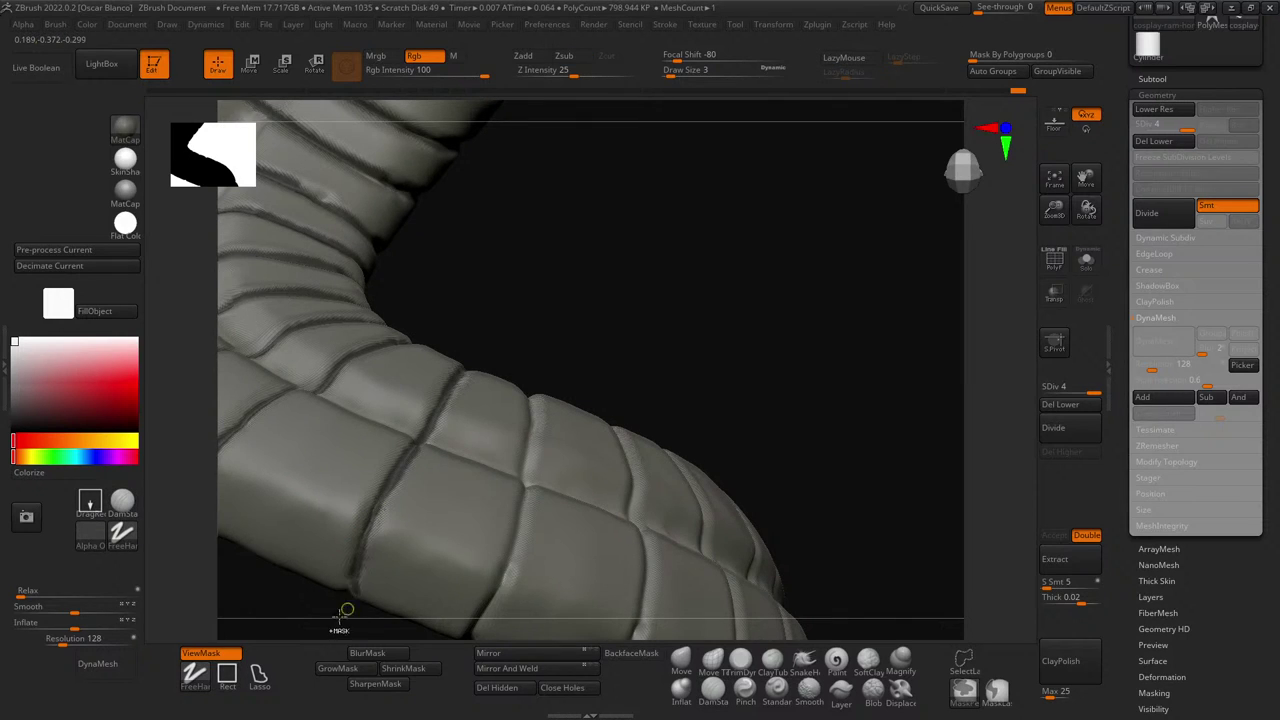
- Continue that groove's mask over the outer side and across the broad face until it meets the inner edge
mouse_move(345, 612)
mouse_down()
mouse_move(280, 586)
mouse_move(534, 500)
mouse_move(586, 391)
mouse_up()
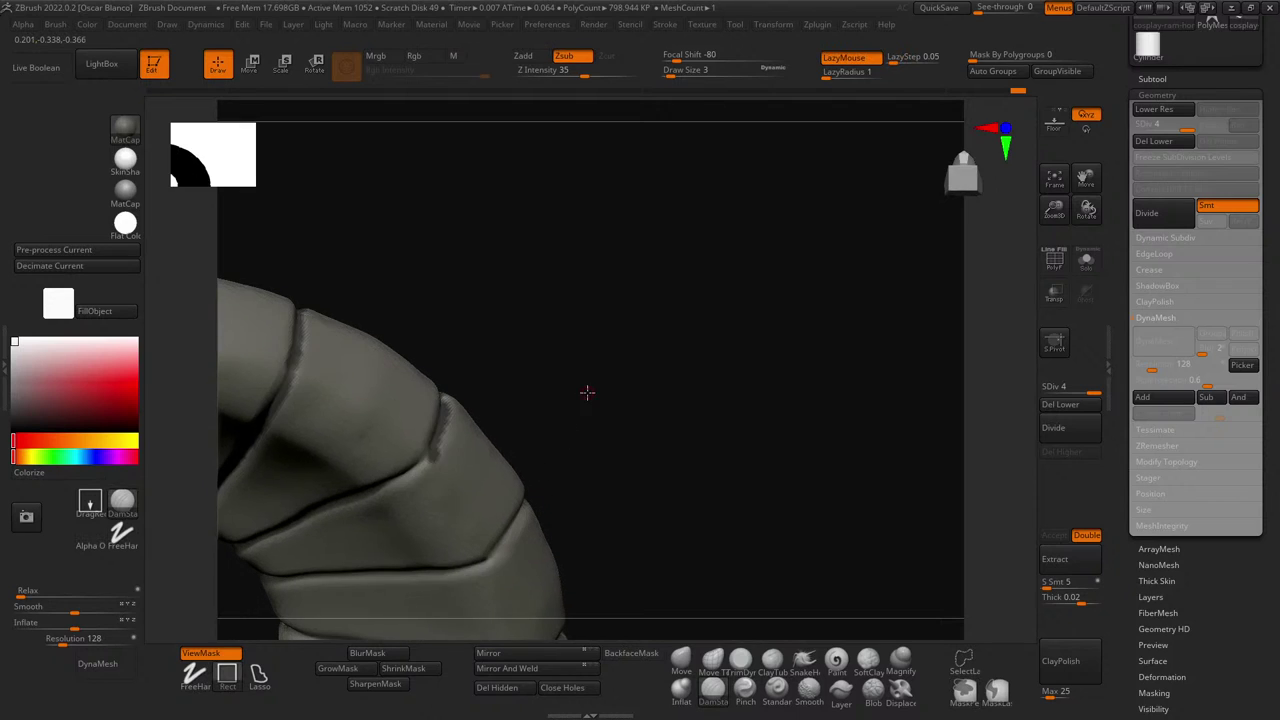
drag(570, 464, 576, 374)
key(ctrl)
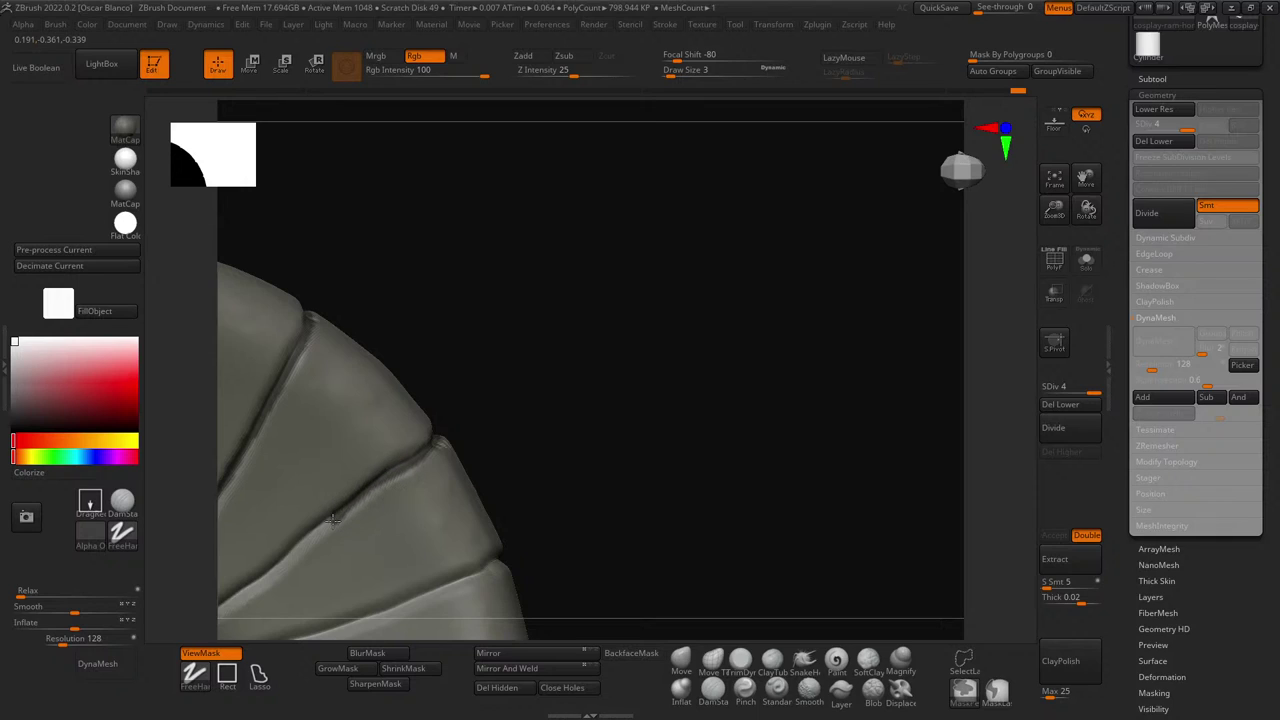
ctrl+drag(332, 520, 316, 534)
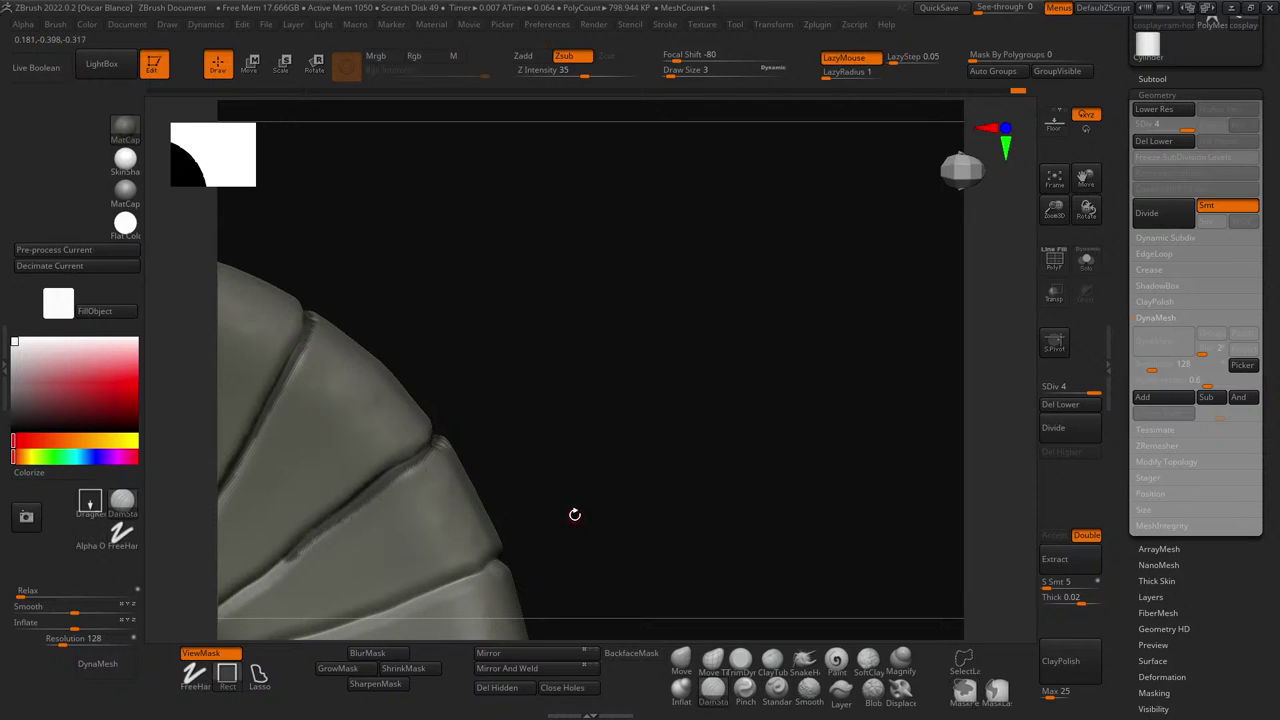
mouse_move(574, 514)
mouse_down()
mouse_move(760, 340)
mouse_move(368, 475)
mouse_up()
key(ctrl)
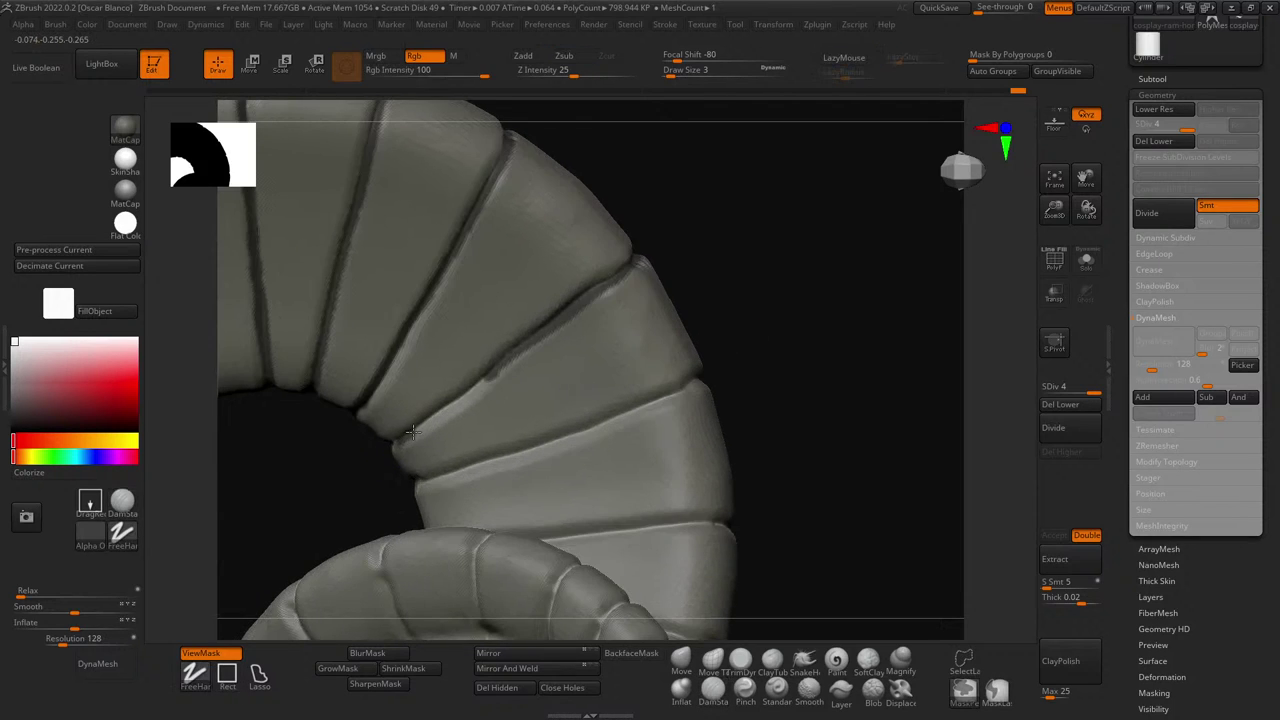
ctrl+drag(413, 432, 495, 375)
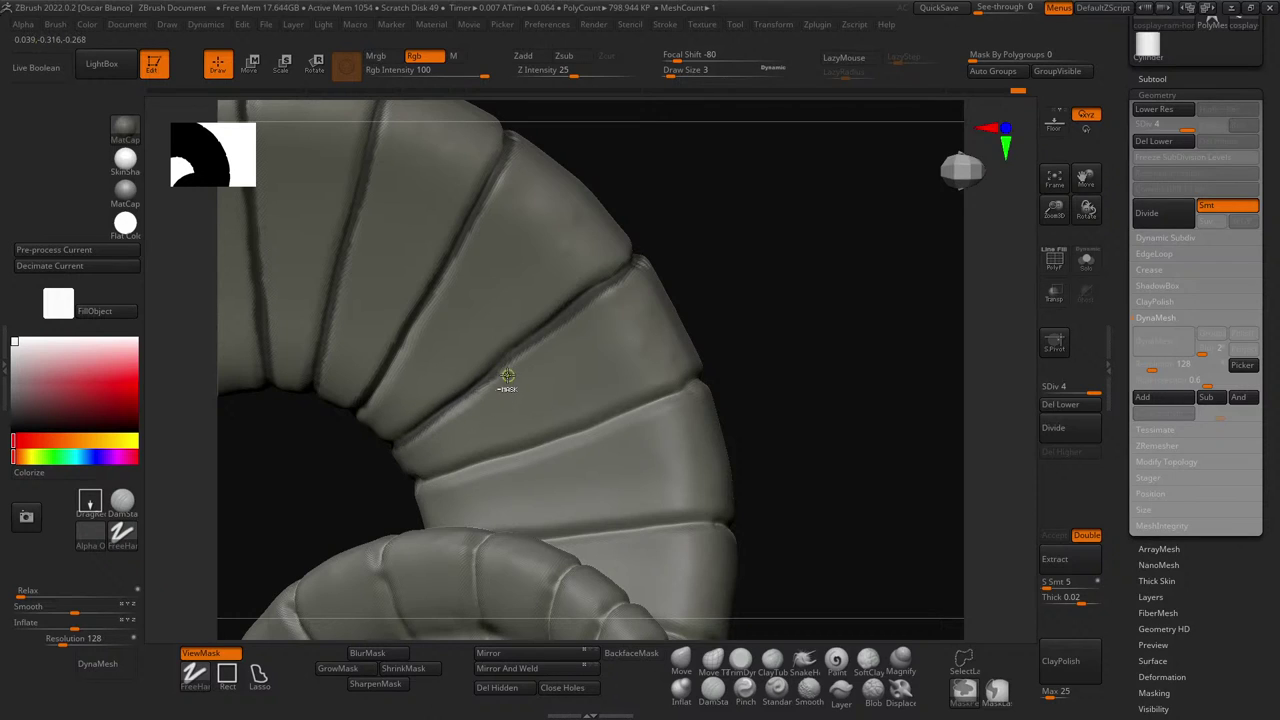
- Try to mask the next unmasked groove on the broad face, starting from its inner edge
mouse_move(763, 391)
mouse_down()
mouse_move(780, 349)
mouse_move(760, 366)
mouse_up()
key(ctrl)
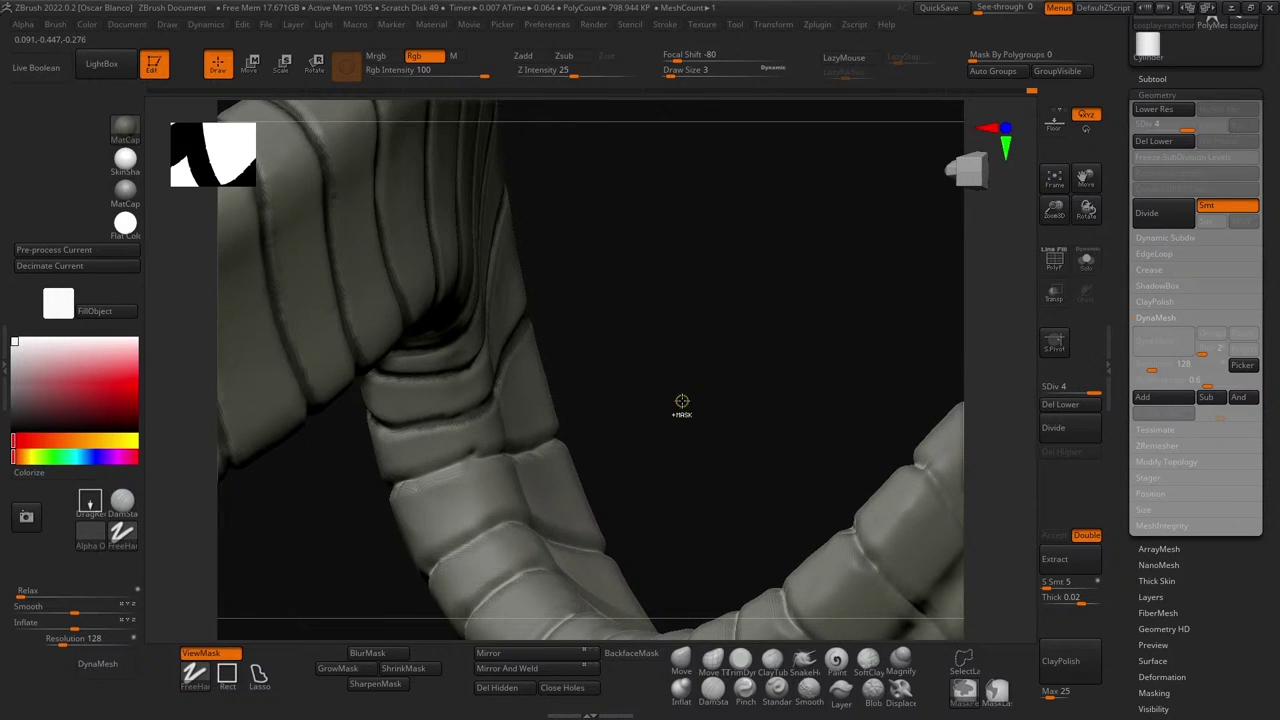
drag(680, 403, 576, 481)
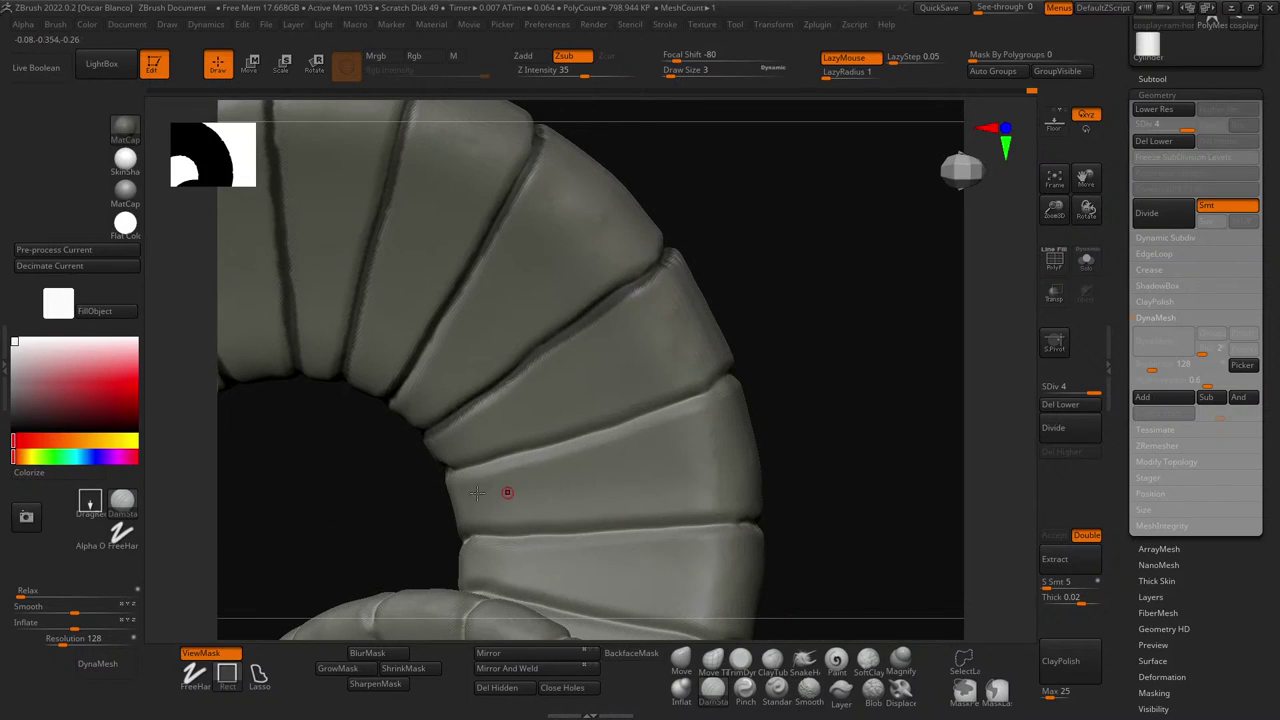
key(ctrl)
ctrl+drag(456, 467, 576, 446)
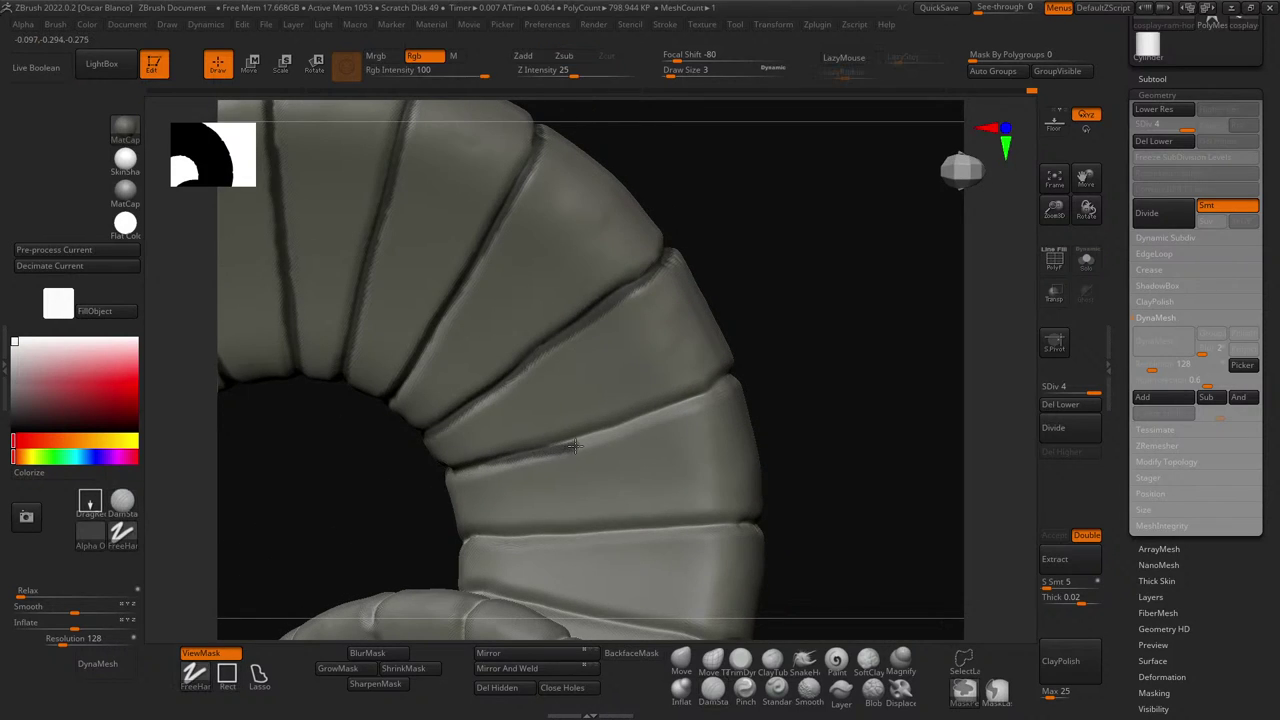
key(ctrl+z)
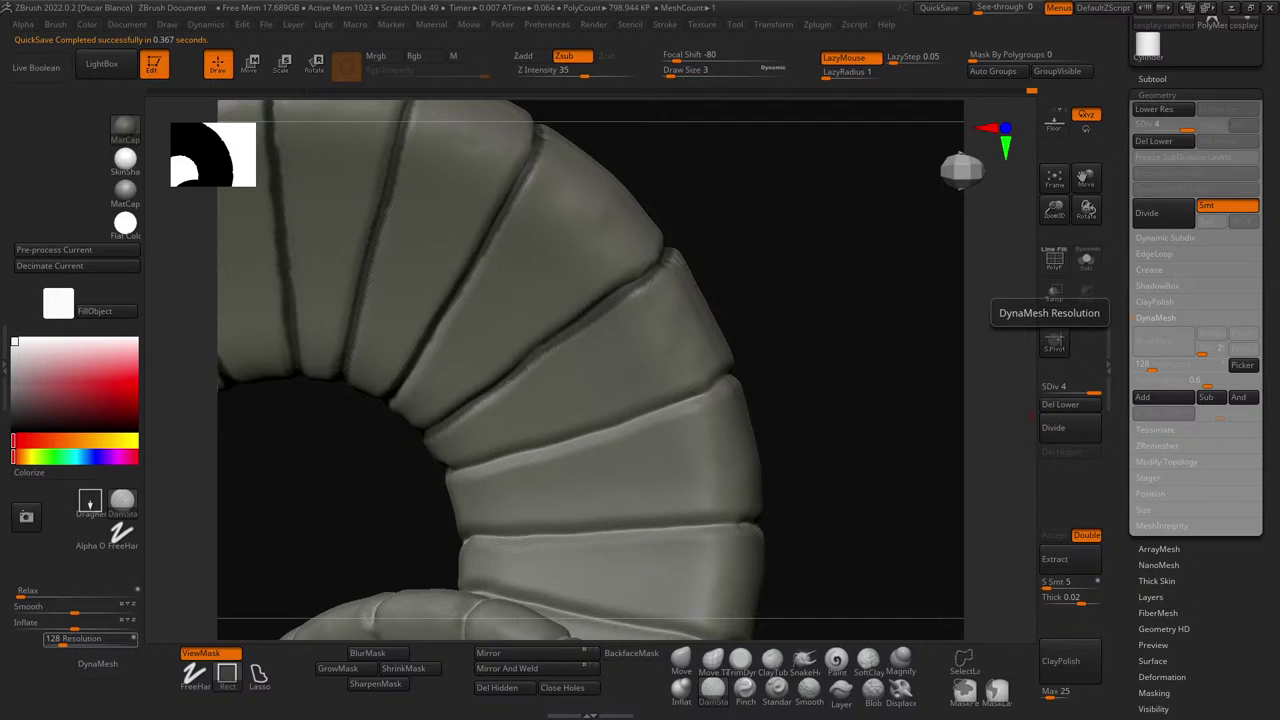
- Inspect the cross-hatched flat end and the masked grooves along the coiled form from several sides
mouse_move(800, 320)
mouse_down()
mouse_move(814, 300)
mouse_move(834, 320)
mouse_move(819, 304)
mouse_move(886, 409)
mouse_move(871, 400)
mouse_move(821, 232)
mouse_move(760, 434)
mouse_move(863, 260)
mouse_move(843, 283)
mouse_move(826, 251)
mouse_move(766, 274)
mouse_move(726, 343)
mouse_move(669, 260)
mouse_move(688, 261)
mouse_move(666, 266)
mouse_move(709, 277)
mouse_move(683, 237)
mouse_move(696, 261)
mouse_move(651, 286)
mouse_move(674, 314)
mouse_move(623, 297)
mouse_up()
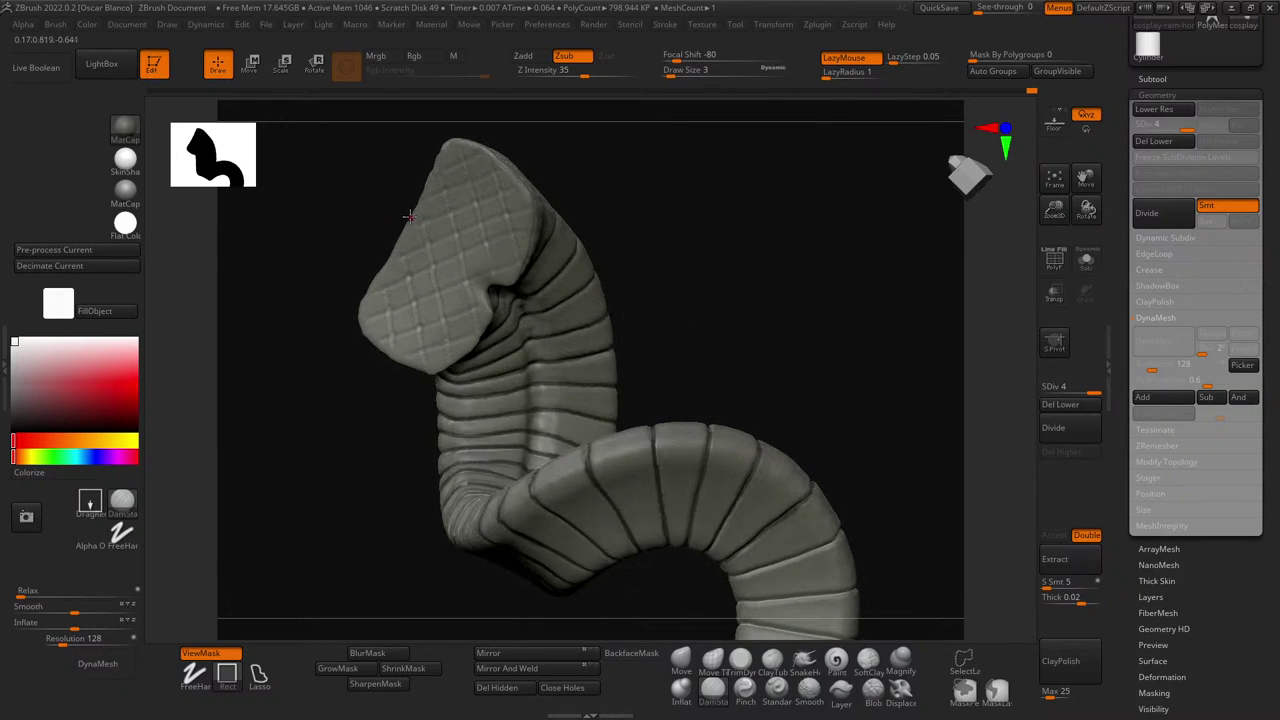
drag(691, 209, 741, 226)
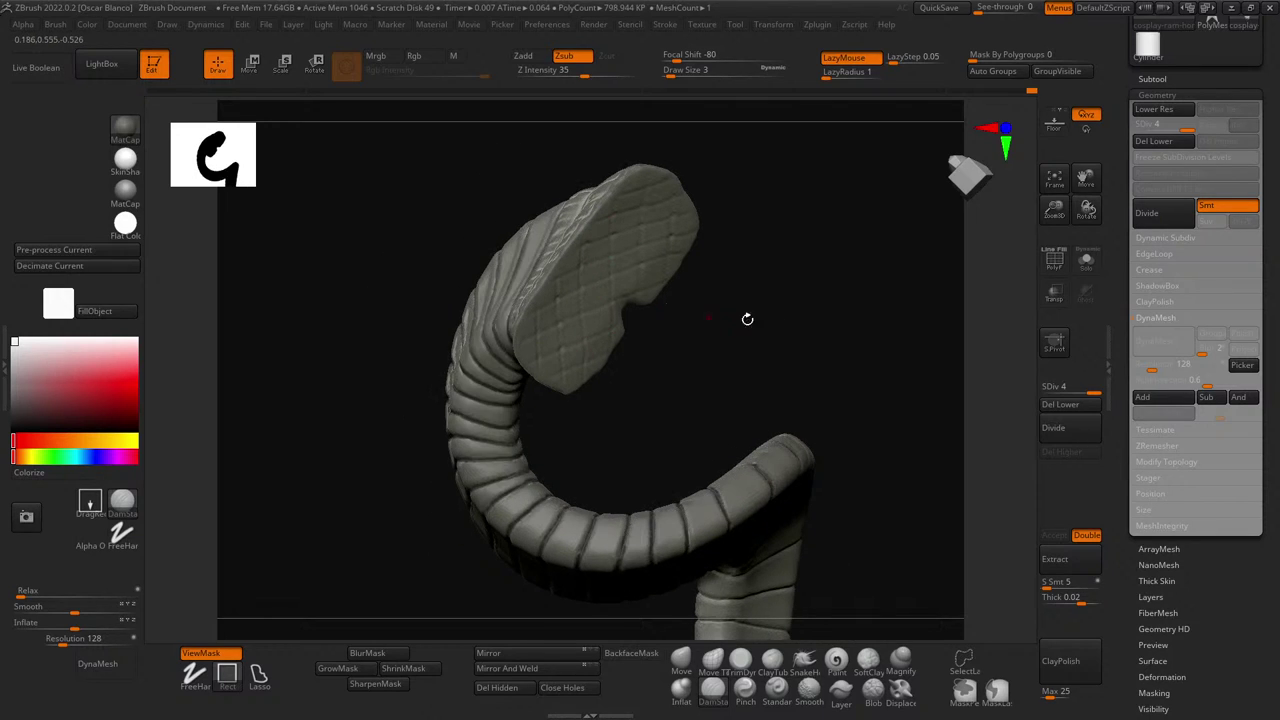
drag(746, 320, 541, 318)
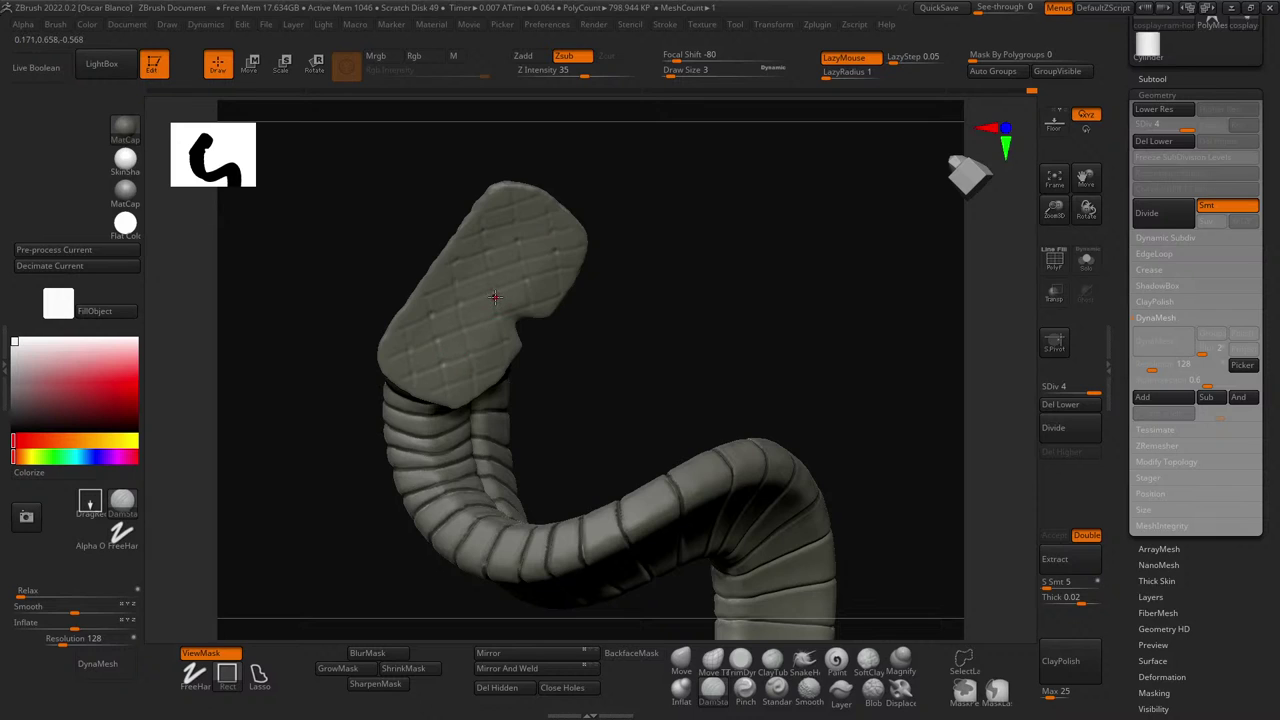
drag(610, 299, 650, 323)
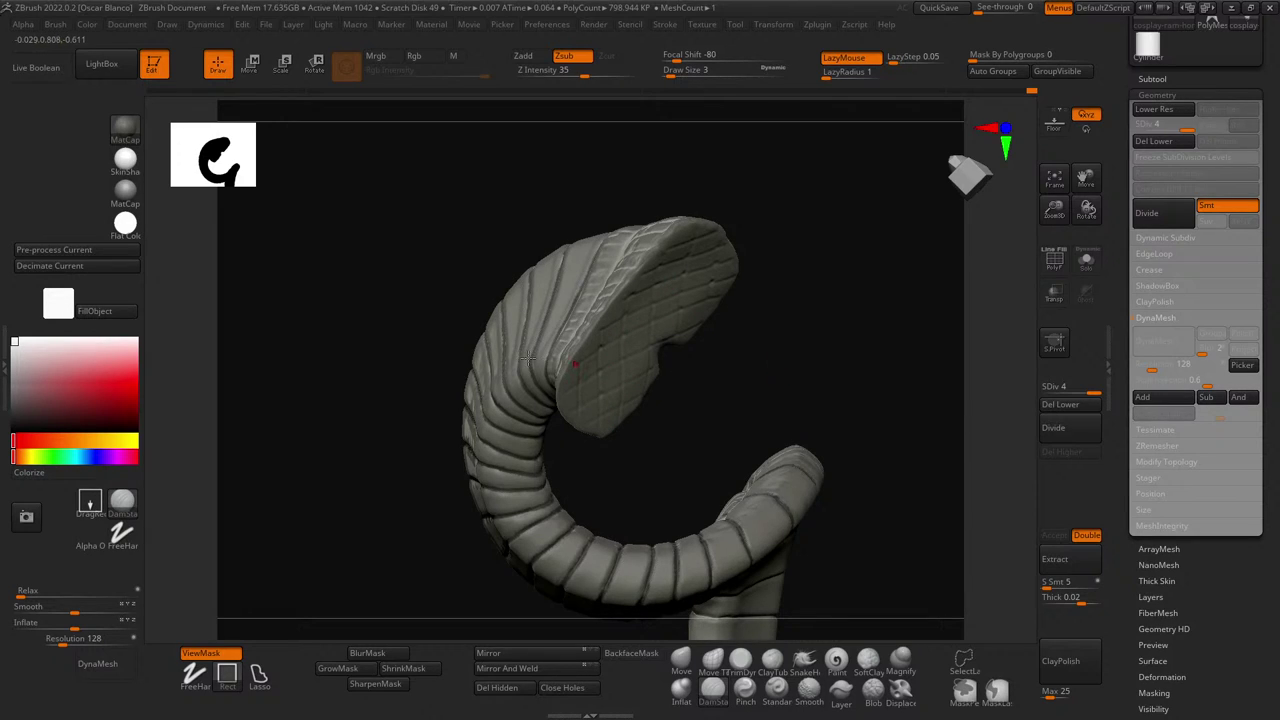
mouse_move(760, 369)
right_down()
mouse_move(706, 357)
mouse_move(784, 357)
mouse_move(786, 323)
mouse_move(788, 351)
mouse_move(904, 469)
mouse_move(777, 311)
mouse_move(862, 521)
right_up()
- Mask the first unmasked groove beside the small coil across the broad face, from the inner to the outer edge
key(shift+f)
key(b)
key(d)
key(s)
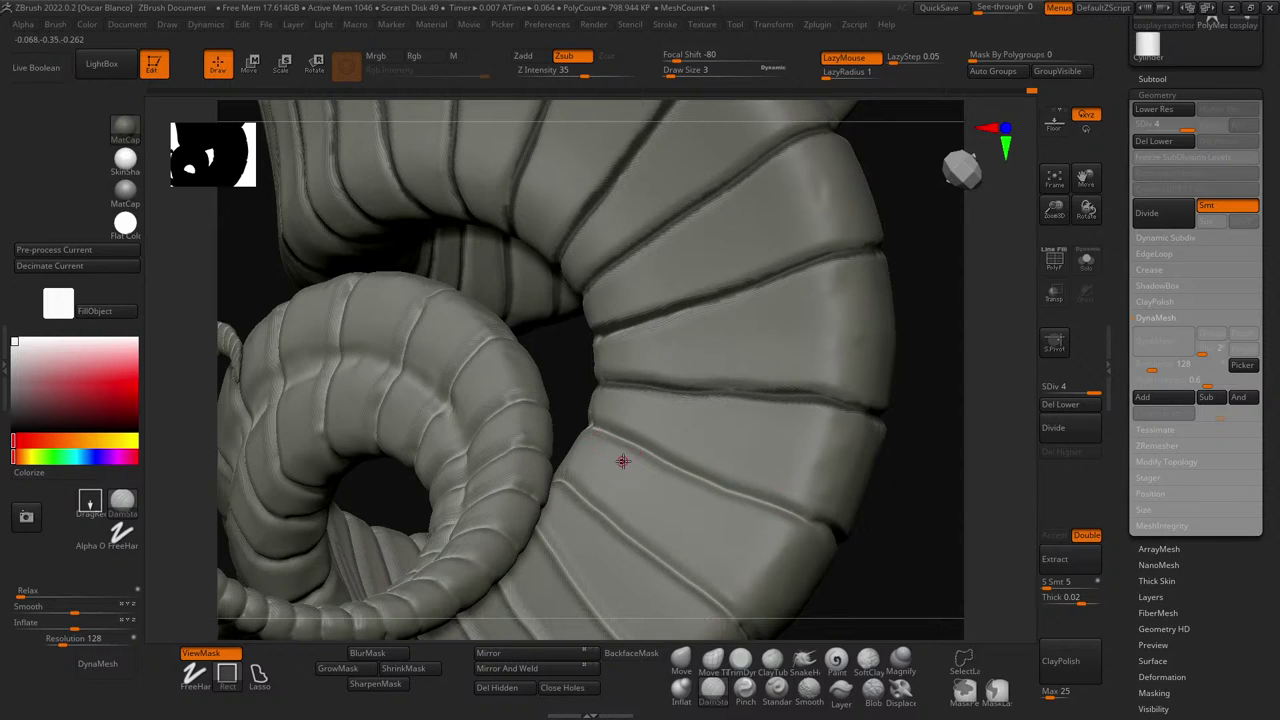
key(])
ctrl+drag(596, 428, 678, 470)
key(ctrl+z)
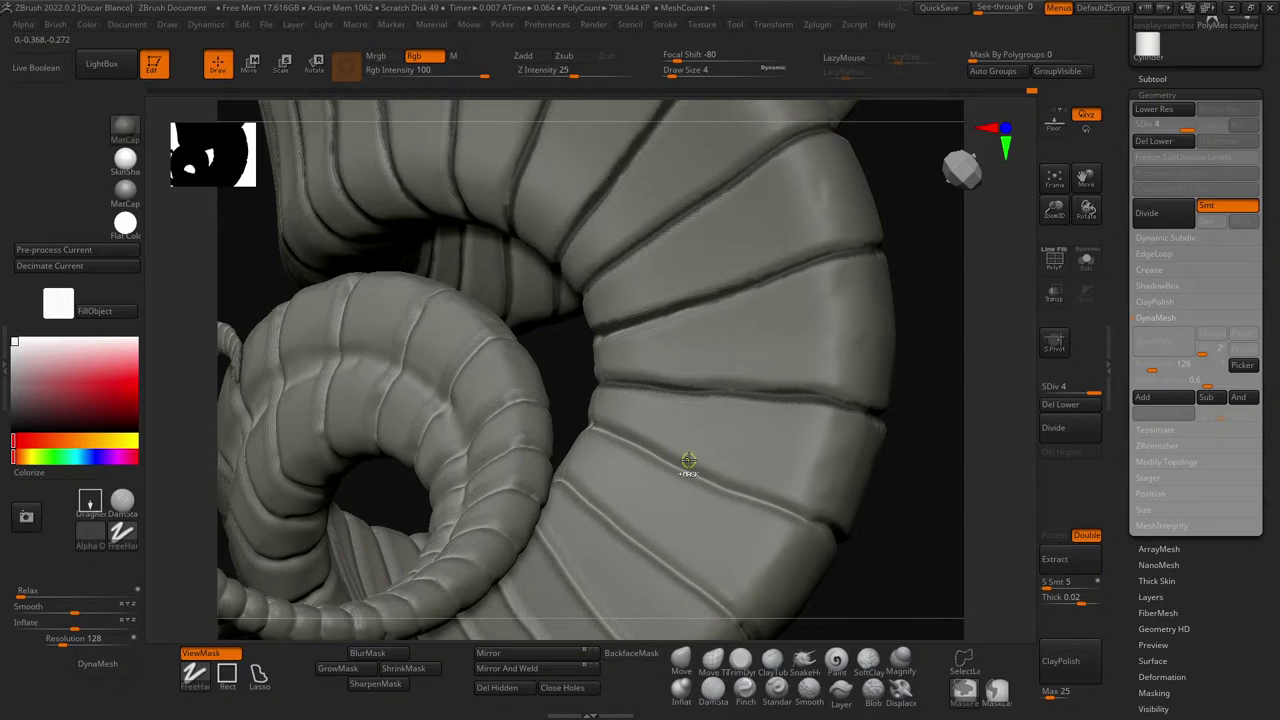
key(ctrl)
ctrl+drag(604, 428, 854, 534)
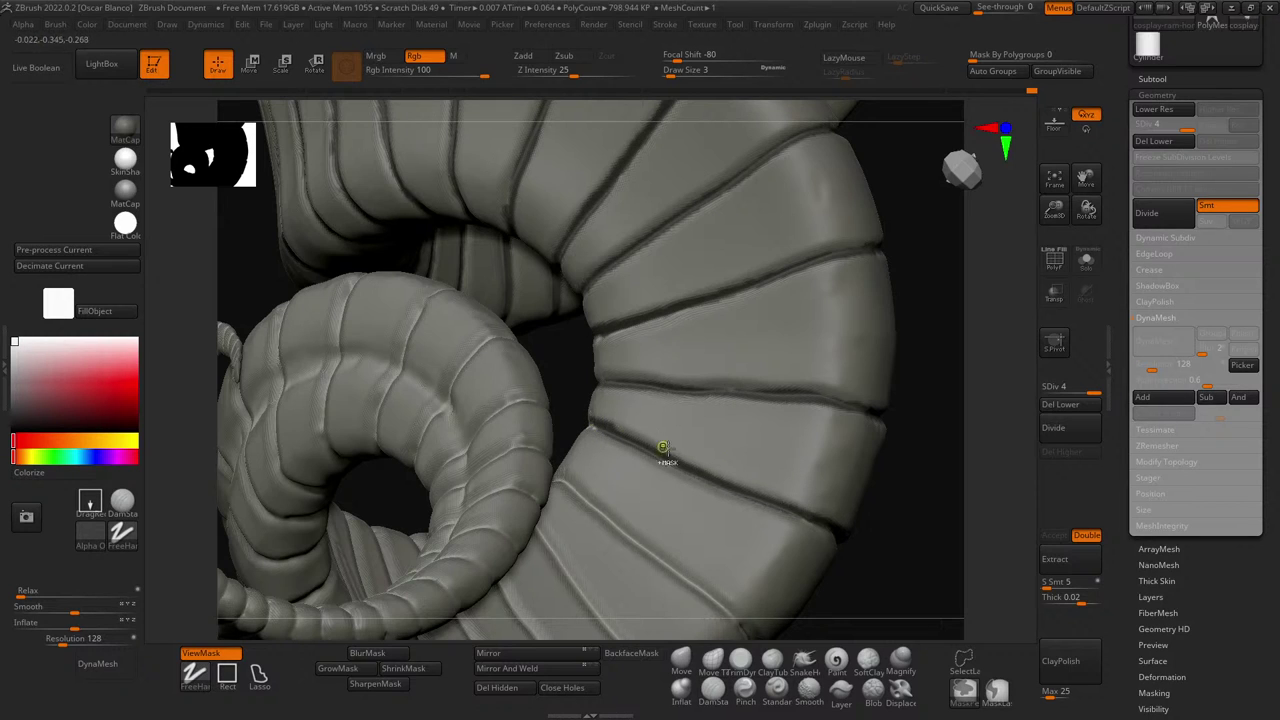
- Extend the mask of the groove beside the small coil around the outer side and across the ridged underside to the inner edge
drag(953, 565, 553, 434)
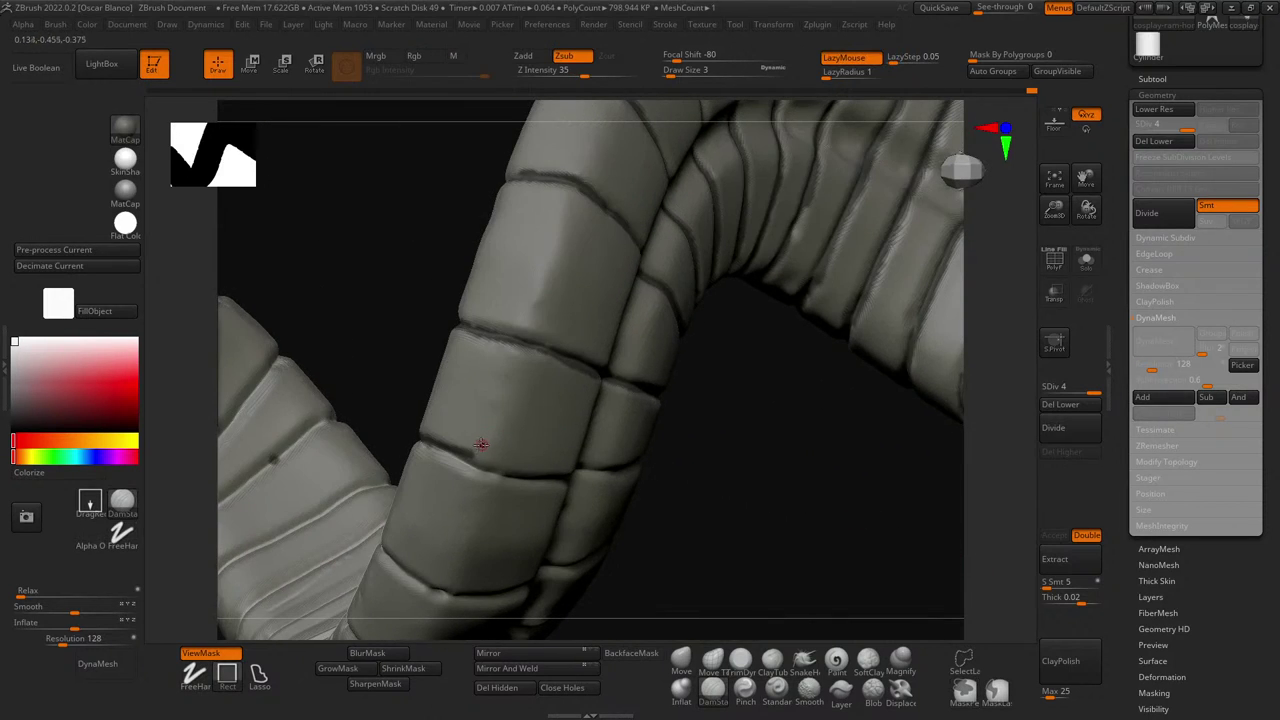
key(ctrl)
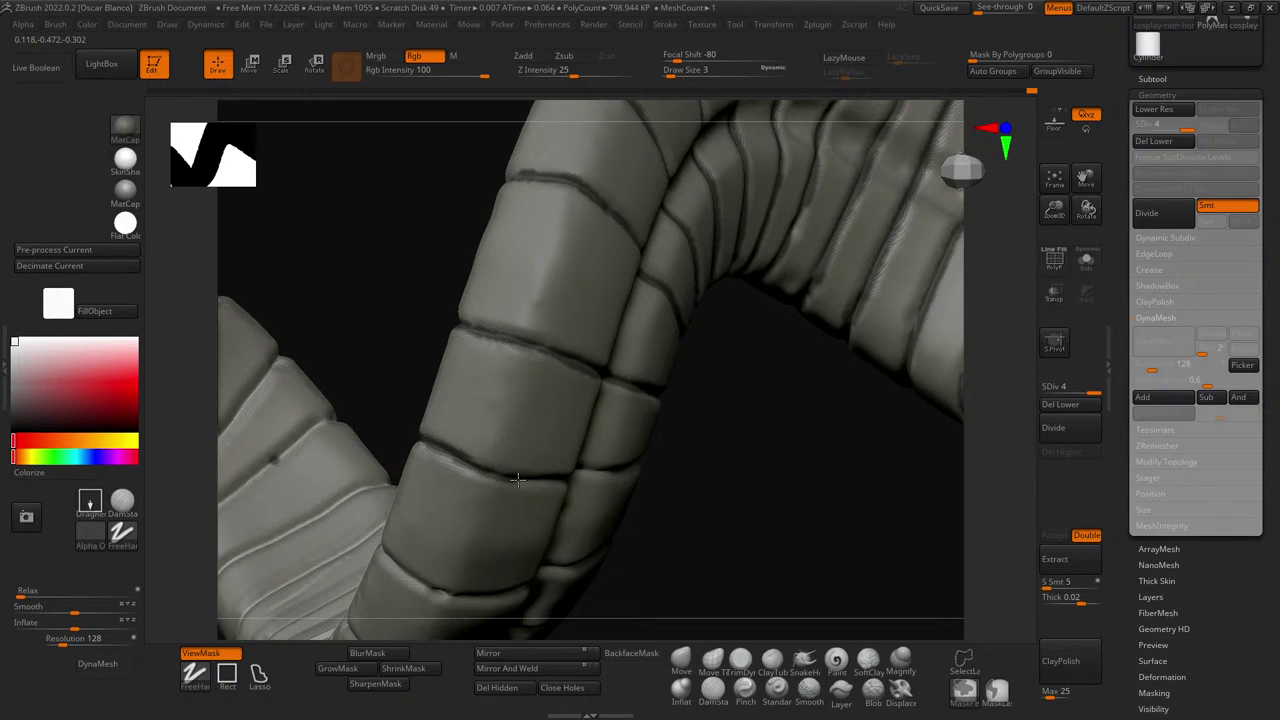
drag(774, 520, 410, 442)
drag(473, 467, 507, 477)
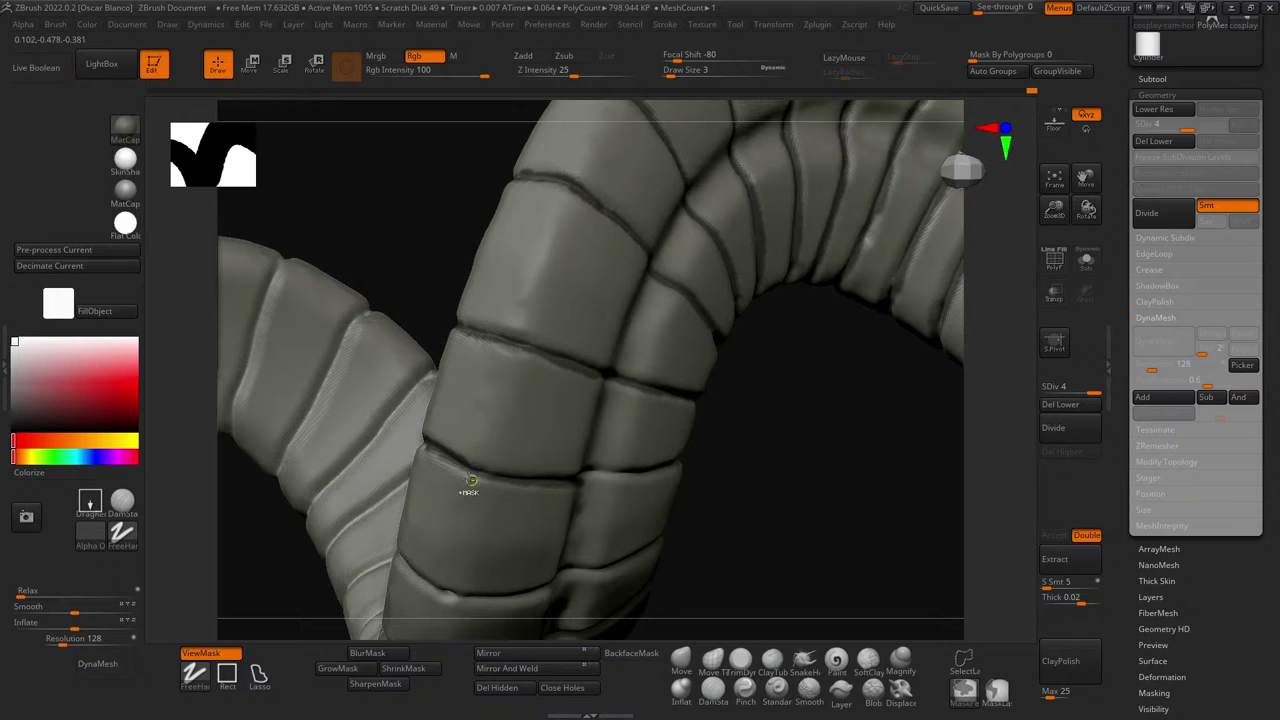
mouse_move(858, 511)
mouse_down()
mouse_move(826, 469)
mouse_move(680, 498)
mouse_up()
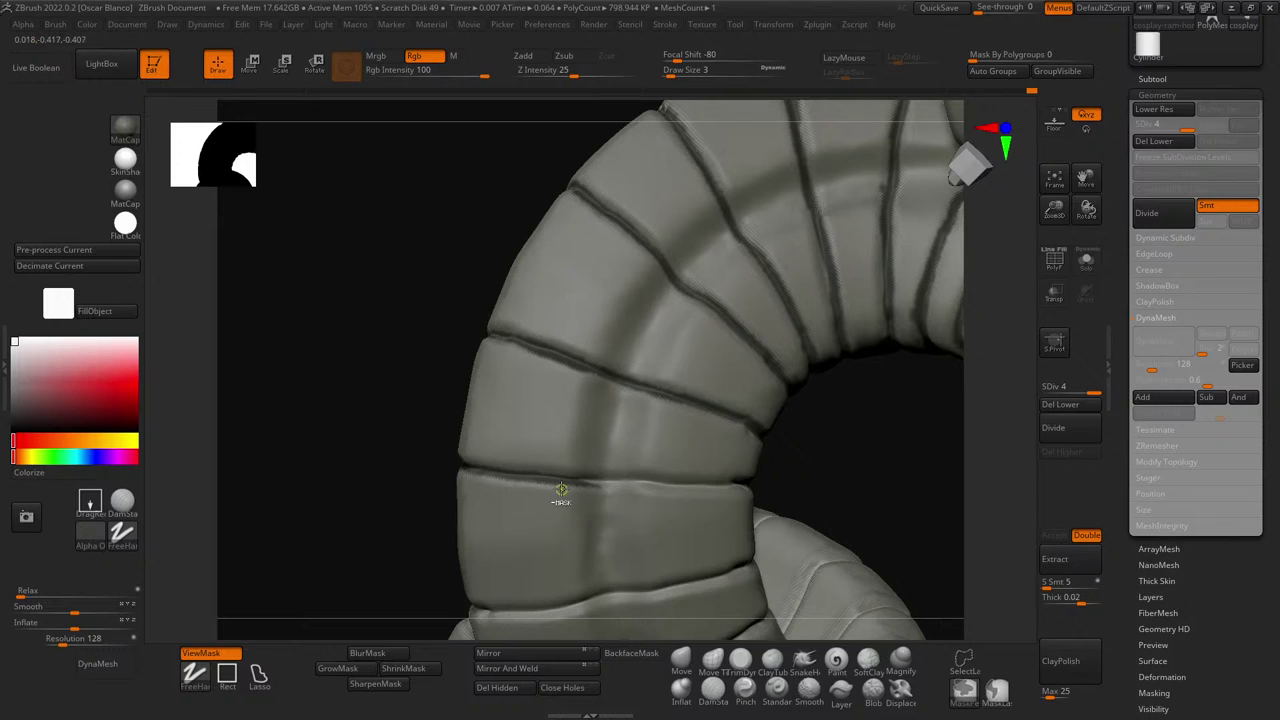
drag(556, 481, 752, 484)
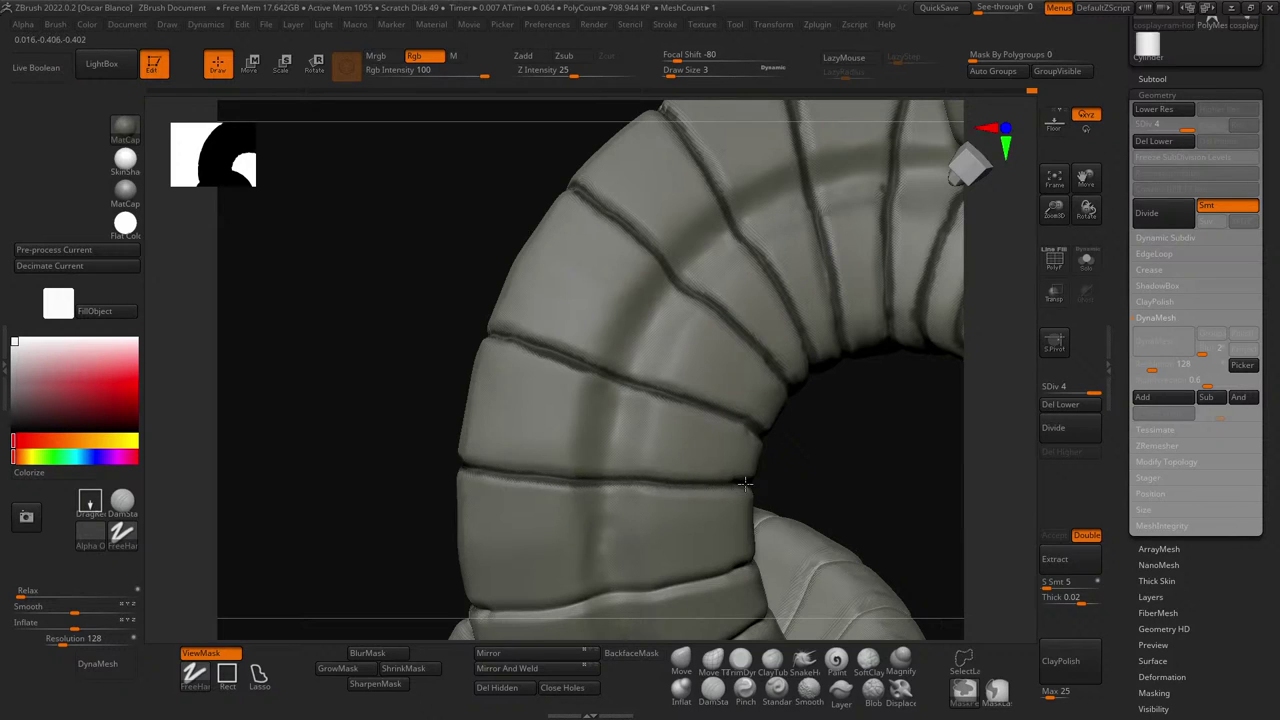
- Mask the groove directly below the large coil across the inner side of the narrower section
drag(846, 489, 788, 483)
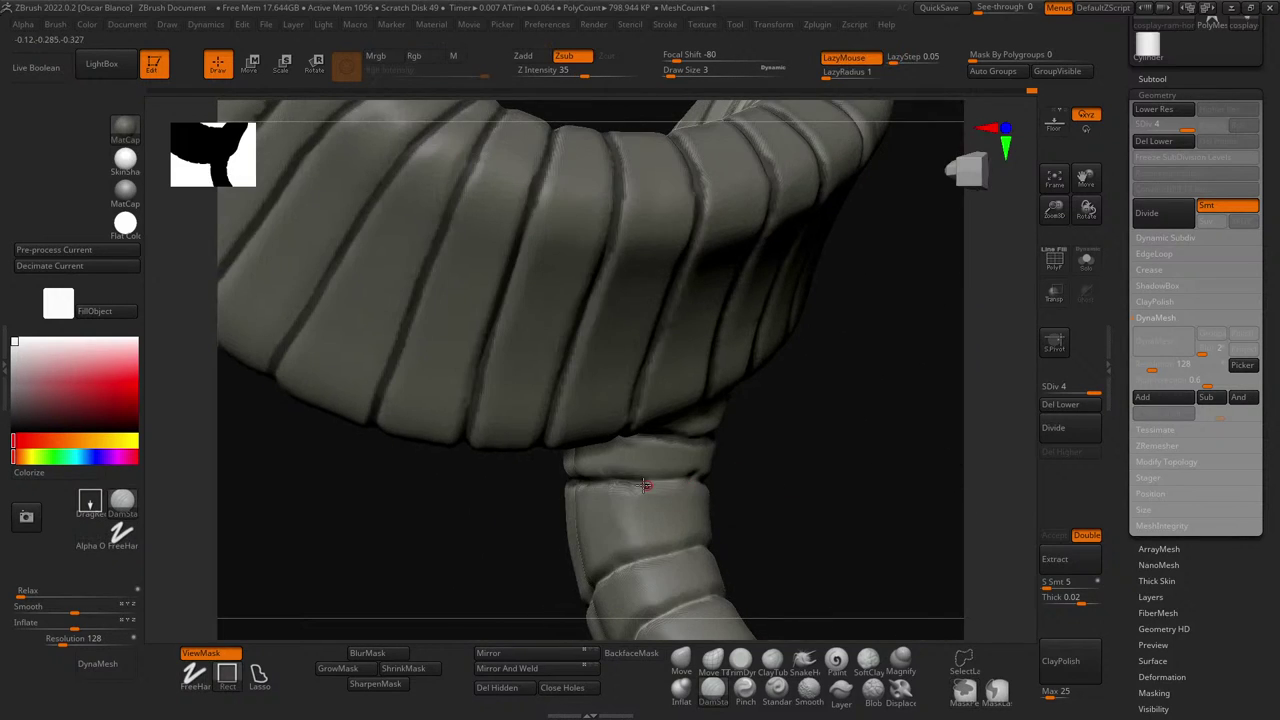
ctrl+drag(628, 484, 700, 482)
mouse_move(757, 503)
mouse_down()
mouse_move(809, 507)
mouse_move(700, 503)
mouse_move(695, 480)
mouse_up()
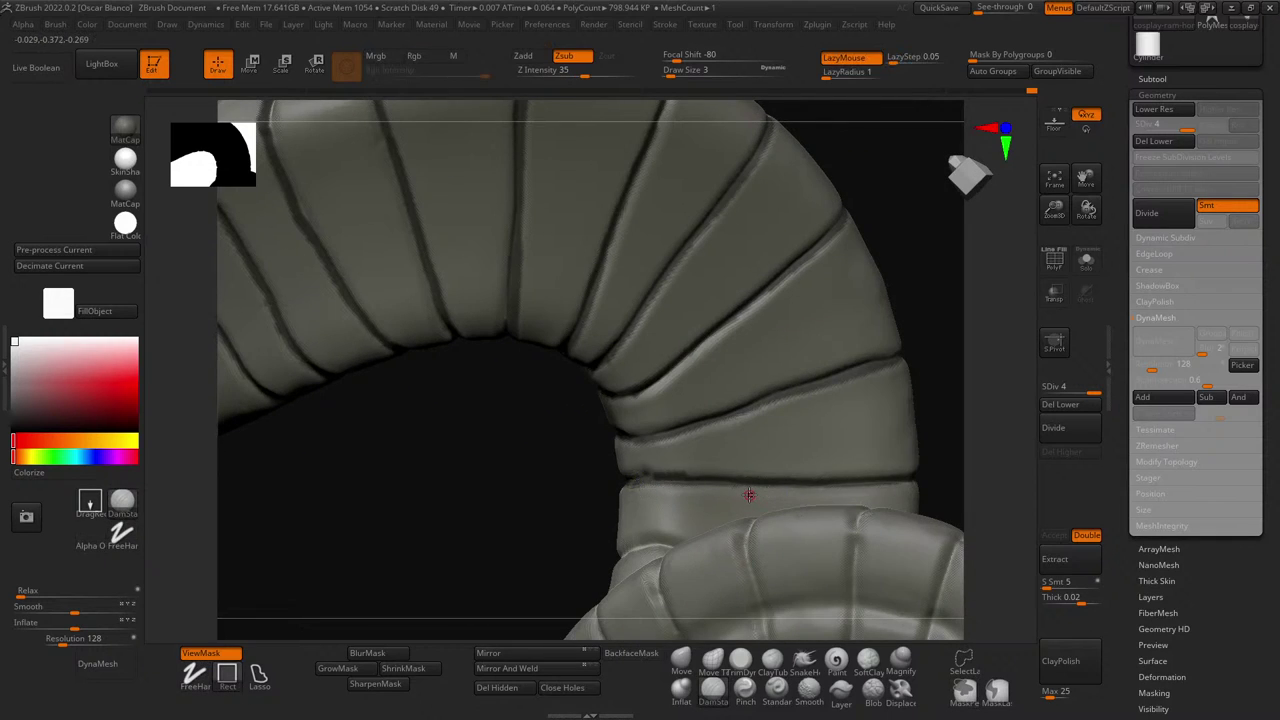
- Mask the next two grooves down the bend across the ridged underside, from the outer to the inner edge
mouse_move(514, 452)
ctrl+mouse_down()
mouse_move(480, 391)
mouse_move(641, 241)
mouse_move(660, 237)
mouse_move(704, 312)
ctrl+mouse_up()
ctrl+right_drag(704, 312, 871, 440)
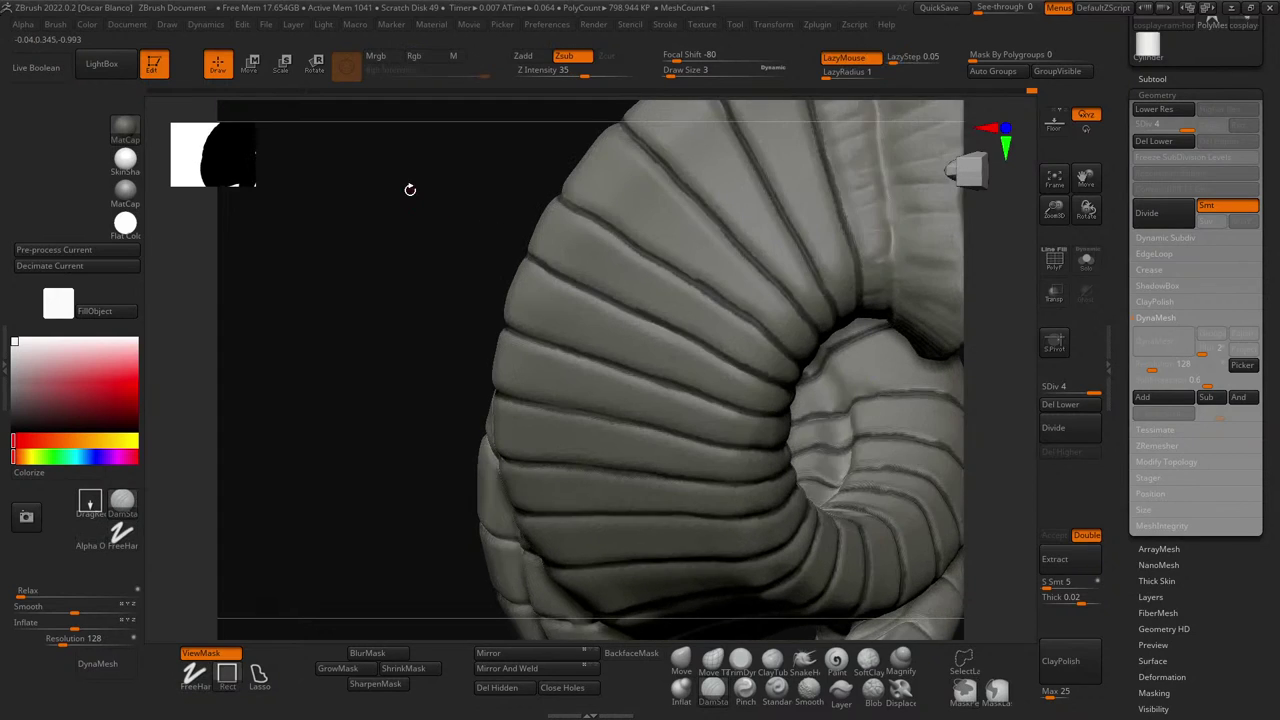
alt+right_drag(409, 191, 185, 405)
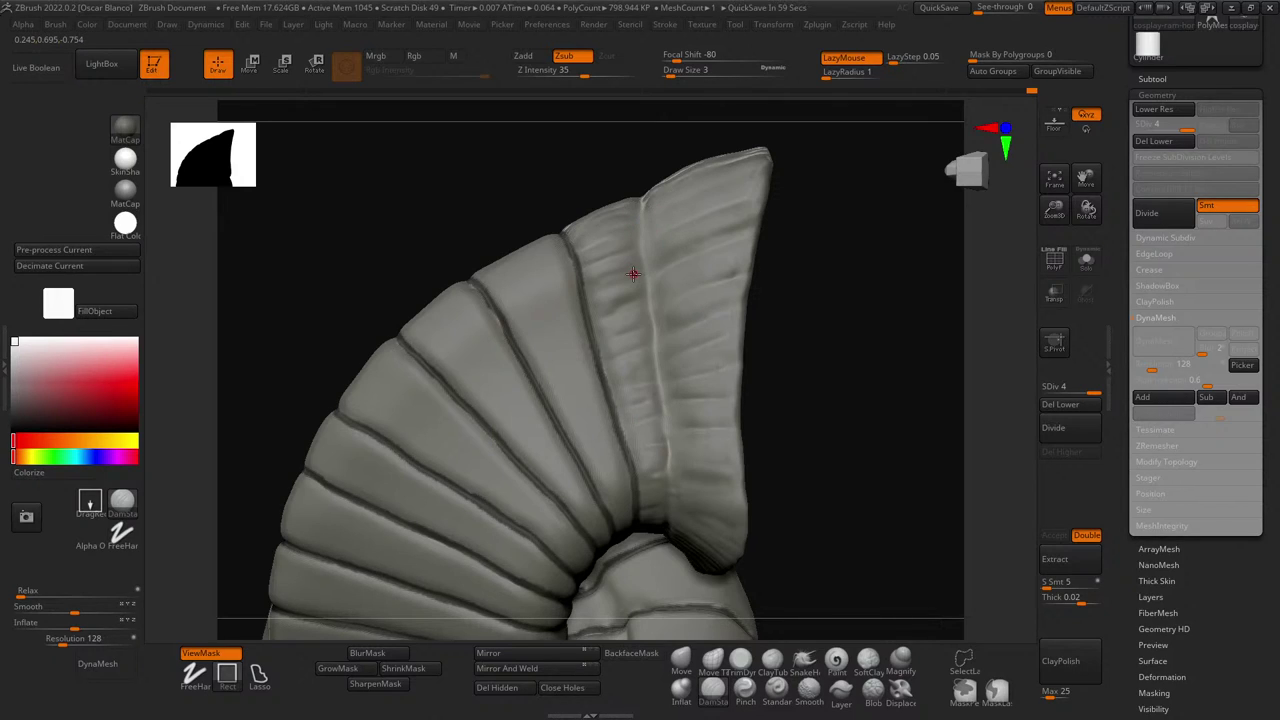
mouse_move(850, 424)
mouse_down()
mouse_move(894, 269)
mouse_move(837, 409)
mouse_up()
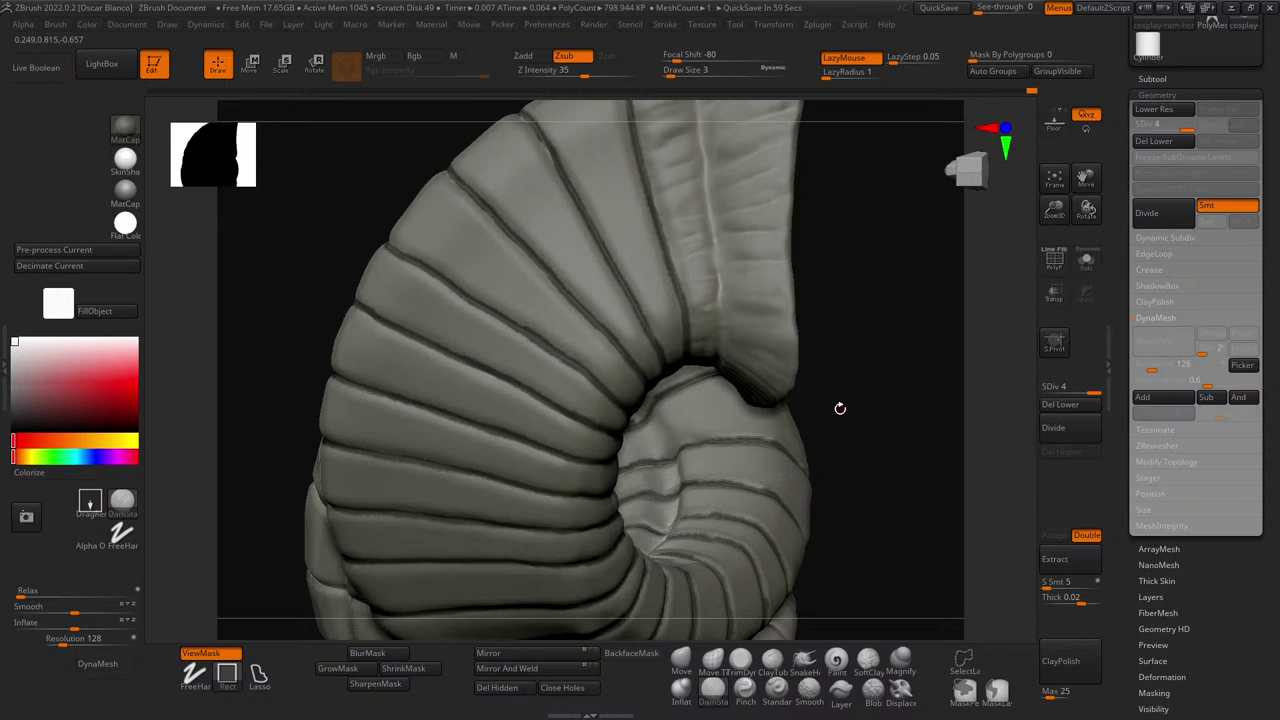
mouse_move(270, 339)
mouse_down()
mouse_move(269, 309)
mouse_move(311, 257)
mouse_move(303, 306)
mouse_move(494, 537)
mouse_move(551, 443)
mouse_move(669, 378)
mouse_move(697, 409)
mouse_move(332, 274)
mouse_move(556, 376)
mouse_up()
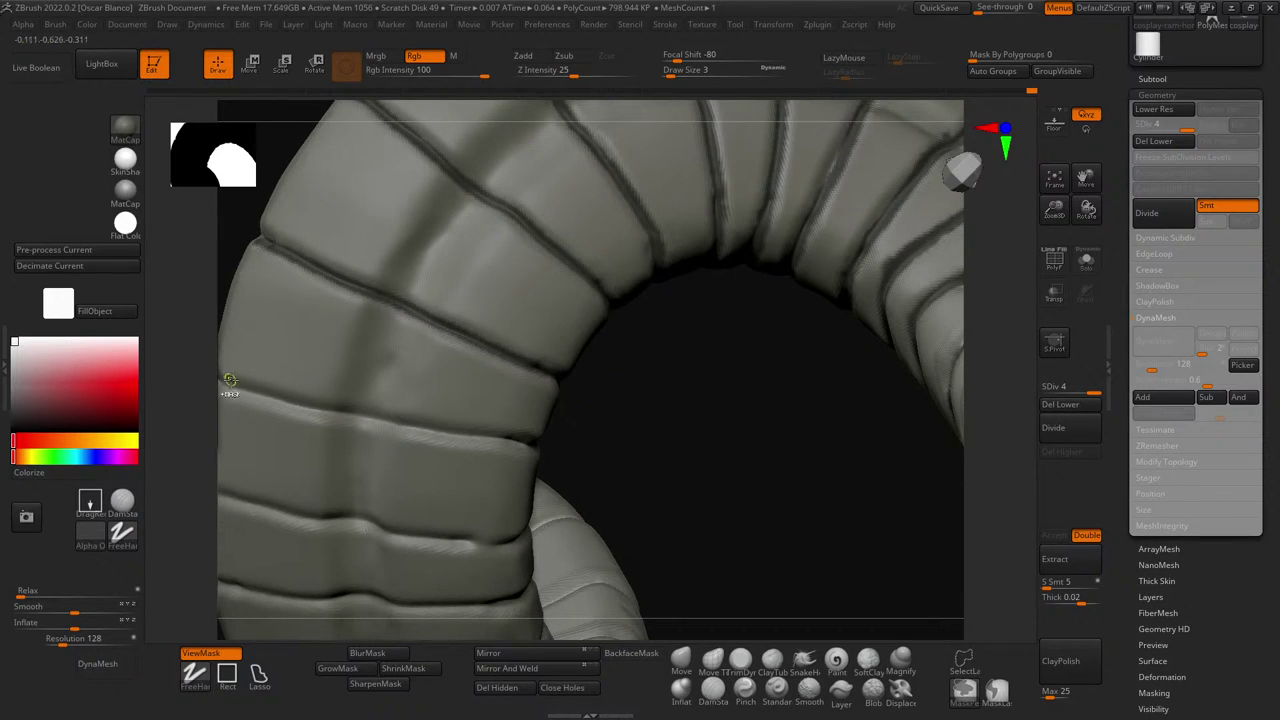
drag(224, 382, 558, 452)
drag(216, 500, 530, 545)
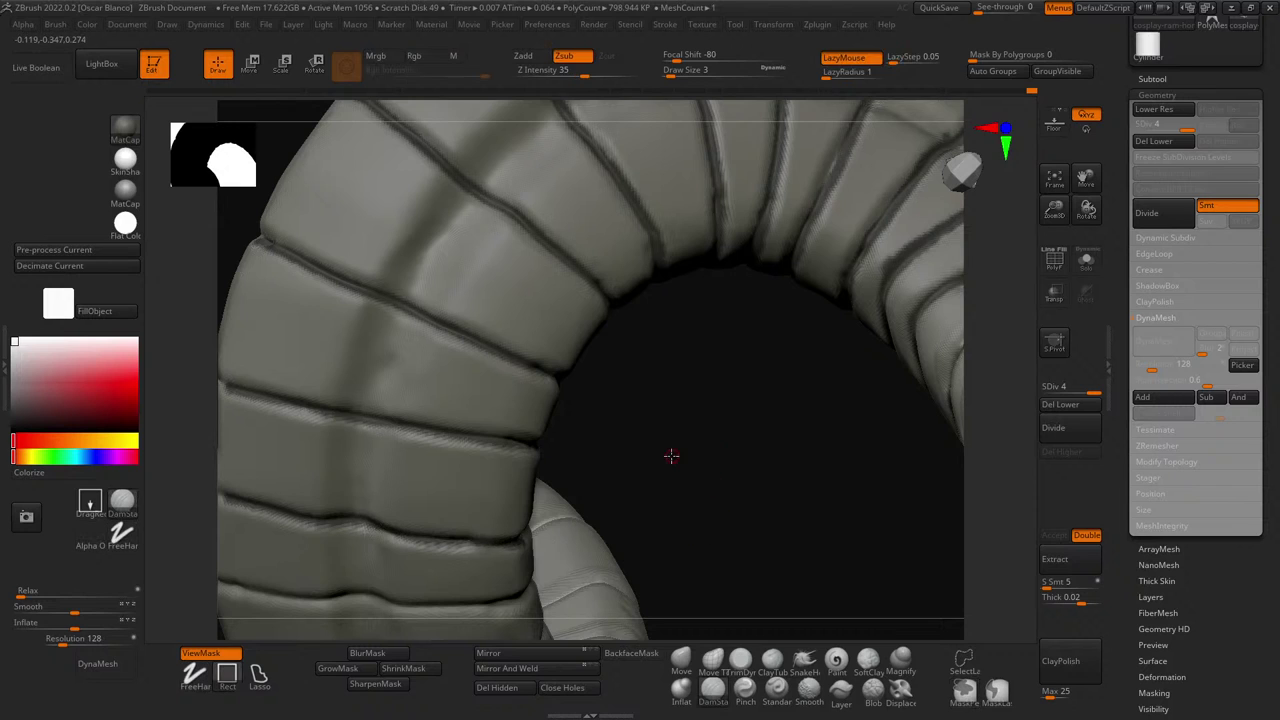
- Extend the masks of the three partly covered grooves across the inner side of the bend
mouse_move(671, 456)
mouse_down()
mouse_move(617, 423)
mouse_move(634, 395)
mouse_up()
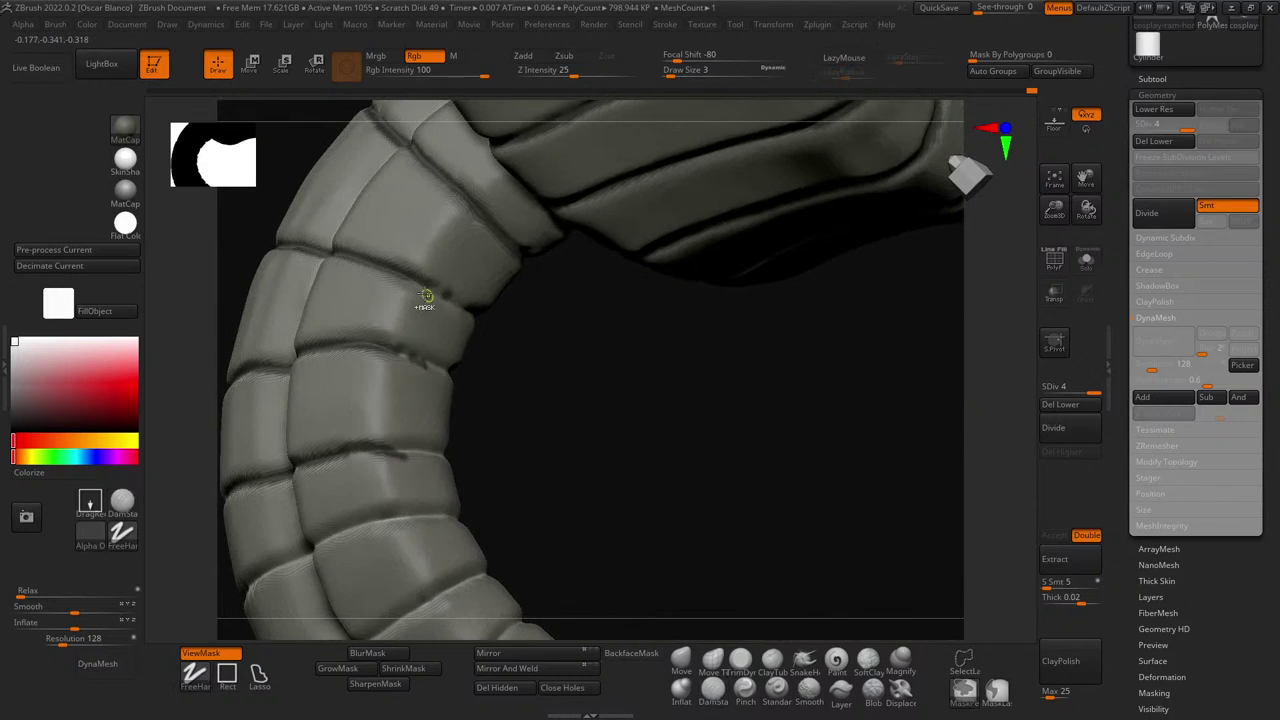
ctrl+drag(418, 284, 432, 283)
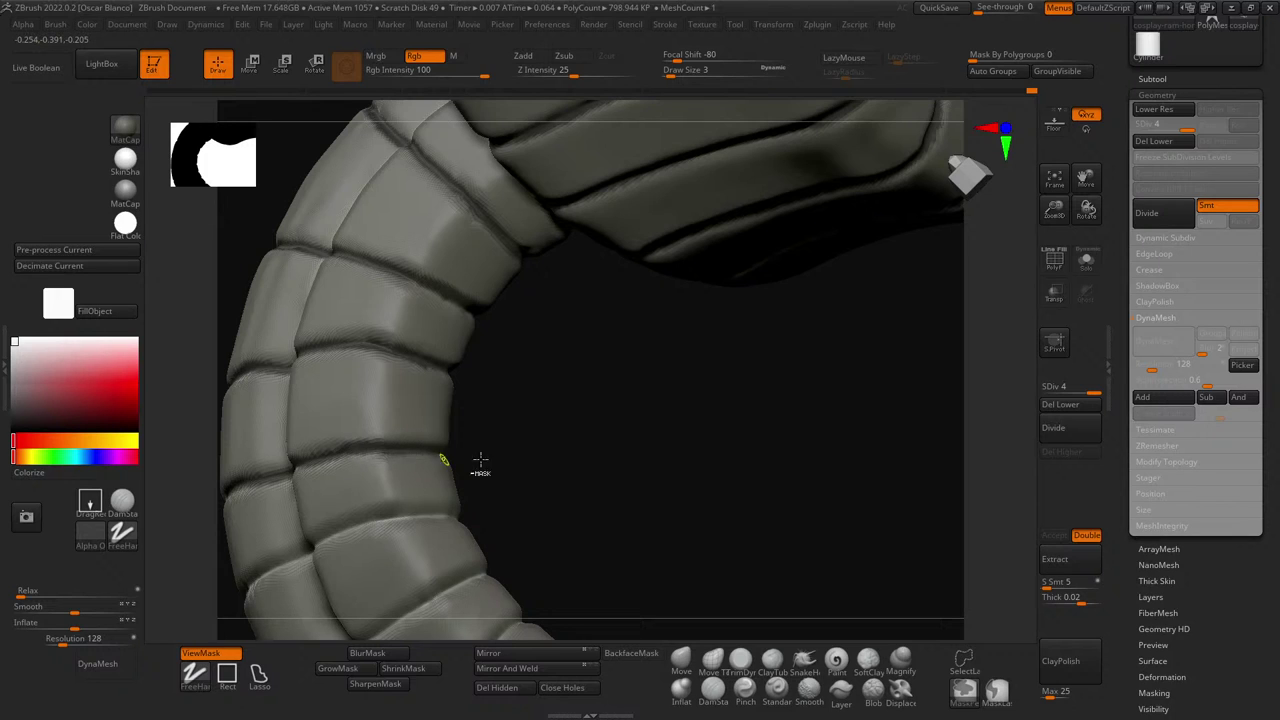
drag(480, 460, 690, 452)
- Mask two neighbouring grooves across the broad face of the bend, reaching the outer edge
ctrl+drag(410, 455, 706, 514)
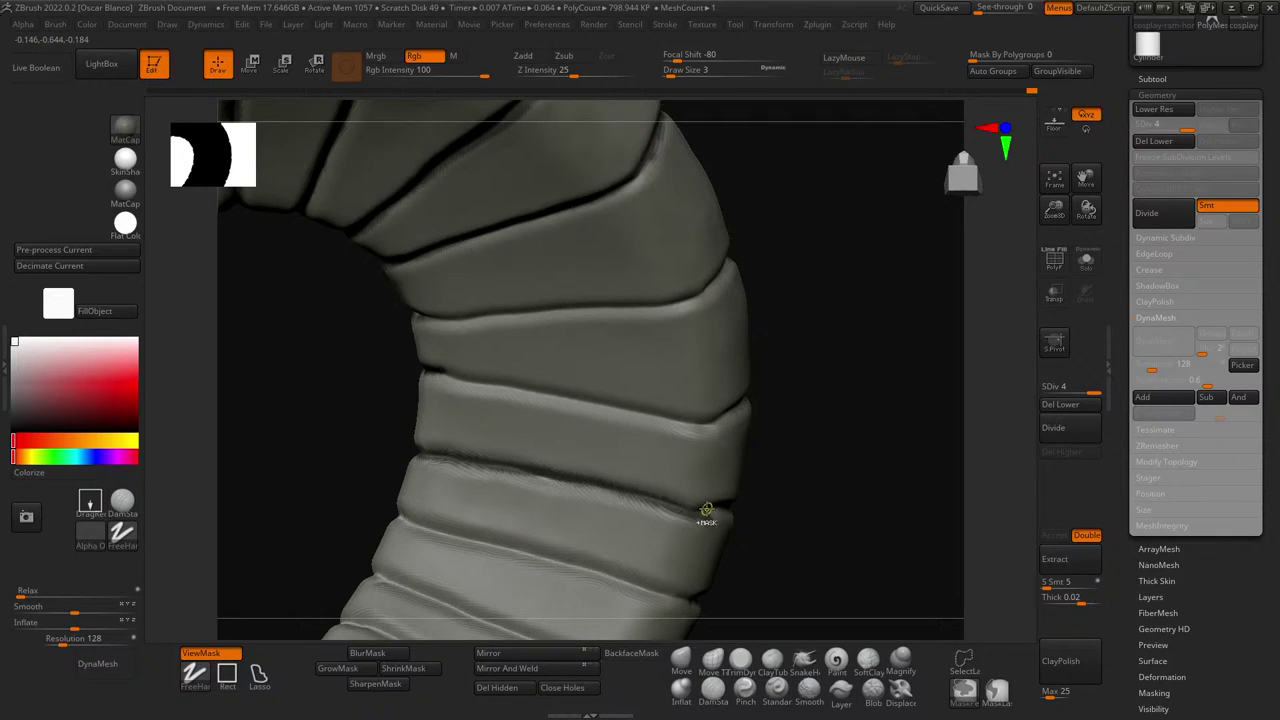
ctrl+drag(428, 372, 760, 429)
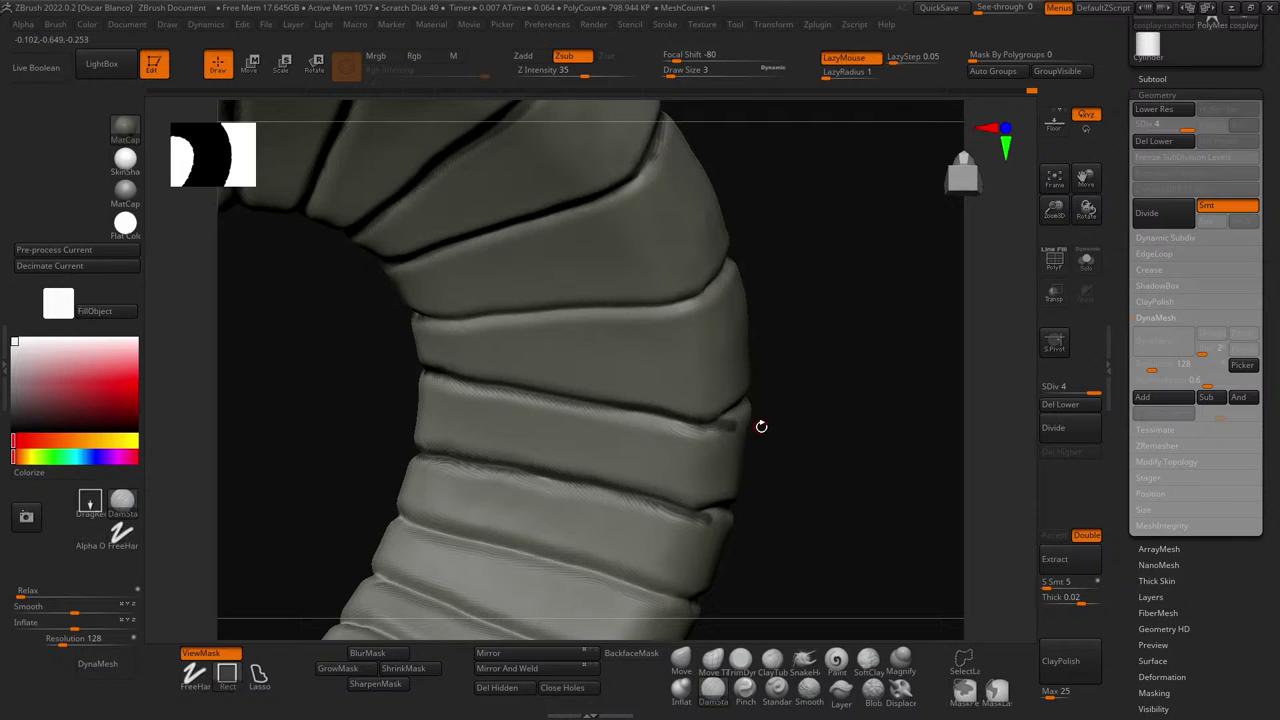
mouse_move(761, 426)
mouse_down()
mouse_move(754, 306)
mouse_move(829, 277)
mouse_move(846, 403)
mouse_move(733, 436)
mouse_up()
- Mask the groove above those two across the broad face and around the outer side of the bend
key(ctrl)
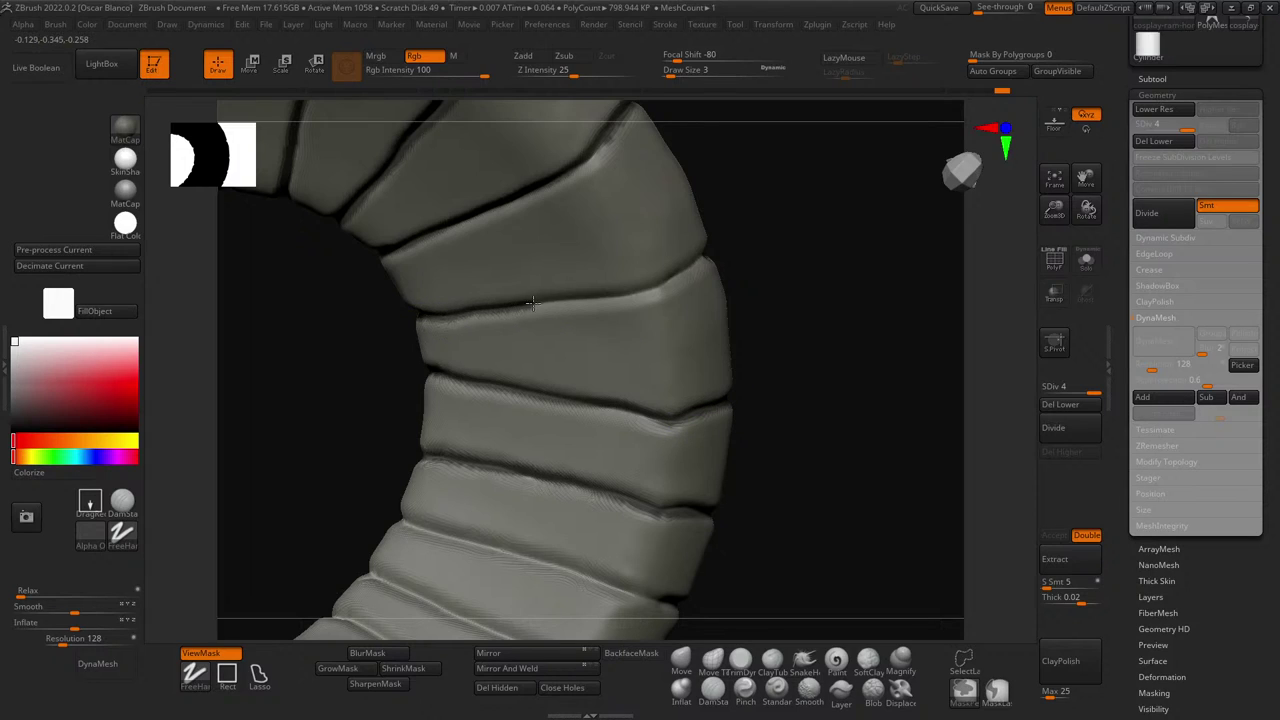
drag(740, 268, 551, 331)
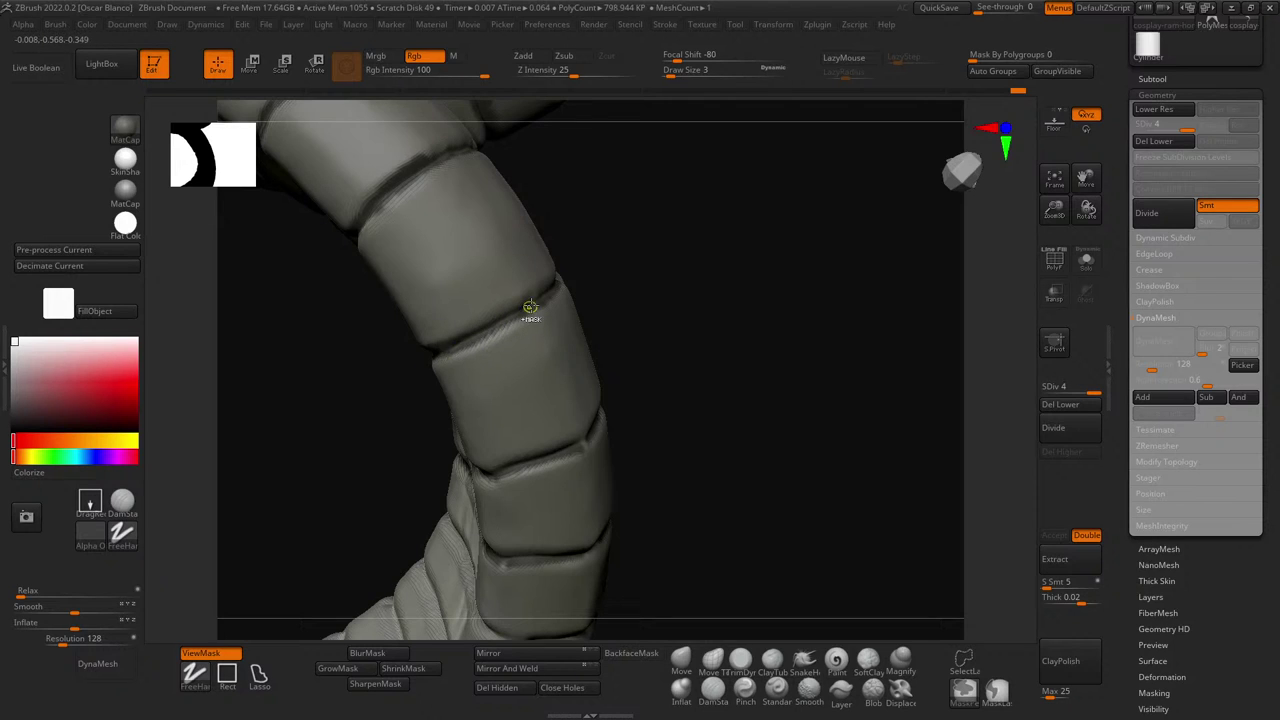
drag(677, 269, 571, 323)
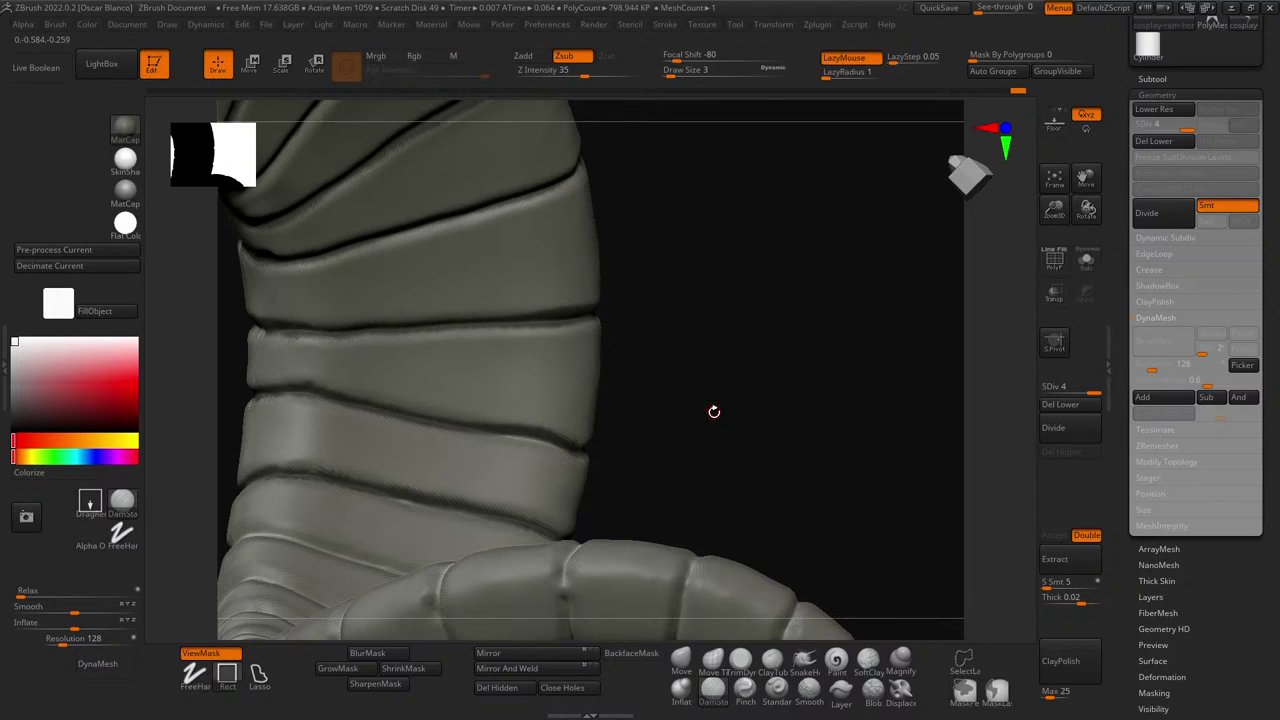
- Mask the next uncovered groove down the ridged underside, over the central valley to the opposite edge
mouse_move(725, 410)
mouse_down()
mouse_move(717, 374)
mouse_move(637, 374)
mouse_move(694, 303)
mouse_move(650, 306)
mouse_up()
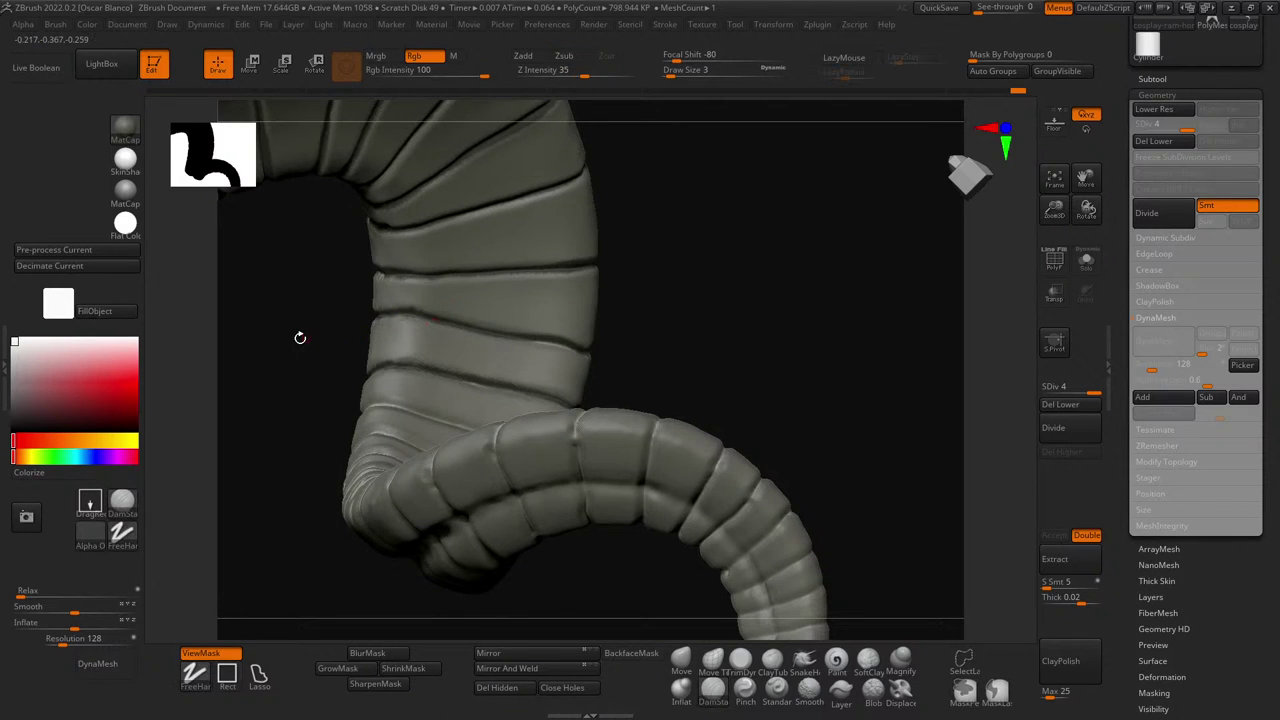
drag(652, 366, 680, 351)
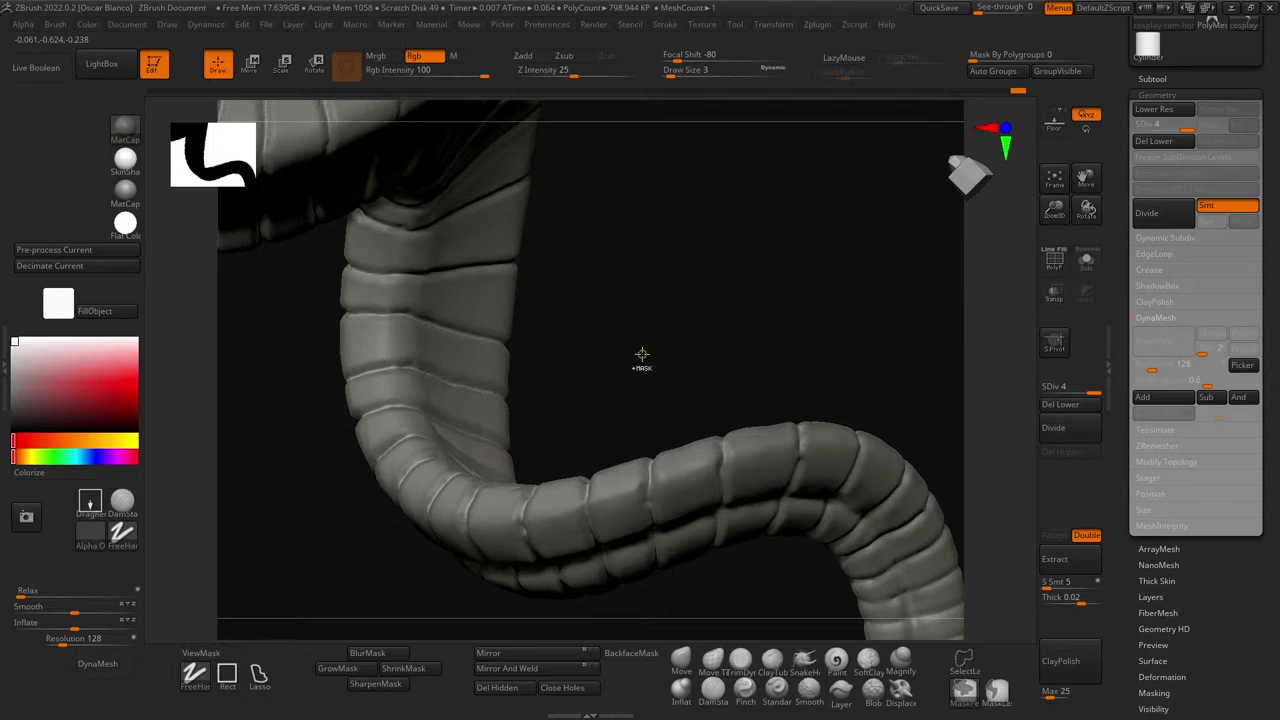
ctrl+right_drag(609, 329, 669, 409)
mouse_move(669, 409)
mouse_down()
mouse_move(769, 389)
mouse_move(634, 426)
mouse_move(533, 395)
mouse_up()
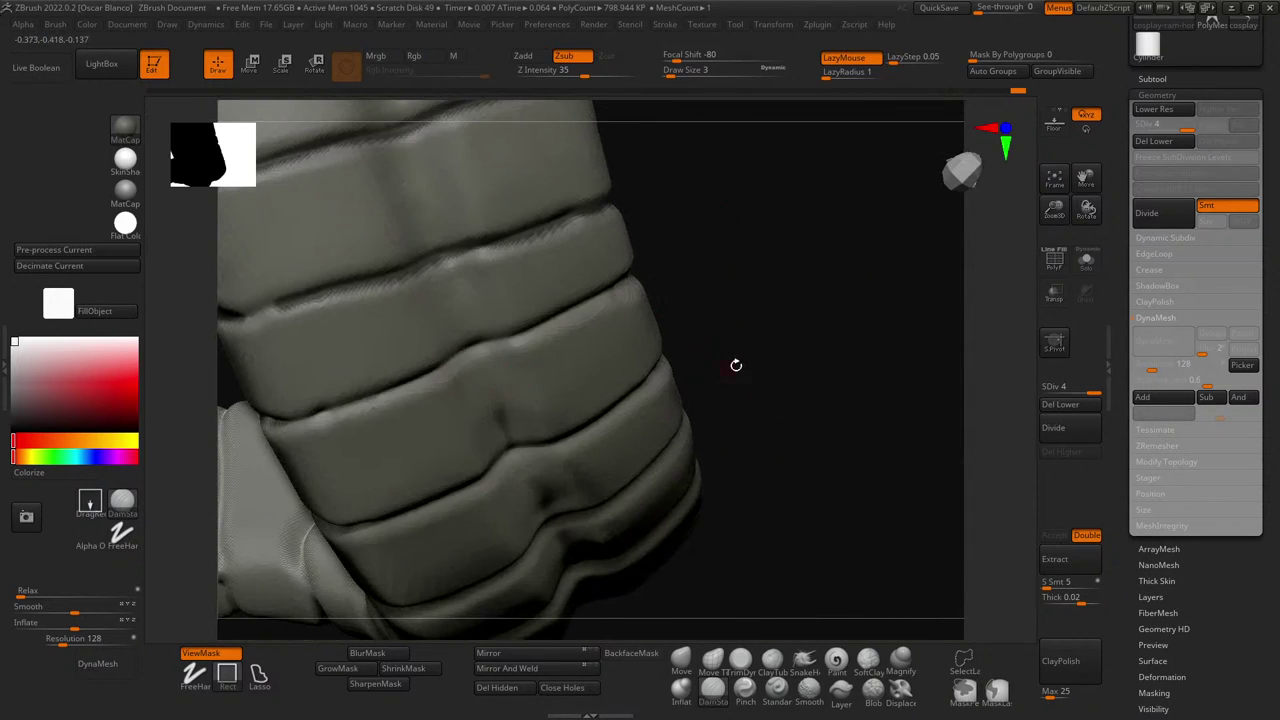
key(ctrl)
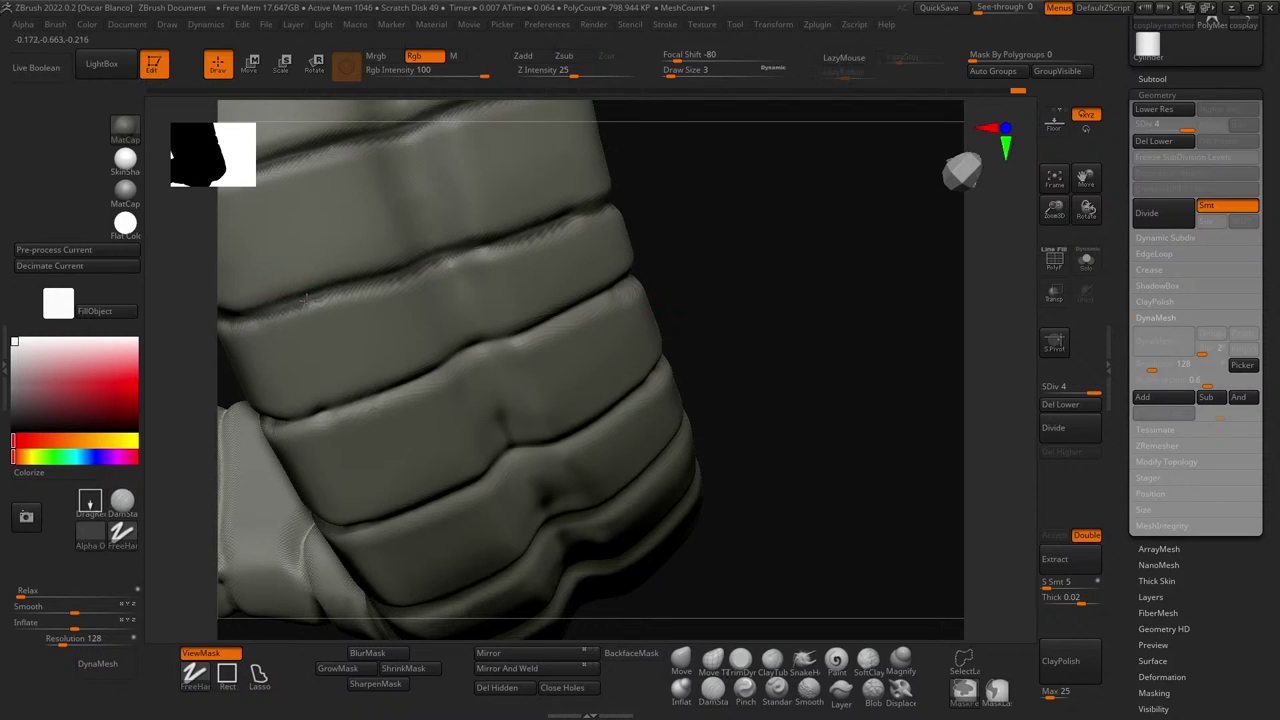
mouse_move(752, 343)
mouse_down()
mouse_move(709, 266)
mouse_move(509, 360)
mouse_up()
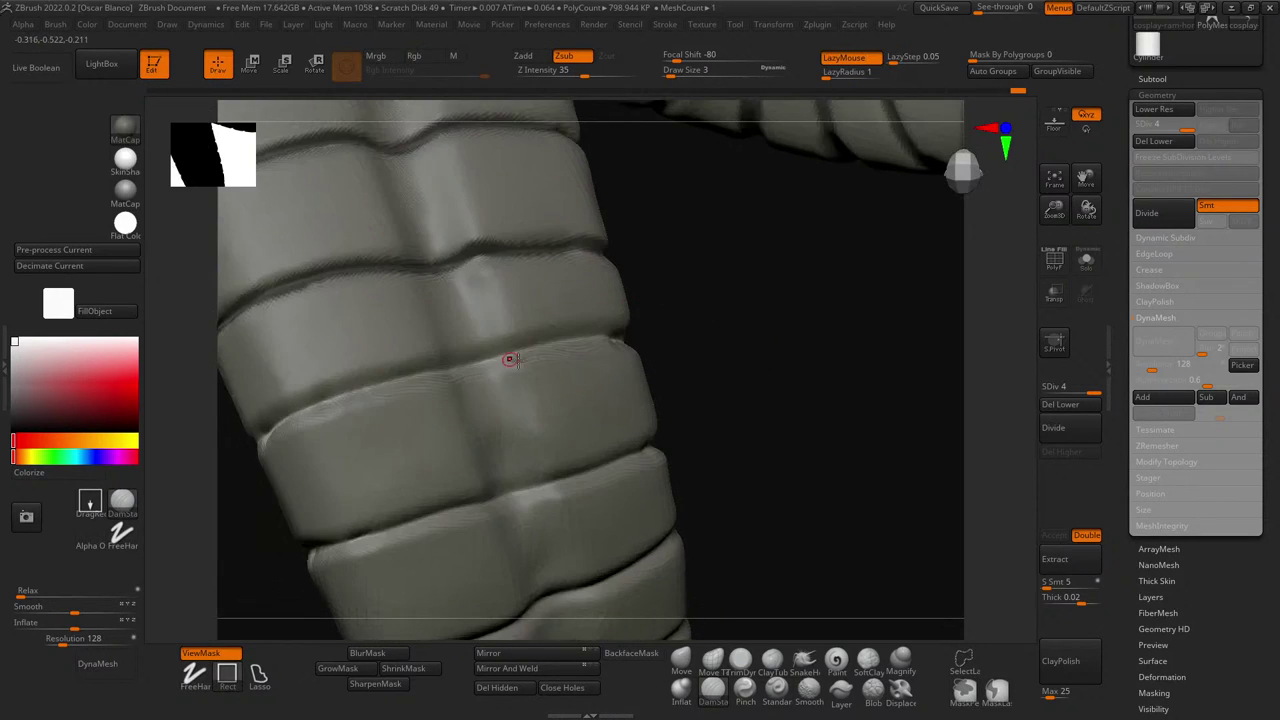
key(ctrl)
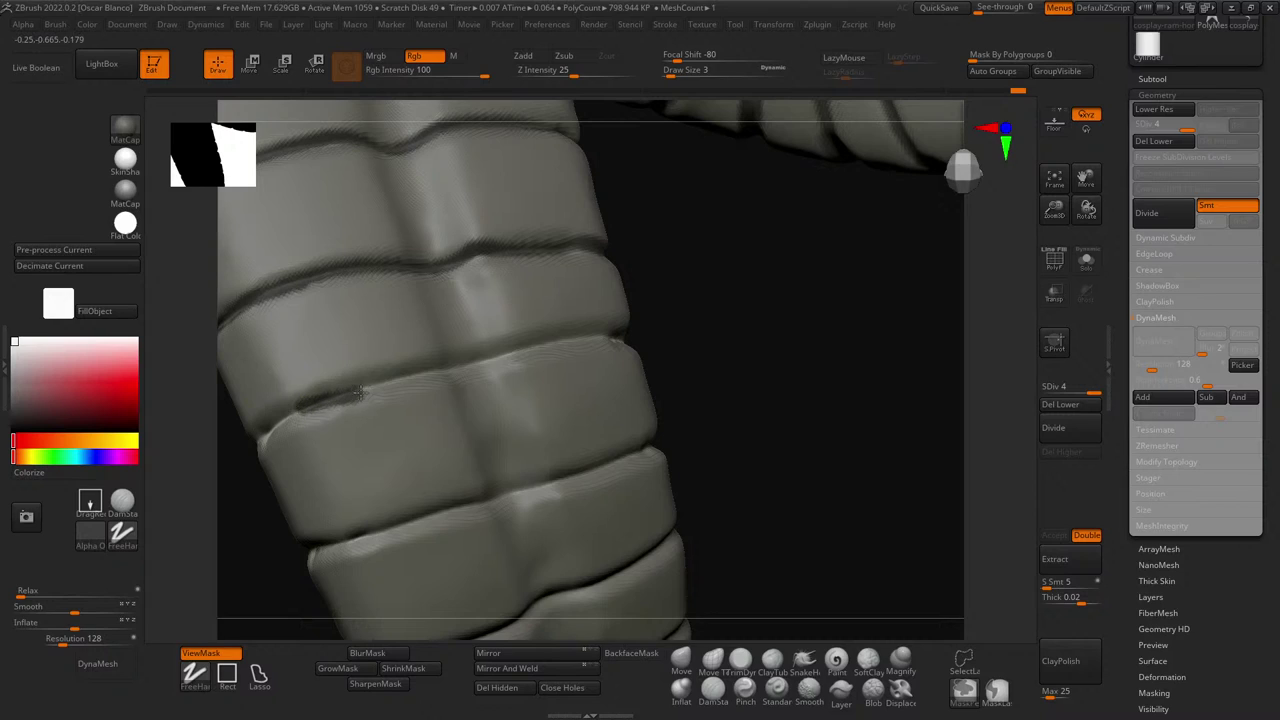
ctrl+drag(358, 392, 607, 338)
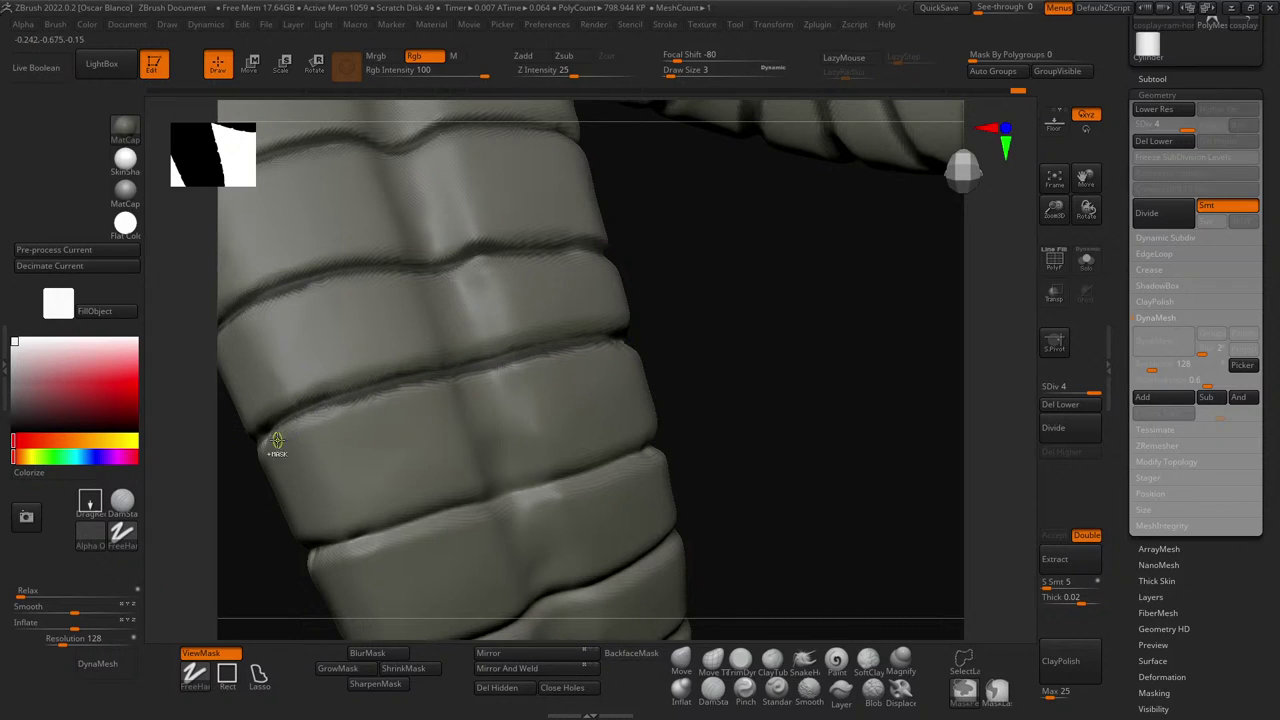
- Carry the mask of the same groove around the outer side and along the broad face
mouse_move(692, 375)
mouse_down()
mouse_move(751, 366)
mouse_move(563, 443)
mouse_up()
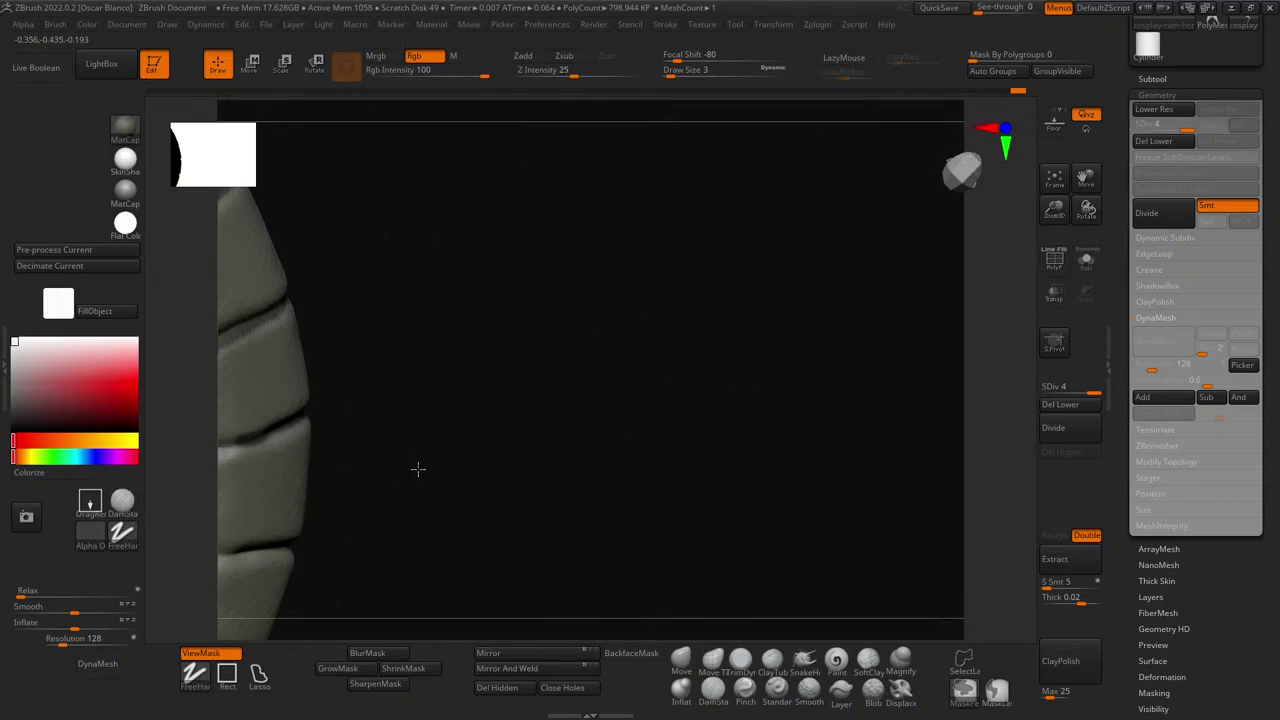
ctrl+drag(406, 474, 646, 383)
mouse_move(471, 477)
ctrl+right_down()
mouse_move(637, 414)
mouse_move(568, 534)
ctrl+right_up()
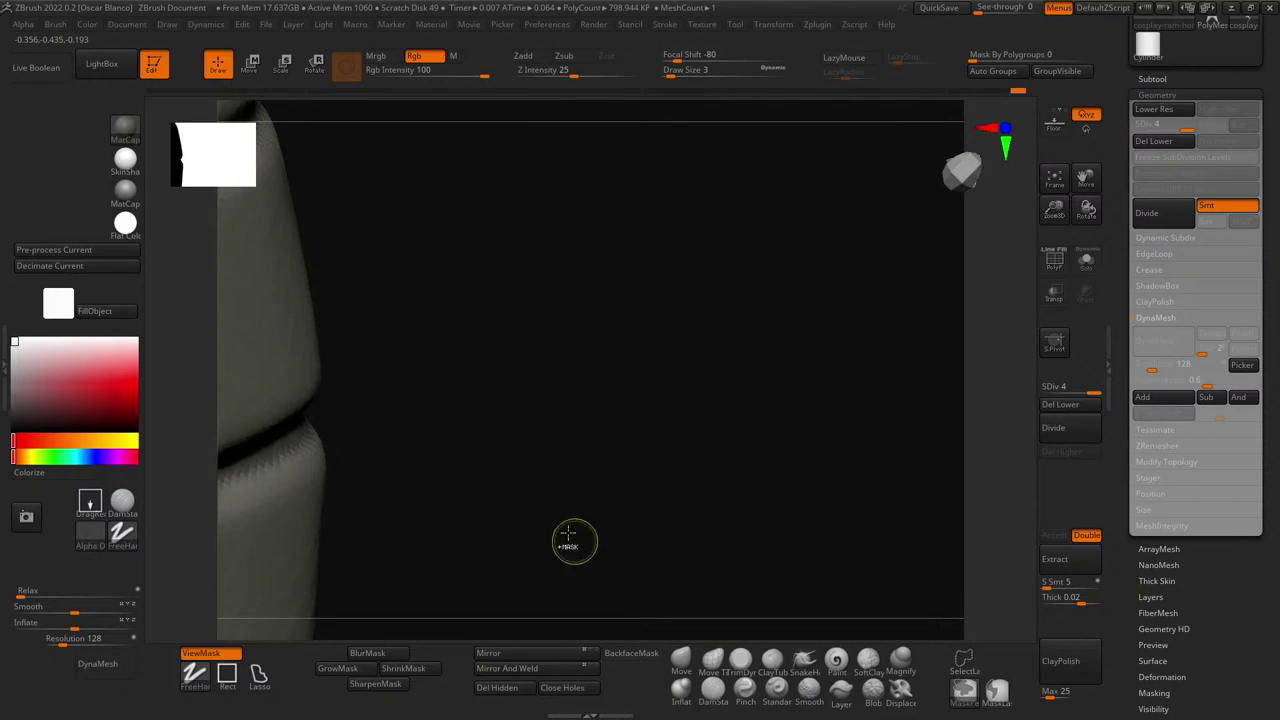
mouse_move(574, 541)
mouse_down()
mouse_move(523, 503)
mouse_move(463, 346)
mouse_move(405, 334)
mouse_up()
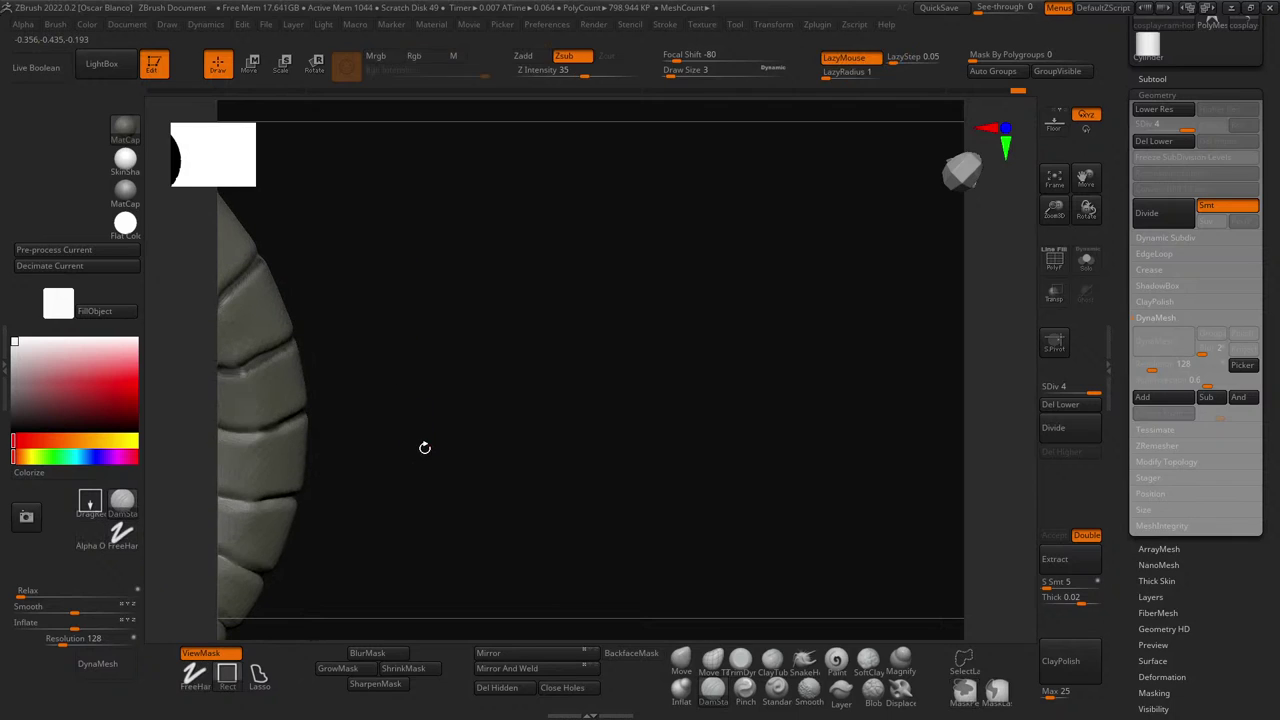
drag(424, 447, 706, 420)
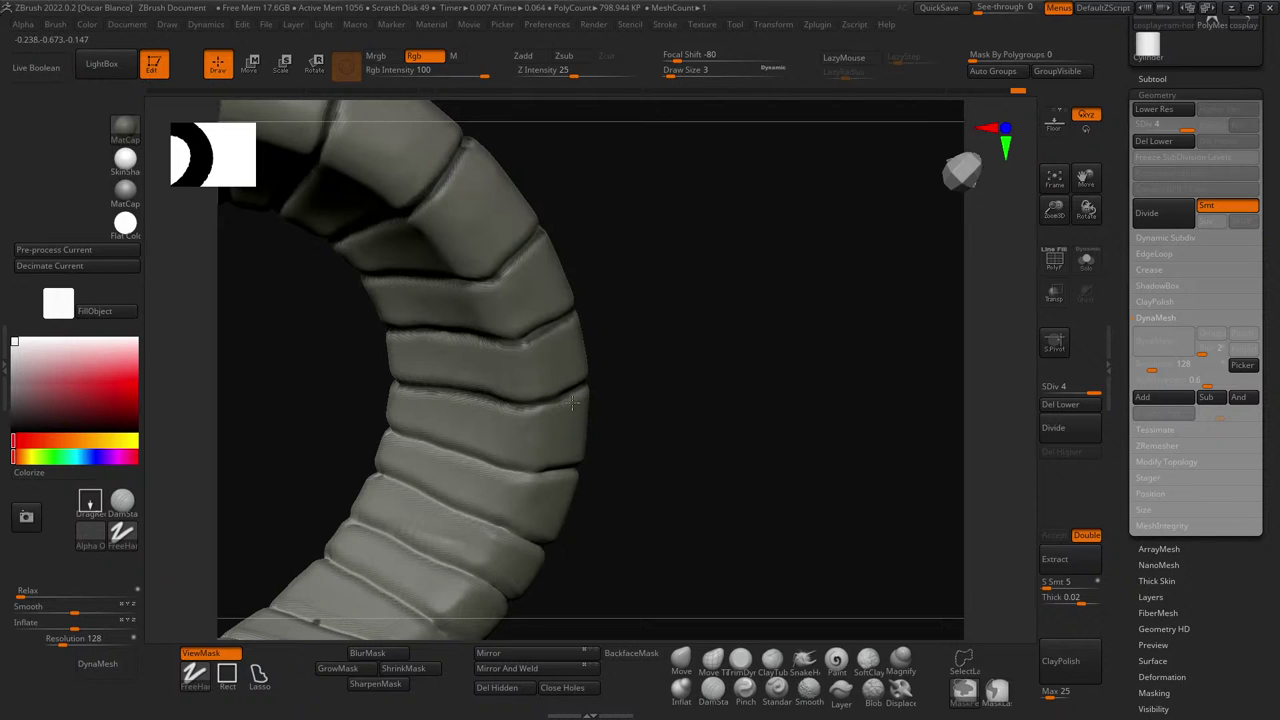
- Close the mask of that groove over the inner side of the bend beneath the large coil
drag(234, 371, 430, 392)
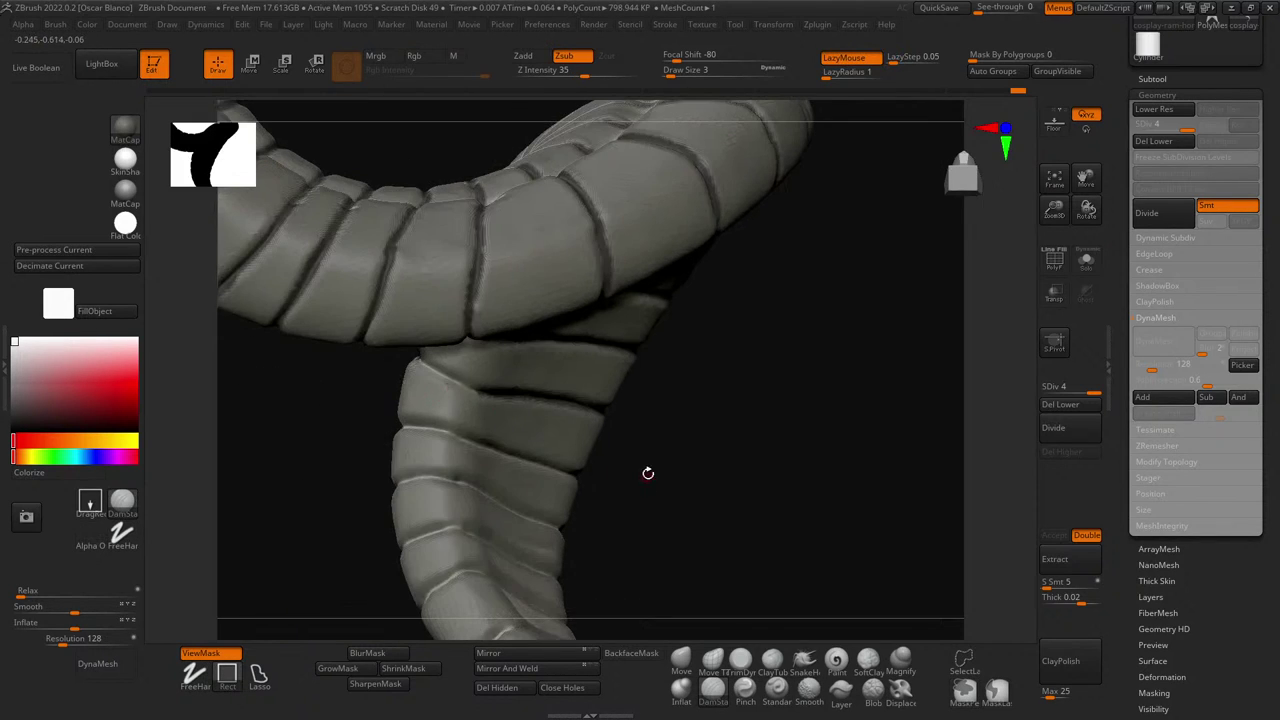
mouse_move(648, 473)
alt+mouse_down()
mouse_move(700, 514)
mouse_move(686, 556)
alt+mouse_up()
alt+drag(671, 497, 811, 531)
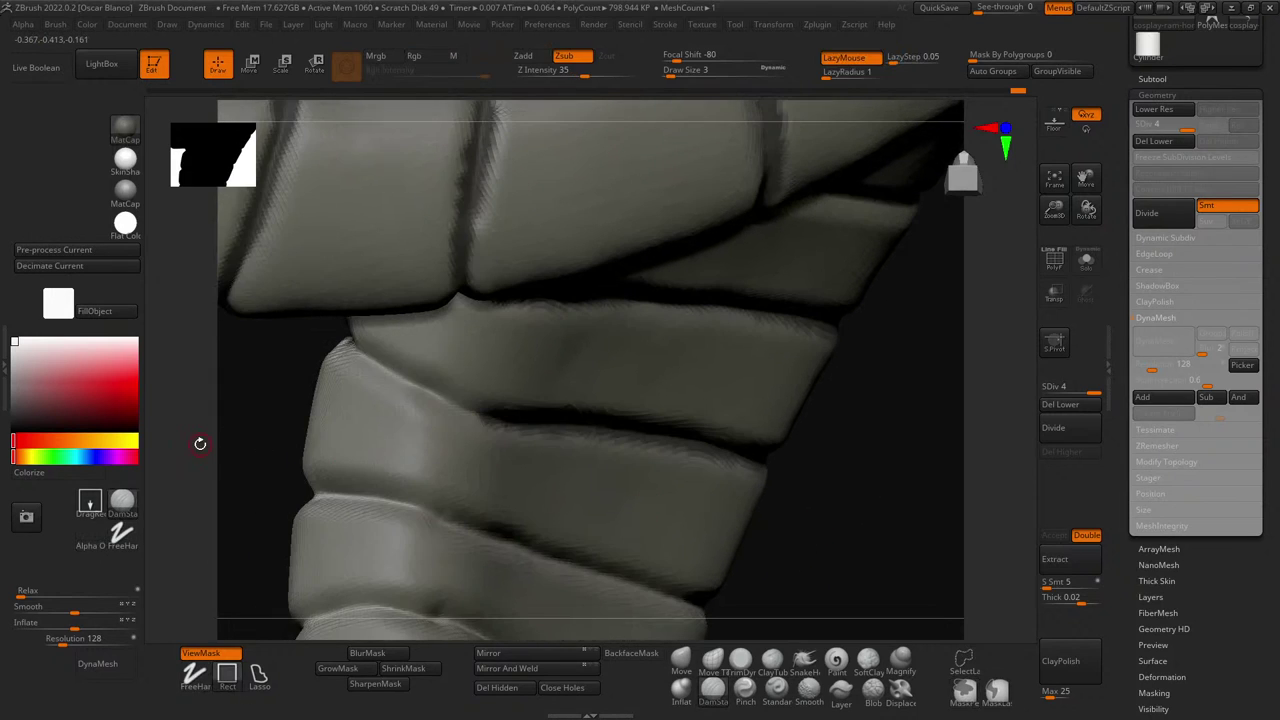
drag(200, 444, 246, 429)
ctrl+drag(494, 316, 689, 403)
drag(326, 315, 523, 368)
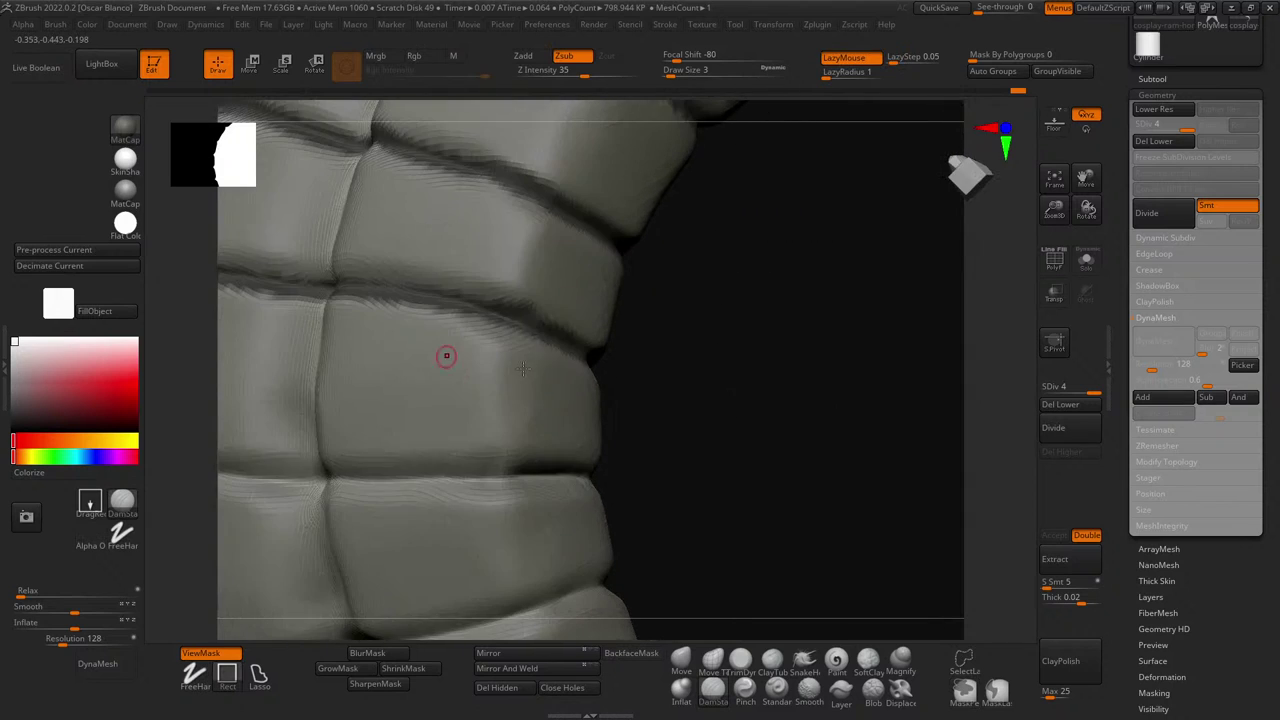
- Mask the following groove down the bend across both segment rows of the inner side
mouse_move(774, 420)
ctrl+right_down()
mouse_move(676, 345)
mouse_move(638, 281)
ctrl+right_up()
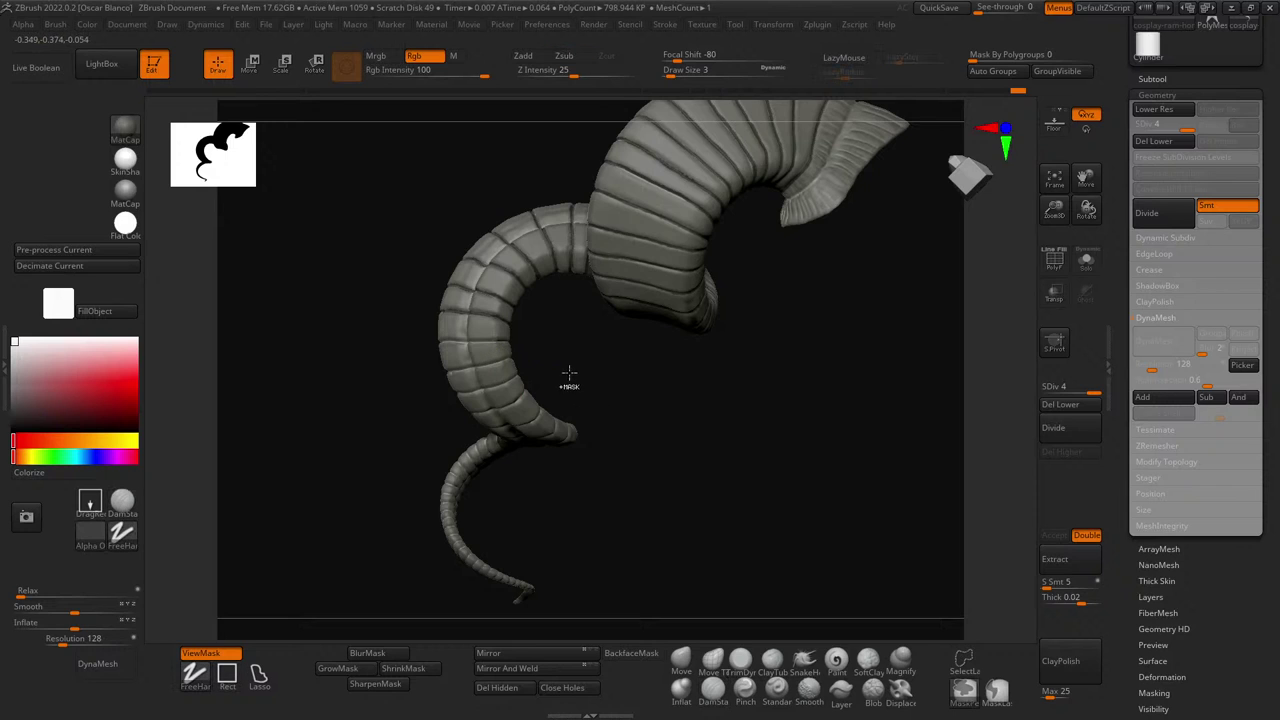
mouse_move(569, 375)
ctrl+right_down()
mouse_move(600, 489)
mouse_move(500, 572)
ctrl+right_up()
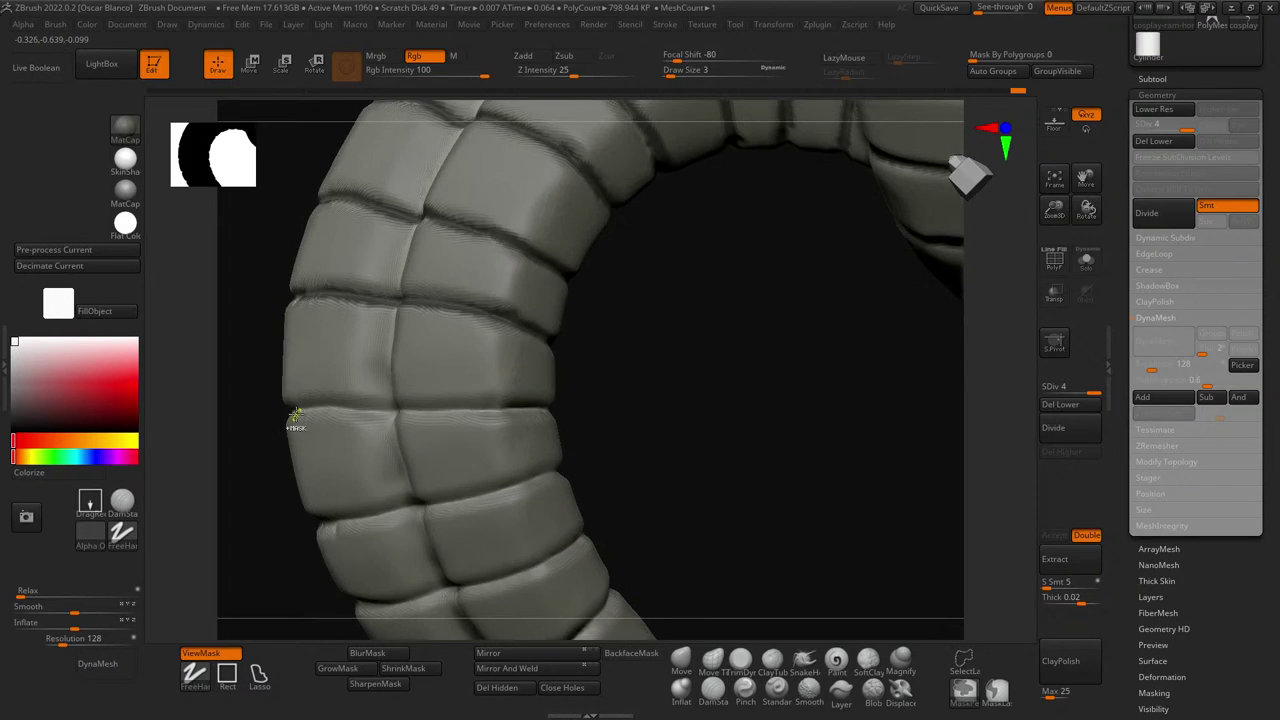
ctrl+drag(408, 410, 540, 410)
- Extend this groove's mask across the broad face, around the outer side and onto the ridged underside
mouse_move(677, 431)
right_down()
mouse_move(560, 430)
mouse_move(699, 433)
right_up()
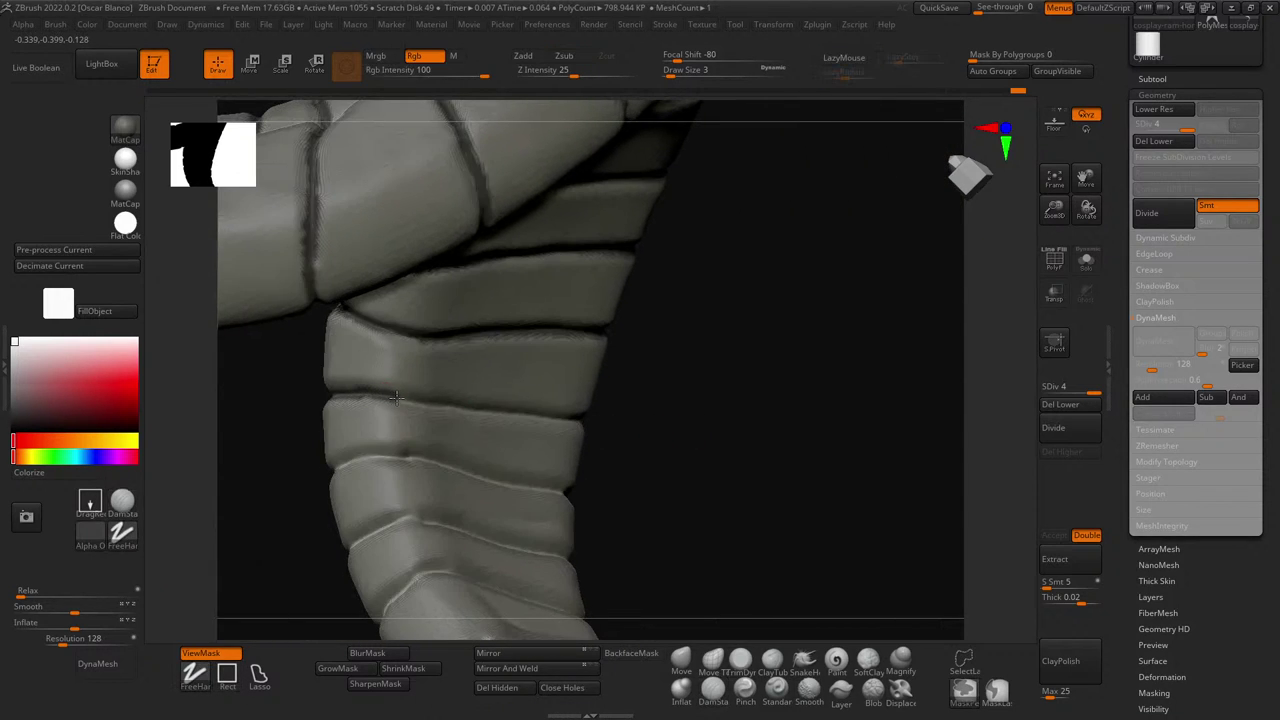
mouse_move(594, 413)
right_down()
mouse_move(691, 437)
mouse_move(595, 436)
right_up()
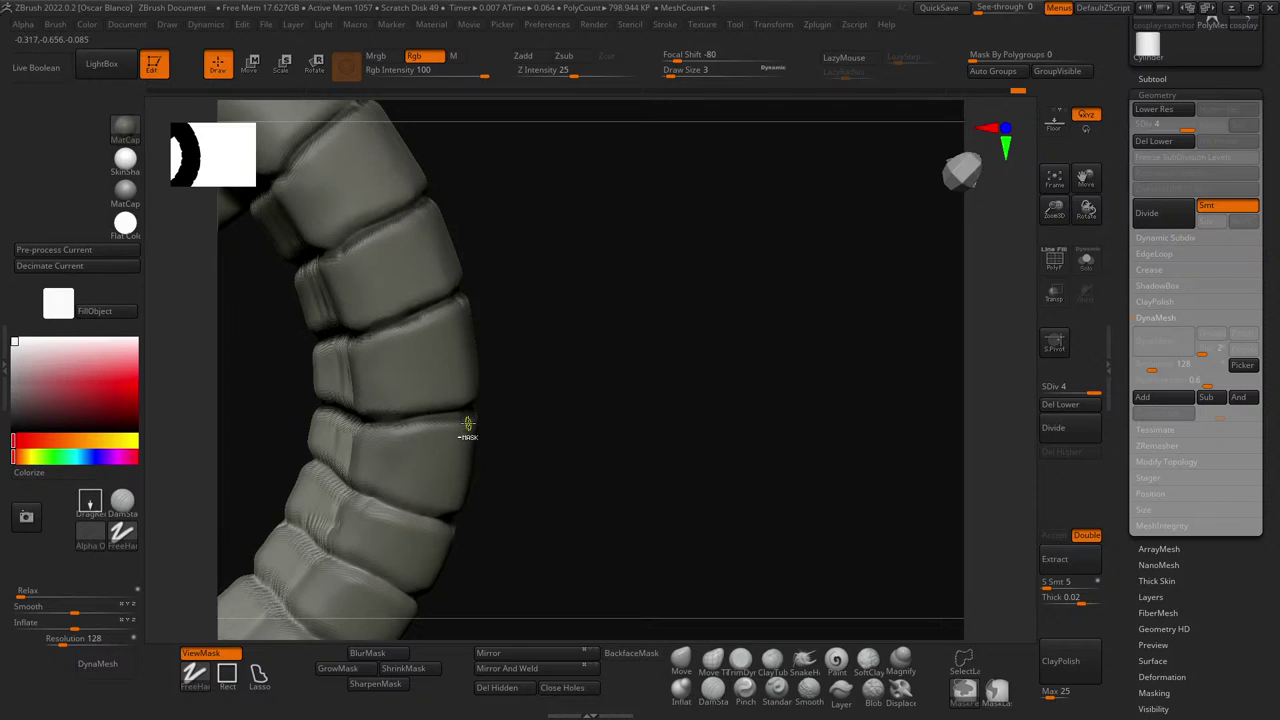
right_drag(480, 431, 506, 437)
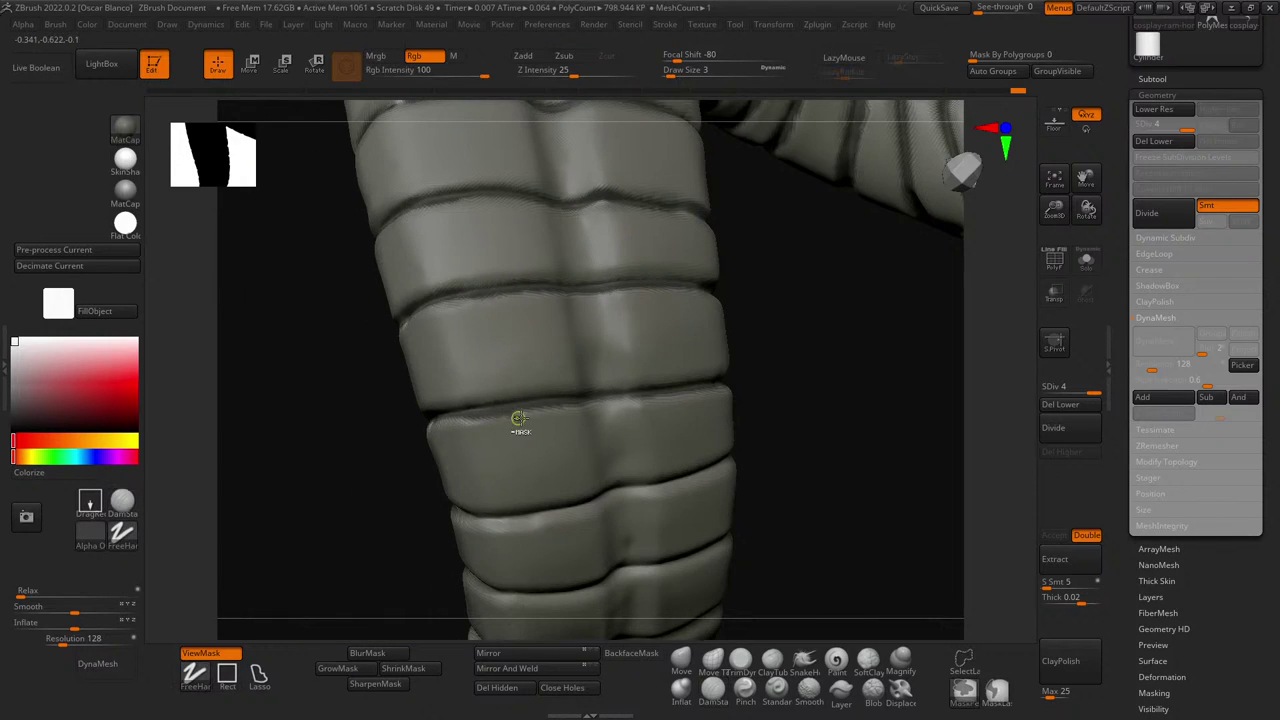
- Finish the underside part of the groove's mask, and mask the next lower groove across the broad face
drag(297, 494, 572, 502)
right_drag(586, 520, 672, 496)
key(ctrl)
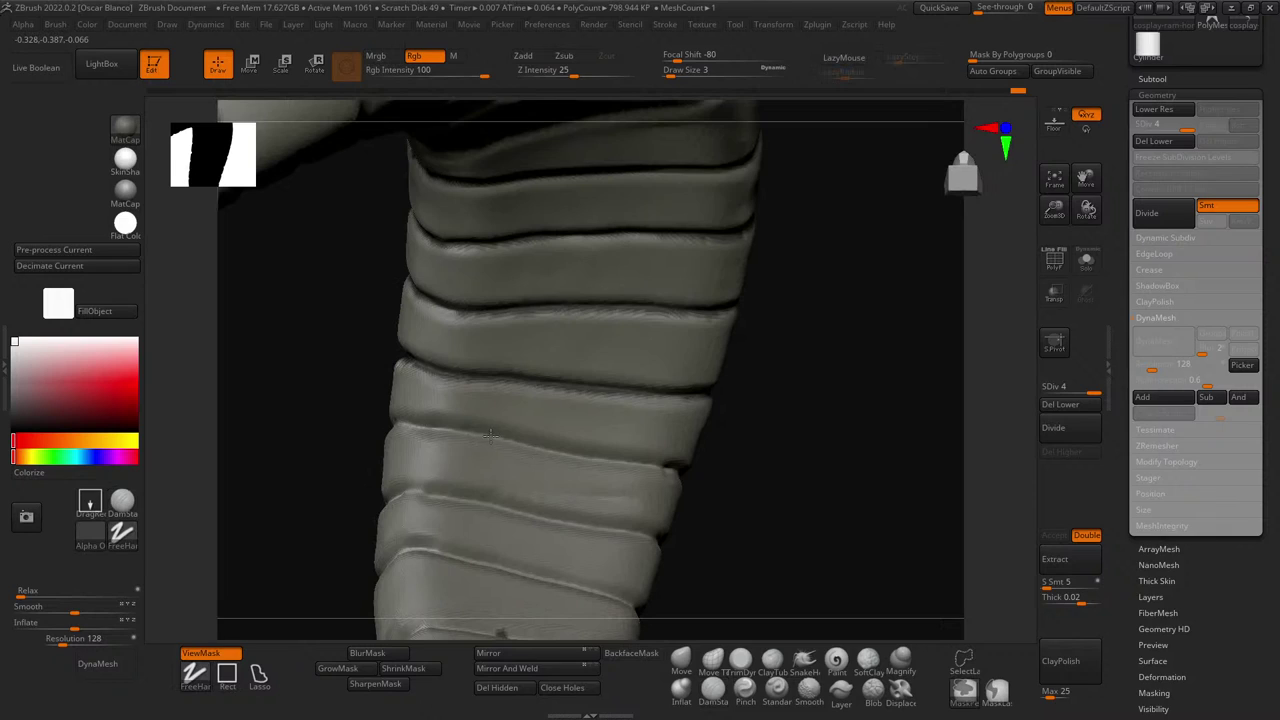
ctrl+drag(446, 428, 674, 468)
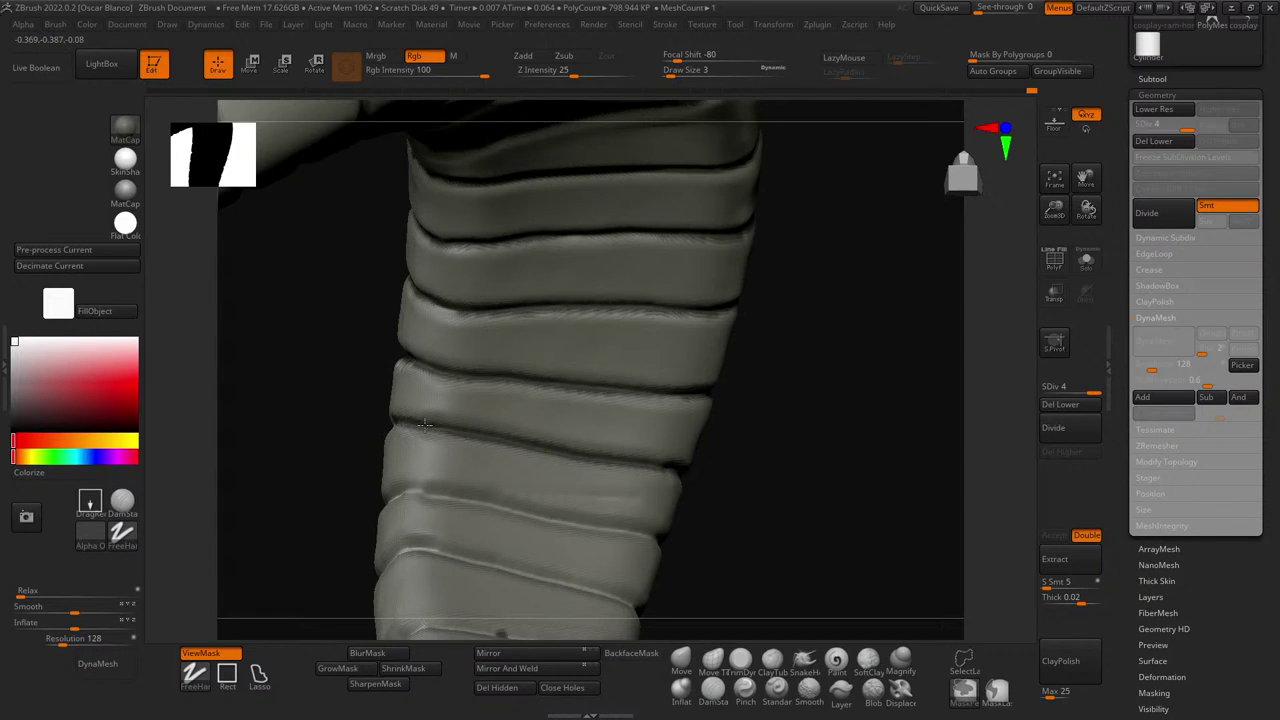
- Extend this groove's mask around the outer side, across both segment rows of the underside and over the inner side
drag(810, 530, 546, 486)
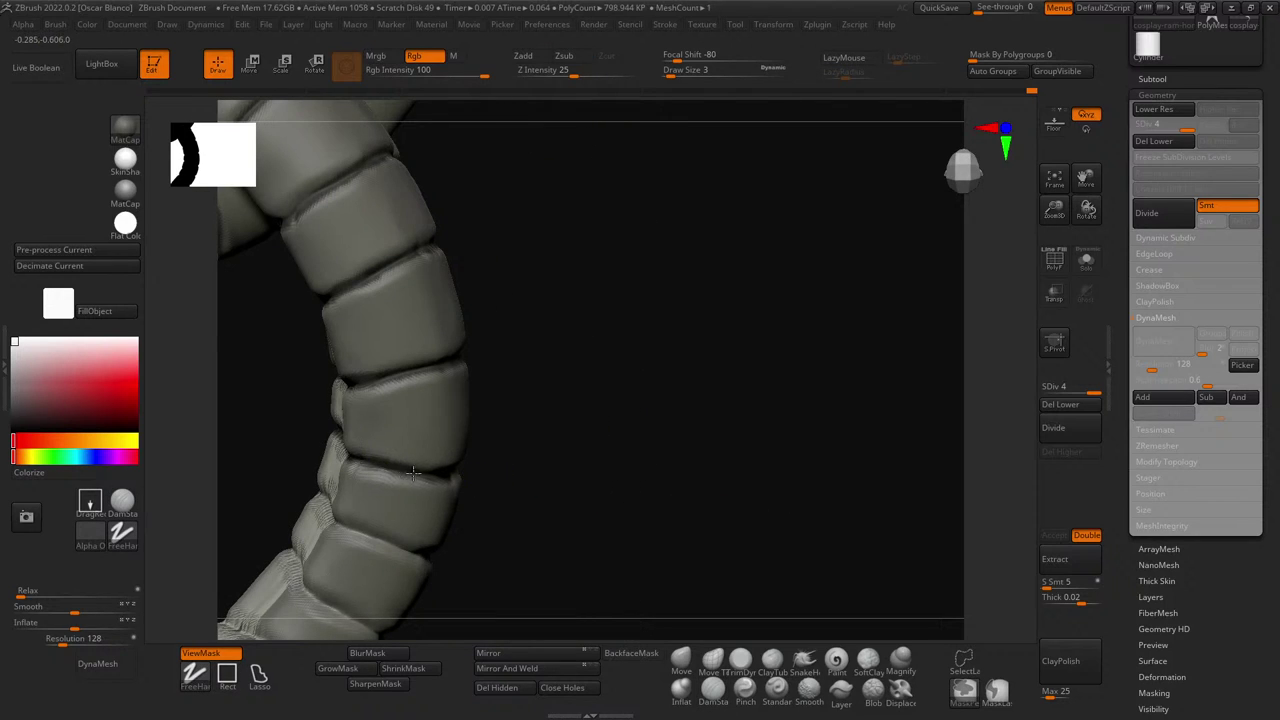
mouse_move(600, 486)
mouse_down()
mouse_move(400, 477)
mouse_move(431, 471)
mouse_up()
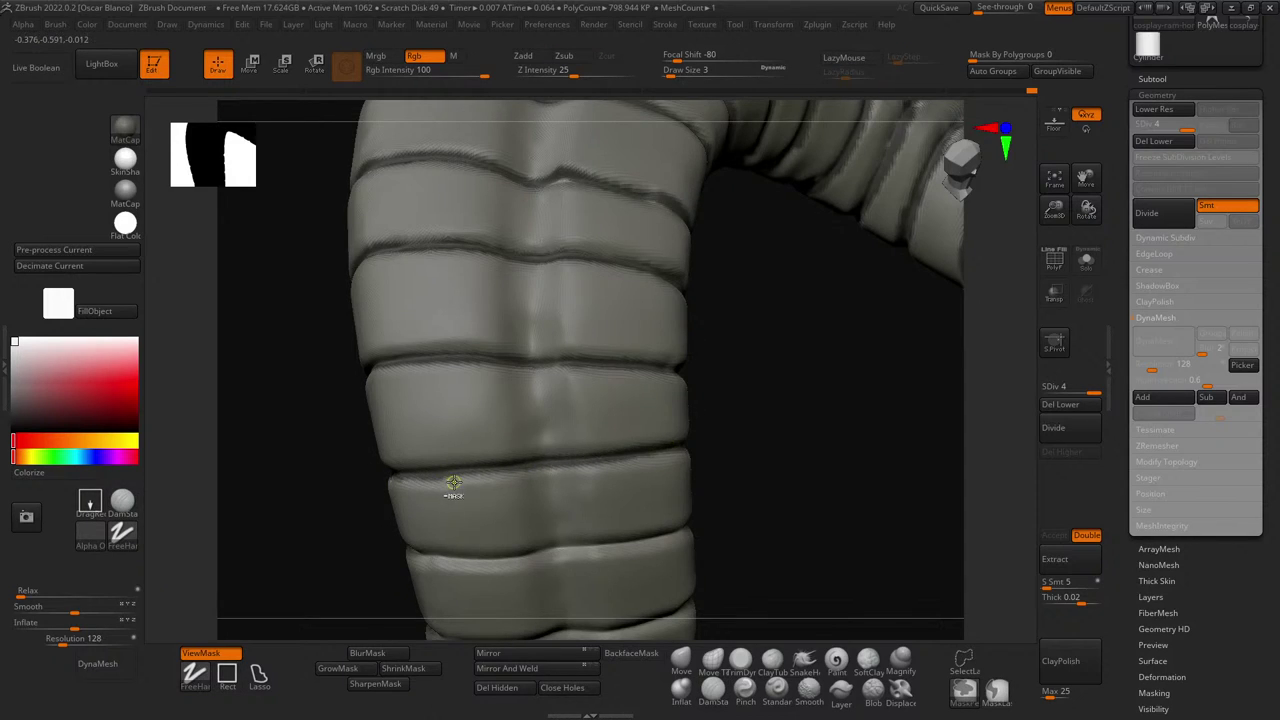
mouse_move(771, 474)
mouse_down()
mouse_move(620, 474)
mouse_move(762, 491)
mouse_up()
key(ctrl)
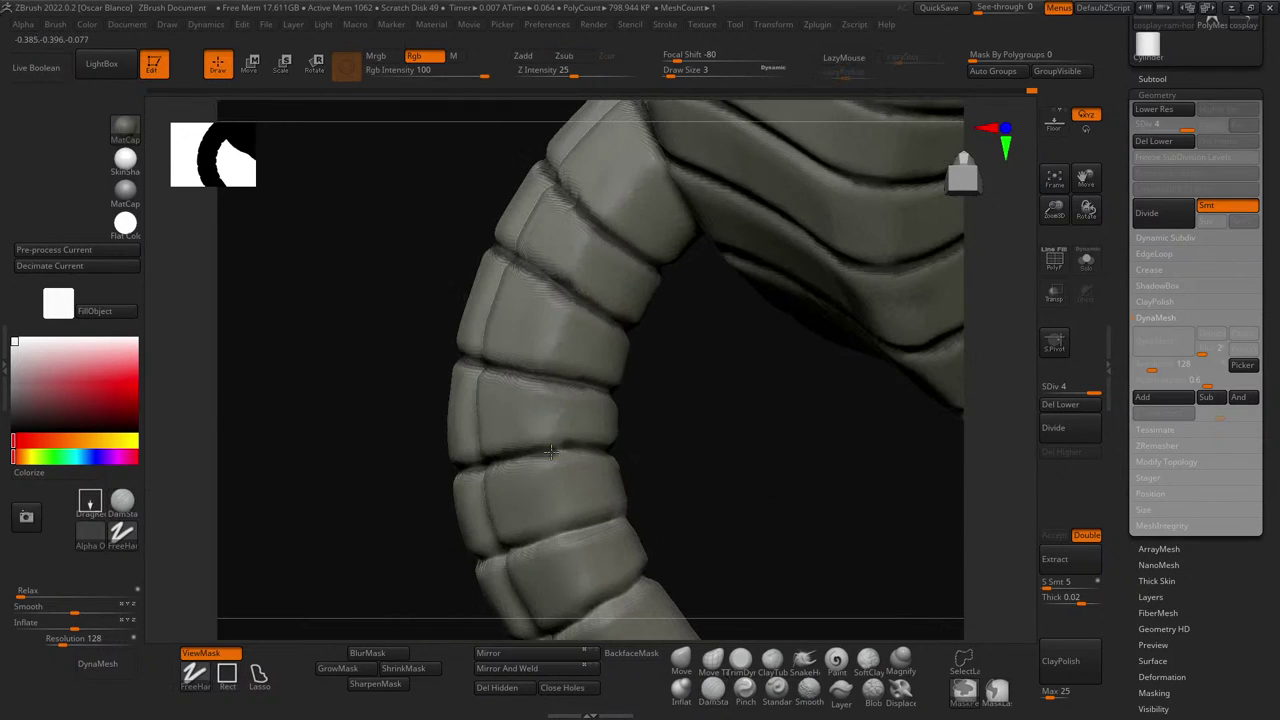
ctrl+drag(686, 476, 686, 456)
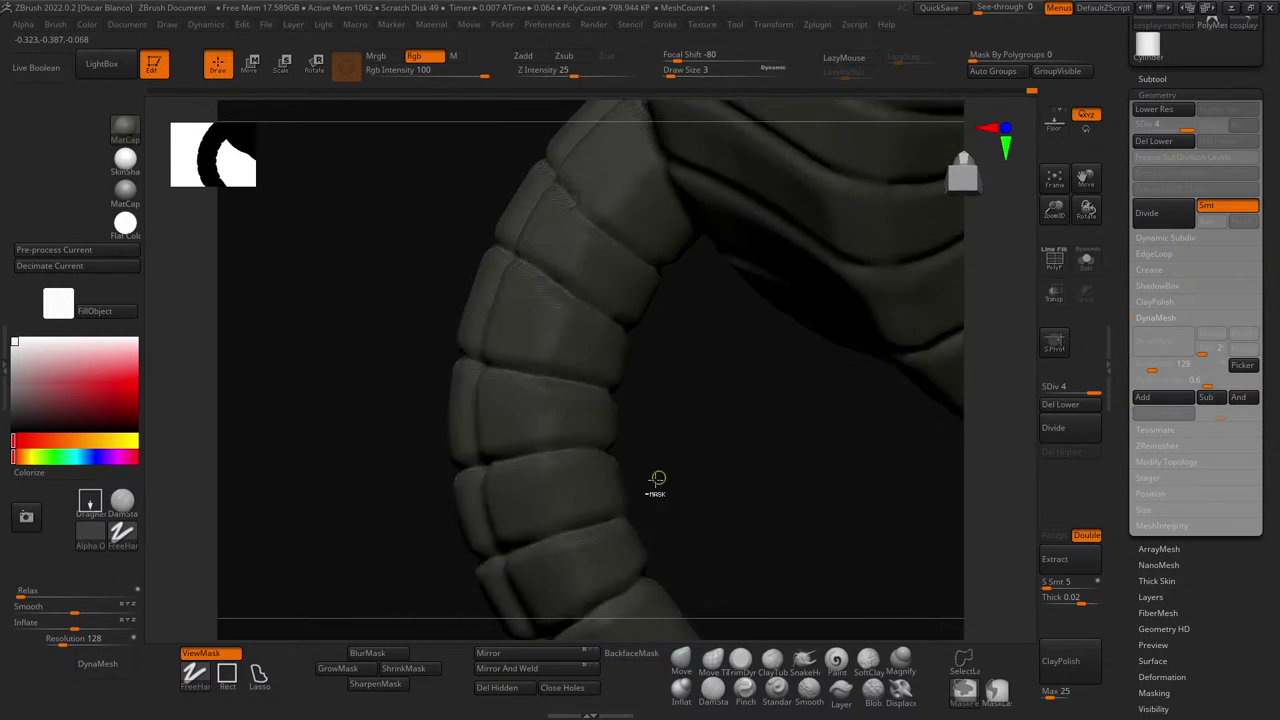
ctrl+click(637, 491)
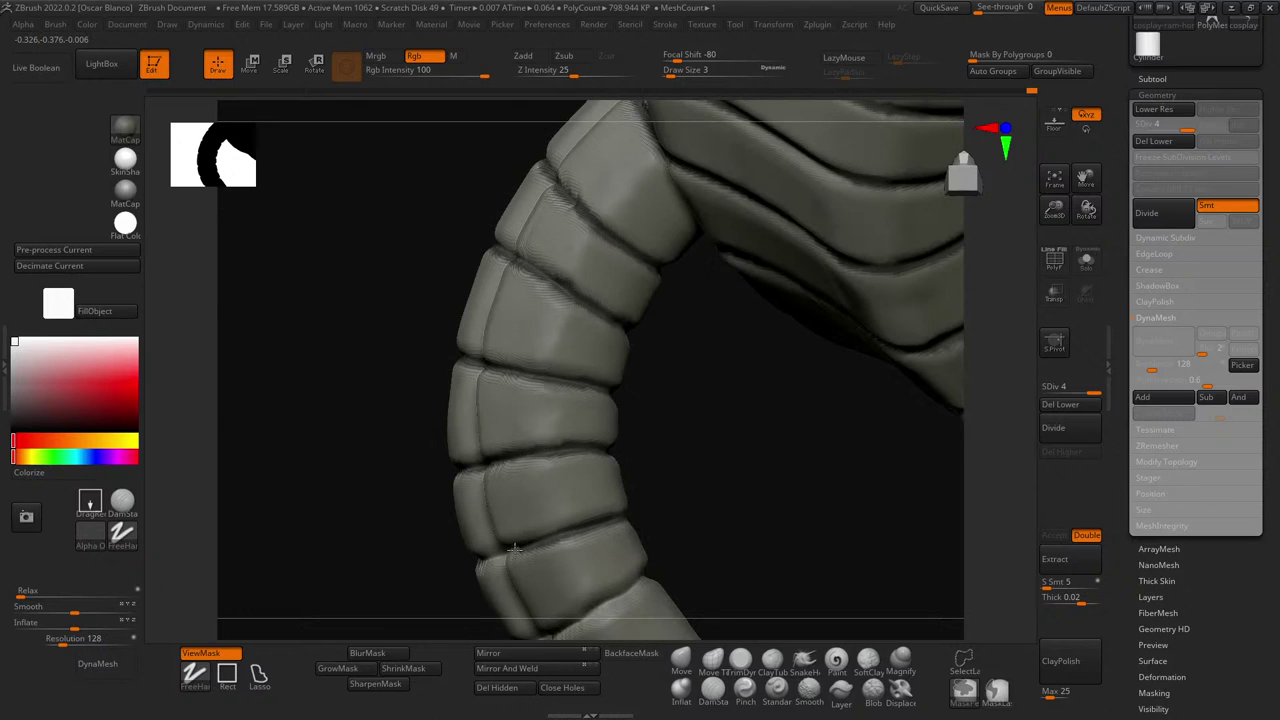
- Mask the next lower groove from the inner side across the ridged underside and onto the outer side
drag(397, 540, 606, 574)
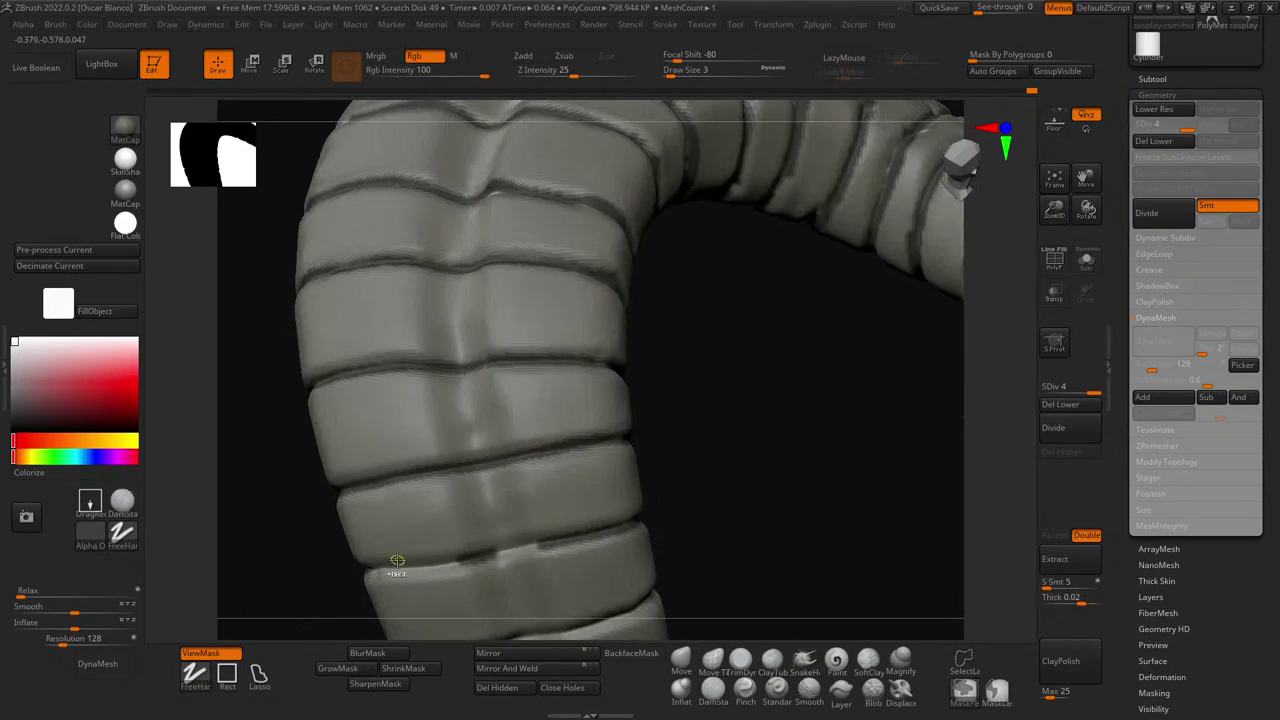
ctrl+drag(376, 574, 587, 534)
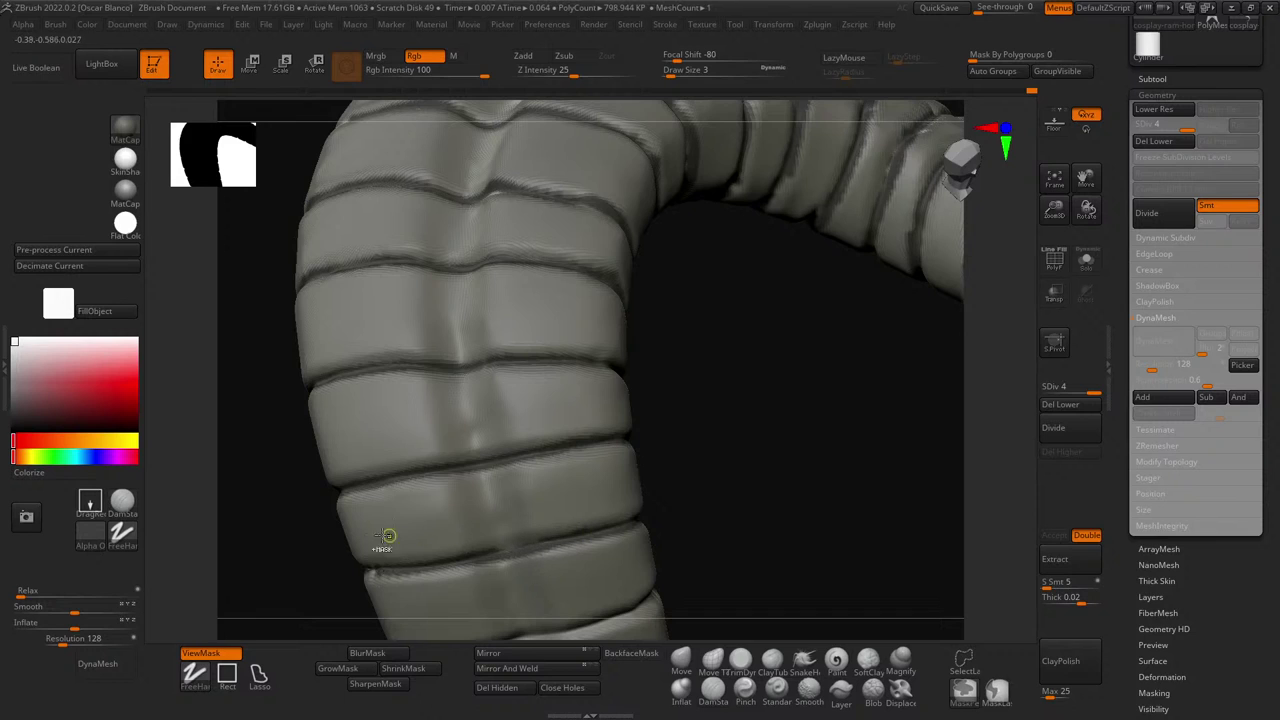
drag(280, 516, 376, 550)
key(ctrl)
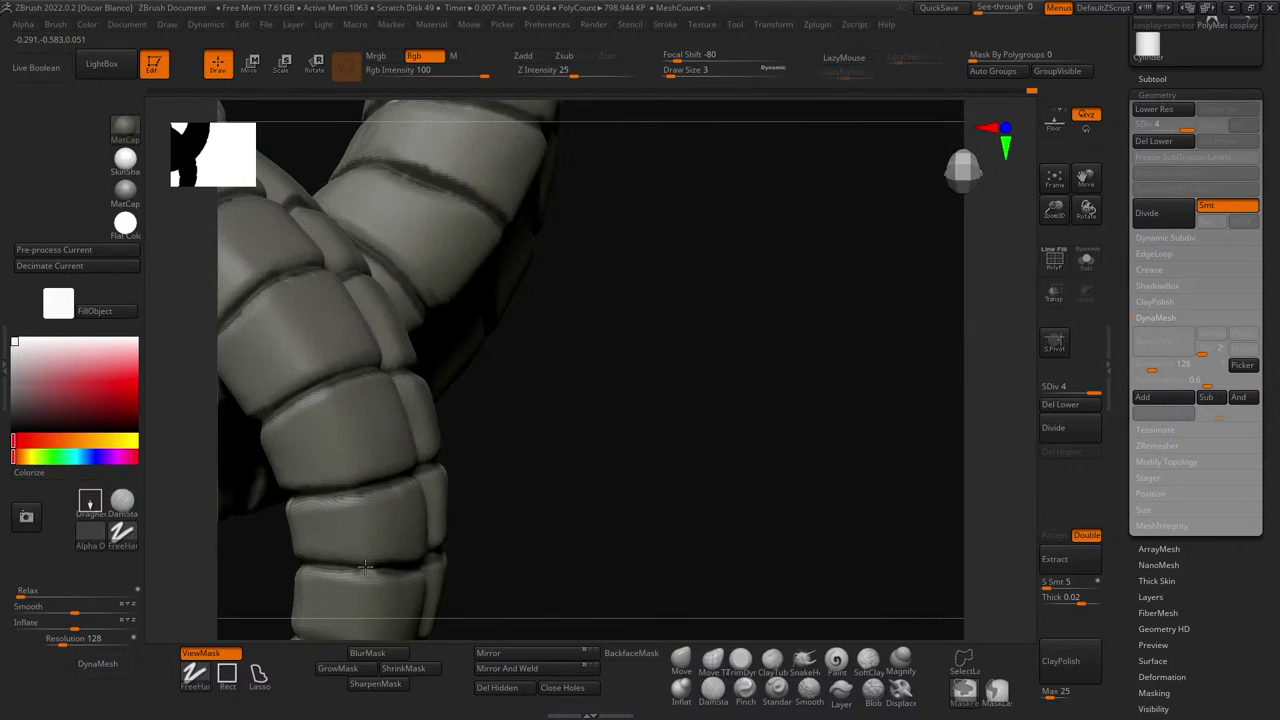
- Close that groove's mask at the outer edge and across the broad face
drag(549, 549, 640, 514)
ctrl+drag(237, 566, 330, 566)
key(ctrl+z)
ctrl+drag(426, 561, 640, 465)
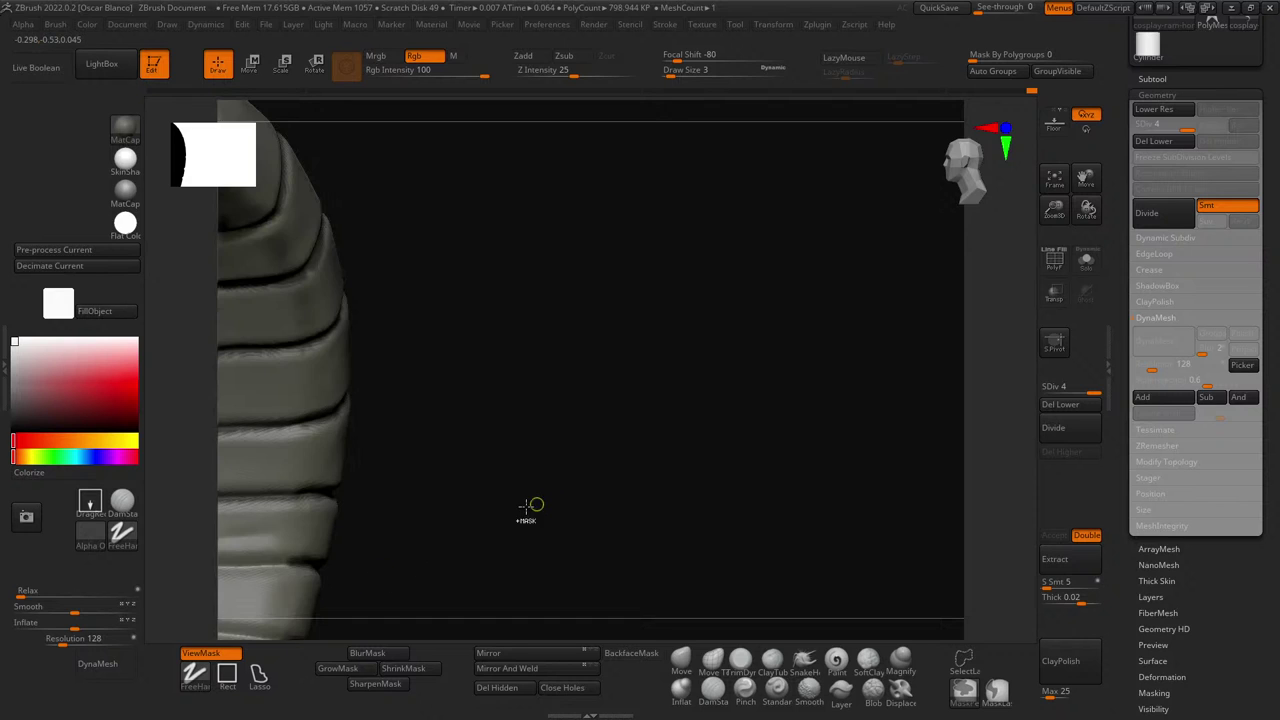
ctrl+right_drag(526, 507, 560, 504)
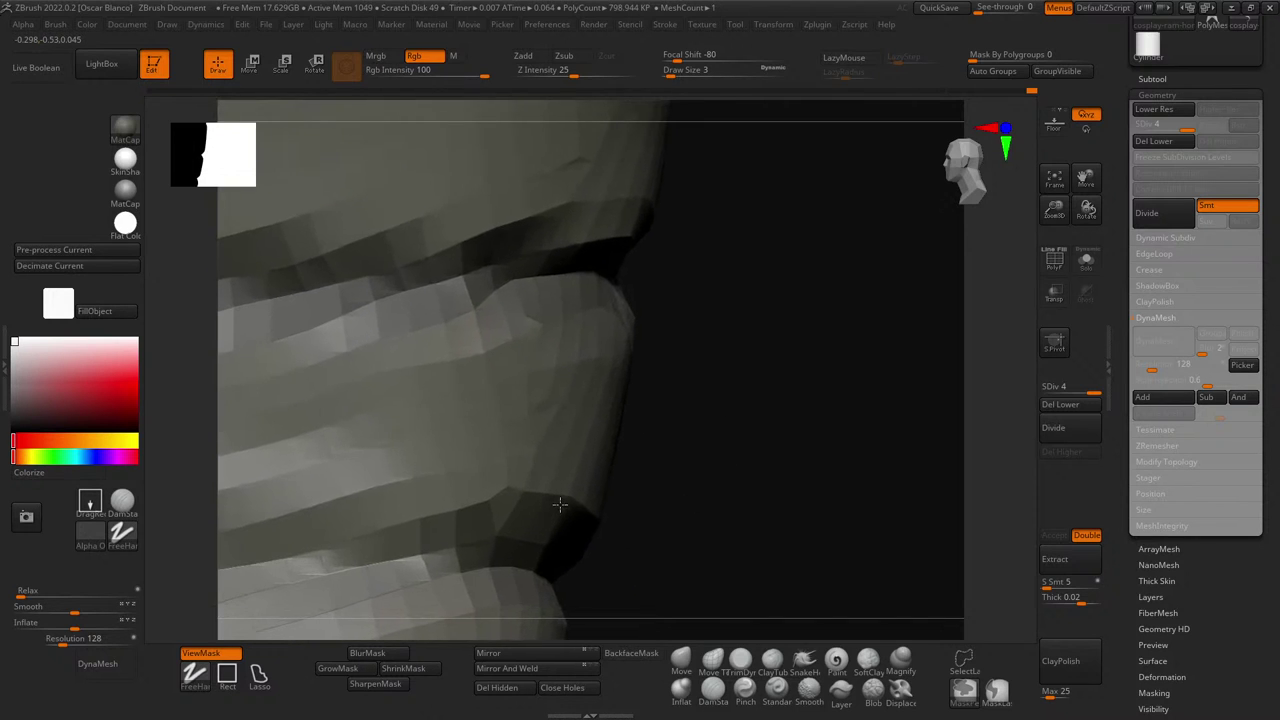
alt+right_drag(641, 508, 986, 403)
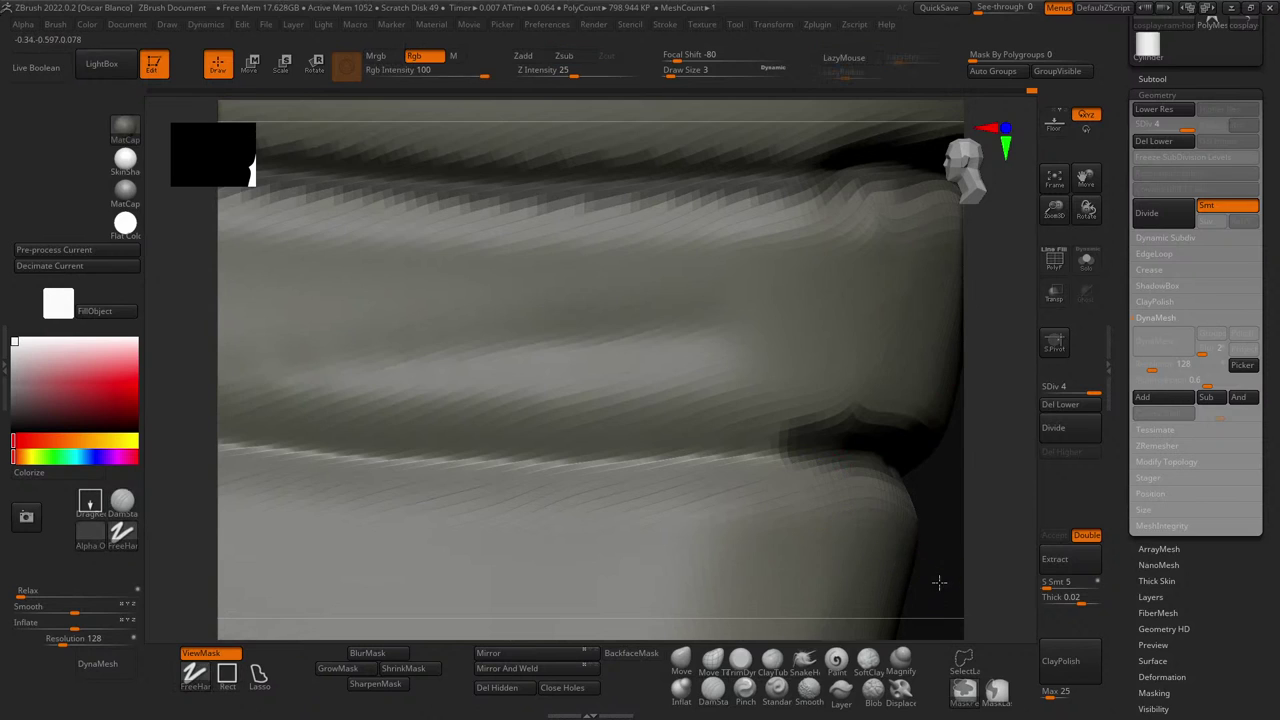
ctrl+right_drag(939, 582, 903, 397)
ctrl+drag(328, 447, 688, 455)
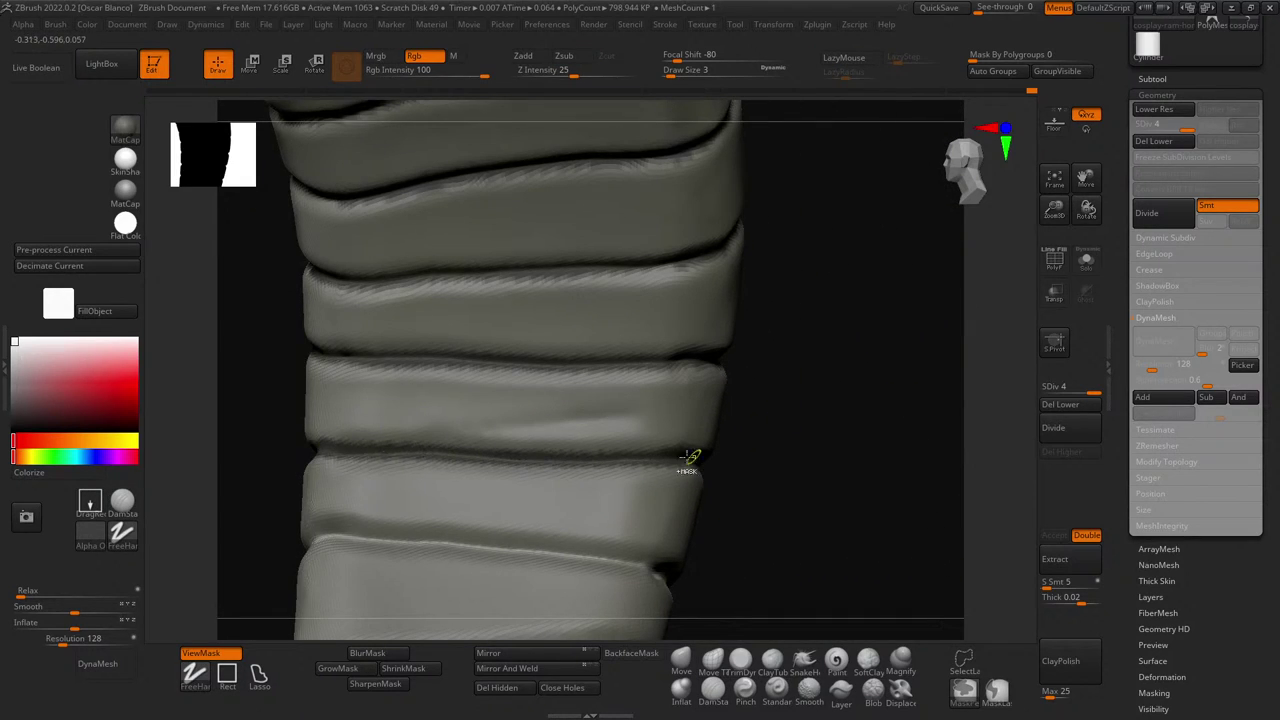
- Mask the following groove down the horn across the broad face and around its edge
mouse_move(308, 541)
mouse_down()
mouse_move(390, 536)
mouse_move(626, 568)
mouse_up()
key(ctrl+z)
drag(310, 537, 642, 566)
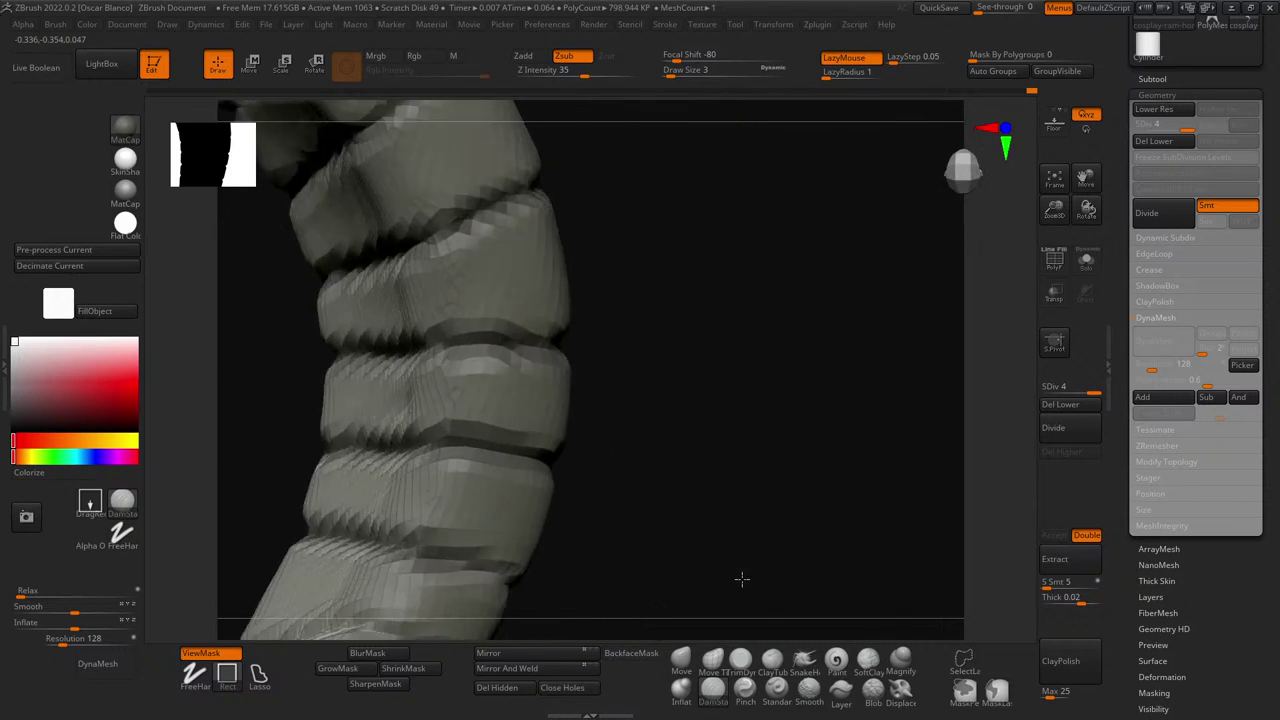
drag(740, 580, 669, 563)
drag(423, 549, 601, 471)
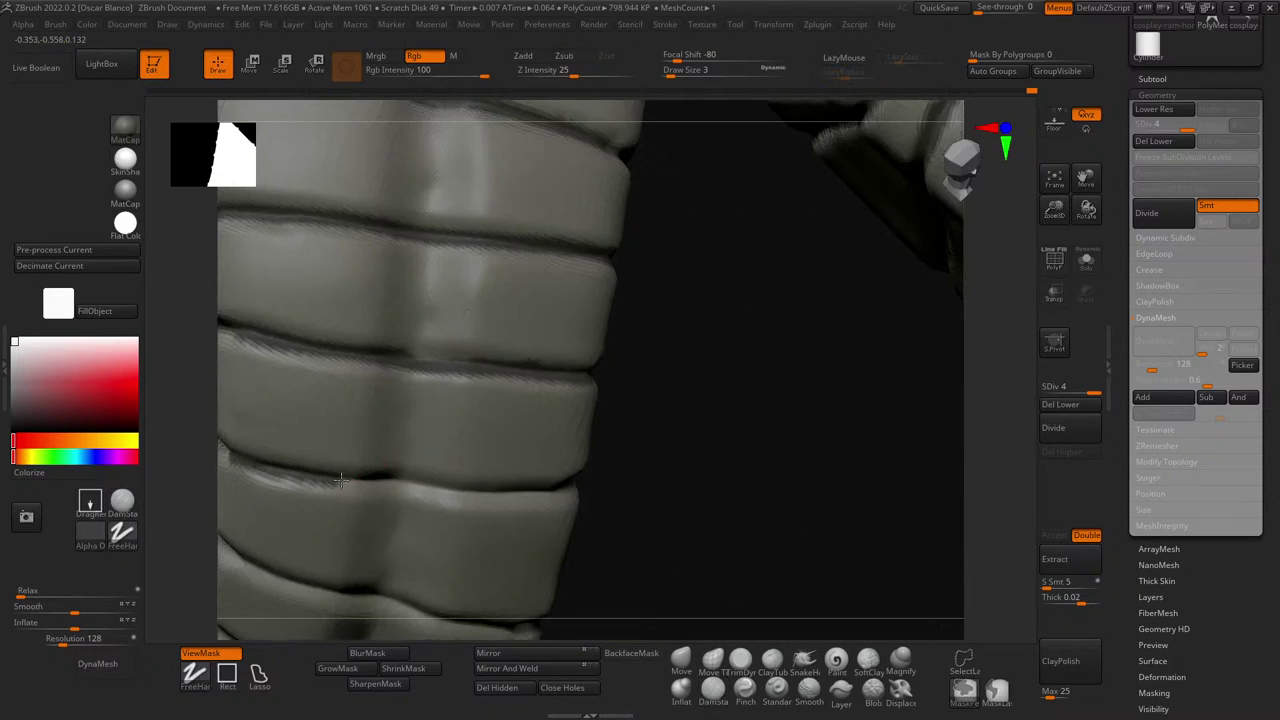
- Continue this groove's mask across both segment rows of the ridged underside and around the adjoining side
mouse_move(340, 481)
mouse_down()
mouse_move(520, 492)
mouse_move(600, 480)
mouse_up()
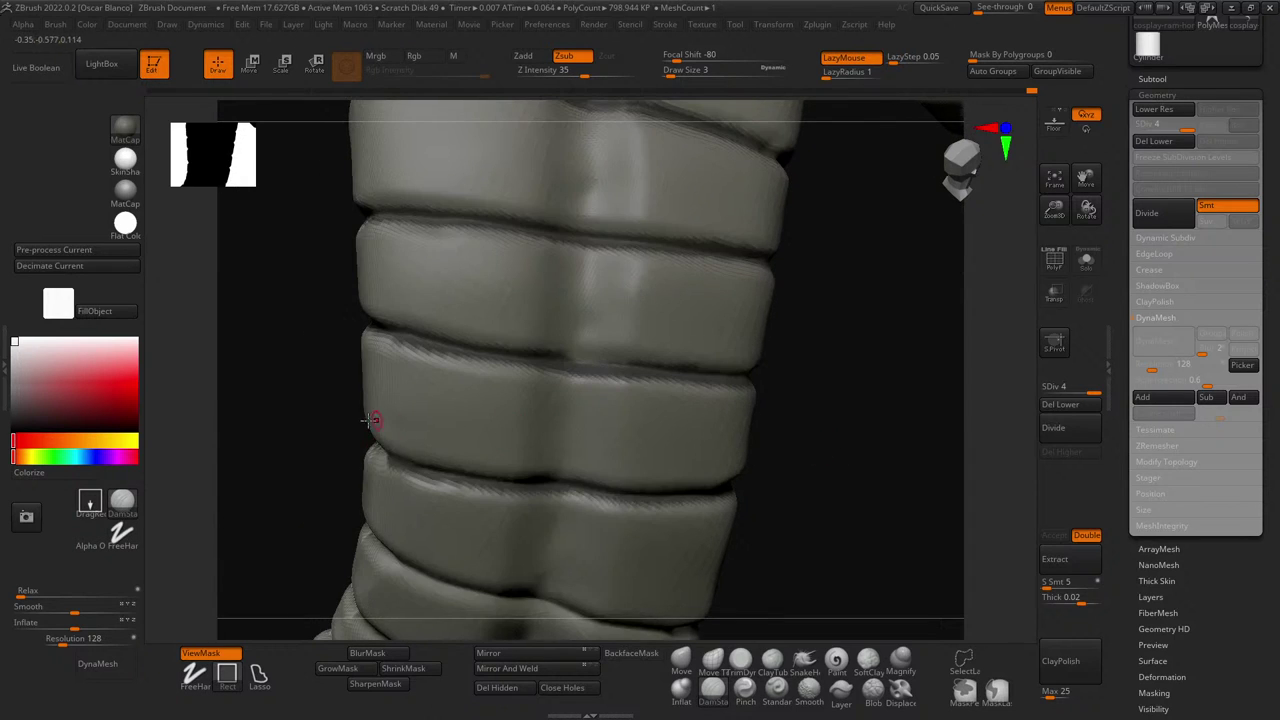
drag(371, 423, 337, 434)
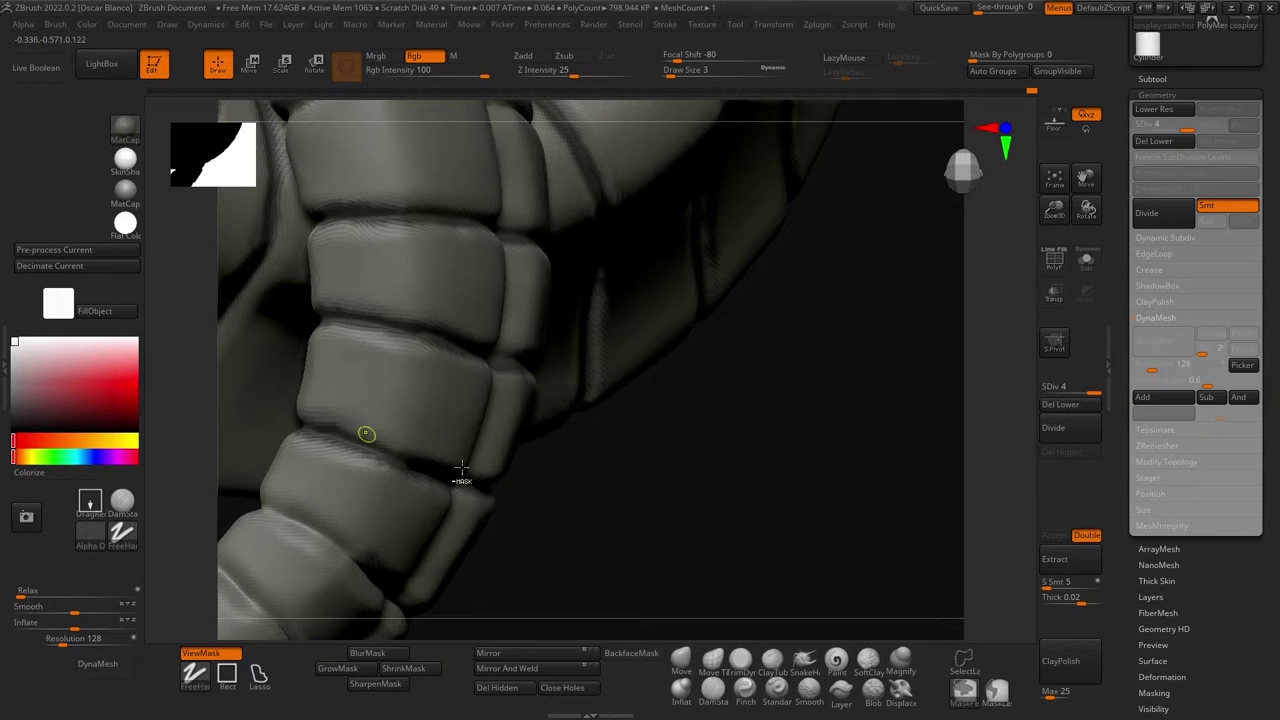
drag(672, 541, 437, 469)
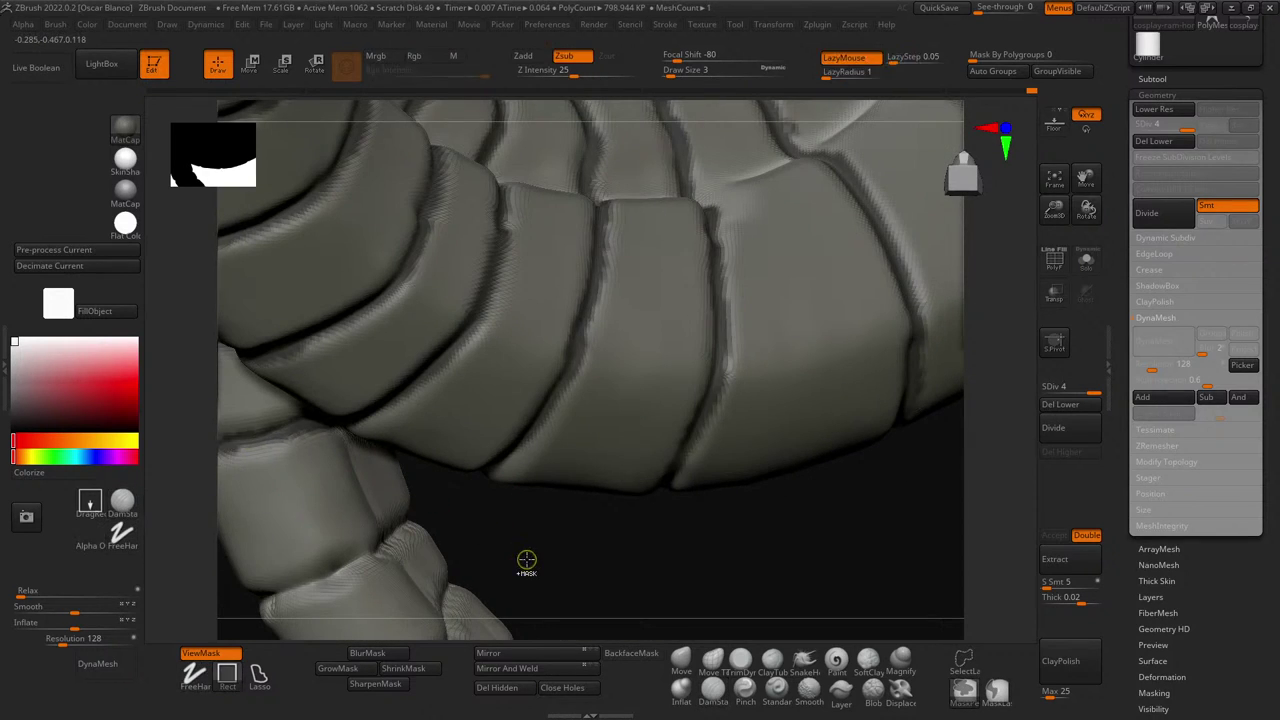
drag(527, 560, 436, 518)
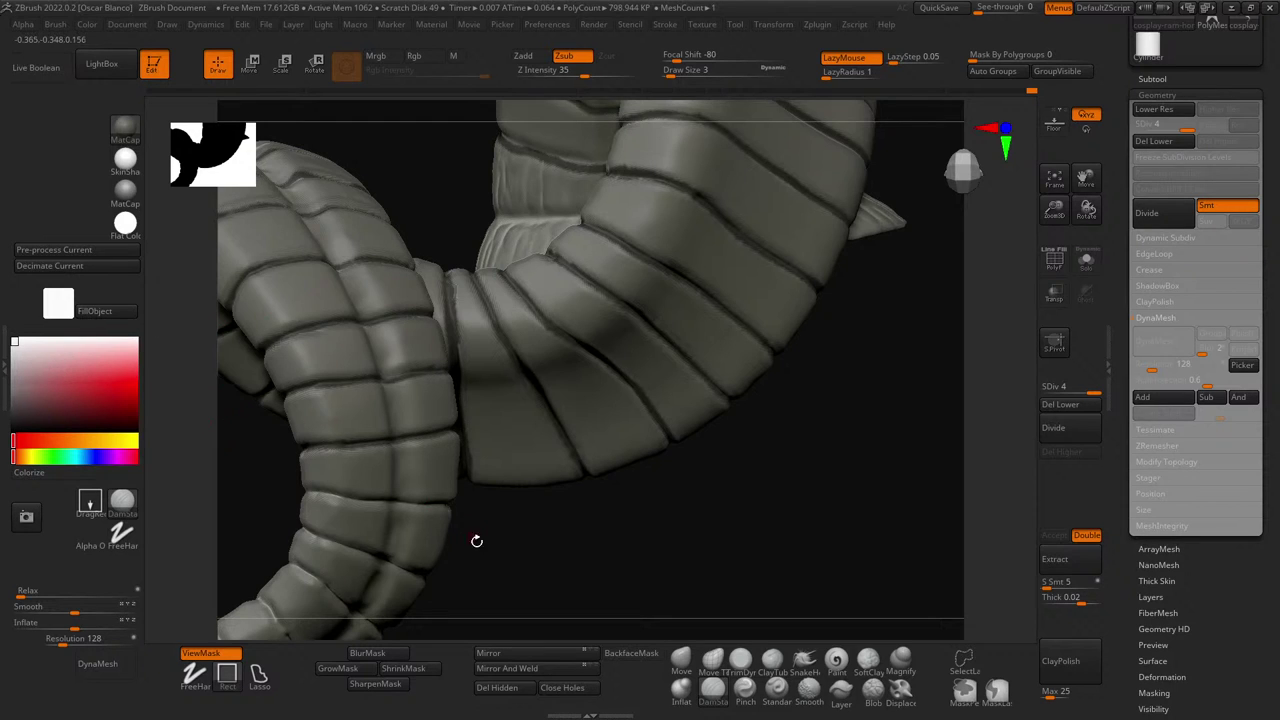
- Mask the next lower groove across the two segment rows and onto the broad face
ctrl+right_drag(474, 540, 549, 589)
mouse_move(548, 589)
mouse_down()
mouse_move(771, 466)
mouse_move(571, 477)
mouse_up()
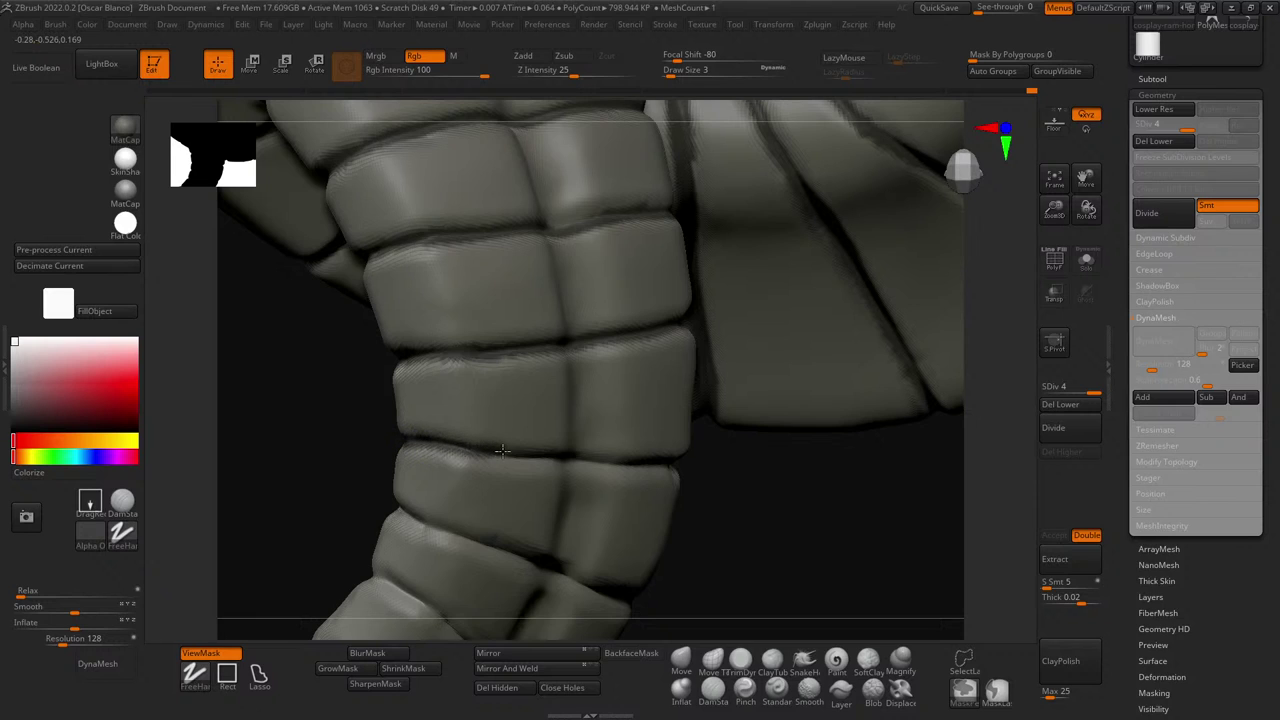
ctrl+drag(581, 455, 674, 463)
drag(744, 491, 846, 501)
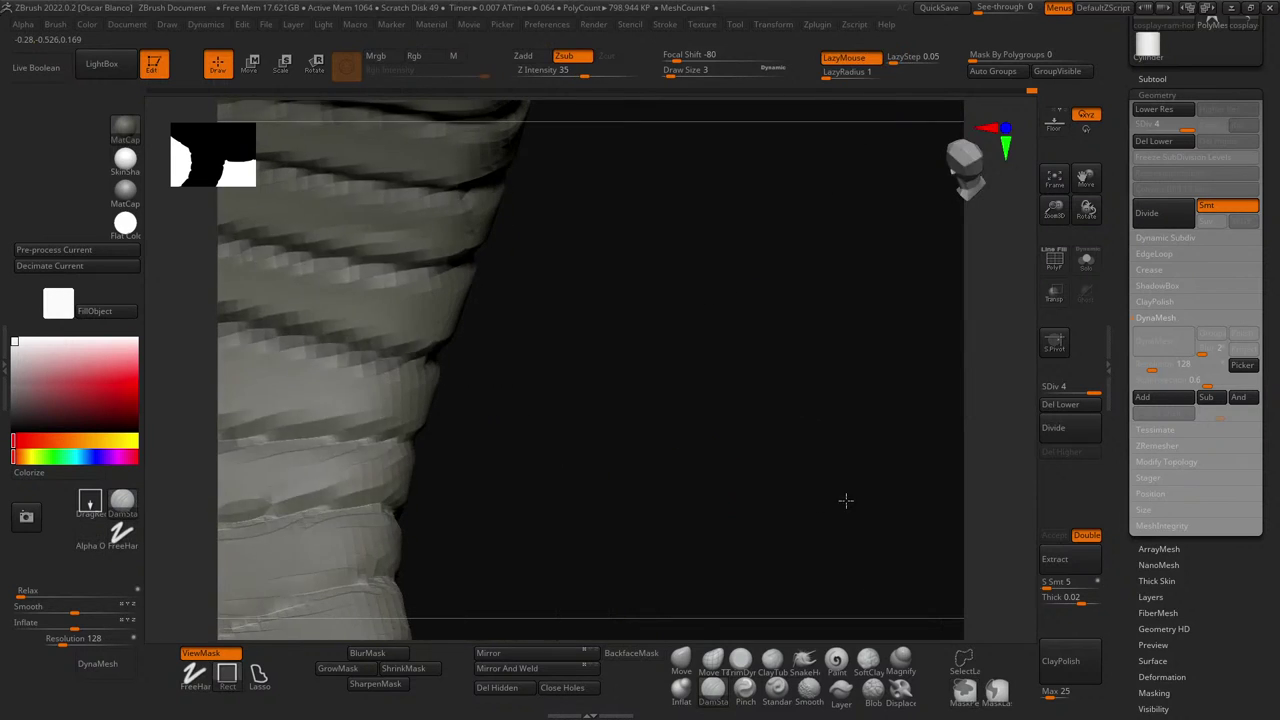
ctrl+drag(229, 438, 408, 440)
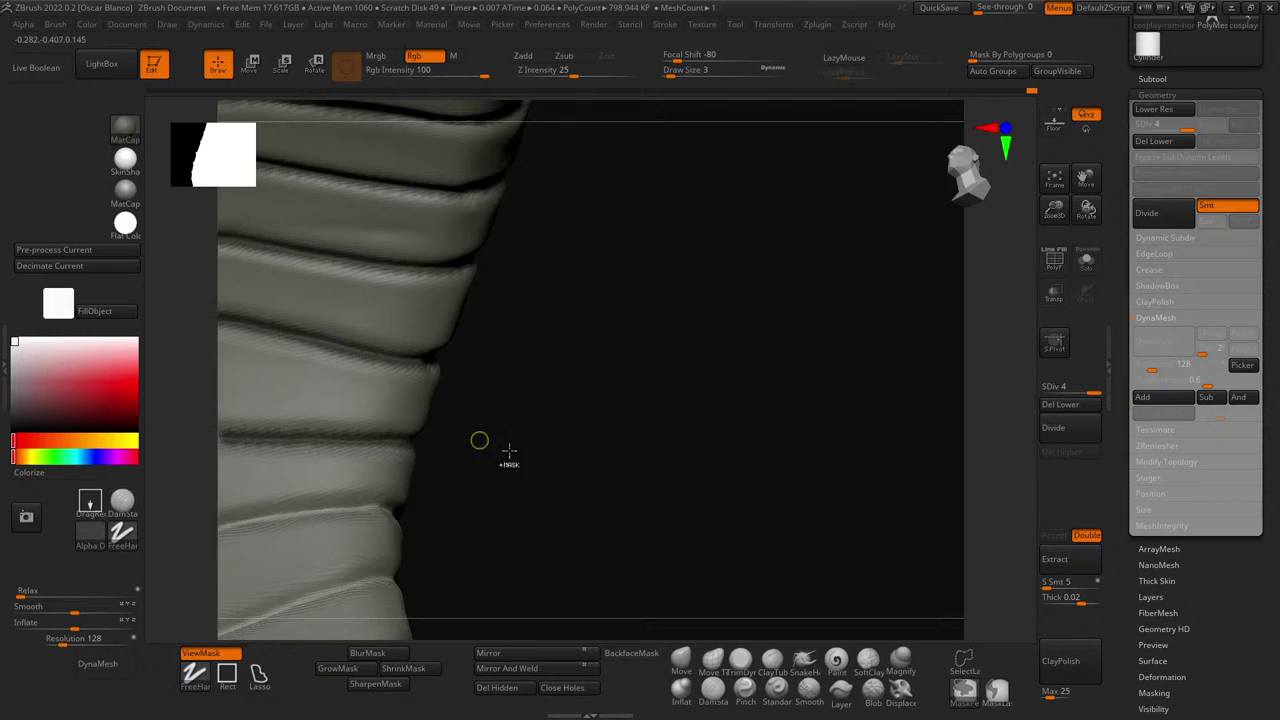
- Complete this groove's mask across the broad face and around its far edge
alt+drag(541, 470, 666, 457)
ctrl+drag(400, 437, 567, 430)
drag(269, 406, 337, 435)
drag(546, 423, 748, 373)
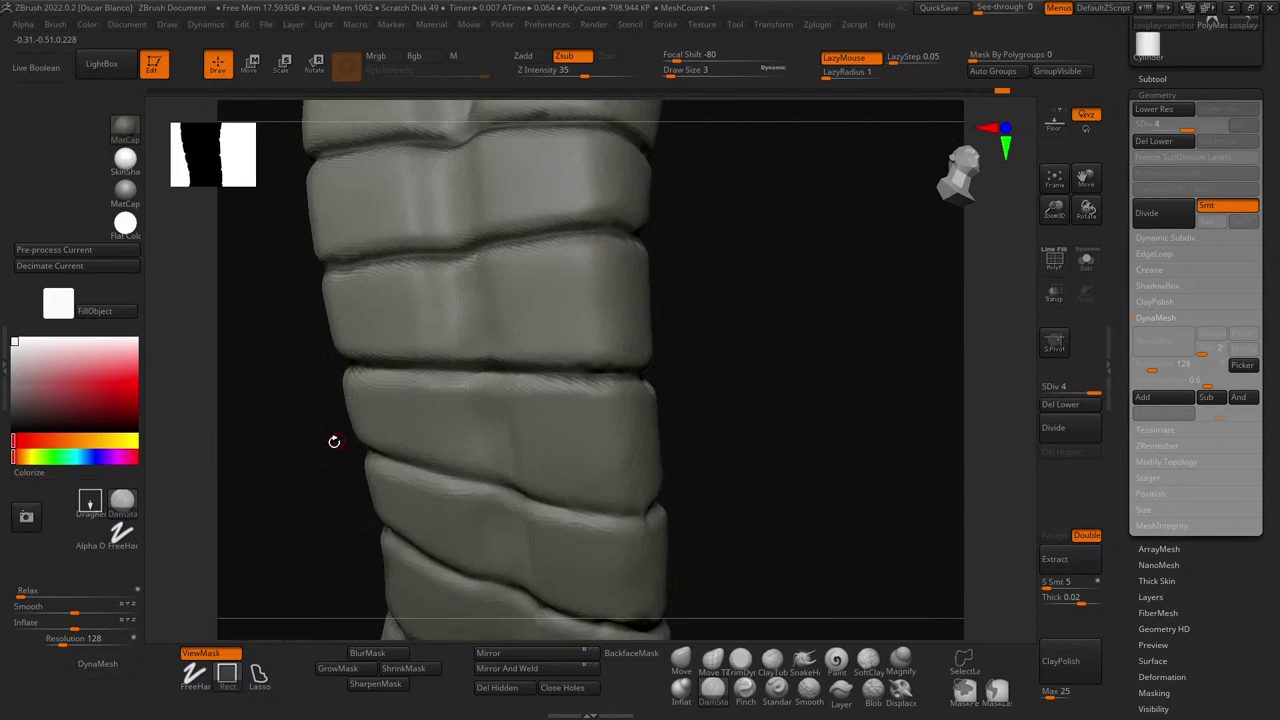
- Mask the slanted groove below it across both segment rows and onto the inner side
key(ctrl)
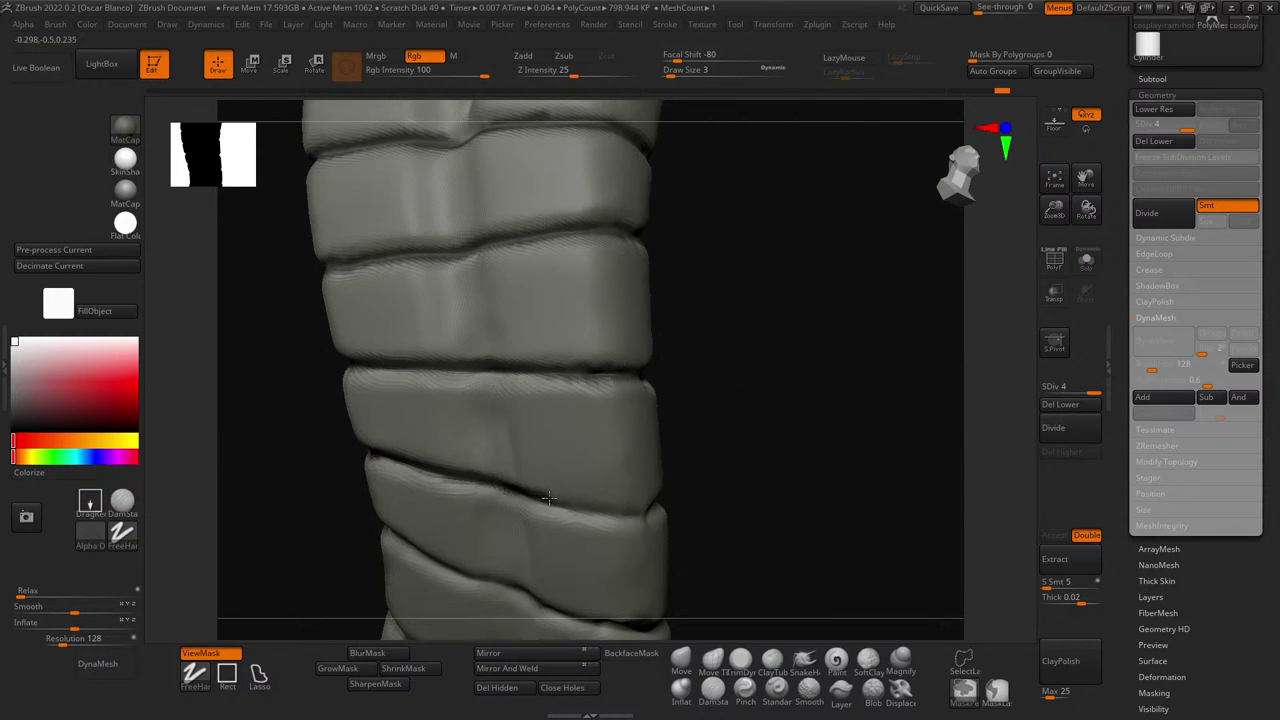
mouse_move(549, 498)
ctrl+mouse_down()
mouse_move(672, 508)
mouse_move(689, 466)
mouse_move(541, 484)
ctrl+mouse_up()
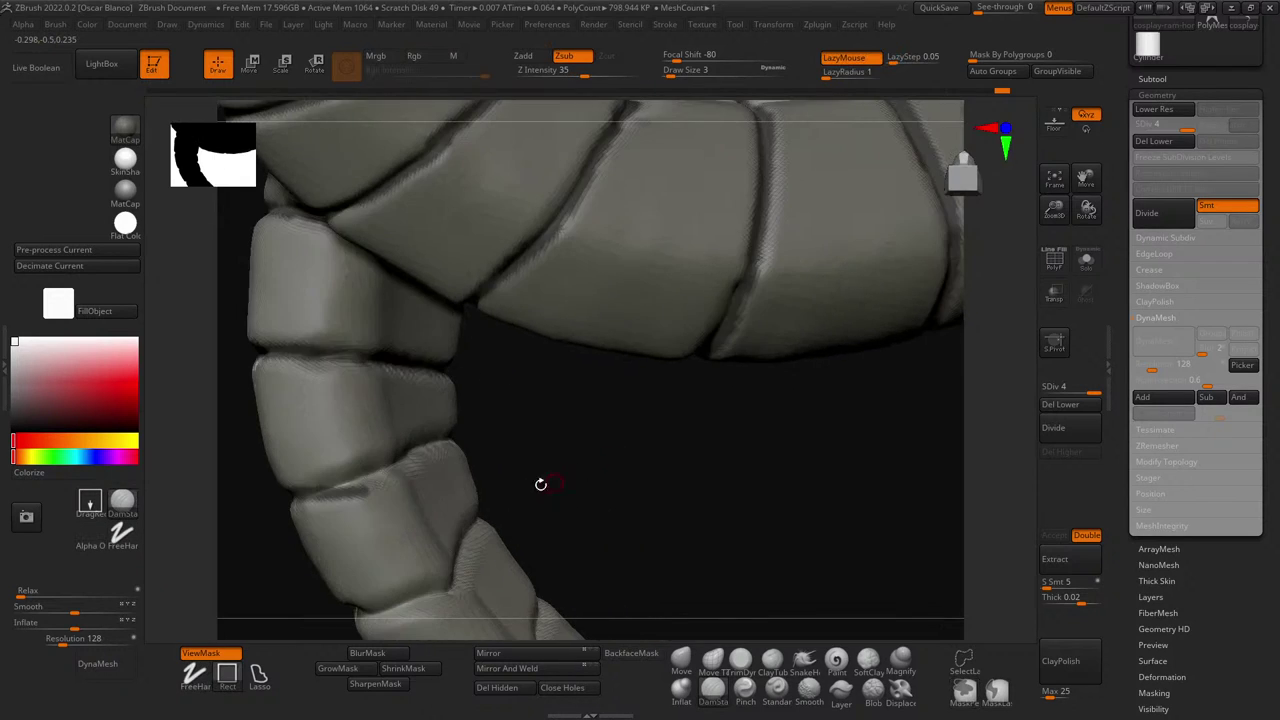
key(ctrl)
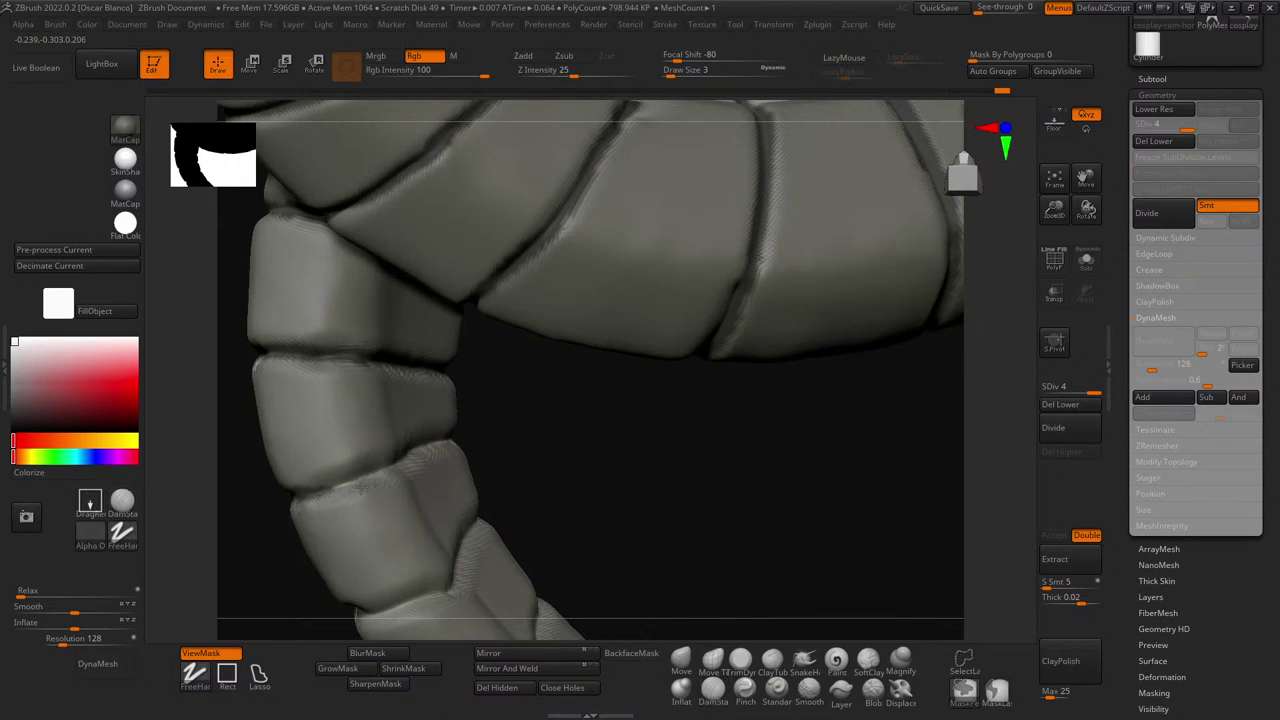
ctrl+drag(298, 491, 408, 456)
- Carry the slanted groove's mask around the remaining side, redoing the stroke once, and onto the broad face
drag(571, 457, 490, 474)
ctrl+drag(343, 466, 550, 428)
key(ctrl+z)
ctrl+drag(384, 464, 565, 423)
mouse_move(700, 443)
mouse_down()
mouse_move(406, 437)
mouse_move(490, 430)
mouse_up()
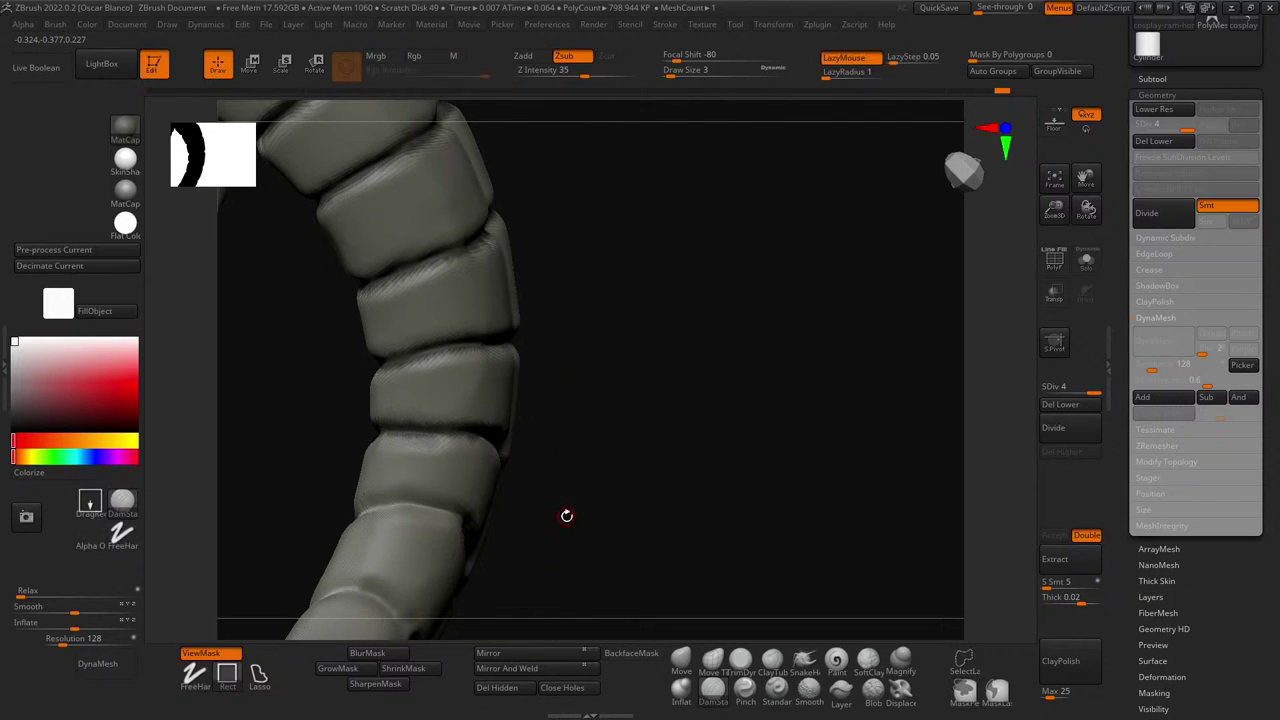
drag(580, 465, 657, 447)
drag(662, 501, 676, 541)
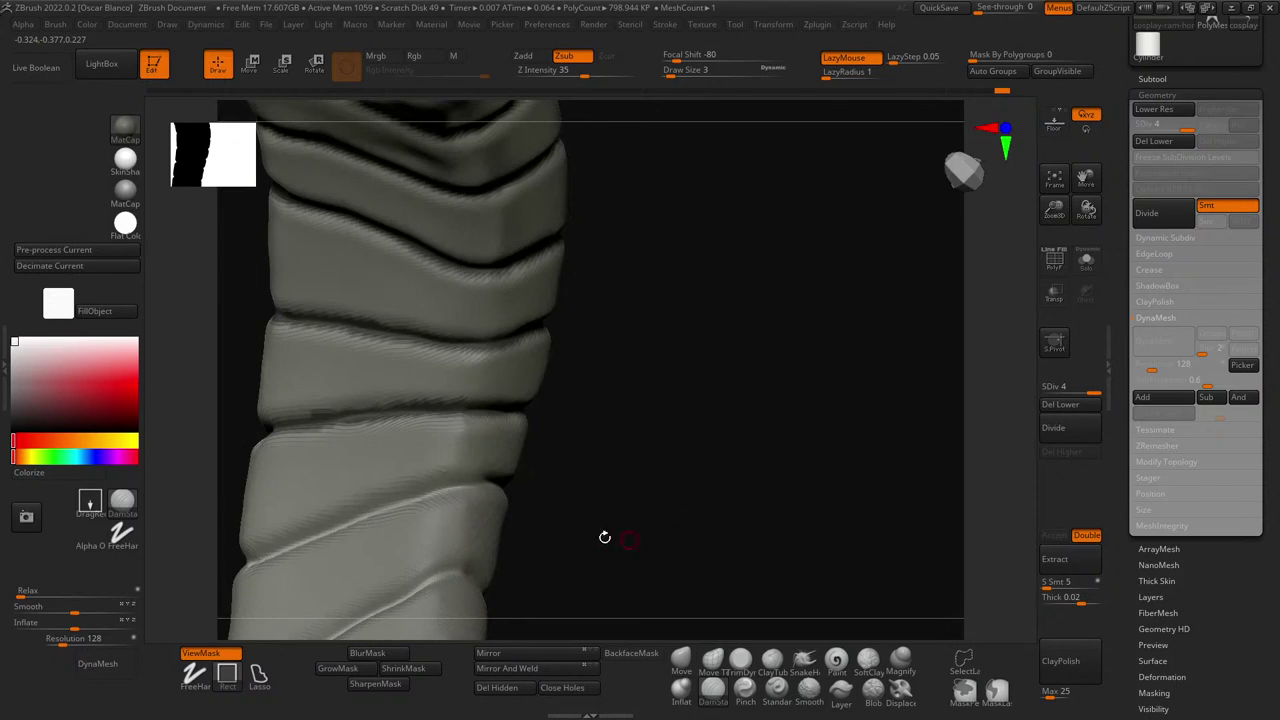
- Mask the next groove towards the tip where it rises diagonally across the broad face
drag(274, 549, 354, 521)
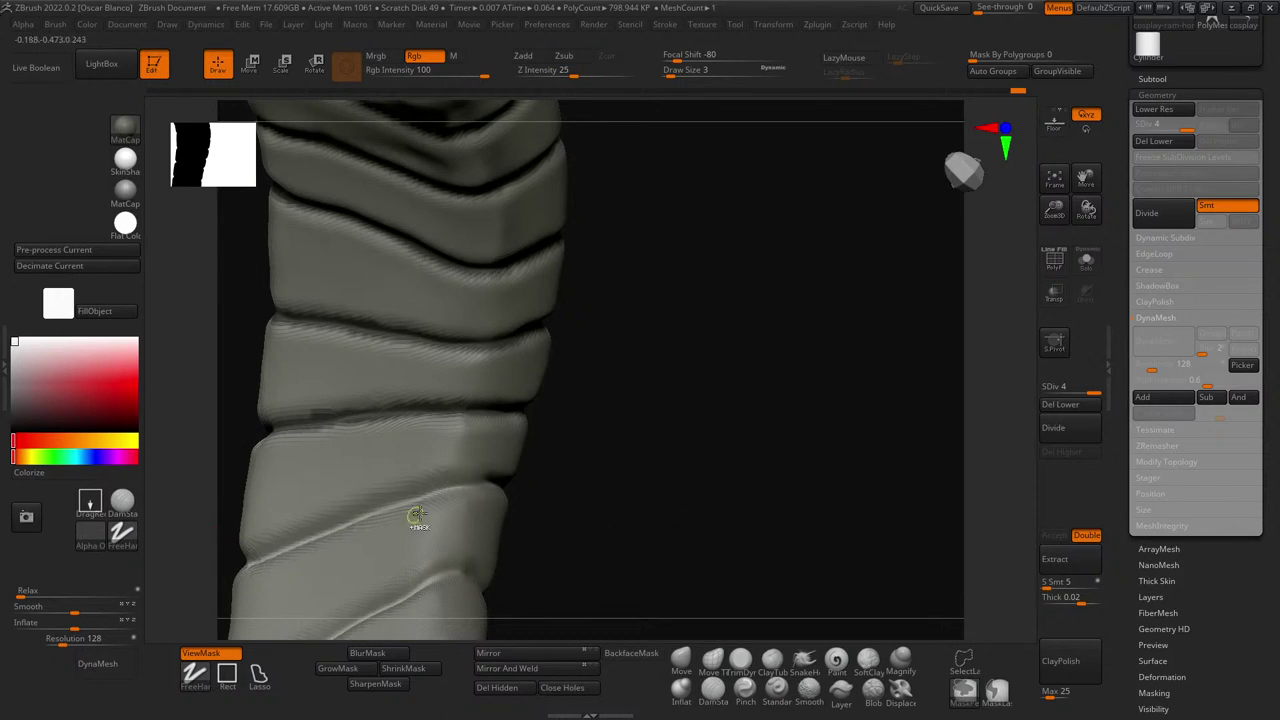
drag(594, 532, 658, 462)
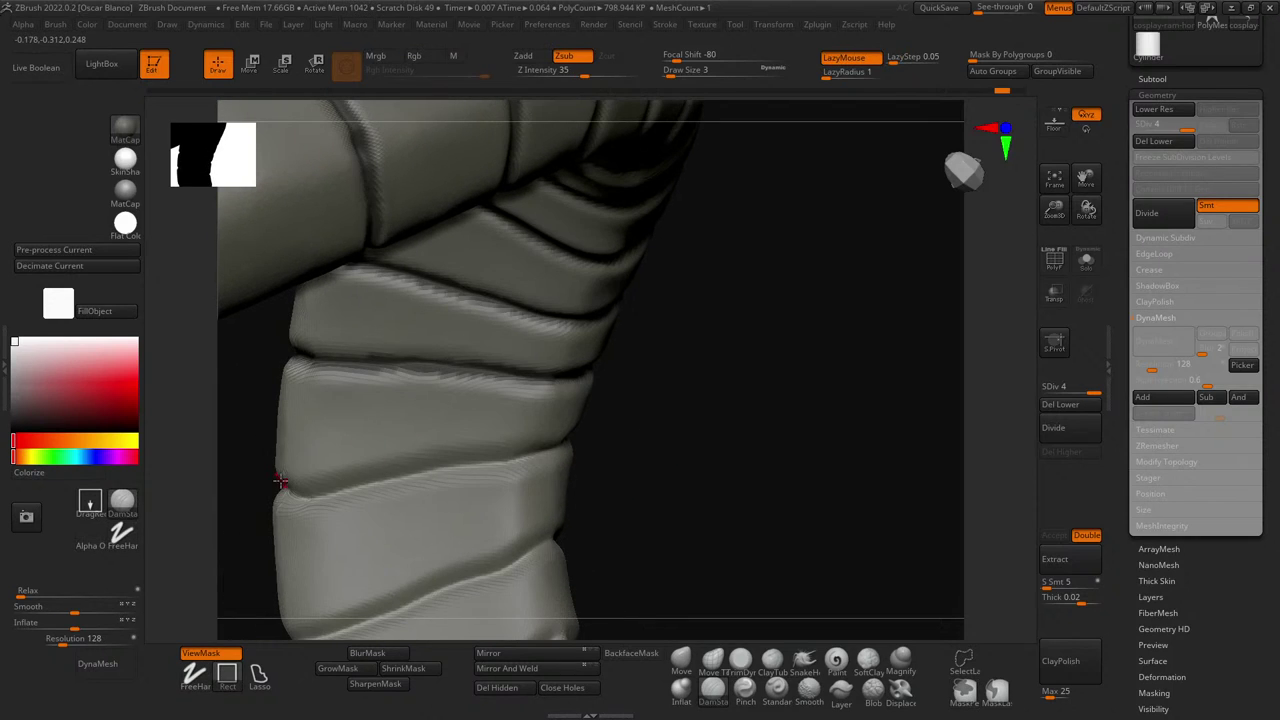
key(ctrl)
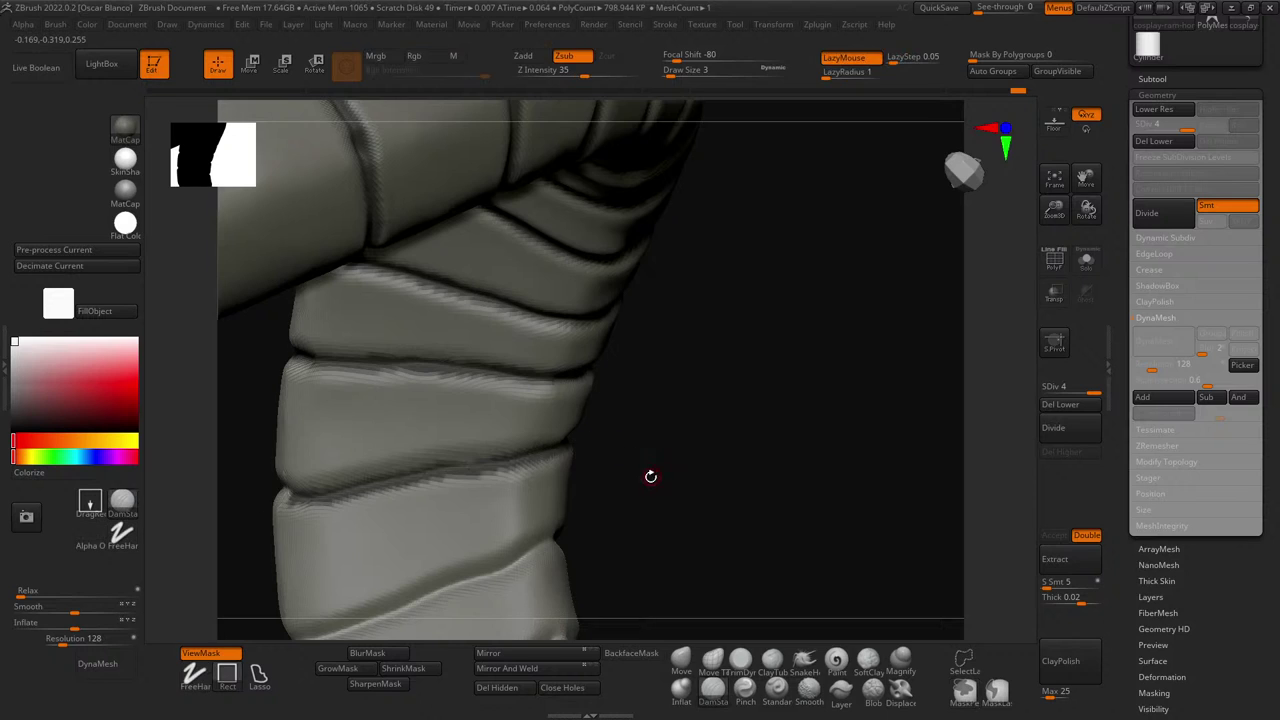
- Extend this groove's mask around the side and across both segment rows to its far edge, redoing the first stroke
drag(650, 476, 597, 460)
key(ctrl)
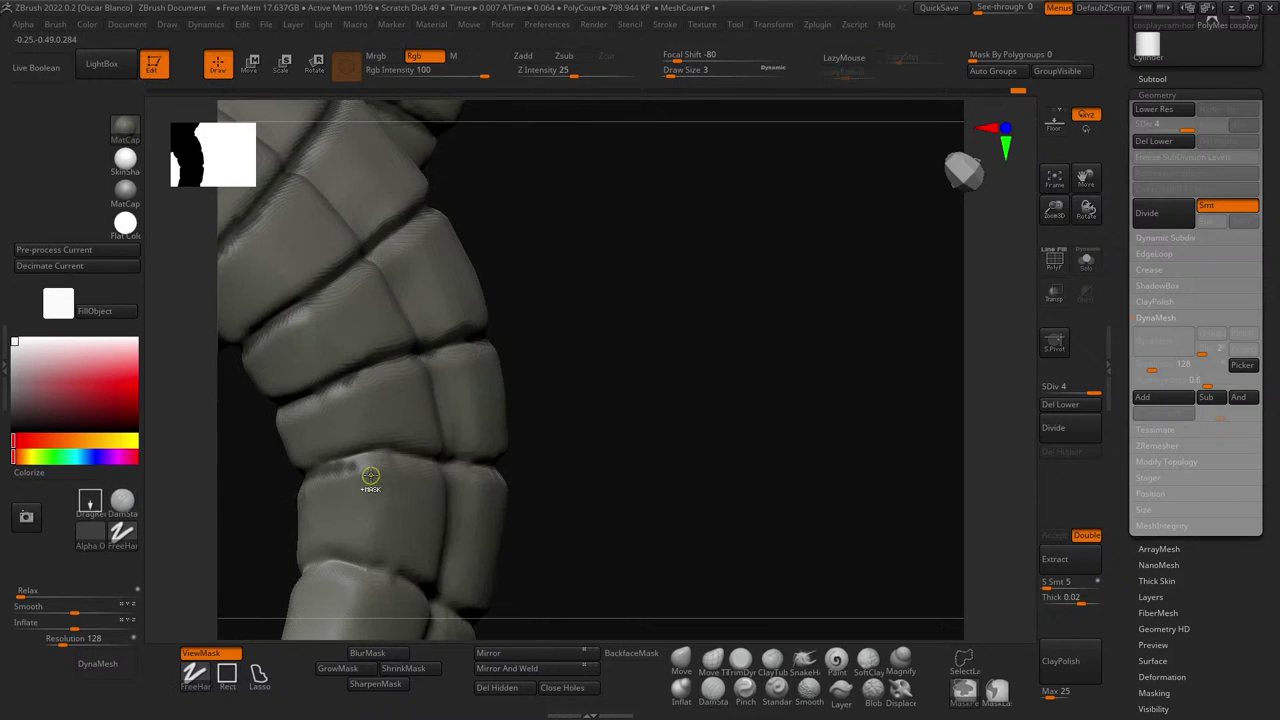
ctrl+drag(370, 476, 315, 482)
key(ctrl+z)
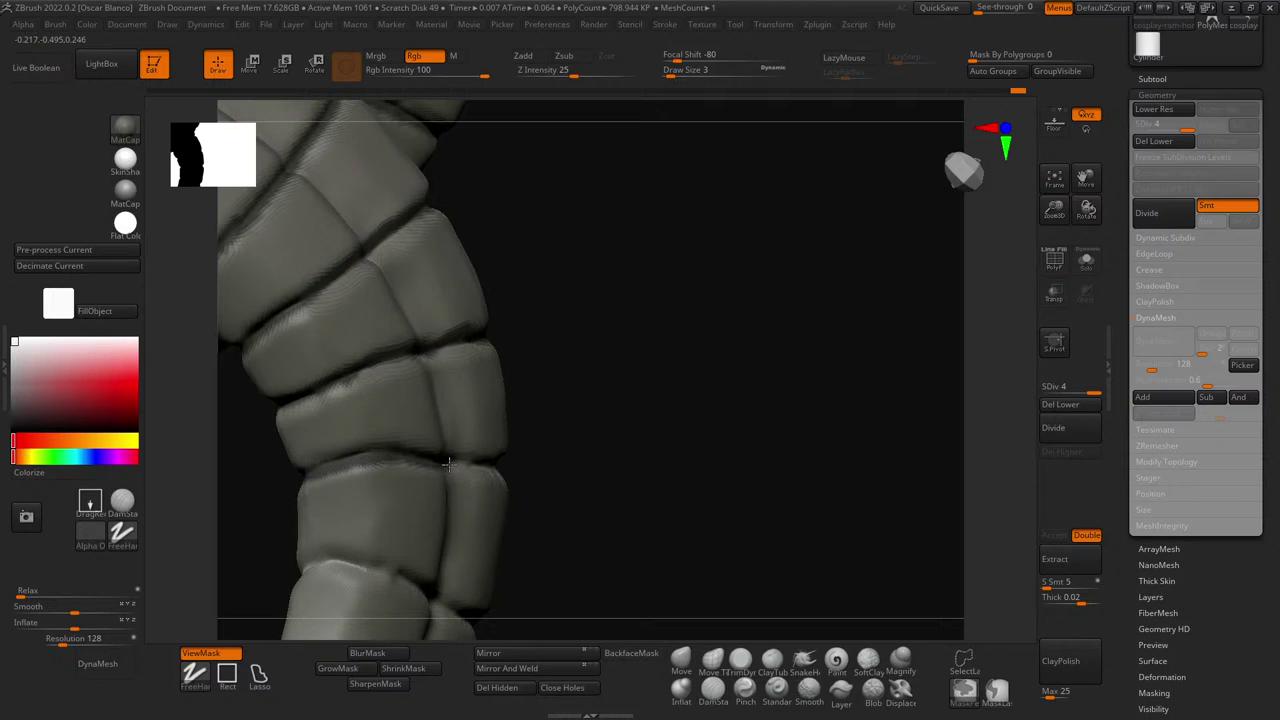
mouse_move(472, 470)
right_down()
mouse_move(508, 408)
mouse_move(491, 477)
right_up()
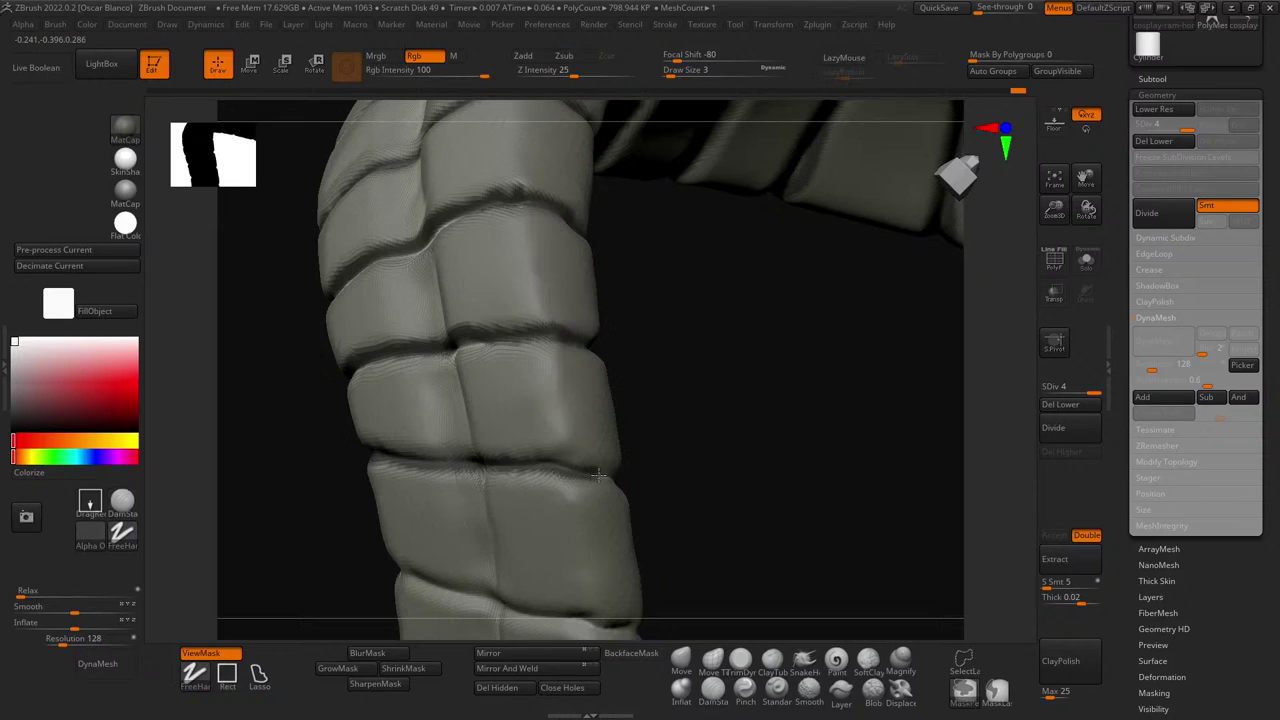
mouse_move(680, 457)
right_down()
mouse_move(674, 471)
mouse_move(383, 509)
right_up()
mouse_move(360, 506)
ctrl+mouse_down()
mouse_move(402, 499)
mouse_move(349, 516)
ctrl+mouse_up()
- Mask the next slanted groove towards the tip across the broad face, undoing a first stroke made over the segment rows
mouse_move(560, 537)
right_down()
mouse_move(589, 526)
mouse_move(466, 554)
mouse_move(632, 350)
right_up()
right_drag(707, 362, 766, 366)
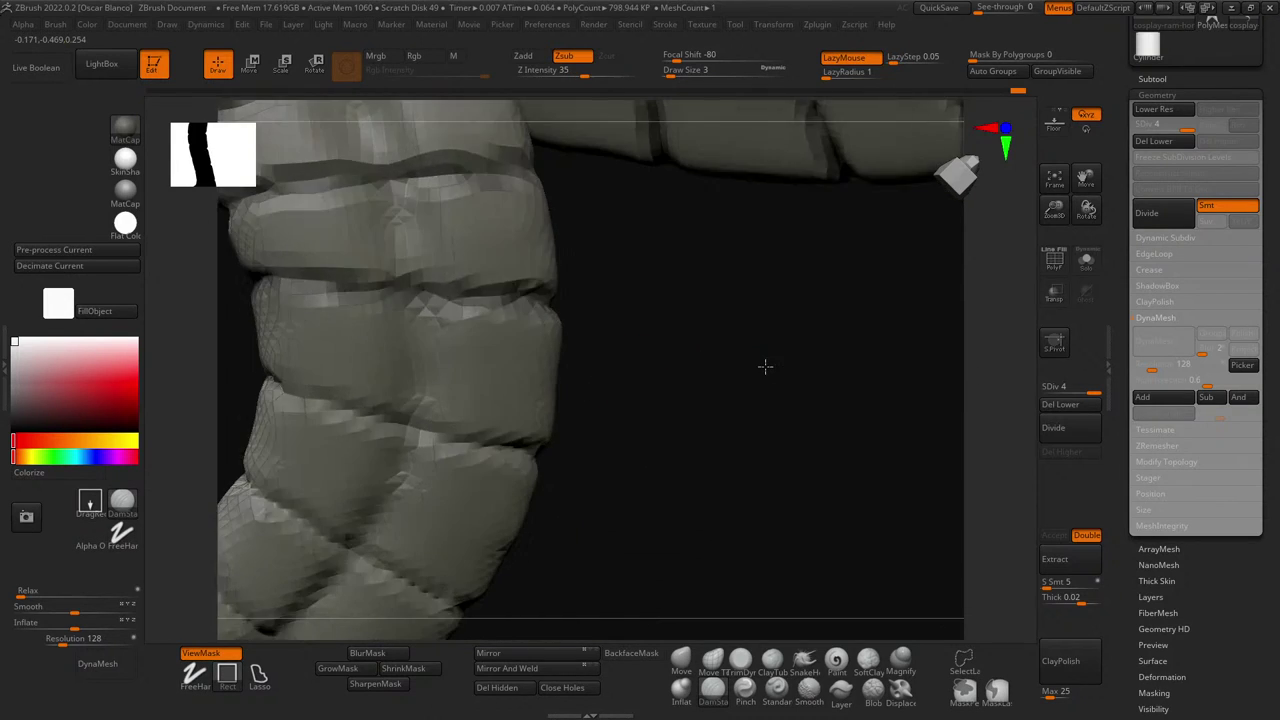
key(ctrl)
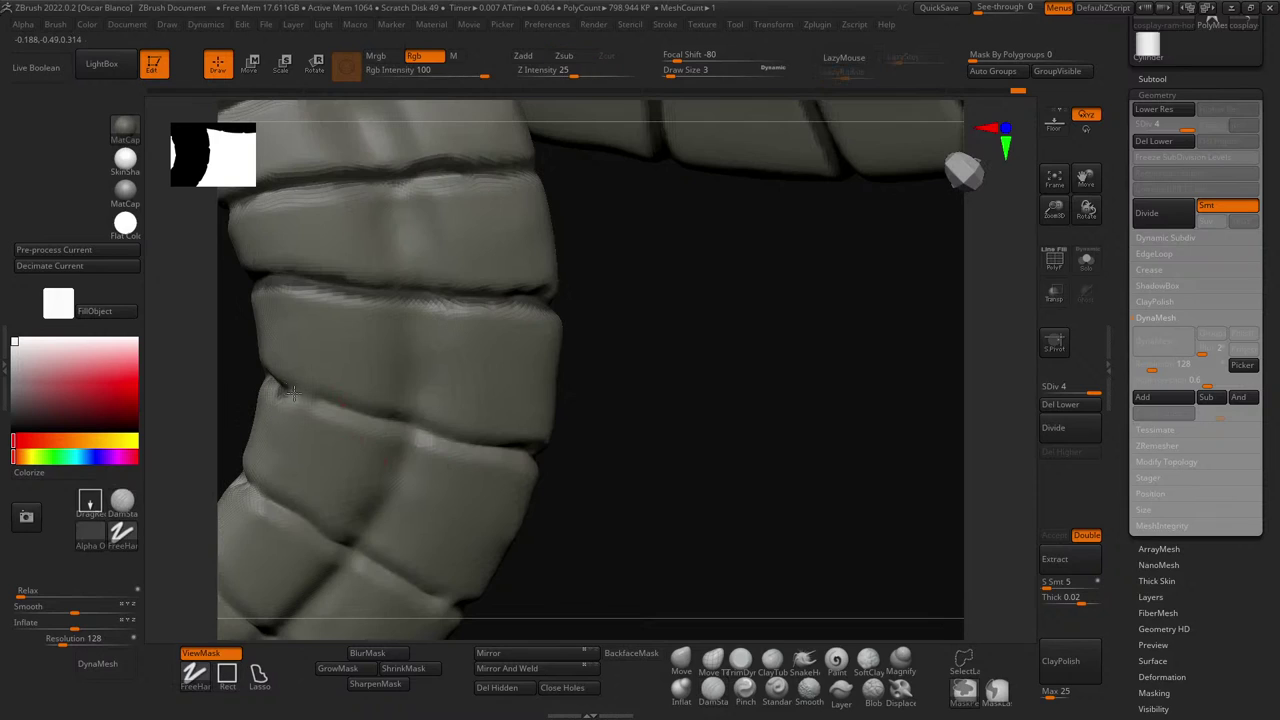
ctrl+drag(296, 396, 545, 462)
key(ctrl+z)
drag(651, 463, 432, 443)
key(ctrl)
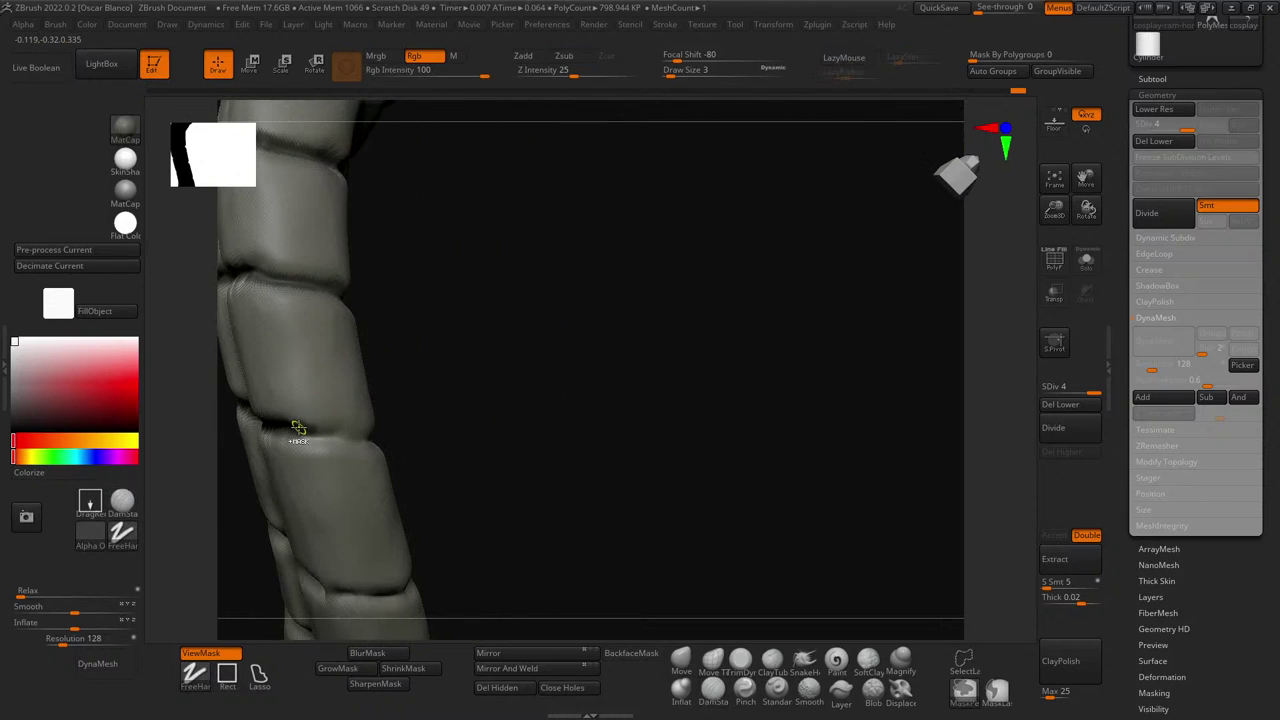
drag(520, 455, 380, 449)
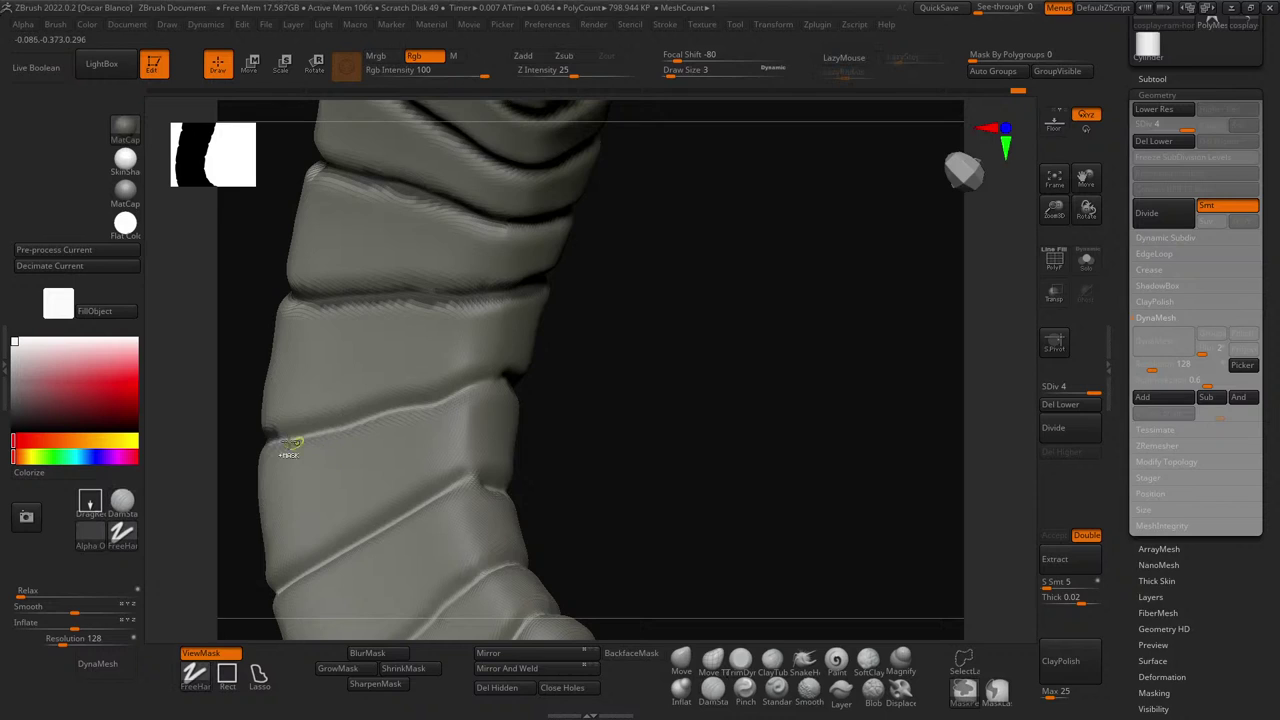
mouse_move(276, 433)
ctrl+mouse_down()
mouse_move(484, 380)
mouse_move(556, 377)
mouse_move(617, 403)
mouse_move(514, 300)
ctrl+mouse_up()
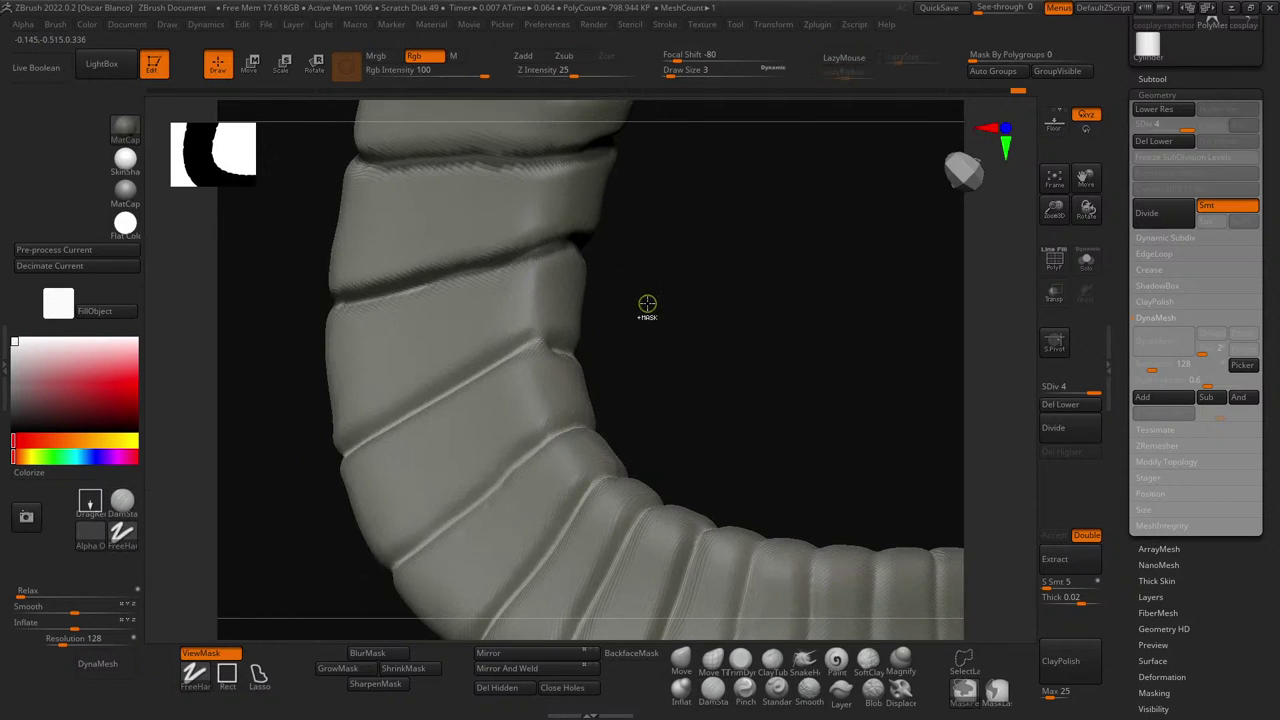
- Mask the groove just past the overlapping part of the horn across the broad face and around both segment rows
key(ctrl+h)
key(ctrl+h)
mouse_move(679, 298)
alt+mouse_down()
mouse_move(686, 329)
mouse_move(688, 233)
mouse_move(709, 303)
mouse_move(596, 353)
alt+mouse_up()
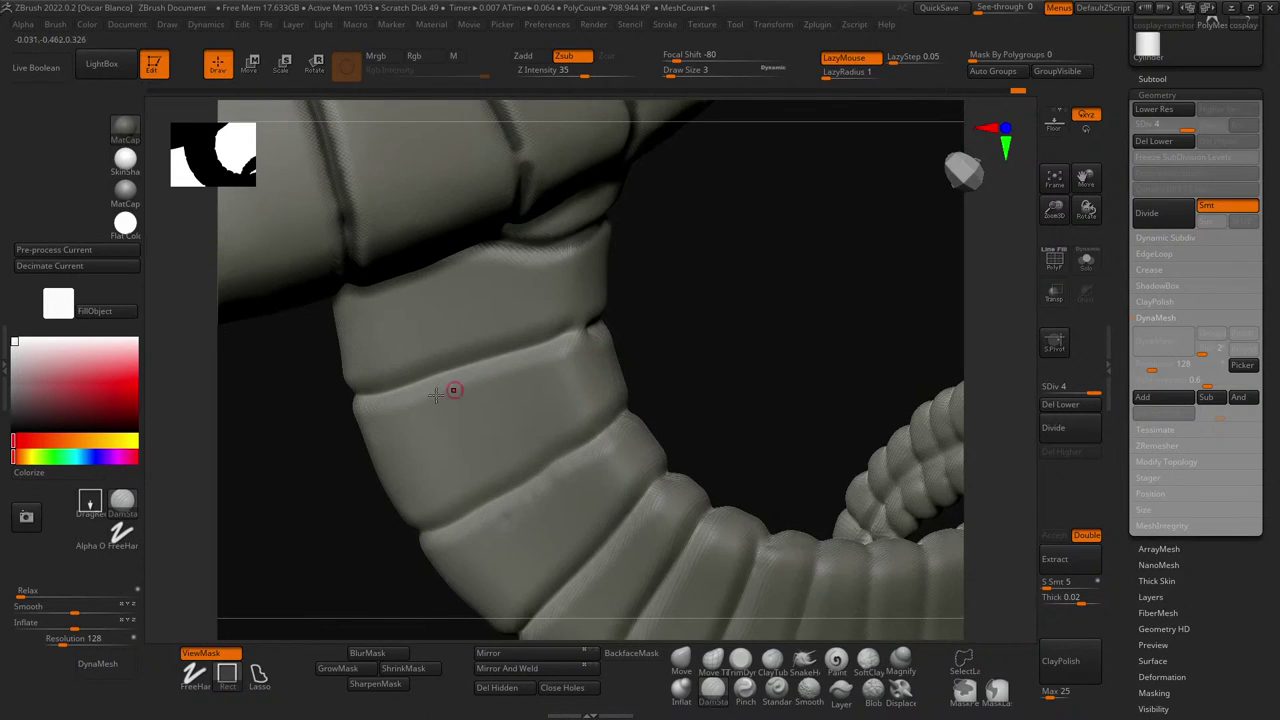
ctrl+drag(358, 402, 600, 323)
drag(685, 335, 586, 360)
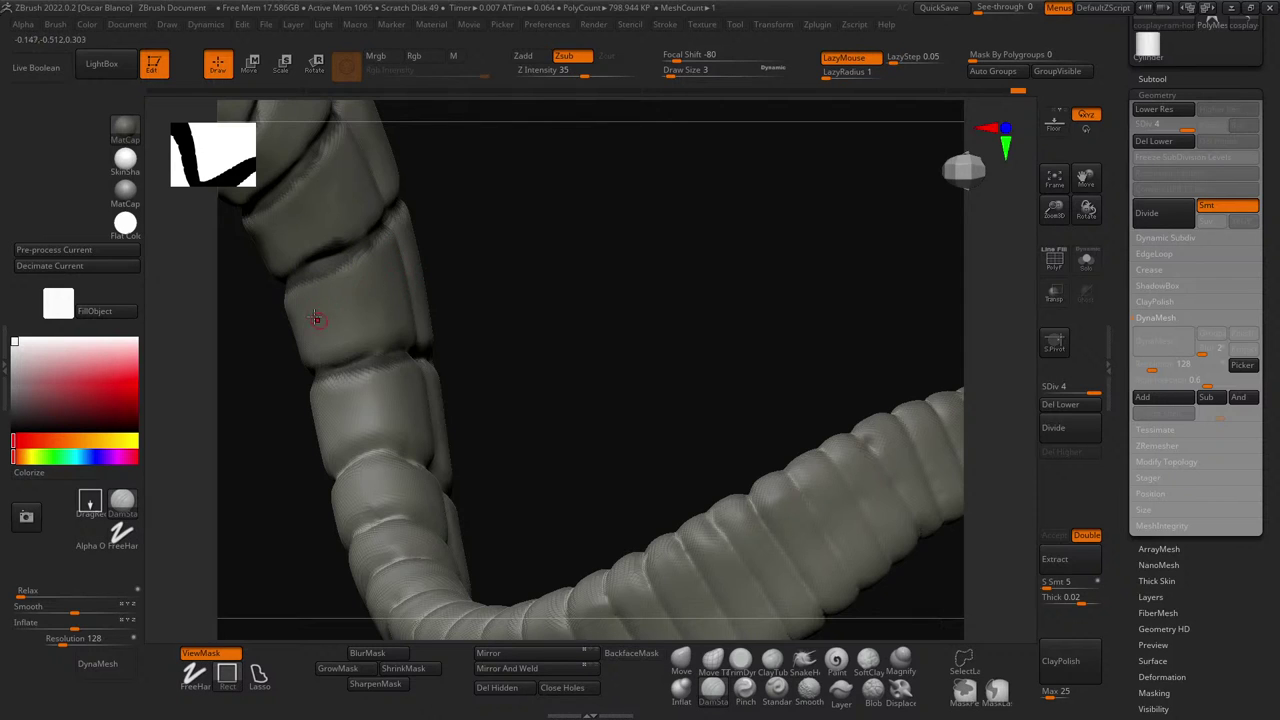
drag(556, 291, 380, 300)
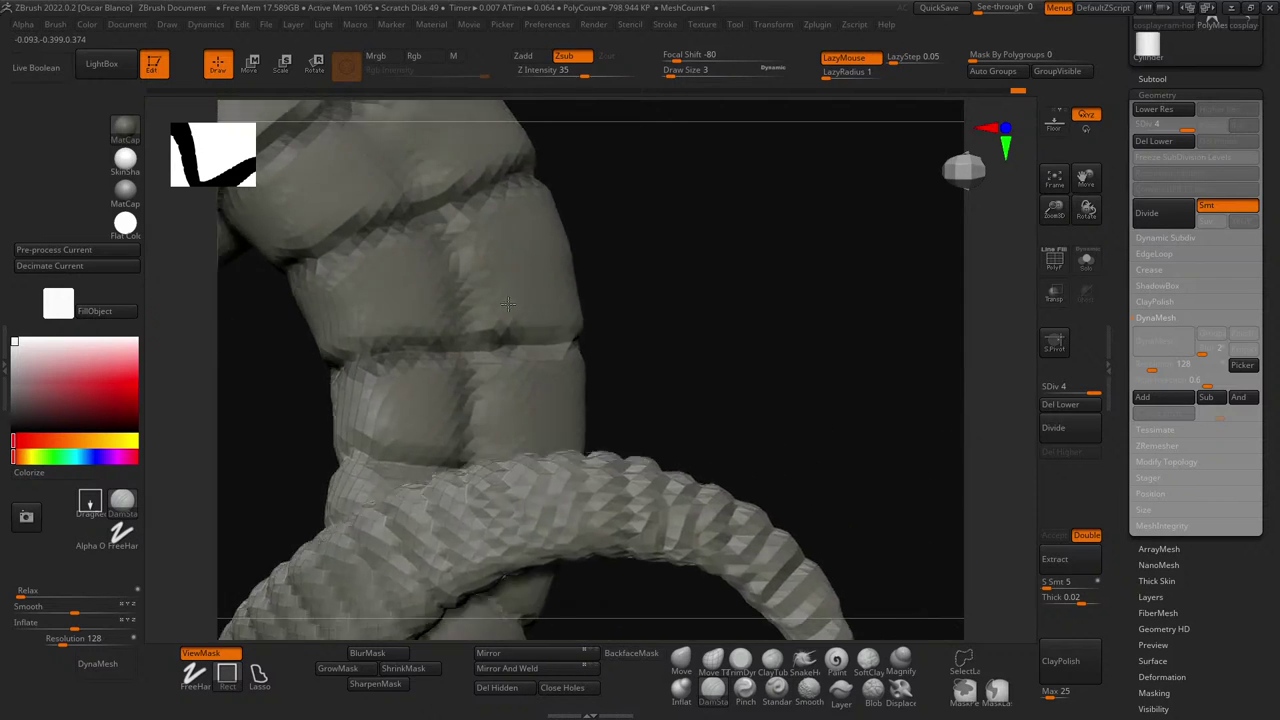
ctrl+drag(356, 356, 617, 340)
- Mask the following groove across the broad face and try extending the stroke over its outer edge
mouse_move(690, 360)
mouse_down()
mouse_move(582, 366)
mouse_move(614, 411)
mouse_move(740, 411)
mouse_up()
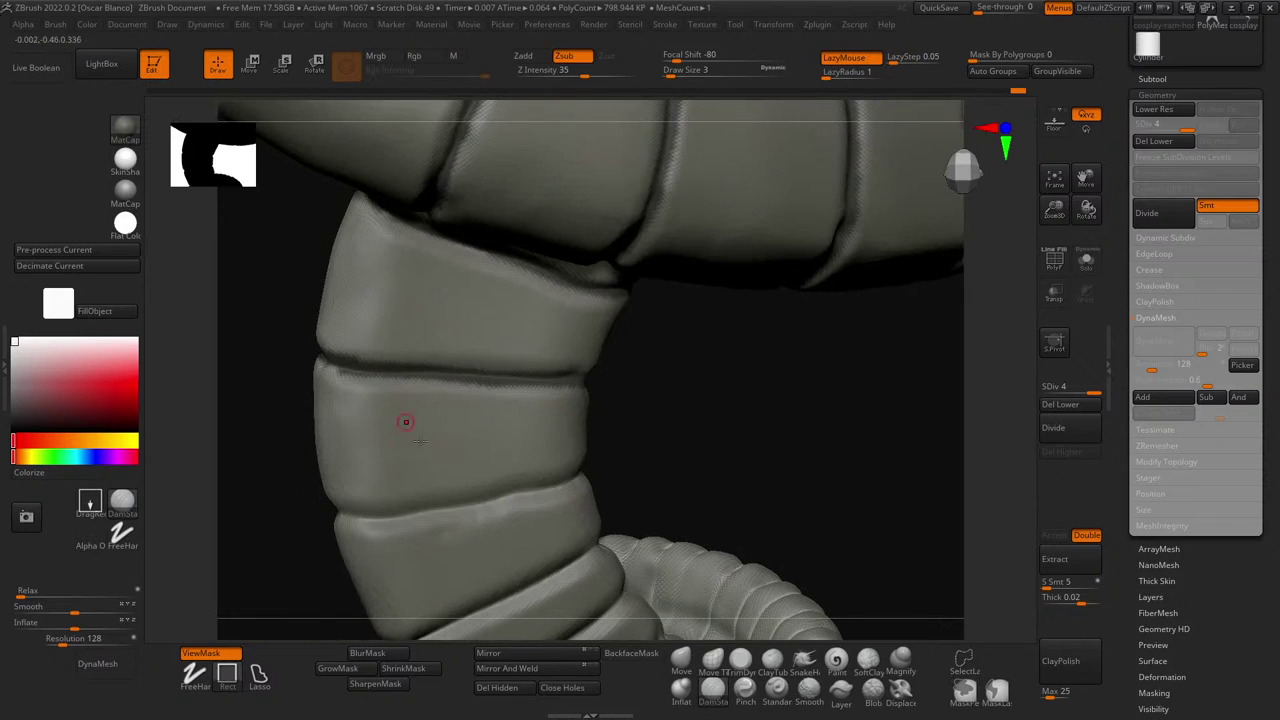
ctrl+drag(360, 517, 656, 463)
mouse_move(695, 476)
ctrl+right_down()
mouse_move(643, 372)
mouse_move(693, 560)
ctrl+right_up()
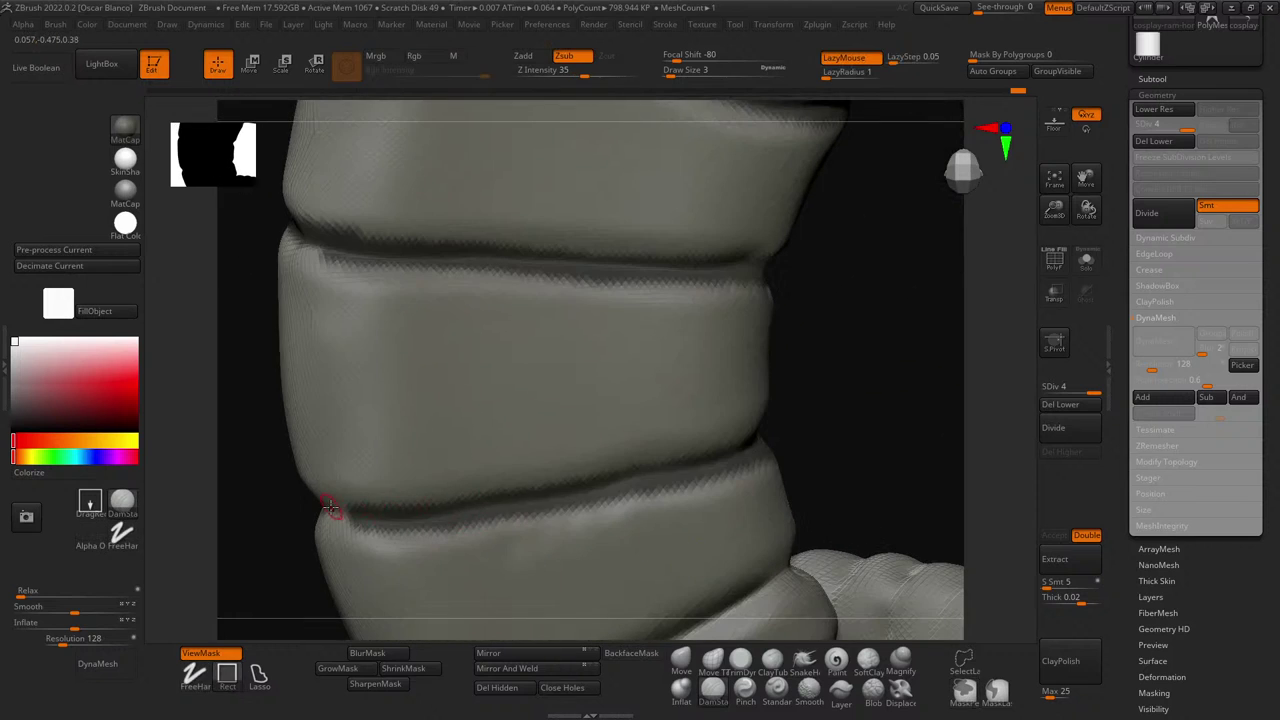
drag(268, 509, 520, 510)
mouse_move(240, 494)
ctrl+mouse_down()
mouse_move(355, 528)
mouse_move(338, 519)
mouse_move(354, 517)
ctrl+mouse_up()
key(ctrl+z)
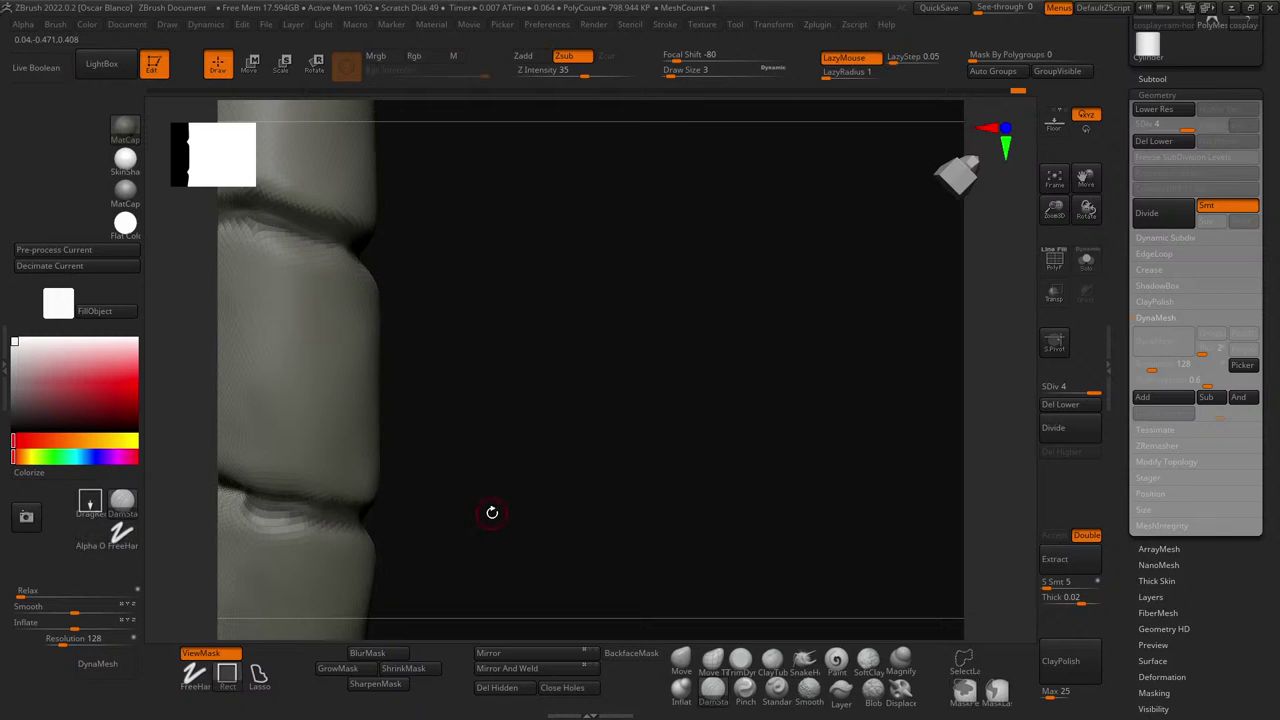
- Carry this groove's mask across the two side segment rows and around the narrow inner side
drag(491, 511, 693, 478)
right_drag(693, 478, 355, 477)
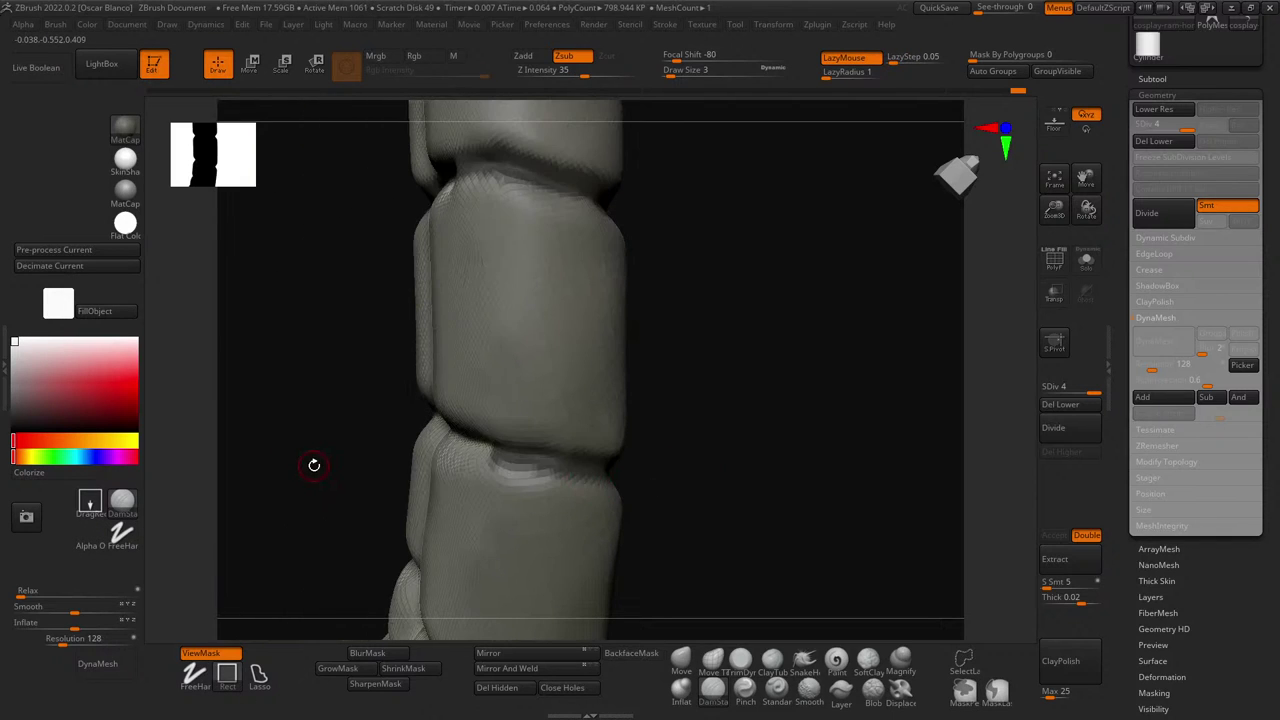
mouse_move(276, 484)
right_down()
mouse_move(691, 456)
mouse_move(462, 452)
right_up()
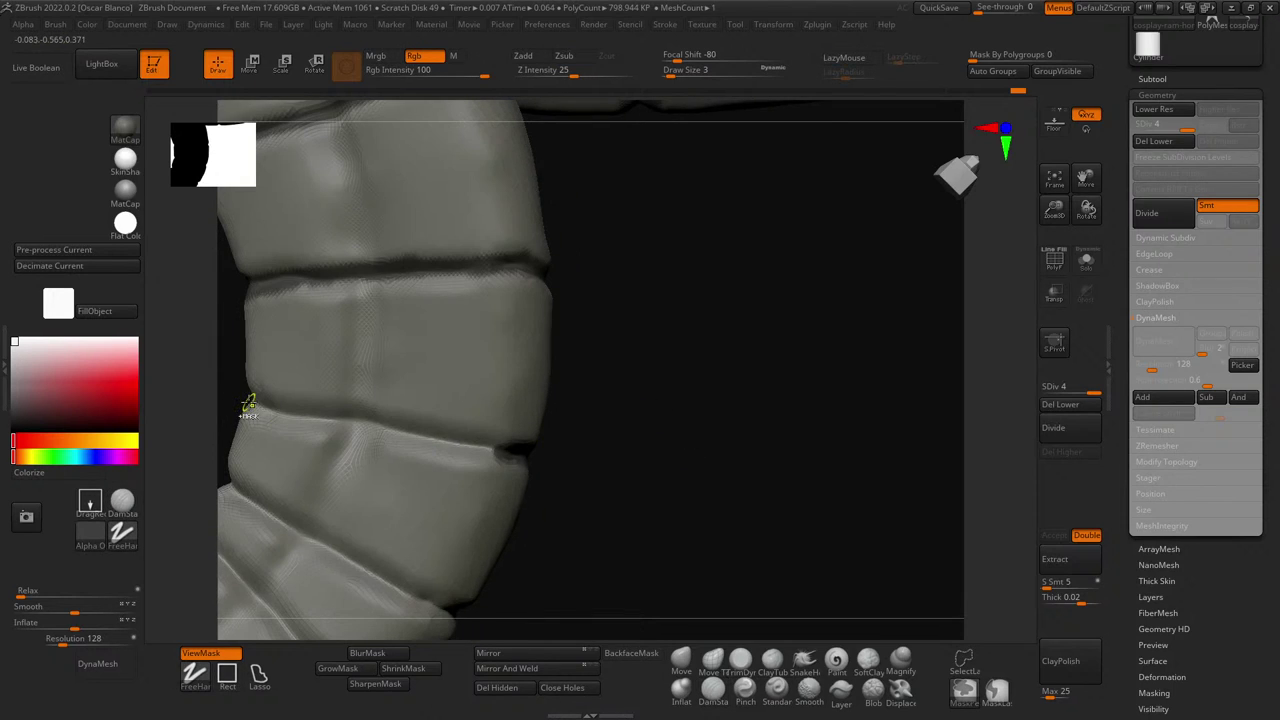
ctrl+drag(243, 400, 520, 456)
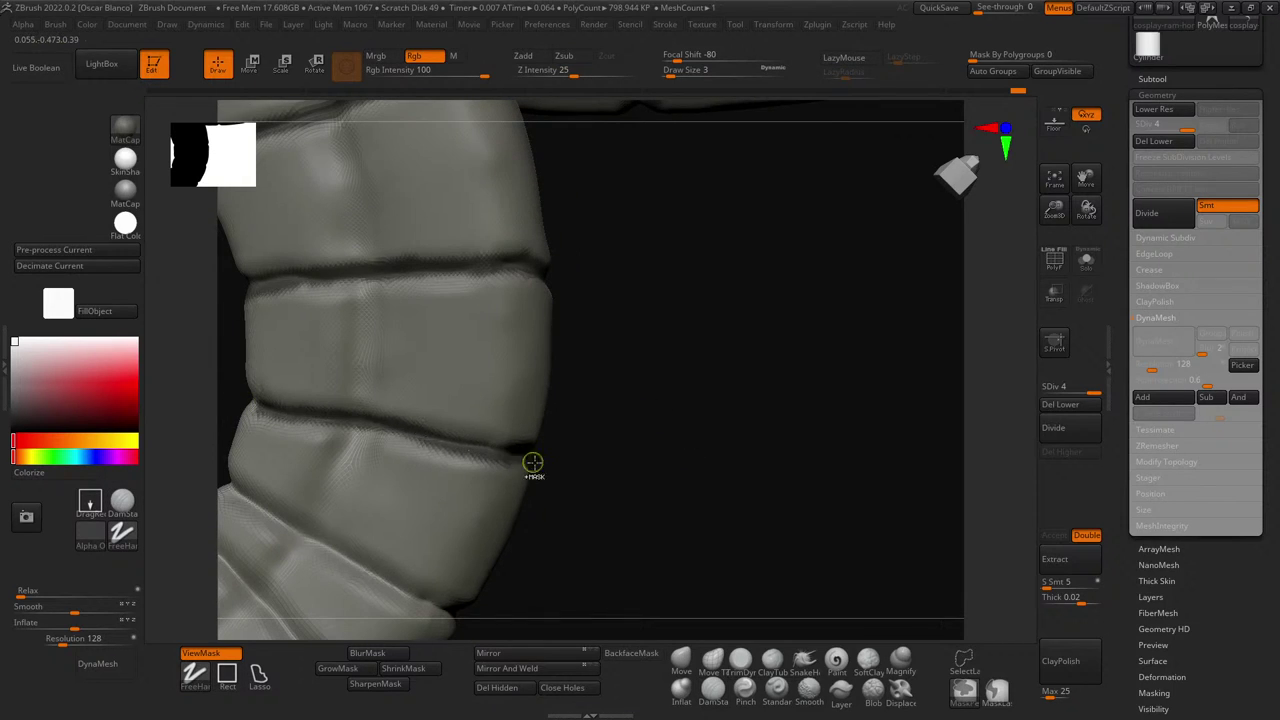
mouse_move(658, 505)
right_down()
mouse_move(595, 497)
mouse_move(677, 494)
mouse_move(577, 474)
mouse_move(566, 437)
mouse_move(484, 437)
right_up()
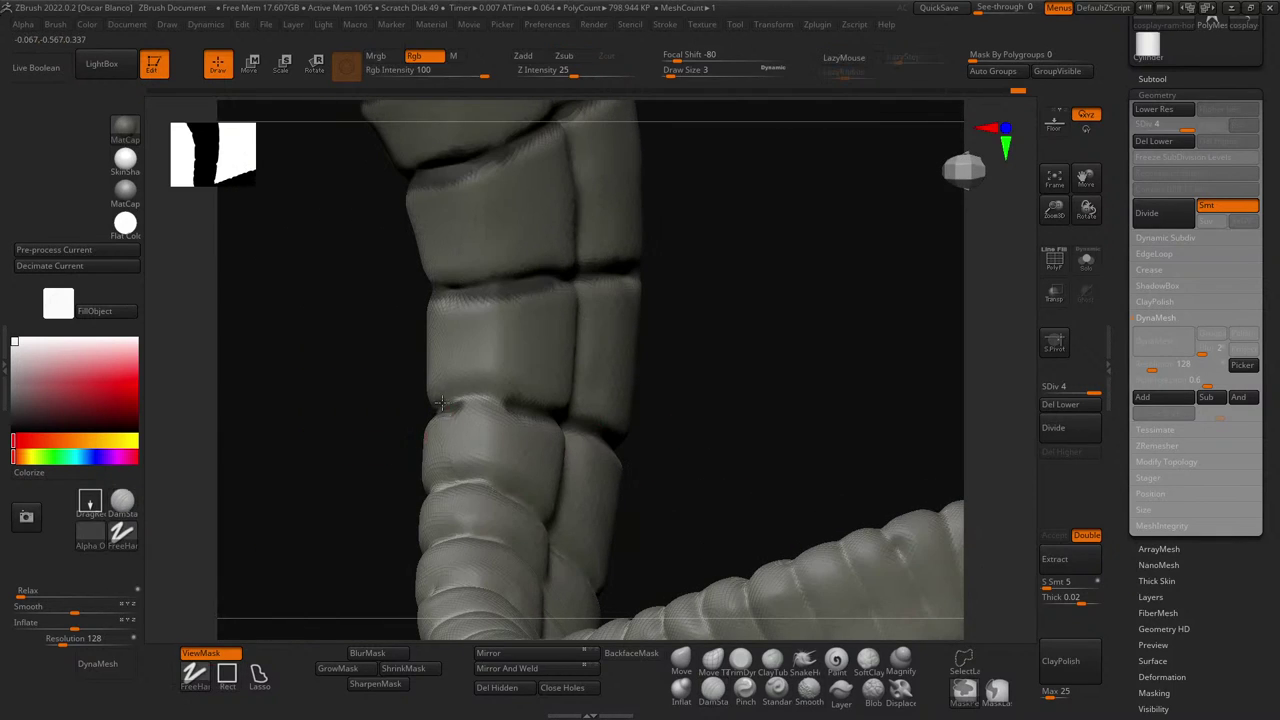
mouse_move(436, 412)
ctrl+mouse_down()
mouse_move(500, 402)
mouse_move(556, 414)
ctrl+mouse_up()
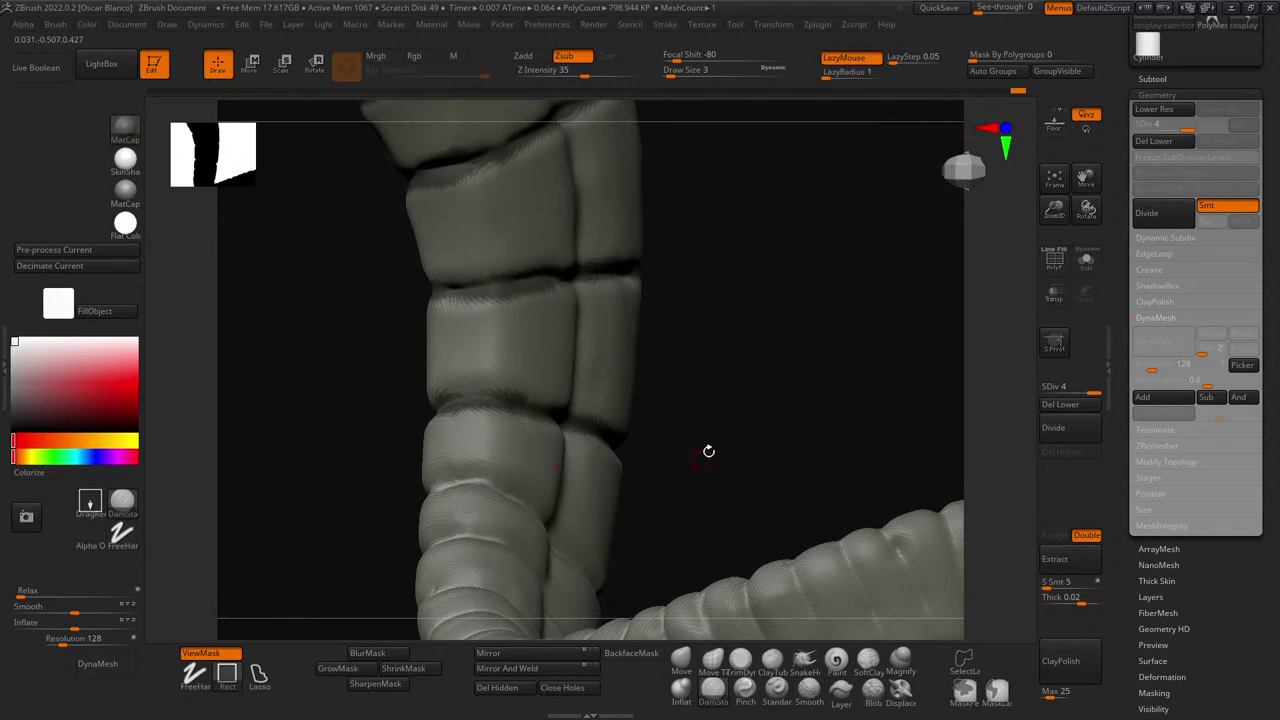
- Mask the next groove towards the tip across both segment rows and onto the inner side
right_drag(709, 449, 480, 517)
shift+drag(429, 511, 670, 594)
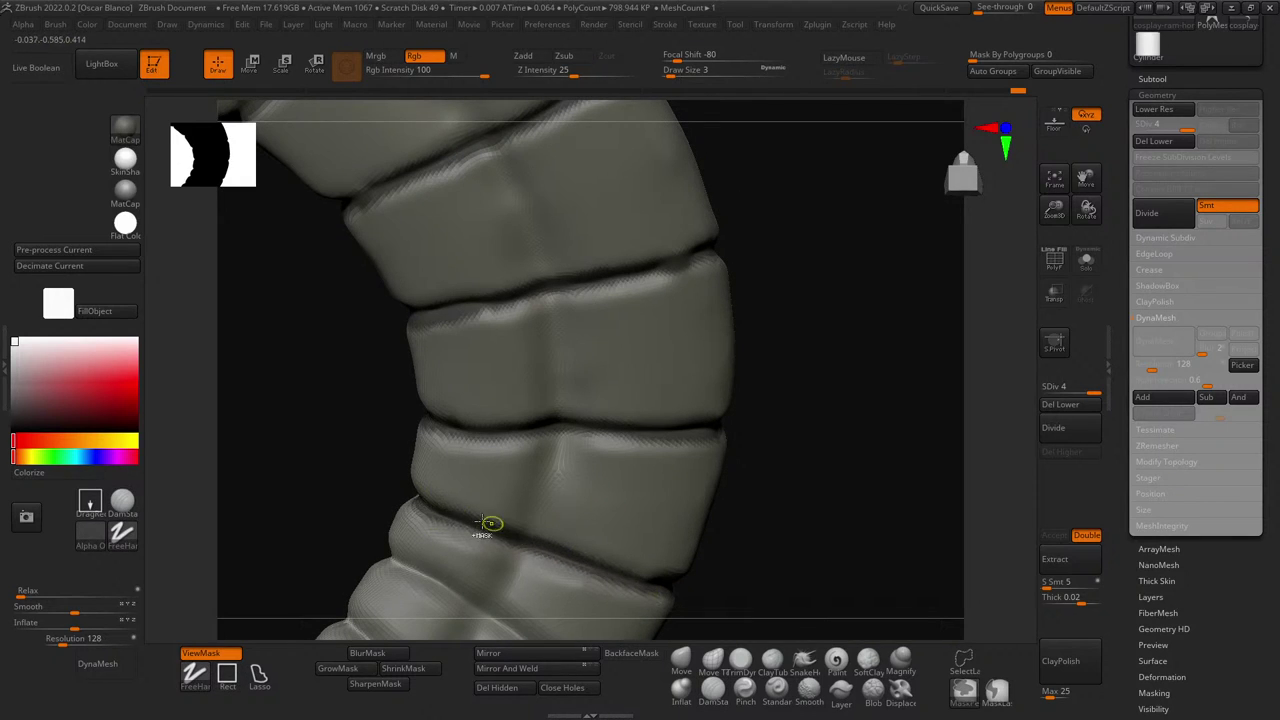
right_drag(491, 523, 350, 505)
ctrl+drag(350, 498, 440, 489)
- Complete the same groove's mask across the broad face to its outer edge
mouse_move(562, 478)
ctrl+right_down()
mouse_move(512, 455)
mouse_move(446, 506)
ctrl+right_up()
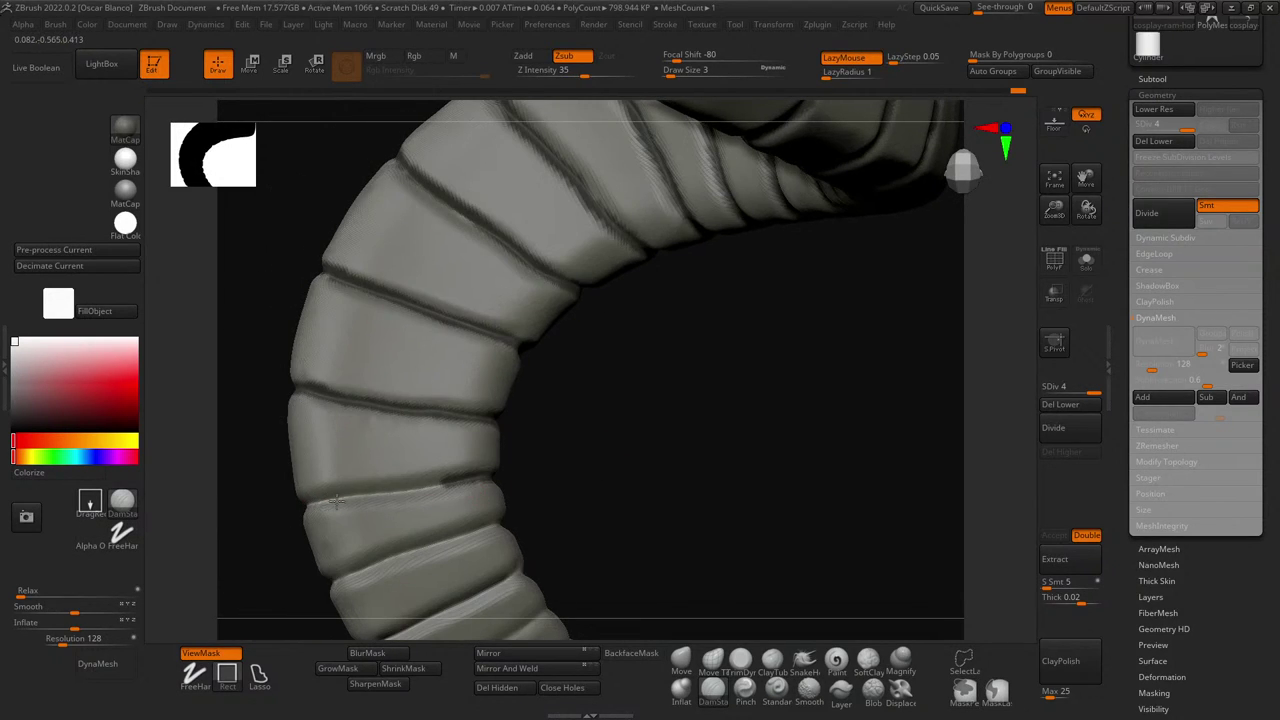
key(b)
key(p)
key(a)
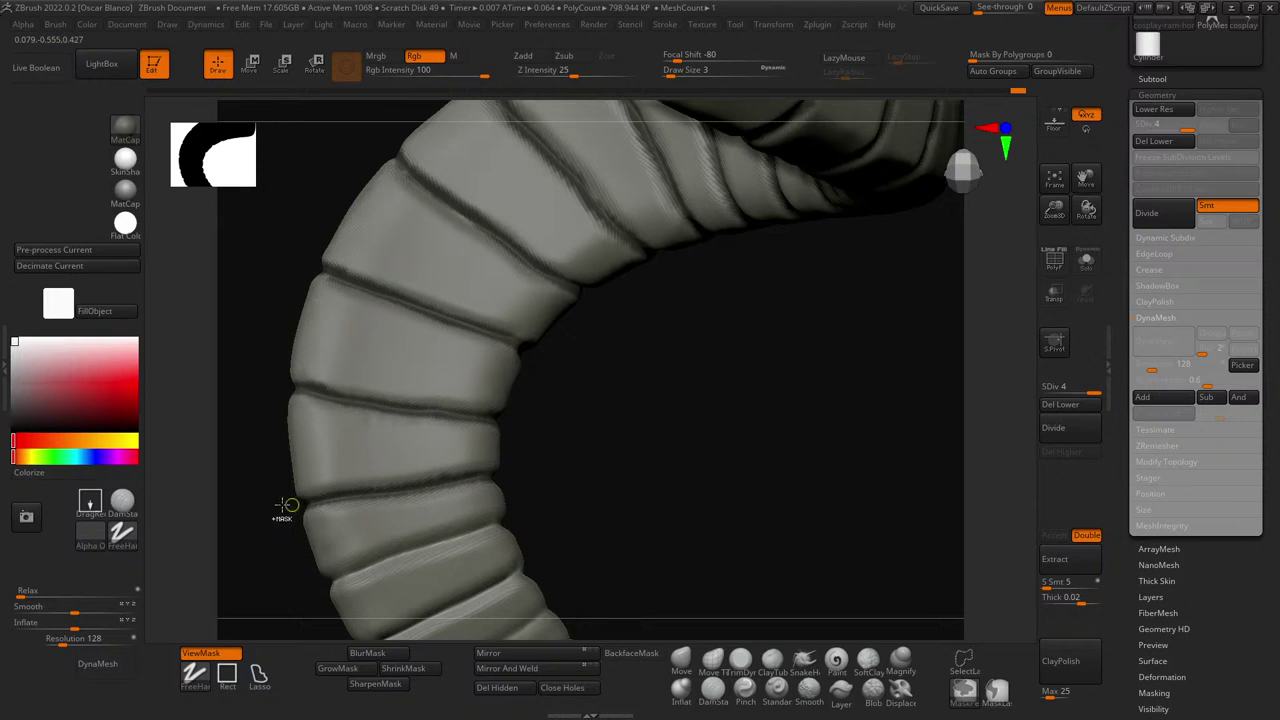
right_drag(286, 509, 406, 511)
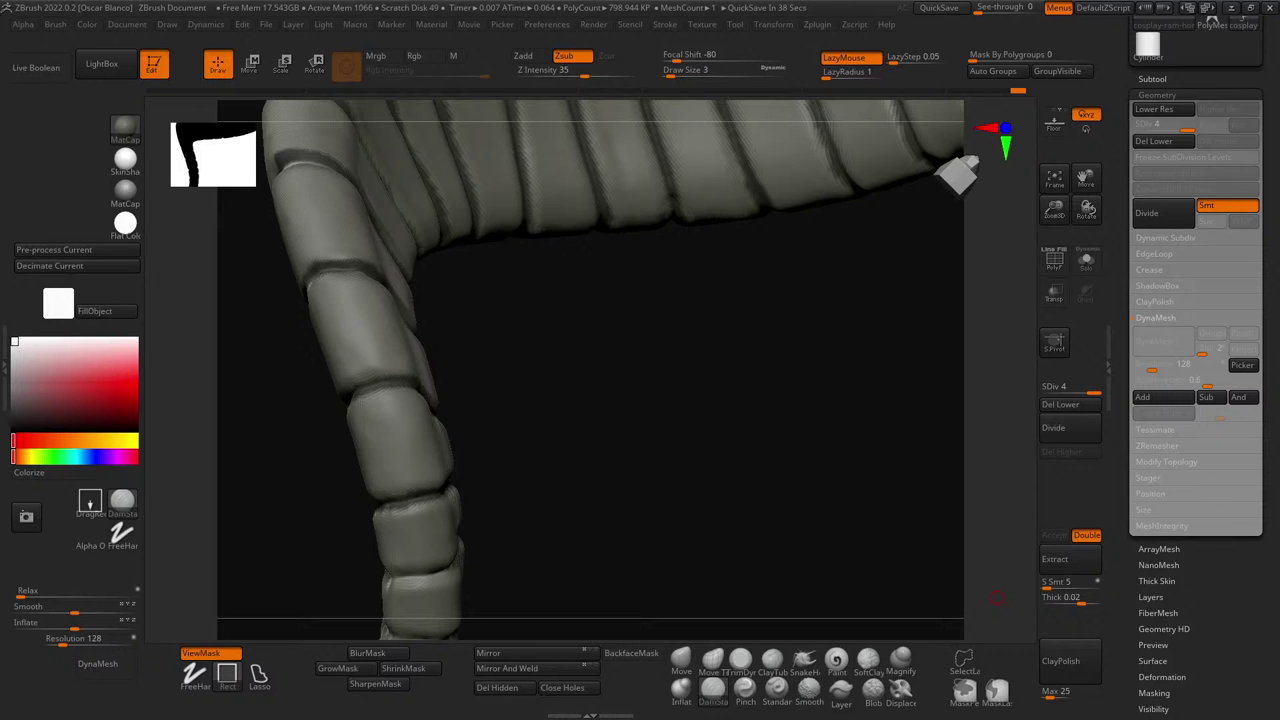
- Mask the next groove down the bend across the broad face, the opposite segment rows and the inner side
drag(997, 598, 791, 466)
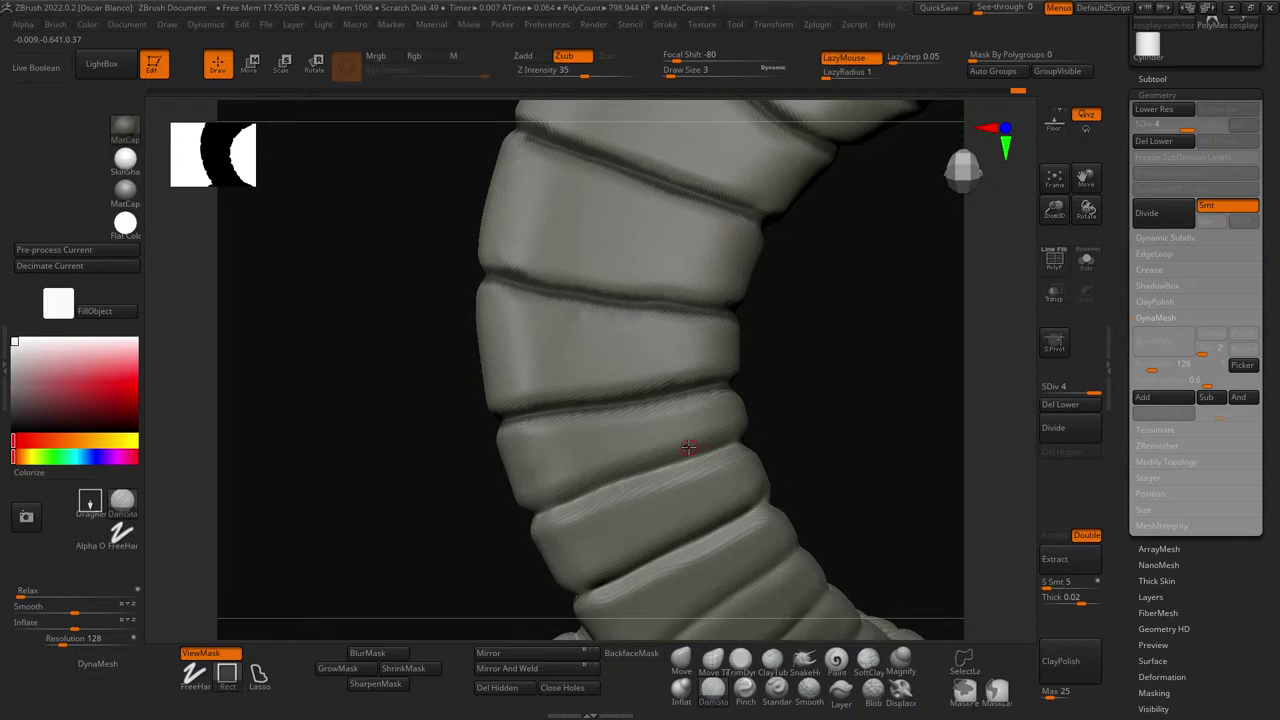
key(ctrl)
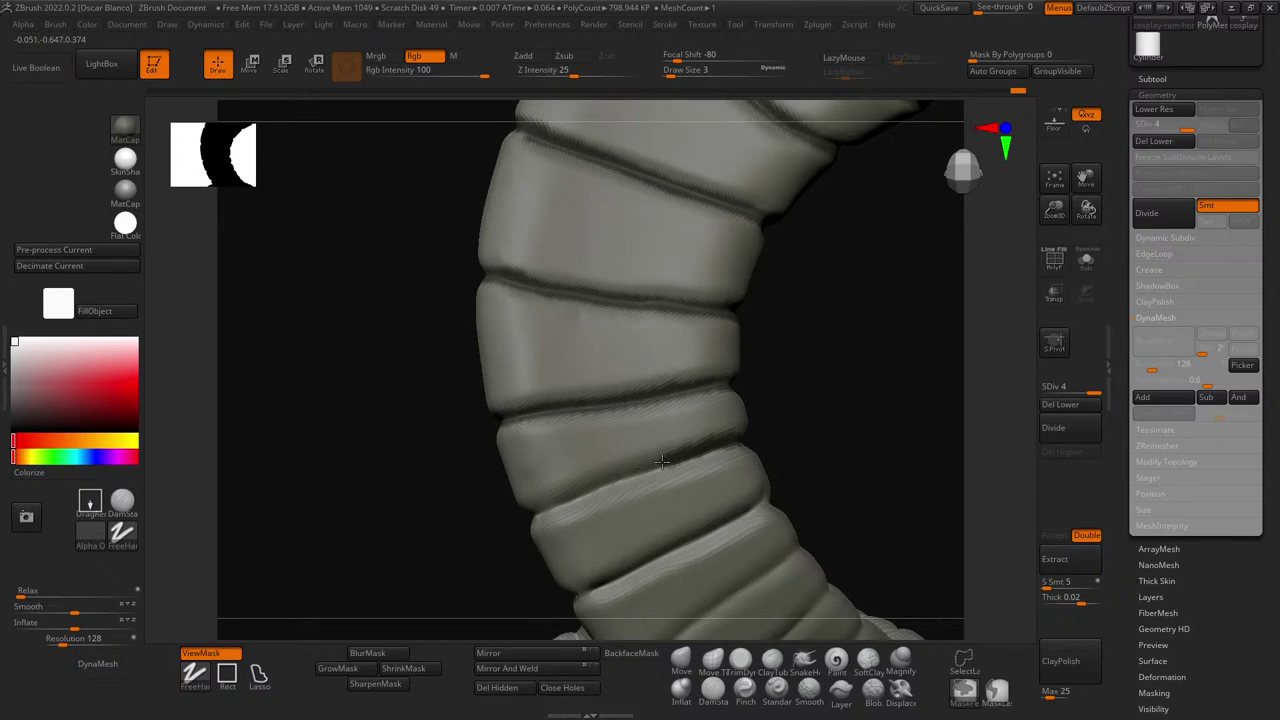
drag(443, 517, 557, 471)
key(ctrl)
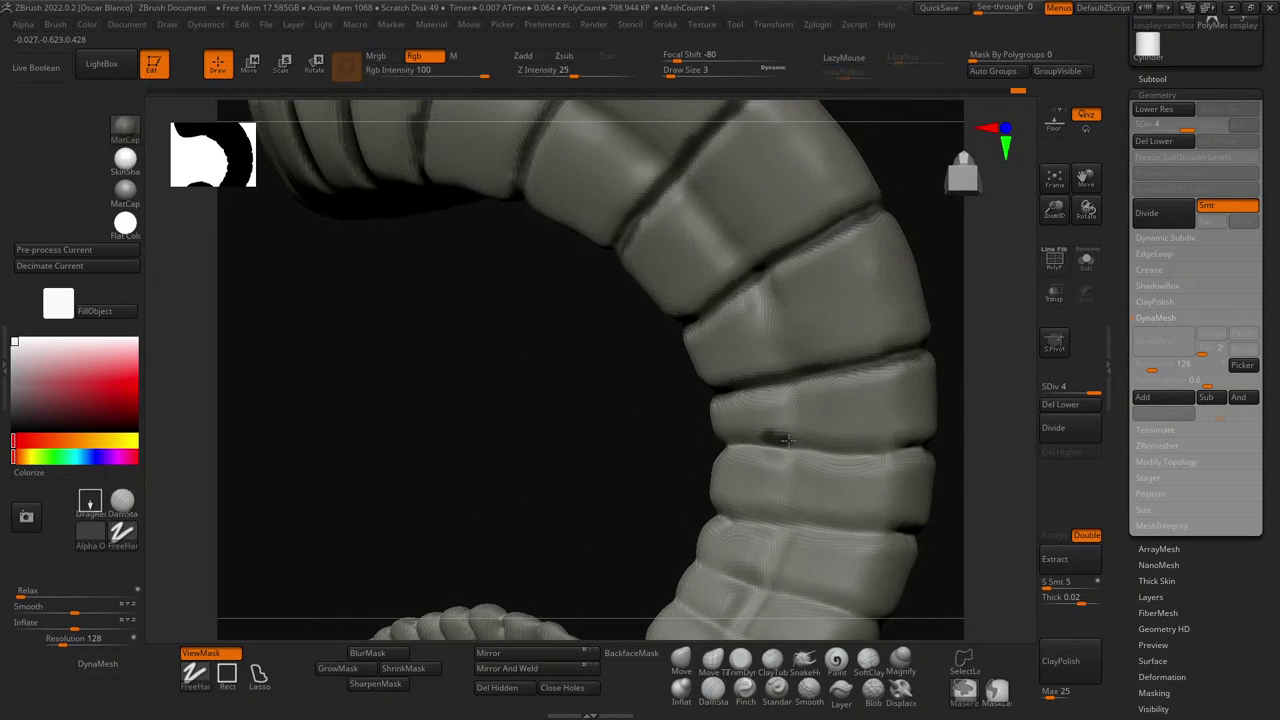
mouse_move(787, 440)
ctrl+mouse_down()
mouse_move(770, 446)
mouse_move(886, 449)
mouse_move(726, 450)
mouse_move(811, 450)
ctrl+mouse_up()
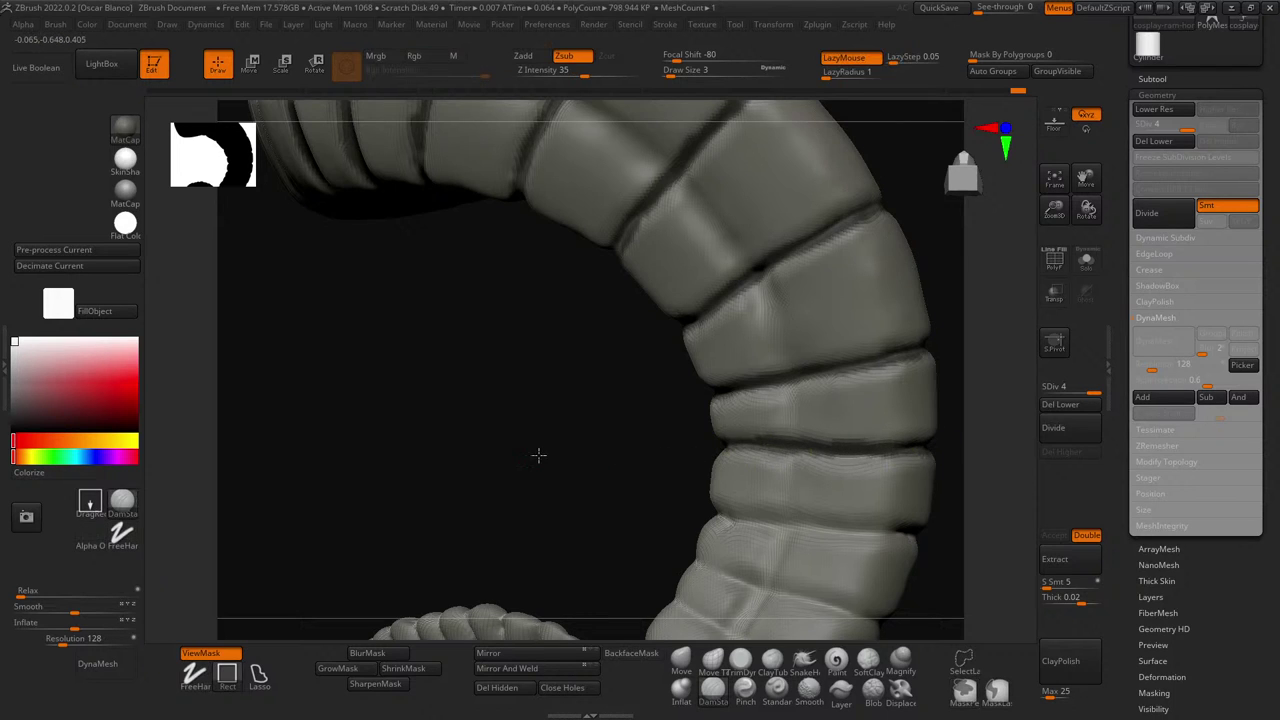
drag(538, 455, 651, 447)
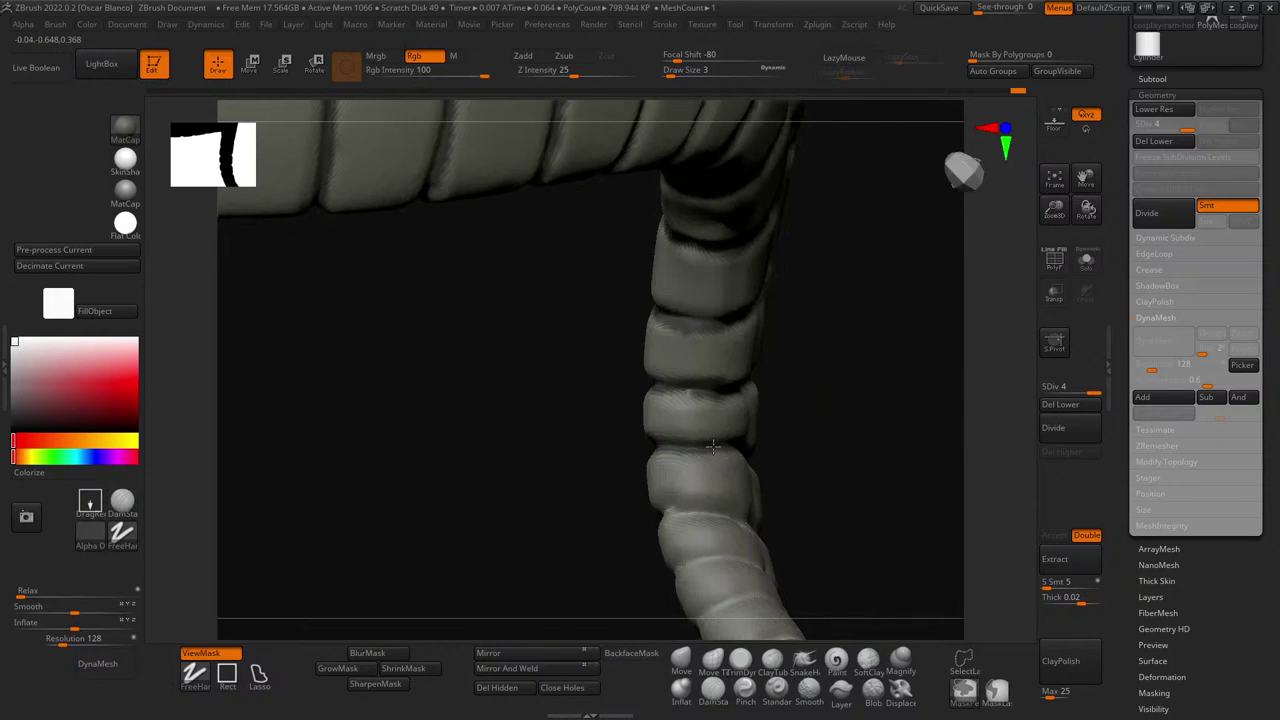
shift+drag(837, 477, 875, 473)
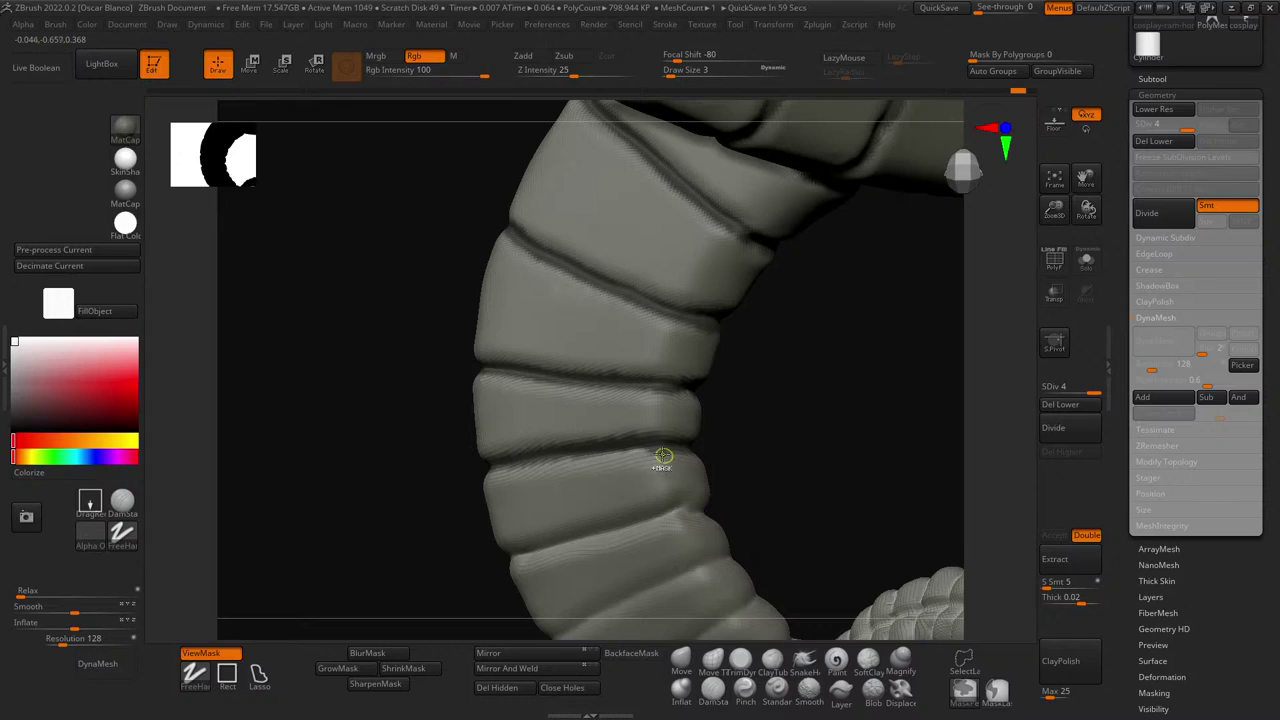
key(ctrl)
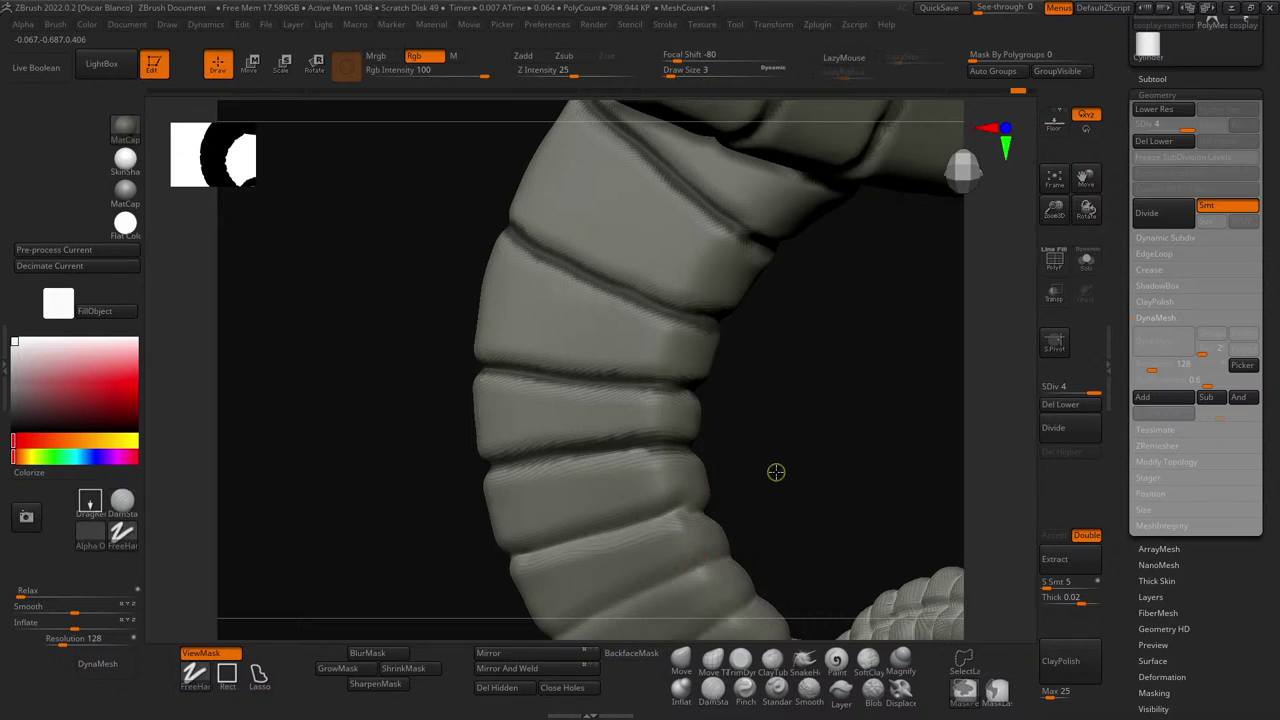
- Mask the groove below it across the broad face, around the outer side and over both segment rows
mouse_move(774, 471)
mouse_down()
mouse_move(777, 423)
mouse_move(789, 457)
mouse_move(743, 303)
mouse_move(755, 326)
mouse_up()
ctrl+right_drag(755, 327, 763, 403)
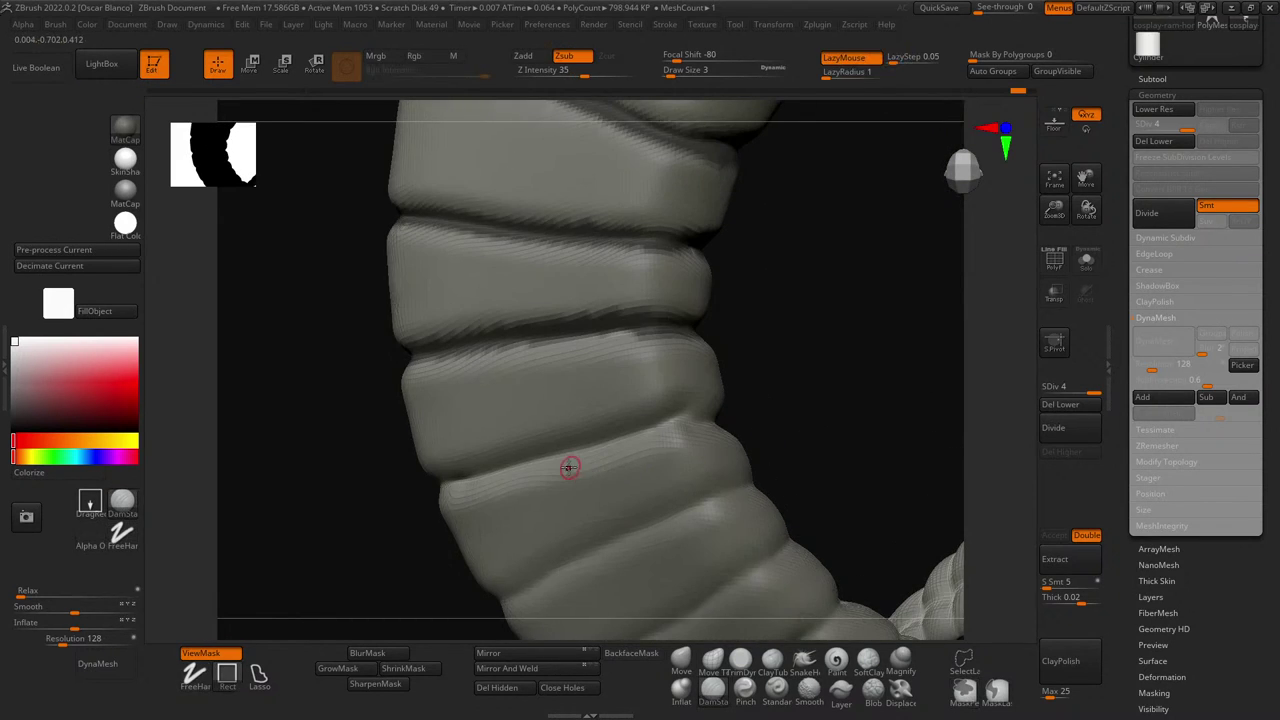
drag(810, 395, 640, 429)
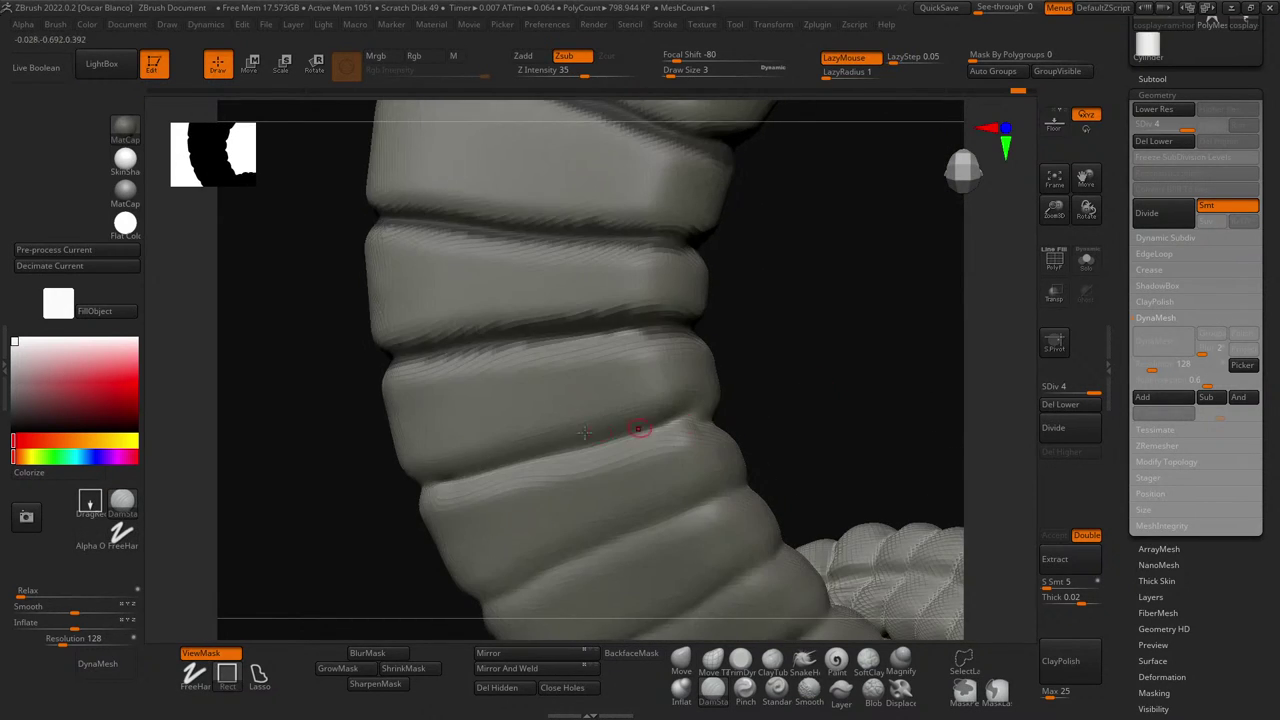
key(ctrl)
ctrl+drag(417, 484, 880, 370)
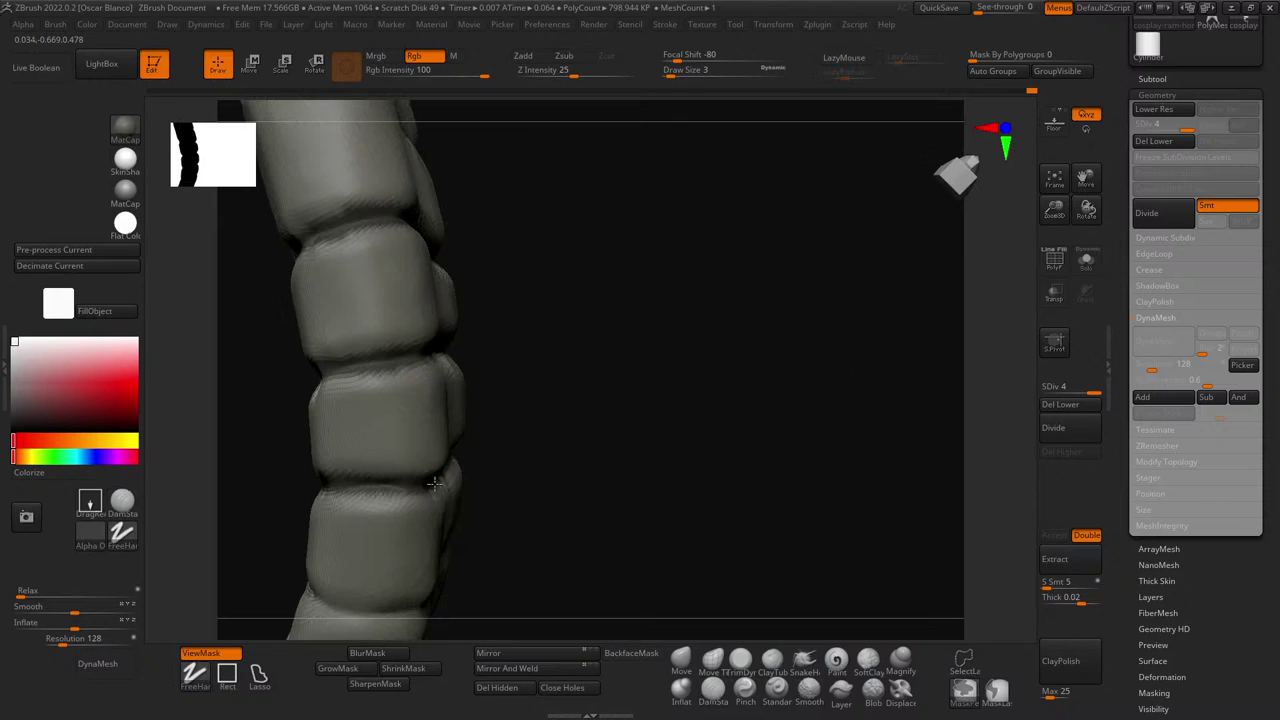
mouse_move(527, 495)
mouse_down()
mouse_move(628, 472)
mouse_move(511, 451)
mouse_move(763, 397)
mouse_move(700, 400)
mouse_up()
ctrl+drag(342, 410, 601, 428)
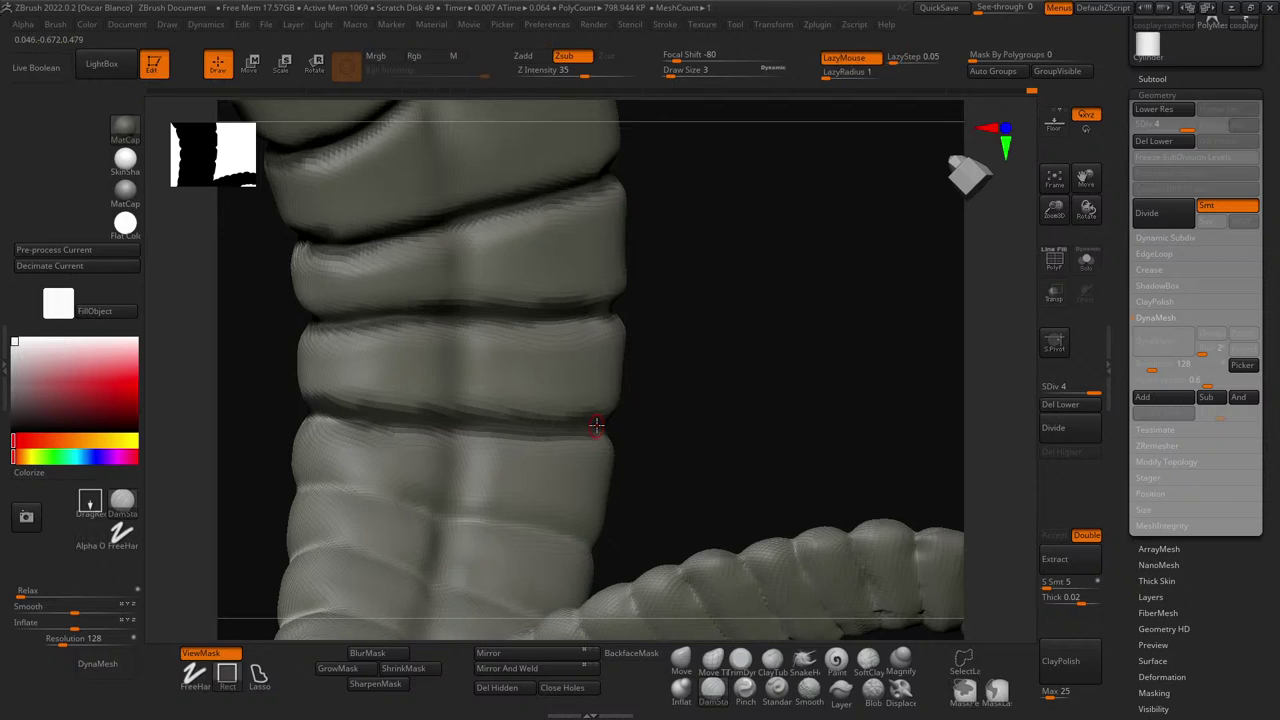
- Mask the next slanted groove across both segment rows, extending the stroke to its far edge
ctrl+drag(337, 486, 600, 545)
ctrl+drag(291, 486, 346, 484)
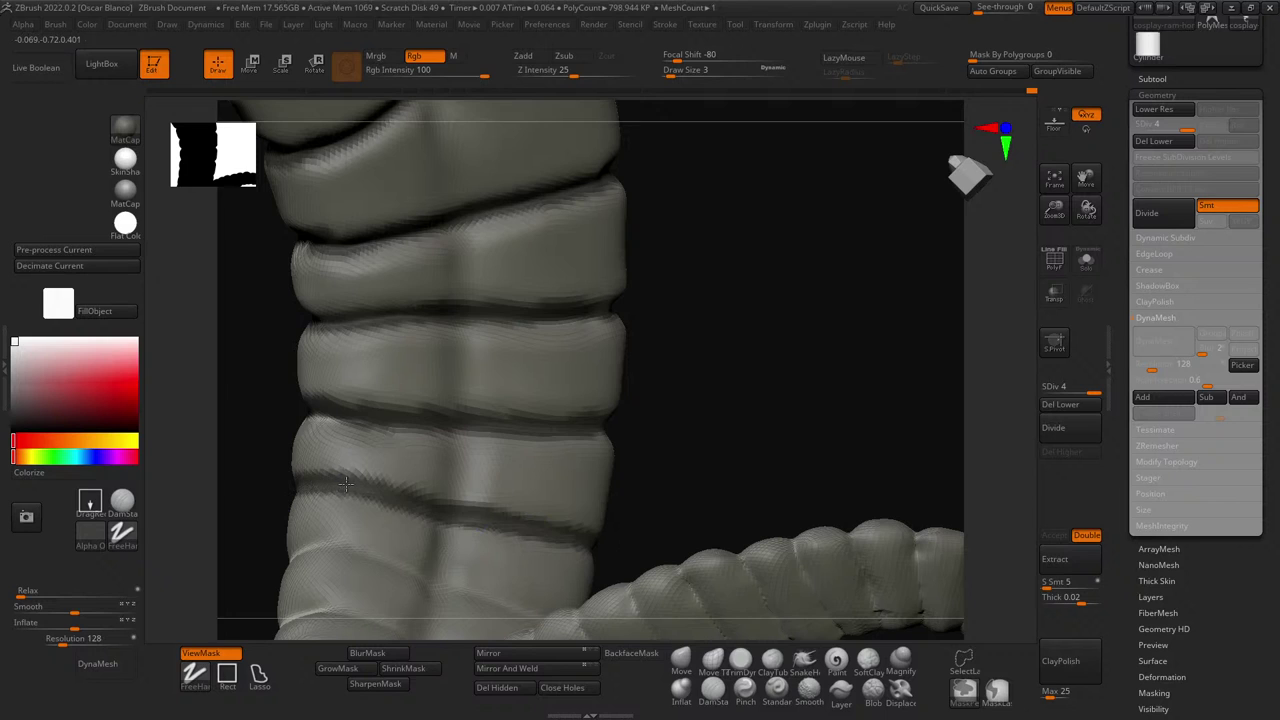
drag(712, 433, 690, 345)
drag(333, 395, 434, 394)
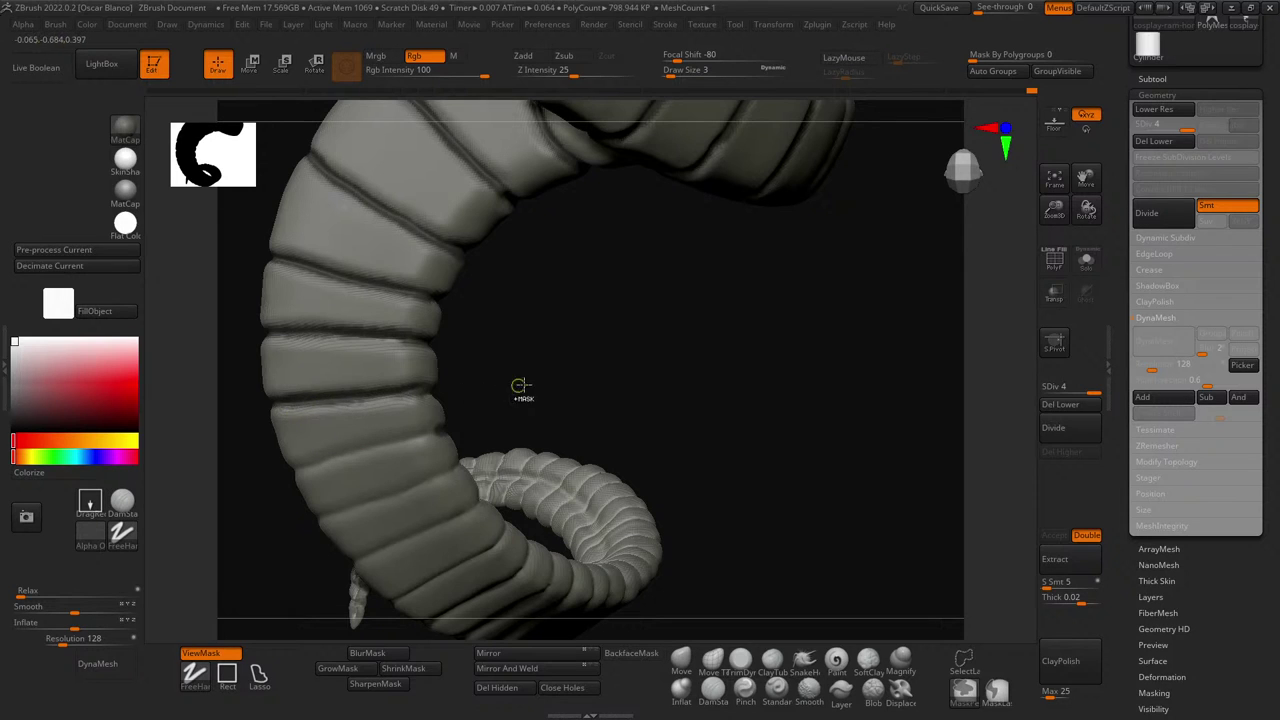
- Continue that slanted groove's mask from the outer edge across the broad face
key(b)
key(d)
key(s)
mouse_move(517, 386)
mouse_down()
mouse_move(439, 403)
mouse_move(590, 394)
mouse_up()
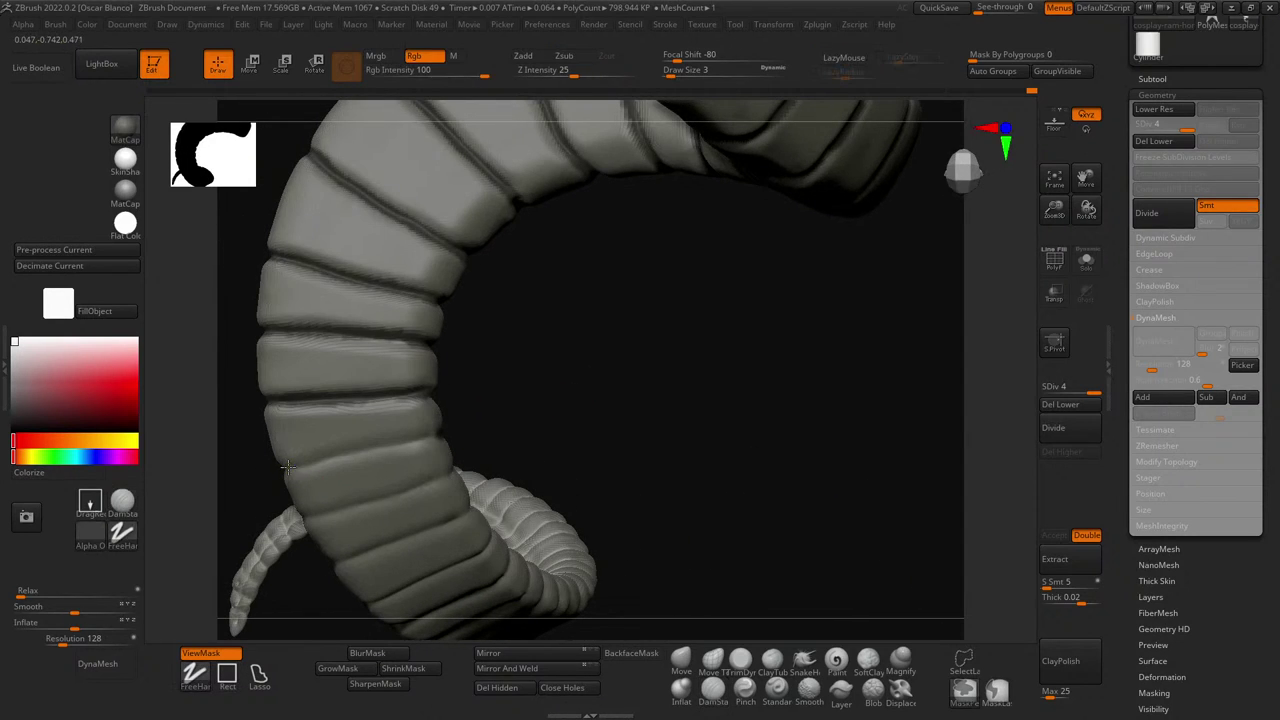
mouse_move(288, 467)
ctrl+mouse_down()
mouse_move(550, 414)
mouse_move(430, 478)
ctrl+mouse_up()
key(shift)
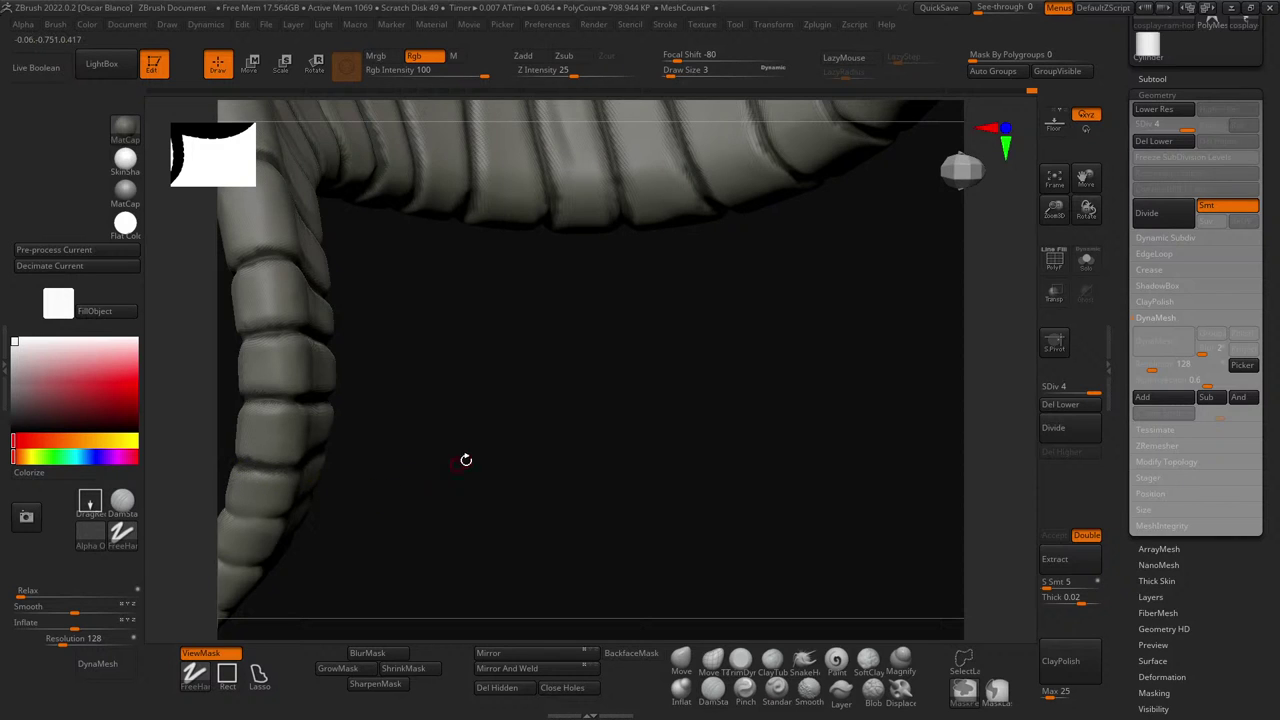
- Examine the grooves between the horn's segments from the bend around the curl to the flared base
drag(466, 460, 414, 474)
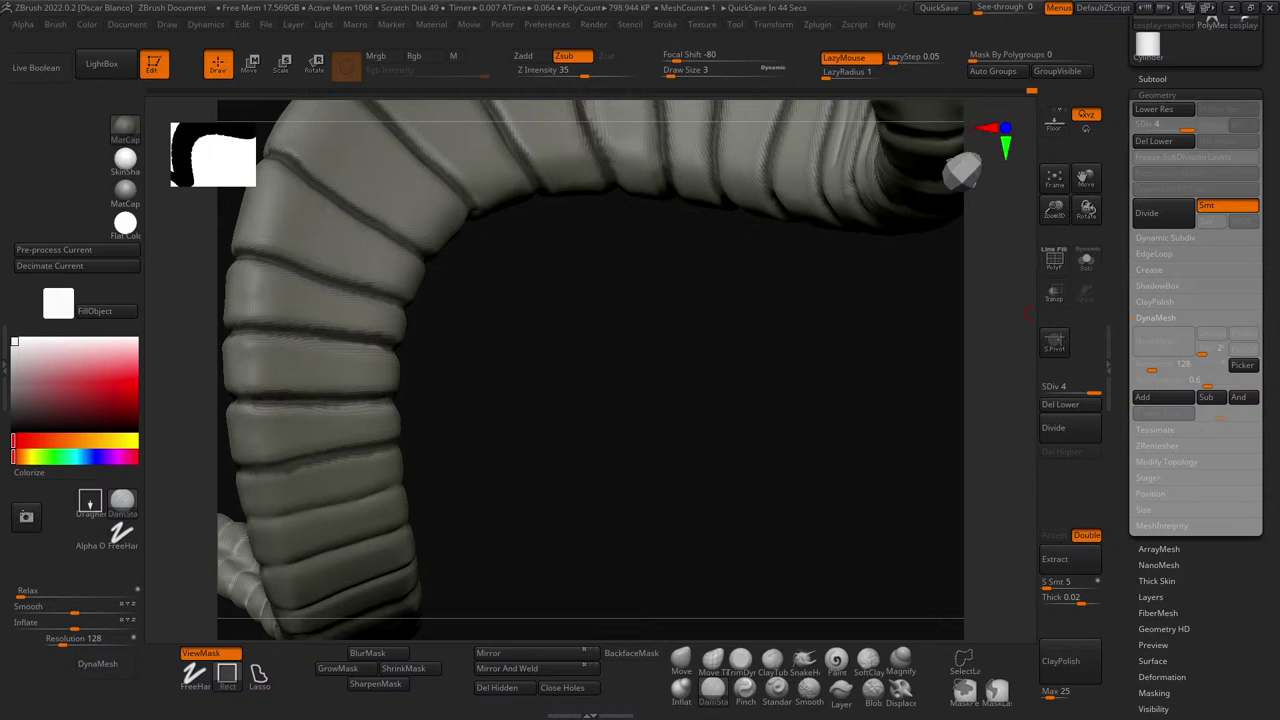
drag(640, 300, 672, 361)
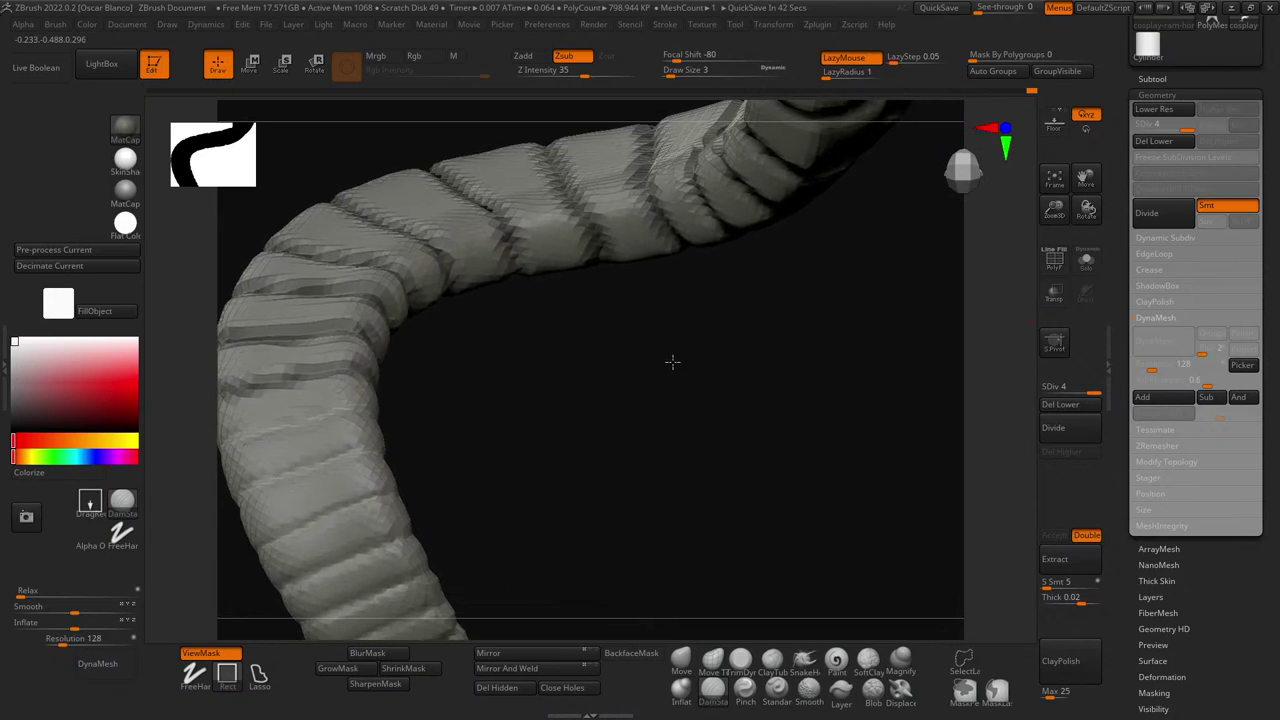
key(ctrl)
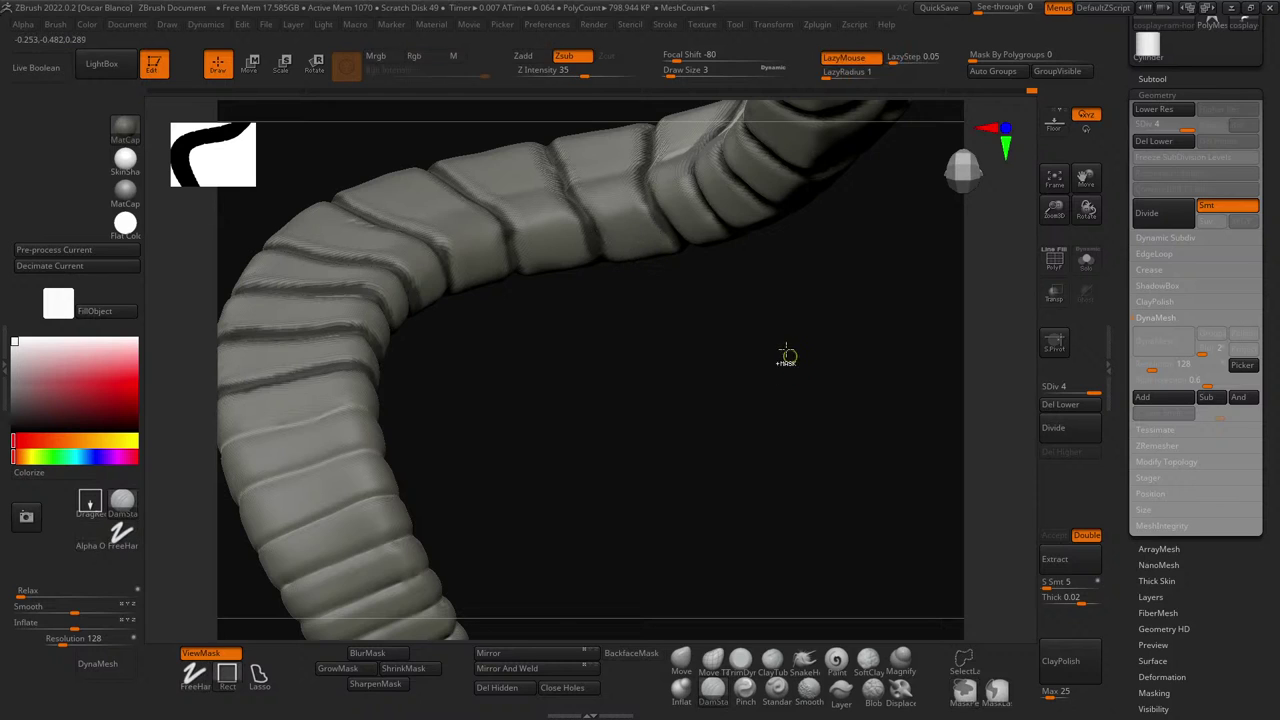
drag(786, 354, 753, 289)
mouse_move(753, 289)
ctrl+right_down()
mouse_move(774, 318)
mouse_move(746, 360)
mouse_move(720, 491)
mouse_move(788, 507)
ctrl+right_up()
drag(788, 507, 788, 645)
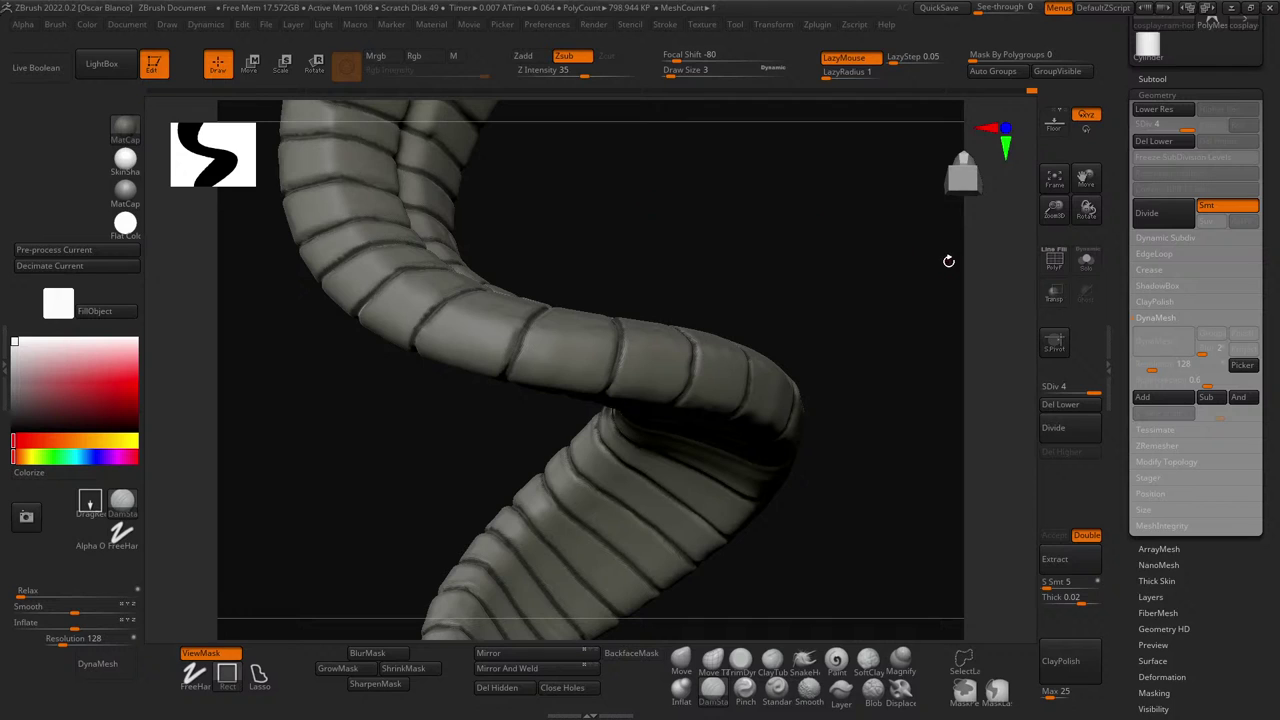
key(space)
mouse_move(776, 205)
mouse_down()
mouse_move(780, 189)
mouse_move(729, 214)
mouse_move(714, 449)
mouse_move(783, 457)
mouse_move(789, 554)
mouse_move(790, 413)
mouse_move(489, 269)
mouse_move(686, 306)
mouse_move(766, 240)
mouse_move(836, 280)
mouse_up()
key(ctrl)
ctrl+right_drag(836, 280, 760, 350)
alt+right_drag(651, 417, 546, 428)
drag(913, 271, 908, 363)
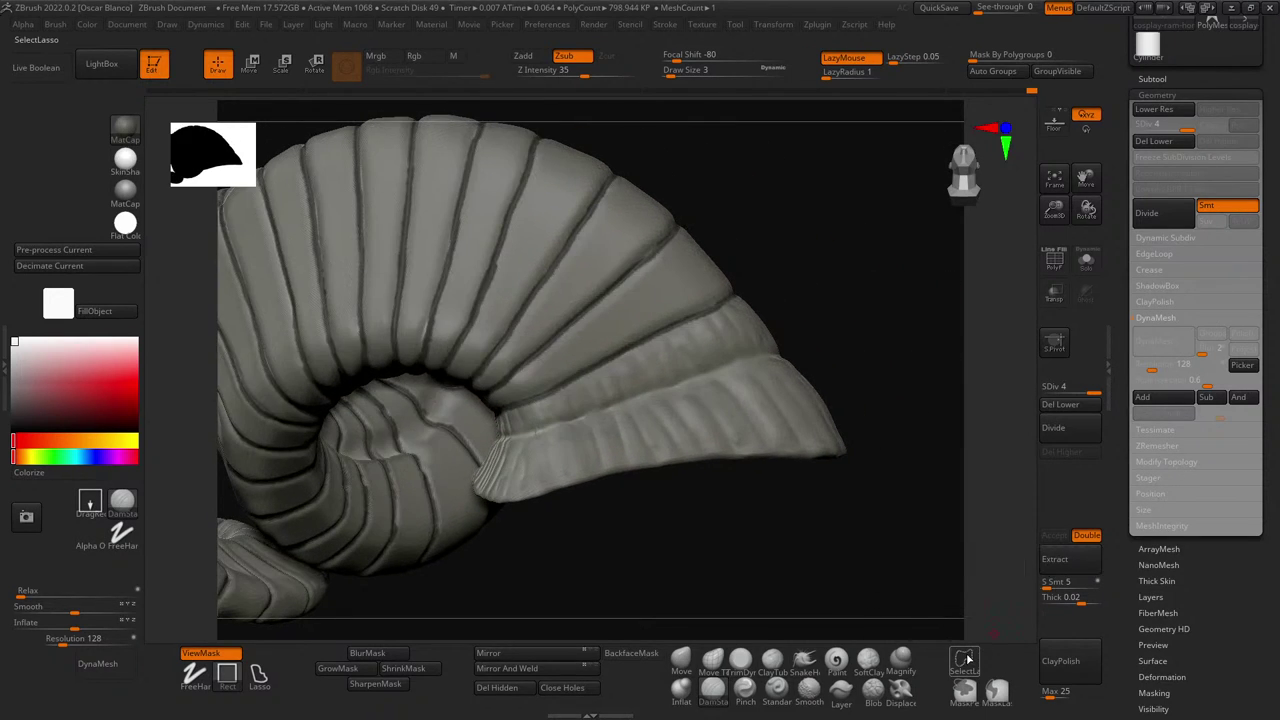
- Set the SoftClay brush to Z Intensity 64 and build up the broad face of the third segment from the flared base
click(868, 658)
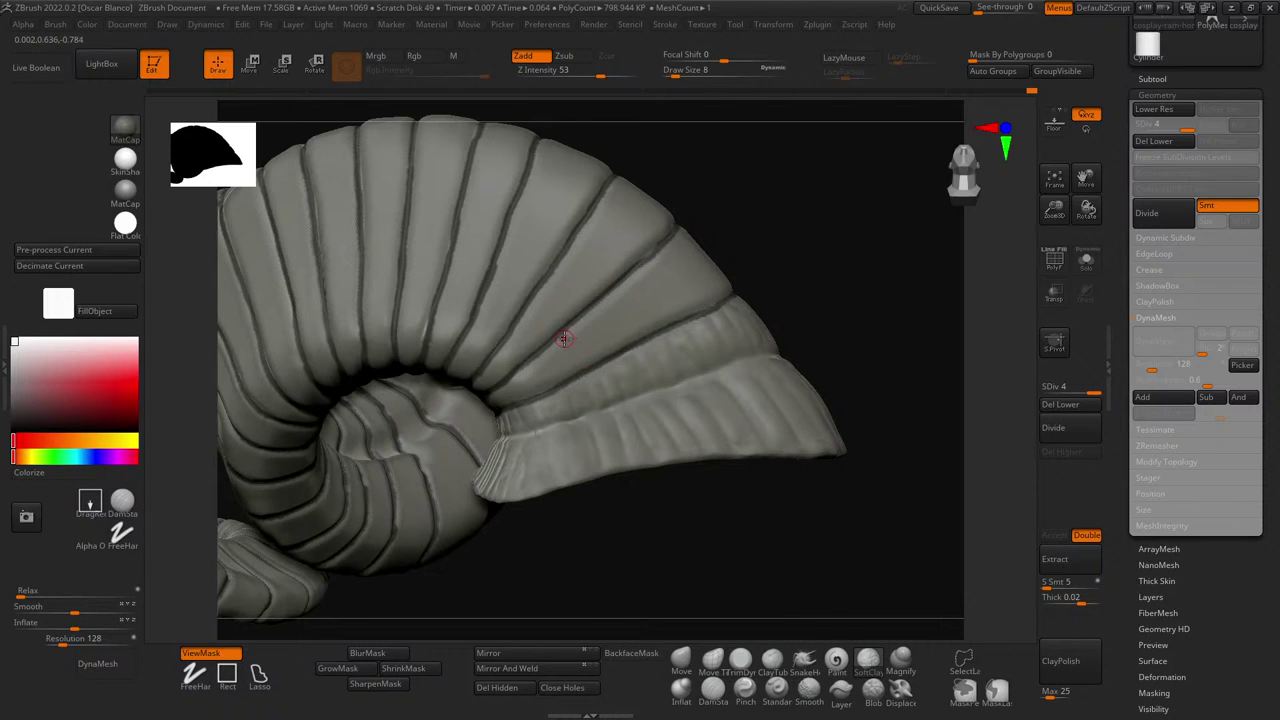
key(bracketright)
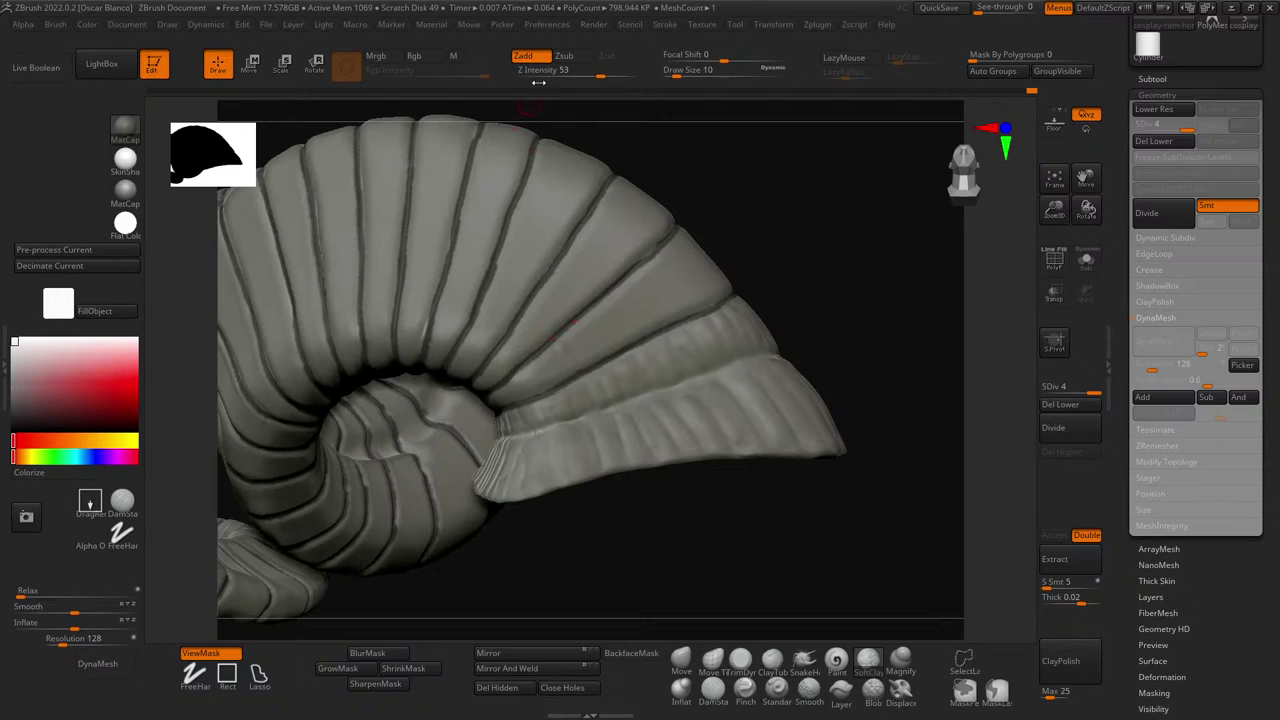
drag(538, 75, 570, 73)
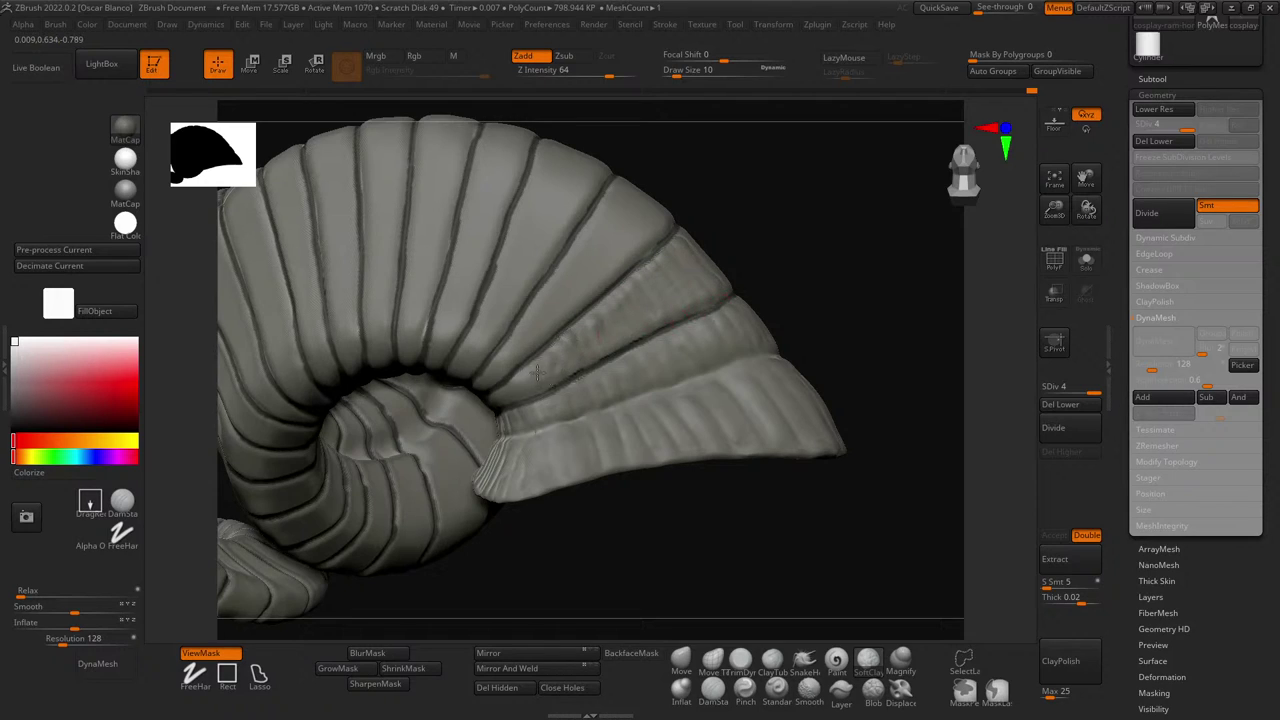
drag(700, 265, 491, 397)
key(ctrl+z)
drag(696, 260, 493, 405)
key(ctrl+z)
mouse_move(705, 262)
mouse_down()
mouse_move(580, 350)
mouse_move(510, 380)
mouse_up()
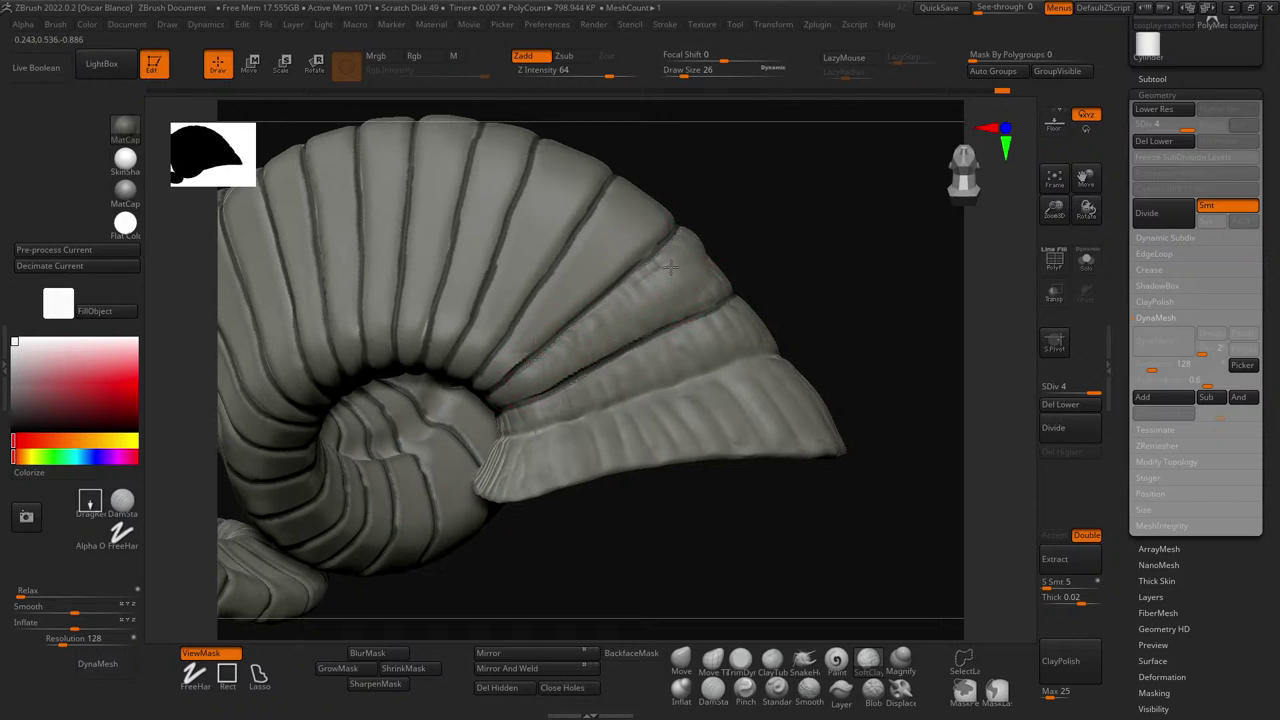
- Build up the outer side of that third segment with SoftClay strokes at draw size 26
mouse_move(844, 256)
mouse_down()
mouse_move(760, 252)
mouse_move(736, 312)
mouse_move(742, 247)
mouse_move(774, 284)
mouse_up()
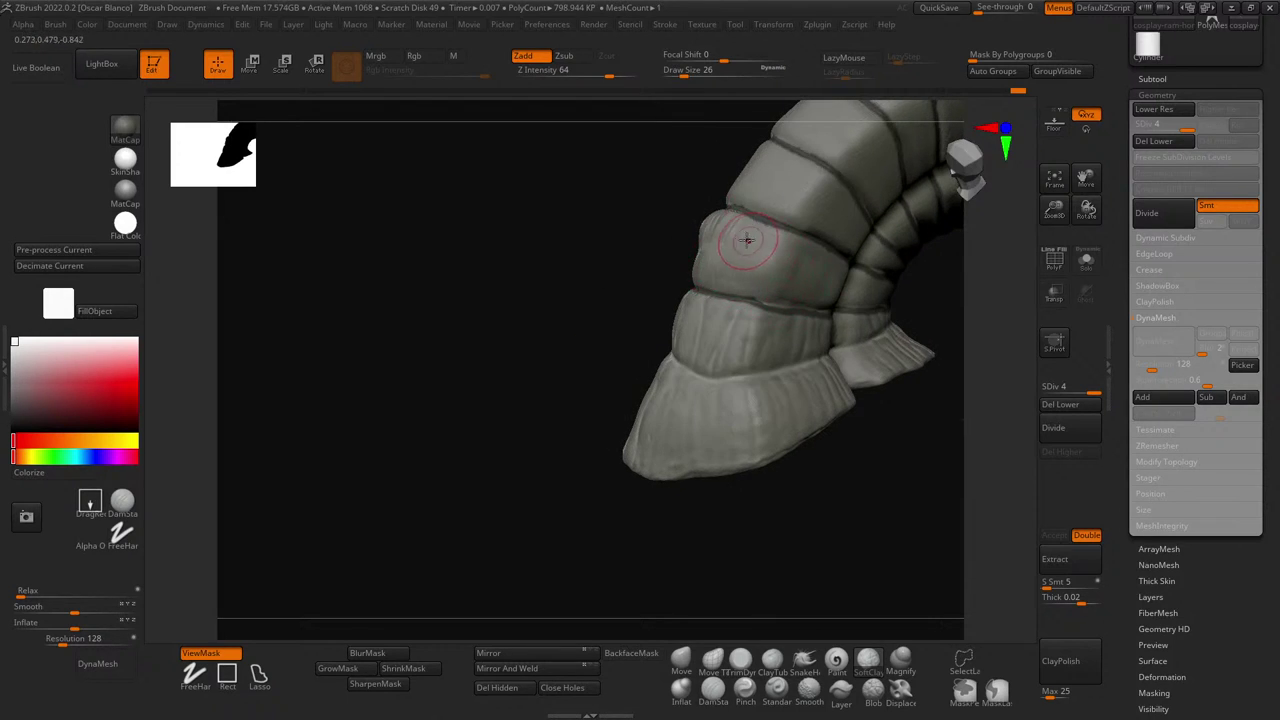
mouse_move(749, 240)
mouse_down()
mouse_move(791, 259)
mouse_move(725, 262)
mouse_move(790, 262)
mouse_move(829, 284)
mouse_up()
mouse_move(698, 280)
mouse_down()
mouse_move(772, 280)
mouse_move(840, 300)
mouse_up()
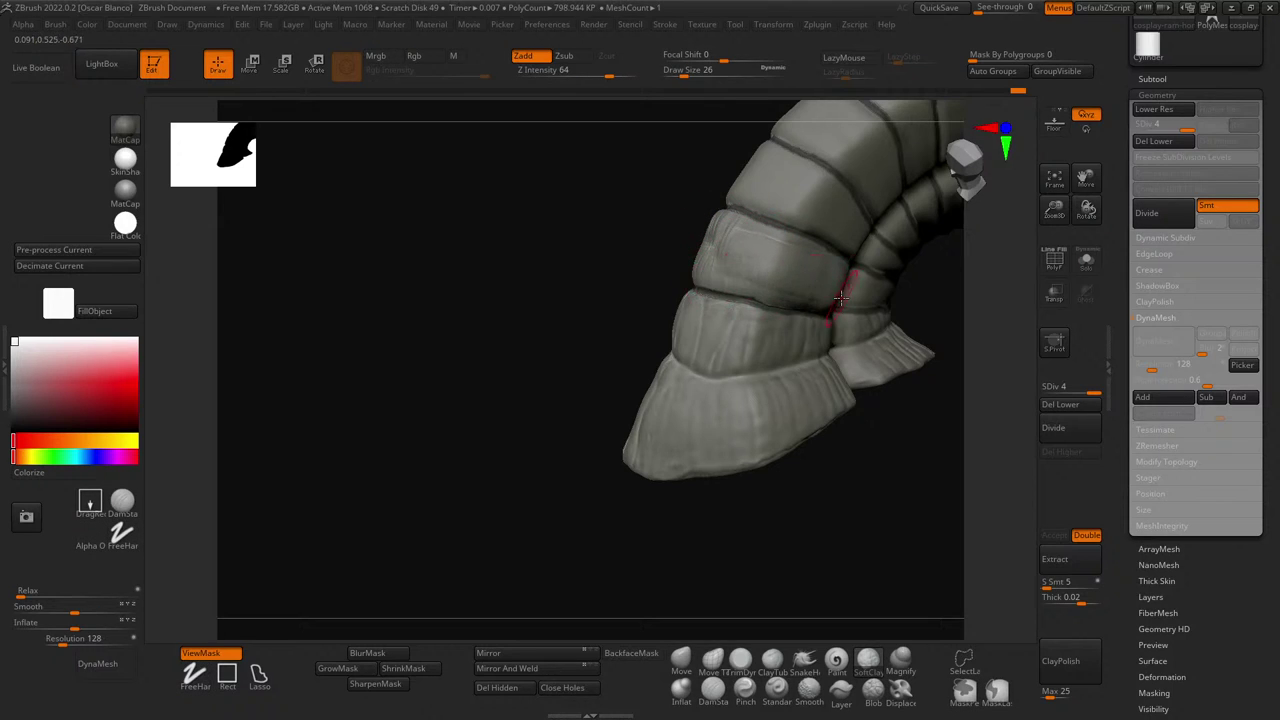
drag(735, 225, 840, 276)
- Build up the fourth segment's broad face towards its narrow inner end, reducing the draw size to 22
drag(548, 228, 636, 243)
mouse_move(636, 243)
right_down()
mouse_move(700, 240)
mouse_move(740, 262)
mouse_move(637, 279)
right_up()
mouse_move(922, 460)
right_down()
mouse_move(826, 580)
mouse_move(634, 421)
right_up()
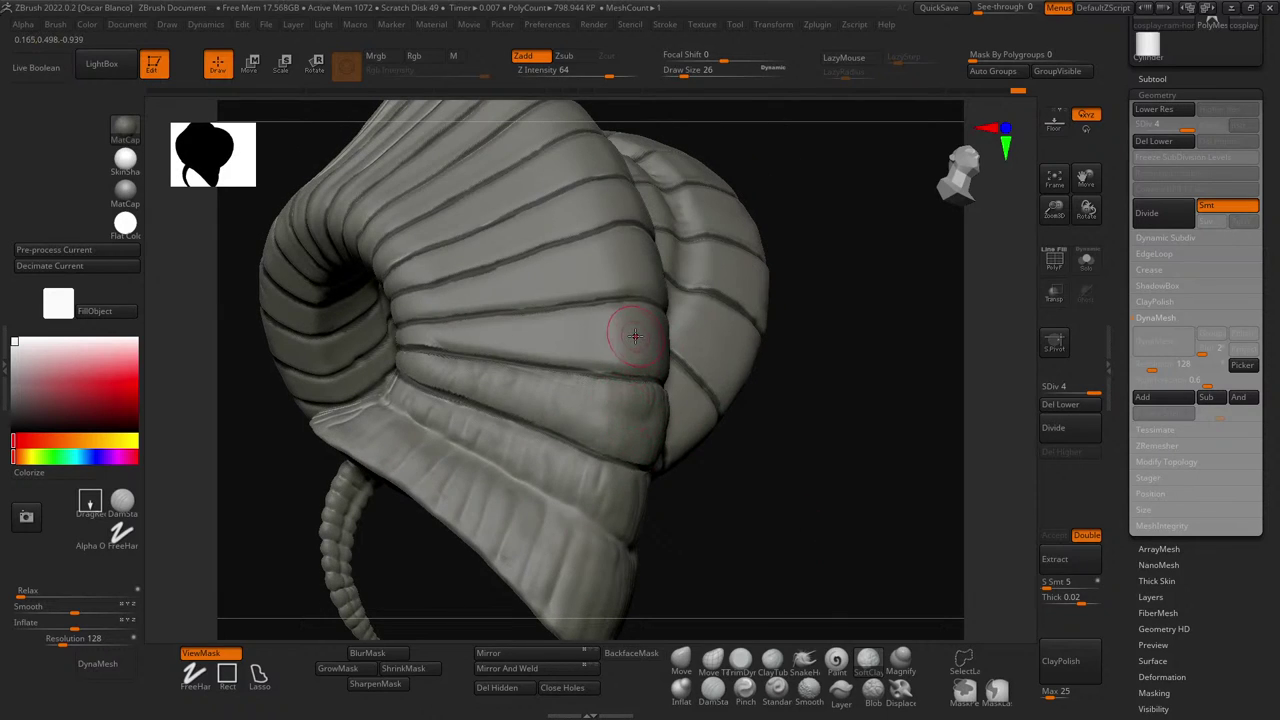
mouse_move(643, 323)
mouse_down()
mouse_move(420, 330)
mouse_move(643, 345)
mouse_up()
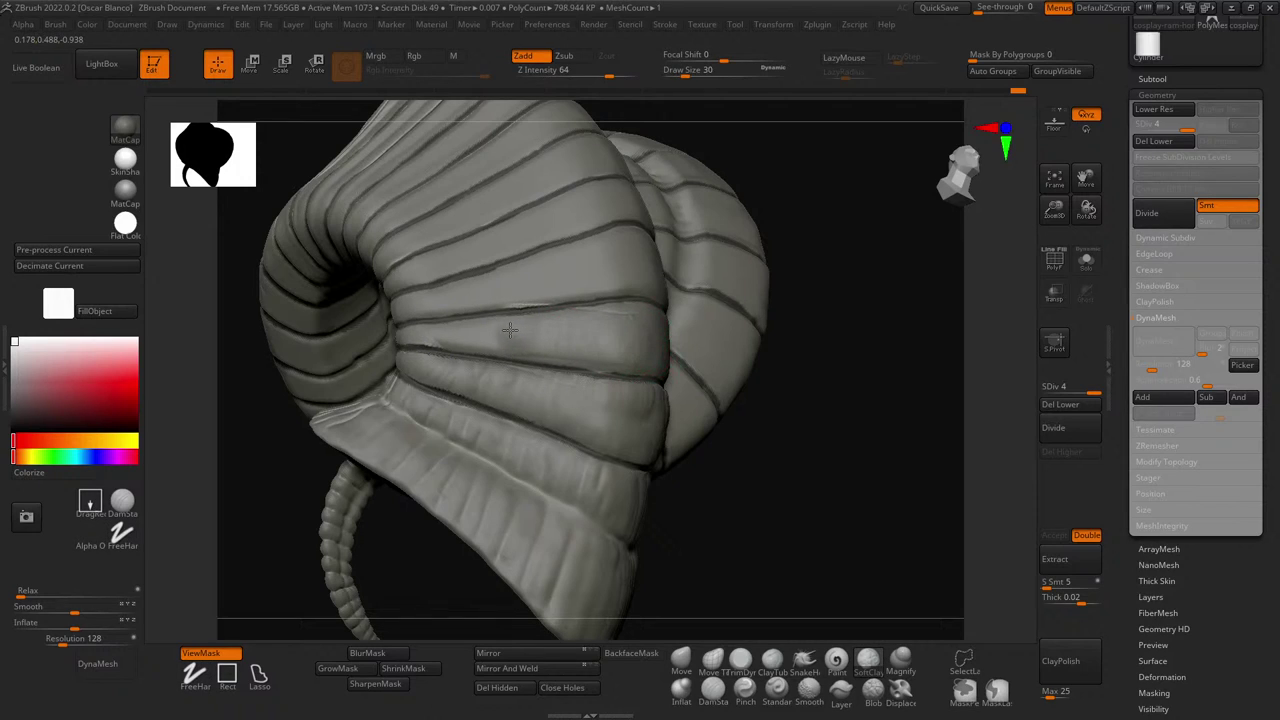
key(bracketleft)
drag(497, 331, 402, 335)
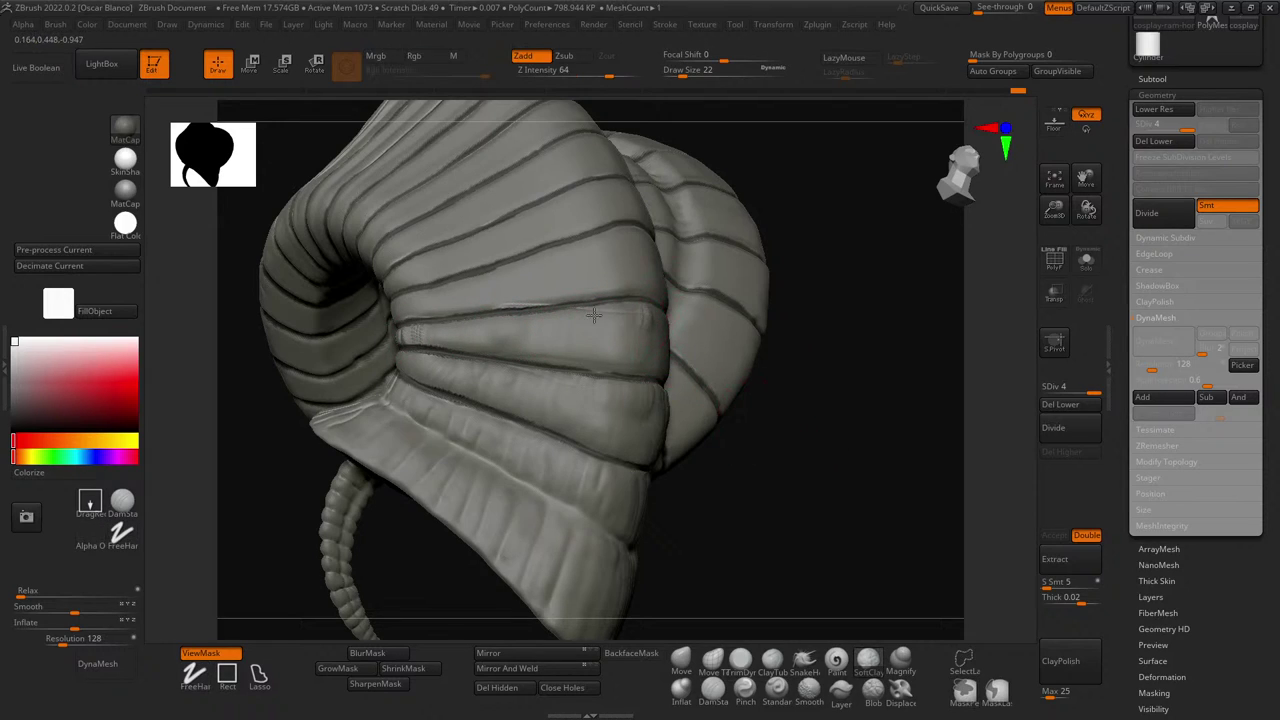
- Build up the fourth segment's outer side with strokes running across it at draw size 22
mouse_move(820, 506)
mouse_down()
mouse_move(777, 500)
mouse_move(634, 323)
mouse_move(654, 358)
mouse_move(697, 344)
mouse_move(696, 330)
mouse_move(625, 325)
mouse_up()
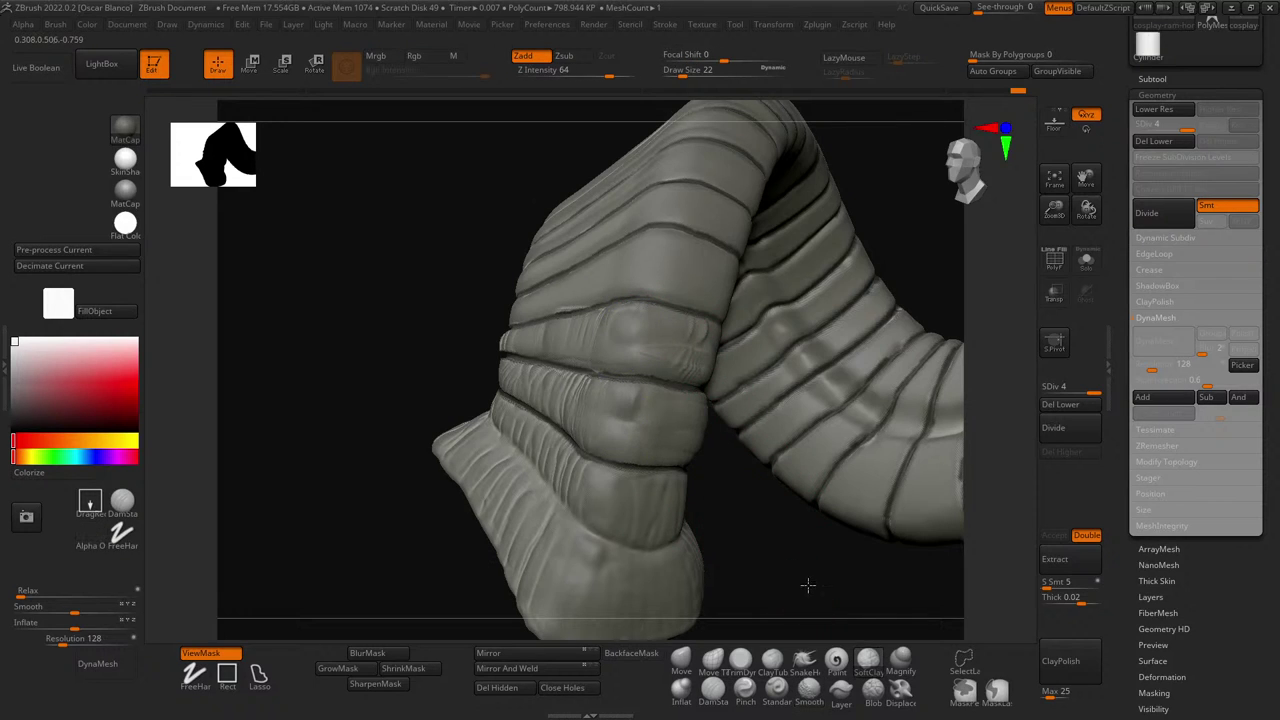
mouse_move(806, 583)
mouse_down()
mouse_move(829, 594)
mouse_move(745, 577)
mouse_move(691, 357)
mouse_up()
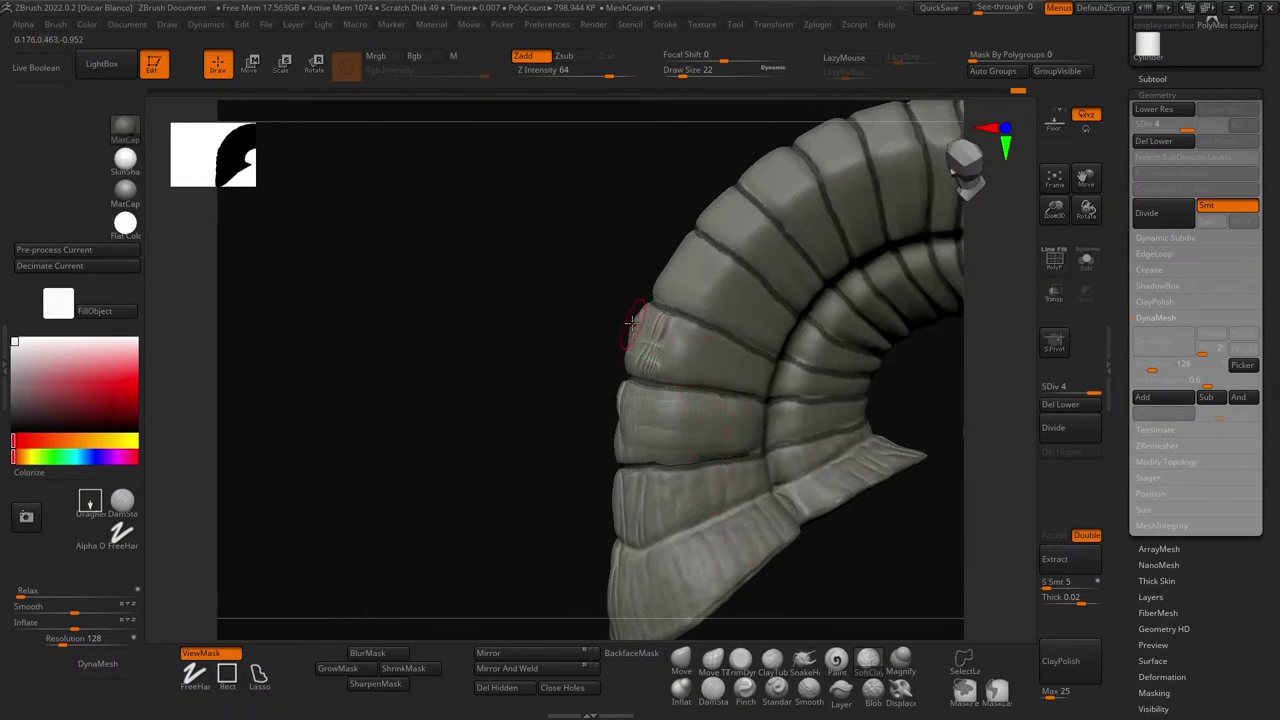
key(shift)
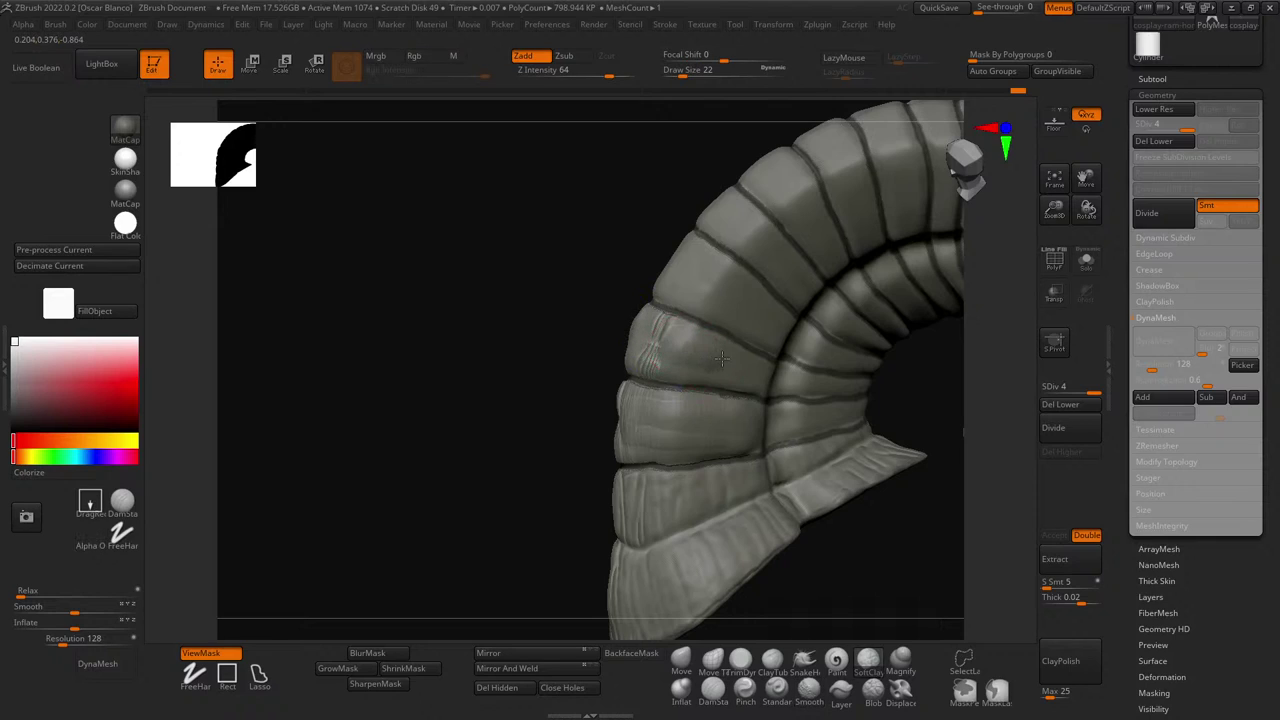
drag(675, 371, 912, 389)
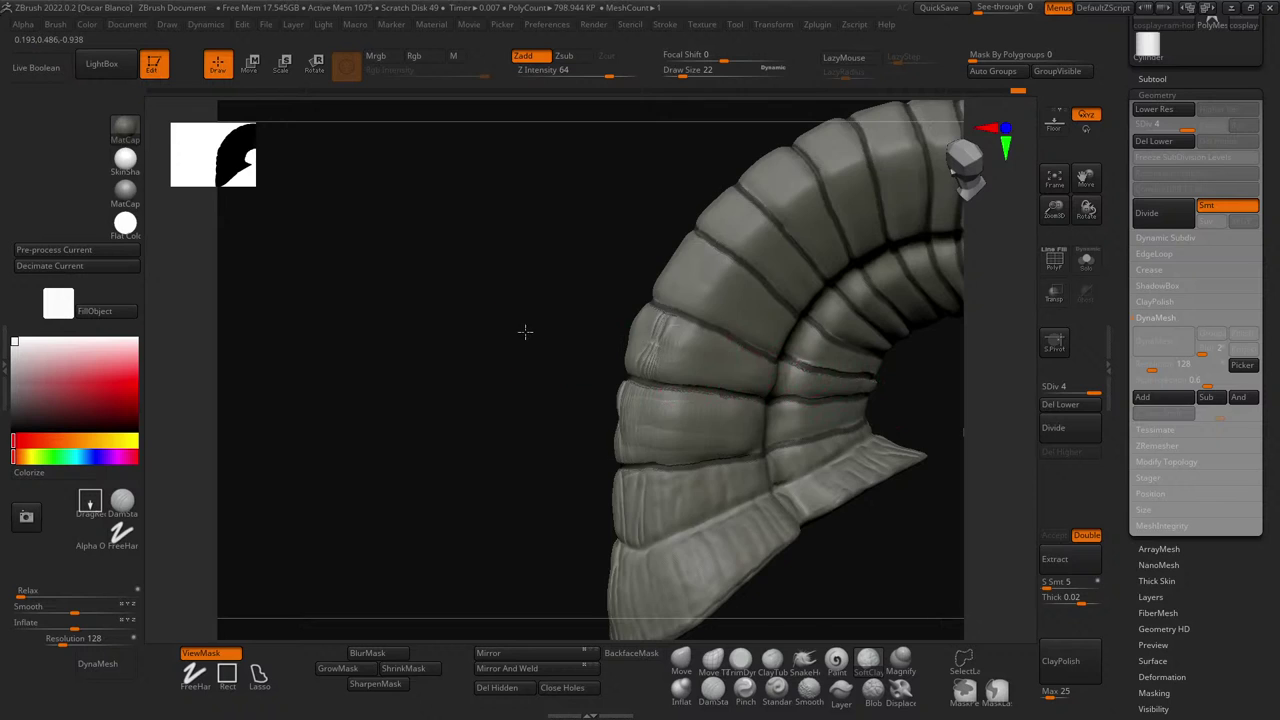
- Add clay strokes to the fifth segment's broad face and undo the last stroke
drag(525, 331, 459, 337)
key(ctrl)
mouse_move(783, 446)
mouse_down()
mouse_move(817, 357)
mouse_move(591, 449)
mouse_up()
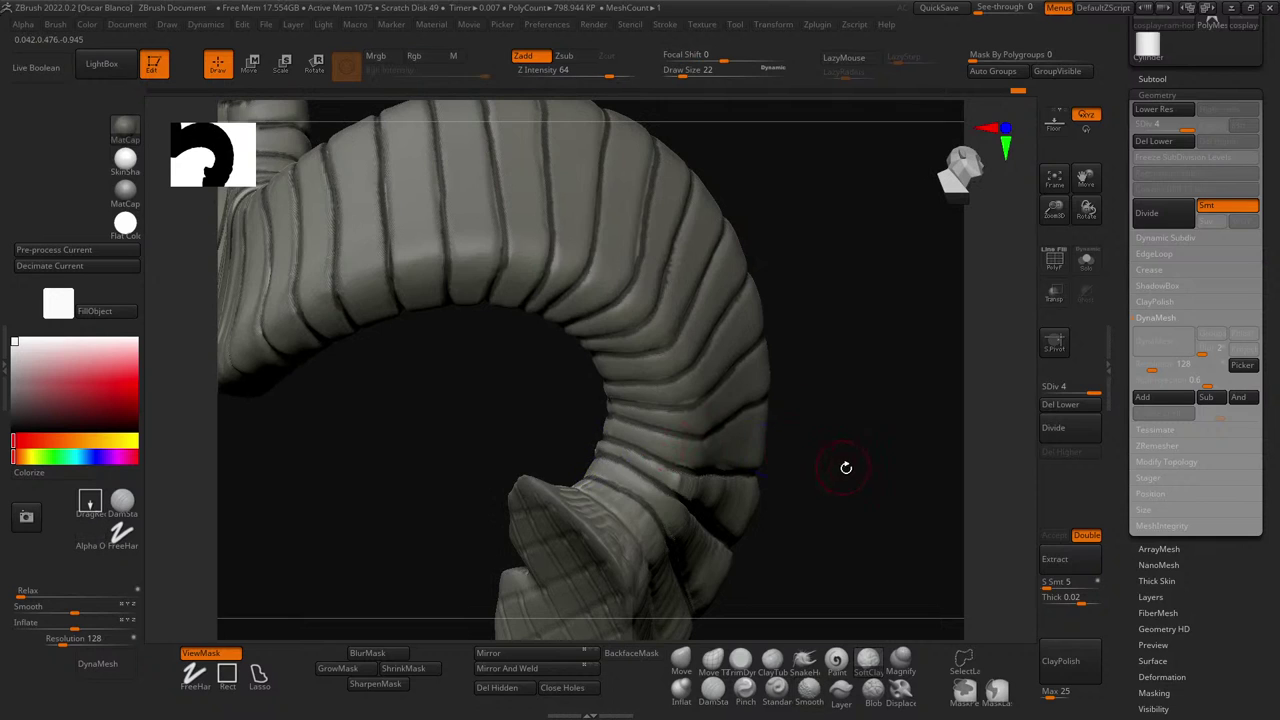
drag(846, 467, 663, 452)
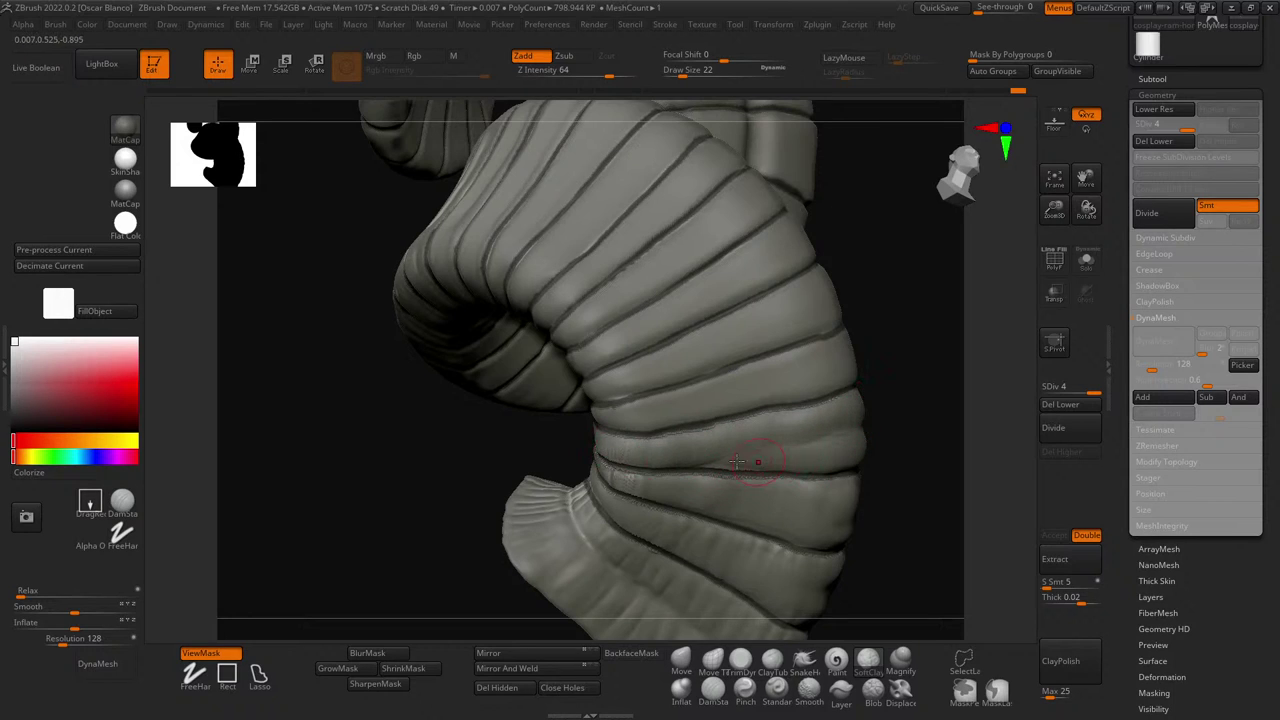
mouse_move(932, 449)
mouse_down()
mouse_move(816, 441)
mouse_move(822, 412)
mouse_move(866, 418)
mouse_move(871, 407)
mouse_up()
key(ctrl+z)
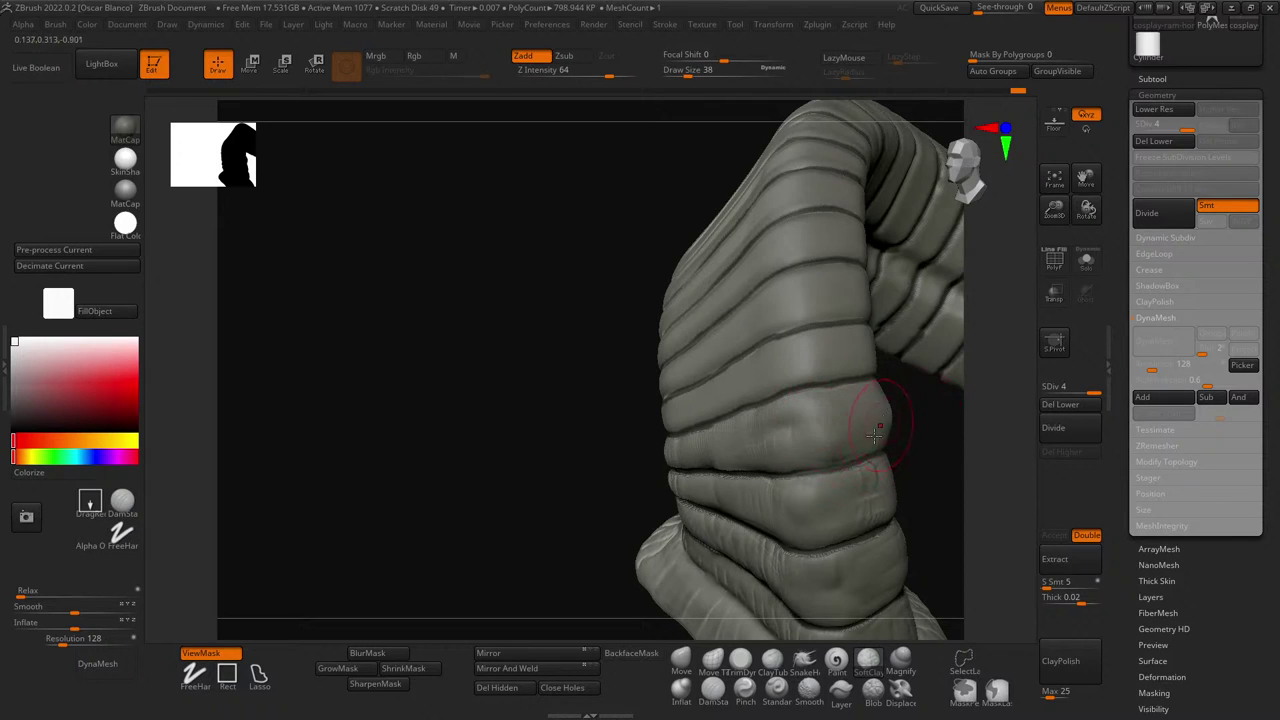
- Swell the fifth segment's outer side with SoftClay at draw size 38 and smooth the bulge
drag(912, 430, 924, 443)
mouse_move(818, 408)
mouse_down()
mouse_move(842, 440)
mouse_move(850, 420)
mouse_move(763, 435)
mouse_move(792, 424)
mouse_up()
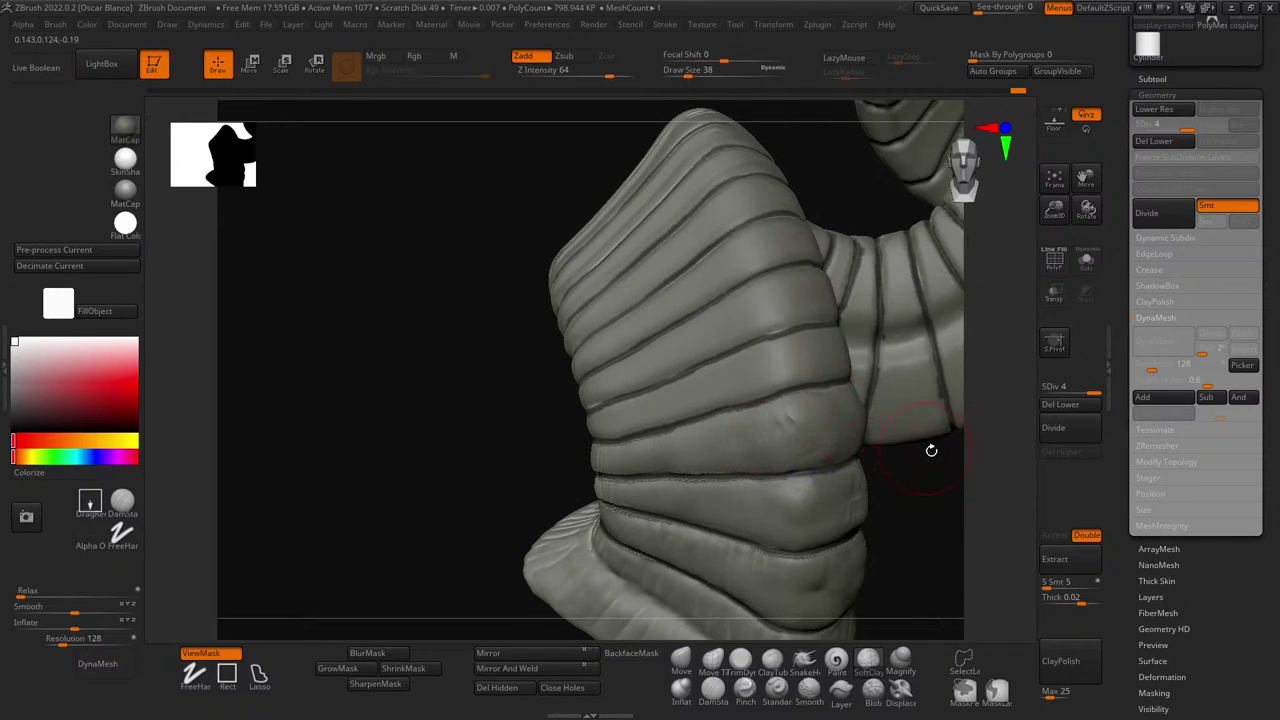
drag(931, 497, 857, 440)
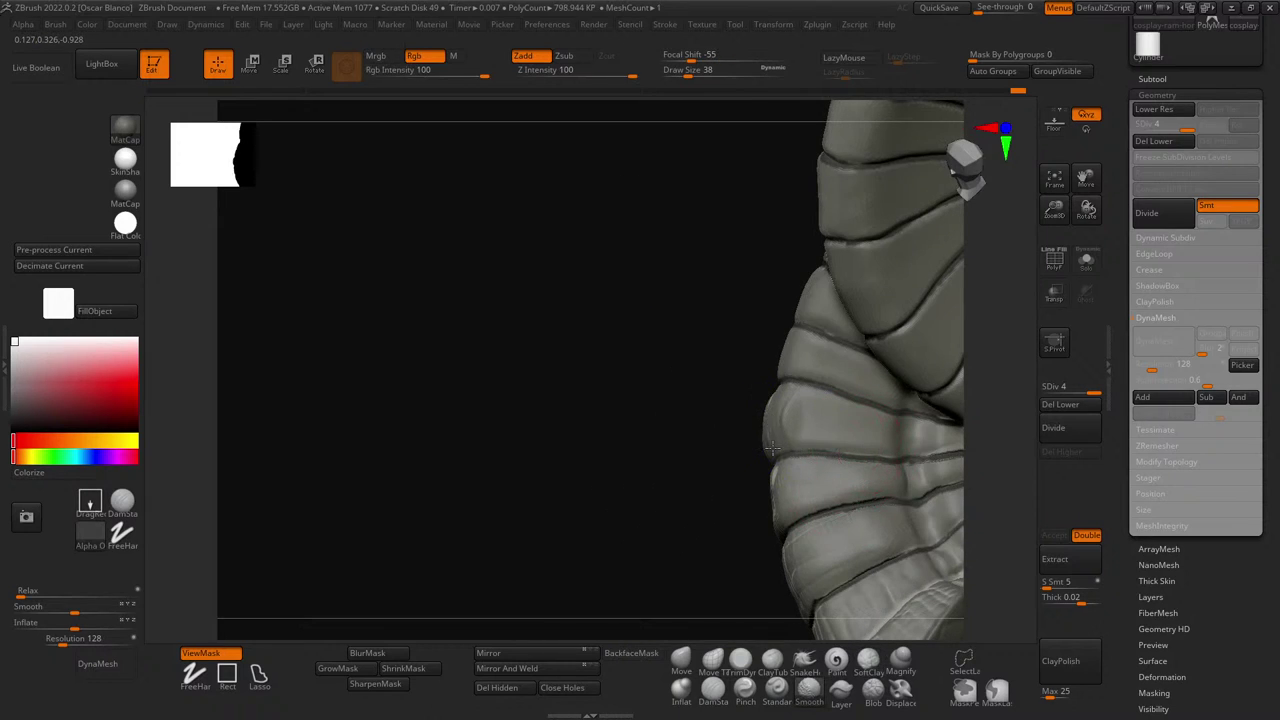
drag(770, 428, 796, 432)
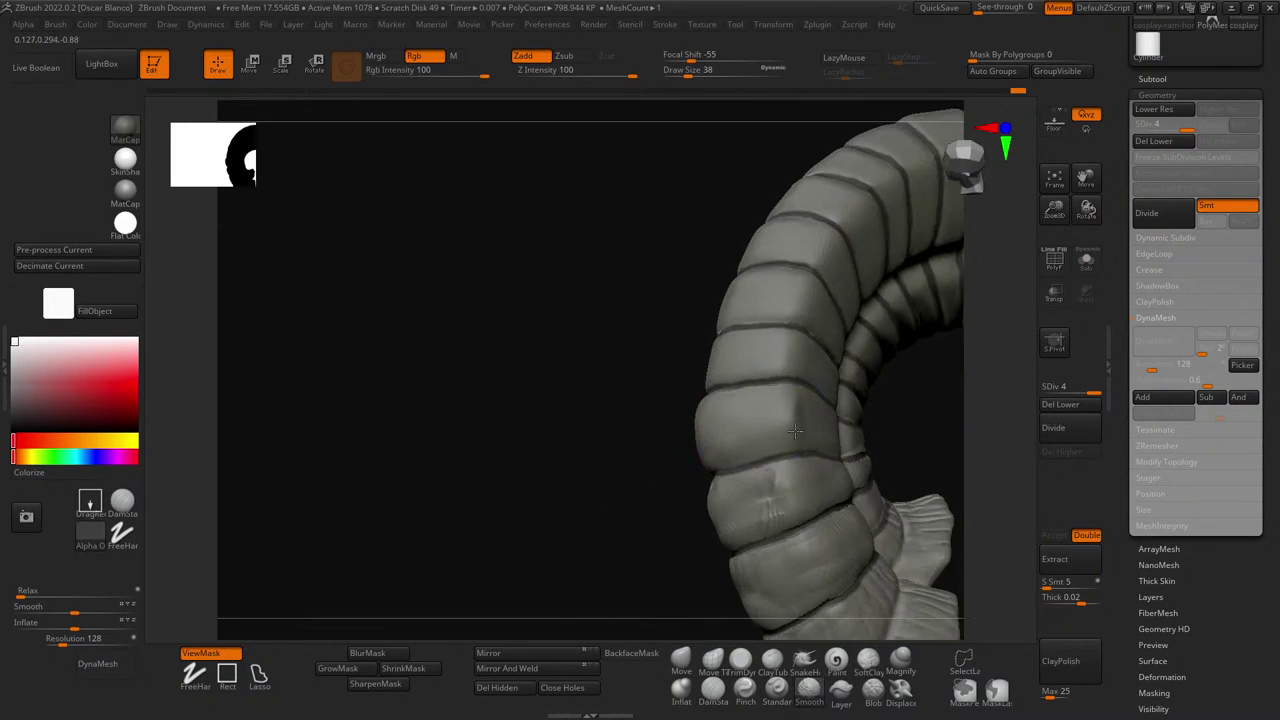
shift+drag(566, 401, 503, 395)
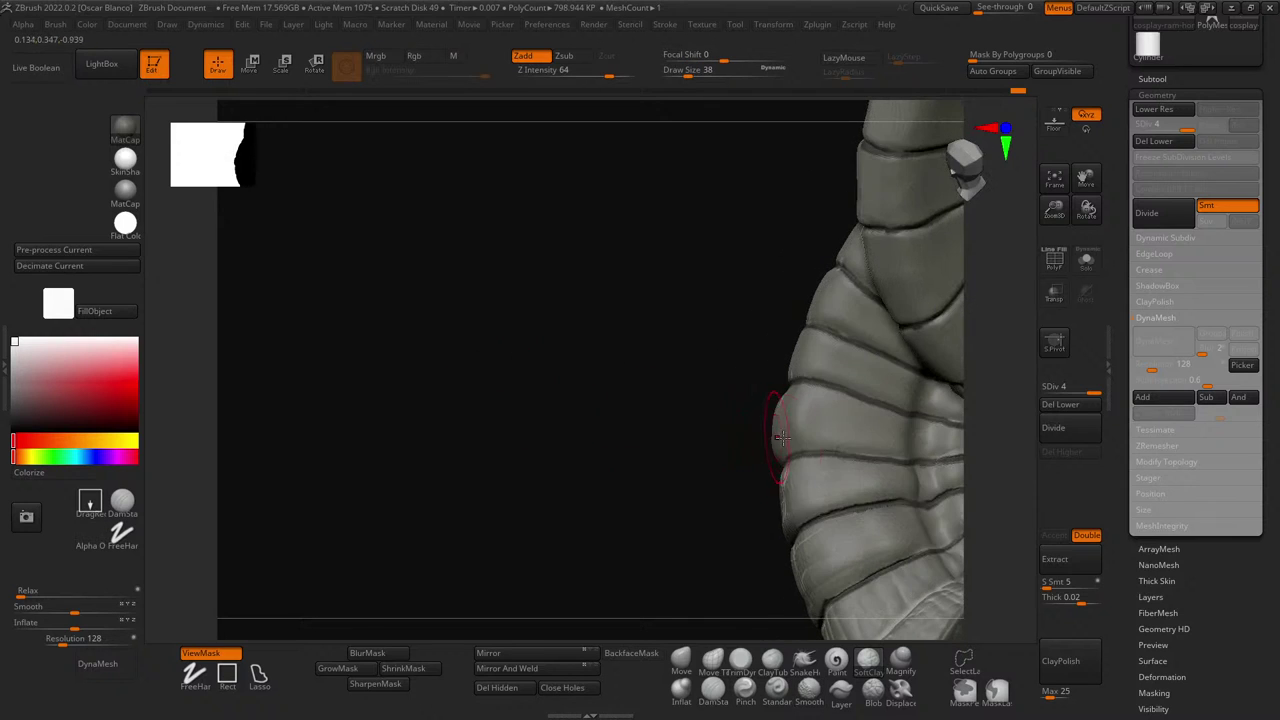
mouse_move(637, 400)
mouse_down()
mouse_move(714, 379)
mouse_move(726, 527)
mouse_up()
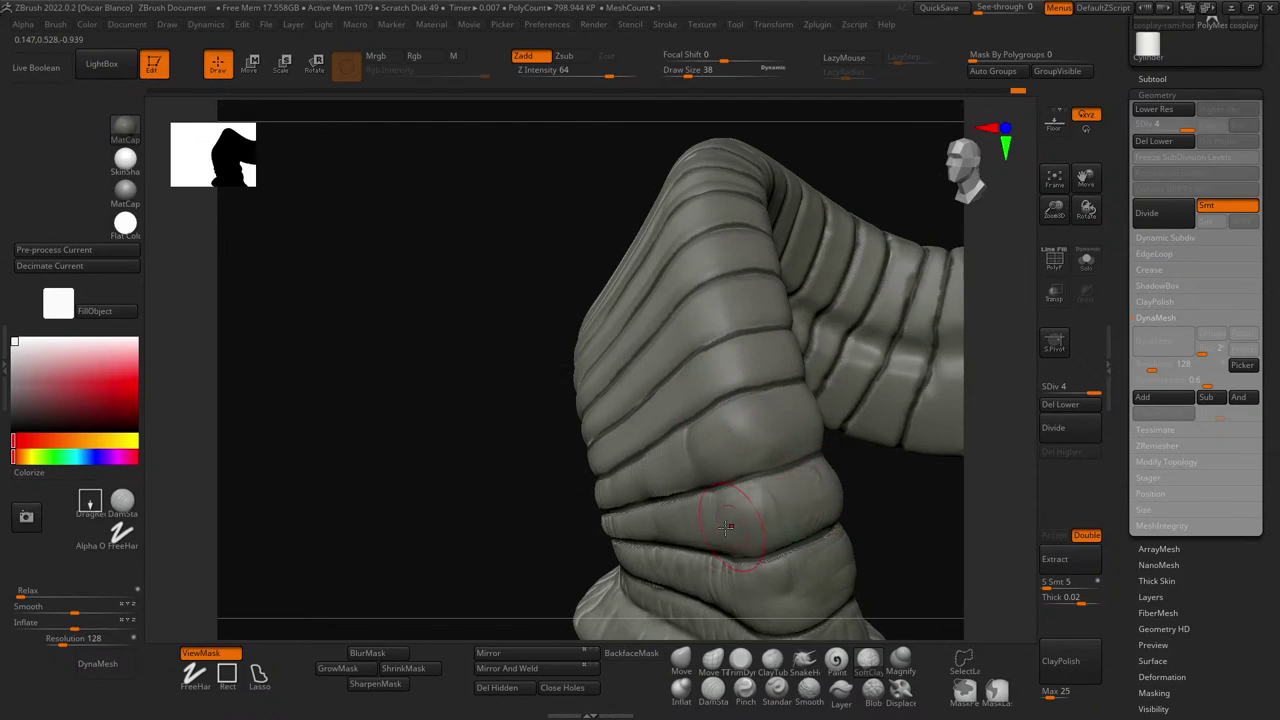
- Build up the outer side of the lower segments, then fill out the flared base at draw size 70
drag(887, 521, 855, 540)
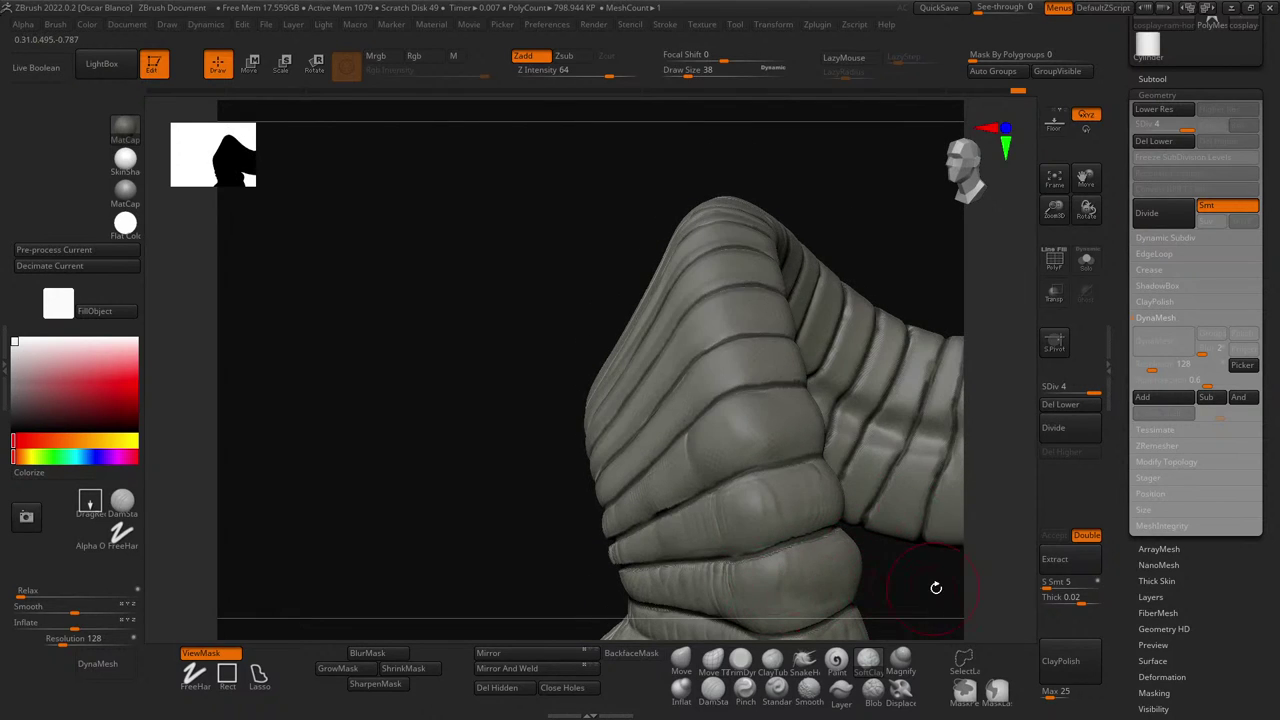
mouse_move(920, 578)
mouse_down()
mouse_move(909, 466)
mouse_move(943, 454)
mouse_move(923, 514)
mouse_move(829, 531)
mouse_up()
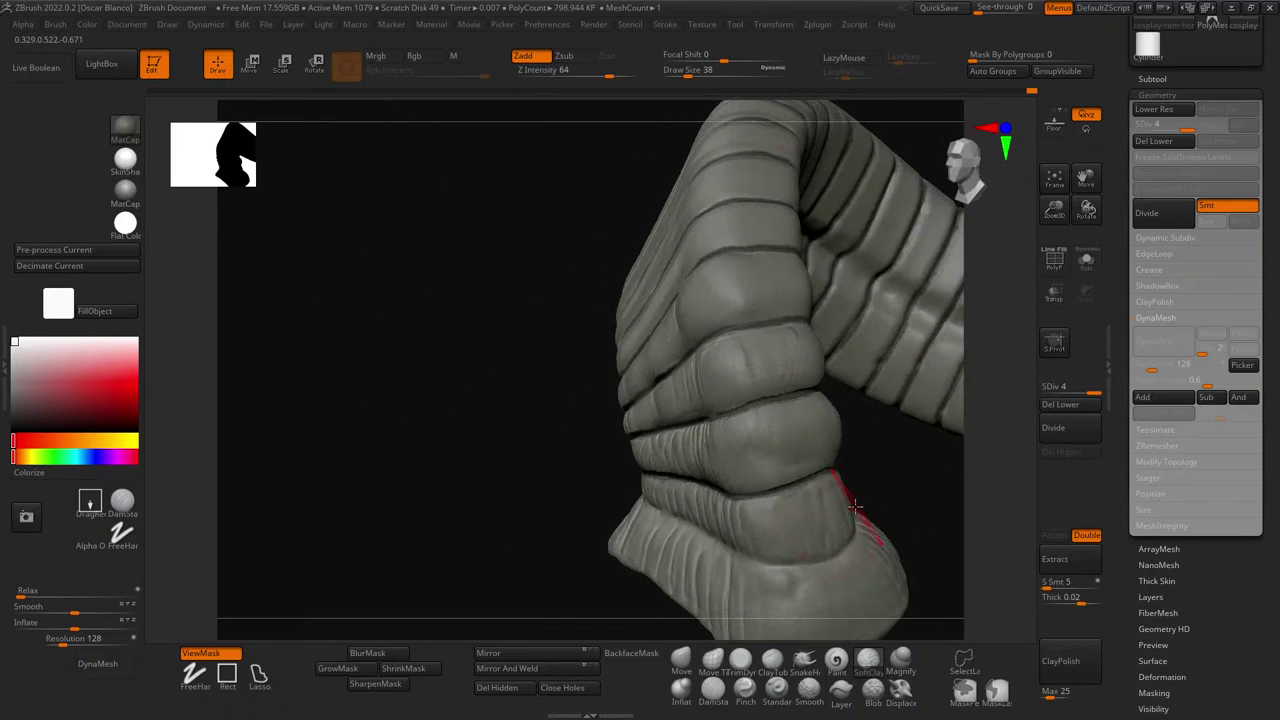
mouse_move(920, 521)
mouse_down()
mouse_move(951, 477)
mouse_move(943, 460)
mouse_move(931, 520)
mouse_move(887, 492)
mouse_move(674, 549)
mouse_up()
drag(750, 559, 709, 554)
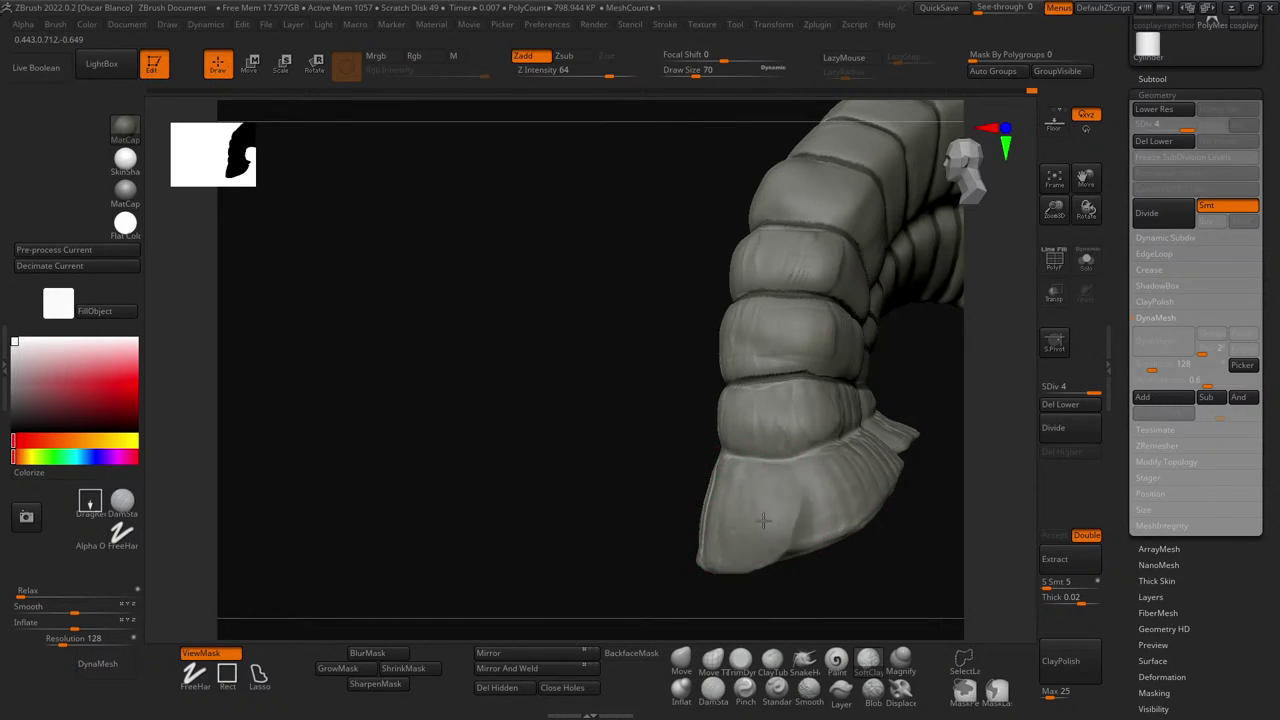
mouse_move(563, 540)
mouse_down()
mouse_move(649, 543)
mouse_move(605, 430)
mouse_move(604, 517)
mouse_up()
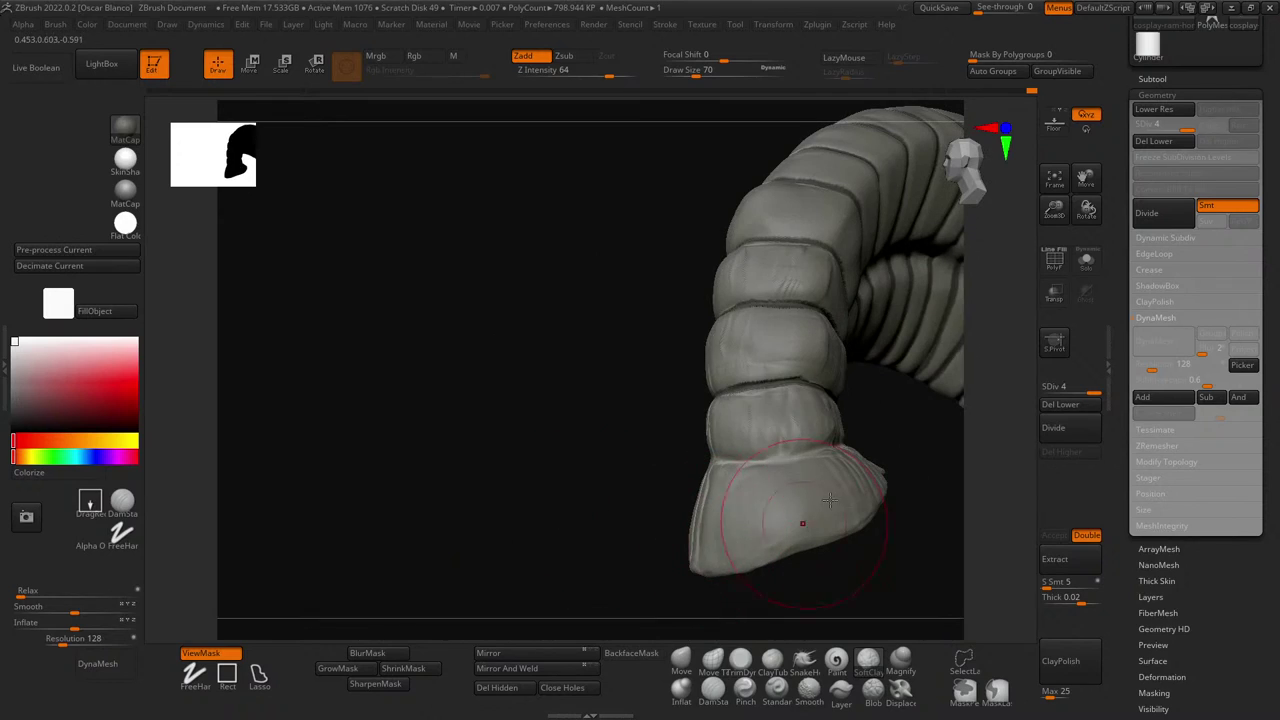
- Reduce the draw size to 9 and add fine lengthwise ridges to the outer side of the flared base
key([)
key([)
key([)
key([)
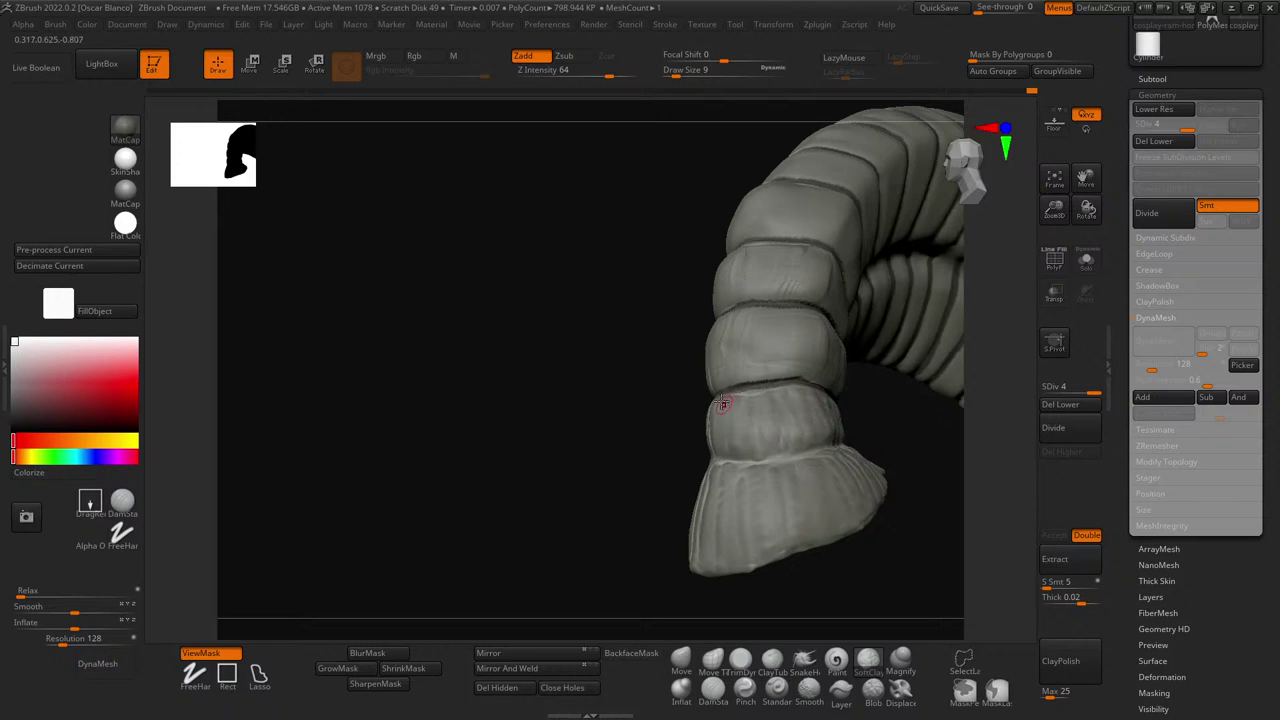
drag(585, 445, 715, 410)
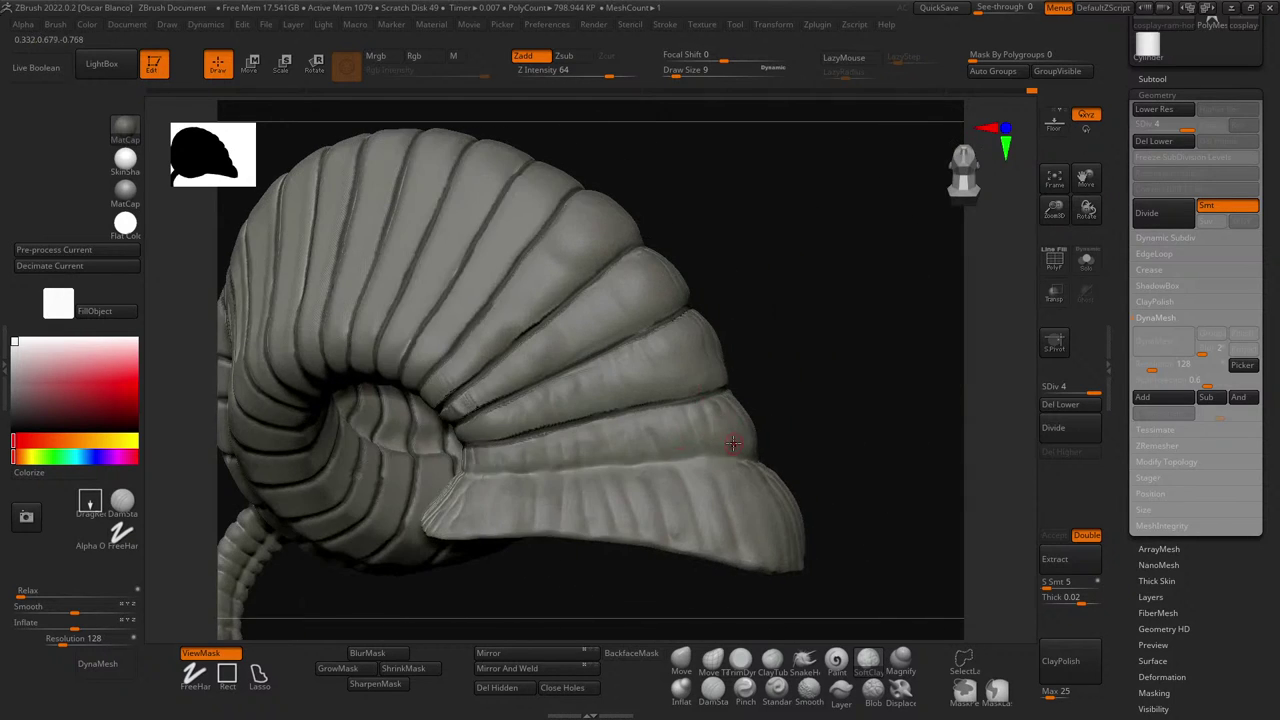
- Undo the last three strokes and add fine lengthwise ridges around the third segment's rounded outer side
key(ctrl+z)
key(ctrl+z)
key(ctrl+z)
drag(691, 340, 714, 380)
drag(820, 385, 748, 357)
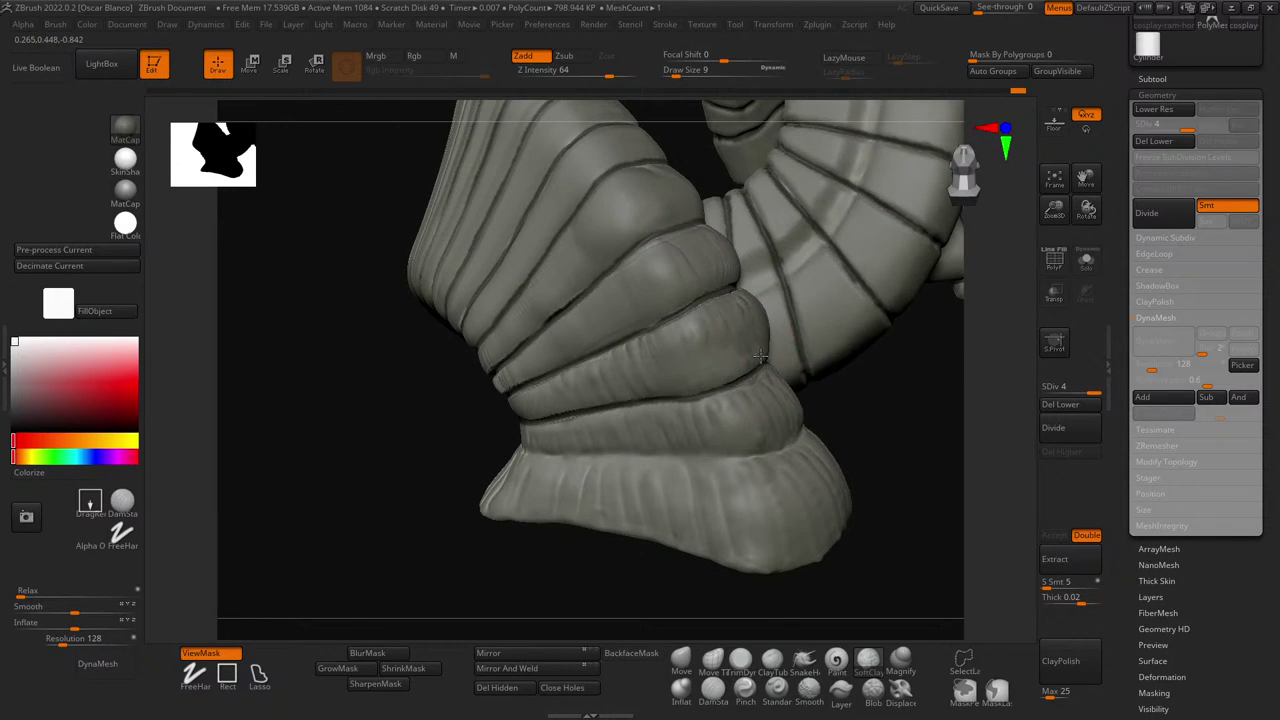
right_drag(890, 388, 766, 328)
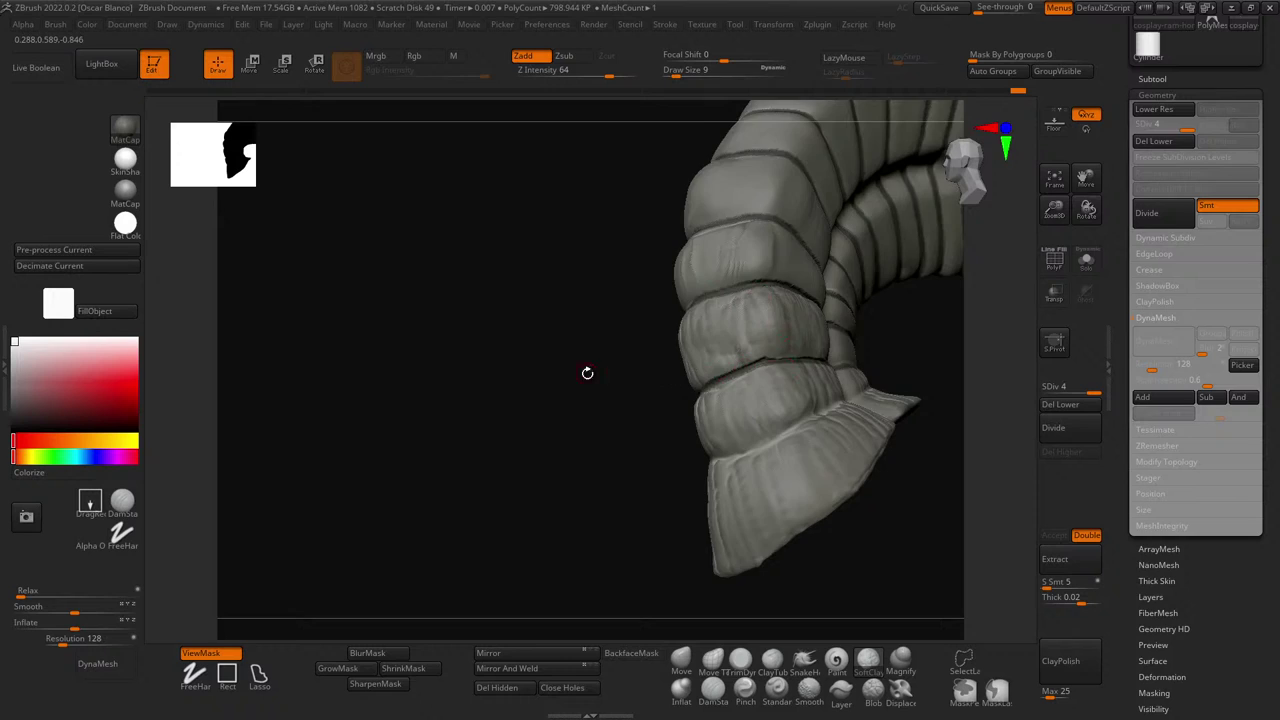
drag(586, 372, 591, 374)
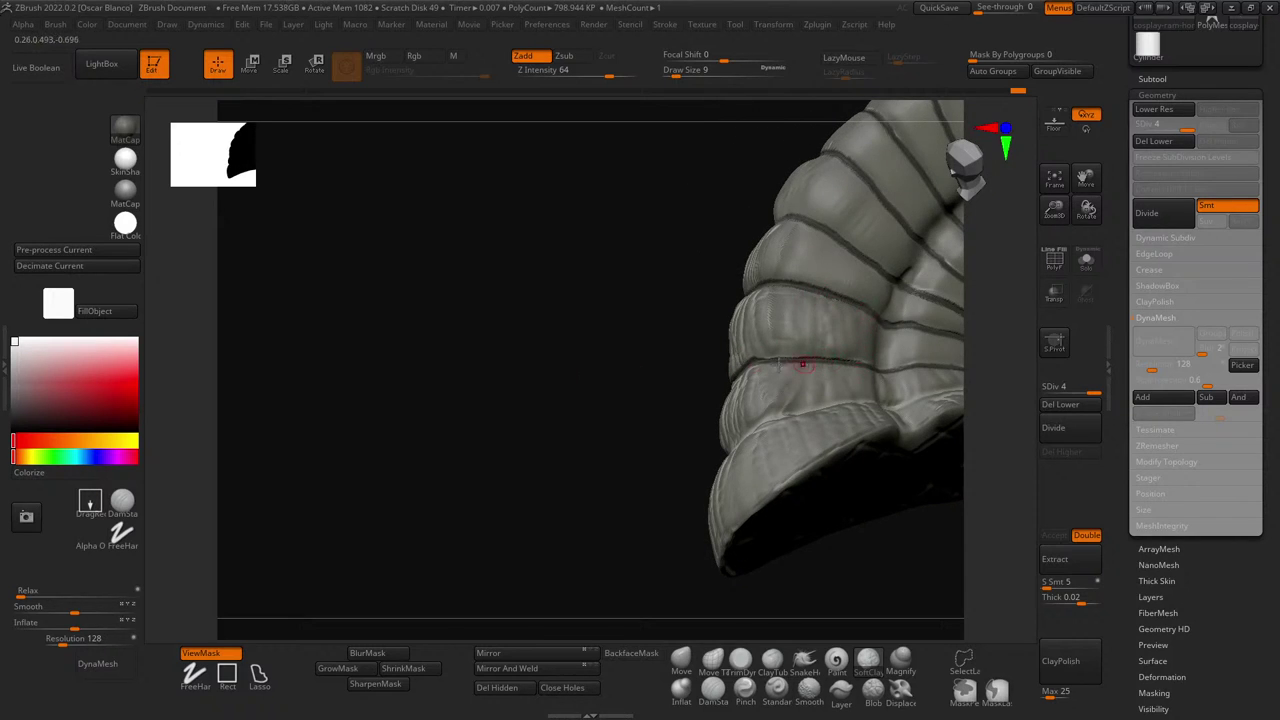
- Add fine lengthwise ridges to the horn's fourth segment, covering its outer side and the neighbouring inner-curve segments
mouse_move(802, 365)
right_down()
mouse_move(654, 369)
mouse_move(643, 317)
mouse_move(534, 335)
mouse_move(788, 354)
right_up()
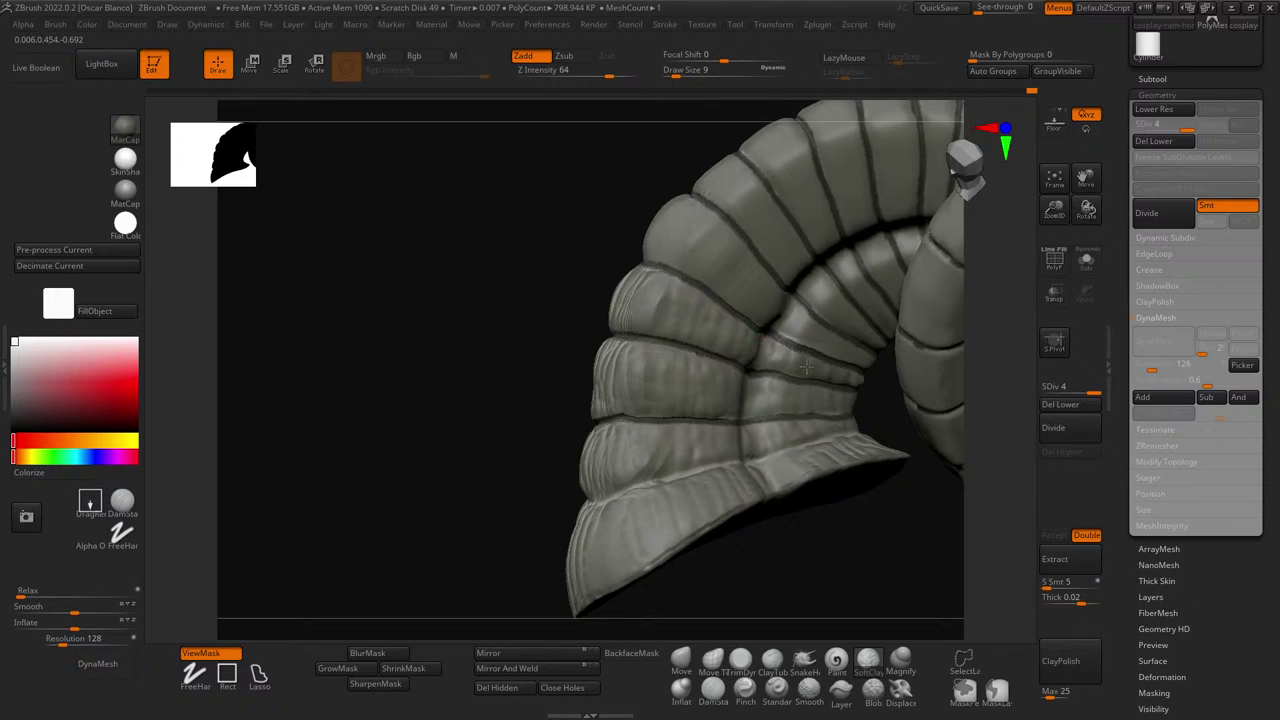
click(666, 302)
click(672, 386)
drag(826, 535, 806, 532)
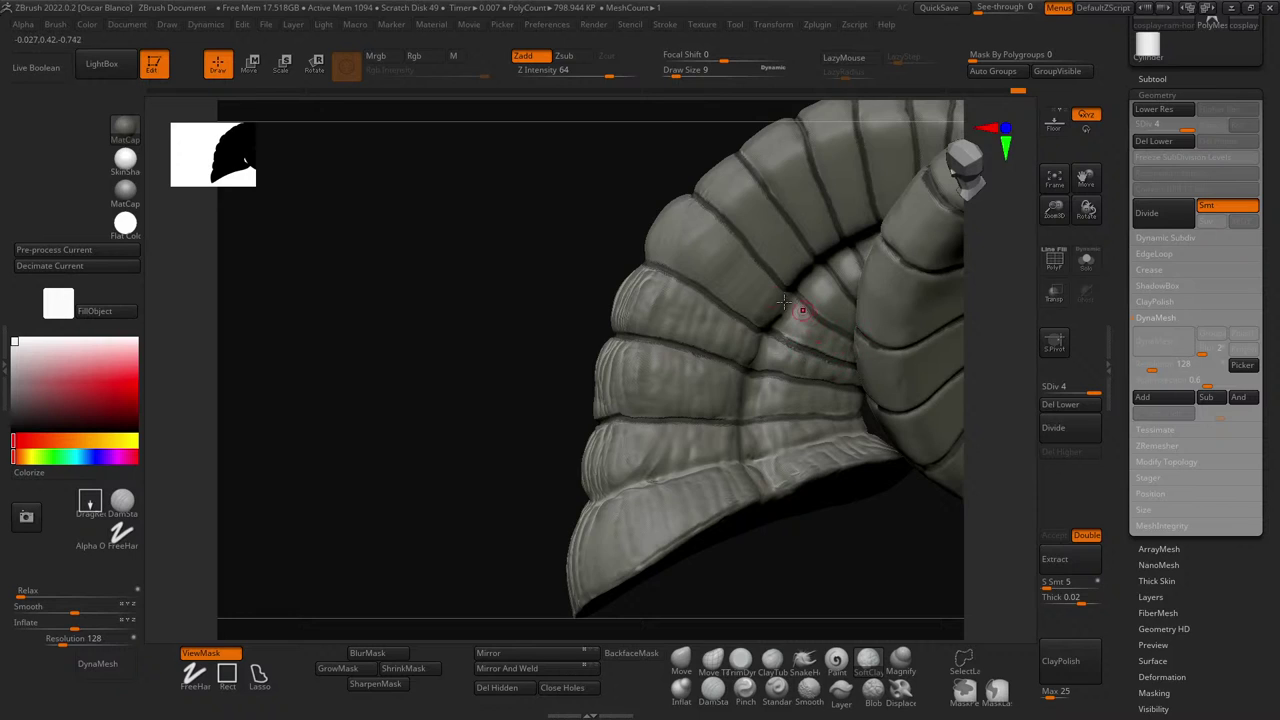
click(711, 231)
right_drag(651, 271, 640, 243)
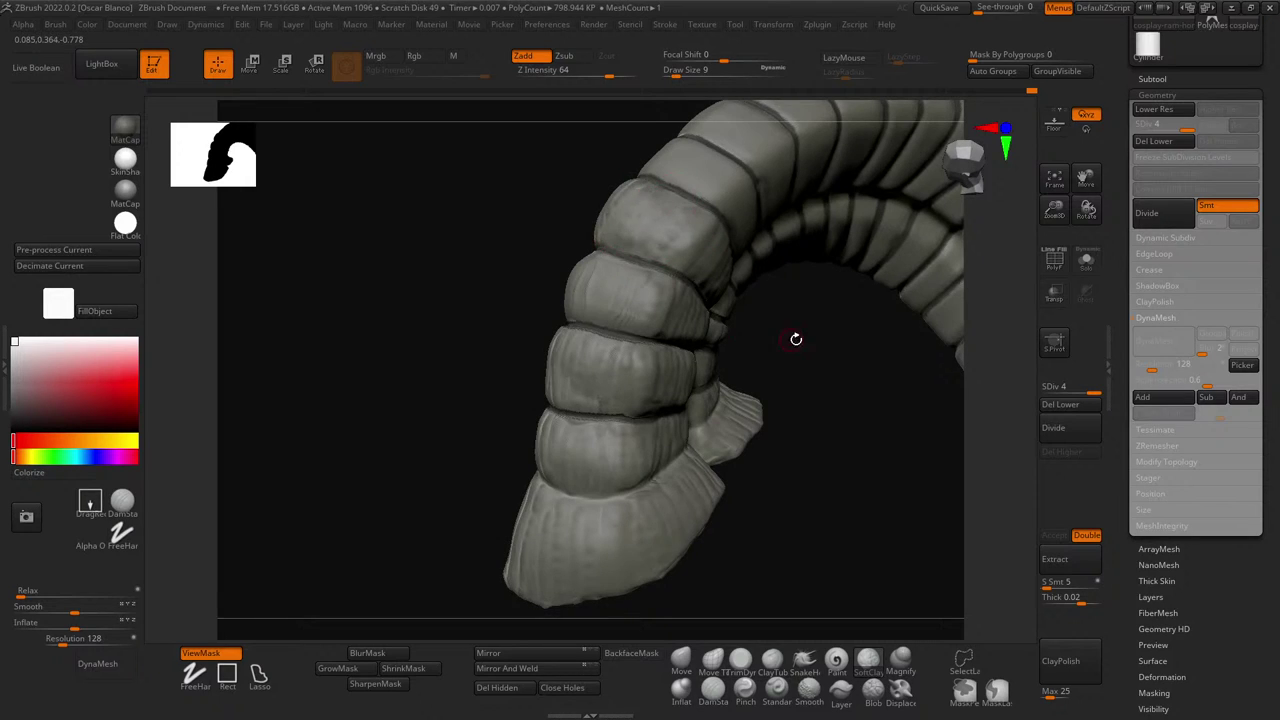
- Extend the fine lengthwise ridges around the flank and far side of the fourth and fifth segments
drag(796, 339, 799, 321)
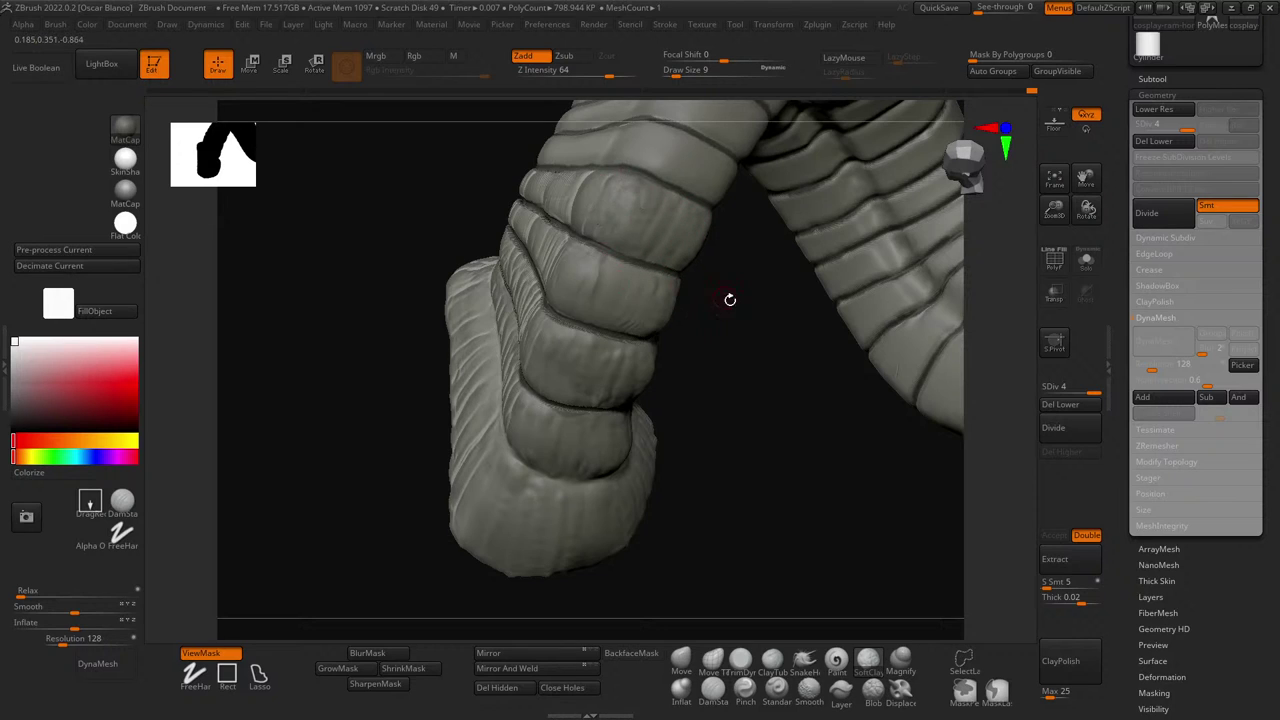
drag(729, 294, 771, 300)
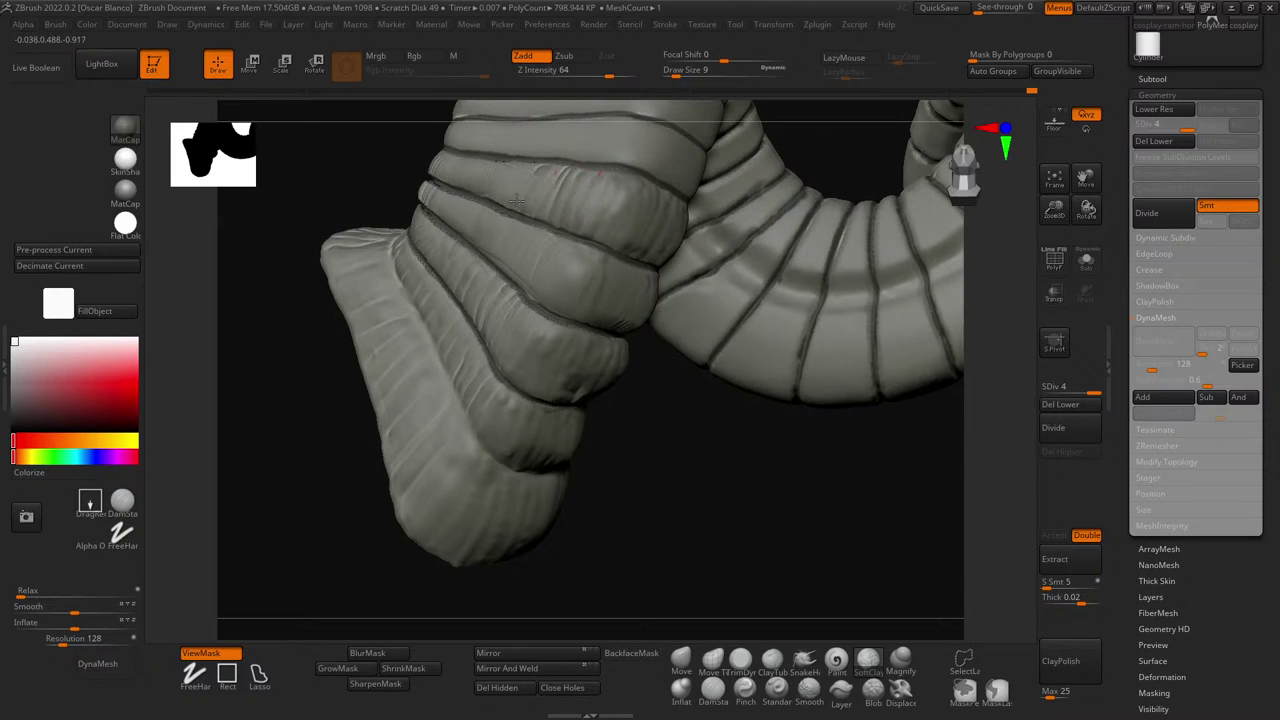
drag(709, 363, 717, 420)
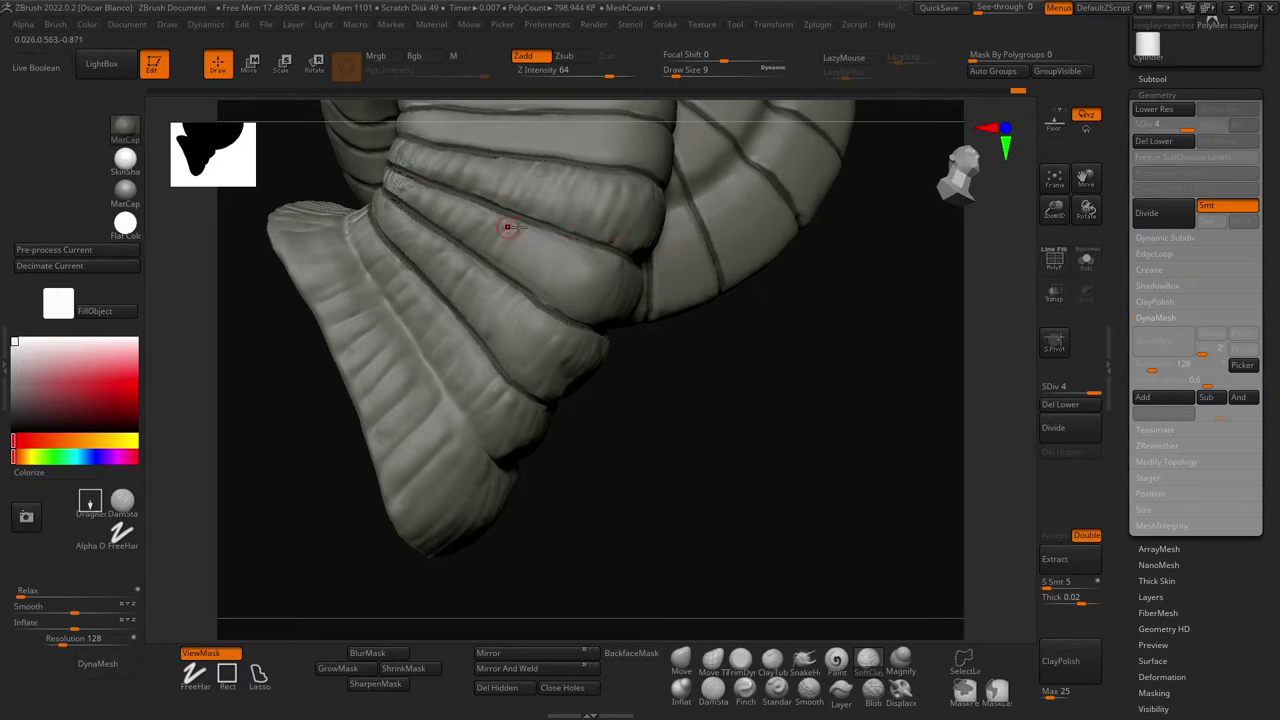
key(ctrl)
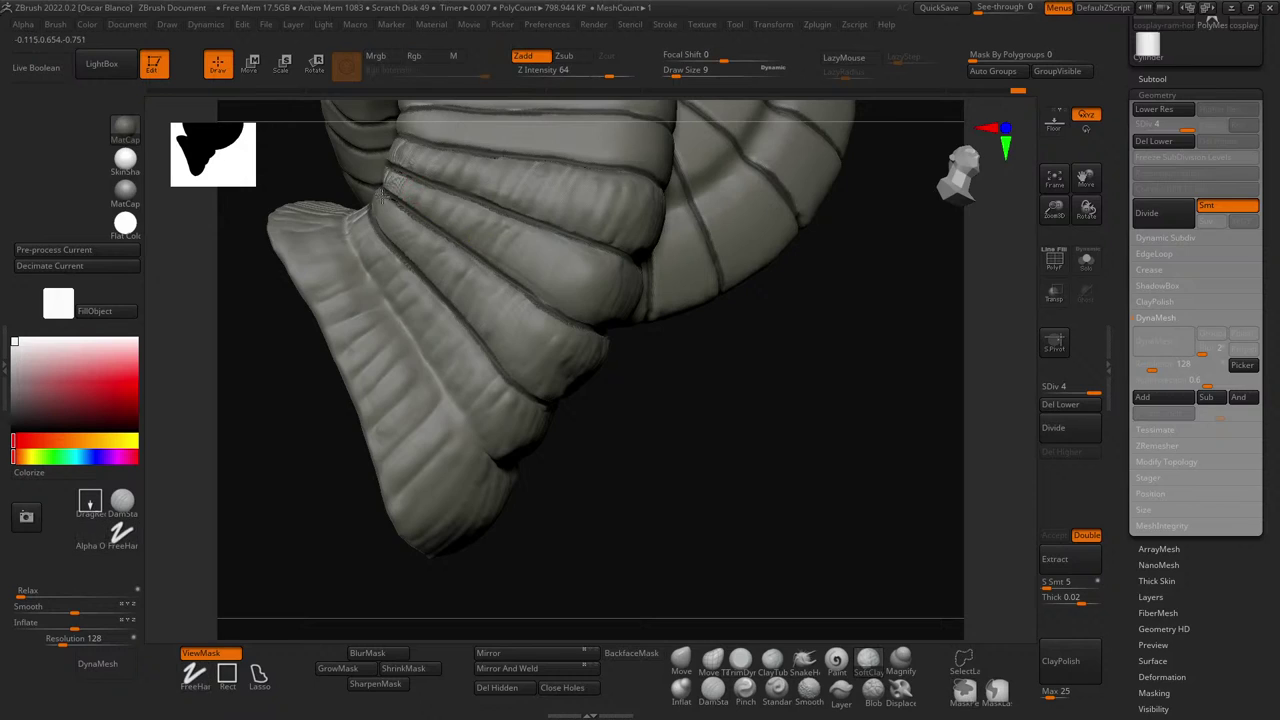
key(ctrl)
key(ctrl)
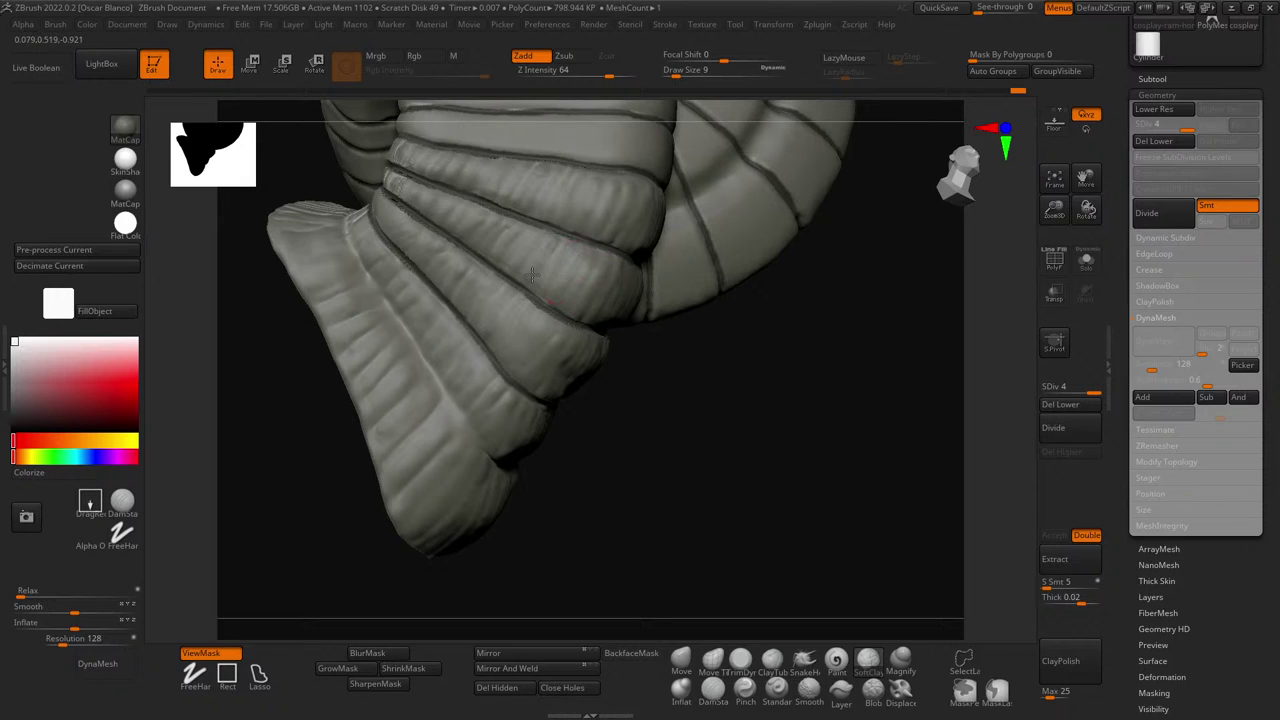
drag(721, 416, 489, 251)
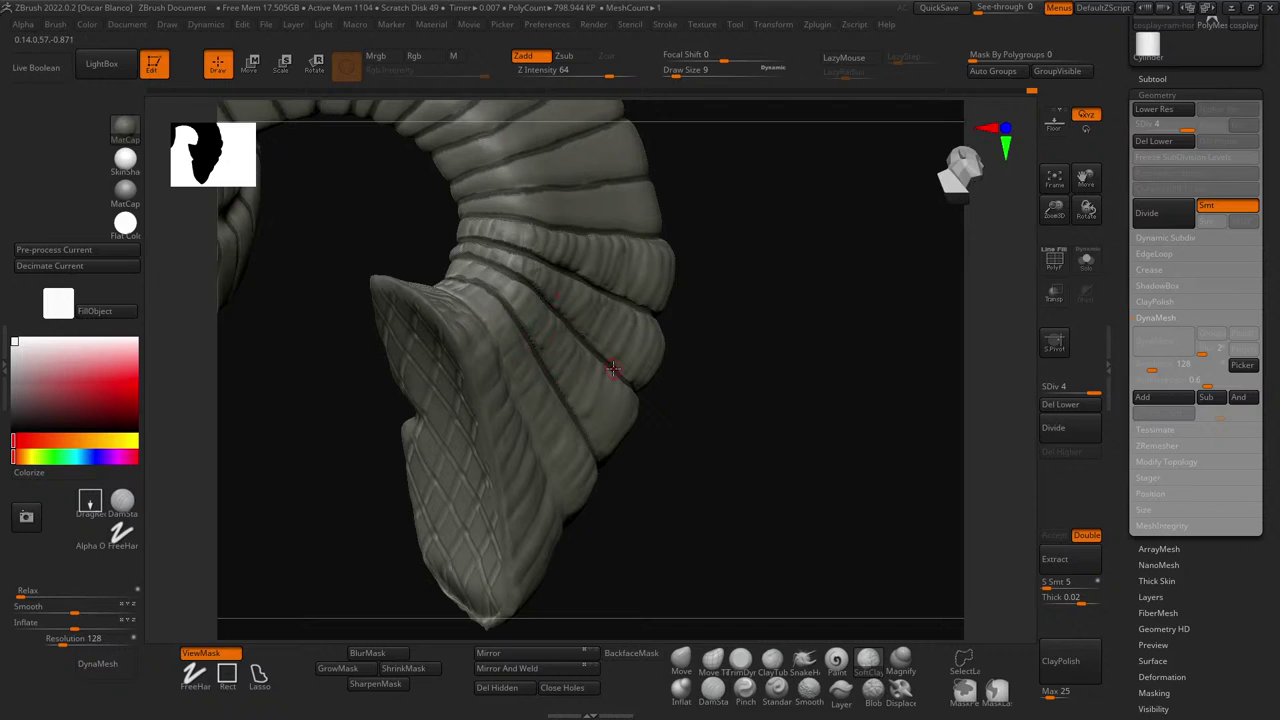
- Undo the last stroke and rework the fine ridges on the narrow inner-curve side above the flared base
drag(664, 412, 749, 451)
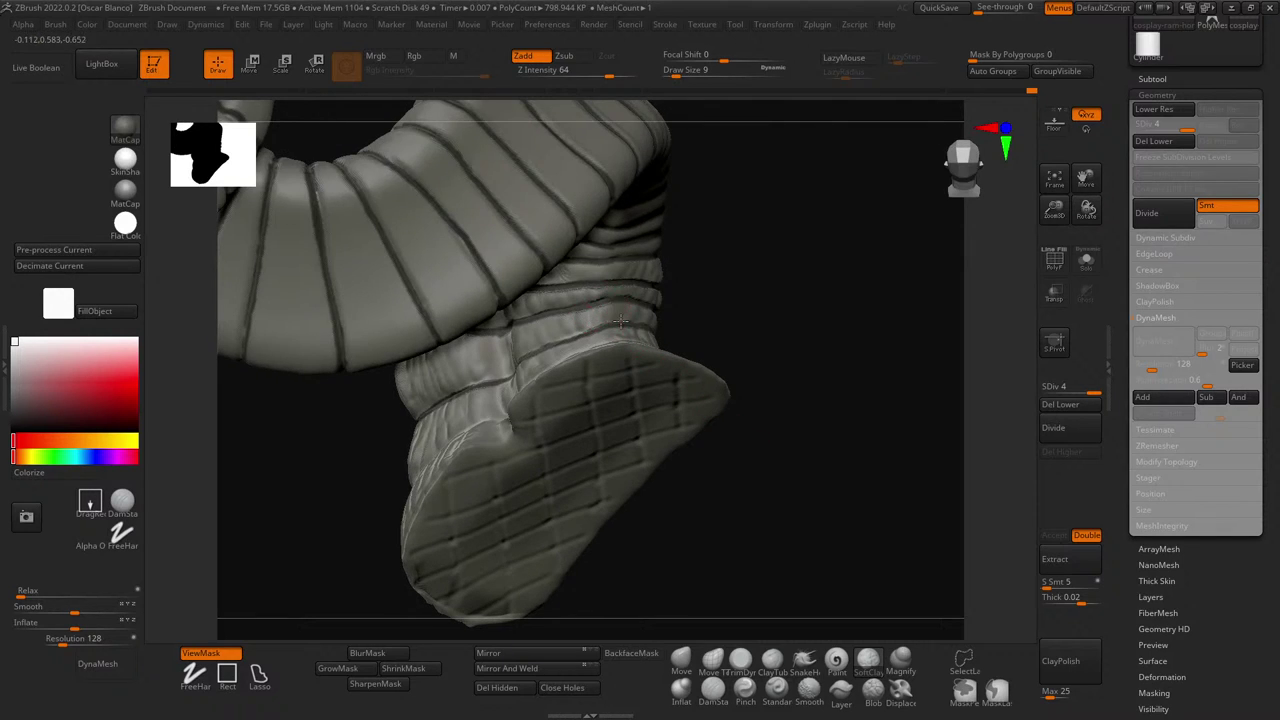
key(ctrl+z)
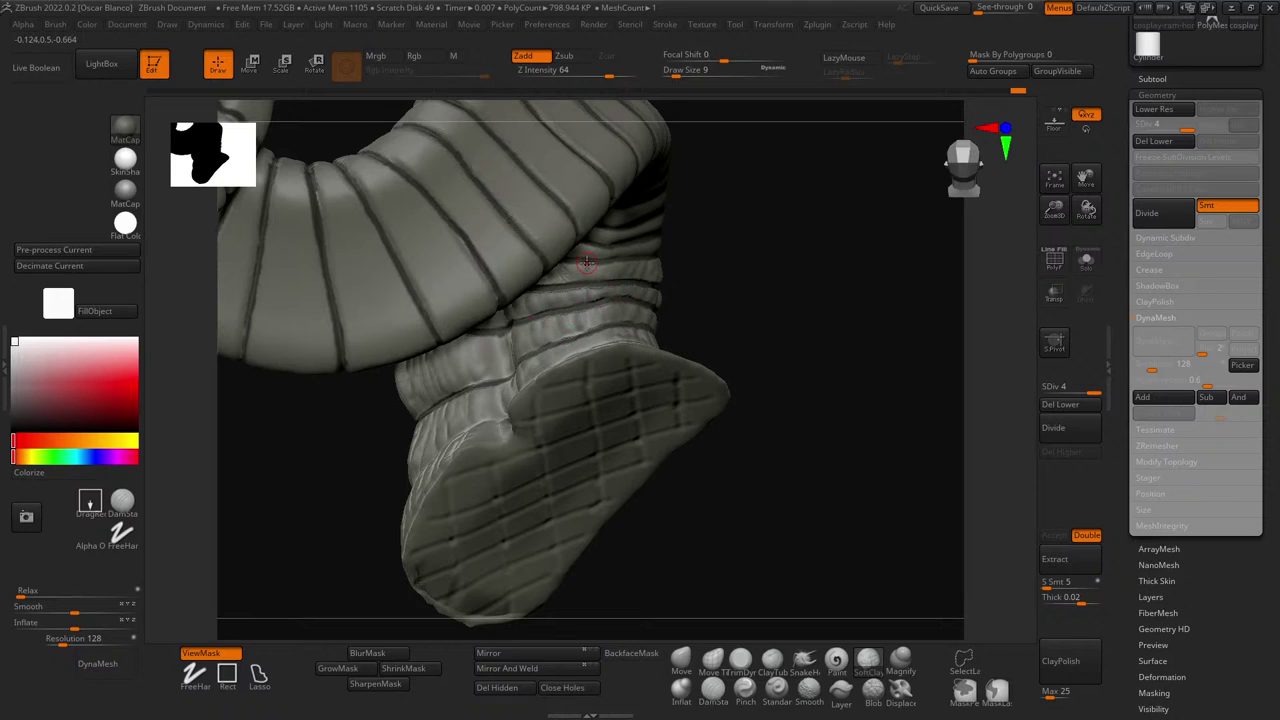
drag(586, 262, 595, 268)
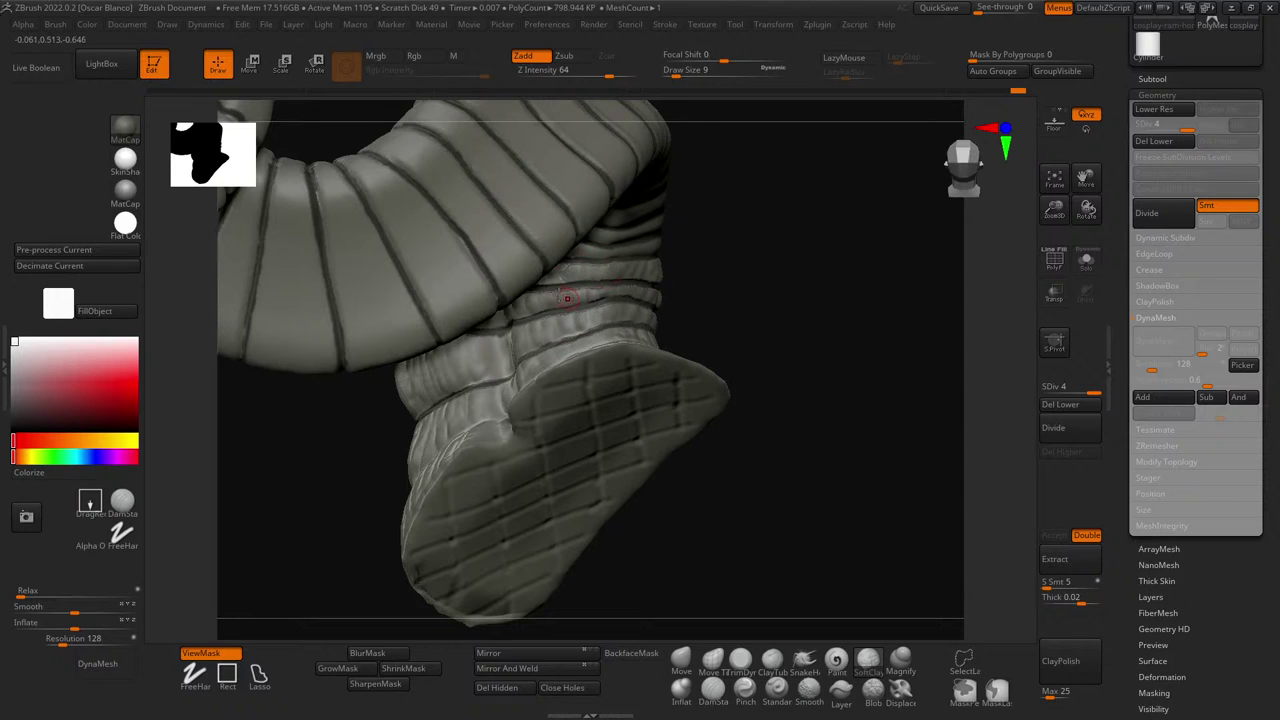
drag(831, 320, 654, 286)
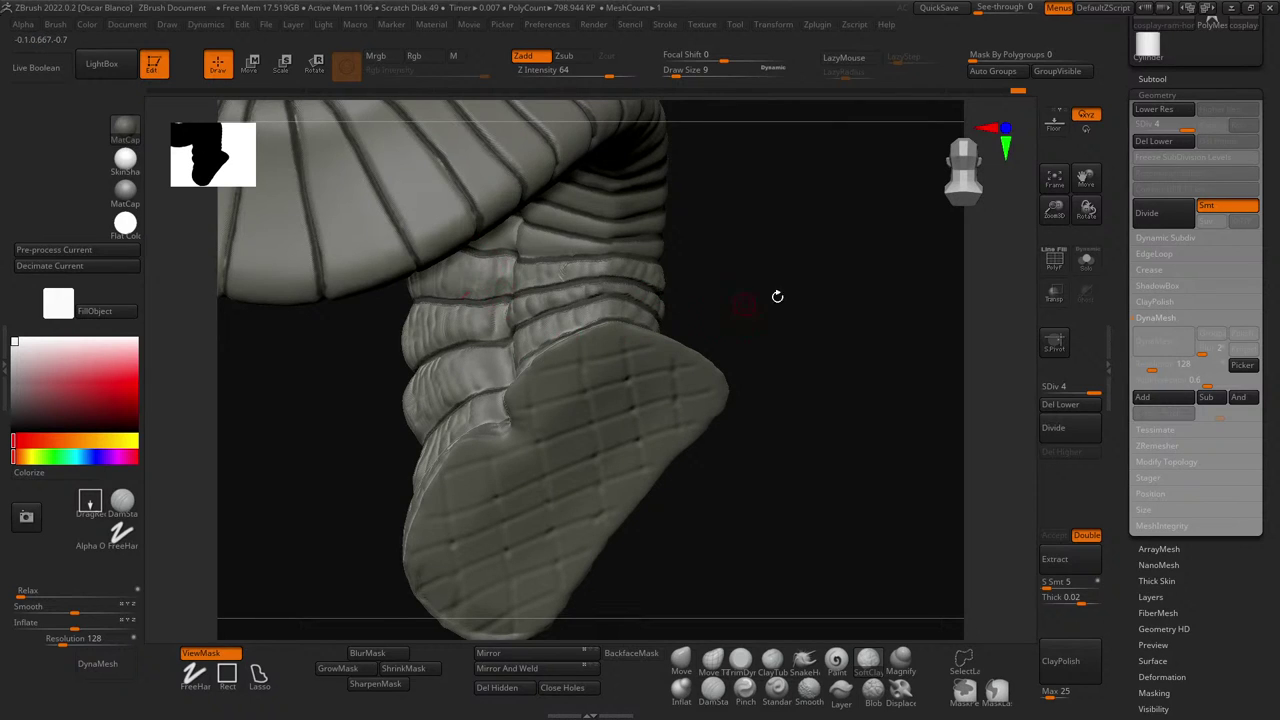
mouse_move(777, 296)
mouse_down()
mouse_move(831, 271)
mouse_move(777, 271)
mouse_move(803, 358)
mouse_up()
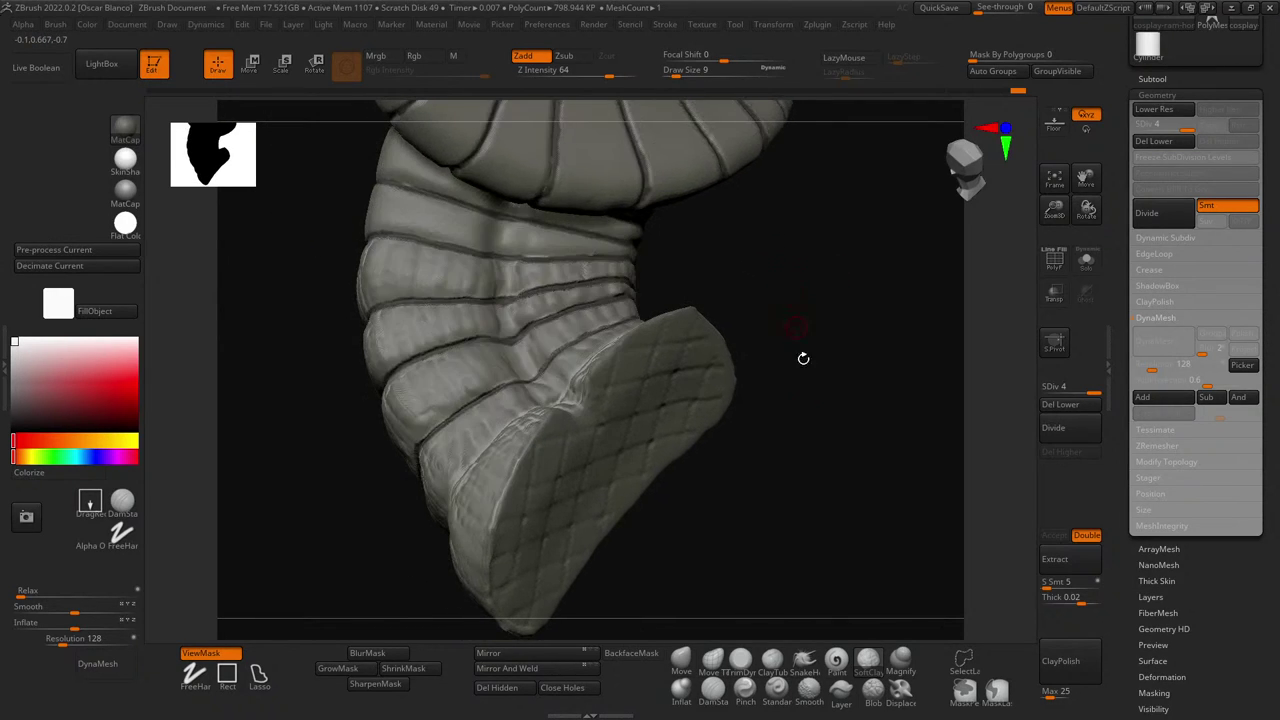
- Add small raised bumps to the outer side of the lower segments and flared base using Inflate at draw size 9
click(681, 690)
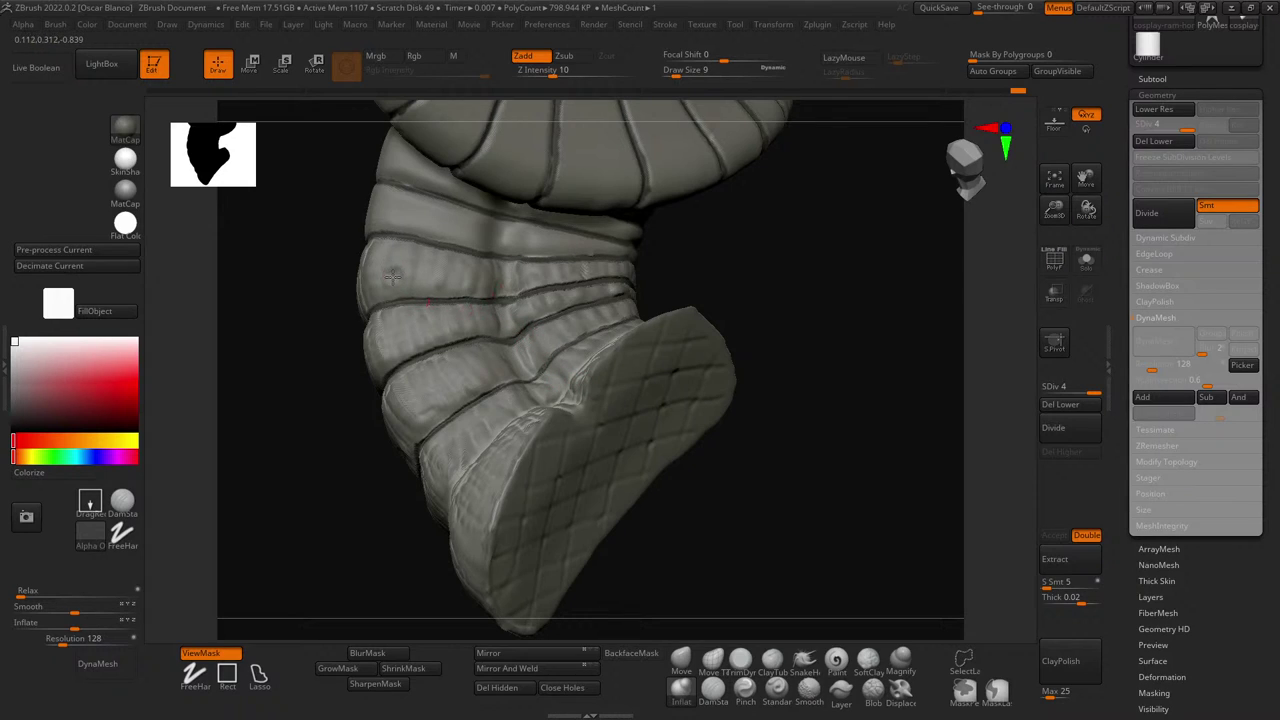
drag(770, 300, 649, 437)
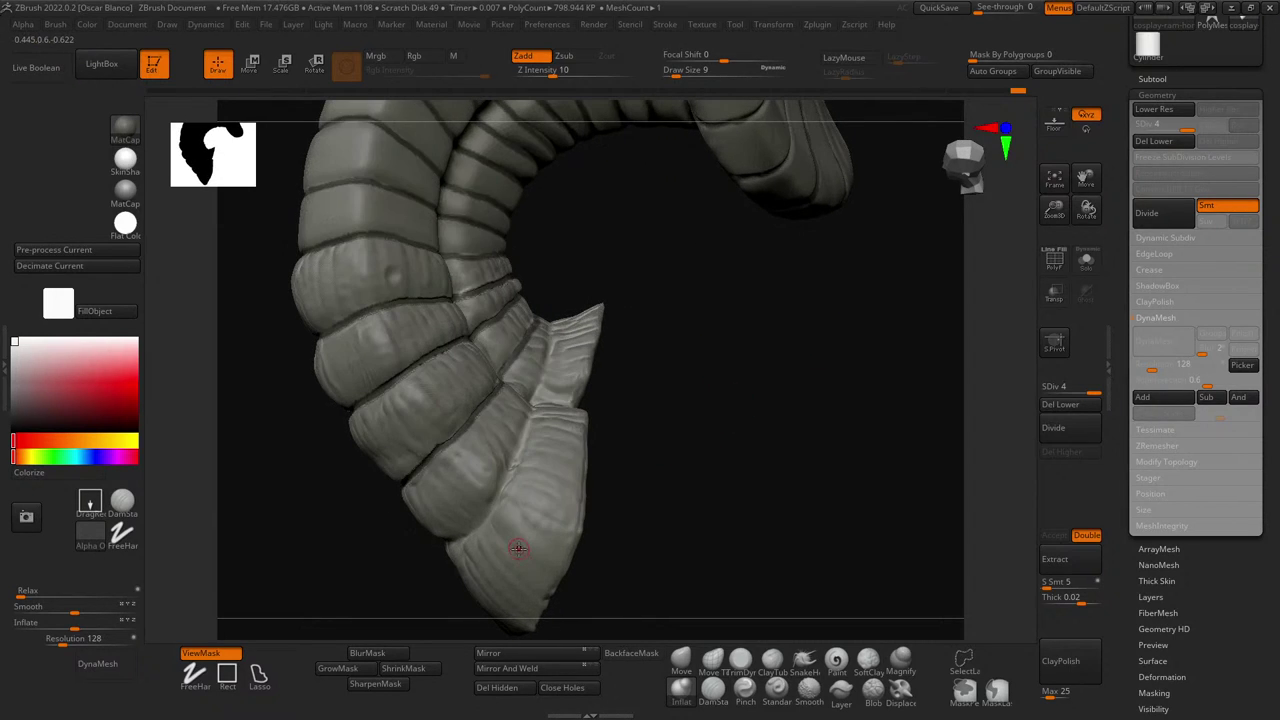
drag(690, 545, 476, 566)
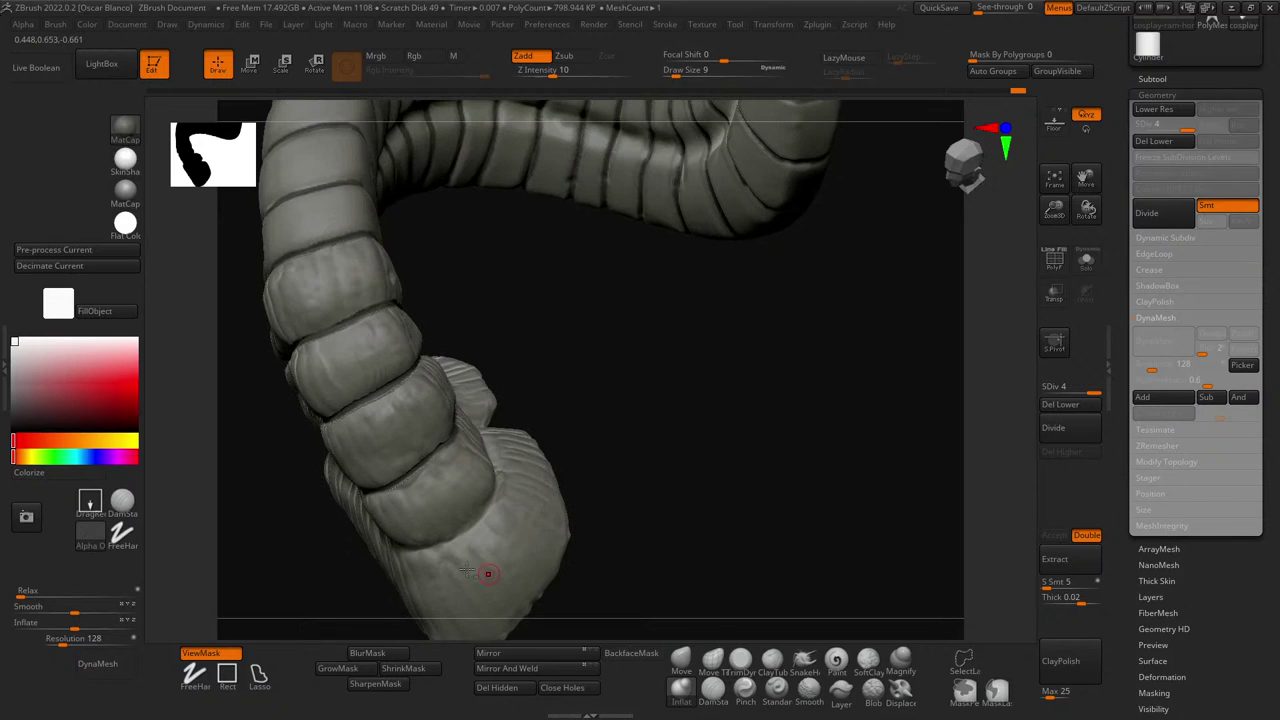
drag(689, 588, 571, 560)
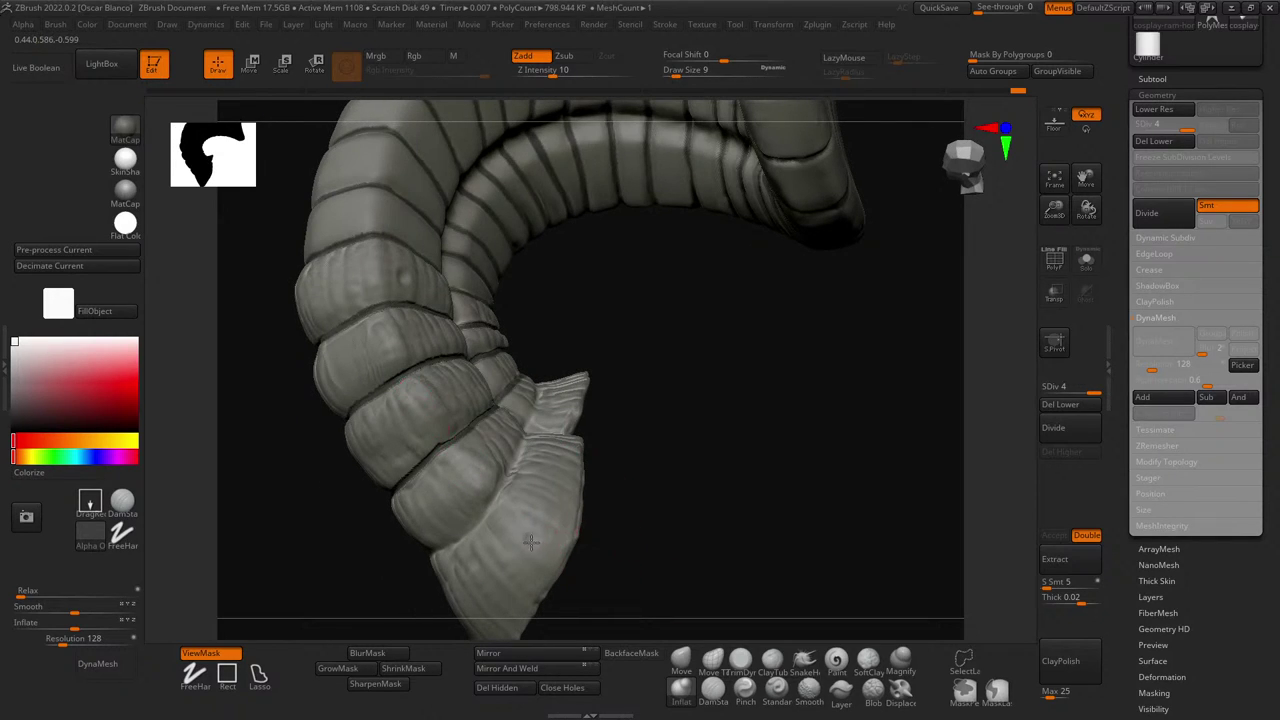
drag(669, 551, 689, 534)
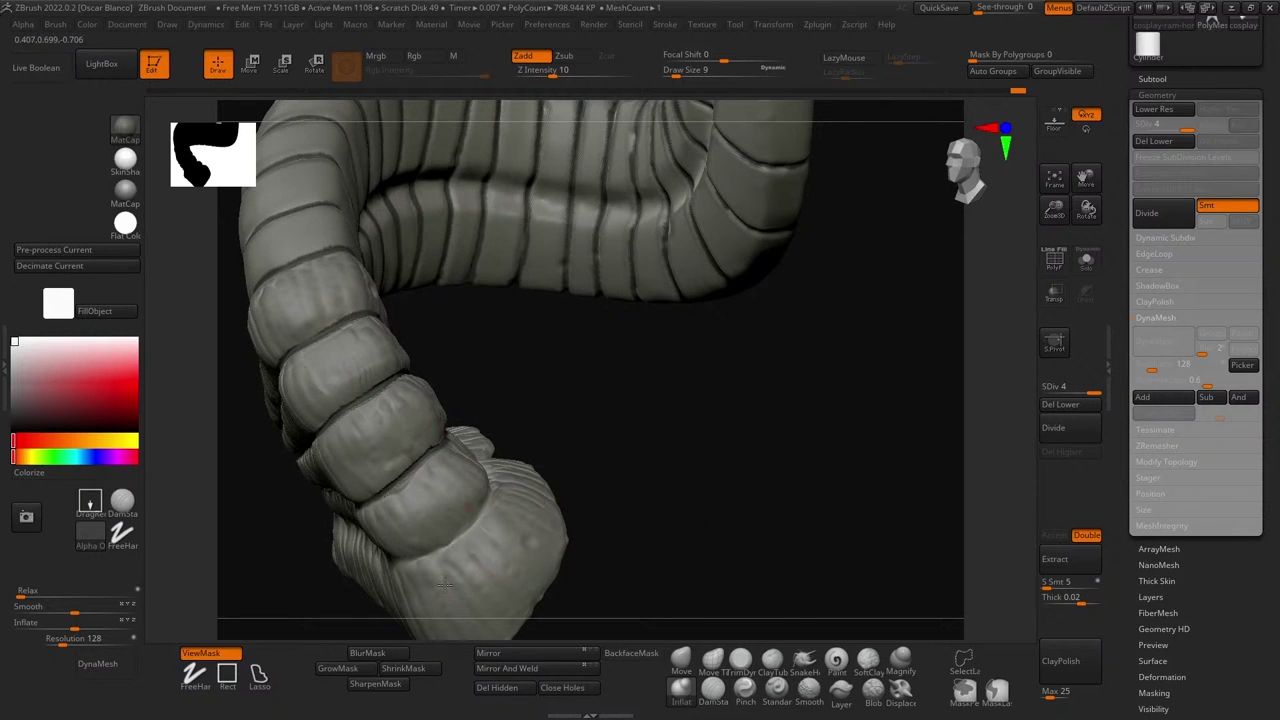
drag(666, 609, 640, 606)
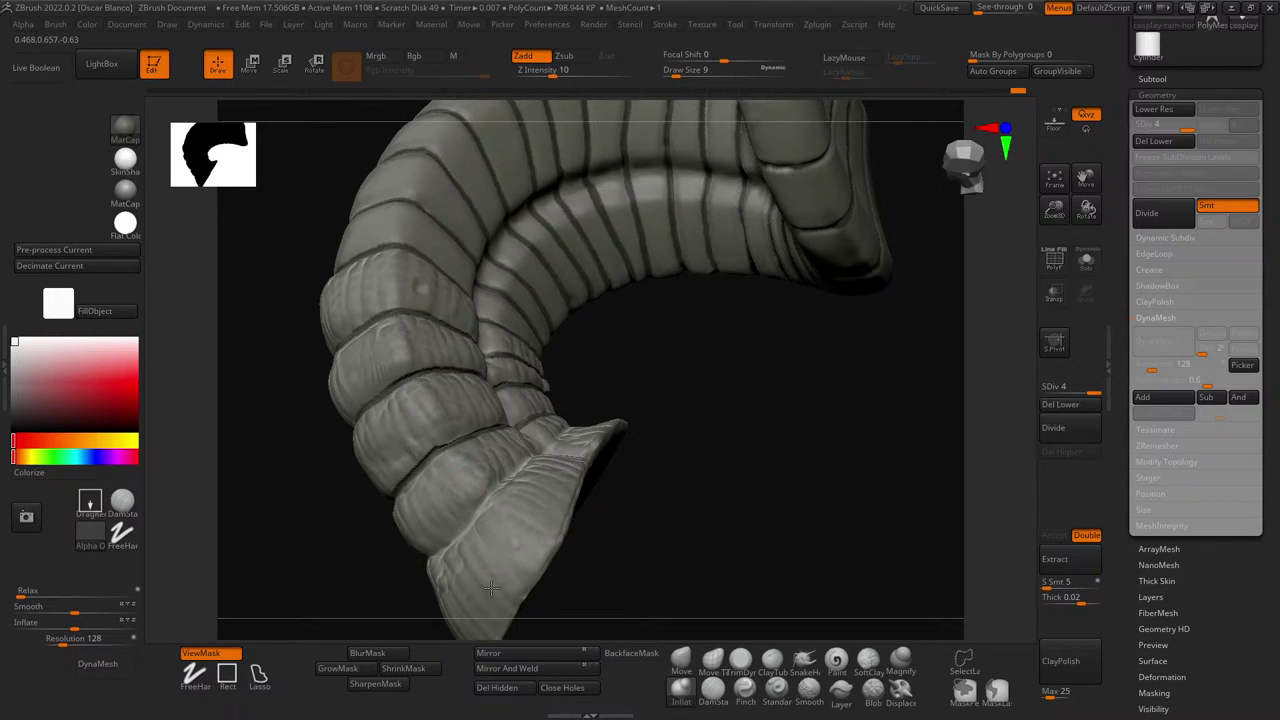
mouse_move(638, 585)
mouse_down()
mouse_move(660, 586)
mouse_move(657, 571)
mouse_up()
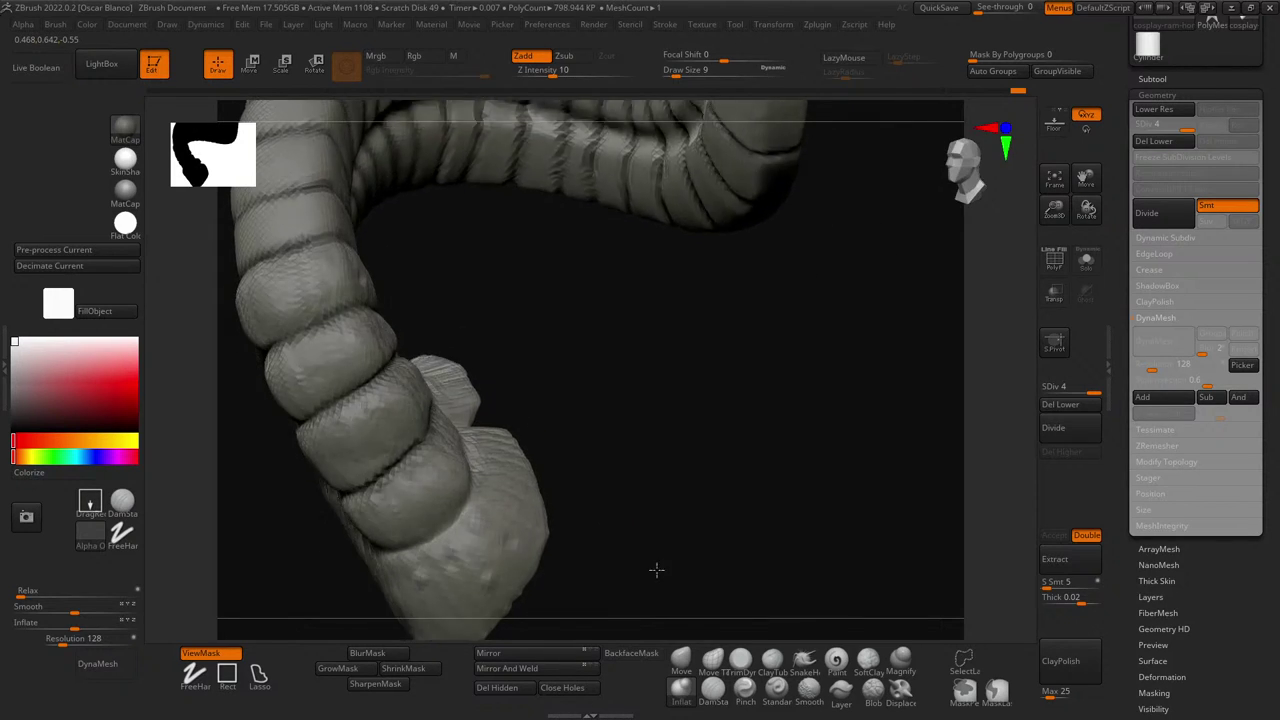
drag(623, 485, 648, 495)
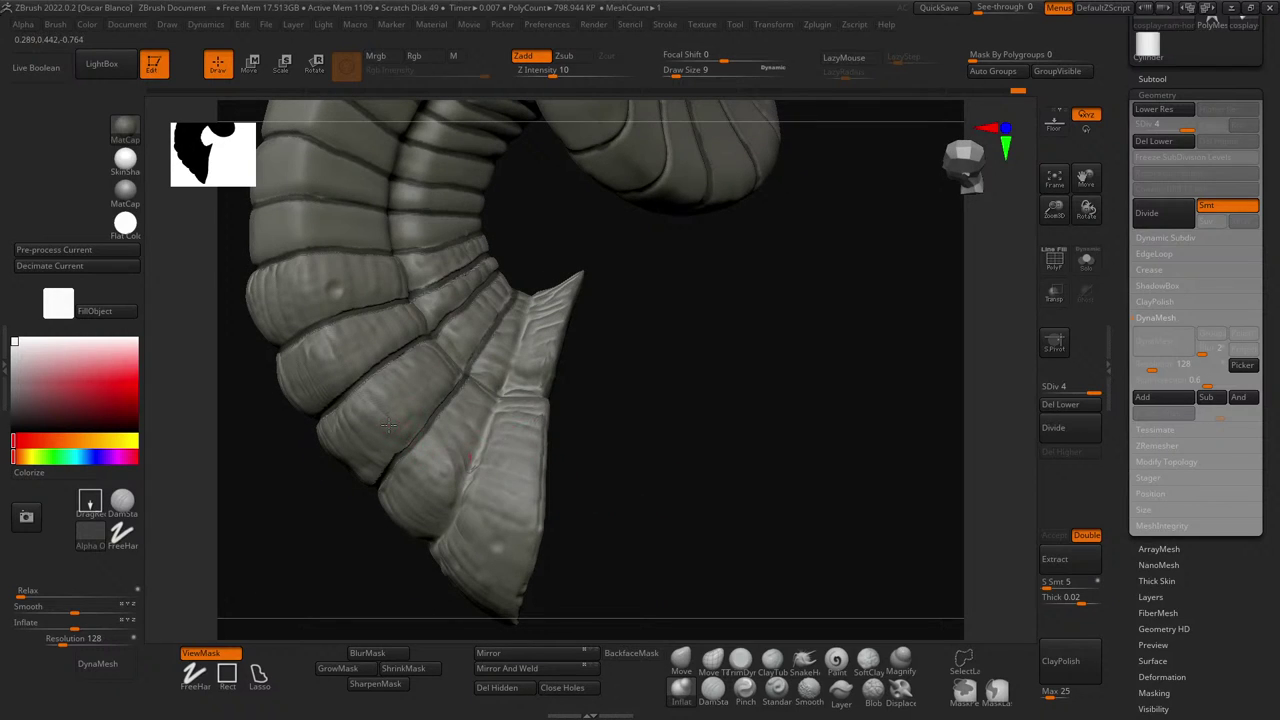
mouse_move(653, 487)
mouse_down()
mouse_move(729, 511)
mouse_move(404, 340)
mouse_up()
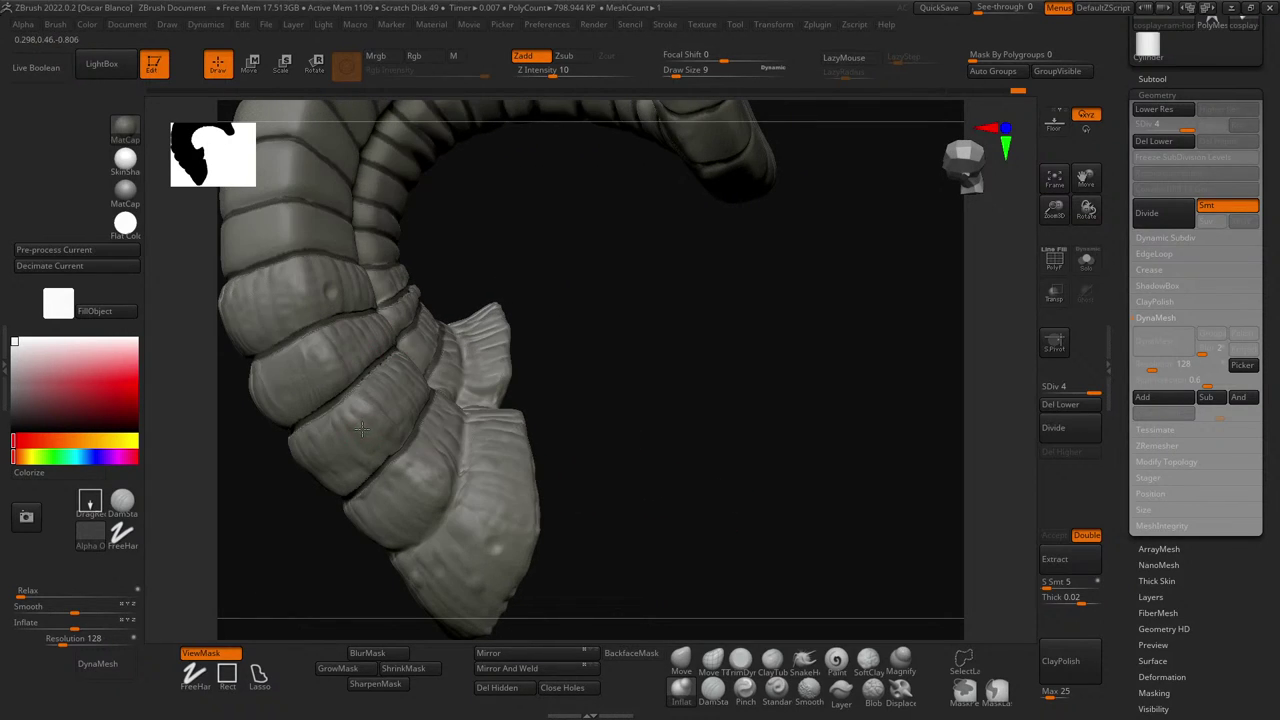
mouse_move(666, 466)
mouse_down()
mouse_move(688, 449)
mouse_move(614, 449)
mouse_move(680, 311)
mouse_move(685, 334)
mouse_move(393, 422)
mouse_up()
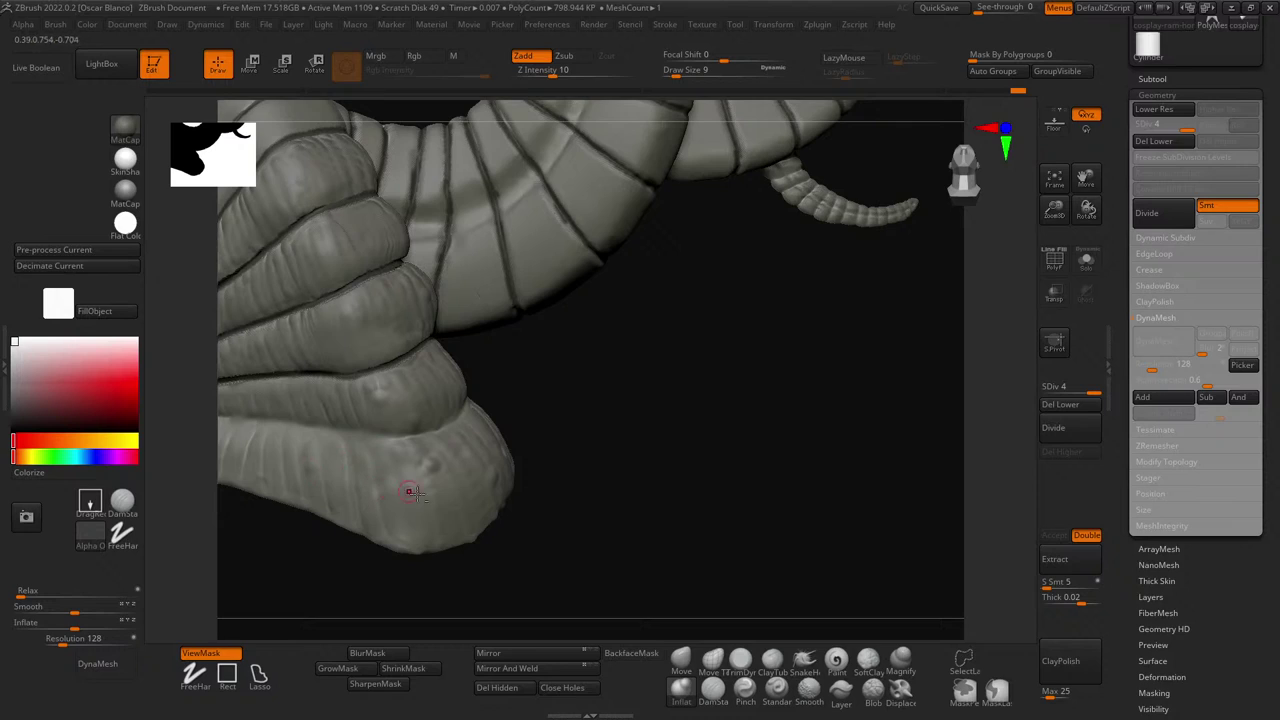
- Raise the draw size to 26 and soften the bumps on the flared base with Smooth
key(bracketright)
key(bracketright)
drag(577, 388, 635, 362)
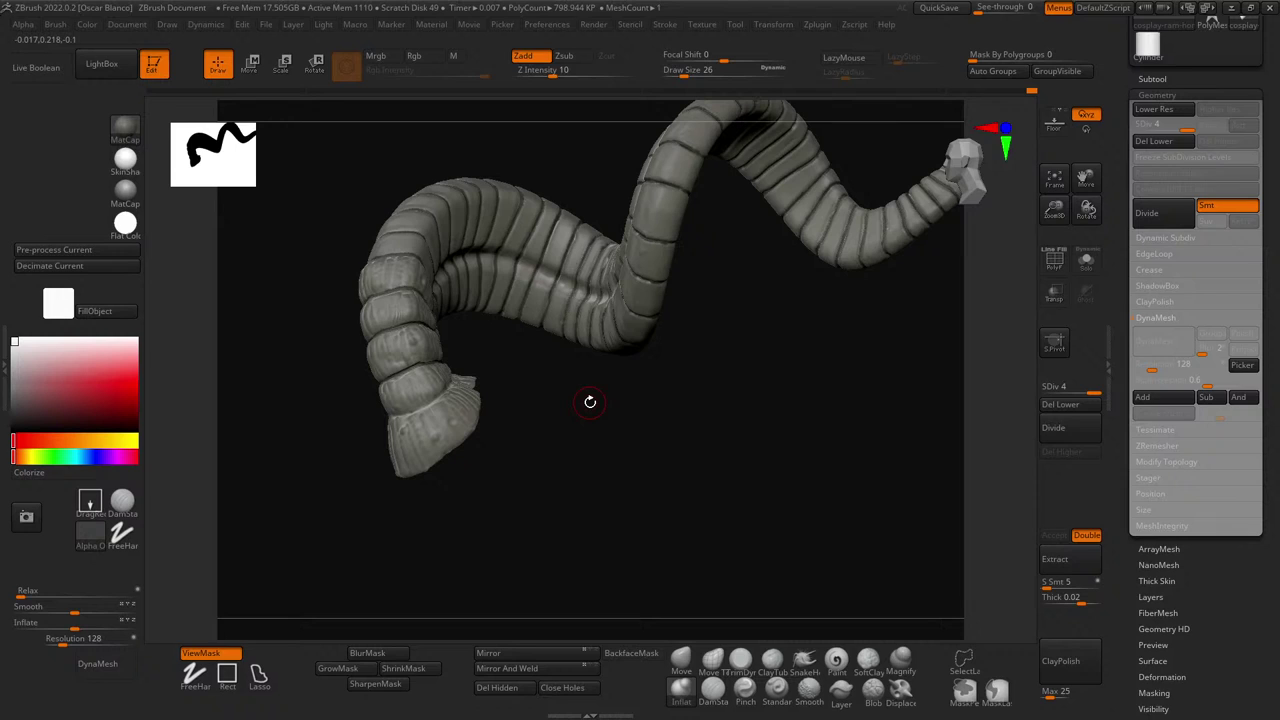
drag(589, 402, 580, 477)
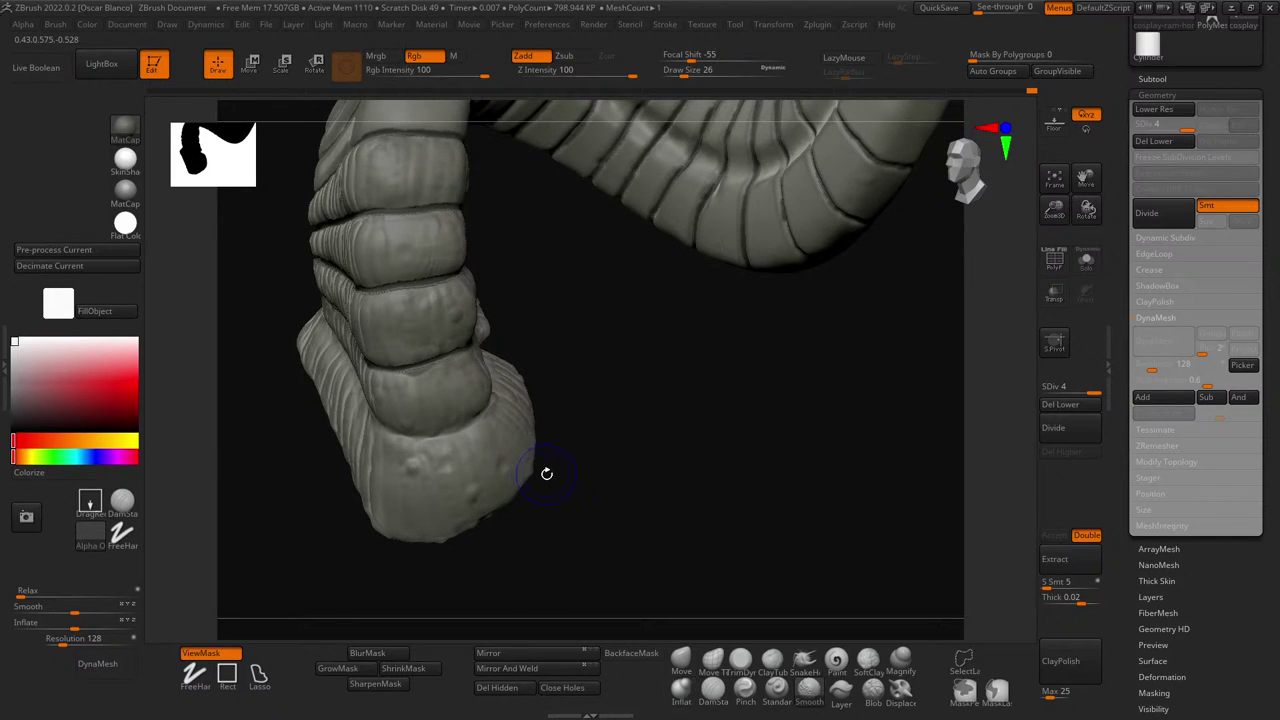
drag(669, 491, 650, 492)
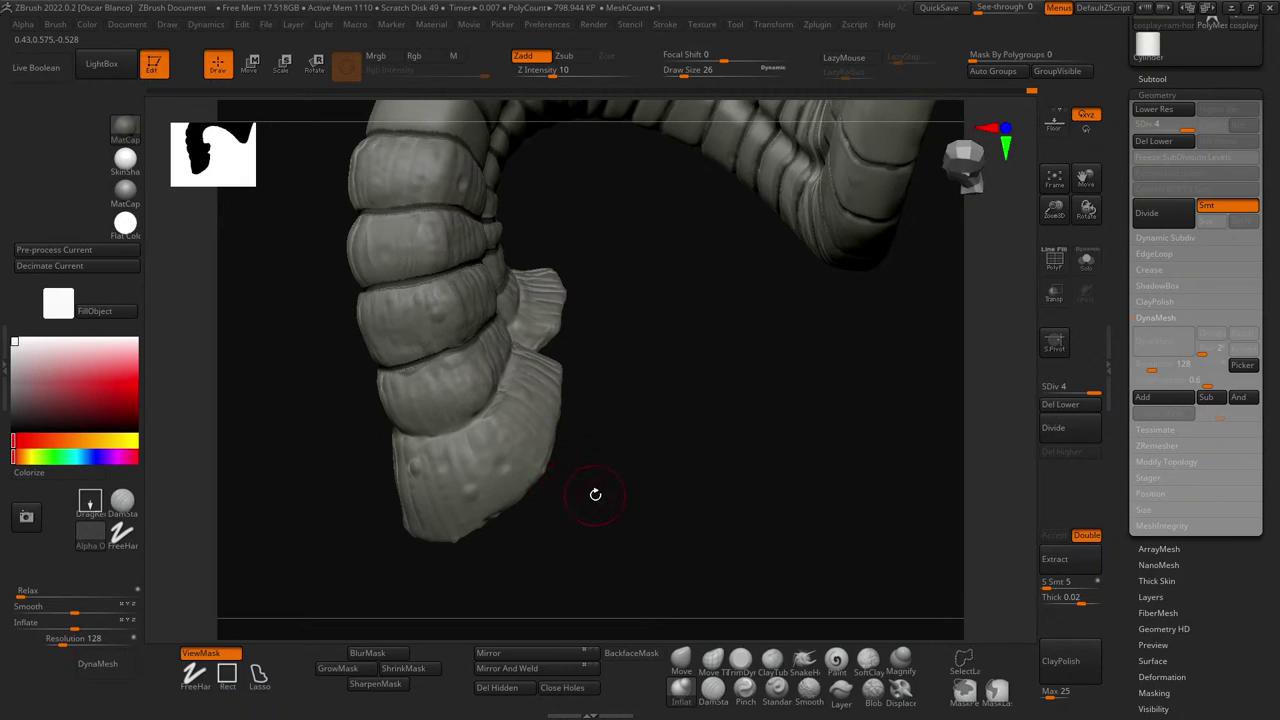
- Add fine lengthwise ridges between the bumps on the flared base and lower segments using SoftClay at draw size 9
key(bracketright)
click(868, 657)
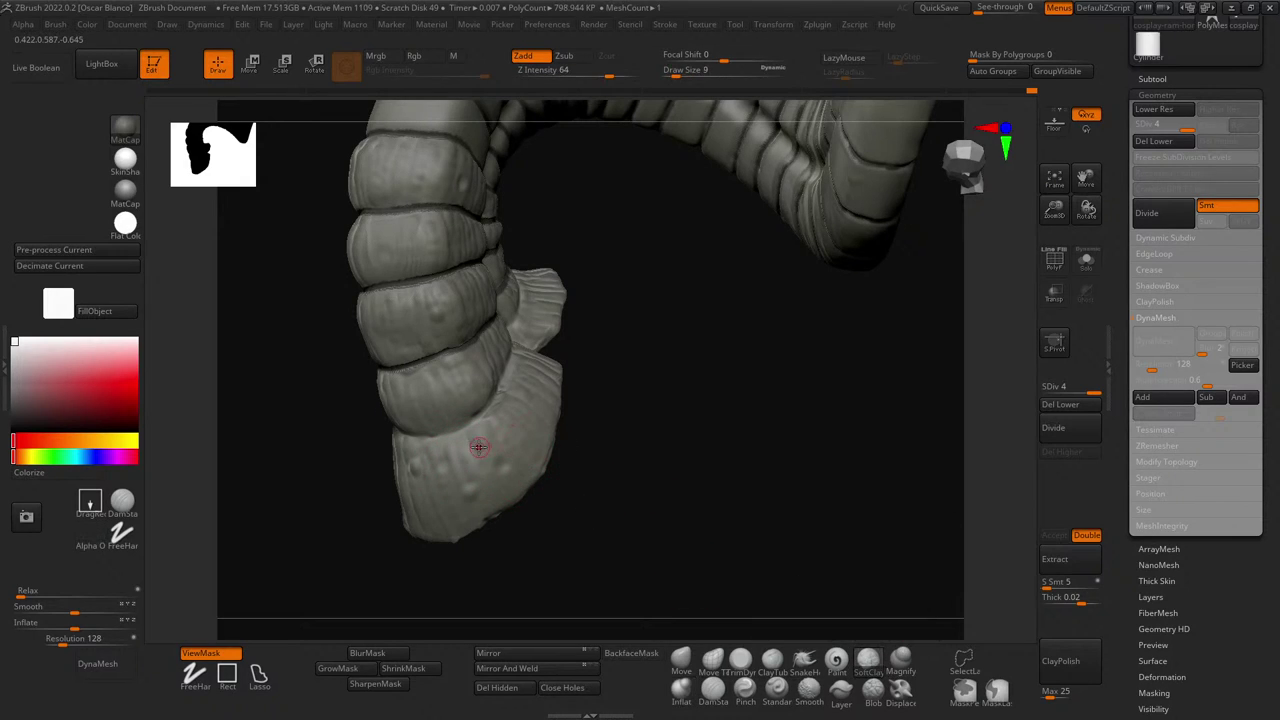
drag(476, 445, 488, 464)
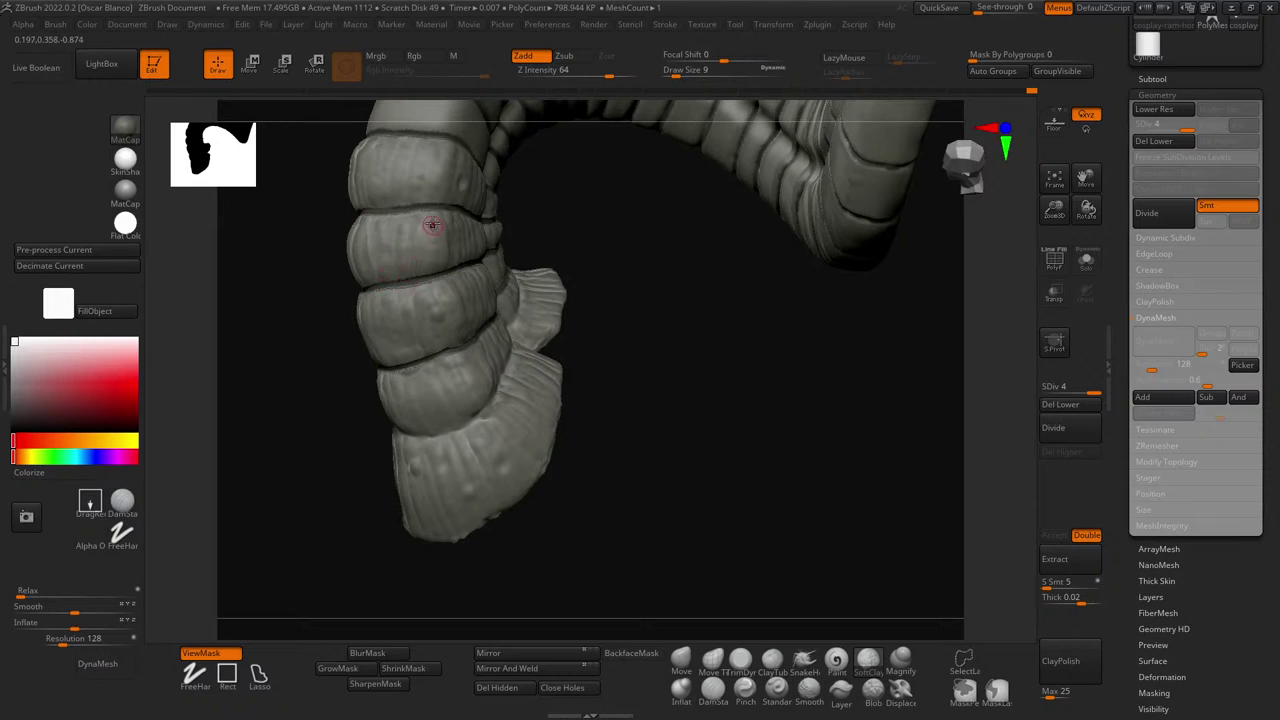
- Examine the ridged and bumpy lower segments against the smooth remainder of the horn from several sides
drag(681, 374, 718, 427)
drag(636, 328, 650, 384)
ctrl+right_drag(616, 396, 666, 422)
mouse_move(684, 356)
mouse_down()
mouse_move(654, 489)
mouse_move(537, 306)
mouse_move(703, 349)
mouse_move(665, 314)
mouse_up()
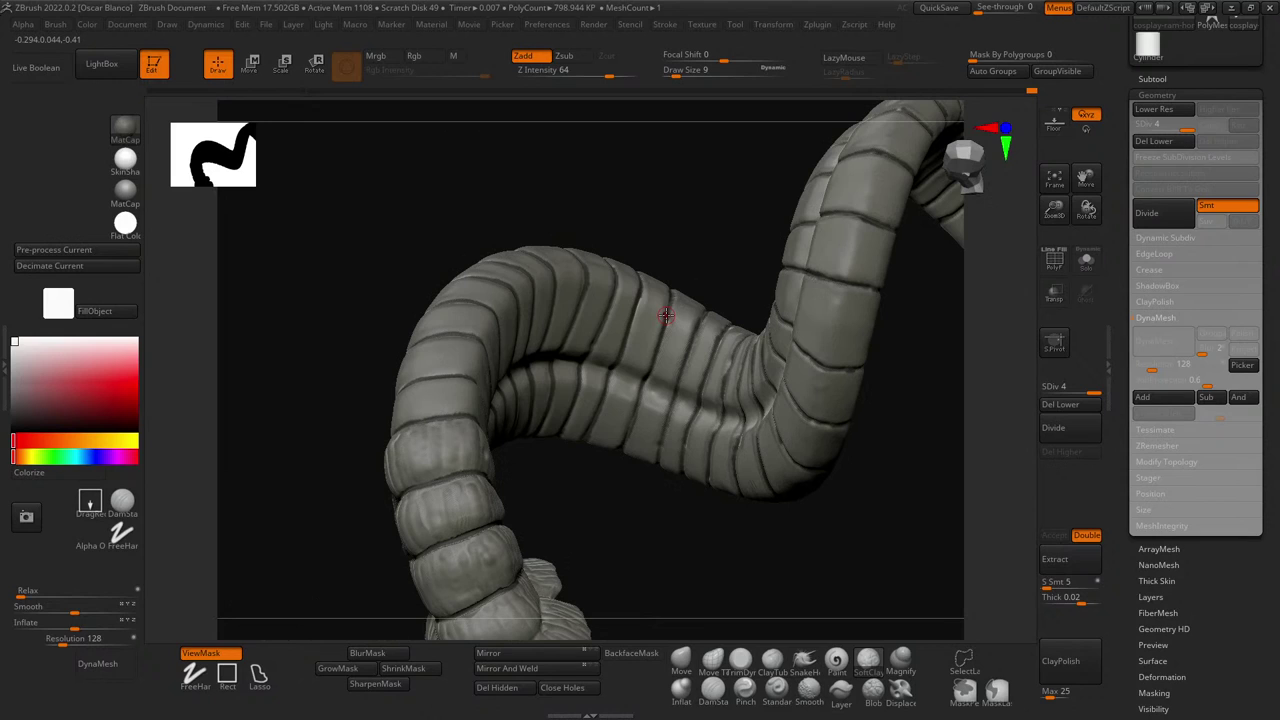
mouse_move(342, 264)
mouse_down()
mouse_move(409, 271)
mouse_move(677, 446)
mouse_move(665, 380)
mouse_up()
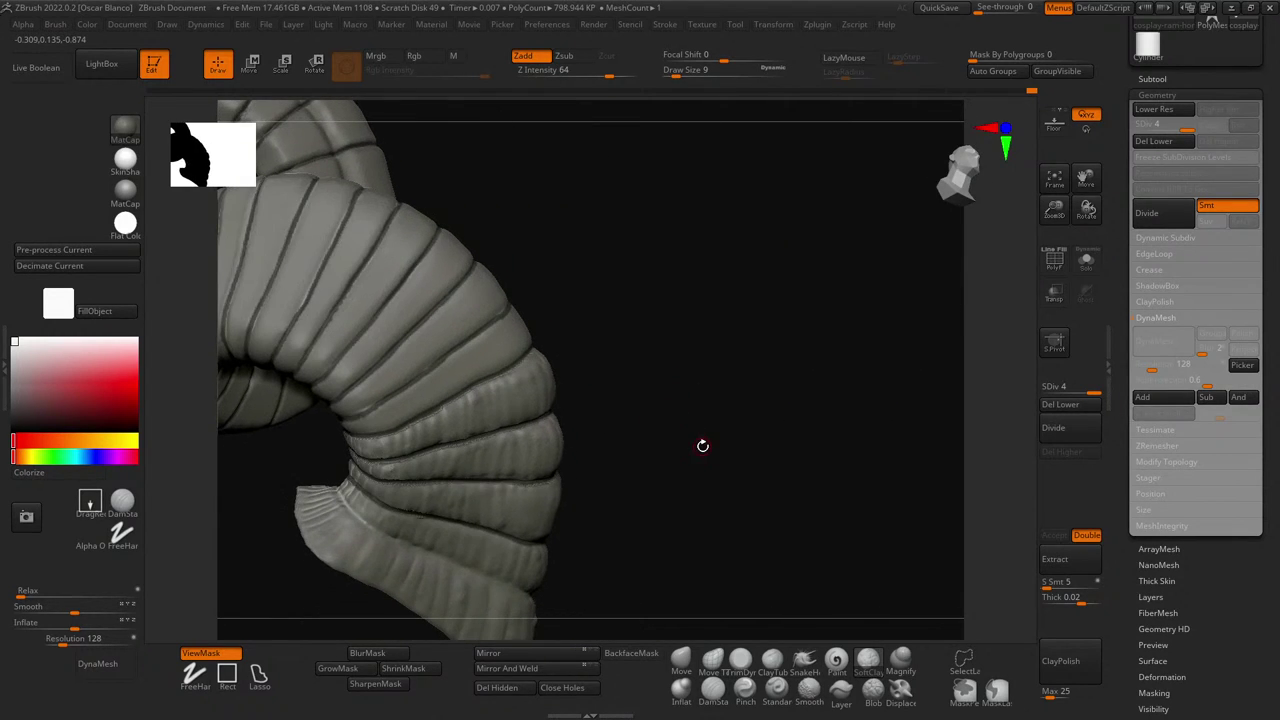
drag(702, 445, 689, 397)
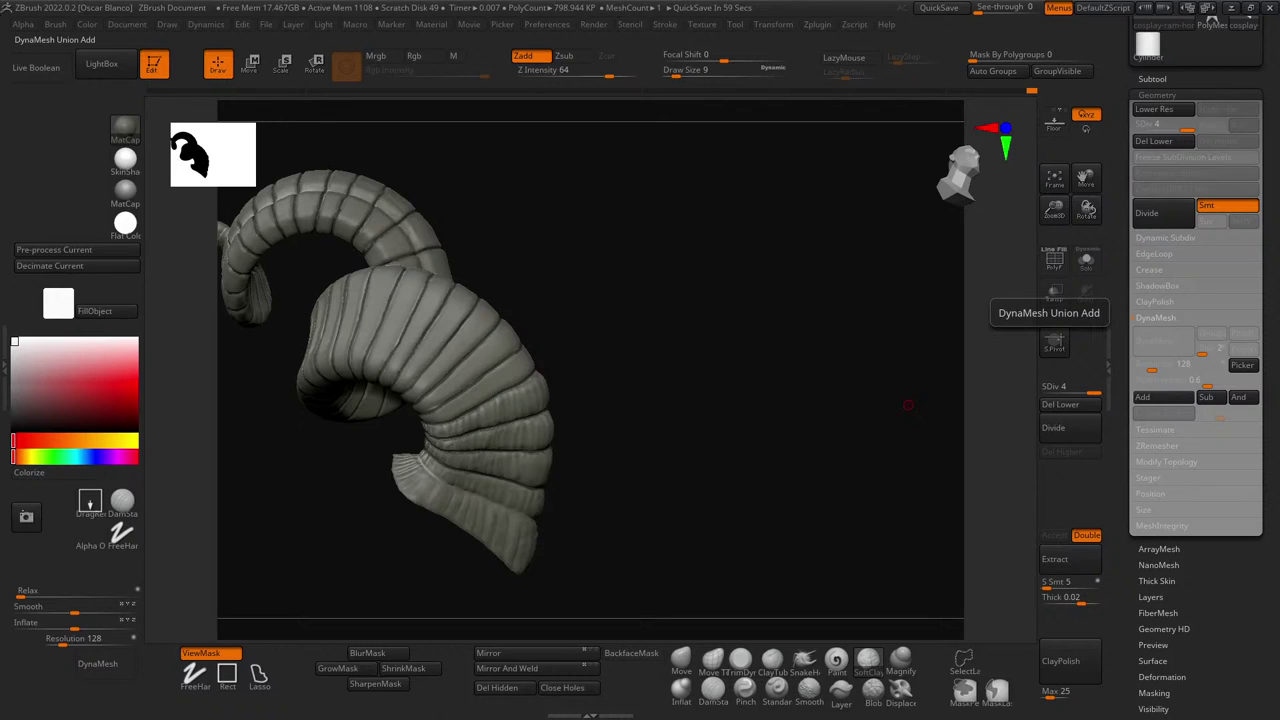
mouse_move(908, 405)
mouse_down()
mouse_move(716, 356)
mouse_move(721, 478)
mouse_up()
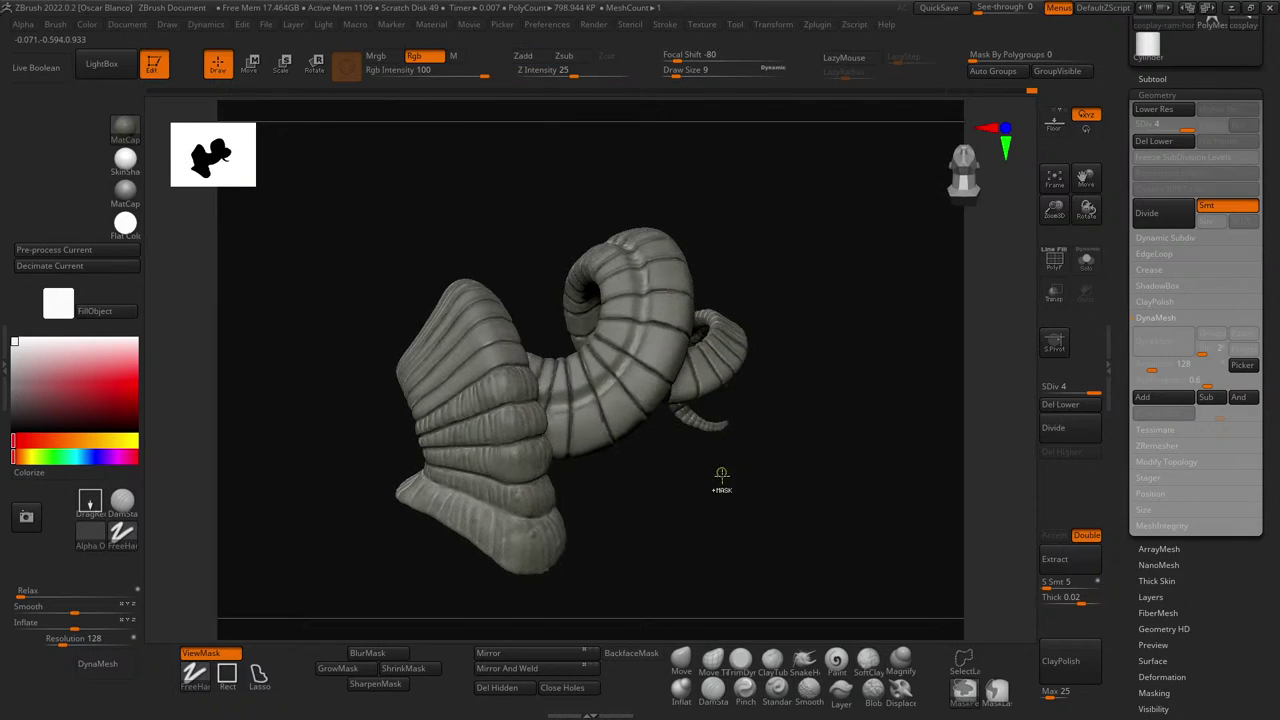
mouse_move(724, 485)
ctrl+right_down()
mouse_move(754, 563)
mouse_move(709, 560)
mouse_move(867, 536)
mouse_move(763, 500)
ctrl+right_up()
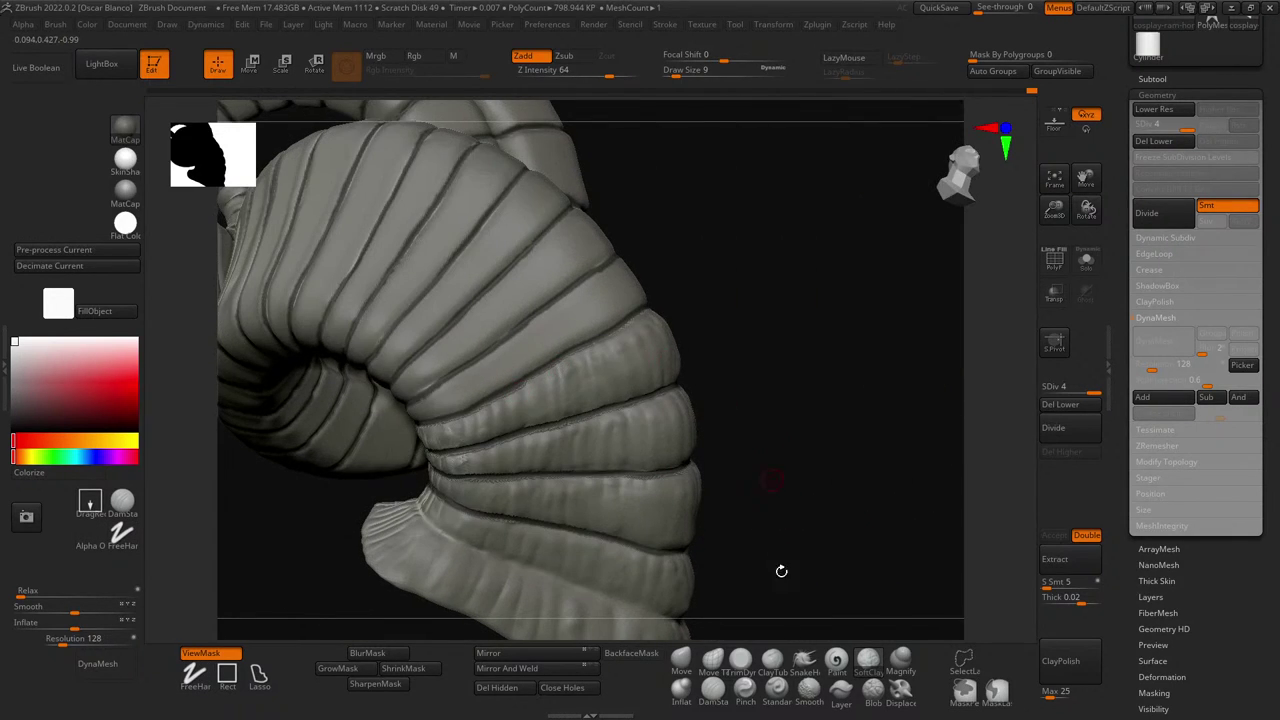
- Try building up the outer end of the first smooth segment above the ridged ones with SoftClay at draw sizes 26 and 38, undoing the strokes
click(872, 662)
key(bracketright)
mouse_move(622, 293)
mouse_down()
mouse_move(540, 352)
mouse_move(408, 411)
mouse_up()
mouse_move(617, 274)
mouse_down()
mouse_move(489, 356)
mouse_move(569, 317)
mouse_up()
drag(771, 251, 701, 296)
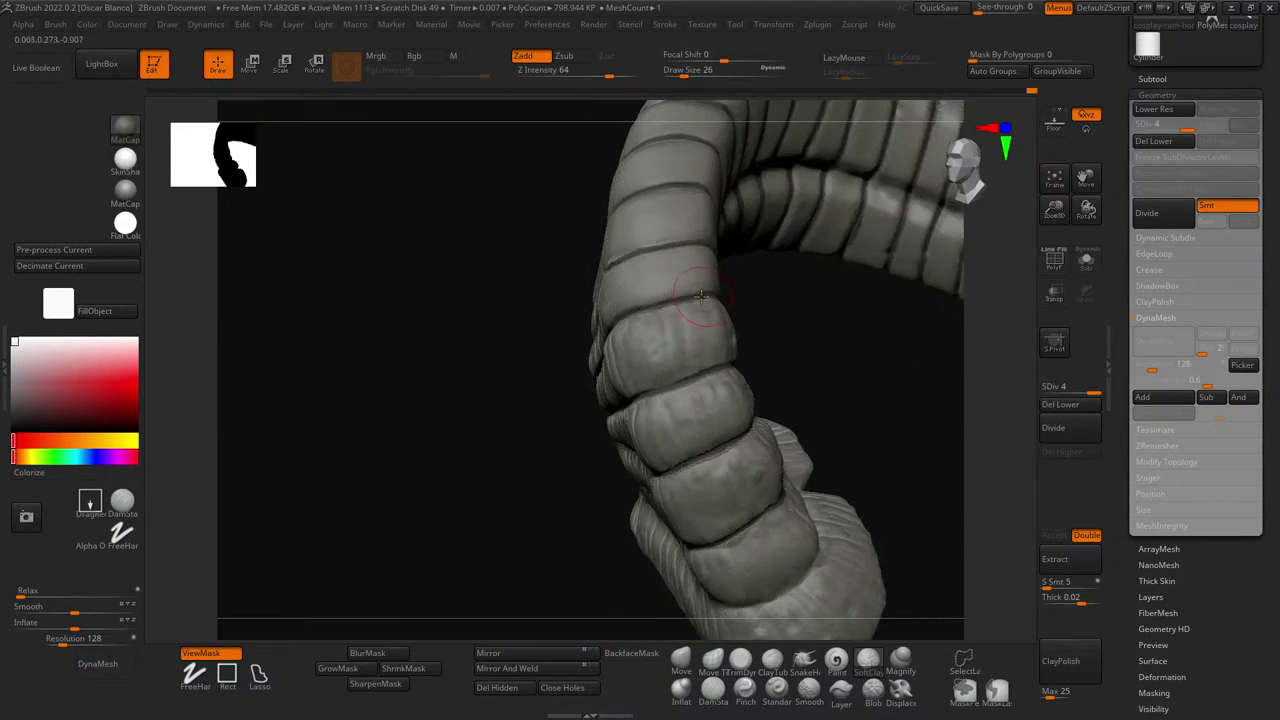
mouse_move(620, 291)
mouse_down()
mouse_move(688, 278)
mouse_move(630, 284)
mouse_move(712, 257)
mouse_up()
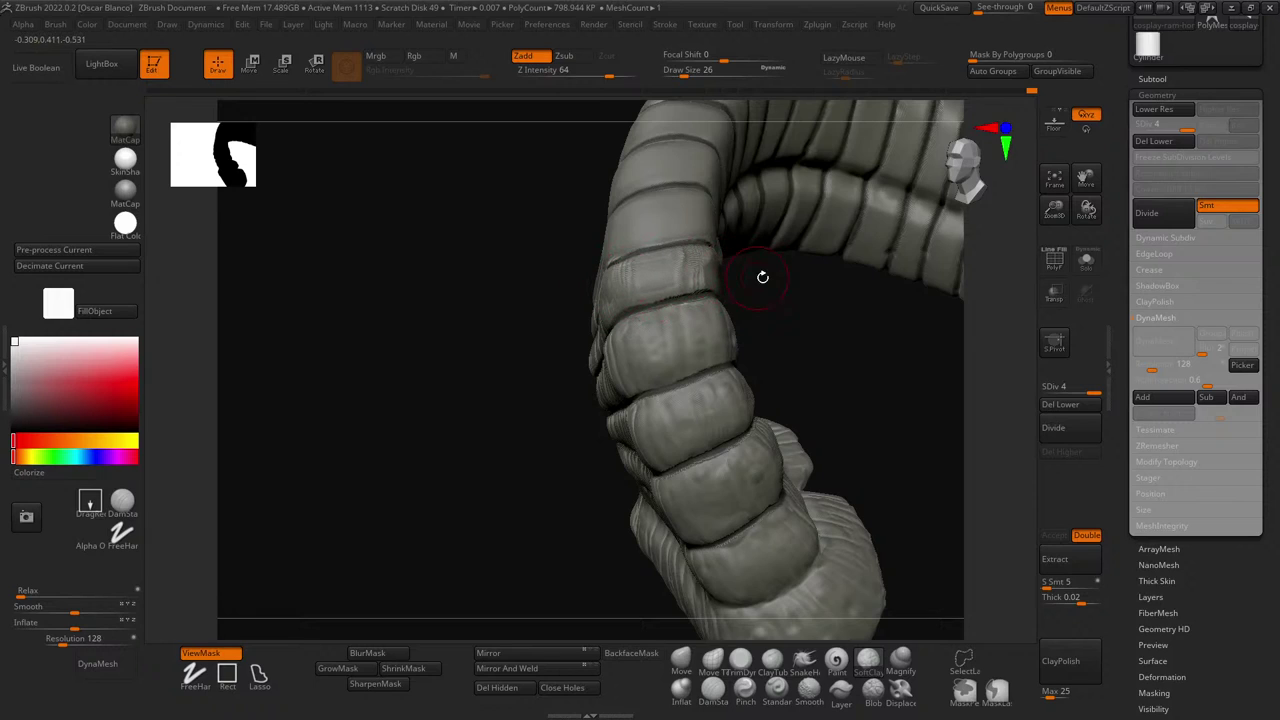
key(ctrl+z)
drag(623, 286, 686, 268)
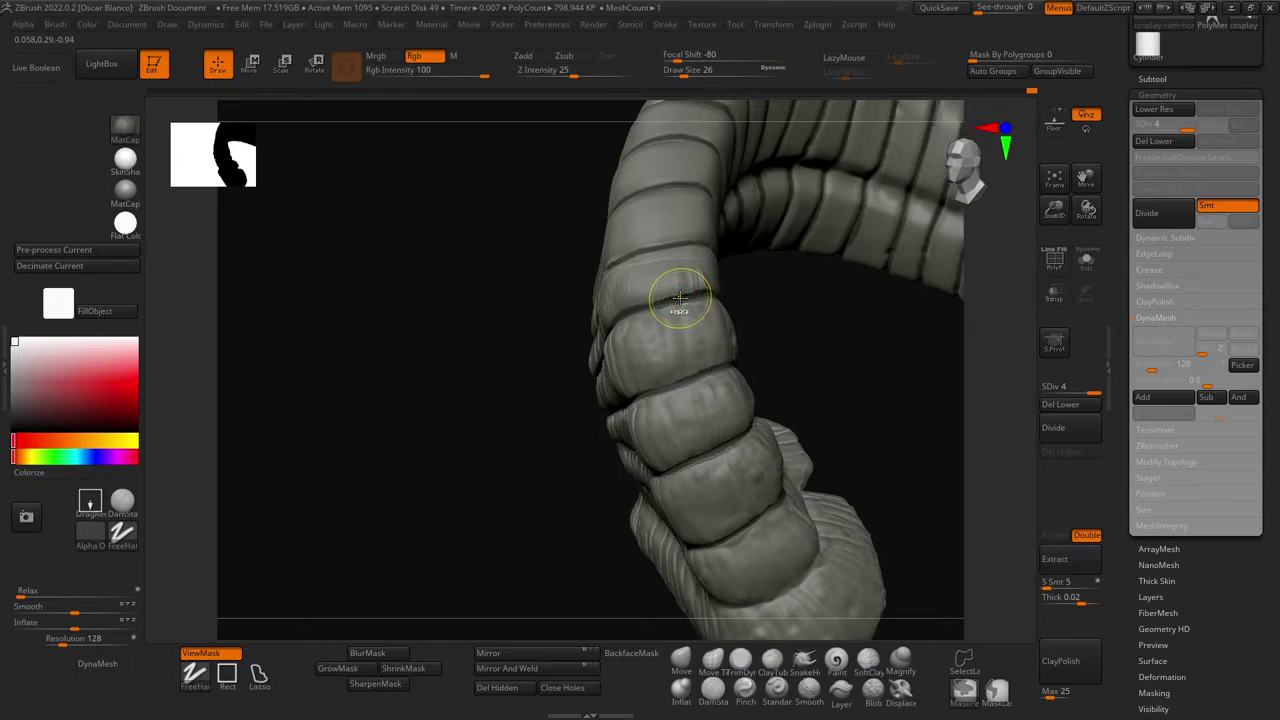
key(ctrl+z)
key(])
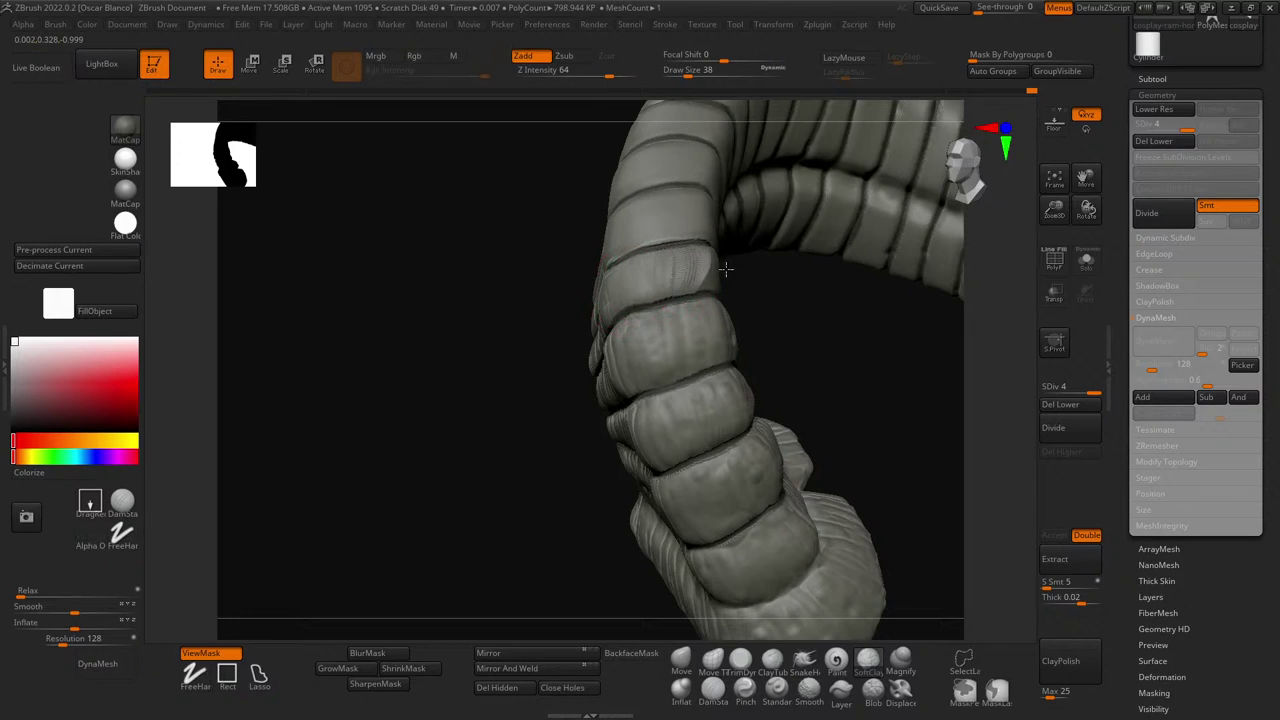
key(ctrl)
key(ctrl+z)
- Build up volume along the first smooth segment above the ridged ones with SoftClay, reducing the draw size from 42 to 22
drag(711, 282, 614, 296)
drag(766, 297, 830, 307)
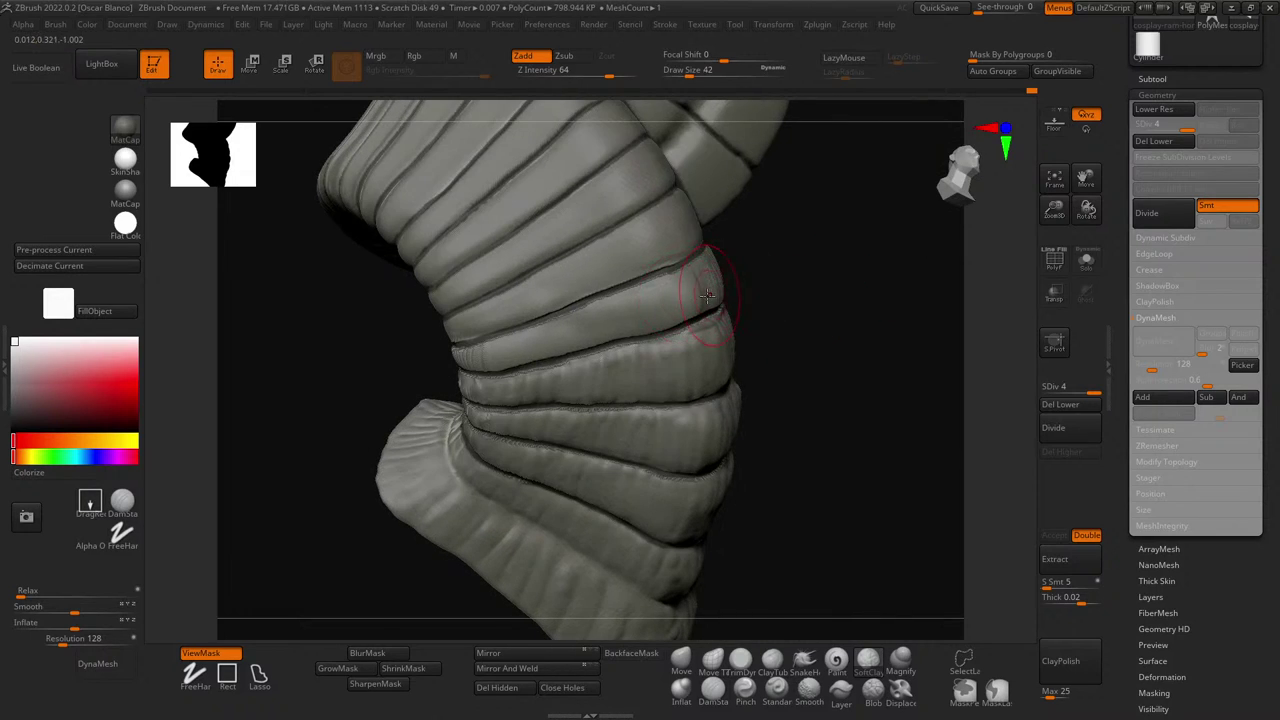
drag(688, 290, 495, 345)
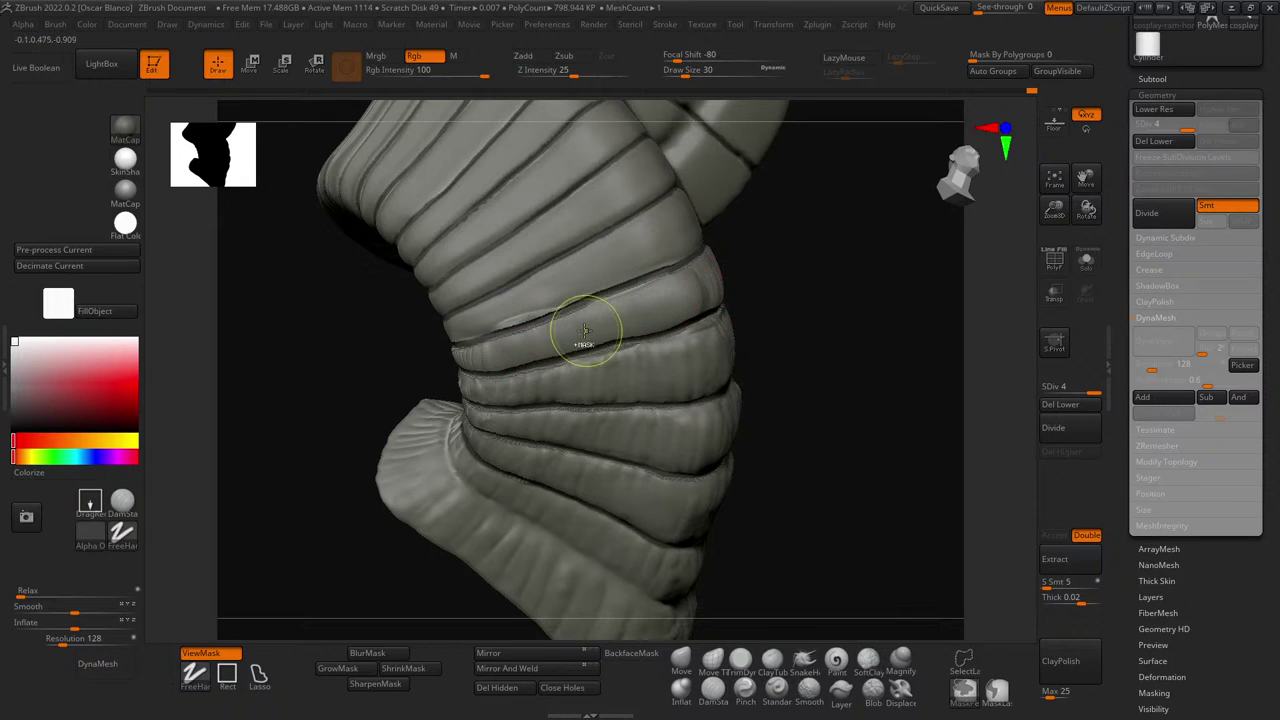
key(ctrl+z)
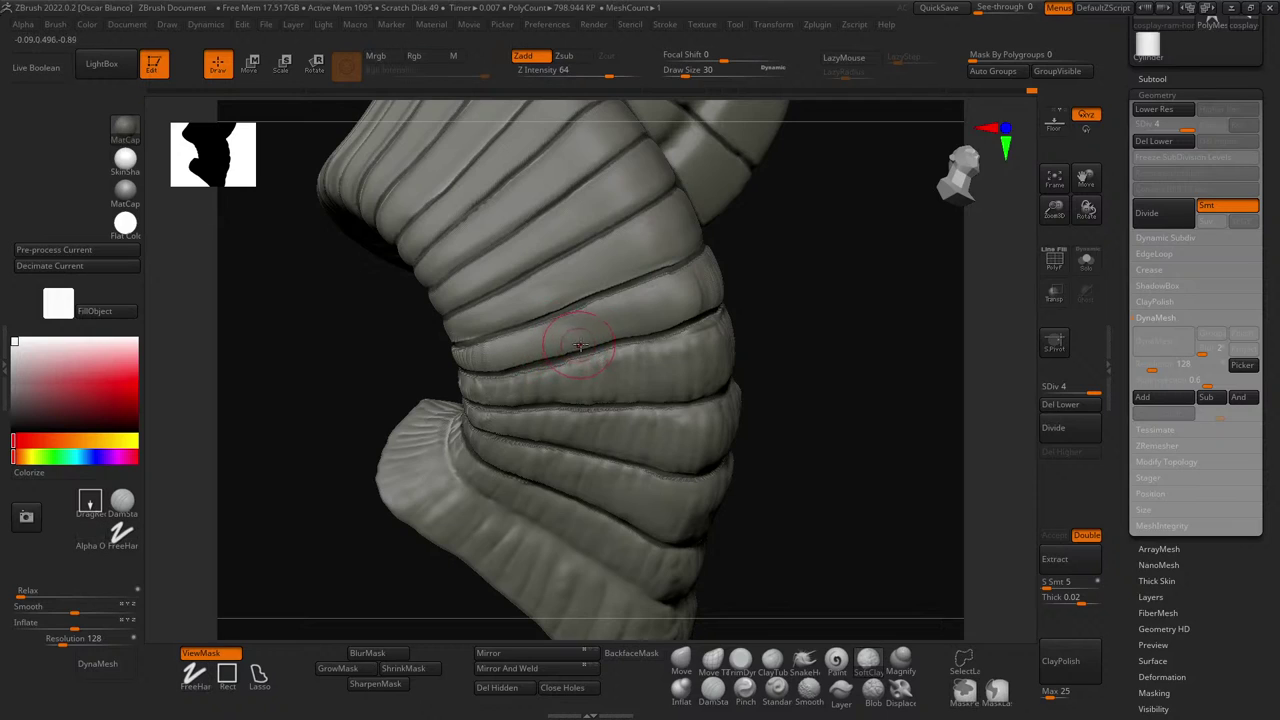
drag(495, 352, 695, 272)
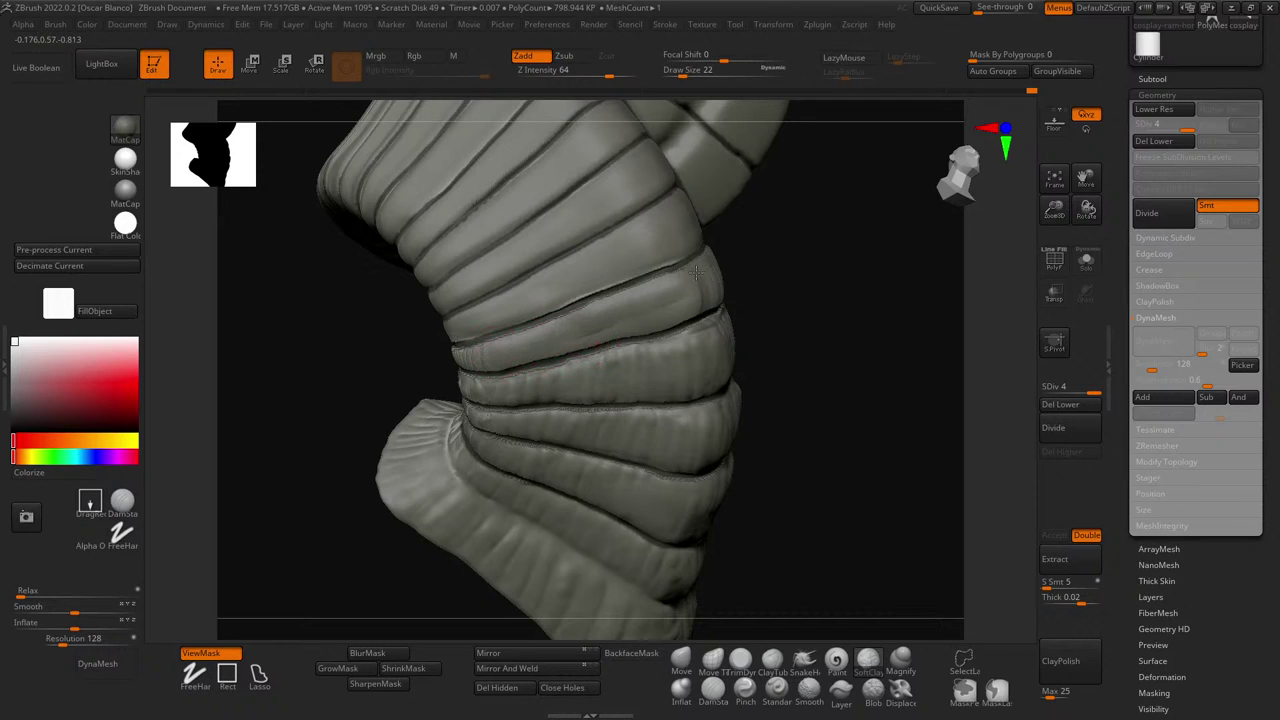
mouse_move(613, 327)
mouse_down()
mouse_move(714, 288)
mouse_move(598, 309)
mouse_up()
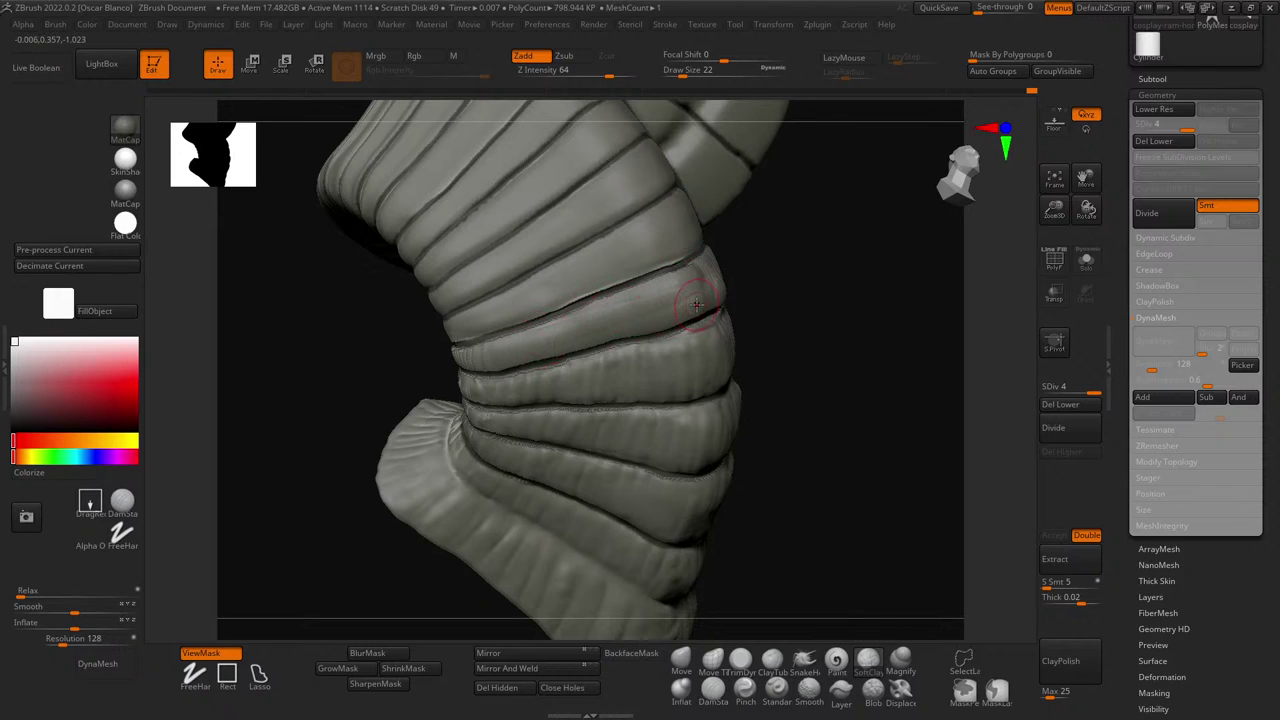
- Continue the SoftClay build-up around the front and back of the same segment, using draw sizes 22 and 18
mouse_move(696, 304)
right_down()
mouse_move(806, 329)
mouse_move(779, 338)
right_up()
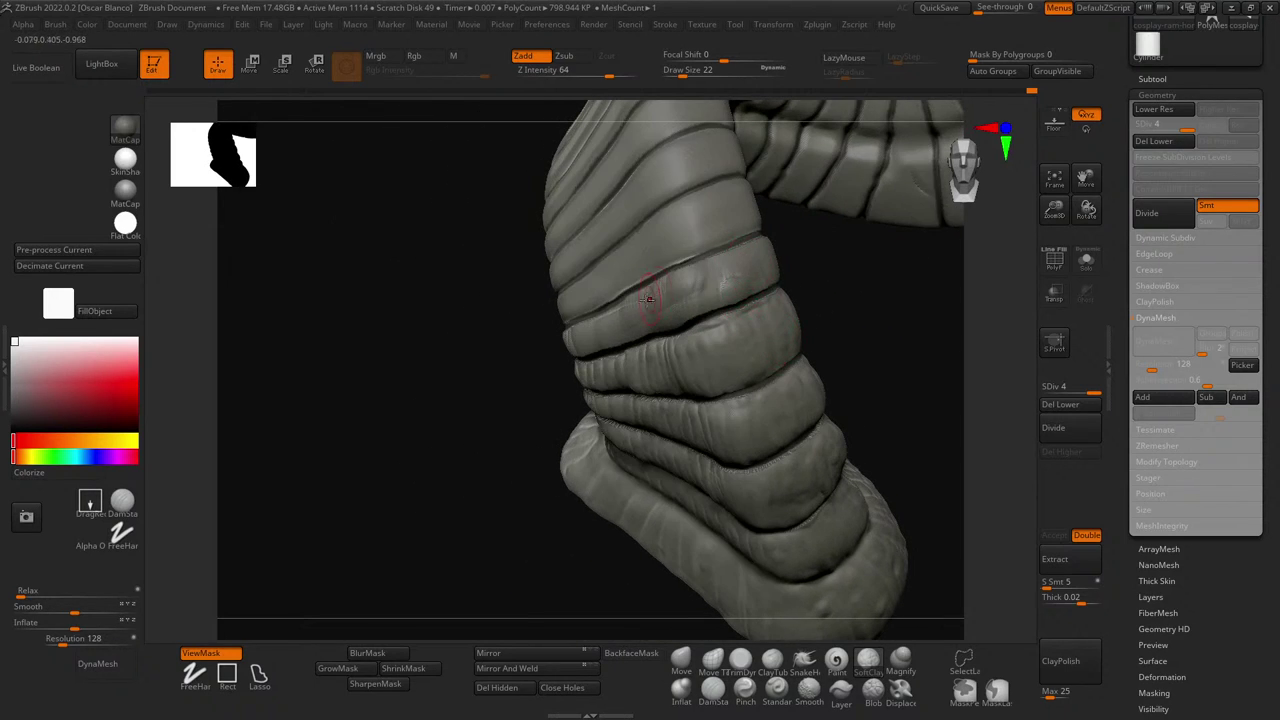
mouse_move(863, 300)
right_down()
mouse_move(577, 339)
mouse_move(780, 294)
mouse_move(626, 260)
mouse_move(511, 314)
mouse_move(709, 337)
right_up()
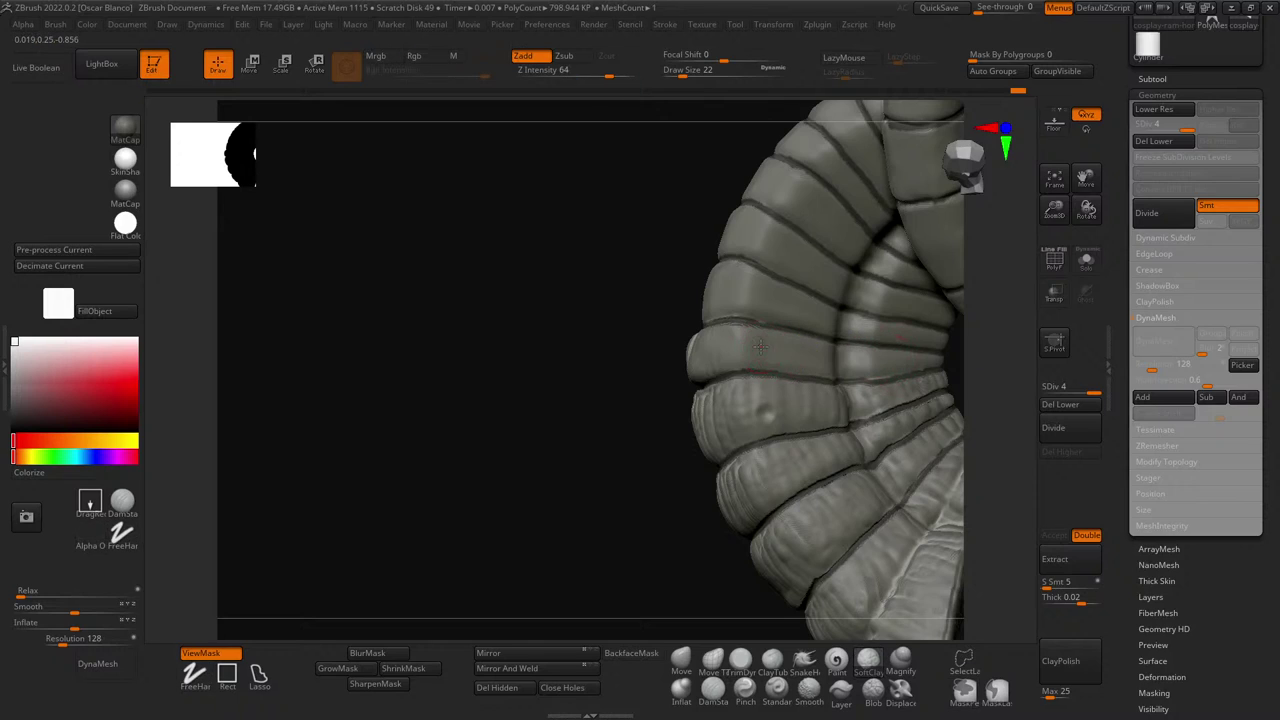
click(844, 356)
mouse_move(778, 361)
mouse_down()
mouse_move(868, 372)
mouse_move(976, 360)
mouse_up()
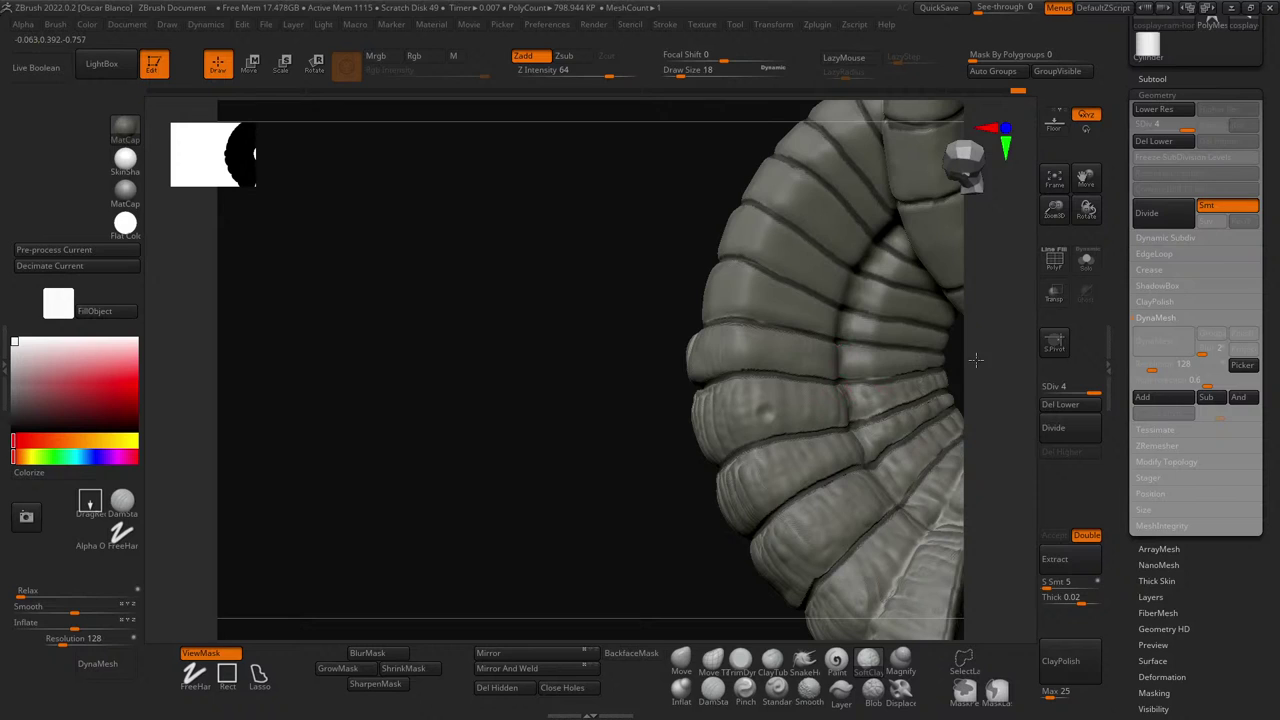
drag(787, 374, 837, 398)
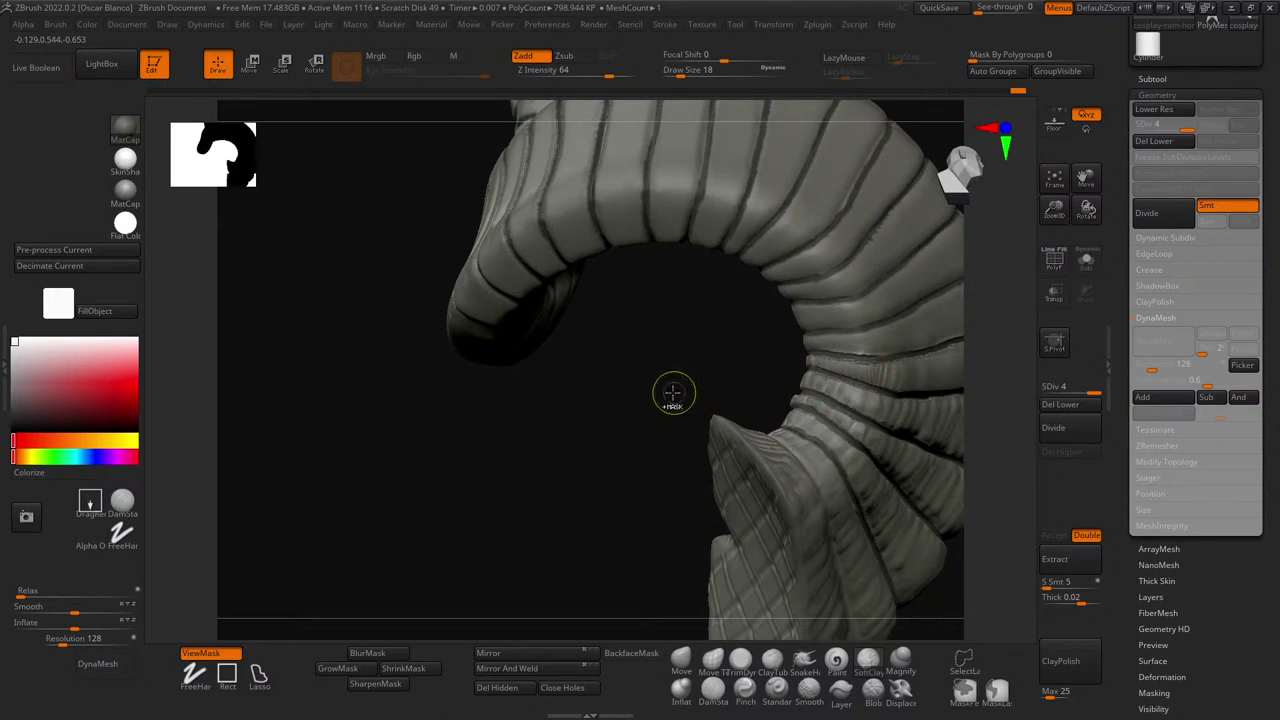
- Bulge the second smooth segment above the ridged ones with SoftClay, using draw size 34 for the front and 22 for the back
drag(691, 340, 470, 398)
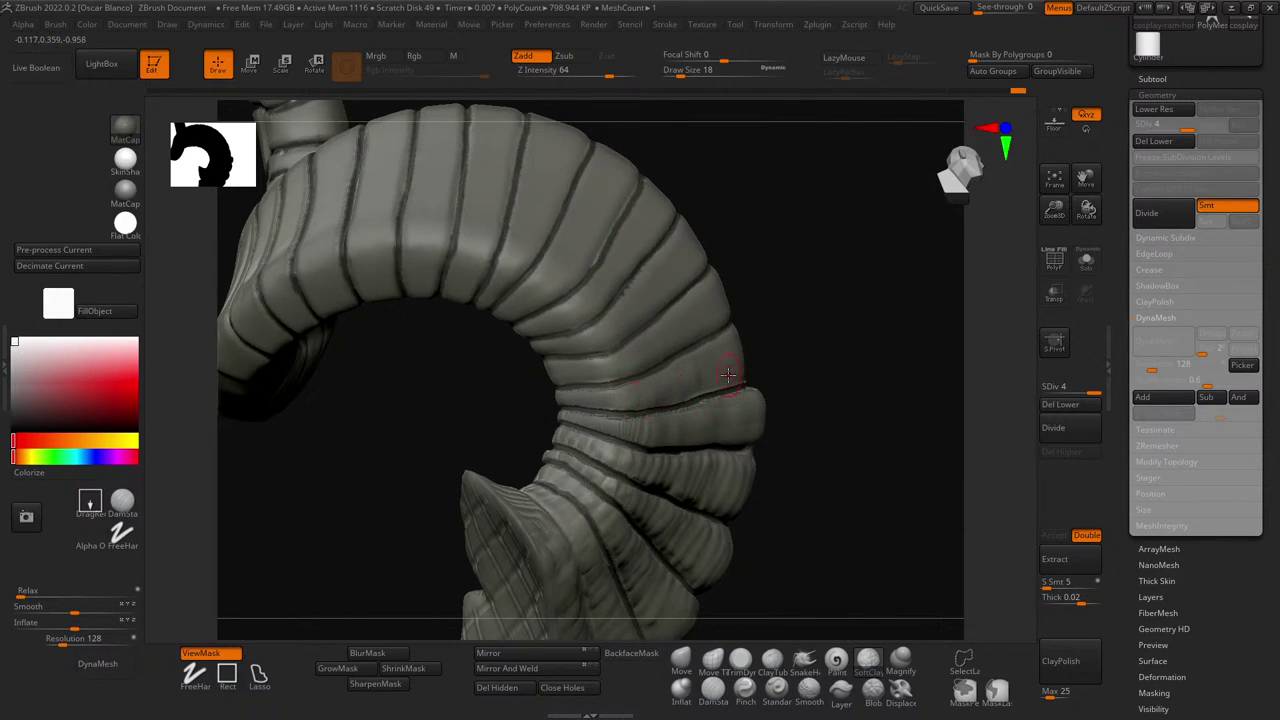
mouse_move(737, 364)
mouse_down()
mouse_move(680, 398)
mouse_move(708, 362)
mouse_move(663, 385)
mouse_up()
key(bracketright)
key(backslash)
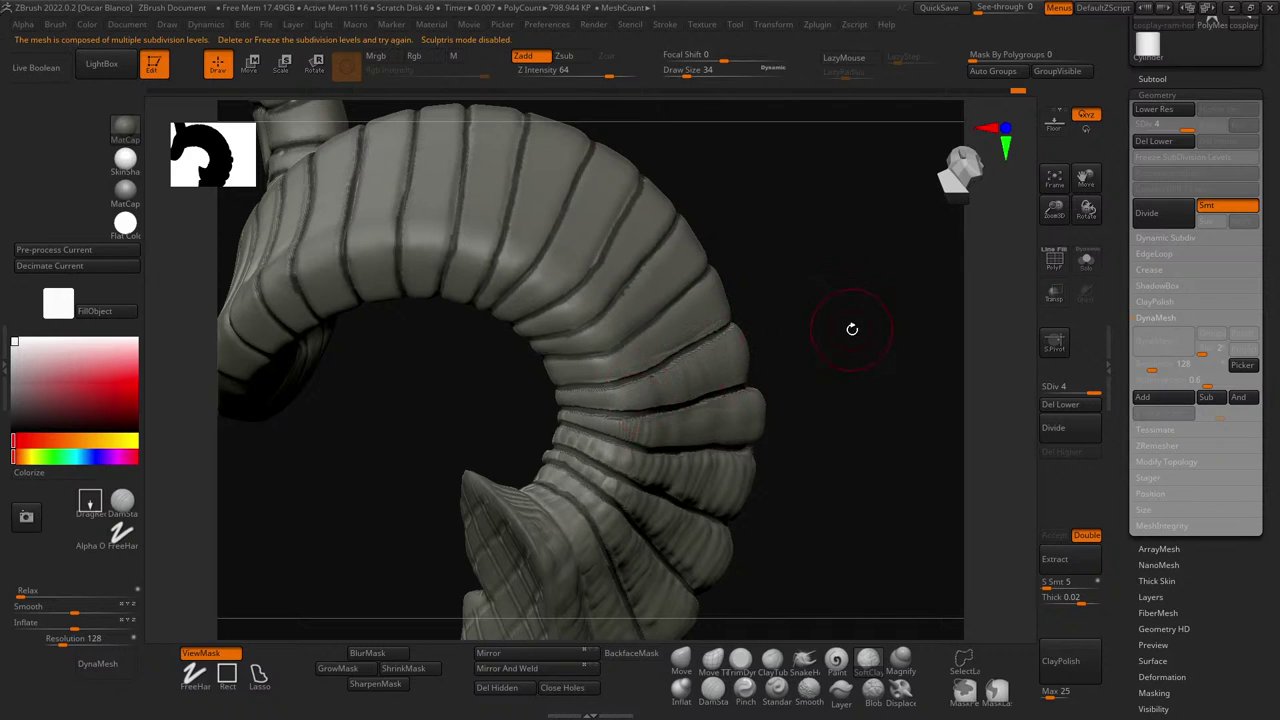
drag(851, 329, 727, 359)
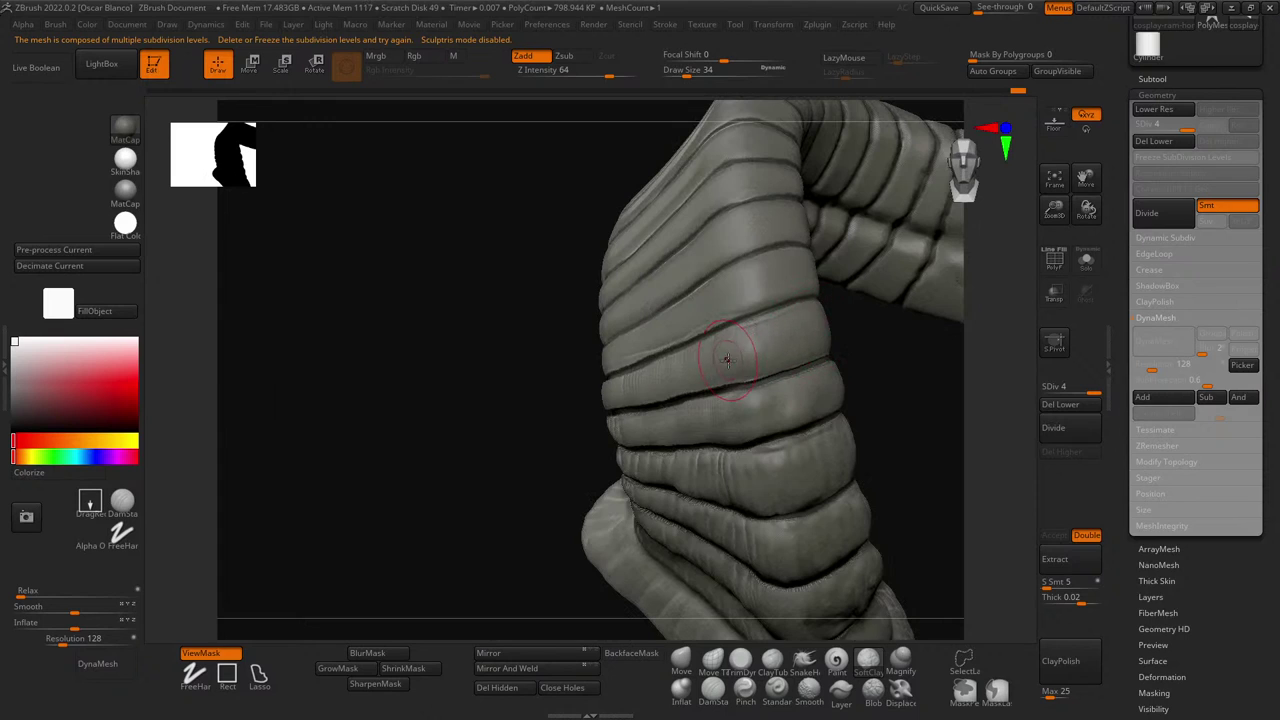
drag(814, 320, 731, 373)
drag(900, 378, 531, 344)
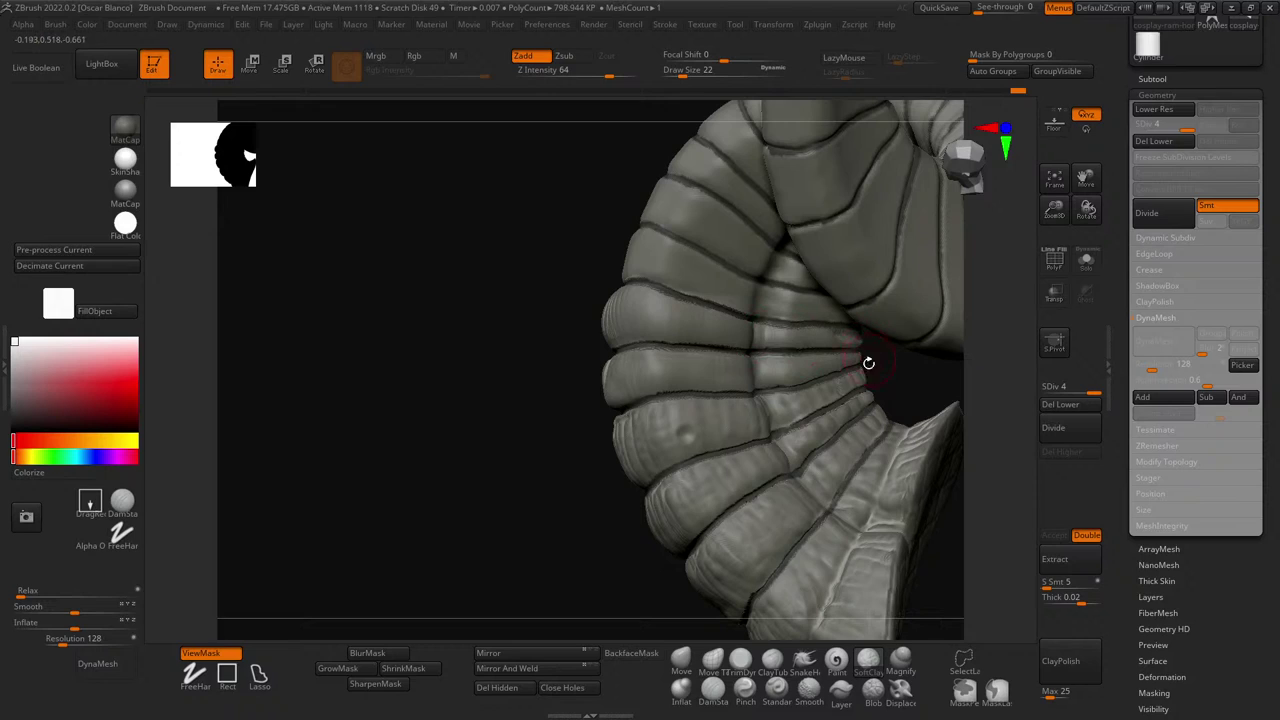
key([)
- Raise the SoftClay draw size to 30 and refine the outer ends of the two newly bulged segments
drag(411, 420, 856, 444)
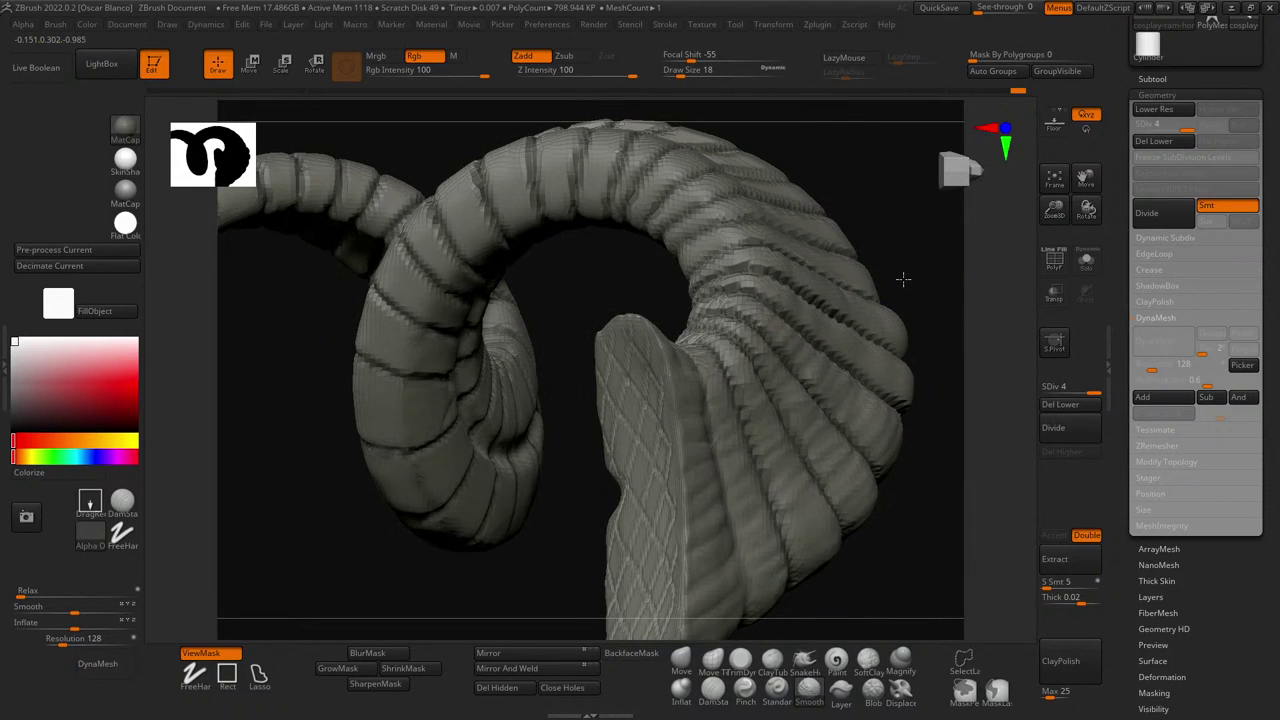
drag(908, 237, 904, 320)
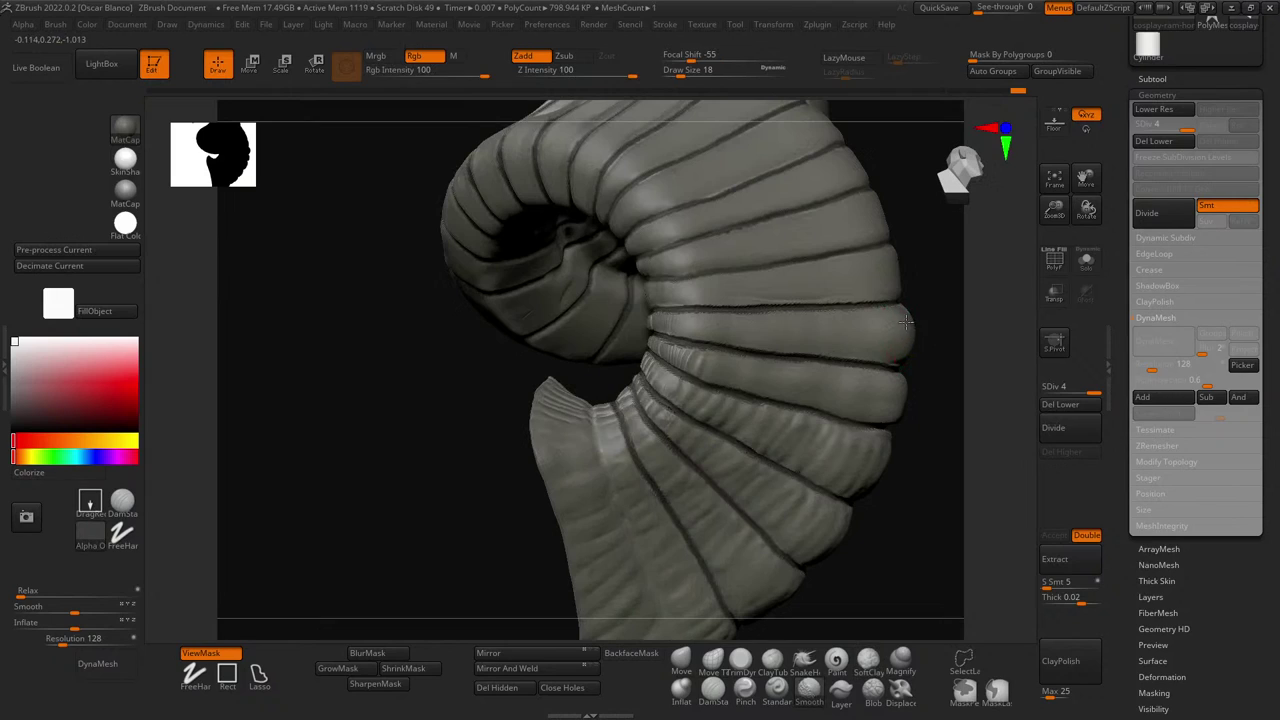
key(b)
key(s)
key(t)
key(bracketright)
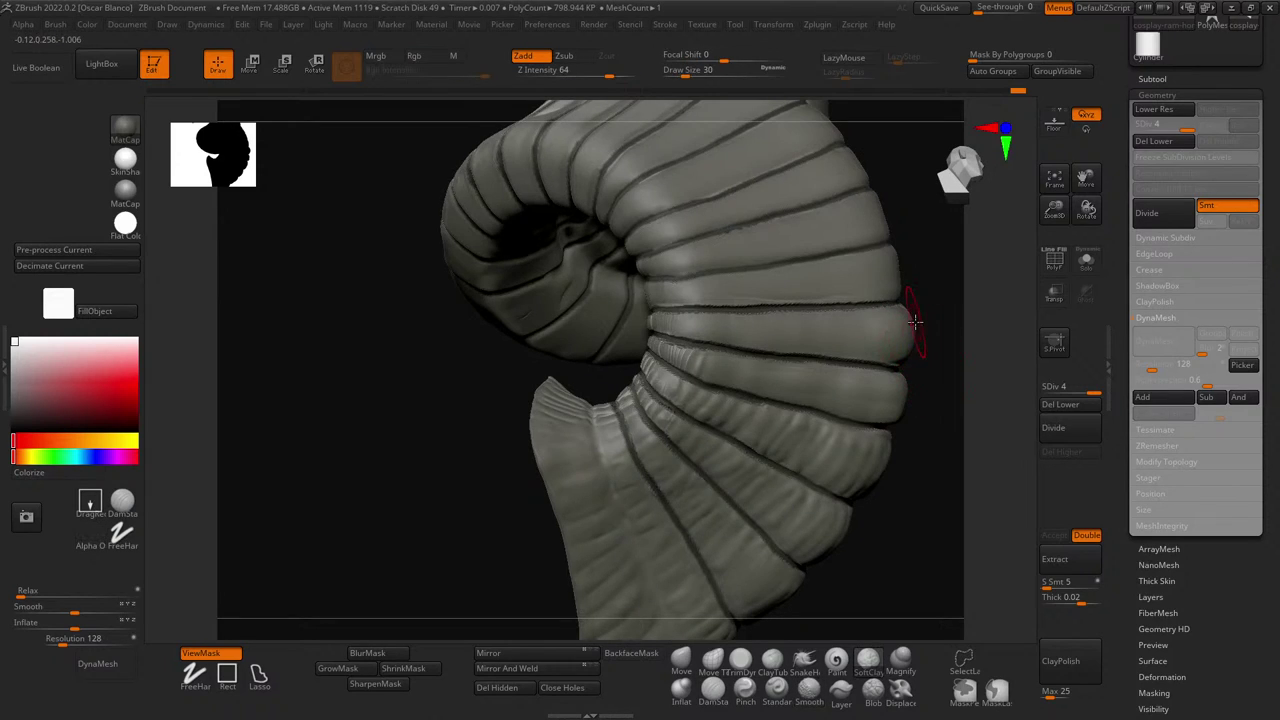
mouse_move(914, 331)
shift+mouse_down()
mouse_move(900, 323)
mouse_move(940, 346)
mouse_move(911, 306)
mouse_move(932, 357)
mouse_move(943, 331)
shift+mouse_up()
alt+drag(722, 331, 415, 324)
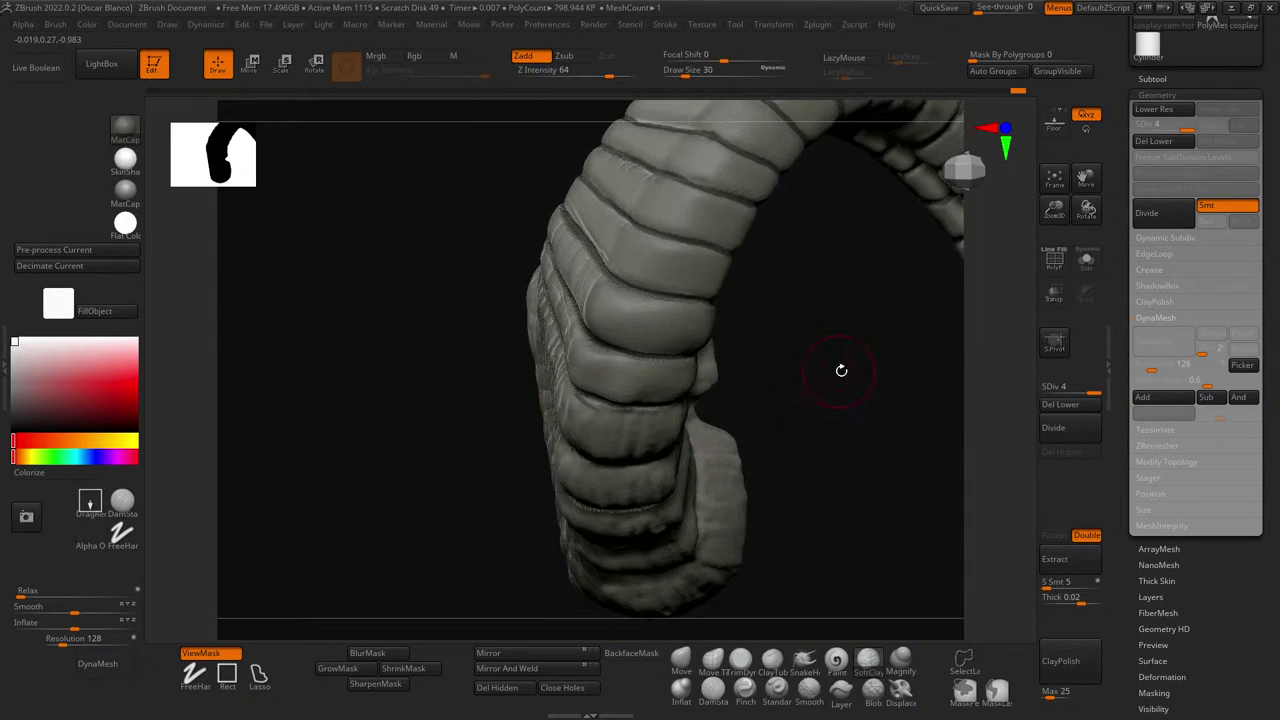
- Soften the faces of the two bulged segments with Smooth at draw size 30 and return to SoftClay
drag(840, 370, 886, 344)
key(b)
key(d)
key(s)
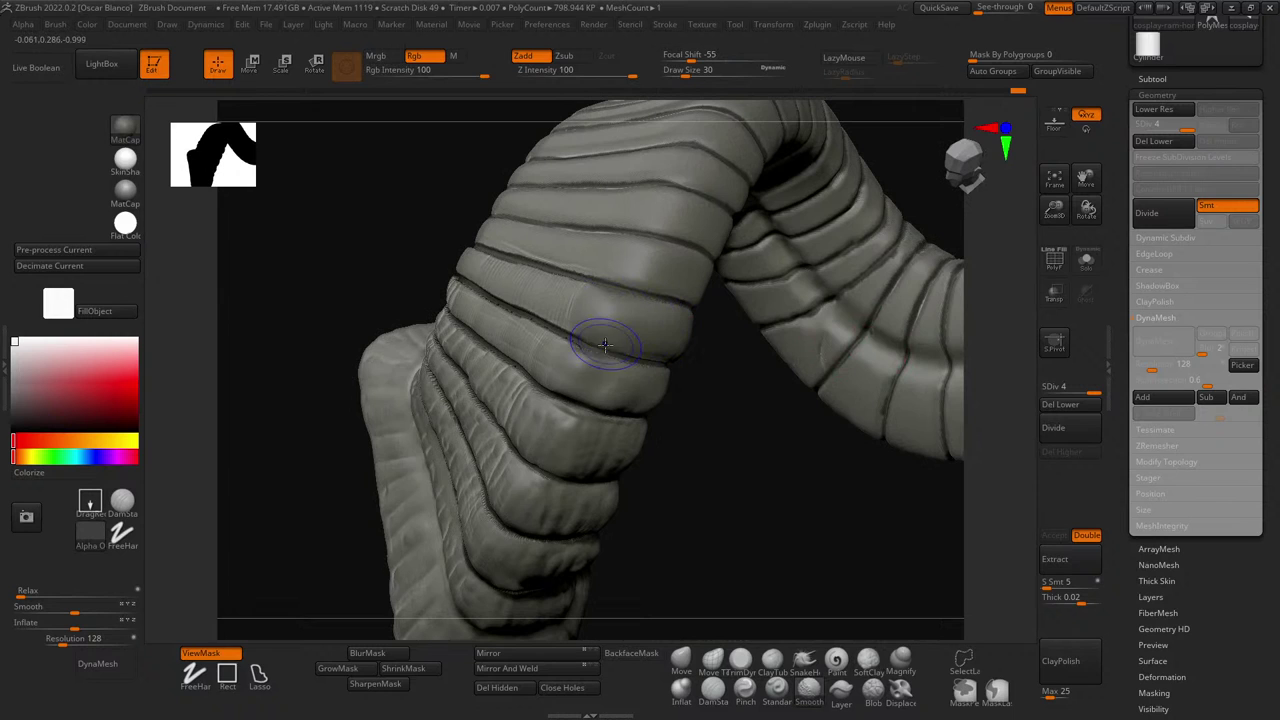
key(b)
key(s)
key(t)
mouse_move(751, 460)
mouse_down()
mouse_move(790, 475)
mouse_move(777, 503)
mouse_move(717, 392)
mouse_move(570, 372)
mouse_move(590, 374)
mouse_move(556, 440)
mouse_move(792, 536)
mouse_move(726, 420)
mouse_move(514, 443)
mouse_move(520, 476)
mouse_move(483, 474)
mouse_move(597, 483)
mouse_move(663, 463)
mouse_move(689, 420)
mouse_move(861, 408)
mouse_move(786, 409)
mouse_up()
key(b)
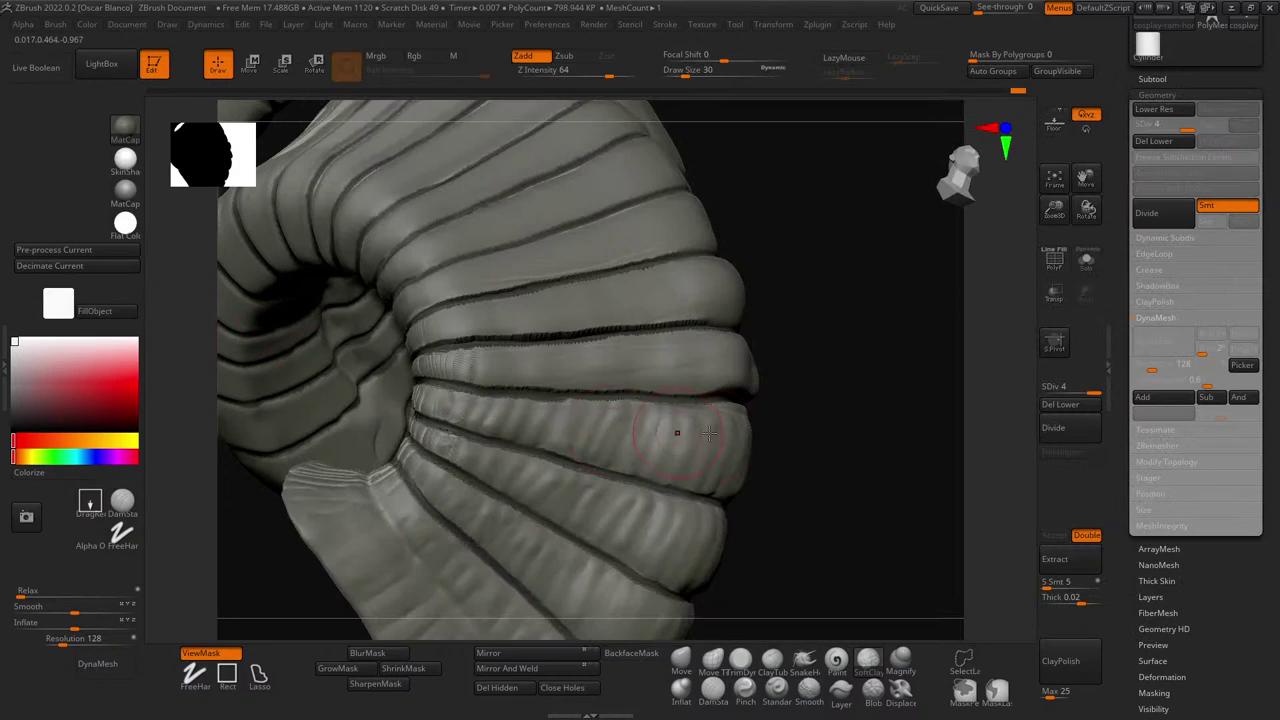
- Reduce the draw size to 9 and add fine lengthwise ridges across the lower of the two bulged segments with SoftClay
drag(533, 402, 512, 405)
key(bracketleft)
key(bracketleft)
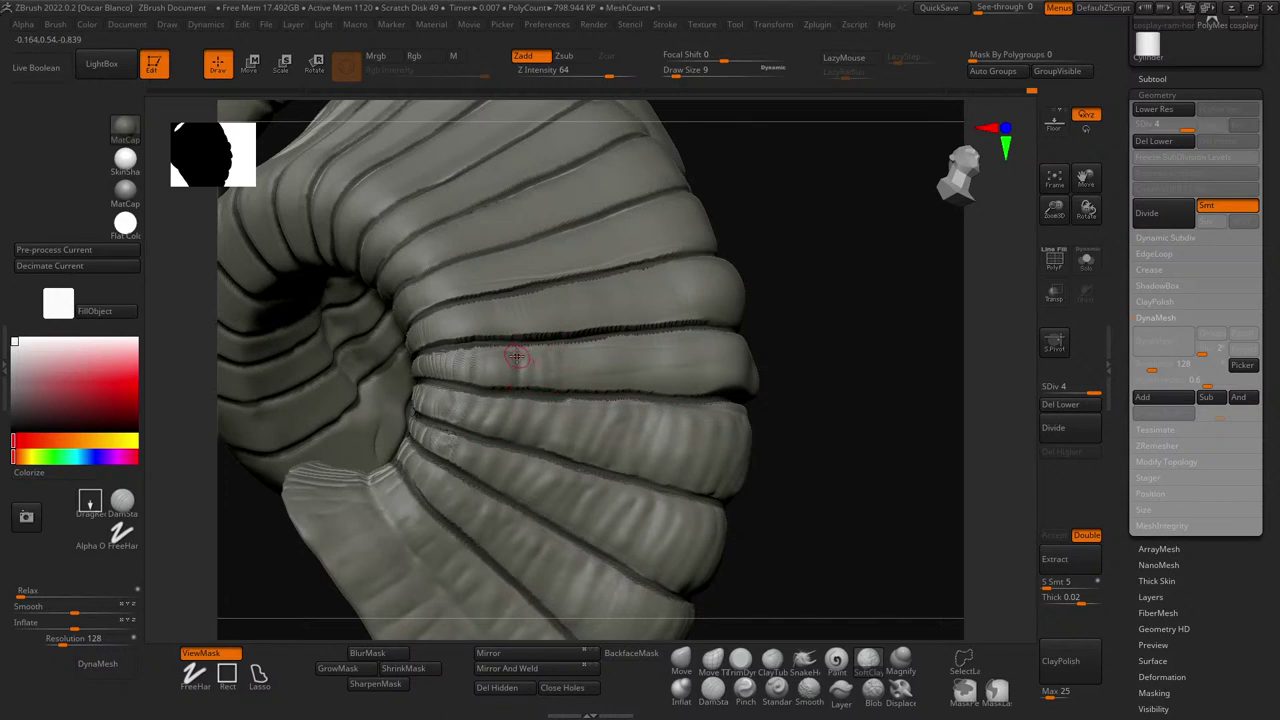
mouse_move(573, 345)
mouse_down()
mouse_move(598, 388)
mouse_move(622, 358)
mouse_move(626, 391)
mouse_up()
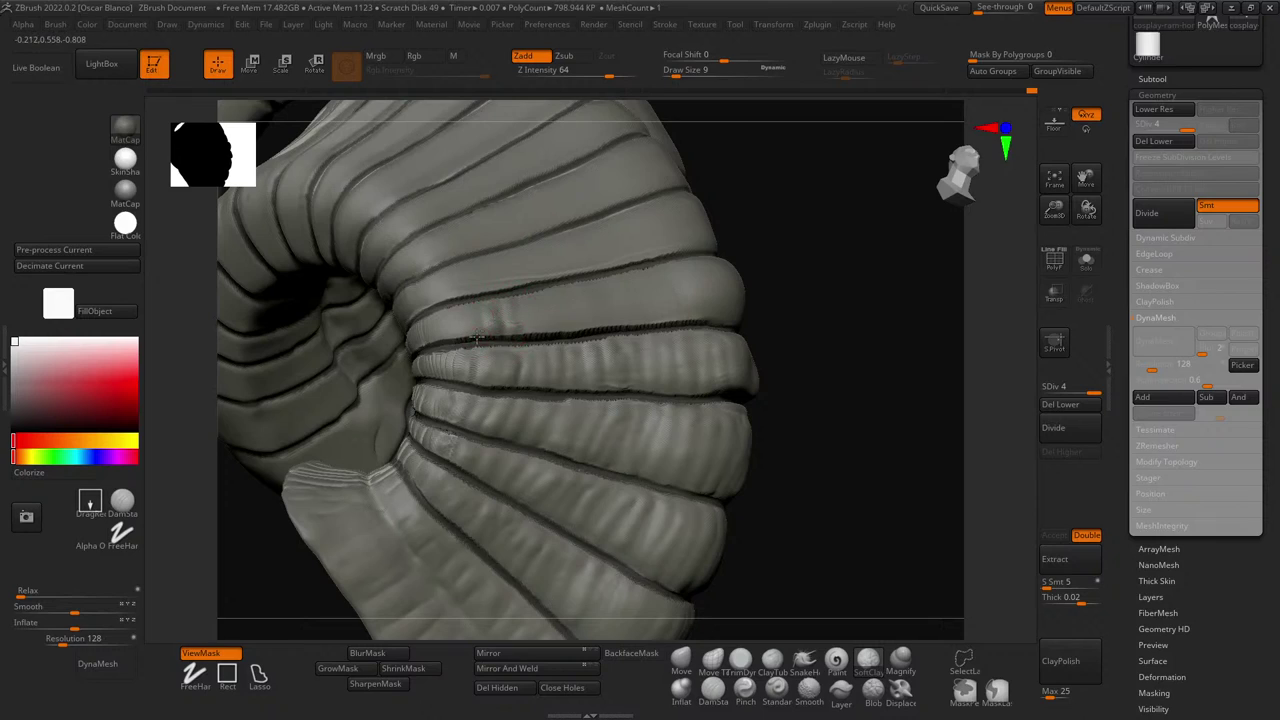
- Add lengthwise ridges from the inner edge outward on the upper bulged segment with SoftClay at draw sizes 9 and 14
mouse_move(476, 338)
mouse_down()
mouse_move(437, 351)
mouse_move(426, 334)
mouse_move(413, 347)
mouse_up()
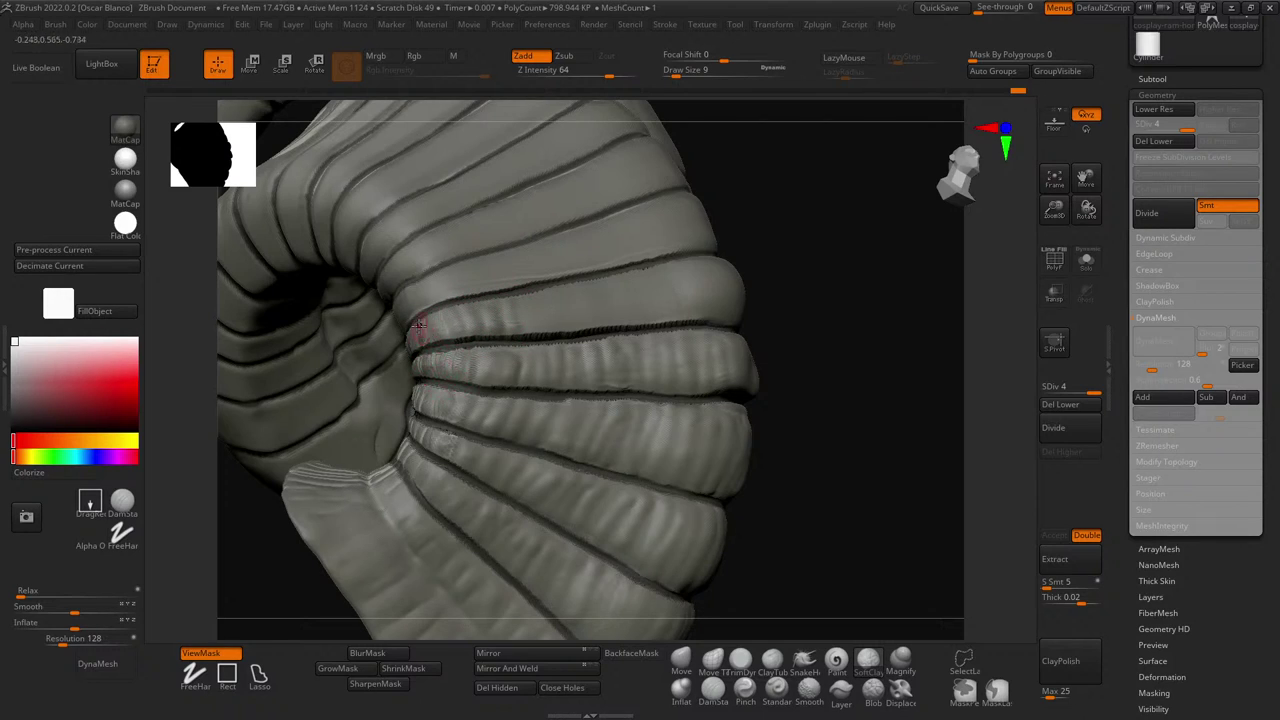
drag(509, 296, 590, 344)
mouse_move(603, 285)
mouse_down()
mouse_move(618, 314)
mouse_move(626, 306)
mouse_move(593, 319)
mouse_up()
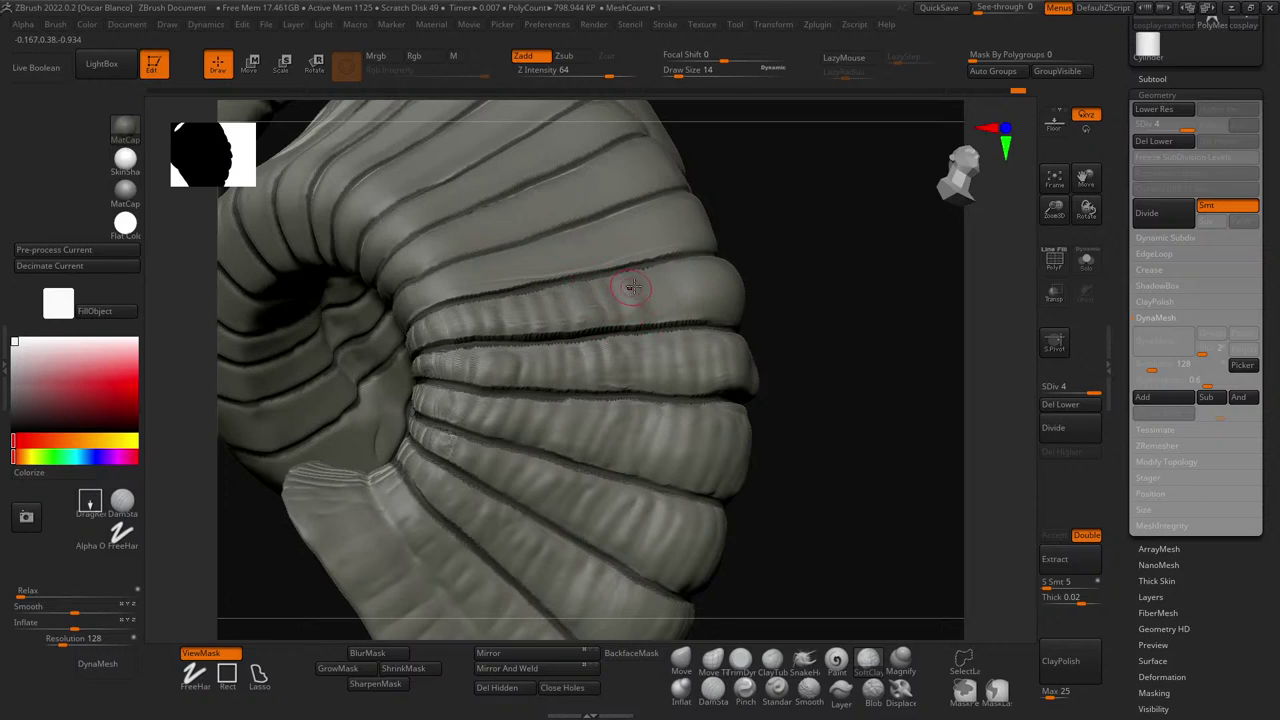
mouse_move(650, 285)
mouse_down()
mouse_move(660, 320)
mouse_move(621, 385)
mouse_move(530, 380)
mouse_up()
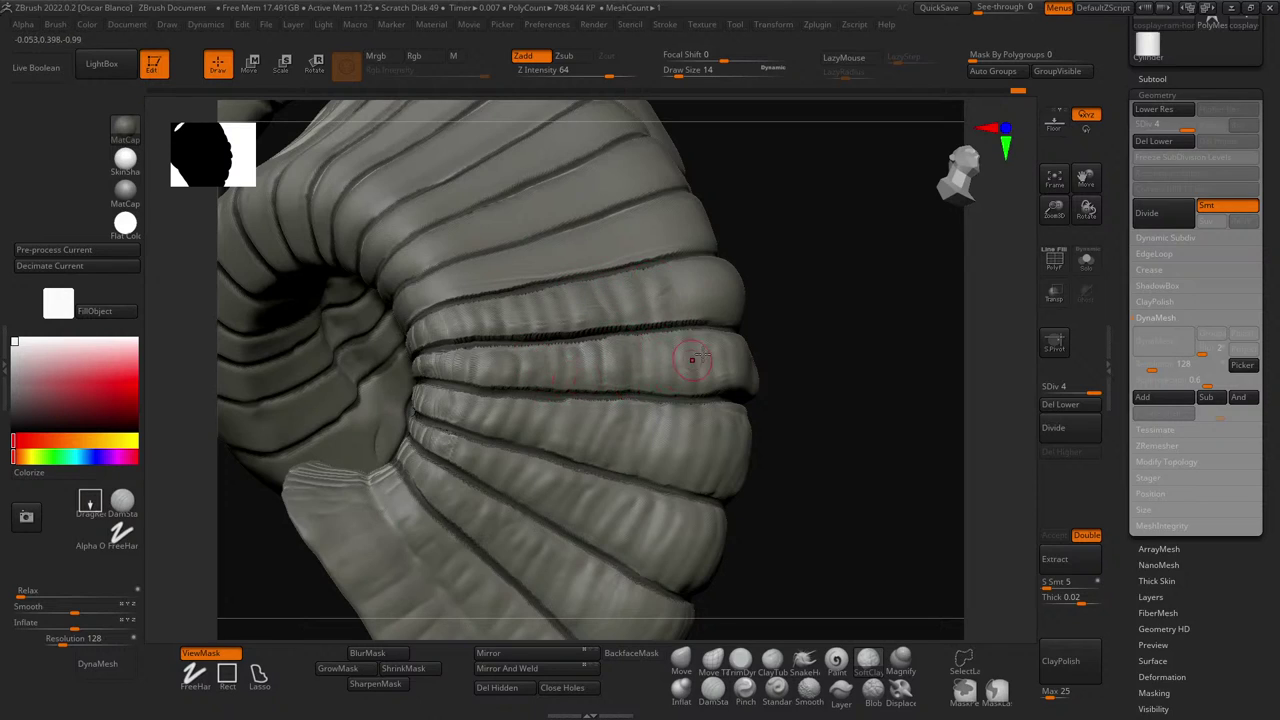
- Set the draw size to 10 and carry the SoftClay ridges over the front outer corners of both bulged segments
key(bracketleft)
drag(834, 360, 777, 366)
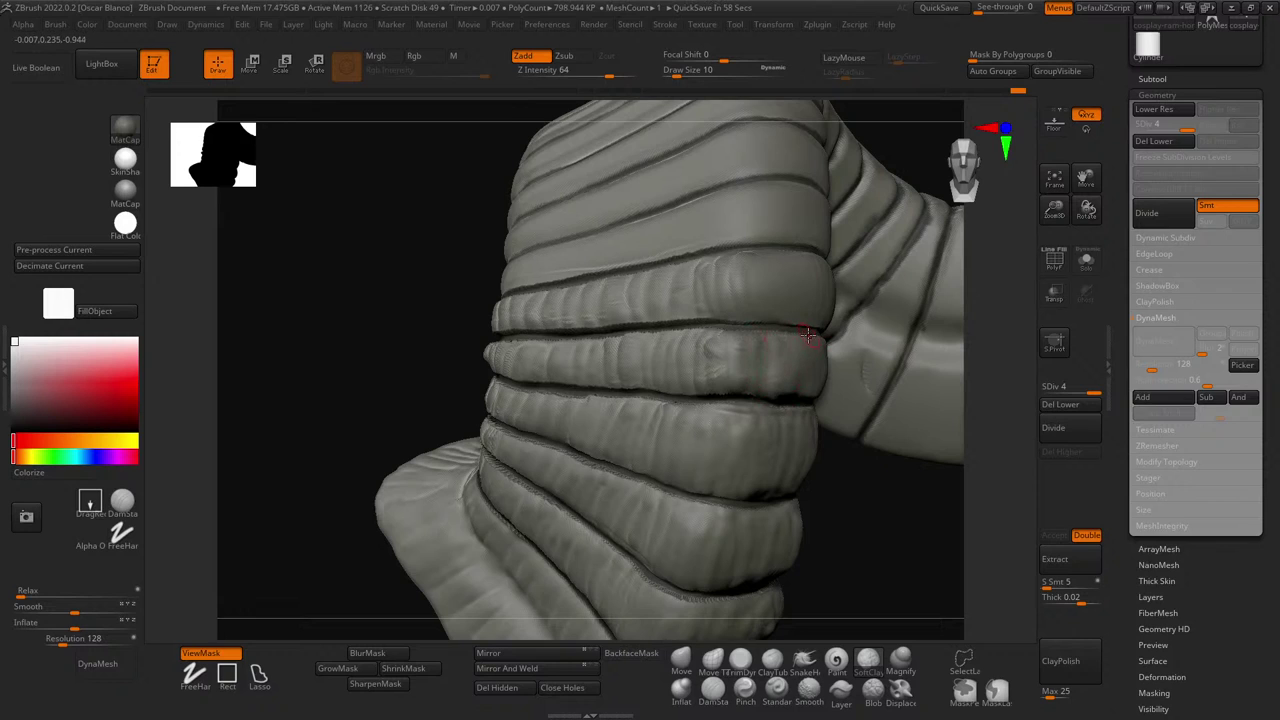
mouse_move(898, 504)
mouse_down()
mouse_move(877, 494)
mouse_move(894, 486)
mouse_move(893, 533)
mouse_up()
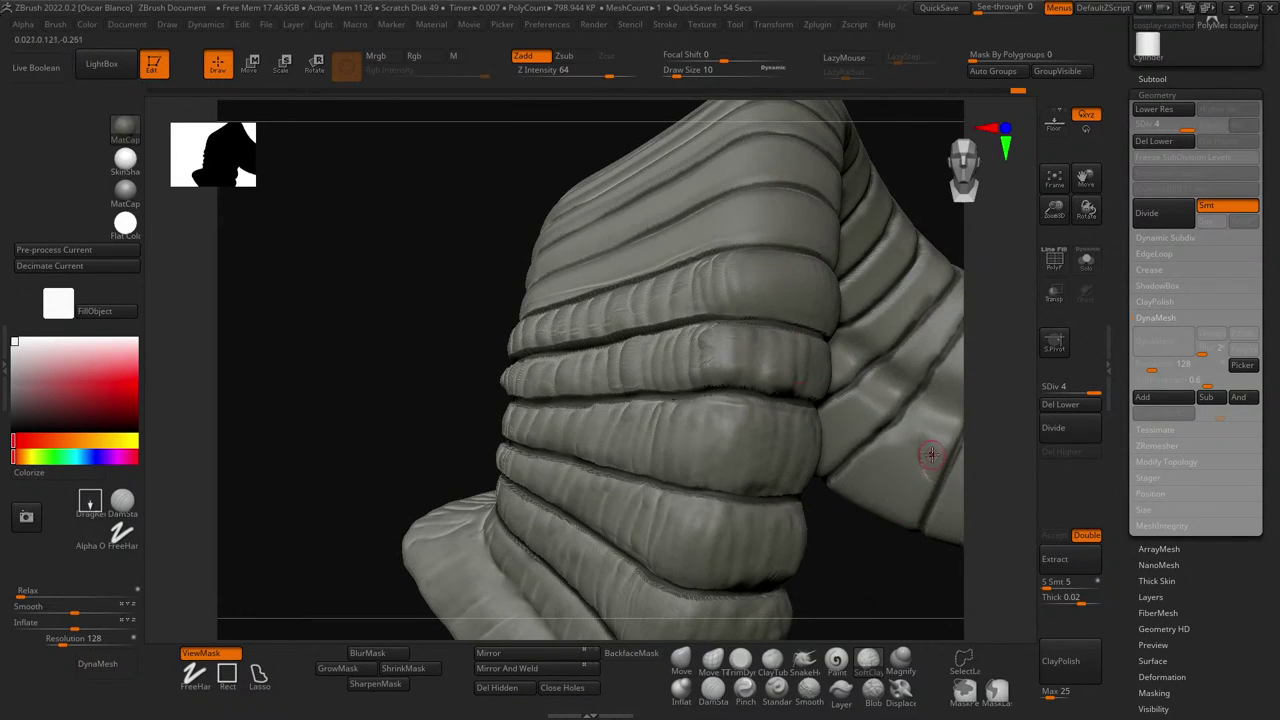
shift+drag(928, 442, 925, 465)
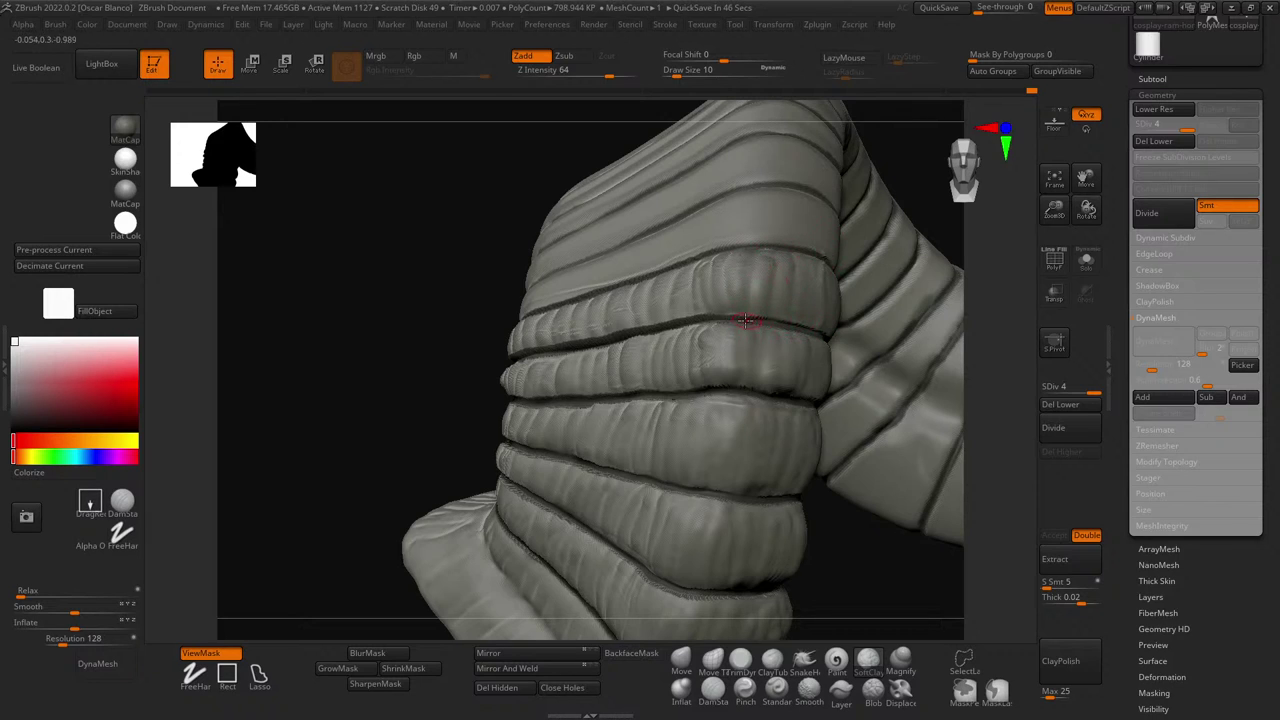
- Continue the SoftClay ridges around the outer and back faces of both segments, reducing the draw size from 10 to 8 for fine touches
mouse_move(880, 539)
mouse_down()
mouse_move(869, 554)
mouse_move(873, 311)
mouse_up()
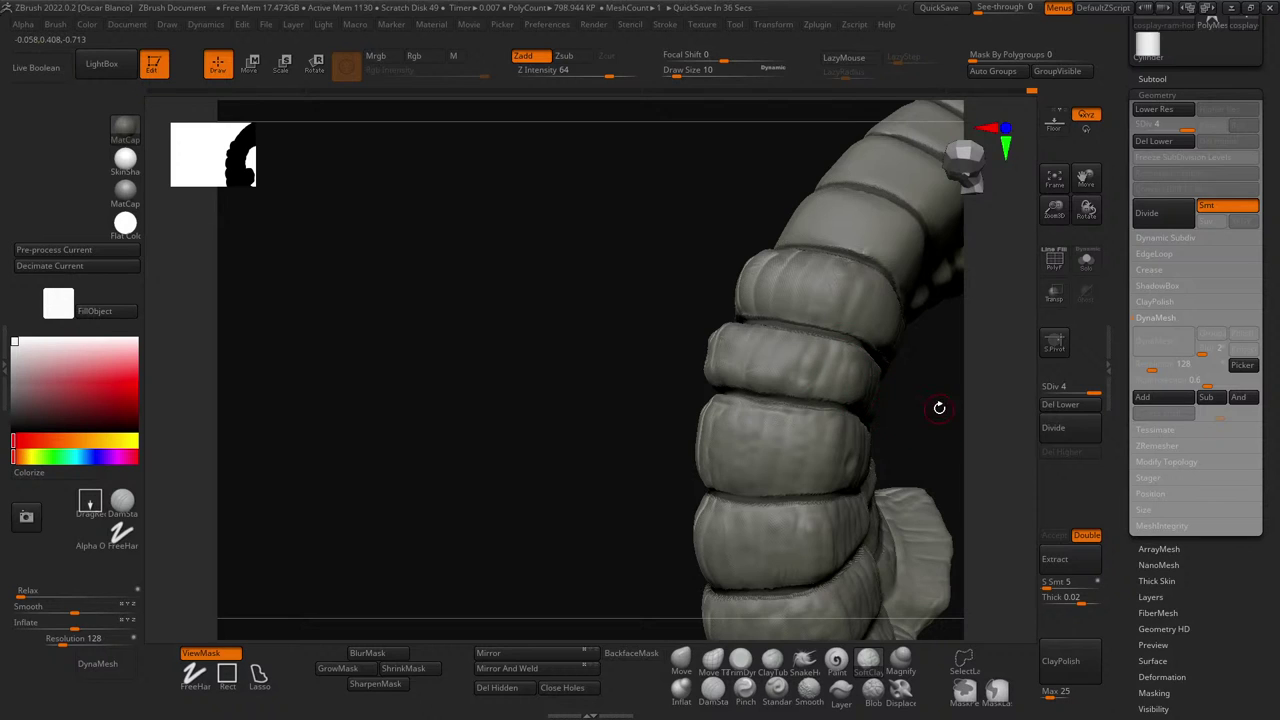
drag(939, 407, 853, 363)
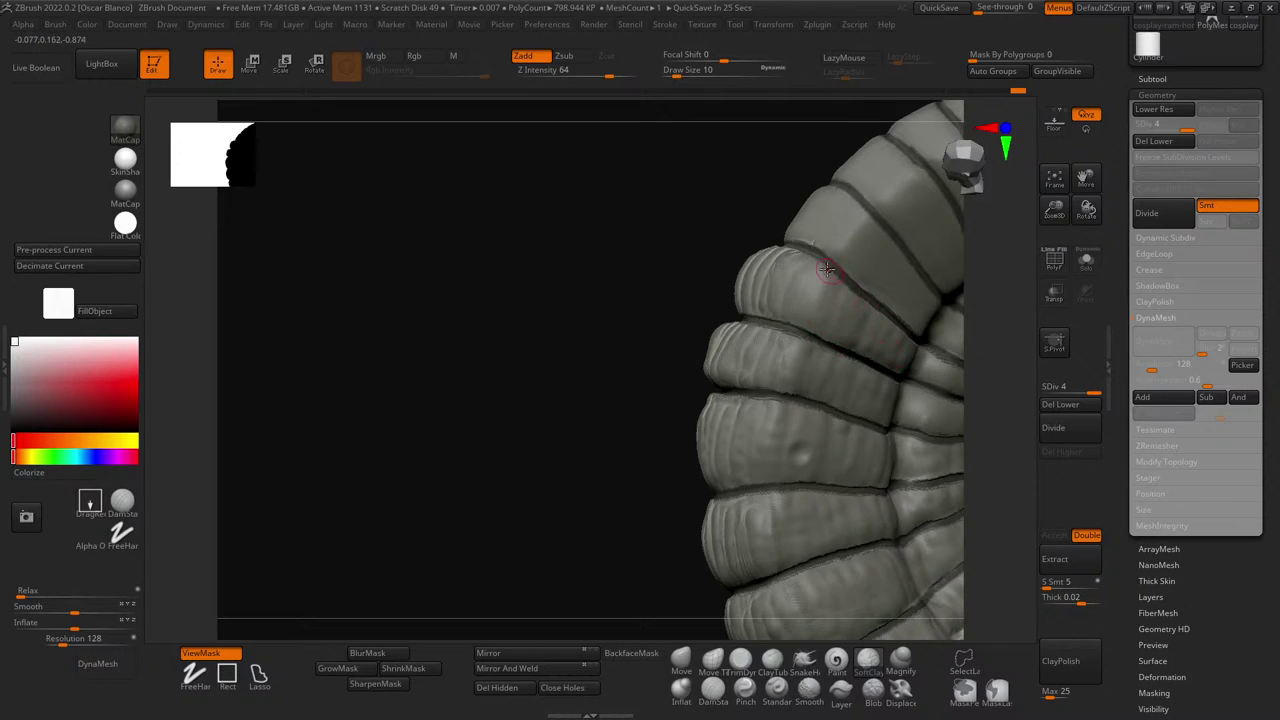
key(bracketleft)
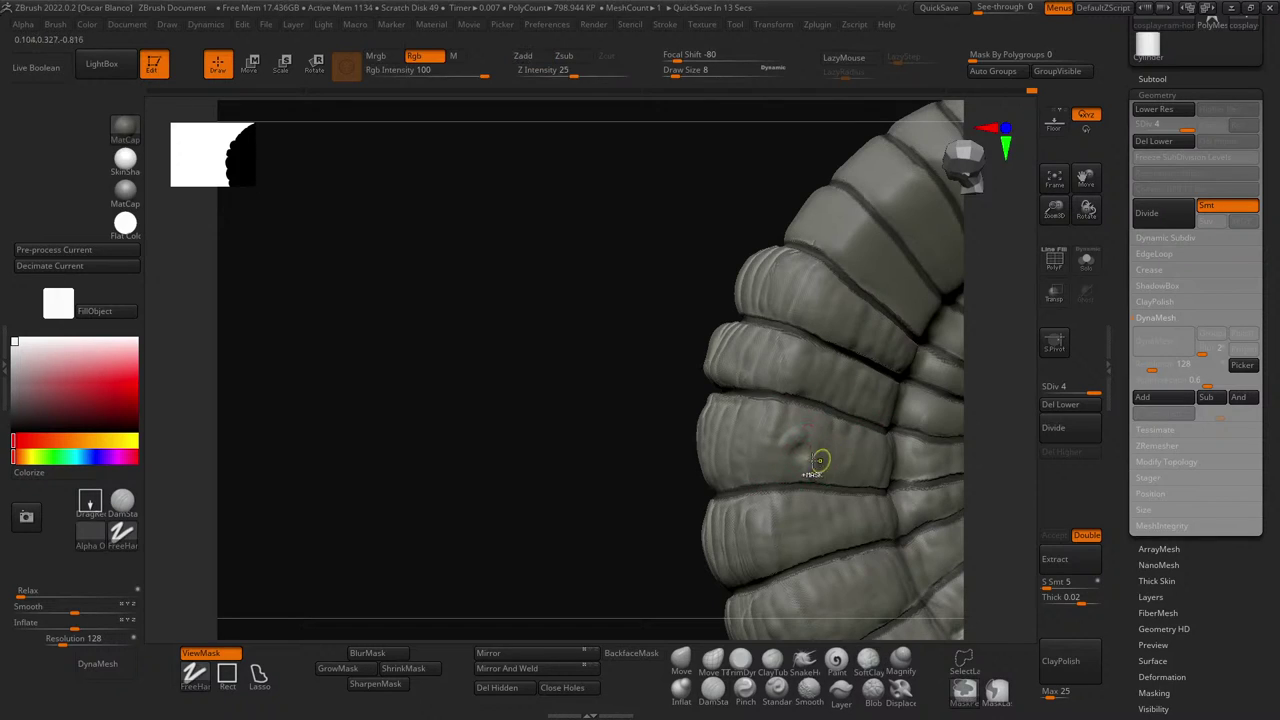
click(795, 438)
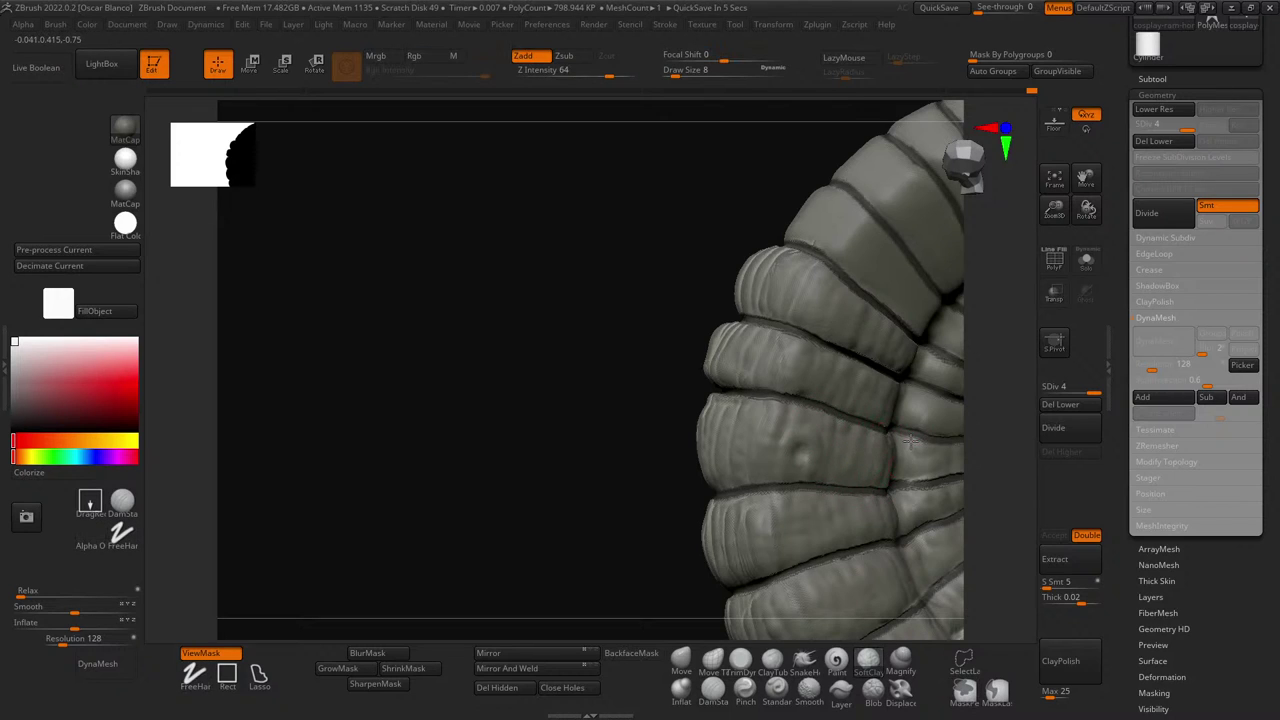
- Refine the bumps on the bulged segments and add fine lengthwise ridges to the next segment up with SoftClay at draw size 8
mouse_move(600, 446)
mouse_down()
mouse_move(714, 458)
mouse_move(626, 443)
mouse_move(434, 523)
mouse_move(797, 466)
mouse_move(845, 432)
mouse_move(848, 460)
mouse_up()
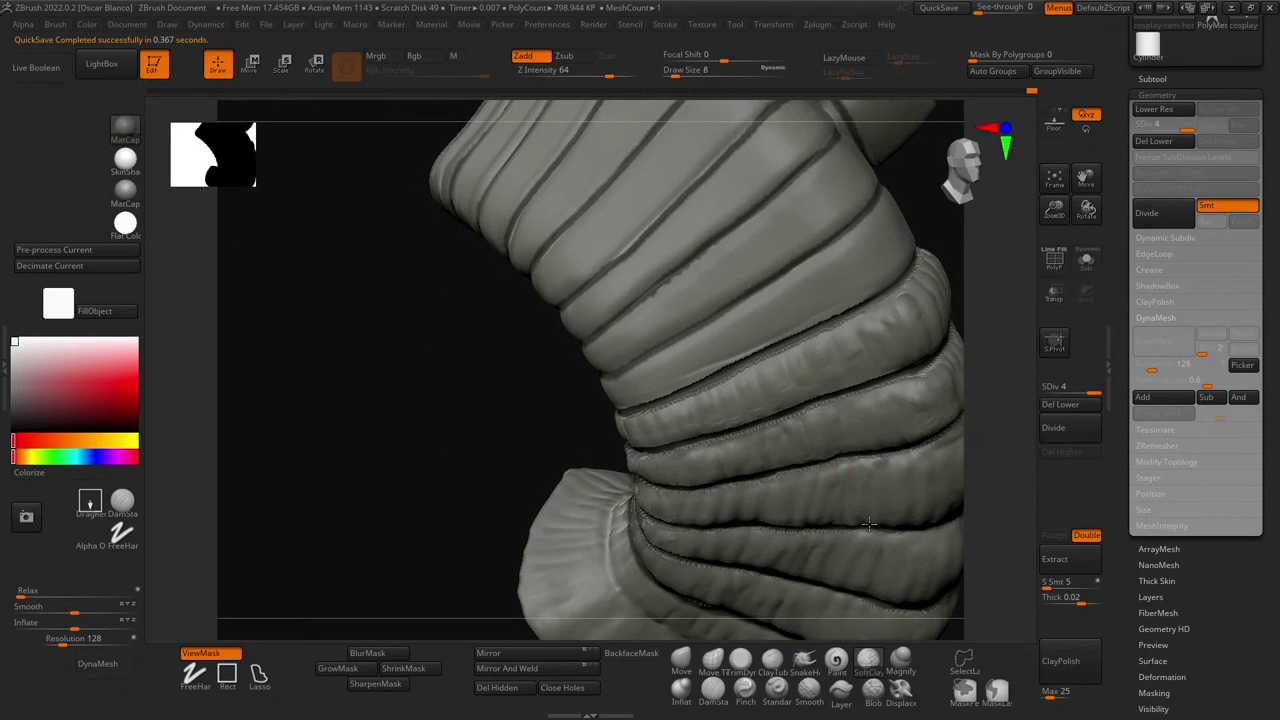
mouse_move(482, 427)
mouse_down()
mouse_move(451, 366)
mouse_move(486, 359)
mouse_up()
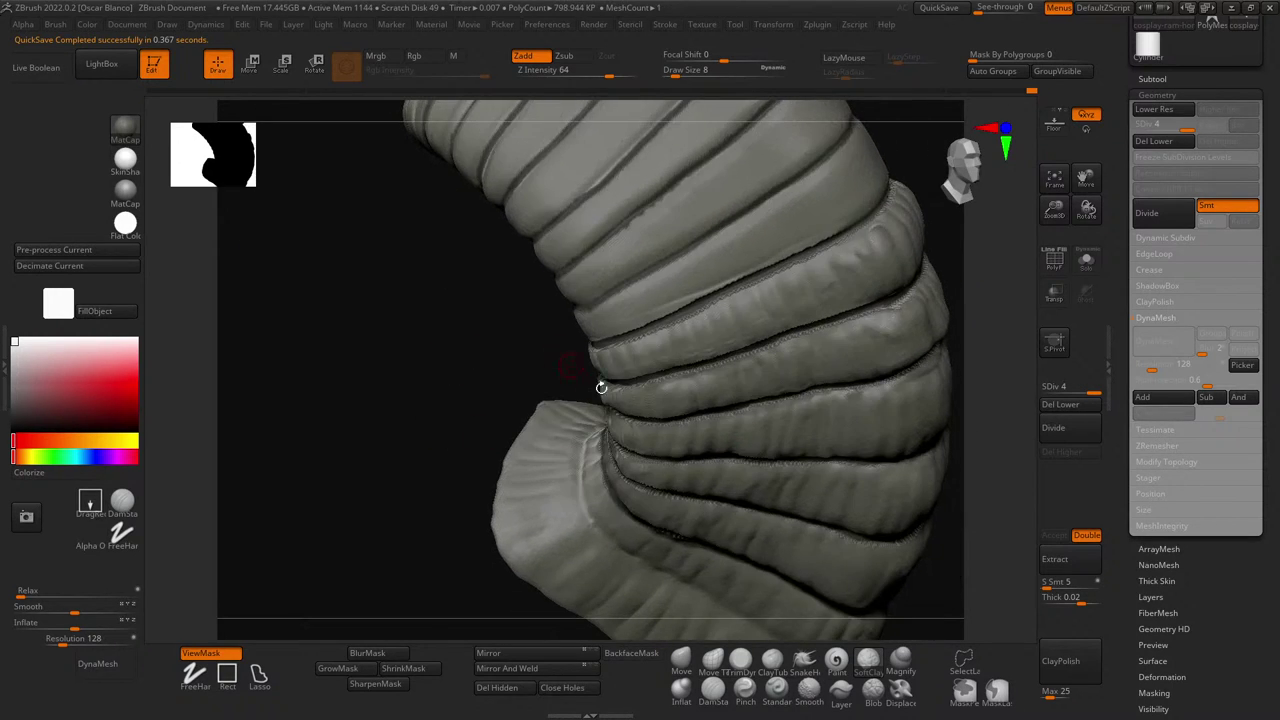
drag(685, 424, 824, 402)
key(ctrl+z)
drag(386, 332, 452, 318)
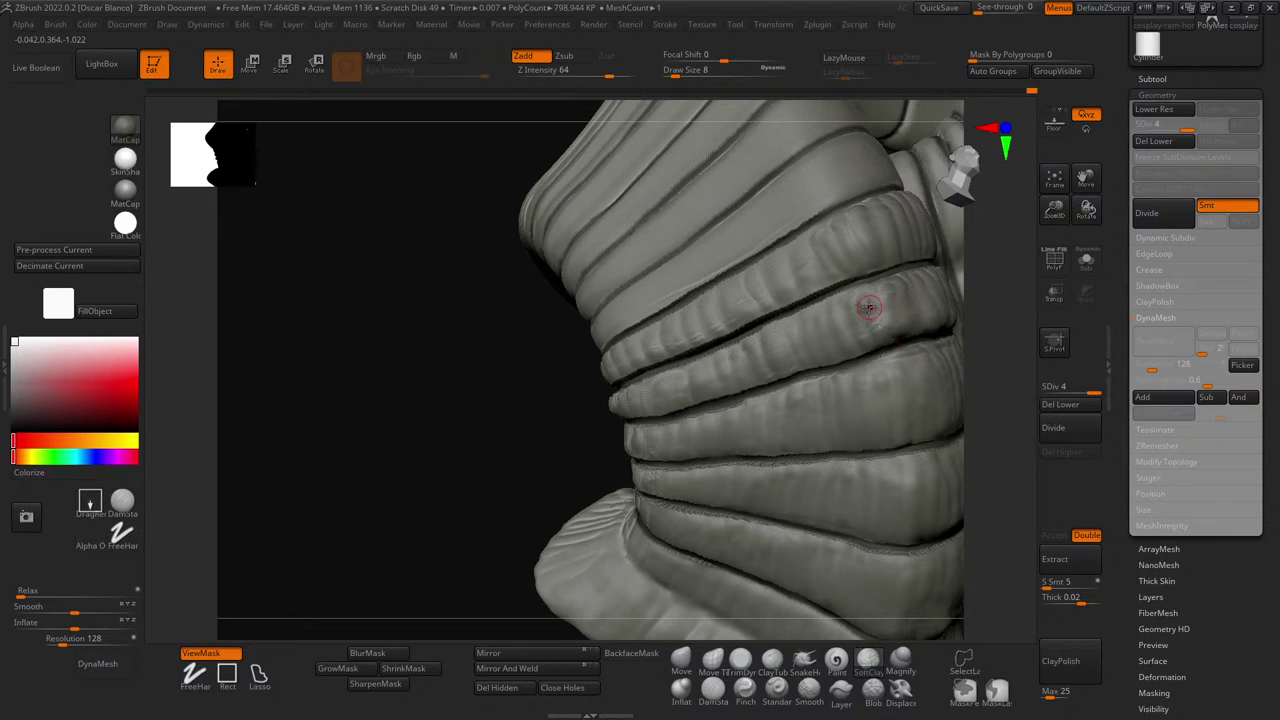
drag(480, 377, 700, 349)
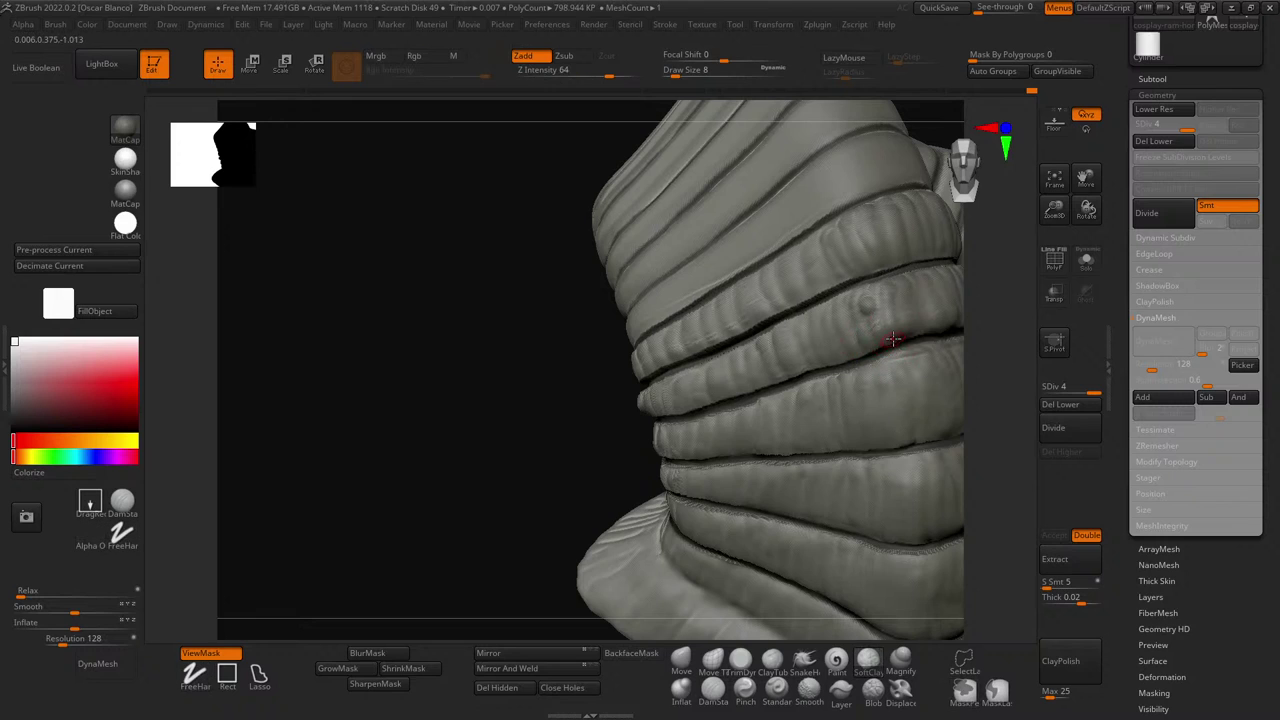
drag(522, 342, 648, 342)
drag(918, 233, 820, 237)
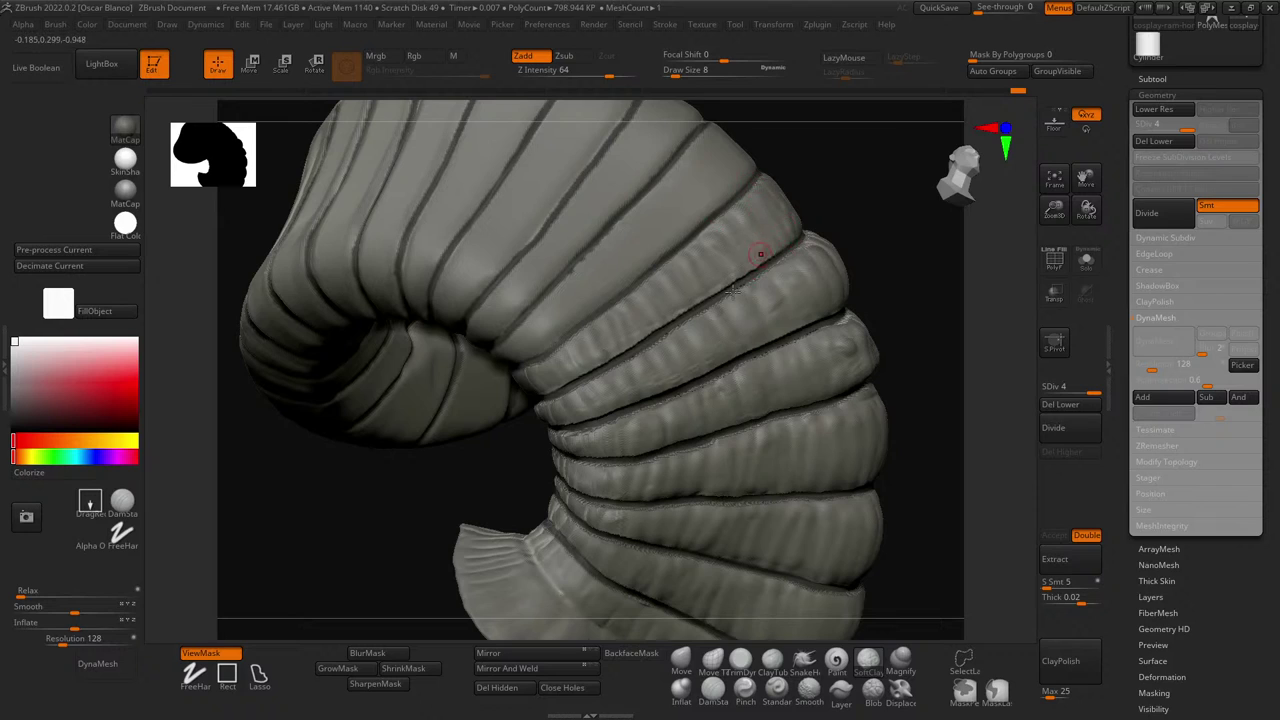
- Raise the draw size to 30 and build up bulging volume on the newly ridged segment's broad front face with SoftClay
key(bracketright)
key(bracketright)
key(bracketright)
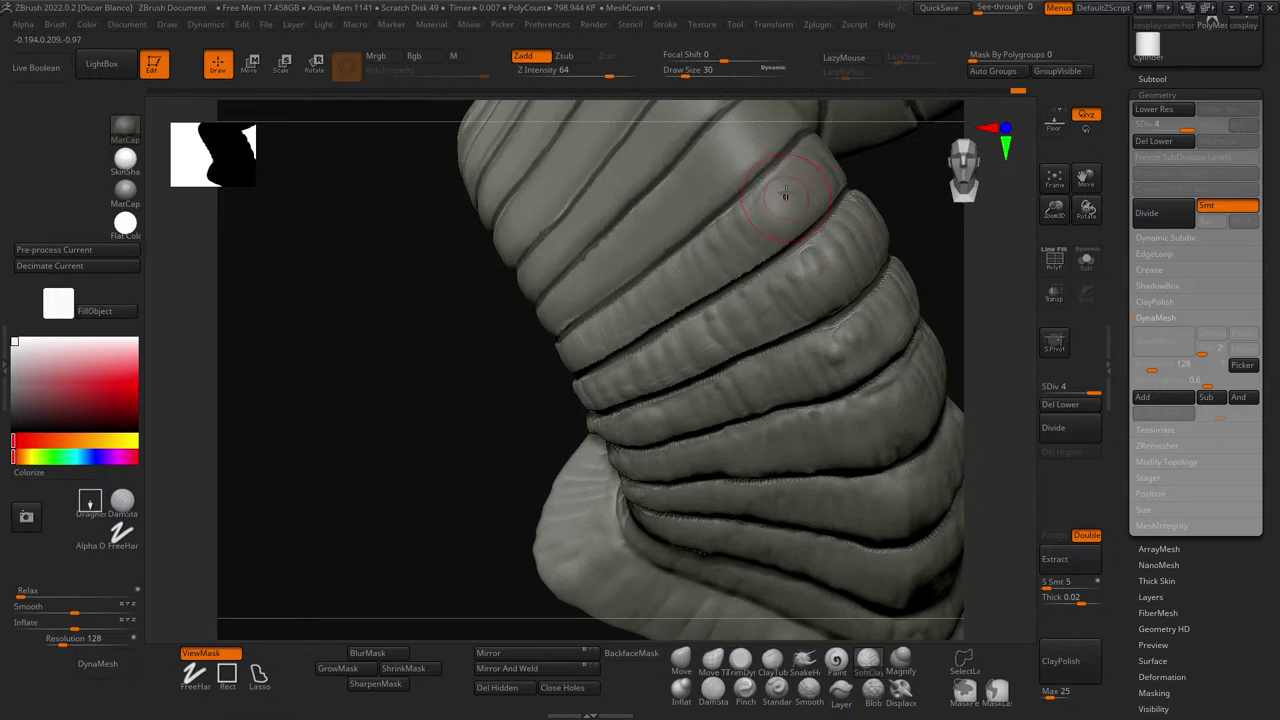
mouse_move(824, 142)
mouse_down()
mouse_move(846, 186)
mouse_move(822, 196)
mouse_up()
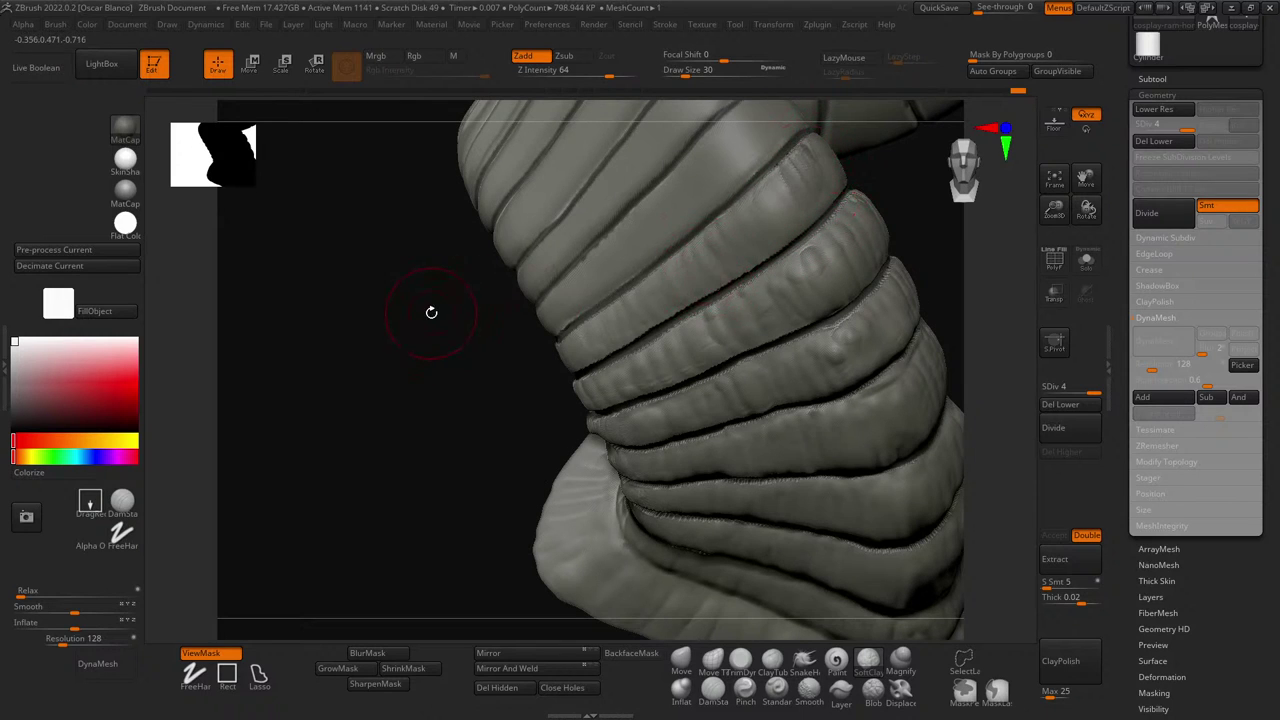
- Reduce the draw size to 14 and build up the same segment's narrow face on the inside of the curve
mouse_move(431, 312)
mouse_down()
mouse_move(537, 226)
mouse_move(827, 222)
mouse_up()
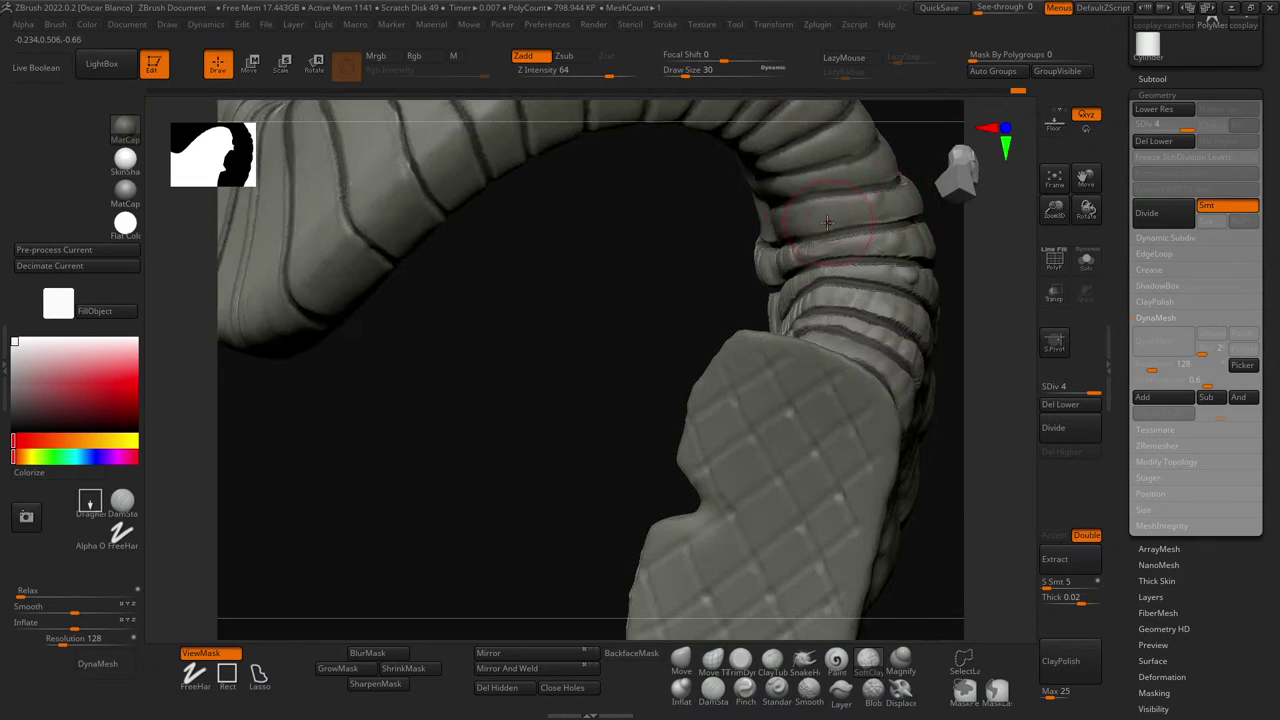
key(bracketleft)
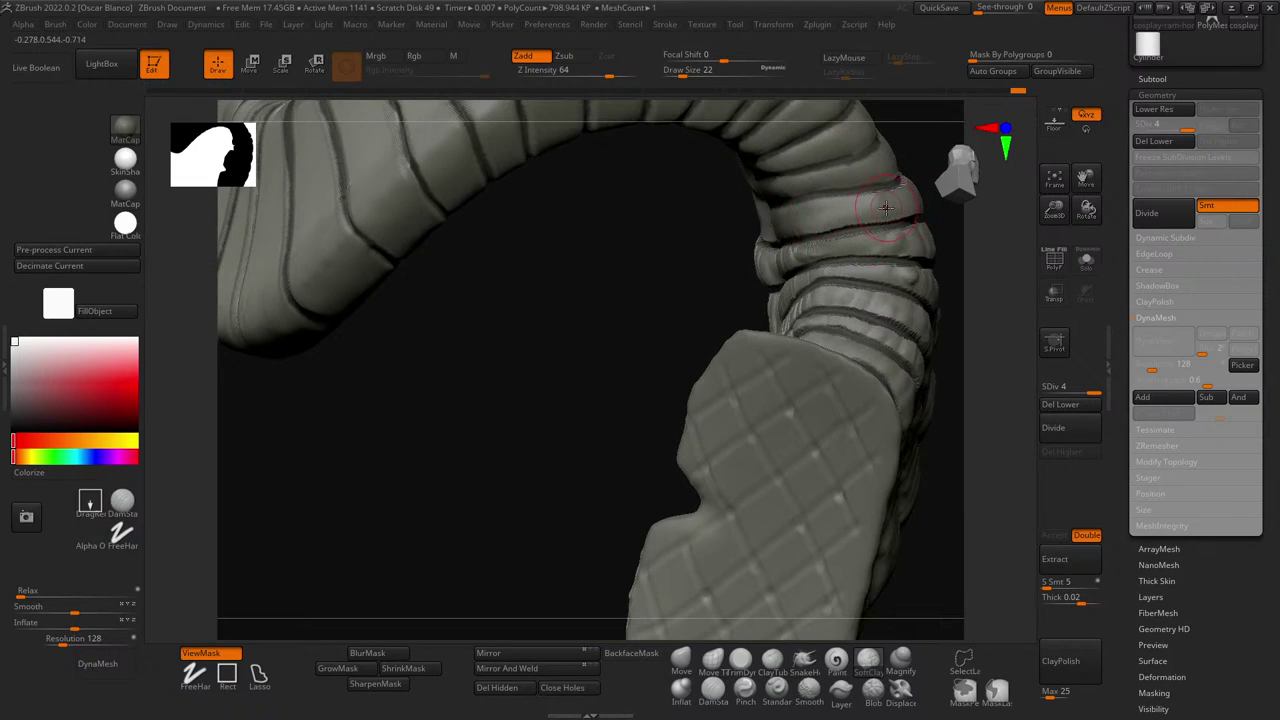
key(bracketleft)
key(bracketleft)
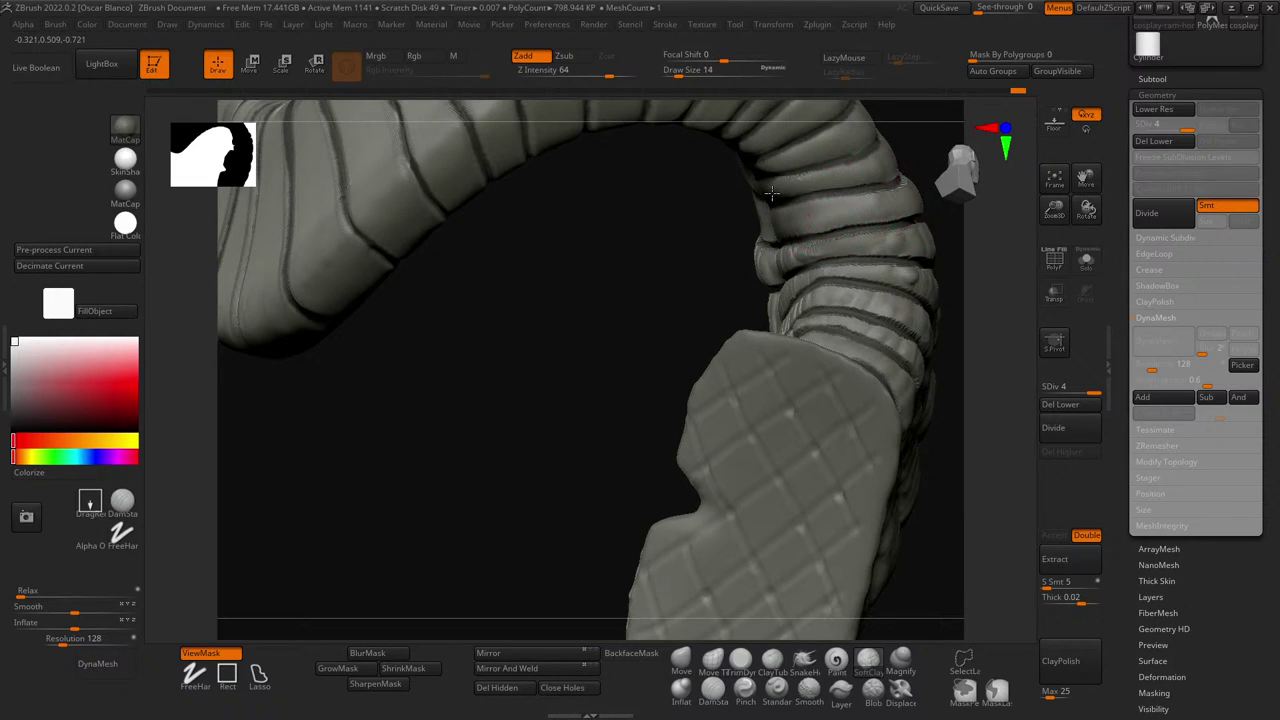
drag(904, 156, 915, 206)
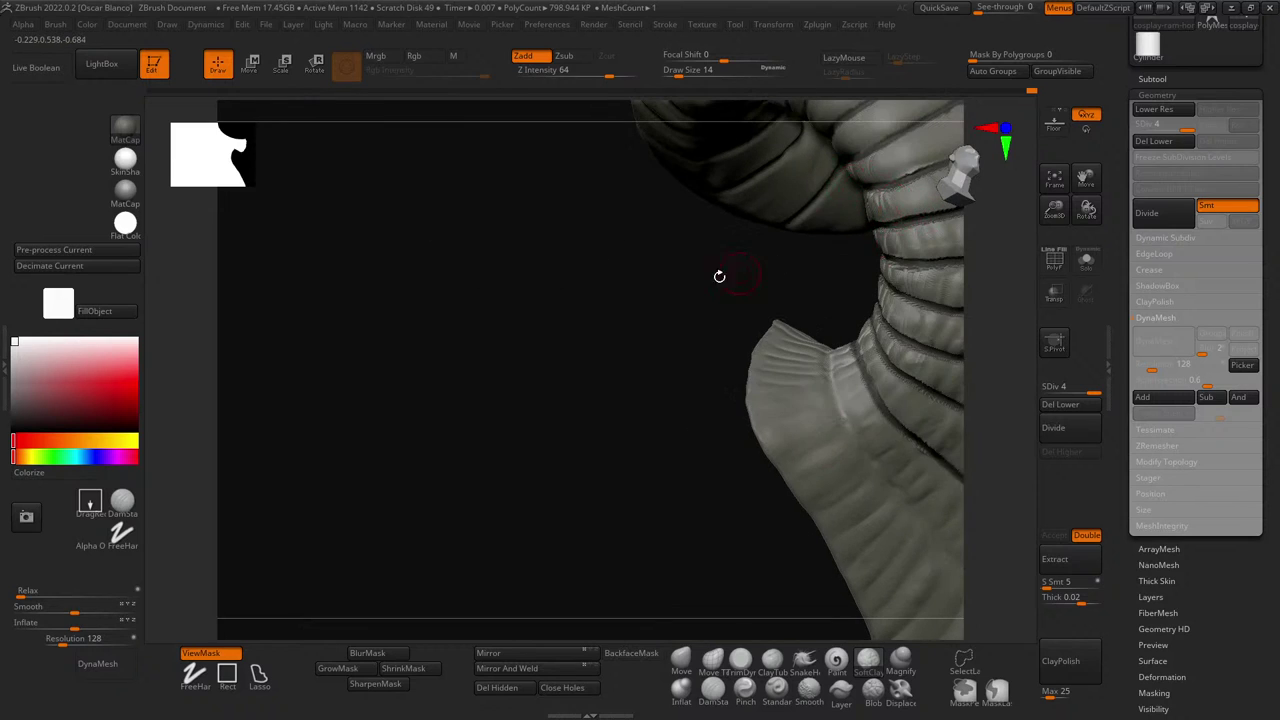
- Set the draw size to 22 and carry the SoftClay bulge around the segment's outer and back faces
drag(720, 275, 946, 221)
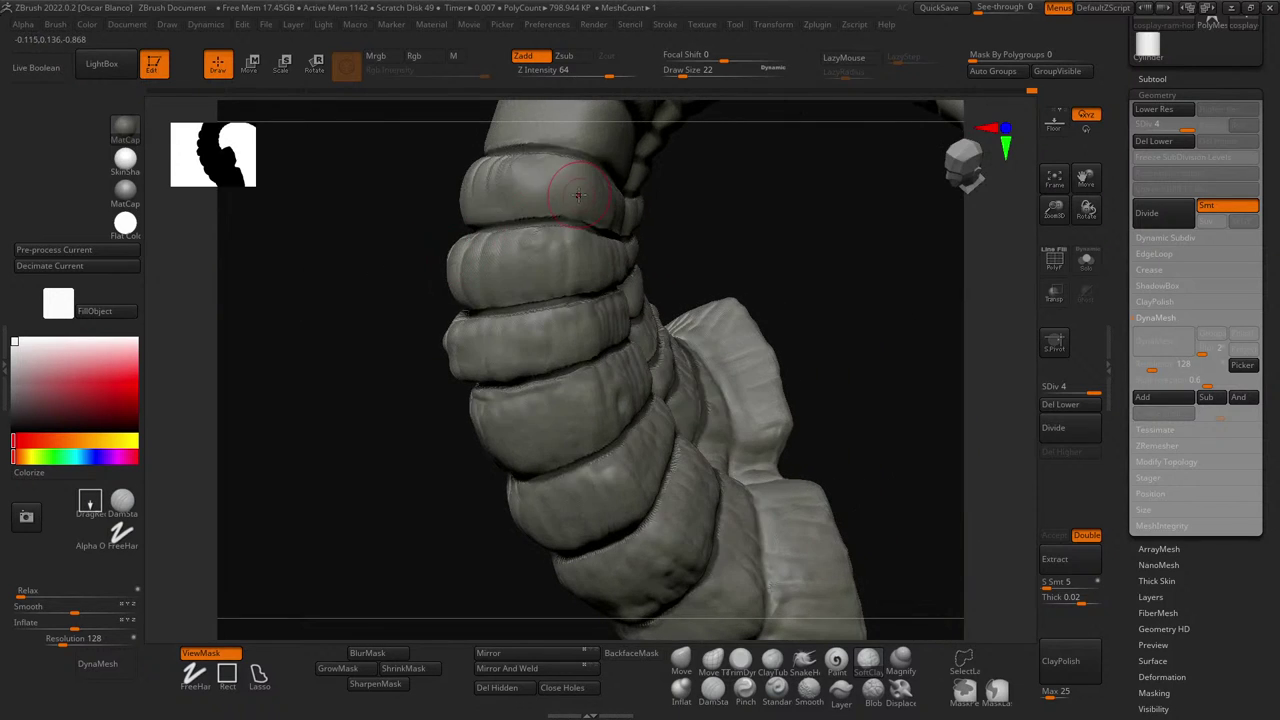
drag(554, 185, 584, 184)
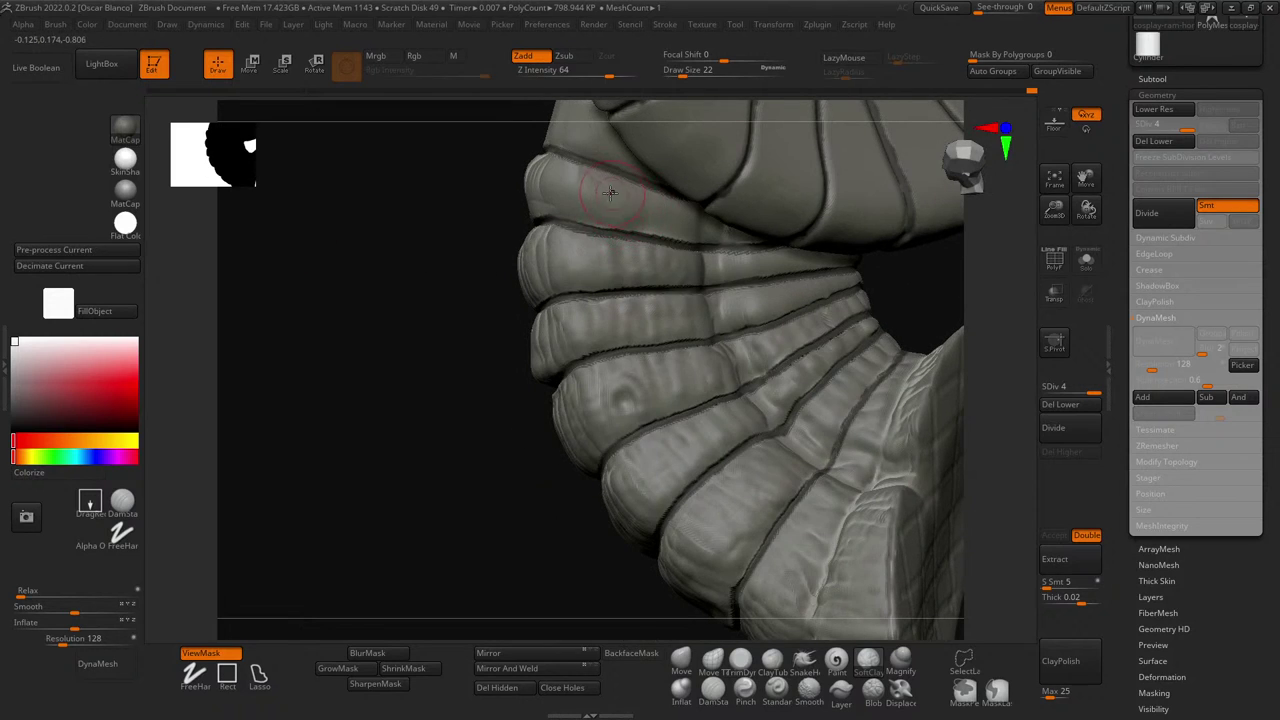
drag(399, 269, 483, 274)
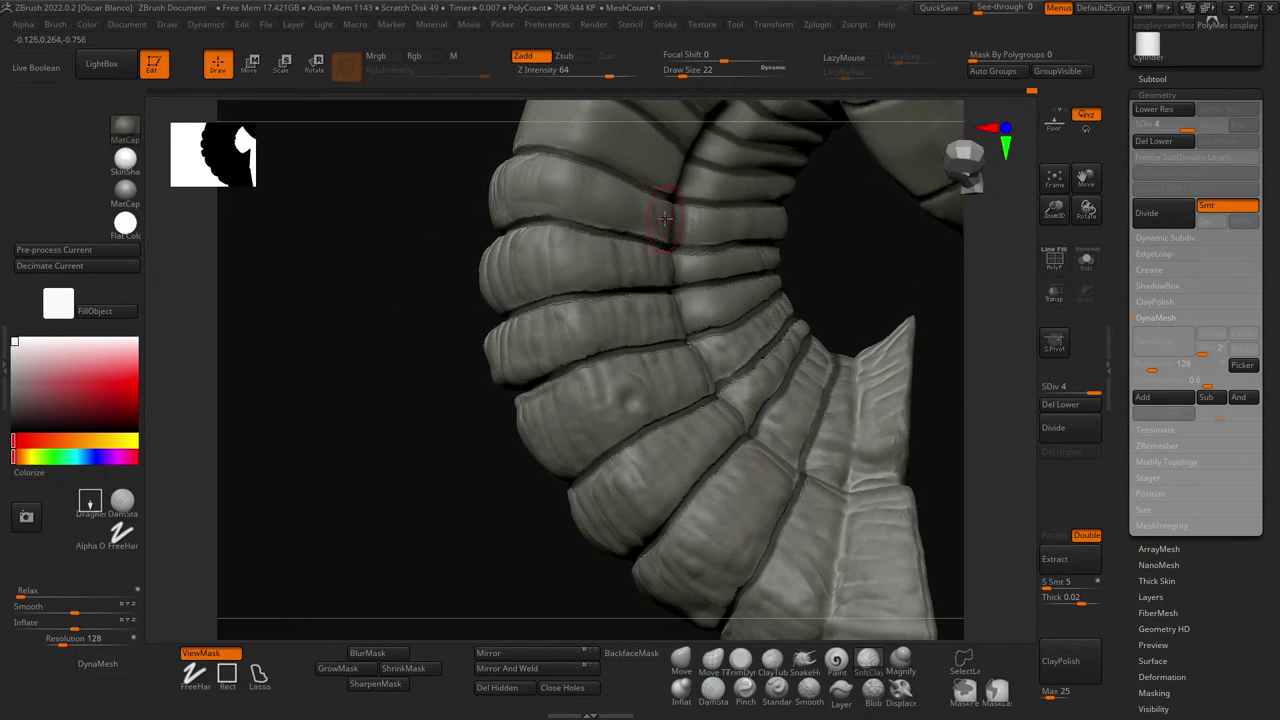
- Build up volume across the front face of the next smooth segment with SoftClay at draw sizes 30 and 34
drag(402, 347, 736, 387)
drag(833, 331, 823, 423)
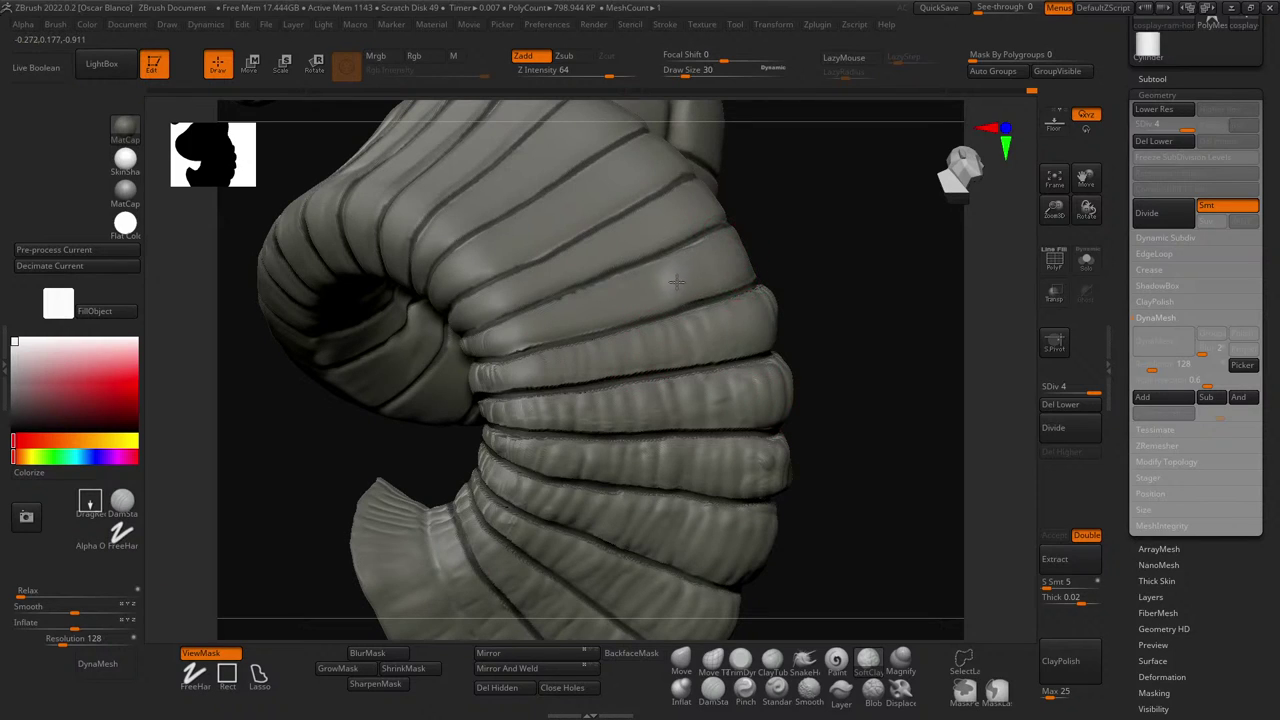
drag(582, 311, 484, 344)
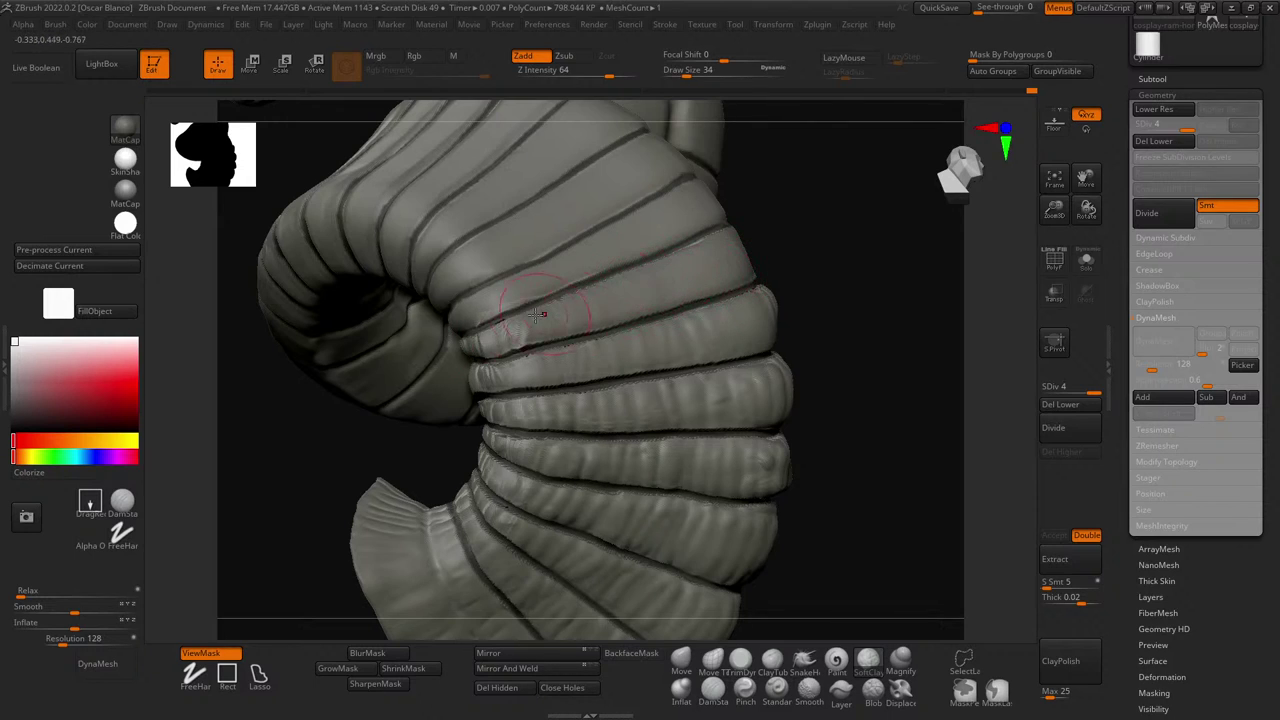
key(bracketright)
- Bulge the outer face of that upper segment with SoftClay, trying draw size 42 and settling on 34
mouse_move(785, 285)
mouse_down()
mouse_move(833, 280)
mouse_move(760, 291)
mouse_up()
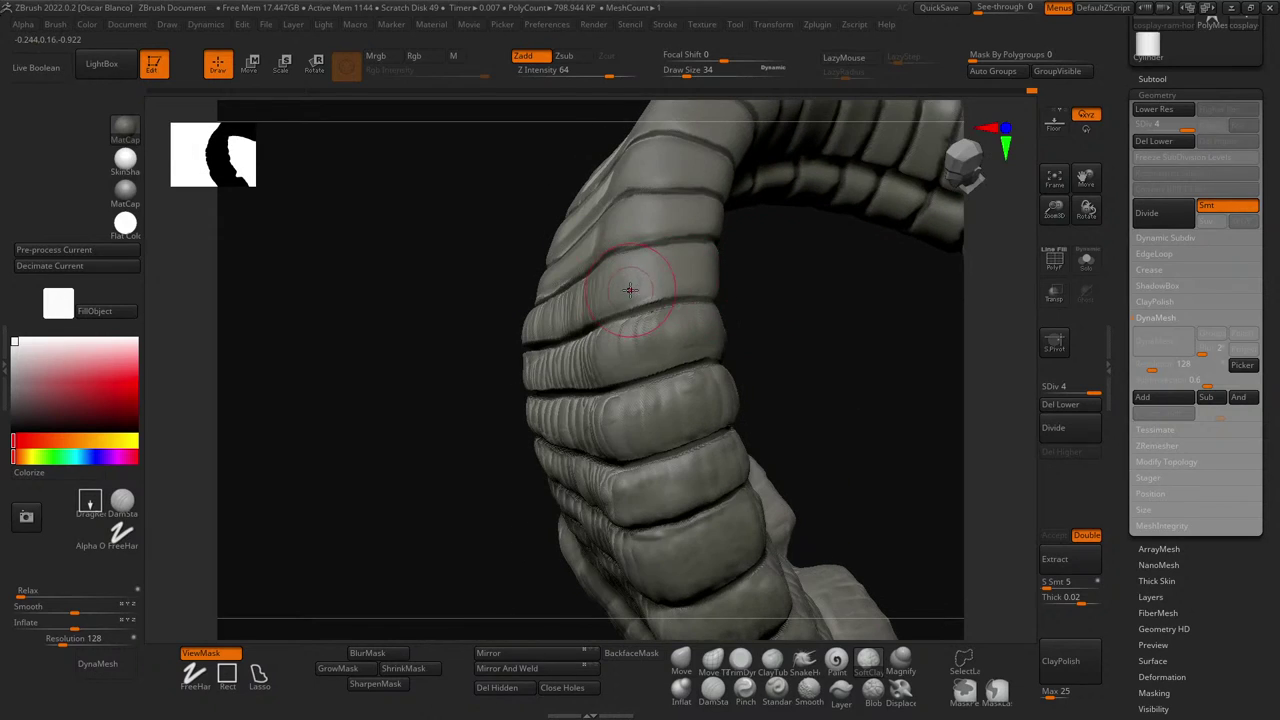
key(bracketright)
key(bracketright)
drag(629, 286, 655, 276)
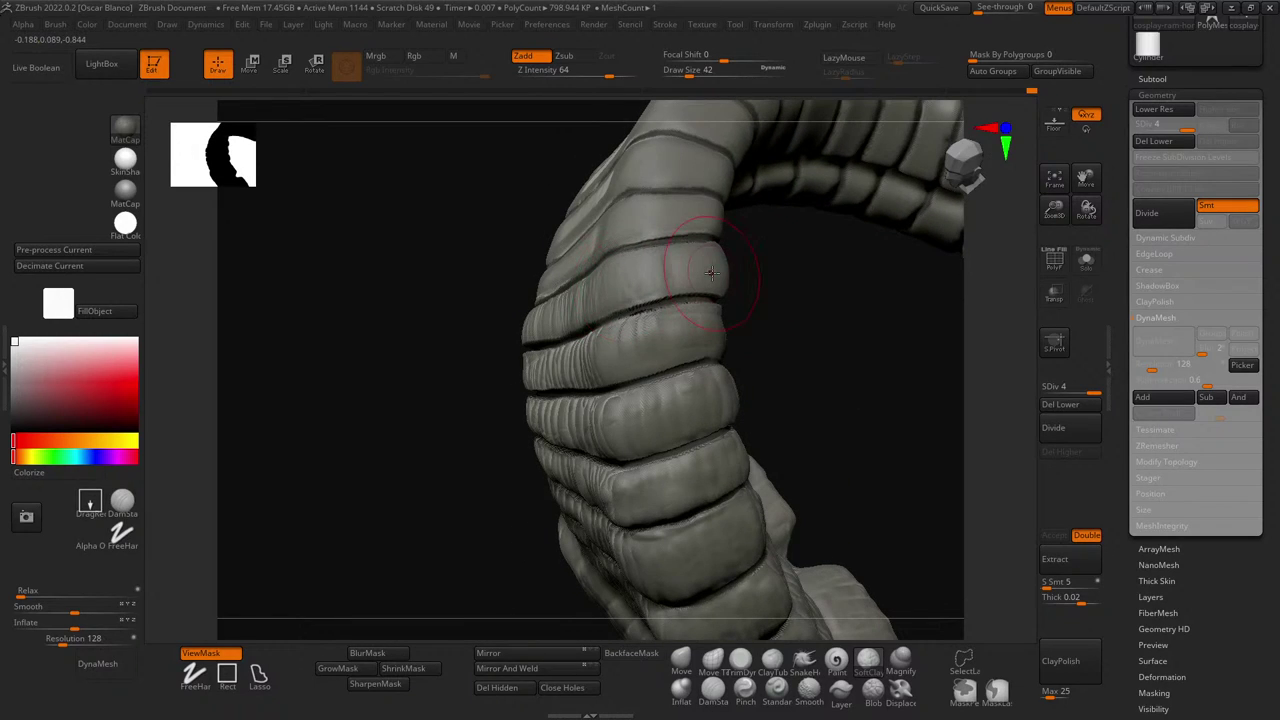
key(ctrl)
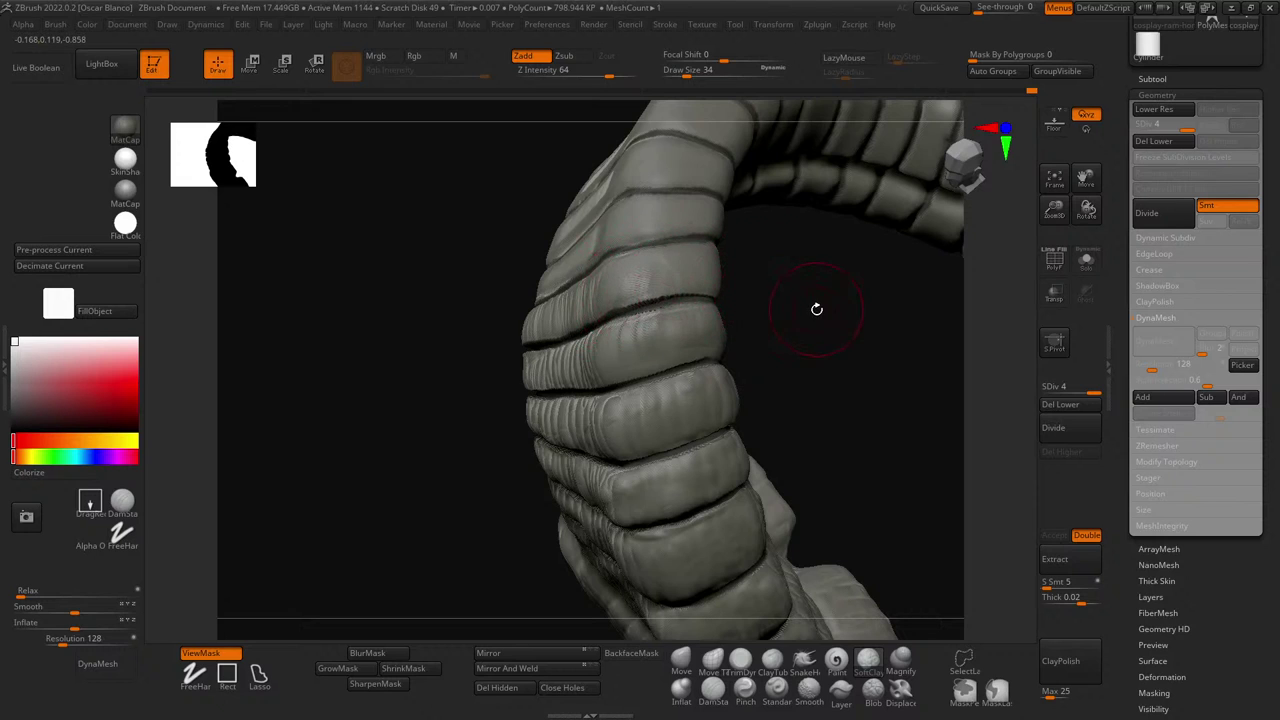
- Build up the upper segment's back face with SoftClay at draw size 34, undoing and redoing the long stroke
drag(817, 309, 773, 301)
drag(545, 350, 540, 245)
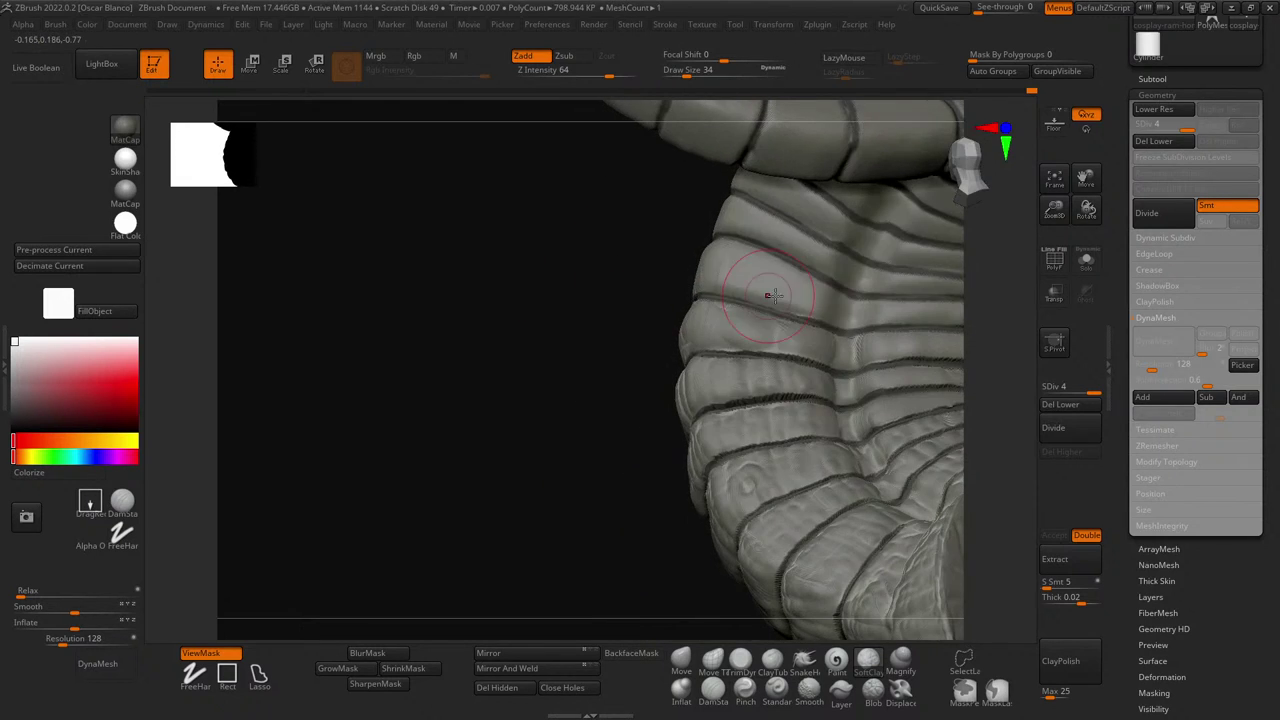
mouse_move(730, 268)
mouse_down()
mouse_move(815, 310)
mouse_move(942, 320)
mouse_up()
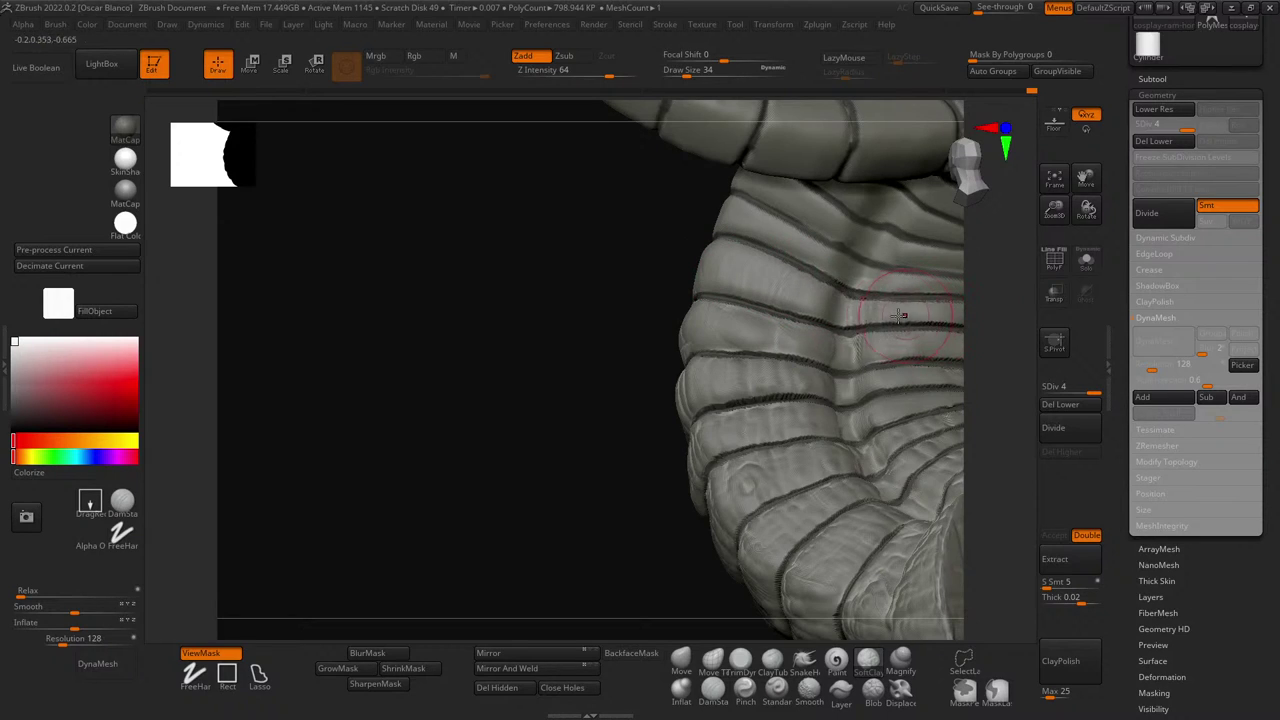
key(ctrl+z)
drag(746, 303, 856, 318)
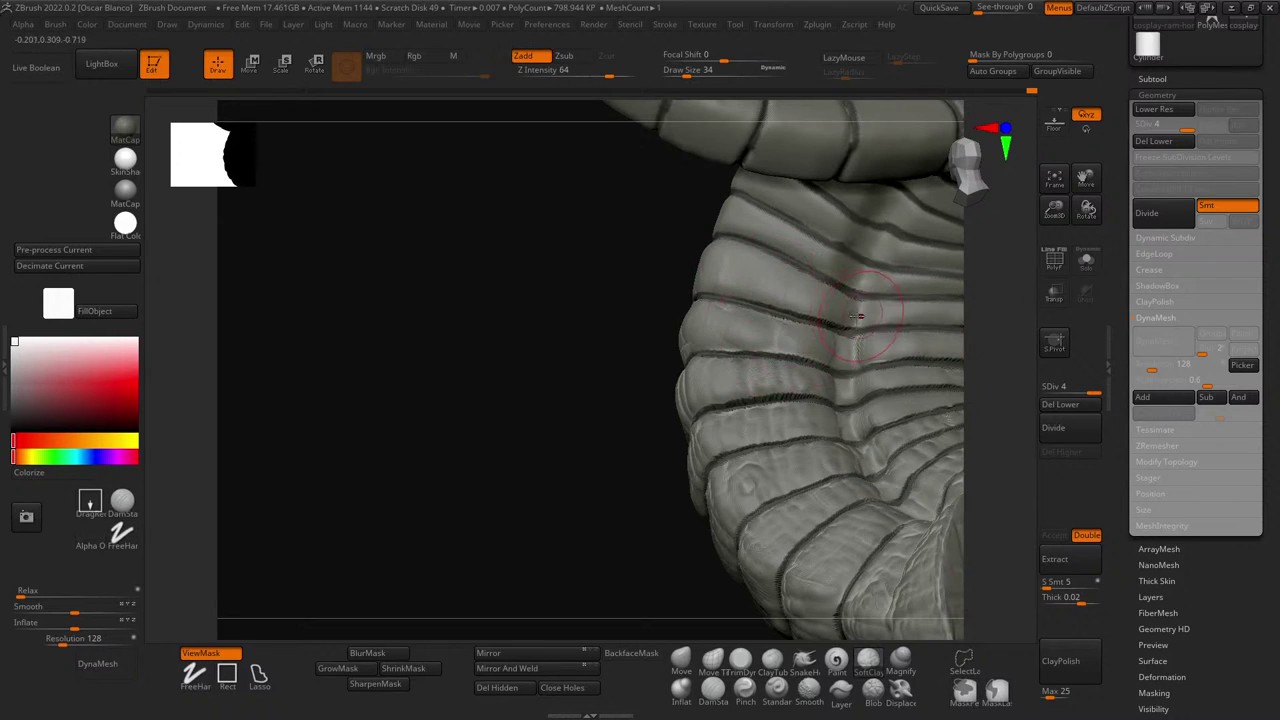
- Build up the segment's narrow inner face and its crease beside the back face with SoftClay at draw sizes 10 and 18
drag(628, 285, 455, 320)
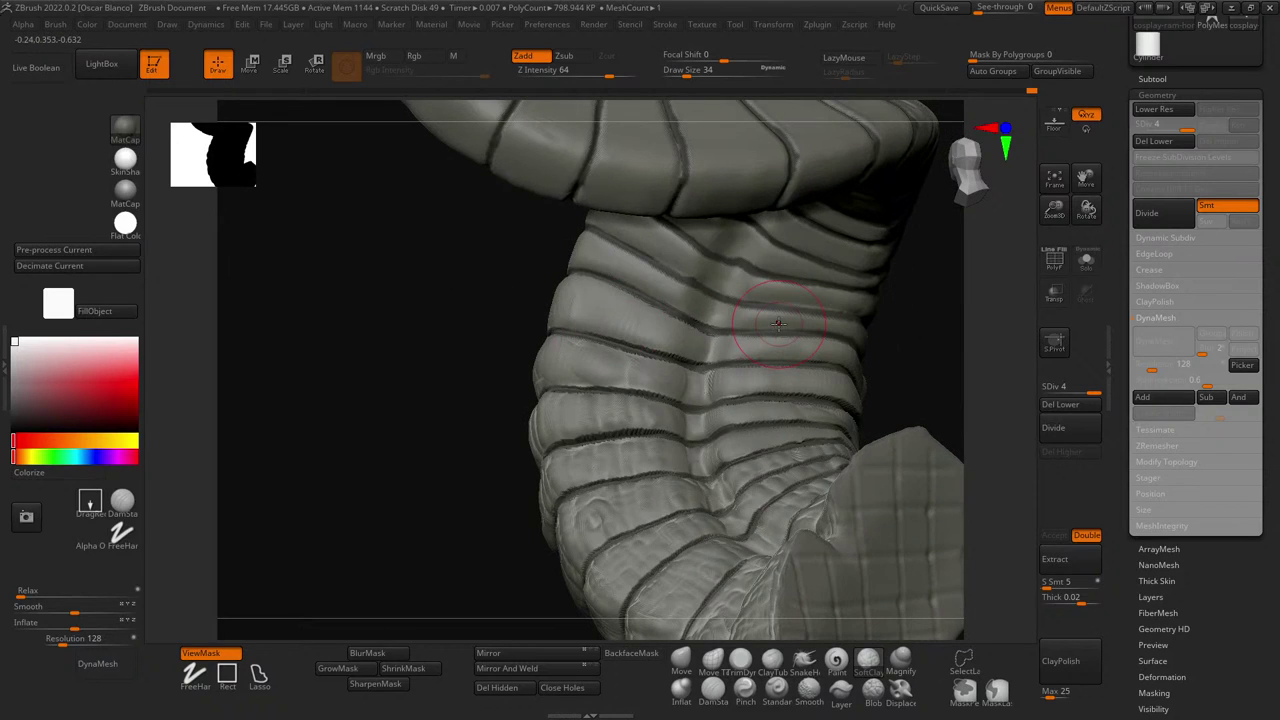
key(bracketleft)
key(bracketleft)
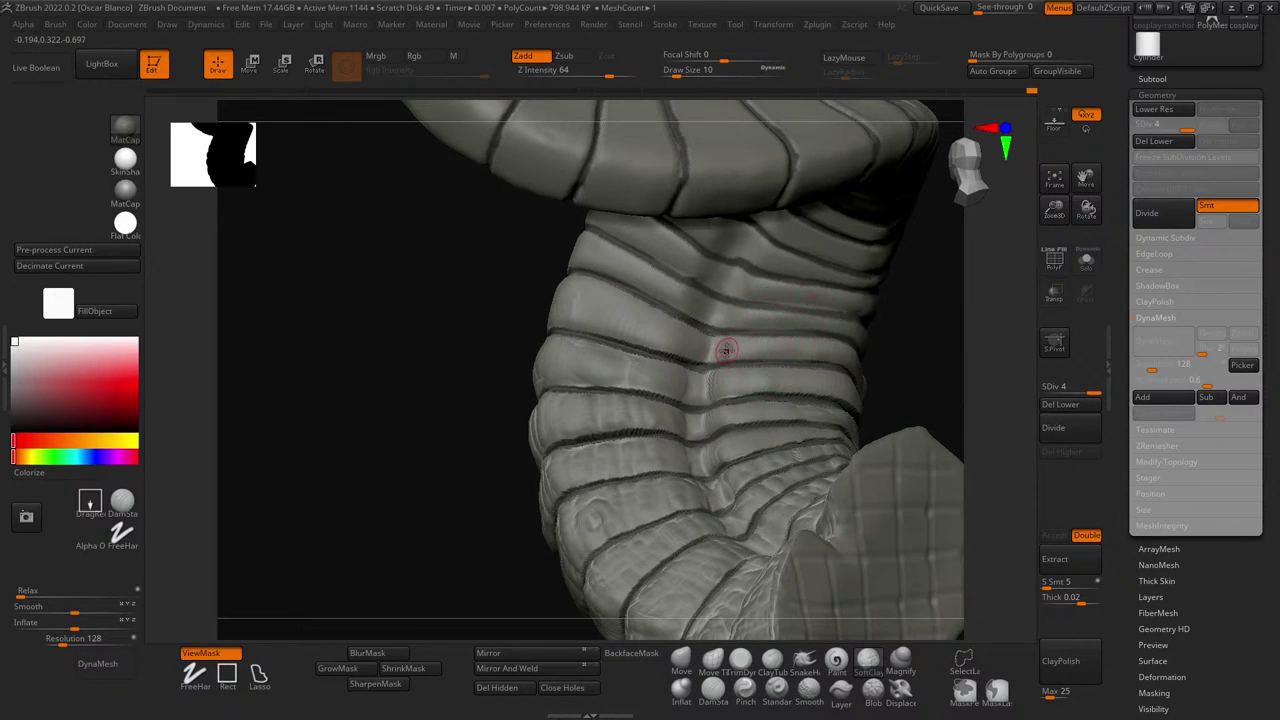
mouse_move(727, 349)
mouse_down()
mouse_move(825, 352)
mouse_move(788, 354)
mouse_up()
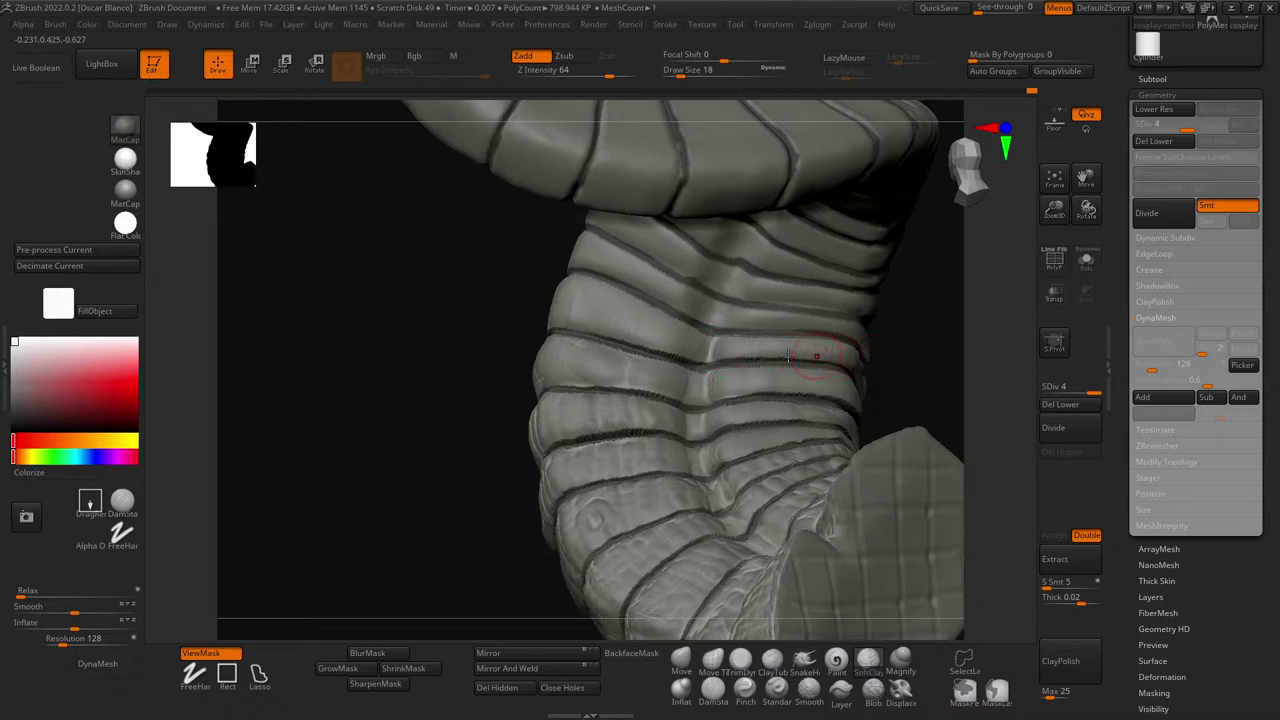
drag(710, 350, 675, 358)
drag(613, 373, 762, 385)
mouse_move(925, 387)
mouse_down()
mouse_move(883, 388)
mouse_move(920, 376)
mouse_move(903, 380)
mouse_up()
mouse_move(954, 340)
mouse_down()
mouse_move(893, 344)
mouse_move(909, 381)
mouse_move(889, 416)
mouse_move(869, 372)
mouse_up()
- Smooth the built-up clay on the inner faces of the newly bulged segments at draw size 18
mouse_move(646, 391)
mouse_down()
mouse_move(683, 289)
mouse_move(700, 300)
mouse_up()
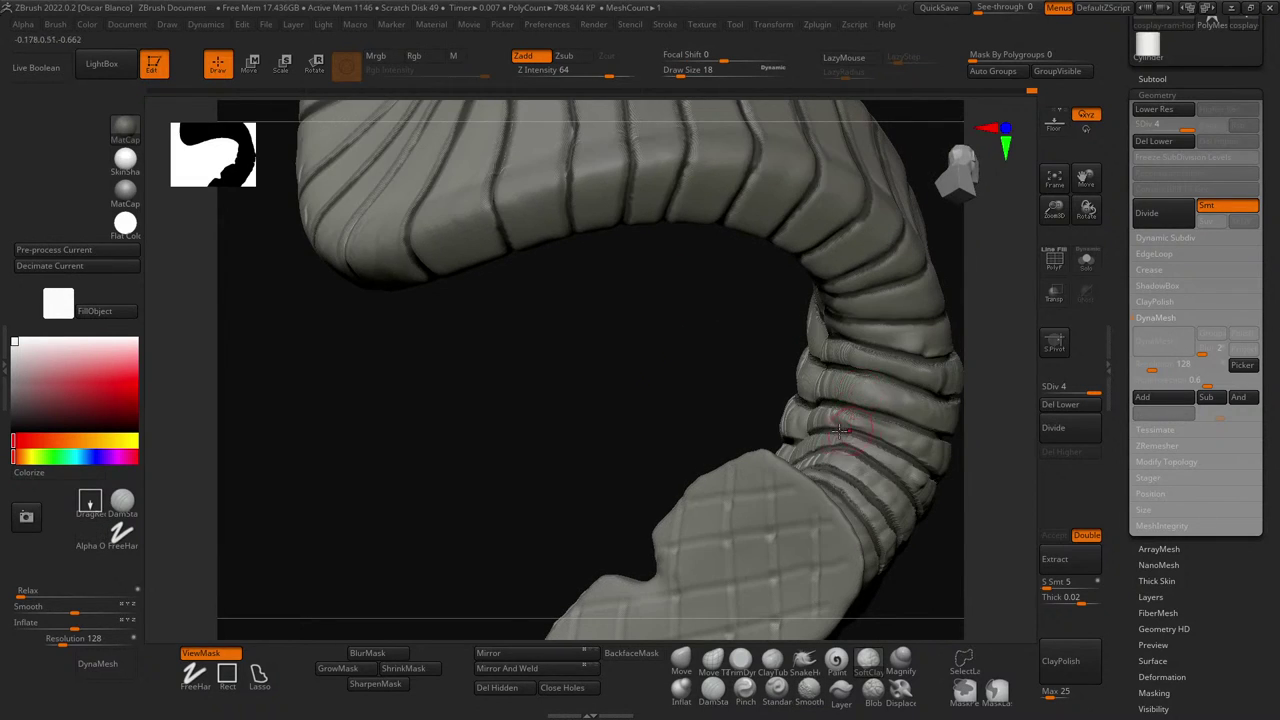
mouse_move(859, 430)
shift+mouse_down()
mouse_move(837, 385)
mouse_move(894, 366)
mouse_move(871, 366)
shift+mouse_up()
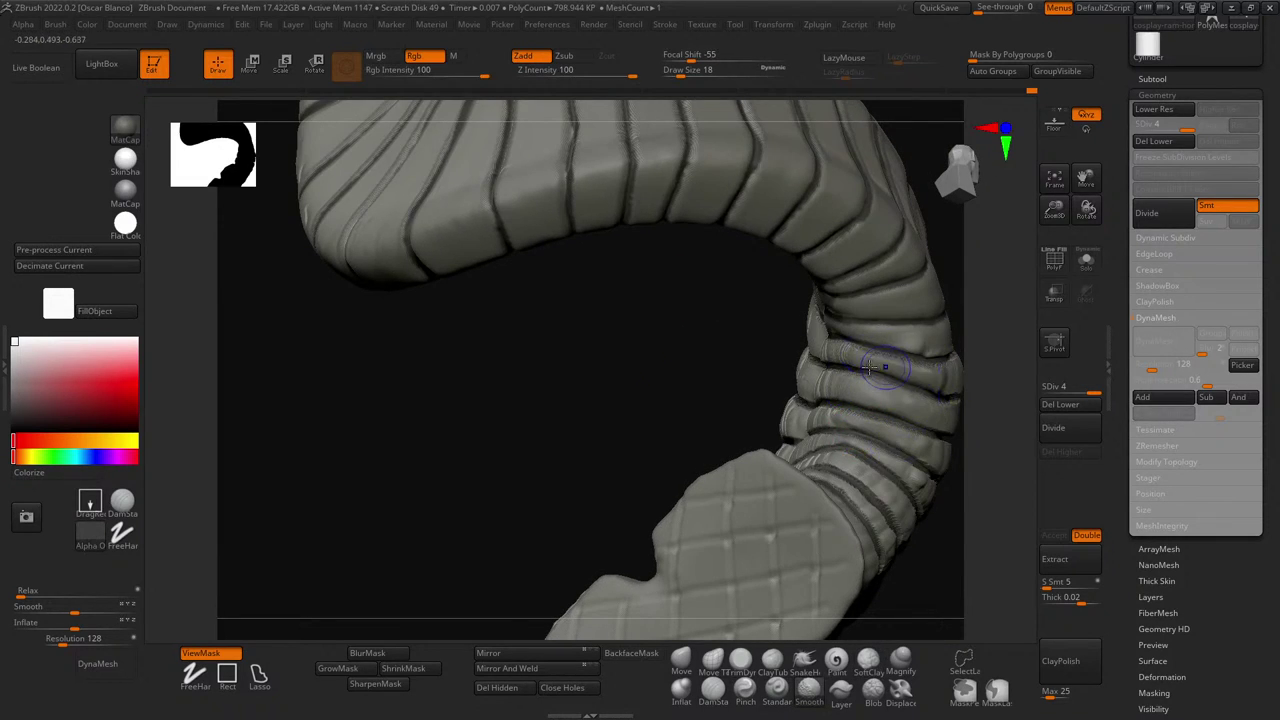
mouse_move(748, 360)
mouse_down()
mouse_move(641, 356)
mouse_move(666, 360)
mouse_up()
shift+drag(876, 393, 862, 376)
mouse_move(726, 363)
mouse_down()
mouse_move(443, 314)
mouse_move(485, 306)
mouse_up()
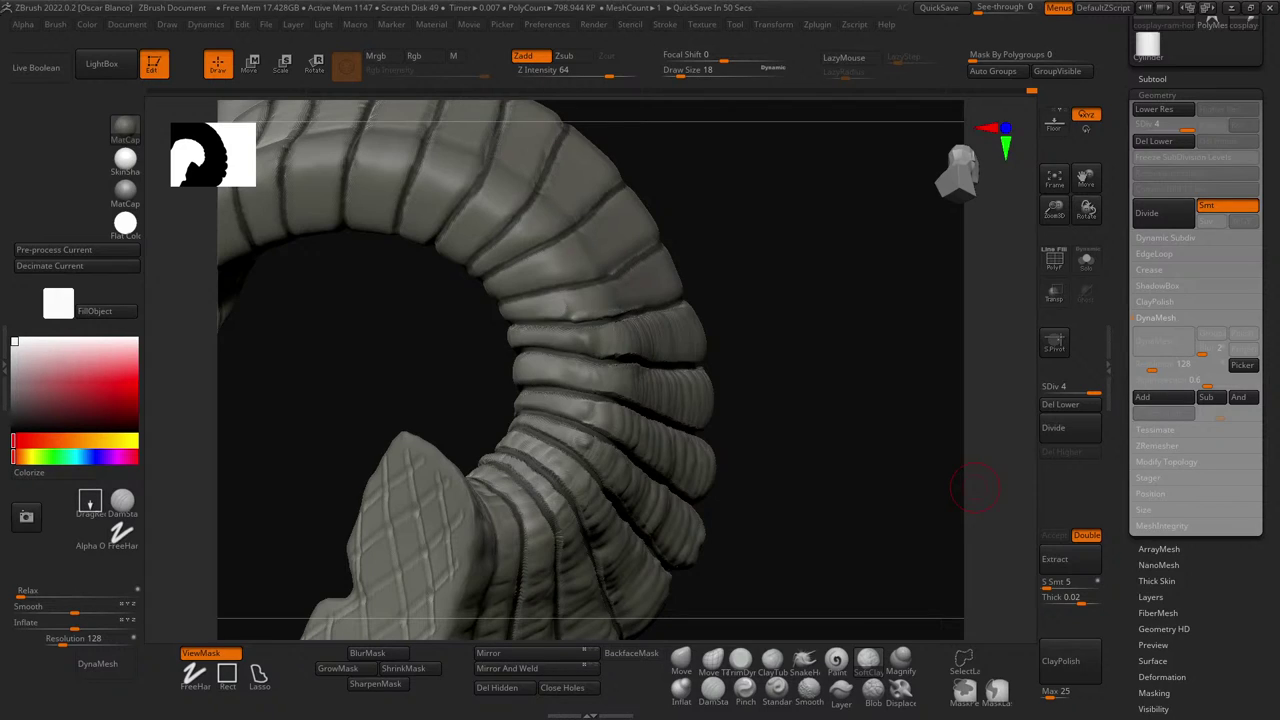
- Smooth the upper bulged segment's corner where the front face meets the inside of the curve
drag(886, 426, 770, 393)
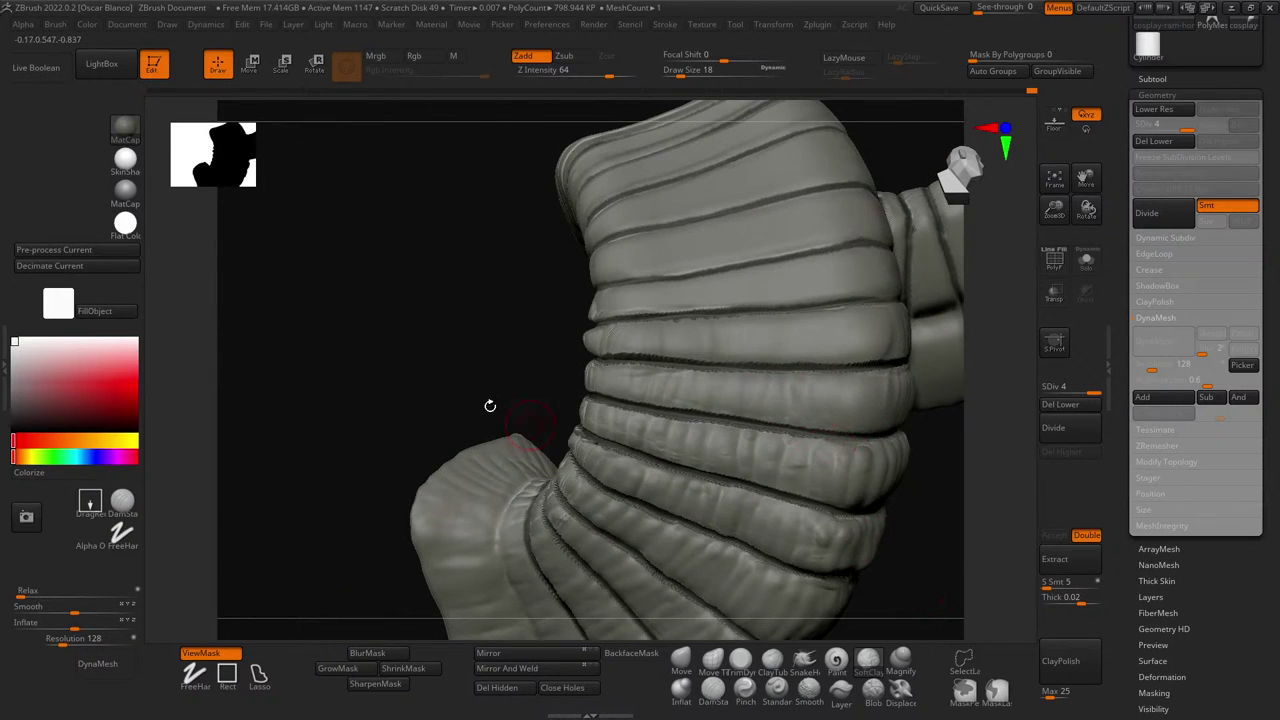
key(shift)
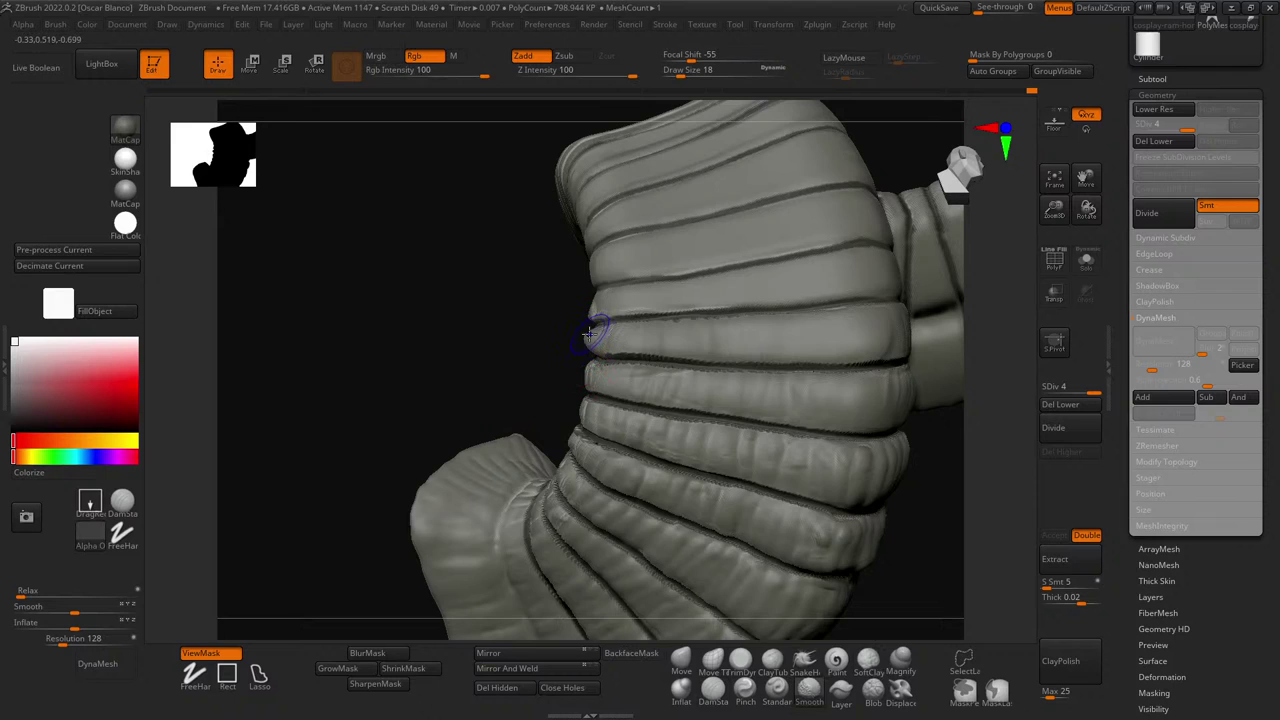
mouse_move(590, 335)
mouse_down()
mouse_move(537, 343)
mouse_move(480, 329)
mouse_move(598, 340)
mouse_up()
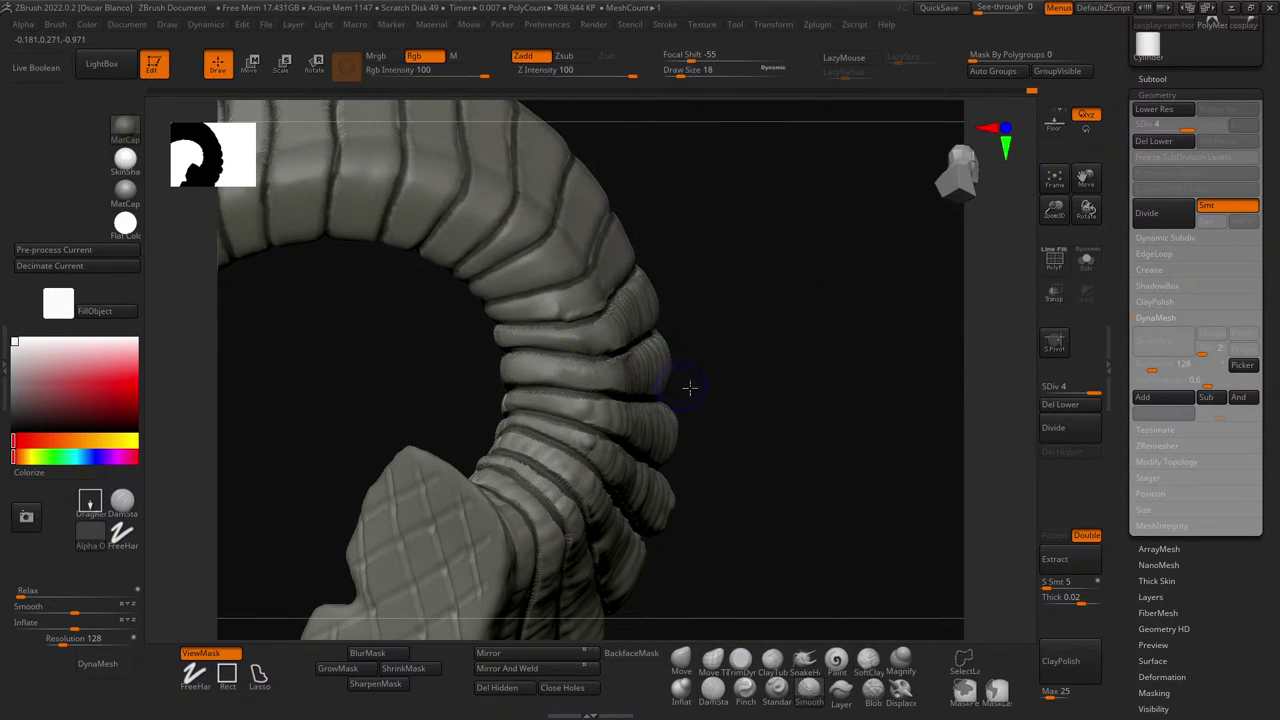
drag(689, 388, 743, 371)
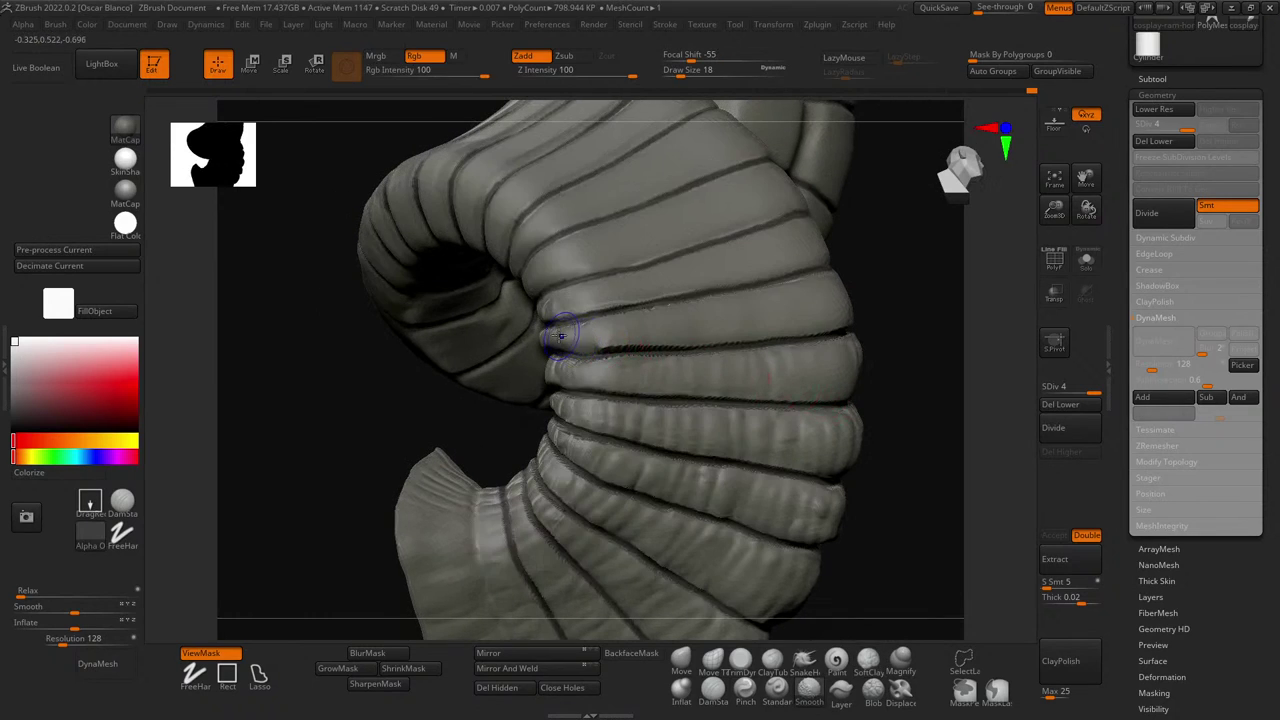
shift+drag(561, 335, 610, 348)
- Touch up the lower edge of the upper bulged segment's outer end with SoftClay at draw size 18
drag(291, 381, 335, 380)
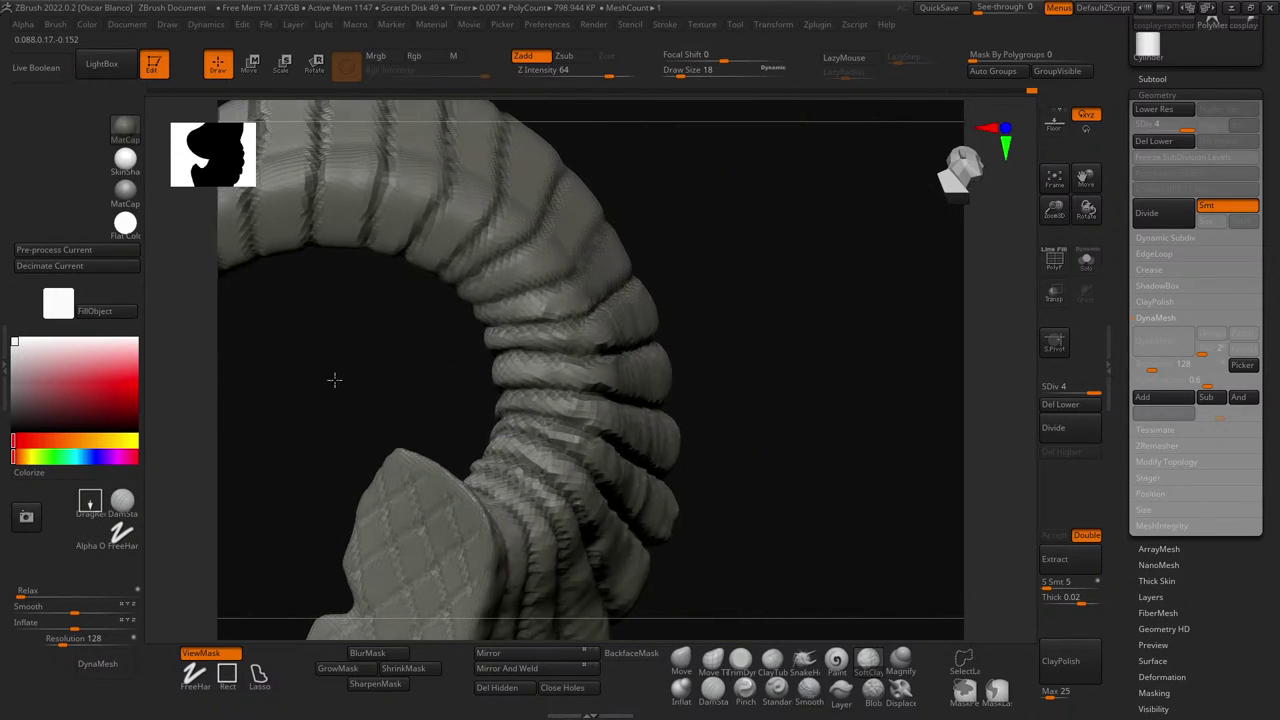
drag(791, 335, 745, 338)
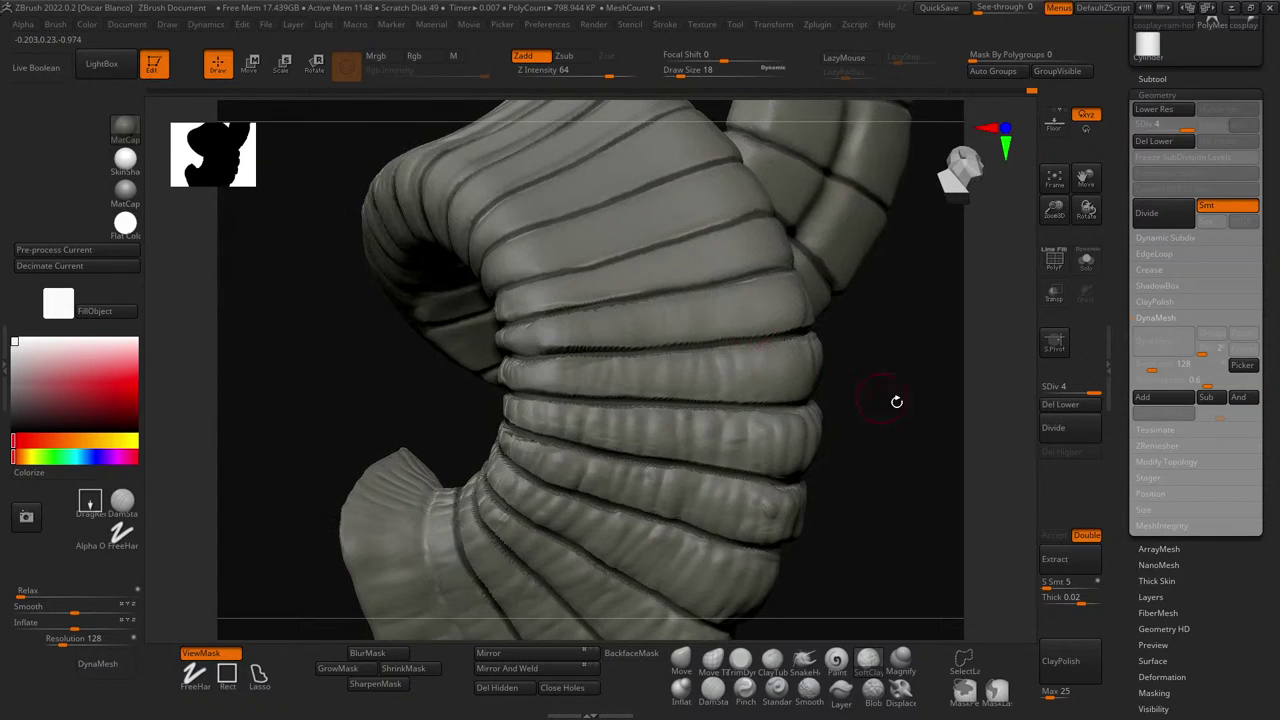
drag(894, 400, 839, 396)
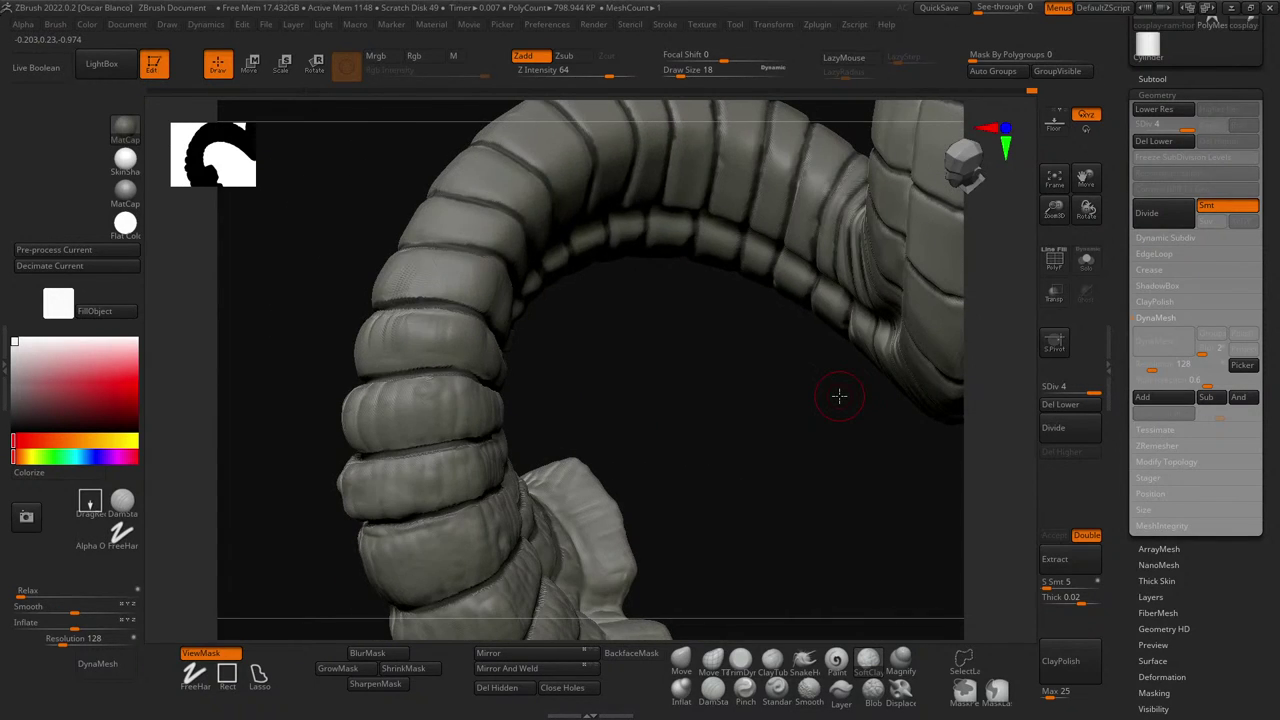